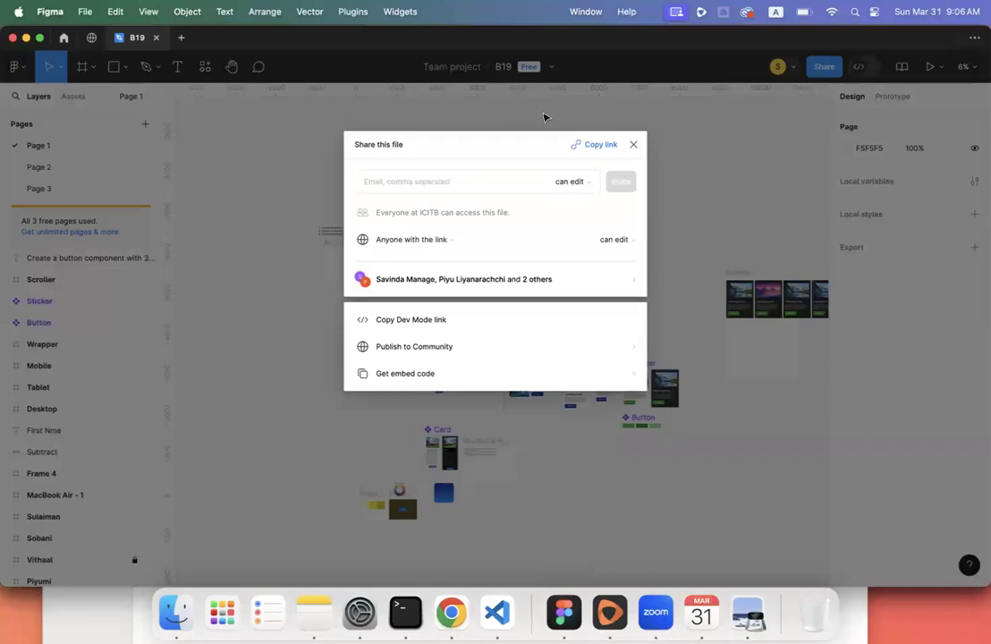
- Zoom around the canvas and select the blue Subtract frame
scroll(512, 355, up, 5)
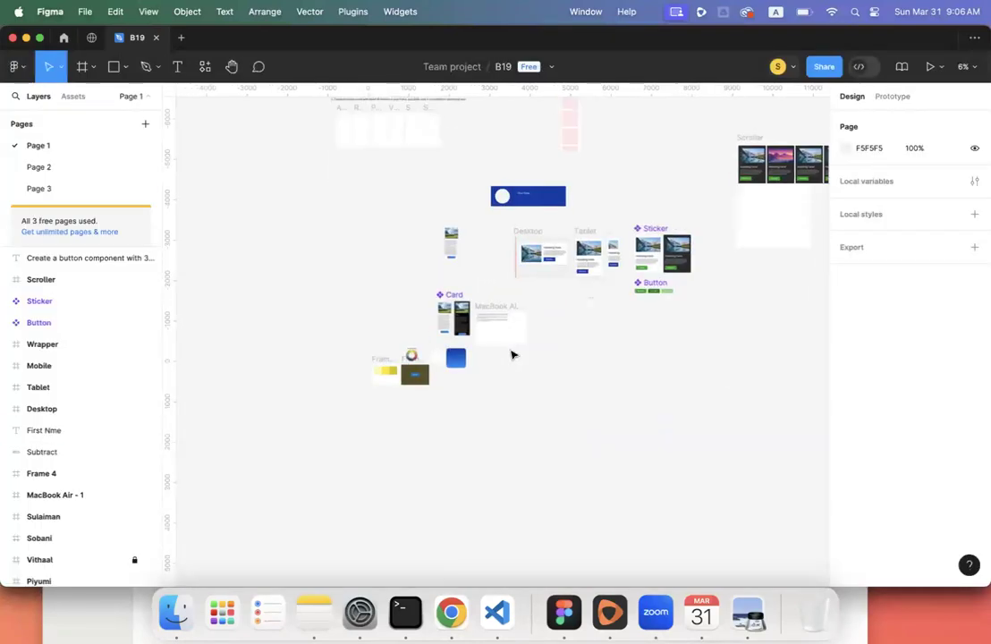
scroll(512, 355, up, 5)
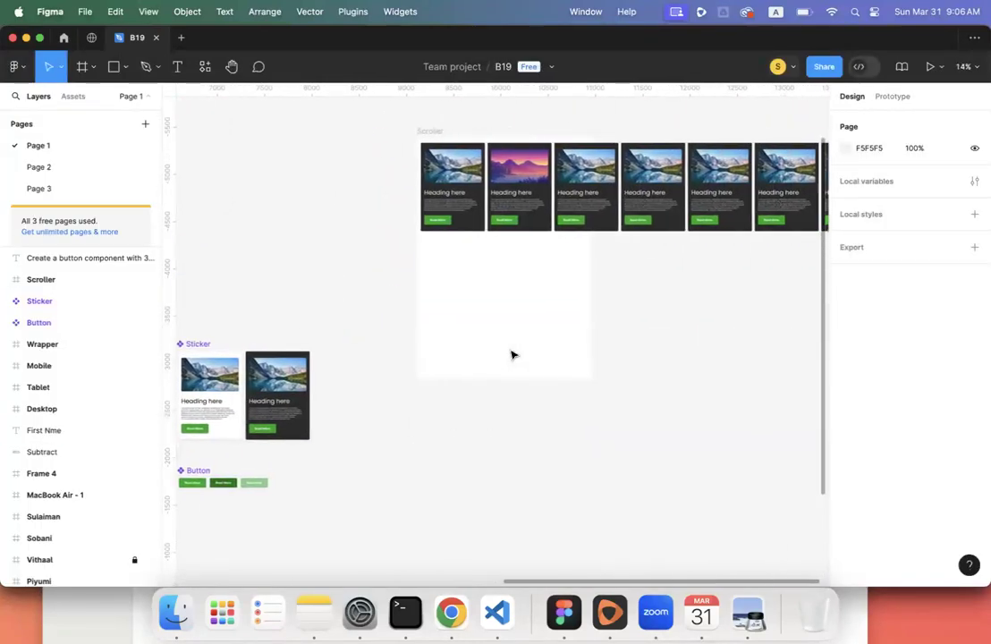
scroll(512, 354, down, 8)
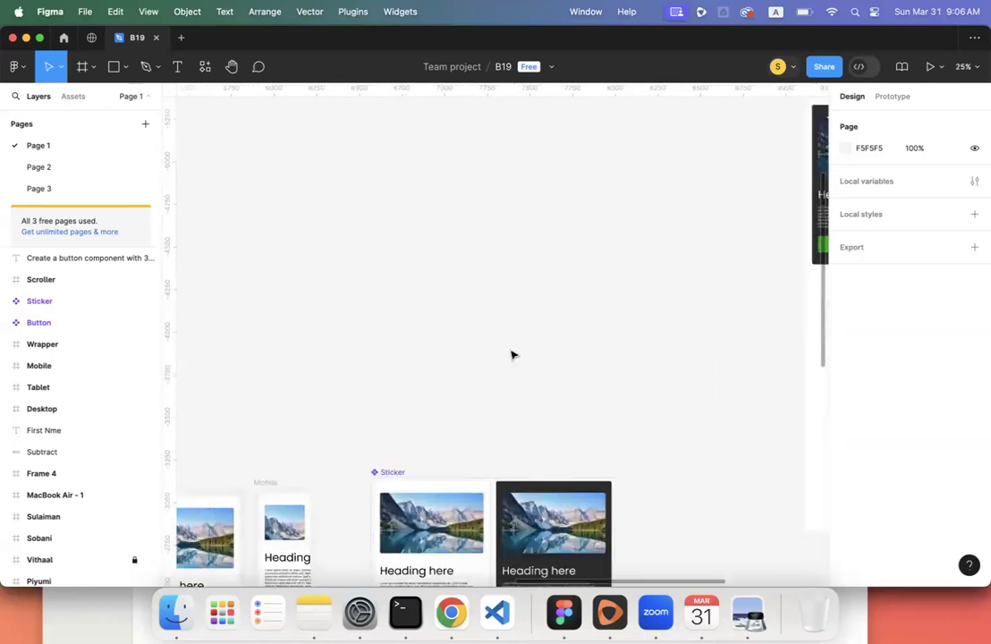
click(420, 309)
- Bring up the lecture 4.pdf slides in Preview
scroll(425, 309, up, 5)
scroll(425, 310, up, 2)
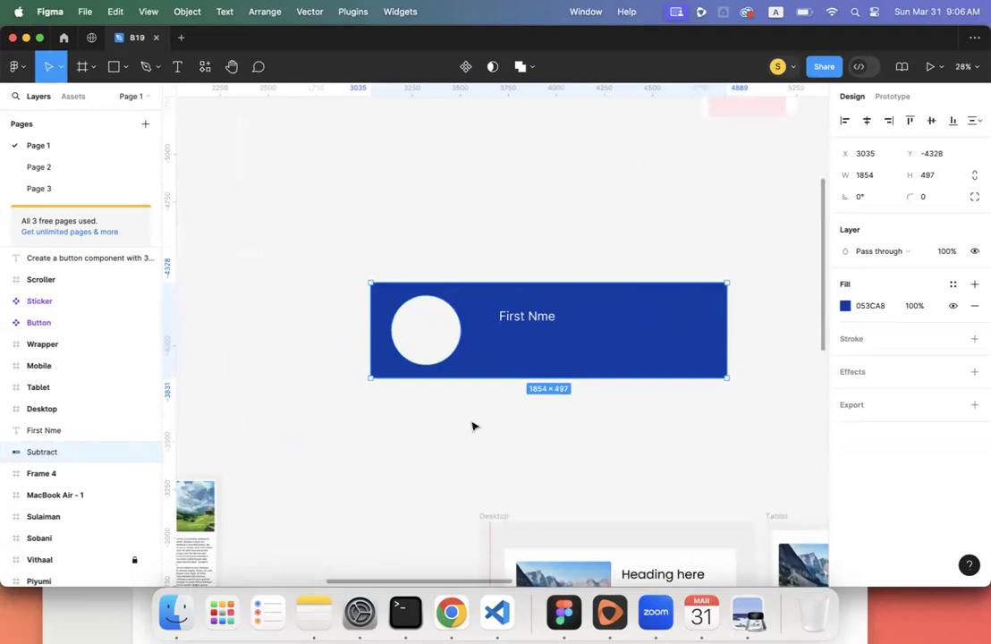
click(747, 612)
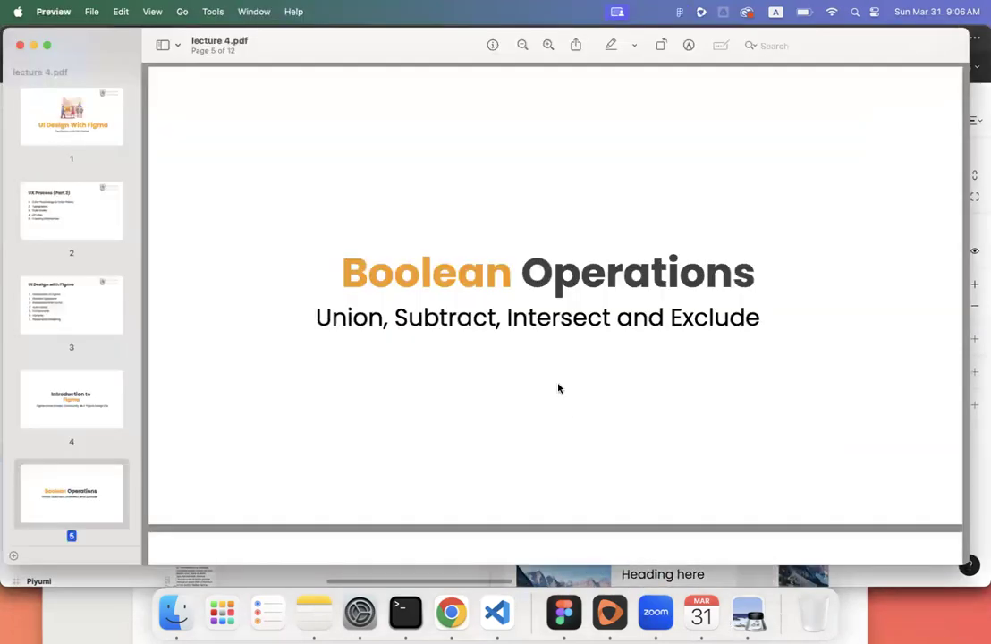
- Page through lecture 4.pdf from page 5 to the final 'Thank You!' slide, then close Preview
scroll(557, 387, down, 3)
scroll(557, 388, down, 20)
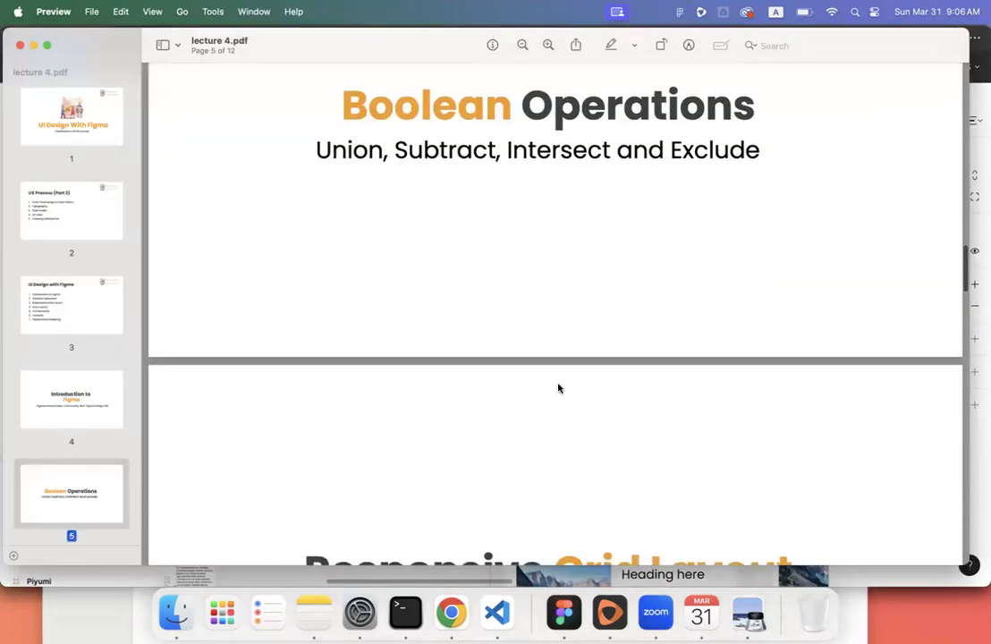
scroll(558, 388, down, 1)
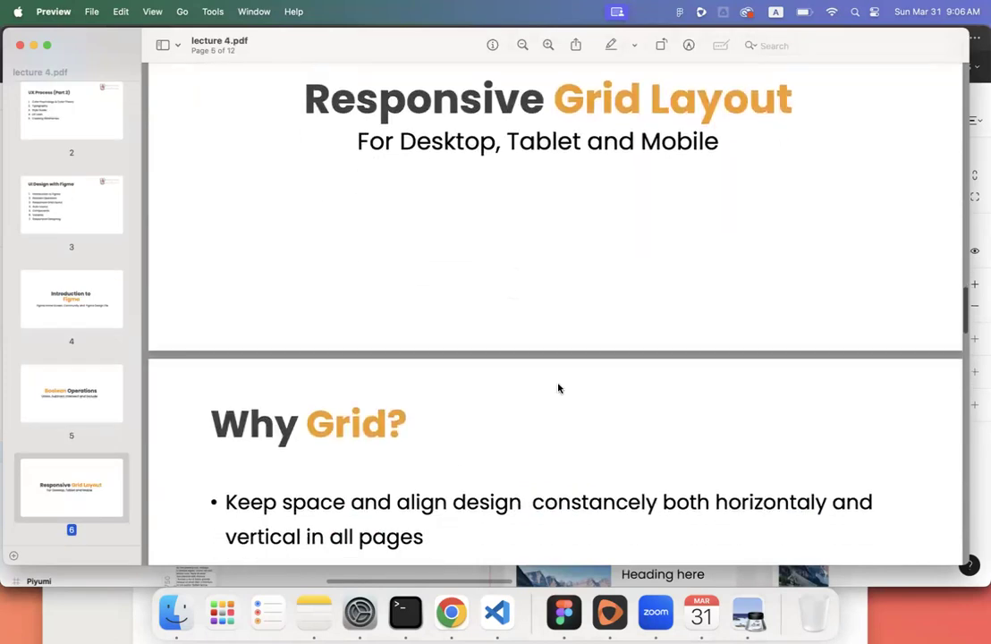
scroll(527, 392, down, 15)
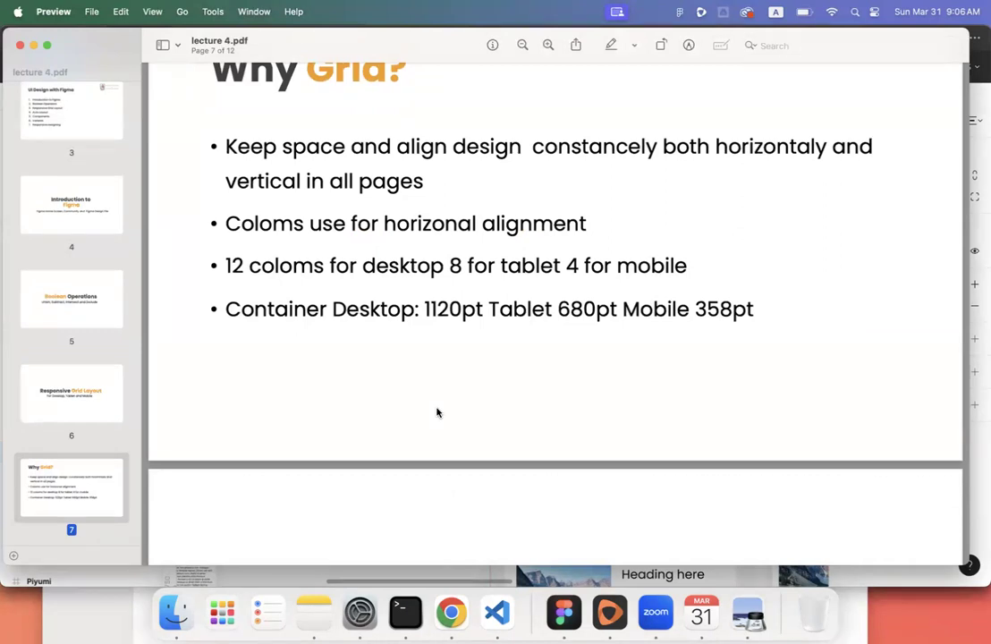
scroll(437, 412, down, 10)
scroll(436, 412, down, 10)
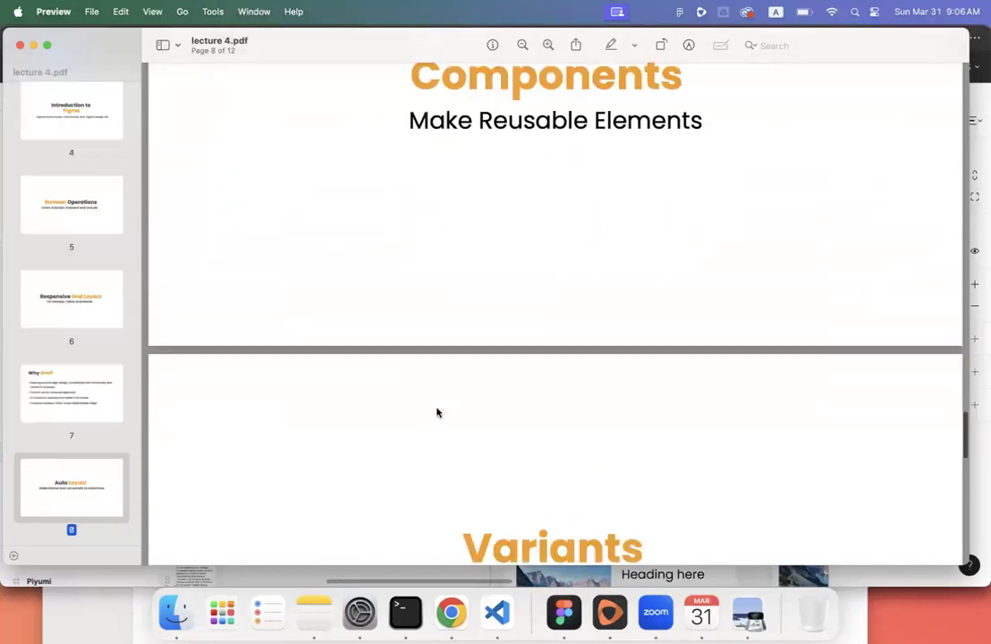
scroll(437, 412, down, 20)
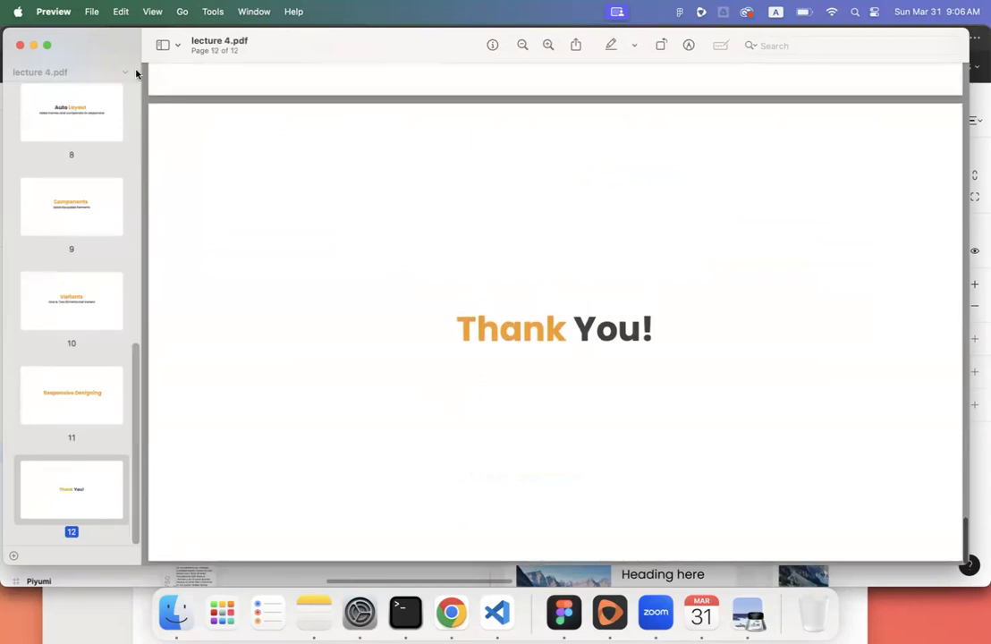
click(20, 45)
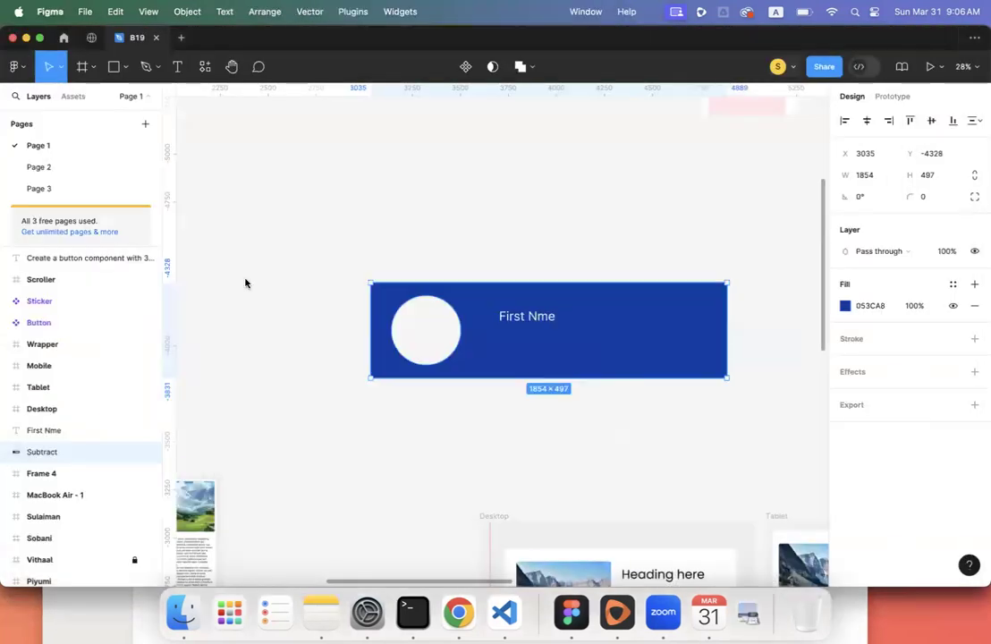
- Deselect the First Nme frame and quit the Calendar app
click(287, 316)
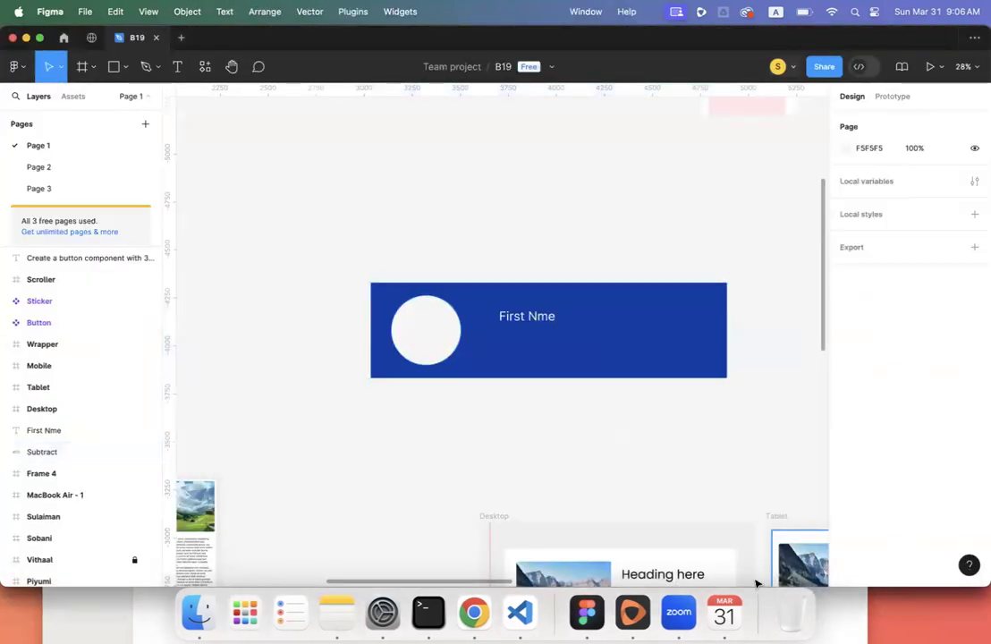
right_click(732, 606)
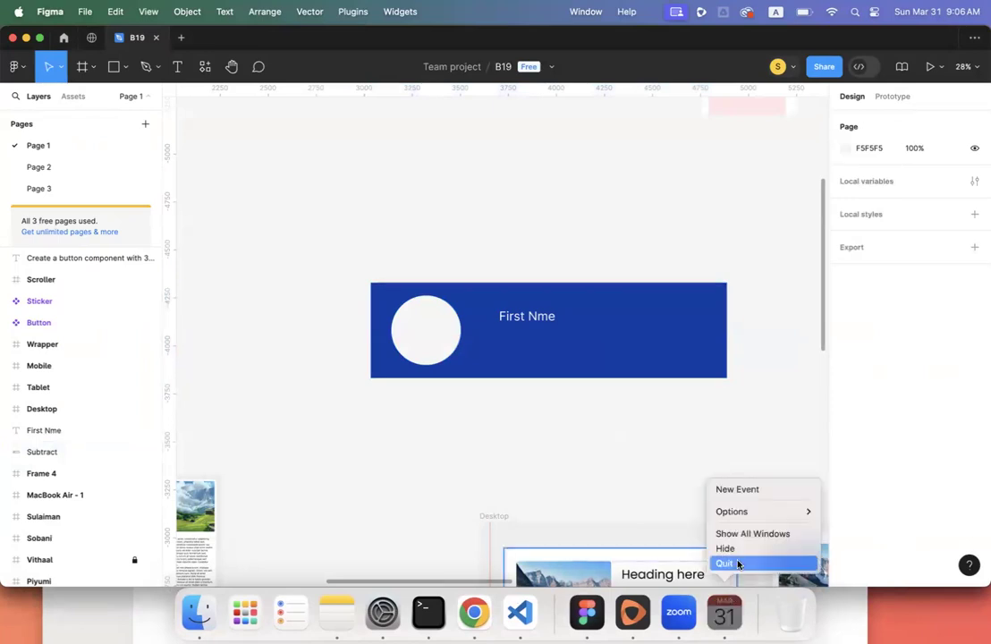
click(735, 561)
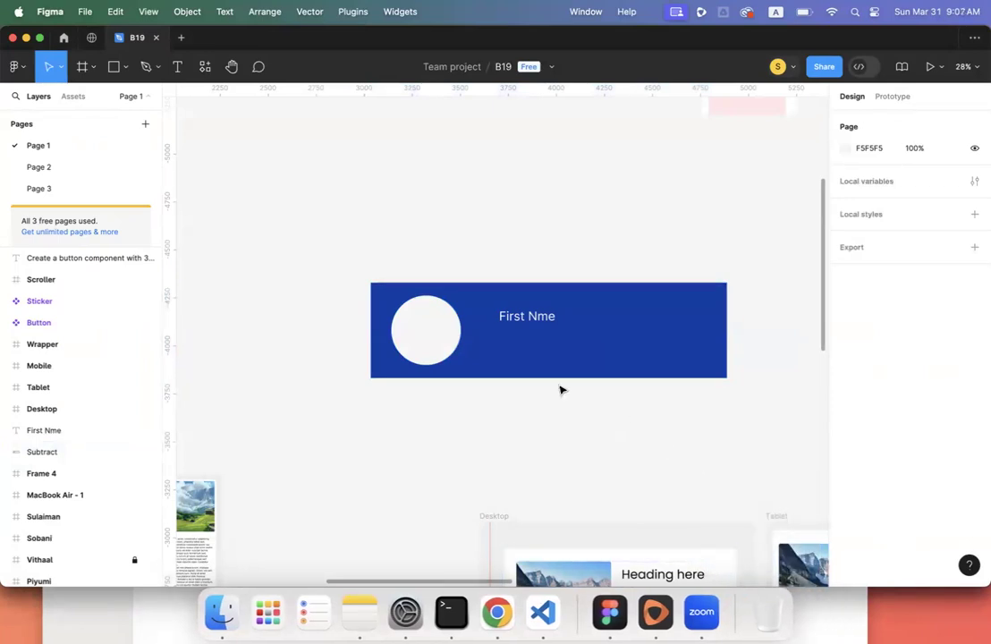
- Pan and zoom the canvas to the three-task assignment text above the sticker frames
scroll(559, 389, down, 3)
scroll(559, 389, right, 2)
scroll(559, 389, down, 5)
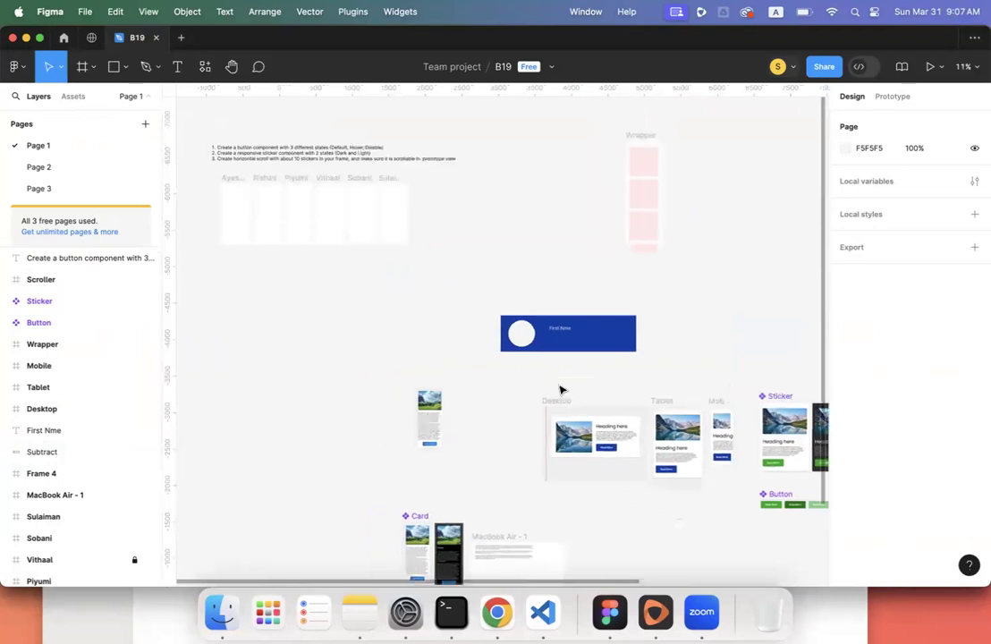
scroll(559, 389, up, 2)
scroll(559, 389, left, 2)
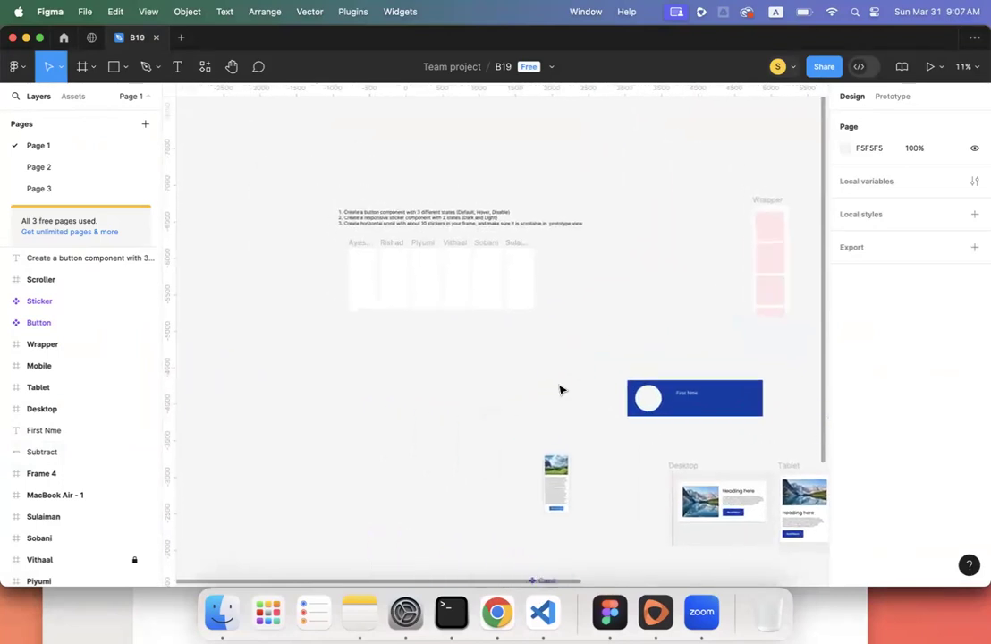
scroll(560, 389, up, 1)
scroll(559, 389, left, 2)
scroll(560, 388, up, 5)
scroll(559, 389, up, 5)
scroll(560, 389, left, 4)
scroll(559, 389, right, 1)
scroll(560, 389, down, 2)
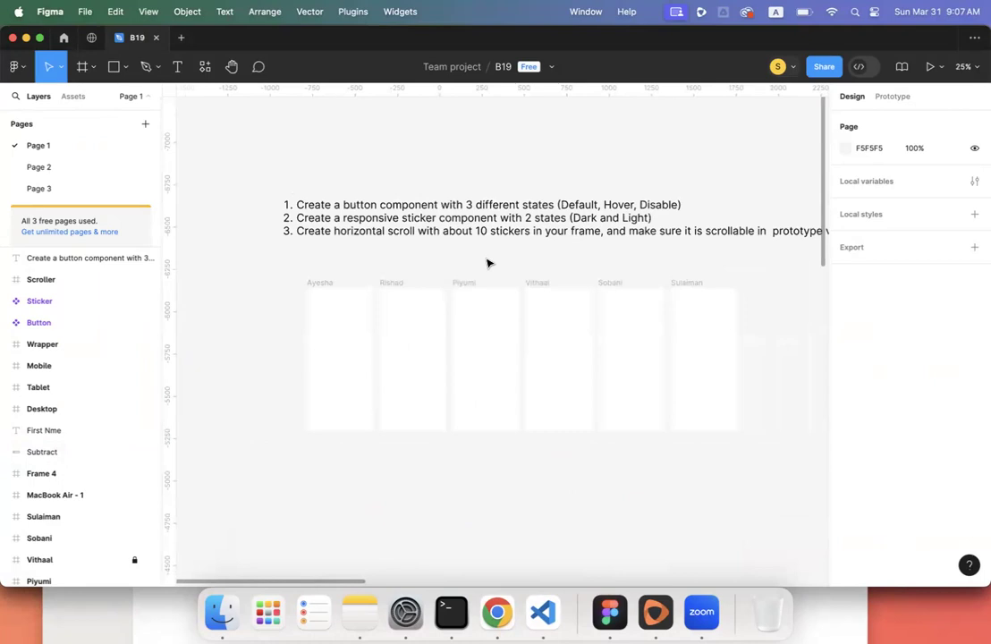
scroll(487, 263, right, 3)
scroll(487, 263, down, 1)
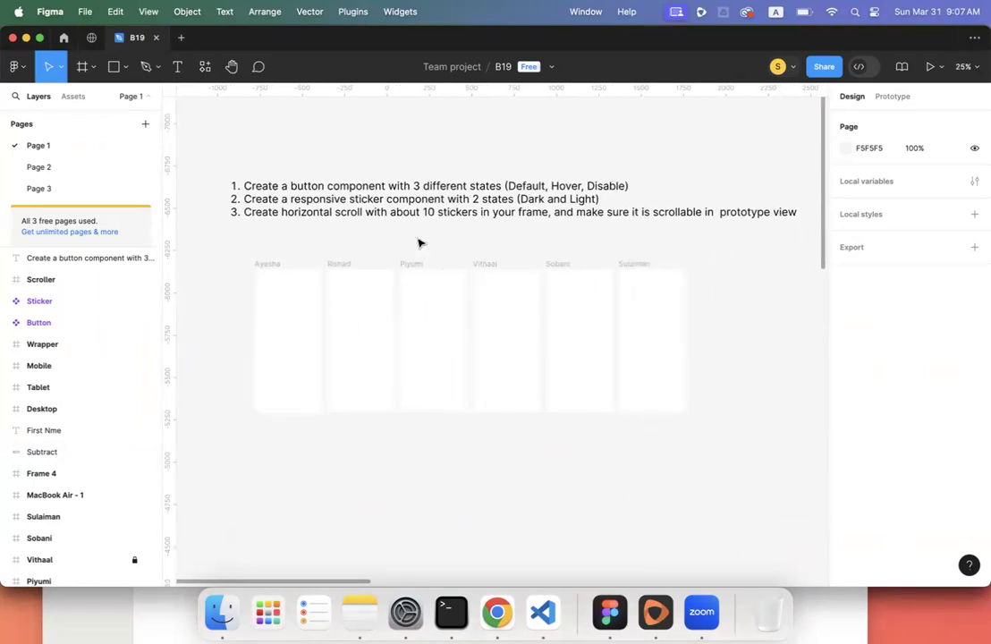
scroll(390, 204, down, 2)
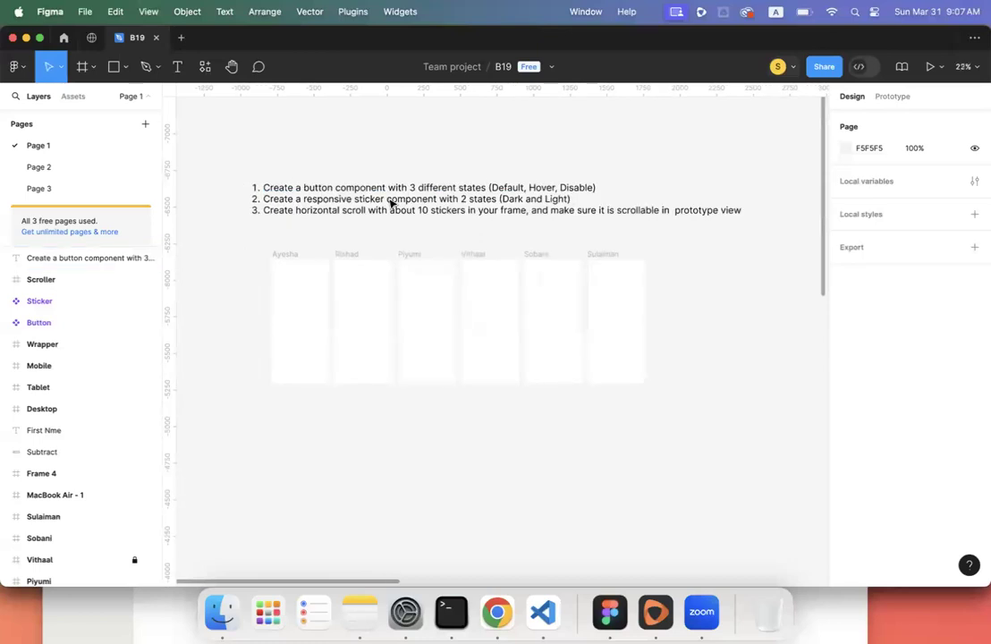
scroll(391, 204, up, 3)
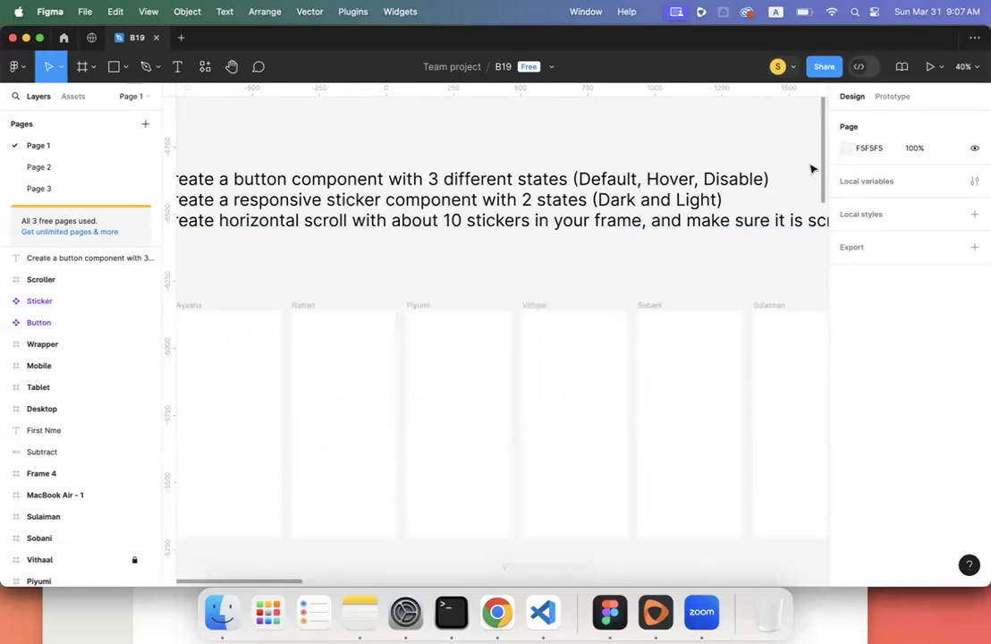
- Copy the B19 file's share link and close the Share dialog
click(820, 68)
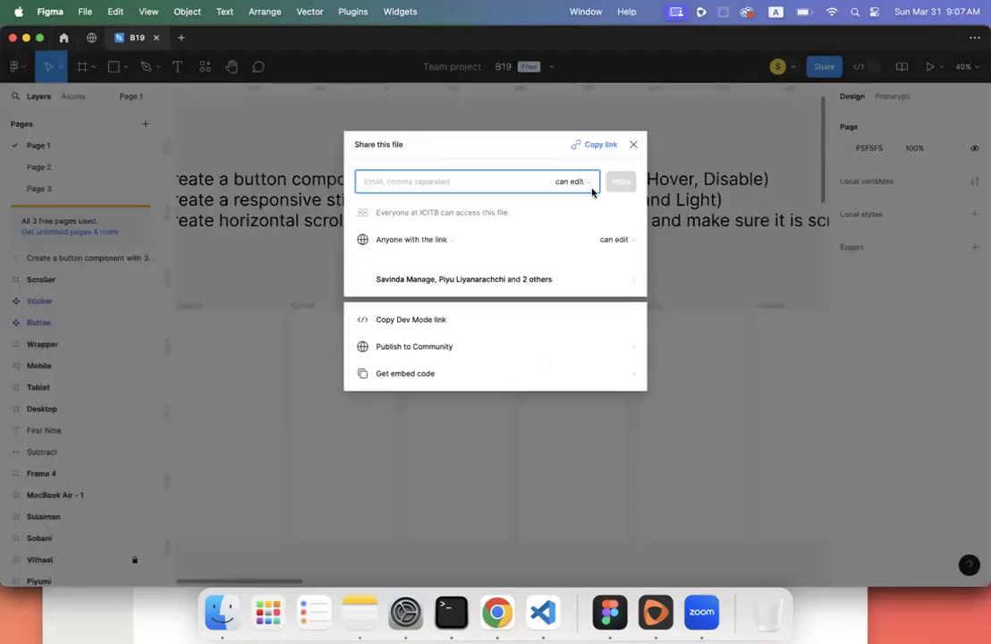
click(599, 146)
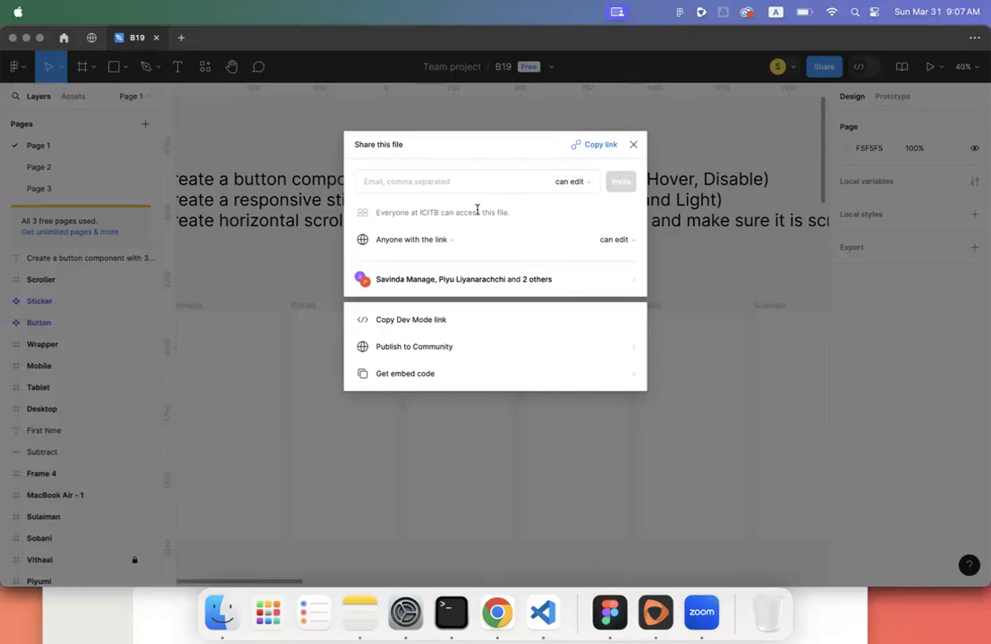
click(295, 106)
click(321, 312)
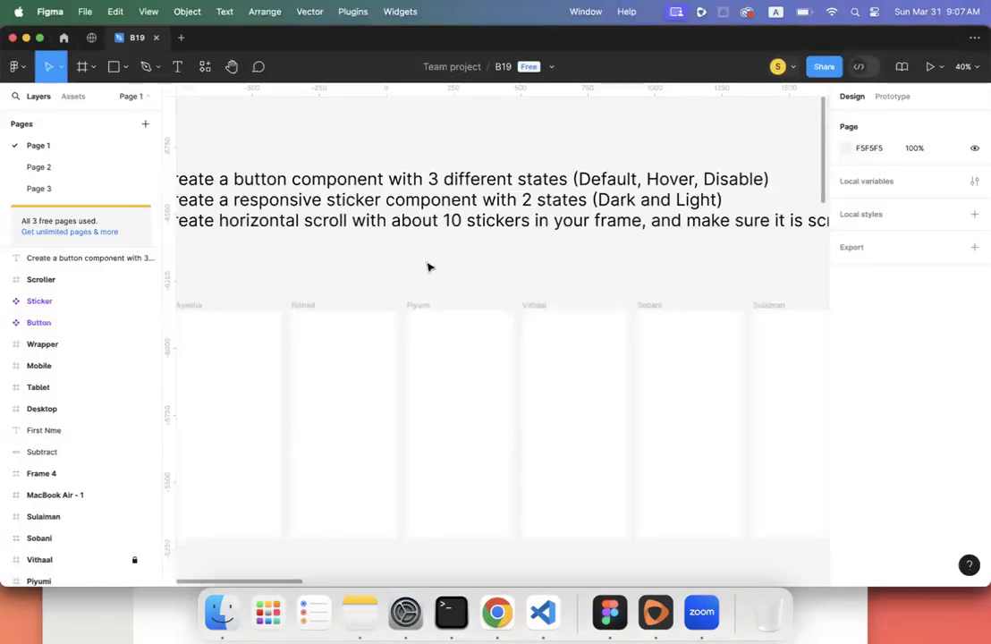
- Pan and zoom to the task list and the six sticker frames below it
scroll(427, 266, left, 3)
scroll(427, 266, down, 2)
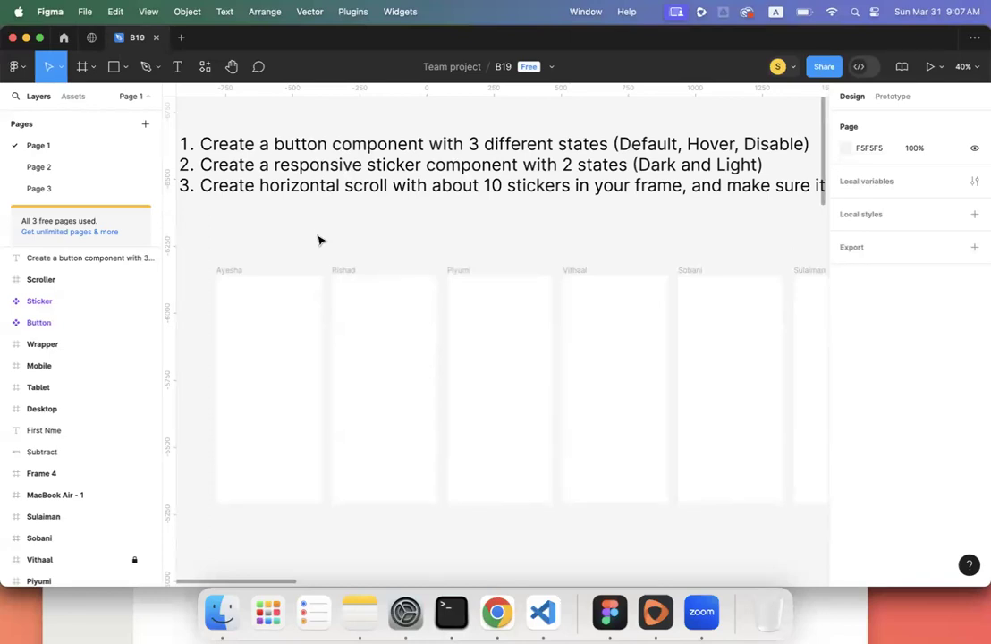
scroll(319, 239, down, 3)
scroll(321, 239, up, 3)
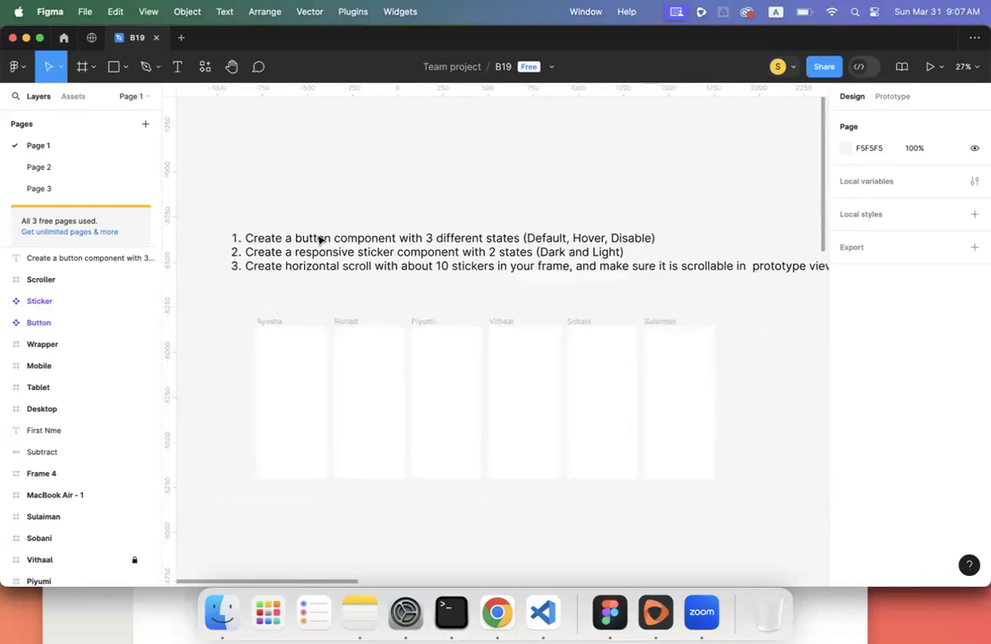
scroll(303, 193, down, 5)
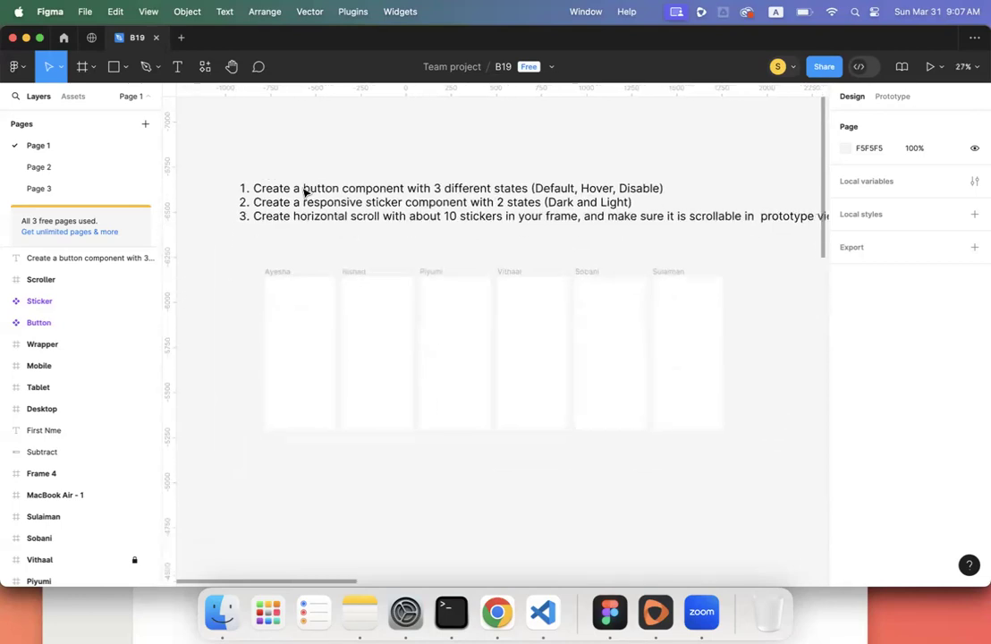
scroll(400, 201, up, 2)
scroll(401, 202, up, 2)
scroll(400, 201, right, 5)
scroll(416, 178, down, 3)
scroll(416, 176, up, 5)
- Create a 1440×1024 Desktop - 1 frame above the task list and deselect it
click(82, 67)
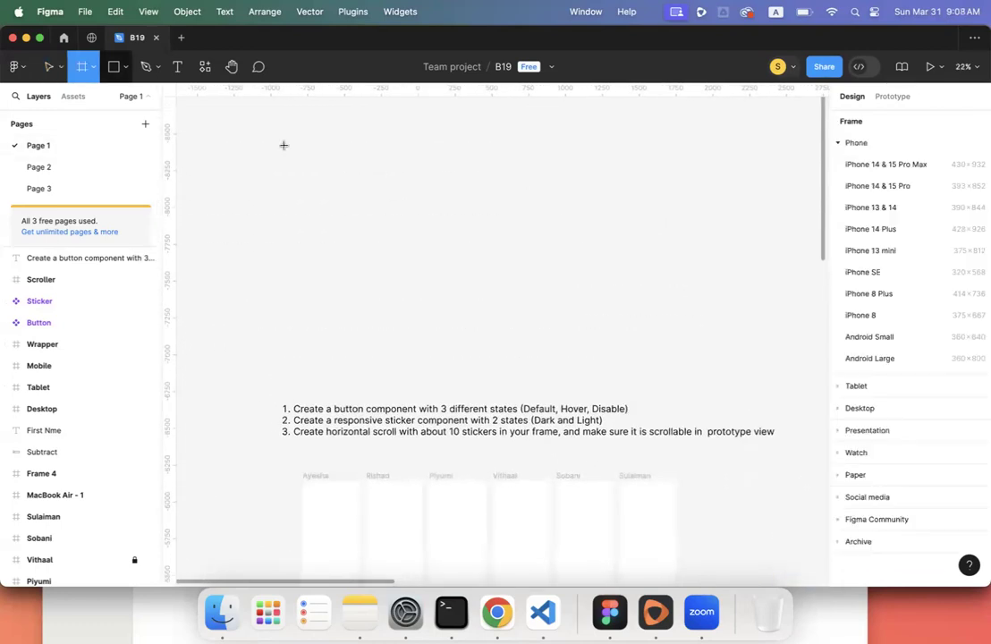
click(860, 407)
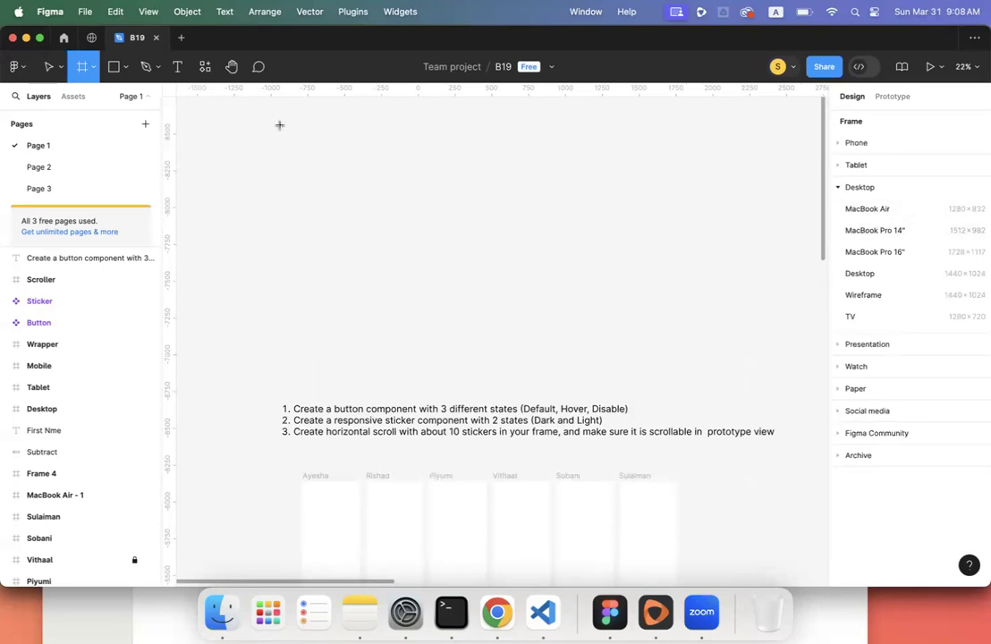
click(874, 274)
drag(670, 275, 296, 172)
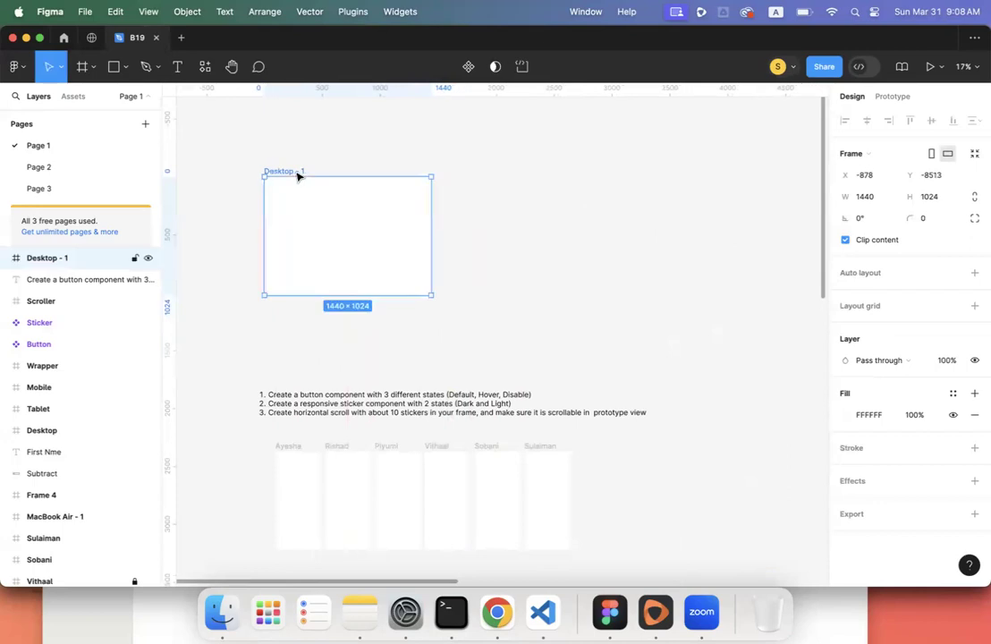
scroll(195, 247, up, 5)
scroll(195, 248, right, 2)
scroll(194, 248, up, 2)
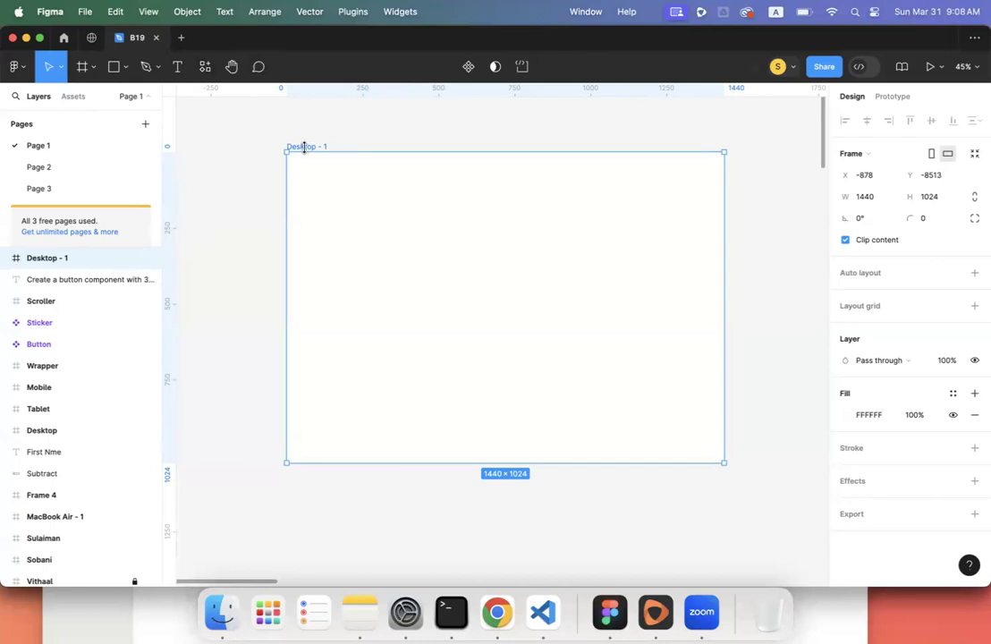
key(Escape)
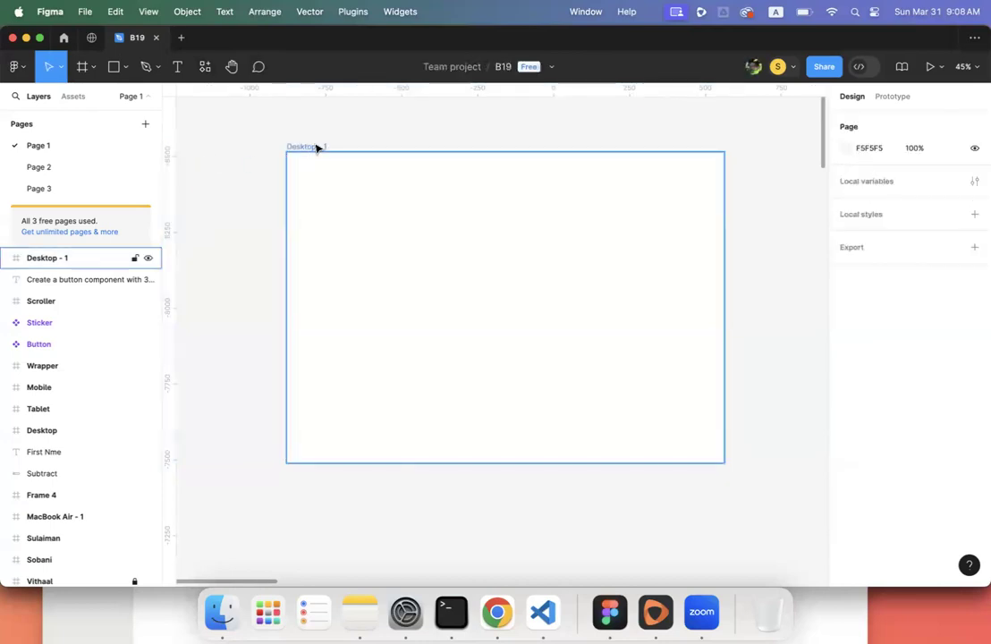
- Drag a vertical guide onto Desktop - 1 and fine-tune it to exactly 60 px from the left
click(316, 147)
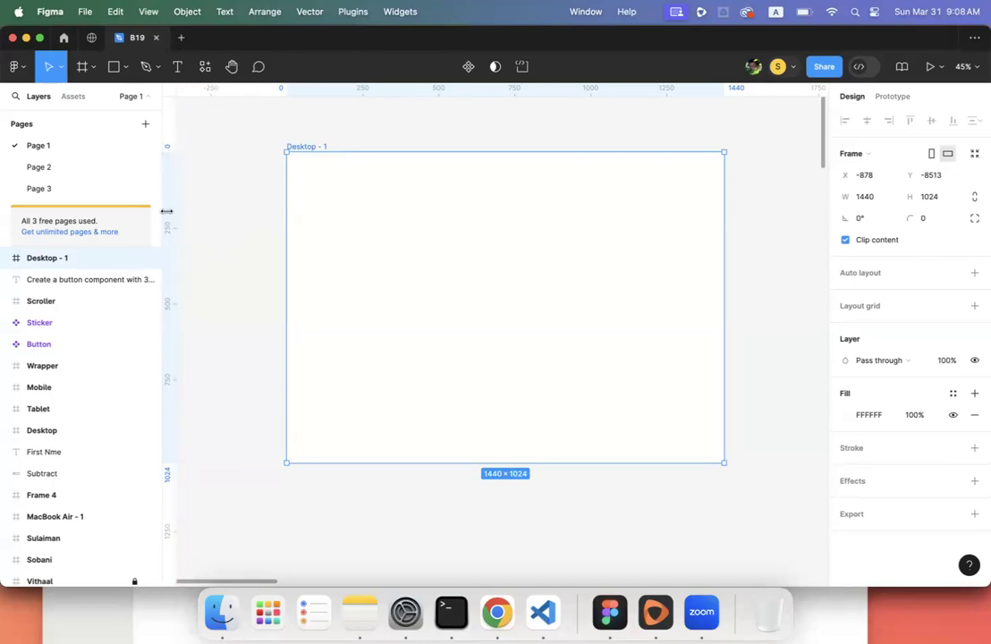
drag(174, 211, 305, 172)
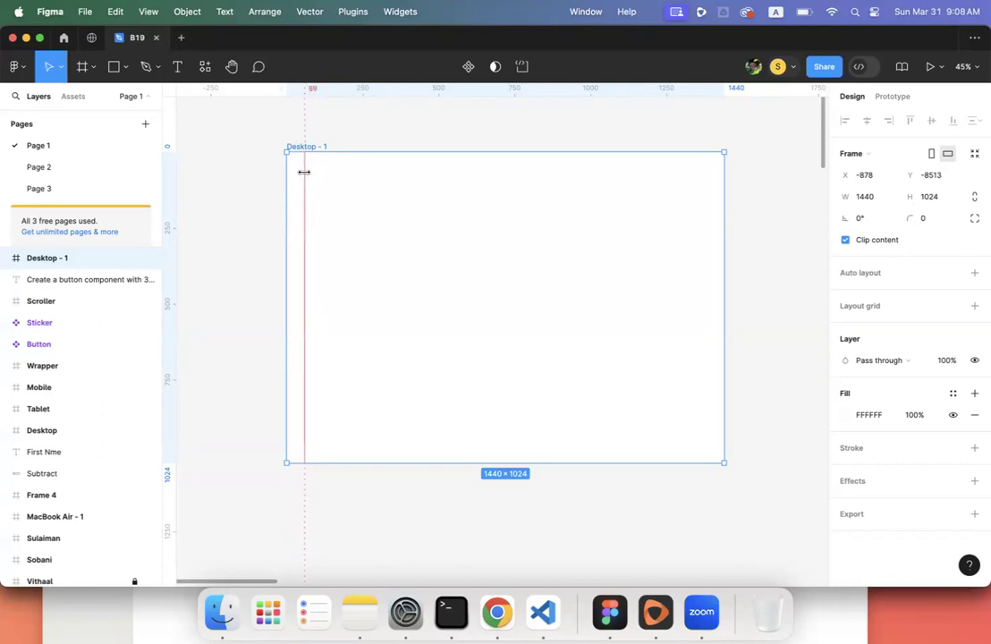
drag(304, 171, 305, 184)
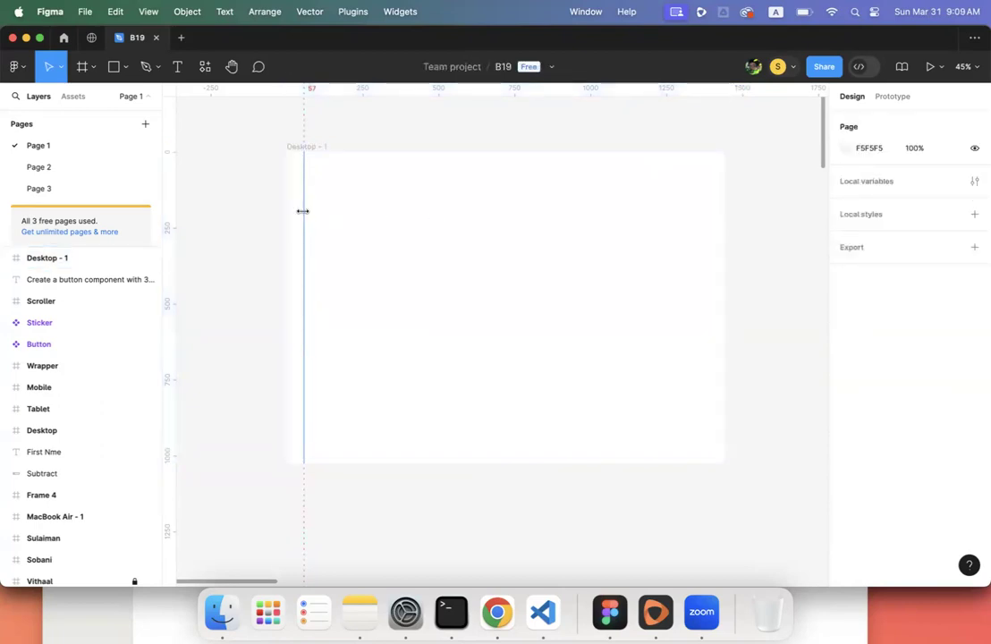
drag(303, 211, 305, 211)
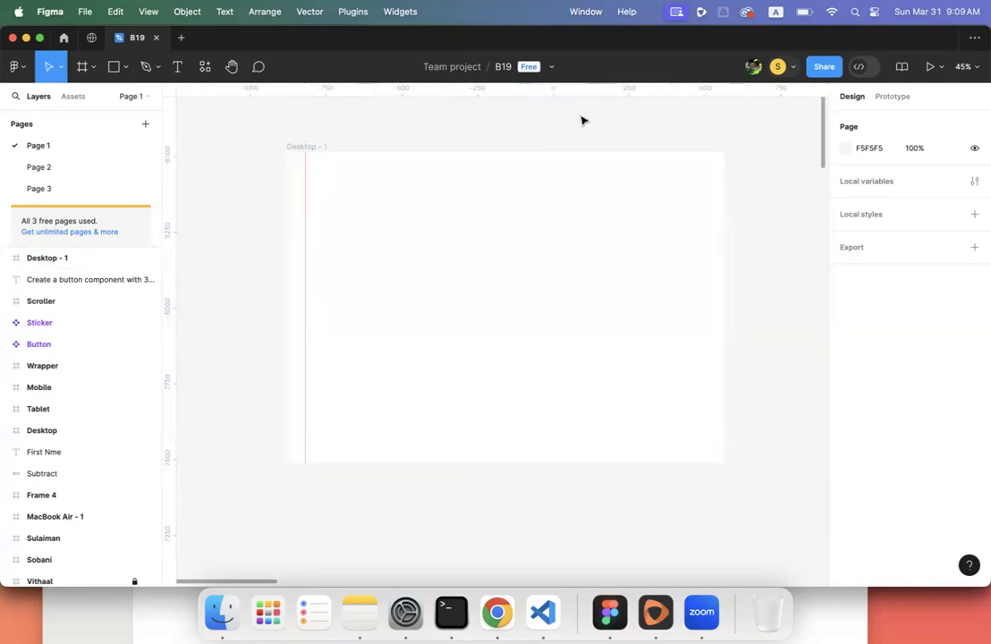
scroll(304, 251, up, 10)
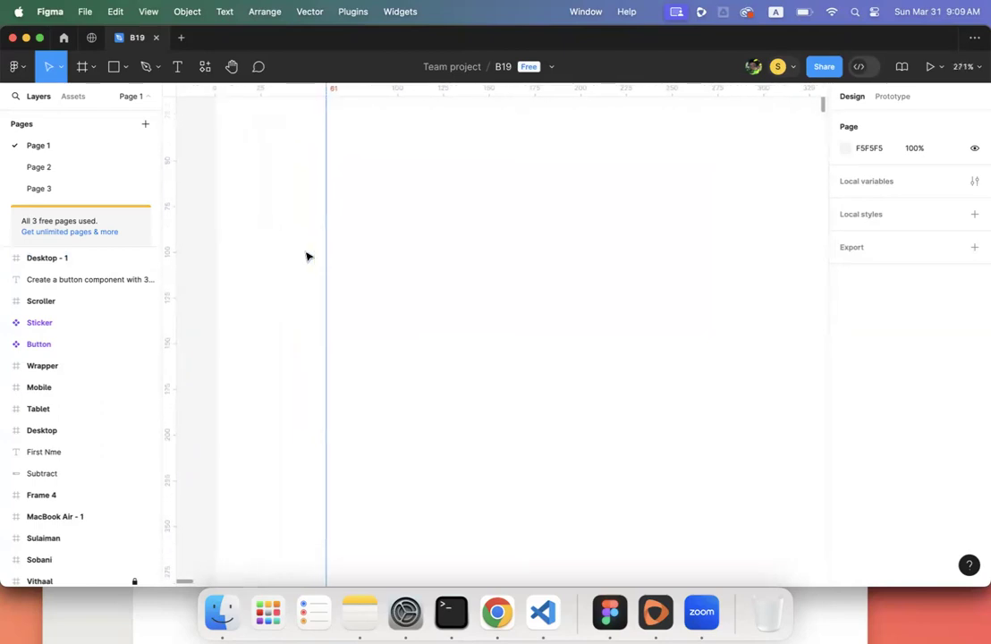
drag(327, 246, 324, 246)
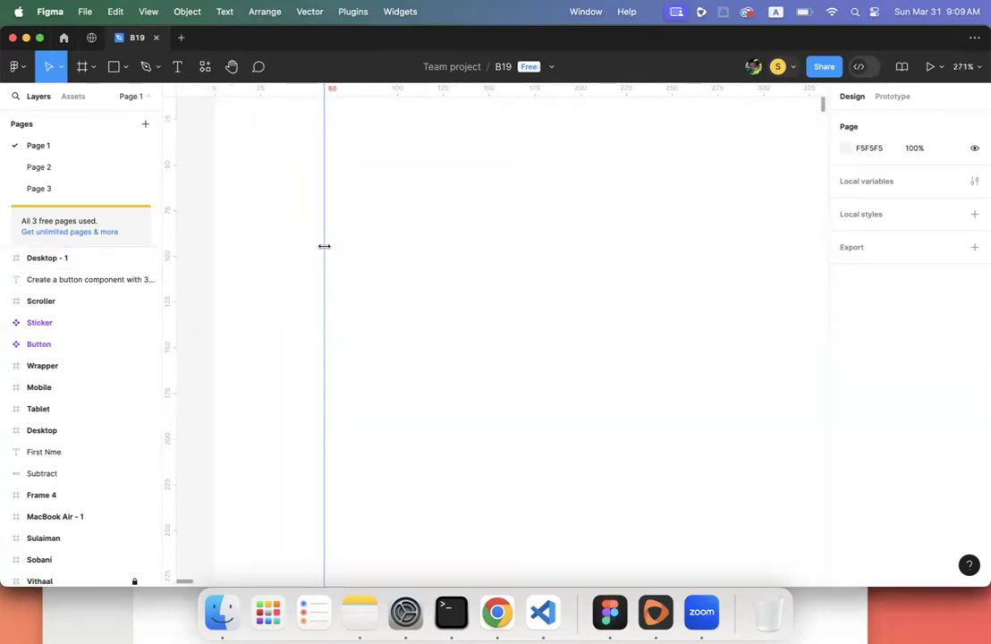
scroll(347, 285, down, 10)
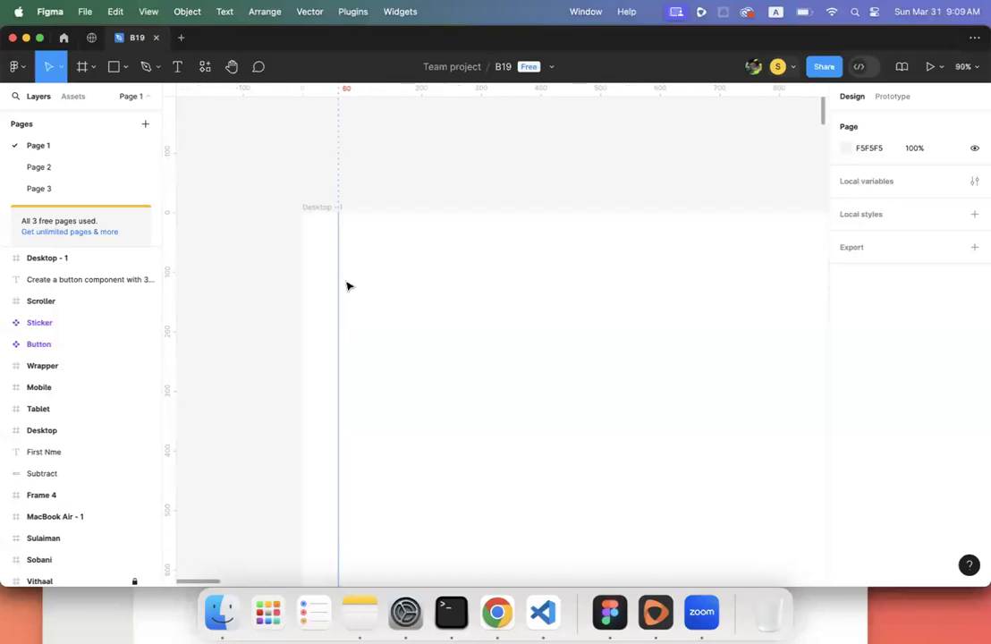
scroll(348, 285, right, 1)
scroll(348, 285, down, 3)
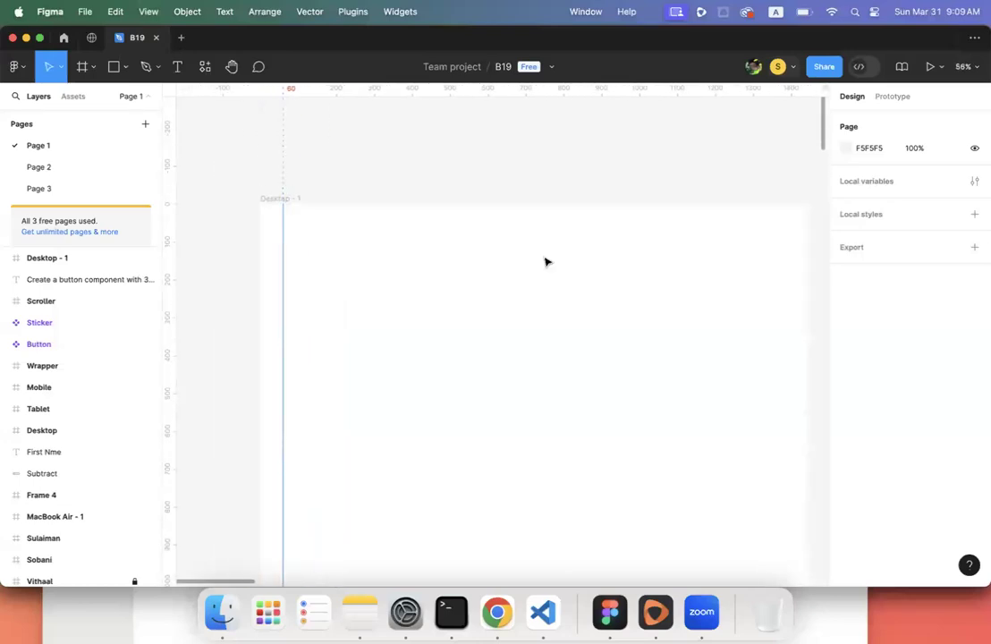
click(785, 287)
scroll(625, 186, right, 3)
scroll(626, 186, down, 2)
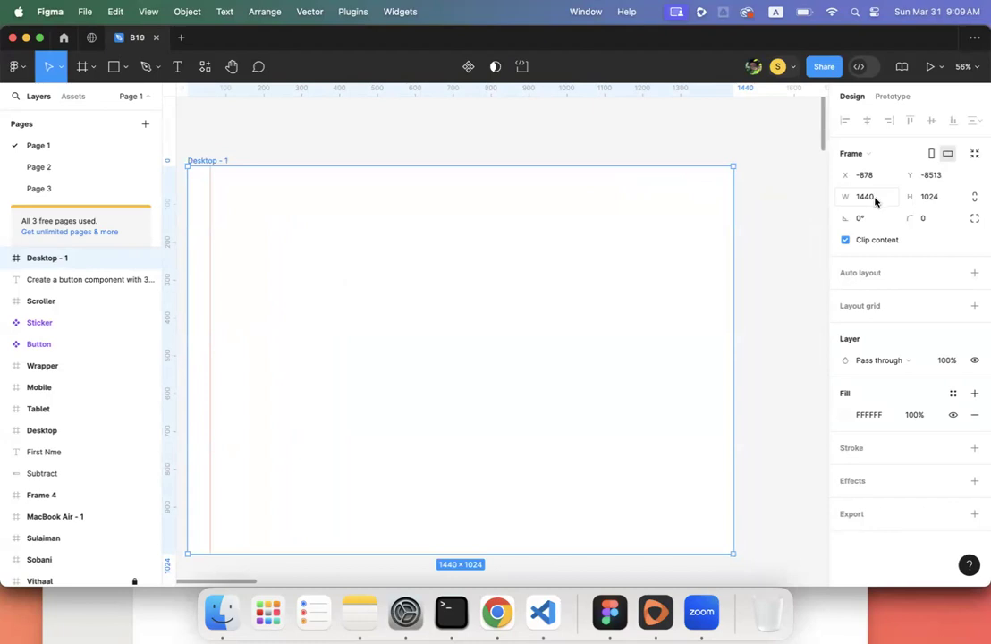
- Add a second vertical guide and settle it at 1380 near Desktop - 1's right edge
drag(172, 262, 609, 244)
drag(668, 243, 715, 233)
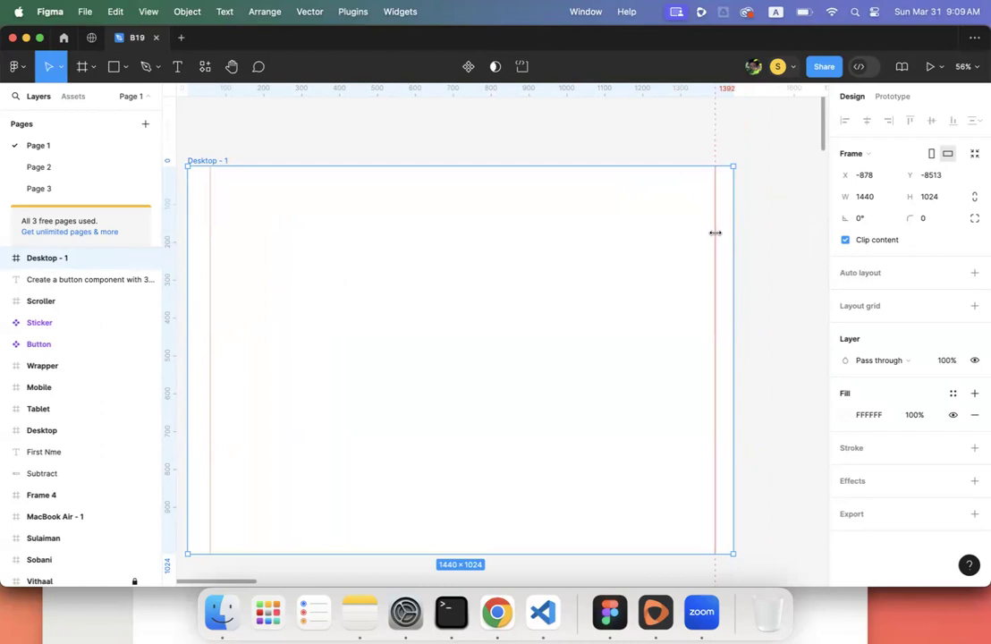
click(765, 215)
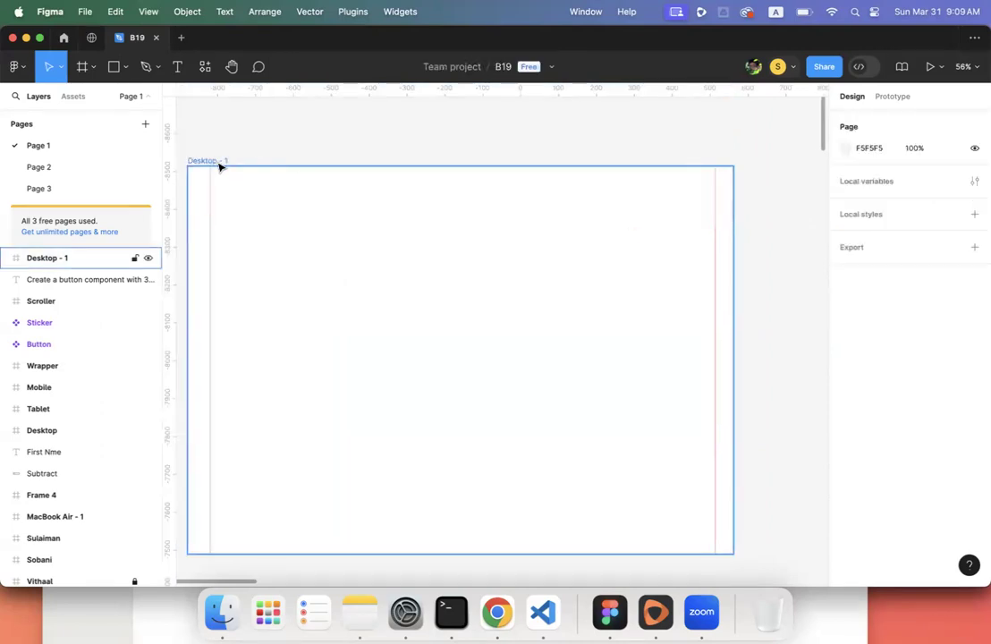
click(214, 161)
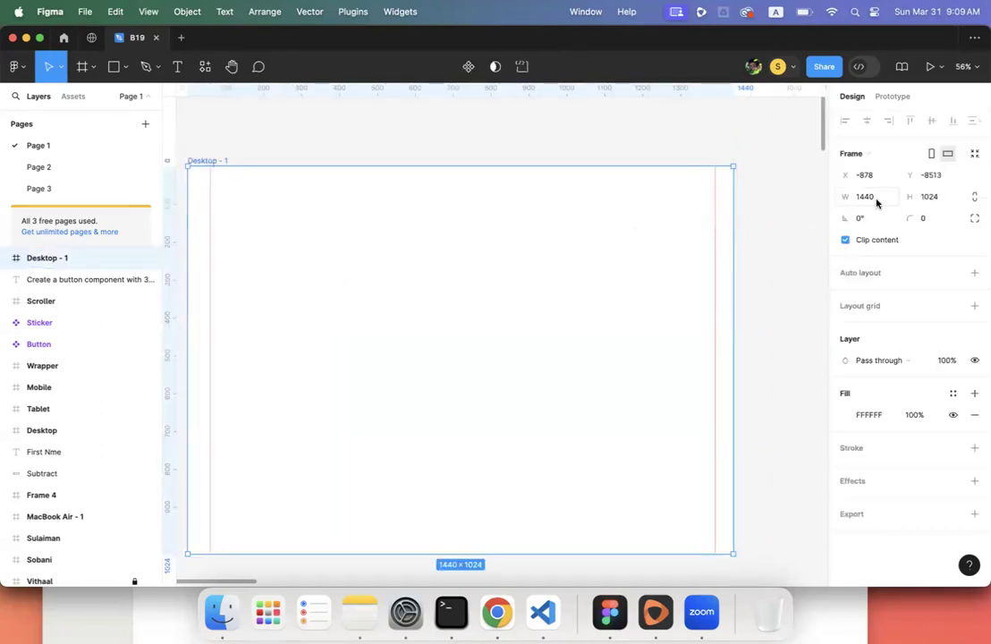
click(716, 213)
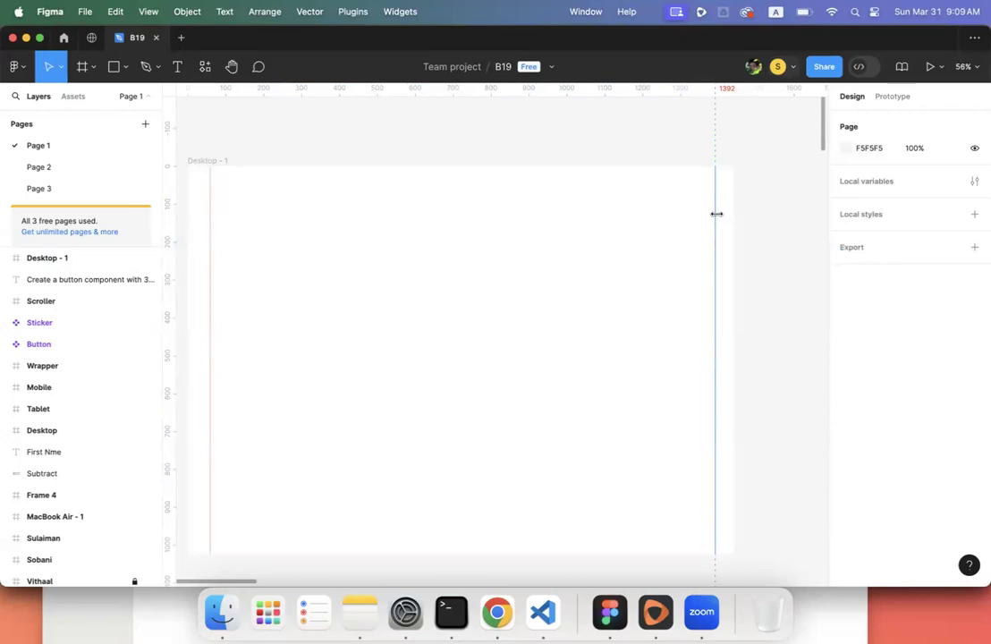
drag(716, 214, 709, 217)
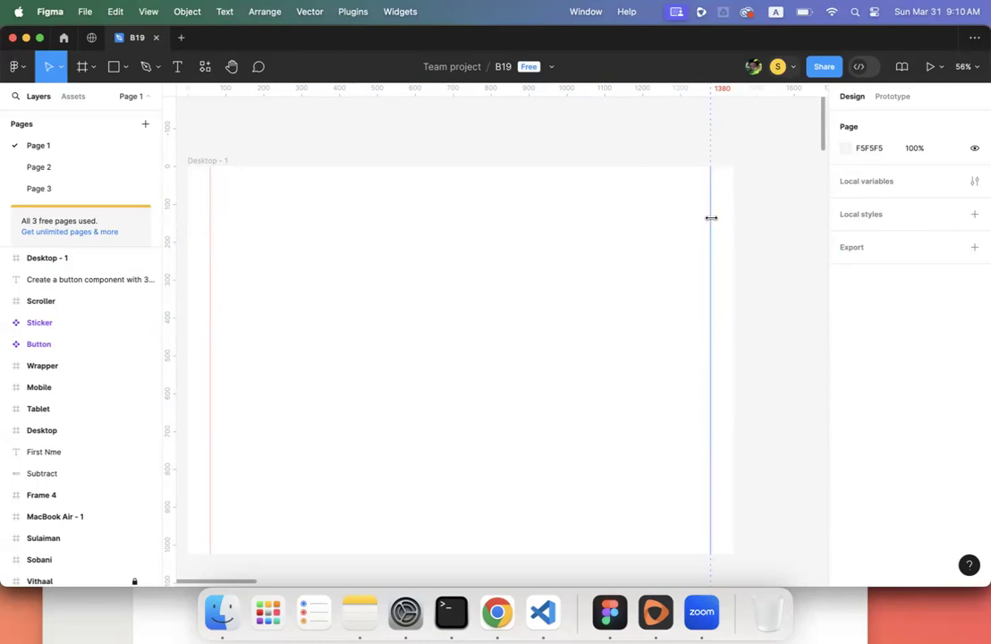
click(755, 221)
scroll(755, 221, down, 3)
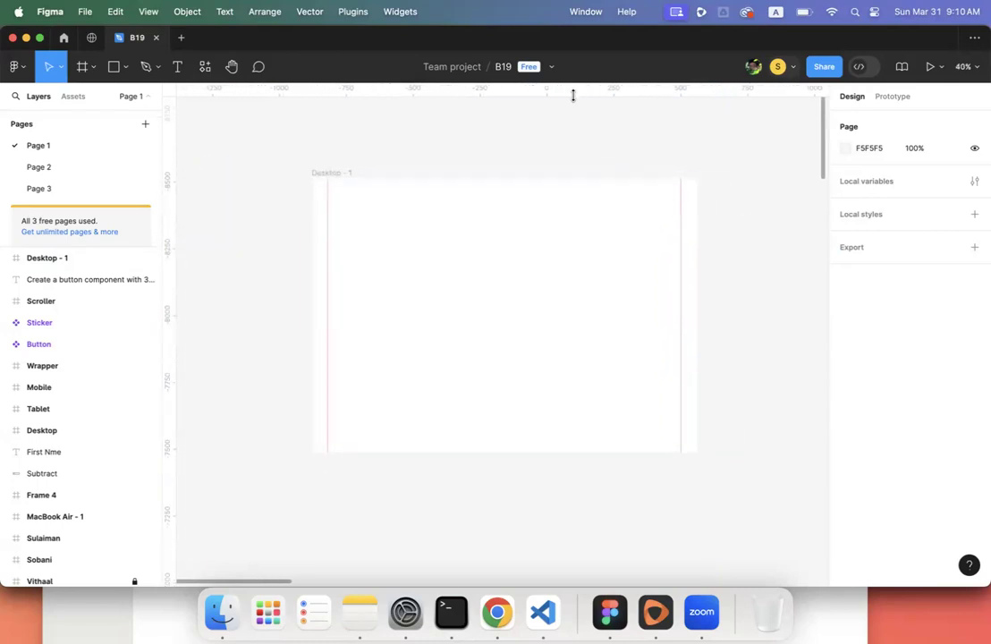
- Drag a horizontal guide down to 60 px from the top of Desktop - 1
drag(572, 92, 548, 187)
scroll(553, 198, up, 10)
scroll(551, 218, up, 15)
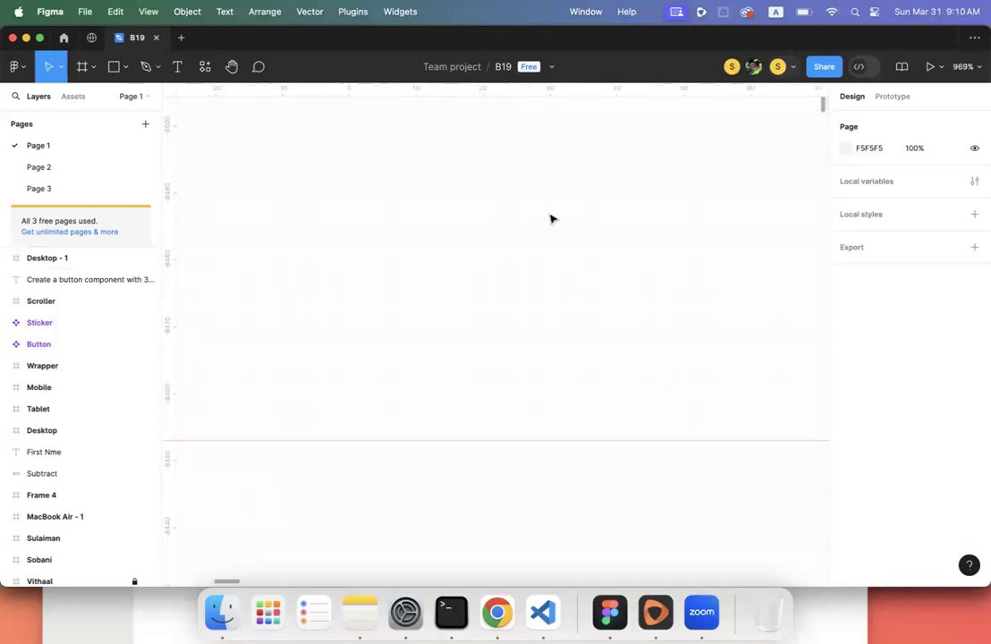
scroll(551, 218, up, 2)
scroll(551, 220, down, 5)
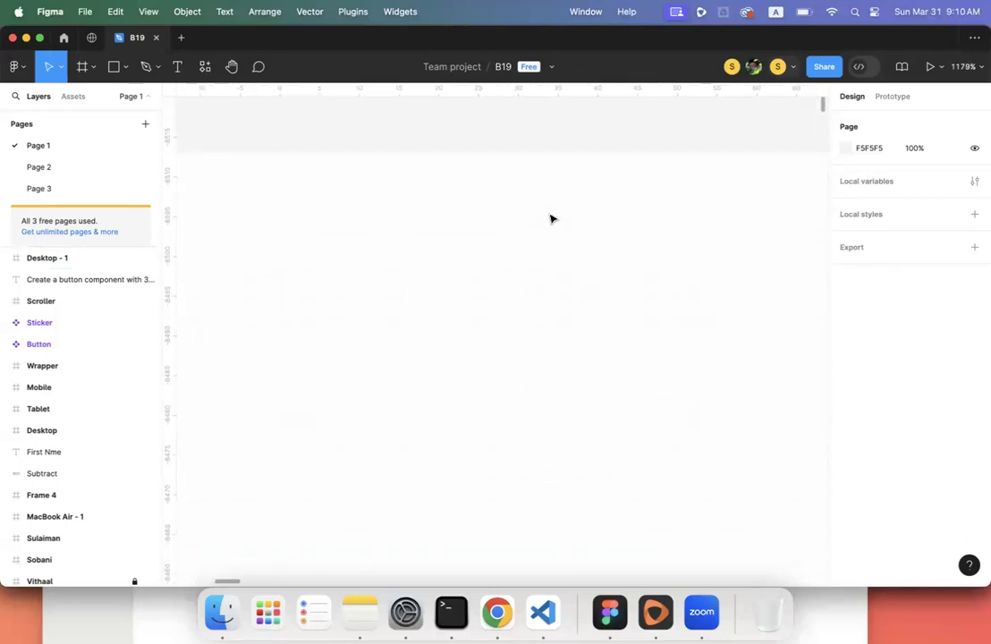
scroll(551, 222, down, 3)
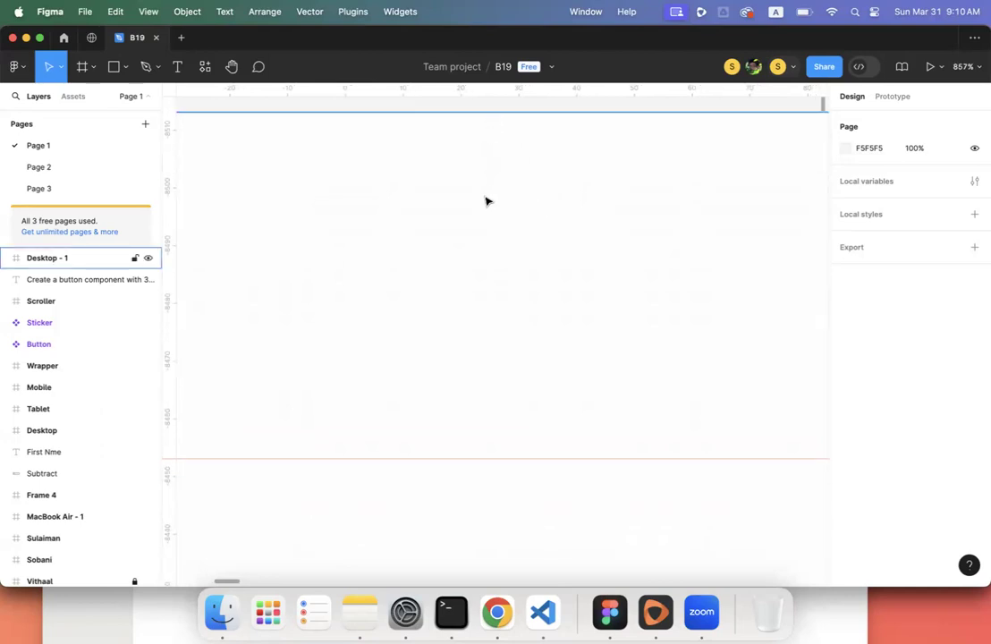
scroll(482, 459, down, 5)
scroll(482, 462, down, 5)
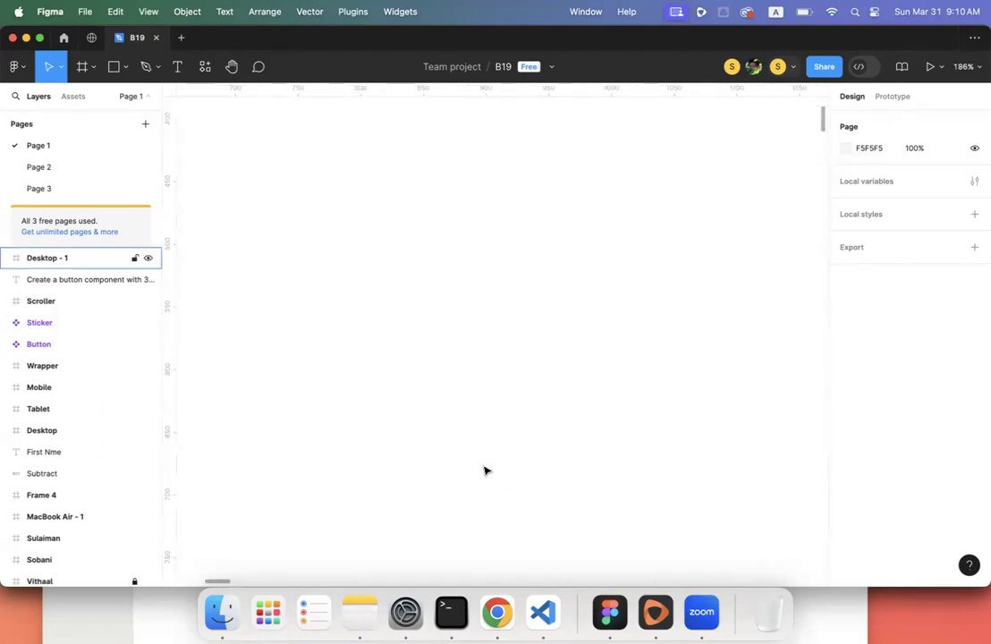
- Drop a horizontal guide near Desktop - 1's bottom edge and adjust it to about 987
scroll(484, 470, down, 3)
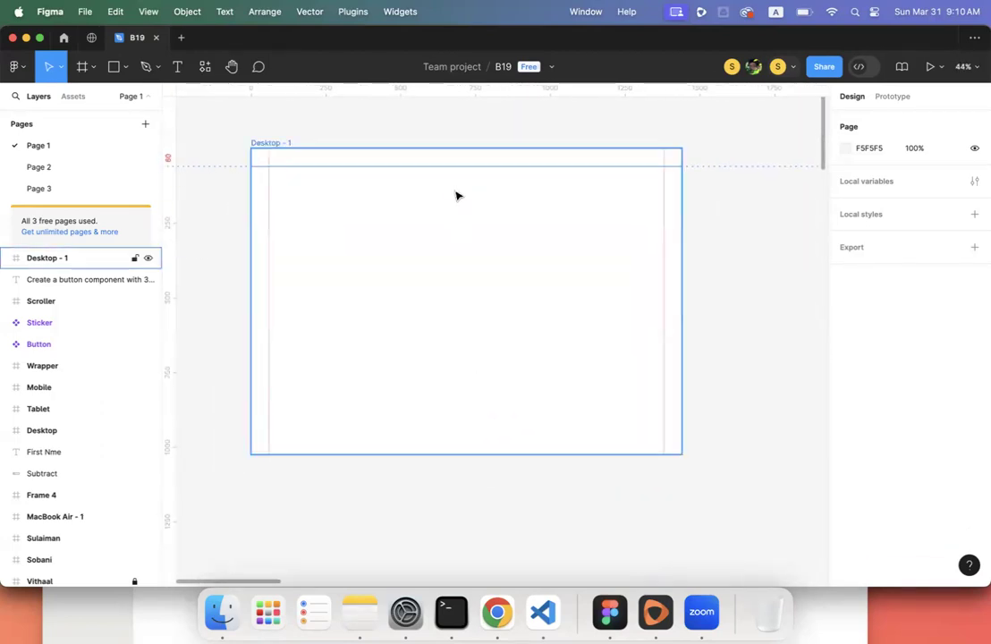
drag(462, 145, 448, 442)
click(278, 145)
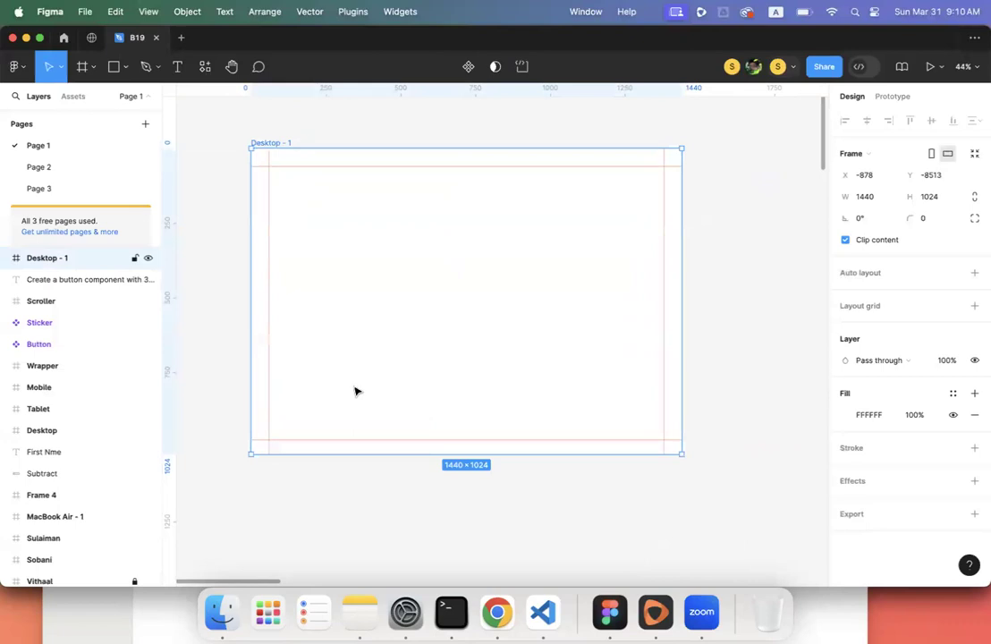
click(357, 439)
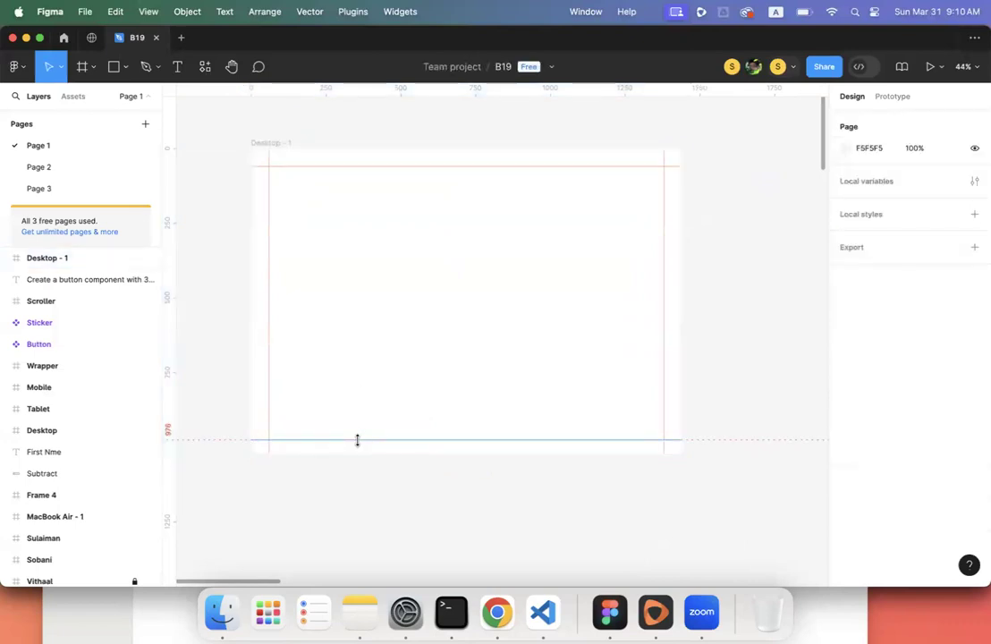
drag(357, 440, 357, 437)
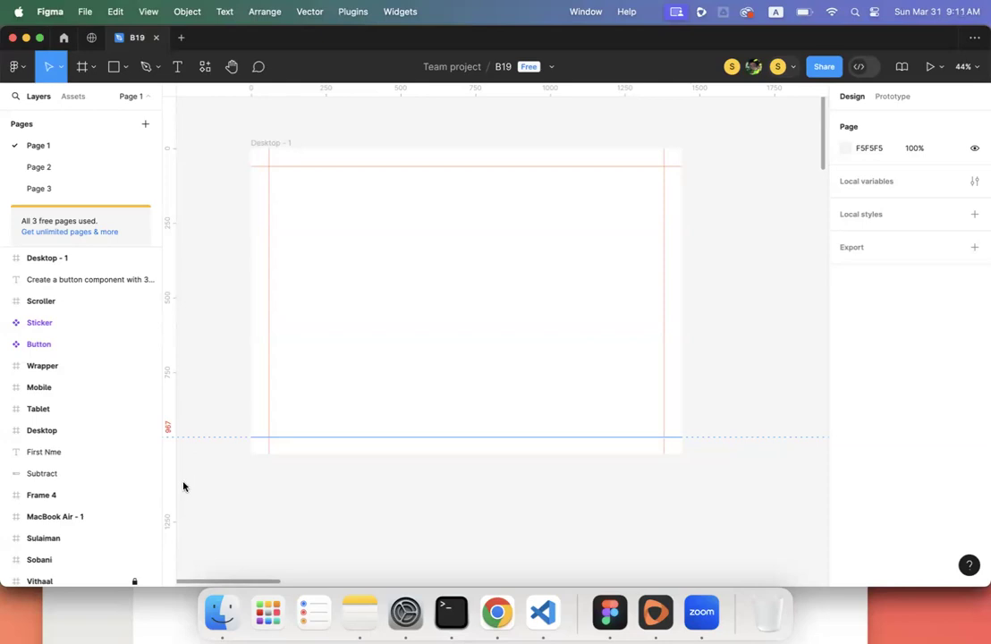
click(377, 358)
drag(381, 439, 382, 443)
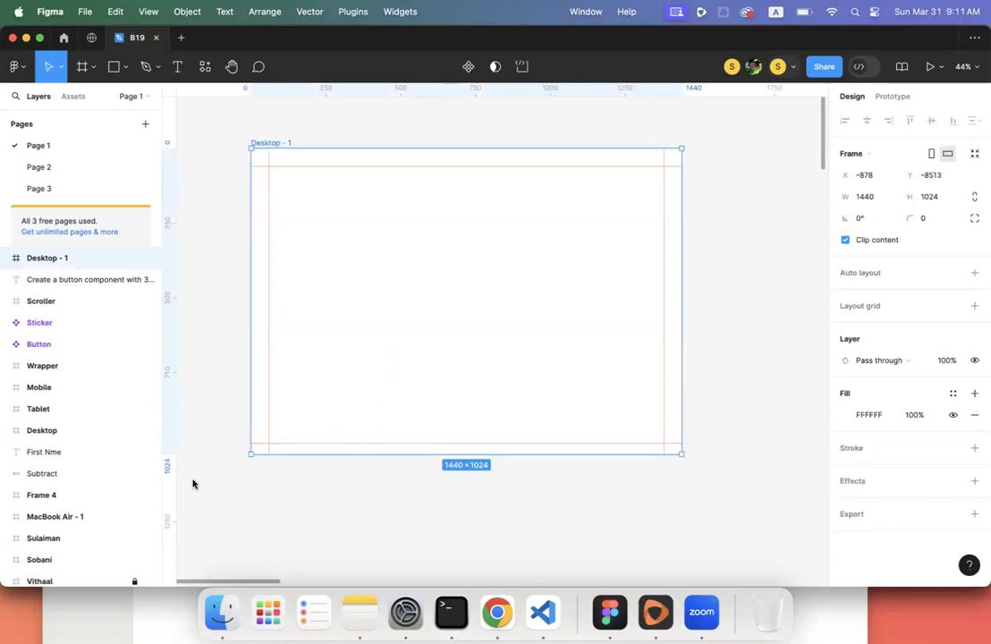
scroll(207, 354, down, 3)
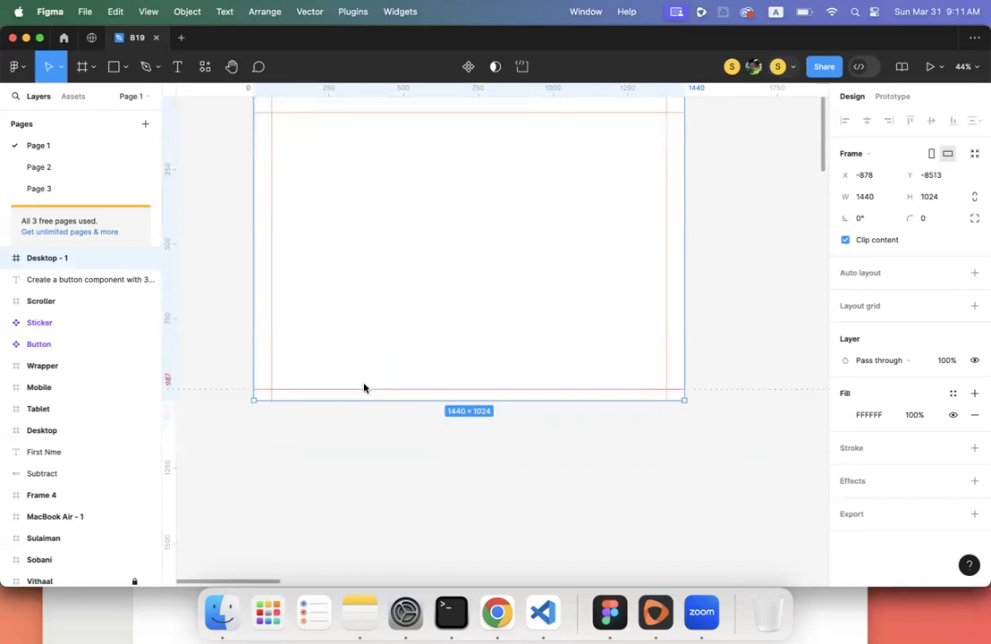
click(371, 427)
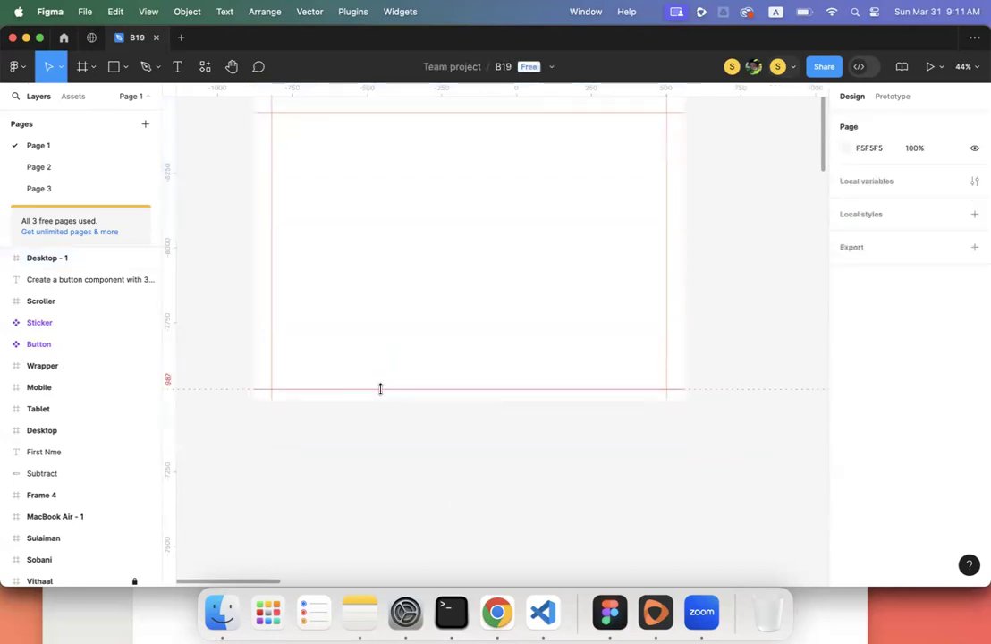
scroll(381, 391, up, 2)
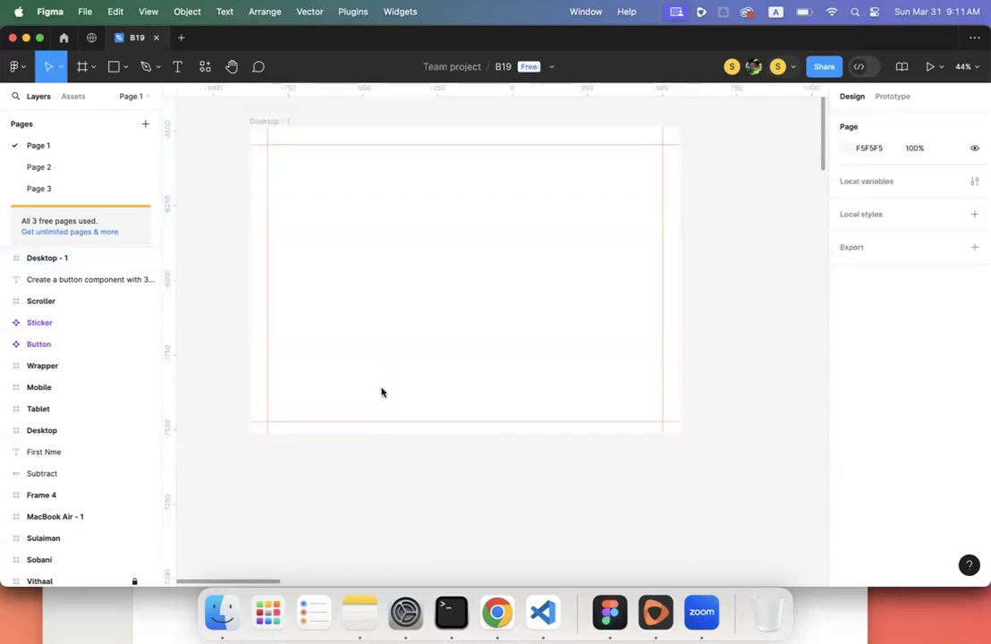
scroll(362, 423, up, 3)
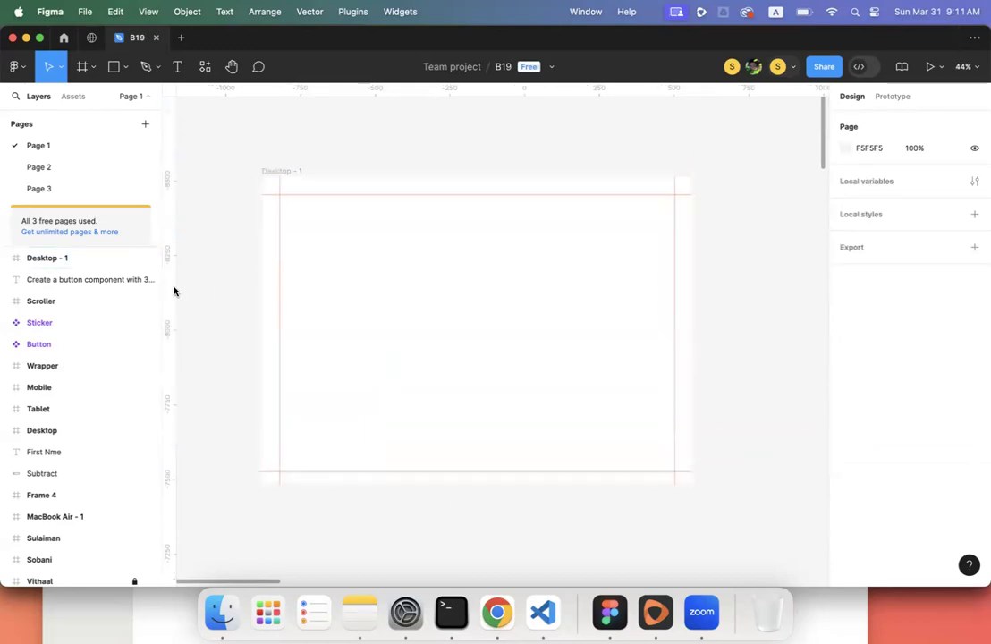
scroll(345, 291, down, 5)
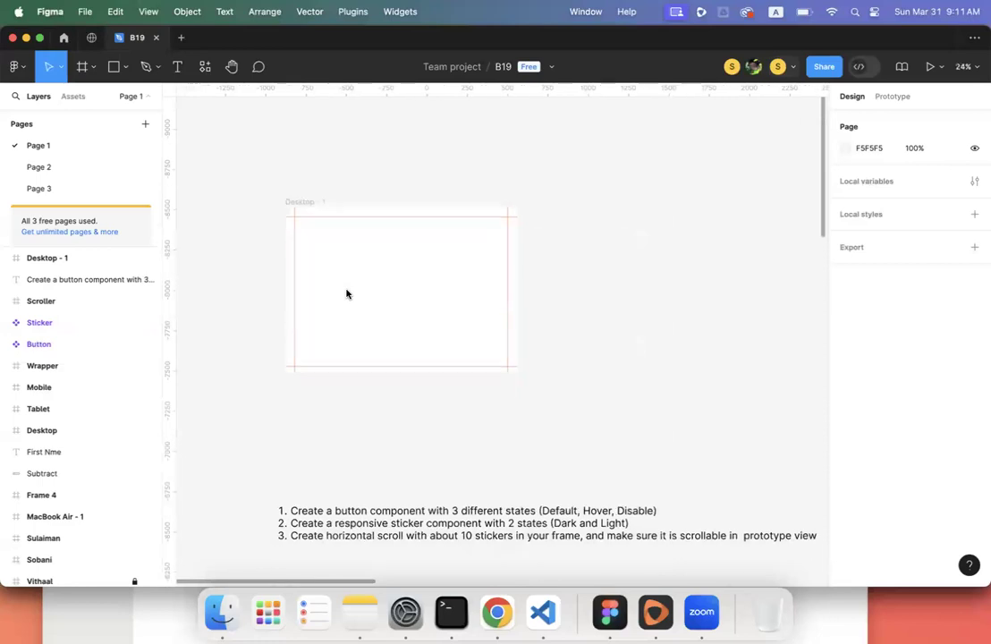
- Select the Scroll frame inside Scroller, then pan back to Desktop - 1
scroll(347, 293, down, 5)
scroll(347, 293, right, 5)
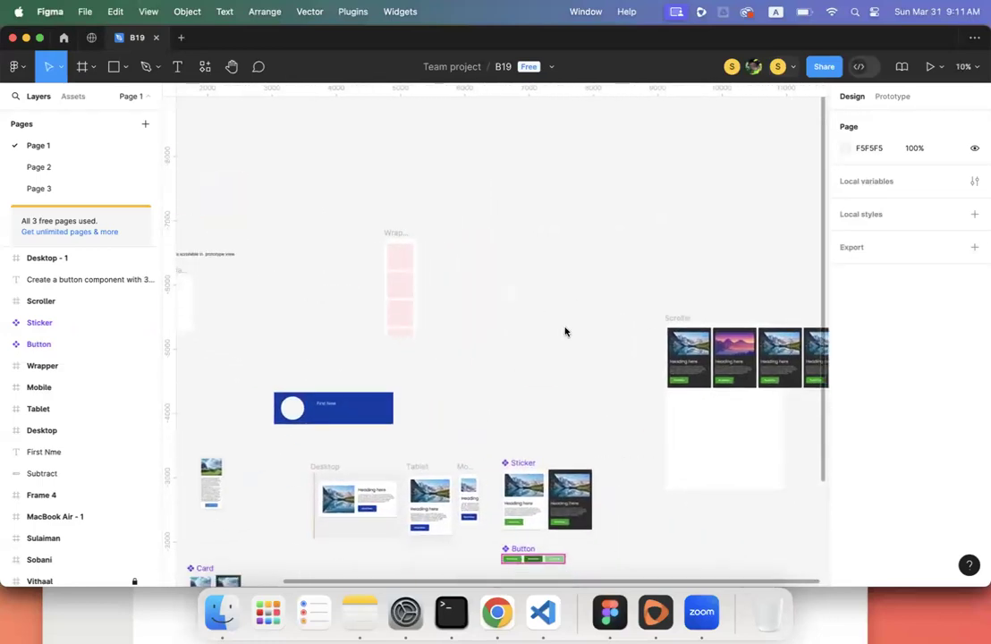
scroll(565, 331, right, 3)
click(510, 277)
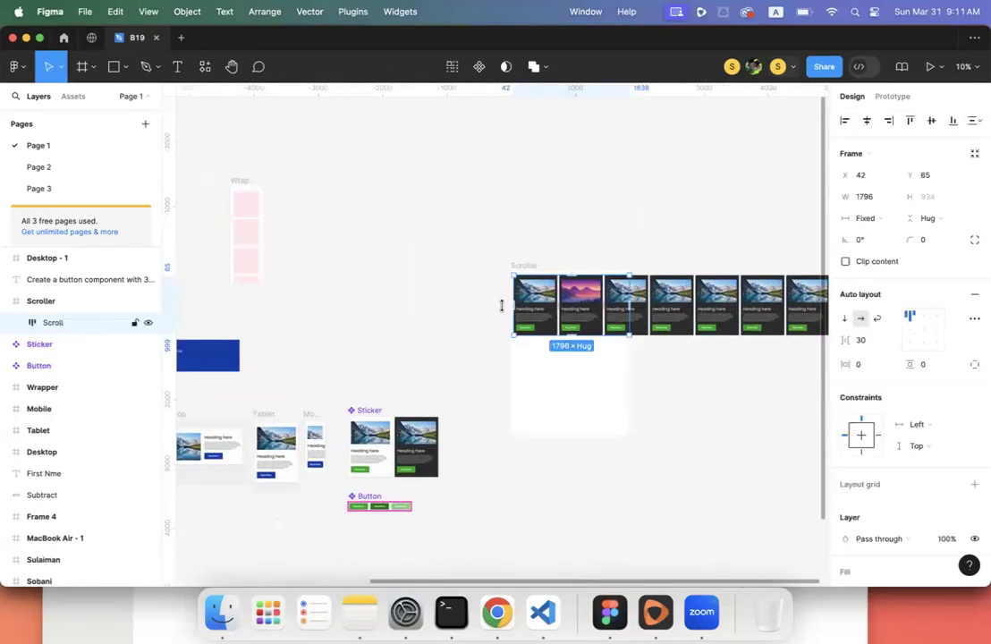
scroll(406, 272, left, 5)
scroll(407, 272, up, 2)
scroll(407, 272, left, 3)
scroll(407, 271, up, 3)
scroll(407, 272, up, 10)
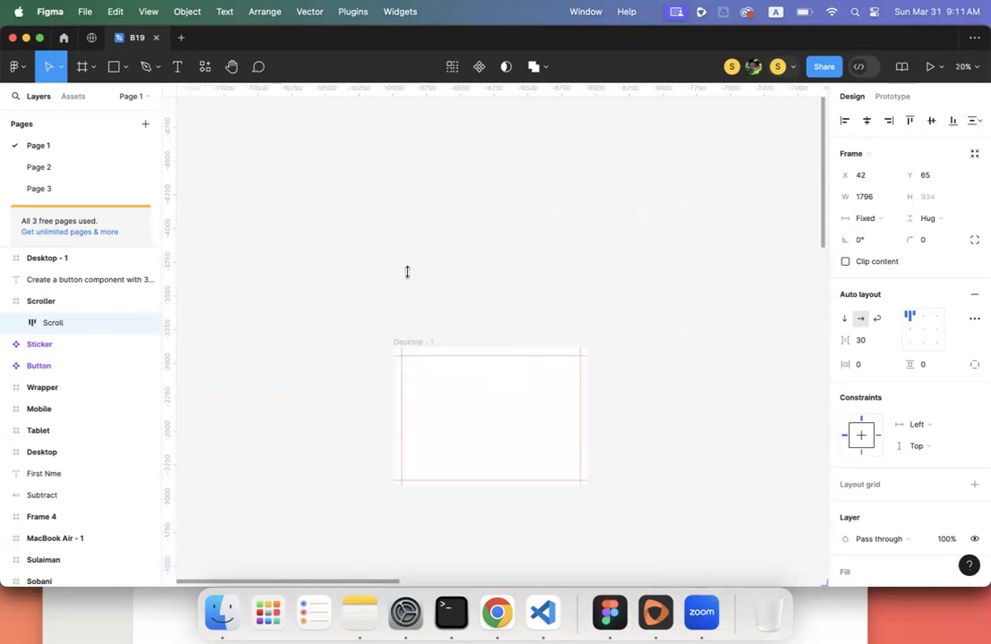
scroll(409, 276, left, 3)
scroll(410, 276, up, 2)
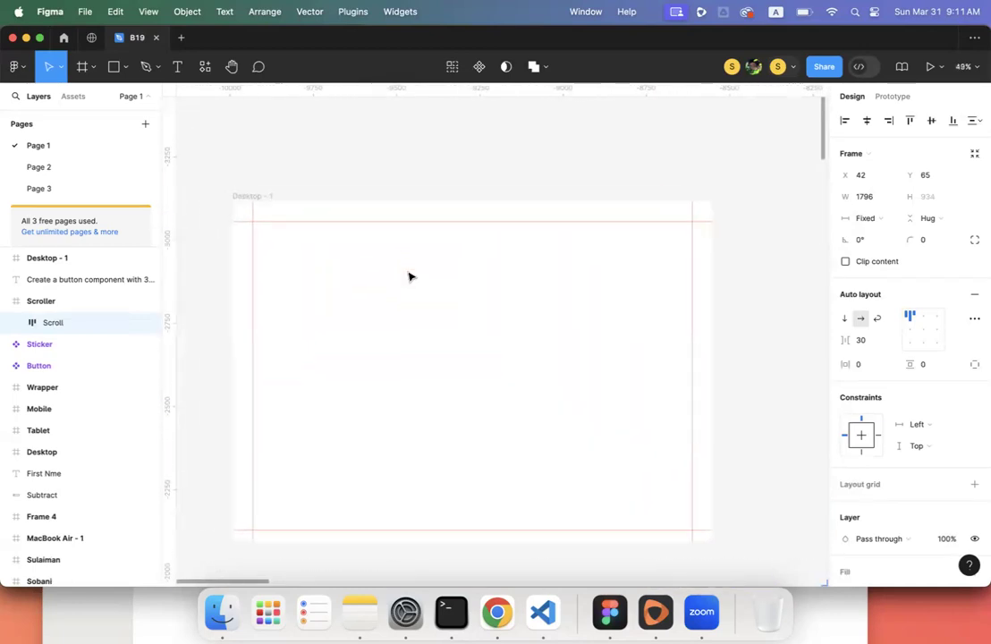
- Add a 36 px 'Heading' text at Desktop - 1's top-left and show the Assets library
click(177, 66)
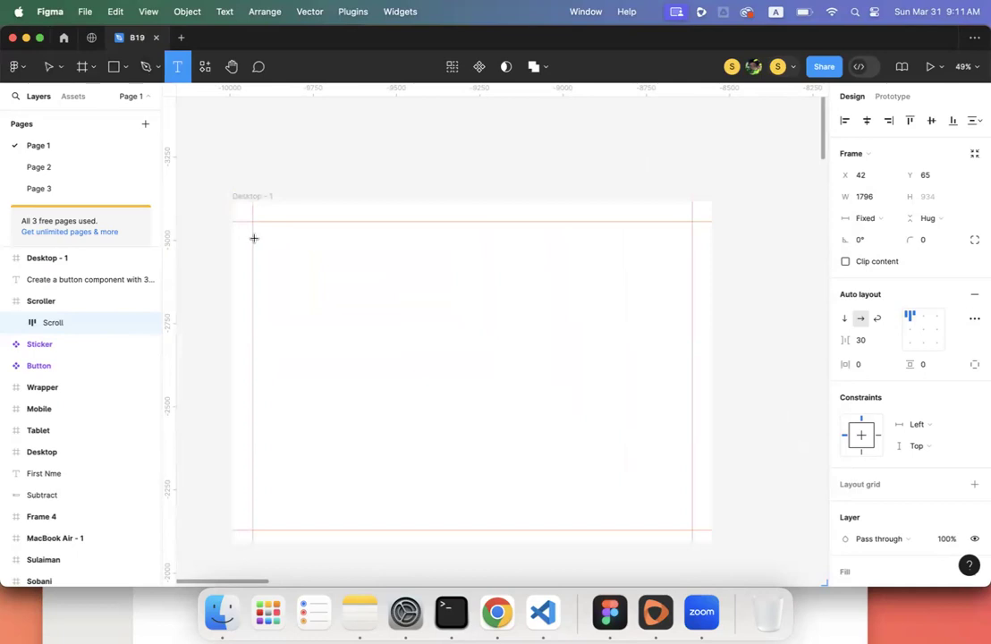
click(252, 238)
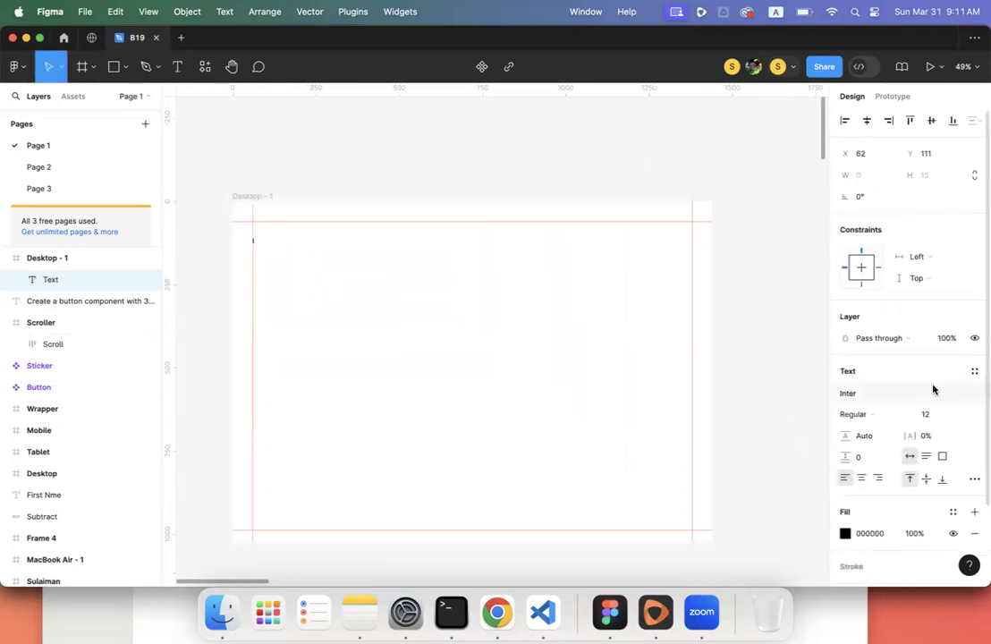
click(962, 414)
click(945, 544)
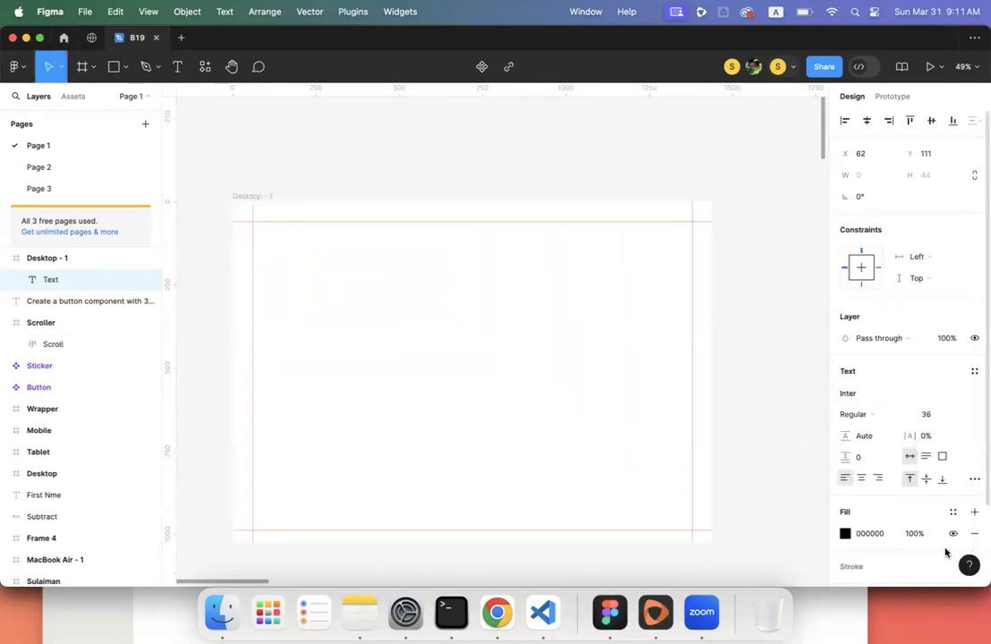
text(Heading)
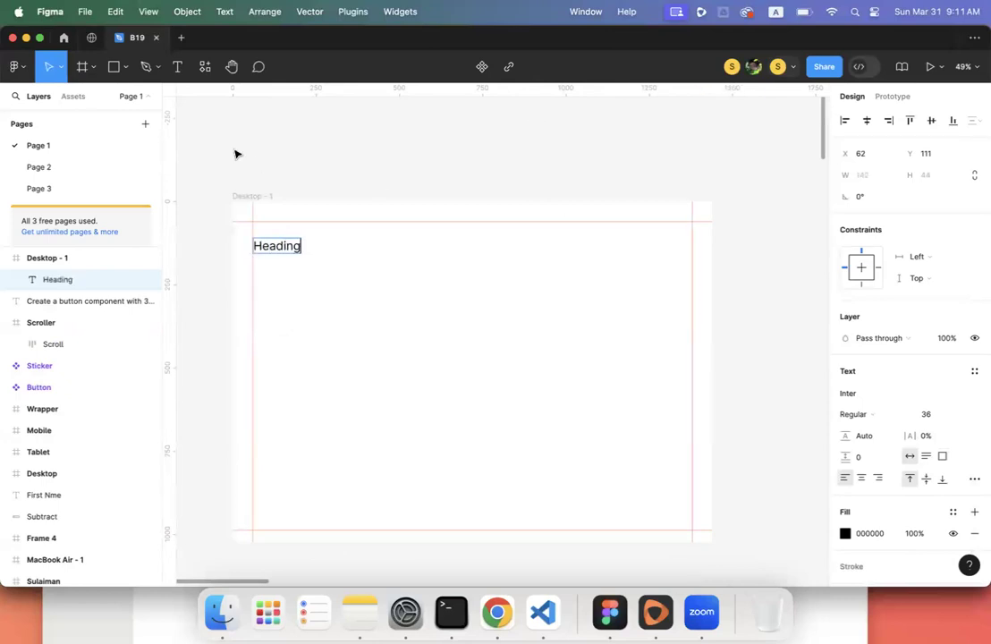
click(73, 96)
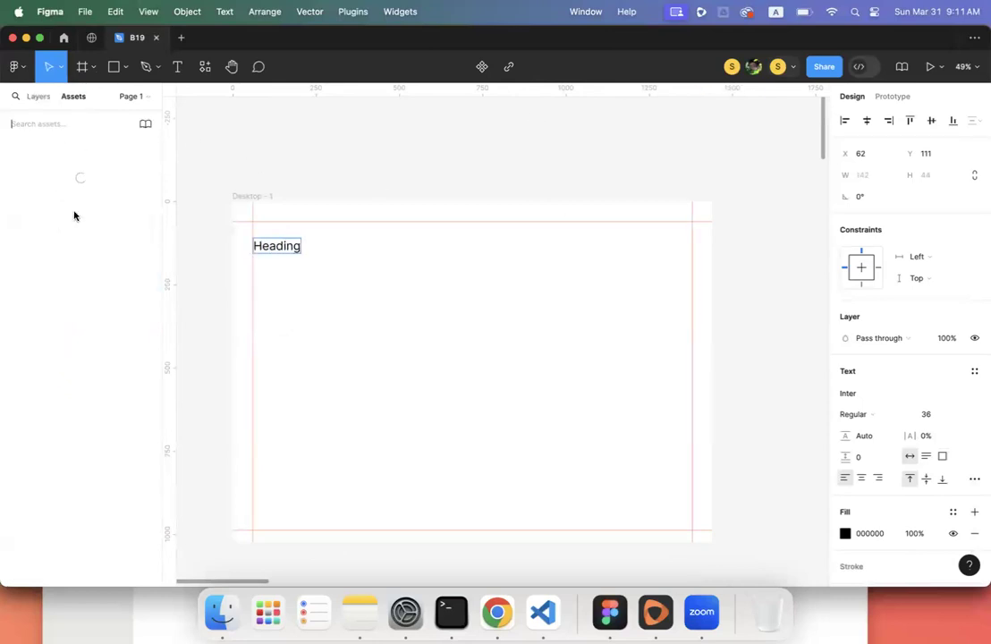
- Place a Sticker instance in Desktop - 1 below the Heading, at X 62, Y 213
drag(43, 291, 301, 373)
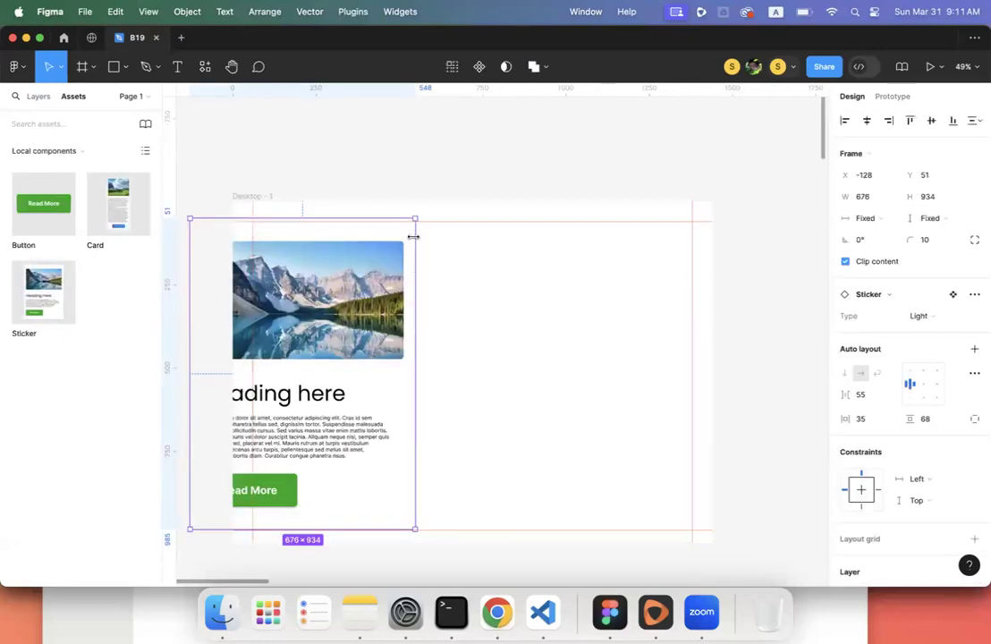
drag(415, 217, 333, 314)
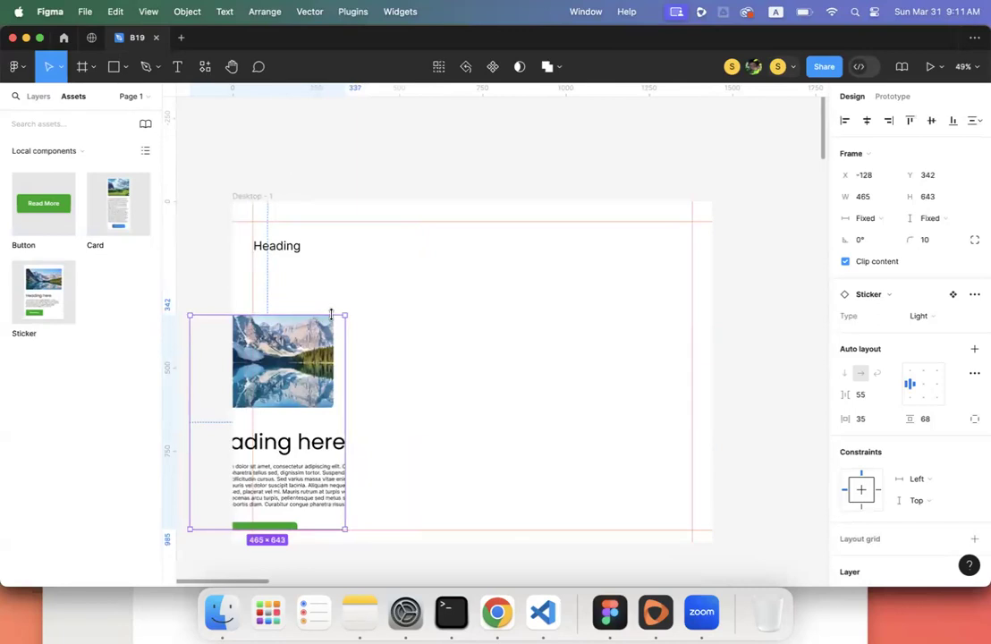
key(super+z)
drag(336, 355, 426, 397)
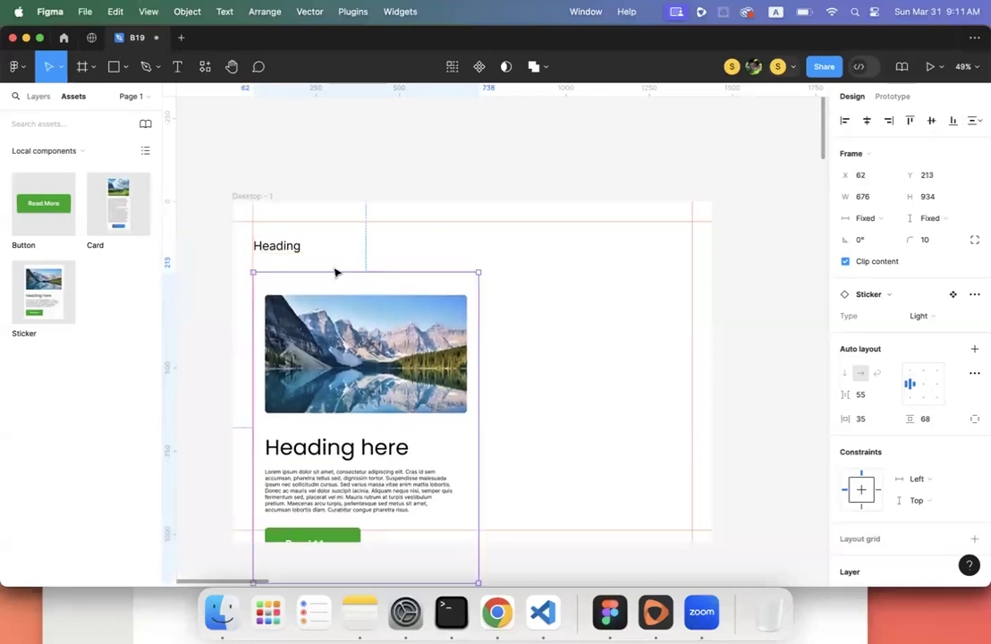
scroll(323, 257, down, 1)
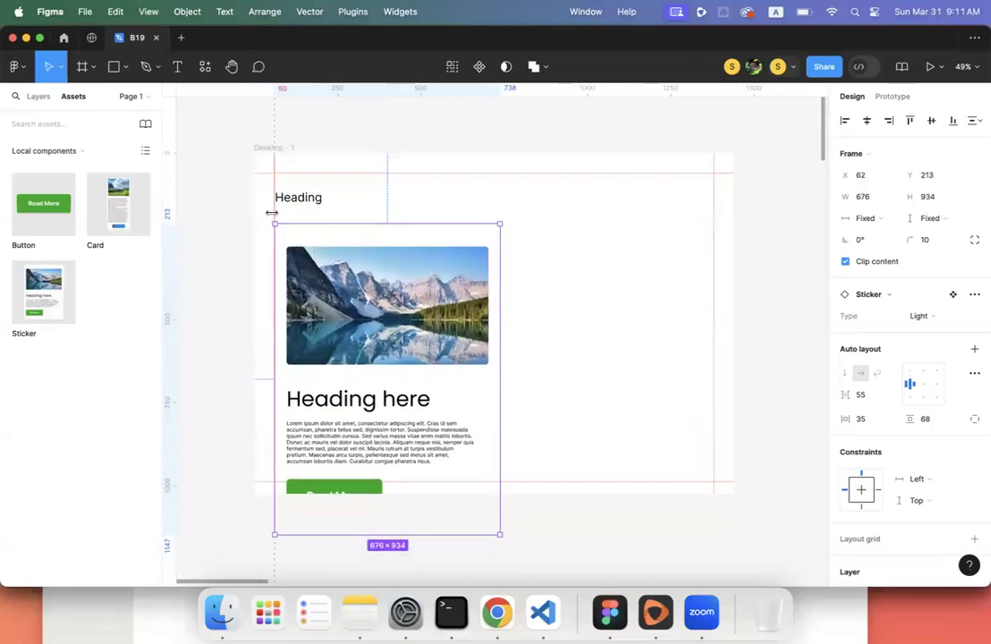
click(270, 212)
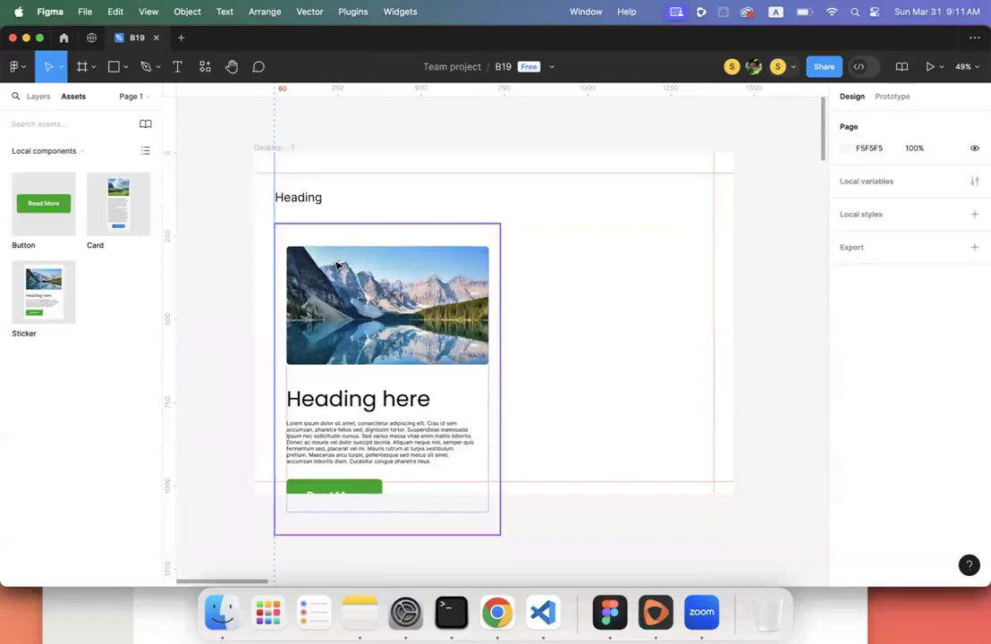
- Delete the Sticker card from Desktop - 1, undoing an accidental removal of the frame
scroll(336, 263, down, 10)
scroll(336, 263, down, 2)
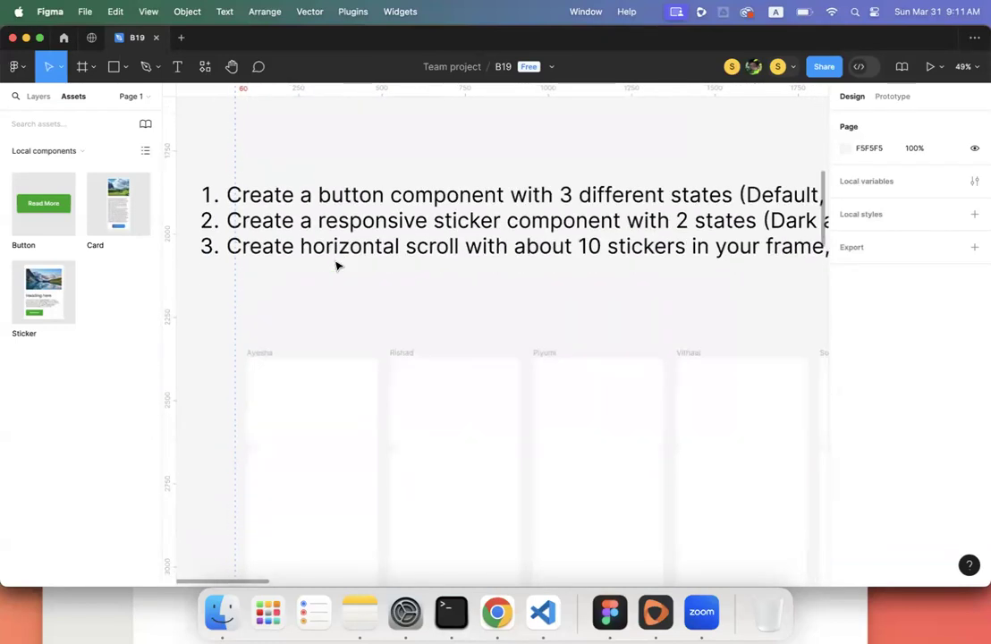
ctrl+scroll(337, 264, down, 5)
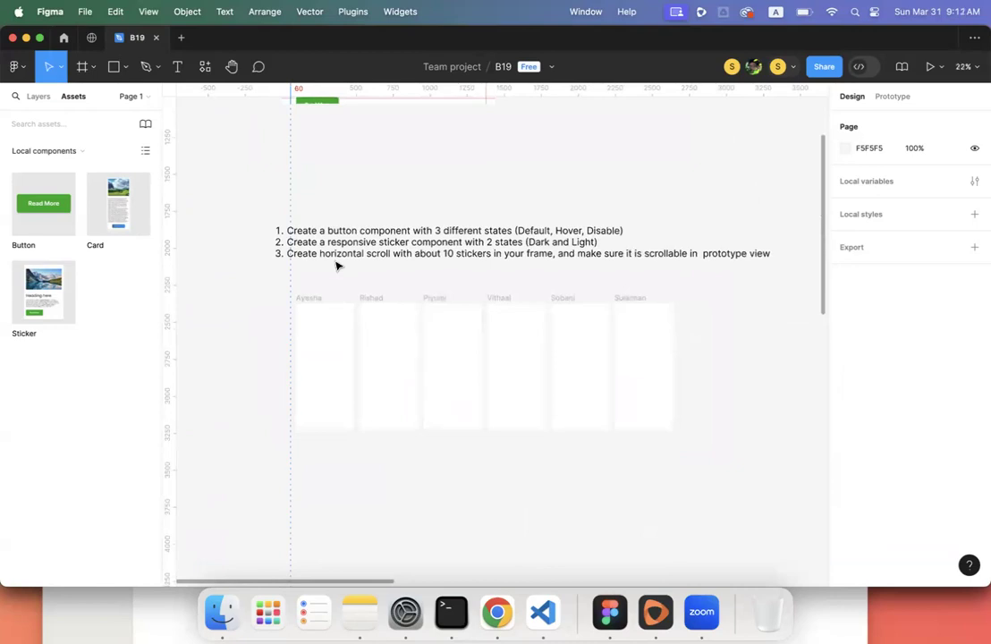
scroll(336, 263, up, 6)
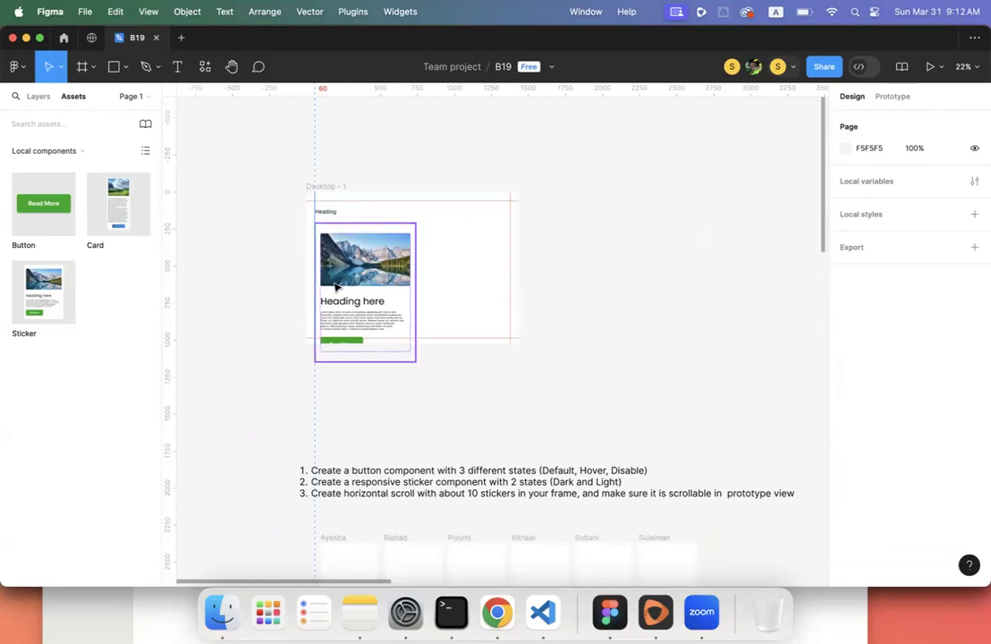
click(327, 216)
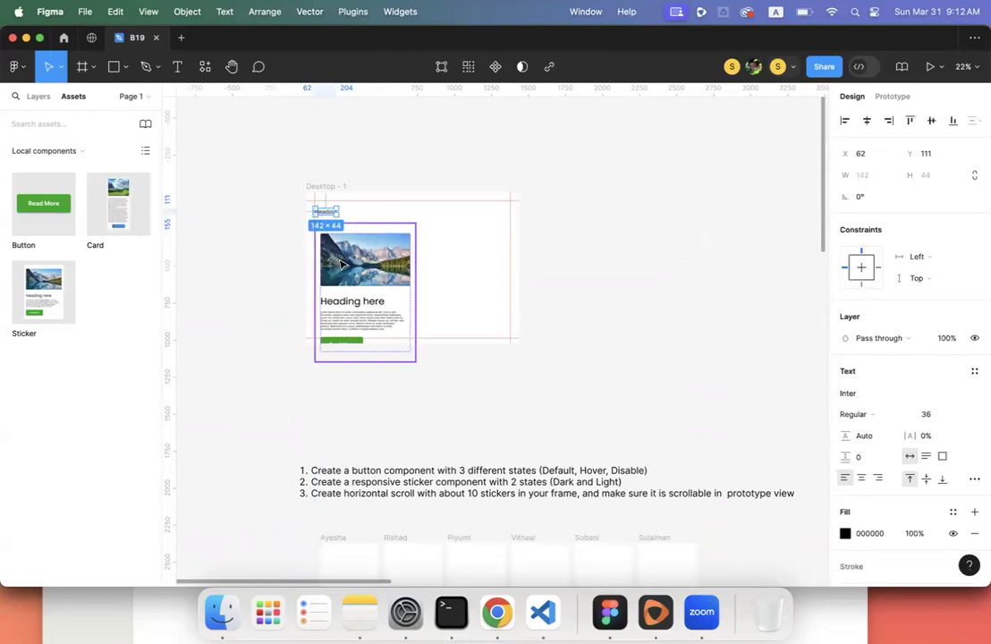
click(341, 263)
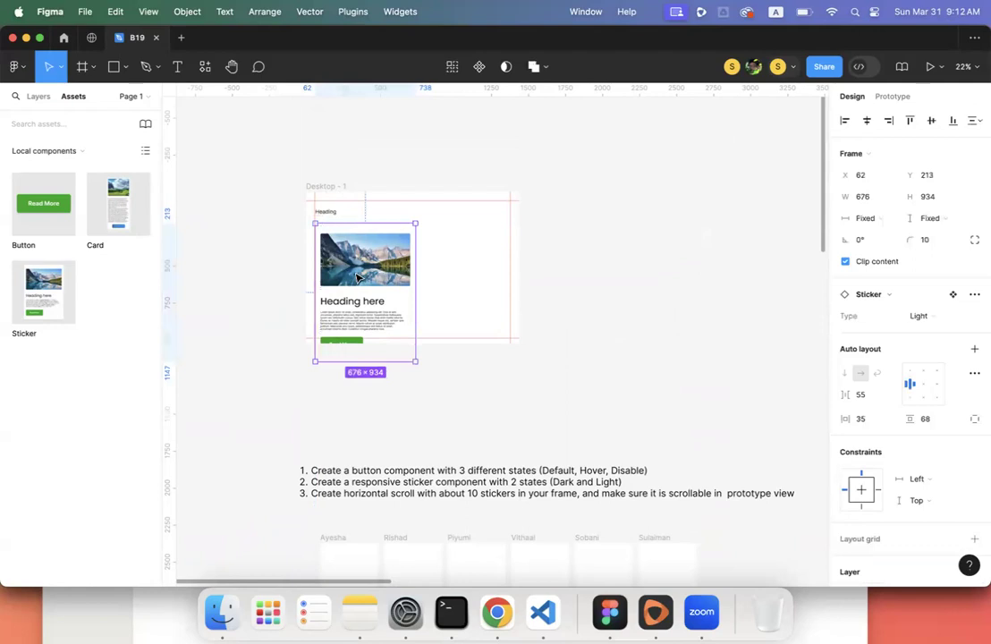
click(329, 218)
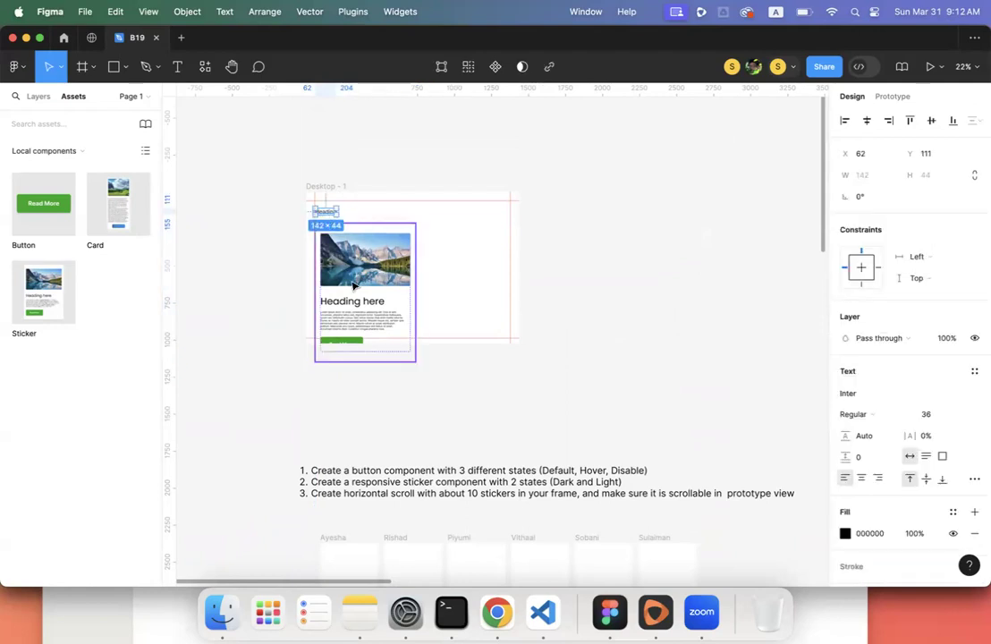
scroll(352, 278, up, 5)
scroll(353, 285, up, 2)
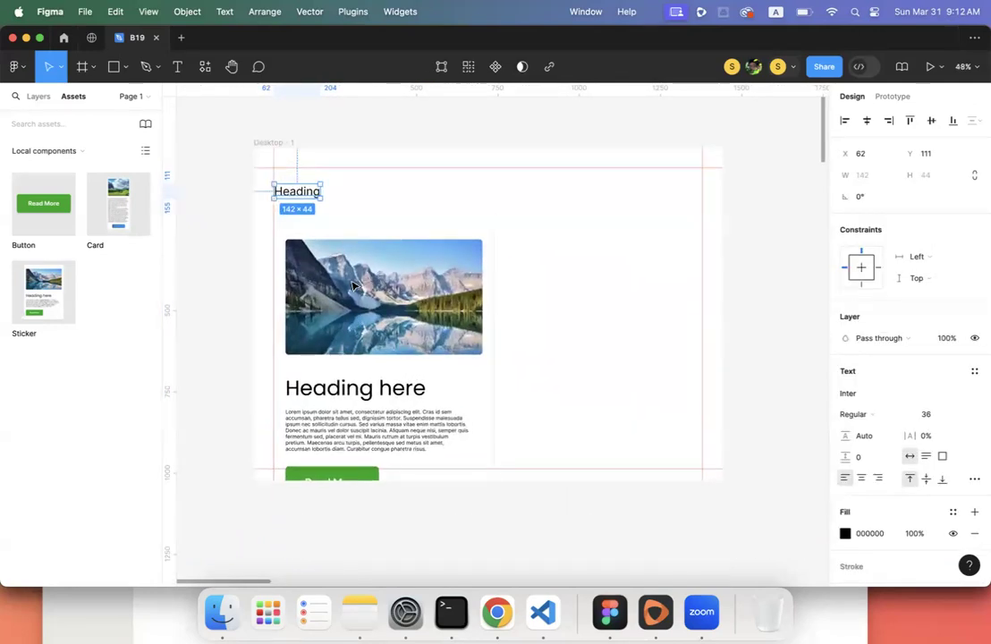
click(367, 336)
key(super+z)
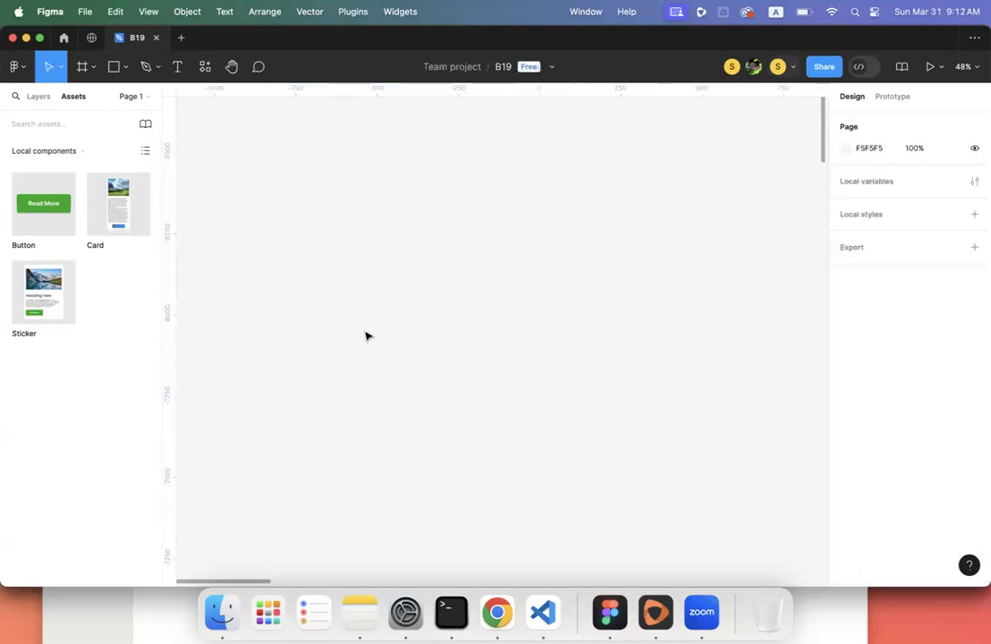
key(super+z)
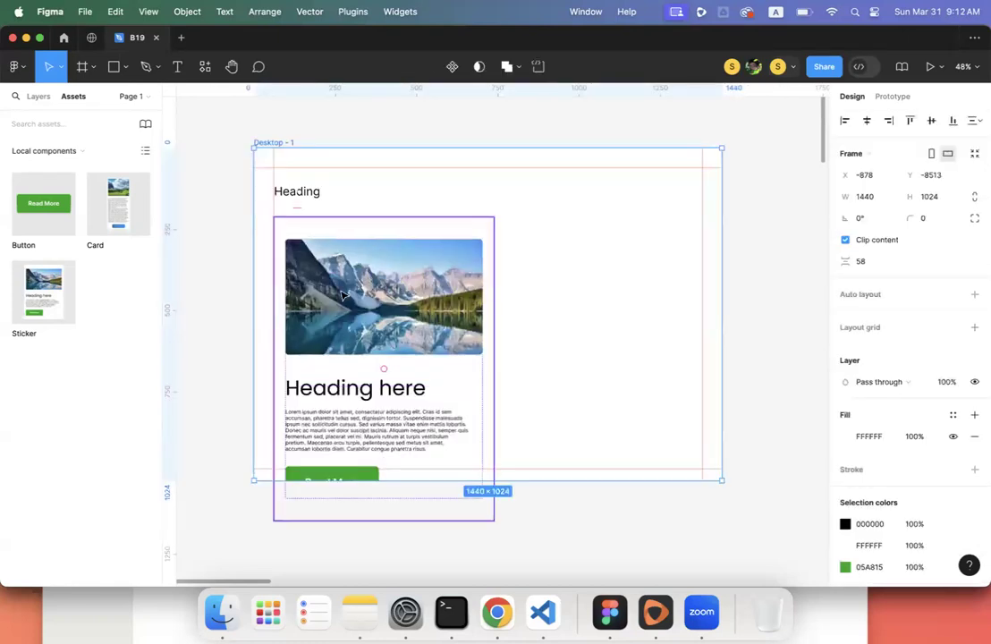
click(339, 285)
key(Delete)
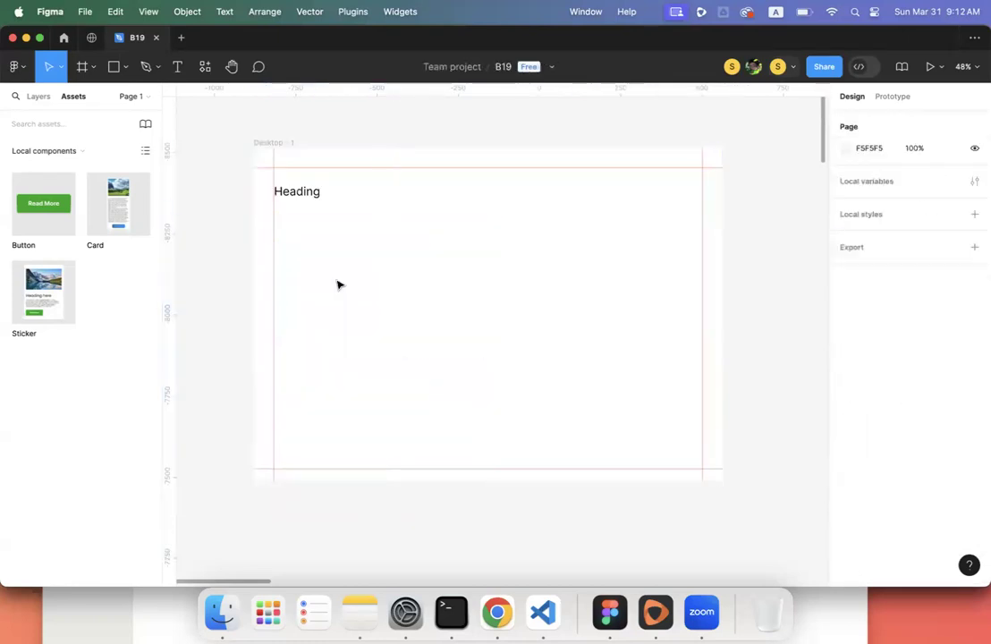
- Delete the Heading text and bring up the pages and layer list
click(301, 198)
key(shift+Return)
click(276, 219)
click(299, 196)
key(shift+Return)
key(Return)
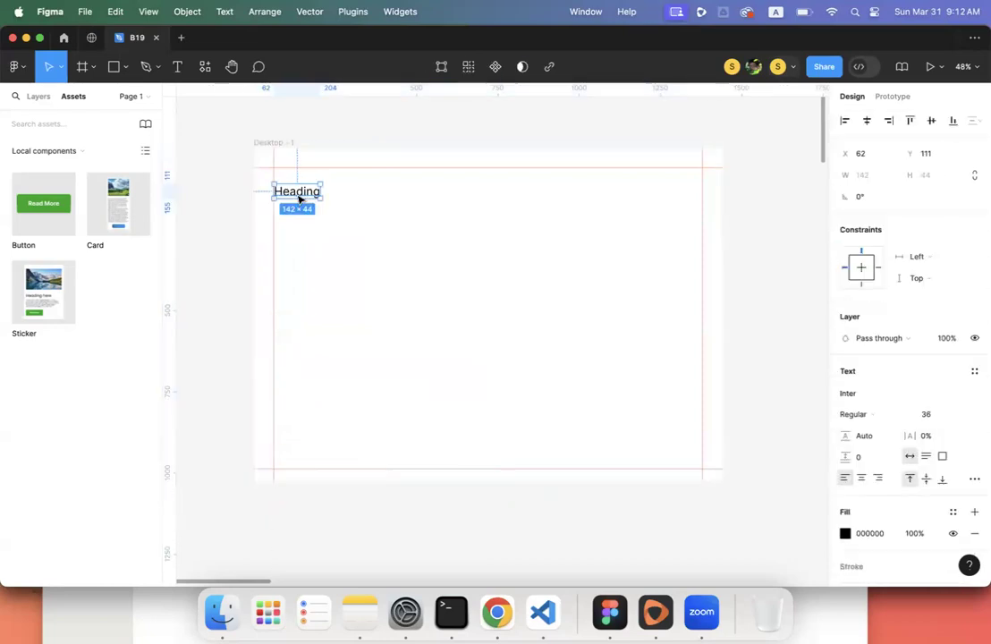
key(Delete)
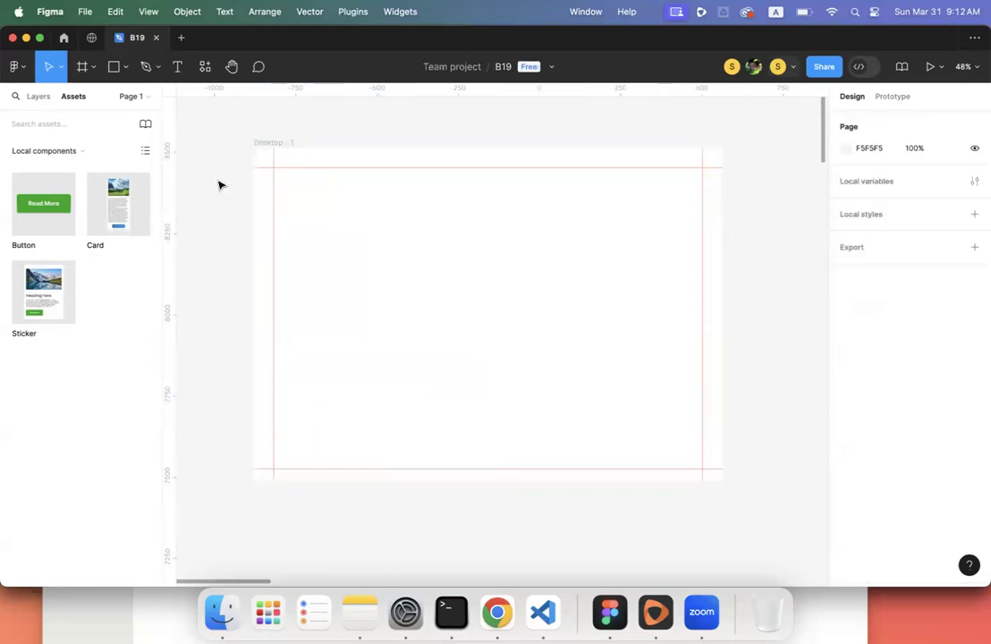
click(38, 98)
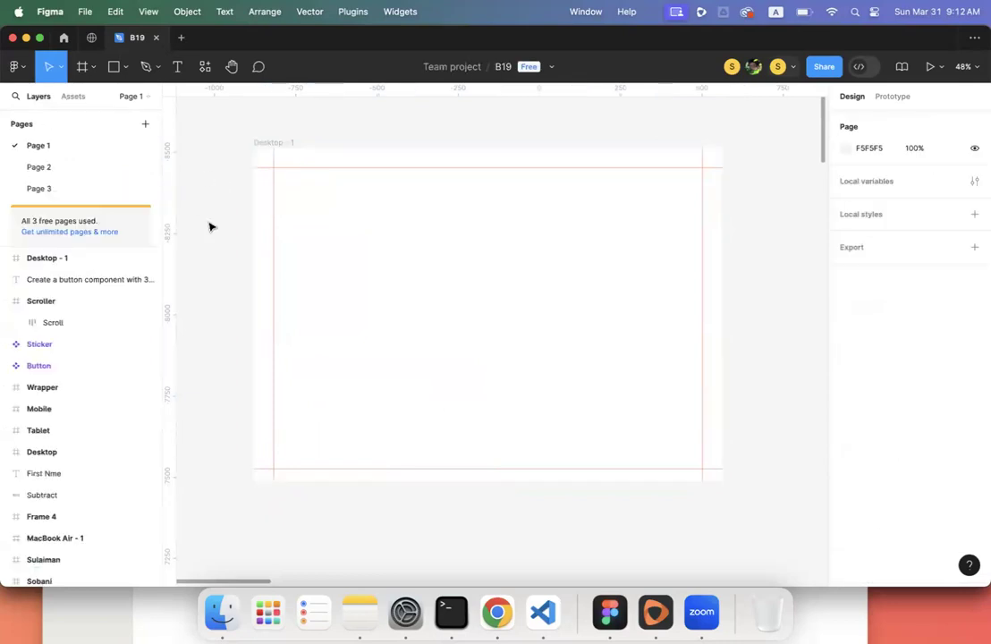
- Switch from Figma to Chrome's Google Classroom stream for UI/UX - B19
scroll(210, 226, up, 2)
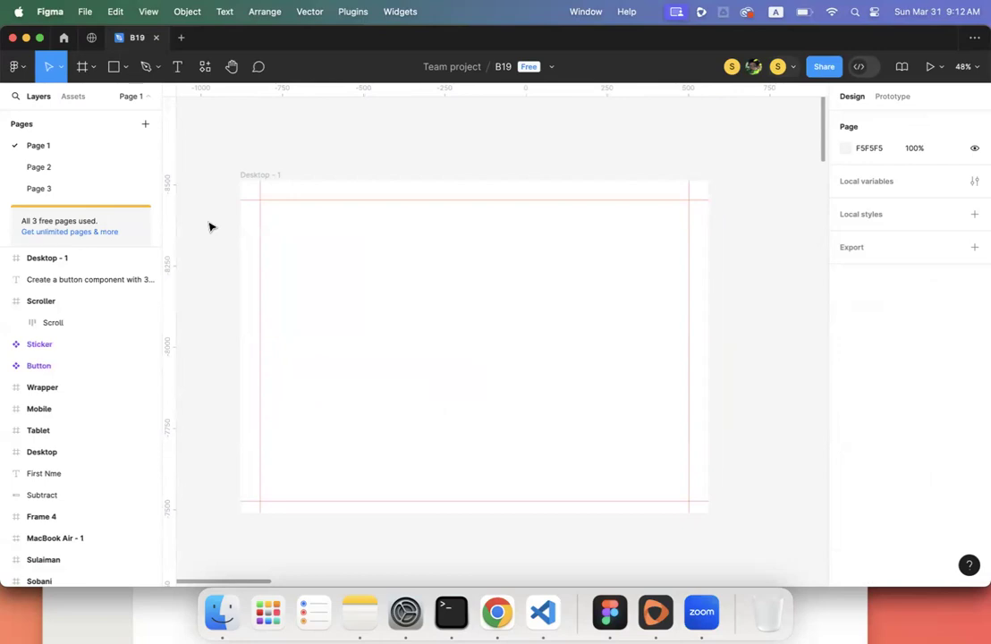
scroll(209, 226, up, 2)
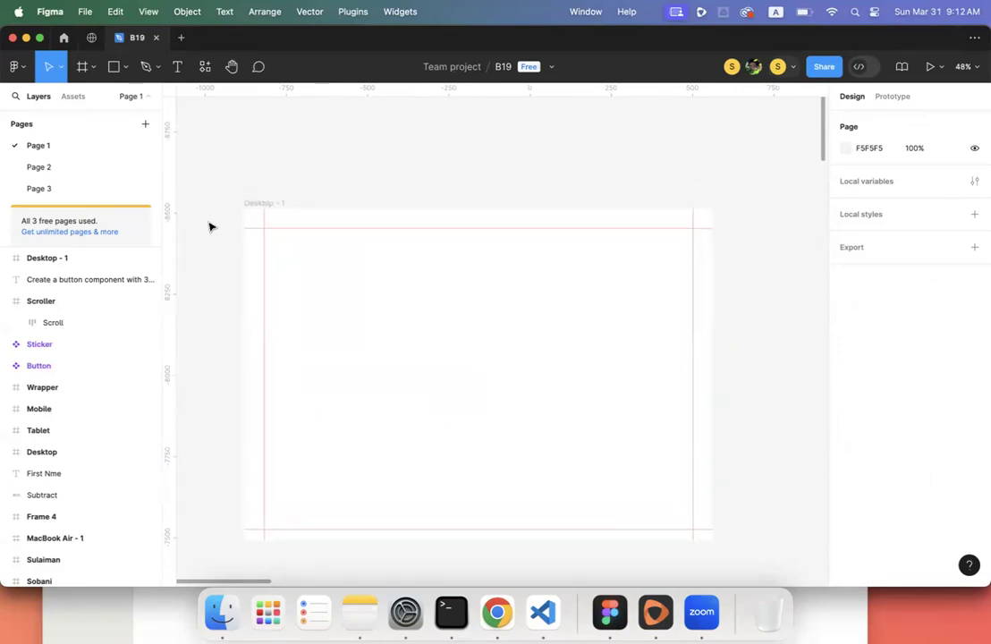
scroll(209, 226, down, 3)
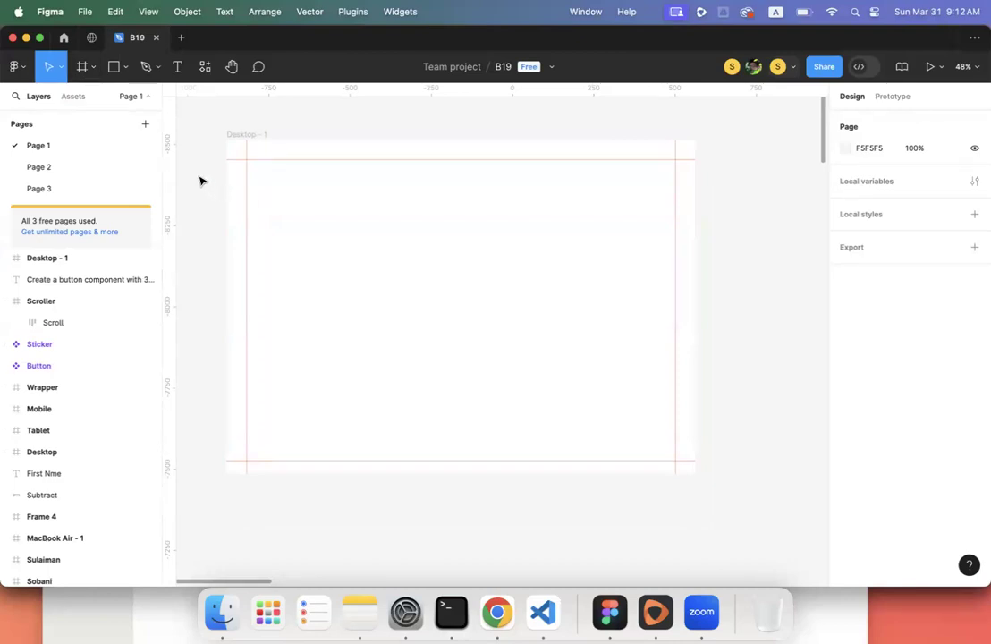
scroll(207, 185, down, 5)
scroll(213, 190, up, 3)
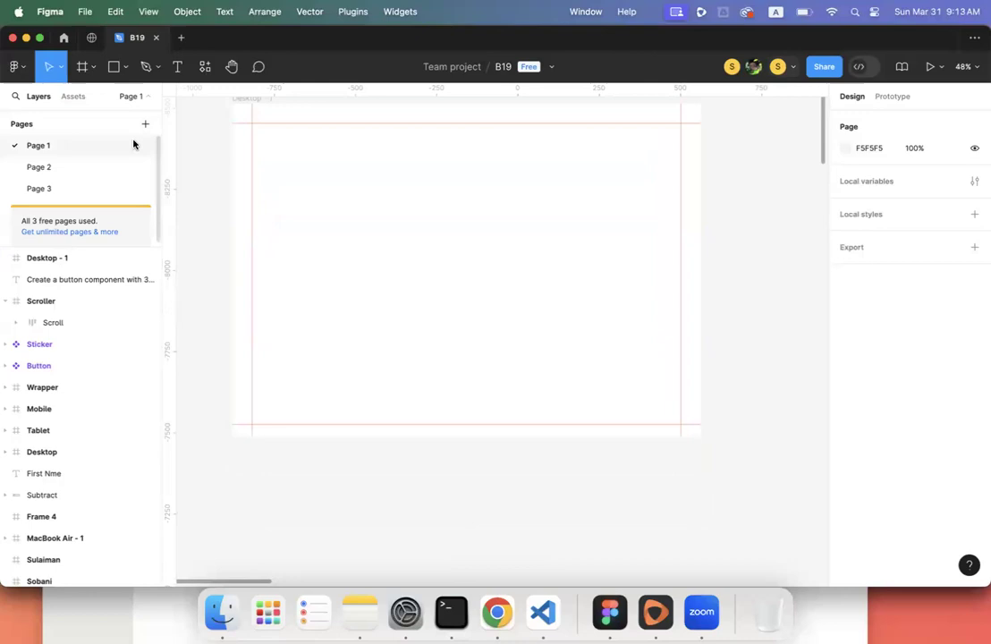
click(497, 611)
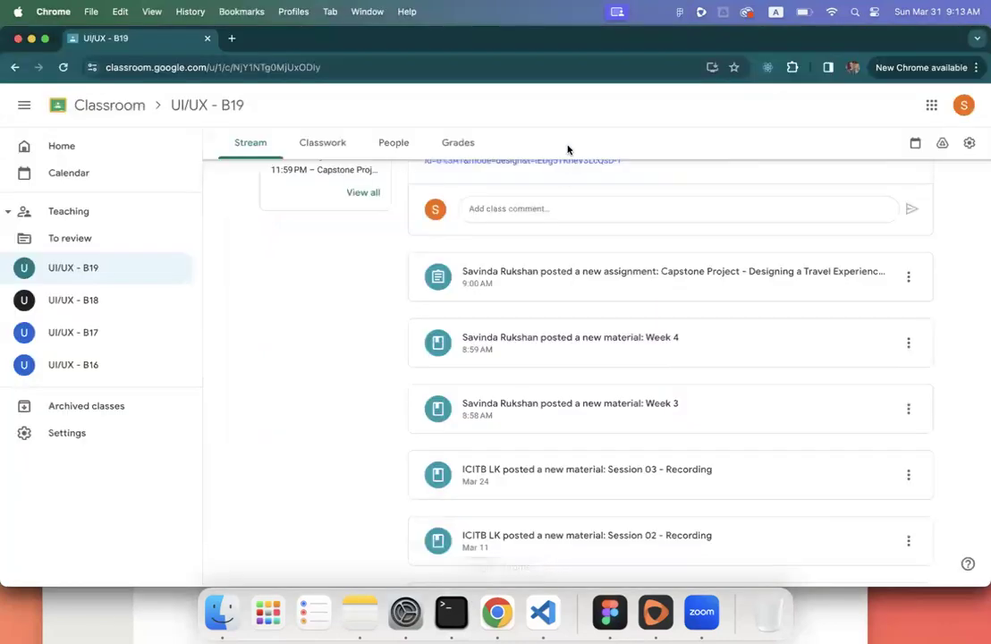
- In a new tab, search images for 'simple web page' and browse the results
click(232, 38)
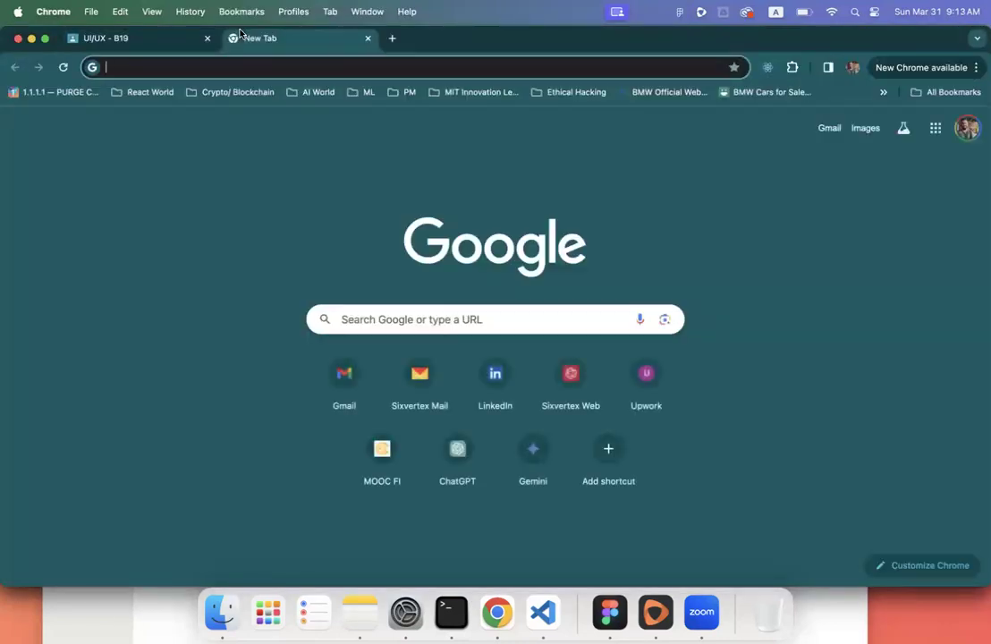
text(simp)
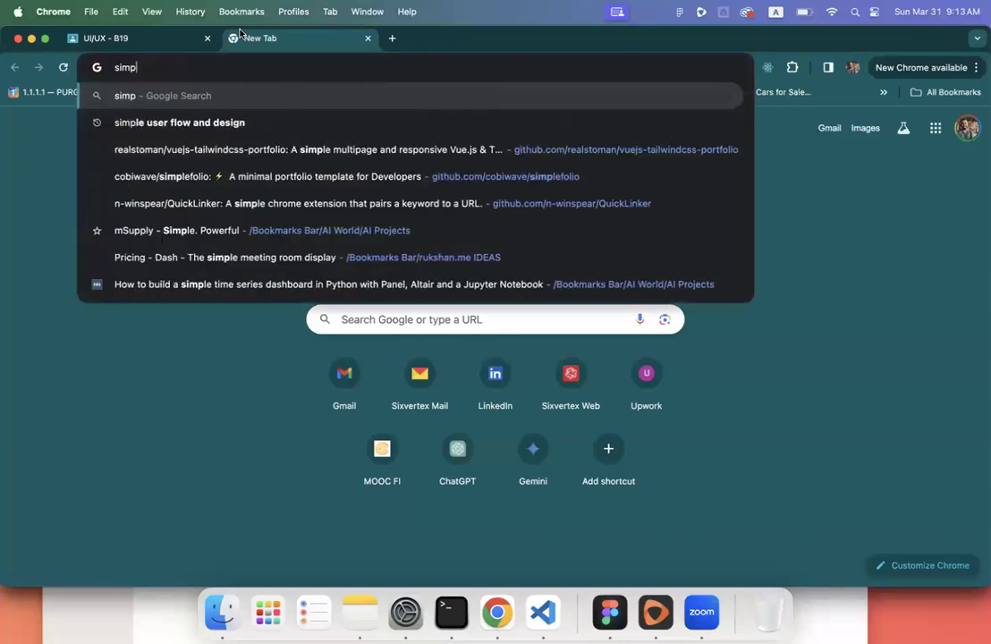
text(le web page)
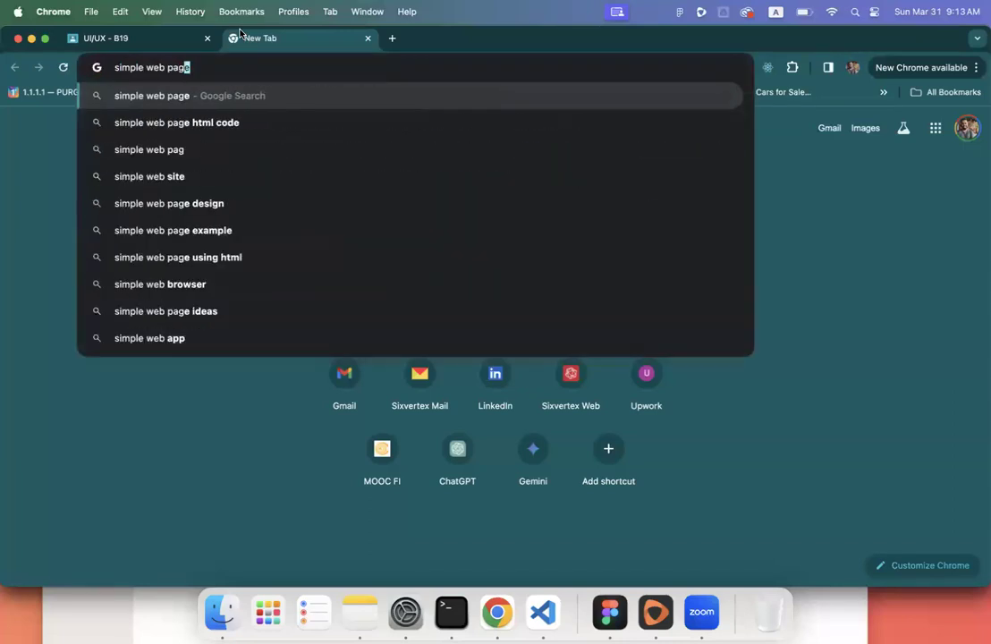
key(Return)
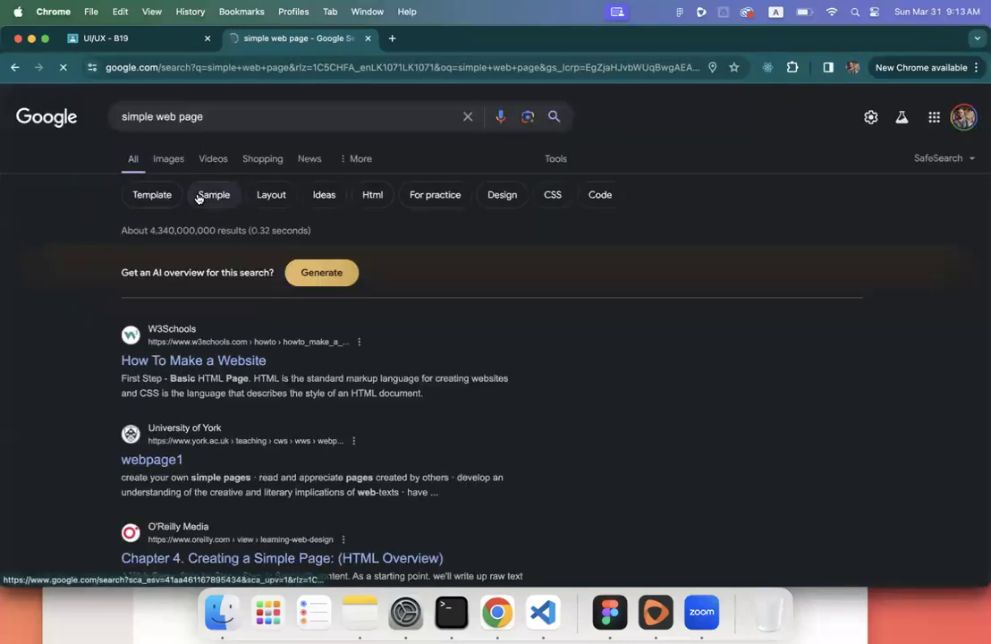
click(166, 160)
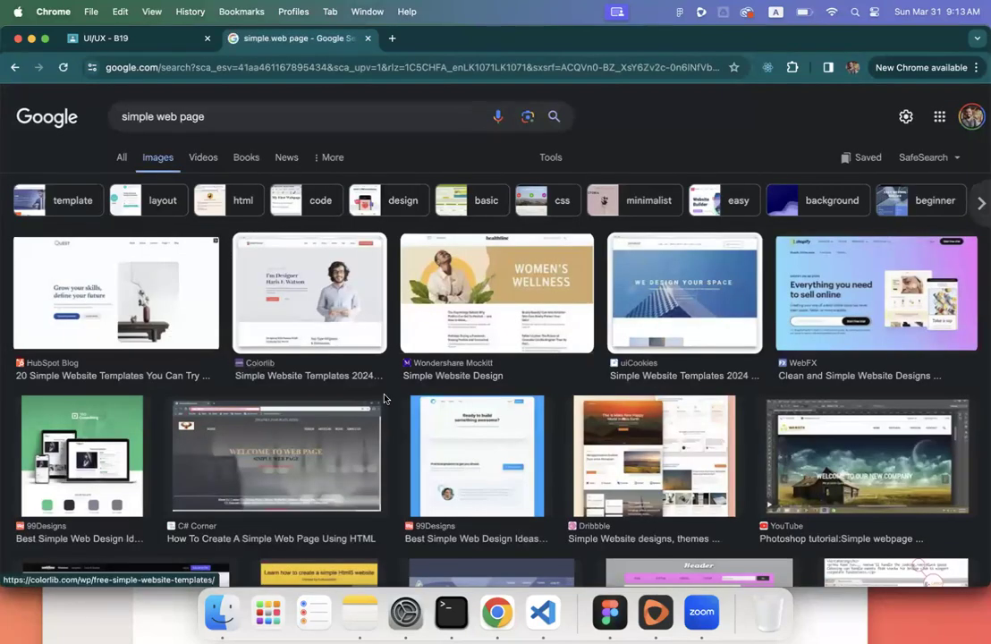
scroll(384, 400, down, 3)
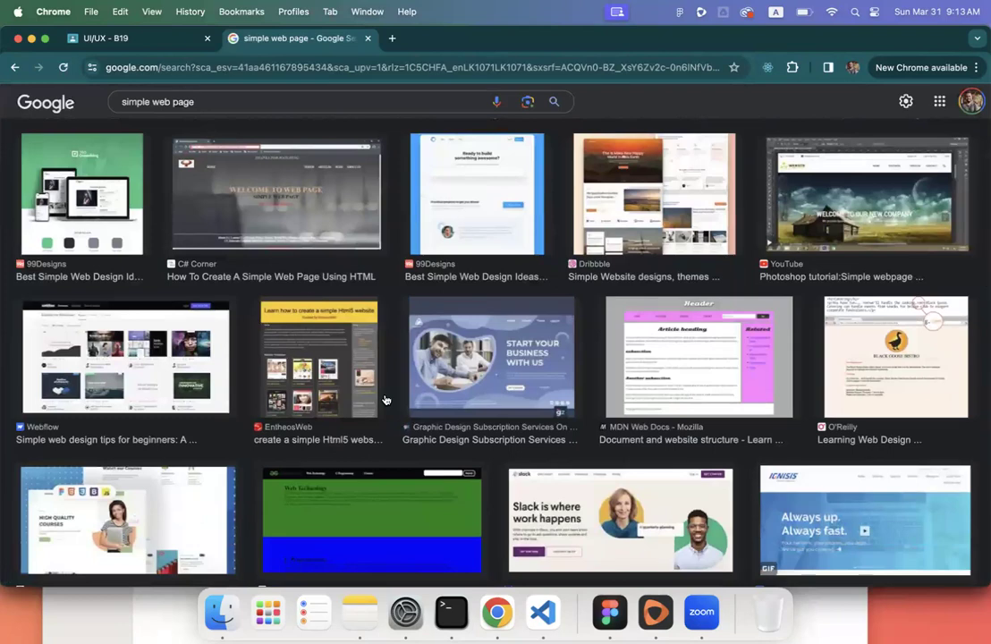
scroll(385, 400, down, 3)
scroll(385, 400, down, 3)
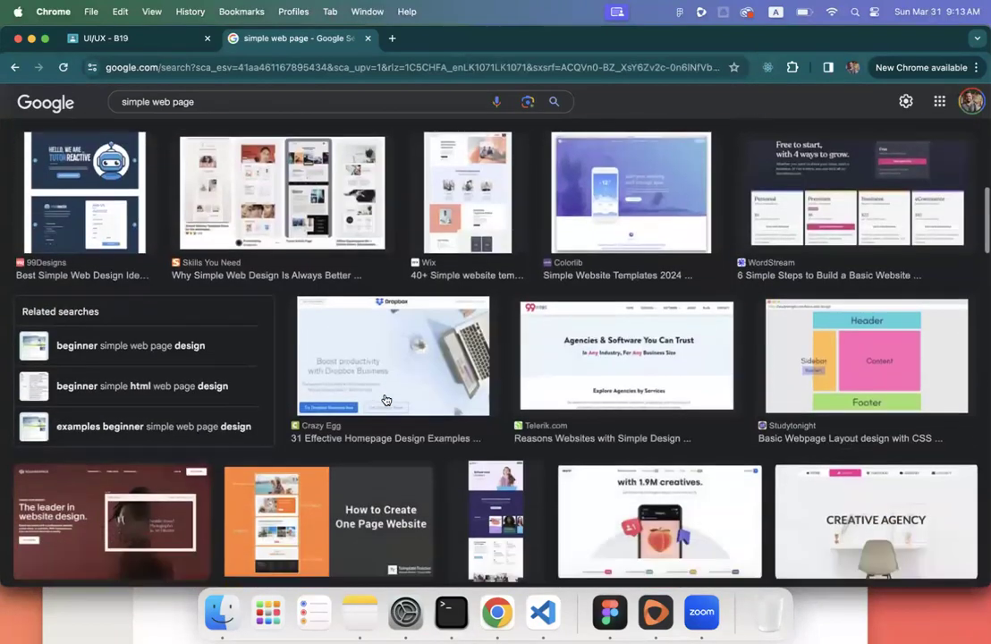
scroll(385, 399, down, 3)
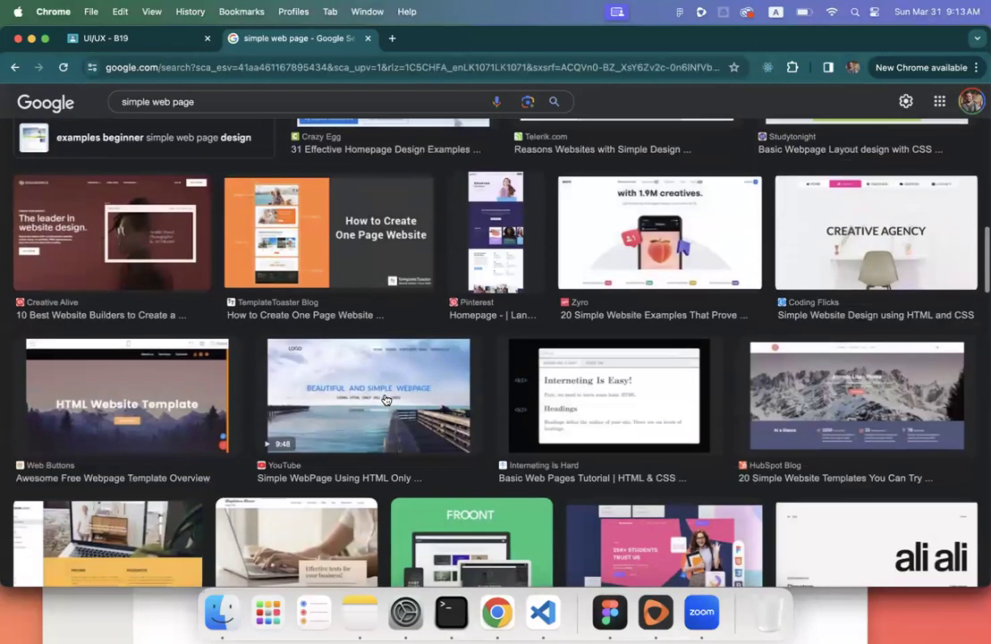
scroll(385, 399, down, 5)
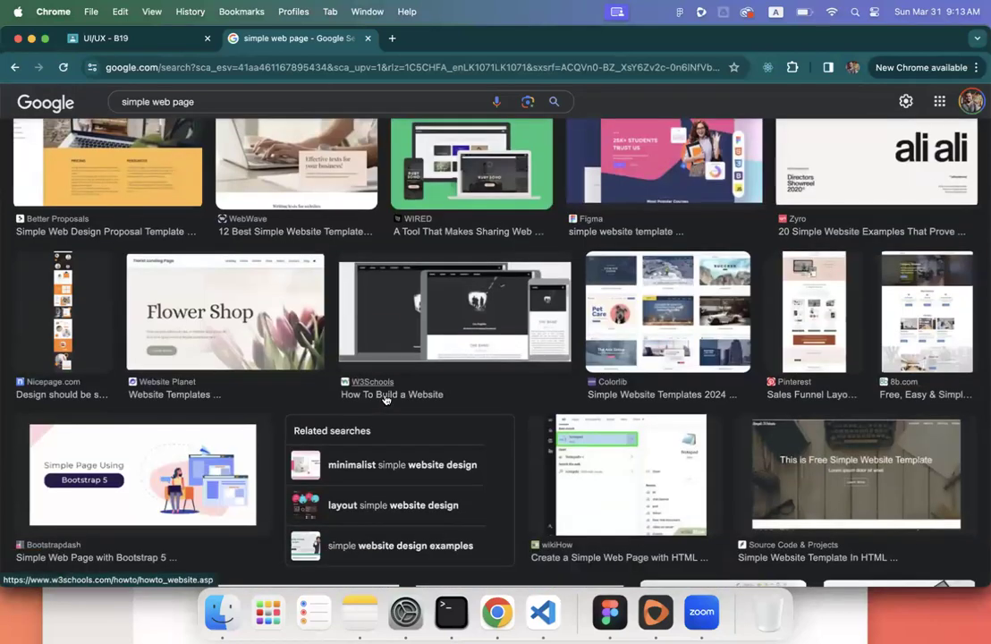
scroll(385, 399, down, 4)
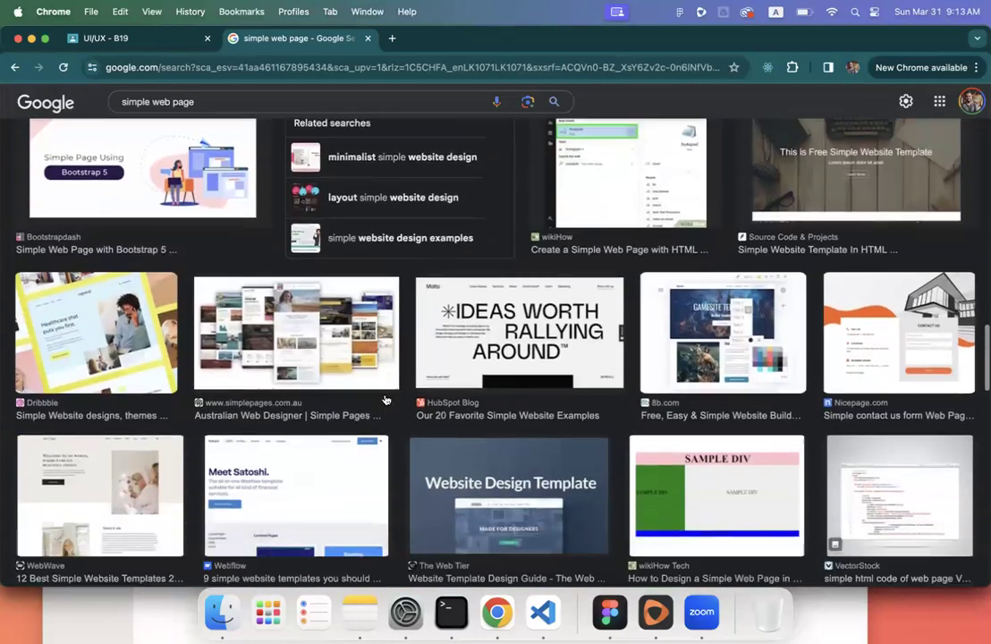
scroll(386, 399, down, 1)
- Copy the Dribbble healthcare design preview image and return to Figma's canvas
click(94, 225)
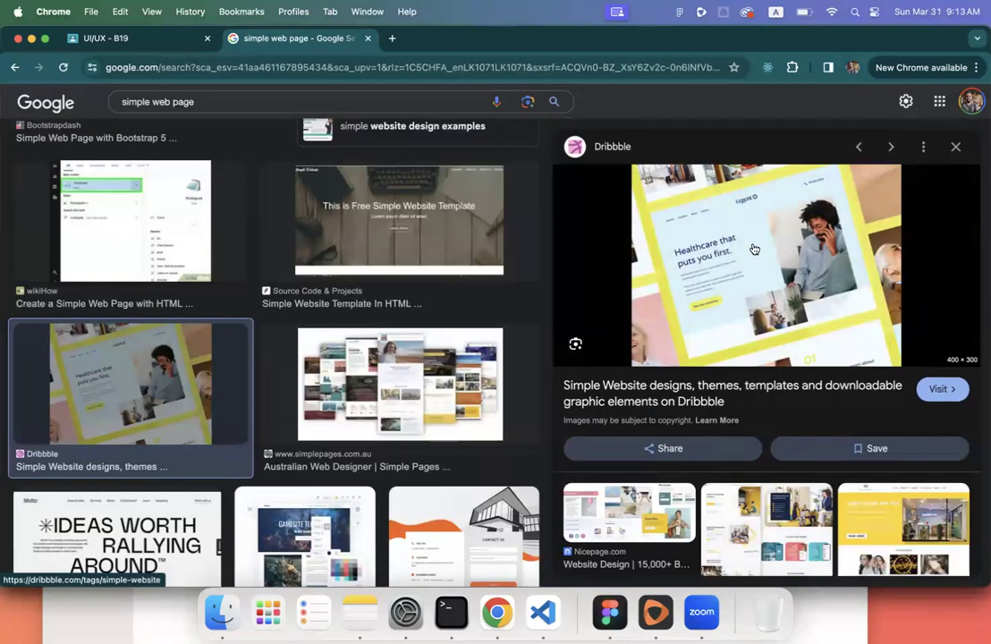
scroll(754, 248, down, 3)
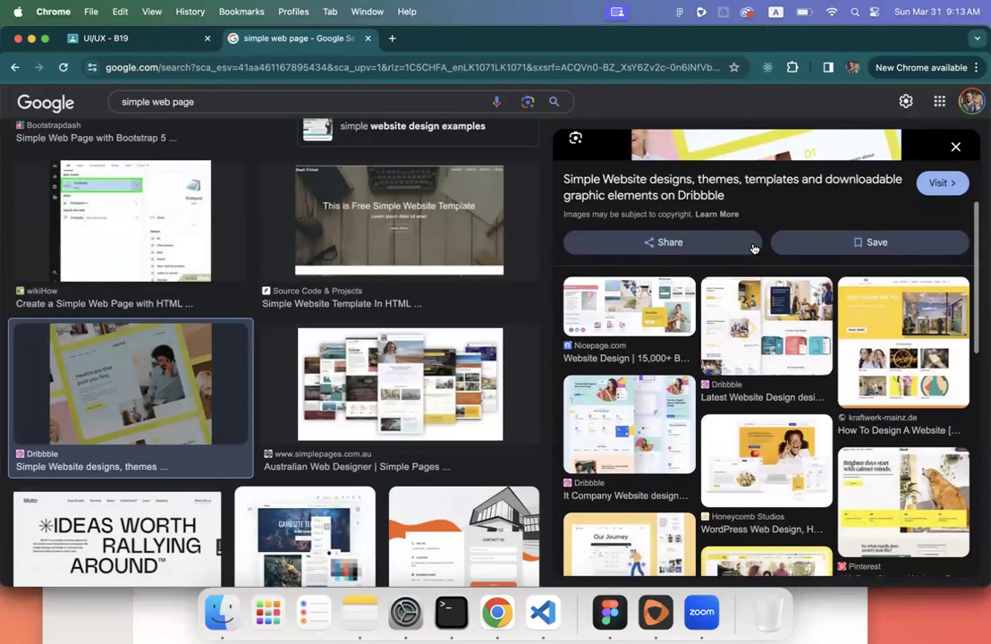
scroll(754, 248, up, 3)
right_click(723, 259)
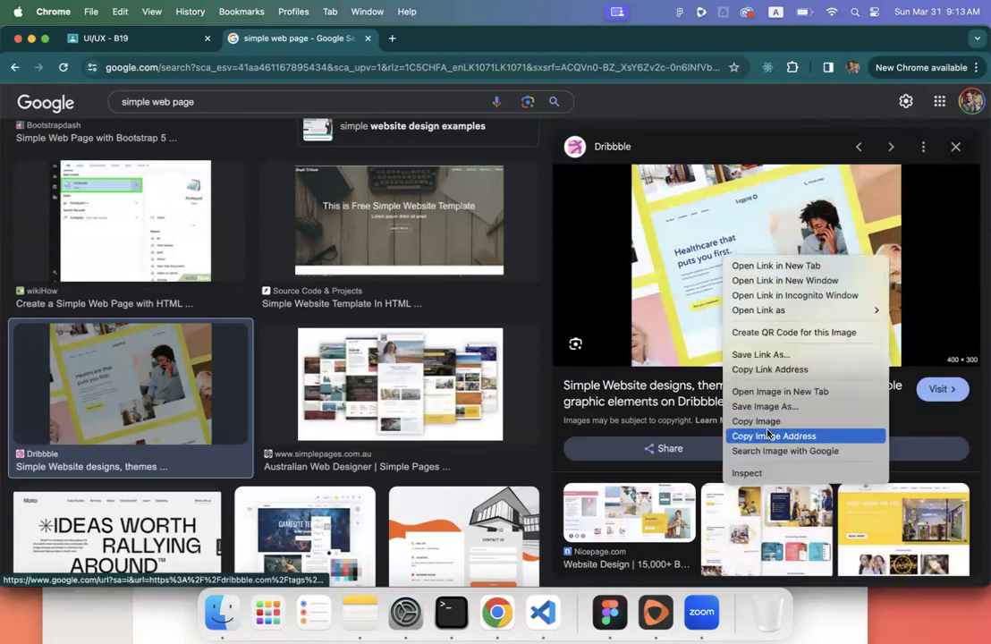
click(761, 427)
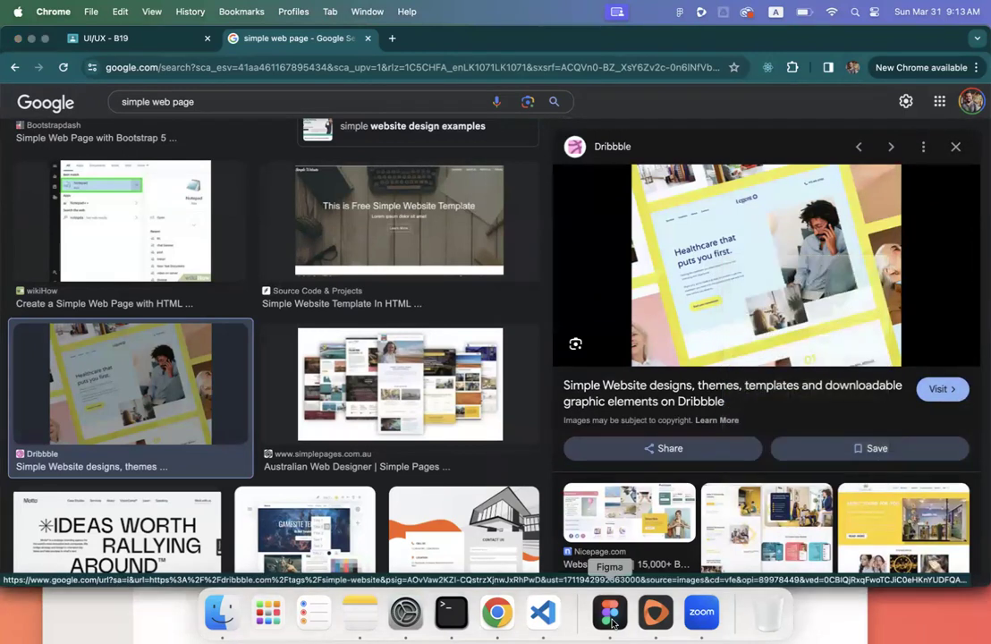
click(610, 612)
click(451, 240)
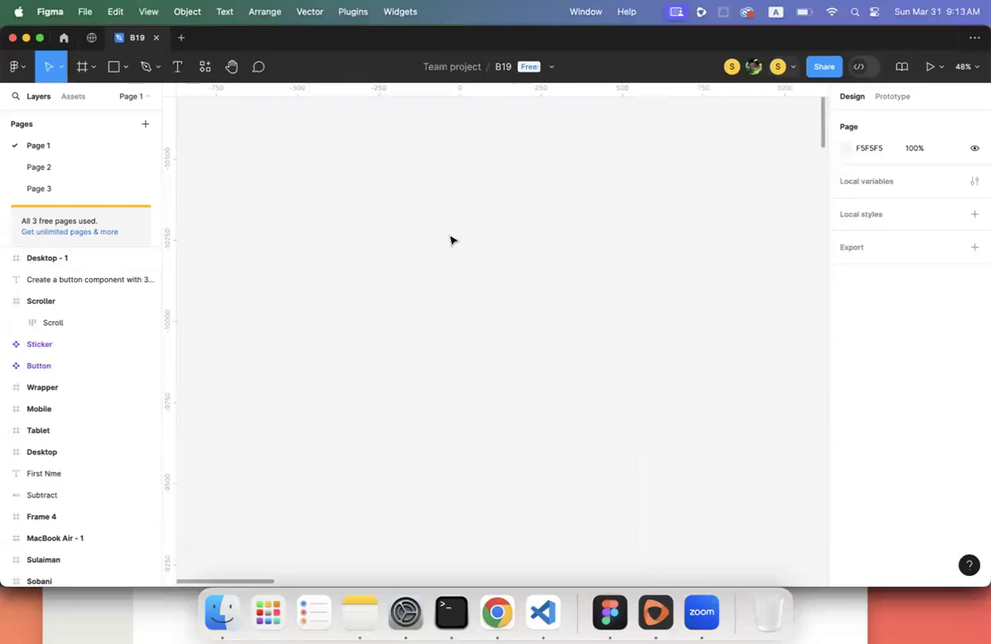
- Paste the Dribbble healthcare screenshot as a 400×300 image layer and zoom to inspect it
key(super+v)
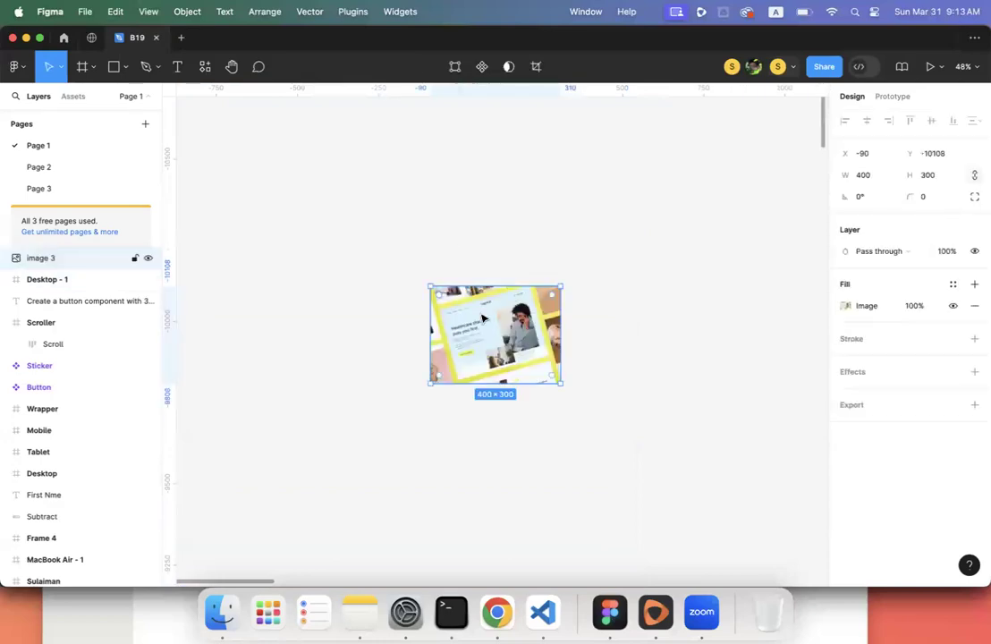
scroll(541, 353, up, 10)
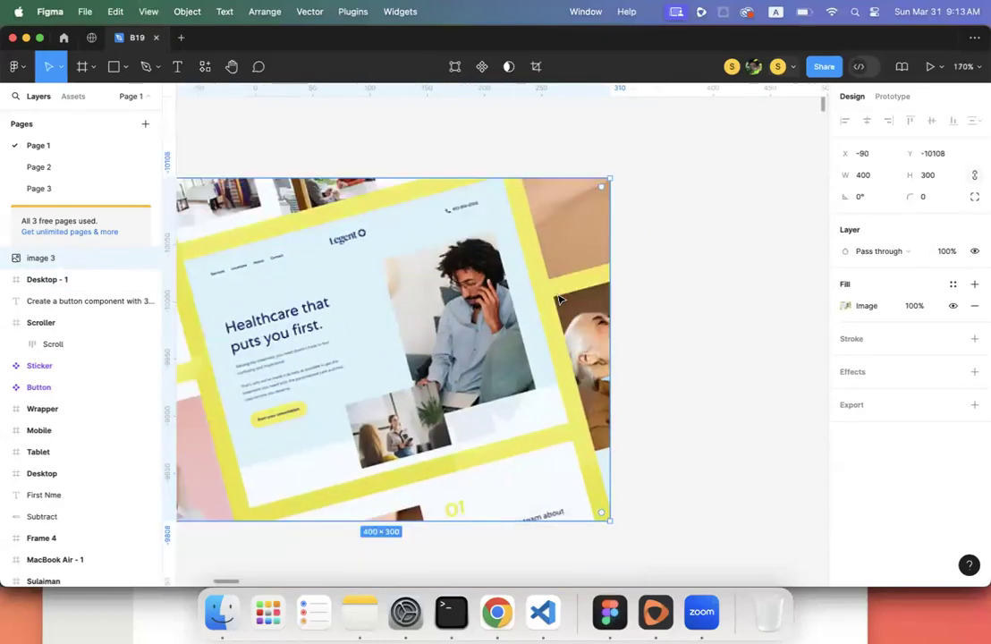
scroll(559, 299, down, 5)
scroll(266, 212, up, 1)
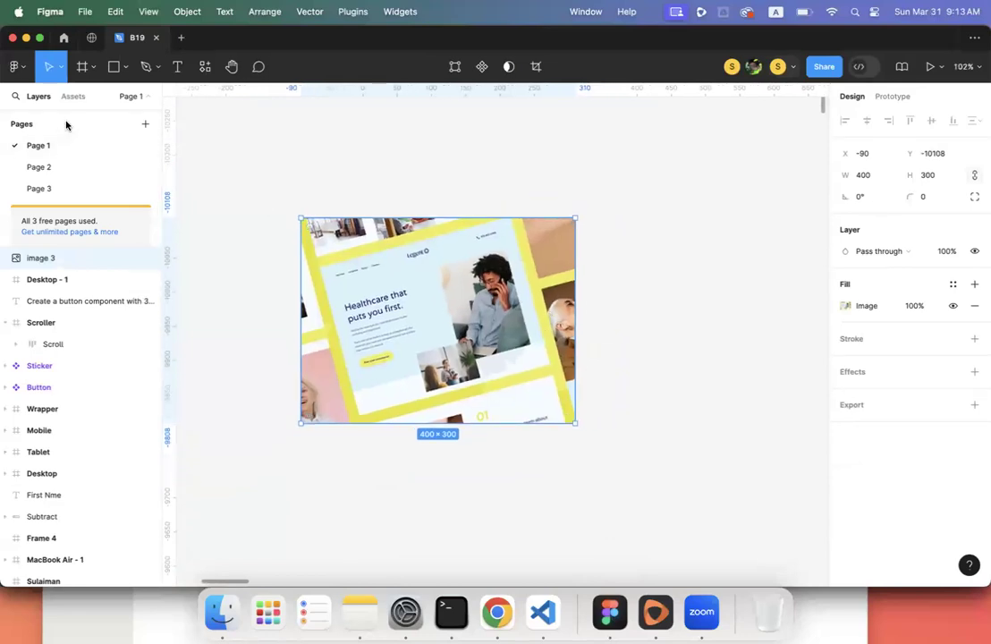
scroll(404, 292, up, 5)
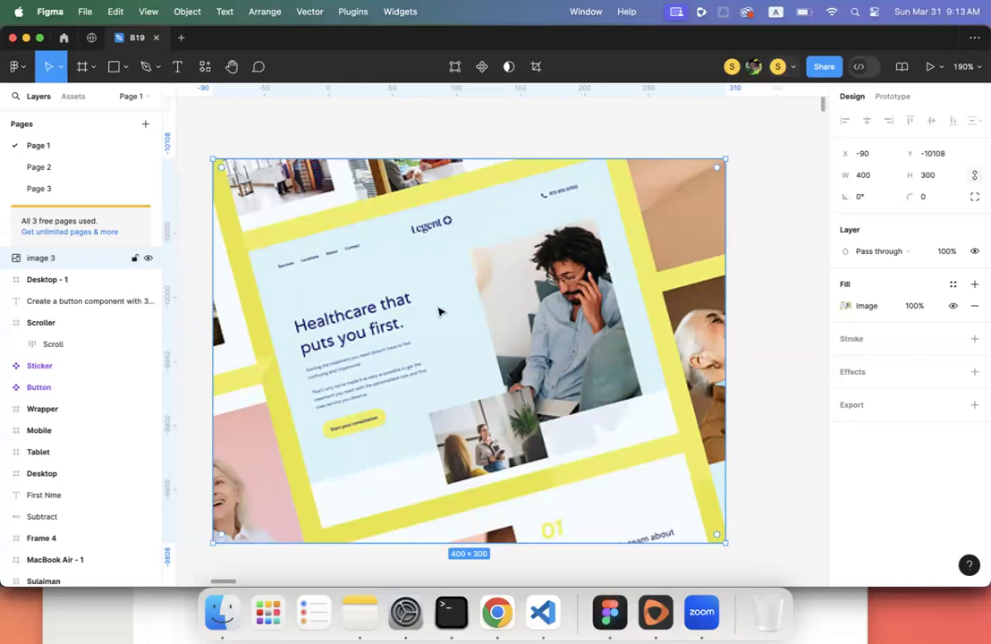
scroll(441, 317, down, 5)
scroll(441, 316, right, 3)
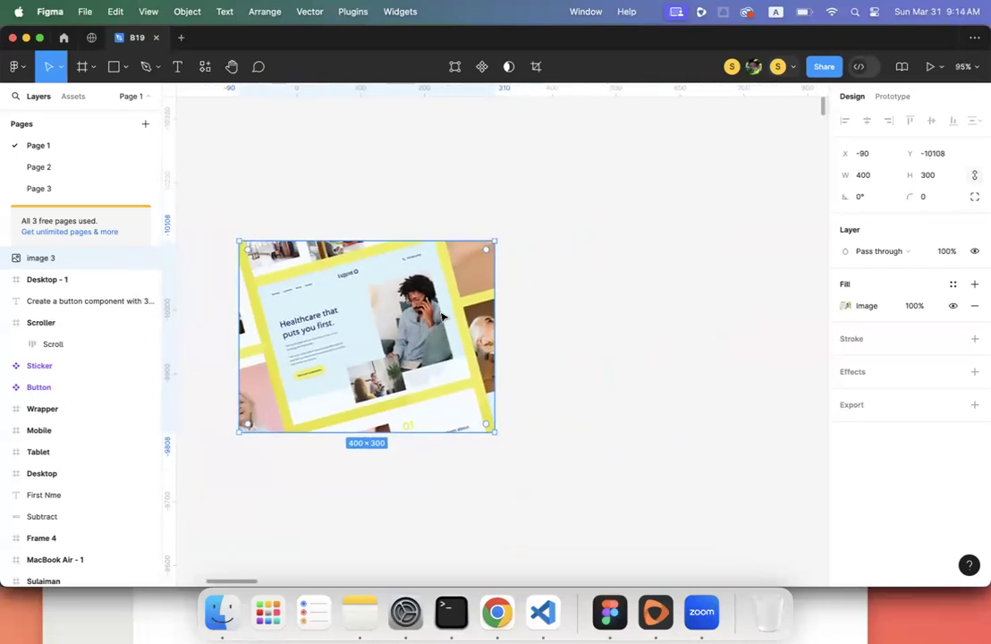
- Create a 1440×1024 Desktop preset frame next to the reference image and rename it 'Web'
click(81, 68)
drag(523, 149, 785, 346)
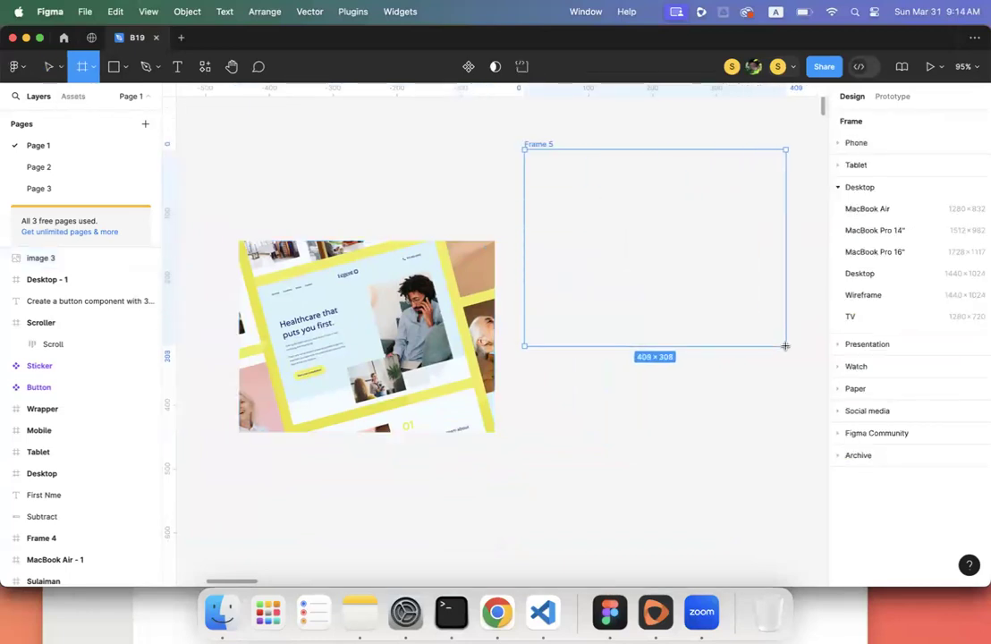
key(super+z)
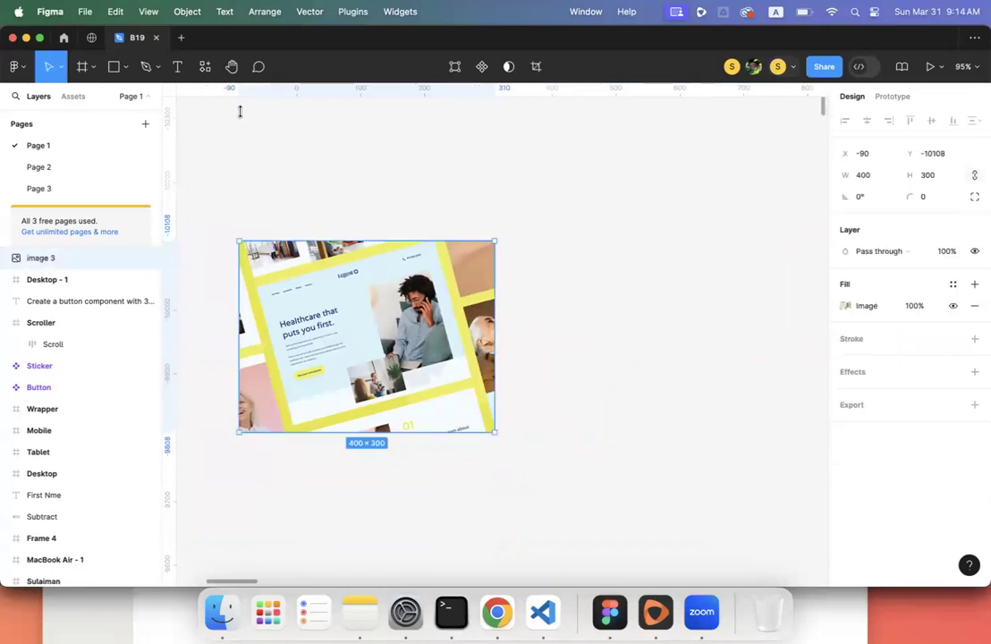
click(81, 68)
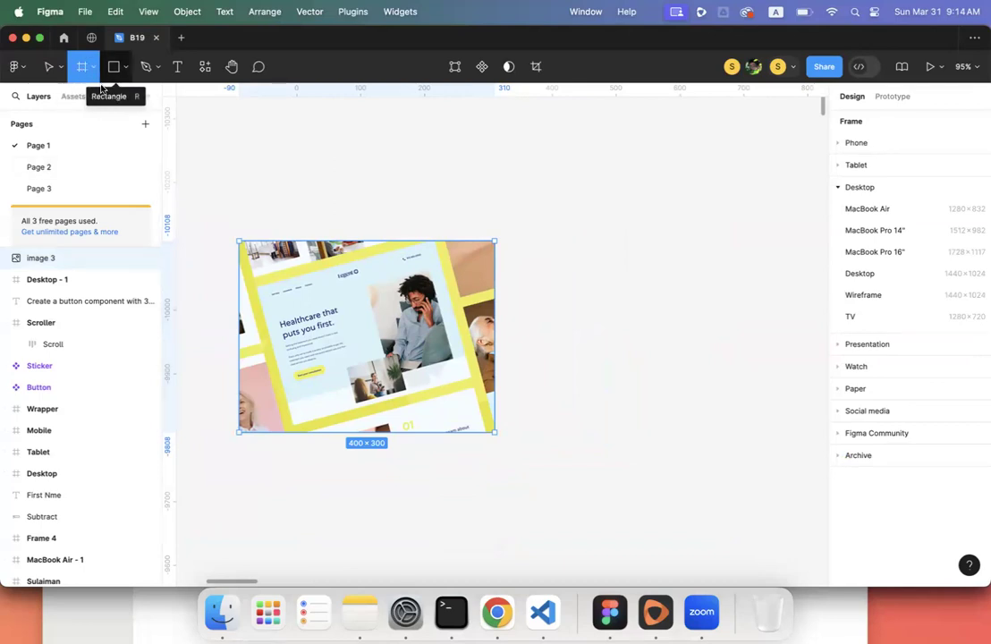
click(874, 275)
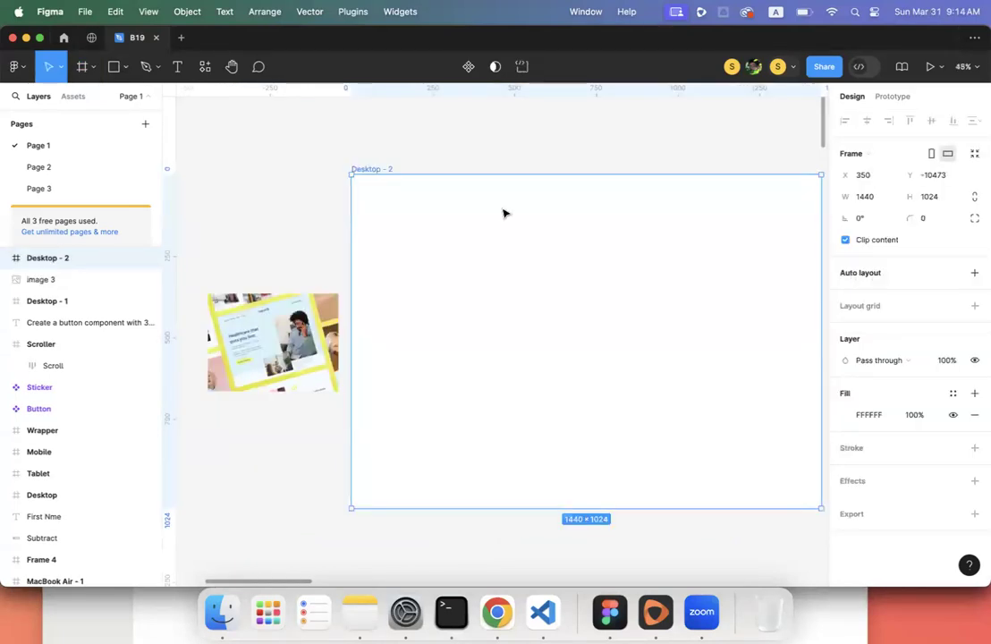
double_click(365, 170)
text(Web)
key(Return)
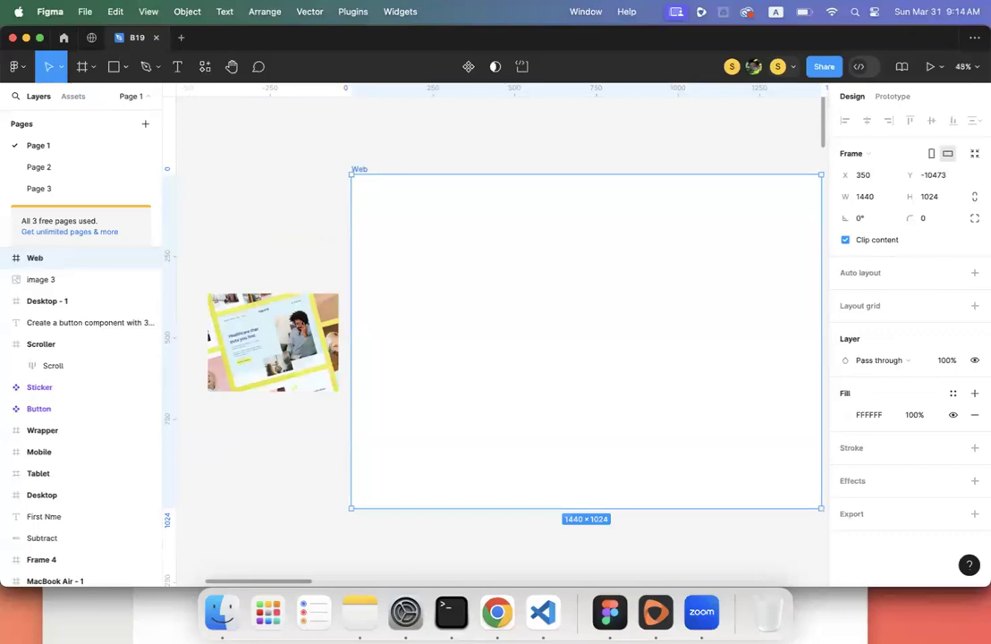
click(258, 200)
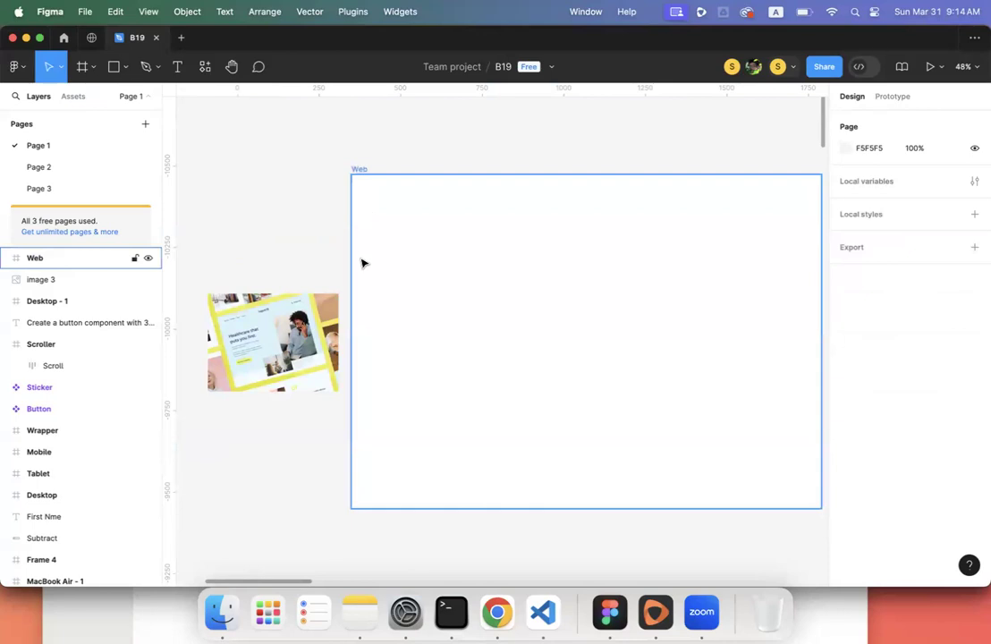
click(294, 334)
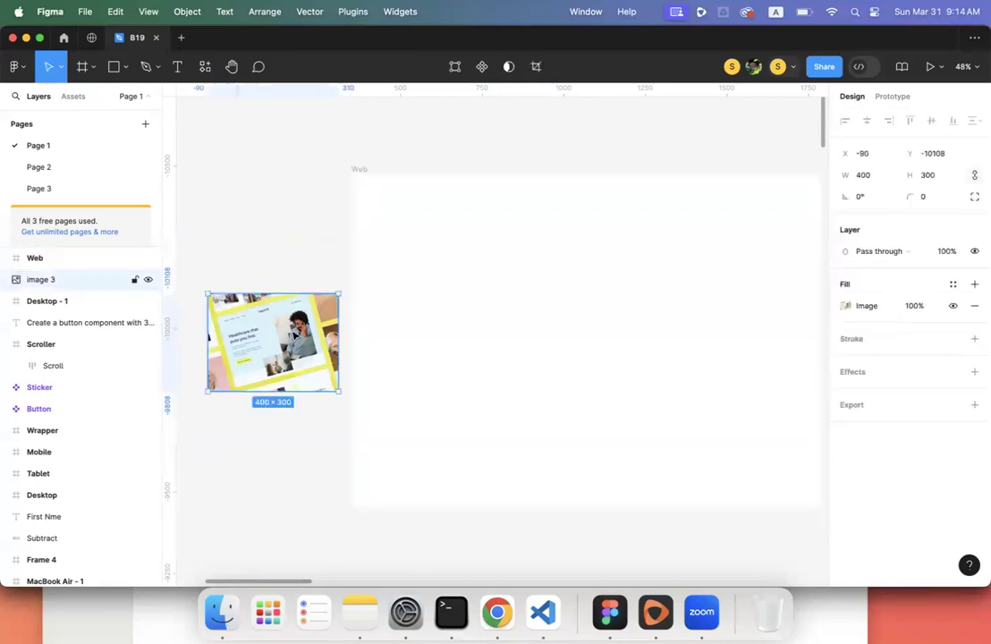
click(358, 170)
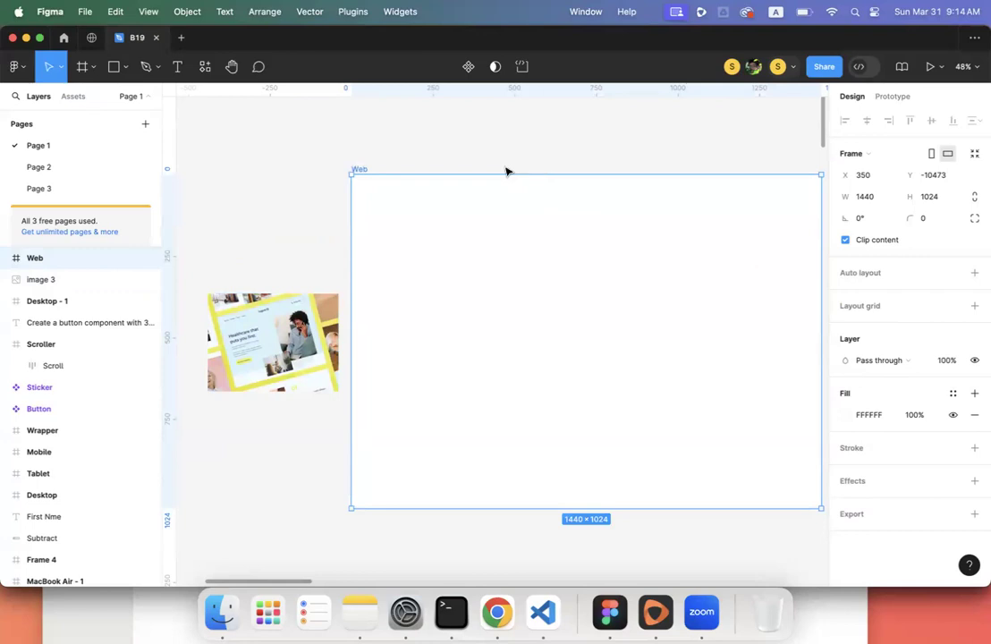
scroll(507, 171, right, 1)
scroll(507, 171, down, 5)
scroll(507, 171, down, 2)
scroll(508, 170, down, 3)
scroll(509, 166, left, 2)
scroll(512, 163, down, 5)
scroll(513, 164, right, 4)
scroll(512, 164, down, 4)
scroll(512, 164, right, 8)
scroll(513, 163, up, 4)
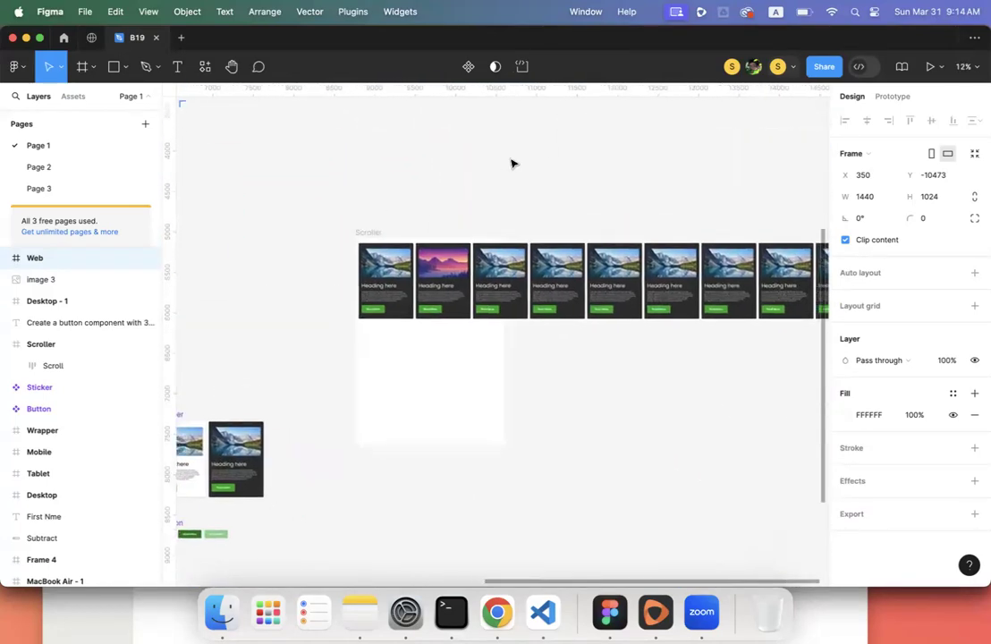
scroll(512, 163, down, 1)
scroll(512, 163, left, 15)
scroll(513, 163, up, 10)
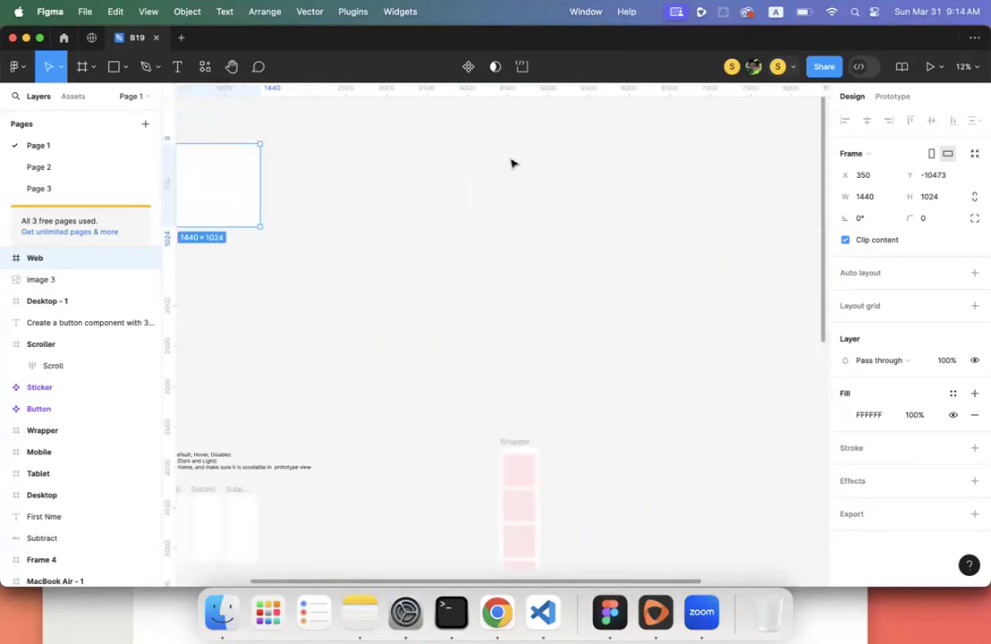
scroll(512, 164, down, 2)
scroll(512, 164, right, 1)
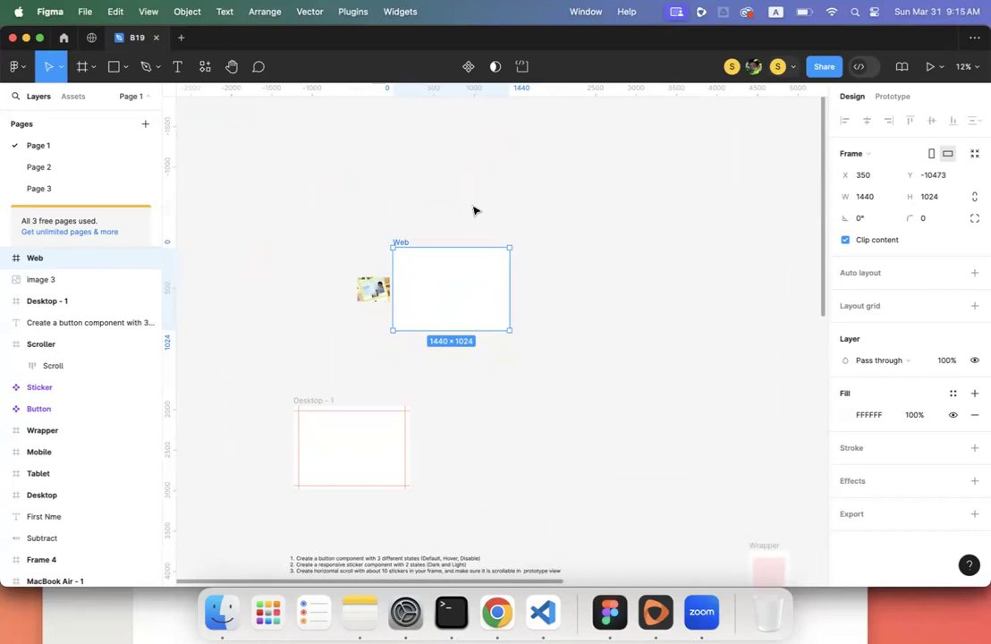
drag(509, 280, 464, 286)
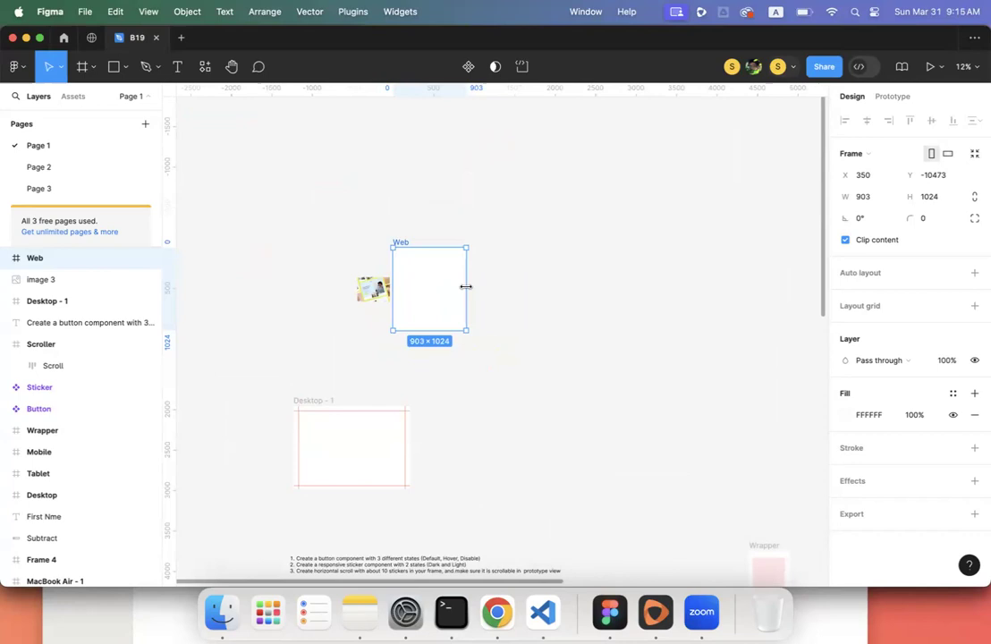
key(super+z)
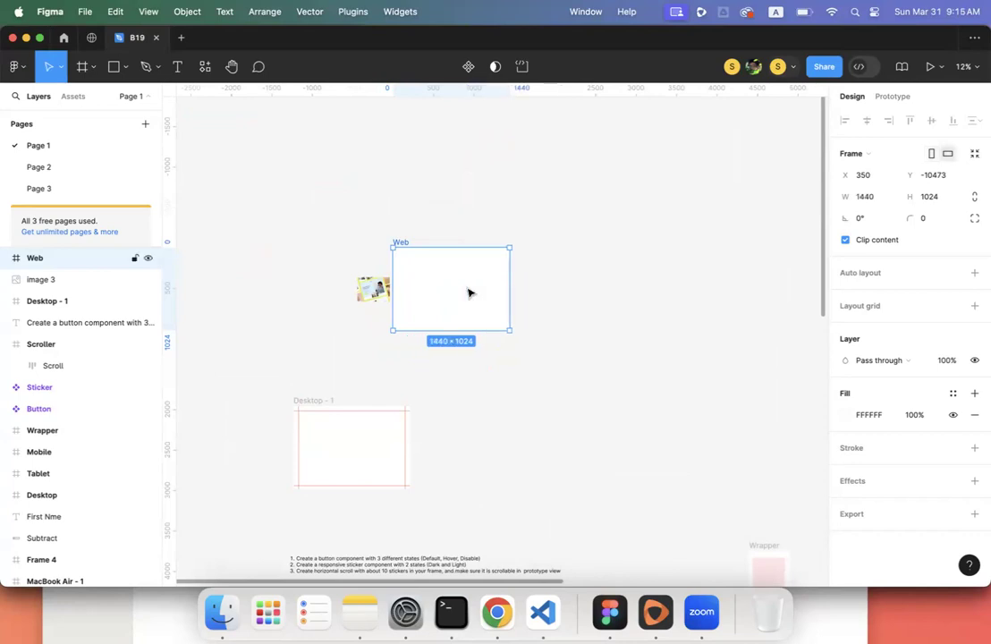
scroll(415, 228, up, 5)
scroll(415, 228, down, 1)
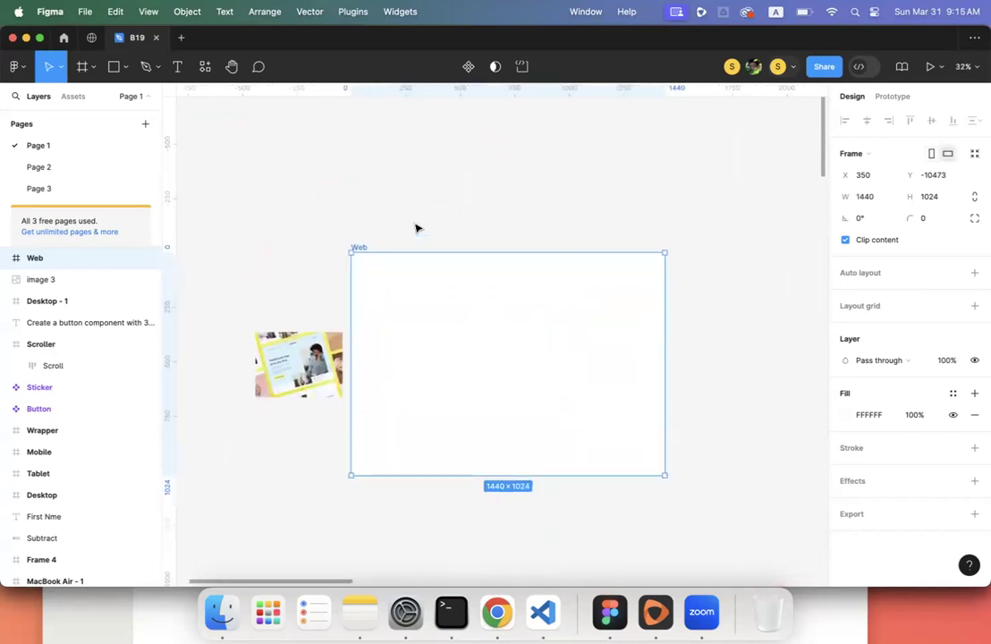
click(497, 612)
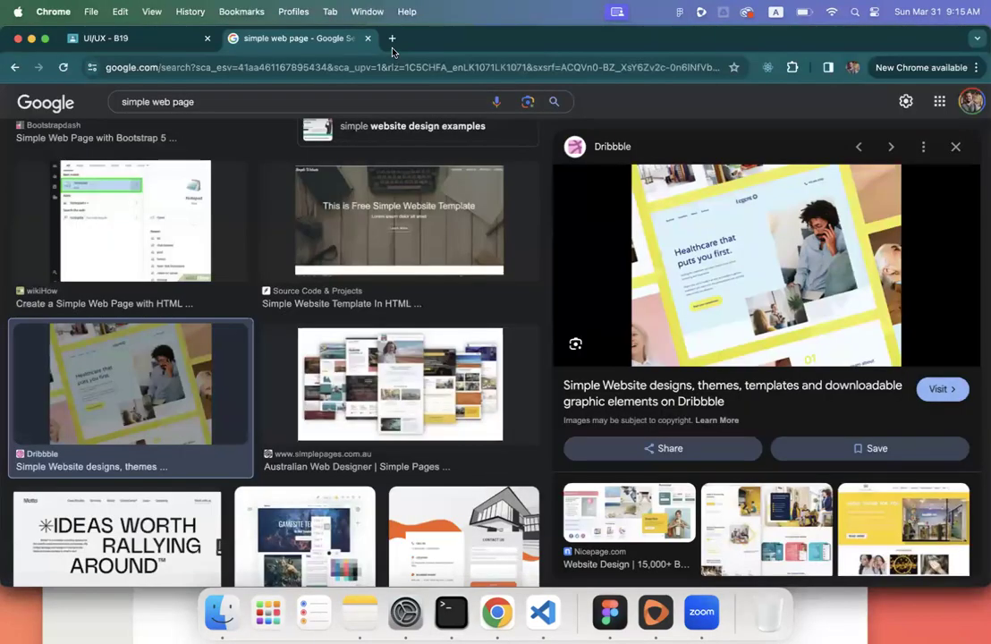
click(123, 38)
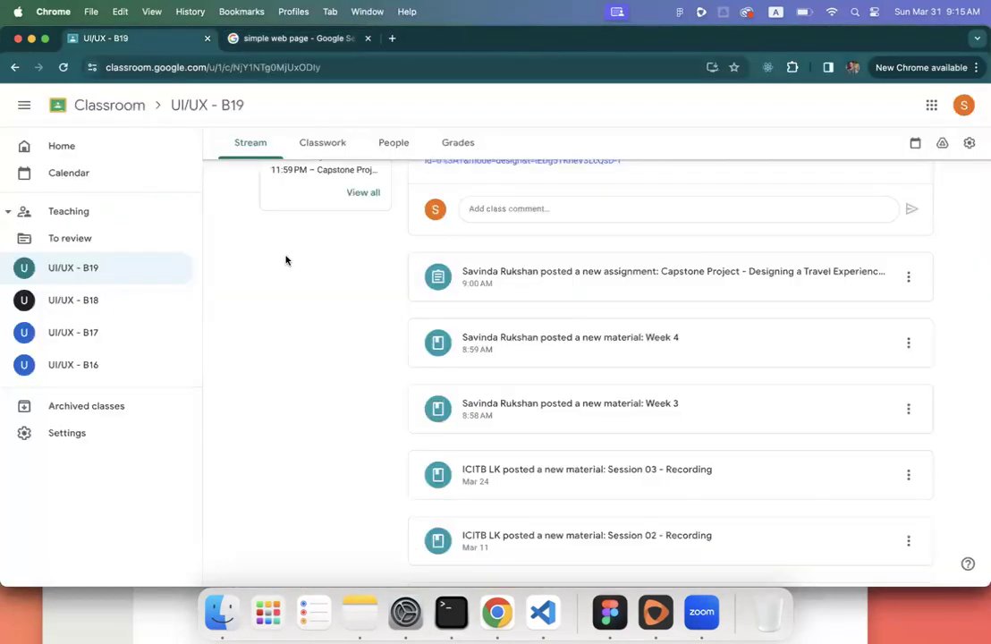
right_click(285, 268)
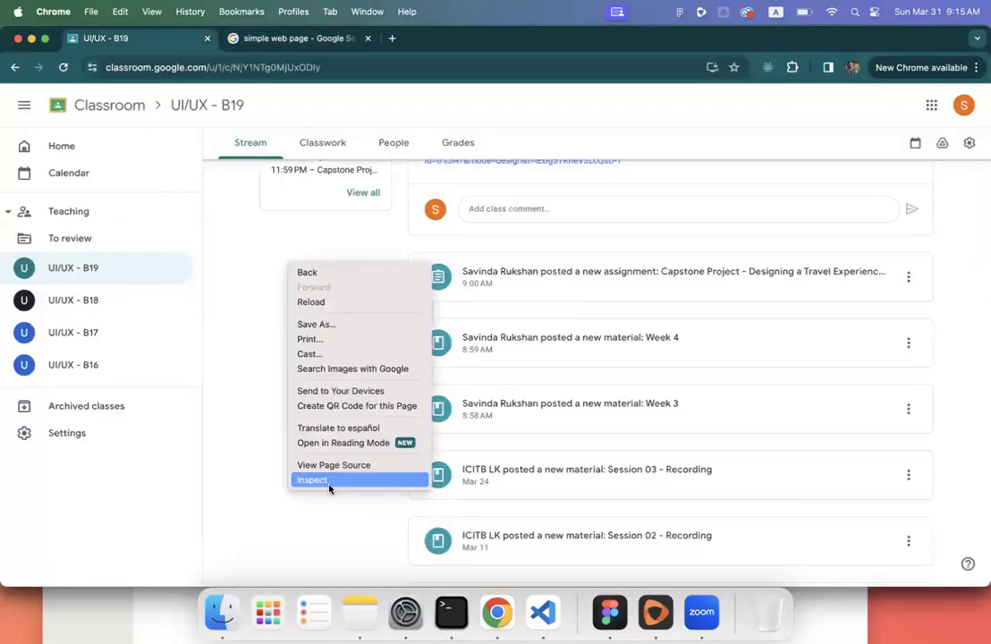
click(329, 486)
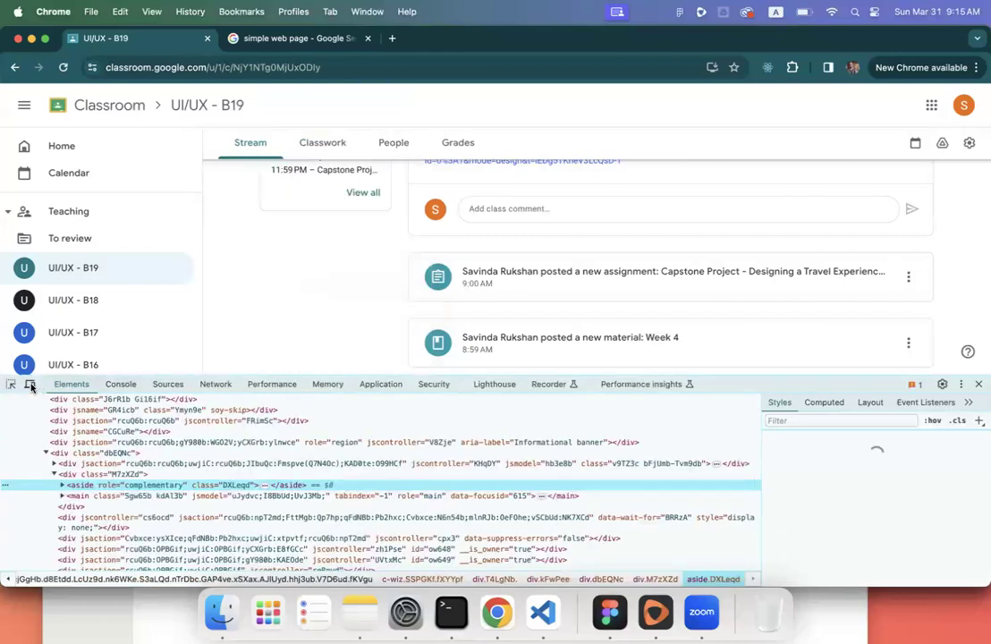
click(30, 384)
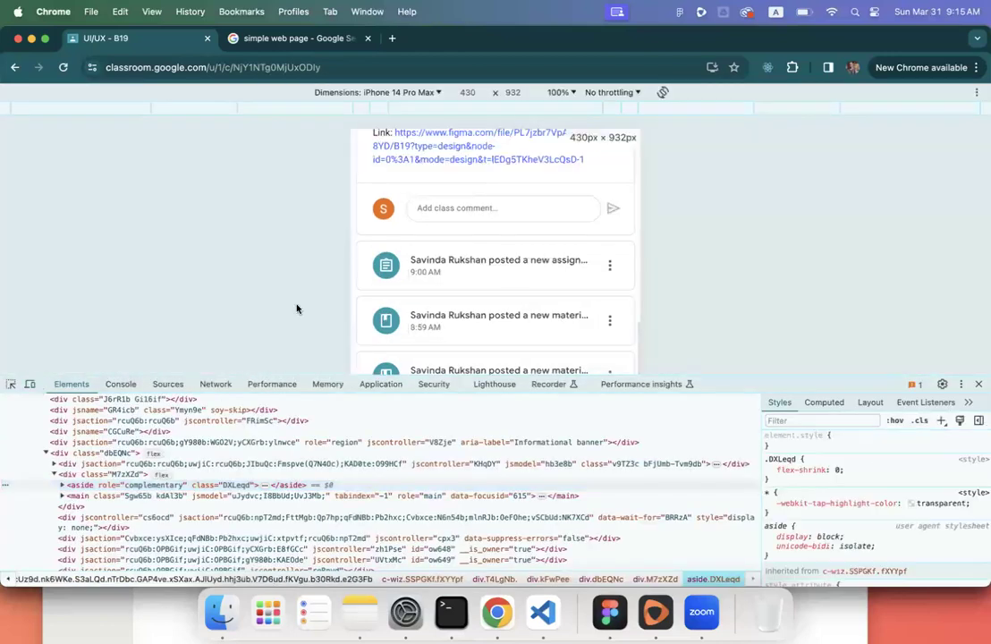
click(961, 384)
click(973, 406)
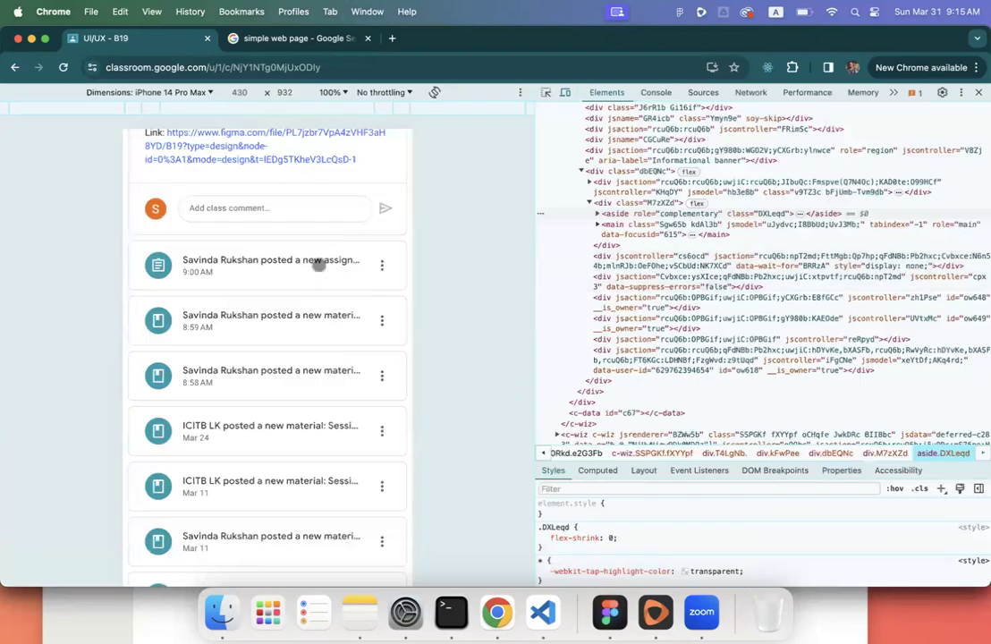
scroll(315, 266, up, 10)
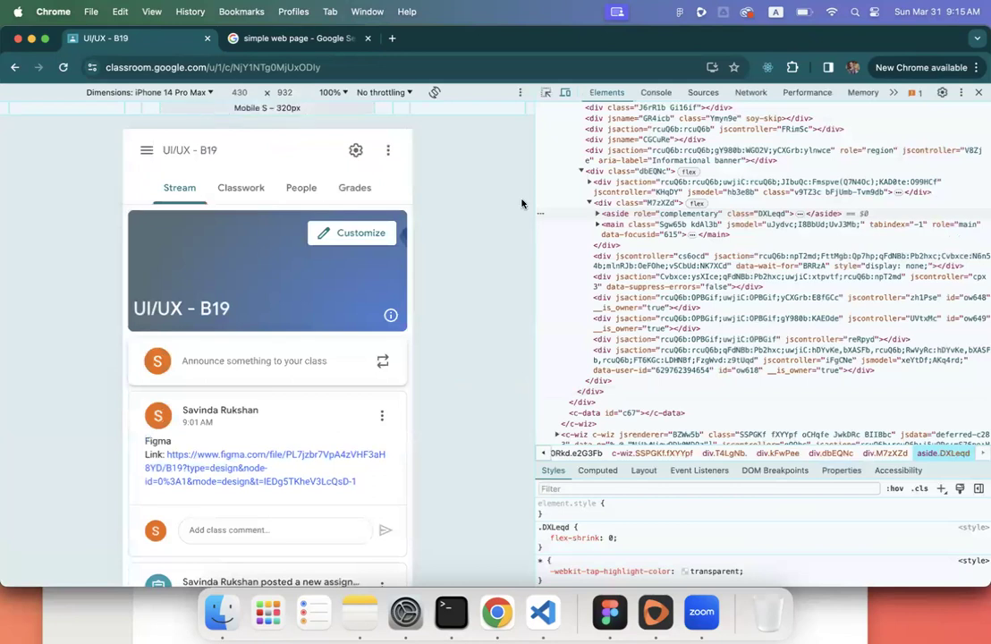
right_click(371, 260)
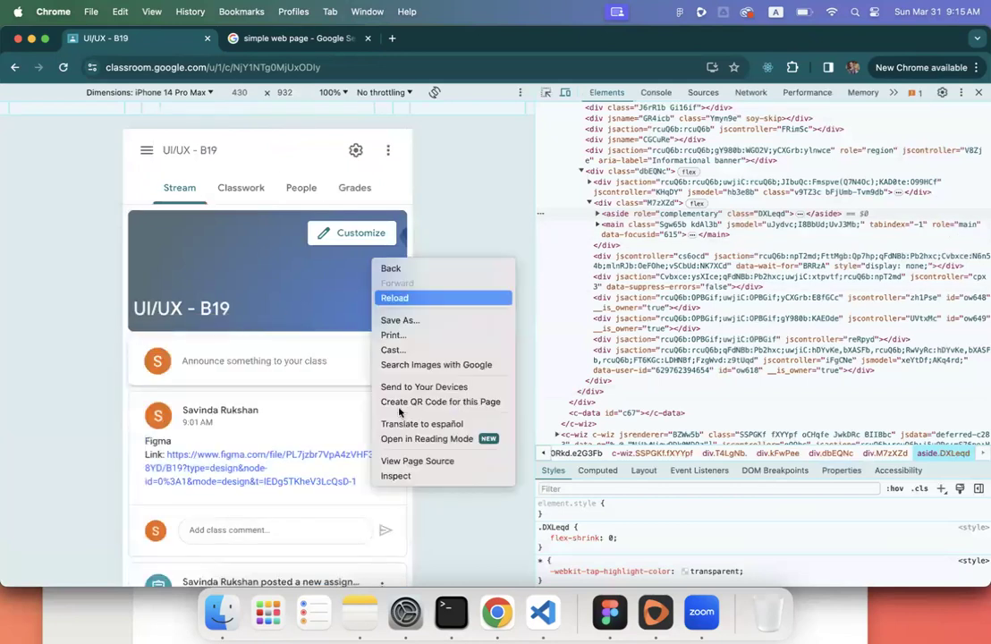
click(414, 476)
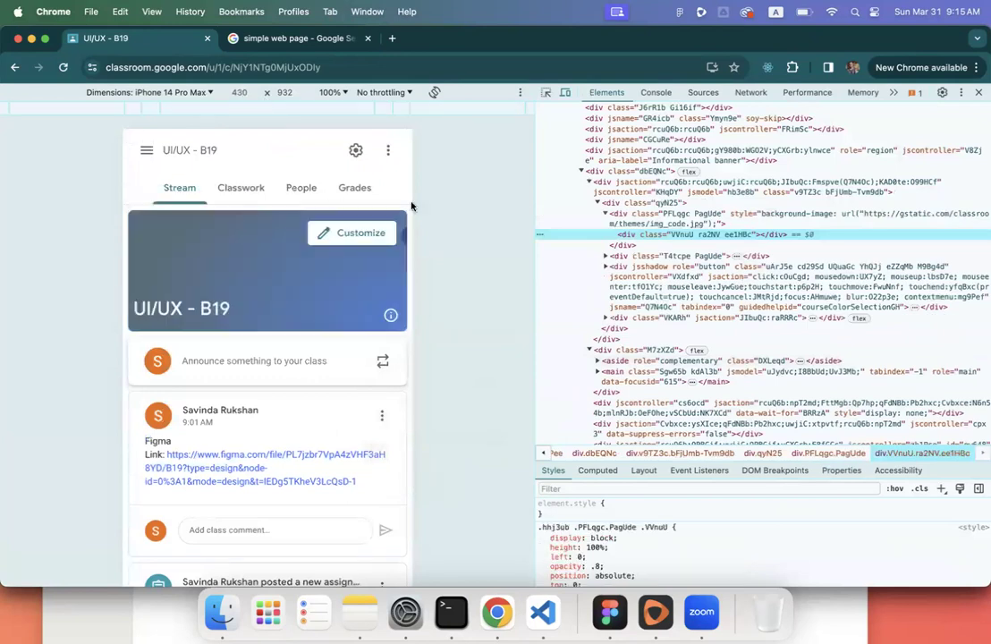
click(196, 95)
click(134, 106)
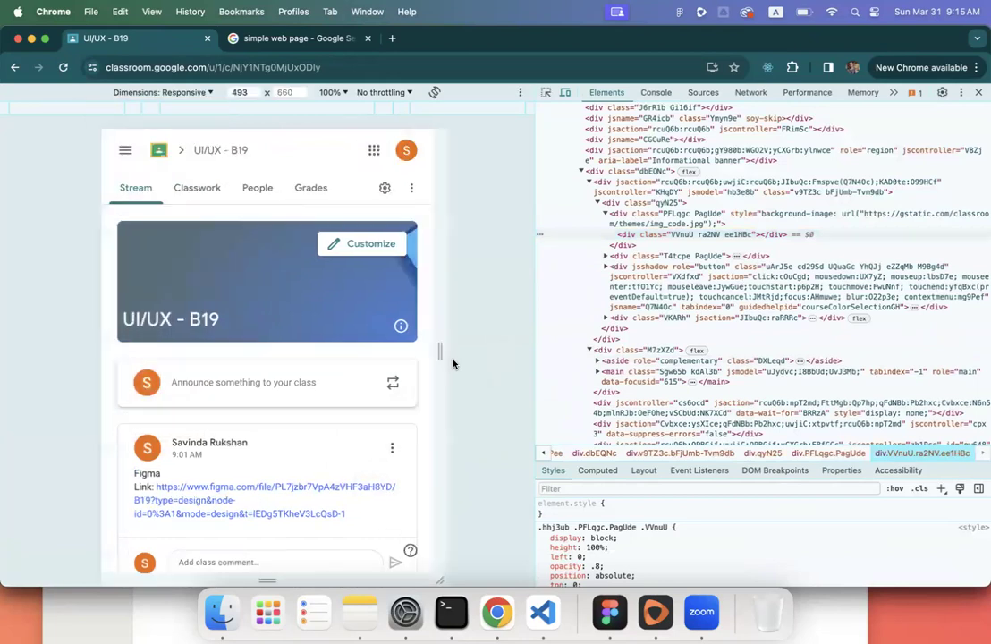
drag(440, 351, 548, 369)
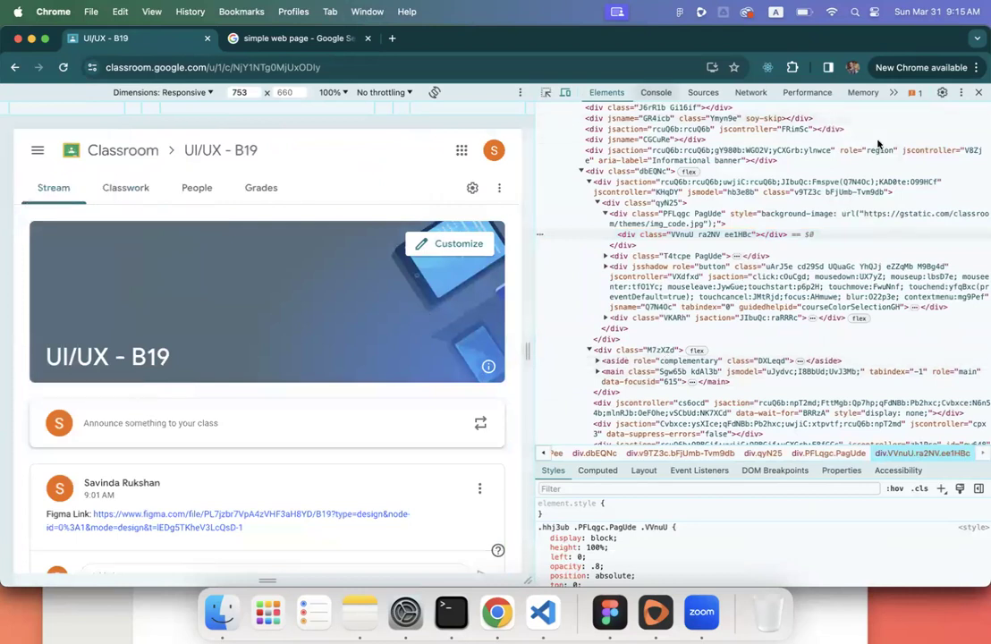
key(super+alt+i)
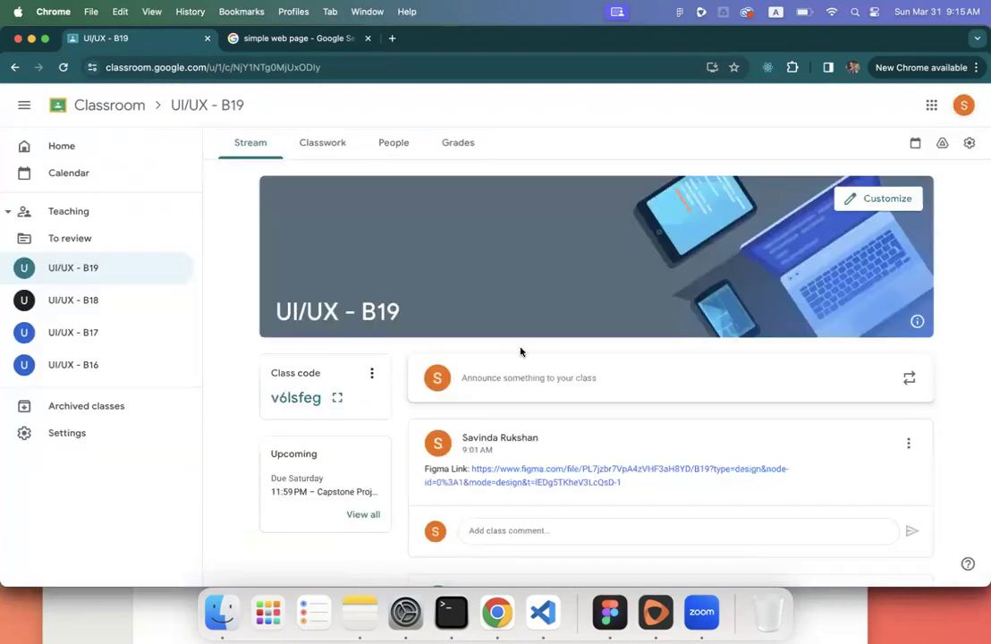
click(610, 612)
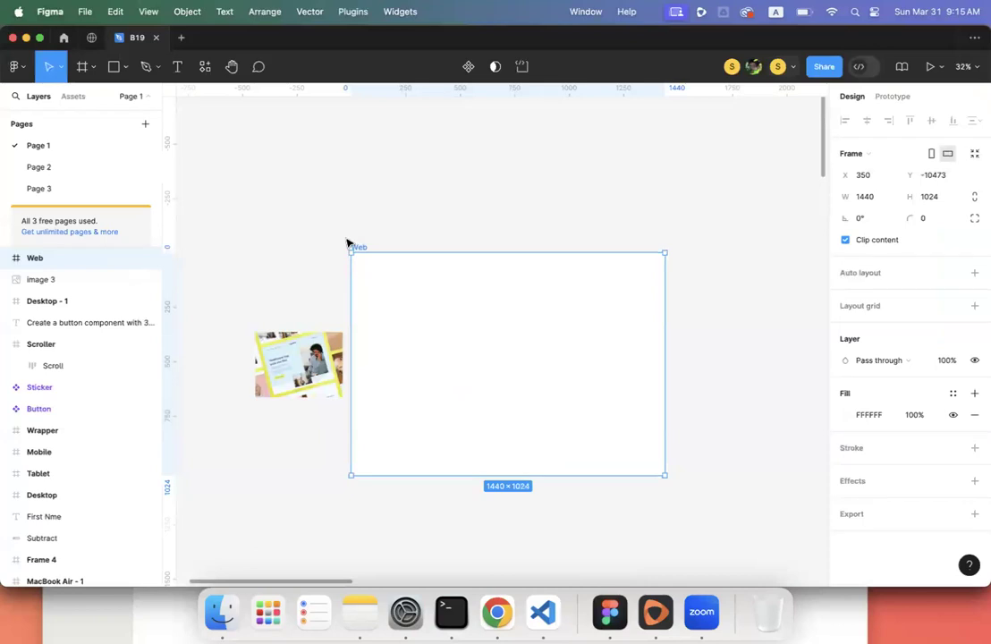
scroll(347, 242, down, 1)
click(320, 228)
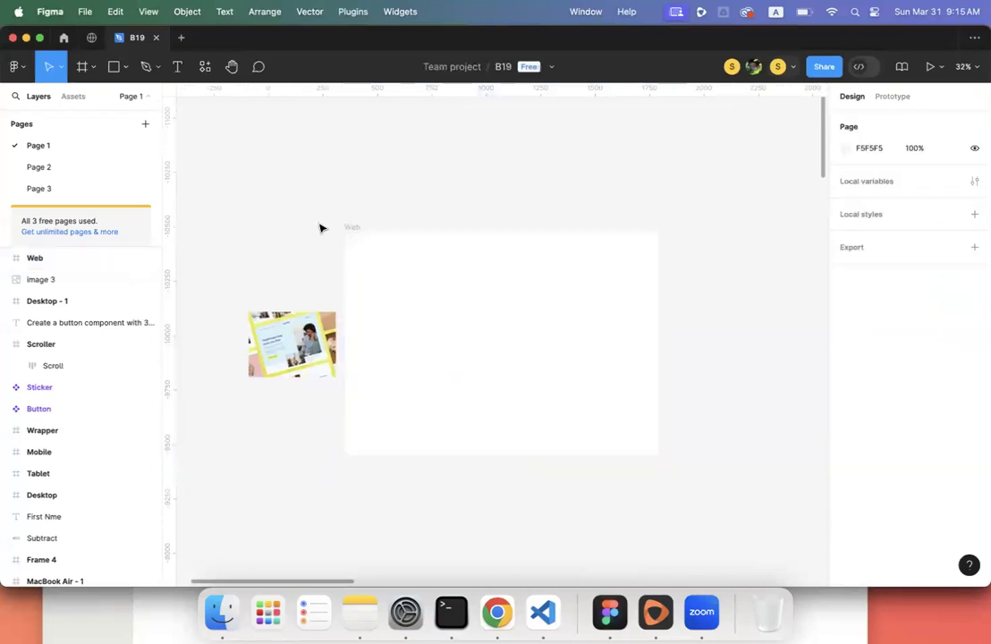
click(367, 267)
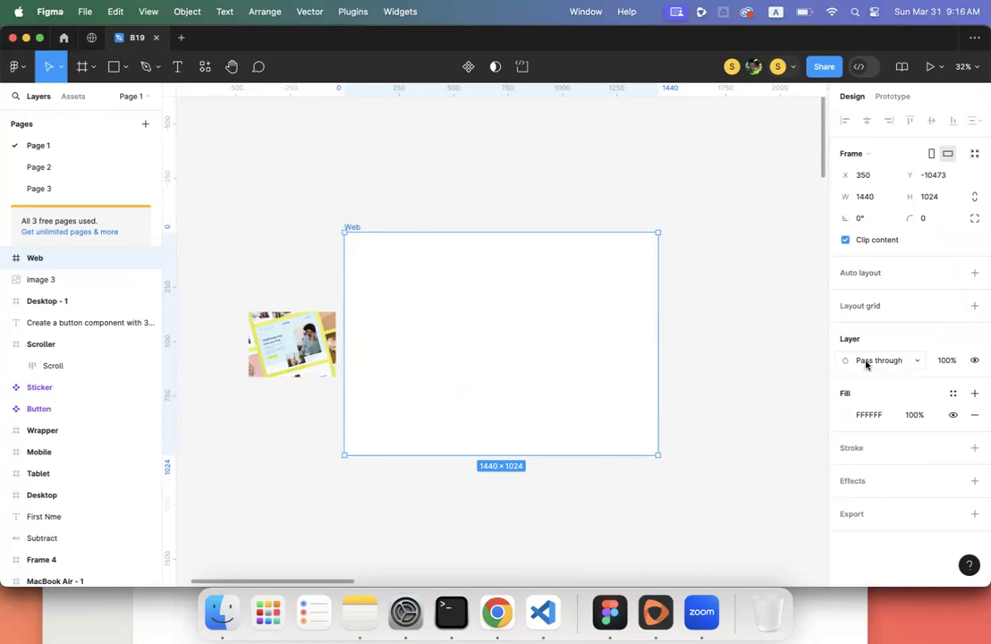
scroll(433, 356, down, 5)
scroll(433, 356, right, 3)
scroll(432, 357, down, 10)
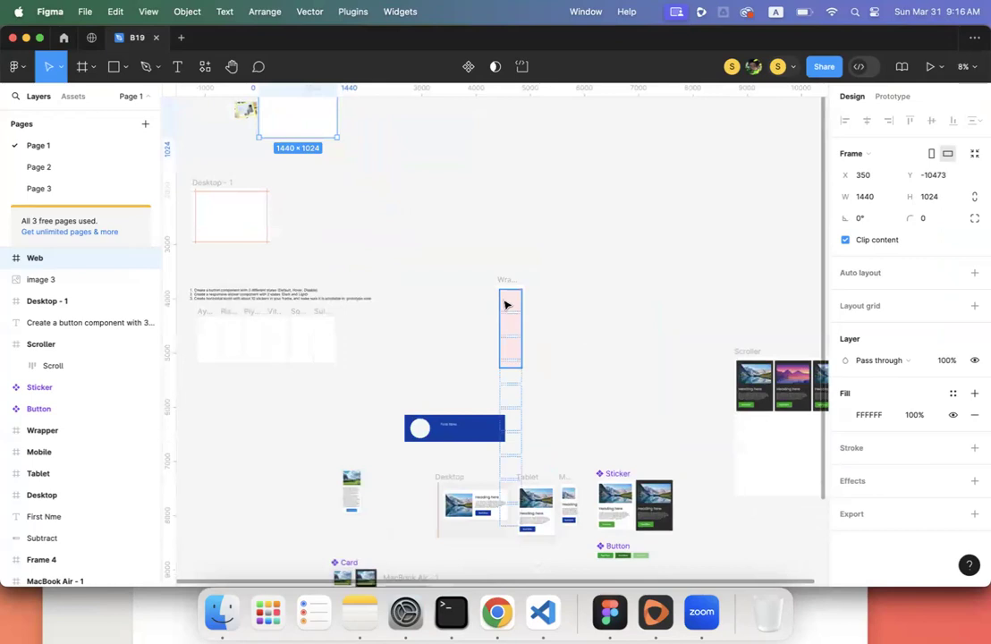
click(505, 305)
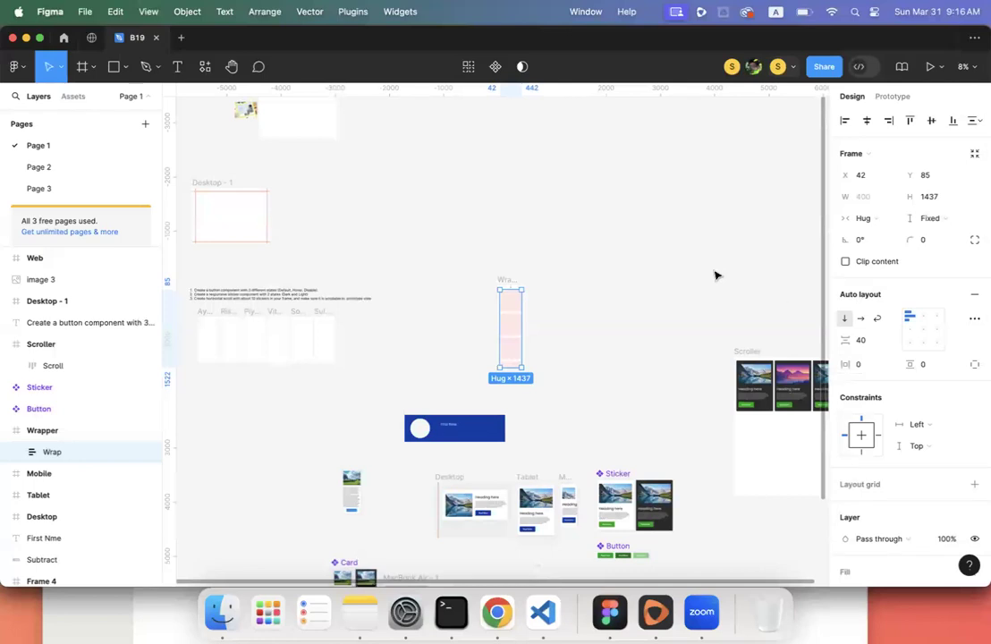
scroll(475, 240, down, 3)
scroll(476, 239, up, 2)
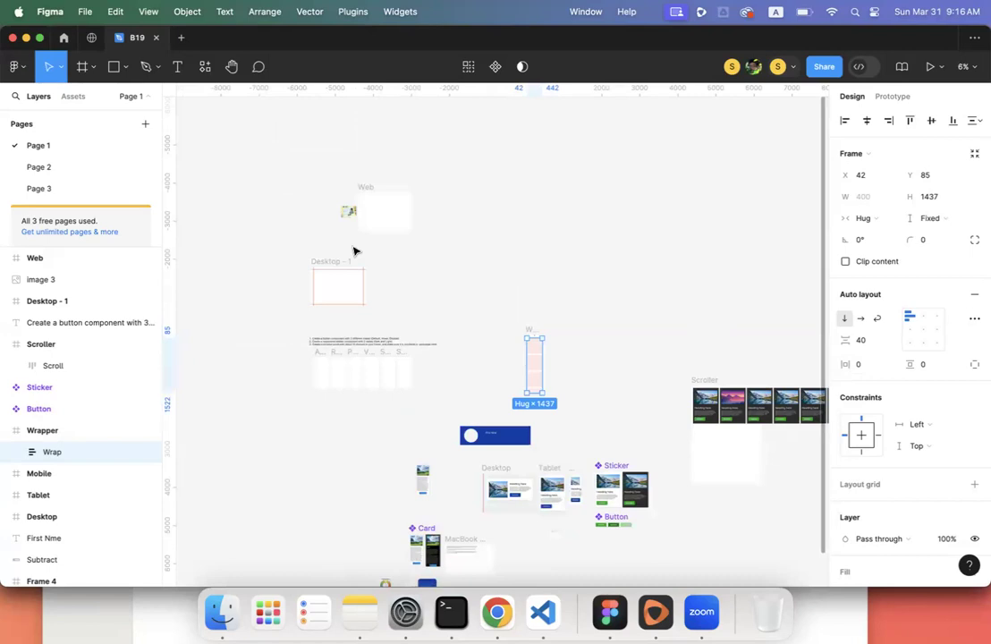
scroll(353, 251, up, 5)
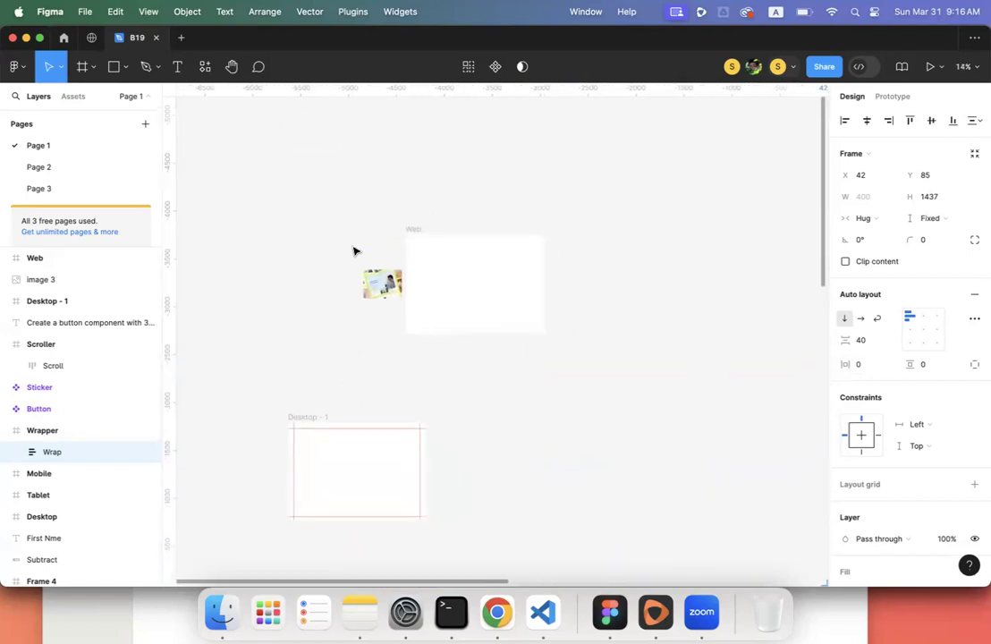
scroll(353, 251, up, 5)
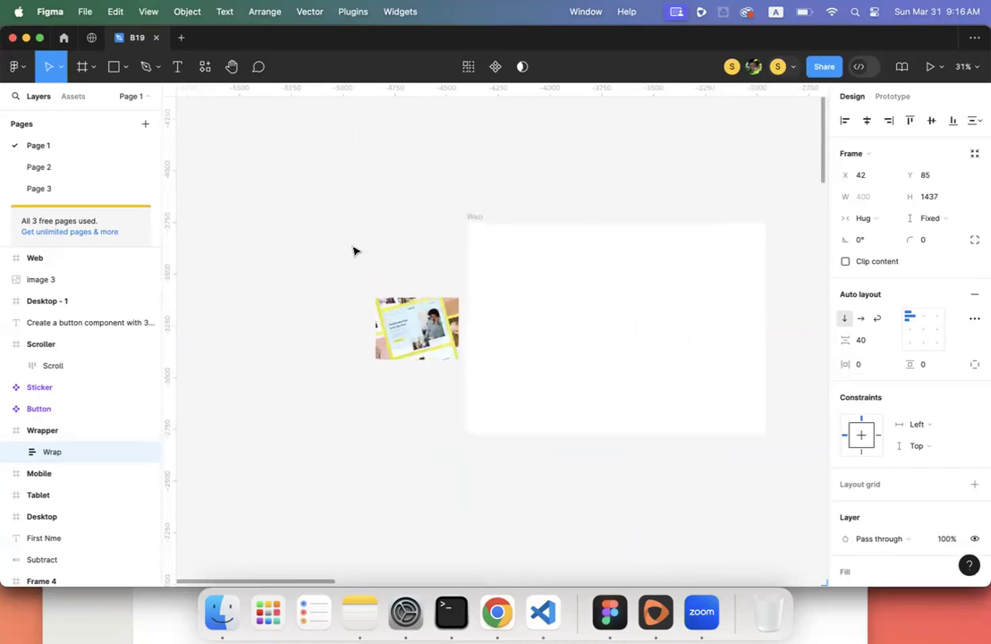
scroll(353, 251, up, 2)
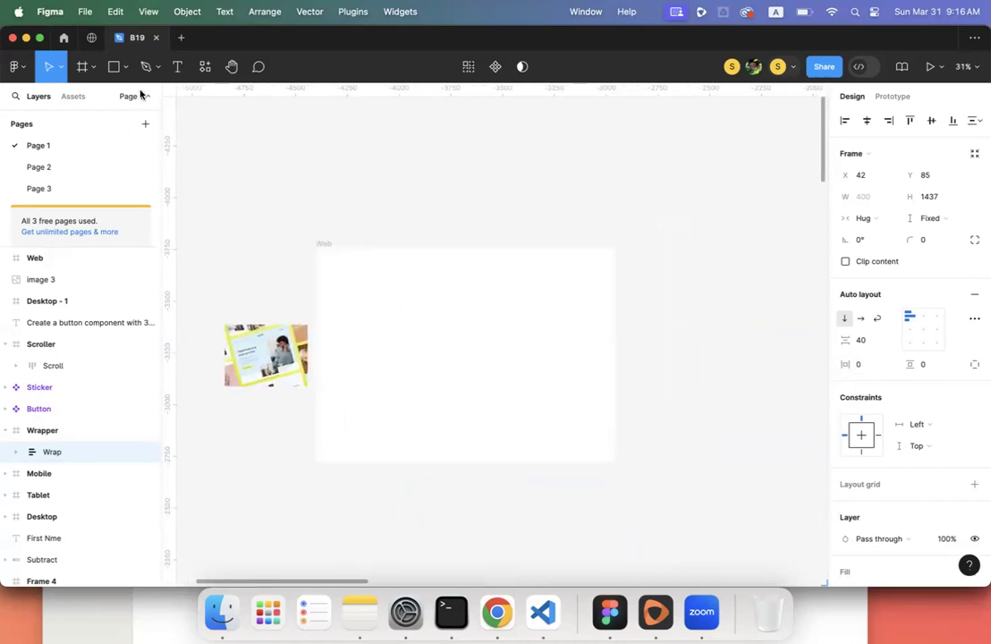
- Add a 'Sign up' text layer above the Web frame and wrap it in a frame
click(177, 66)
click(335, 164)
text(Sign up)
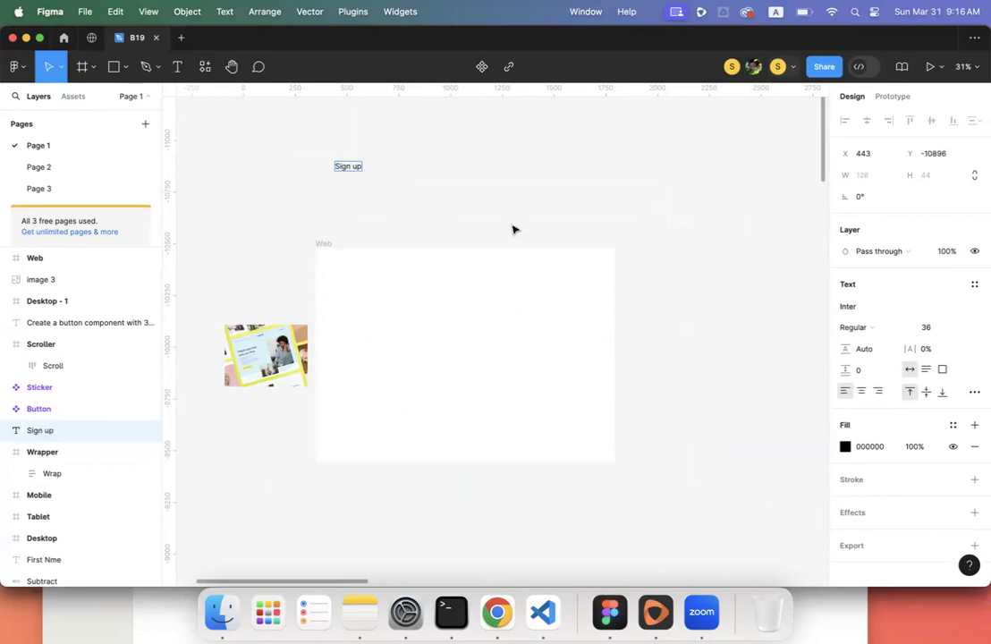
key(Escape)
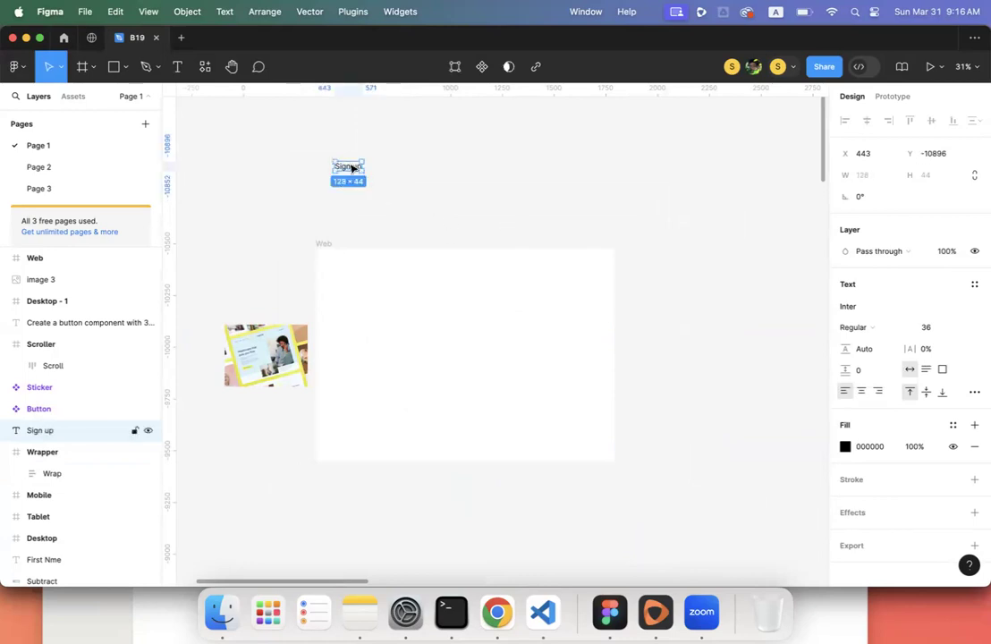
right_click(353, 167)
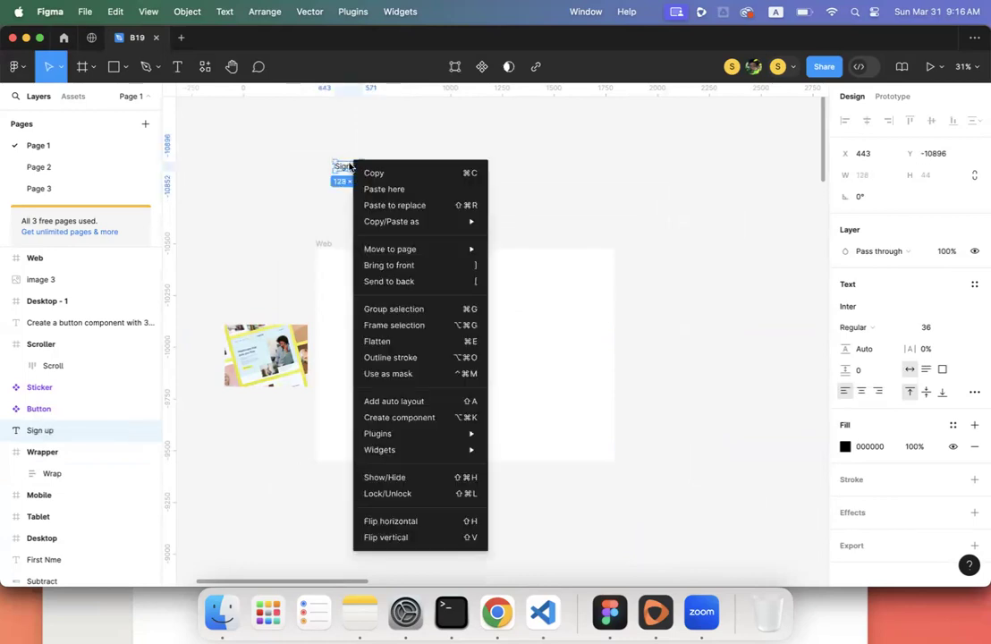
click(399, 327)
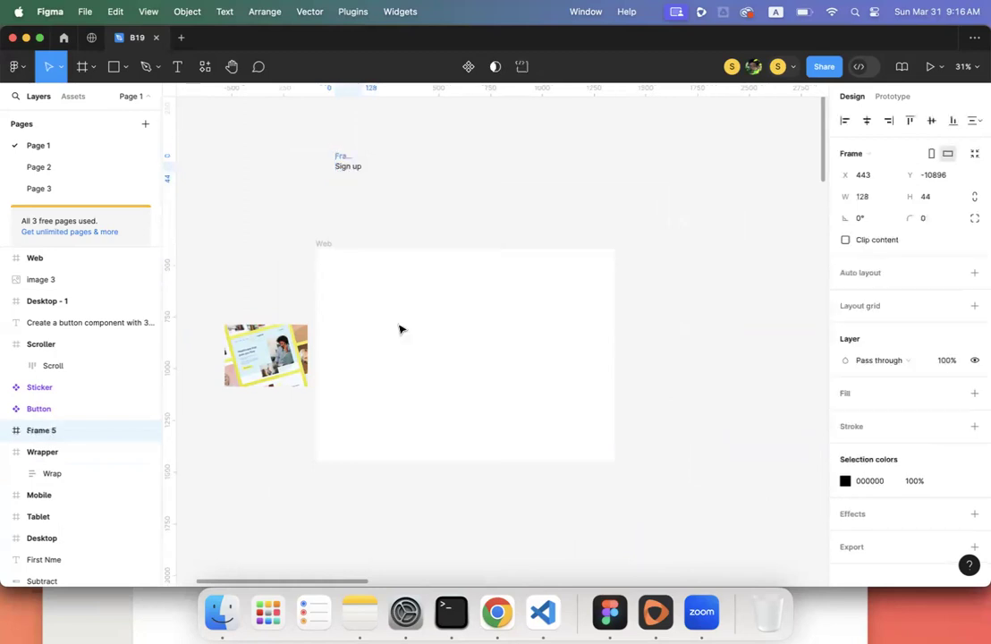
- Give the frame auto layout with 40 horizontal and vertical padding and a white fill
click(973, 272)
click(865, 366)
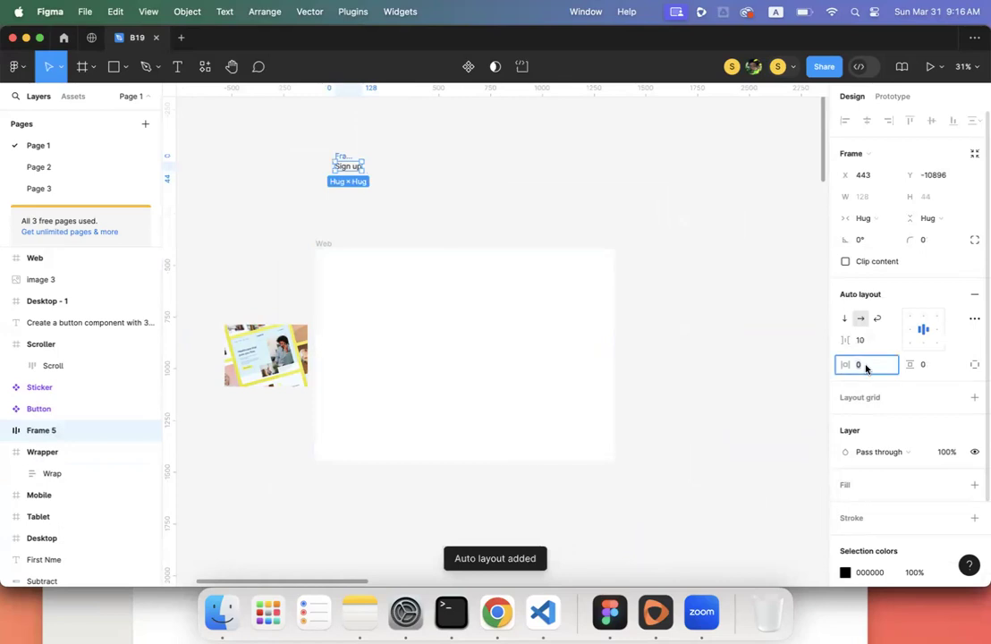
text(1)
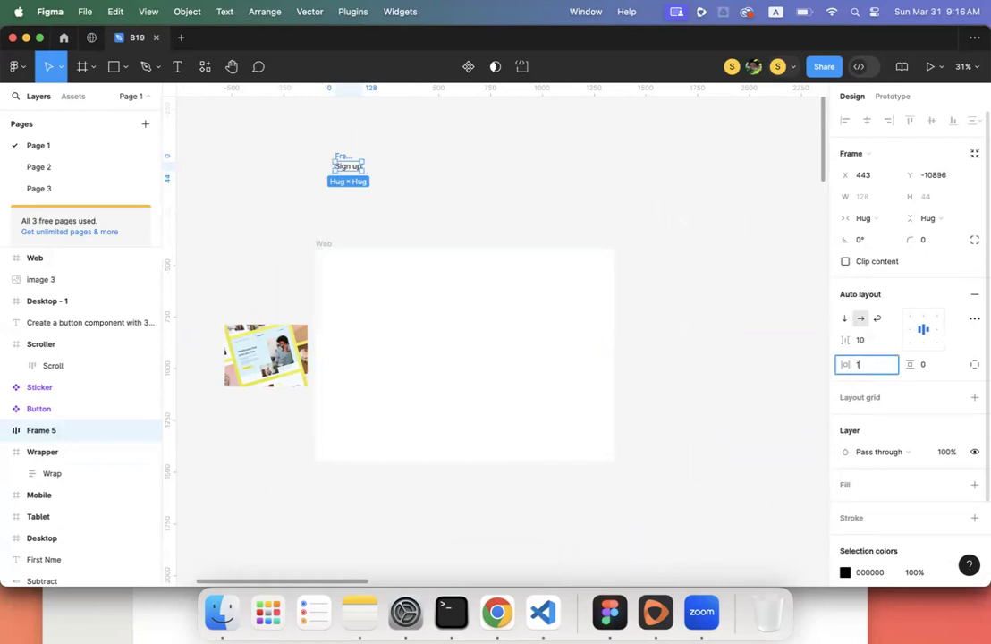
text(40)
key(Return)
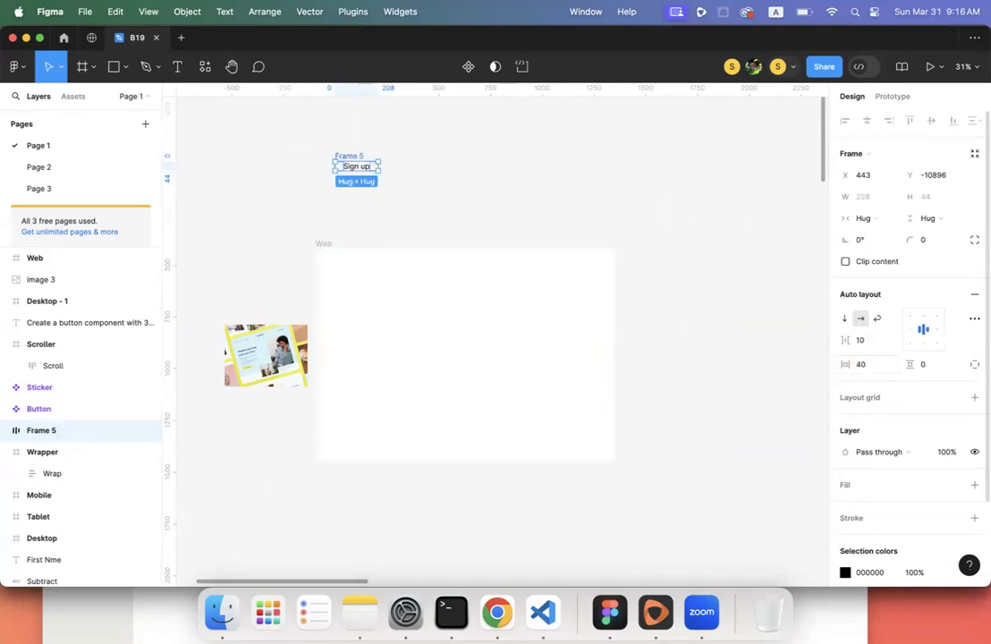
click(935, 372)
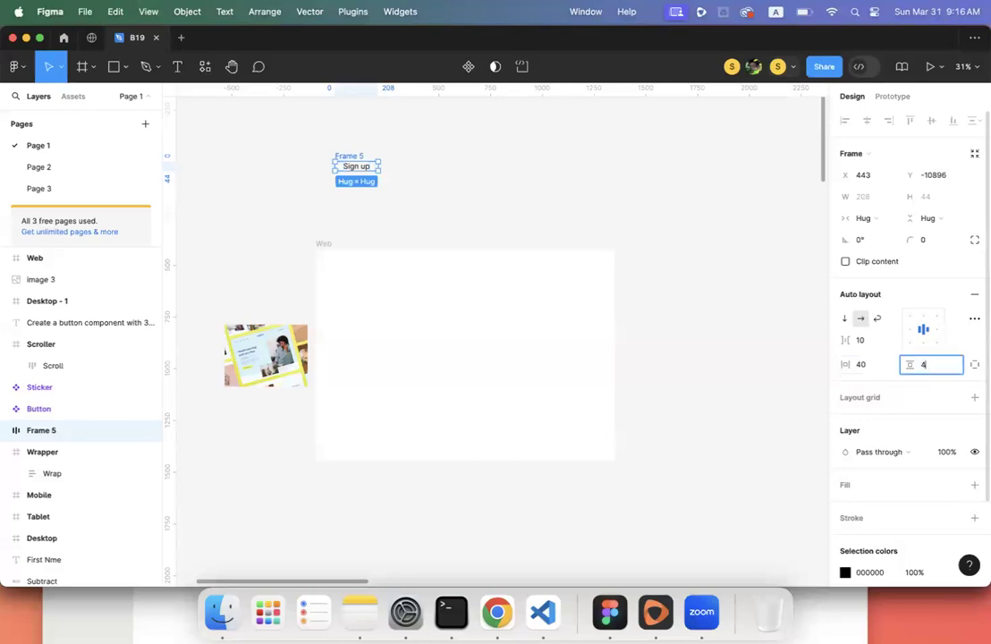
text(40)
key(Return)
click(974, 485)
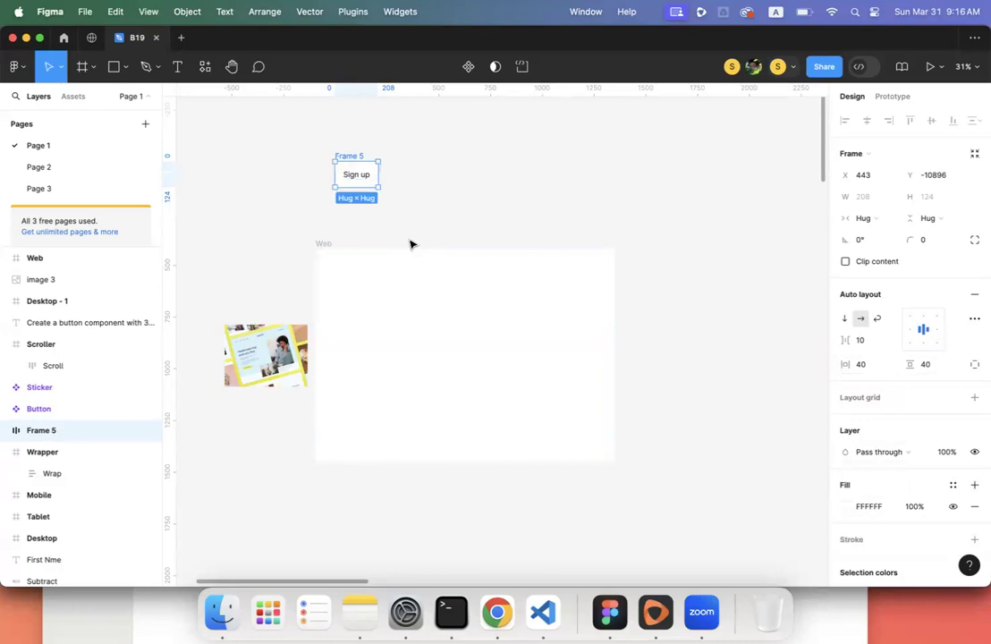
key(shift+2)
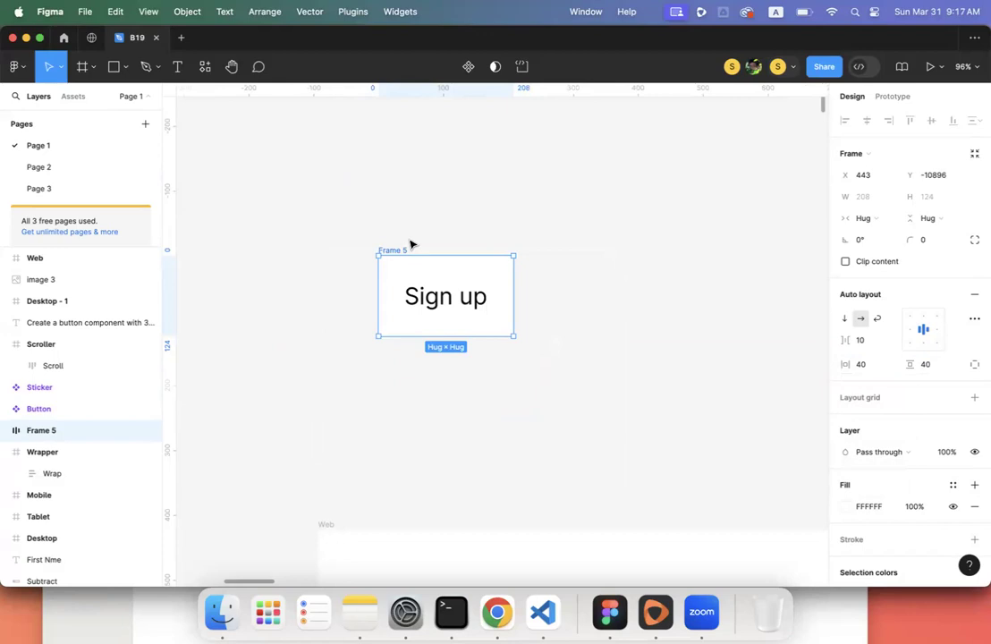
- Replace the Frame 5 text with 'Sign Up Now', fixing typos along the way
double_click(449, 298)
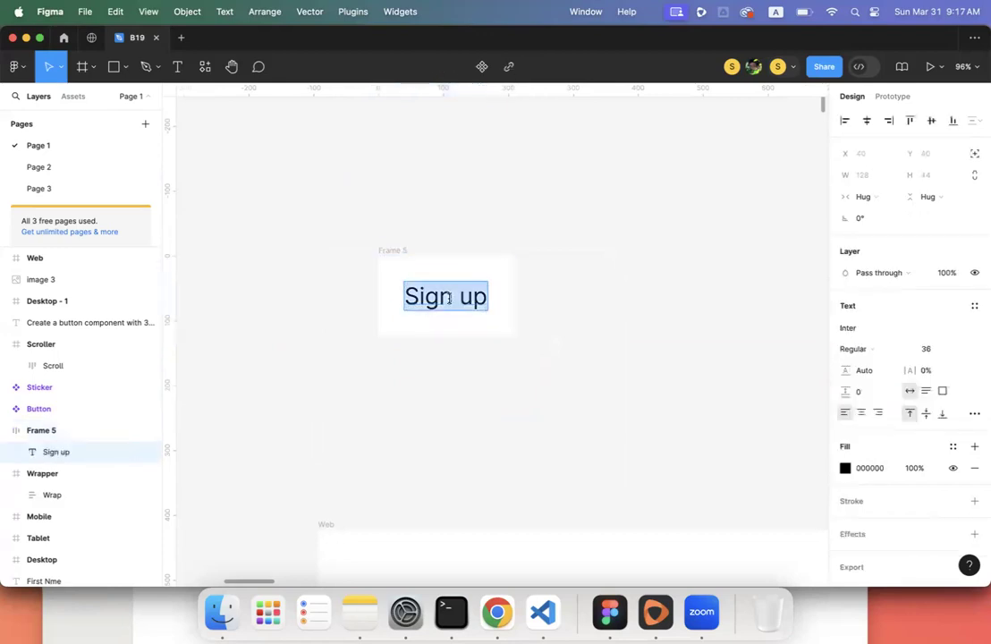
text(kjhkjhkj)
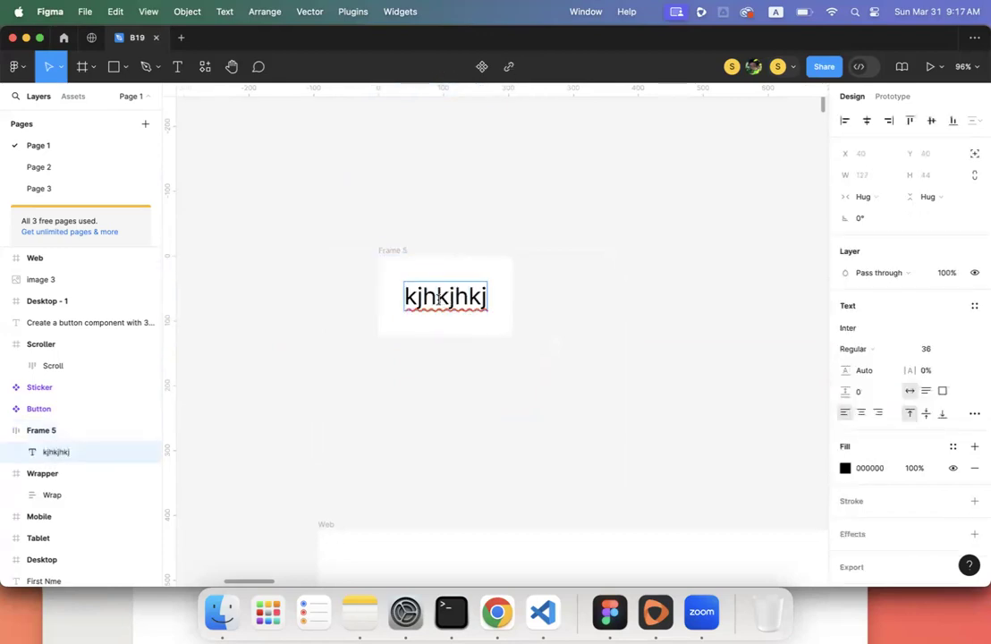
key(super+a)
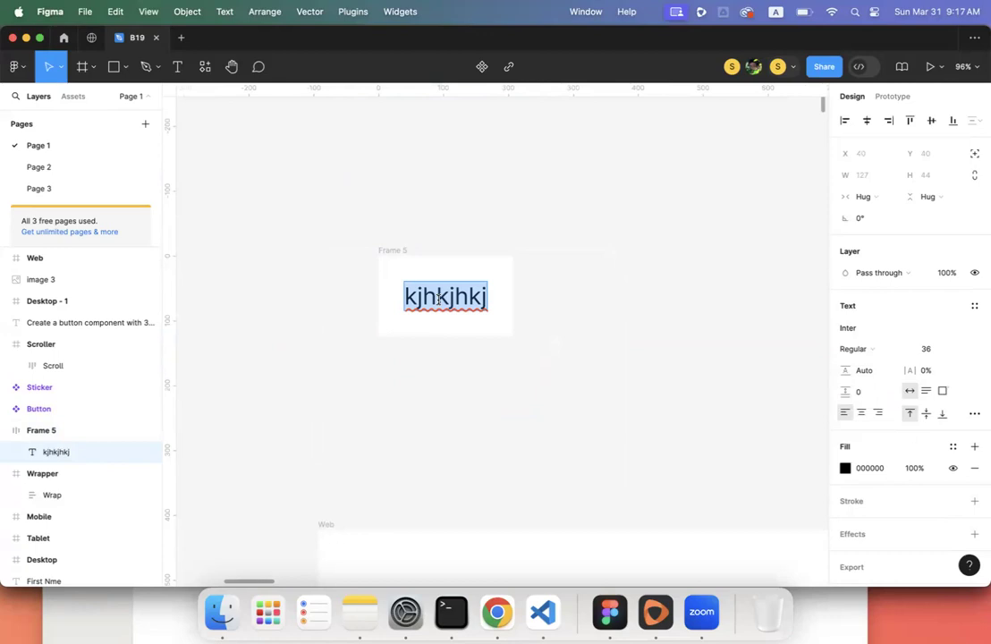
text(Sign Yp)
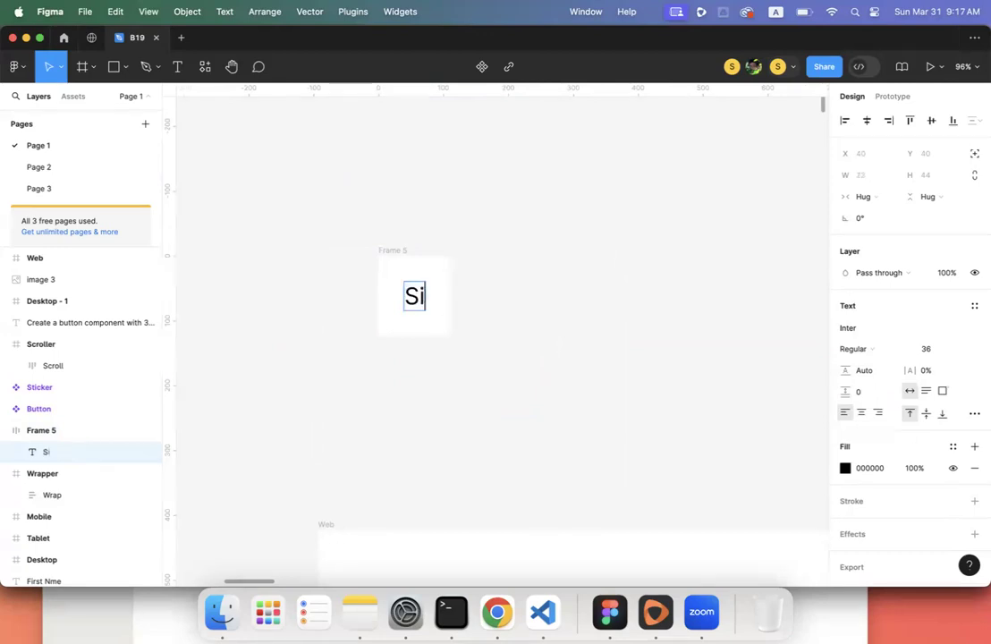
key(BackSpace)
key(BackSpace)
text(y)
key(BackSpace)
text(Up )
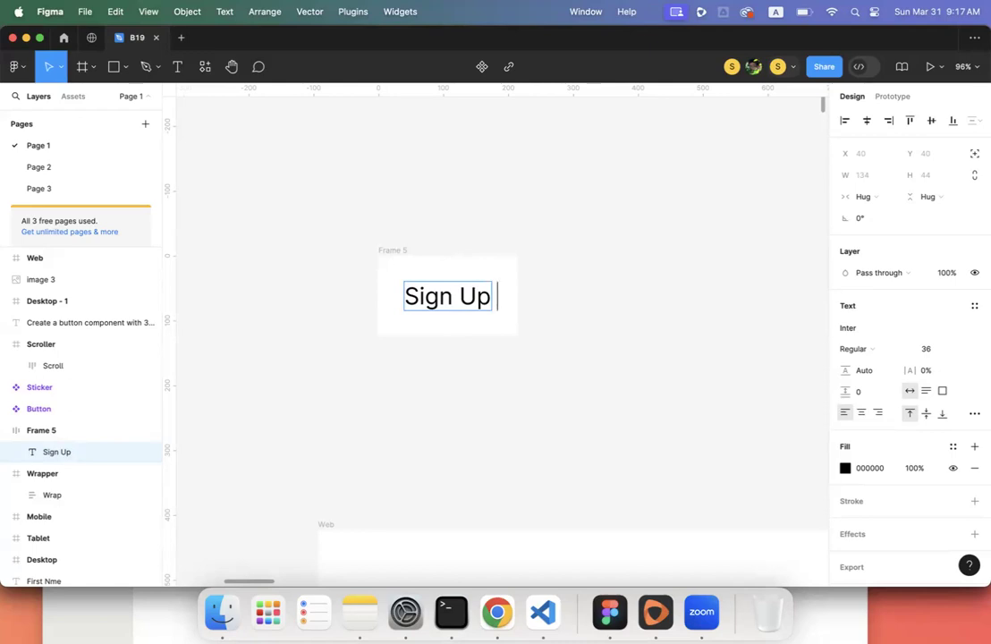
text(Now)
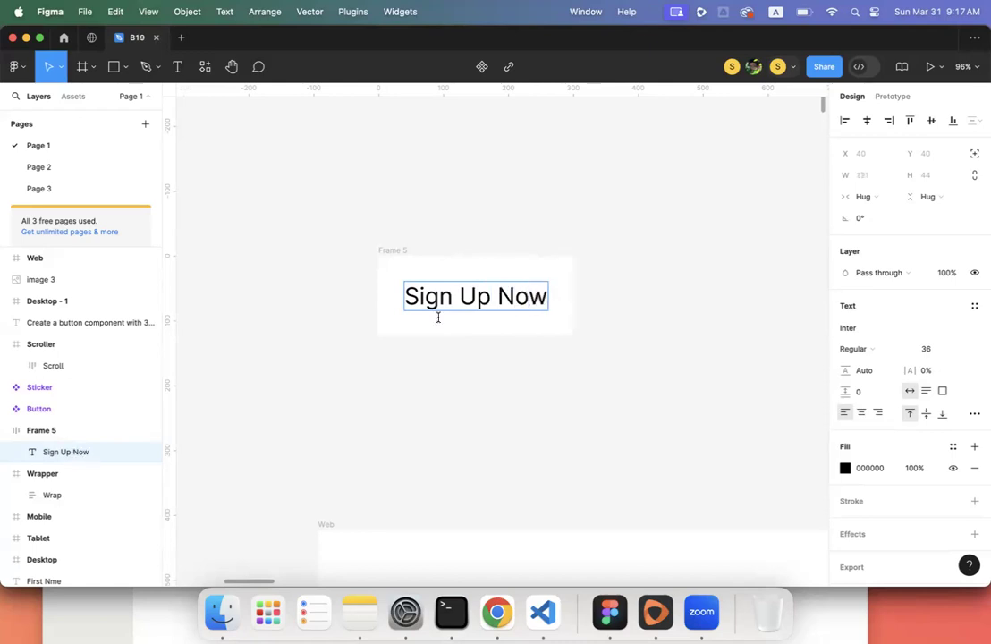
key(Escape)
- Deselect the label and scroll the canvas over to the Scroller frame of sticker cards
click(443, 383)
scroll(442, 382, down, 4)
scroll(442, 382, down, 3)
scroll(442, 383, down, 5)
scroll(442, 383, left, 6)
scroll(443, 383, down, 10)
scroll(441, 383, right, 10)
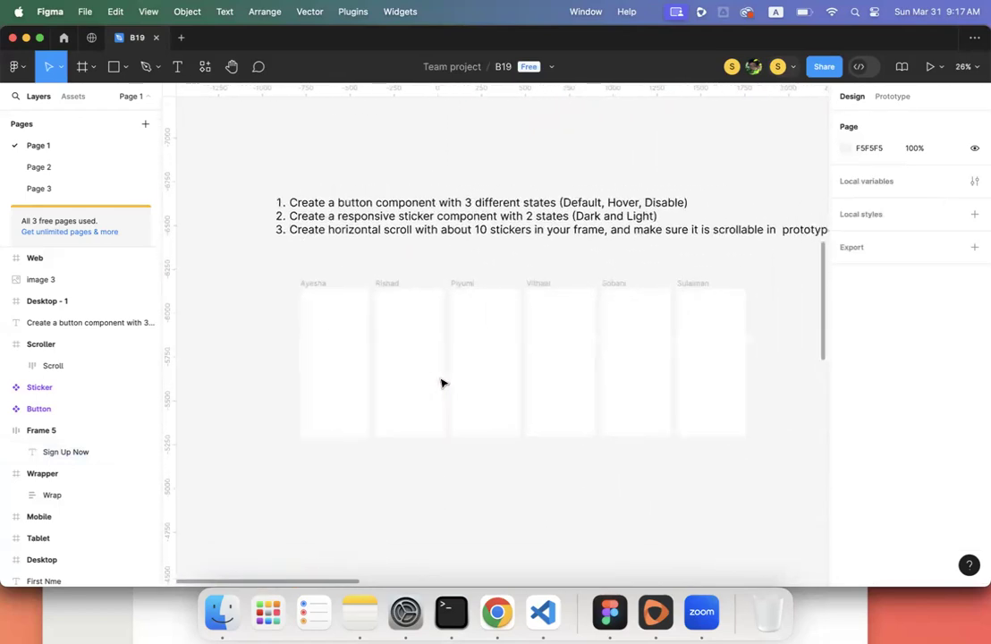
scroll(441, 383, down, 1)
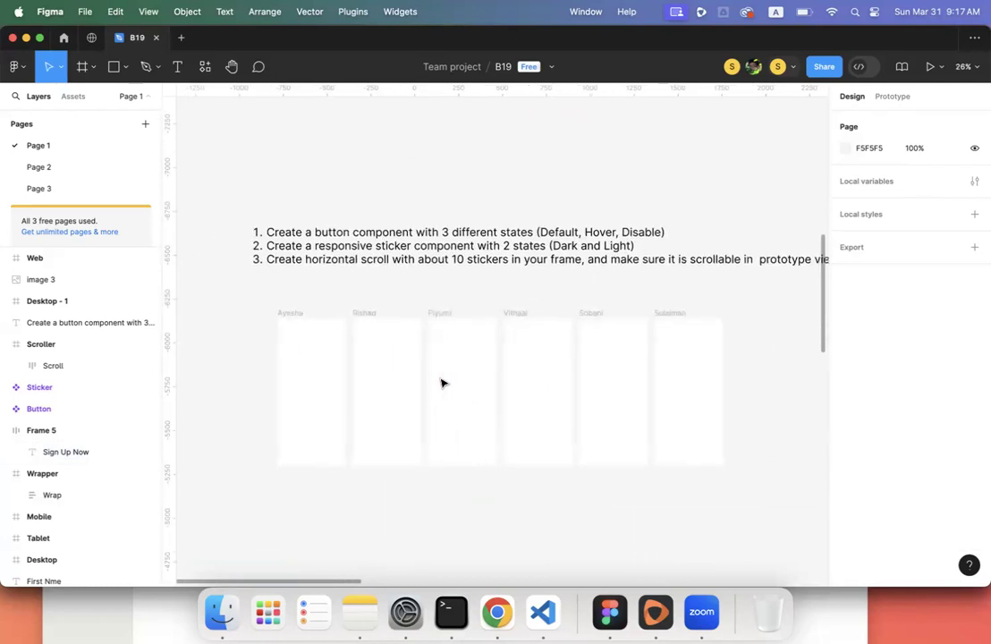
scroll(379, 215, up, 5)
scroll(379, 215, right, 3)
scroll(378, 215, down, 4)
scroll(378, 215, right, 10)
scroll(378, 215, down, 3)
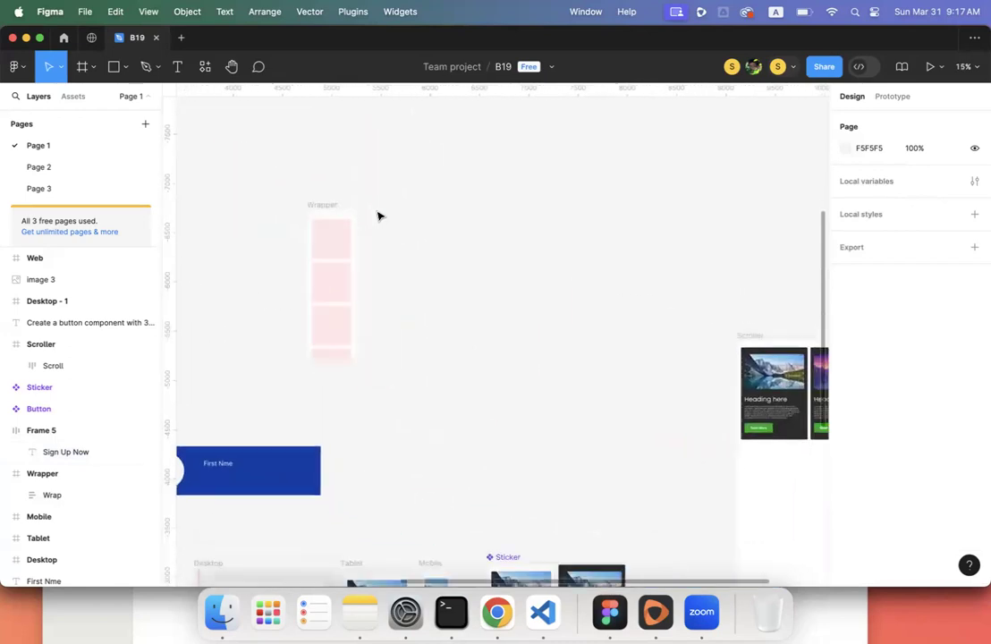
scroll(378, 215, down, 5)
scroll(378, 215, right, 8)
scroll(379, 216, up, 6)
- Try 30 horizontal padding on the first Sticker card, then revert it to 35
click(407, 268)
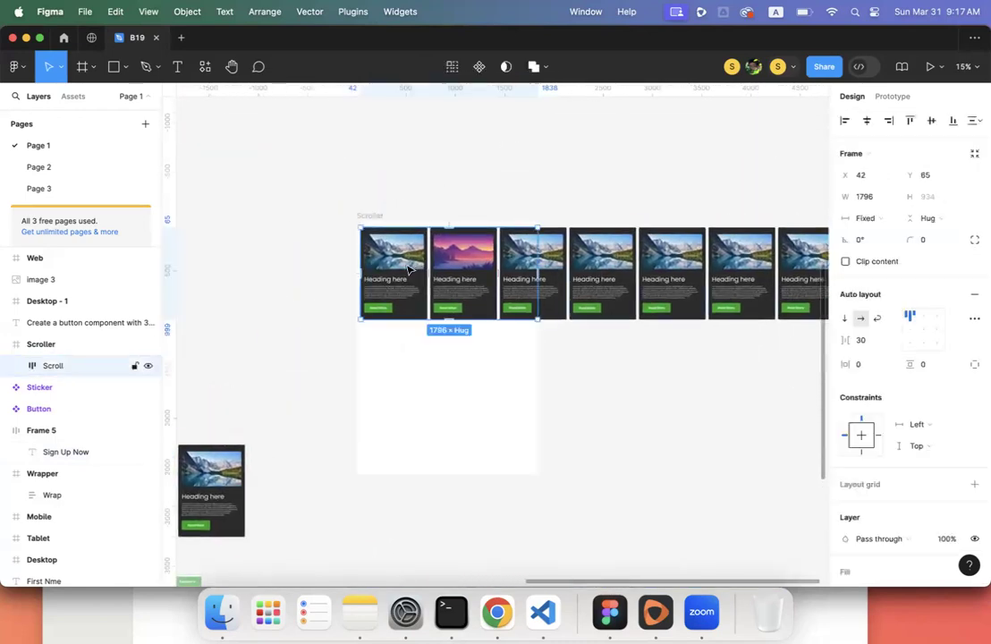
double_click(408, 268)
scroll(407, 268, up, 3)
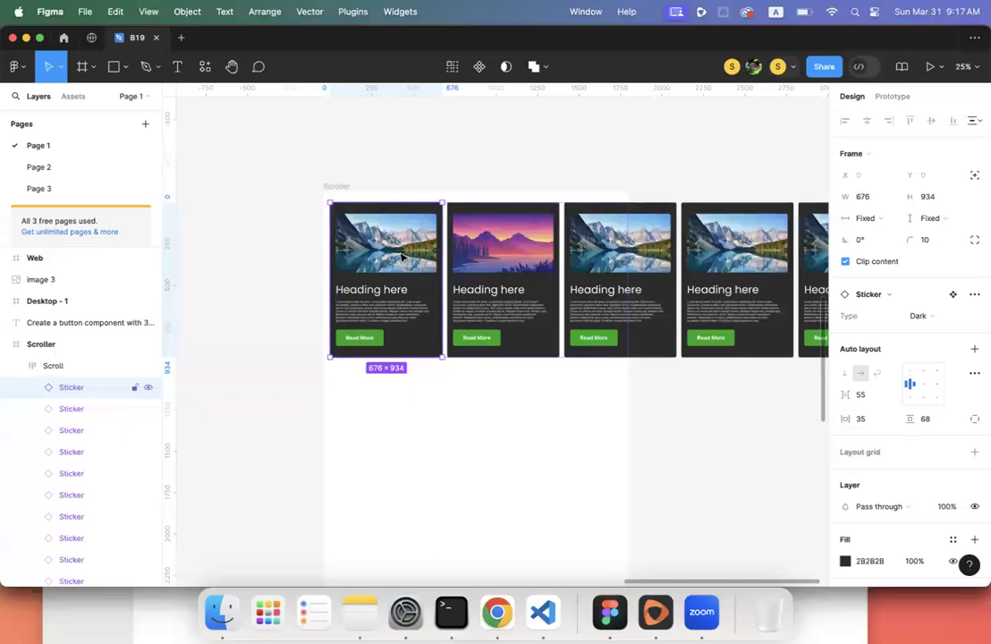
scroll(400, 252, up, 6)
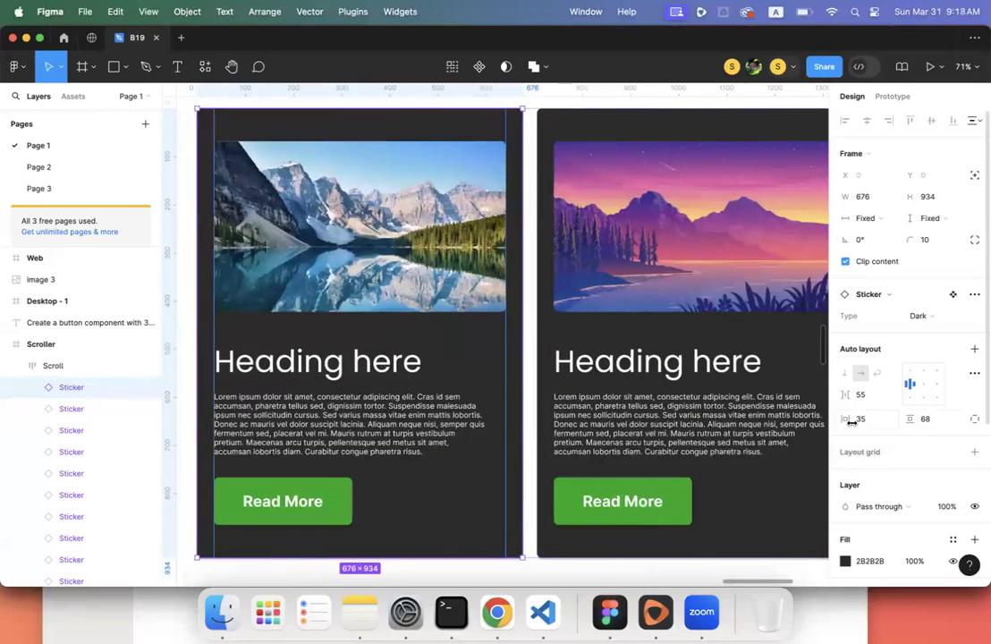
mouse_move(846, 420)
mouse_down()
mouse_move(905, 427)
mouse_move(831, 420)
mouse_up()
click(860, 420)
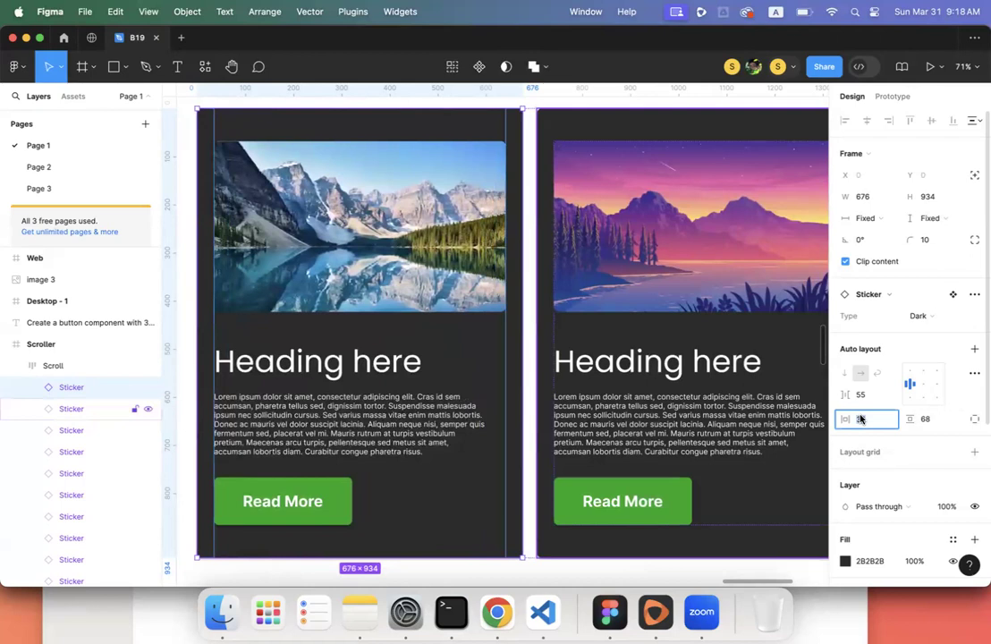
key(Return)
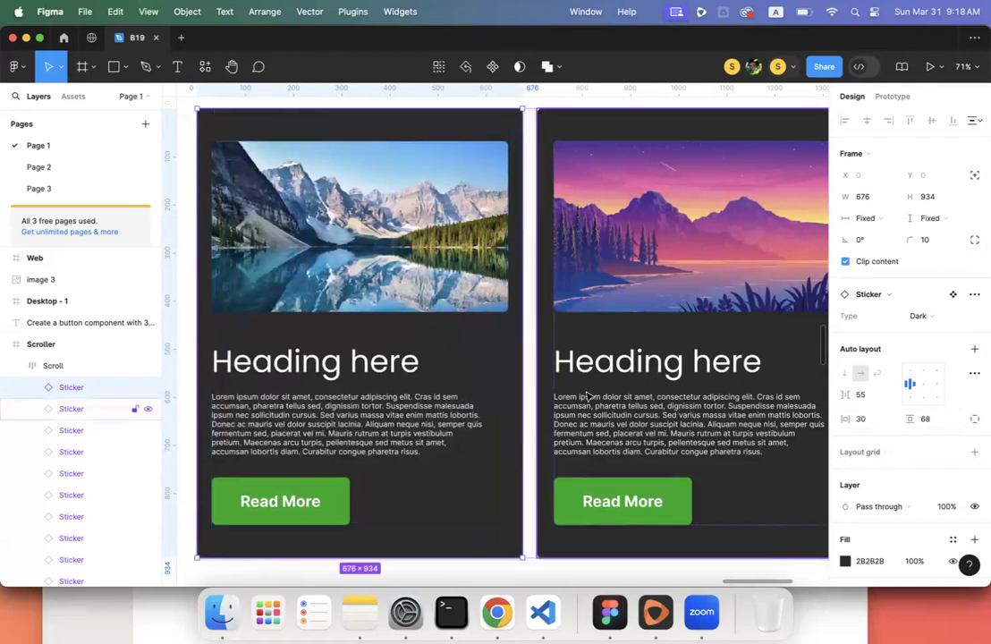
key(super+z)
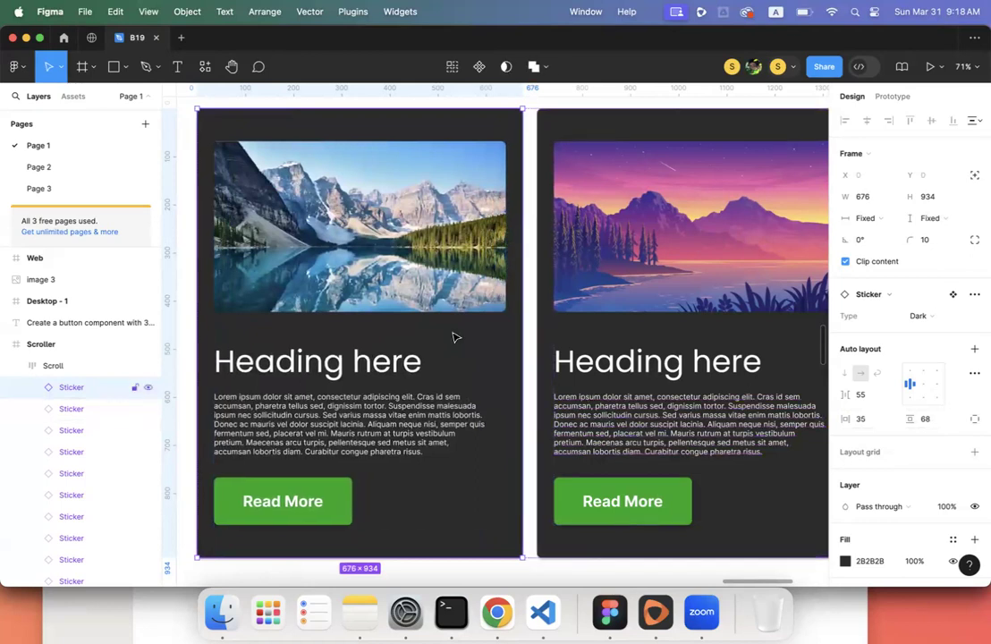
scroll(452, 337, down, 5)
click(273, 326)
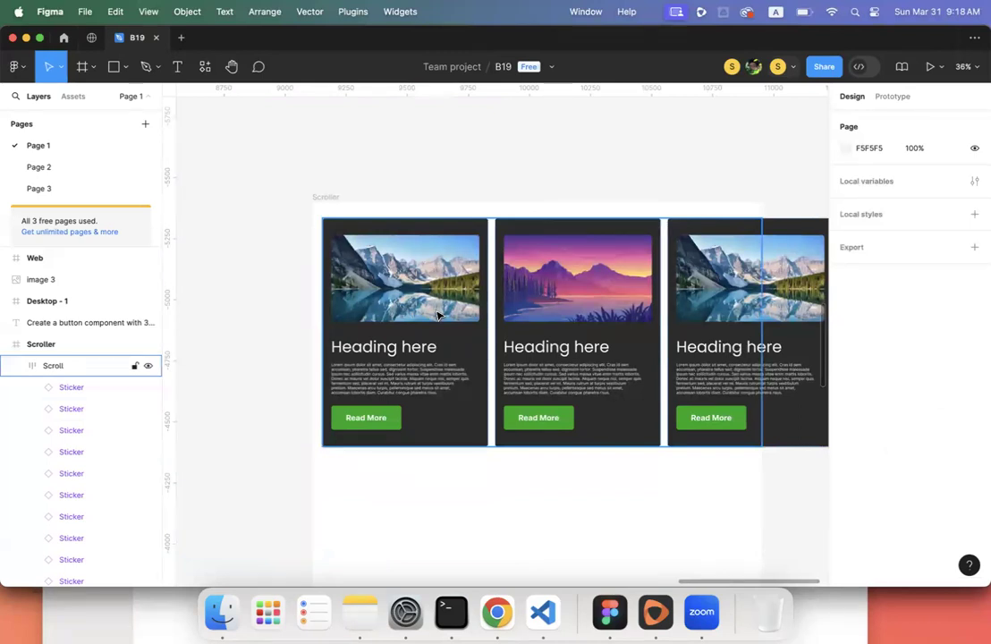
- Fill the Sign Up Now button frame (Frame 5) with the dark blue document colour 053CA8
scroll(438, 315, up, 5)
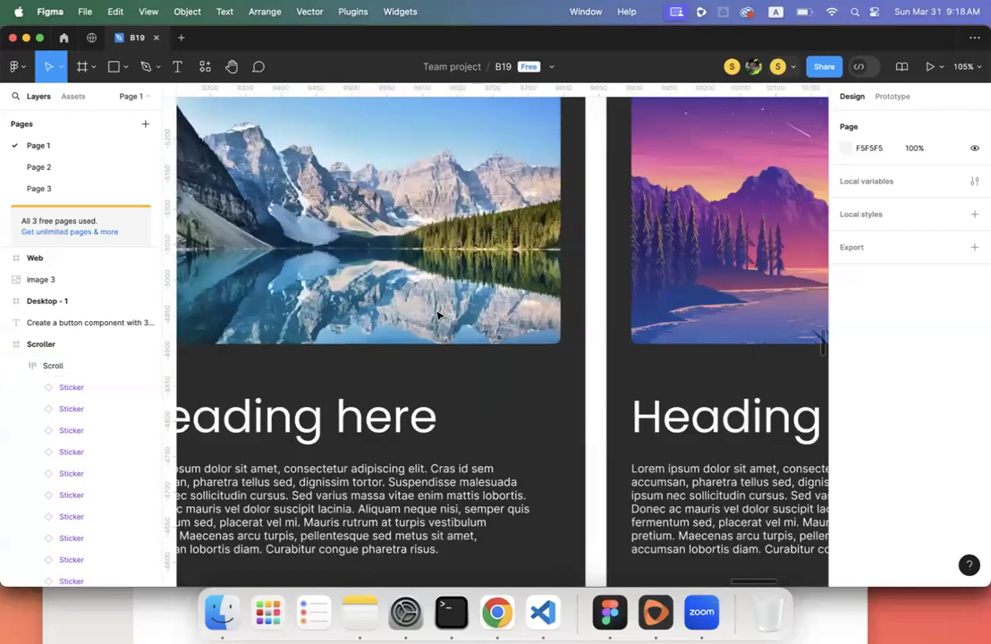
scroll(438, 315, down, 5)
scroll(387, 265, up, 10)
scroll(387, 265, left, 4)
scroll(386, 261, down, 5)
scroll(386, 260, down, 3)
scroll(386, 260, up, 2)
scroll(386, 260, down, 5)
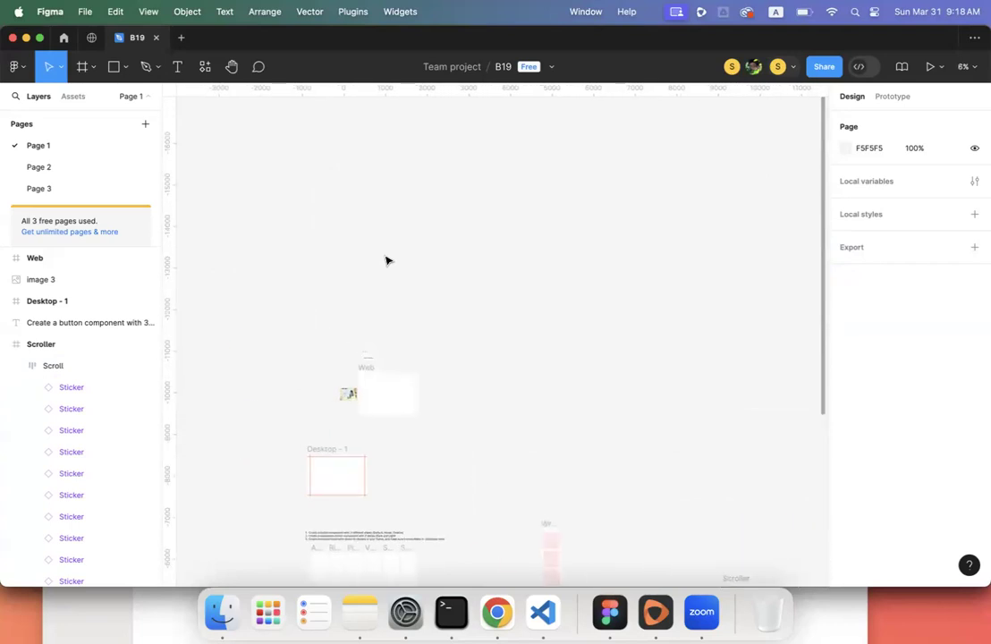
scroll(386, 260, up, 3)
scroll(386, 260, down, 5)
scroll(386, 260, left, 2)
scroll(386, 260, up, 8)
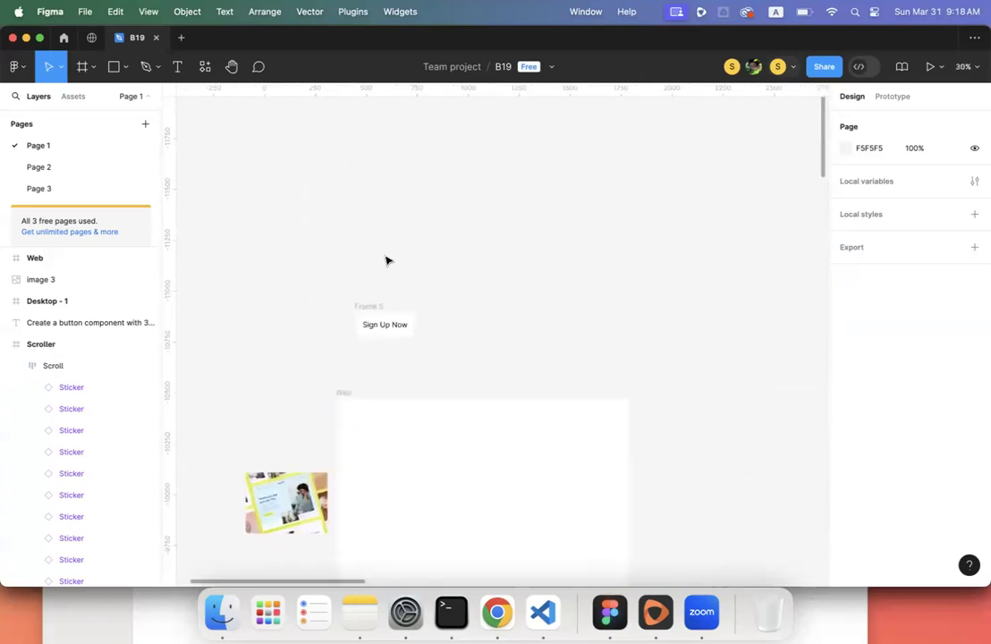
scroll(386, 260, up, 3)
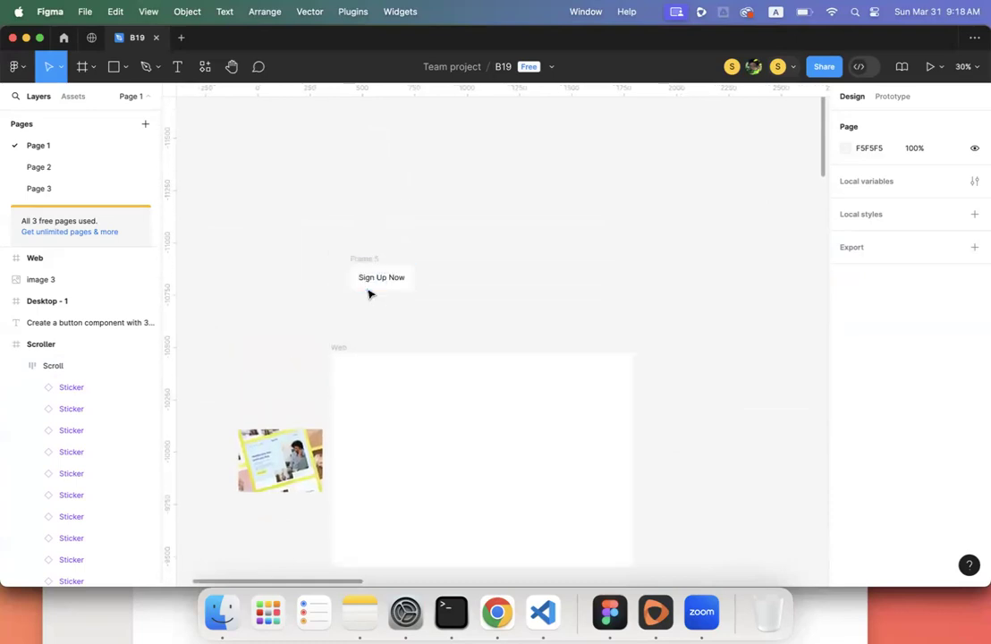
scroll(371, 289, up, 6)
click(328, 213)
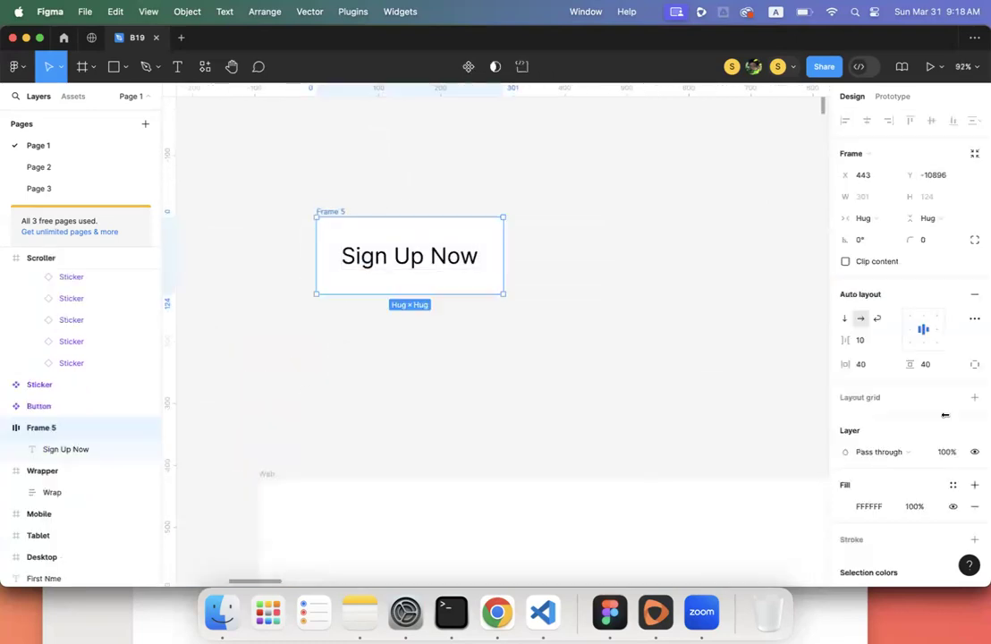
scroll(888, 443, down, 3)
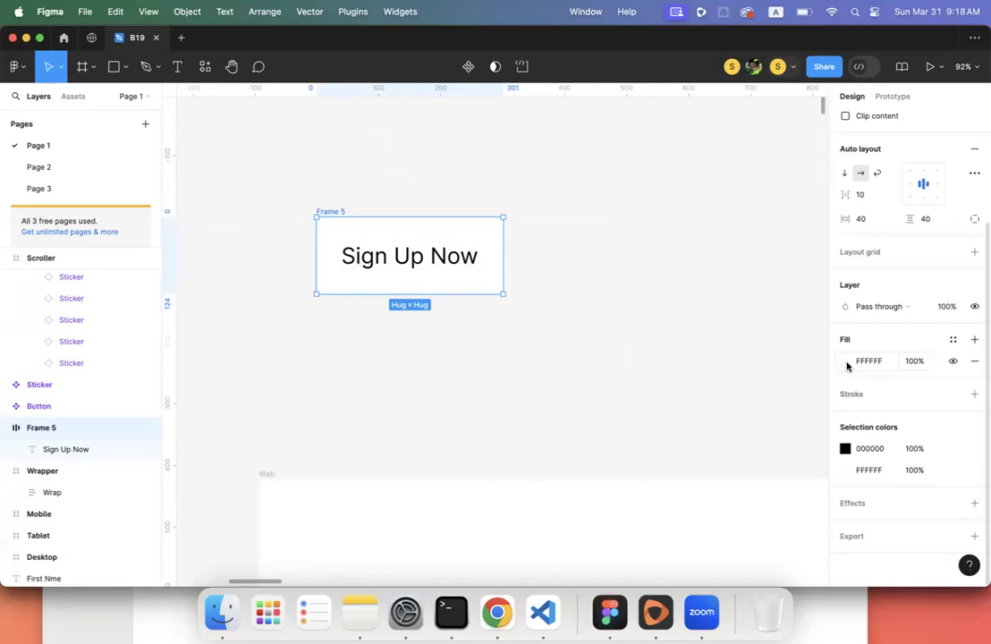
click(845, 361)
click(780, 513)
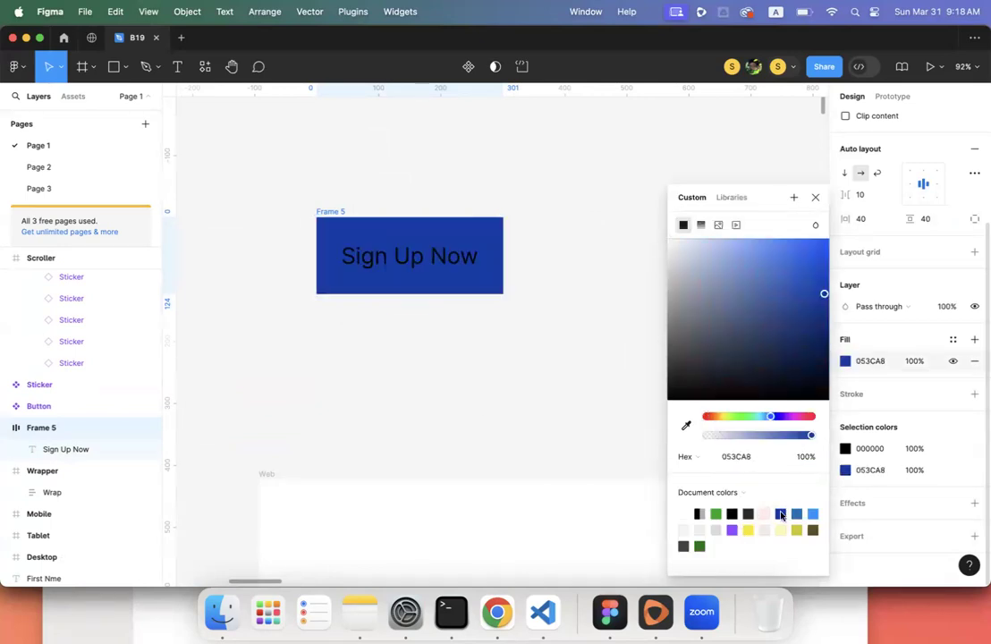
- Change the Sign Up Now text colour from black to white
double_click(427, 238)
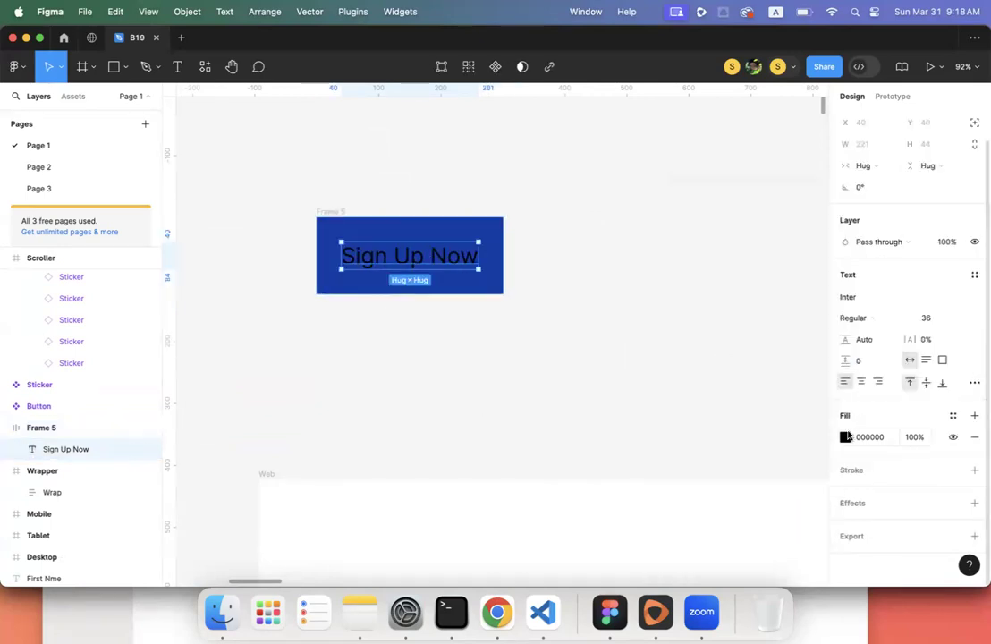
click(845, 437)
drag(733, 380, 365, 190)
click(349, 186)
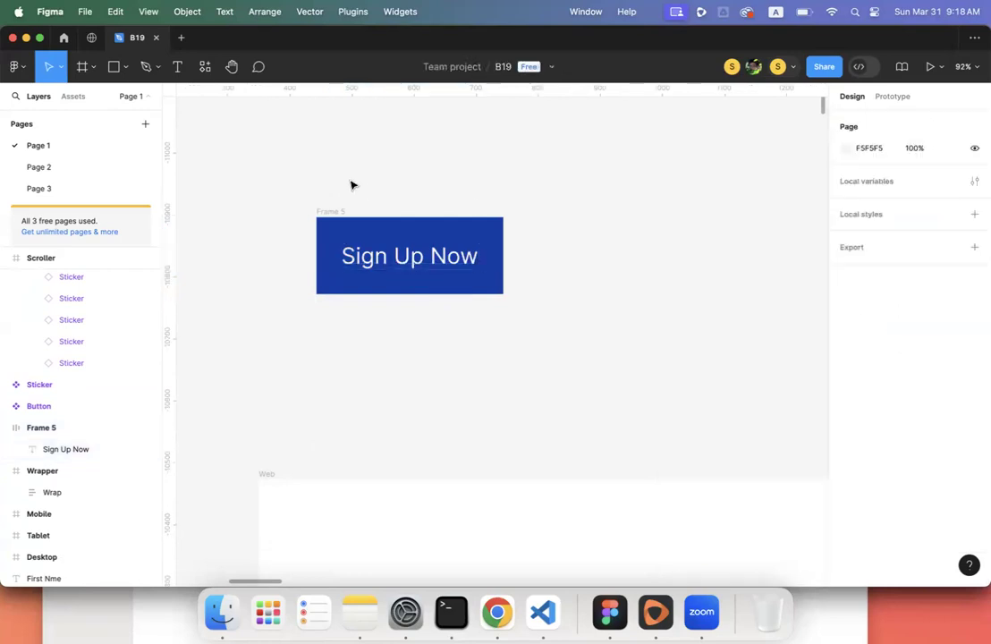
- Set Frame 5's horizontal and vertical auto-layout padding to 0
click(332, 218)
click(863, 364)
text(0)
click(933, 366)
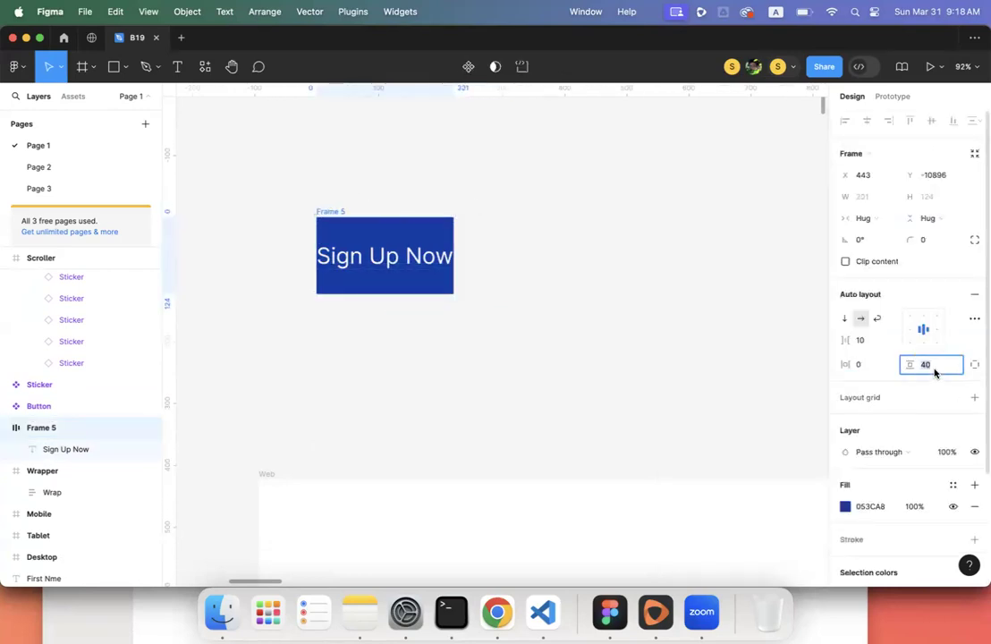
text(0)
key(Return)
click(396, 319)
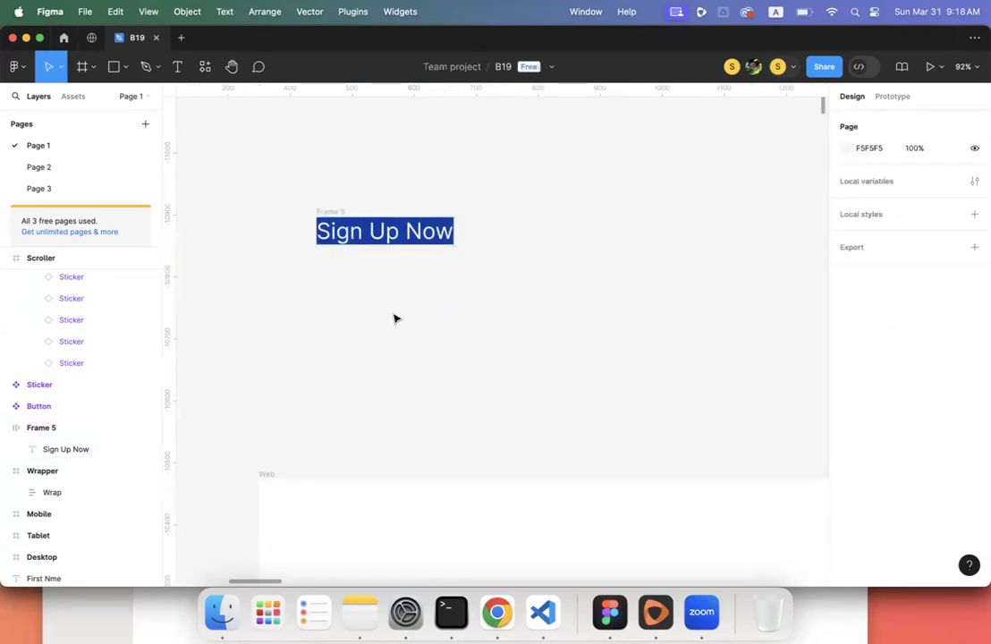
click(334, 214)
click(864, 366)
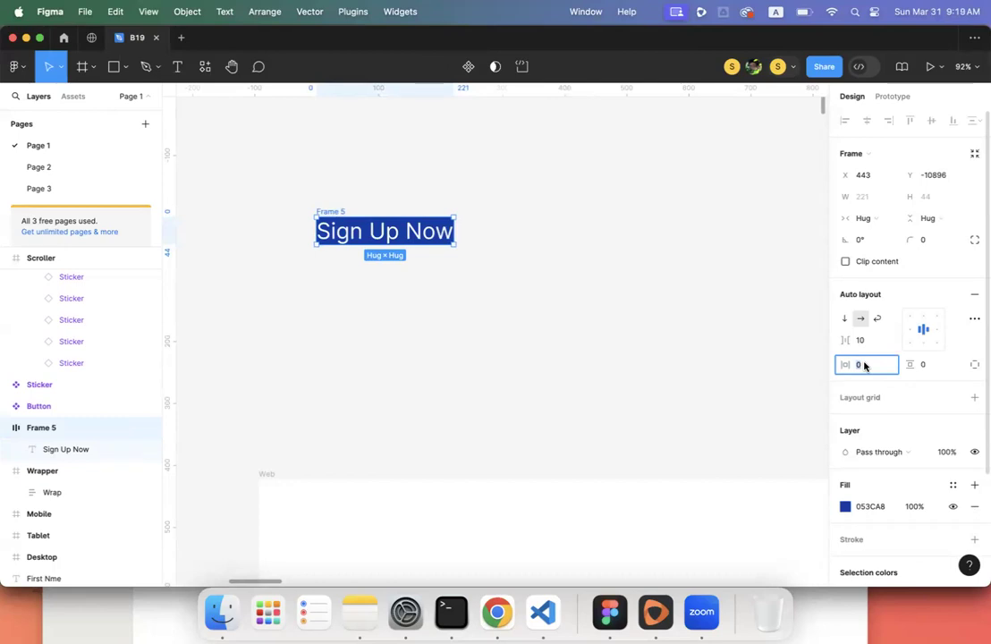
- Set Frame 5's horizontal padding to 200 and zoom to fit the frame
text(10)
key(Return)
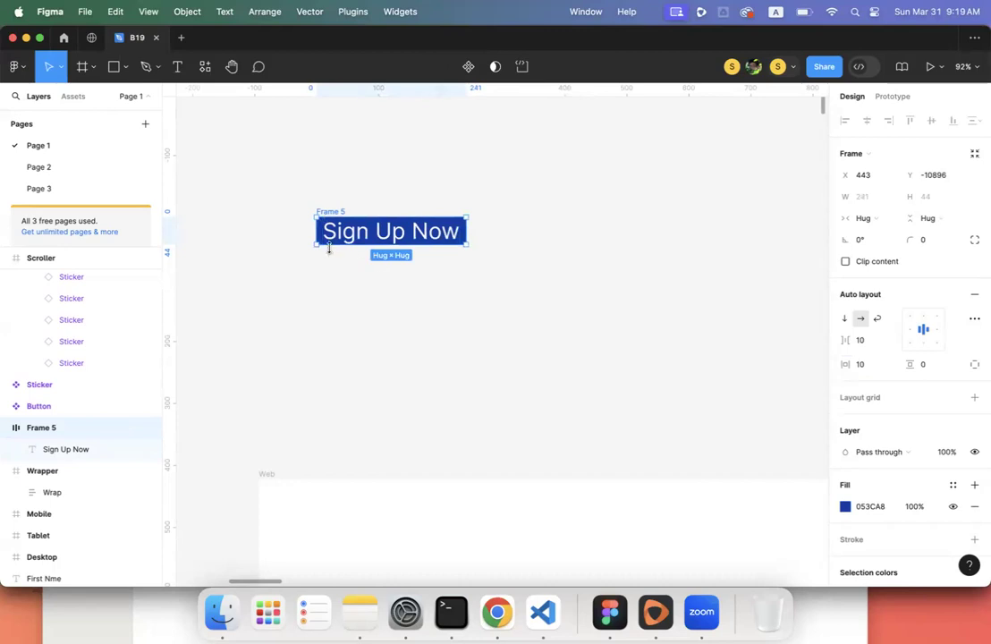
scroll(329, 249, up, 10)
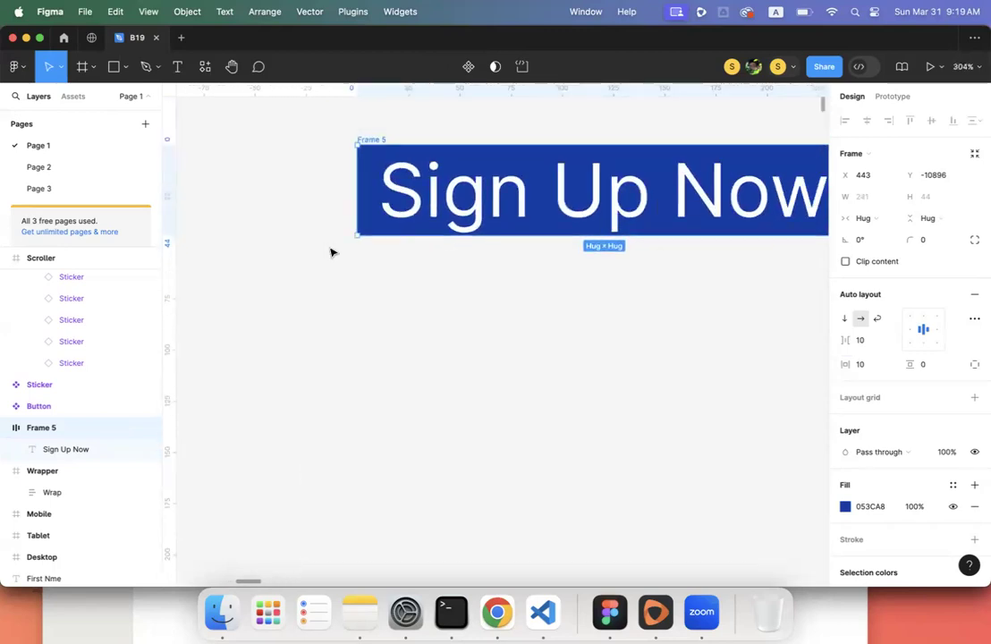
click(867, 361)
text(200)
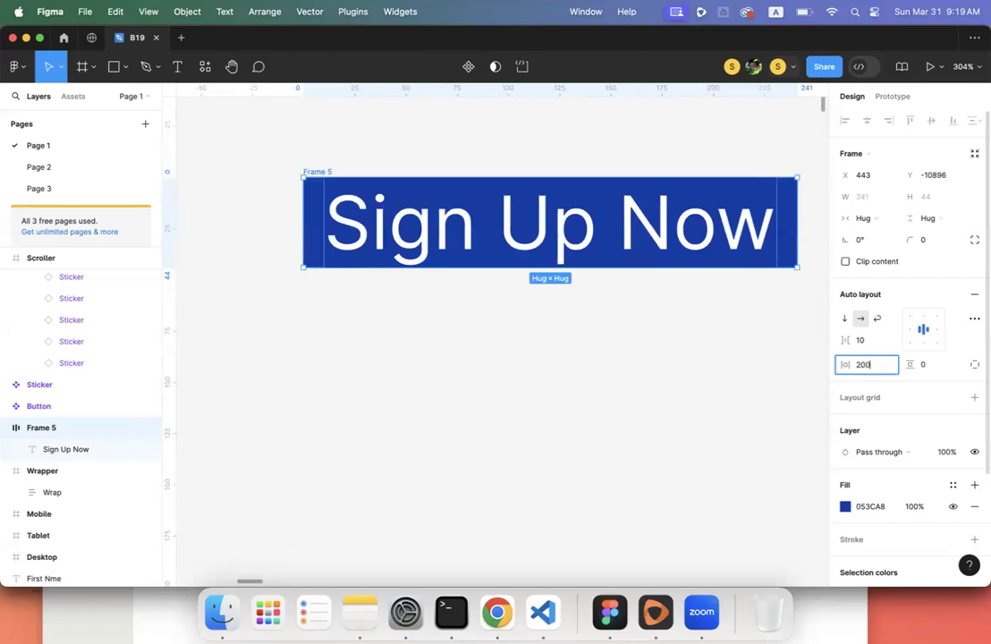
key(Return)
key(shift+2)
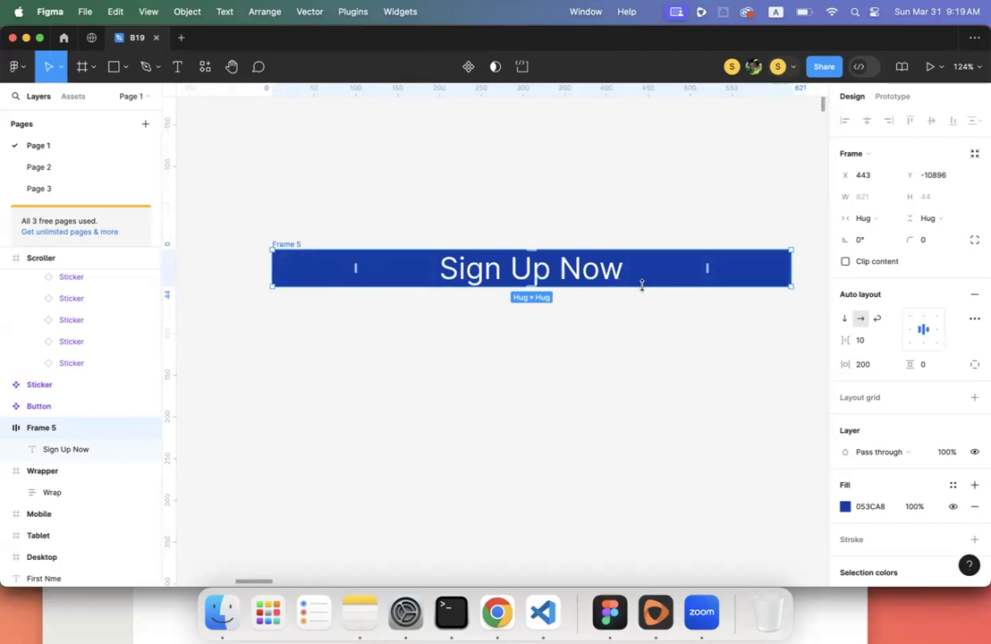
- Set Frame 5's item spacing to 0 and vertical padding to 100
click(864, 342)
text(100)
key(Return)
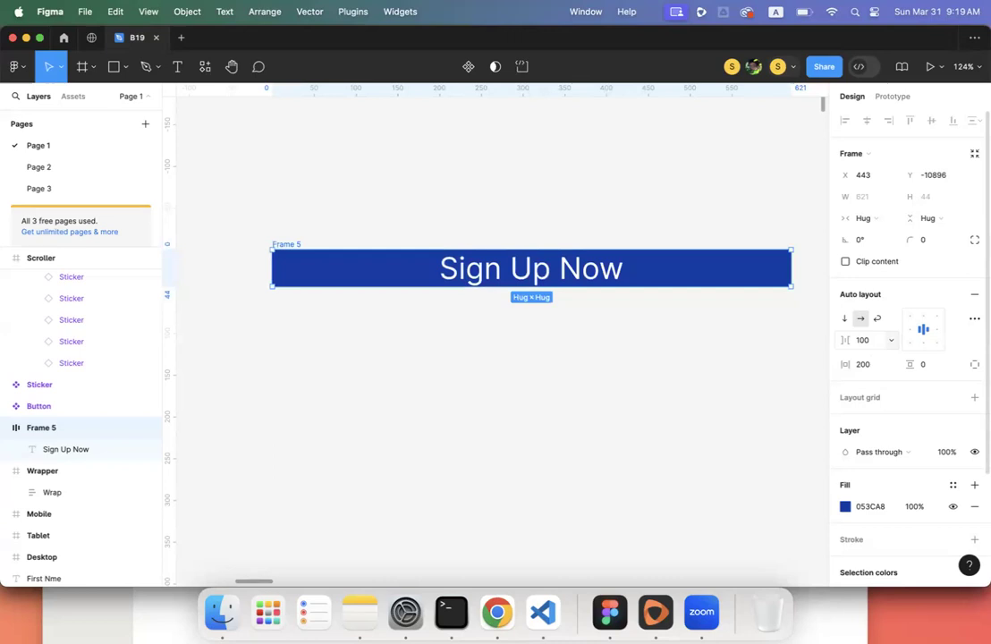
click(863, 341)
text(0)
key(Return)
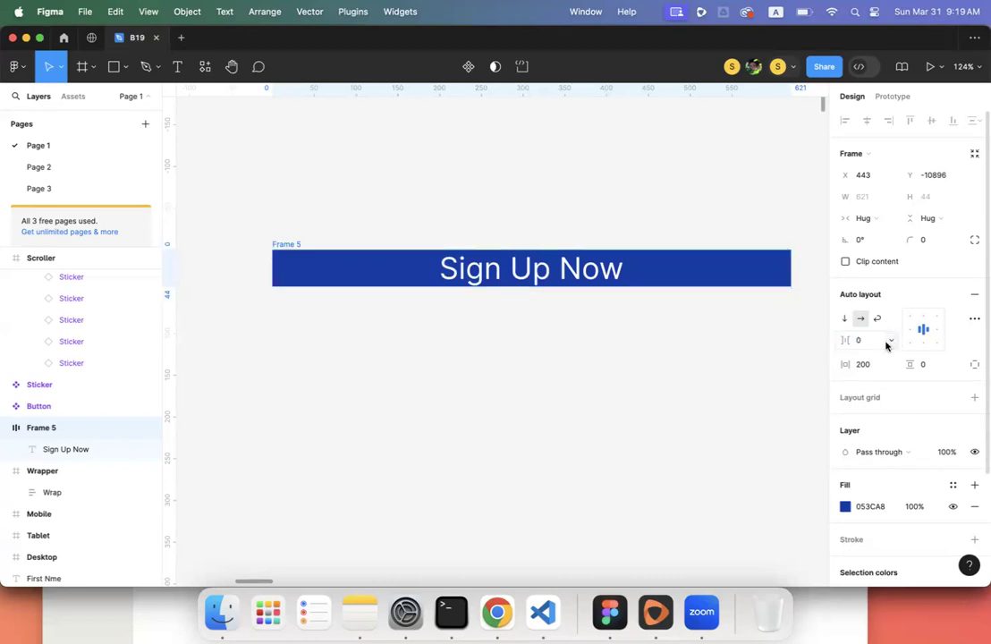
click(924, 365)
text(100)
key(Return)
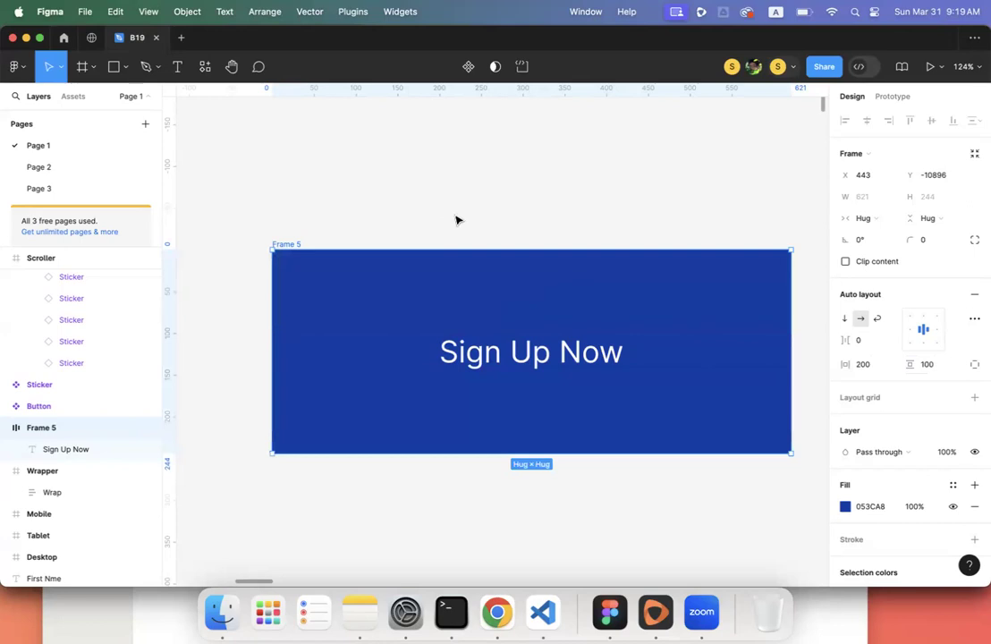
scroll(455, 220, down, 2)
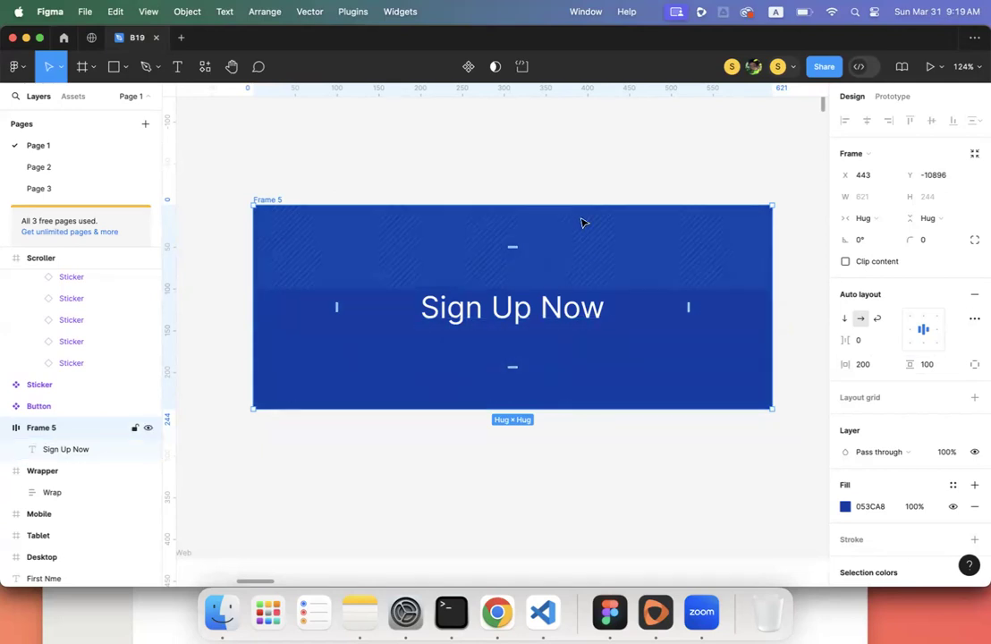
- Deselect Frame 5 and pan the canvas over to the task list and sticker frames
click(550, 164)
scroll(550, 163, down, 5)
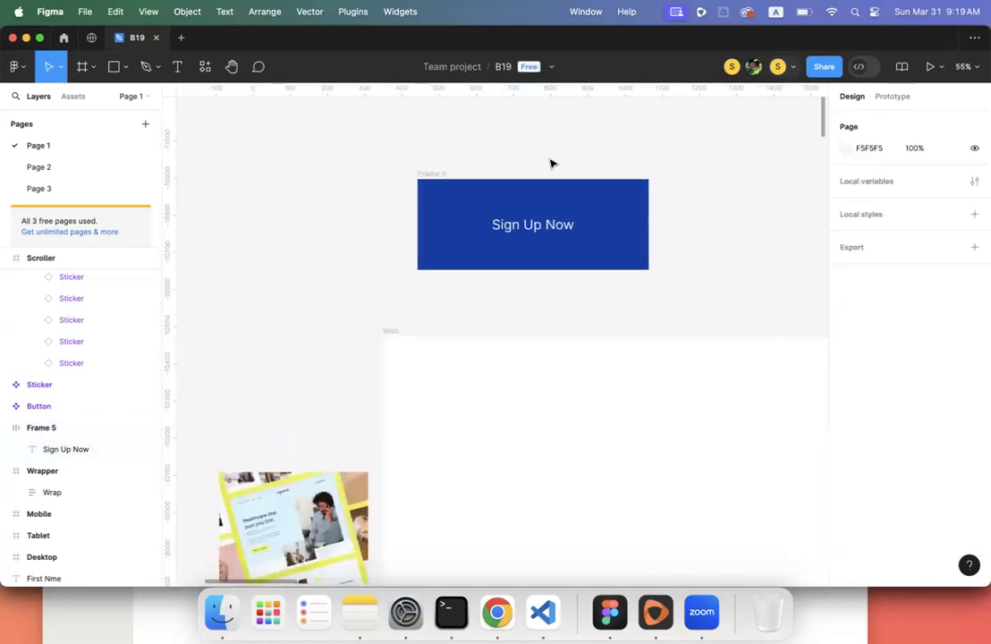
scroll(550, 164, down, 5)
scroll(550, 163, right, 5)
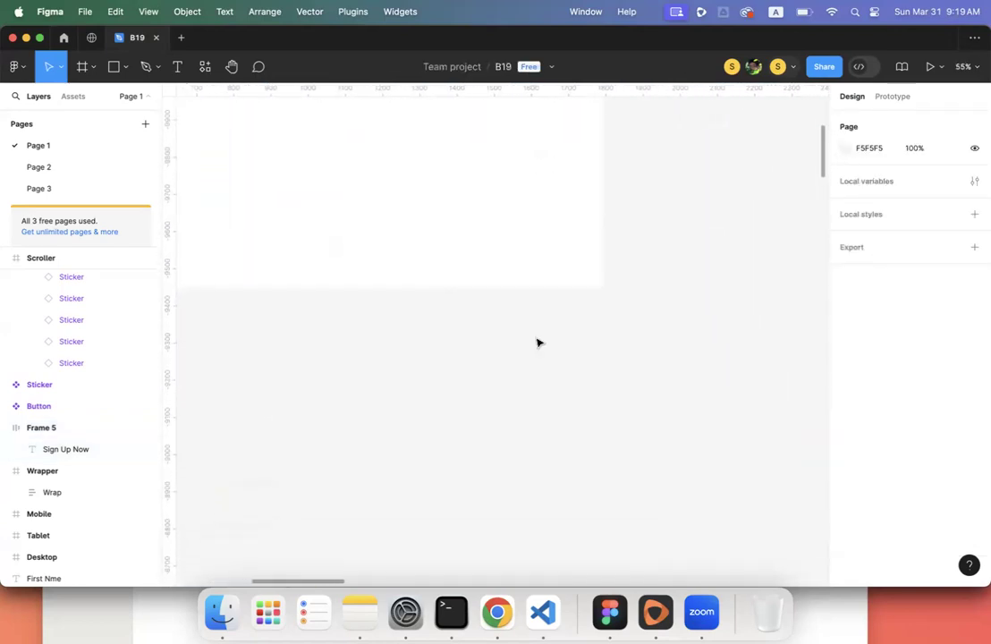
scroll(537, 342, down, 5)
scroll(536, 343, left, 5)
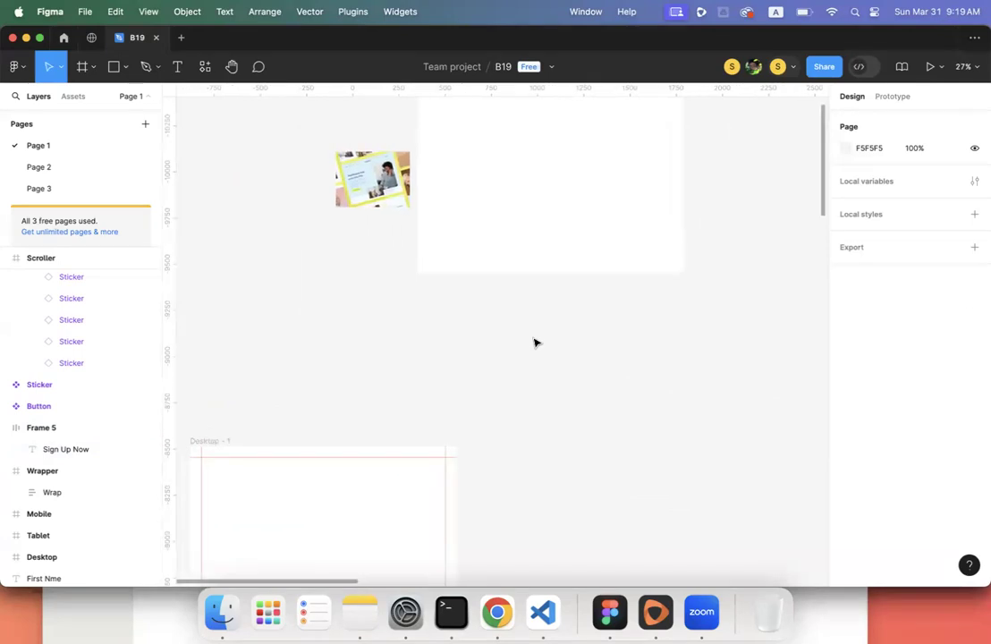
scroll(414, 285, down, 10)
scroll(414, 285, right, 5)
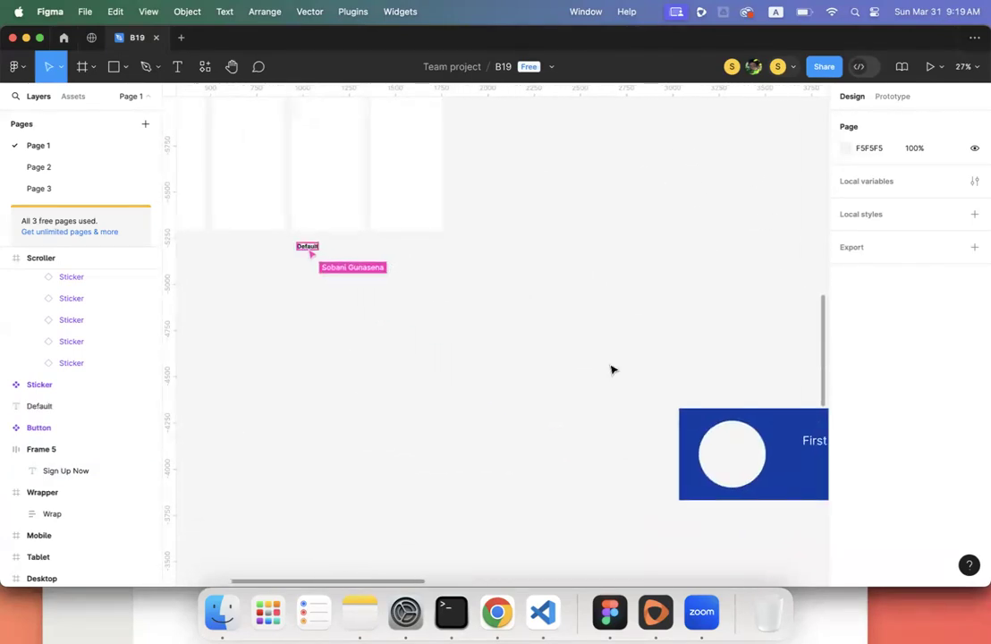
scroll(616, 370, right, 10)
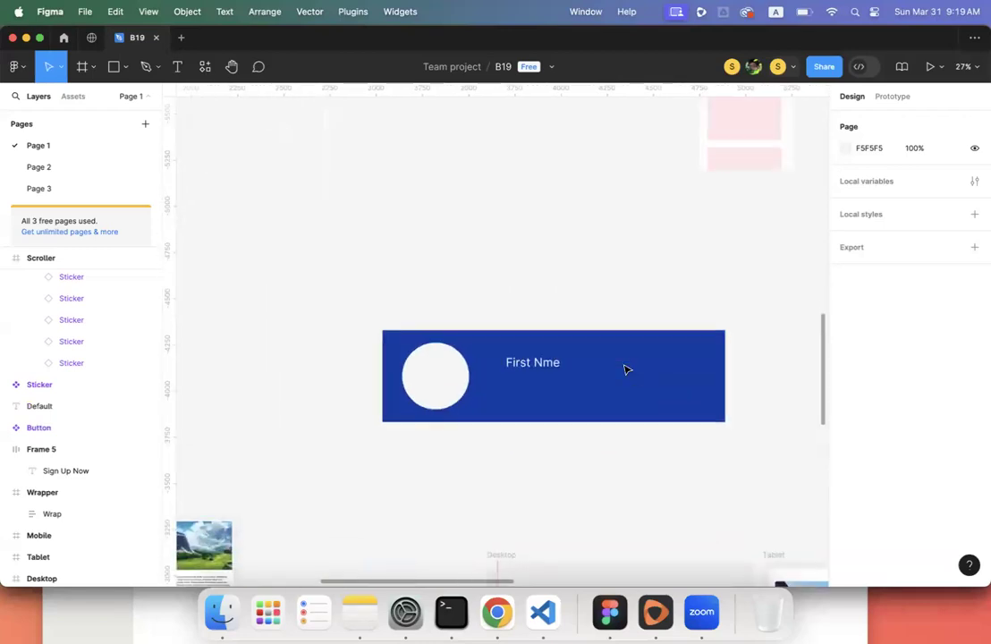
scroll(625, 369, up, 5)
scroll(625, 370, left, 12)
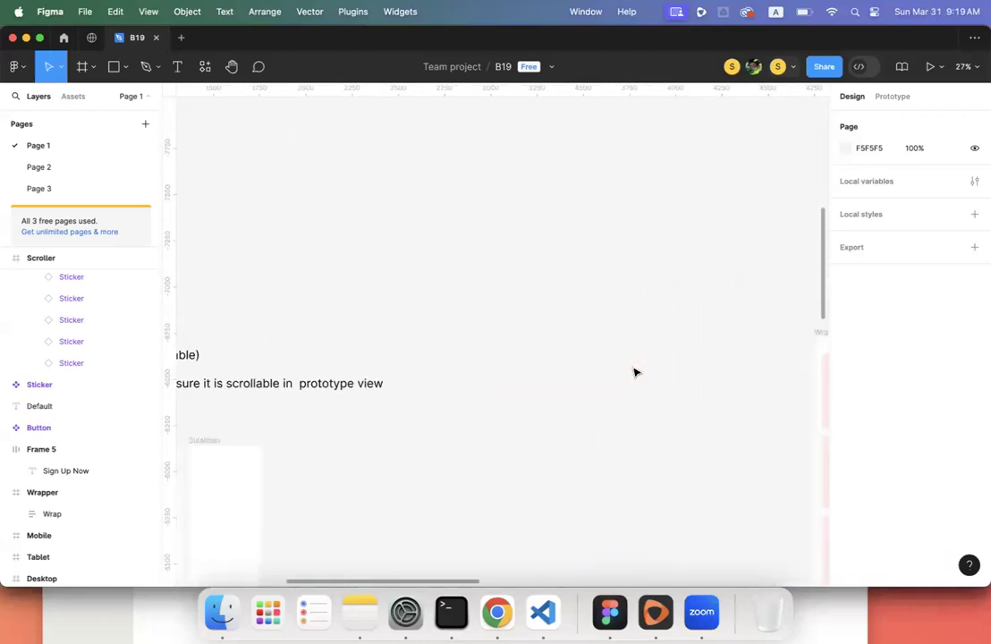
scroll(634, 372, left, 3)
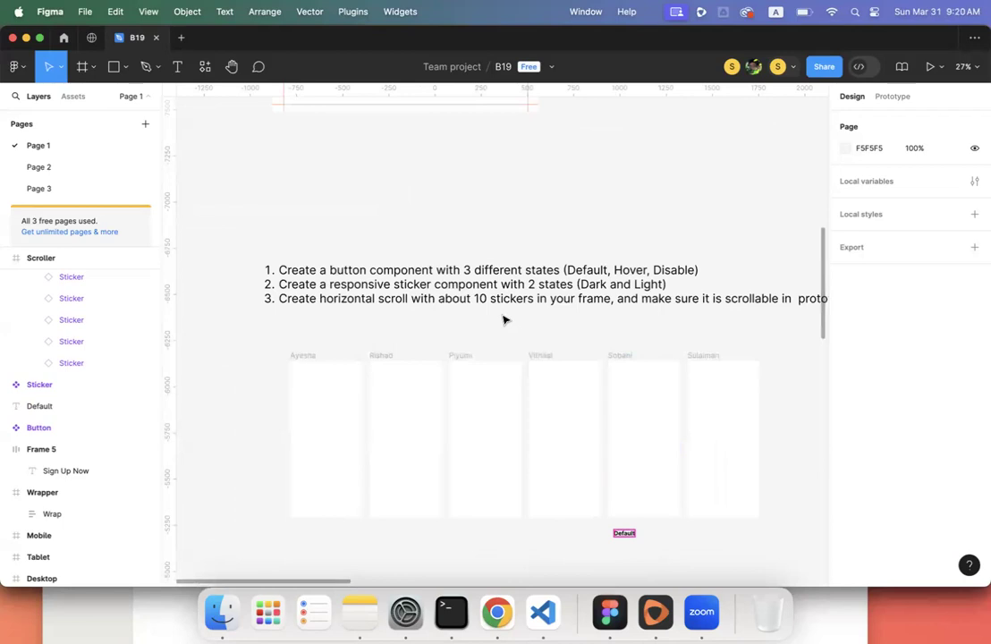
scroll(504, 320, down, 5)
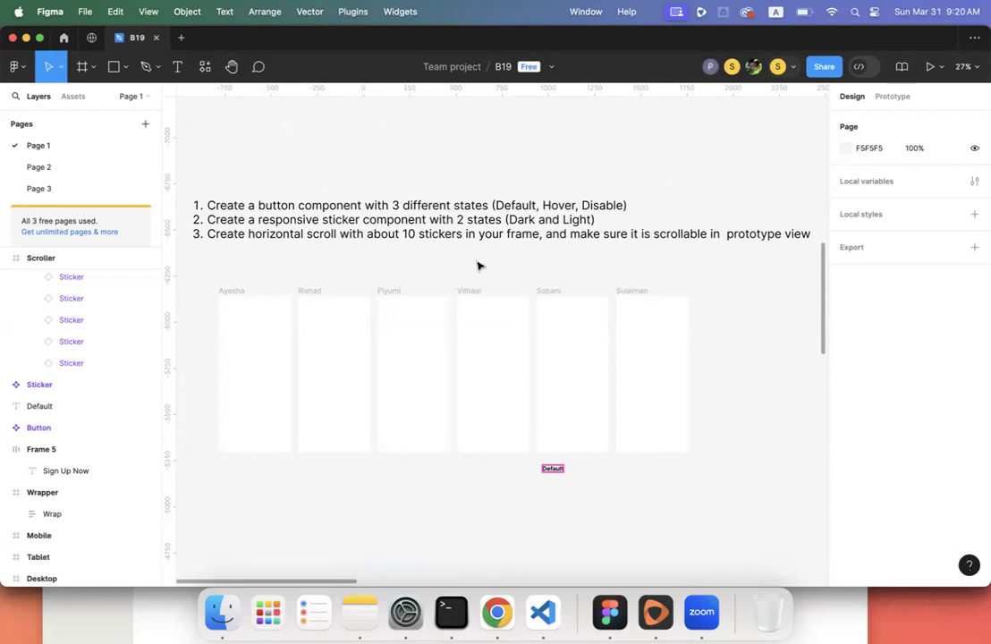
scroll(477, 263, up, 3)
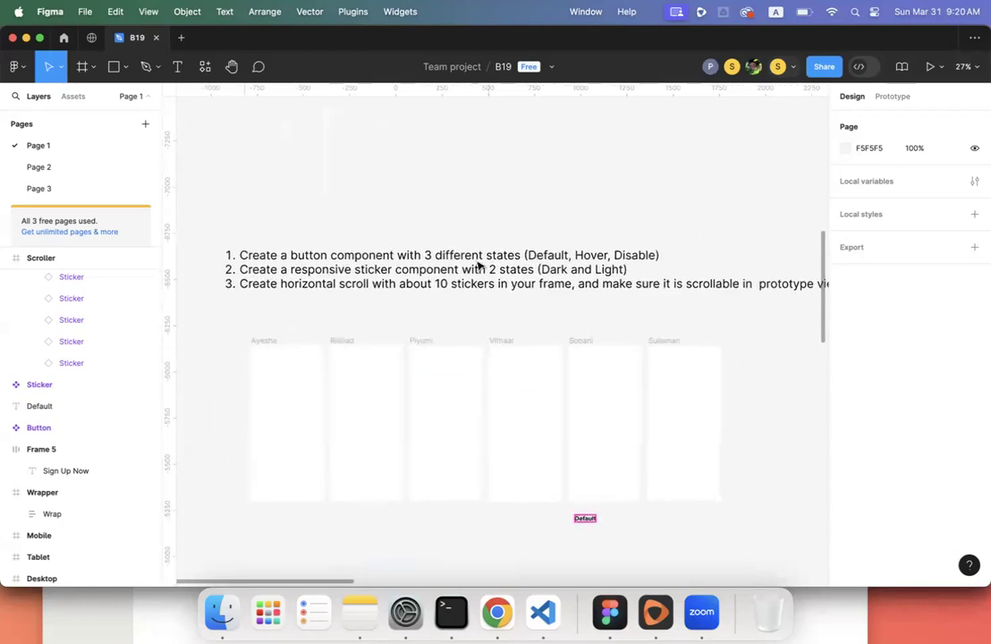
scroll(261, 183, up, 3)
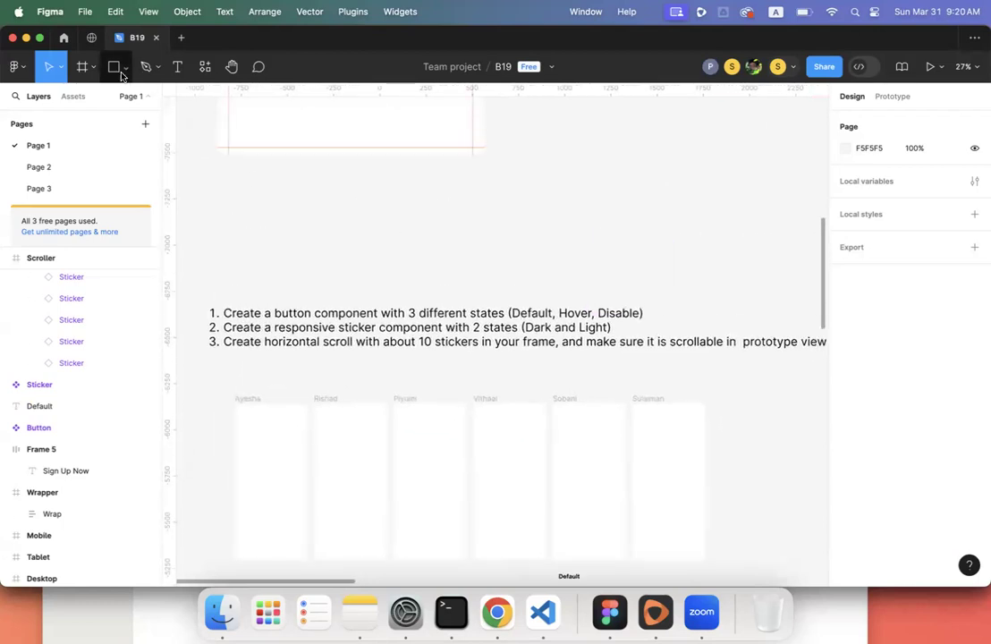
scroll(364, 241, up, 2)
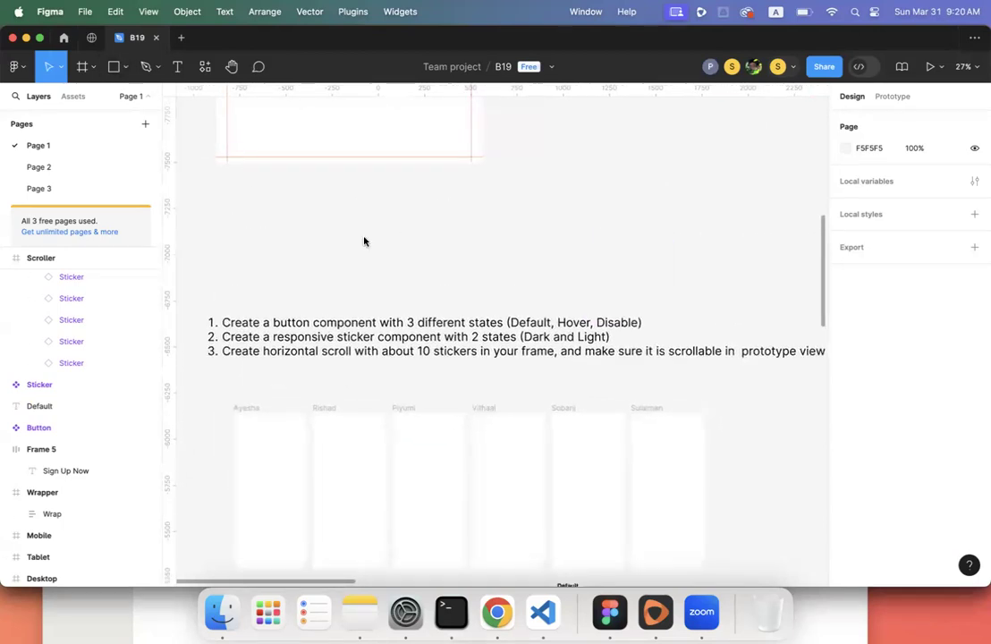
scroll(363, 241, down, 10)
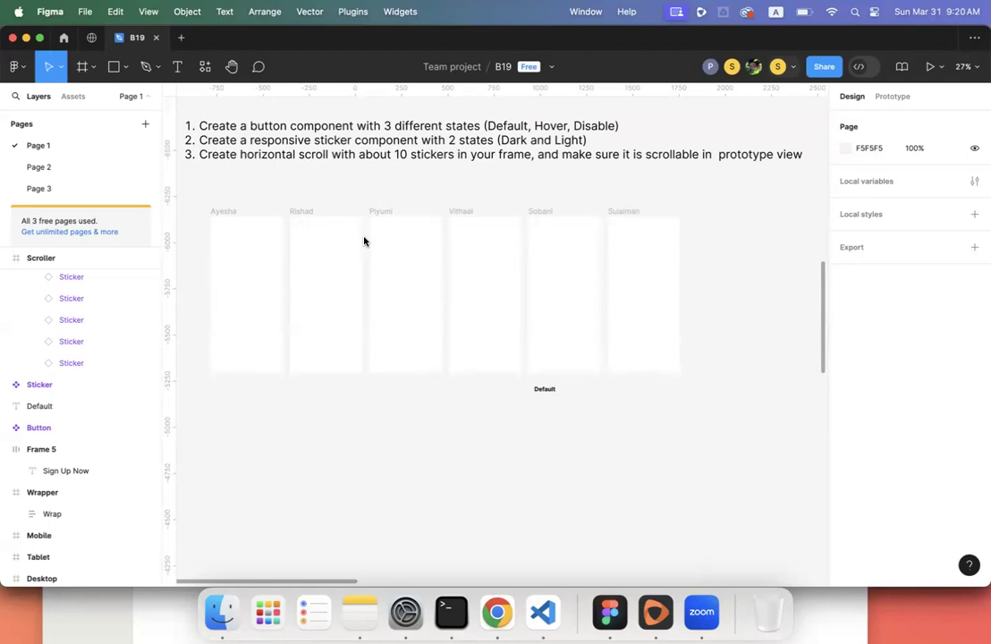
scroll(363, 241, up, 4)
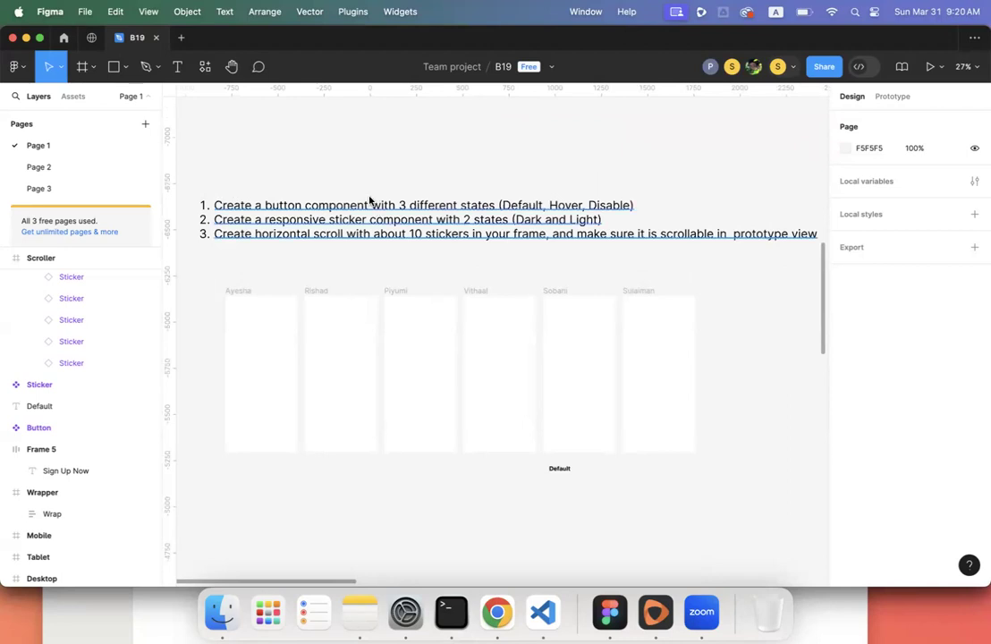
scroll(393, 216, left, 5)
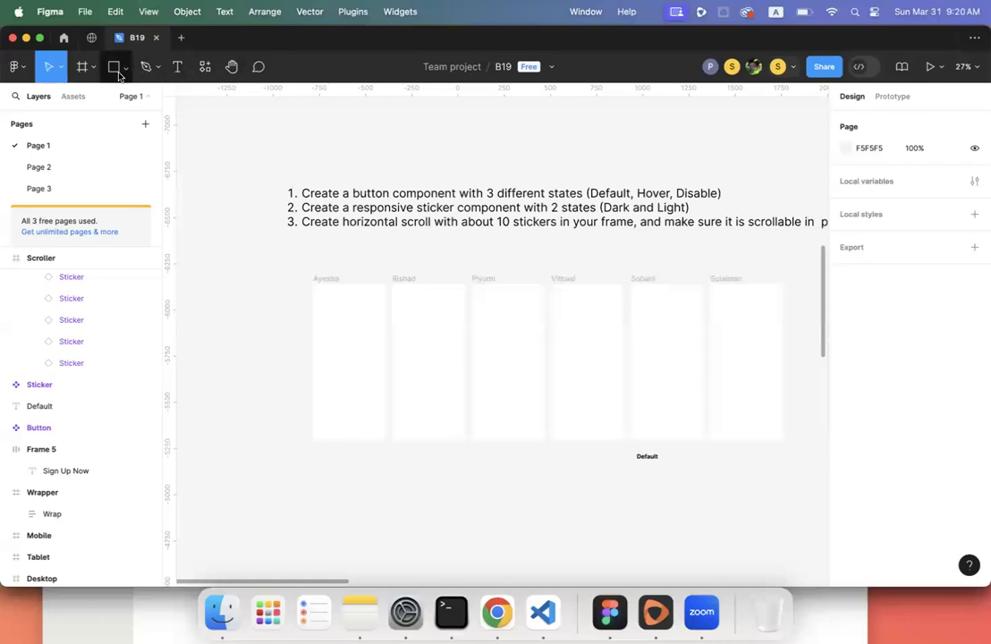
- Duplicate the Ayesha sticker frame and move the copy to the far left of the row
click(327, 280)
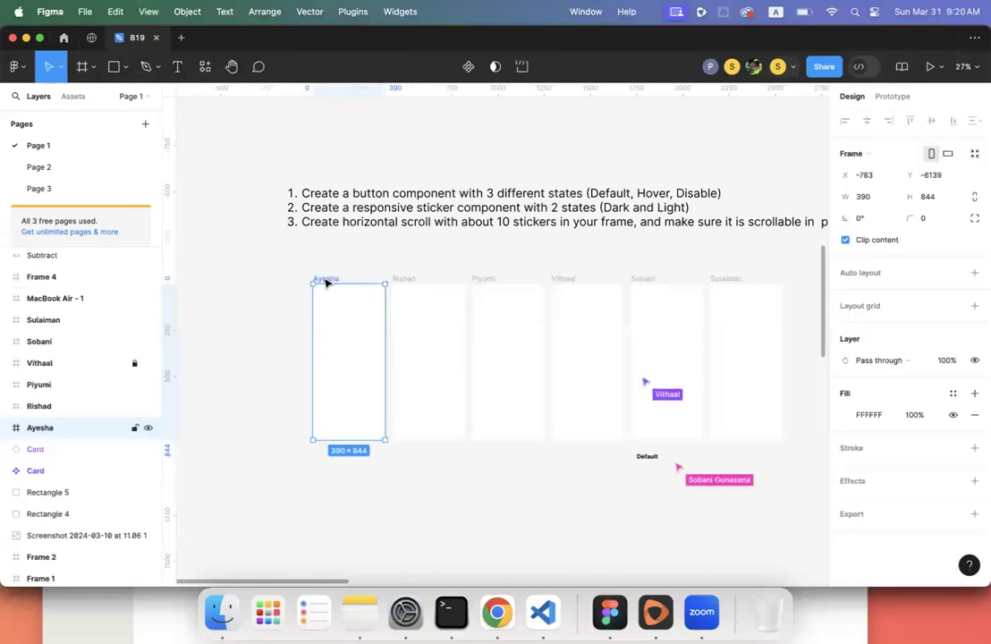
key(super+d)
drag(727, 280, 215, 280)
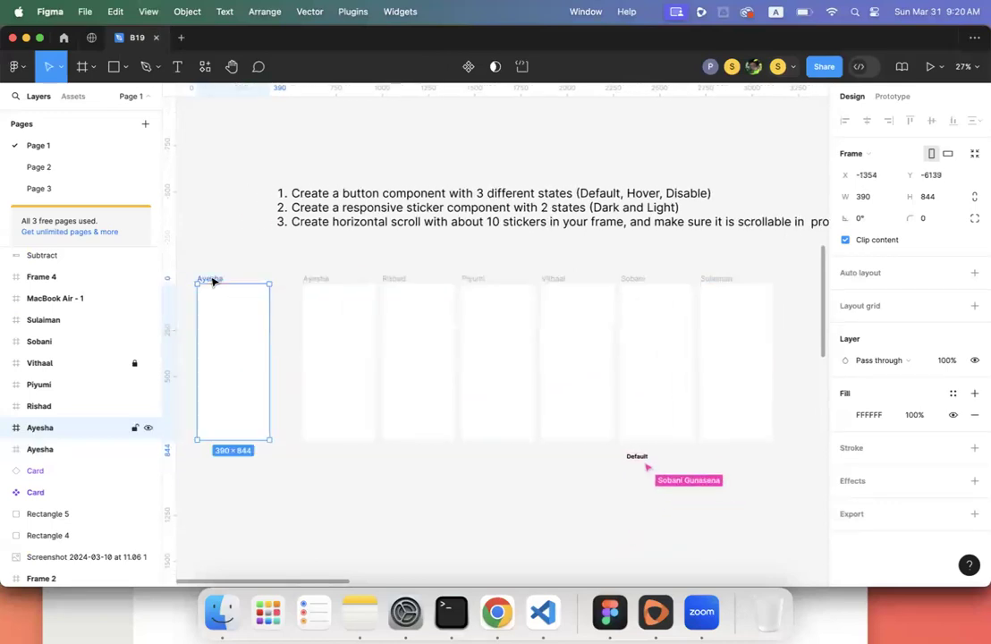
- Rename the leftmost frame with the new owner's name and nudge it slightly right
double_click(212, 281)
text(Sav)
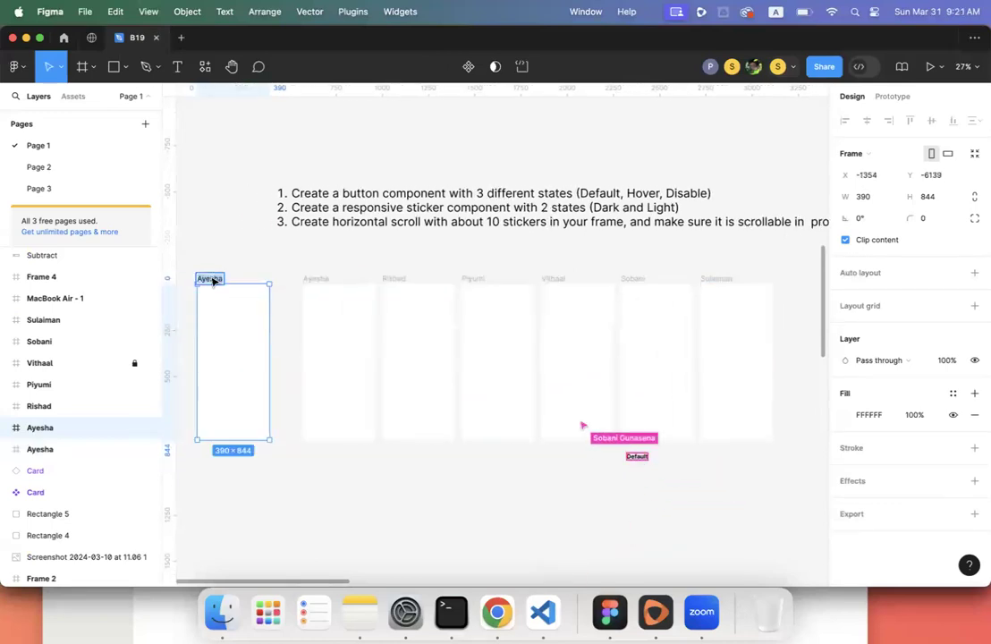
text(inda)
key(Return)
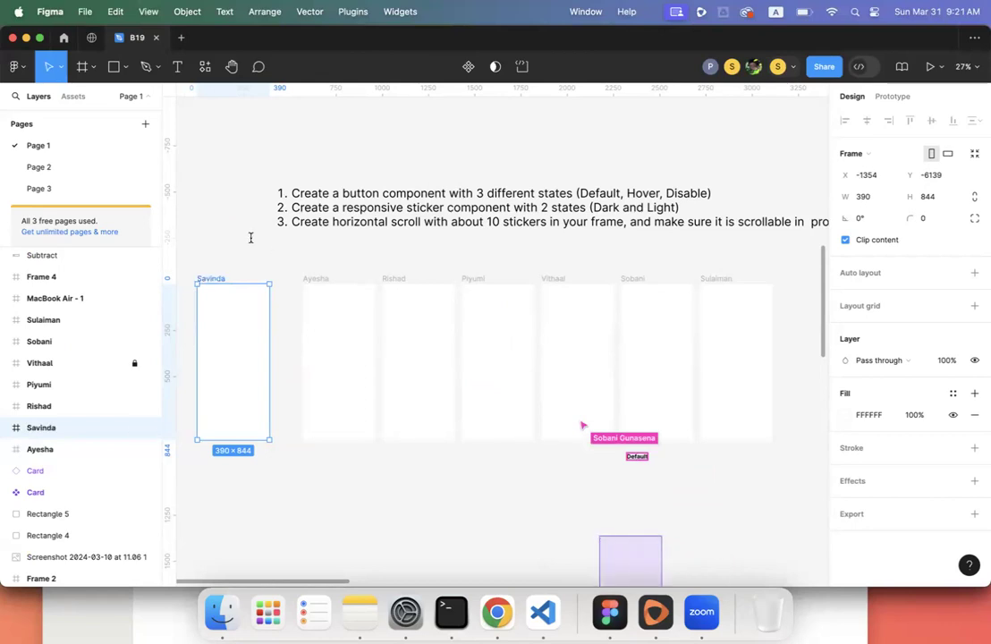
key(Escape)
drag(219, 277, 221, 277)
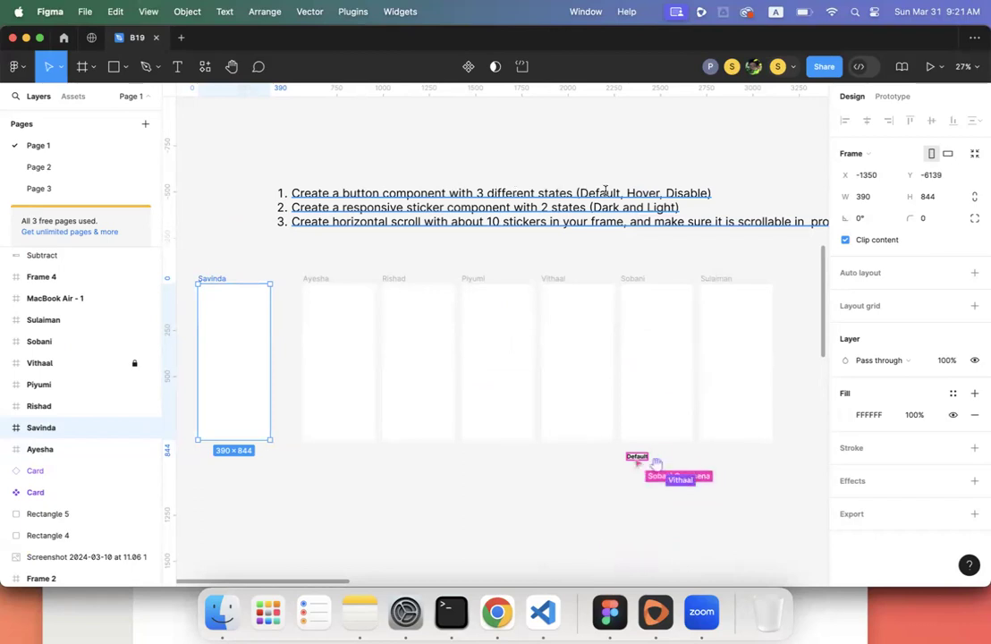
scroll(257, 197, left, 3)
scroll(256, 196, down, 1)
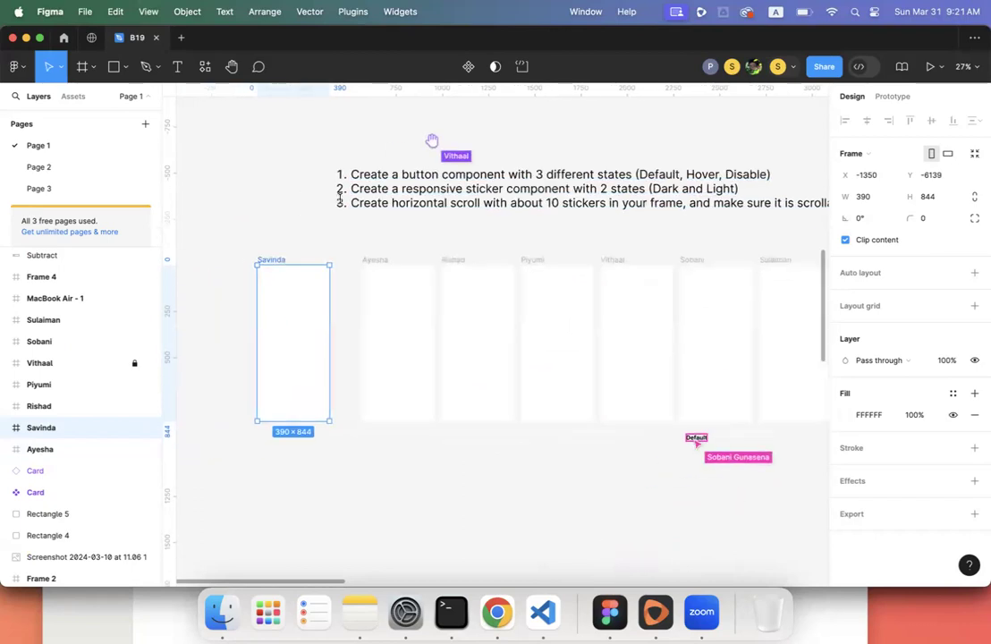
click(256, 197)
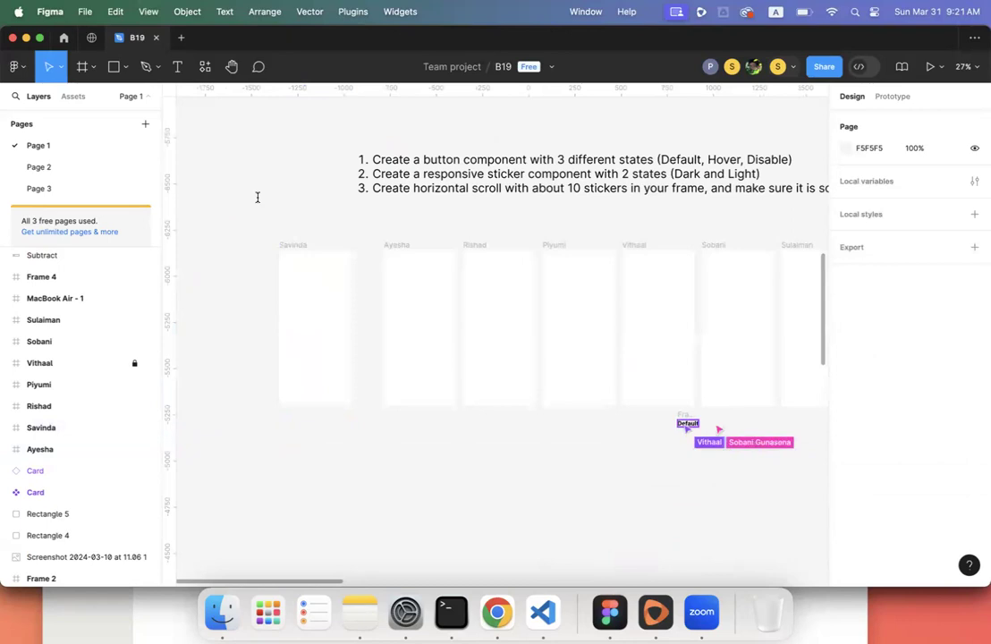
key(t)
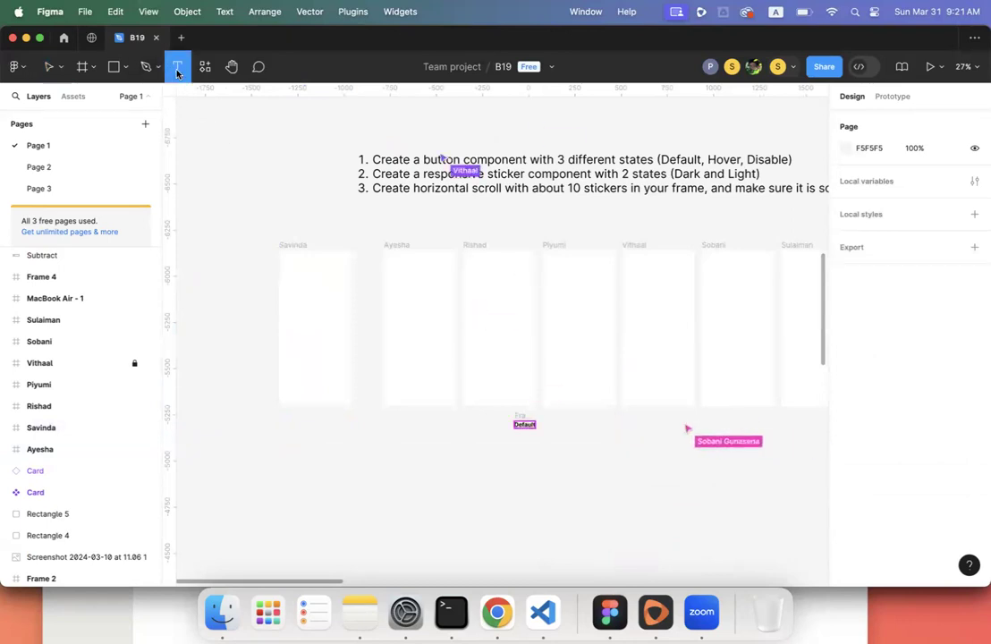
- Add a text layer reading 'Default' inside the leftmost frame
scroll(304, 287, up, 5)
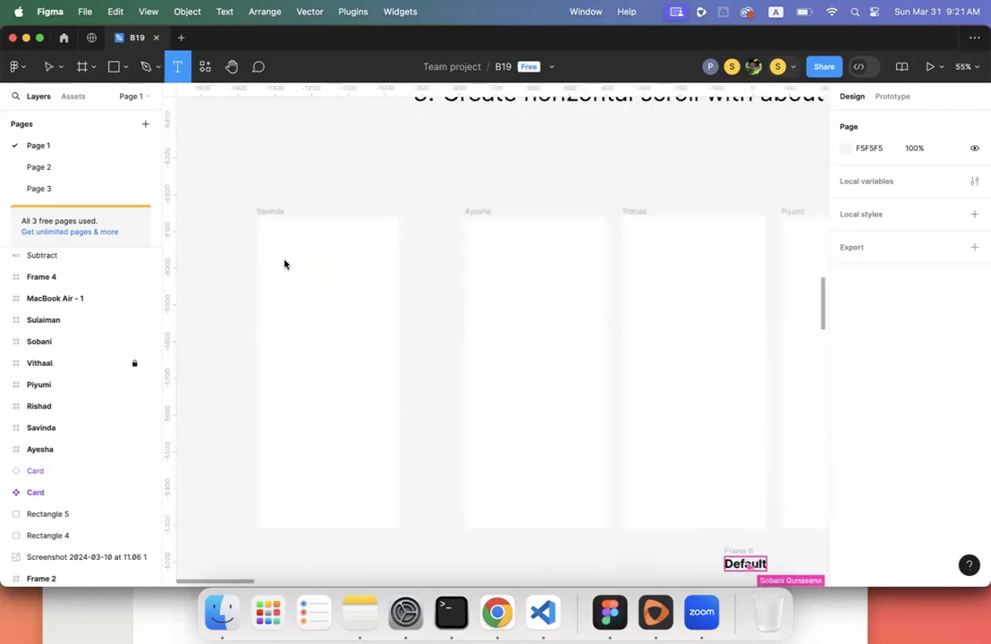
click(284, 264)
key(Escape)
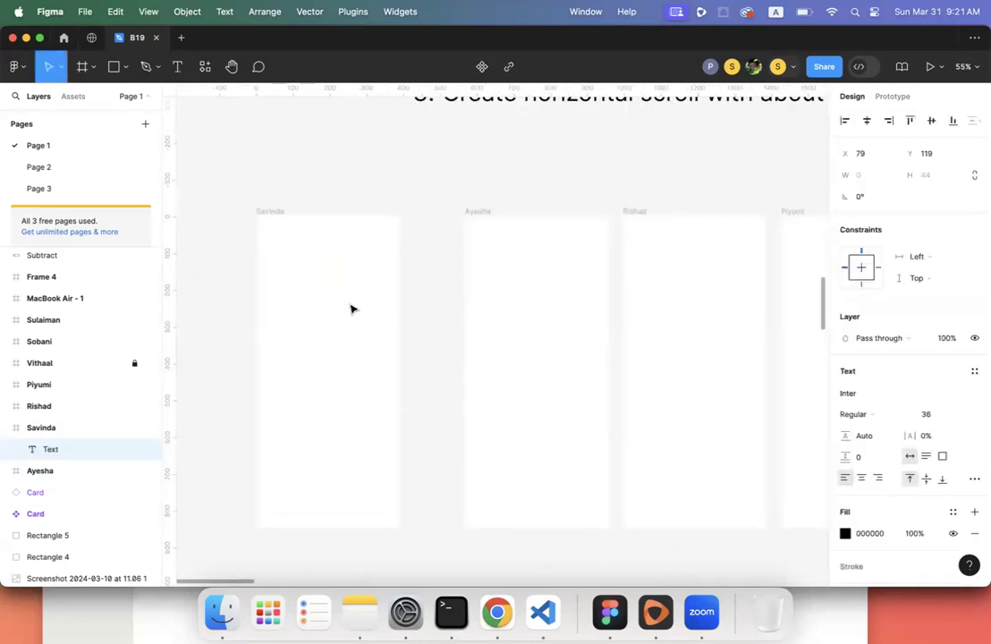
text(De)
scroll(505, 220, down, 5)
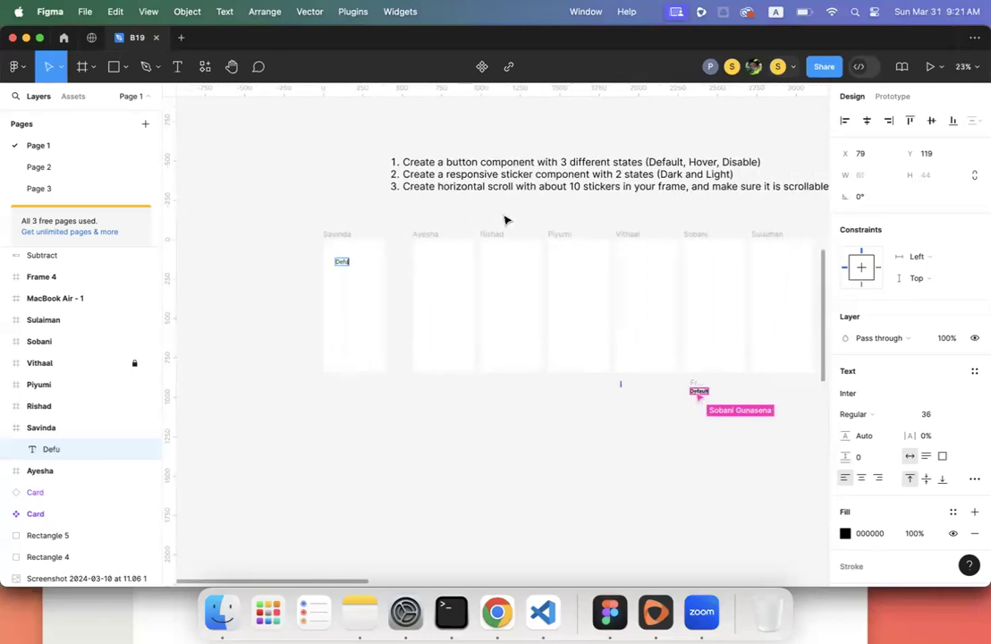
text(fault)
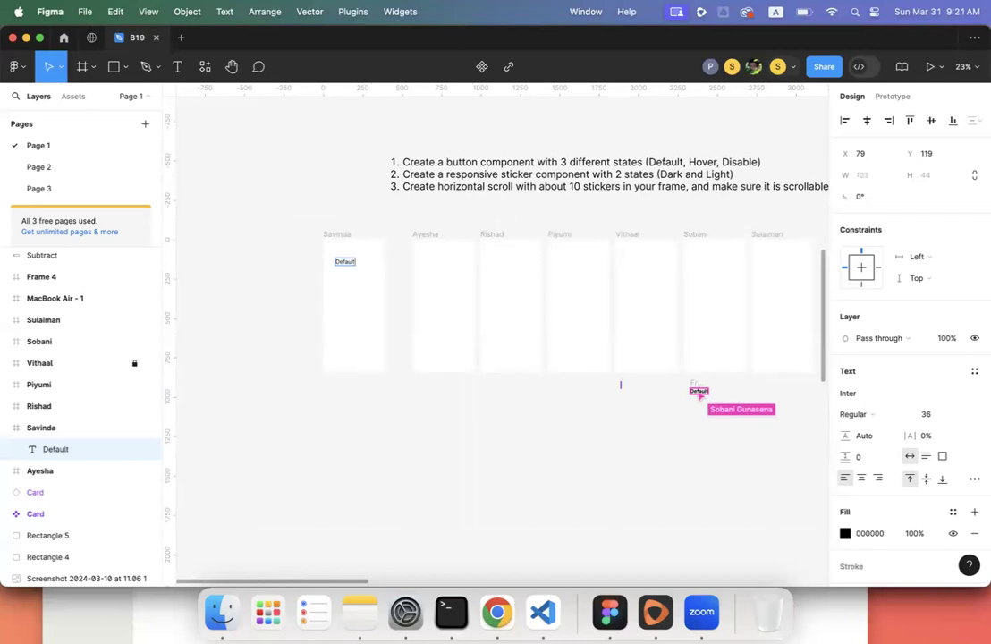
key(Escape)
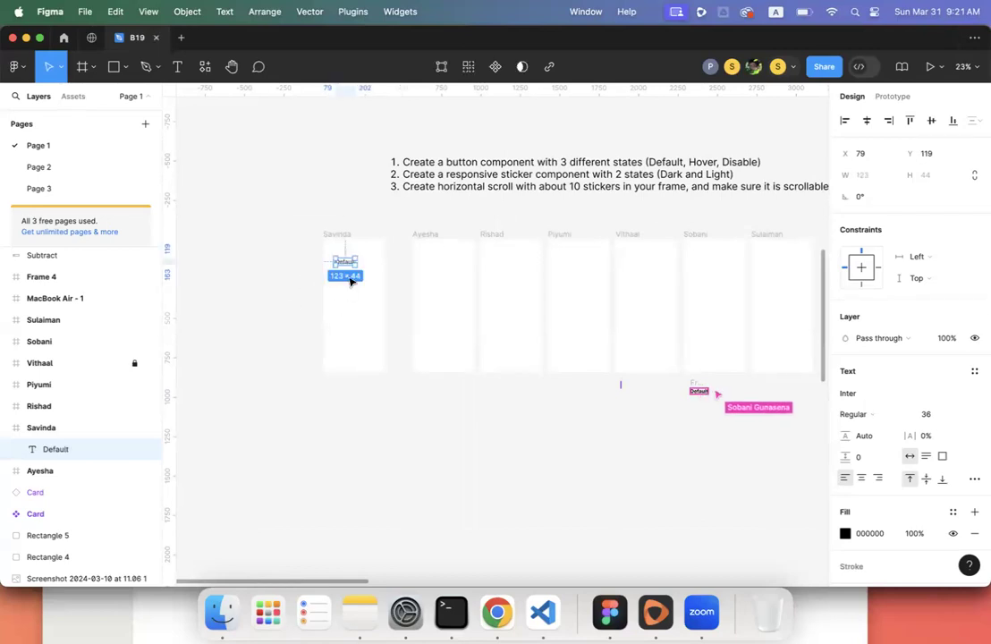
- Reduce the Default text's font size from 36 to 18
scroll(352, 268, up, 5)
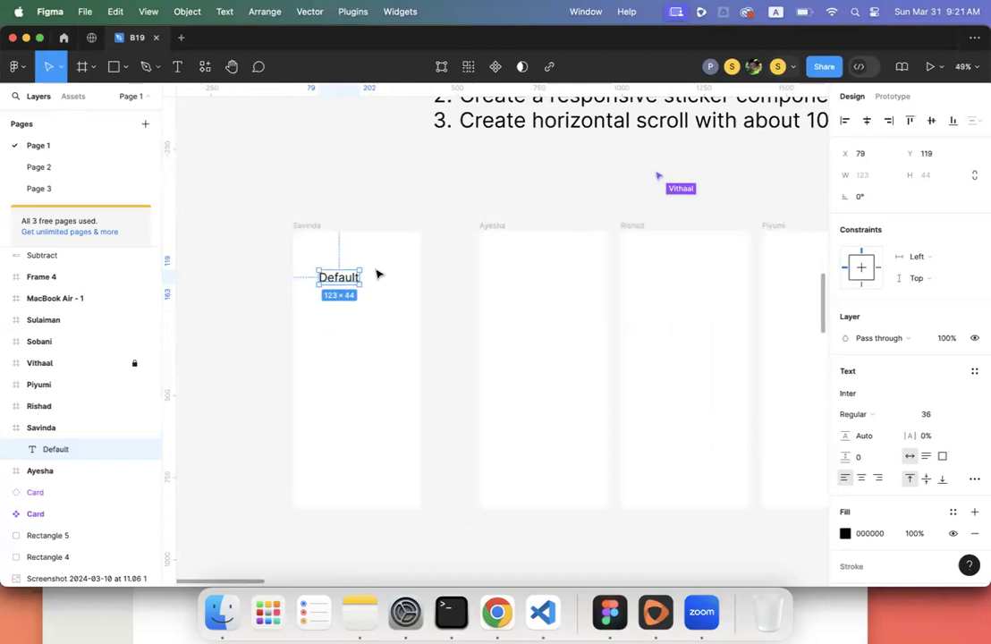
click(932, 415)
text(18)
key(Return)
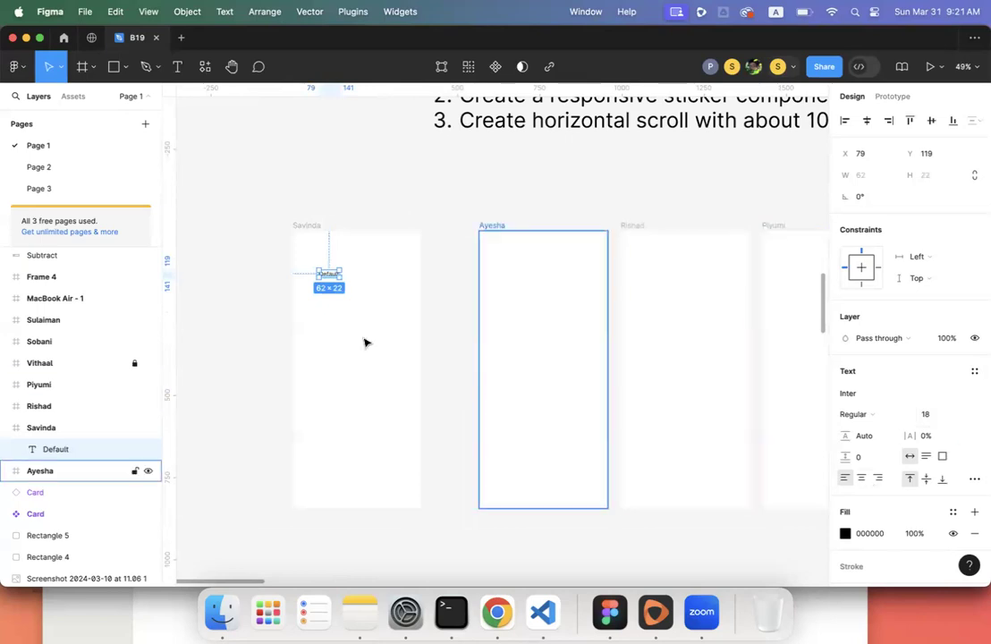
scroll(364, 343, up, 5)
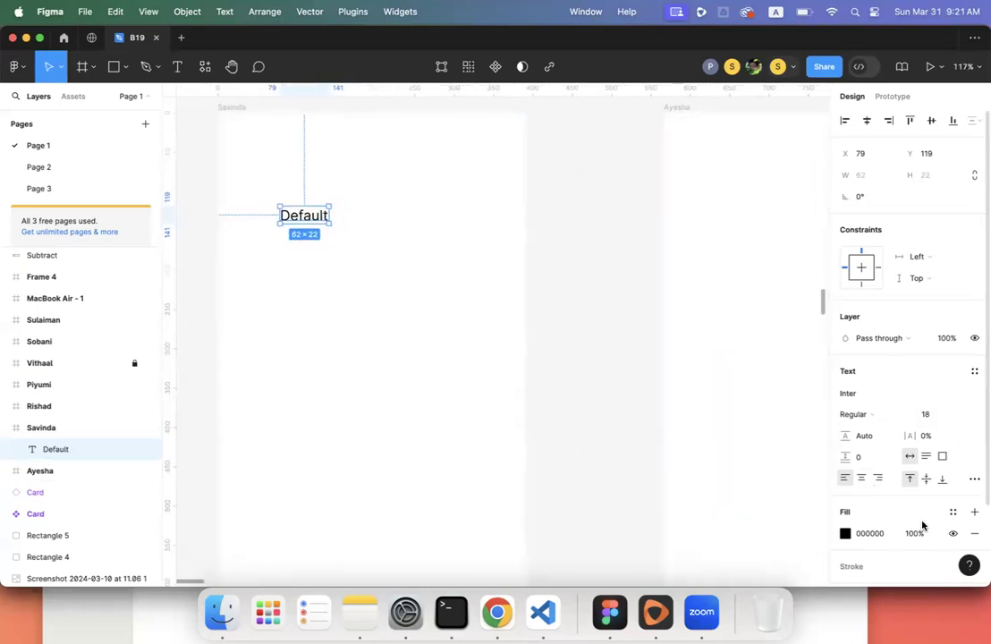
scroll(937, 402, down, 3)
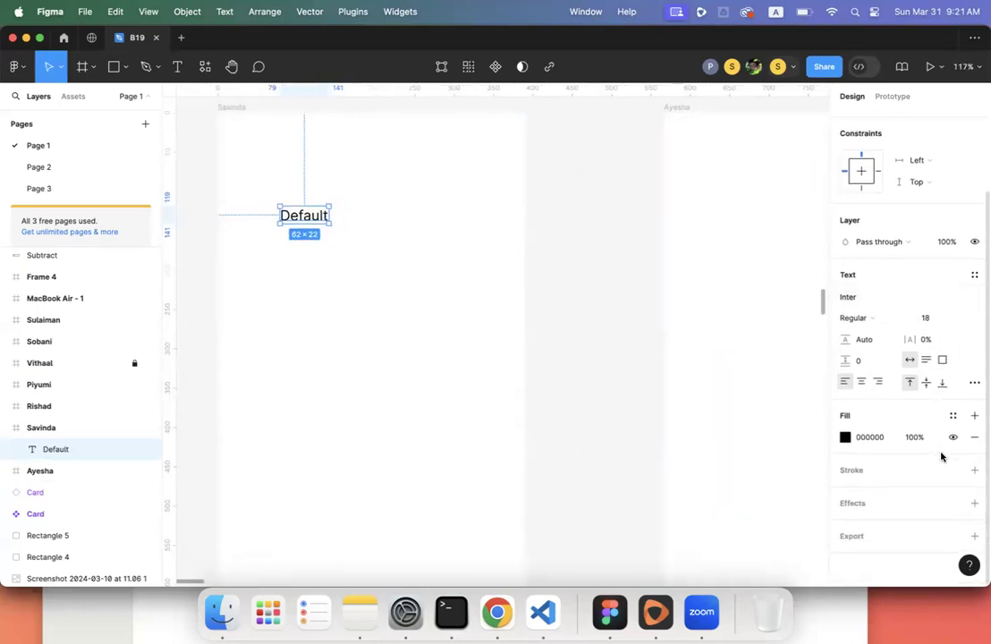
- Wrap the Default text in a new frame named 'Button'
right_click(307, 216)
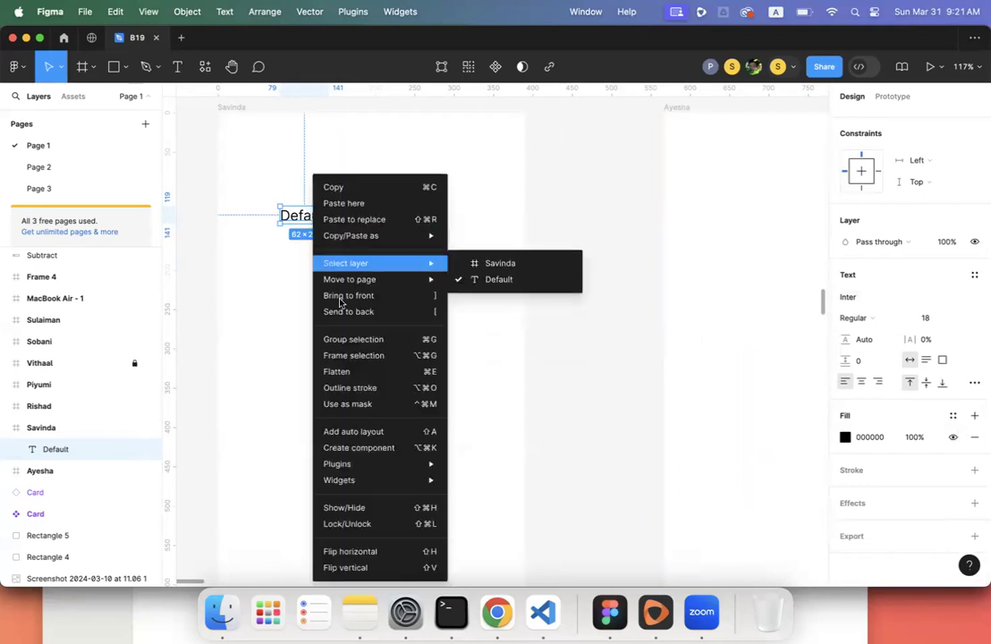
click(351, 361)
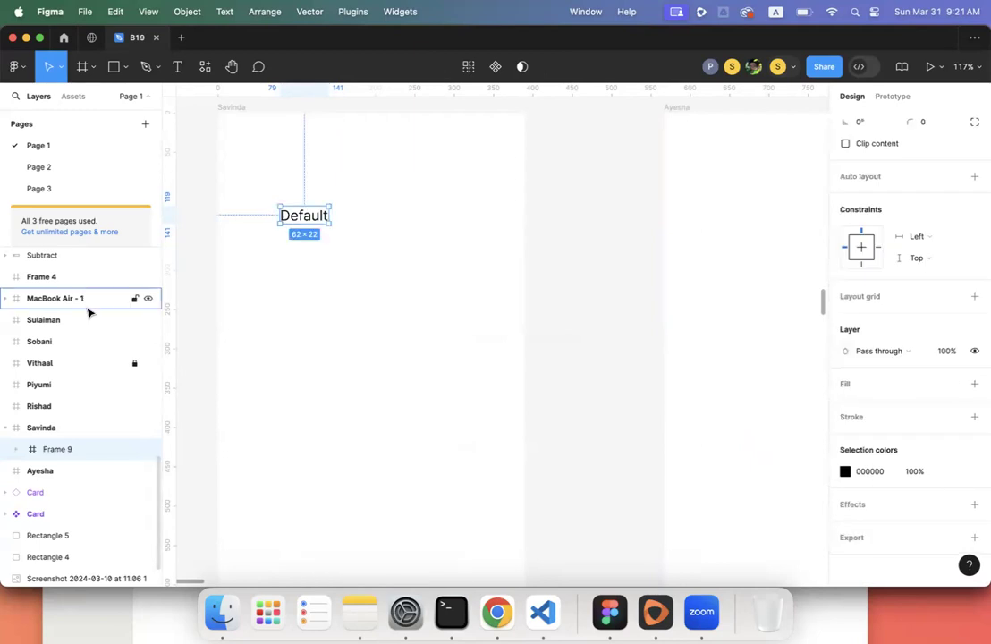
double_click(54, 451)
text(B)
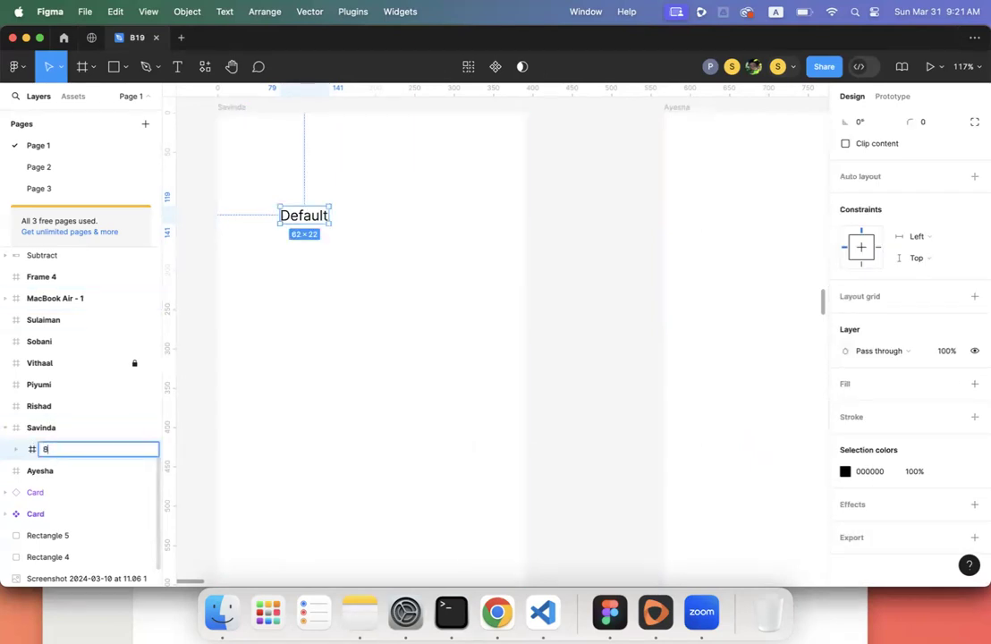
text(utton)
key(Return)
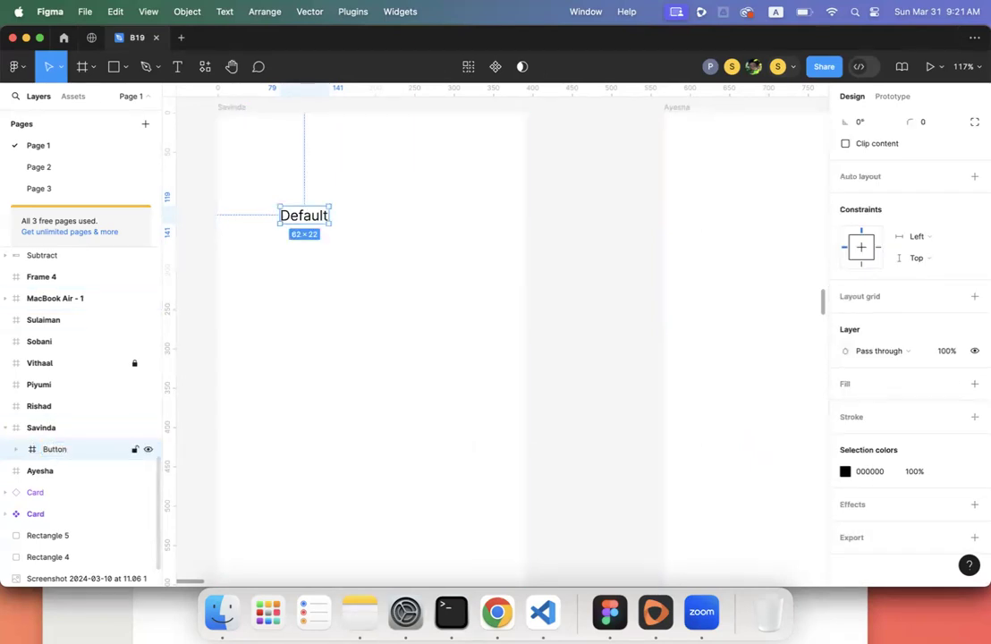
- Fill the Button frame with a diagonal linear gradient from 0066FF to 00F0FF
click(973, 383)
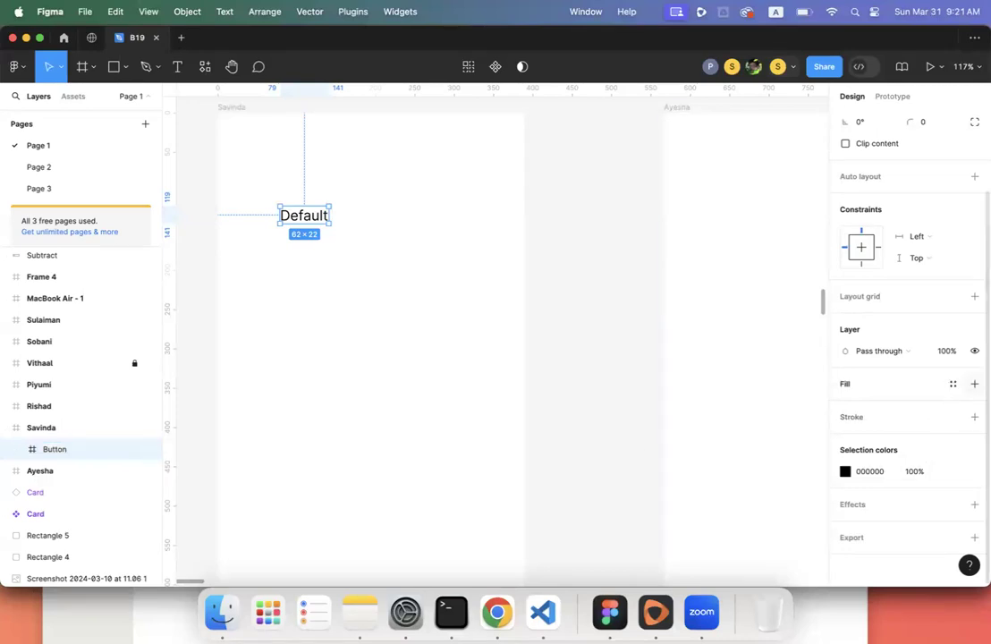
click(845, 405)
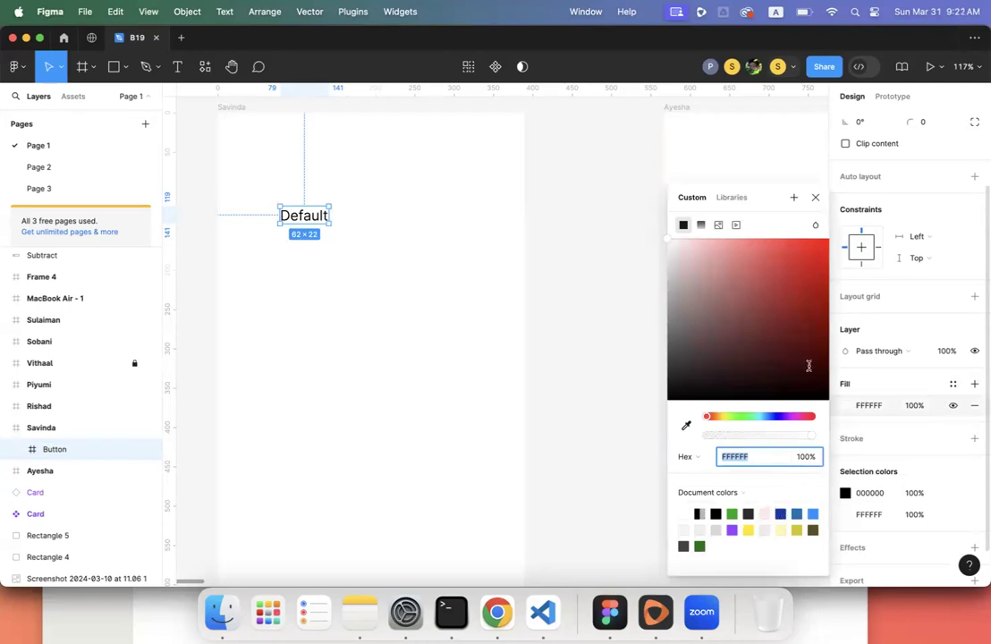
click(701, 225)
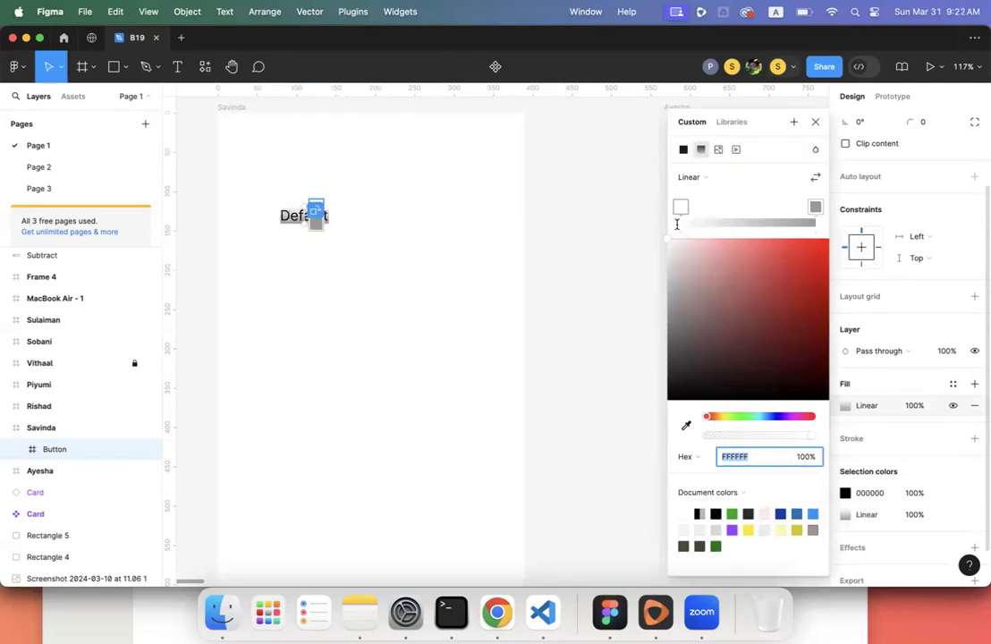
click(679, 207)
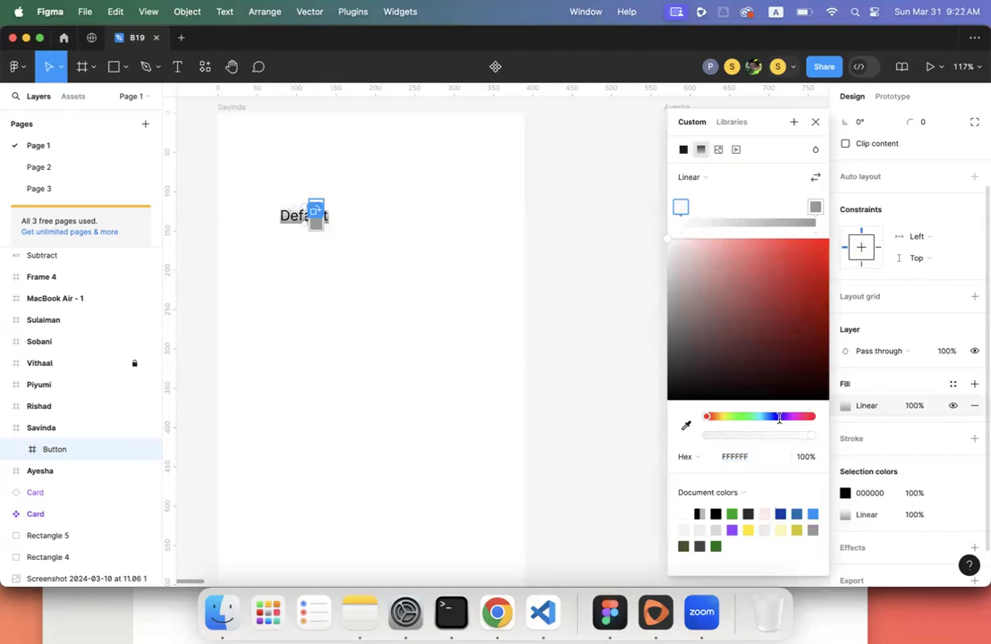
click(778, 416)
drag(778, 416, 768, 415)
drag(809, 255, 841, 222)
click(814, 208)
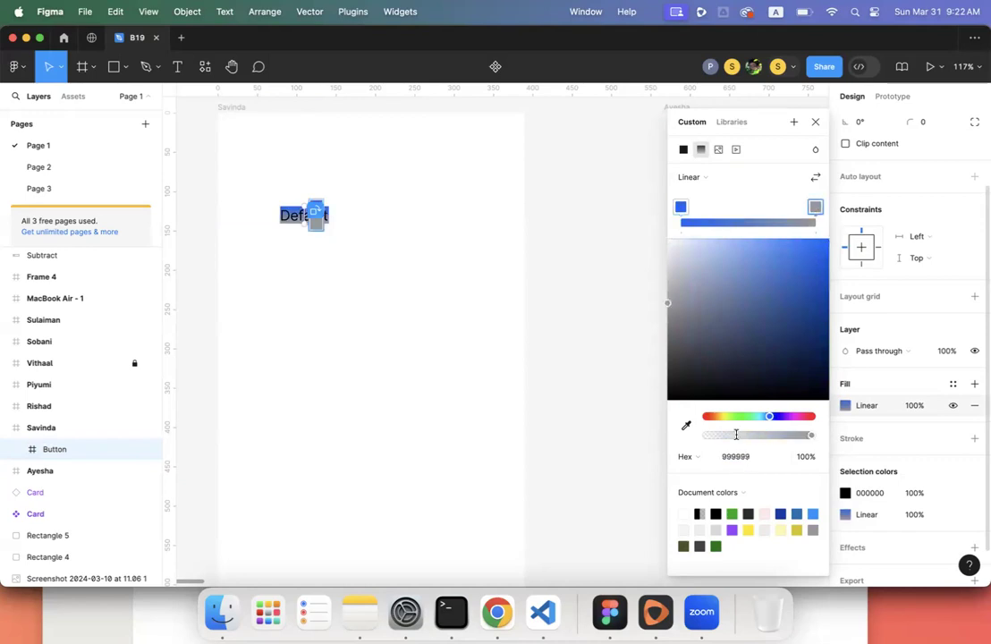
drag(764, 415, 759, 416)
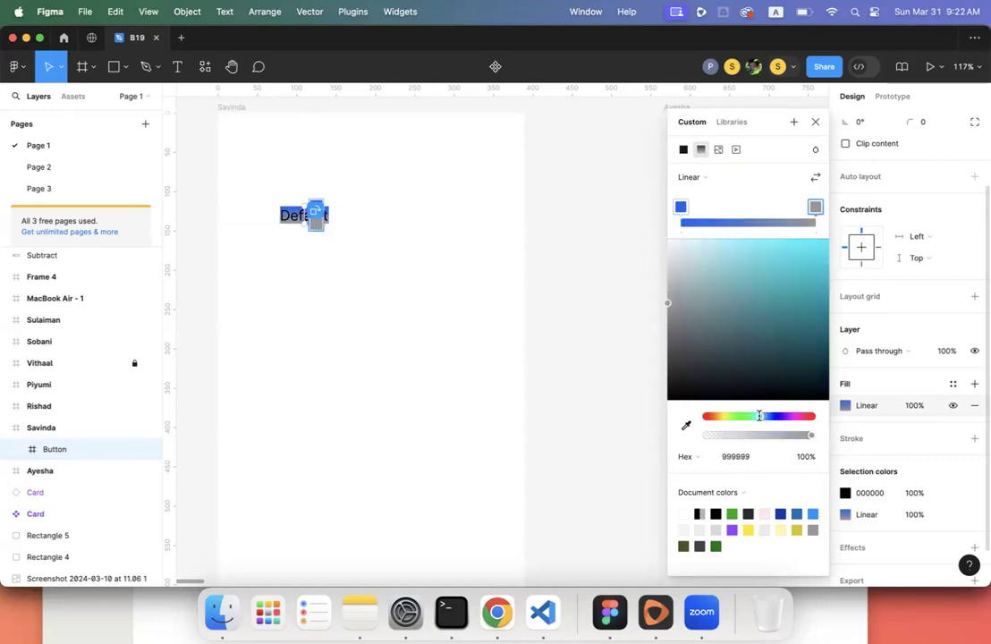
drag(786, 242, 860, 211)
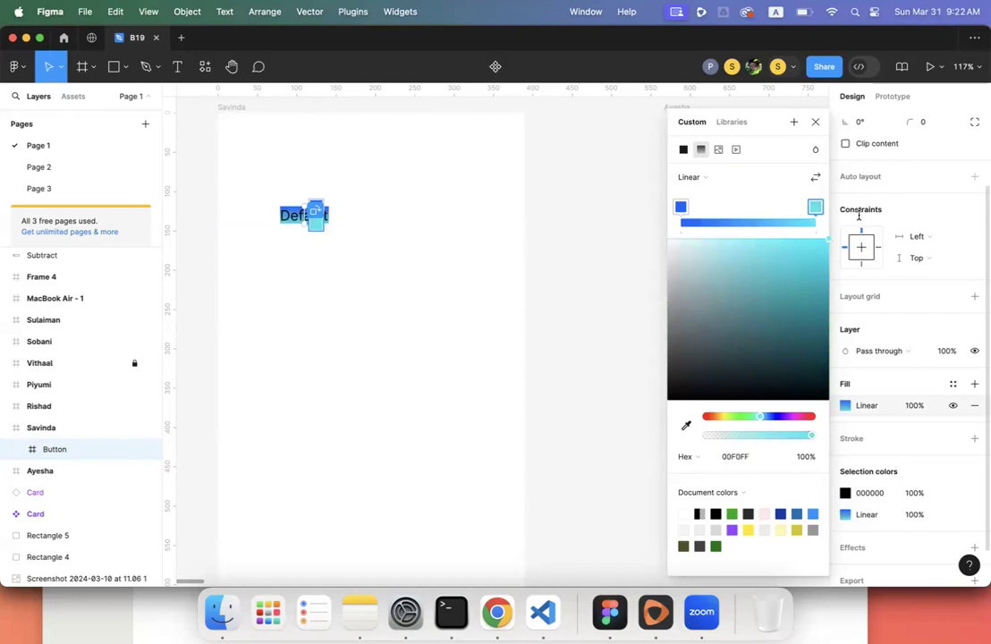
drag(304, 207, 323, 226)
key(Escape)
key(Escape)
- Apply auto layout to Button with 30 horizontal and 15 vertical padding, sizing it 122×52
click(311, 228)
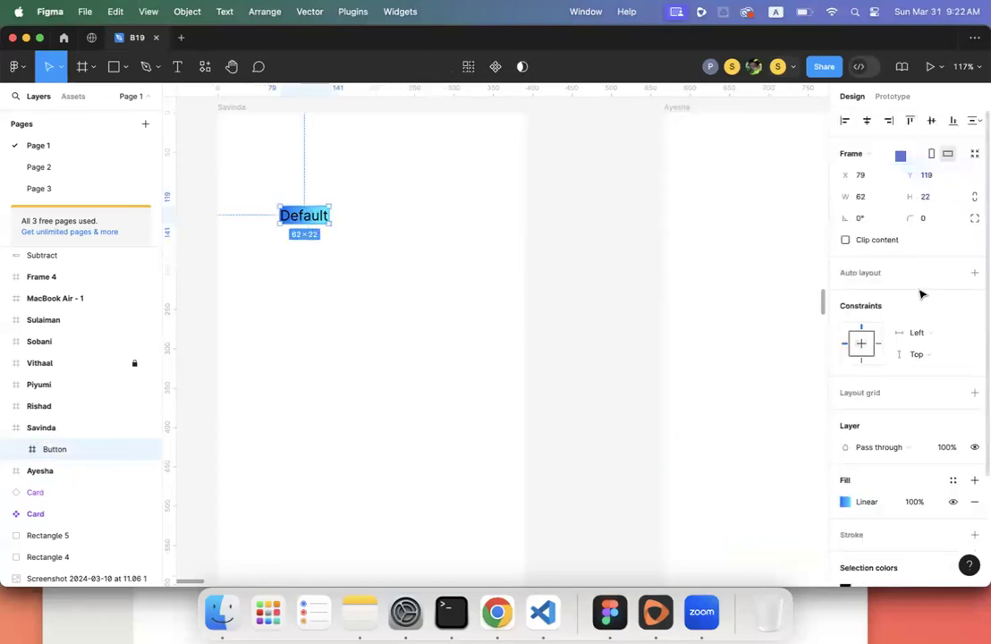
click(974, 271)
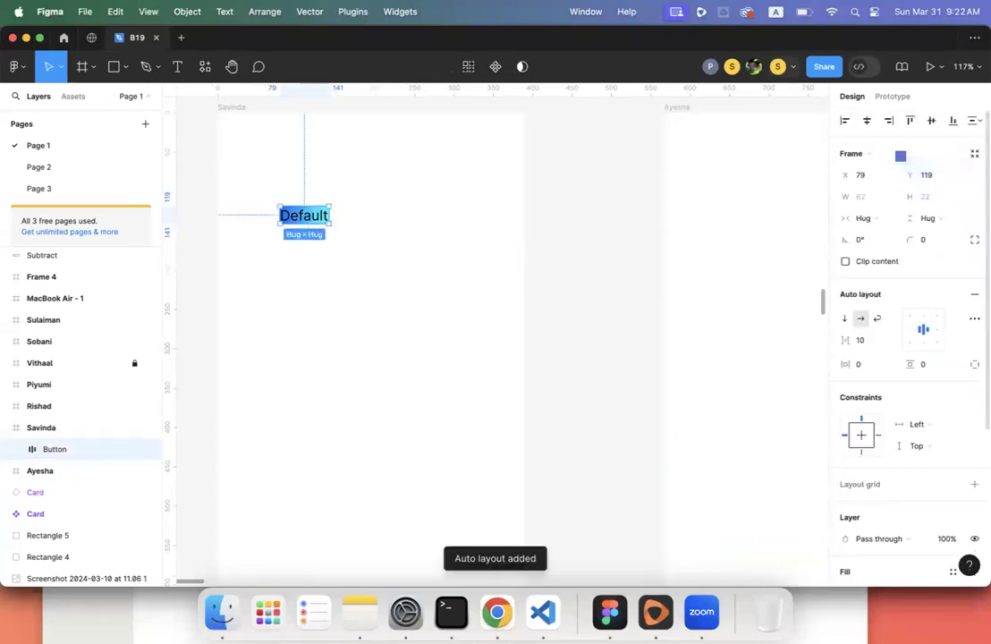
click(863, 364)
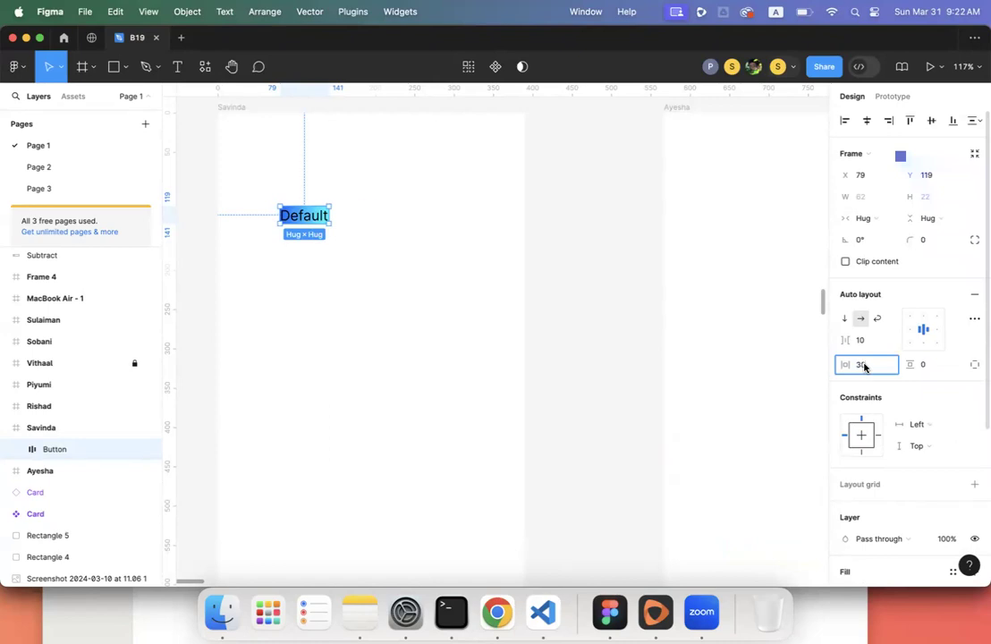
text(30)
key(Return)
click(927, 369)
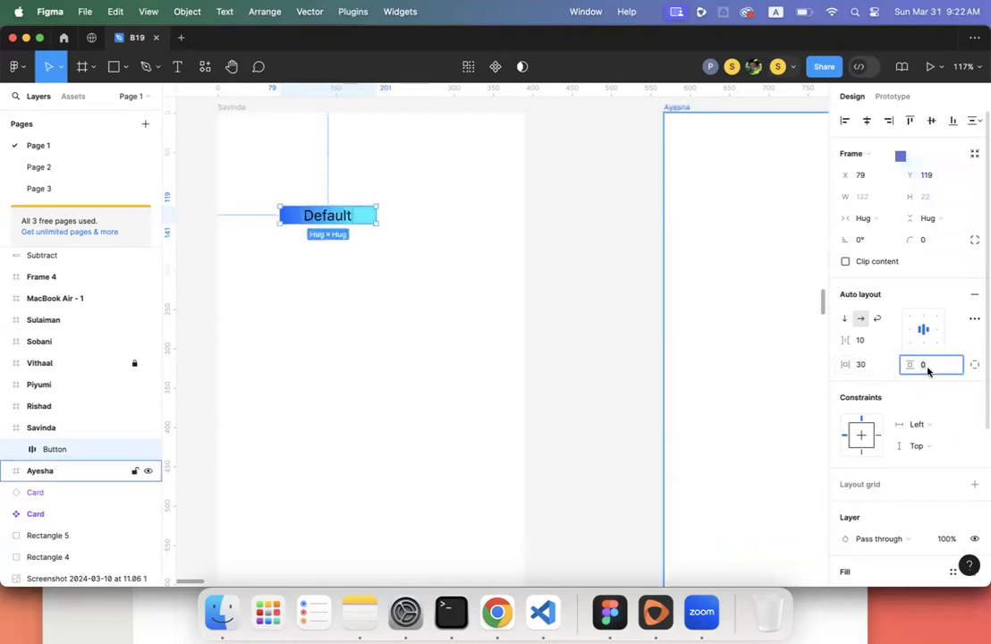
text(15)
key(Return)
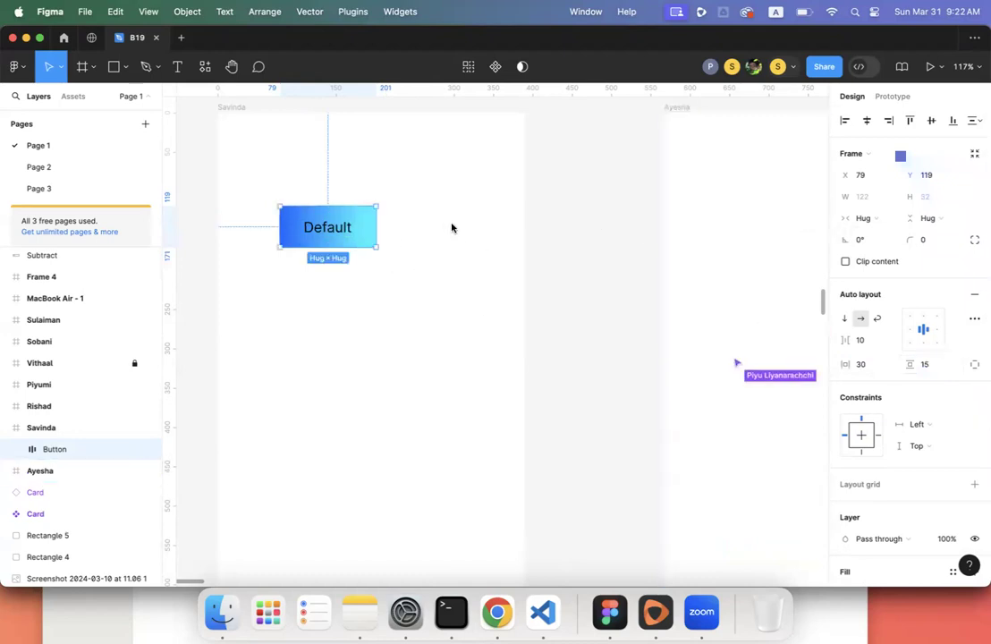
- Change the Default text colour to white FFFFFF
double_click(334, 234)
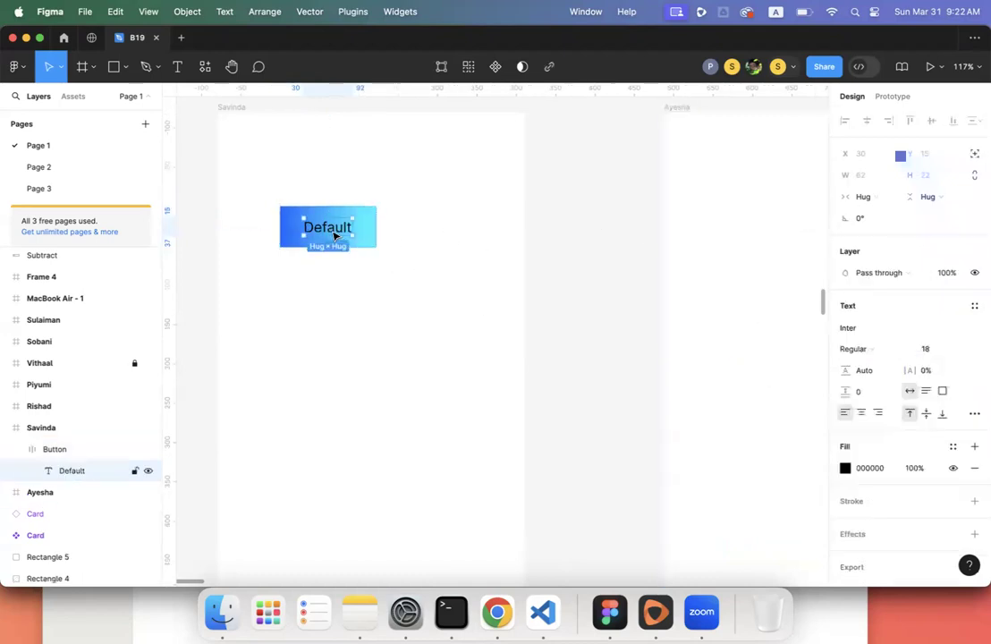
click(845, 467)
drag(737, 328, 613, 175)
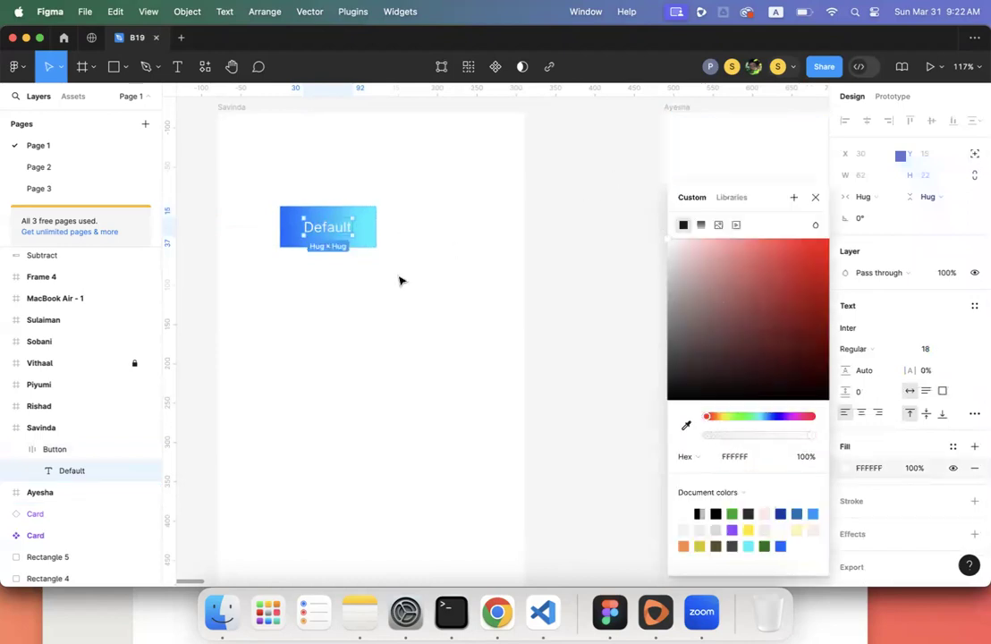
click(371, 252)
- Give the Button frame a corner radius of 10
click(369, 241)
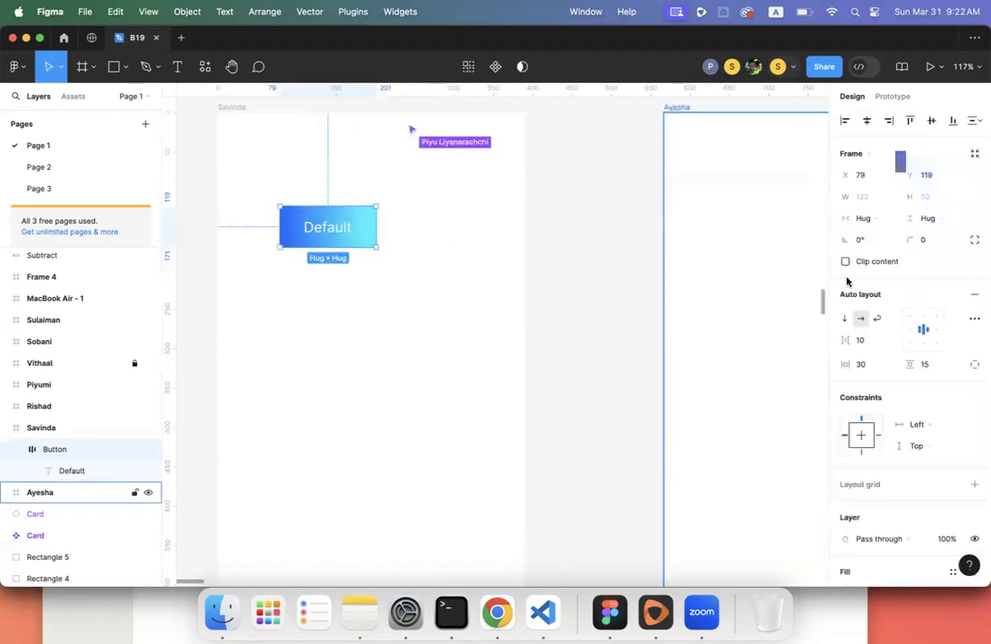
click(933, 242)
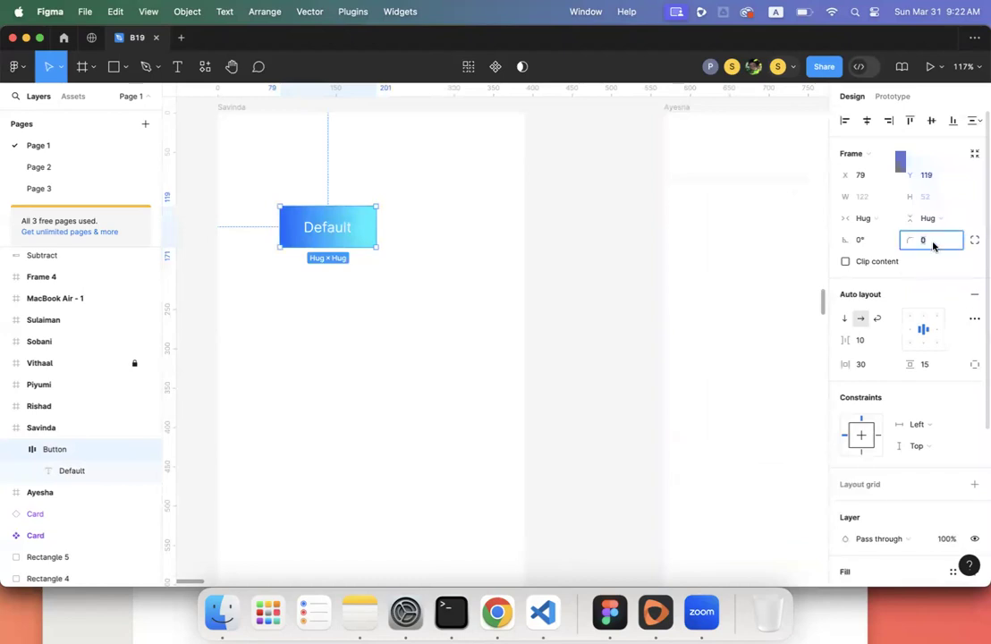
text(1)
key(Return)
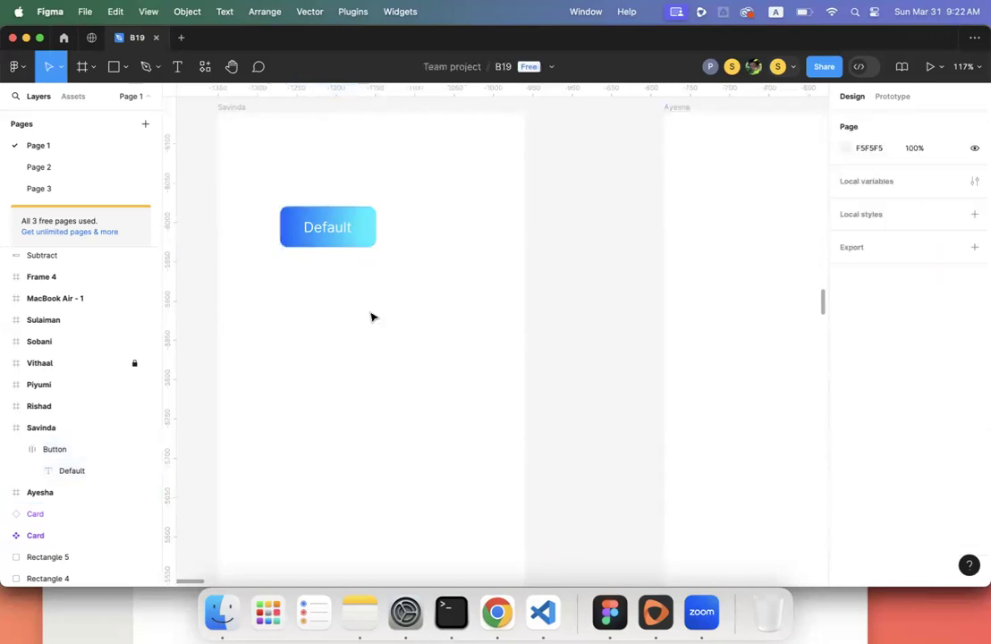
scroll(373, 316, left, 3)
- Set the Default text's font weight to Bold
double_click(389, 223)
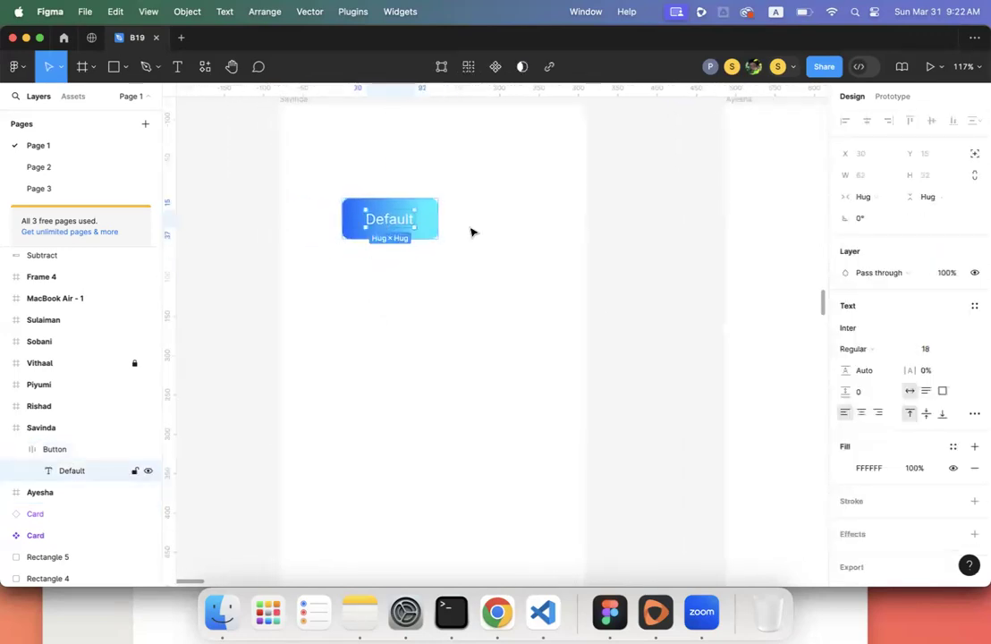
click(860, 349)
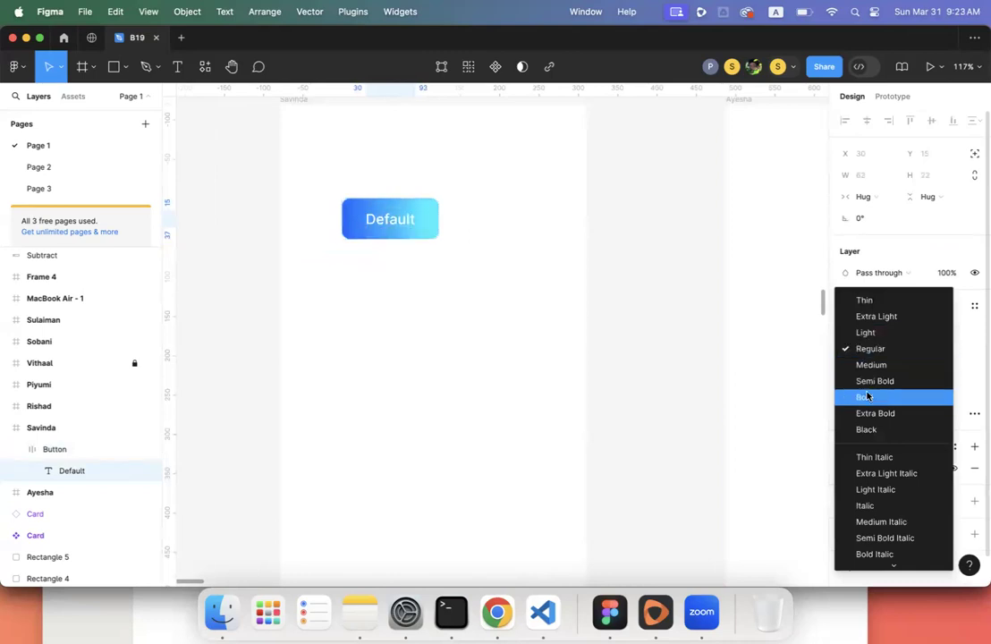
click(865, 396)
click(413, 325)
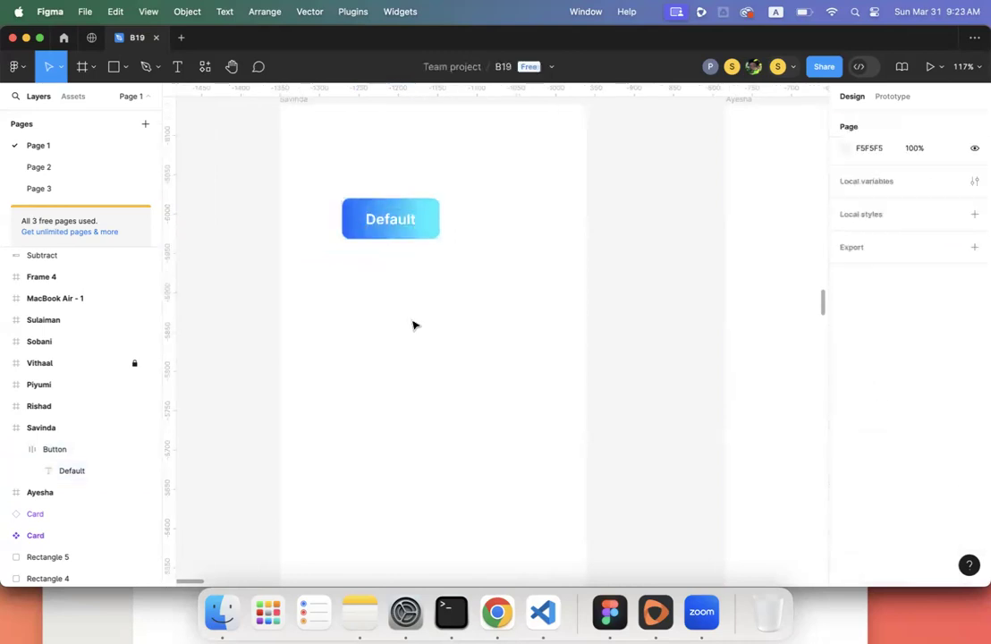
scroll(407, 330, down, 2)
scroll(408, 331, down, 5)
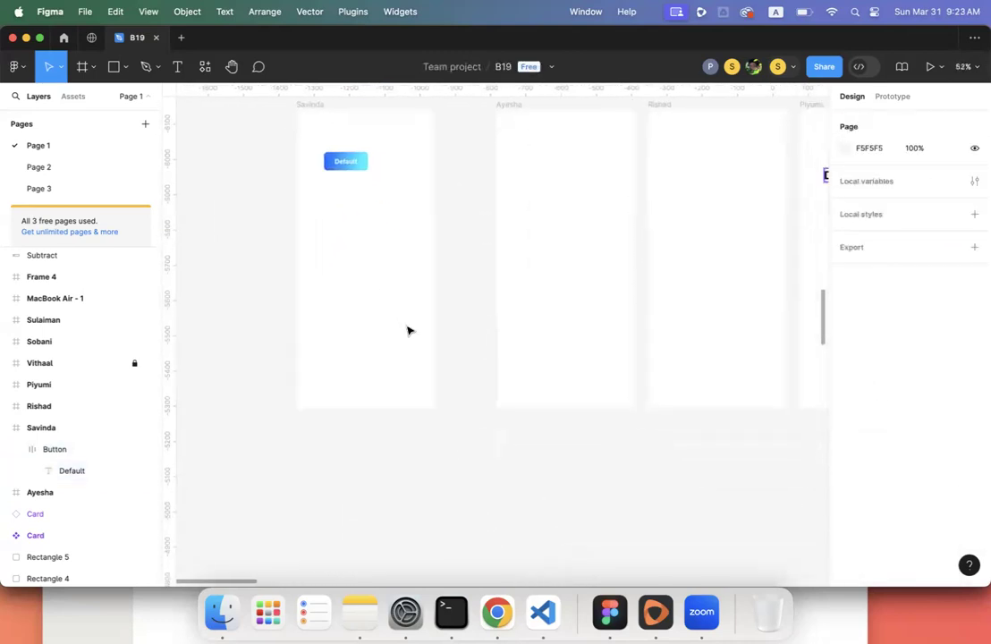
- Drag the Ayesha frame out of the row to a spot below the other frames
scroll(407, 331, down, 3)
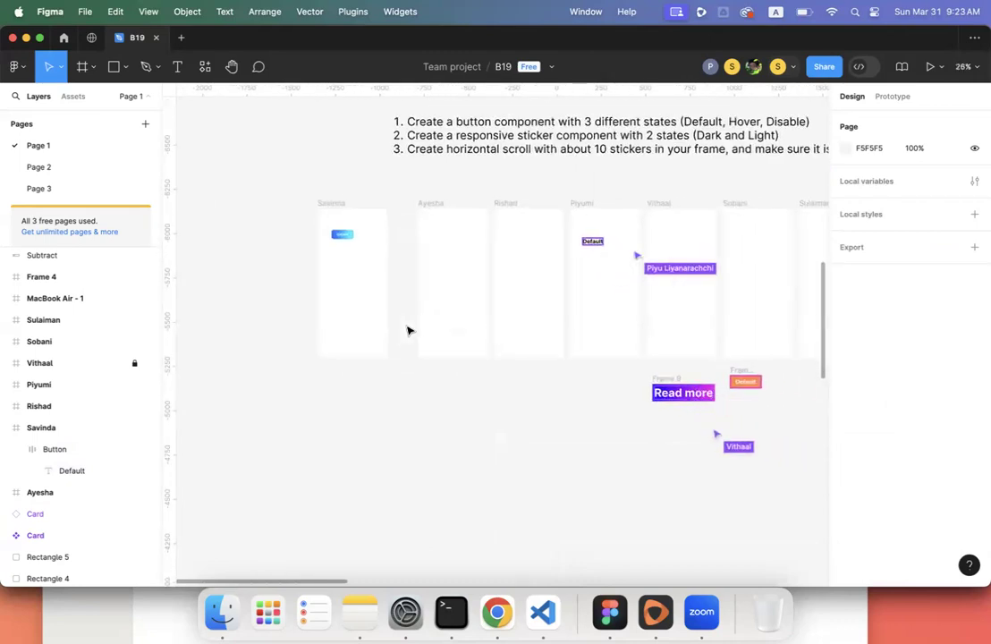
scroll(408, 331, right, 5)
click(654, 612)
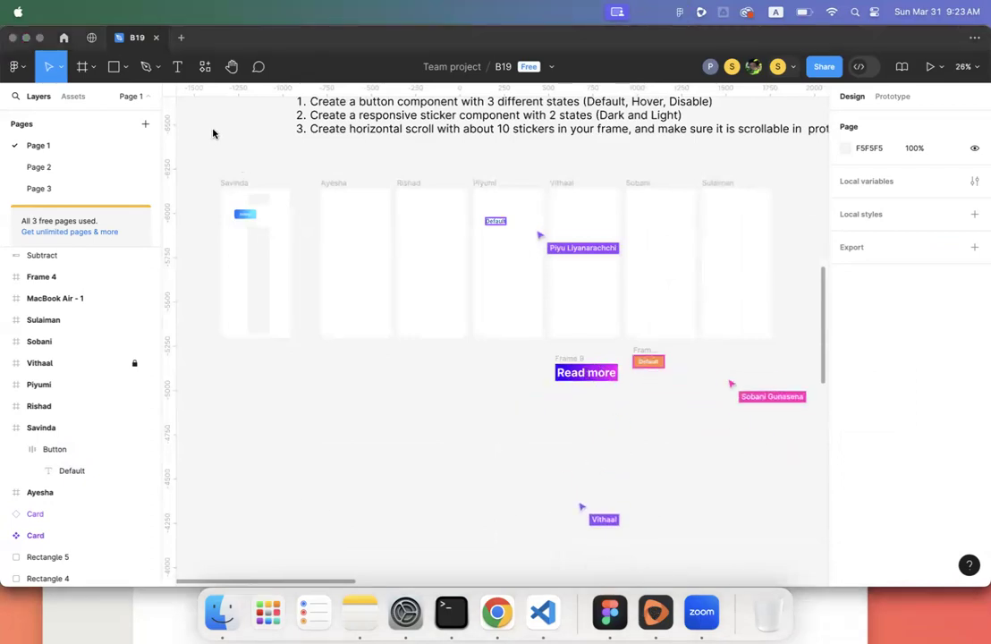
click(338, 390)
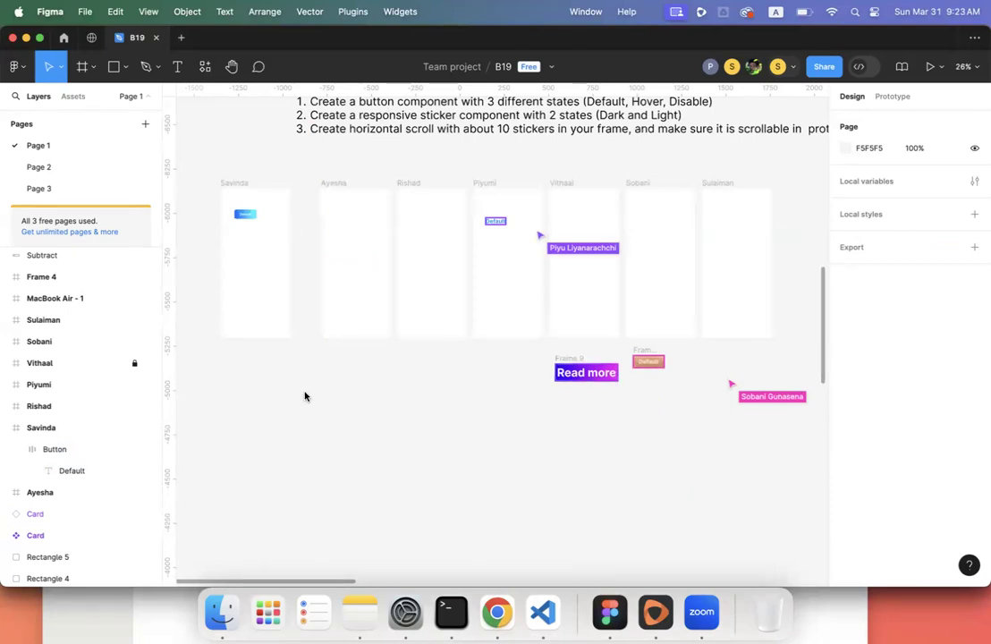
scroll(304, 396, up, 2)
scroll(304, 396, right, 1)
scroll(304, 396, right, 1)
click(302, 255)
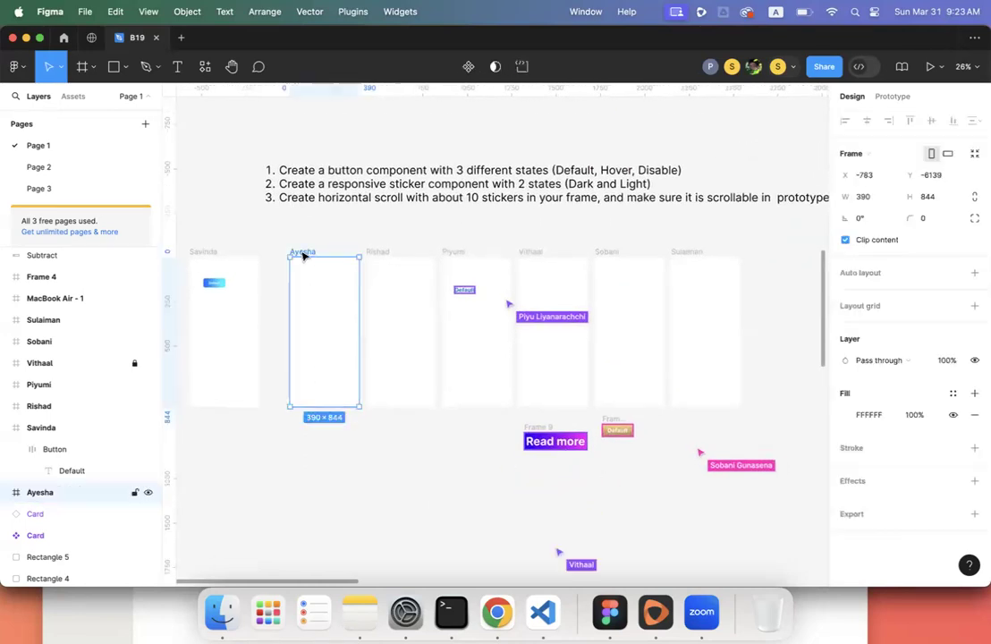
drag(304, 397, 327, 492)
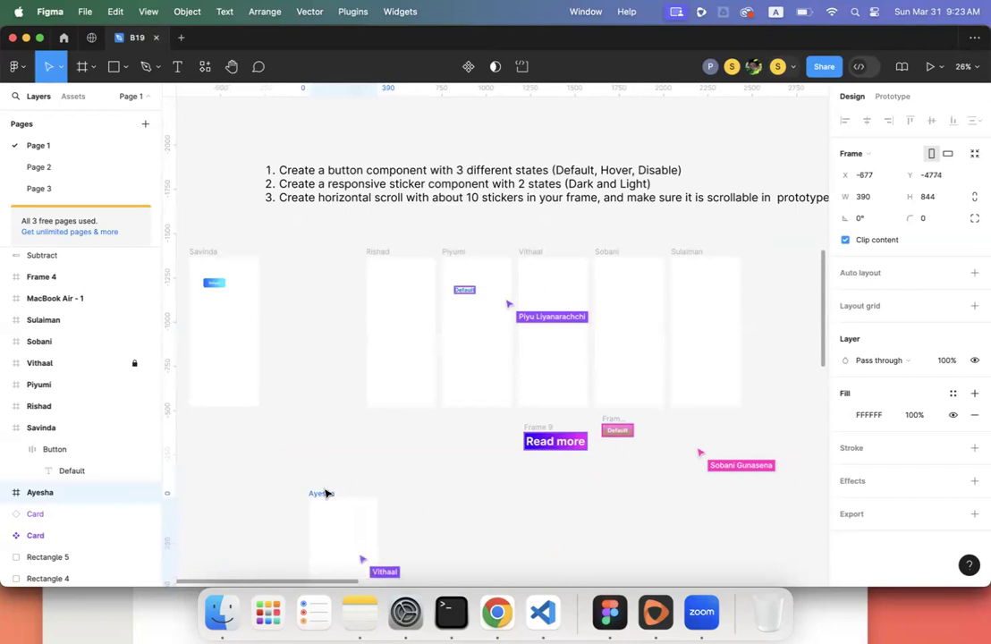
- Pan around the canvas, then deselect the Ayesha frame by clicking empty space
scroll(323, 490, up, 4)
scroll(323, 490, right, 2)
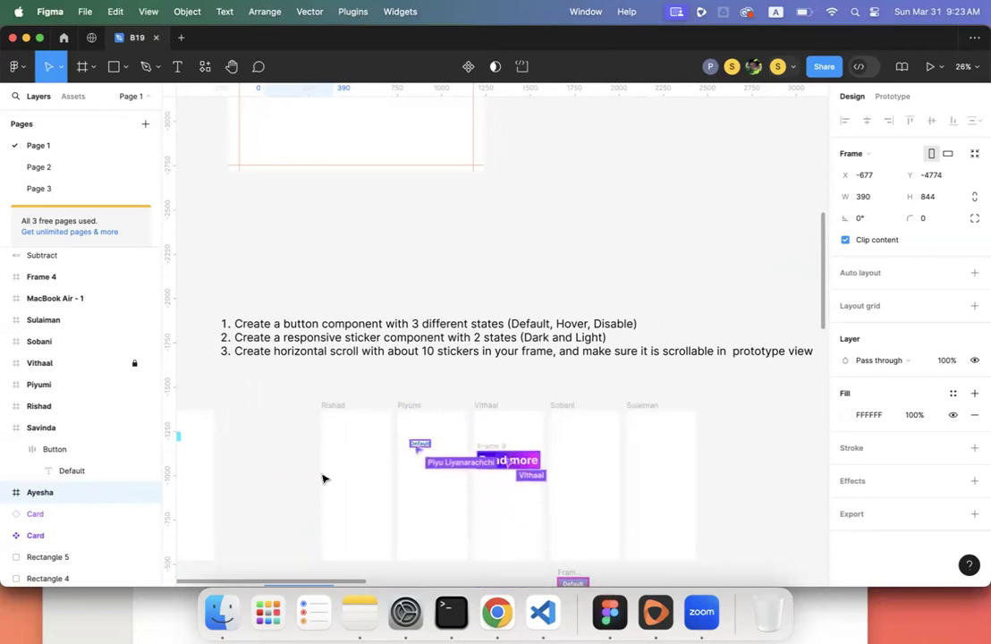
scroll(324, 478, up, 1)
scroll(323, 477, right, 1)
scroll(323, 478, right, 2)
scroll(324, 478, up, 1)
scroll(324, 478, down, 10)
scroll(323, 478, right, 15)
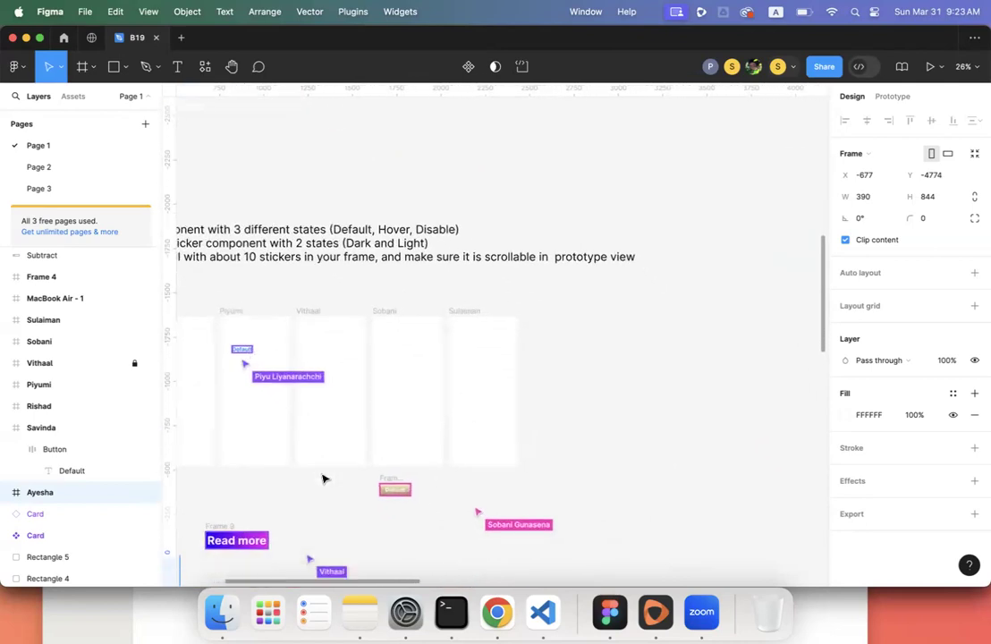
scroll(338, 516, left, 4)
scroll(338, 516, down, 1)
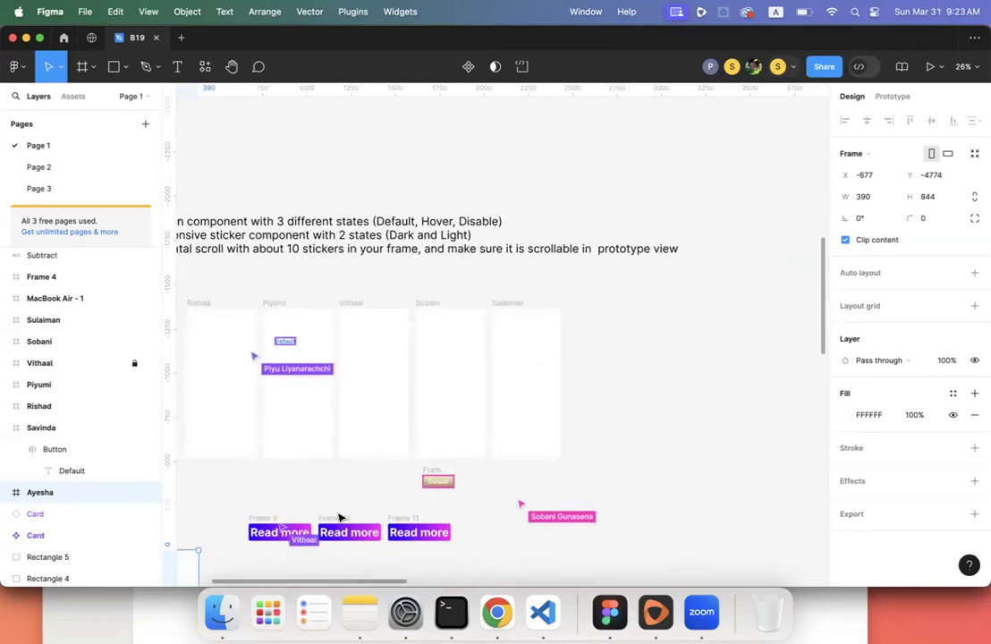
scroll(340, 519, left, 5)
scroll(339, 519, down, 1)
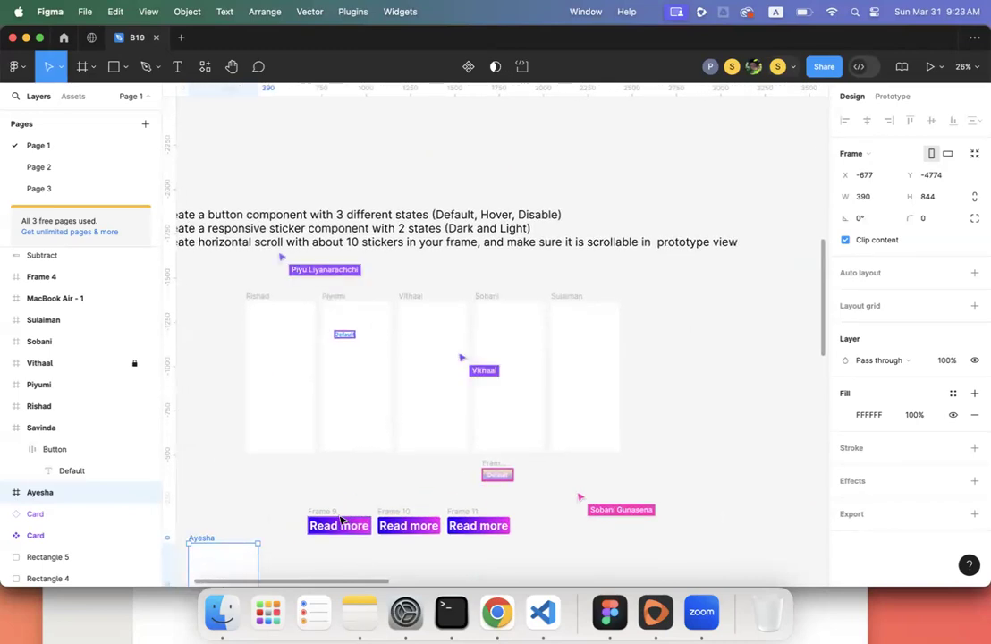
scroll(340, 519, left, 2)
scroll(340, 520, down, 1)
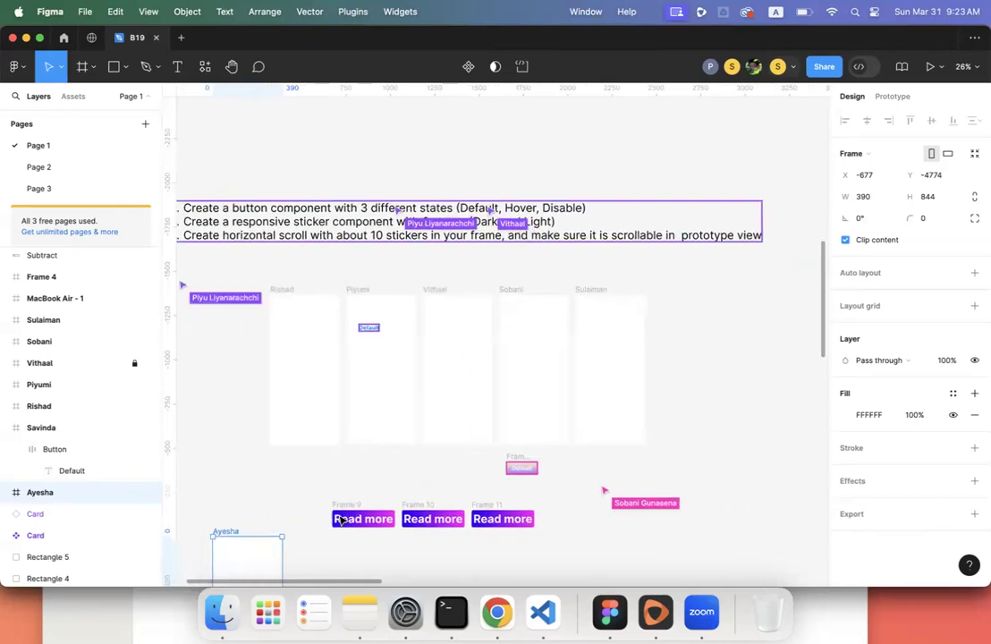
scroll(341, 519, left, 10)
scroll(340, 519, right, 5)
scroll(340, 520, up, 2)
scroll(340, 519, right, 5)
scroll(339, 520, up, 1)
scroll(340, 520, down, 6)
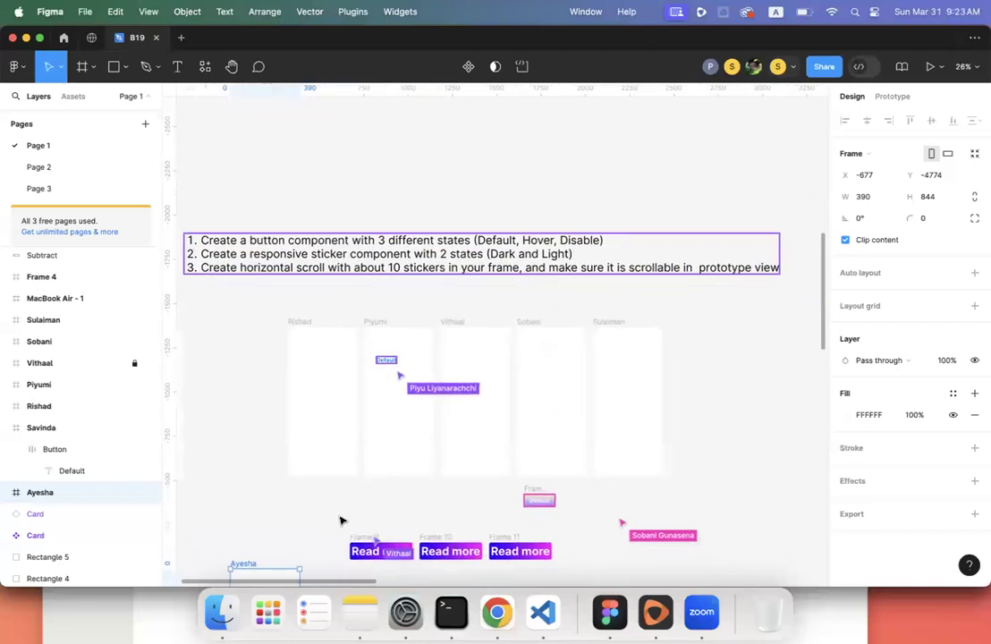
scroll(340, 520, left, 1)
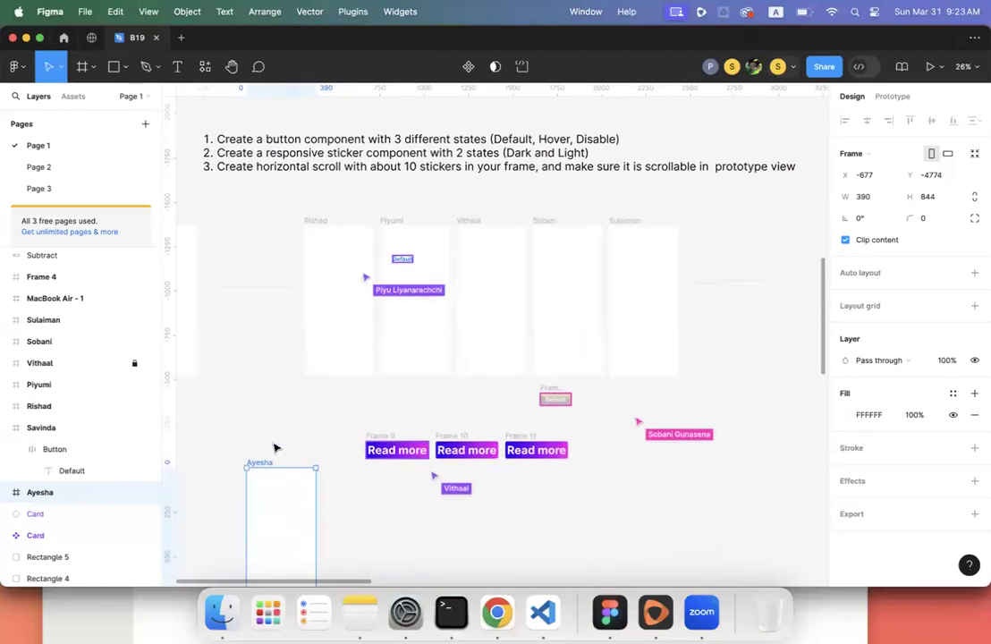
click(274, 444)
- Pan the canvas to review the Ayesha frame's new position below the row
scroll(274, 447, up, 3)
scroll(275, 447, right, 1)
scroll(274, 447, up, 1)
scroll(275, 447, right, 1)
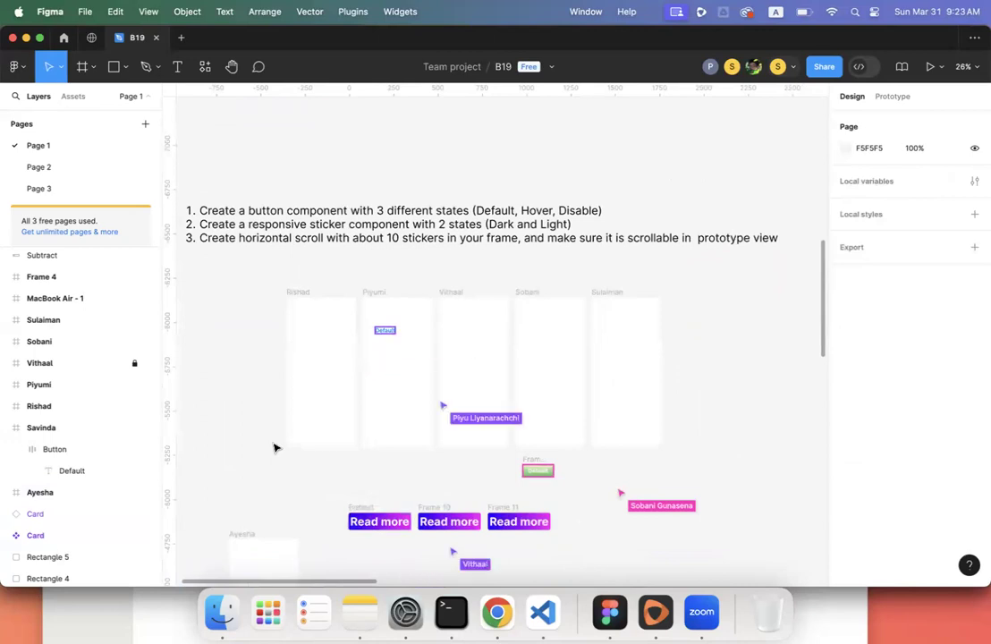
scroll(275, 447, up, 2)
scroll(275, 447, left, 1)
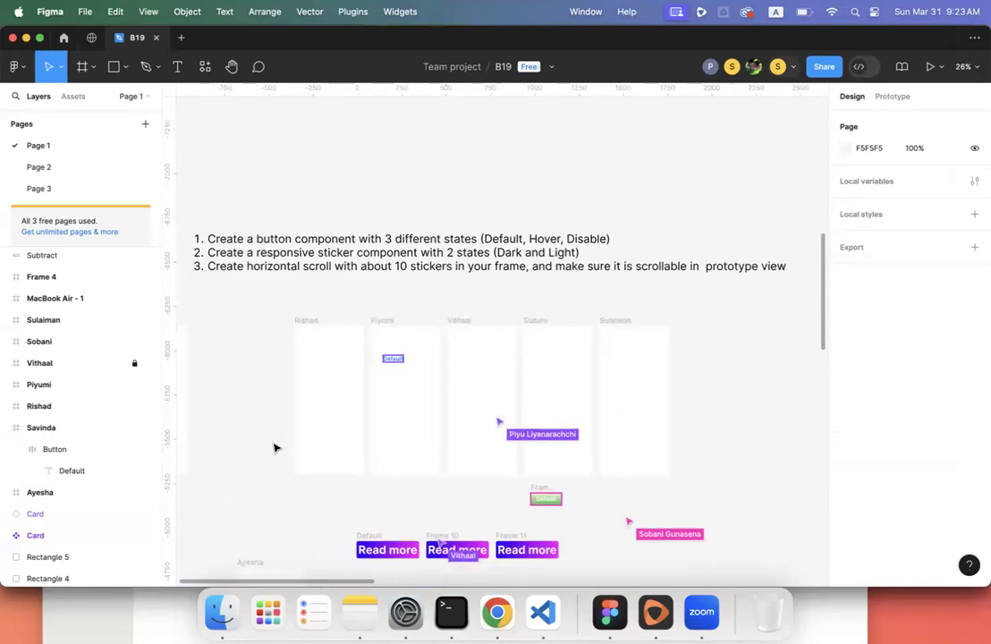
scroll(275, 447, up, 3)
scroll(274, 447, right, 1)
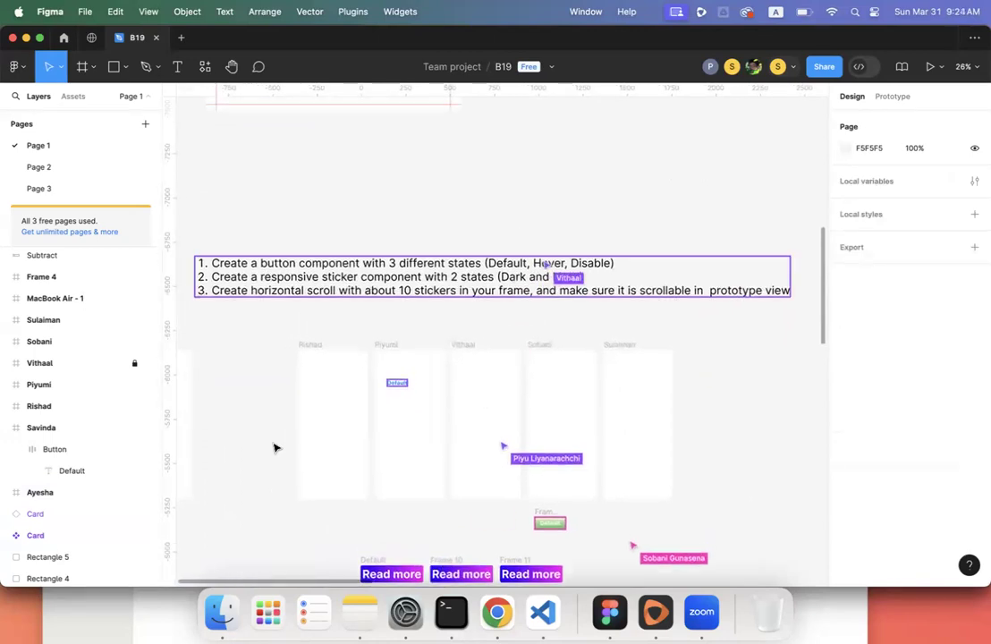
scroll(275, 447, up, 2)
scroll(274, 447, right, 1)
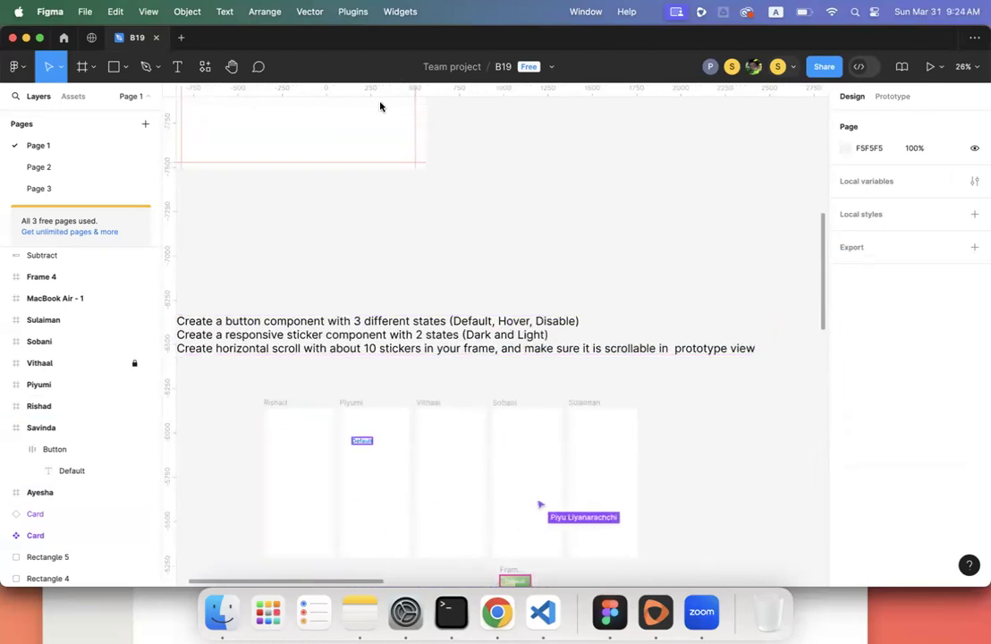
scroll(398, 243, down, 4)
scroll(398, 243, left, 2)
scroll(398, 245, down, 5)
scroll(398, 245, left, 5)
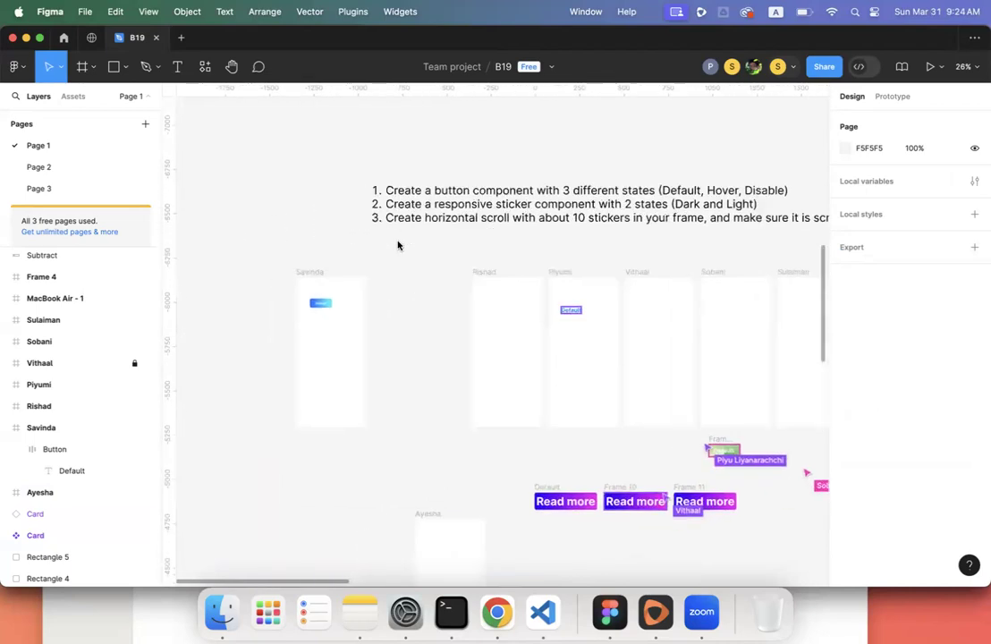
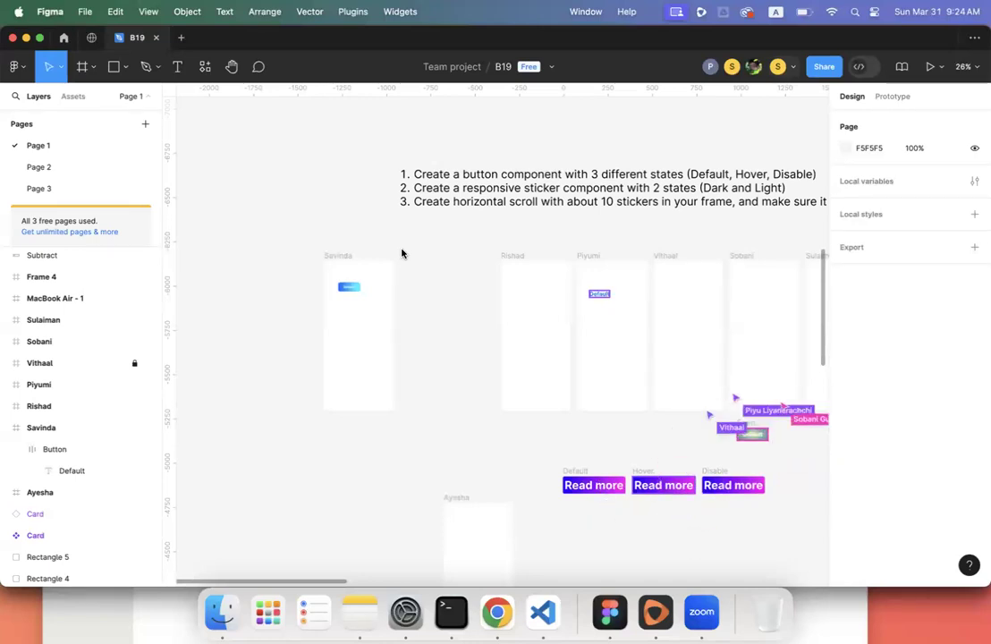
- Check the file's collaborators list, then switch briefly to the video call app
scroll(402, 253, up, 5)
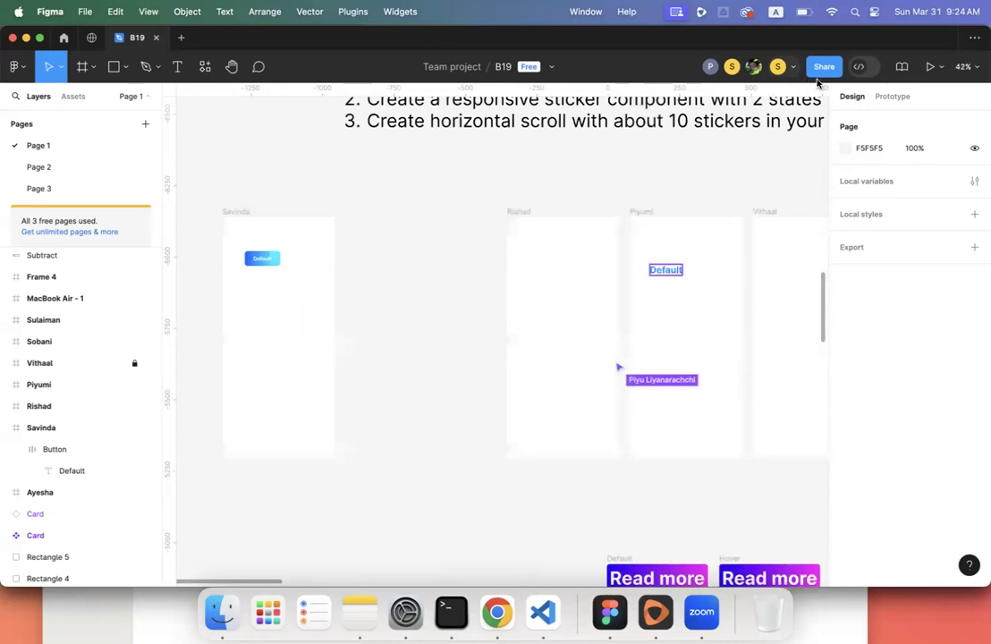
click(790, 68)
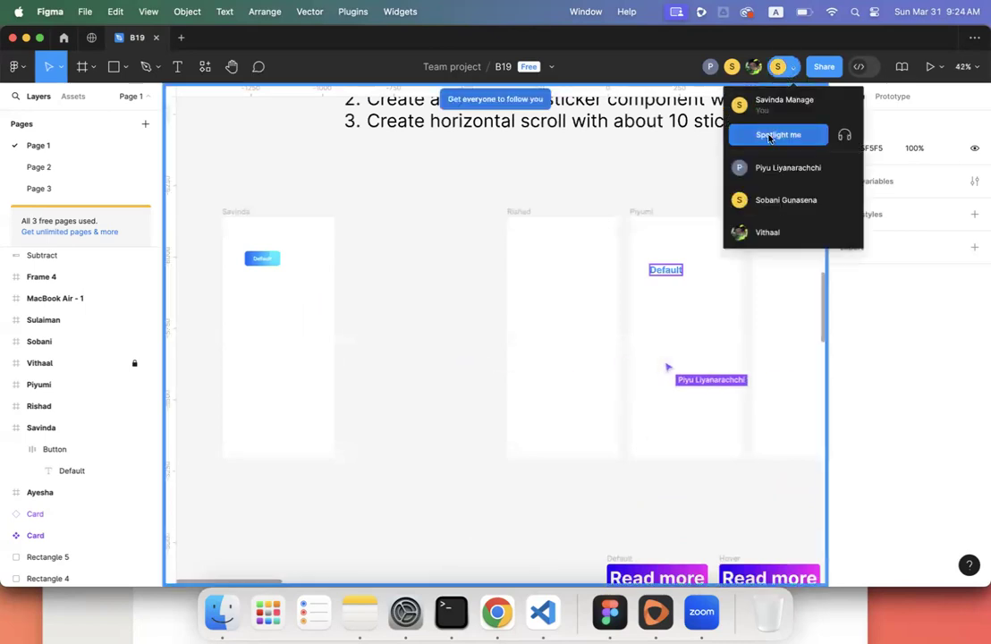
click(422, 240)
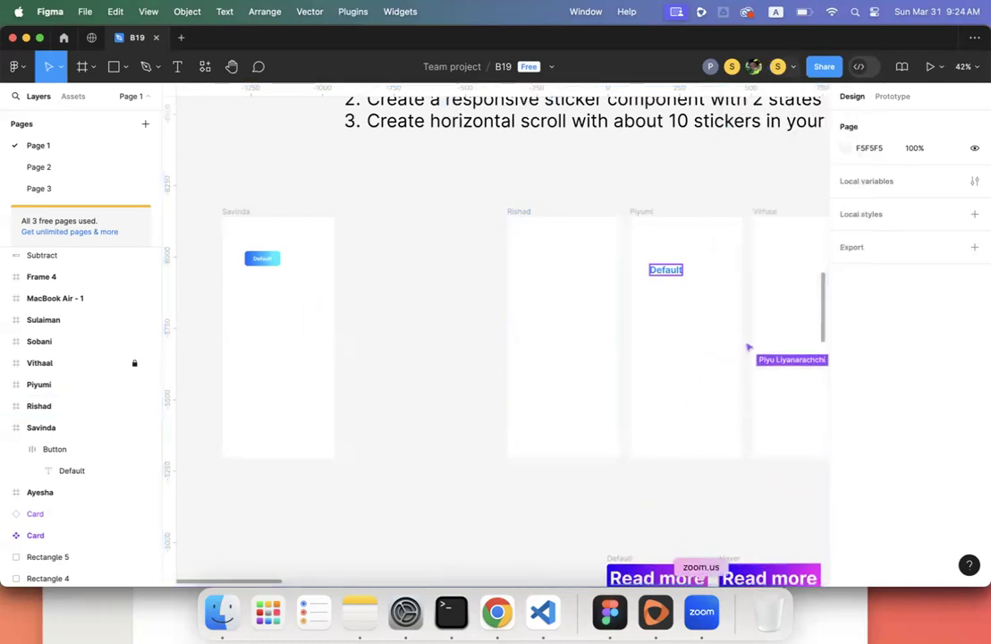
click(701, 613)
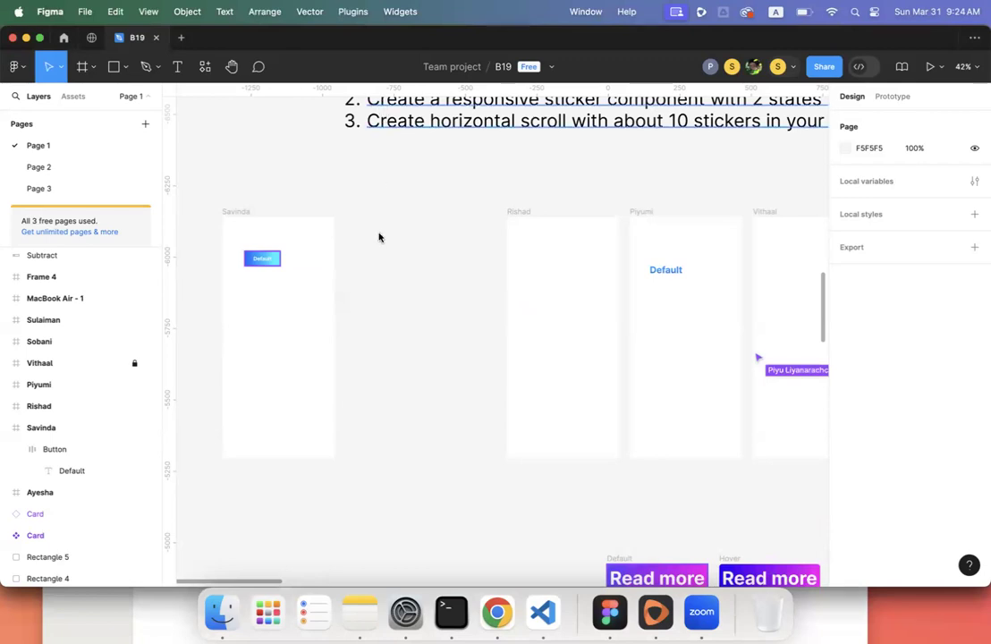
- Move the blue Default button to the top-left of the Savinda frame
scroll(378, 237, right, 5)
scroll(378, 237, down, 3)
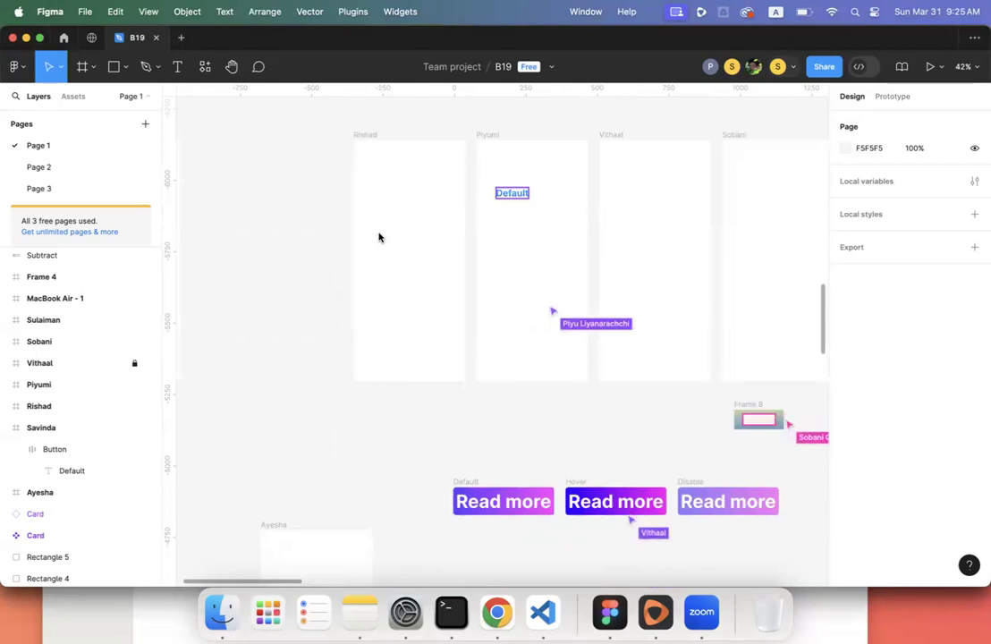
scroll(376, 255, left, 5)
scroll(376, 254, up, 1)
scroll(377, 255, left, 3)
scroll(376, 255, up, 1)
ctrl+scroll(376, 254, up, 3)
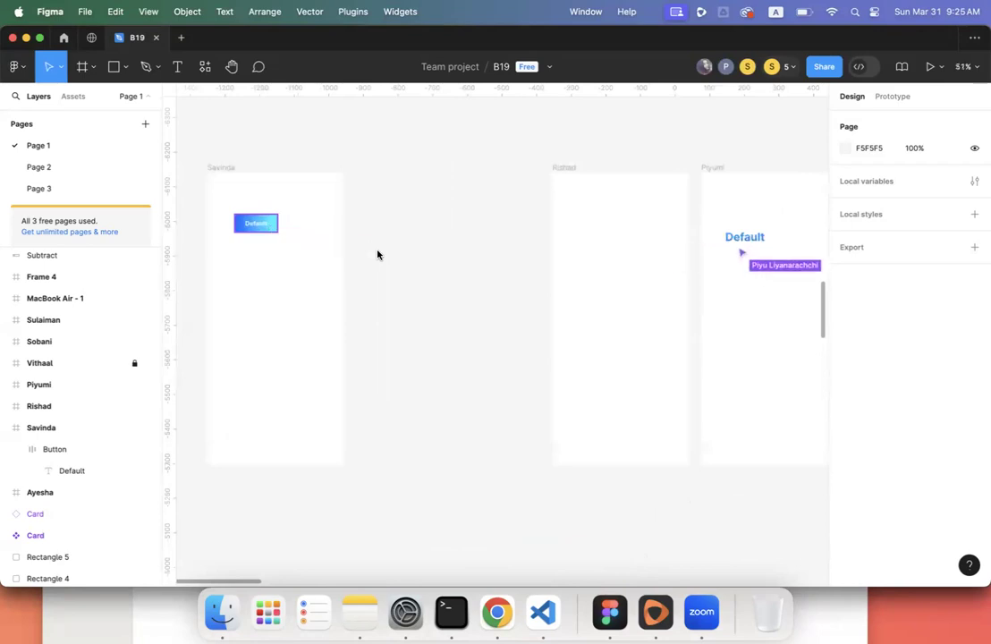
scroll(376, 255, left, 2)
ctrl+scroll(376, 255, up, 5)
scroll(321, 290, left, 2)
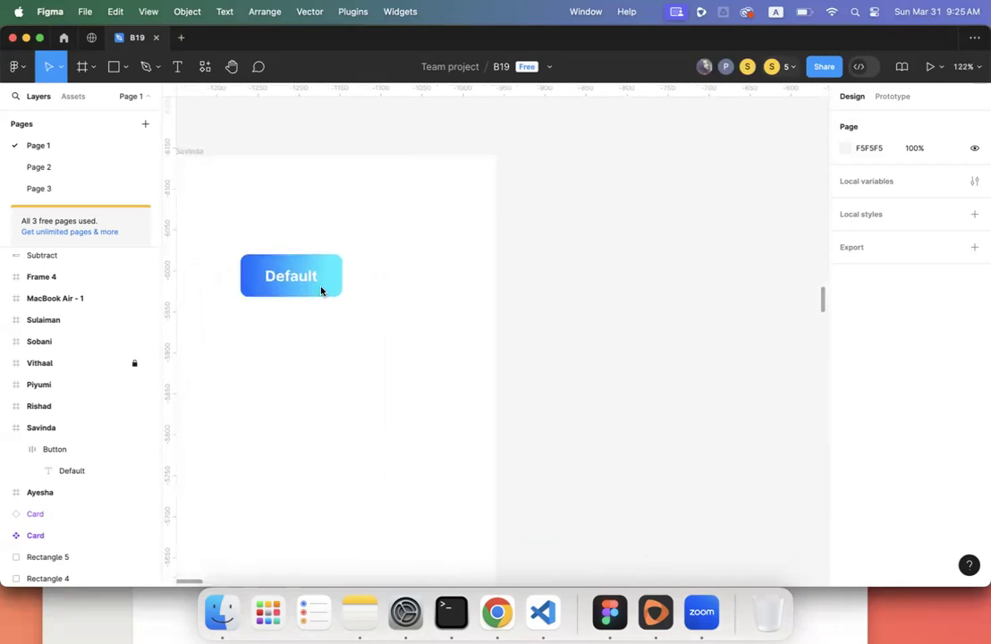
click(321, 290)
scroll(321, 290, left, 3)
scroll(321, 290, up, 1)
mouse_move(406, 318)
mouse_down()
mouse_move(369, 266)
mouse_move(404, 320)
mouse_up()
- Duplicate the Default button and relabel the copy 'Hover'
key(shift+a)
double_click(404, 320)
double_click(404, 320)
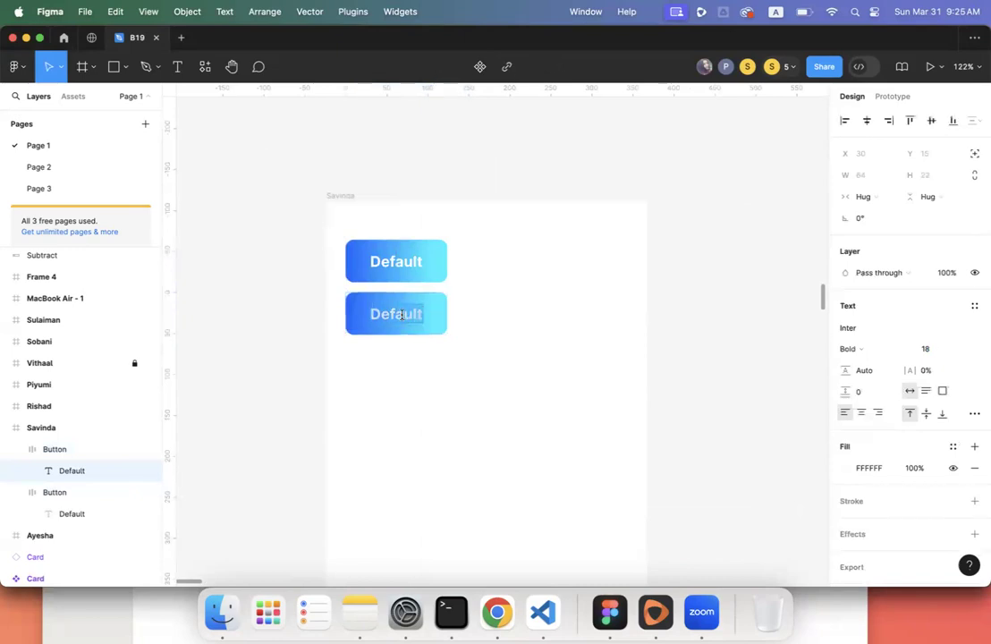
text(Hove)
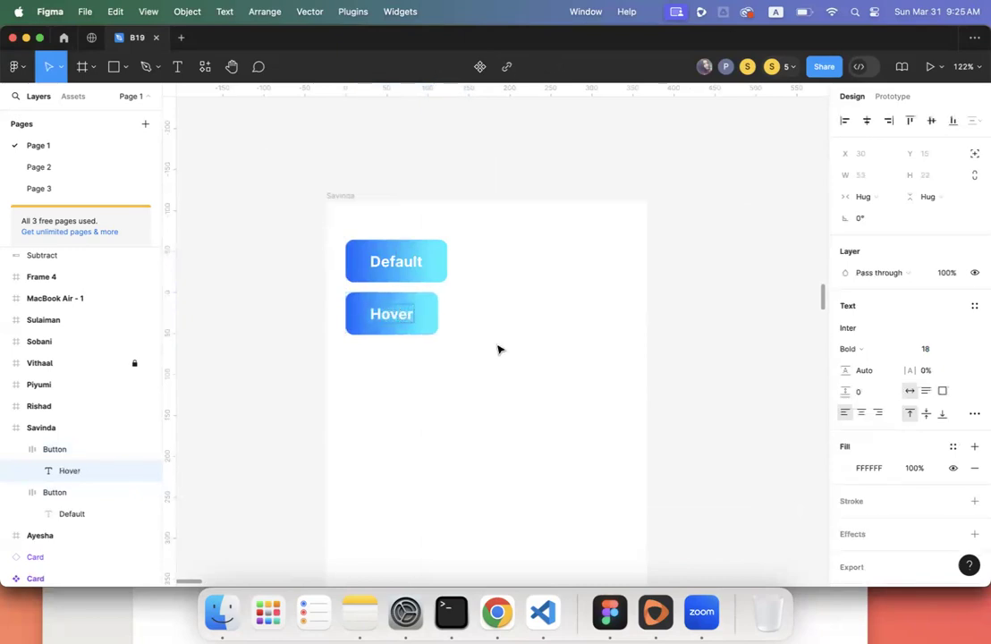
text(r)
key(Escape)
key(Escape)
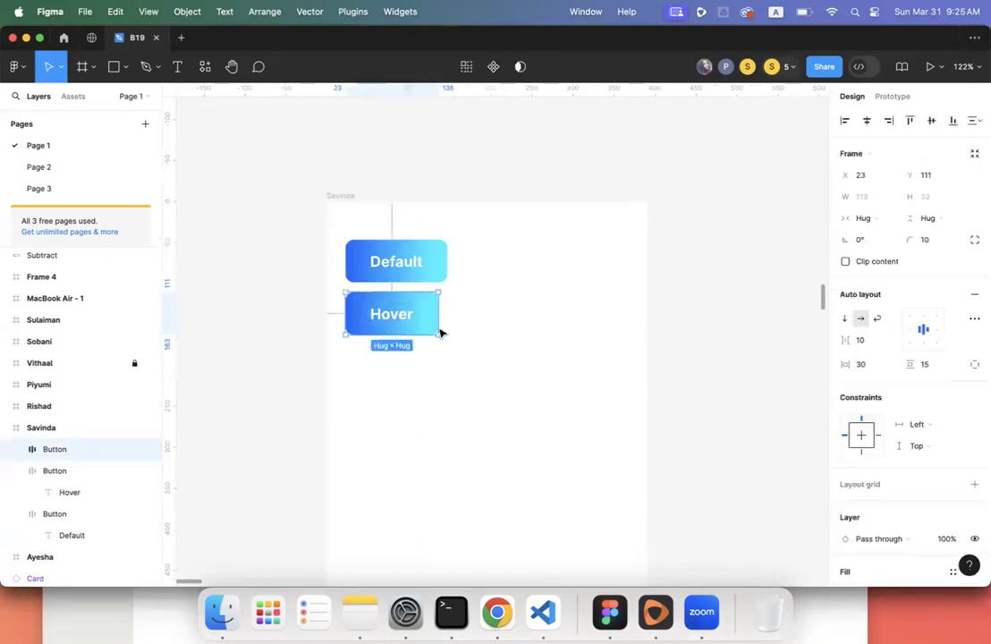
- Place a copy of the Hover button below it and relabel it 'Disable'
drag(427, 326, 426, 380)
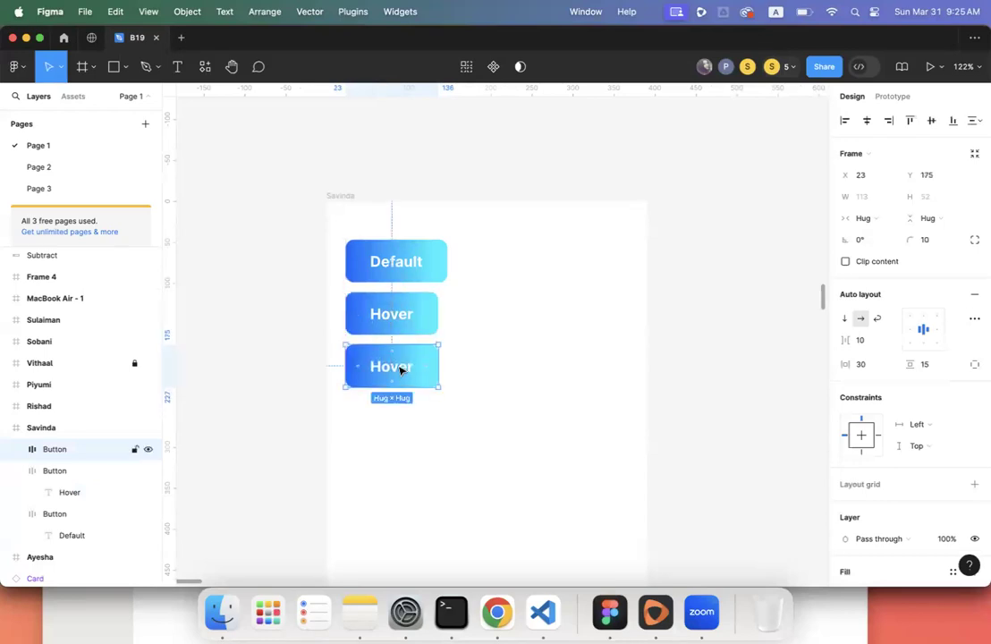
double_click(401, 369)
double_click(401, 367)
text(D)
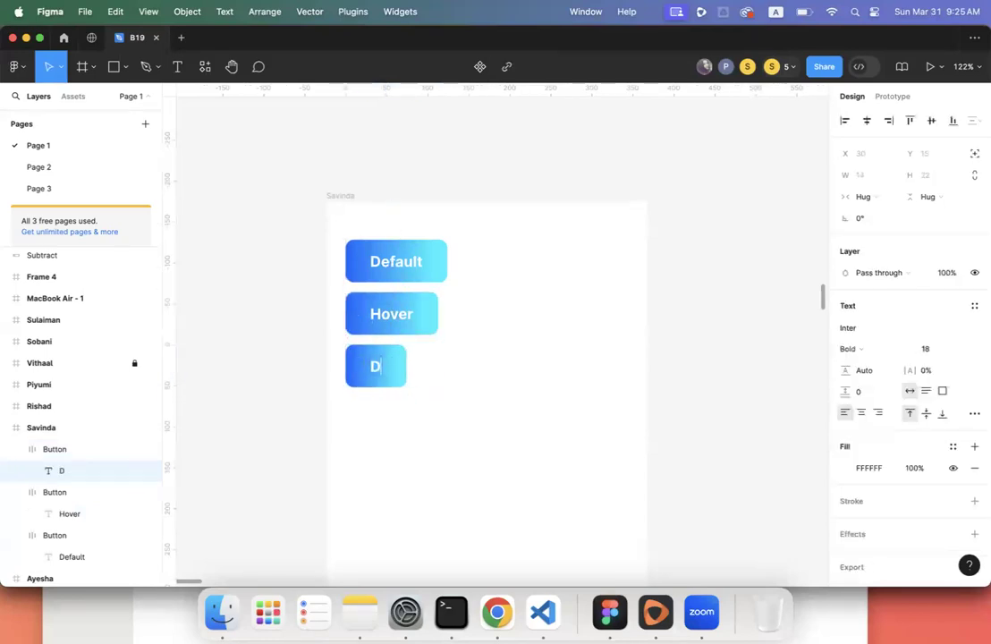
text(isable)
key(Escape)
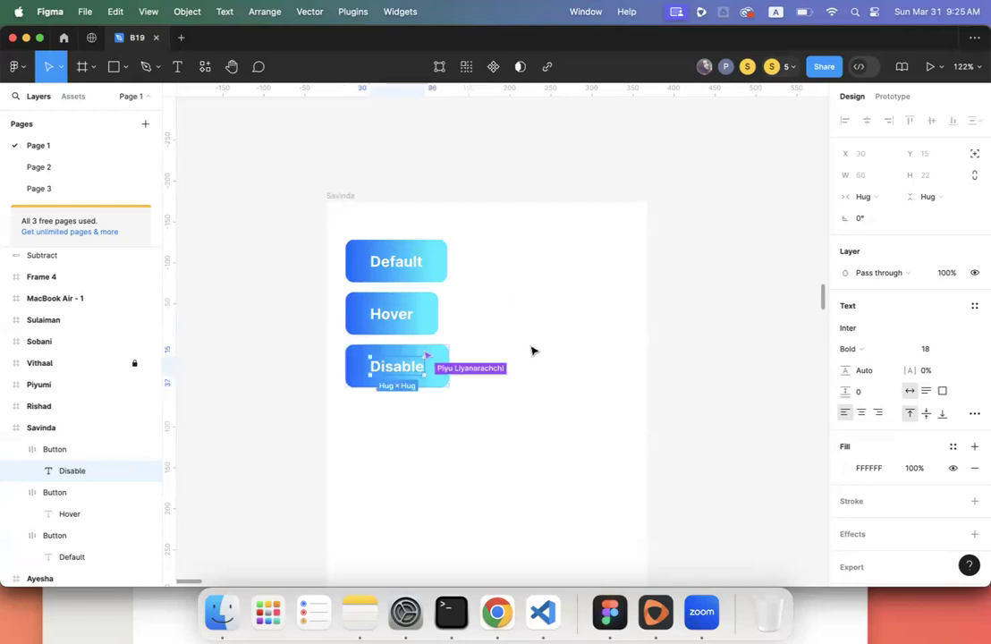
click(534, 348)
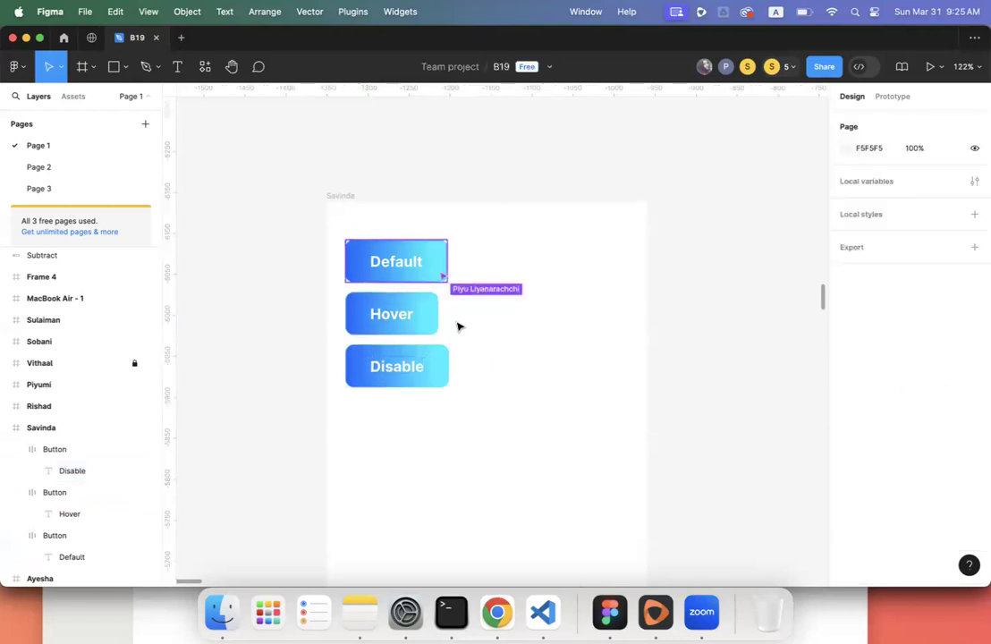
click(434, 323)
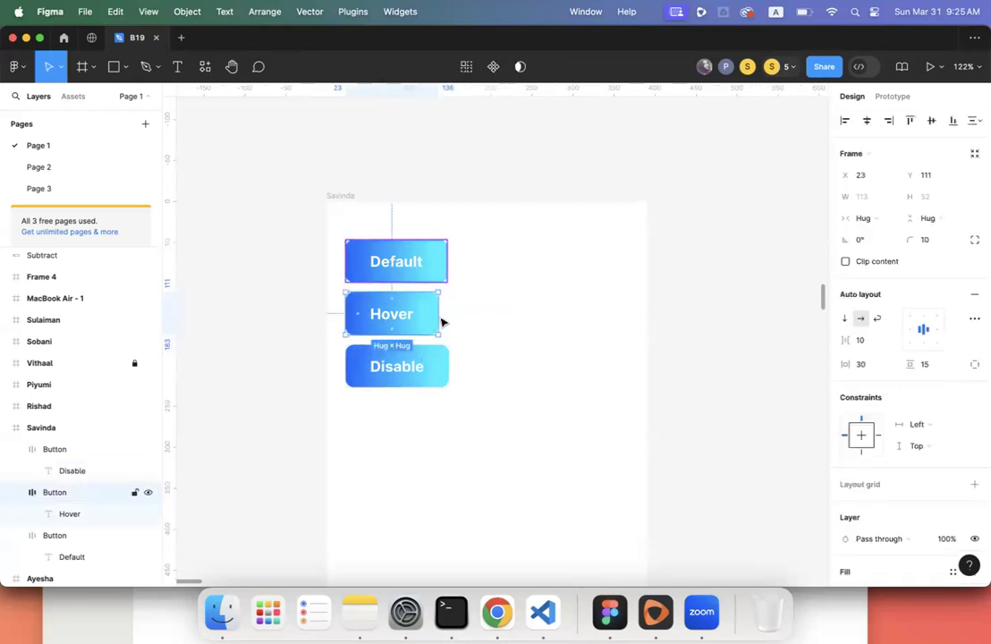
- Darken the Hover button's gradient stops to navy 00398F and teal 00CDDB
scroll(865, 473, down, 5)
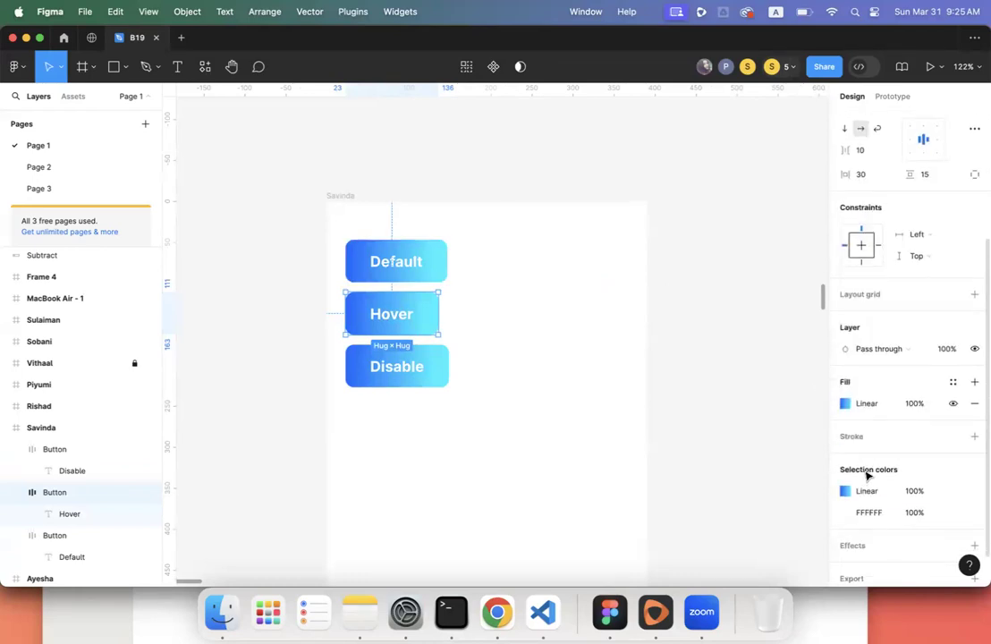
click(845, 404)
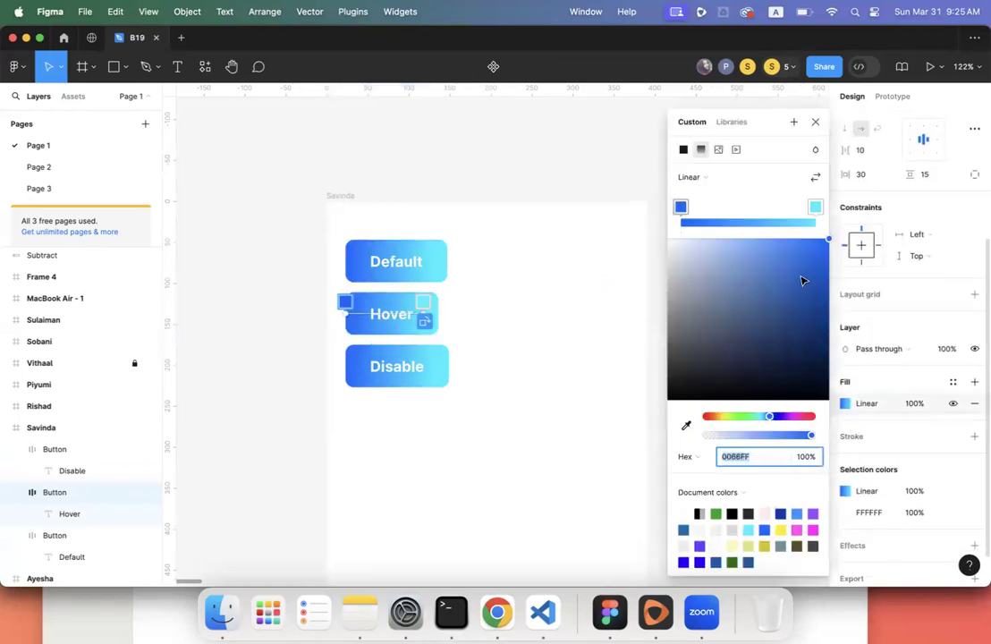
drag(830, 244, 834, 287)
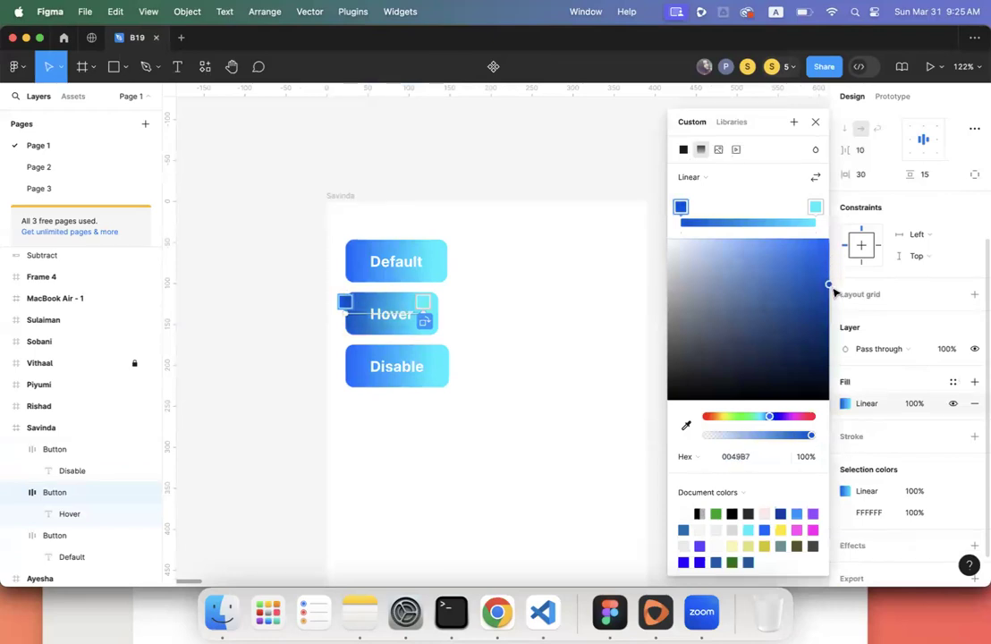
drag(830, 286, 831, 314)
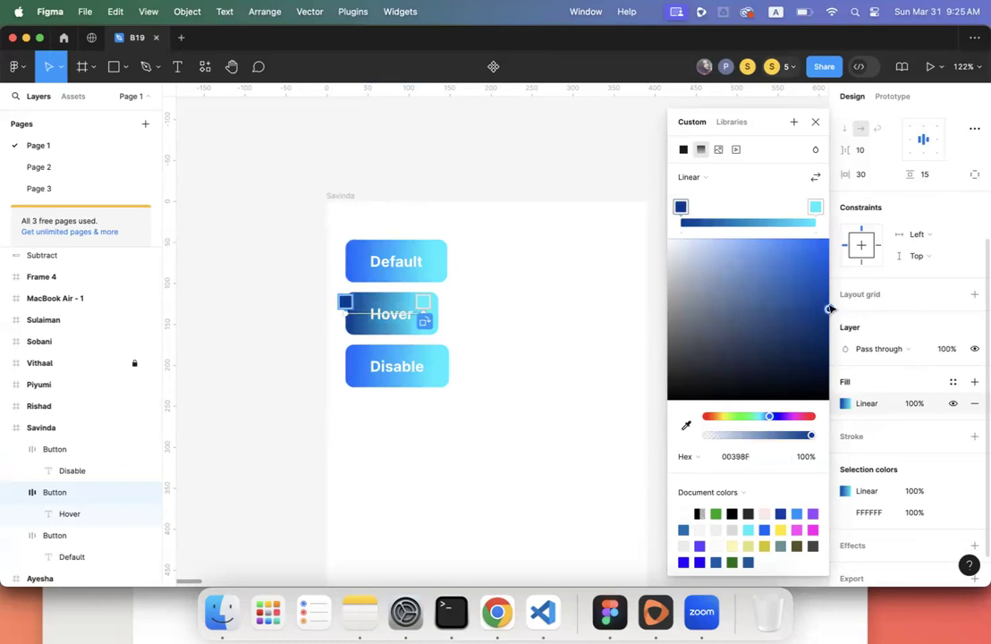
click(819, 209)
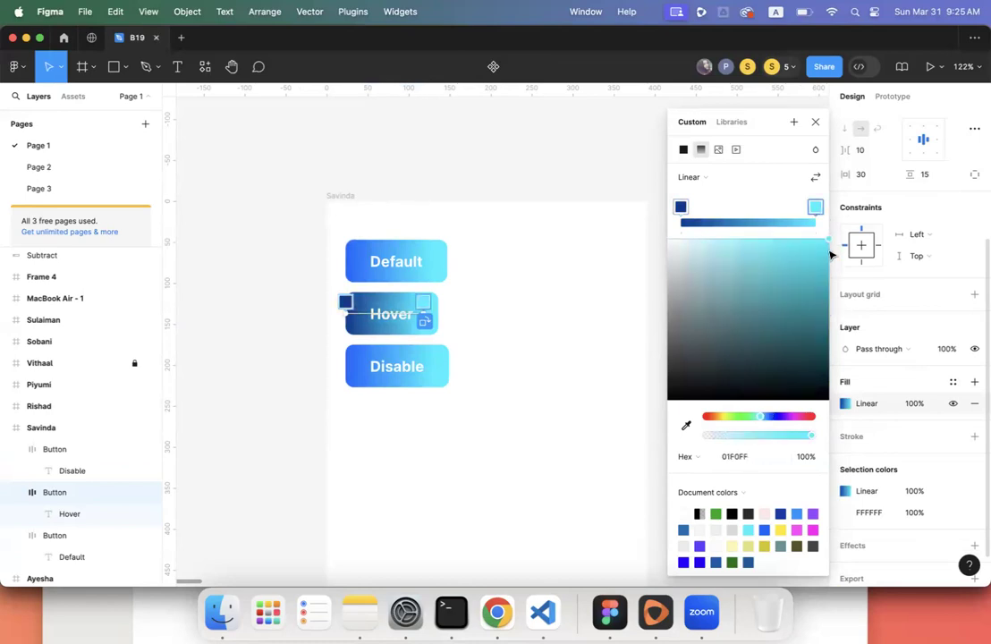
drag(830, 254, 831, 270)
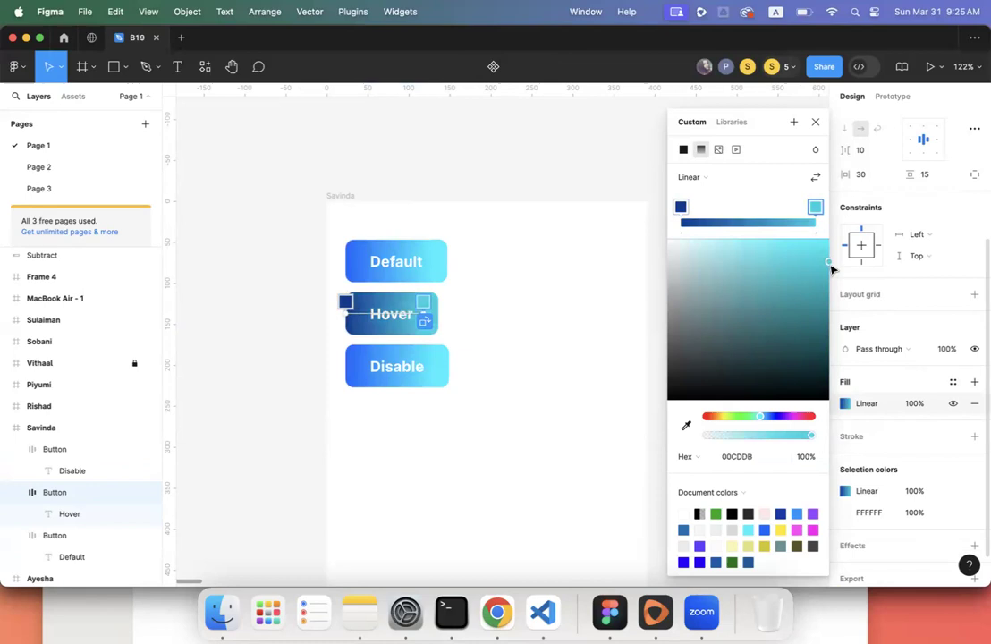
key(Escape)
key(Escape)
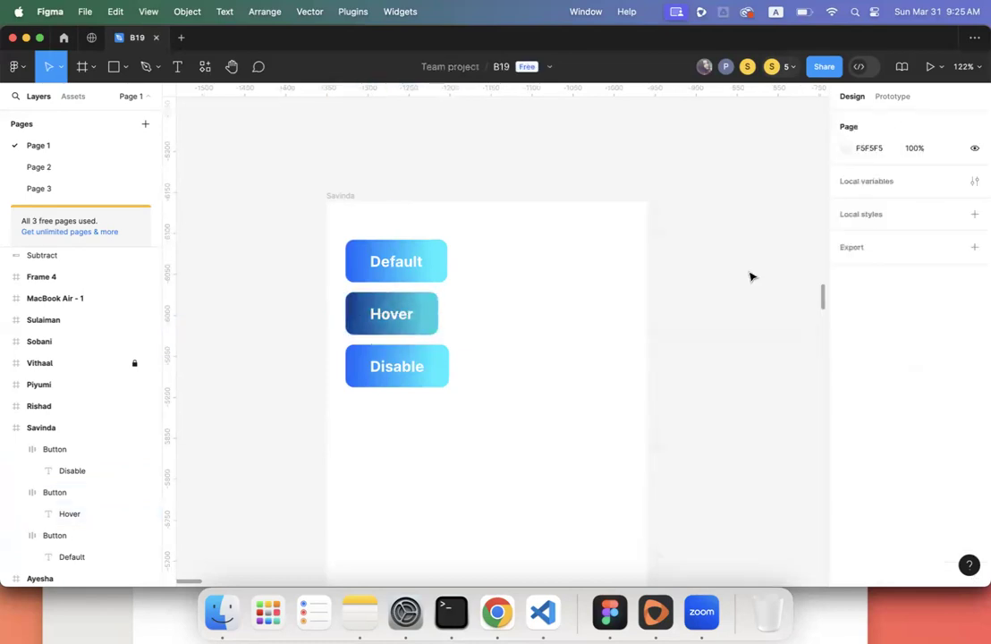
click(413, 364)
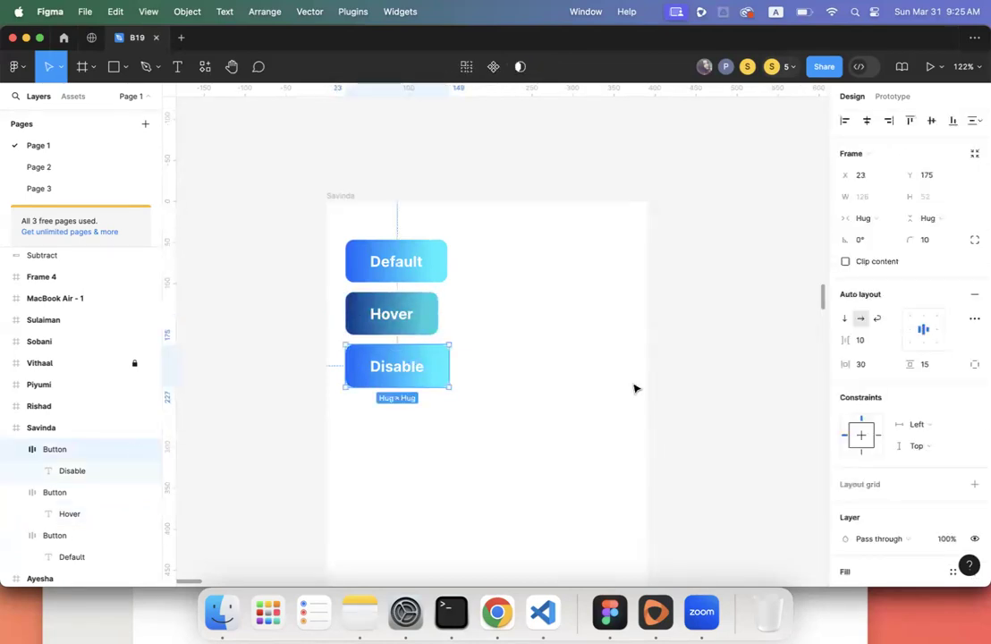
- Enter 50 in the Disable button's fill opacity field so it looks faded
scroll(889, 411, down, 5)
click(913, 363)
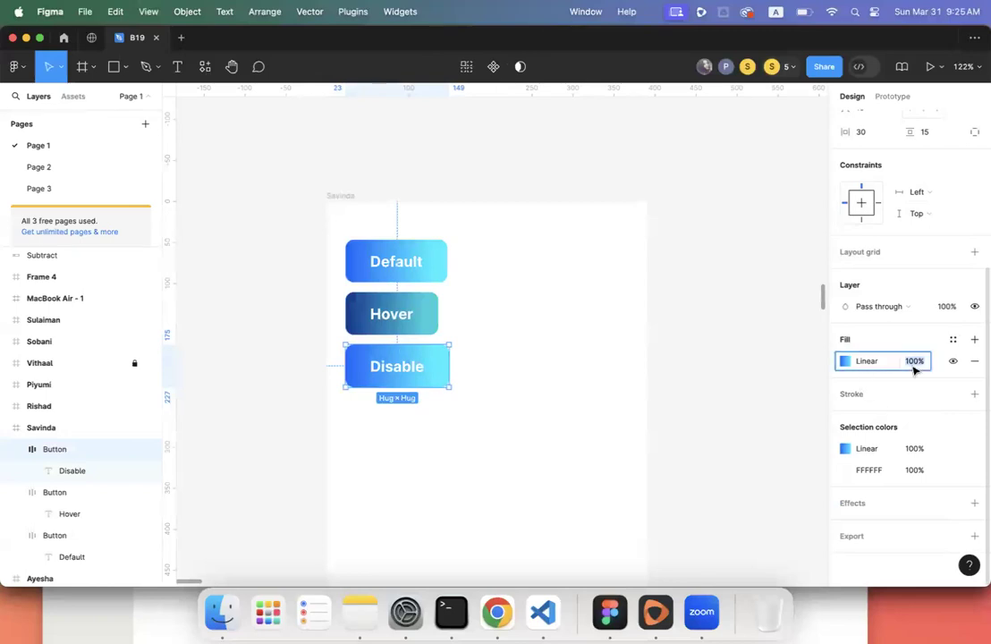
text(50)
key(Return)
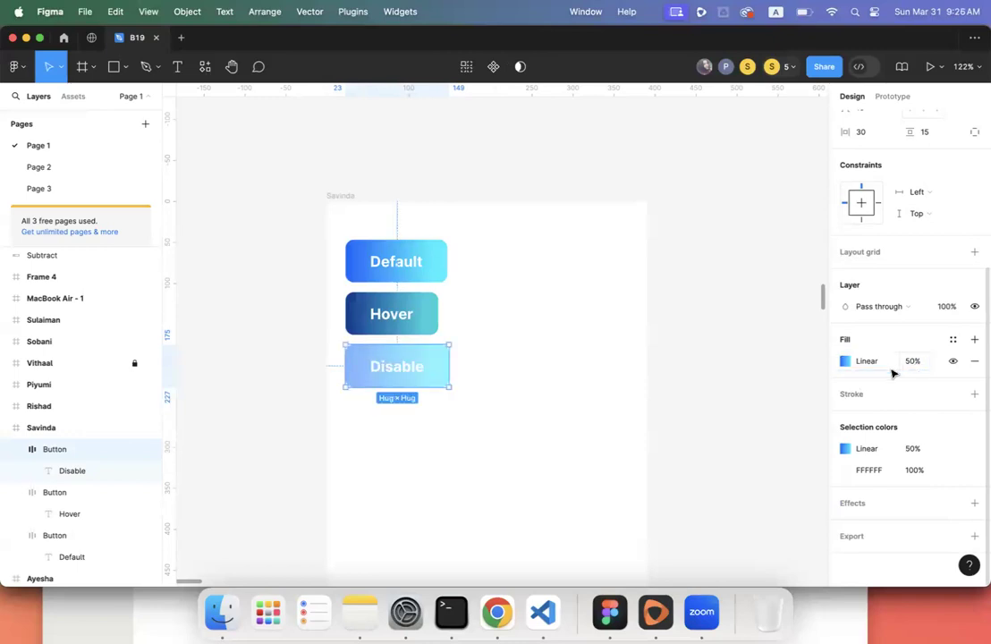
click(498, 395)
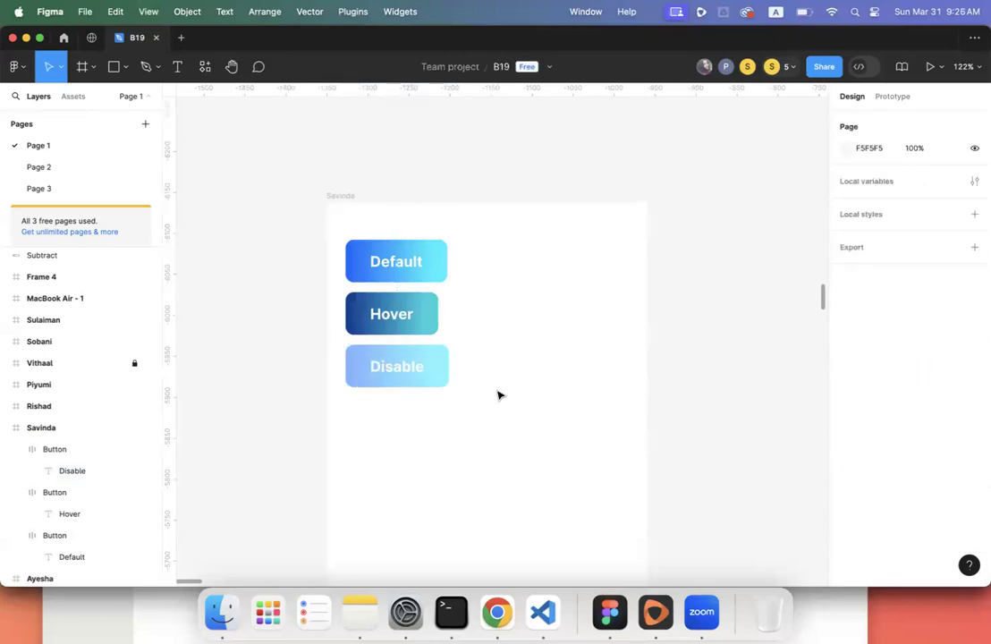
- Nudge Frame 8, the Default button frame, slightly lower to Y -5186
scroll(498, 395, down, 10)
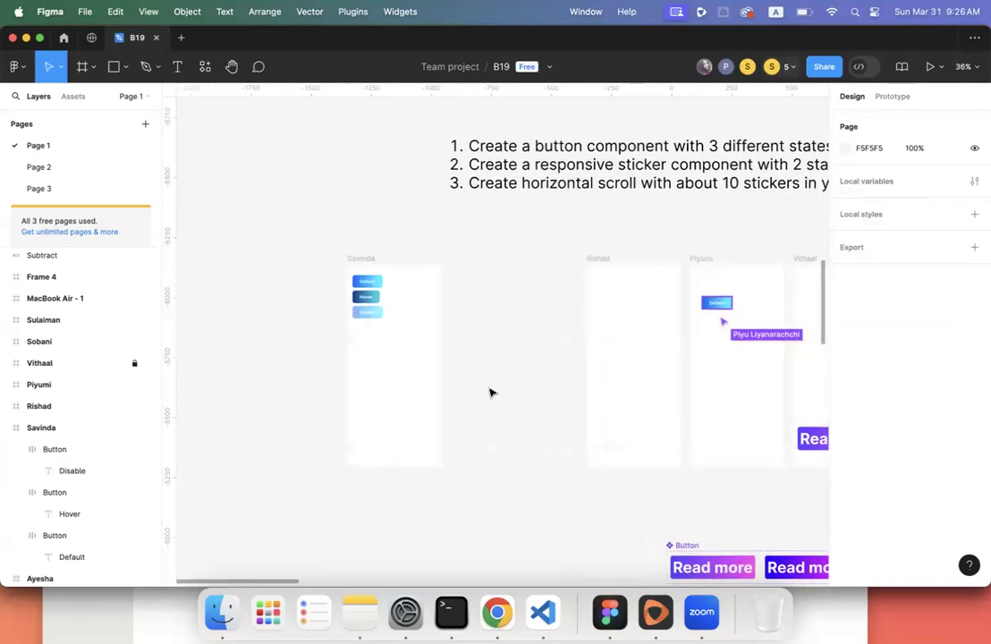
scroll(490, 392, right, 5)
scroll(490, 392, down, 3)
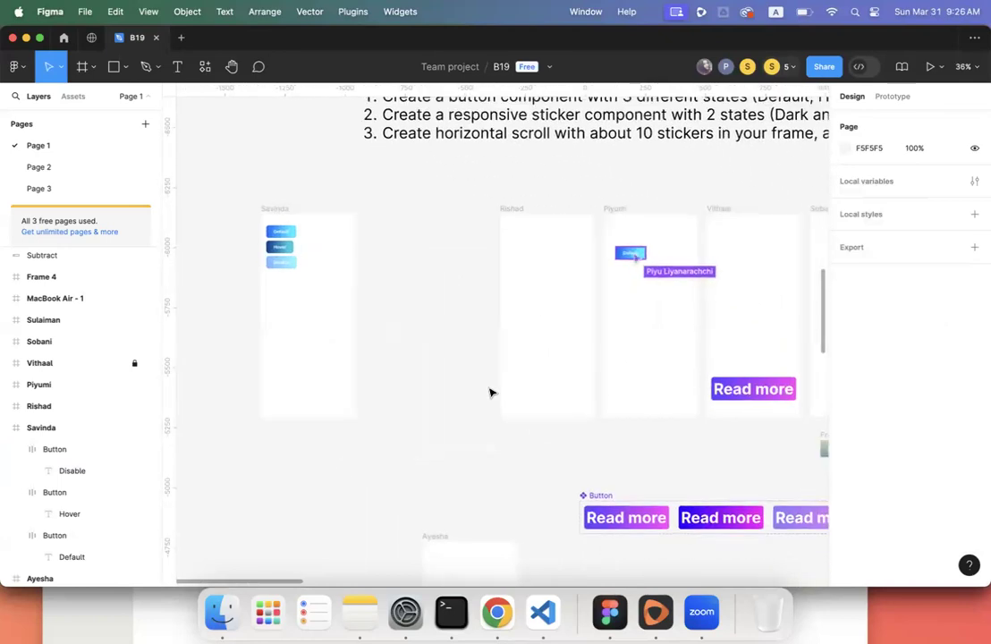
scroll(490, 392, right, 4)
scroll(490, 392, down, 3)
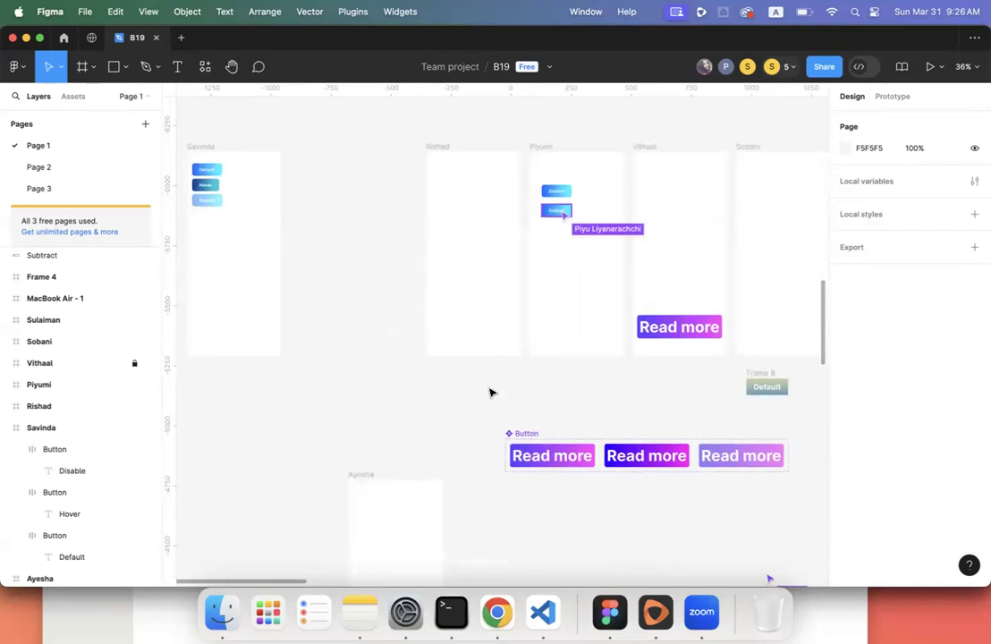
scroll(490, 391, up, 3)
scroll(490, 392, right, 3)
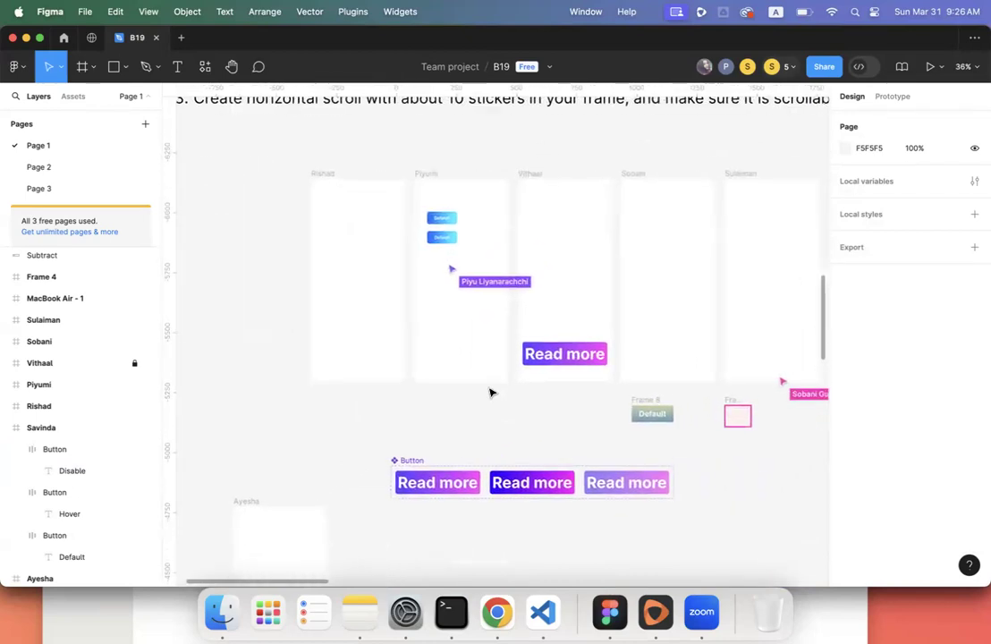
scroll(490, 392, down, 5)
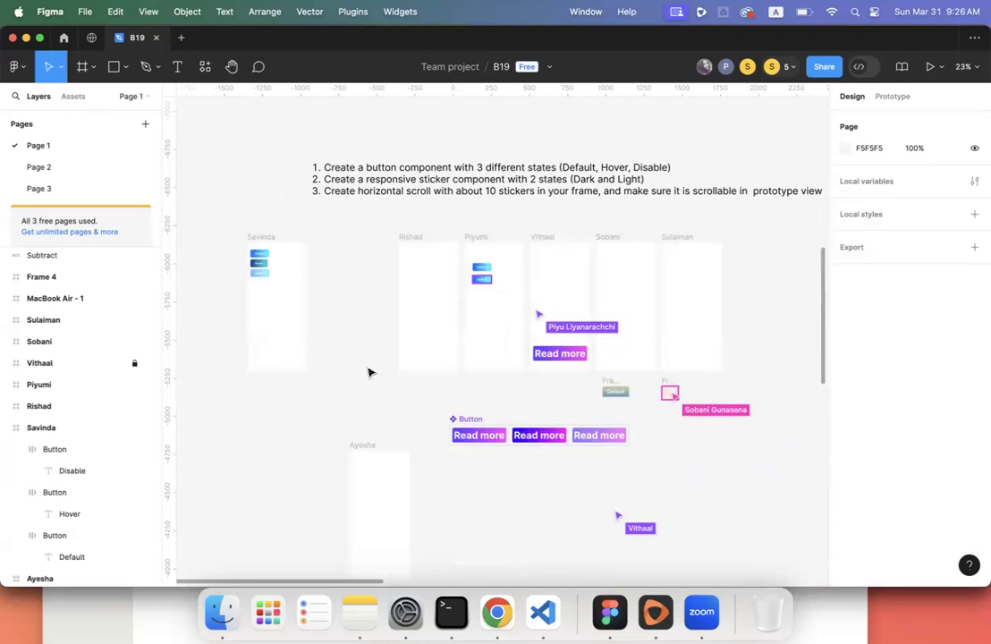
scroll(368, 372, up, 5)
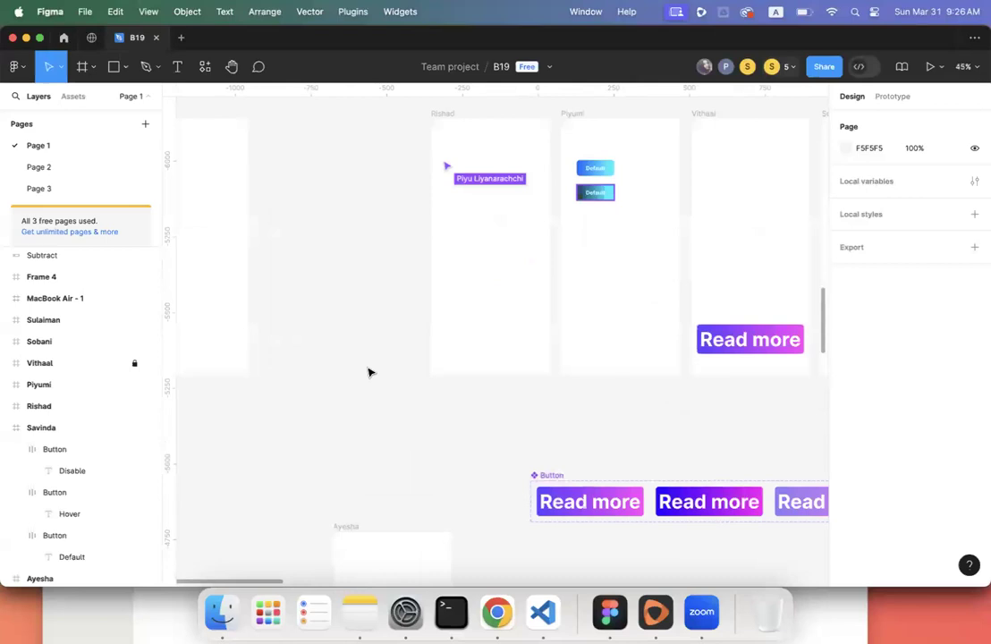
scroll(368, 372, left, 3)
scroll(367, 372, up, 2)
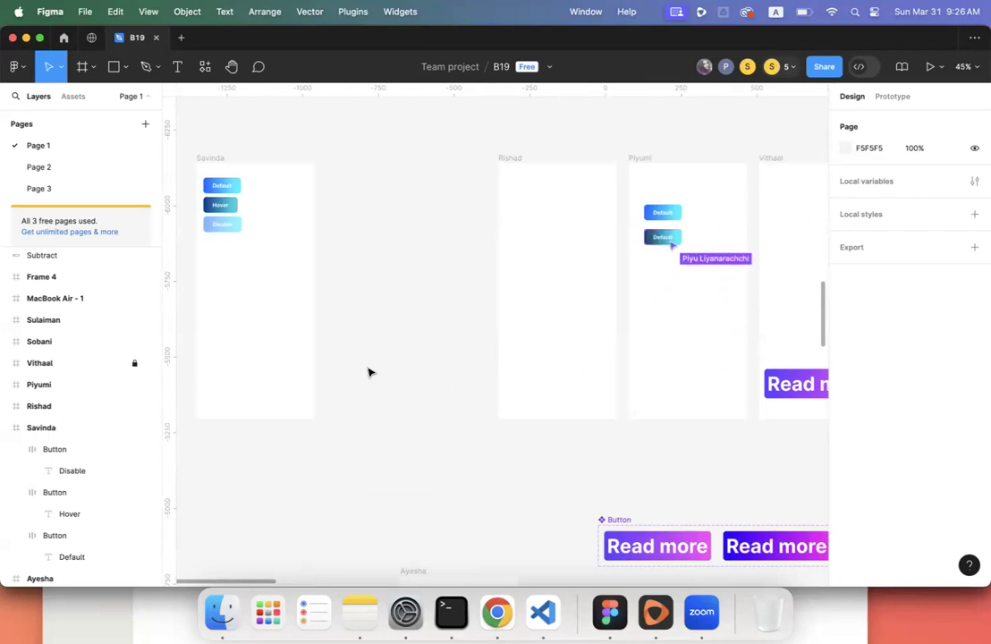
scroll(368, 372, right, 8)
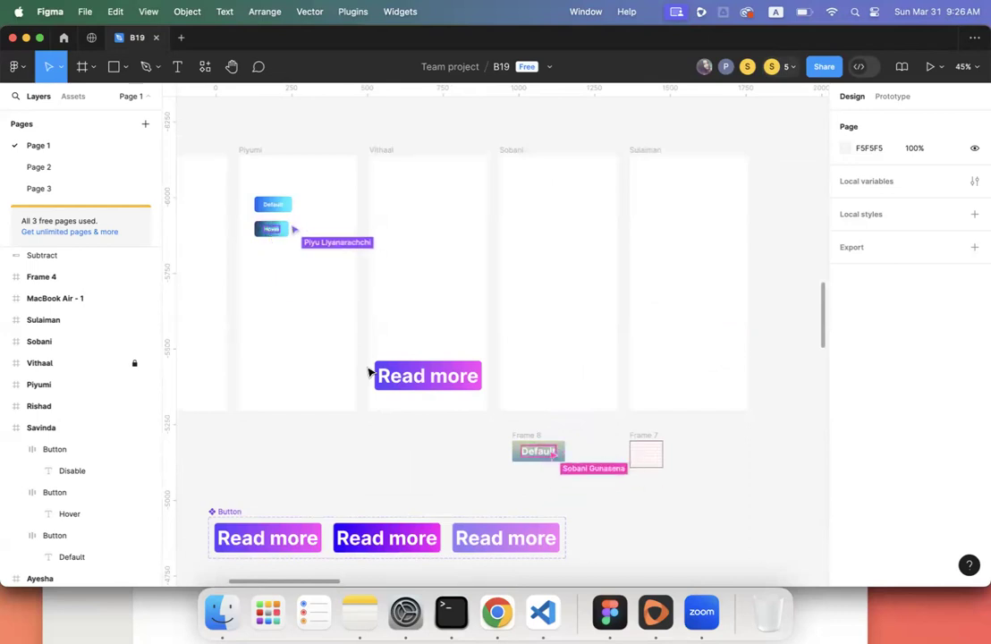
click(527, 438)
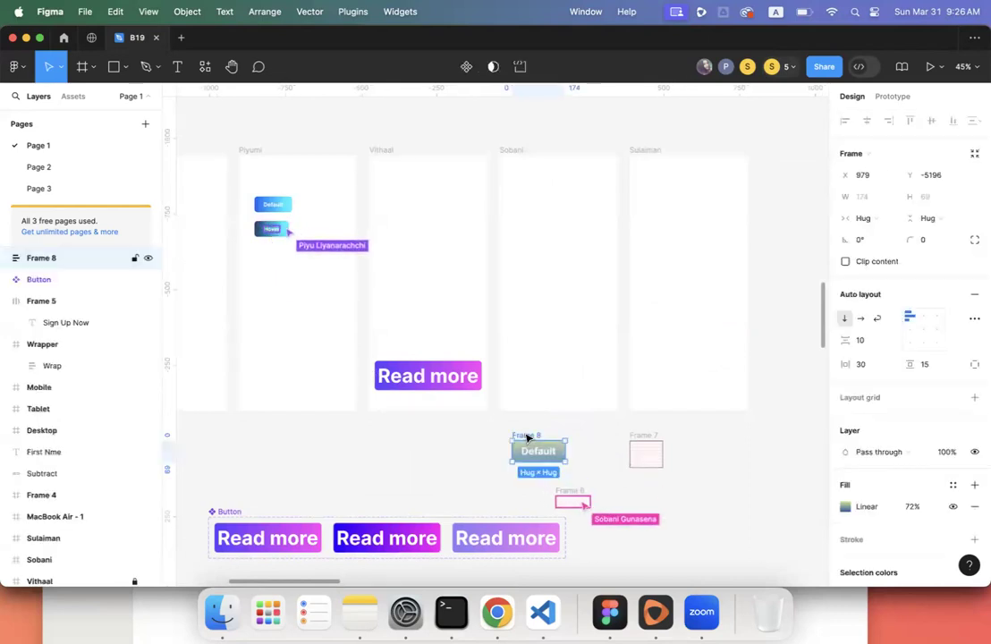
mouse_move(528, 437)
mouse_down()
mouse_move(529, 416)
mouse_move(530, 442)
mouse_up()
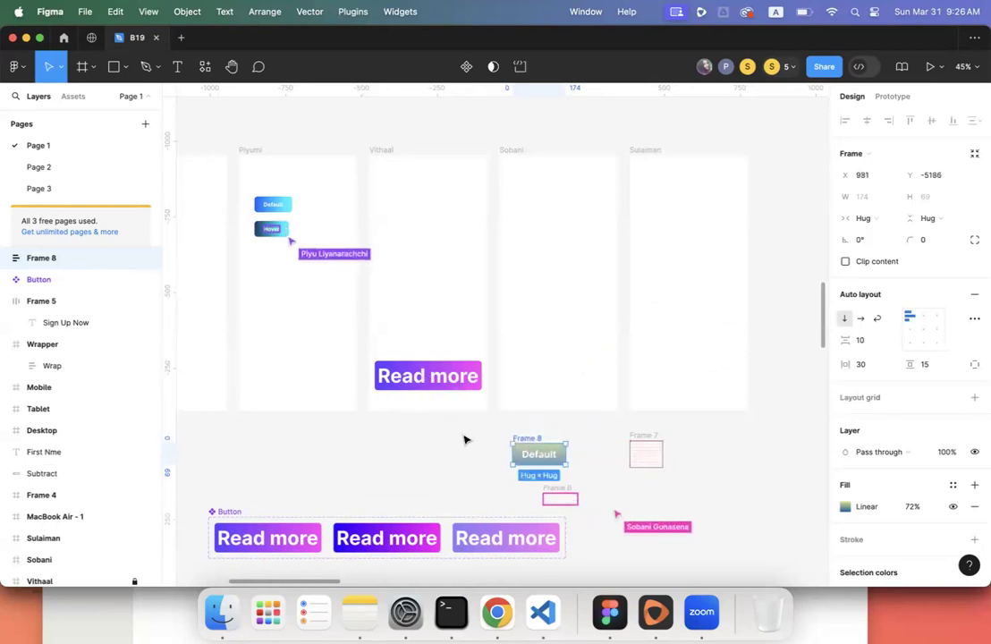
click(464, 439)
- Pan across the canvas and check which collaborators are in the file
scroll(463, 438, down, 3)
scroll(463, 438, left, 3)
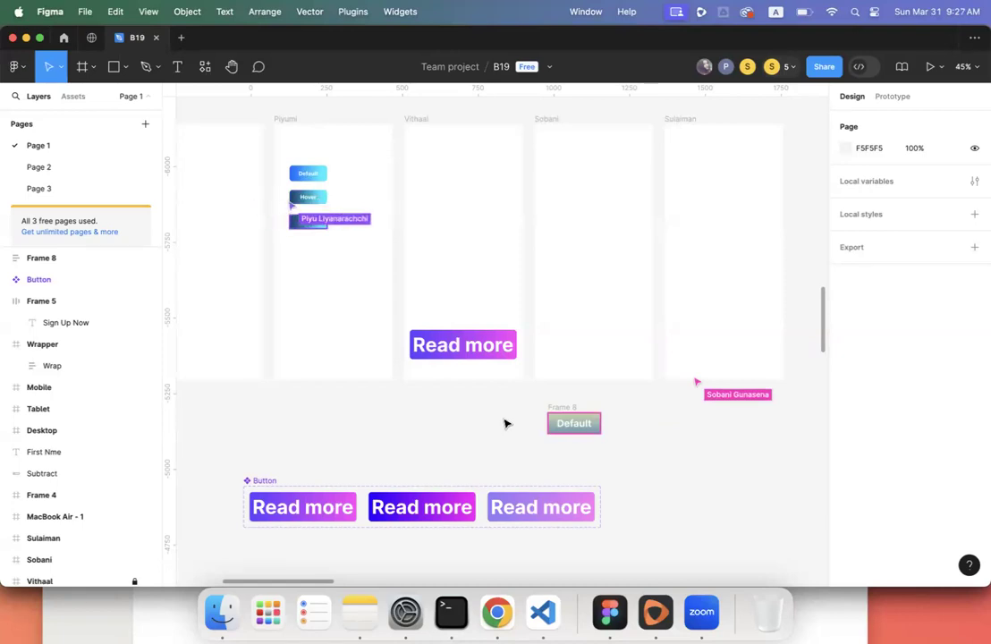
scroll(505, 422, left, 10)
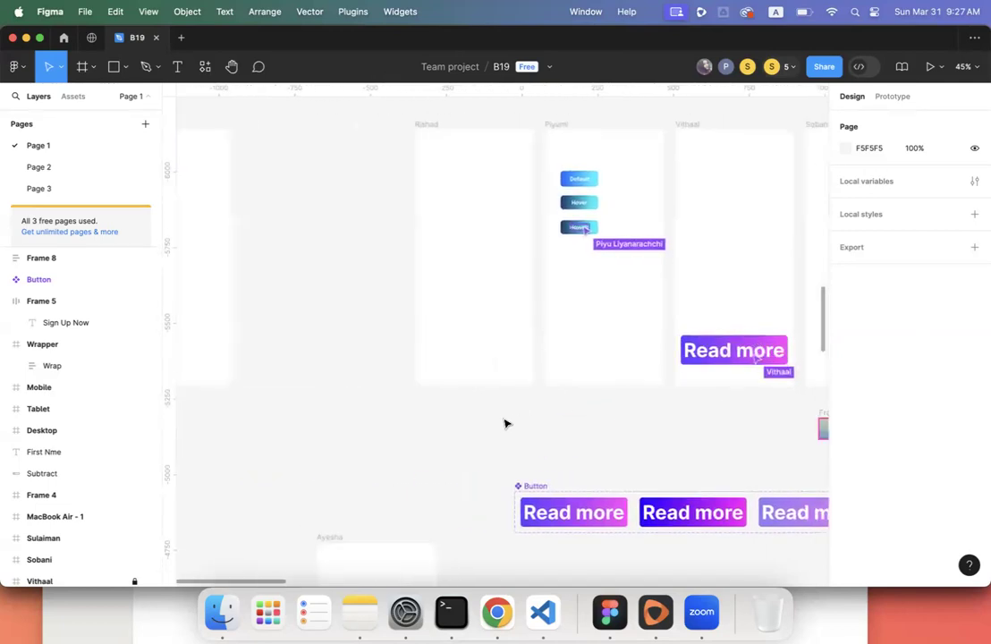
scroll(505, 423, right, 4)
scroll(506, 423, right, 10)
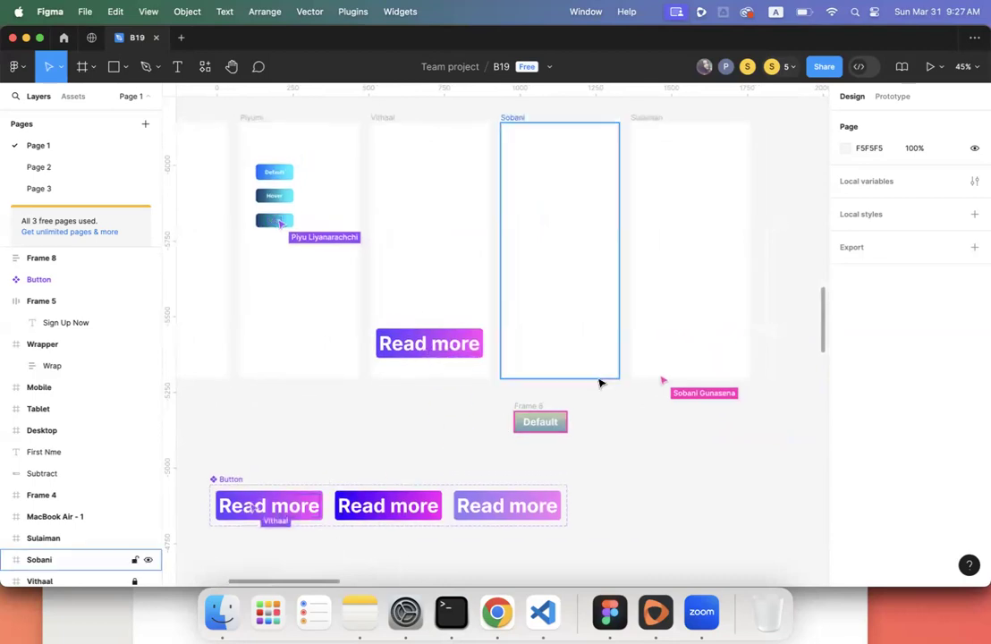
click(786, 68)
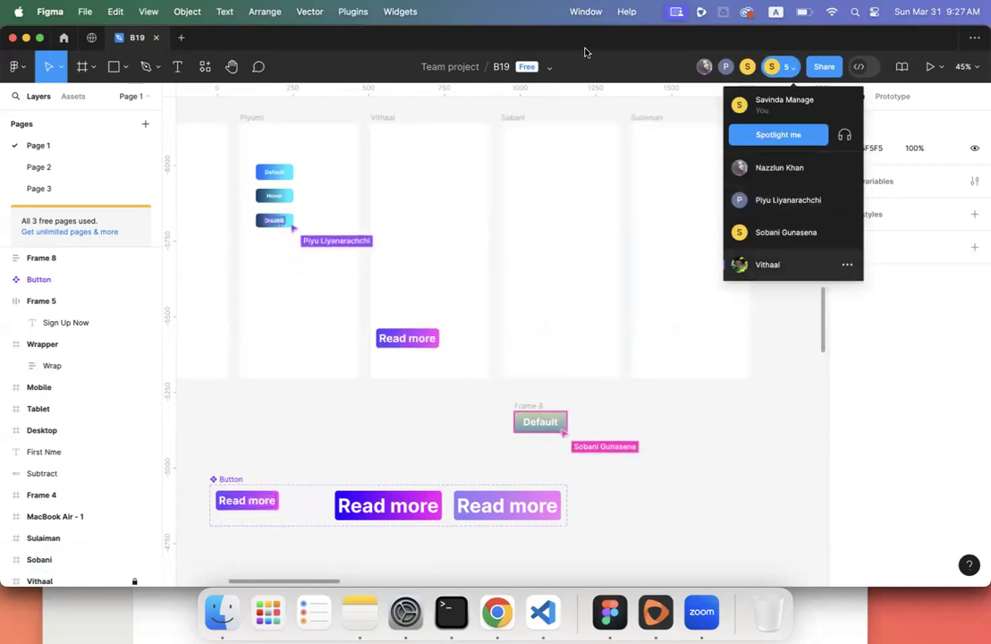
click(694, 402)
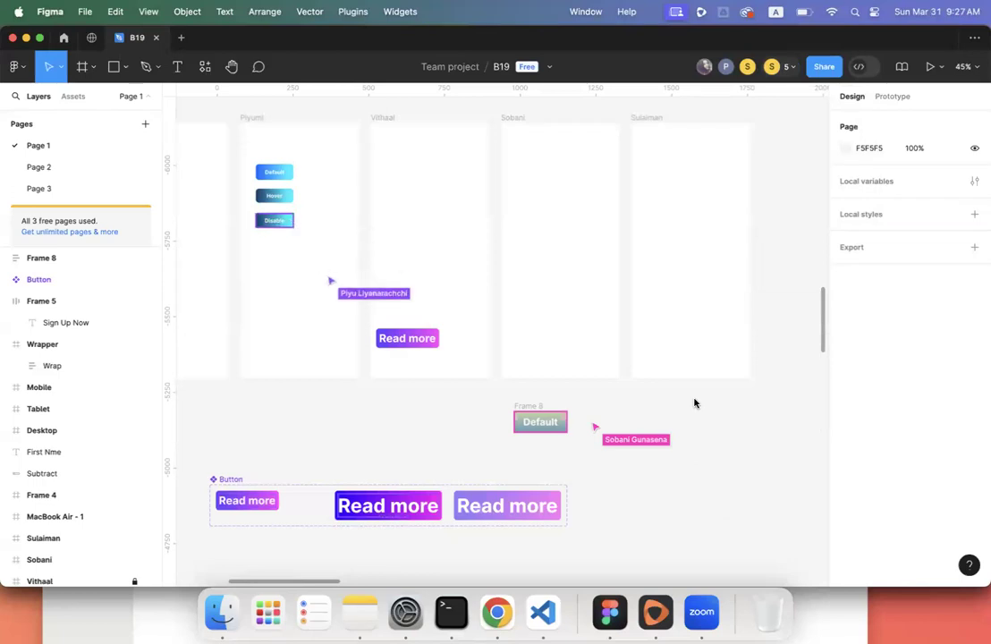
scroll(634, 353, down, 5)
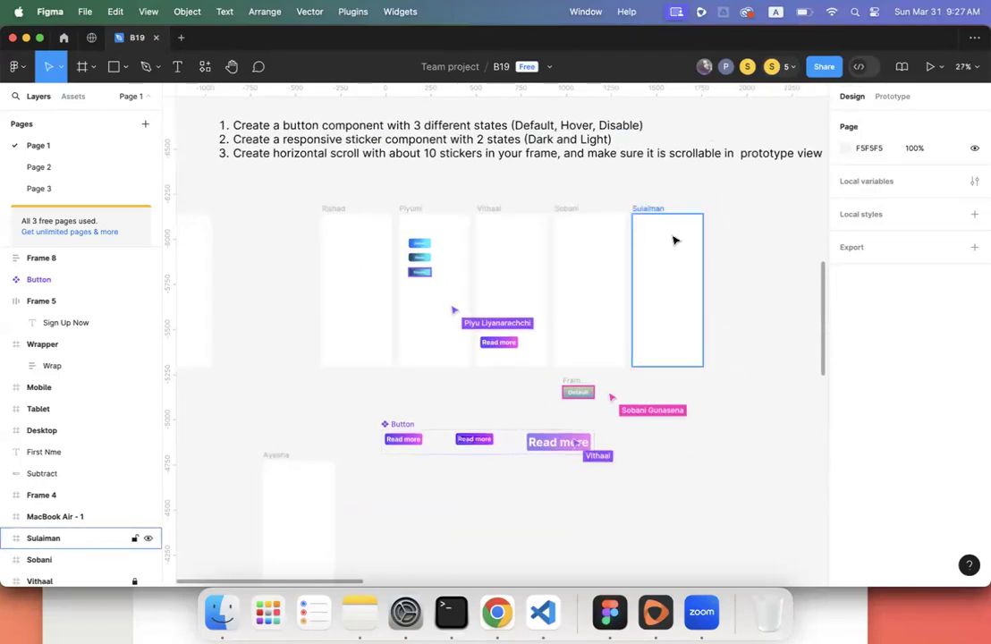
- Drag the Ayesha frame into the member row left of Rishad's frame and align it
drag(284, 462, 254, 219)
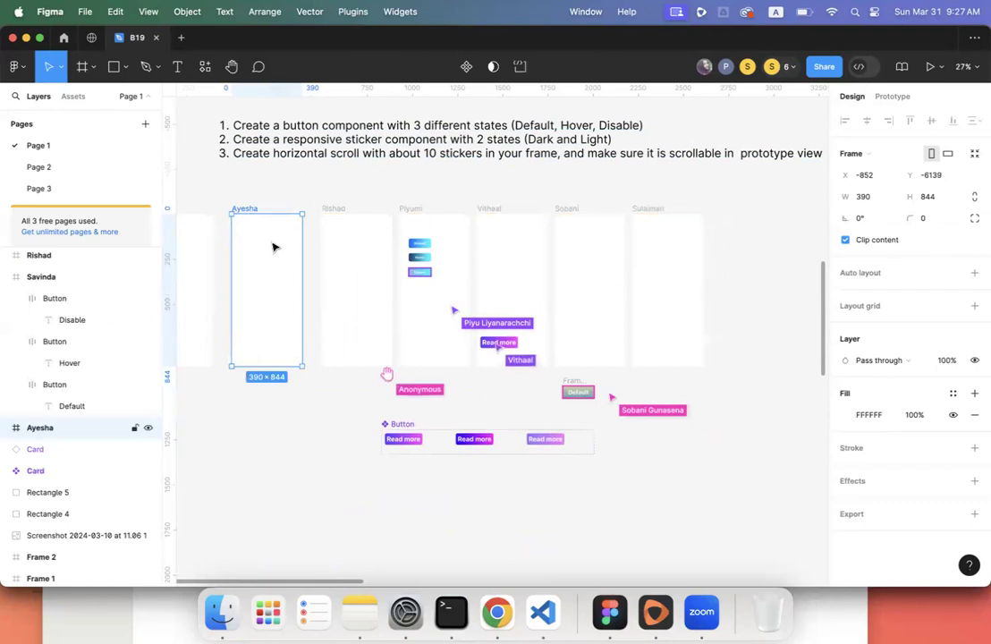
drag(248, 211, 261, 211)
click(279, 426)
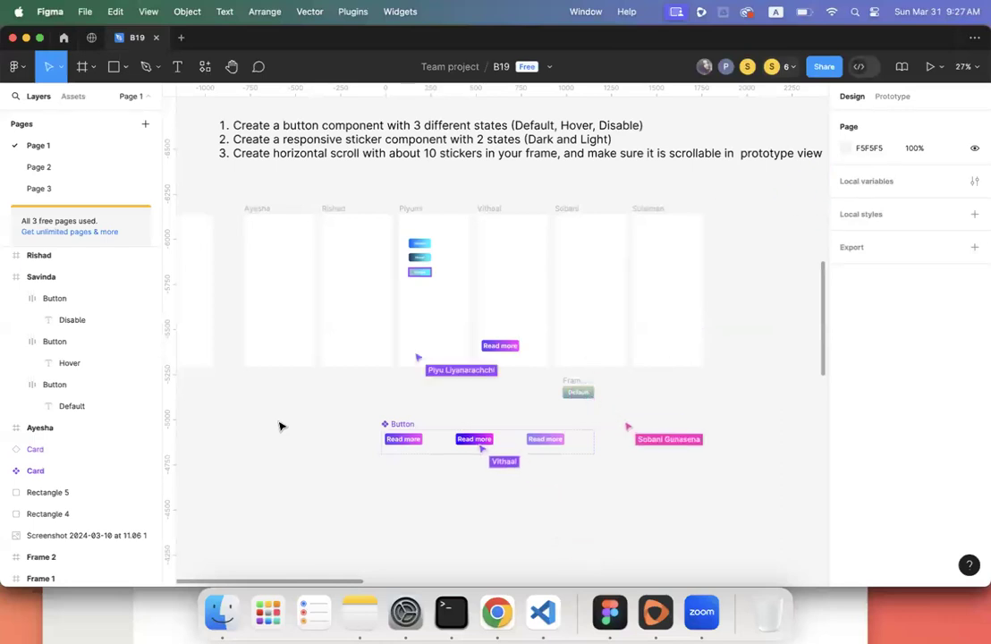
- Copy the B19 file's share link, check Zoom, then close the Share window
click(823, 67)
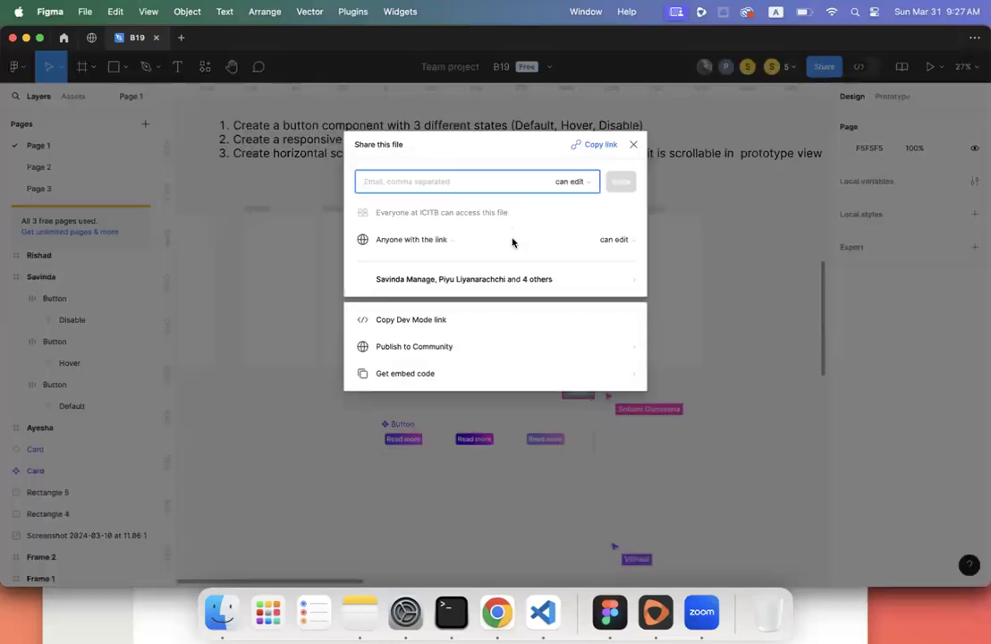
click(598, 145)
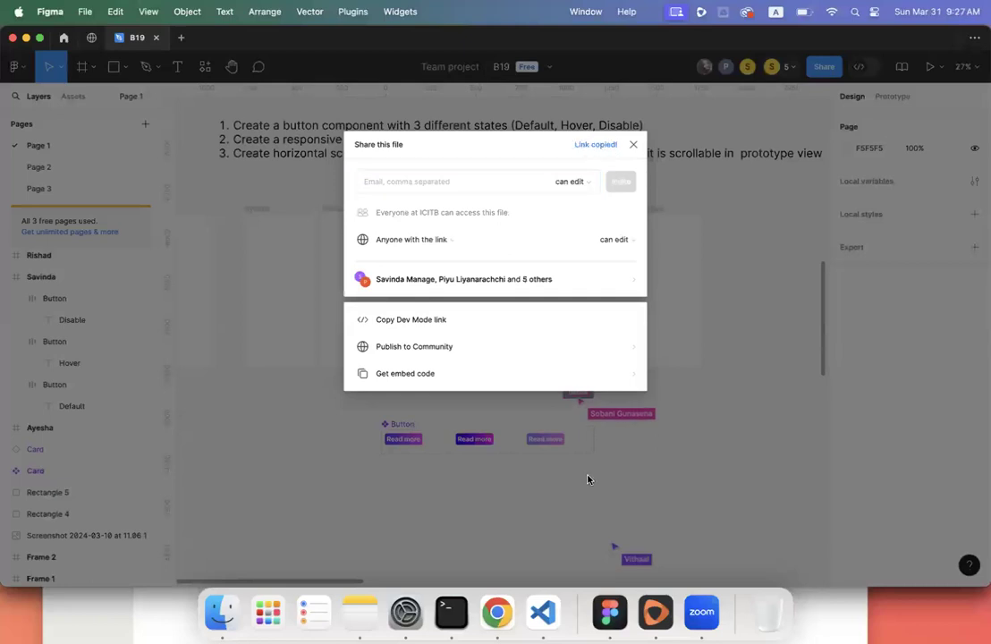
click(696, 617)
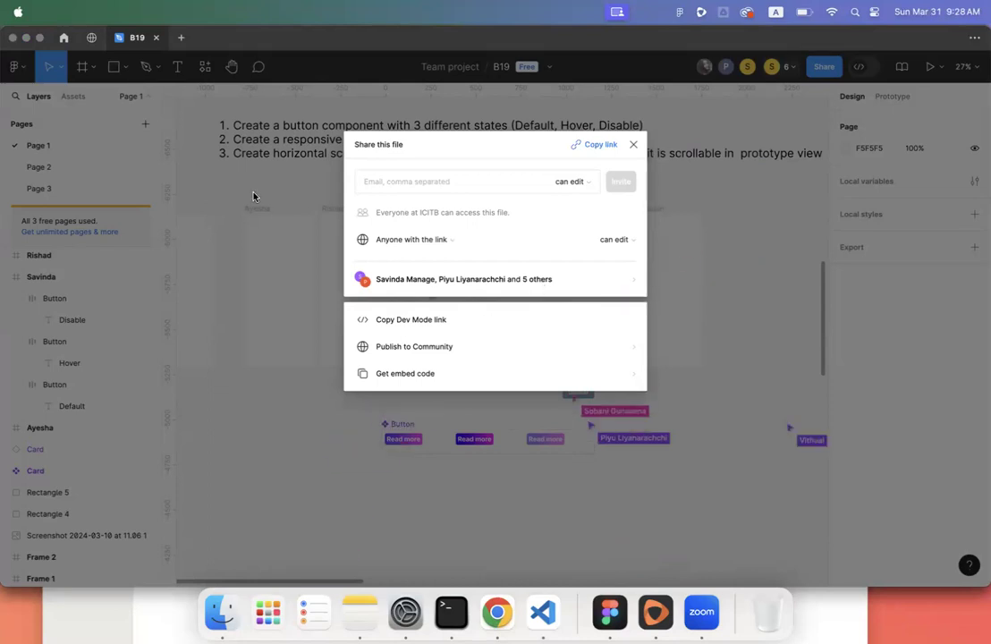
click(233, 253)
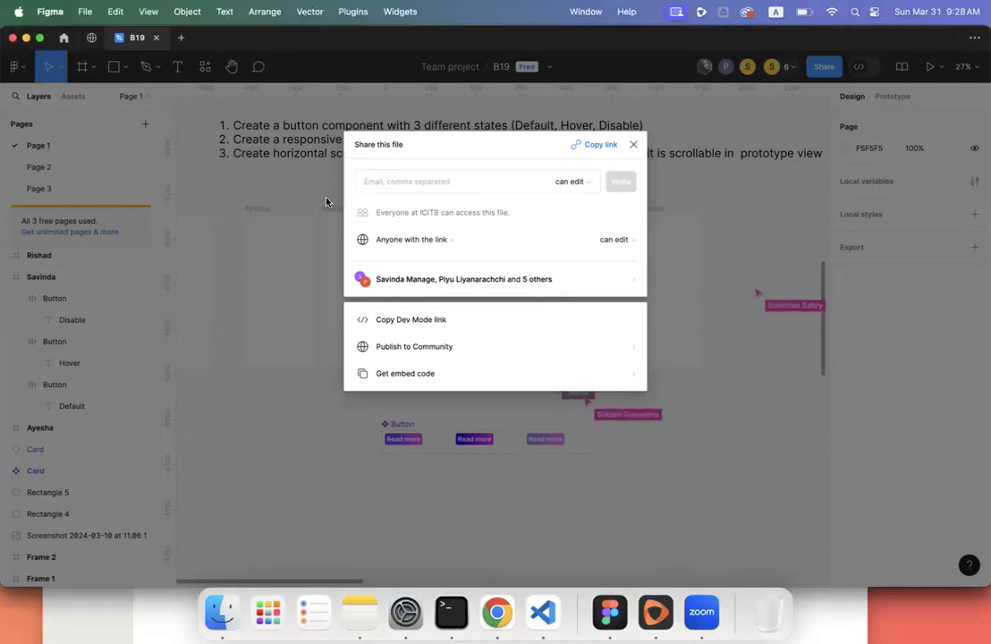
click(297, 461)
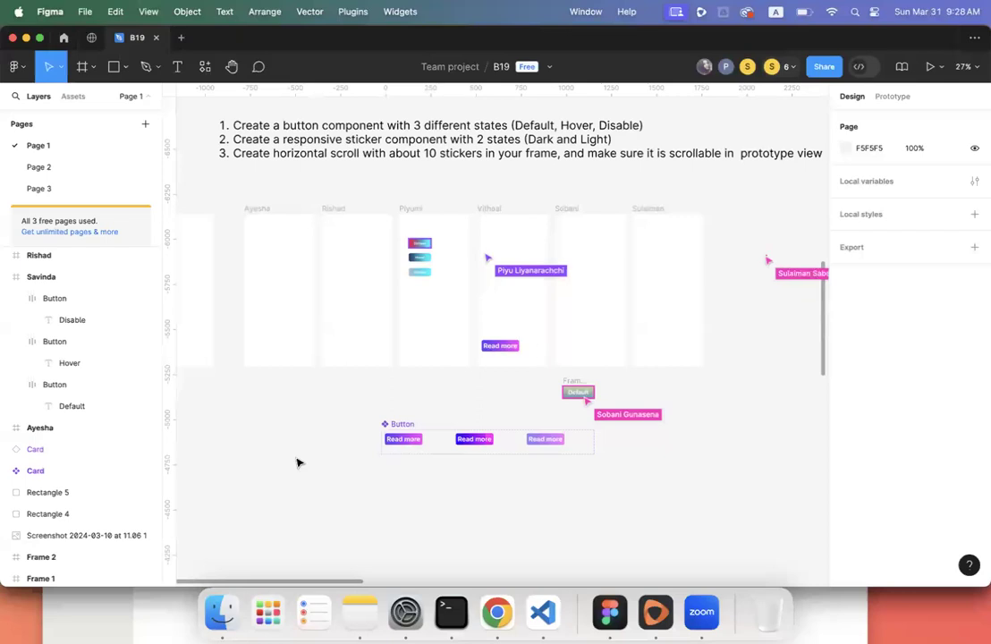
scroll(298, 461, left, 5)
scroll(298, 461, up, 3)
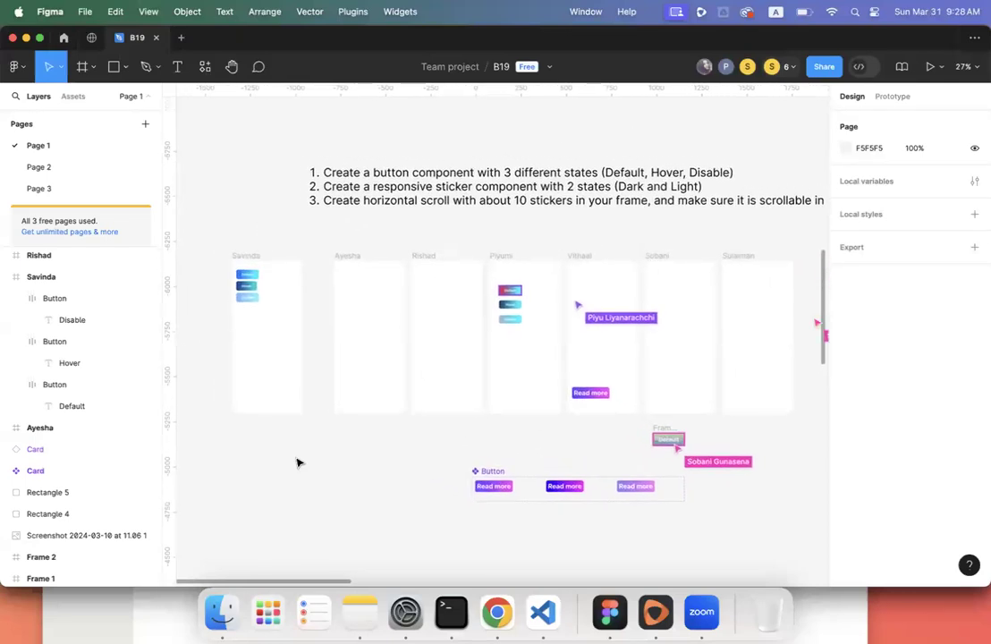
scroll(297, 461, left, 2)
scroll(297, 462, up, 1)
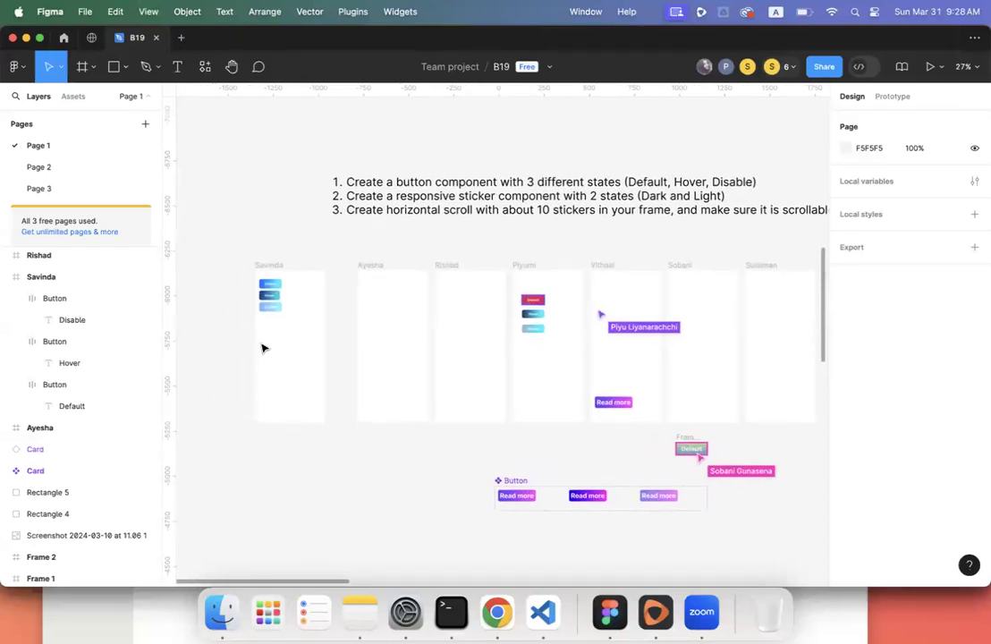
scroll(283, 347, up, 3)
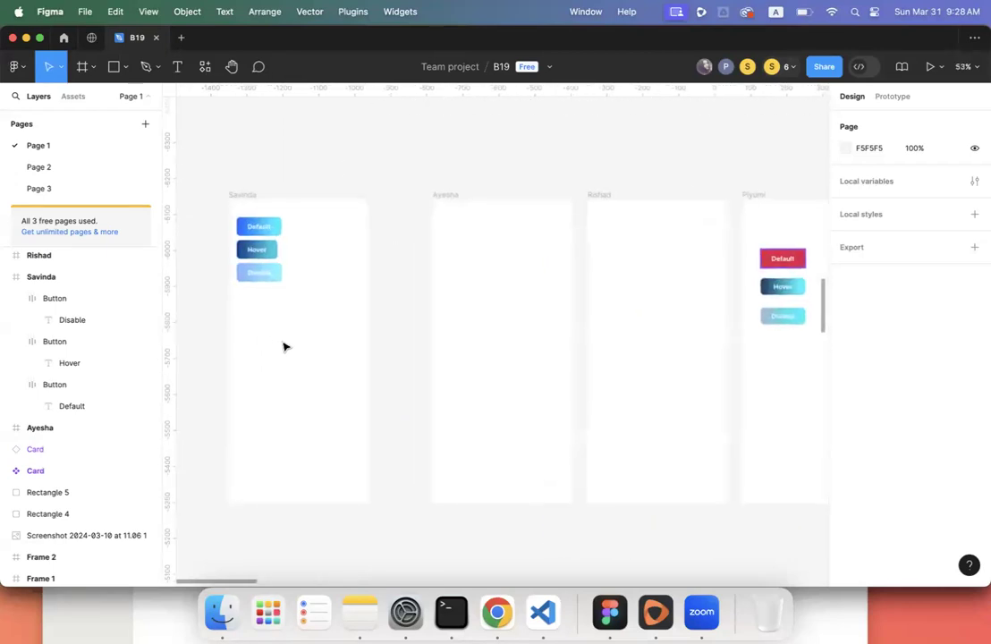
scroll(284, 346, left, 3)
scroll(284, 347, up, 3)
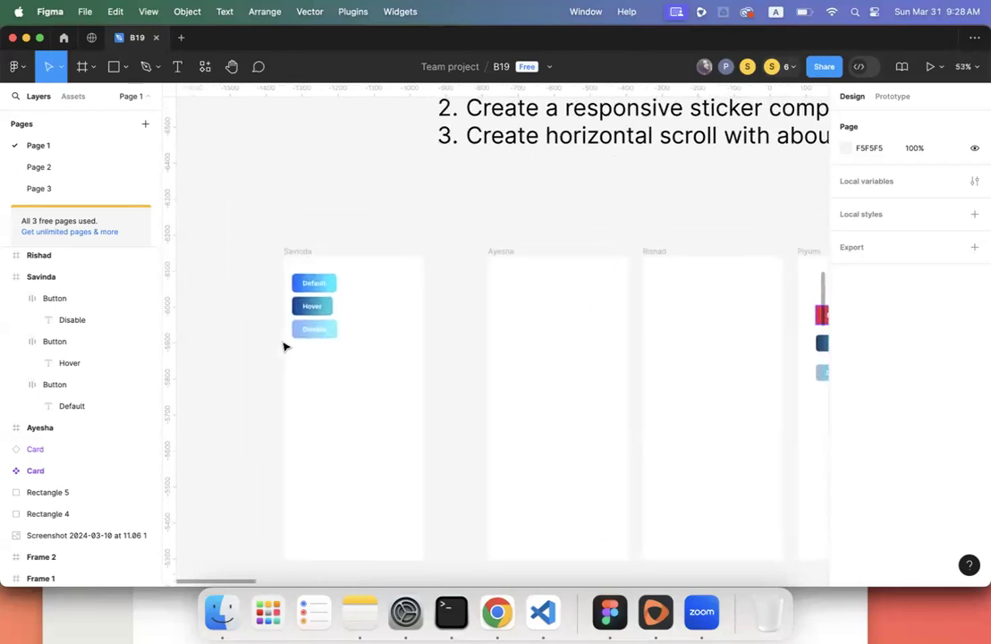
scroll(284, 347, right, 2)
scroll(283, 347, down, 1)
click(284, 268)
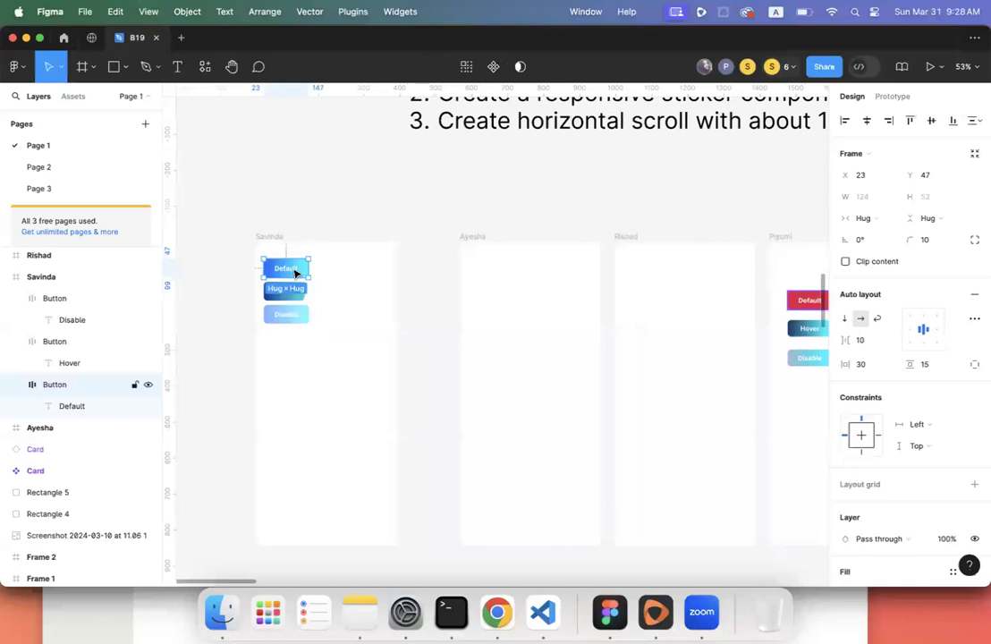
click(288, 309)
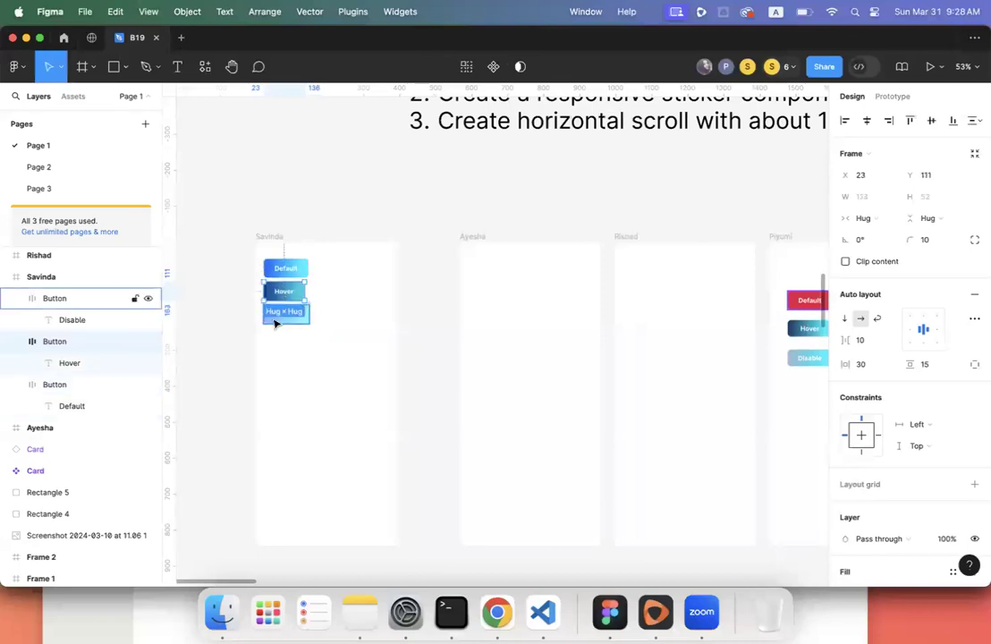
double_click(51, 300)
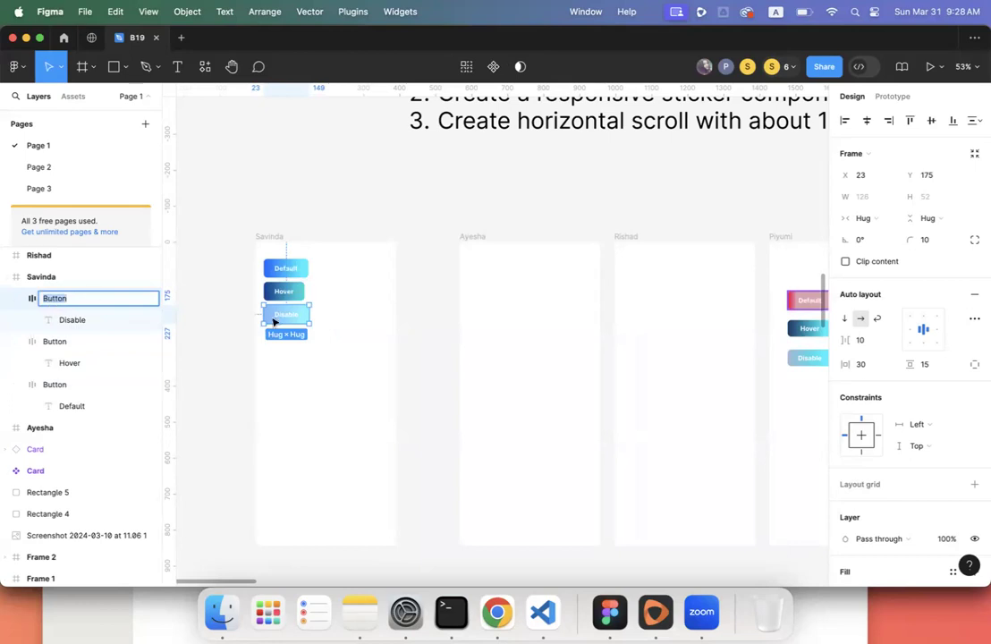
scroll(273, 321, up, 5)
click(404, 355)
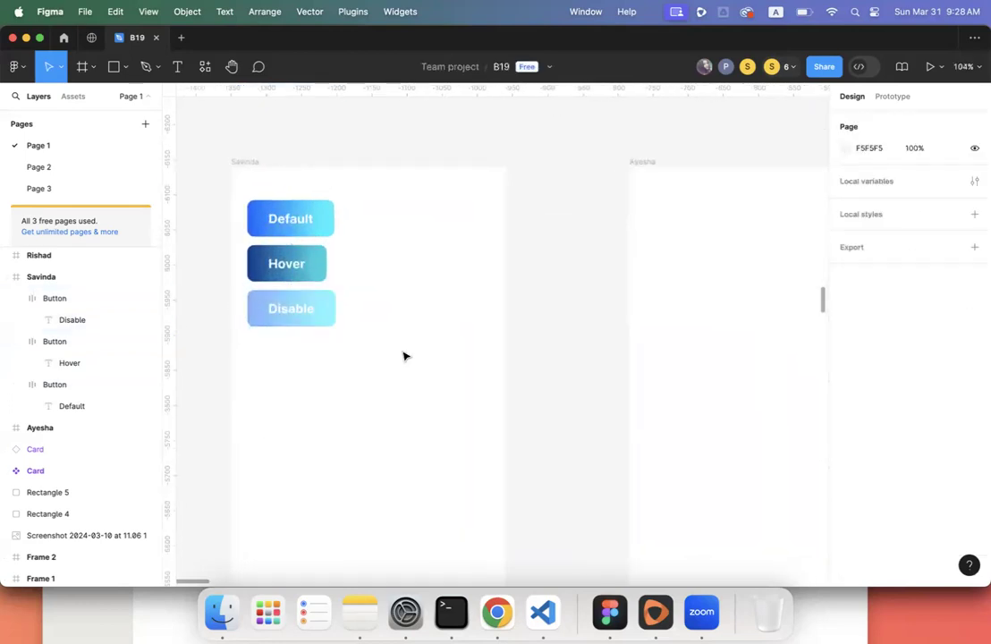
scroll(403, 356, down, 5)
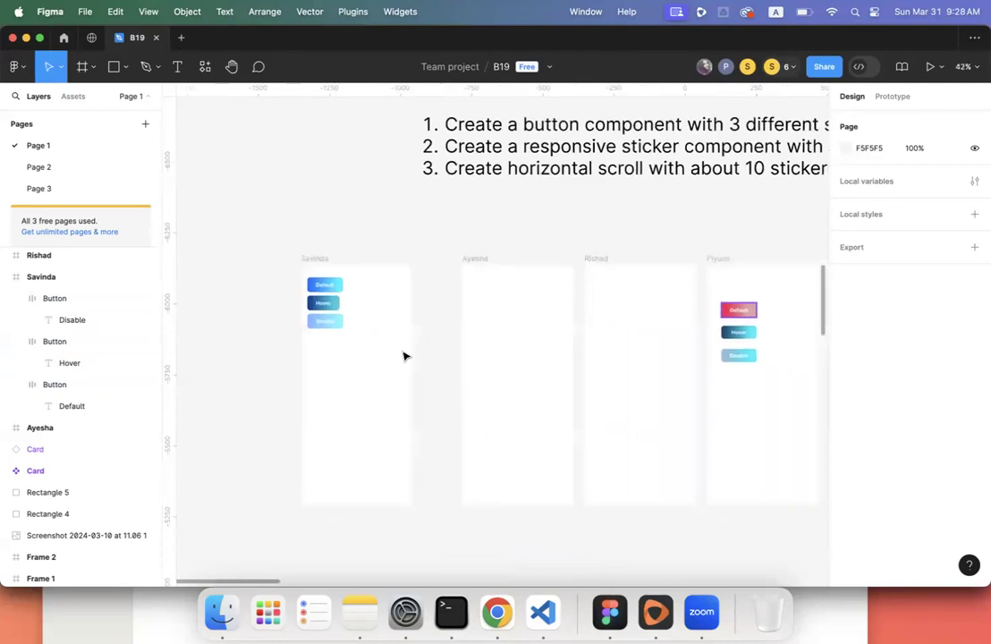
click(788, 67)
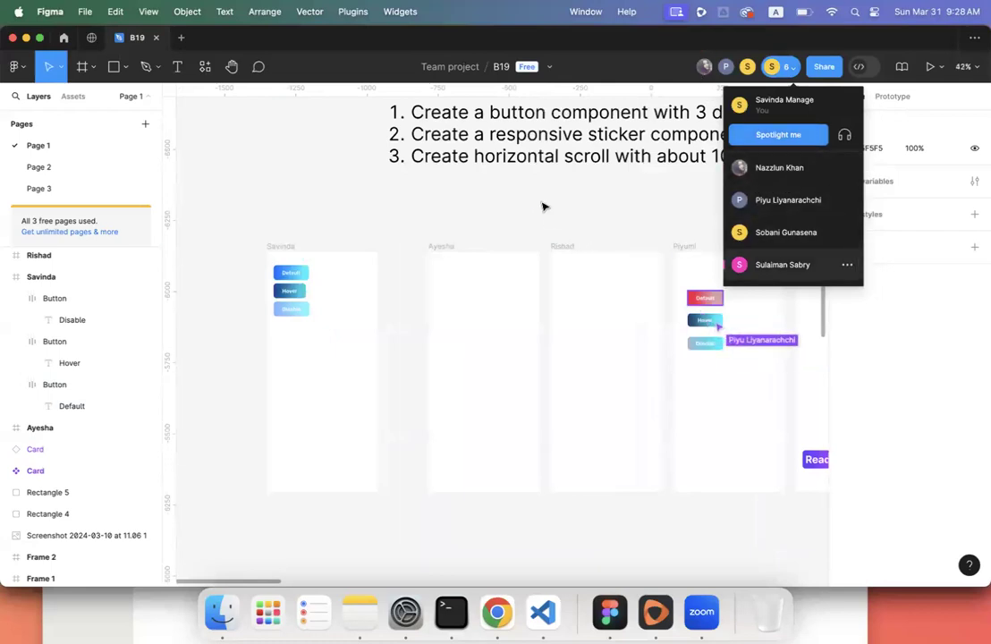
- Pan the canvas and briefly select the purple Read more button
scroll(542, 206, right, 10)
scroll(542, 206, down, 6)
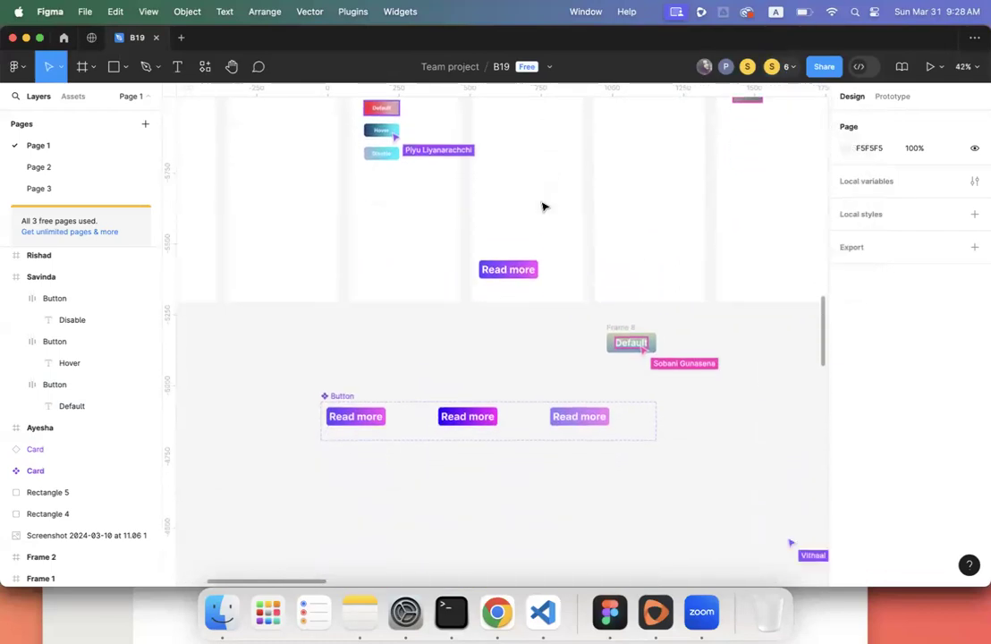
scroll(542, 207, down, 1)
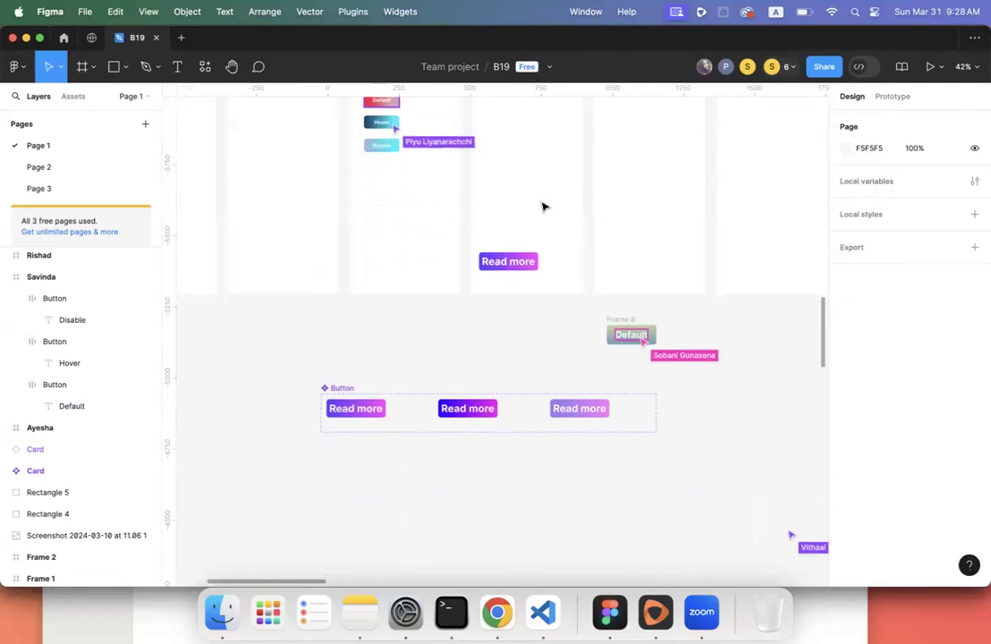
scroll(542, 206, up, 8)
scroll(542, 207, left, 5)
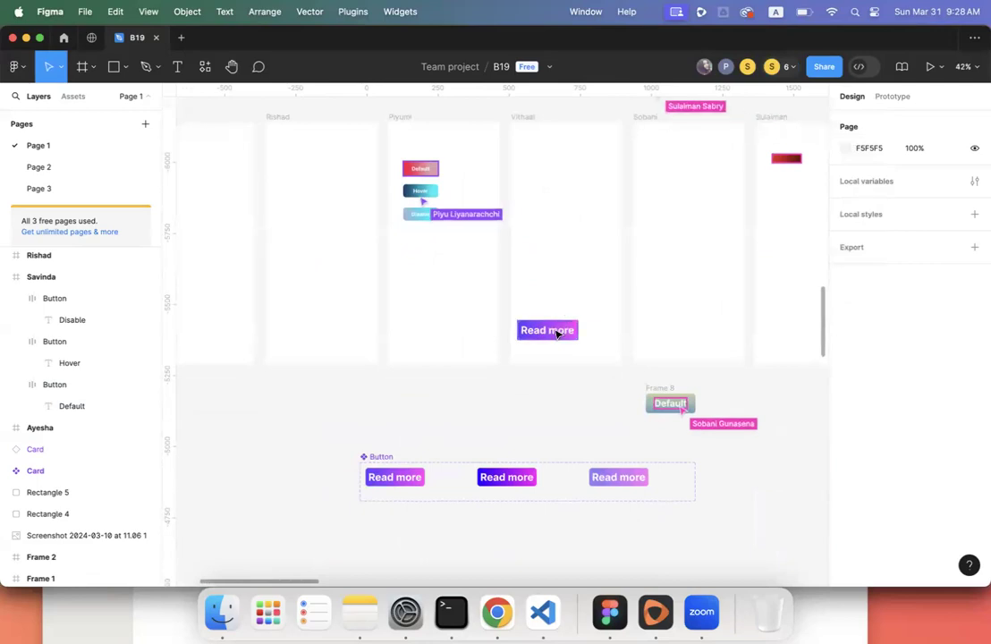
click(556, 330)
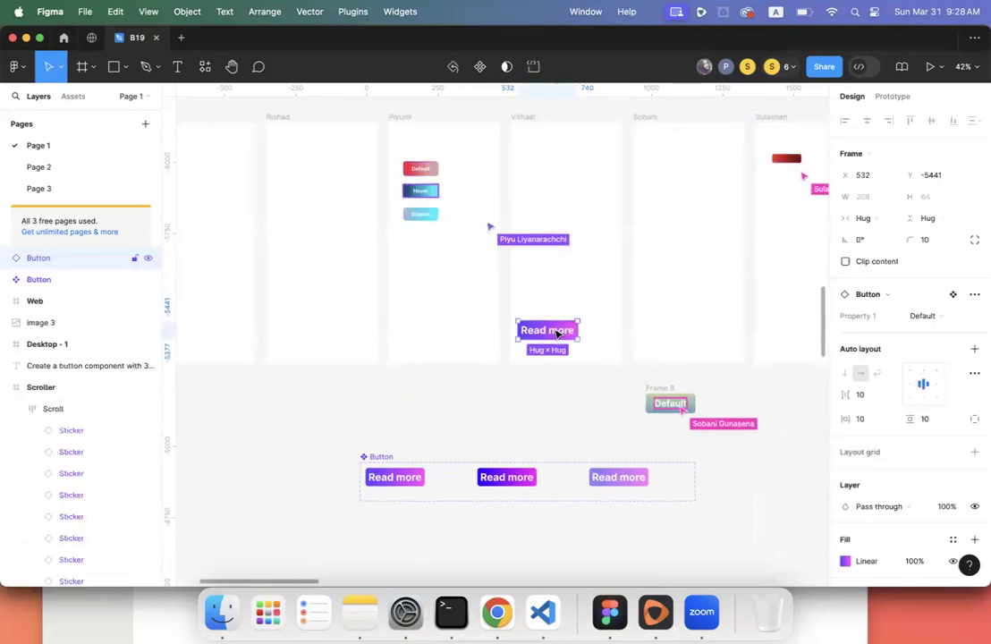
click(501, 374)
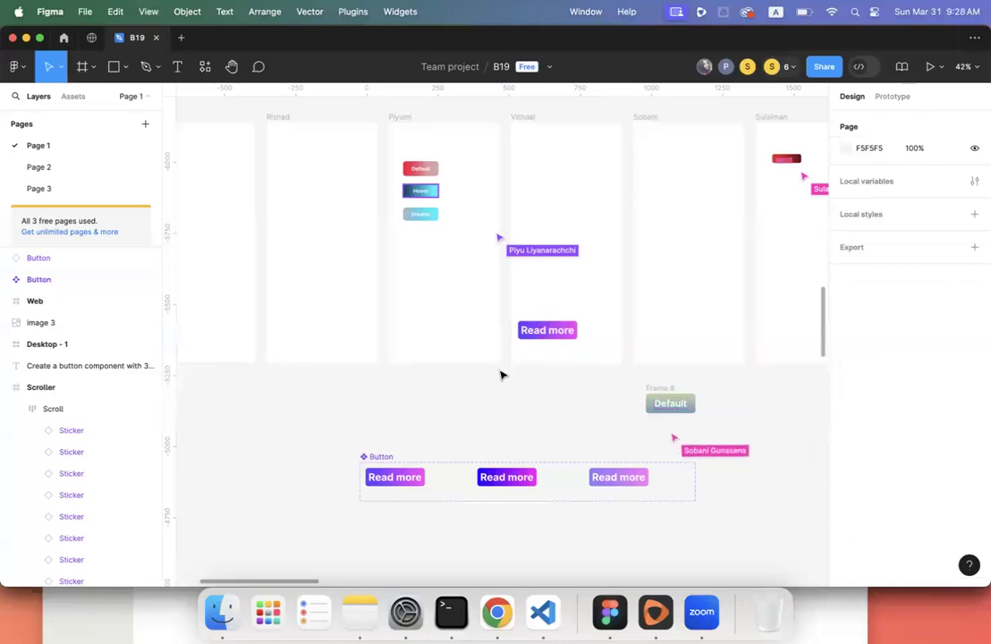
- Pan across the frames and open the toolbar's avatar group of collaborators
scroll(500, 375, right, 4)
scroll(501, 375, up, 2)
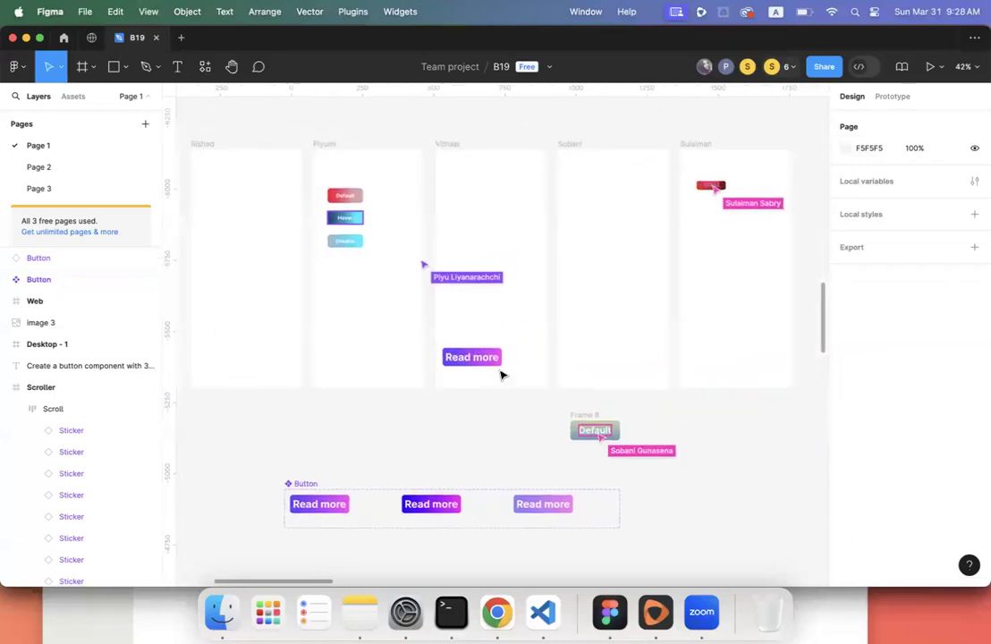
scroll(501, 375, left, 3)
scroll(500, 375, up, 1)
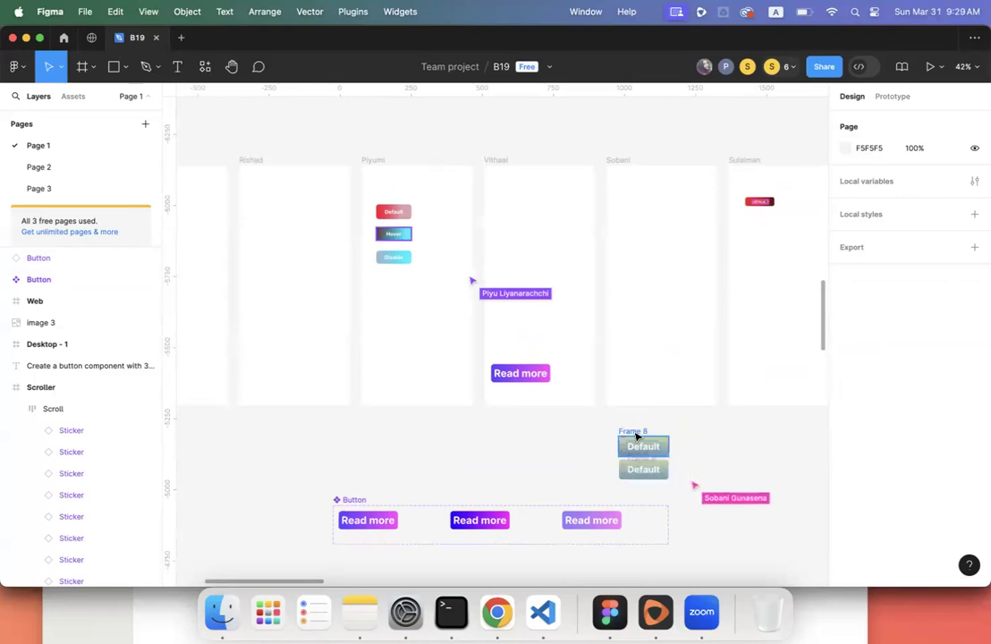
scroll(636, 435, right, 5)
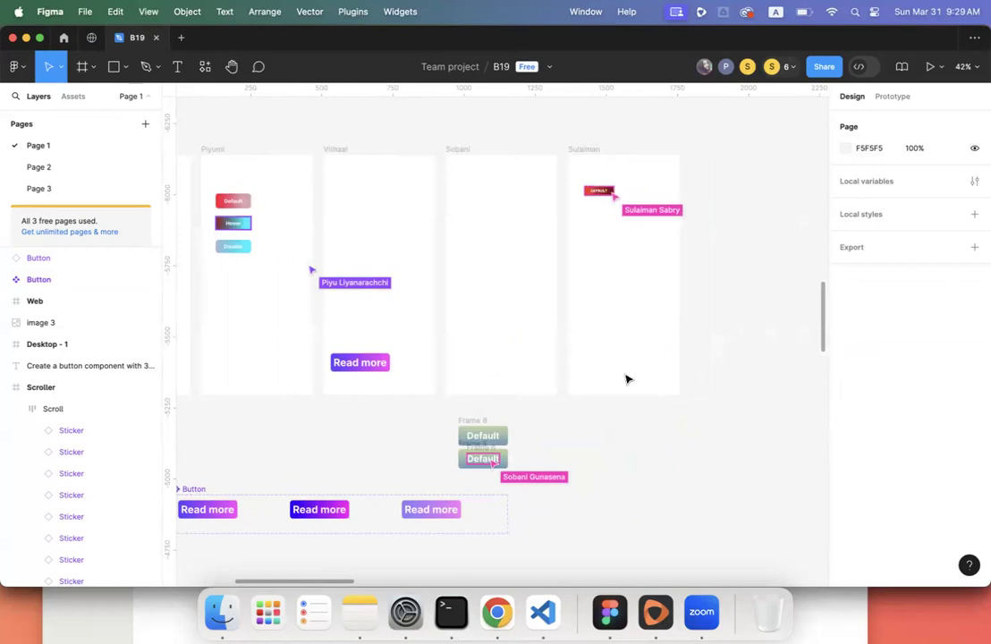
scroll(626, 379, left, 5)
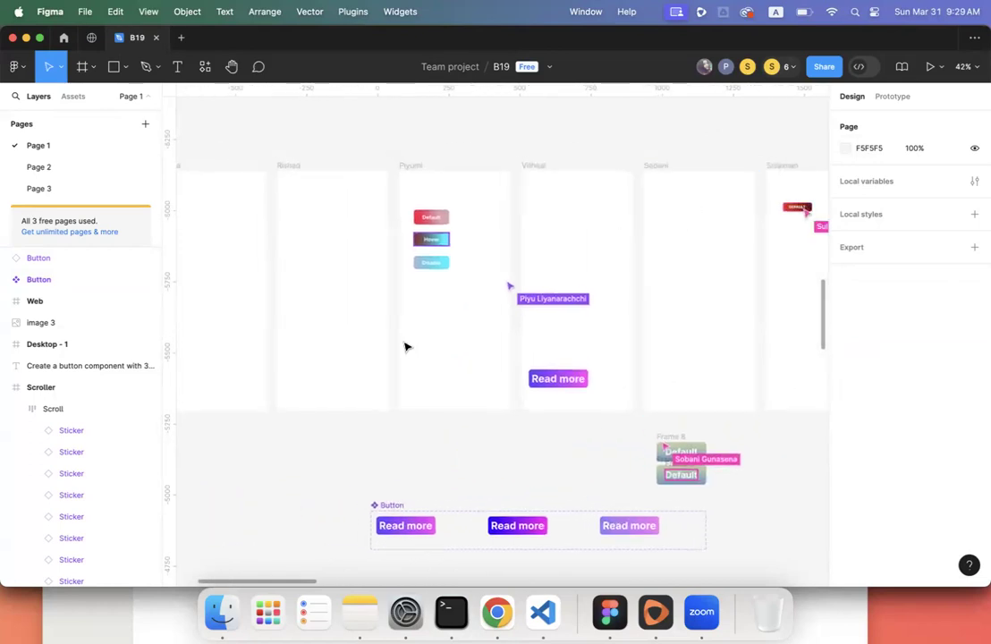
scroll(405, 347, left, 6)
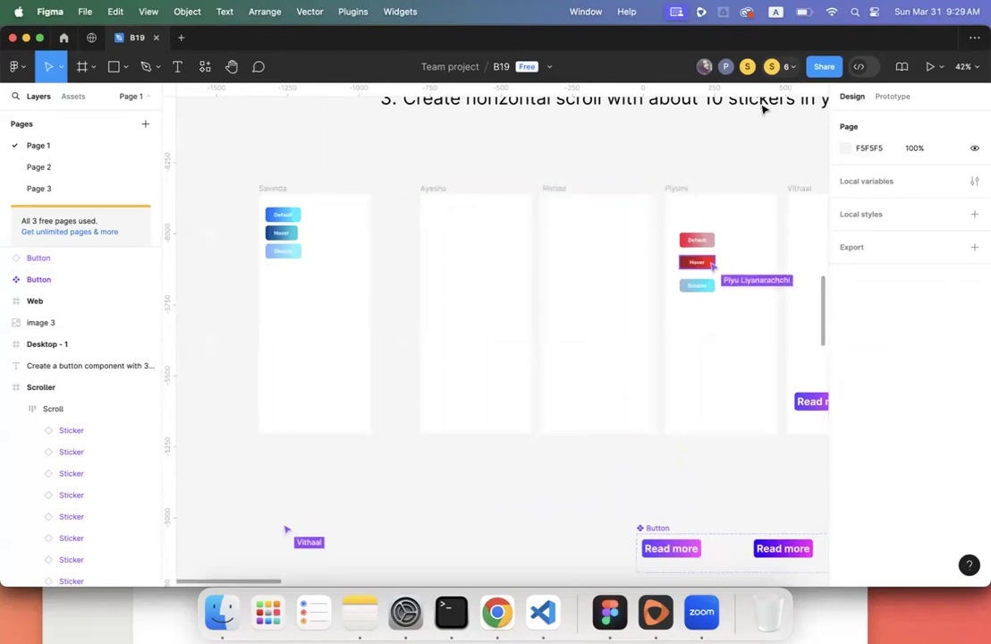
click(793, 69)
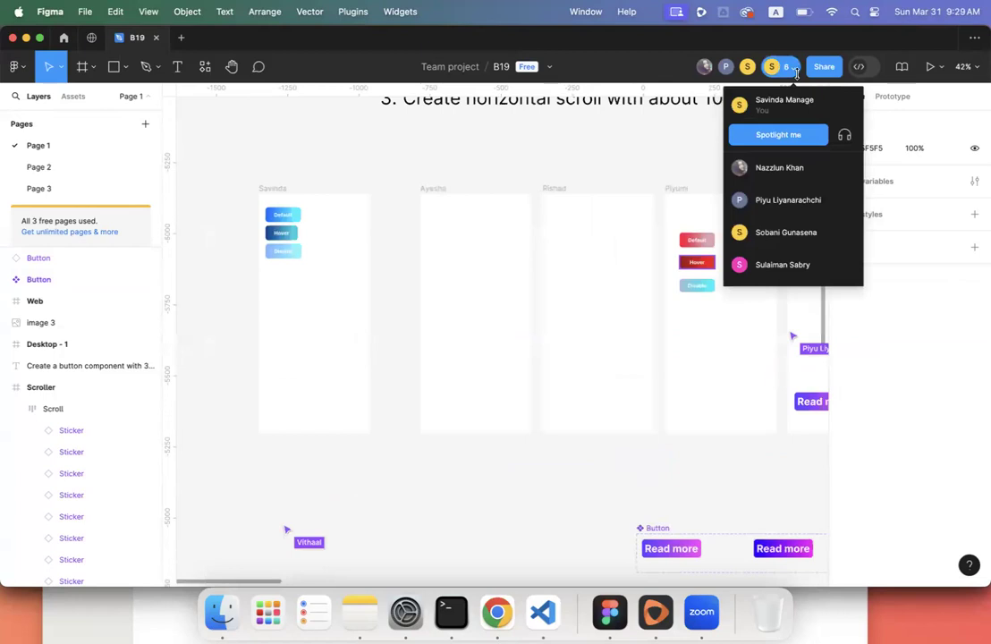
- Close the collaborators list and navigate to the leftmost frame's blue buttons
click(652, 145)
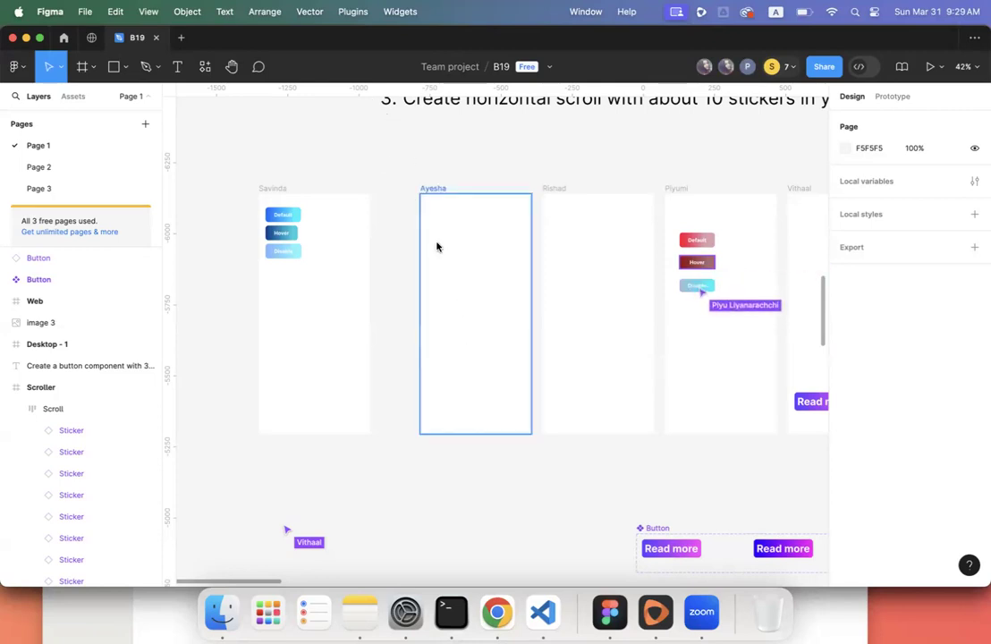
scroll(437, 246, right, 5)
scroll(436, 245, down, 2)
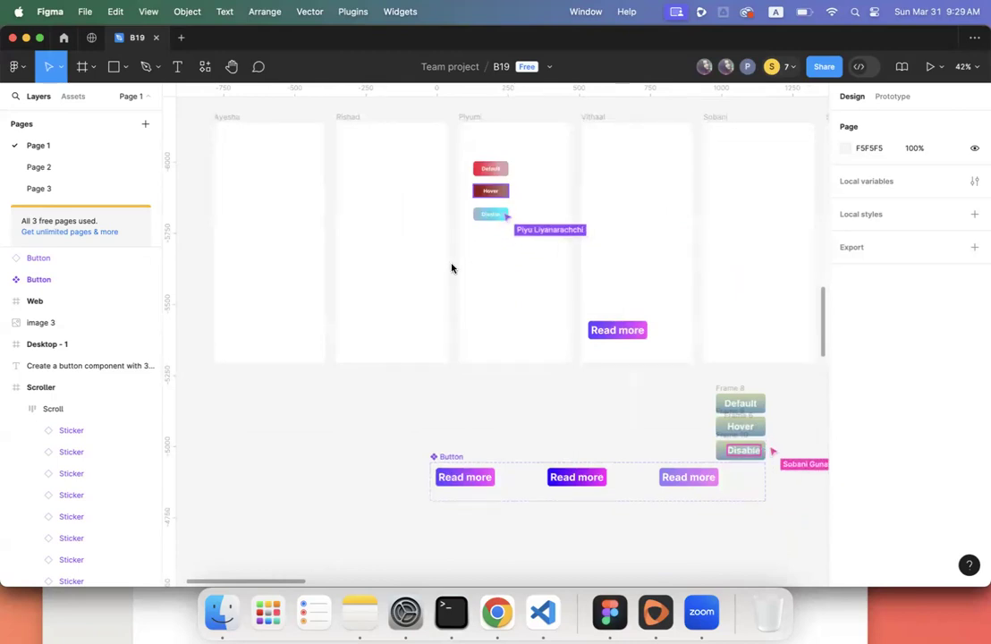
scroll(526, 397, right, 2)
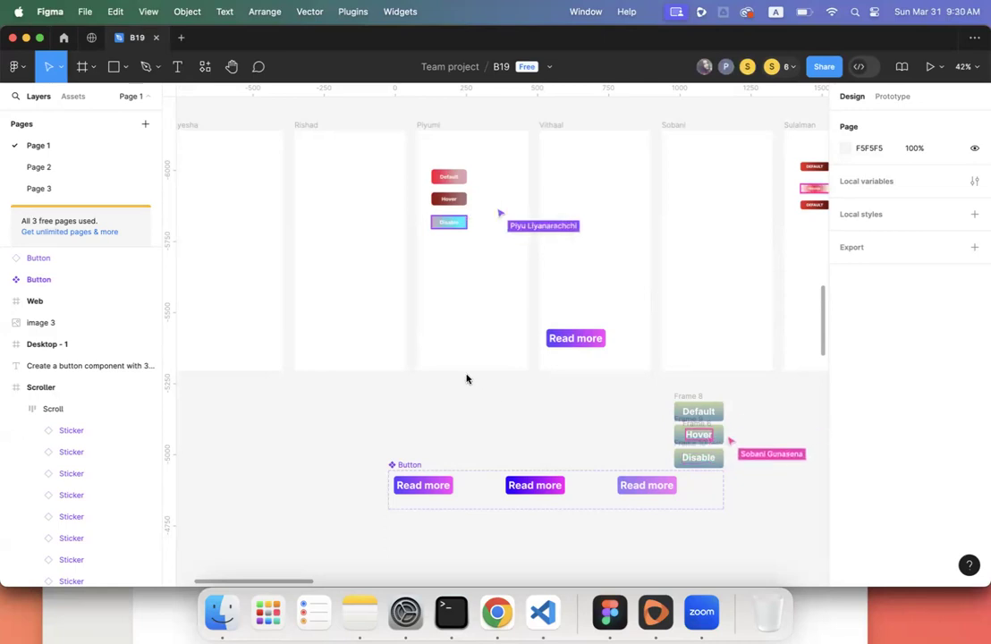
scroll(465, 379, left, 1)
scroll(466, 379, up, 1)
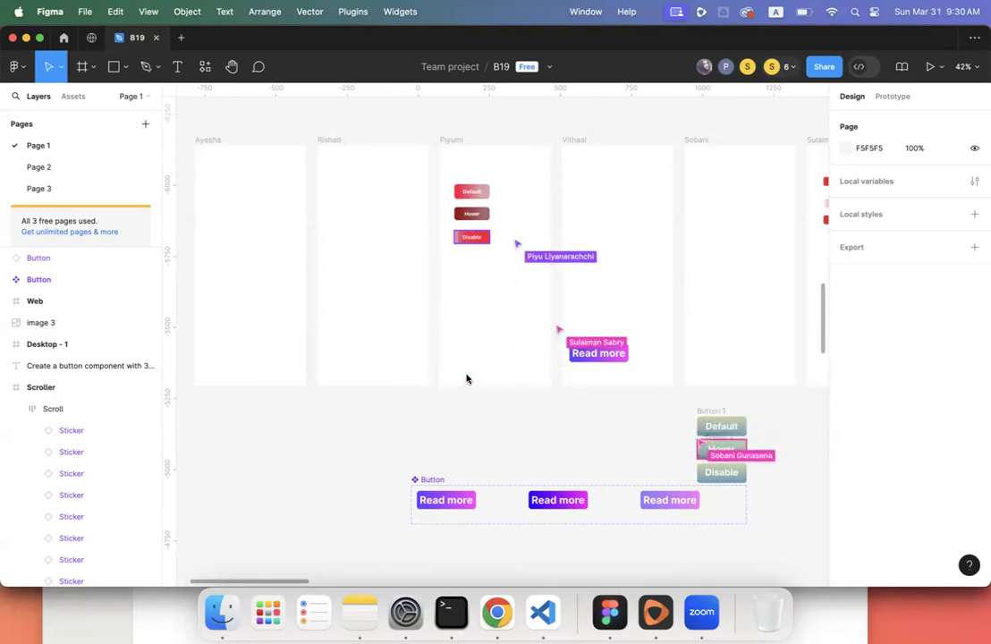
scroll(465, 378, left, 3)
scroll(466, 378, left, 3)
scroll(466, 379, up, 5)
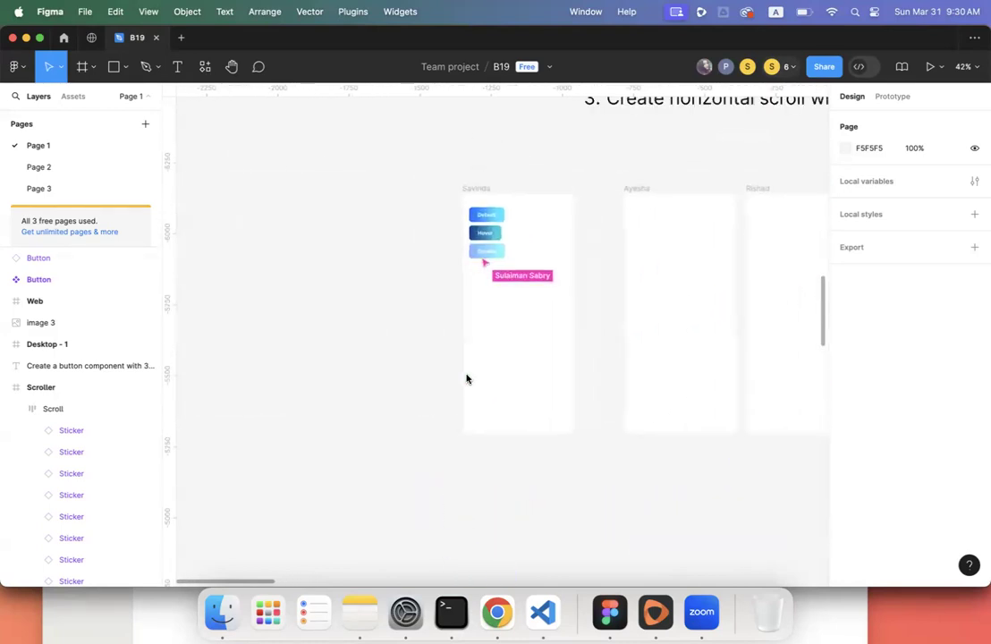
scroll(466, 378, down, 2)
scroll(465, 378, right, 10)
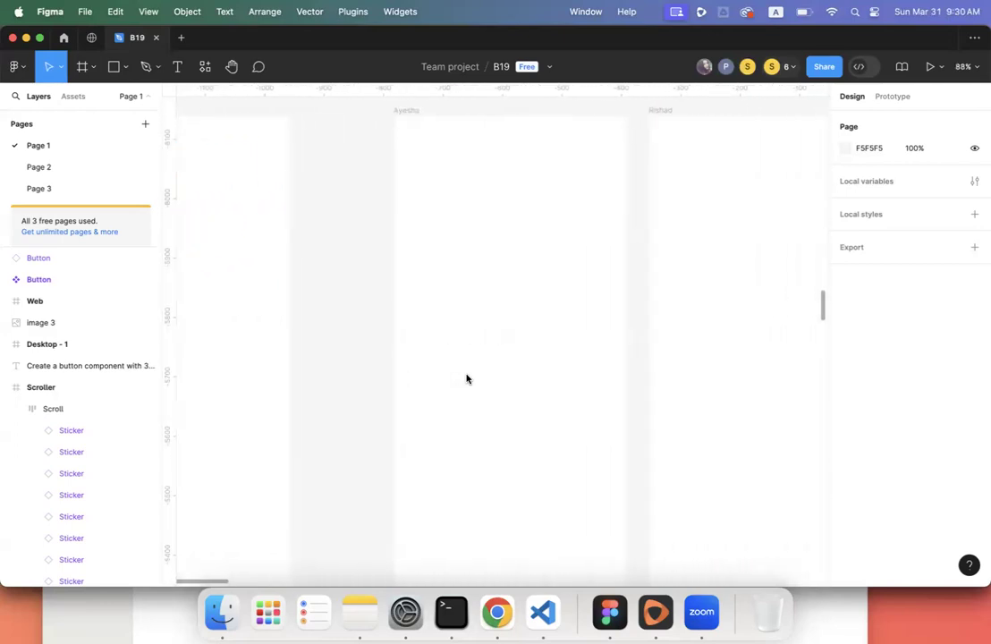
scroll(466, 380, down, 1)
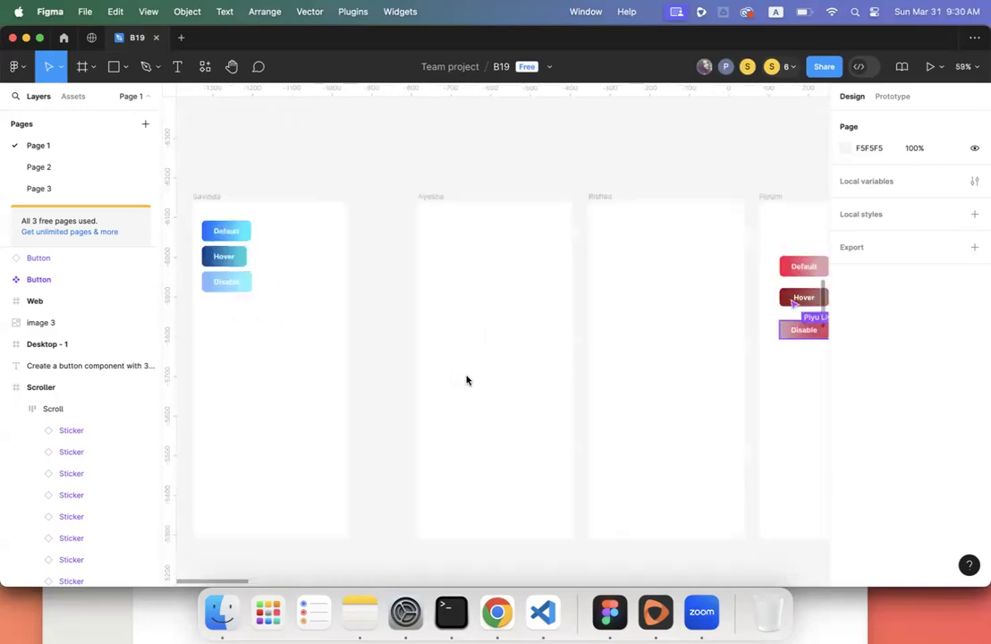
scroll(466, 380, right, 2)
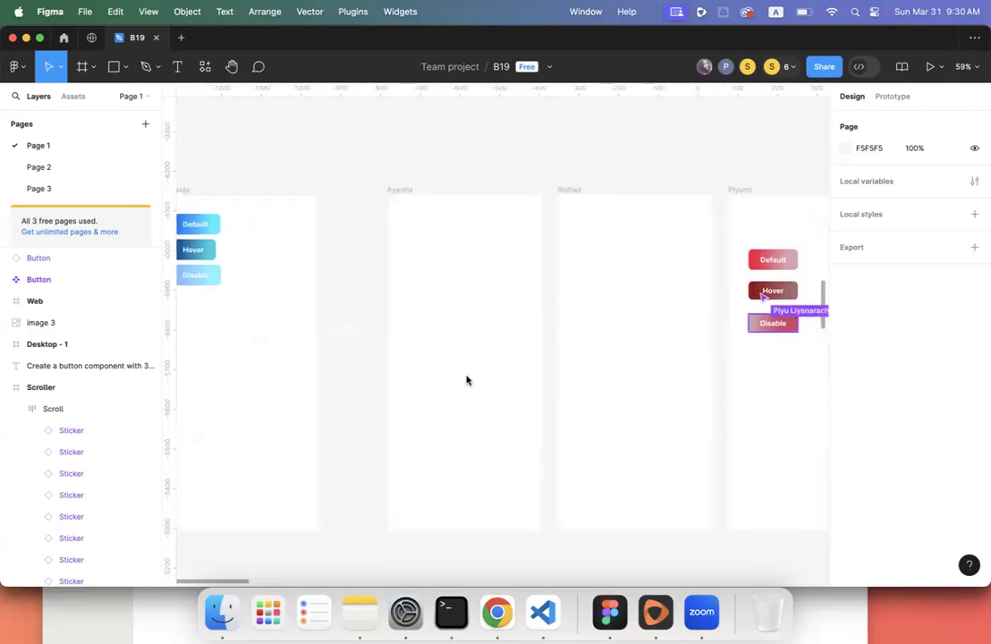
scroll(465, 380, right, 8)
scroll(465, 380, down, 3)
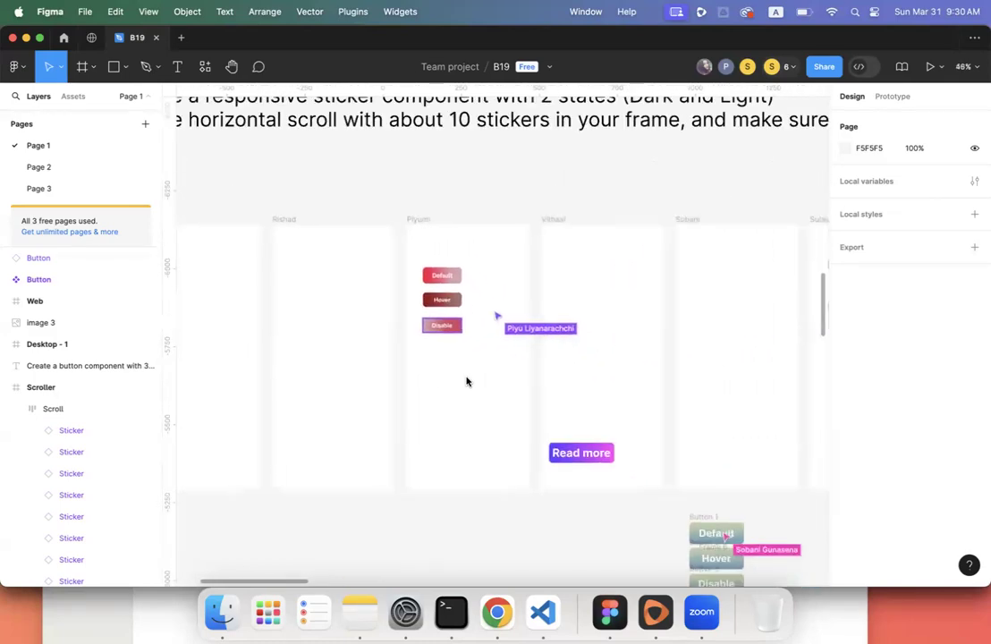
scroll(466, 381, right, 10)
scroll(466, 380, down, 8)
scroll(465, 381, up, 4)
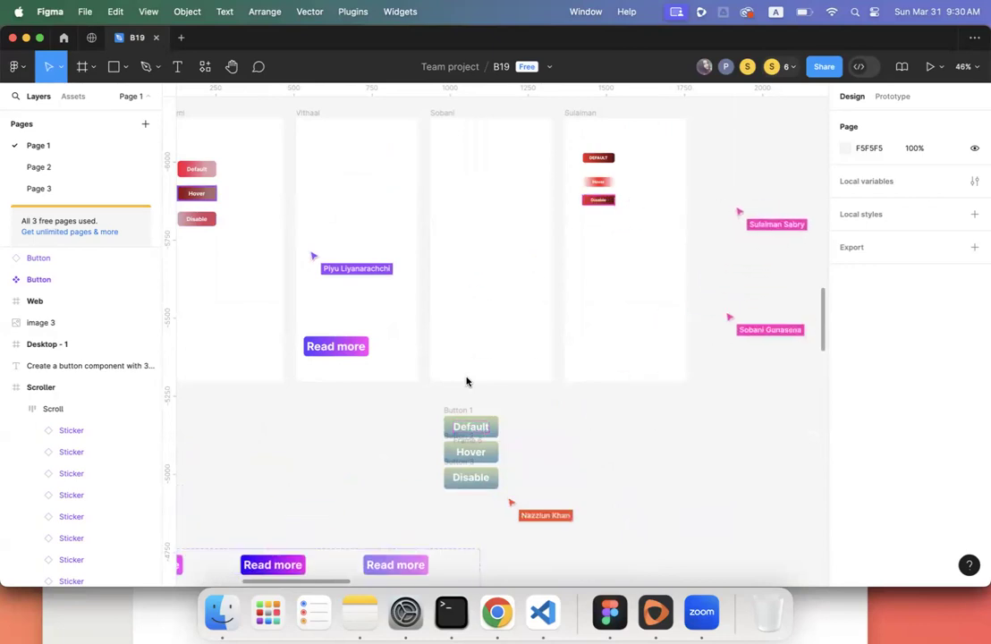
scroll(466, 381, left, 3)
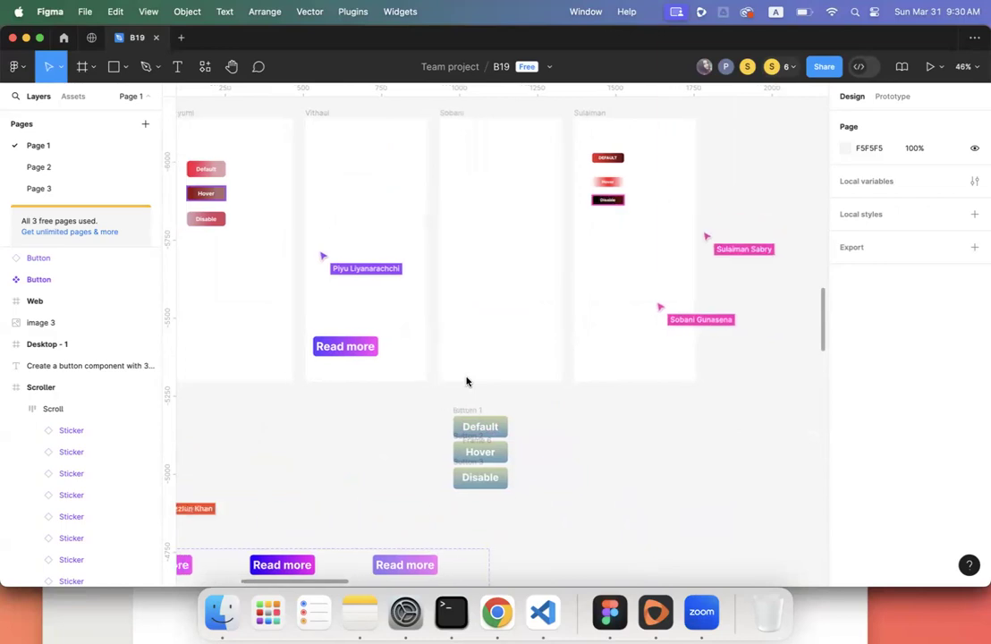
scroll(465, 382, left, 5)
scroll(465, 381, down, 4)
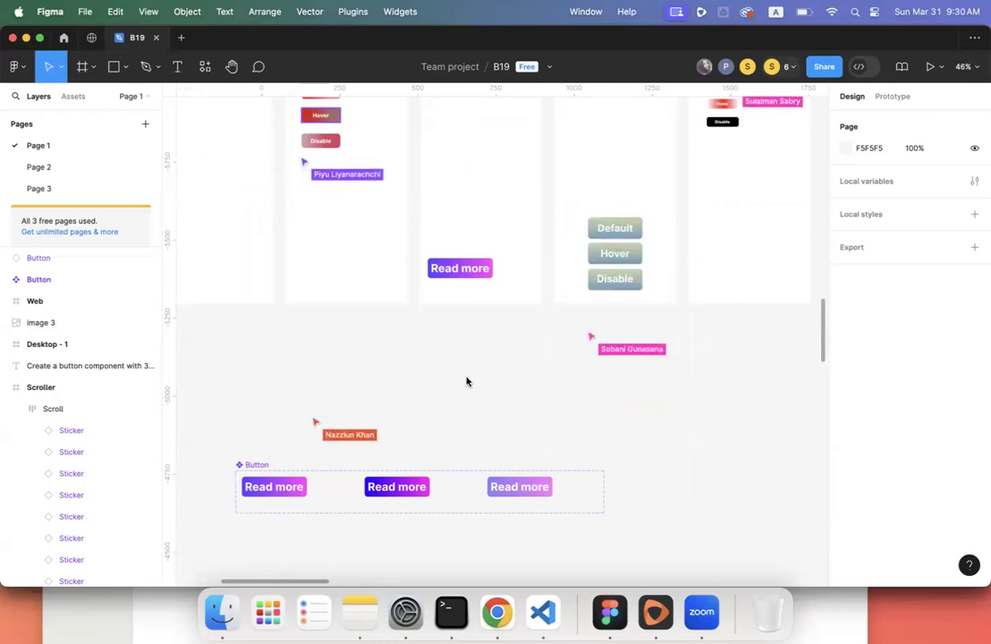
scroll(466, 381, up, 5)
scroll(466, 382, left, 5)
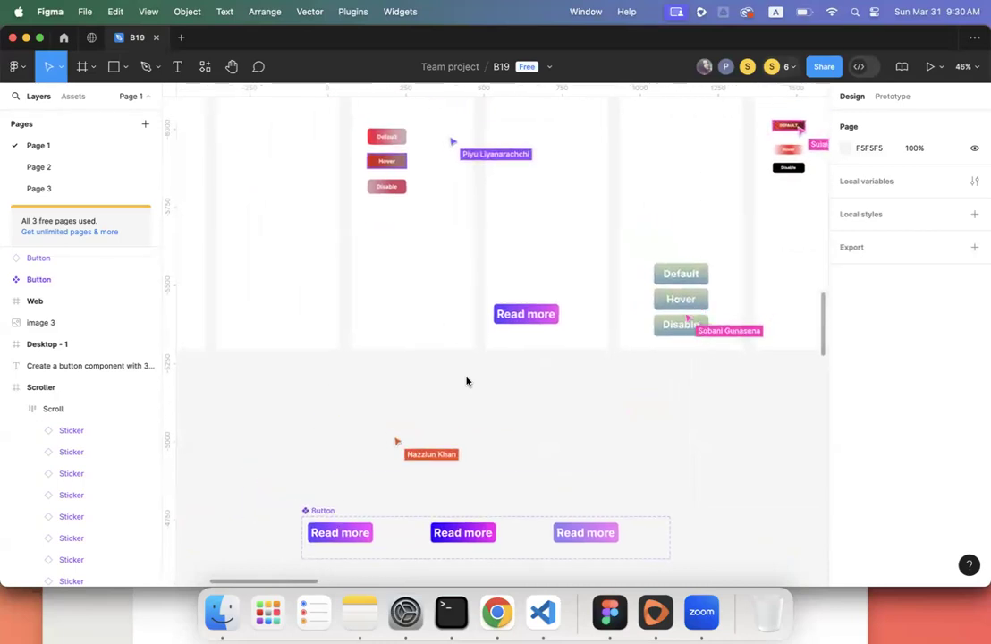
scroll(466, 382, left, 5)
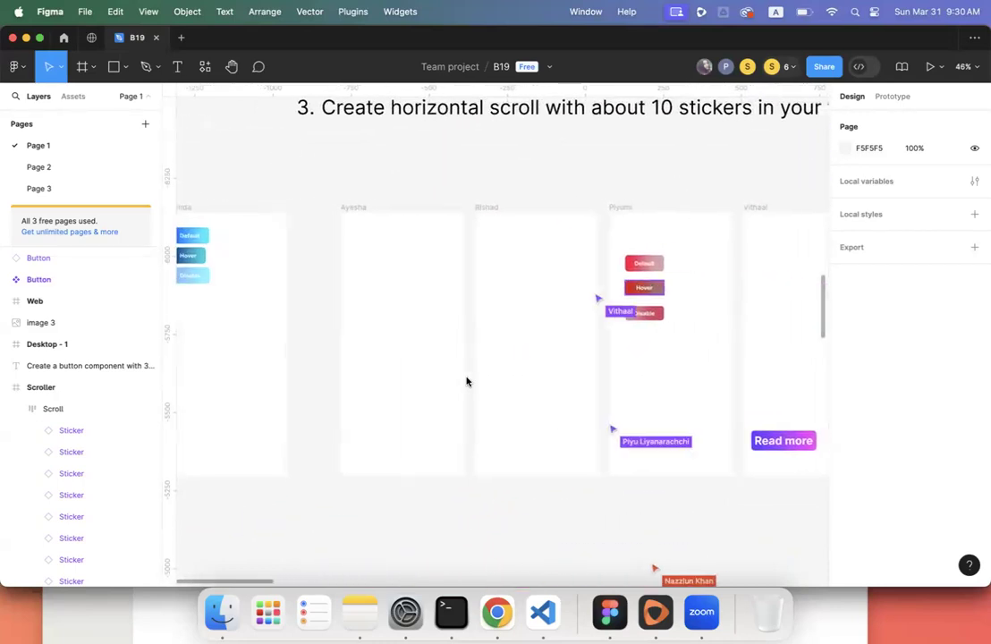
scroll(466, 382, left, 6)
scroll(466, 382, up, 2)
scroll(466, 381, up, 5)
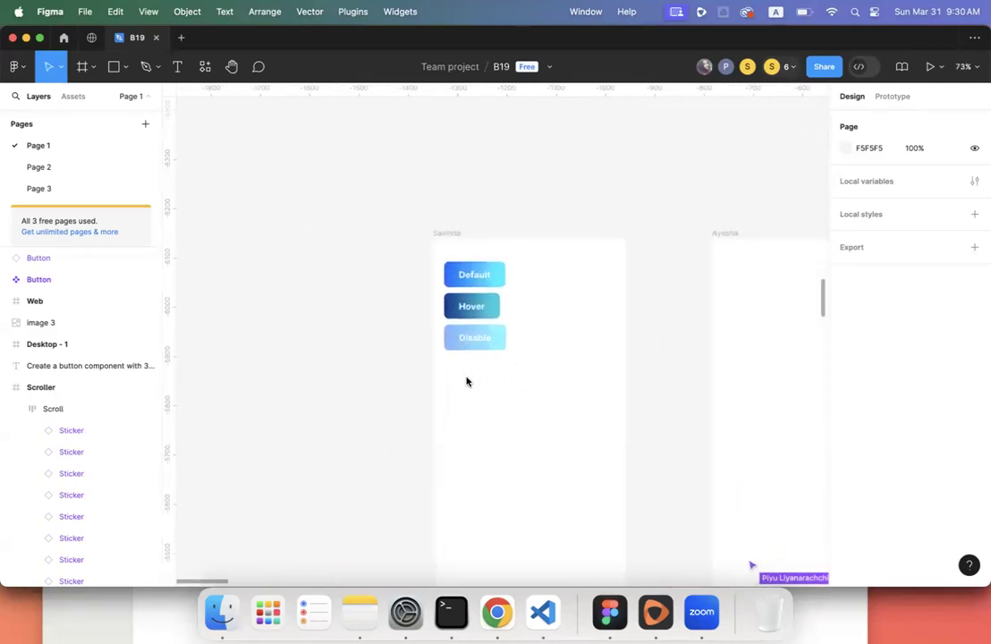
scroll(466, 382, right, 3)
scroll(466, 382, right, 1)
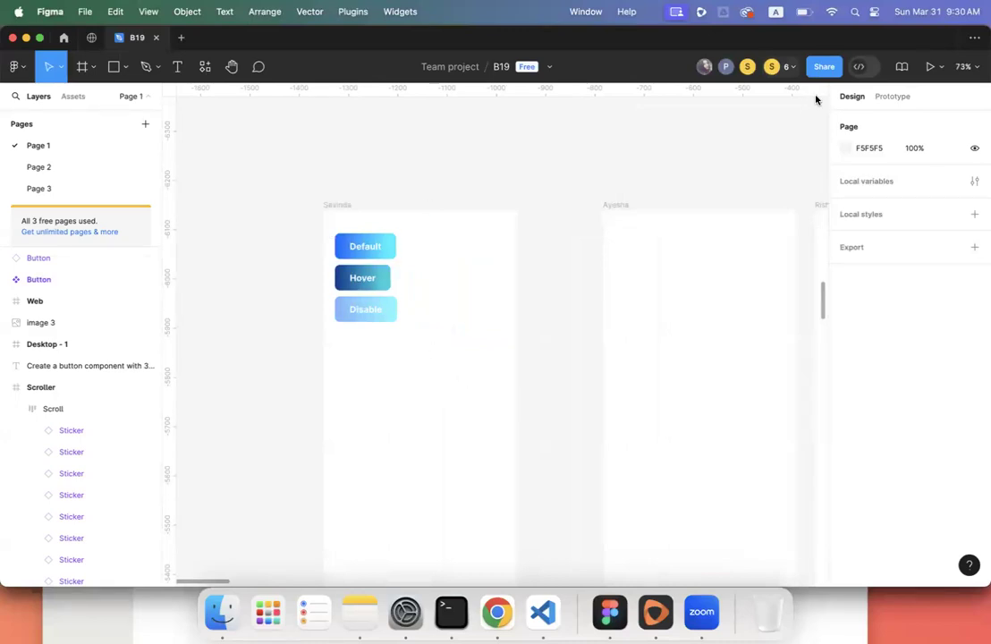
- Spotlight your view and marquee-select the blue Default, Hover and Disable buttons
click(786, 66)
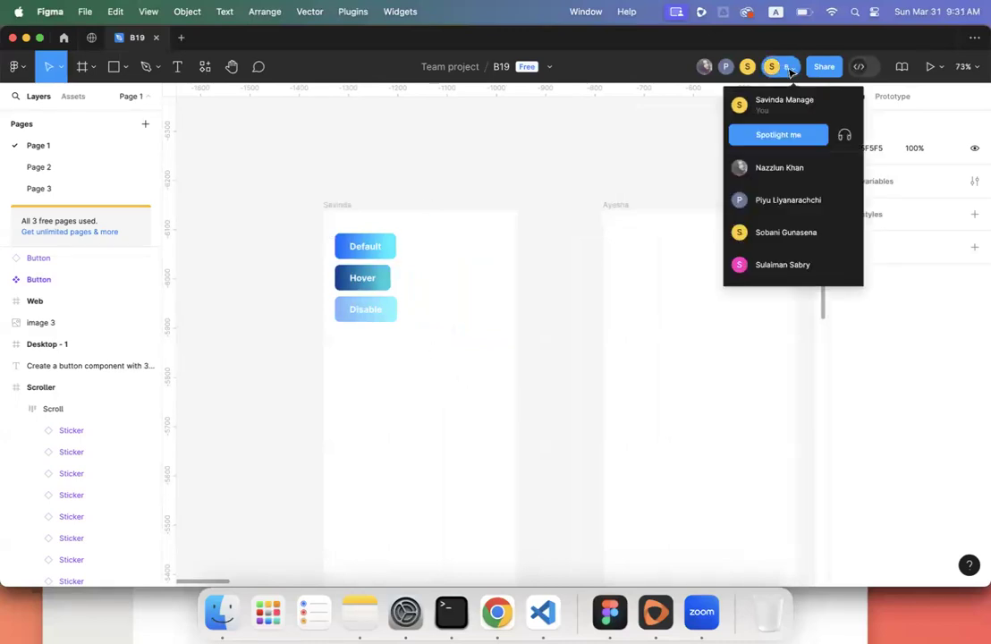
click(777, 135)
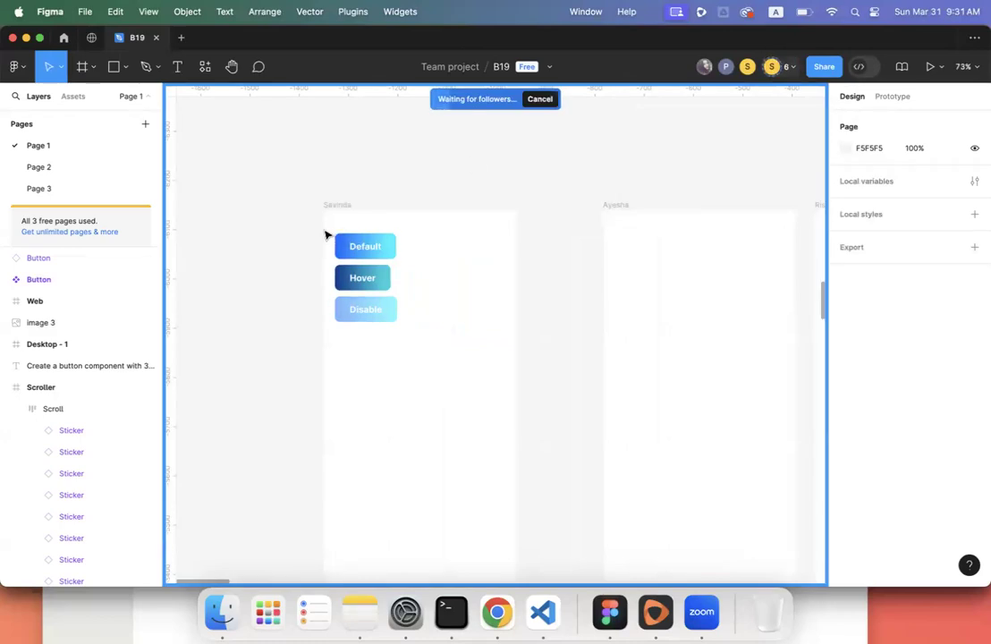
drag(331, 223, 401, 322)
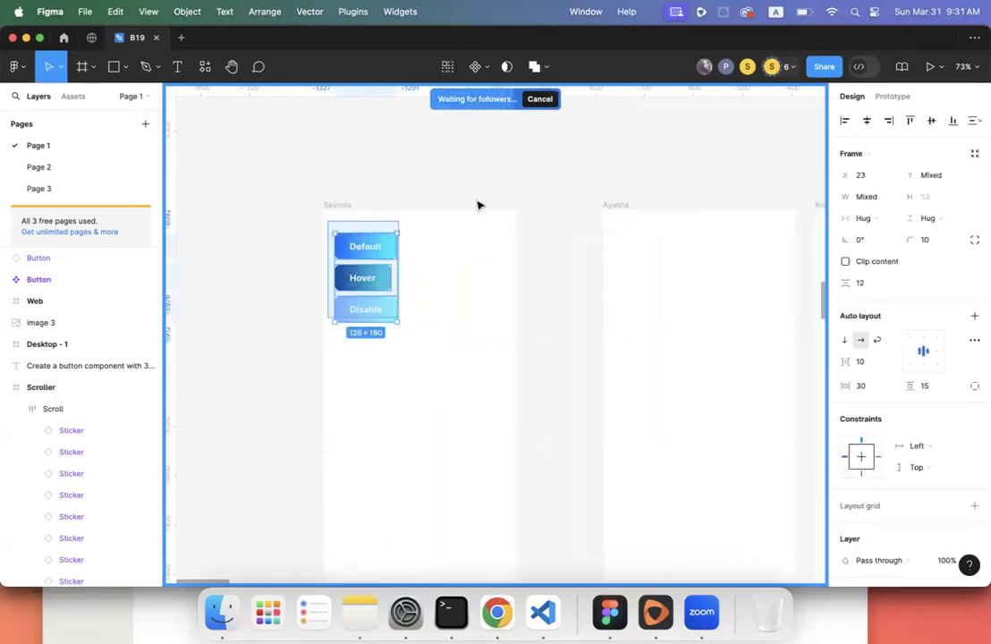
- Stop the Spotlight, deselect the three buttons, and zoom in on the red button frame
click(540, 98)
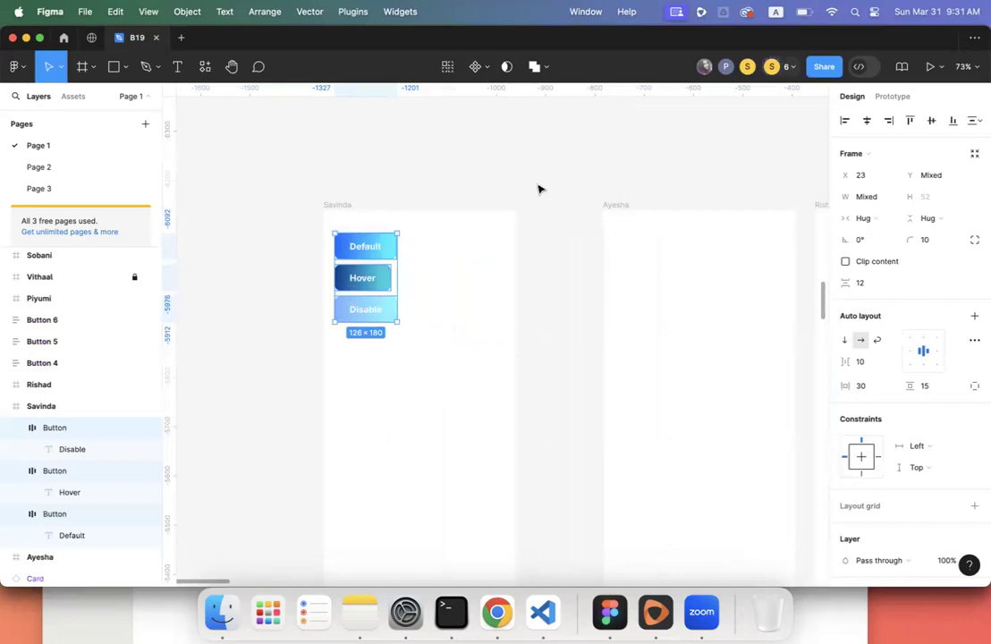
click(538, 189)
scroll(538, 189, down, 5)
scroll(539, 190, right, 10)
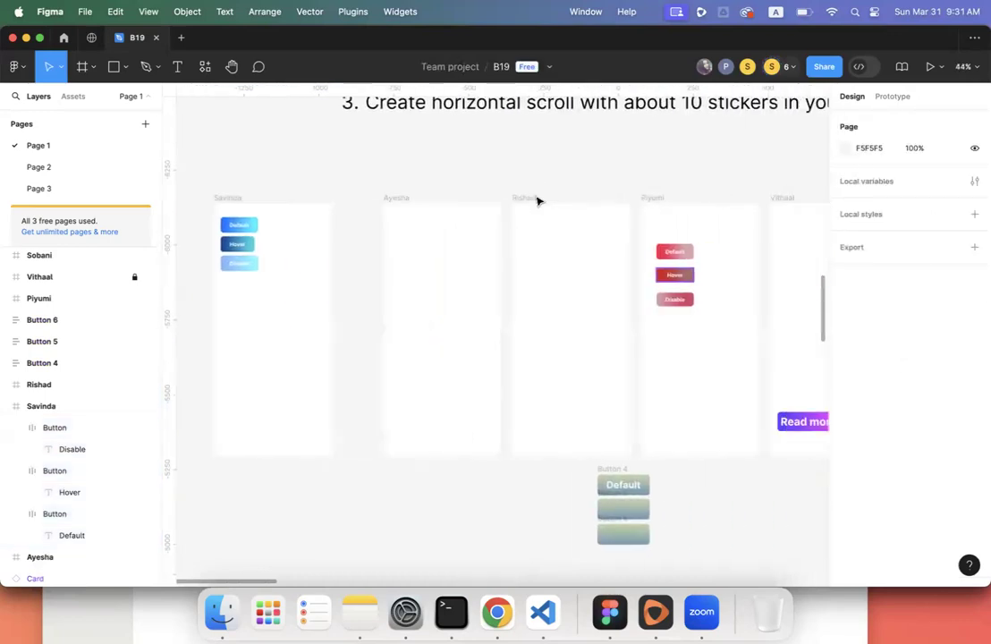
scroll(538, 201, right, 5)
scroll(538, 201, down, 3)
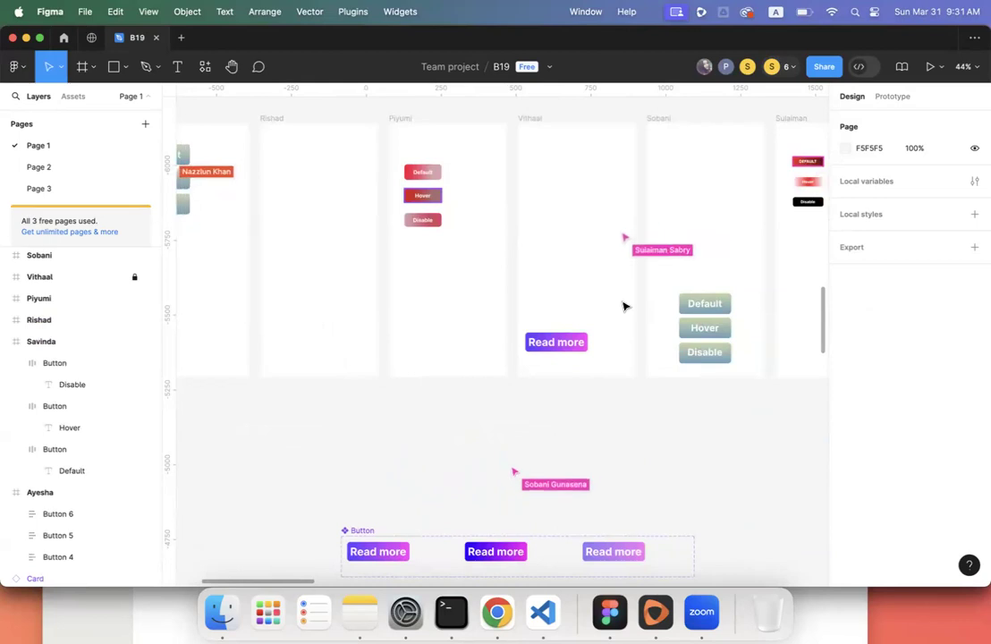
scroll(624, 307, left, 5)
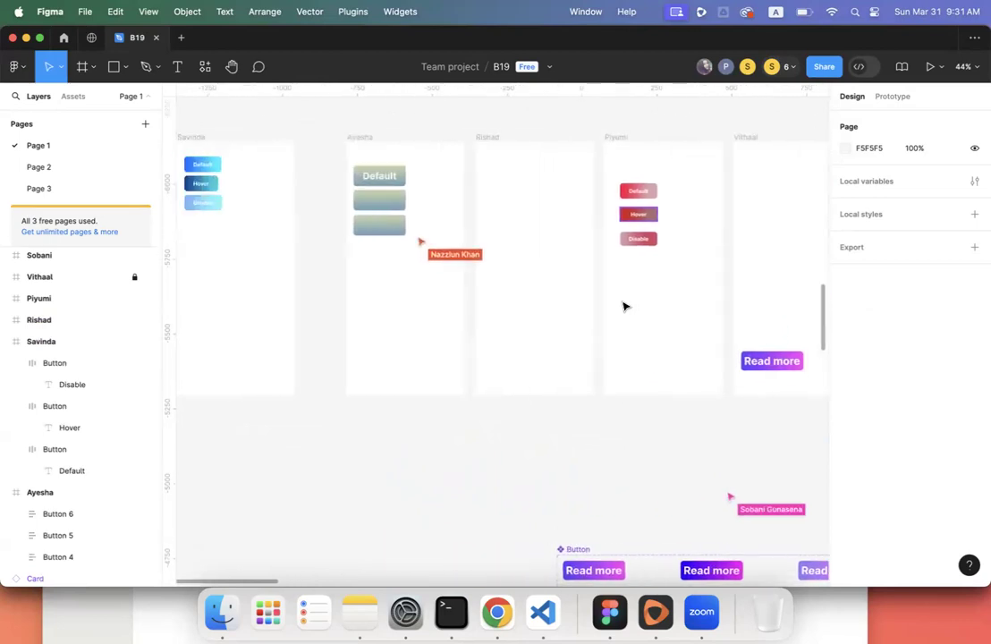
scroll(624, 306, up, 1)
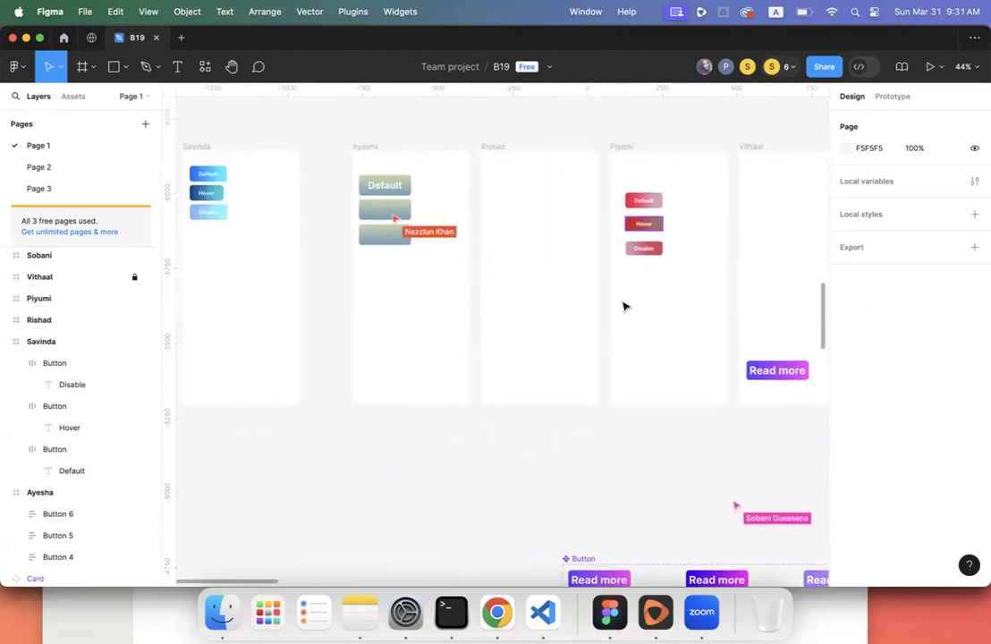
scroll(624, 306, right, 3)
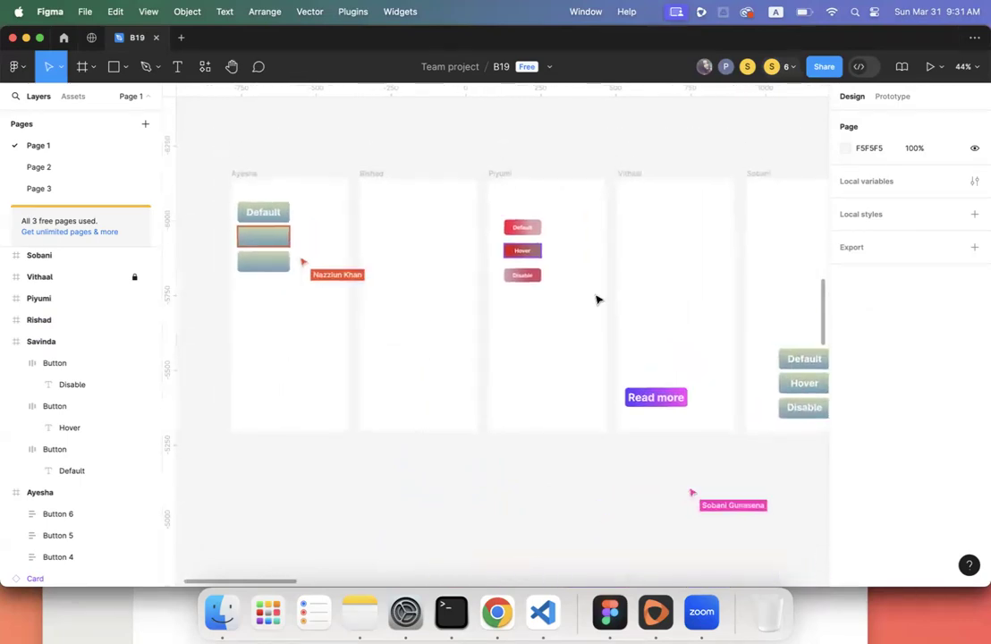
ctrl+scroll(534, 250, up, 5)
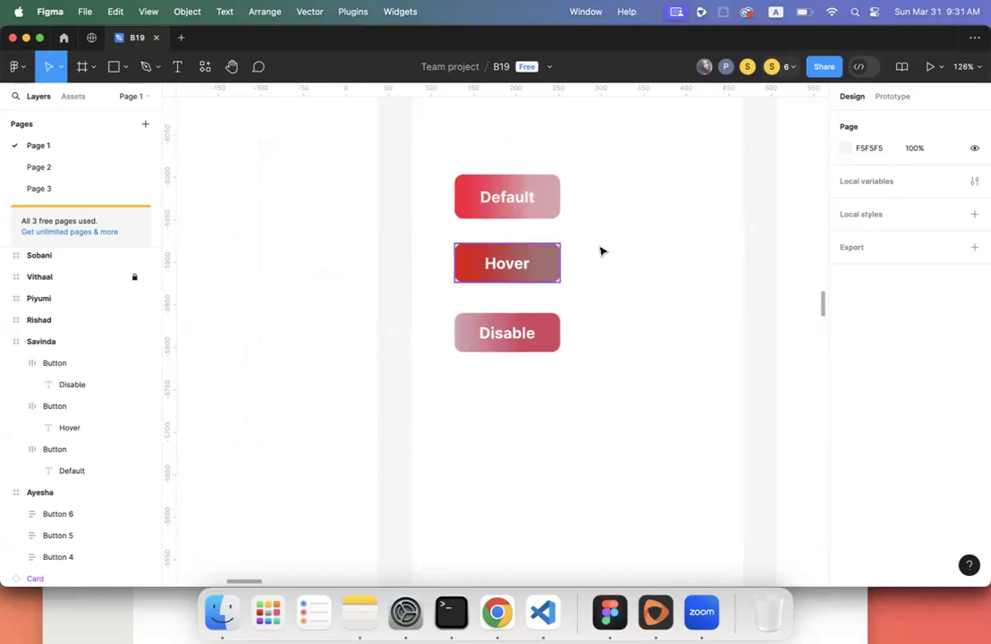
click(515, 349)
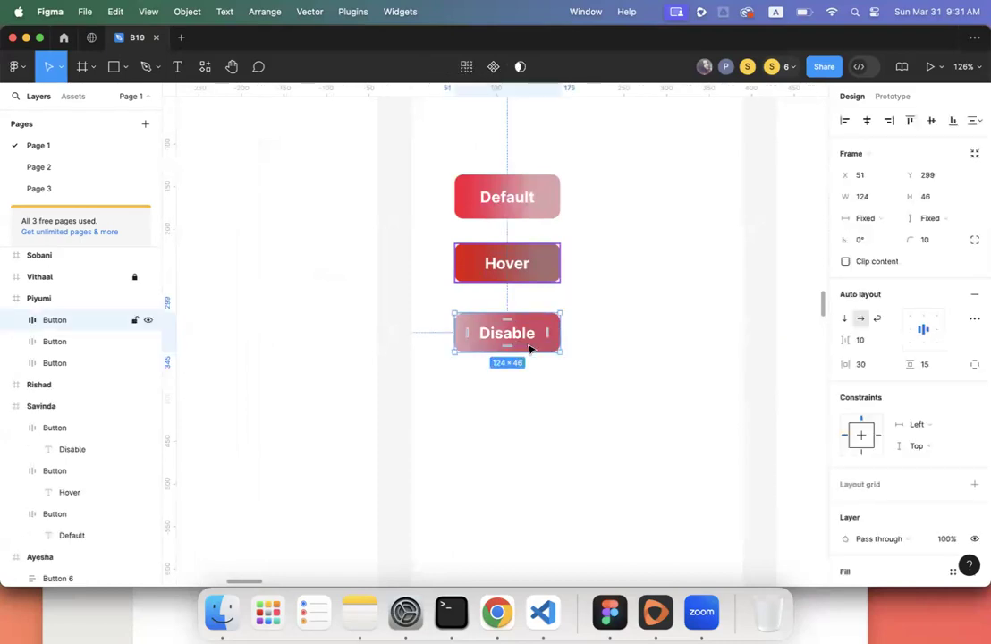
scroll(911, 431, down, 5)
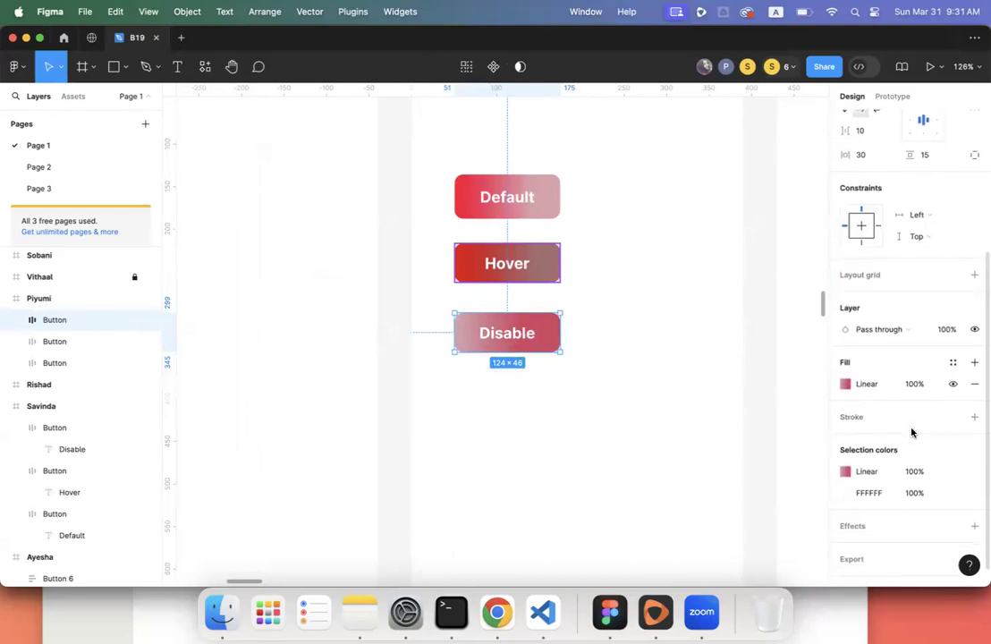
click(921, 385)
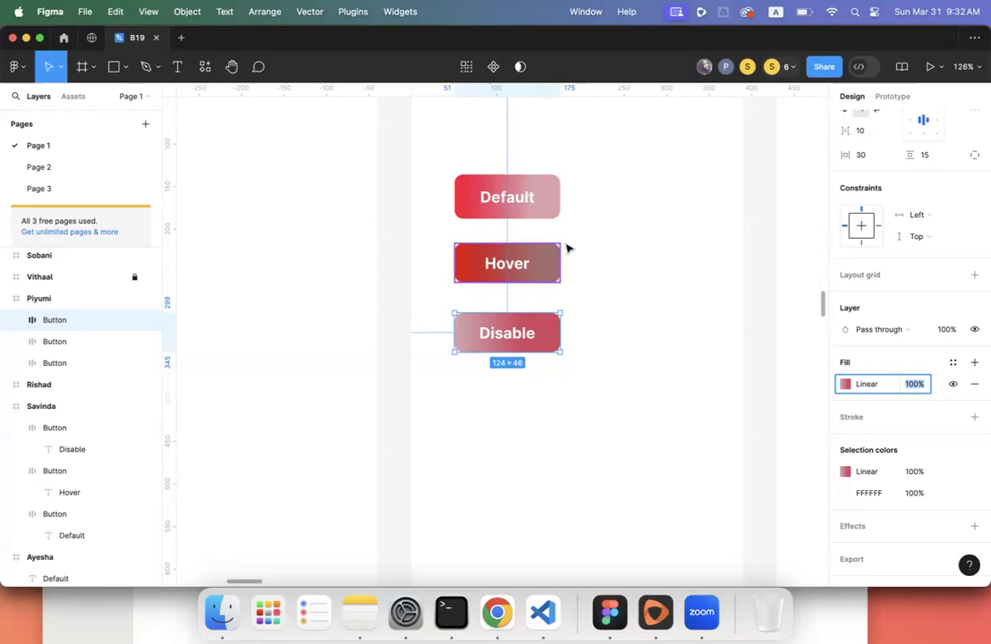
click(530, 211)
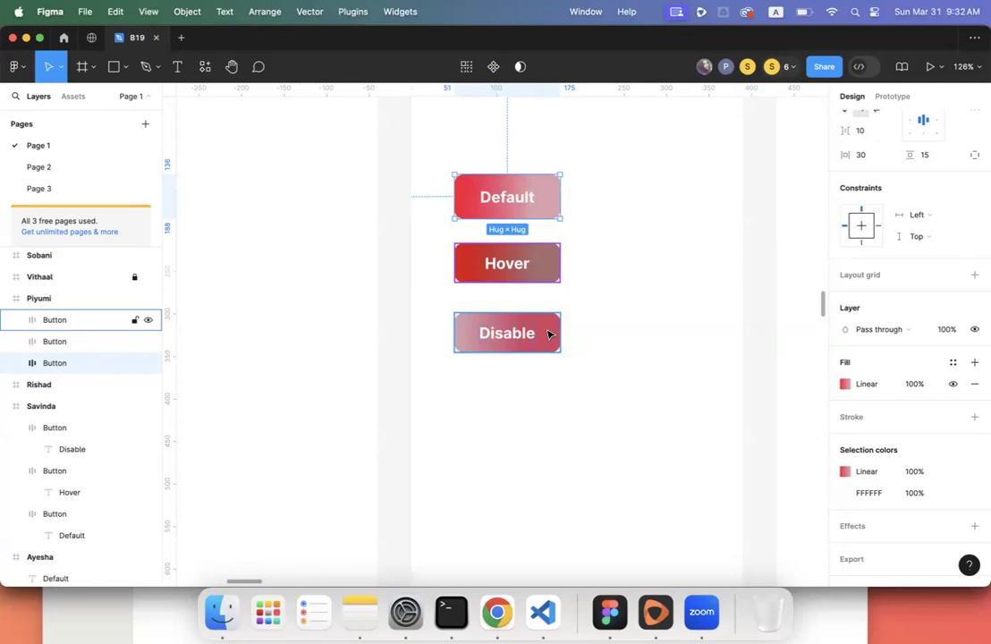
- Zoom out and pan until the Read more Button variants appear beside the red buttons
scroll(548, 335, down, 5)
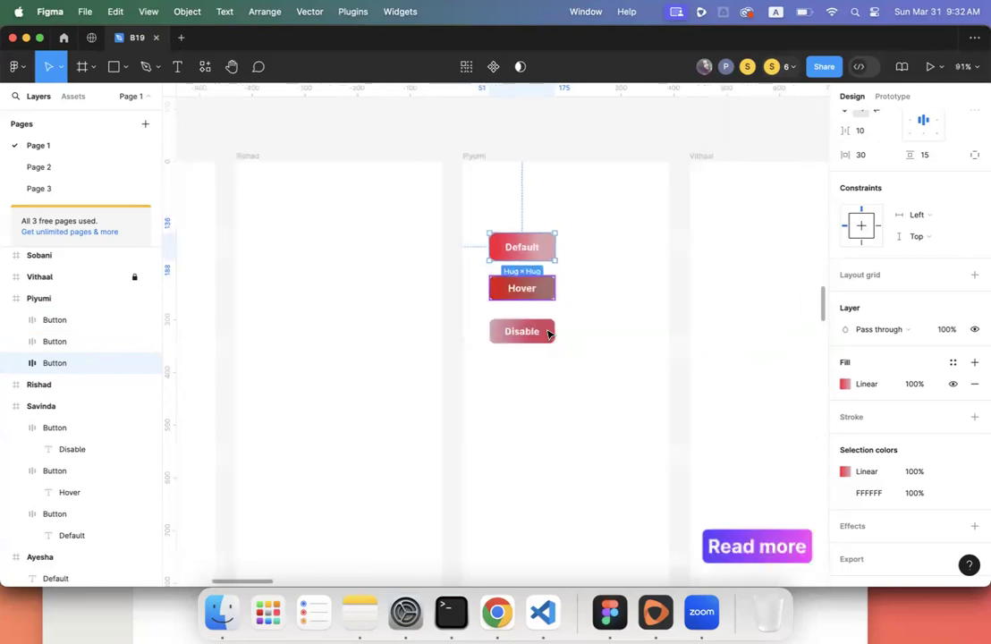
scroll(548, 334, left, 10)
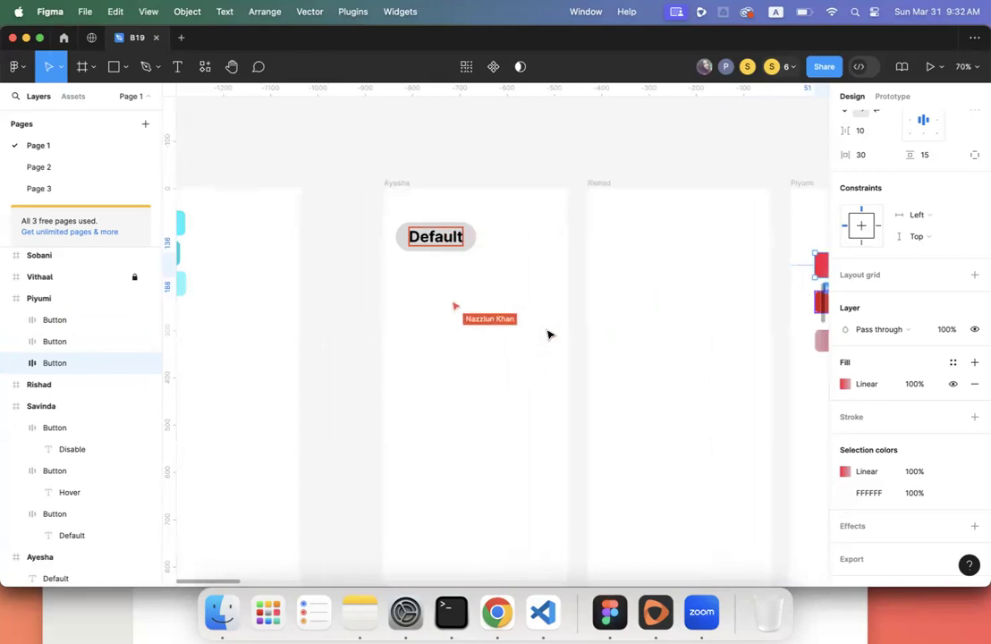
scroll(548, 334, down, 3)
scroll(548, 335, right, 5)
scroll(548, 334, down, 6)
scroll(548, 335, right, 5)
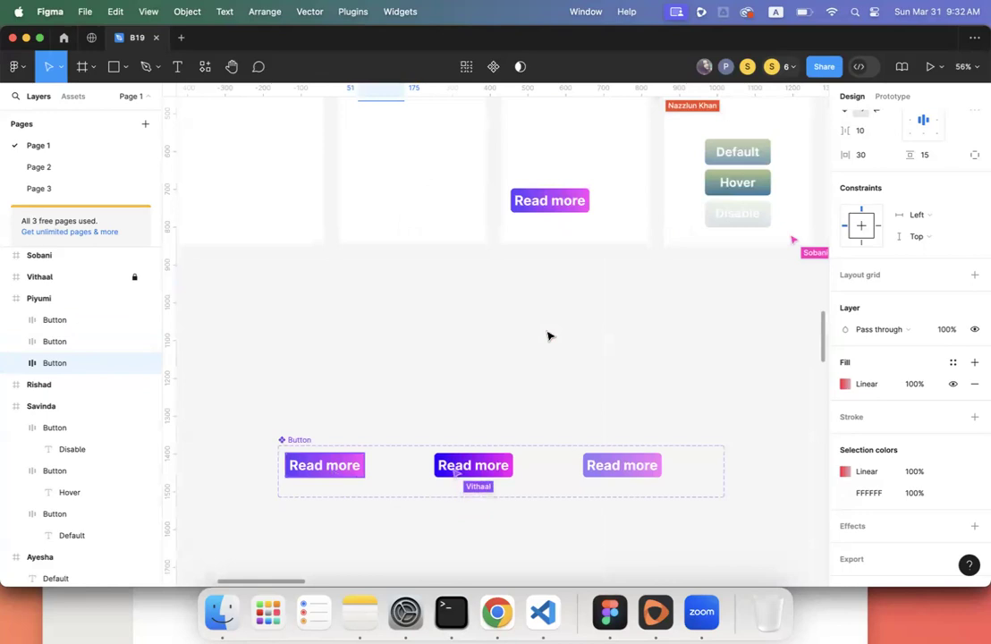
scroll(548, 335, up, 3)
scroll(548, 335, left, 1)
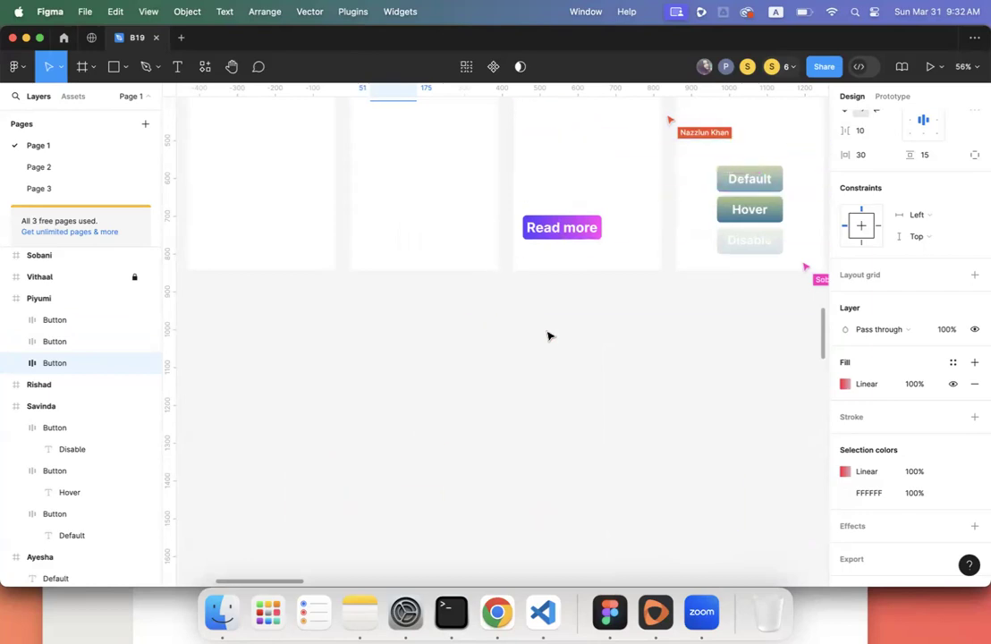
scroll(631, 358, up, 5)
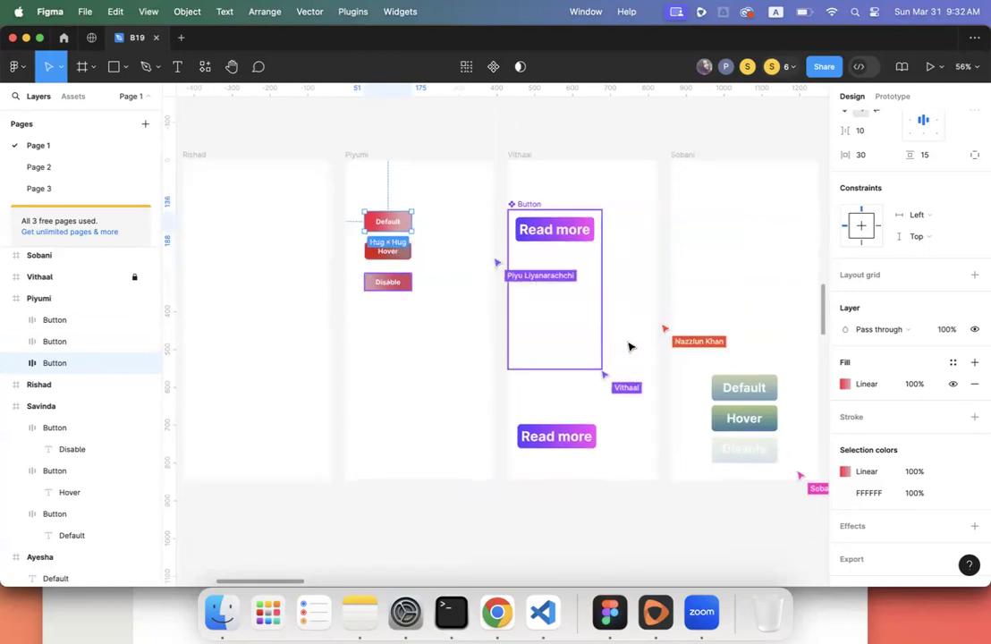
- Give the Read more Button component set a vertical auto layout with 20 item spacing
click(530, 205)
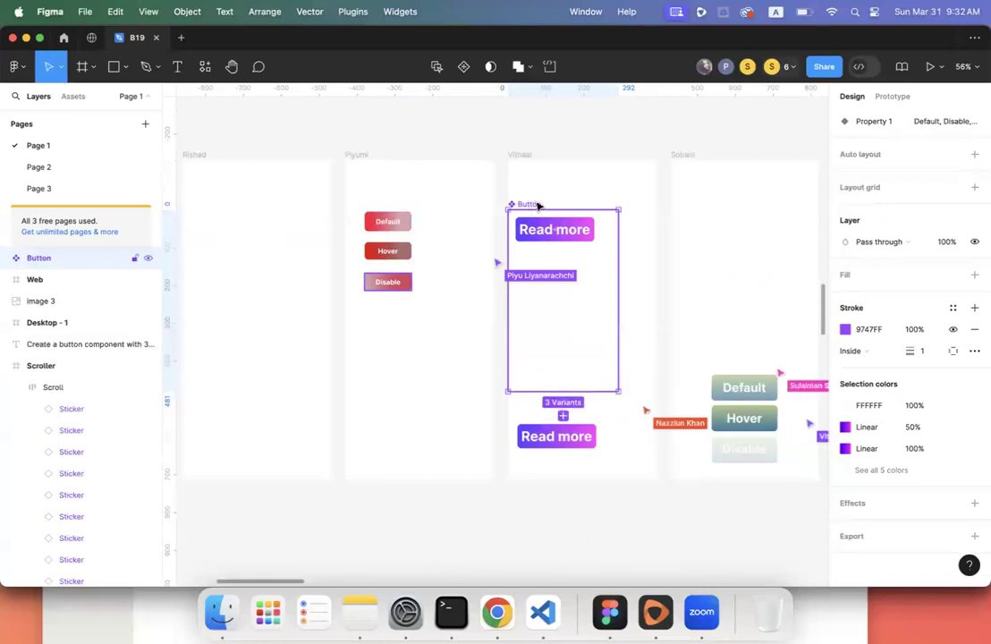
key(shift+a)
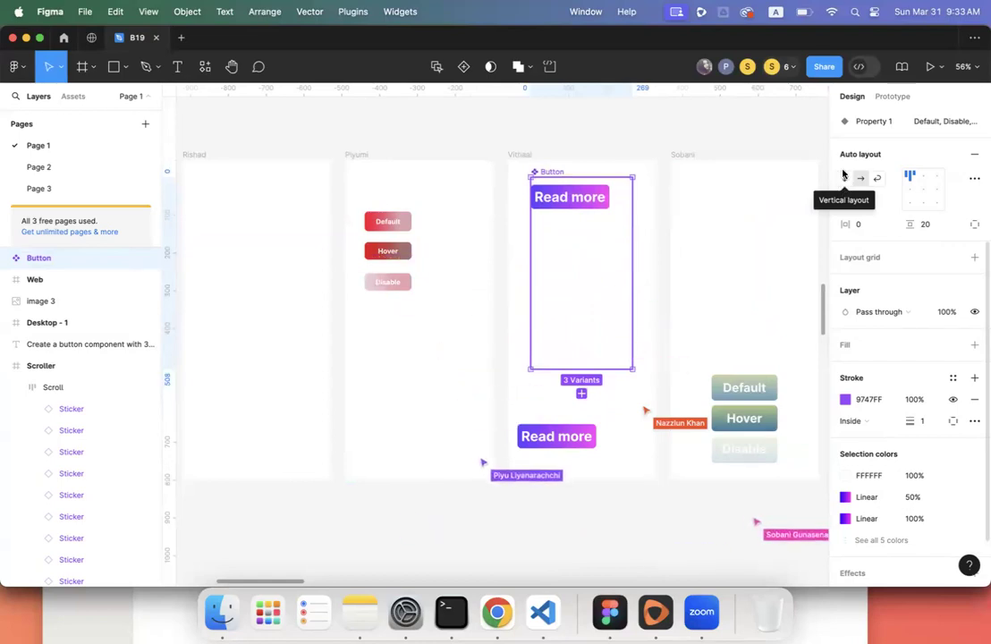
click(841, 182)
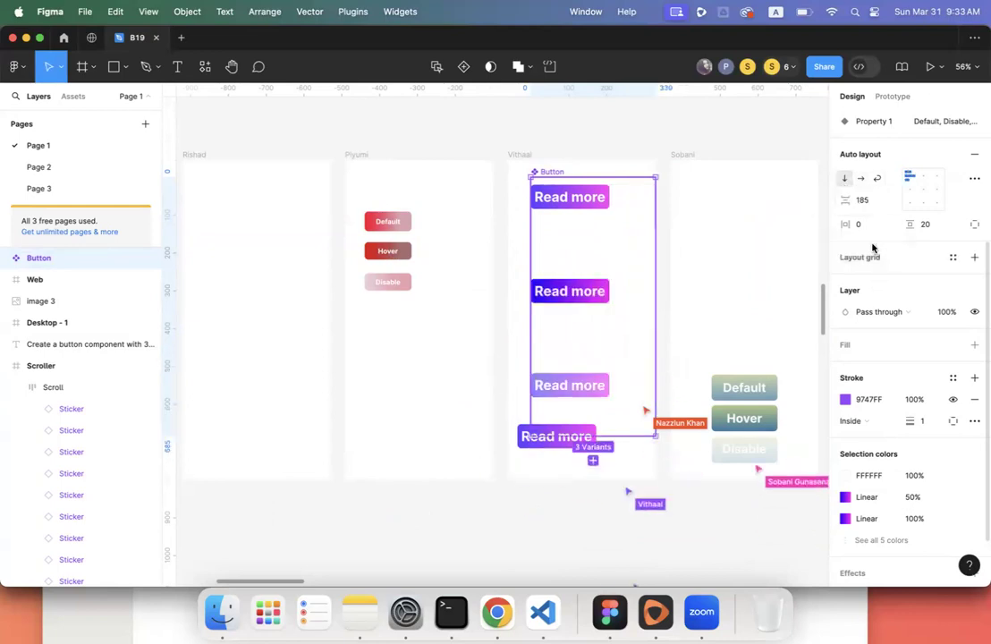
click(862, 200)
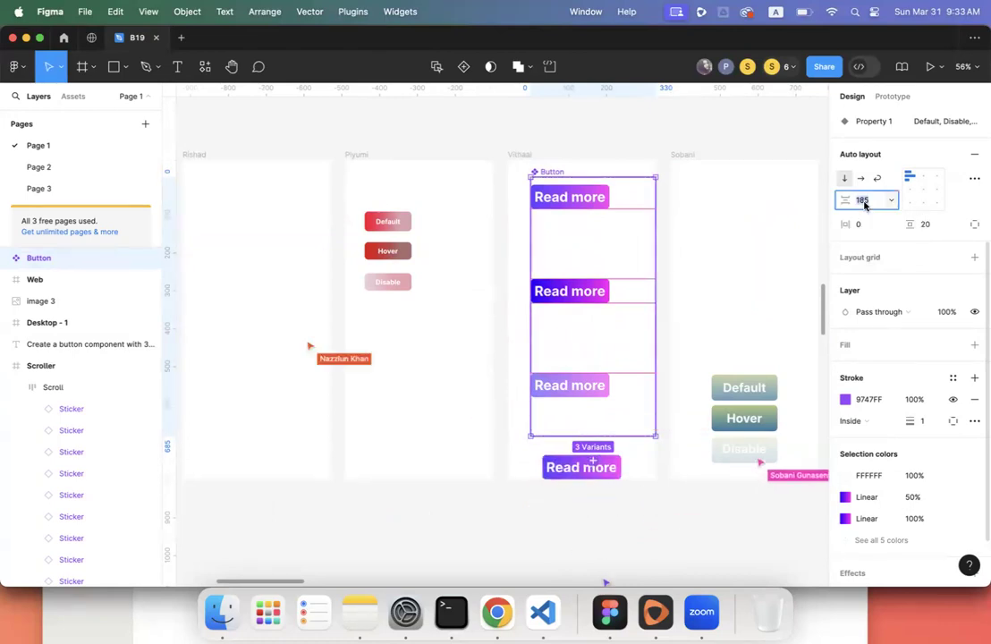
text(20)
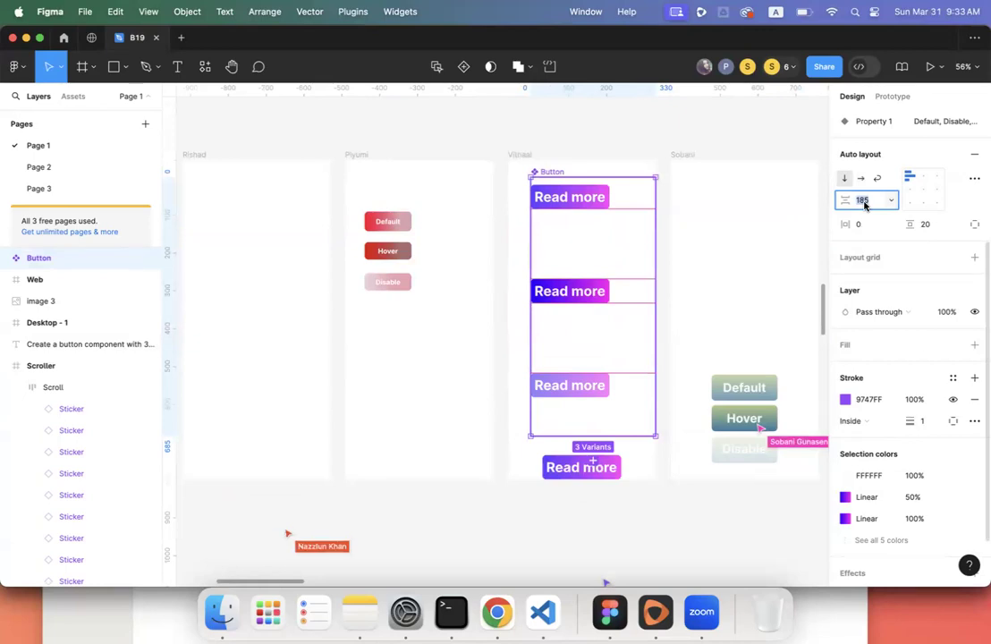
key(Return)
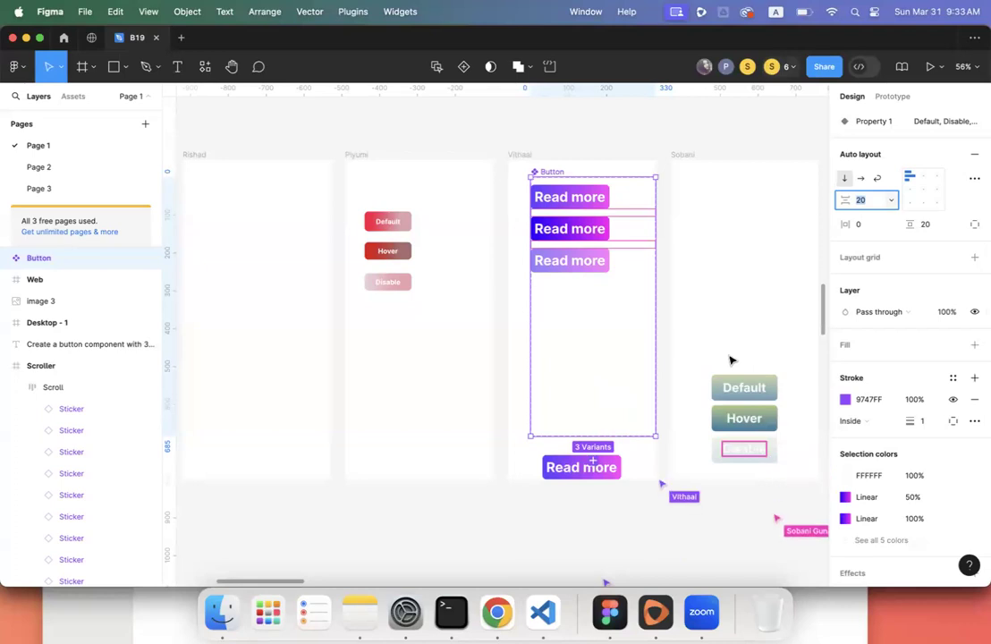
click(687, 319)
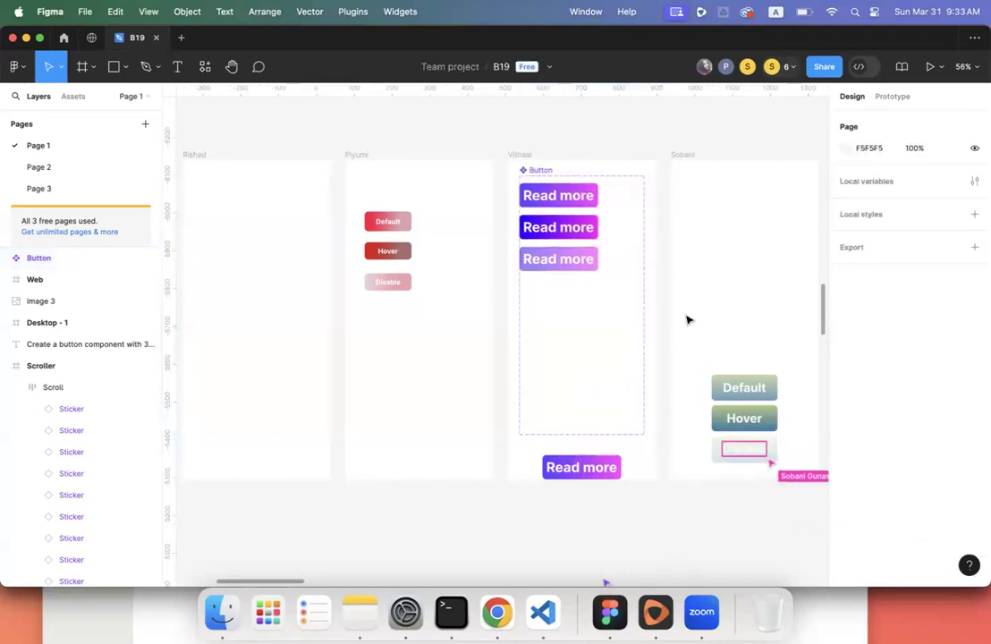
scroll(687, 319, down, 3)
scroll(687, 319, right, 5)
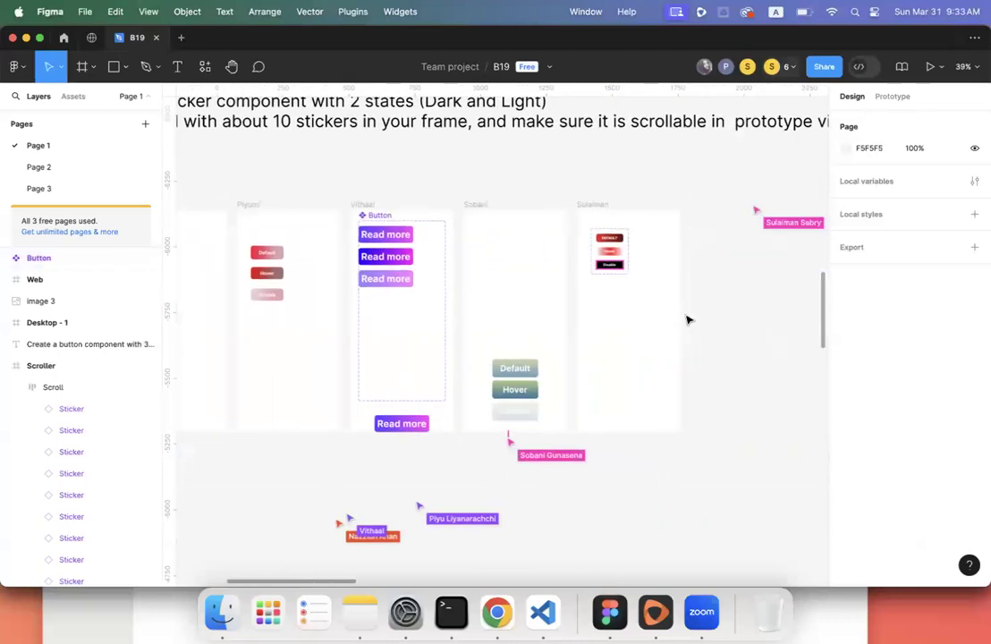
scroll(620, 299, up, 5)
scroll(620, 300, up, 3)
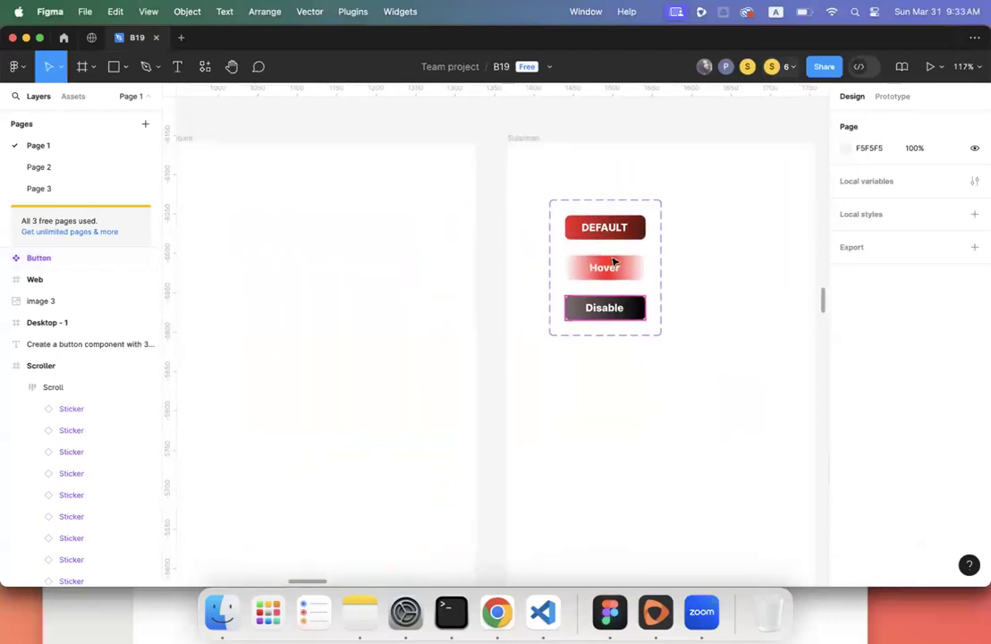
scroll(612, 348, up, 2)
click(612, 356)
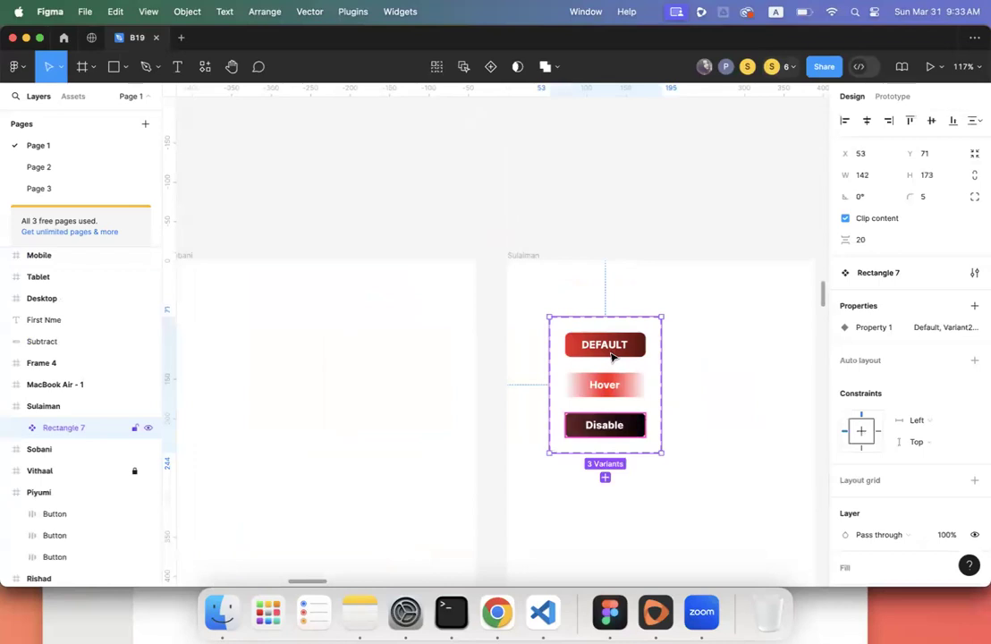
scroll(708, 357, down, 2)
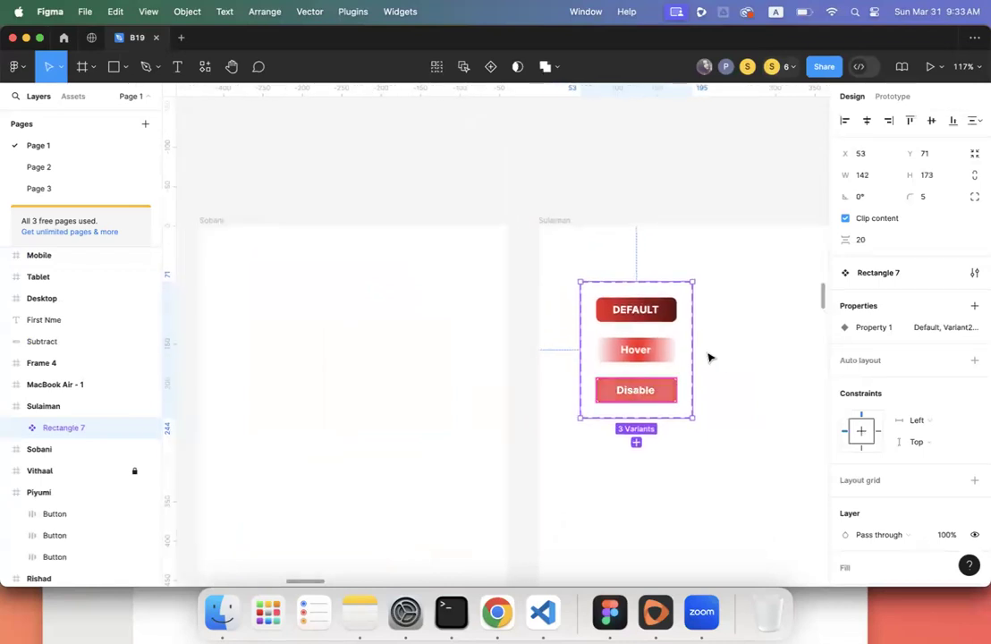
scroll(708, 357, down, 5)
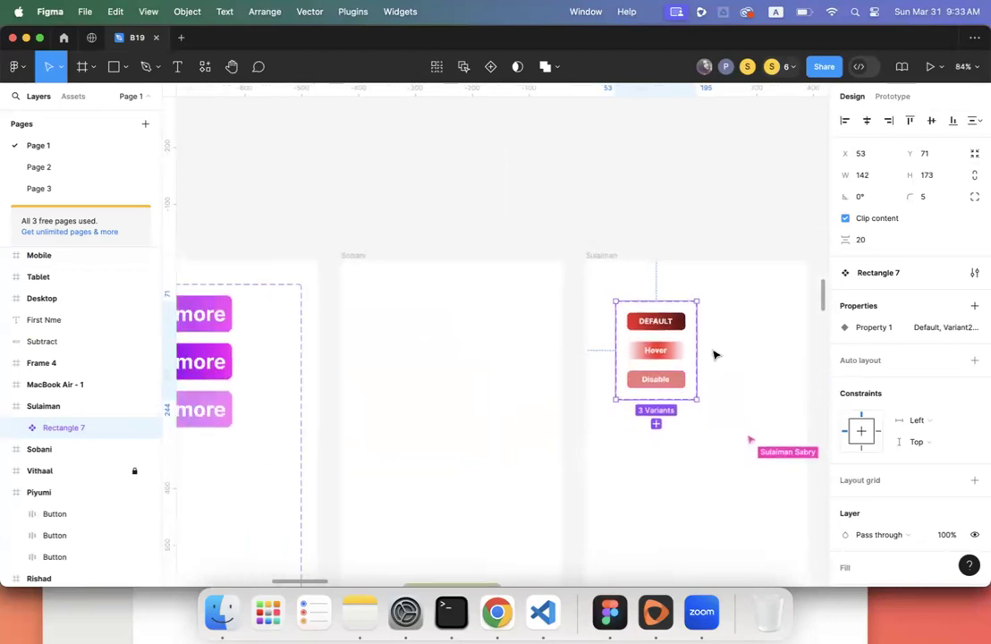
scroll(713, 355, left, 10)
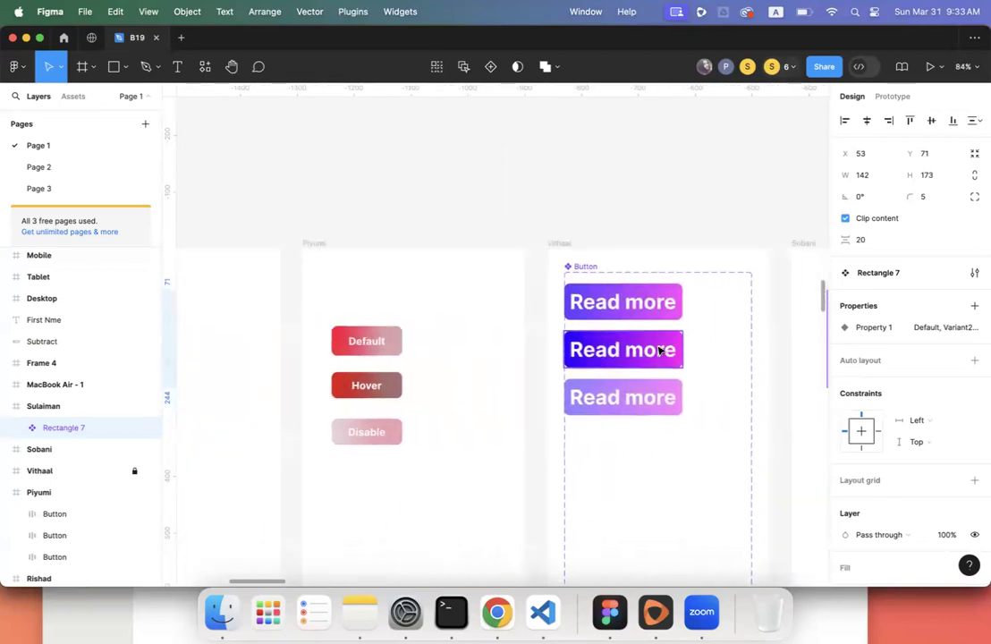
click(659, 349)
click(581, 267)
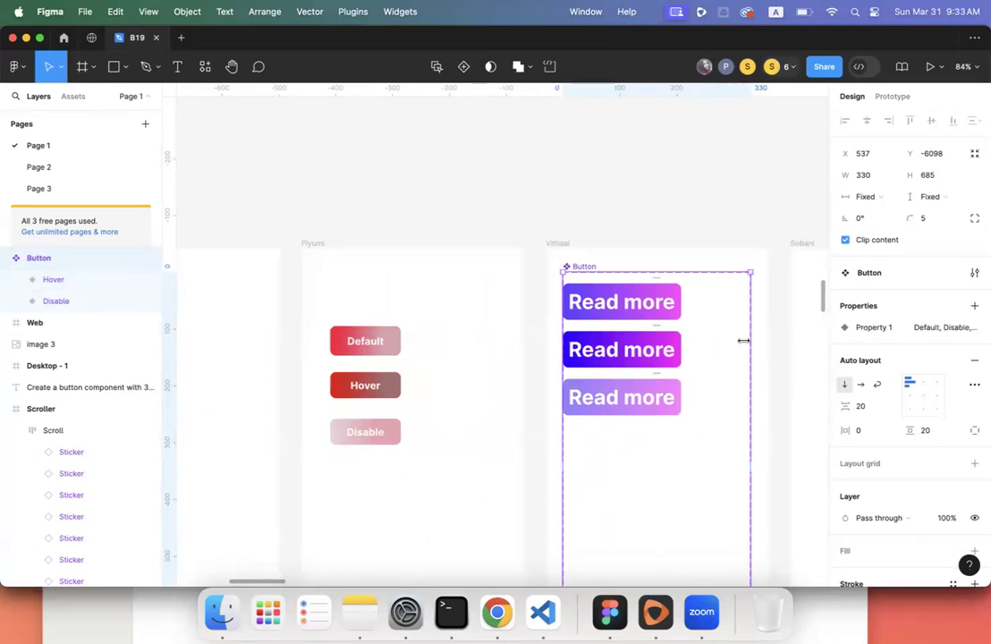
- Leave the Property 1 variant property name unchanged
scroll(748, 343, right, 8)
scroll(747, 342, left, 5)
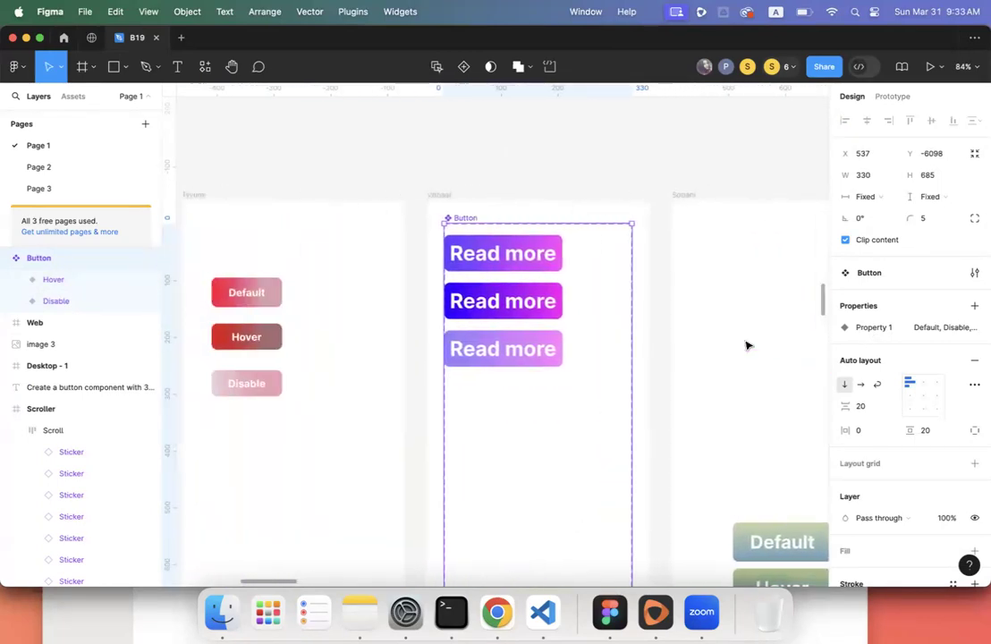
double_click(872, 328)
key(Return)
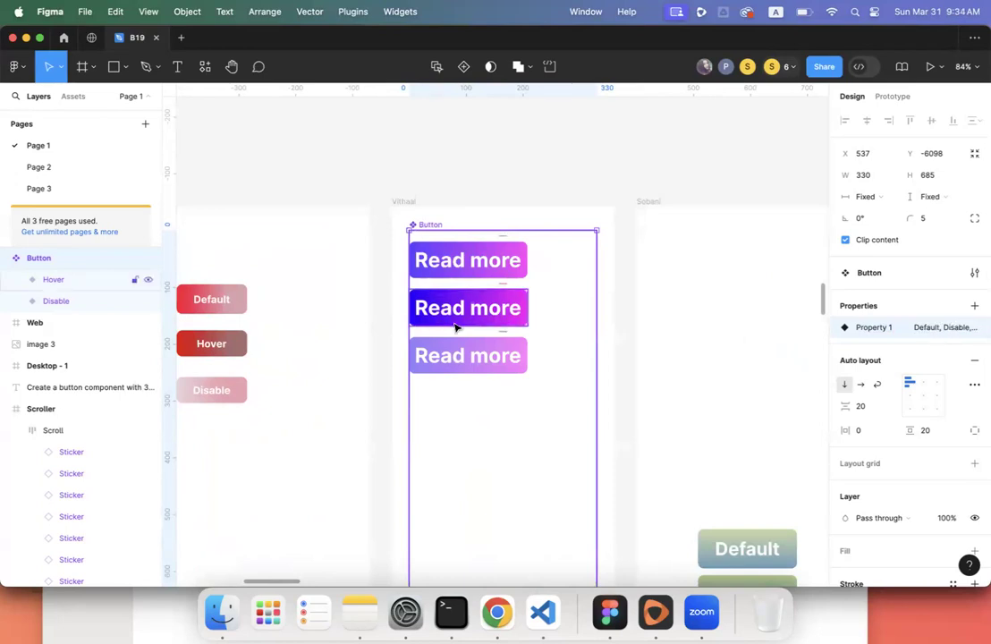
- Select the three-variant component set in another frame, then switch to Google Chrome
scroll(455, 327, right, 3)
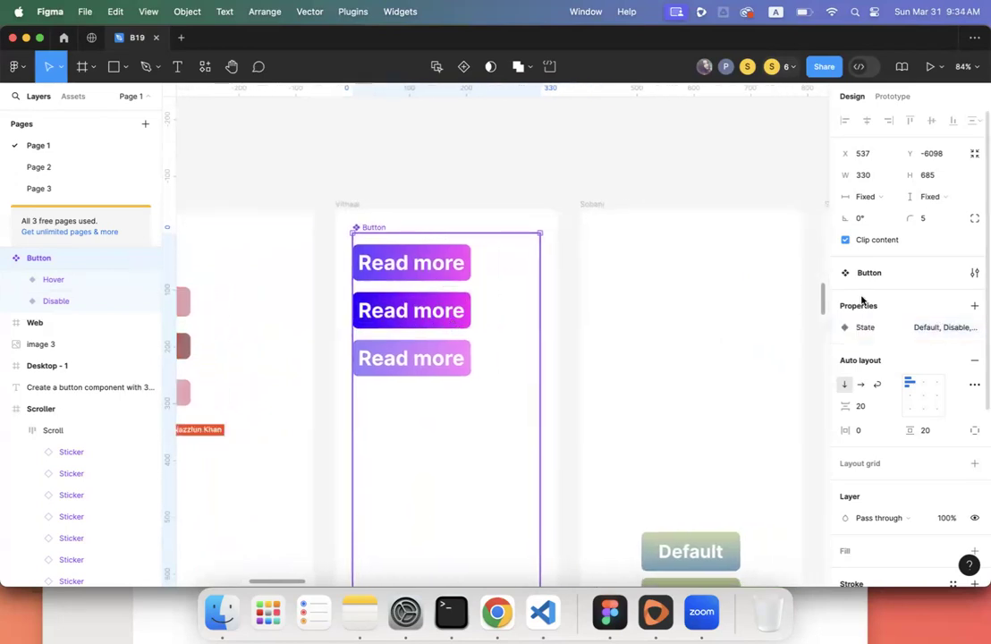
scroll(672, 326, right, 10)
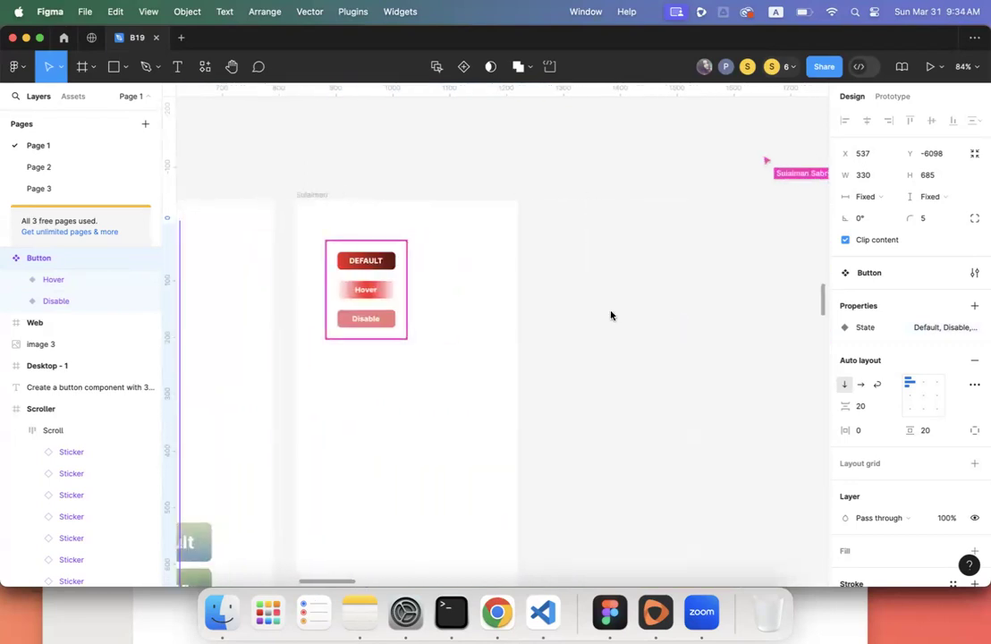
click(367, 289)
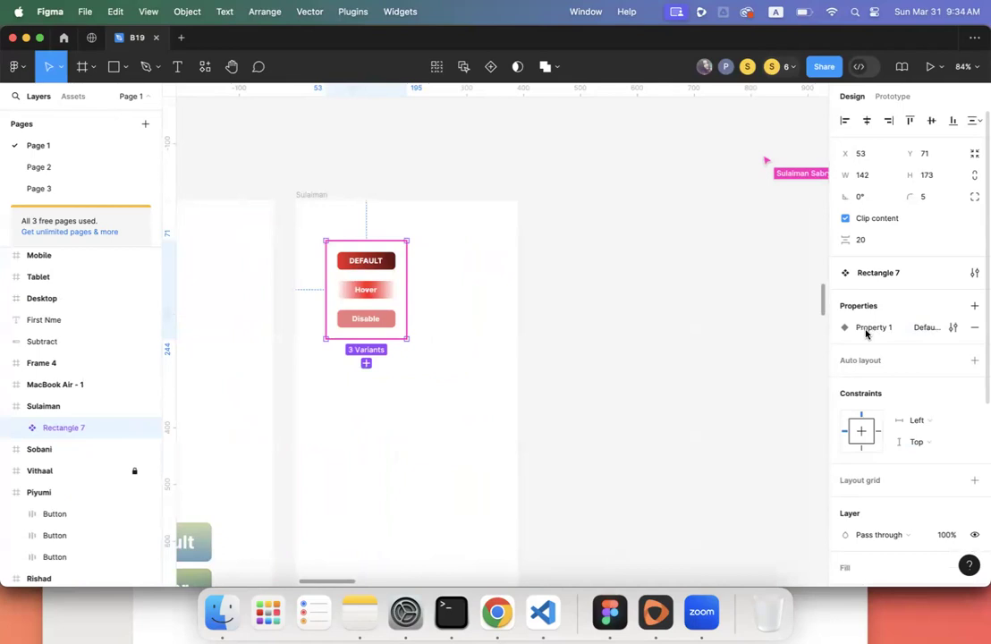
scroll(501, 335, left, 15)
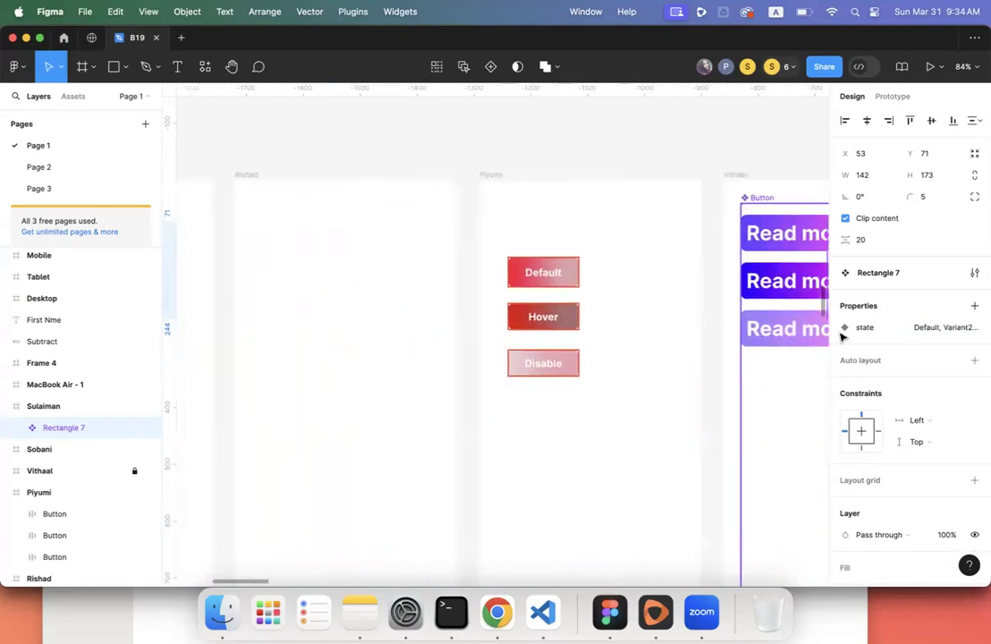
scroll(603, 324, down, 5)
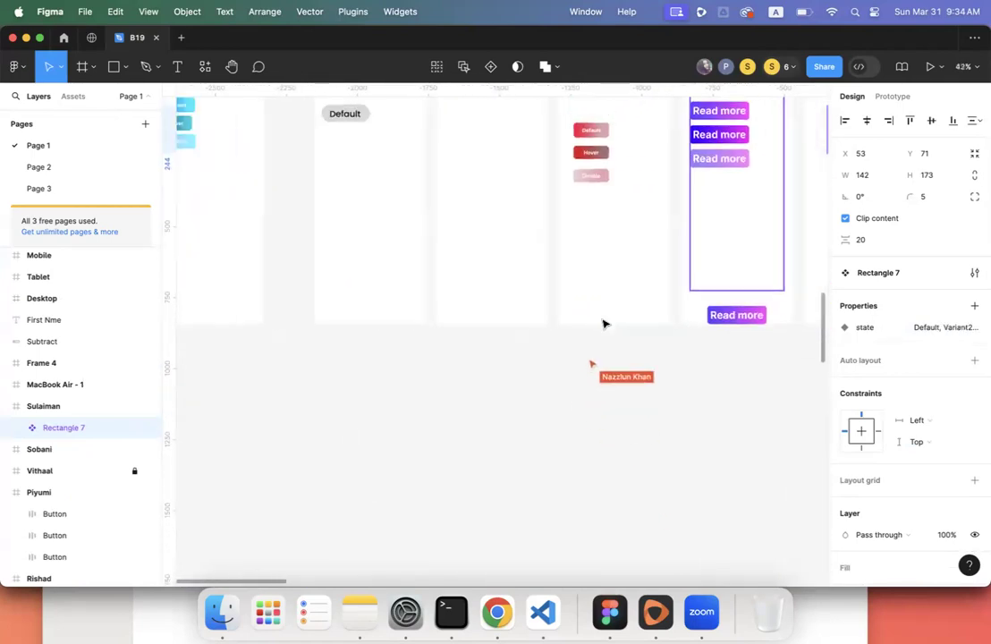
scroll(604, 324, up, 3)
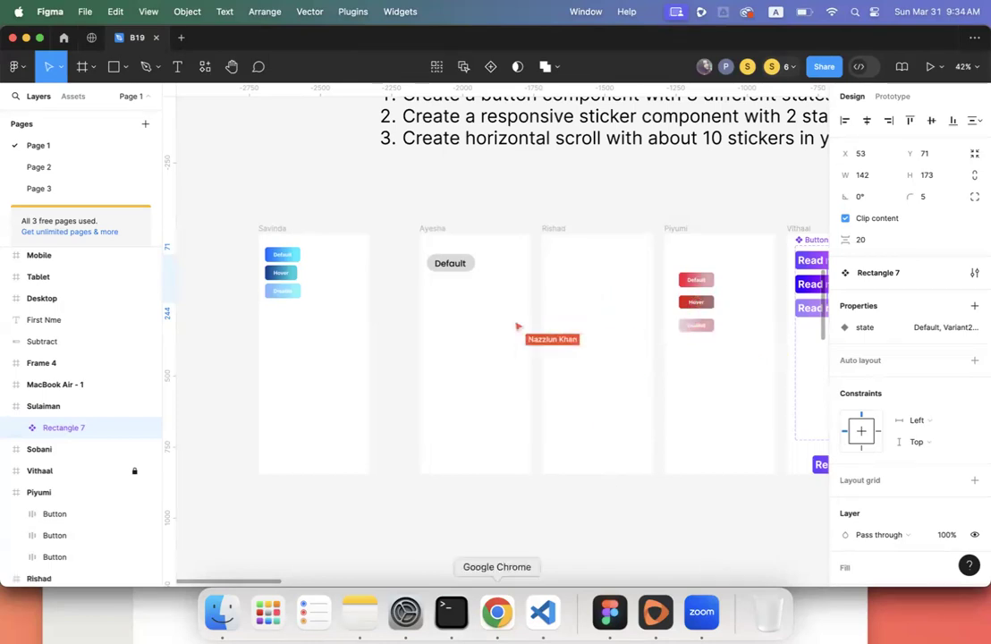
click(497, 613)
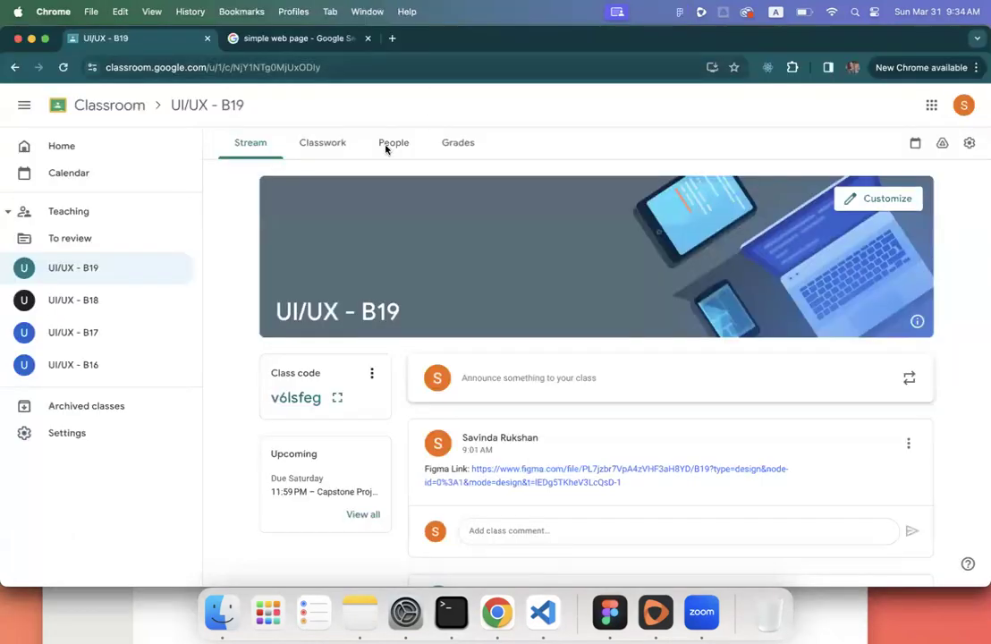
- Open the Classwork page and inspect its Create button in Chrome's developer tools
scroll(387, 148, down, 10)
scroll(387, 148, up, 10)
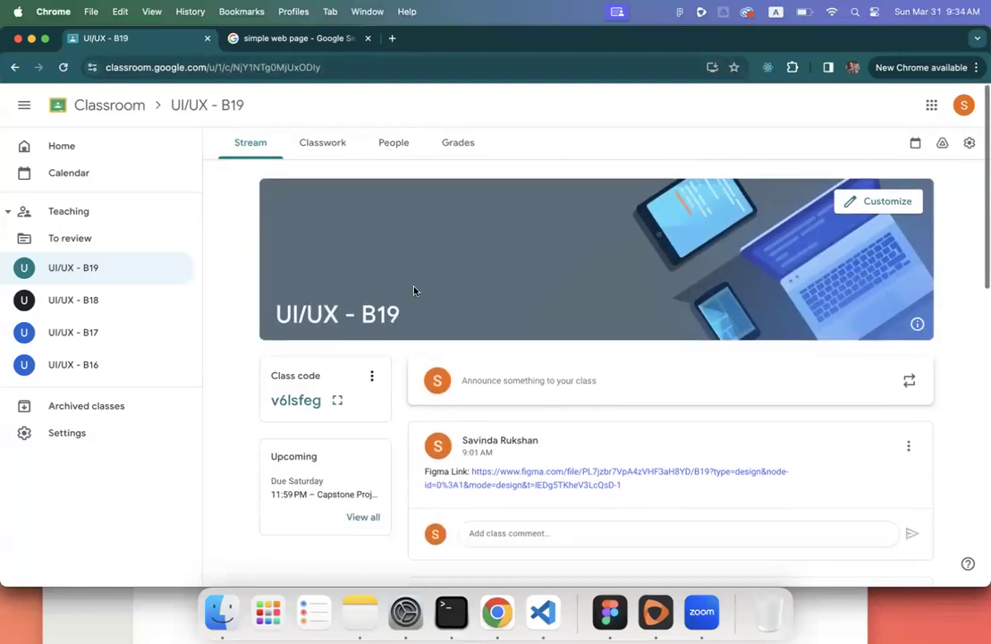
click(322, 148)
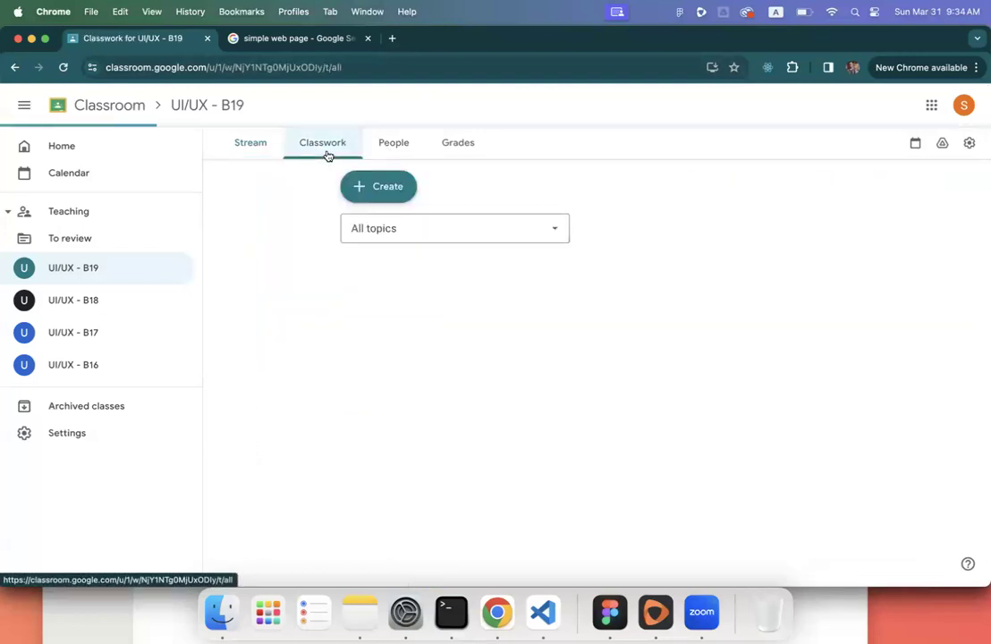
right_click(371, 193)
click(398, 405)
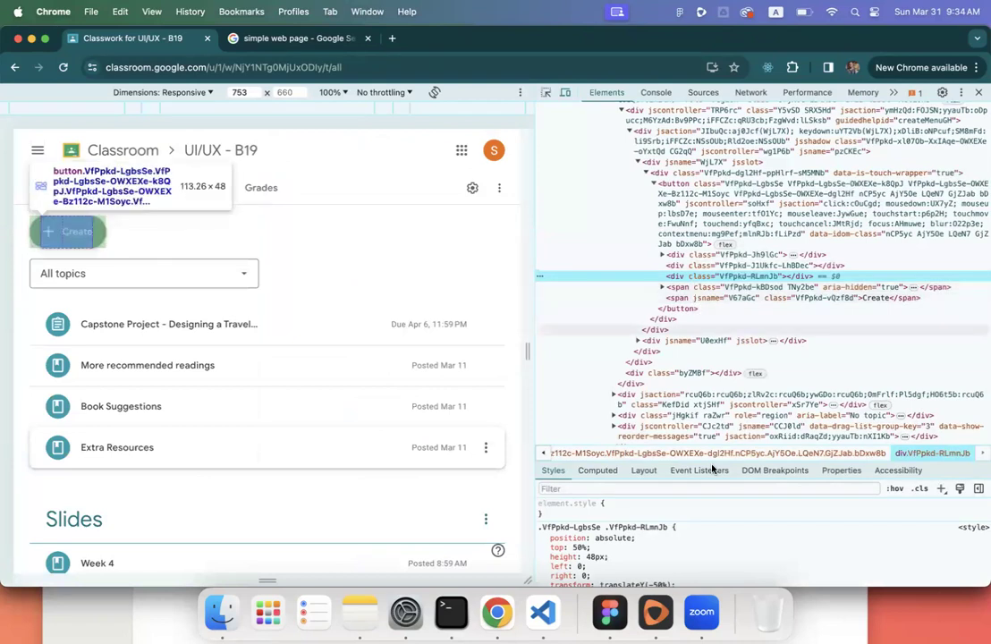
- Enlarge the Styles pane and inspect the Create label's Google Sans, .875rem, weight-500 font styles
scroll(718, 507, down, 1)
scroll(720, 507, up, 1)
drag(724, 458, 689, 234)
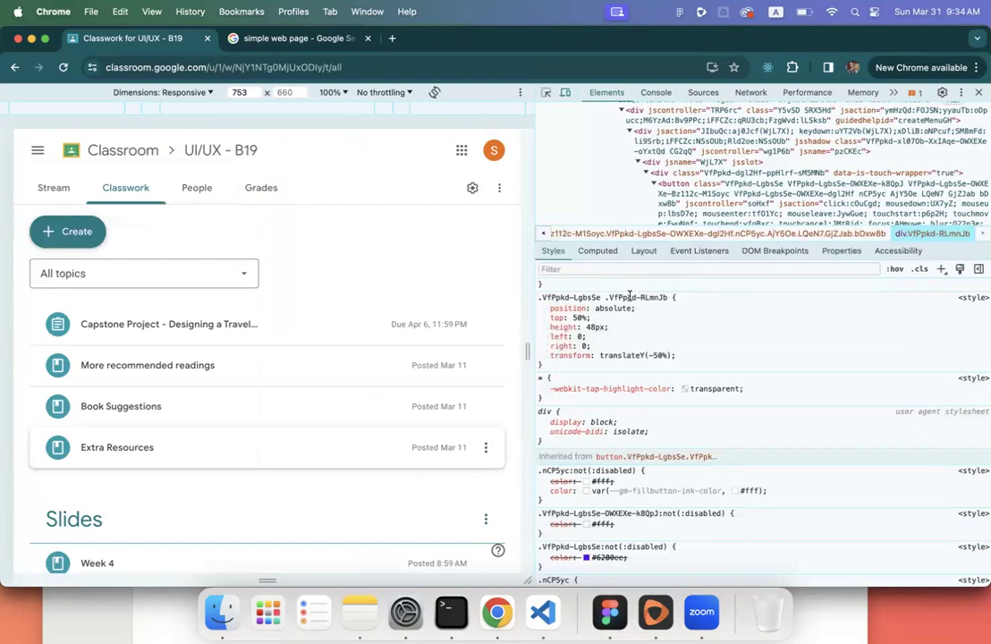
right_click(72, 229)
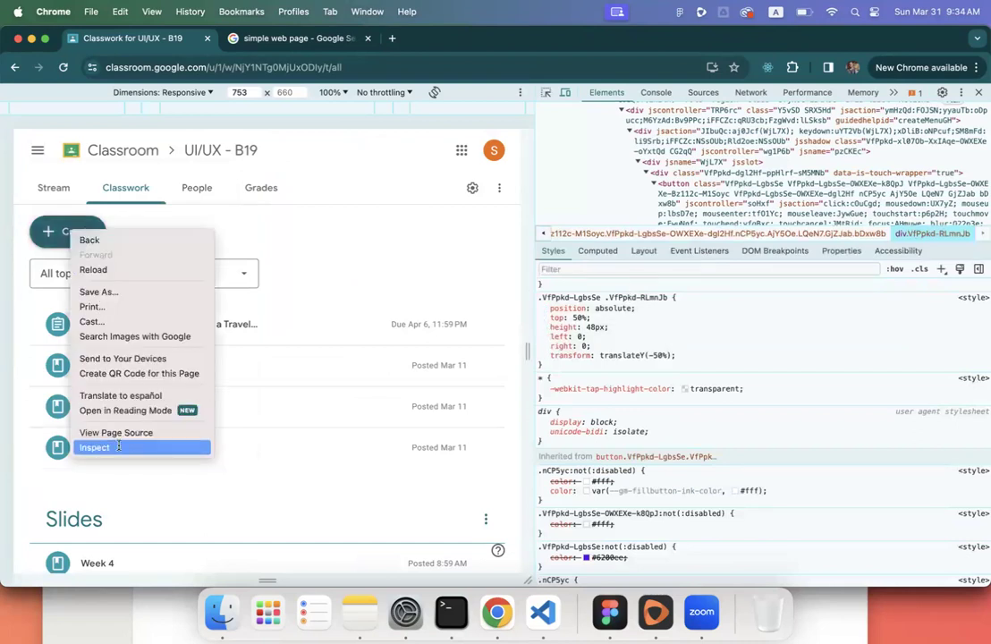
click(94, 444)
scroll(671, 353, down, 5)
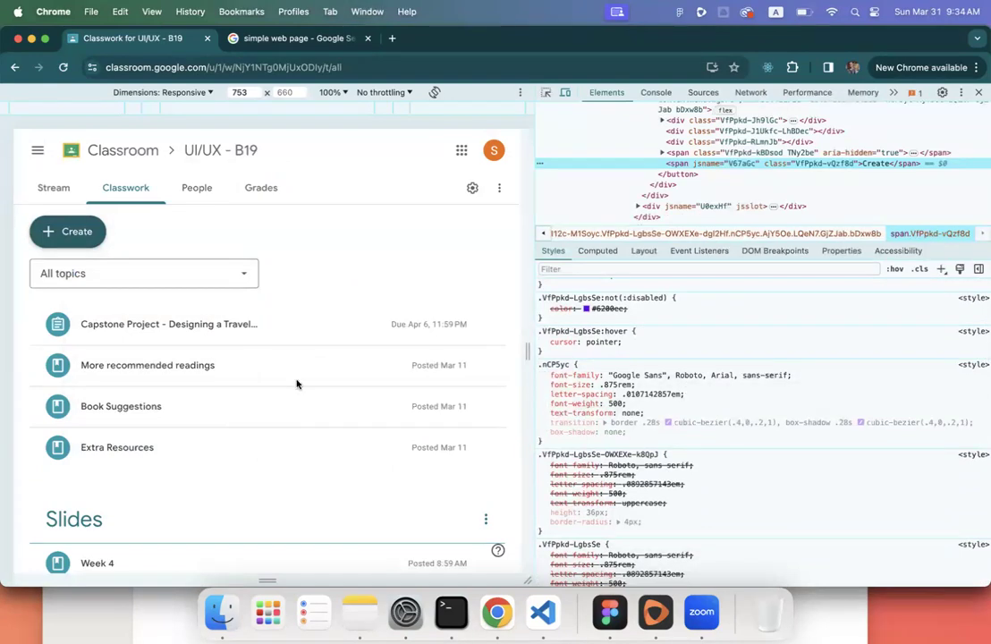
key(super+l)
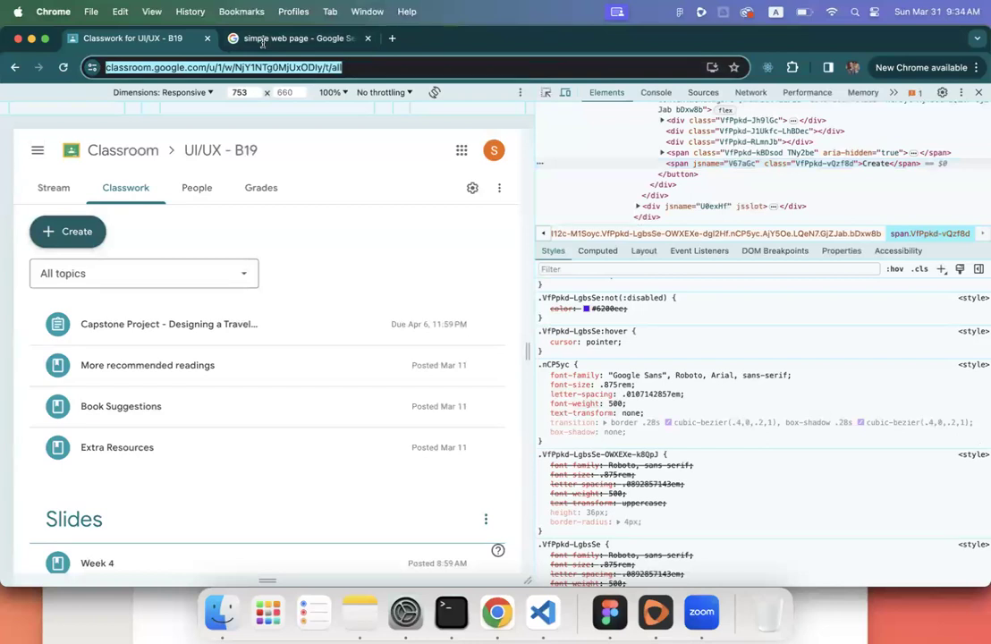
- Load lostandfoundconcierge.com and open its elements in developer tools
text(los)
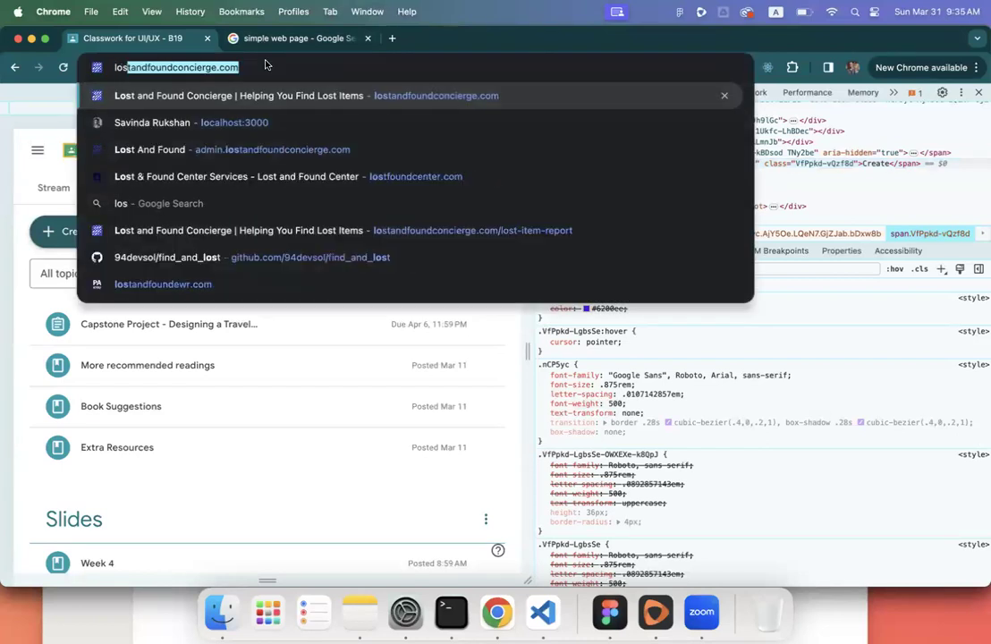
key(Return)
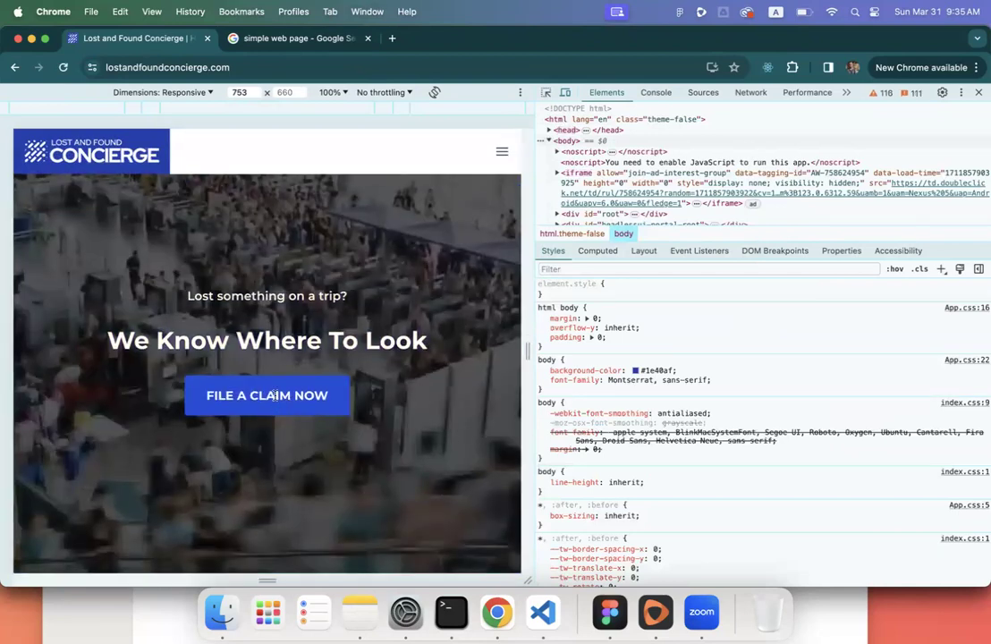
right_click(273, 394)
click(313, 507)
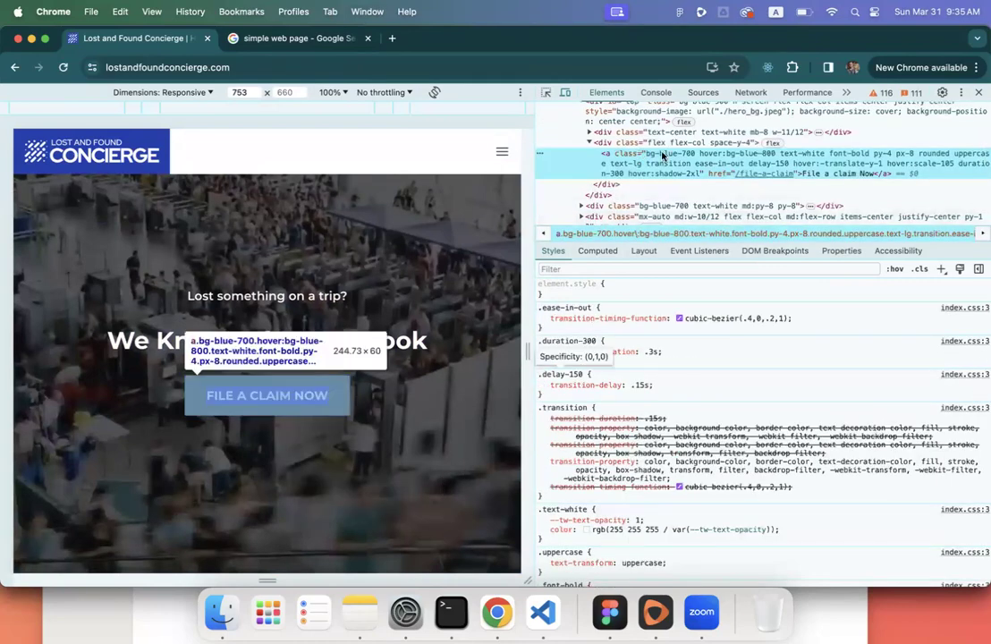
scroll(716, 326, down, 5)
scroll(716, 325, down, 5)
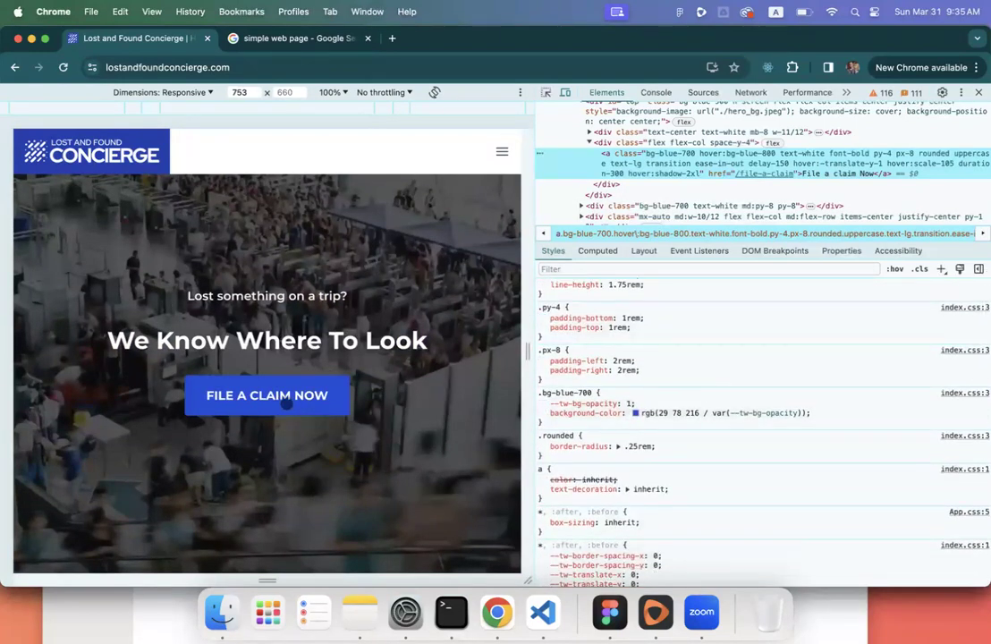
- Inspect the FILE A CLAIM NOW link and force it into the :hover state
right_click(286, 404)
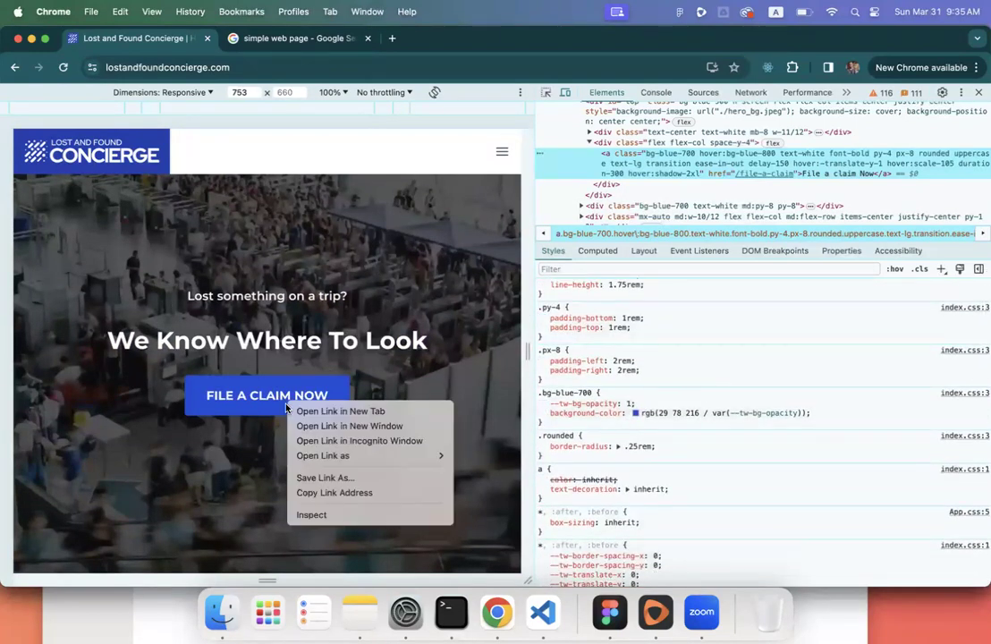
click(316, 514)
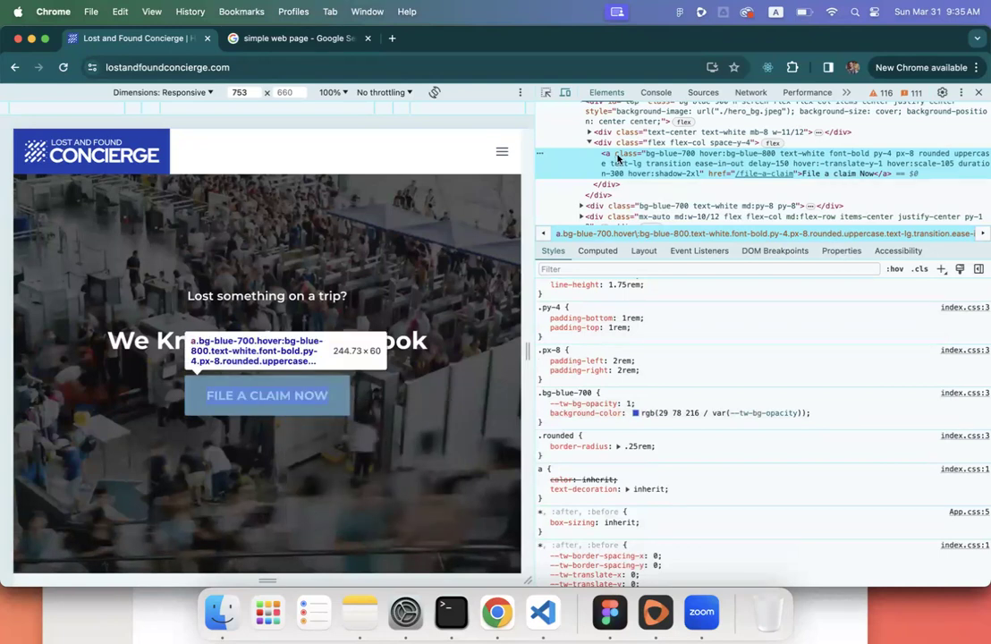
right_click(643, 161)
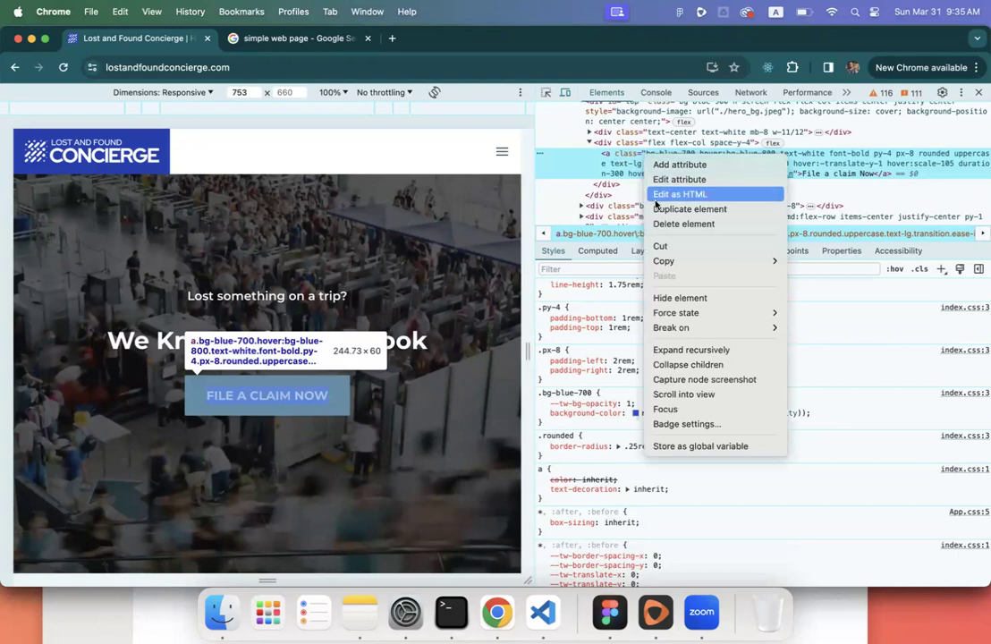
mouse_move(671, 315)
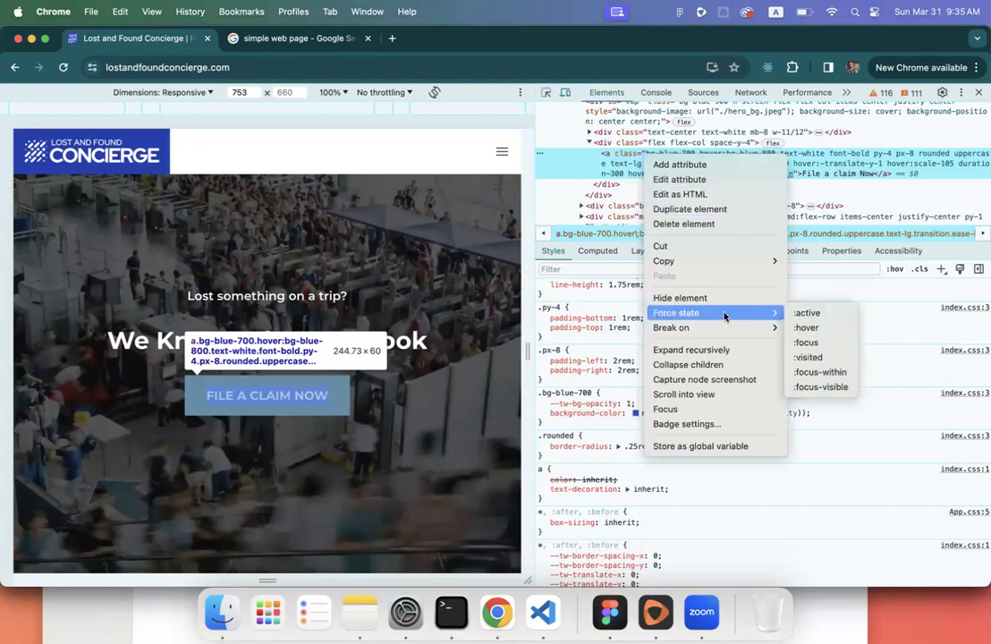
click(805, 327)
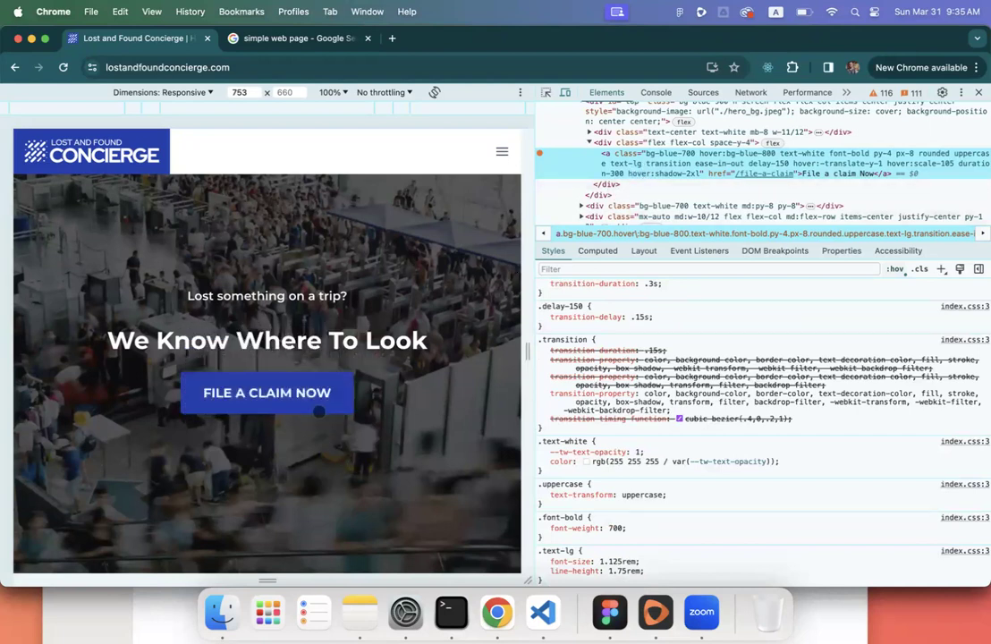
- Back in Figma, inspect the Default, Hover and Disable buttons in the other student frames
click(610, 611)
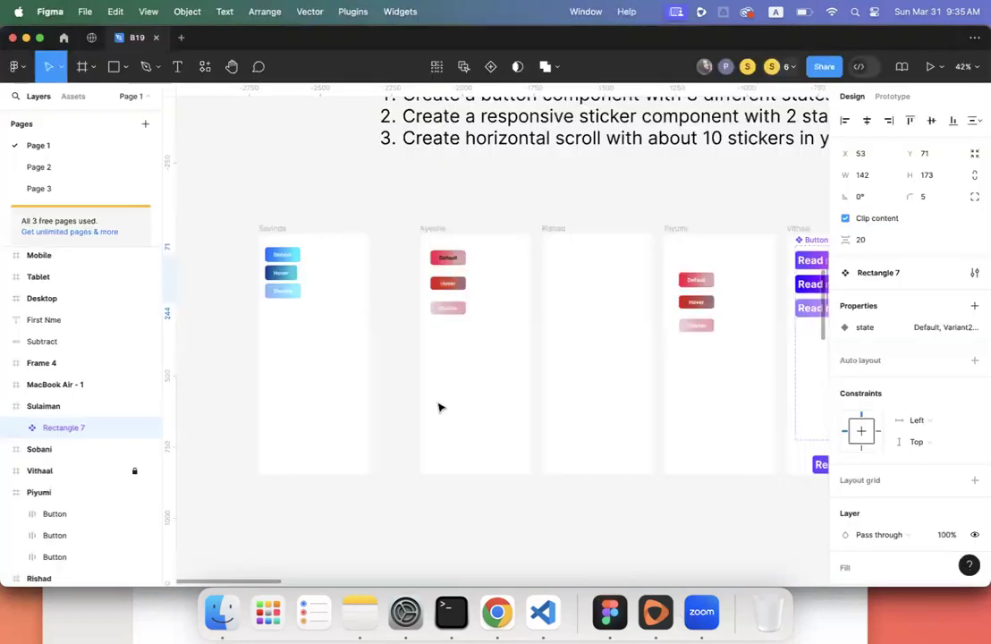
scroll(438, 407, left, 5)
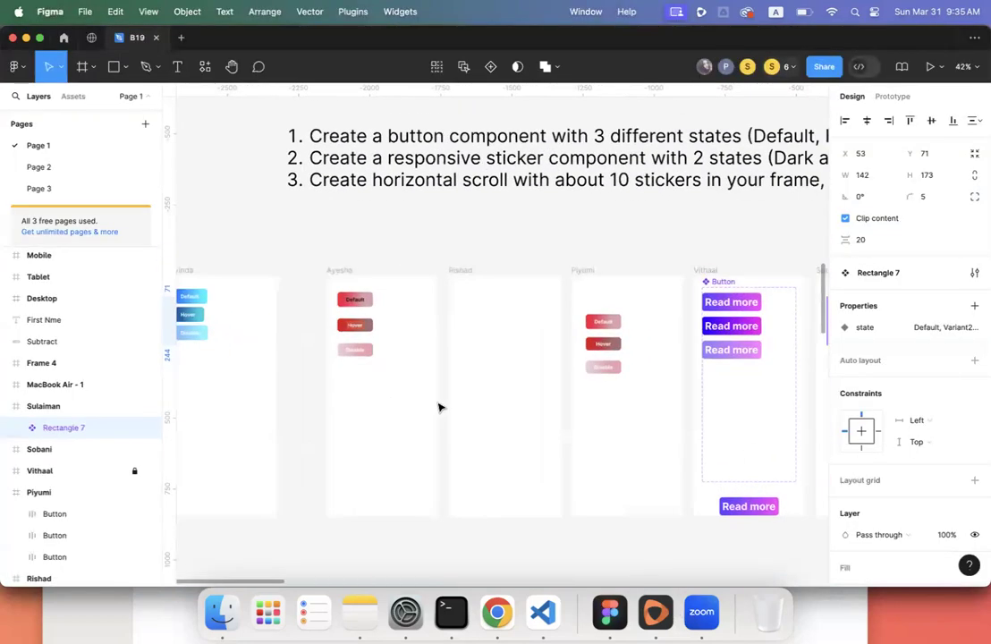
scroll(438, 407, right, 10)
scroll(438, 407, down, 3)
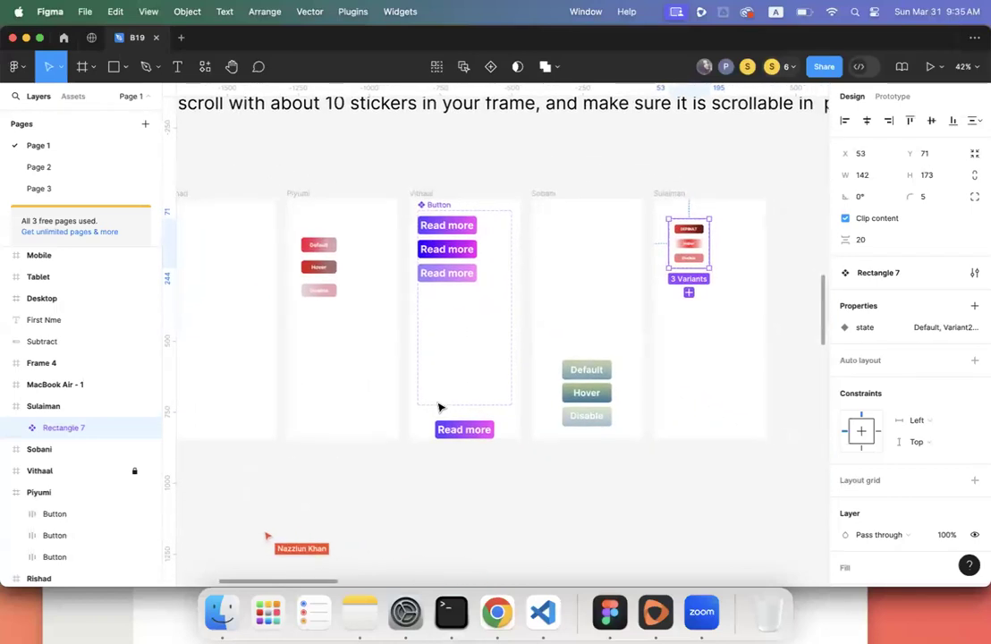
click(589, 380)
click(588, 417)
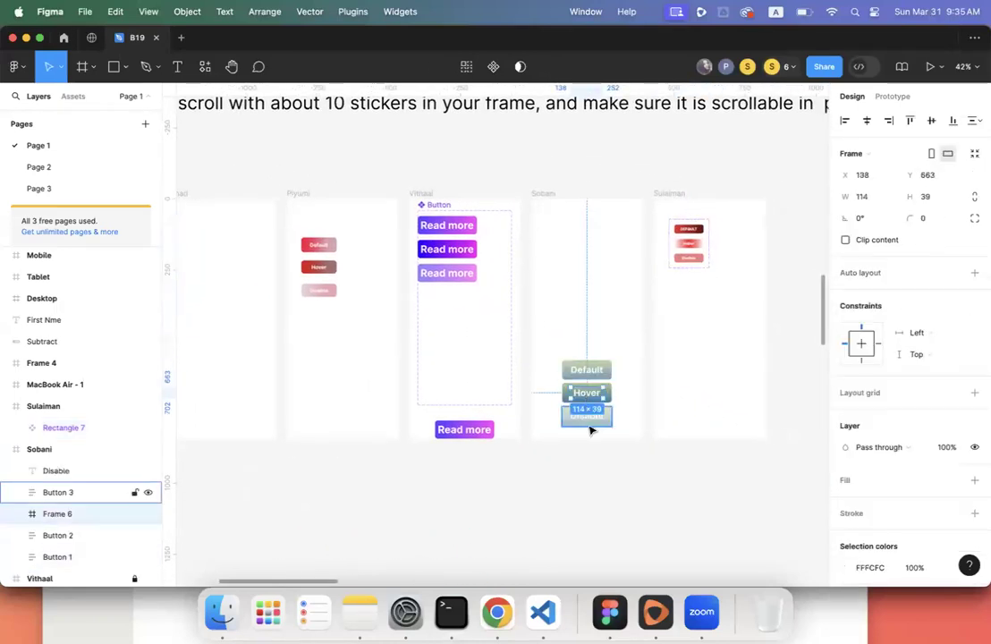
click(319, 290)
scroll(263, 315, left, 2)
scroll(264, 315, left, 5)
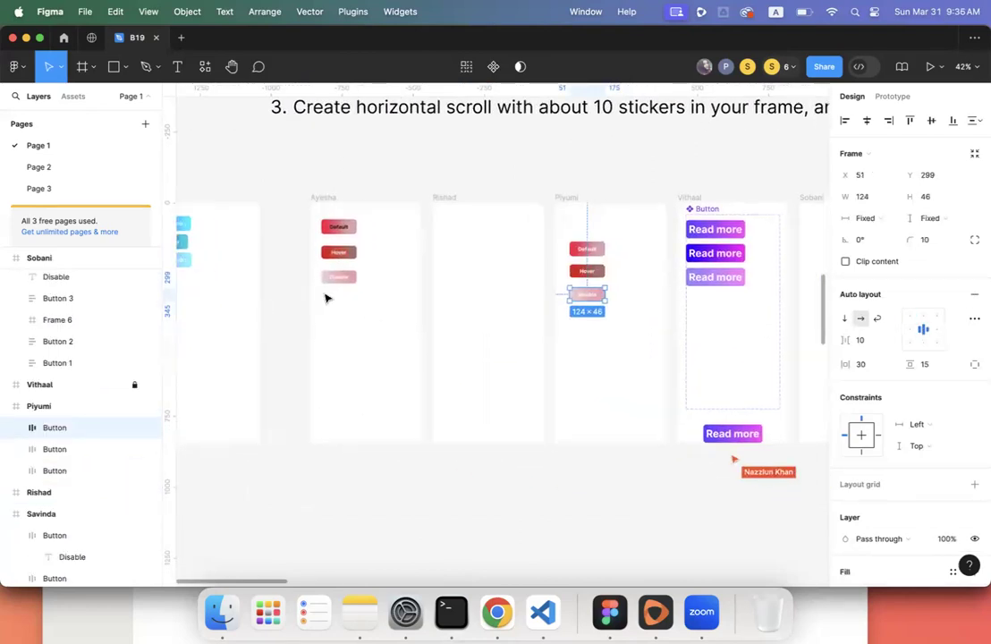
scroll(327, 289, left, 2)
click(370, 236)
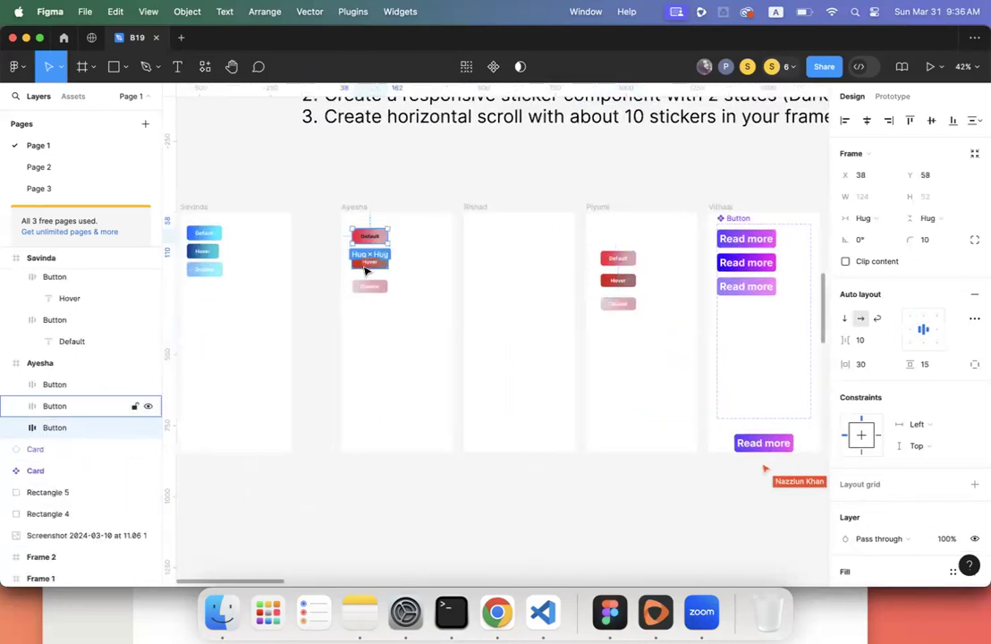
click(365, 266)
click(362, 287)
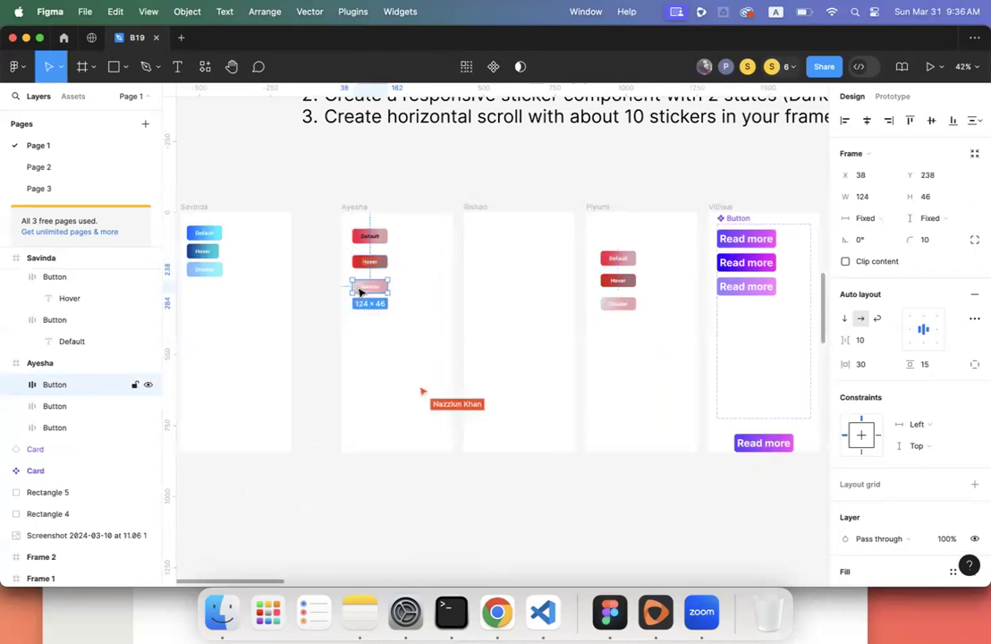
click(313, 307)
- Zoom in on the leftmost frame and marquee-select its three blue buttons
scroll(313, 307, up, 1)
scroll(313, 306, left, 2)
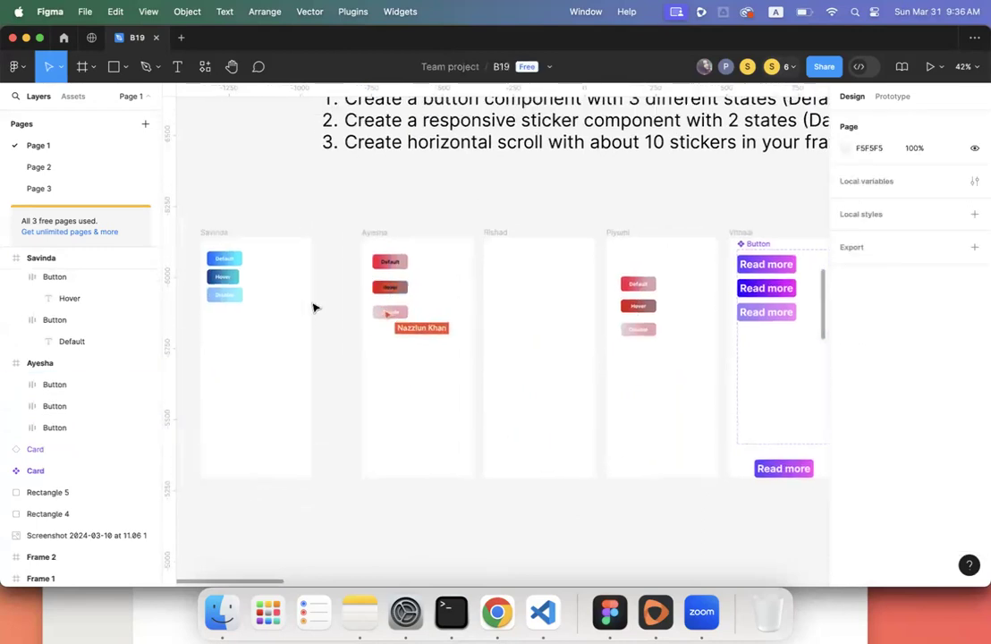
scroll(313, 307, left, 2)
scroll(312, 307, up, 1)
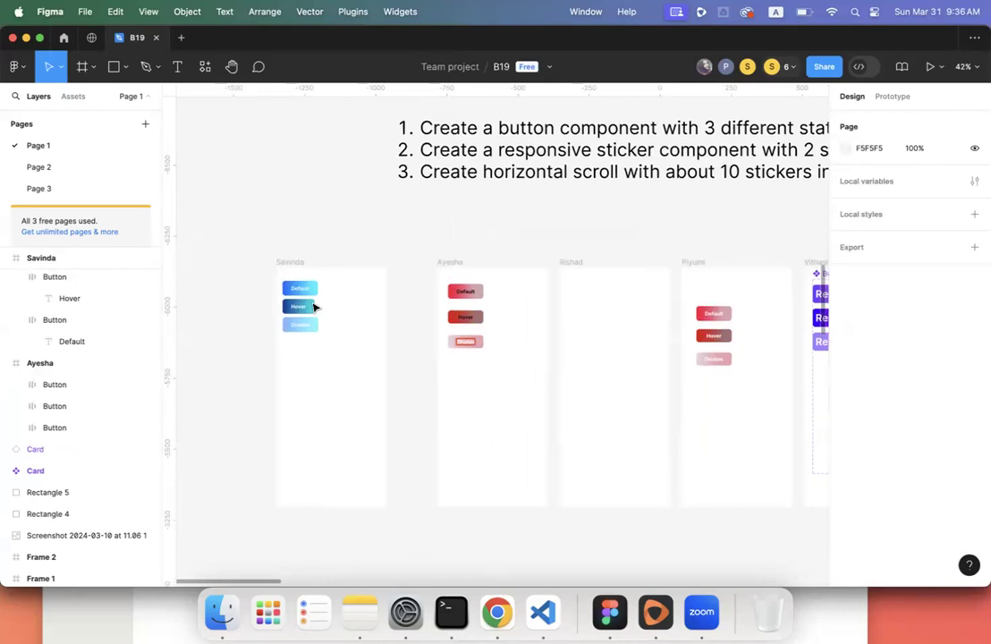
scroll(312, 306, right, 20)
scroll(313, 306, down, 1)
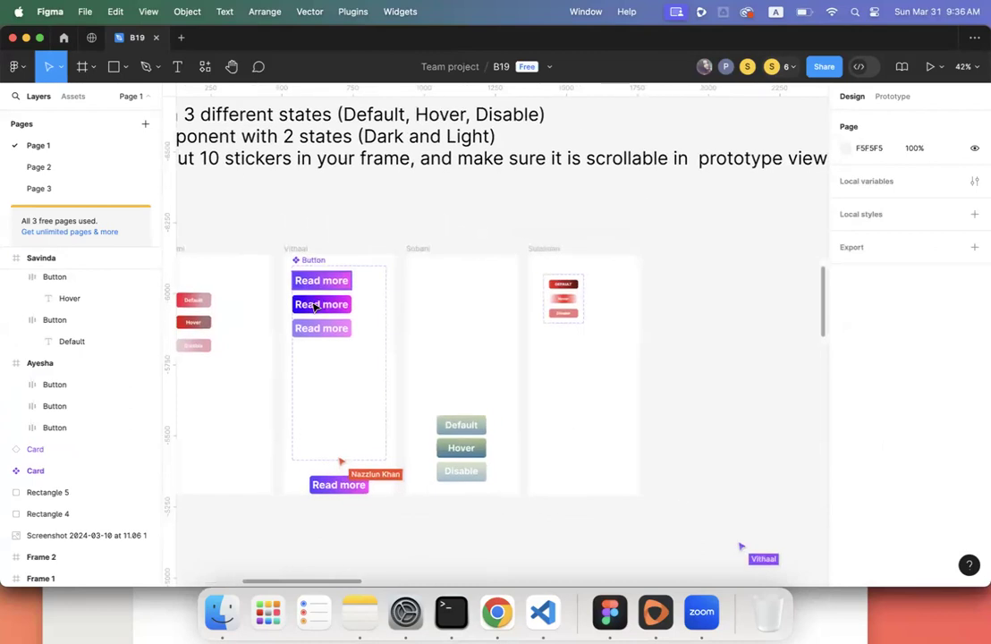
scroll(313, 307, left, 18)
scroll(313, 307, up, 1)
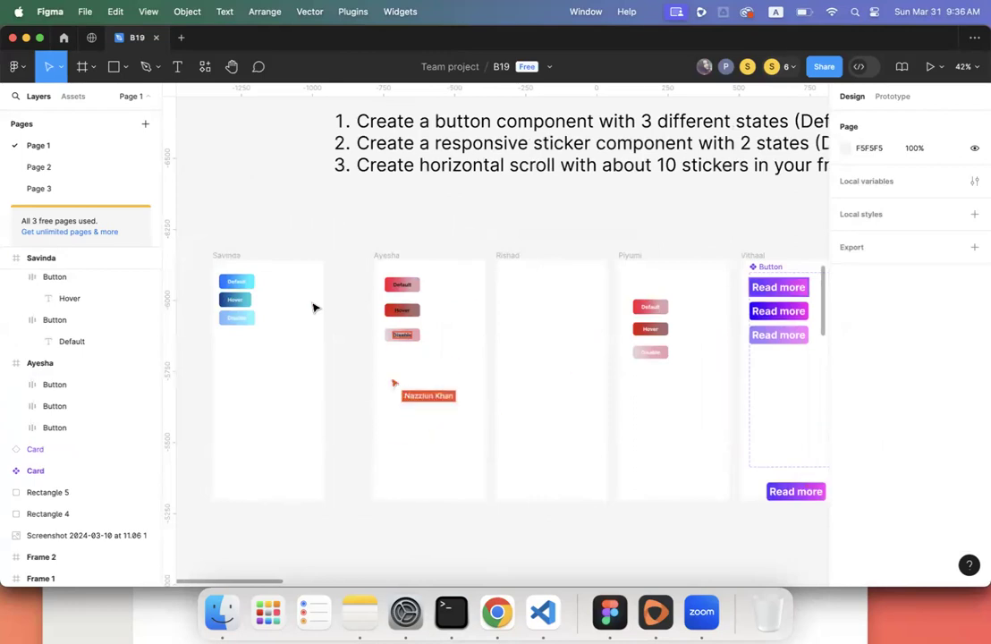
scroll(313, 307, left, 2)
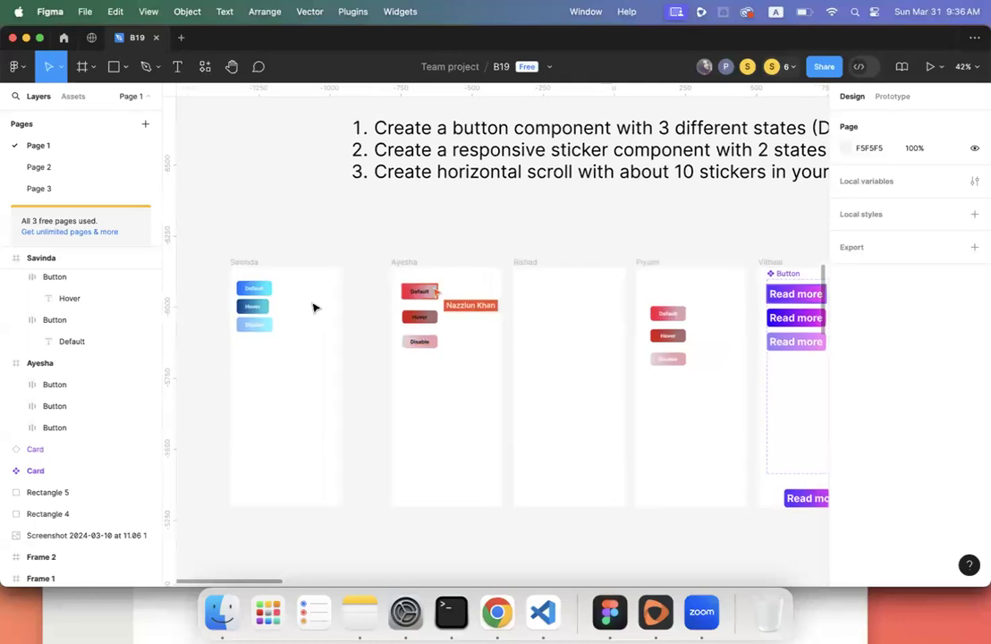
scroll(313, 307, down, 5)
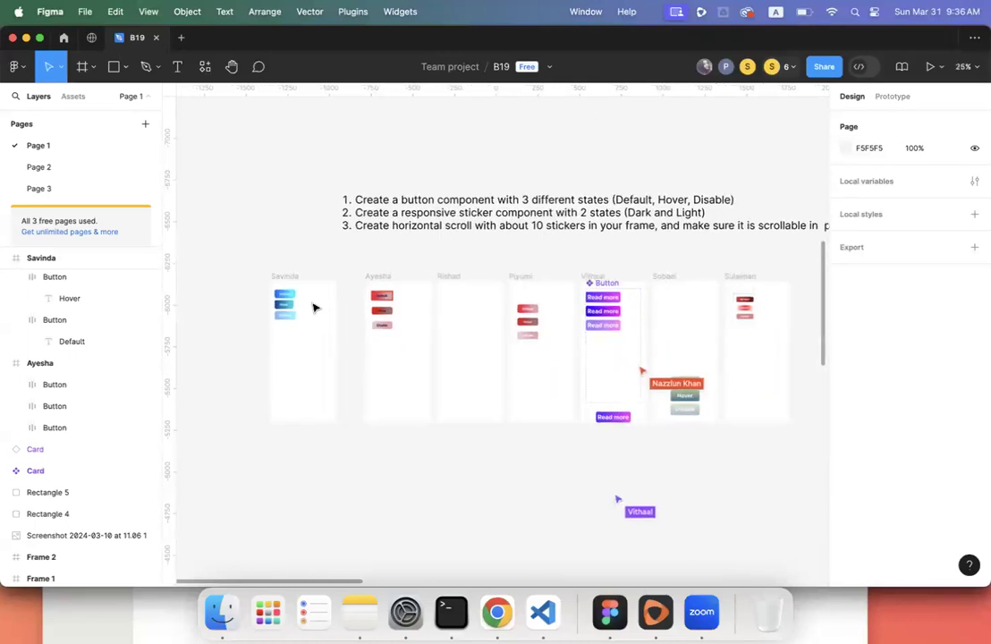
scroll(312, 308, up, 5)
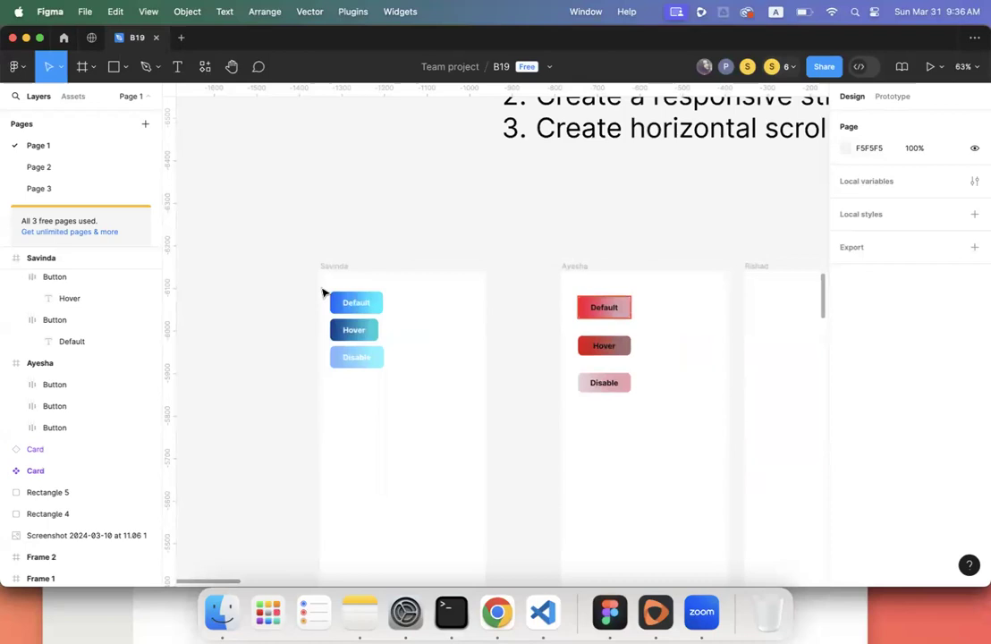
scroll(324, 292, up, 3)
drag(324, 284, 468, 457)
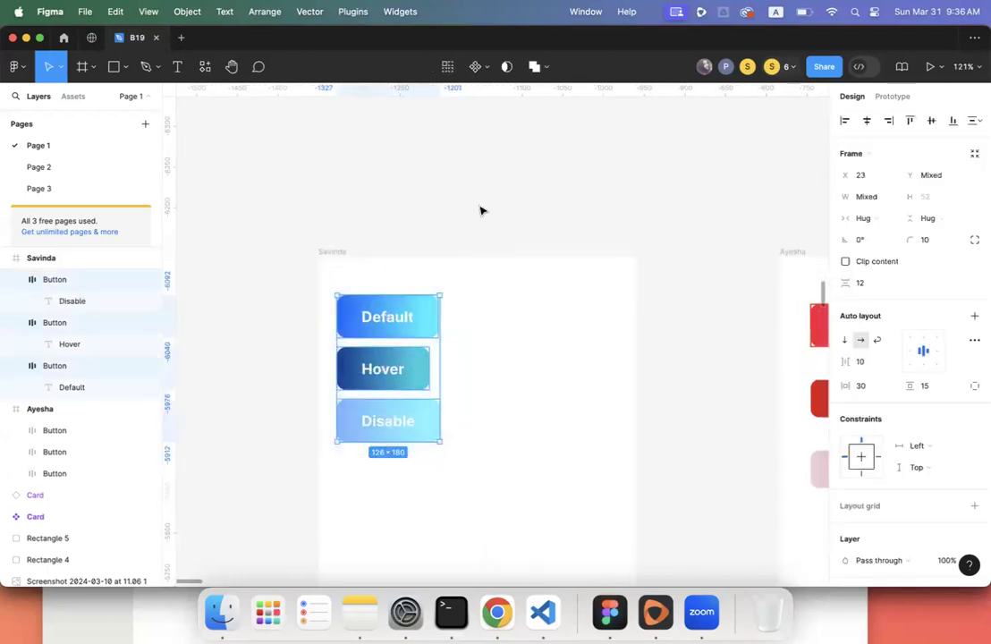
- Combine the three blue buttons into a component set and nudge it slightly right
click(486, 70)
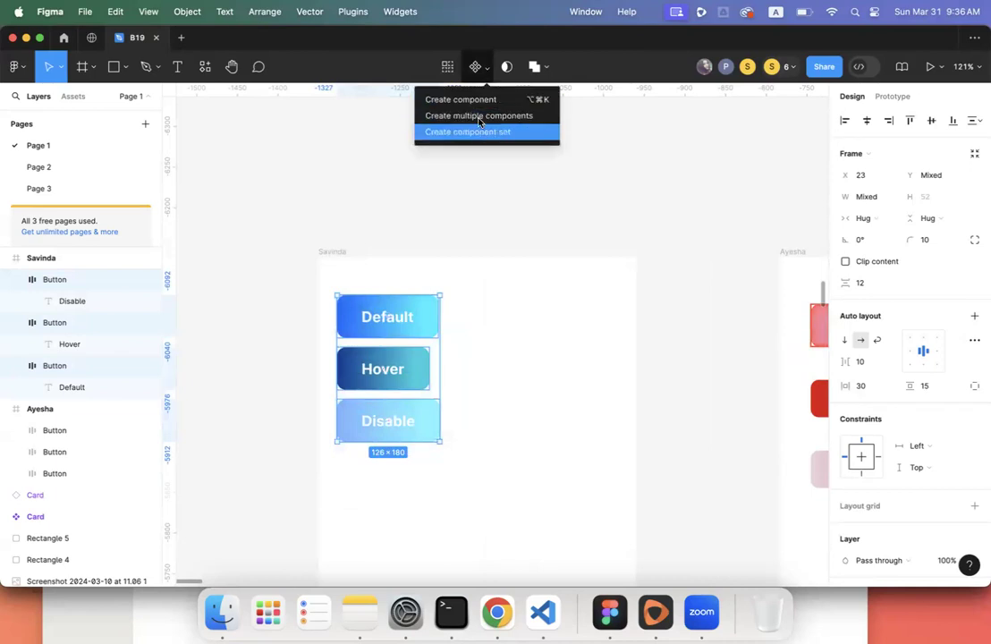
click(486, 68)
click(486, 68)
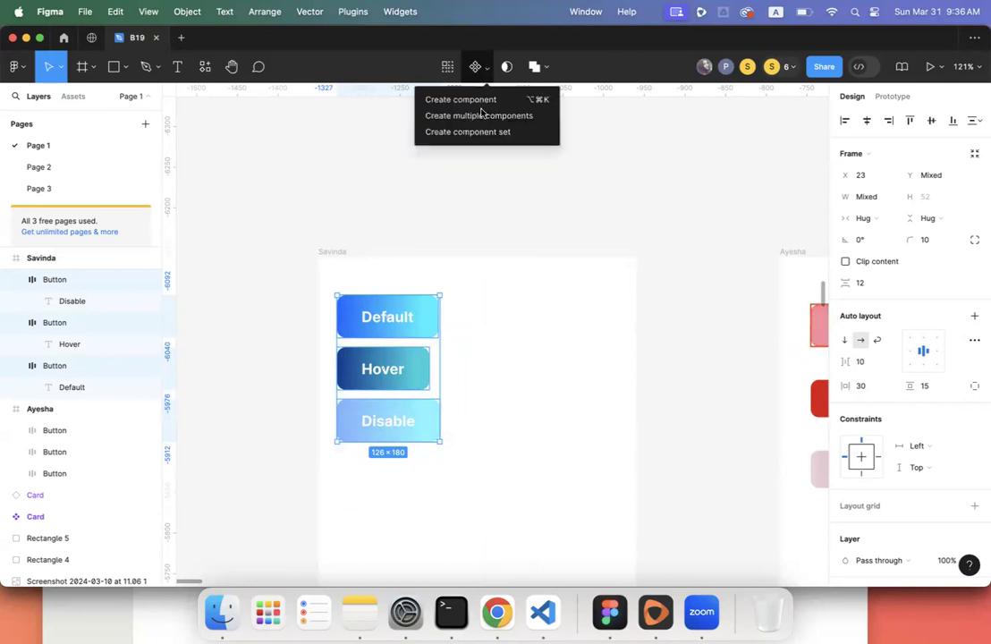
click(482, 69)
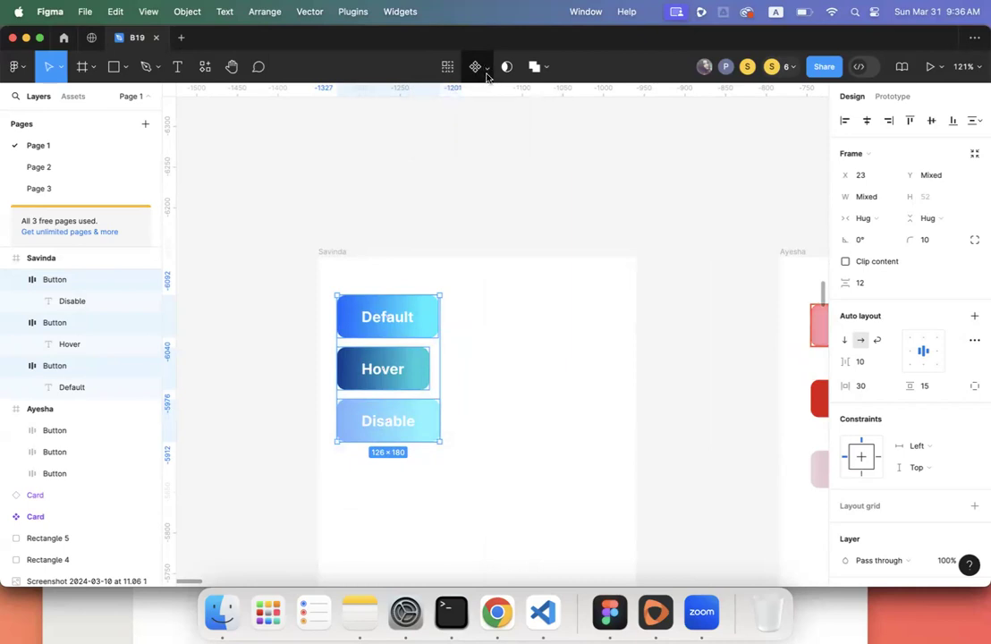
click(486, 75)
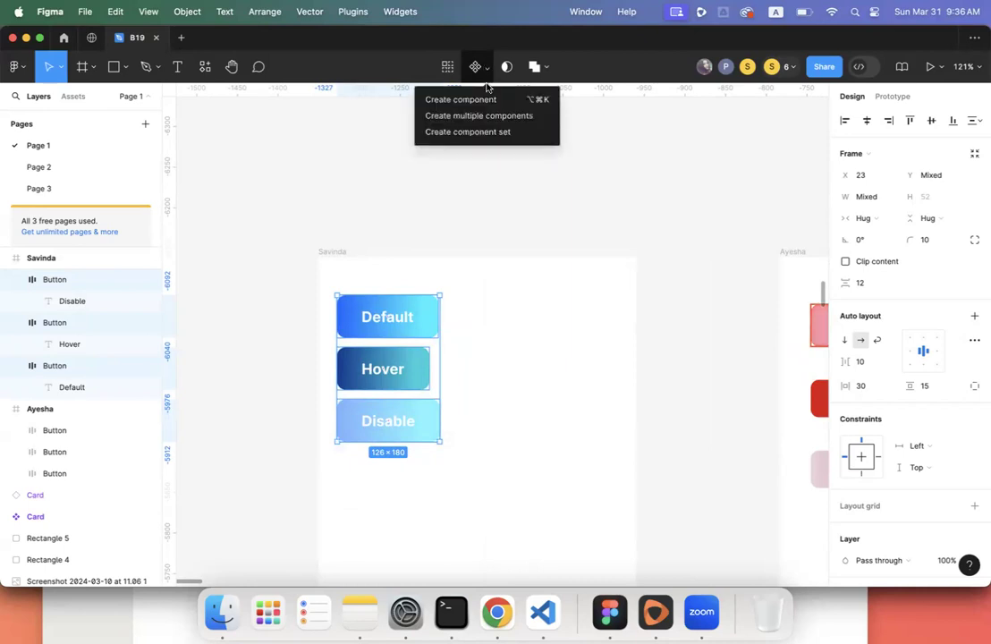
click(483, 131)
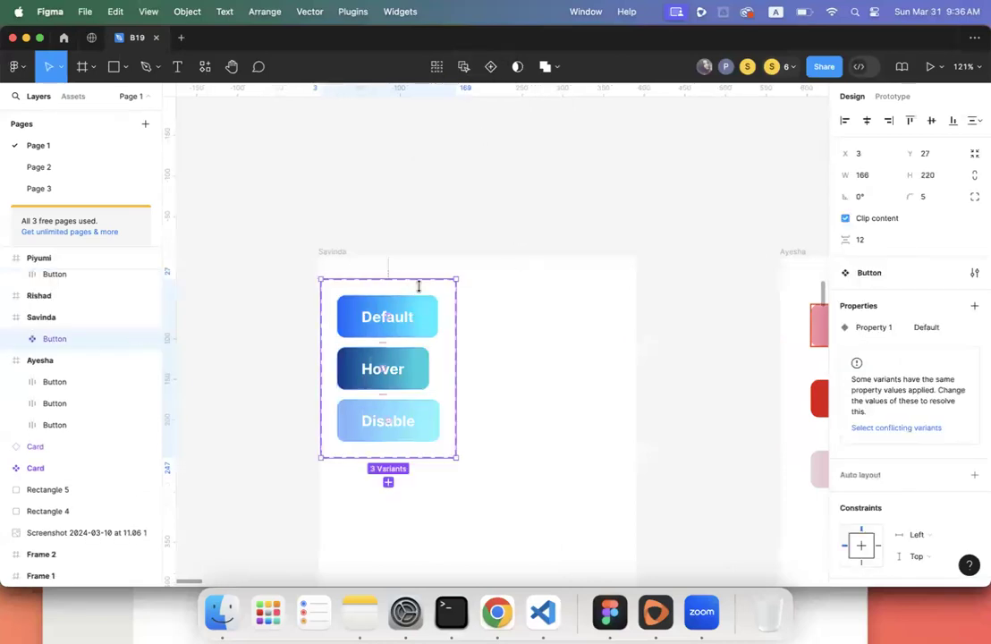
drag(393, 292, 423, 299)
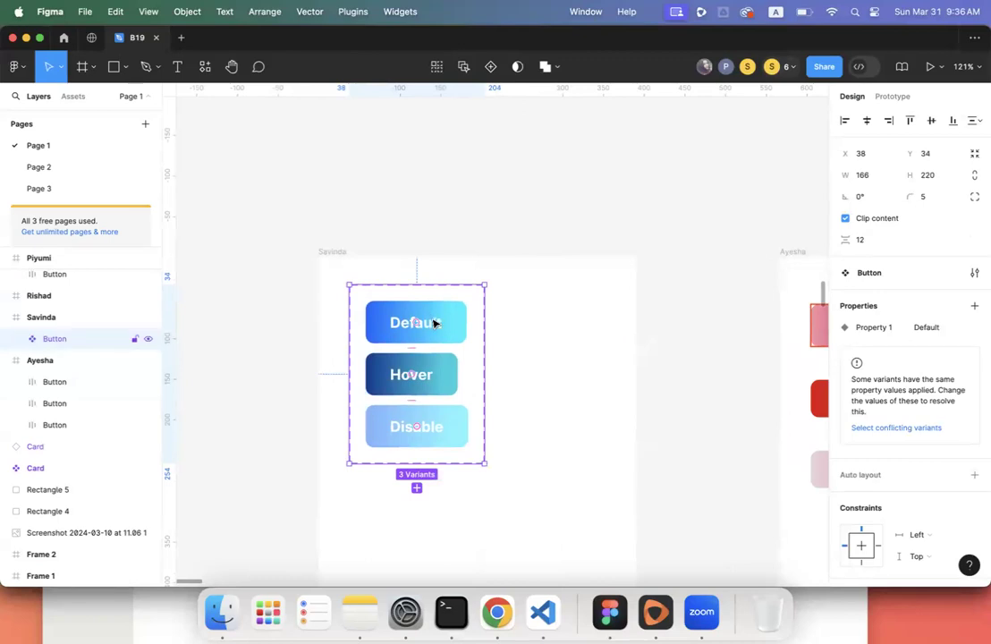
- Check the Default, Hover and Disable variants, then reselect the whole component set
click(434, 323)
click(434, 384)
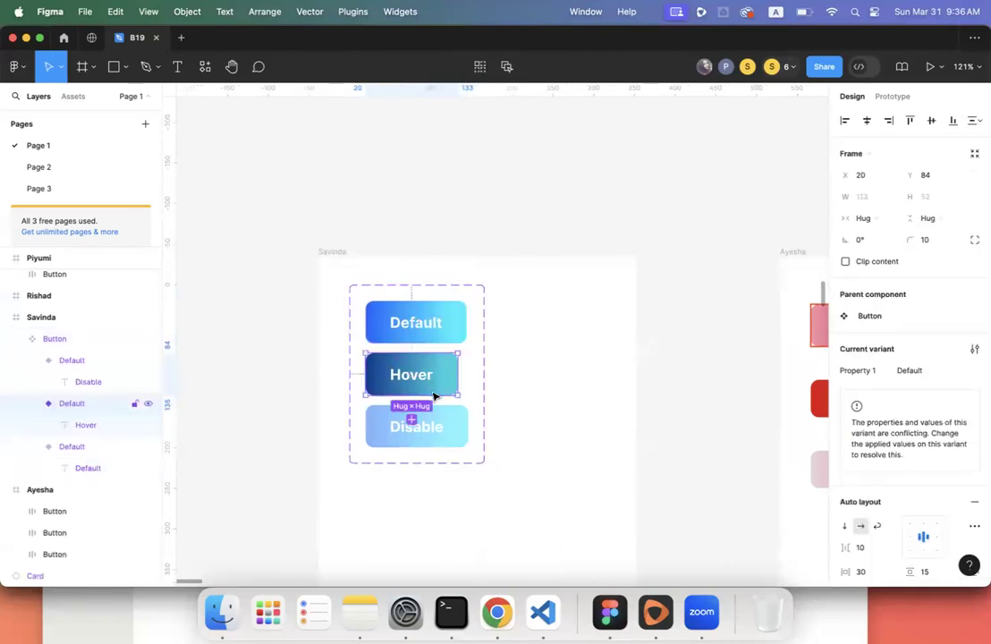
click(434, 439)
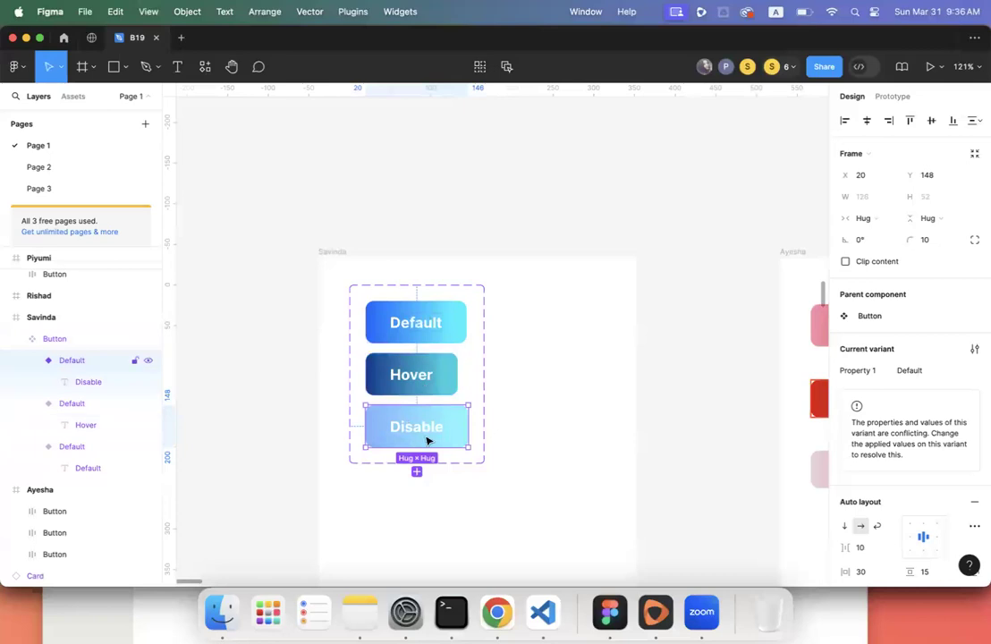
click(394, 285)
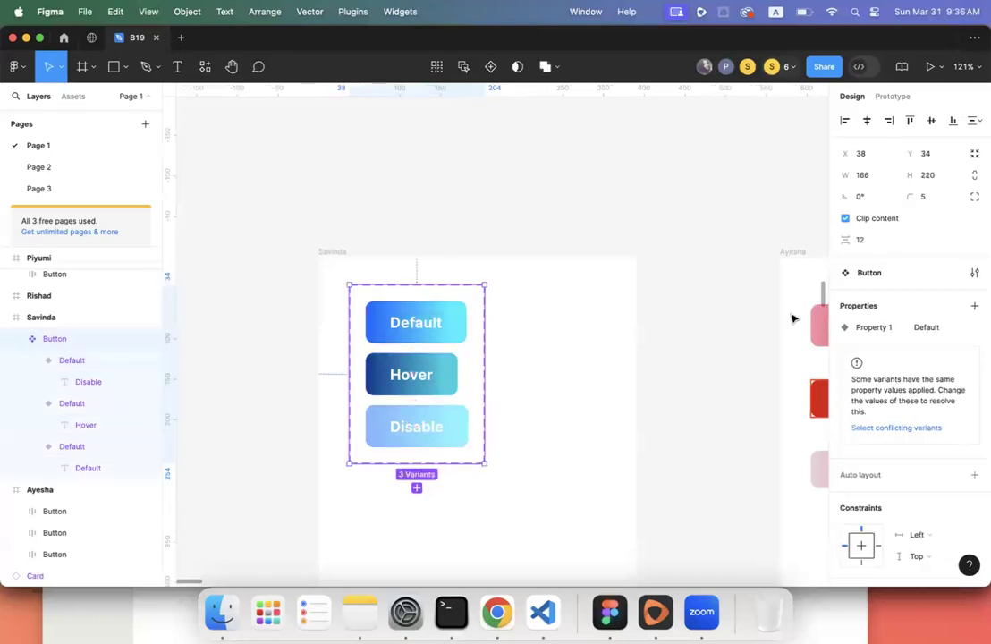
- Name the variant property State and set the other variants' values to Hover and Disable
double_click(858, 329)
text(State)
key(Return)
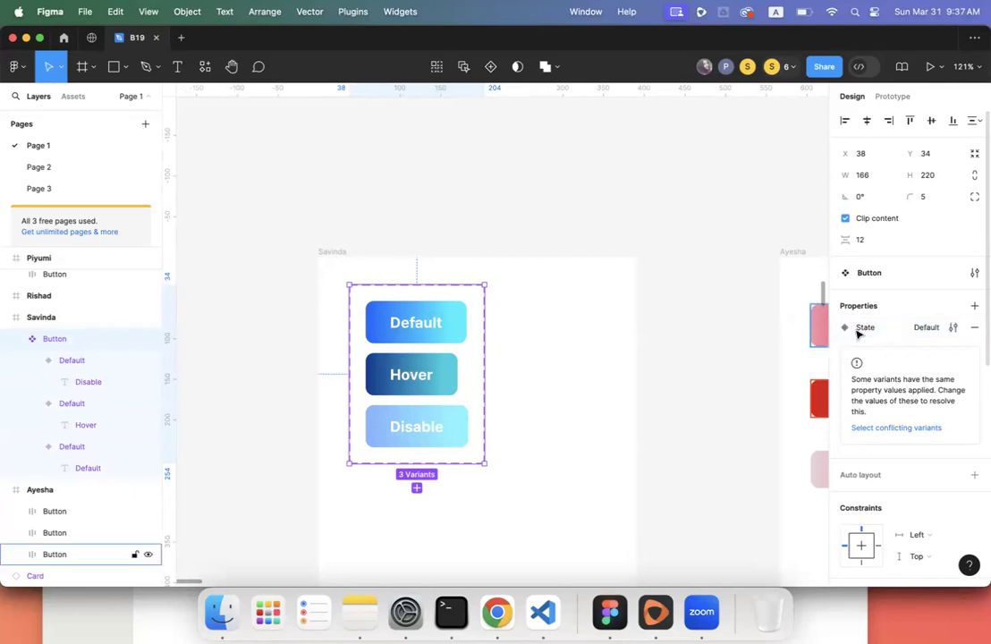
click(425, 382)
click(910, 372)
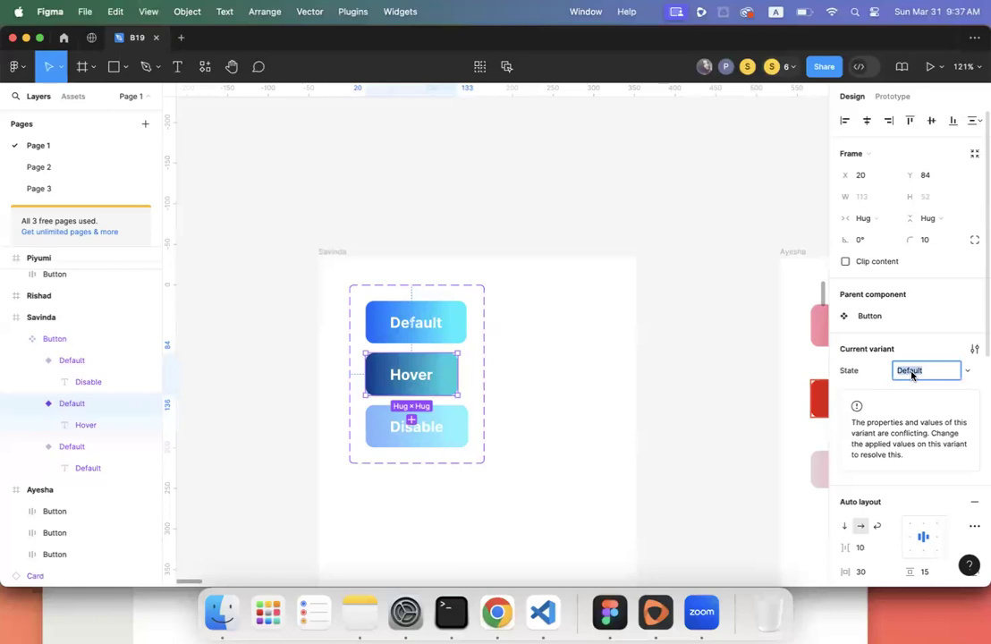
text(Hover)
key(Return)
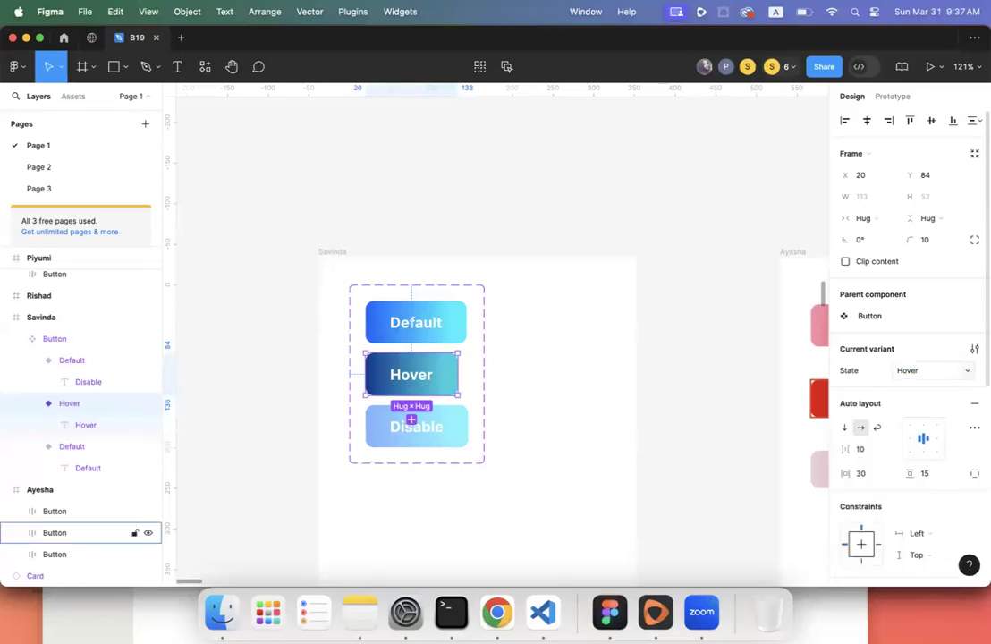
click(449, 438)
click(911, 370)
text(D)
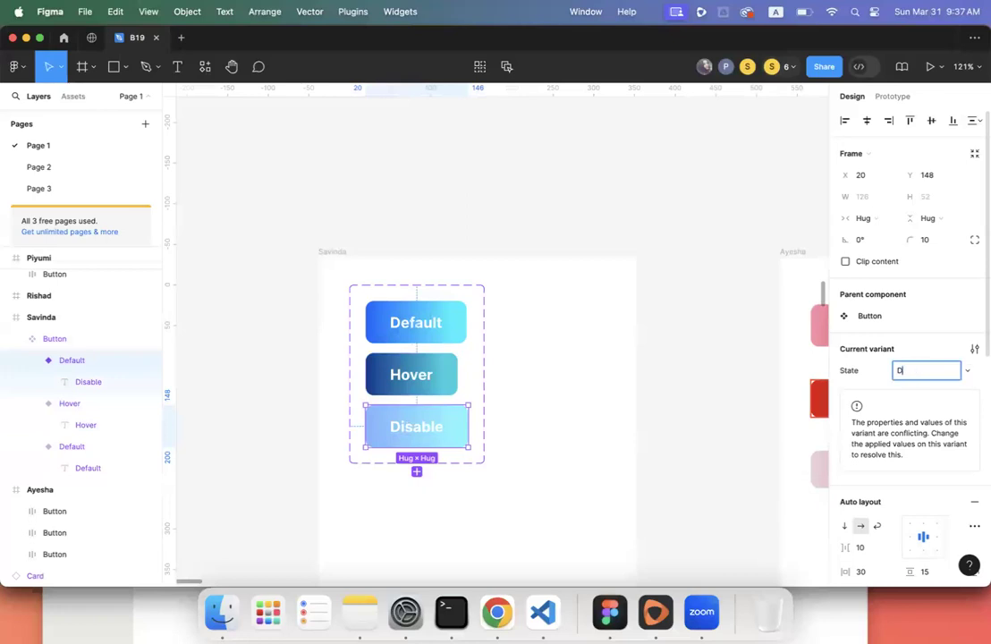
text(isable)
key(Return)
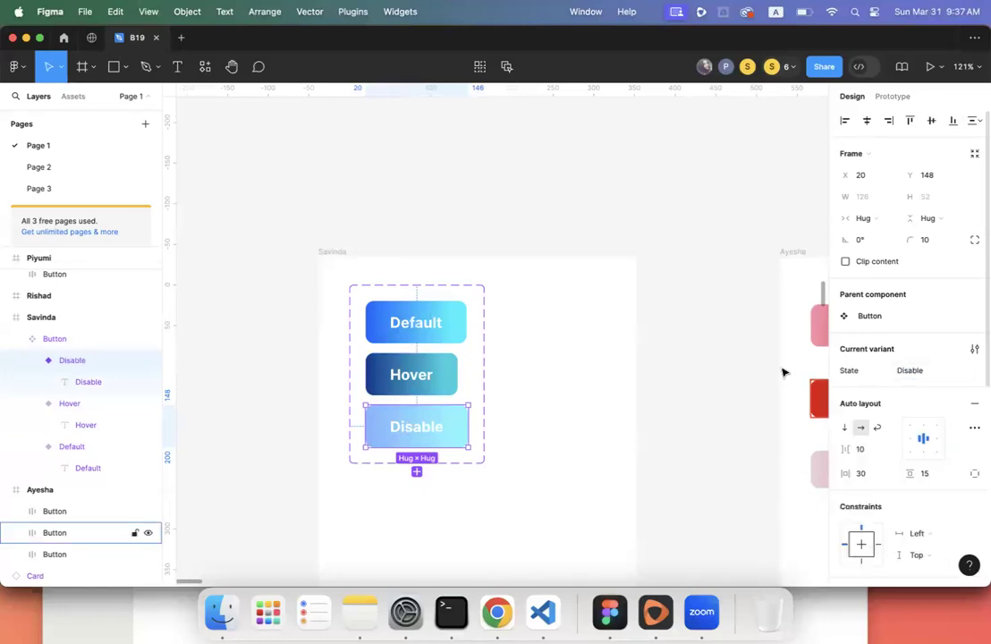
- Zoom in on the frame holding the blue Button component set
click(532, 357)
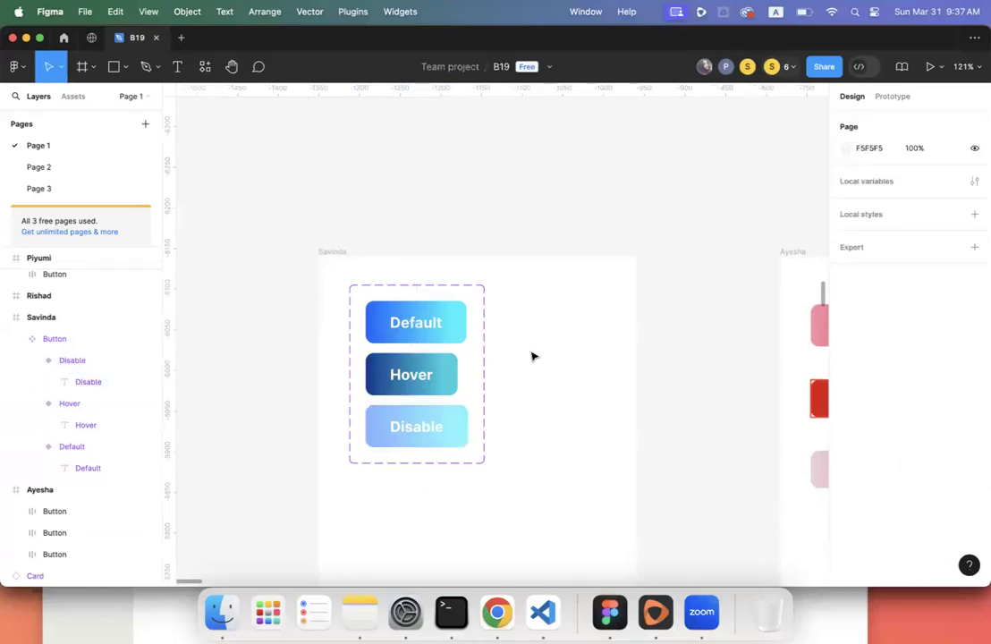
click(483, 317)
scroll(483, 320, down, 5)
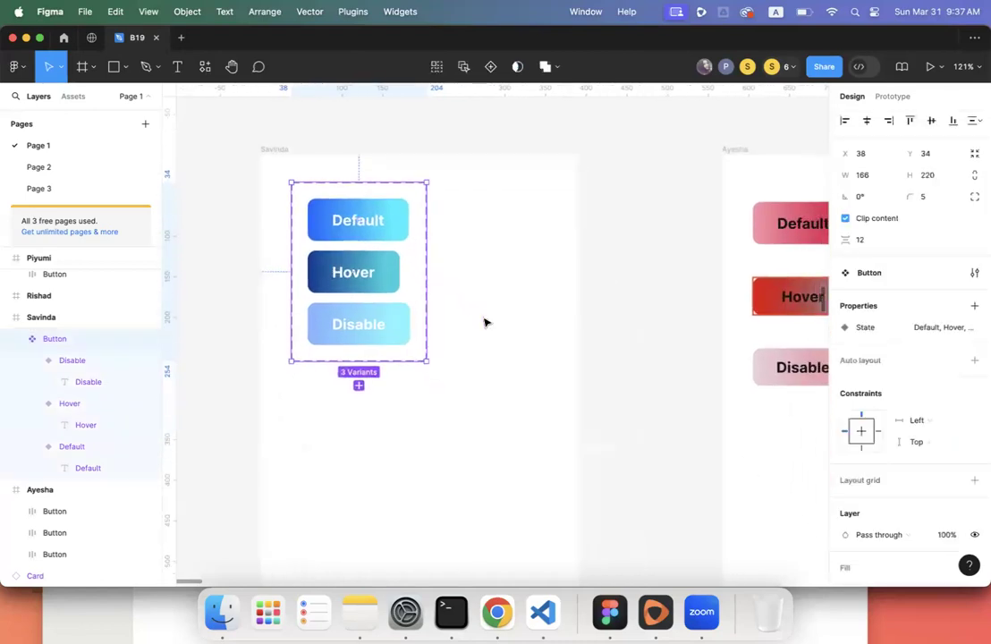
scroll(483, 322, right, 1)
scroll(484, 322, down, 1)
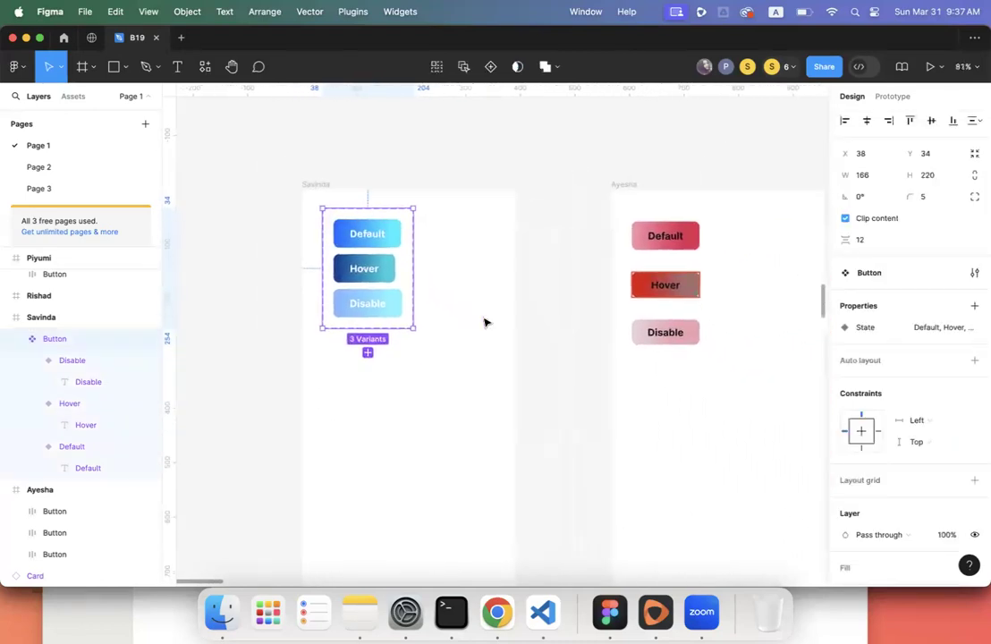
scroll(483, 322, down, 3)
scroll(484, 321, right, 2)
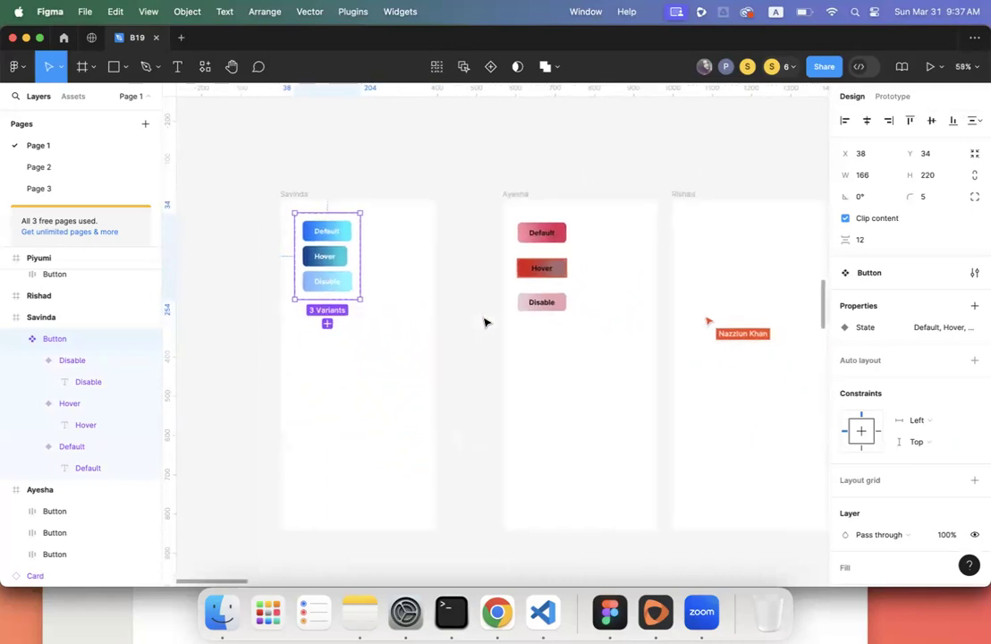
scroll(484, 322, right, 1)
scroll(484, 321, down, 4)
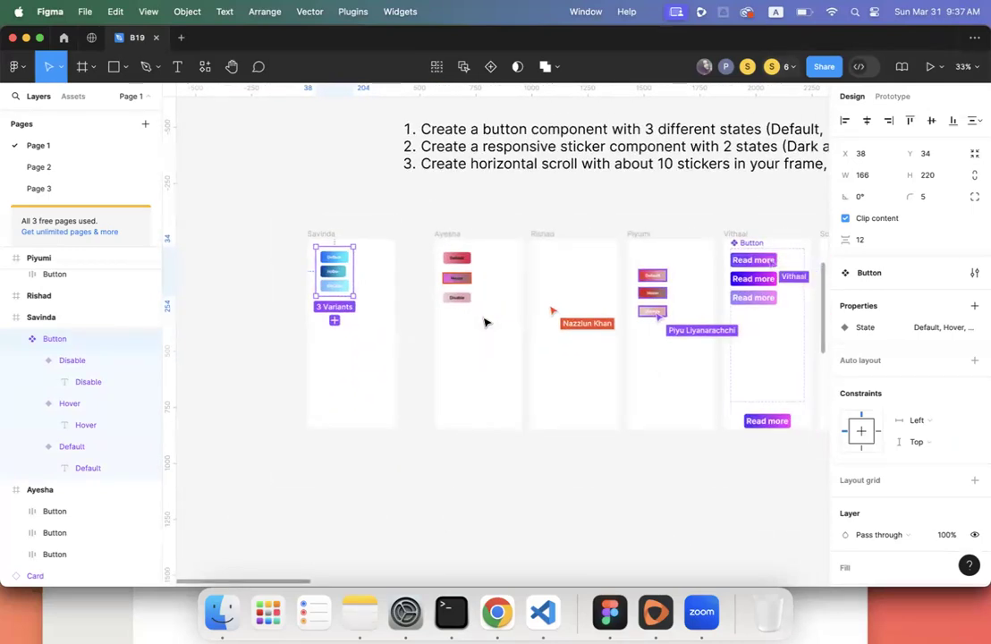
scroll(484, 322, right, 2)
scroll(483, 322, down, 1)
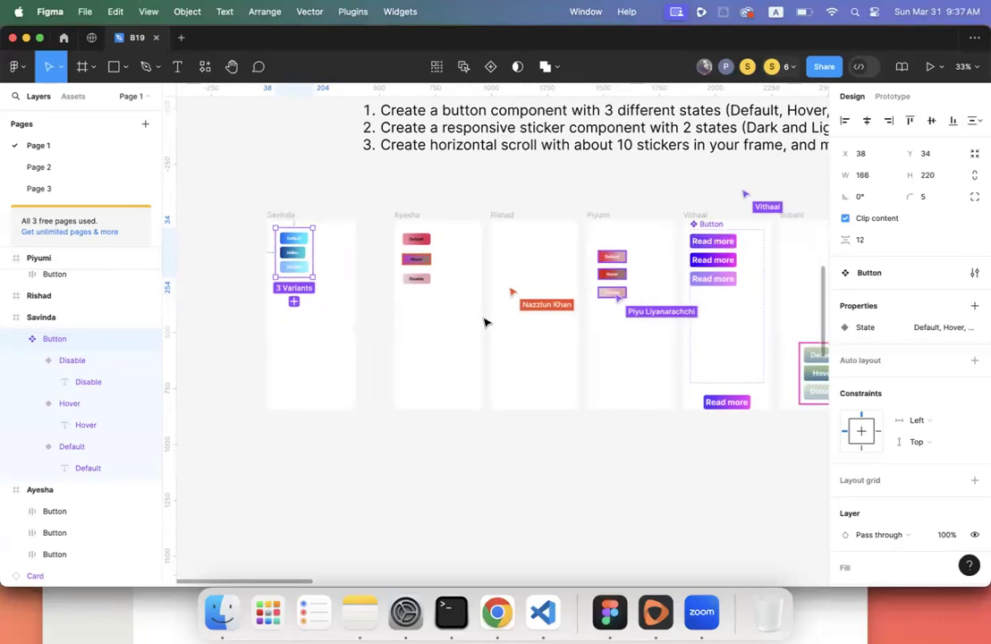
click(464, 367)
scroll(464, 366, right, 6)
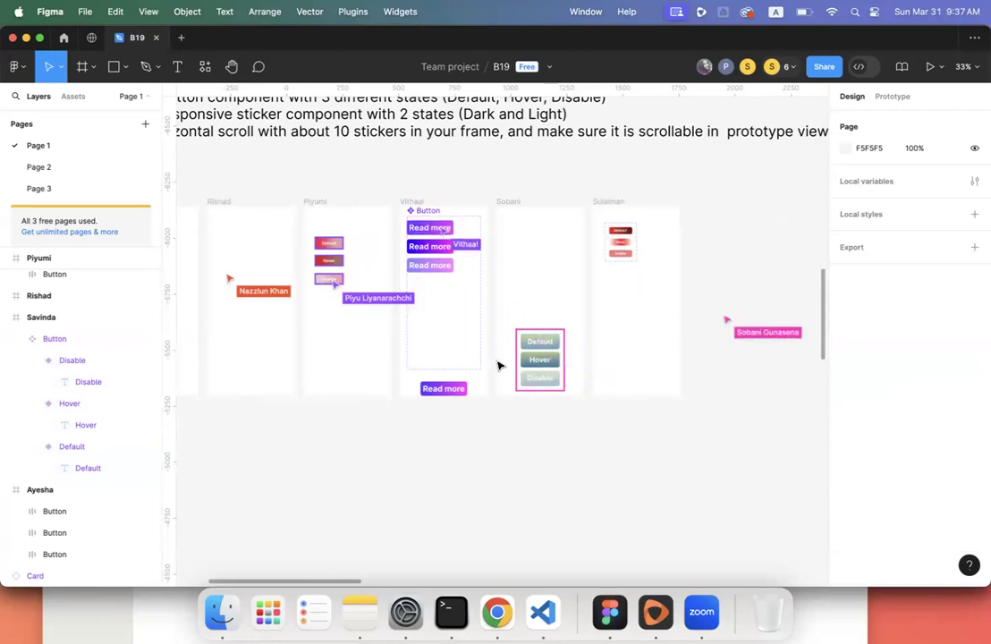
scroll(513, 363, left, 9)
click(434, 284)
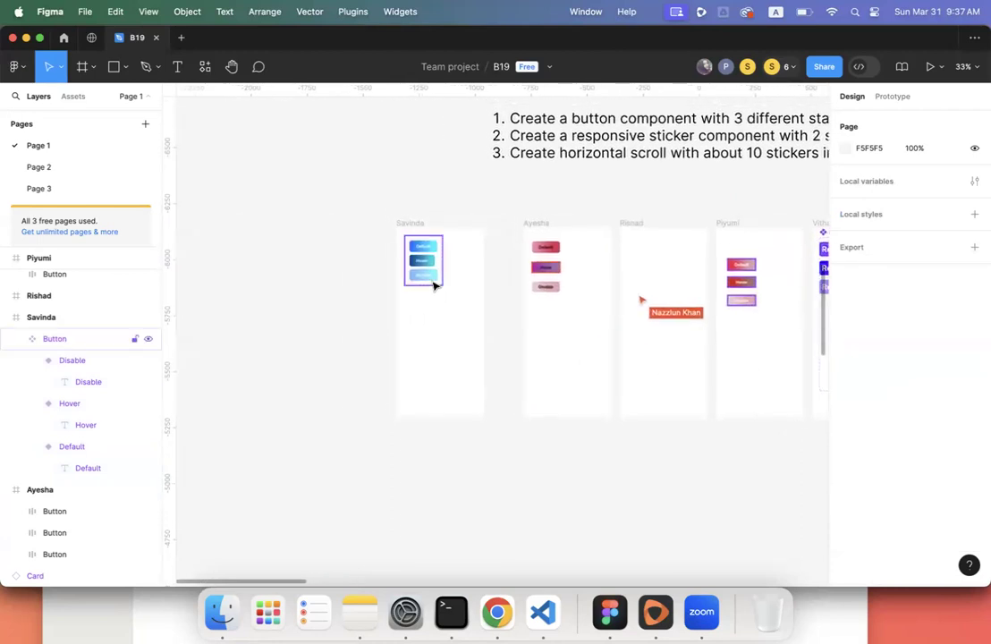
click(303, 272)
scroll(303, 272, up, 5)
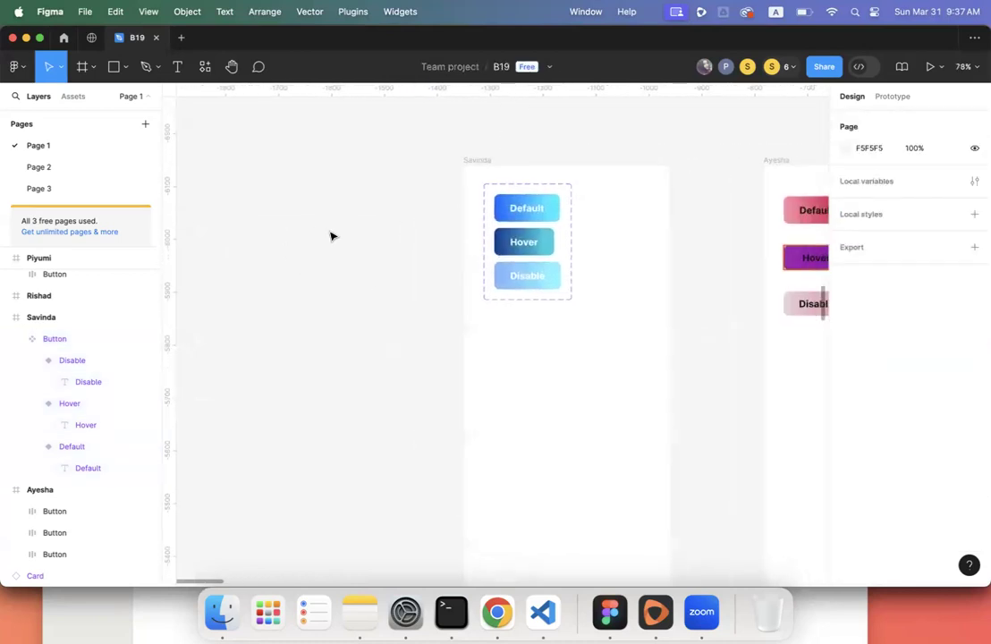
- Add a 'Sign Up' text below the blue buttons and wrap it in a frame
click(178, 67)
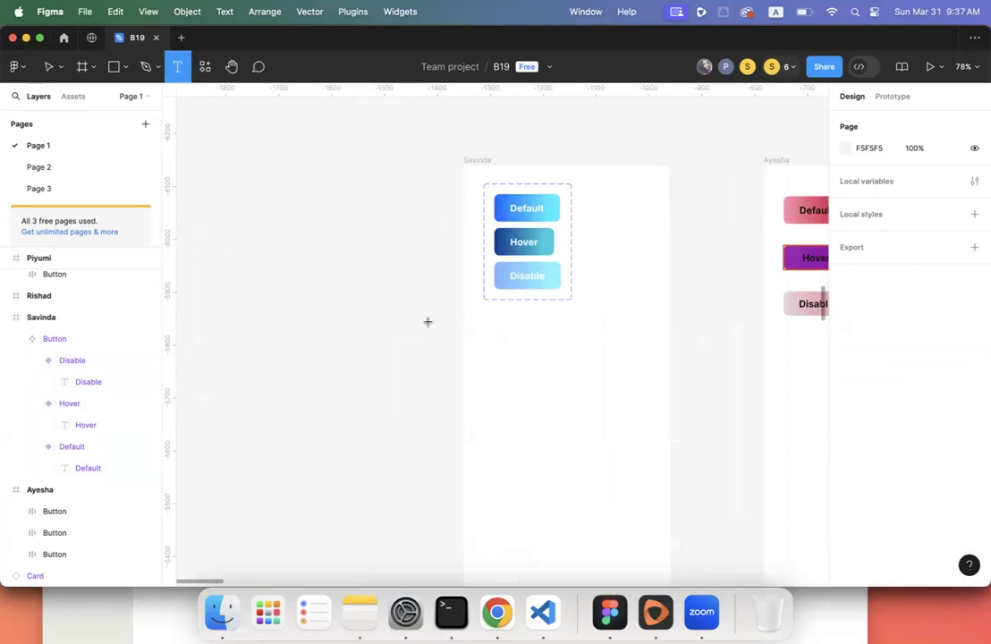
click(510, 346)
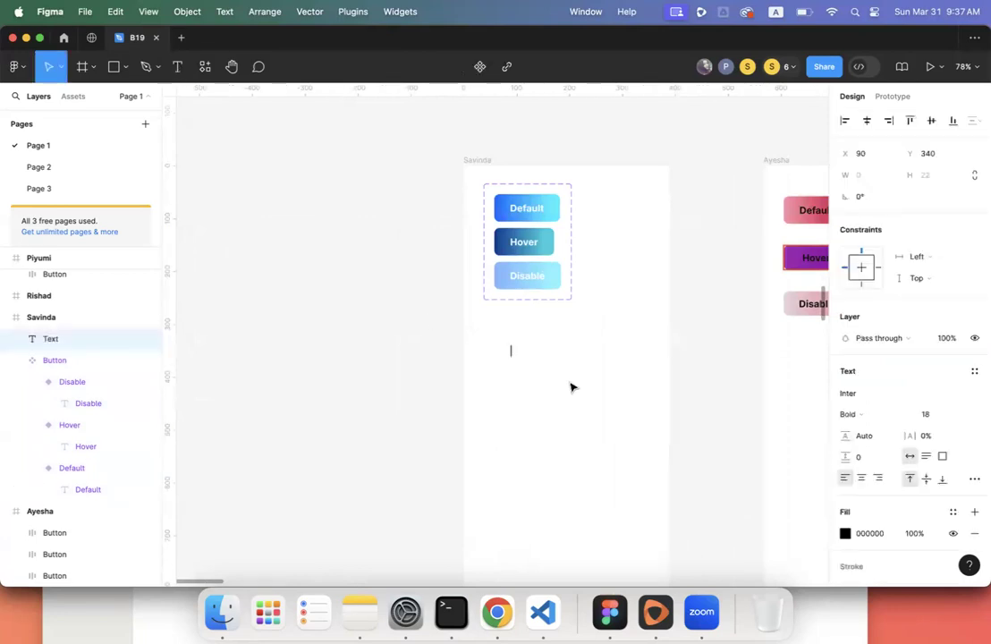
text(Si)
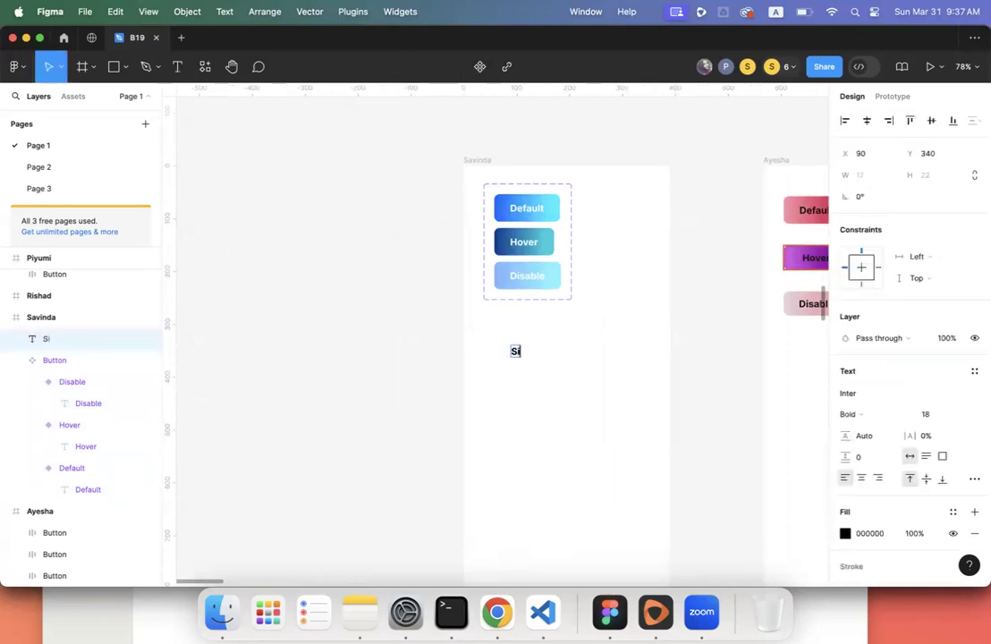
text(gn Up)
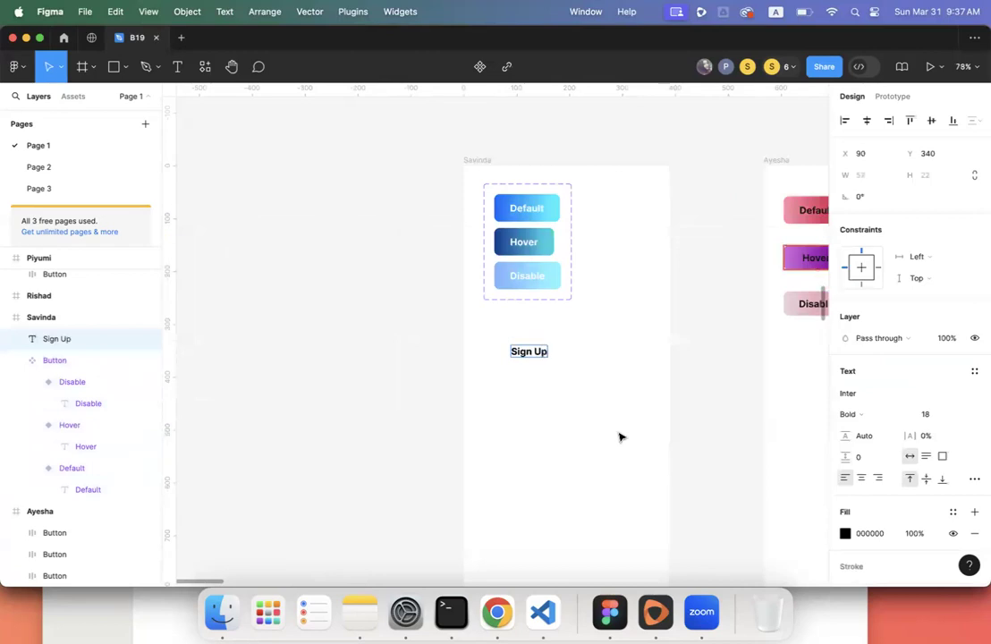
key(Escape)
right_click(534, 354)
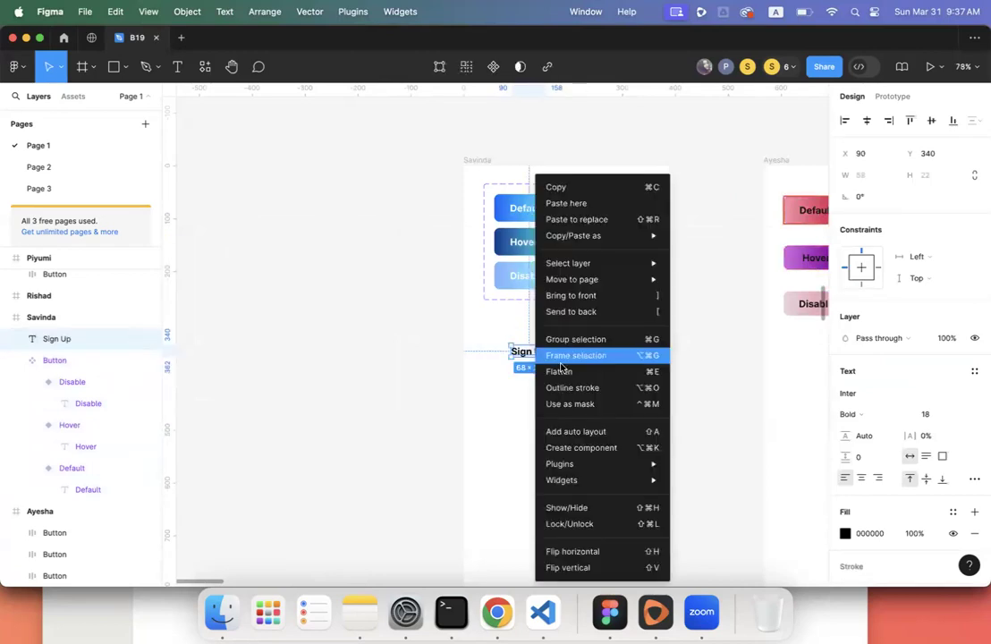
click(615, 357)
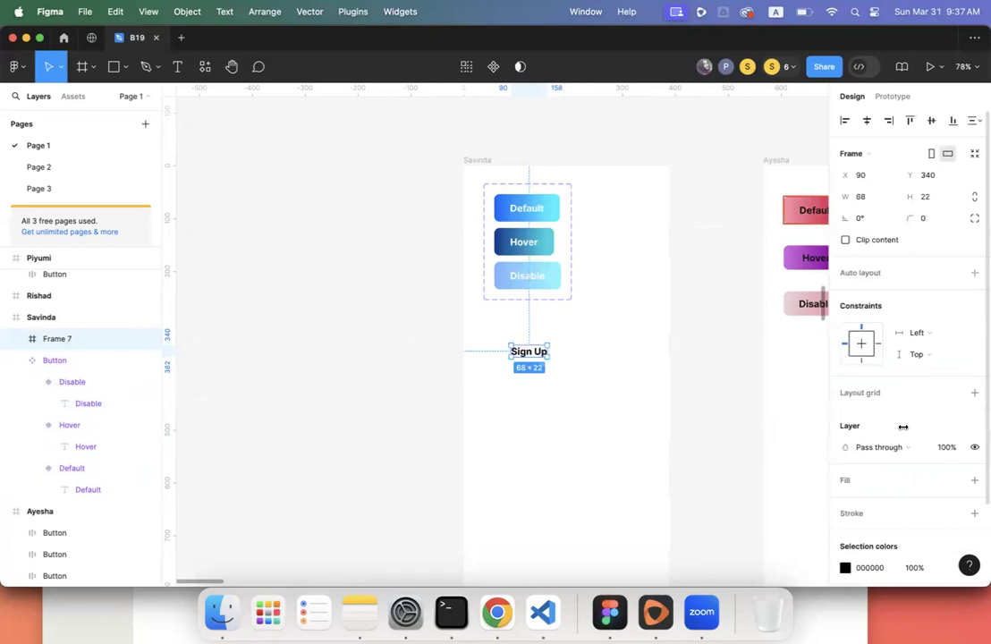
- Fill the Sign Up frame with a bright-to-light green linear gradient
scroll(910, 300, down, 2)
click(974, 383)
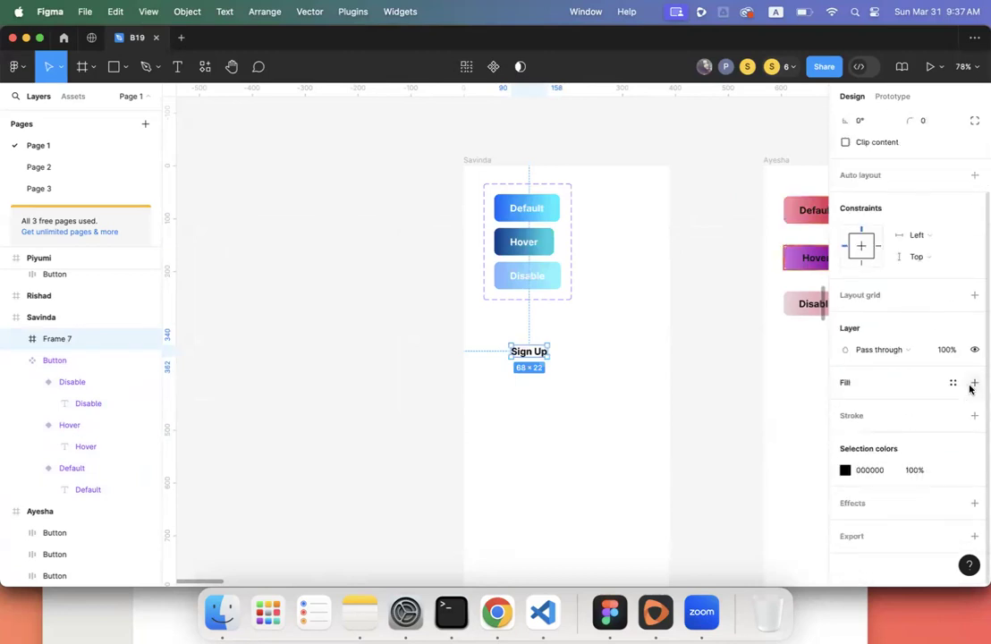
click(844, 404)
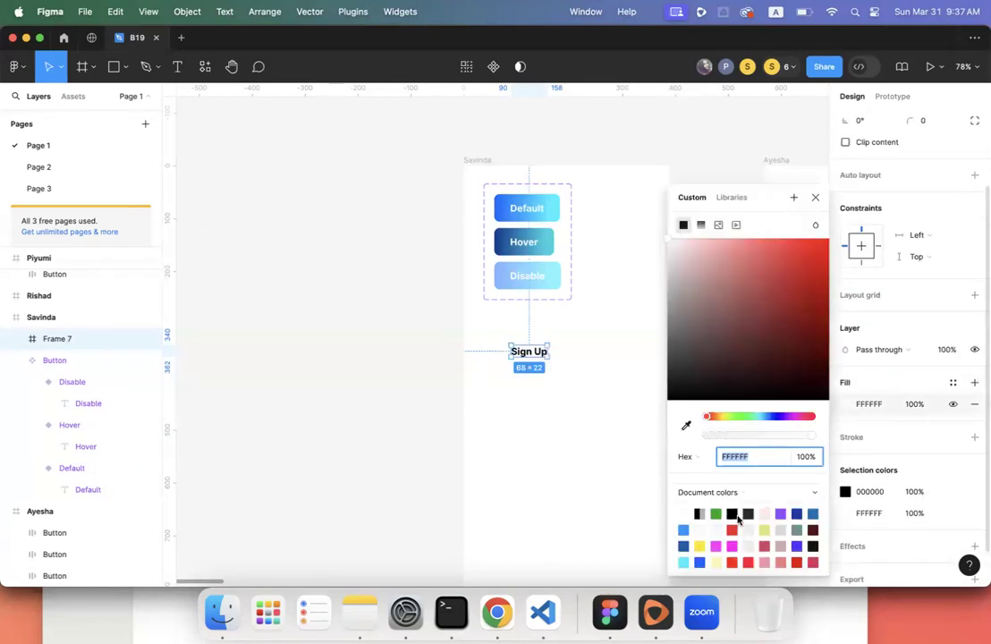
click(699, 225)
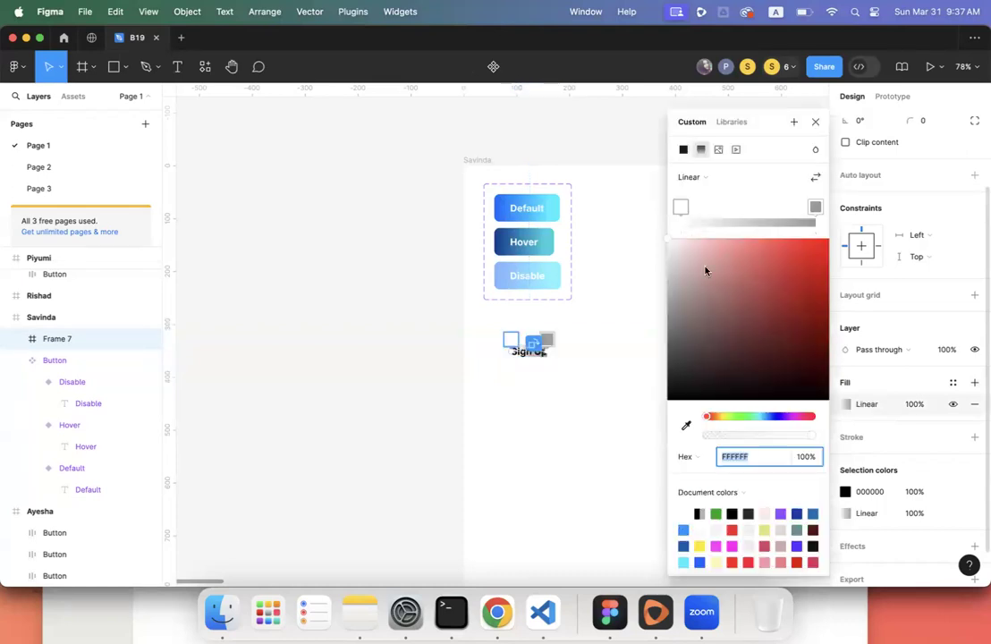
click(746, 417)
drag(807, 250, 852, 221)
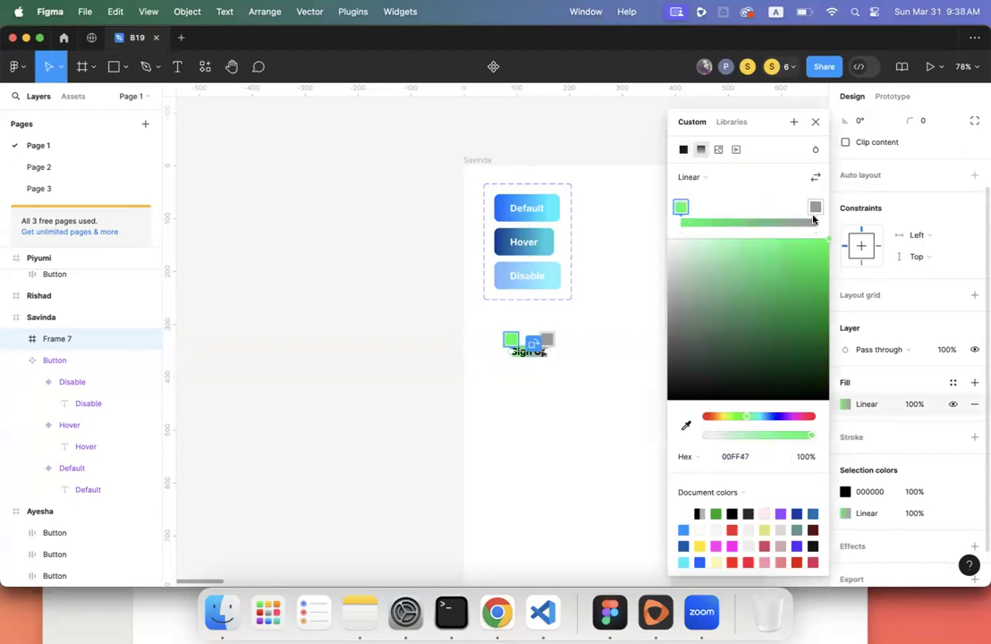
click(814, 207)
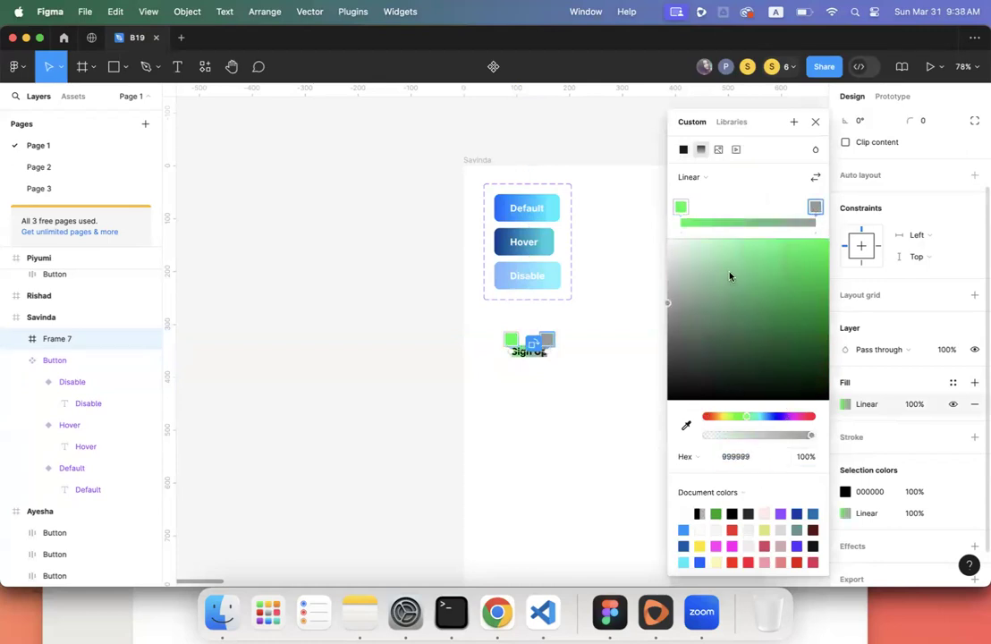
drag(728, 255, 850, 232)
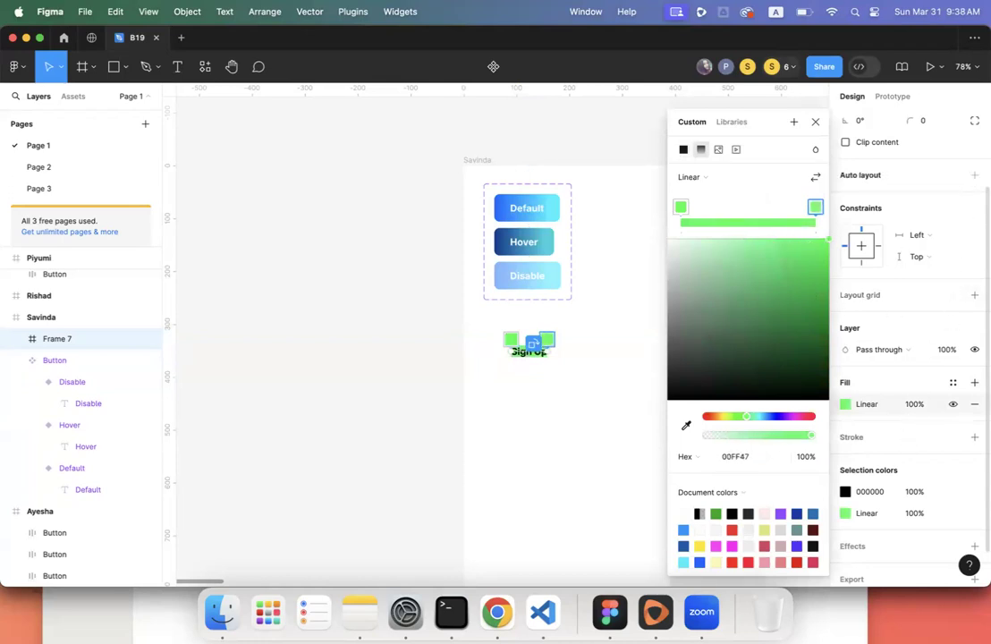
click(928, 184)
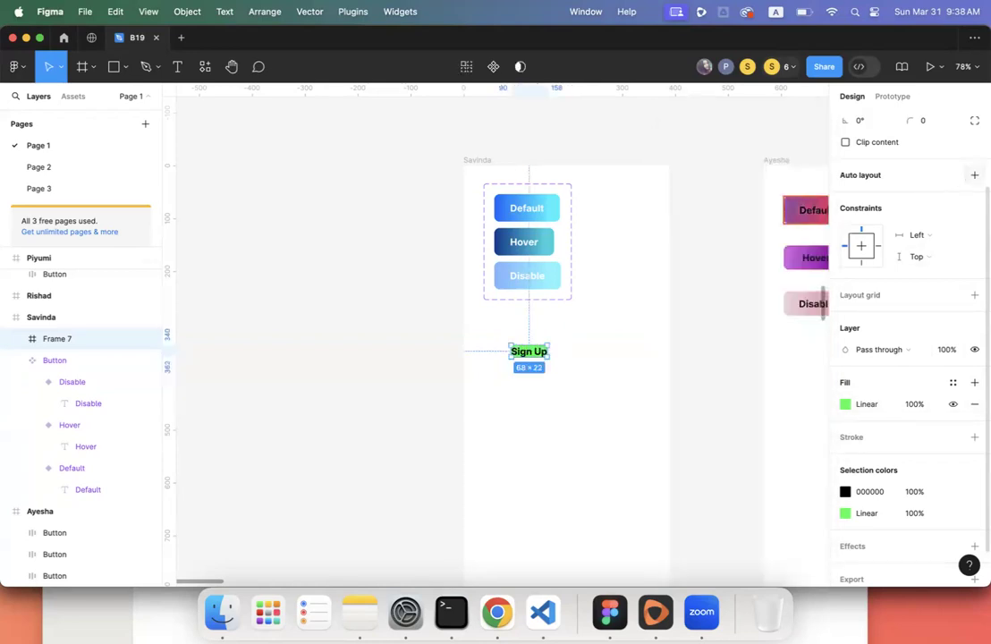
- Add auto layout with 30 horizontal and 15 vertical padding and a 10 corner radius
click(974, 176)
click(868, 246)
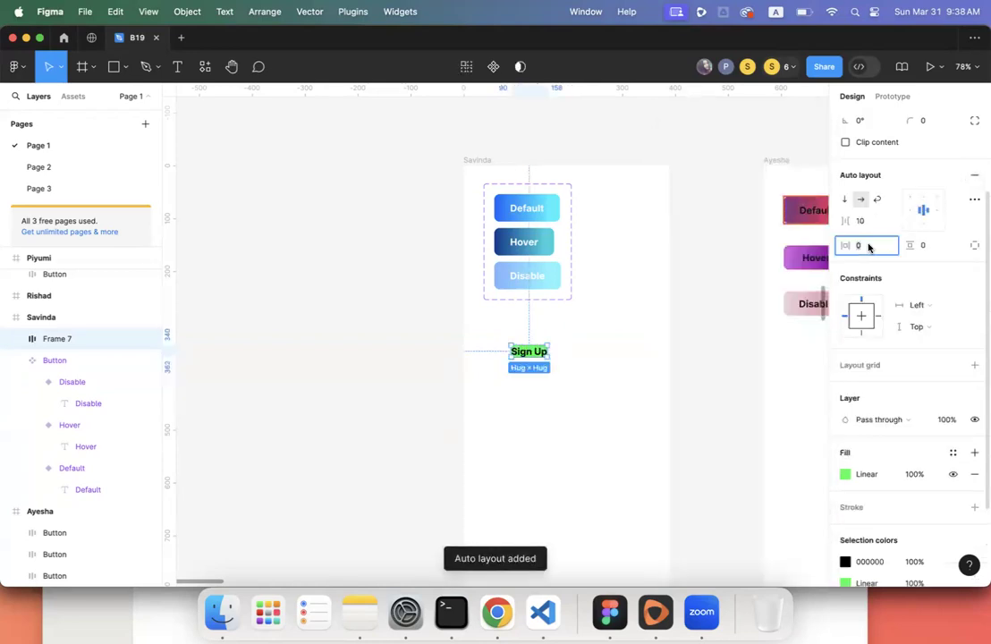
text(30)
click(939, 243)
text(1)
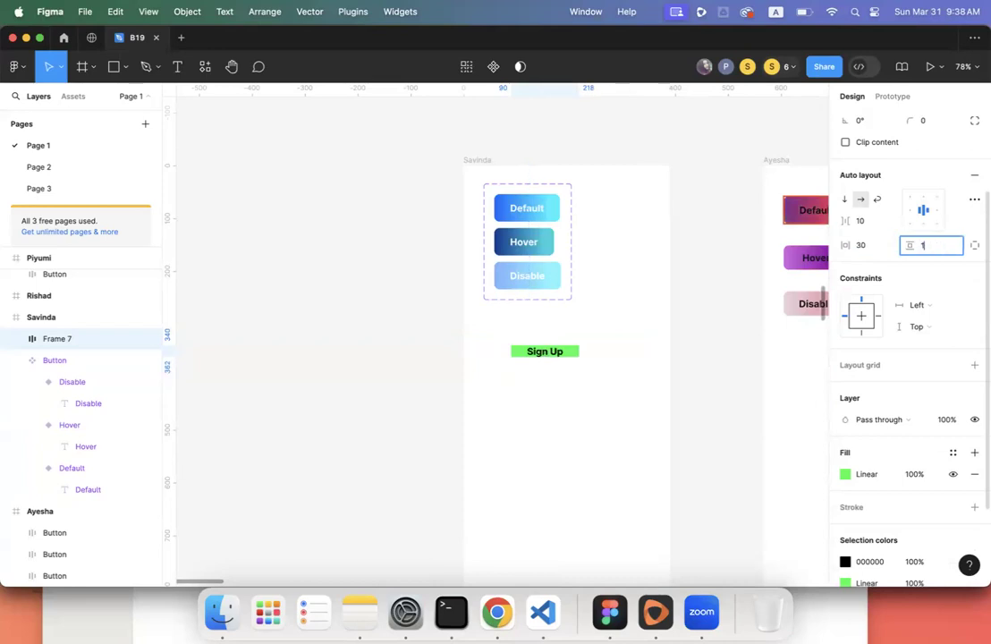
text(5)
key(Return)
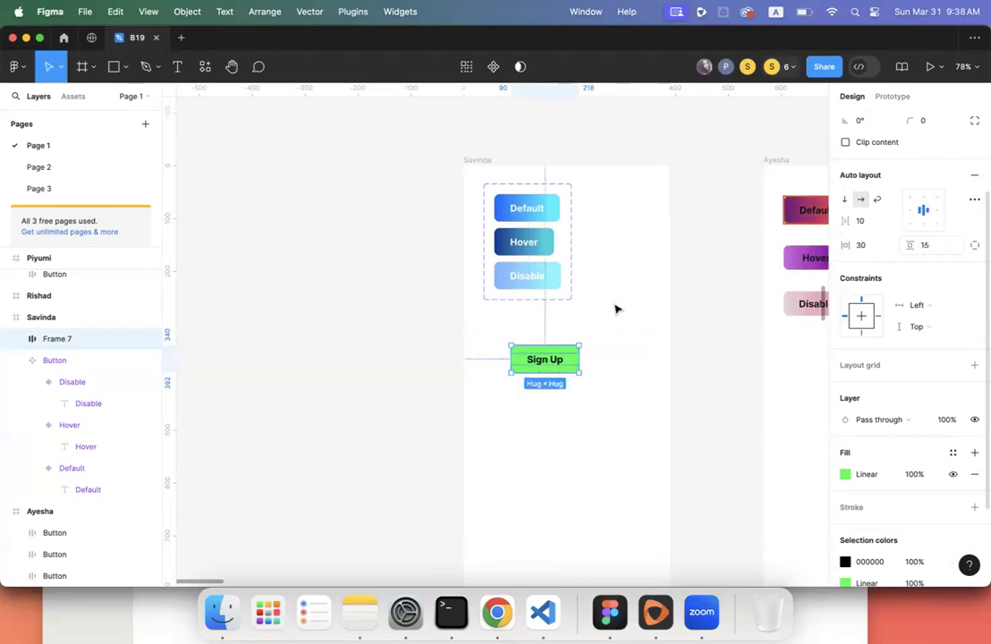
click(614, 350)
click(548, 366)
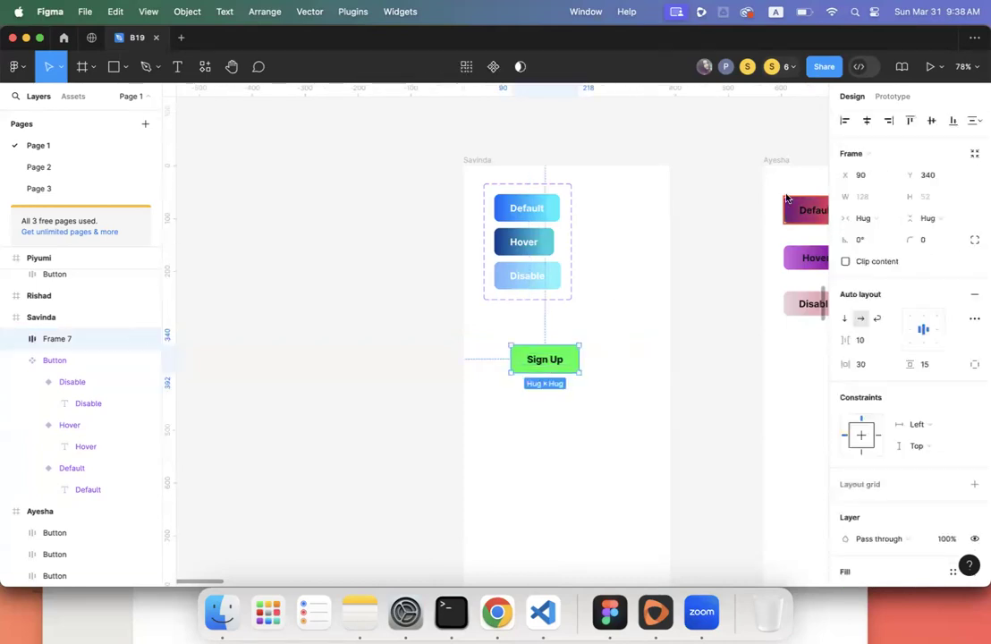
click(931, 245)
key(Return)
click(601, 388)
click(556, 360)
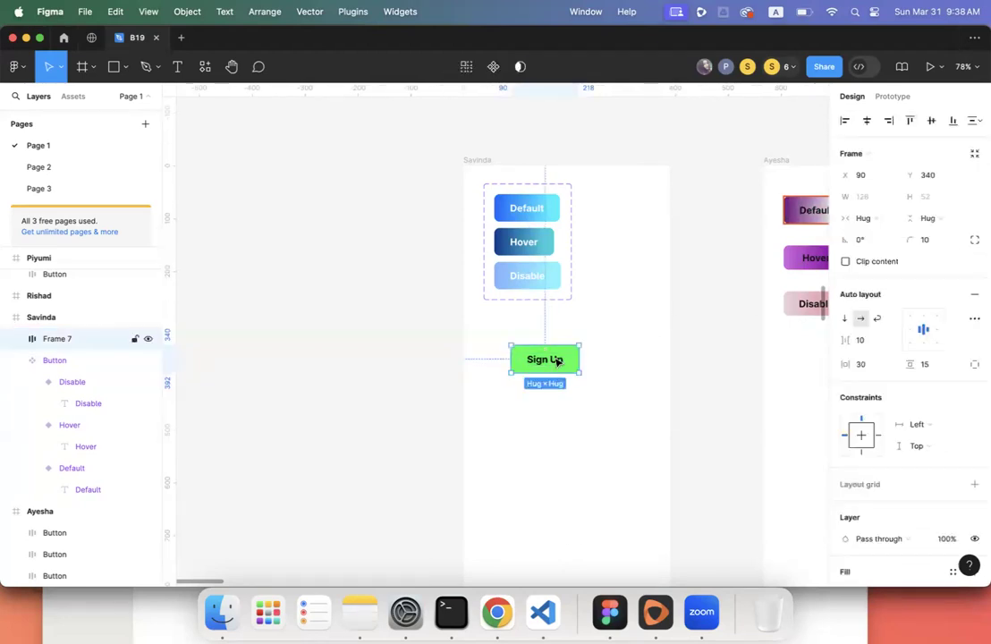
- Duplicate the Sign Up button into three stacked copies
key(super+d)
drag(544, 361, 543, 398)
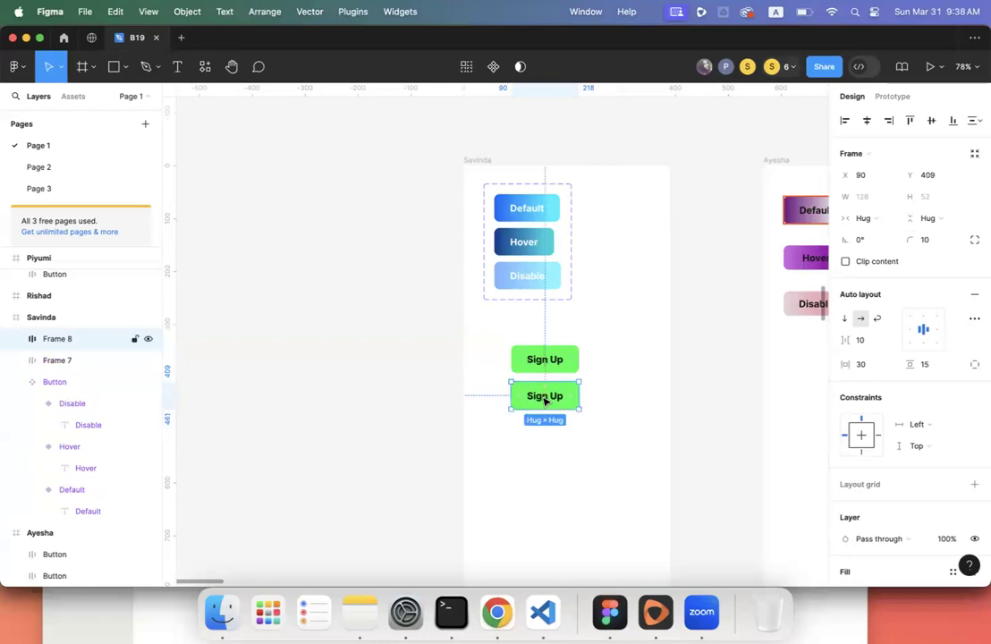
key(super+d)
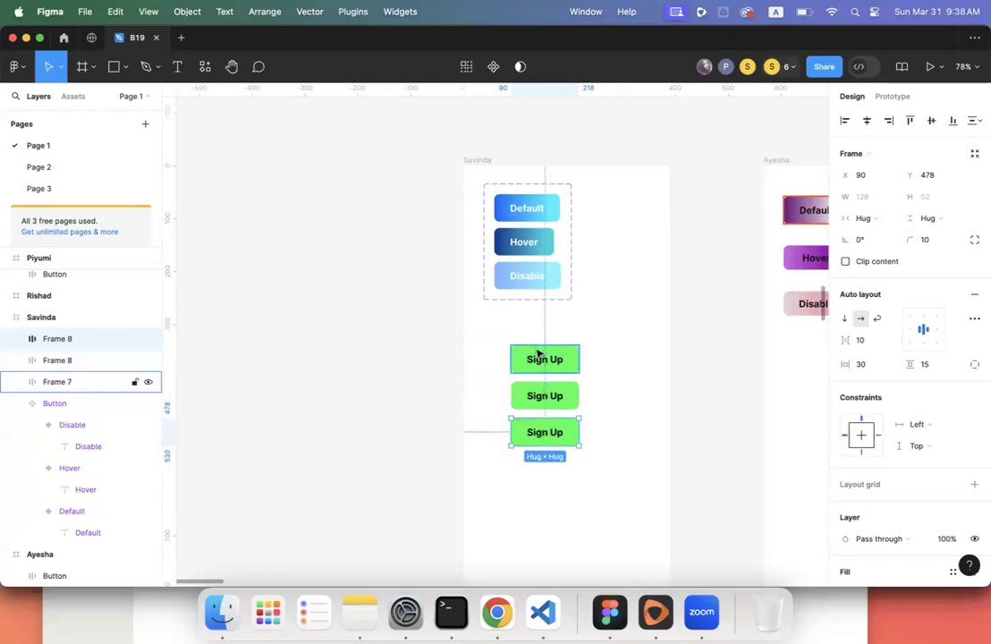
- Name the three buttons Disable (bottom), Hover (middle) and Default (top)
click(122, 381)
double_click(62, 339)
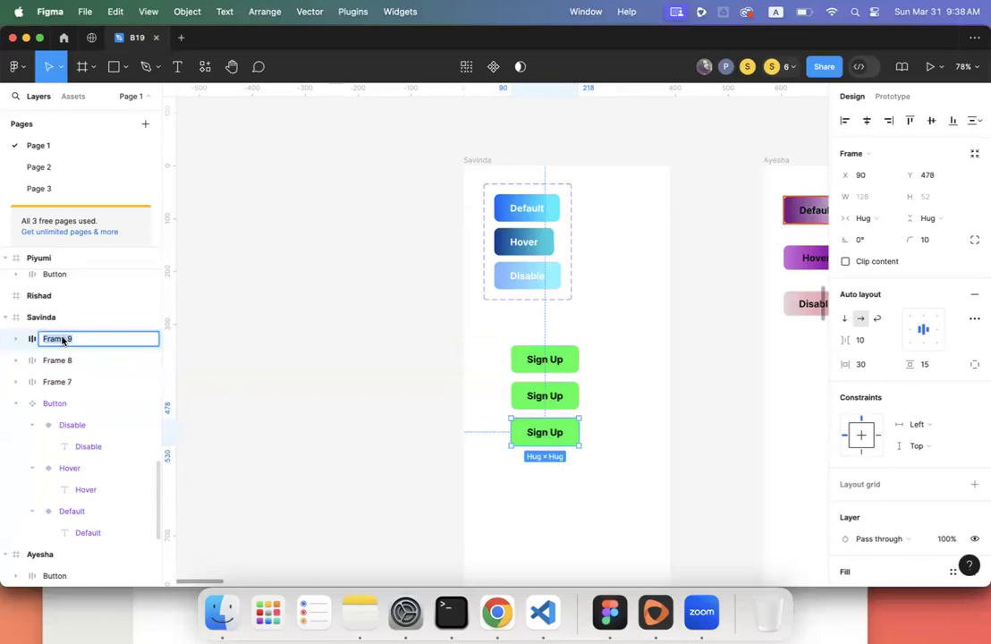
text(B)
text(isable)
key(Return)
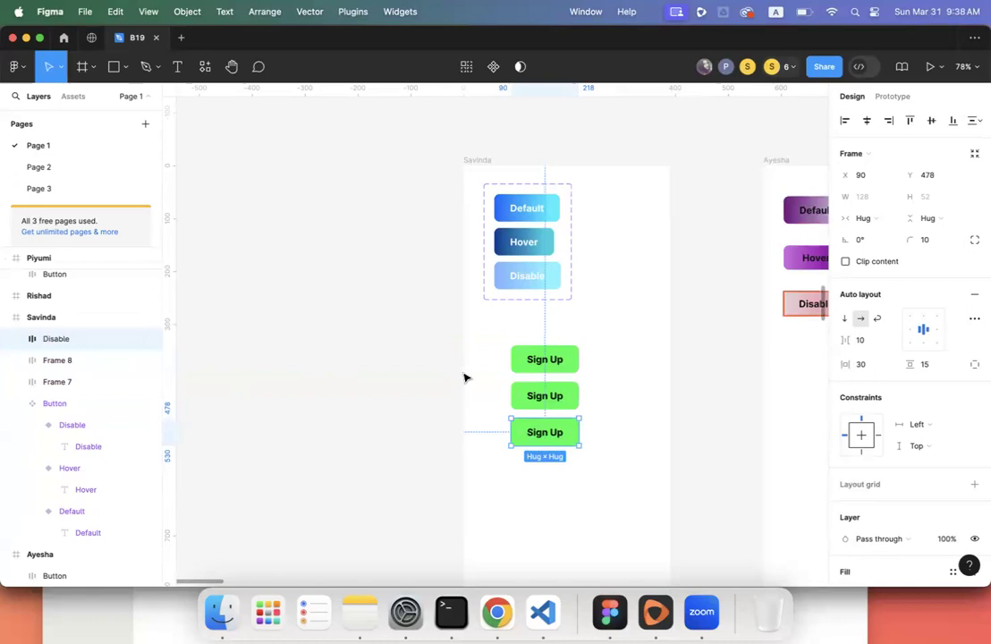
click(58, 361)
double_click(52, 368)
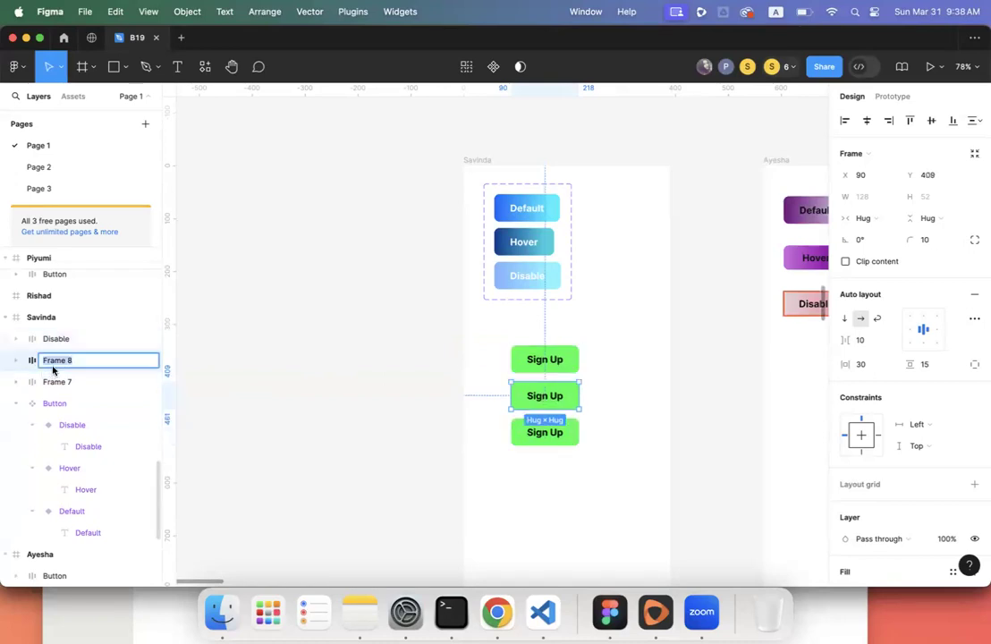
text(Hover)
key(Return)
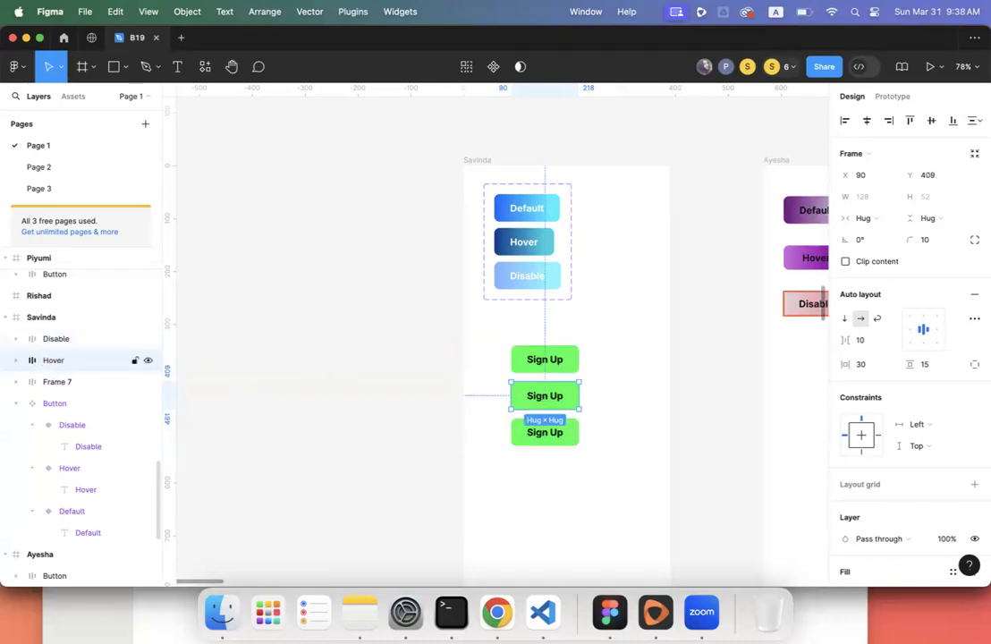
click(59, 343)
click(526, 364)
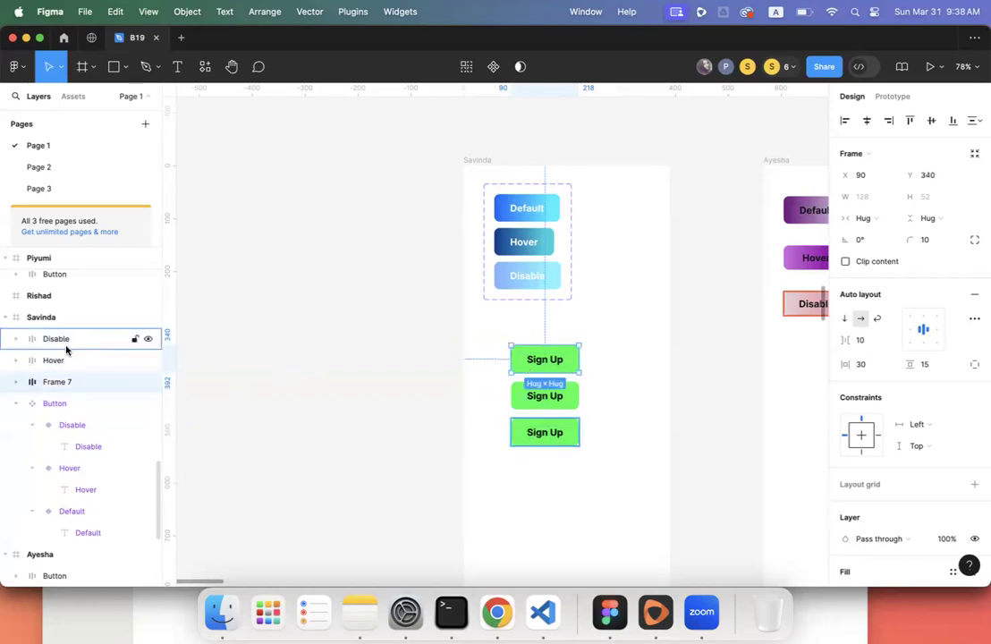
double_click(64, 391)
text(Defa)
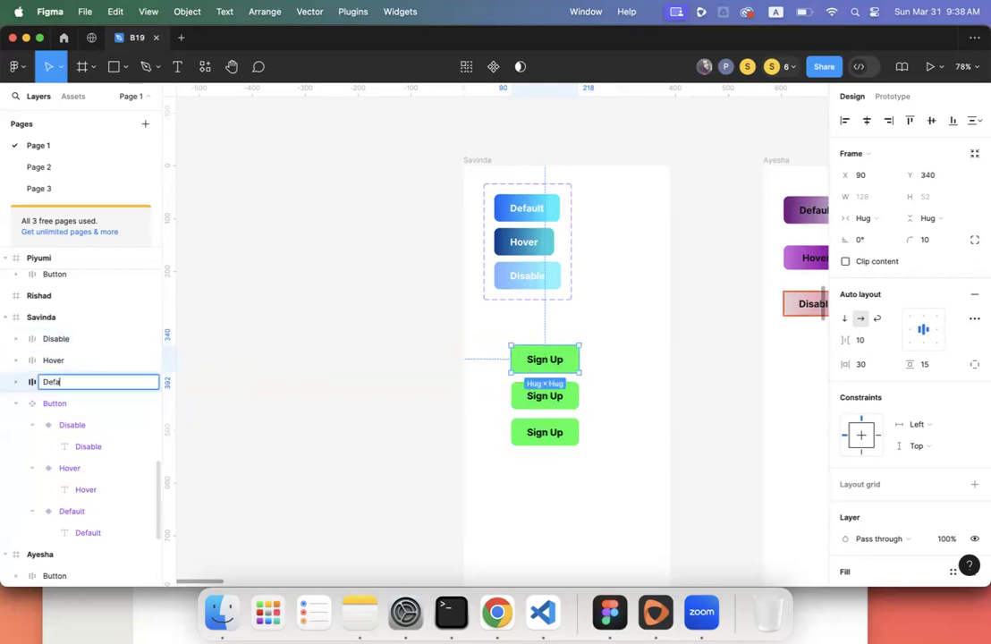
text(ult)
key(Return)
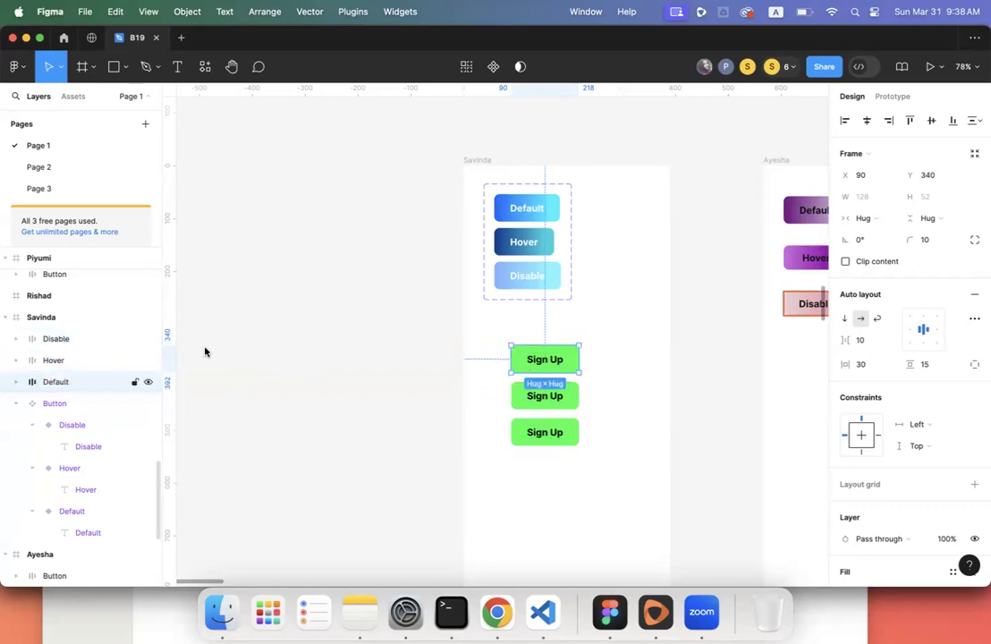
- Darken both green gradient stops of the Hover button's fill
click(559, 399)
scroll(866, 447, down, 5)
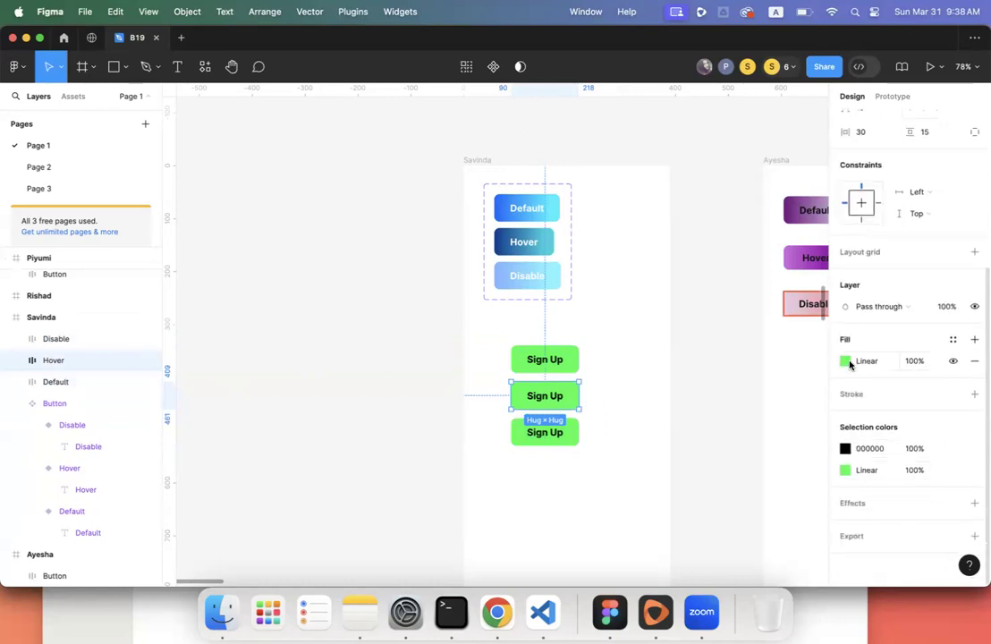
click(845, 360)
drag(822, 268, 833, 297)
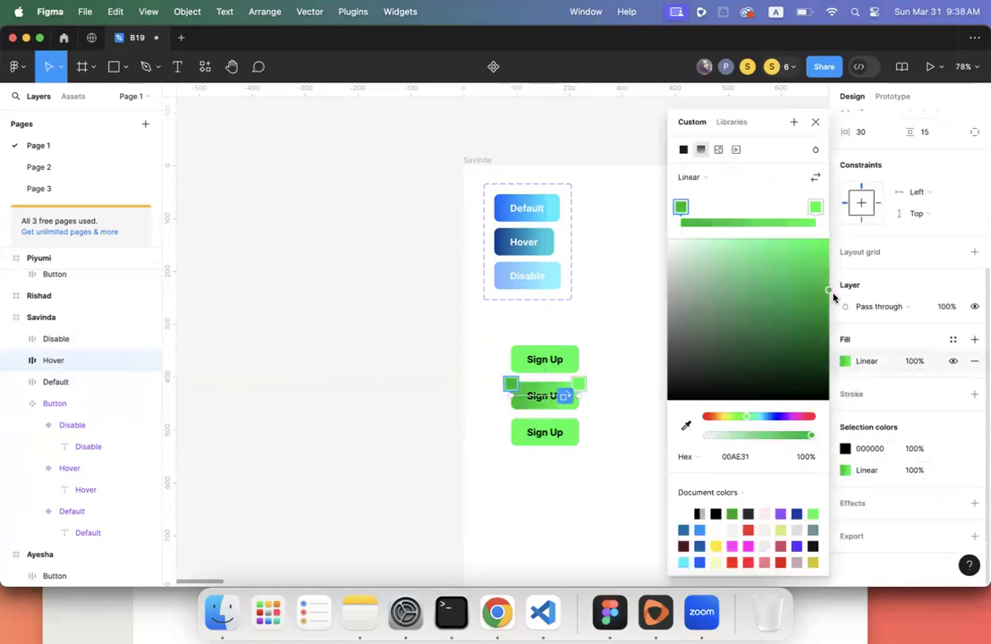
click(818, 208)
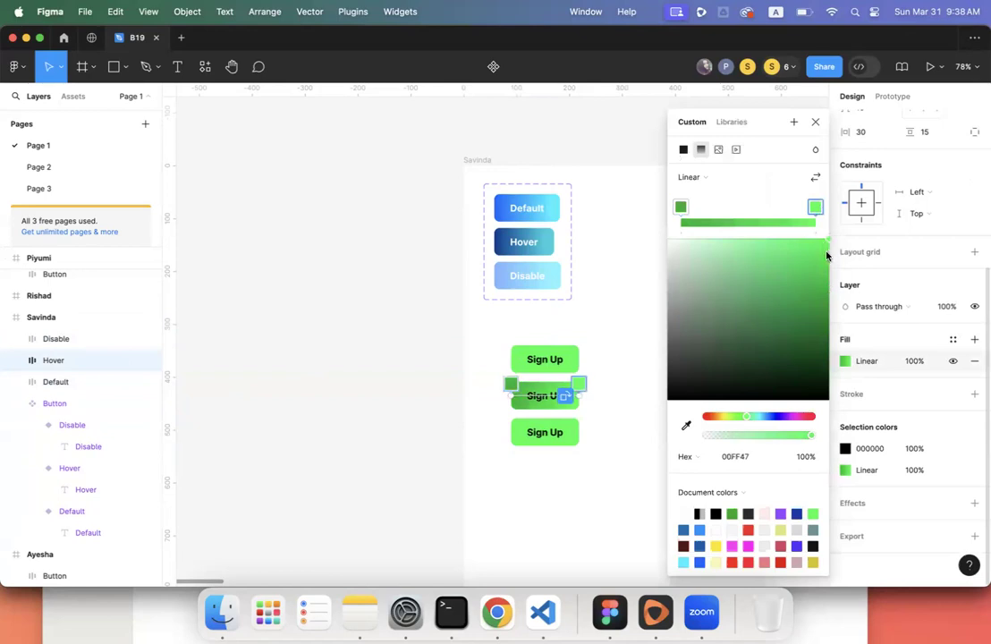
drag(828, 241, 828, 258)
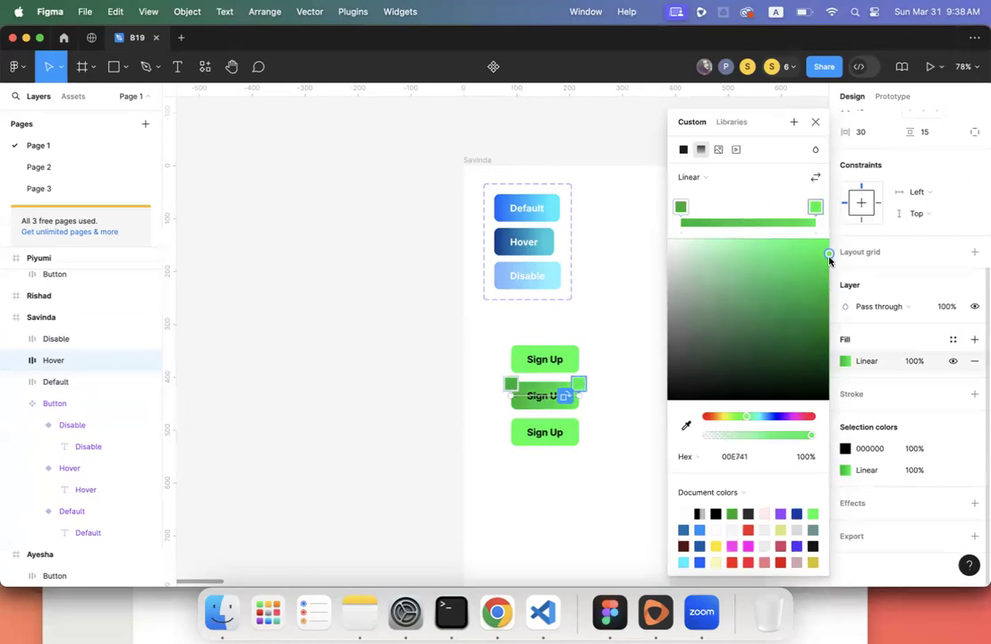
click(558, 434)
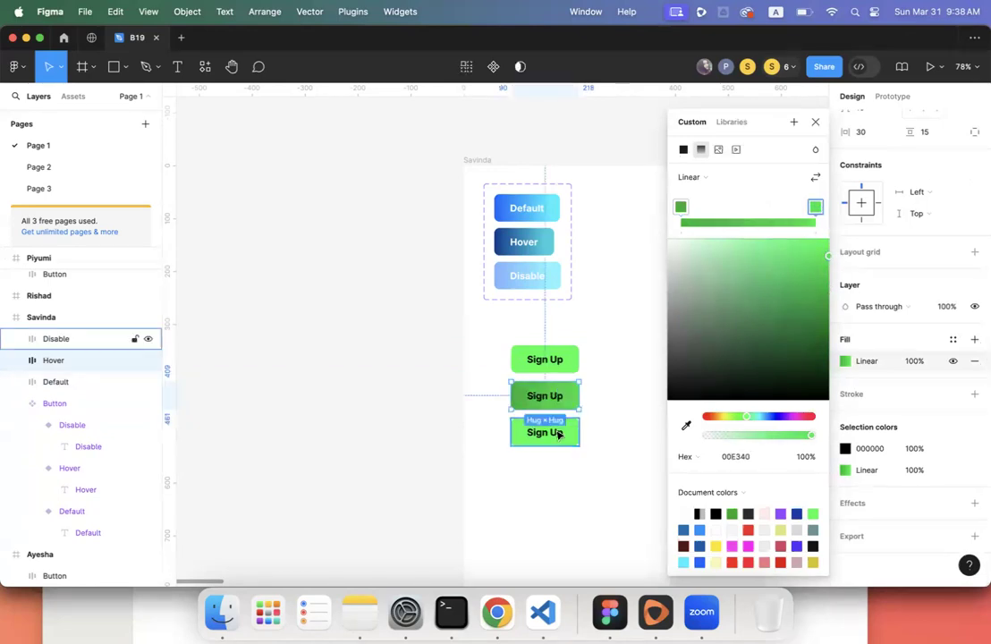
click(914, 361)
- Set the Disable button's fill opacity to 50%
click(552, 438)
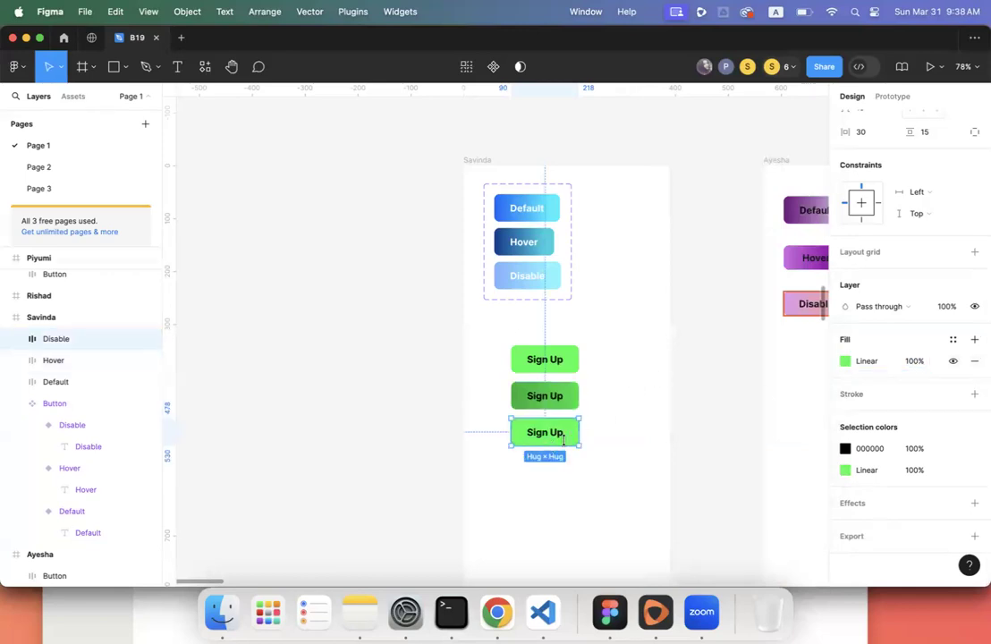
click(921, 365)
text(50)
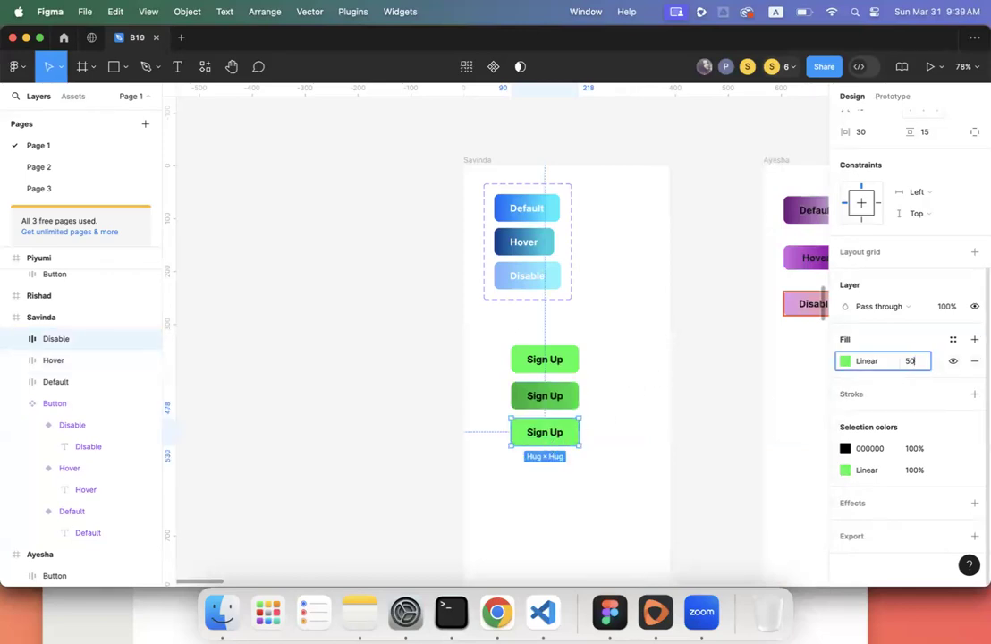
key(Return)
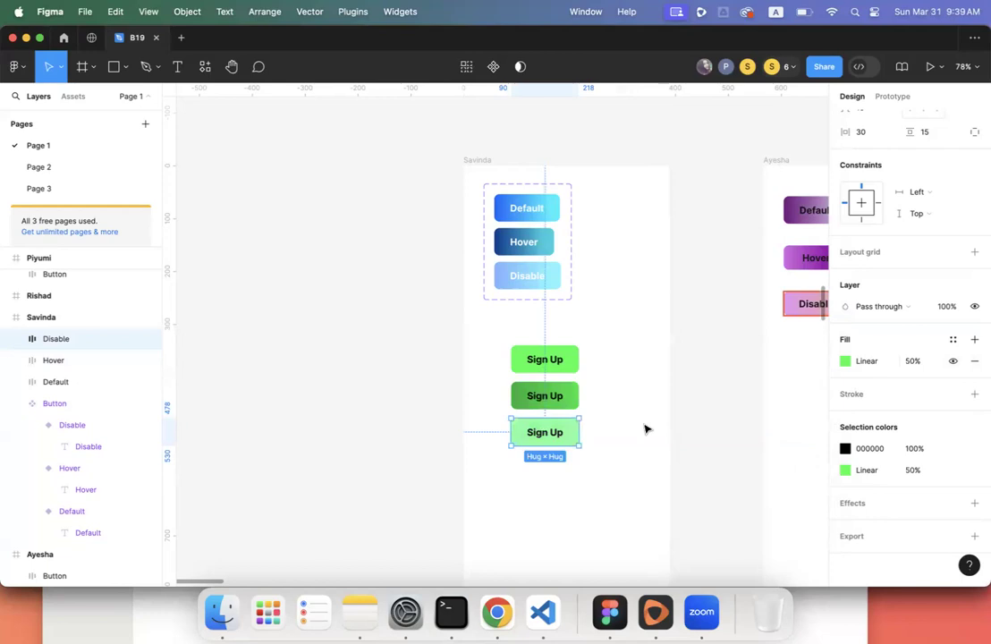
click(613, 440)
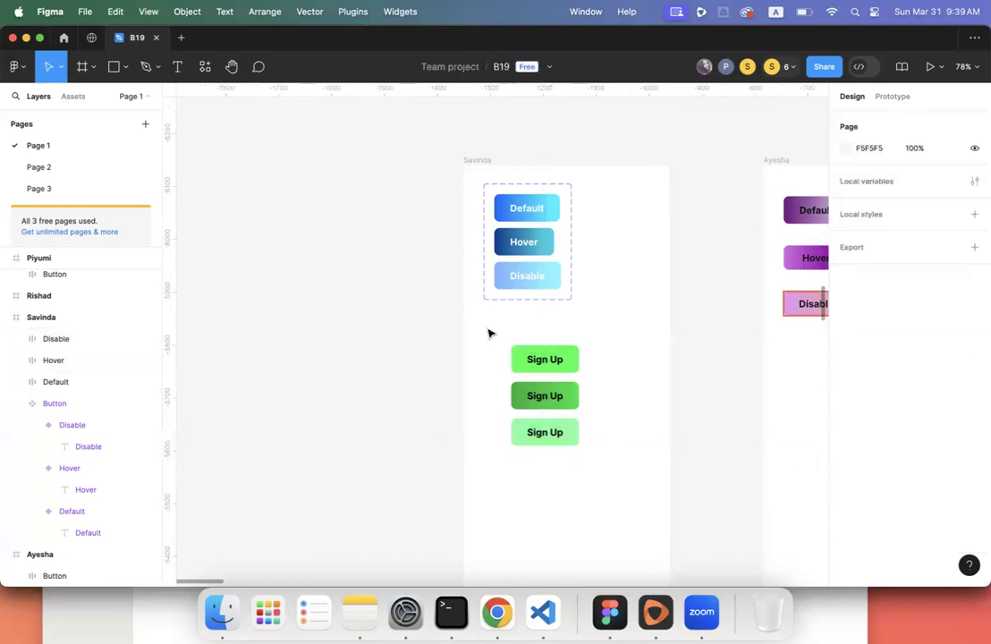
- Combine the Default, Hover and Disable Sign Up buttons into a component set
drag(480, 325, 598, 459)
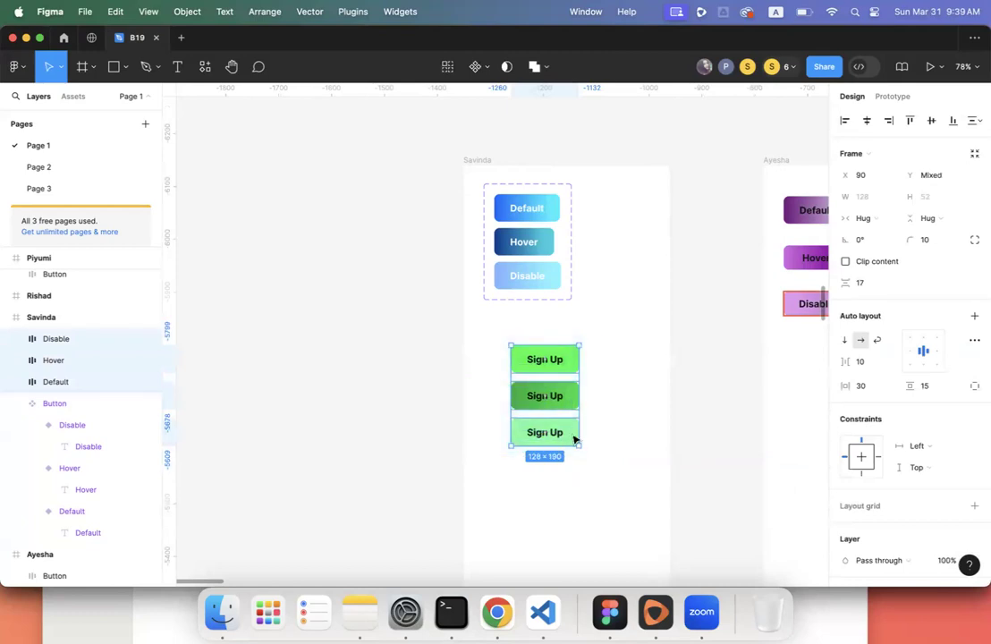
click(483, 329)
drag(484, 329, 616, 461)
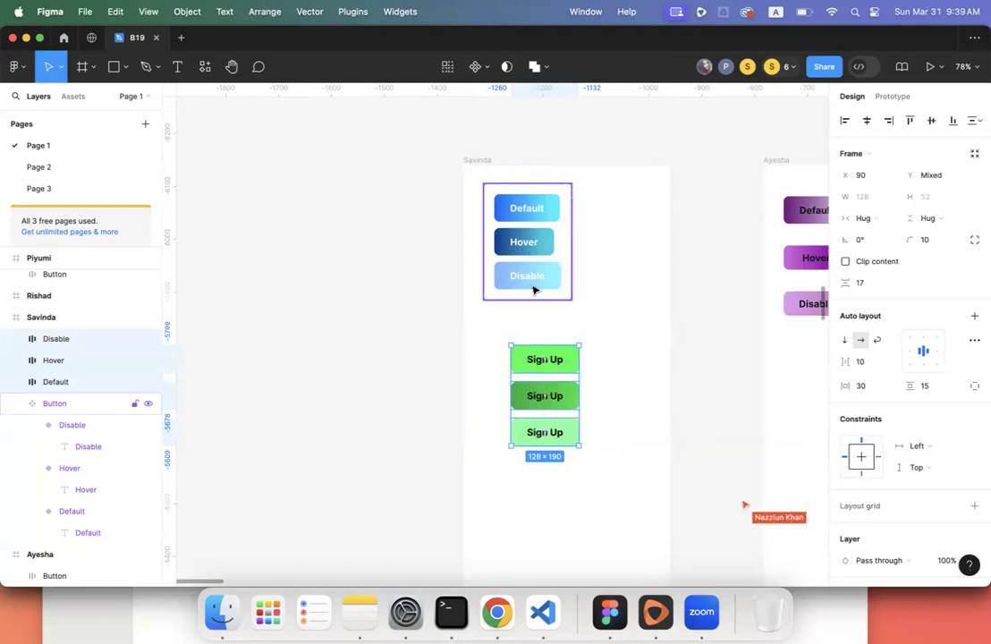
click(488, 70)
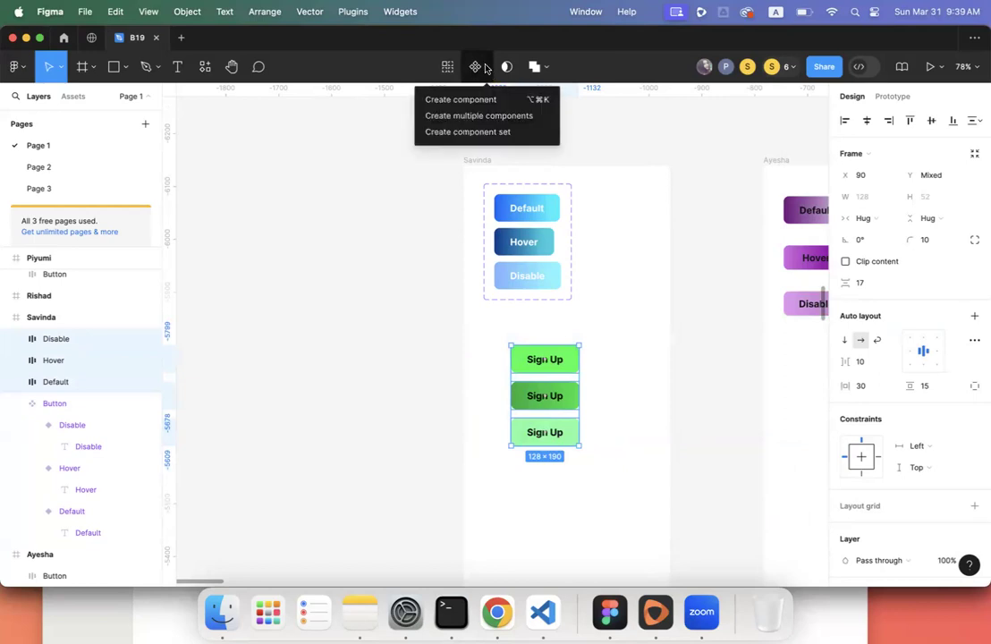
click(486, 69)
click(488, 70)
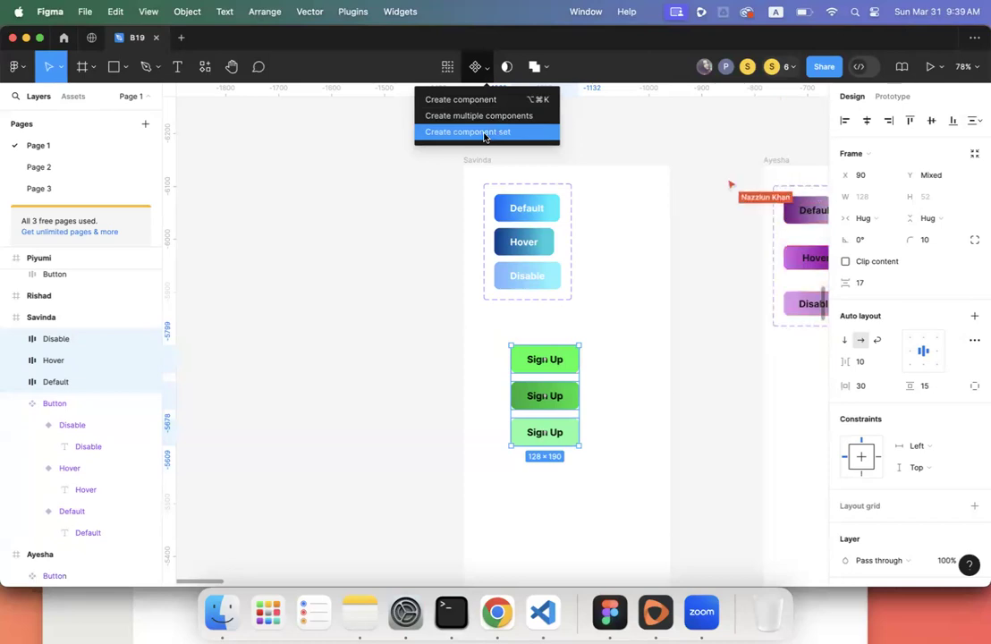
click(483, 136)
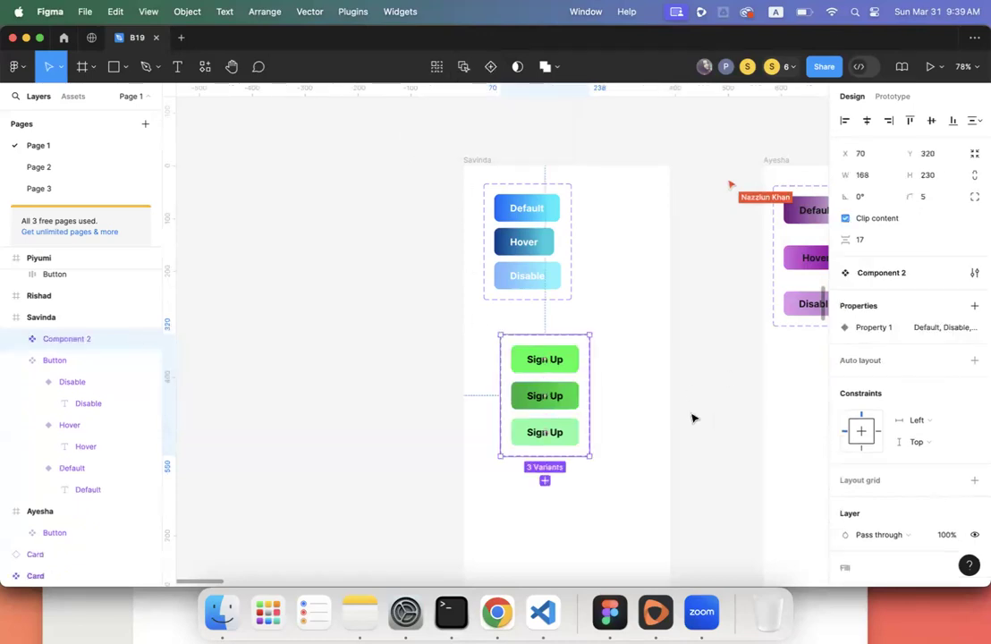
- Rename the variant property 'Property 1' to 'Stet'
double_click(872, 328)
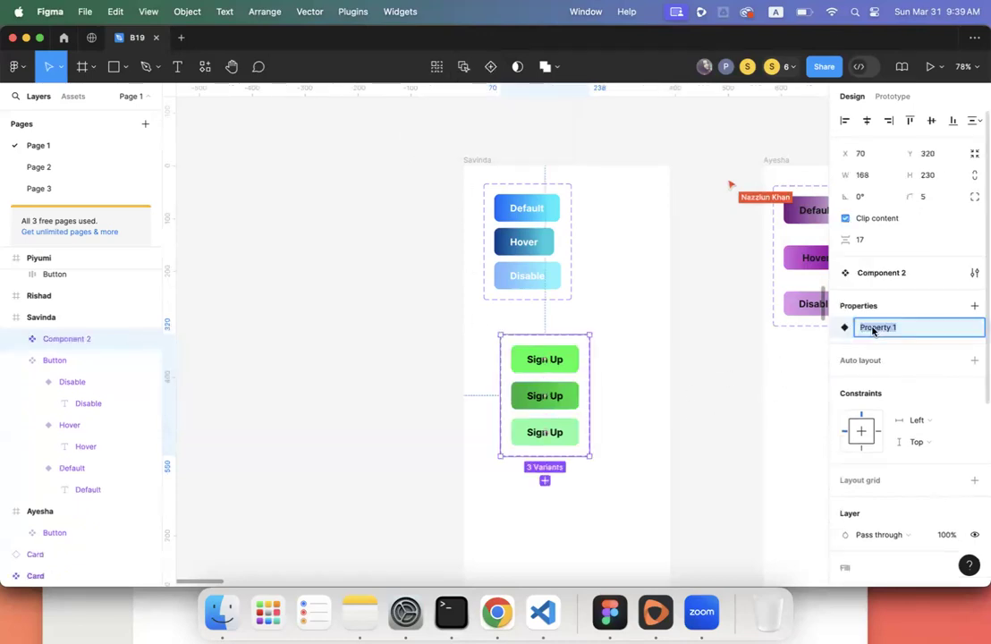
text(S)
key(Return)
click(621, 391)
- Rename Component 2 to 'Button 2' in the Layers panel
click(537, 426)
scroll(536, 427, right, 5)
scroll(537, 427, down, 3)
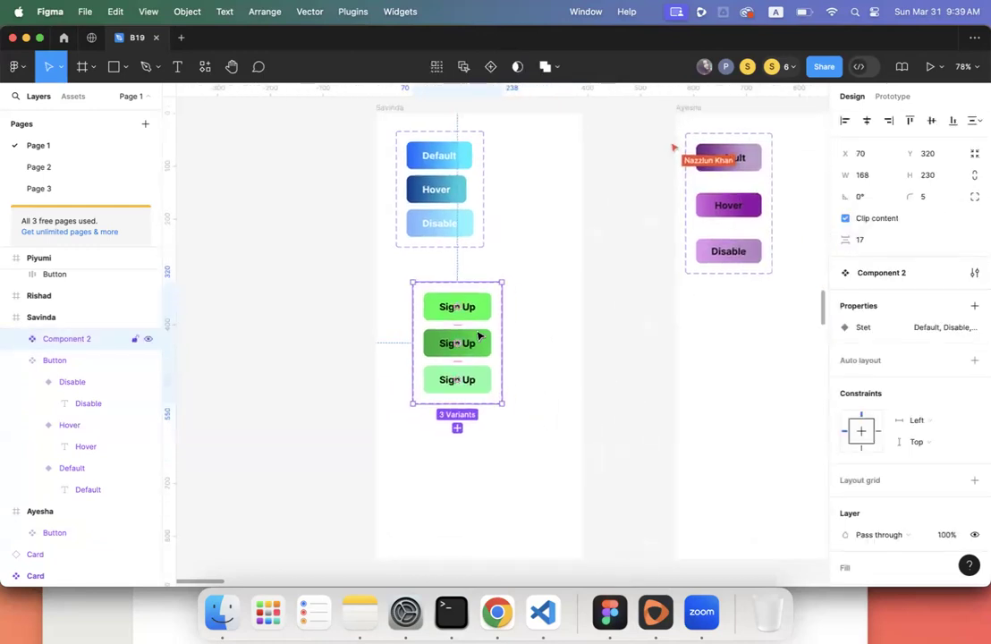
double_click(882, 272)
scroll(64, 338, down, 1)
click(64, 338)
click(79, 296)
double_click(79, 296)
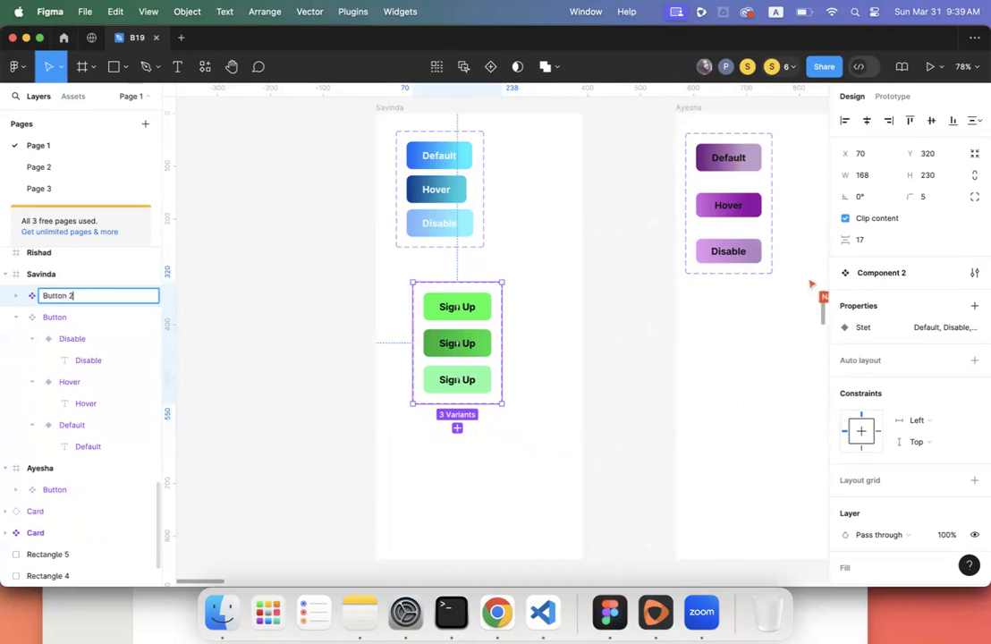
key(Return)
- Move Button 2 up beside the blue Default/Hover/Disable buttons
click(270, 356)
drag(461, 329, 537, 177)
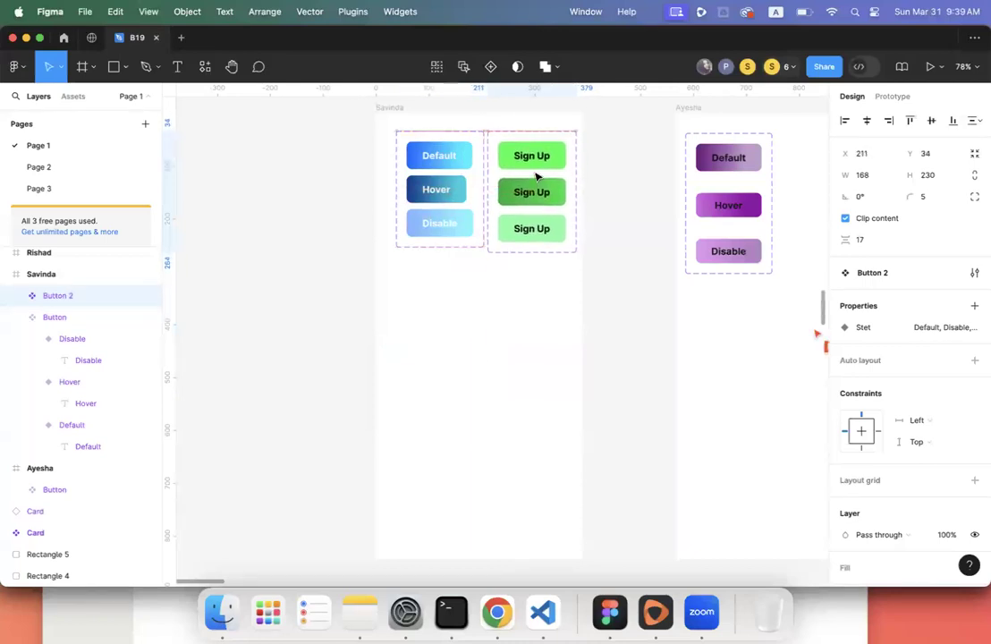
click(490, 308)
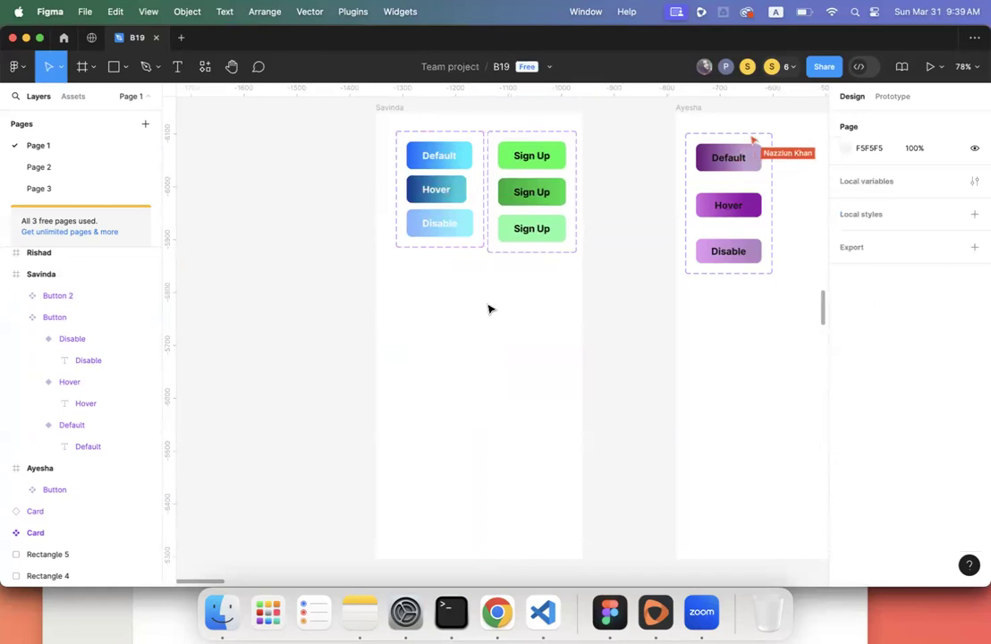
- Pan across the team members' frames, then show the Assets list of local components
scroll(584, 318, right, 10)
scroll(584, 318, down, 5)
scroll(584, 317, right, 10)
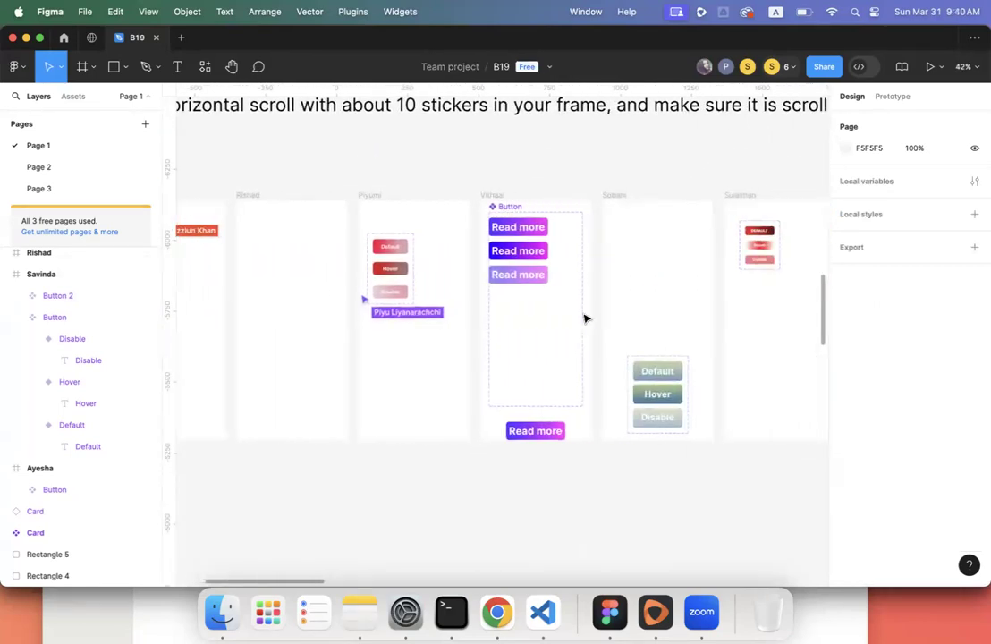
scroll(584, 318, right, 2)
scroll(584, 318, down, 1)
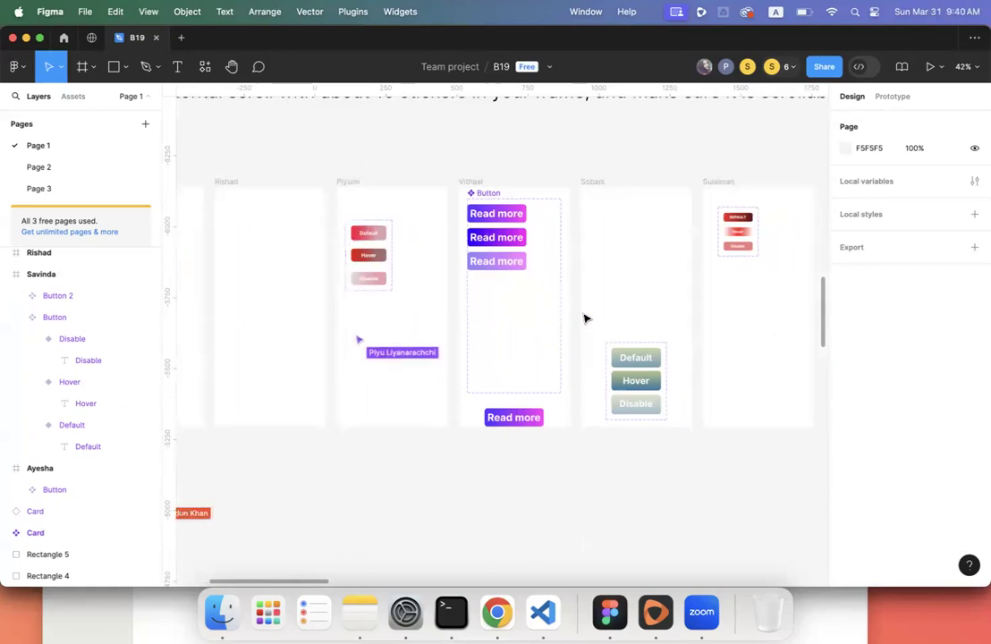
scroll(584, 318, left, 10)
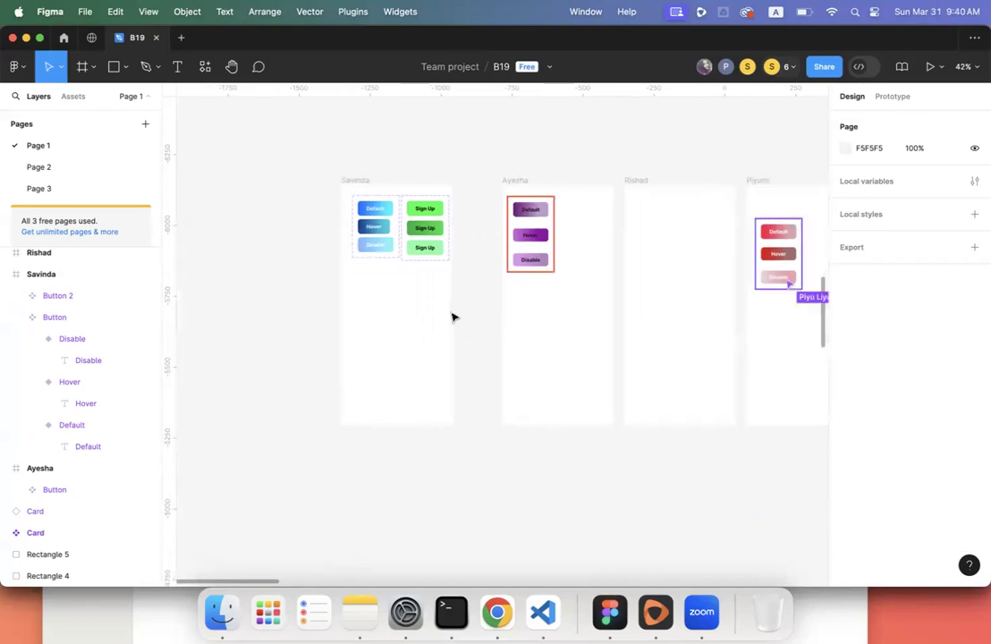
scroll(453, 317, down, 1)
scroll(453, 317, right, 1)
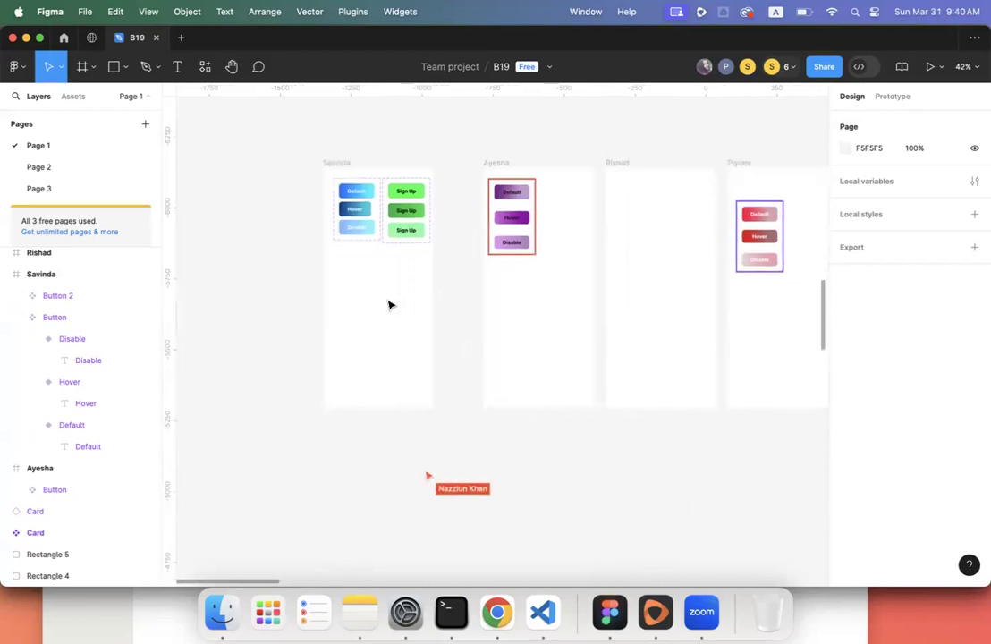
click(74, 99)
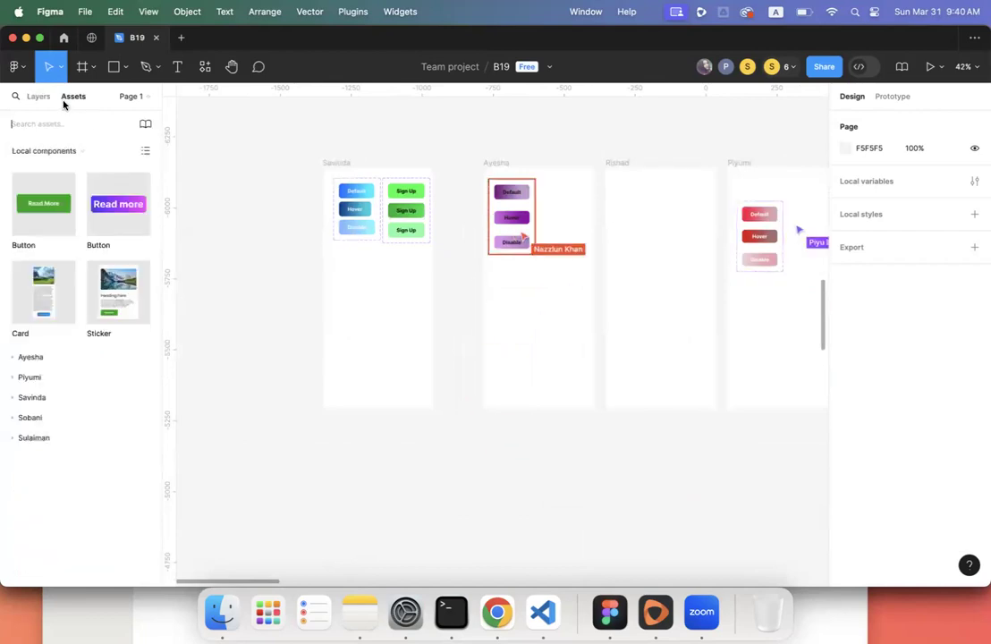
- Expand and collapse each of the five team members' component groups in Assets
click(42, 358)
click(42, 358)
click(40, 376)
click(41, 377)
click(38, 400)
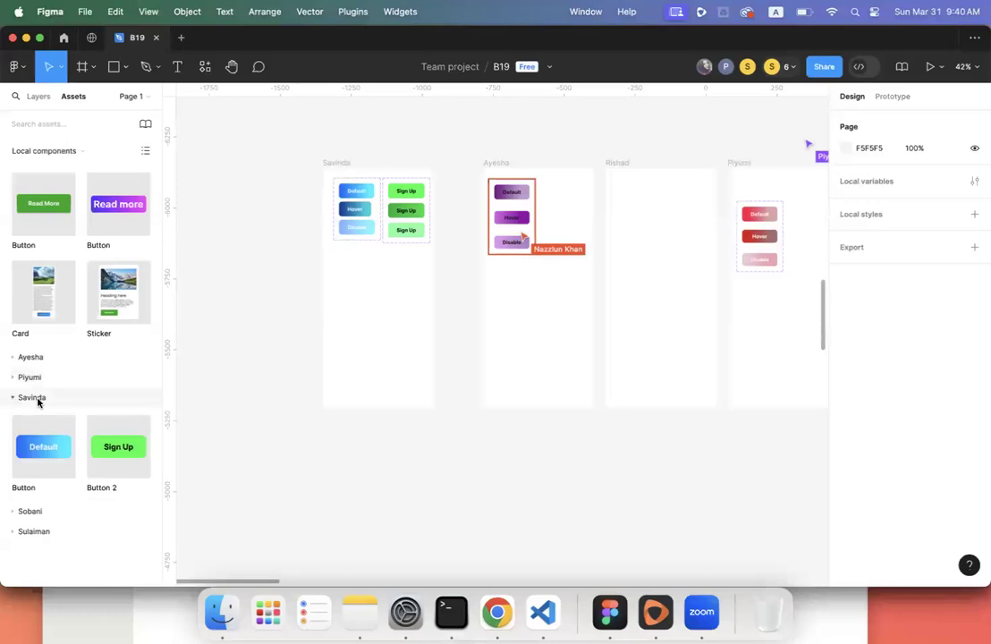
click(38, 400)
click(36, 421)
click(36, 420)
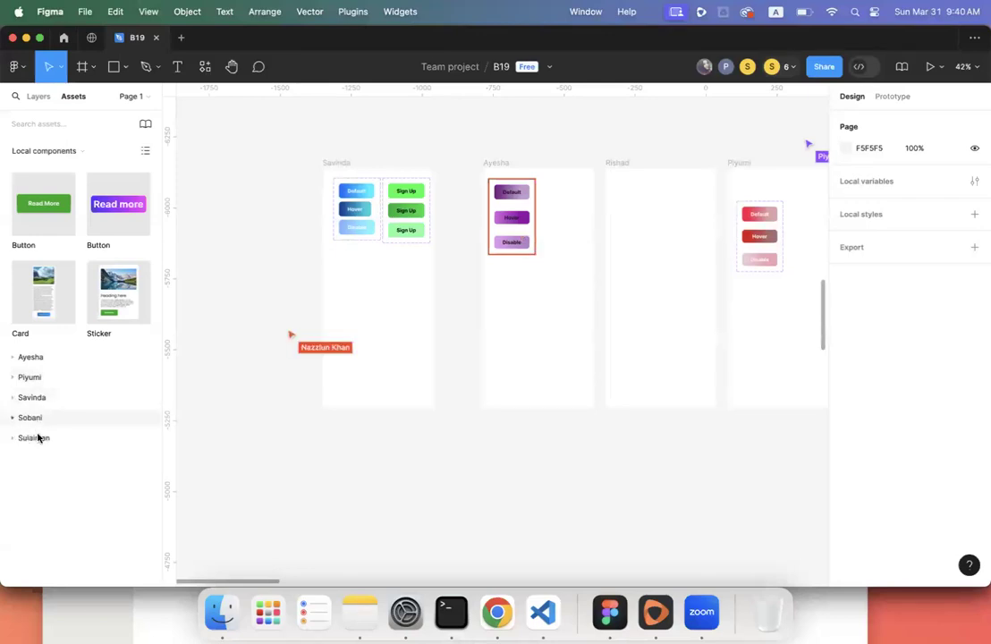
click(40, 438)
click(39, 438)
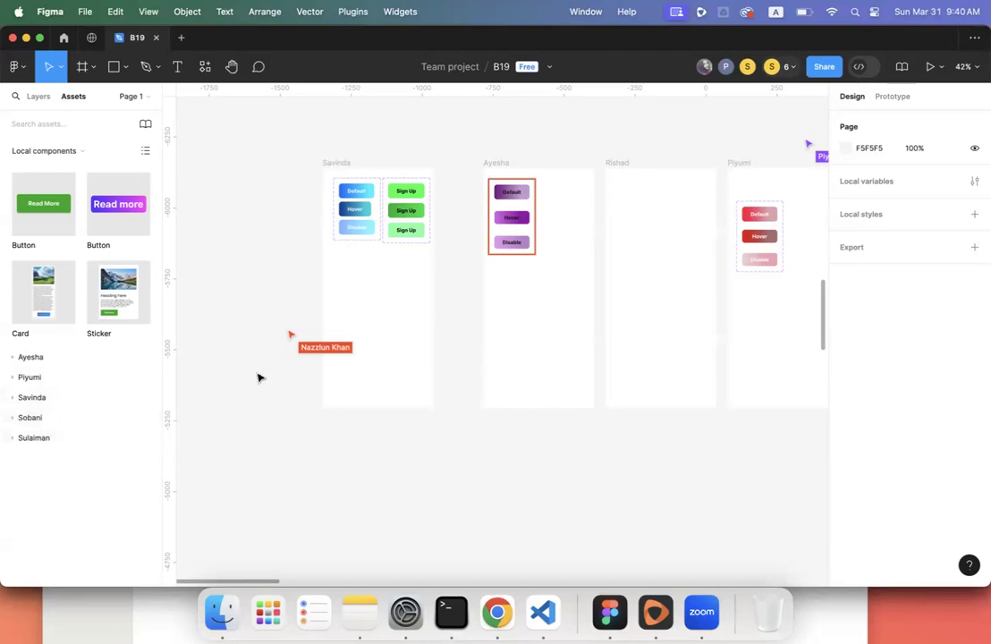
- Inspect the Hover 'Read more' variant in a neighbouring frame, then pan back left
scroll(634, 329, right, 5)
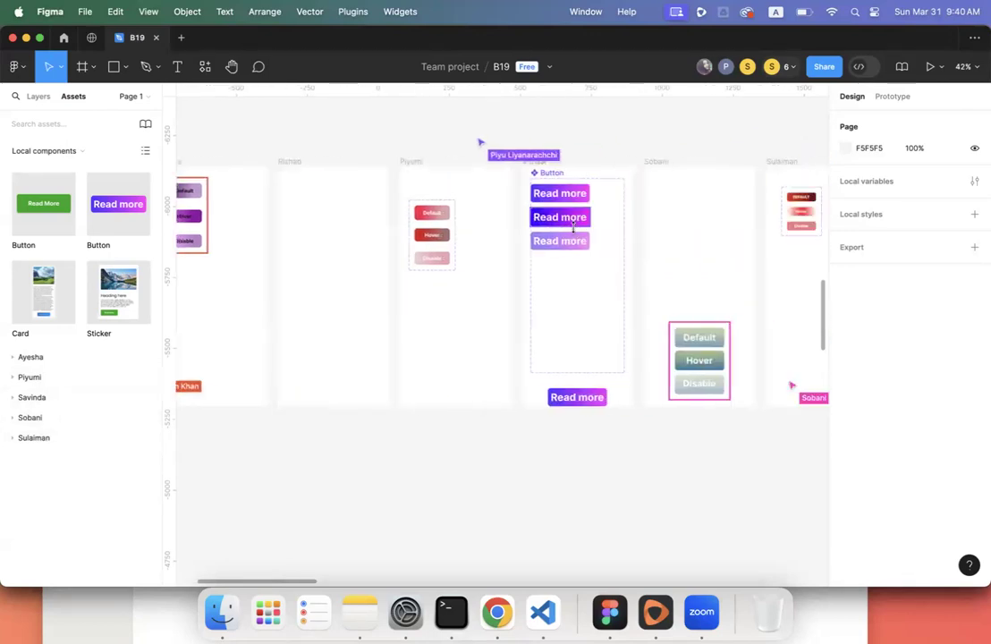
click(573, 219)
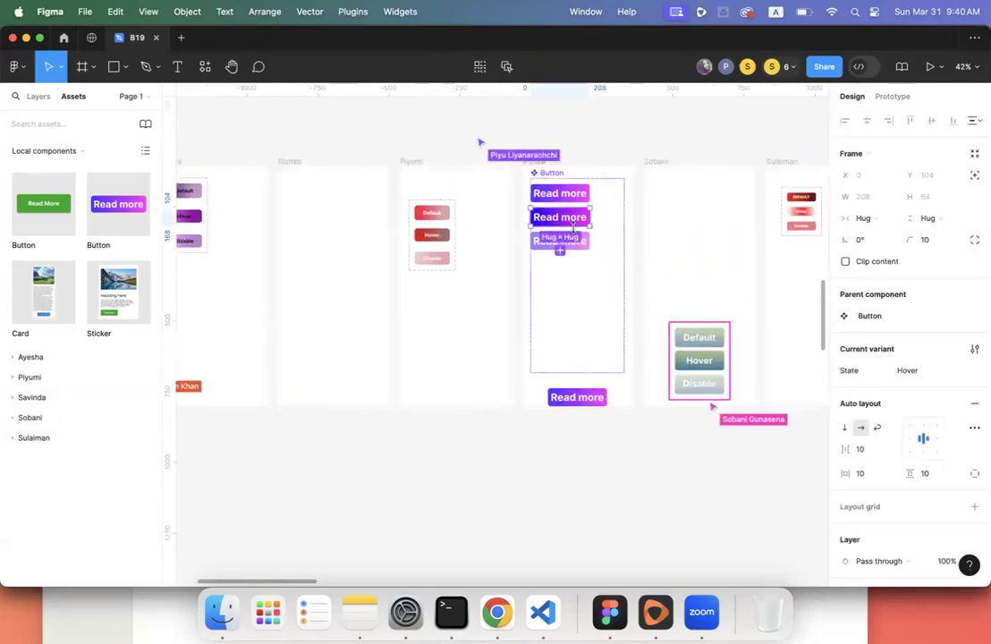
click(536, 167)
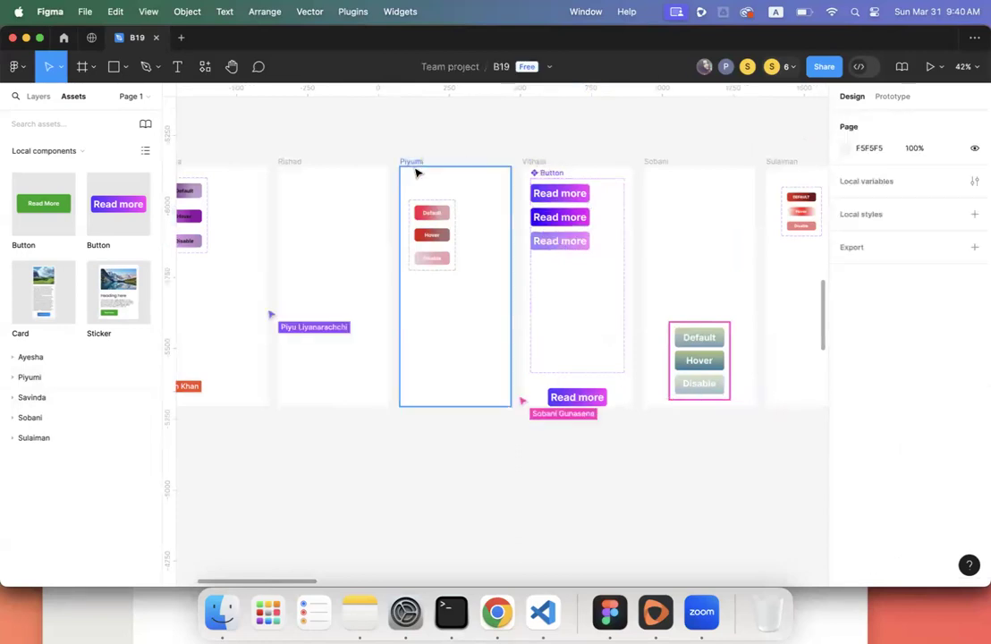
scroll(415, 172, left, 1)
scroll(416, 172, left, 5)
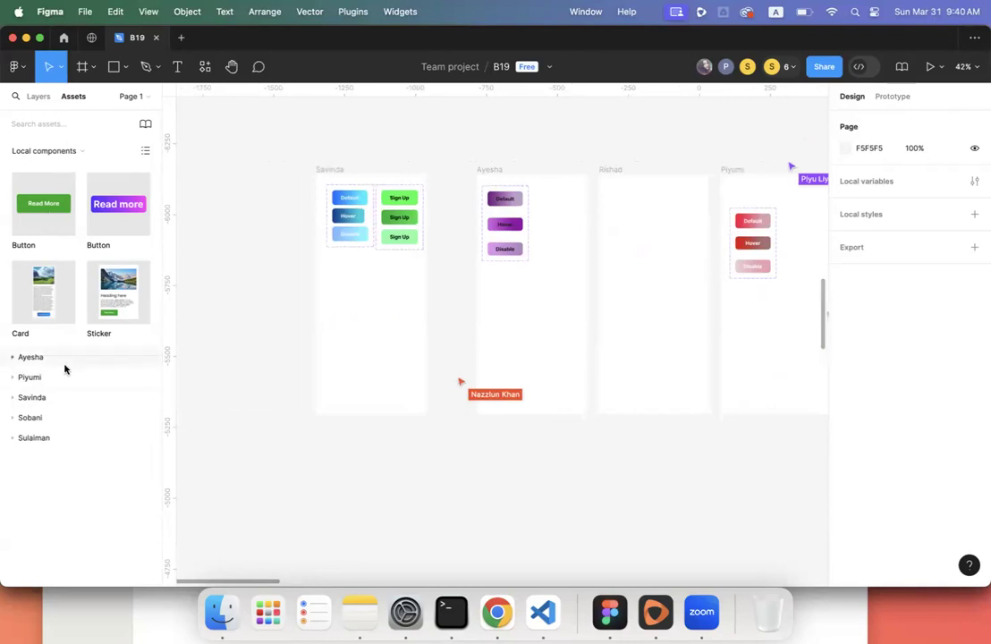
- Place a blue Button instance below the button sets
click(51, 401)
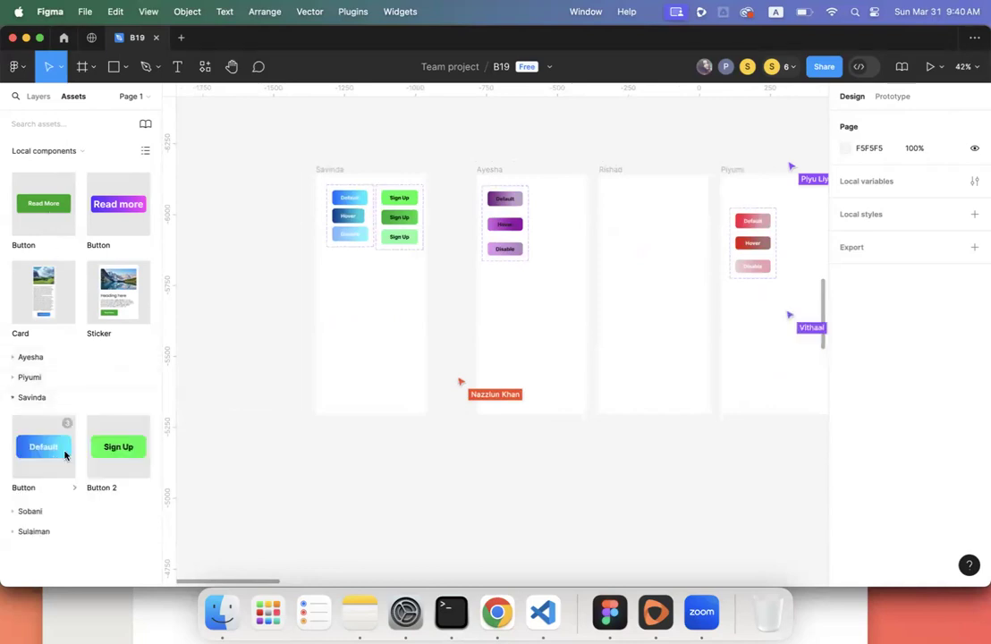
drag(46, 453, 369, 310)
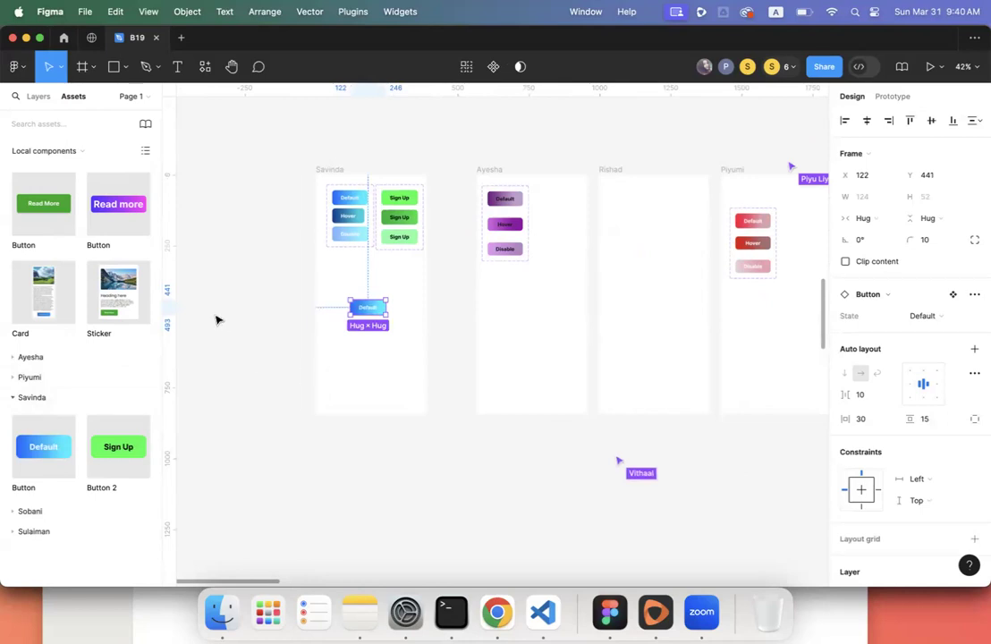
click(196, 273)
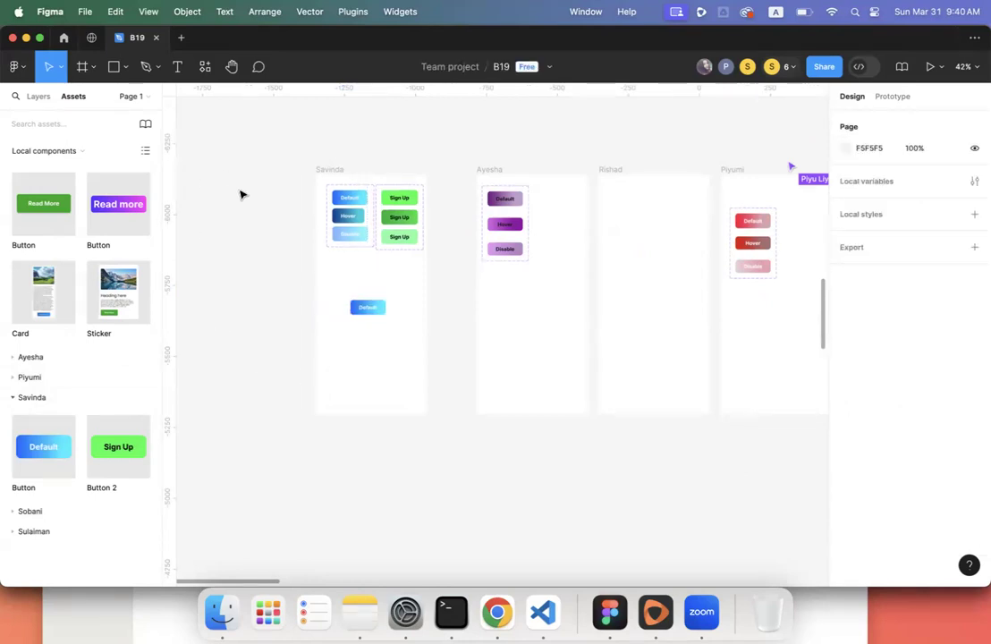
- Switch the blue instance's State through Hover and Disable, leaving it on Default
click(365, 308)
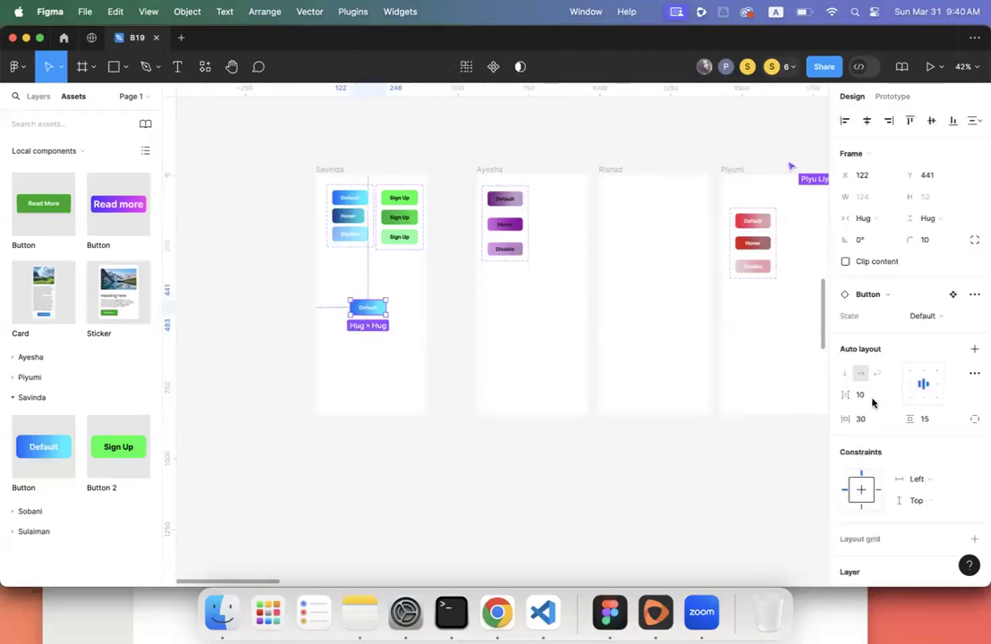
click(926, 320)
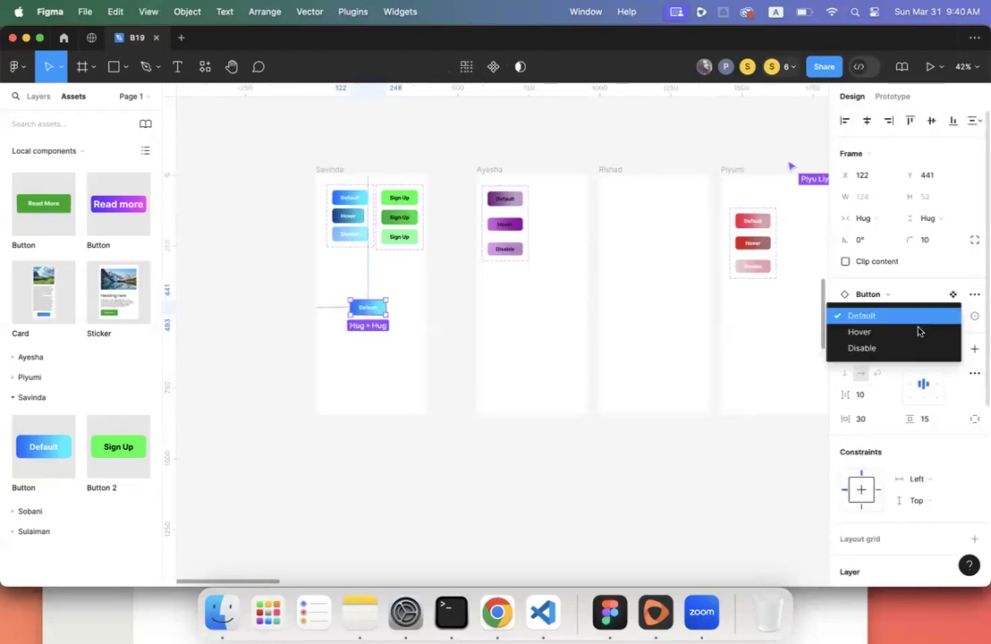
click(918, 331)
click(934, 319)
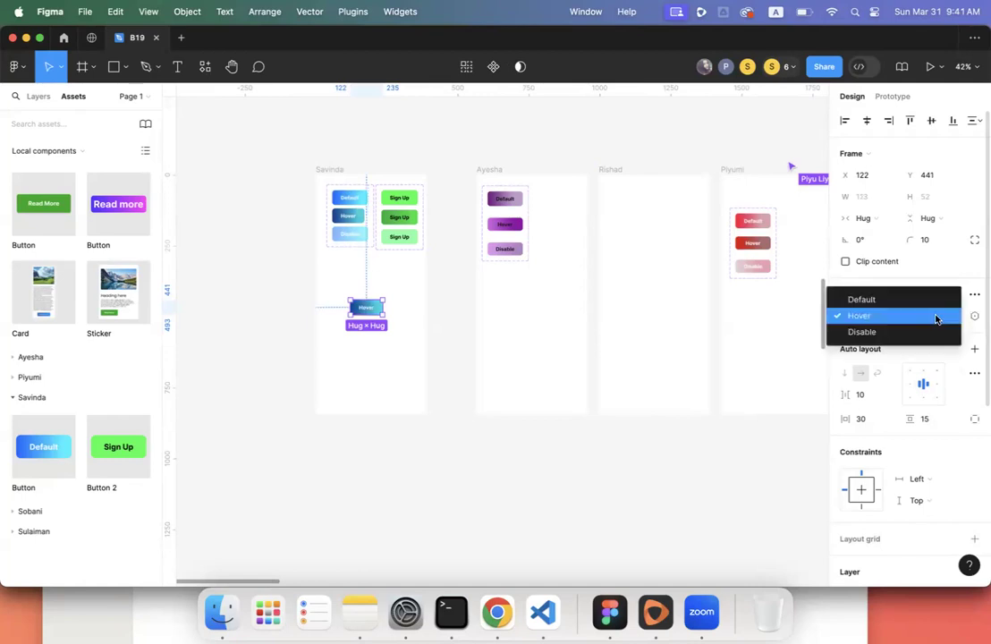
click(933, 329)
click(938, 315)
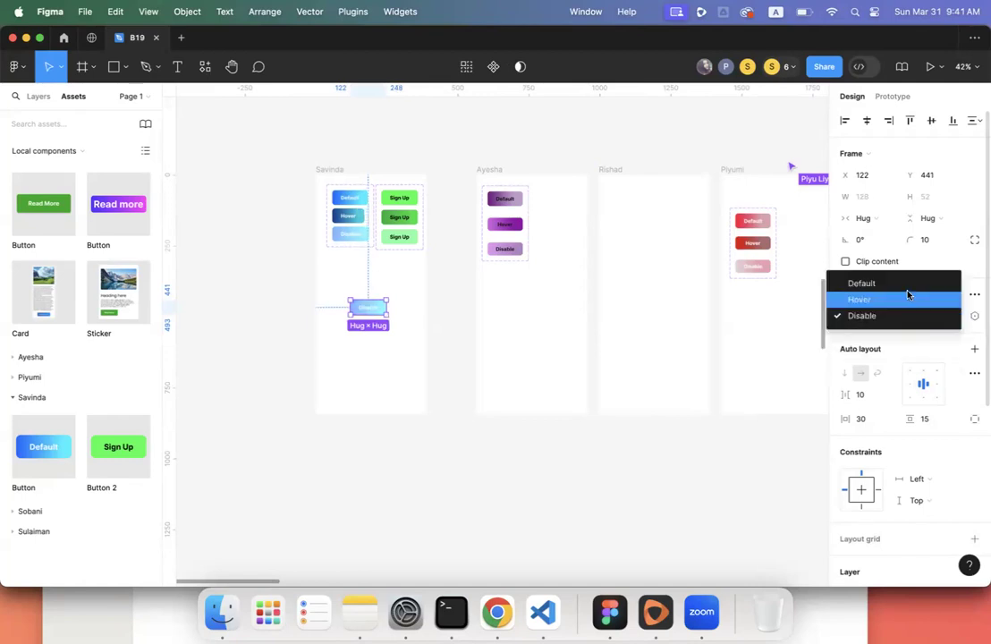
click(904, 286)
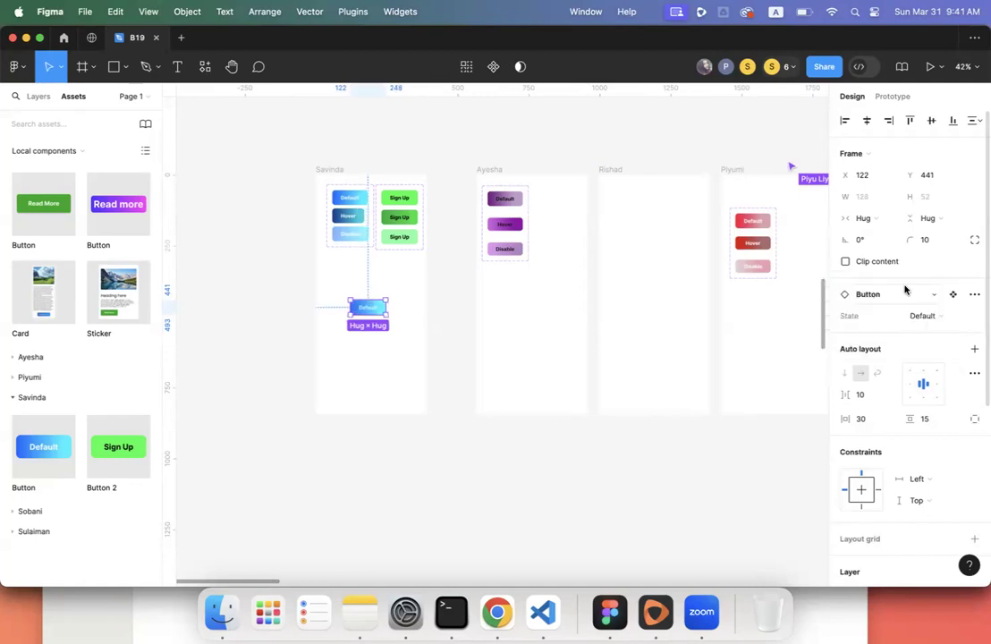
click(389, 364)
scroll(389, 365, up, 5)
scroll(389, 365, up, 3)
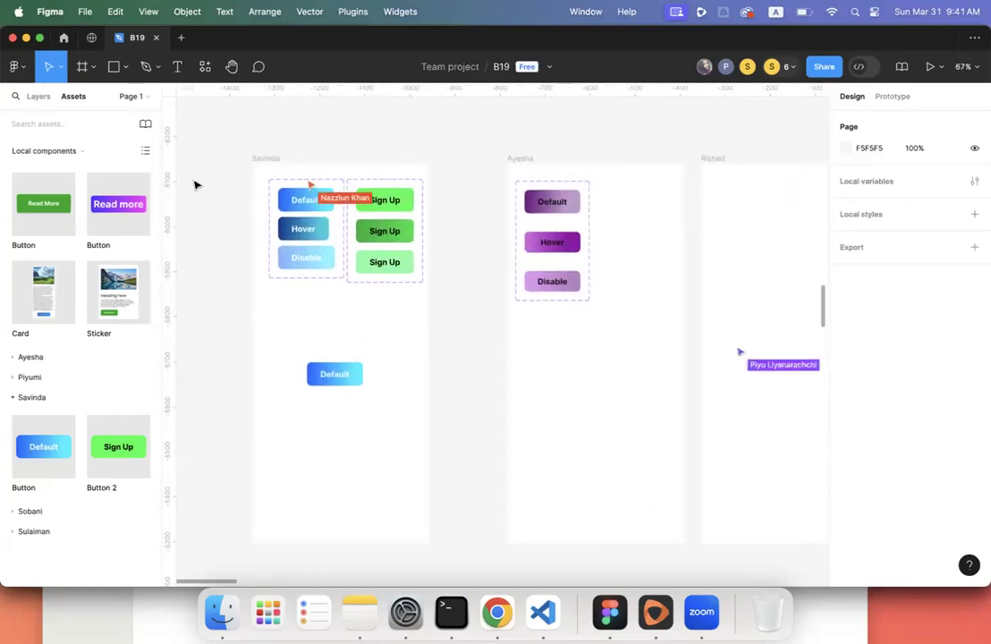
click(40, 98)
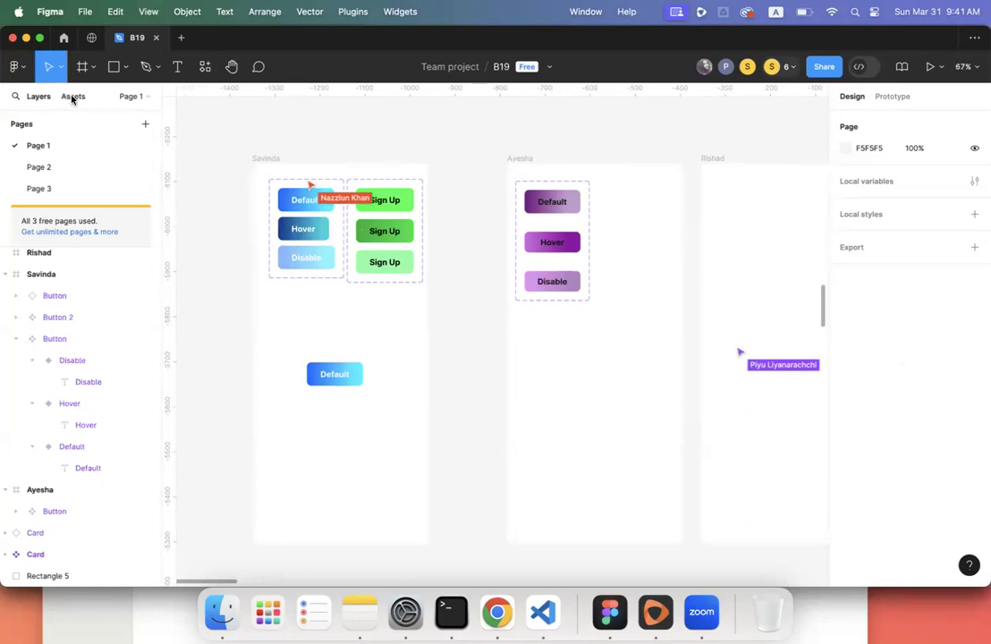
click(72, 98)
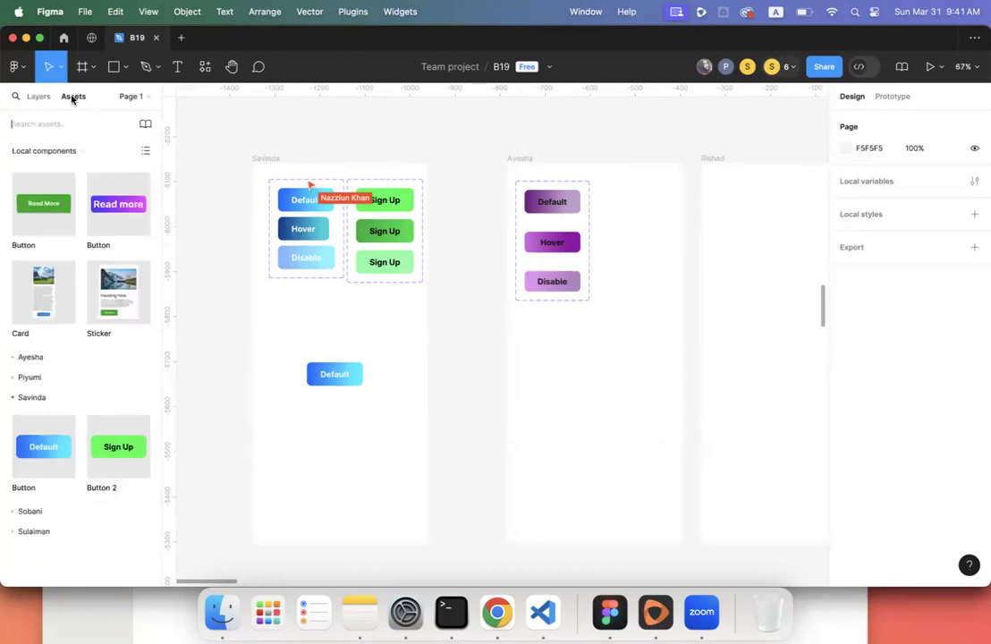
click(20, 399)
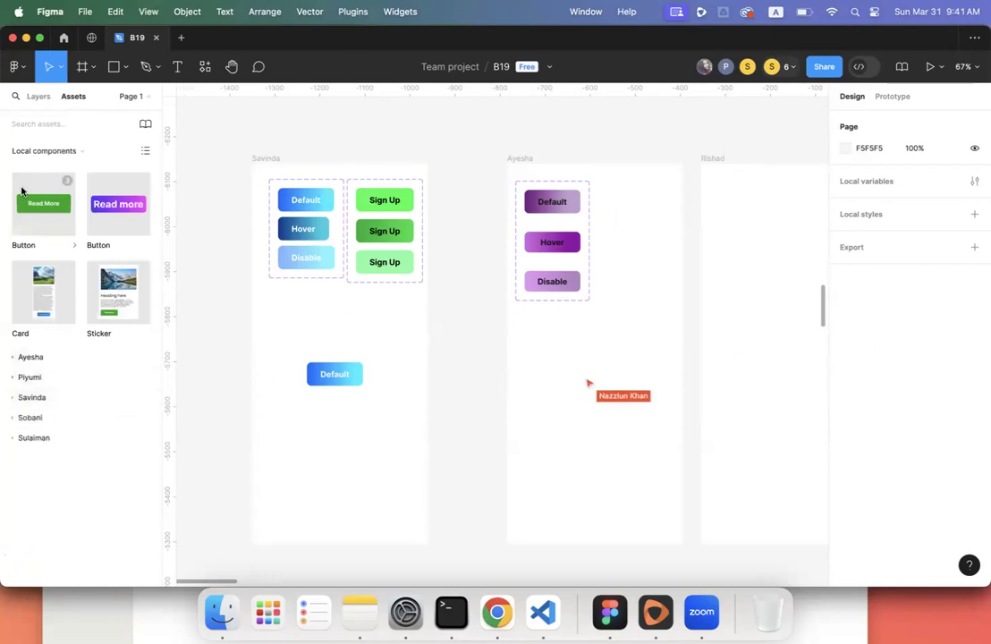
click(68, 152)
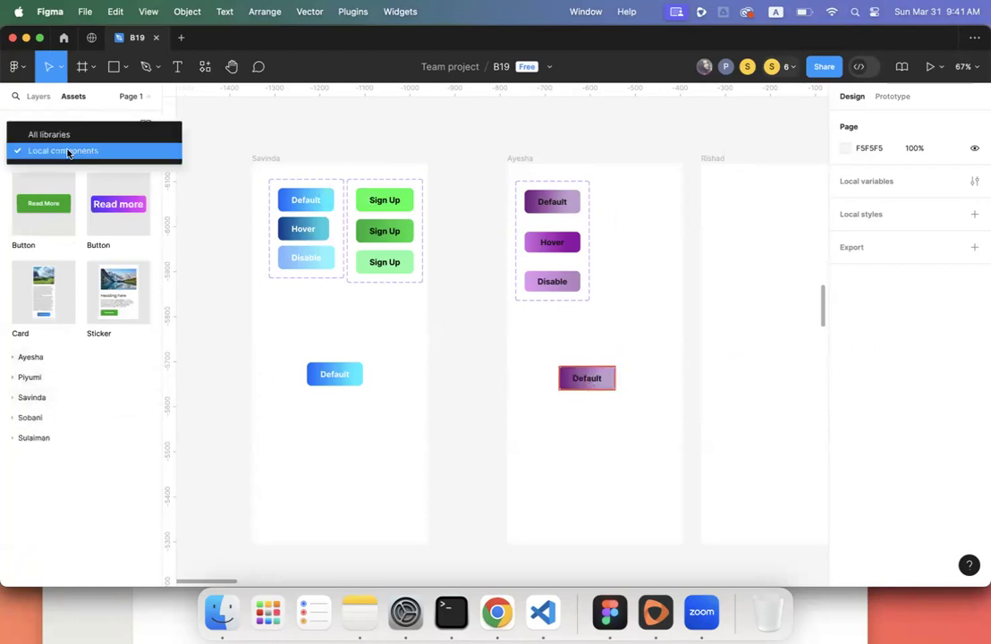
click(317, 177)
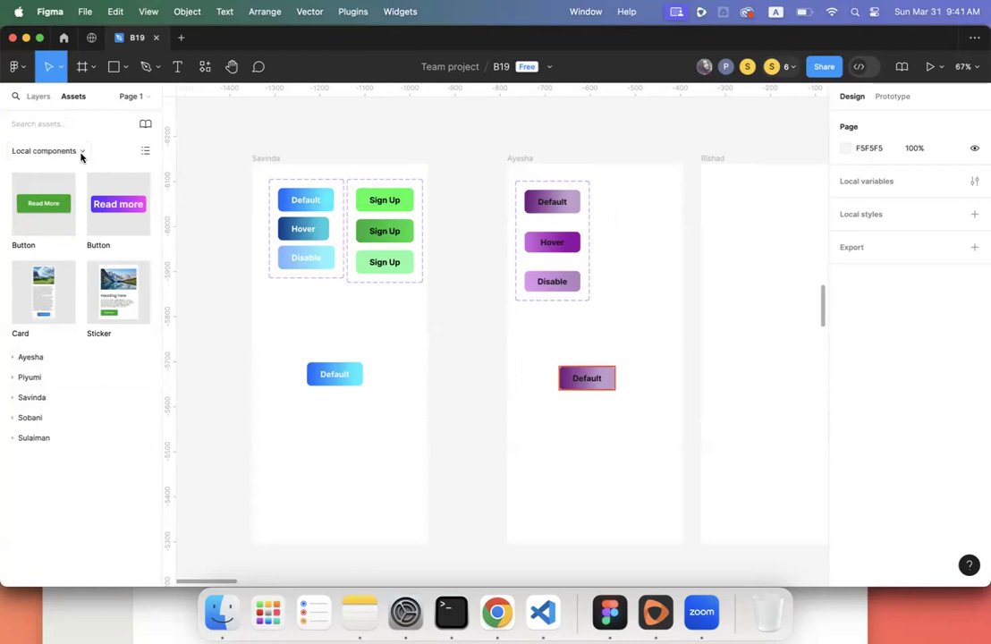
click(83, 152)
click(320, 126)
click(44, 403)
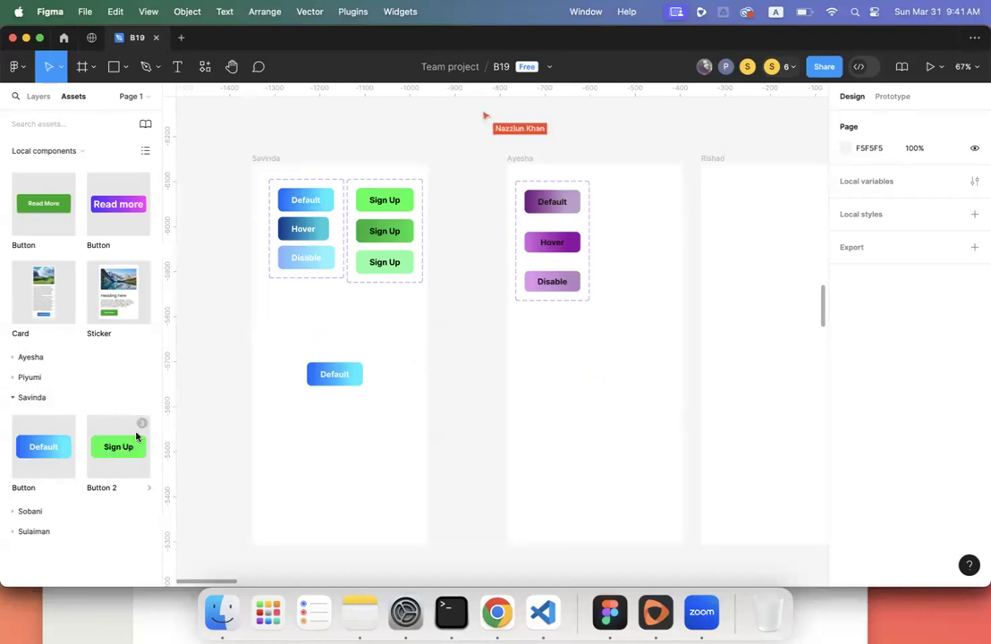
mouse_move(139, 429)
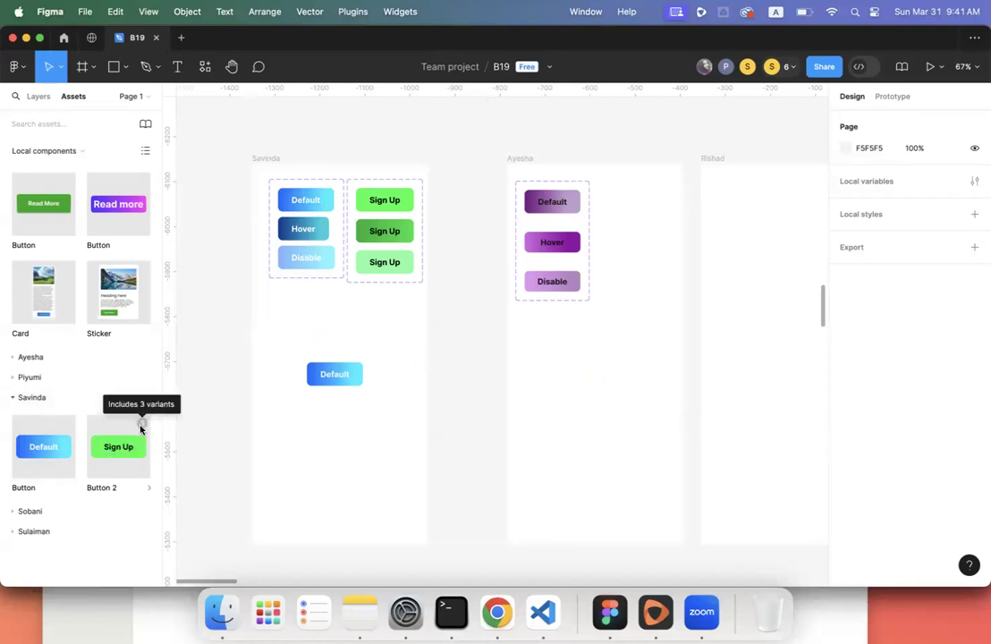
- Place a Button 2 Sign Up instance below the blue button and set it to Hover
drag(119, 451, 337, 414)
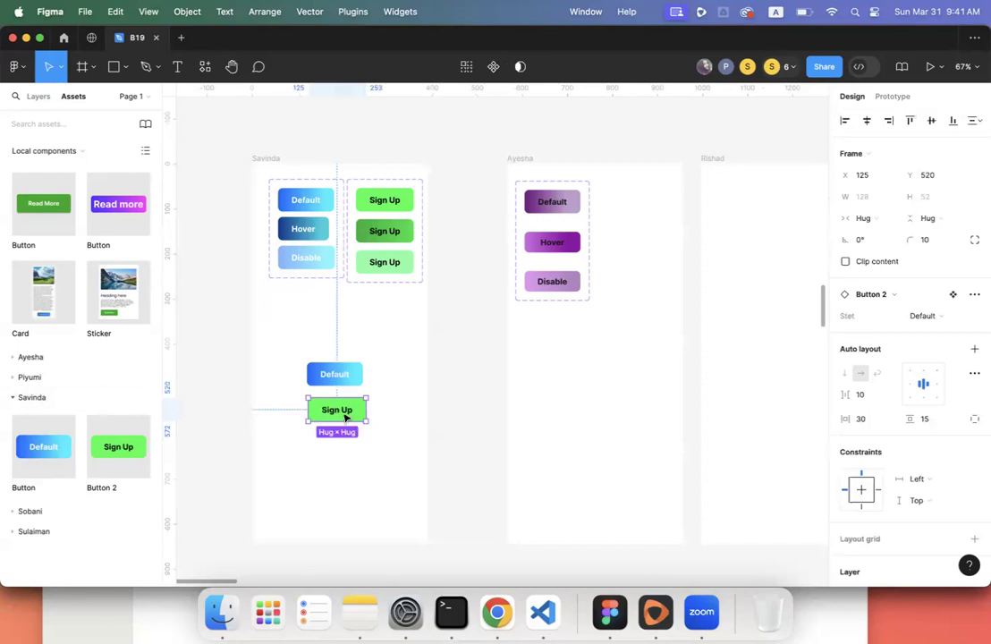
click(343, 456)
click(343, 414)
click(938, 315)
click(924, 331)
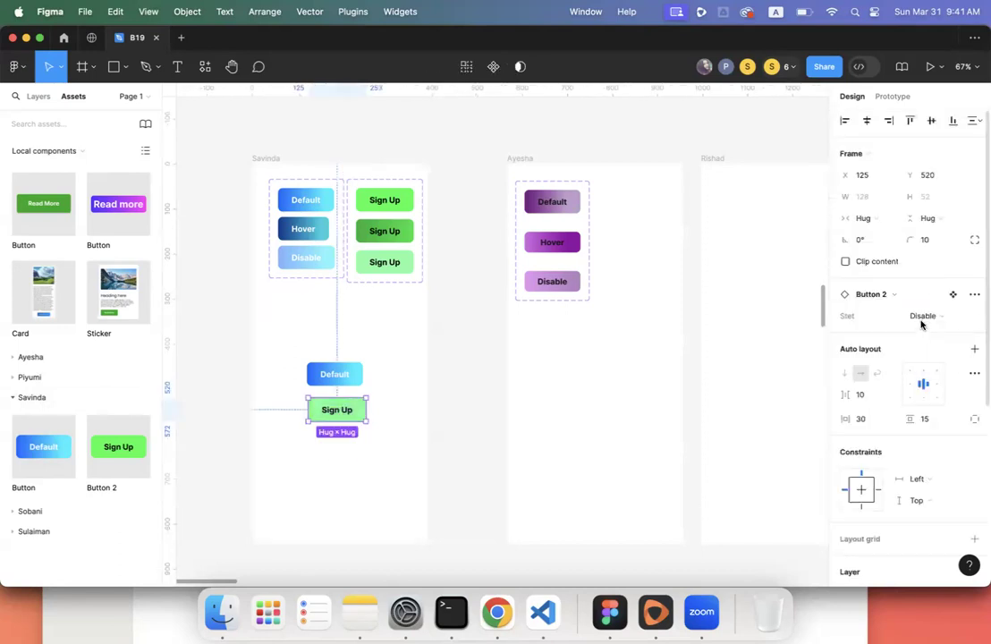
click(934, 316)
click(930, 331)
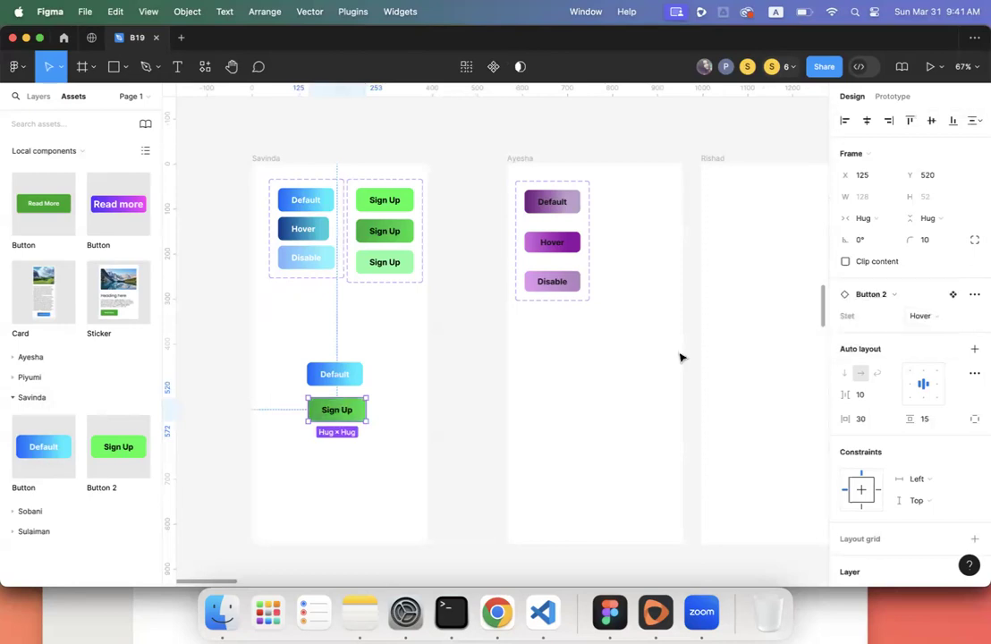
click(389, 386)
- Rename the Sign Up set's misspelled variant property to 'State'
click(374, 247)
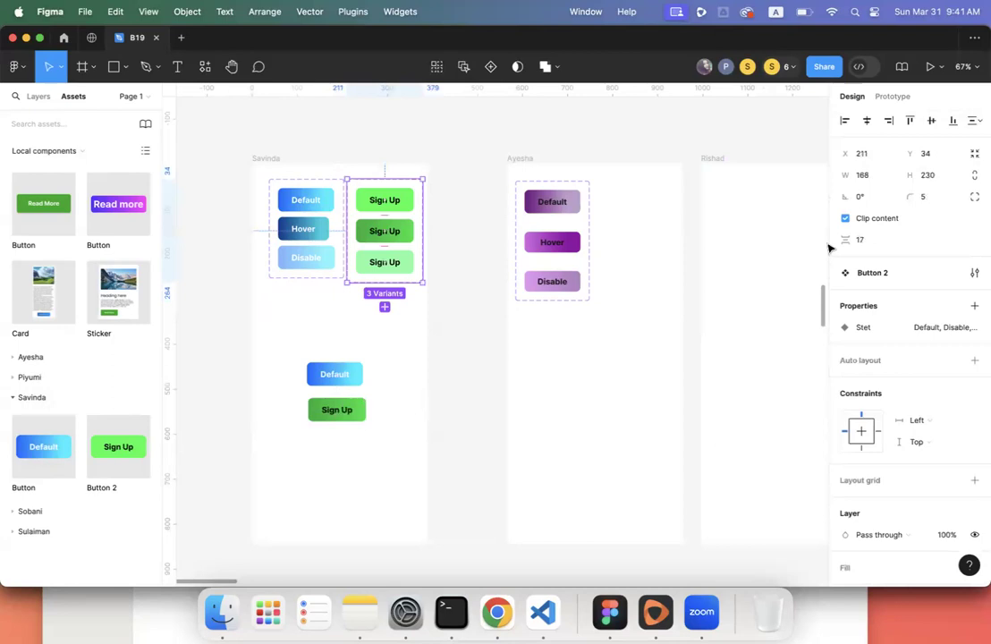
double_click(867, 327)
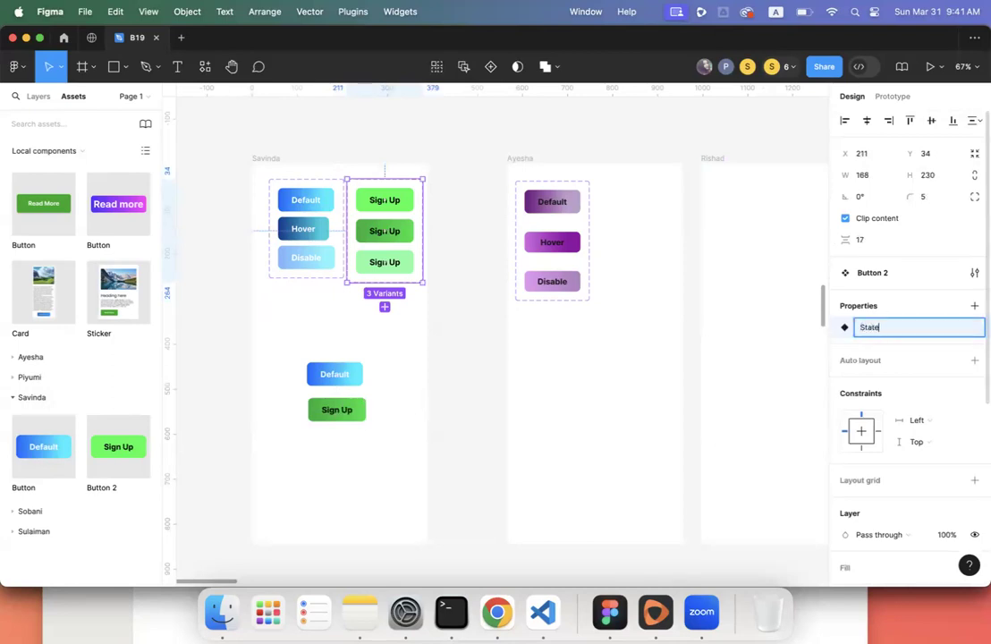
key(Return)
click(475, 387)
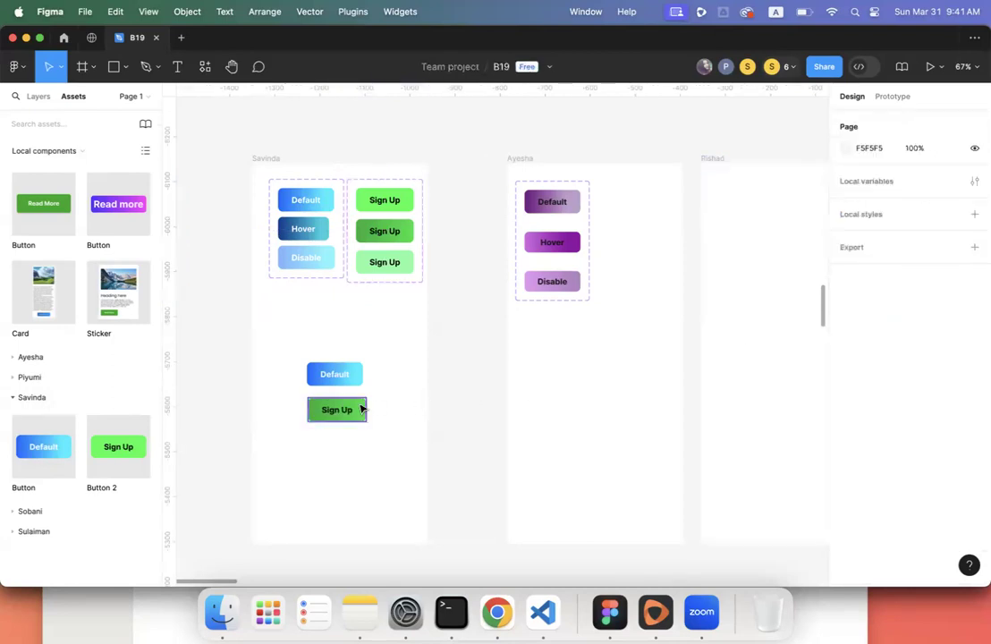
click(351, 408)
click(434, 380)
scroll(434, 382, down, 5)
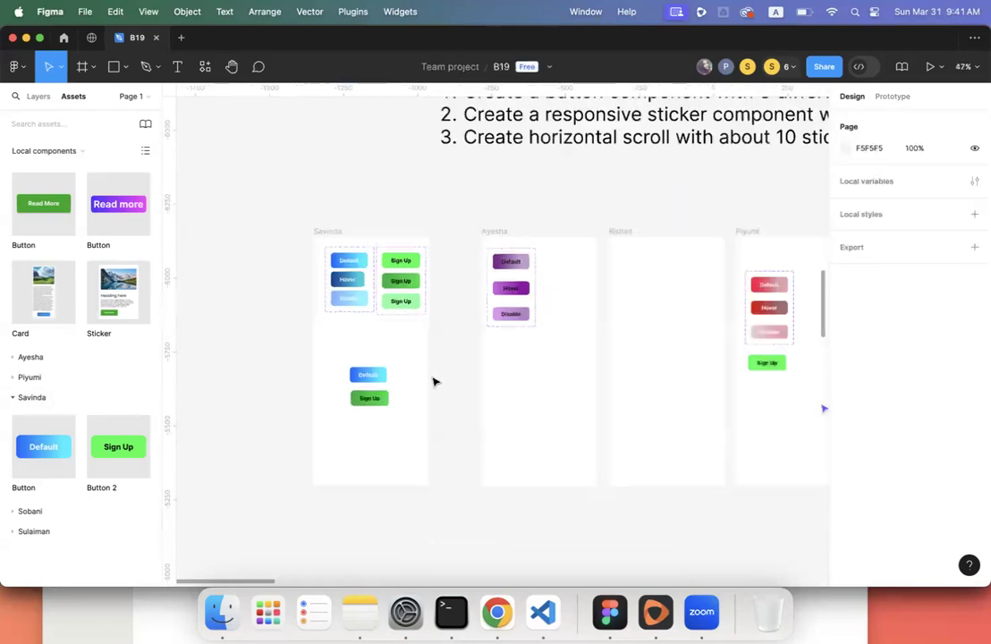
scroll(434, 382, right, 5)
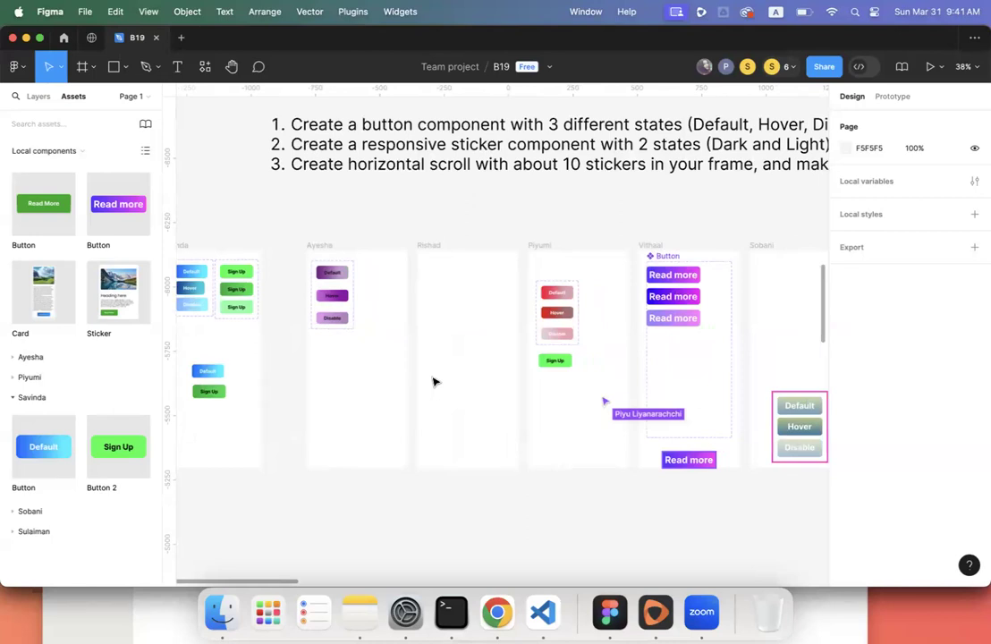
scroll(433, 382, left, 4)
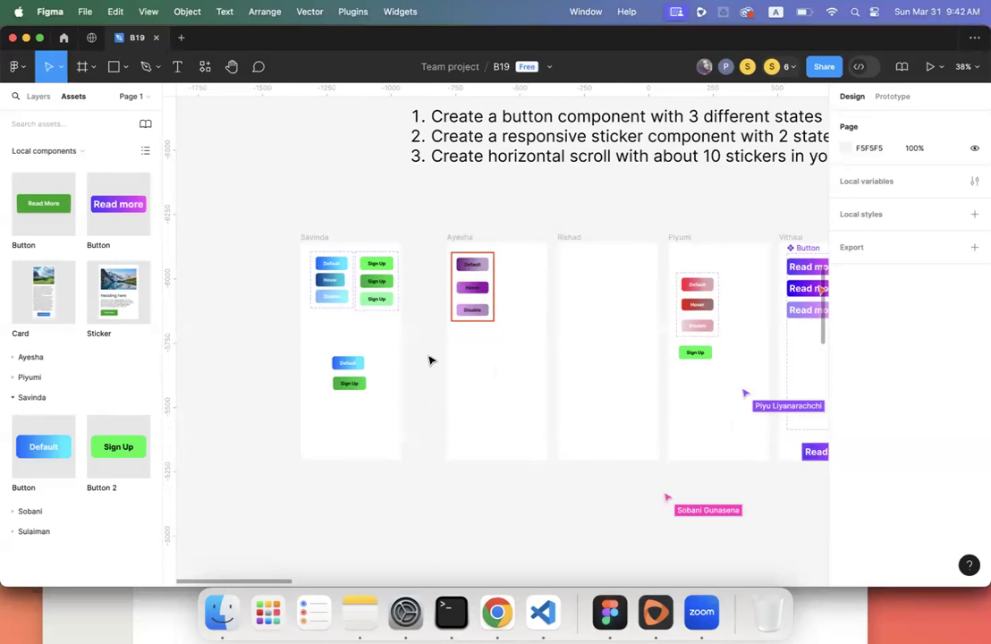
scroll(331, 351, up, 5)
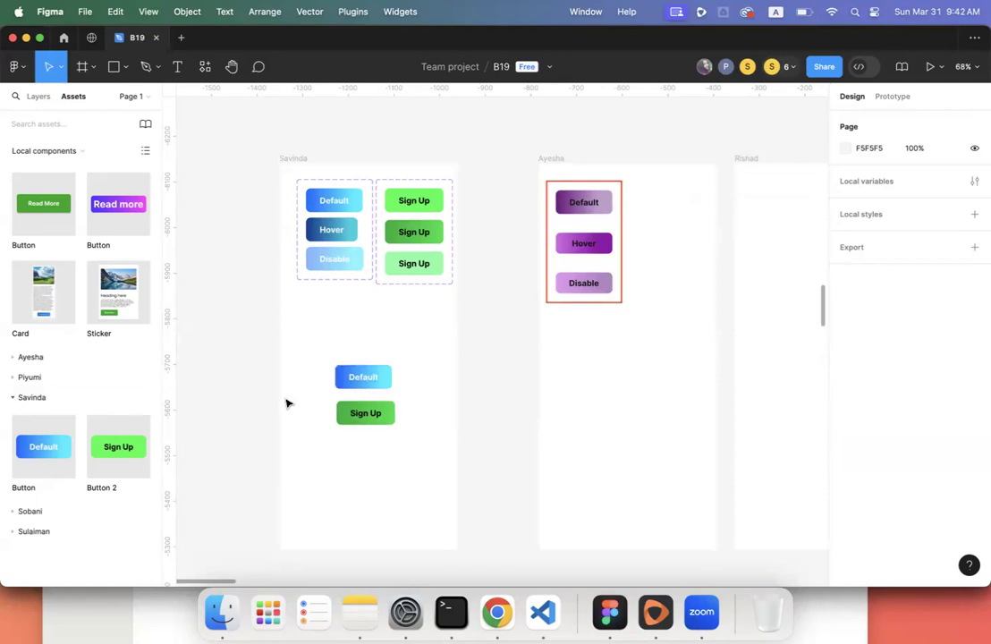
- Select the Sign Up component set frame to show its three variants' properties
scroll(288, 393, down, 6)
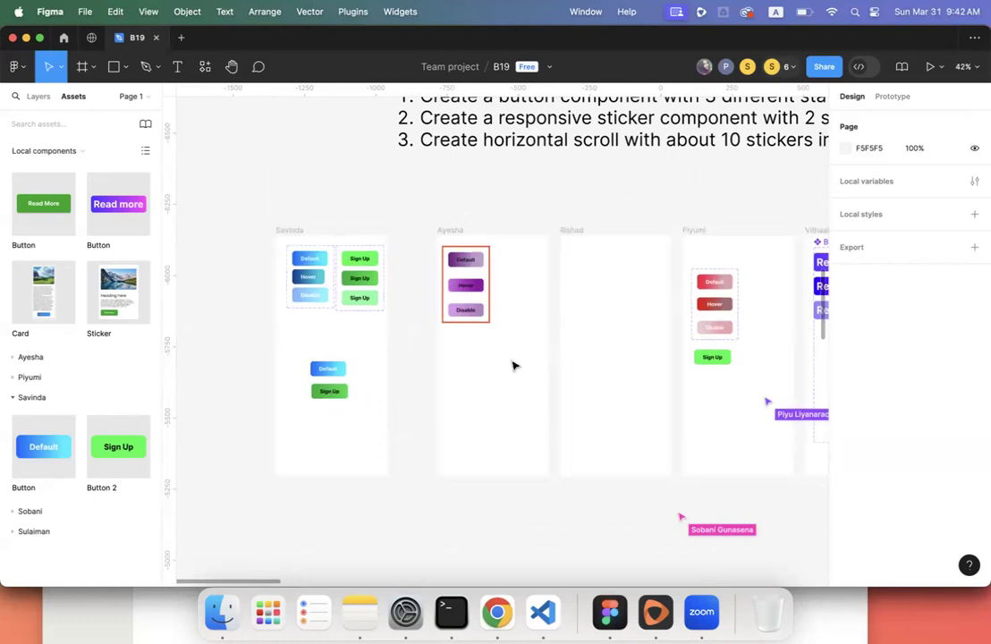
right_click(49, 454)
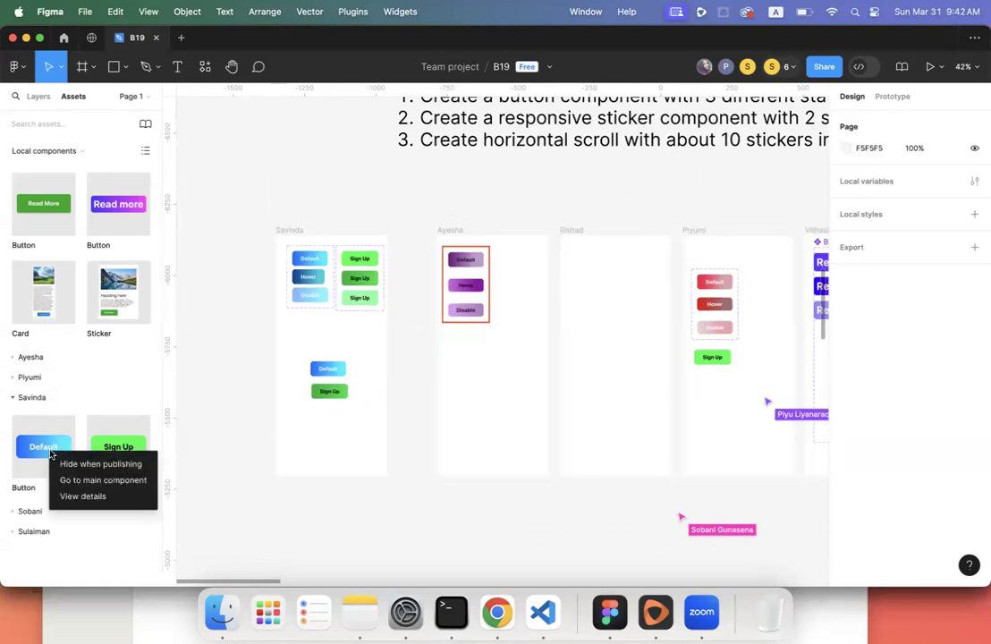
click(322, 404)
click(376, 337)
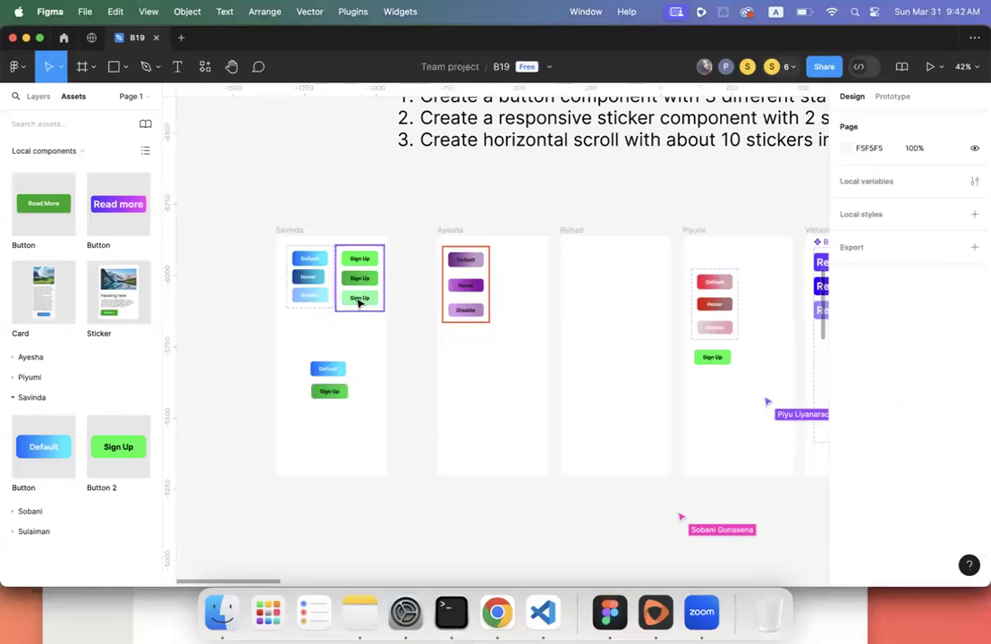
click(358, 306)
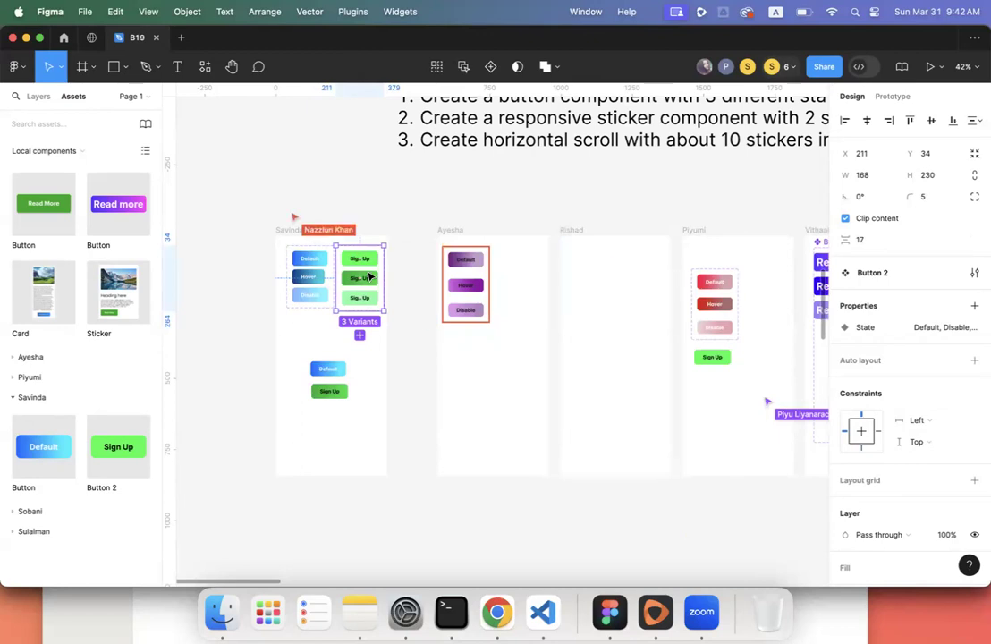
- Change the top Sign Up variant to a solid purple fill with white label text
scroll(370, 277, up, 5)
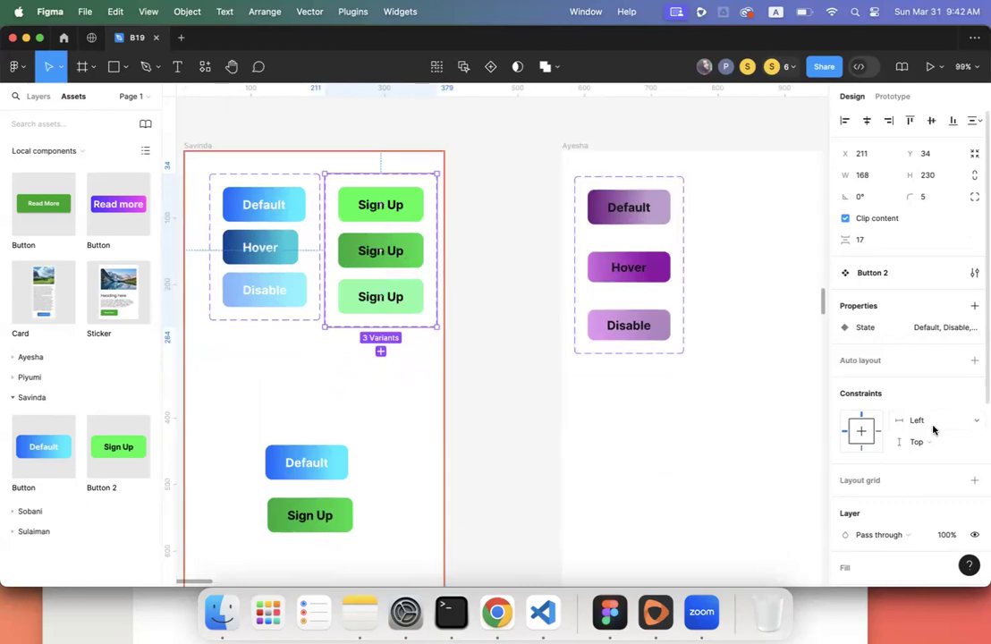
scroll(934, 427, down, 5)
click(881, 470)
scroll(882, 431, down, 1)
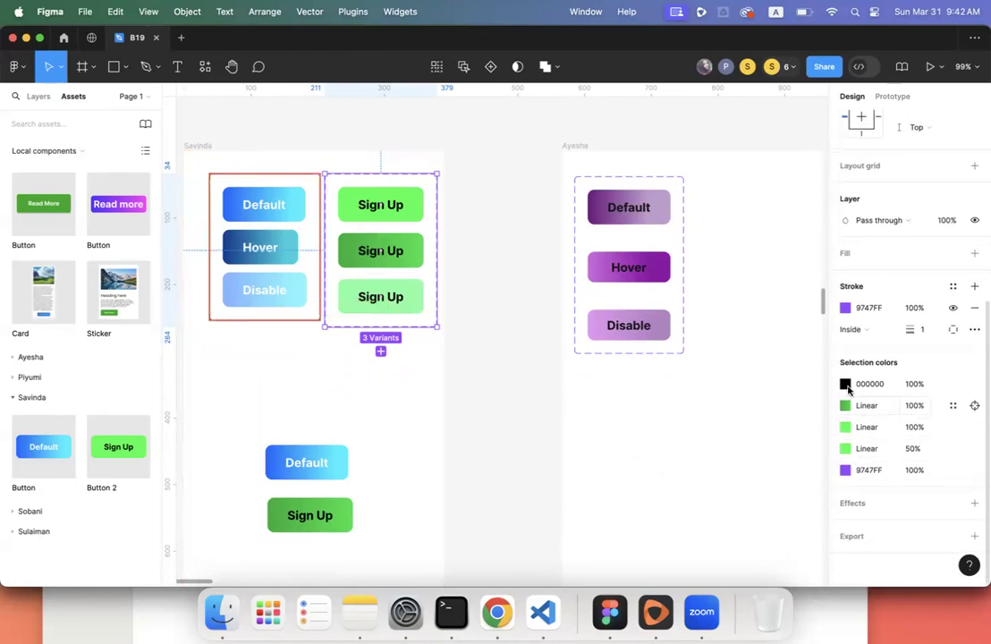
click(396, 205)
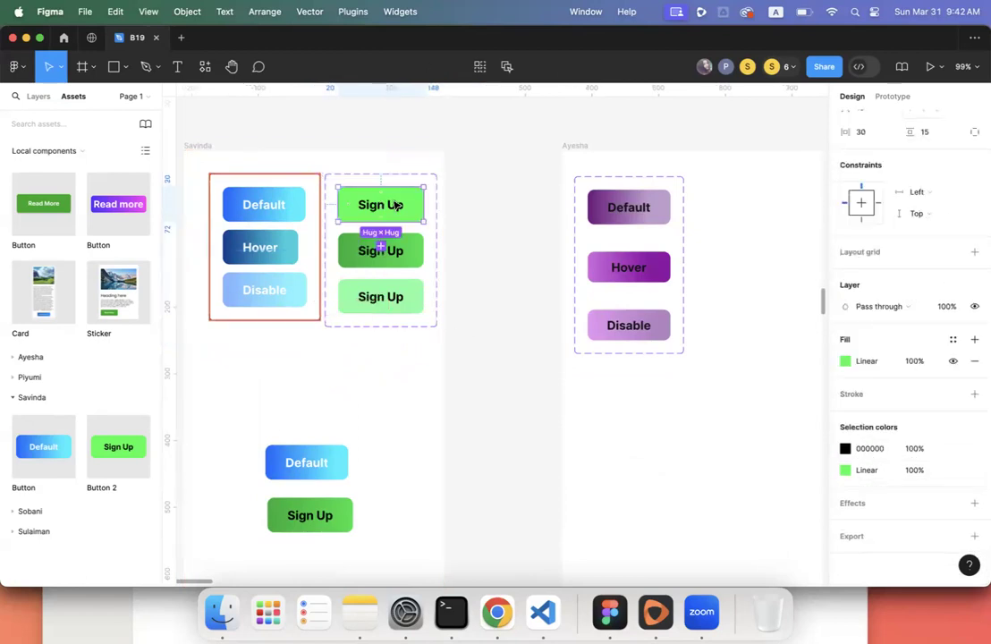
click(845, 362)
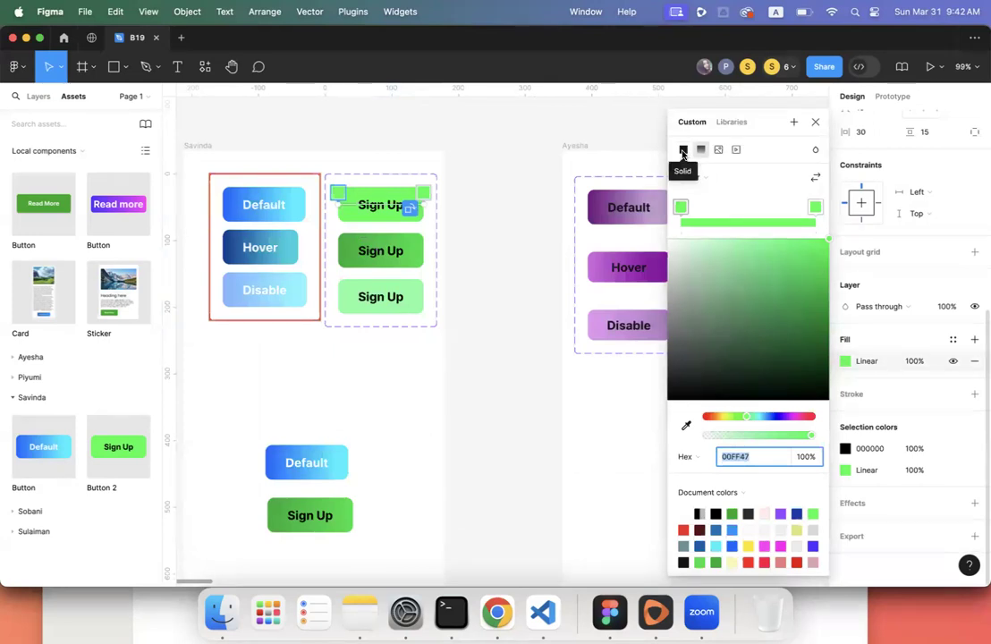
click(682, 152)
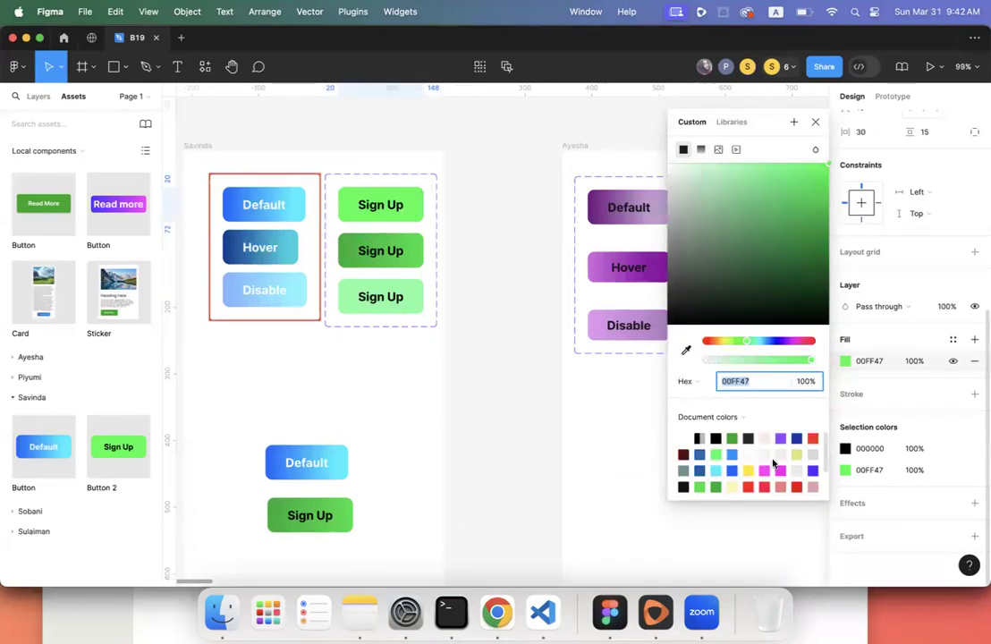
click(380, 207)
drag(767, 345, 788, 347)
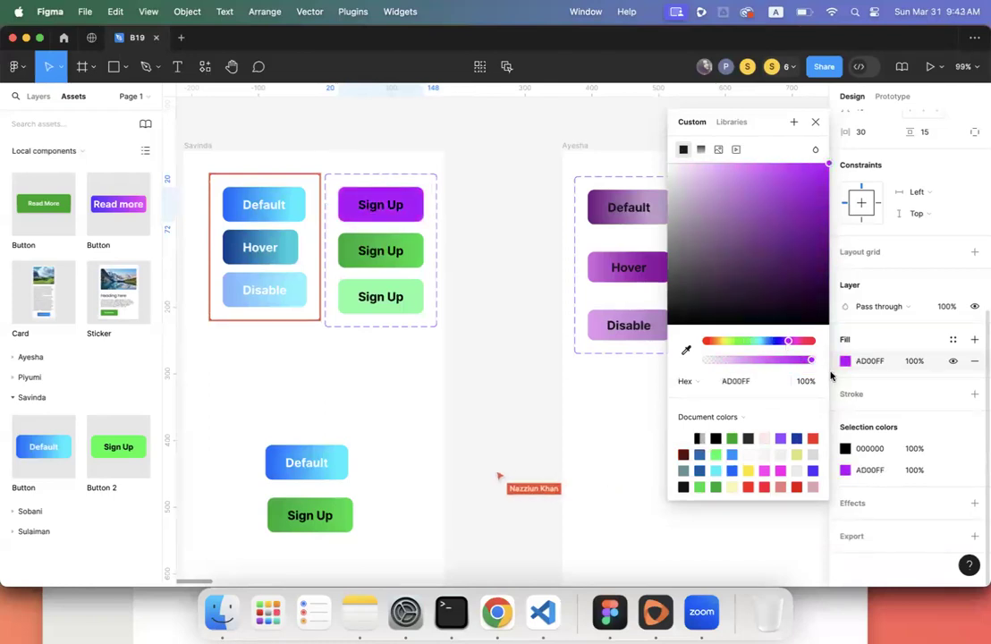
click(844, 449)
drag(692, 294, 613, 178)
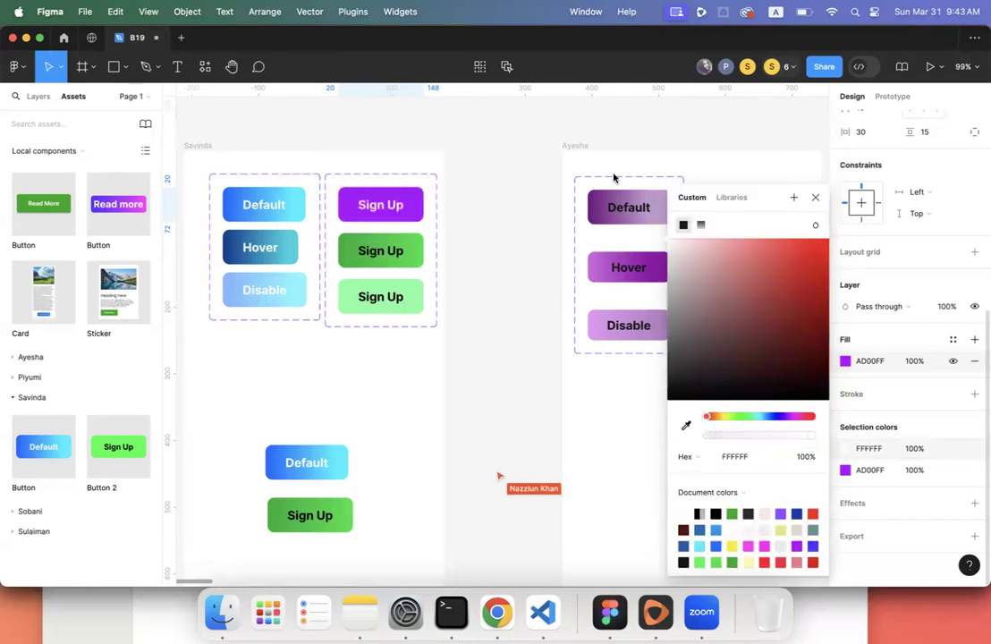
- Give the second Sign Up variant a solid 9747FF purple fill and white FFFFFF label text
click(398, 259)
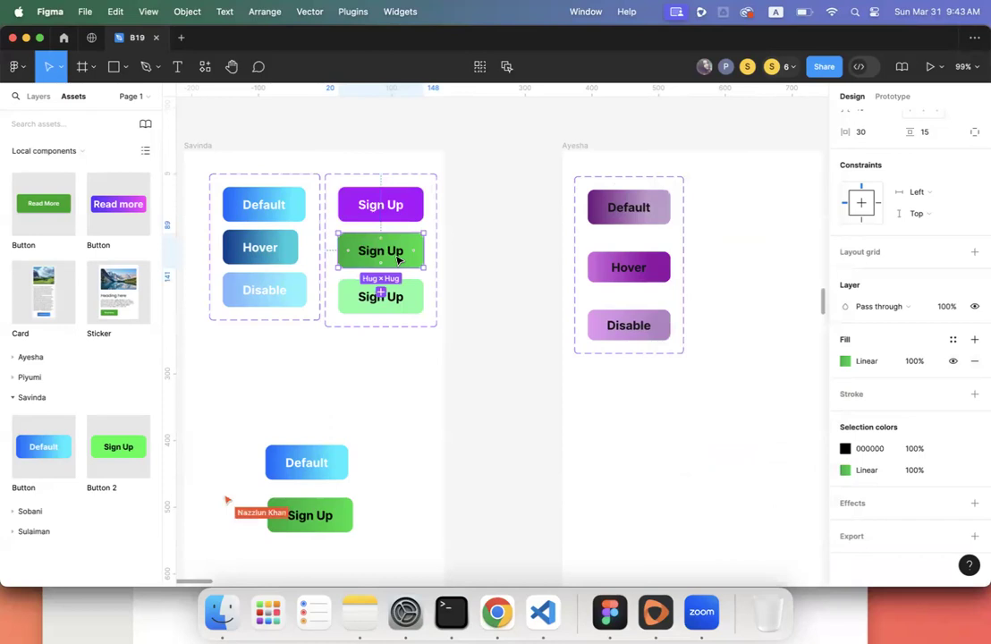
click(845, 362)
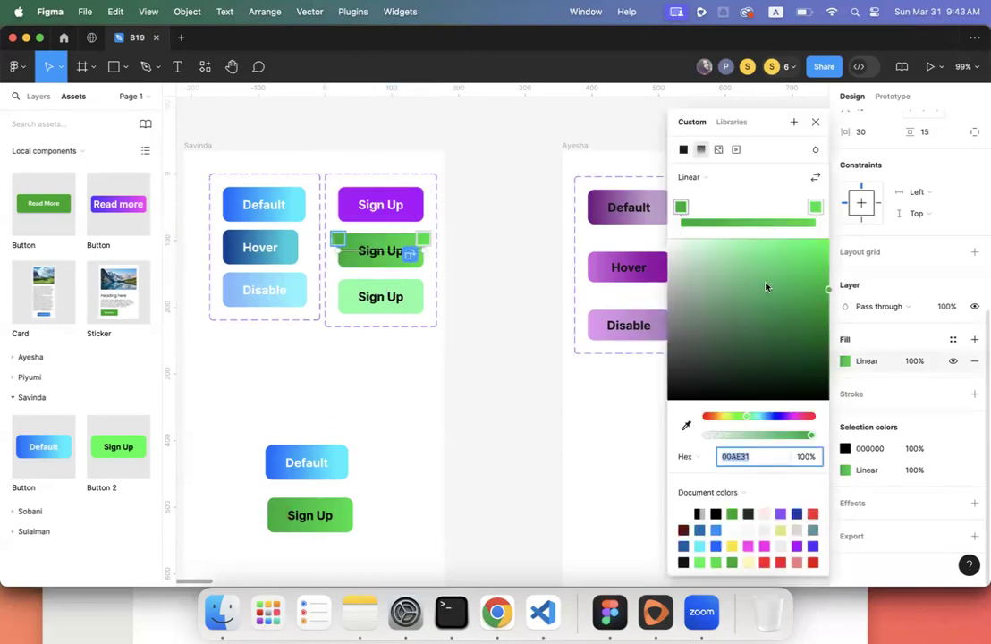
click(779, 513)
click(683, 151)
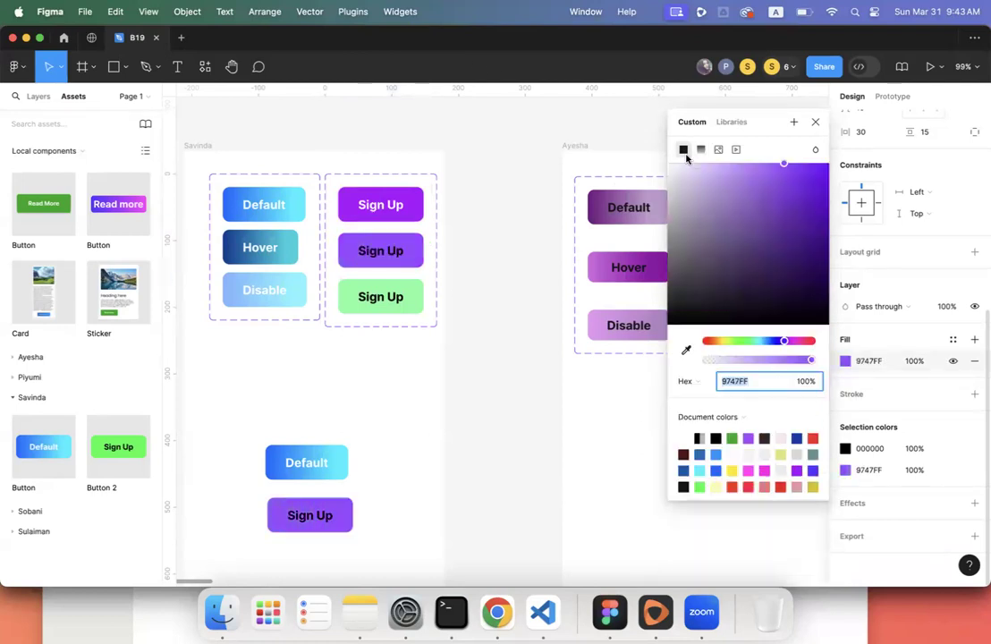
click(748, 441)
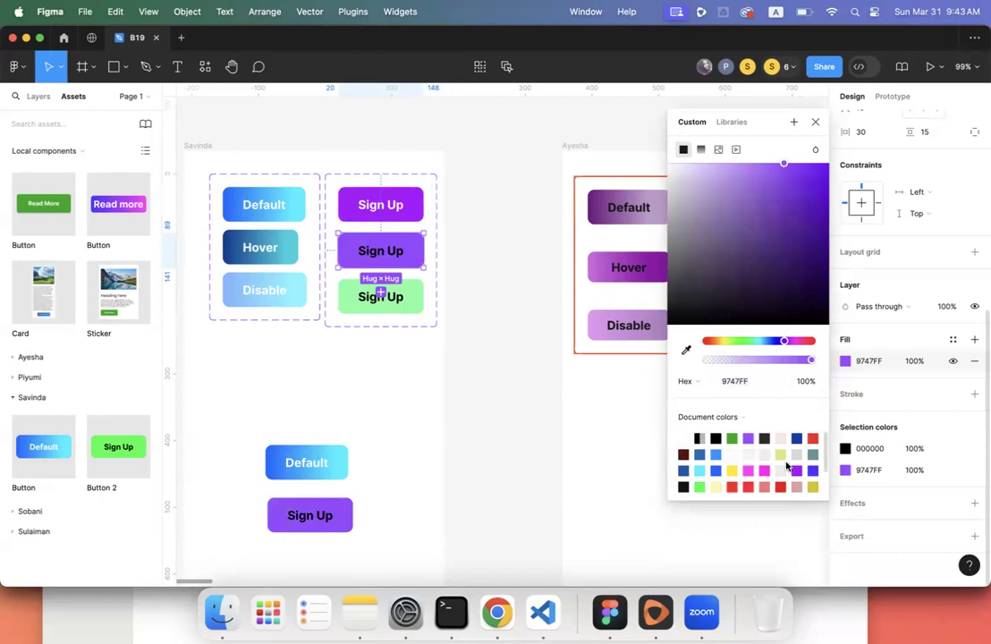
click(685, 349)
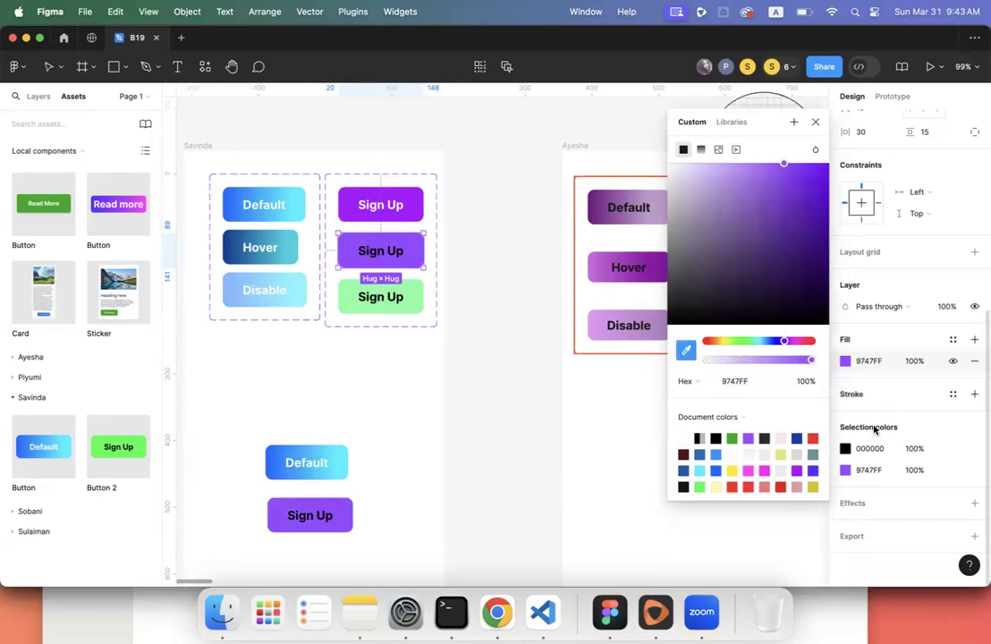
click(845, 448)
drag(712, 334, 657, 214)
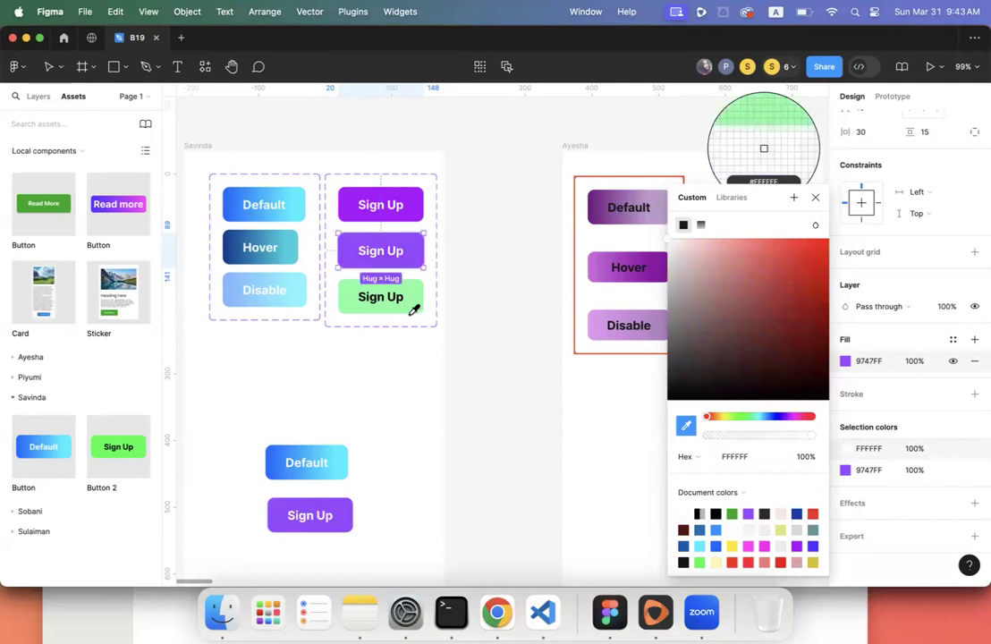
key(Escape)
key(Escape)
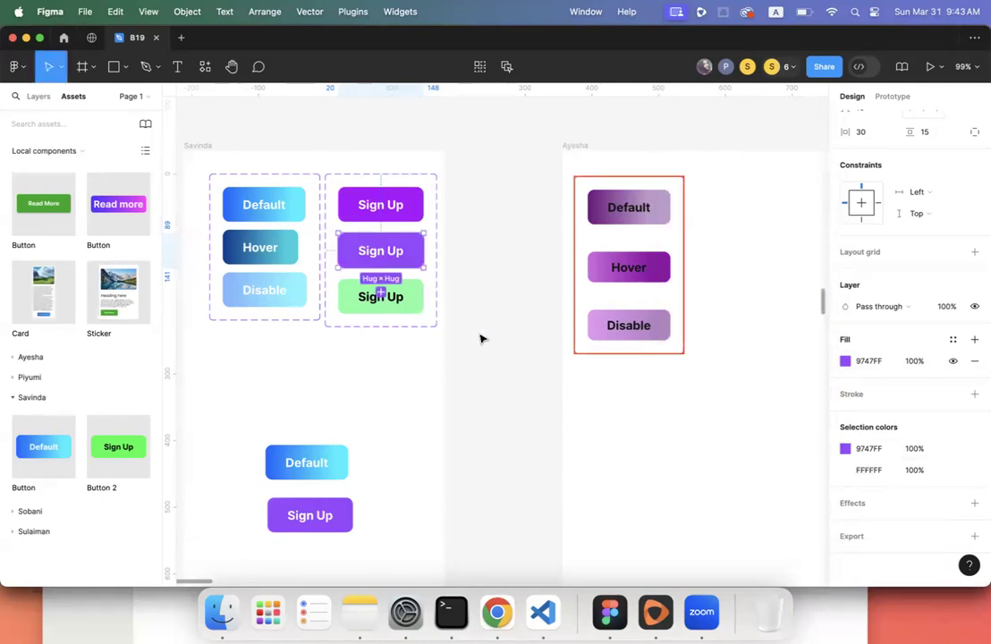
click(481, 338)
click(419, 306)
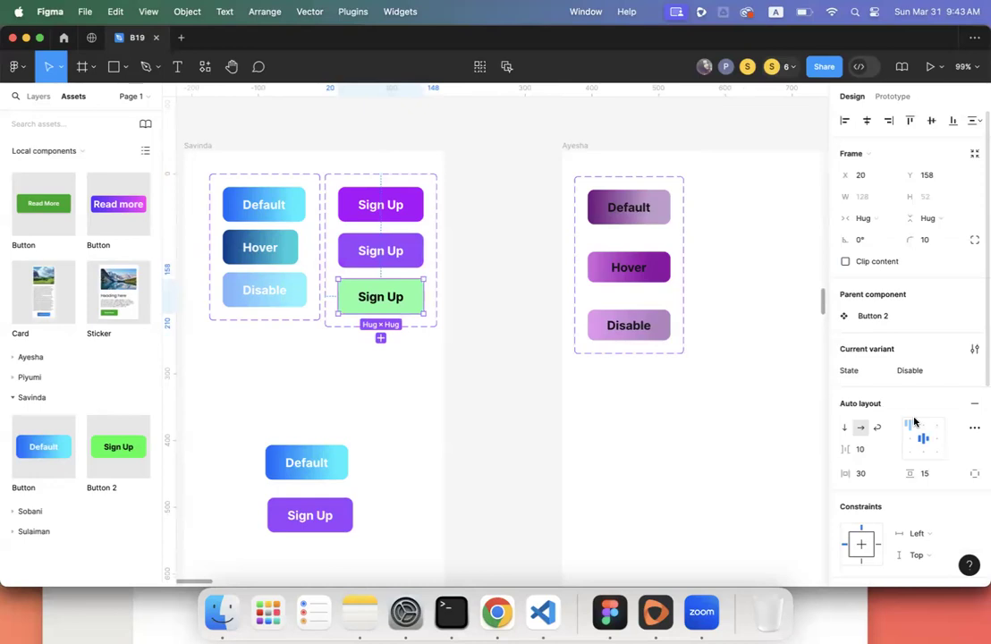
- Set the third variant's fill to solid 9747FF purple at 50% opacity
scroll(914, 422, down, 5)
click(846, 360)
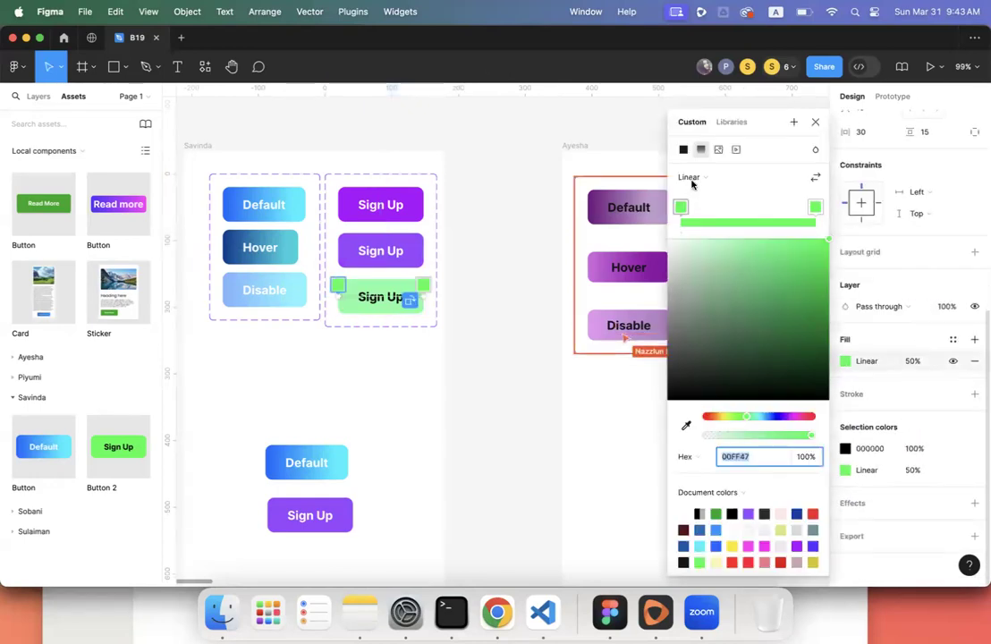
click(683, 149)
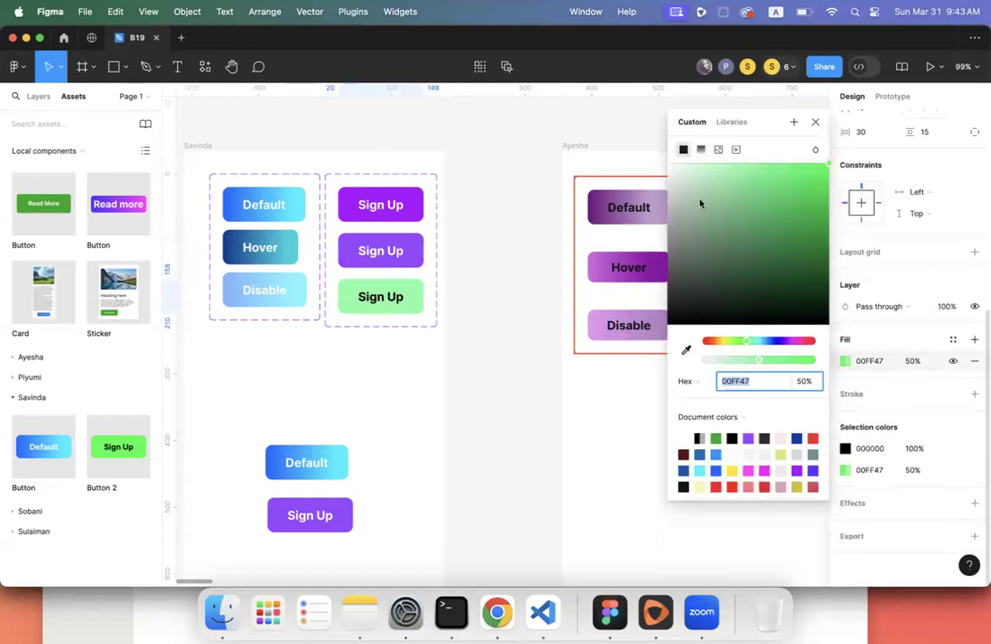
click(748, 437)
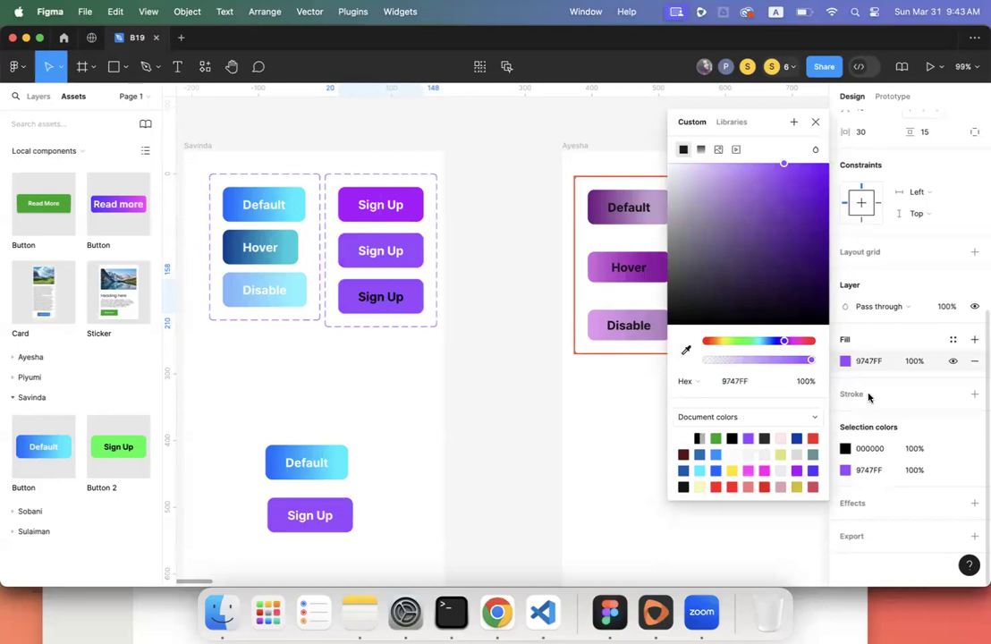
click(913, 361)
text(50)
key(Return)
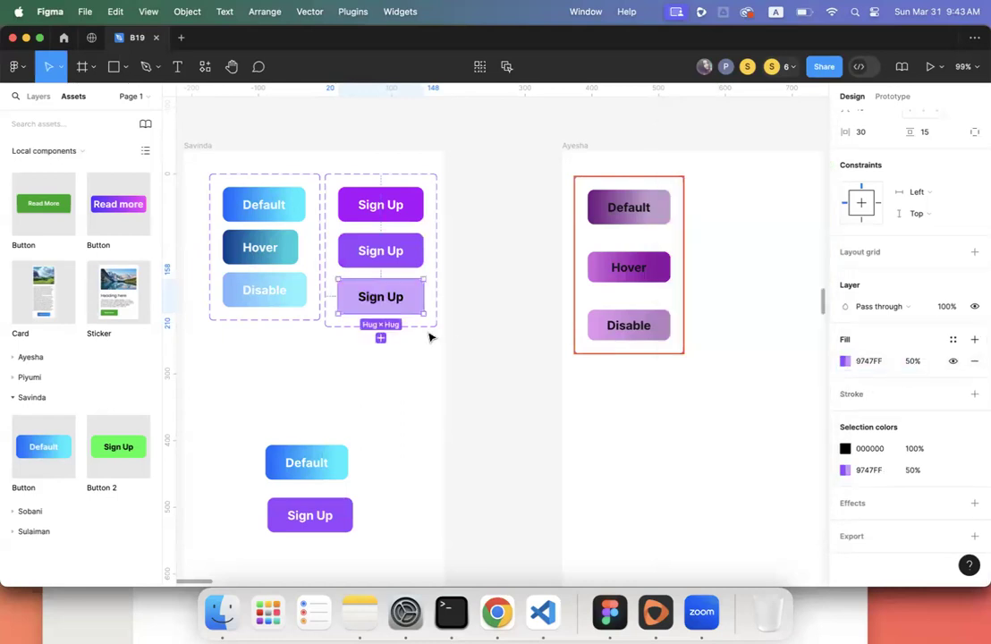
- Make the third variant's Sign Up label text white (FFFFFF)
double_click(391, 302)
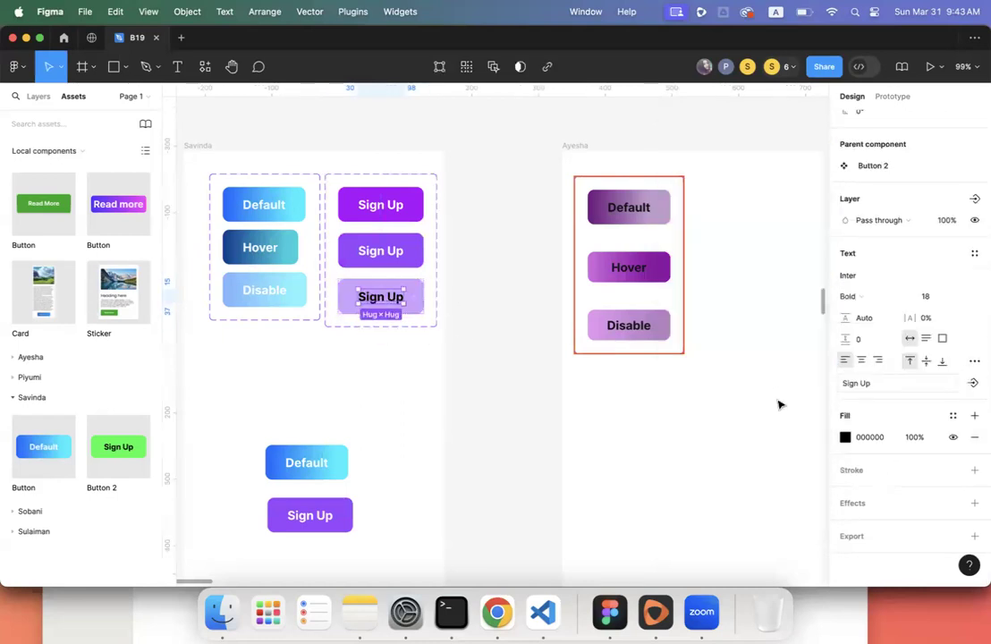
click(843, 437)
click(691, 261)
drag(691, 261, 653, 215)
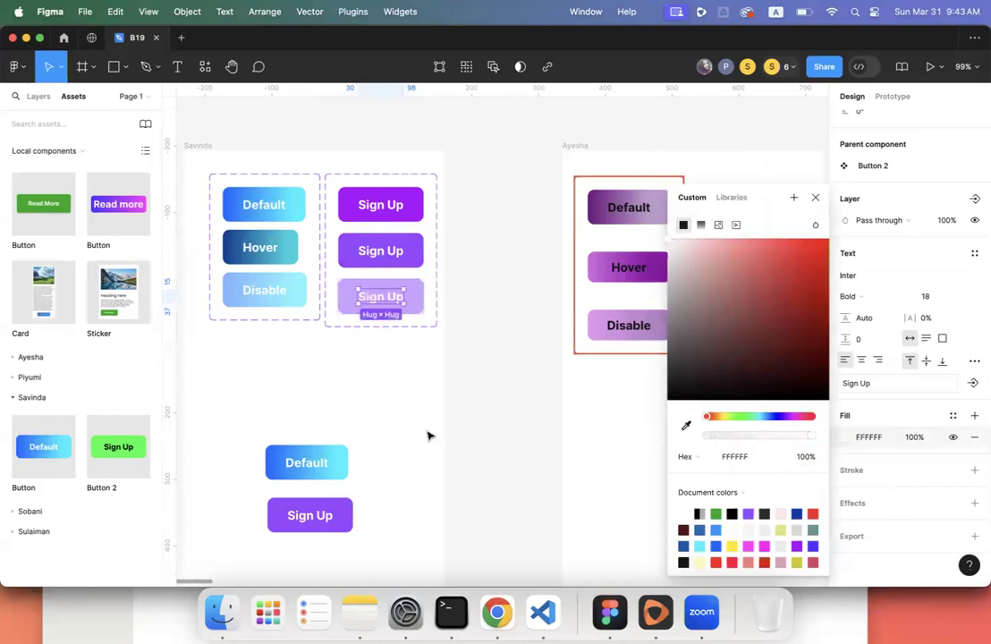
click(427, 434)
scroll(306, 500, down, 3)
scroll(307, 500, left, 1)
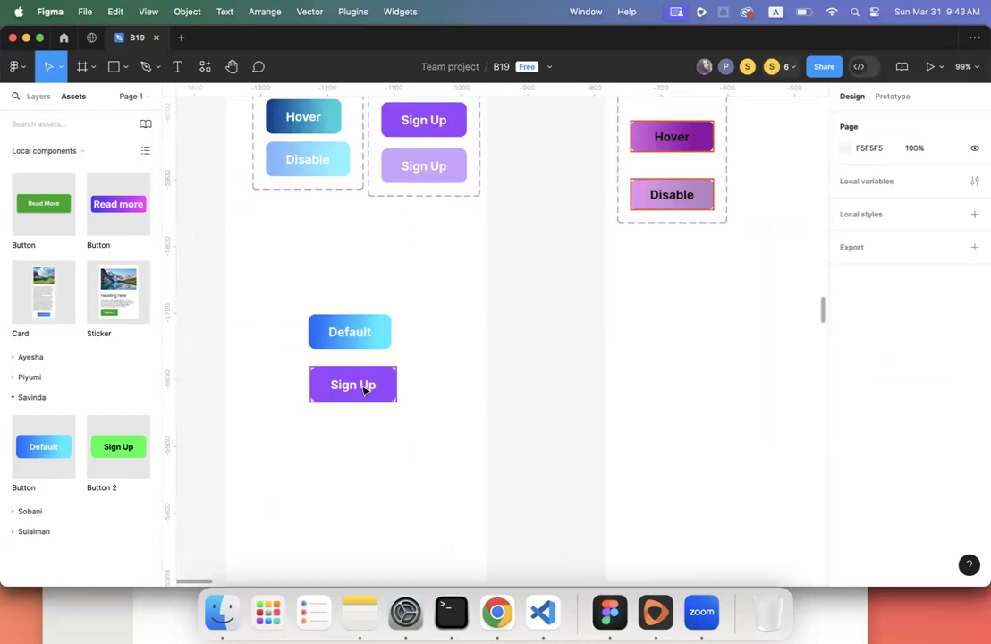
- Zoom the canvas out to 27% over all team members' frames and deselect the Button 2 set
scroll(406, 336, up, 3)
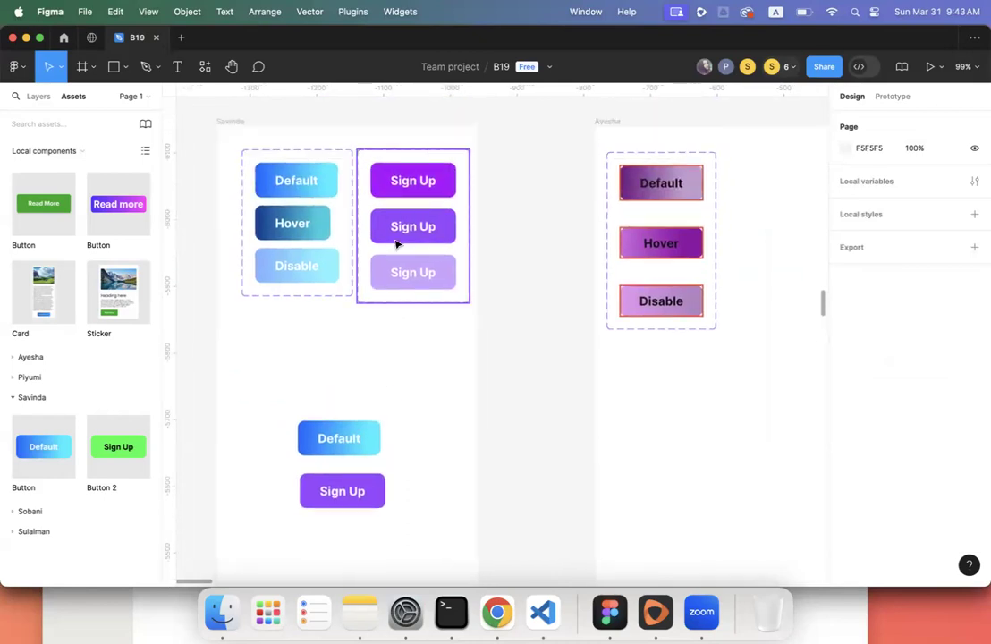
click(427, 186)
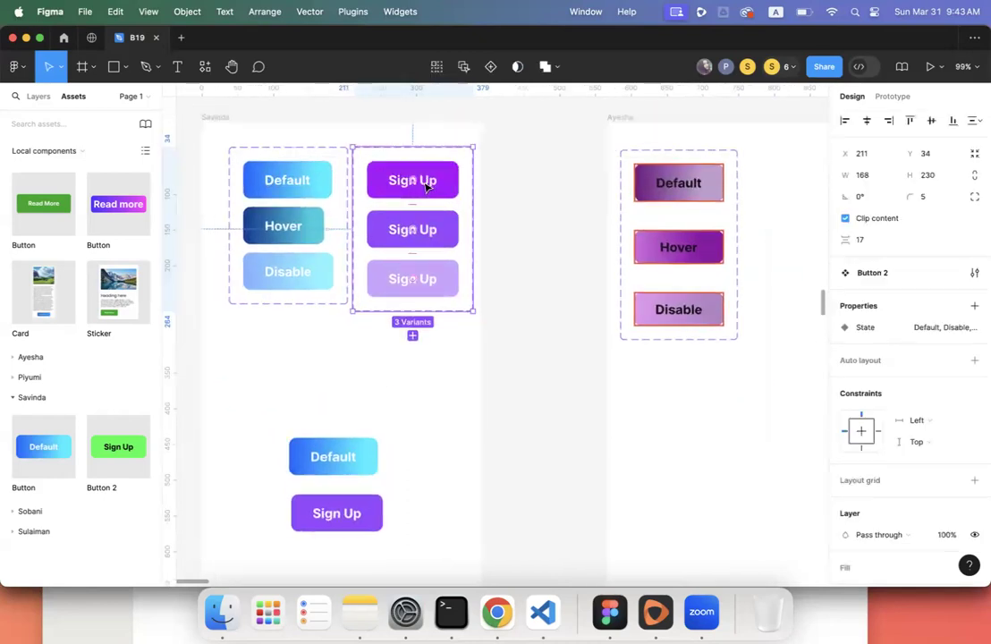
scroll(426, 186, up, 5)
scroll(425, 186, down, 3)
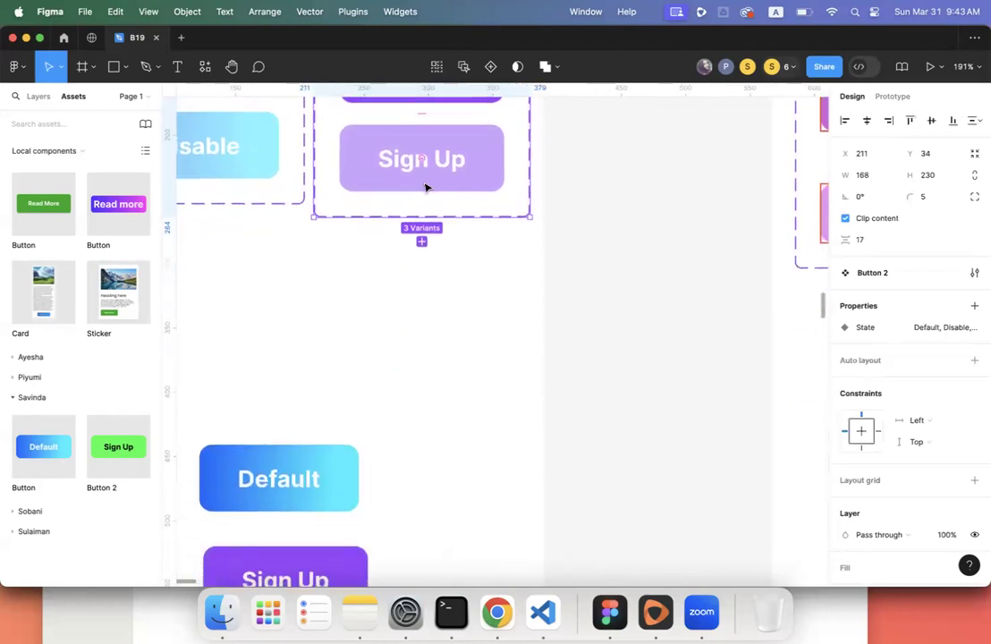
scroll(405, 308, down, 3)
scroll(404, 307, right, 3)
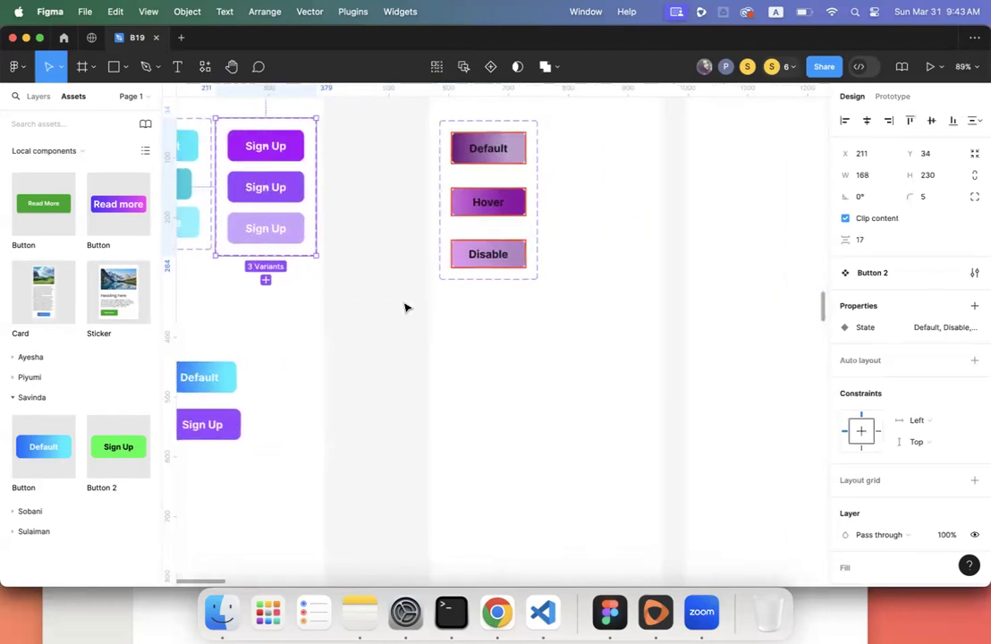
scroll(404, 308, down, 5)
scroll(404, 307, right, 5)
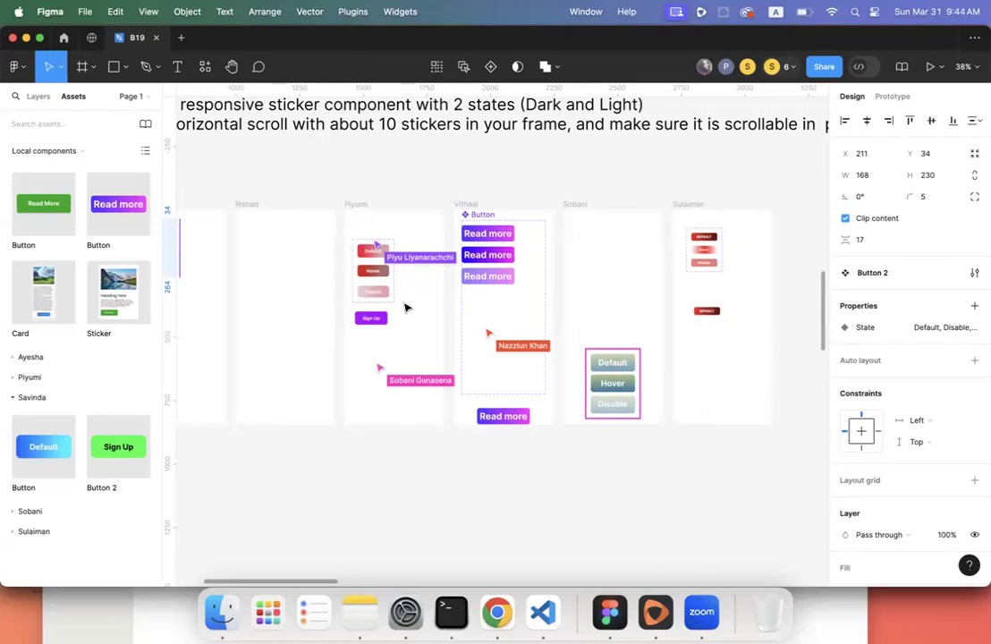
scroll(405, 309, left, 15)
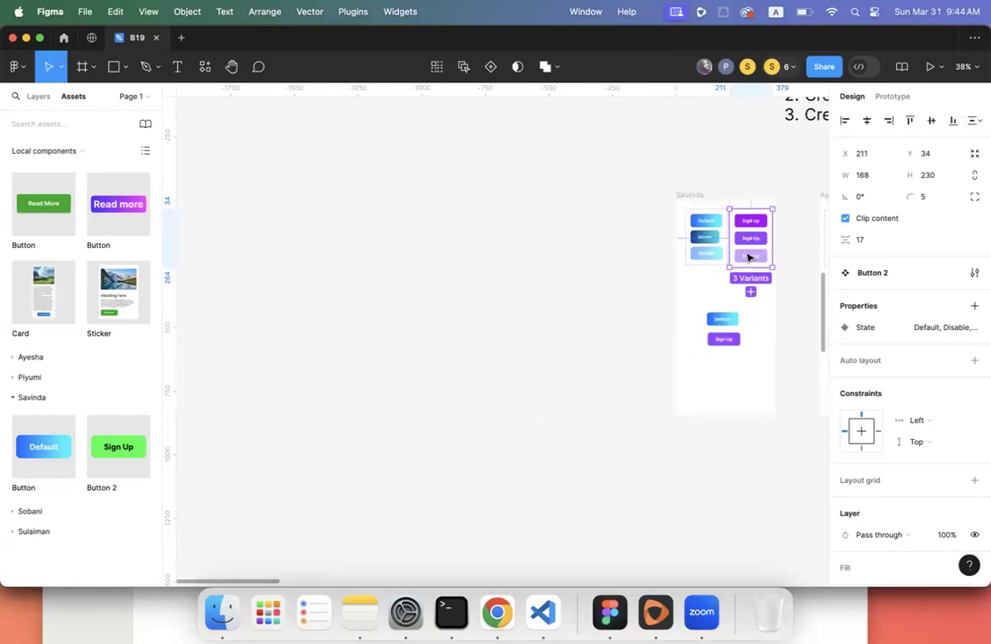
scroll(748, 258, right, 10)
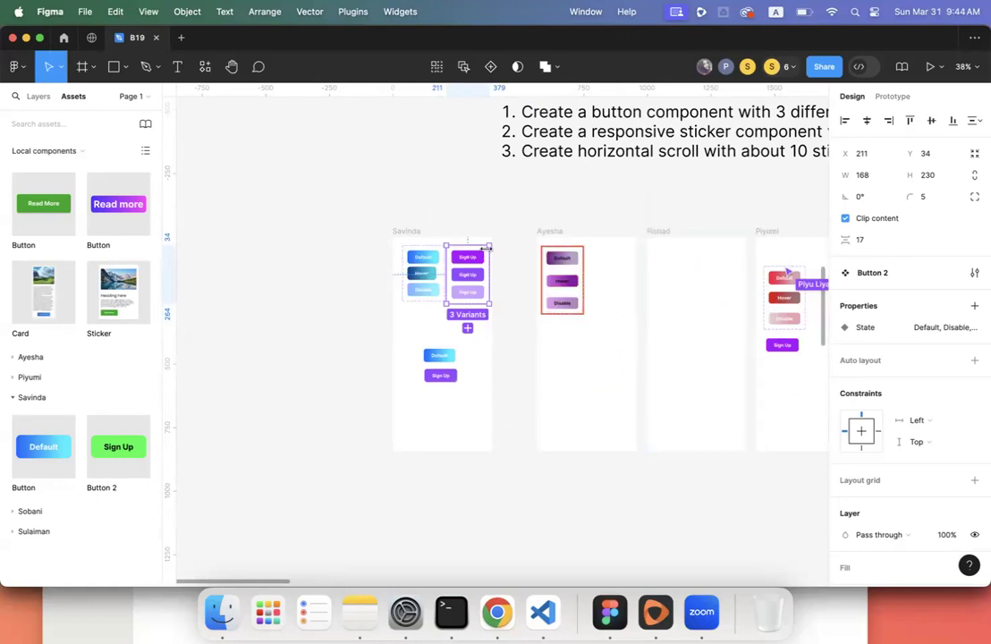
scroll(487, 257, up, 5)
click(508, 288)
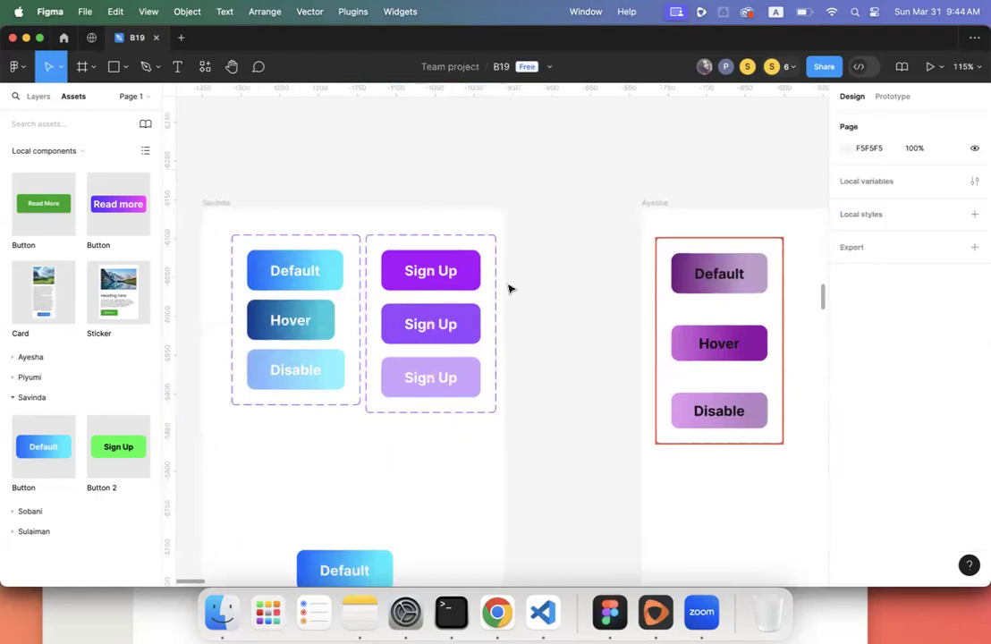
scroll(509, 288, down, 5)
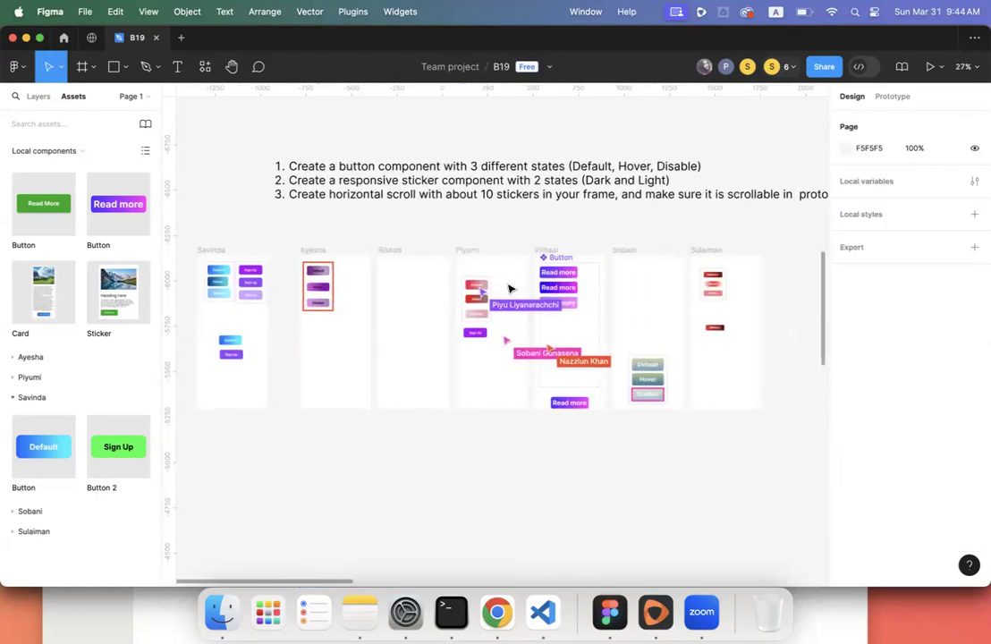
scroll(509, 288, right, 2)
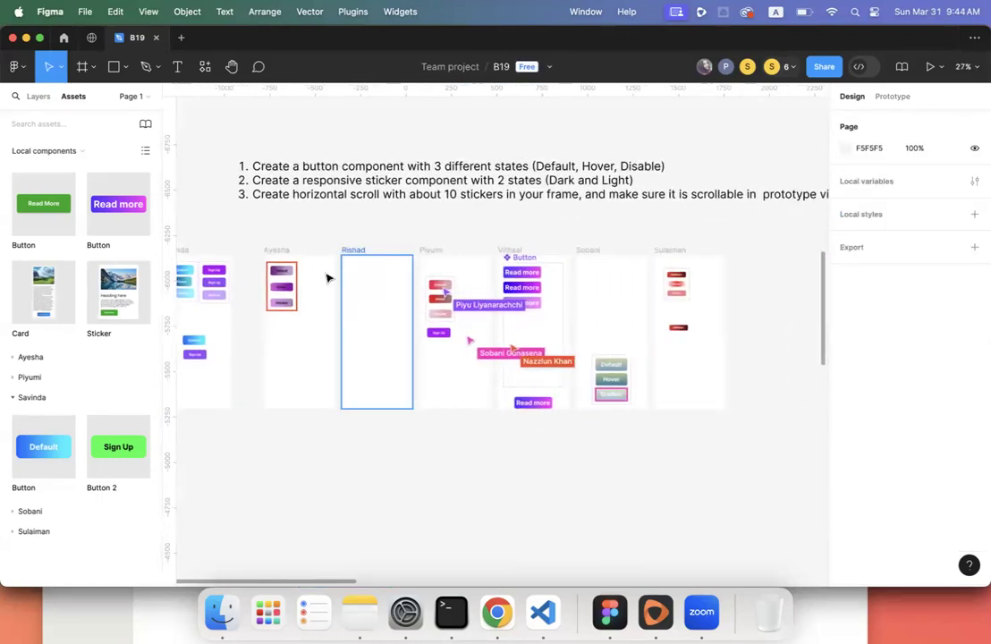
- Select the Button component set at 76% zoom and inspect its Default, Hover and Disable variants
click(280, 252)
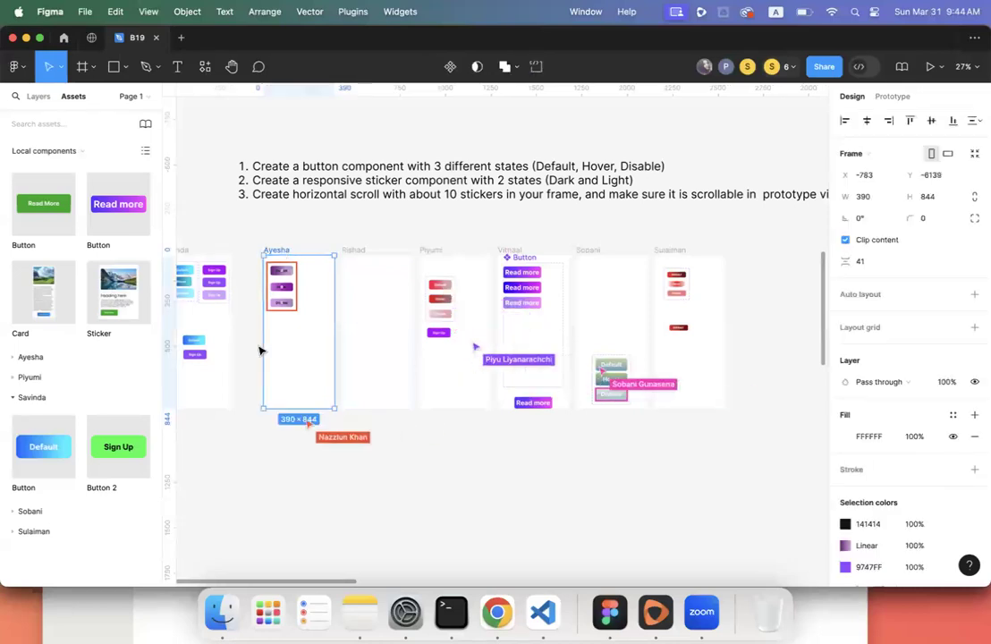
scroll(261, 347, up, 5)
scroll(272, 332, up, 3)
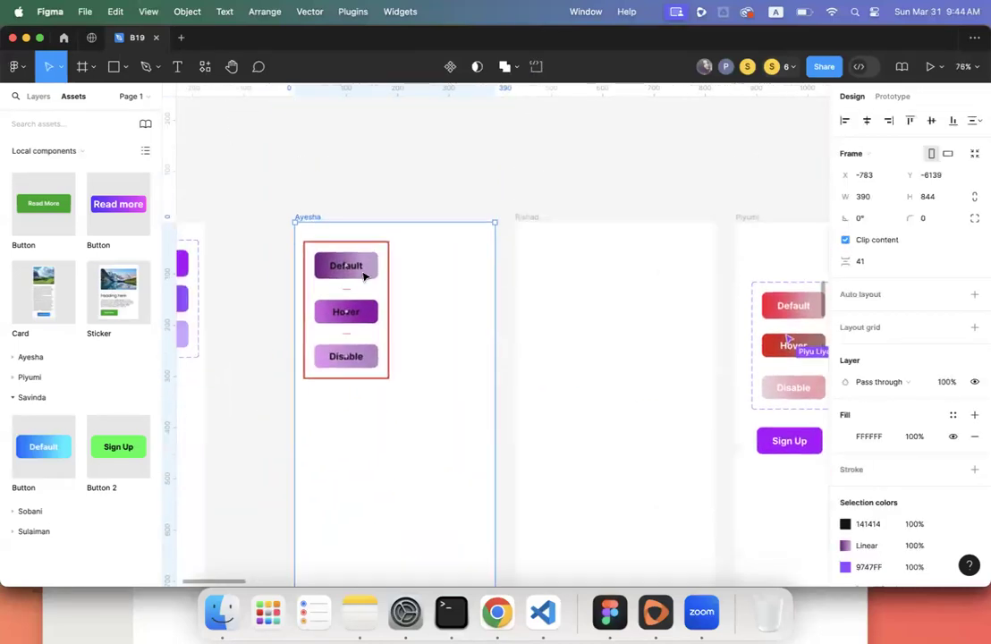
click(364, 276)
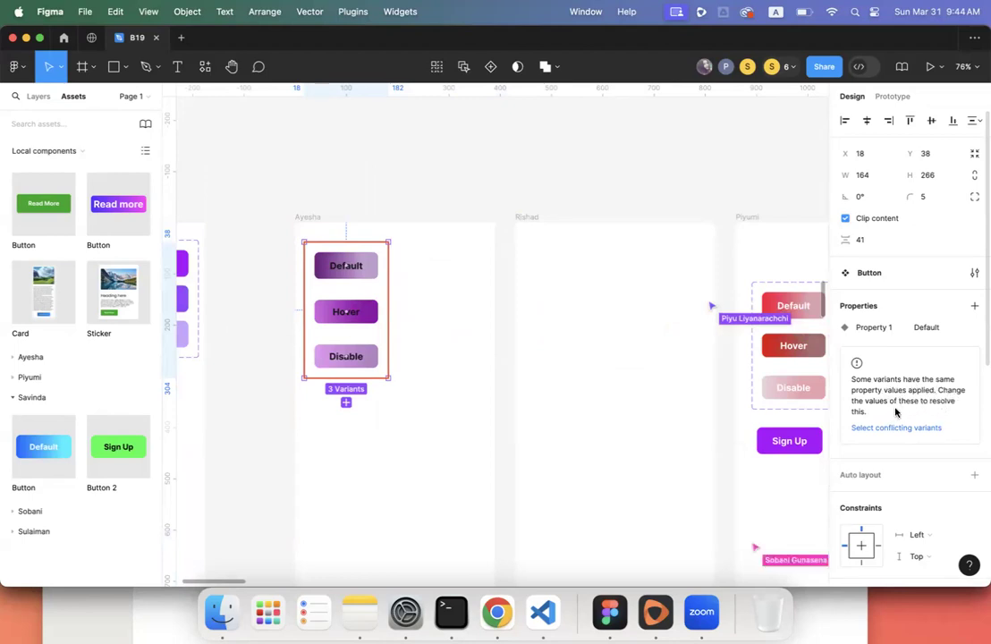
click(372, 267)
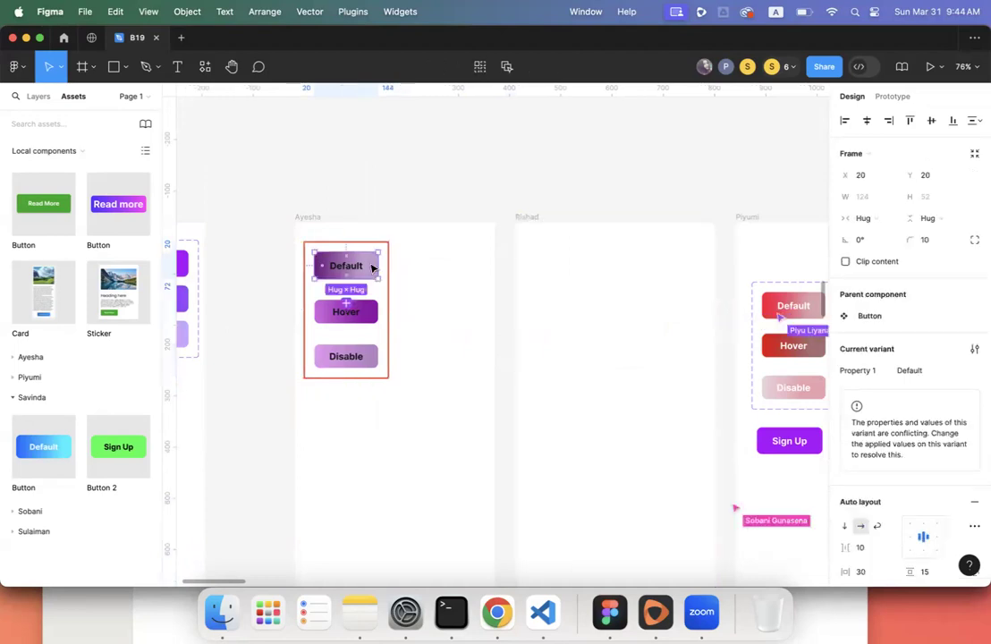
click(373, 311)
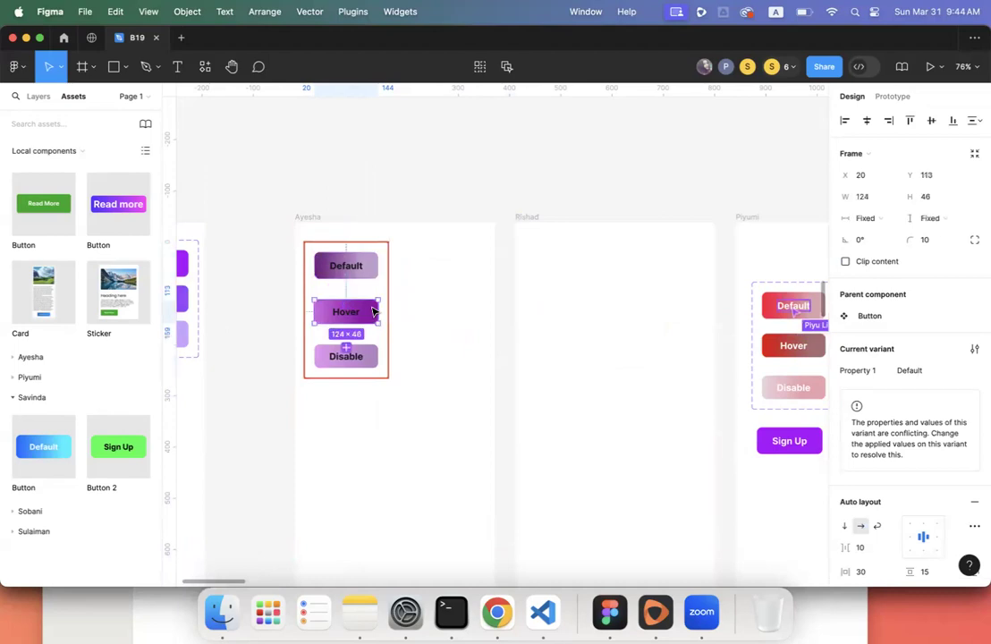
click(373, 357)
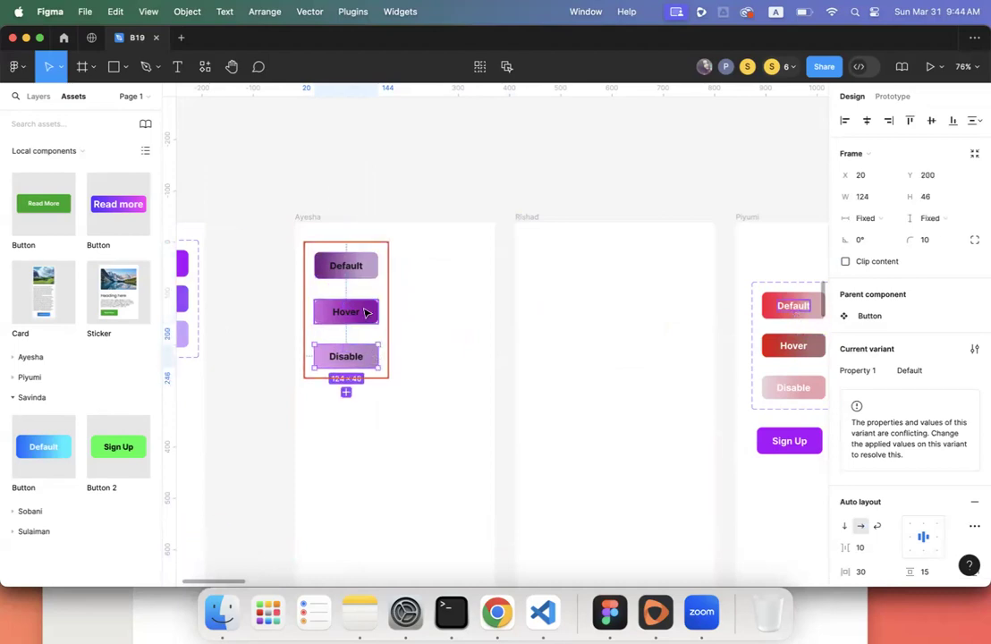
click(364, 312)
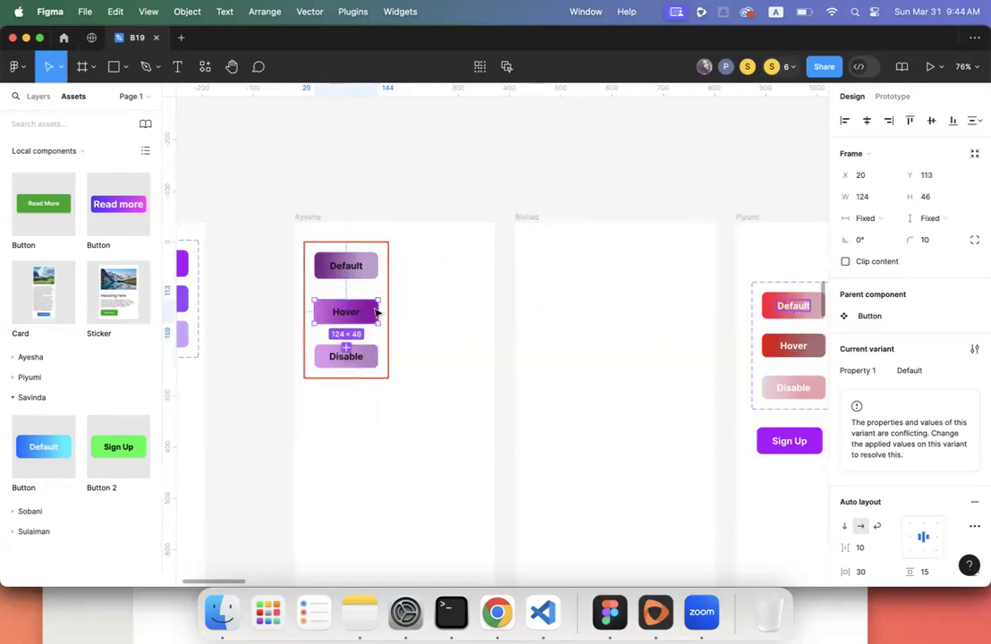
click(346, 240)
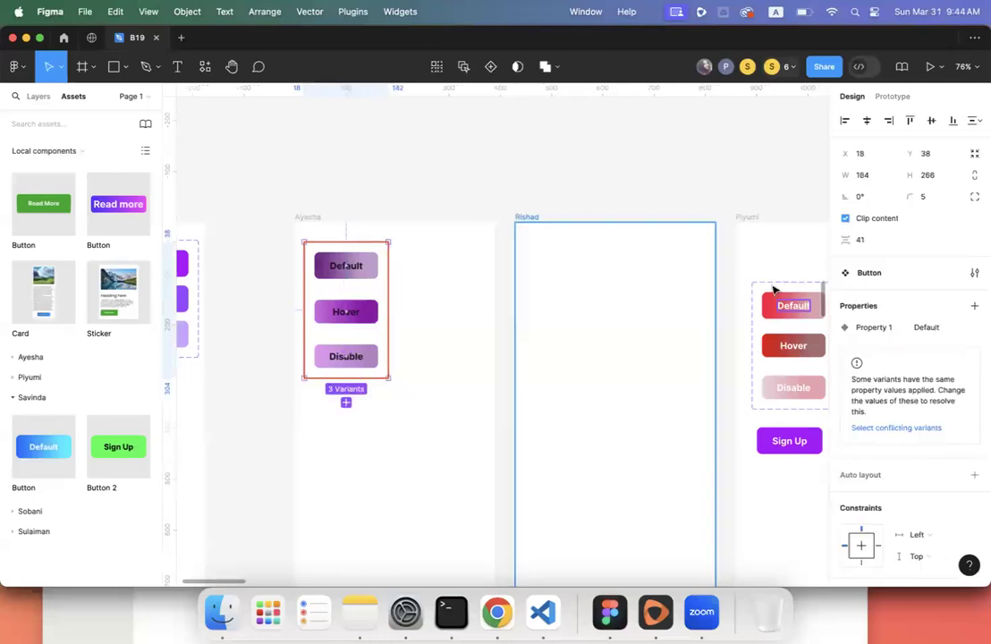
- Rename the Button set's 'Property 1' variant property to 'State'
double_click(876, 328)
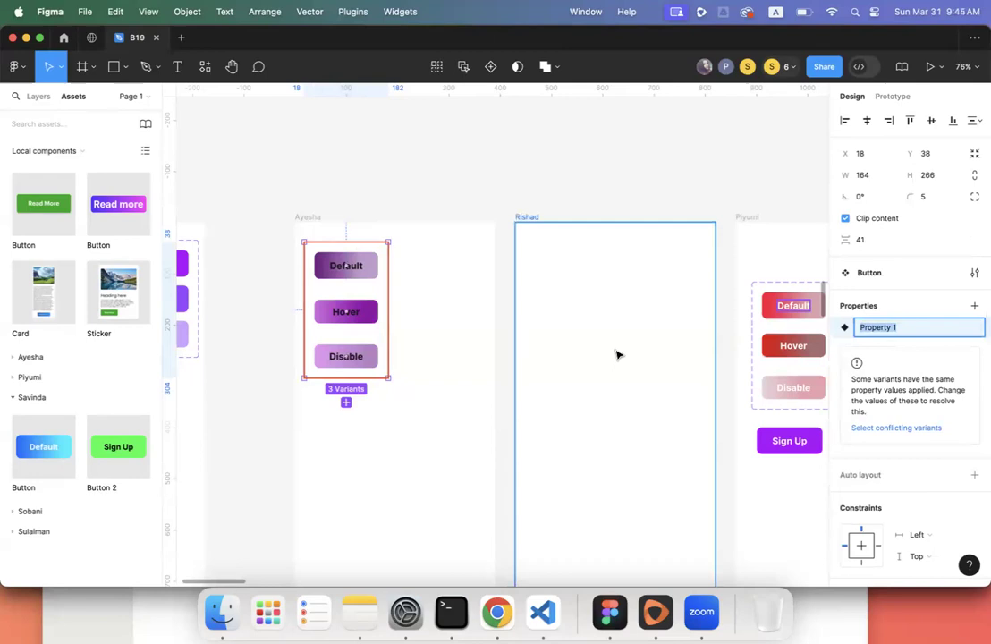
click(426, 310)
click(349, 265)
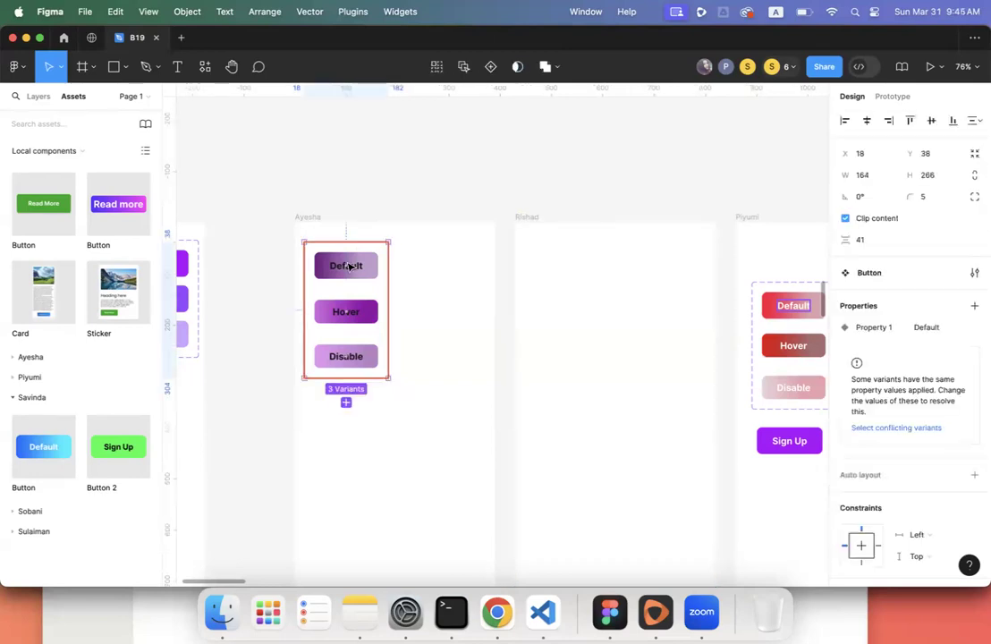
click(871, 329)
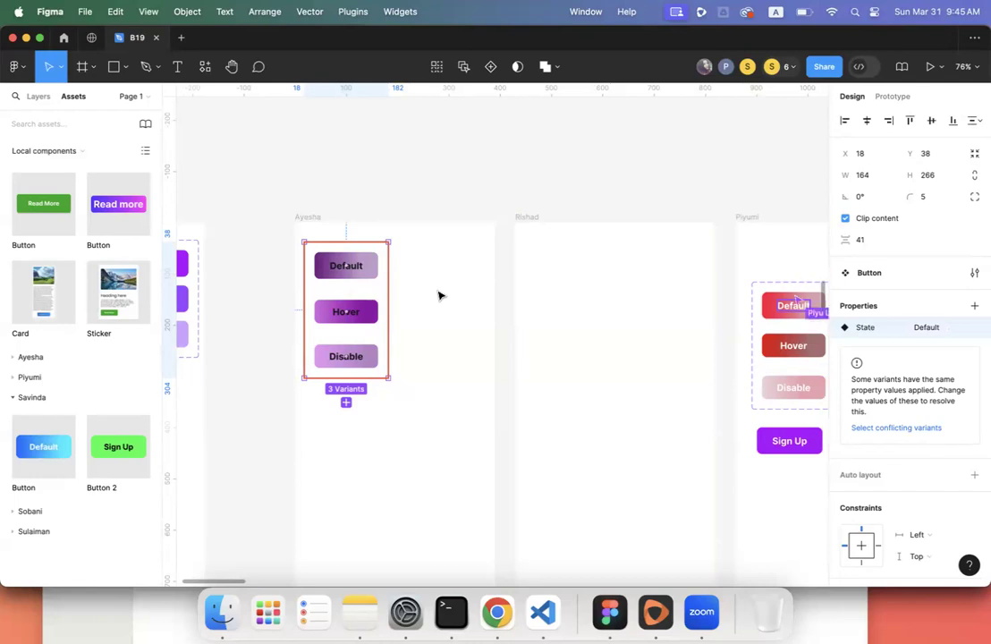
click(367, 273)
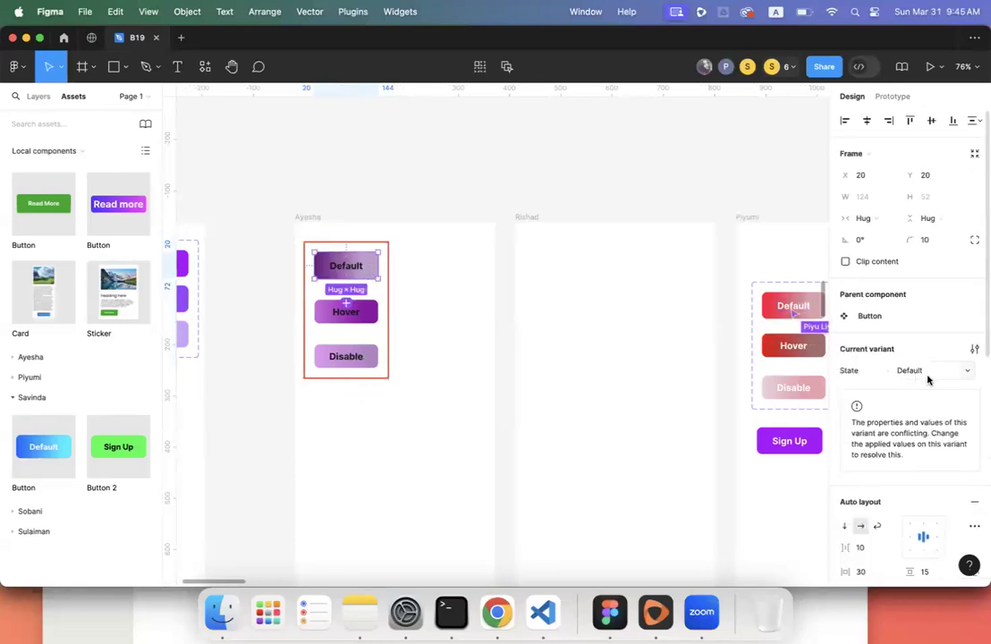
click(365, 317)
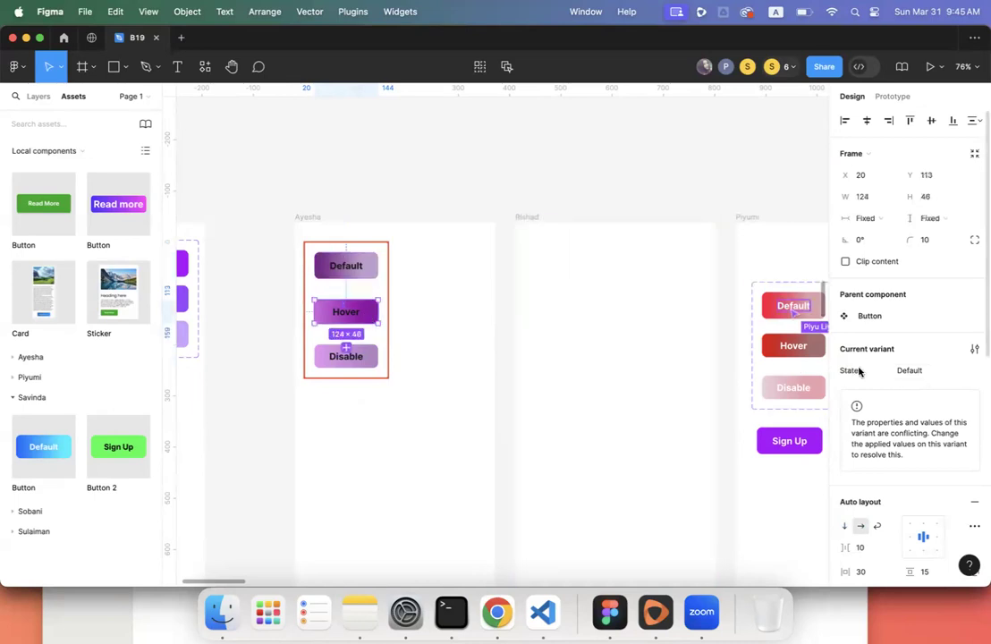
click(905, 373)
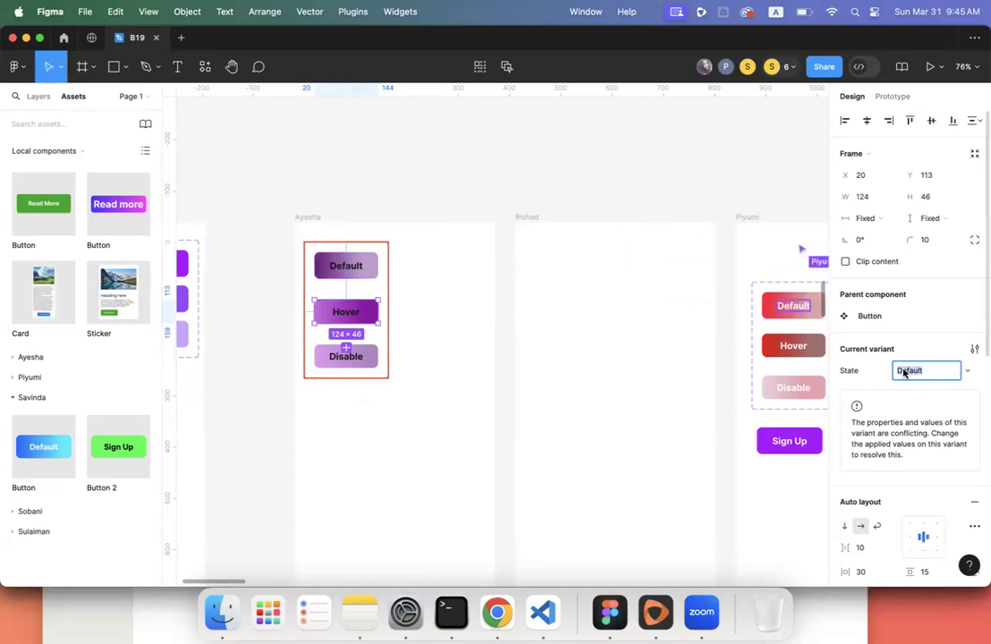
click(393, 300)
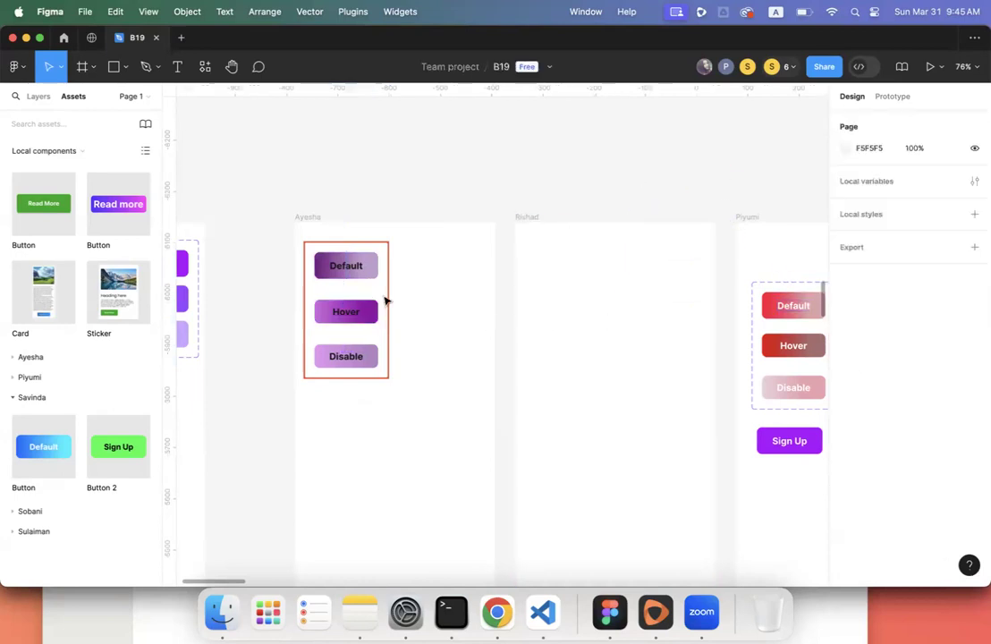
click(356, 280)
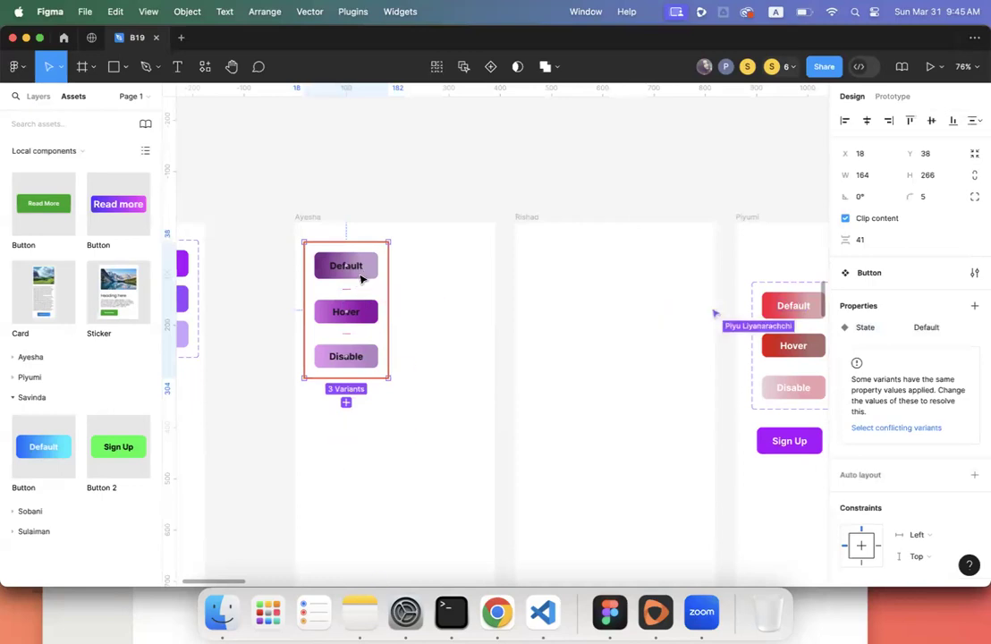
click(362, 280)
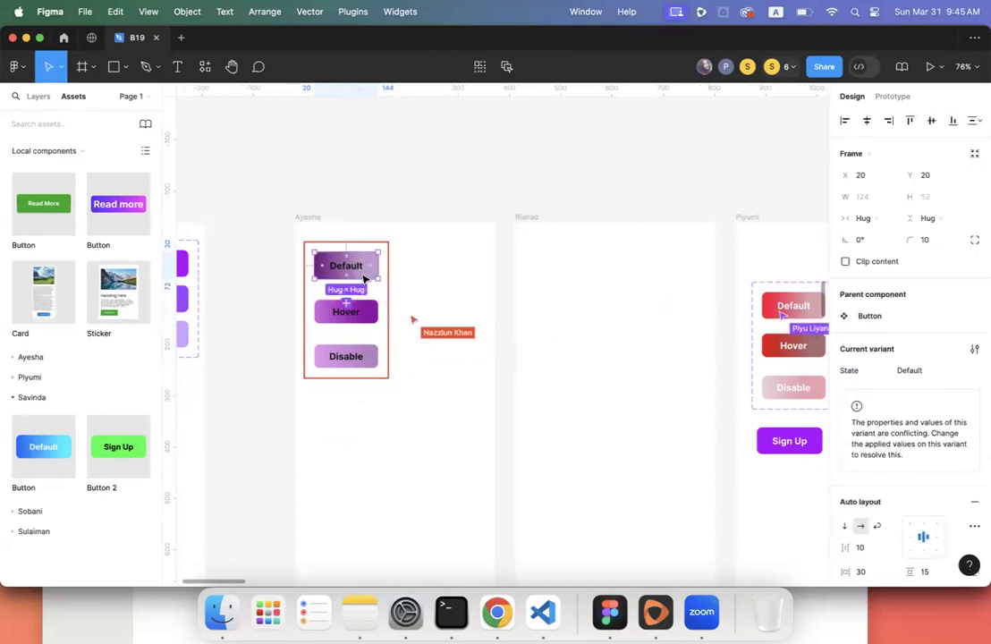
click(363, 313)
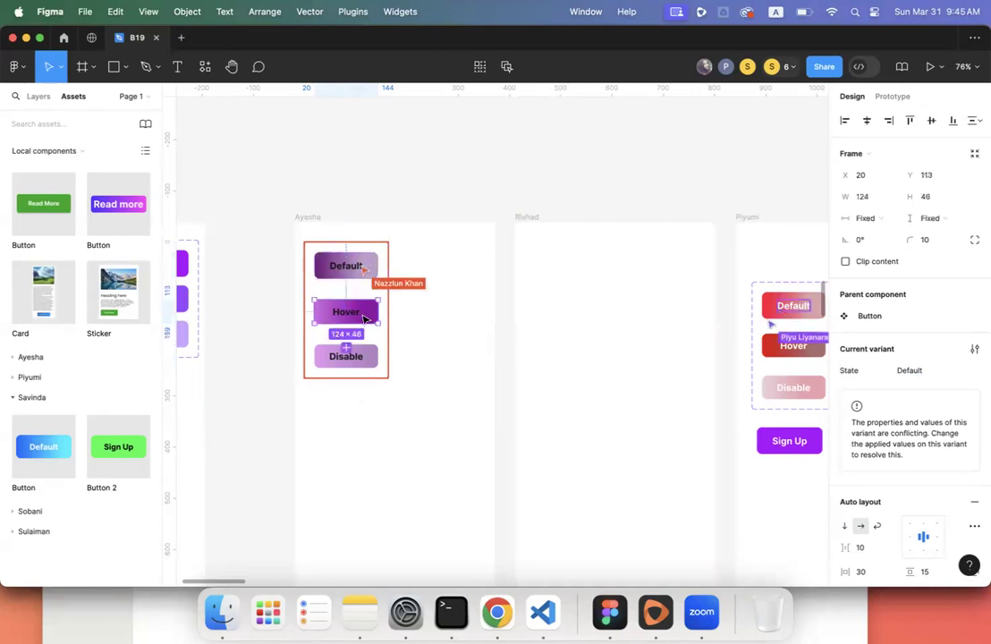
click(363, 364)
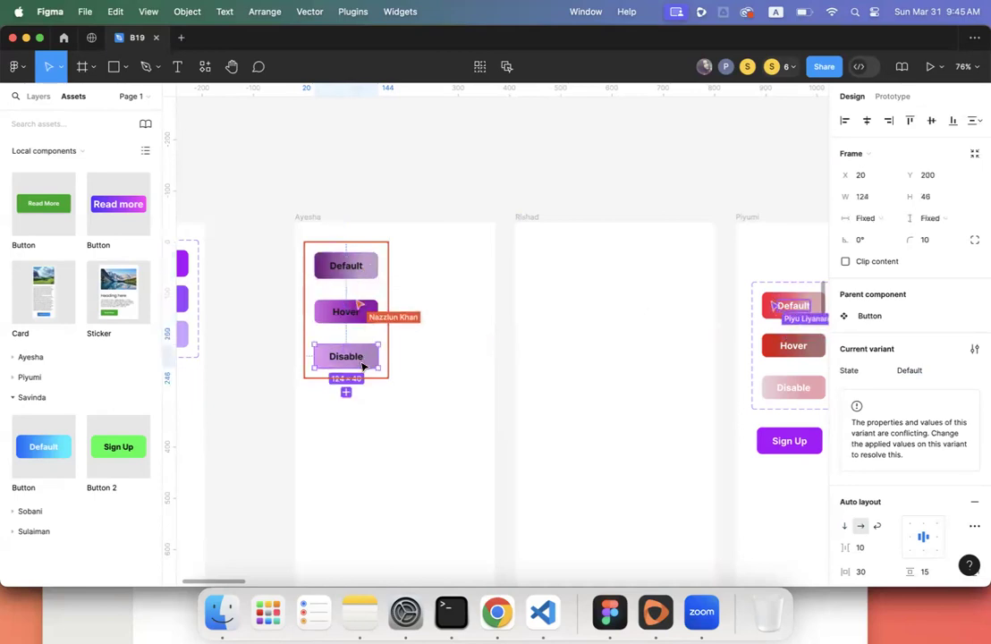
click(353, 311)
click(356, 275)
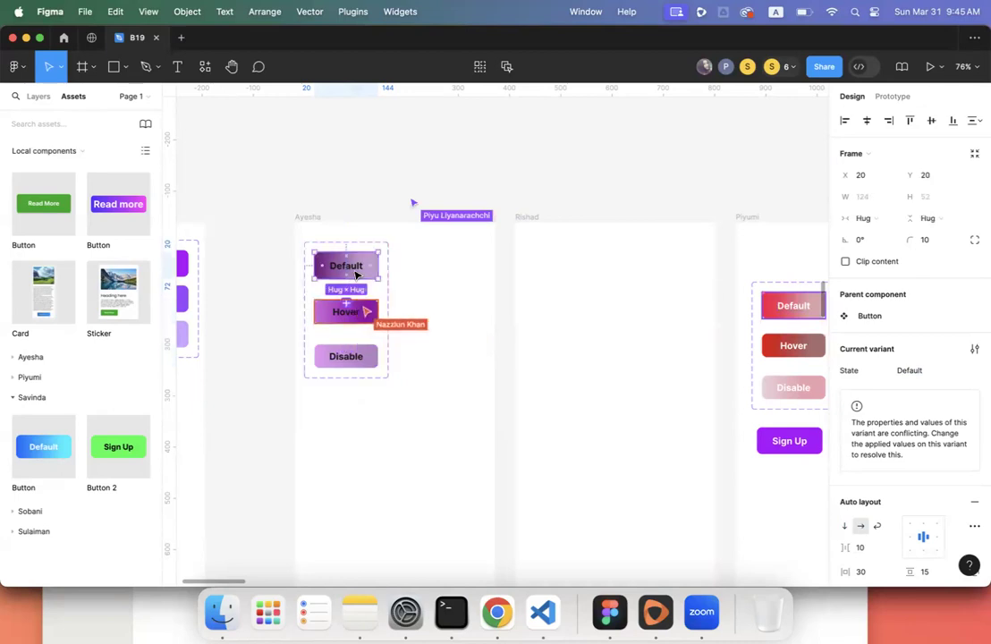
click(360, 319)
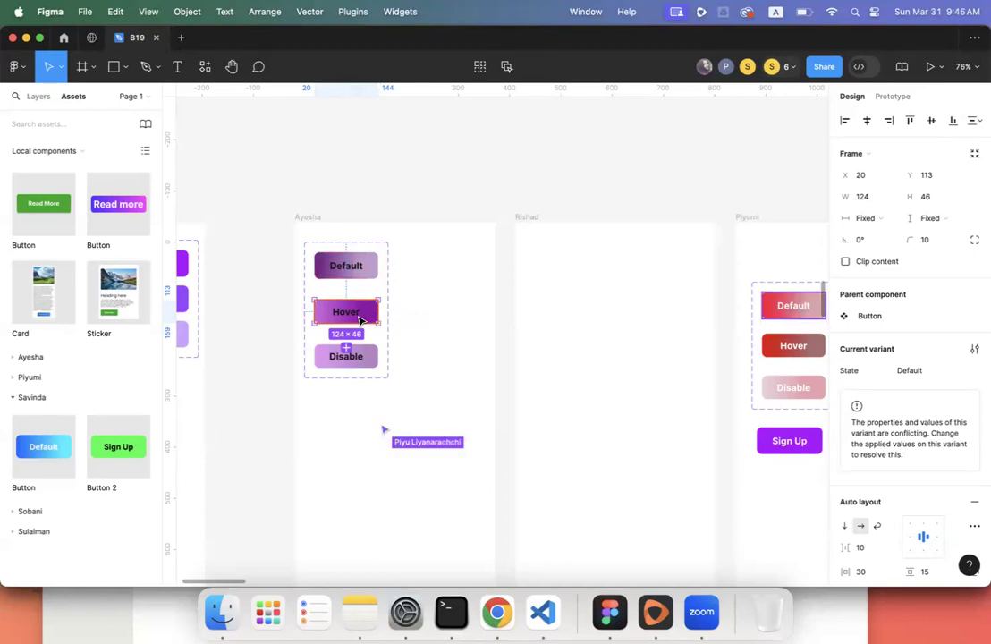
click(920, 372)
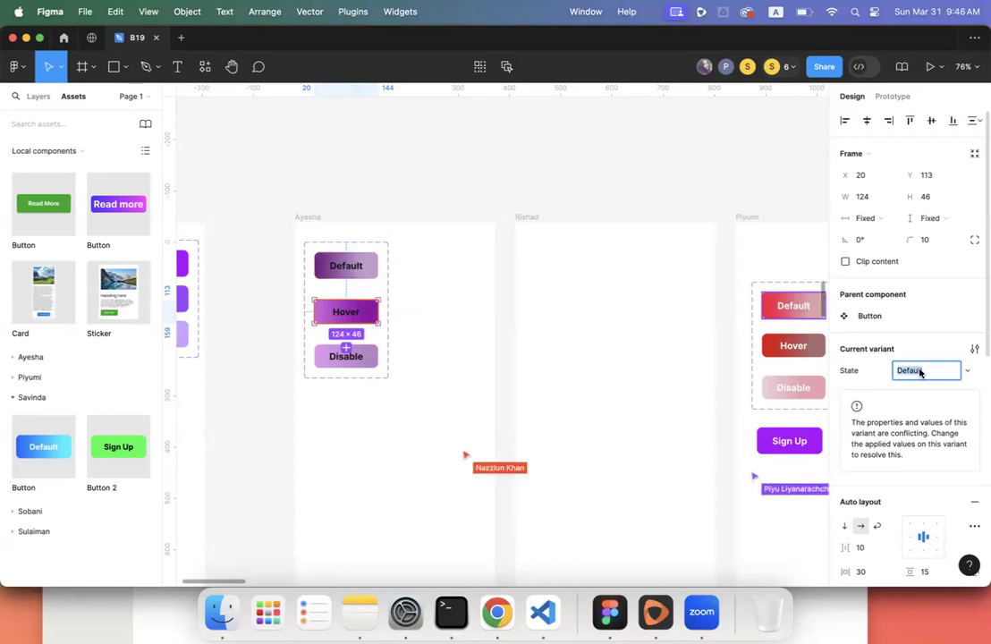
text(Hover)
key(Return)
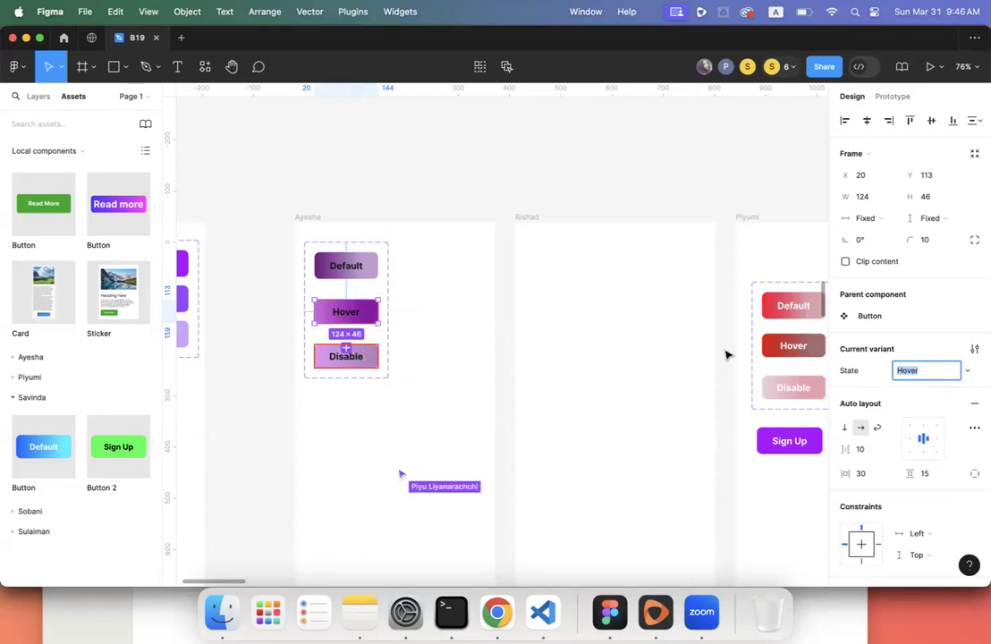
click(548, 340)
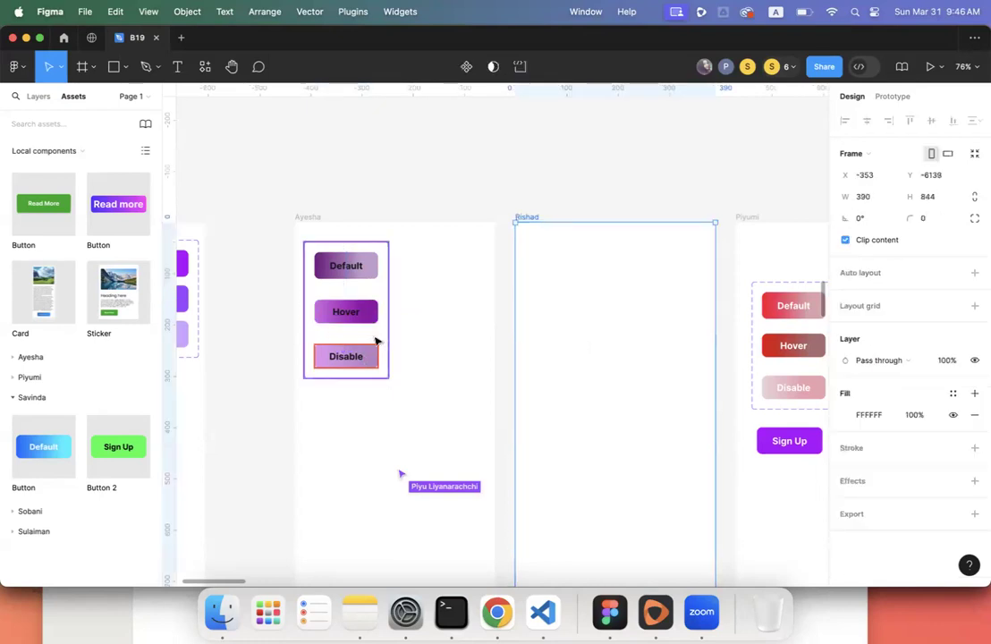
click(374, 343)
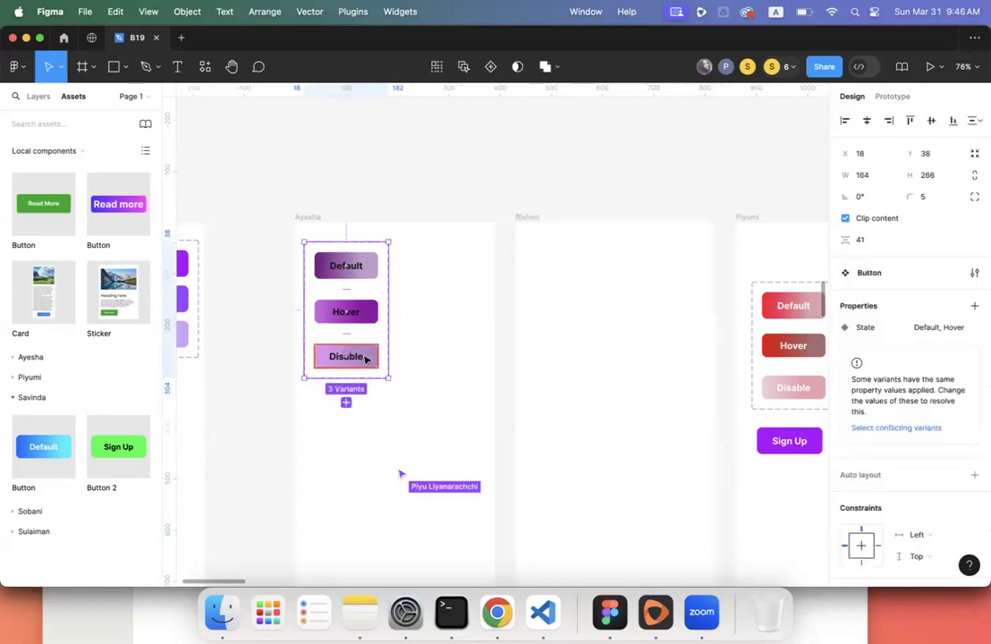
click(365, 358)
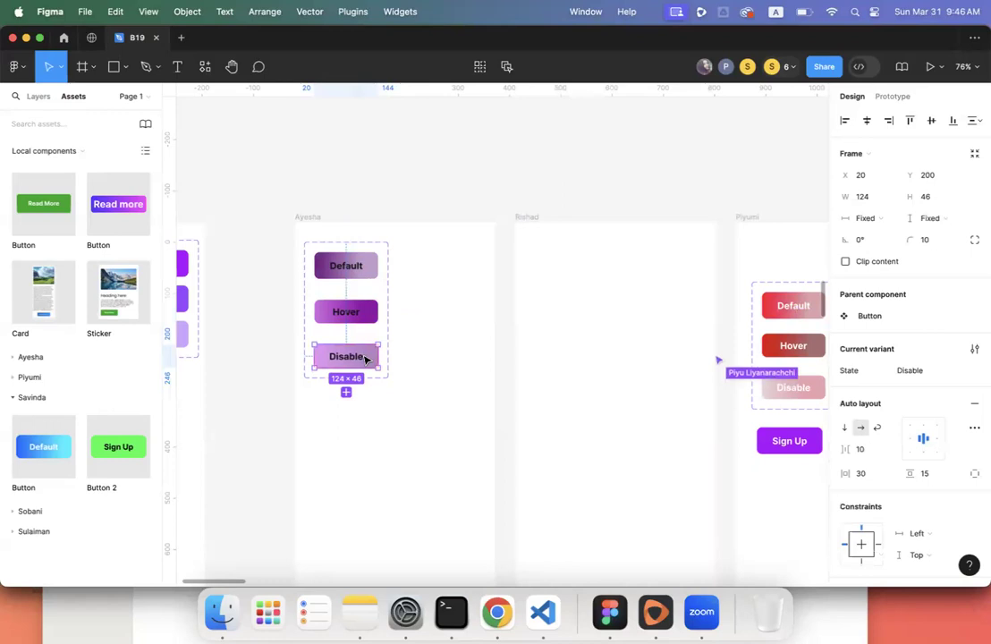
click(449, 310)
click(386, 311)
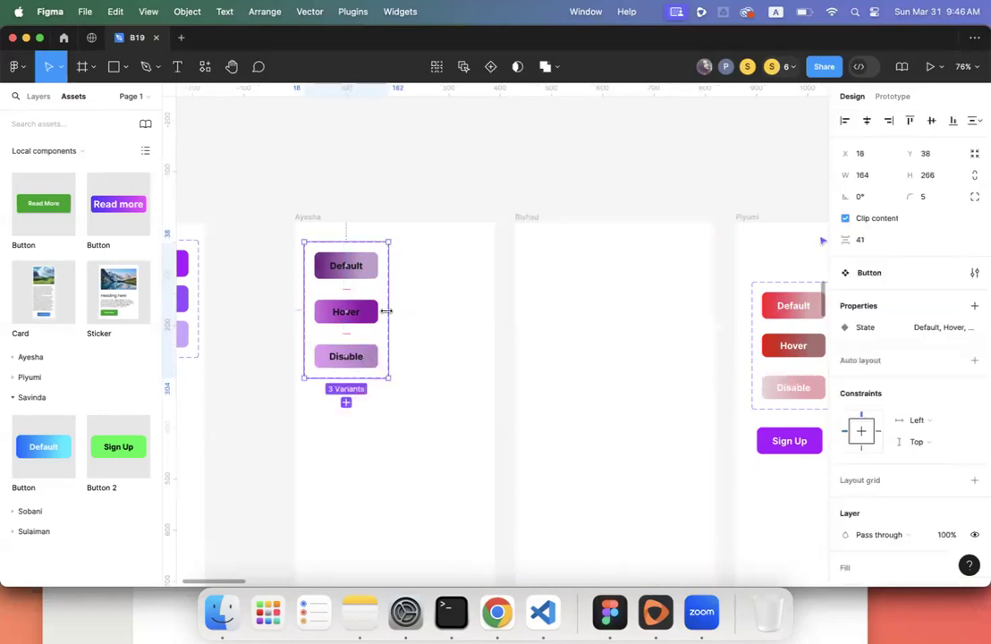
scroll(632, 391, right, 5)
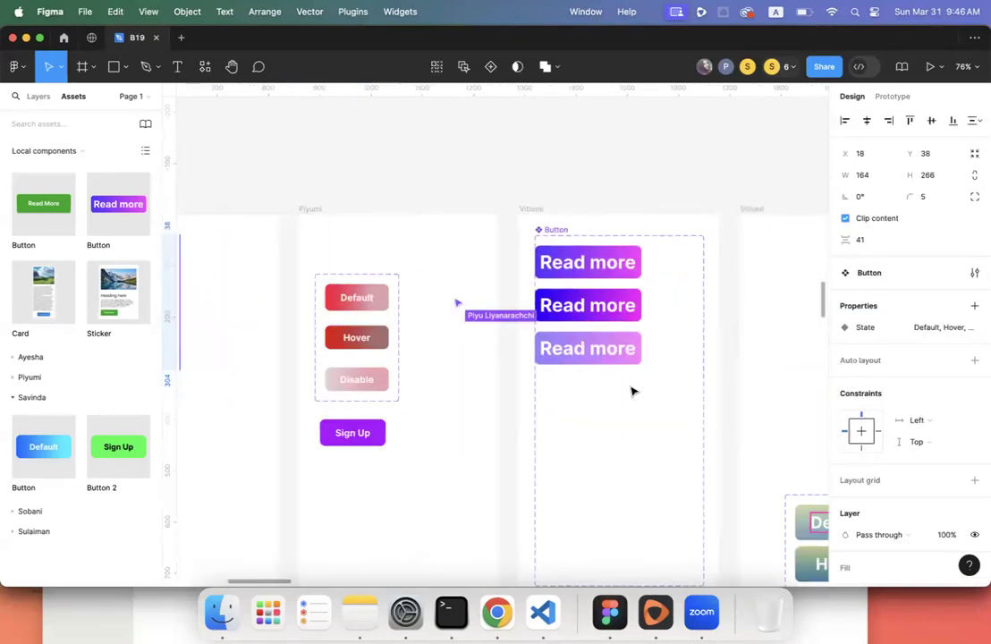
scroll(632, 392, left, 1)
click(407, 354)
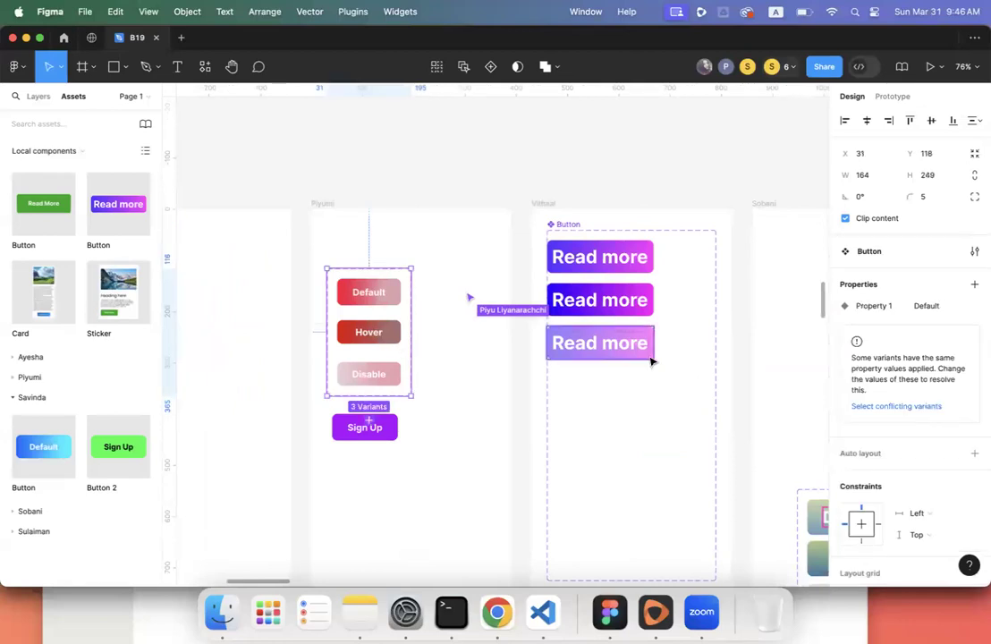
double_click(873, 306)
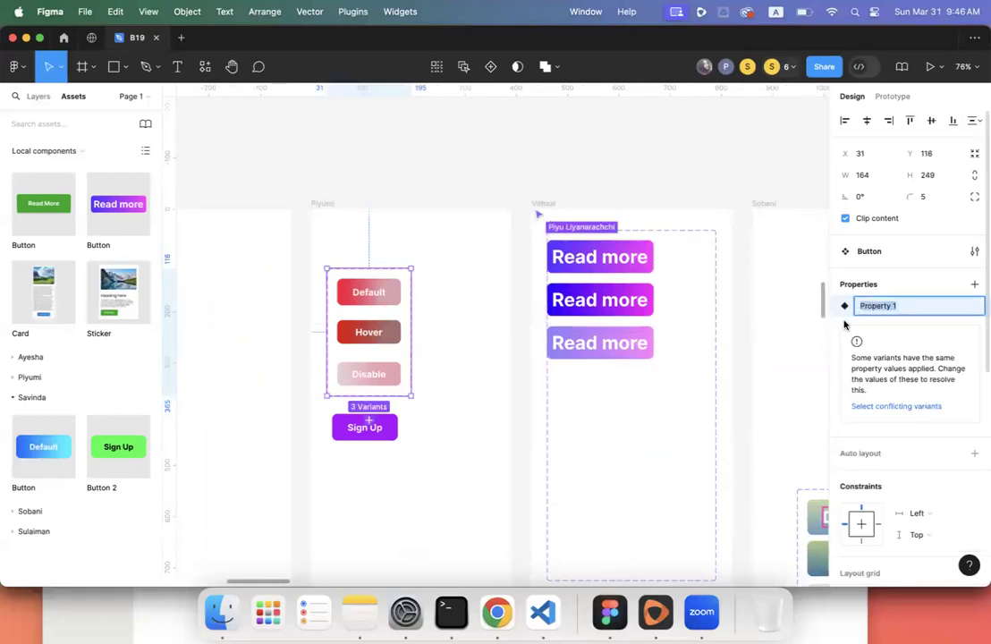
click(430, 327)
click(378, 329)
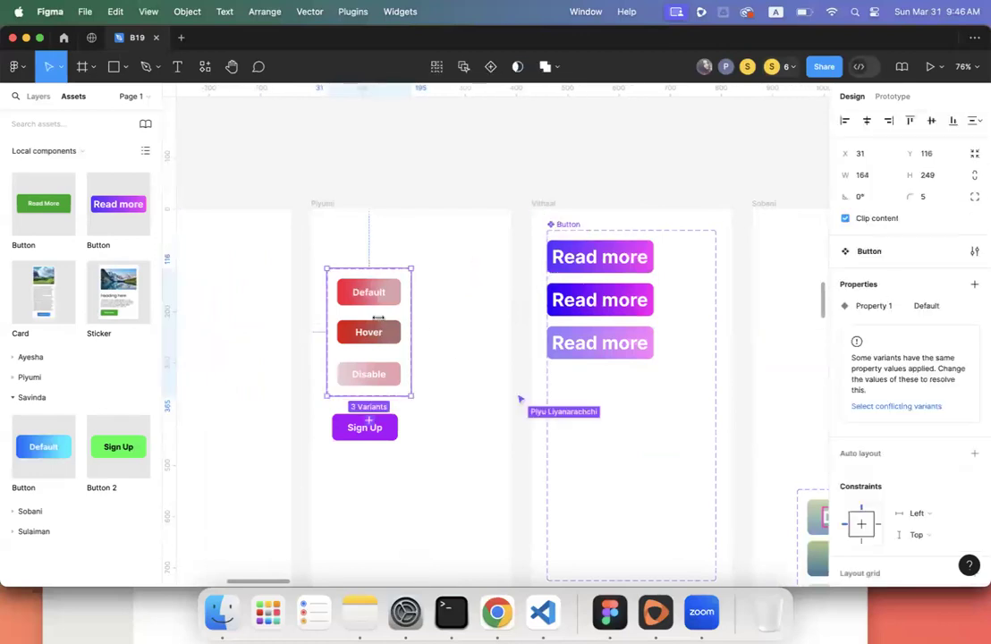
double_click(871, 307)
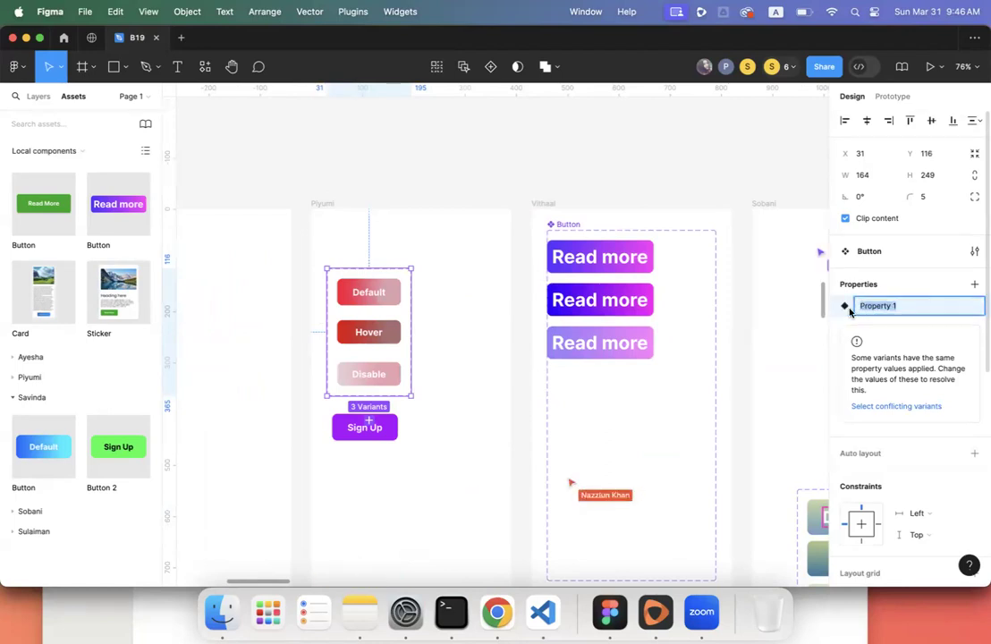
key(Return)
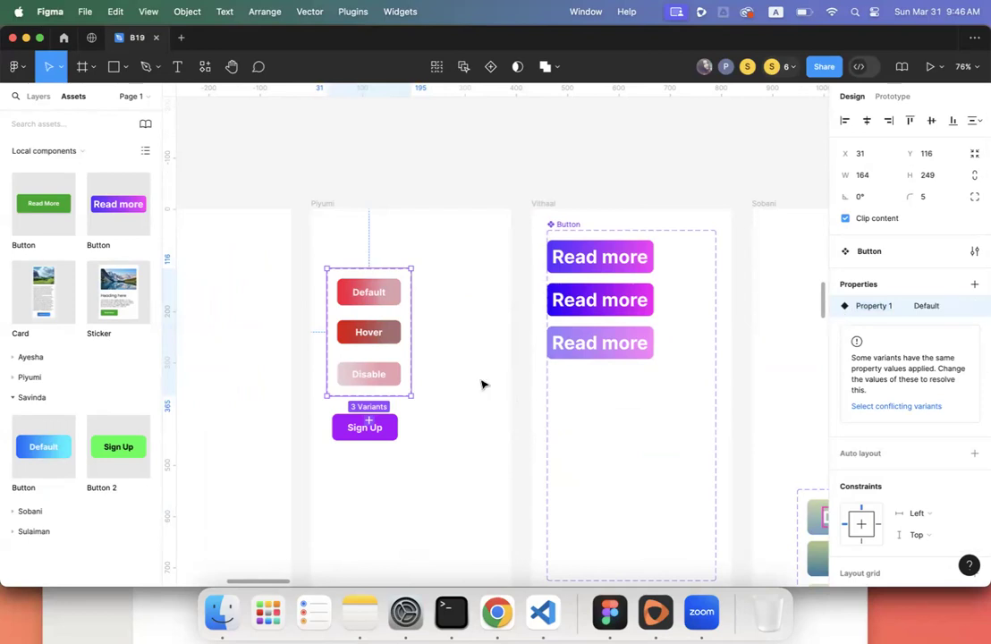
scroll(481, 382, up, 2)
scroll(483, 380, left, 2)
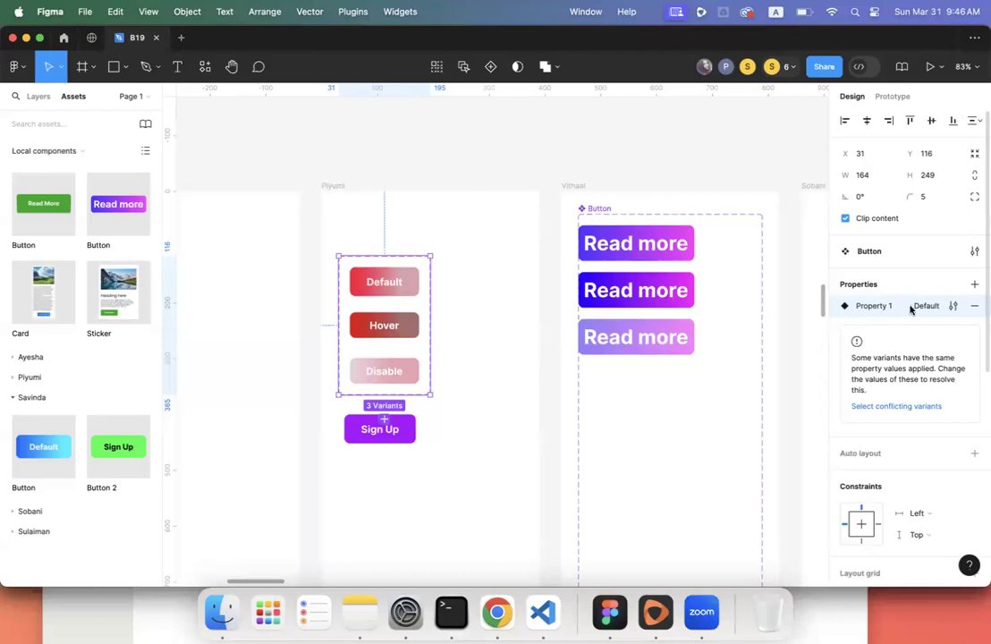
click(878, 409)
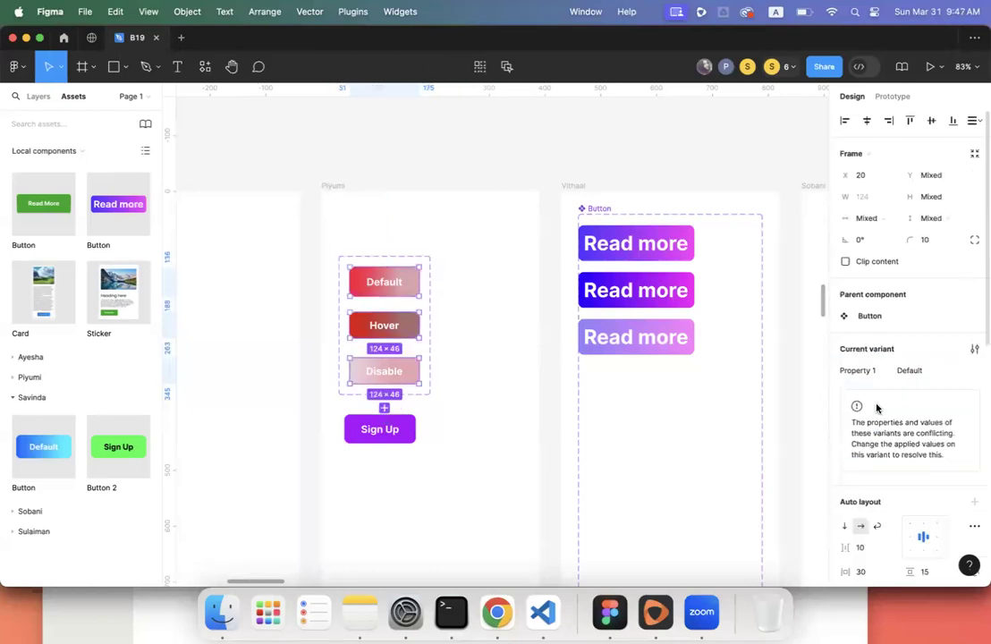
click(394, 295)
click(396, 263)
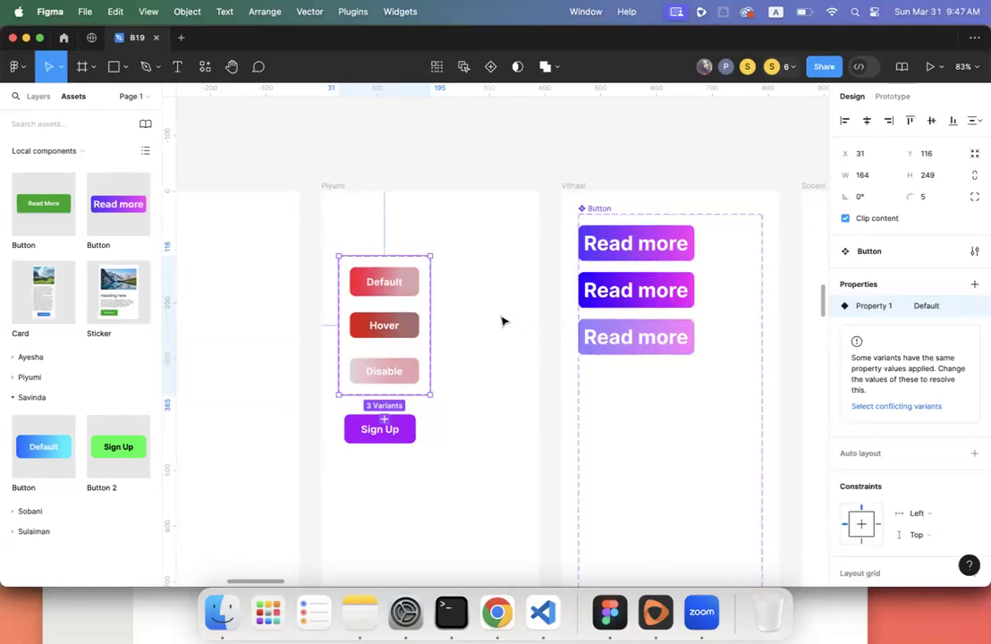
scroll(502, 321, right, 3)
- Select the red button component set inside its phone frame
scroll(502, 321, down, 5)
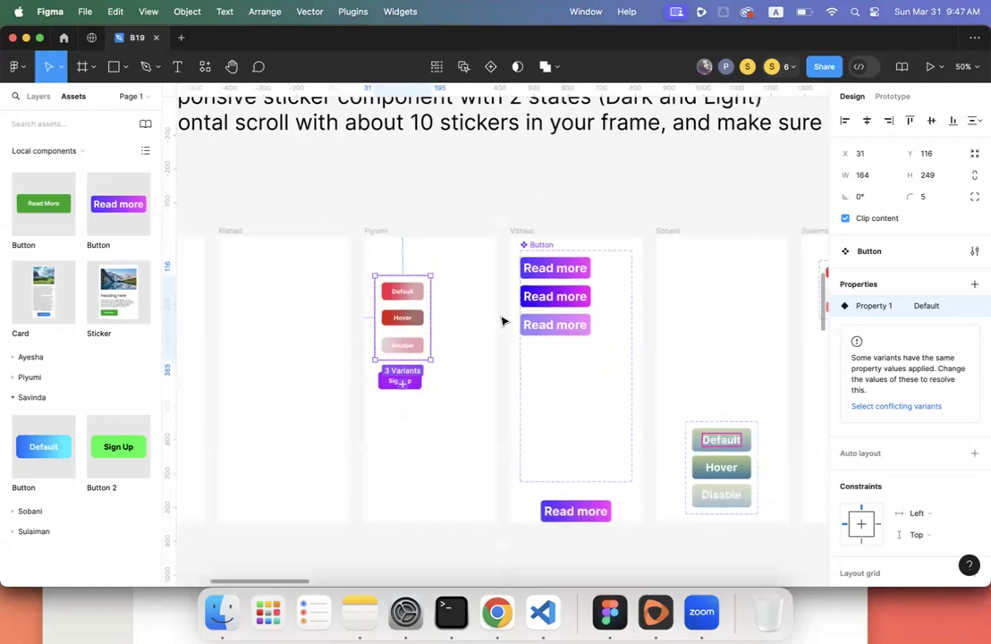
scroll(503, 321, left, 3)
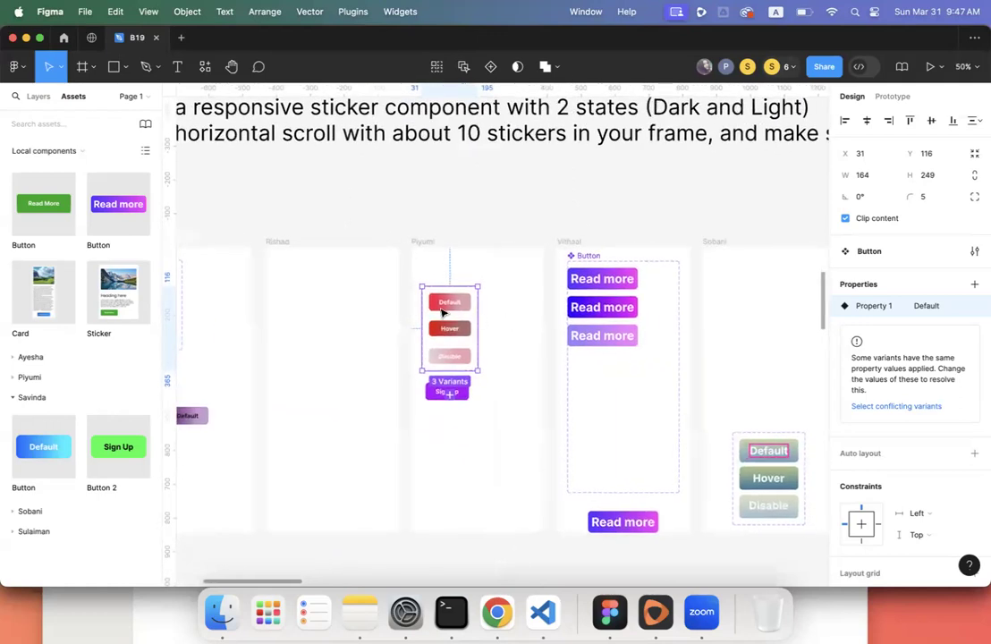
scroll(460, 327, up, 5)
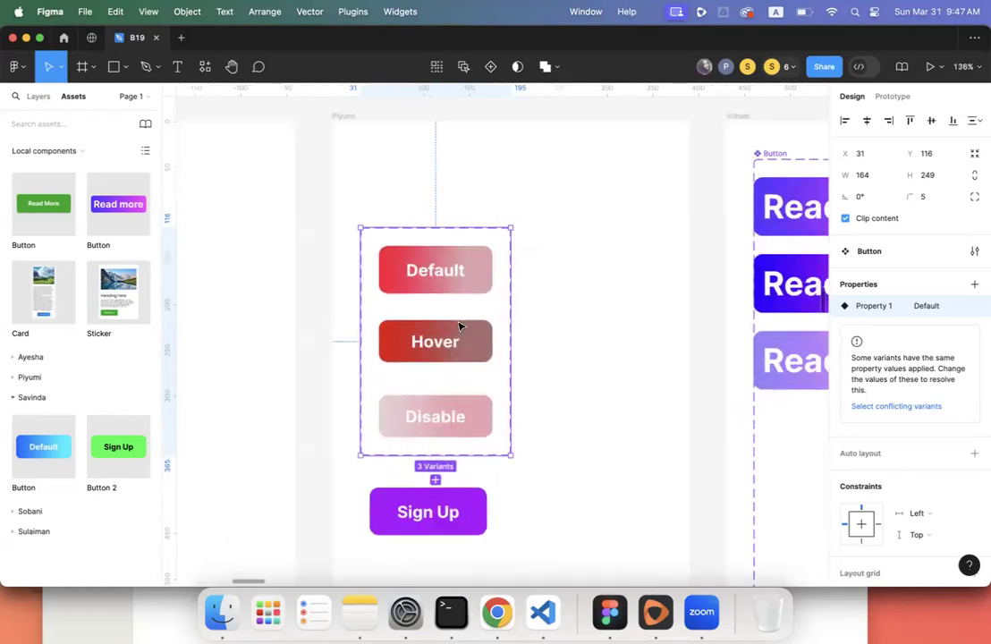
mouse_move(880, 311)
click(437, 168)
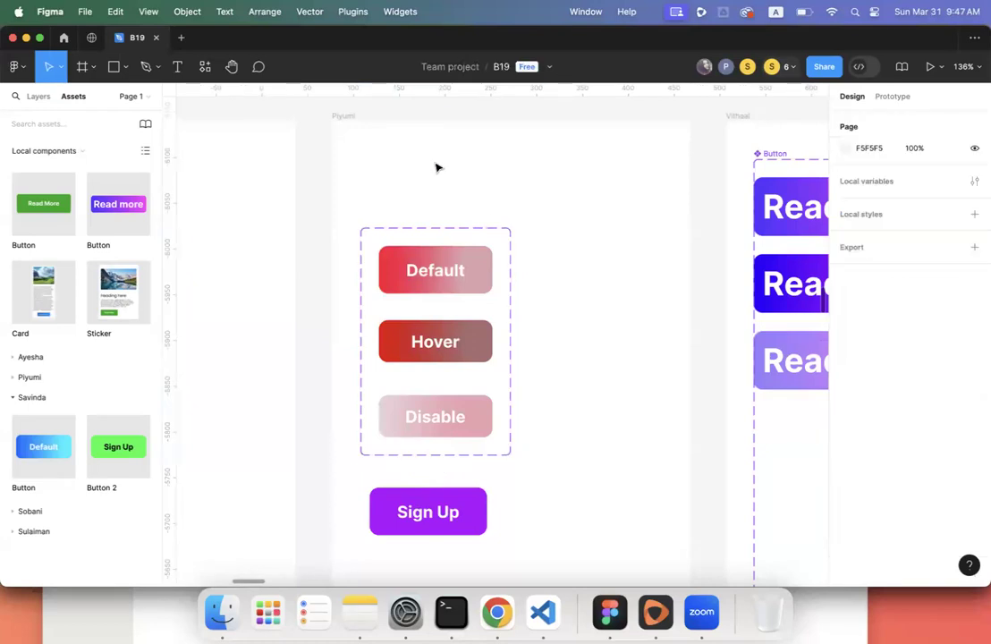
click(333, 114)
click(405, 246)
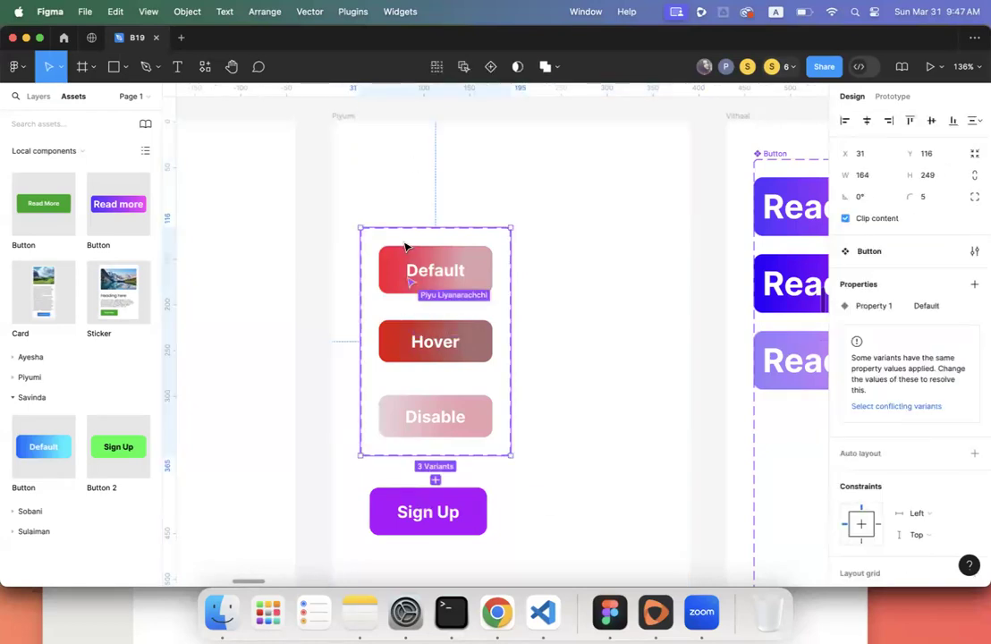
- Rename the red set's 'Property 1' variant property to 'State'
double_click(866, 307)
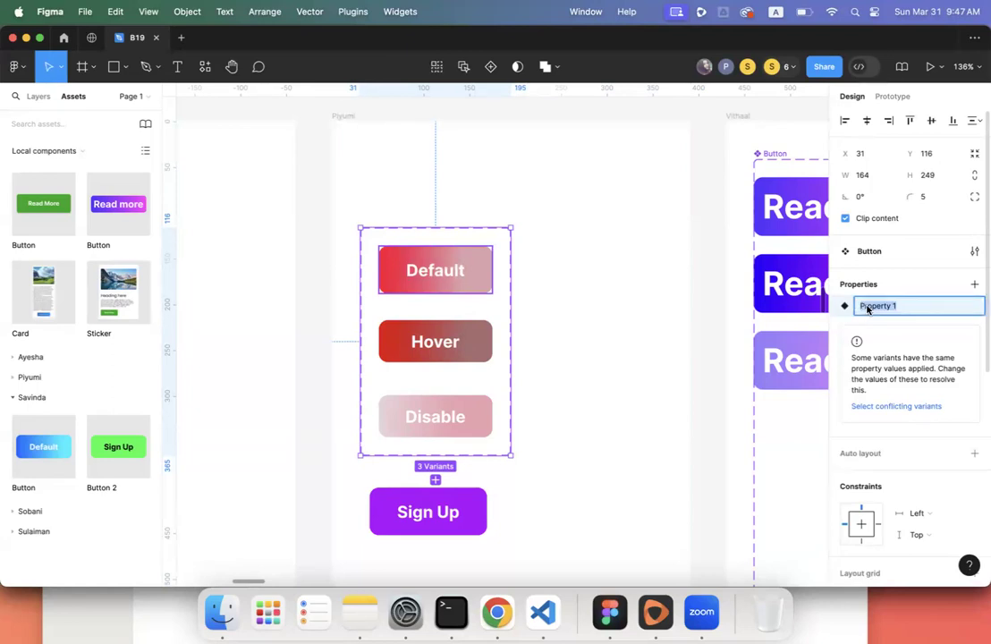
click(844, 324)
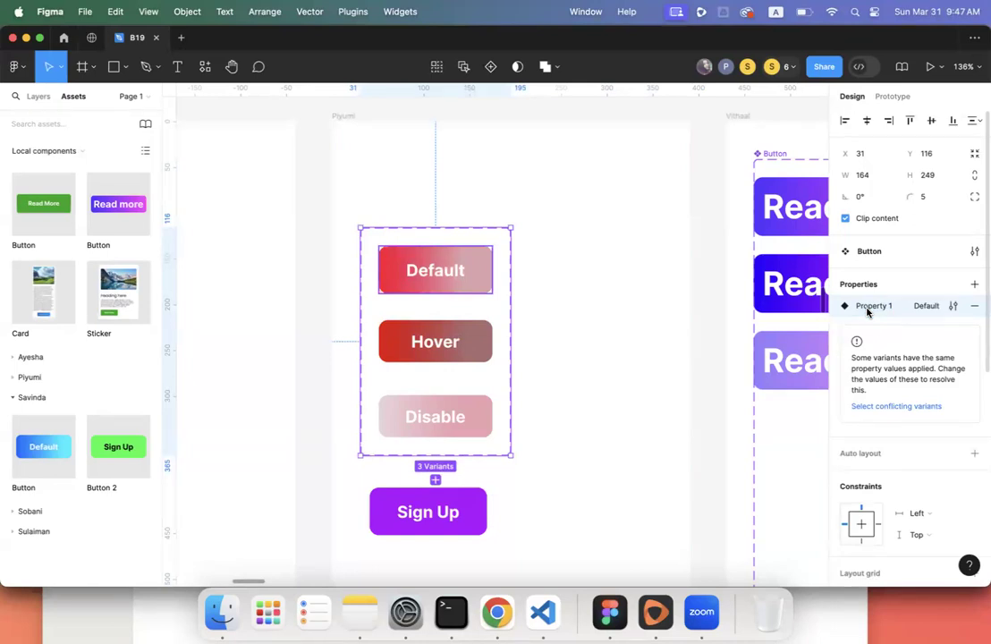
double_click(866, 308)
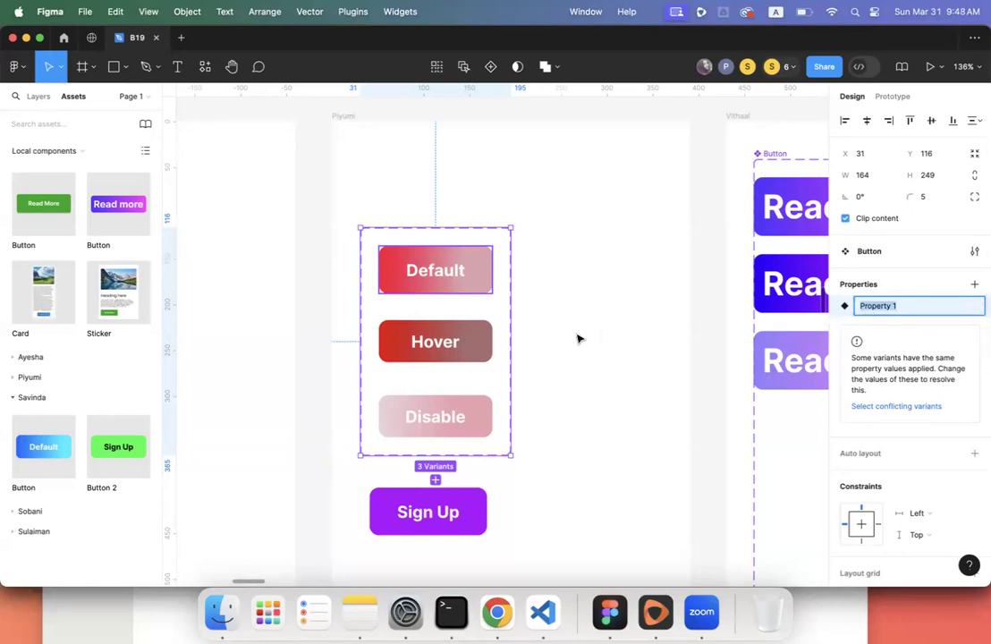
click(533, 327)
click(505, 322)
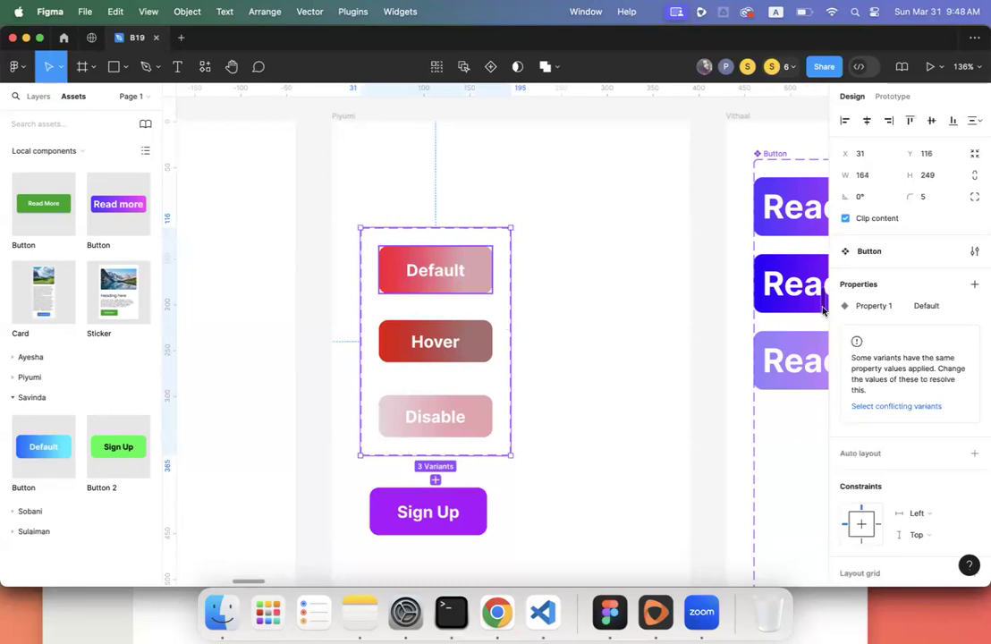
double_click(864, 306)
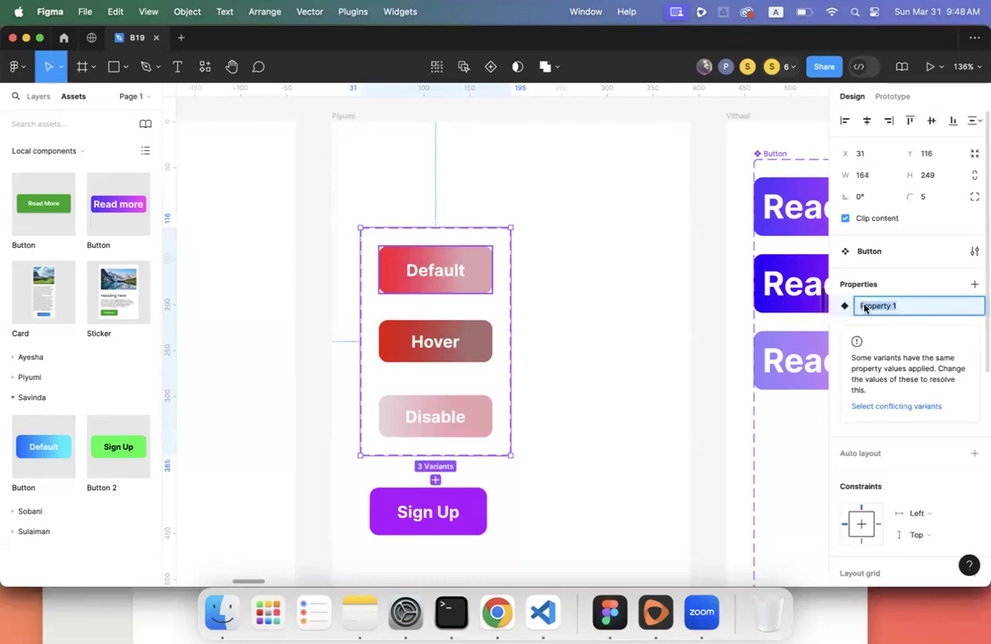
click(586, 336)
click(514, 338)
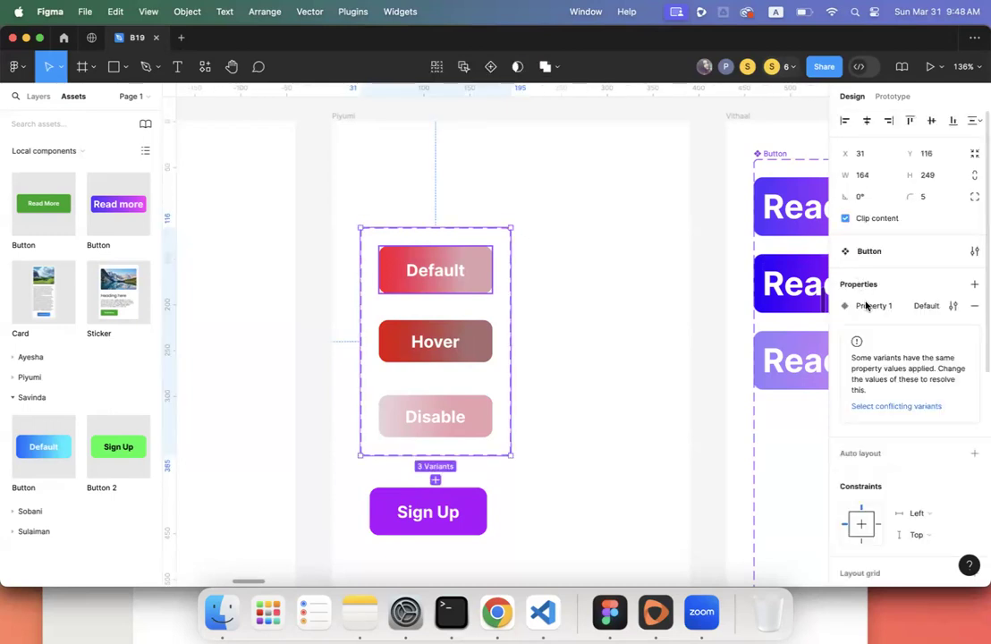
double_click(864, 306)
text(State)
key(Return)
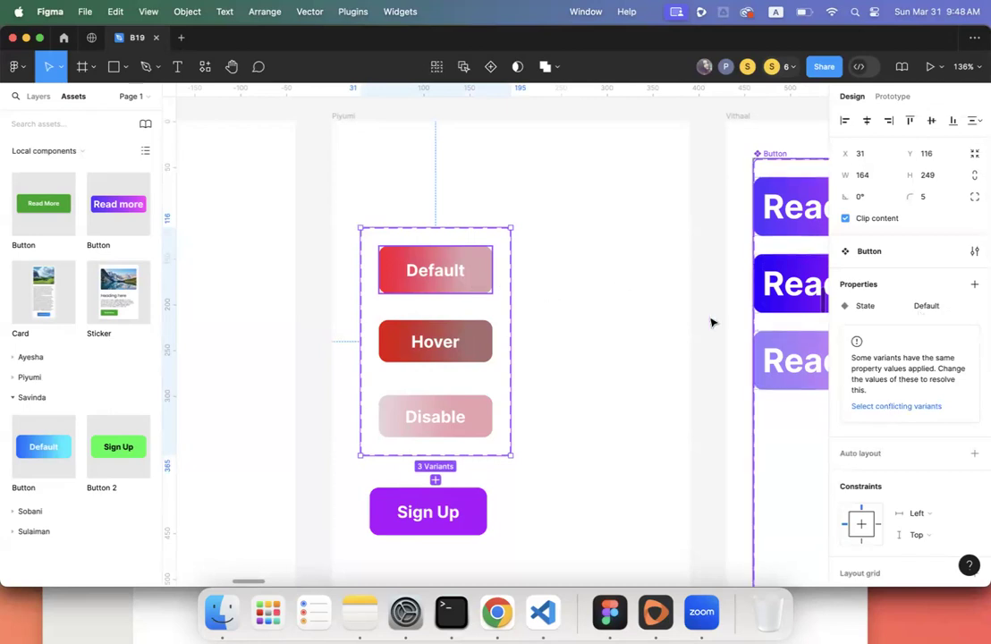
- Give the Hover variant the State value Hover, then reselect the whole set
click(466, 341)
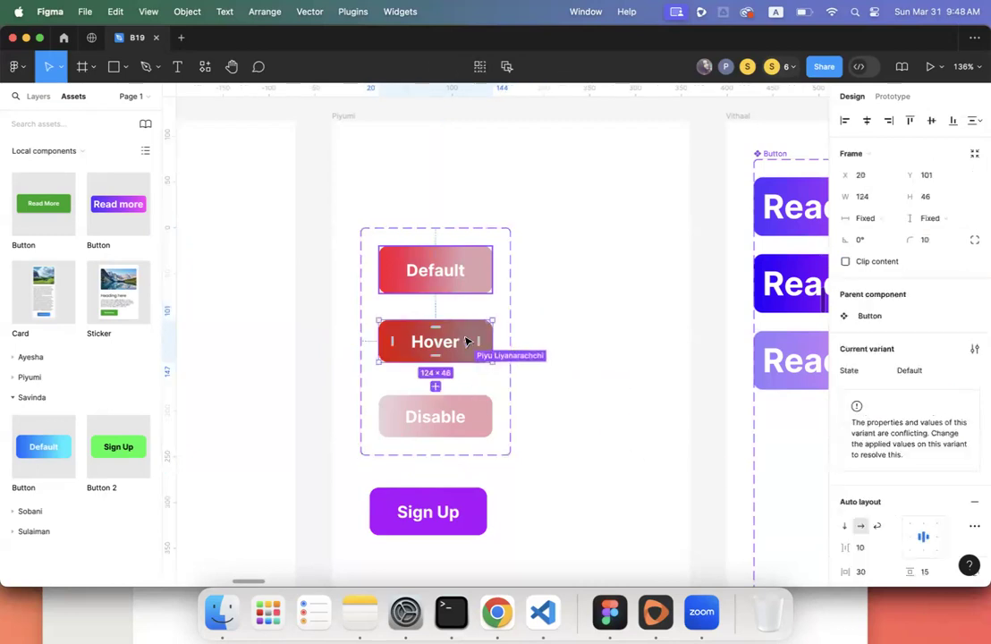
click(458, 420)
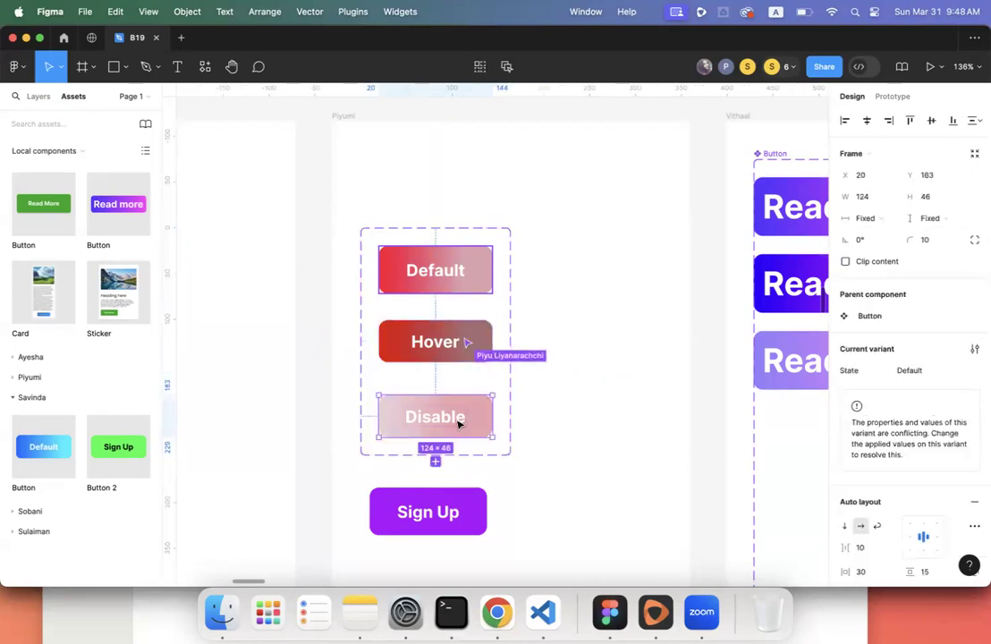
click(440, 337)
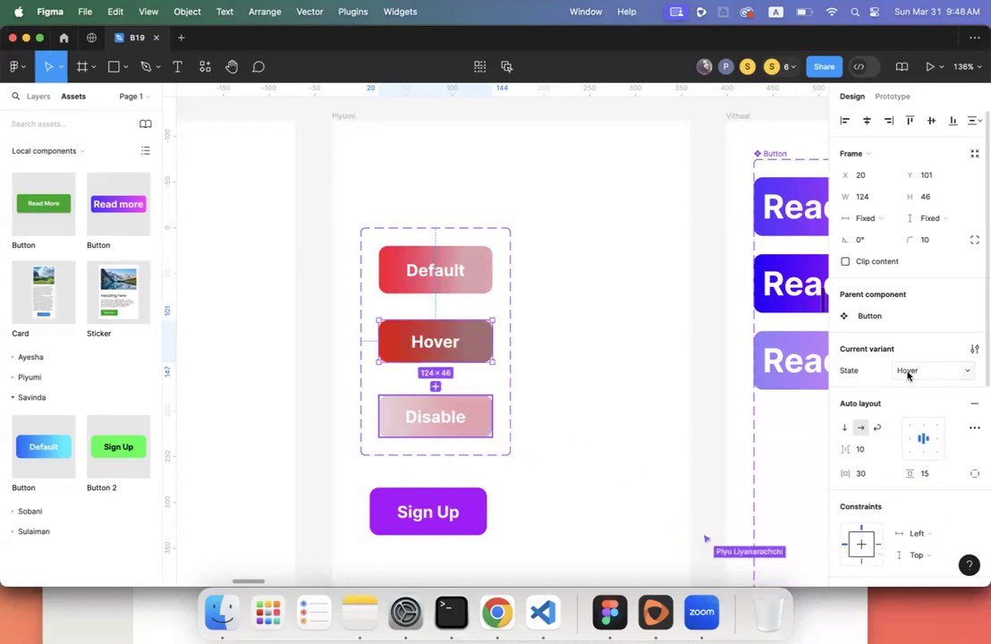
click(631, 385)
click(510, 324)
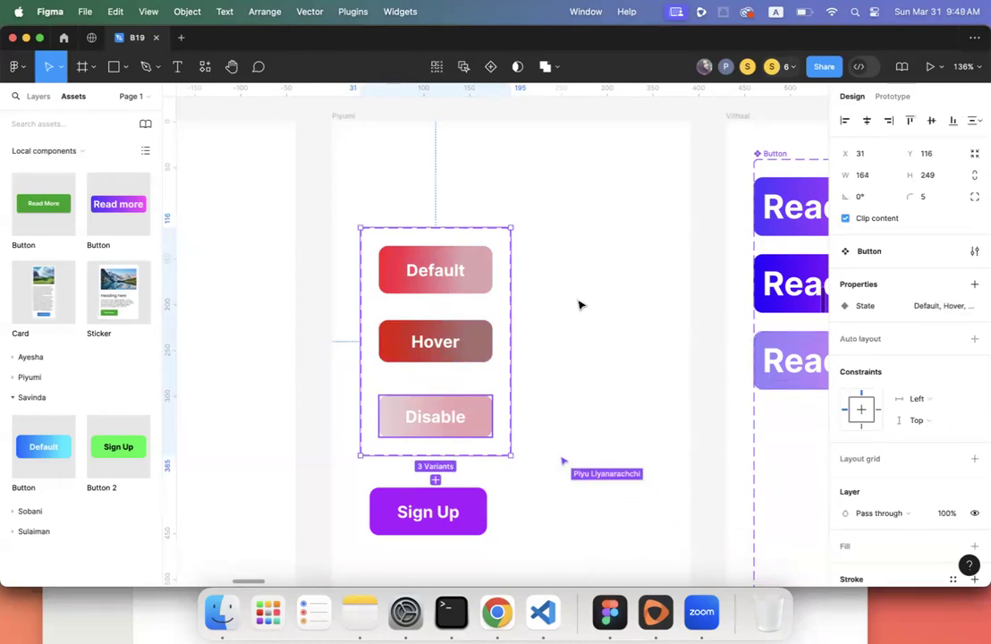
scroll(579, 304, down, 5)
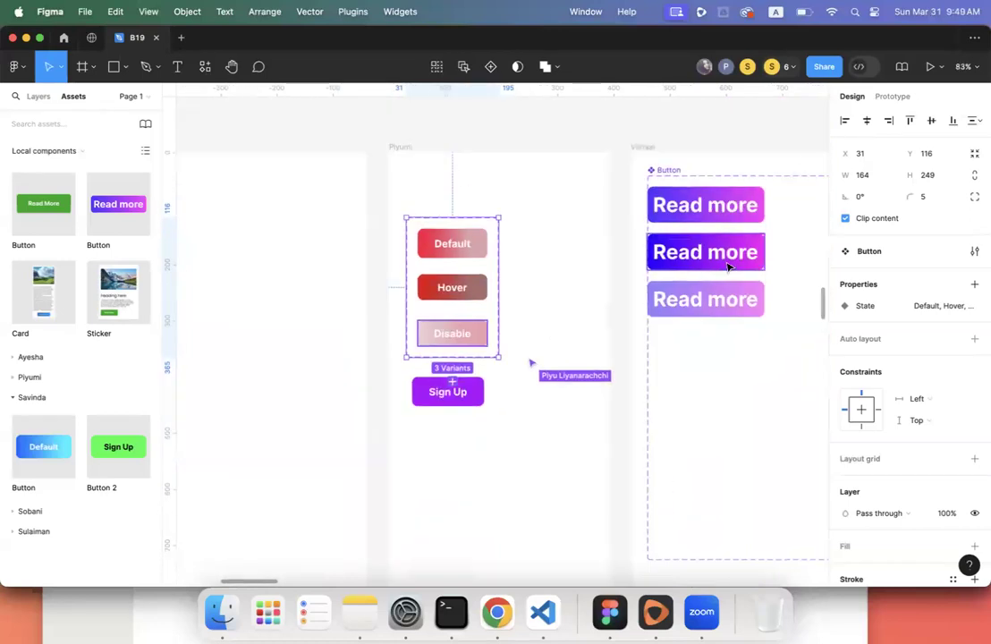
- Re-apply auto layout so the Read more set hugs its three stacked variants at 208×272
click(678, 177)
scroll(677, 177, right, 6)
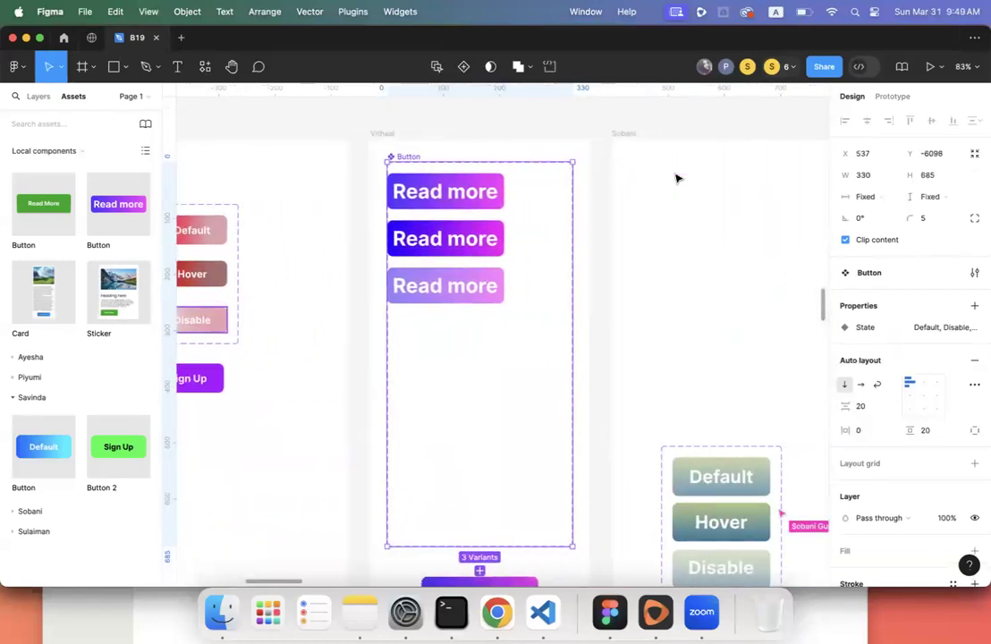
scroll(679, 177, left, 1)
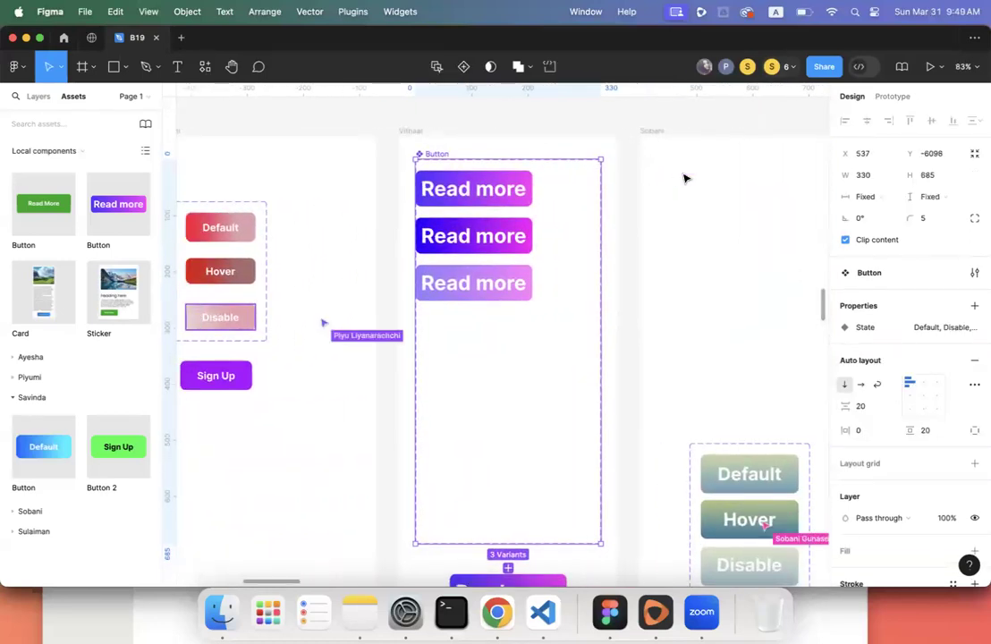
click(973, 361)
click(974, 360)
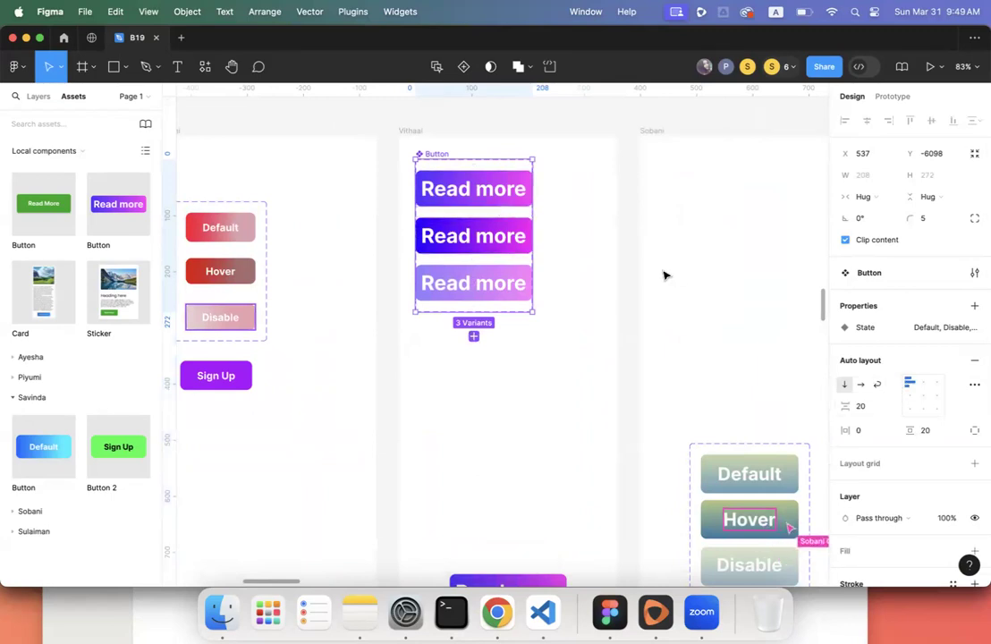
- Duplicate the top Read more variant, then undo the extra copy and deselect
click(458, 189)
key(super+d)
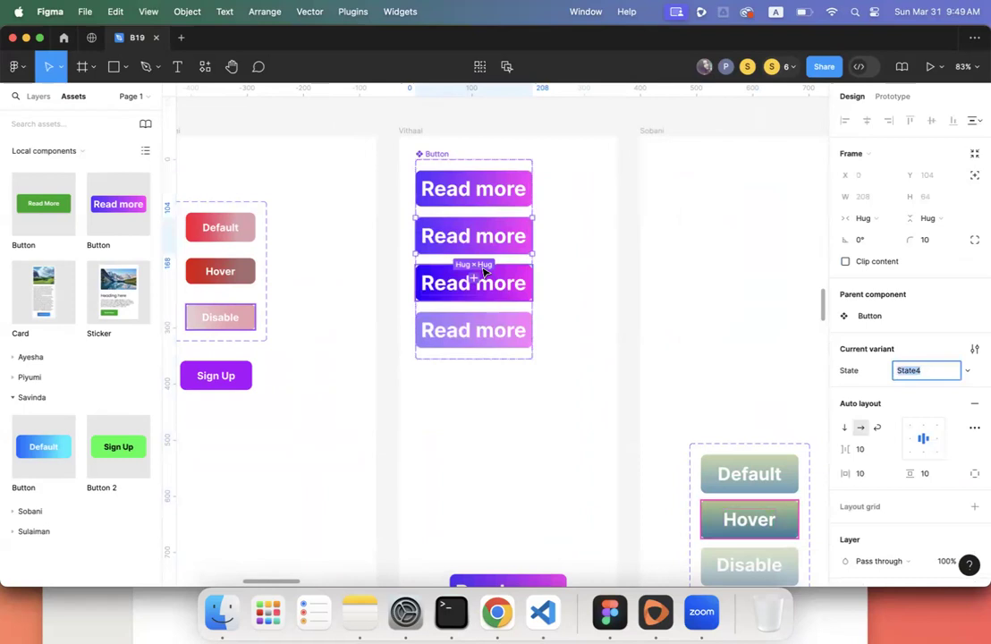
key(super+z)
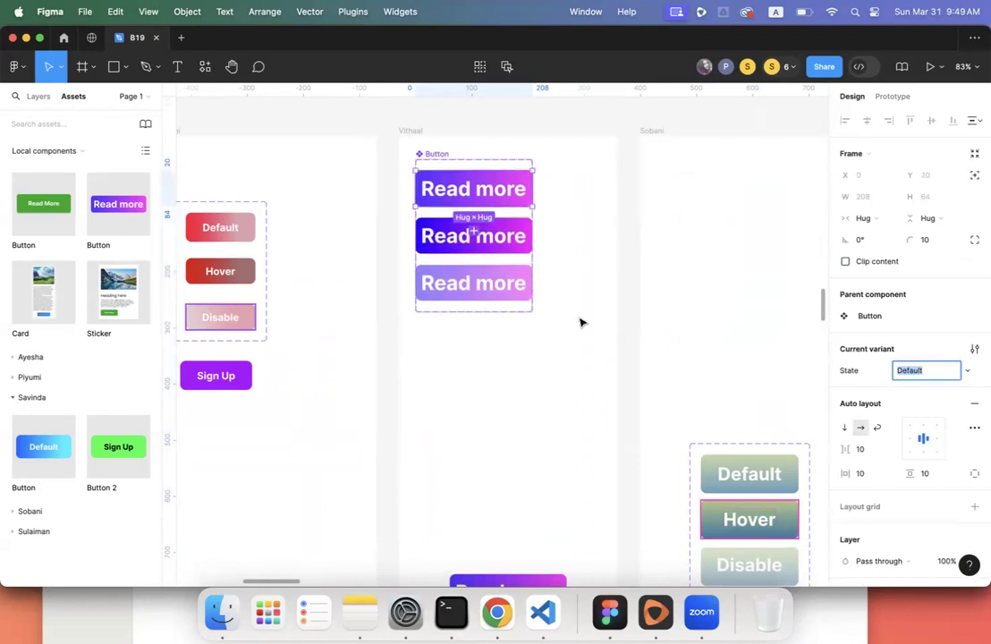
key(Escape)
scroll(580, 323, down, 5)
scroll(580, 323, down, 3)
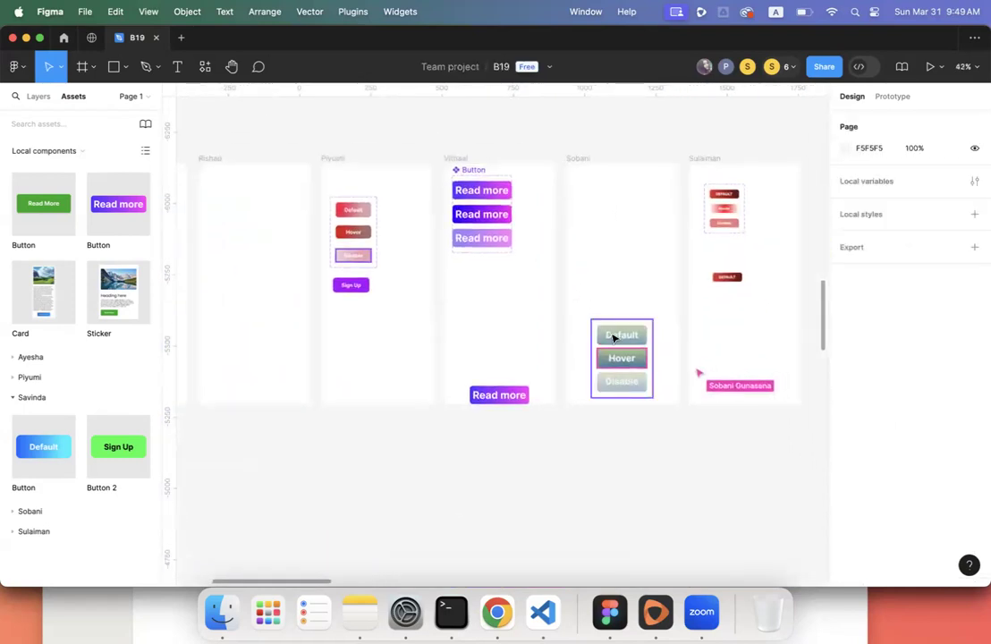
click(613, 336)
scroll(613, 337, up, 2)
scroll(612, 337, up, 6)
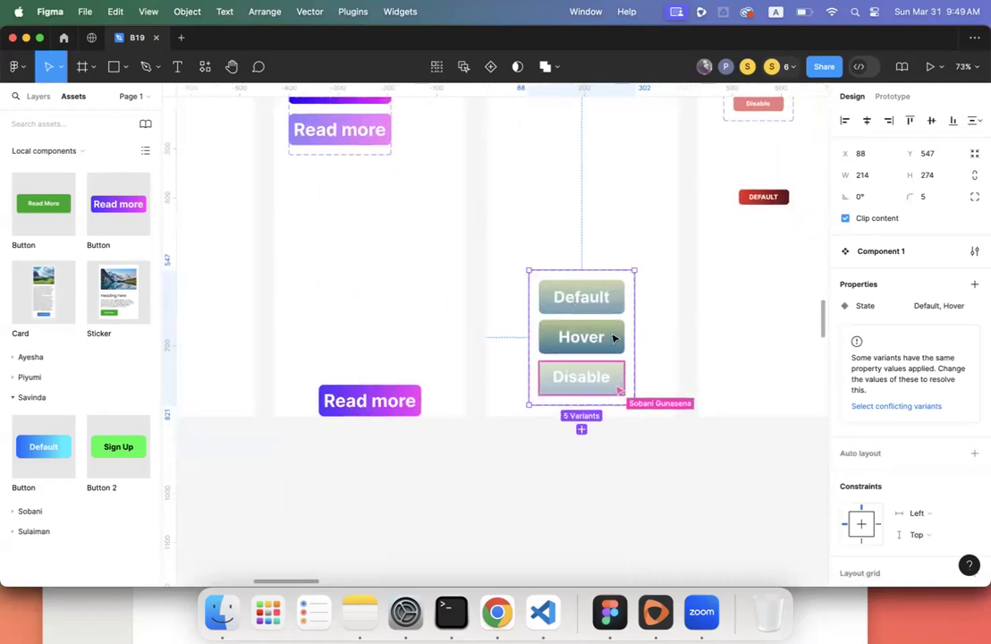
scroll(612, 337, right, 2)
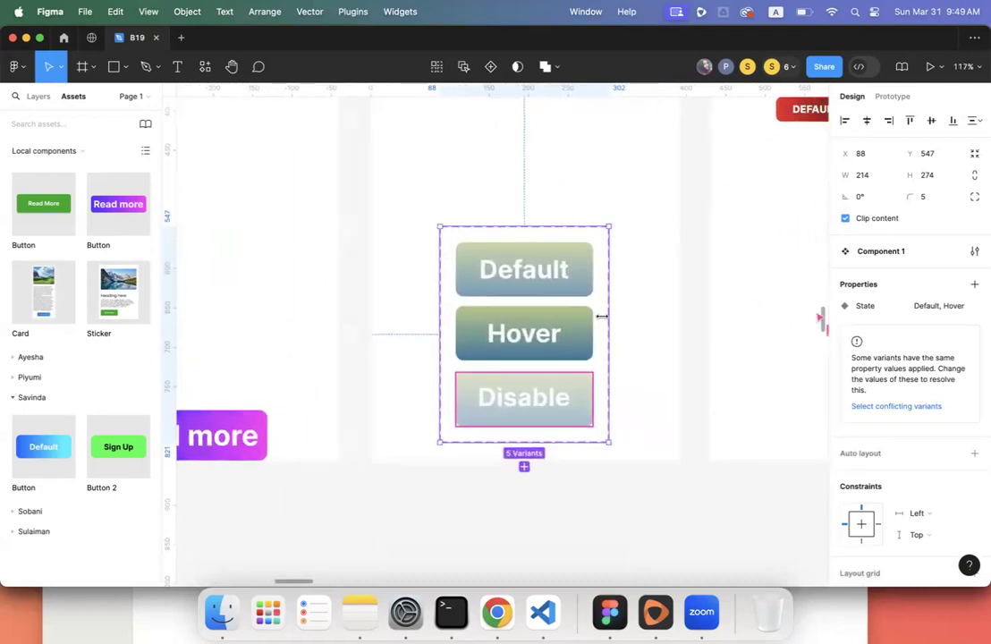
click(584, 268)
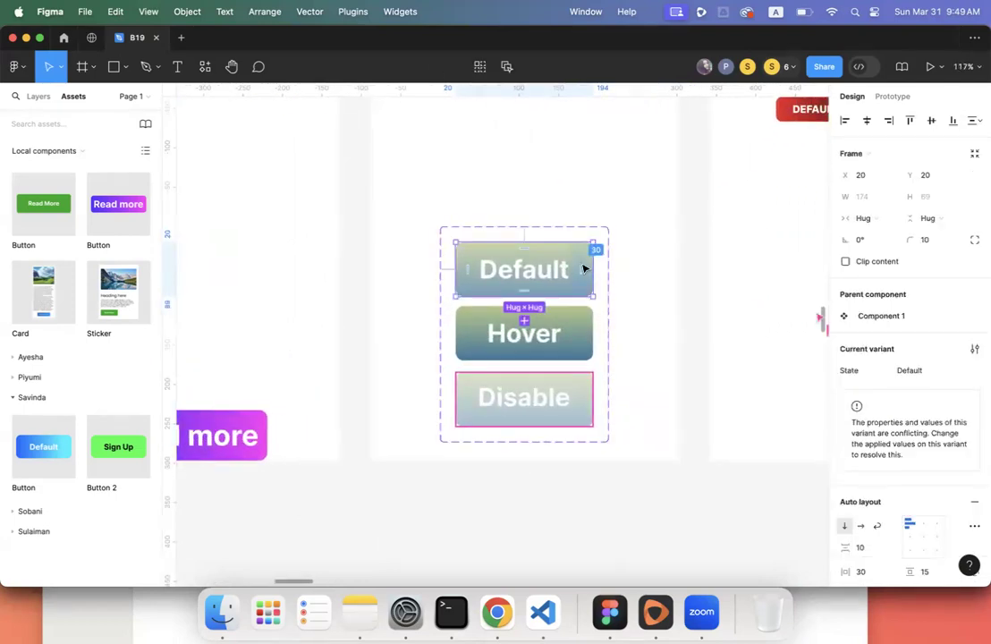
double_click(569, 330)
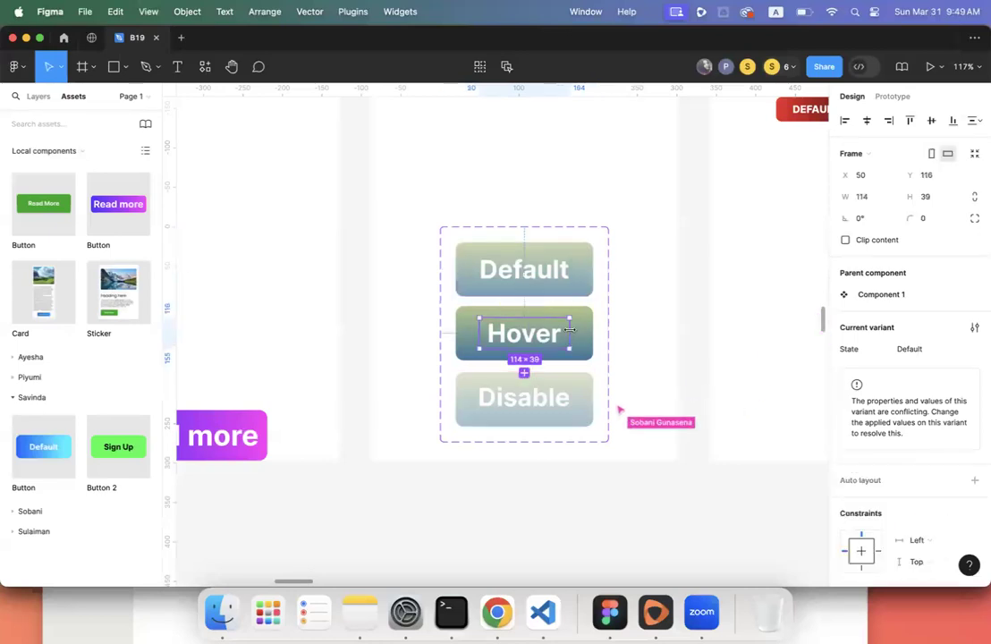
click(587, 335)
click(587, 396)
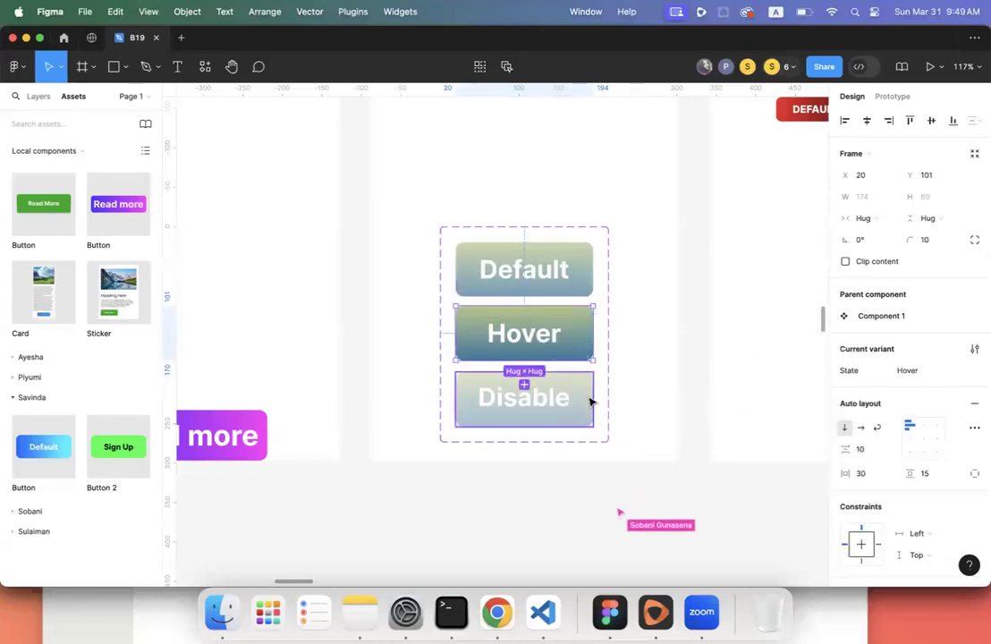
click(609, 288)
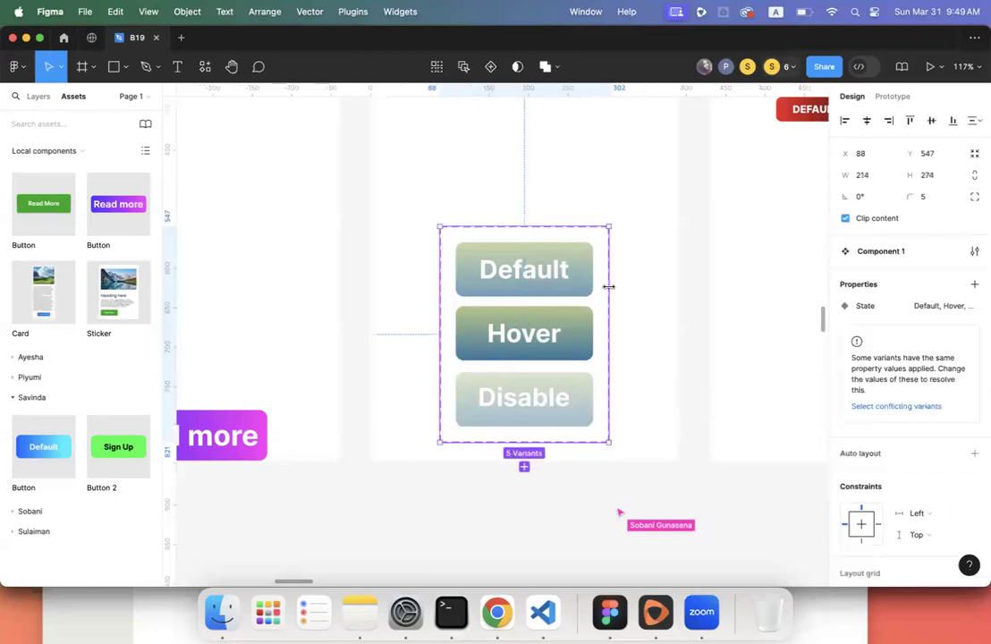
click(910, 404)
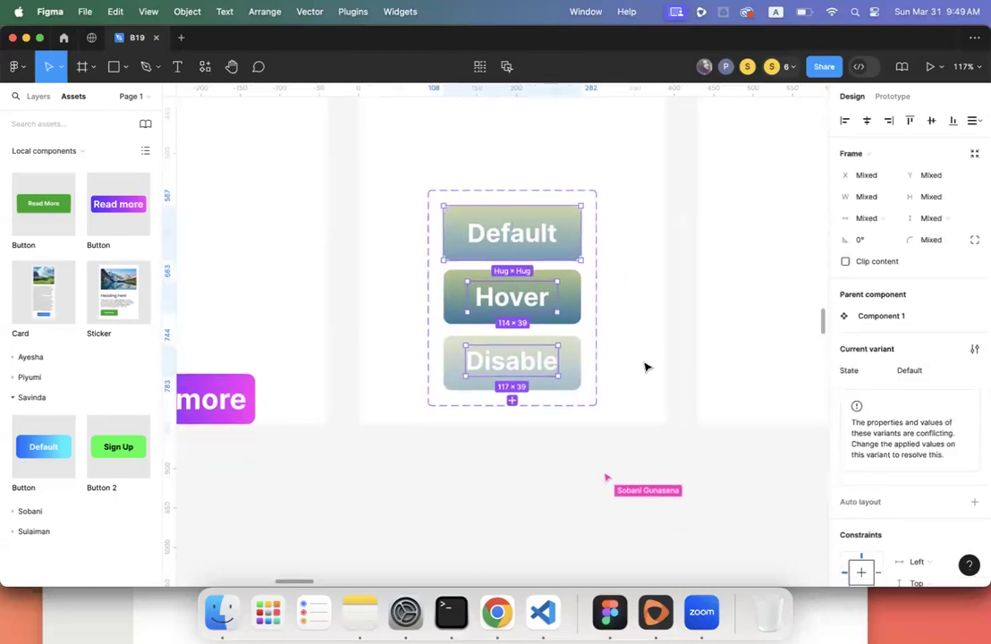
scroll(646, 367, down, 5)
scroll(646, 368, up, 3)
scroll(646, 369, down, 4)
scroll(647, 369, up, 2)
scroll(646, 369, right, 3)
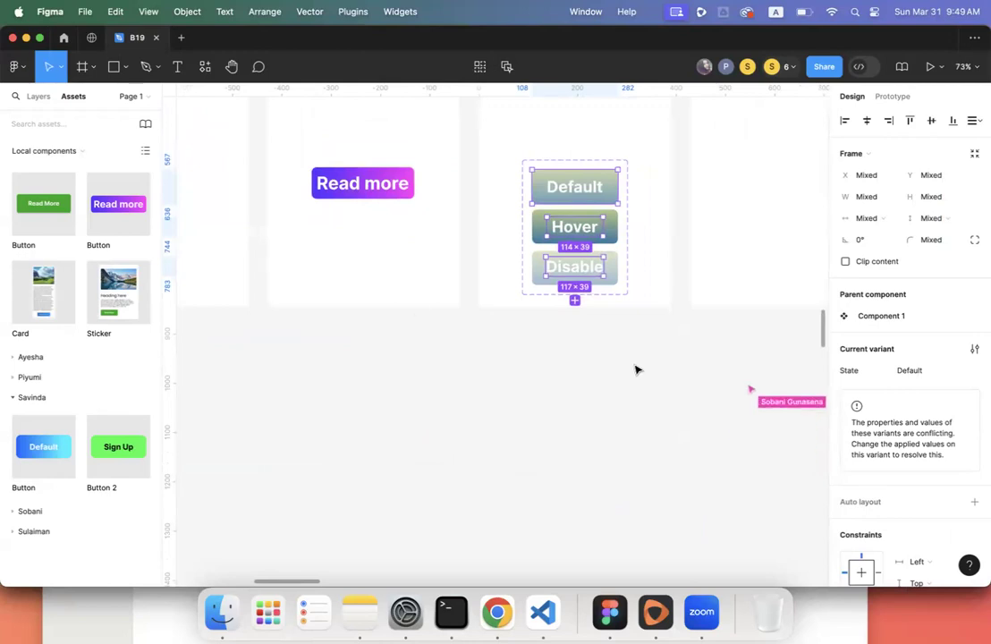
click(26, 98)
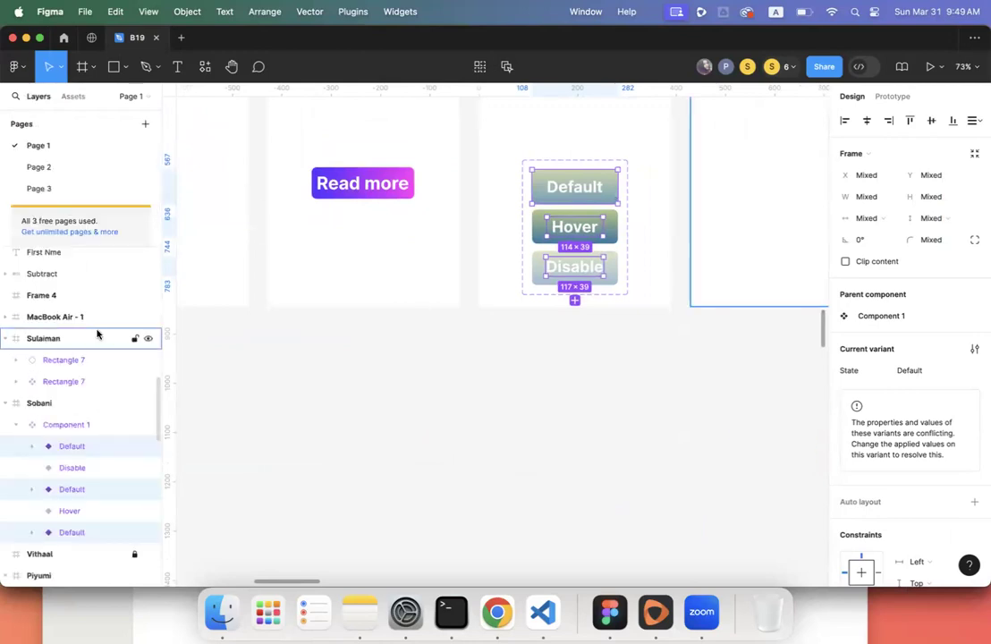
scroll(98, 331, down, 1)
click(81, 442)
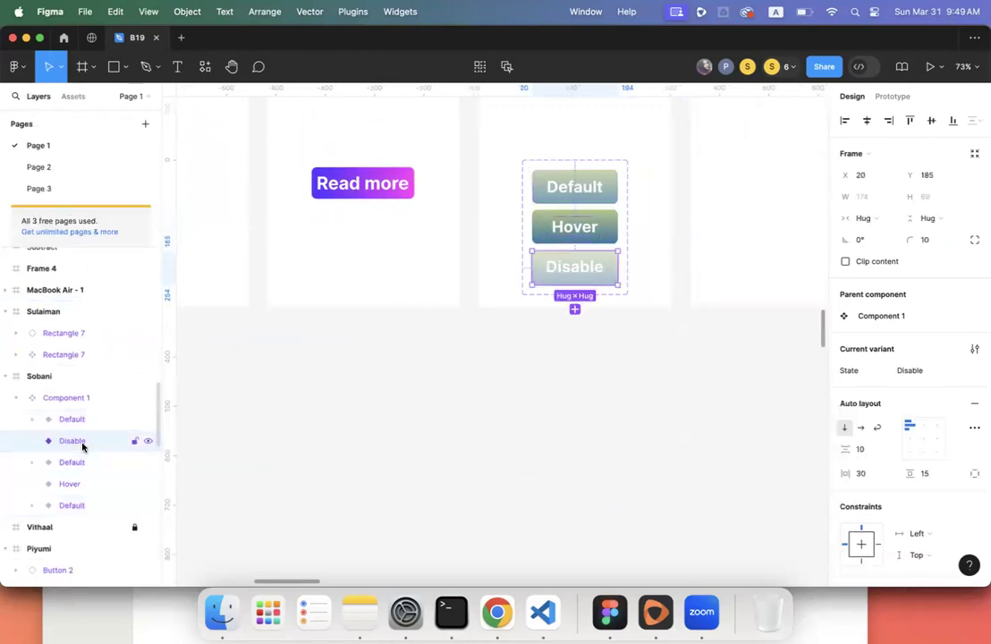
click(71, 483)
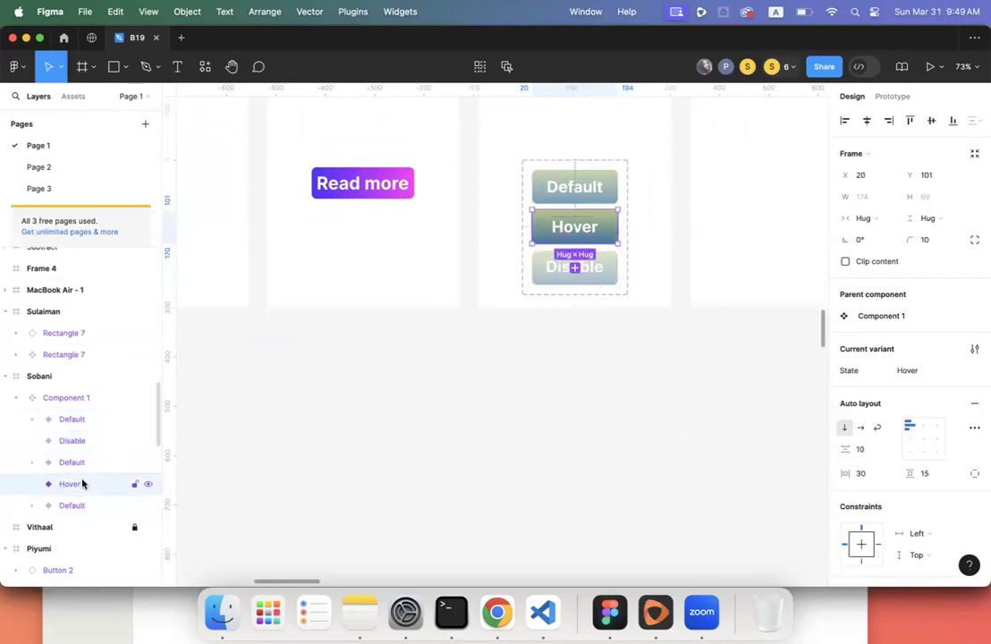
click(67, 440)
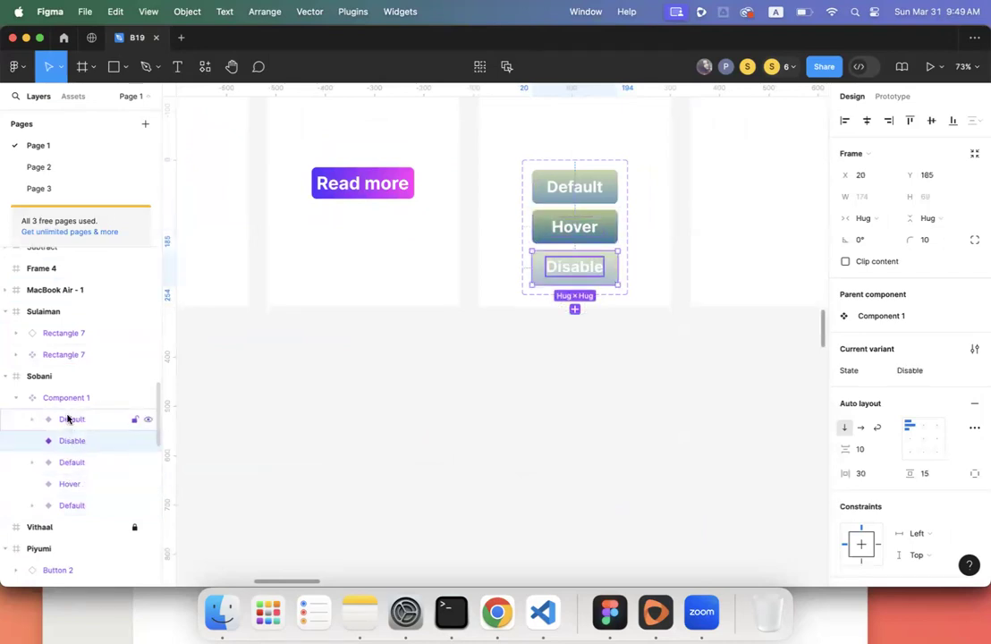
click(68, 418)
click(74, 440)
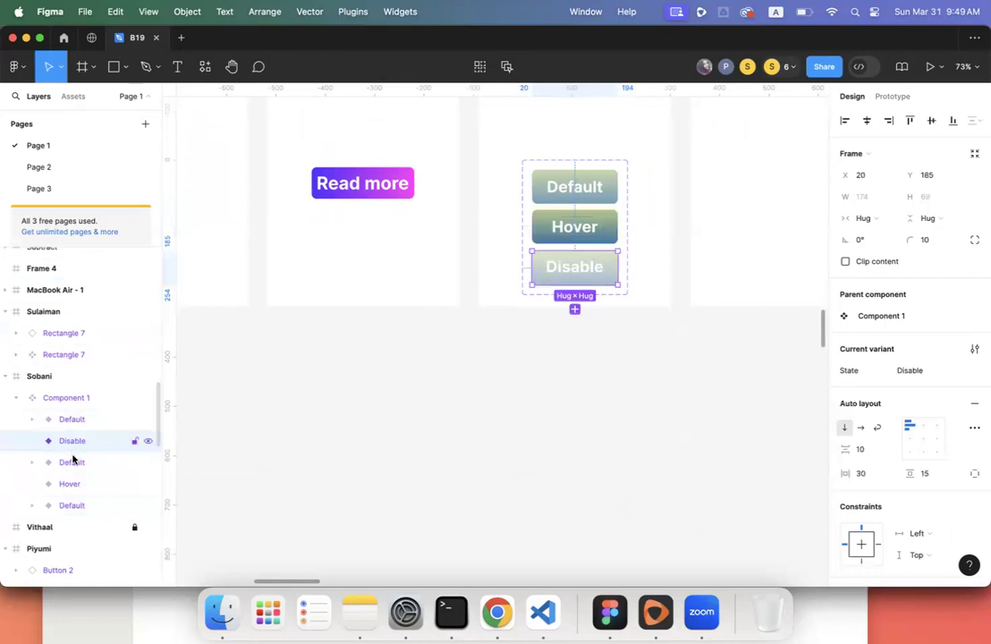
click(76, 420)
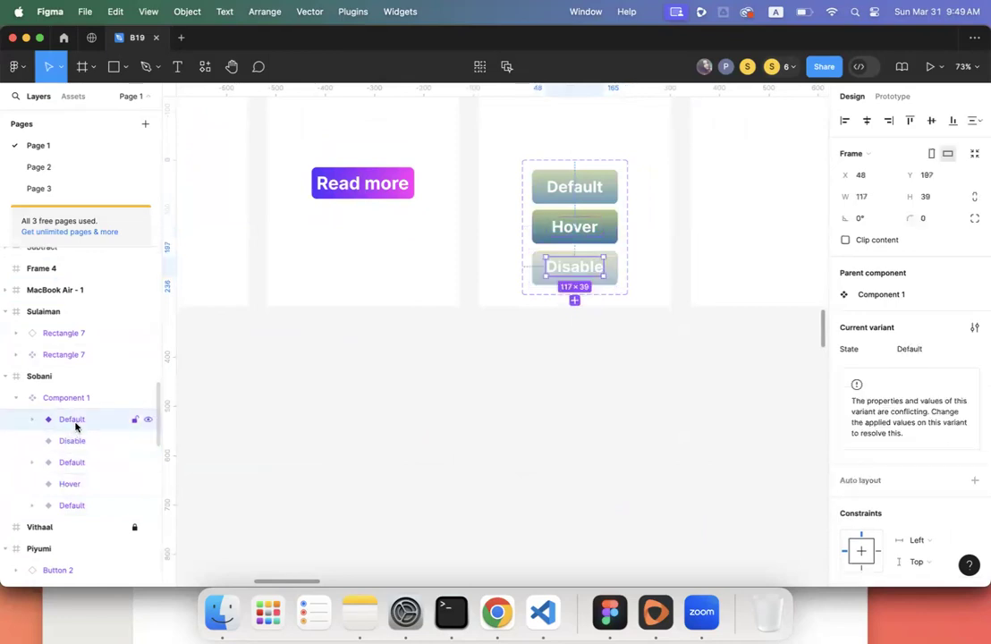
click(77, 440)
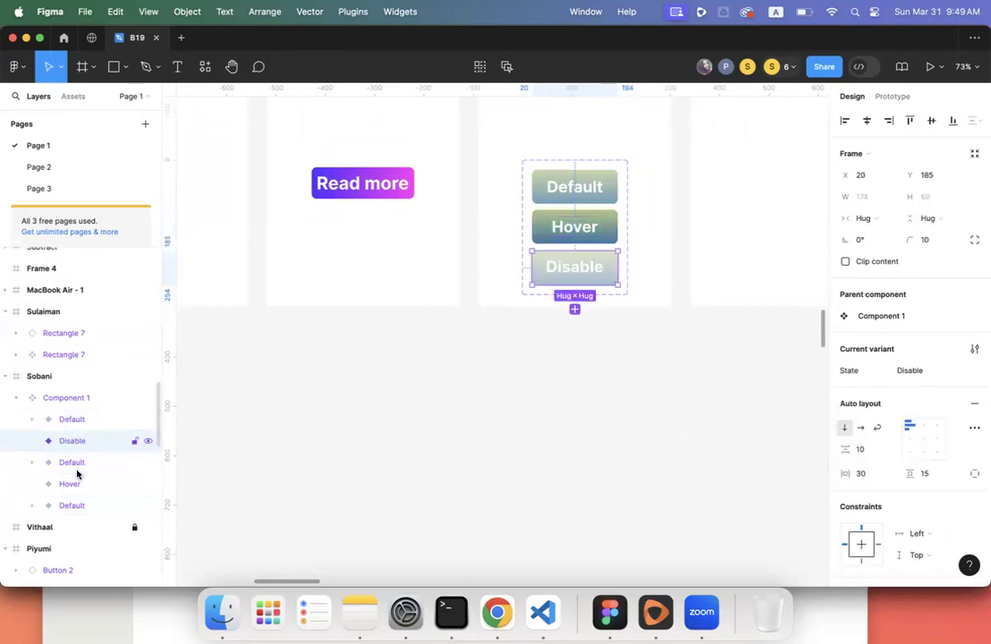
click(76, 463)
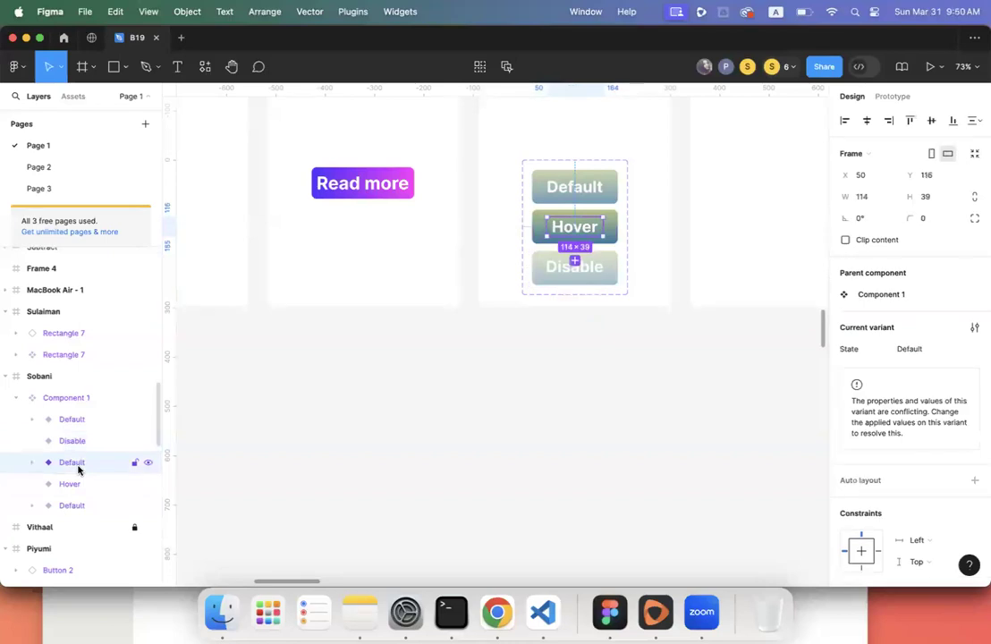
key(Delete)
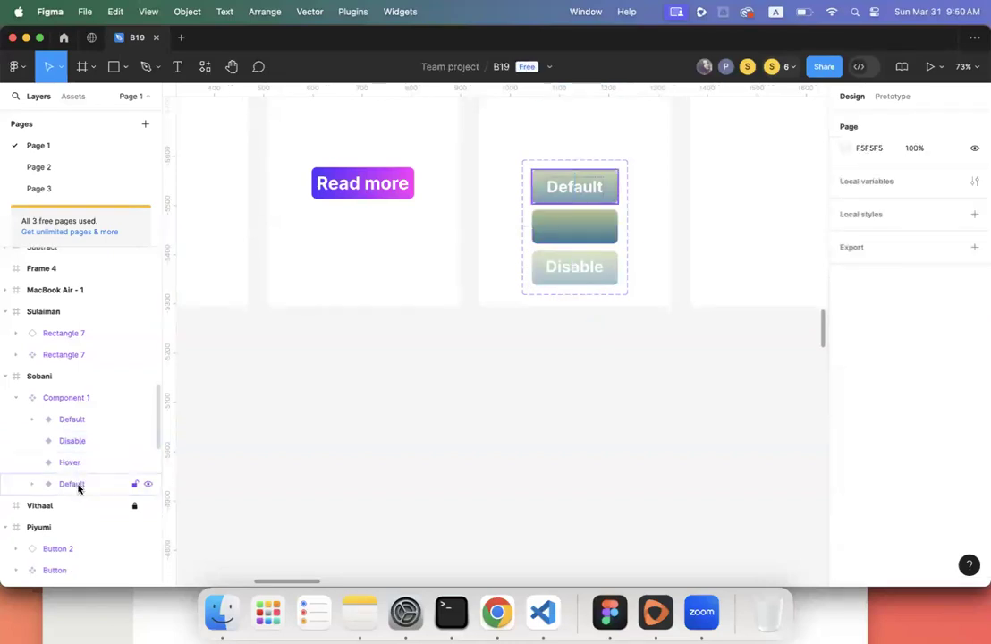
click(78, 484)
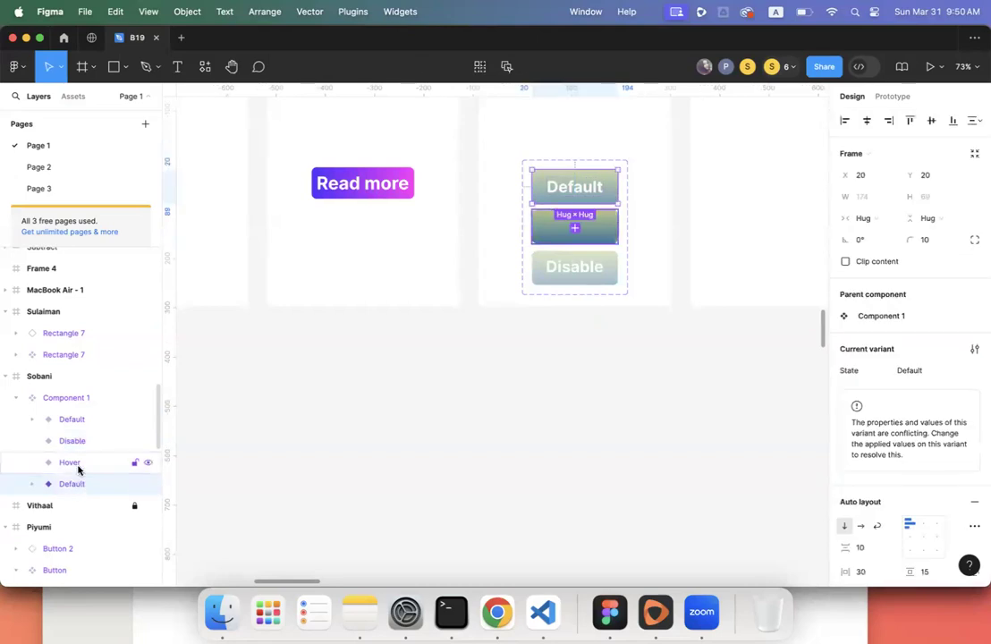
click(79, 461)
click(79, 442)
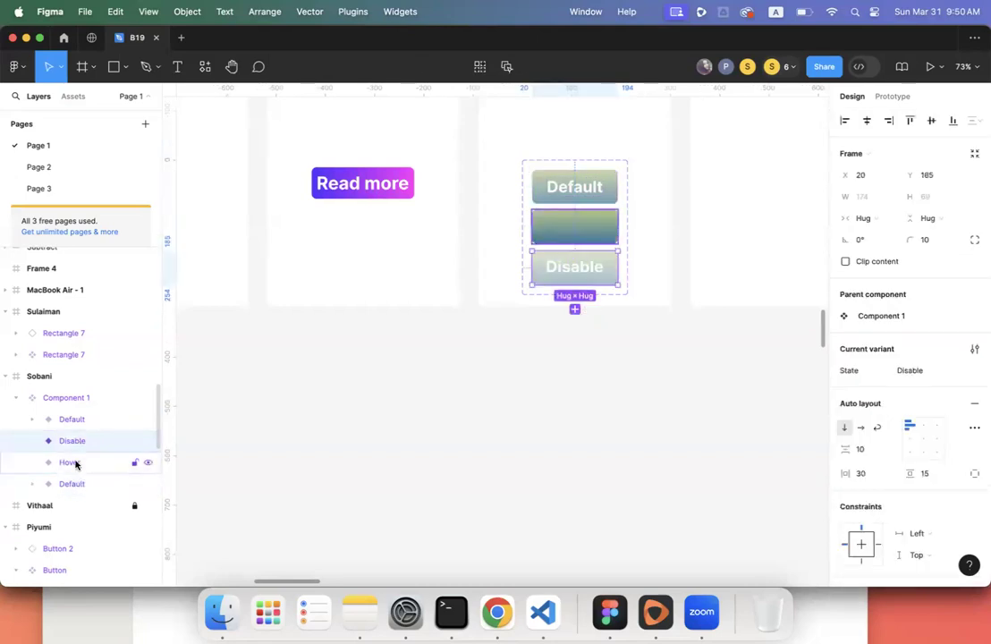
click(77, 462)
click(78, 484)
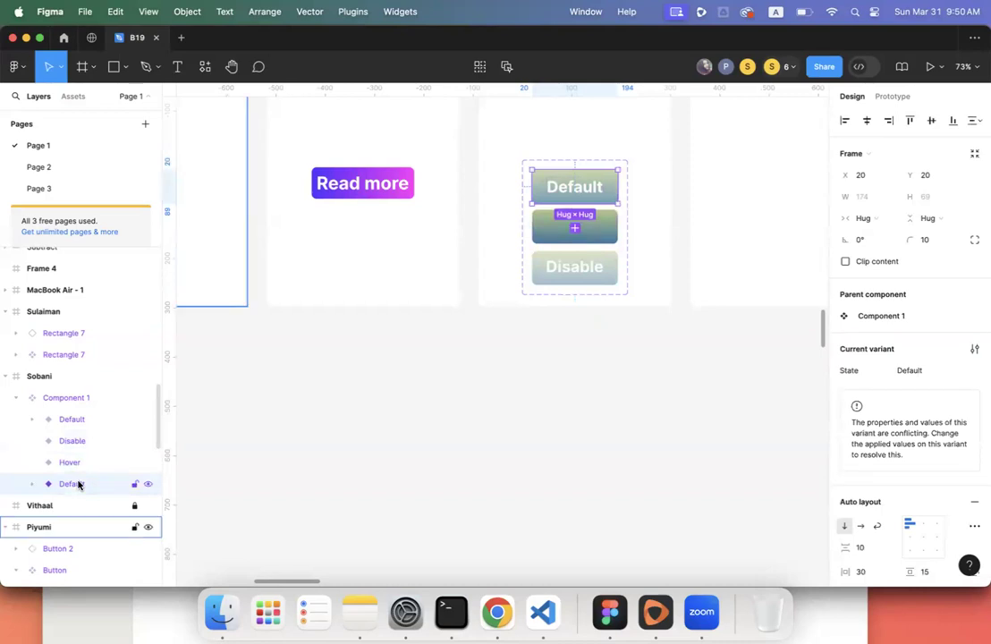
key(super+z)
key(super+z)
key(super+z)
key(super+z)
key(super+z)
key(super+z)
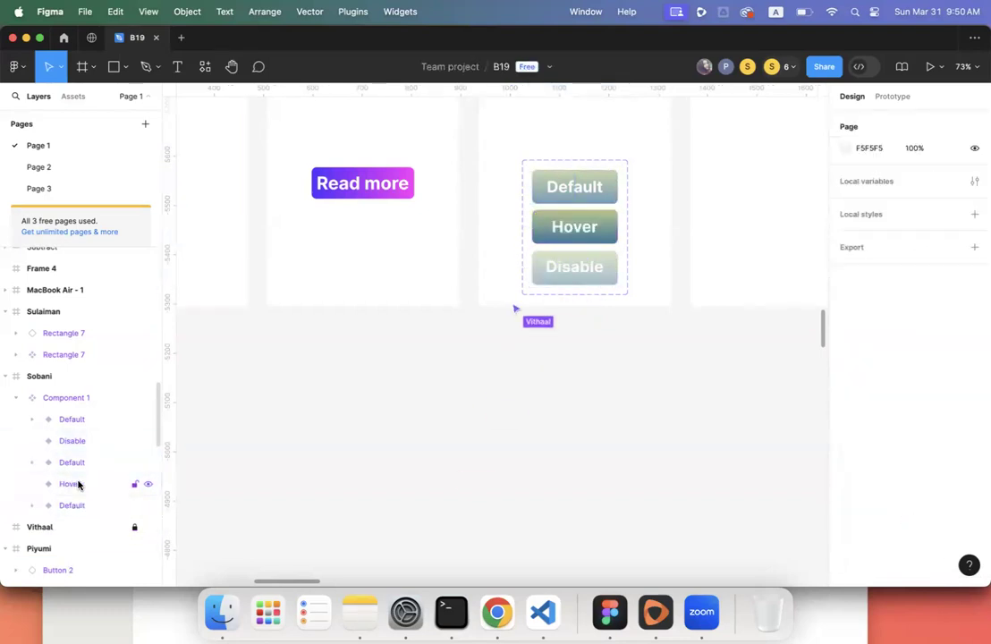
click(564, 190)
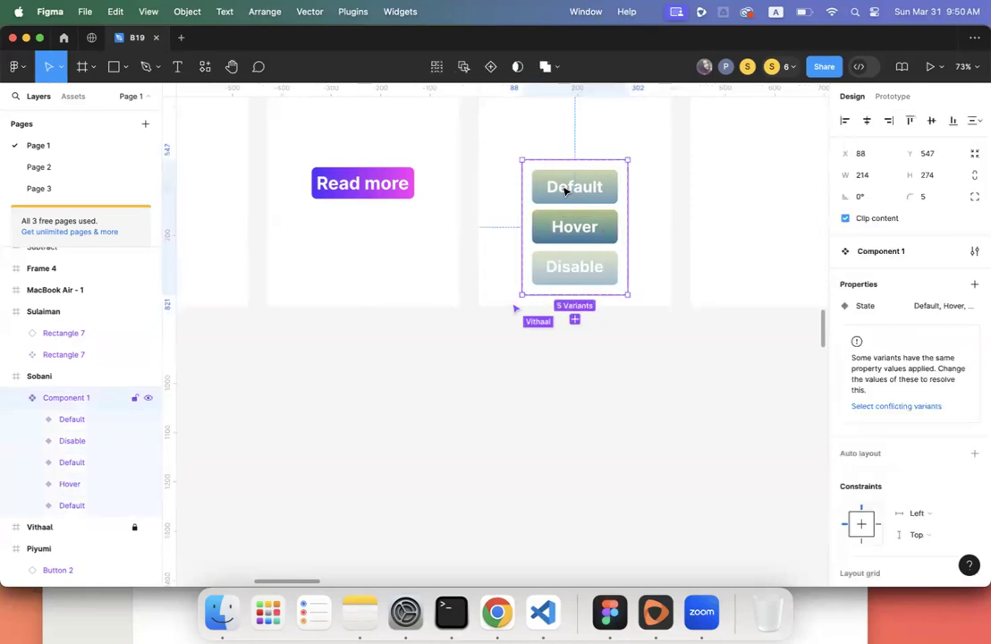
double_click(564, 191)
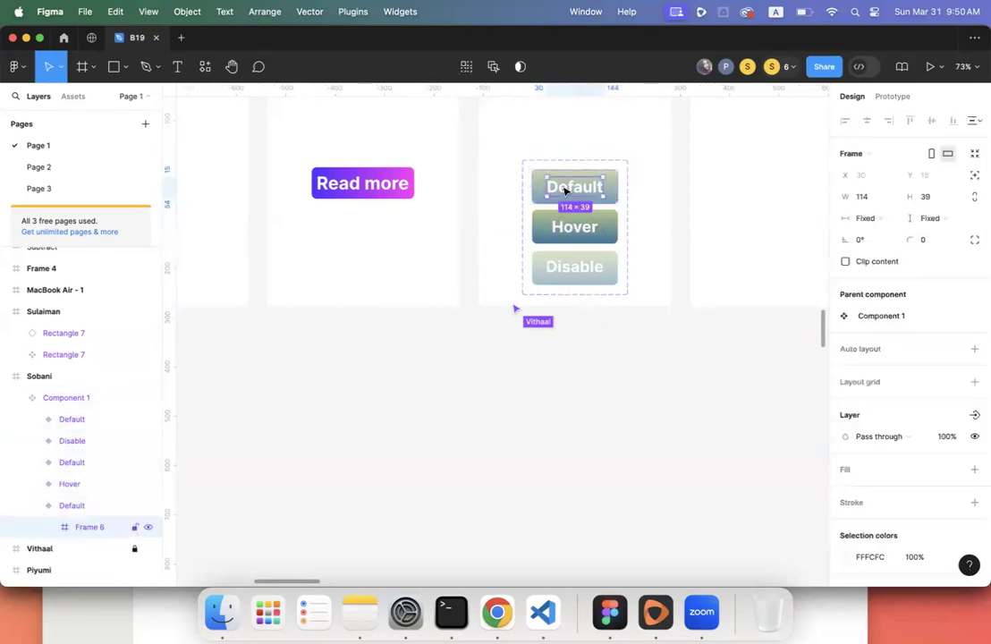
click(80, 420)
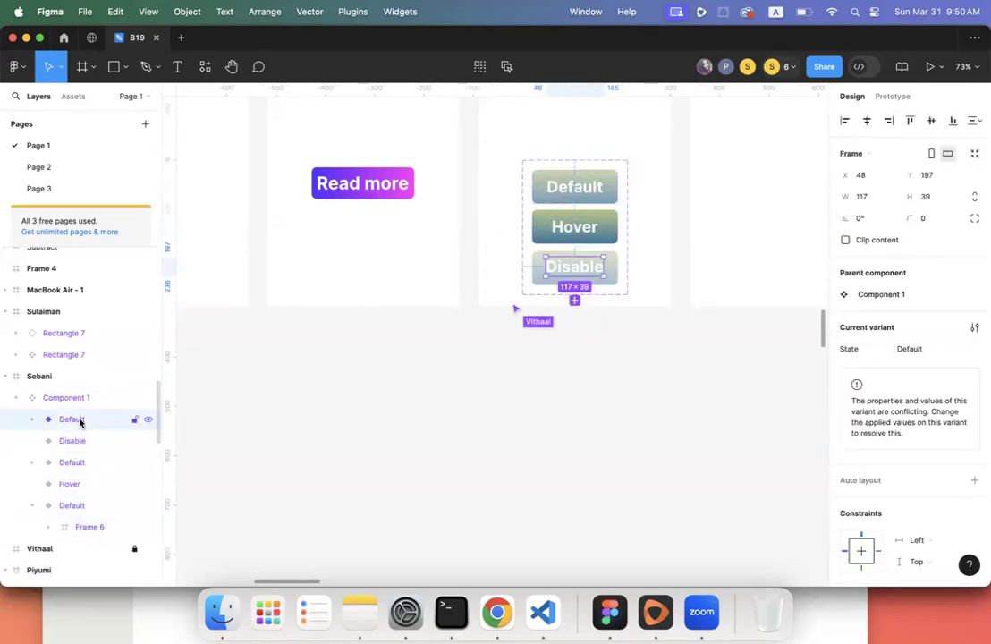
click(147, 420)
click(146, 423)
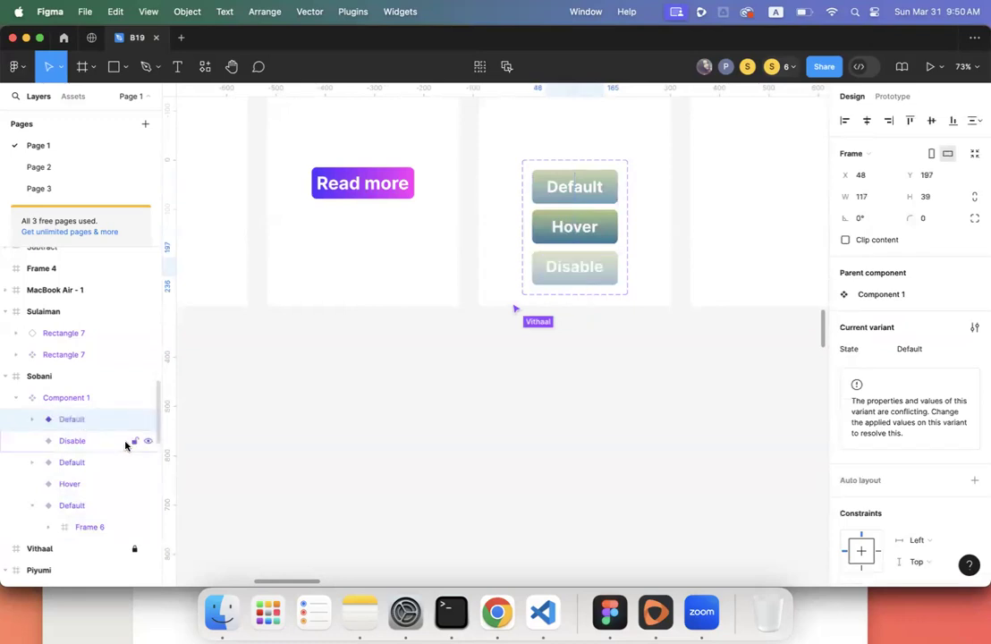
click(134, 441)
click(148, 442)
click(147, 441)
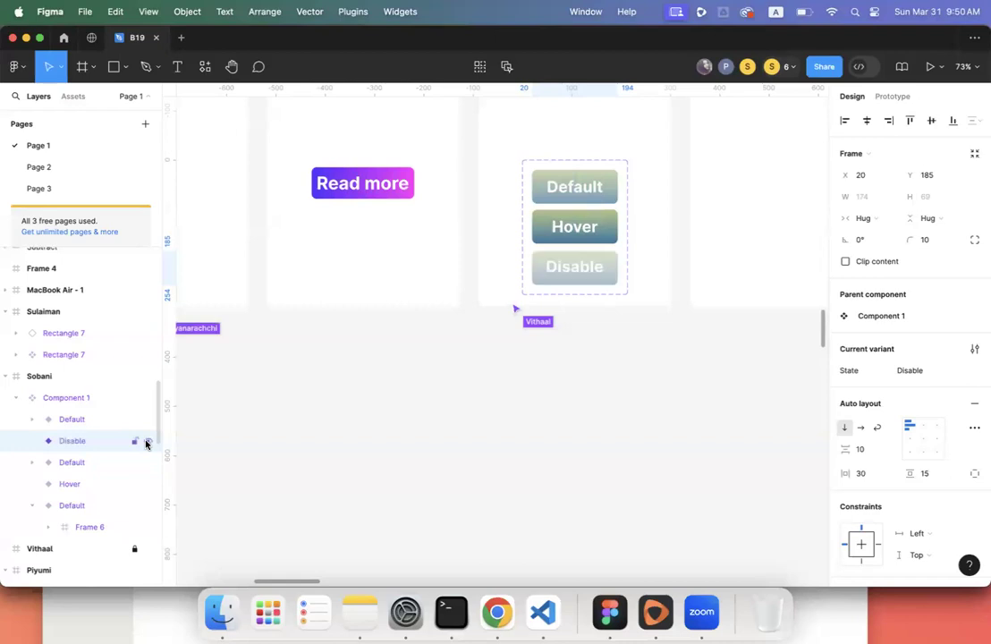
click(114, 462)
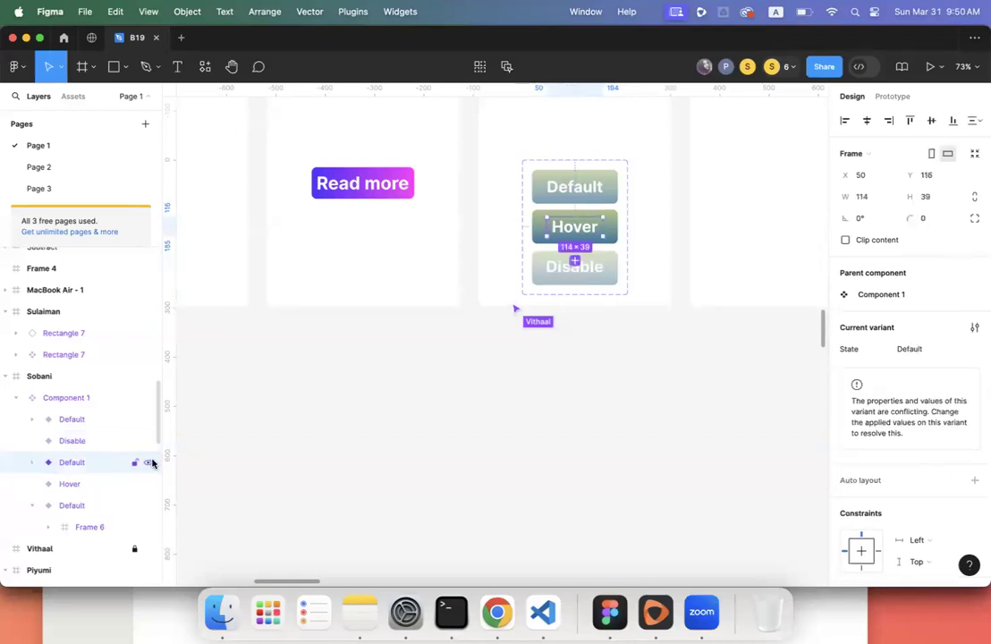
click(149, 463)
click(148, 463)
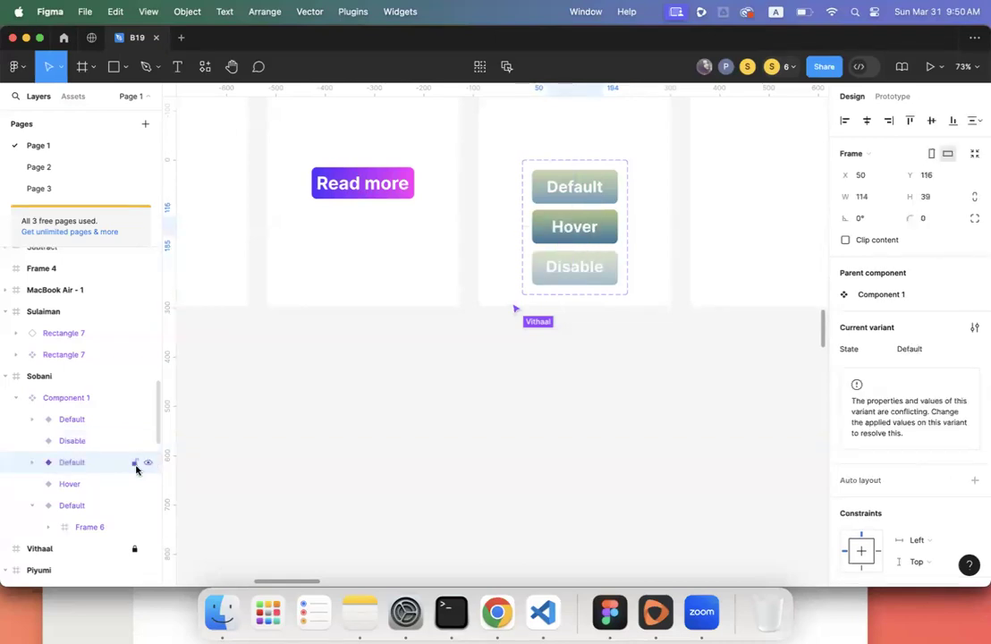
click(99, 485)
click(148, 483)
click(147, 483)
click(93, 506)
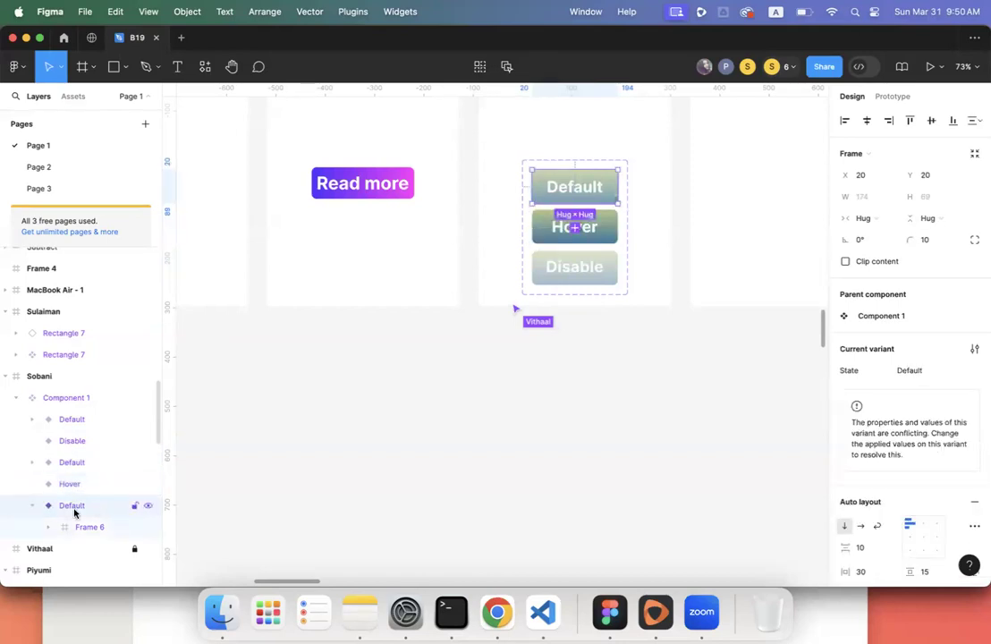
click(33, 507)
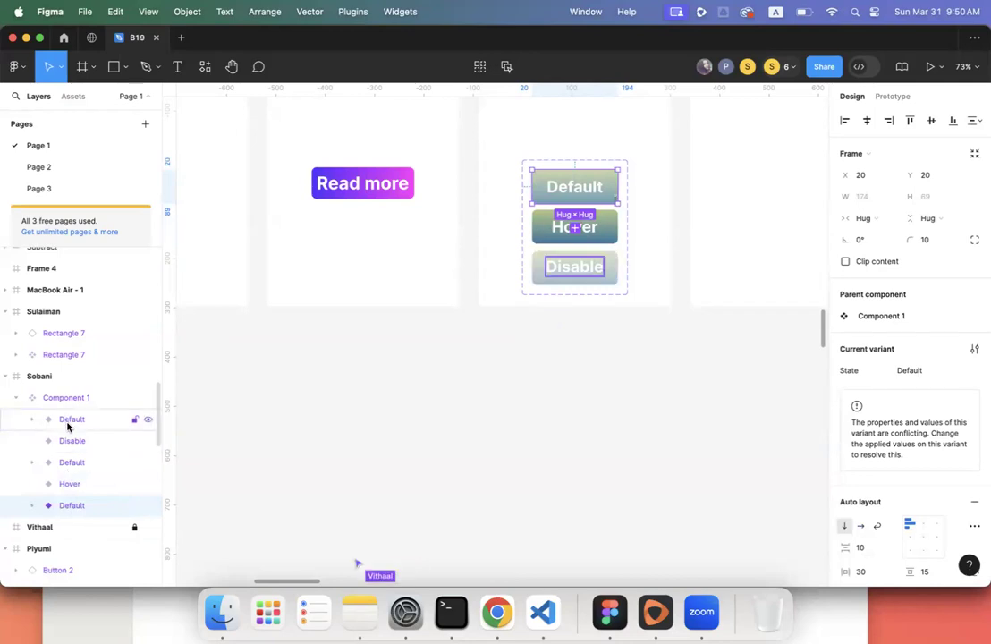
scroll(284, 420, down, 5)
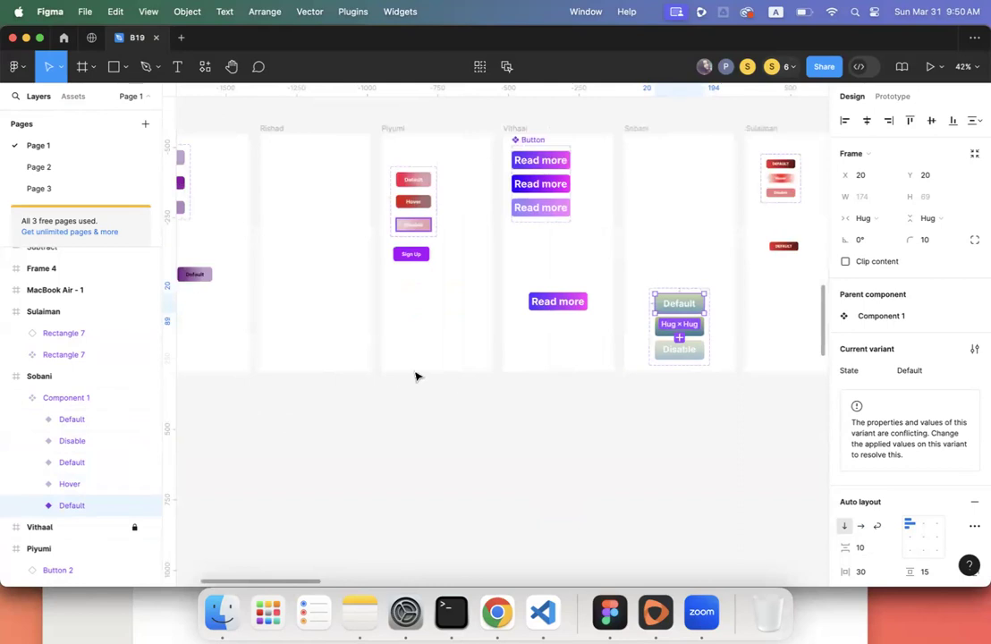
scroll(416, 376, up, 2)
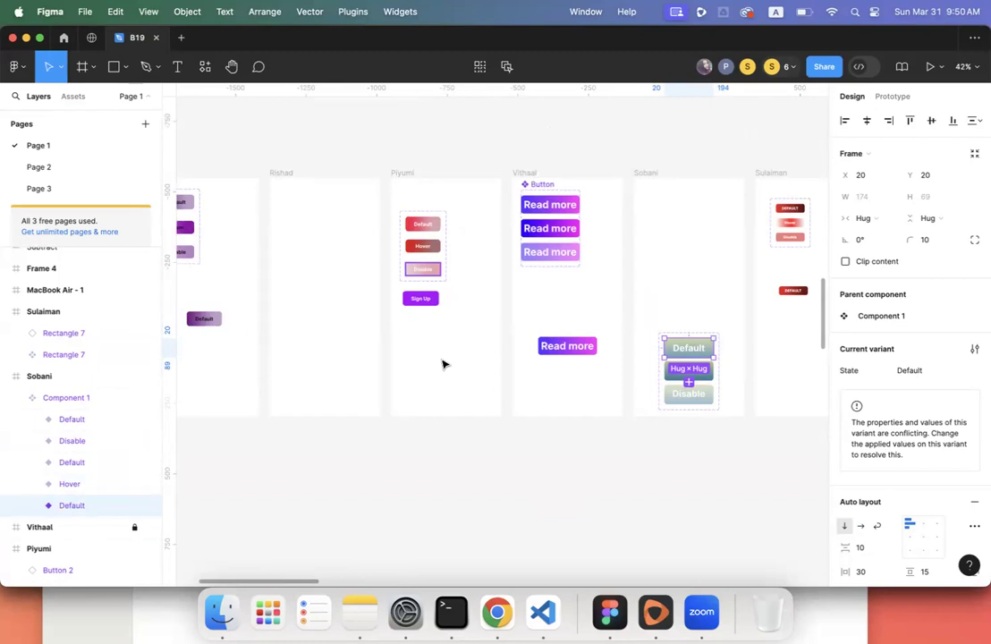
scroll(443, 364, up, 5)
scroll(442, 364, left, 5)
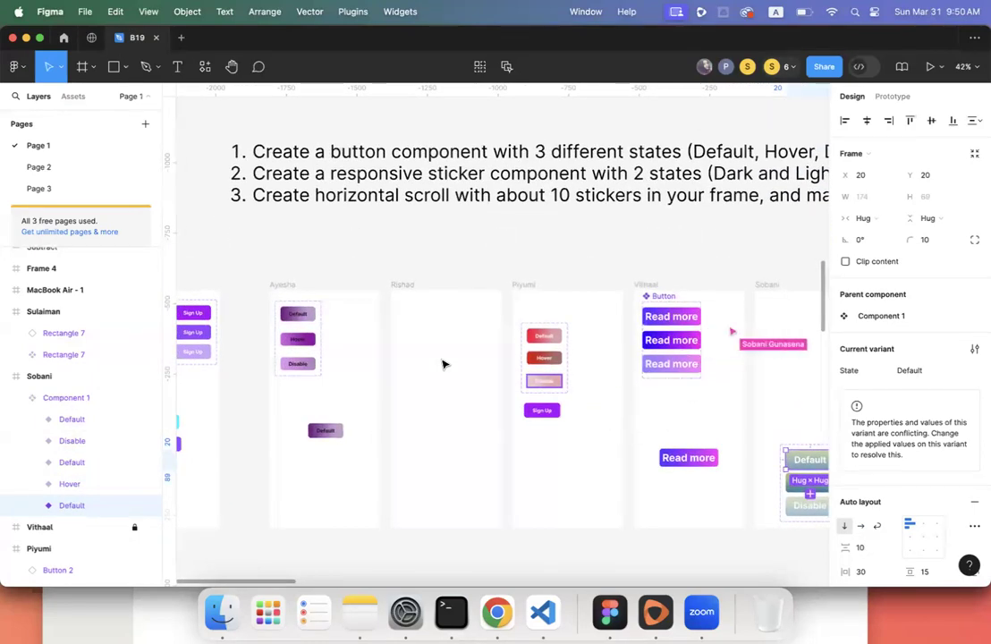
scroll(443, 364, right, 5)
scroll(442, 364, down, 3)
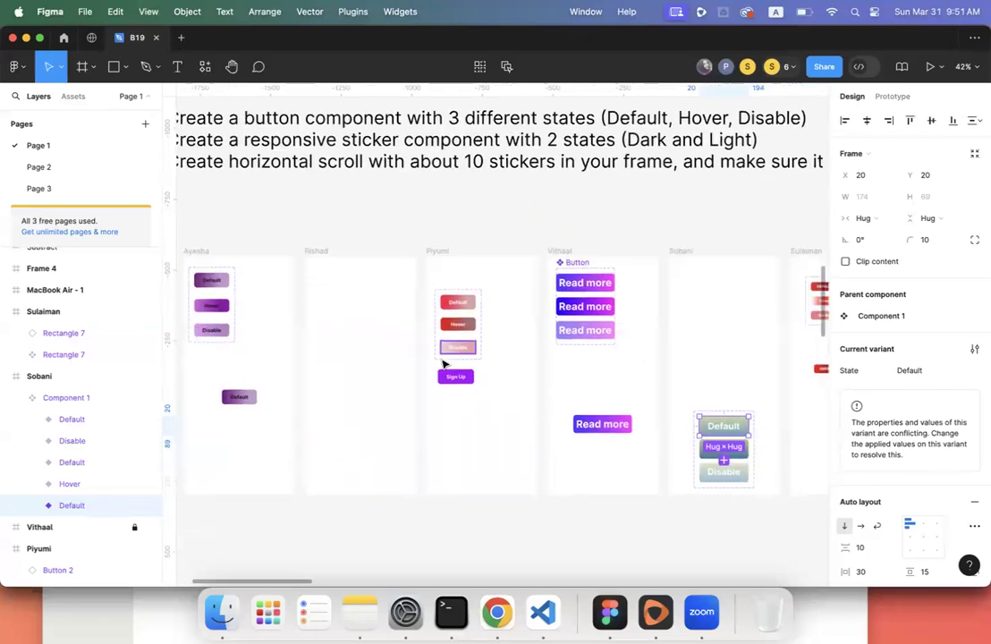
scroll(442, 364, up, 5)
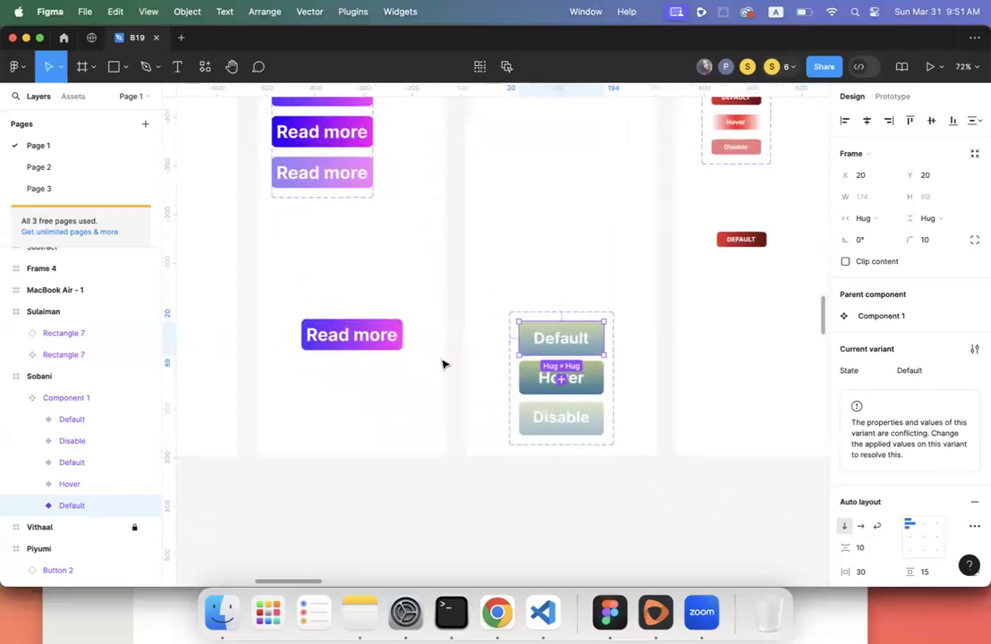
click(533, 374)
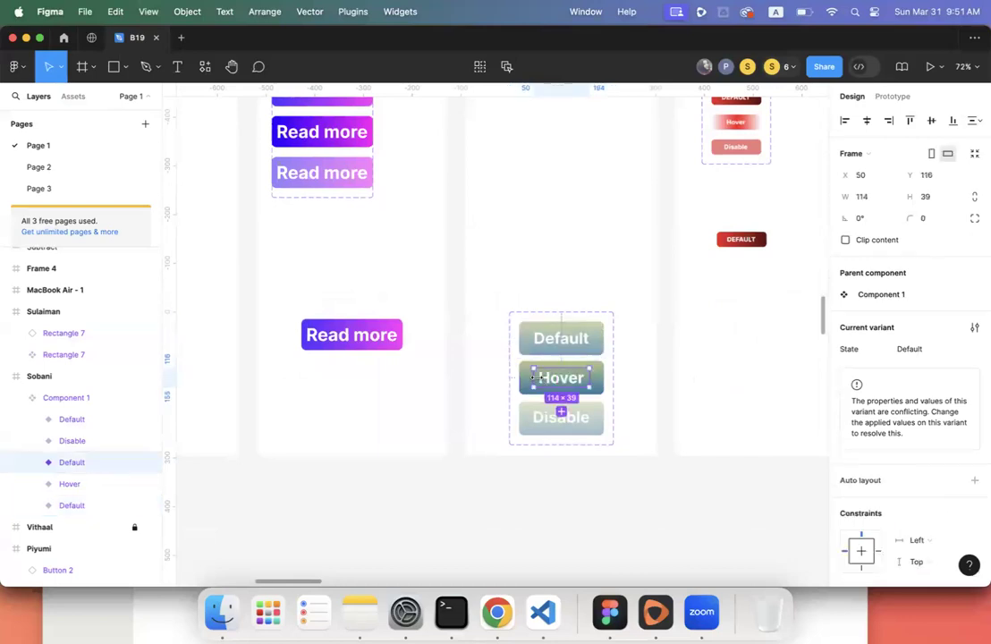
click(523, 383)
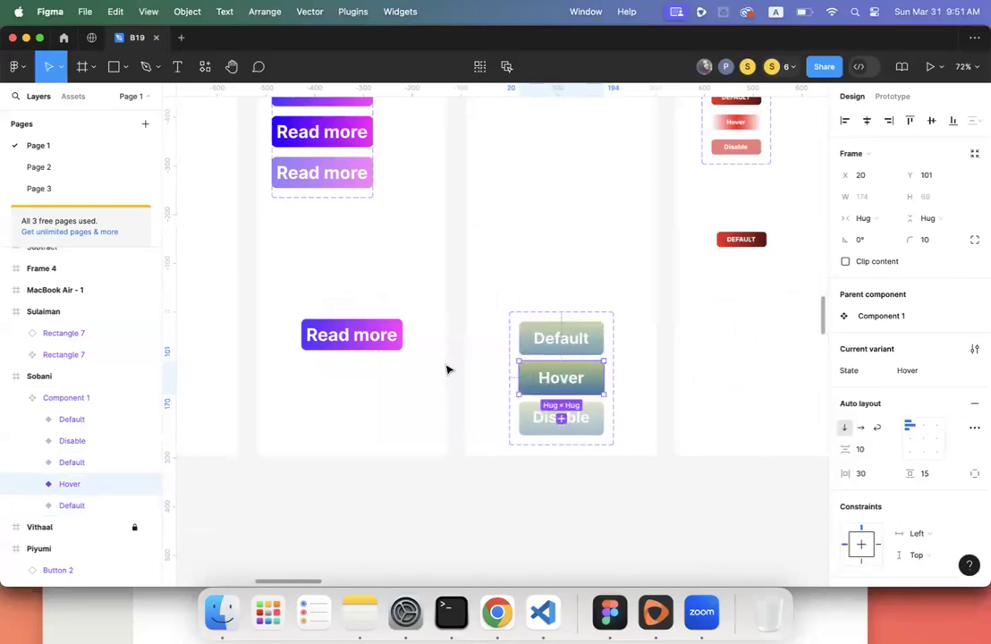
scroll(448, 369, down, 5)
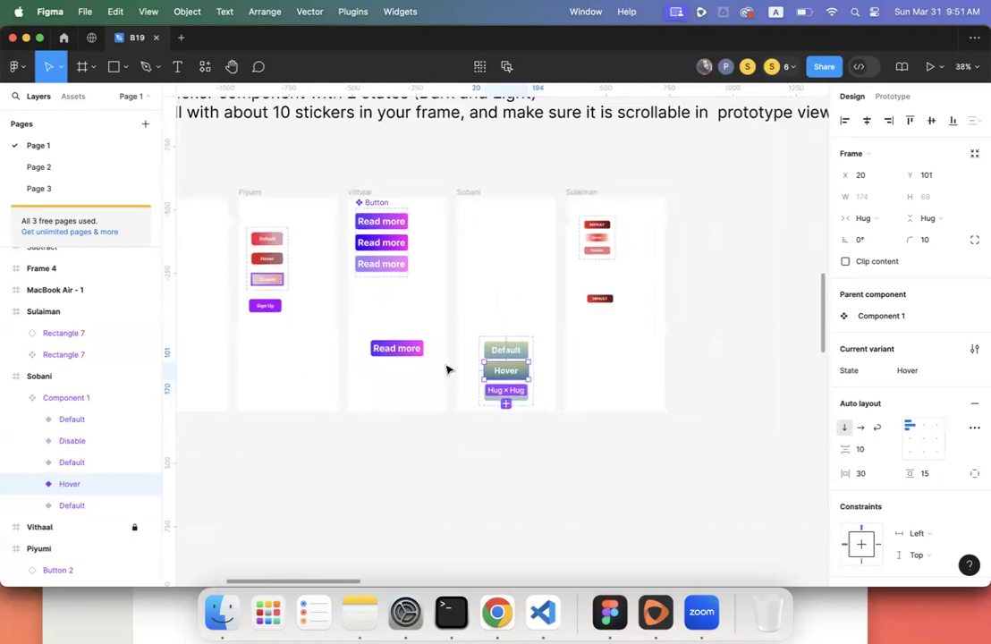
scroll(448, 370, left, 2)
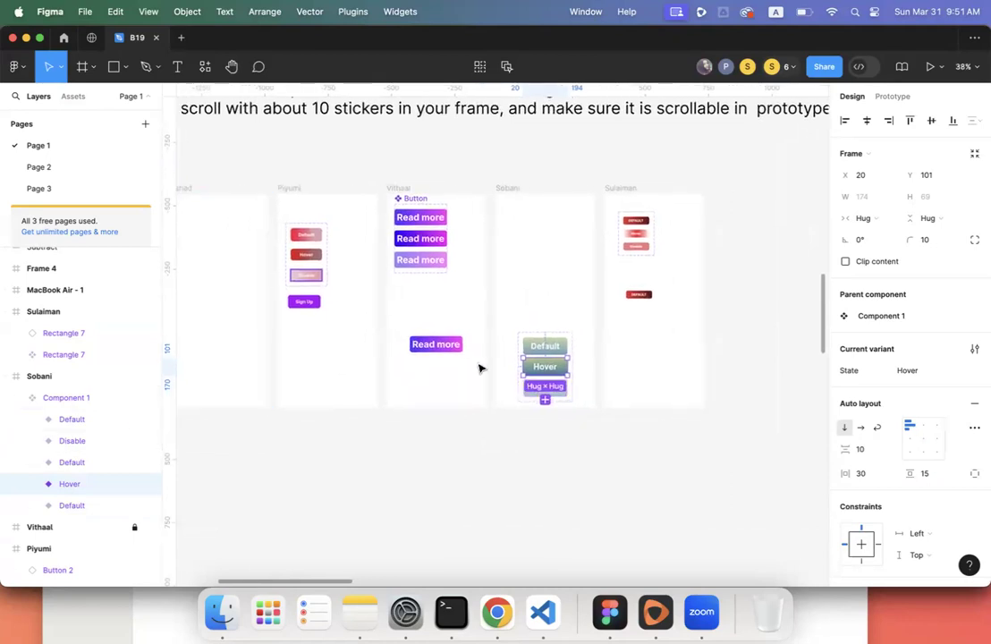
scroll(479, 368, up, 4)
scroll(490, 347, right, 2)
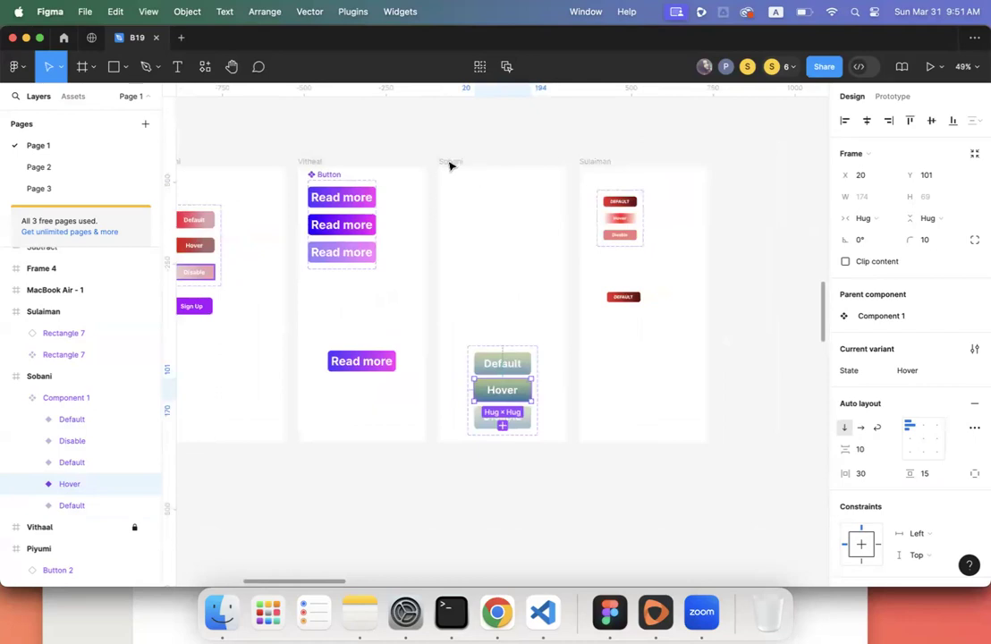
click(449, 165)
scroll(482, 274, down, 3)
scroll(482, 275, right, 1)
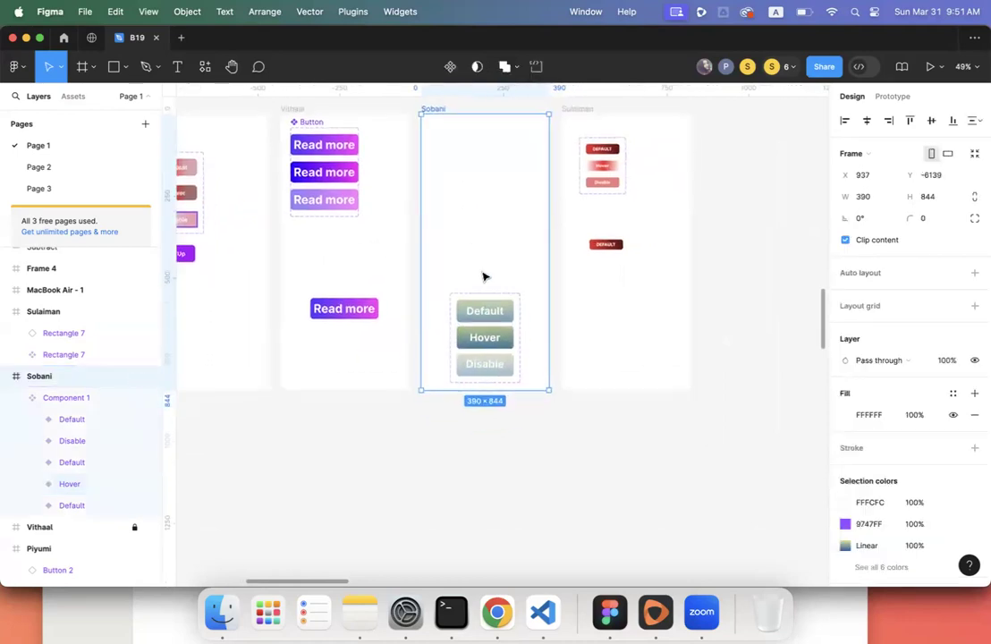
click(486, 310)
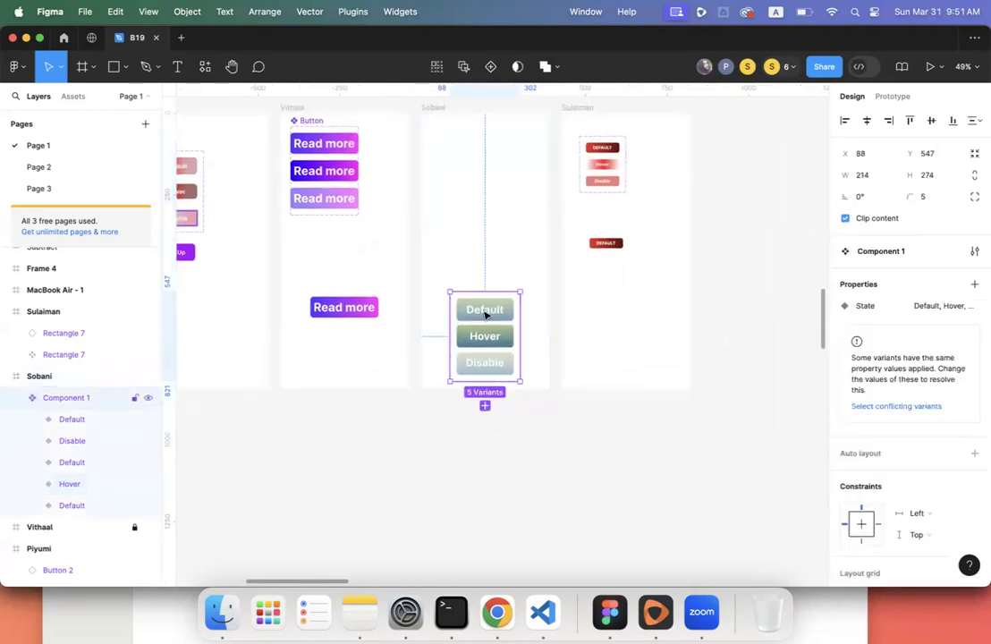
double_click(486, 312)
double_click(484, 312)
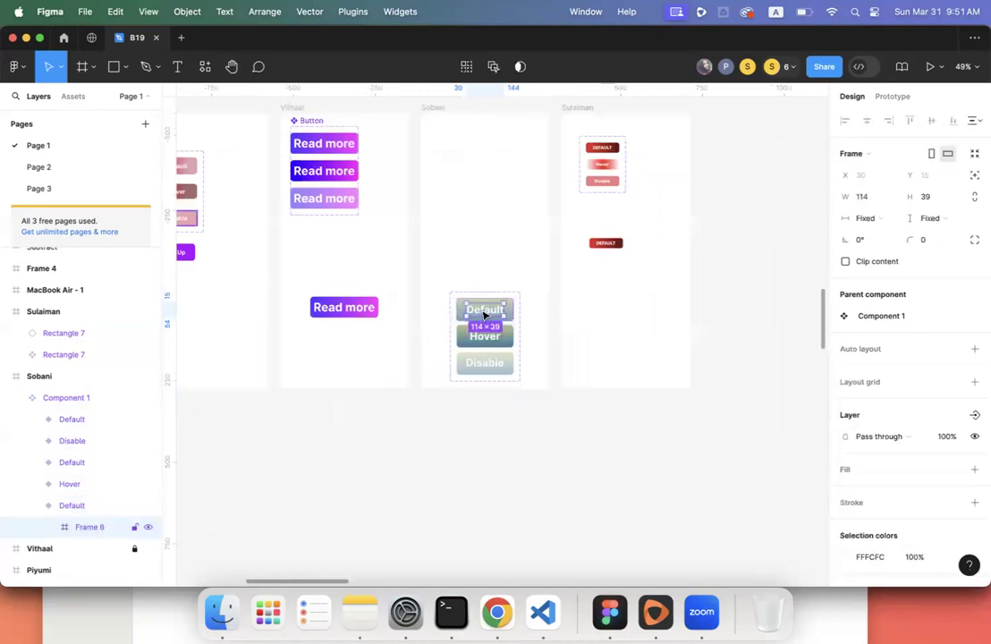
click(478, 341)
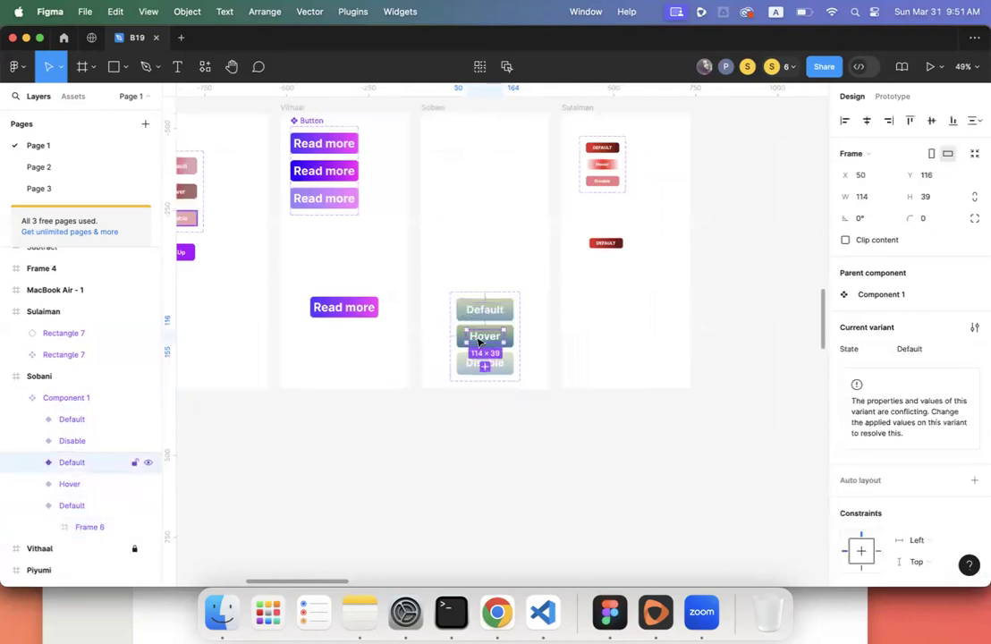
click(49, 527)
click(48, 527)
click(72, 531)
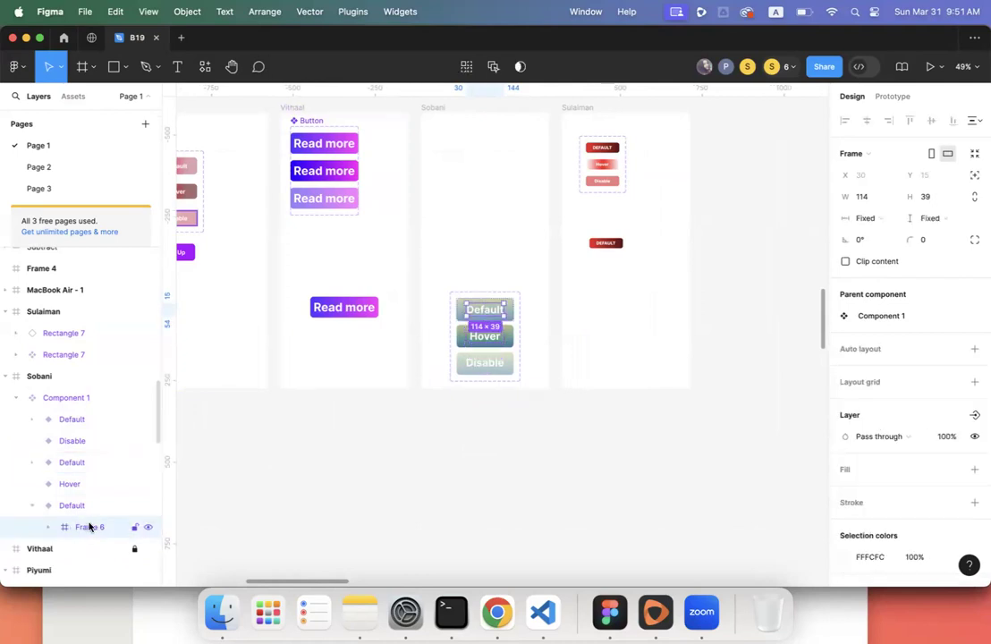
click(487, 296)
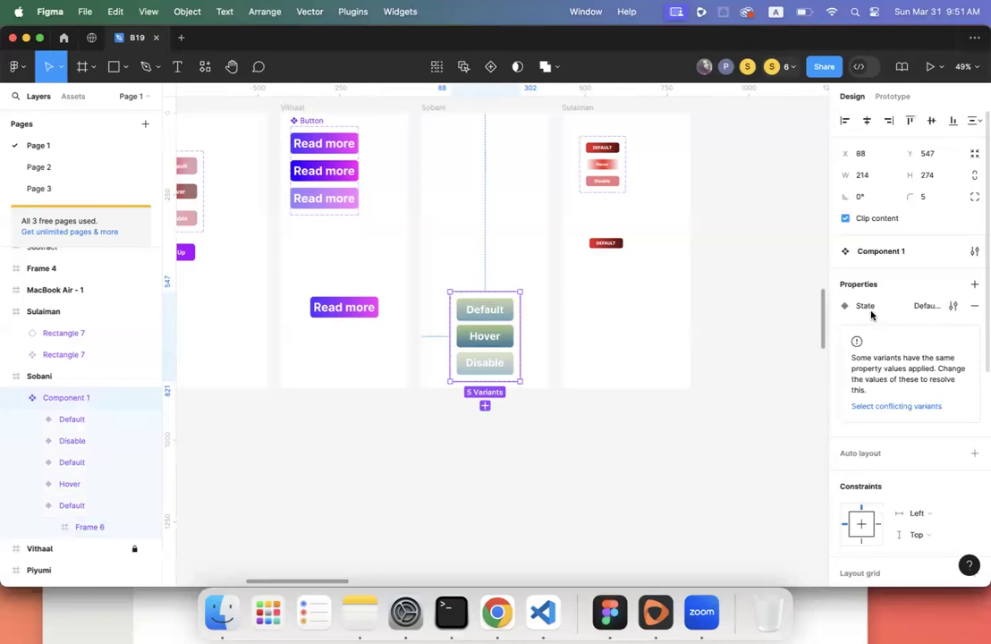
click(506, 309)
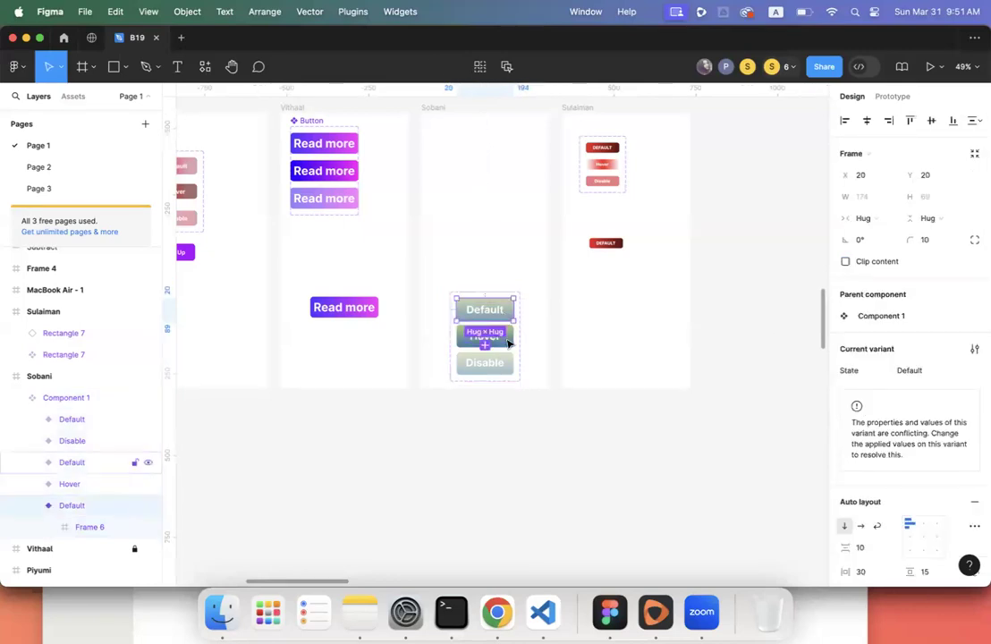
click(89, 462)
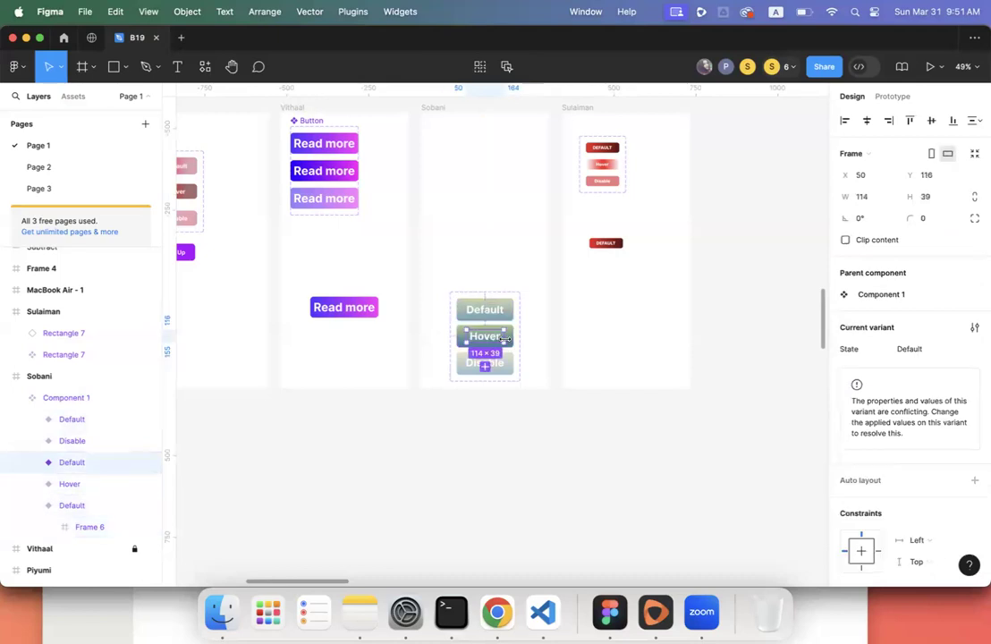
click(75, 427)
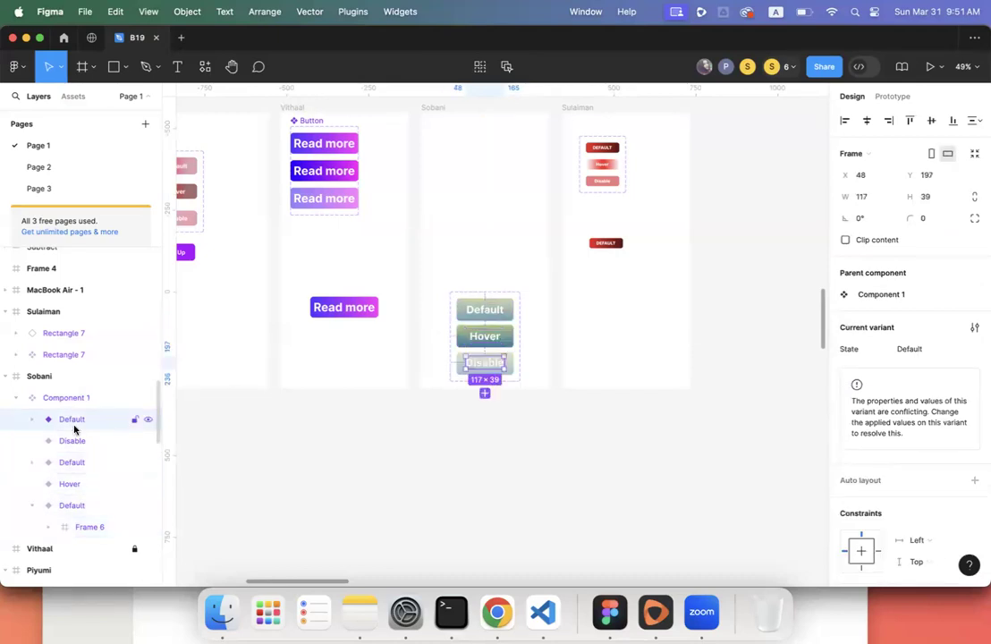
click(408, 448)
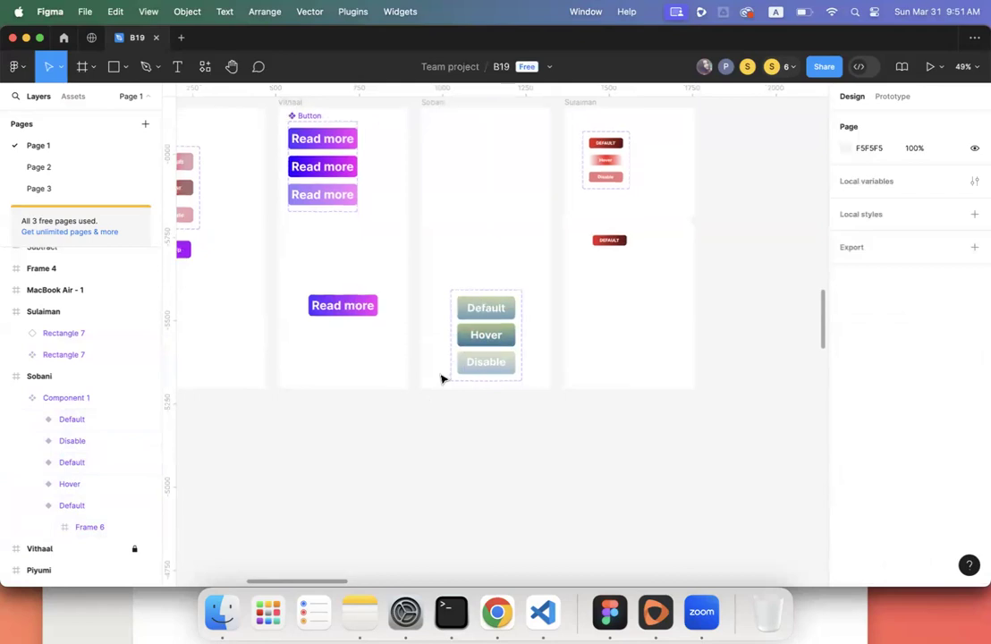
scroll(441, 379, up, 2)
scroll(441, 379, left, 3)
scroll(441, 379, down, 5)
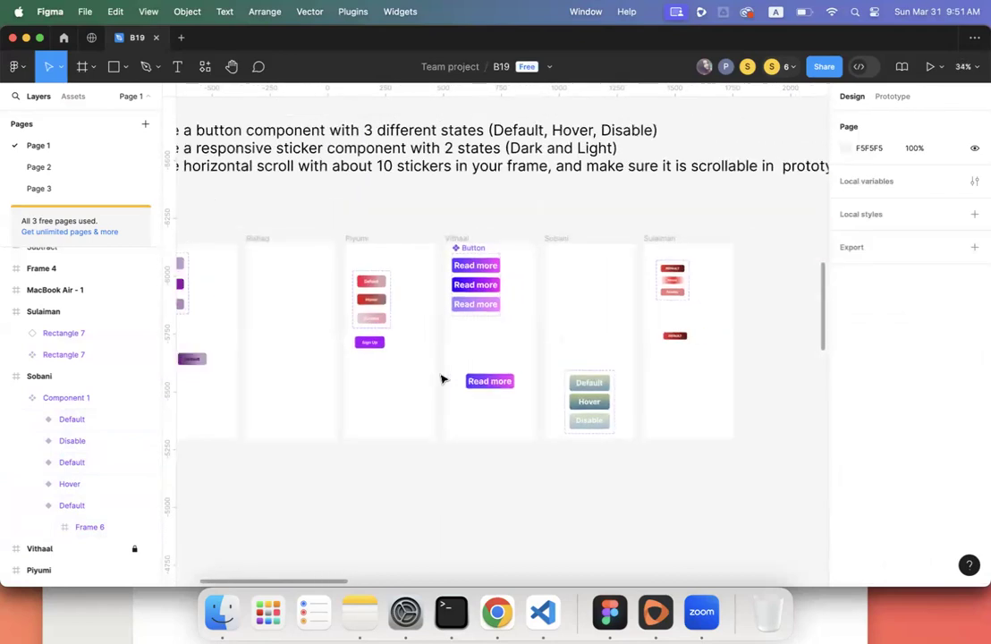
scroll(441, 379, left, 5)
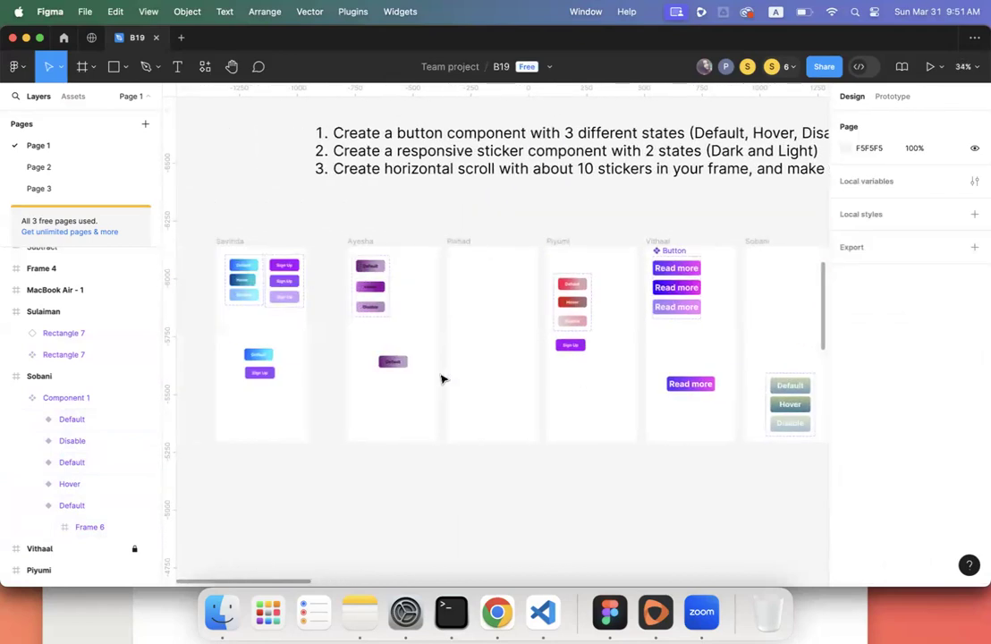
scroll(440, 380, right, 2)
scroll(440, 379, up, 1)
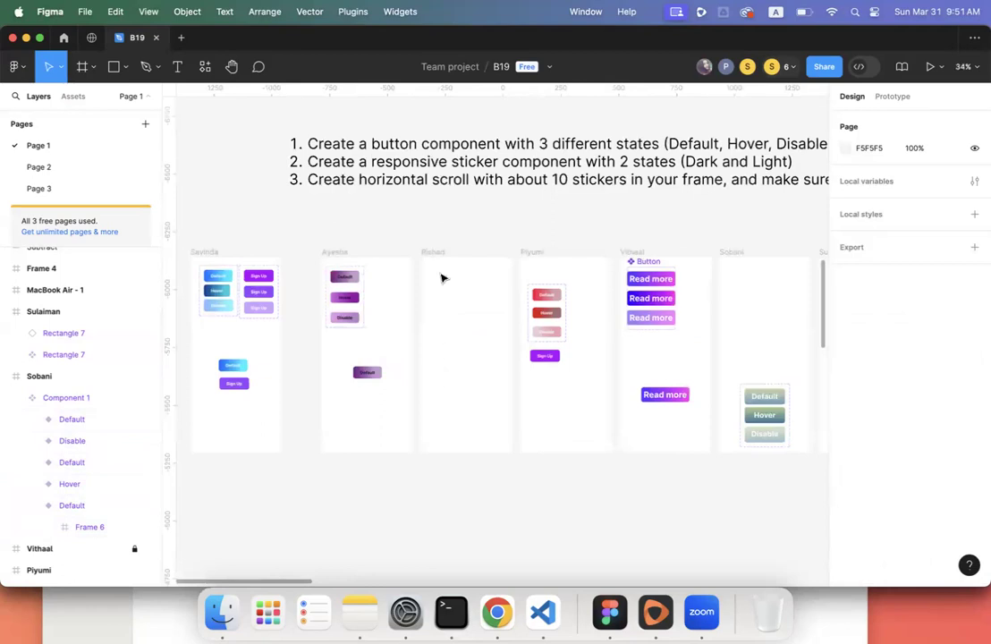
scroll(443, 276, up, 1)
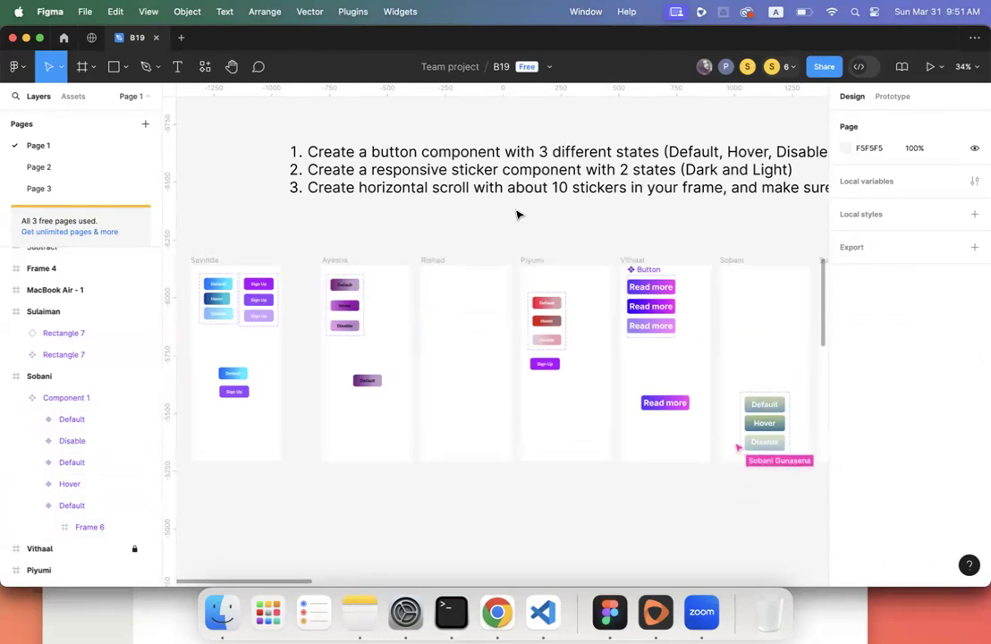
scroll(517, 215, right, 2)
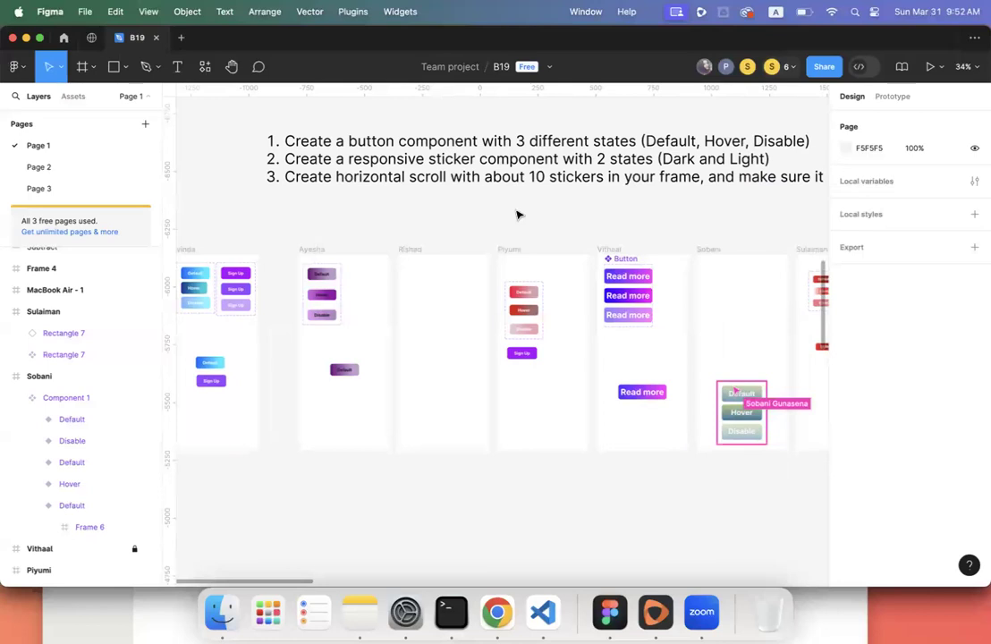
click(414, 253)
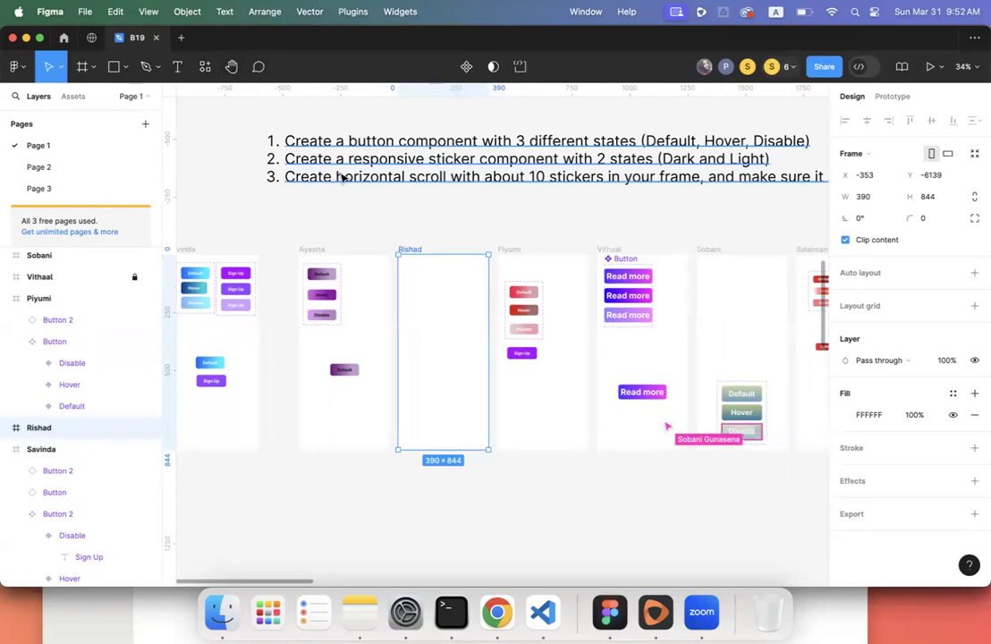
click(416, 241)
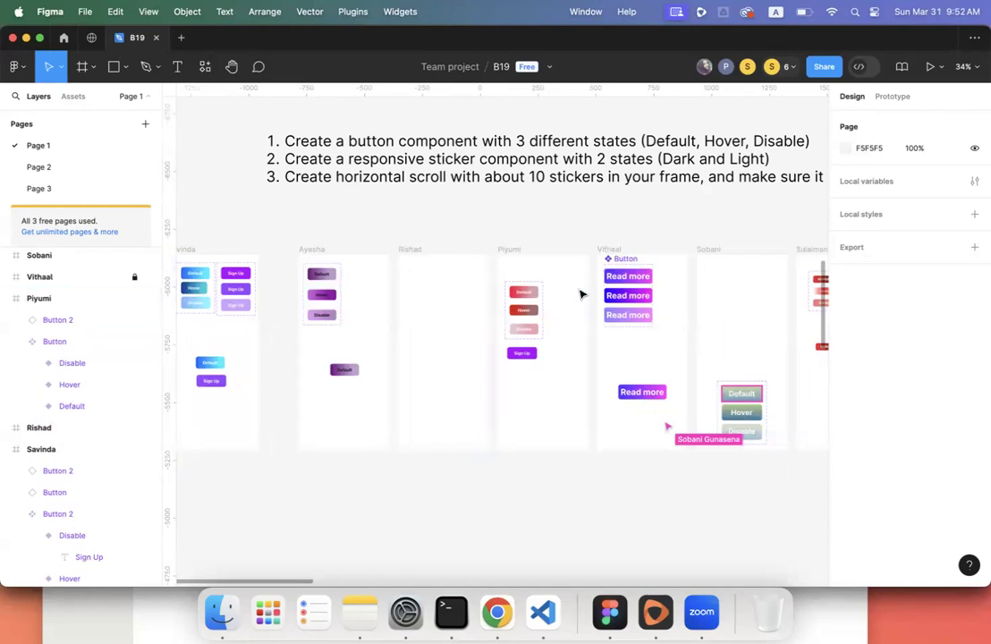
scroll(531, 298, right, 5)
scroll(530, 298, right, 3)
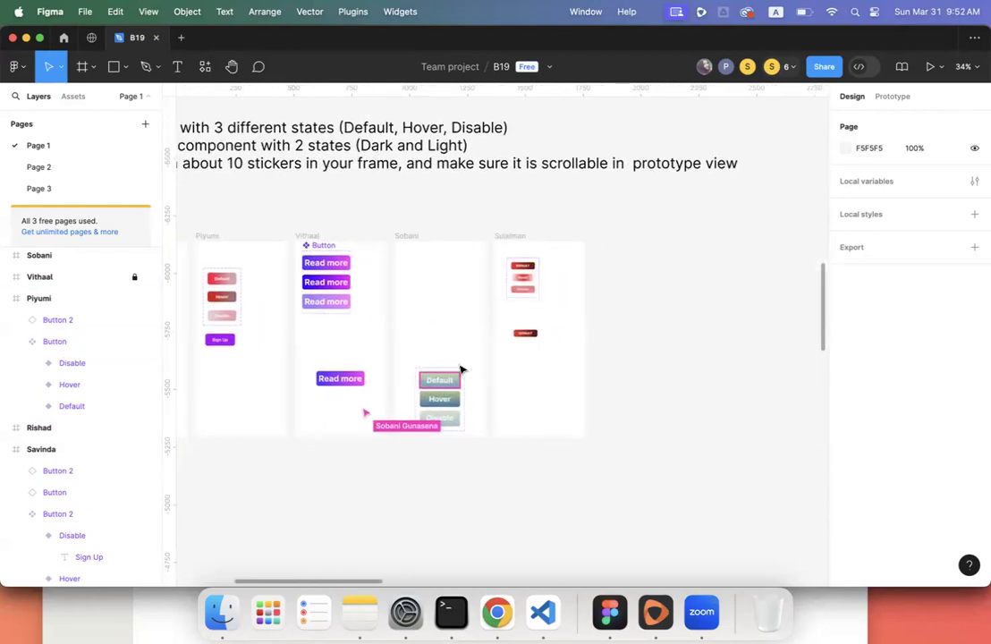
- Identify the two conflicting Default variants in the button set by hiding and reshowing each
click(438, 403)
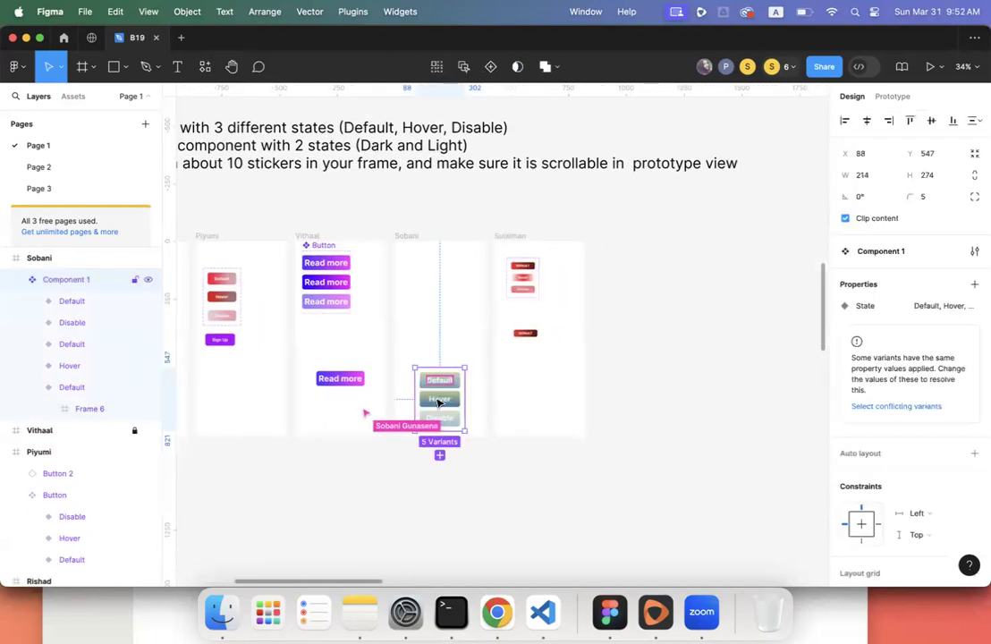
click(871, 406)
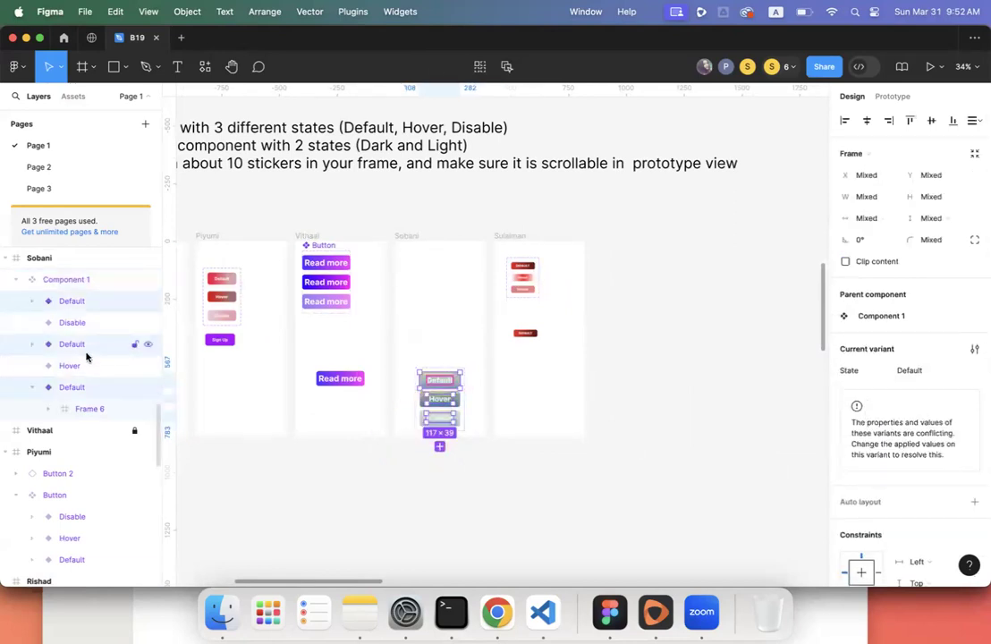
click(88, 389)
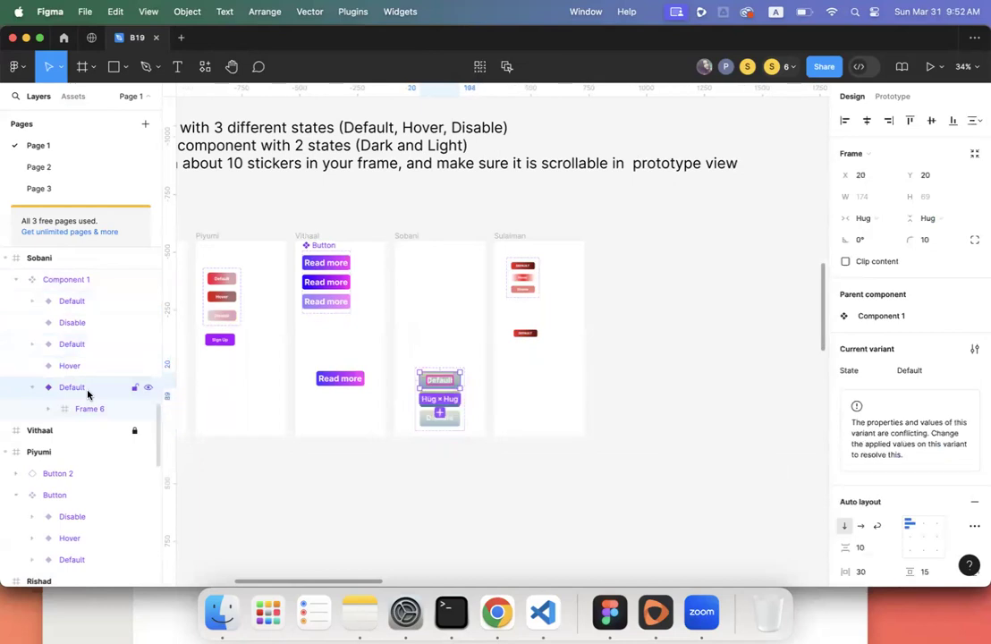
click(147, 387)
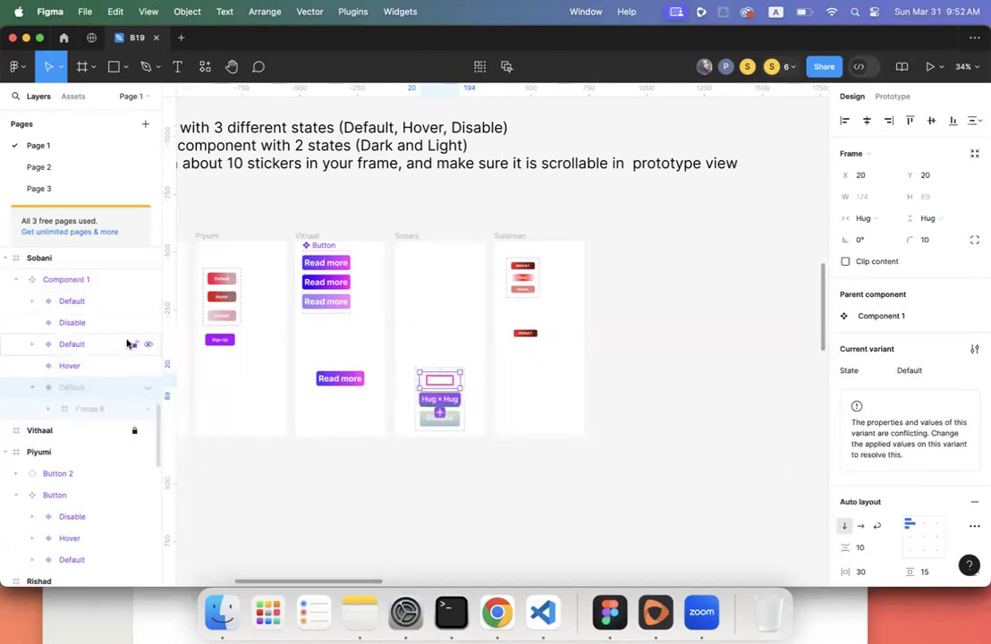
click(120, 344)
click(148, 345)
click(148, 345)
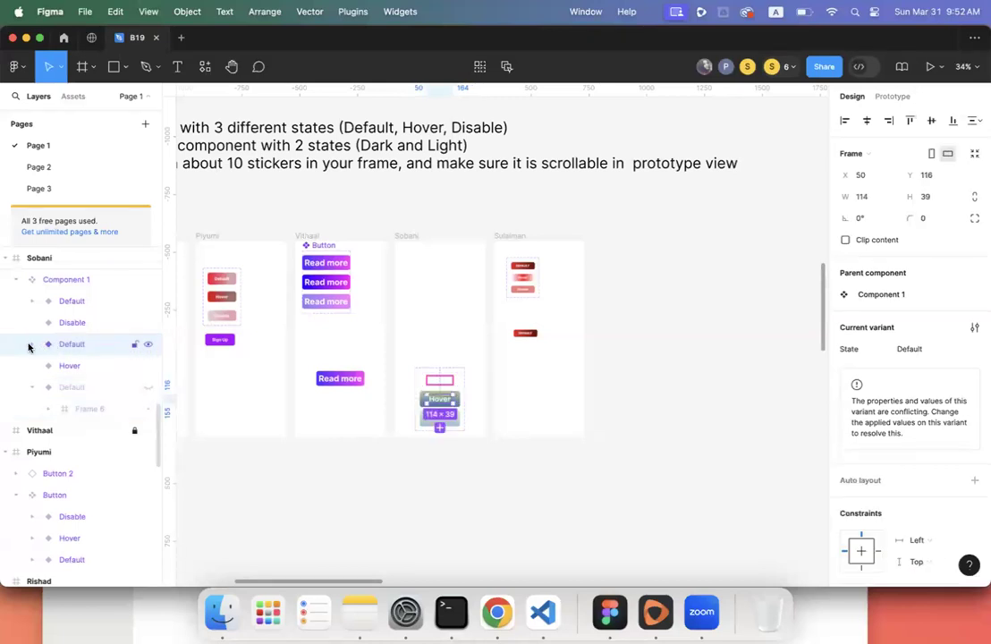
click(148, 387)
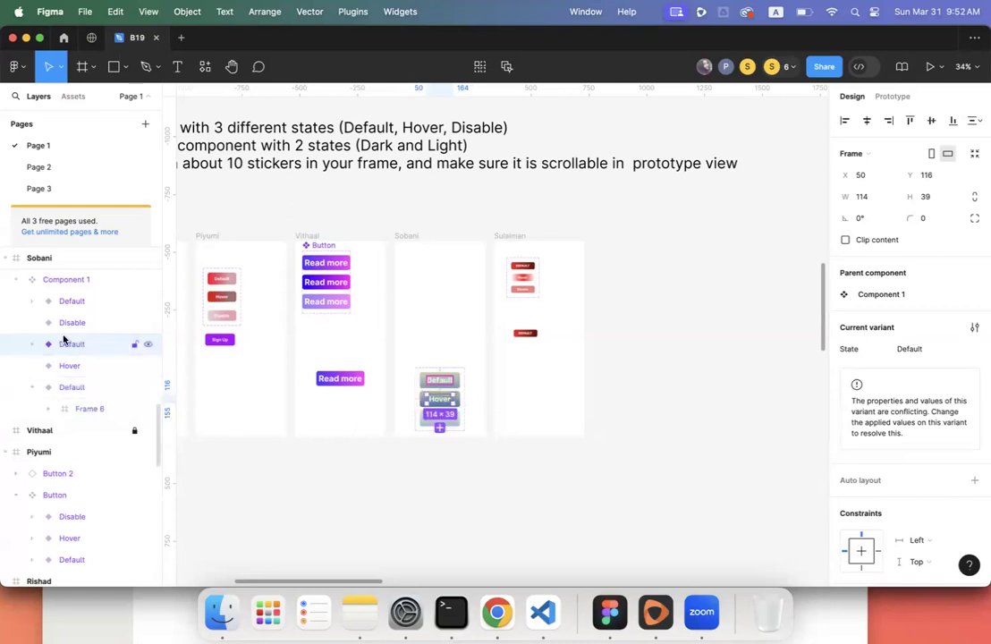
- Move the Disable text into the Disable variant and delete the emptied Default duplicate
click(69, 300)
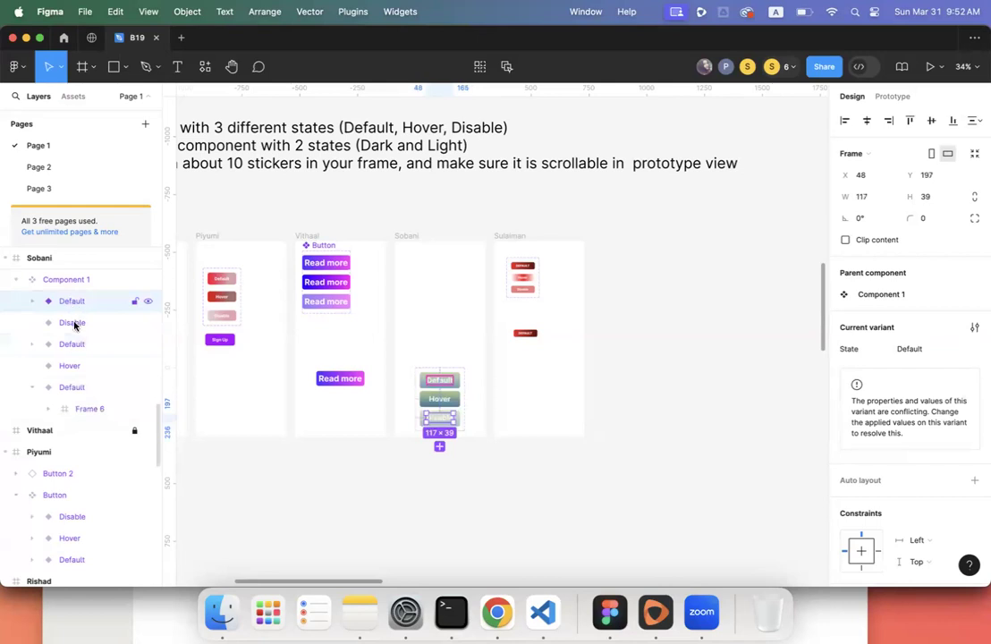
click(74, 324)
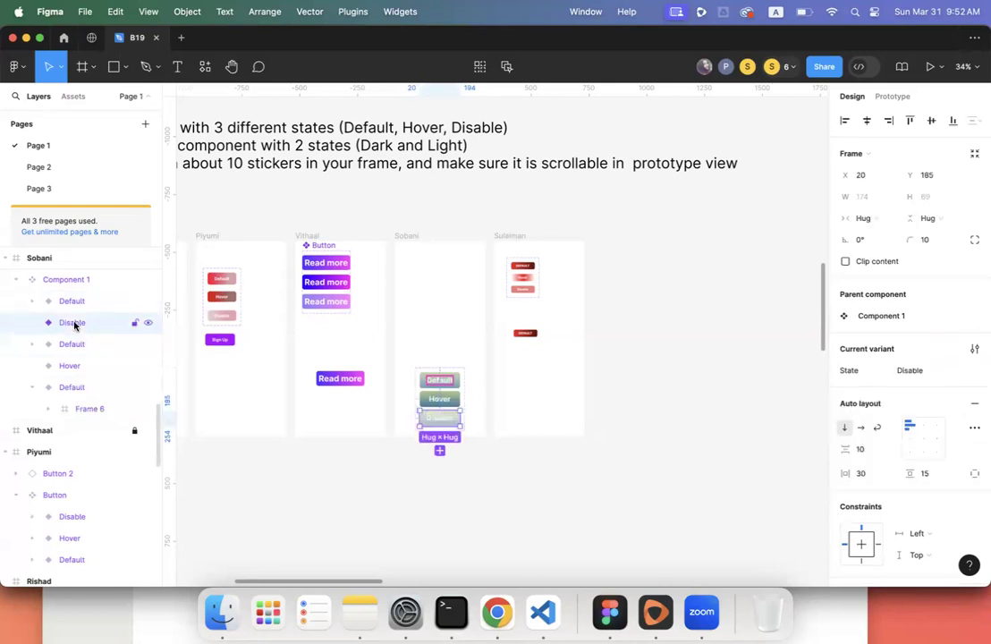
click(32, 302)
click(85, 323)
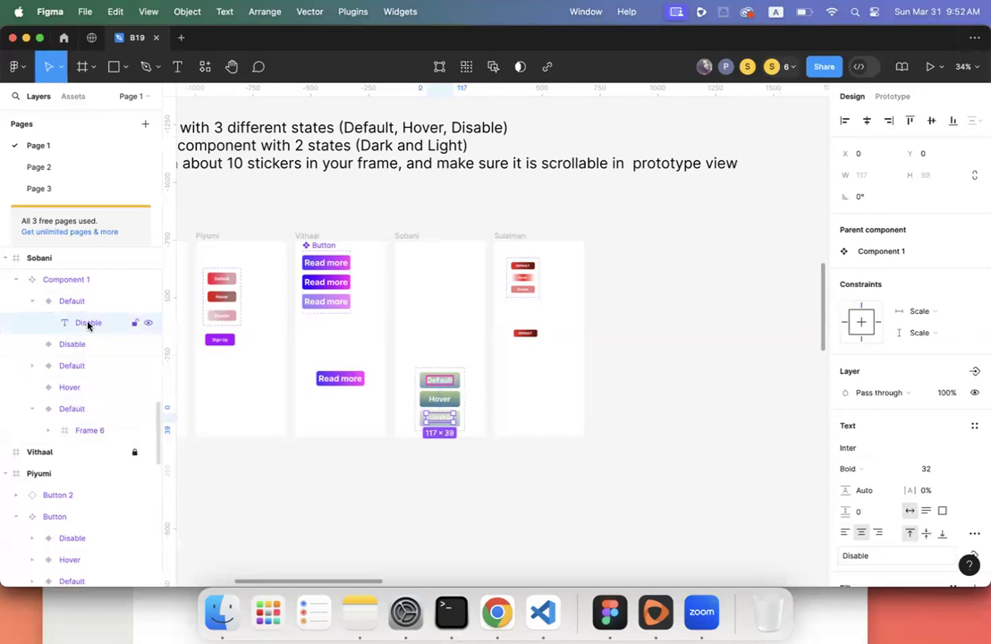
drag(88, 325, 91, 344)
click(76, 301)
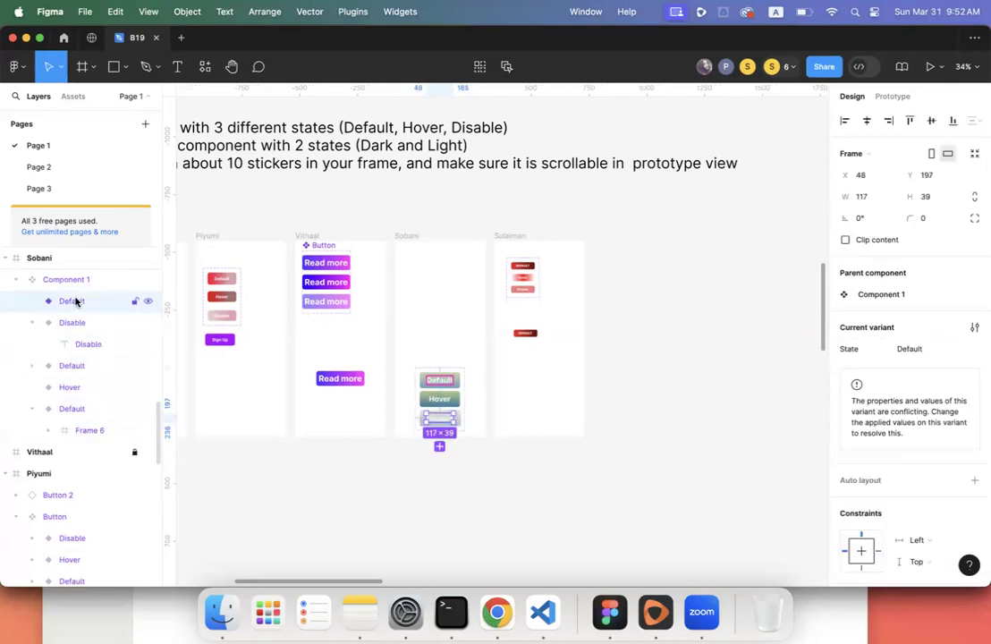
key(Delete)
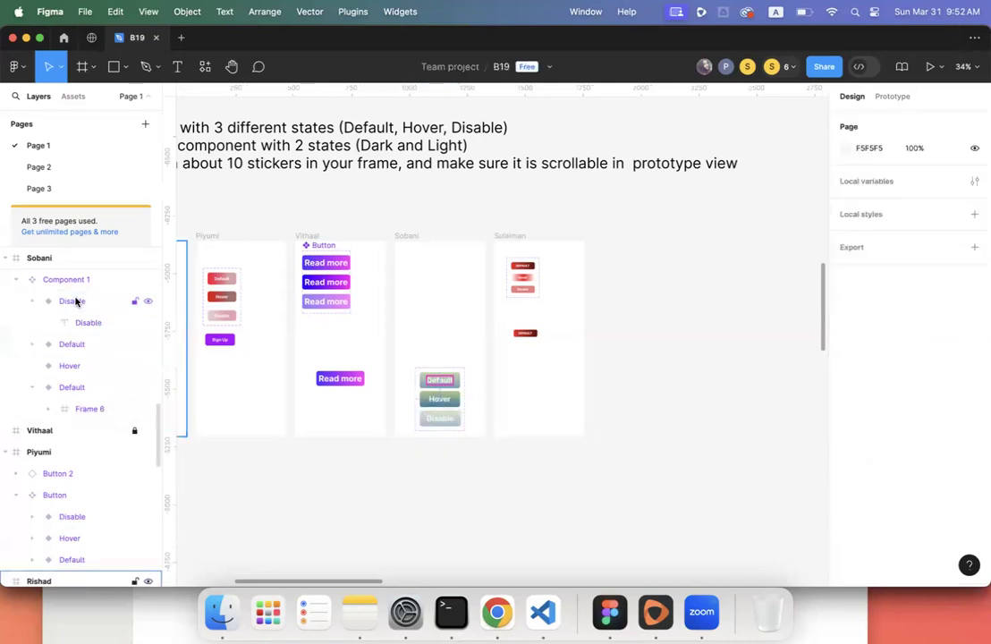
- Move the Hover text into the Hover variant and delete the second emptied Default duplicate
click(76, 301)
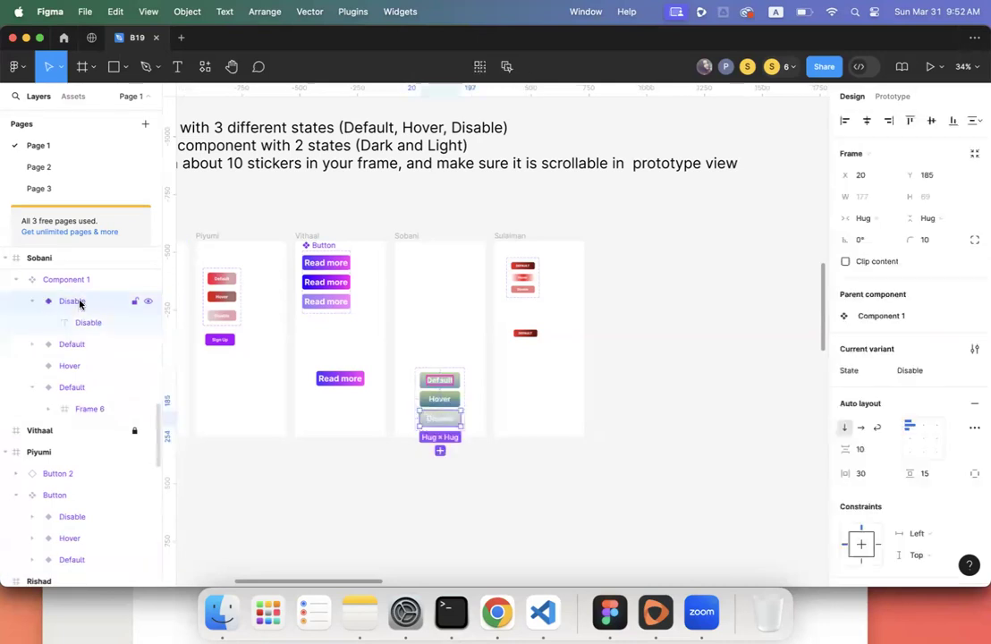
click(33, 302)
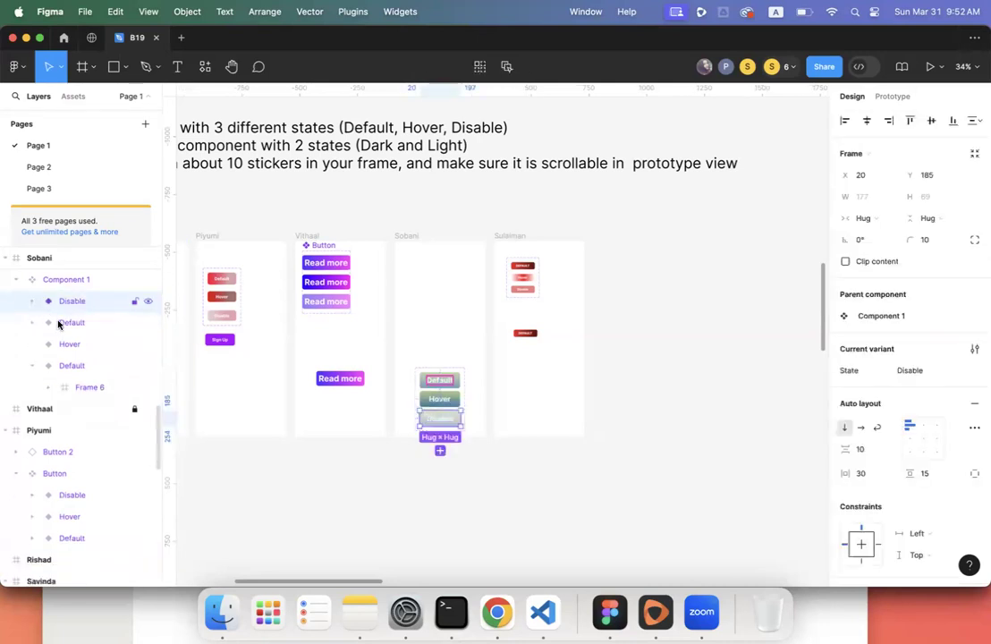
click(37, 324)
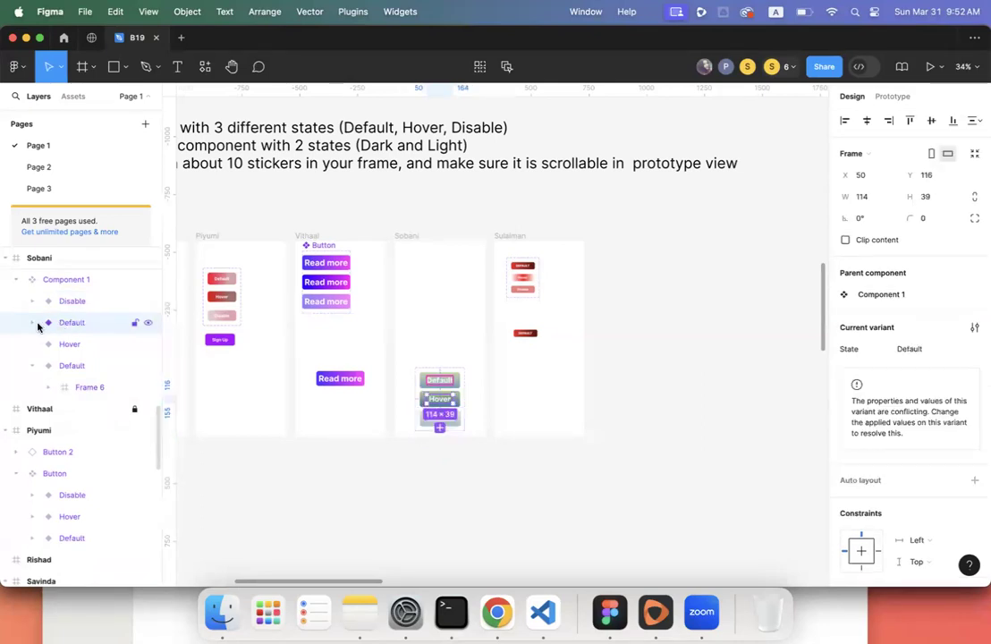
click(32, 322)
click(73, 345)
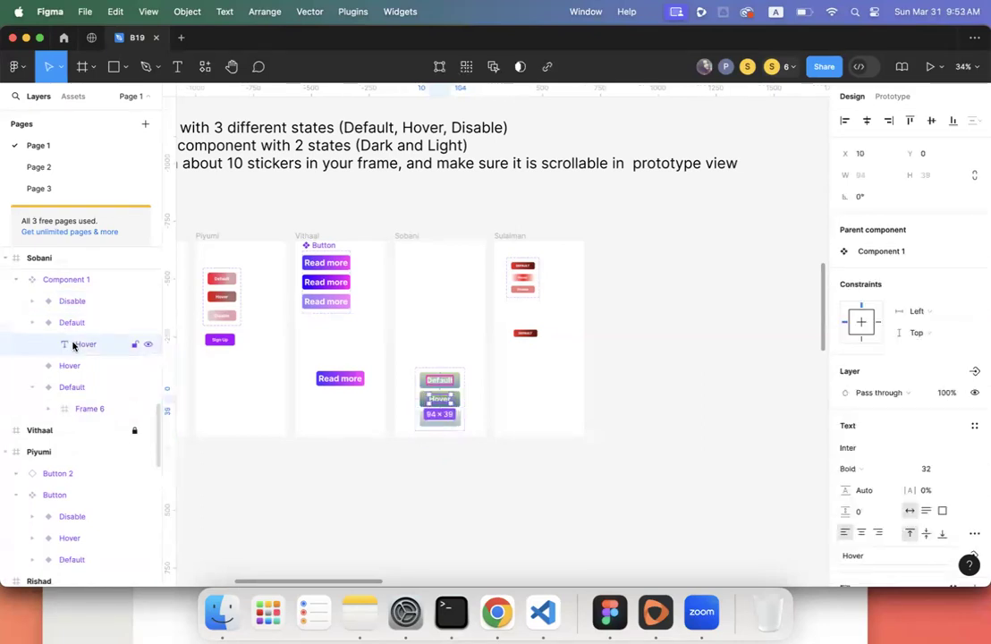
drag(79, 351, 81, 374)
click(74, 326)
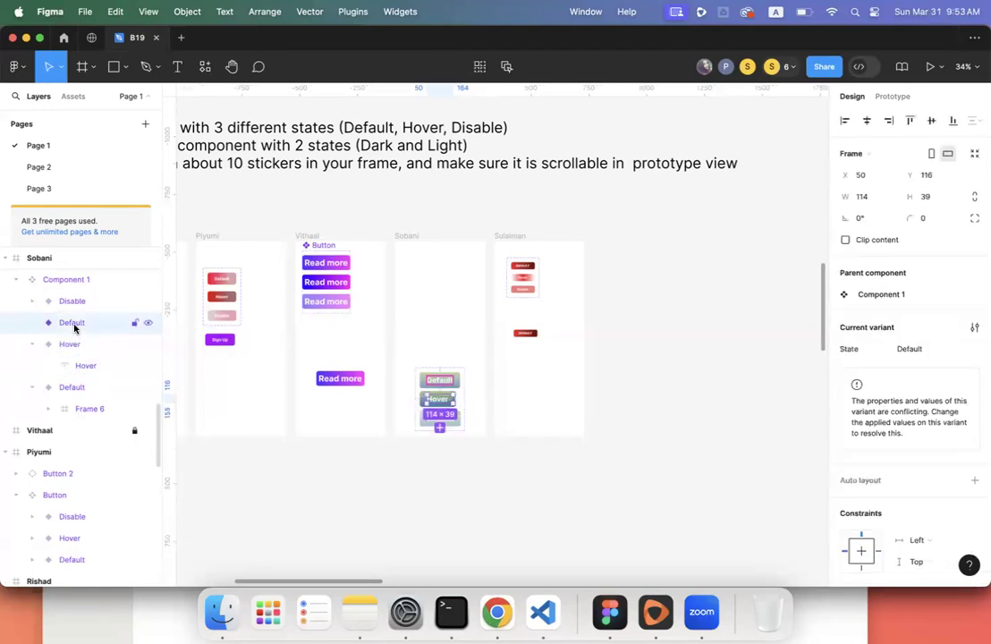
key(BackSpace)
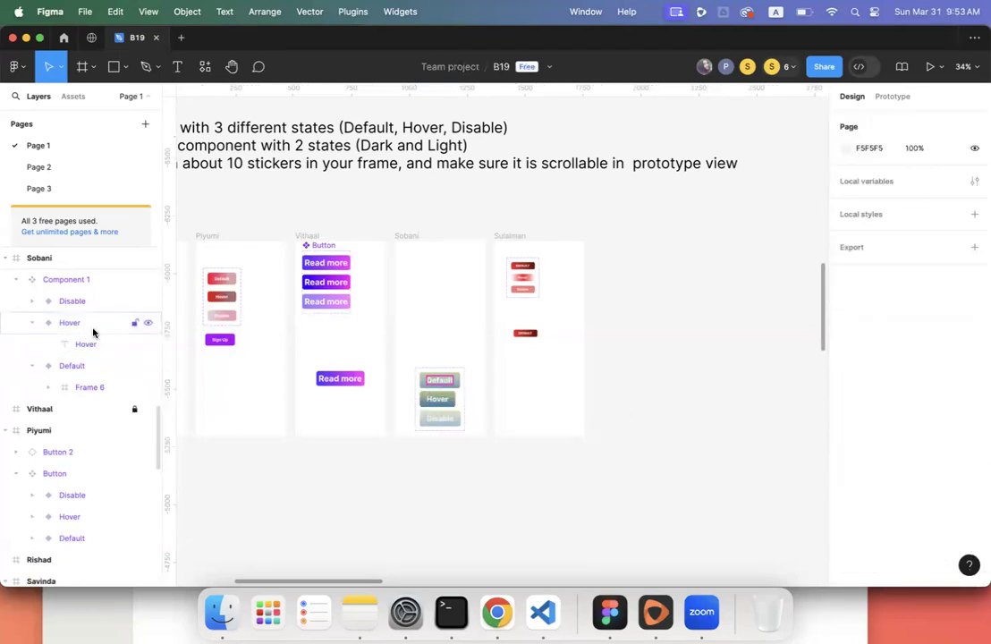
- Check the remaining Hover, Default and Disable variants in the component set
click(81, 322)
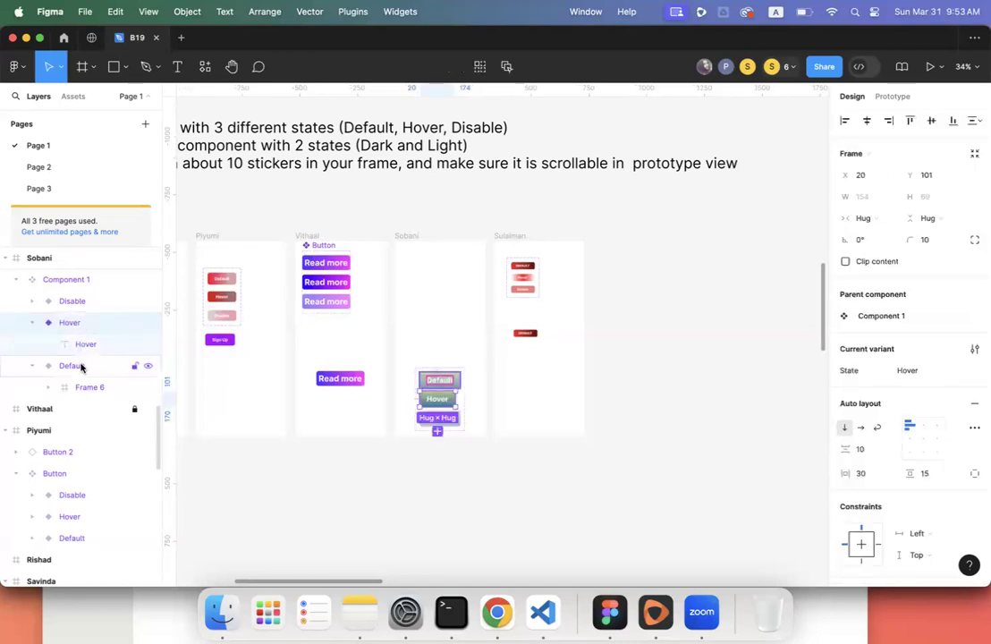
click(77, 364)
click(74, 320)
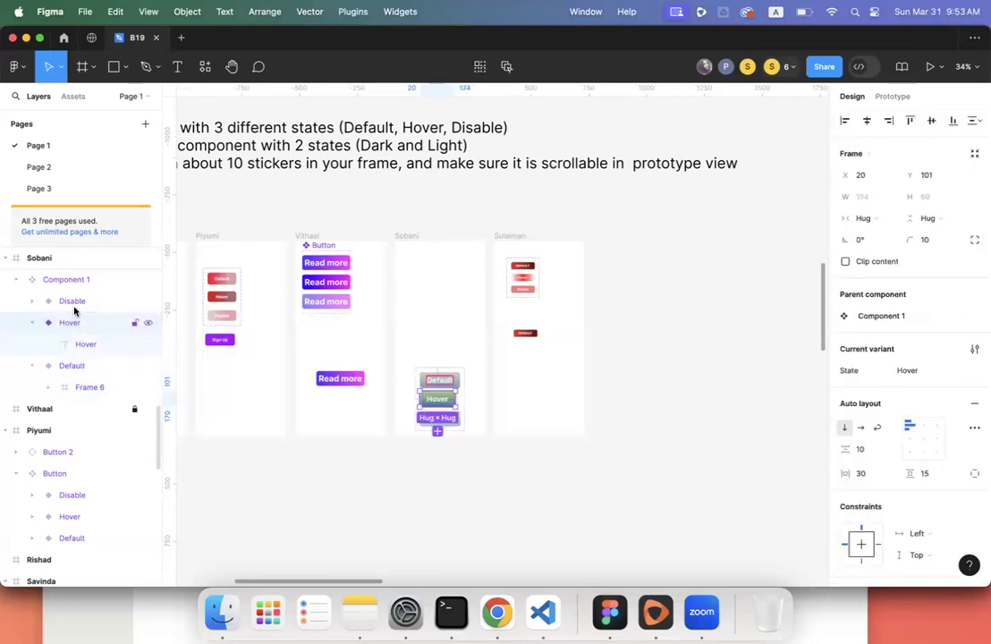
click(77, 303)
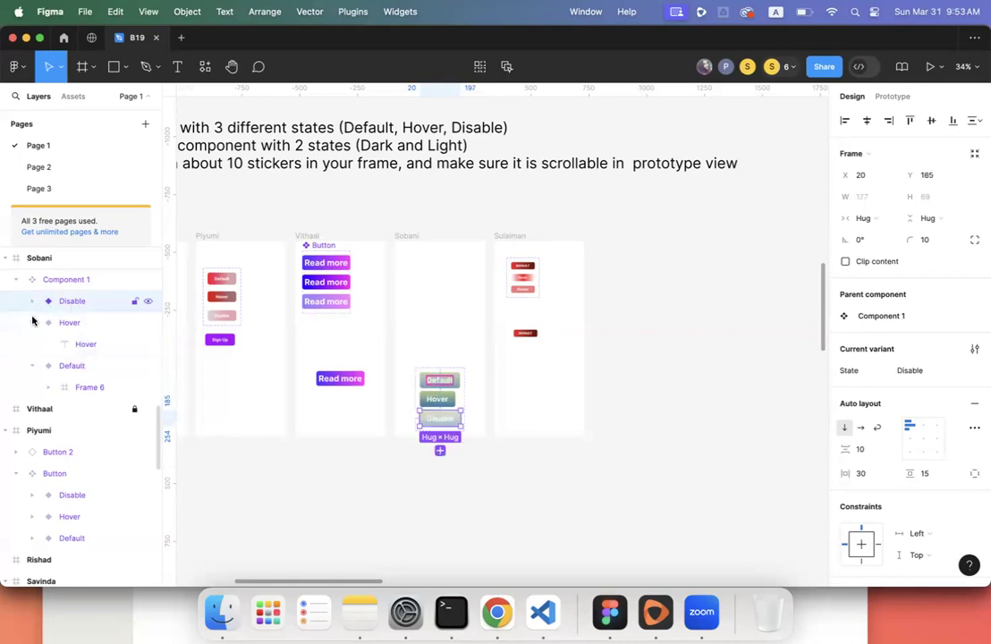
click(74, 280)
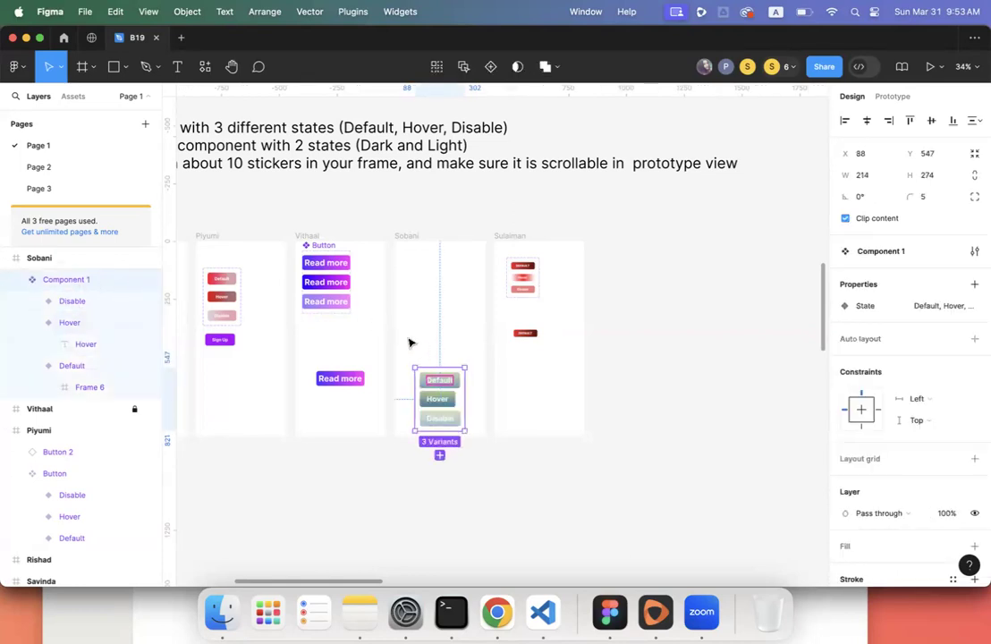
click(33, 322)
click(32, 343)
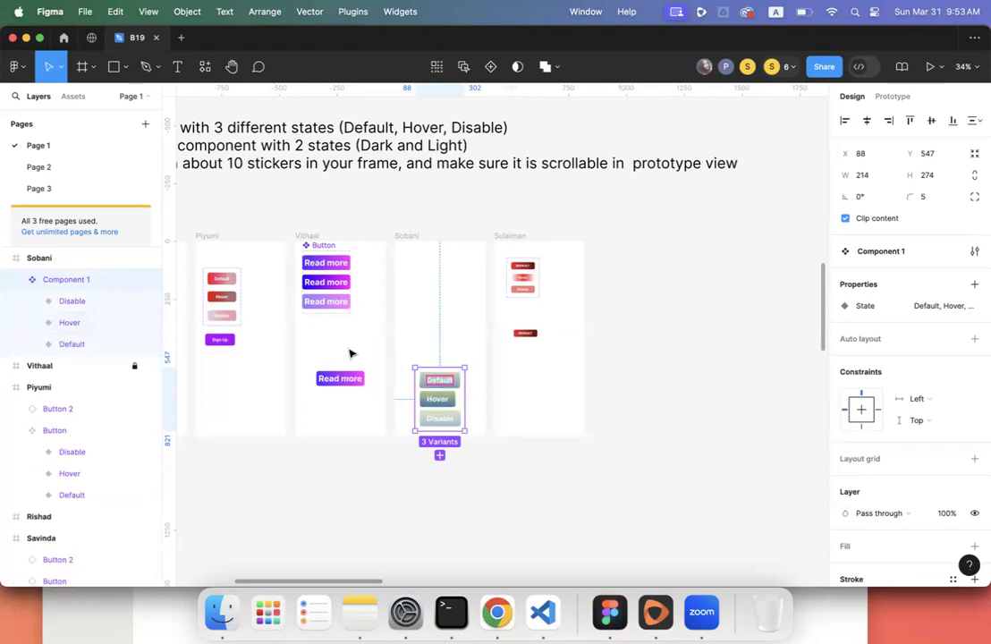
- Expand the Default, Hover and Disable variants in Layers to inspect their contents
scroll(460, 384, up, 5)
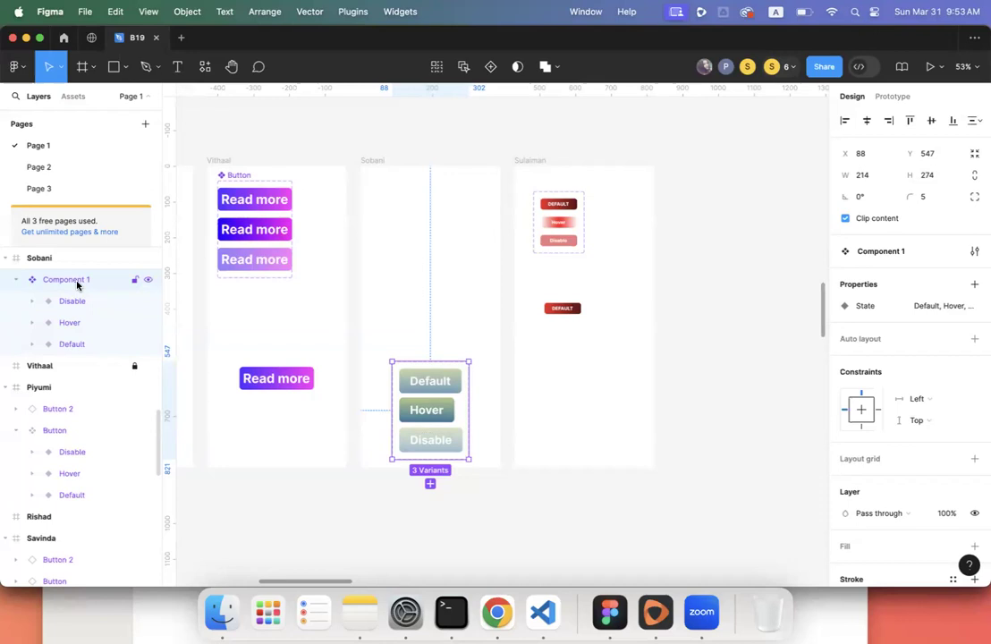
scroll(426, 390, up, 5)
click(438, 374)
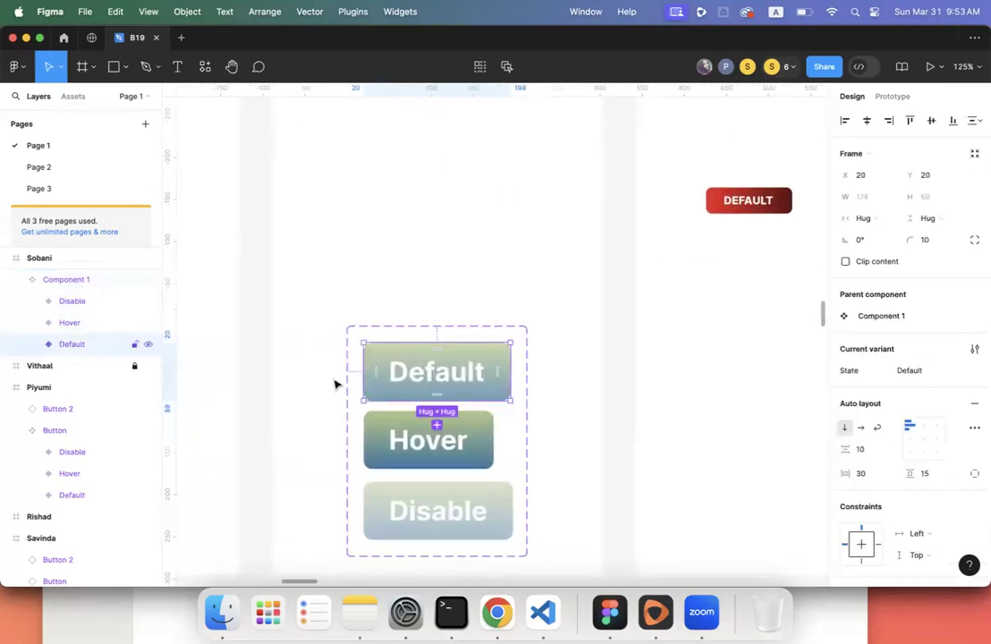
click(31, 344)
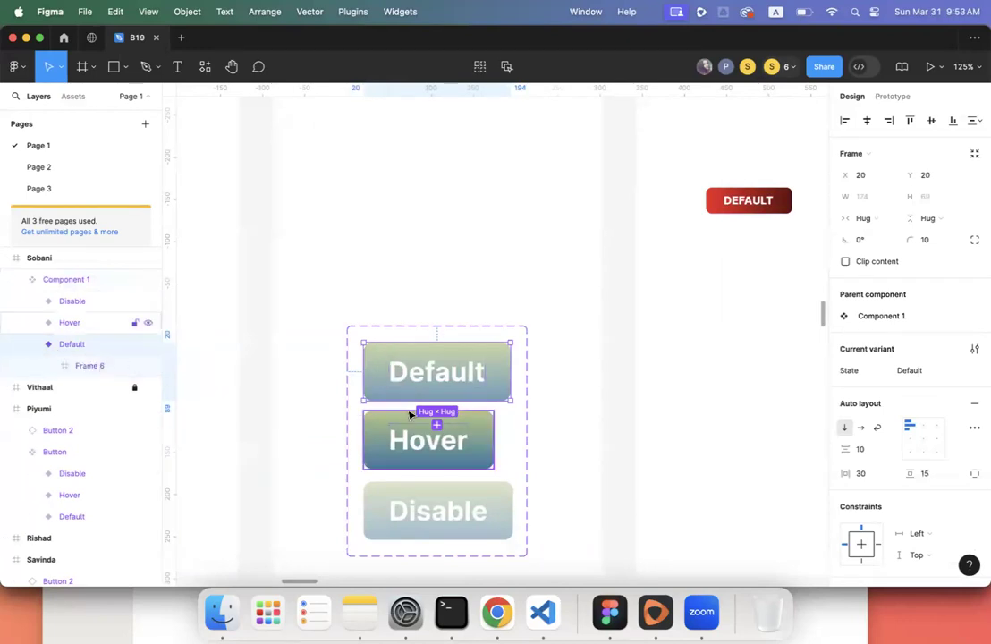
click(66, 323)
click(32, 322)
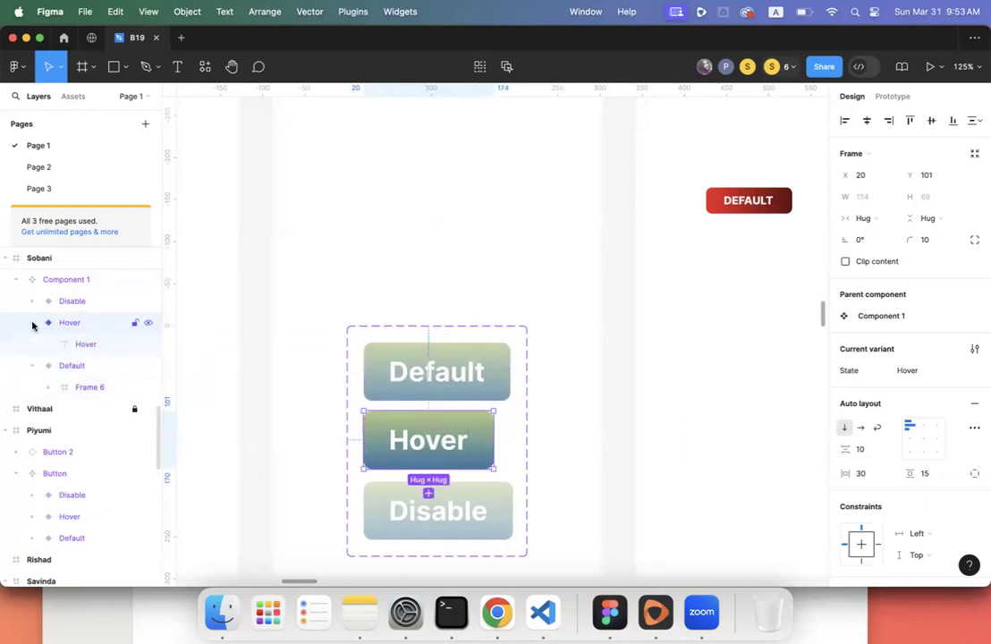
click(69, 301)
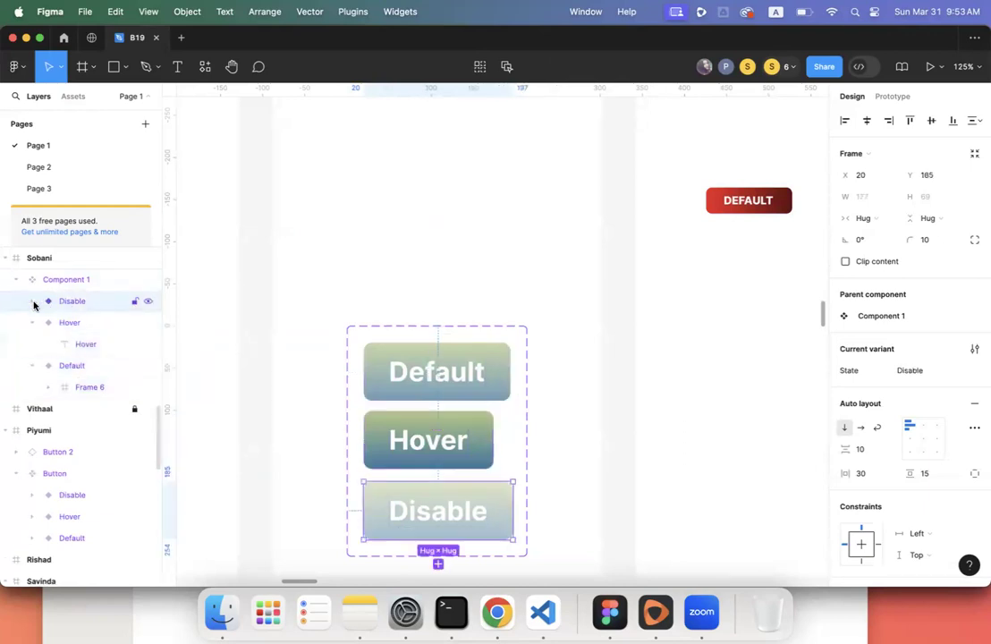
click(32, 301)
- Move the Default text out of Frame 6 and delete the empty Frame 6 wrapper
click(49, 410)
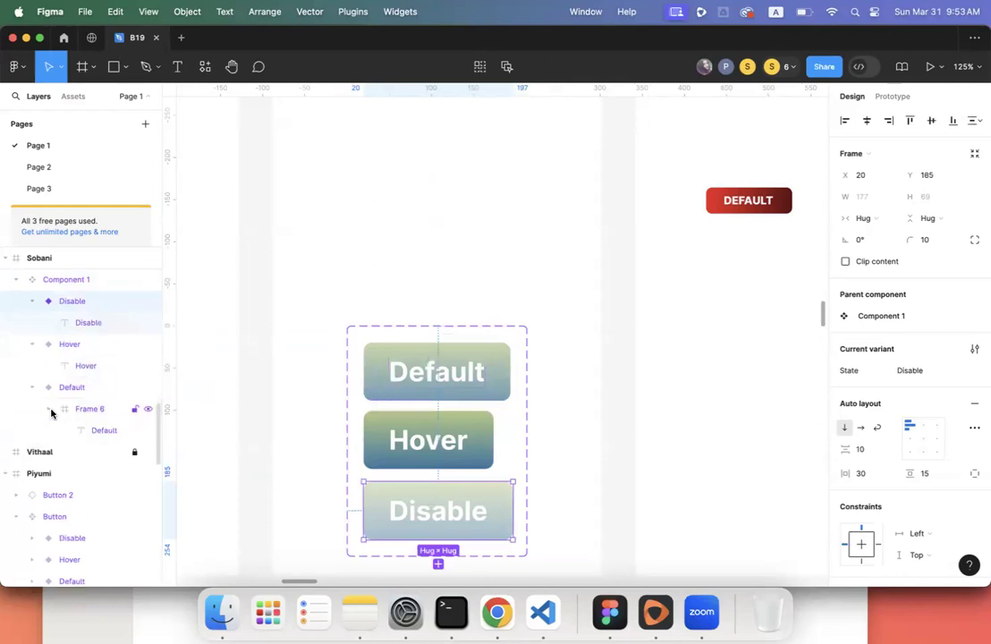
click(99, 432)
drag(99, 432, 84, 403)
click(87, 432)
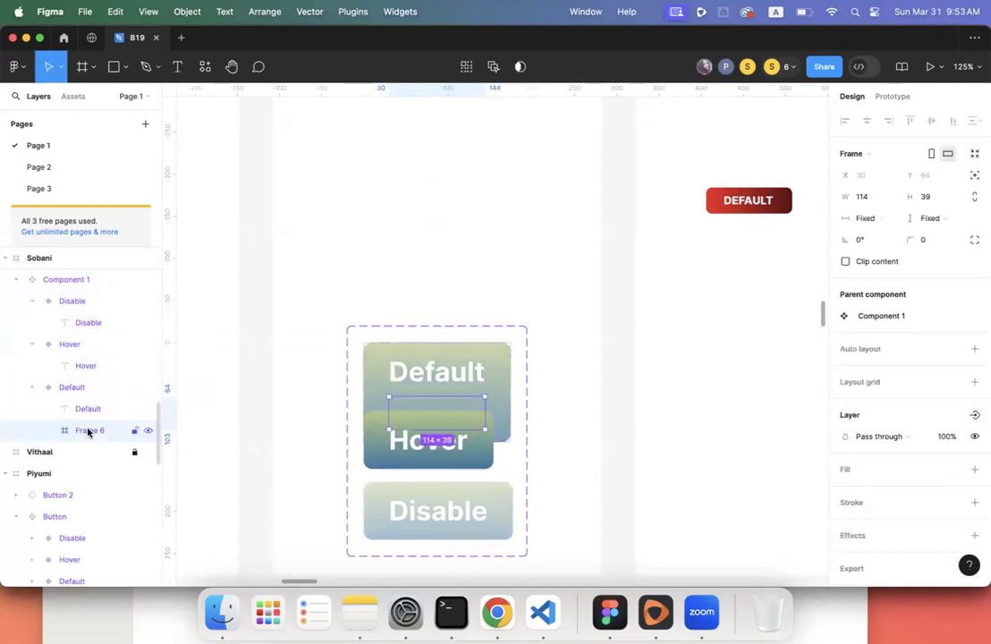
key(Delete)
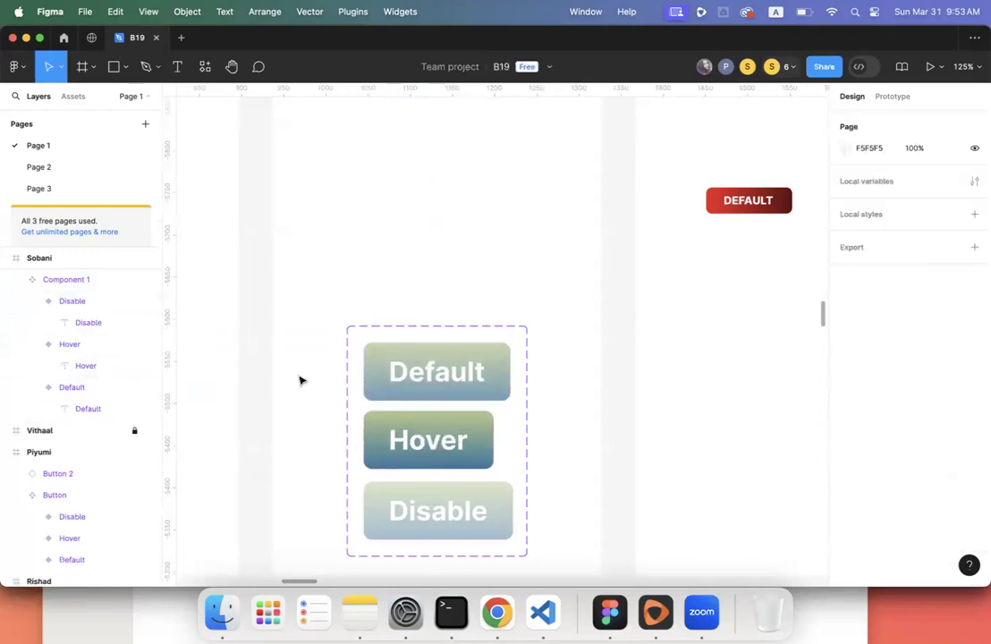
click(388, 335)
scroll(389, 335, down, 5)
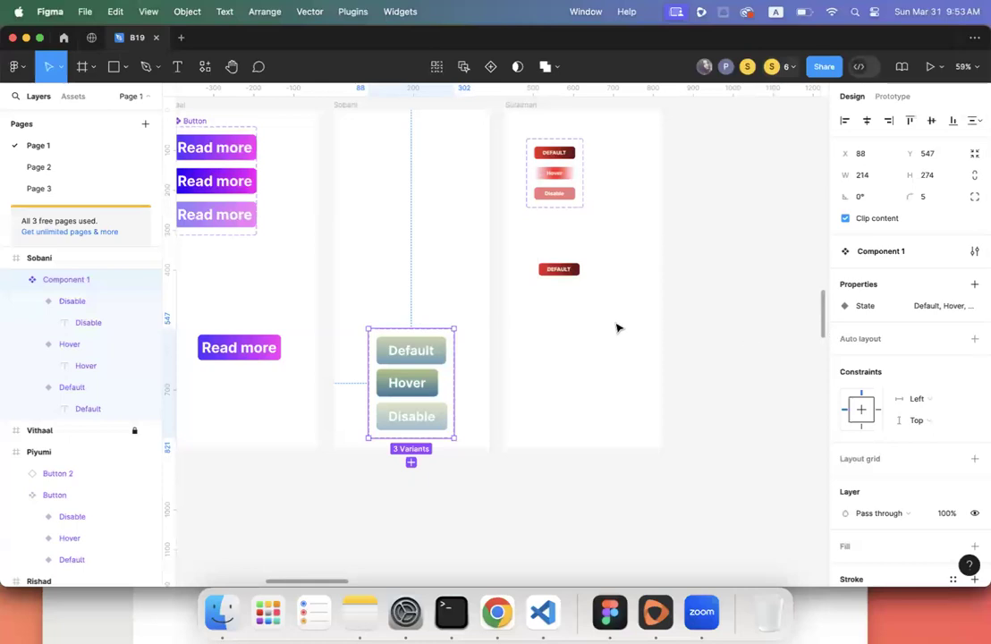
- Change the red set's middle variant State value to hover
click(578, 190)
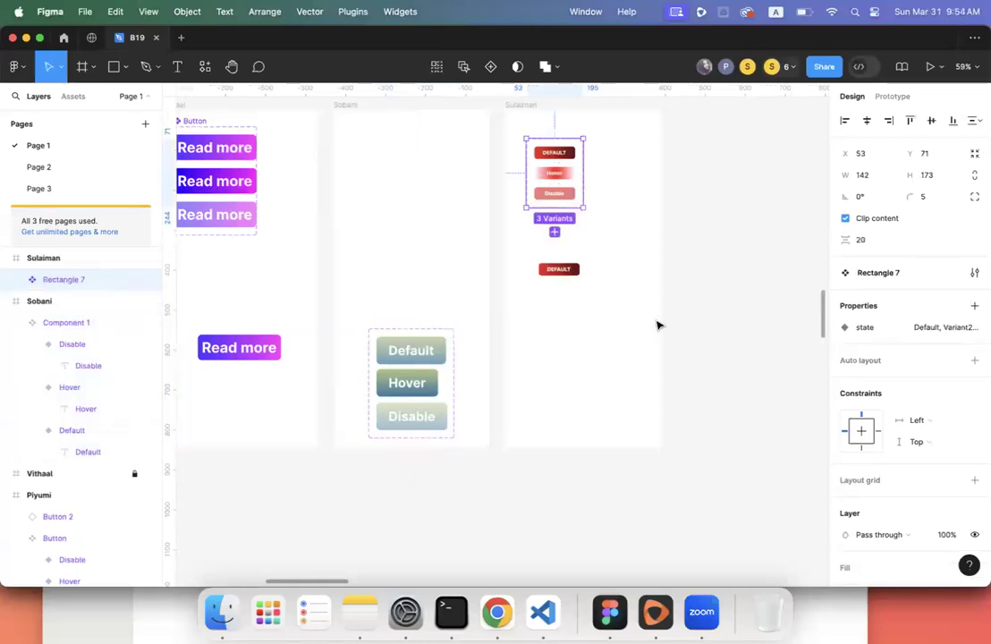
scroll(656, 325, up, 2)
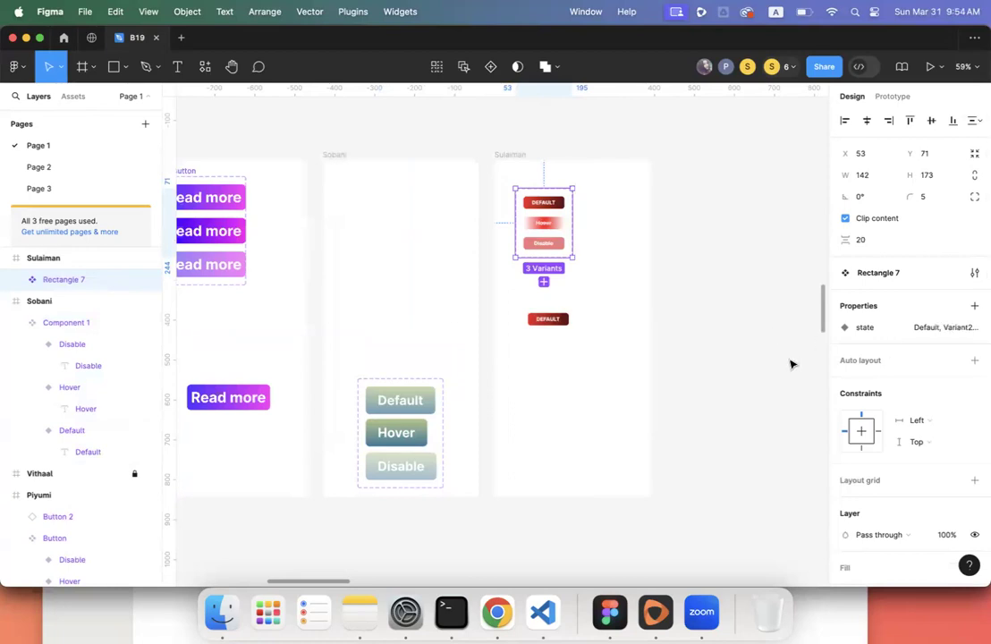
click(558, 204)
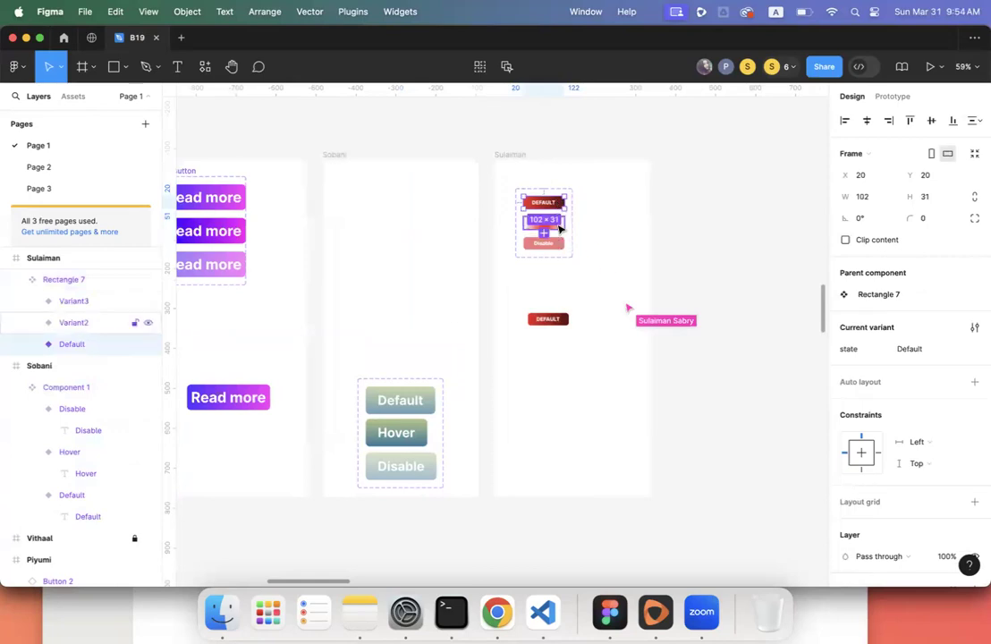
click(557, 222)
click(906, 350)
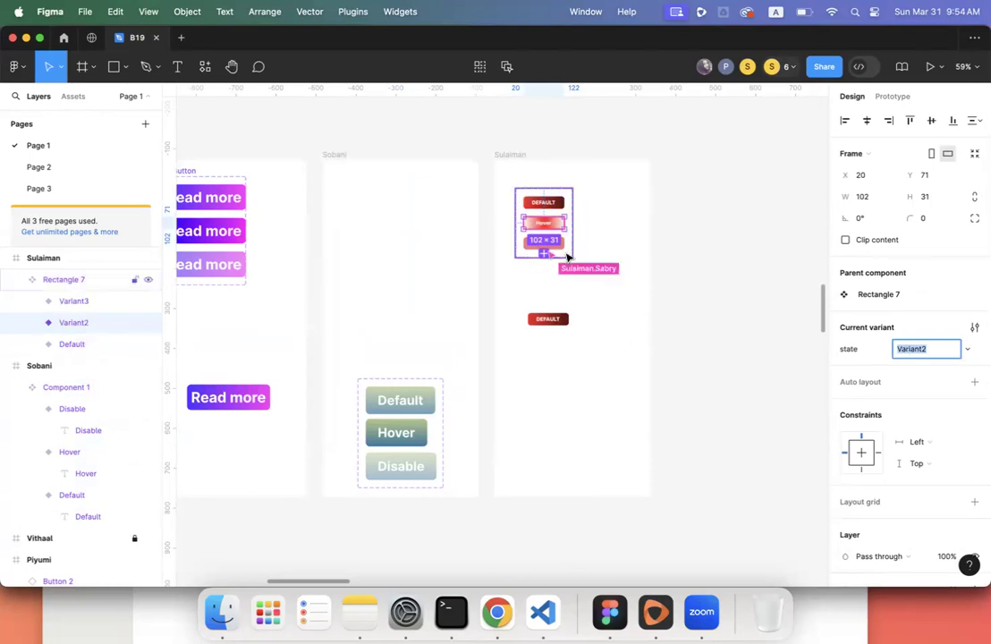
text(hover)
key(Return)
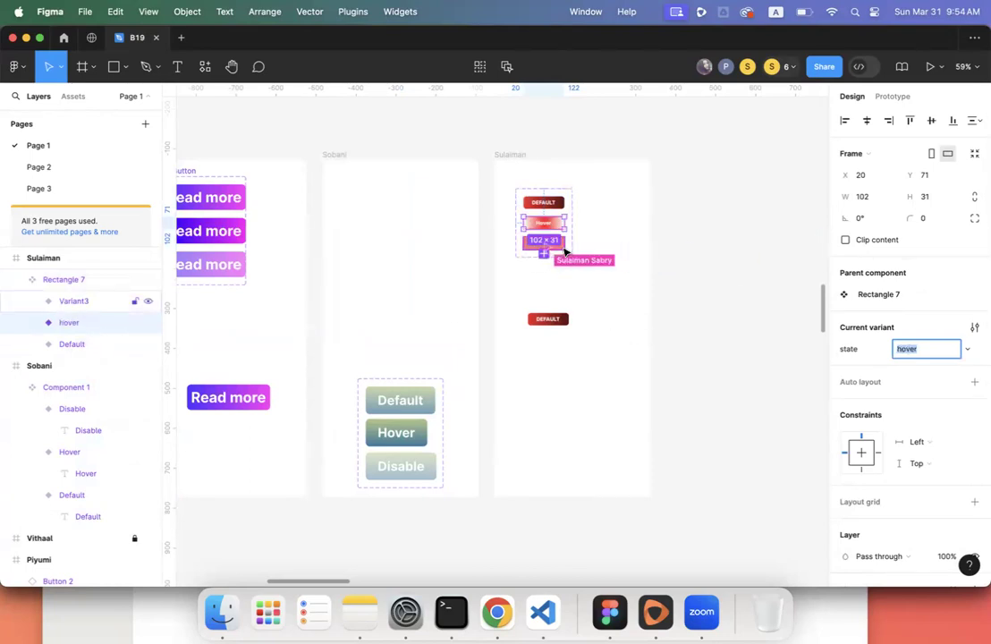
- Rename the Rectangle 7 component set to button and reselect it
click(555, 189)
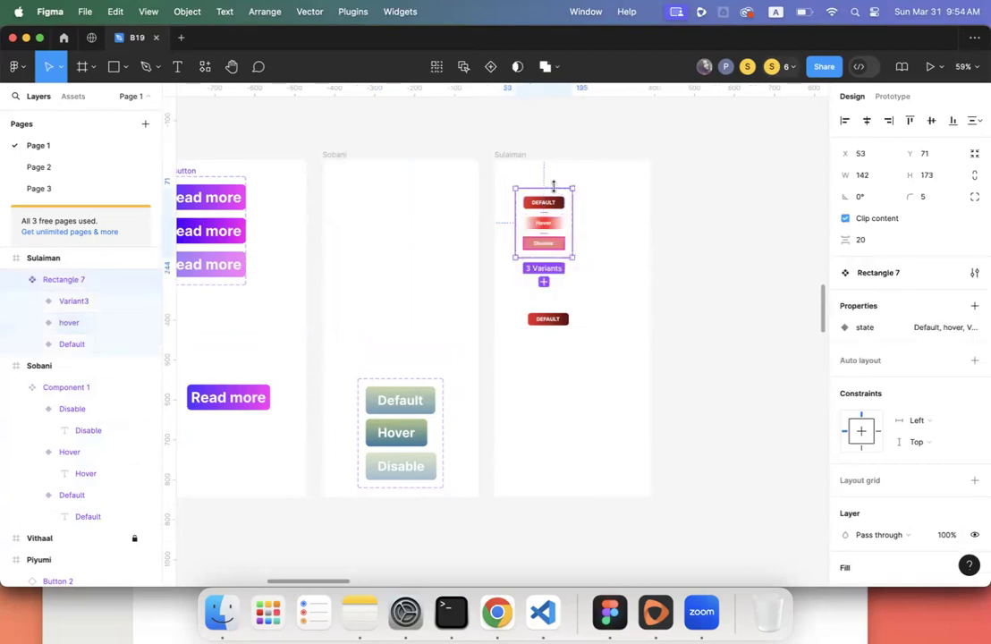
double_click(879, 274)
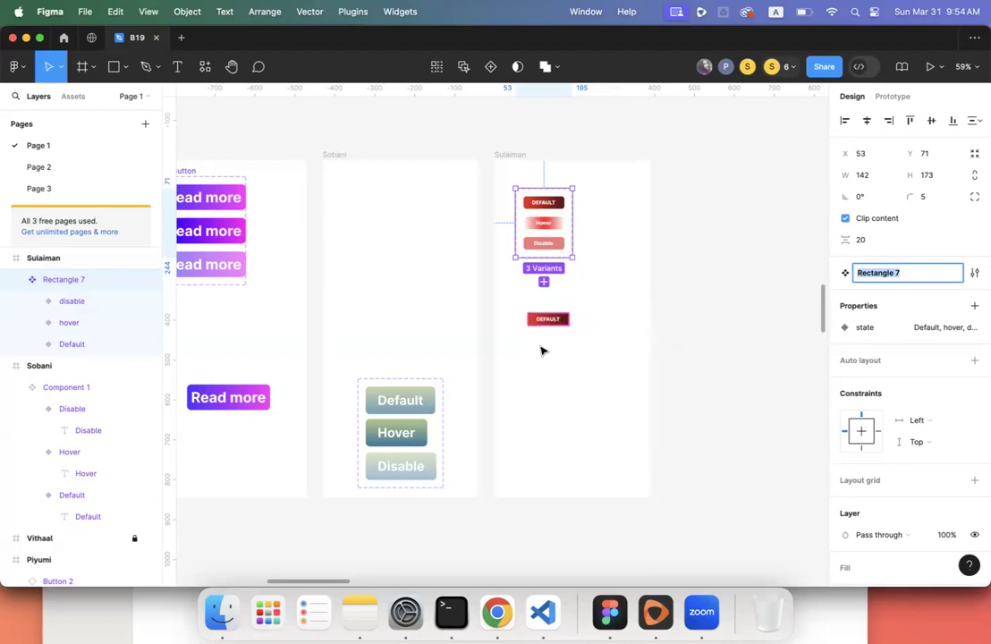
click(499, 176)
drag(499, 176, 594, 284)
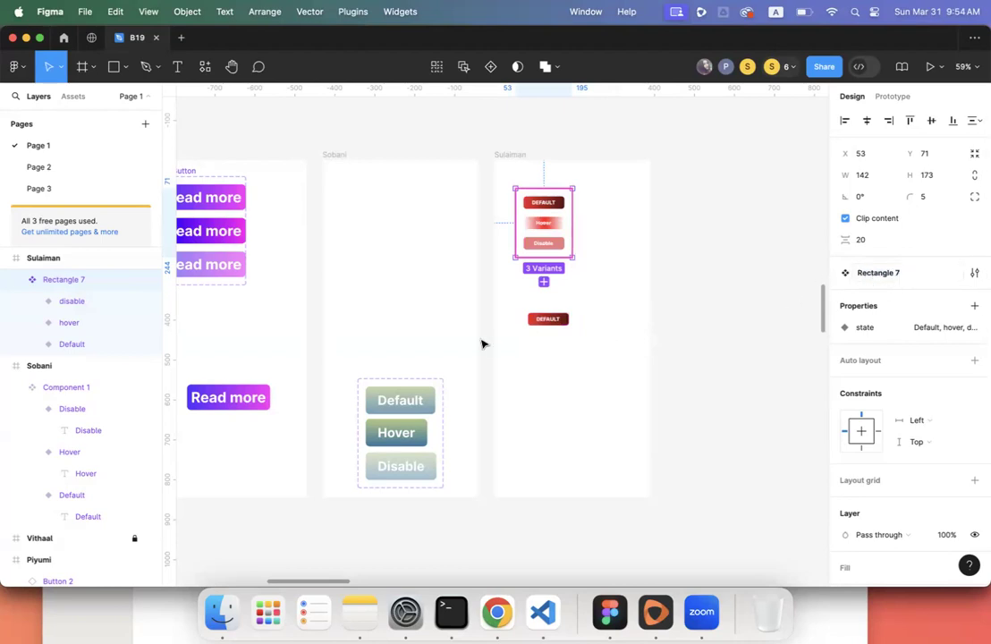
scroll(416, 295, left, 1)
scroll(415, 297, left, 1)
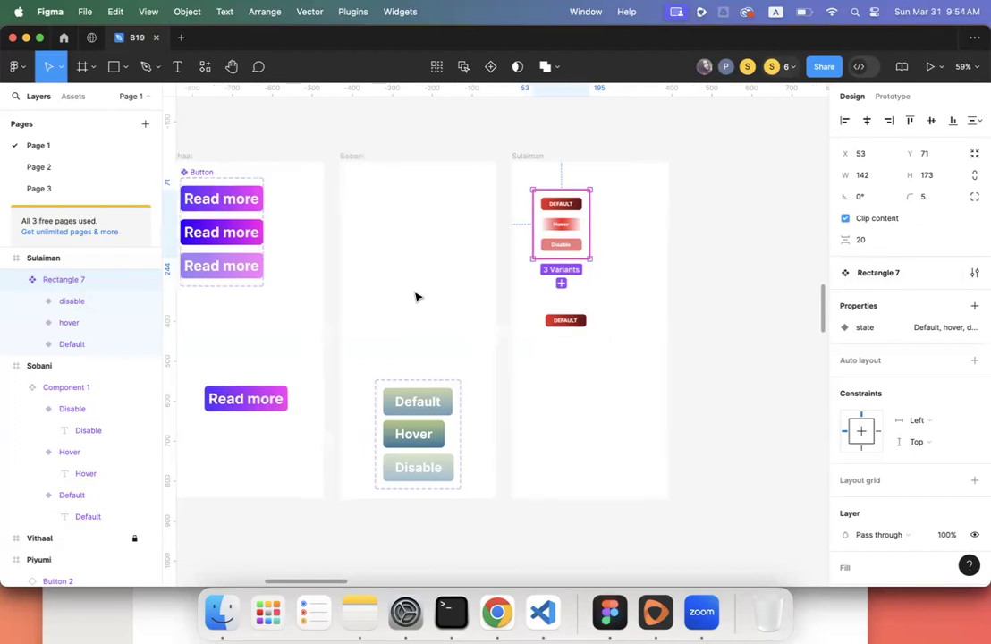
scroll(415, 297, left, 2)
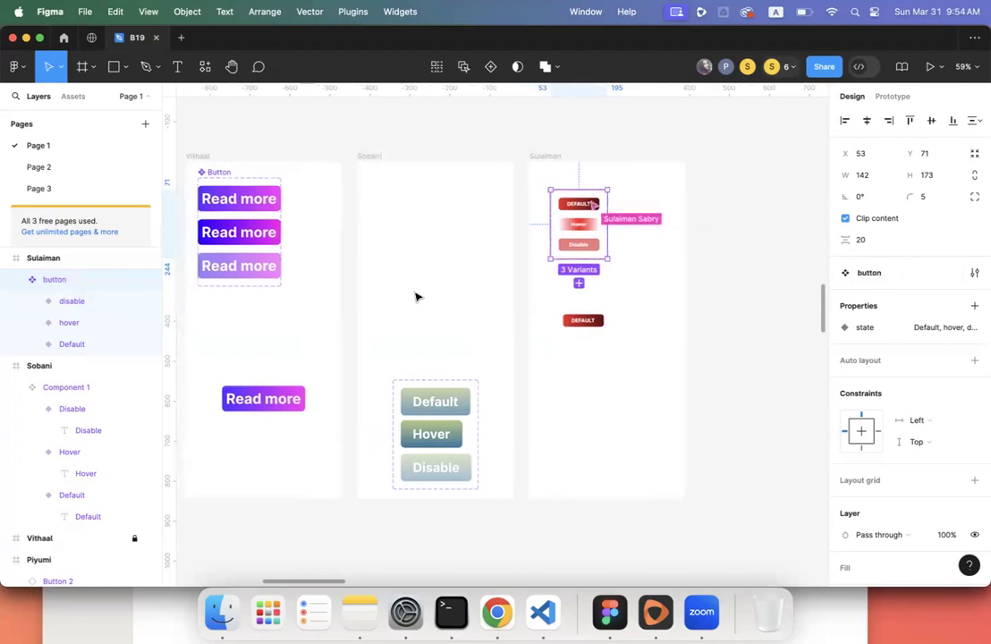
scroll(416, 296, left, 15)
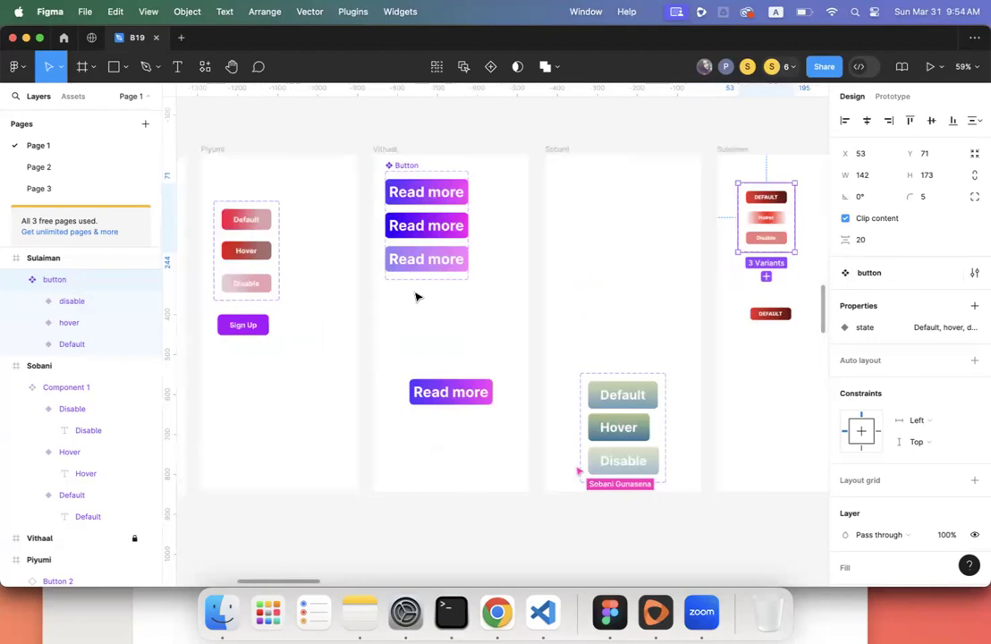
- Scroll to Savinda's frame showing the blue Button and Sign Up sets, with nothing selected
scroll(416, 297, left, 8)
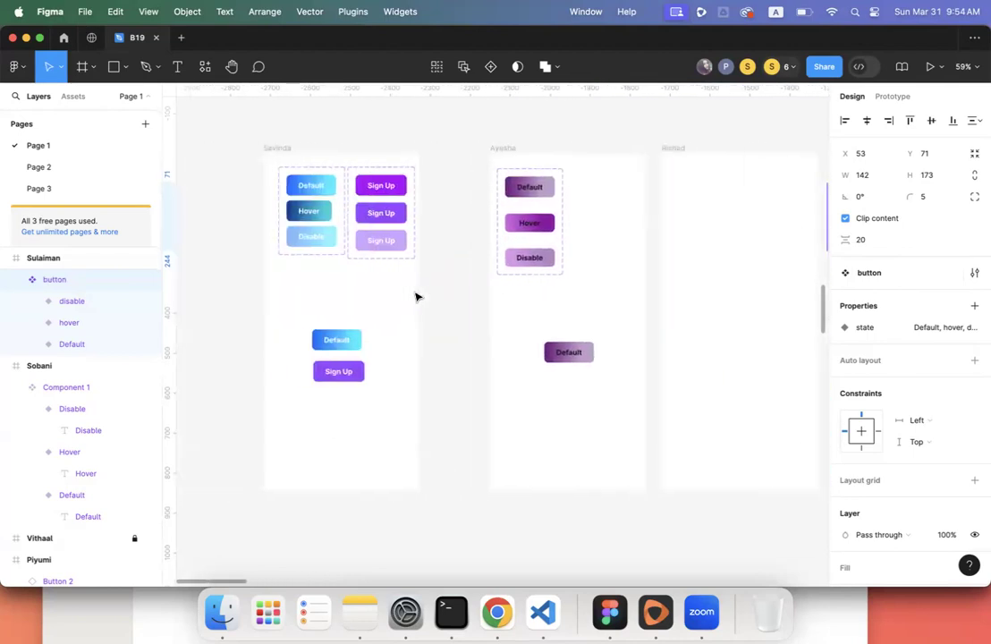
scroll(416, 297, right, 2)
scroll(416, 297, up, 1)
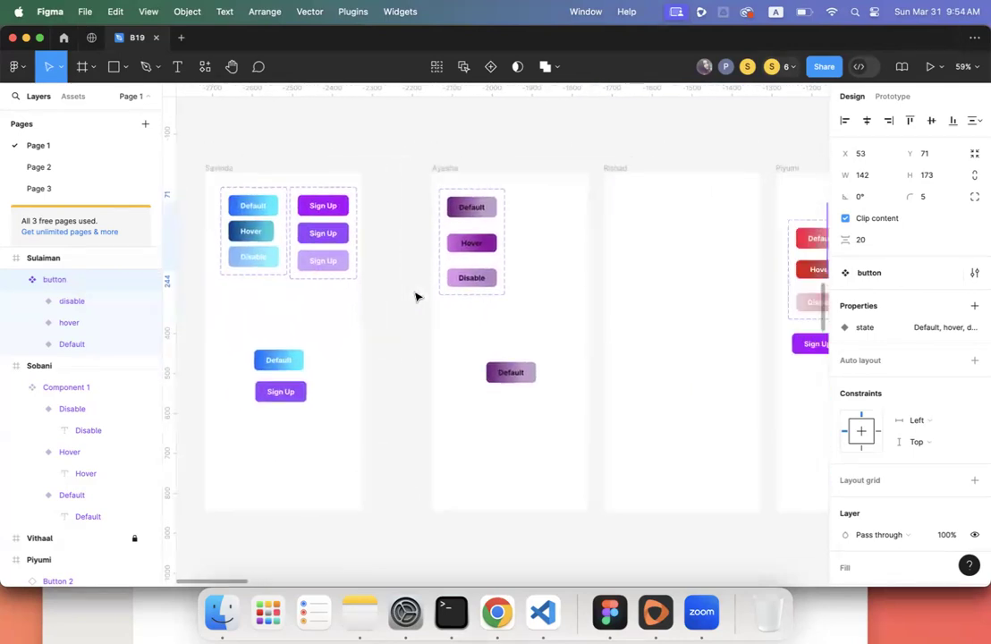
click(404, 294)
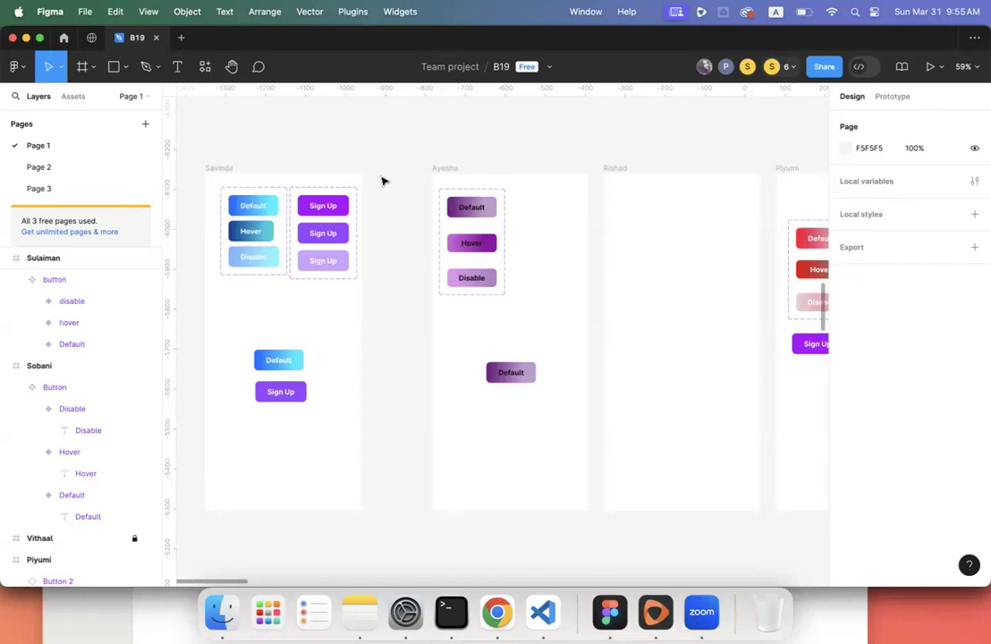
scroll(382, 181, left, 2)
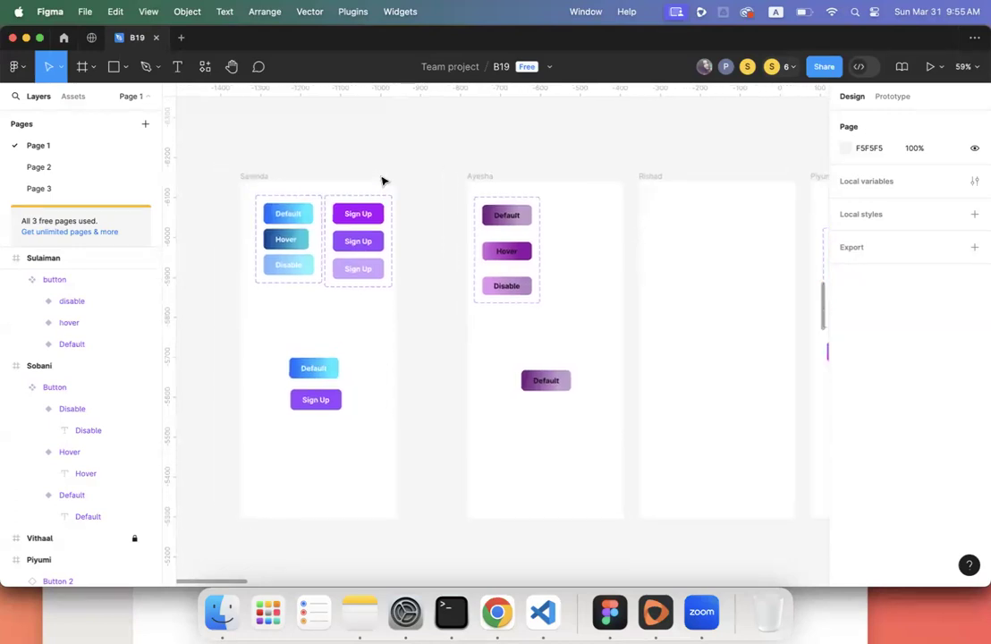
scroll(382, 181, right, 2)
scroll(382, 182, left, 2)
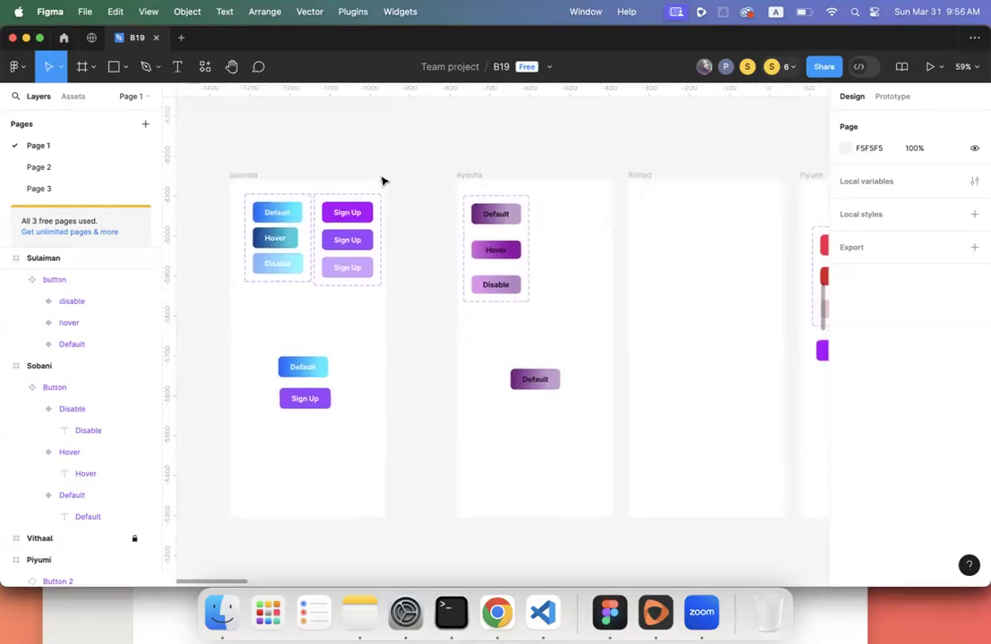
click(275, 270)
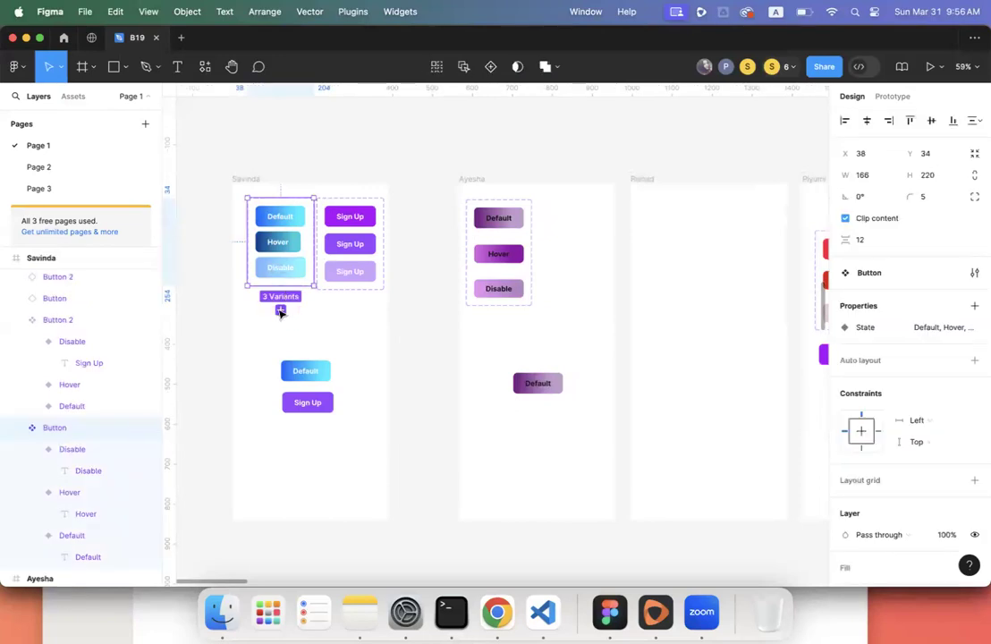
scroll(285, 311, up, 5)
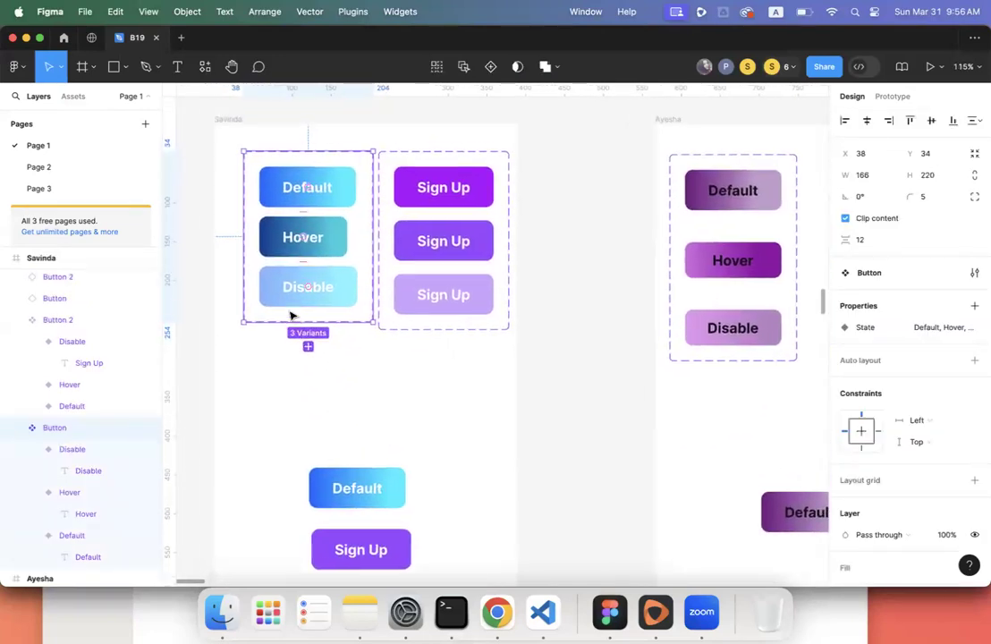
click(225, 178)
click(303, 196)
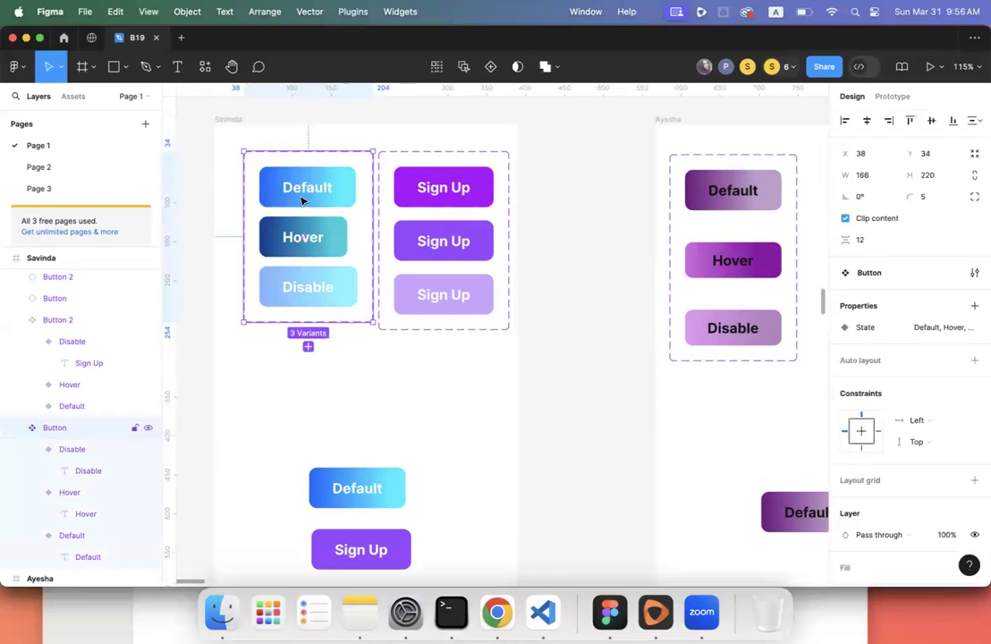
click(308, 348)
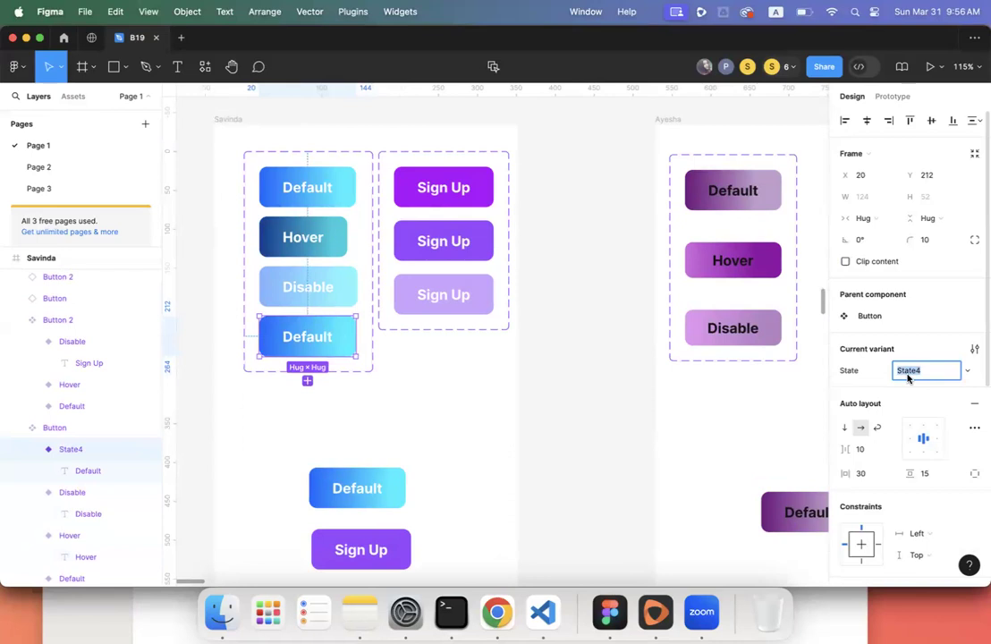
text(Active)
key(Return)
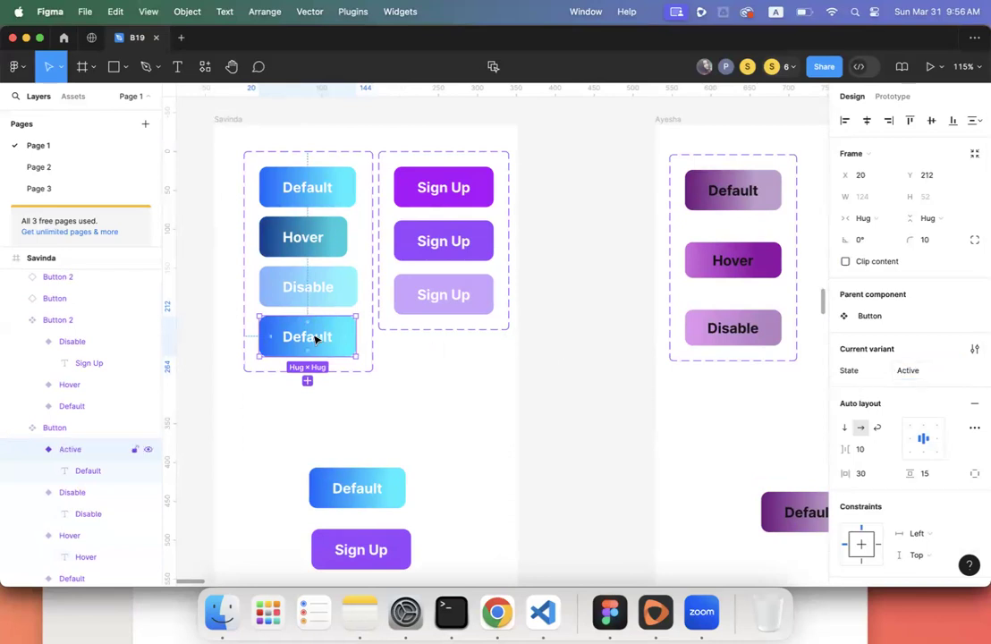
scroll(925, 466, down, 5)
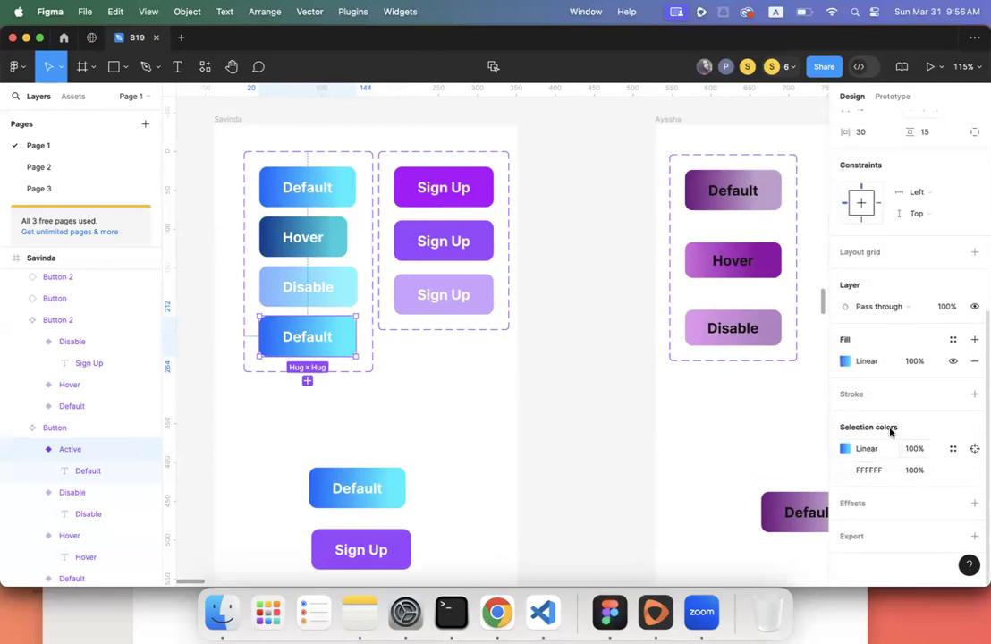
click(845, 361)
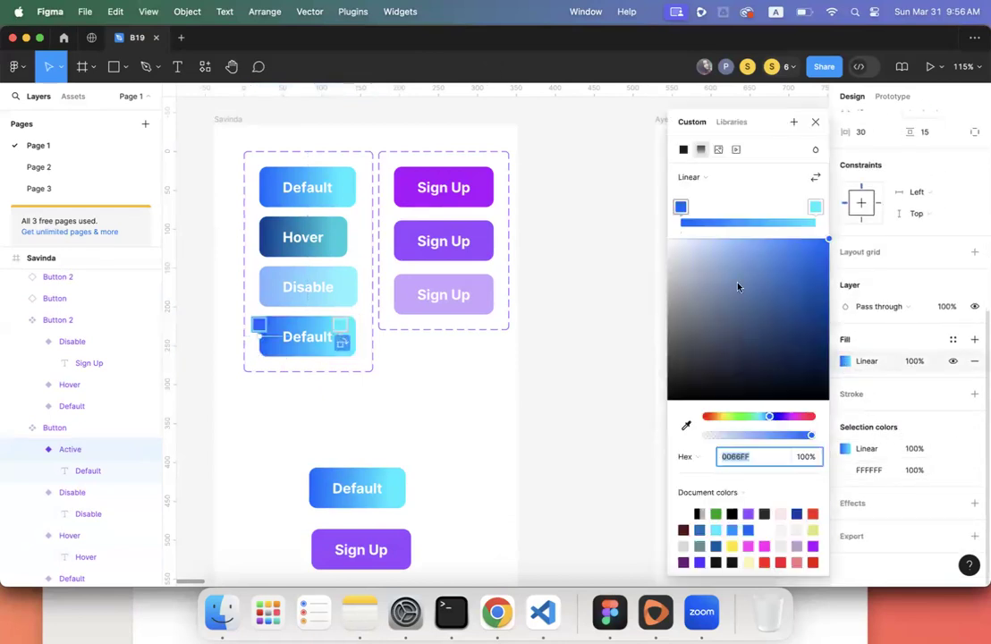
drag(818, 264, 828, 312)
drag(818, 231, 820, 213)
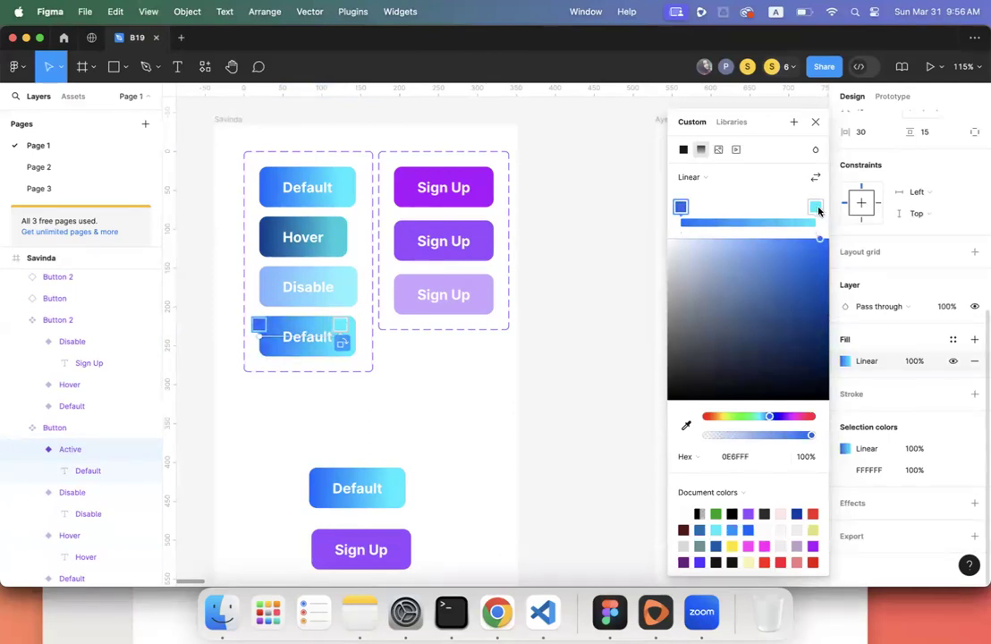
click(815, 179)
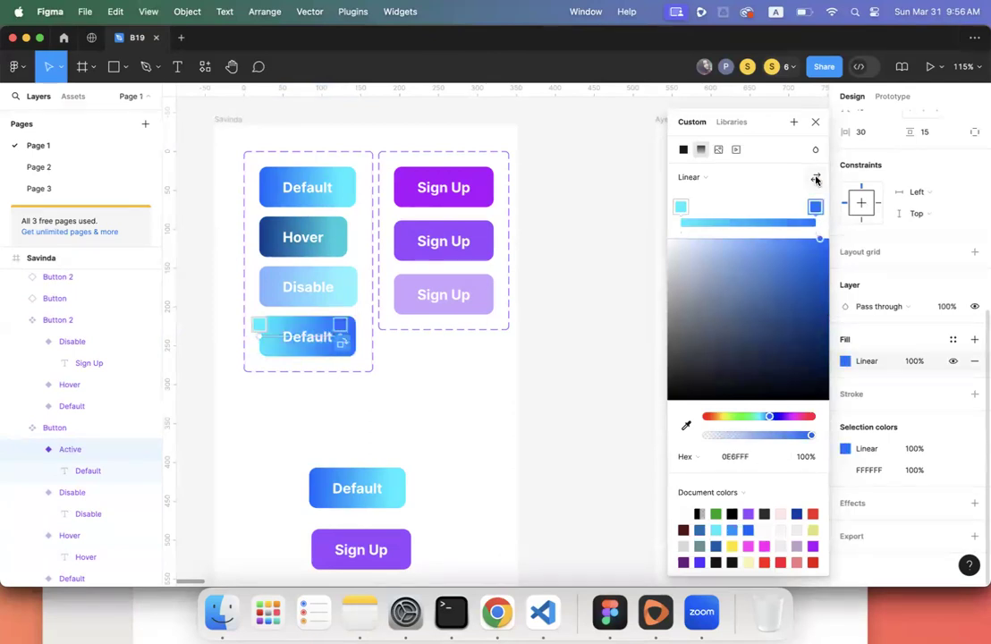
click(389, 386)
scroll(389, 385, down, 1)
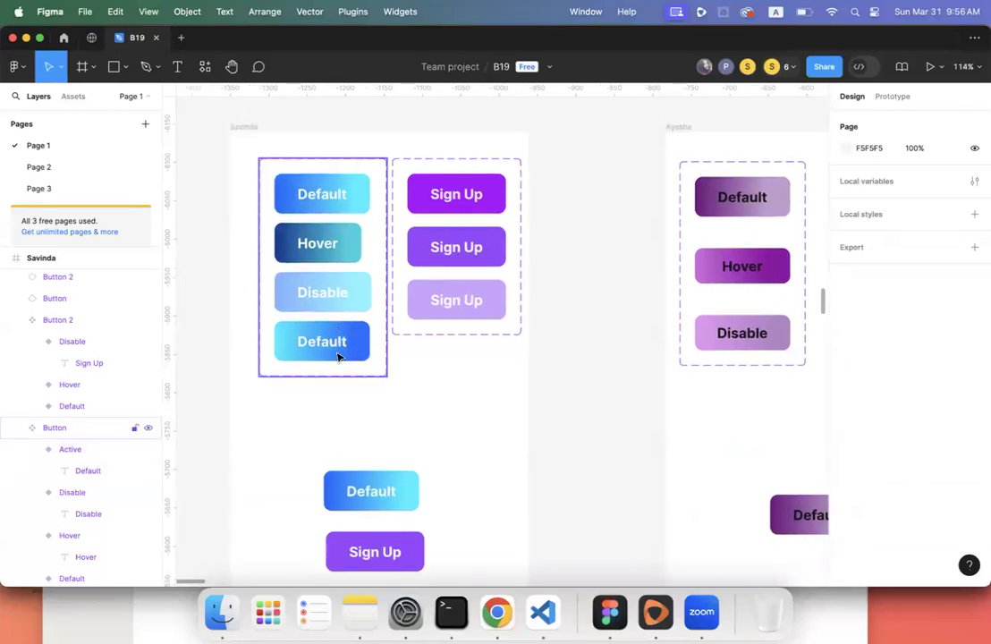
click(338, 356)
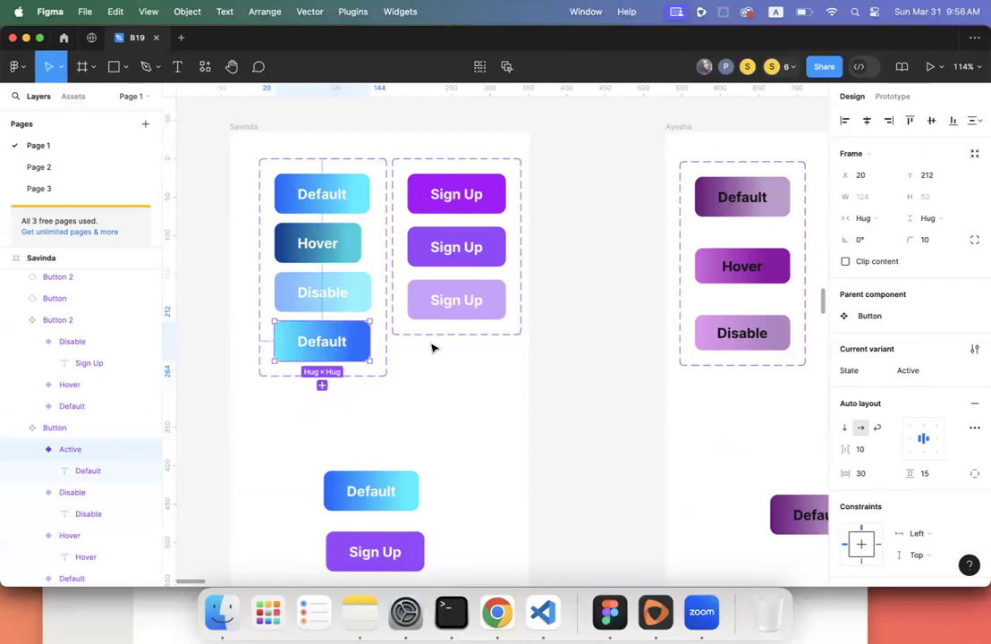
scroll(414, 380, down, 5)
scroll(414, 380, down, 3)
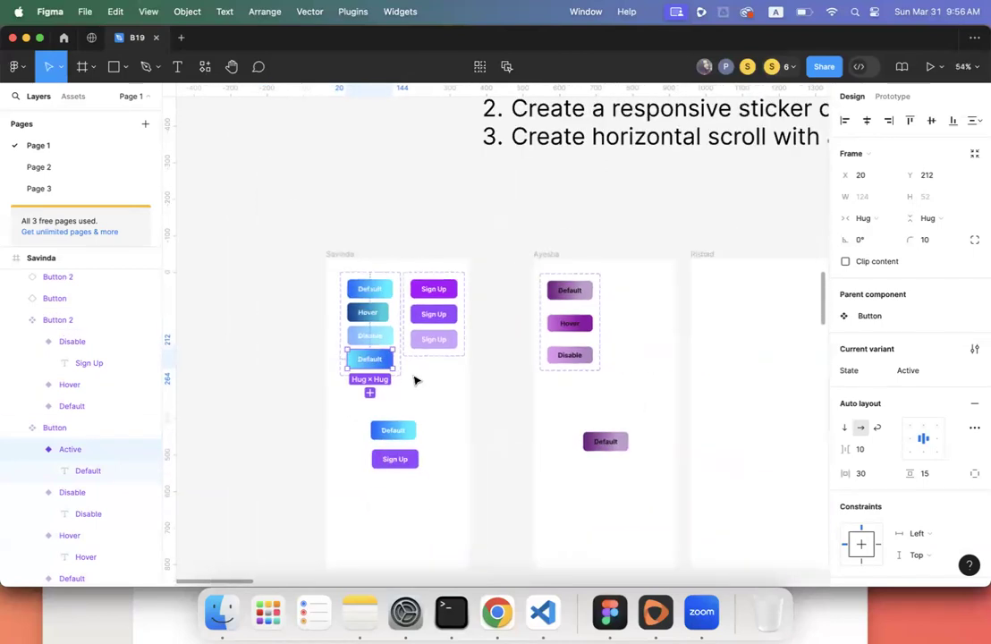
click(414, 358)
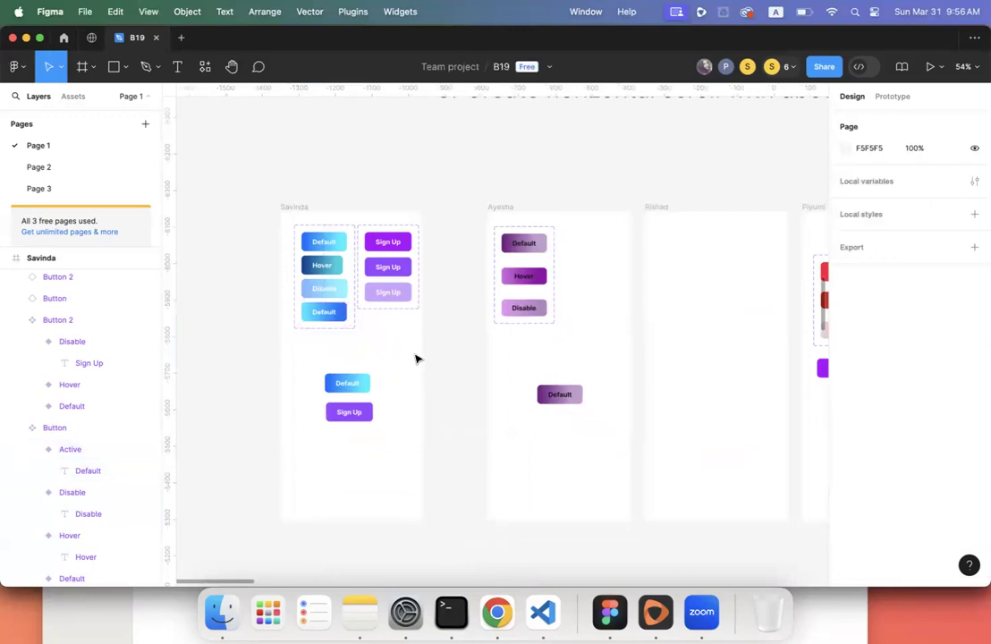
- Pan around the assignment instructions and team button frames, then pick the Text tool
scroll(417, 358, up, 3)
scroll(417, 358, right, 2)
scroll(418, 359, down, 3)
scroll(418, 358, right, 2)
scroll(416, 359, down, 2)
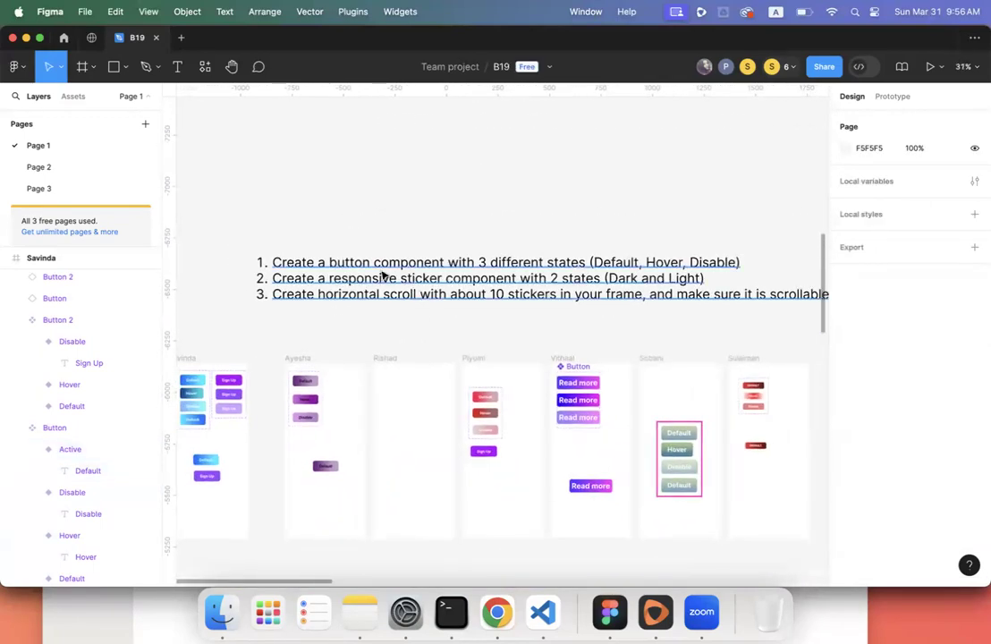
scroll(382, 276, left, 2)
scroll(383, 275, left, 2)
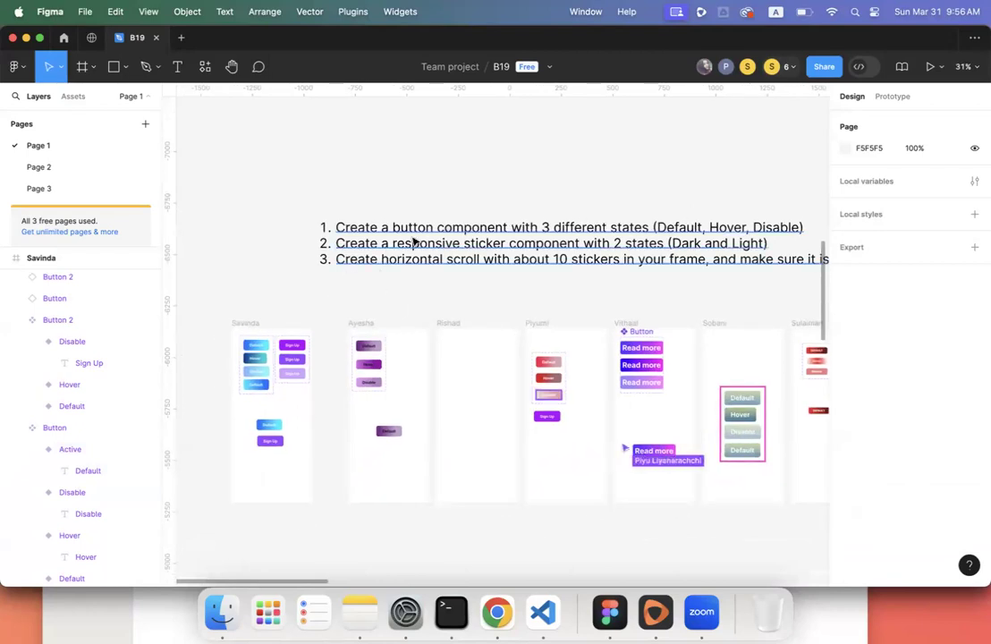
scroll(618, 232, right, 2)
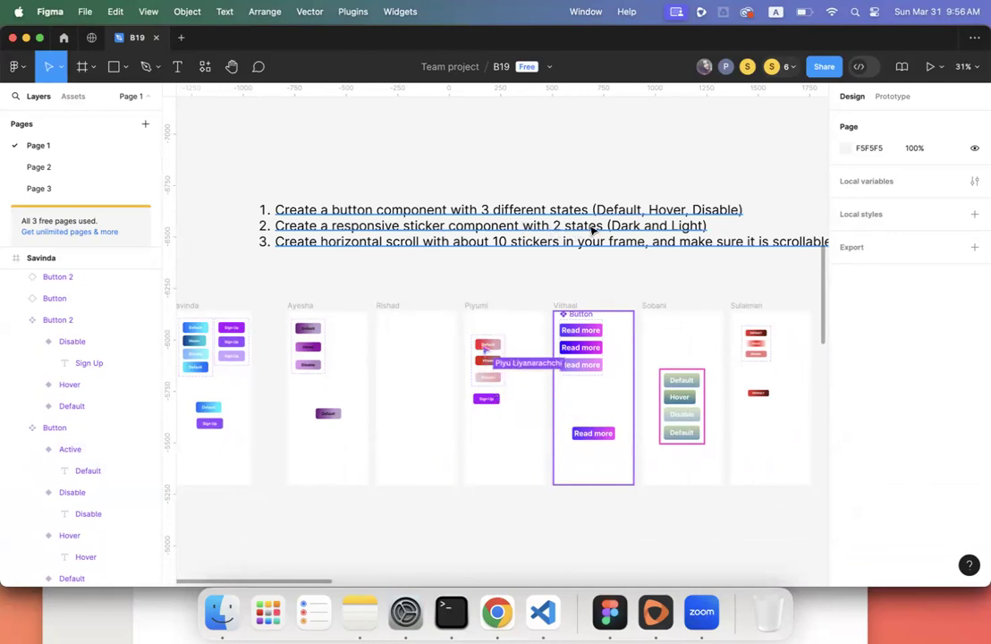
scroll(694, 229, left, 2)
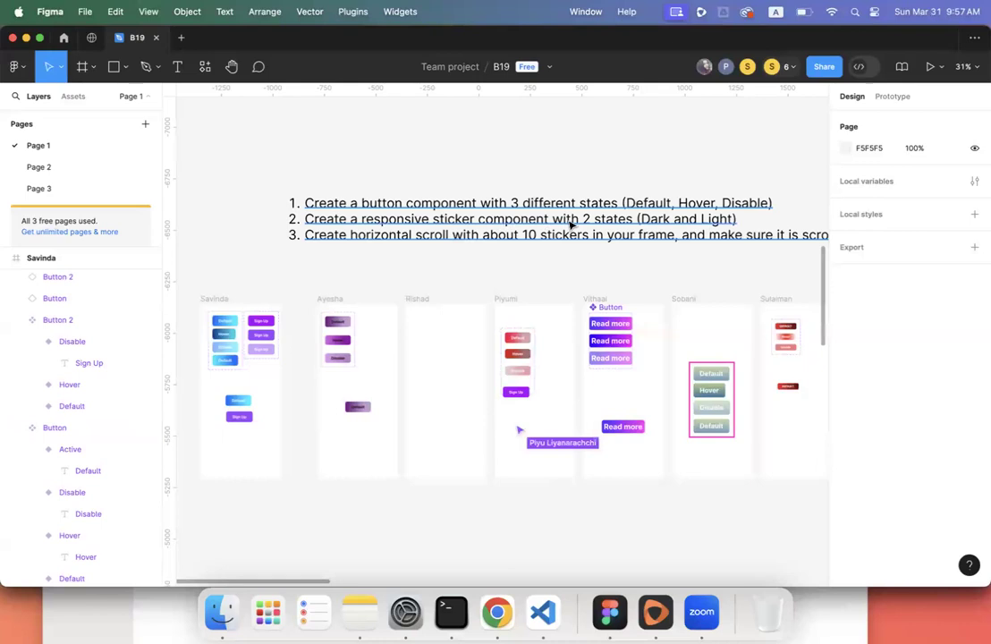
scroll(590, 224, left, 3)
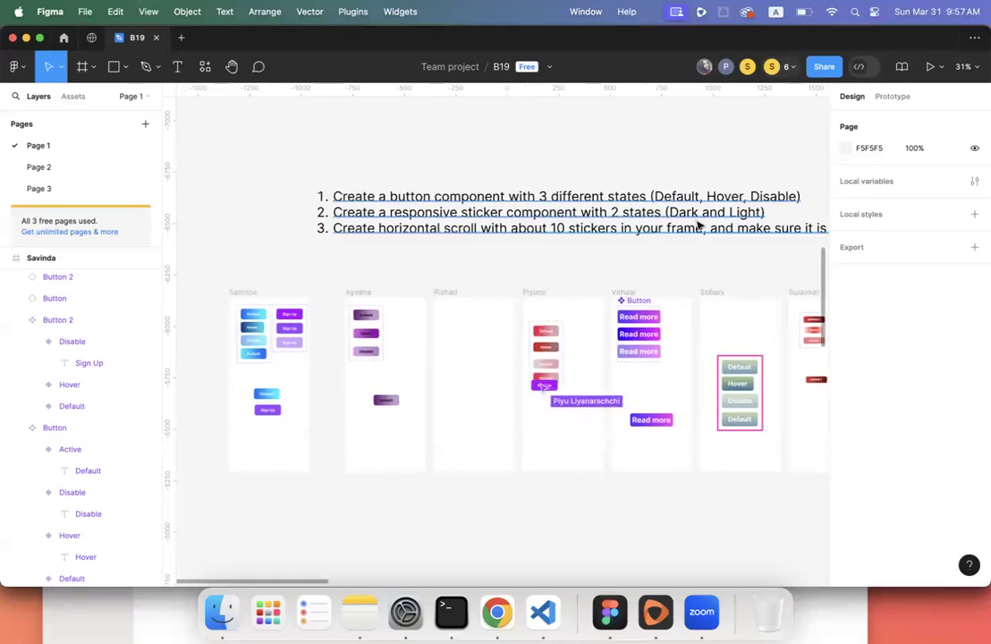
scroll(698, 225, up, 5)
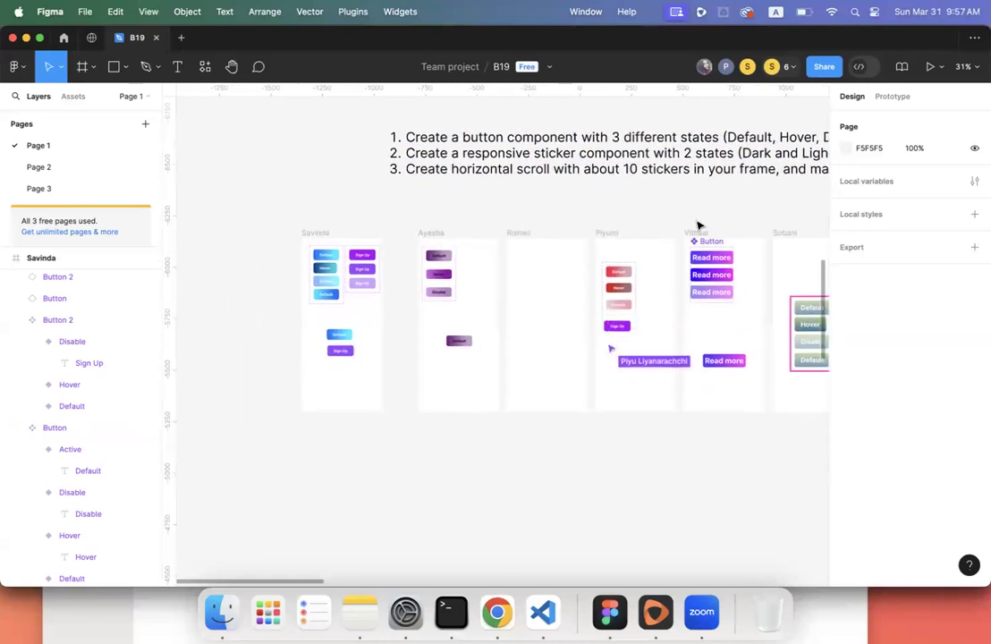
scroll(698, 225, down, 2)
scroll(347, 404, up, 3)
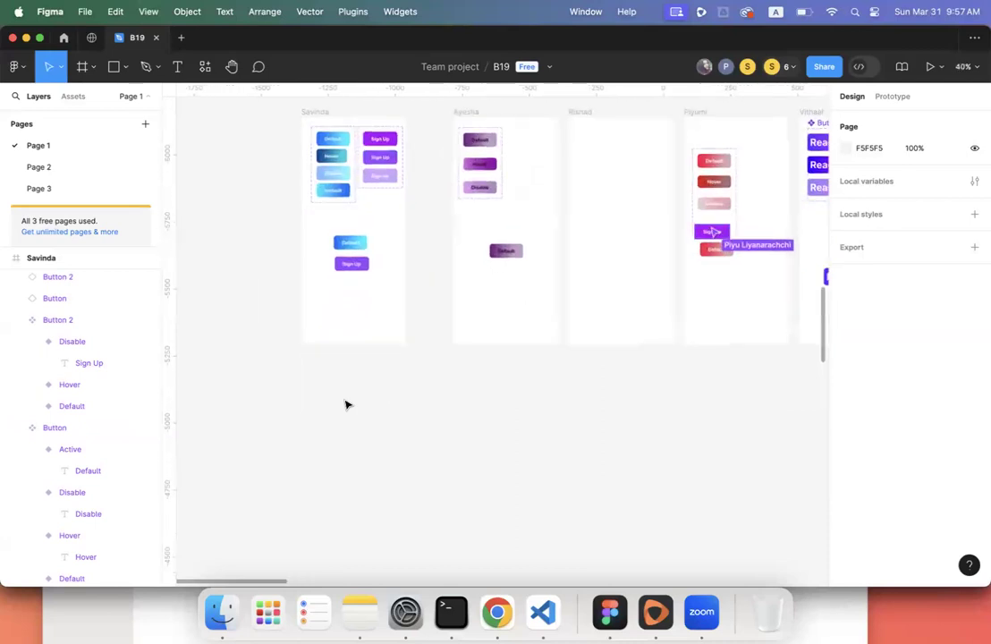
scroll(347, 404, up, 2)
scroll(224, 250, left, 2)
scroll(224, 250, down, 1)
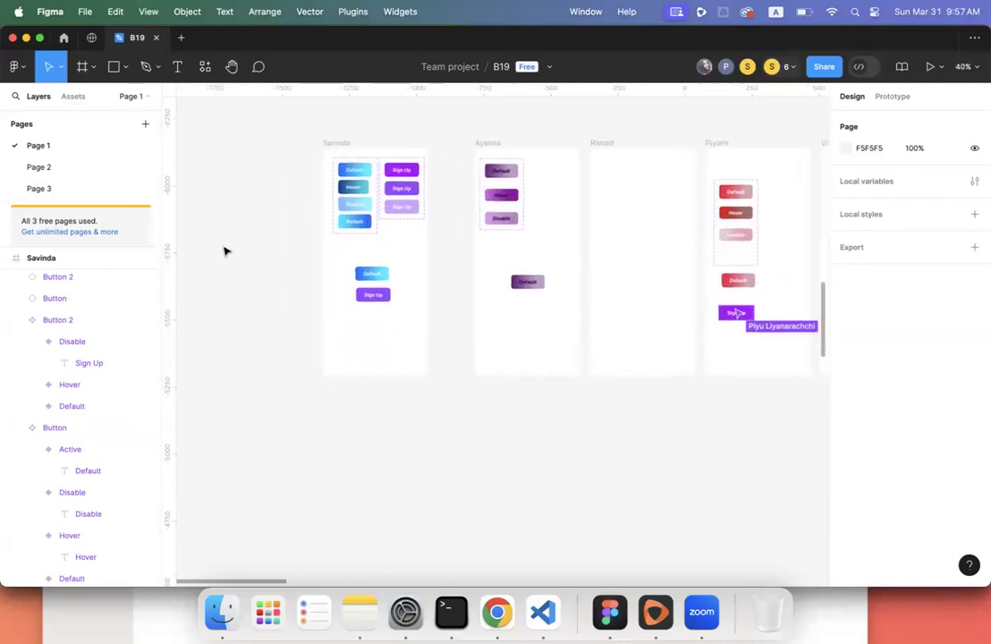
click(178, 66)
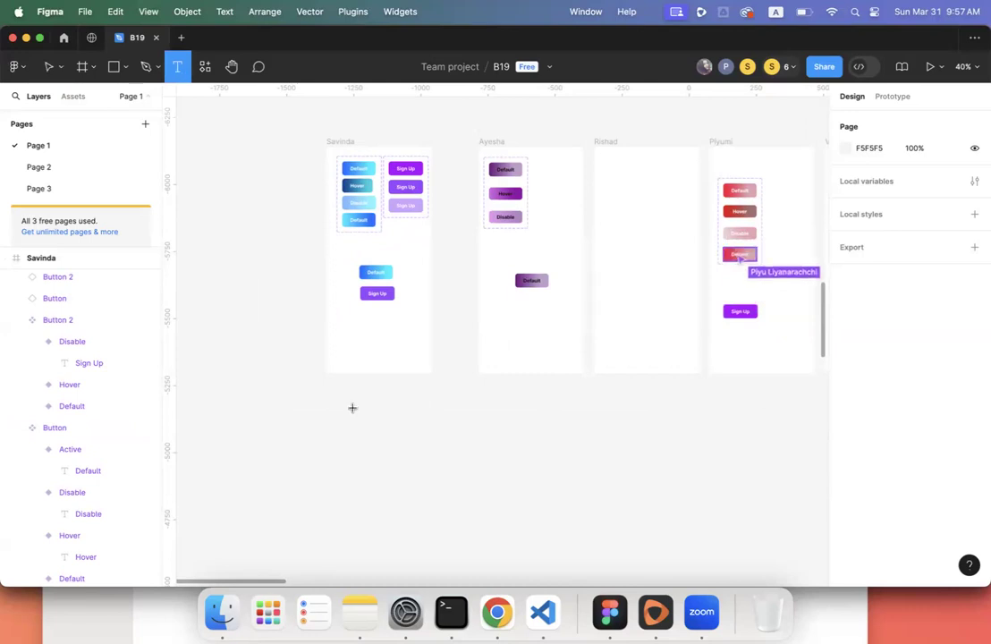
- Draw an empty text box below the button frames and switch to Chrome
scroll(349, 394, down, 2)
drag(331, 331, 383, 377)
scroll(372, 439, up, 3)
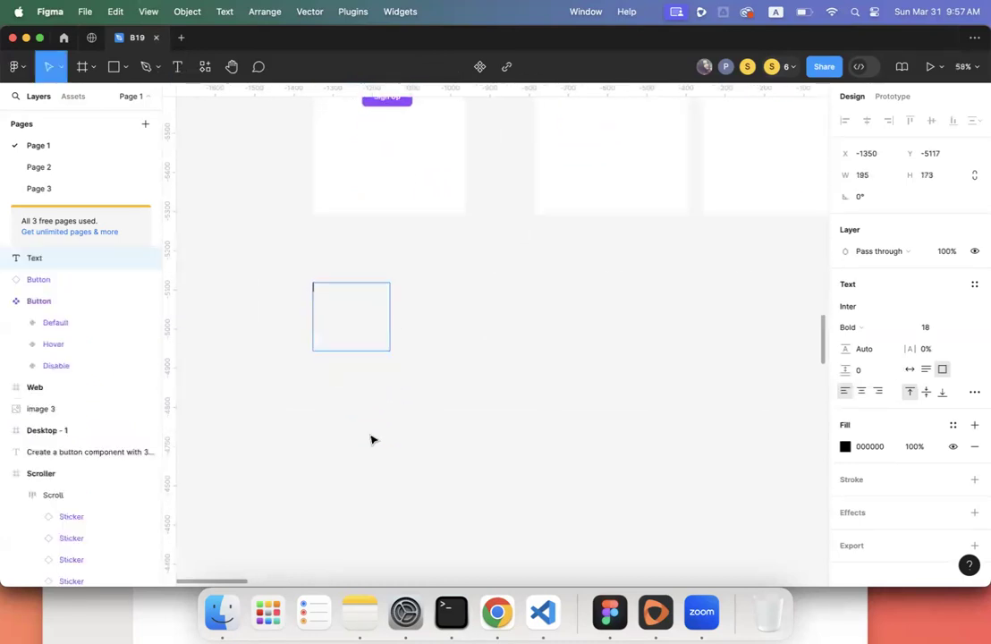
click(494, 601)
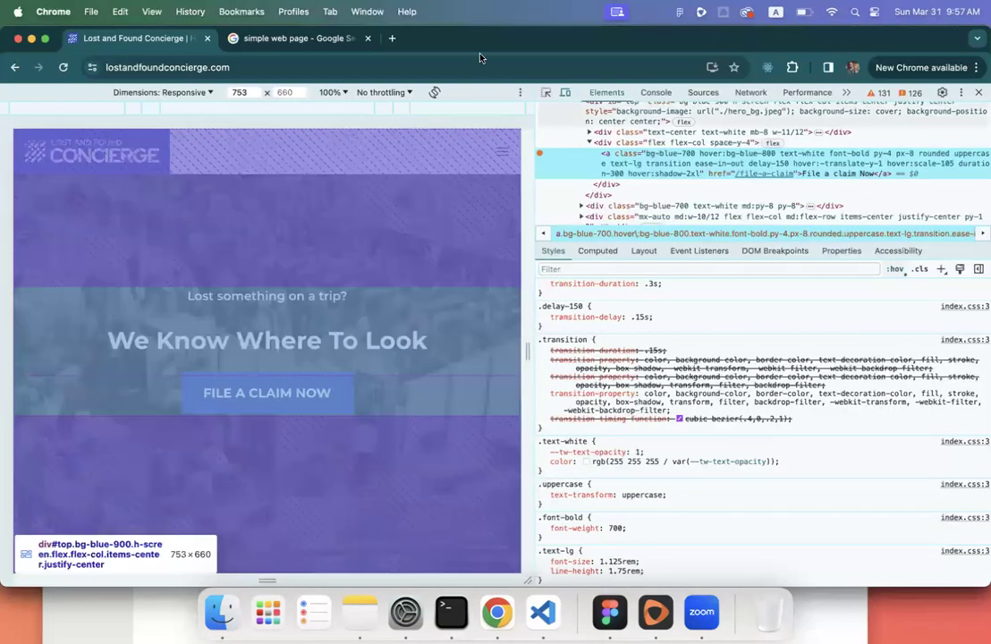
- Search the web for 'lorum', close DevTools and open lipsum.com
click(354, 71)
text(lorum)
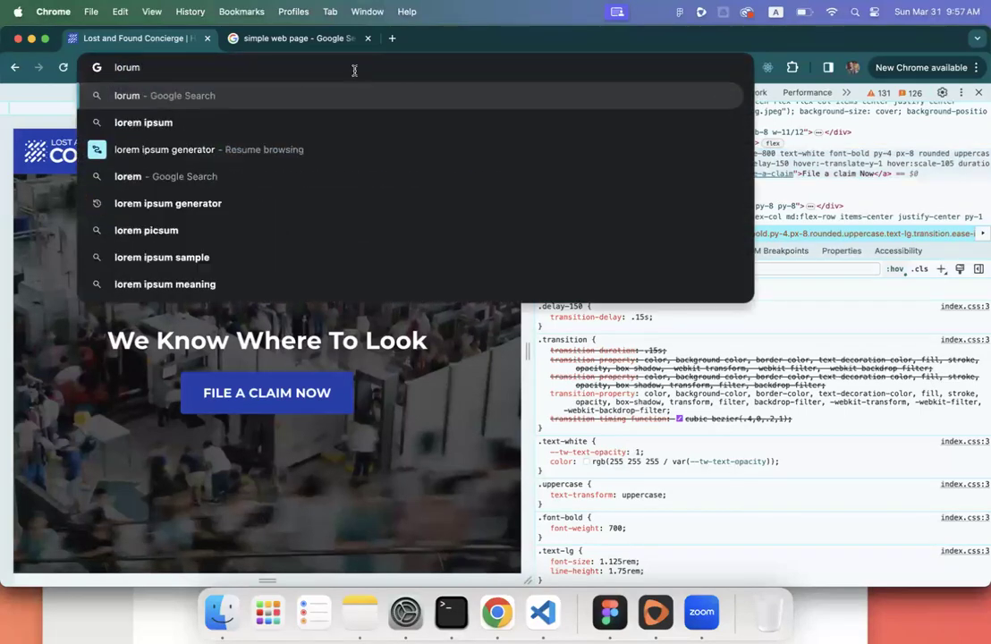
click(295, 122)
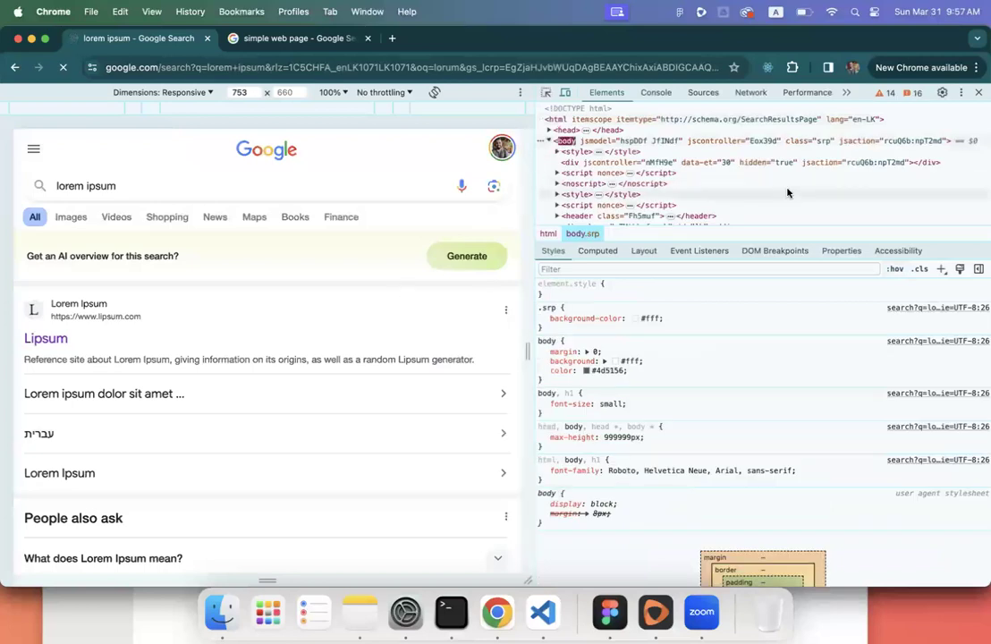
click(978, 93)
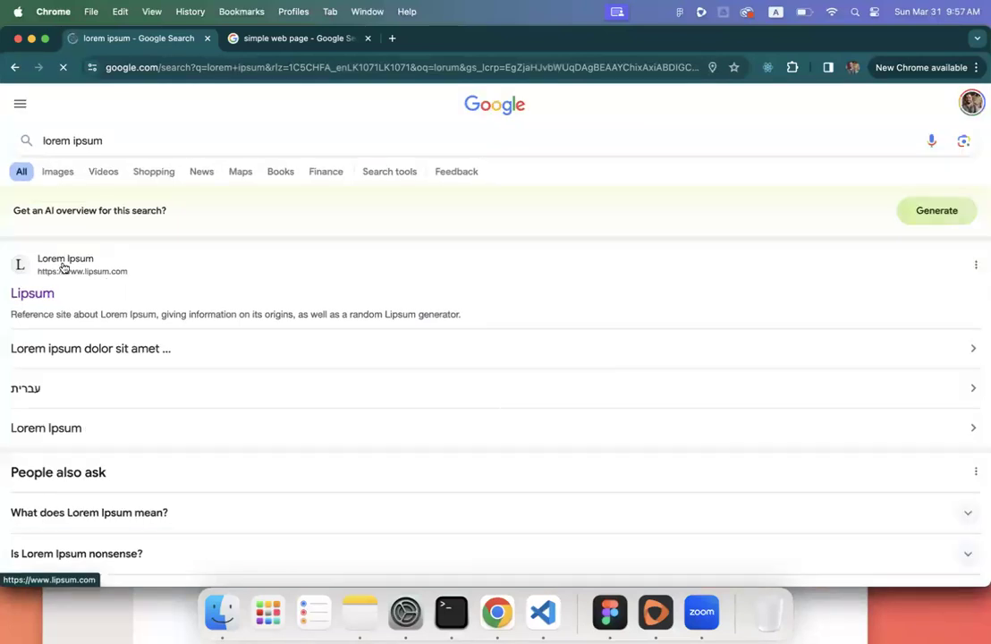
click(41, 292)
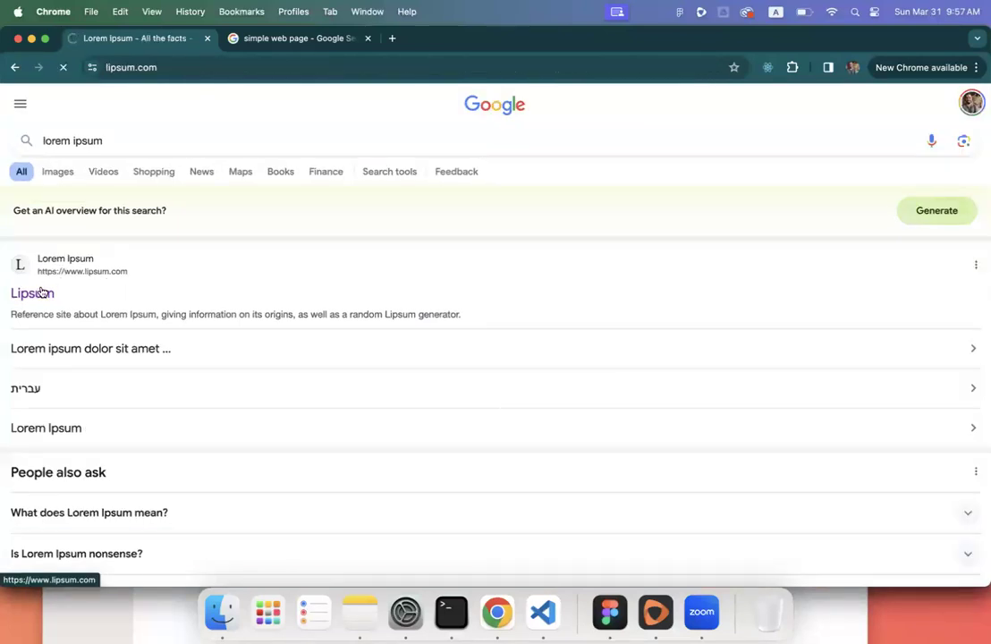
- Generate lorem ipsum, copy the first paragraph, and return to Figma
scroll(679, 295, down, 10)
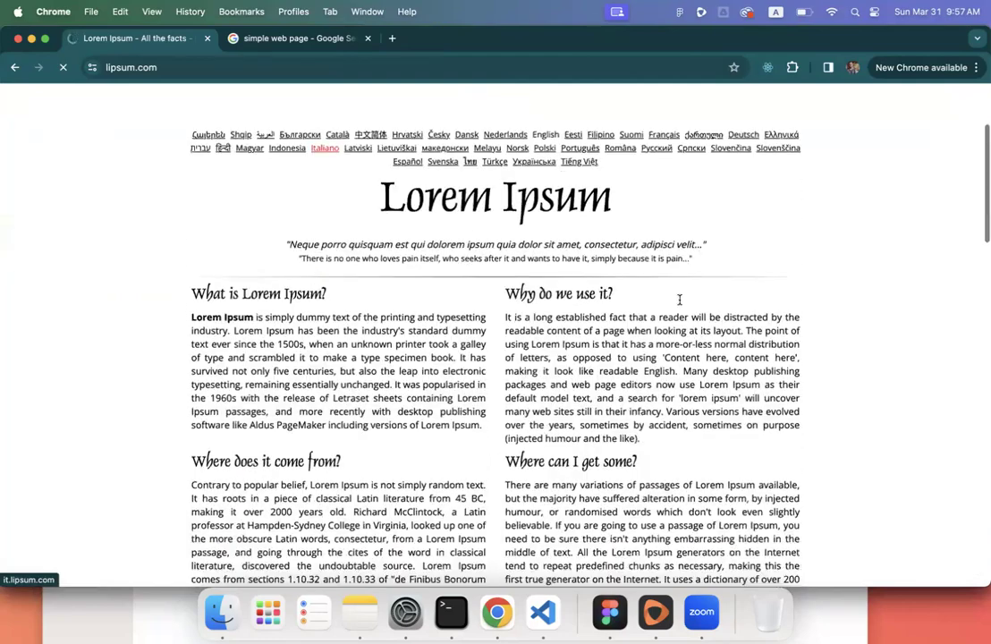
click(716, 325)
scroll(393, 338, down, 4)
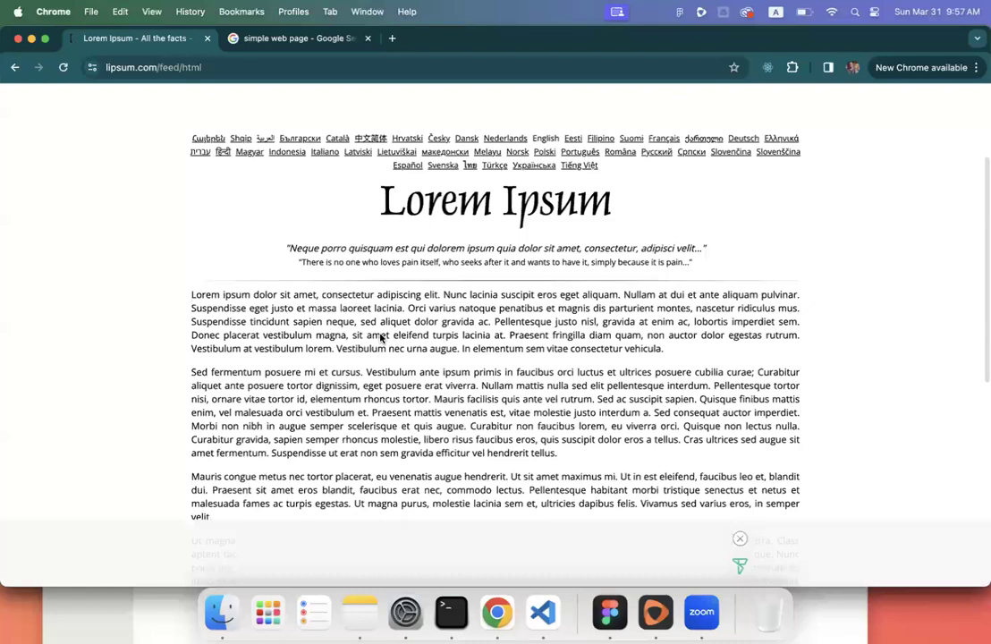
triple_click(381, 338)
key(super+c)
click(221, 611)
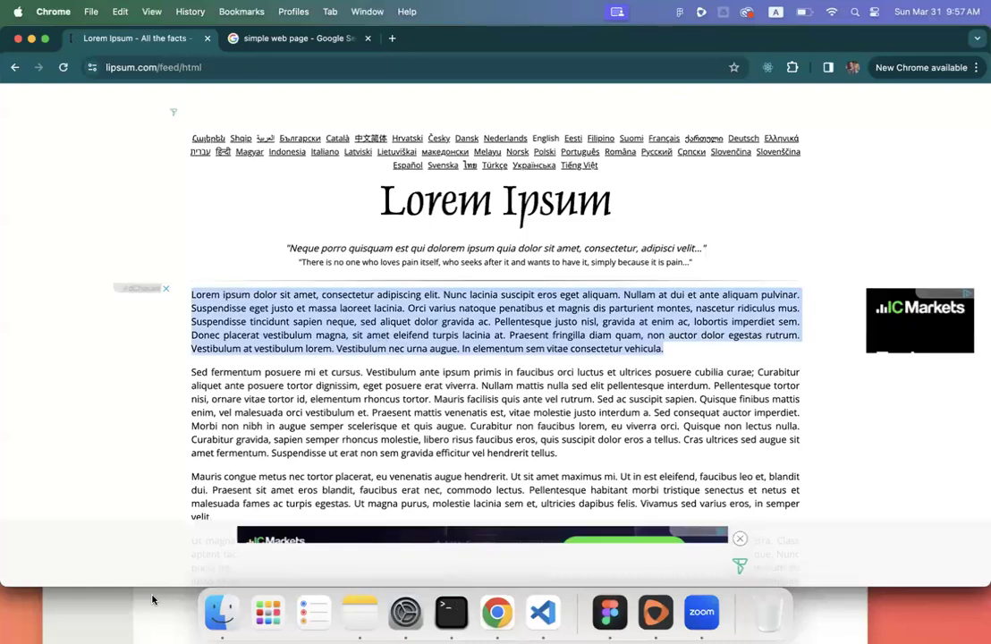
click(610, 612)
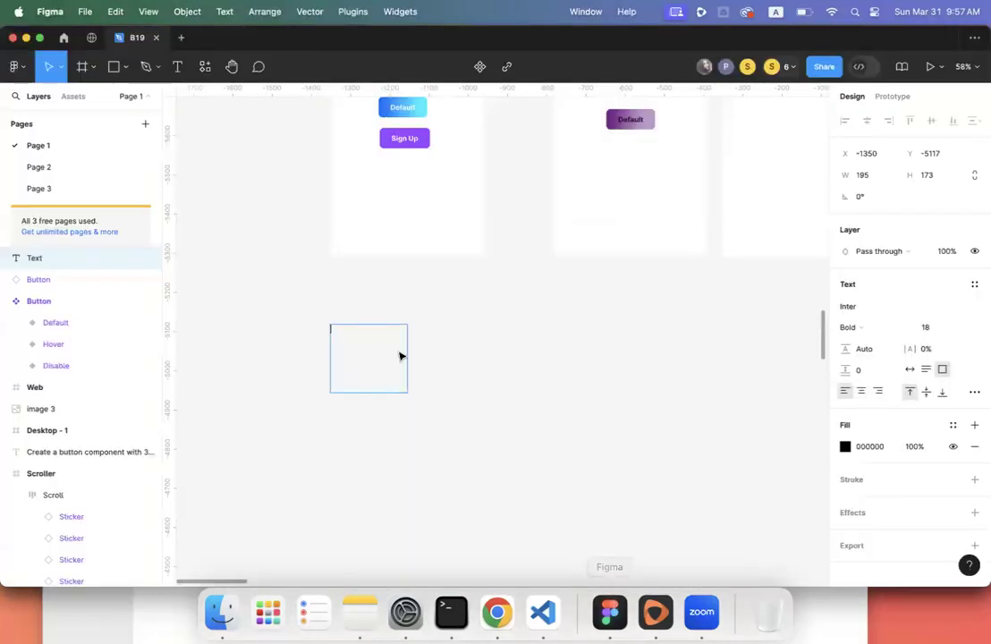
- Paste the lorem ipsum paragraph into the text box and set its weight to Regular
key(super+v)
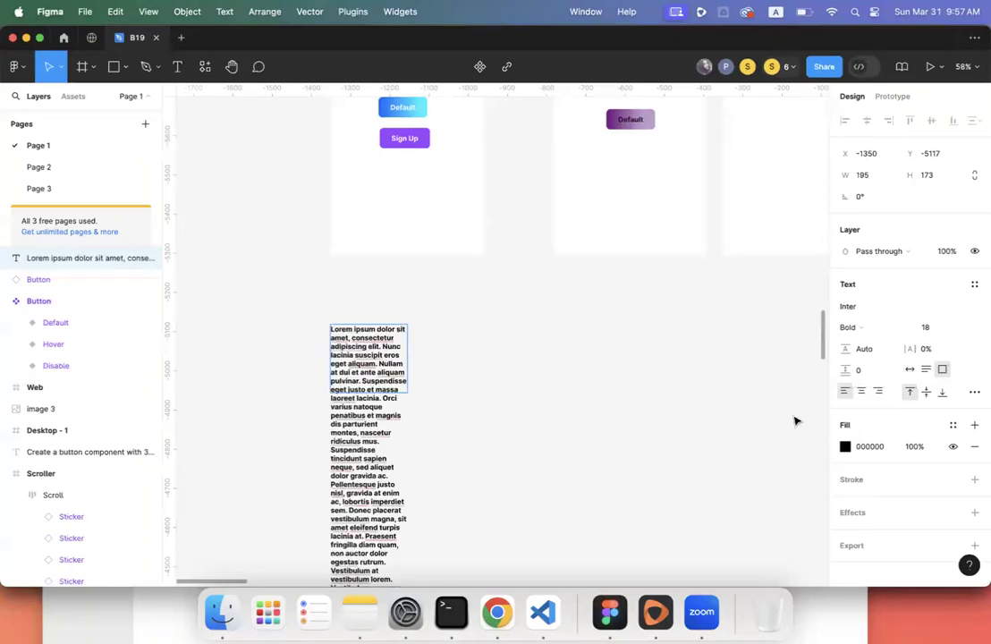
key(super+a)
click(866, 328)
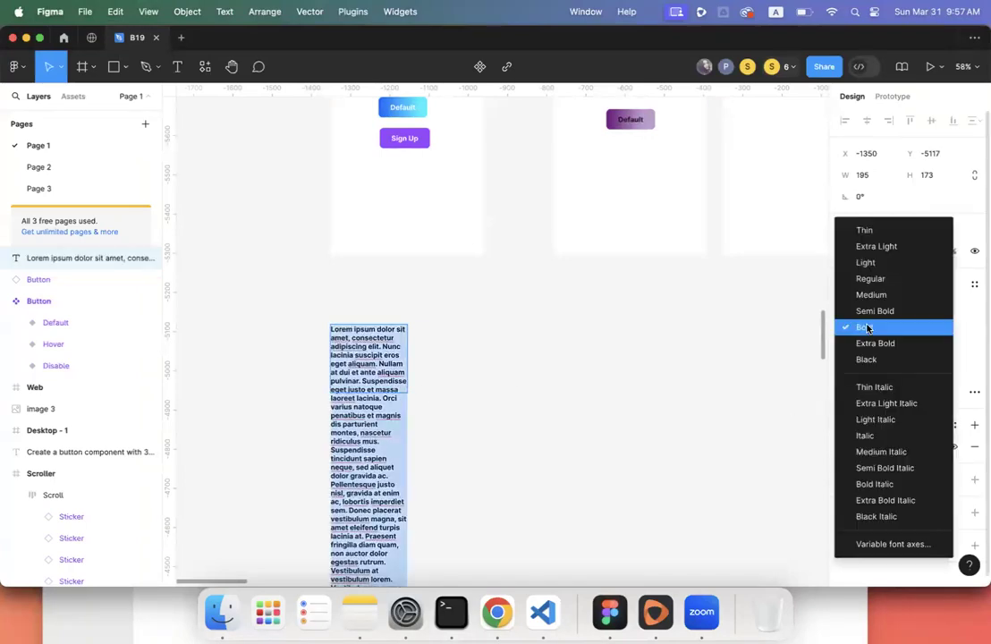
click(880, 280)
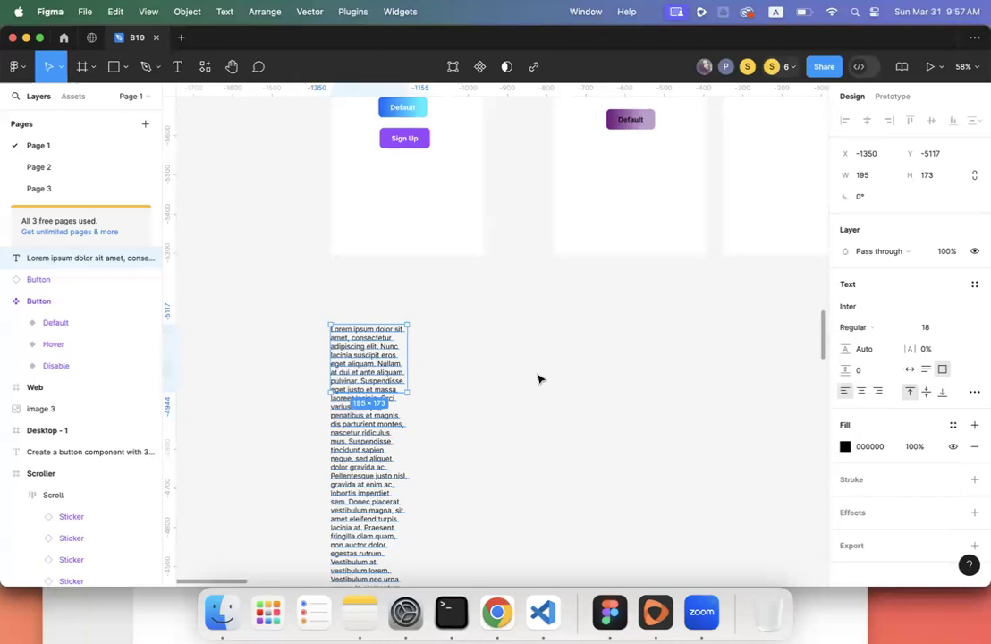
scroll(537, 378, down, 5)
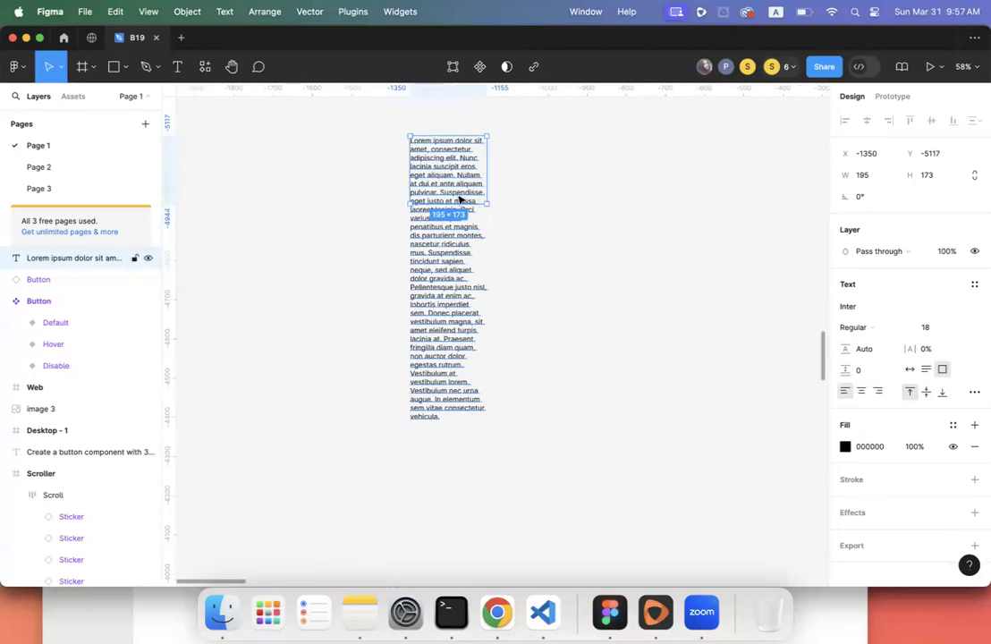
double_click(457, 194)
key(Escape)
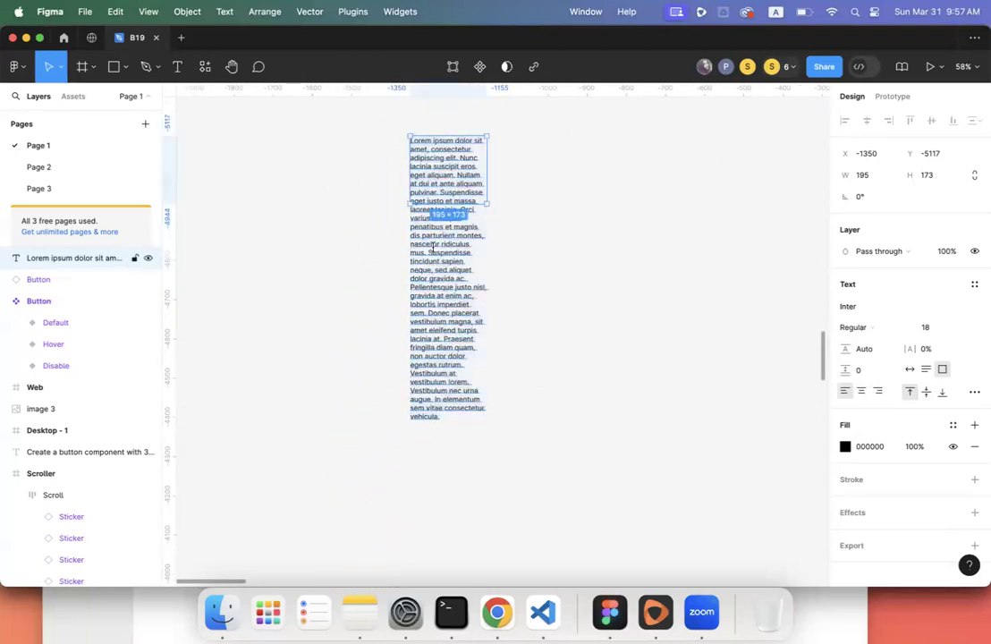
- Delete the sentences after 'mus.' and shrink the text box to fit
drag(439, 271, 457, 435)
double_click(437, 248)
click(428, 254)
key(BackSpace)
key(Escape)
key(Escape)
click(428, 257)
drag(440, 292, 440, 262)
click(516, 243)
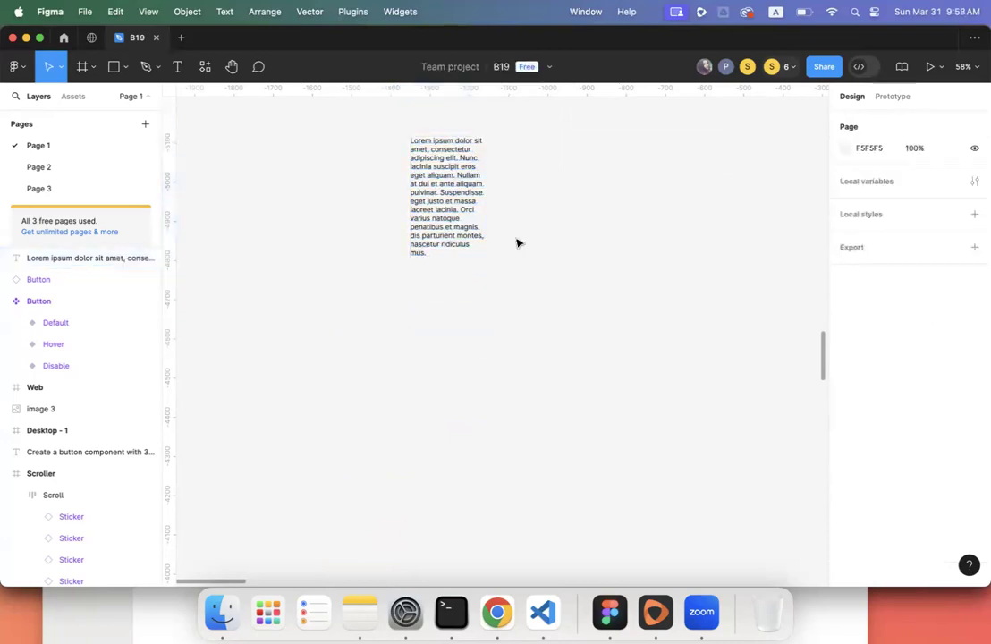
- Widen the text box to 283 px, shorten it to 232, and move it slightly lower
scroll(517, 243, up, 4)
scroll(517, 242, up, 2)
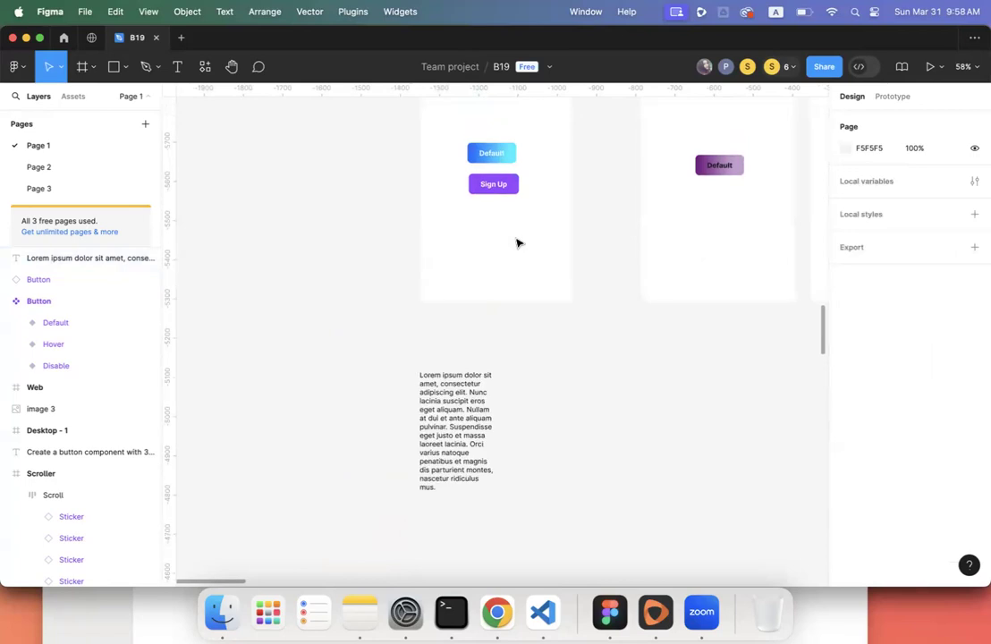
click(488, 414)
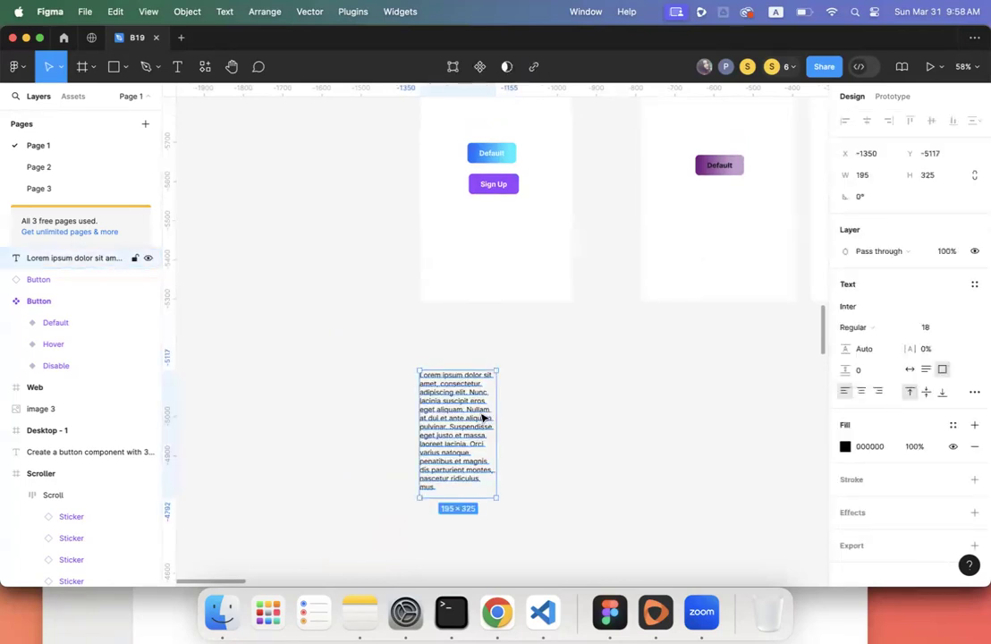
drag(496, 412, 528, 413)
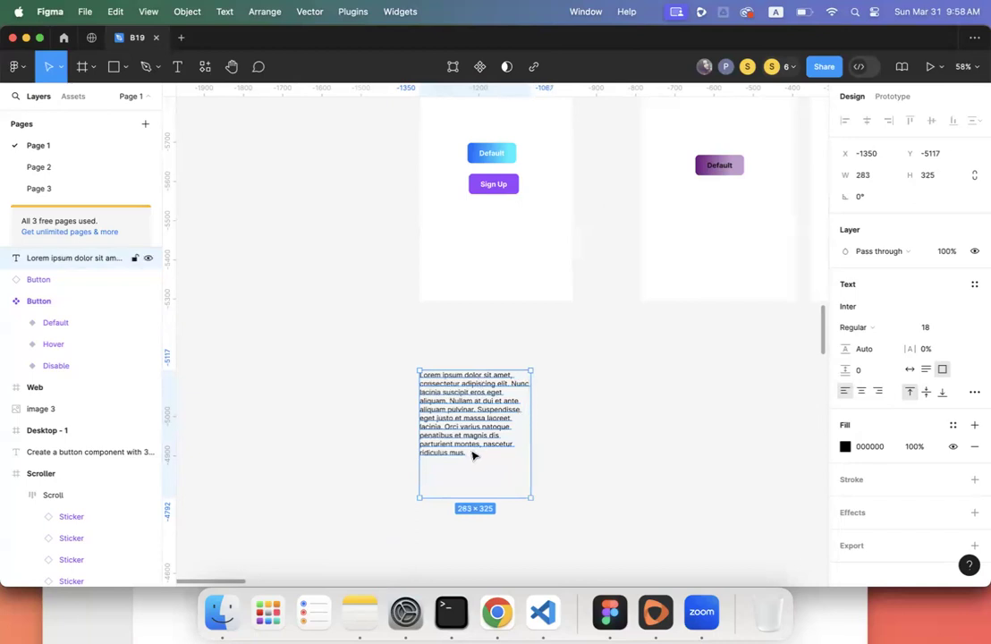
scroll(473, 455, down, 3)
right_click(497, 429)
click(479, 431)
drag(477, 415, 474, 396)
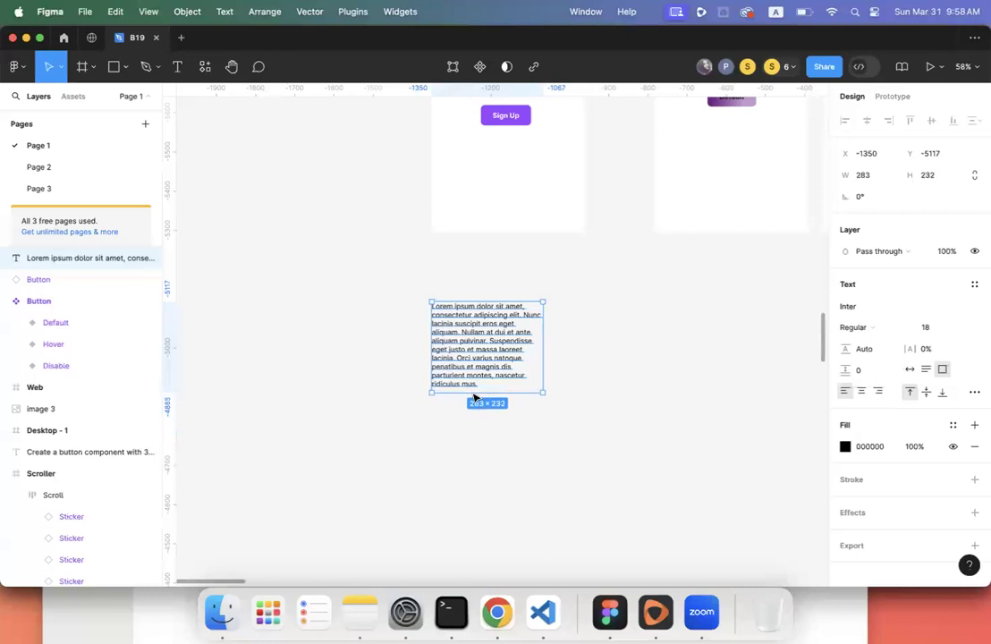
drag(480, 344, 487, 387)
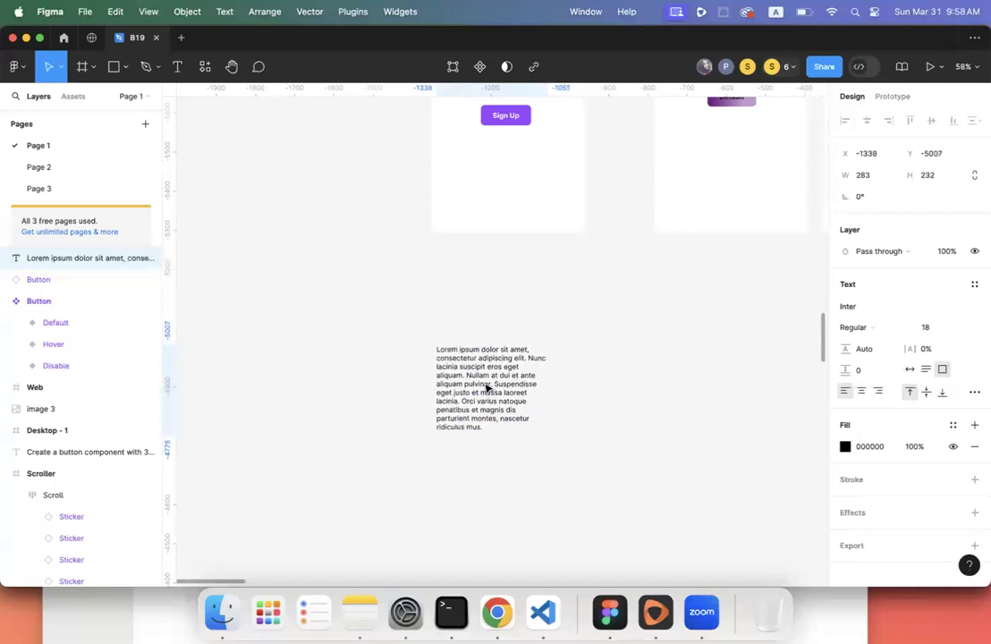
click(472, 295)
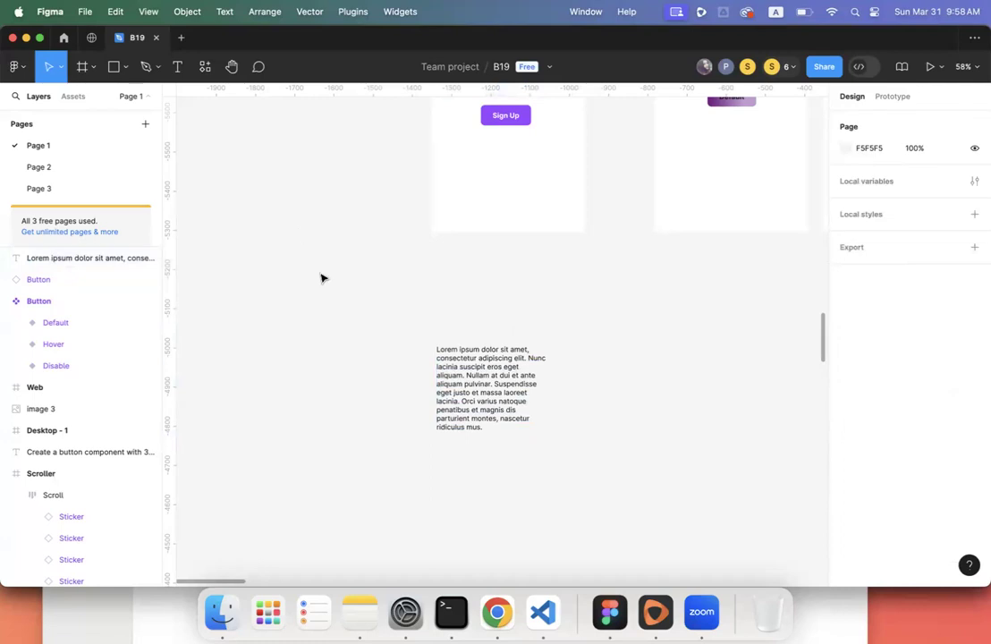
click(79, 68)
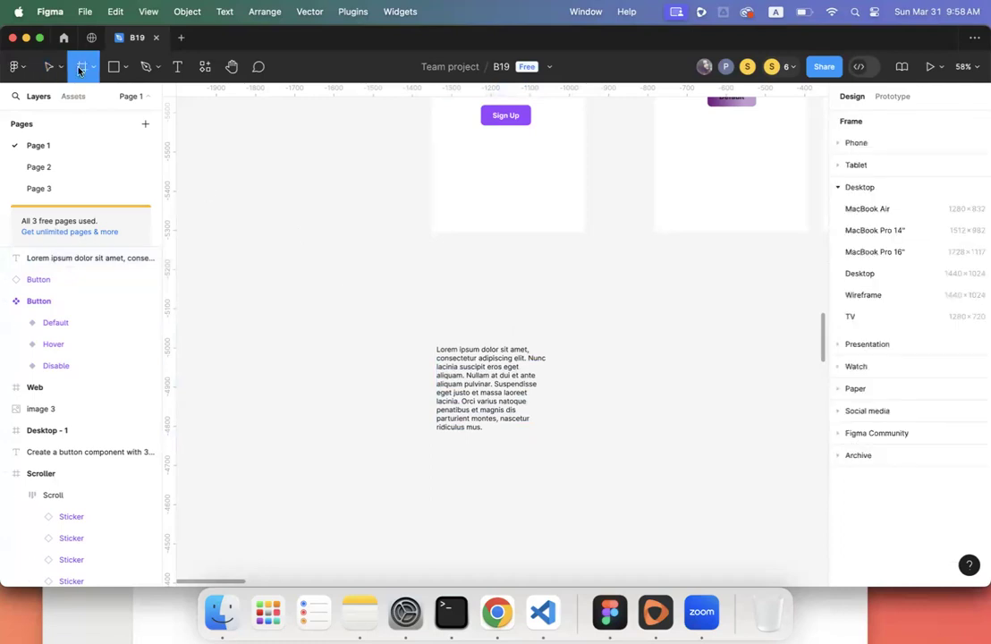
- Draw a 326×186 frame above the lorem text, name it imageholder, then open Chrome's image results
drag(434, 262, 559, 336)
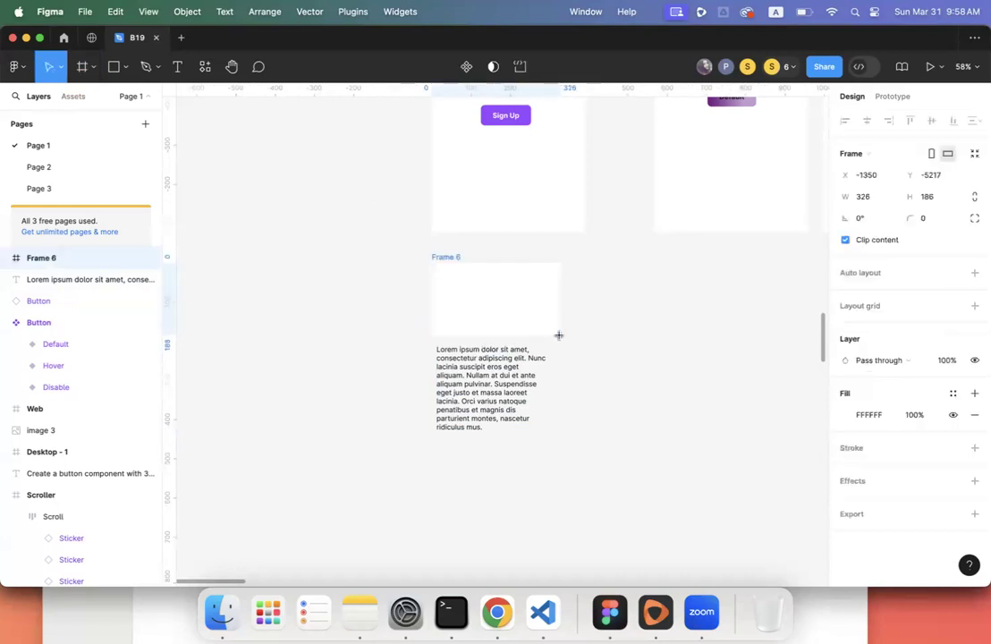
double_click(49, 259)
text(imageholder)
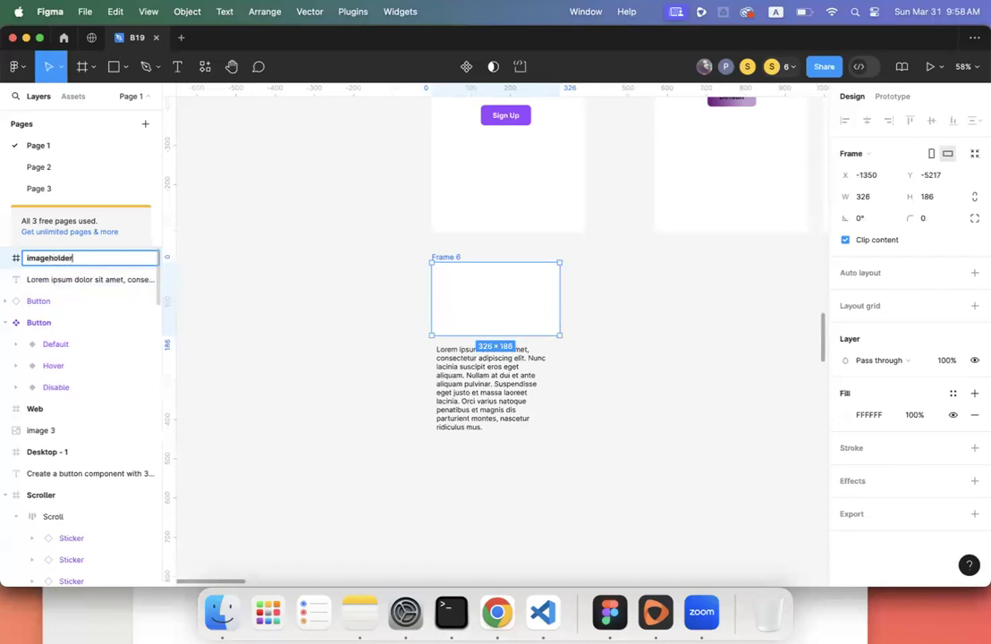
key(Return)
key(Escape)
click(466, 289)
click(497, 611)
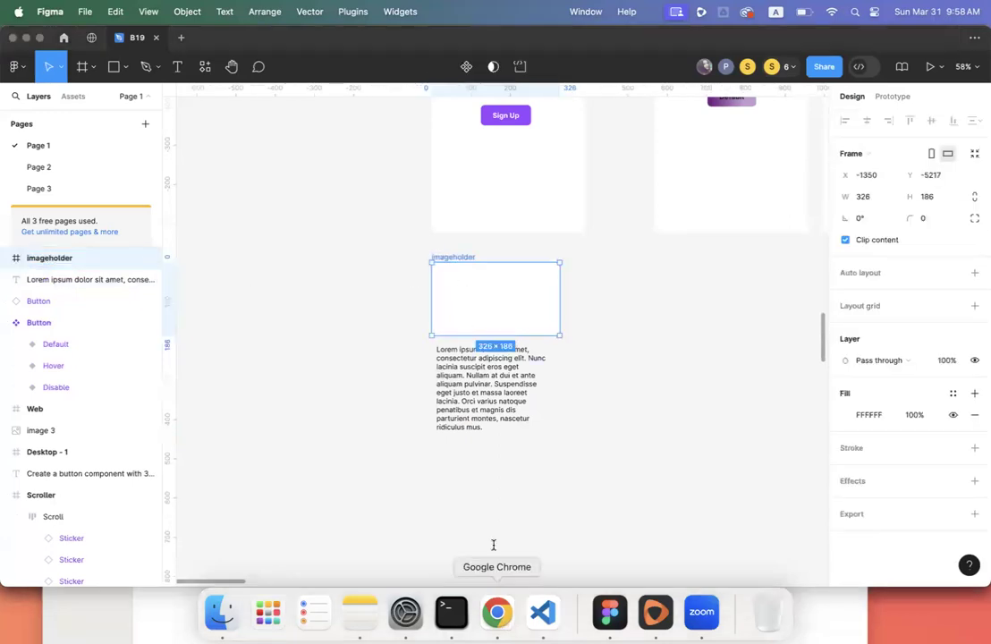
click(304, 39)
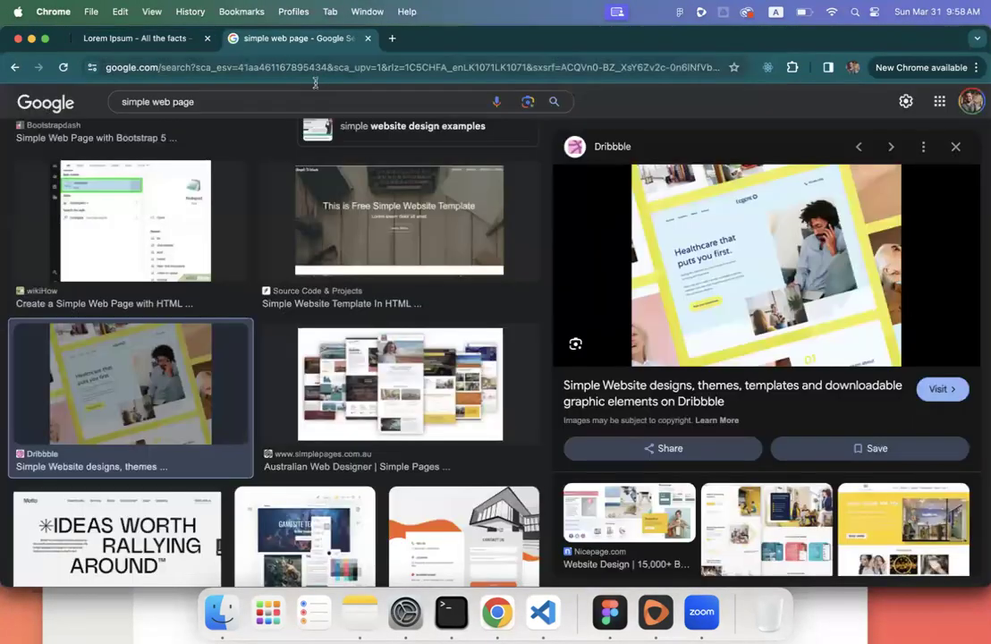
- Replace the Google Images query with 'landscape' and run the search
scroll(206, 268, down, 3)
click(237, 102)
triple_click(238, 102)
text(landa)
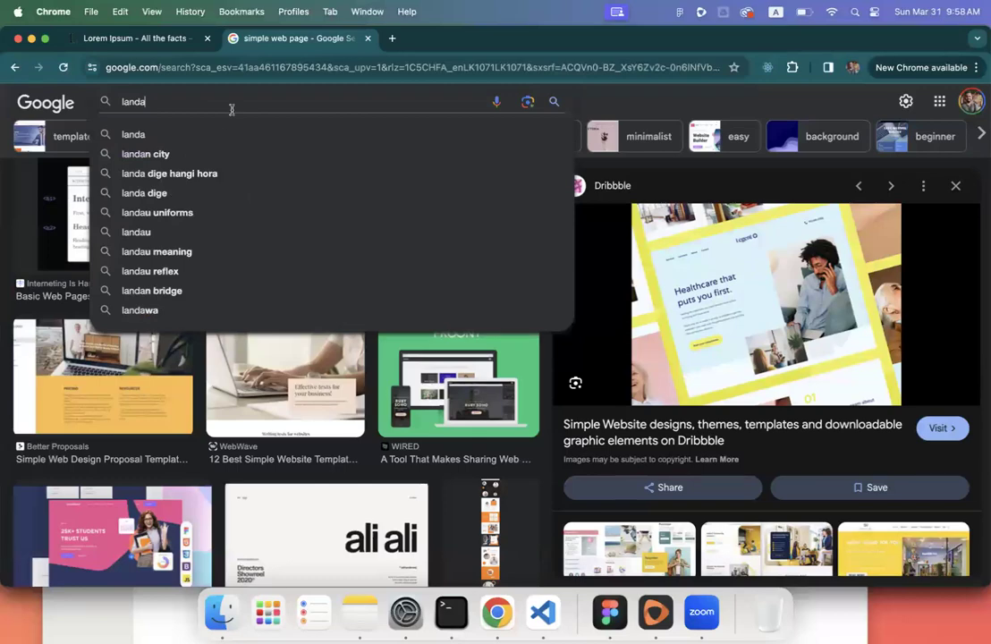
key(BackSpace)
click(230, 133)
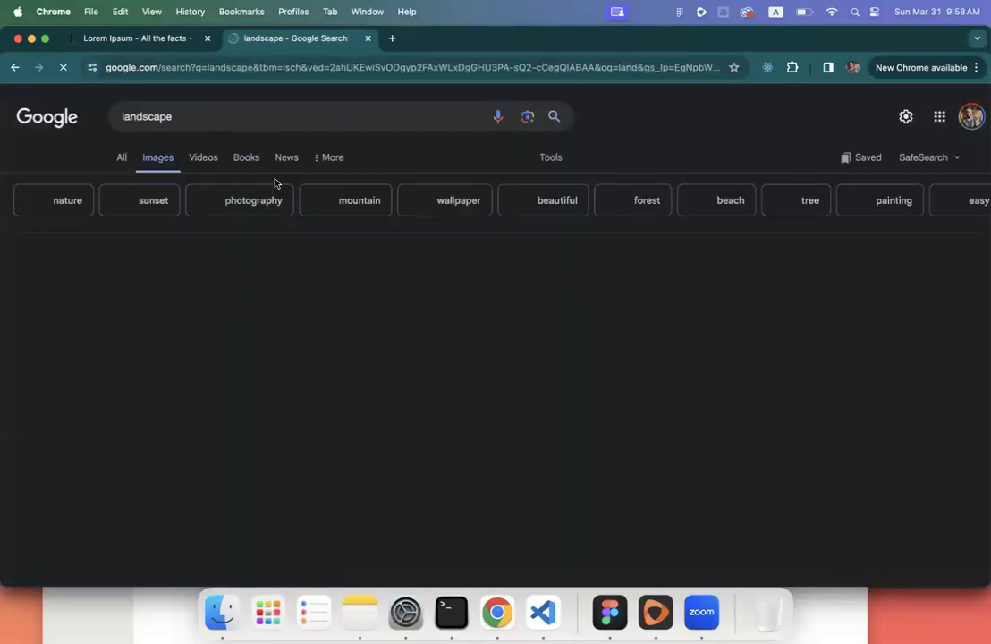
- Copy the Pixabay lone-tree-at-sunset image to the clipboard and return to Figma
scroll(506, 335, down, 6)
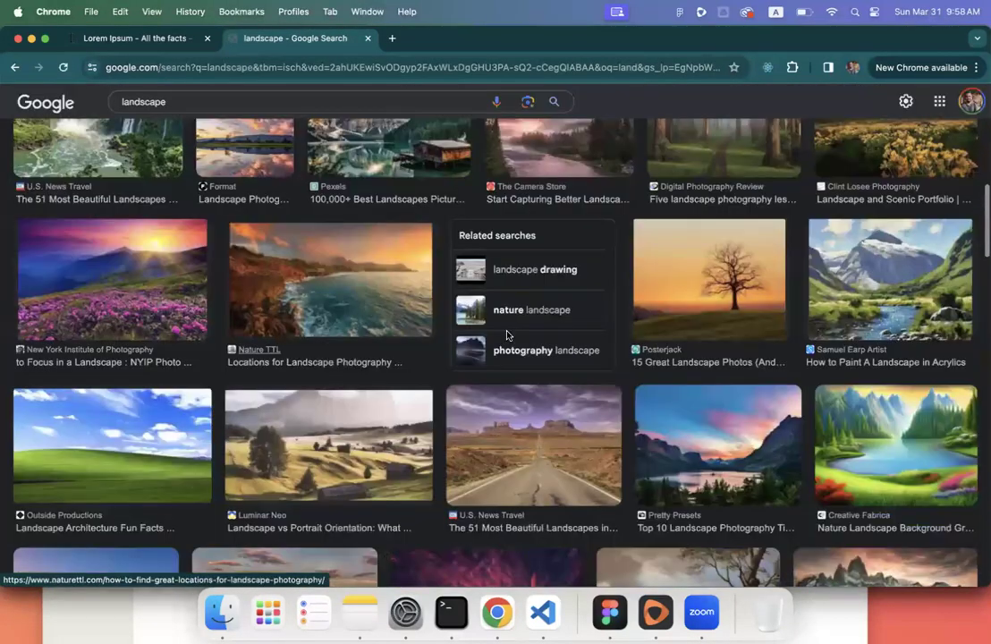
scroll(506, 335, down, 4)
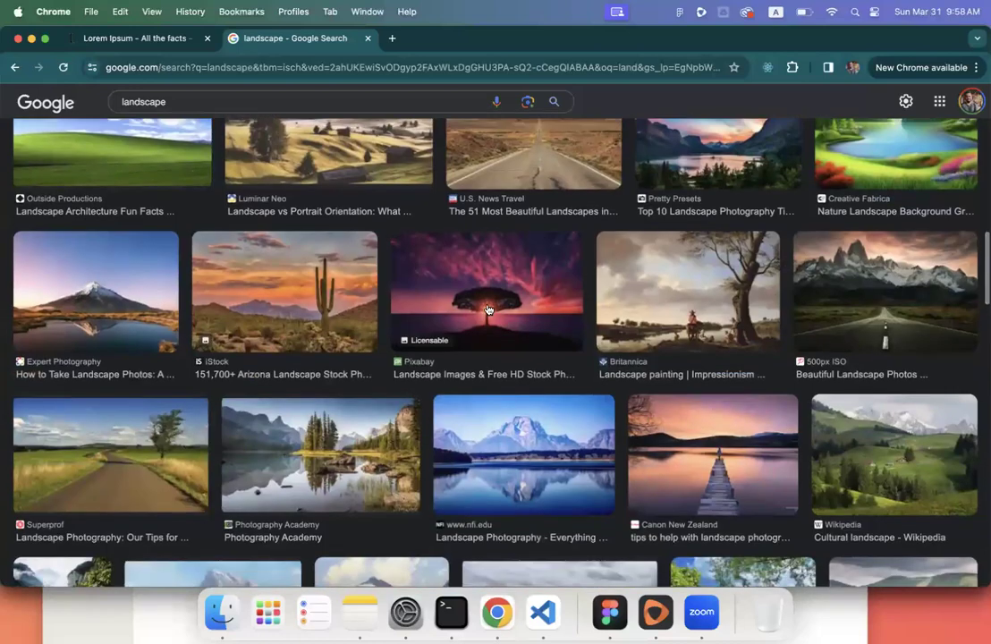
click(487, 309)
right_click(798, 261)
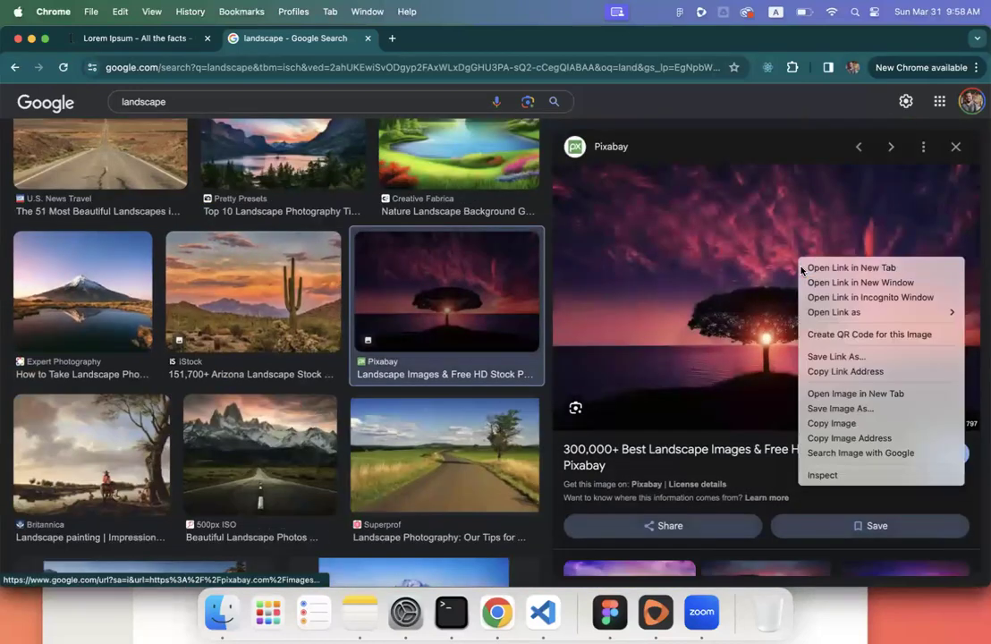
click(845, 423)
click(610, 613)
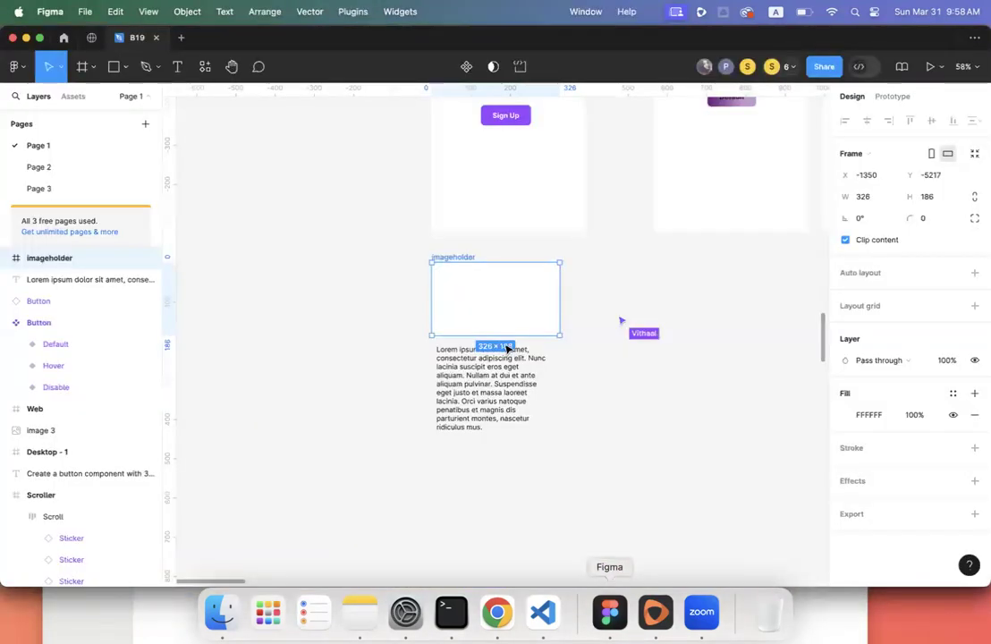
- Paste the sunset-tree image into the imageholder frame and align it to its top-left corner
scroll(498, 311, down, 5)
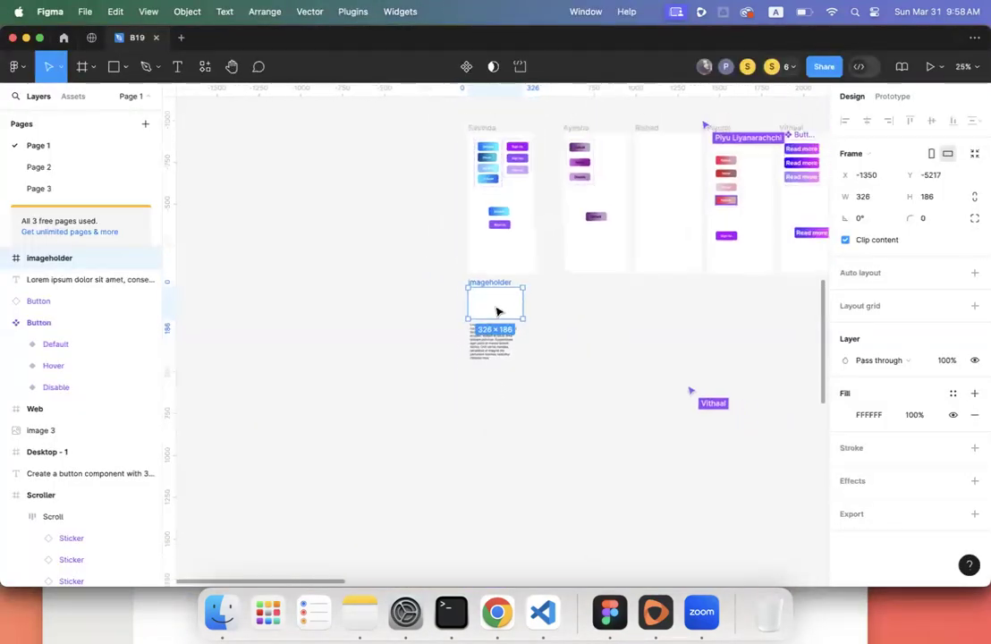
scroll(498, 311, up, 2)
scroll(498, 311, down, 6)
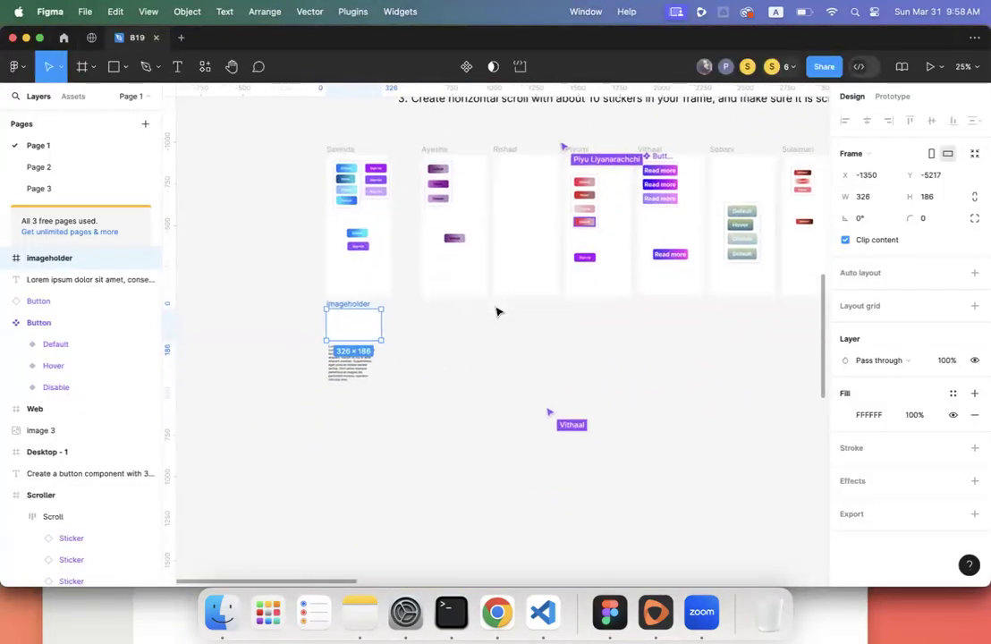
scroll(402, 270, up, 5)
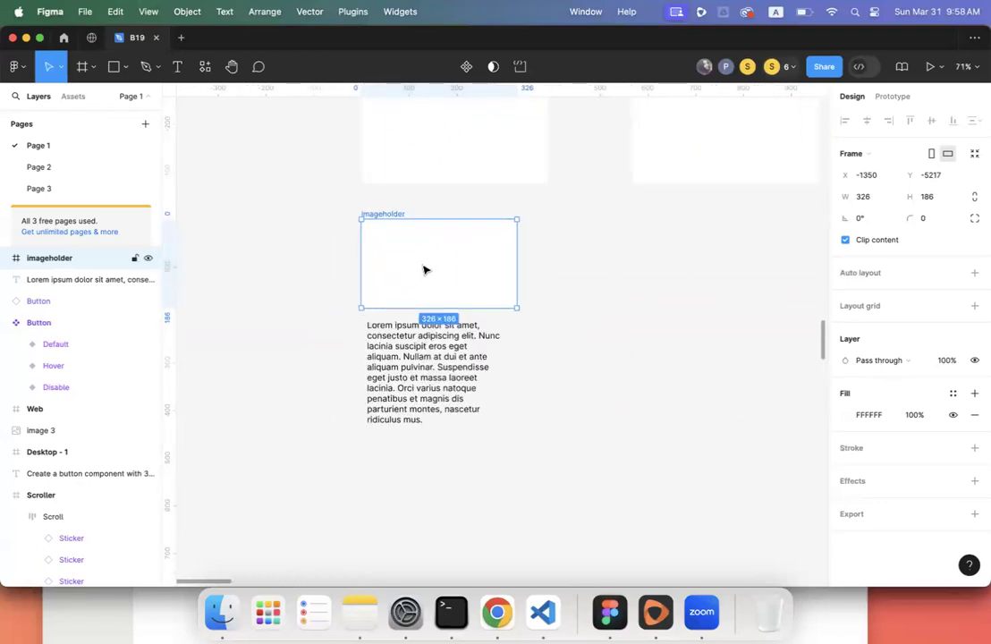
right_click(421, 268)
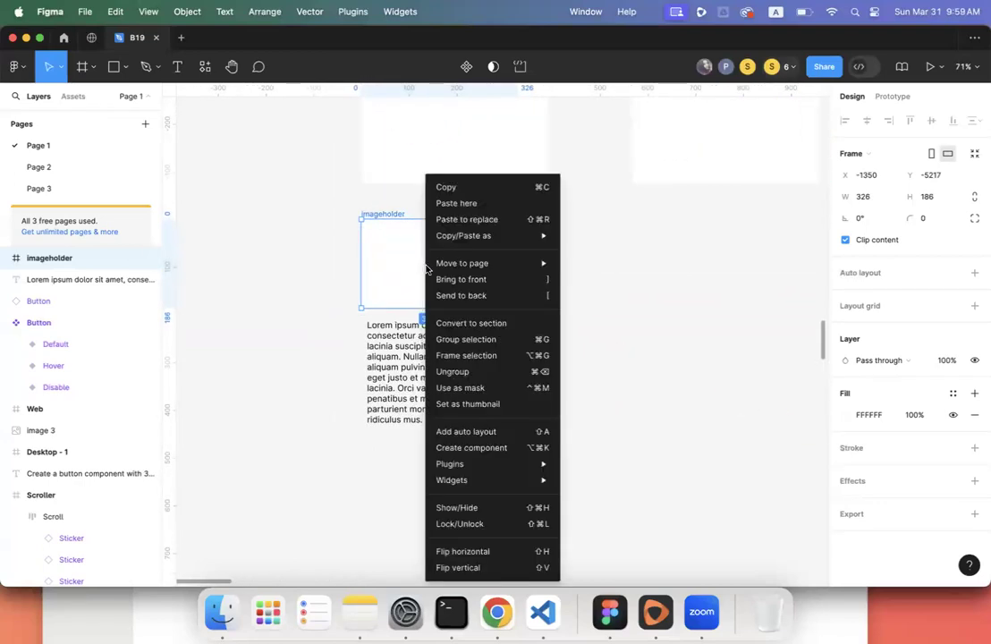
click(459, 204)
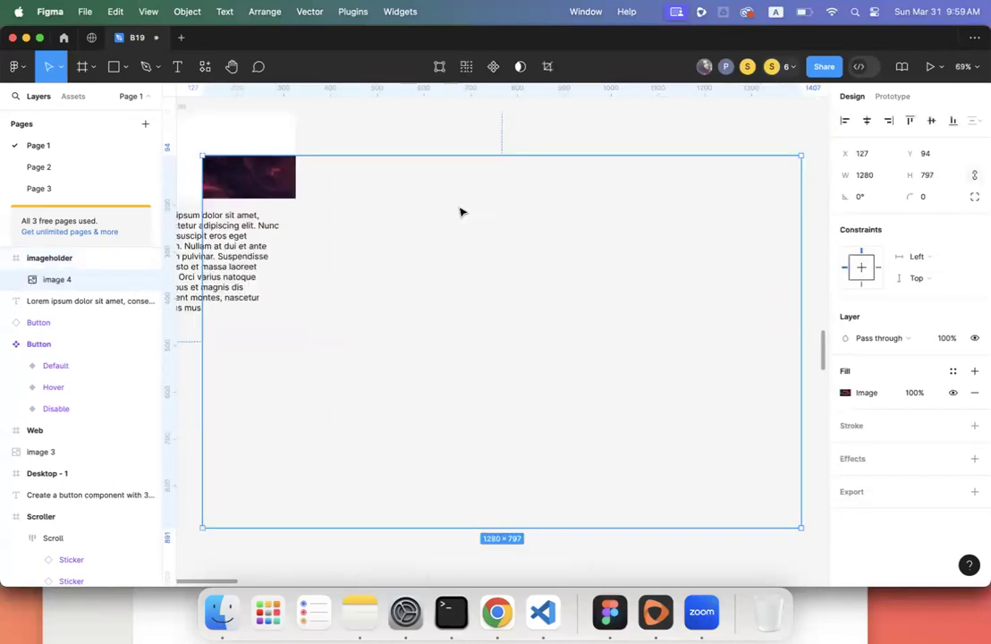
scroll(459, 212, down, 3)
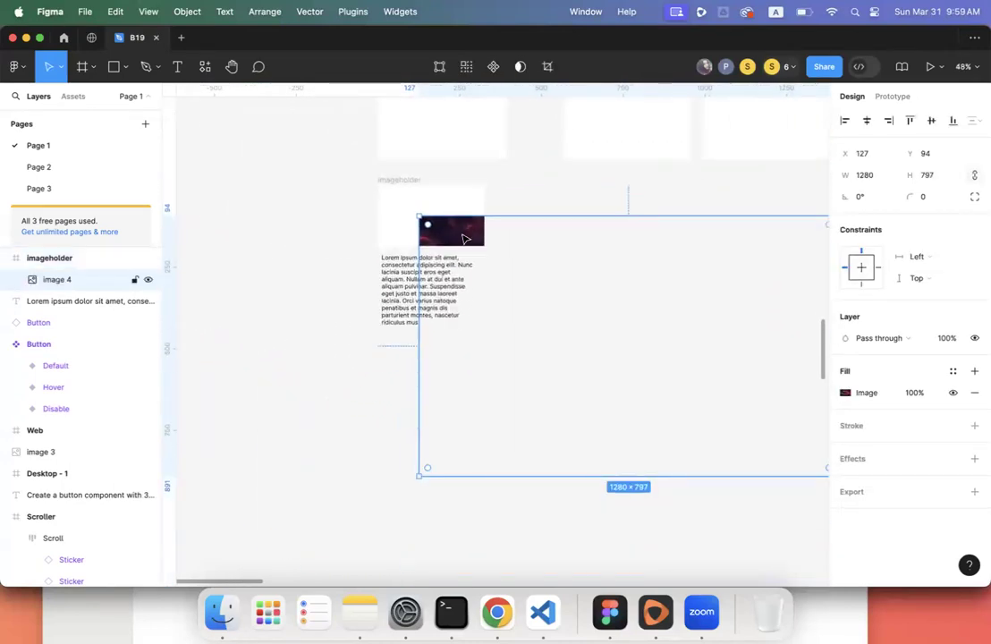
drag(451, 230, 420, 207)
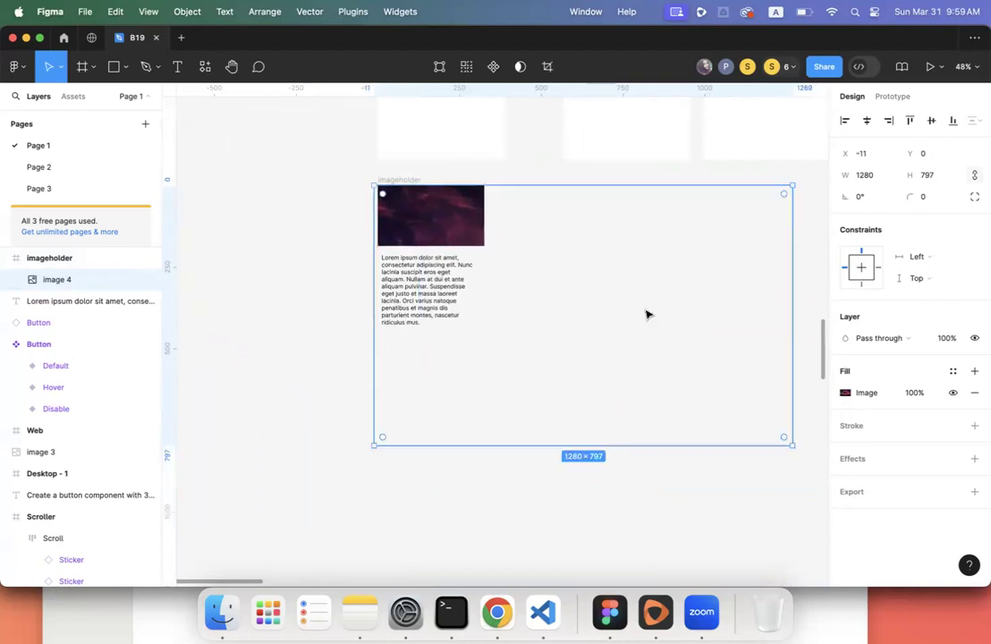
- Scale the image down proportionally until it fills the 326×186 area above the text
scroll(648, 312, down, 1)
scroll(648, 312, right, 1)
drag(766, 421, 710, 411)
drag(760, 348, 443, 320)
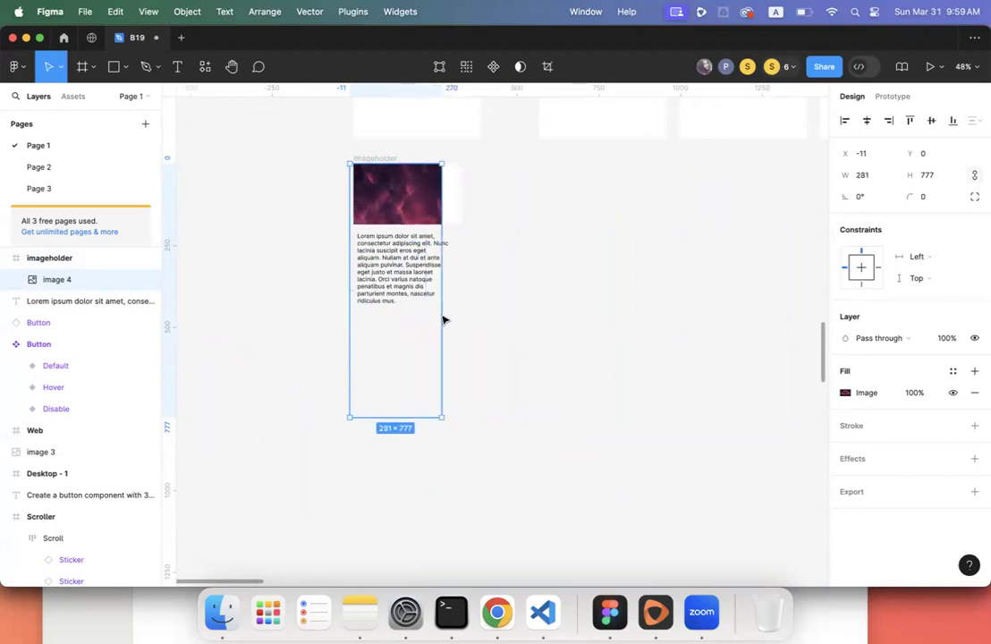
drag(399, 414, 382, 247)
key(super+z)
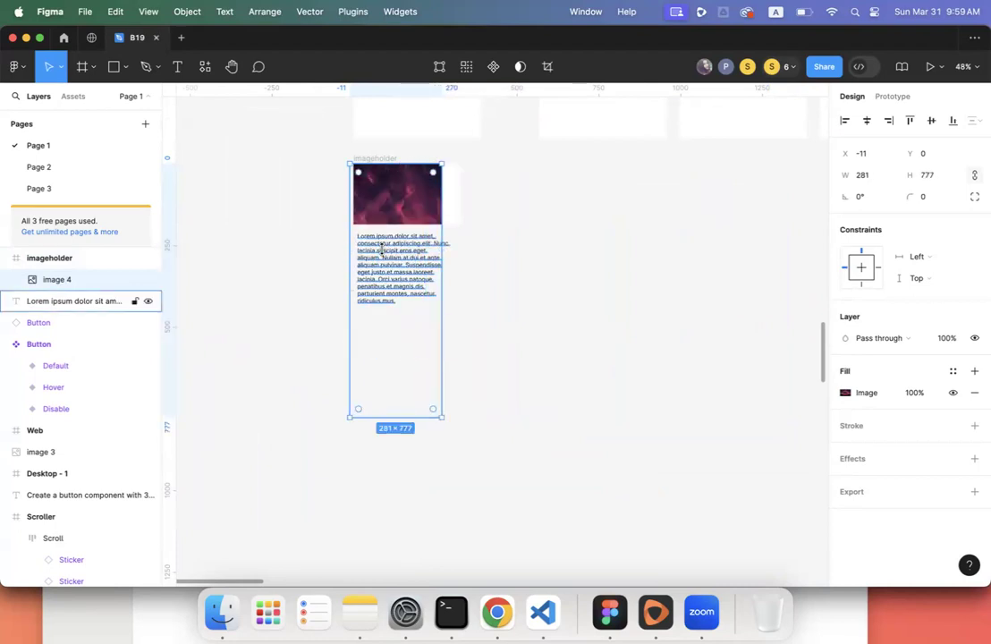
key(super+z)
drag(452, 378, 450, 233)
key(super+z)
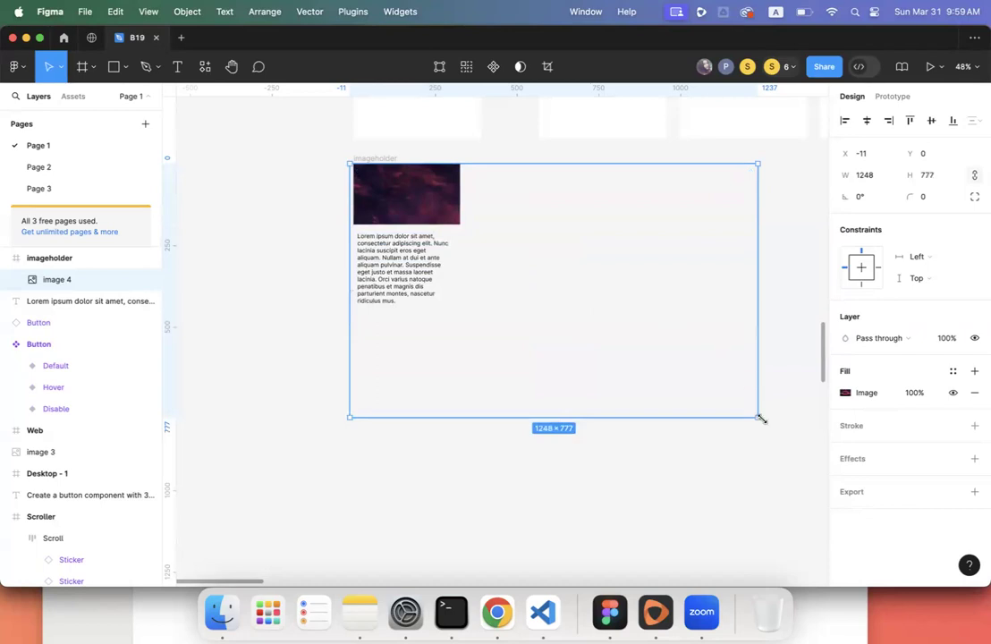
drag(757, 417, 558, 292)
drag(478, 283, 402, 236)
scroll(435, 232, up, 5)
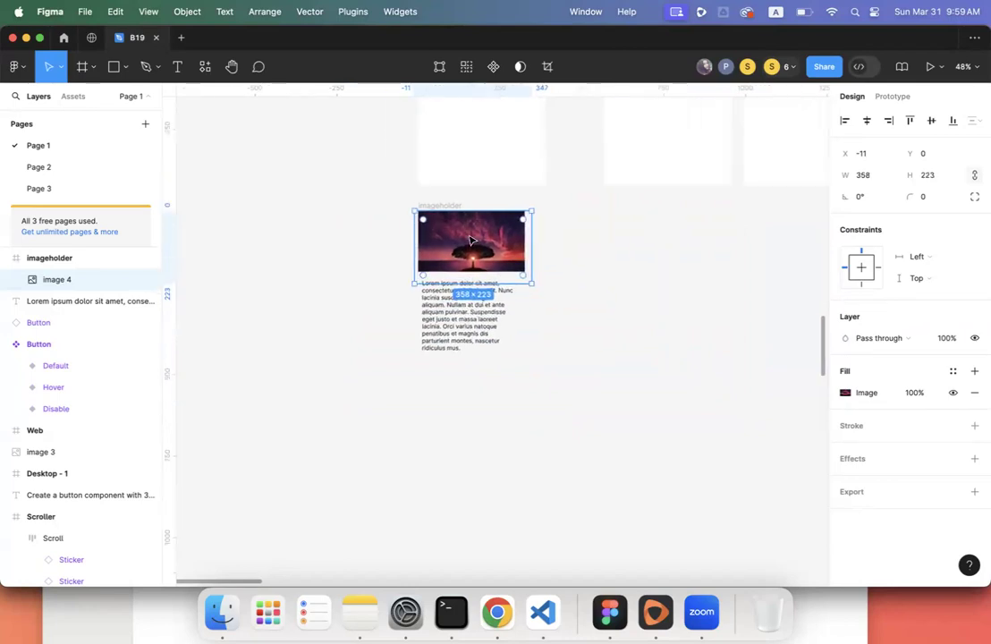
click(340, 222)
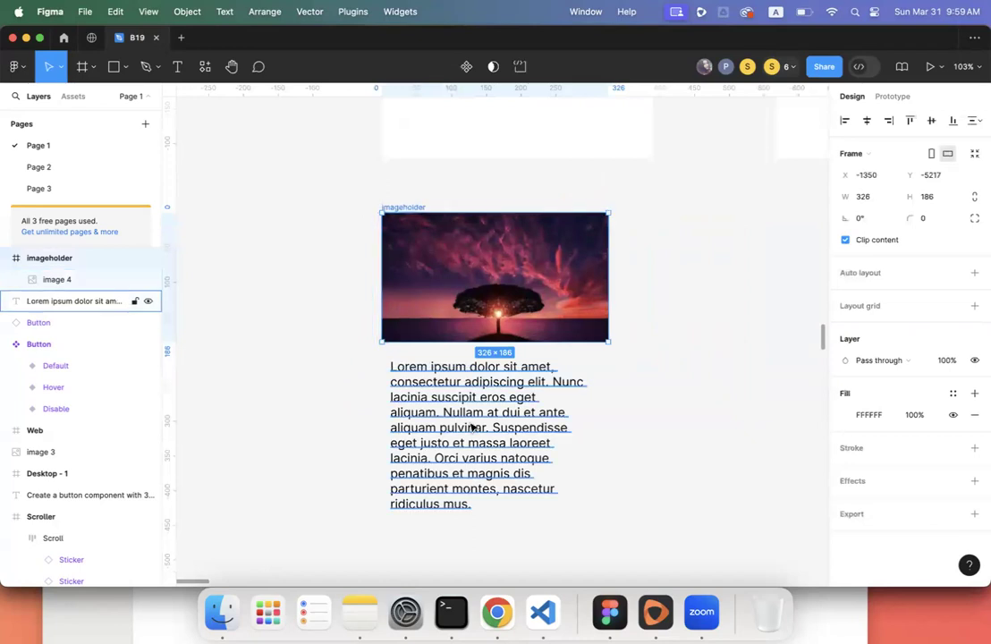
- Drag a Default button instance from the local components to just below the lorem text
click(504, 427)
scroll(488, 427, down, 5)
scroll(471, 427, down, 5)
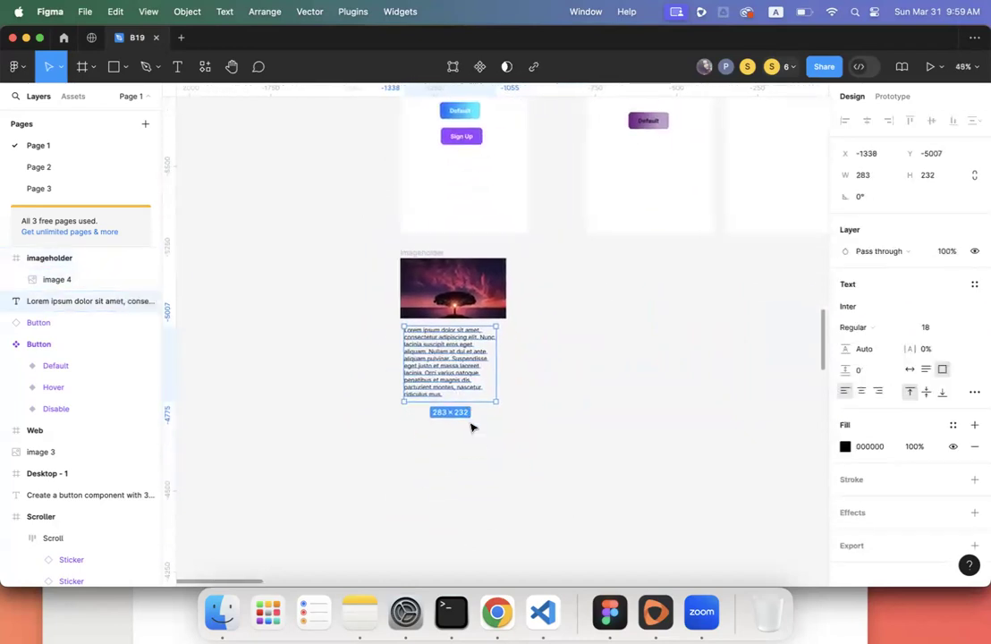
scroll(450, 367, up, 3)
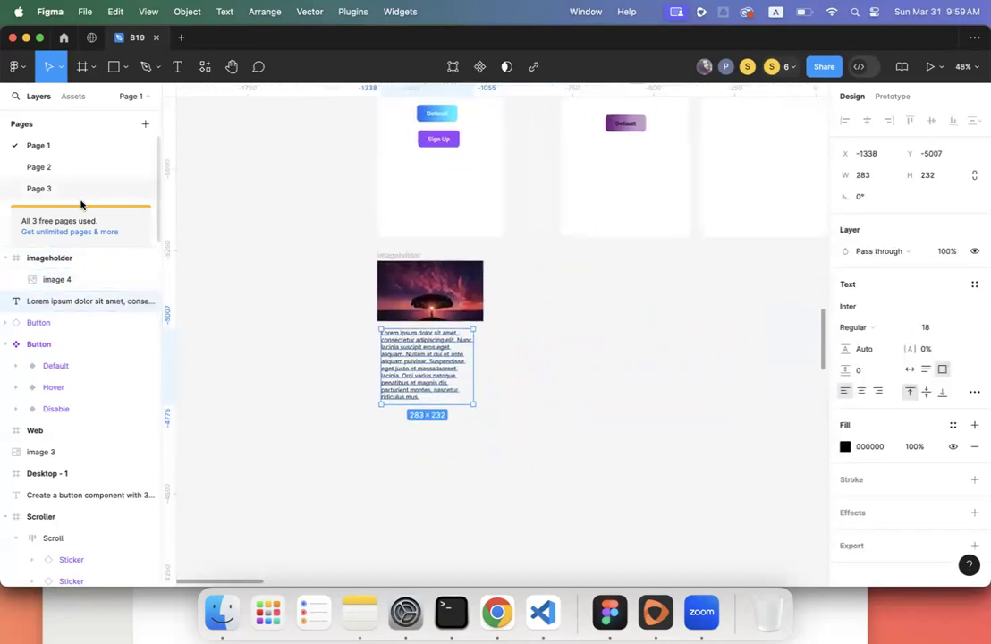
click(75, 95)
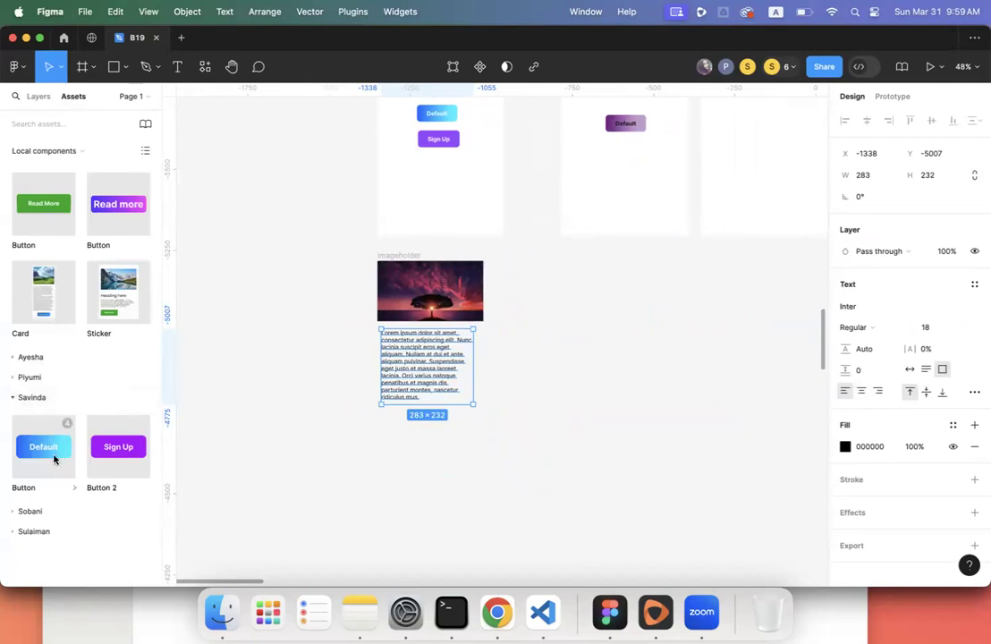
drag(48, 456, 407, 415)
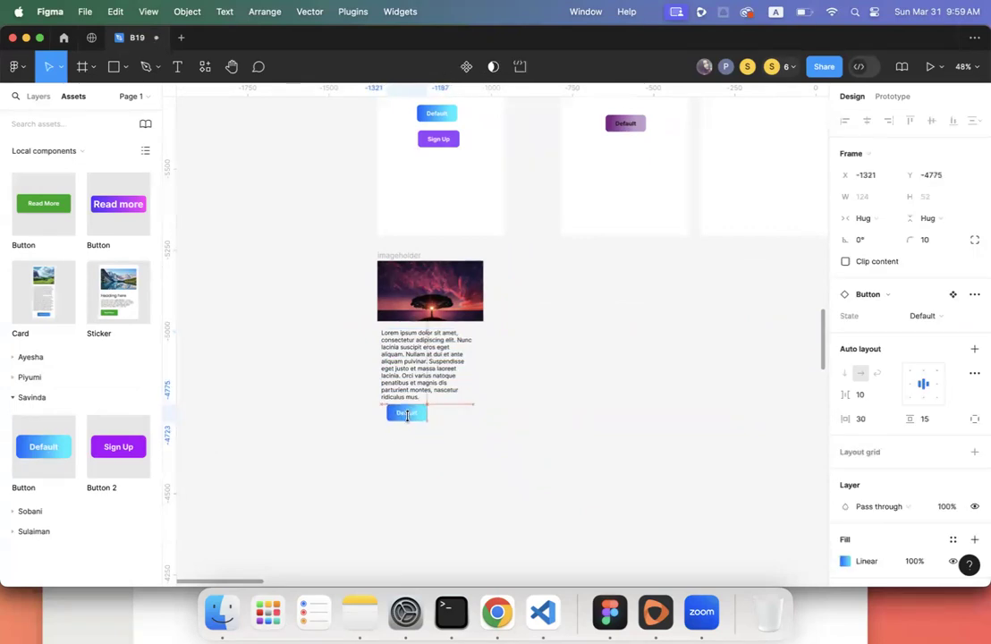
click(534, 402)
- Select the whole imageholder card, now 326×505 with image, text and button
scroll(536, 402, up, 3)
scroll(537, 403, right, 2)
scroll(546, 402, down, 5)
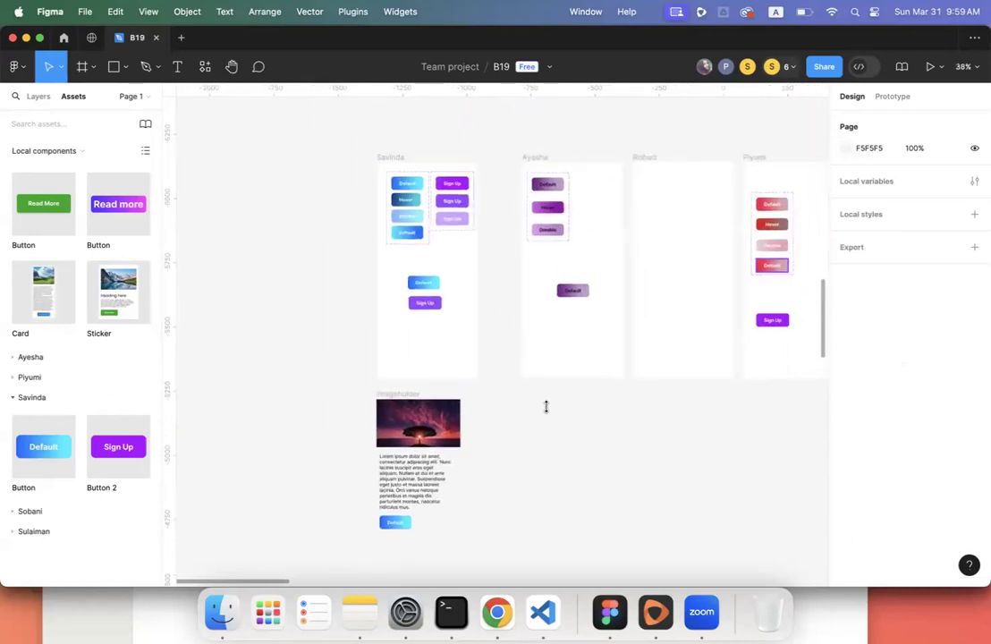
scroll(545, 407, down, 2)
drag(368, 368, 477, 503)
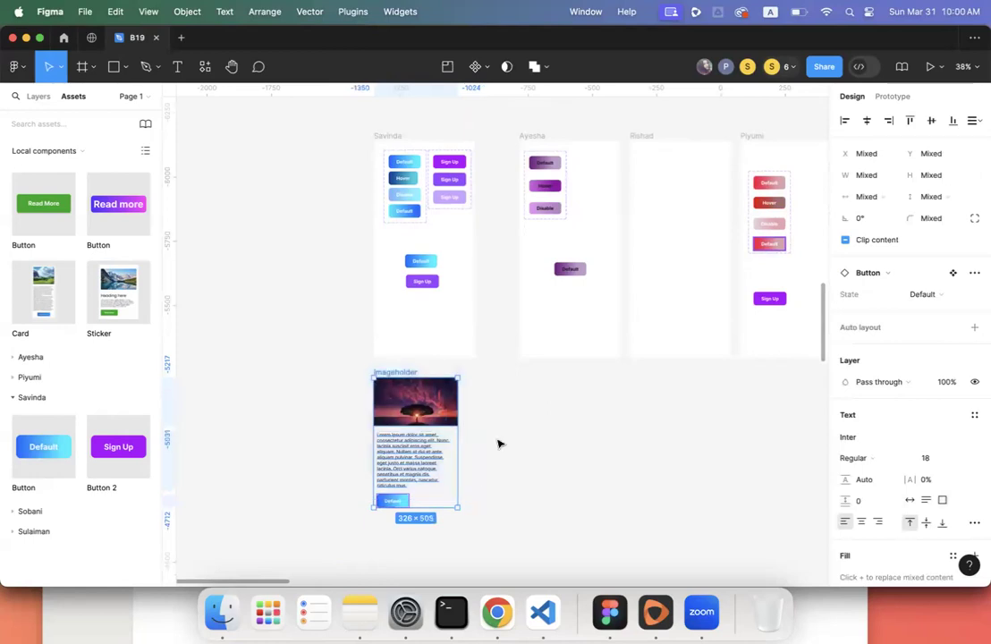
- Inspect the imageholder image frame on its own, then clear the selection
scroll(498, 444, down, 5)
click(506, 365)
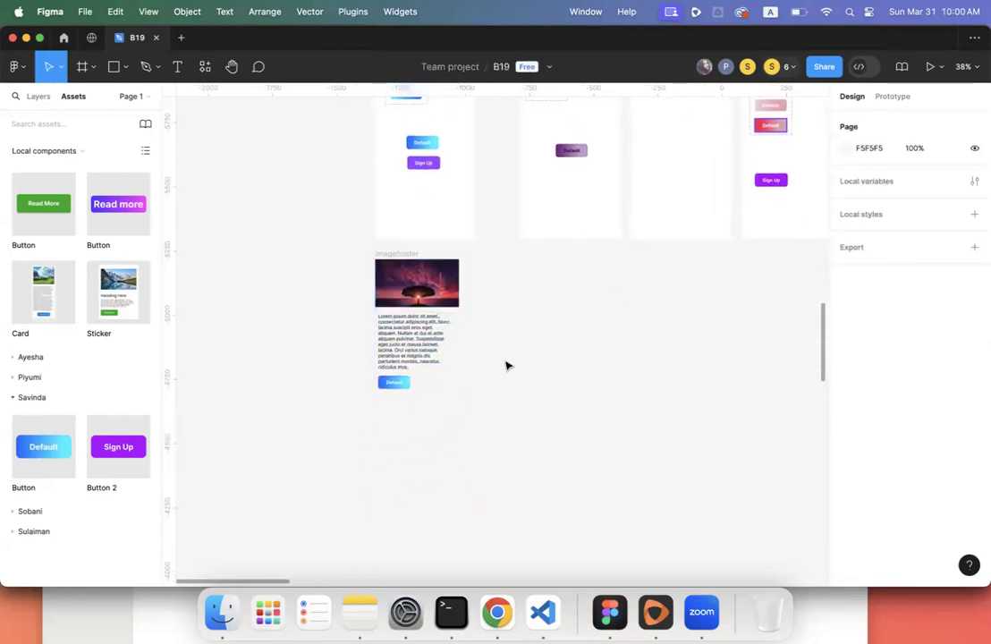
click(447, 293)
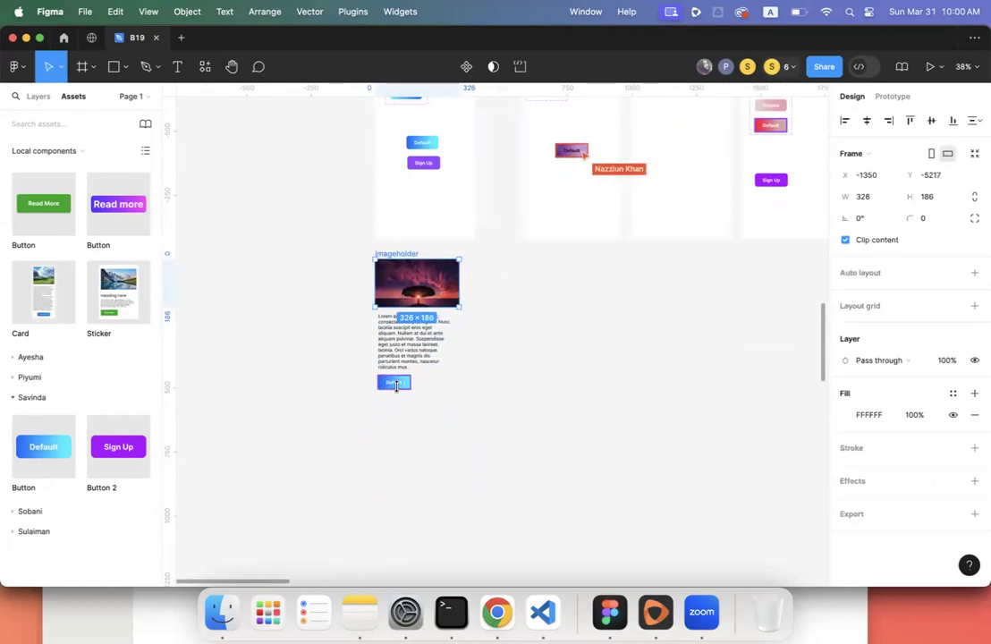
scroll(396, 386, down, 8)
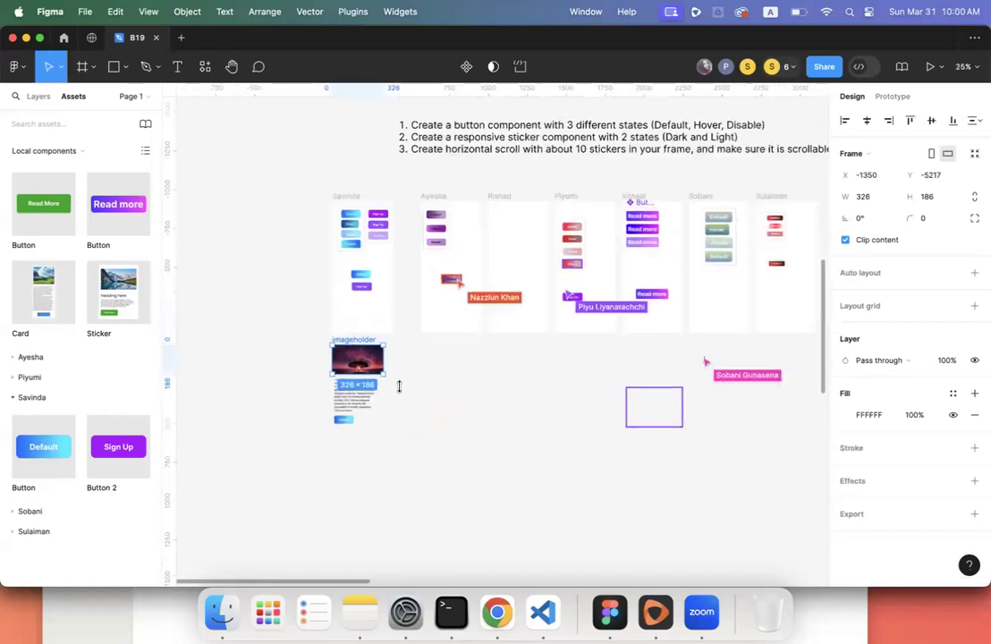
scroll(400, 386, down, 1)
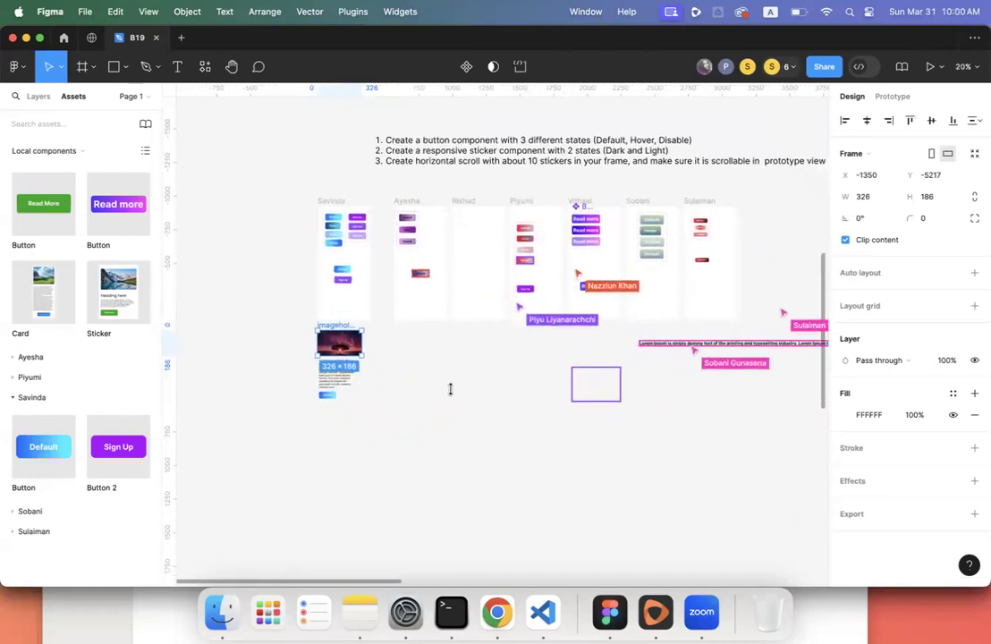
click(462, 393)
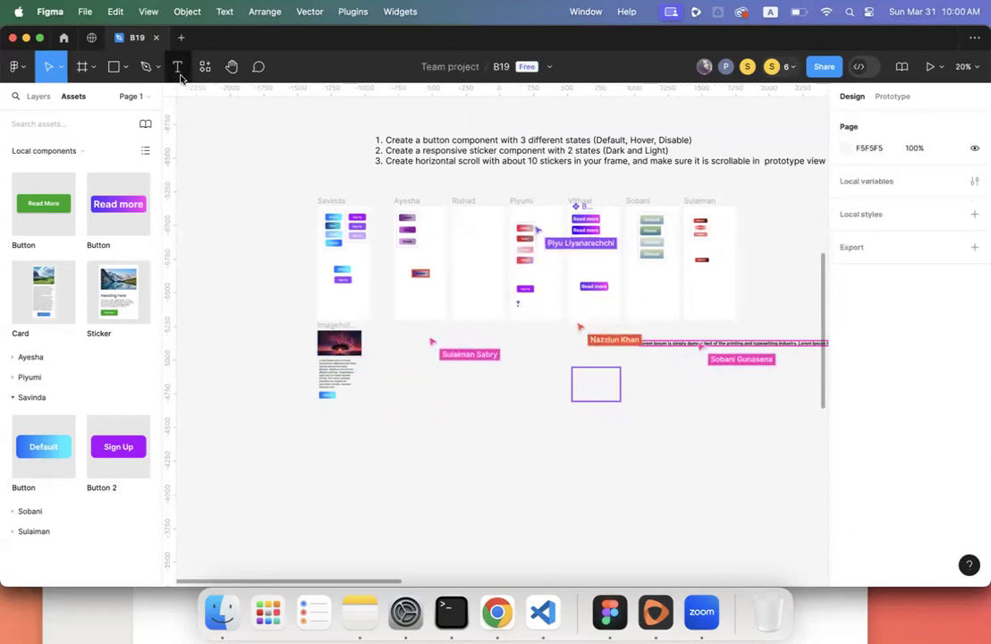
- Create an empty text layer beside the card, glancing at Chrome's lipsum page before returning
click(177, 66)
click(429, 387)
key(Escape)
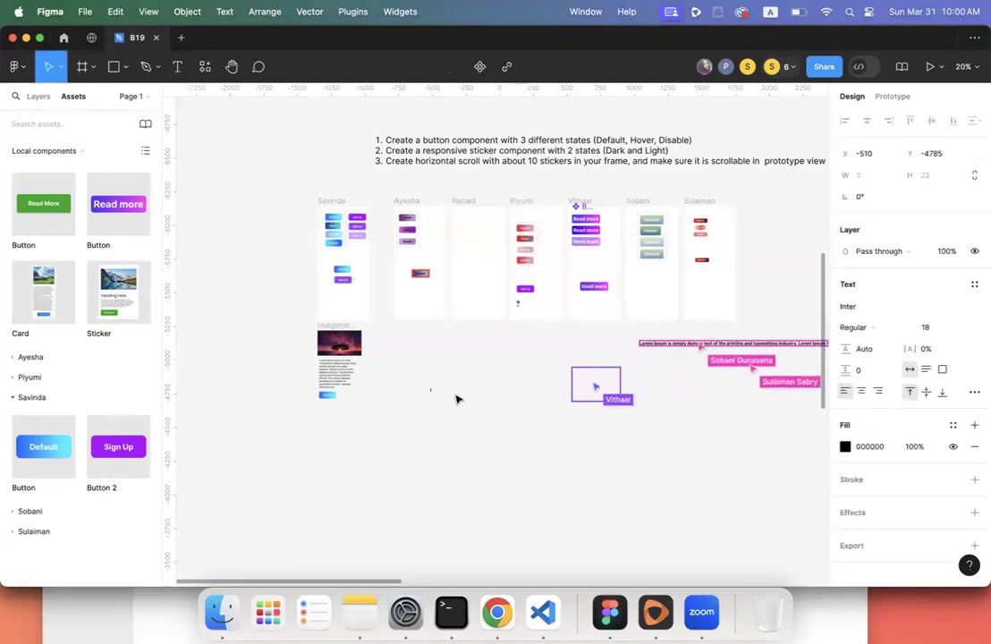
scroll(456, 399, up, 5)
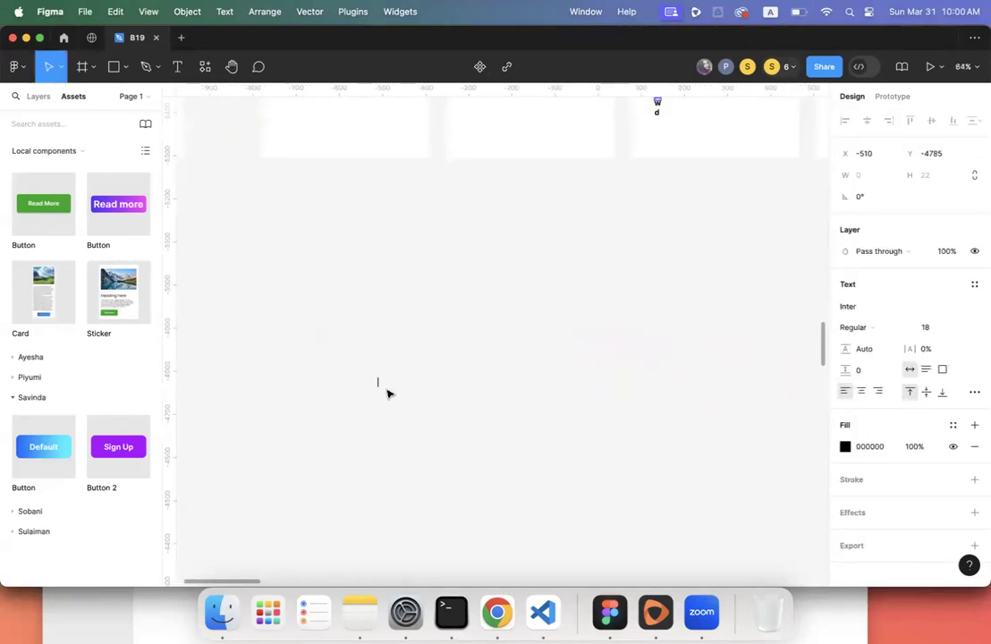
click(497, 611)
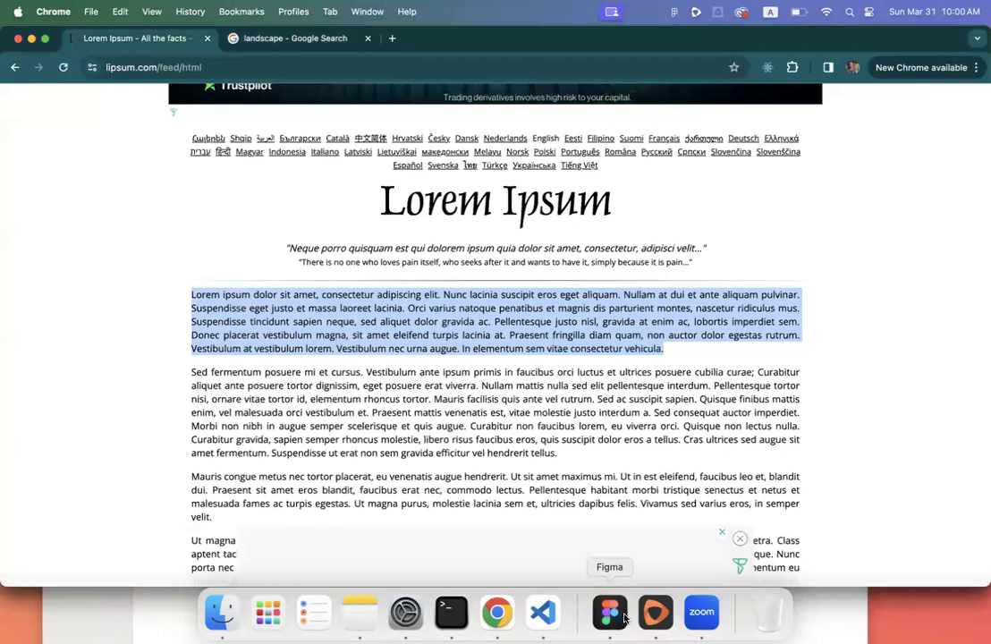
click(624, 617)
scroll(453, 413, down, 5)
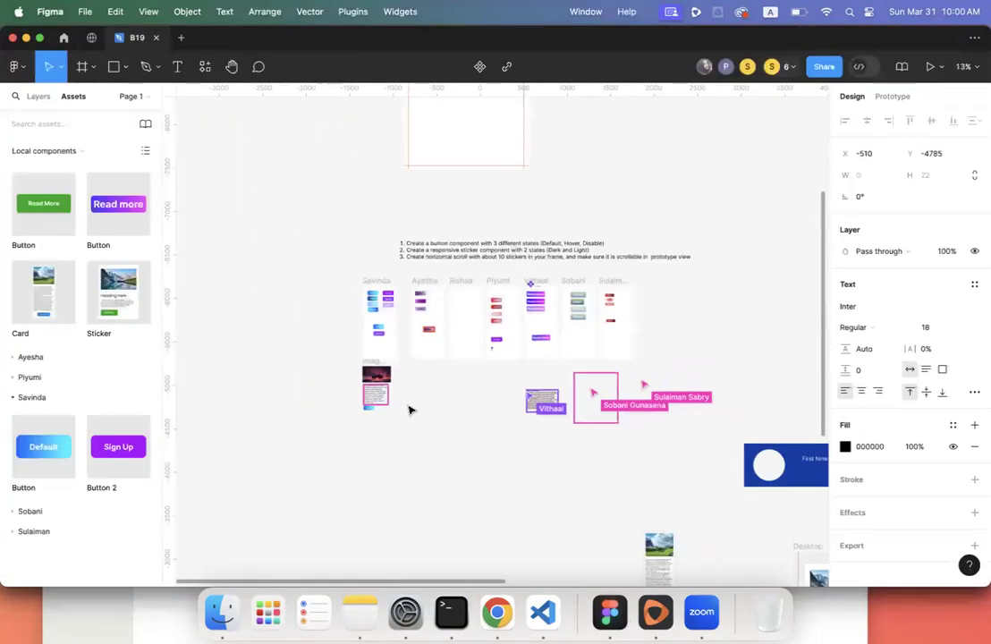
click(406, 404)
key(t)
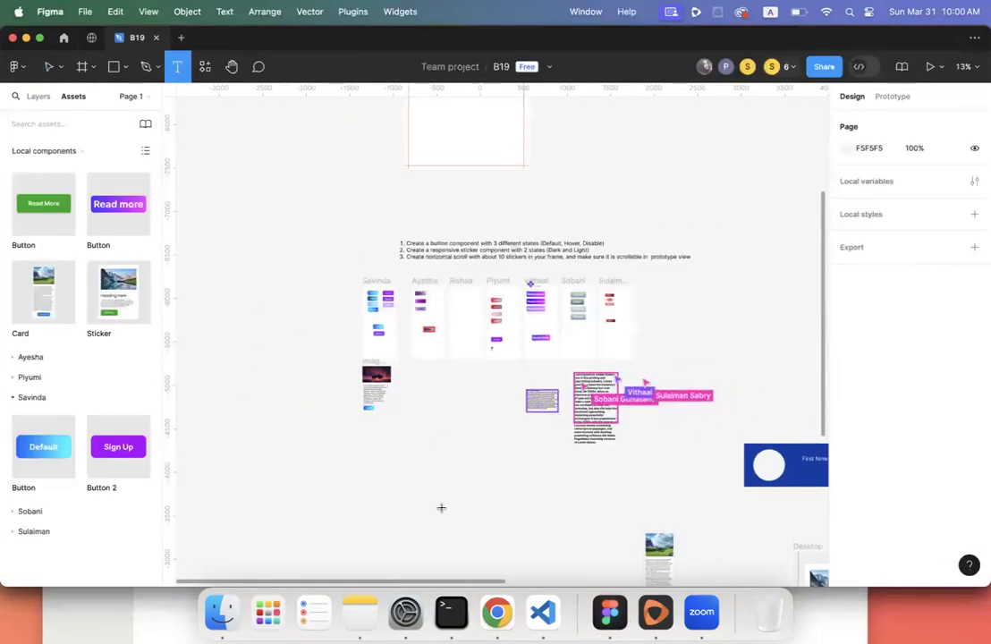
scroll(424, 421, down, 4)
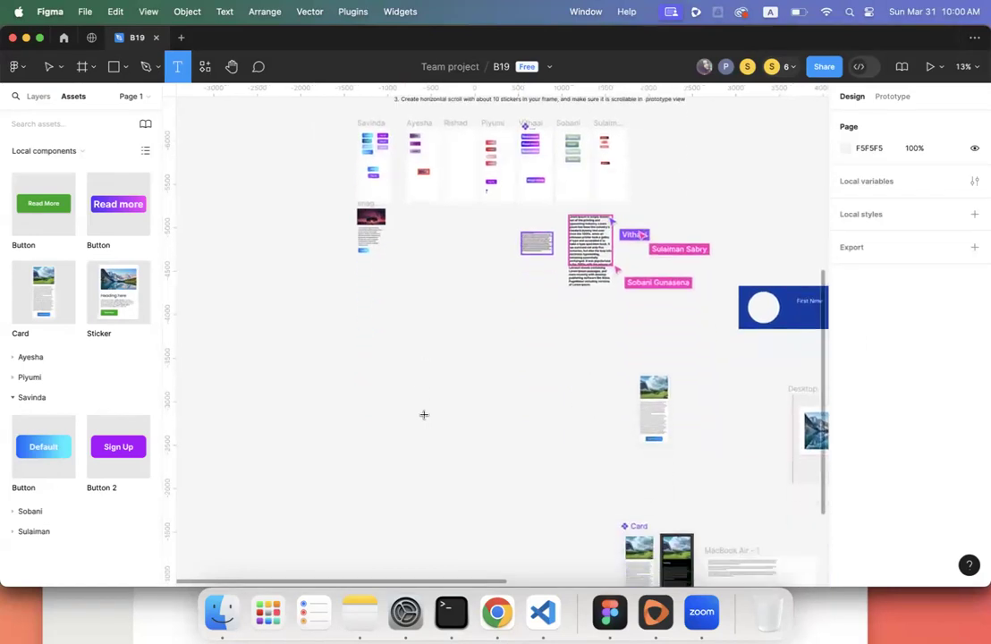
click(413, 355)
key(super+v)
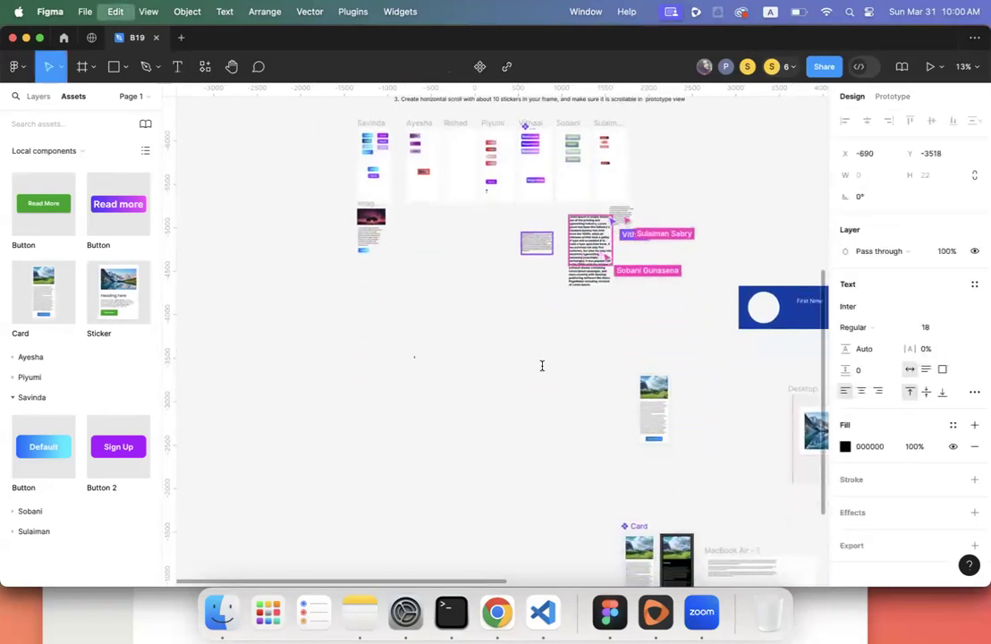
scroll(541, 366, right, 1)
scroll(542, 366, right, 5)
scroll(543, 368, left, 5)
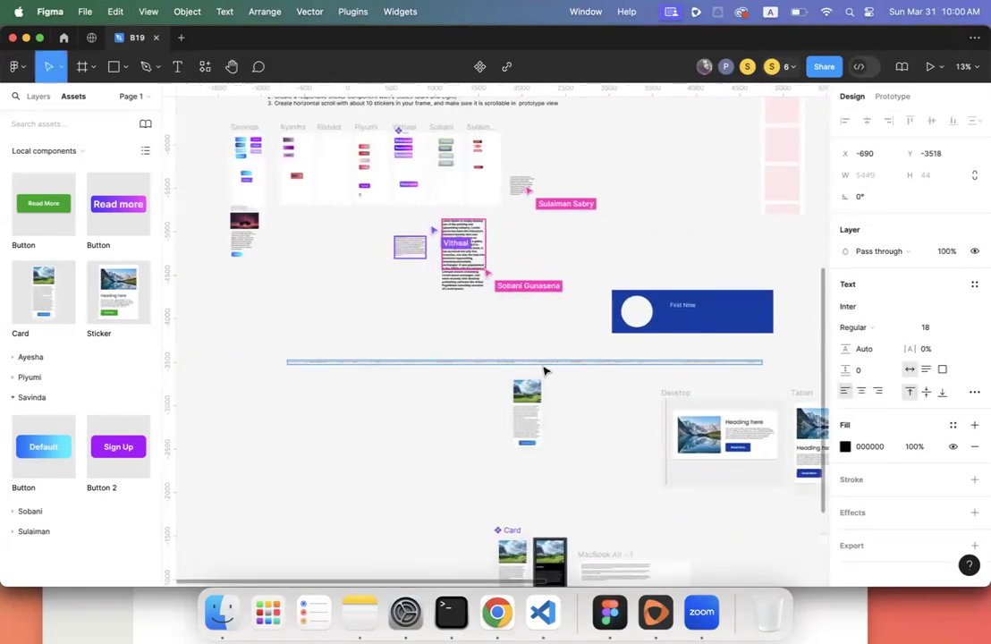
key(super+z)
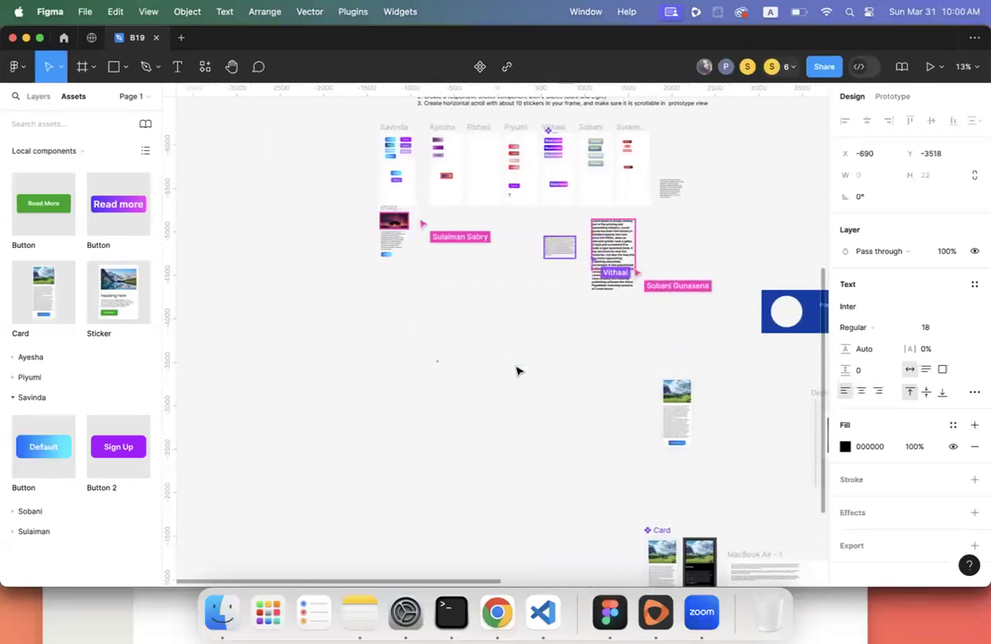
click(177, 66)
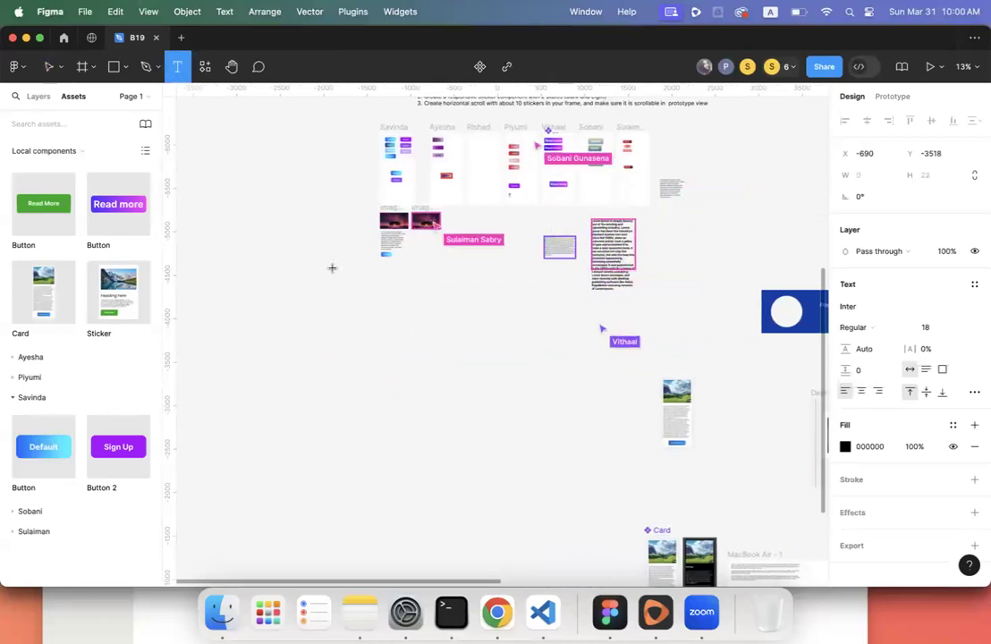
scroll(350, 291, up, 3)
scroll(350, 292, up, 5)
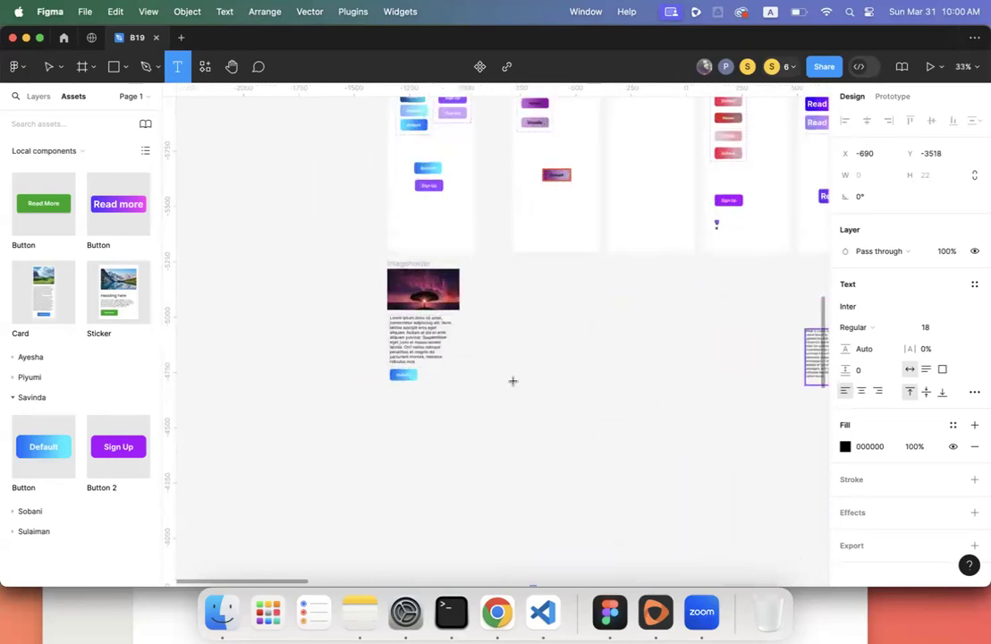
drag(522, 301, 618, 408)
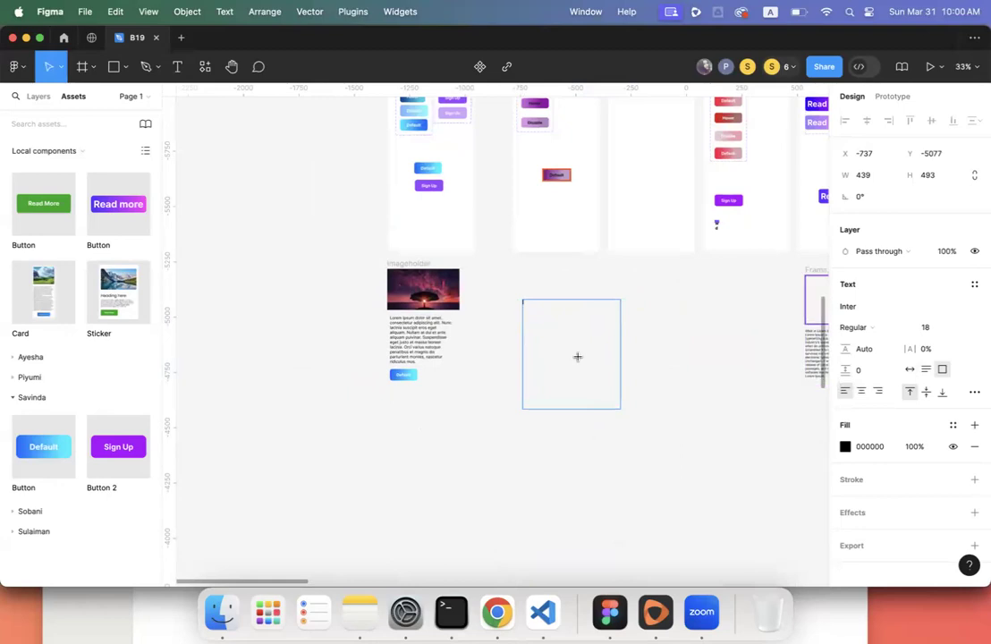
key(super+v)
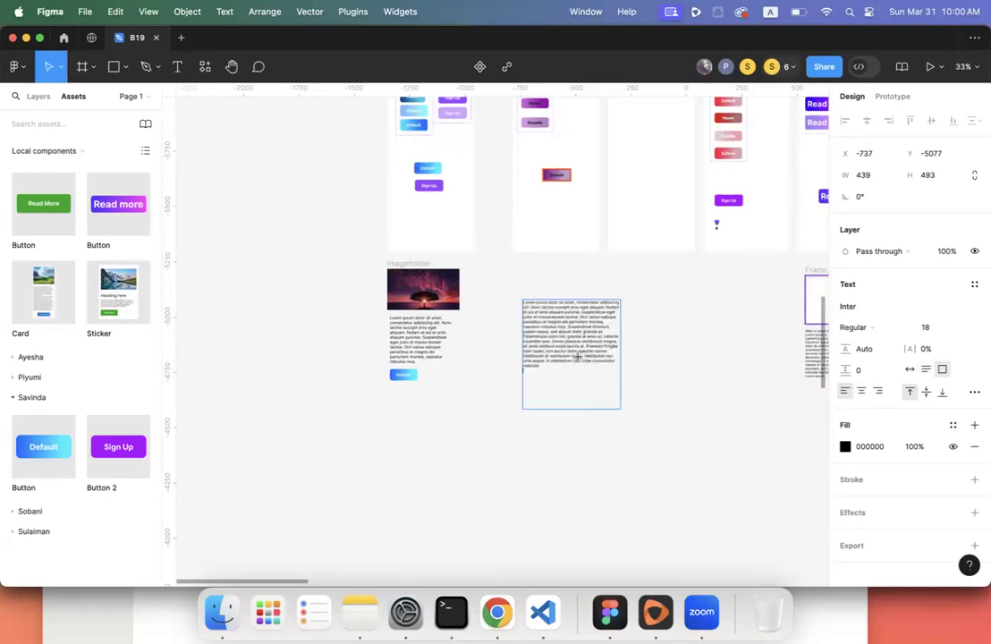
key(Escape)
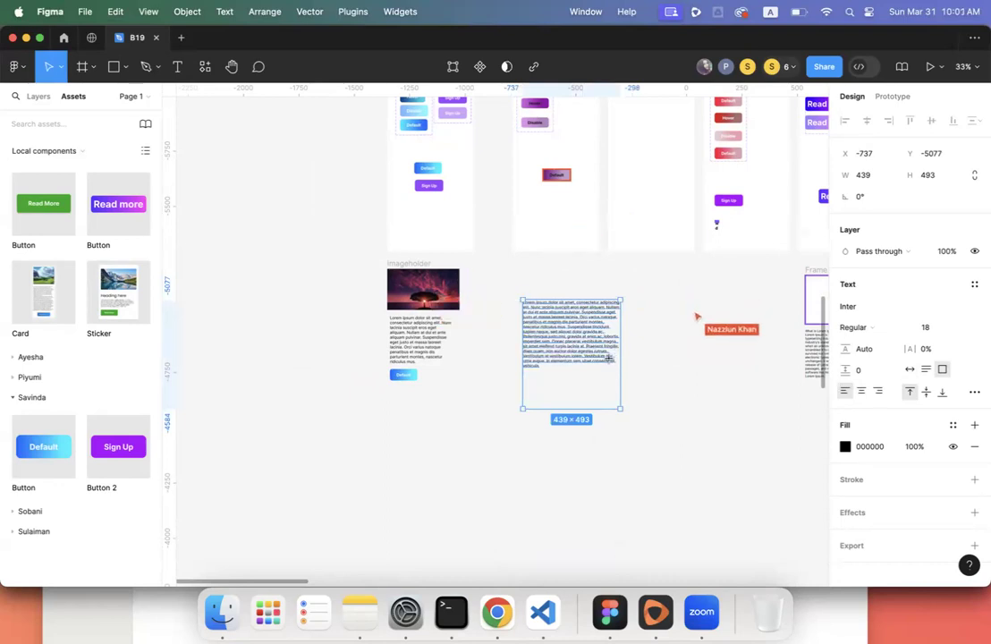
key(Delete)
scroll(584, 364, down, 5)
scroll(584, 363, right, 5)
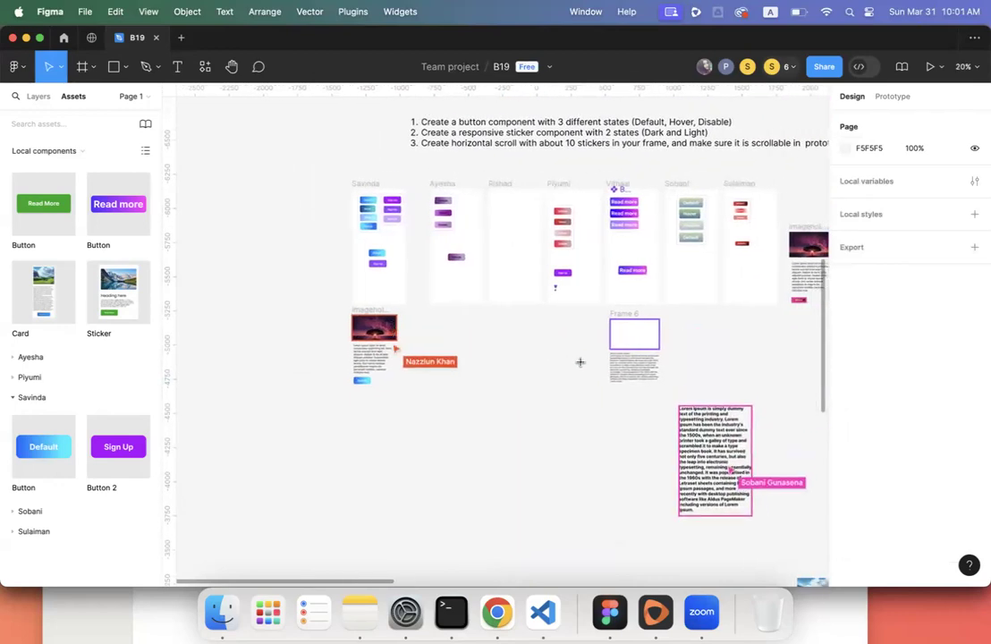
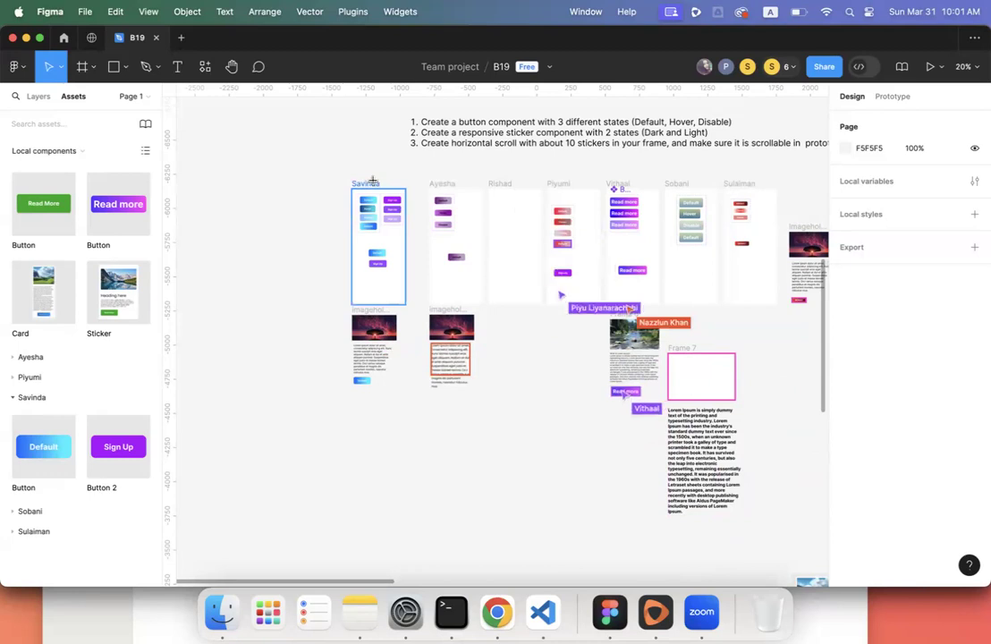
- Drag the sunset card's image, paragraph and button together a little lower on the board
scroll(504, 374, right, 5)
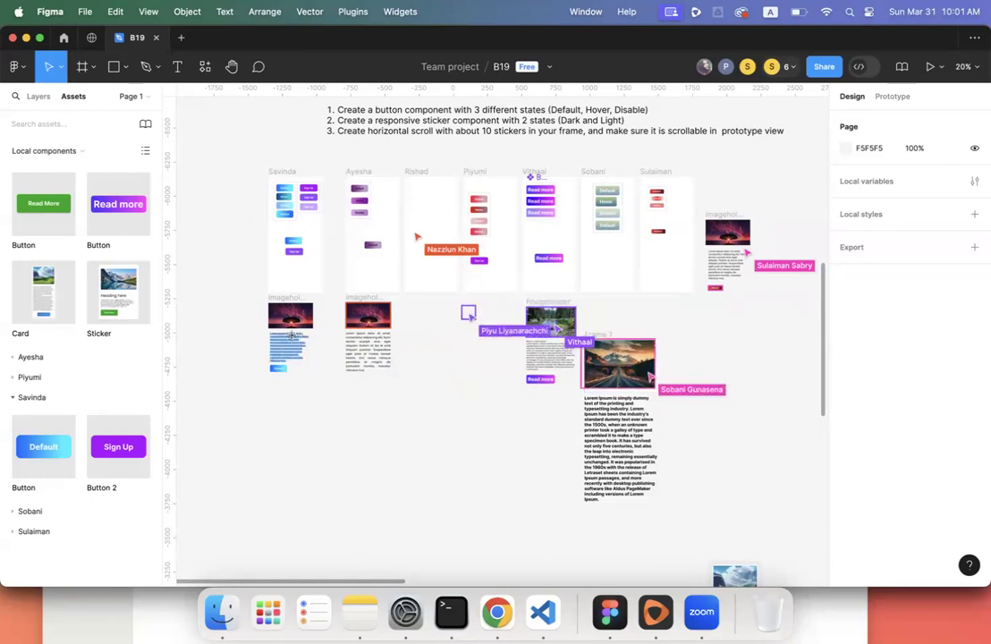
drag(256, 293, 316, 373)
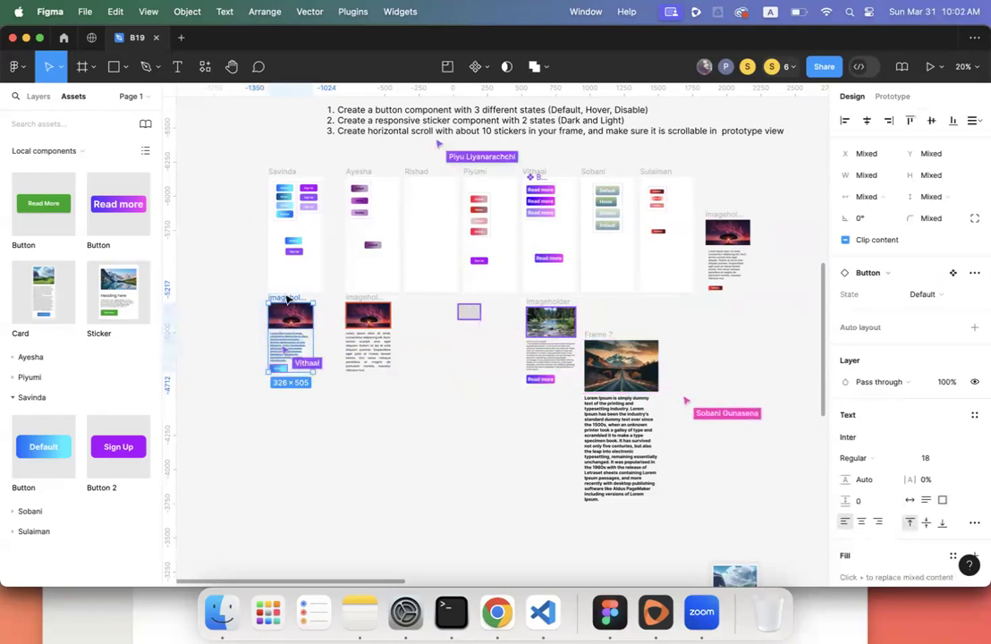
drag(293, 311, 292, 337)
click(240, 353)
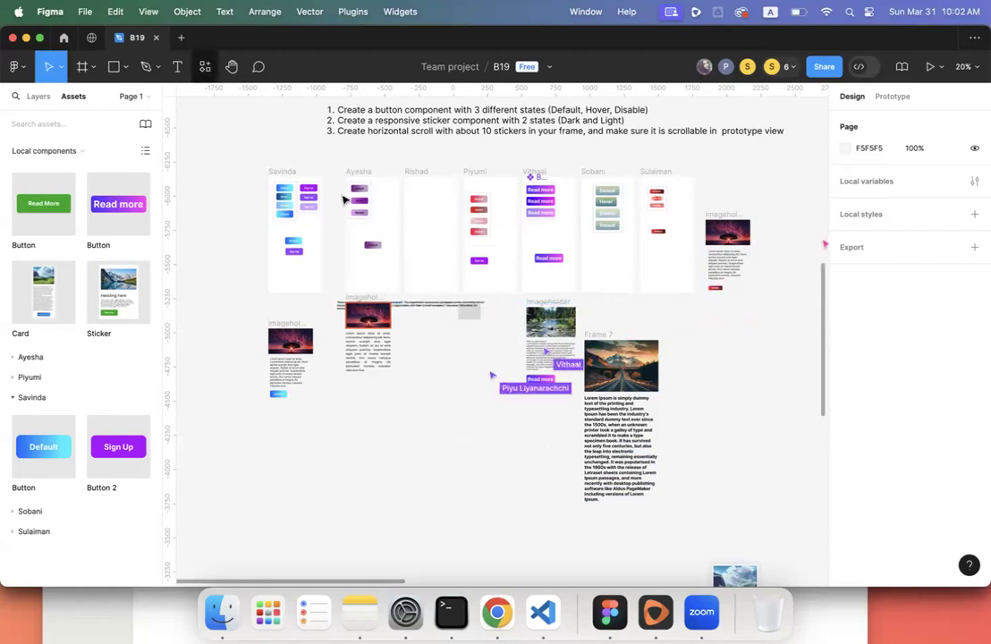
click(177, 66)
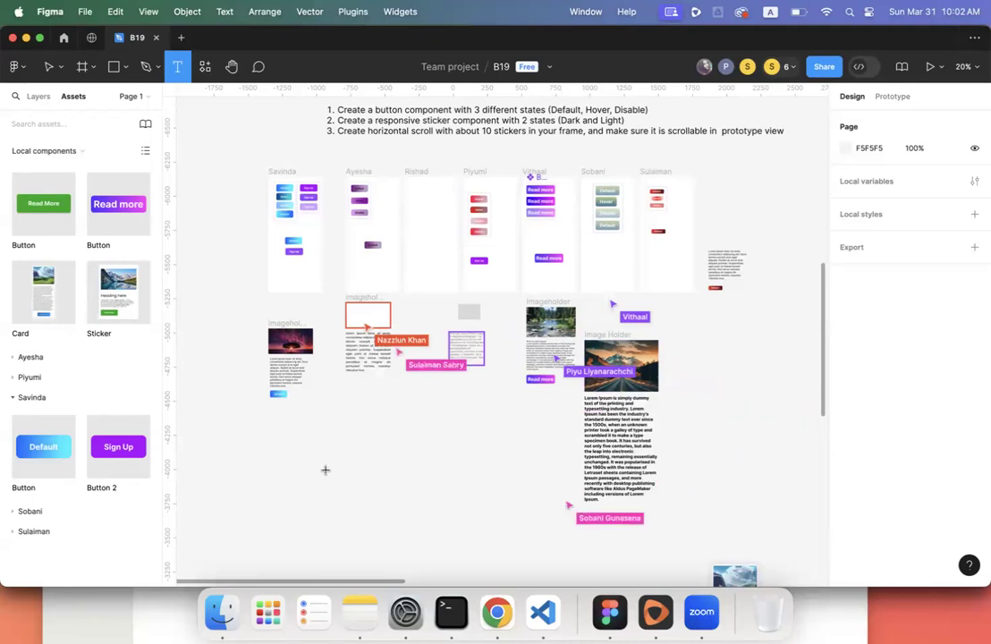
scroll(325, 469, down, 5)
scroll(326, 469, up, 6)
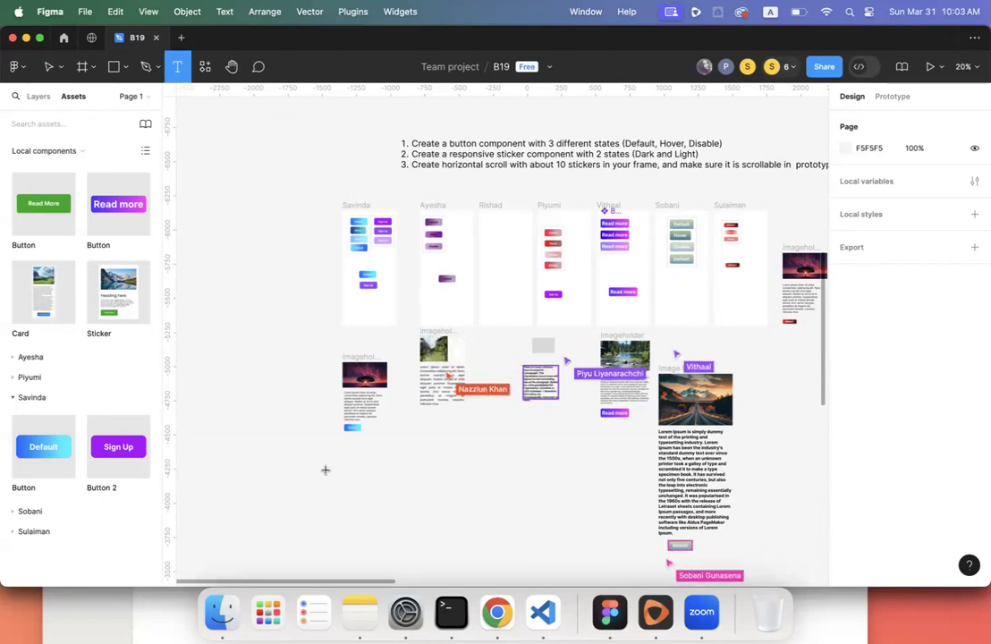
click(349, 418)
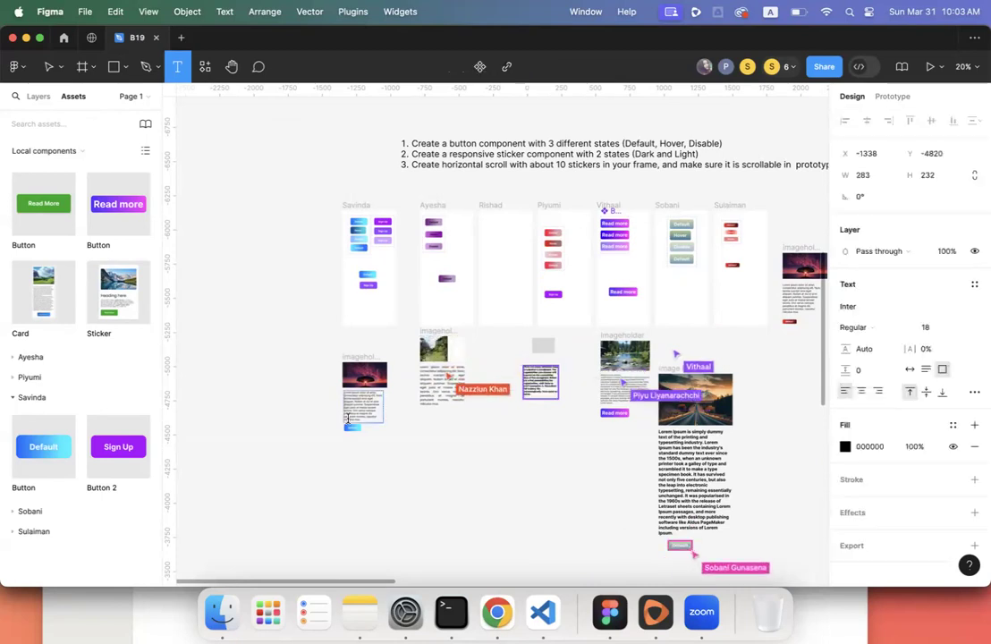
key(Escape)
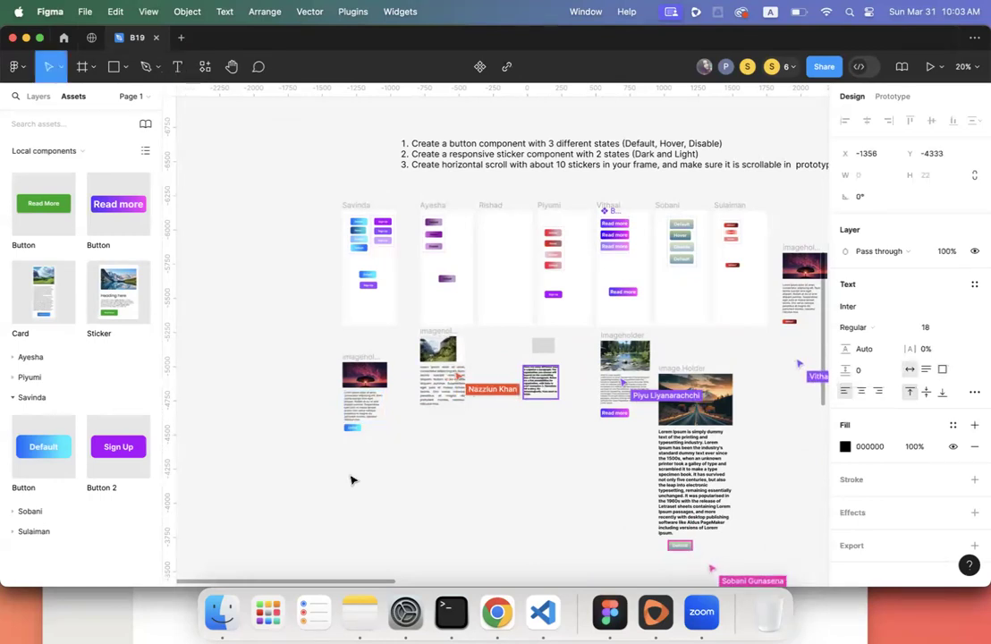
click(349, 476)
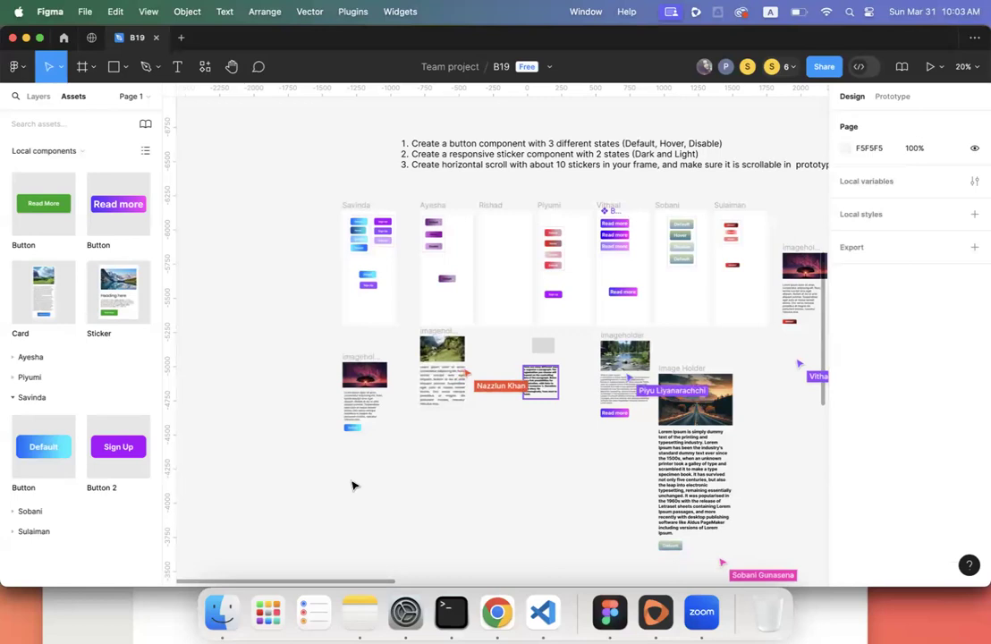
scroll(352, 485, right, 3)
scroll(352, 486, down, 1)
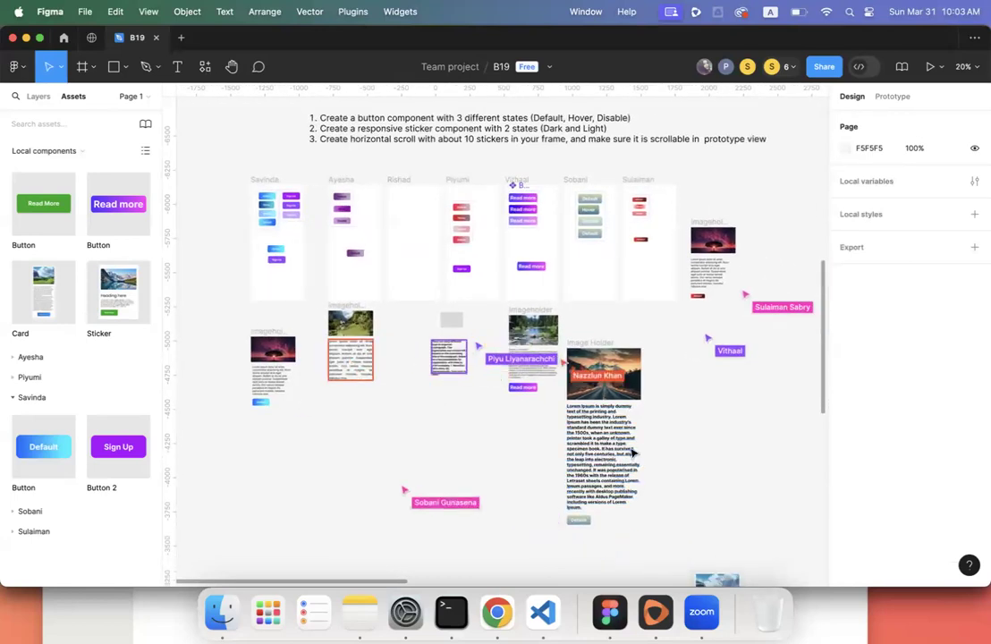
click(530, 309)
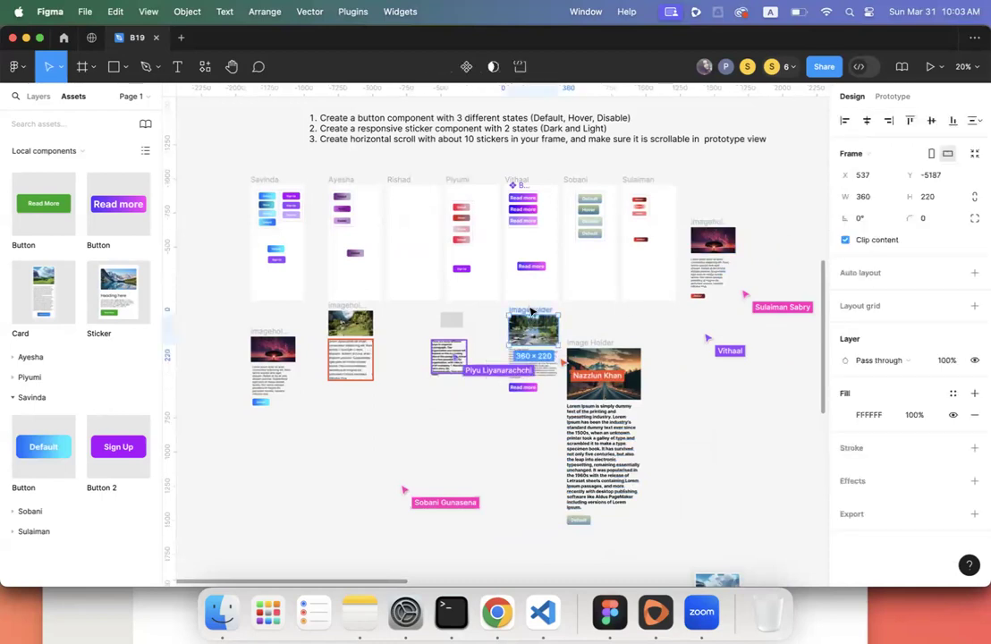
click(602, 343)
scroll(601, 344, down, 1)
scroll(600, 344, up, 1)
scroll(599, 344, left, 1)
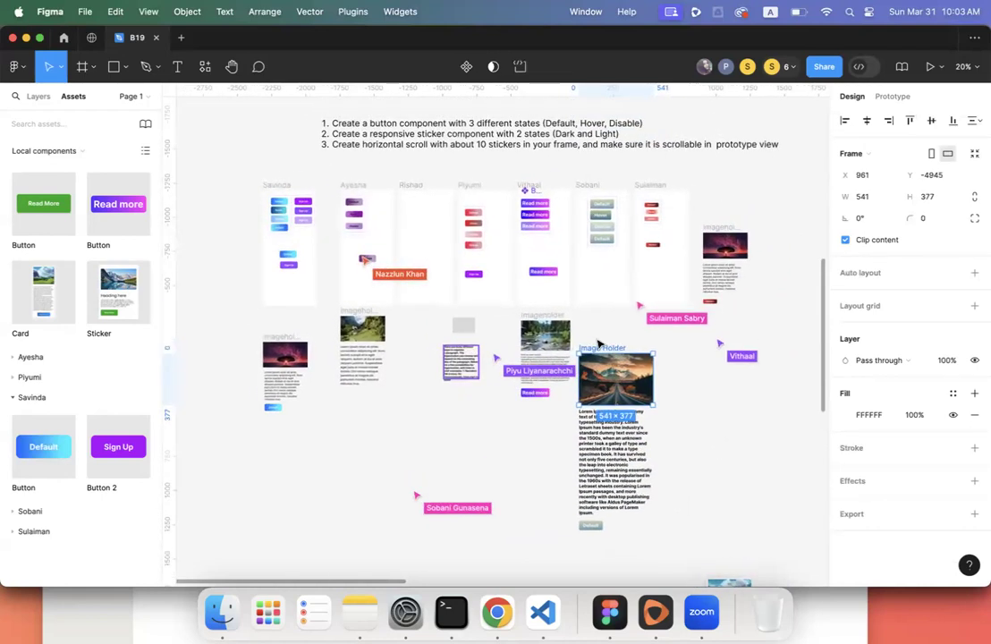
scroll(599, 343, left, 1)
scroll(599, 343, left, 1)
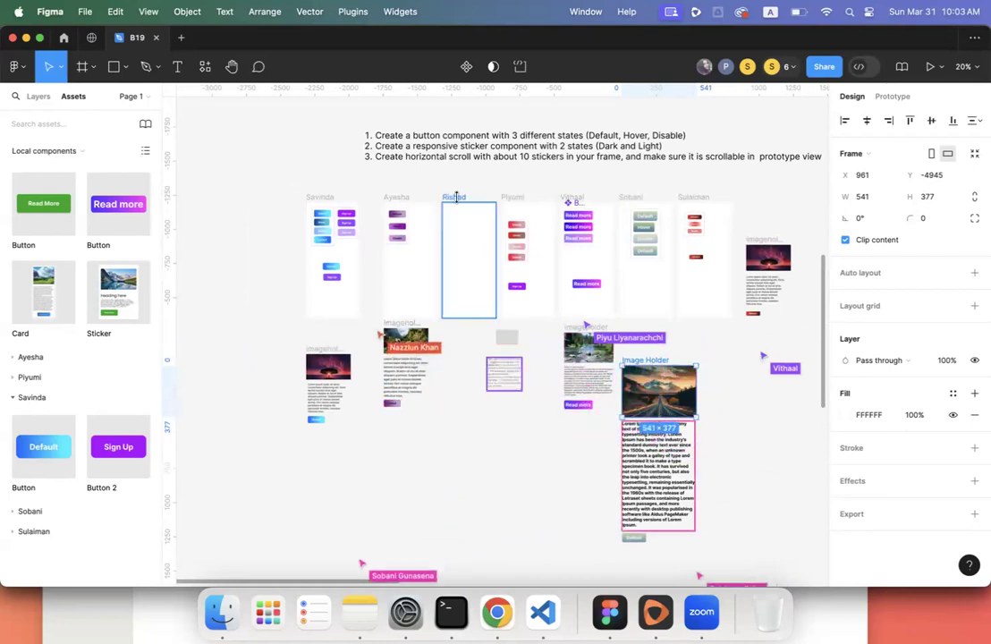
click(456, 377)
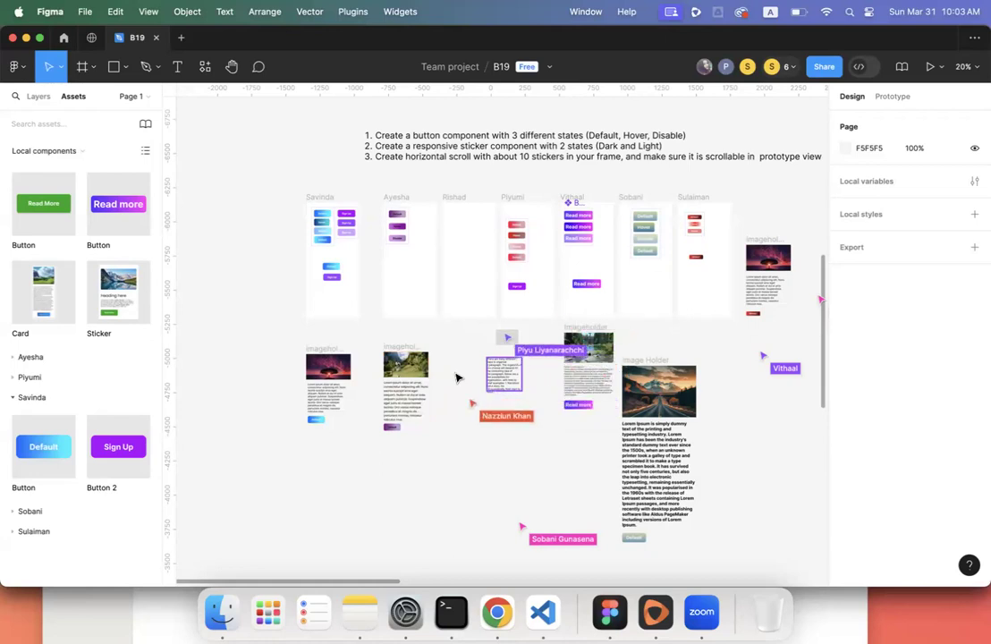
scroll(455, 402, up, 3)
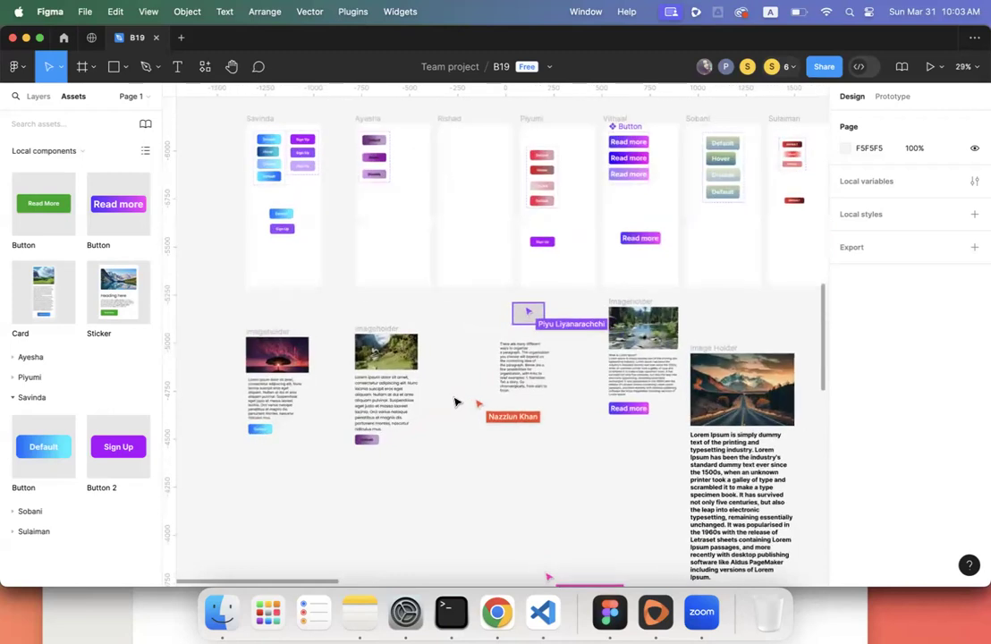
scroll(455, 403, up, 3)
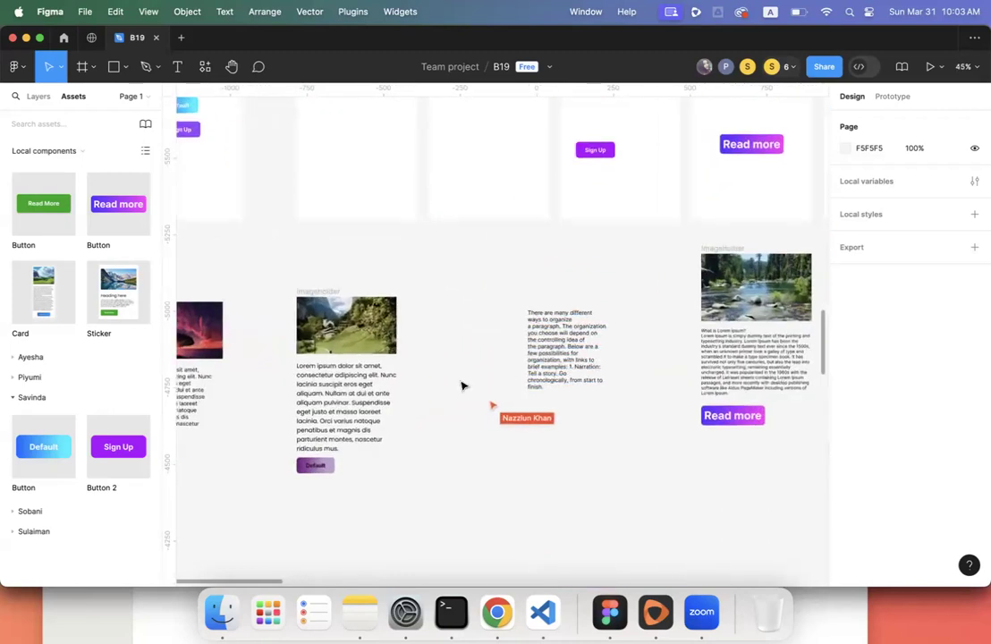
scroll(461, 386, down, 5)
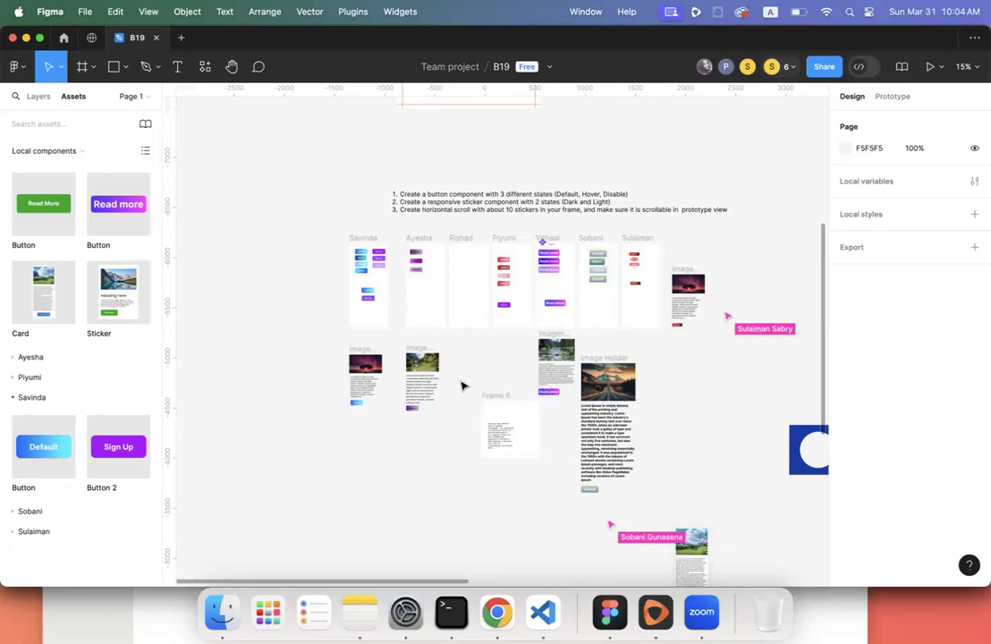
scroll(463, 385, up, 5)
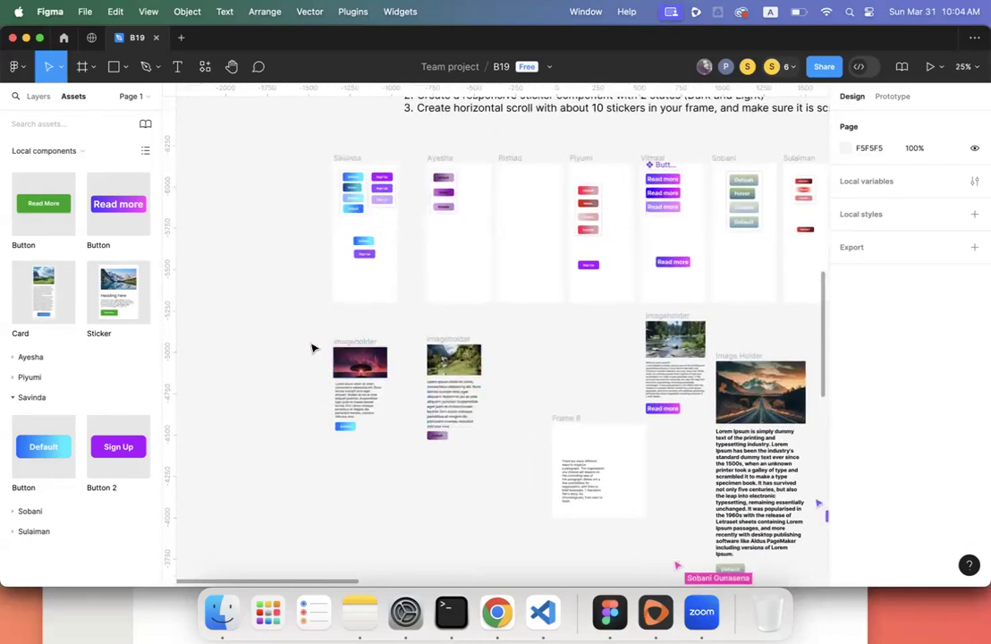
- Wrap the sunset card's image, paragraph and button in a new frame, Frame 6
drag(313, 332, 394, 451)
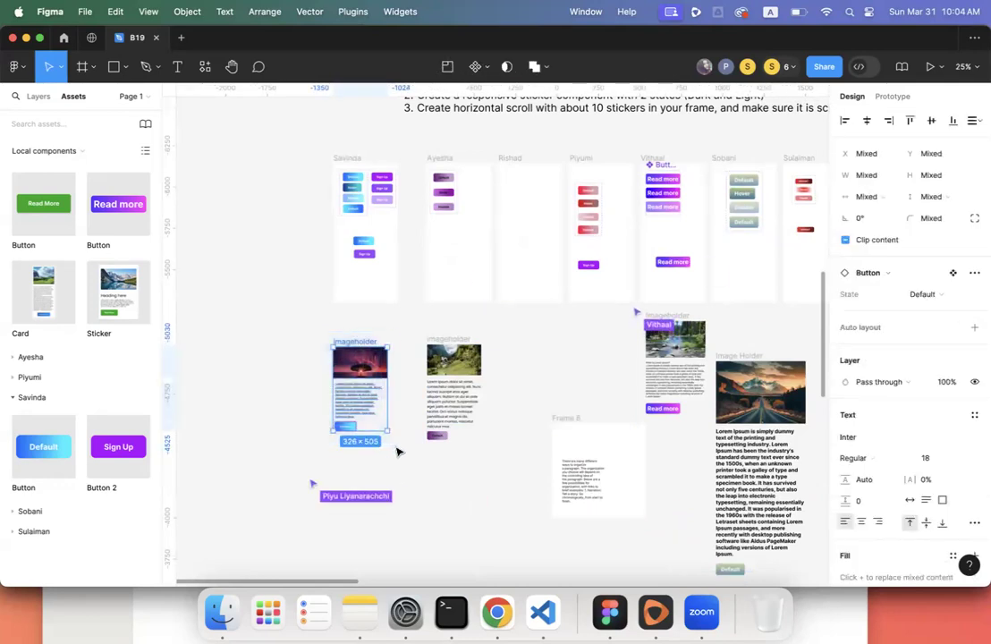
right_click(363, 392)
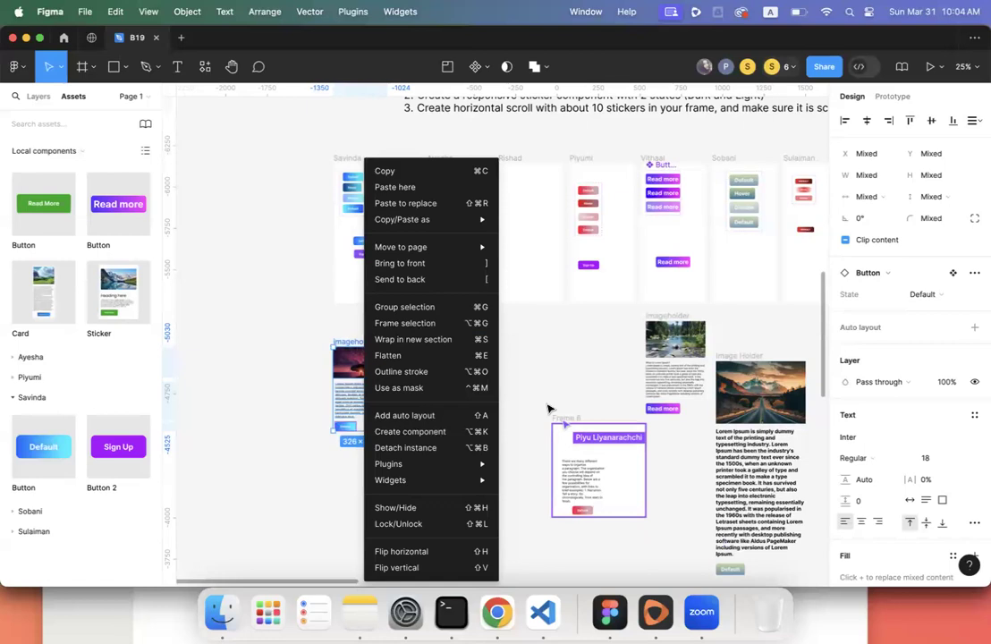
click(420, 324)
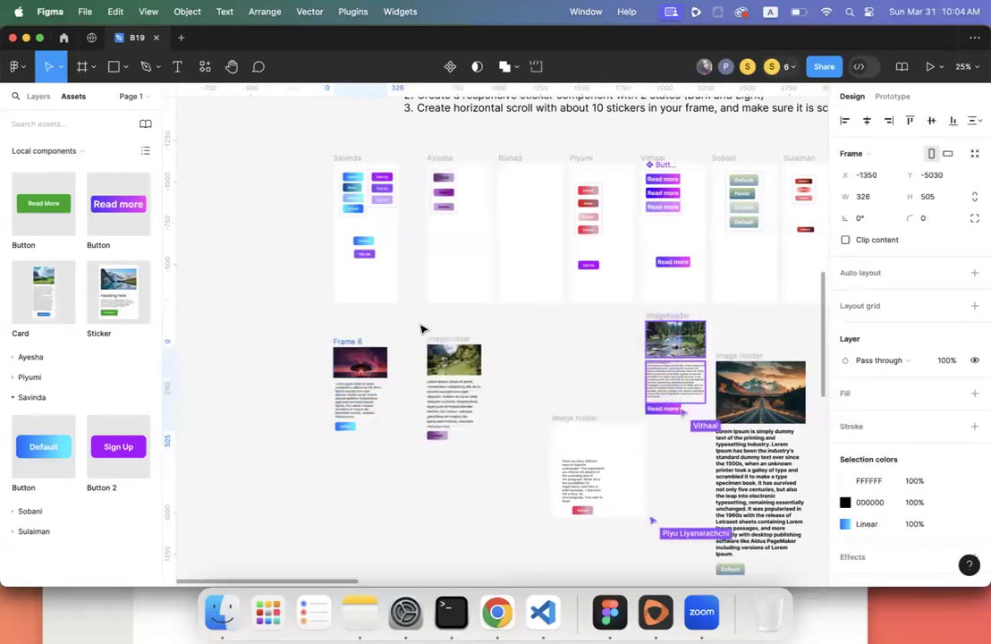
- Rename Frame 6 to 'Card'
double_click(341, 341)
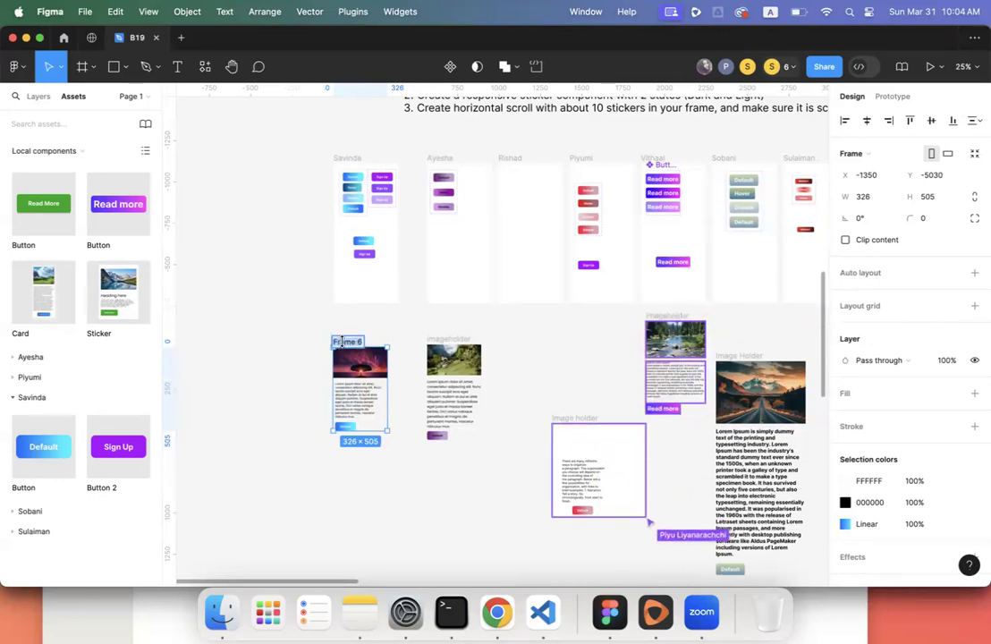
text(Car)
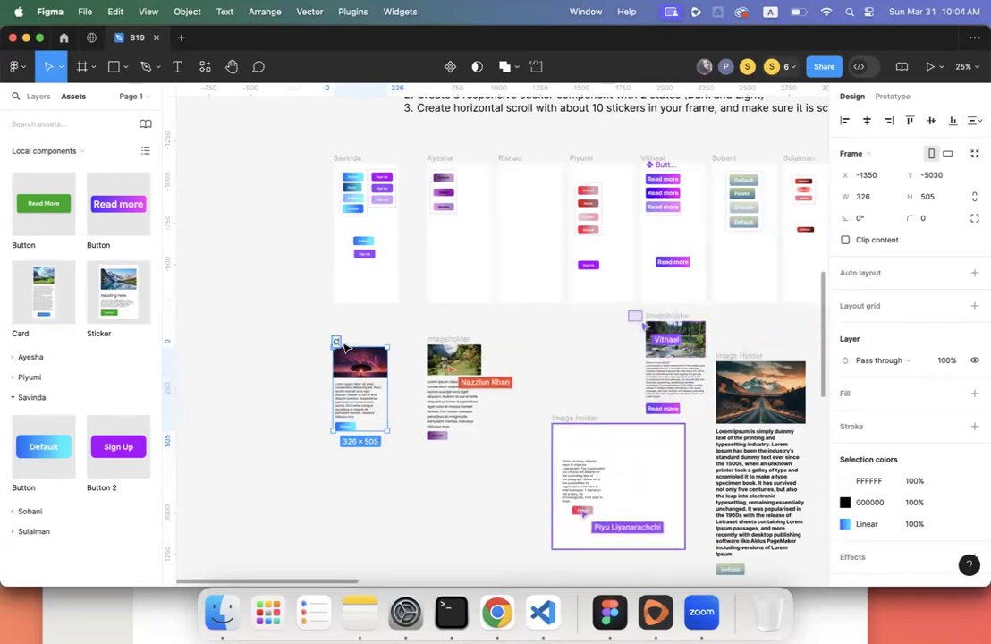
text(d)
click(282, 386)
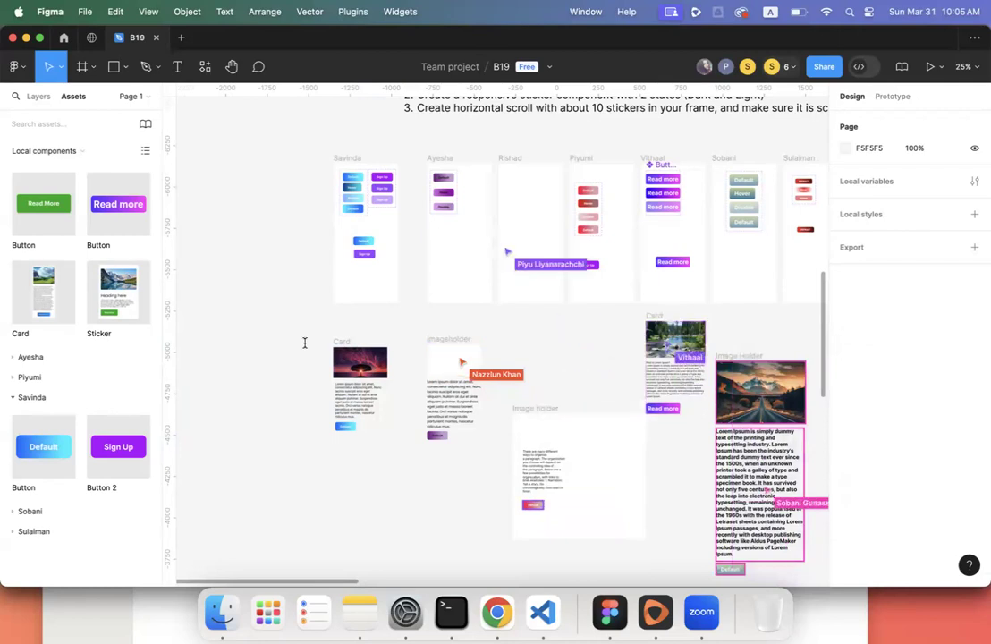
click(342, 343)
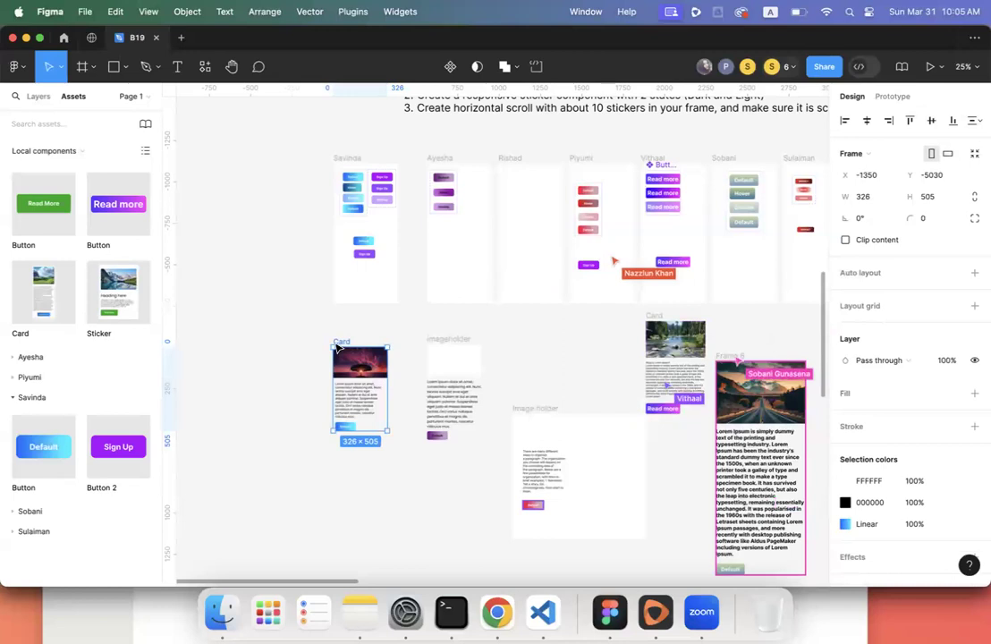
scroll(313, 354, down, 3)
scroll(291, 362, right, 5)
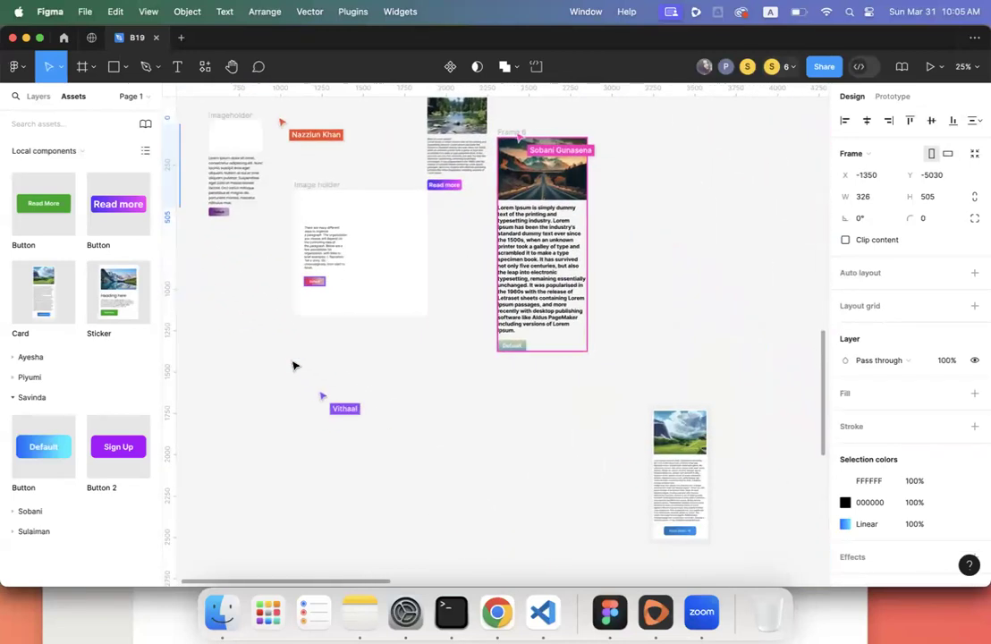
scroll(293, 365, up, 5)
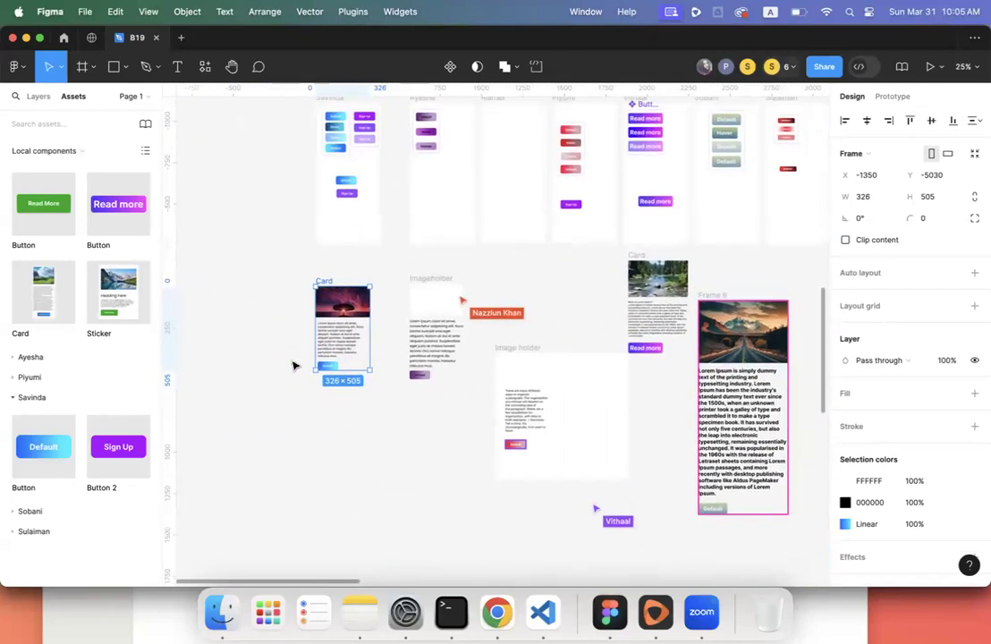
scroll(293, 365, up, 2)
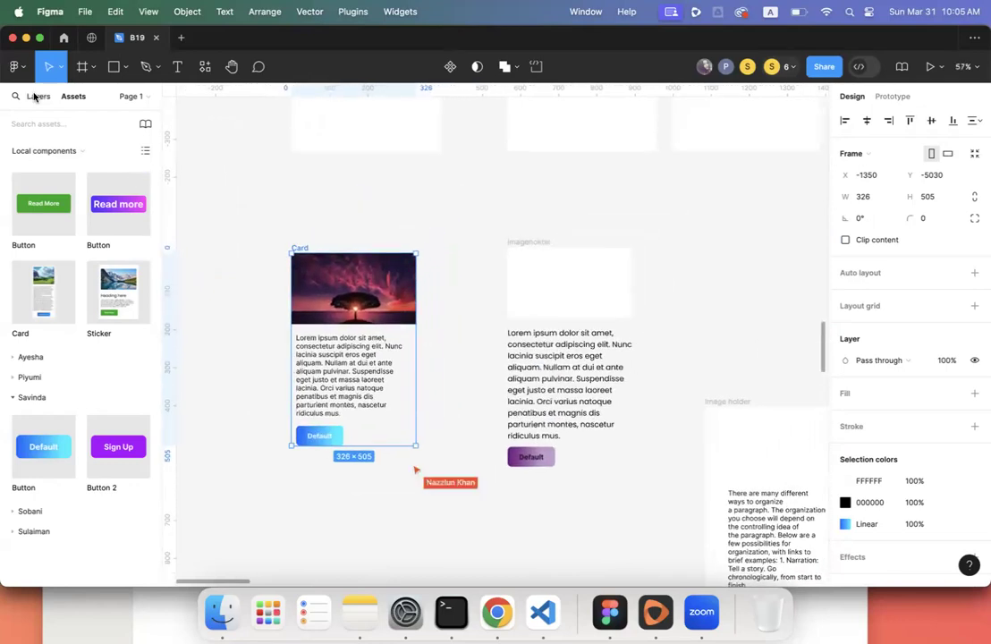
click(36, 96)
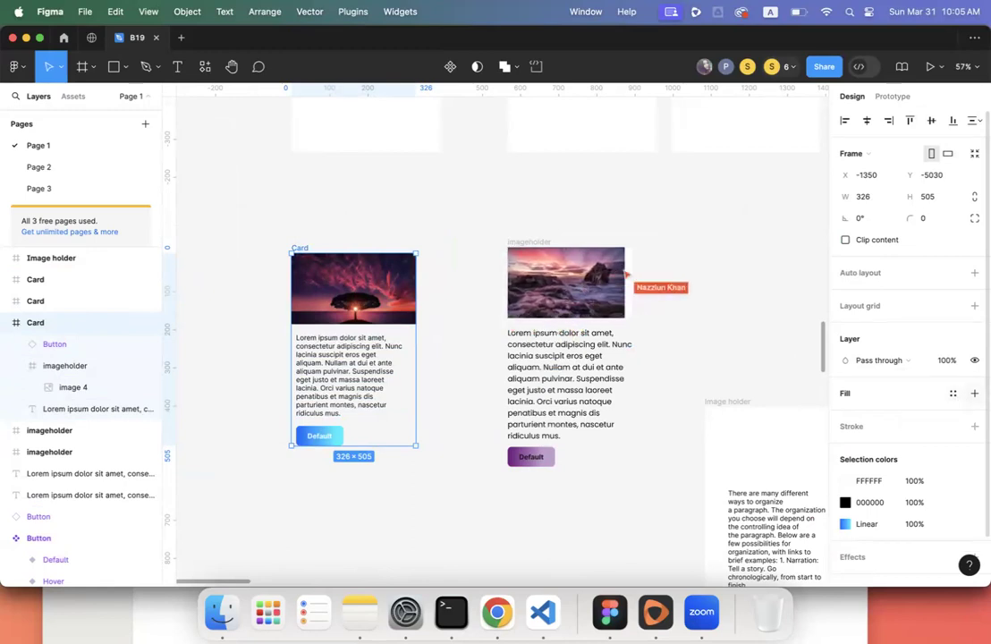
click(975, 393)
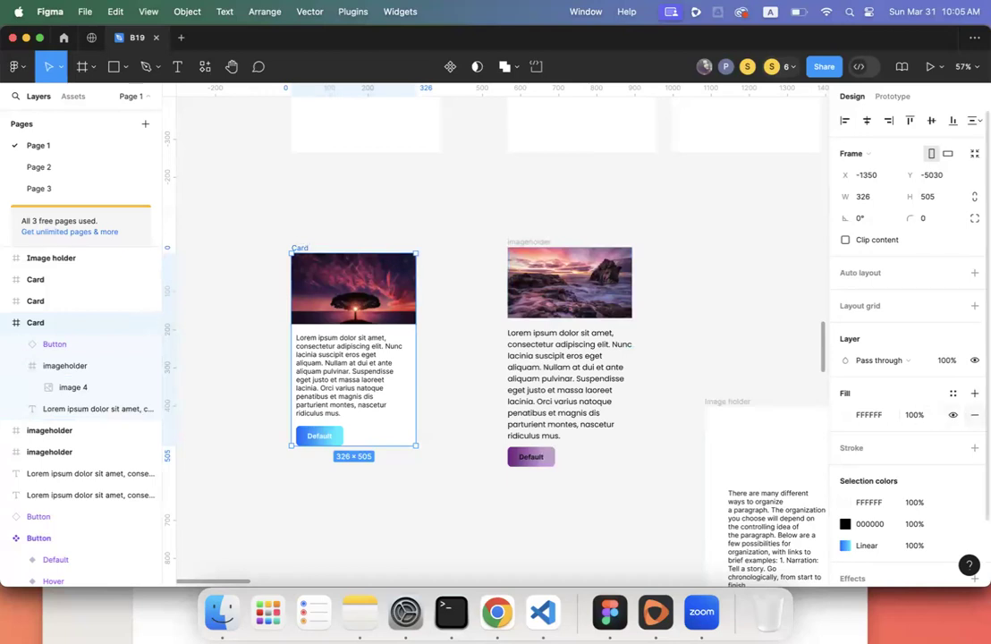
click(974, 414)
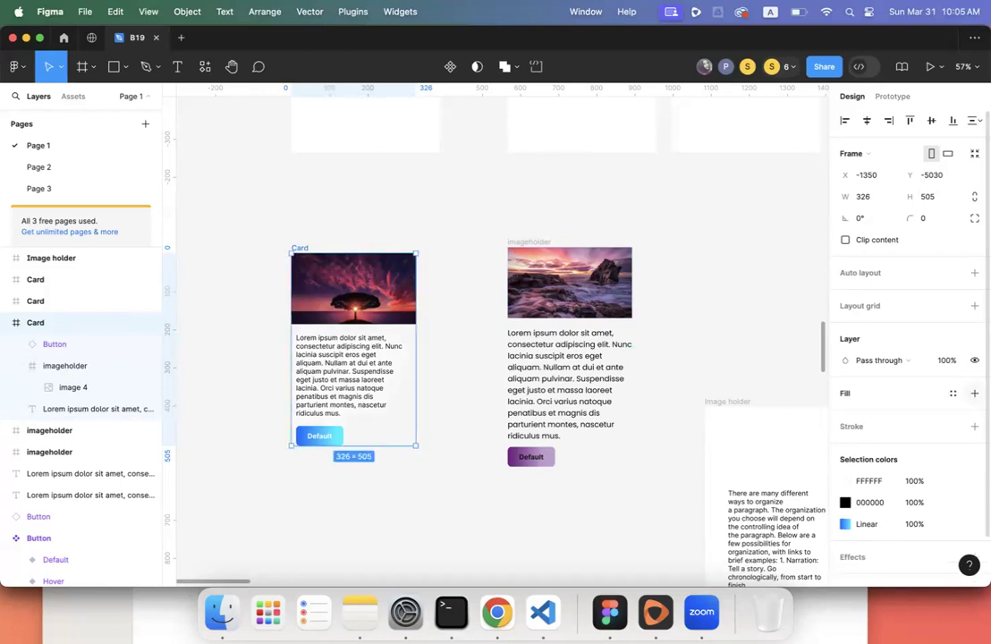
click(973, 393)
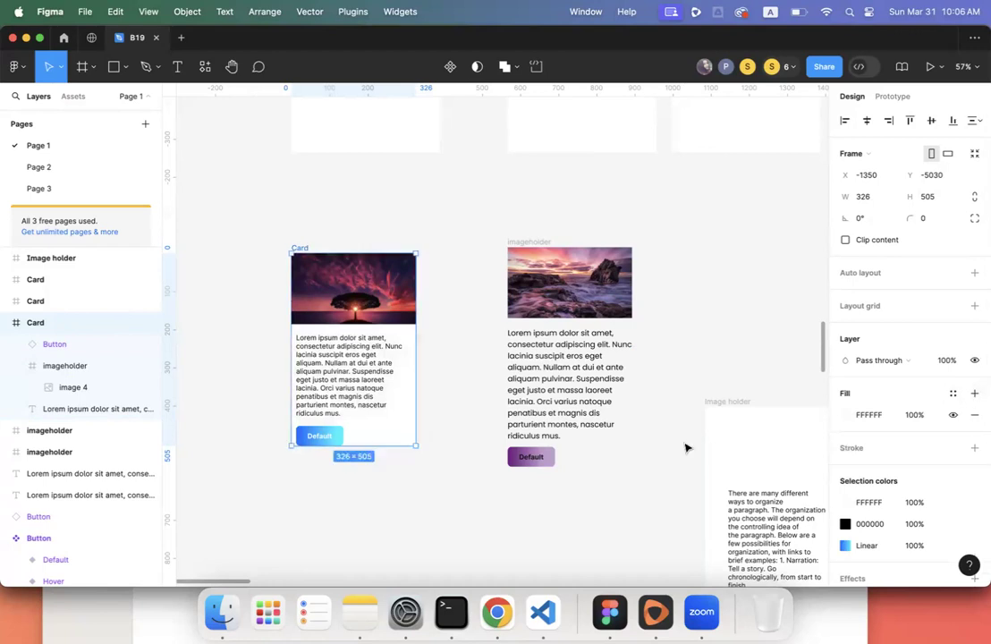
scroll(436, 371, down, 5)
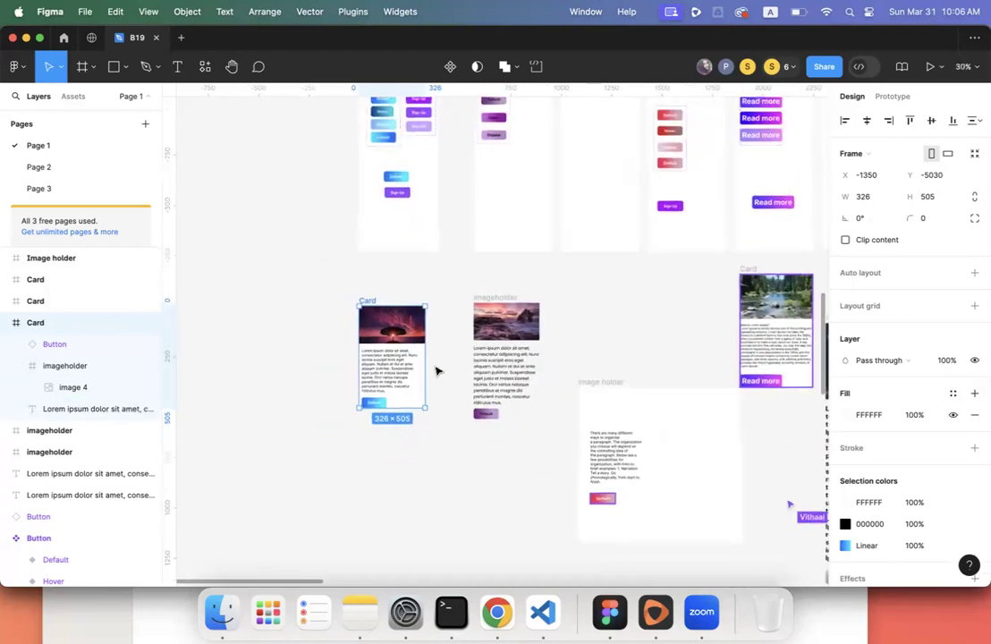
scroll(437, 370, down, 1)
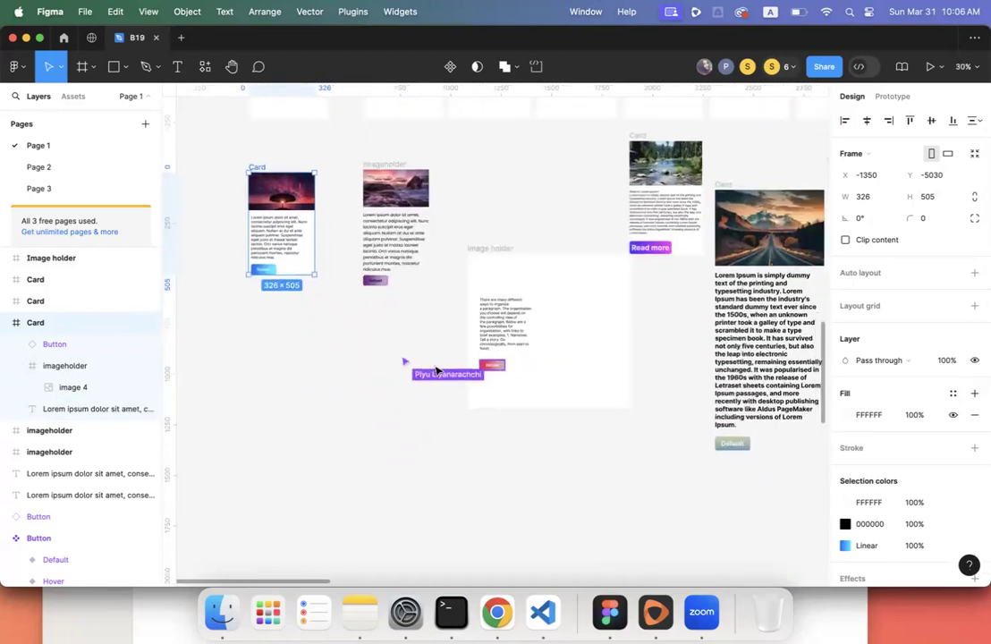
click(498, 254)
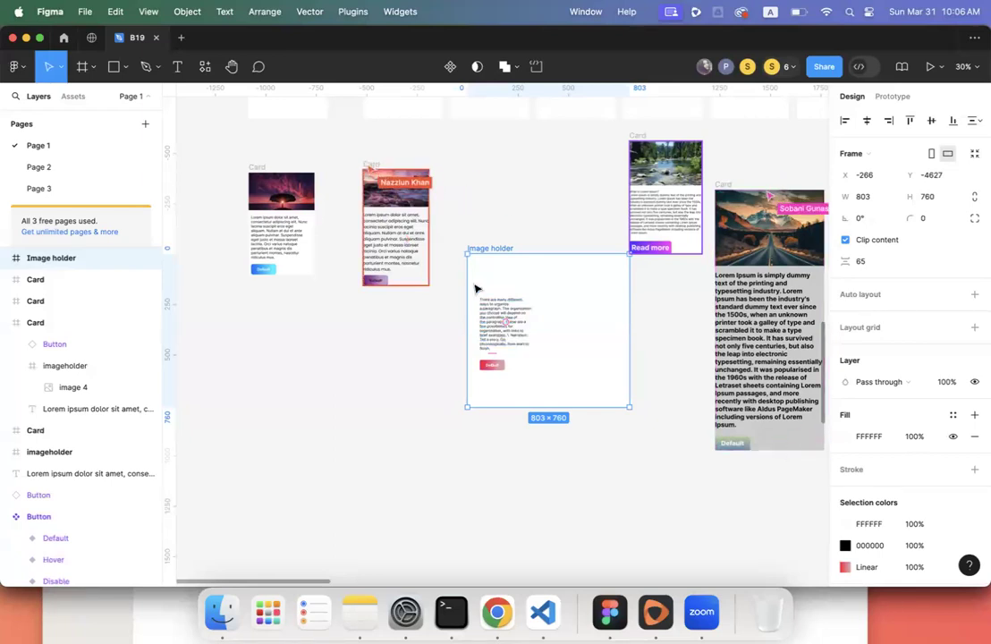
scroll(476, 289, up, 2)
scroll(476, 289, up, 5)
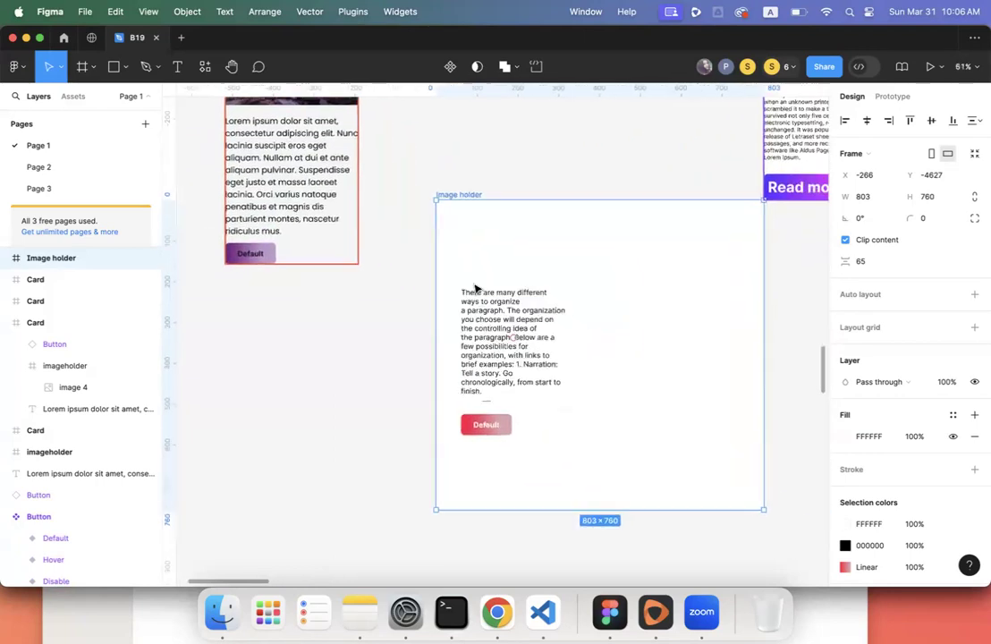
click(527, 243)
click(435, 281)
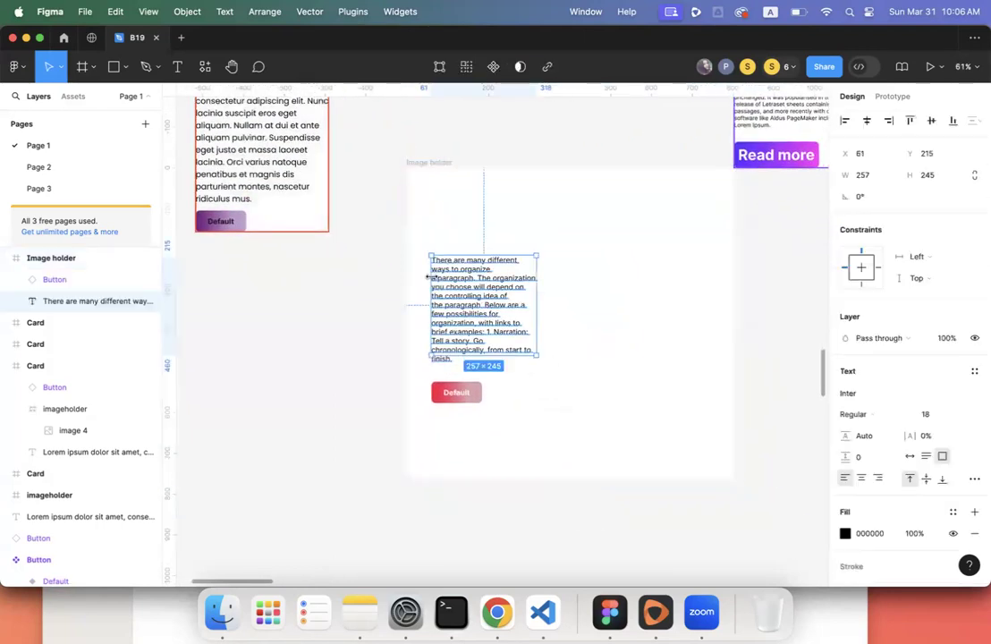
scroll(480, 323, down, 10)
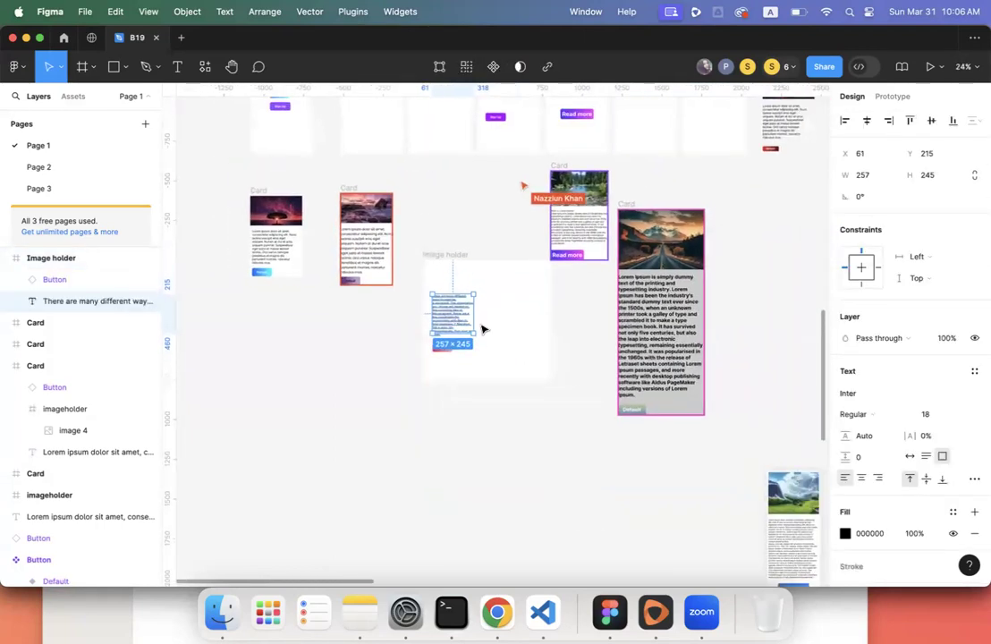
scroll(482, 327, left, 3)
scroll(482, 327, up, 6)
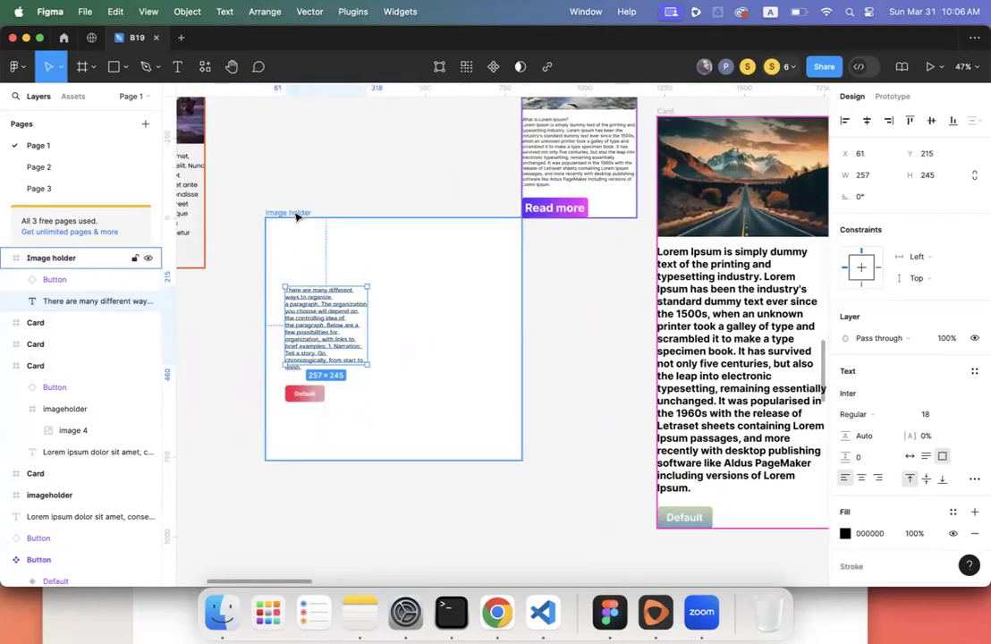
click(284, 218)
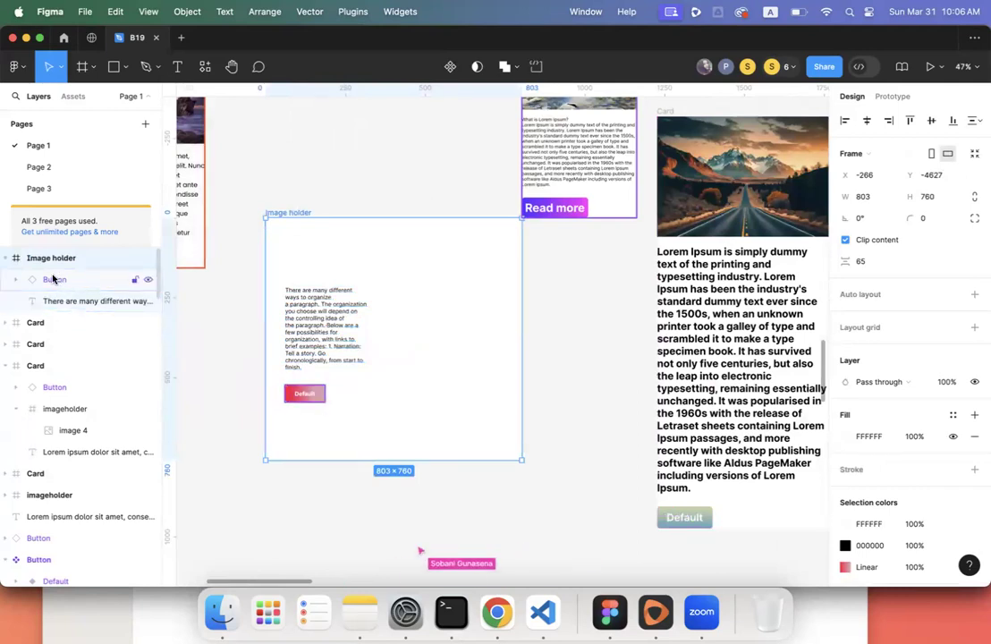
key(XF86AudioRaiseVolume)
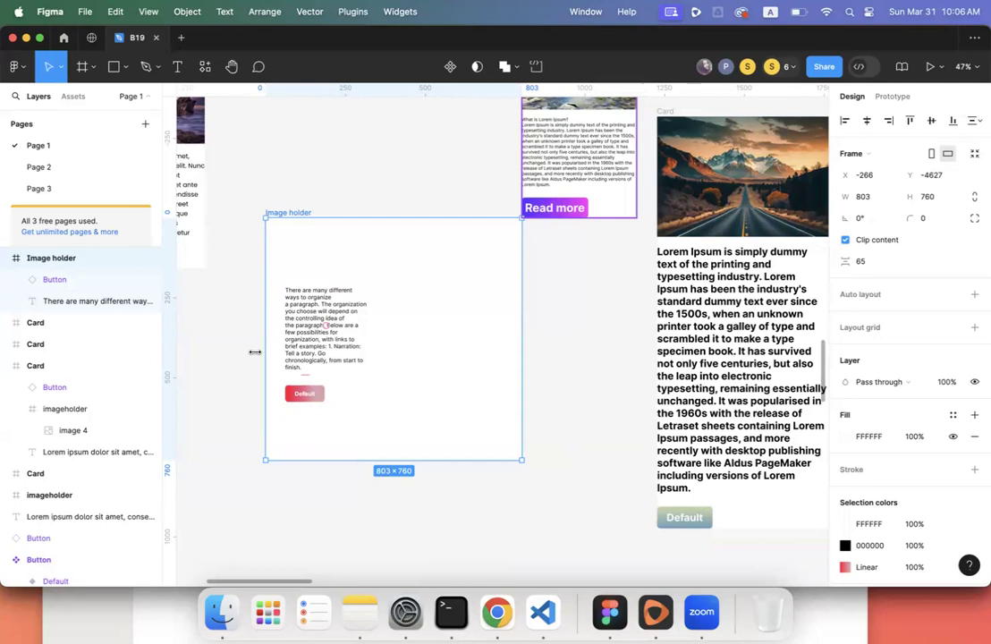
scroll(253, 350, left, 5)
scroll(254, 349, up, 1)
scroll(275, 361, left, 2)
scroll(275, 361, up, 1)
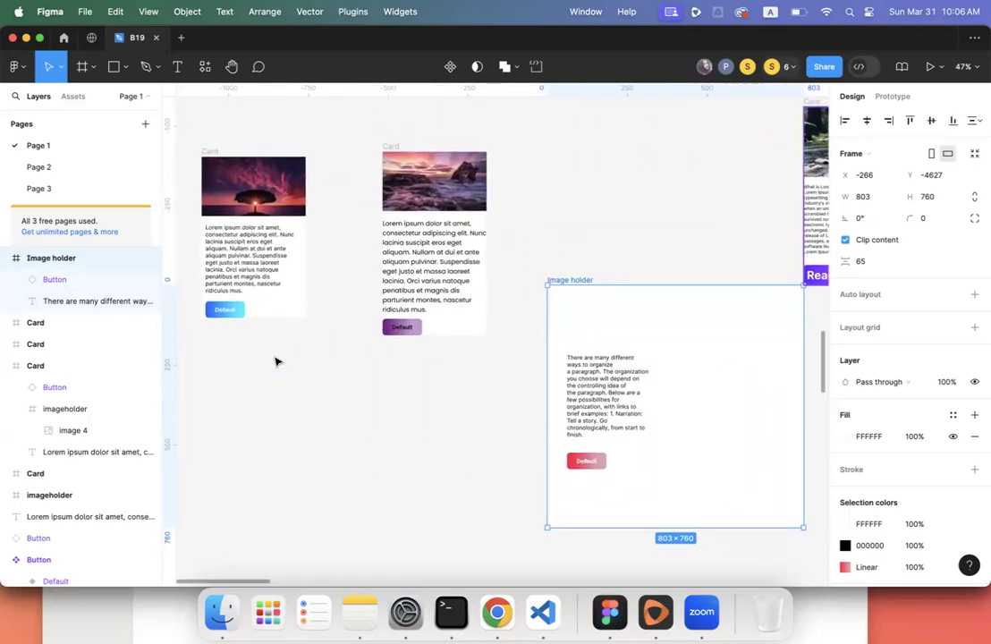
- Add auto layout to the tree-image Card with 30 horizontal and vertical padding
scroll(276, 361, left, 3)
scroll(276, 362, up, 2)
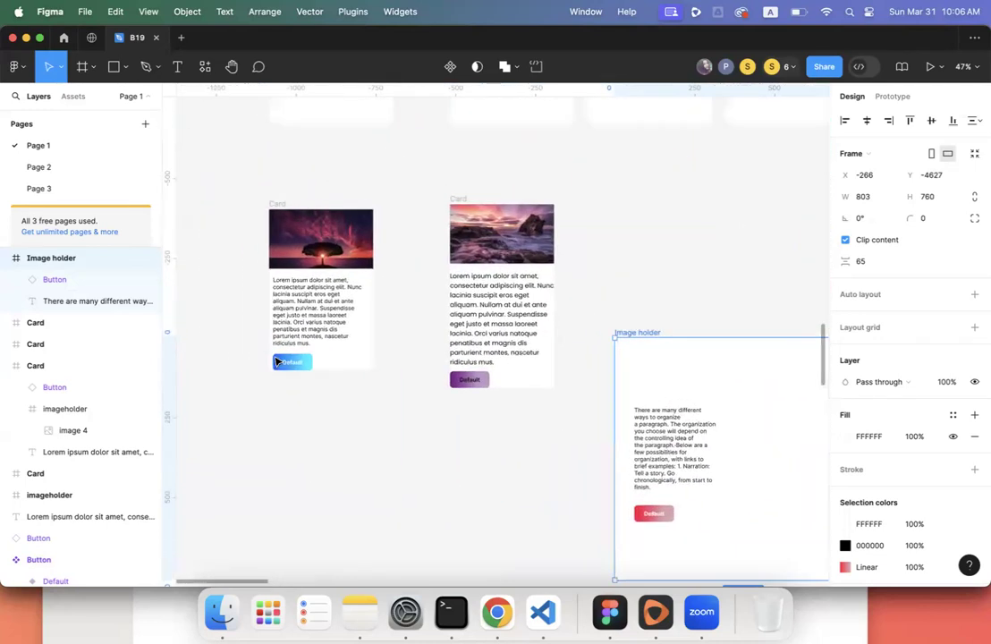
click(278, 204)
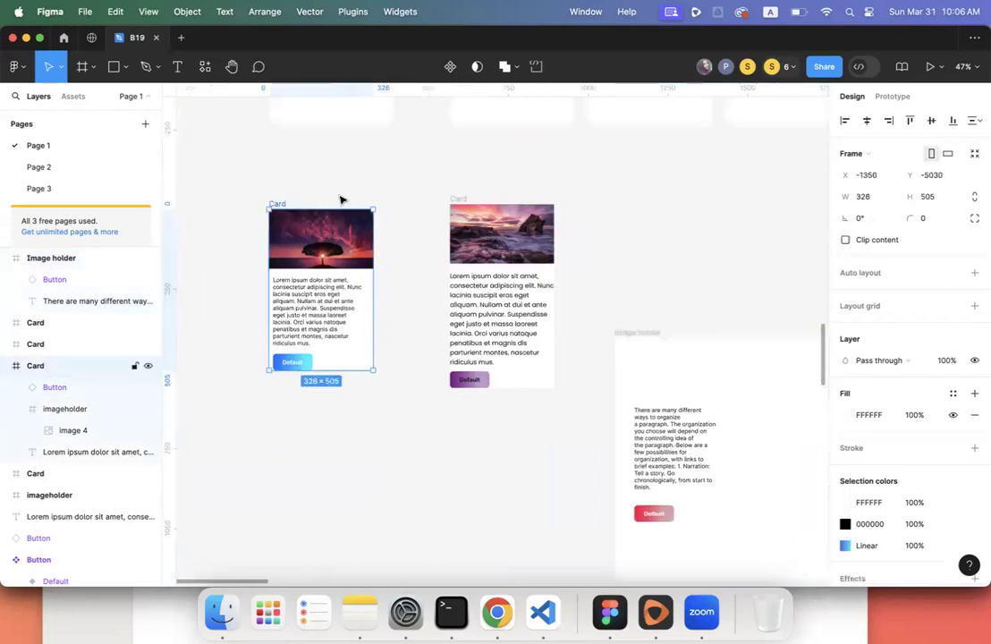
scroll(343, 200, down, 5)
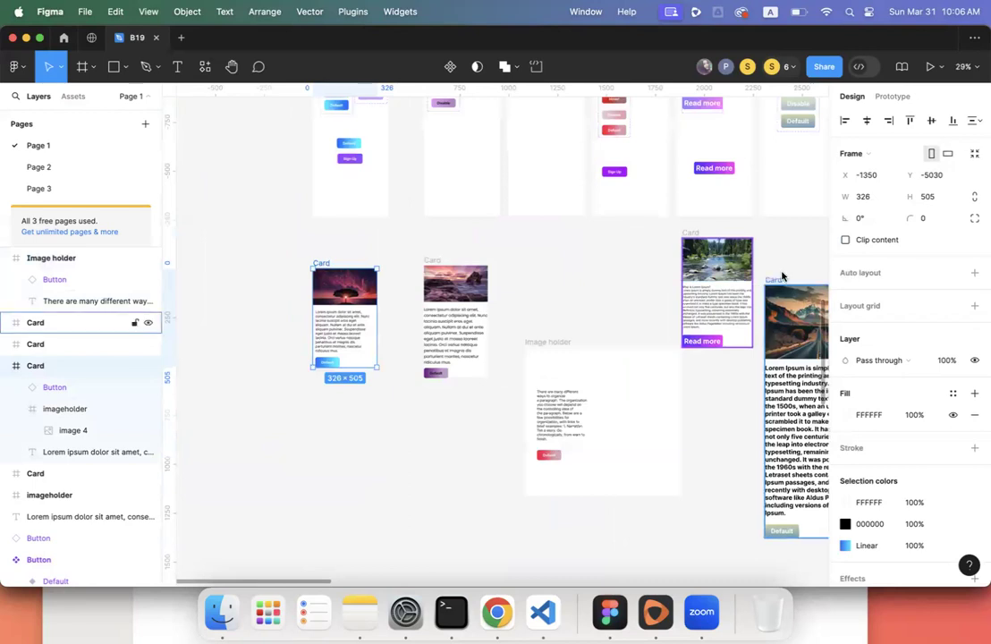
click(973, 274)
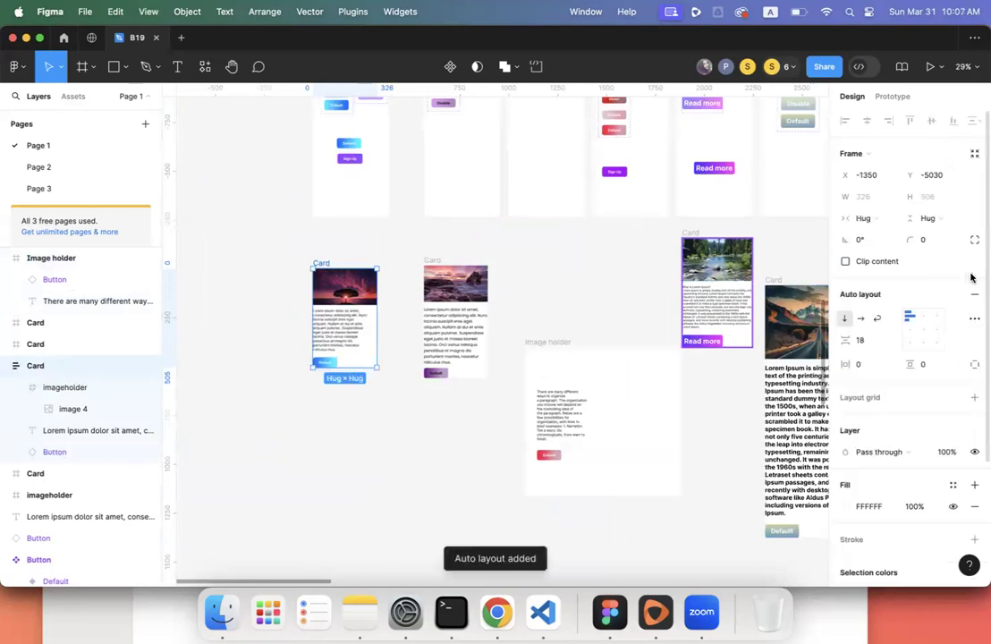
click(866, 366)
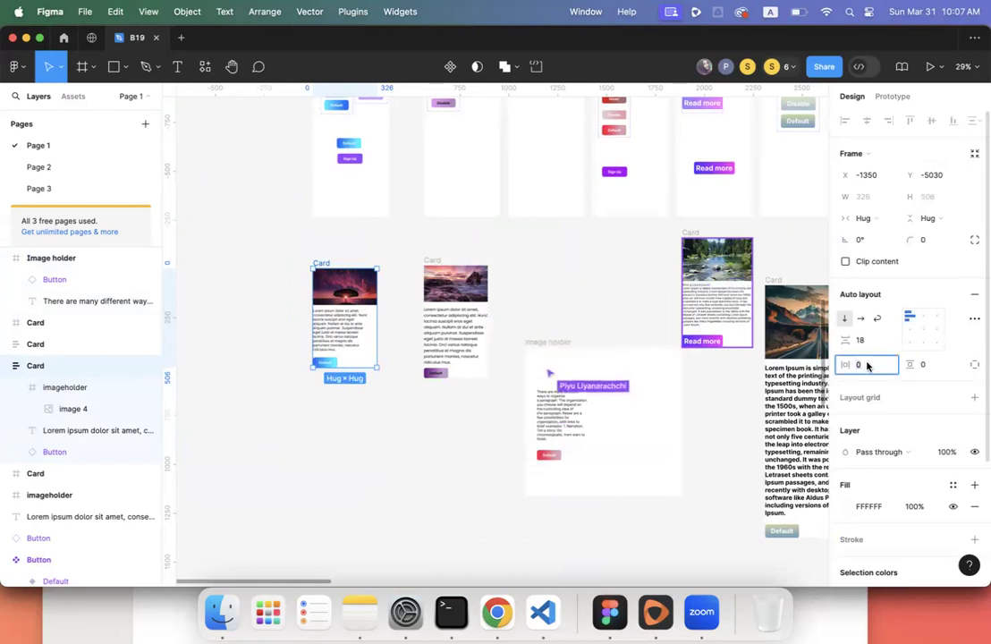
text(30)
key(Return)
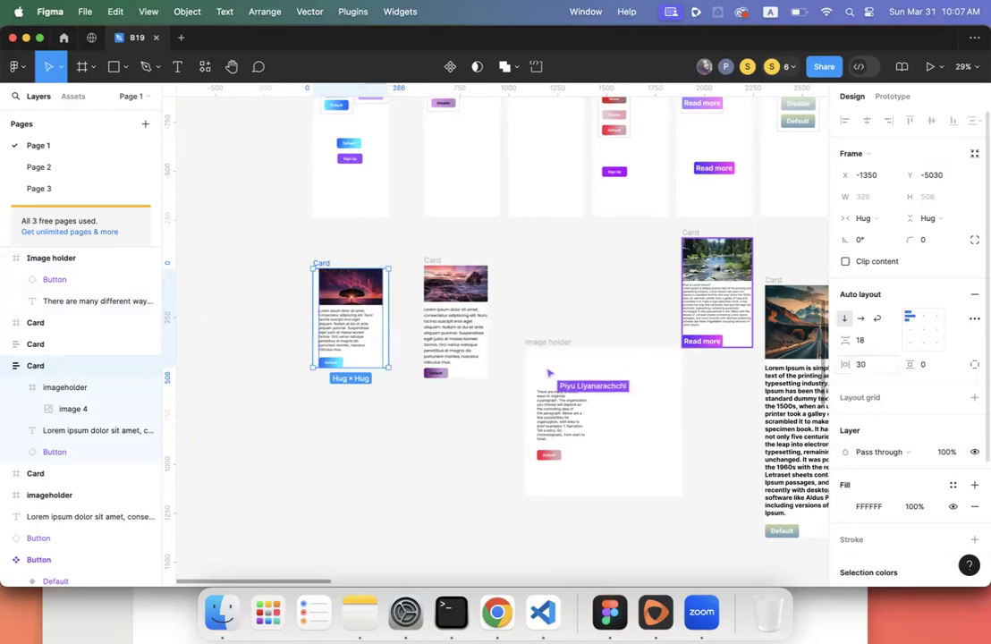
click(934, 376)
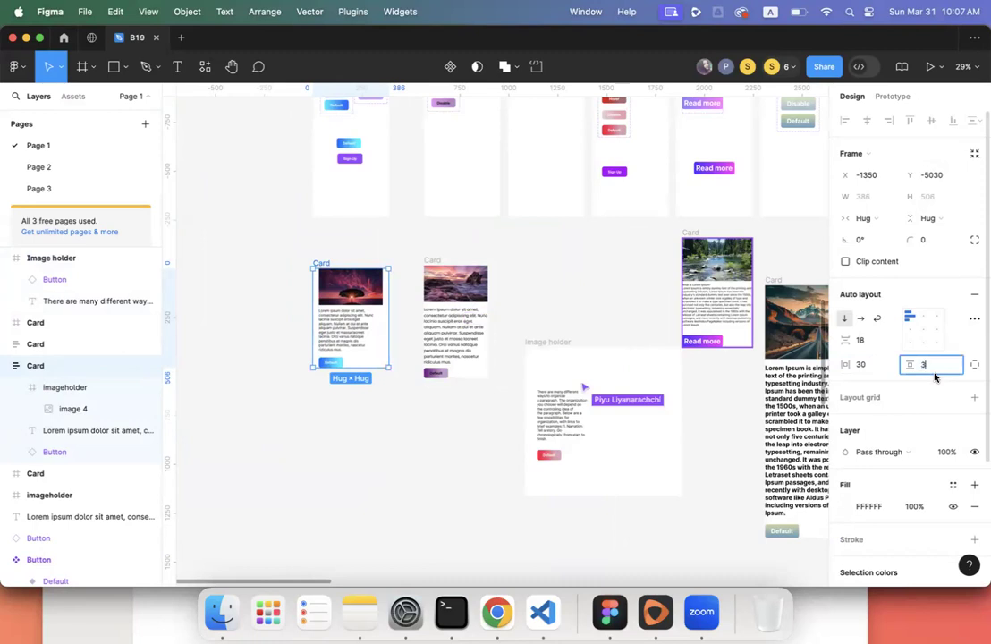
key(Return)
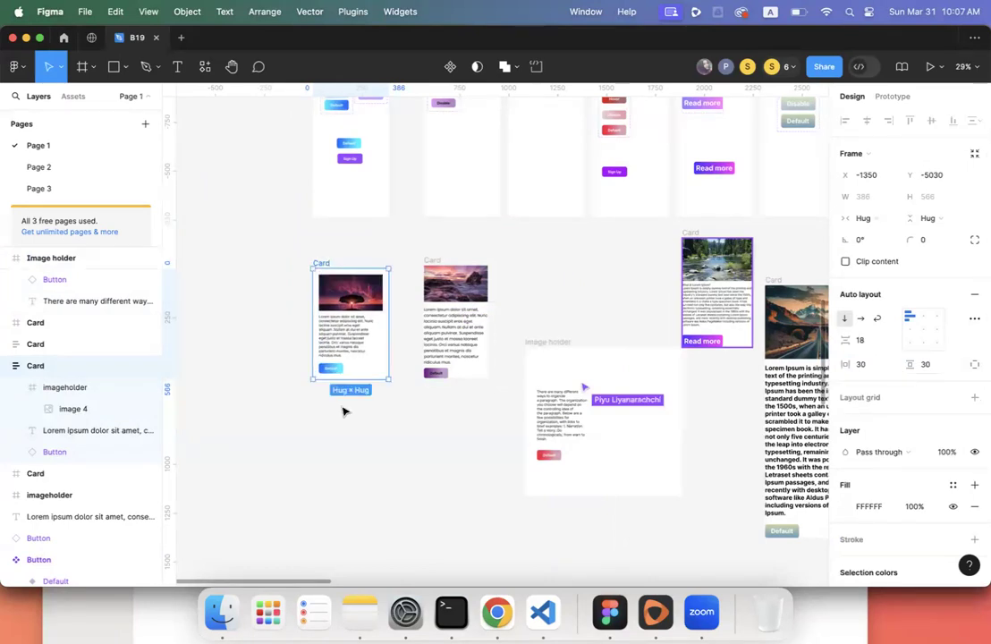
- Round the Card's corners to a radius of 20
click(289, 417)
scroll(289, 417, up, 5)
scroll(289, 417, right, 1)
scroll(288, 416, up, 5)
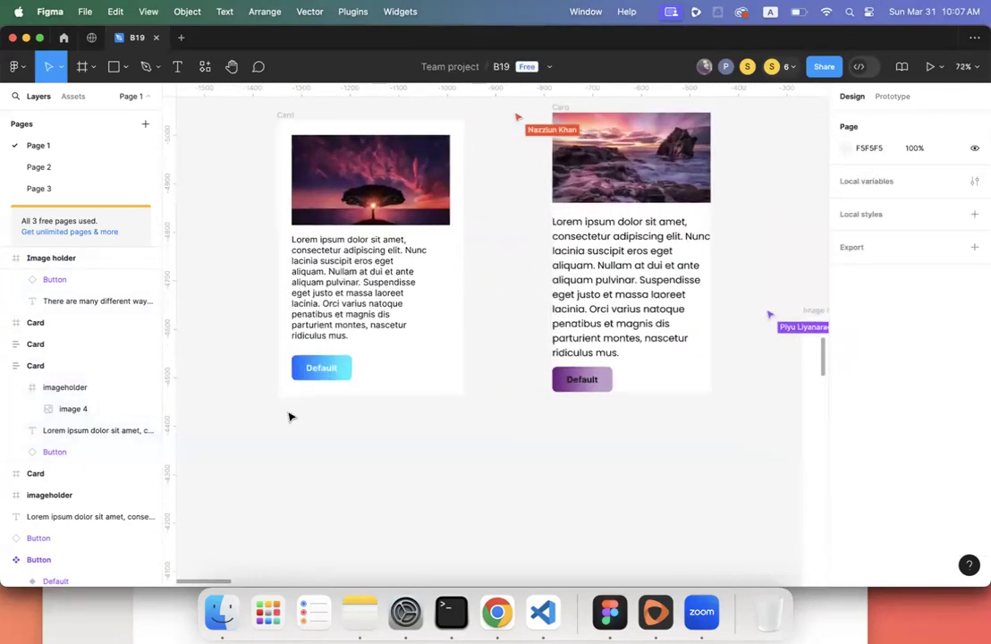
scroll(288, 417, up, 3)
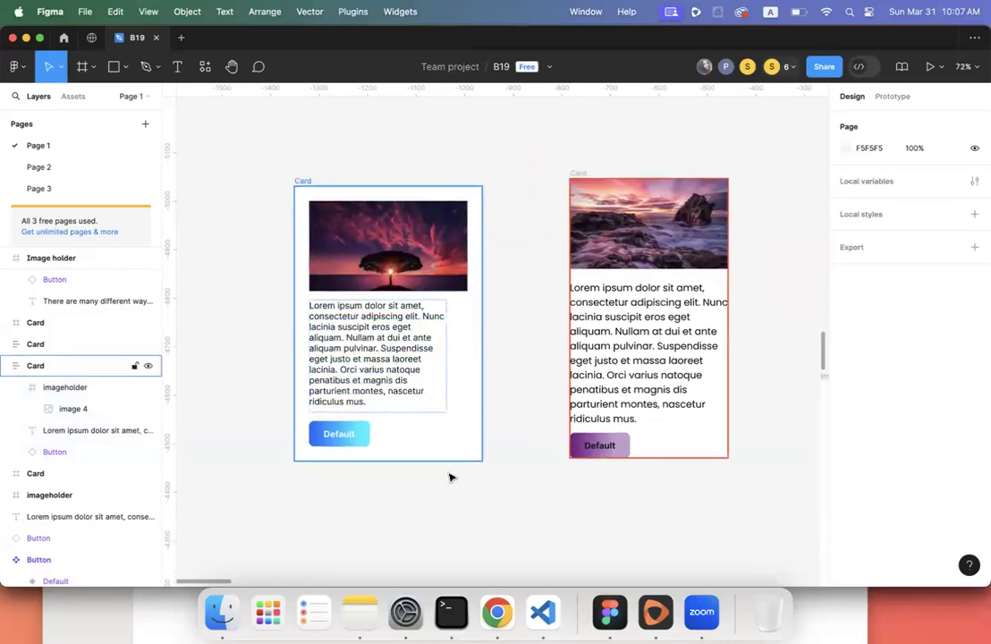
click(456, 456)
click(535, 363)
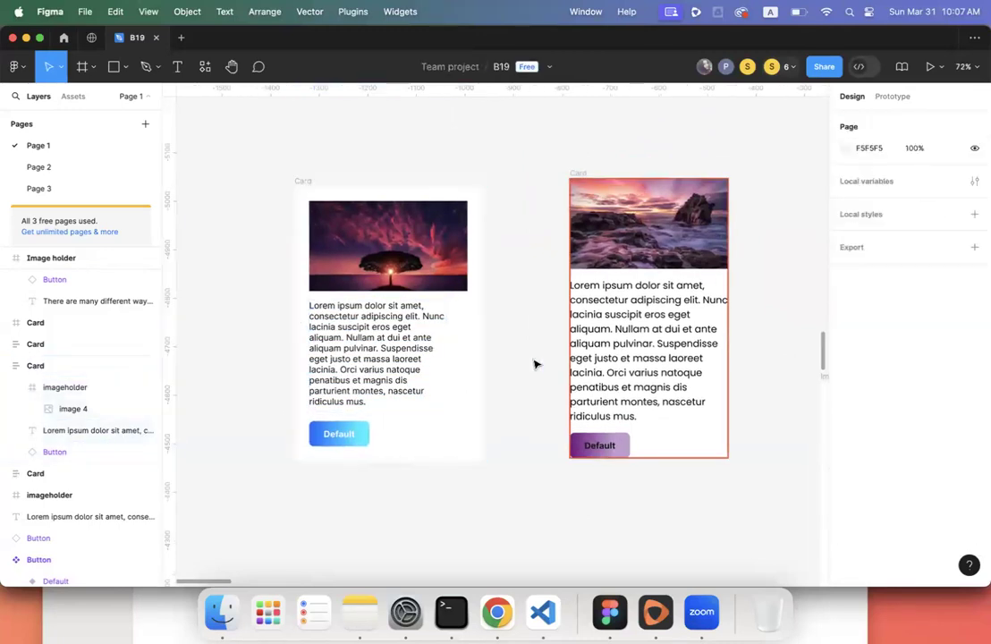
click(469, 430)
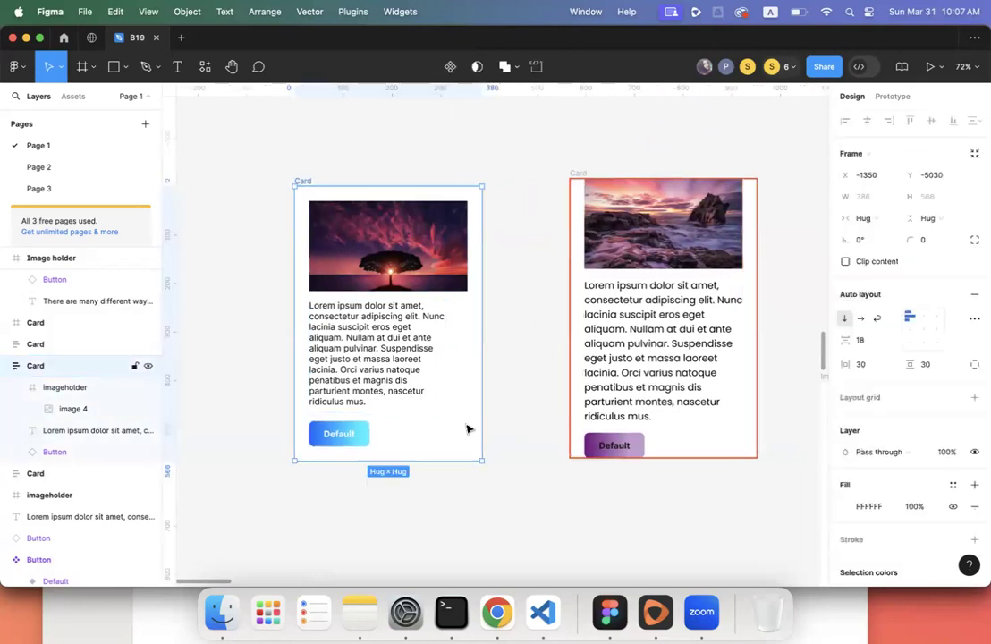
scroll(525, 411, down, 2)
scroll(525, 412, right, 2)
scroll(525, 411, down, 2)
scroll(525, 411, down, 1)
scroll(525, 412, right, 1)
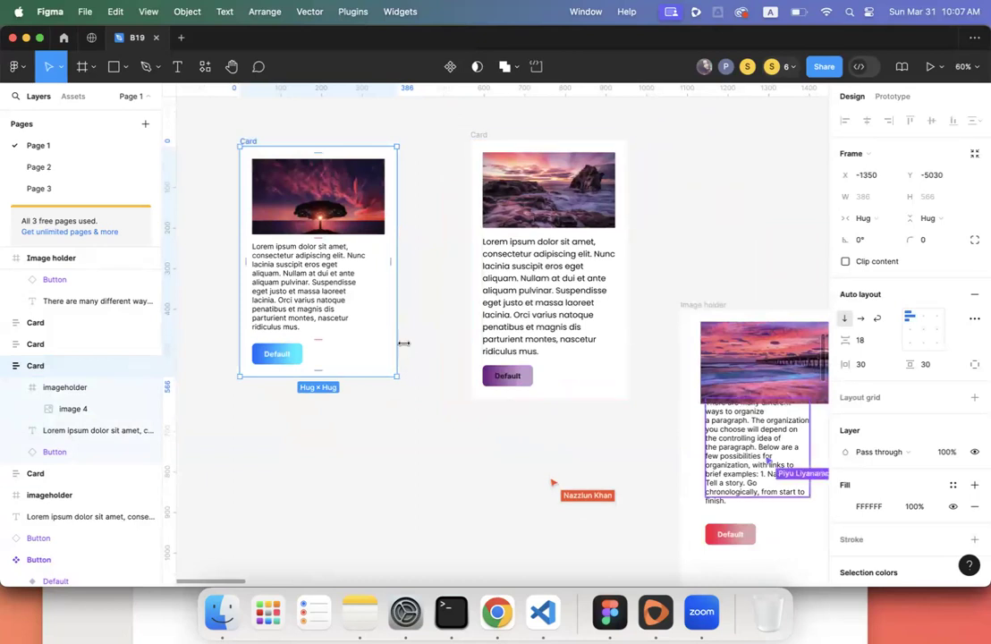
scroll(403, 340, up, 3)
scroll(403, 340, left, 1)
scroll(399, 334, left, 1)
scroll(399, 334, down, 1)
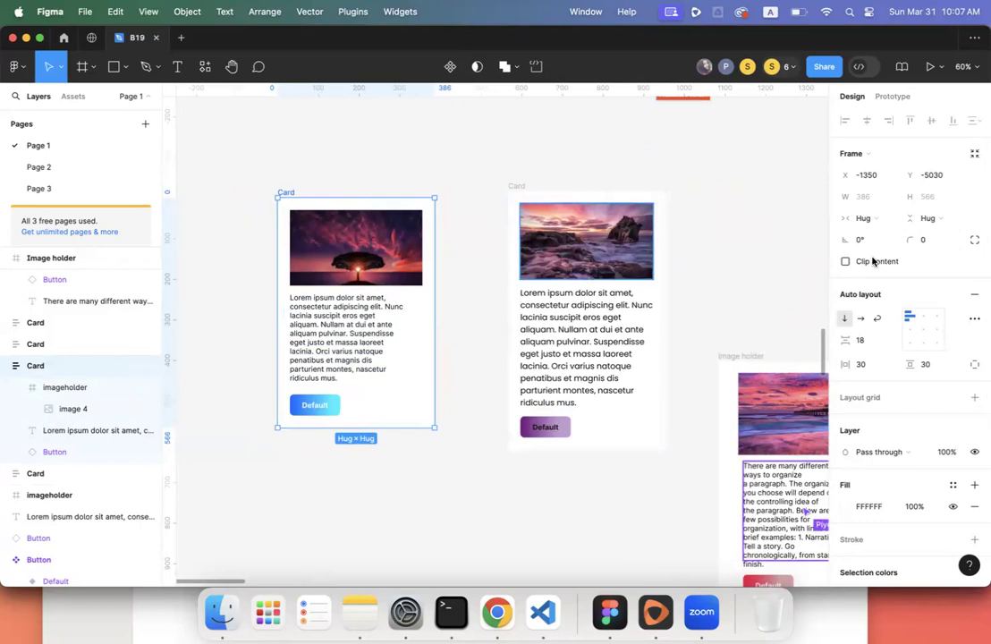
click(332, 161)
click(286, 192)
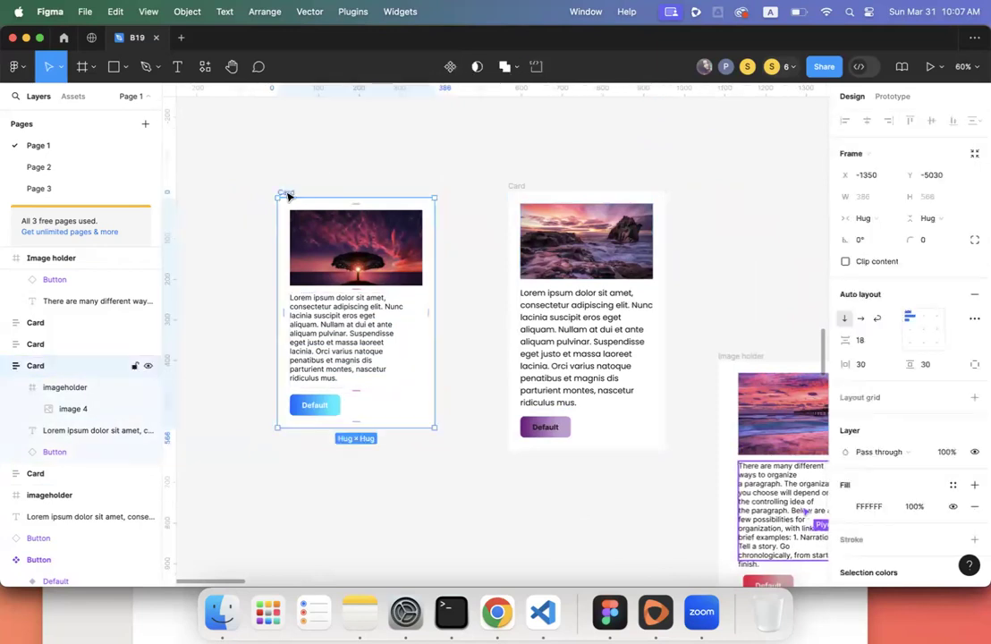
click(929, 243)
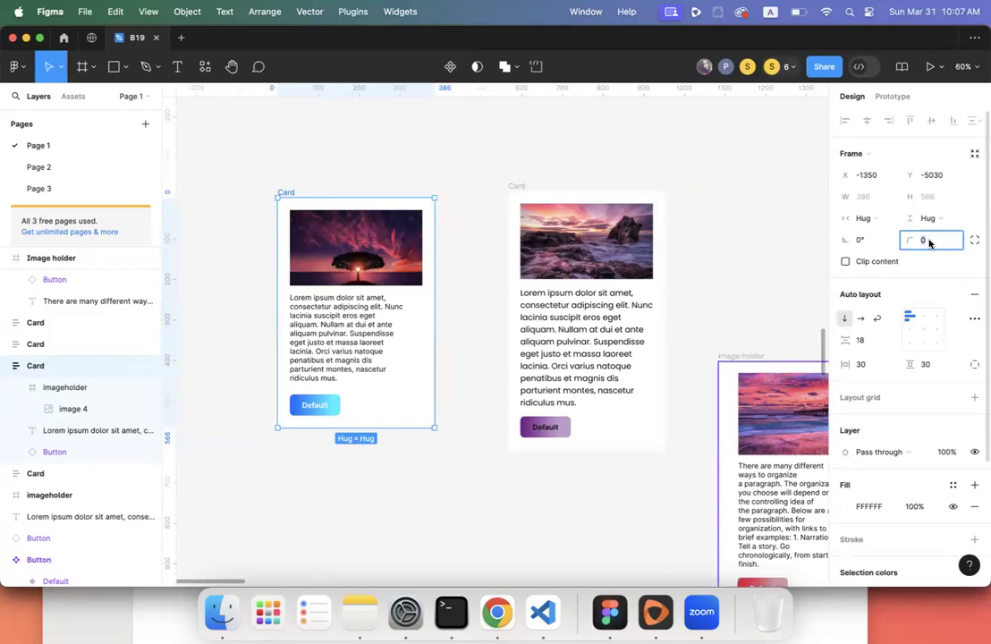
key(Return)
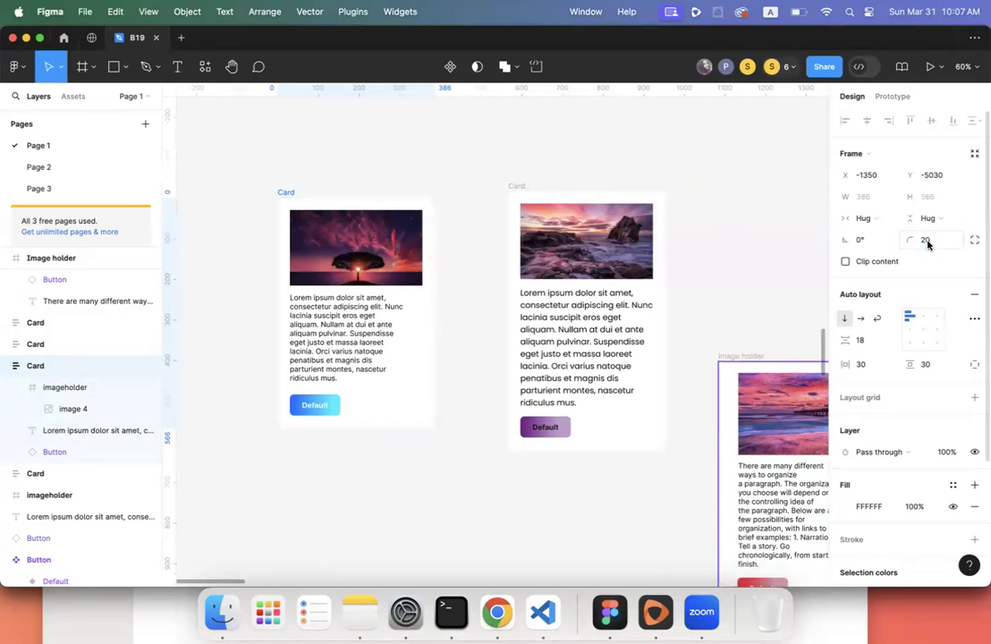
click(442, 293)
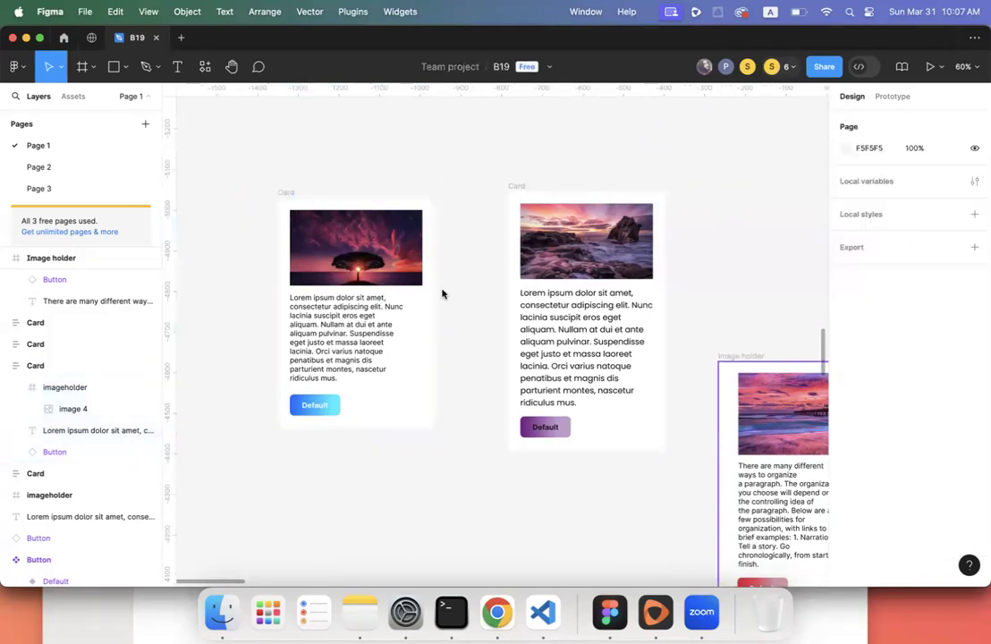
- Widen the first card, then reset its width to hug its contents
scroll(442, 293, left, 2)
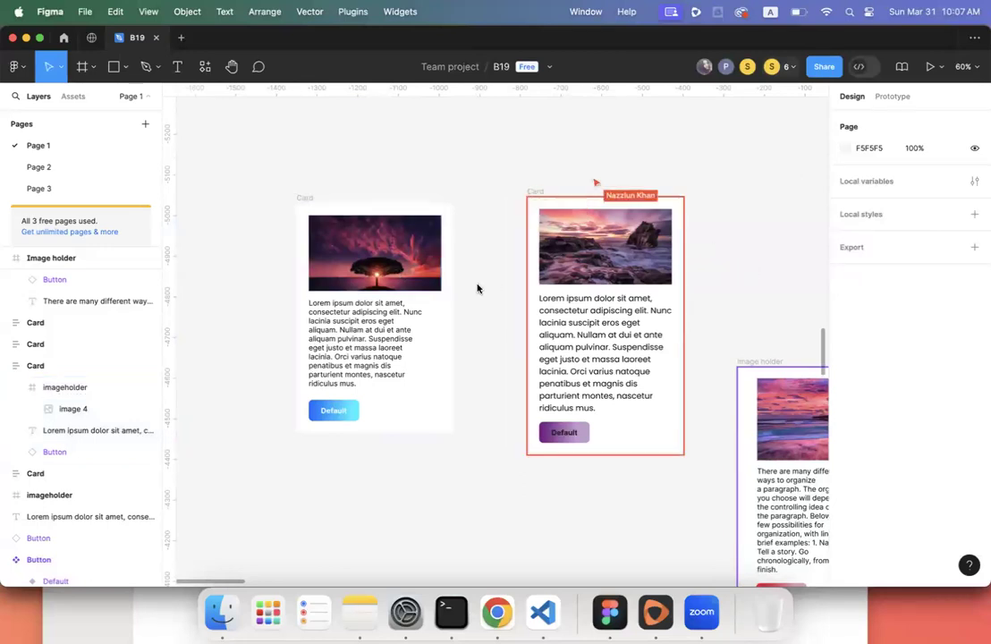
click(305, 199)
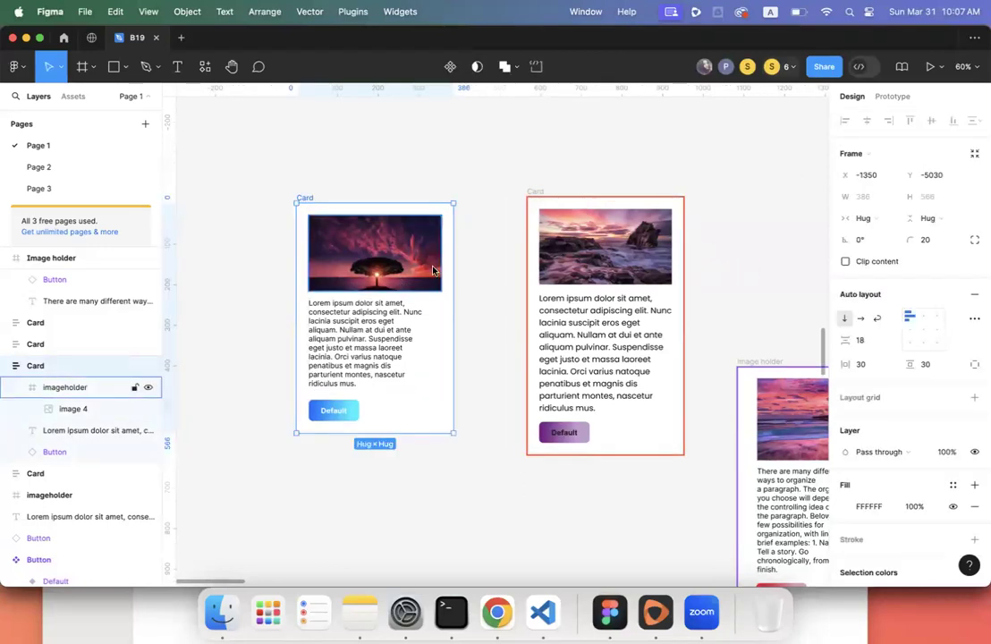
drag(452, 275, 467, 310)
double_click(467, 310)
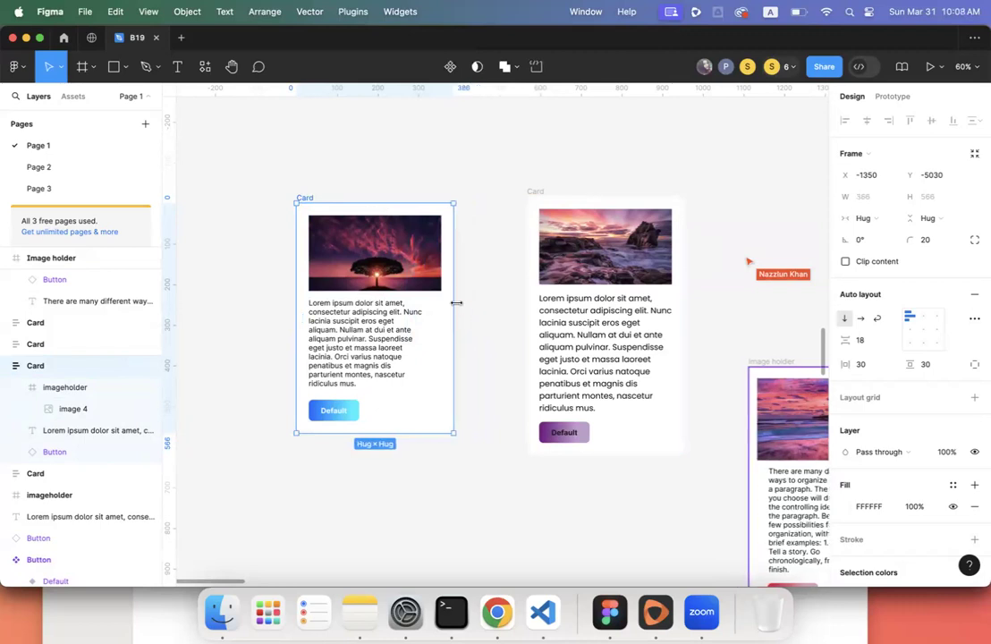
- Add auto layout (Shift+A) to the tree card so image, text and button stack vertically
click(400, 272)
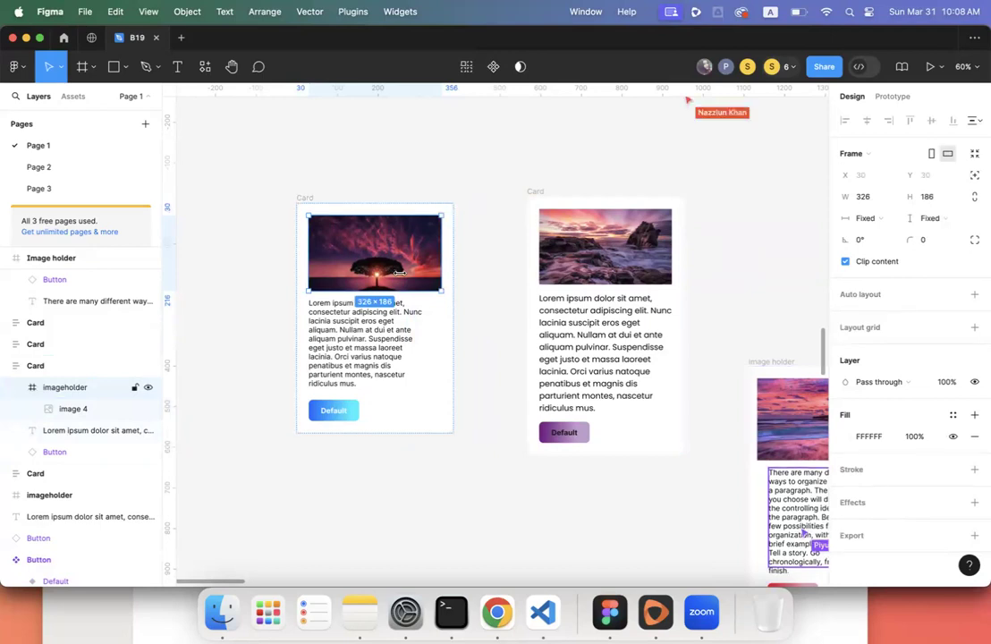
click(401, 172)
click(402, 226)
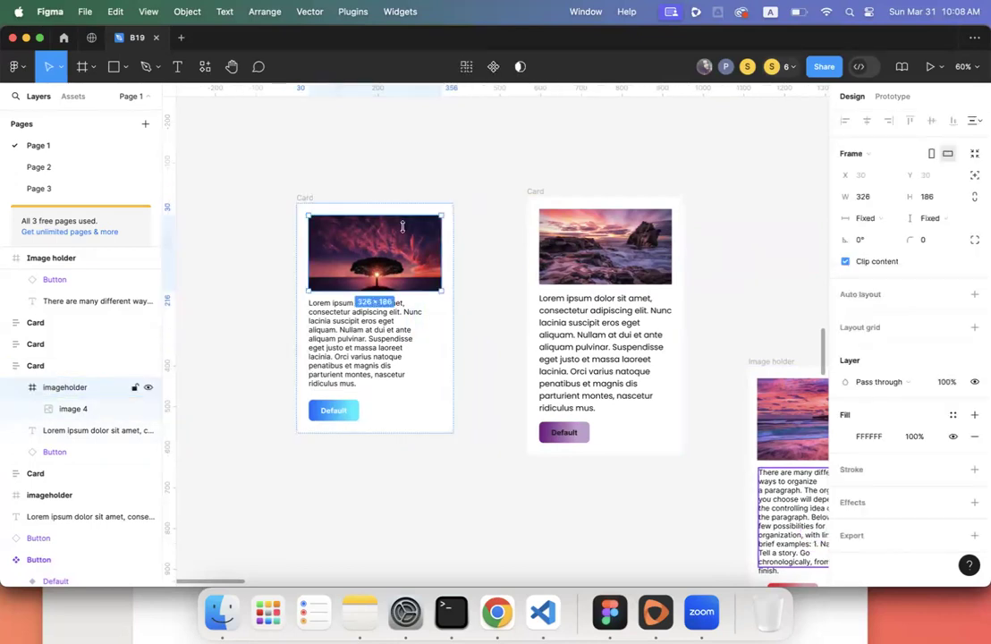
scroll(399, 249, down, 5)
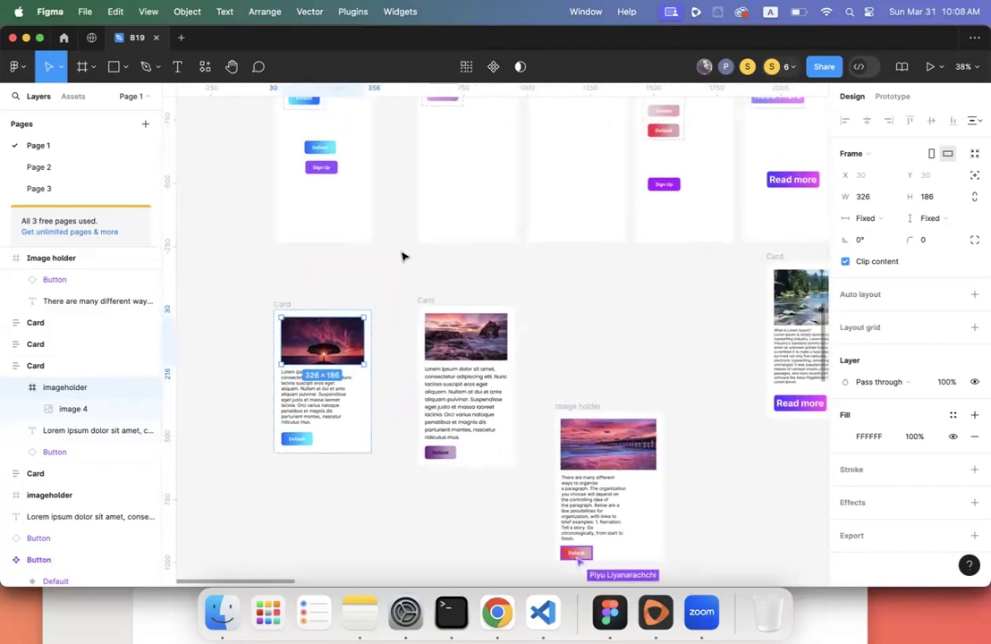
scroll(401, 257, right, 5)
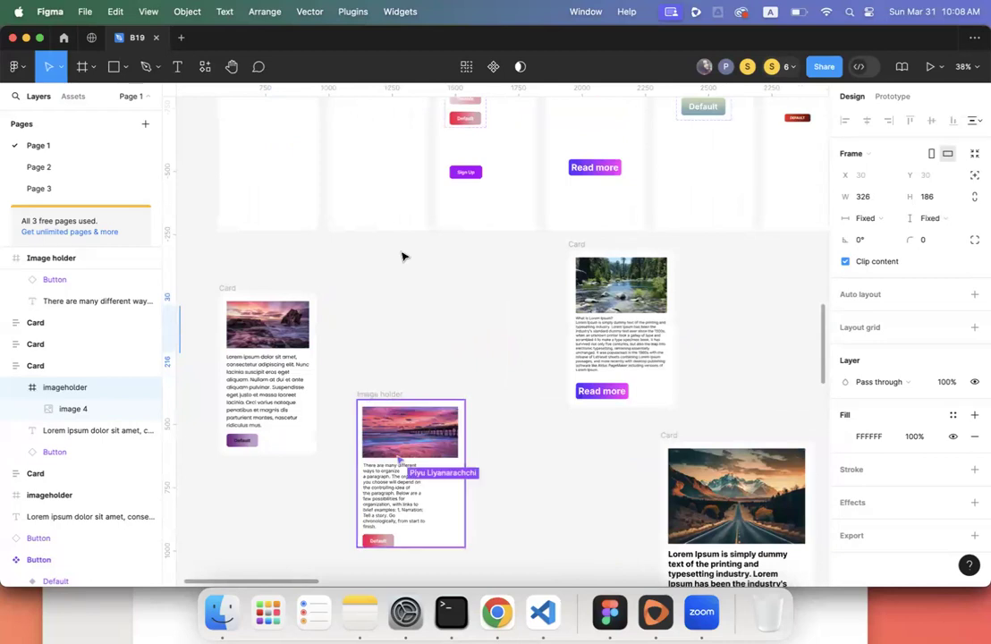
scroll(402, 257, down, 2)
scroll(402, 257, right, 3)
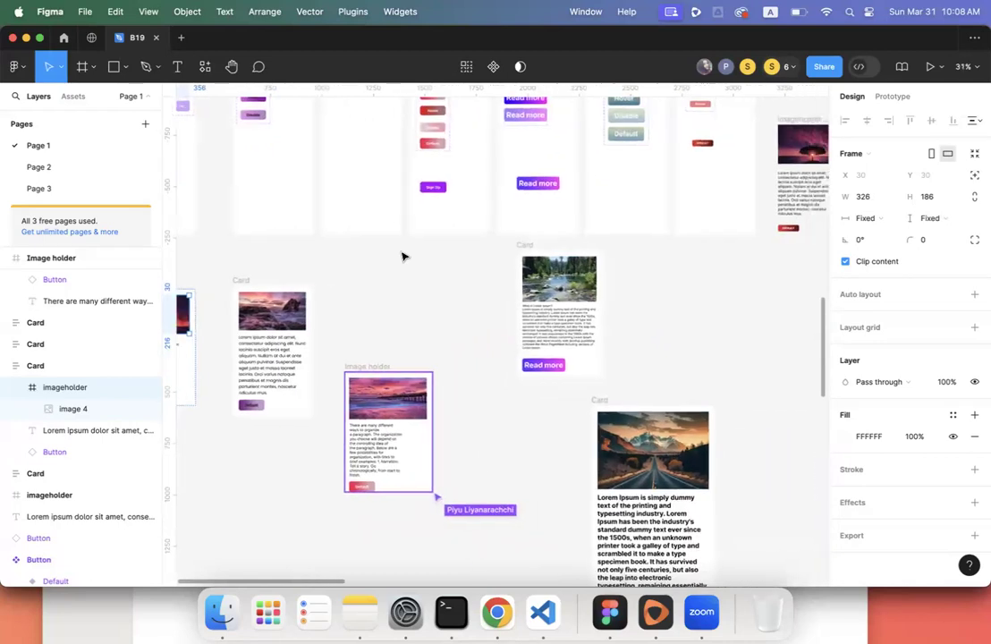
scroll(402, 256, left, 3)
scroll(402, 255, up, 6)
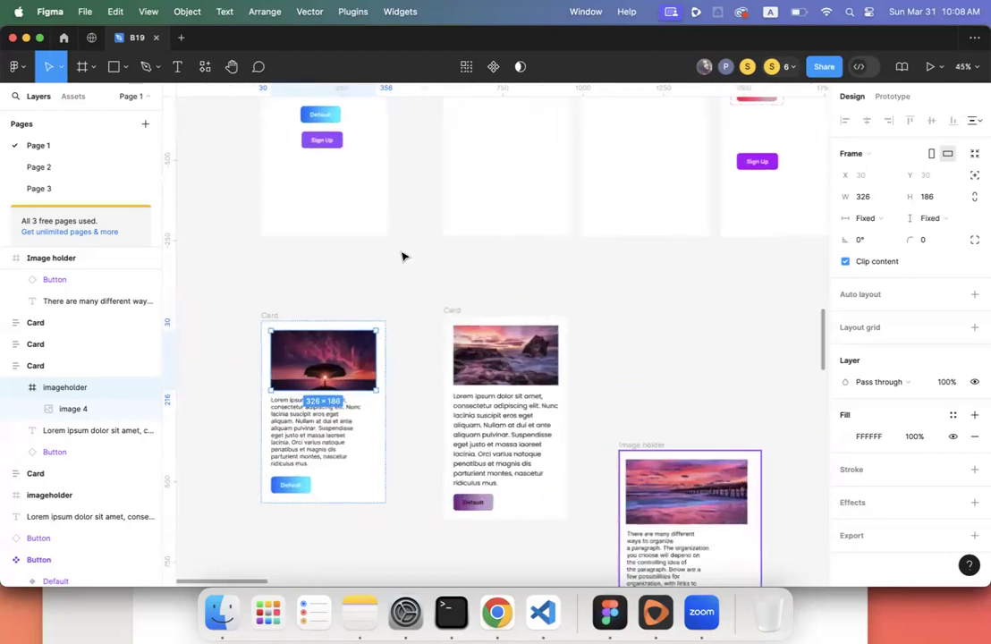
scroll(400, 249, down, 2)
scroll(400, 250, left, 1)
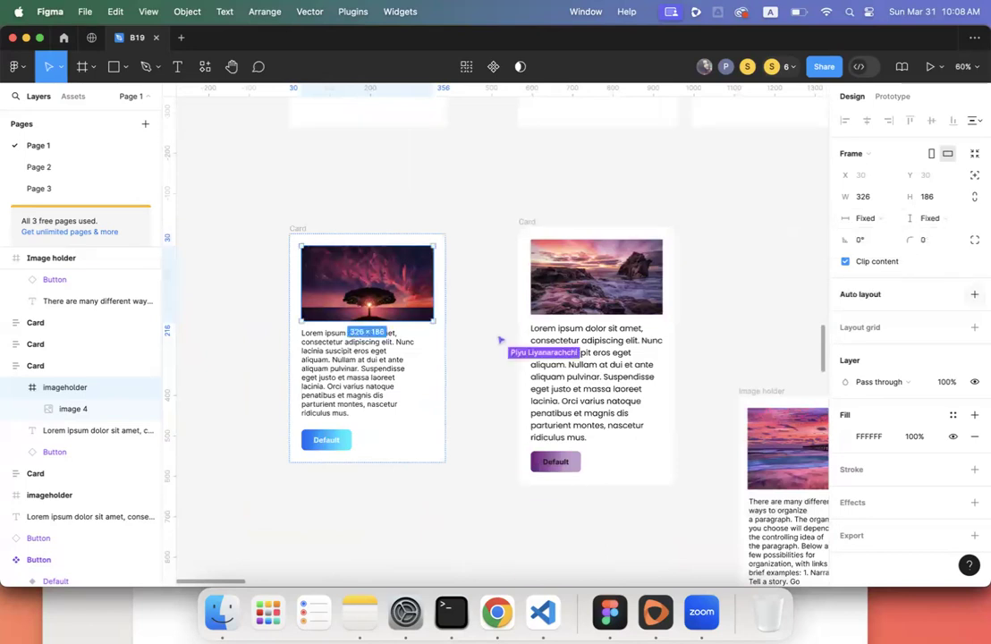
key(shift+a)
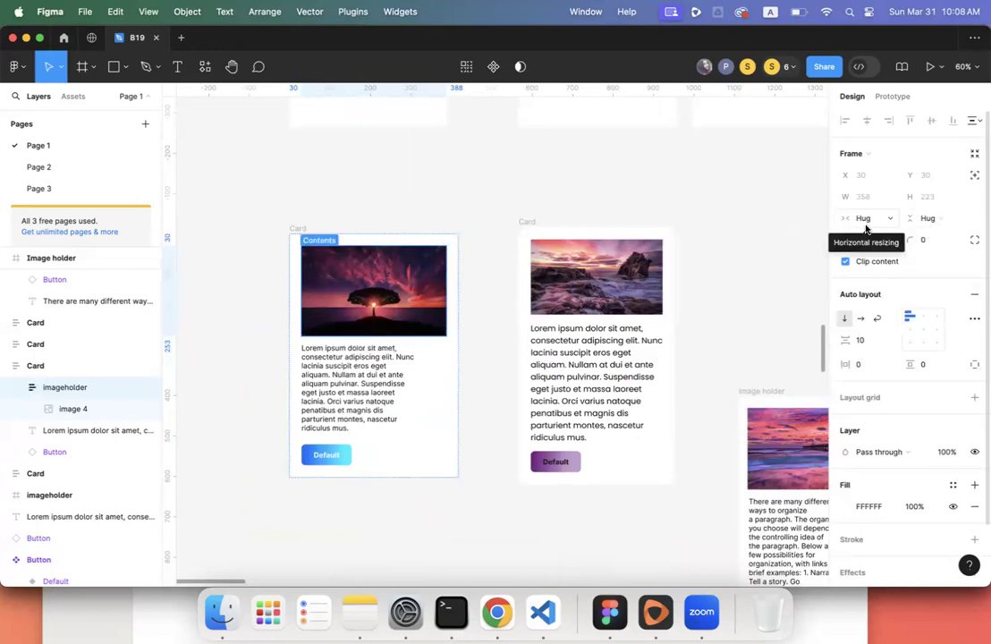
- Set the tree card's image holder to Fill container in both width and height
click(299, 230)
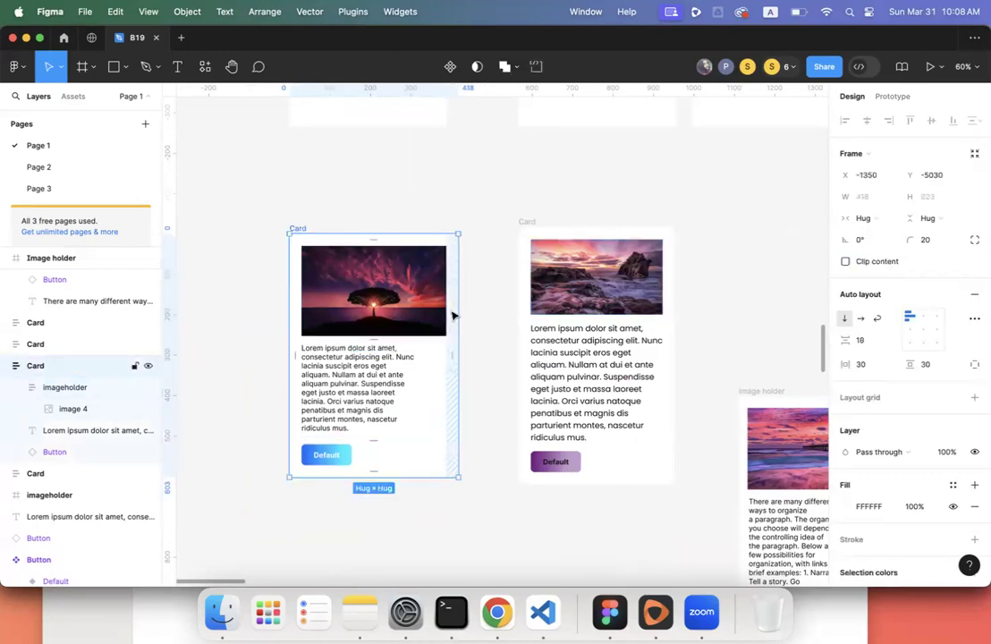
drag(458, 312, 500, 313)
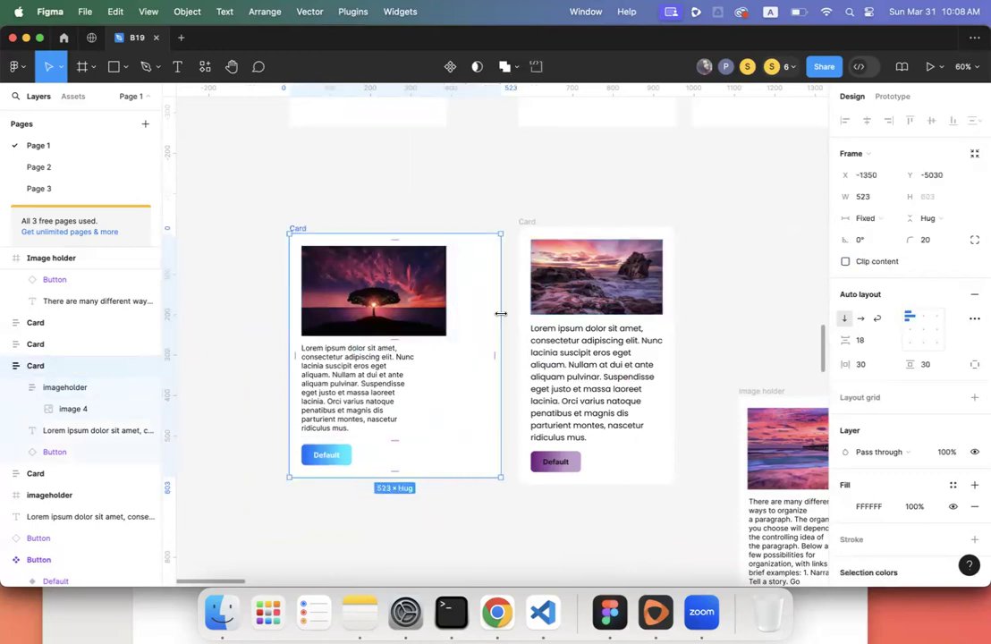
key(super+z)
click(436, 311)
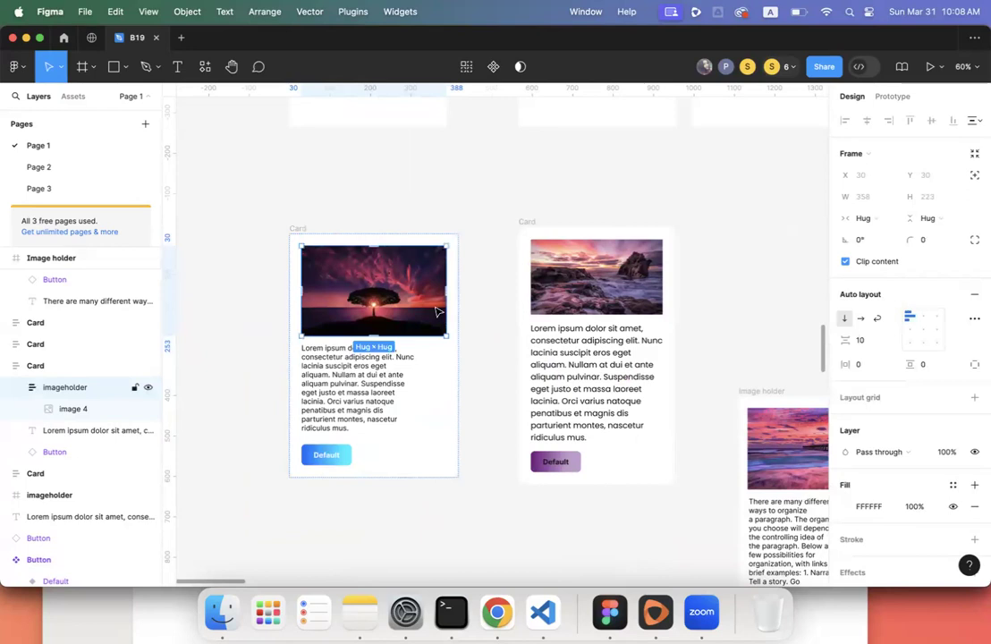
click(861, 218)
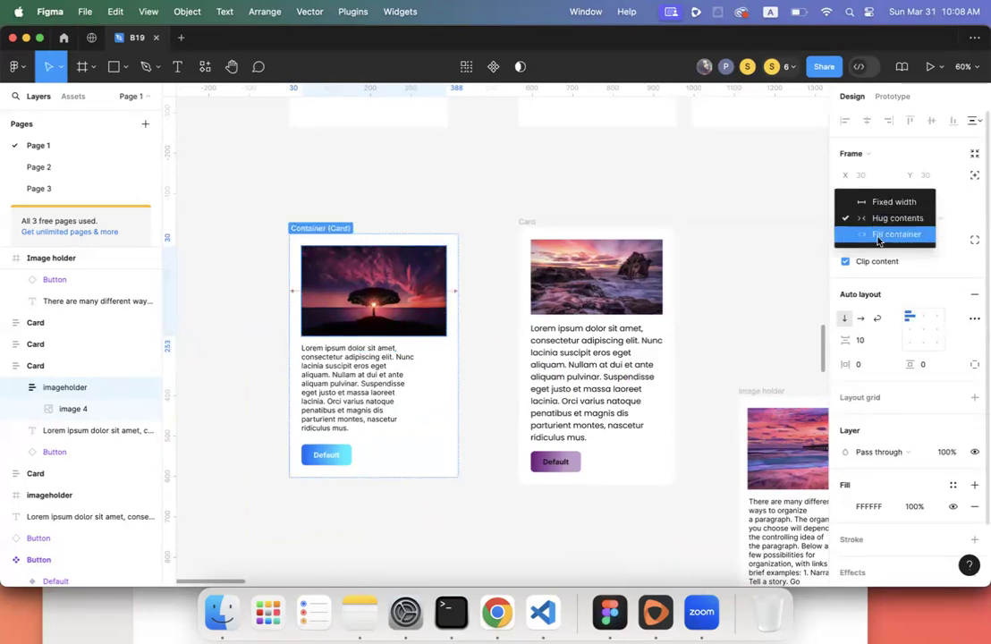
click(877, 240)
click(927, 218)
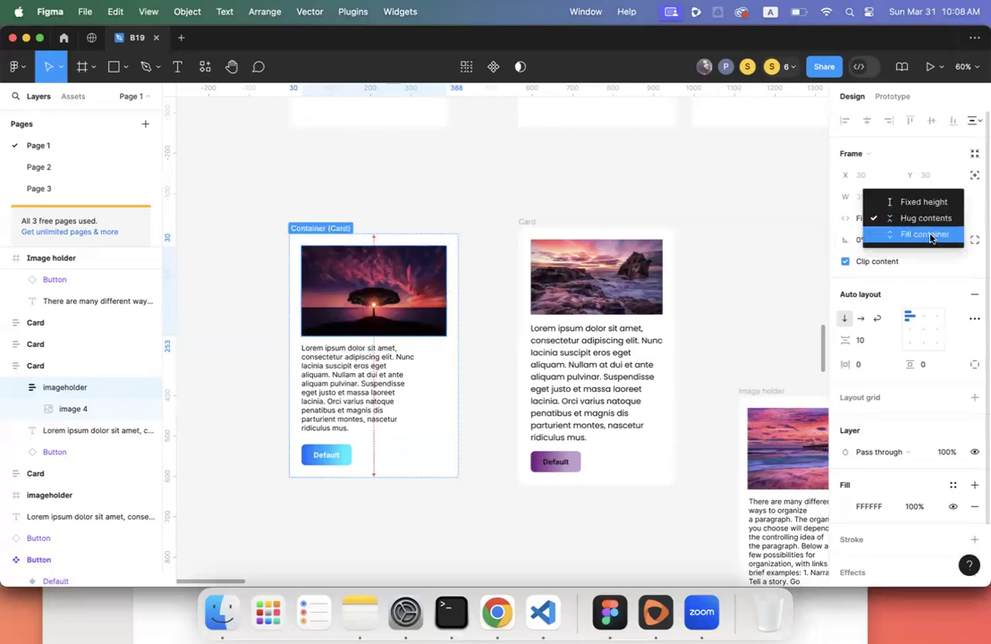
click(905, 234)
- Set the card's paragraph text to Fill container in width and height
click(108, 364)
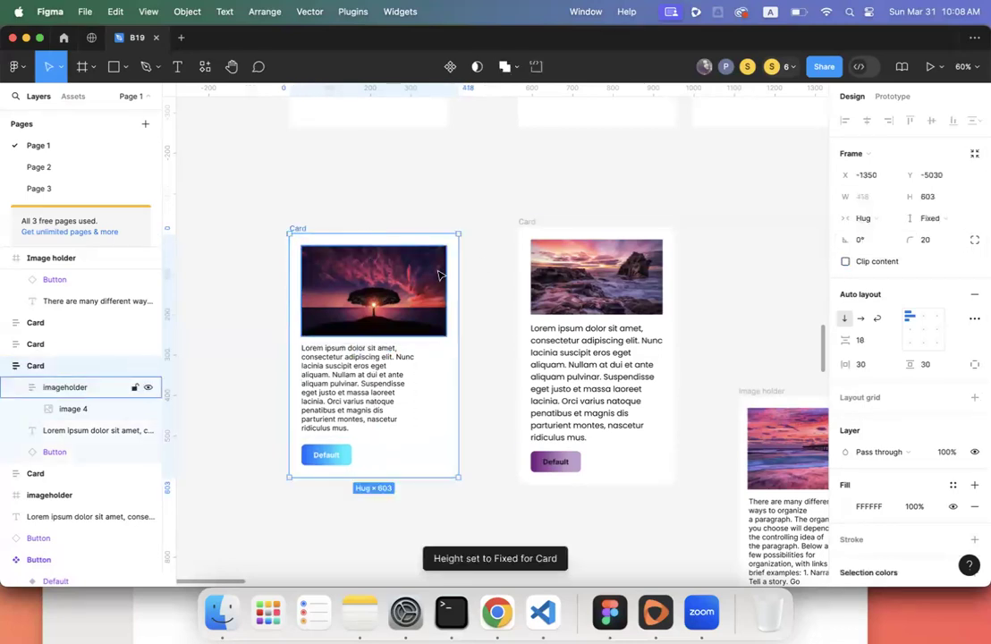
drag(457, 301, 476, 317)
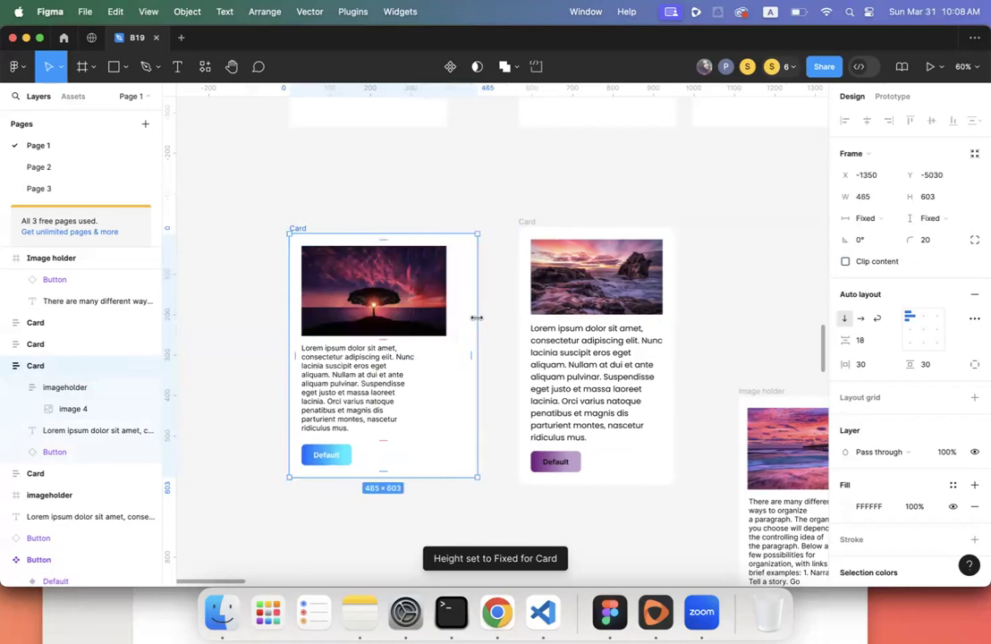
double_click(476, 317)
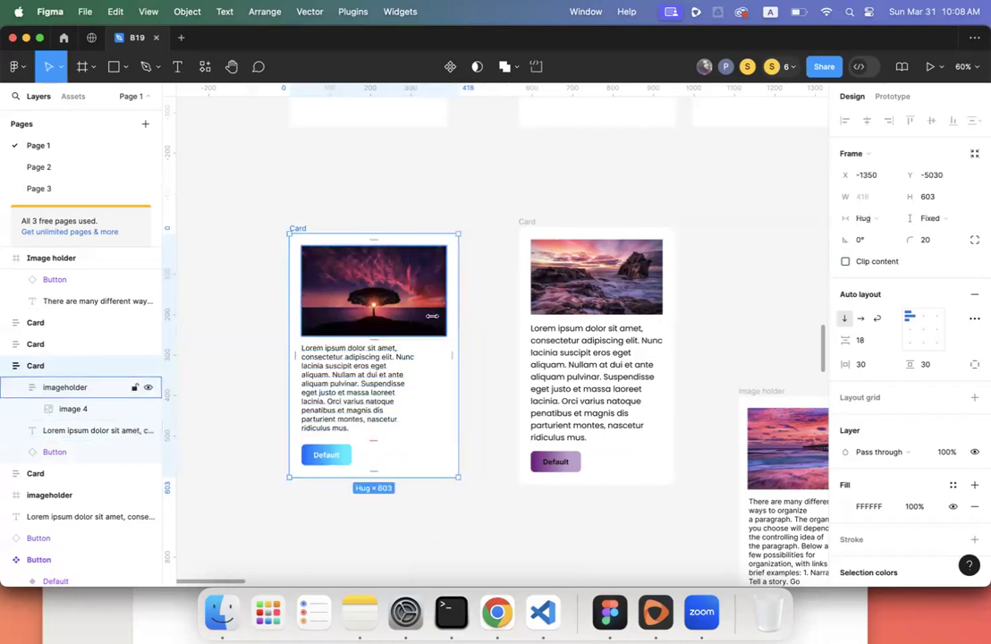
click(65, 387)
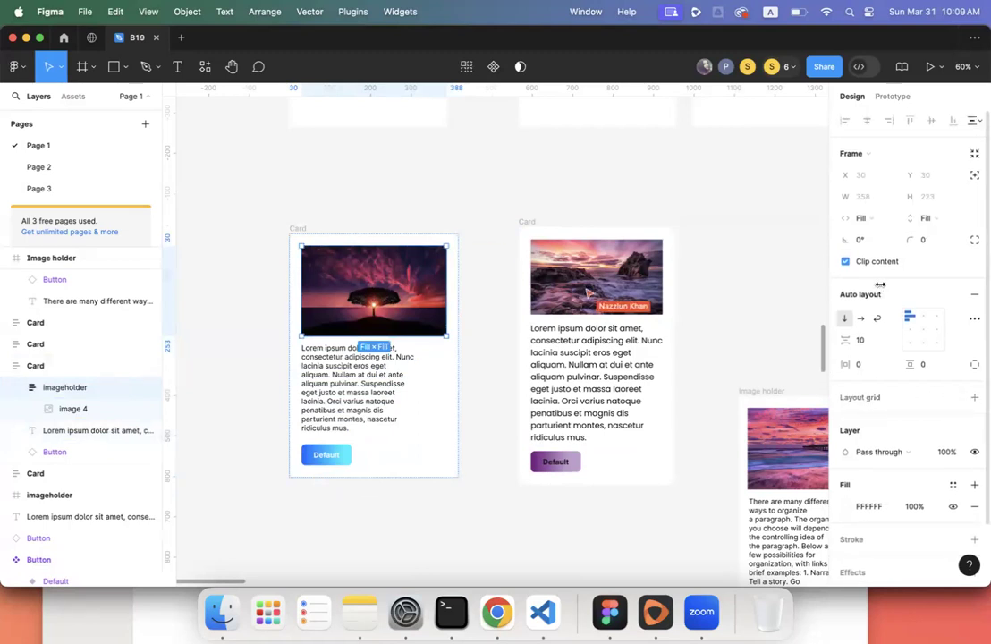
click(380, 387)
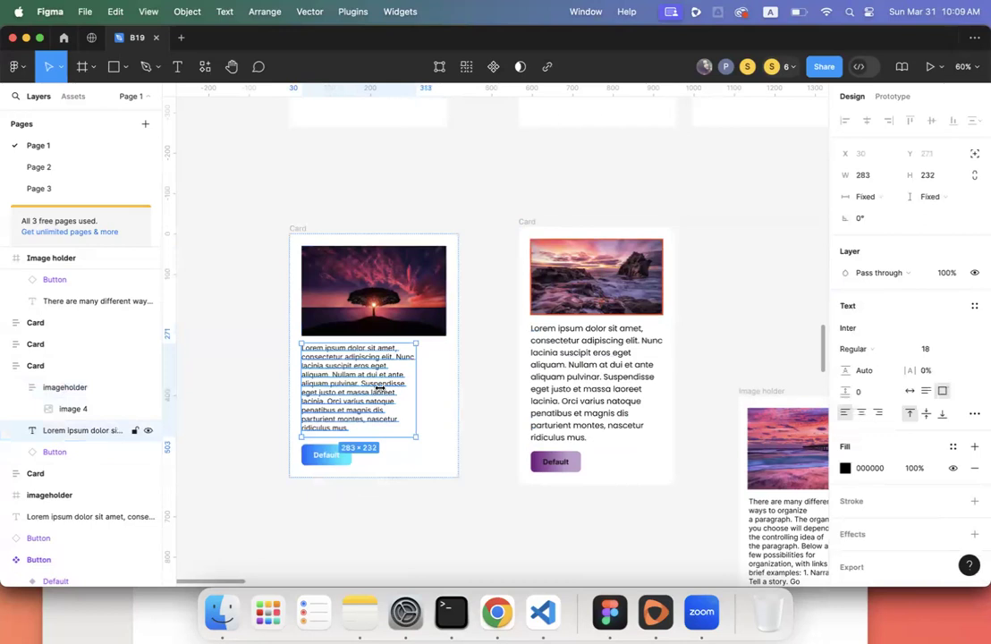
click(874, 197)
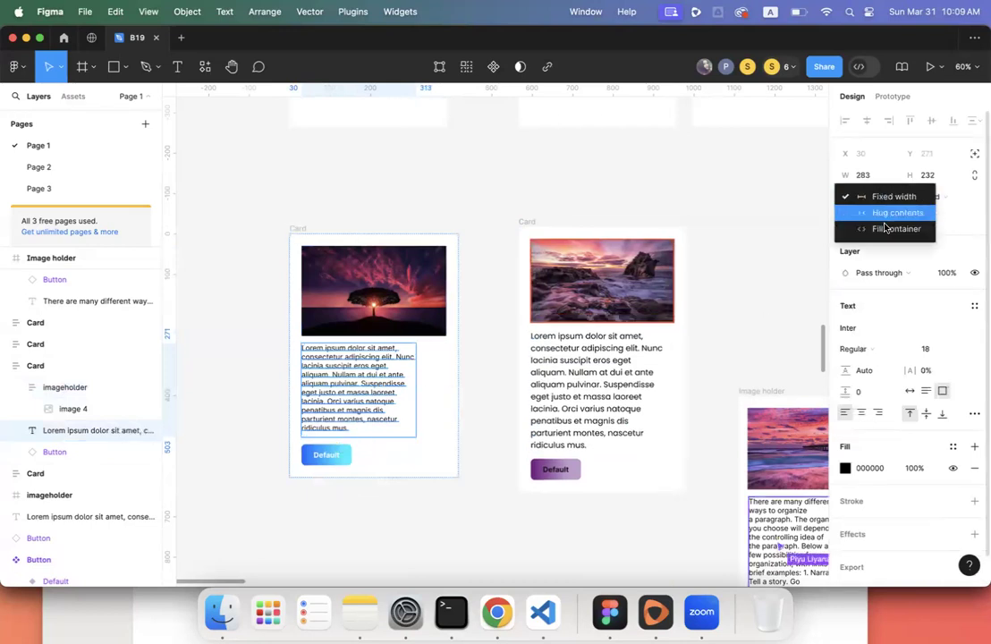
click(889, 228)
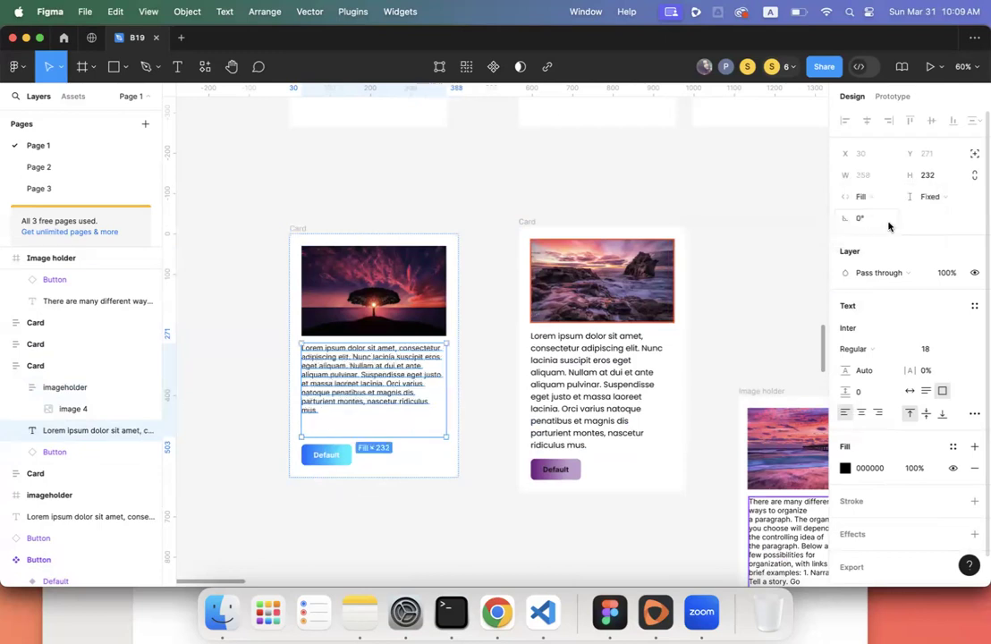
click(934, 197)
click(931, 227)
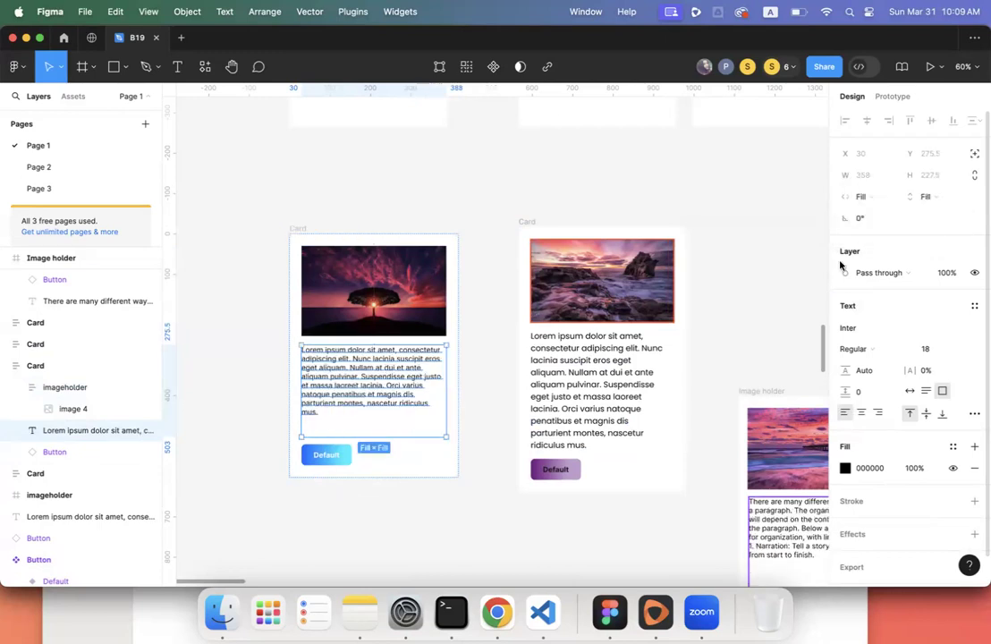
- Try stretching the Default button across the card's width, then undo it
click(329, 461)
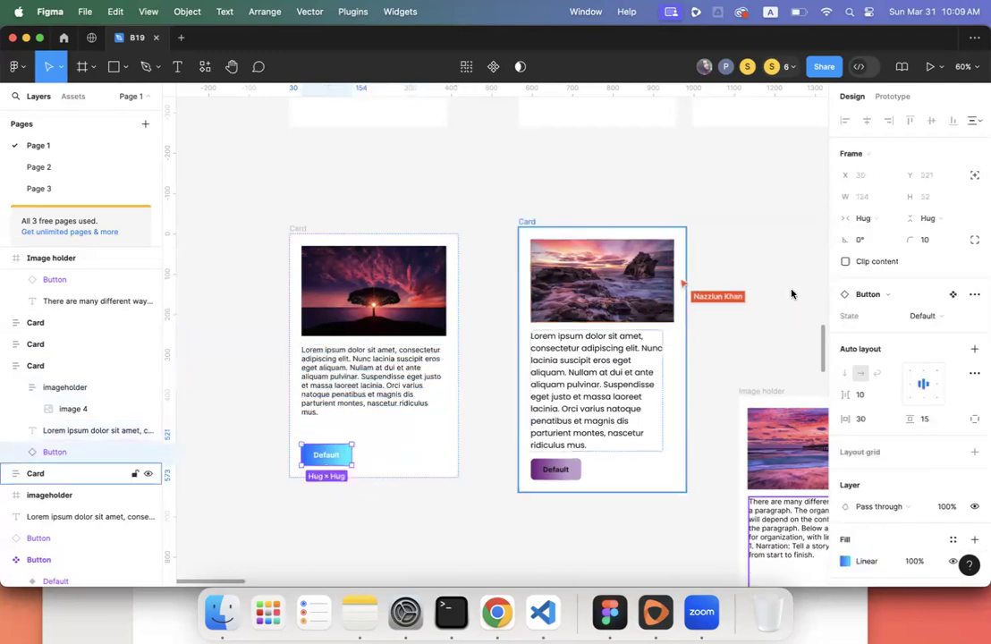
click(879, 219)
click(882, 233)
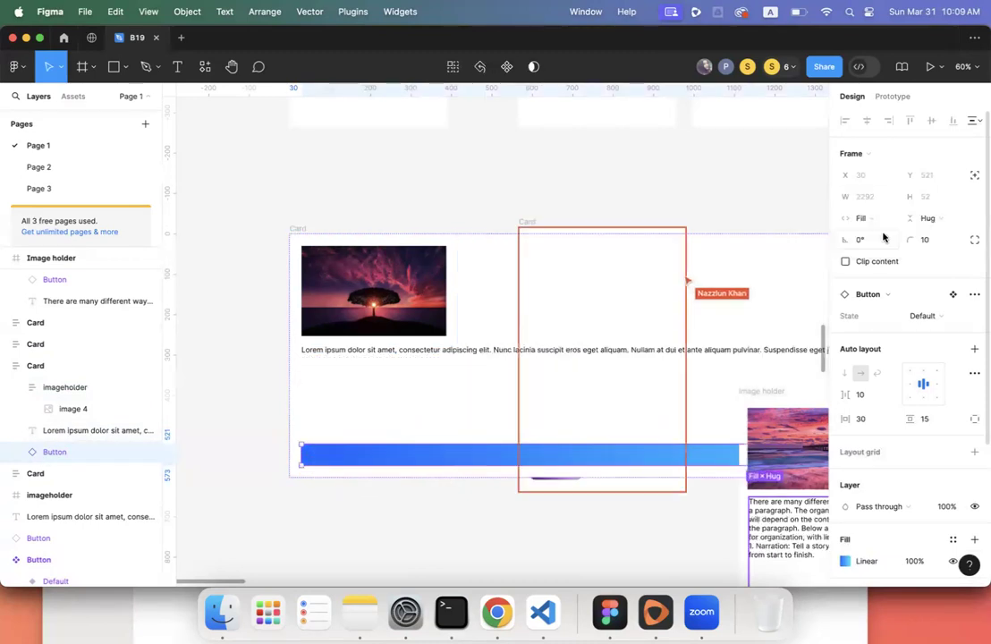
key(super+z)
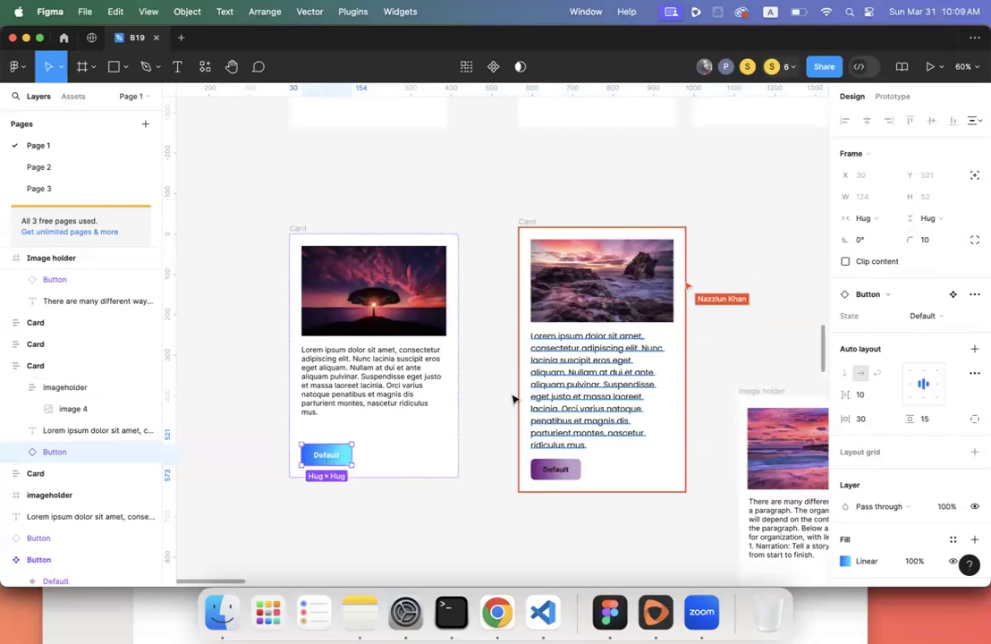
click(345, 507)
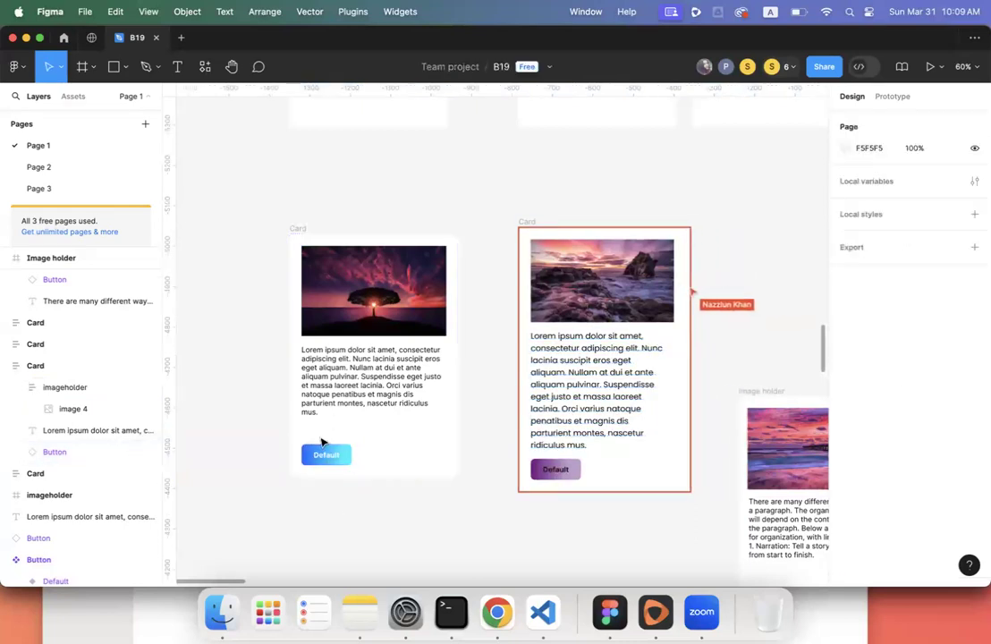
- Switch the paragraph's height back to hug content and resize the card from its left edge
click(323, 418)
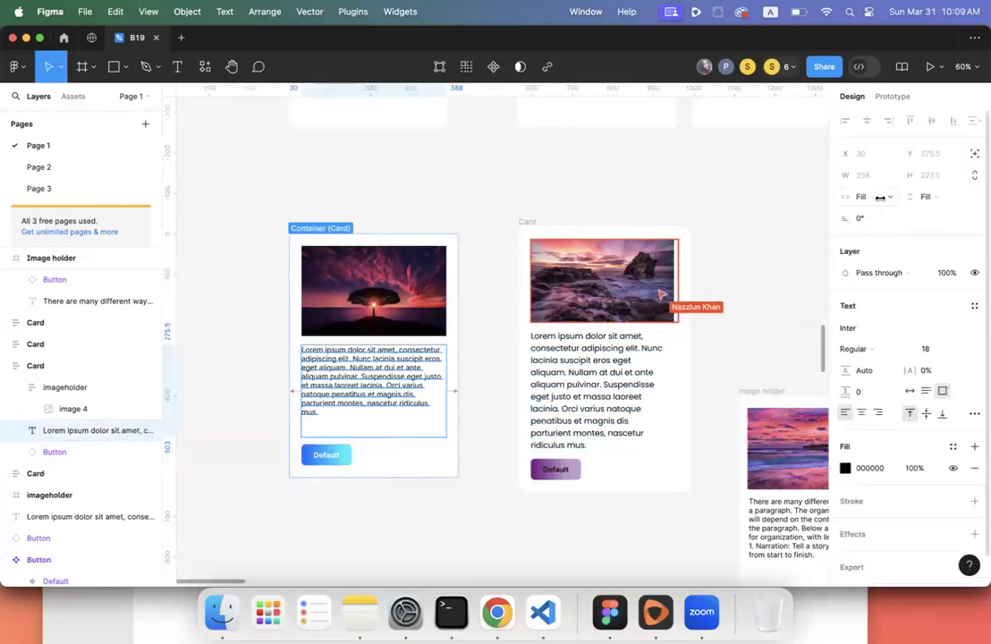
click(925, 197)
click(881, 181)
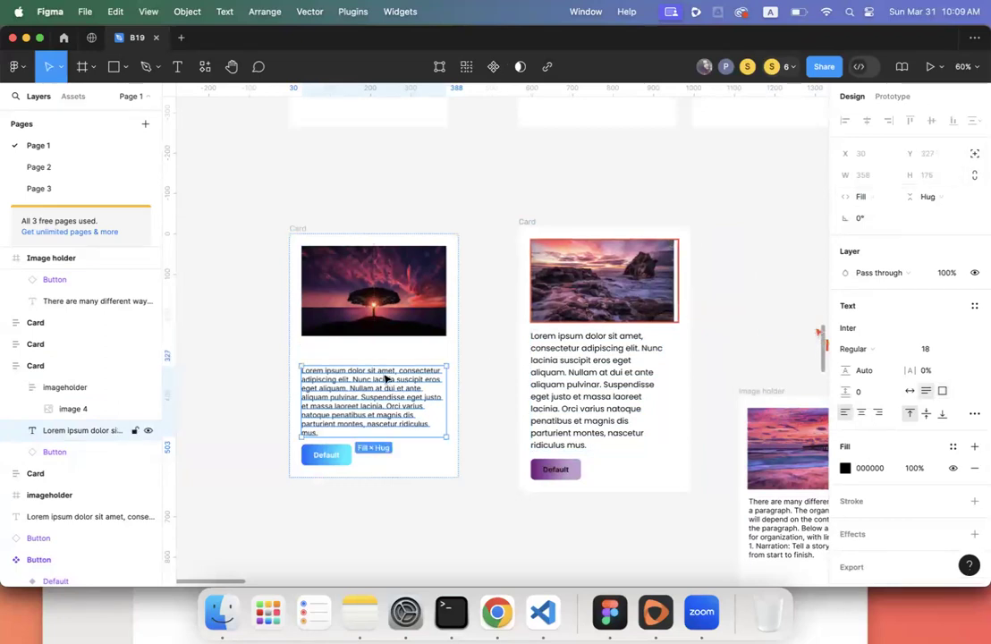
click(238, 365)
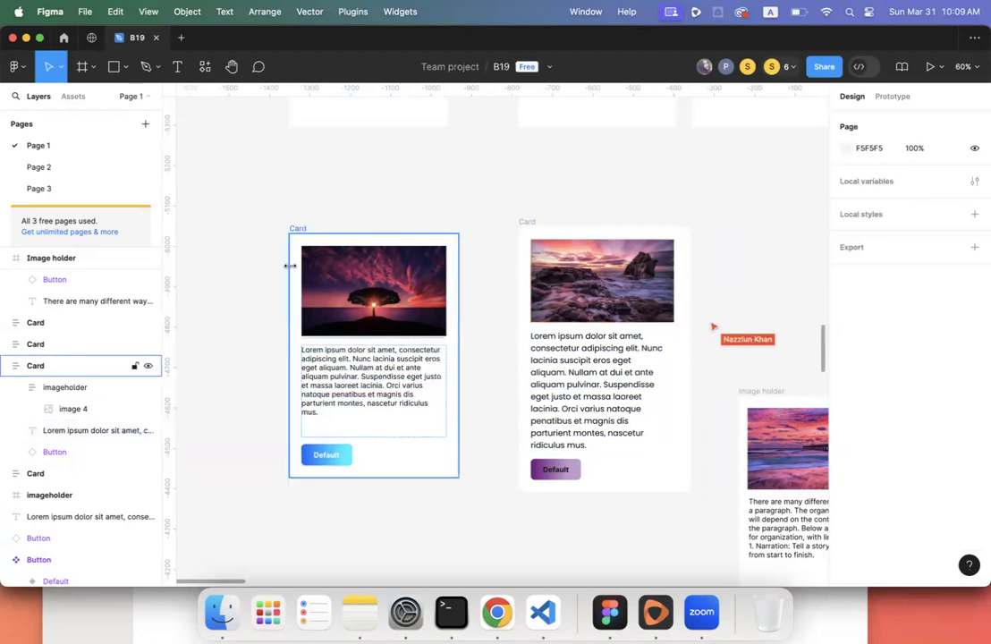
click(290, 265)
drag(223, 266, 282, 314)
click(393, 300)
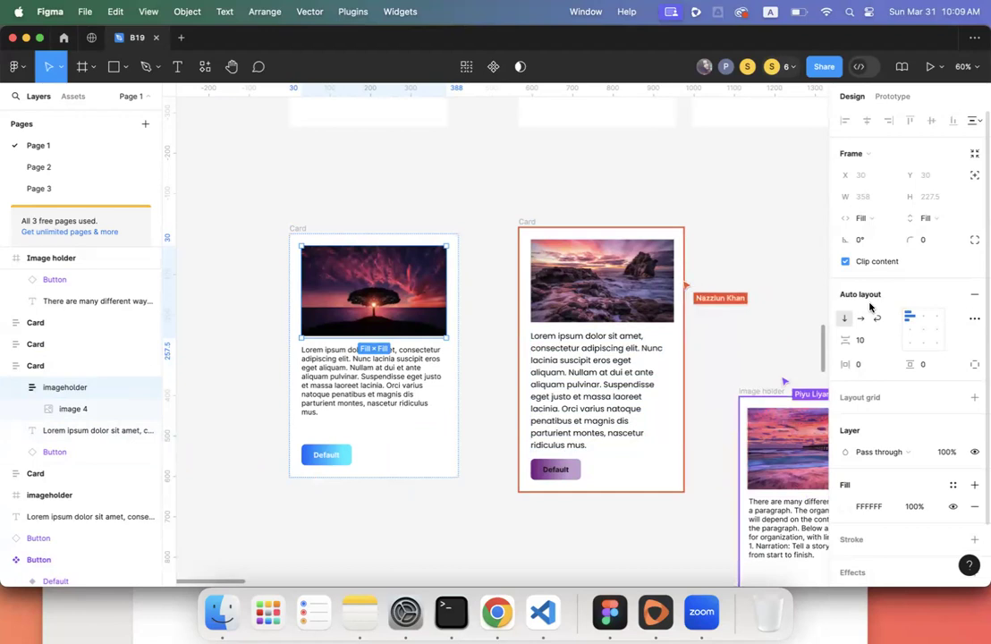
click(387, 393)
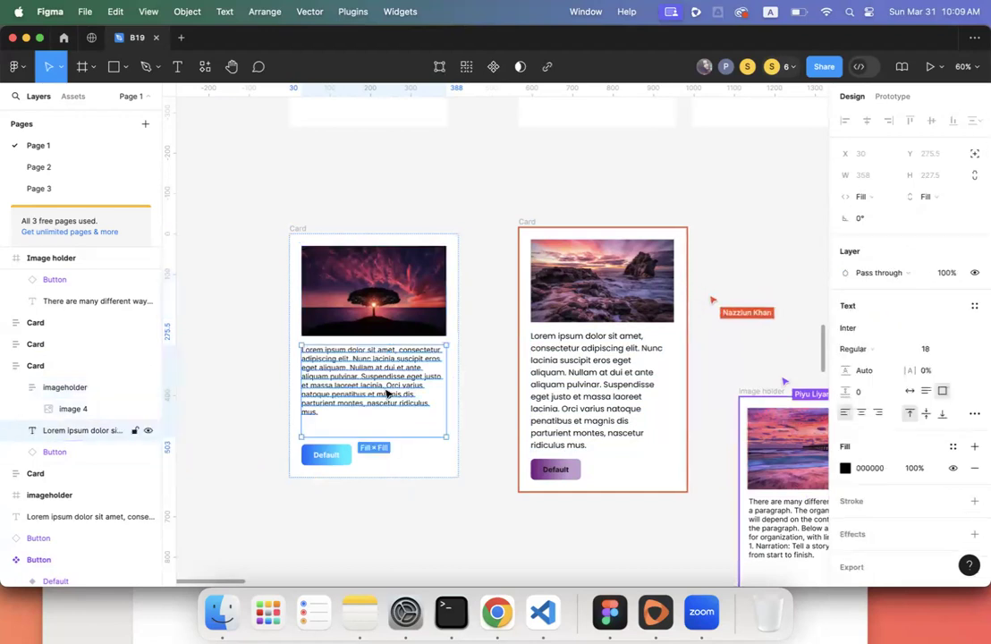
click(375, 526)
scroll(375, 527, down, 3)
scroll(375, 527, down, 5)
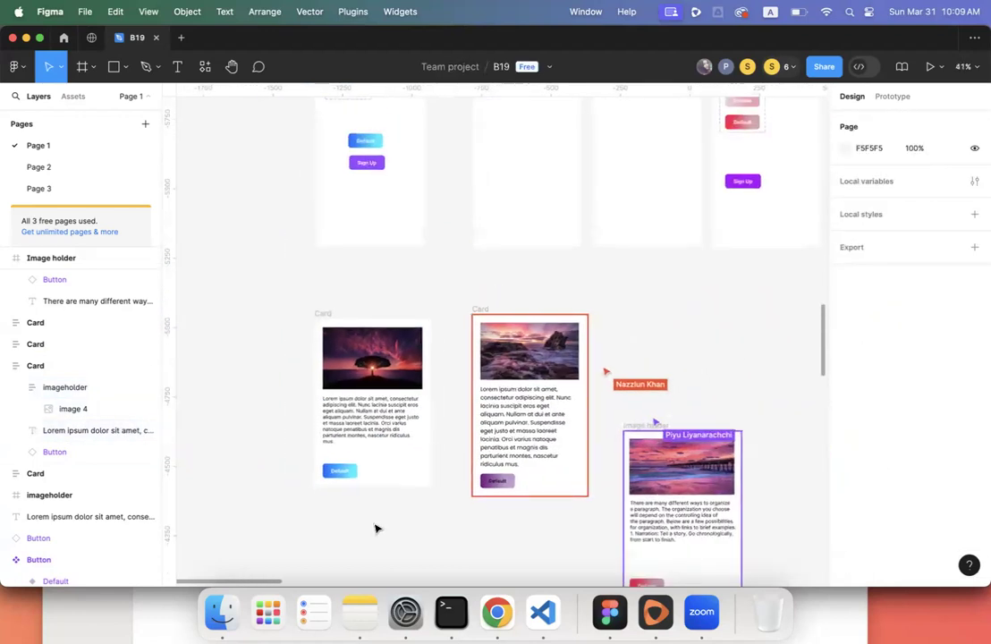
scroll(376, 527, down, 5)
scroll(376, 528, right, 3)
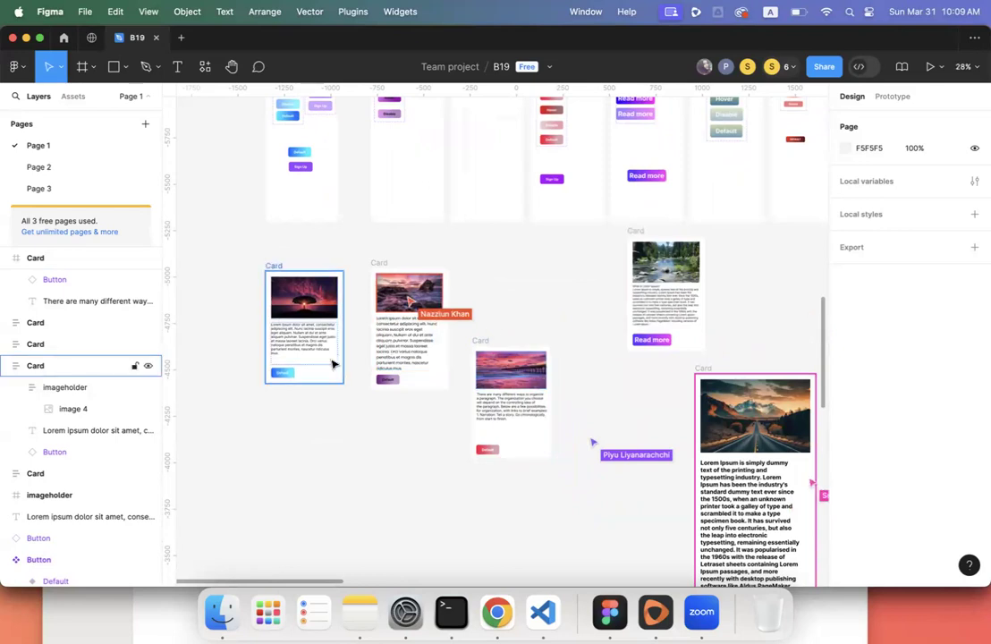
click(300, 349)
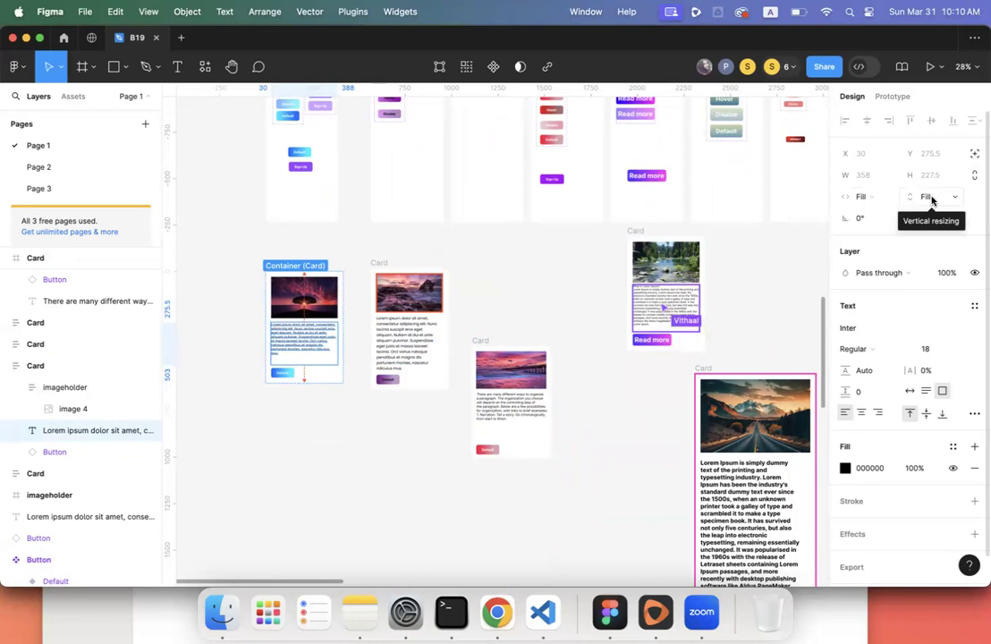
scroll(376, 416, up, 5)
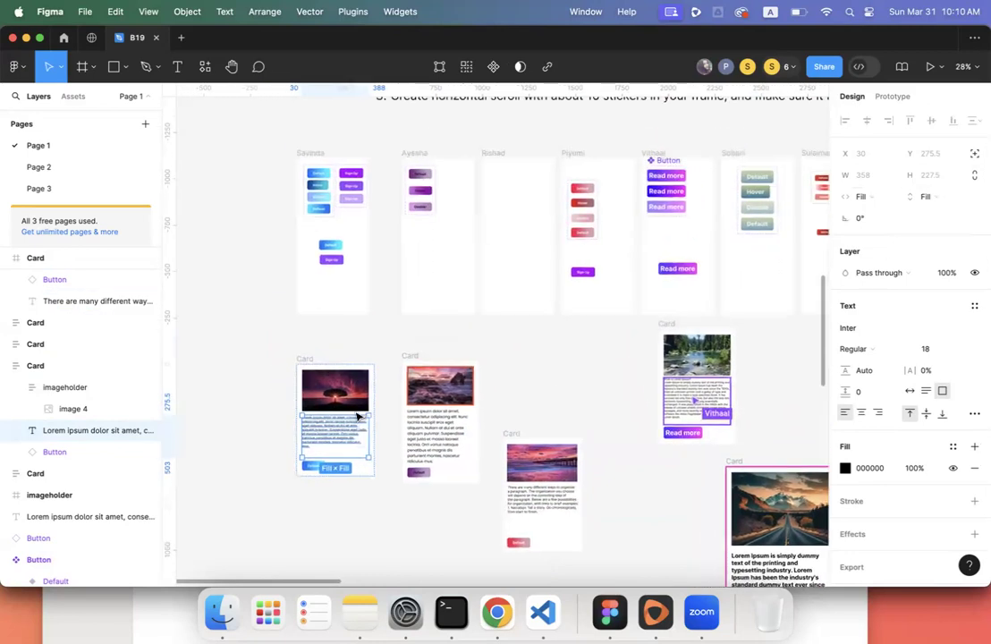
click(336, 208)
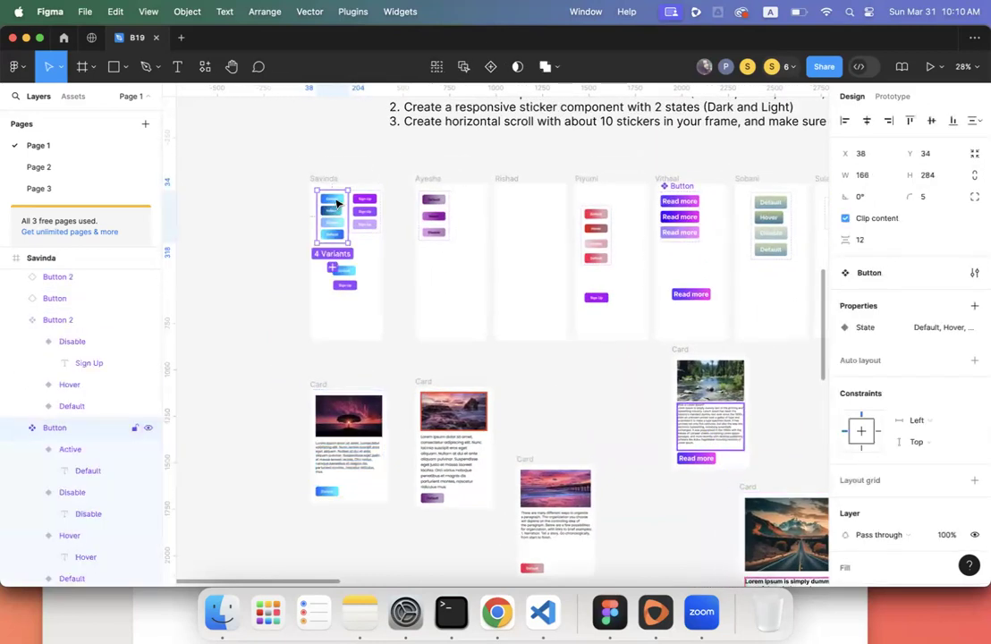
scroll(343, 460, down, 6)
click(322, 387)
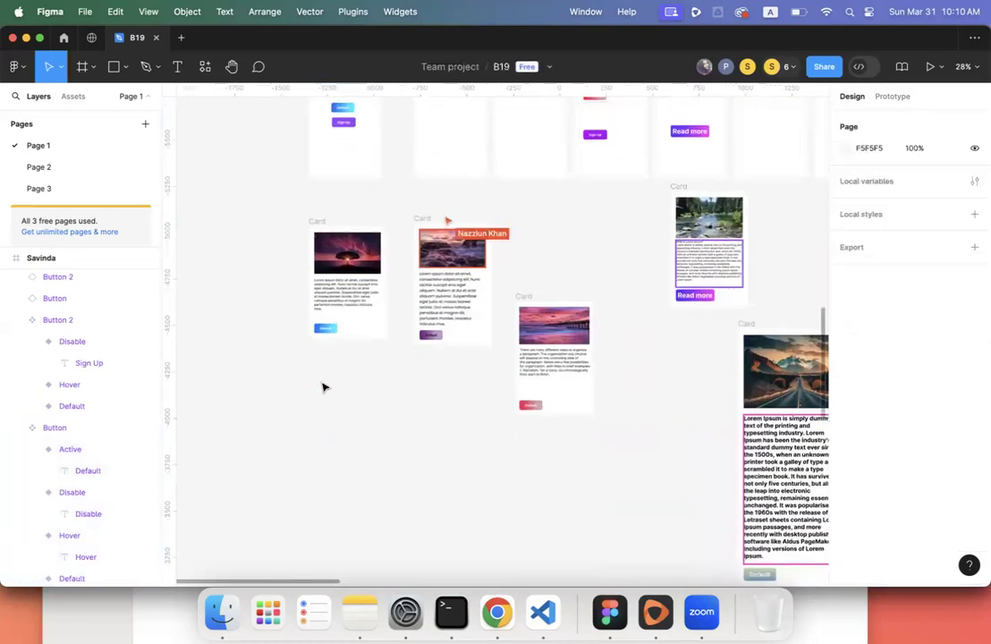
click(325, 330)
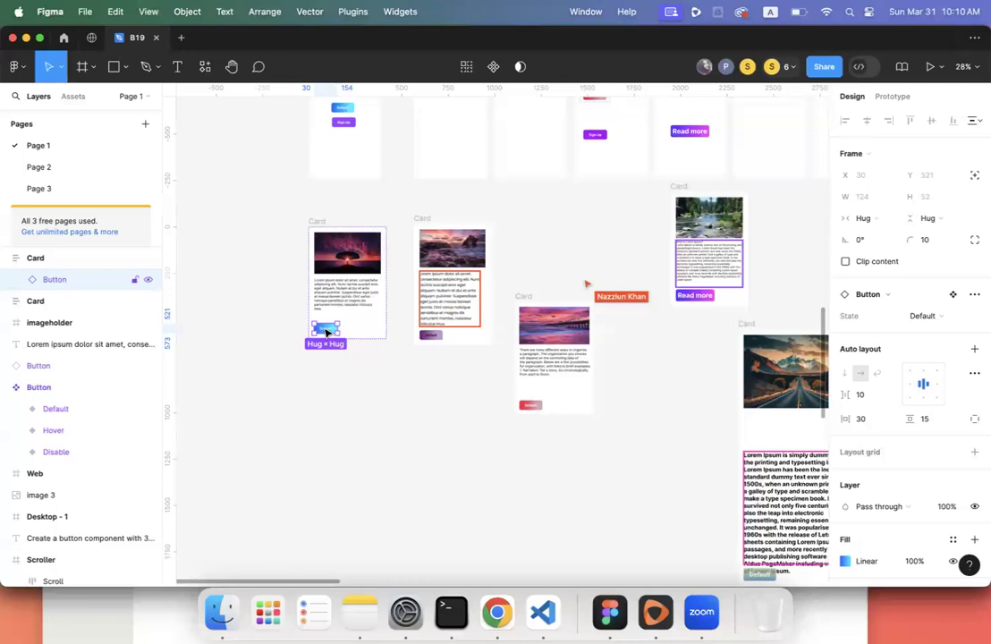
scroll(325, 333, up, 2)
click(858, 218)
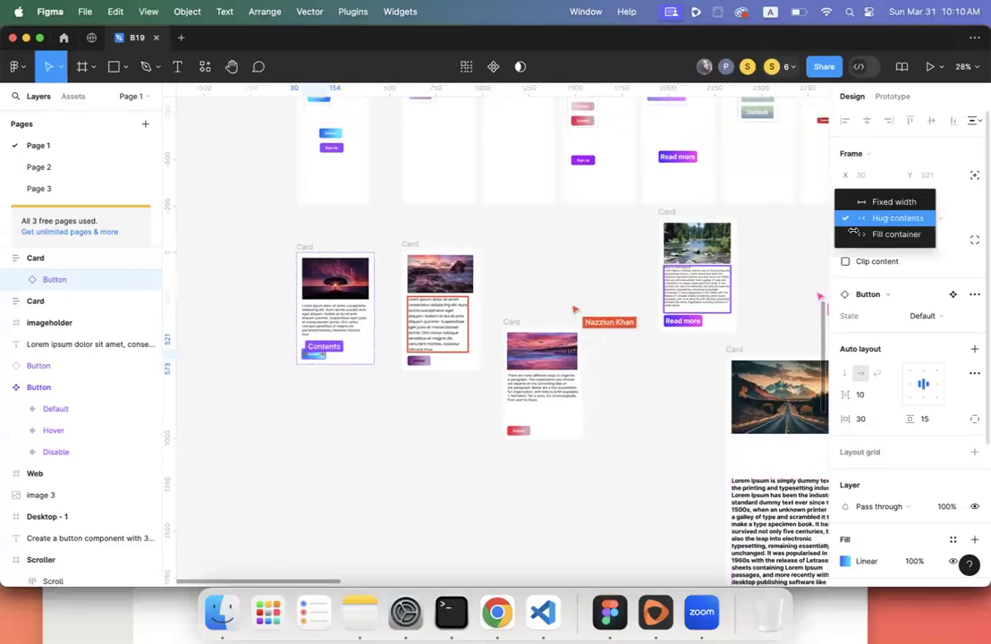
click(867, 232)
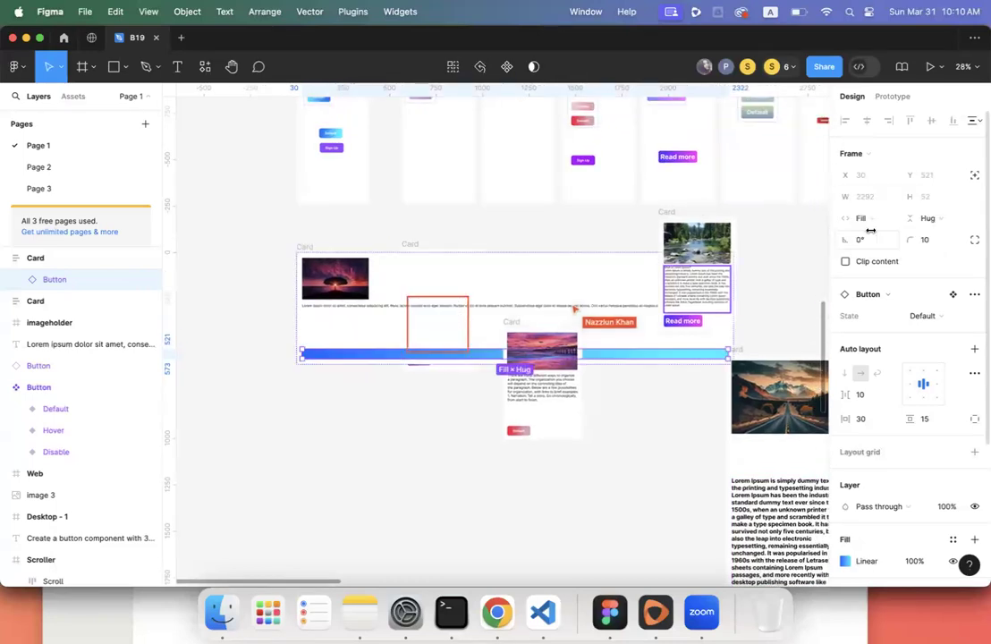
key(super+z)
click(876, 217)
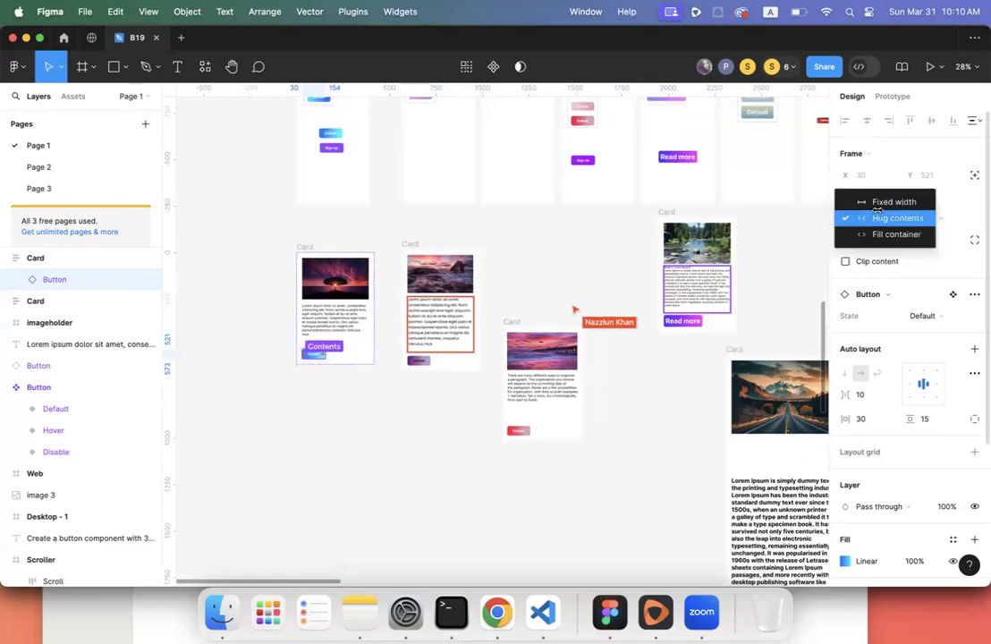
key(Escape)
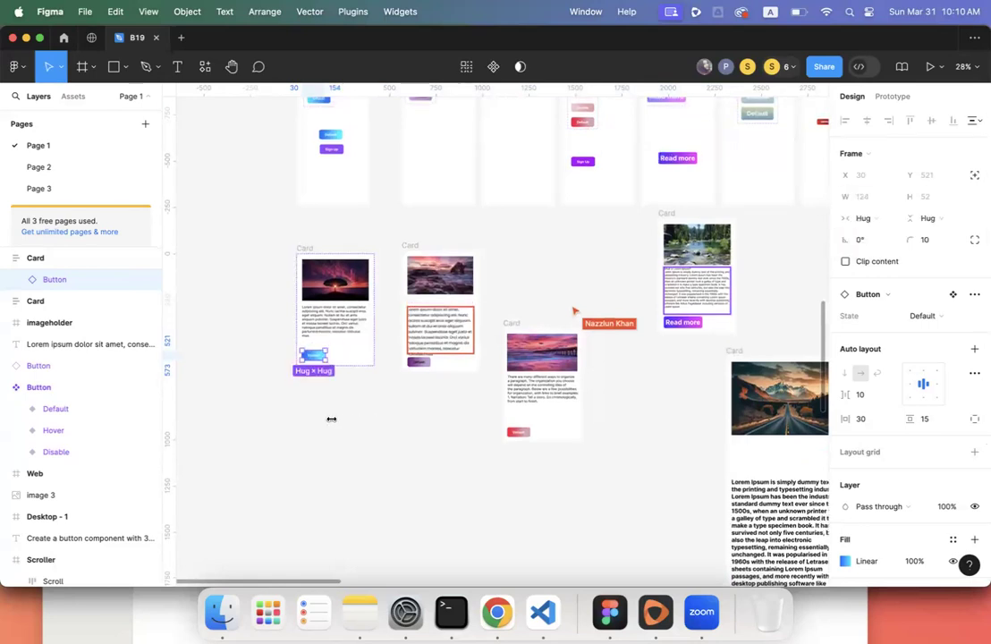
scroll(328, 418, up, 3)
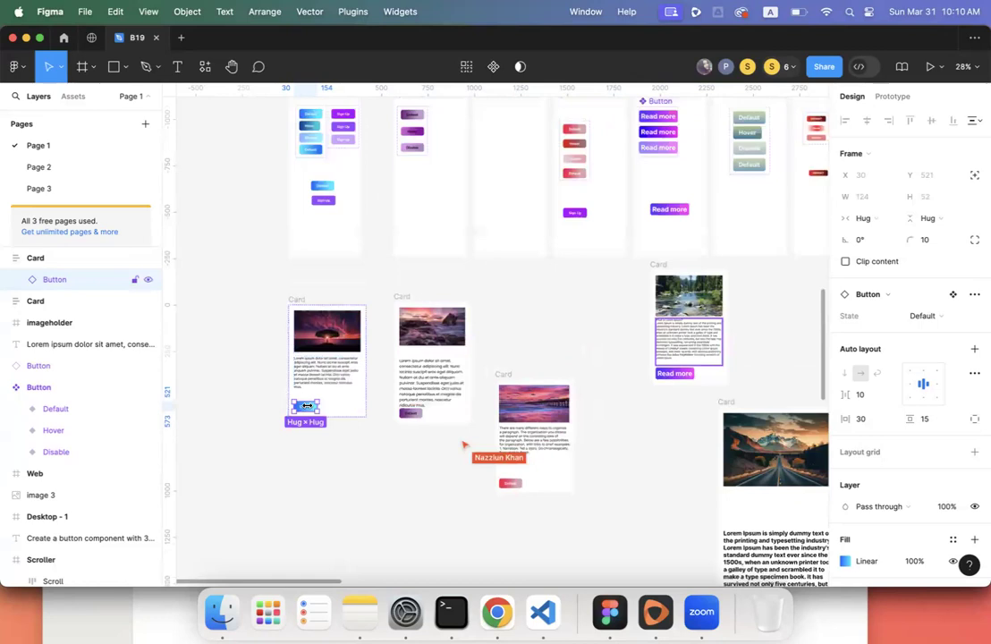
scroll(307, 405, up, 1)
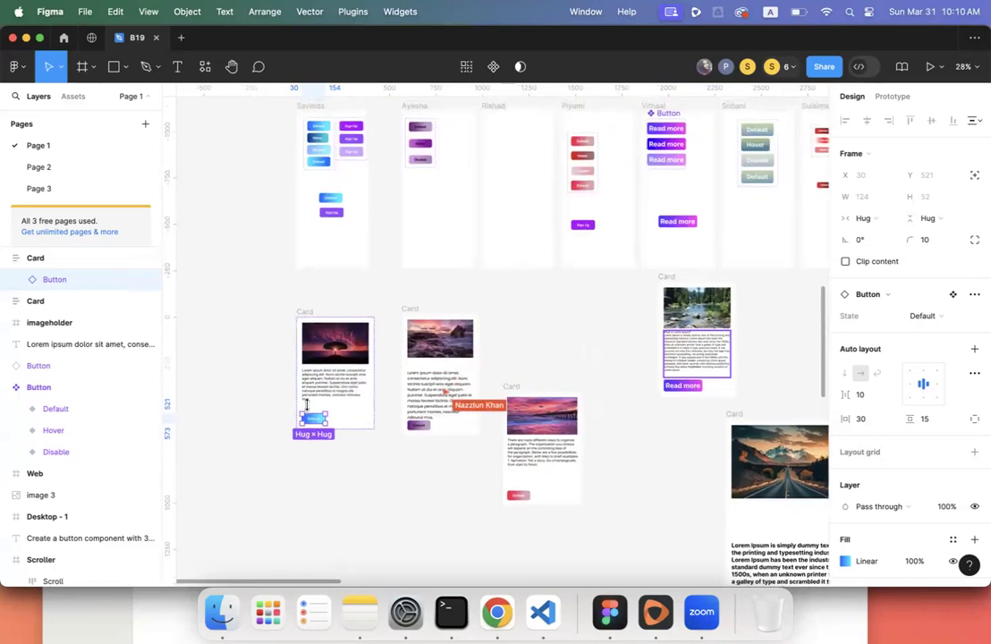
scroll(307, 406, up, 5)
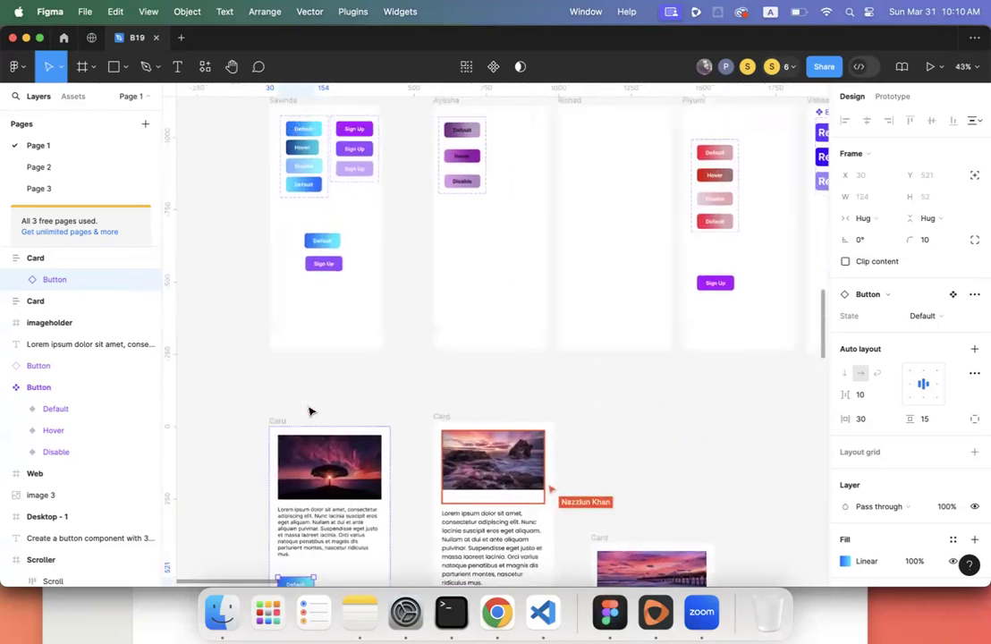
scroll(308, 410, up, 5)
click(317, 328)
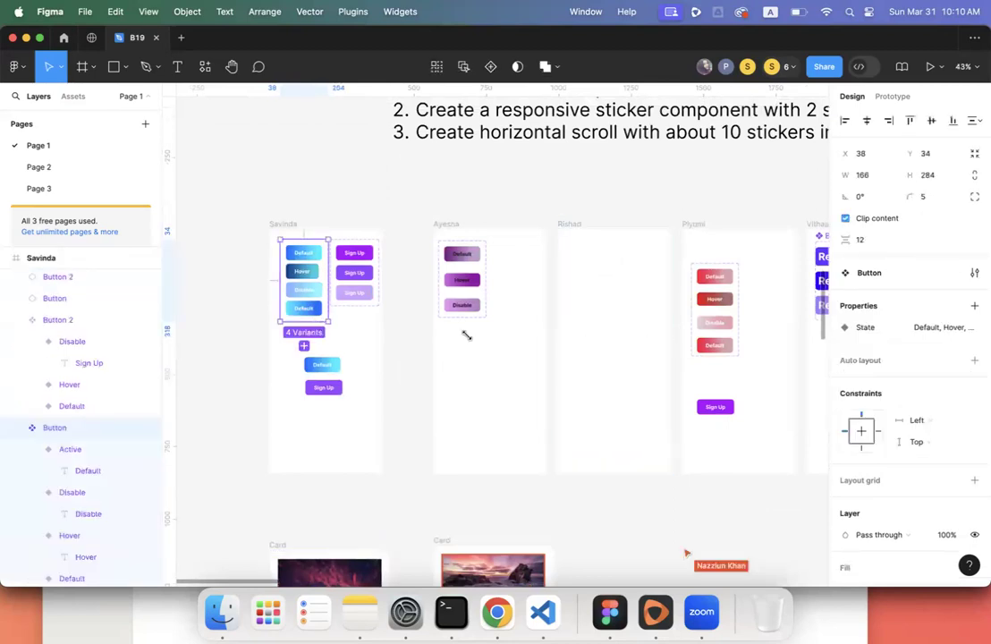
- Add auto layout to the Button component set and select all four variants
key(shift+a)
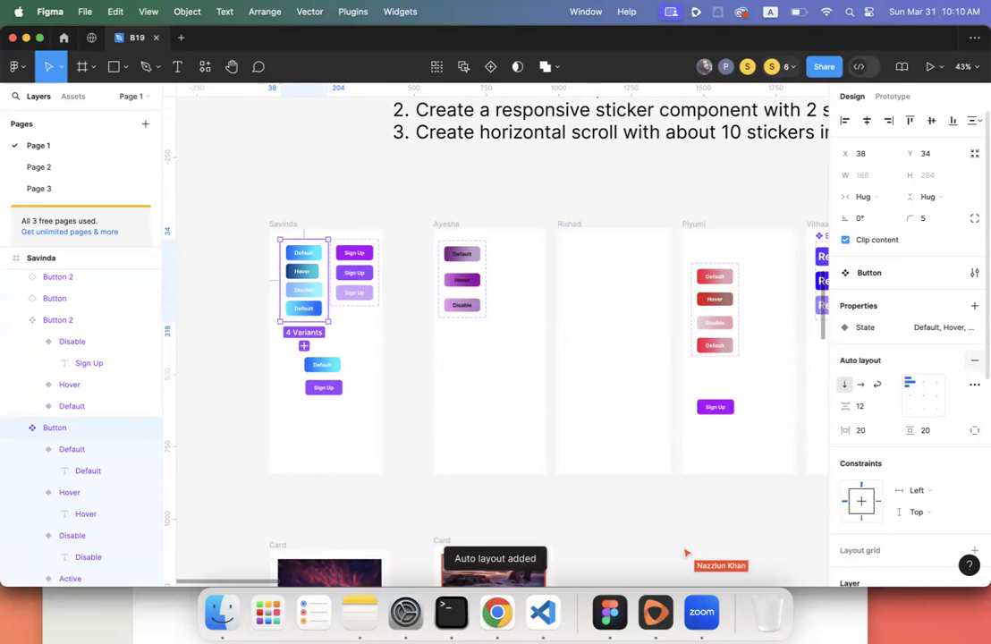
click(303, 257)
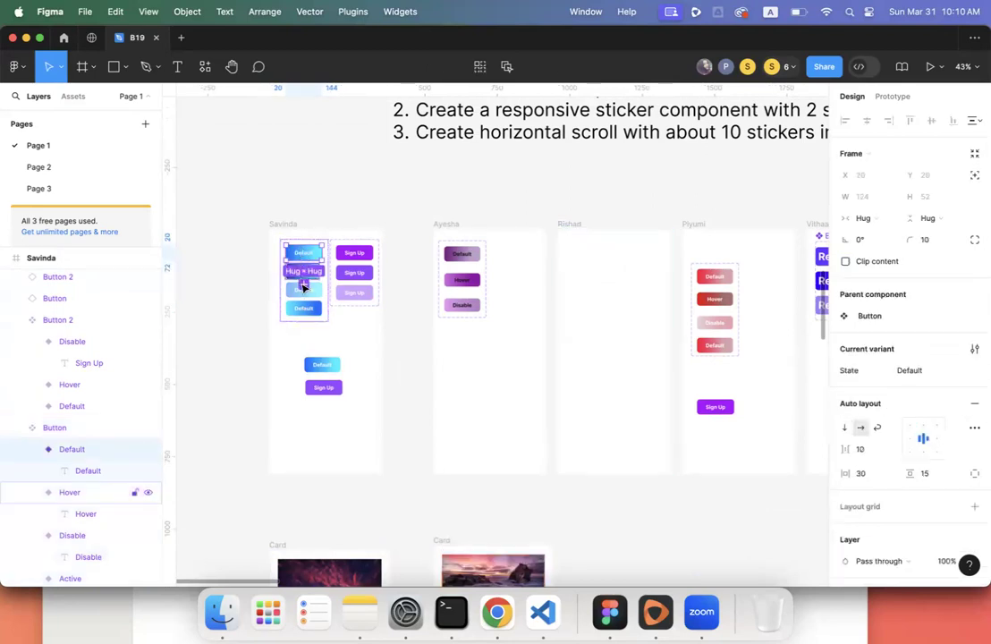
scroll(307, 315, up, 5)
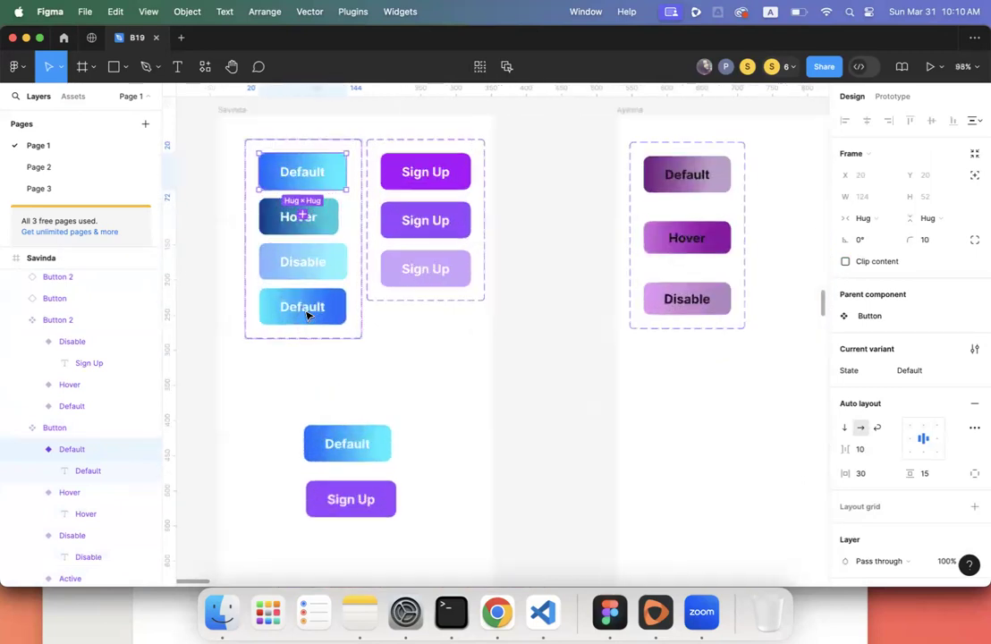
shift+click(327, 202)
shift+click(307, 252)
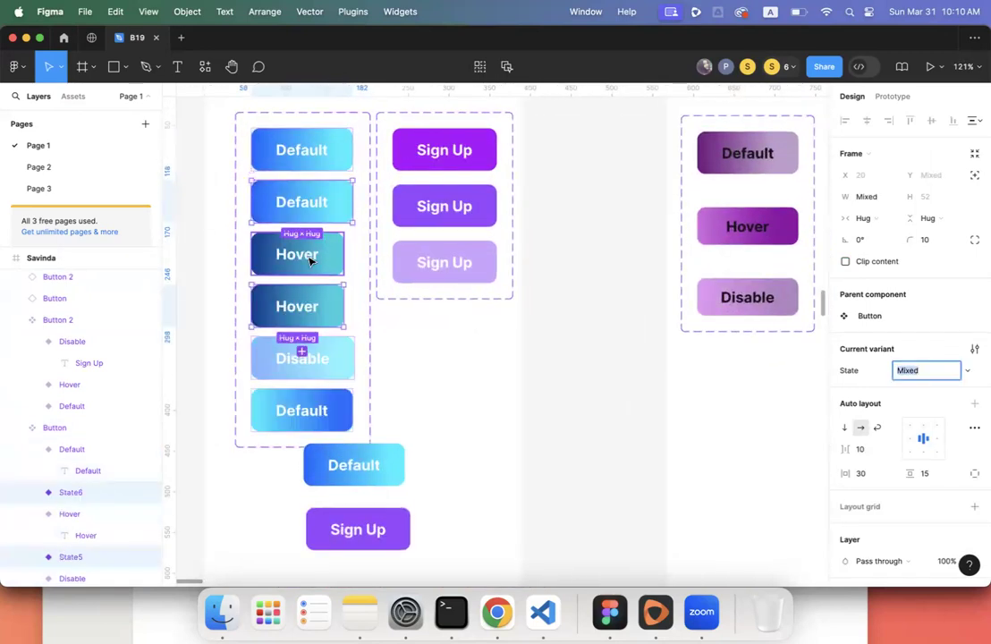
key(super+z)
shift+click(332, 269)
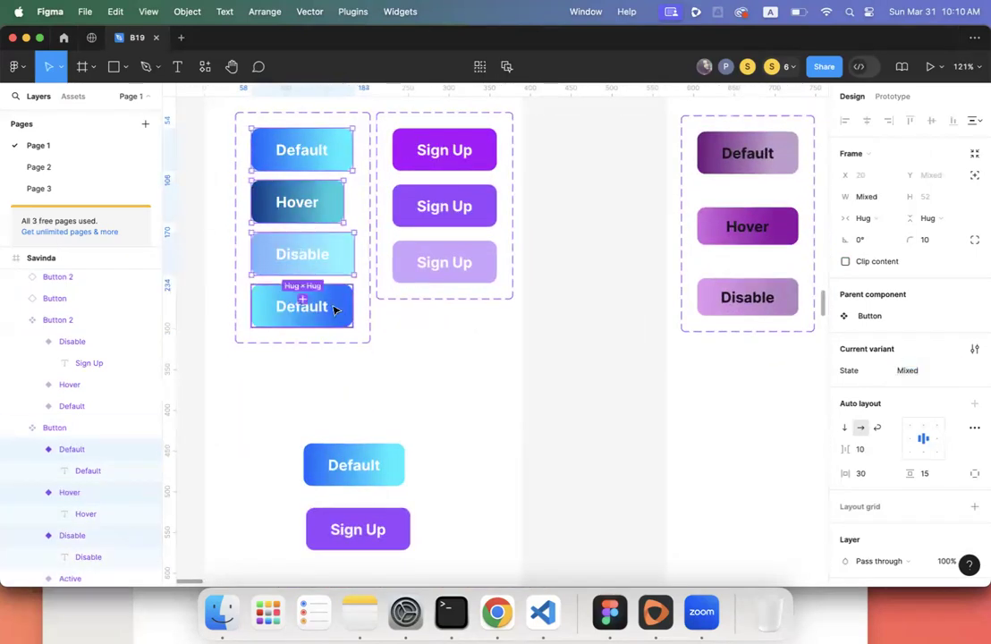
shift+click(338, 312)
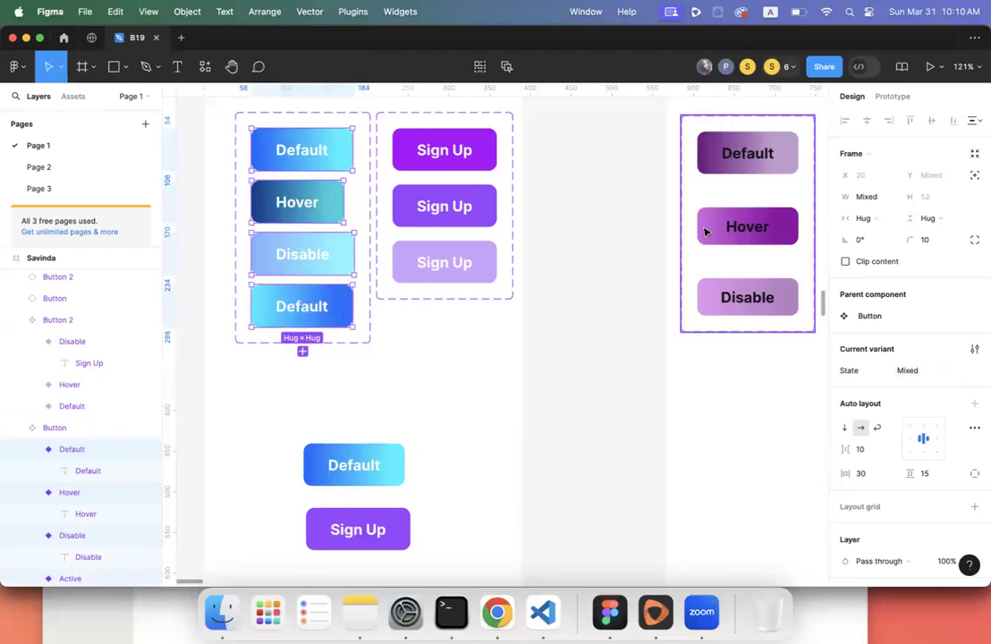
- Make all four Button variants fill the set's 126 width, also changing their height sizing
click(864, 217)
click(880, 236)
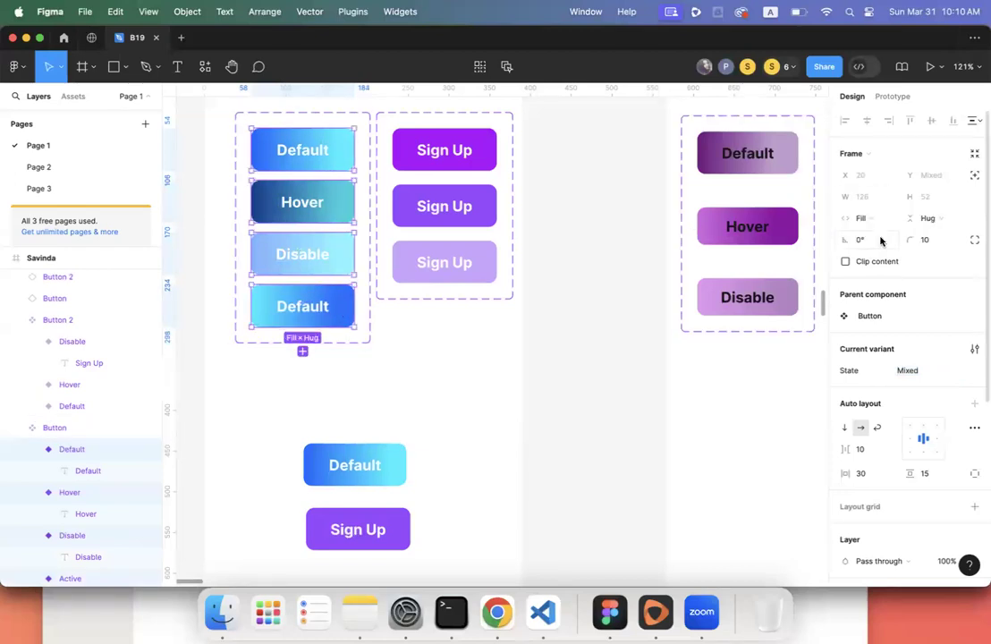
click(913, 220)
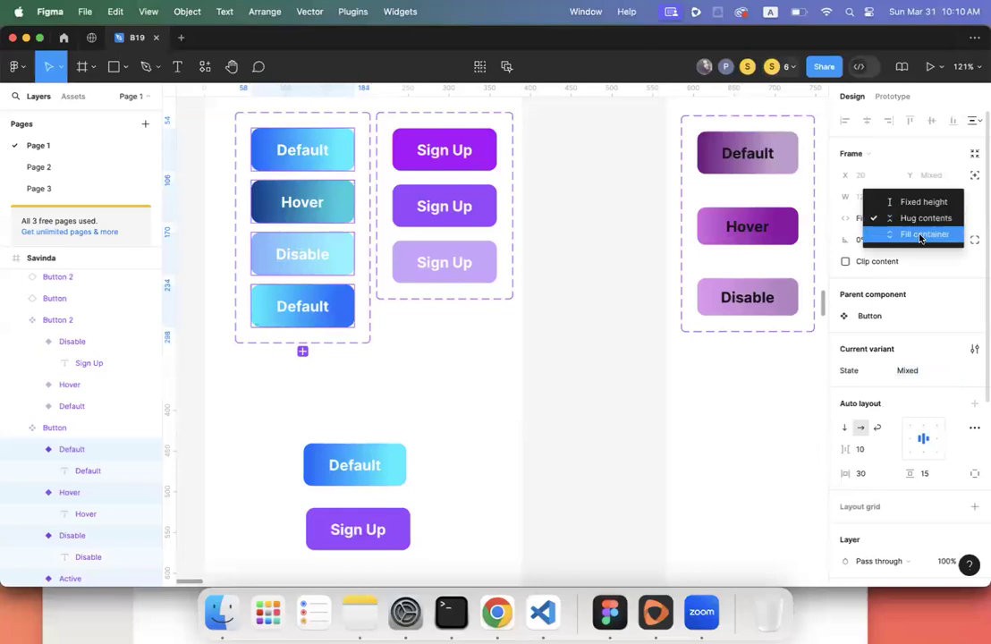
click(920, 233)
click(451, 385)
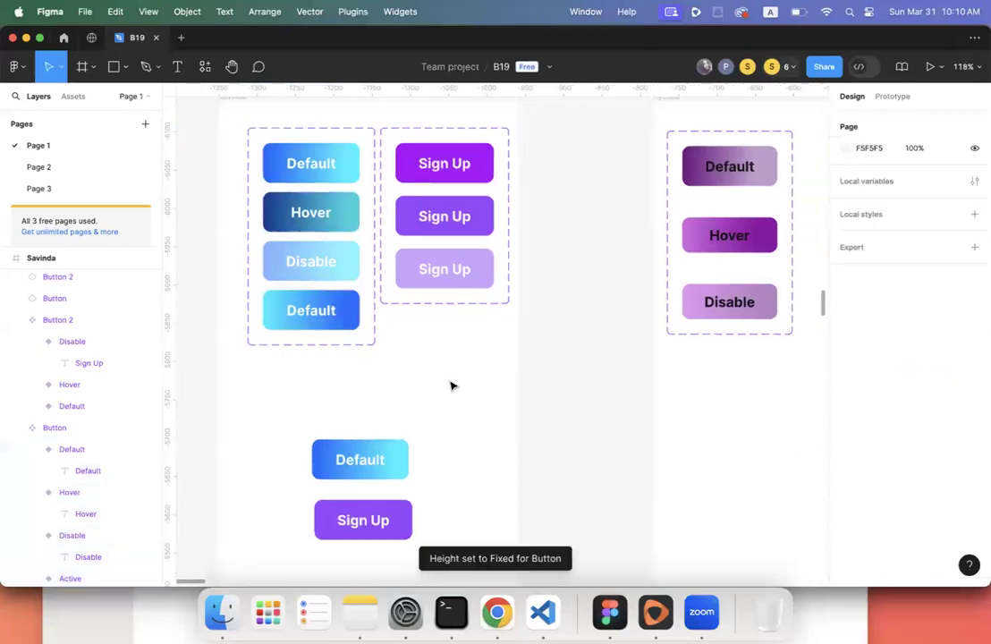
scroll(450, 385, down, 6)
scroll(450, 385, down, 4)
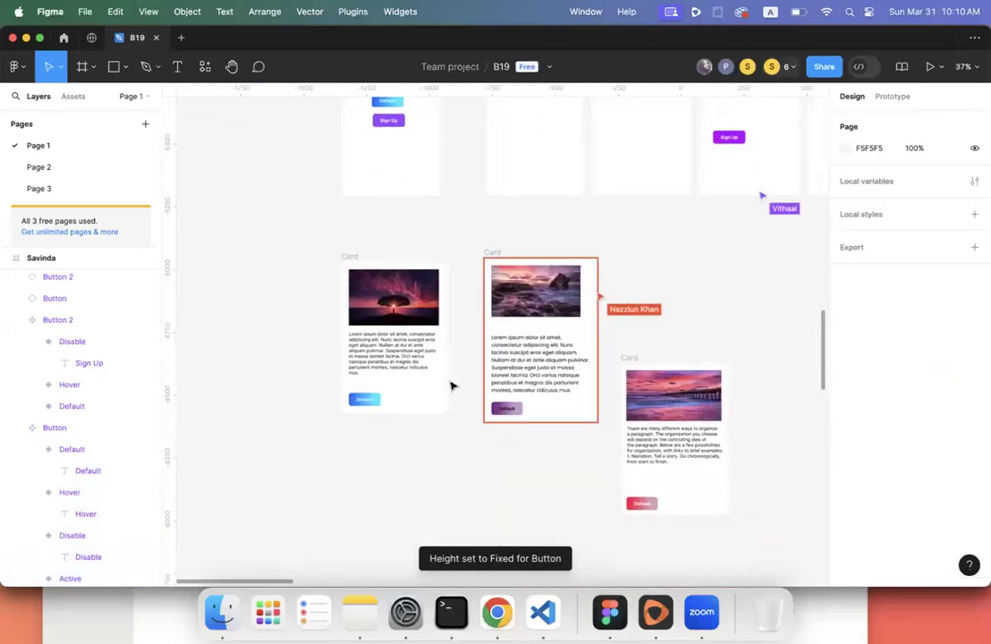
- Try stretching the left card's button to full width, then undo it
click(364, 406)
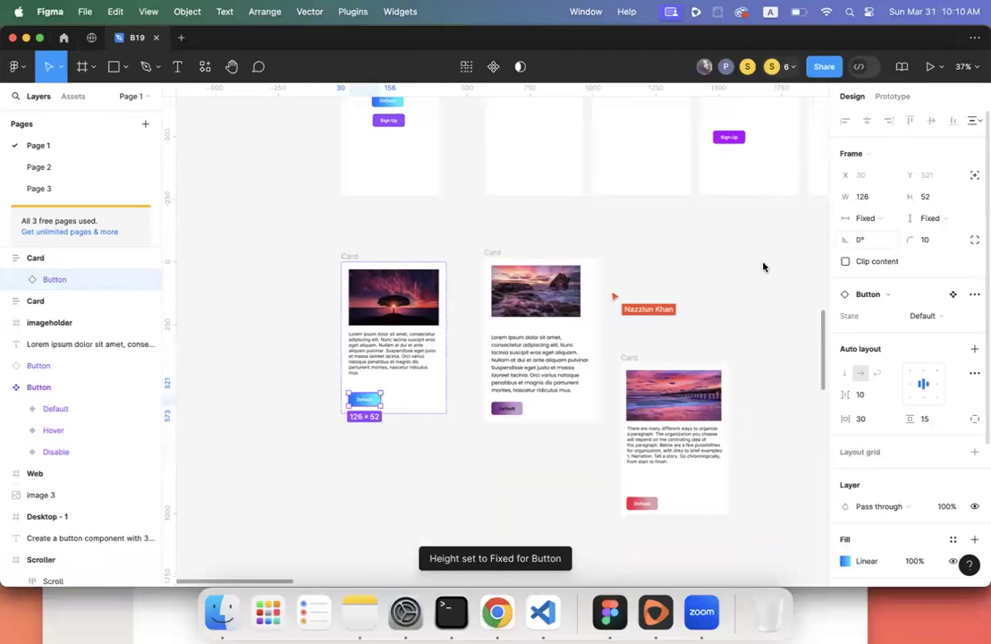
click(872, 219)
click(874, 246)
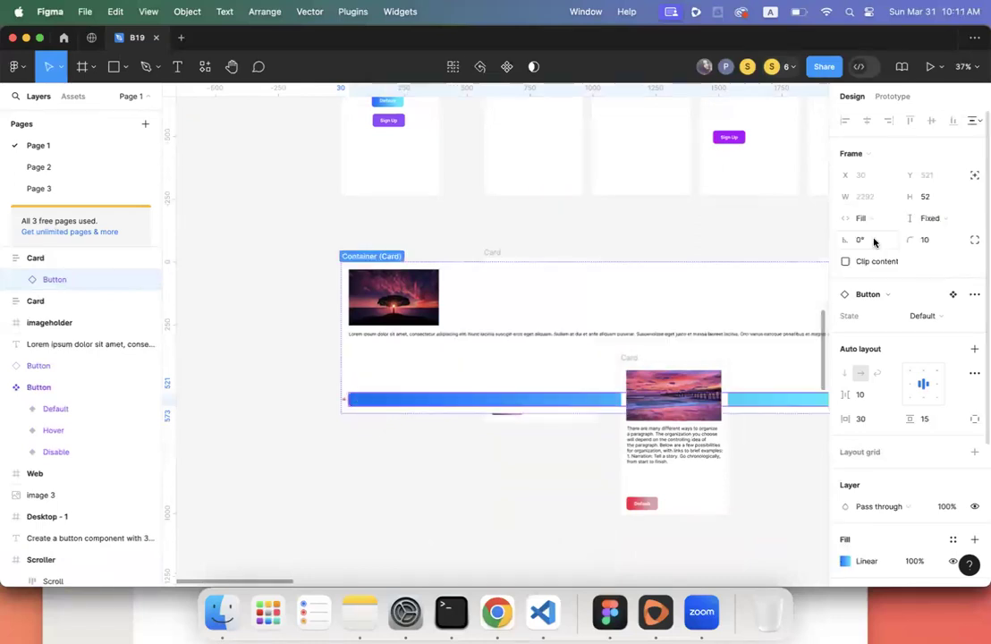
key(super+z)
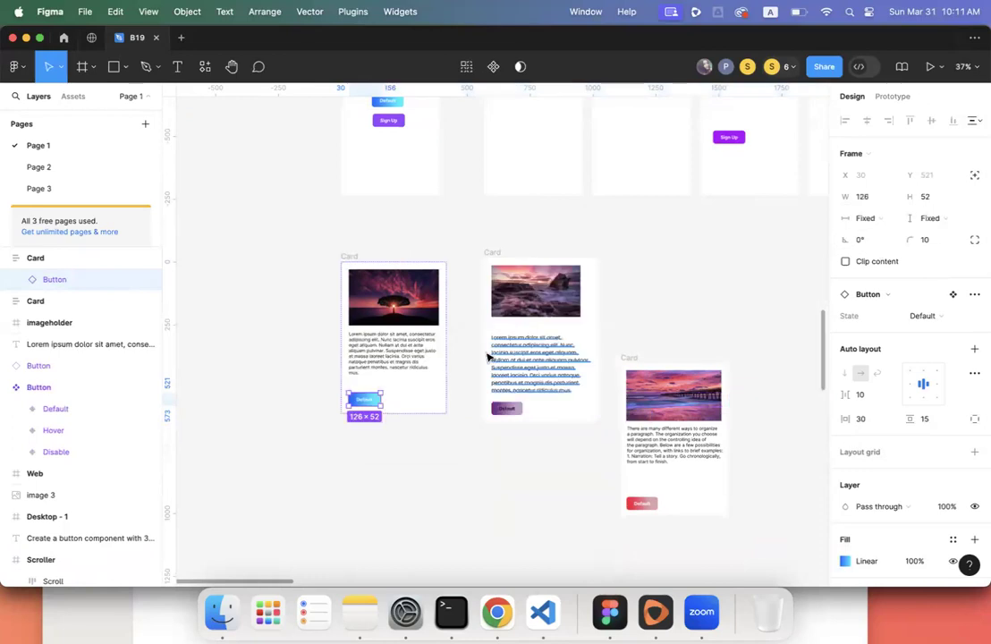
click(294, 380)
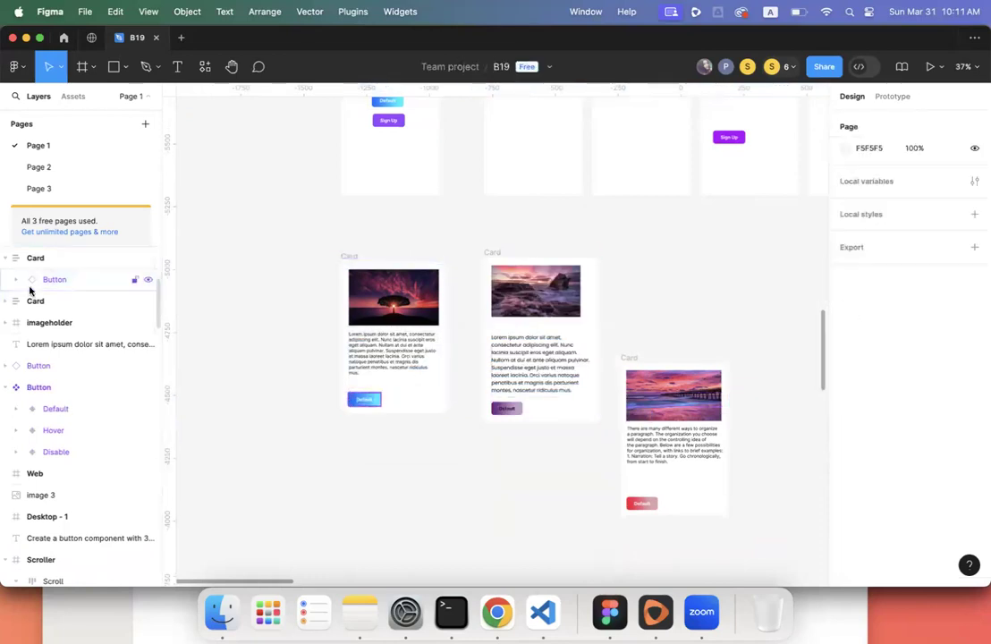
- Set the card's Lorem ipsum text box height to hug its text
click(9, 261)
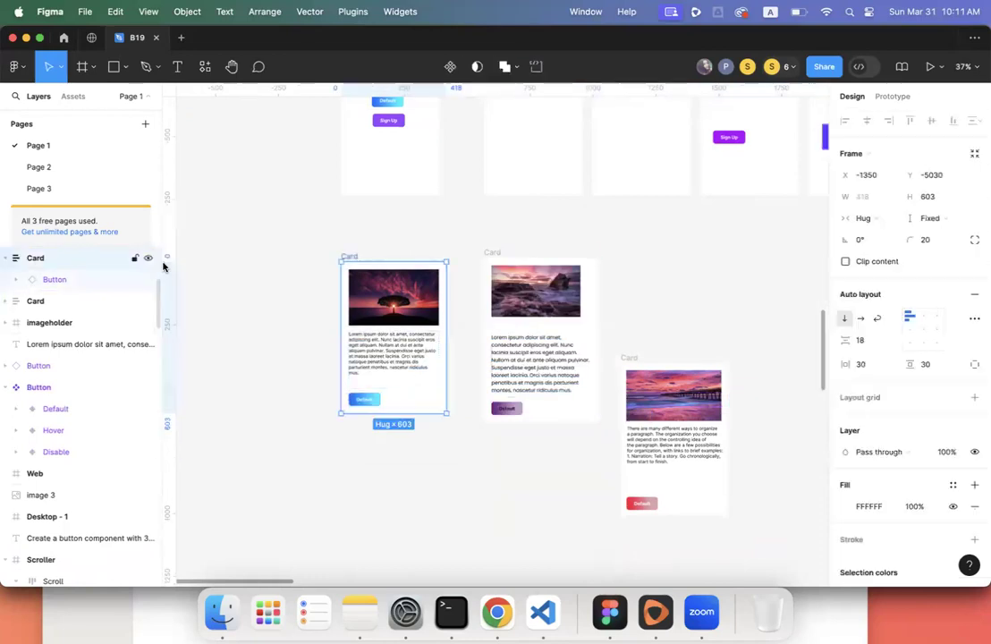
click(386, 347)
click(386, 319)
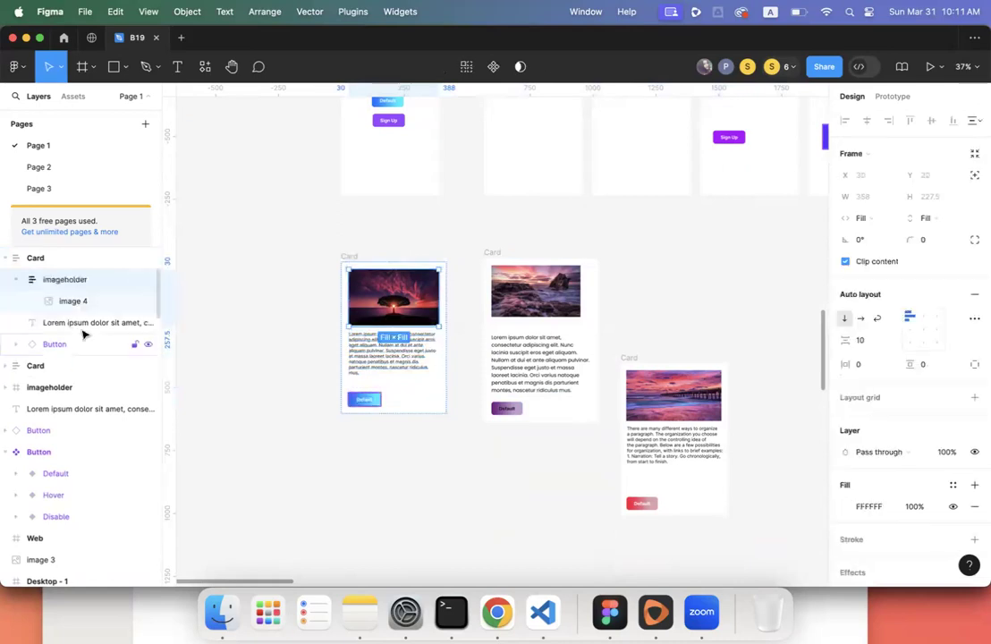
click(20, 280)
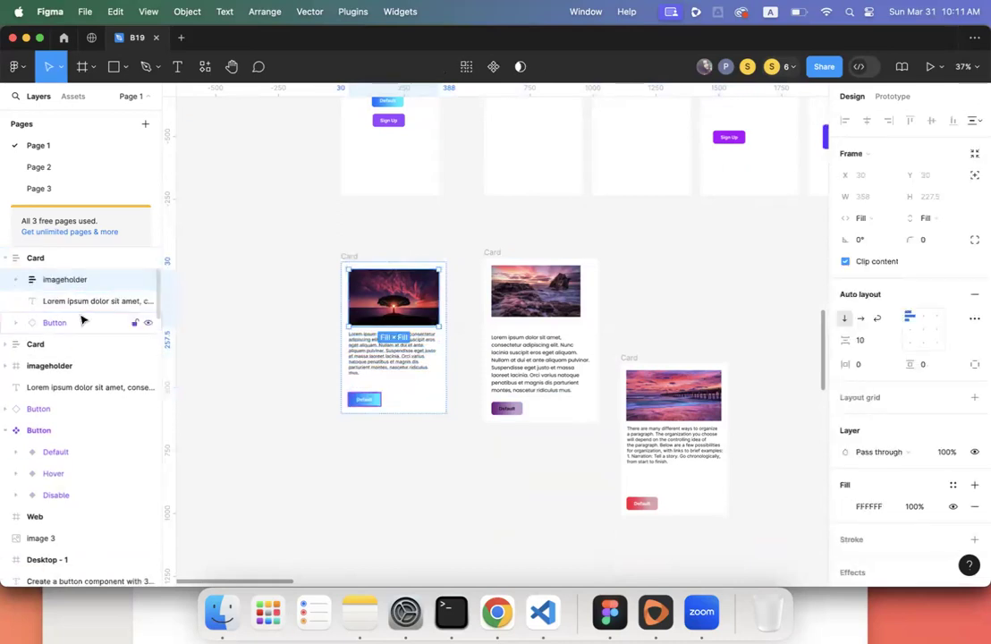
click(321, 413)
click(387, 366)
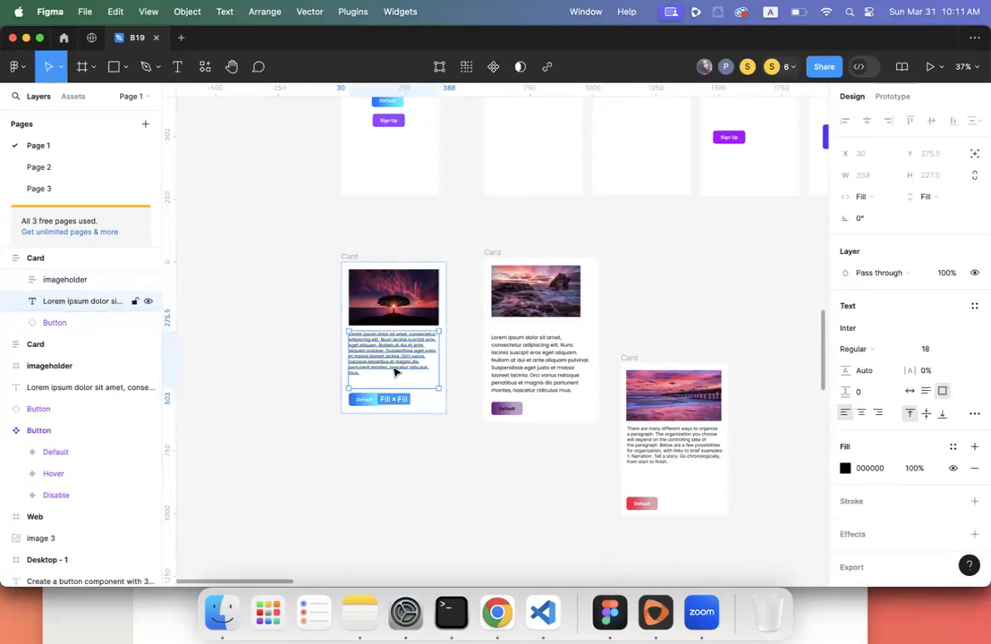
click(926, 196)
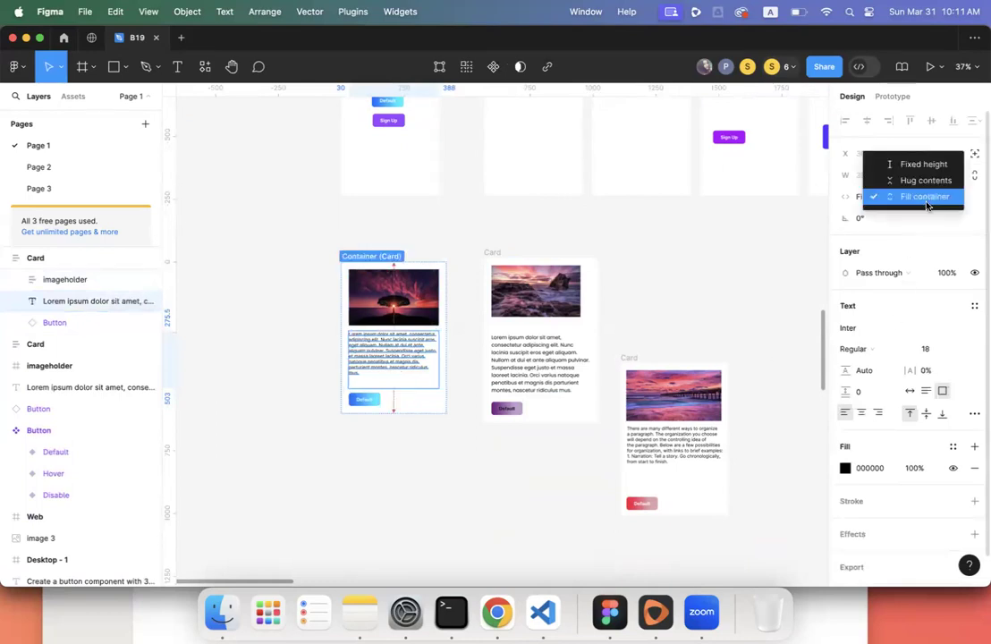
click(921, 180)
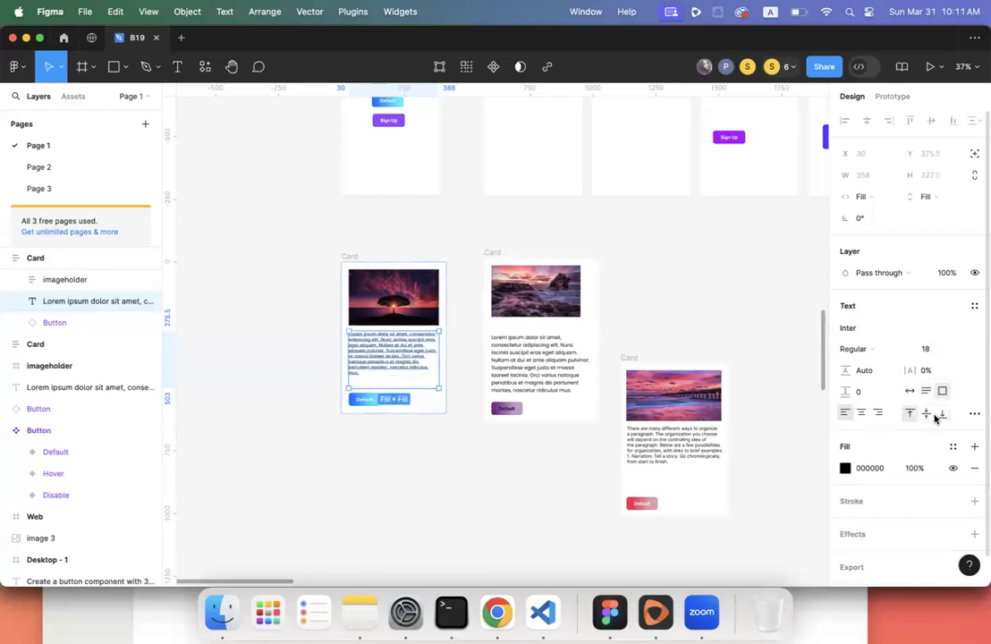
click(400, 432)
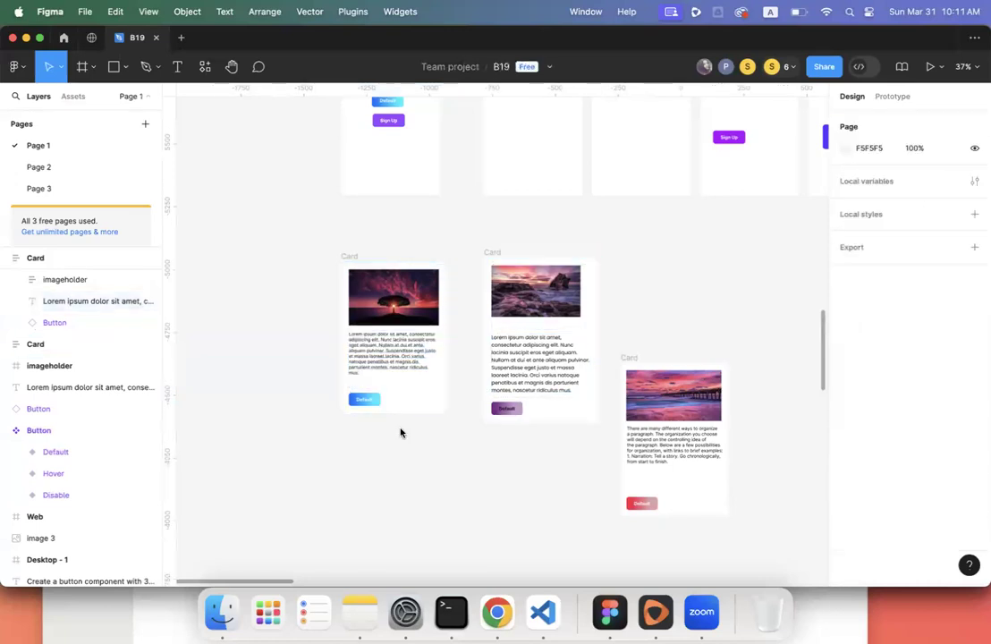
- Shorten the Lorem ipsum text box to a fixed height of 184
scroll(400, 431, up, 2)
scroll(400, 431, right, 2)
click(314, 305)
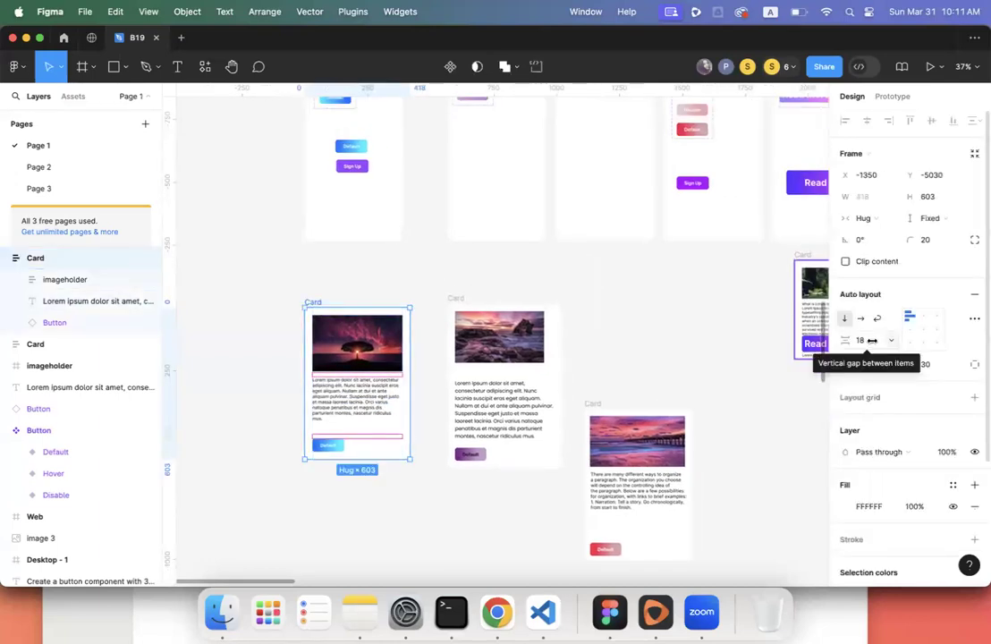
click(359, 411)
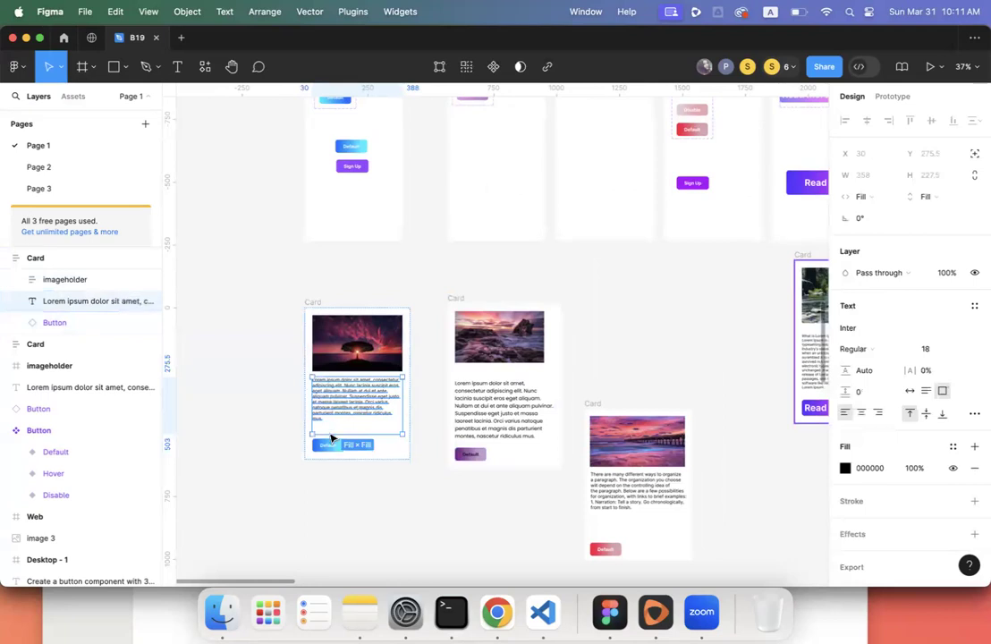
double_click(318, 418)
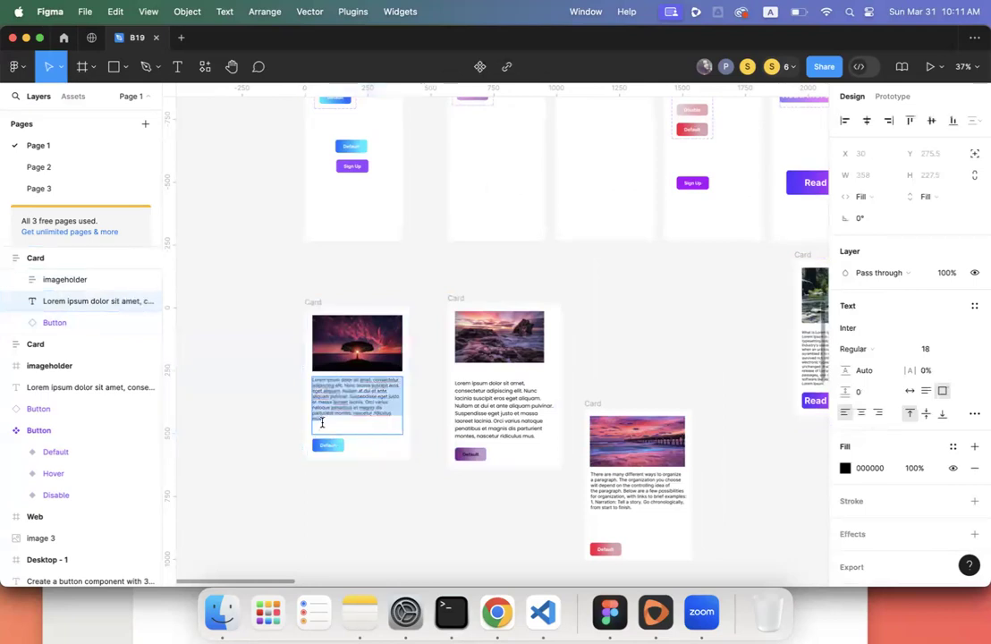
click(321, 422)
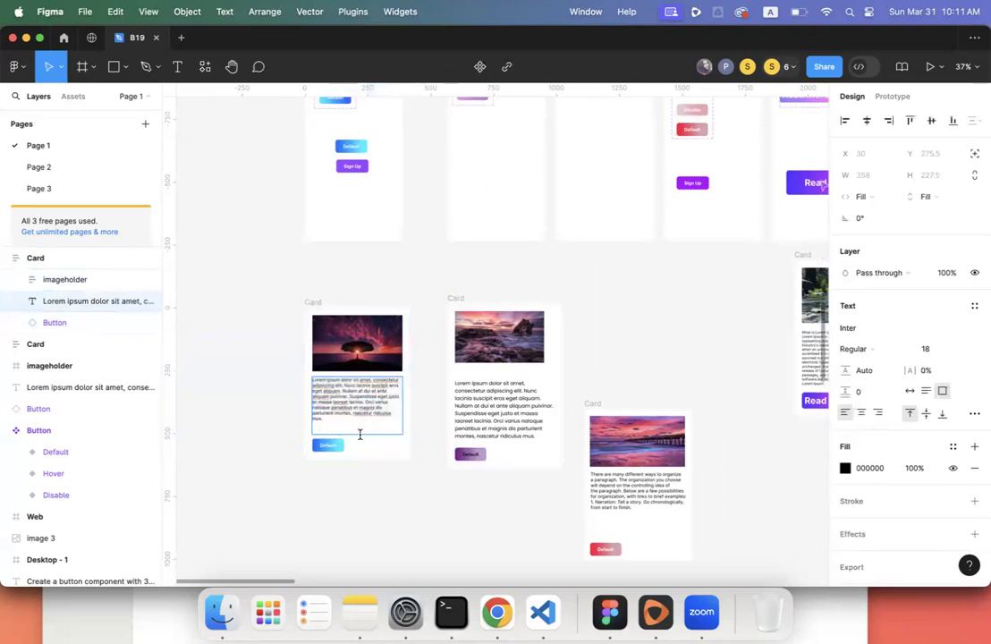
key(Escape)
drag(359, 430, 359, 424)
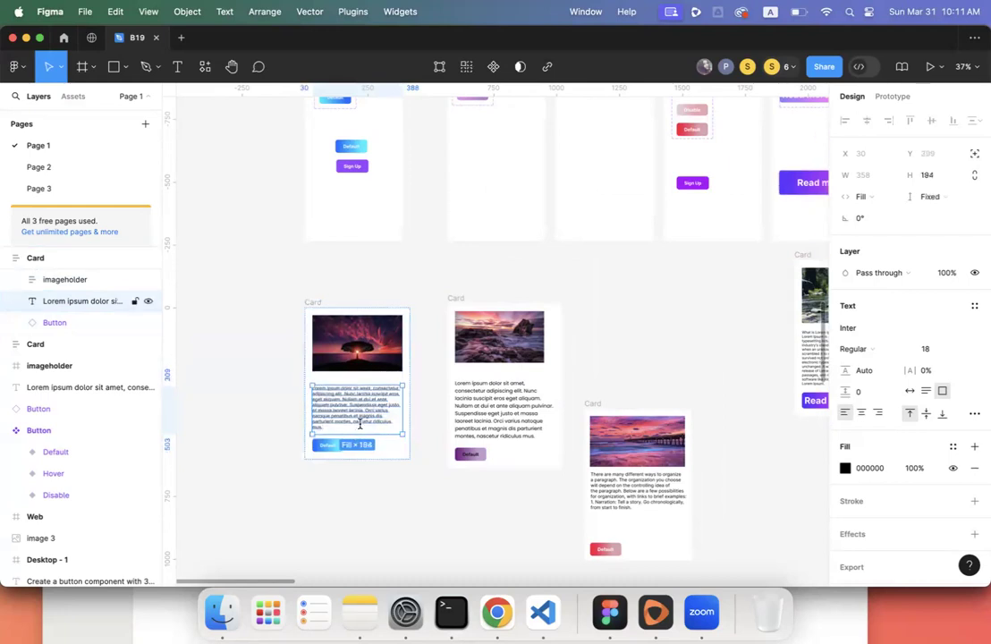
- Shorten the tree imageholder to a fixed height of 223
click(406, 370)
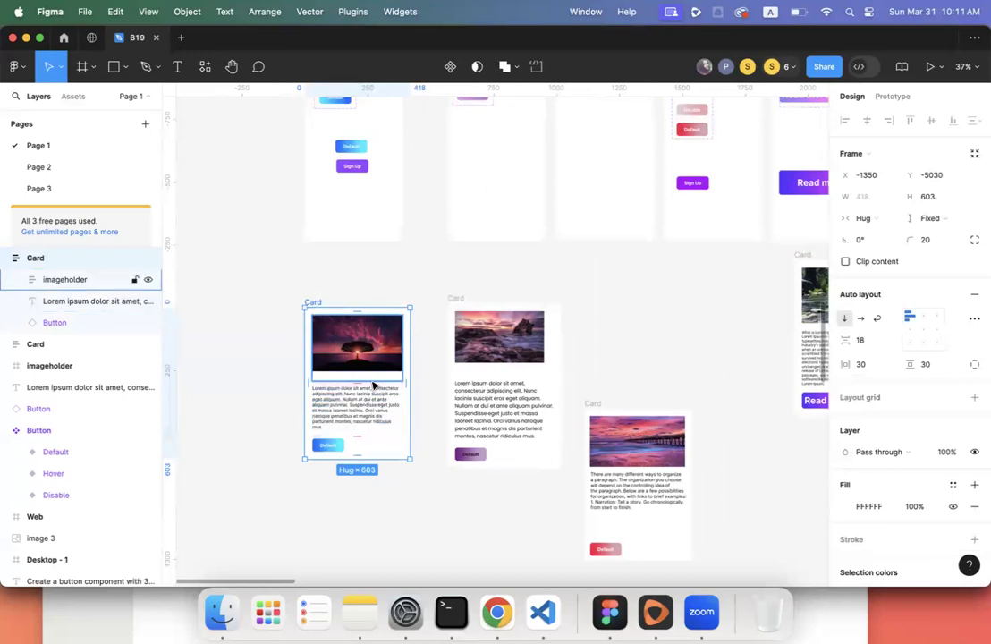
click(374, 384)
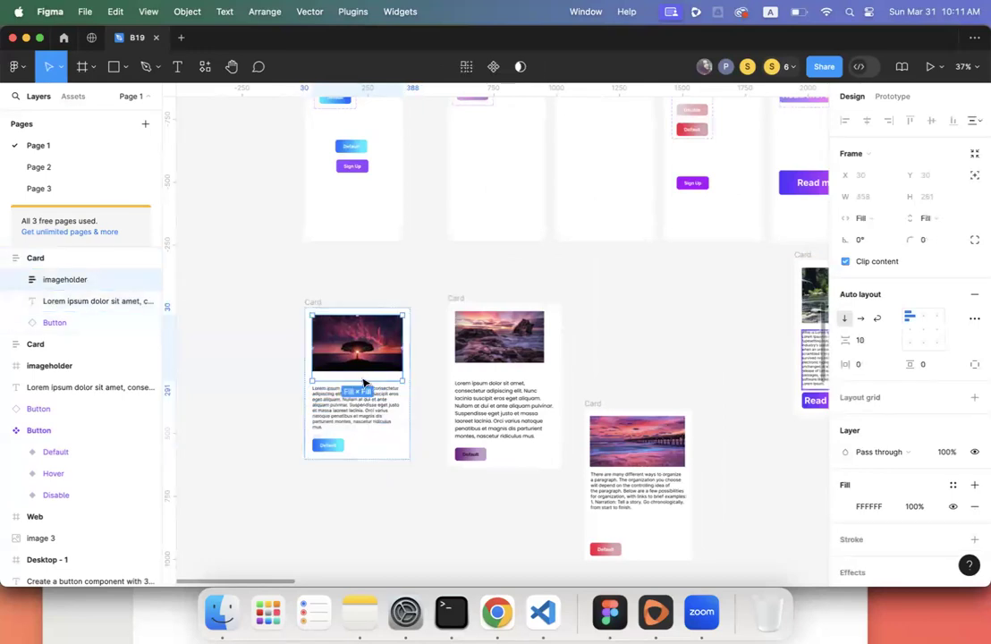
drag(363, 383, 364, 374)
click(410, 384)
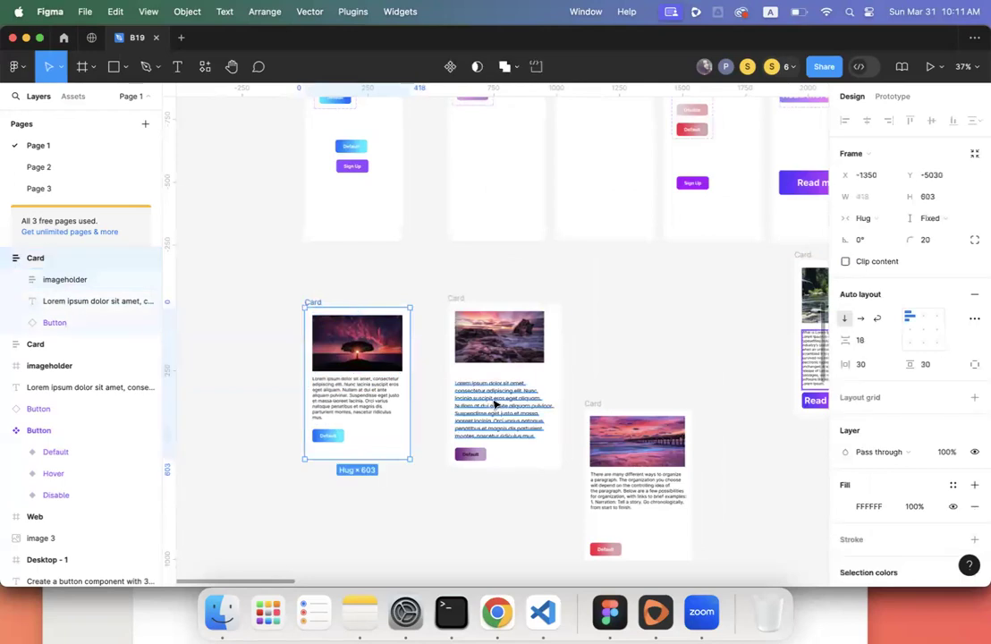
scroll(525, 396, right, 10)
scroll(525, 396, down, 4)
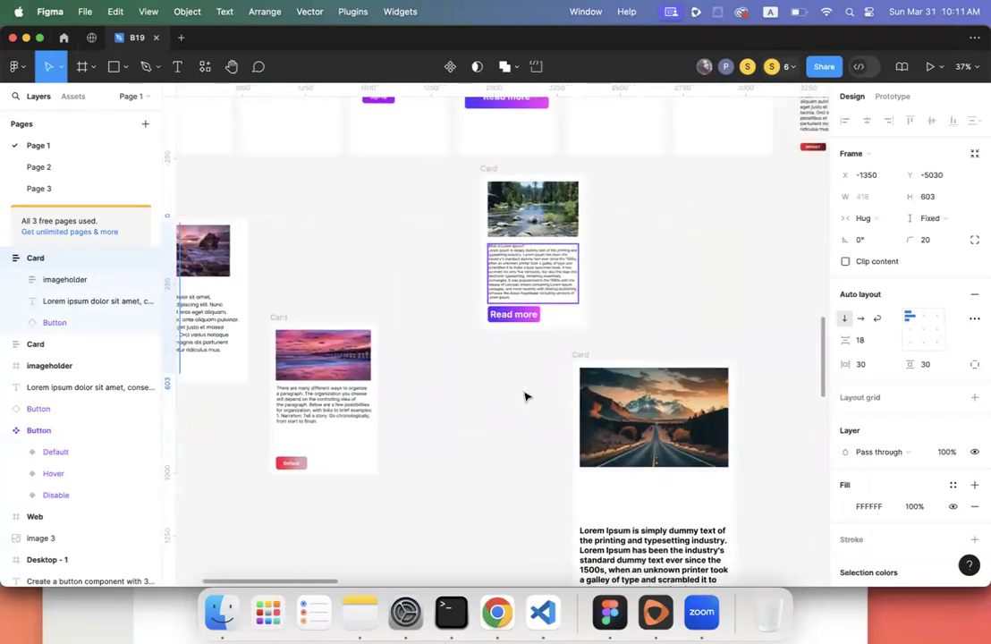
scroll(621, 391, down, 4)
scroll(621, 391, up, 10)
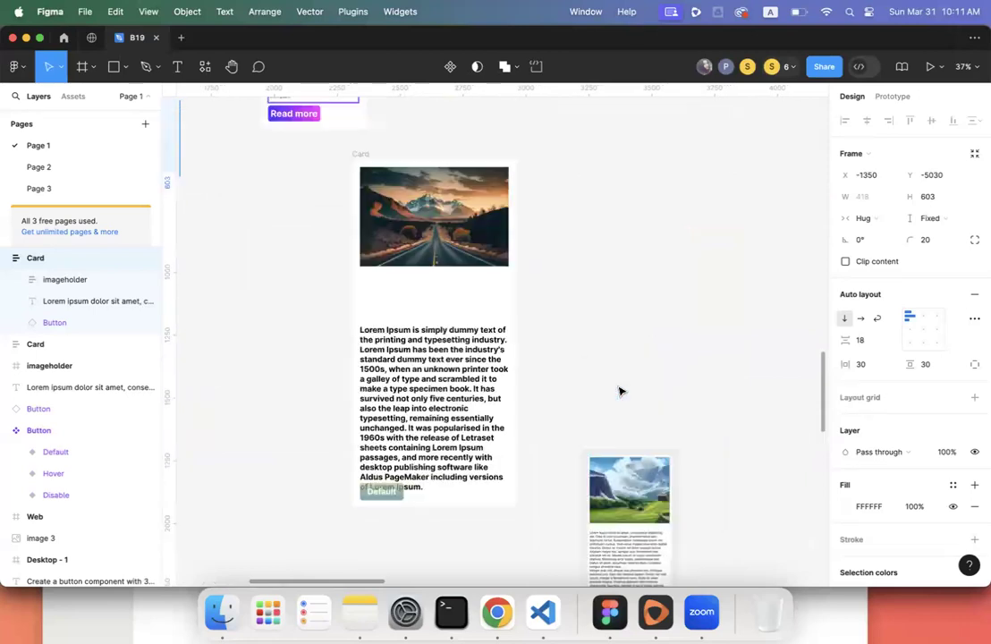
scroll(620, 391, left, 2)
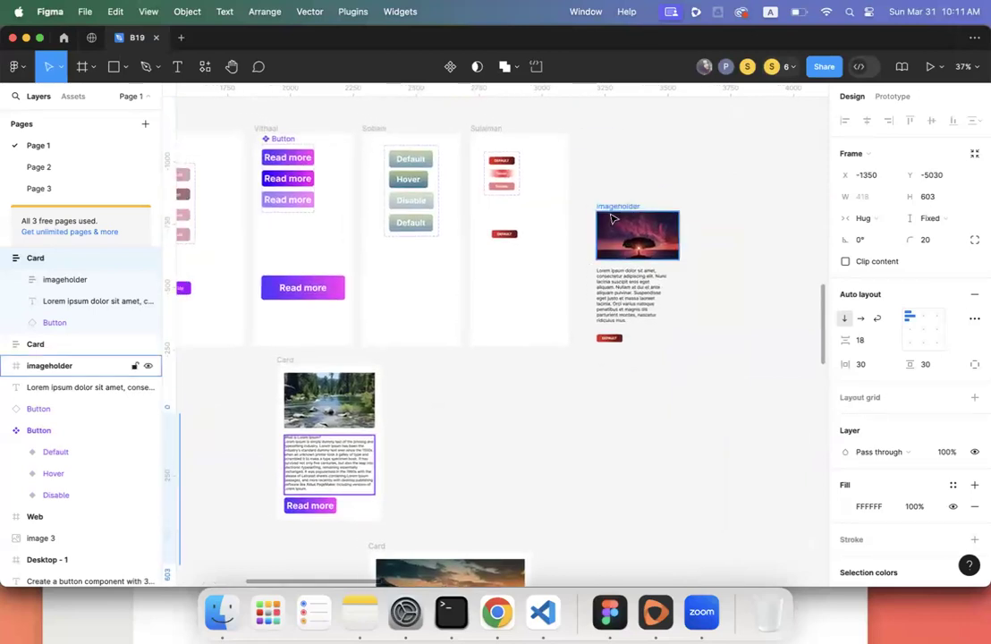
scroll(517, 432, left, 8)
scroll(515, 433, left, 3)
click(579, 347)
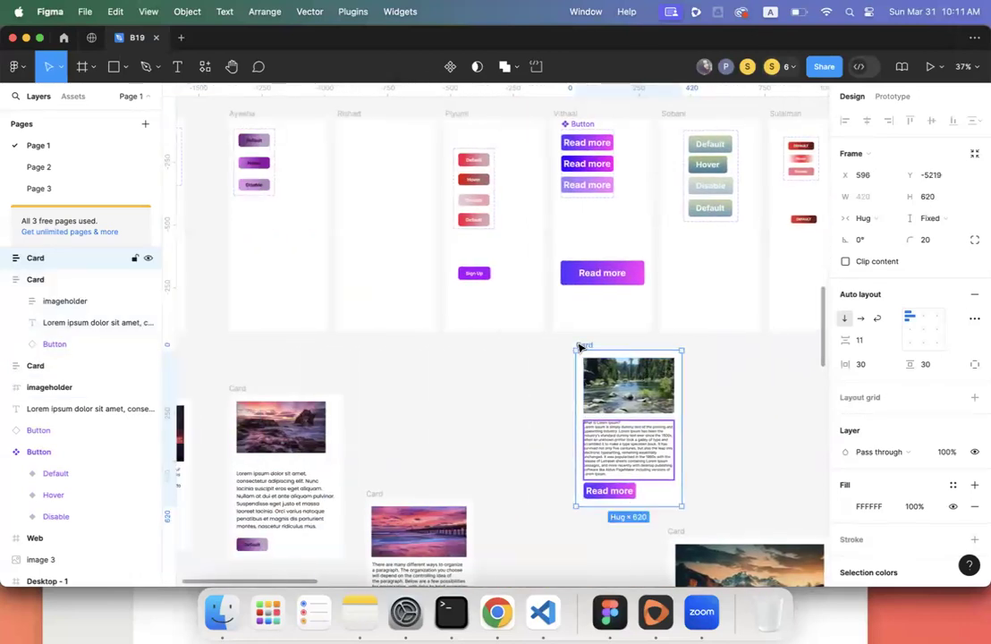
scroll(580, 347, down, 4)
scroll(579, 346, right, 2)
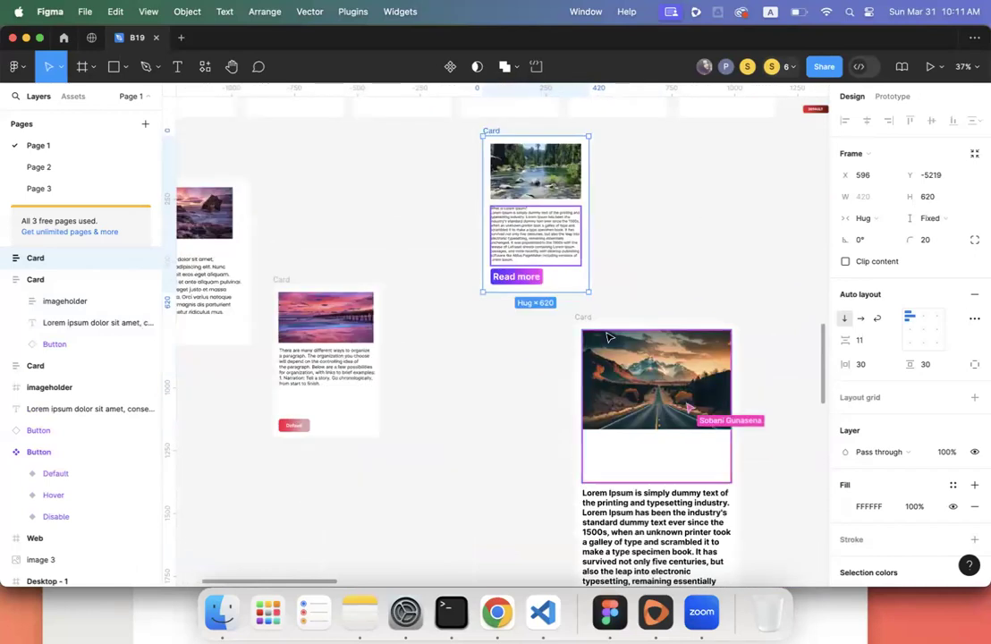
click(277, 291)
scroll(275, 286, up, 6)
scroll(275, 286, left, 3)
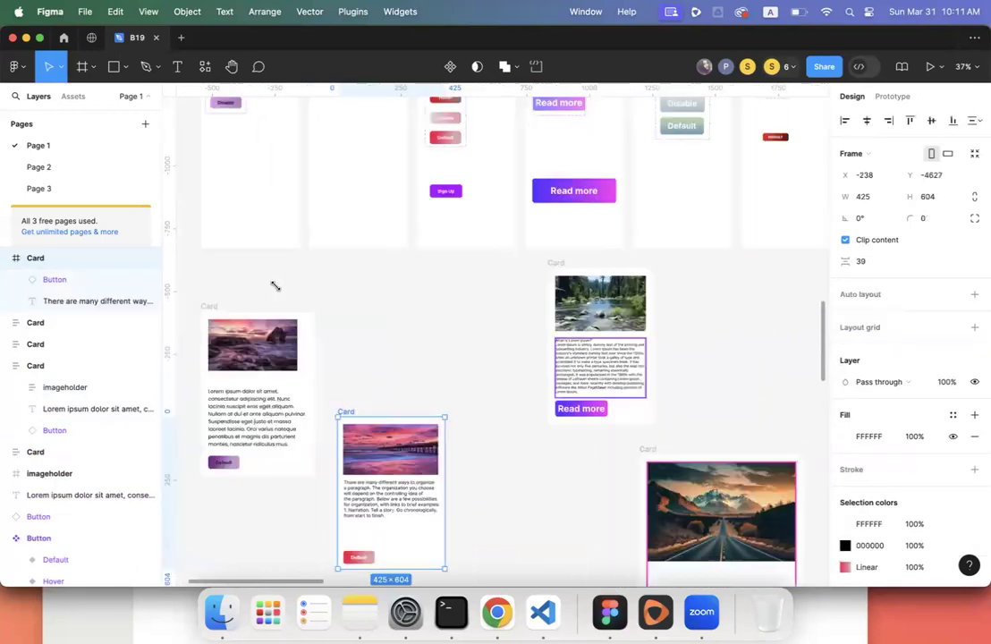
scroll(275, 286, down, 5)
scroll(275, 286, left, 2)
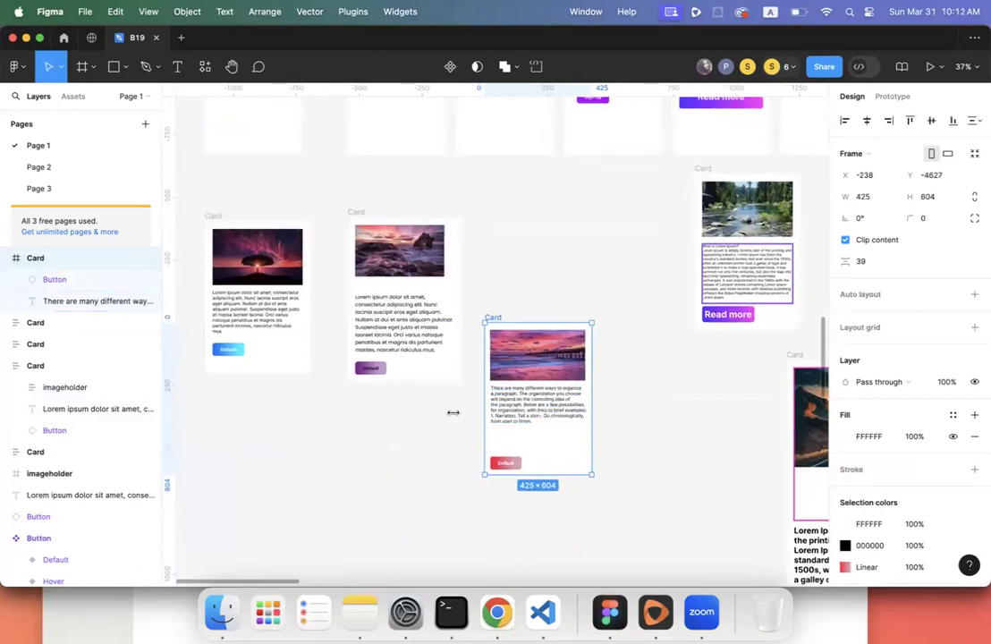
scroll(430, 409, left, 4)
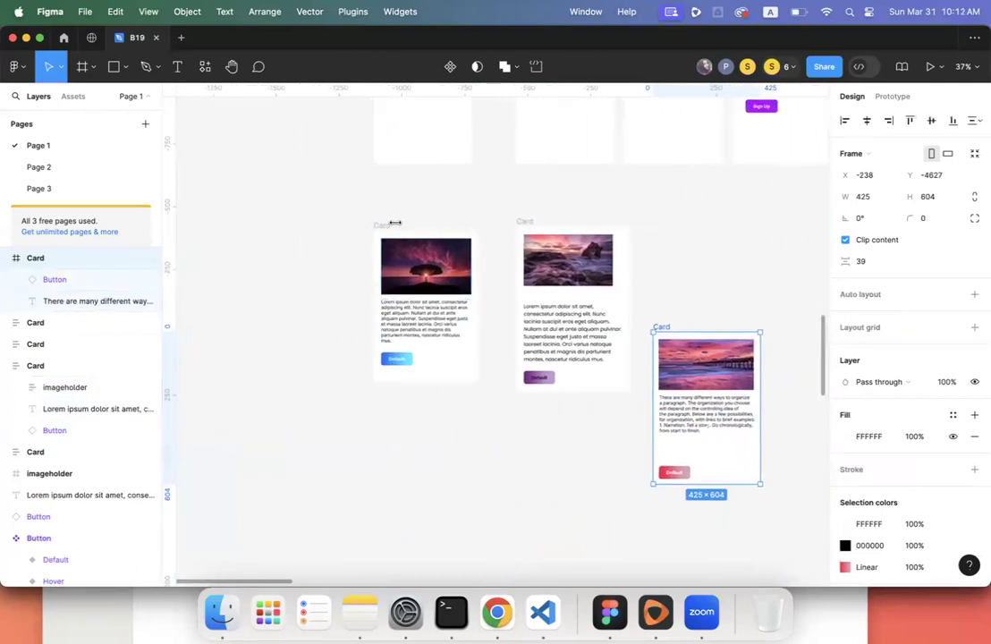
click(535, 218)
click(529, 218)
scroll(528, 218, up, 5)
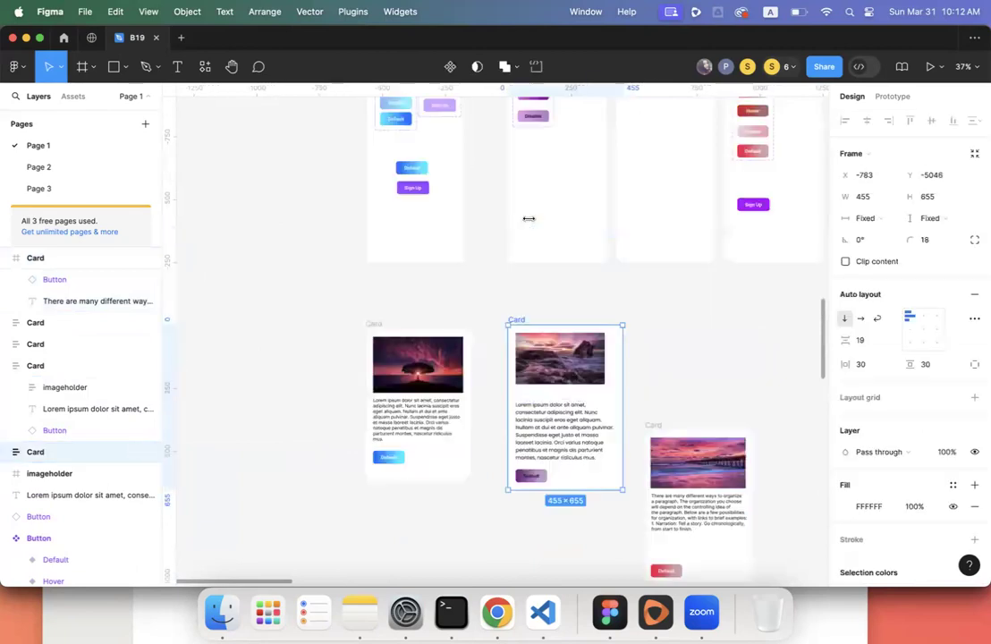
scroll(528, 218, down, 6)
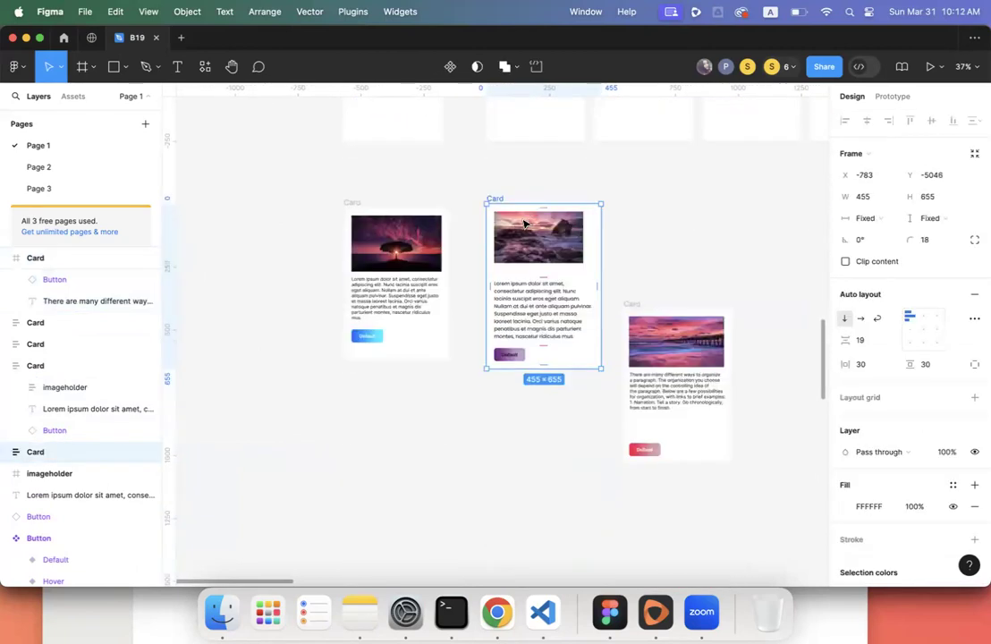
click(355, 209)
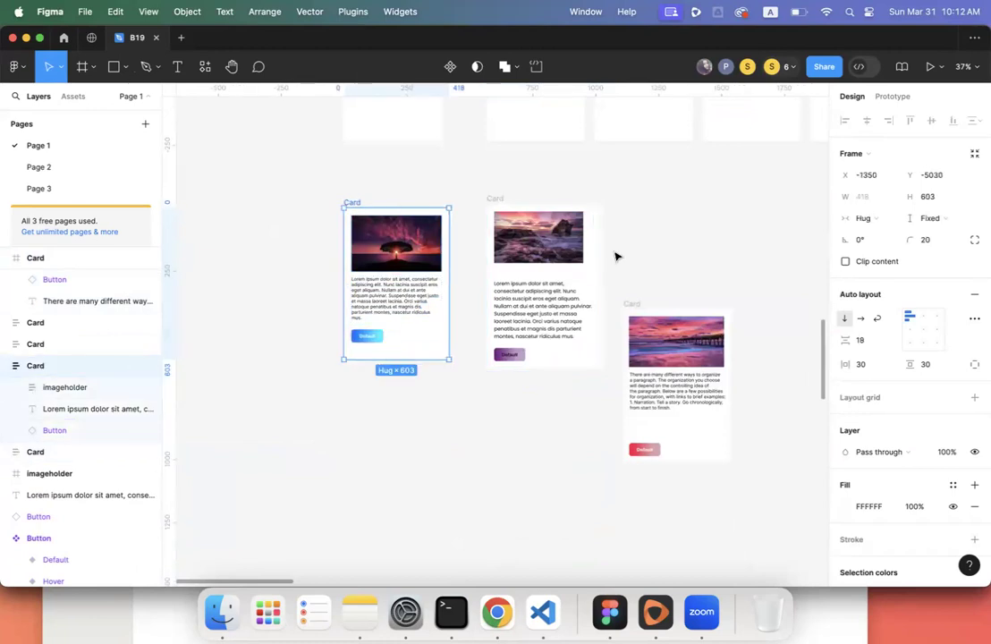
- Set the tree card's vertical resizing to Hug contents
click(933, 219)
click(930, 236)
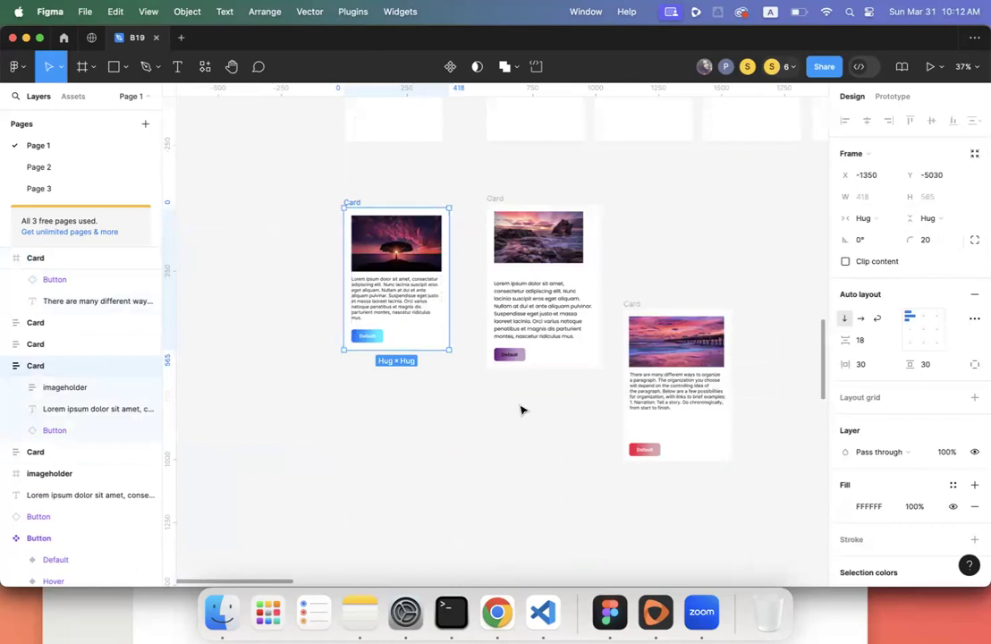
ctrl+scroll(456, 256, up, 5)
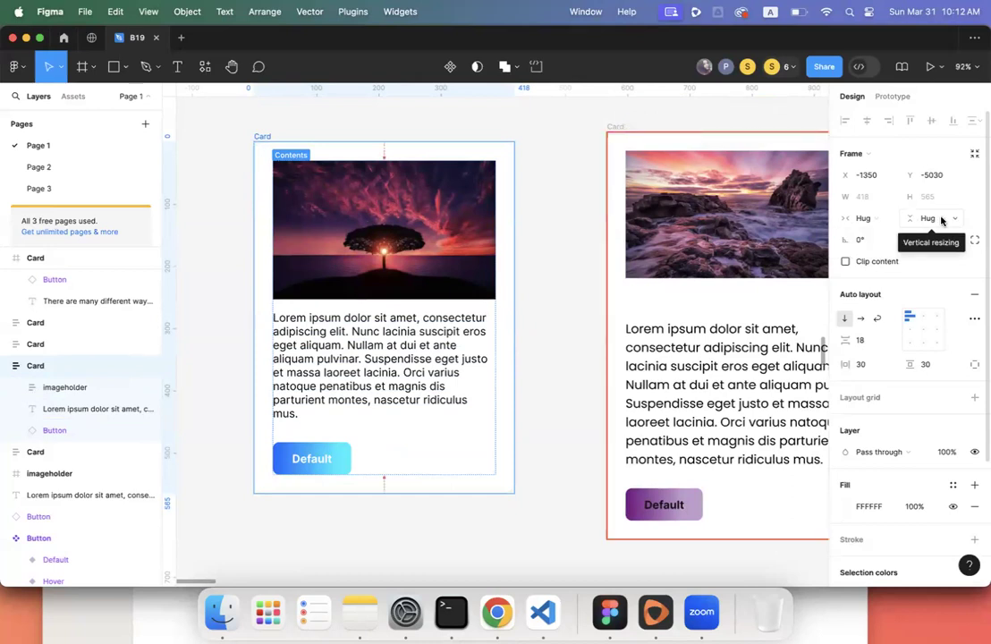
- Make the imageholder fill the container in both width and height
click(461, 270)
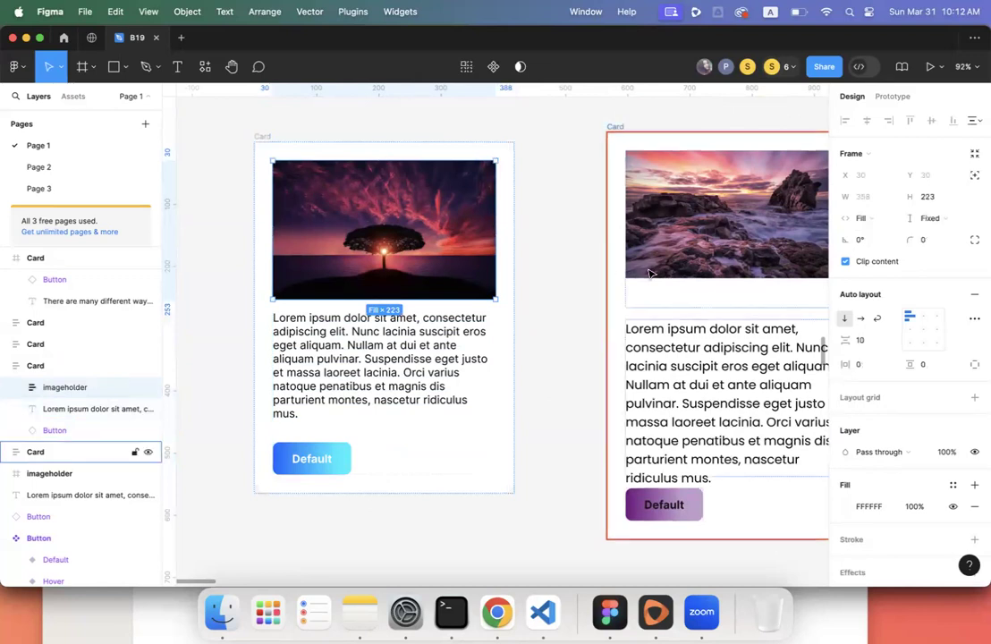
click(872, 219)
click(871, 215)
click(939, 222)
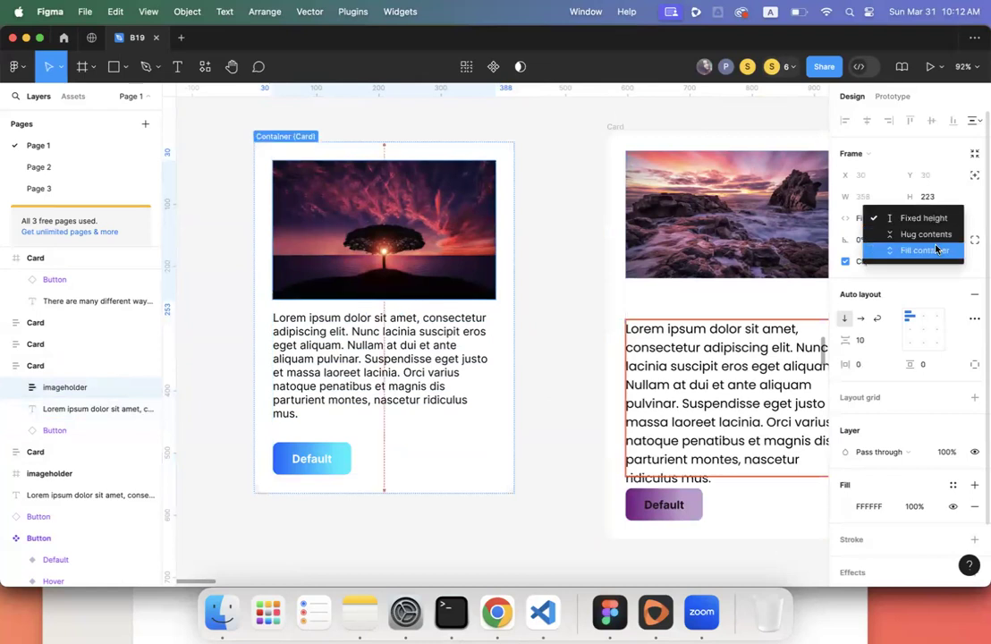
click(936, 250)
- Set the Lorem ipsum paragraph's height to Fill container, making it 358×208.5
click(414, 359)
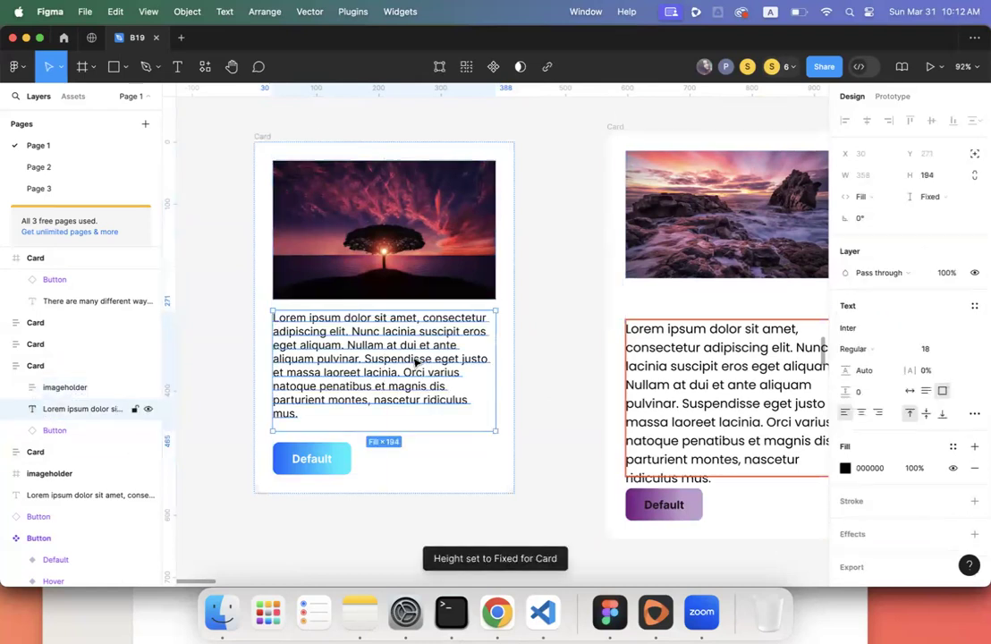
click(933, 197)
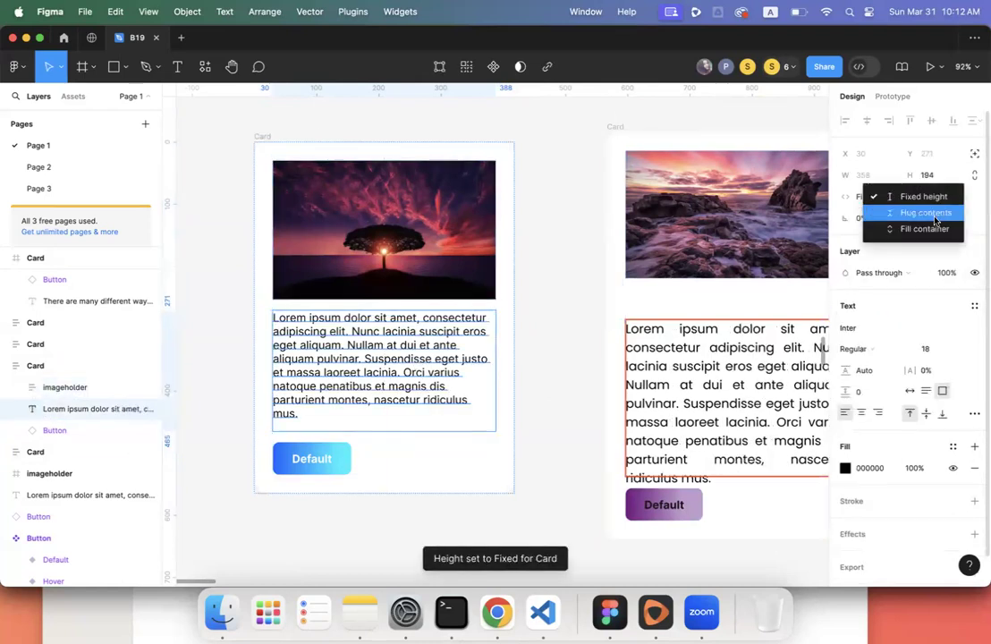
click(935, 225)
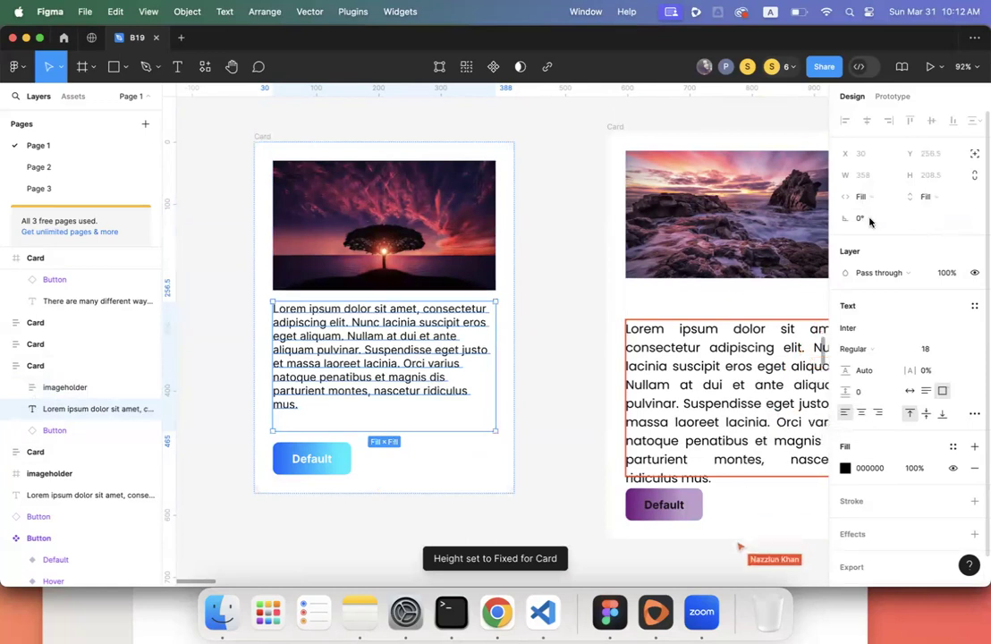
click(329, 474)
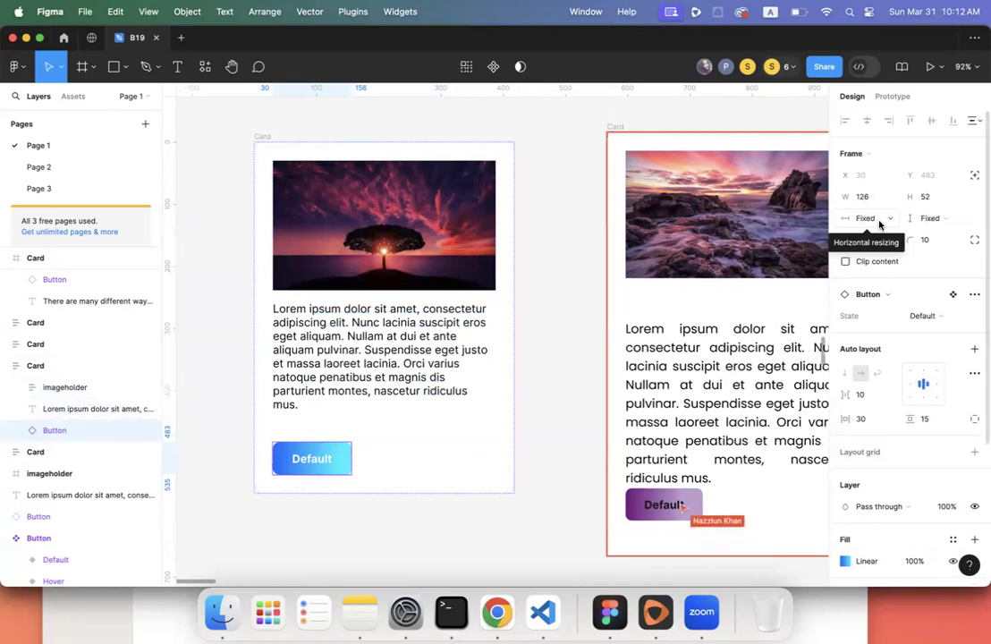
- Edit the tree card button's Default label text
click(321, 473)
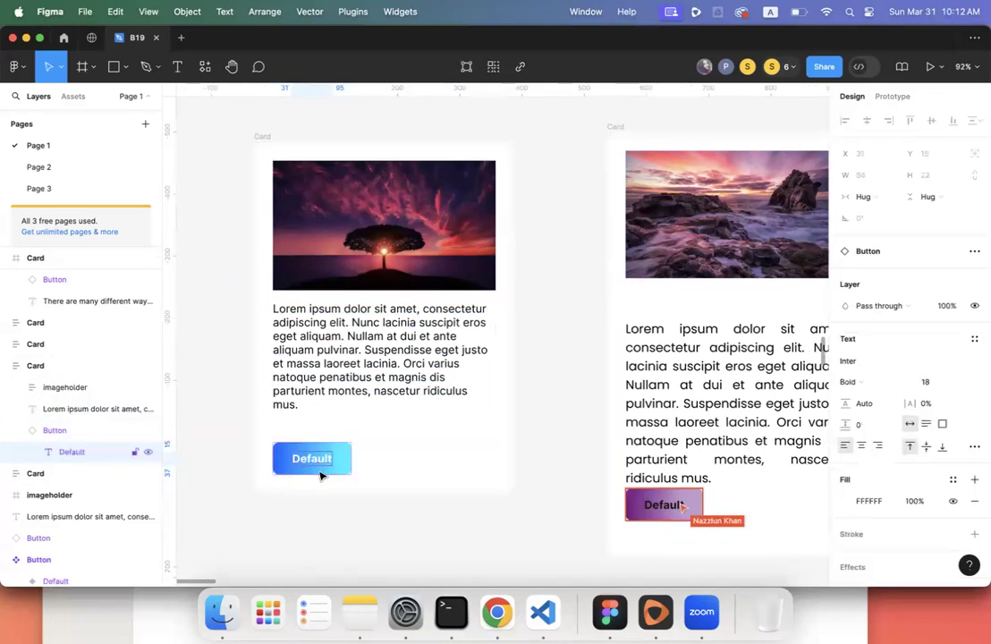
click(348, 462)
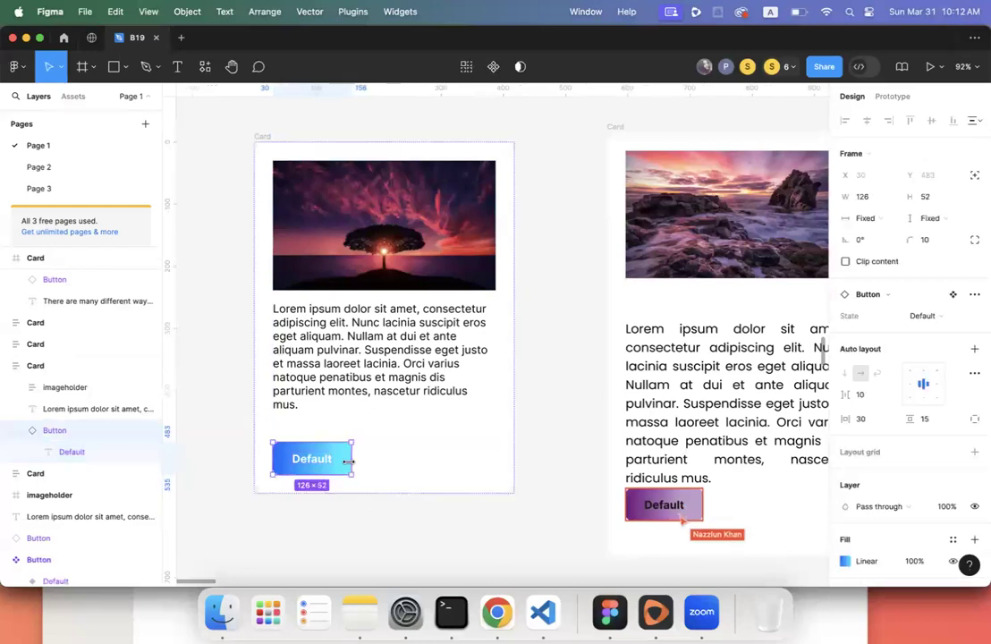
double_click(315, 460)
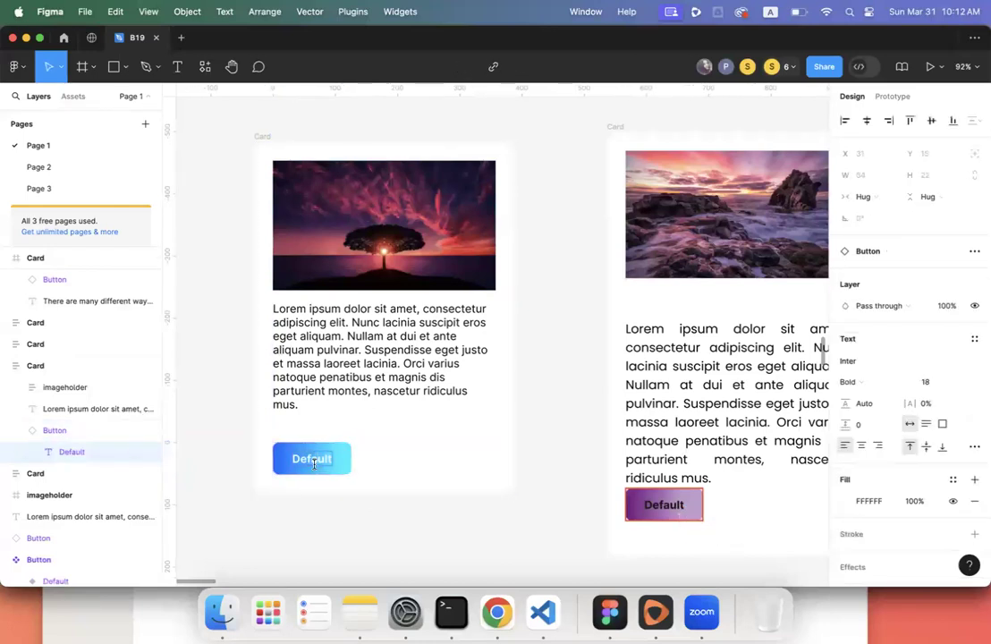
text(Sign)
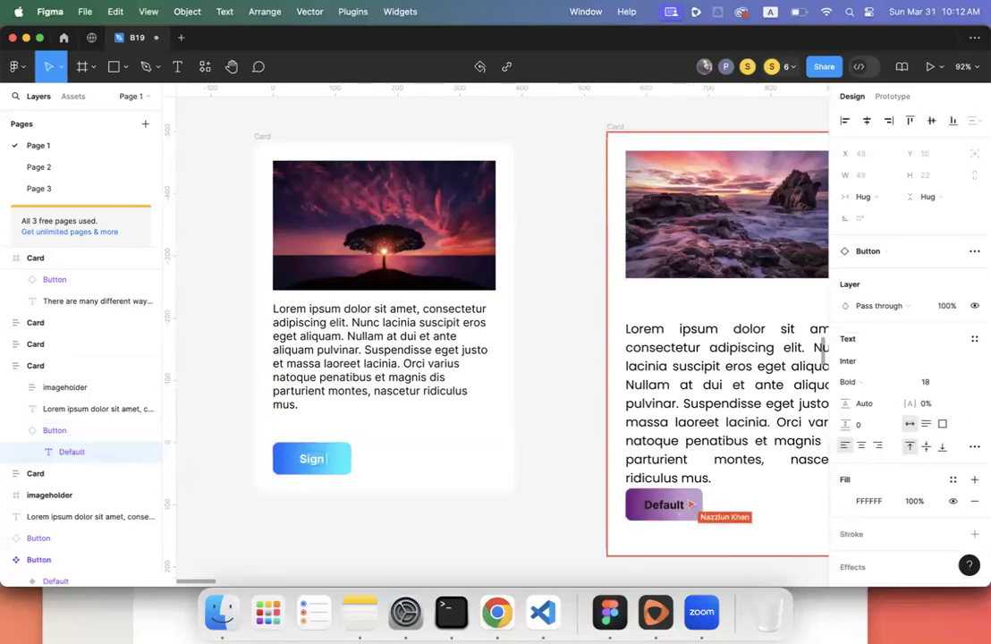
text(p)
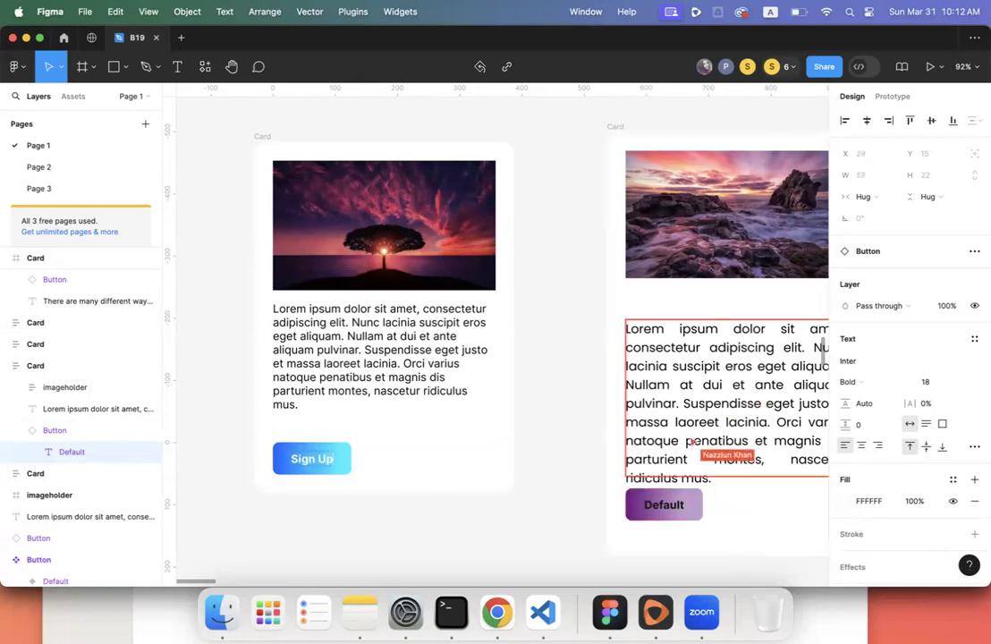
click(317, 513)
key(Return)
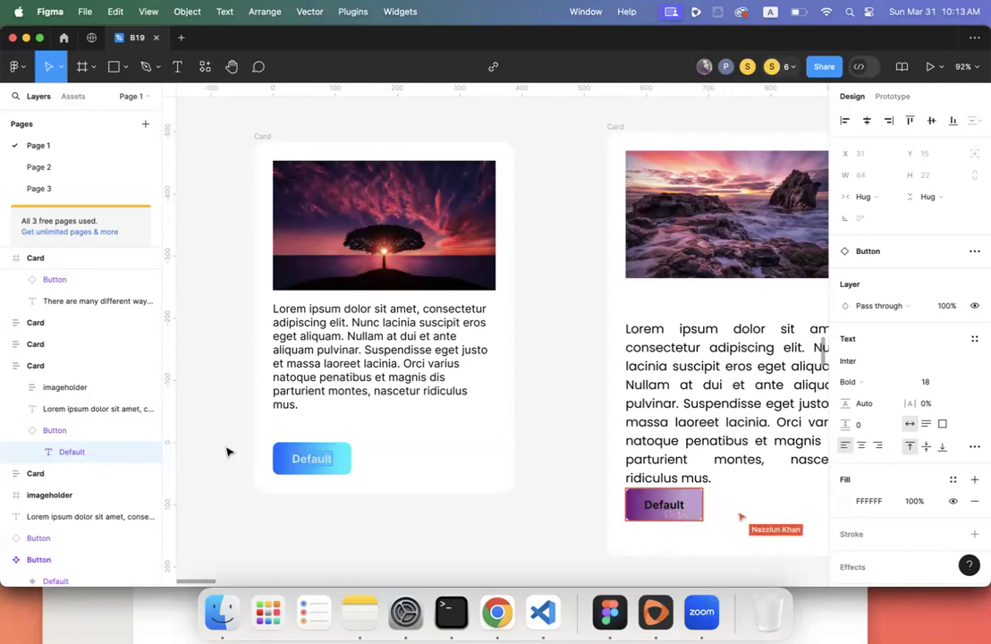
click(227, 408)
- Undo stray 'fdsf' text accidentally typed into the Default button variant's label
scroll(227, 408, up, 9)
scroll(532, 360, up, 2)
click(566, 333)
click(566, 334)
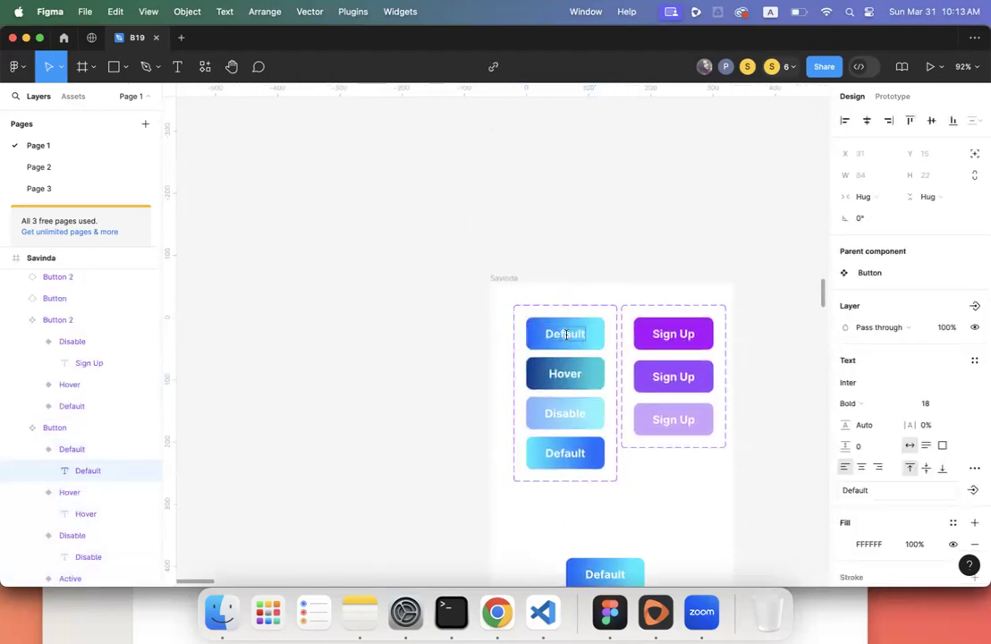
text(fdsf)
key(super+z)
click(436, 376)
- Delete the Button instance from the tree card
scroll(432, 376, down, 15)
scroll(431, 376, down, 5)
click(345, 384)
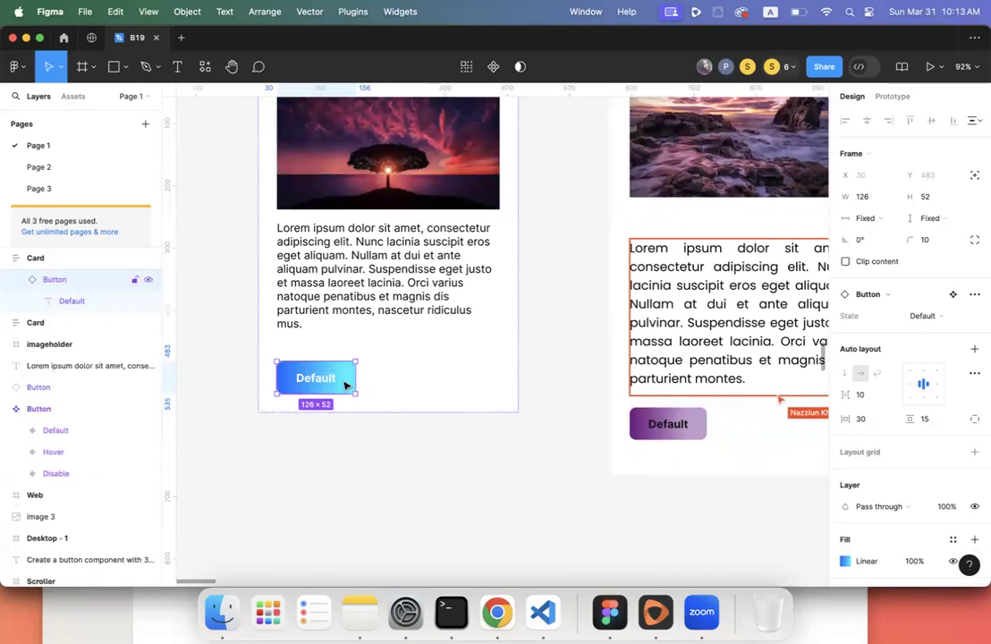
key(Delete)
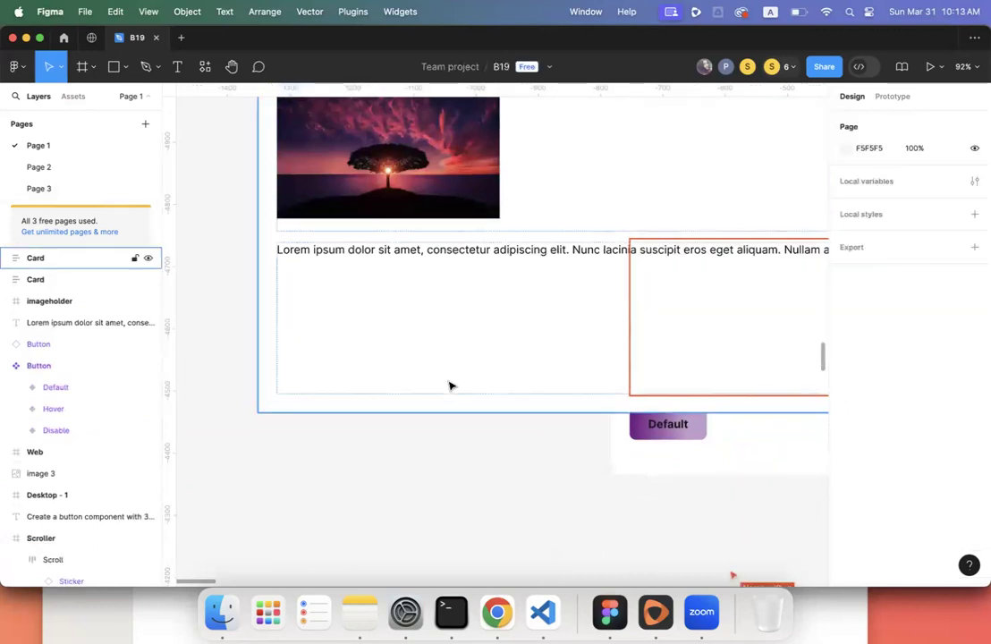
- Restore the deleted 126×52 button with Cmd+Z and shift the tree card left
scroll(450, 386, down, 10)
key(super+z)
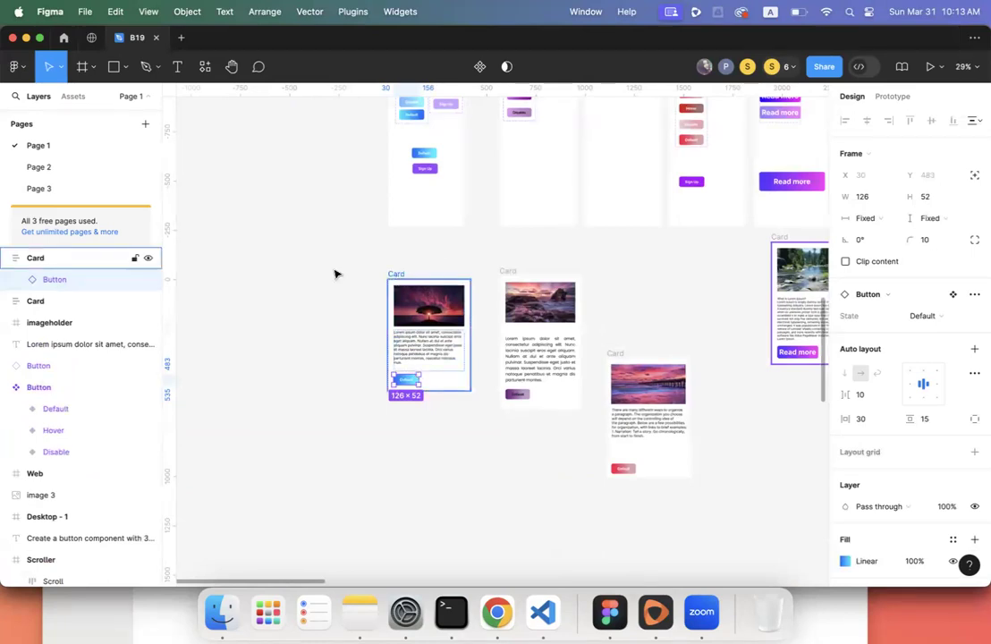
drag(398, 278, 284, 269)
click(299, 376)
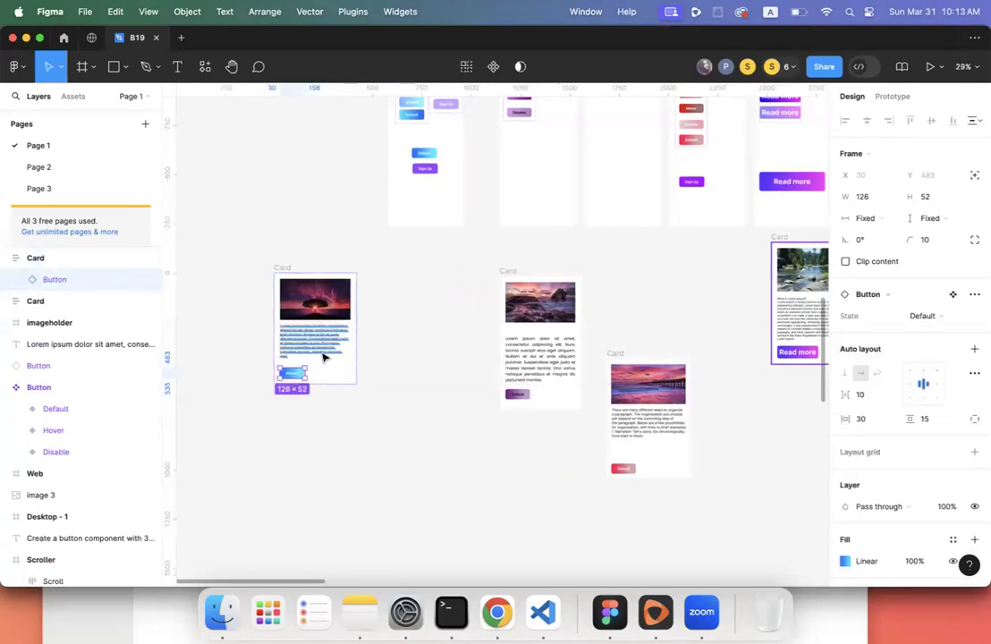
click(322, 355)
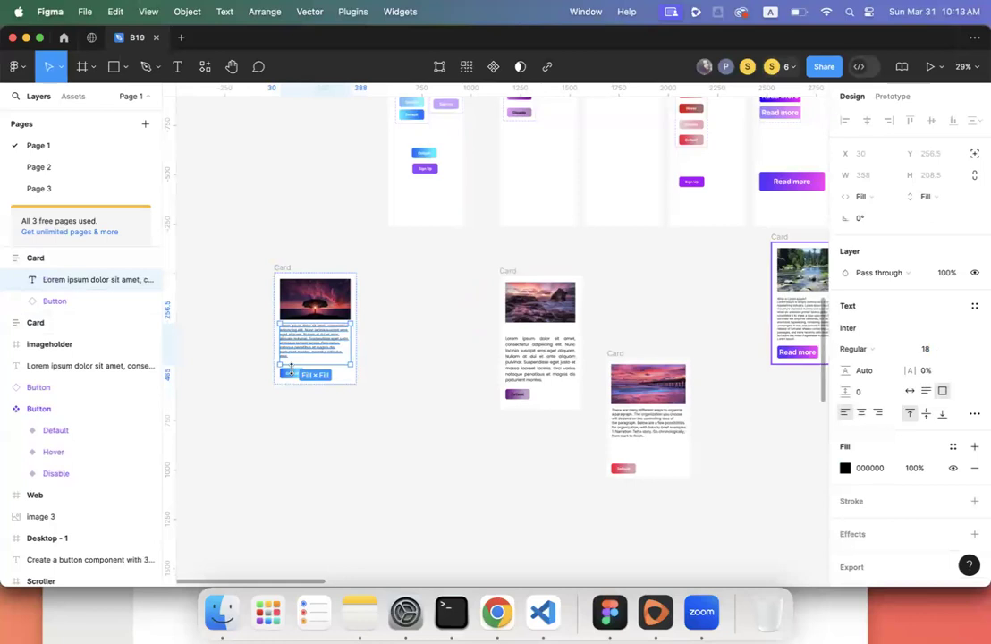
- Drop a Default button component from local assets into the card, then delete it
click(293, 377)
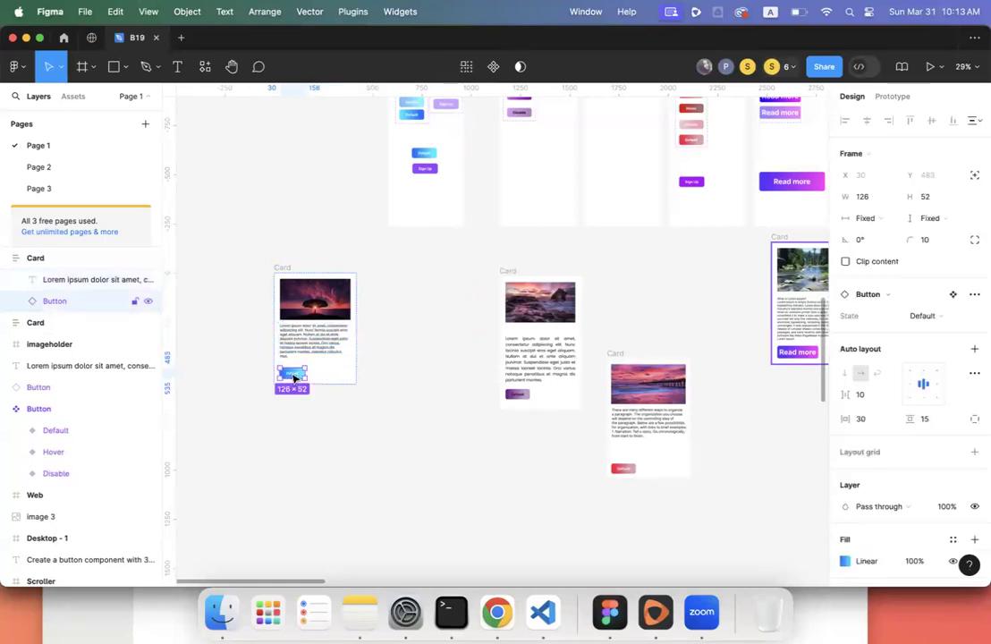
click(73, 96)
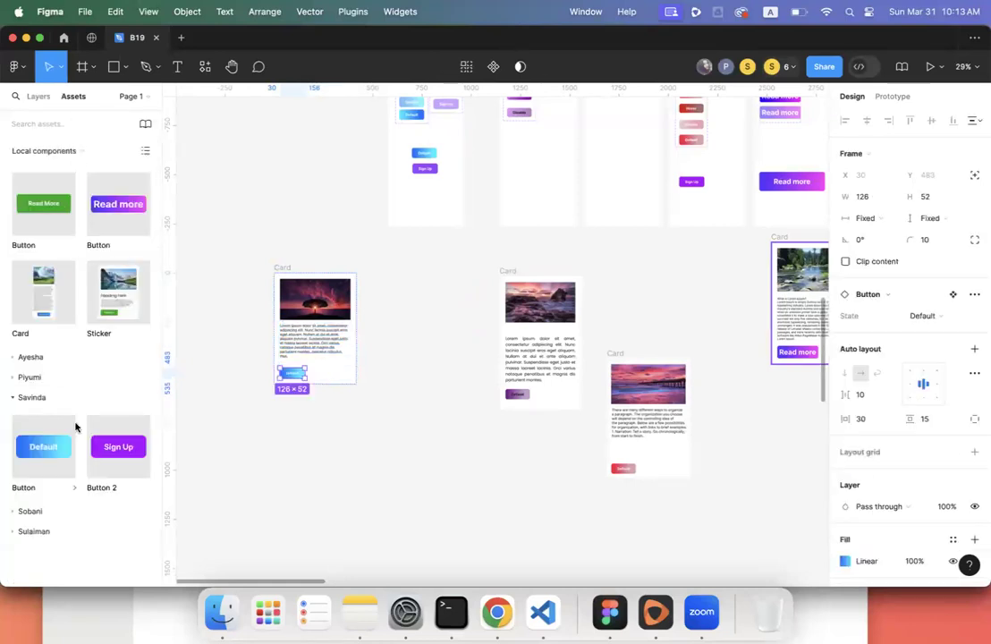
drag(43, 450, 329, 378)
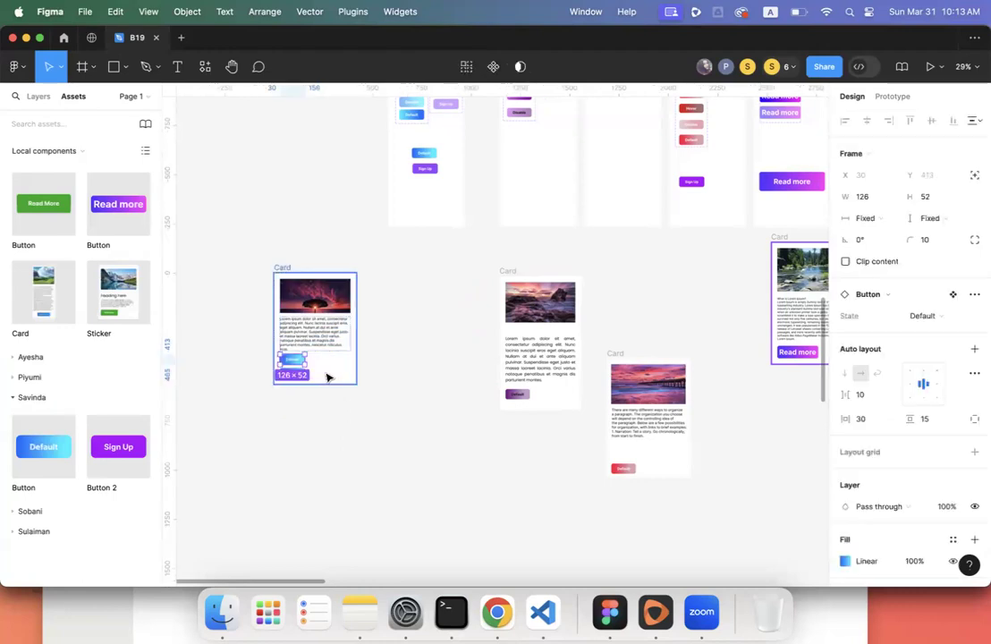
scroll(286, 399, up, 10)
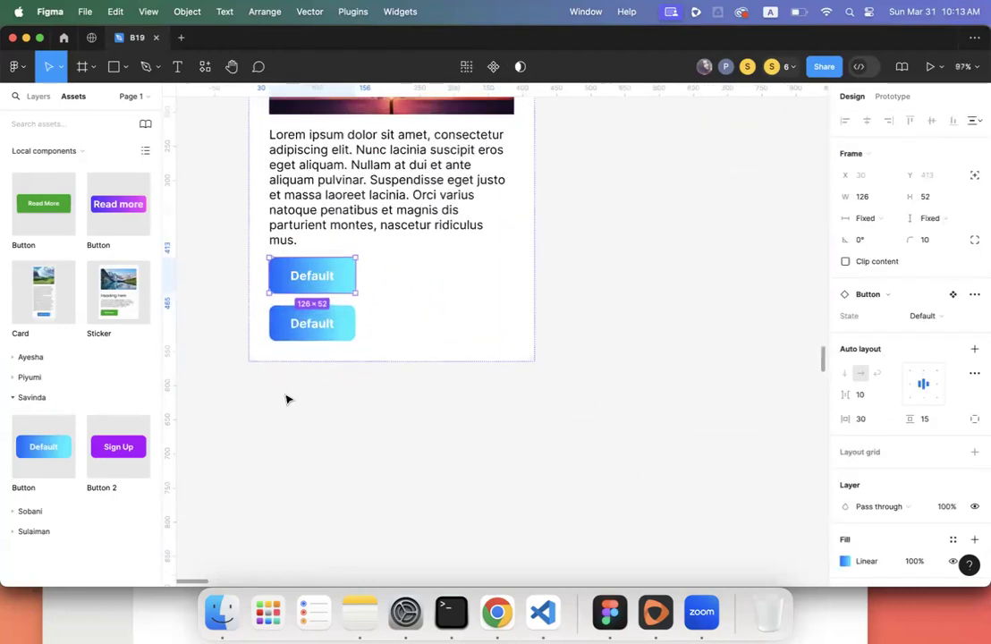
key(Delete)
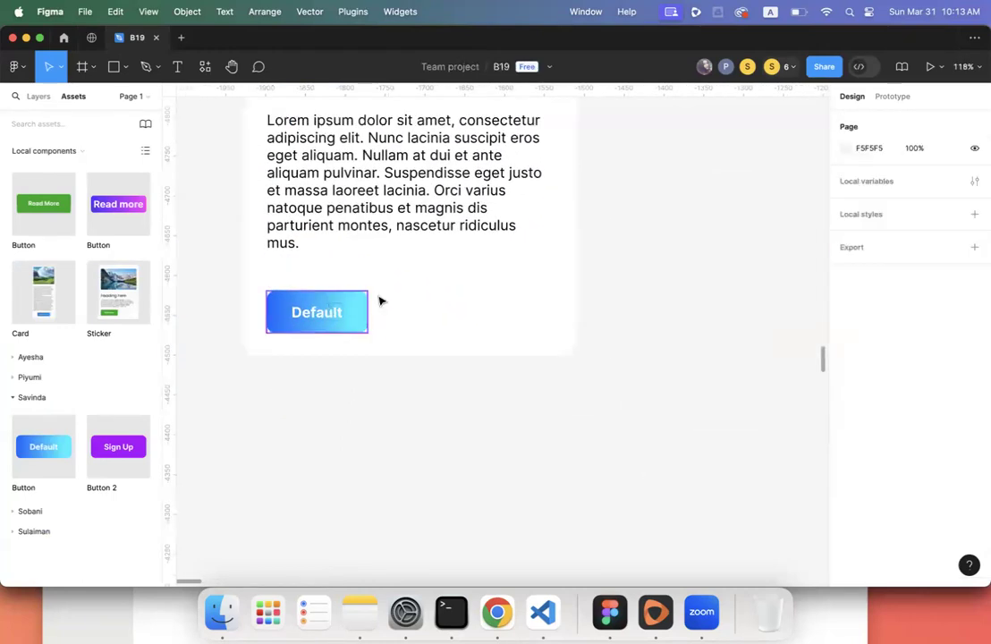
scroll(379, 302, down, 5)
- Set the button's width to Hug contents, keeping its height fixed at 52
click(375, 310)
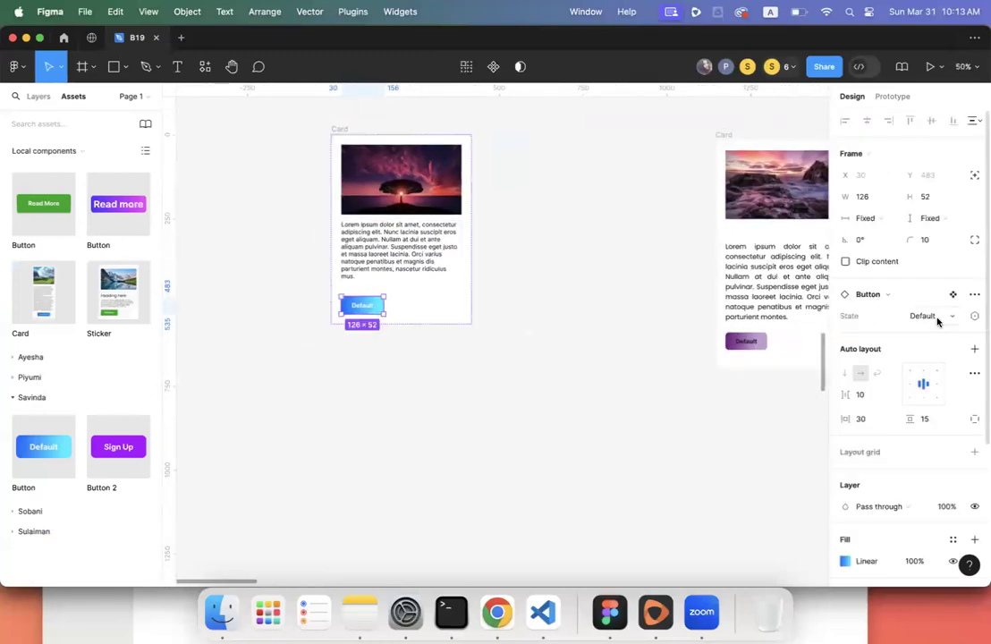
click(889, 219)
click(881, 233)
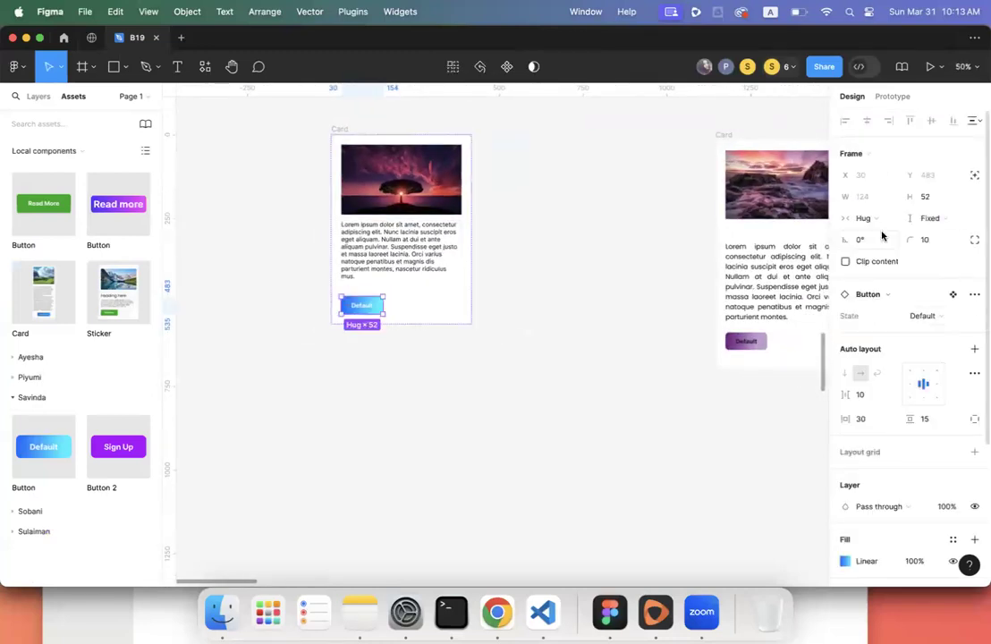
click(939, 217)
click(938, 235)
click(610, 331)
scroll(609, 331, up, 2)
scroll(609, 331, left, 1)
key(super+z)
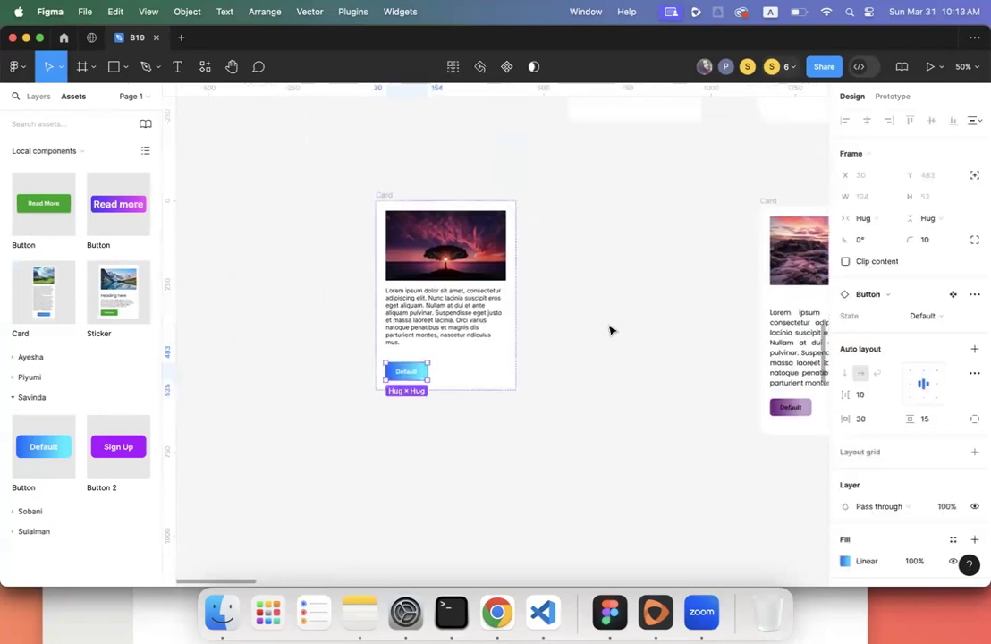
click(581, 323)
scroll(581, 323, down, 6)
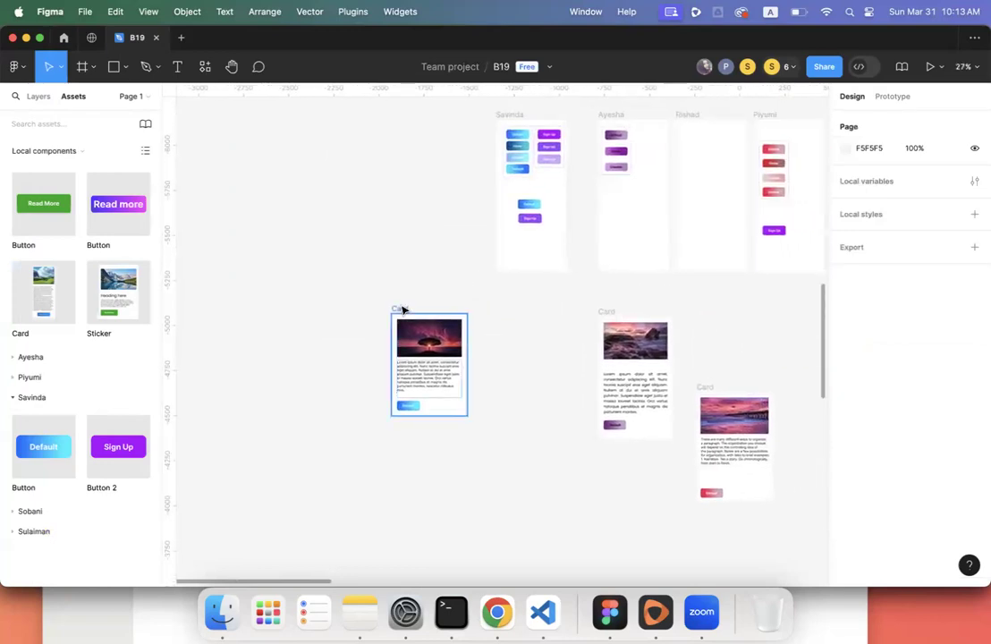
- Nudge the tree card right and then back left on the board
drag(402, 310, 467, 314)
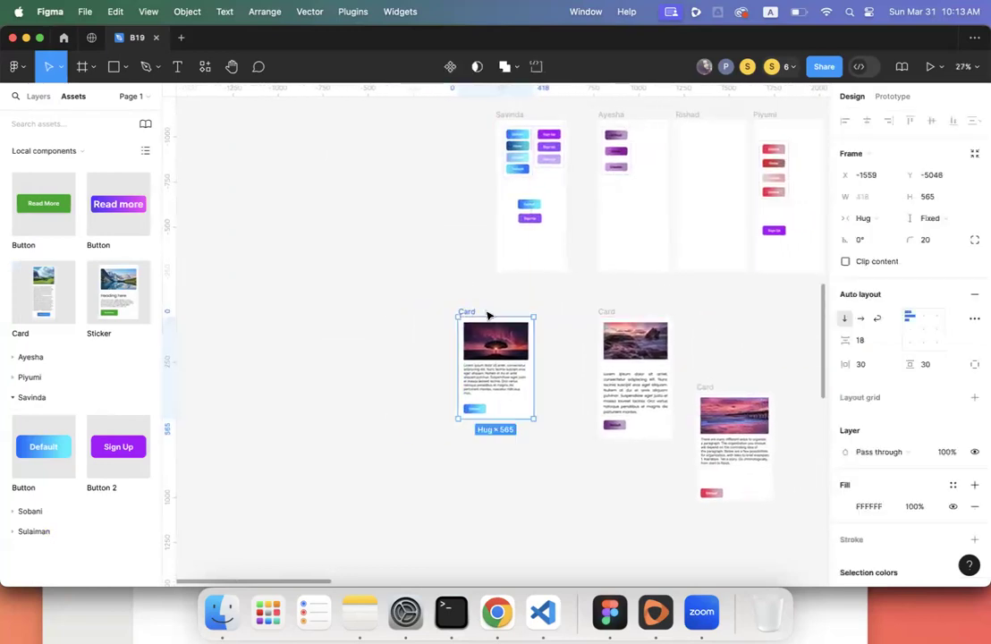
scroll(528, 345, right, 1)
scroll(528, 345, right, 5)
scroll(528, 345, up, 6)
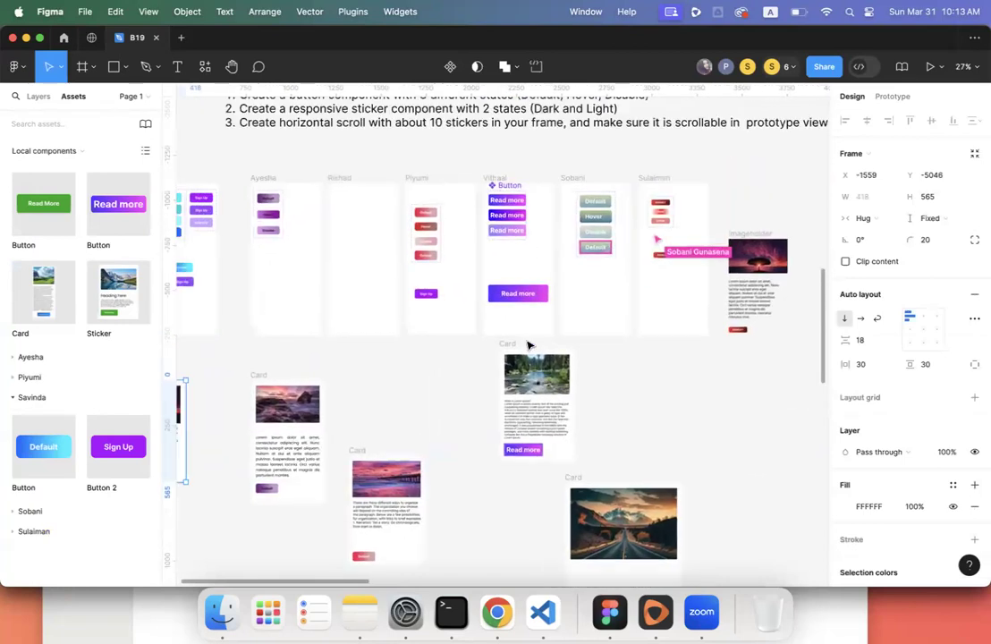
scroll(527, 345, down, 5)
scroll(527, 346, left, 3)
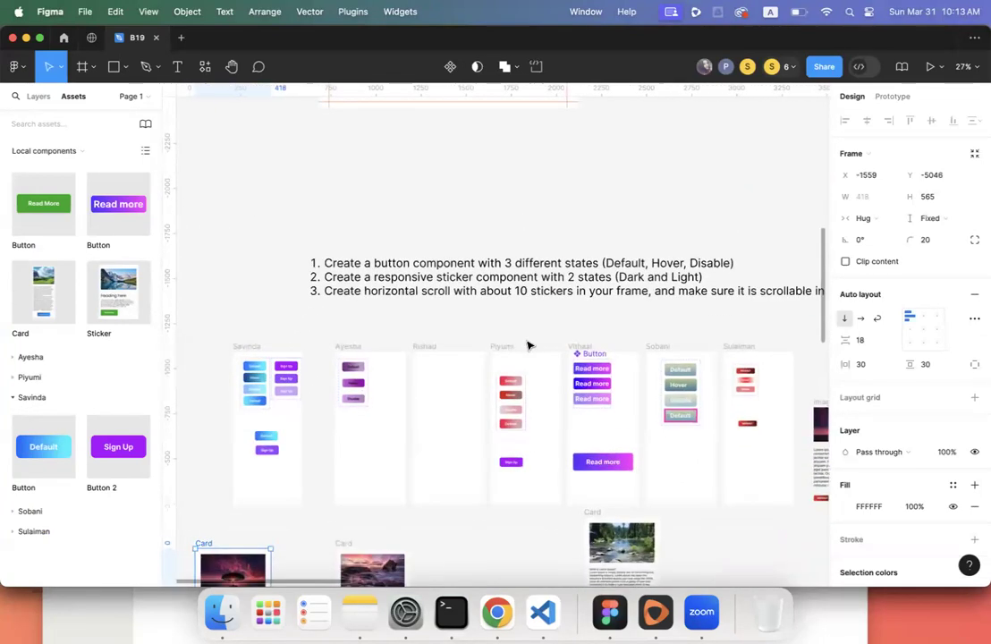
scroll(527, 346, down, 5)
scroll(528, 343, left, 4)
drag(436, 244, 387, 244)
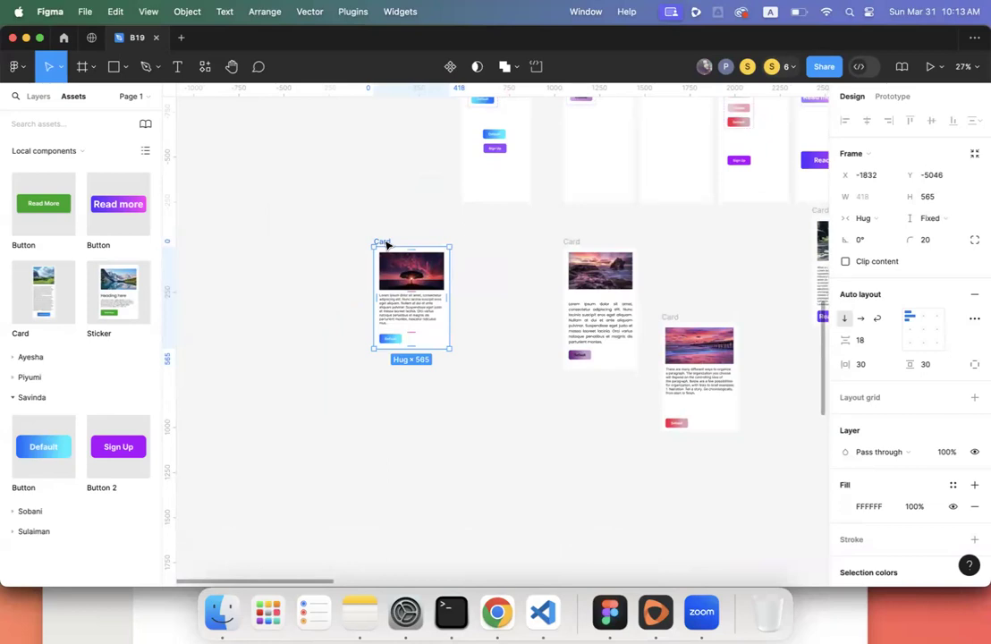
right_click(387, 244)
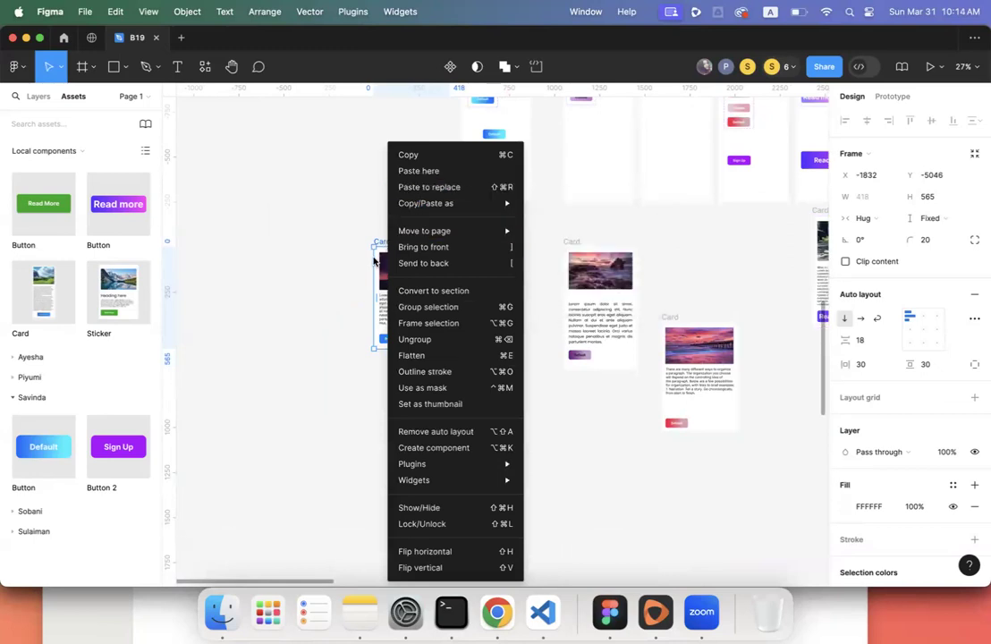
click(374, 260)
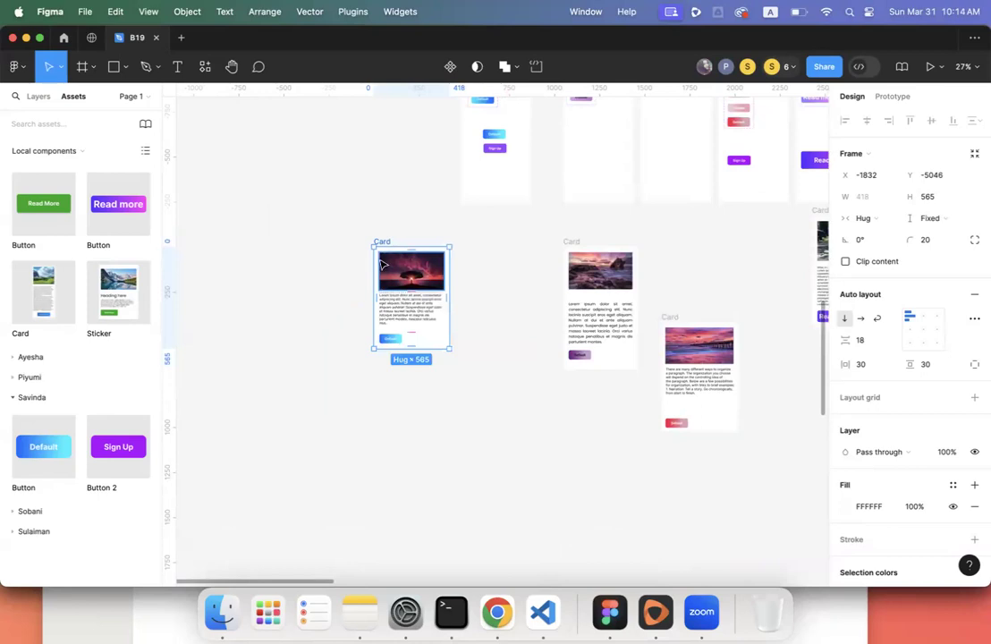
- Duplicate the tree card with Cmd+D and place the copy beneath the original
key(super+d)
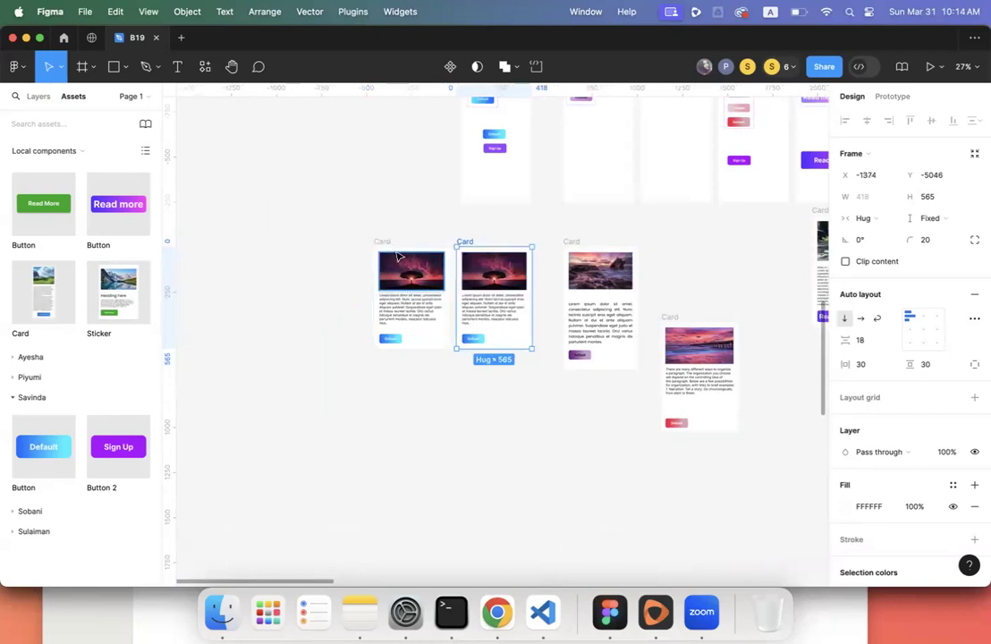
mouse_move(360, 228)
mouse_down()
mouse_move(515, 333)
mouse_move(546, 371)
mouse_move(520, 336)
mouse_up()
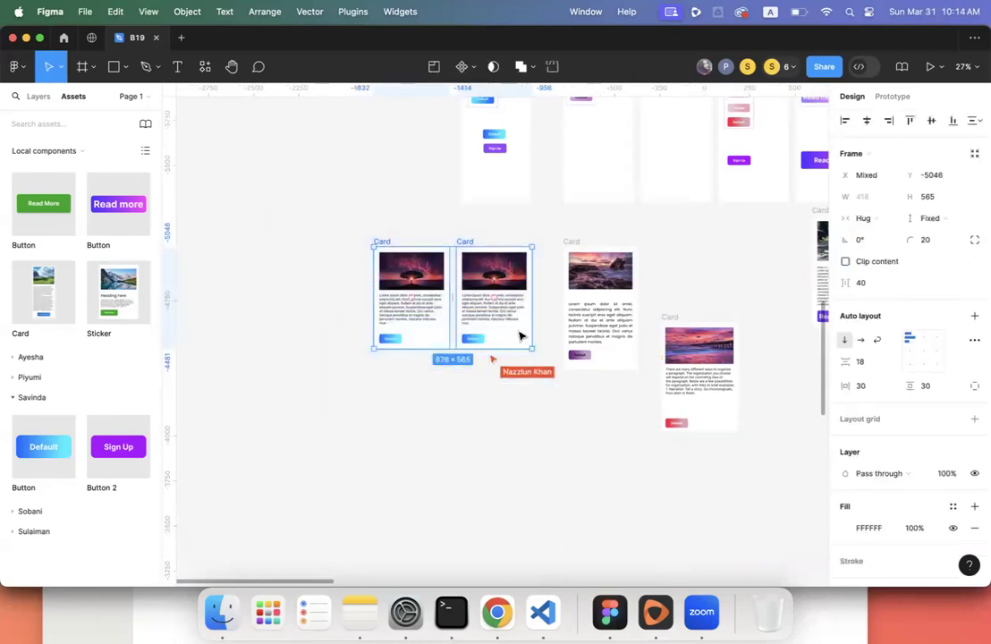
drag(470, 248, 464, 220)
click(383, 230)
drag(299, 245, 477, 343)
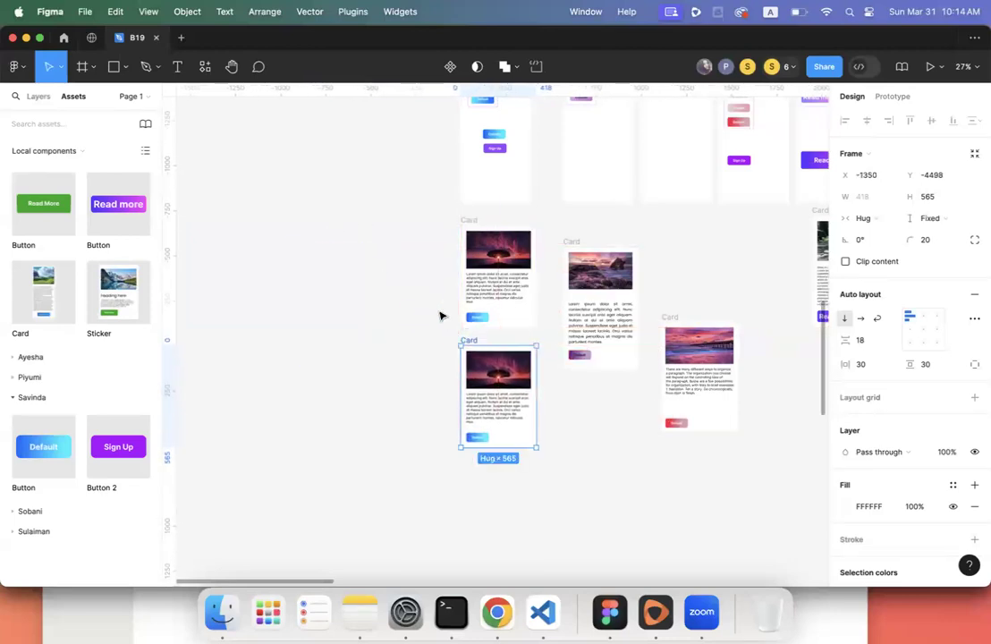
click(440, 315)
scroll(399, 305, right, 5)
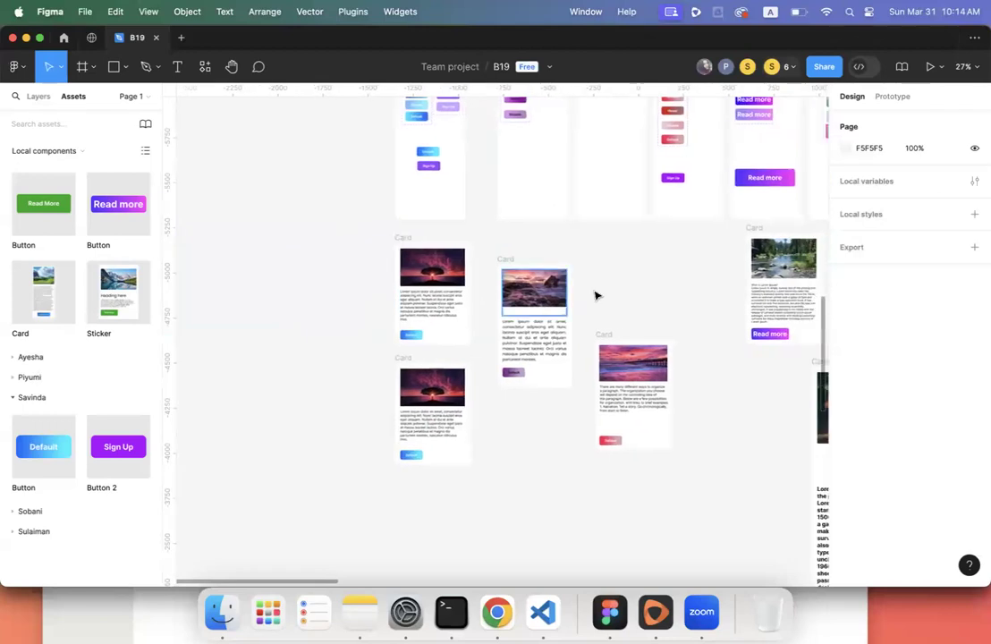
scroll(642, 297, right, 4)
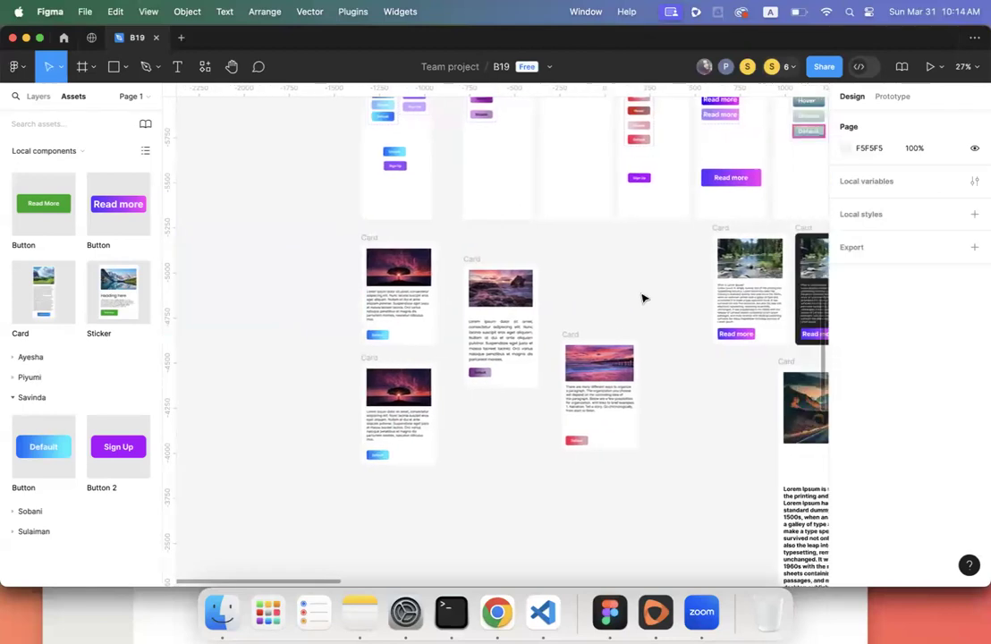
scroll(642, 298, right, 15)
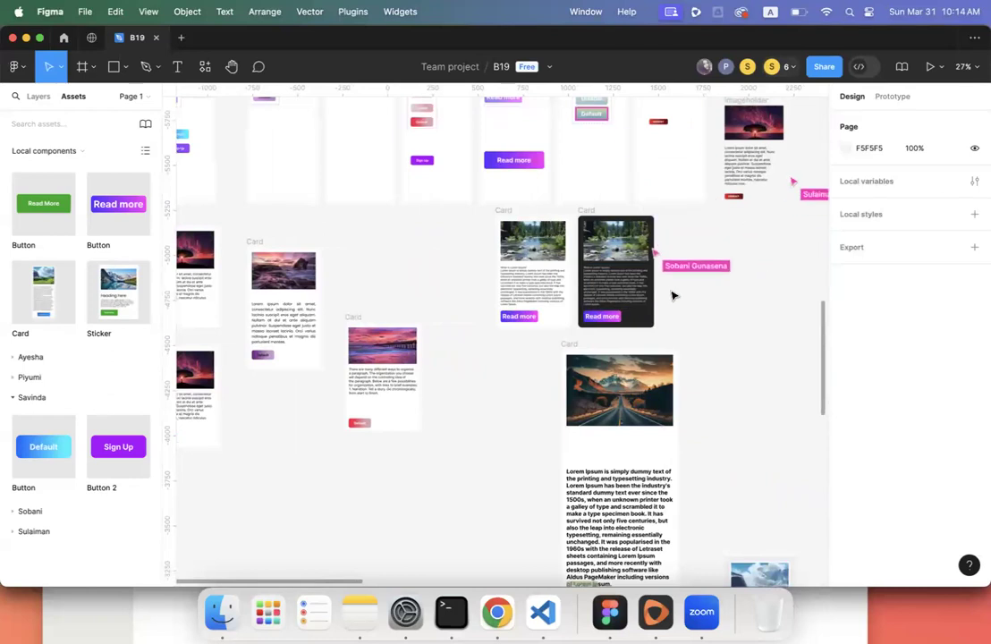
scroll(672, 295, left, 12)
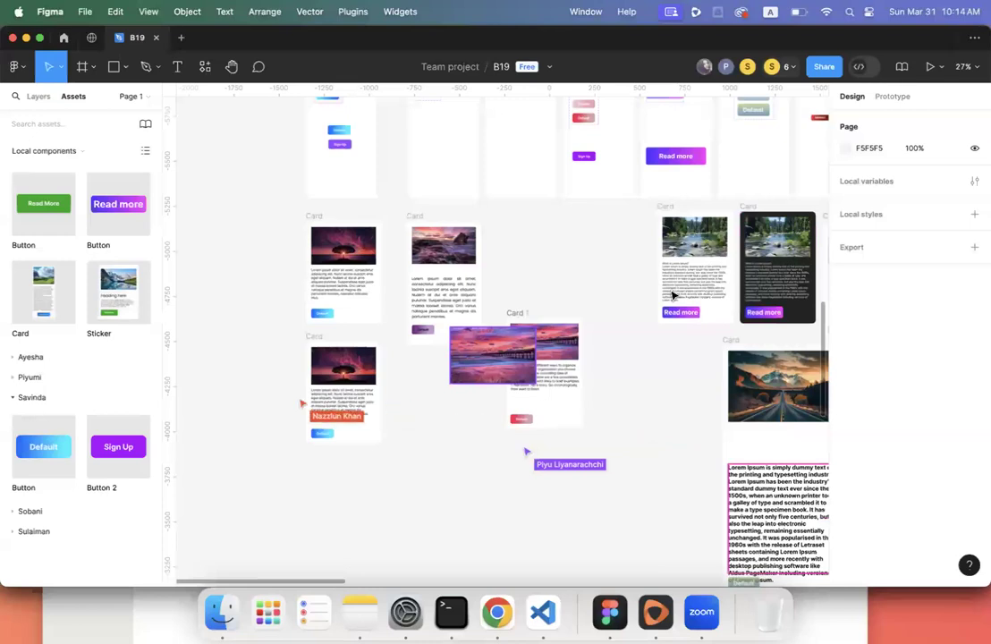
click(320, 217)
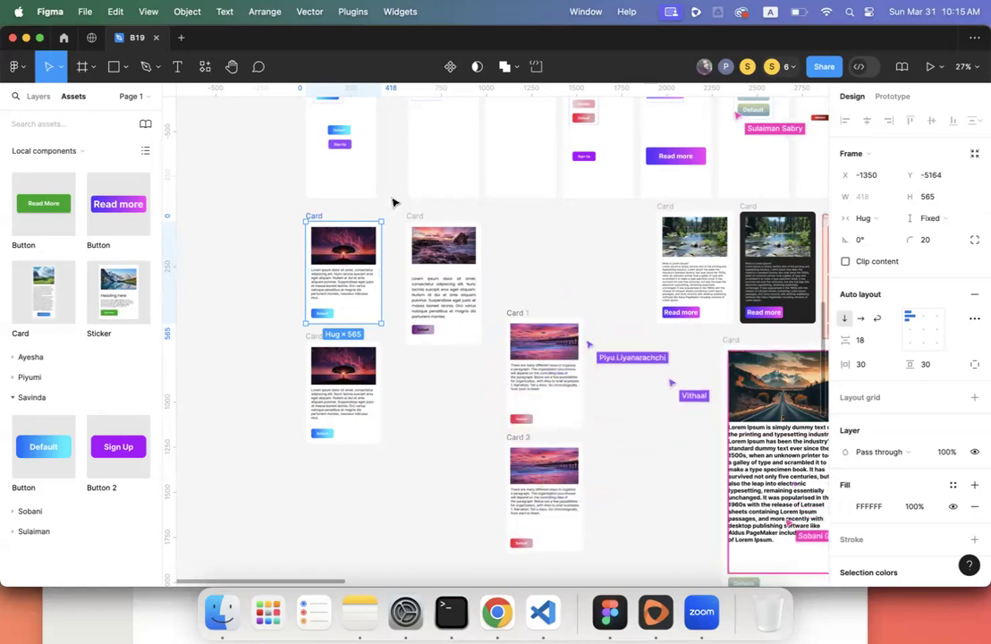
click(416, 215)
click(541, 234)
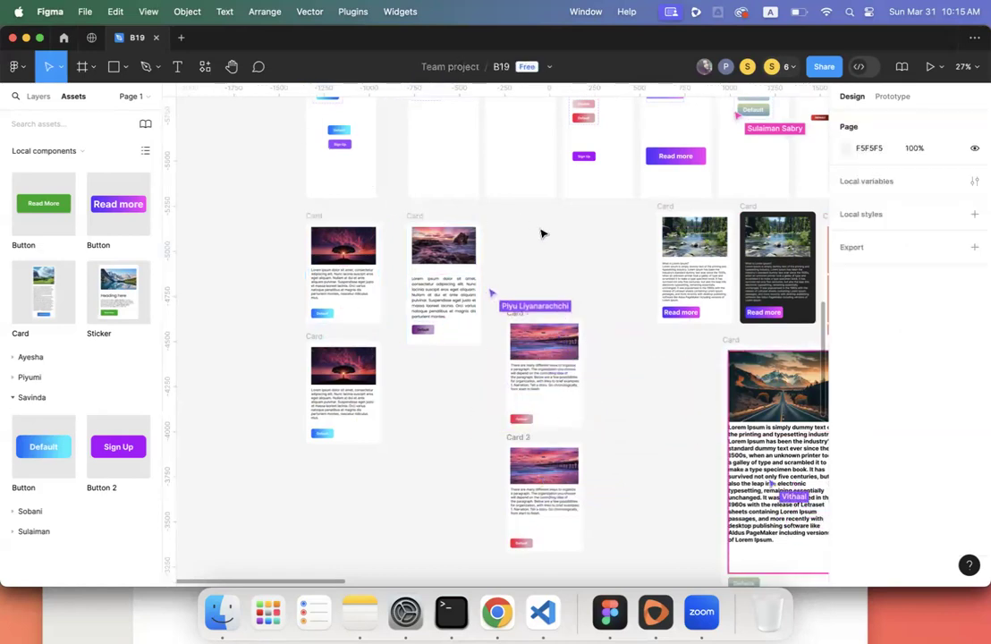
scroll(542, 214, right, 5)
scroll(691, 251, right, 5)
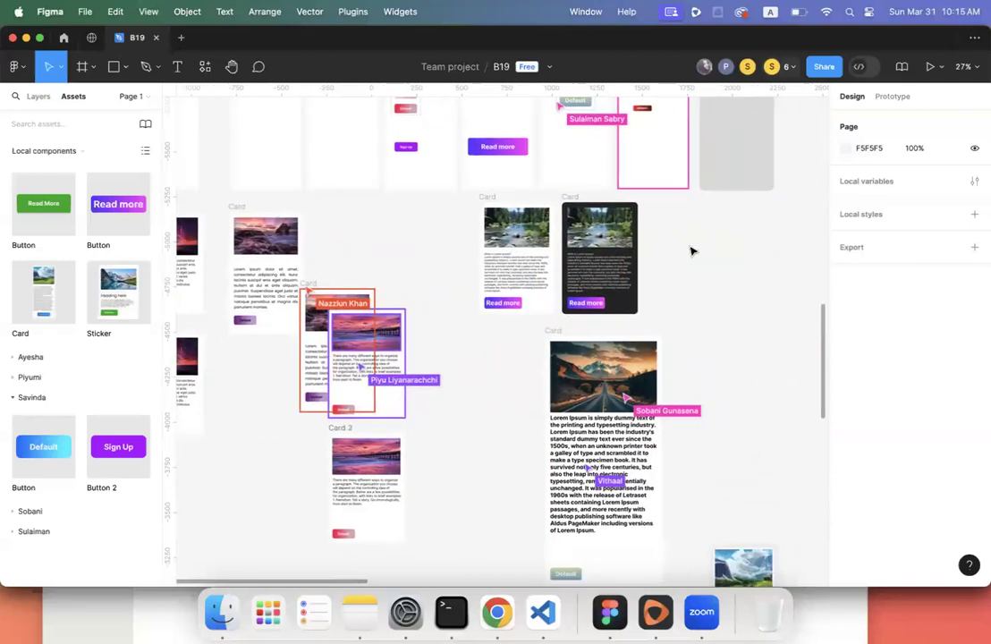
scroll(690, 251, down, 3)
scroll(690, 251, up, 5)
scroll(690, 251, up, 2)
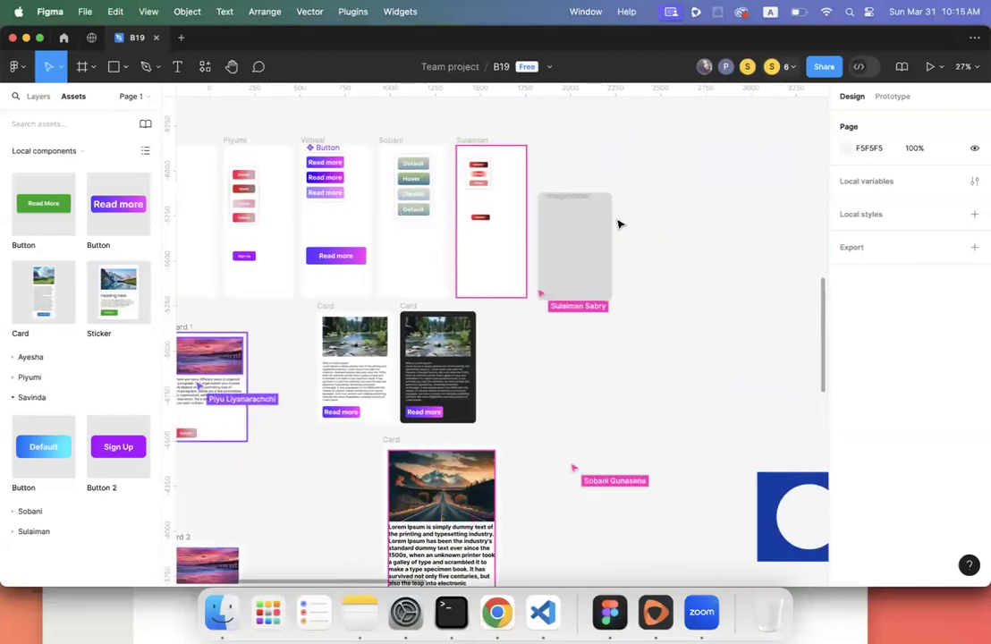
scroll(686, 237, left, 3)
scroll(686, 237, left, 10)
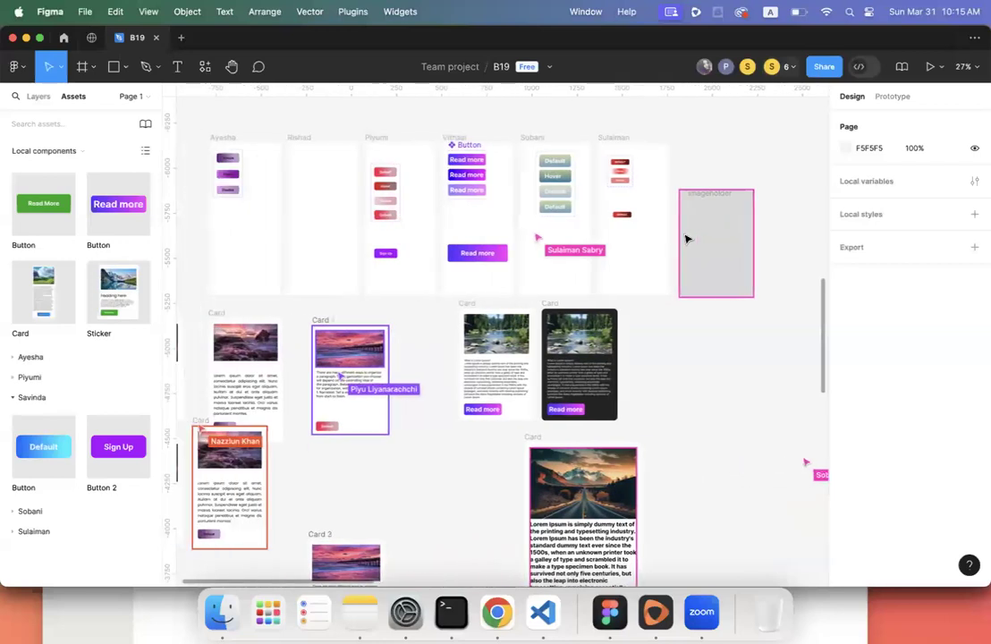
scroll(481, 348, left, 4)
scroll(361, 375, down, 4)
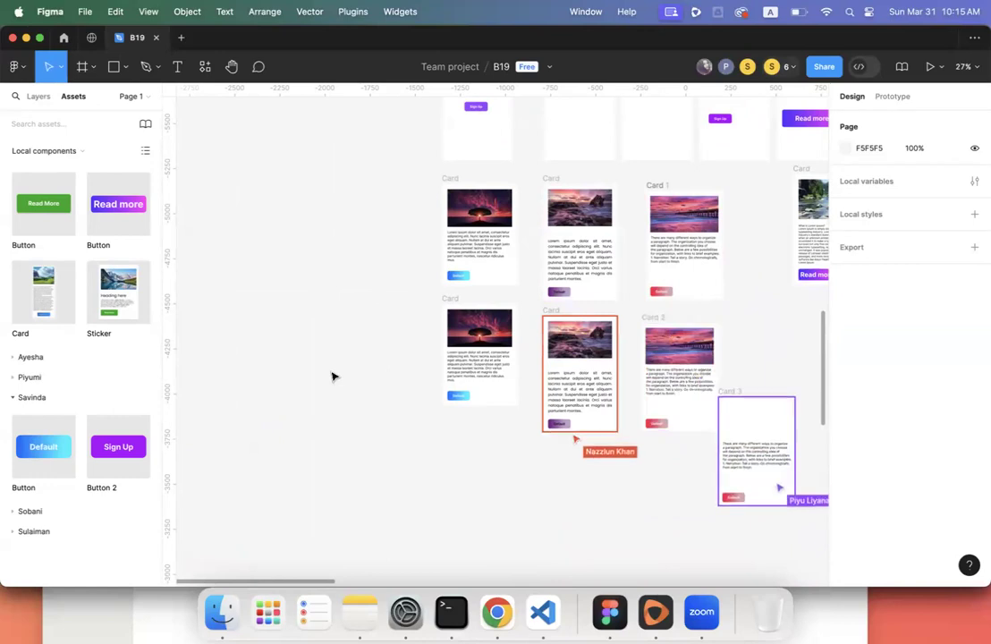
scroll(403, 355, up, 5)
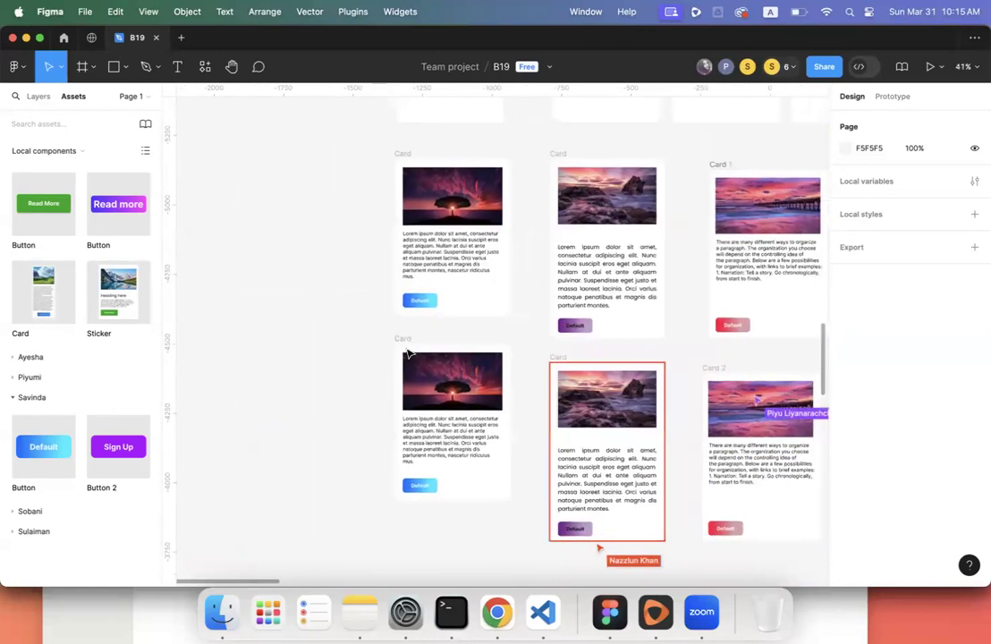
scroll(407, 354, right, 1)
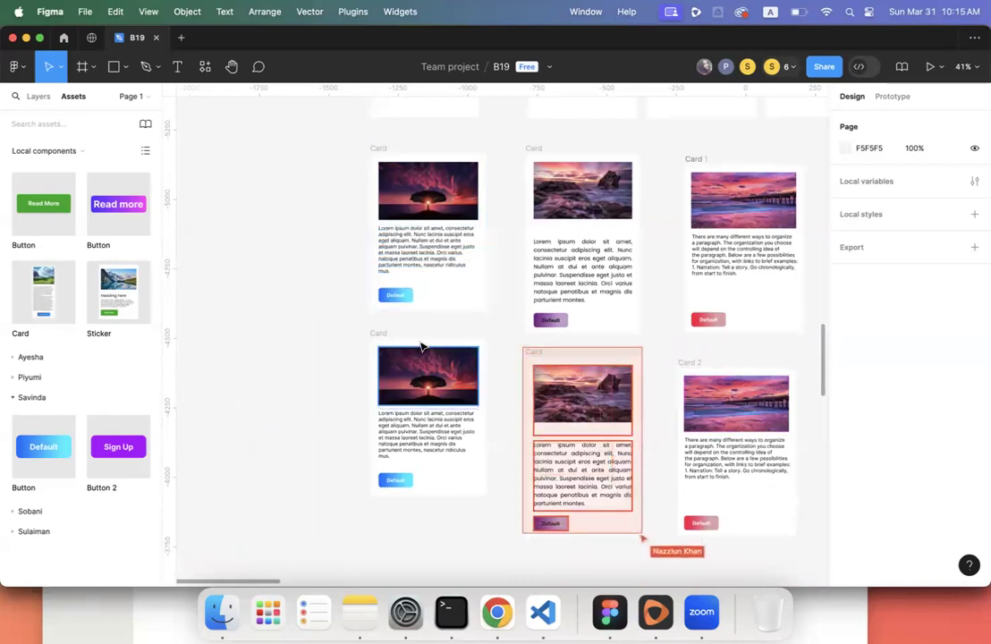
click(373, 352)
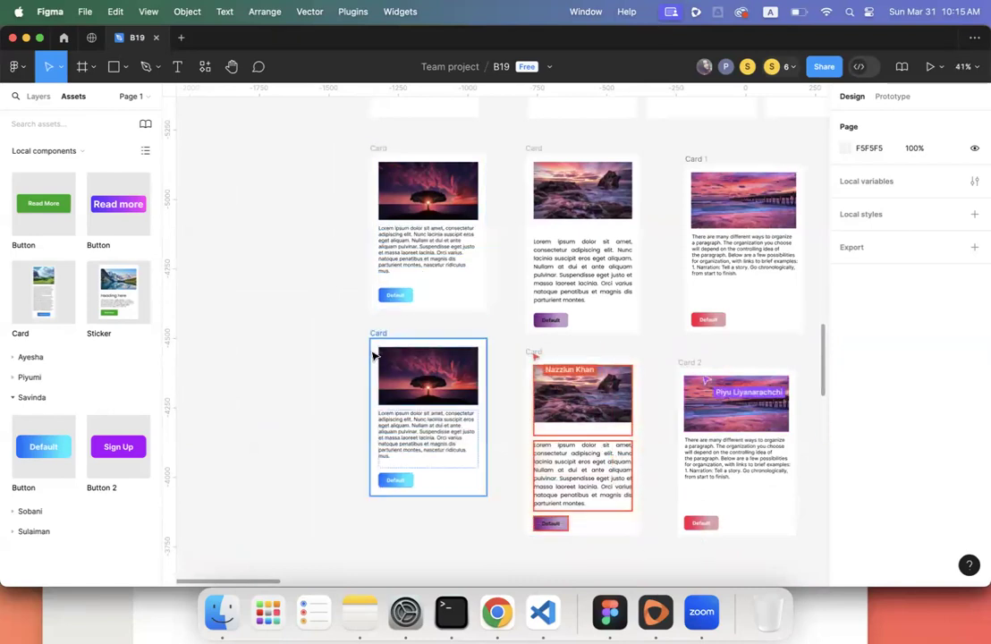
scroll(528, 329, up, 5)
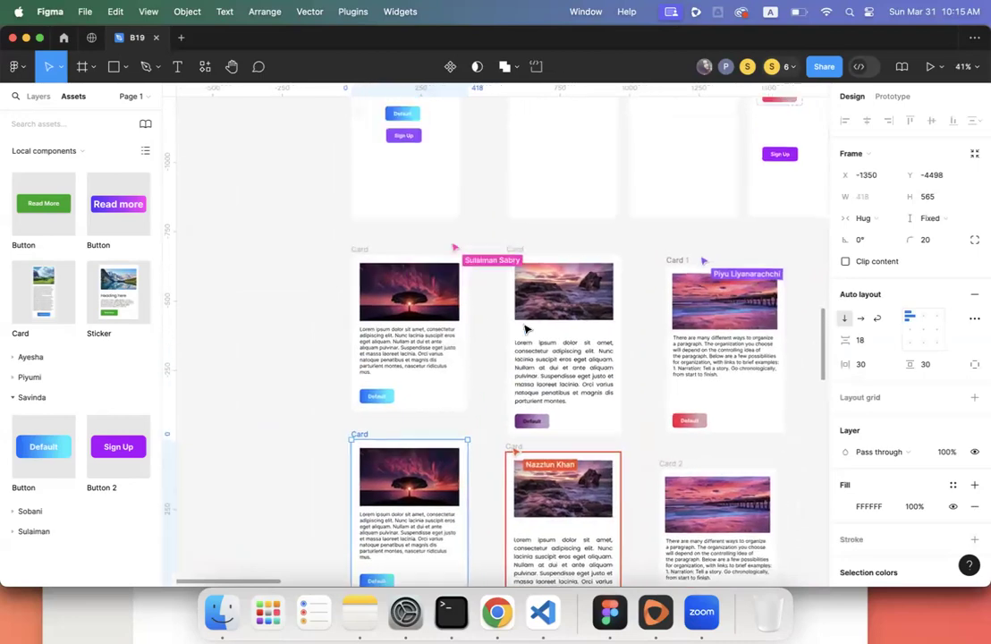
scroll(528, 329, up, 5)
scroll(586, 328, right, 6)
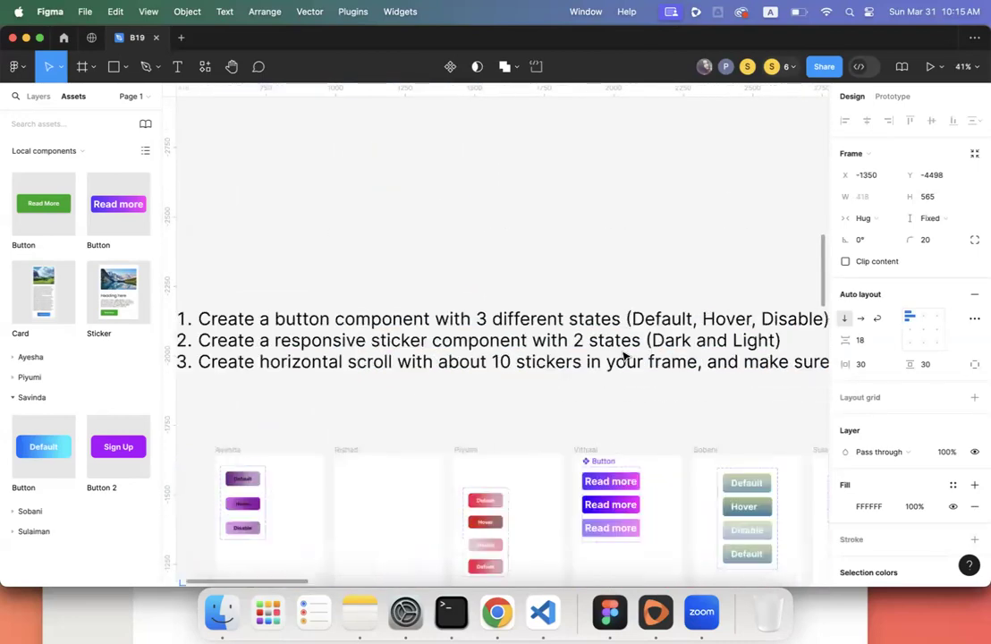
scroll(624, 356, down, 10)
scroll(624, 356, left, 5)
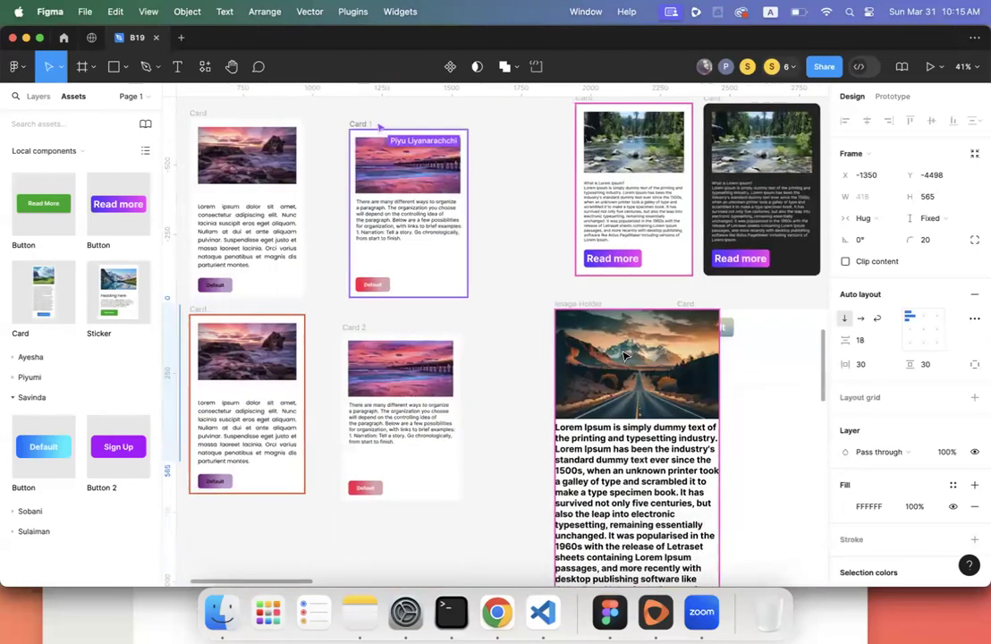
scroll(624, 356, up, 4)
scroll(624, 356, left, 3)
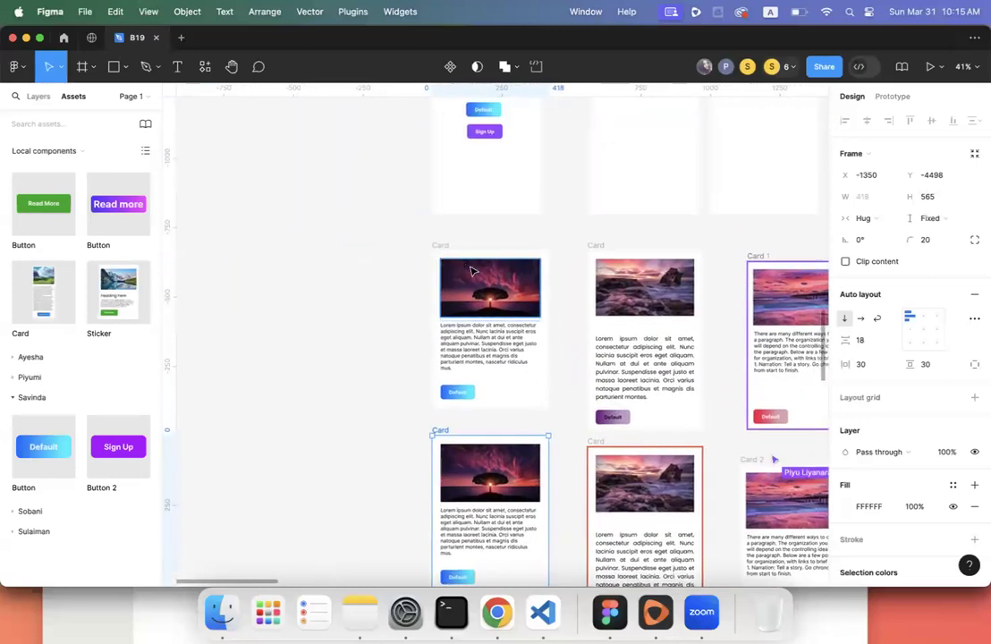
- Set the lower tree card's background fill to dark grey 2B2B2B
click(441, 245)
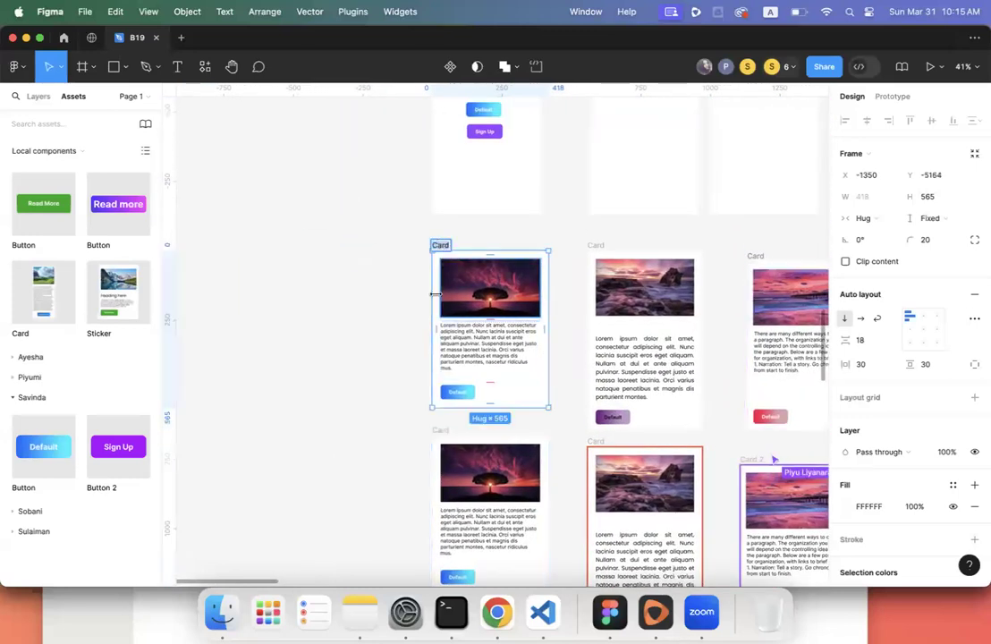
click(445, 432)
scroll(442, 431, down, 4)
scroll(441, 431, right, 1)
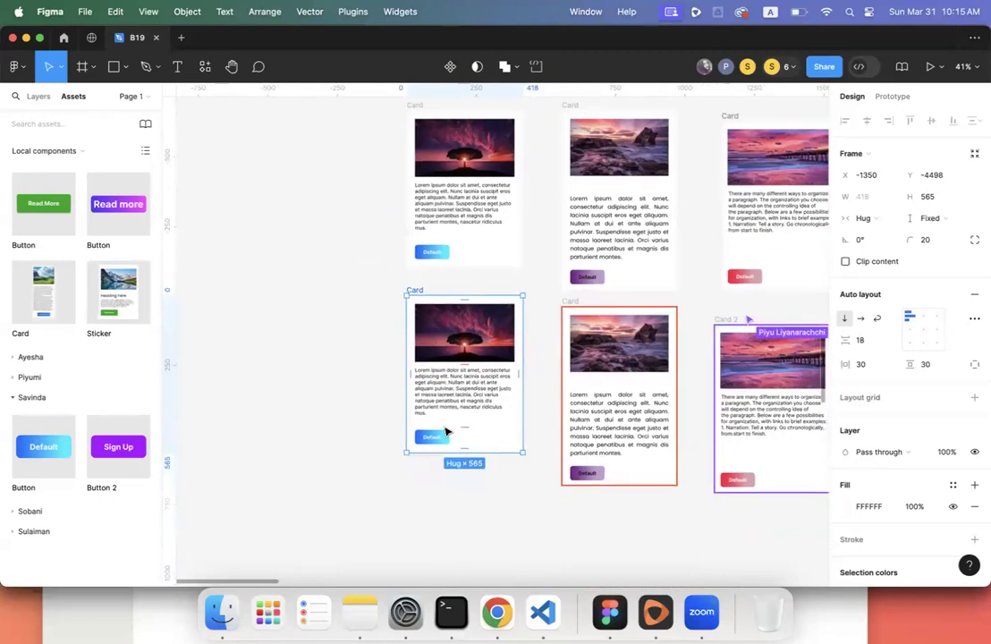
scroll(863, 476, down, 3)
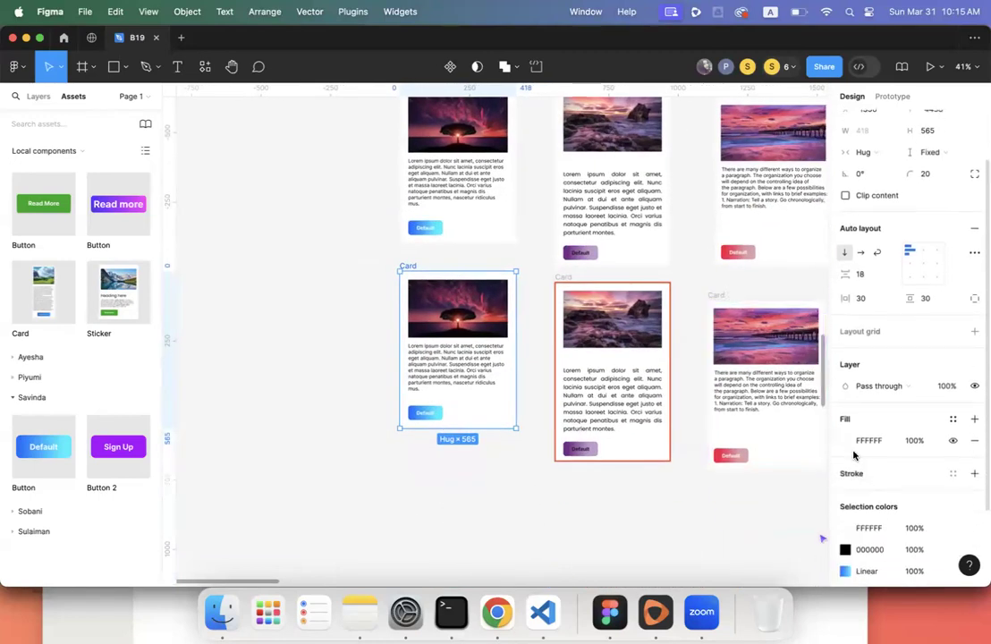
click(847, 445)
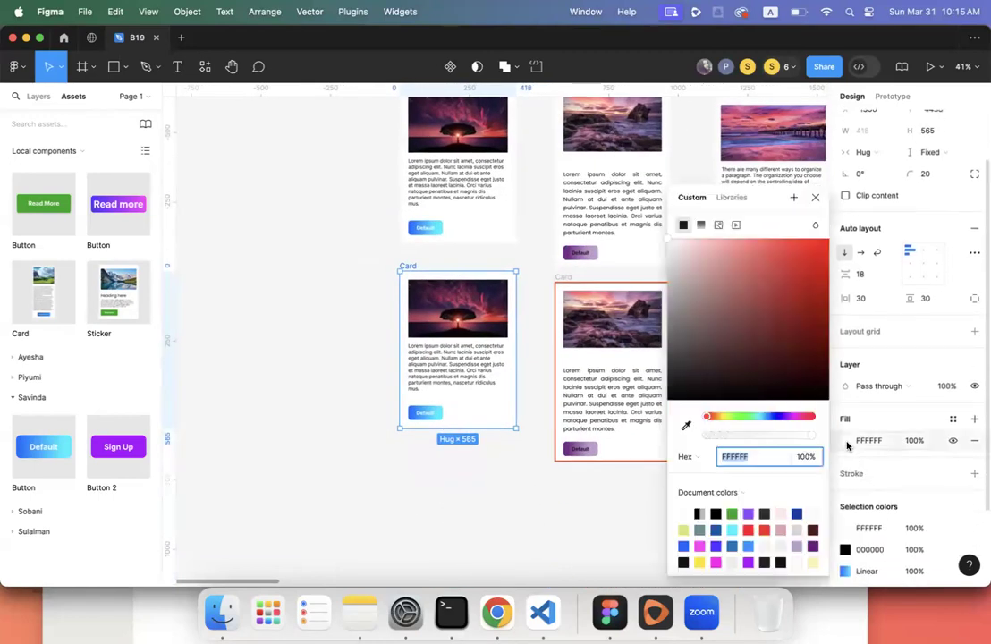
click(765, 513)
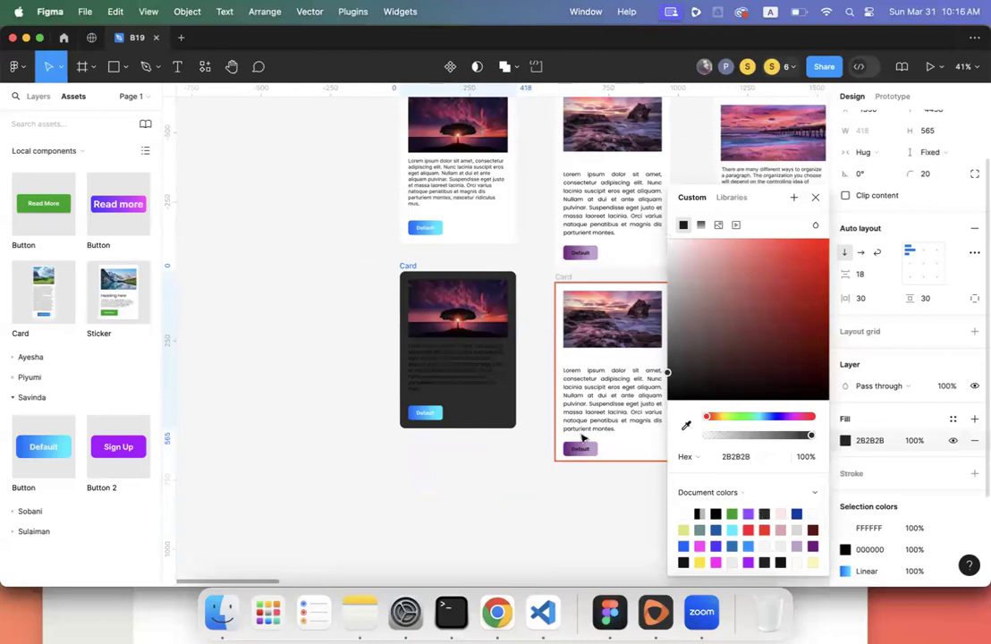
- Change the dark card's paragraph text colour to white FFFFFF
double_click(458, 380)
click(847, 441)
drag(745, 322, 622, 186)
click(304, 369)
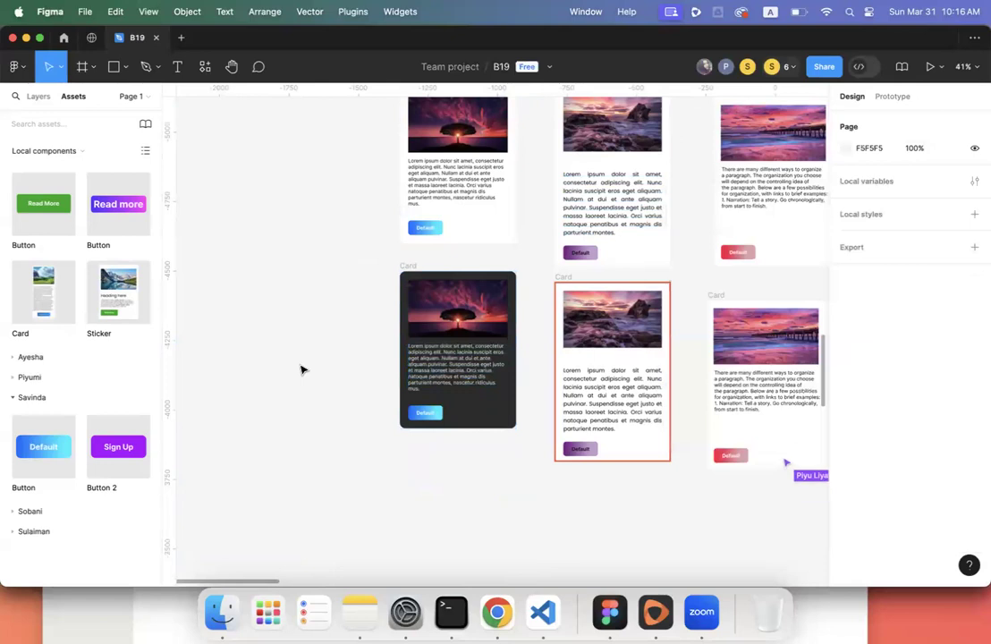
scroll(326, 364, right, 3)
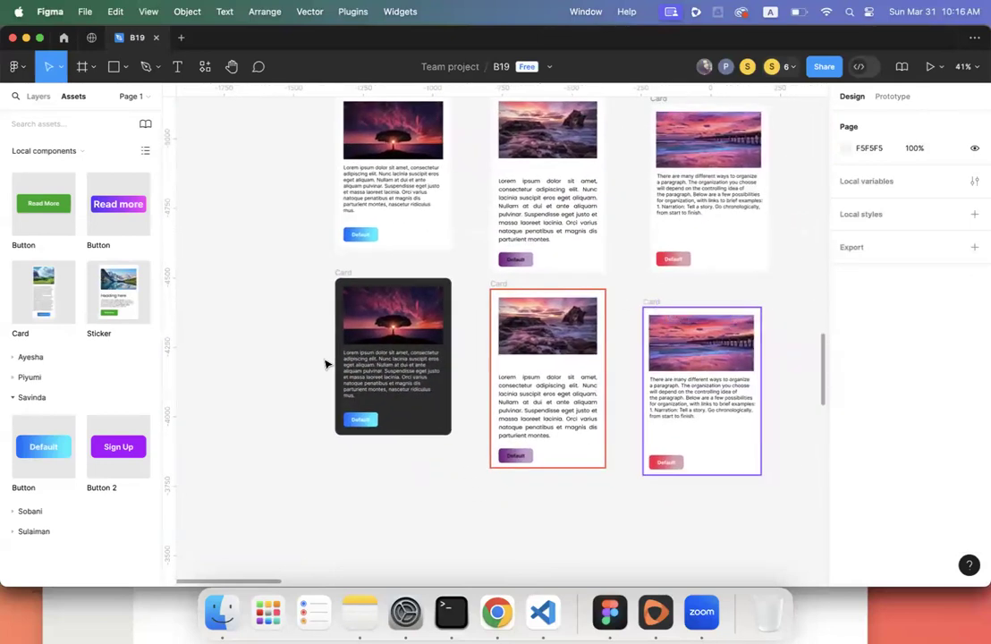
click(353, 273)
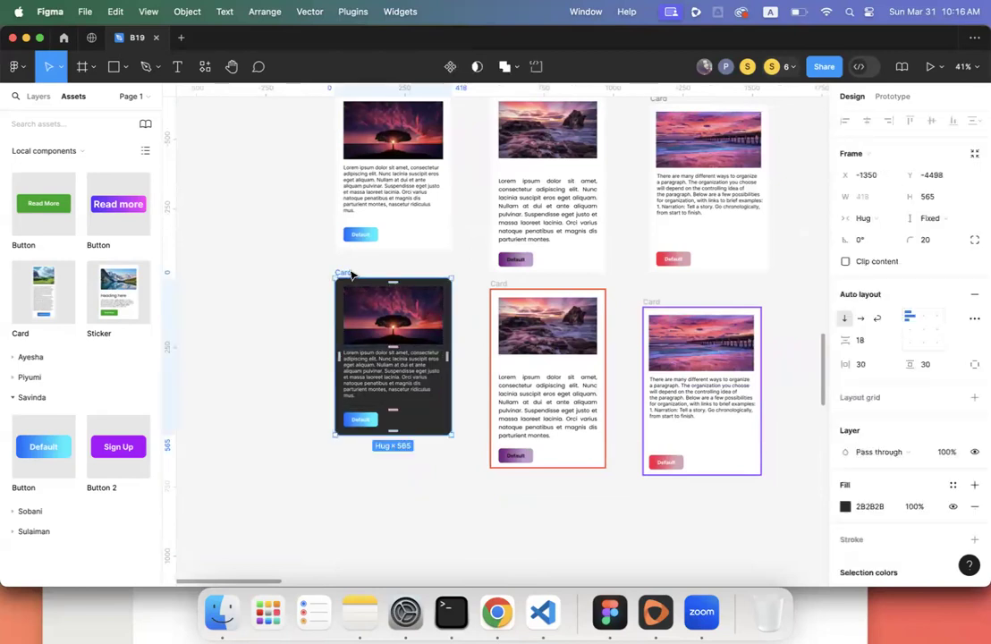
click(362, 365)
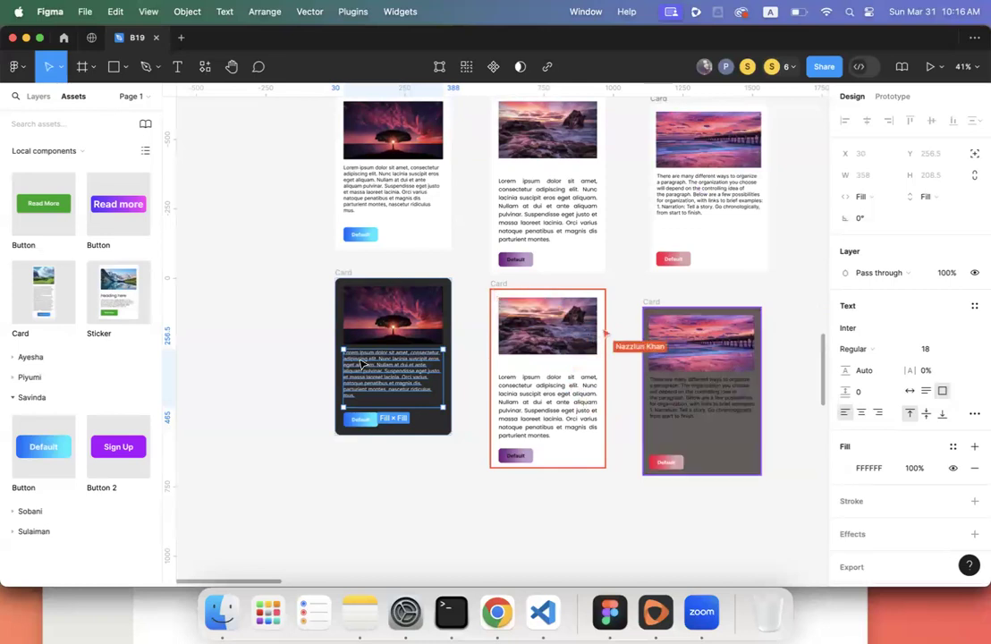
click(302, 366)
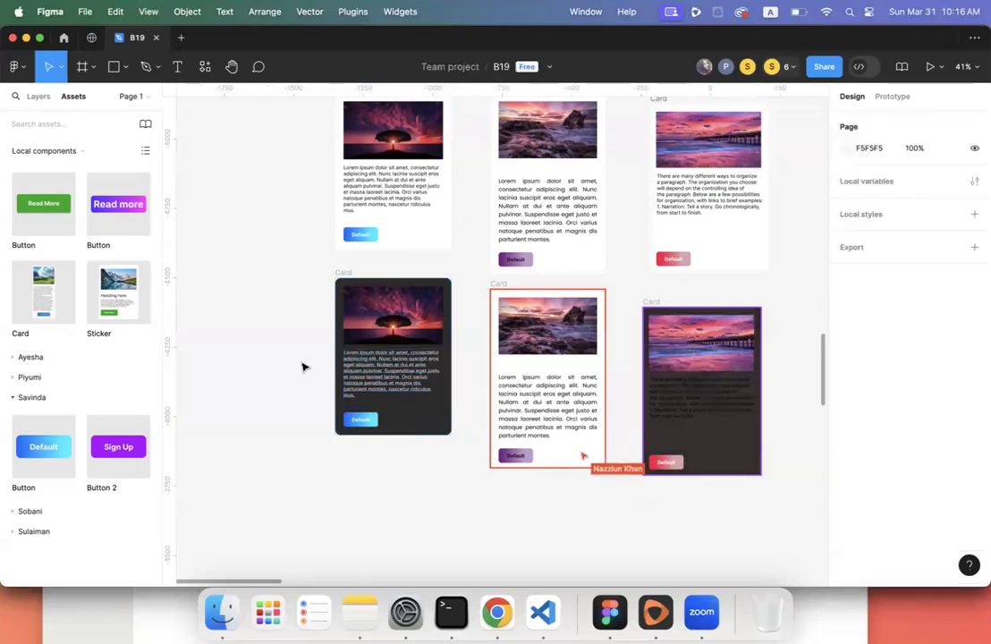
- Review the three light and three dark cards across the board and show the Layers list
scroll(303, 367, down, 5)
scroll(302, 366, right, 4)
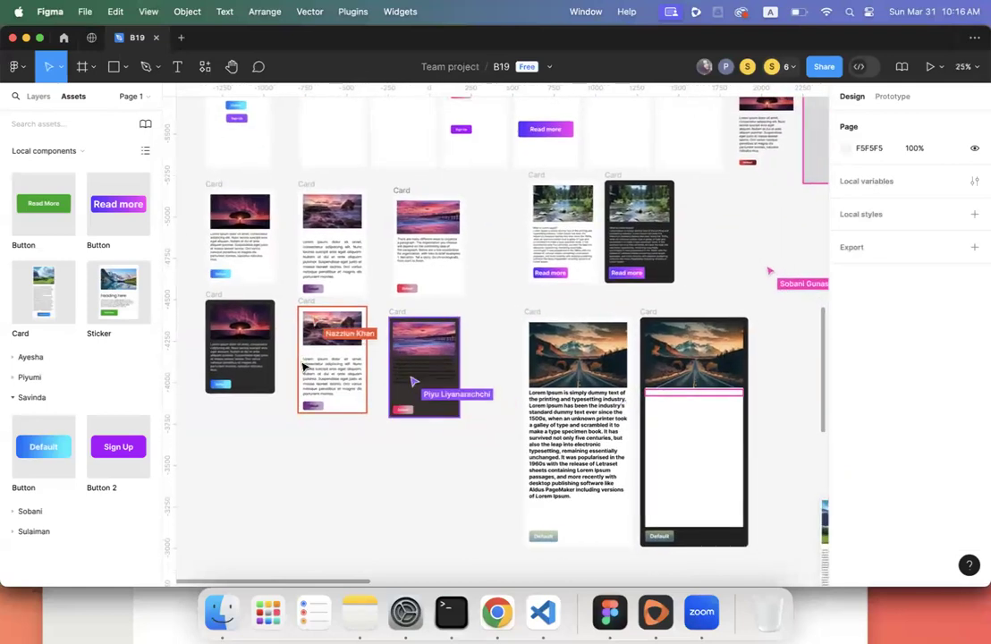
scroll(302, 367, up, 5)
scroll(302, 367, right, 3)
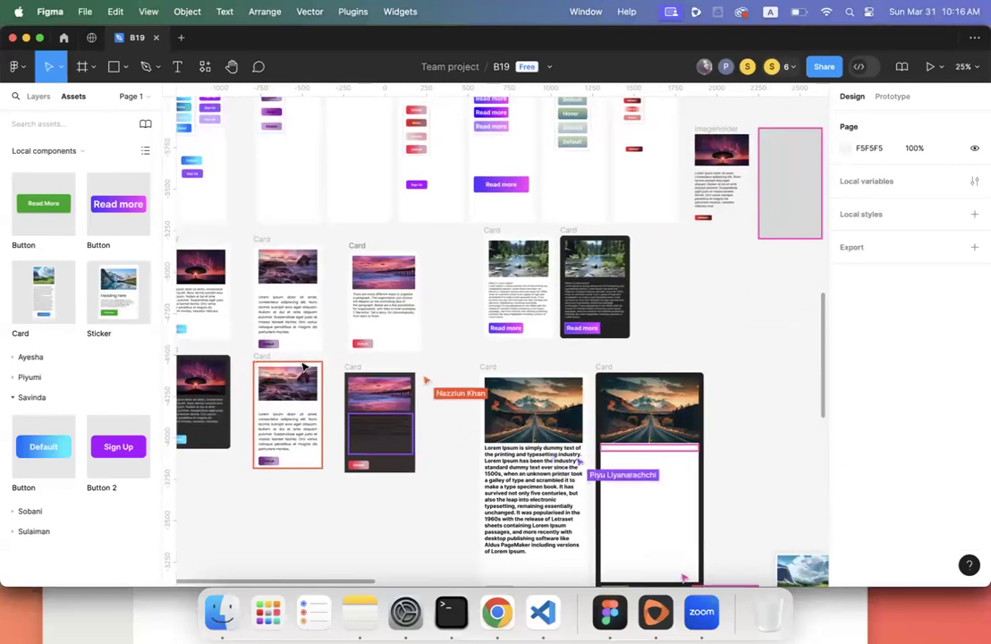
scroll(303, 367, left, 5)
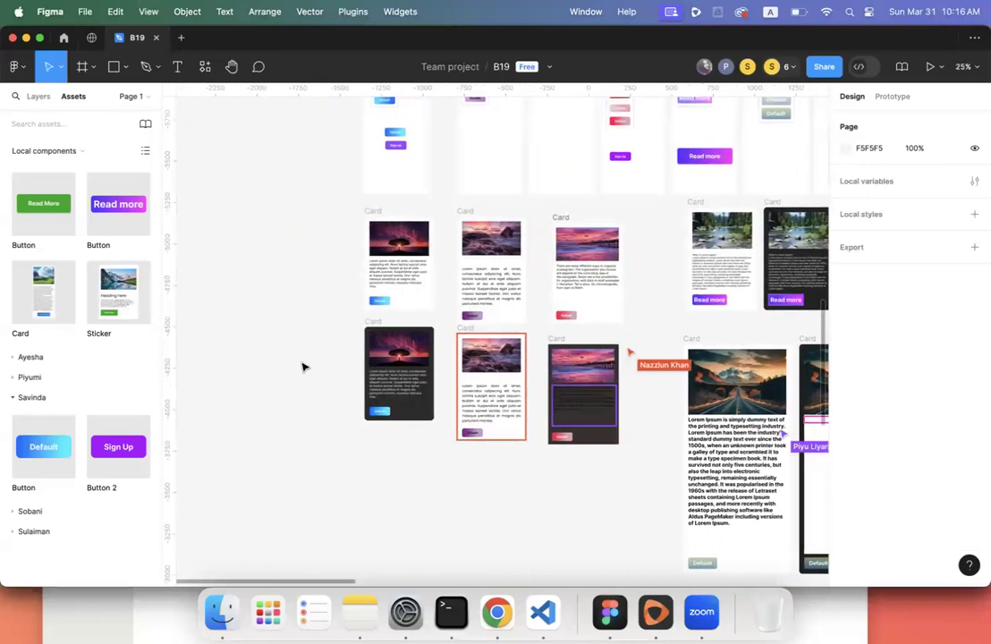
scroll(336, 363, up, 5)
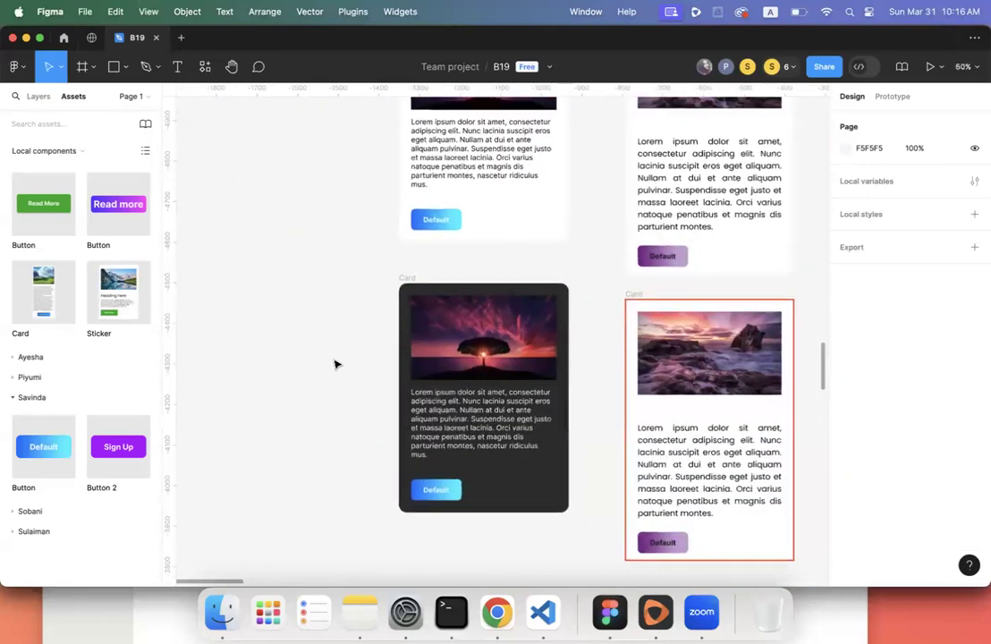
scroll(338, 361, down, 3)
scroll(342, 362, down, 2)
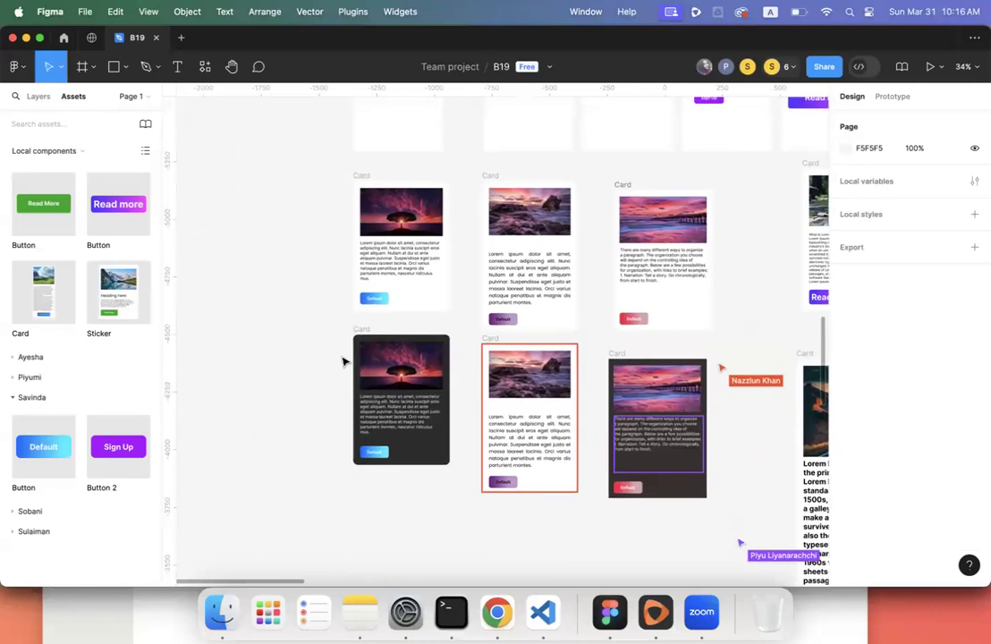
scroll(343, 361, down, 1)
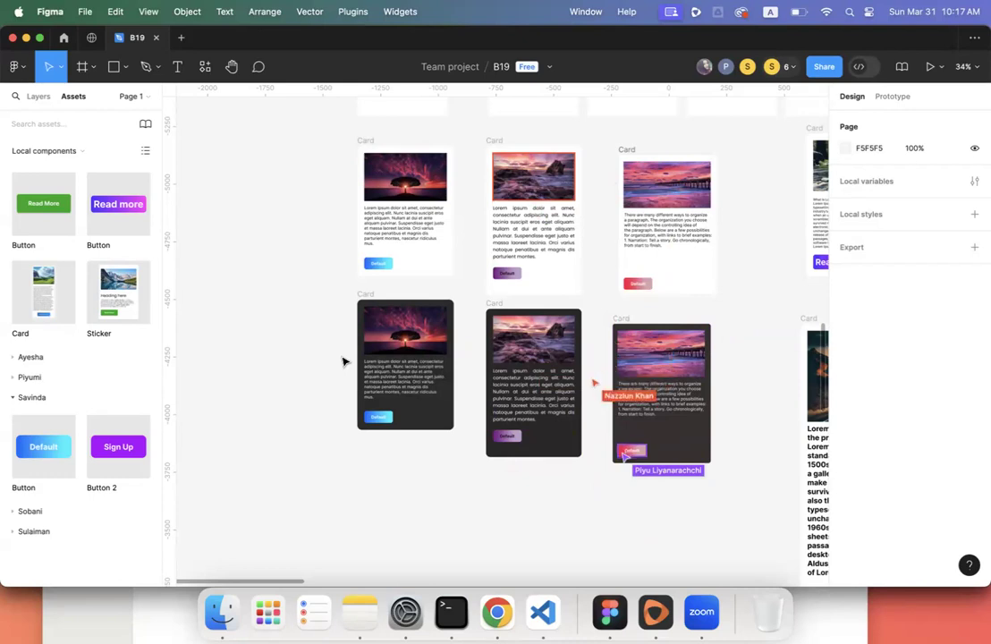
scroll(342, 361, up, 1)
scroll(343, 361, up, 1)
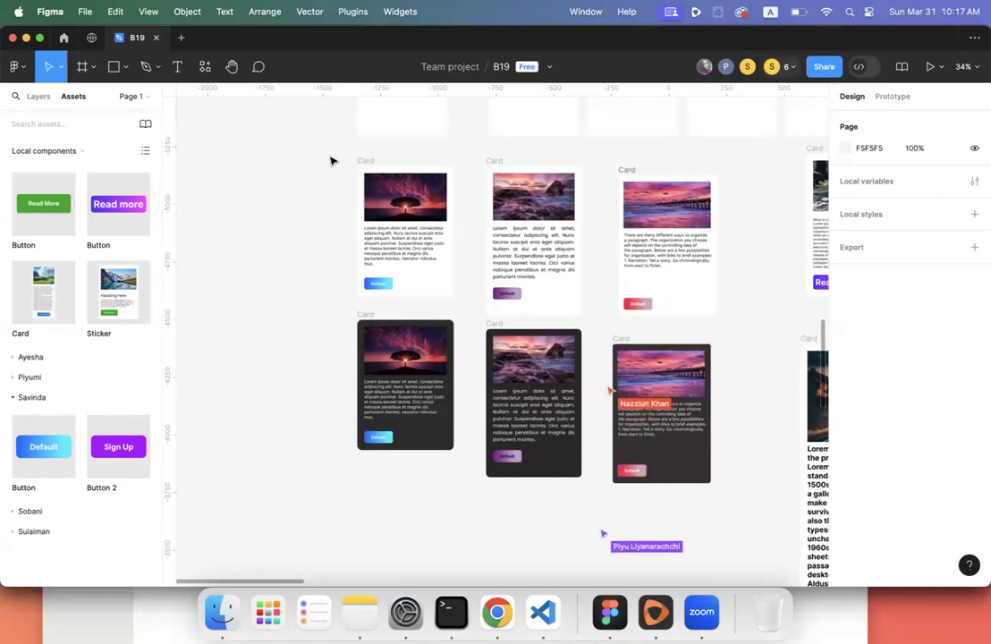
click(38, 97)
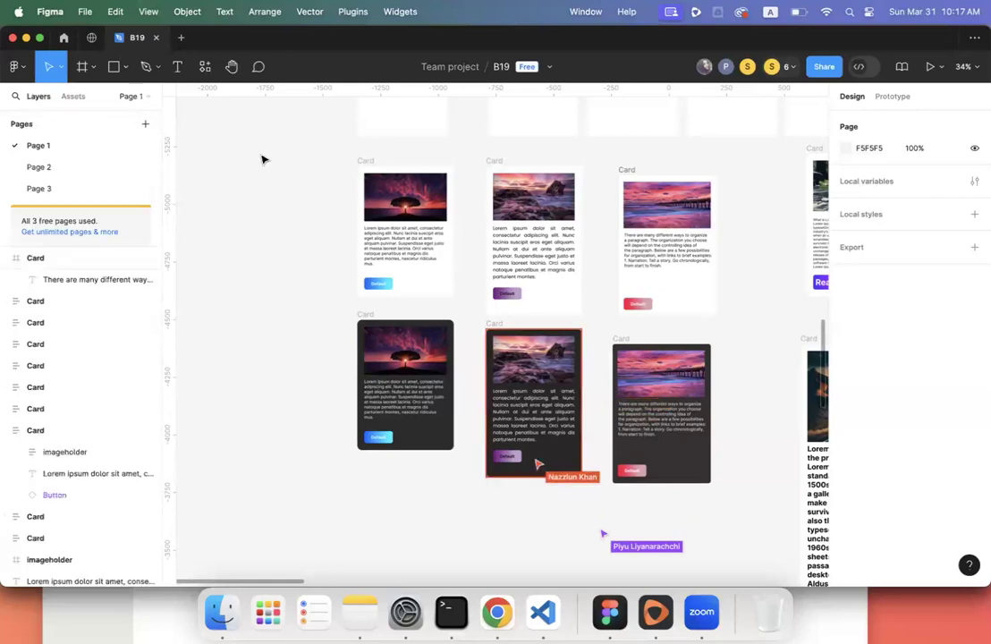
- Select the light and dark tree cards and create a Card component set with 2 variants
drag(334, 156, 468, 472)
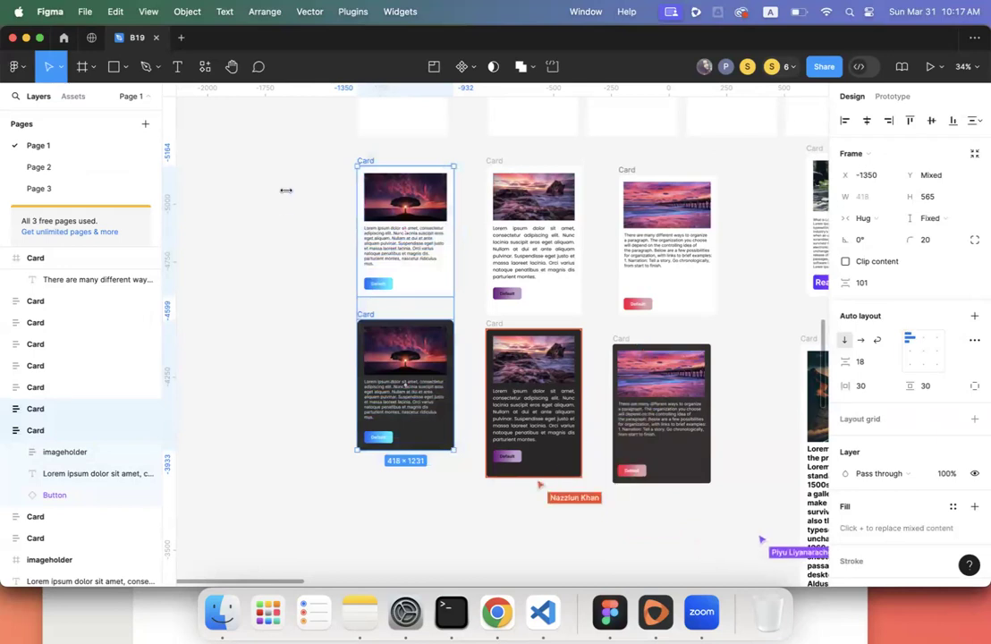
click(333, 144)
drag(334, 148, 469, 464)
click(287, 303)
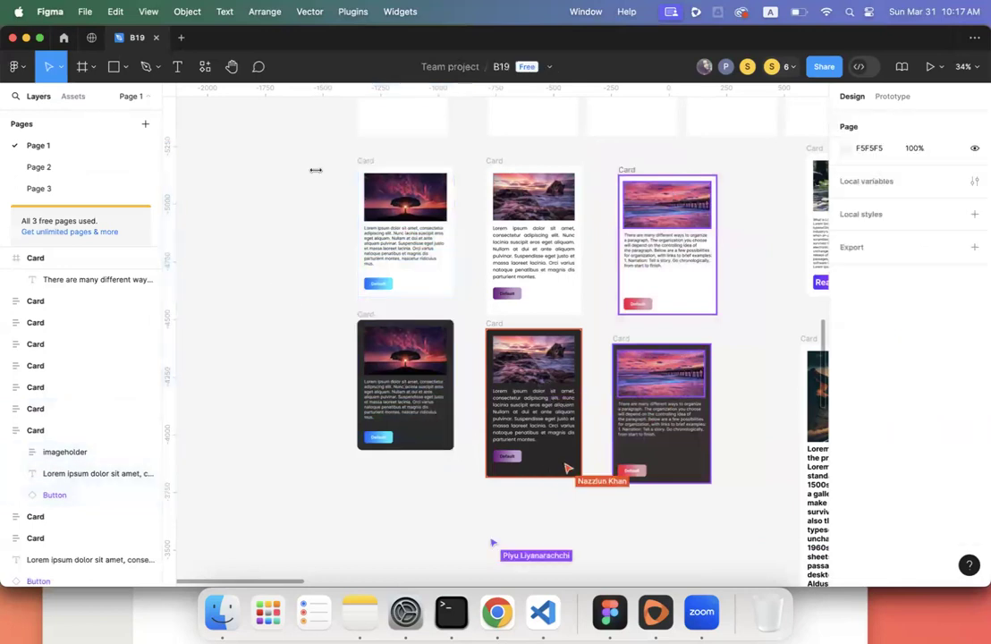
click(360, 159)
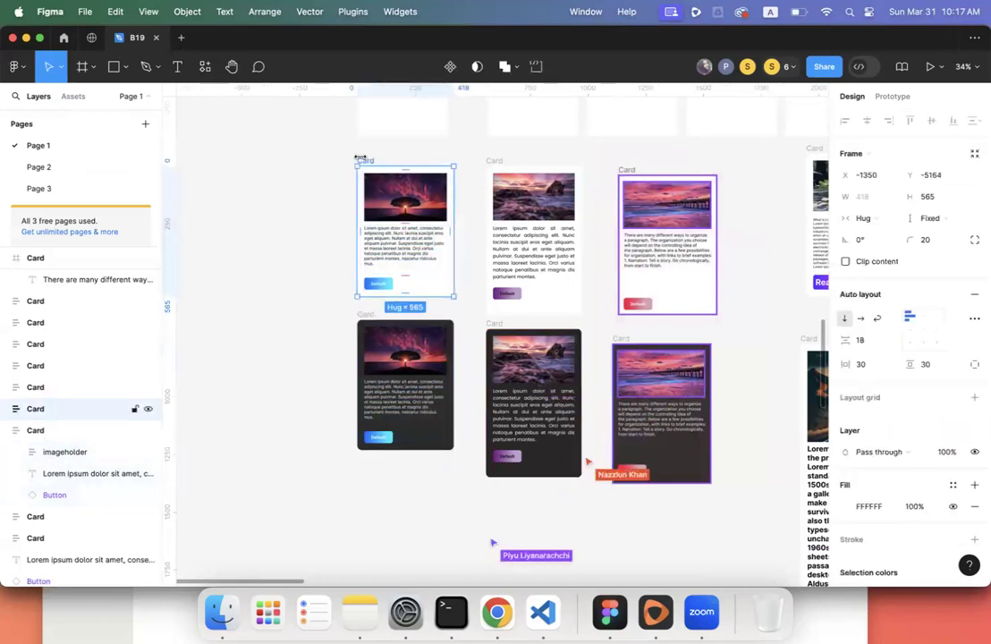
shift+click(369, 316)
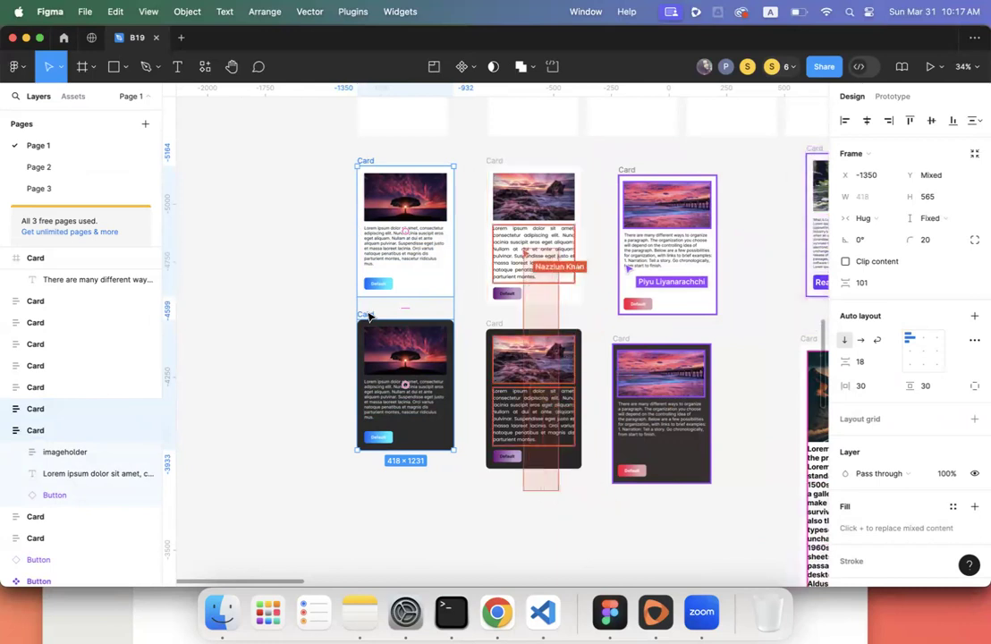
click(464, 66)
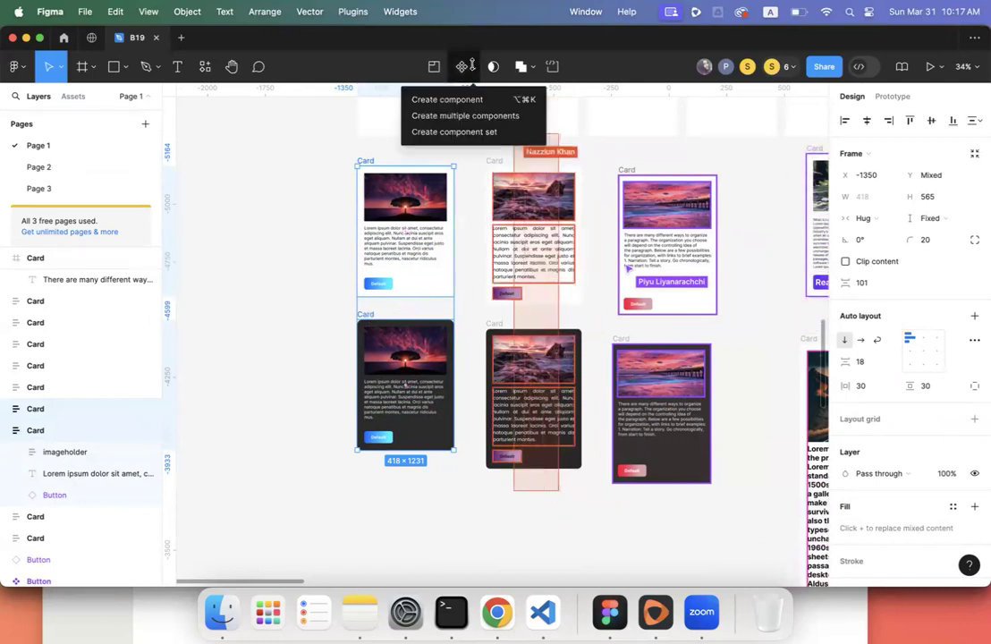
click(466, 130)
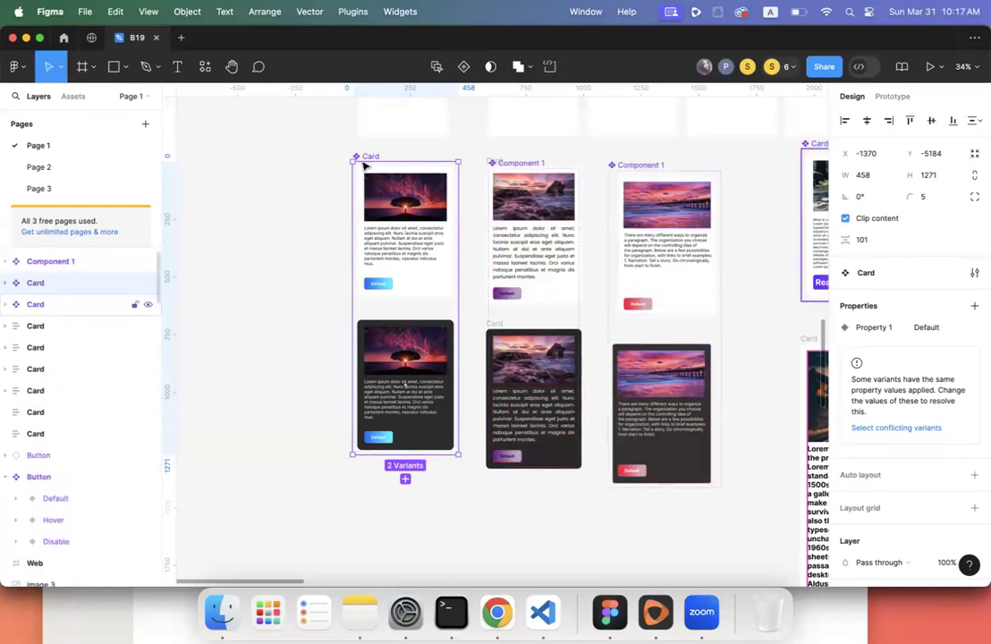
- Expand the Card set and rename its Property 1 variant property to 'State'
click(6, 303)
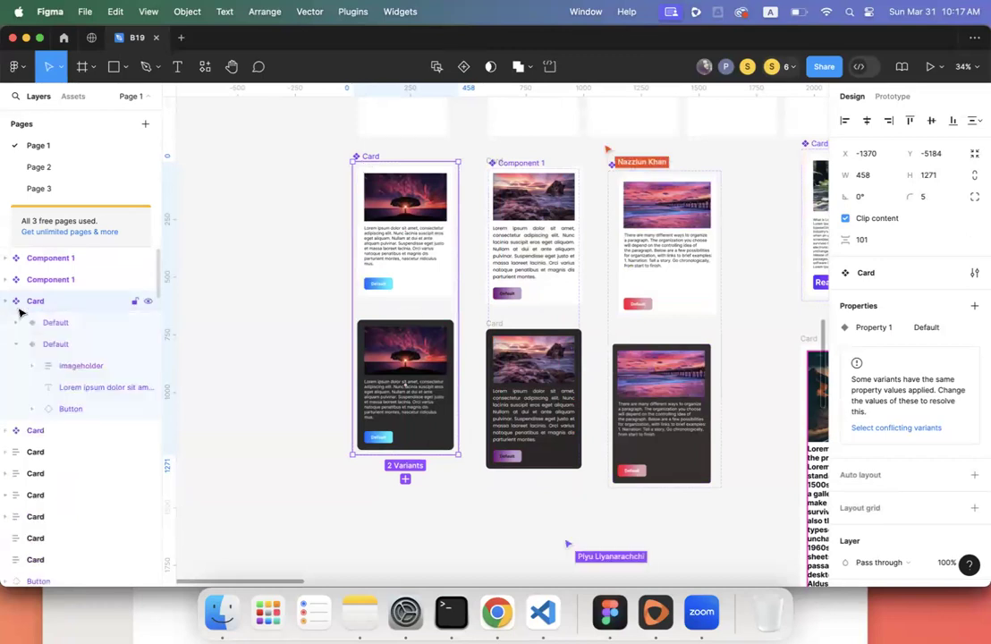
click(44, 324)
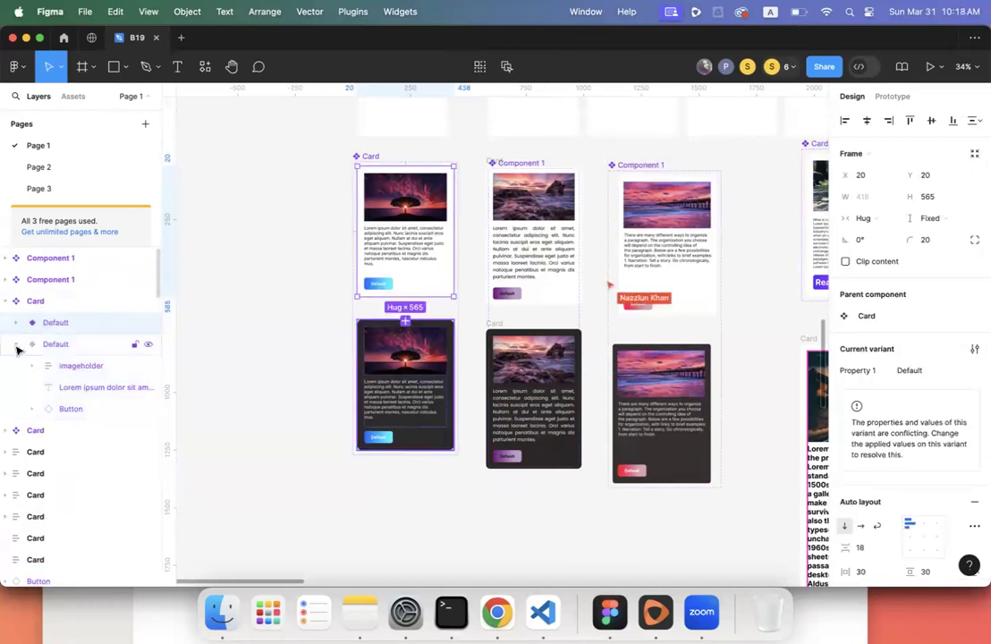
click(33, 344)
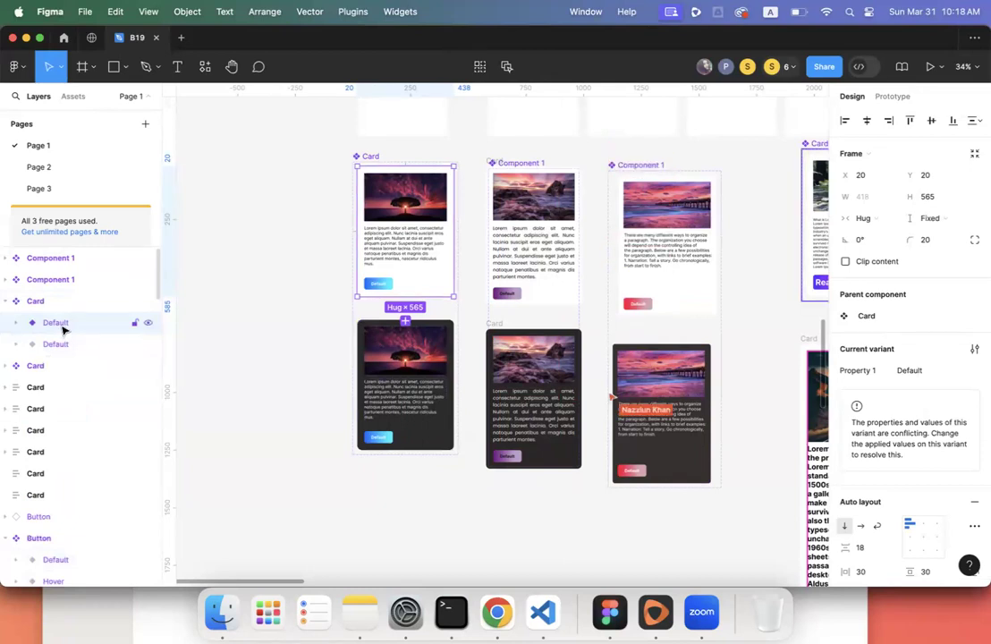
double_click(852, 371)
text(State)
key(Return)
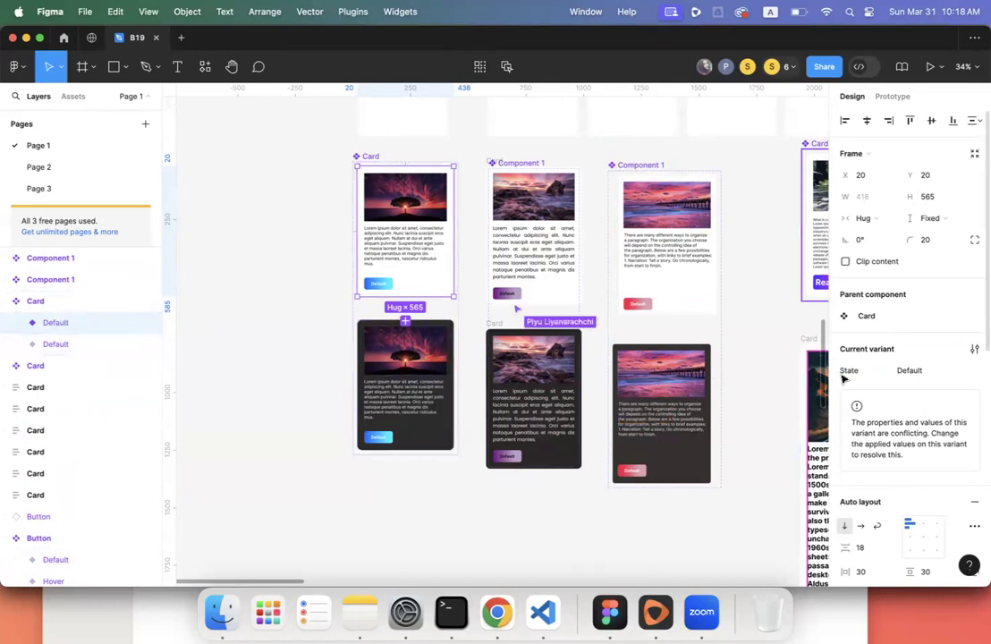
click(42, 301)
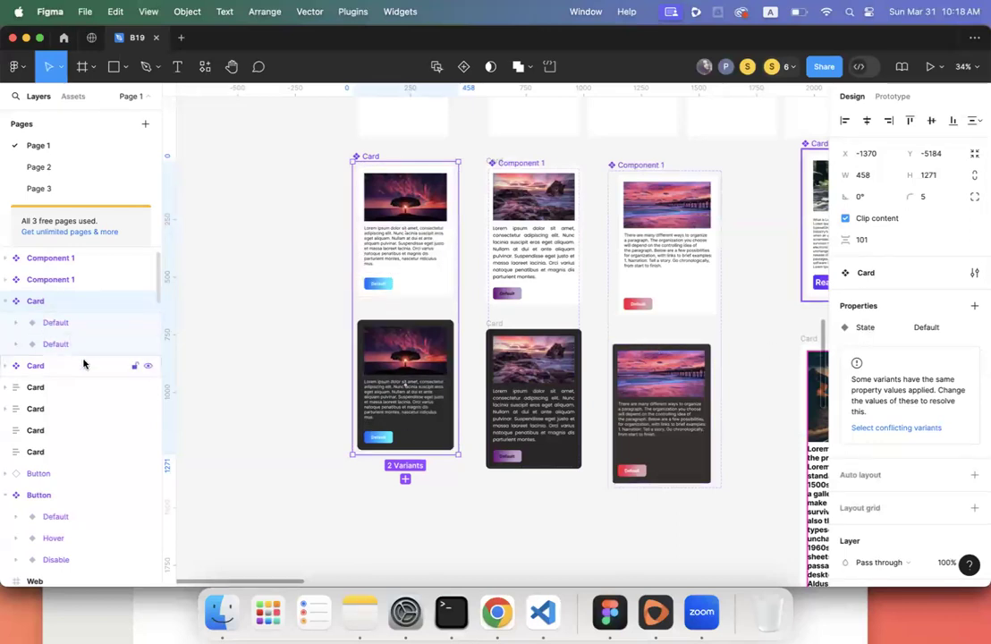
click(63, 329)
- Rename the light variant to 'State=Default, Dark Mode=False'
double_click(84, 328)
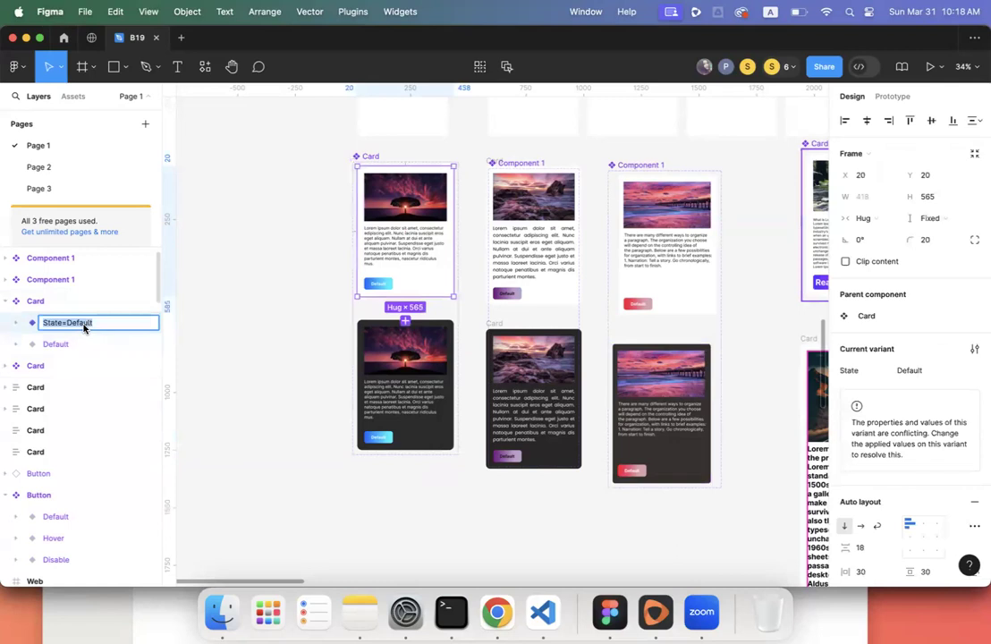
click(99, 327)
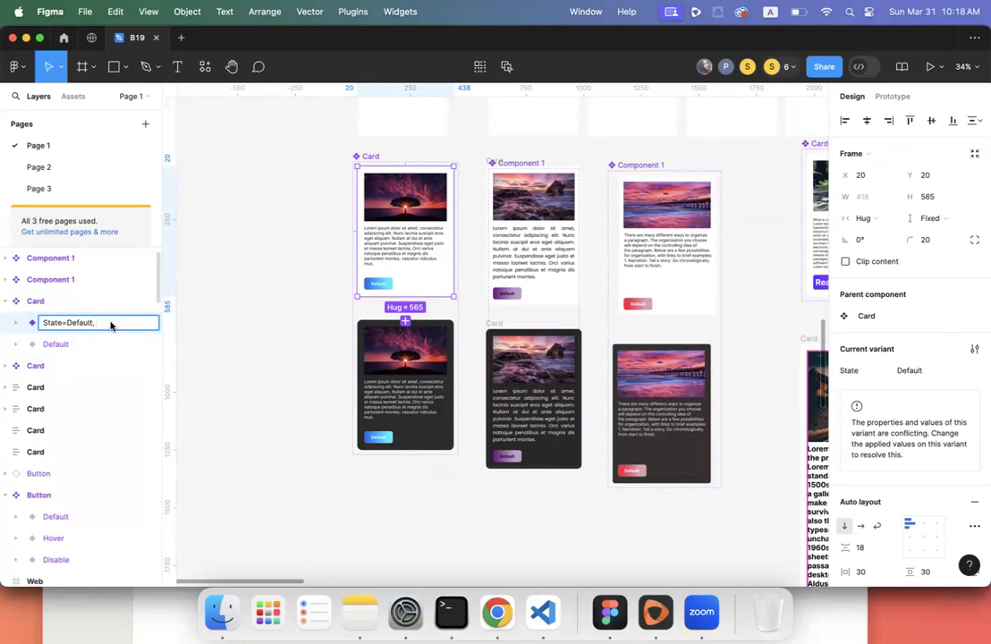
text(ark Mode=False)
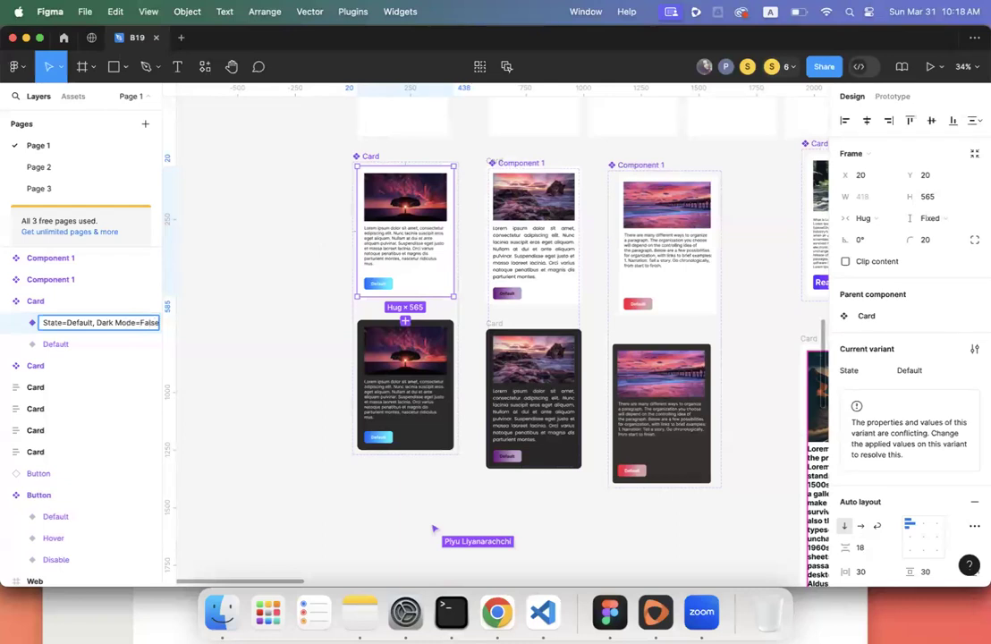
key(Return)
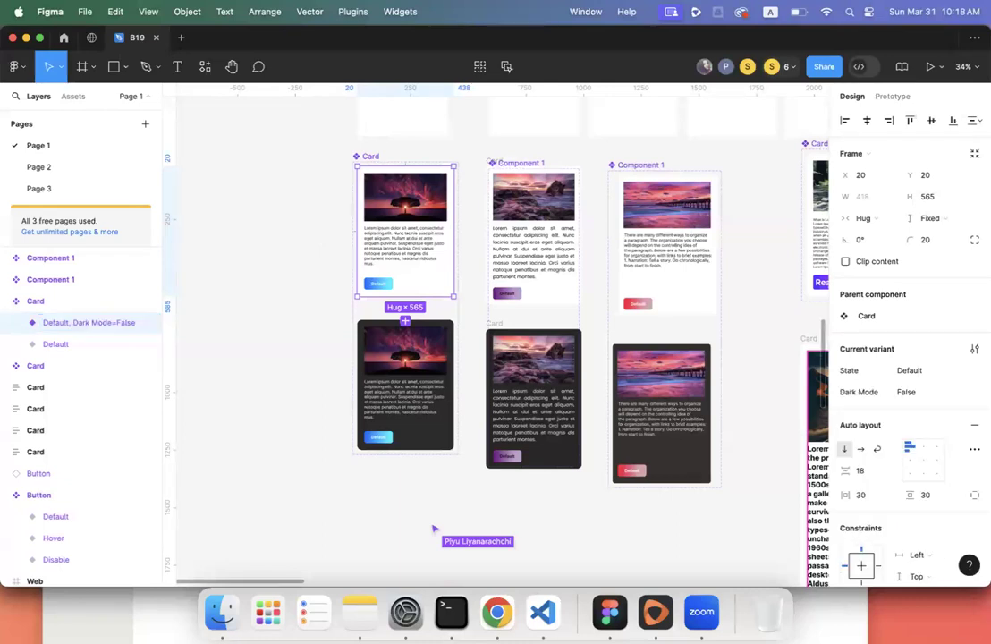
- Rename the dark variant to 'State=Default, Dark Mode=True'
click(89, 350)
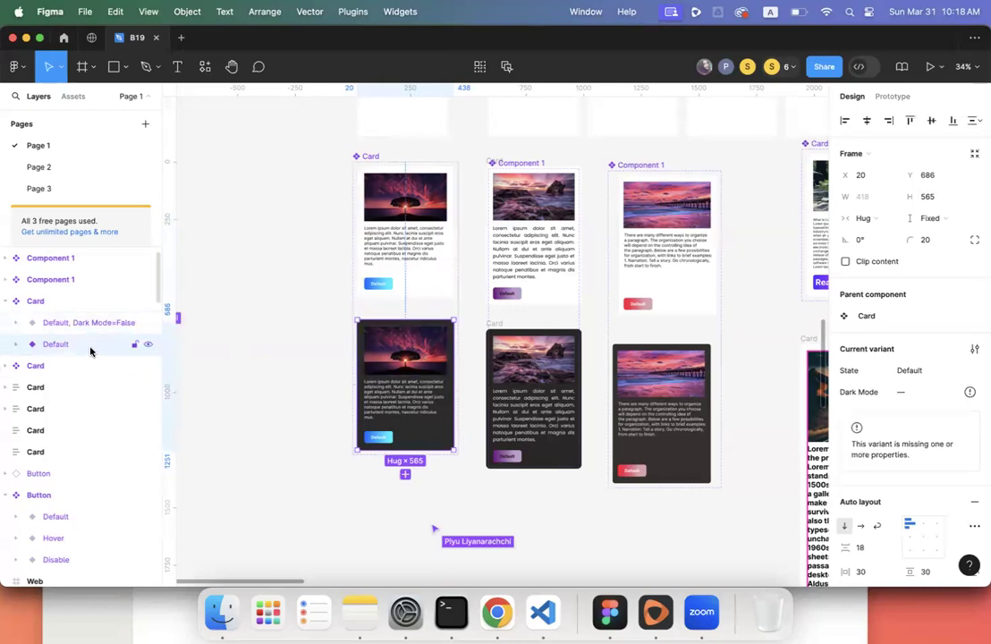
double_click(91, 350)
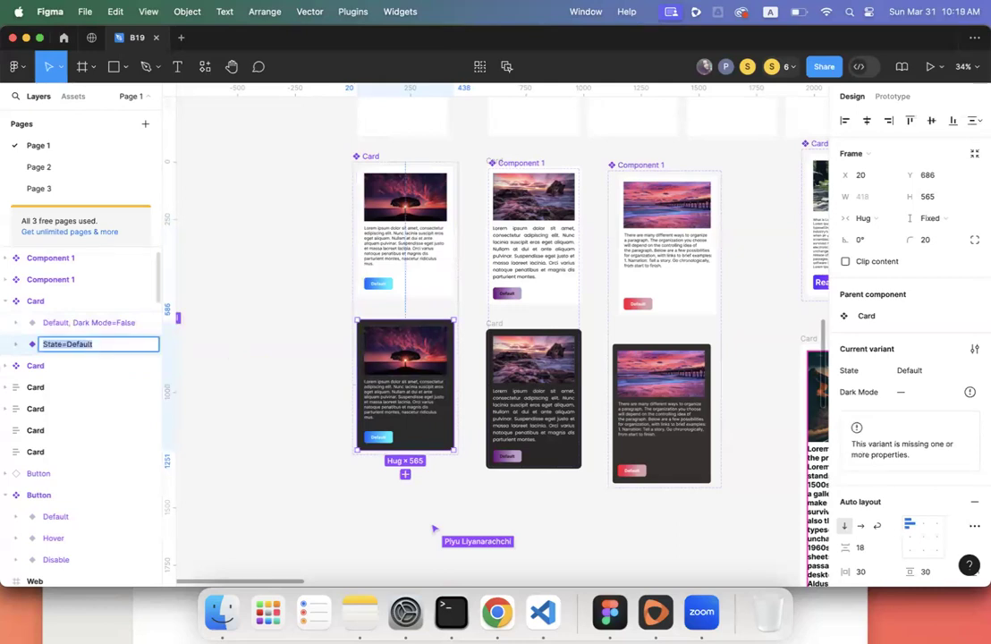
key(Right)
text(,)
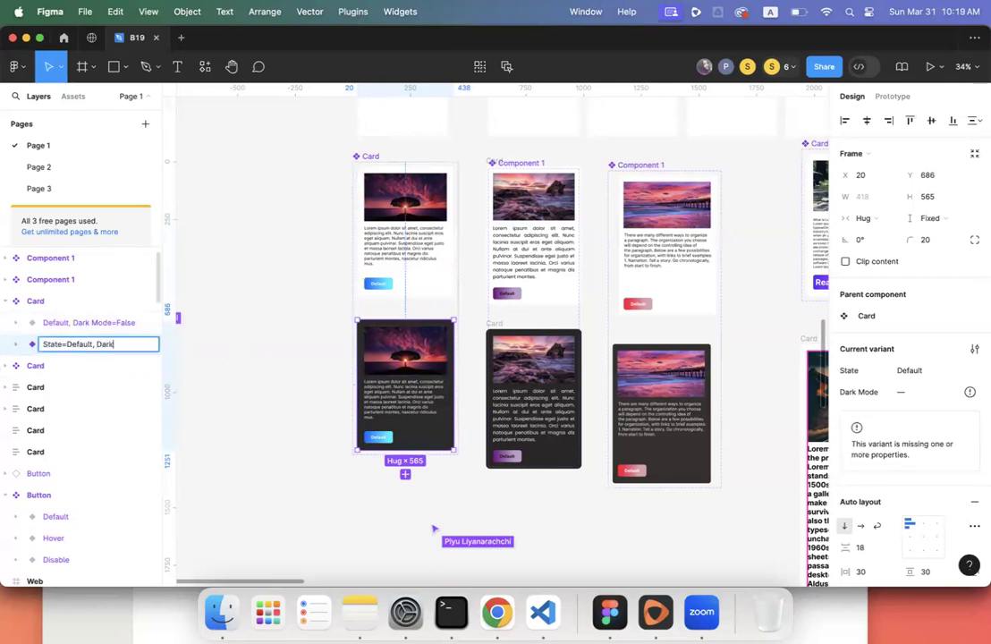
text( Dark Mode=)
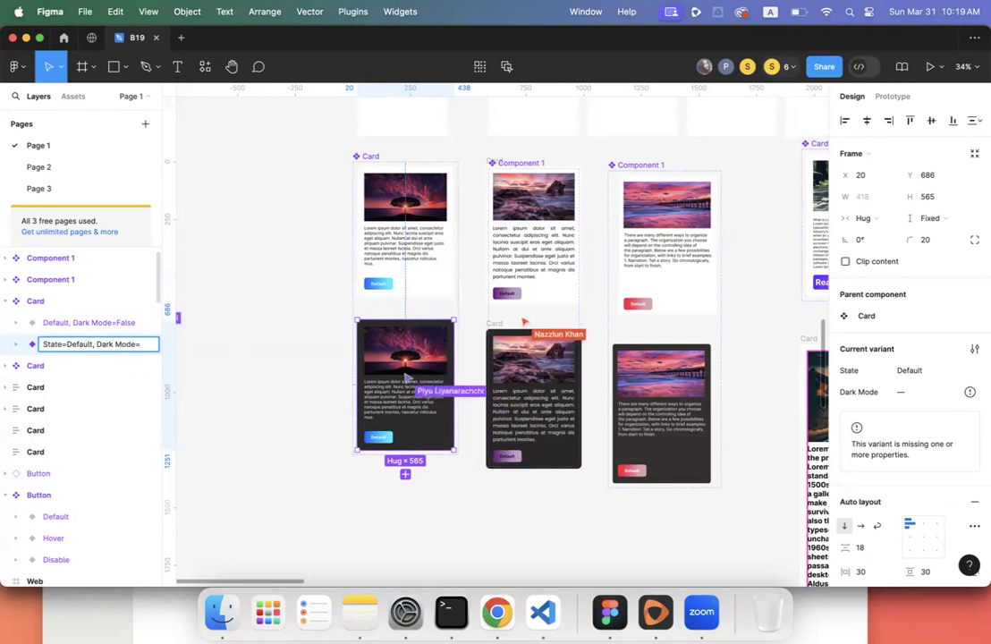
text(Tr)
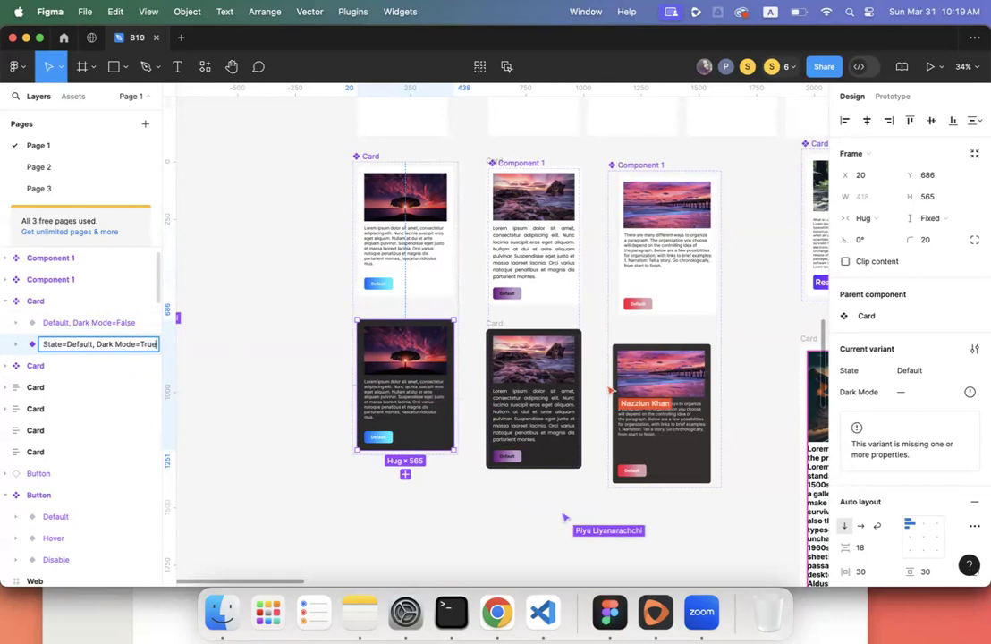
text(ue)
key(Return)
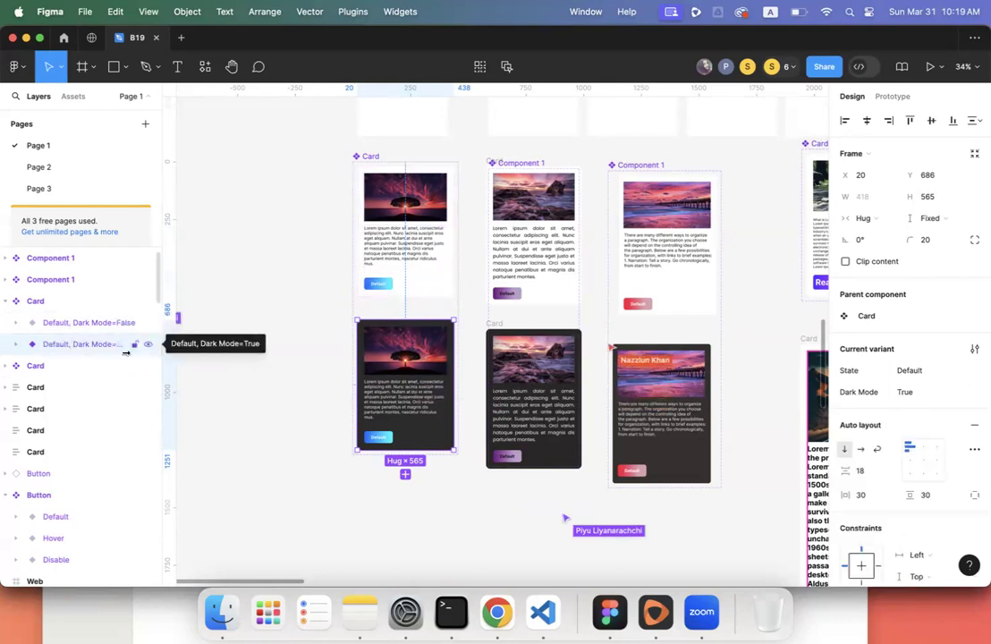
click(277, 363)
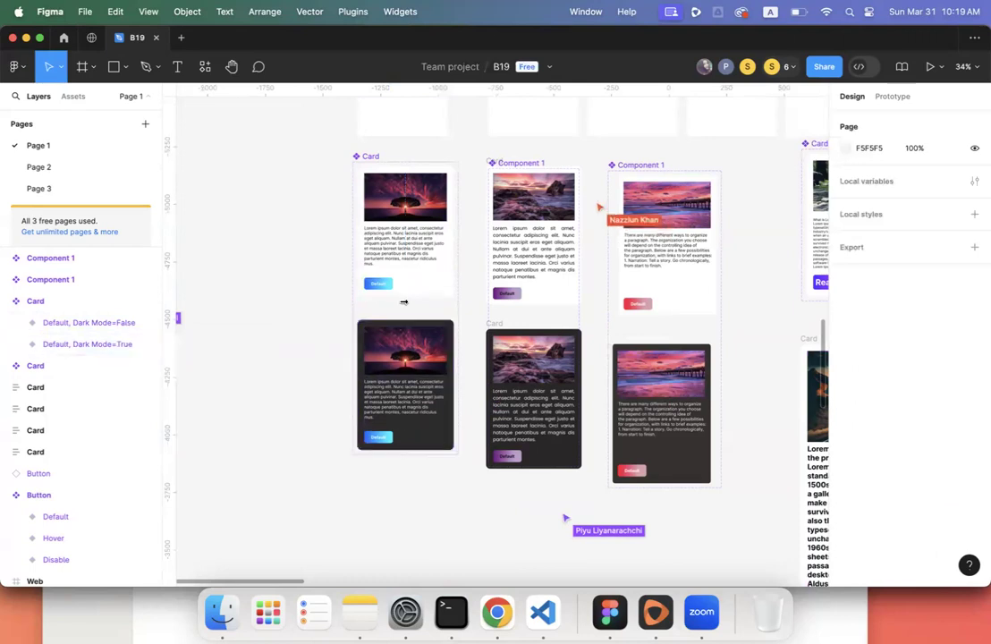
- Review the light and dark card variants, then dissolve the middle Component 1 set with Delete
click(379, 184)
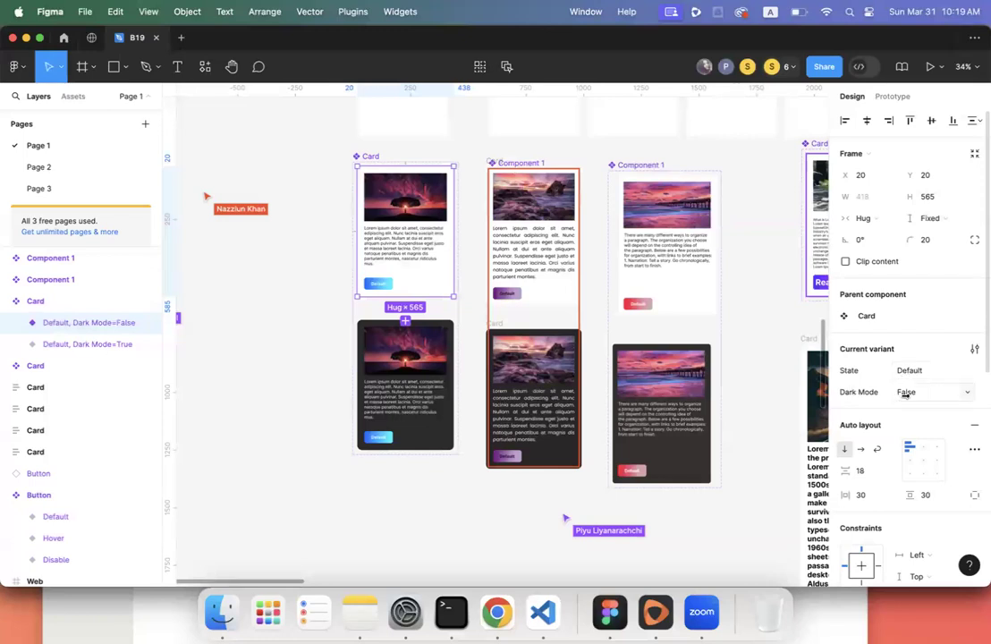
click(431, 366)
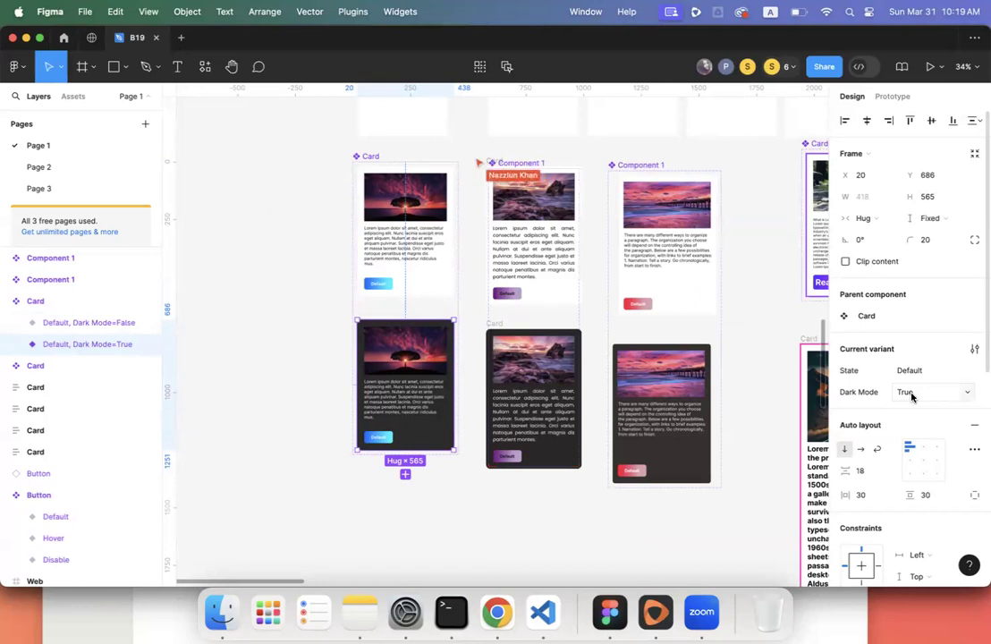
click(539, 267)
click(530, 166)
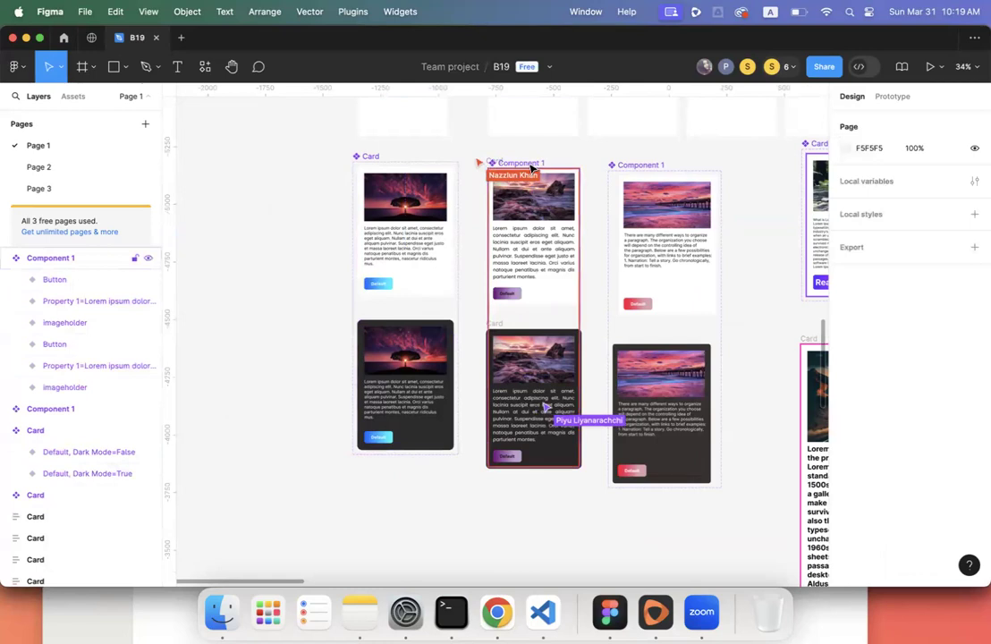
key(Delete)
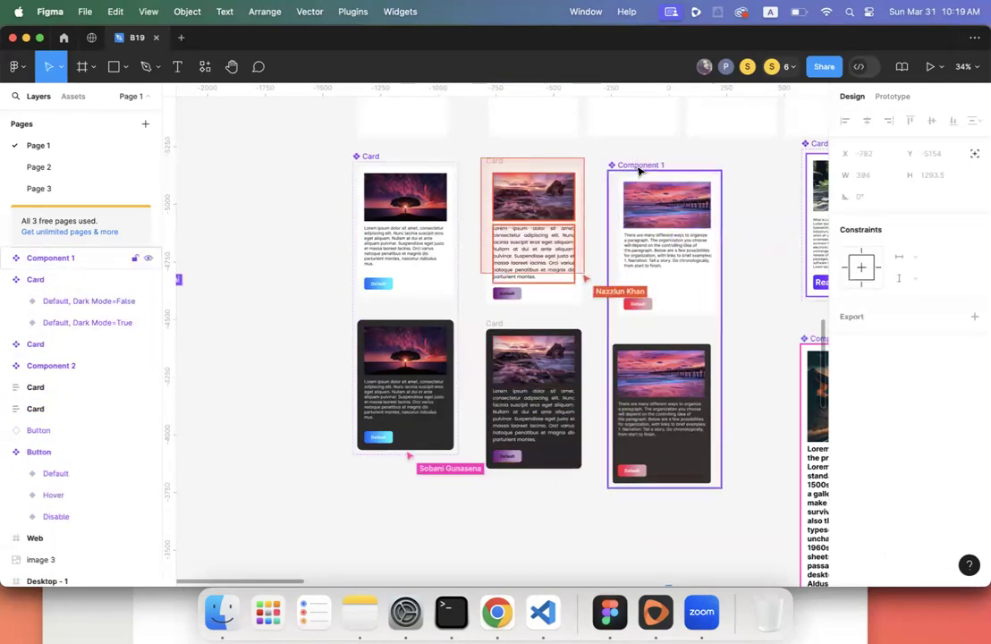
- Inspect the other Card set's light card and its neighbouring dark-mode variant
click(684, 280)
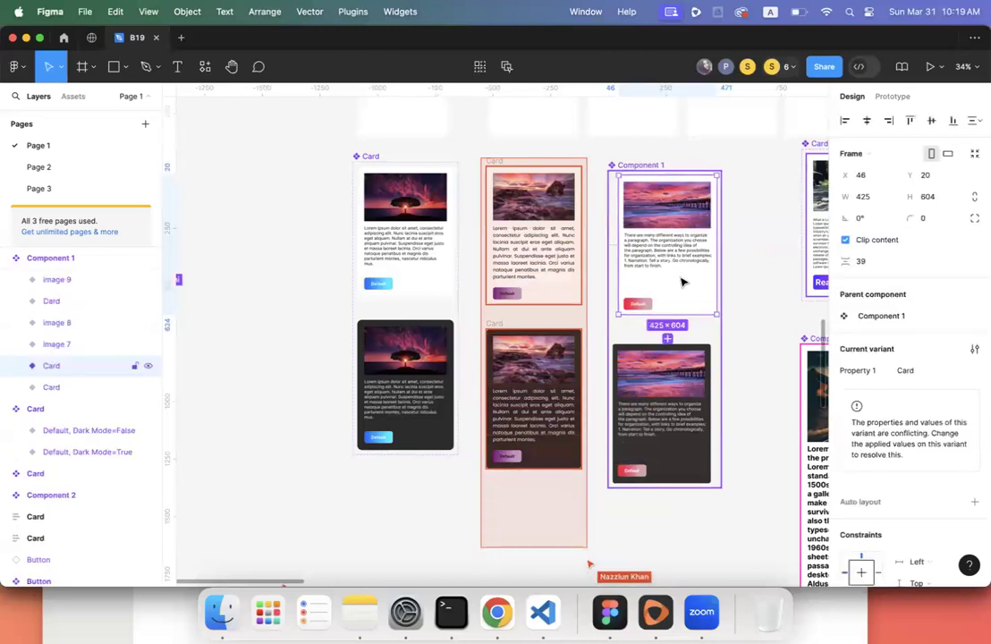
scroll(727, 294, right, 6)
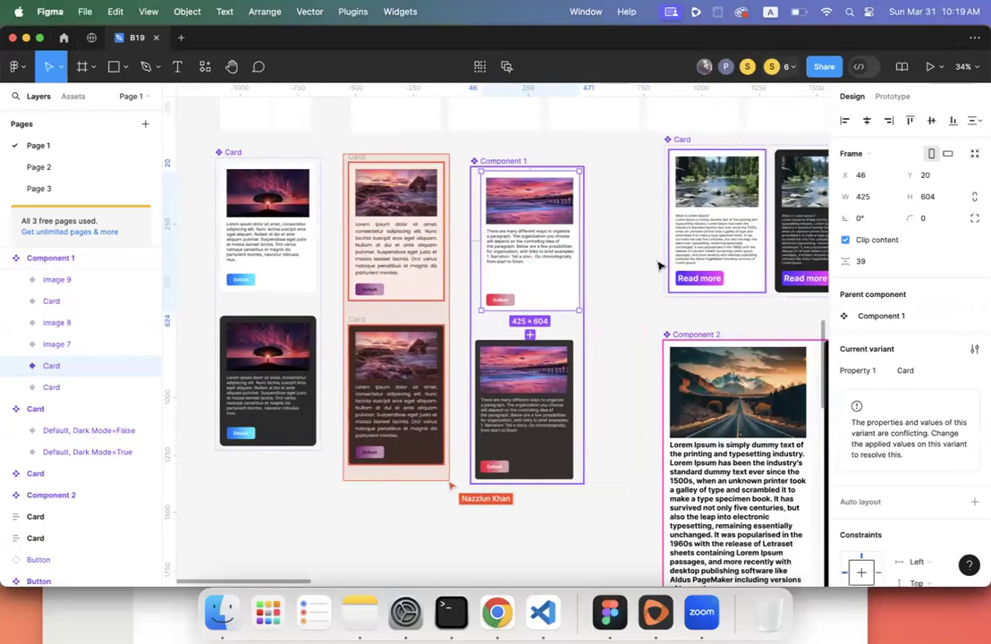
click(617, 266)
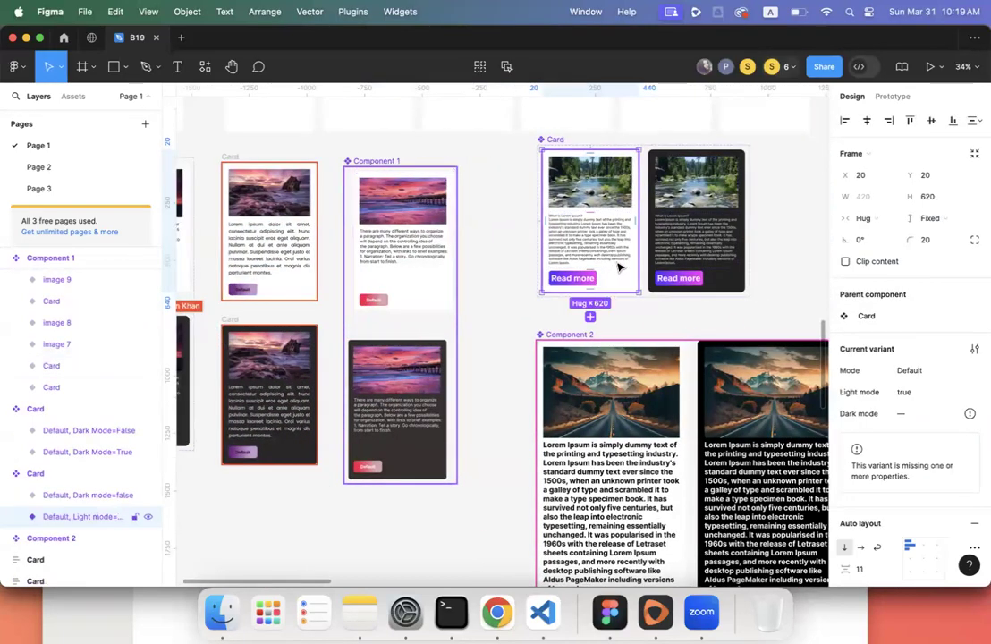
key(Tab)
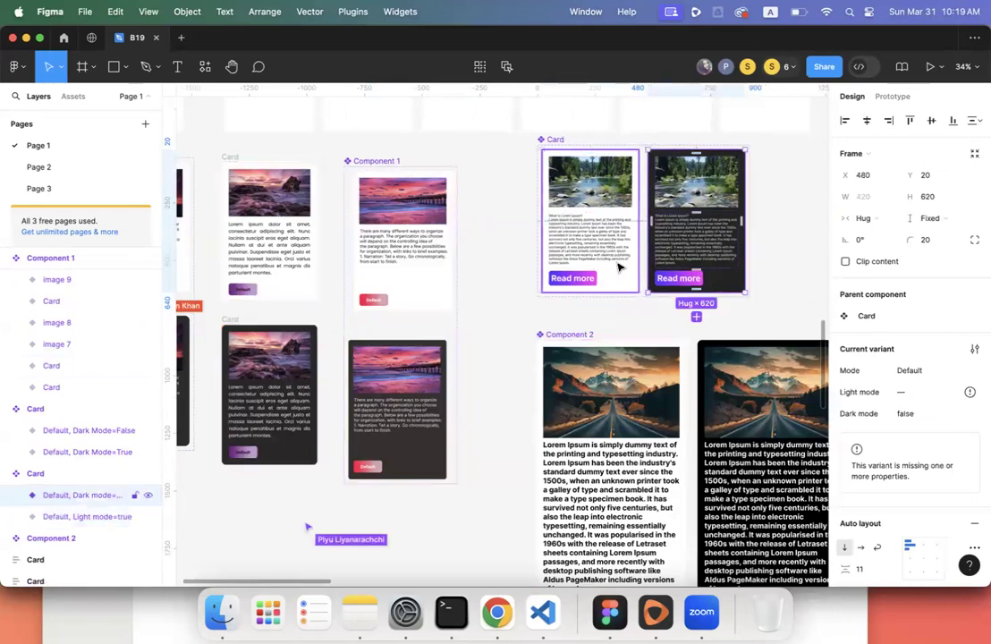
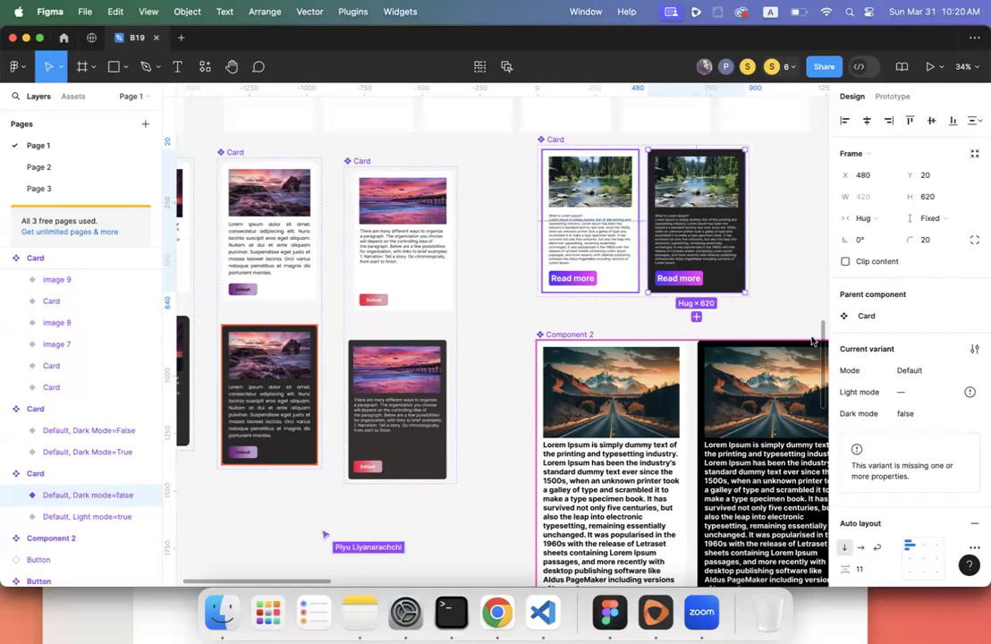
- Inspect the dark river card, then the light and dark tree card variants
key(Escape)
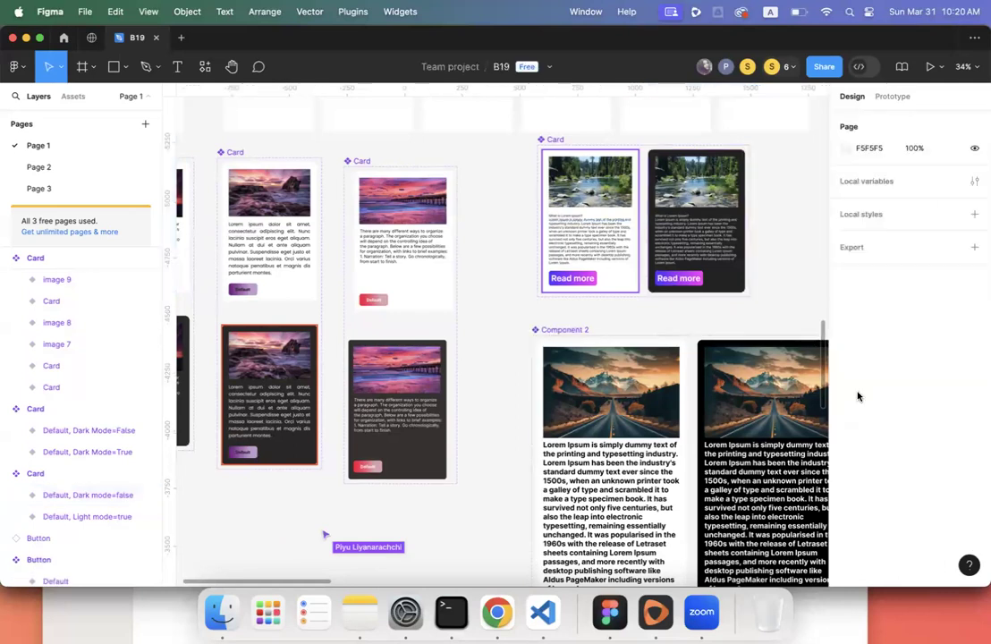
click(698, 245)
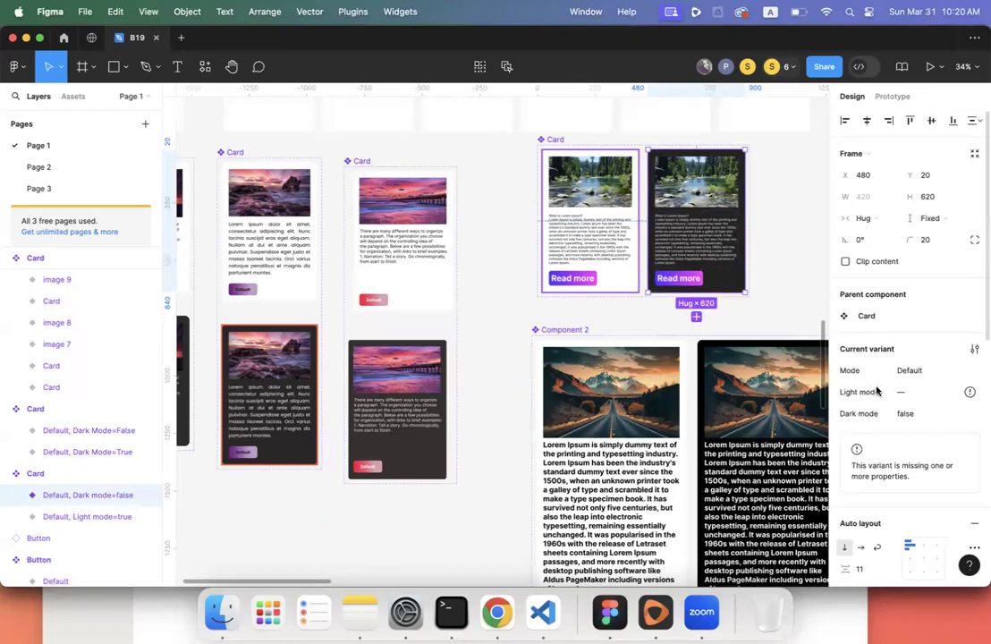
scroll(753, 262, down, 5)
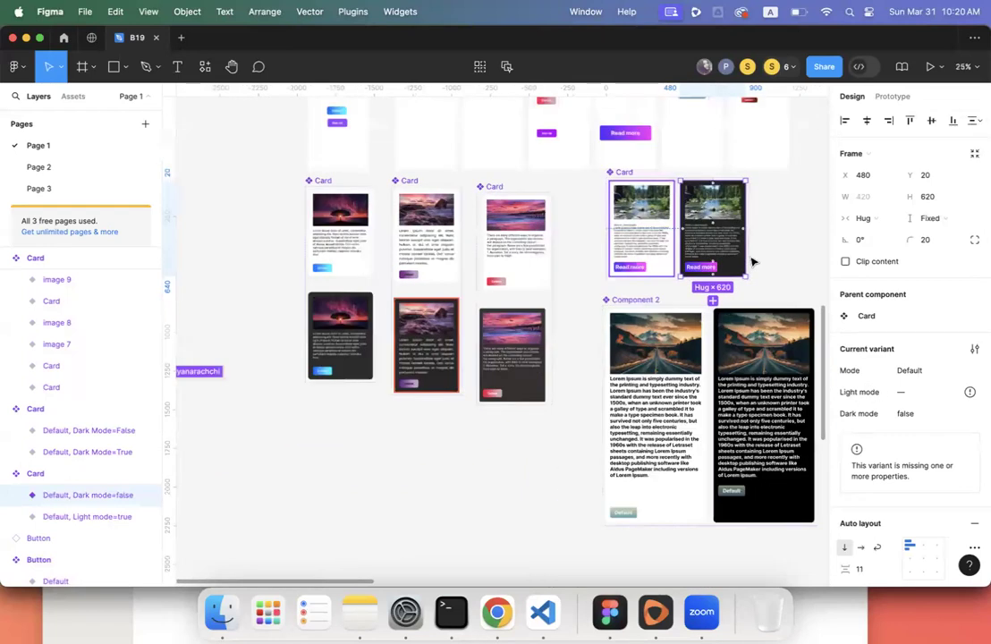
click(385, 250)
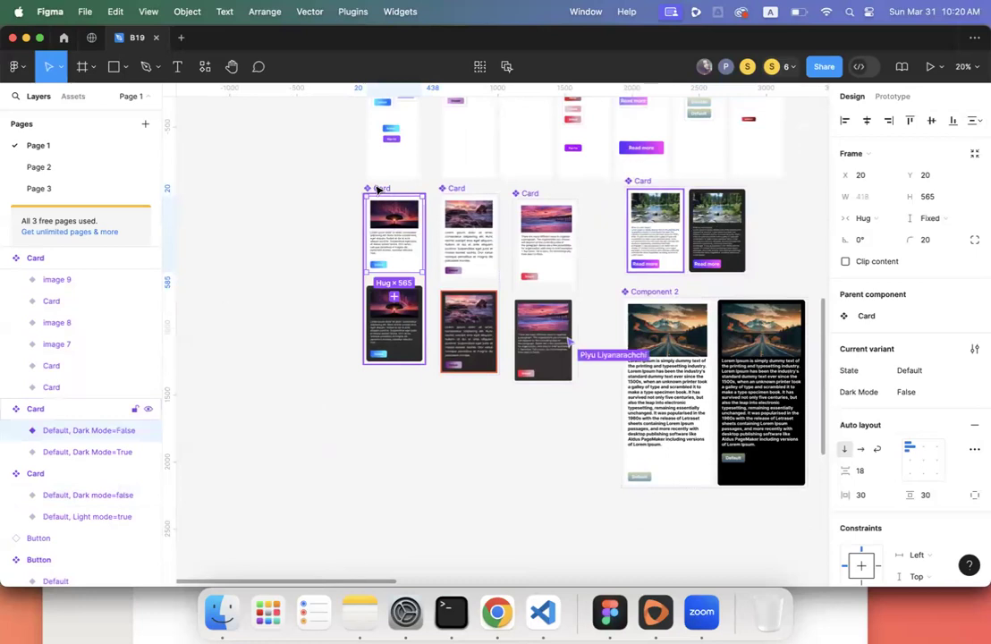
shift+click(393, 324)
scroll(723, 315, right, 3)
scroll(721, 315, right, 3)
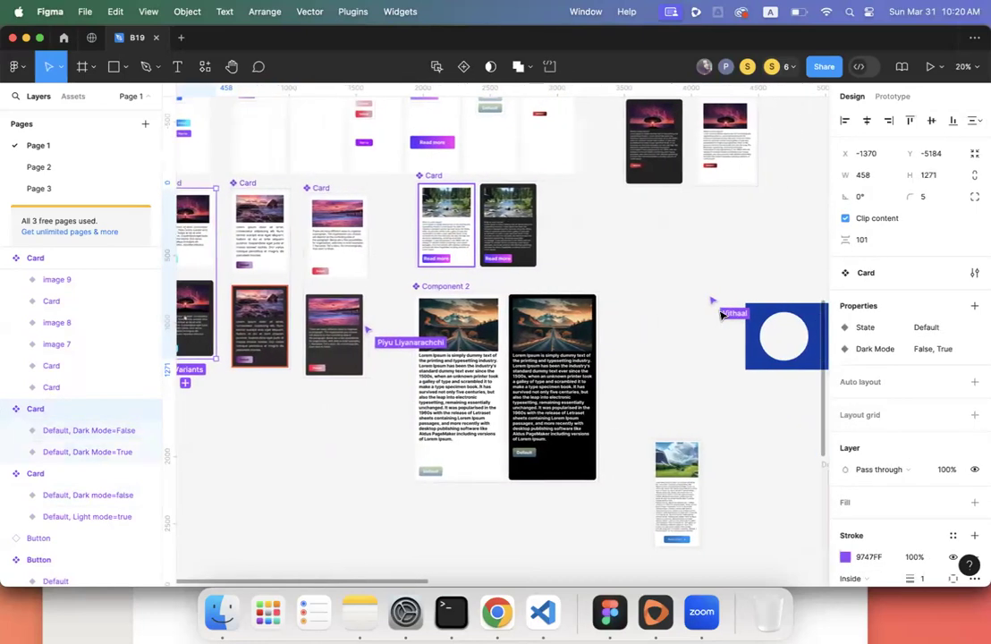
scroll(721, 315, up, 1)
scroll(720, 315, right, 1)
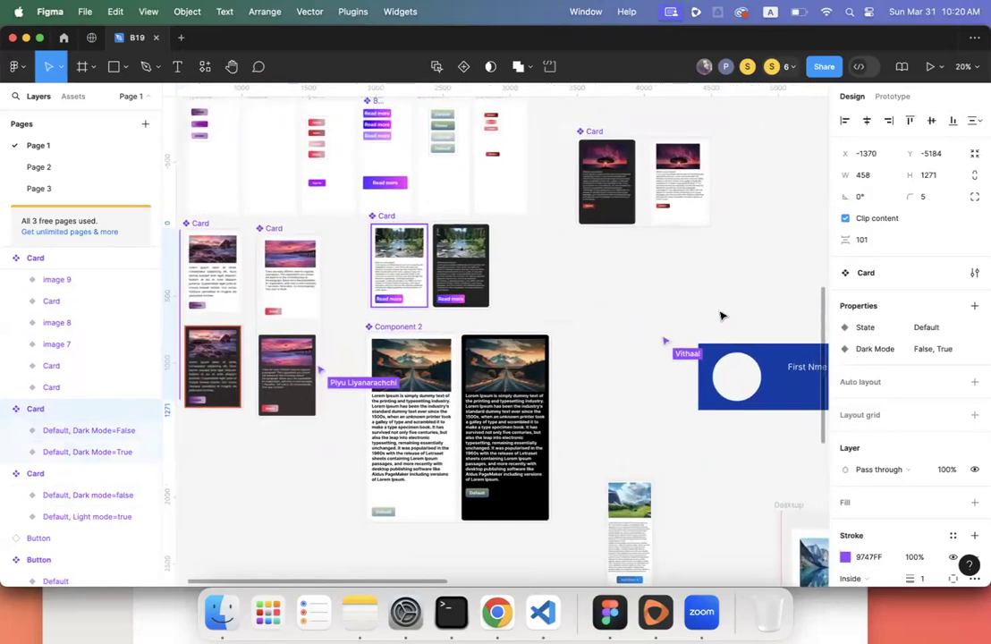
- Select the river-photo Card set and remove its Light mode property
click(591, 131)
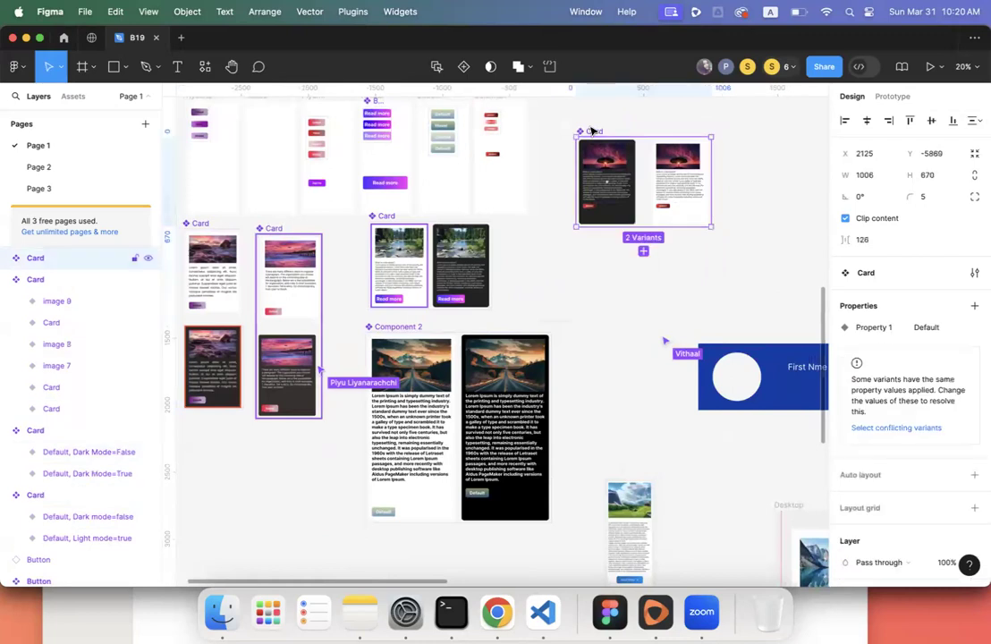
scroll(614, 327, left, 10)
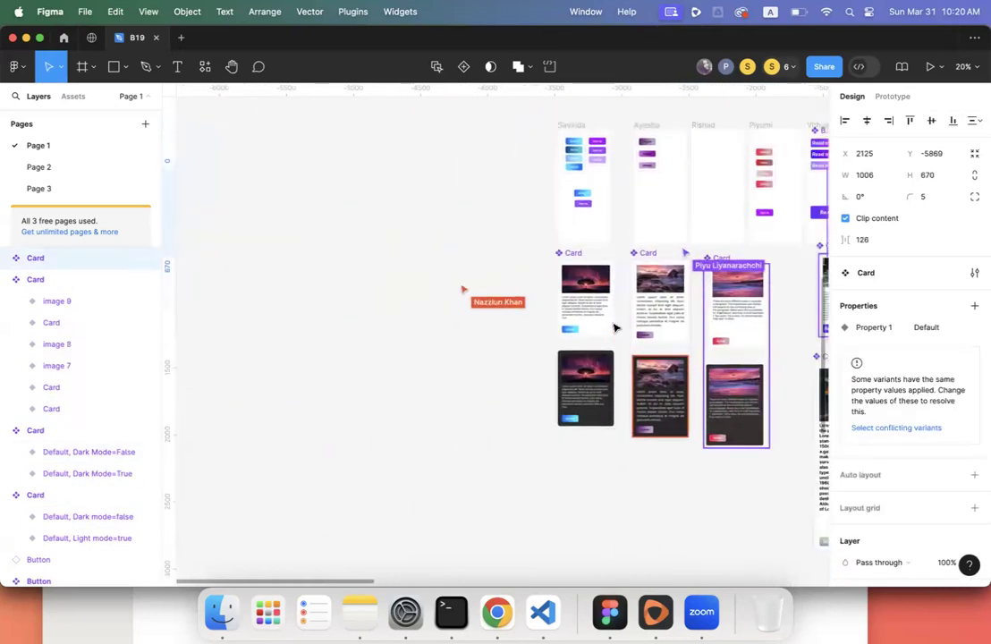
scroll(614, 328, right, 10)
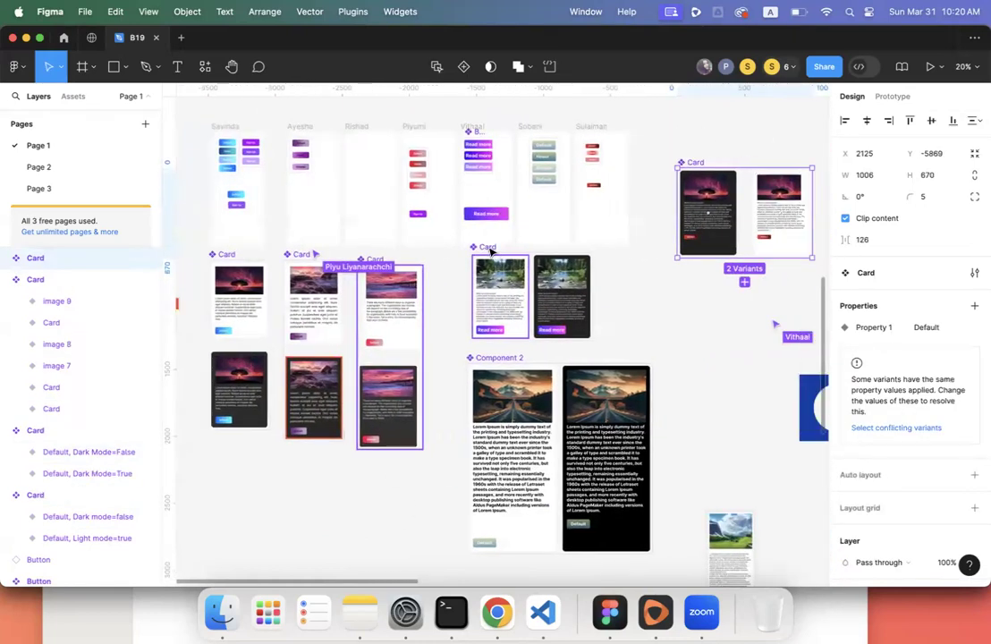
scroll(493, 253, right, 2)
click(476, 247)
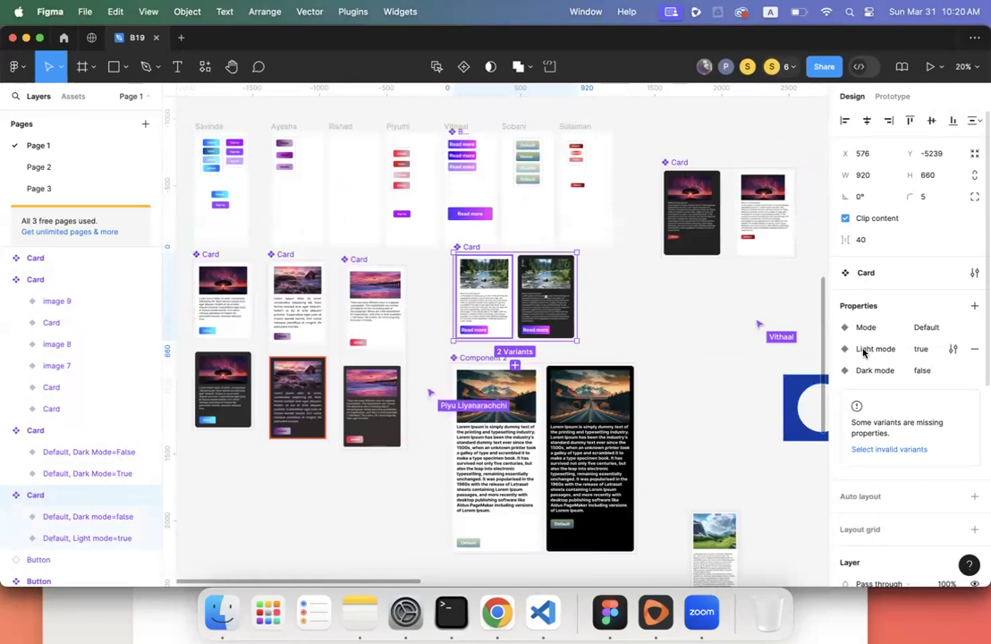
scroll(739, 342, up, 5)
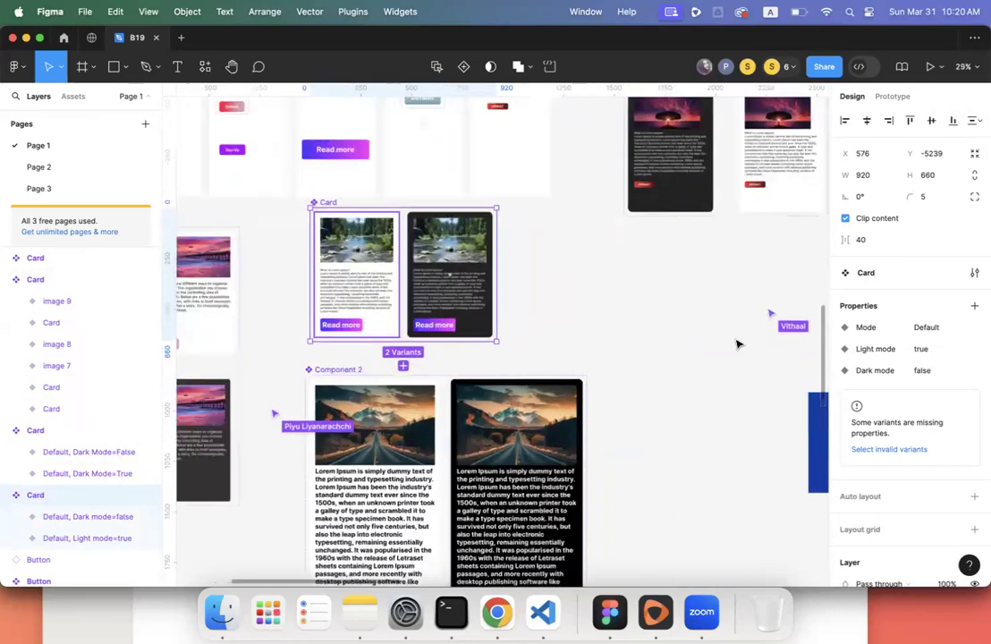
scroll(738, 342, left, 10)
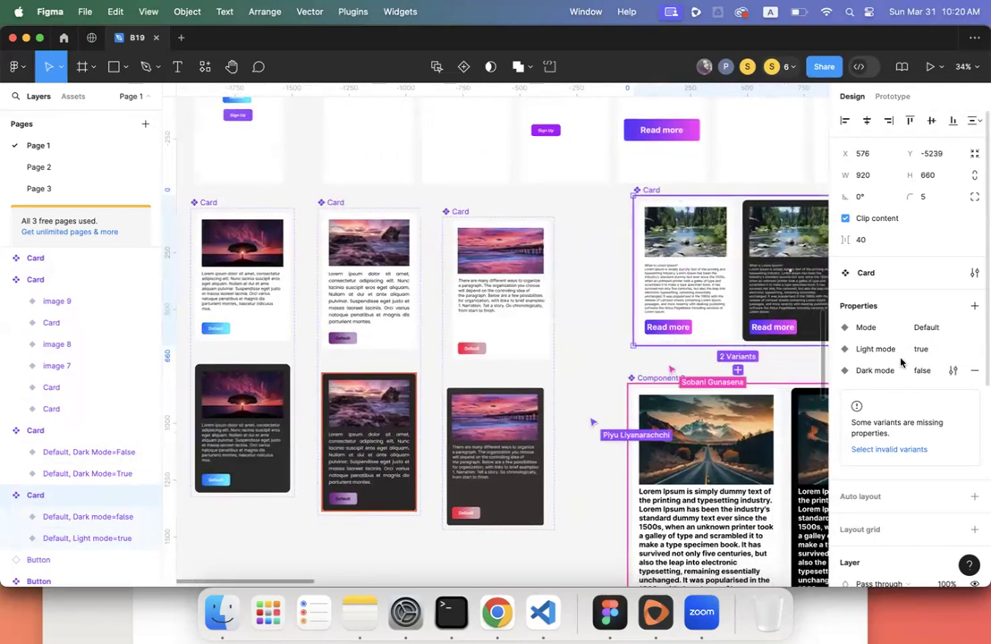
click(974, 349)
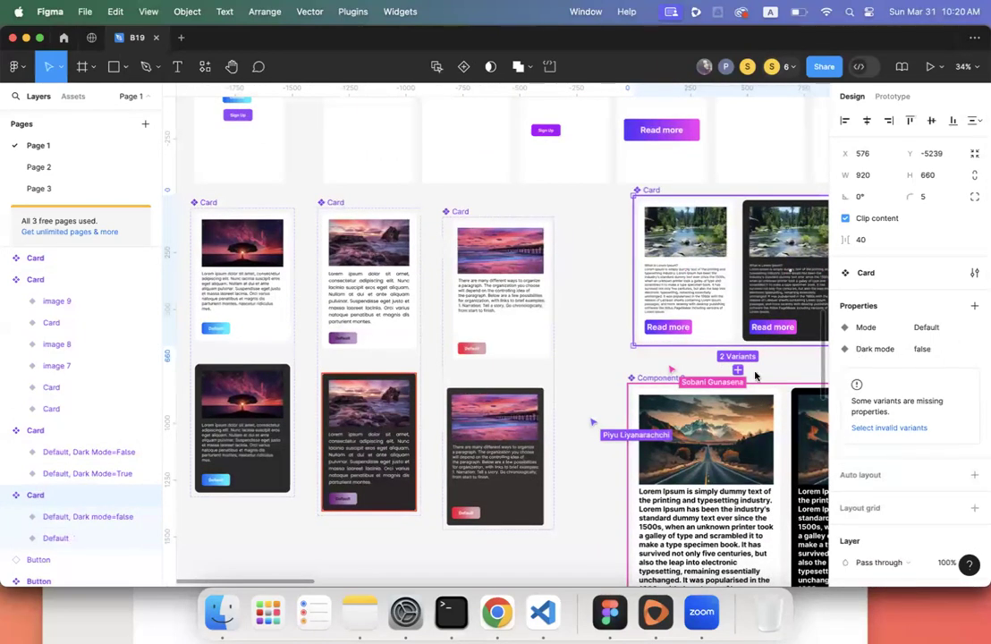
- Check the remaining property values on the light and dark river card variants
scroll(625, 313, right, 8)
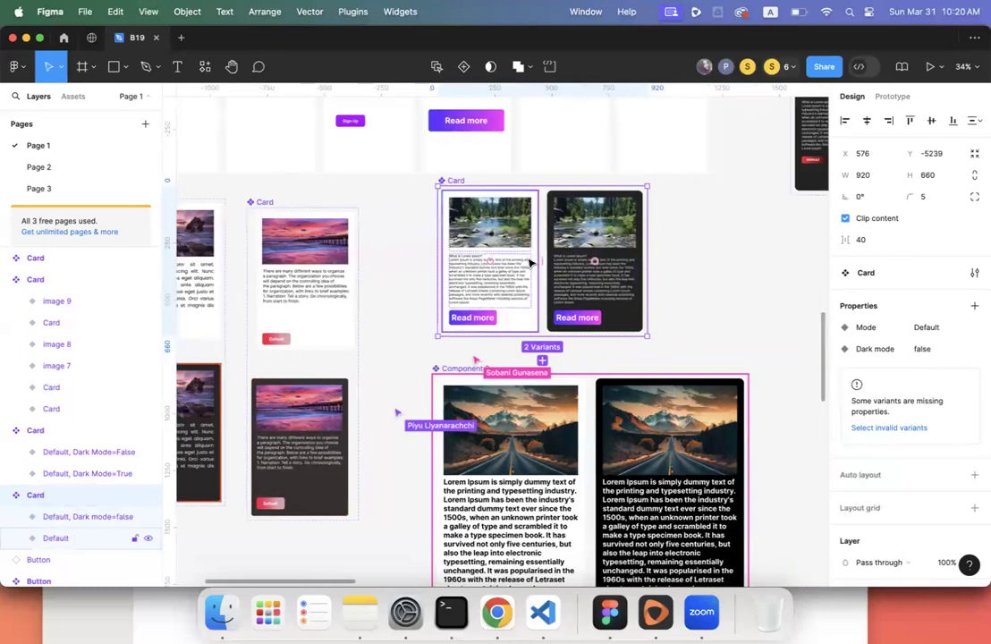
click(530, 263)
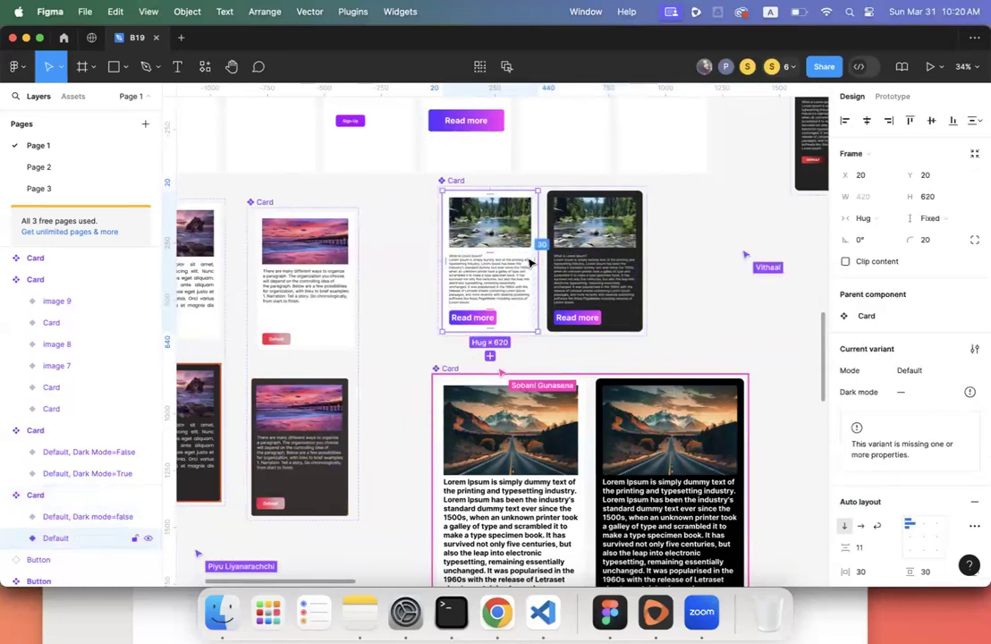
click(599, 272)
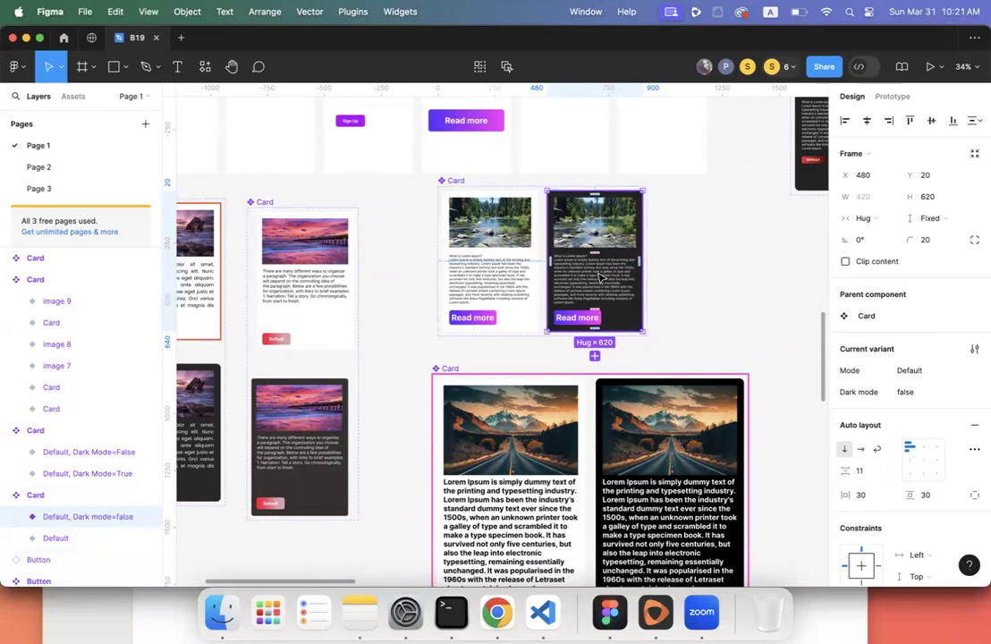
click(521, 274)
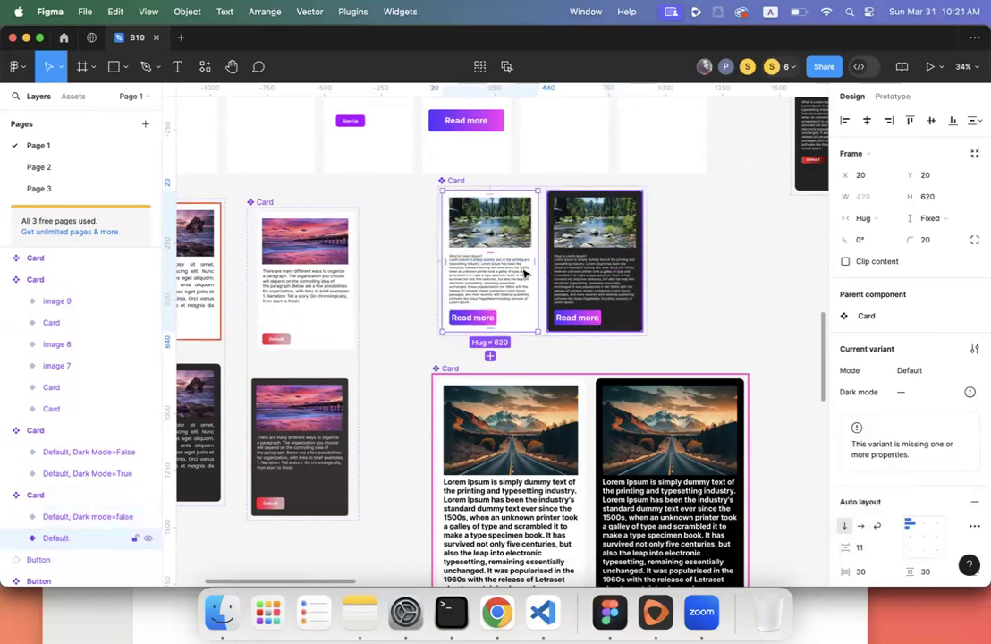
click(586, 278)
click(490, 269)
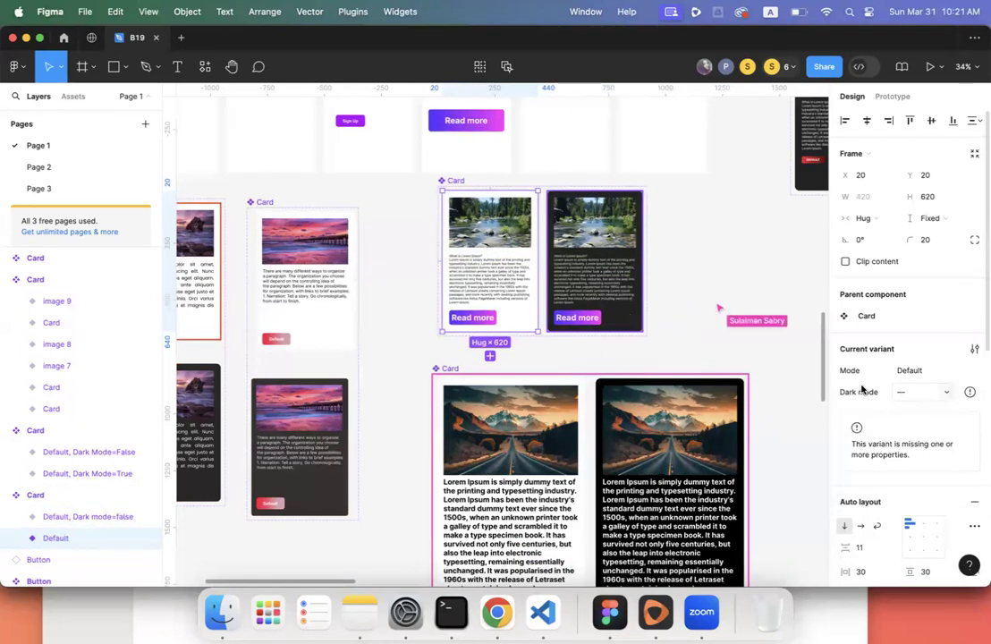
key(Escape)
scroll(863, 390, left, 5)
scroll(664, 300, right, 4)
scroll(664, 301, left, 10)
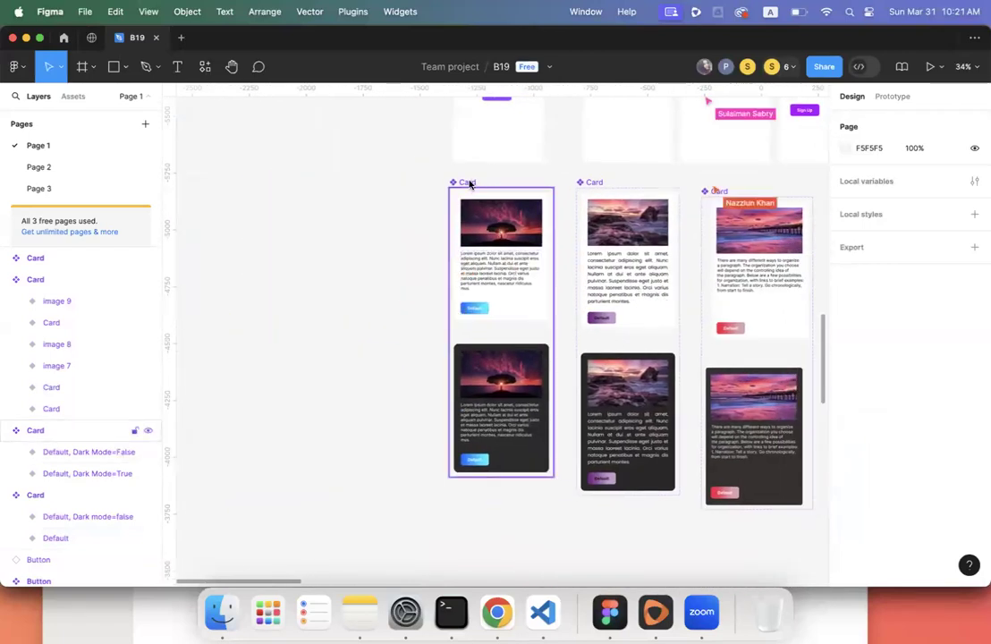
click(468, 183)
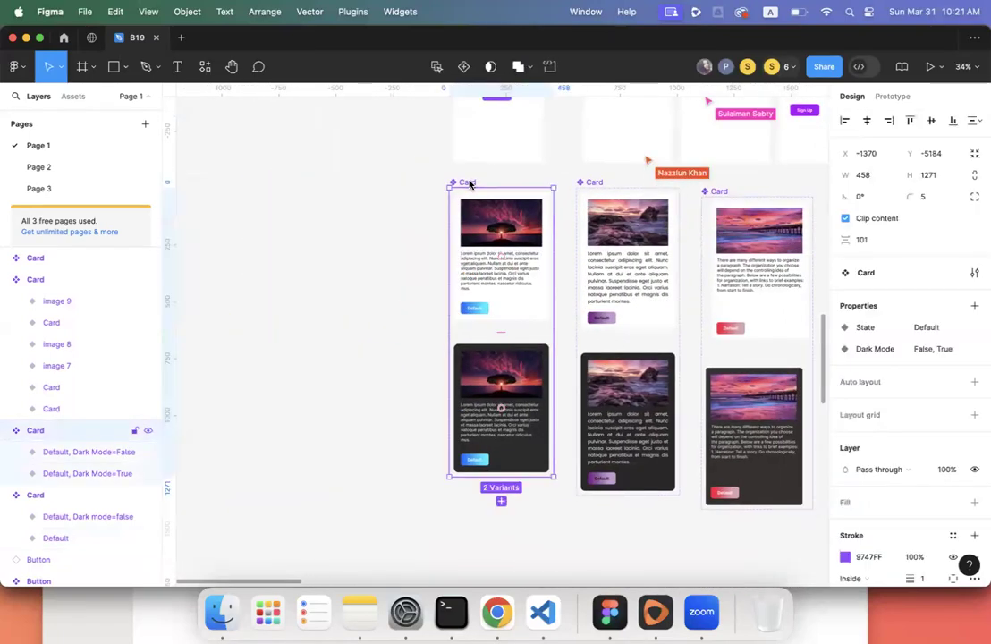
click(518, 259)
click(527, 400)
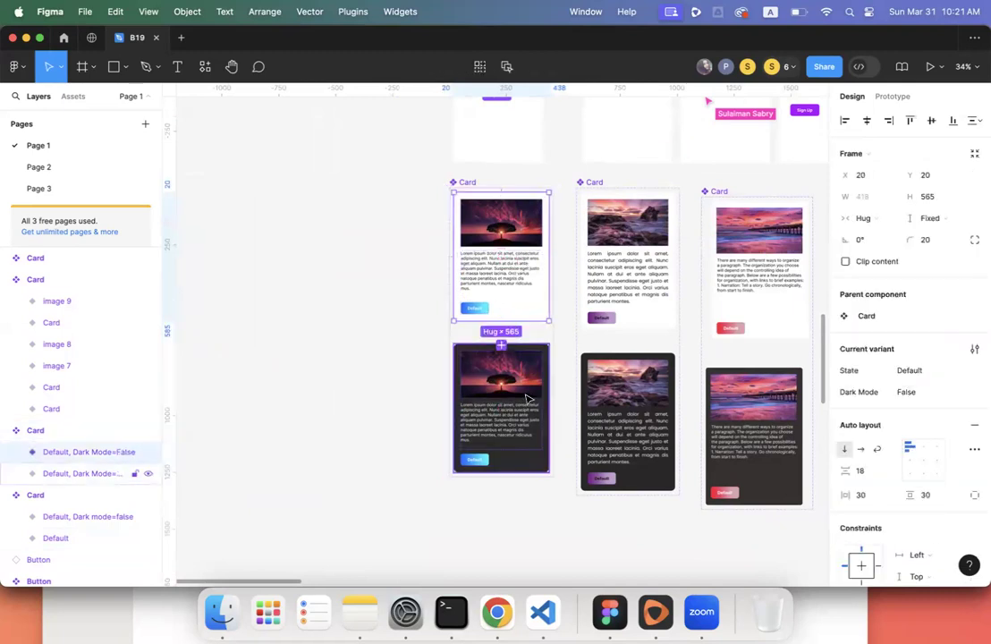
click(506, 288)
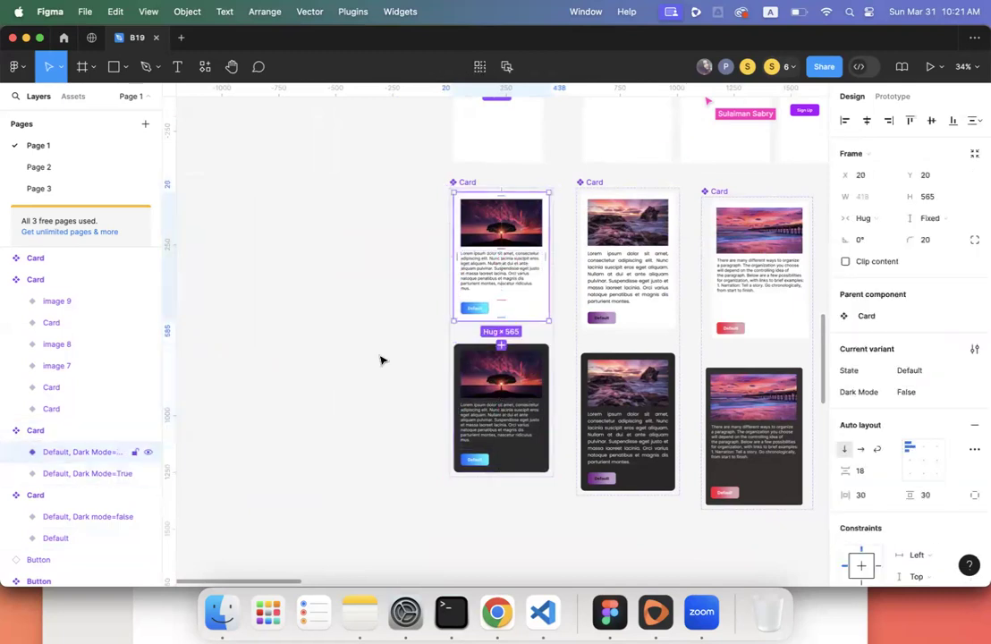
scroll(95, 452, down, 2)
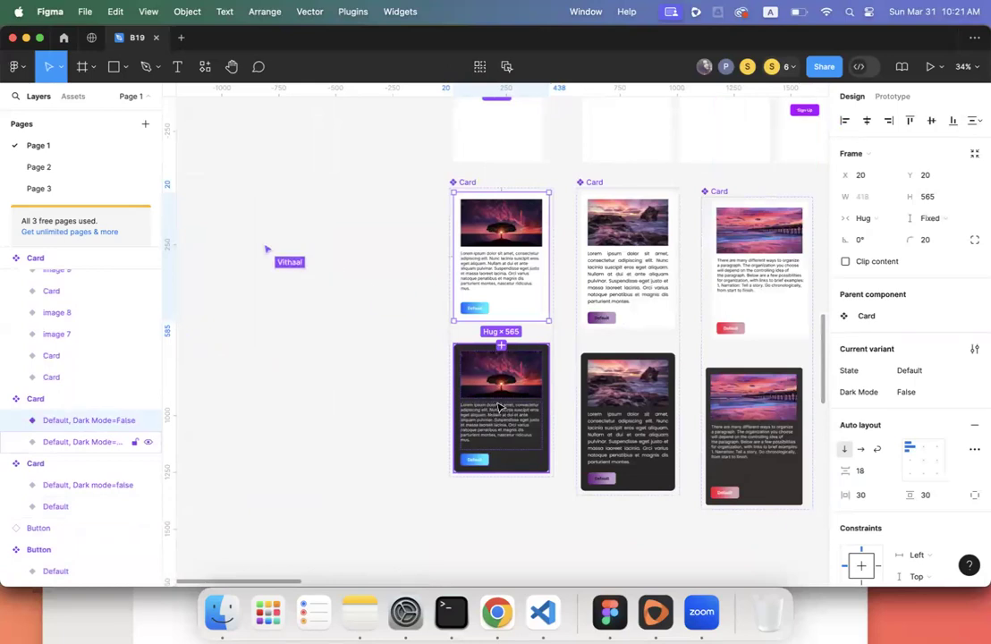
scroll(498, 404, right, 5)
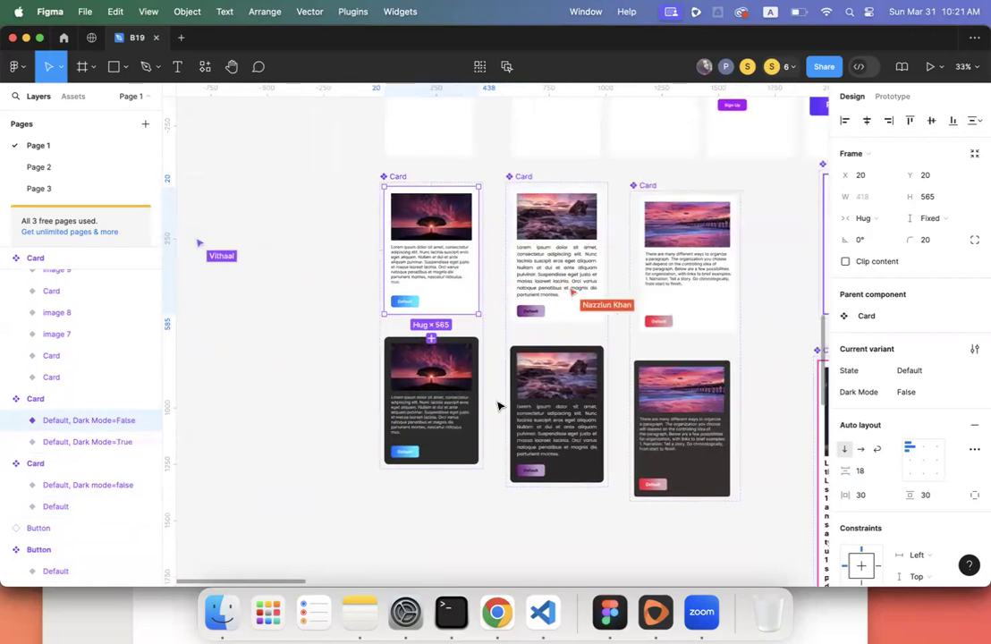
click(527, 304)
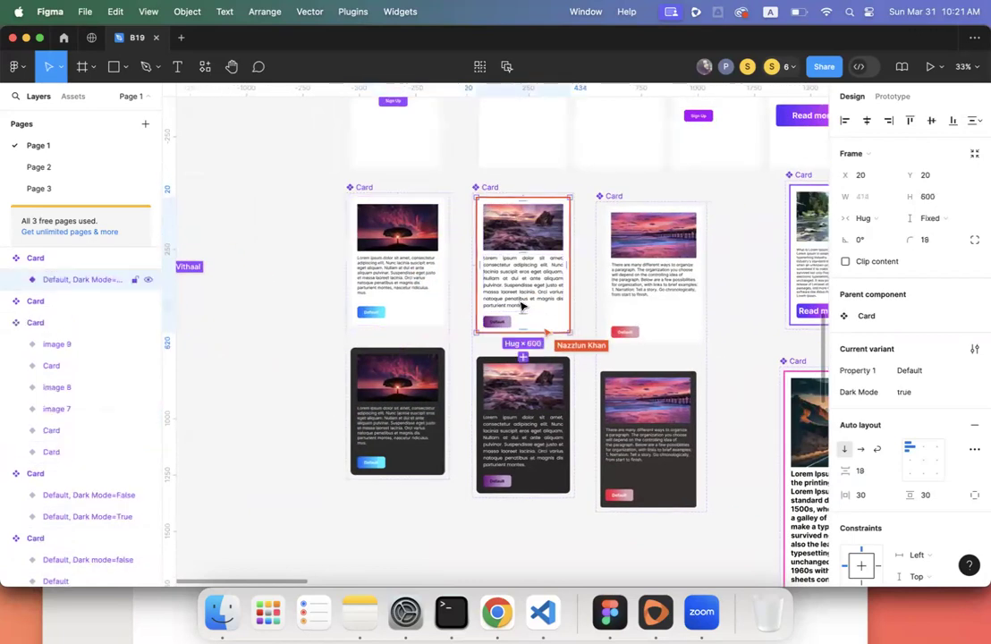
scroll(521, 306, up, 10)
scroll(521, 306, down, 4)
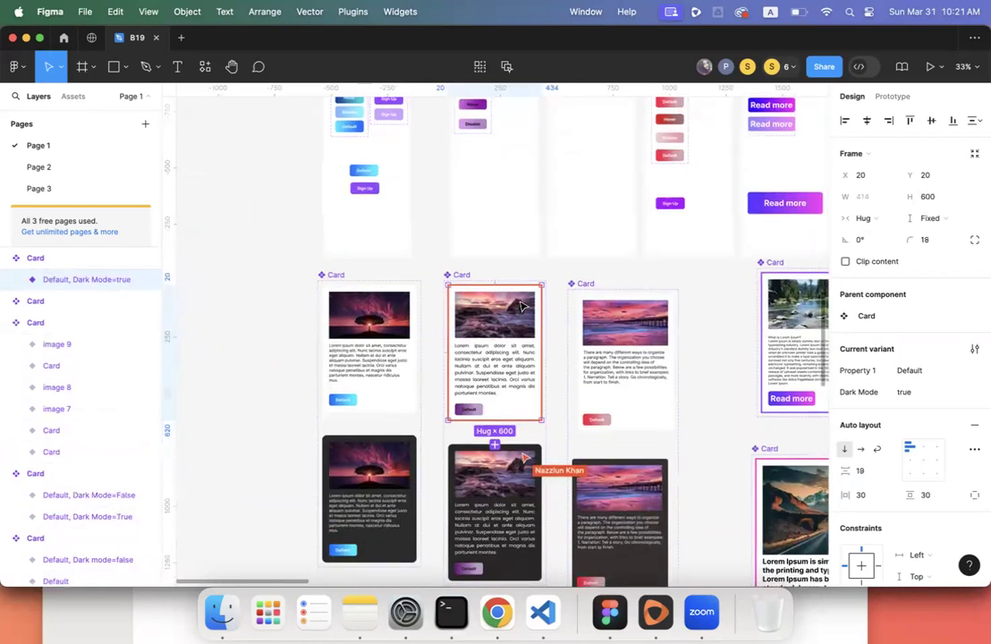
scroll(519, 357, down, 4)
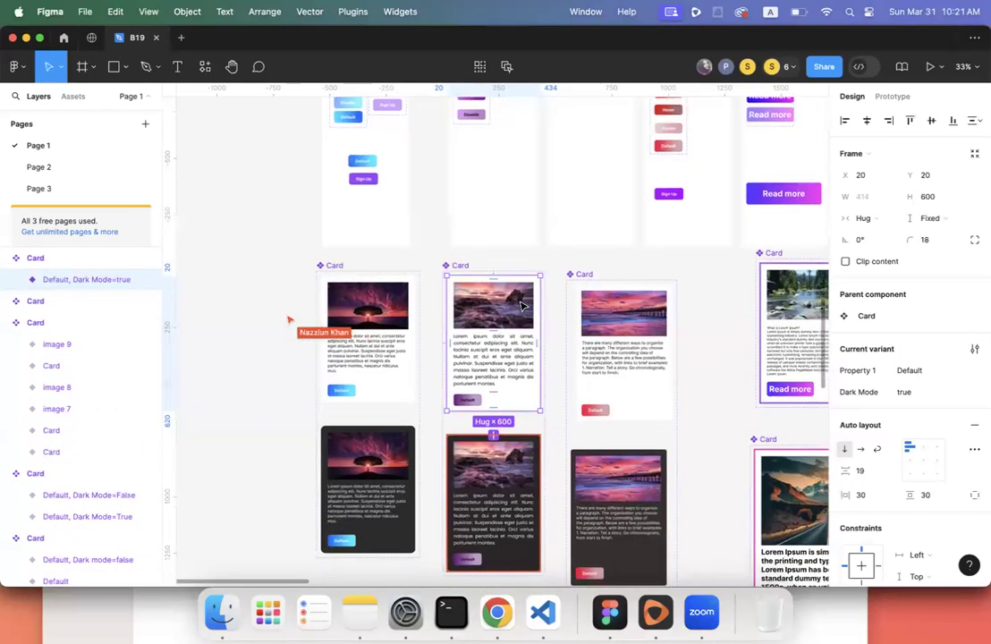
click(506, 428)
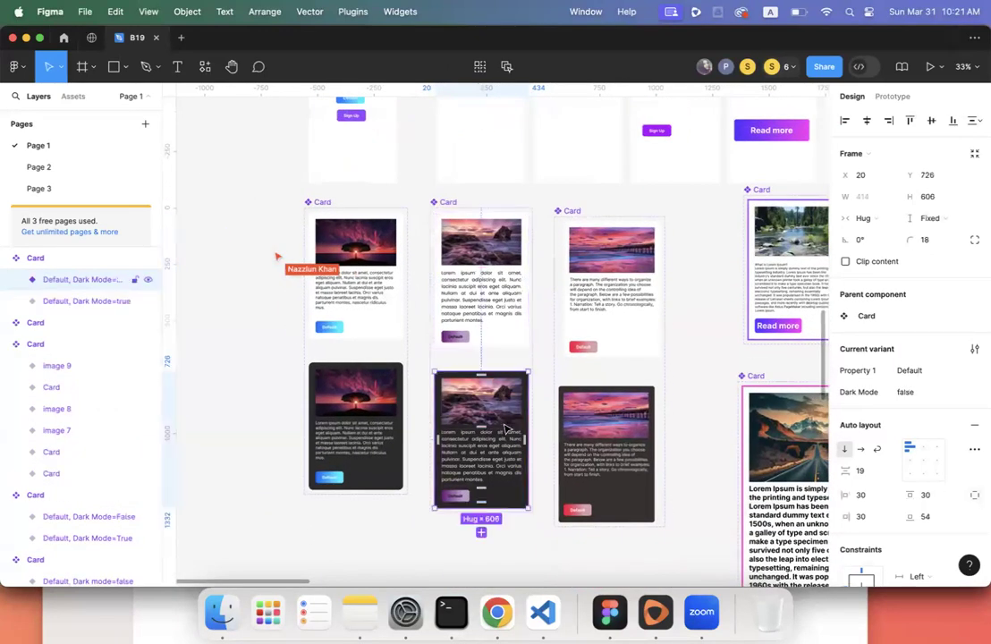
- Set the dark rocky-shore card's Dark Mode value to true
click(502, 344)
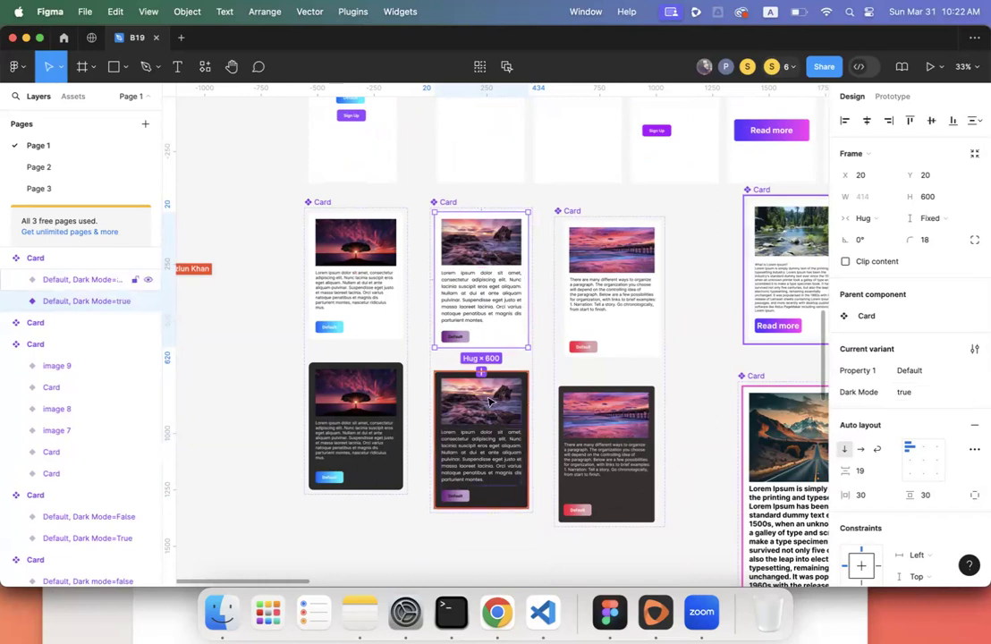
click(462, 411)
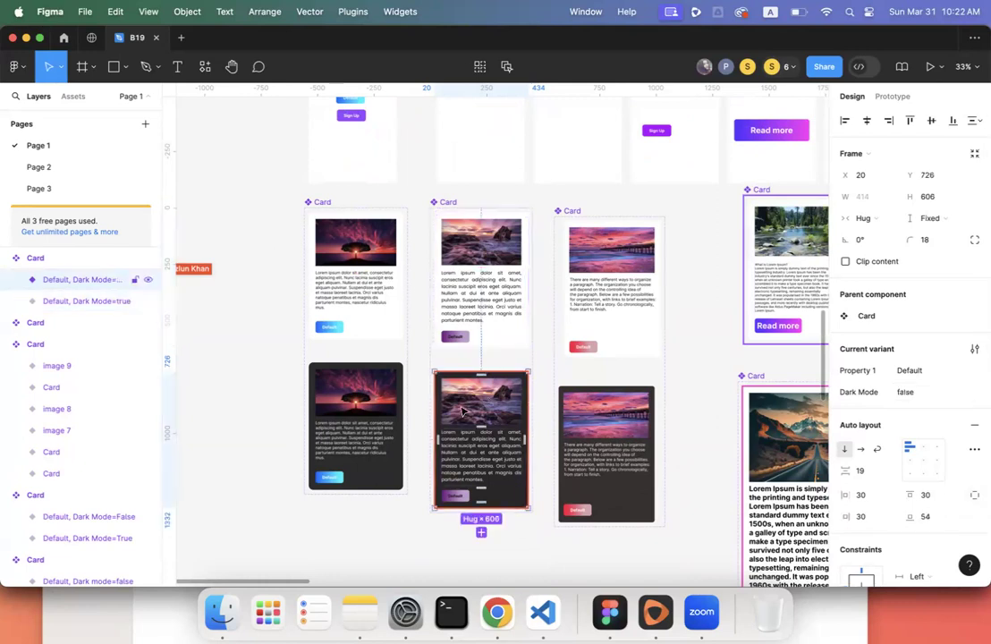
click(905, 393)
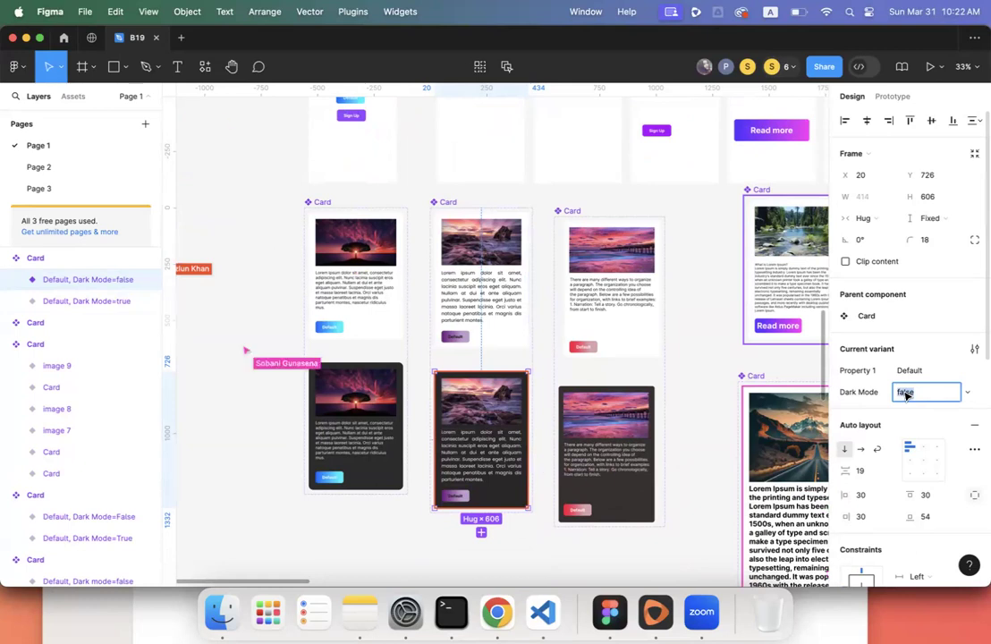
text(true)
key(Return)
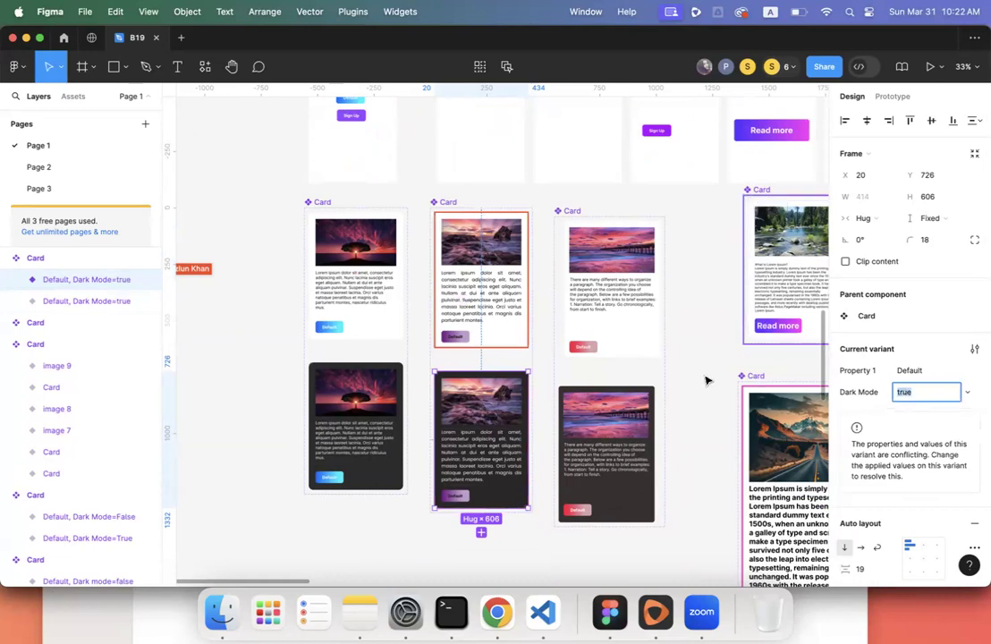
- Check the light middle card, then the light and dark pier cards
click(498, 320)
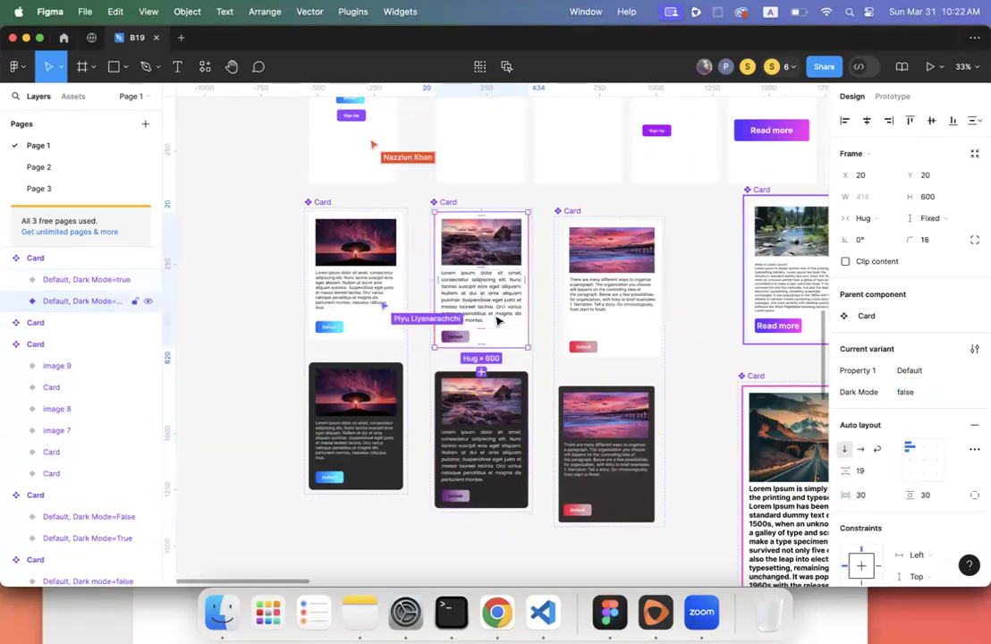
click(625, 305)
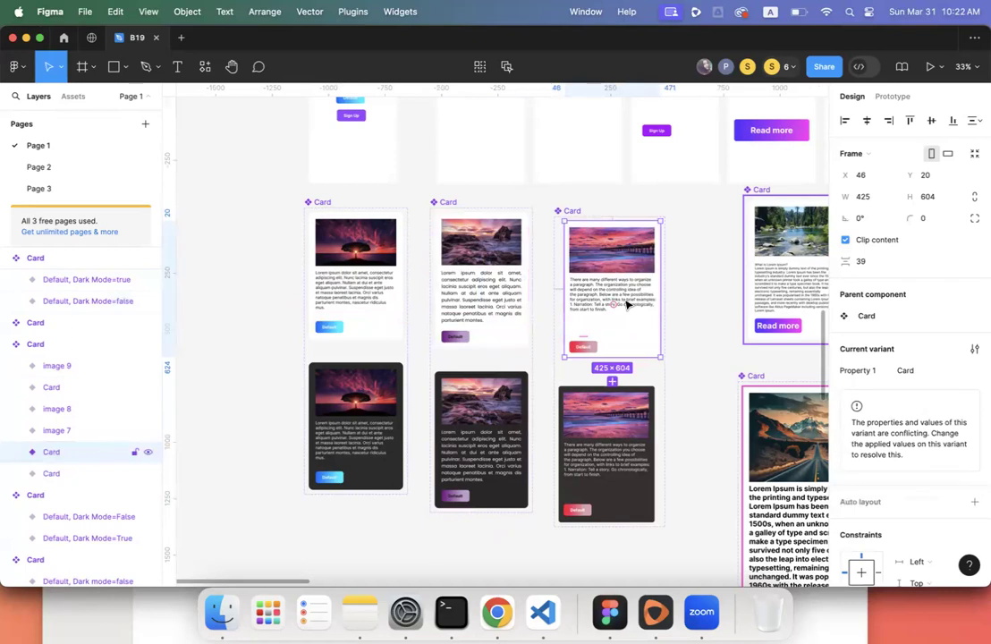
click(607, 458)
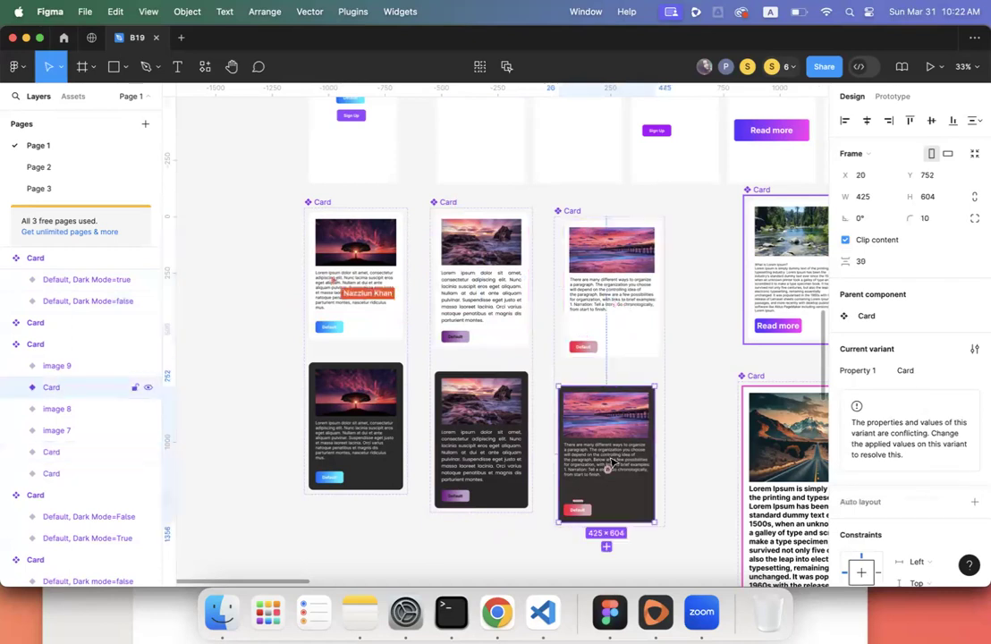
scroll(700, 422, right, 10)
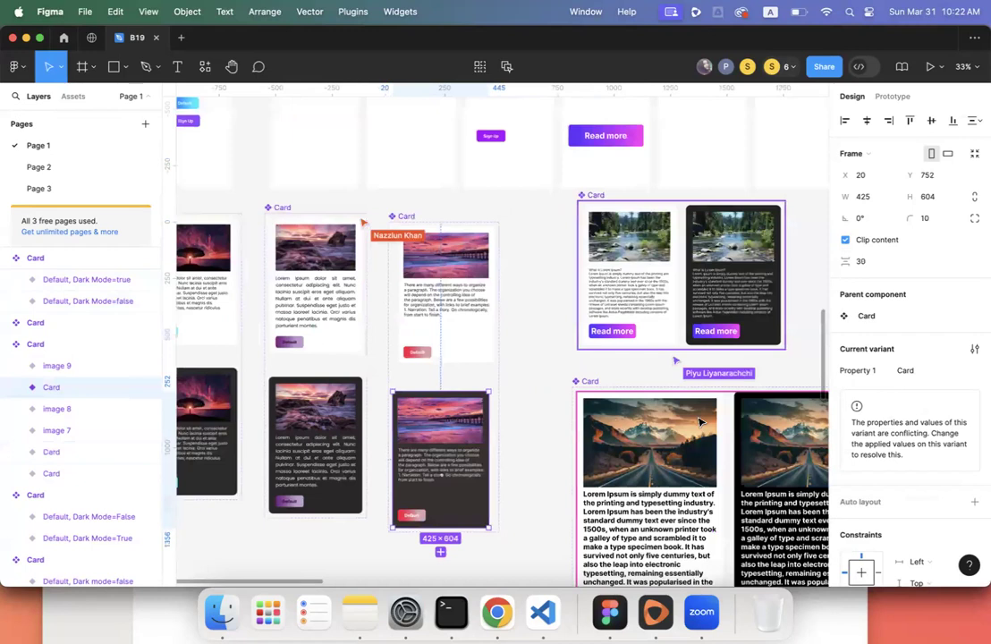
- Compare the light and dark river card variants and pick the dark one
scroll(700, 422, left, 2)
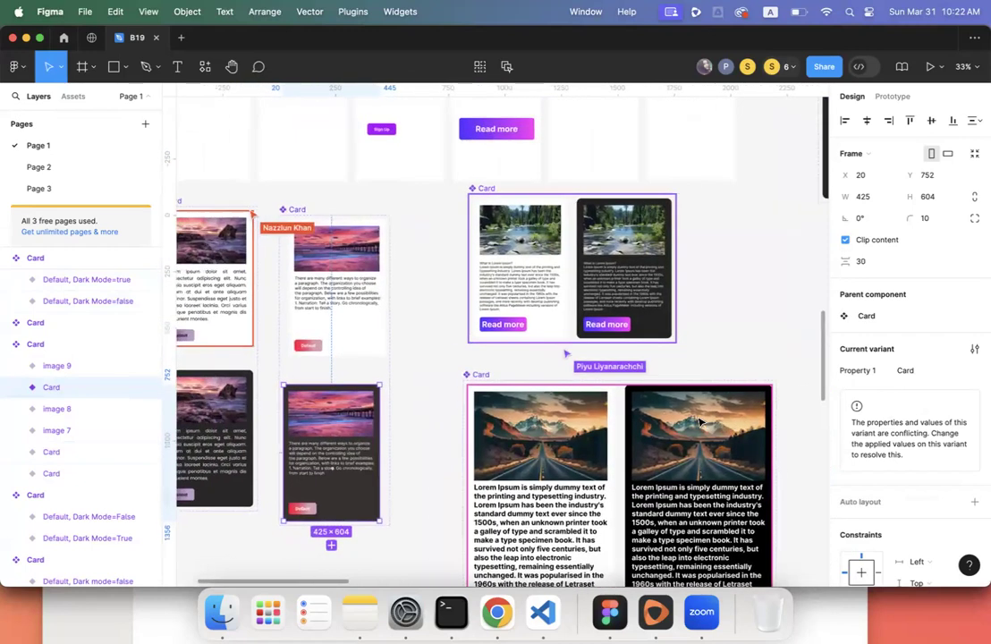
click(578, 271)
click(526, 271)
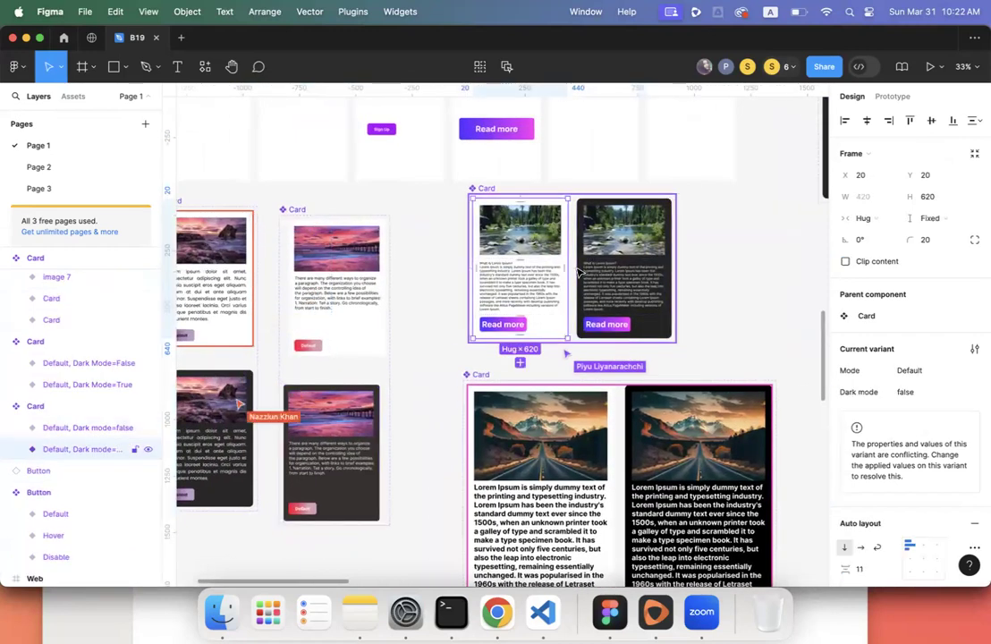
click(610, 271)
click(518, 269)
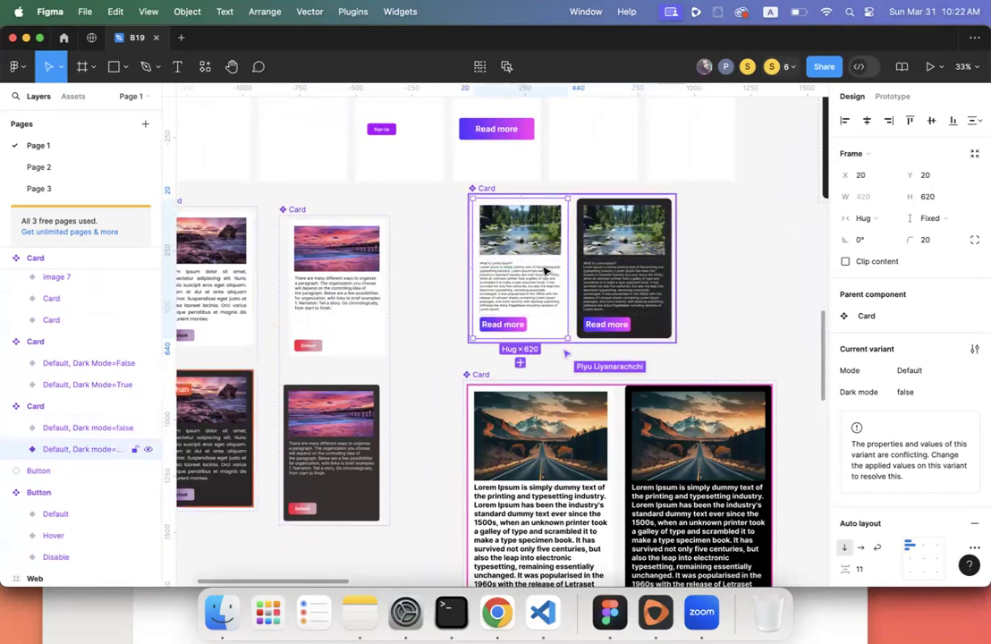
drag(547, 271, 623, 272)
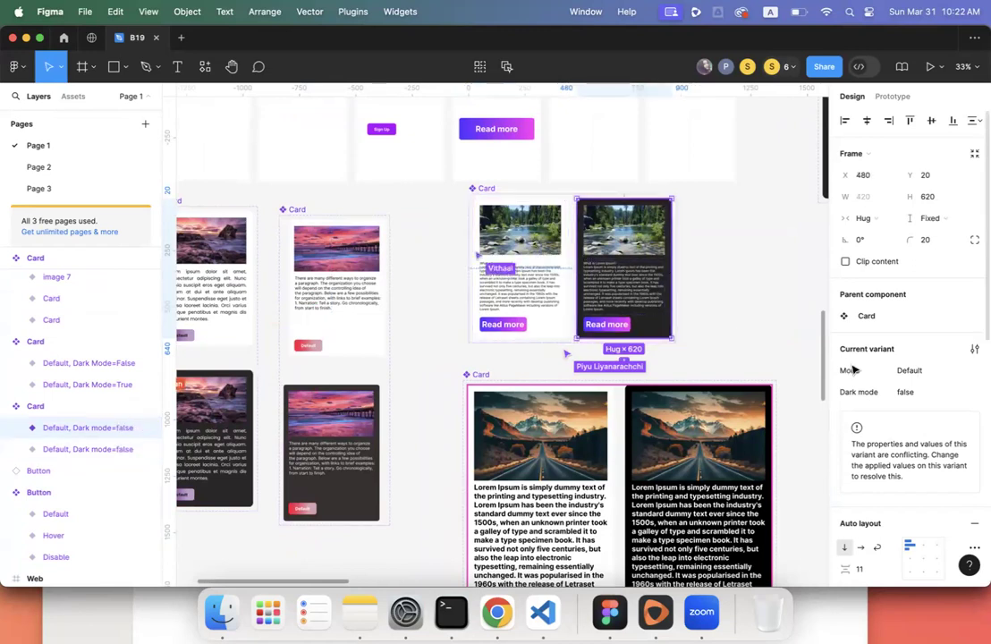
- Set the dark river card's Dark mode value to true, then deselect
click(909, 393)
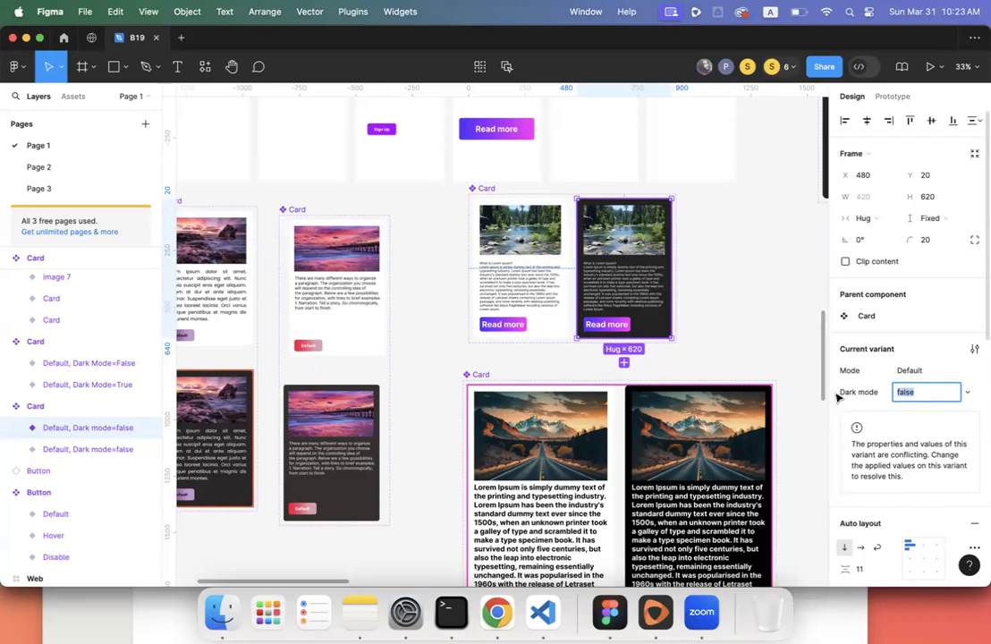
text(true)
key(Return)
scroll(836, 397, down, 3)
scroll(686, 323, down, 5)
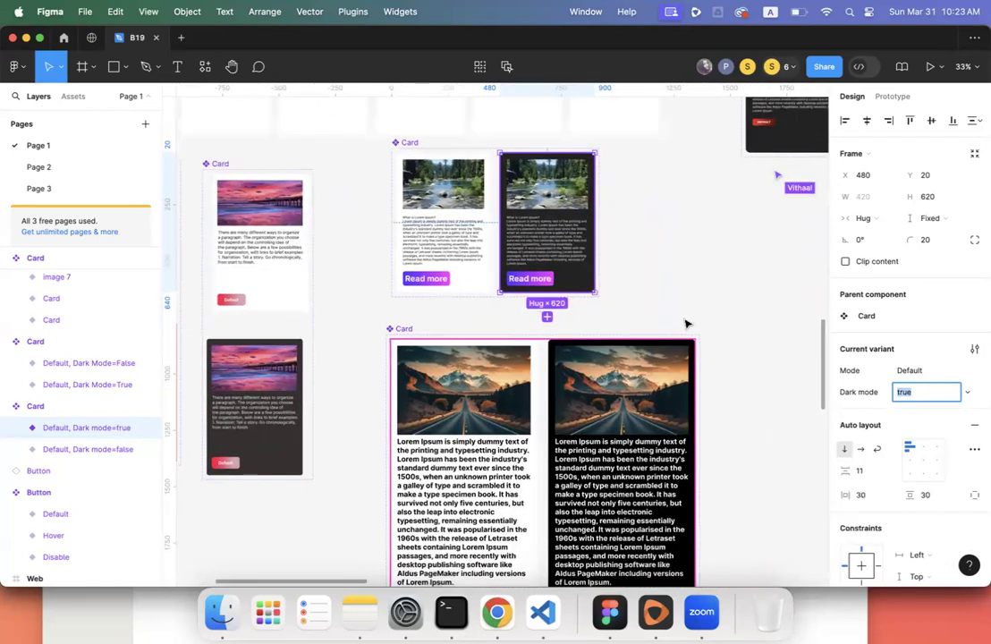
click(686, 323)
scroll(686, 323, up, 3)
scroll(685, 323, down, 3)
click(483, 331)
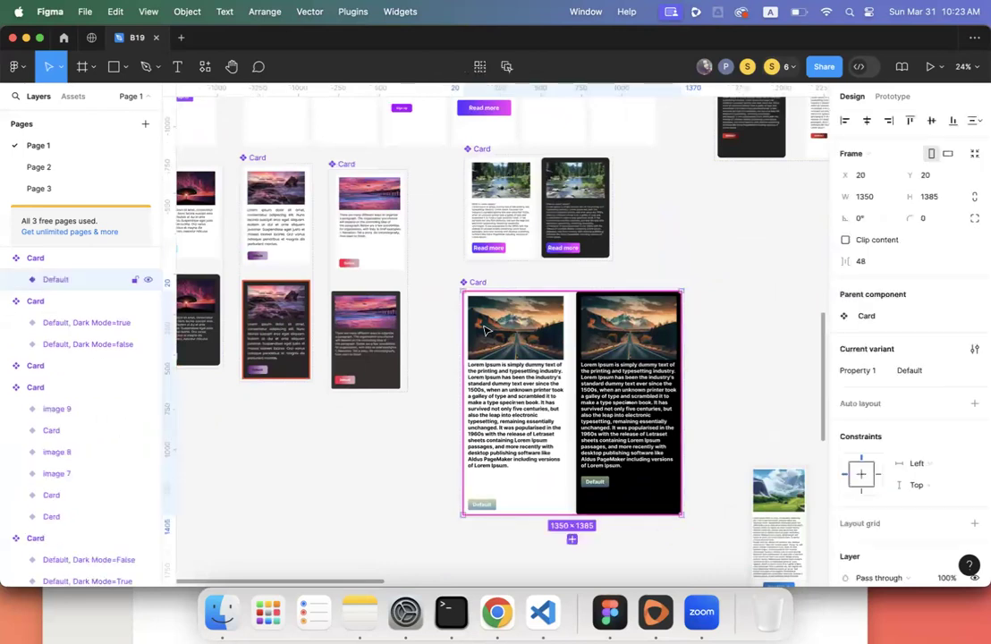
key(Escape)
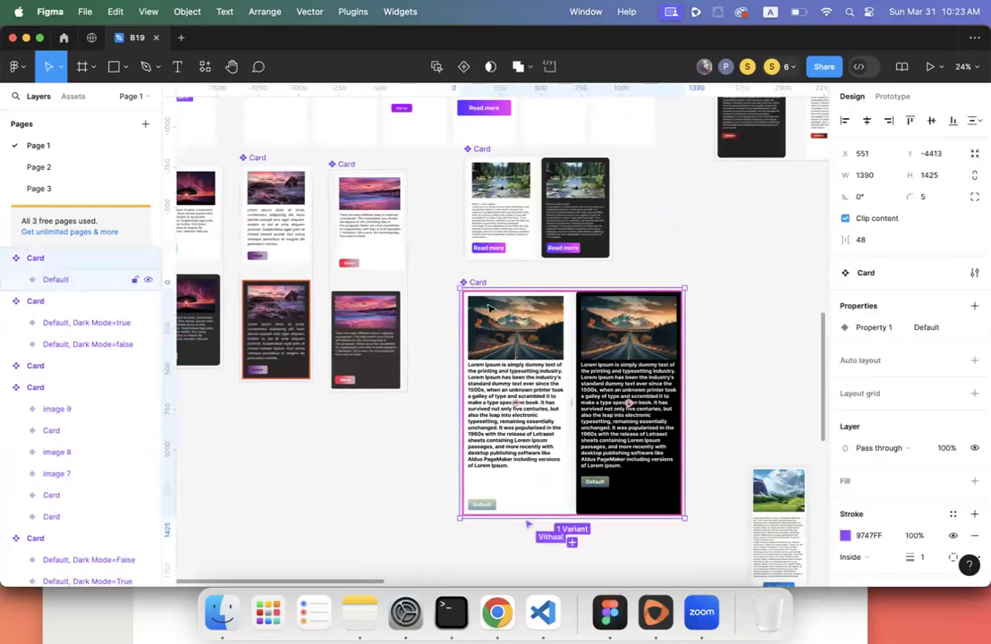
click(496, 332)
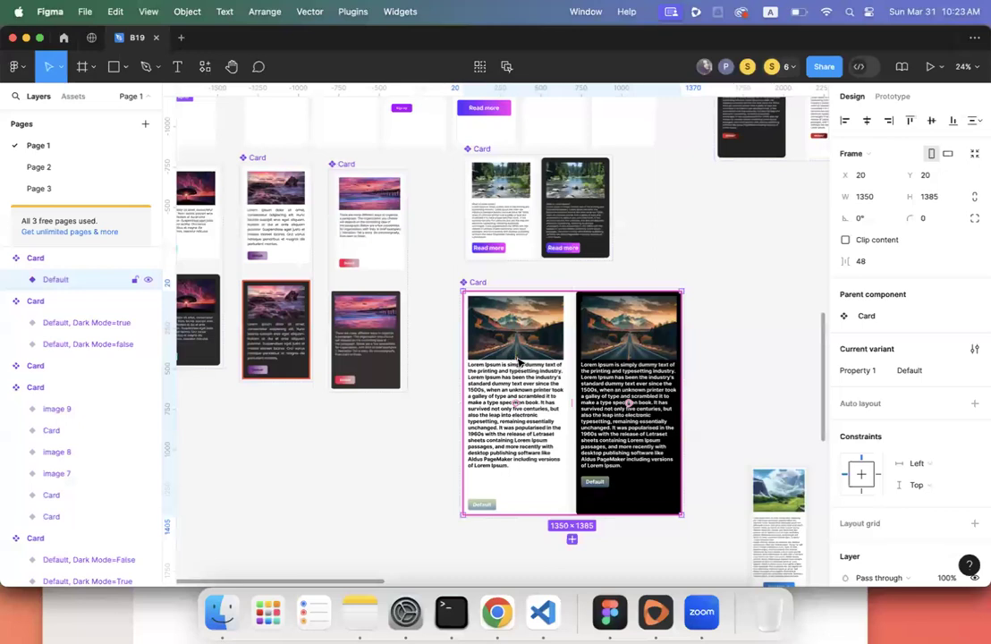
click(518, 362)
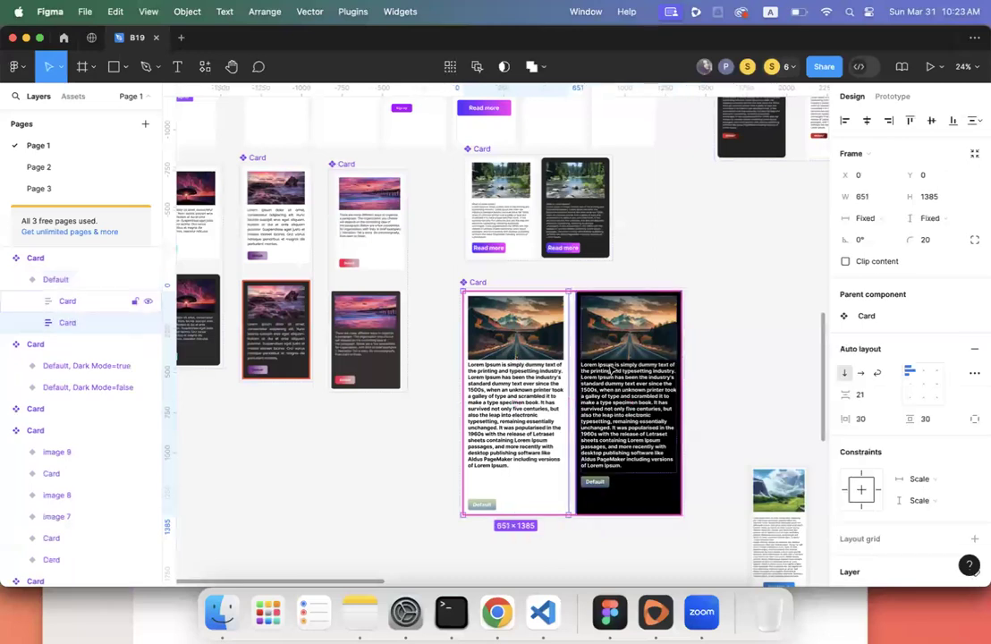
click(610, 369)
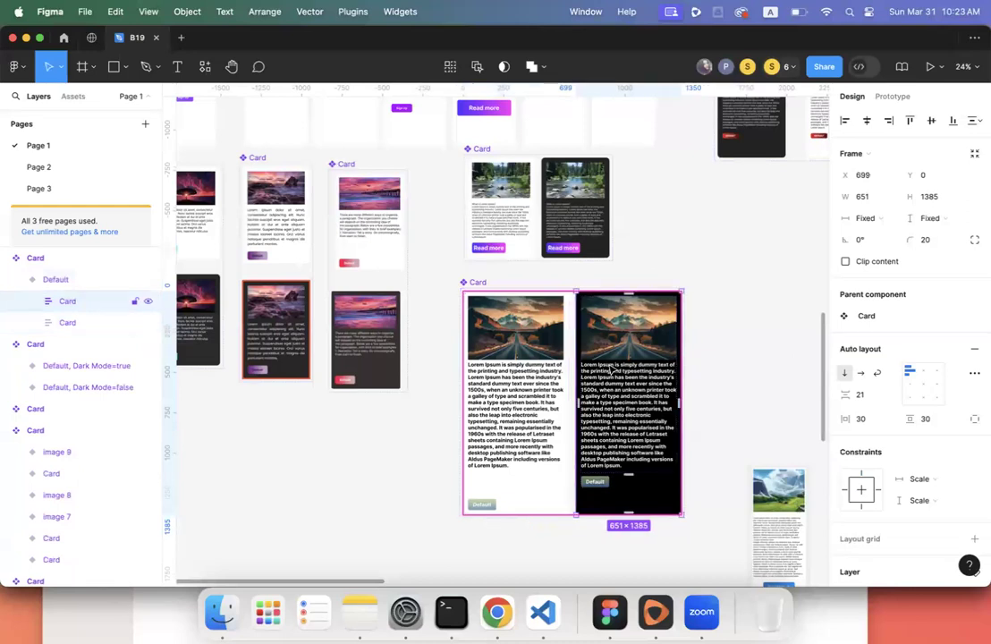
scroll(605, 369, down, 3)
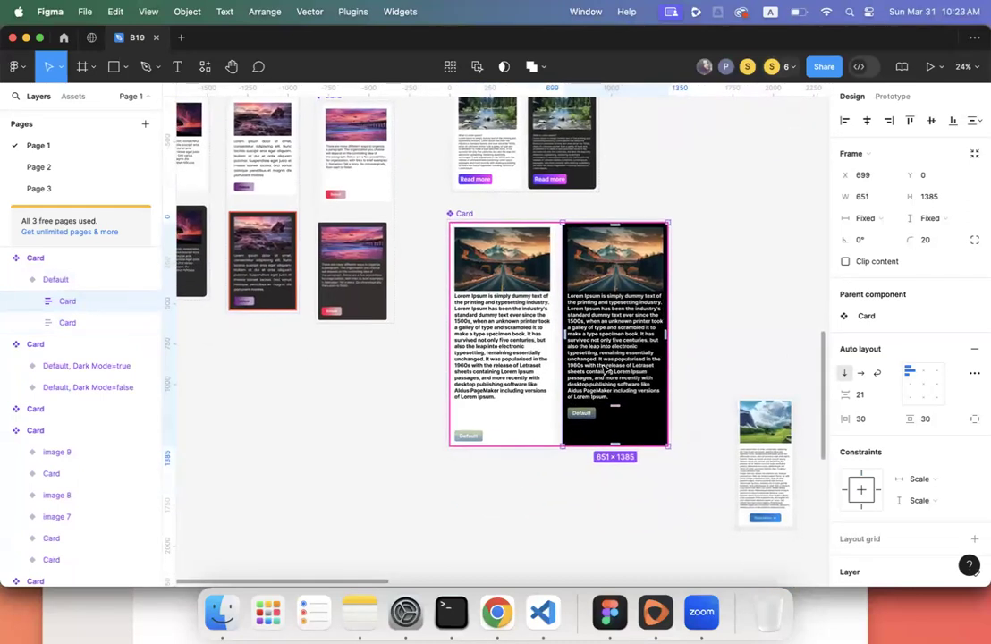
click(55, 283)
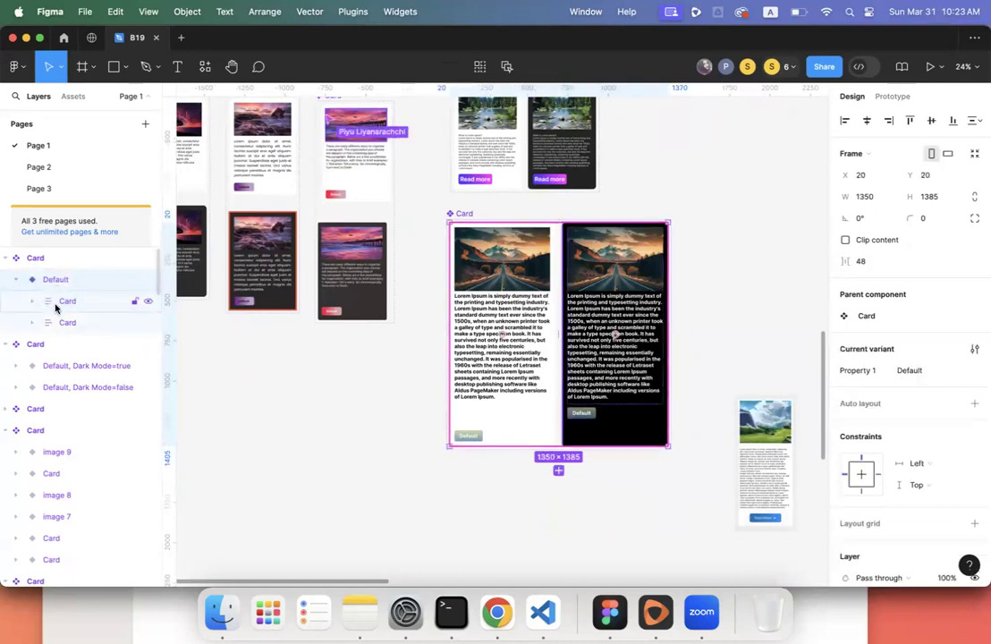
click(57, 302)
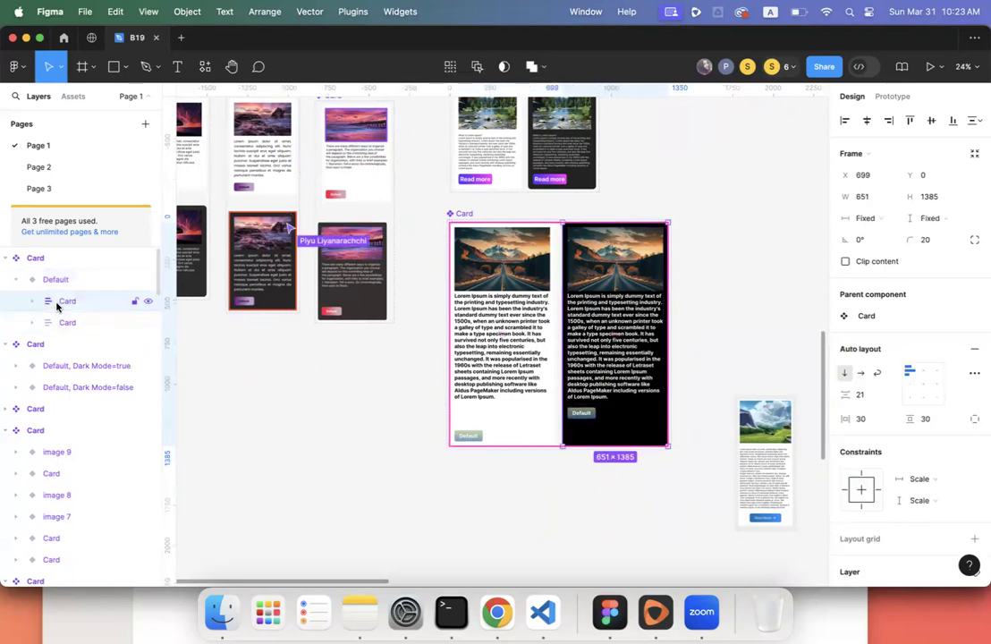
click(52, 282)
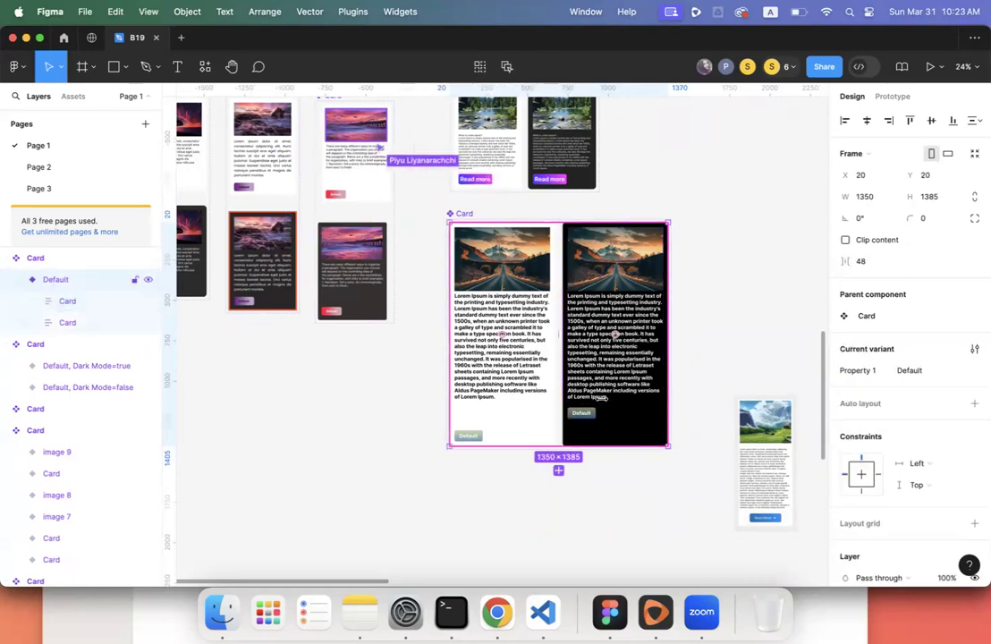
scroll(601, 399, down, 2)
scroll(601, 398, down, 1)
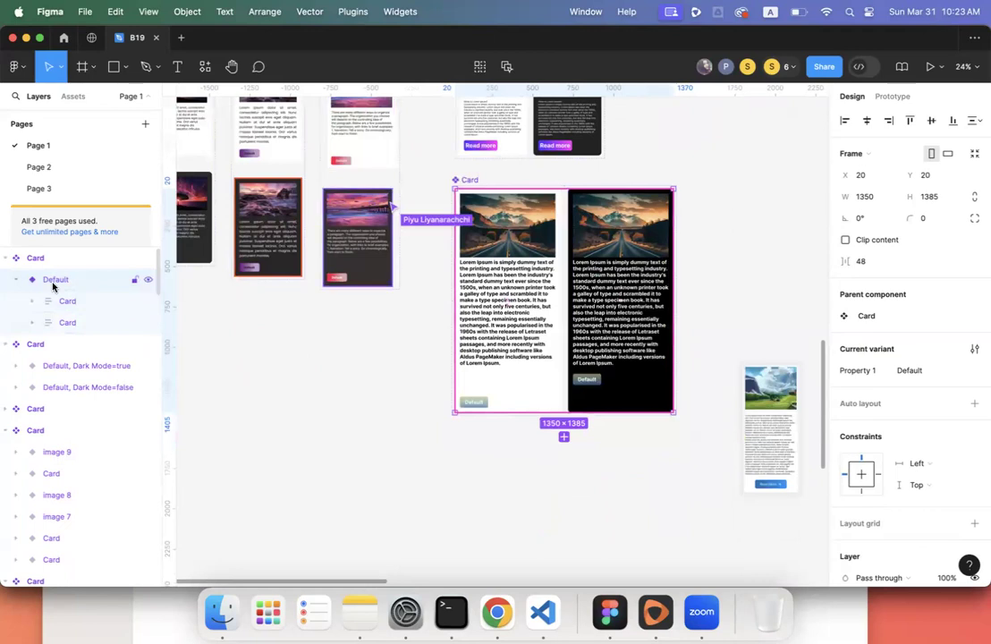
- Duplicate the mountain card as Variant2, drag it below Default, then undo the move
key(super+d)
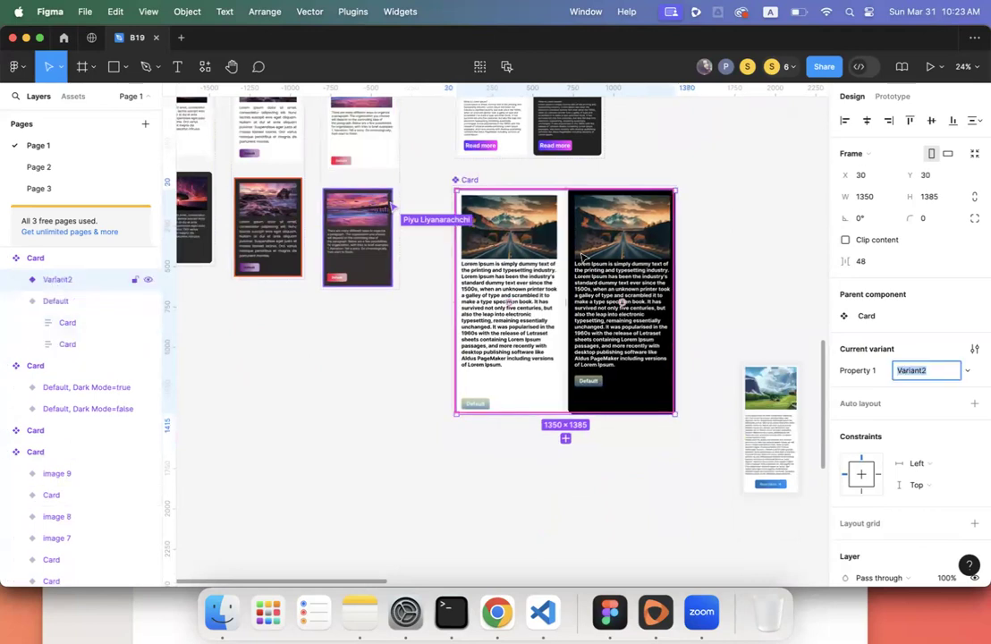
click(517, 267)
drag(527, 240, 527, 476)
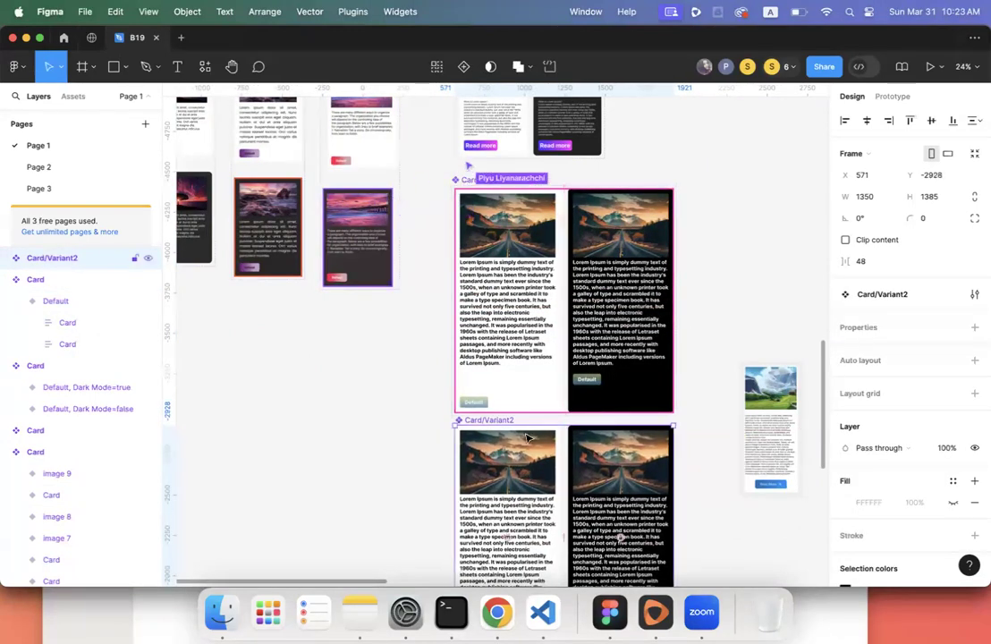
click(20, 303)
click(22, 303)
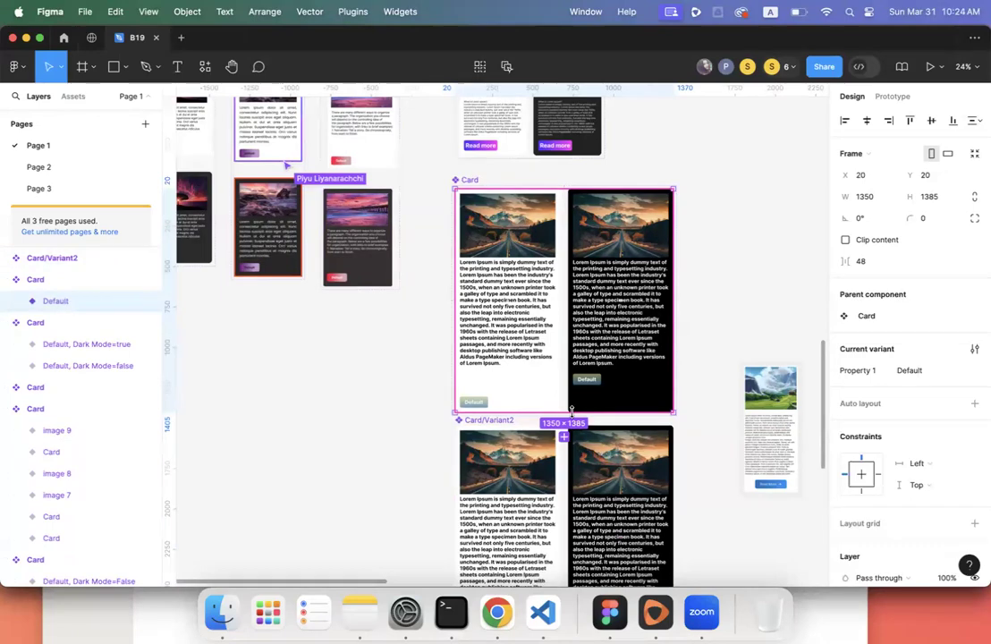
key(super+z)
key(super+z)
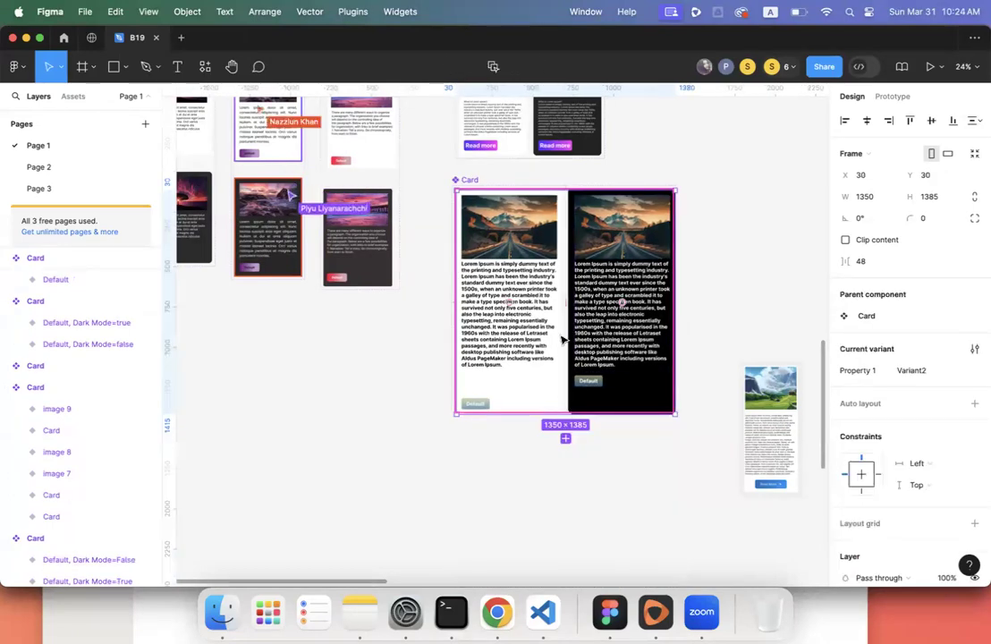
- Select the Default and Variant2 variants and the cards inside Variant2
scroll(561, 339, up, 2)
scroll(561, 338, up, 5)
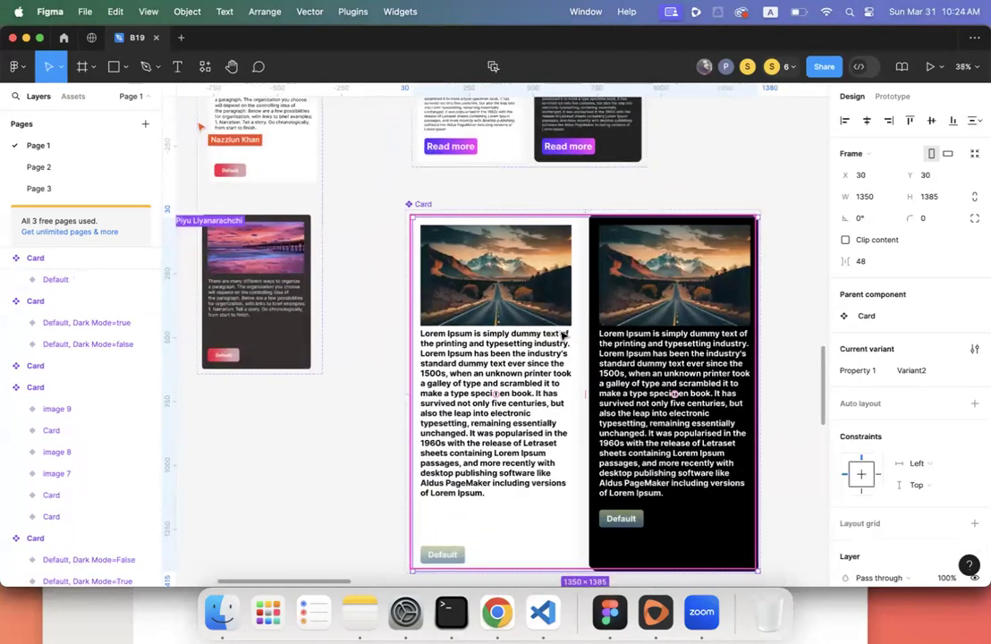
click(82, 281)
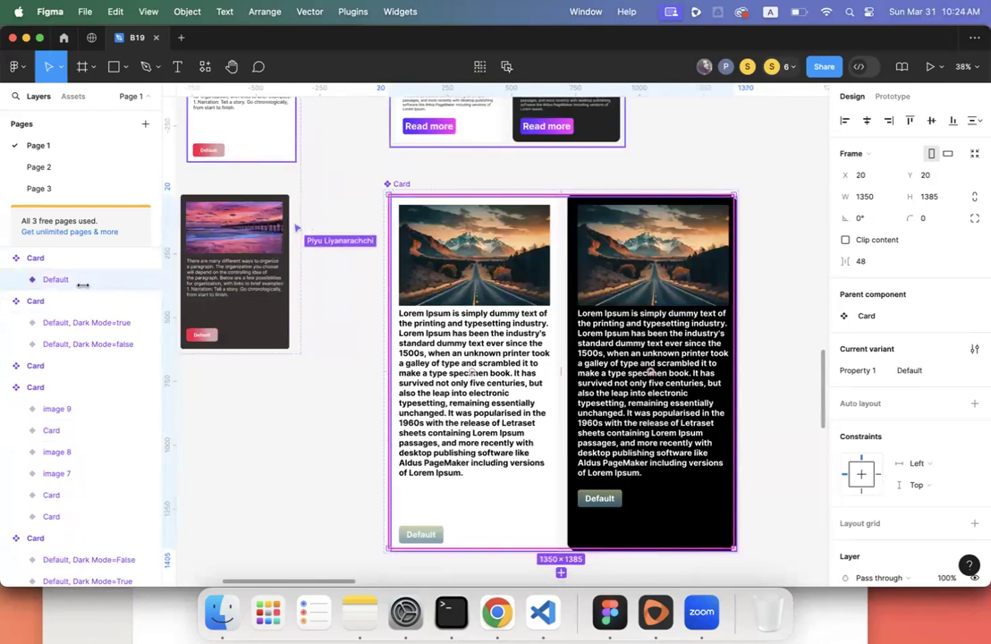
double_click(500, 313)
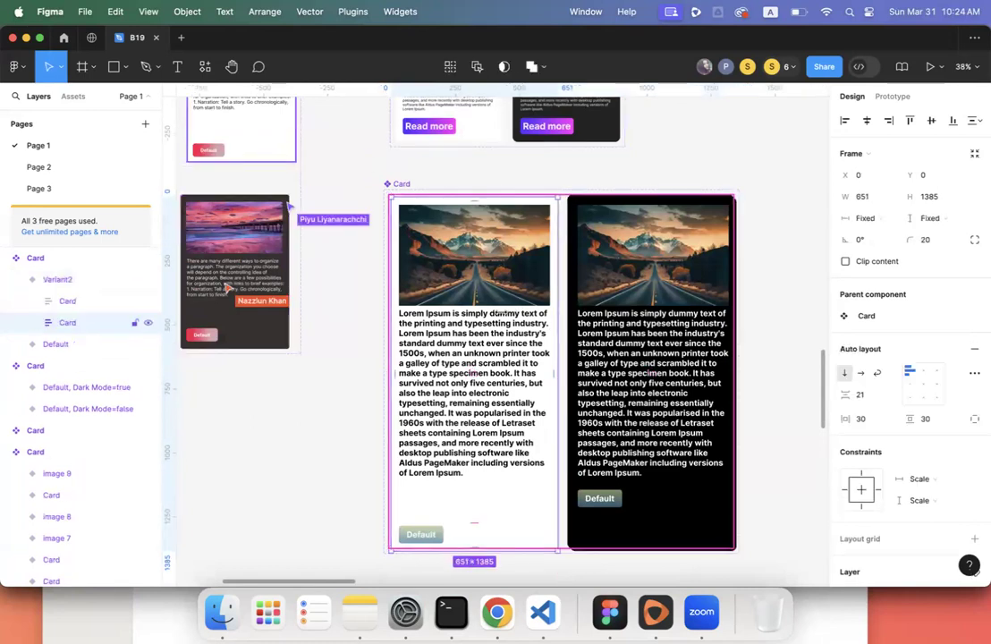
click(61, 287)
scroll(518, 321, down, 10)
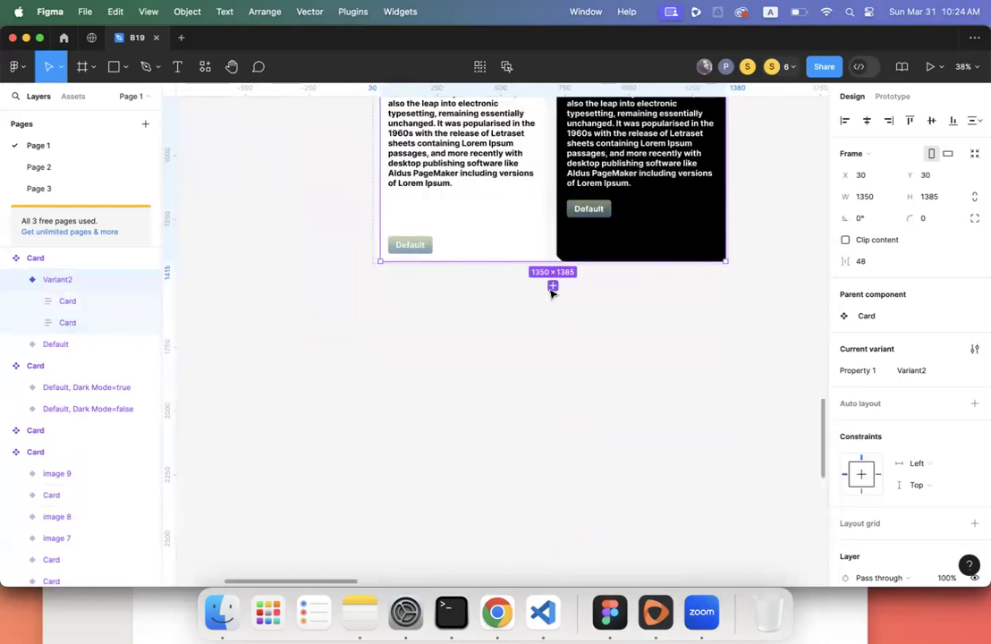
- Add a new variant and drag a copy of the card pair right as Card/Variant3
click(553, 286)
scroll(536, 304, up, 6)
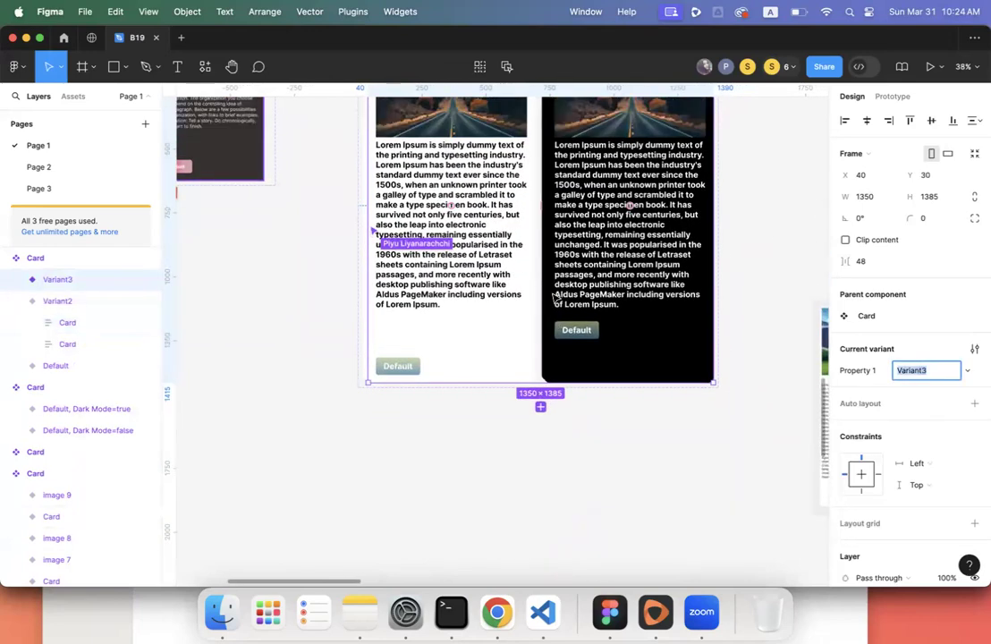
drag(489, 305, 691, 333)
scroll(691, 333, down, 3)
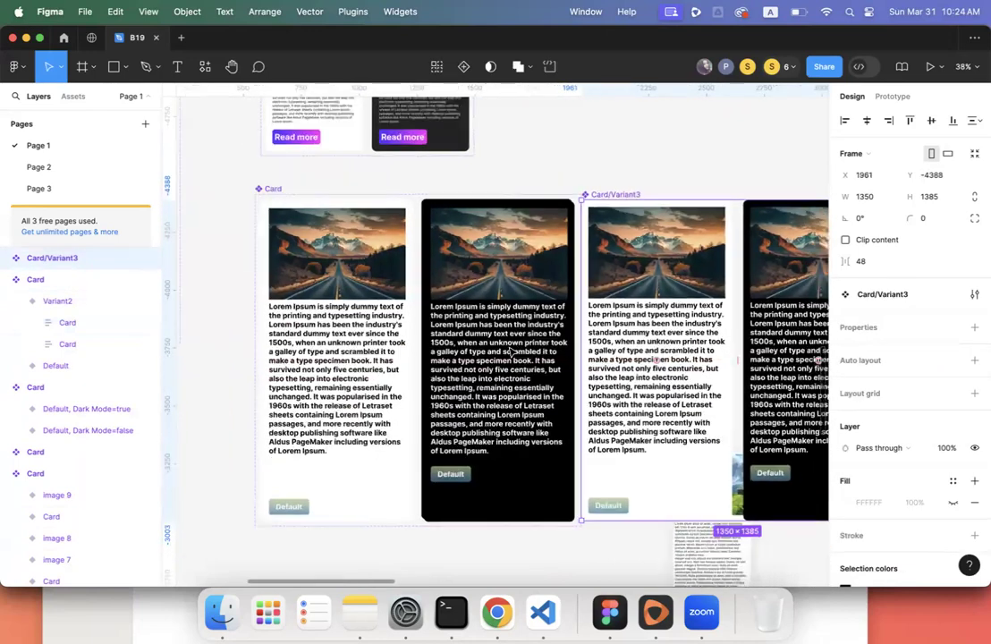
double_click(428, 355)
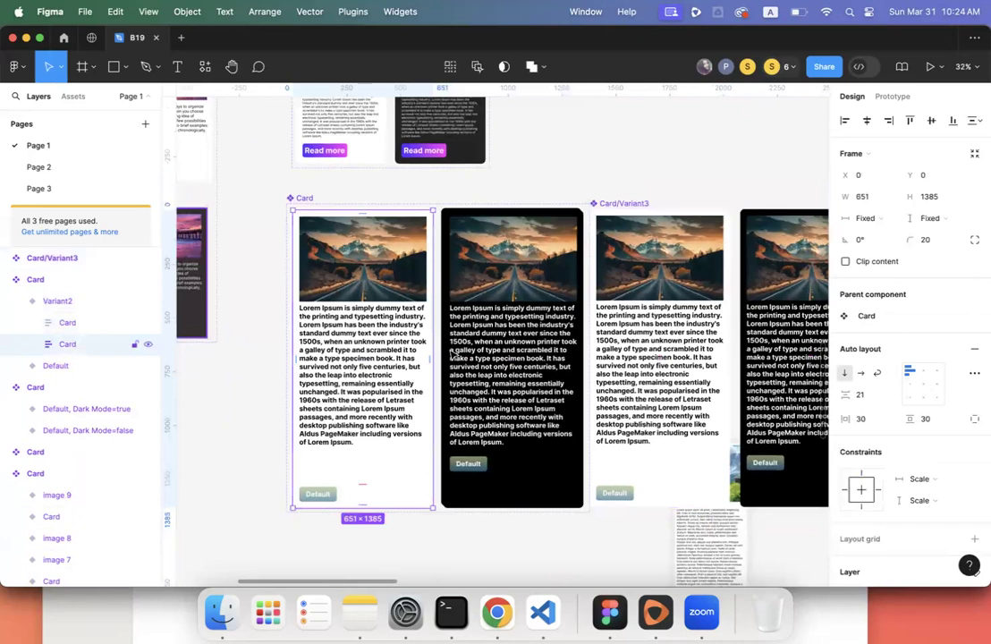
key(Escape)
click(452, 354)
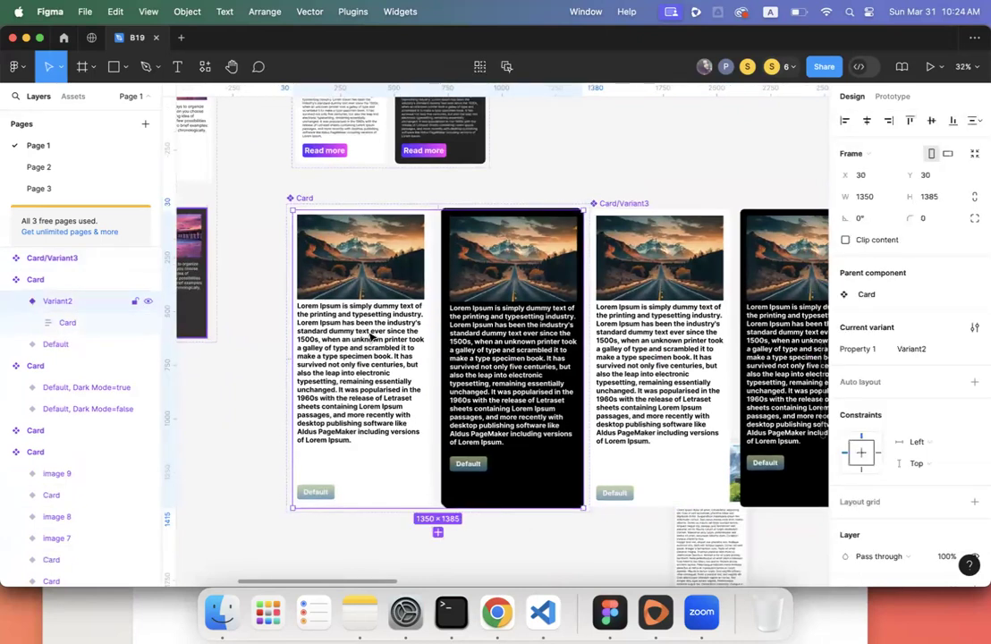
- Delete the white card from the Default variant
click(75, 327)
click(60, 304)
click(58, 344)
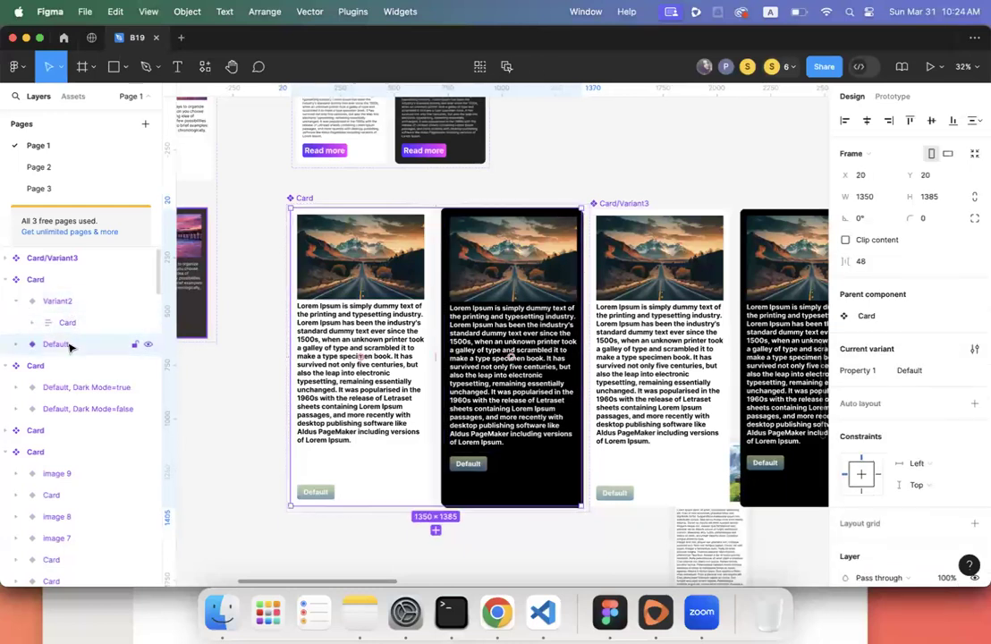
click(19, 346)
click(54, 366)
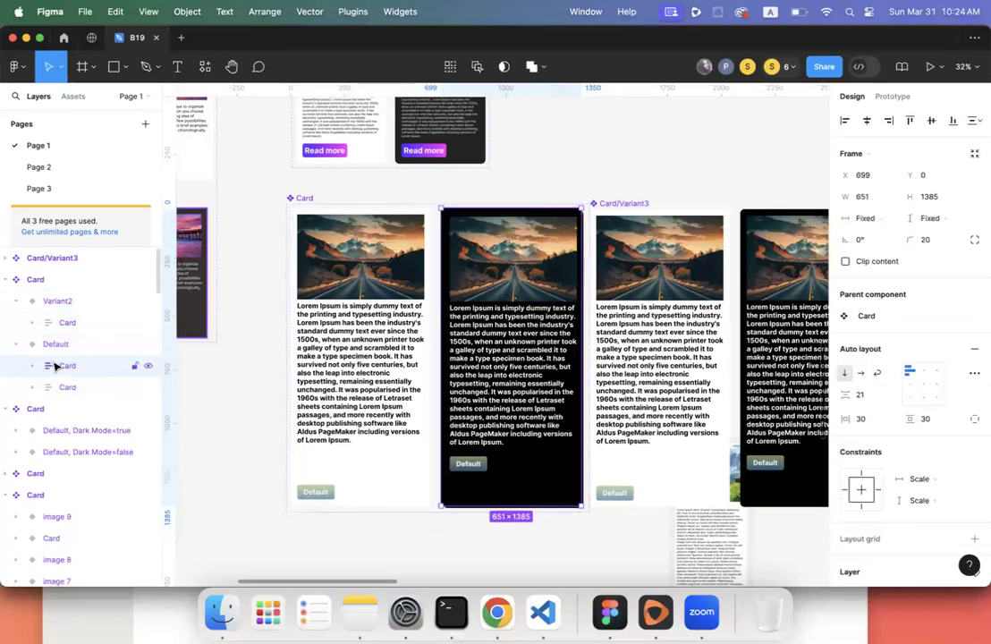
click(66, 387)
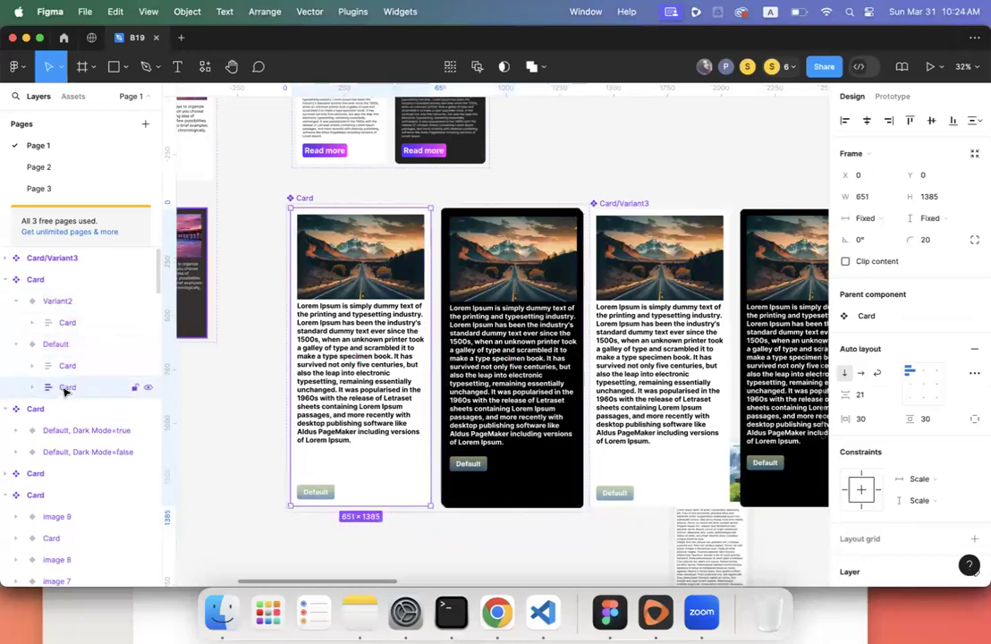
key(Delete)
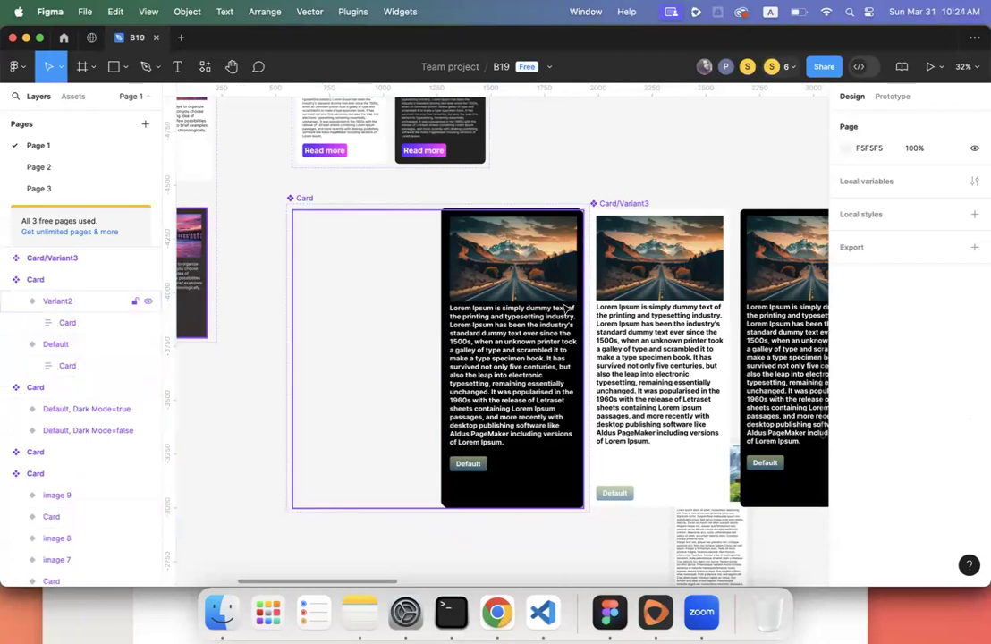
- Inspect the Card set, the Variant2 frame and its card, and Default
click(302, 209)
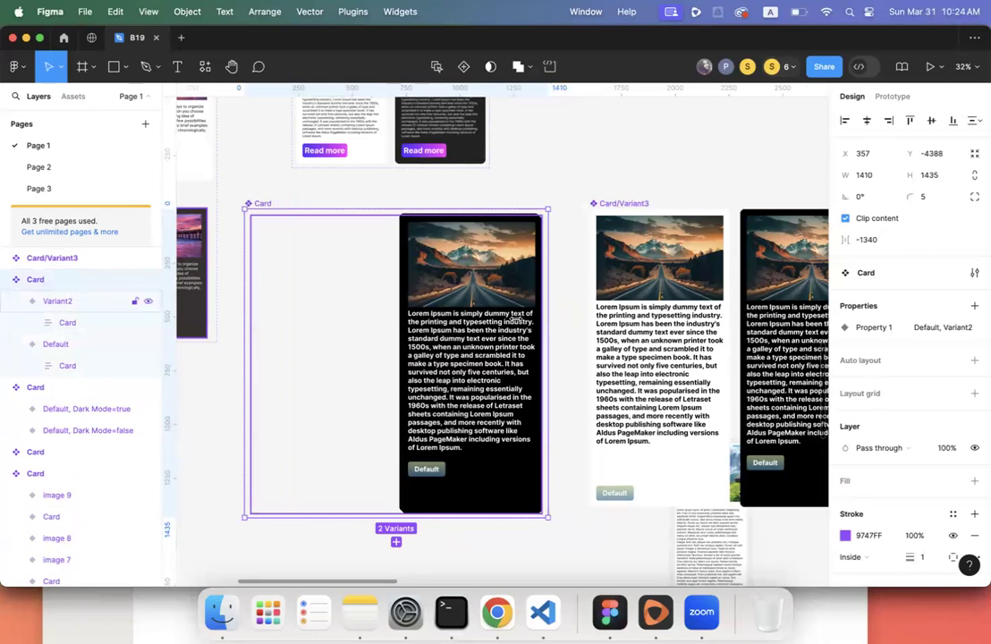
click(516, 319)
click(515, 318)
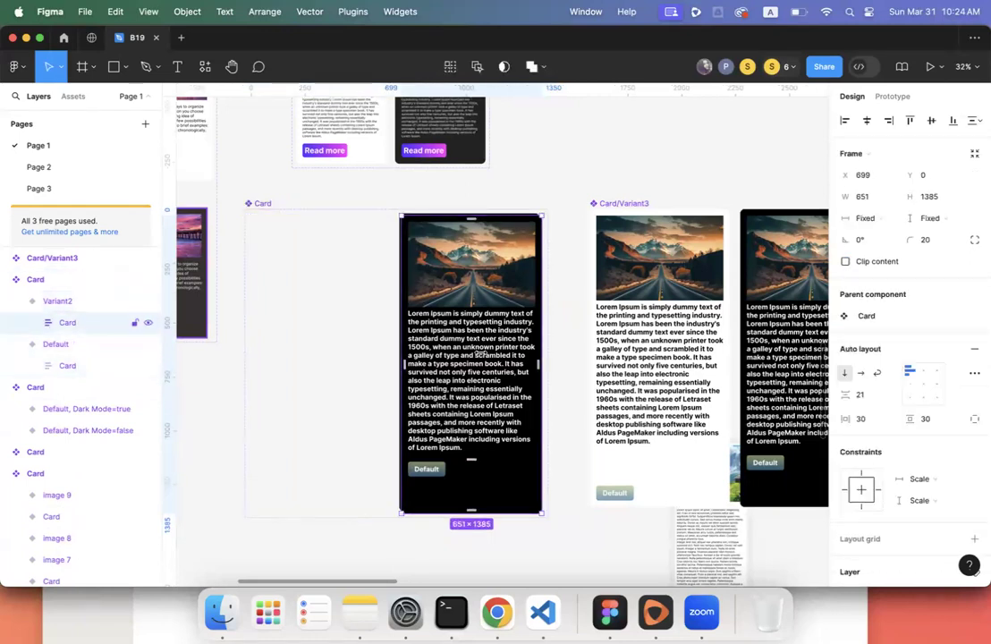
click(365, 347)
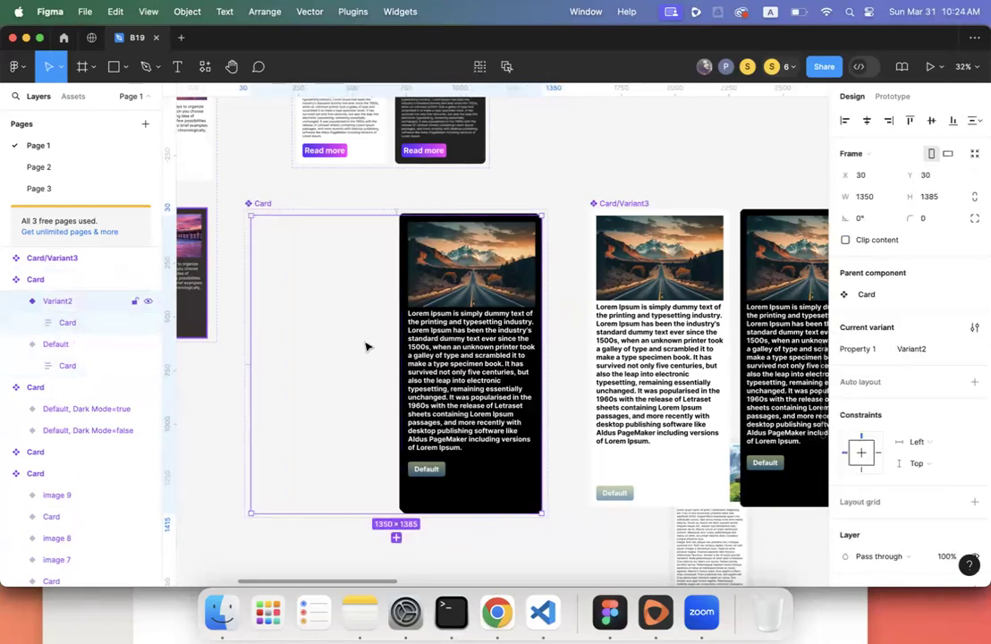
click(72, 345)
scroll(661, 292, down, 2)
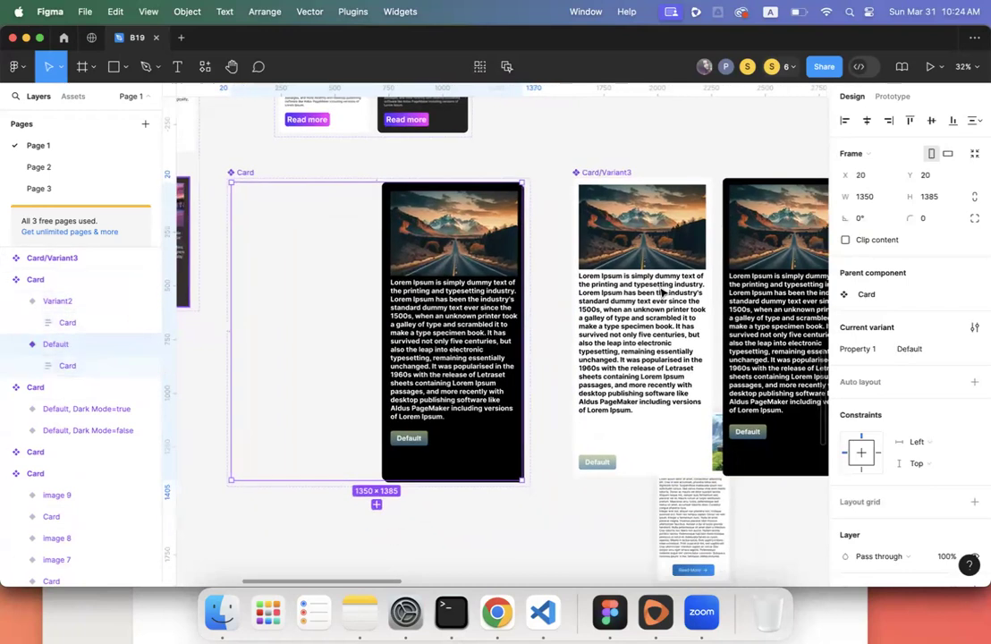
scroll(658, 289, left, 5)
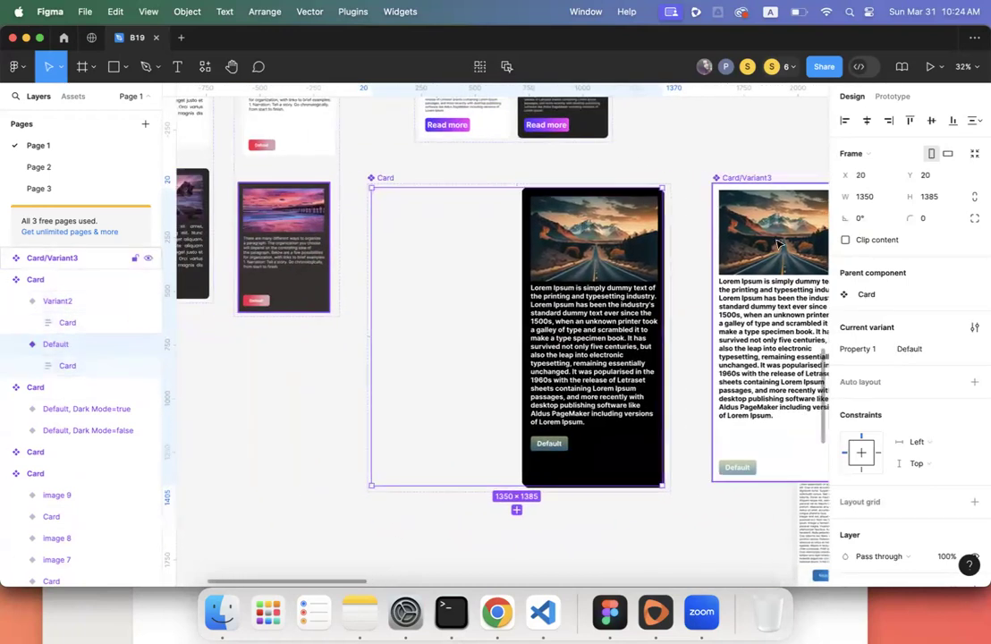
- Nudge Card/Variant3 slightly right and inspect its white card and the Variant2 card
click(753, 176)
mouse_move(753, 176)
mouse_down()
mouse_move(781, 177)
mouse_move(749, 175)
mouse_up()
scroll(756, 213, right, 3)
scroll(756, 213, right, 7)
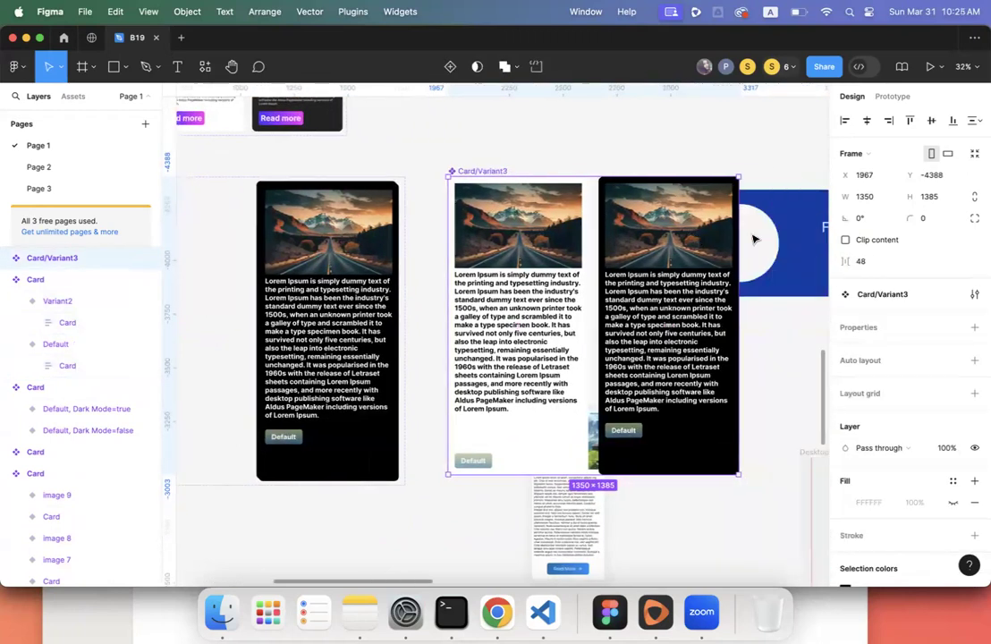
double_click(610, 276)
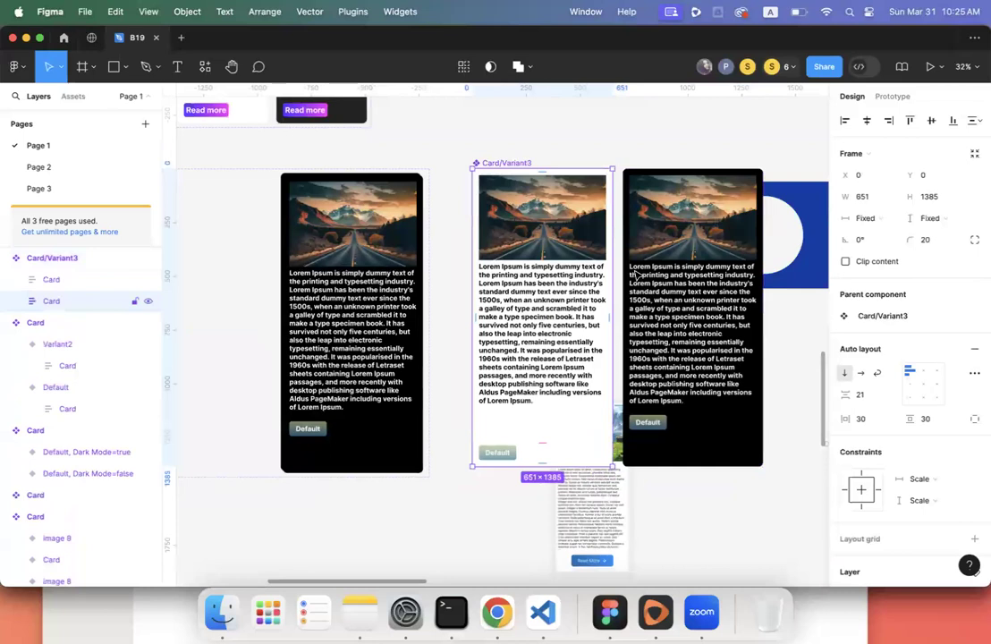
scroll(636, 274, left, 7)
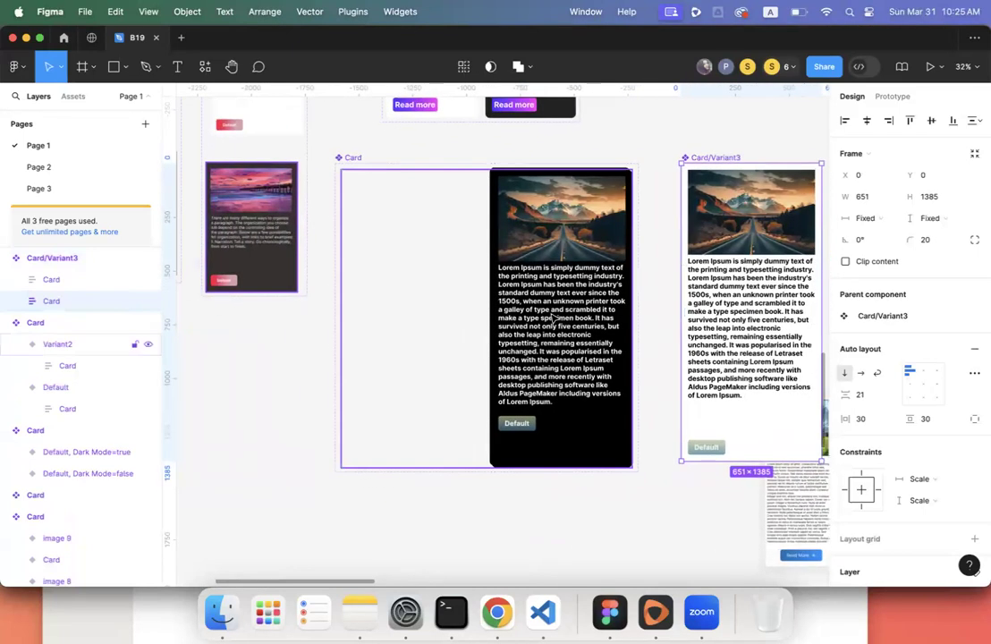
click(555, 317)
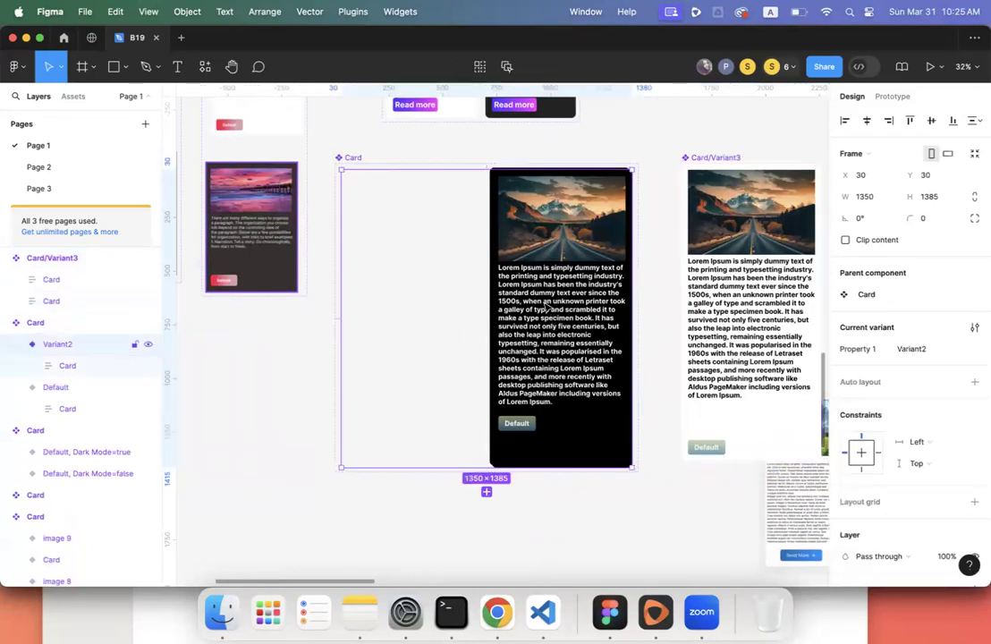
double_click(546, 306)
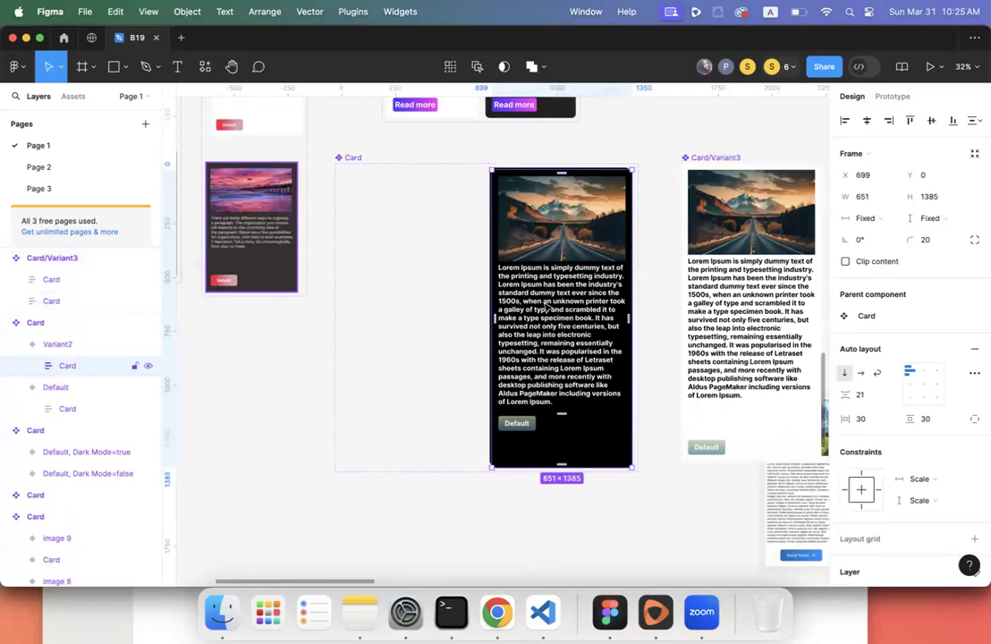
- Add auto layout to the Card component set and delete Card/Variant3
click(362, 157)
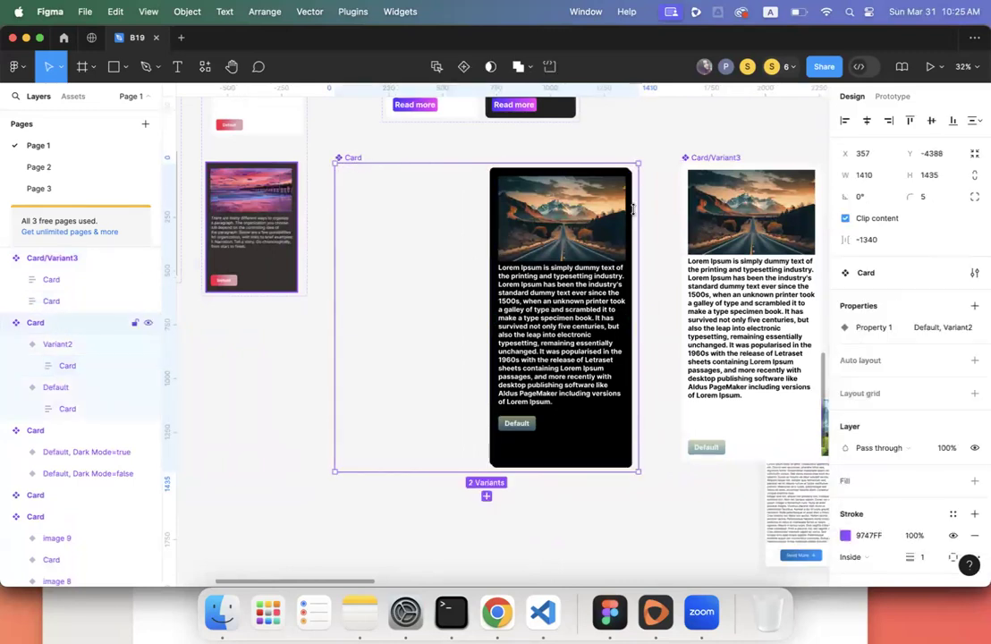
click(973, 359)
scroll(684, 255, right, 5)
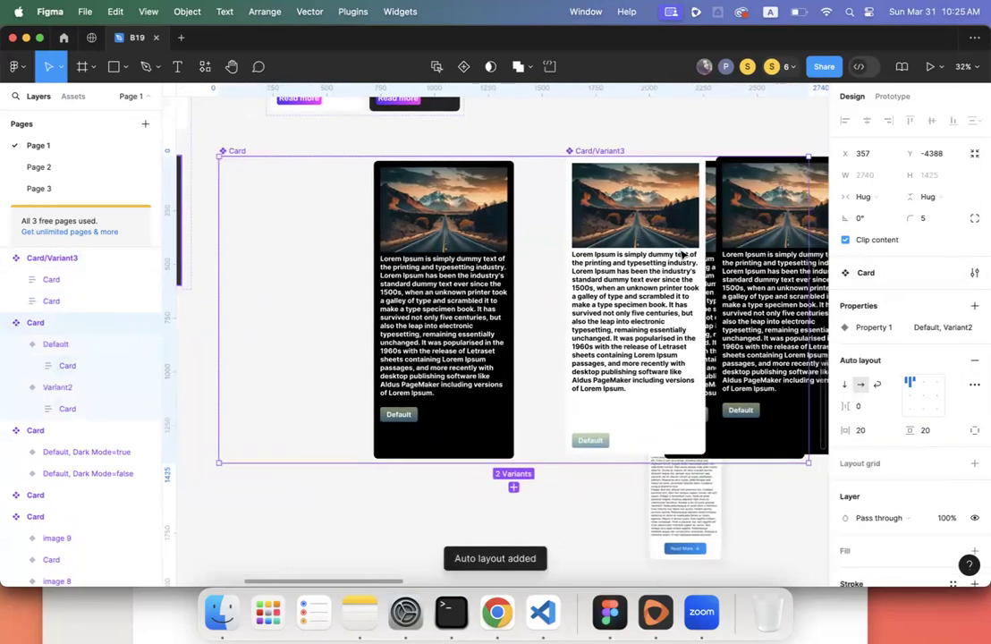
click(812, 229)
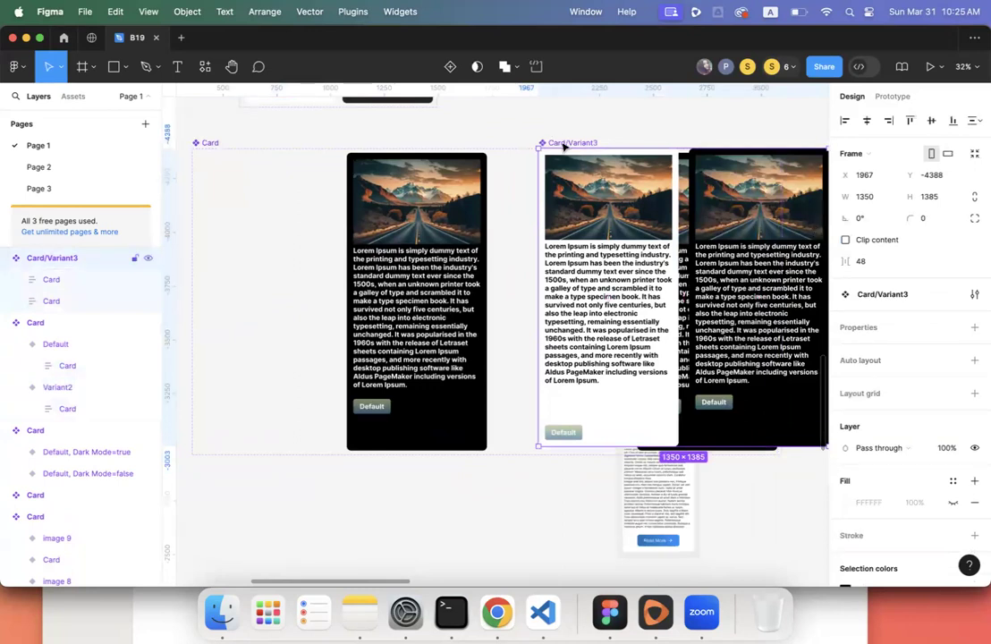
key(Delete)
- Drag the Default variant out of the Card set to the lower left
click(638, 197)
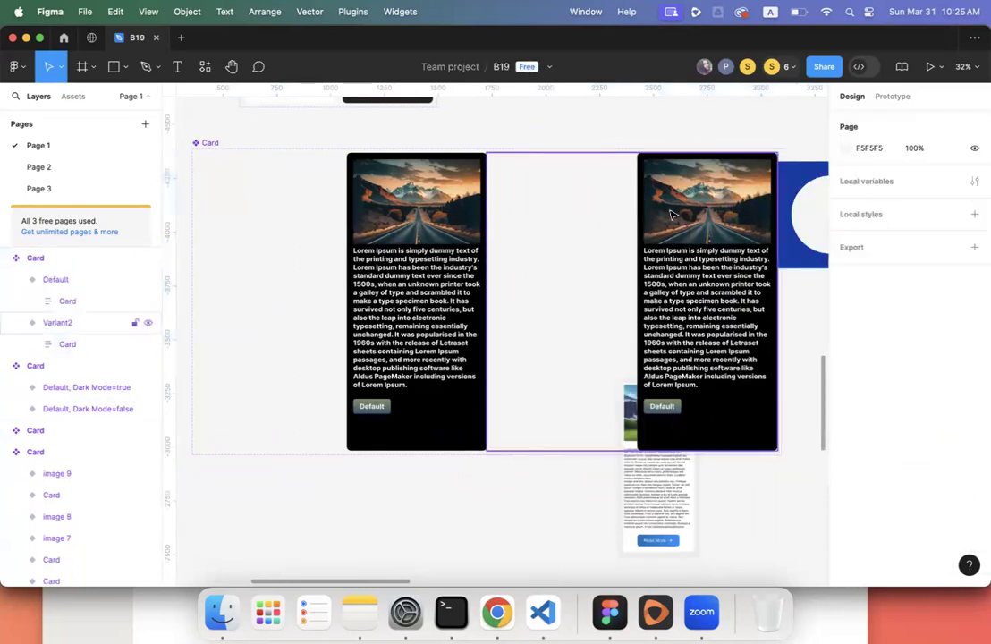
scroll(638, 197, down, 5)
drag(537, 219, 349, 364)
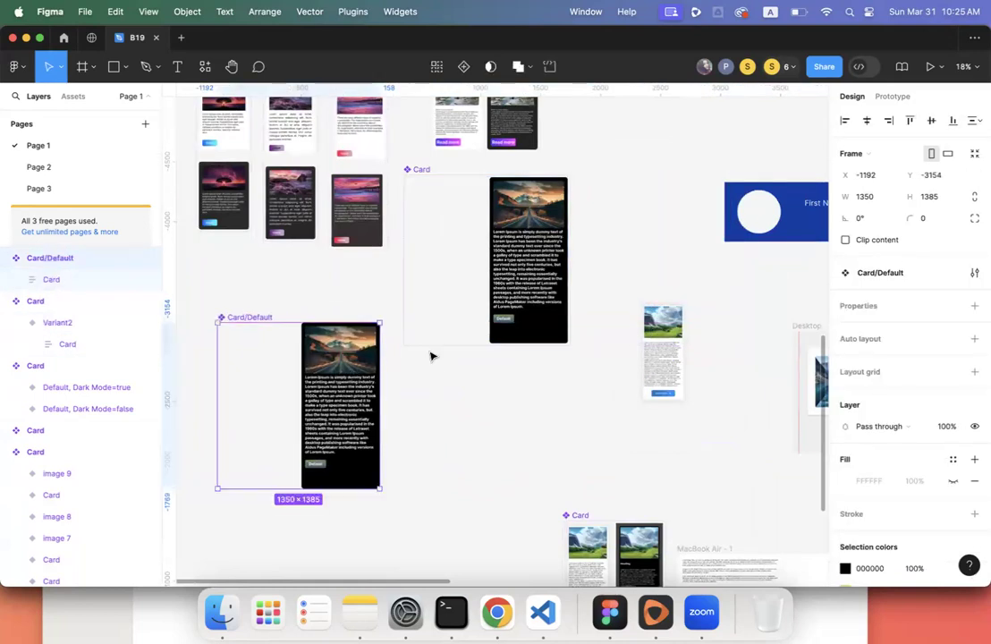
- Delete the leftover Variant2 Card set, move Card/Default up, and add auto layout
click(547, 225)
key(Delete)
drag(249, 316, 461, 167)
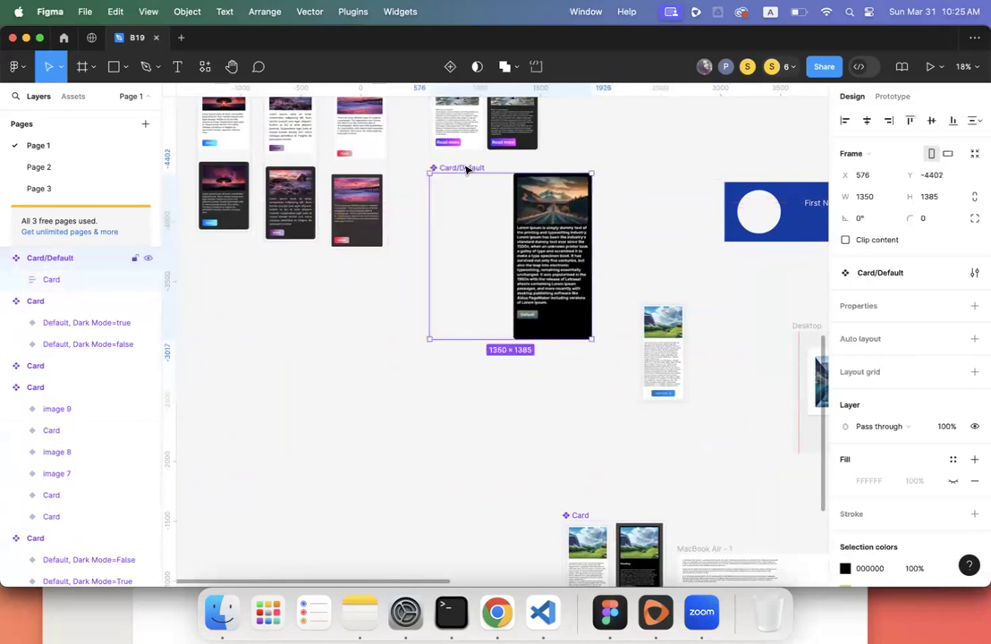
click(974, 338)
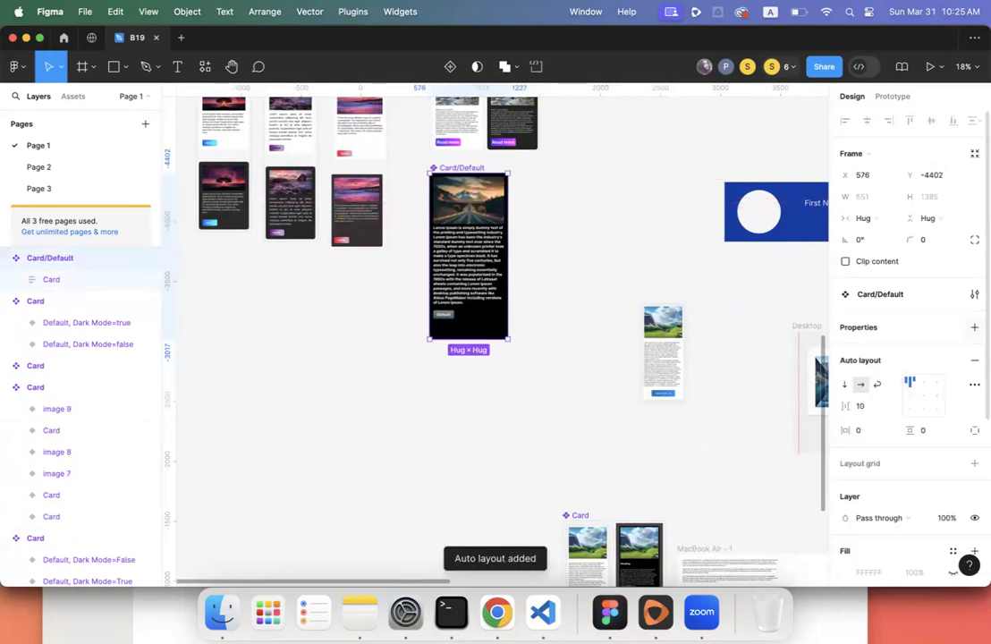
- Select the card nested inside Card/Default
scroll(510, 277, up, 3)
scroll(511, 277, up, 5)
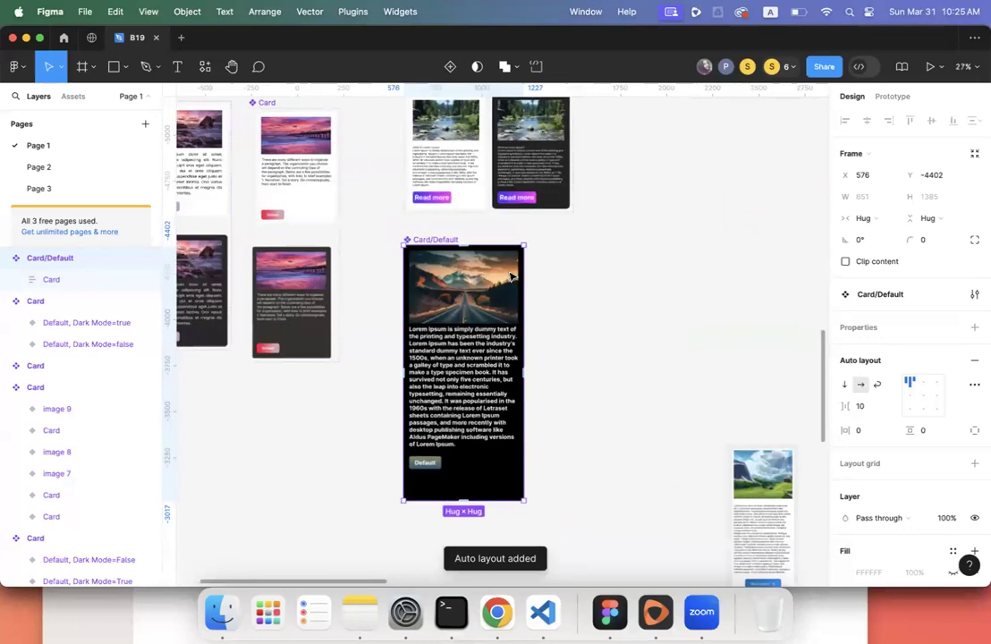
key(Escape)
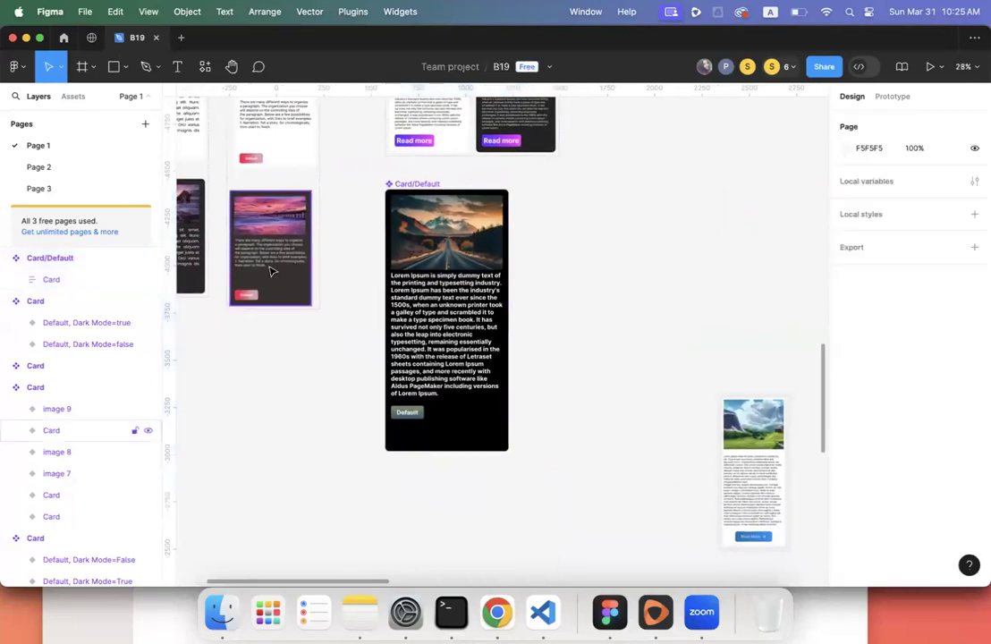
click(55, 280)
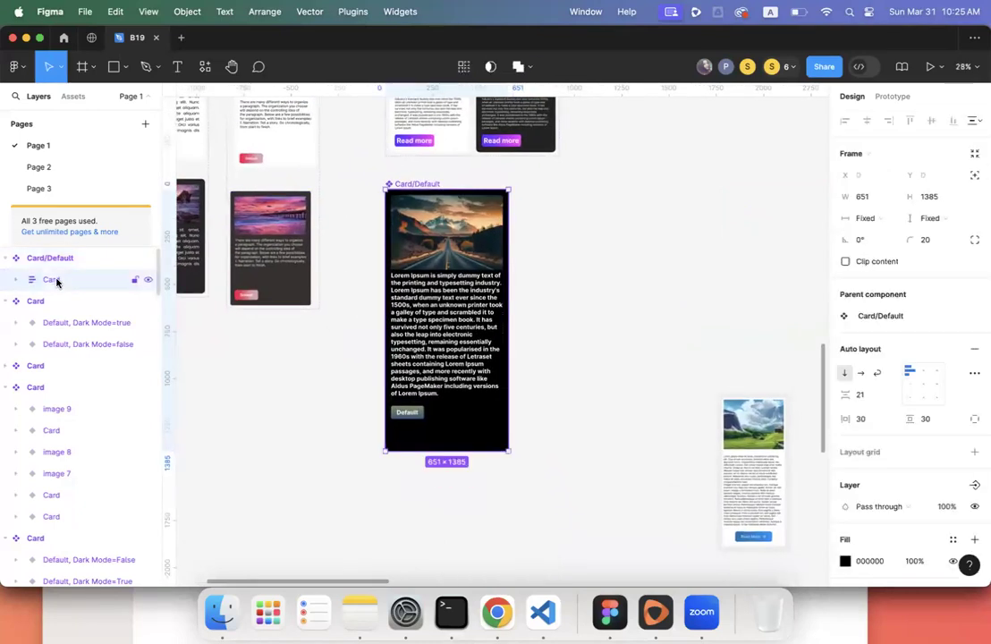
scroll(304, 314, up, 1)
scroll(305, 314, left, 1)
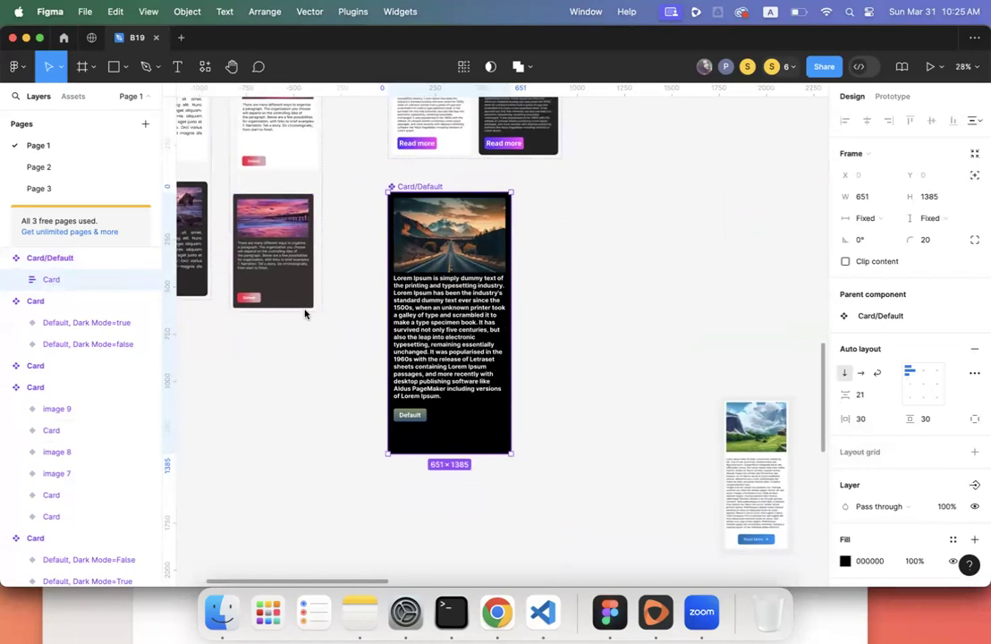
scroll(305, 313, down, 1)
scroll(304, 314, right, 1)
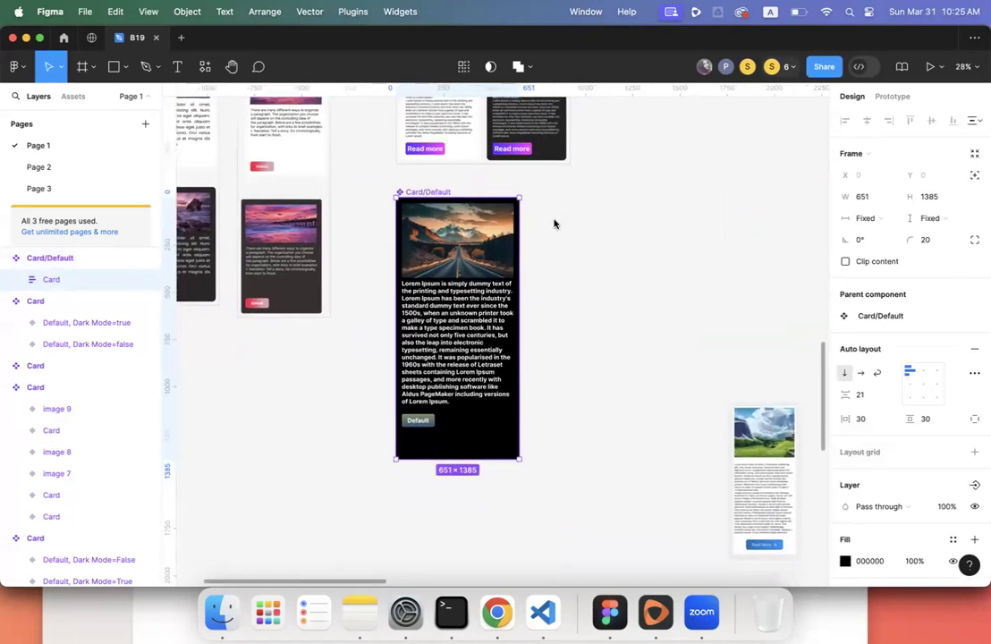
- Select Card/Default and bring up its Main component options in the layer menu
click(449, 190)
scroll(448, 190, up, 1)
scroll(449, 191, up, 5)
scroll(449, 190, right, 1)
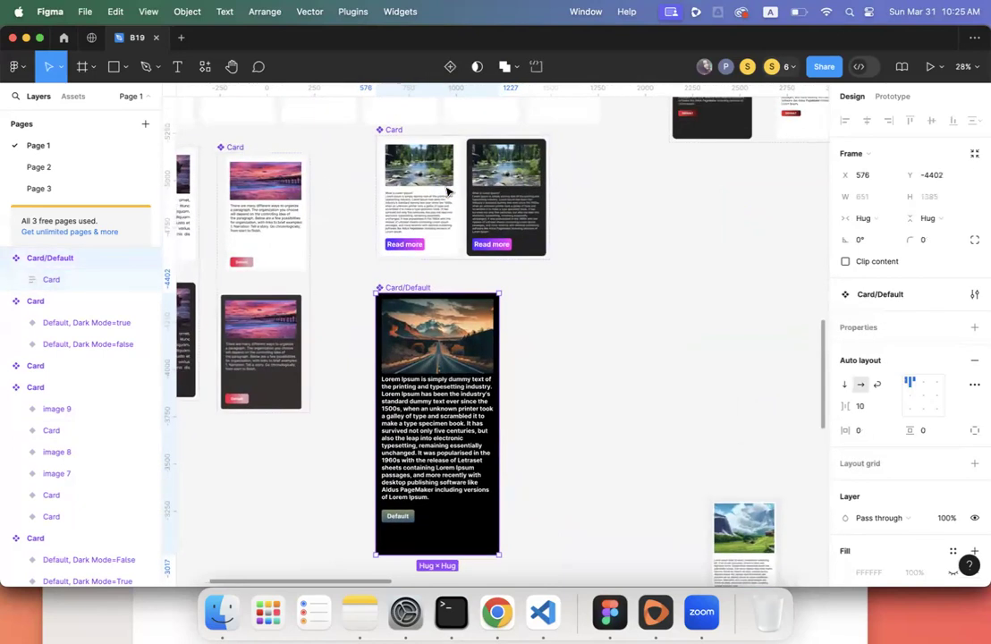
scroll(442, 196, down, 6)
scroll(442, 196, left, 2)
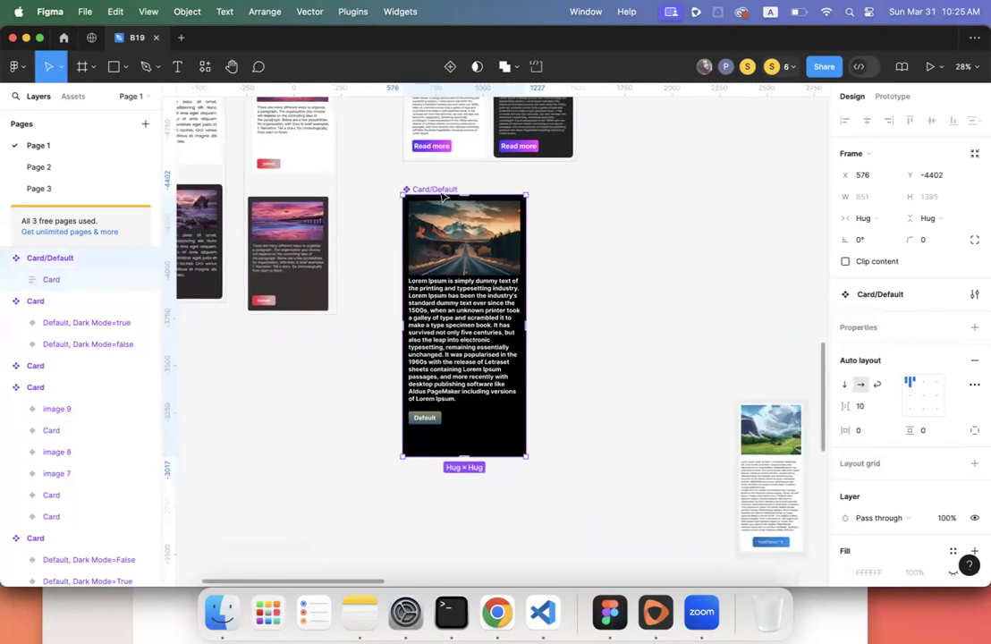
right_click(81, 266)
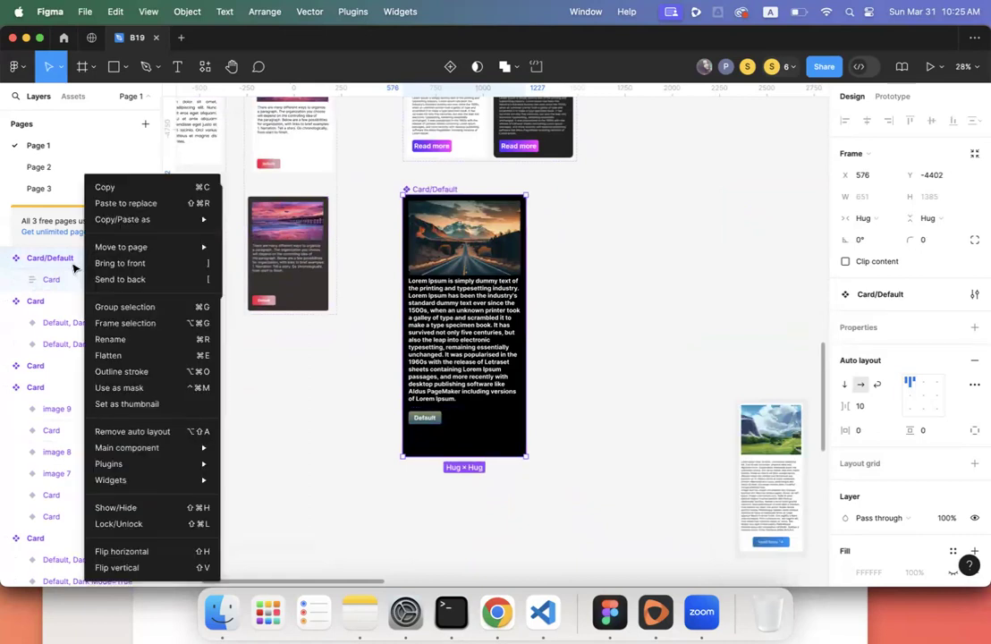
mouse_move(197, 449)
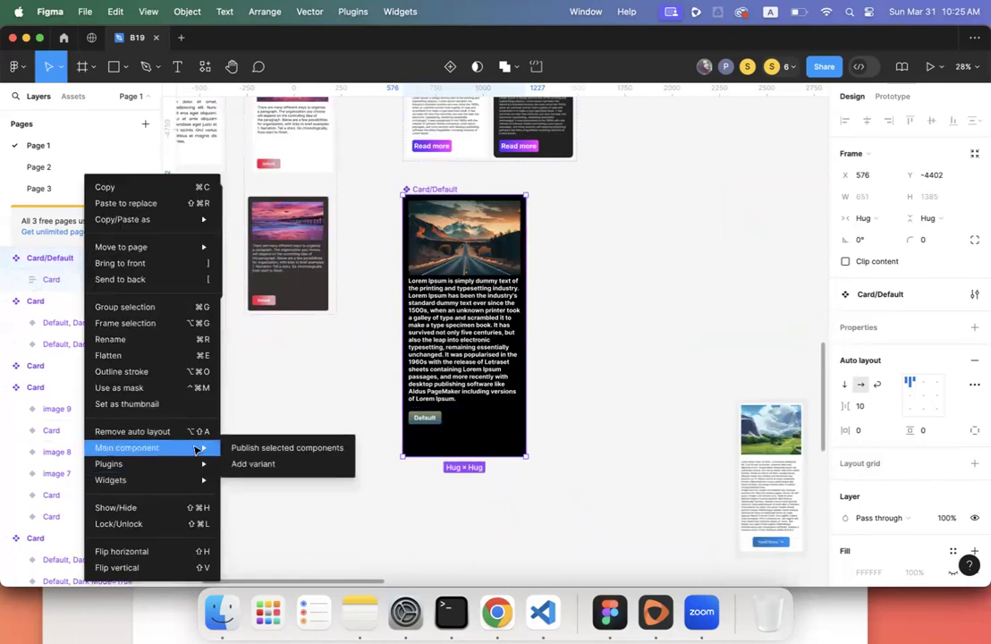
- Add a Variant2 to Card/Default and select the original Default card
click(251, 463)
scroll(461, 404, down, 1)
scroll(461, 404, down, 4)
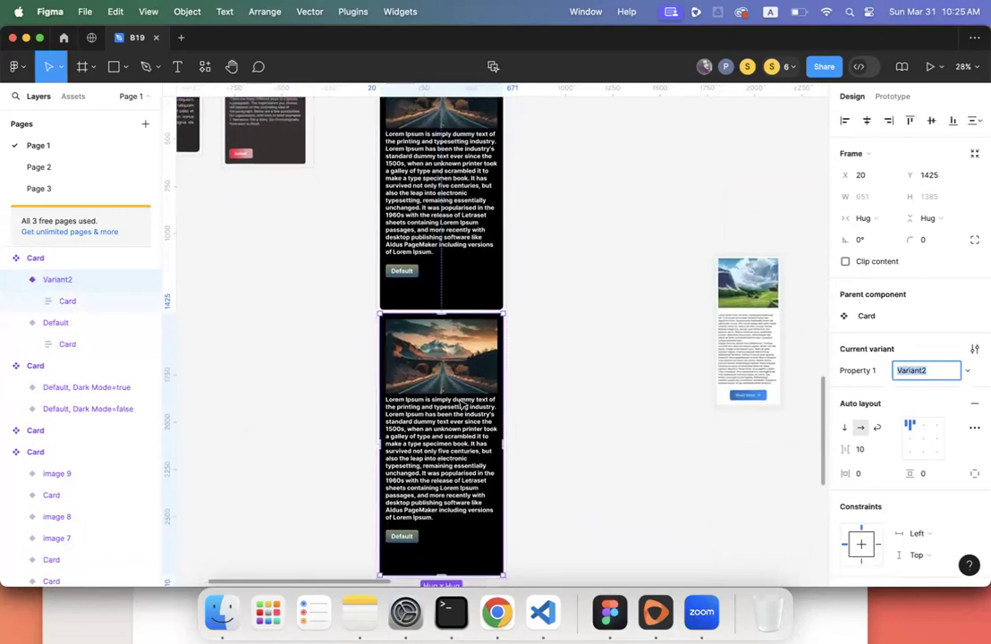
click(683, 365)
click(500, 210)
scroll(498, 210, up, 2)
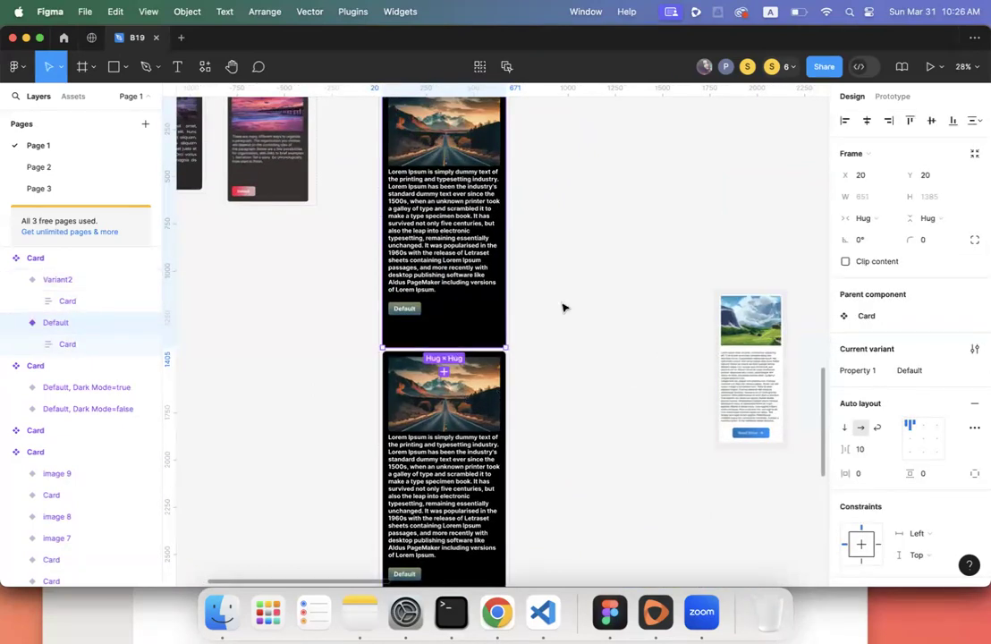
scroll(511, 287, down, 5)
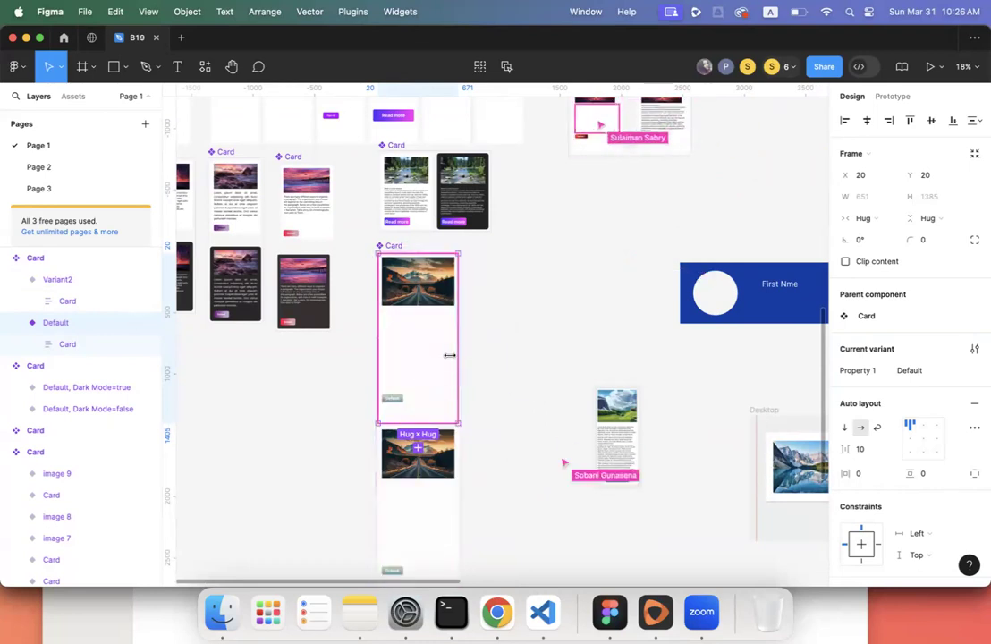
- Compare the Variant2 and Default variants, then undo adding the variant
click(49, 279)
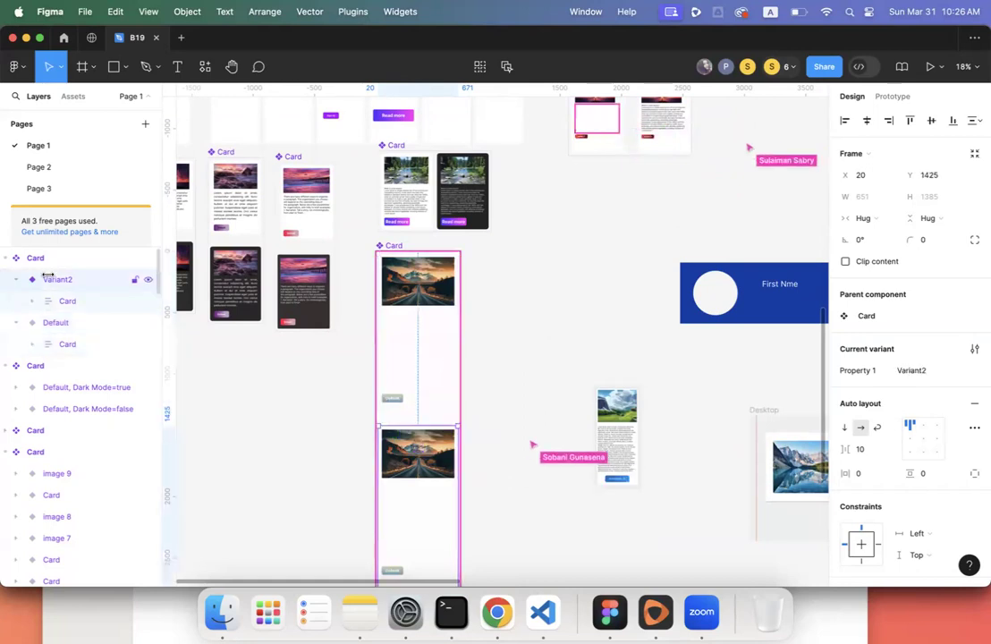
click(139, 329)
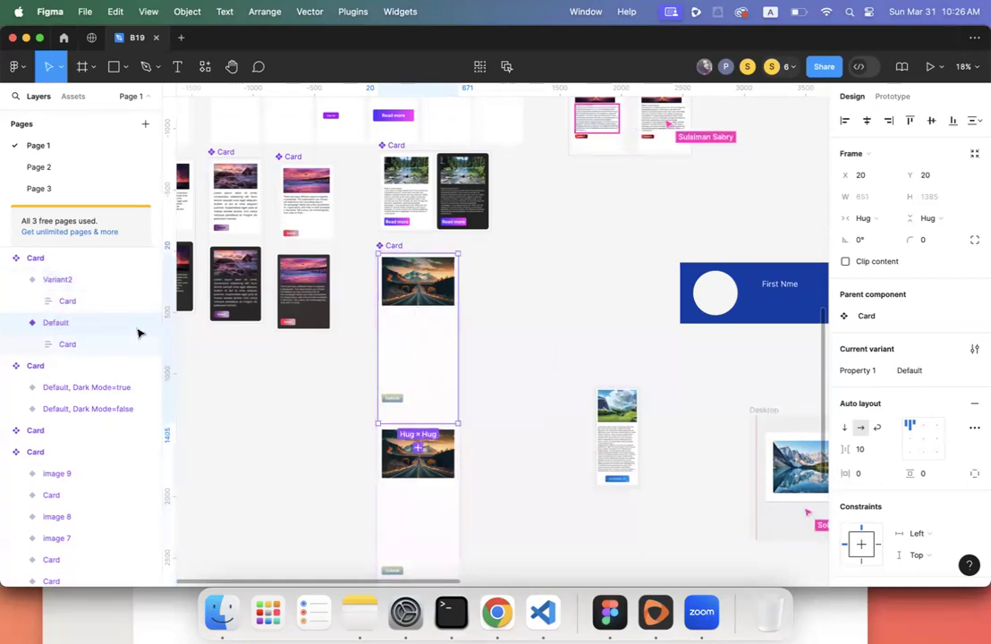
click(138, 280)
key(super+z)
key(super+z)
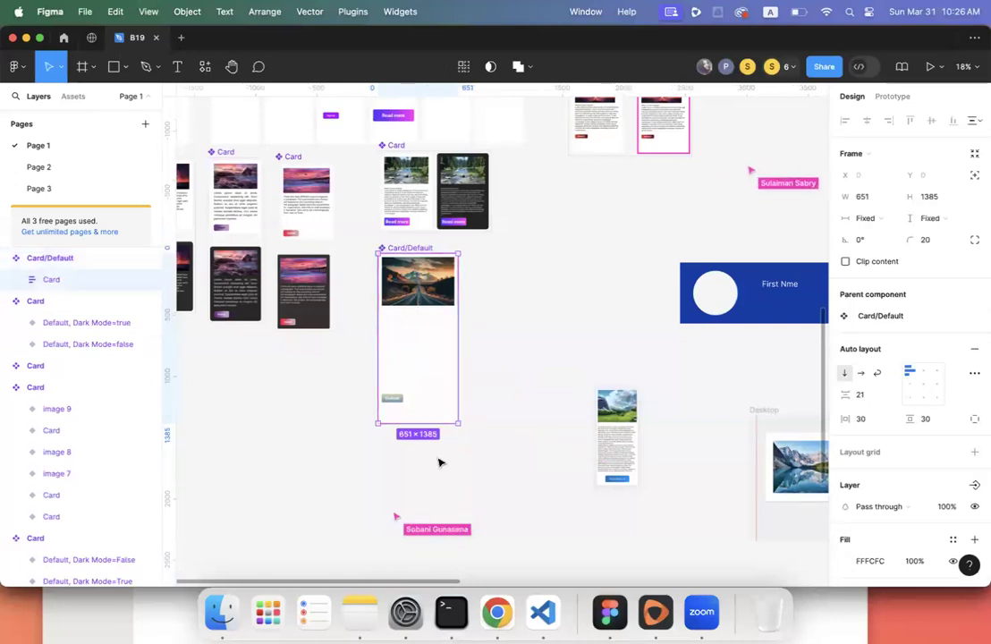
- Expand Card > Image Holder in Layers and select the Lorem Ipsum body text
key(super+z)
click(515, 384)
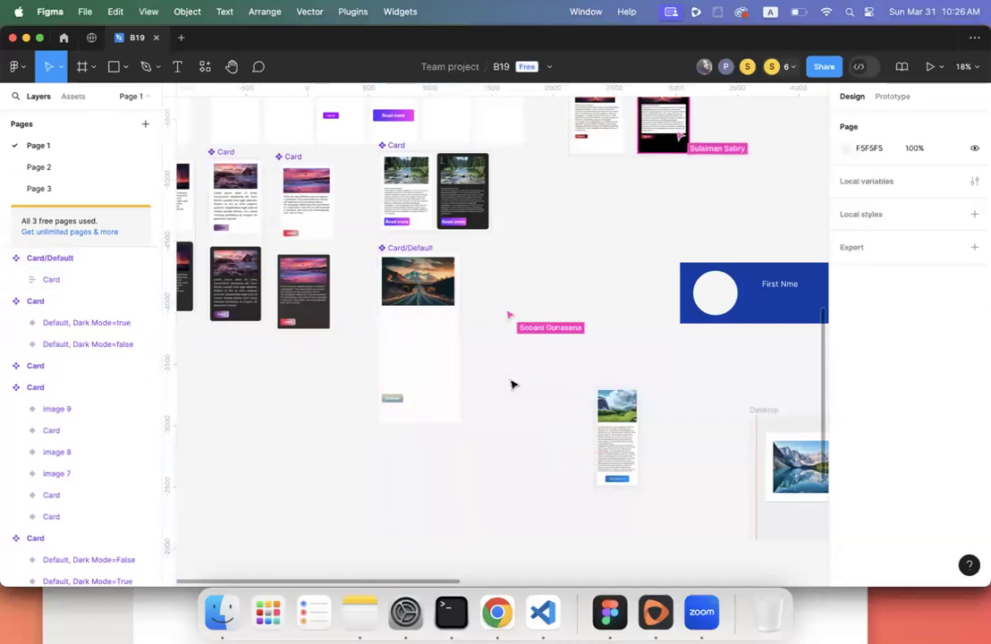
click(449, 361)
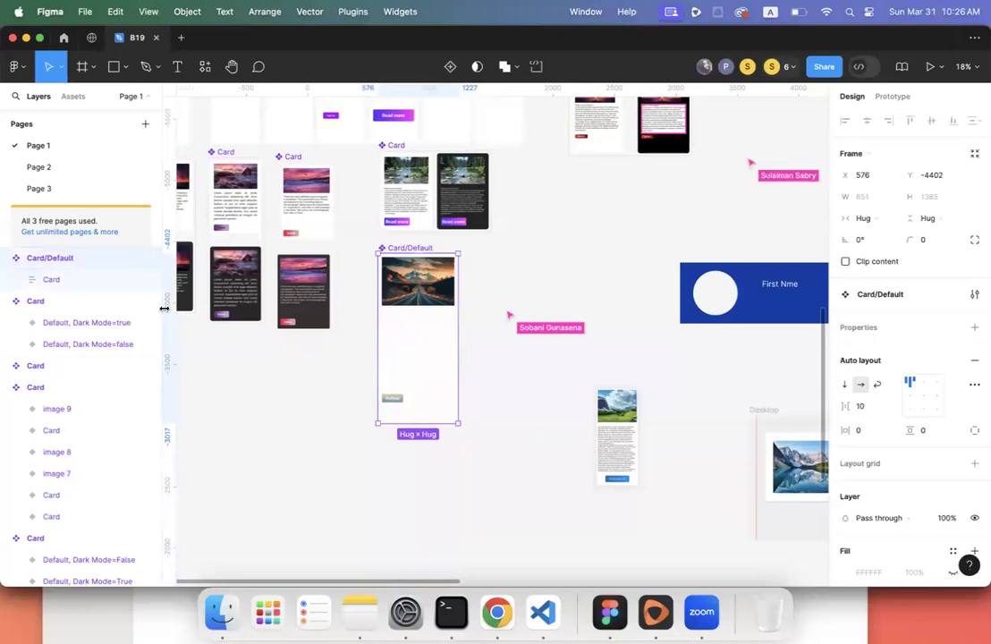
click(47, 281)
click(14, 281)
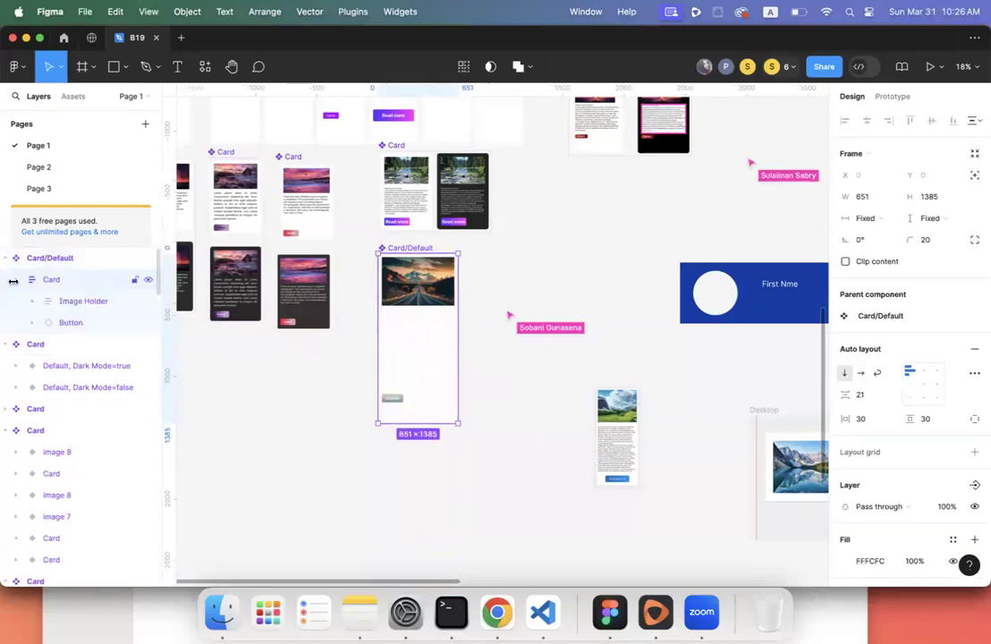
click(66, 322)
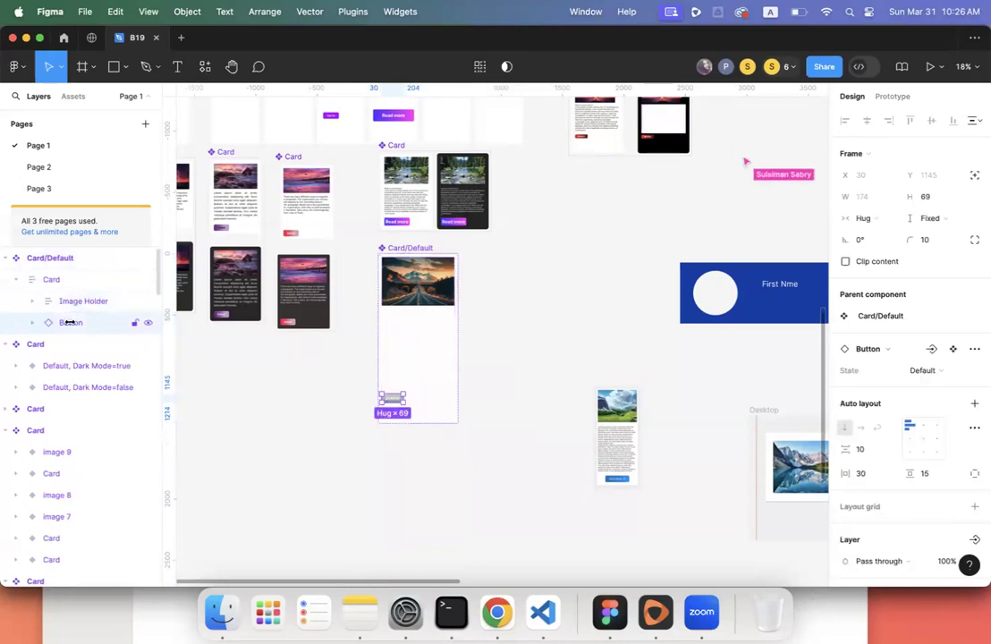
click(34, 302)
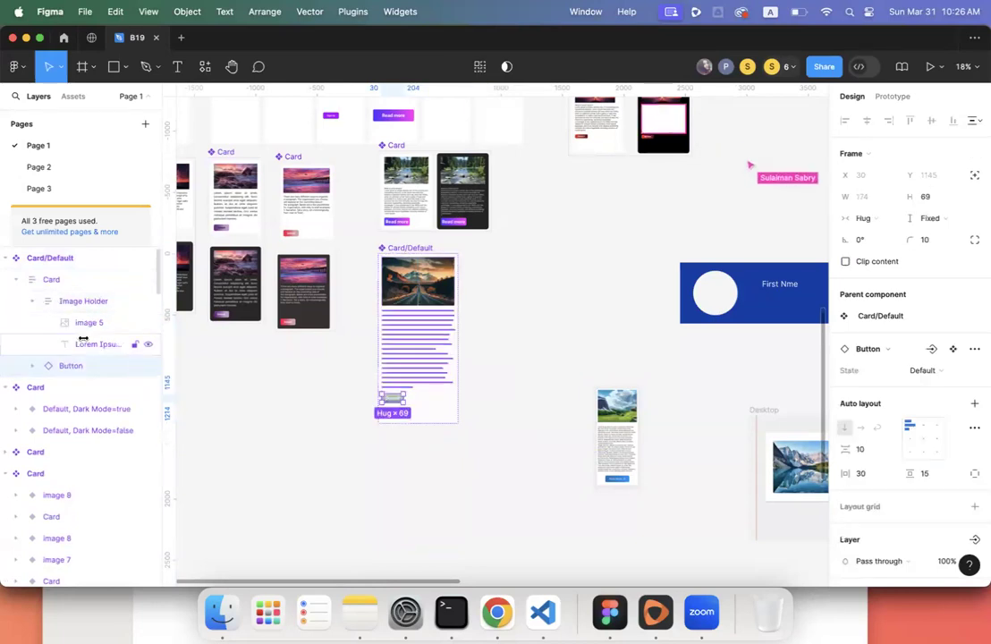
click(87, 344)
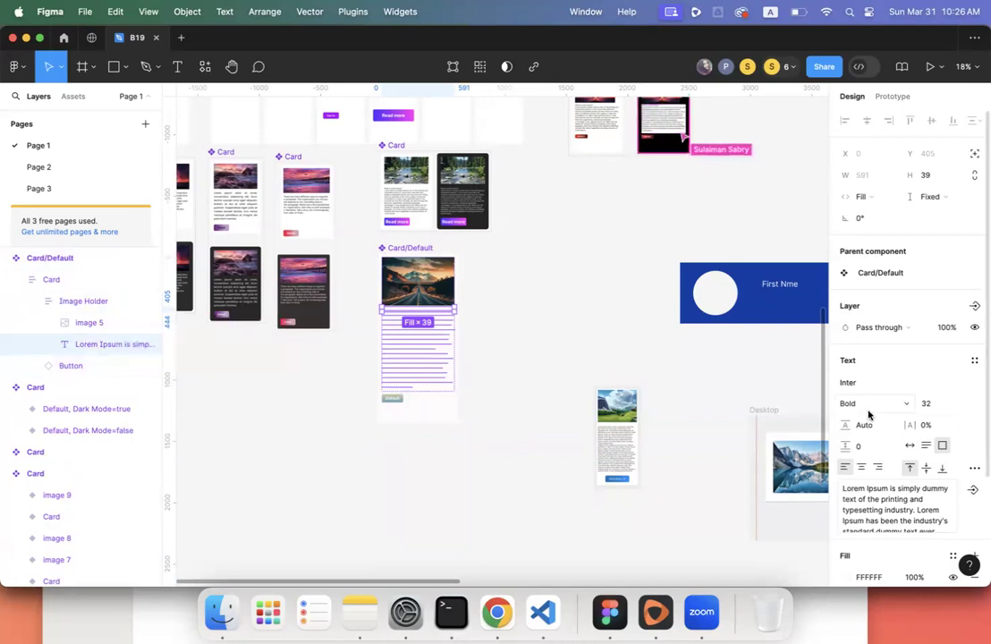
- Change the Lorem Ipsum text fill from white to black 000000
scroll(867, 413, down, 3)
click(844, 436)
text(421313)
key(Return)
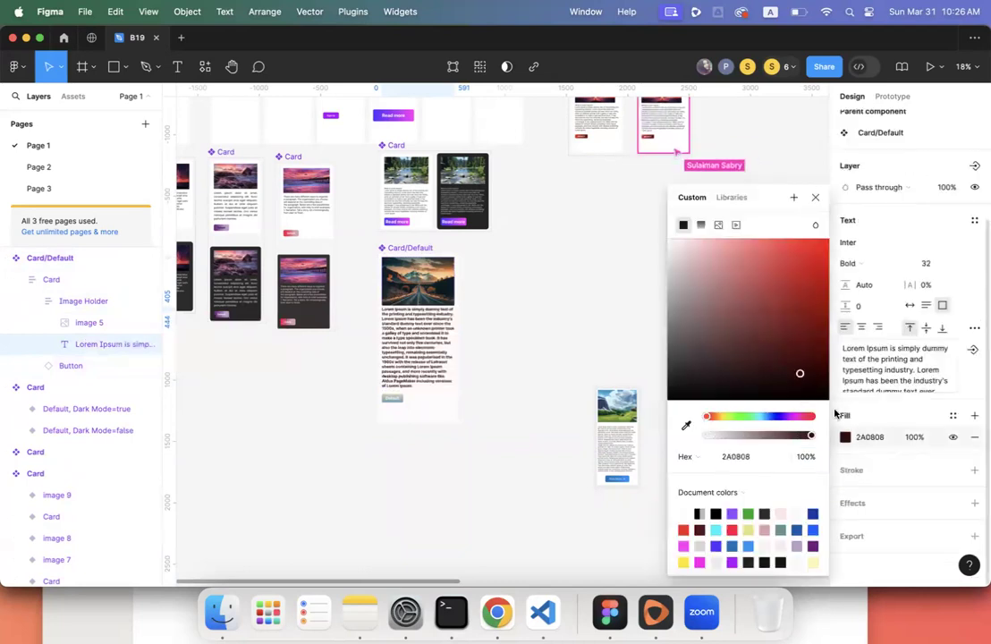
drag(835, 413, 830, 419)
click(556, 377)
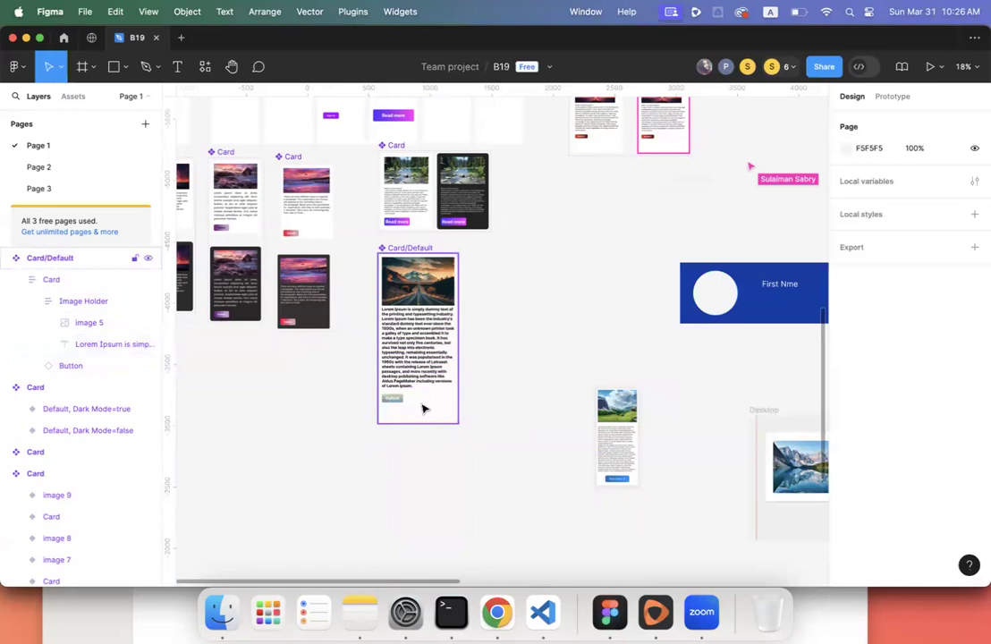
- Select the Card/Default component and add a second variant, Variant2
click(423, 408)
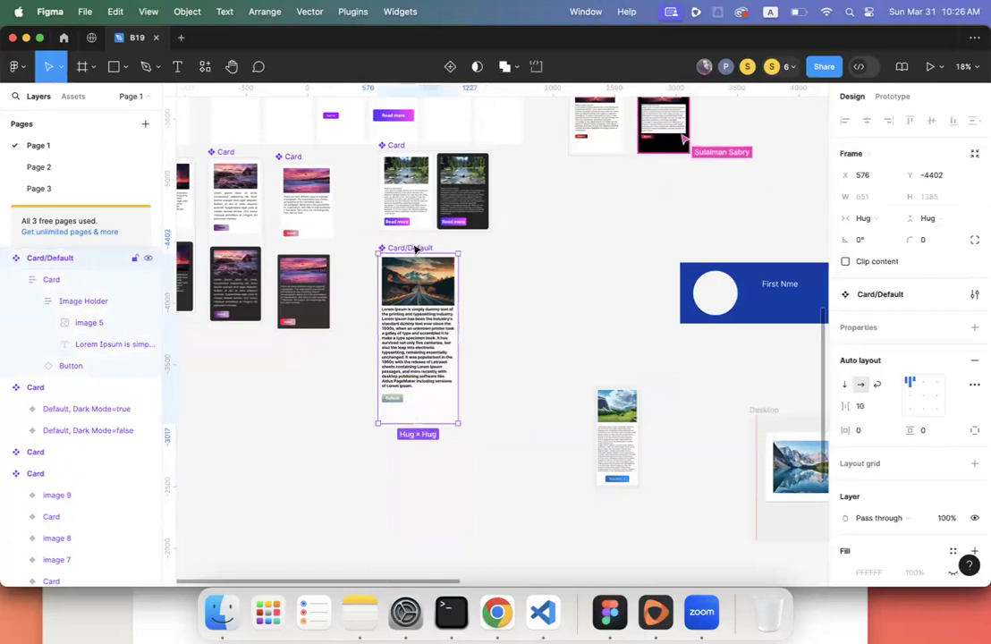
click(10, 280)
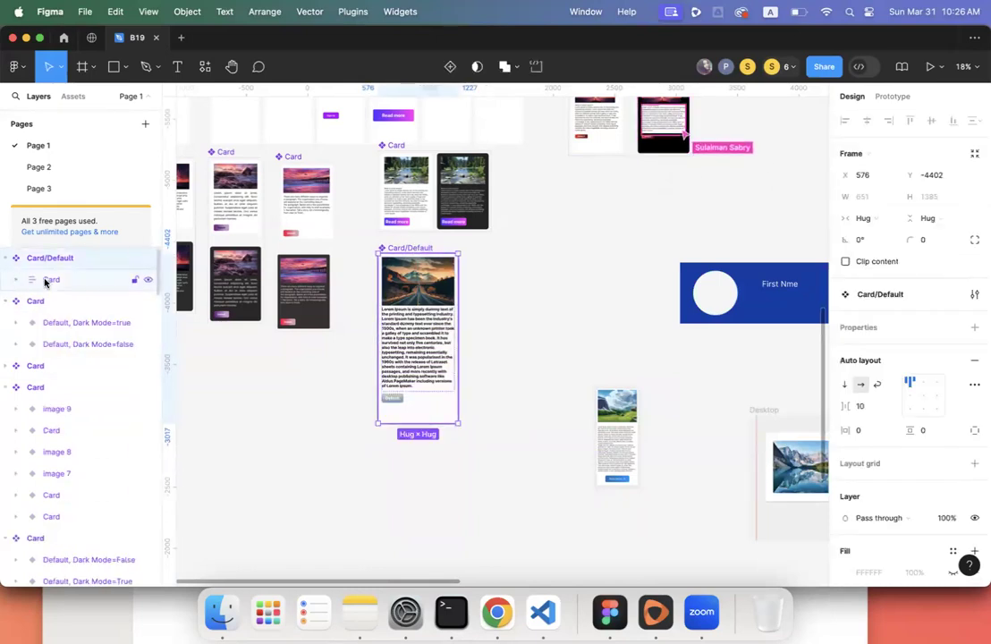
right_click(71, 281)
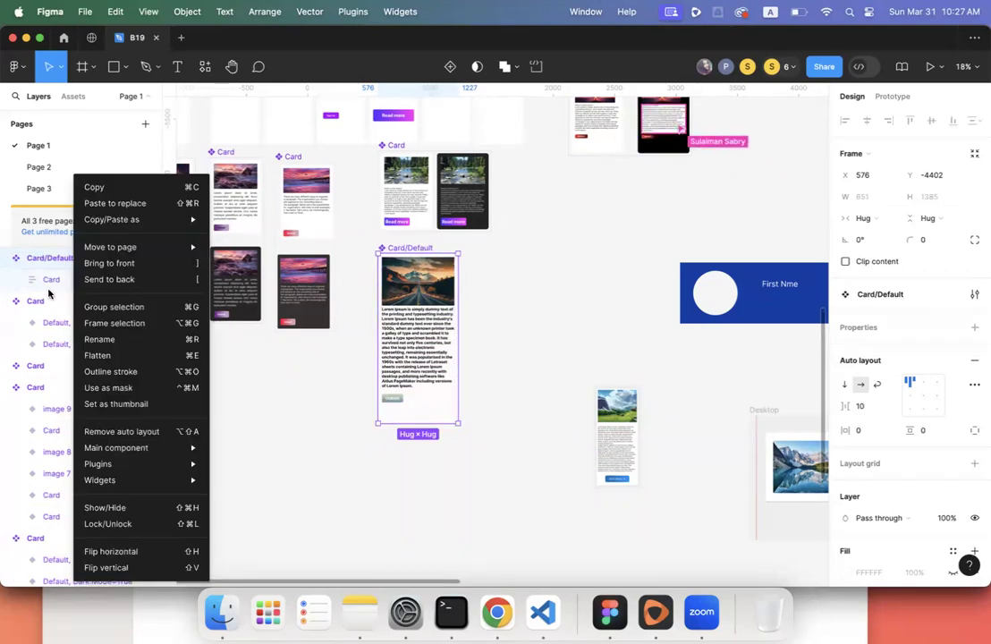
key(Escape)
click(83, 283)
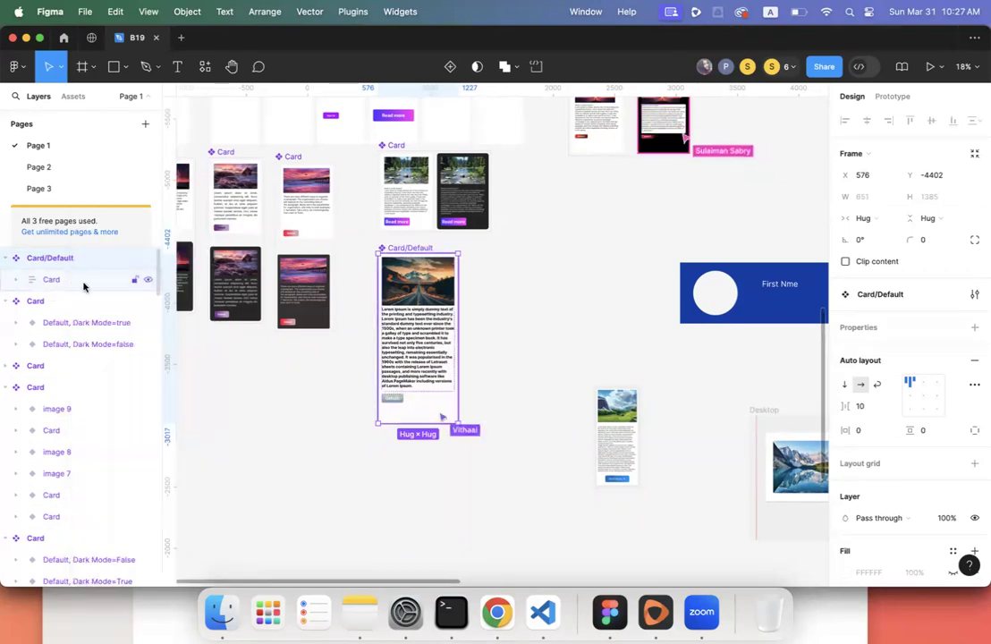
right_click(84, 286)
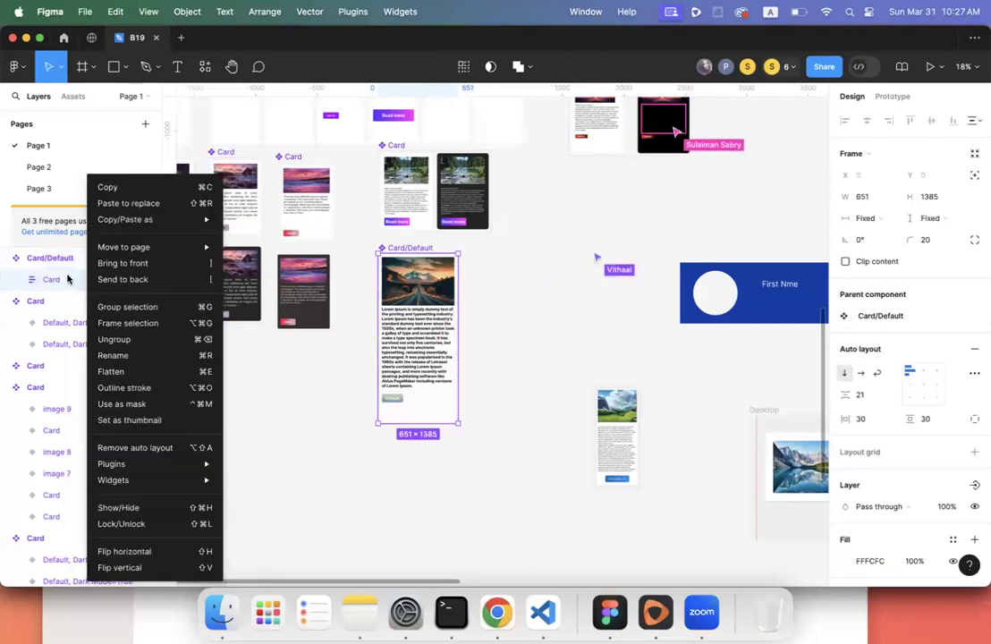
click(72, 268)
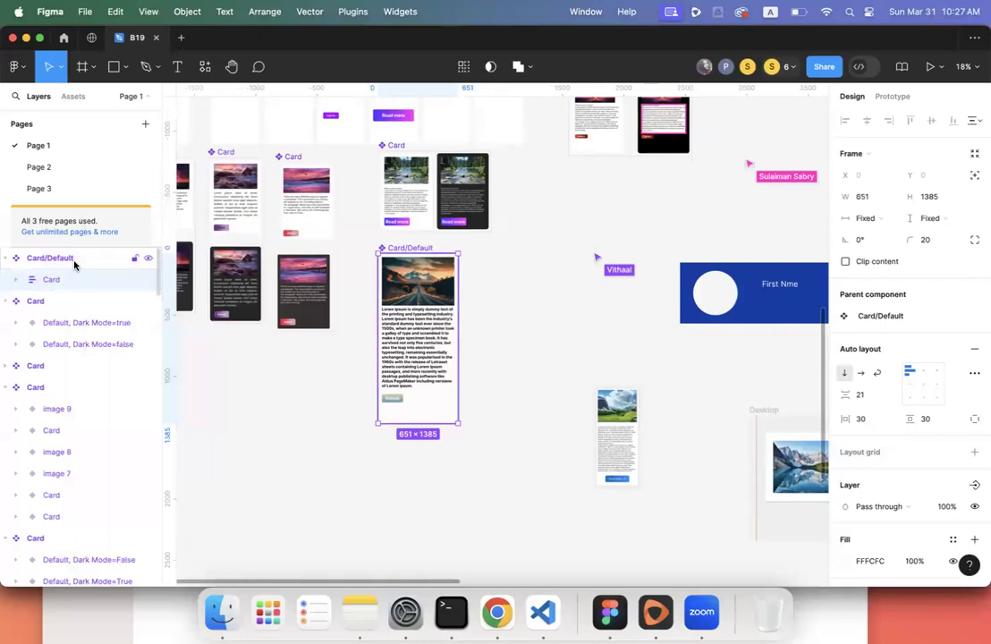
click(73, 264)
click(449, 67)
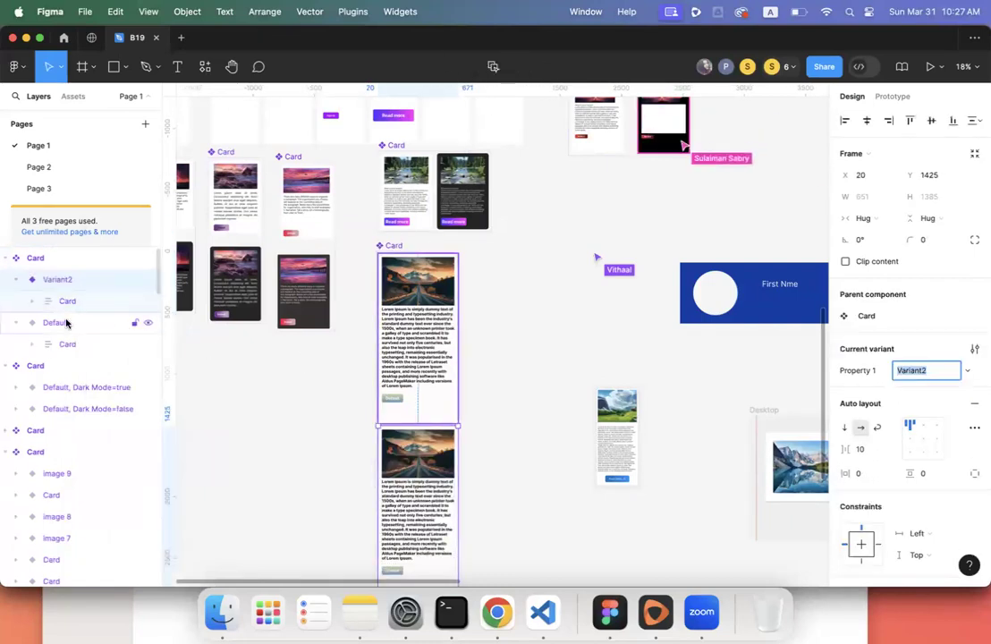
- Set the Variant2 card's fill colour to 000000
double_click(69, 280)
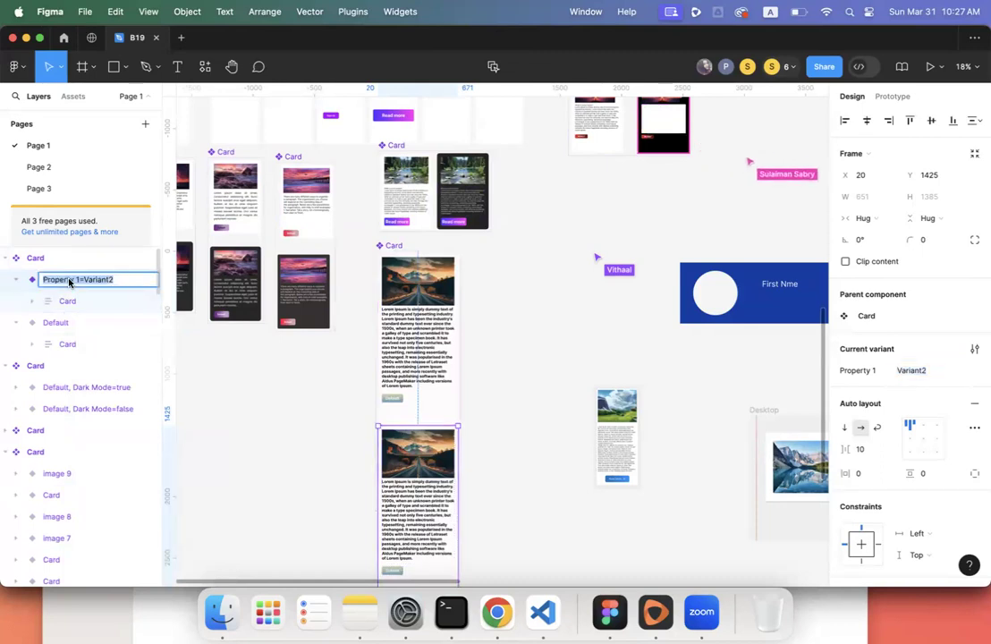
scroll(512, 338, down, 5)
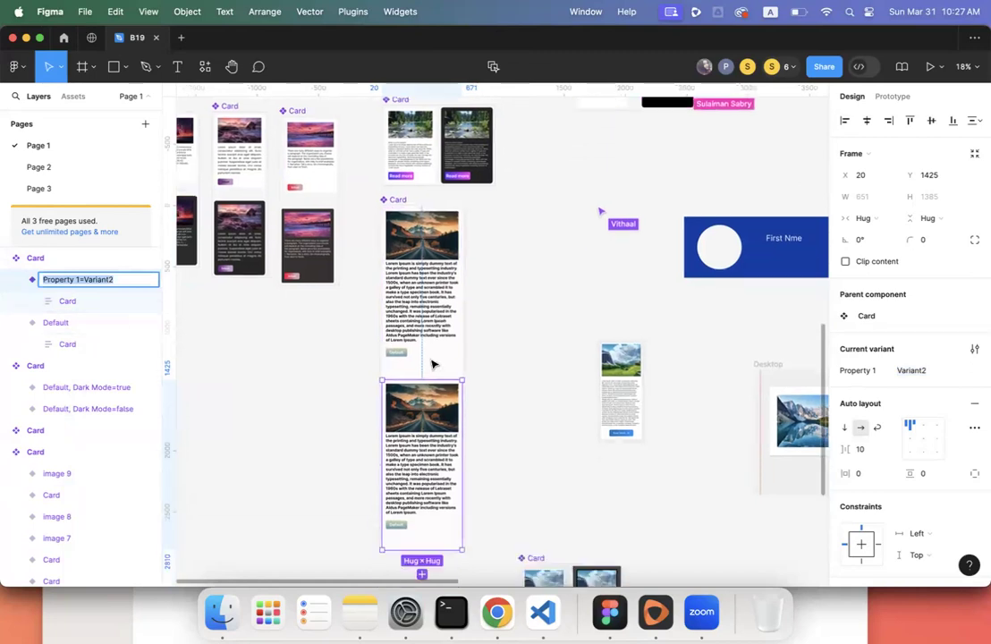
click(512, 338)
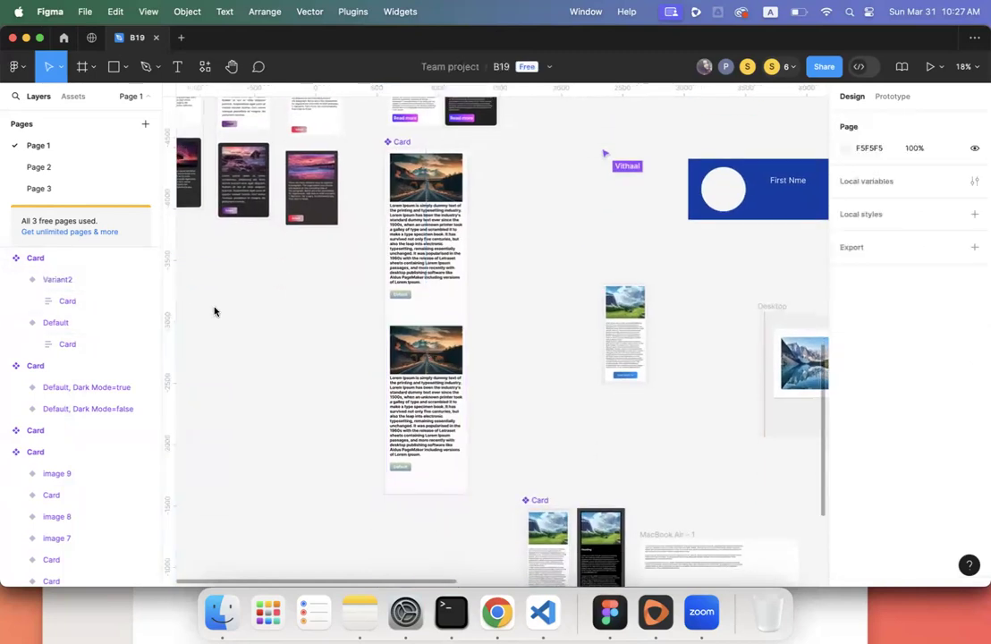
double_click(72, 284)
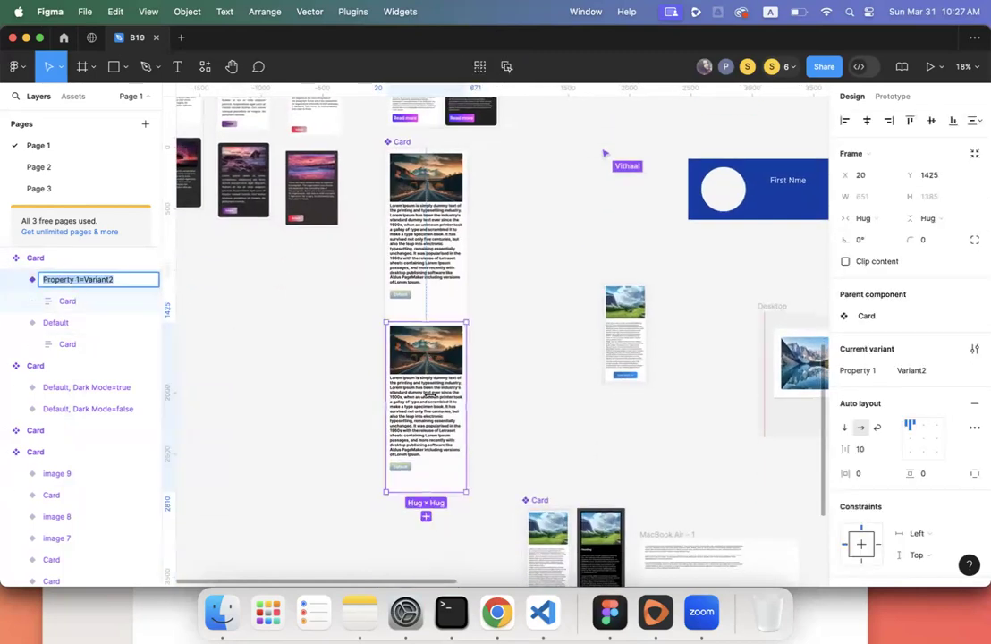
scroll(864, 439, down, 5)
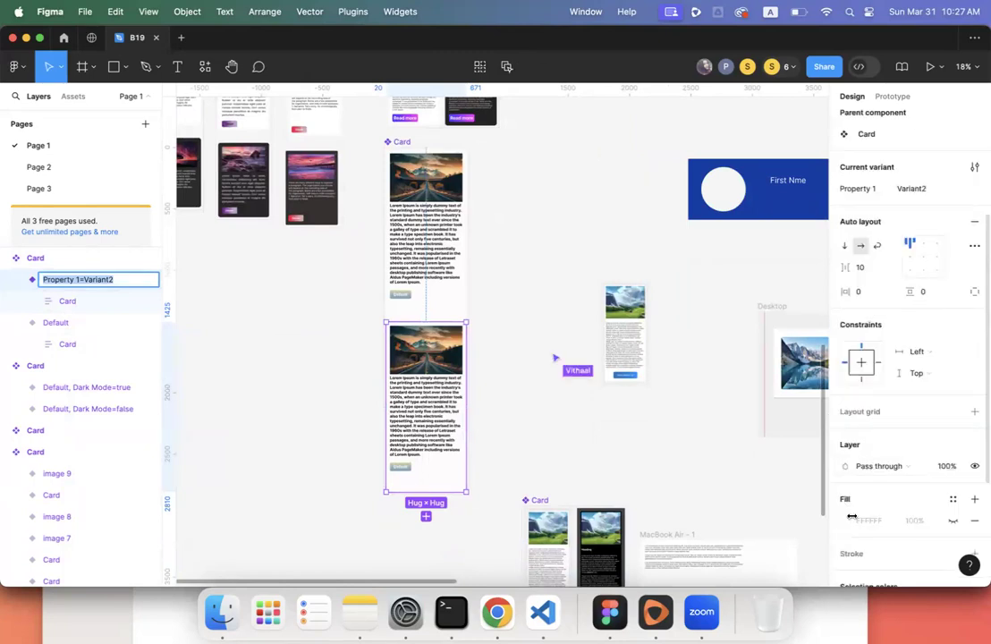
scroll(851, 516, down, 3)
click(845, 430)
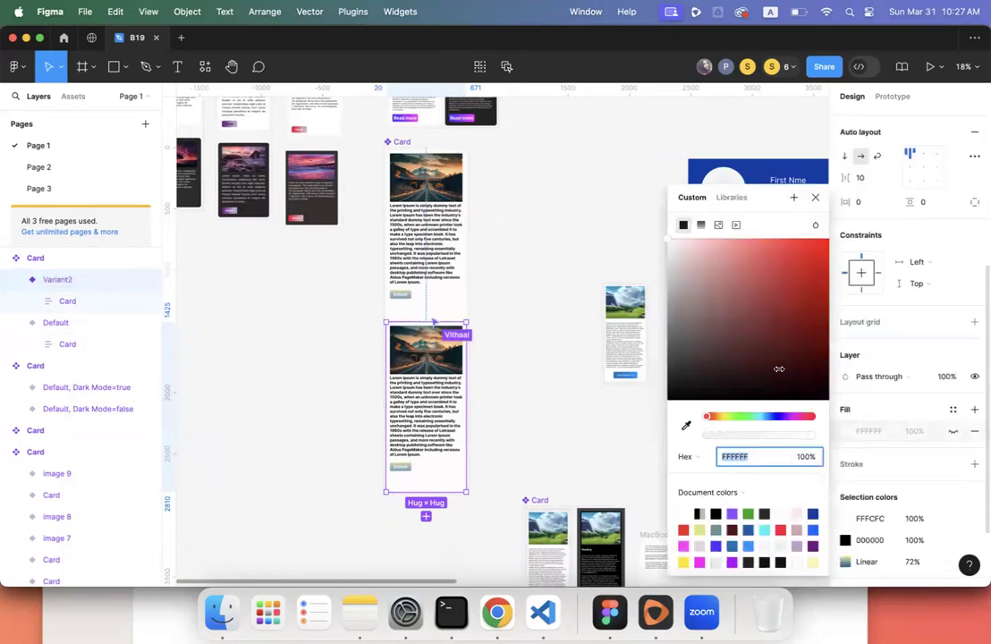
text(000000)
key(Return)
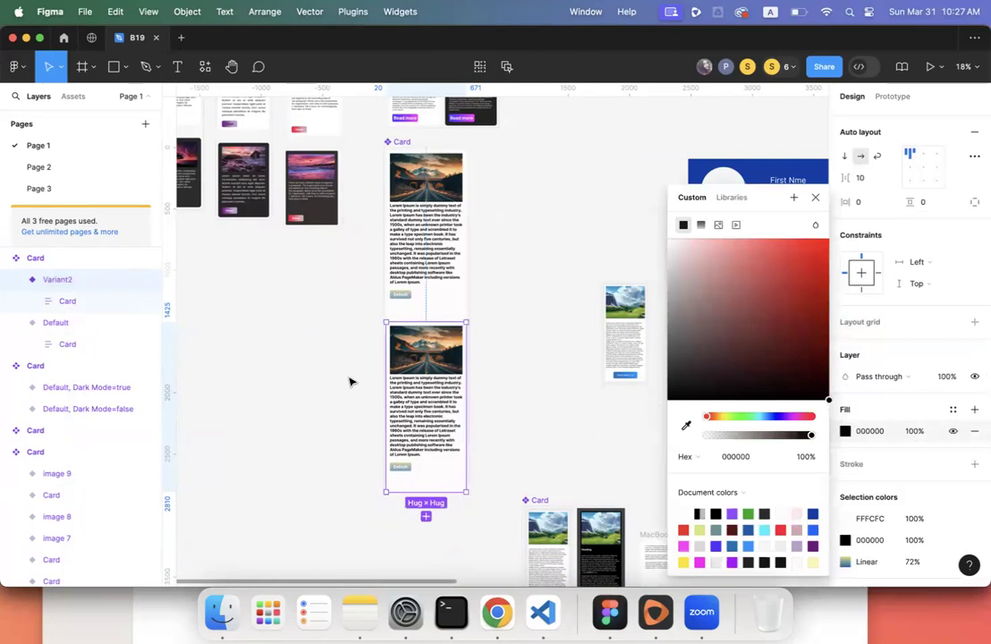
- Remove the Image Holder's fill and make the inner Card frame background black
click(32, 300)
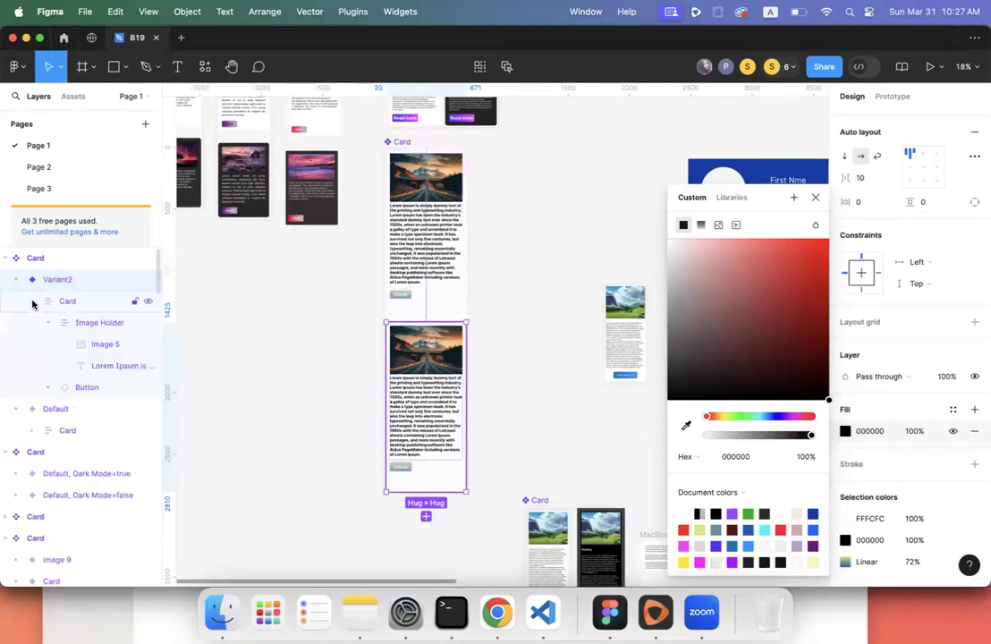
click(96, 324)
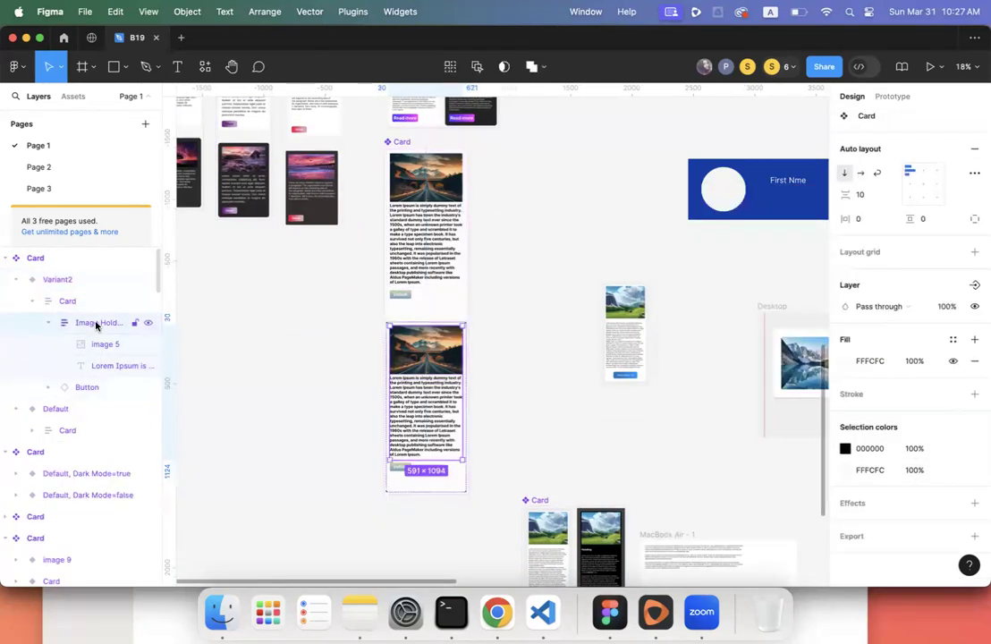
click(974, 360)
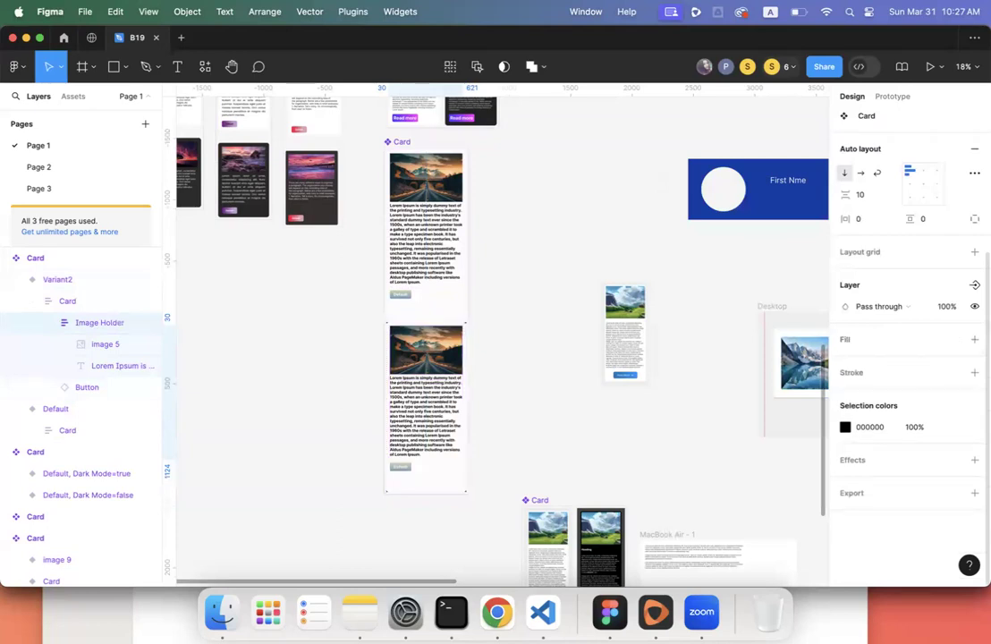
click(62, 300)
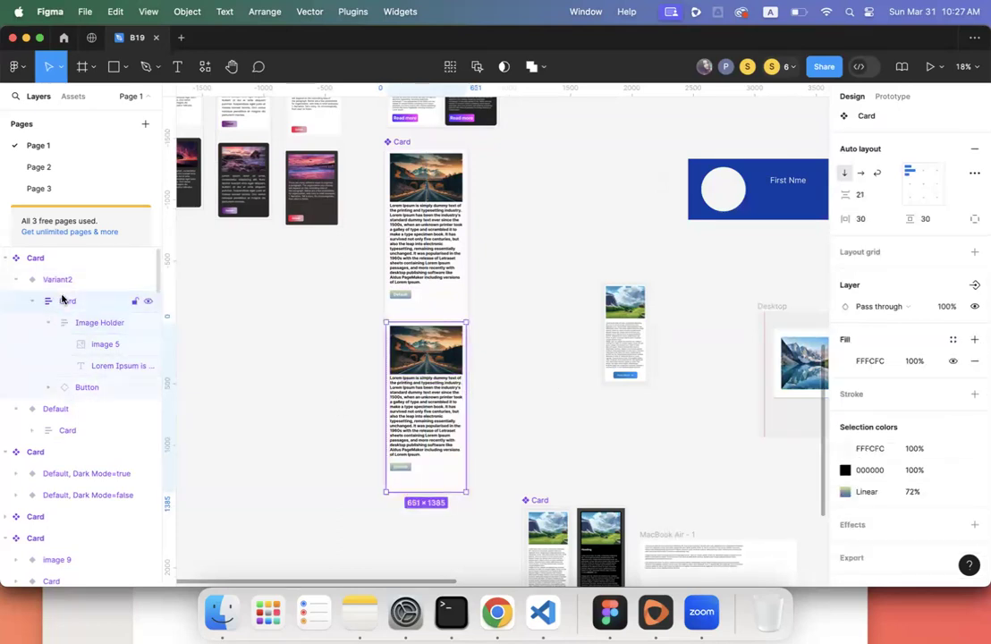
click(844, 360)
drag(809, 336, 828, 399)
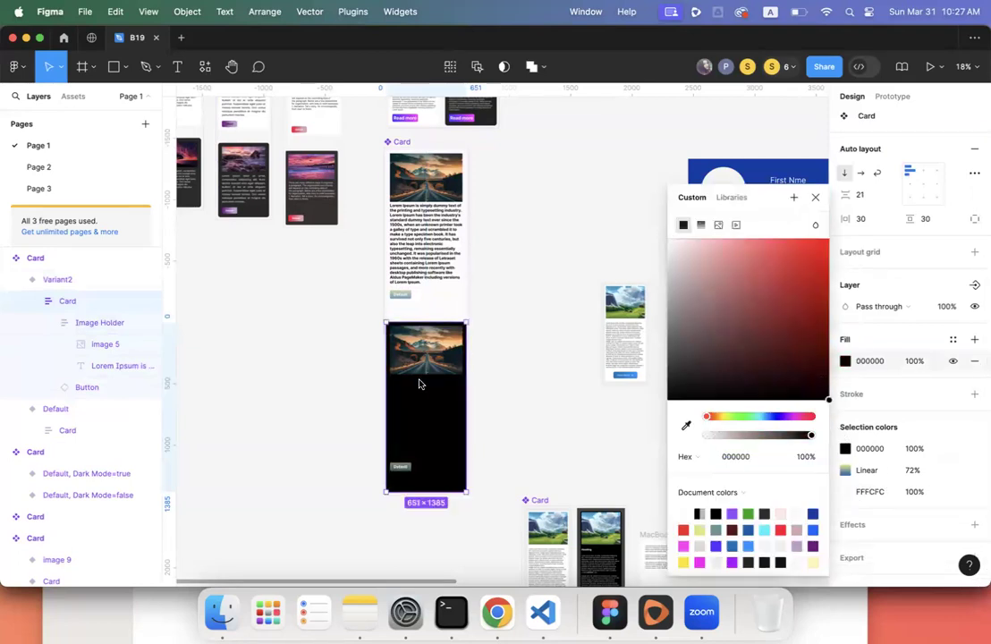
- Turn the Variant2 Lorem Ipsum body text white FFFFFF, then select the Card component set
click(419, 413)
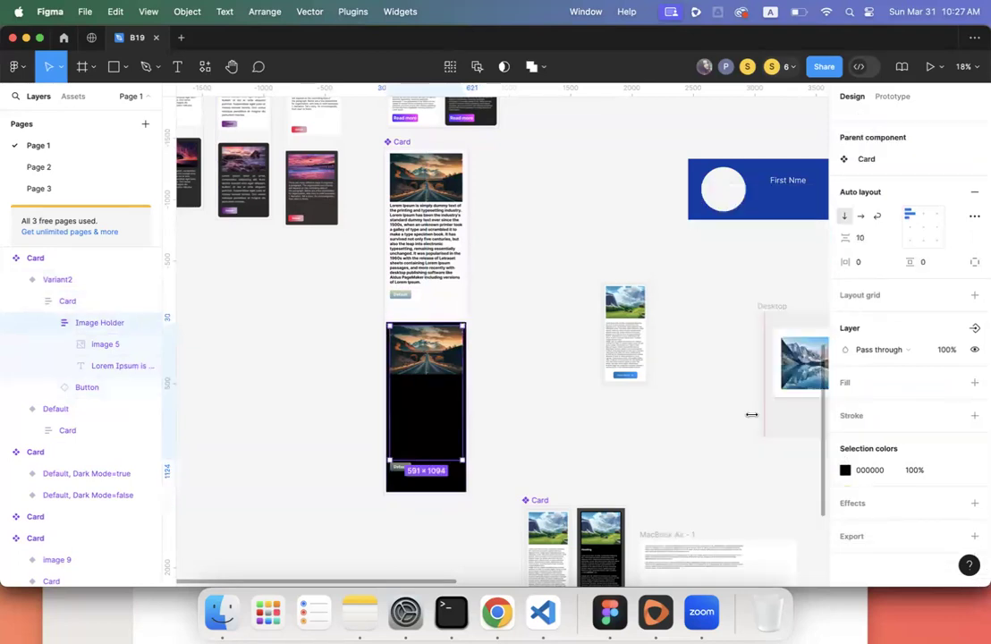
click(435, 400)
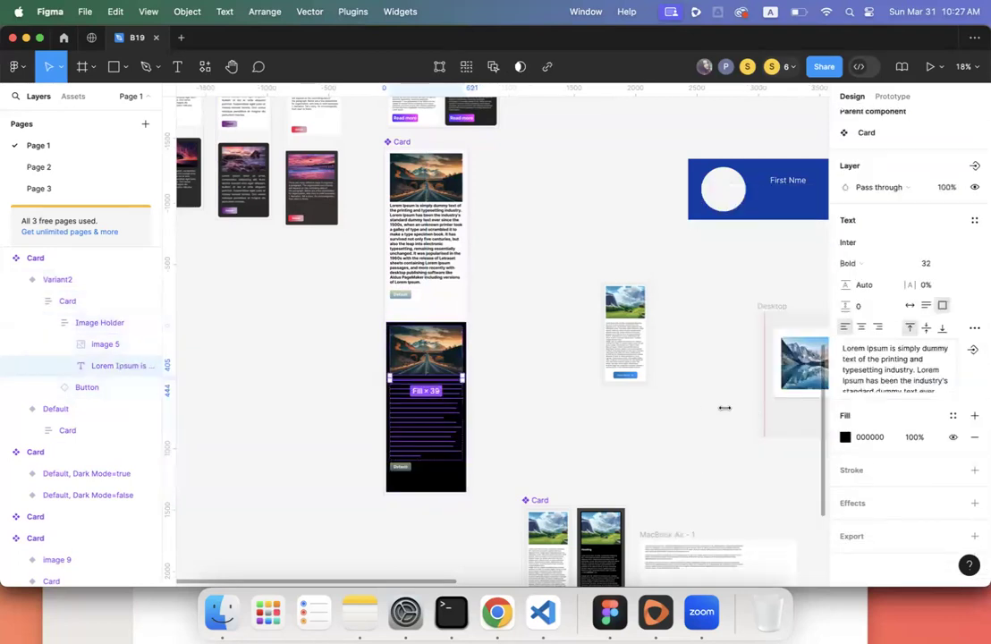
click(846, 436)
drag(715, 359, 586, 150)
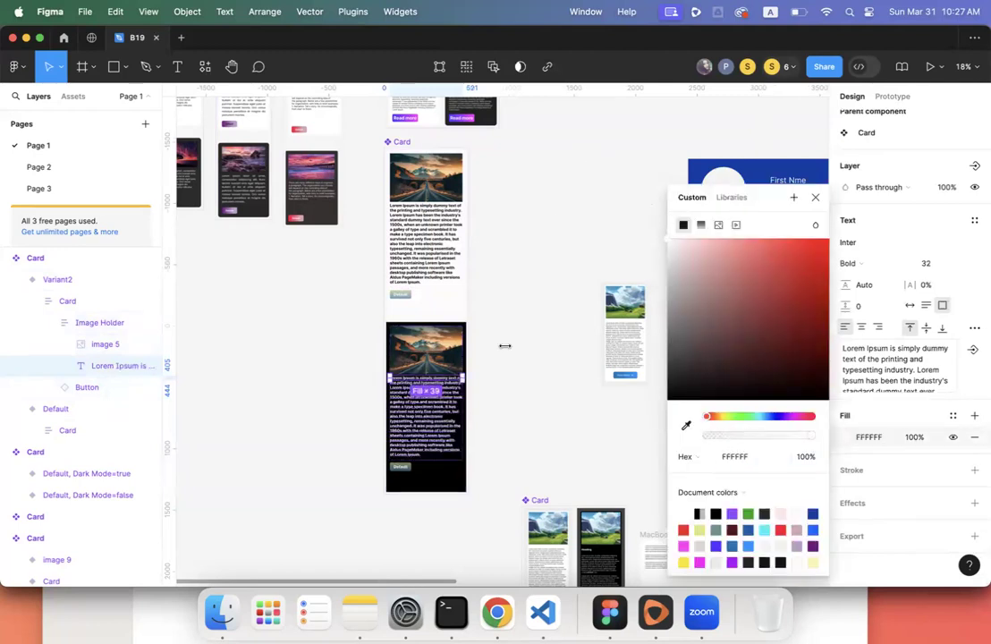
click(505, 345)
scroll(504, 345, up, 3)
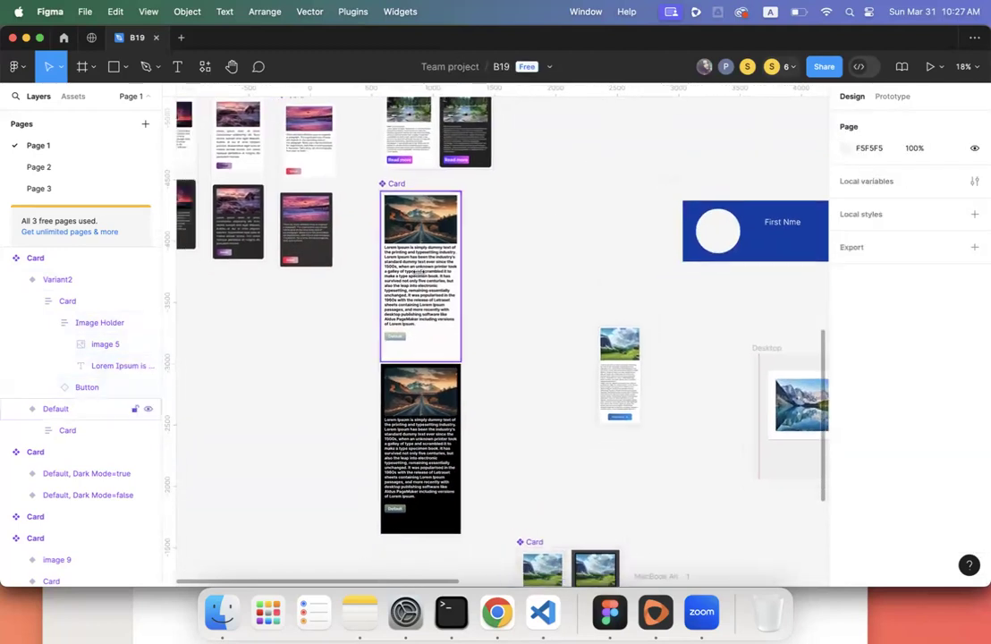
click(418, 271)
click(420, 429)
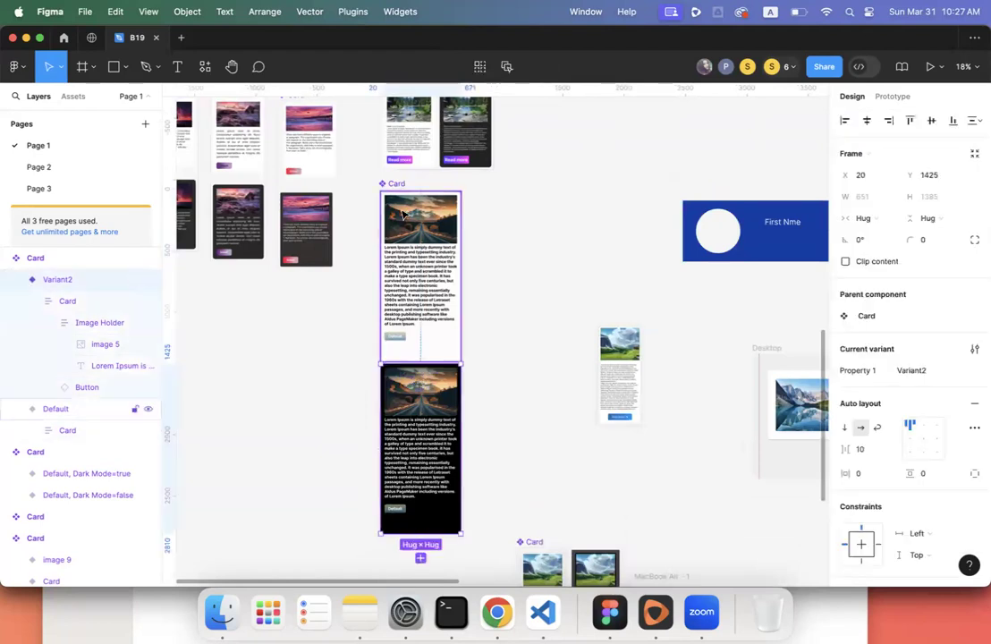
click(394, 184)
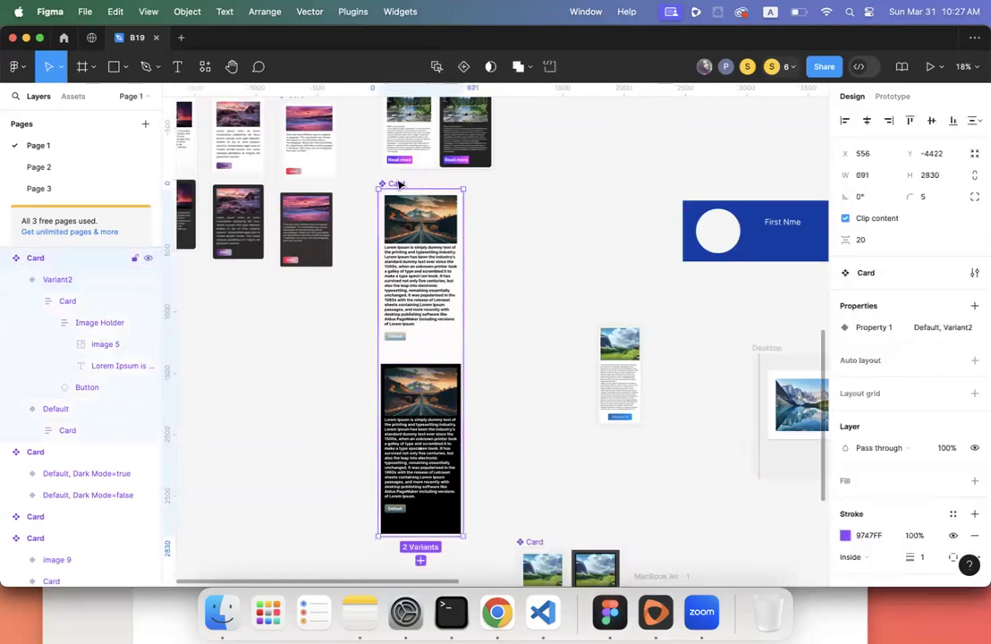
- Rename Property 1 to State and set Variant2's State value to Default
click(17, 281)
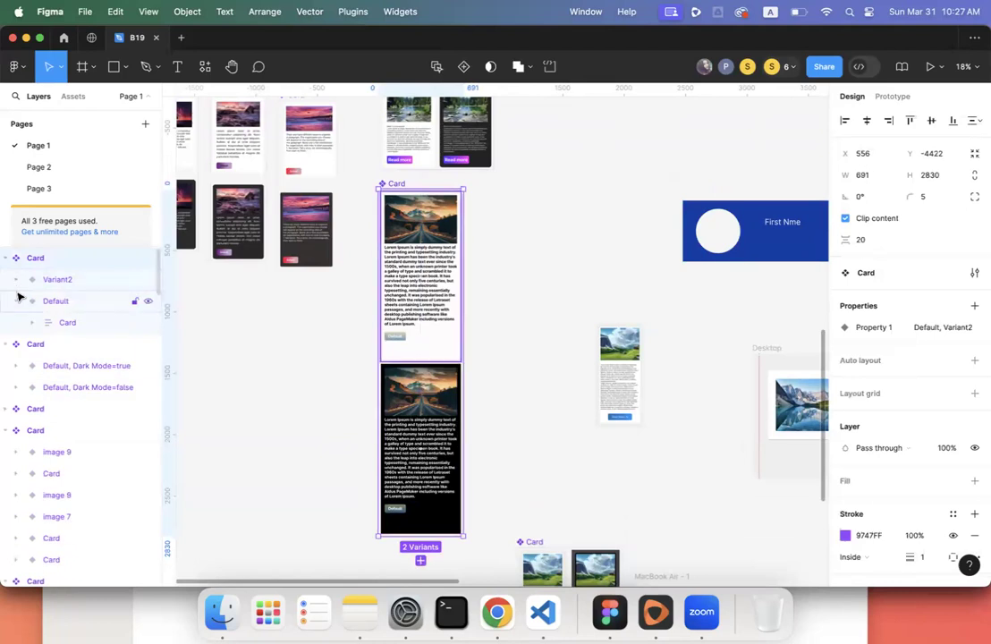
click(18, 297)
double_click(52, 302)
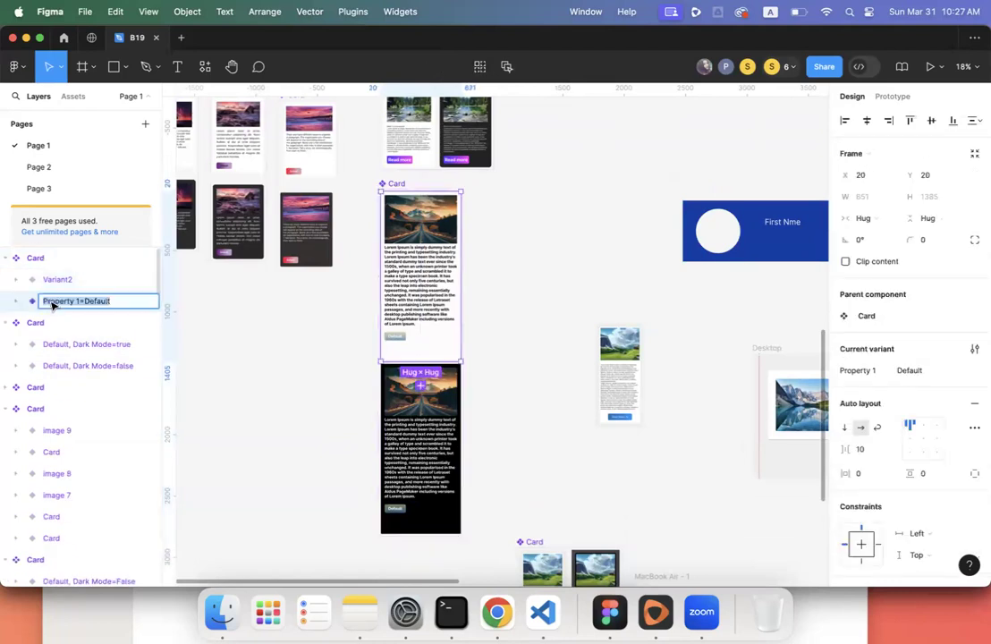
click(855, 370)
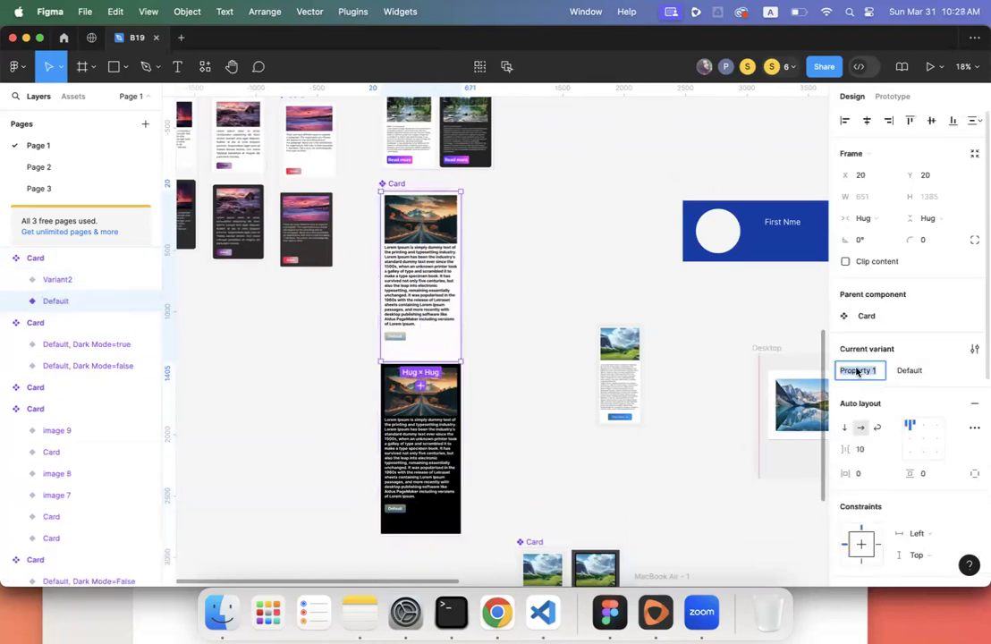
text(State)
key(Return)
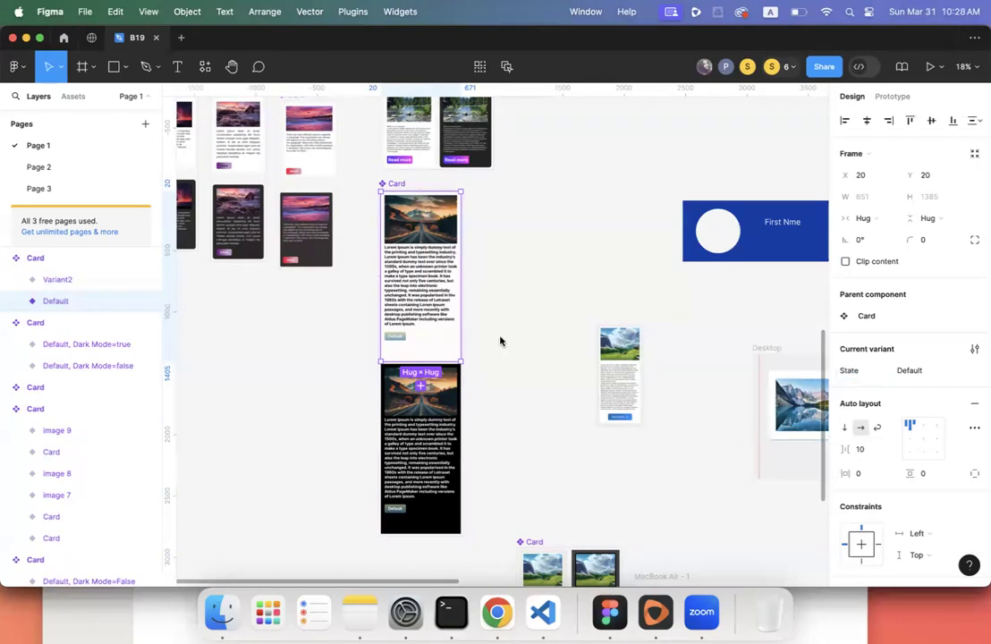
click(48, 283)
click(896, 371)
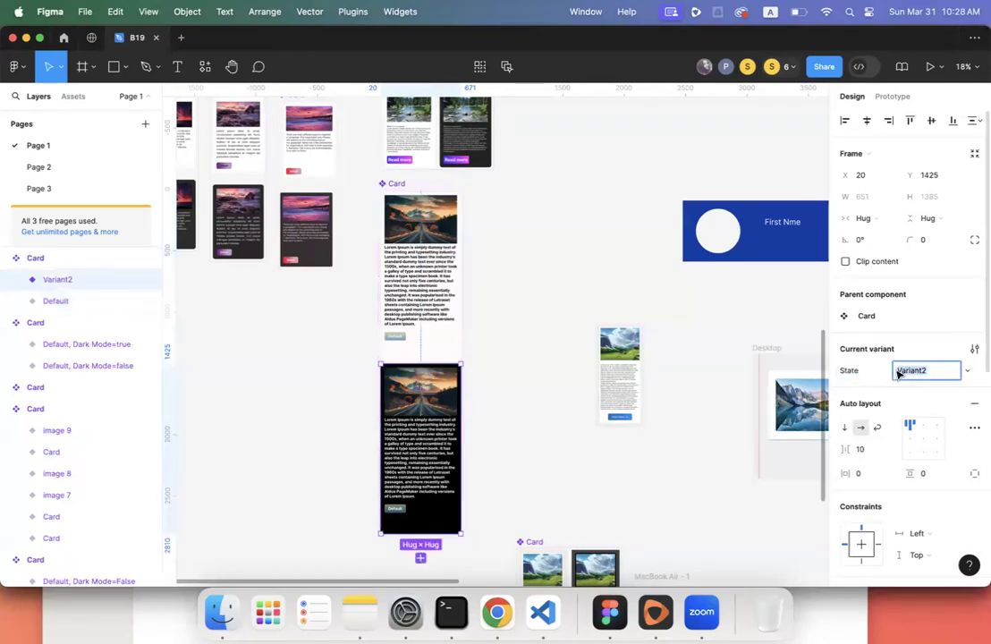
text(Default)
key(Return)
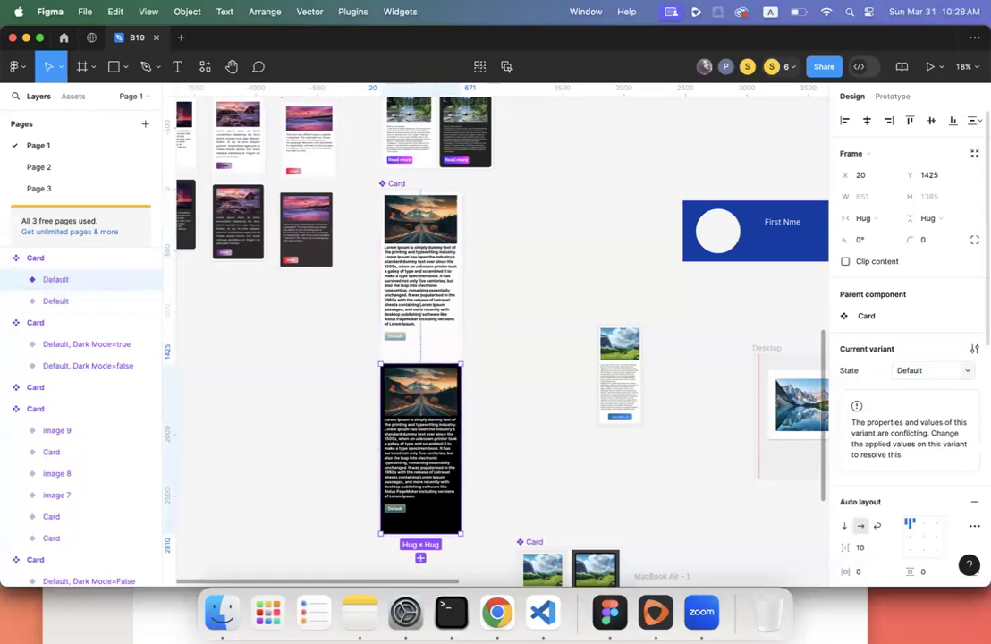
- Rename the two variant layers, appending ', Dark Mode=False' and ', Dark Mode=True'
click(509, 381)
click(397, 193)
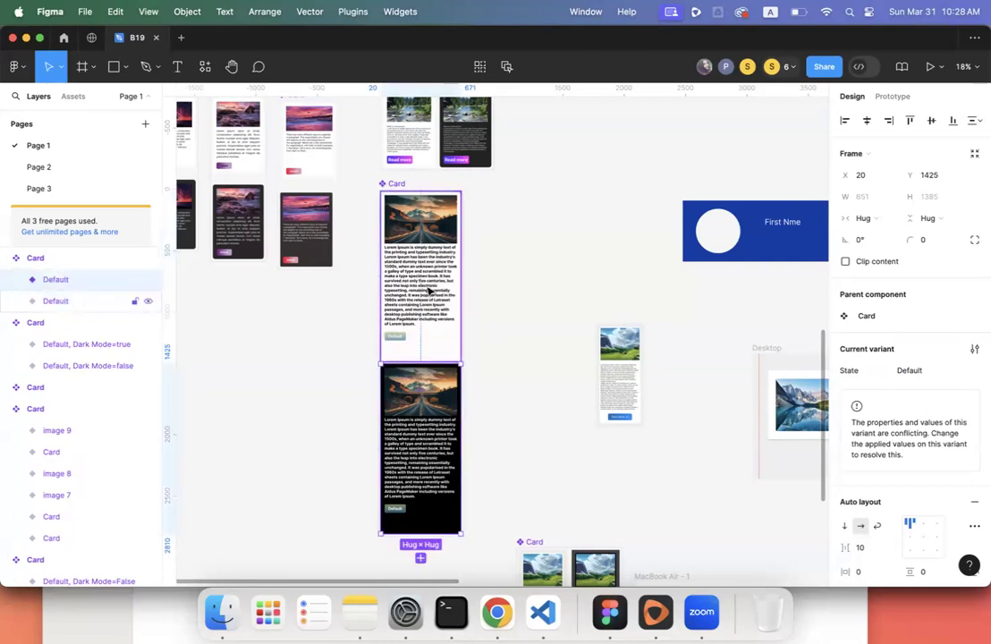
click(71, 281)
double_click(89, 281)
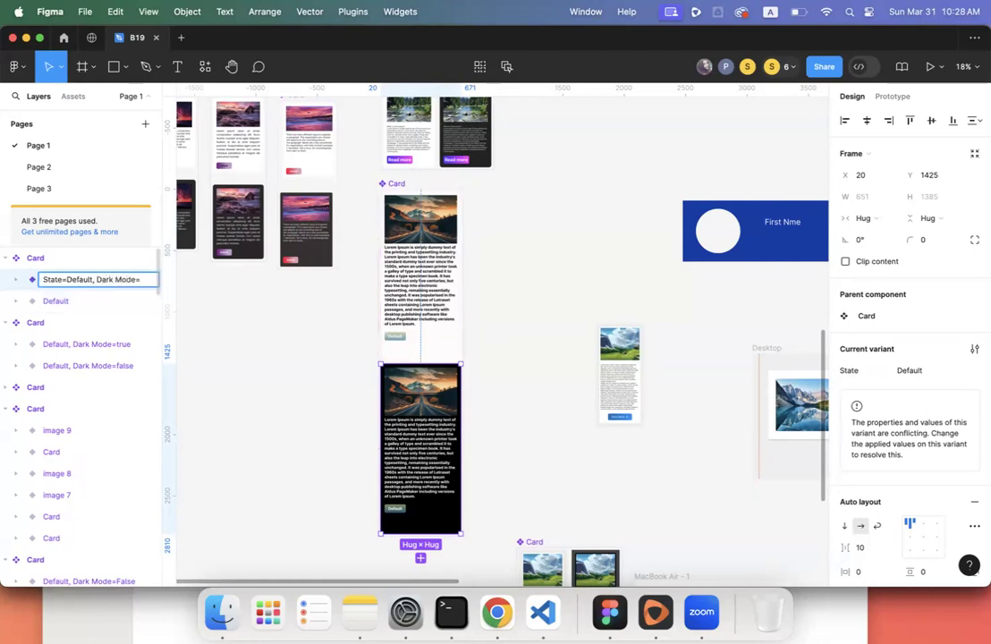
key(Return)
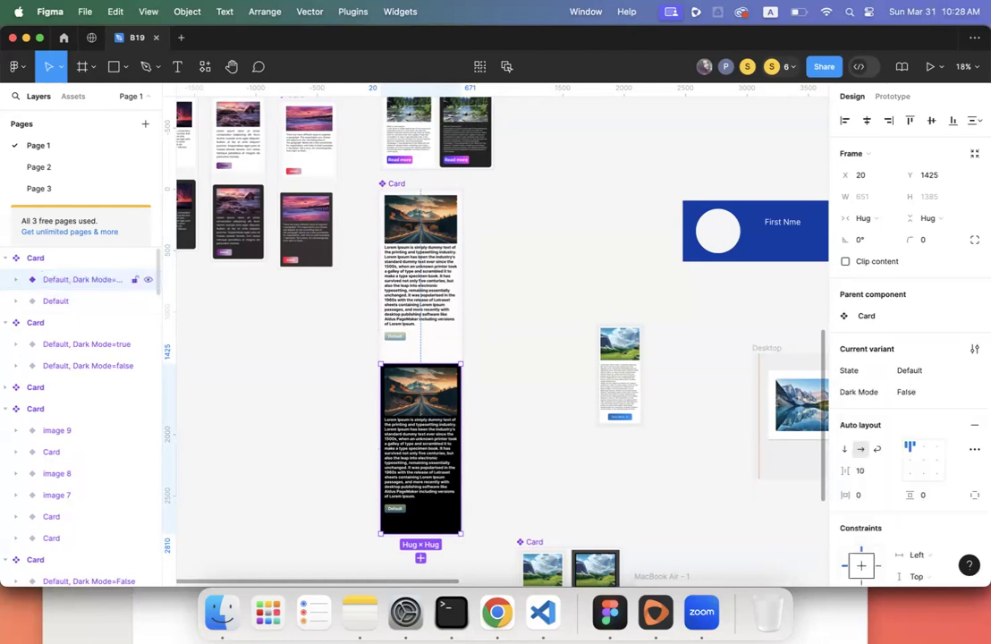
click(103, 304)
double_click(103, 304)
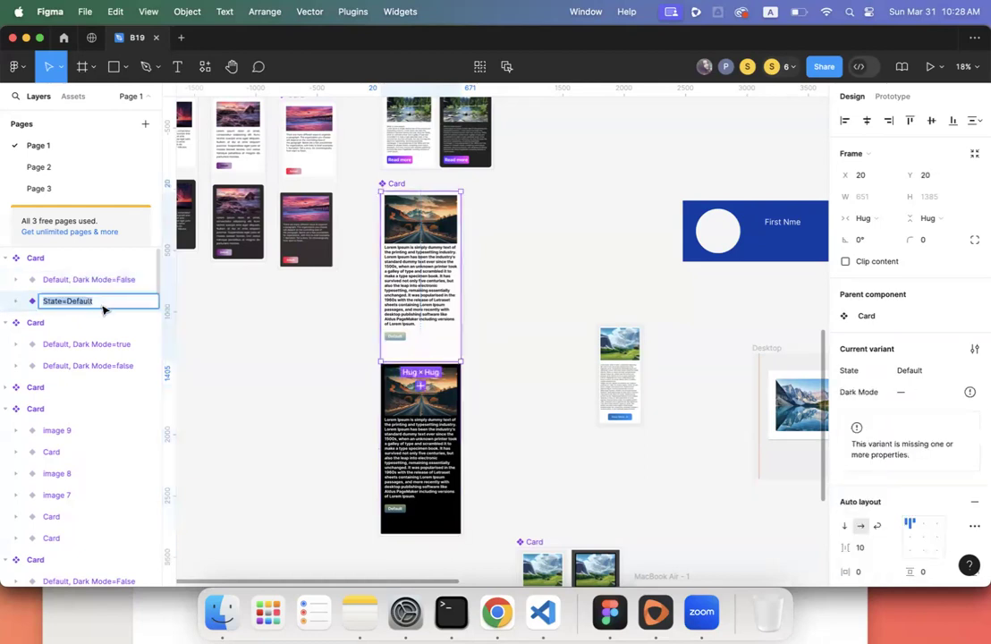
click(106, 307)
text(, Dark Mode=True)
key(Return)
- Select the Card set and review its State and Dark Mode properties
click(551, 343)
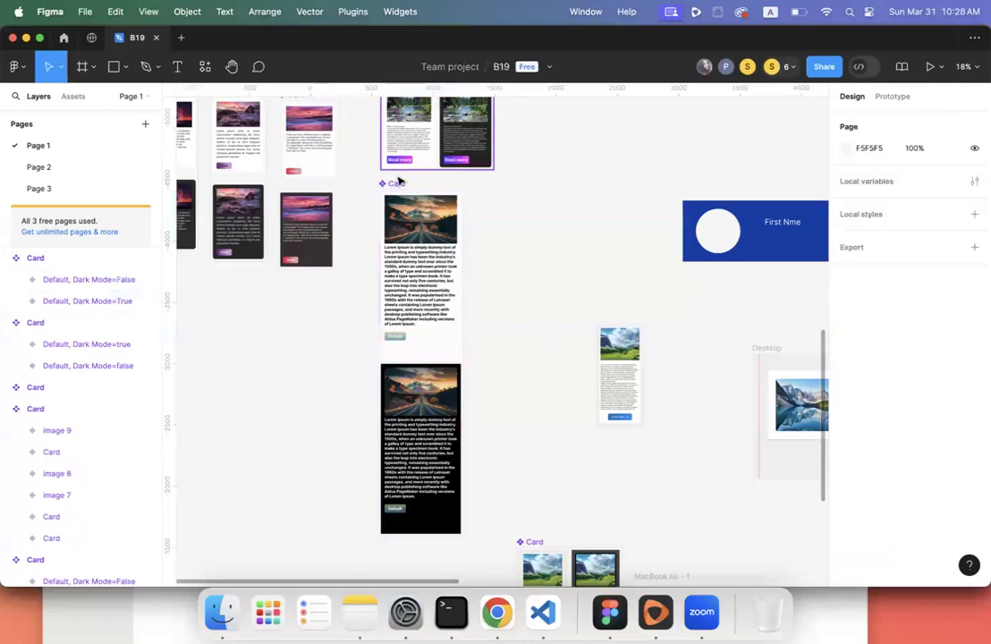
click(394, 185)
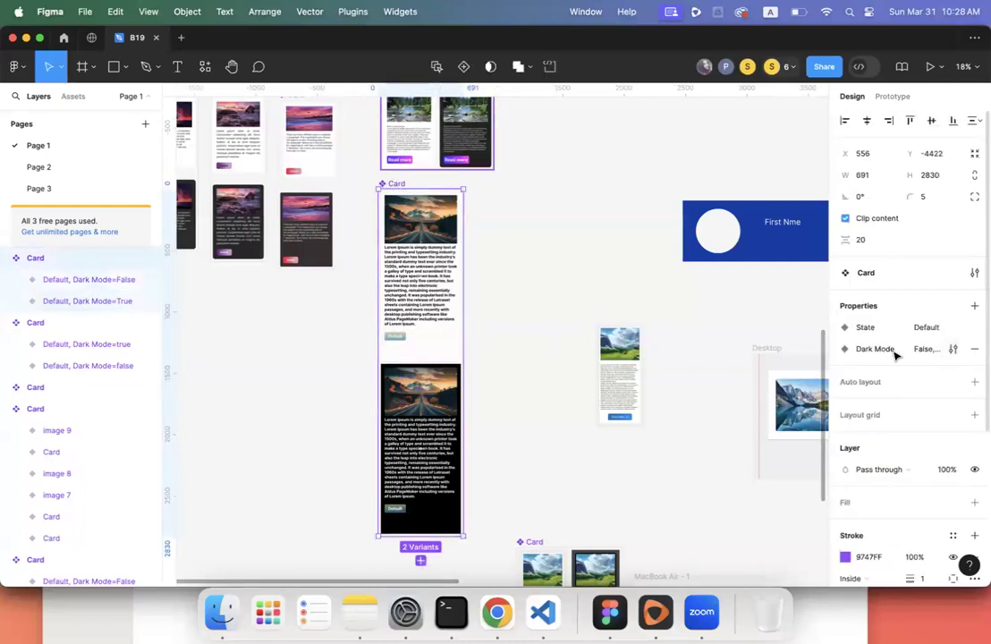
scroll(691, 334, down, 3)
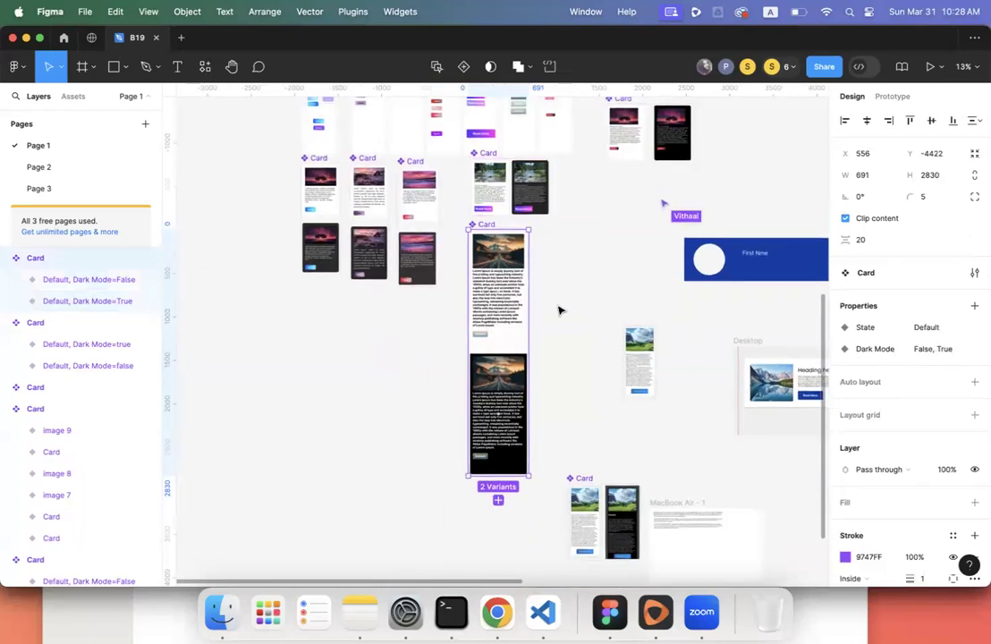
scroll(558, 311, right, 2)
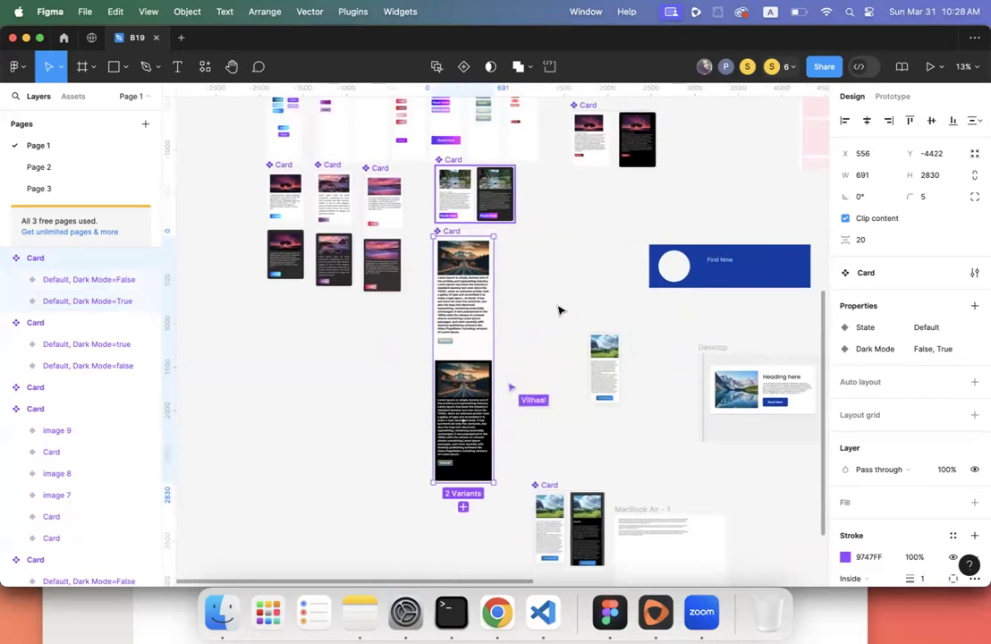
scroll(558, 310, up, 5)
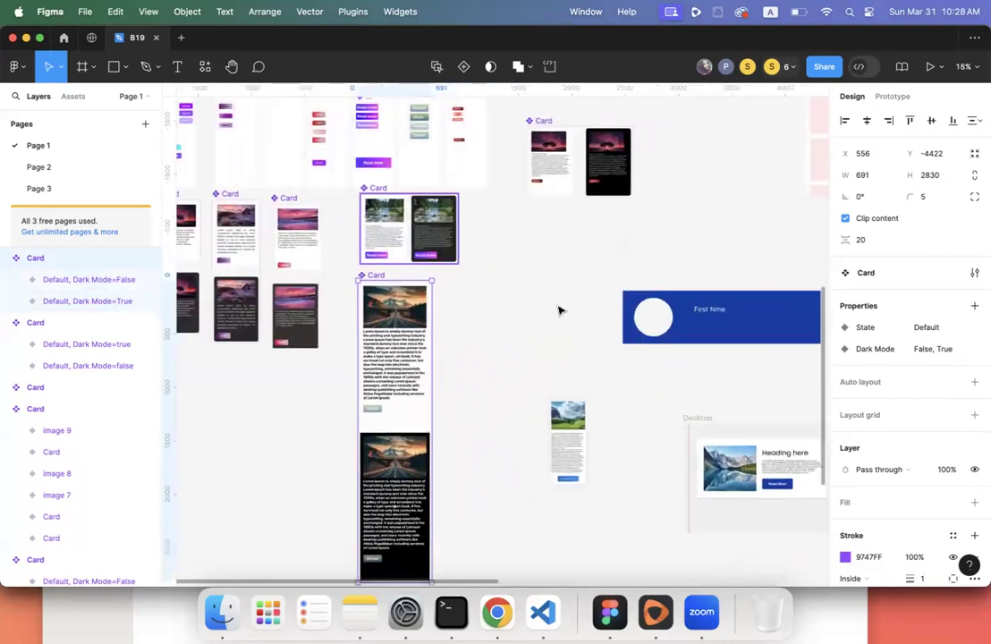
click(398, 268)
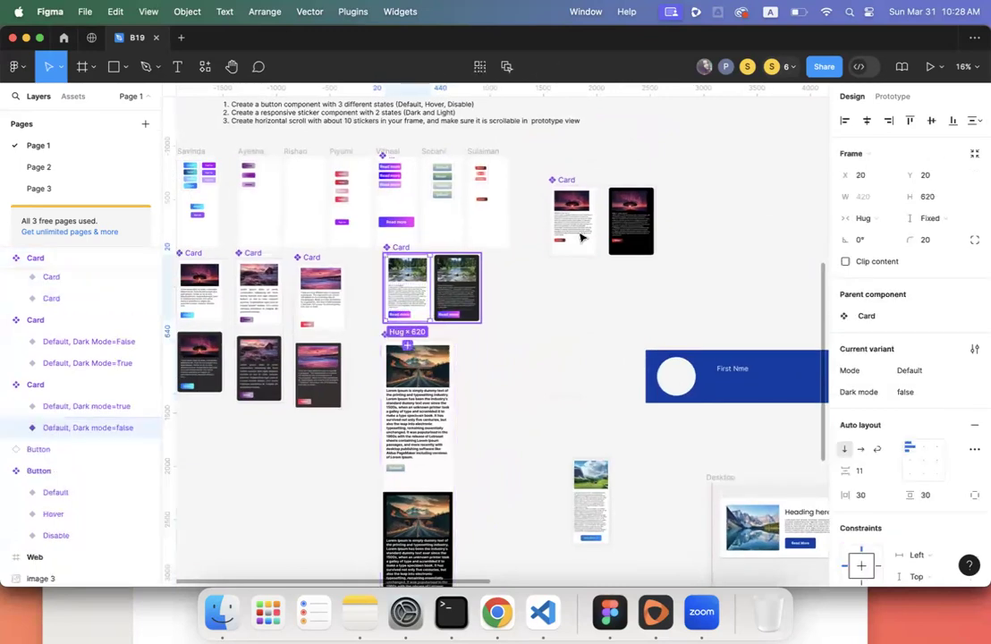
click(566, 181)
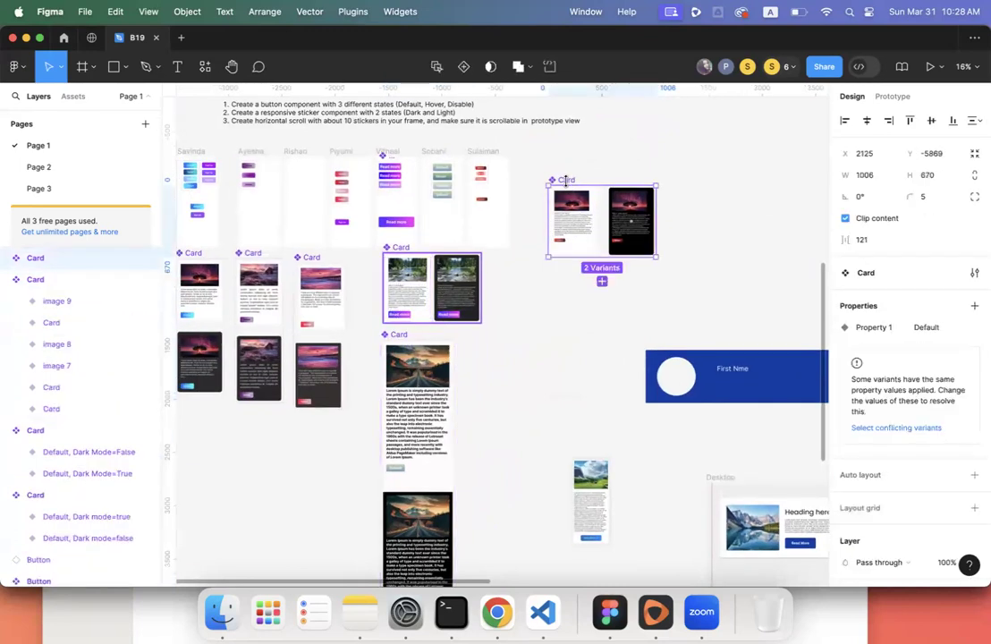
click(583, 216)
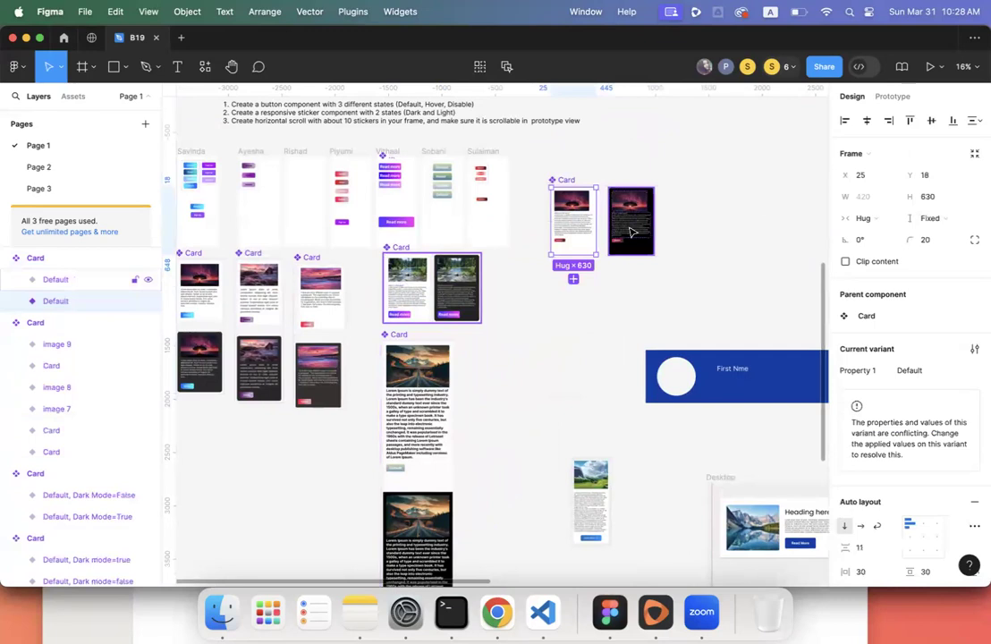
click(630, 233)
scroll(563, 271, down, 5)
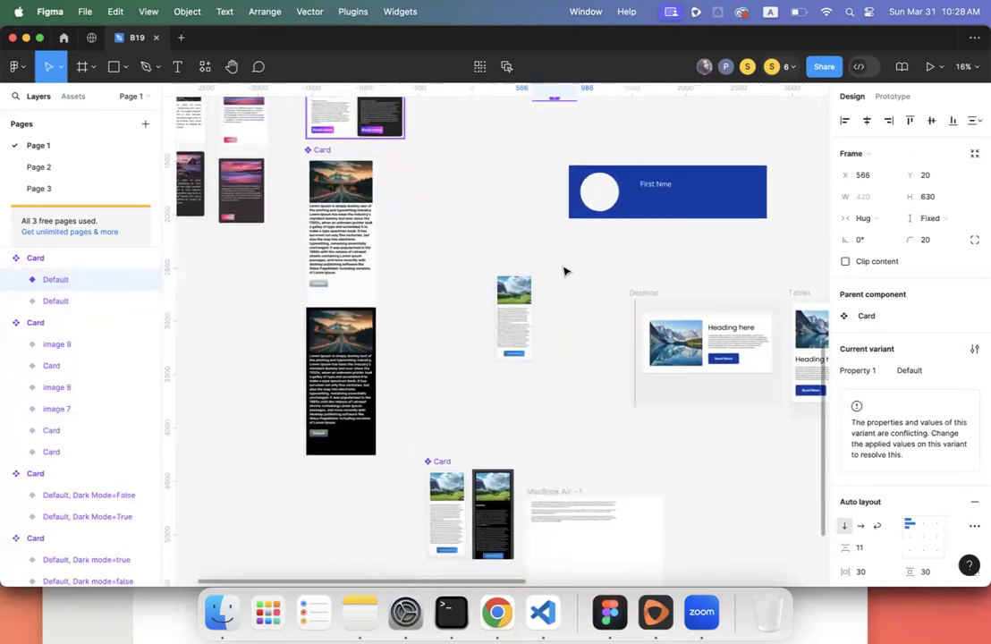
scroll(563, 271, left, 10)
scroll(563, 271, up, 3)
scroll(564, 271, right, 3)
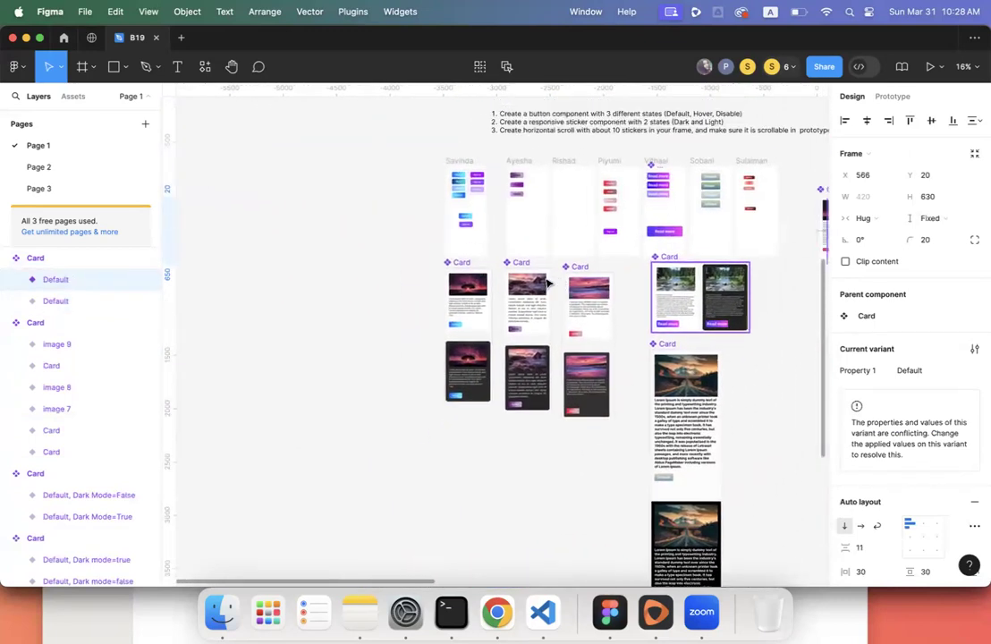
scroll(453, 339, up, 5)
scroll(443, 322, down, 1)
scroll(442, 322, right, 1)
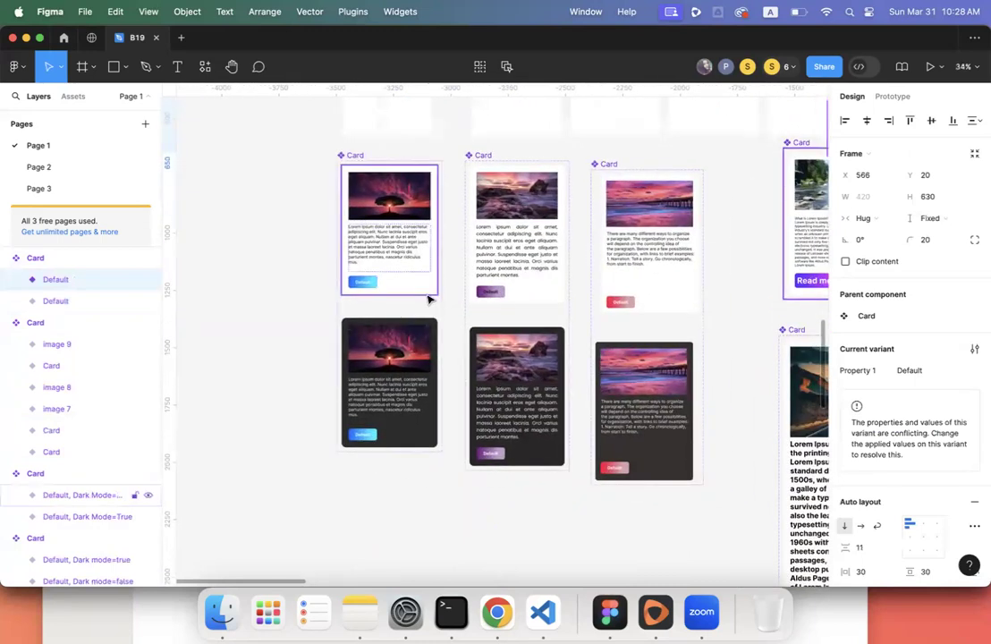
click(313, 303)
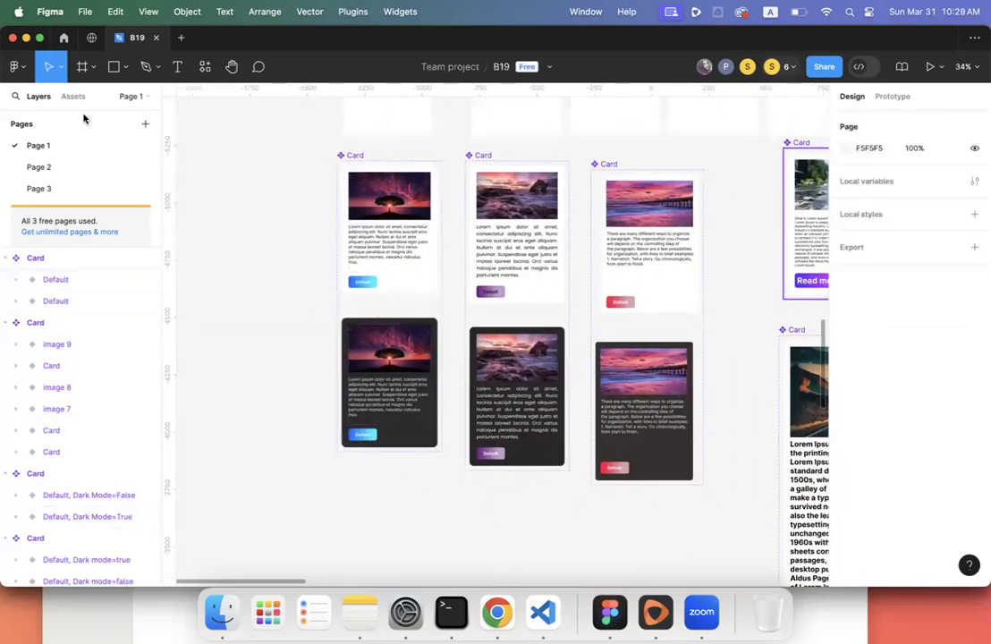
- Show the Assets tab's local components list, then select the Savinda frame
click(73, 98)
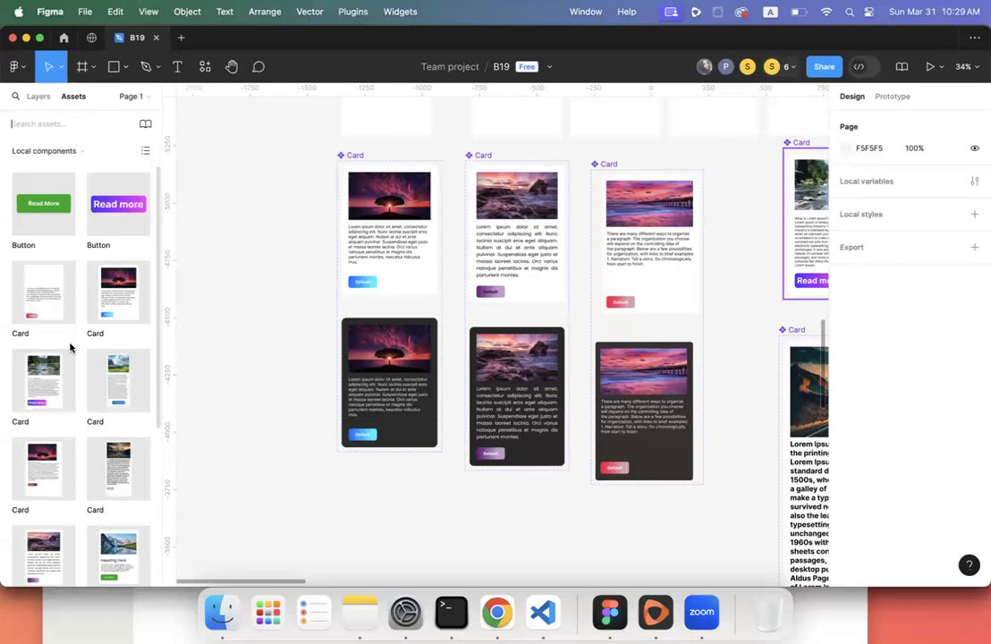
scroll(70, 347, down, 5)
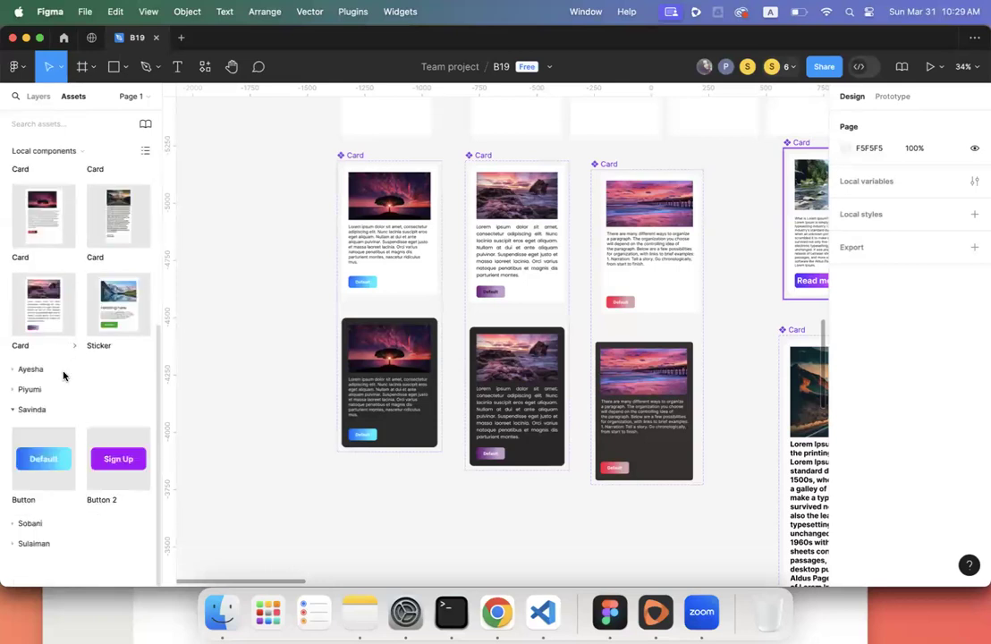
click(39, 409)
scroll(91, 366, up, 3)
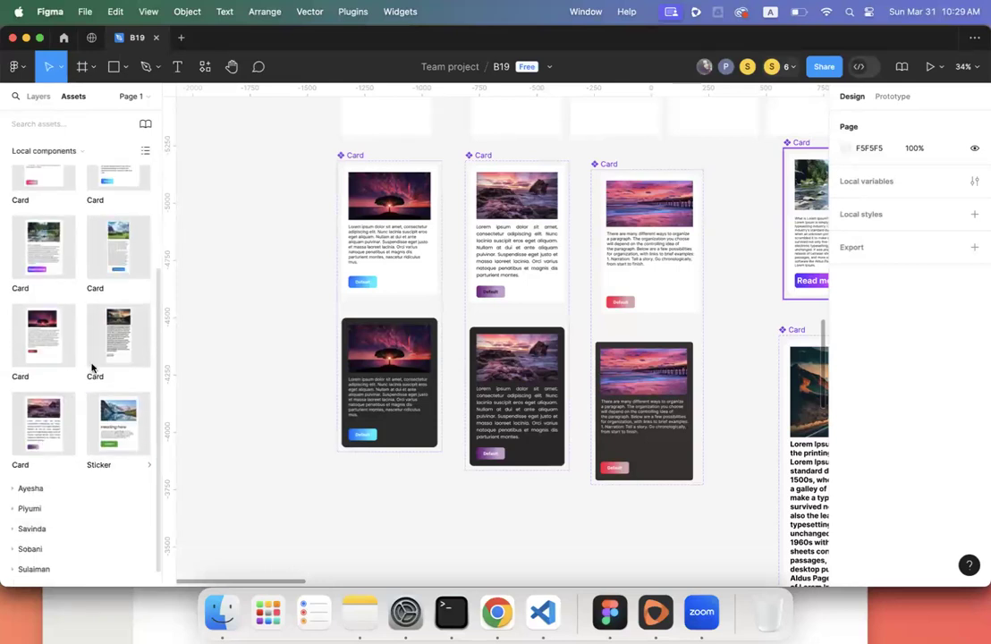
scroll(365, 307, up, 8)
scroll(365, 307, down, 5)
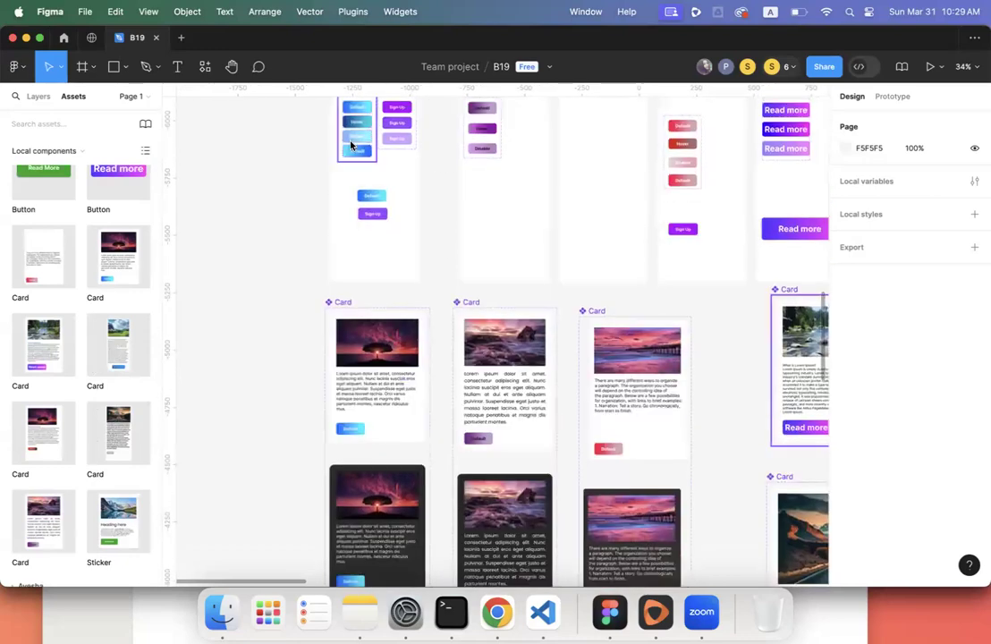
scroll(307, 107, right, 2)
click(307, 107)
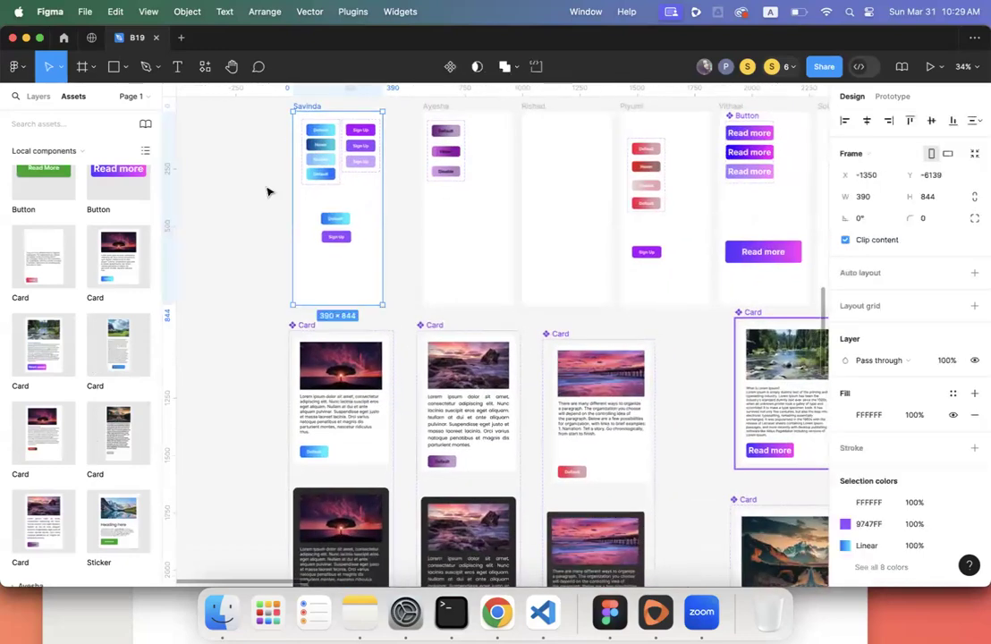
- Resize the Savinda frame to 2465 tall and 489 wide, extending it left
scroll(290, 165, down, 5)
drag(335, 439, 341, 506)
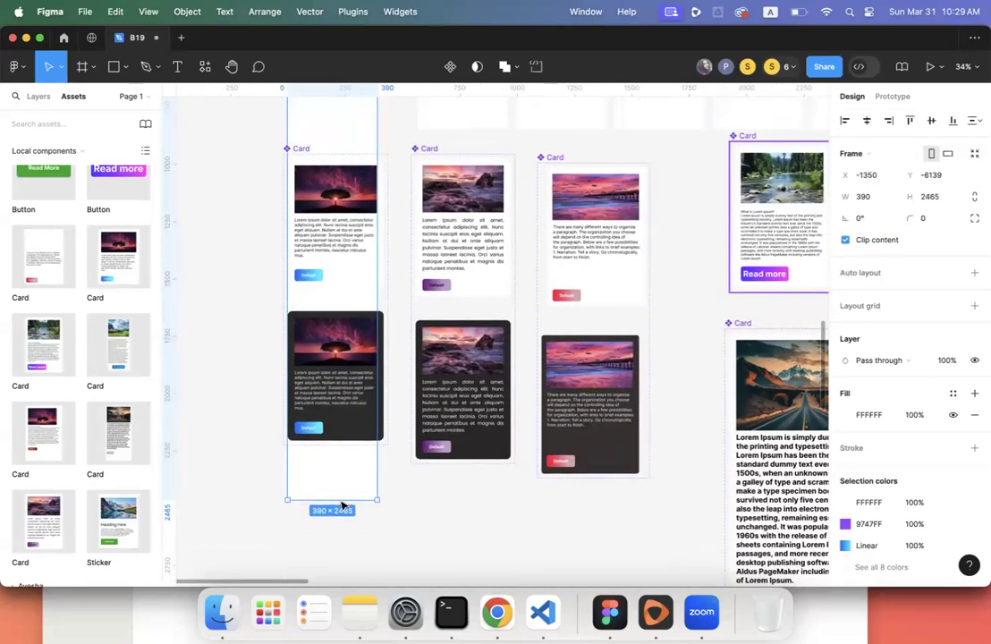
drag(378, 328, 400, 327)
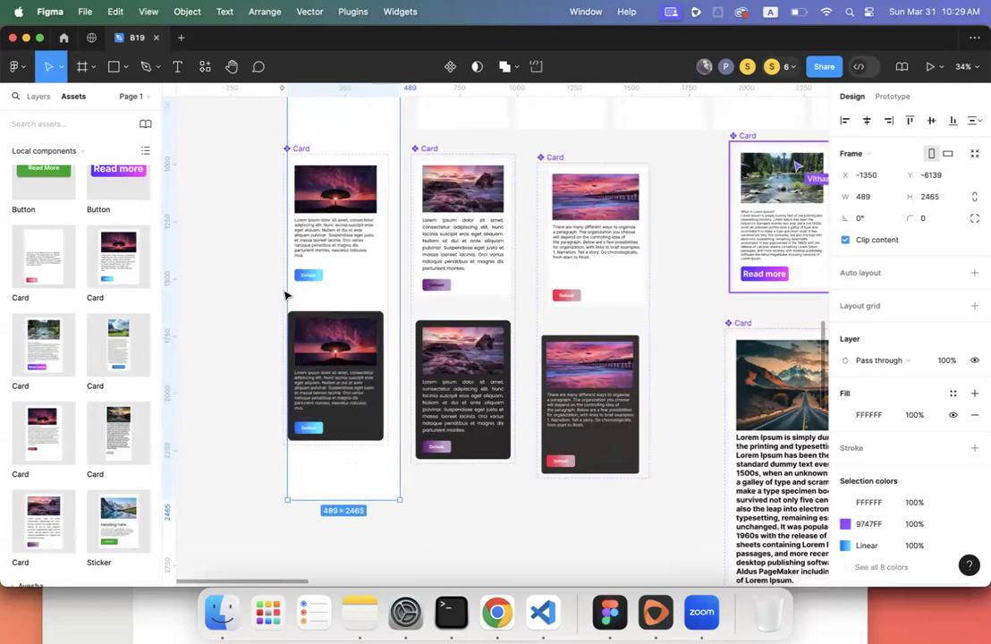
drag(288, 141, 248, 139)
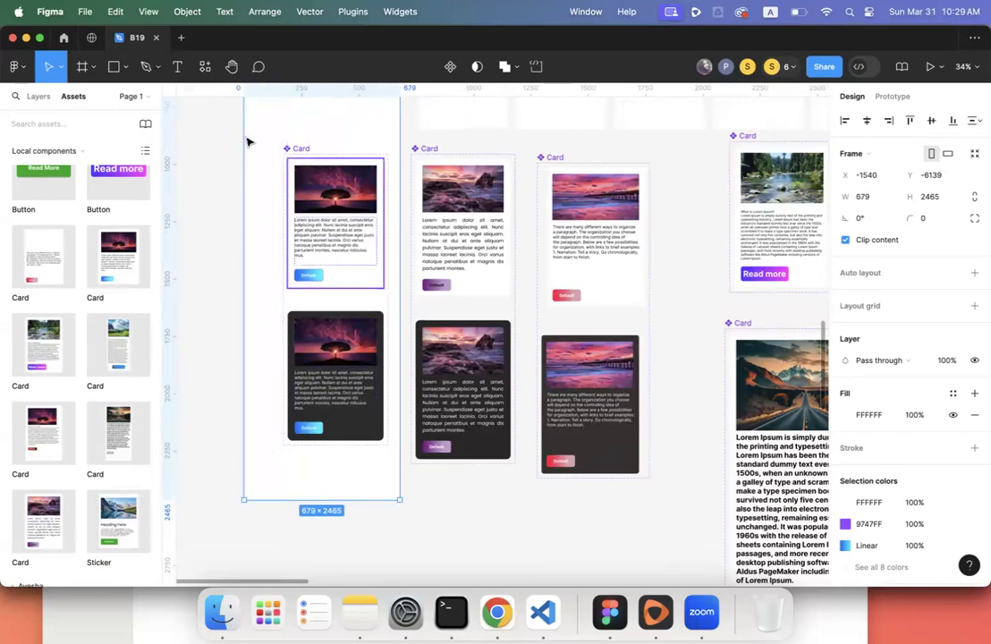
- Move the Dark Mode Card component set into the Savinda frame below the buttons
scroll(247, 140, up, 5)
click(314, 329)
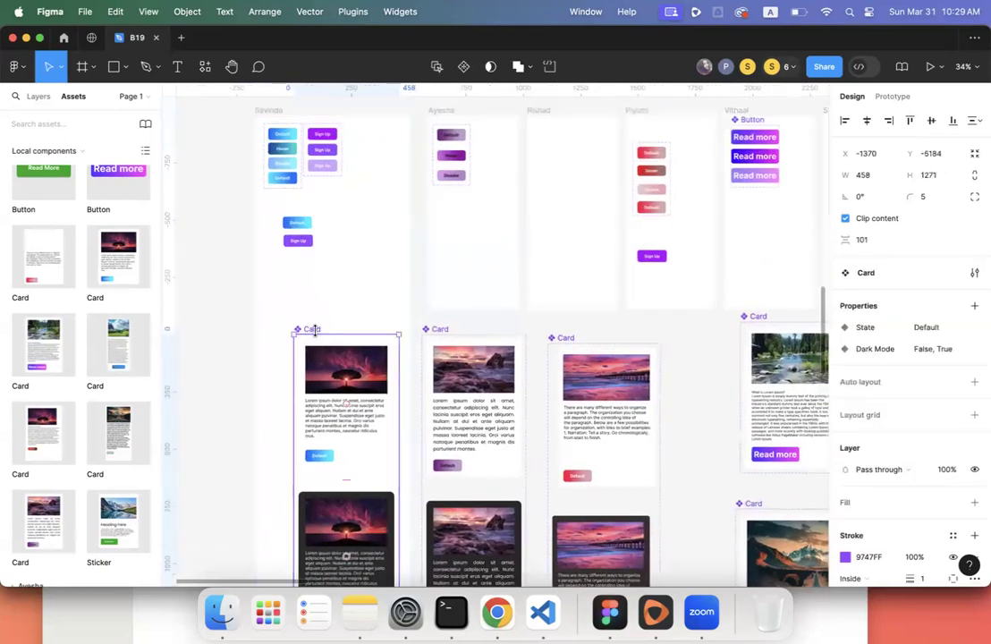
drag(308, 333, 287, 280)
scroll(68, 380, down, 3)
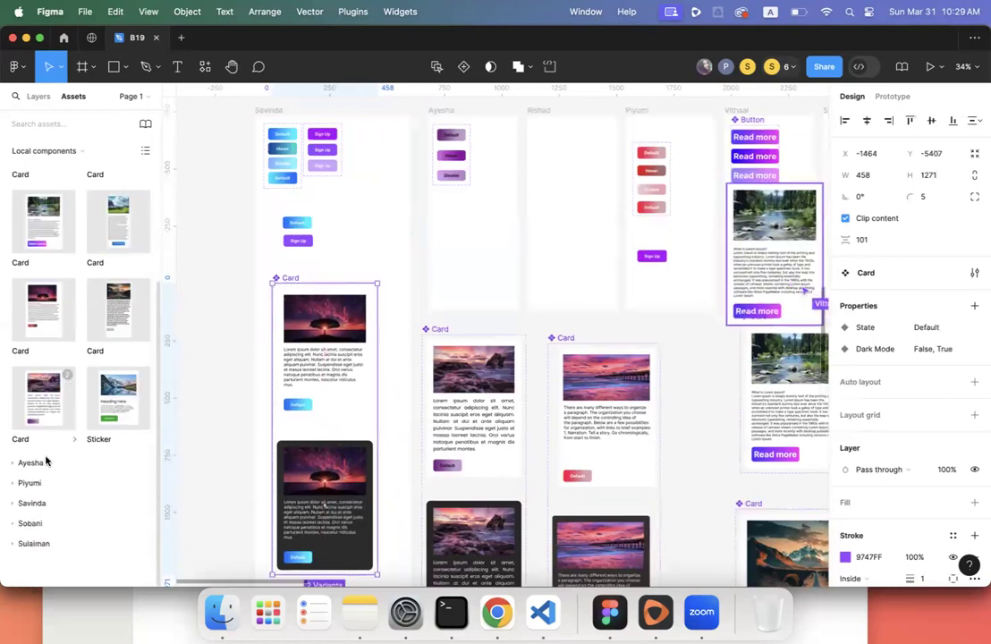
click(34, 504)
scroll(36, 513, down, 3)
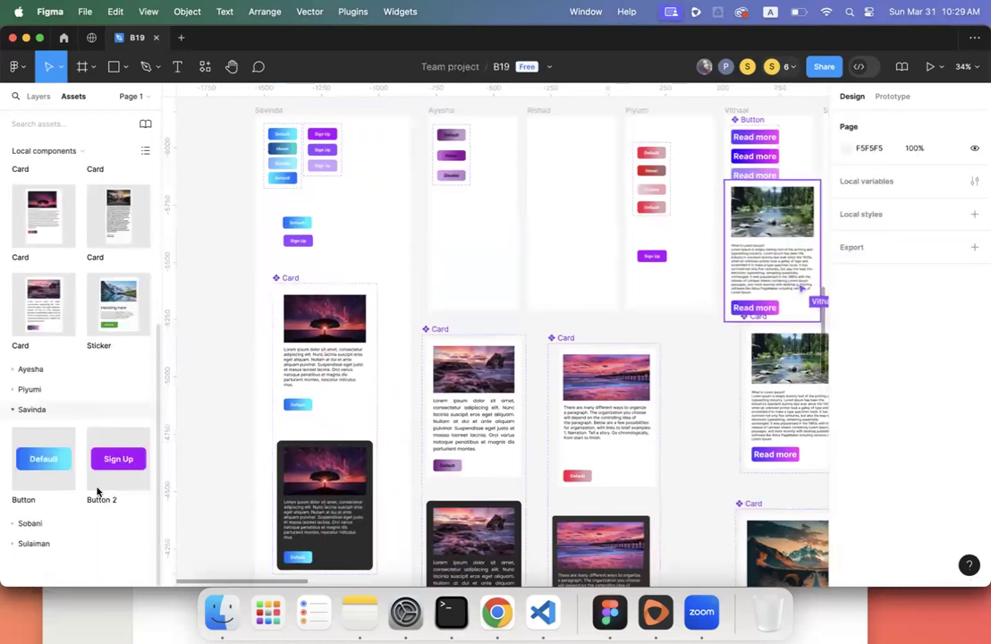
scroll(258, 327, down, 5)
click(263, 303)
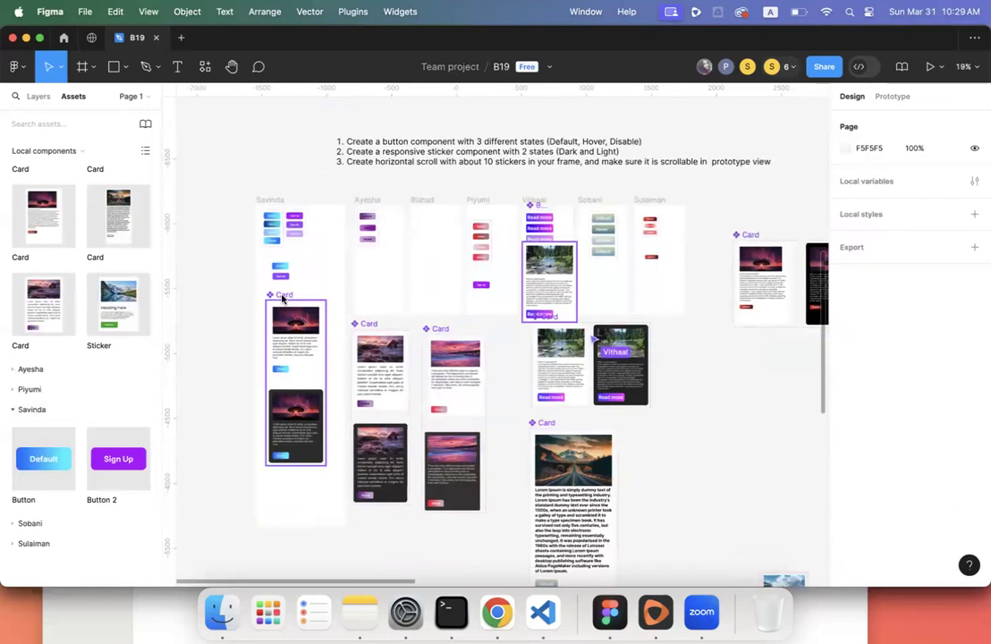
mouse_move(264, 302)
mouse_down()
mouse_move(183, 313)
mouse_move(199, 287)
mouse_move(280, 304)
mouse_up()
scroll(150, 411, down, 3)
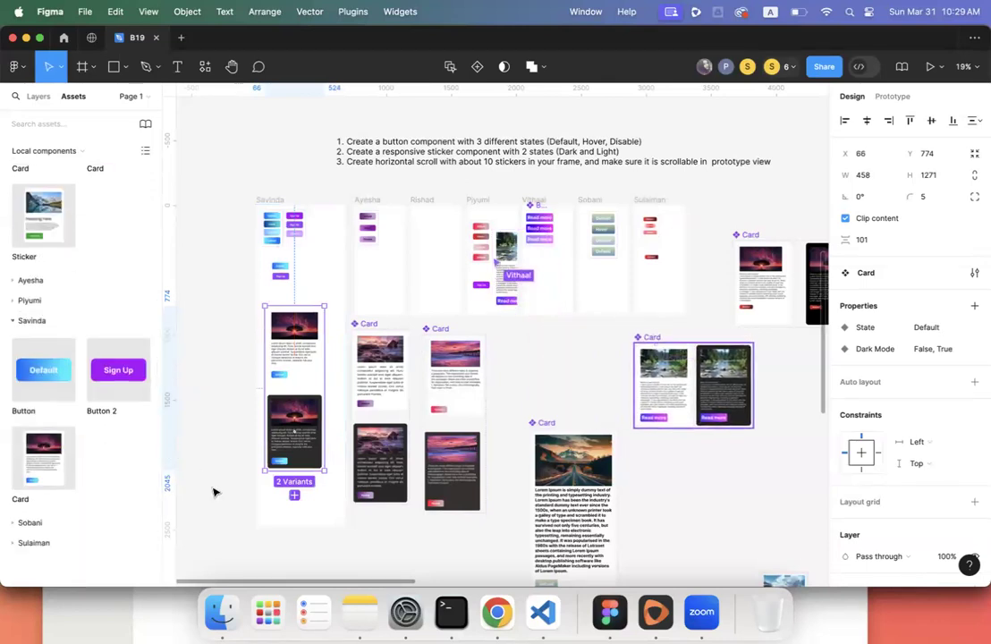
- Drag a Card instance from Assets into the Savinda frame and shift the Card set below it
click(213, 455)
scroll(213, 456, left, 3)
scroll(213, 456, down, 1)
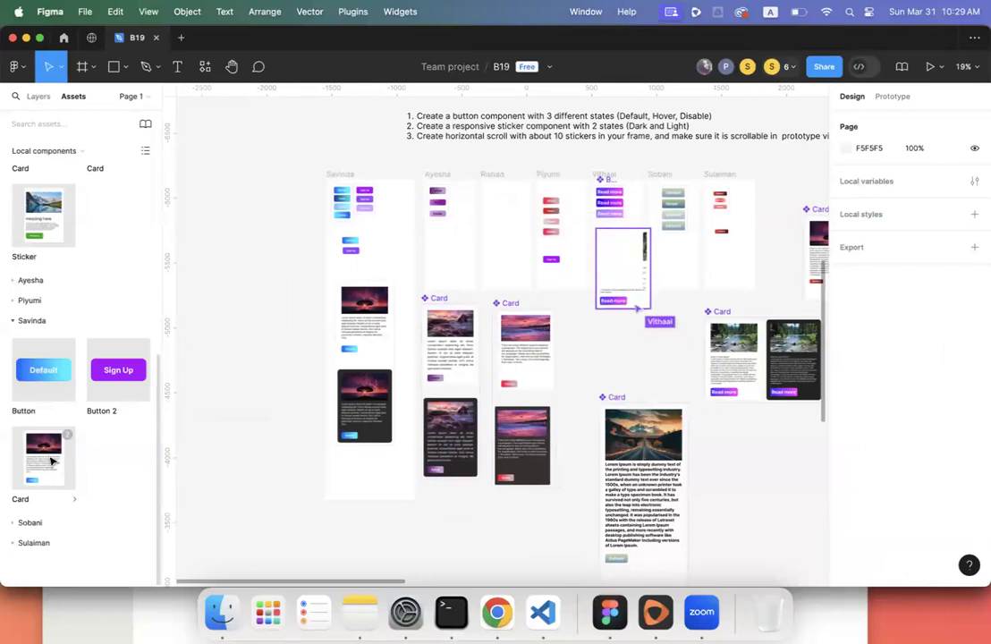
drag(51, 461, 396, 256)
scroll(396, 259, up, 2)
scroll(396, 258, up, 2)
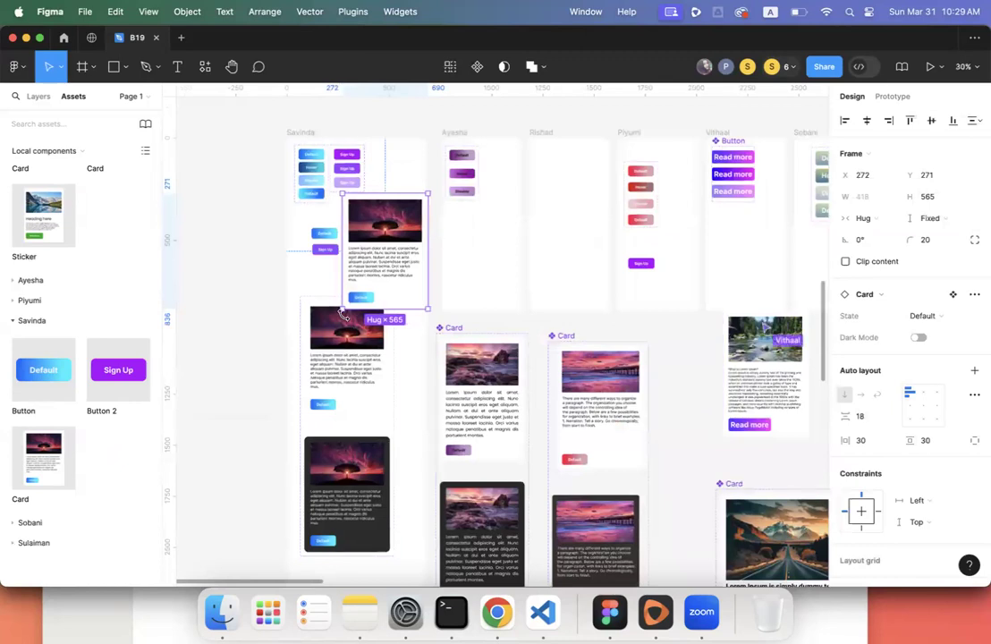
click(327, 316)
drag(327, 317, 326, 371)
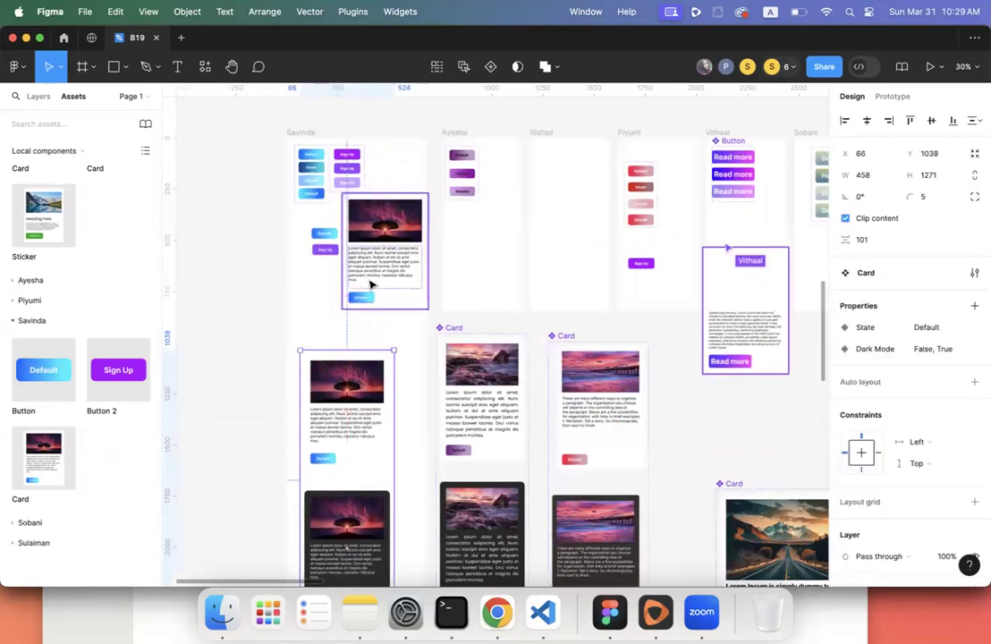
- Test the Card instance's Dark Mode toggle and leave it switched on
click(369, 283)
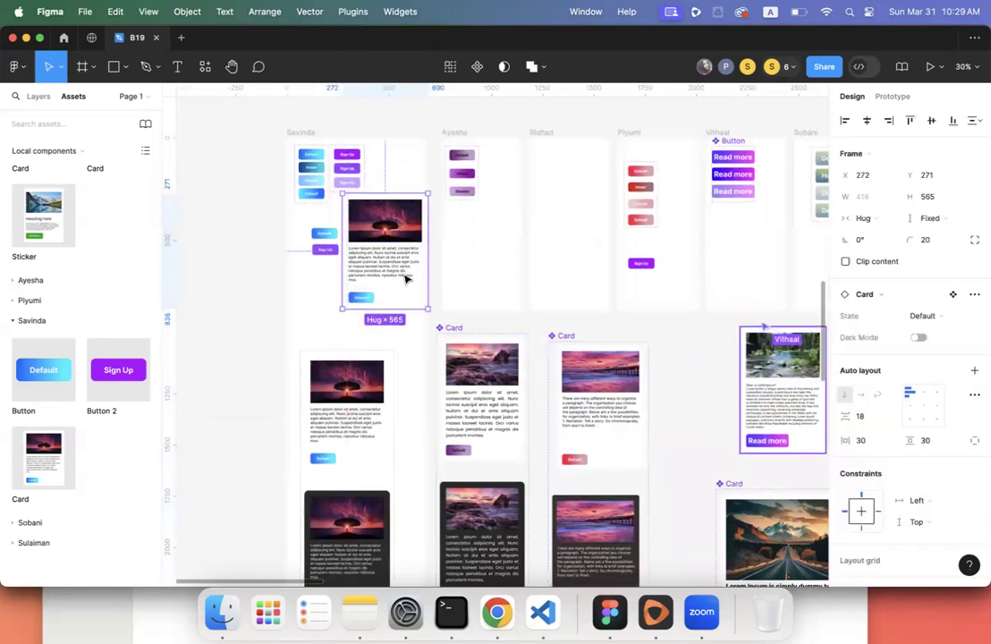
click(920, 339)
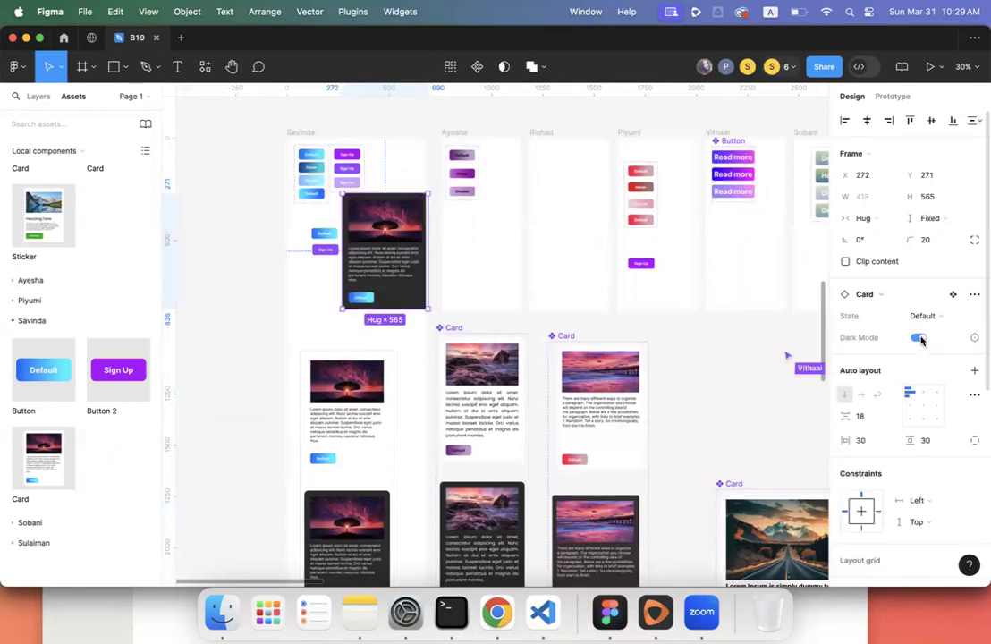
click(920, 339)
click(920, 339)
click(920, 339)
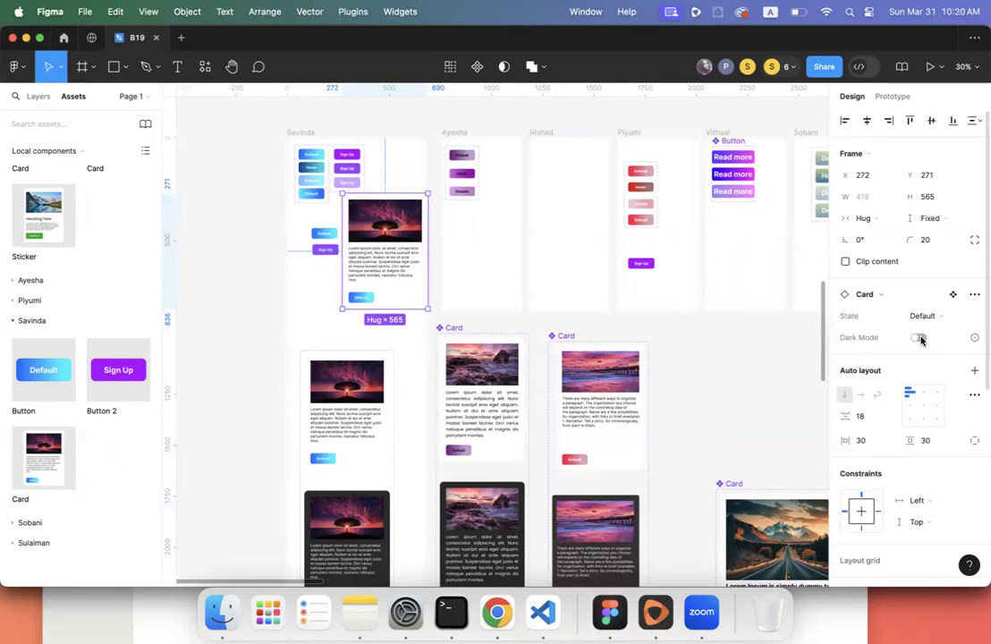
click(920, 339)
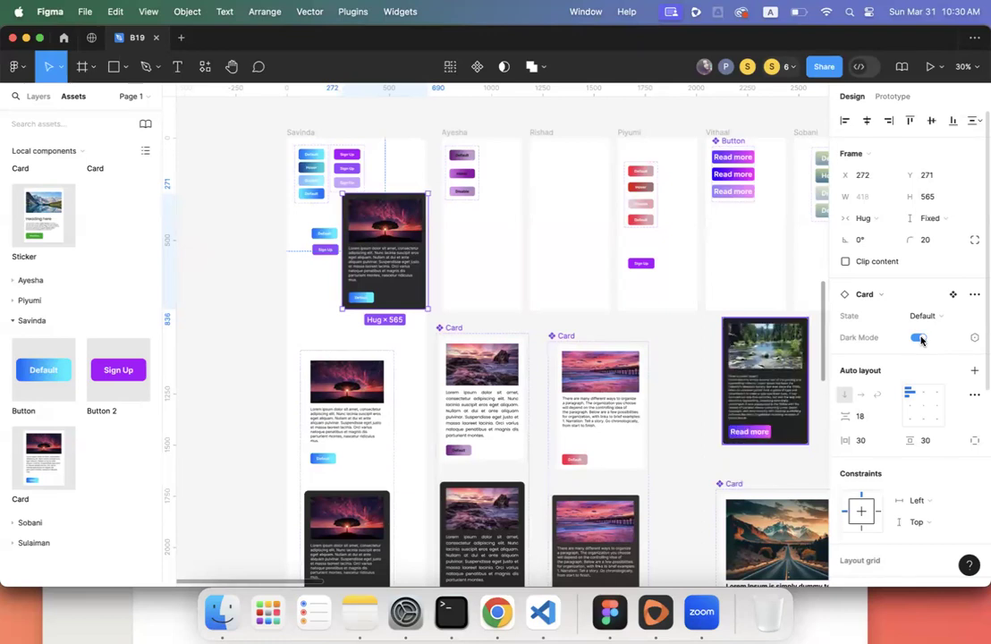
click(919, 338)
click(919, 338)
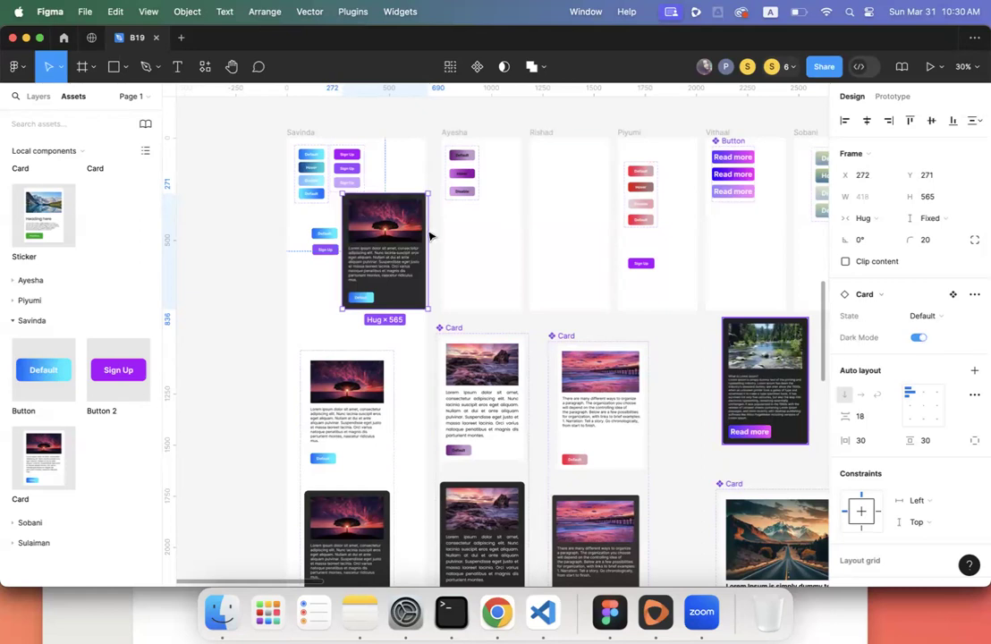
- Arrange the dark card instance and both small buttons within the Savinda column
mouse_move(389, 248)
mouse_down()
mouse_move(373, 250)
mouse_move(389, 257)
mouse_up()
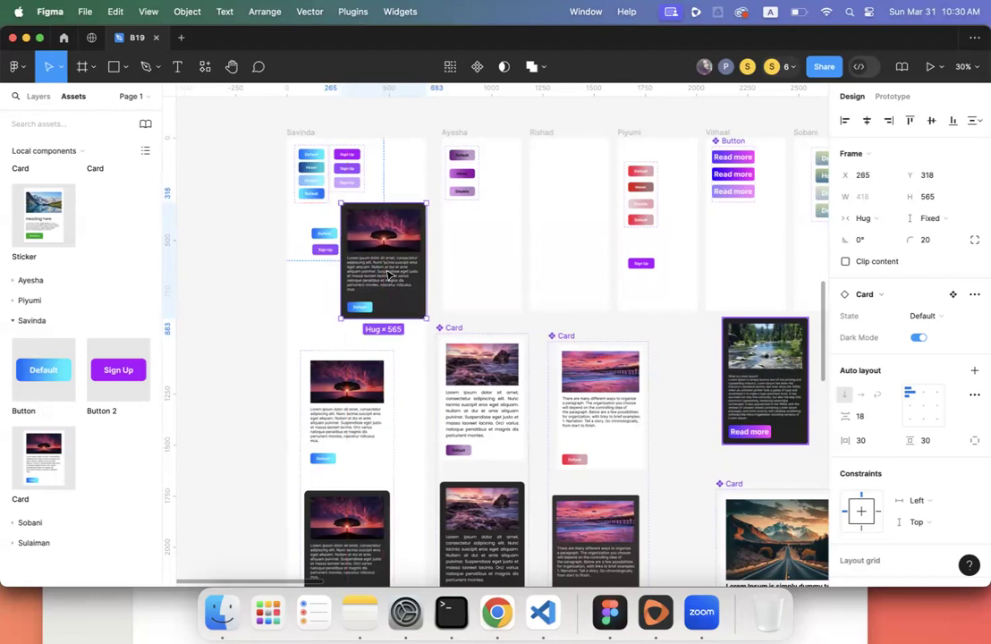
scroll(389, 275, down, 3)
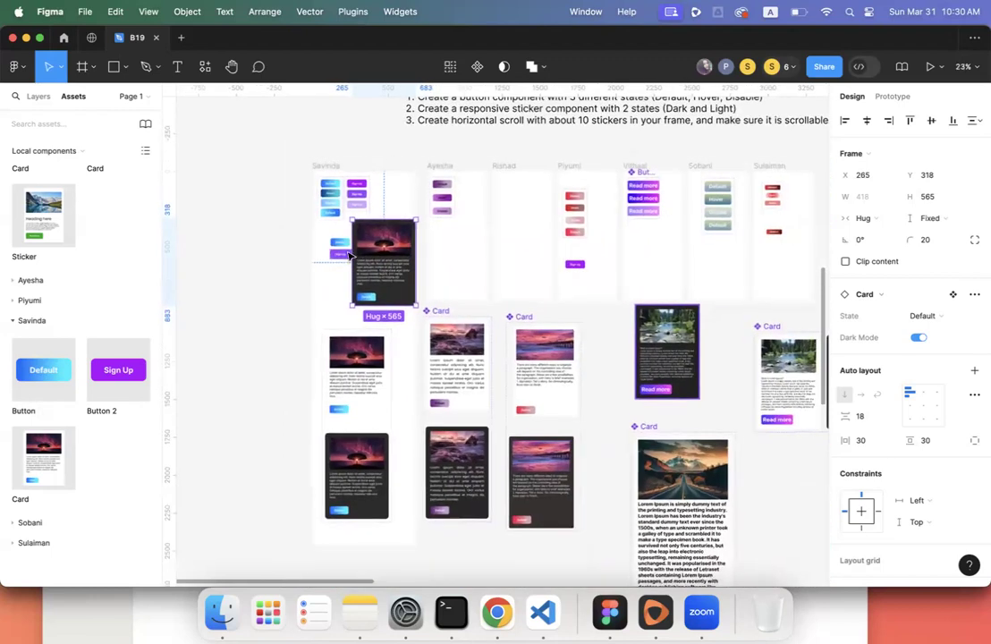
click(339, 253)
drag(317, 233, 398, 184)
drag(383, 248, 360, 253)
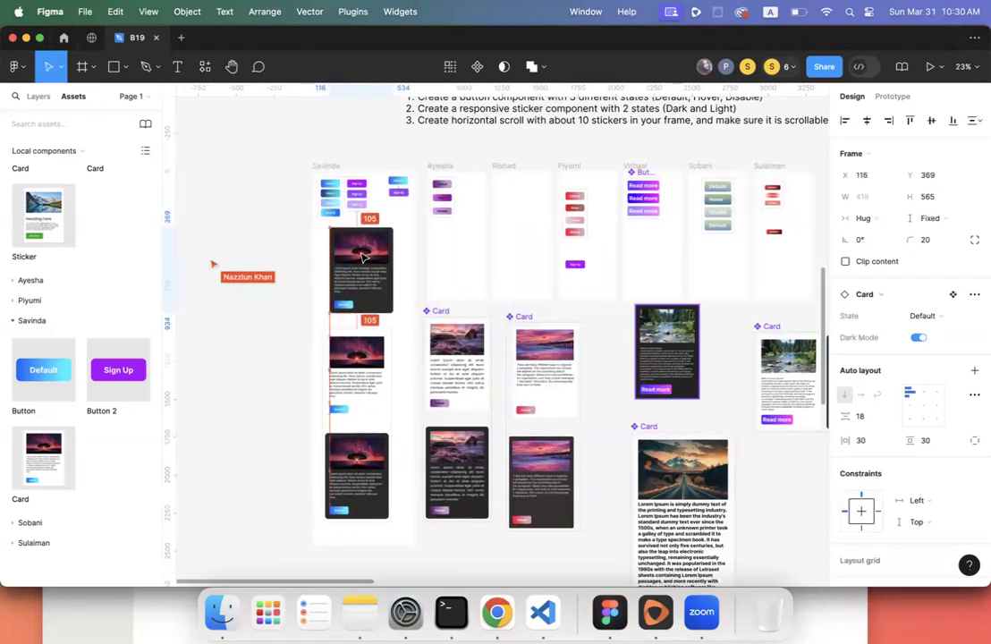
click(288, 315)
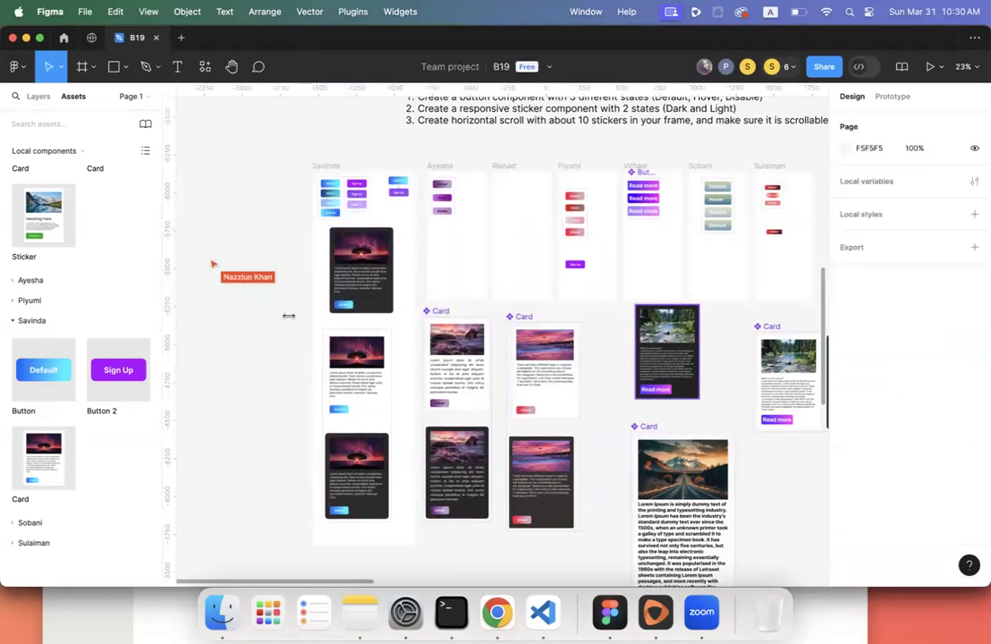
- Select the tree-photo Card set whose two variants conflict as Property 1=Default
click(369, 390)
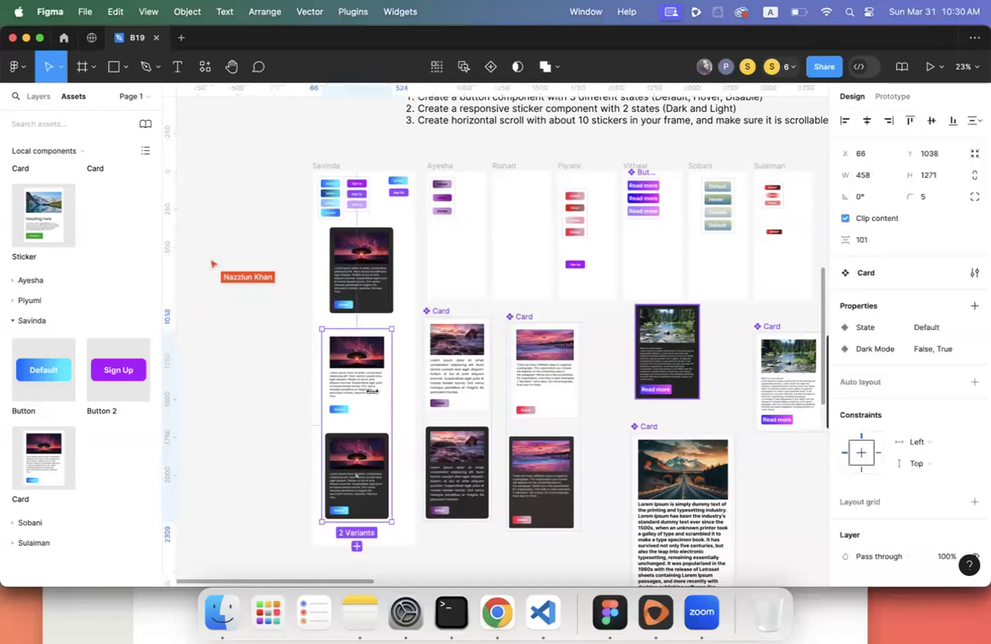
scroll(369, 391, right, 5)
scroll(371, 390, left, 2)
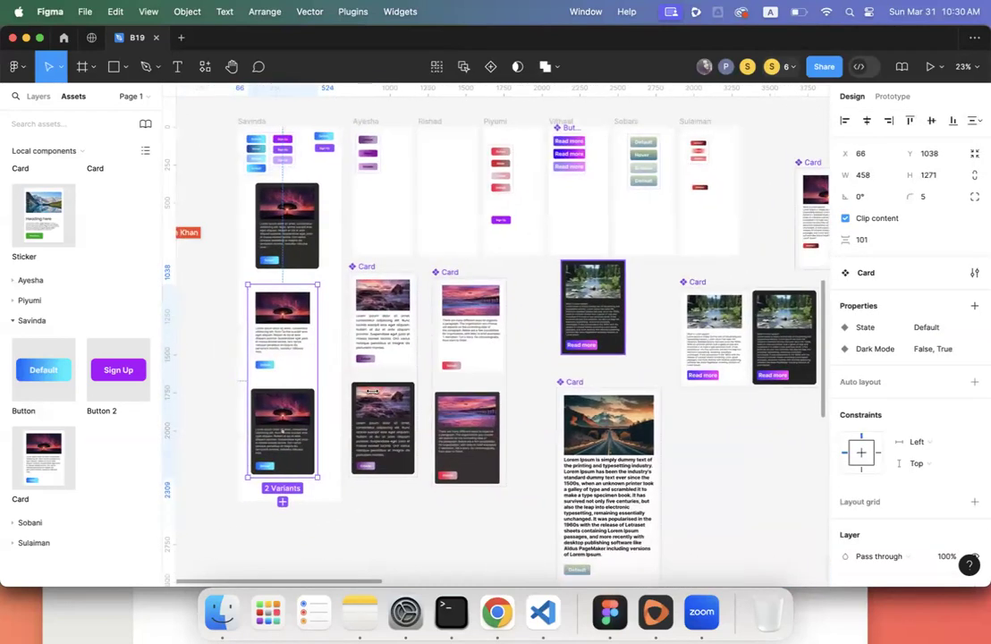
scroll(729, 374, right, 3)
scroll(729, 374, right, 4)
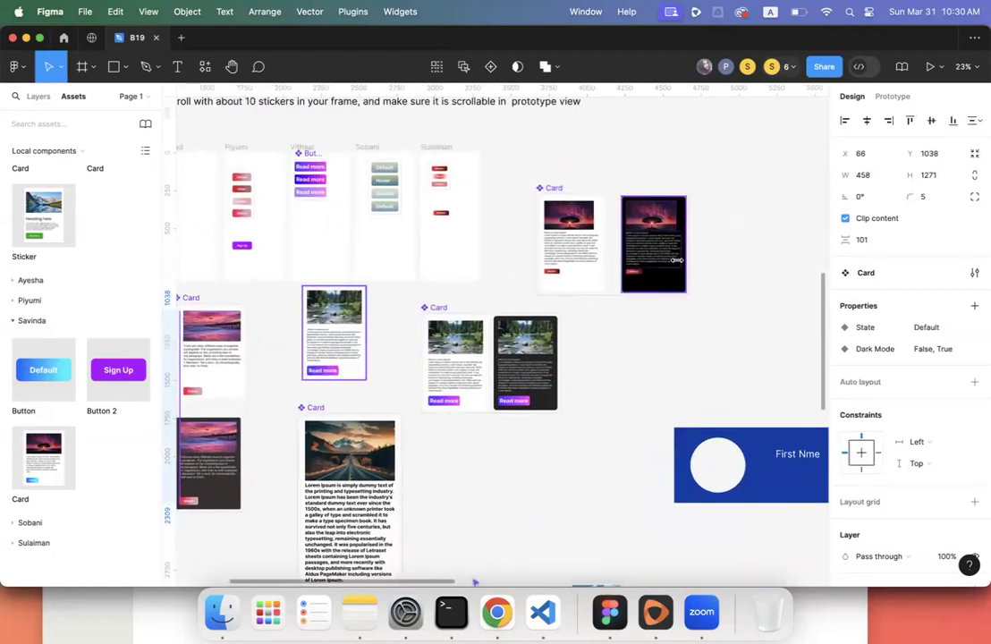
click(556, 186)
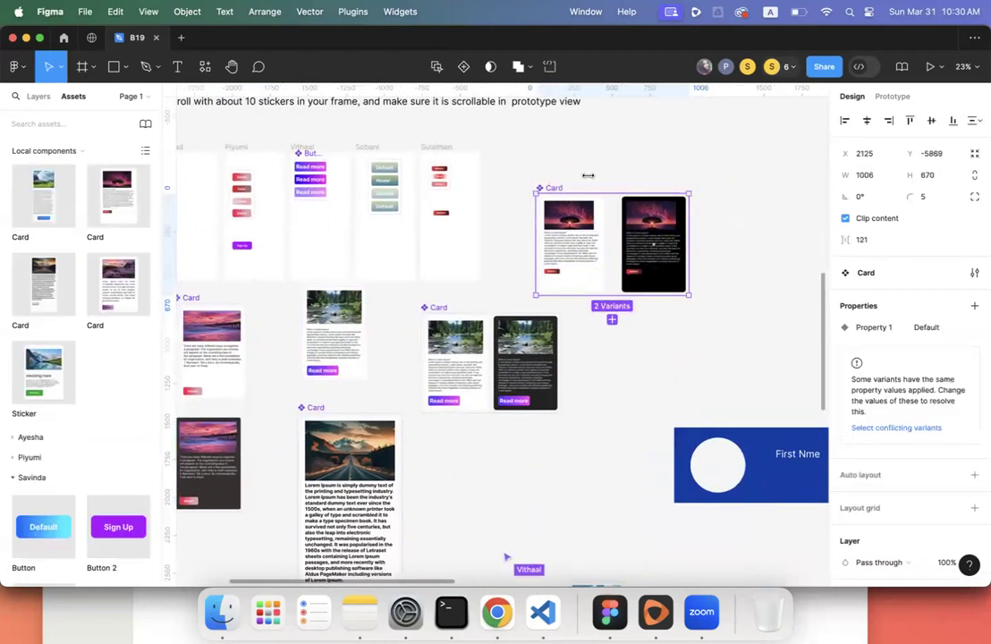
- Bring the light and dark Card variants into close view and select the Card component set
scroll(588, 175, right, 1)
scroll(587, 175, down, 1)
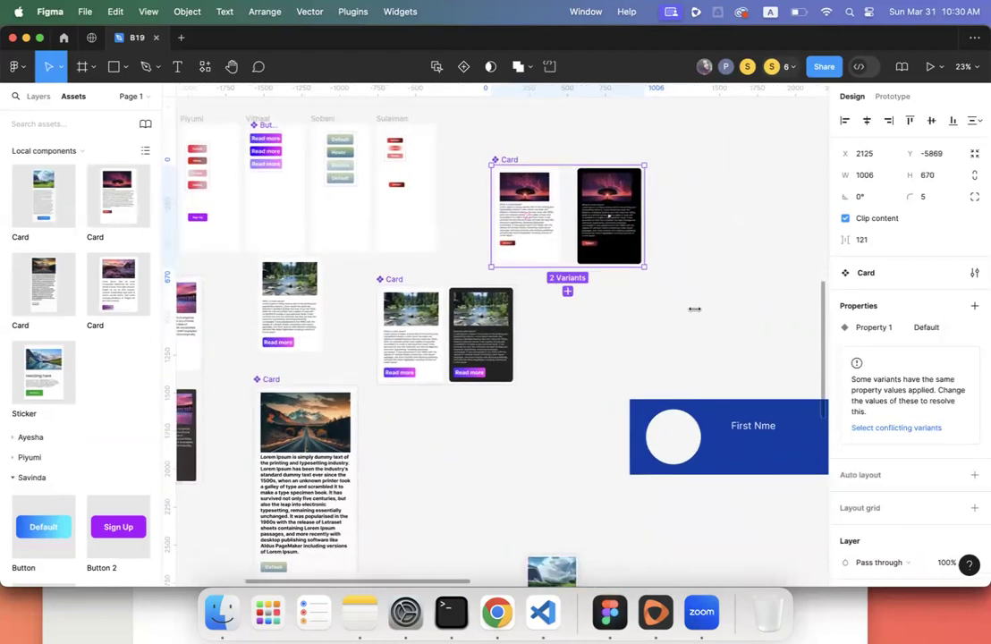
scroll(694, 308, left, 4)
scroll(694, 309, down, 2)
scroll(694, 308, left, 5)
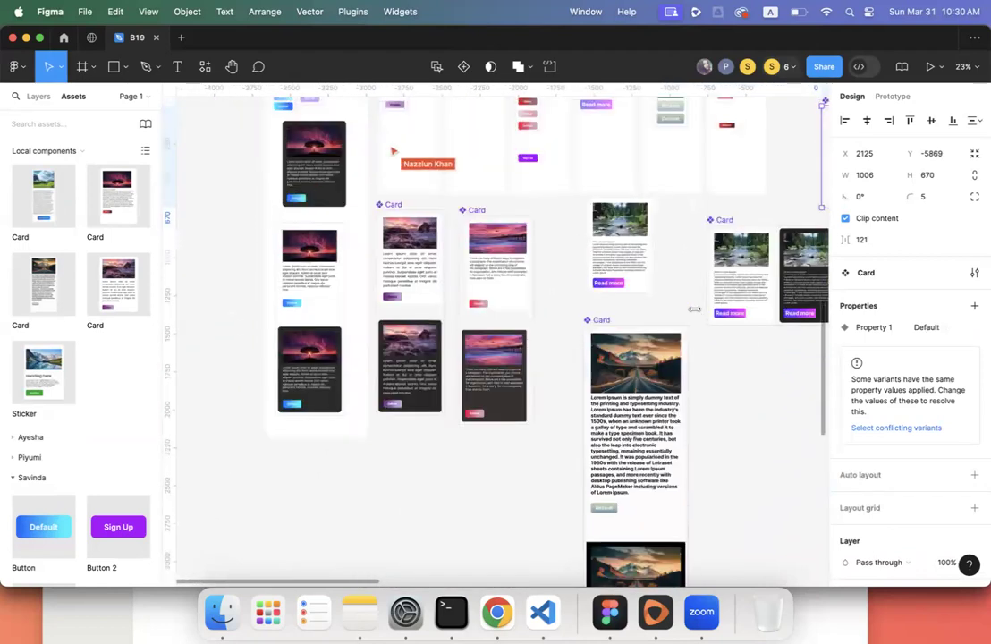
scroll(694, 308, up, 3)
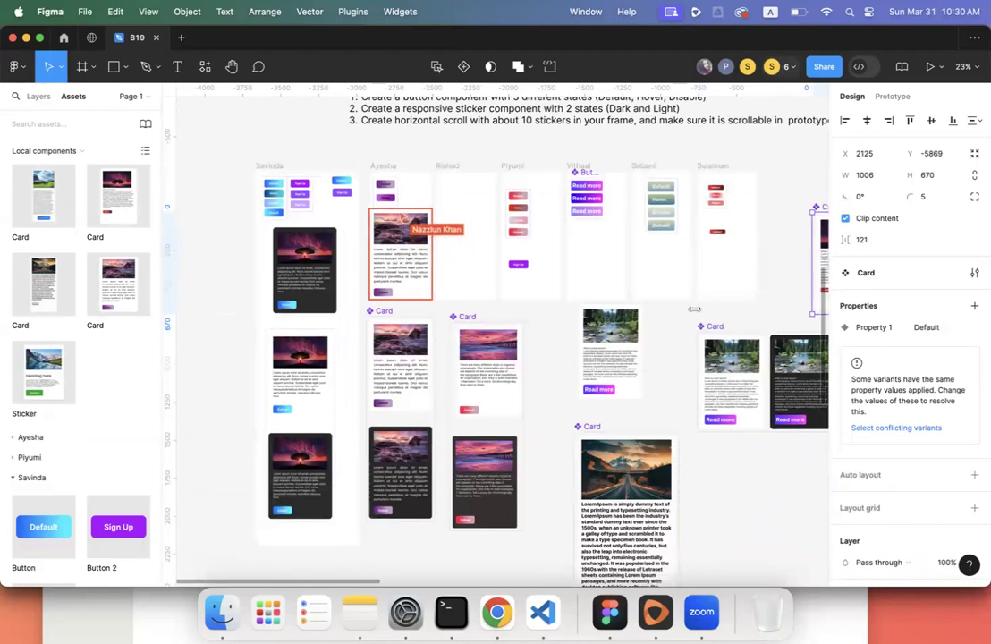
scroll(694, 308, down, 1)
scroll(693, 308, down, 1)
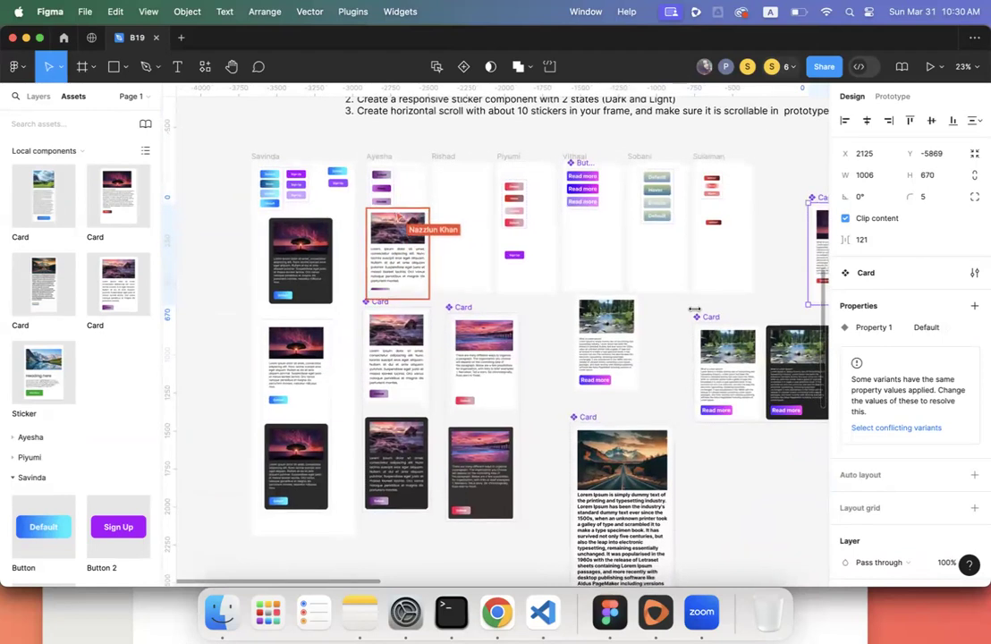
scroll(694, 308, right, 10)
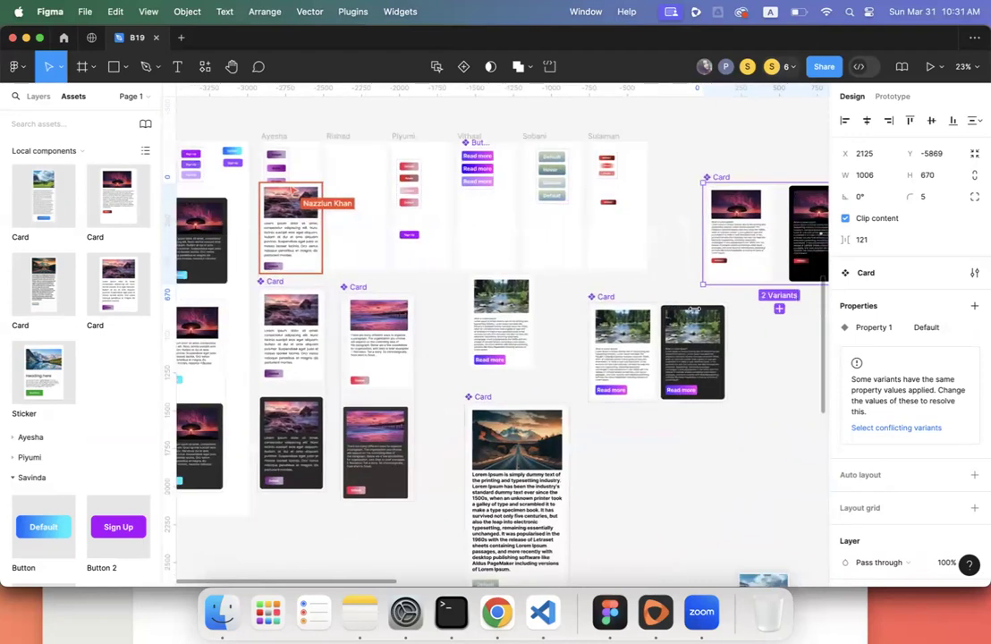
ctrl+scroll(693, 309, up, 5)
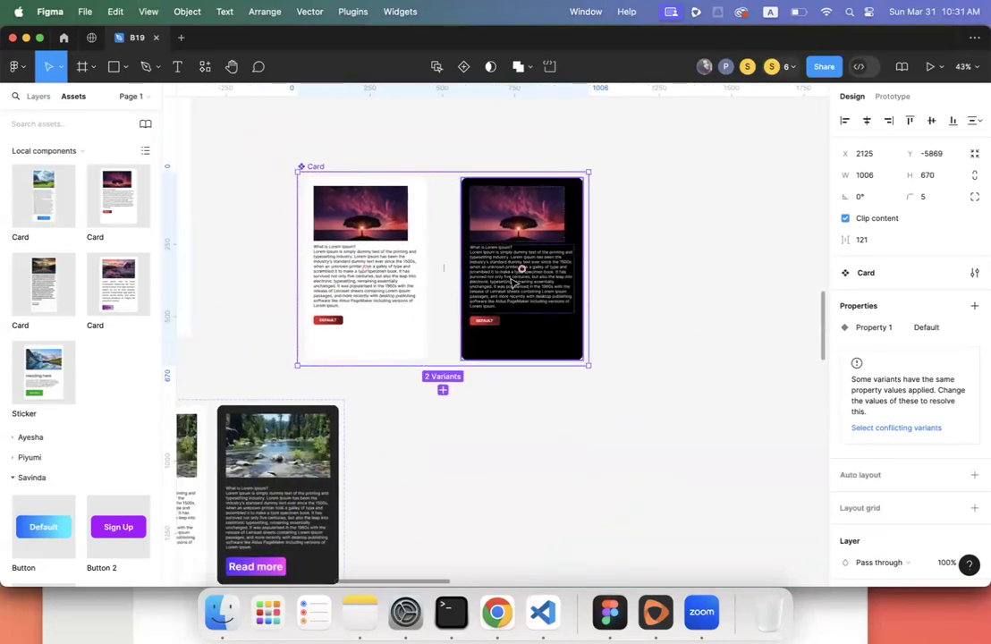
click(379, 267)
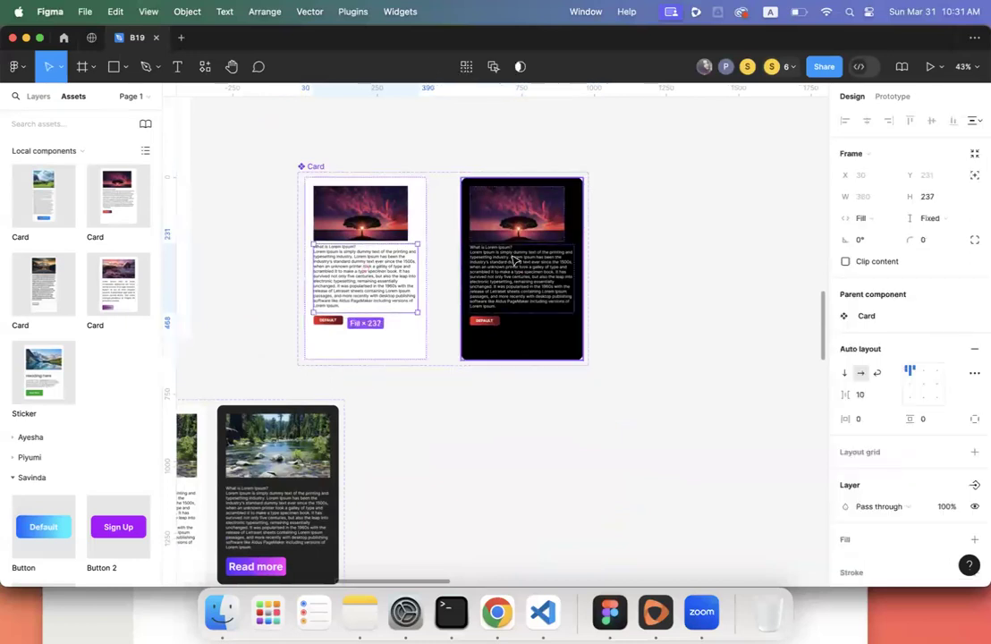
click(613, 219)
click(578, 213)
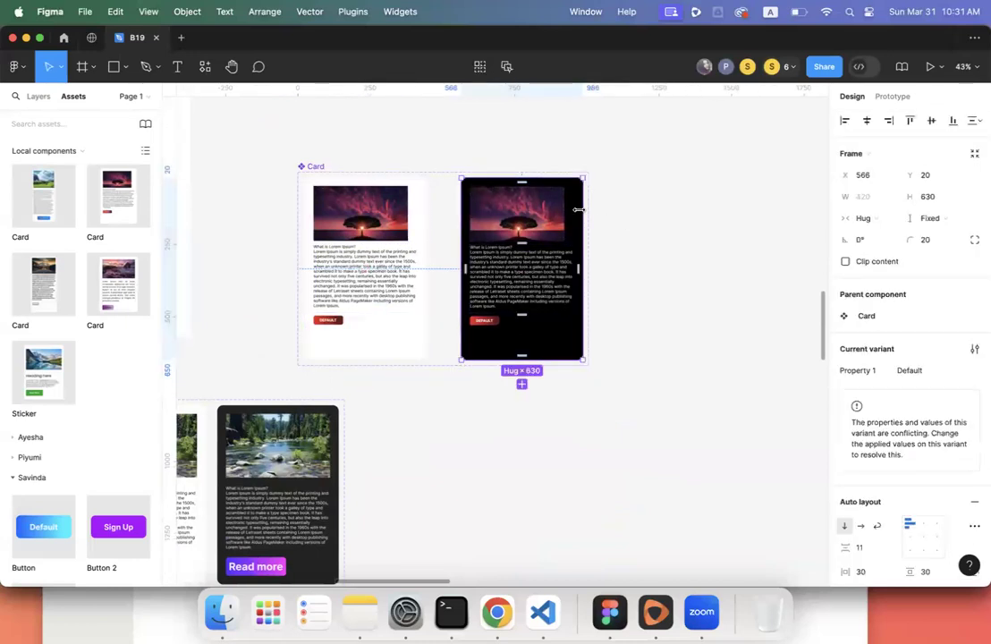
click(316, 167)
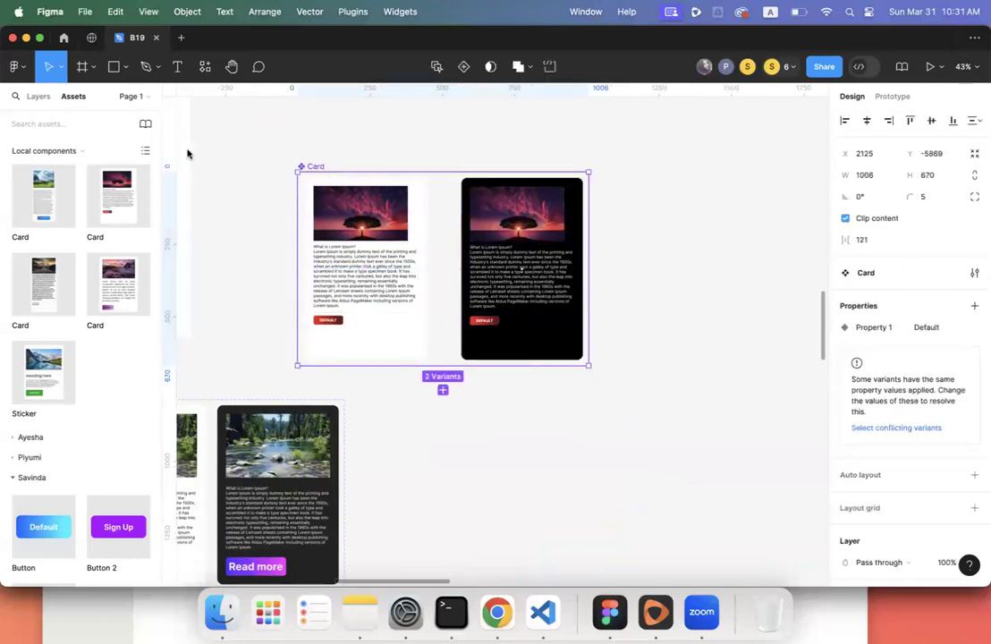
- Show the Layers list and select the dark Default variant's layer
click(45, 101)
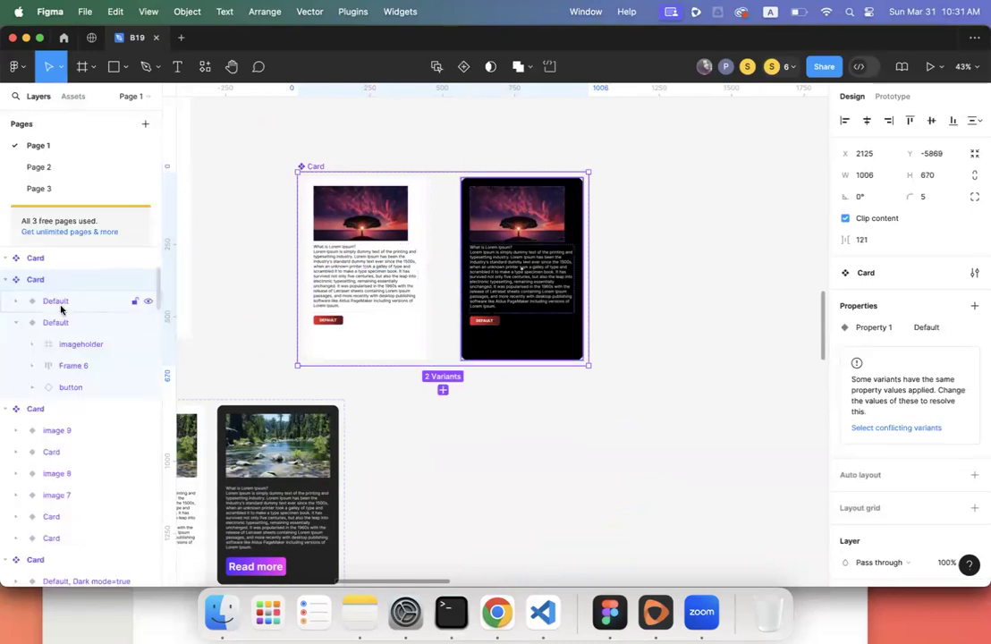
scroll(22, 327, up, 1)
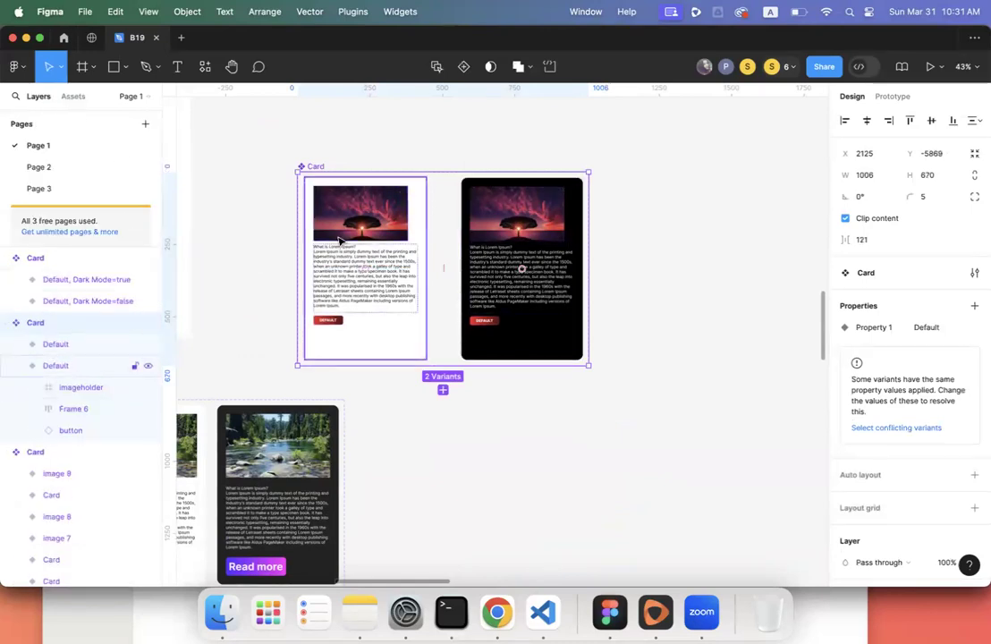
click(362, 217)
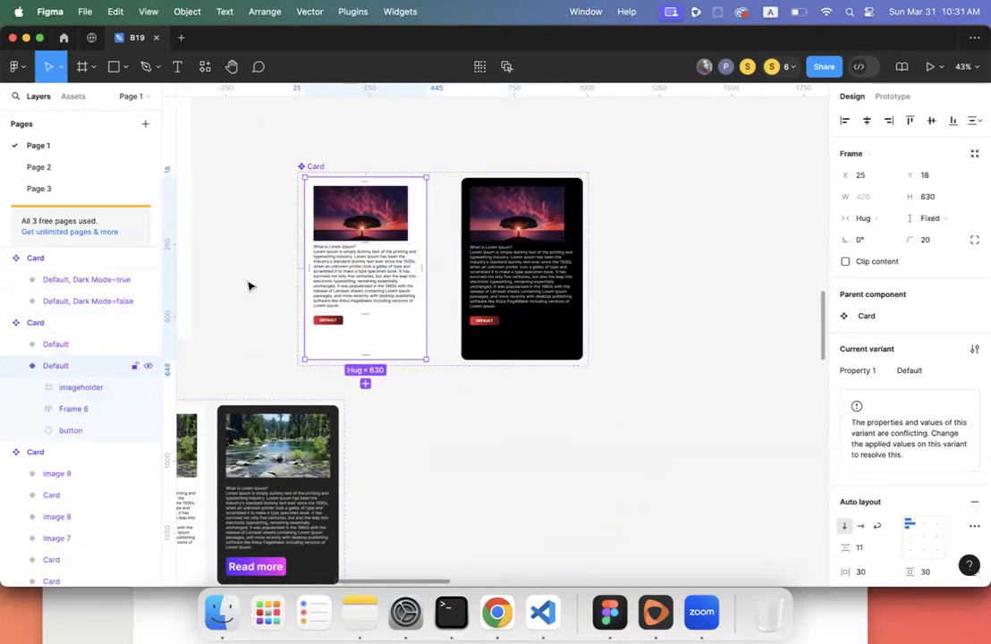
click(16, 366)
click(64, 345)
click(66, 363)
click(68, 345)
- Rename the dark variant from 'Property 1=Default' to 'Default, Dark Mode=True'
double_click(88, 344)
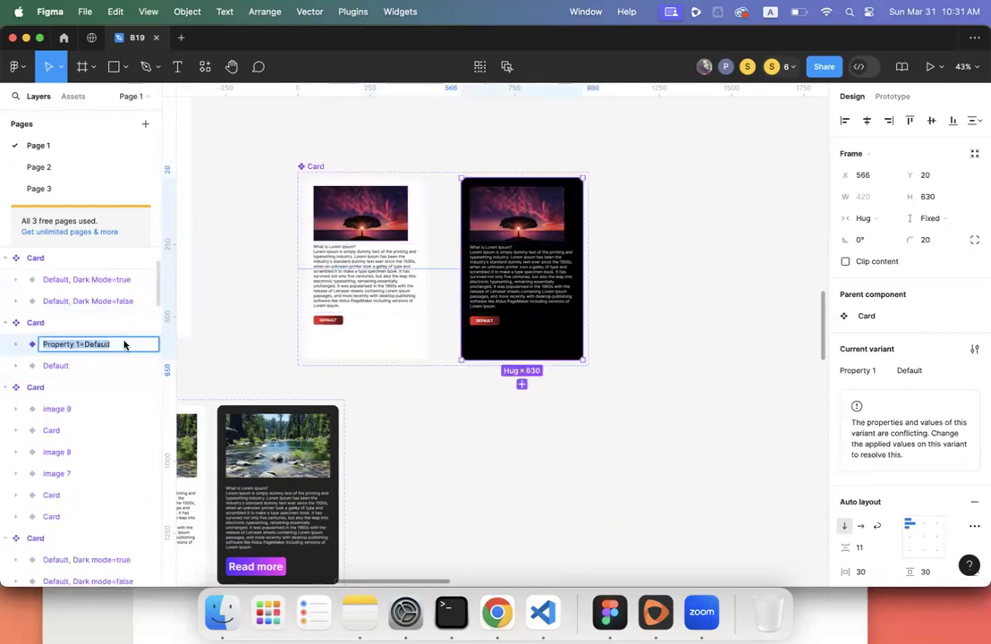
click(124, 345)
scroll(124, 345, down, 3)
text(, D)
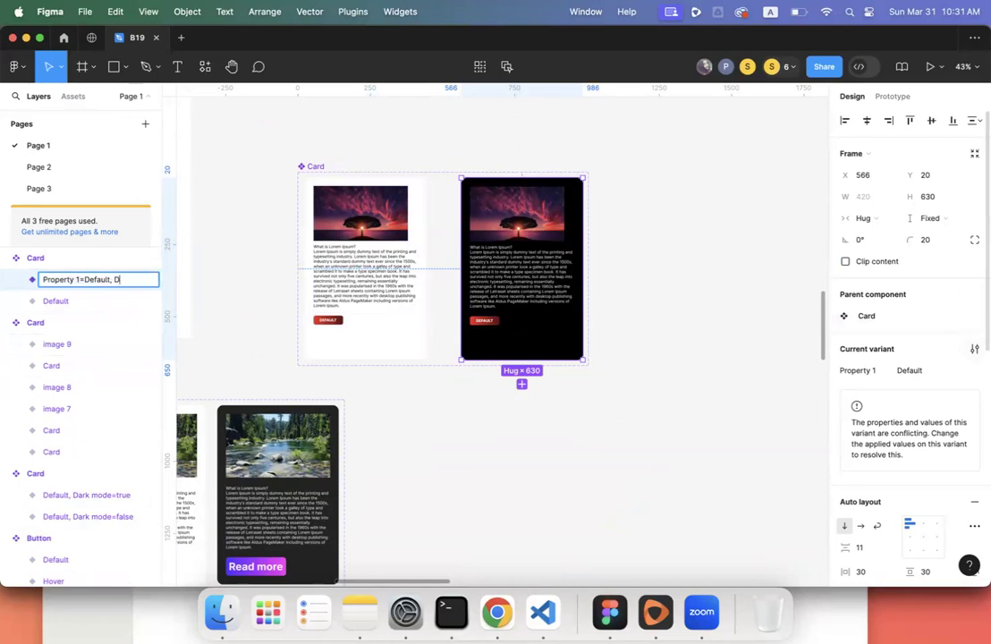
click(974, 348)
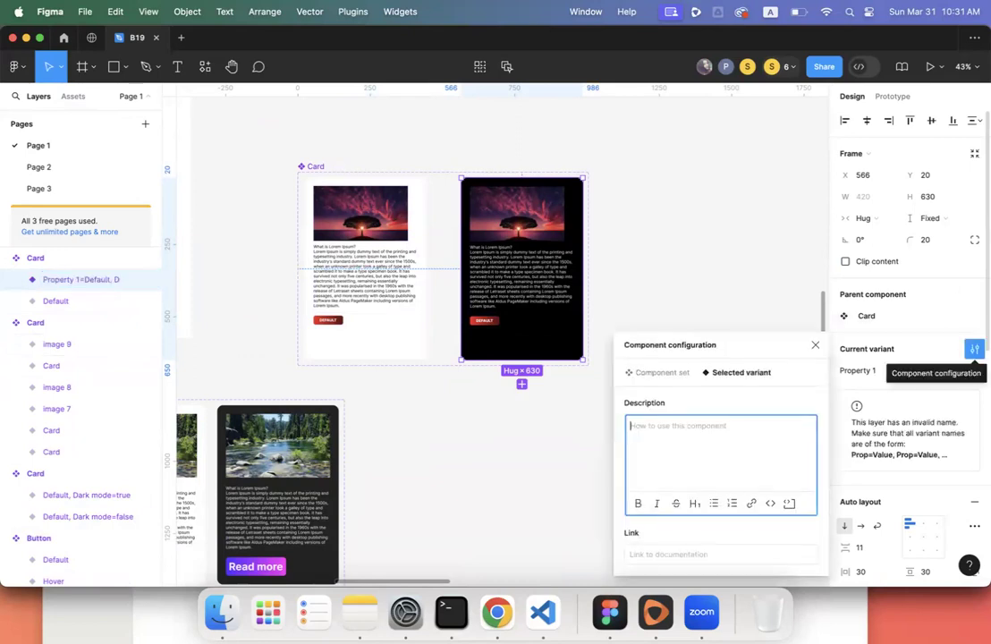
click(814, 344)
double_click(124, 280)
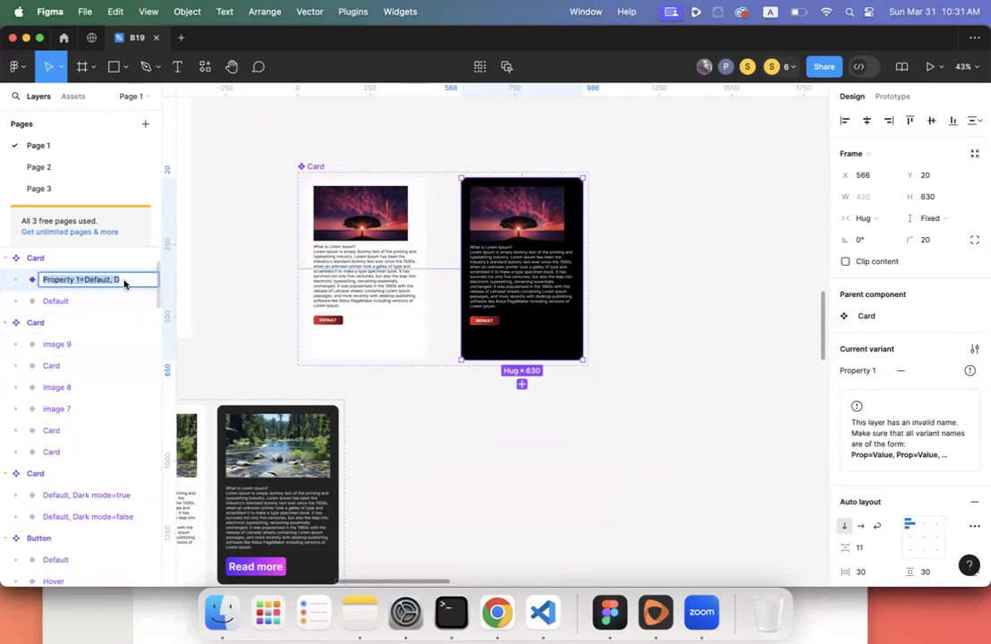
click(122, 281)
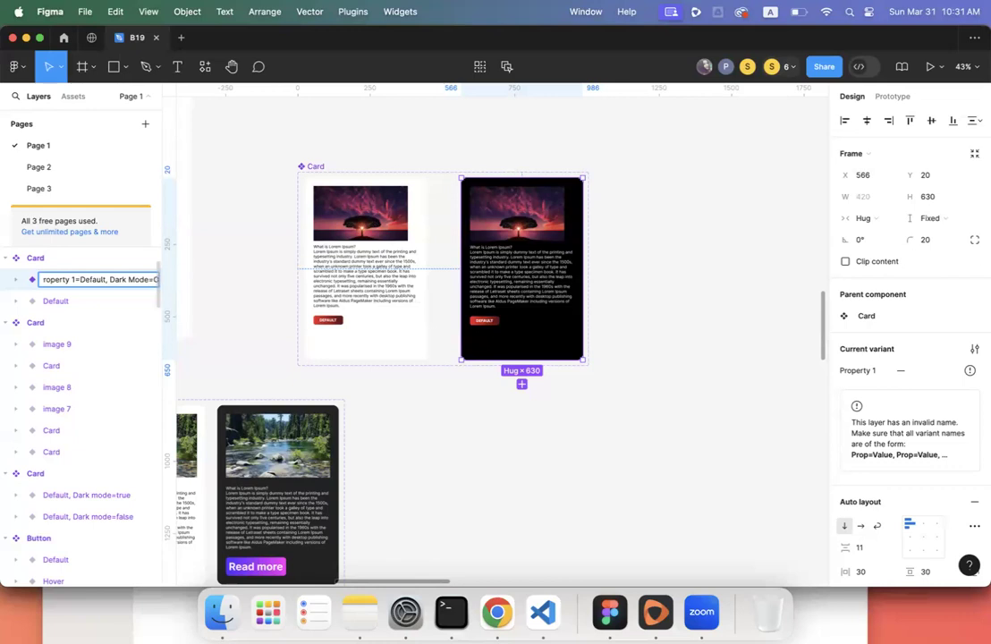
text(True)
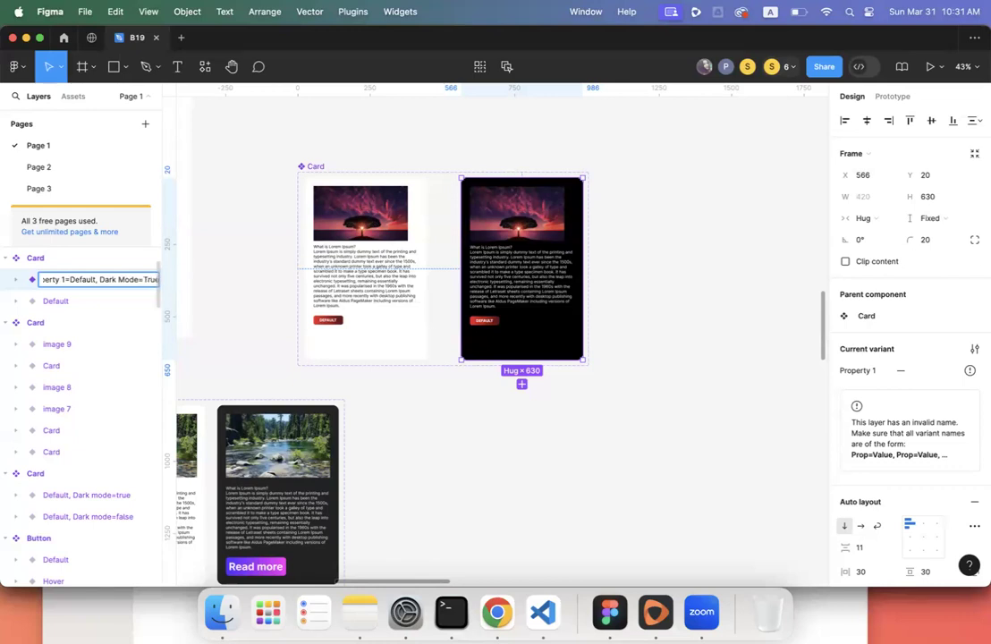
key(Return)
click(100, 303)
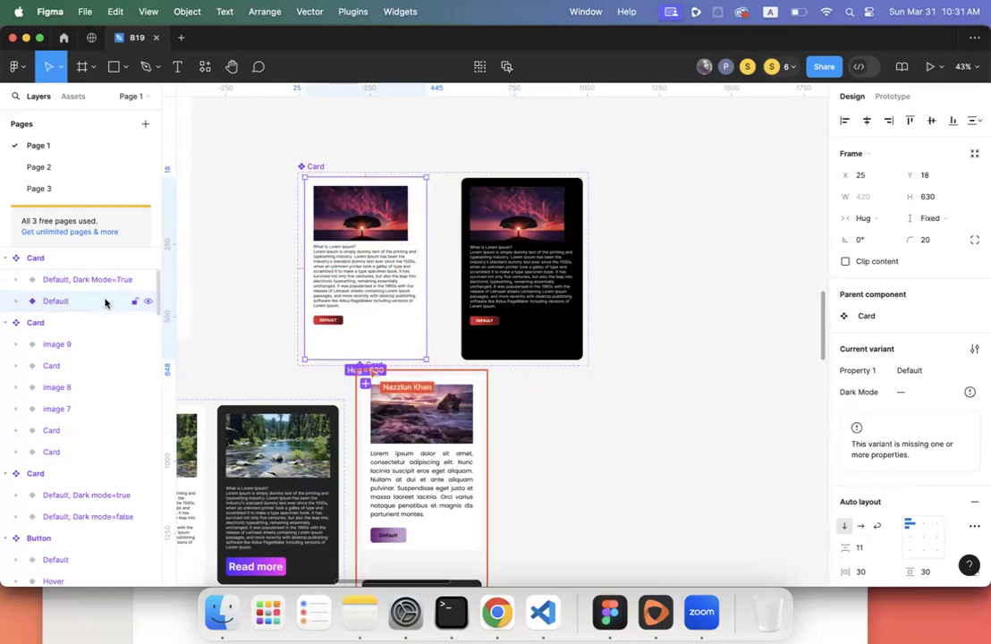
- Append a 'dark mode' property to the light Default variant's name
double_click(75, 280)
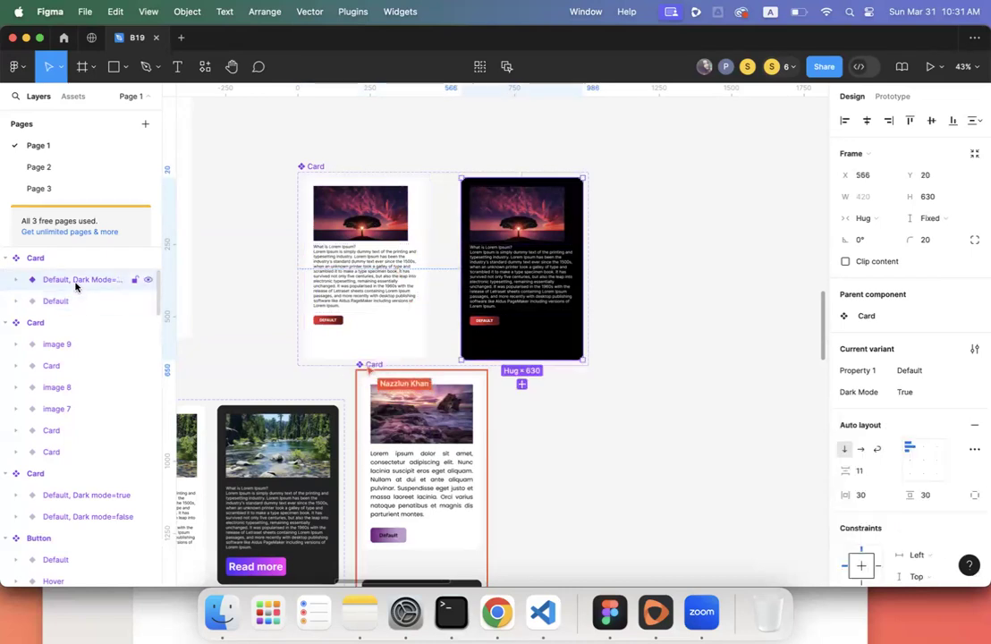
click(91, 310)
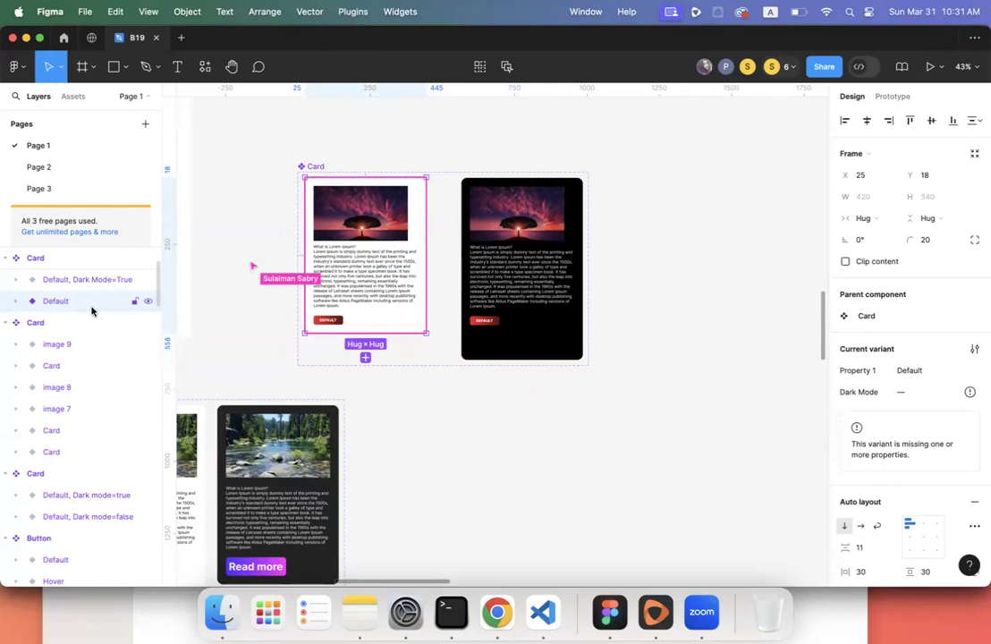
double_click(105, 282)
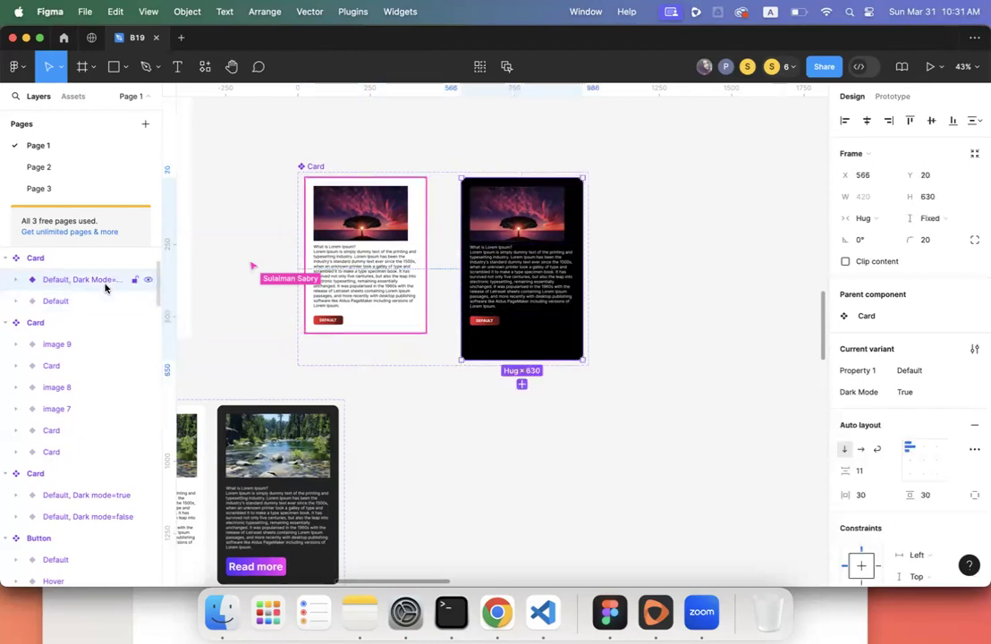
click(84, 281)
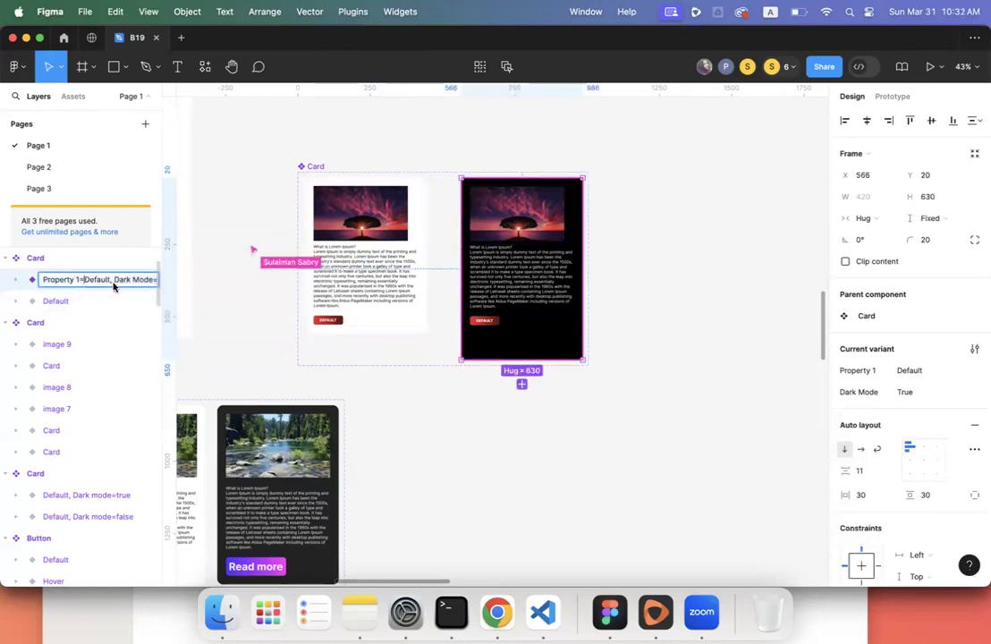
drag(114, 280, 184, 288)
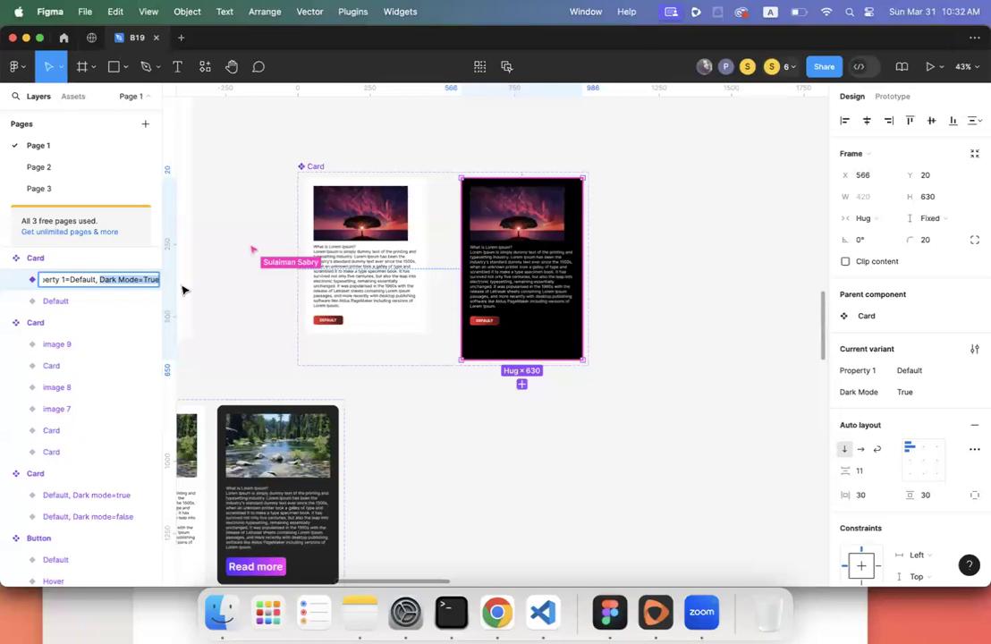
double_click(116, 301)
click(115, 301)
text(,)
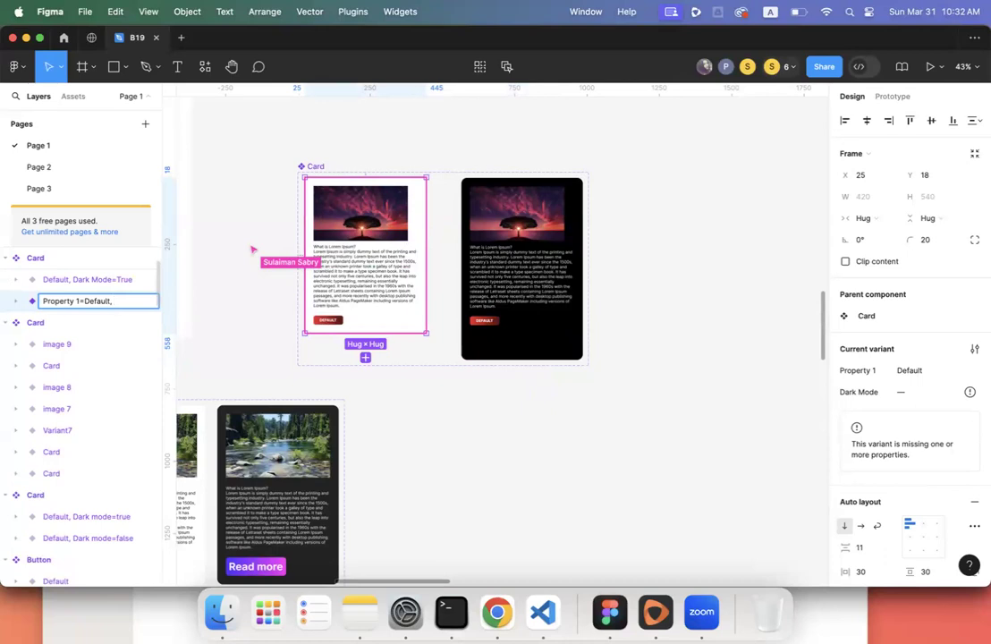
text(dark mode =)
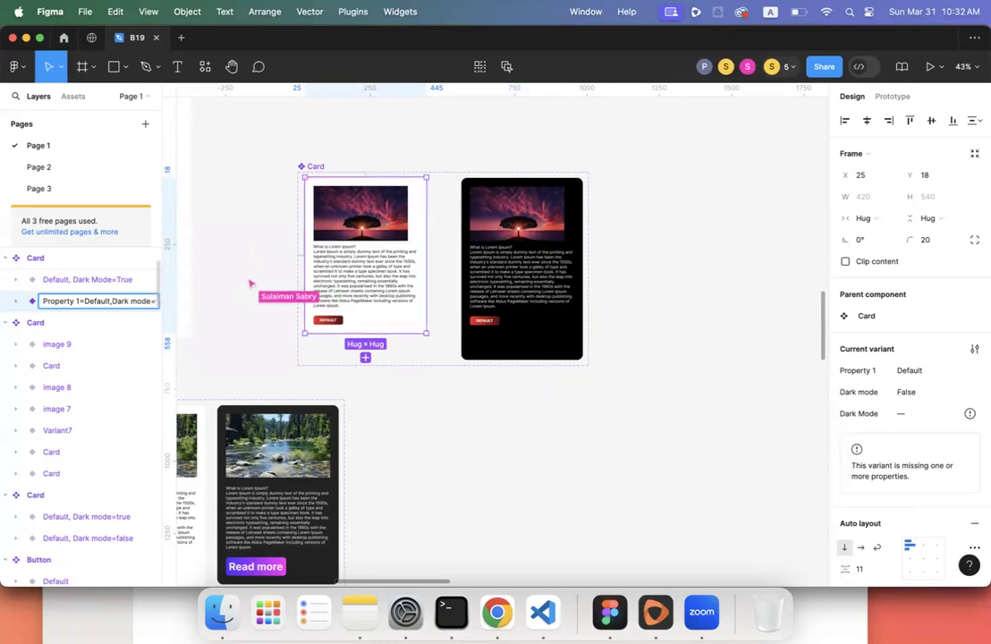
click(227, 312)
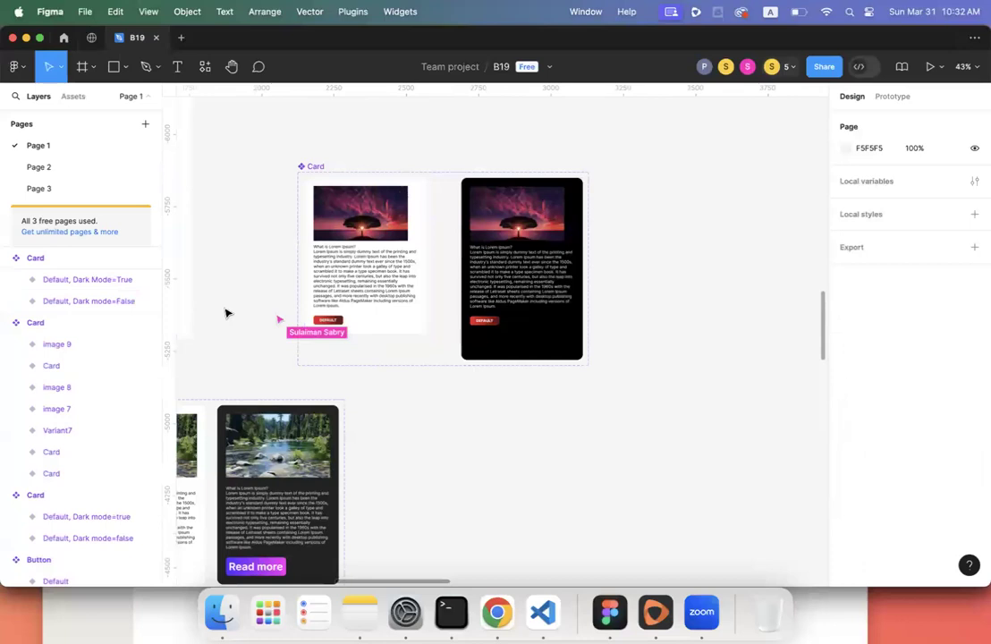
- Capitalise the light variant's name so it reads 'Default, Dark Mode=False'
click(106, 283)
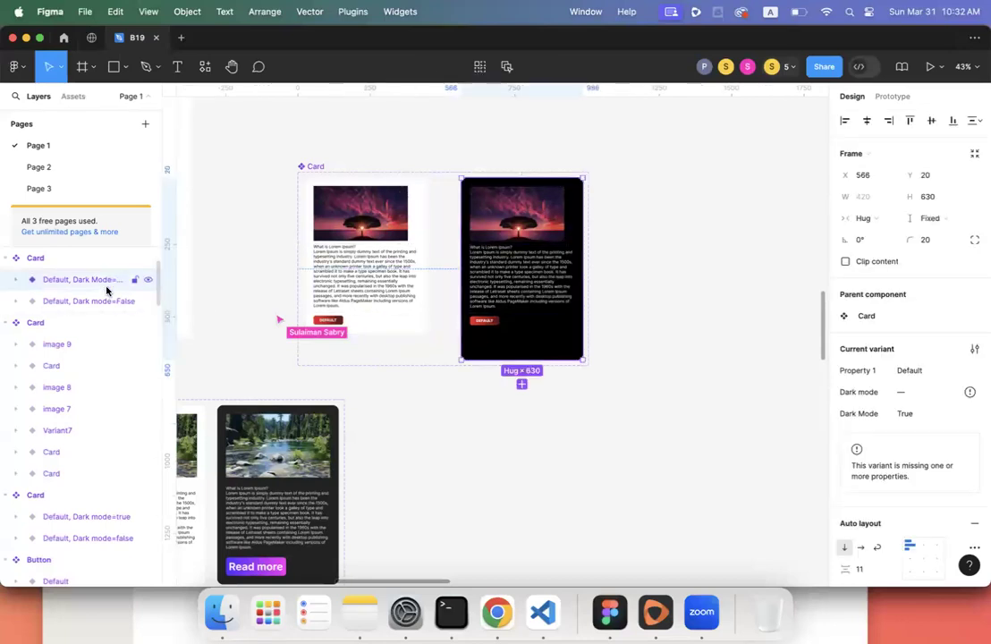
click(106, 308)
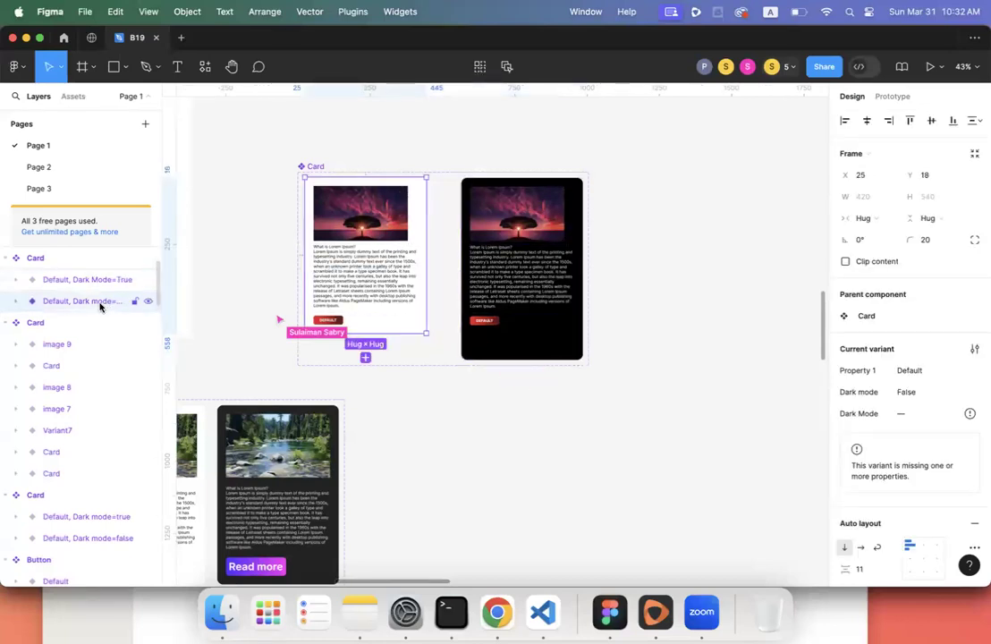
double_click(109, 302)
click(137, 303)
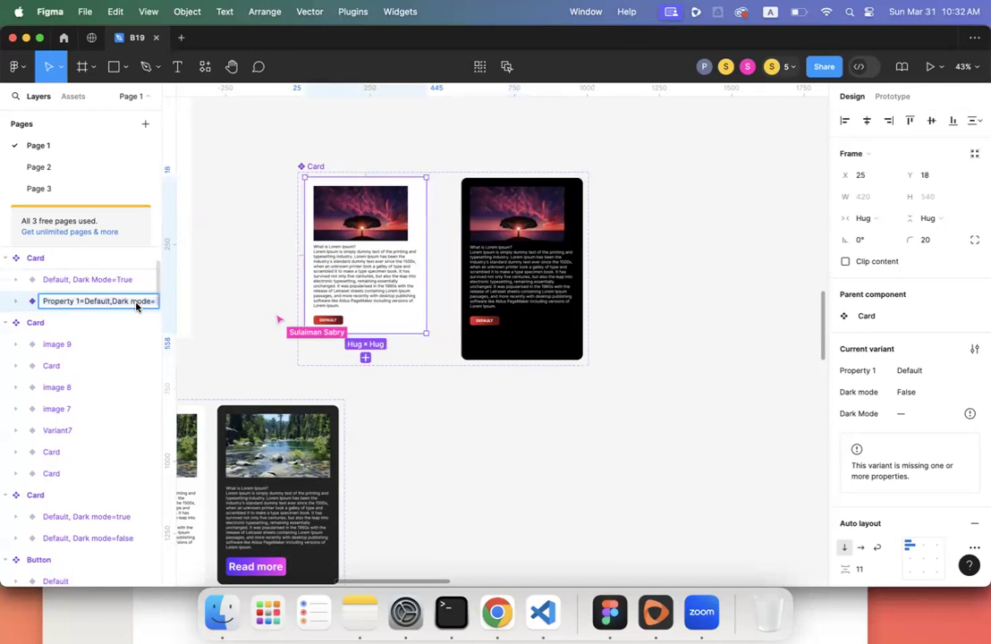
key(BackSpace)
text(M)
key(Return)
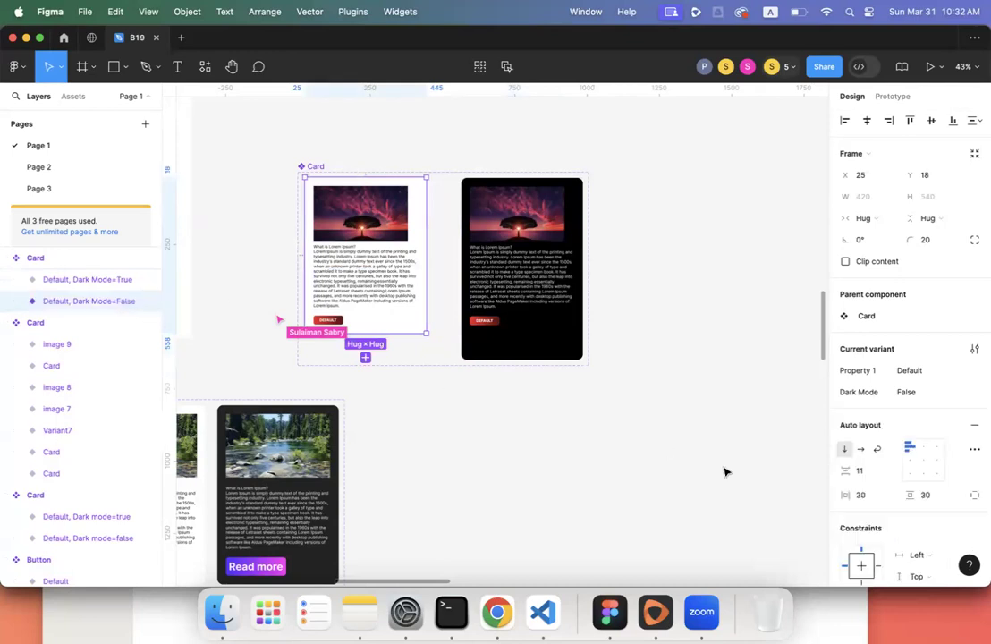
click(656, 401)
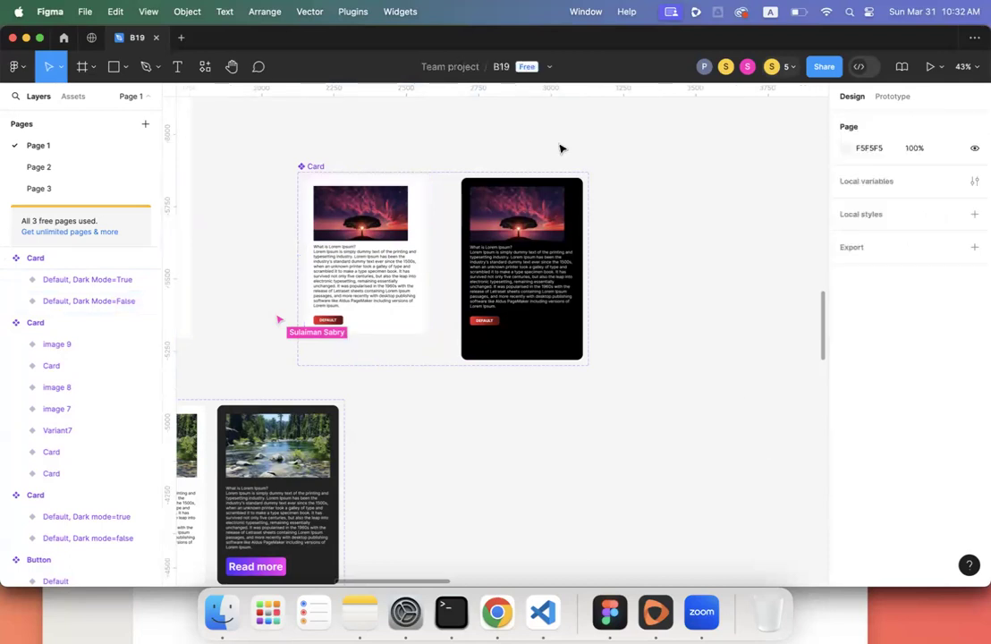
- Widen the Sulaiman frame holding the red buttons so it reaches the Card set
click(318, 170)
scroll(318, 170, down, 5)
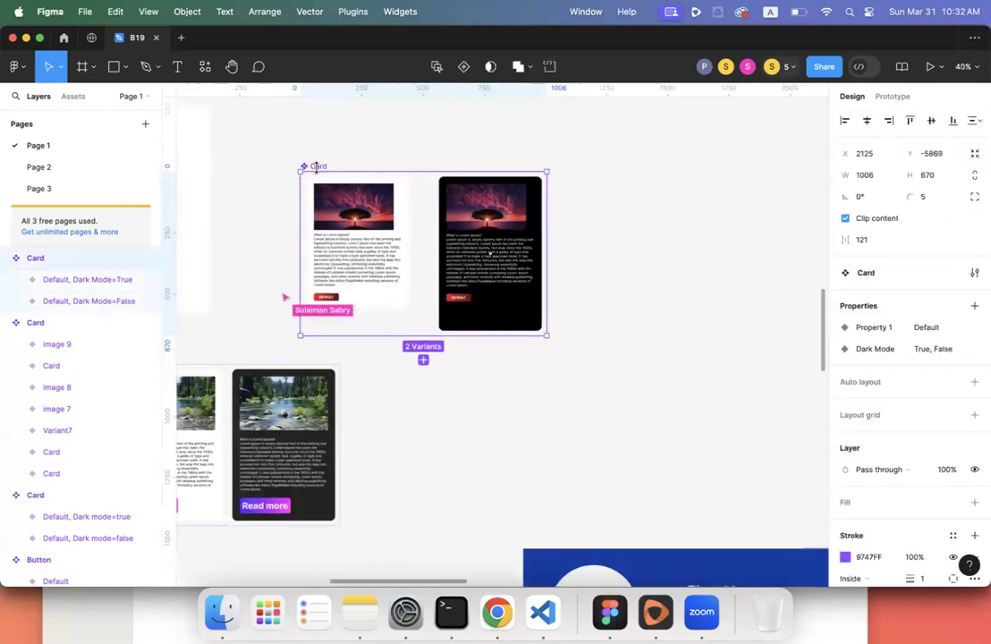
scroll(318, 170, right, 2)
scroll(318, 170, up, 1)
scroll(318, 170, left, 4)
scroll(318, 170, left, 3)
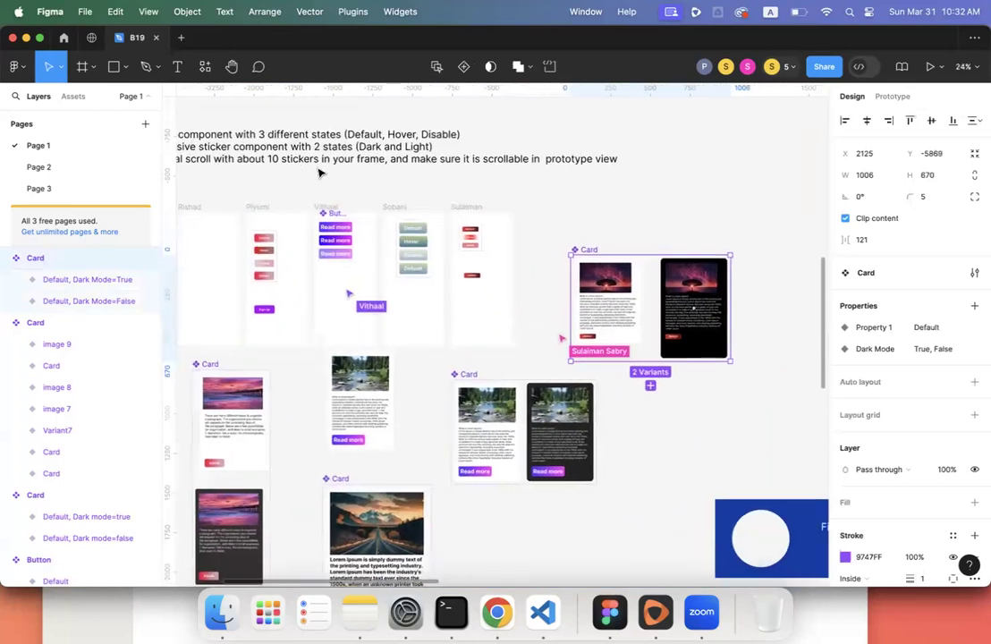
click(480, 207)
drag(514, 258, 715, 259)
drag(609, 262, 610, 234)
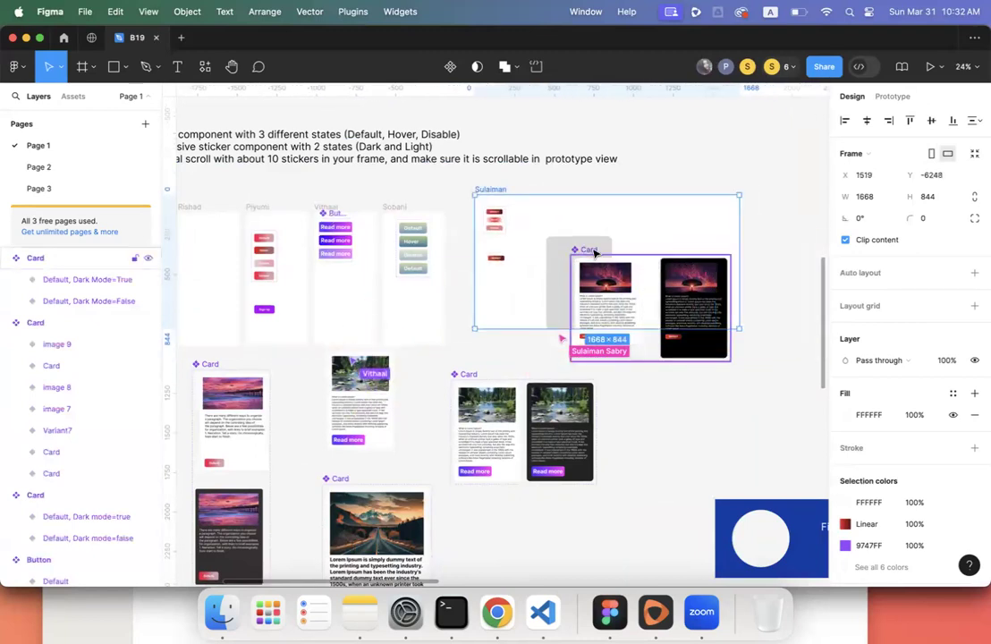
- Move the Card component set into the widened frame
click(590, 253)
drag(590, 227, 570, 218)
click(696, 406)
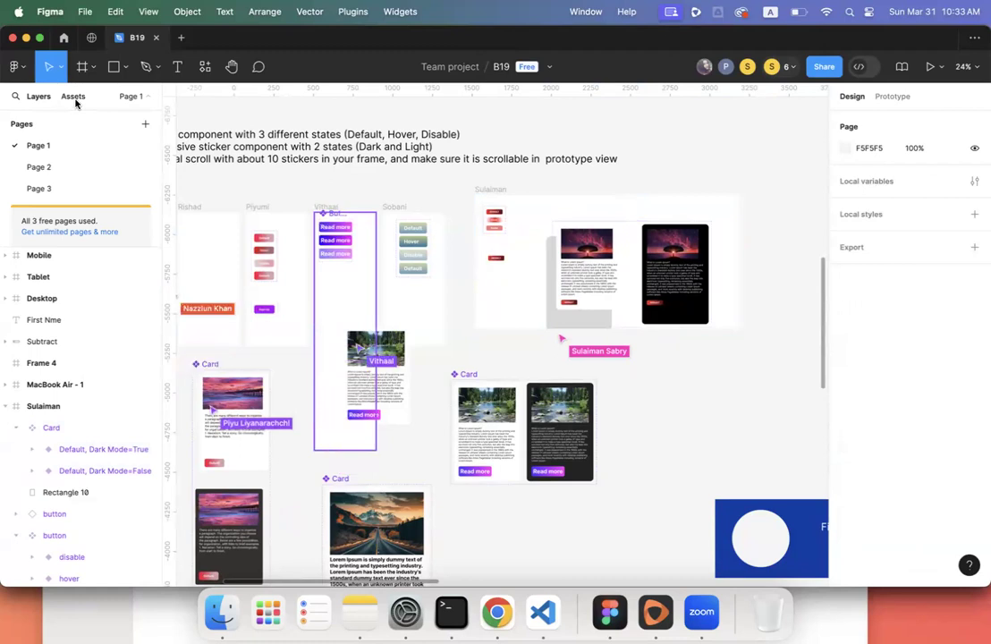
- Place a Card instance from the local Assets beside the component set
click(75, 100)
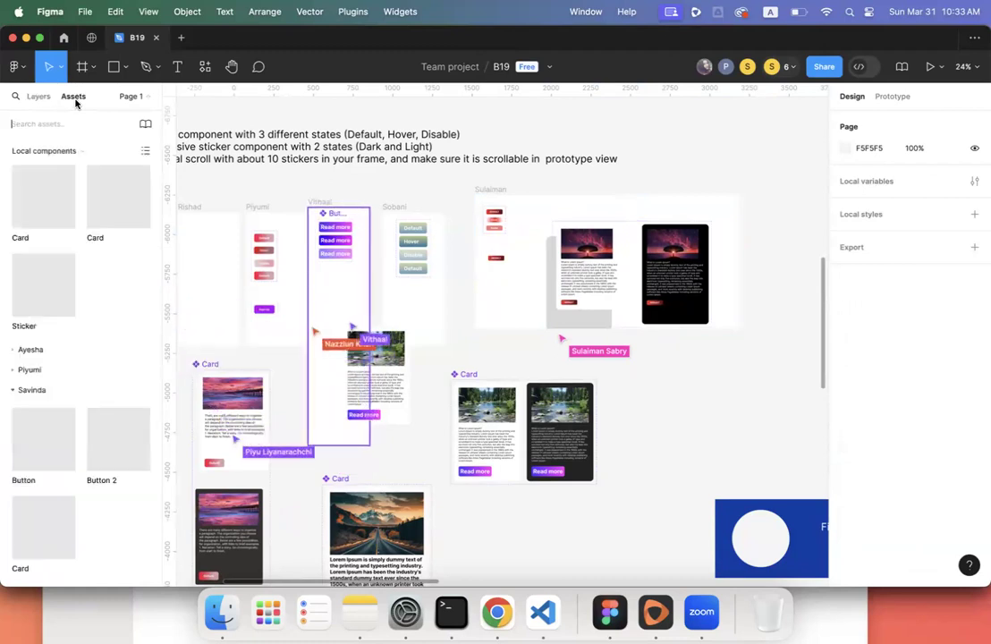
scroll(106, 305, down, 2)
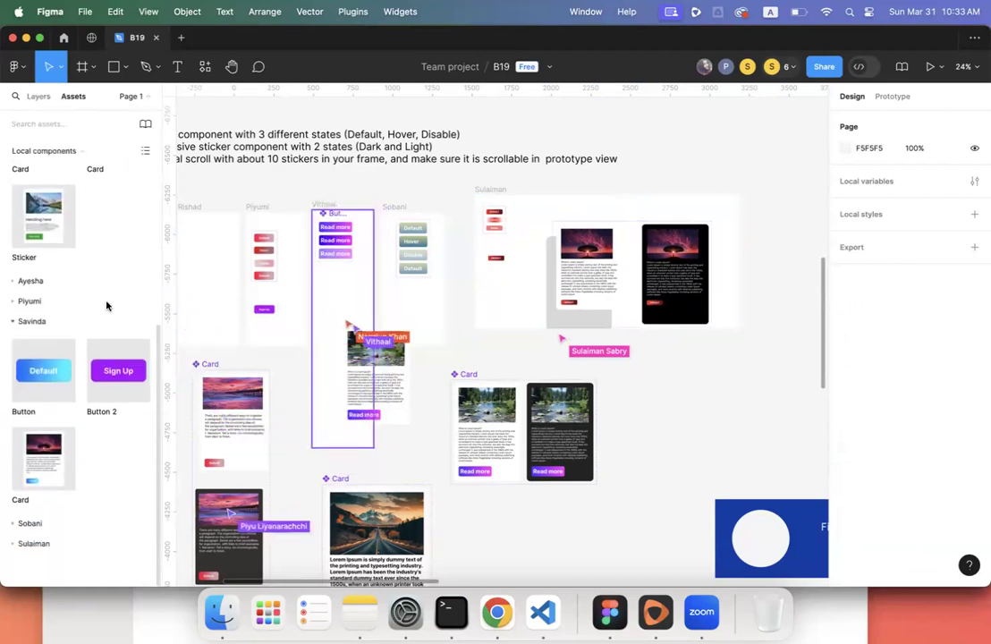
click(40, 543)
scroll(71, 496, down, 3)
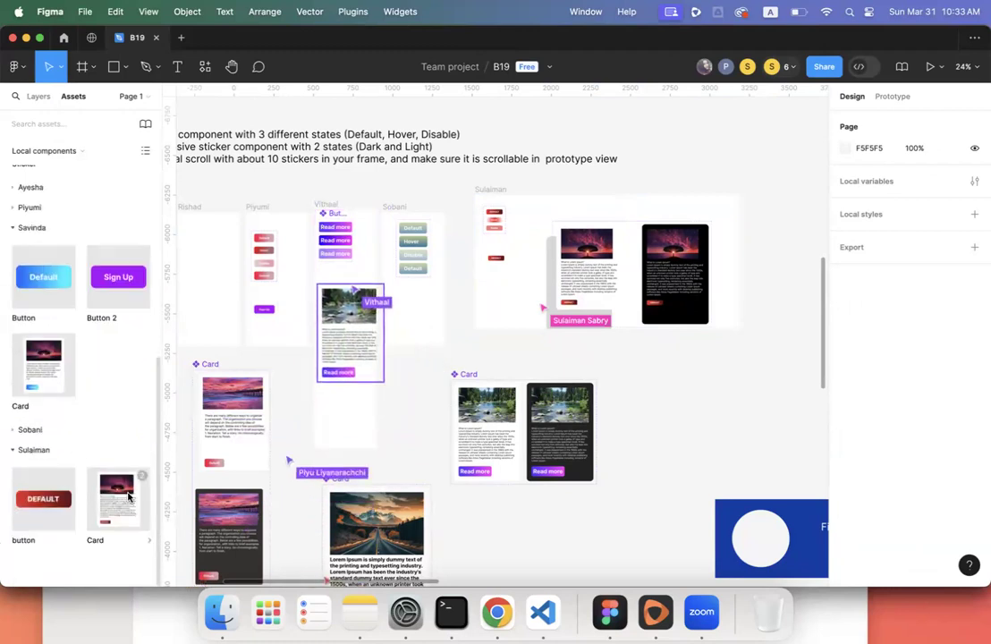
drag(128, 496, 371, 511)
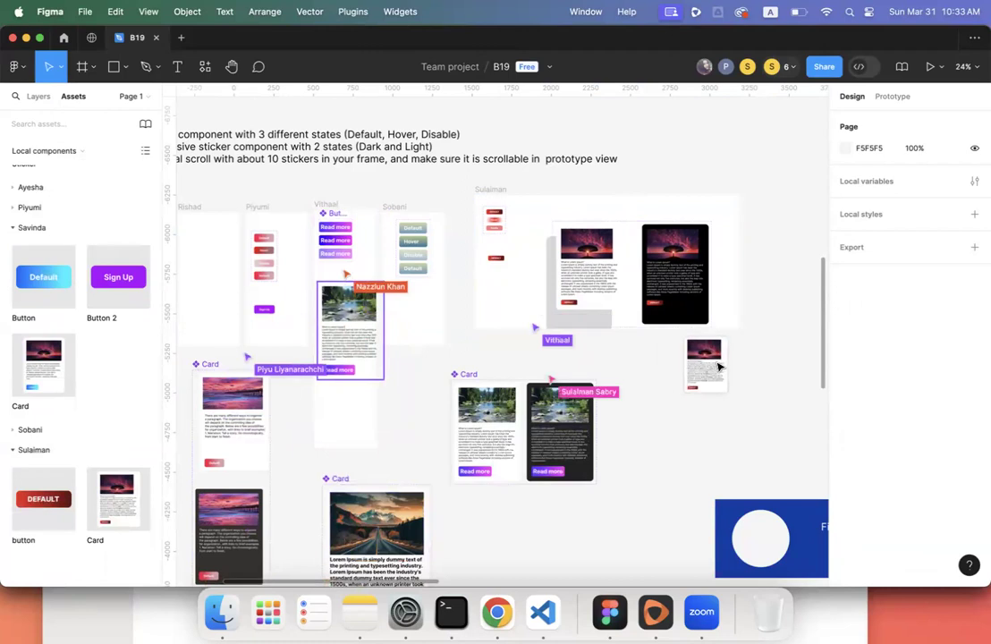
drag(754, 358, 763, 320)
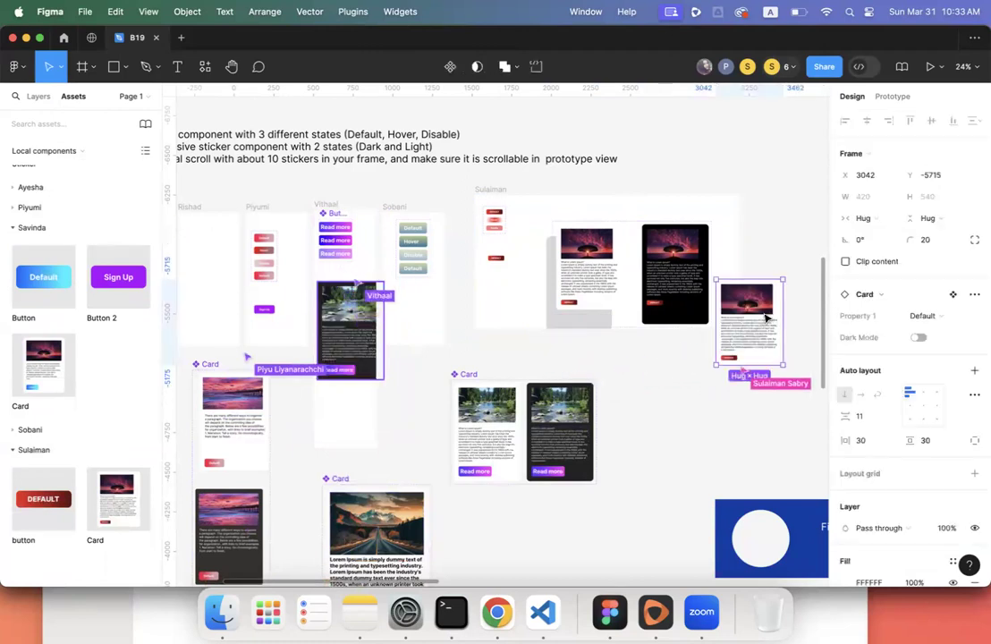
- Toggle the instance's Dark Mode on and off twice, leaving it light
scroll(707, 396, right, 5)
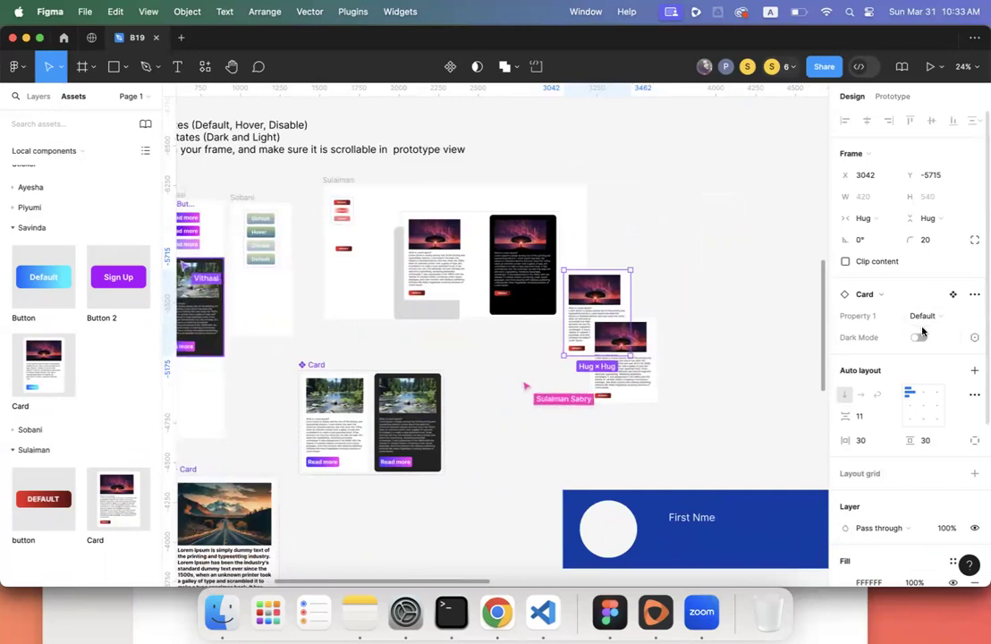
click(919, 339)
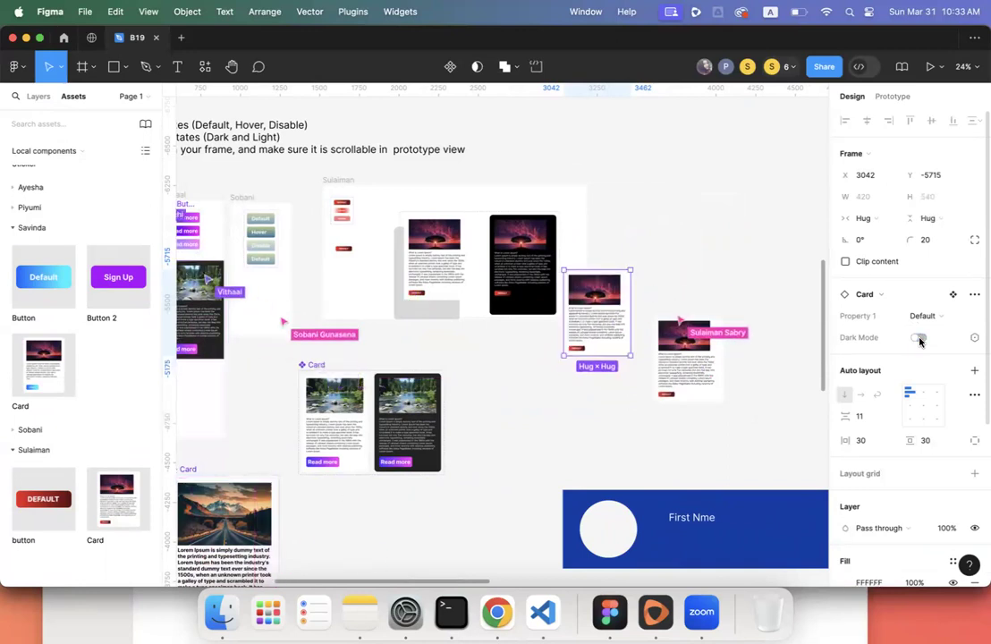
click(919, 339)
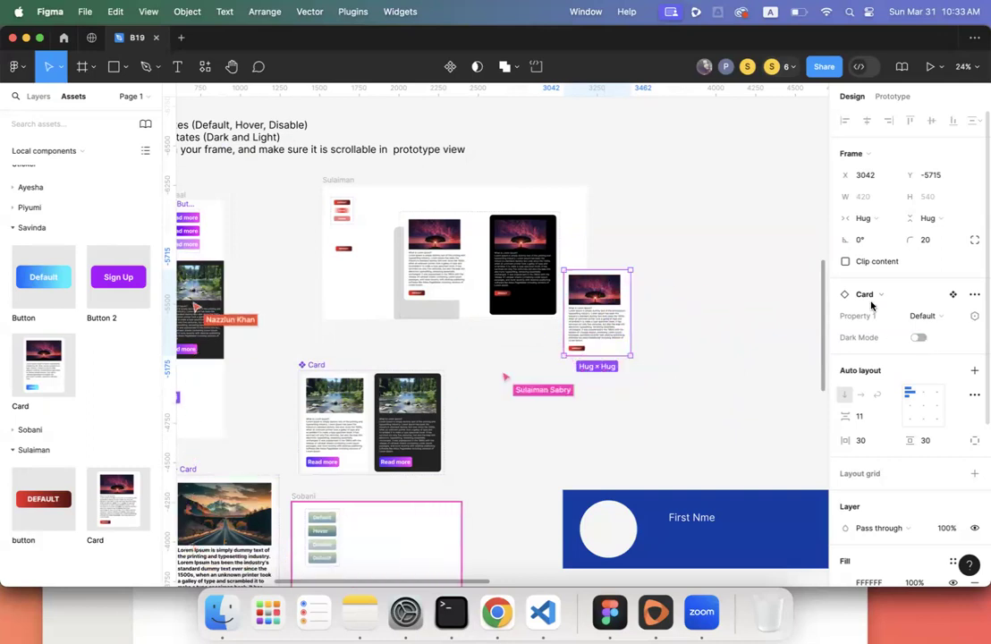
click(919, 337)
click(919, 337)
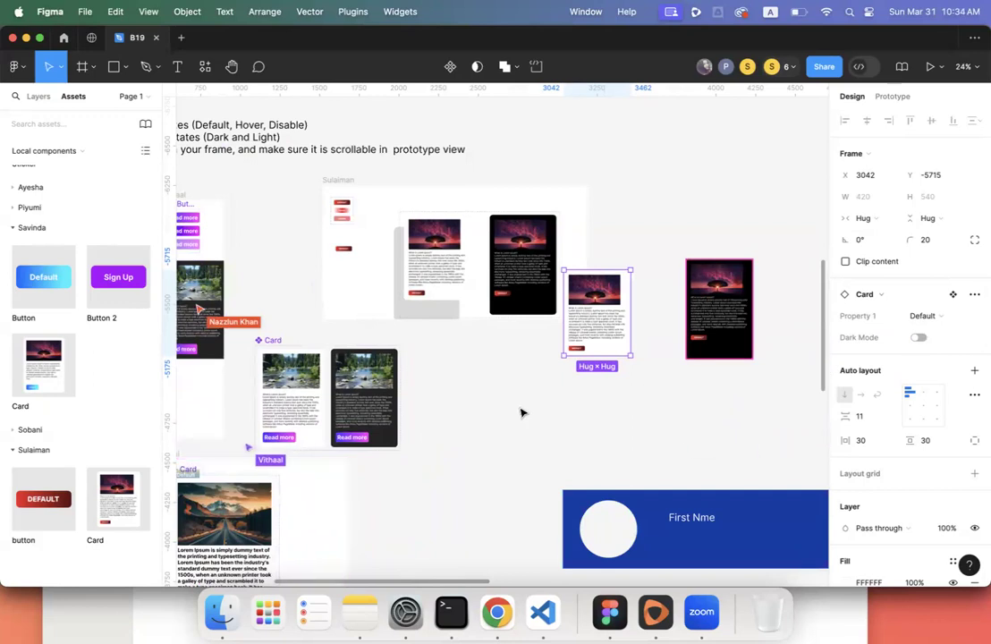
- Turn Dark Mode on for the top card in the second column, showing the rocky-shore card
scroll(523, 412, left, 3)
scroll(523, 412, down, 10)
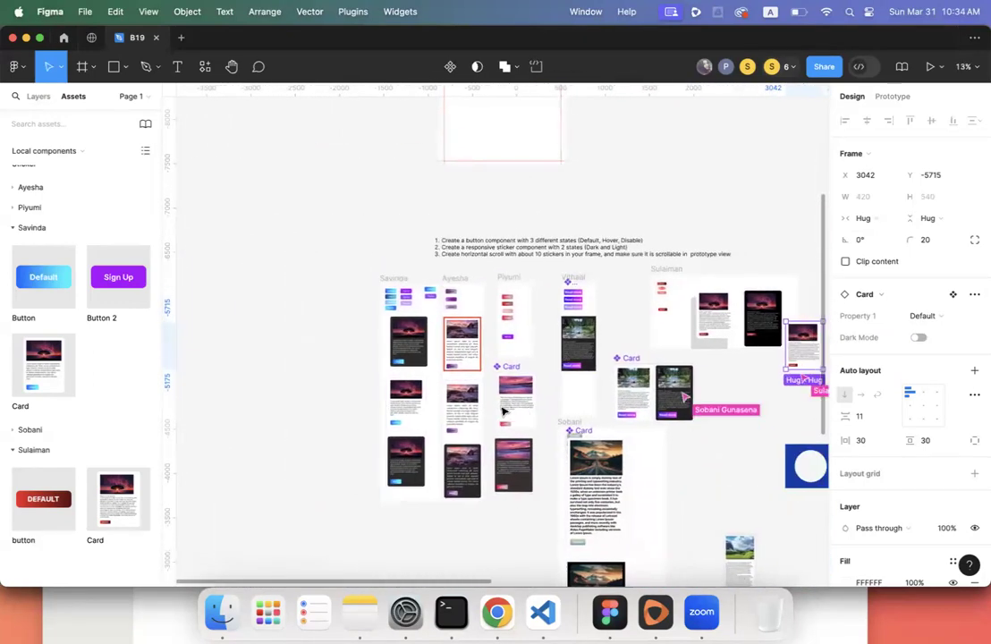
scroll(502, 410, up, 8)
scroll(456, 396, down, 2)
click(433, 380)
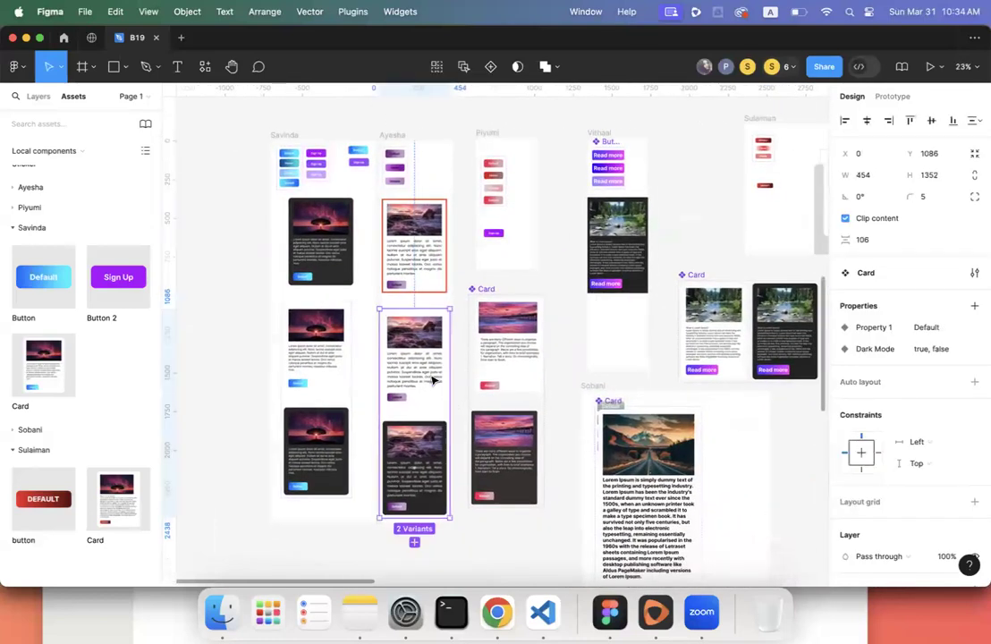
click(411, 273)
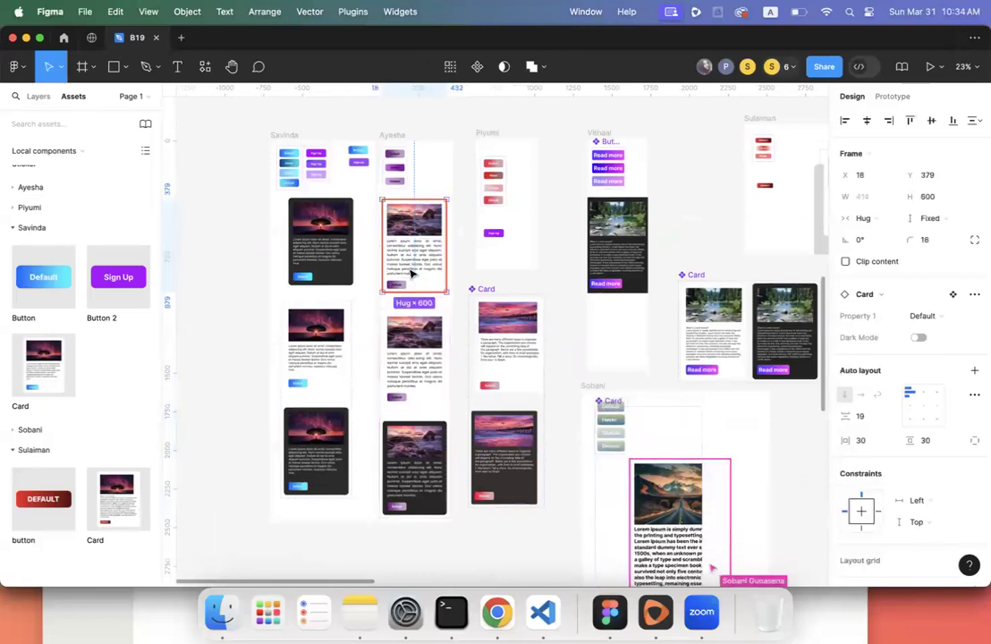
click(919, 340)
click(919, 340)
click(919, 340)
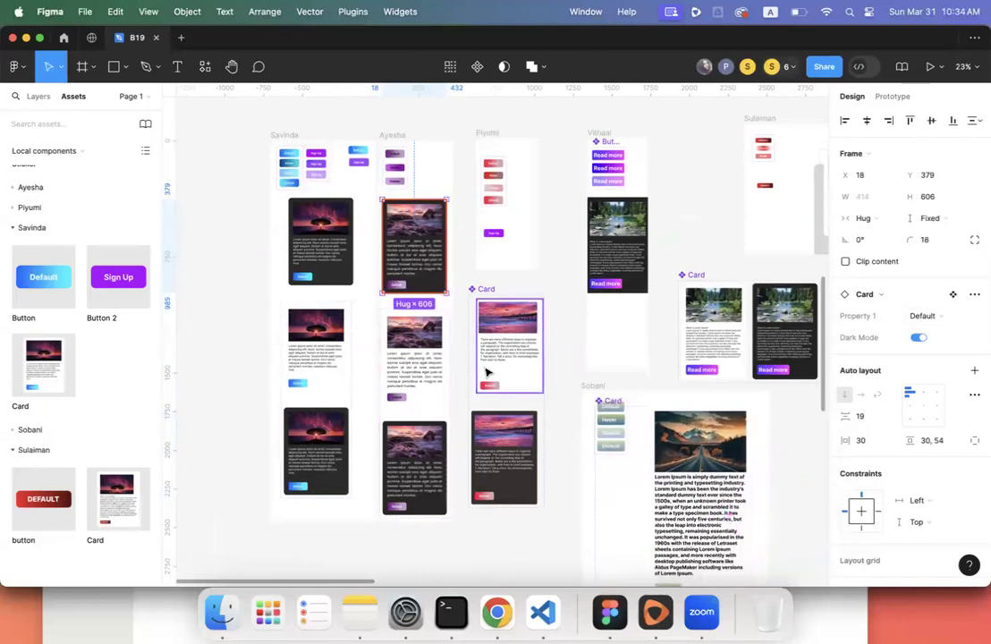
scroll(599, 379, right, 3)
scroll(599, 379, up, 2)
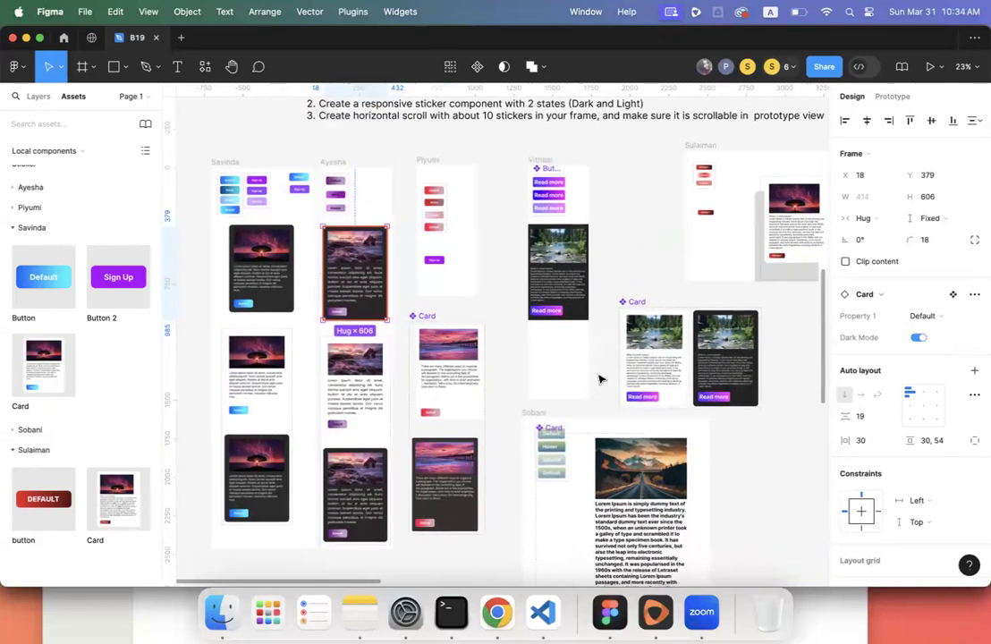
scroll(599, 380, right, 1)
scroll(599, 379, up, 1)
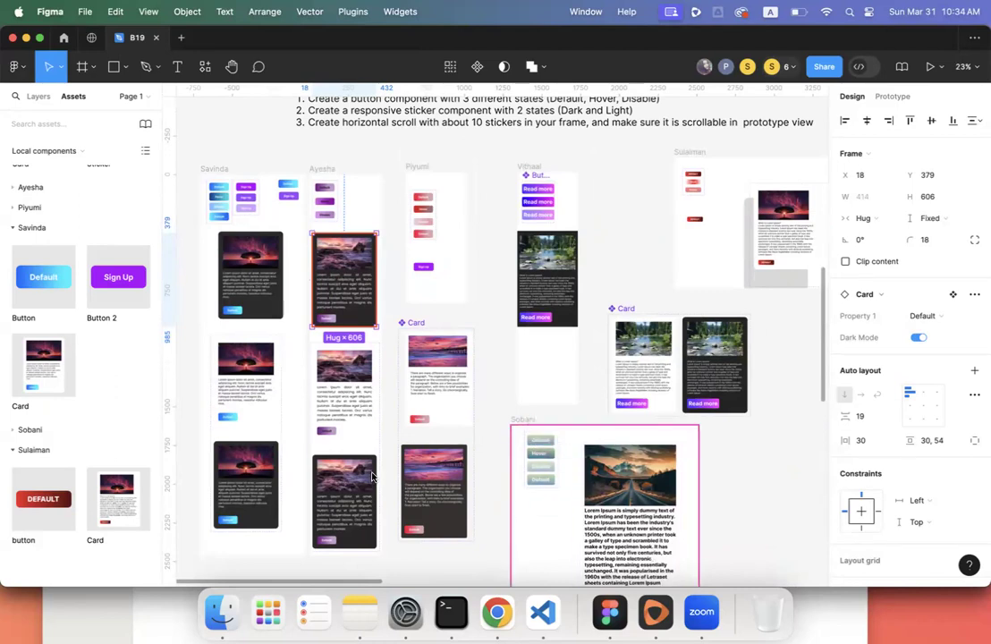
click(488, 371)
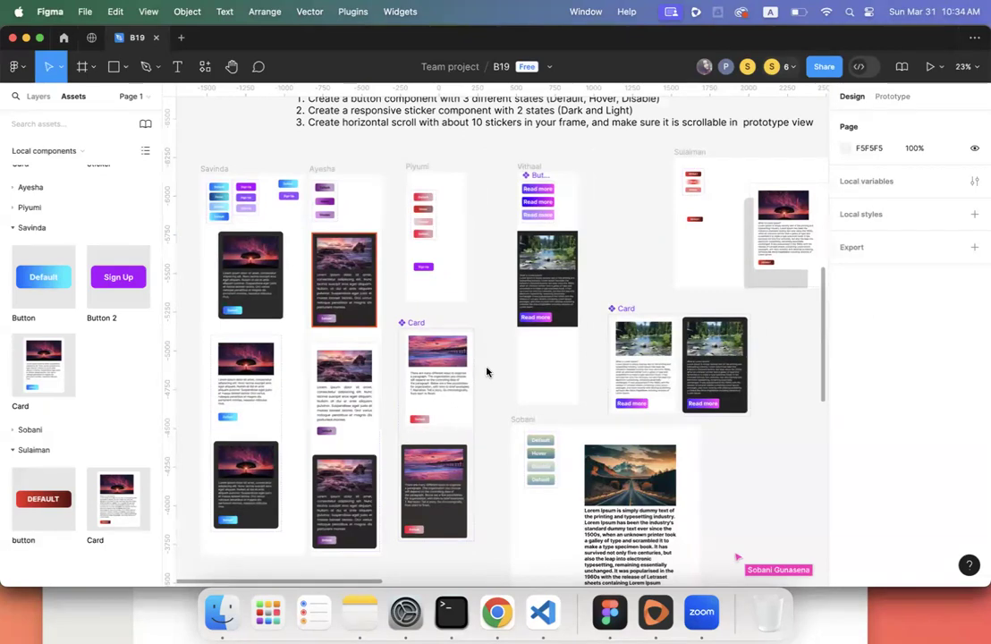
scroll(499, 390, down, 5)
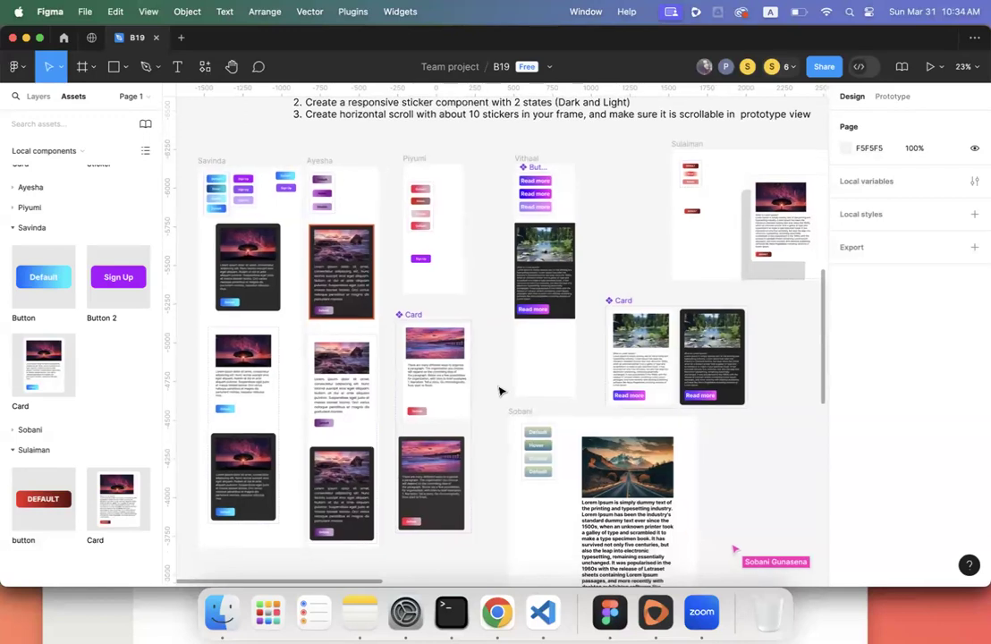
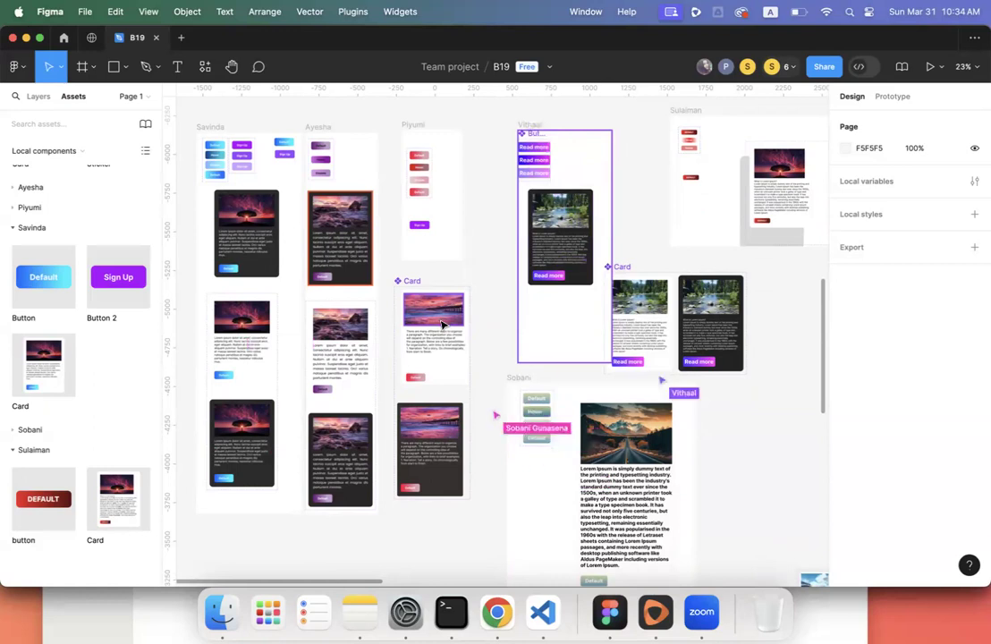
- Toggle the card instance between light and dark several times, leaving it dark
click(572, 257)
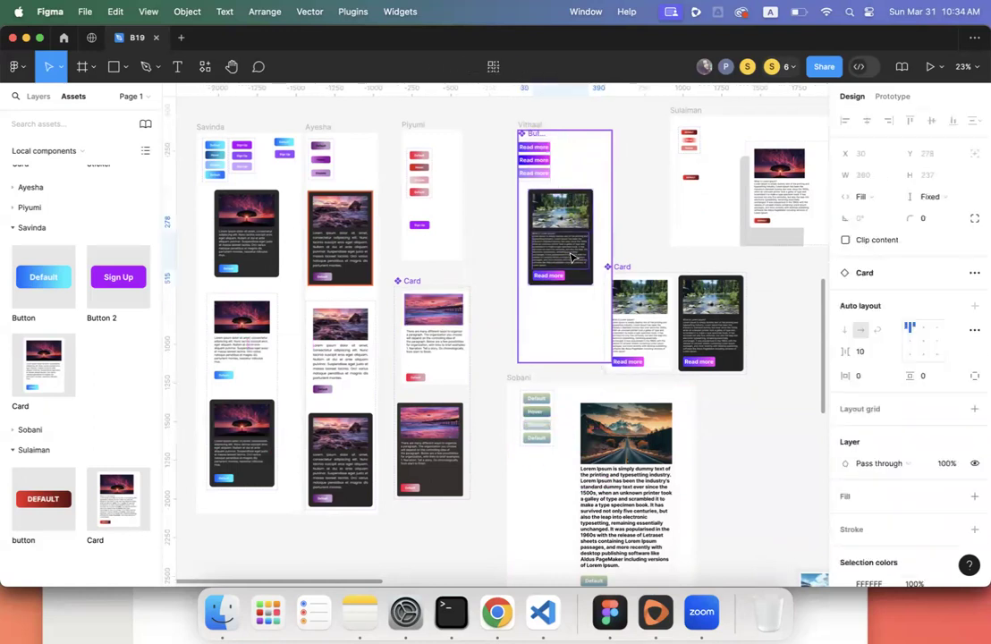
click(569, 298)
click(582, 284)
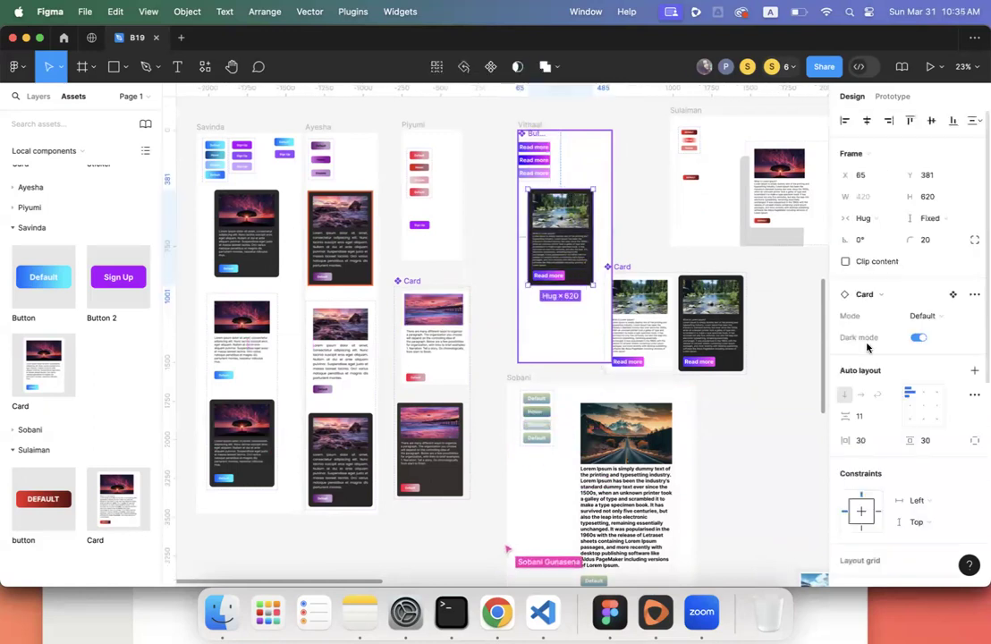
click(918, 339)
click(918, 338)
click(919, 338)
click(918, 339)
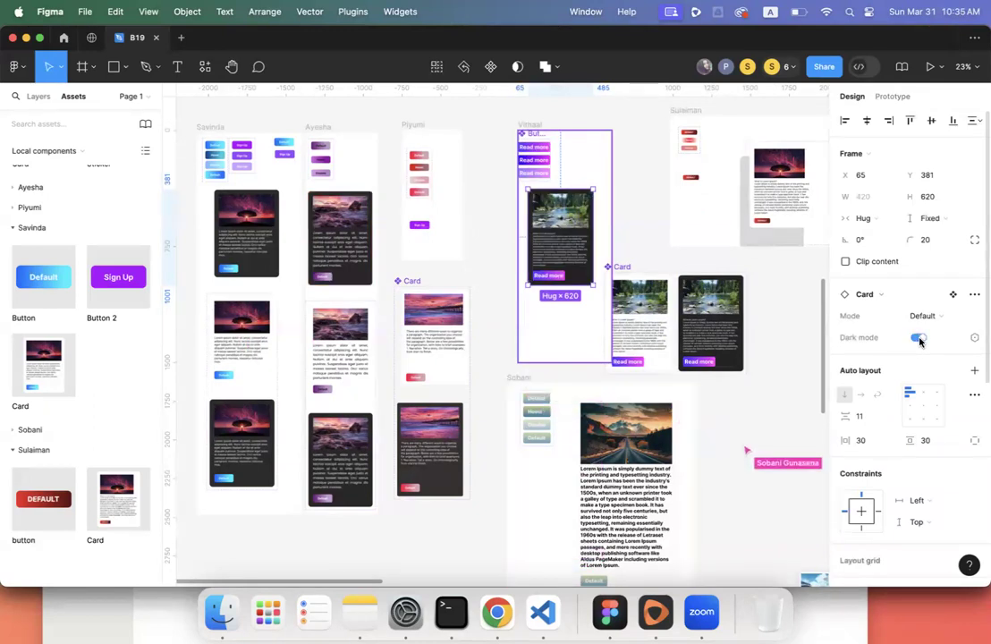
click(918, 339)
click(918, 339)
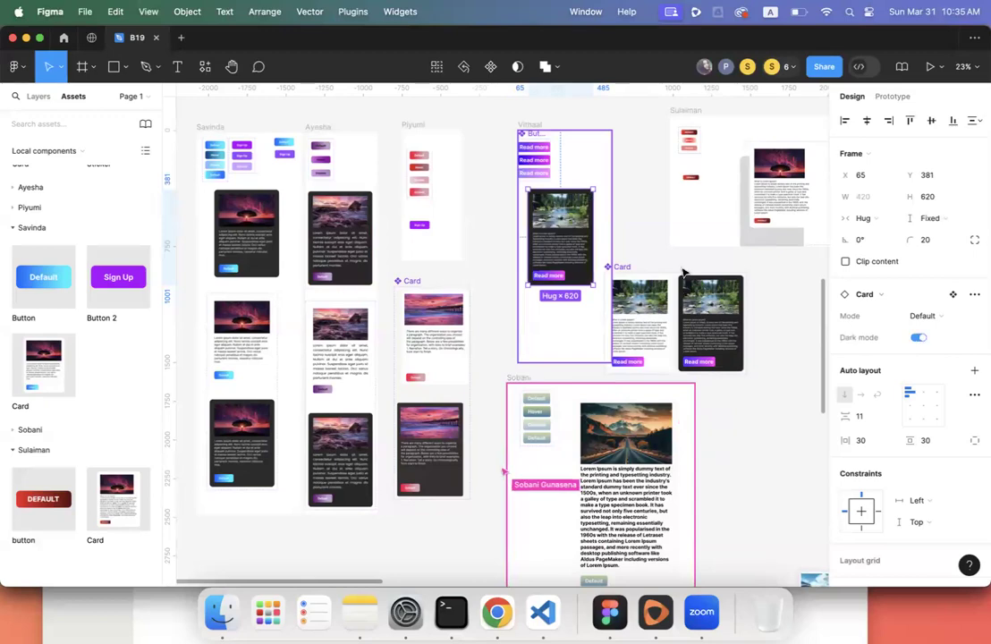
- Add a new variant to the leftmost student's Card component set
scroll(663, 261, up, 3)
scroll(663, 261, left, 5)
scroll(663, 261, right, 5)
scroll(664, 261, left, 3)
scroll(664, 262, down, 2)
scroll(451, 290, down, 2)
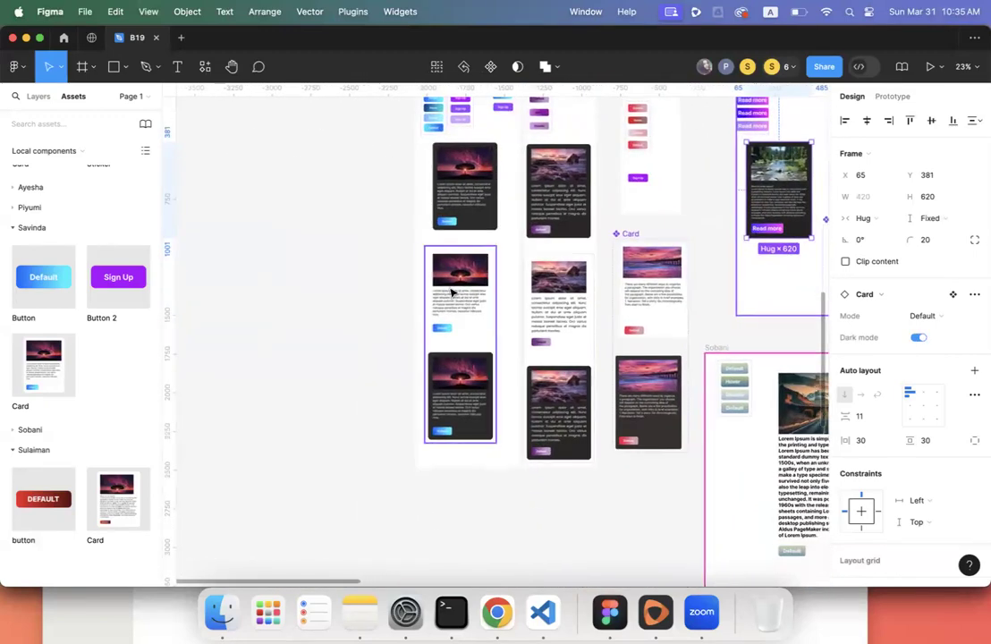
scroll(451, 292, up, 5)
scroll(451, 292, up, 6)
scroll(451, 293, right, 4)
scroll(449, 292, down, 15)
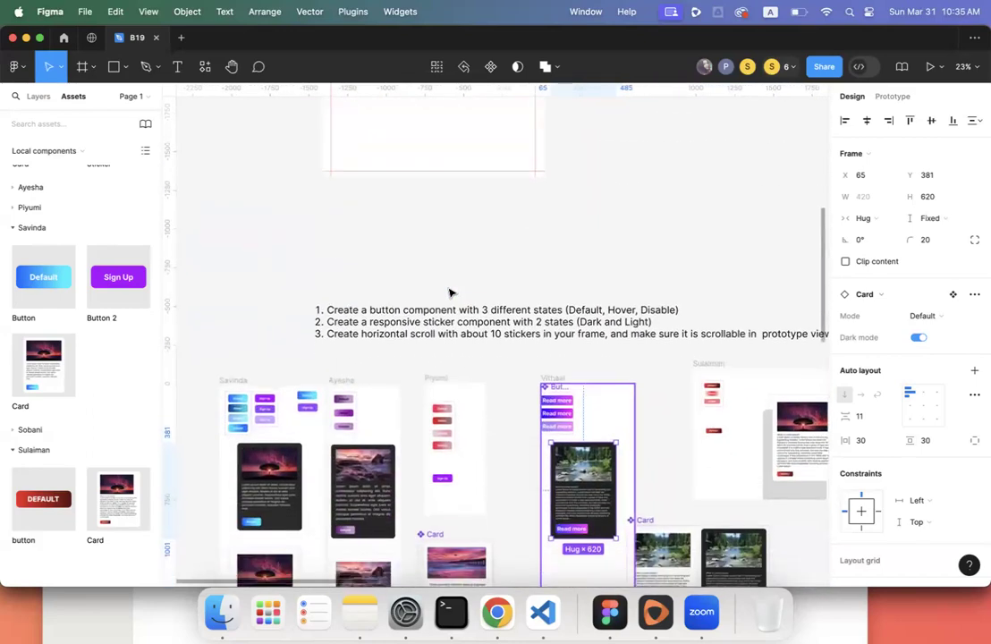
scroll(451, 292, down, 5)
scroll(451, 293, left, 3)
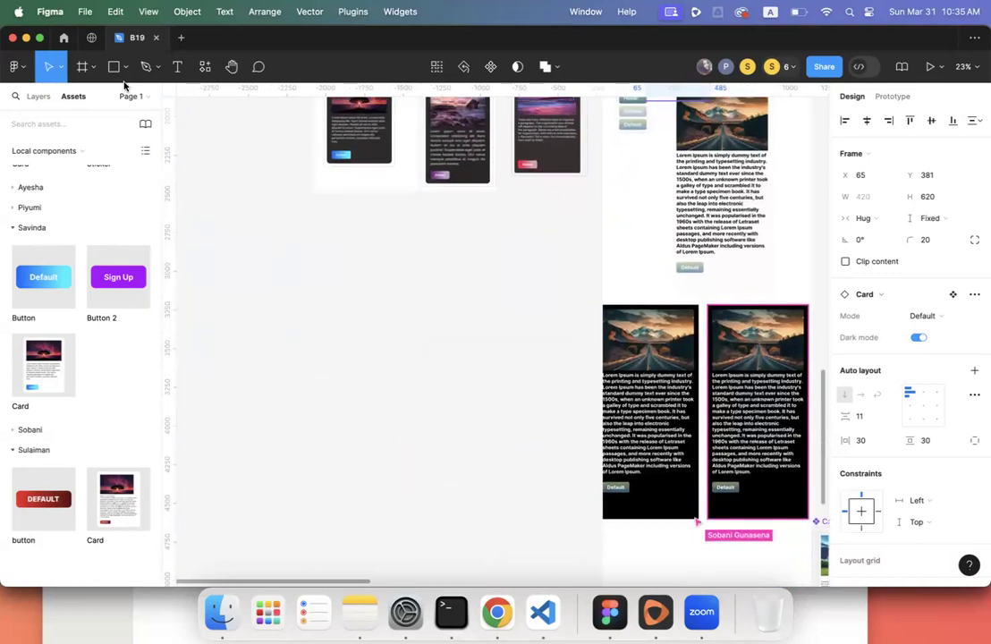
scroll(327, 220, up, 5)
scroll(327, 221, right, 1)
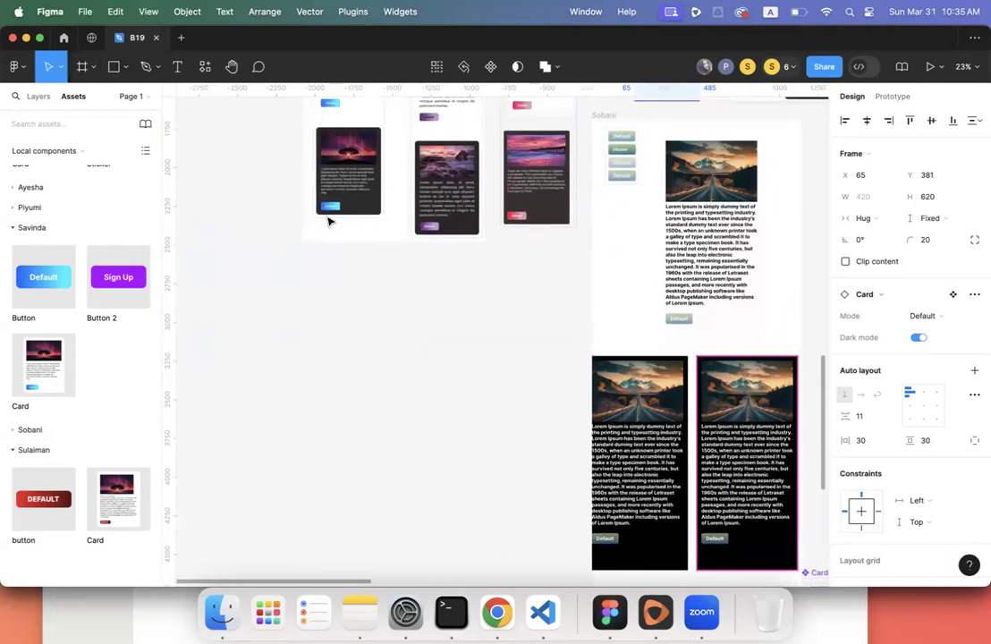
click(333, 273)
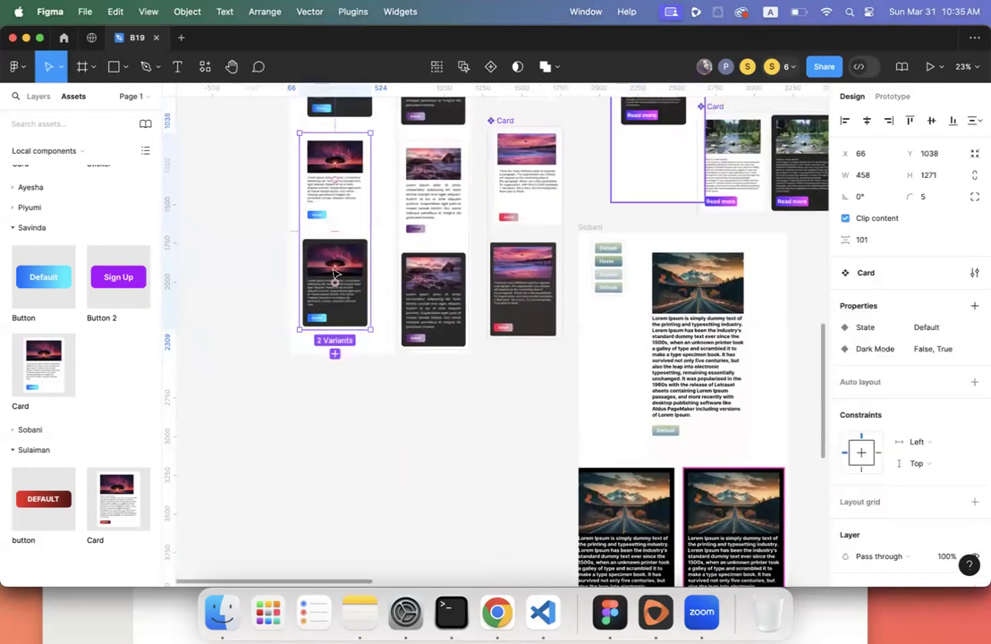
click(334, 354)
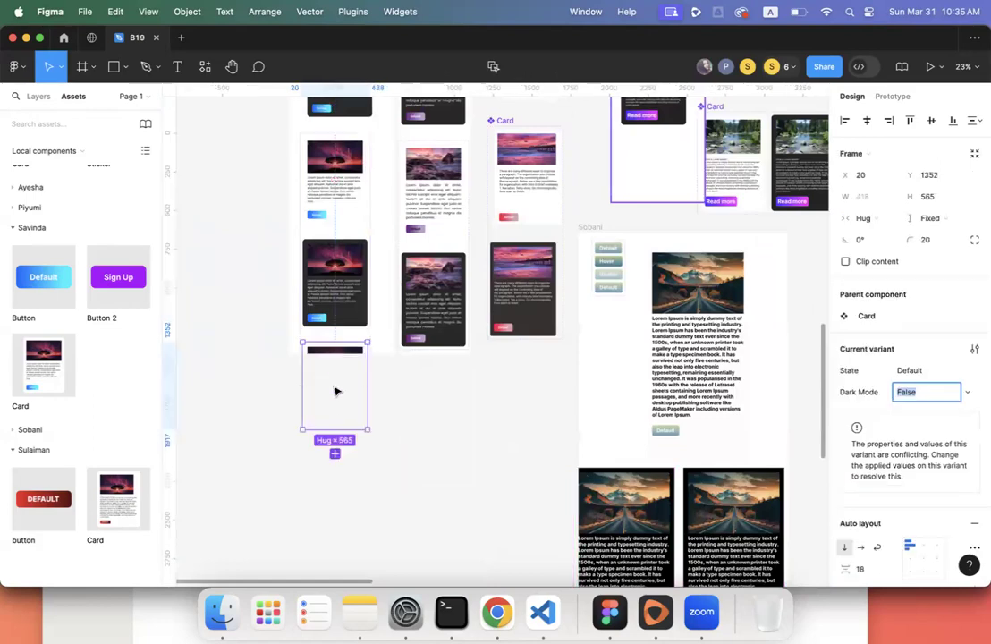
- Drag the student frame's bottom edge down to fit the new variant
scroll(335, 391, up, 10)
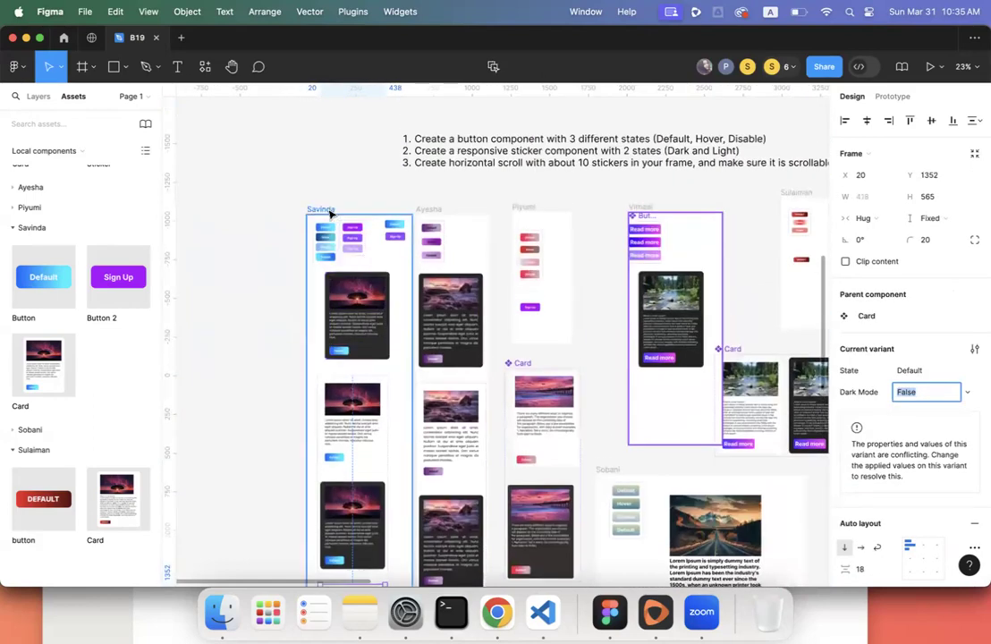
click(330, 213)
scroll(331, 233, down, 10)
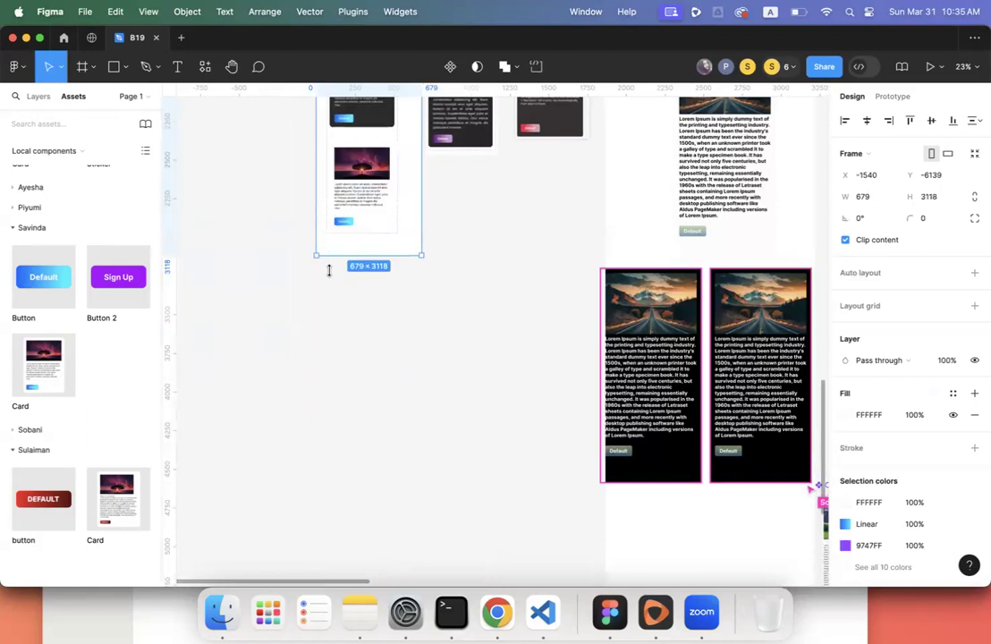
drag(329, 270, 328, 290)
- Try Hug width on the new variant's body text, then undo it
scroll(328, 290, up, 5)
scroll(329, 290, right, 2)
click(365, 373)
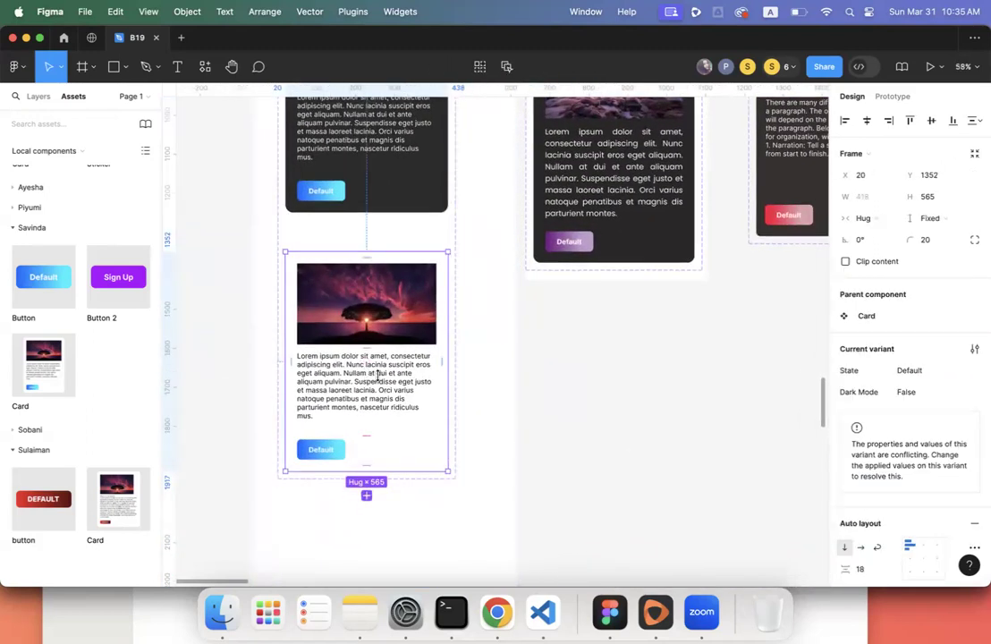
click(378, 375)
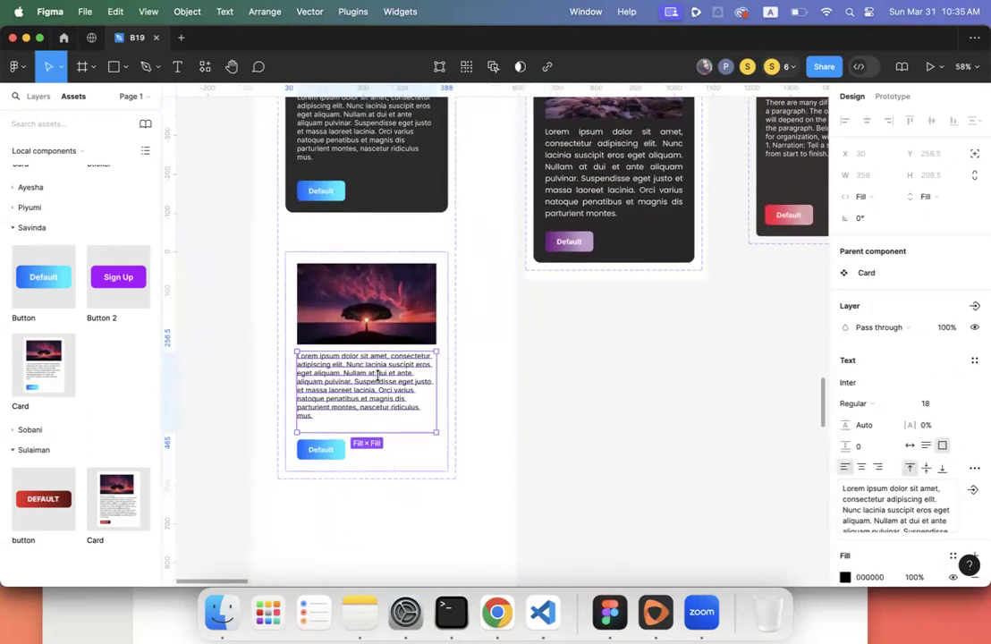
click(876, 196)
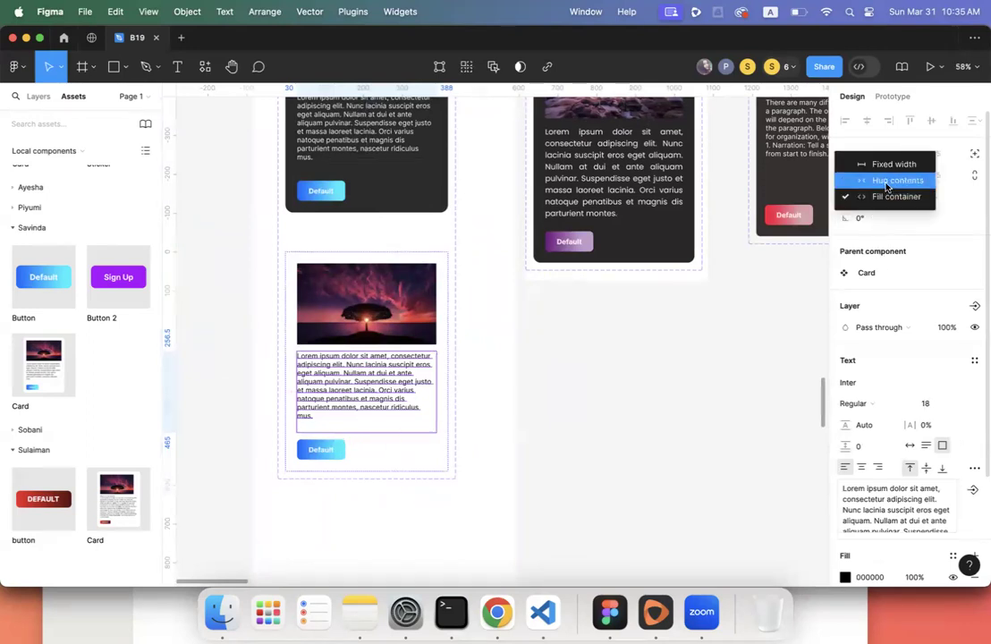
click(886, 181)
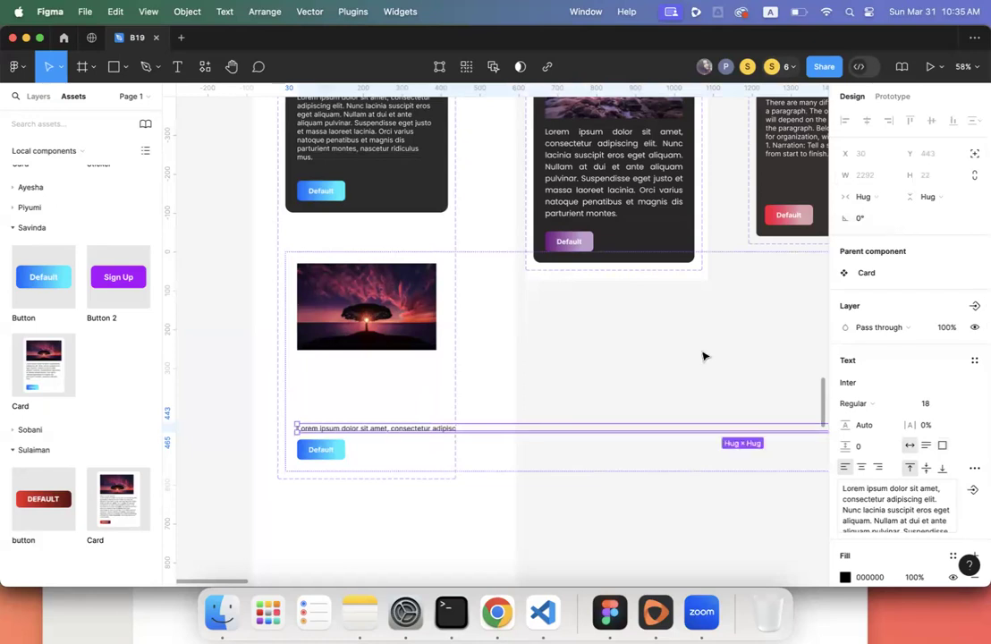
key(super+z)
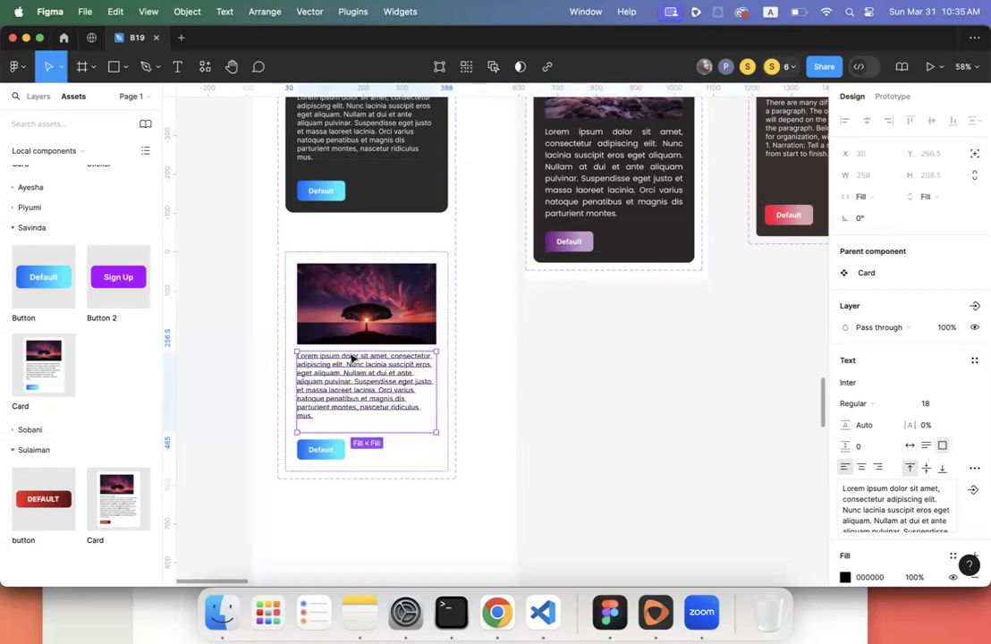
- Keep the image filling its container and reset the card width to hug, at 418 × 565
click(360, 324)
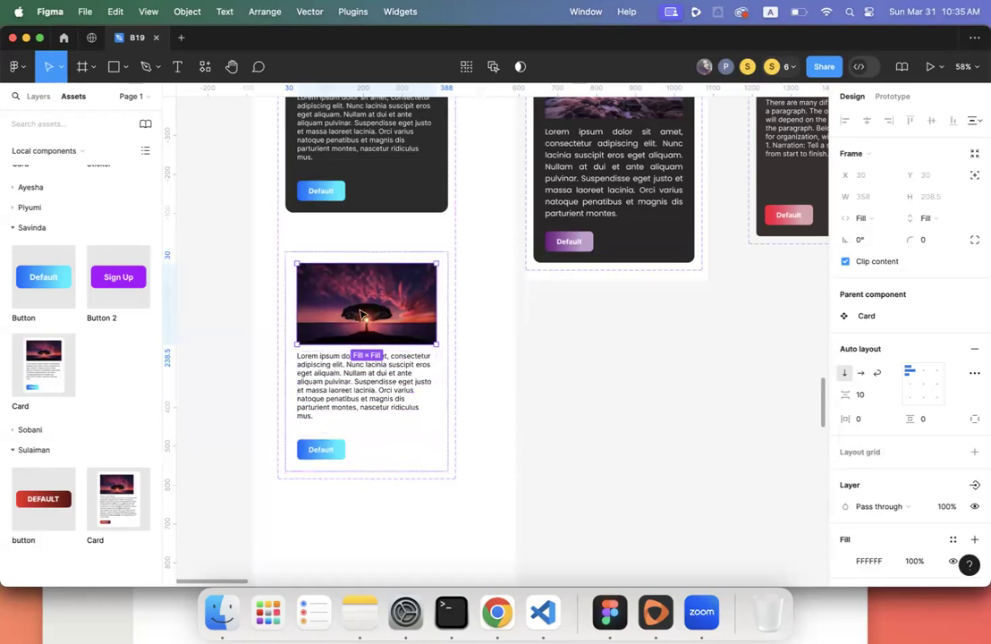
click(860, 218)
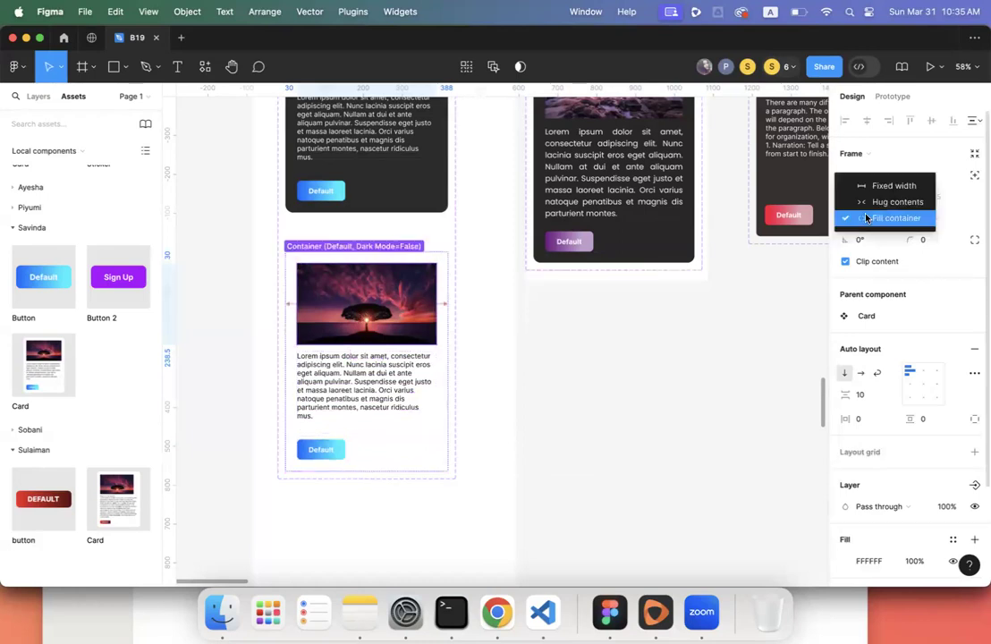
click(447, 334)
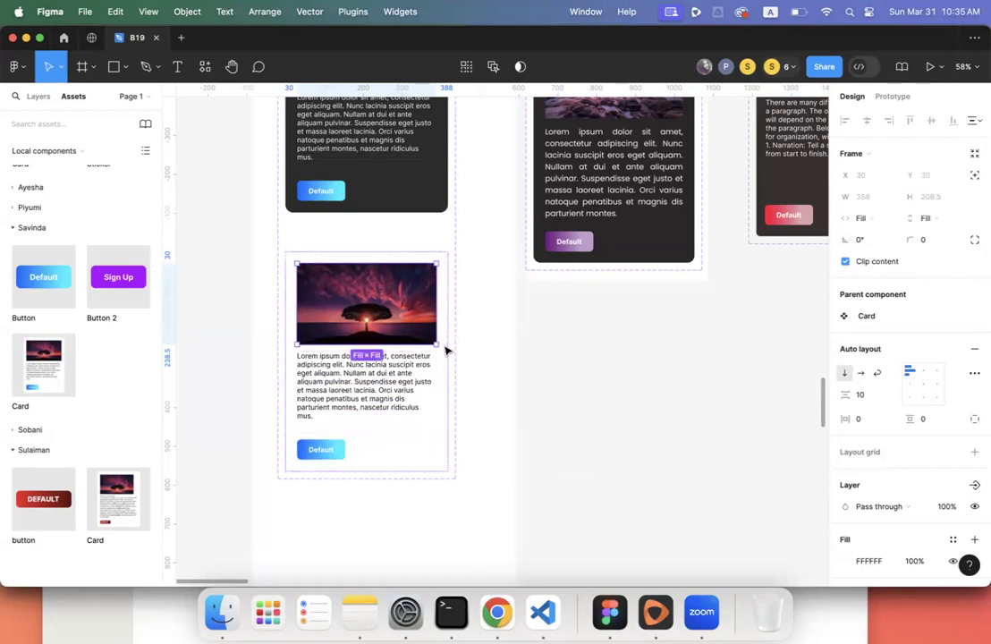
drag(447, 346, 496, 347)
double_click(496, 347)
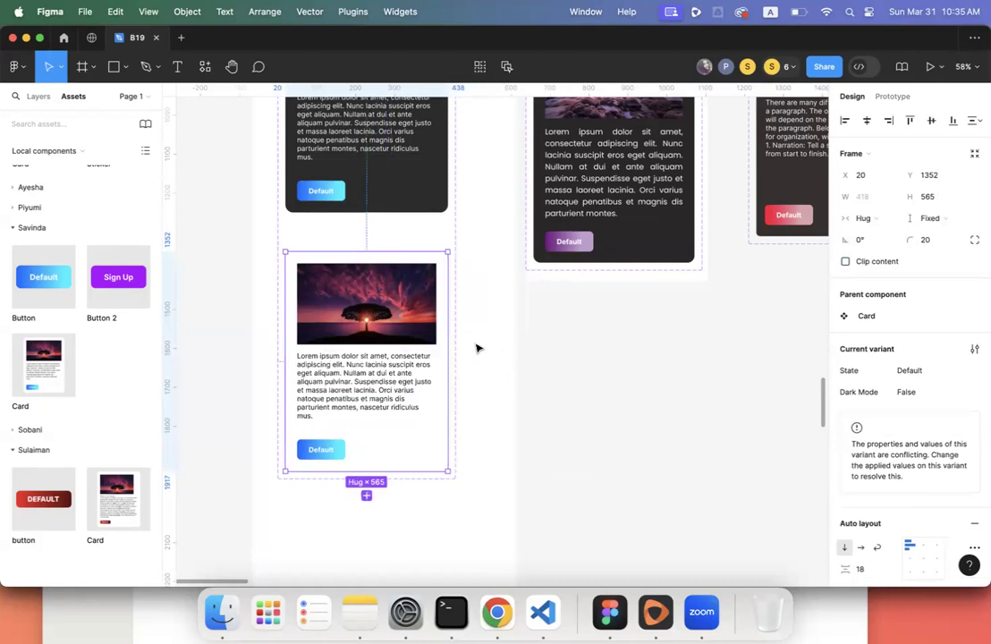
scroll(499, 347, up, 15)
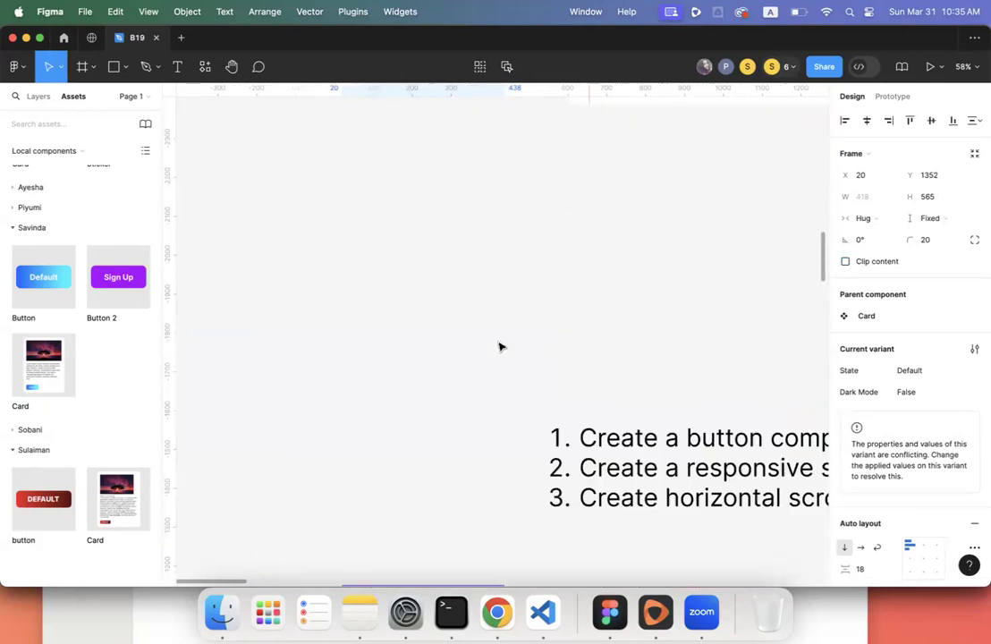
- Draw a 1320 × 566 frame inside Desktop - 1 at X 60, Y 60
click(403, 300)
scroll(402, 299, up, 2)
scroll(590, 287, down, 1)
scroll(590, 287, right, 5)
scroll(590, 287, down, 1)
scroll(590, 287, down, 10)
scroll(599, 294, up, 10)
scroll(608, 305, right, 3)
scroll(608, 305, down, 1)
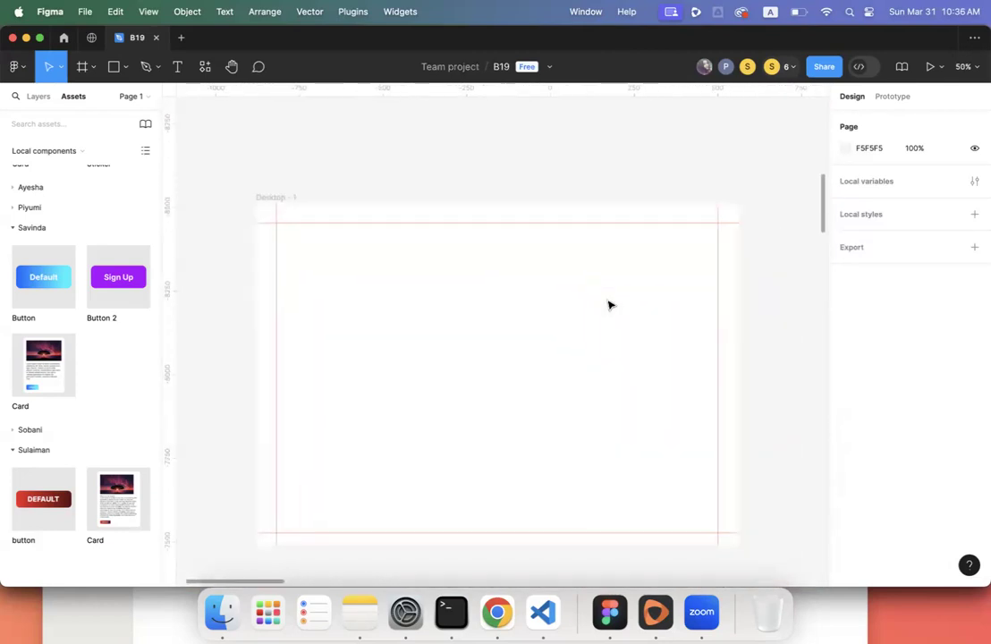
click(107, 68)
click(79, 68)
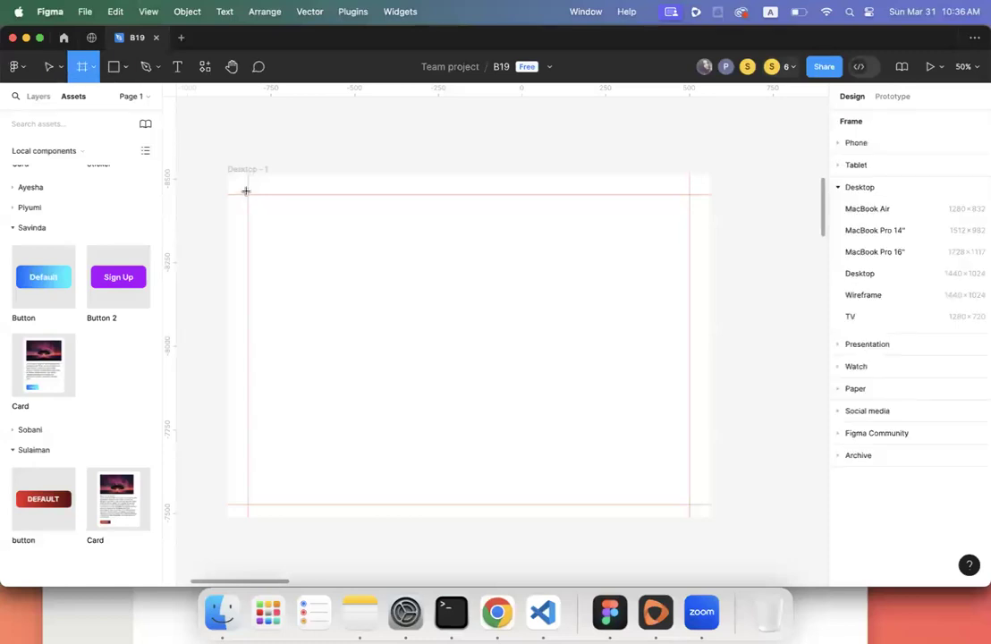
drag(248, 194, 688, 383)
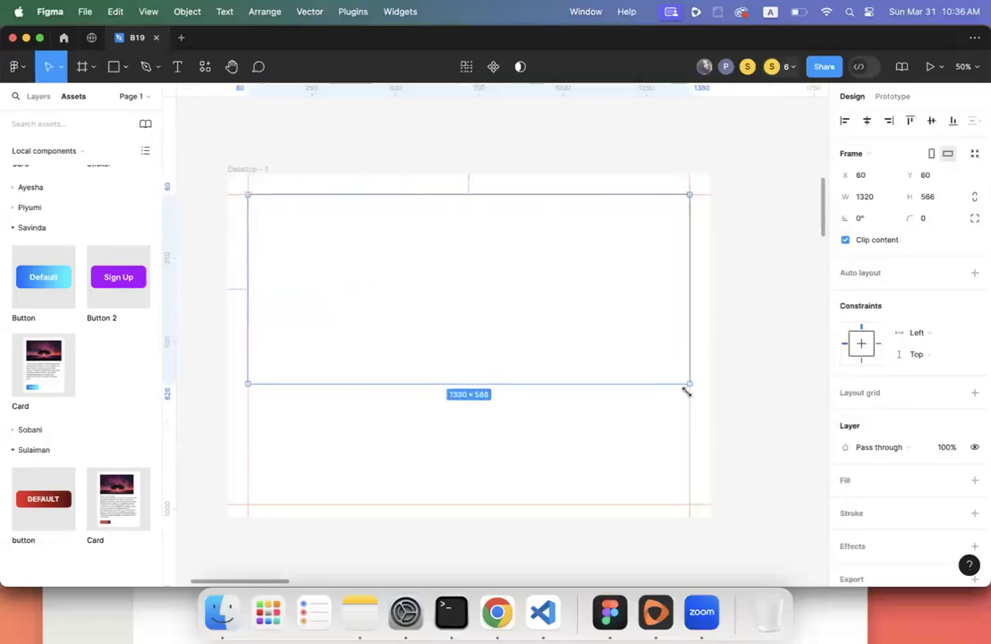
- Copy the mountain lake landscape photo from the Google Images results in Chrome
click(496, 613)
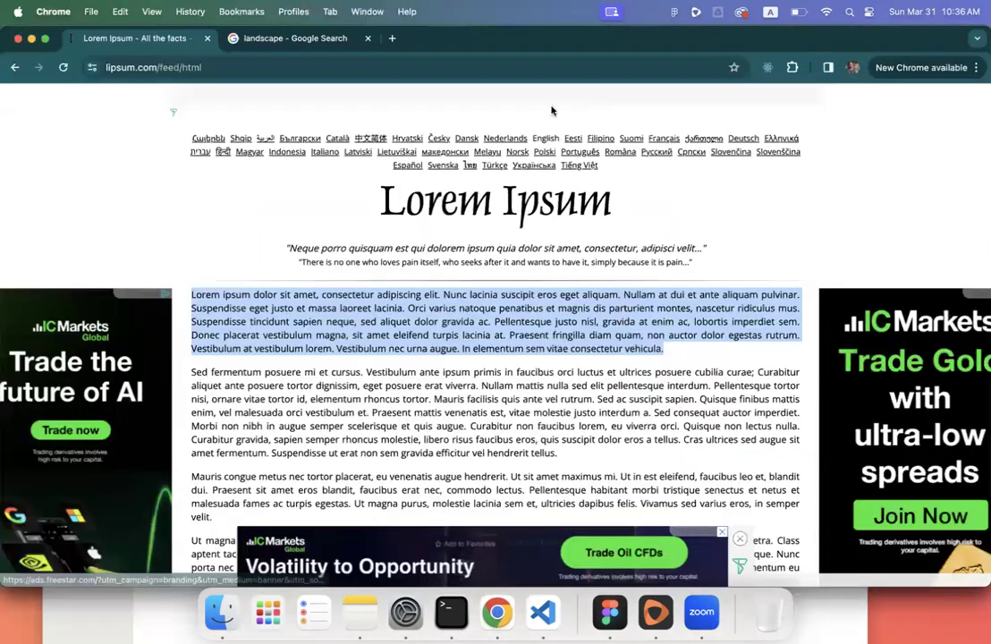
click(311, 35)
scroll(420, 294, down, 5)
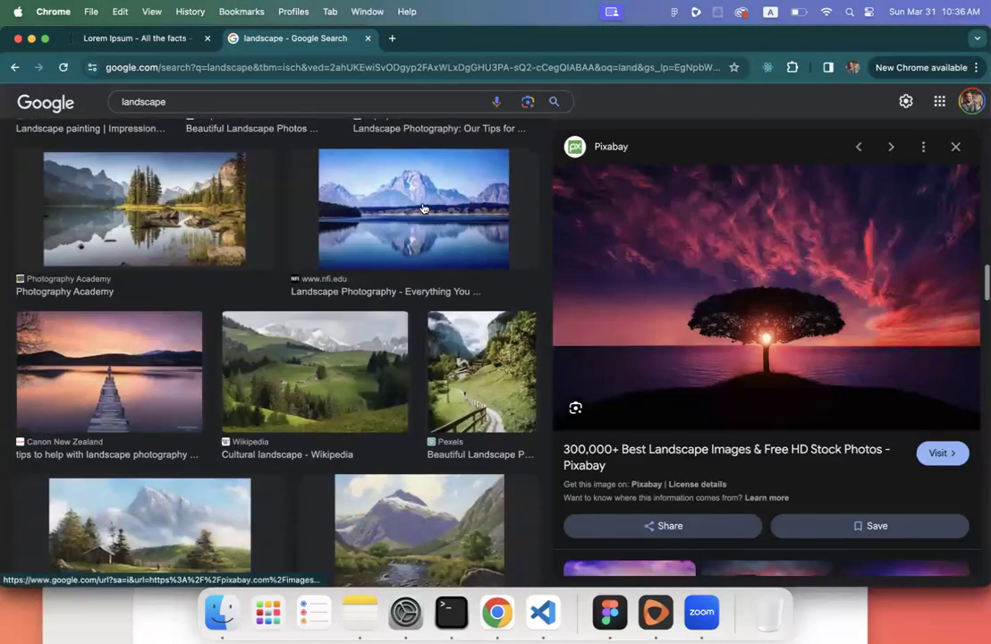
click(420, 293)
right_click(749, 291)
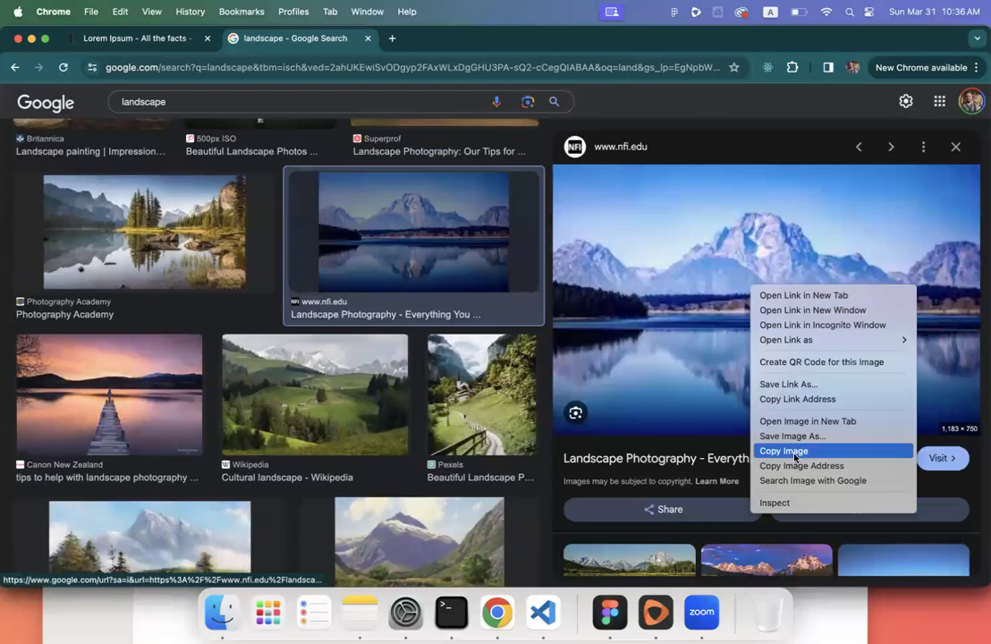
click(776, 448)
click(610, 612)
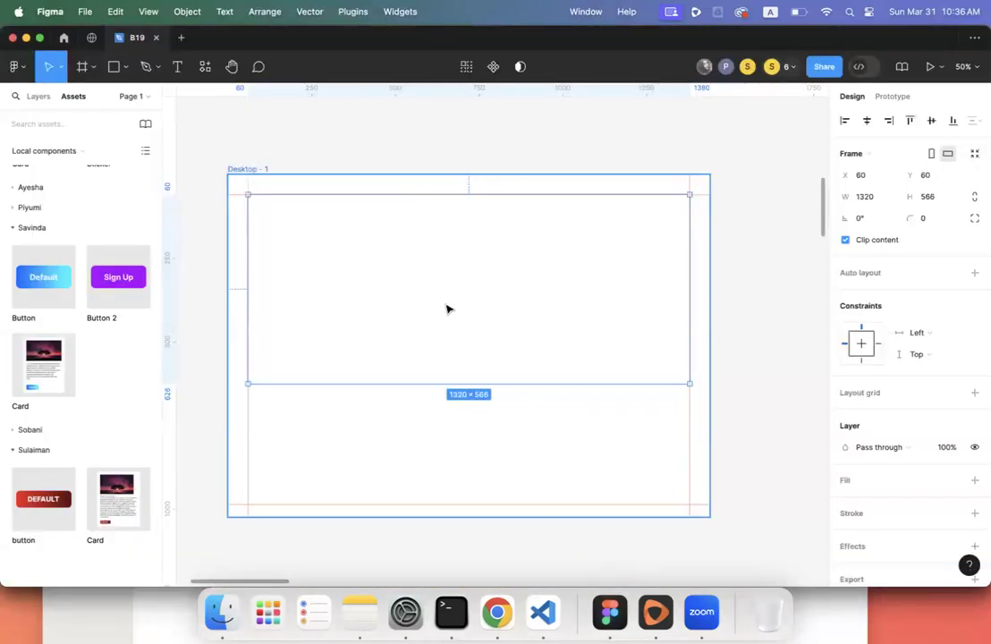
- Paste the landscape photo and enlarge it to cover the top of the frame
key(super+v)
key(super+z)
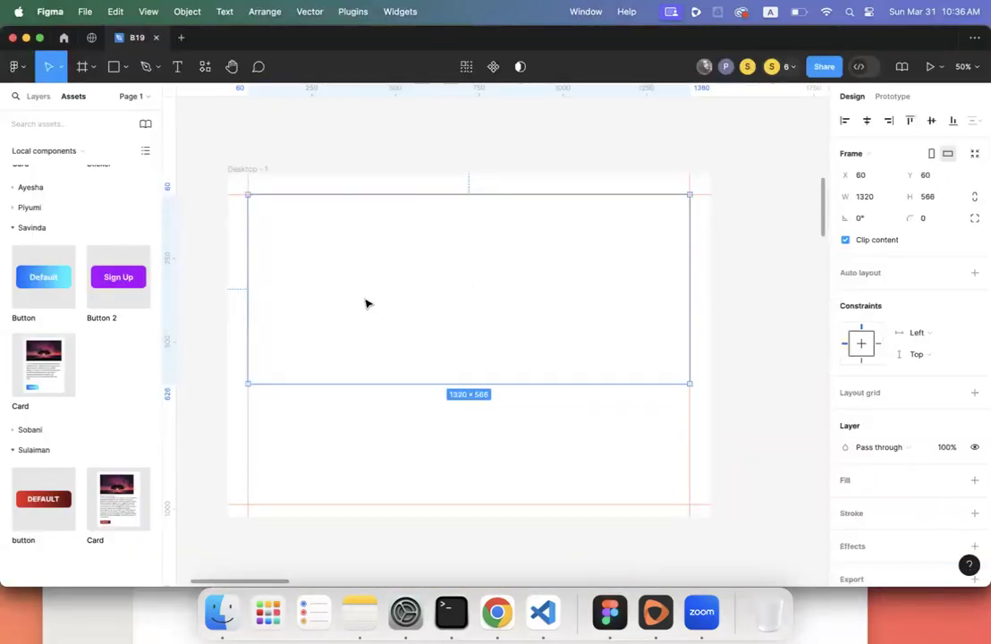
key(super+shift+z)
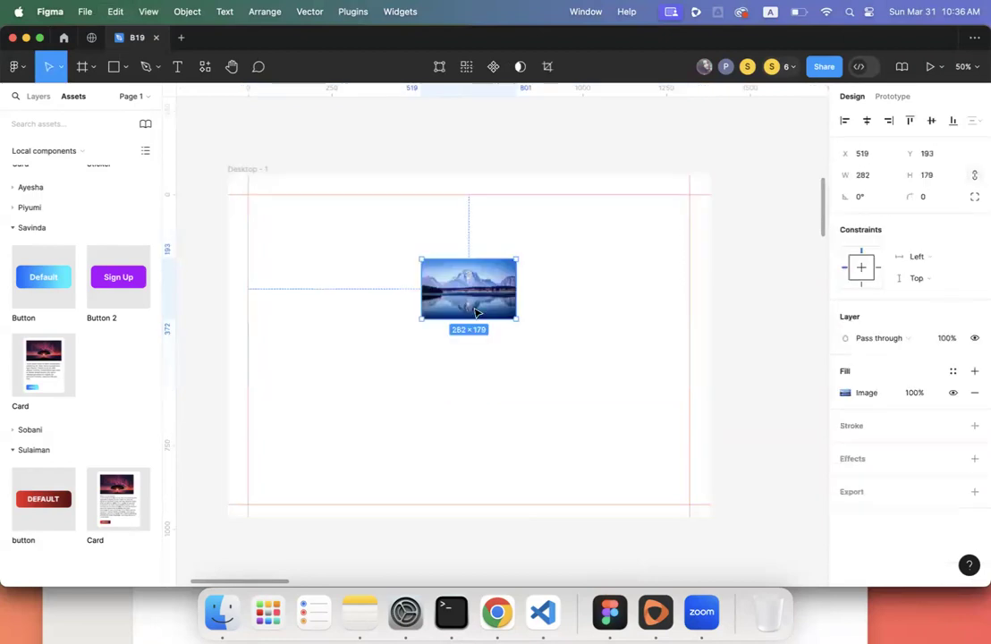
drag(527, 328, 712, 443)
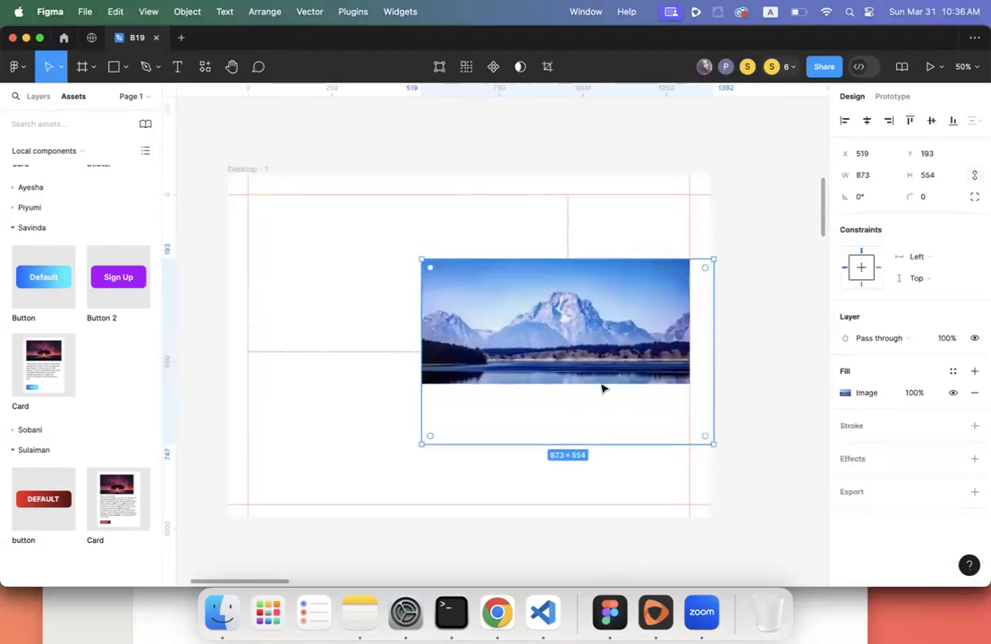
drag(422, 259, 228, 136)
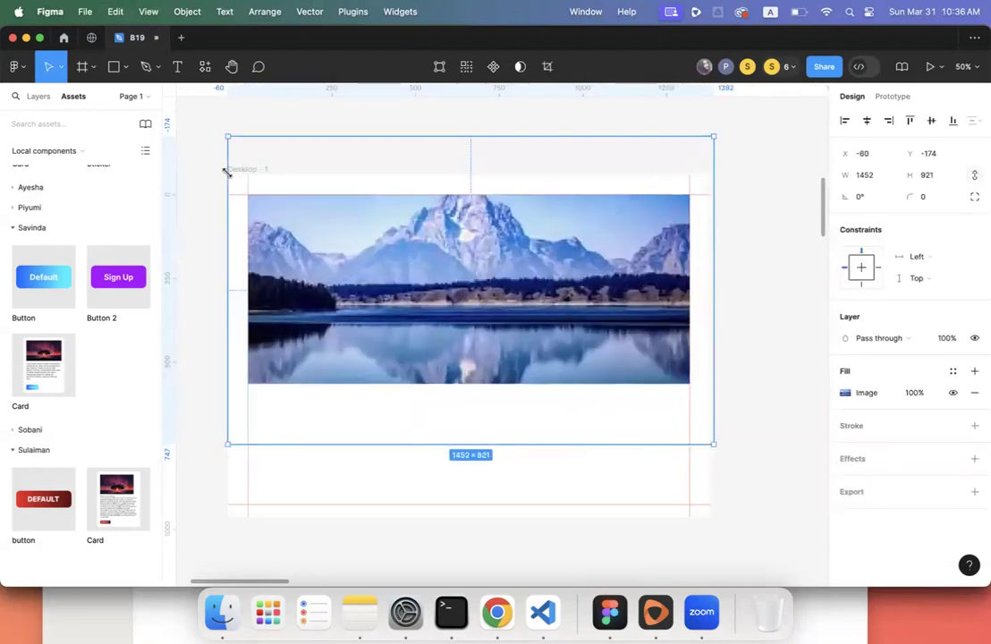
click(398, 114)
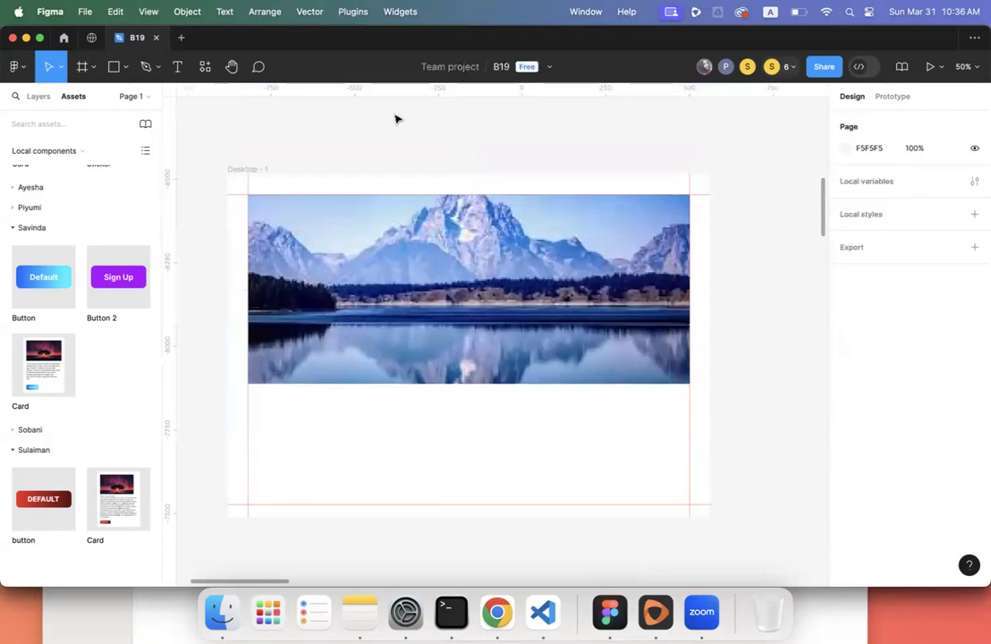
- Draw a text box beneath the photo and copy the second Lorem Ipsum paragraph from lipsum.com
scroll(402, 313, down, 2)
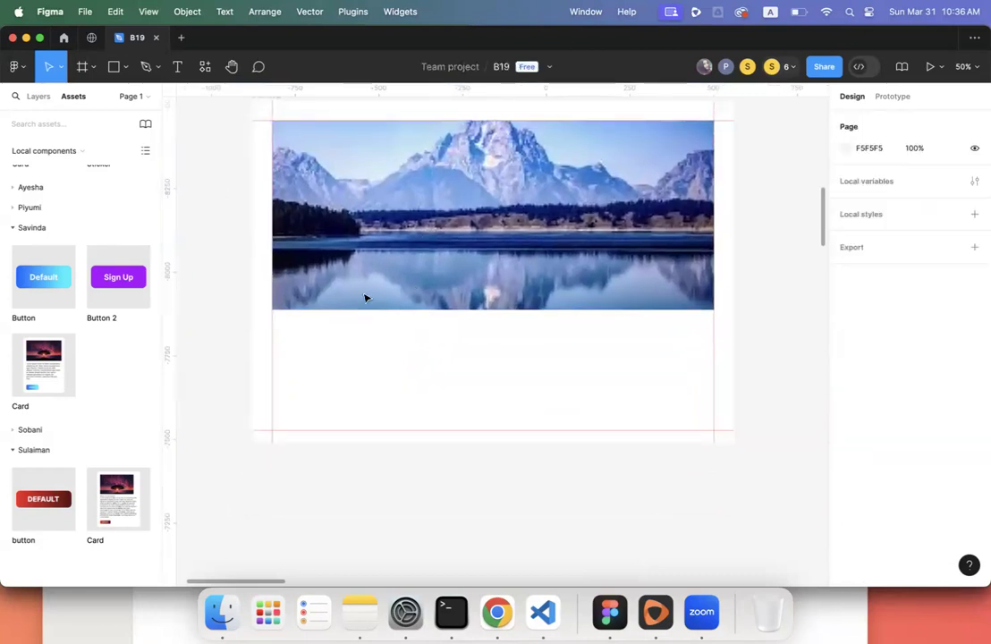
click(178, 70)
drag(272, 312, 713, 421)
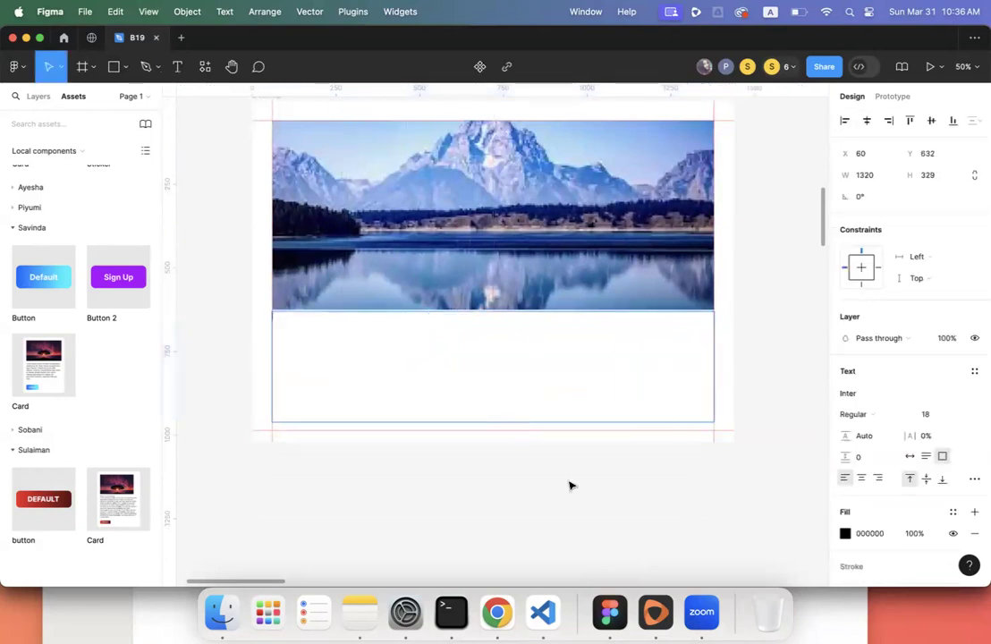
click(483, 618)
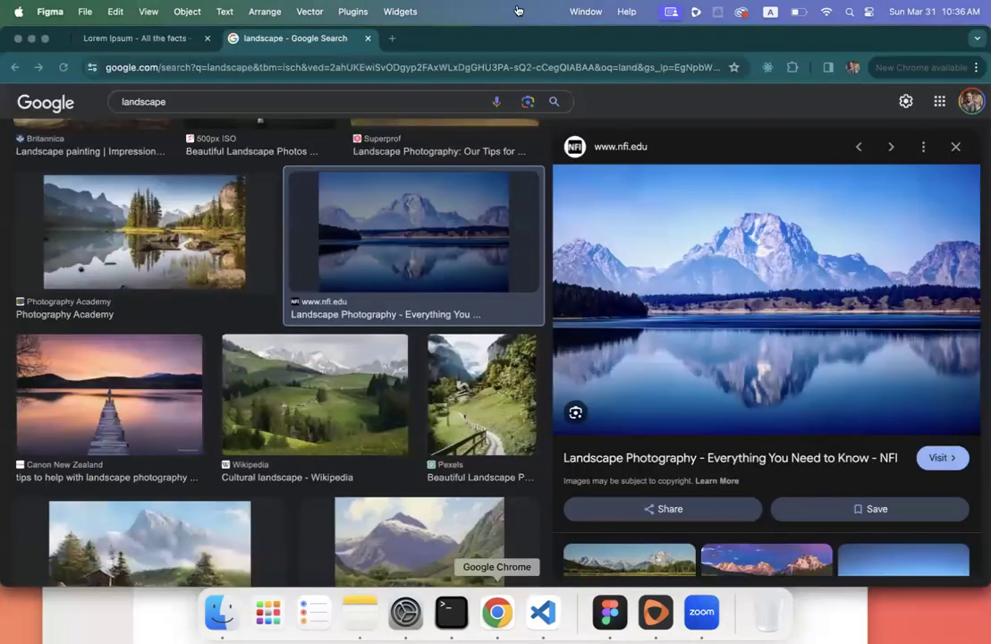
click(111, 36)
click(604, 347)
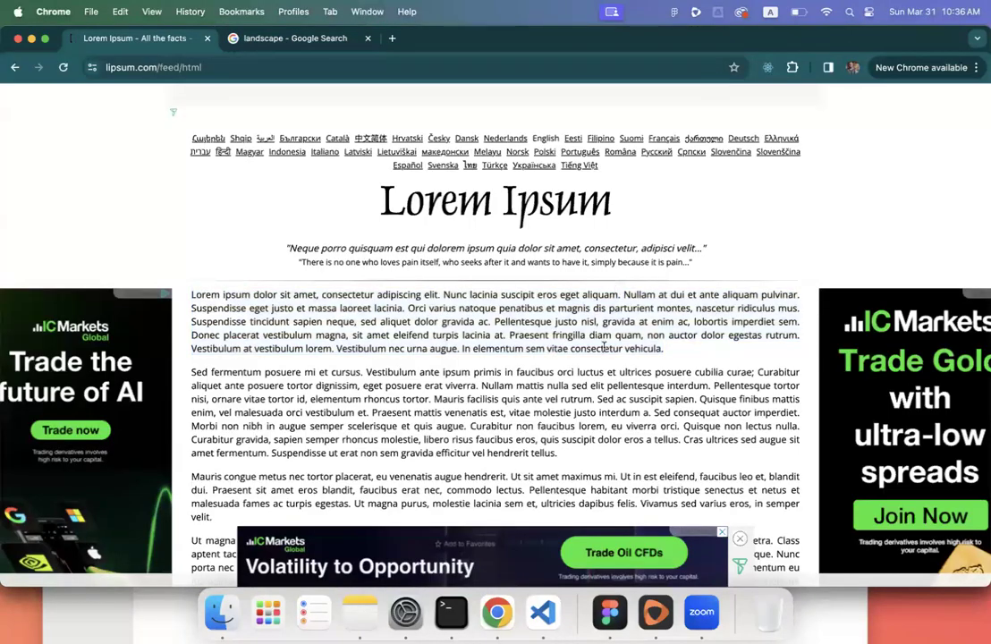
triple_click(527, 369)
key(super+c)
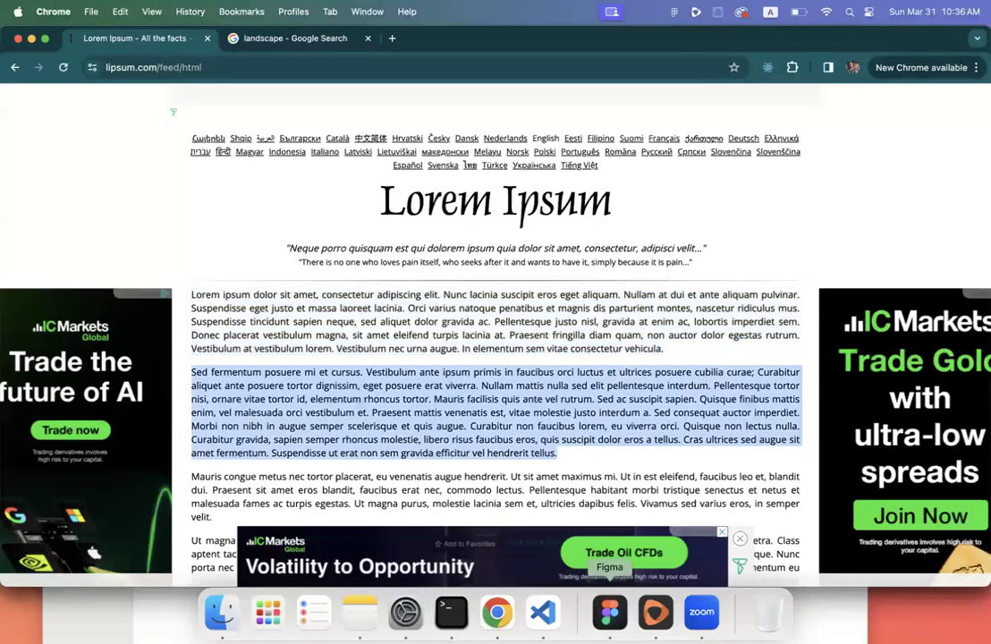
- Paste the Lorem Ipsum paragraph into the text box and select it
click(608, 612)
key(super+v)
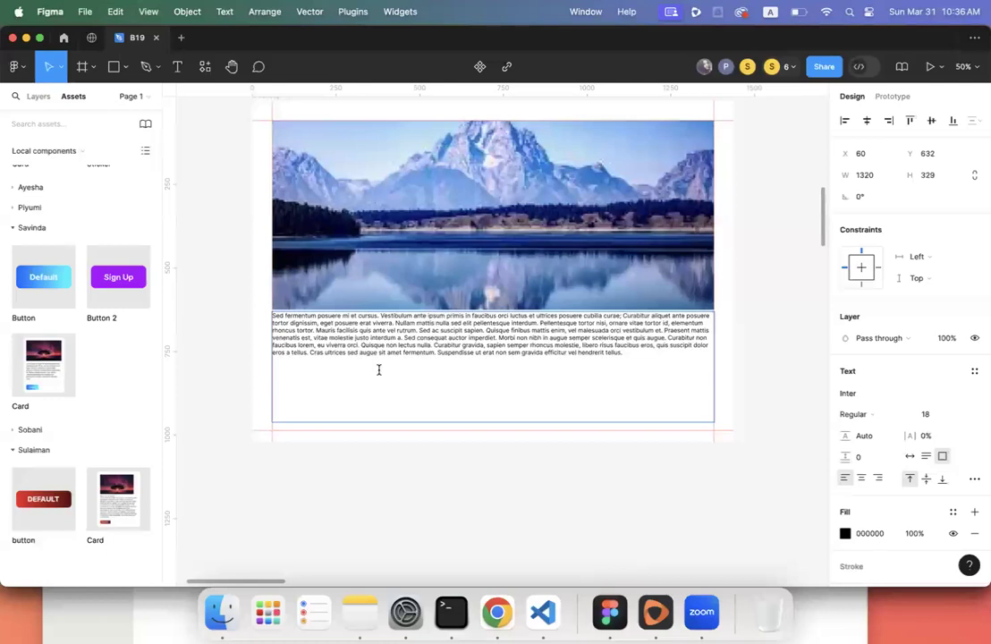
key(Escape)
click(356, 386)
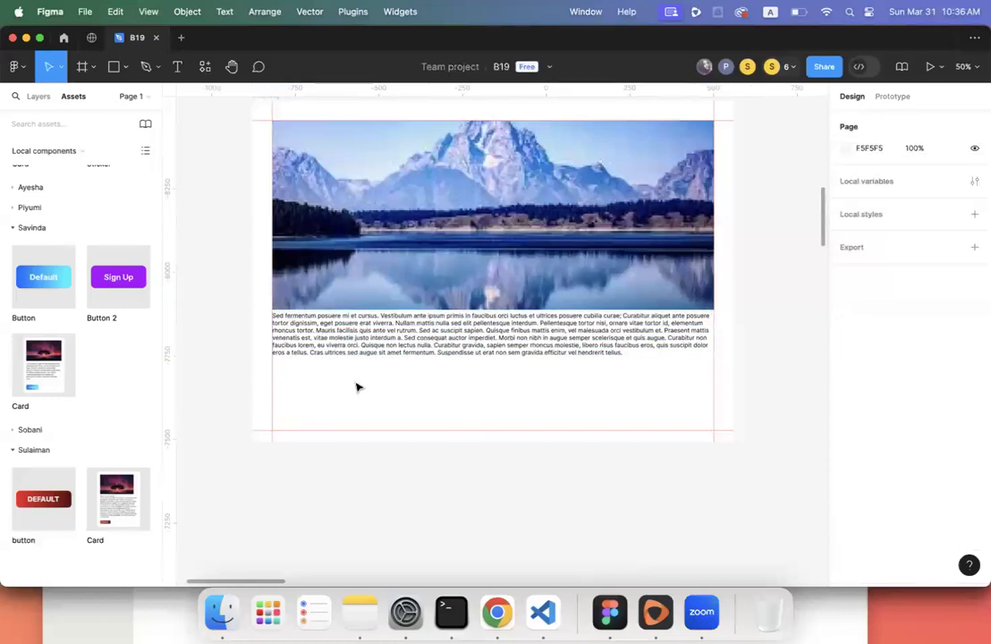
click(414, 358)
scroll(414, 357, up, 3)
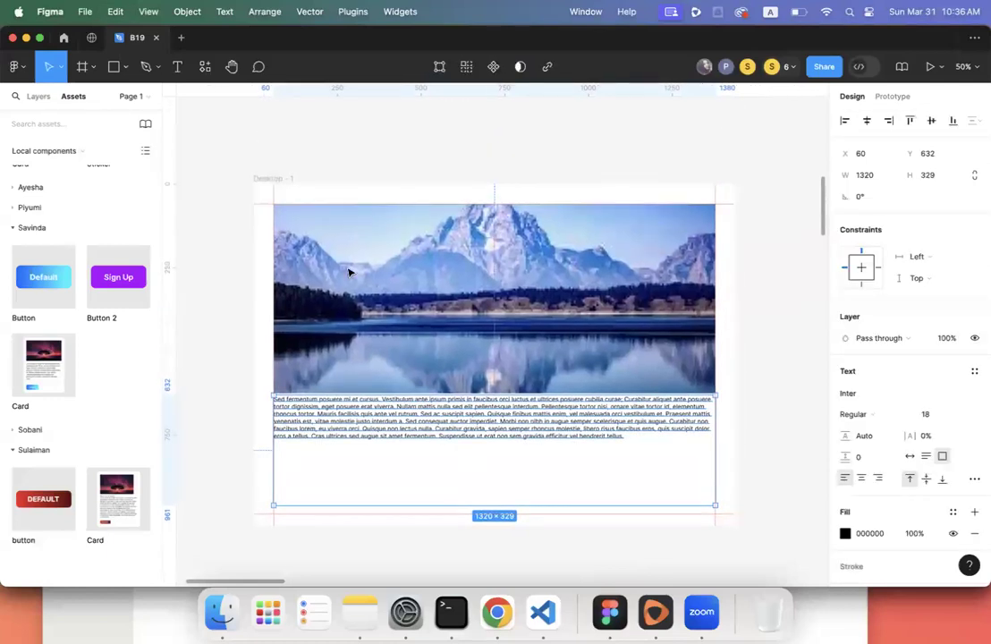
click(265, 179)
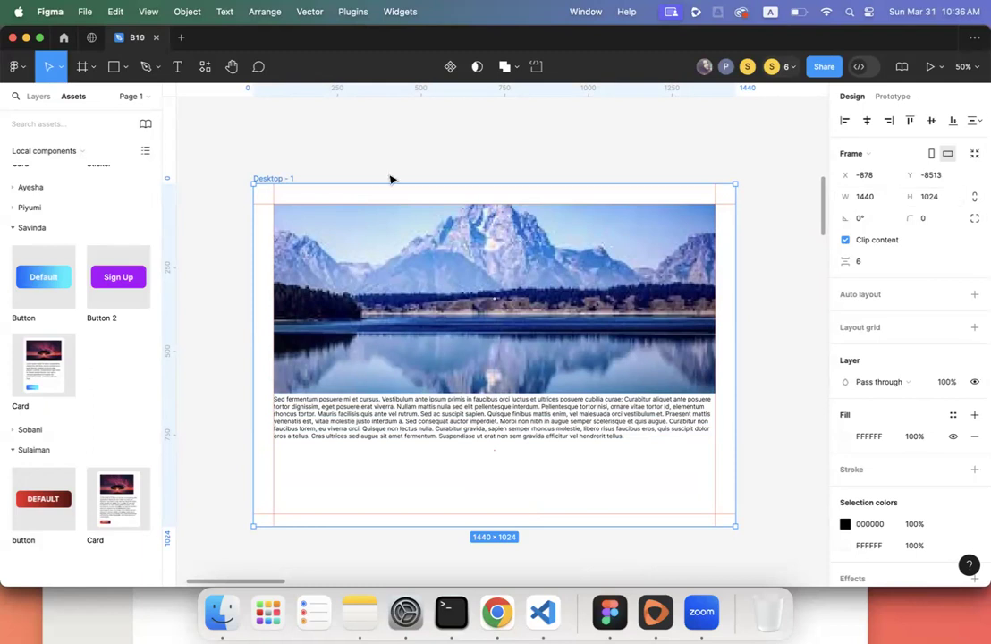
drag(735, 280, 583, 299)
drag(649, 305, 608, 340)
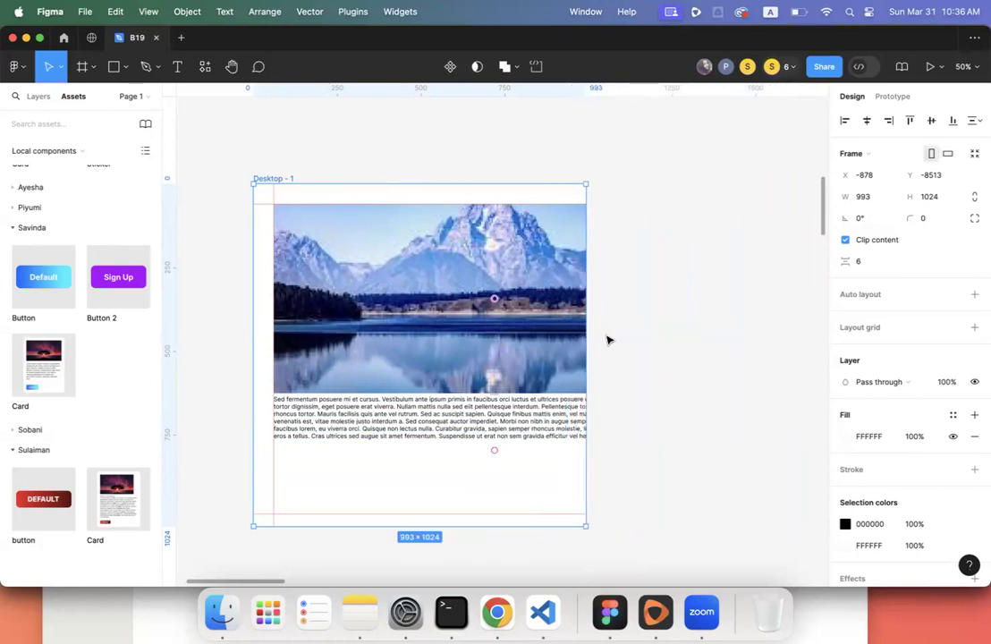
key(super+z)
key(super+z)
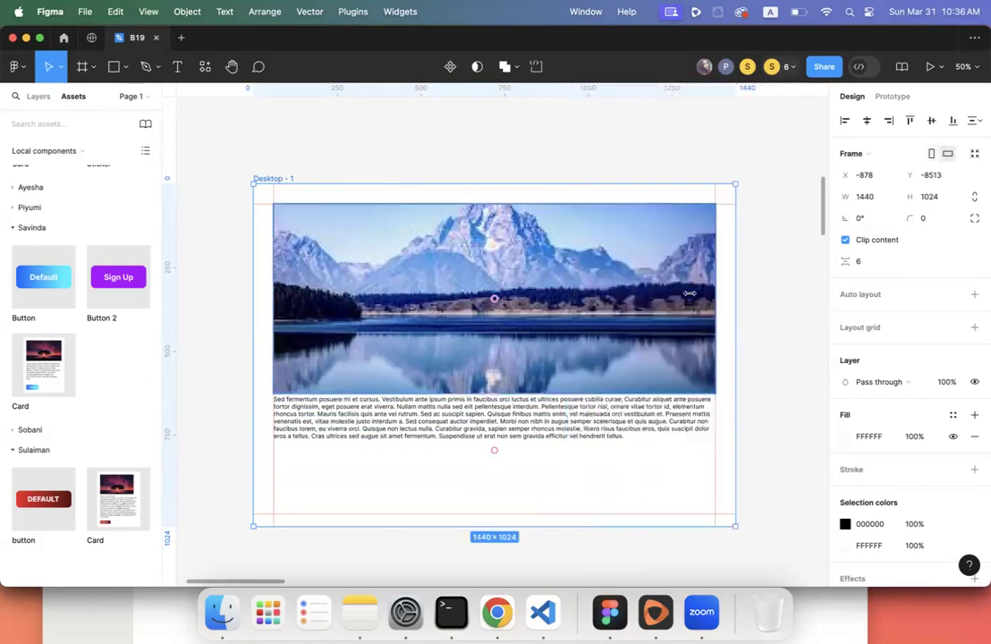
scroll(585, 358, down, 3)
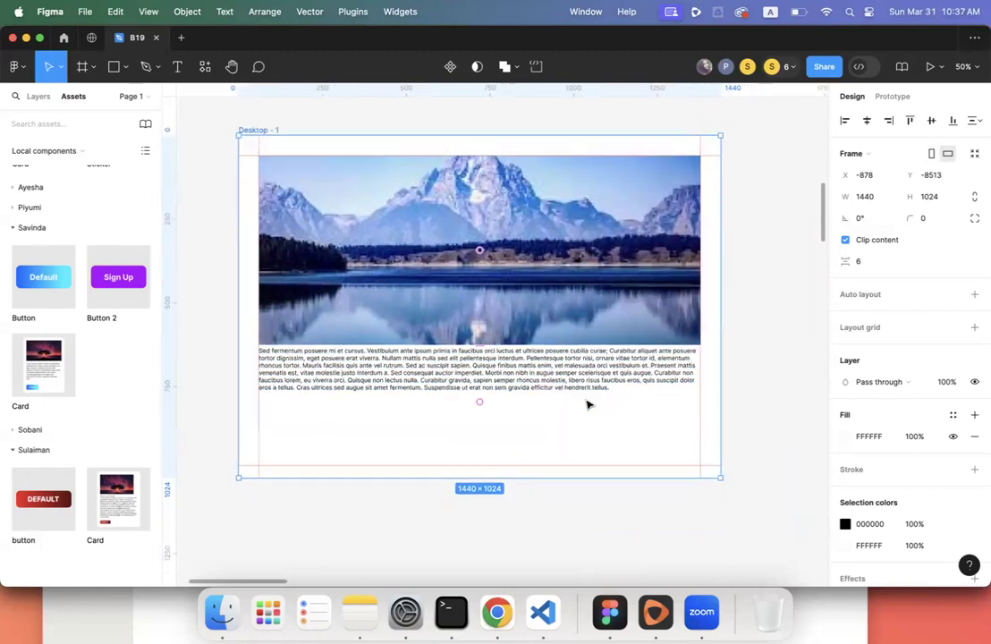
click(630, 281)
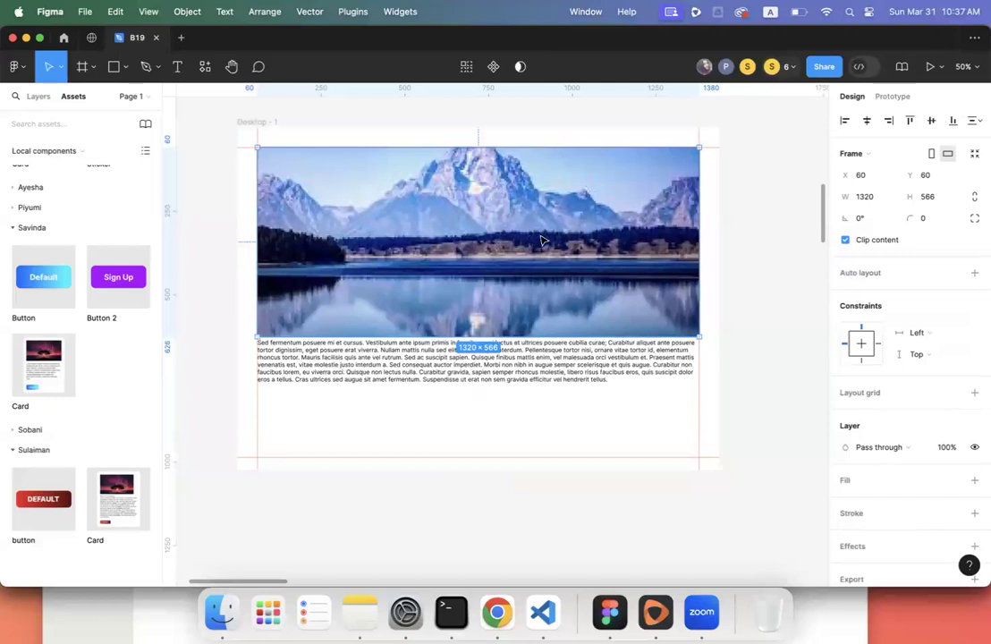
- Show the Layers panel and inspect the image 10 and paragraph layers
click(747, 263)
click(596, 233)
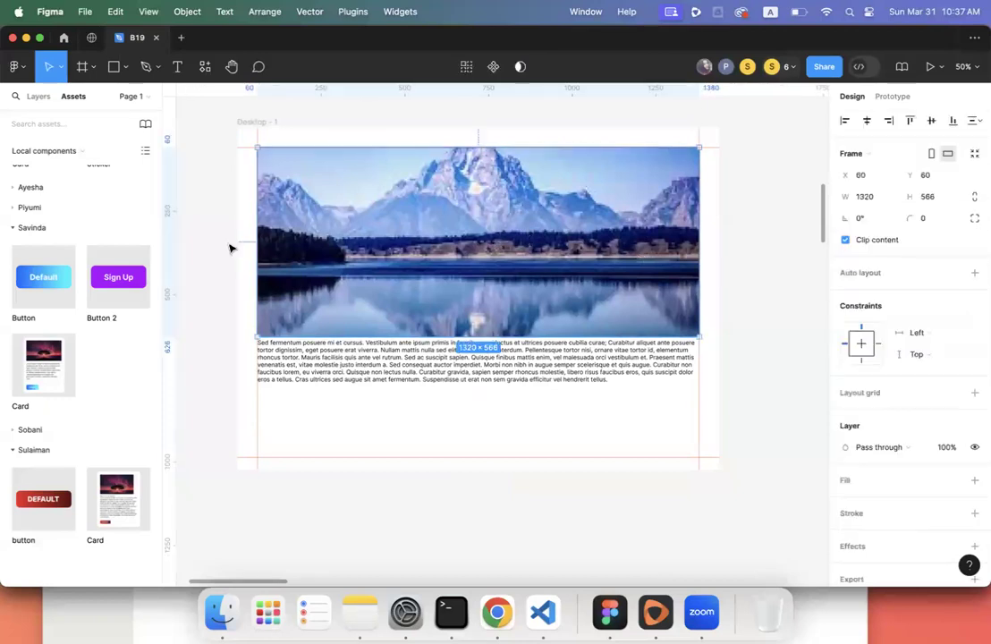
click(37, 95)
scroll(65, 419, down, 1)
scroll(65, 417, down, 1)
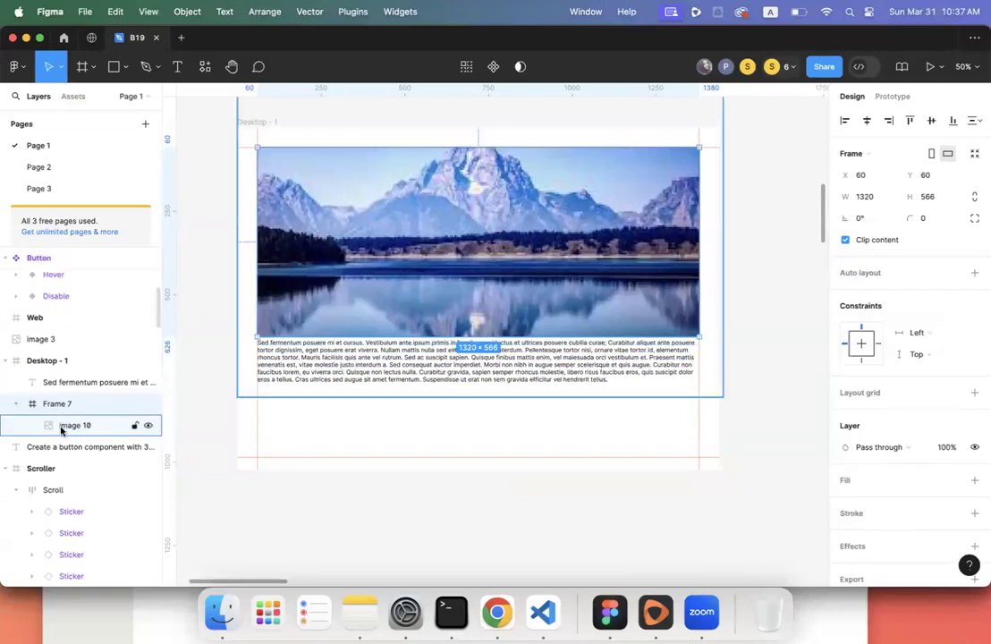
click(70, 426)
scroll(802, 239, up, 3)
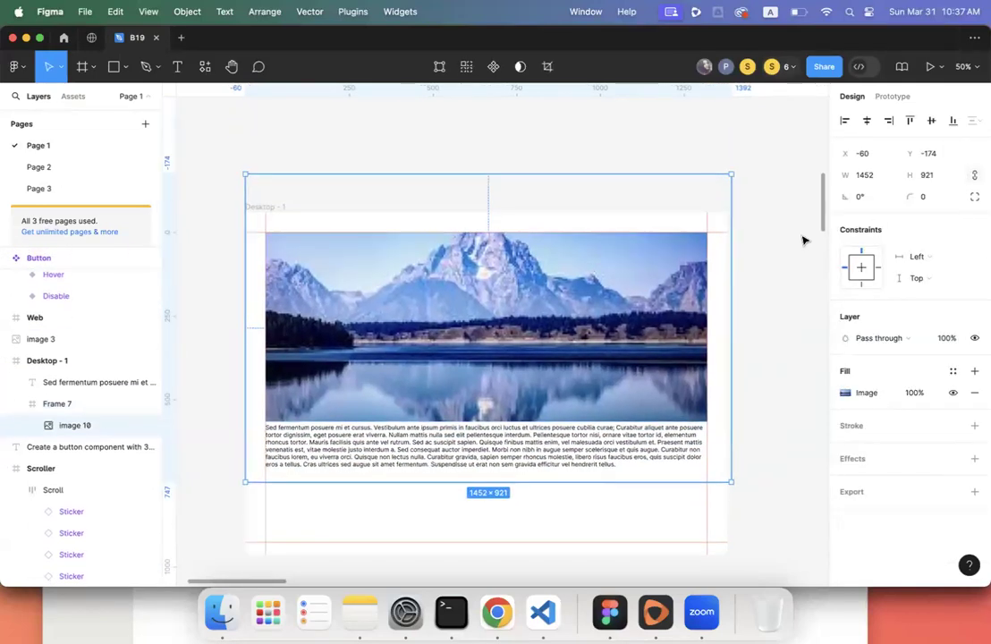
scroll(668, 328, down, 2)
click(640, 374)
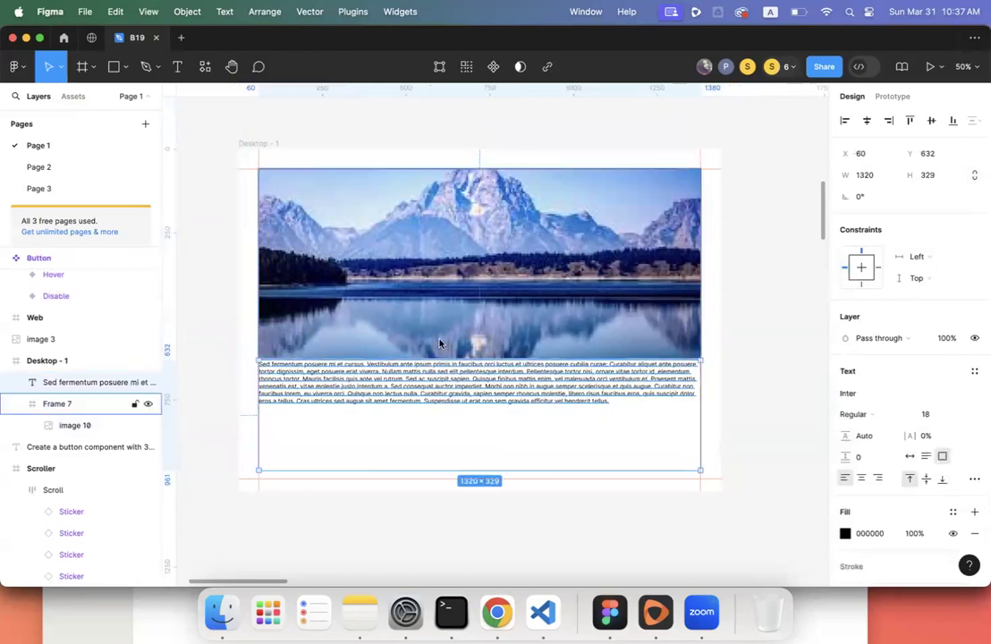
- Add auto layout to Desktop - 1 and set Frame 7's width to Fill container
click(261, 144)
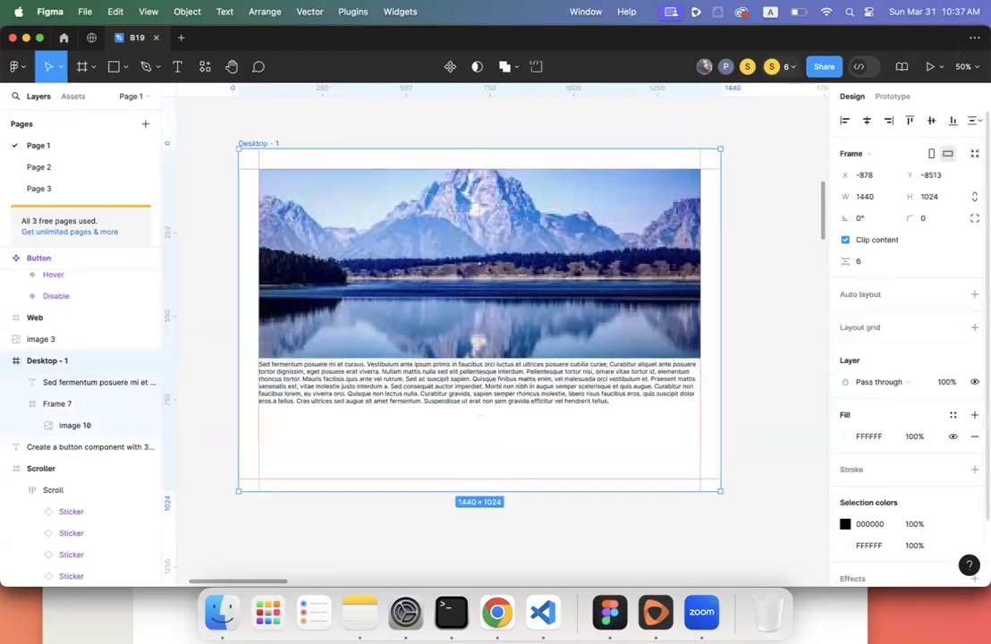
click(973, 293)
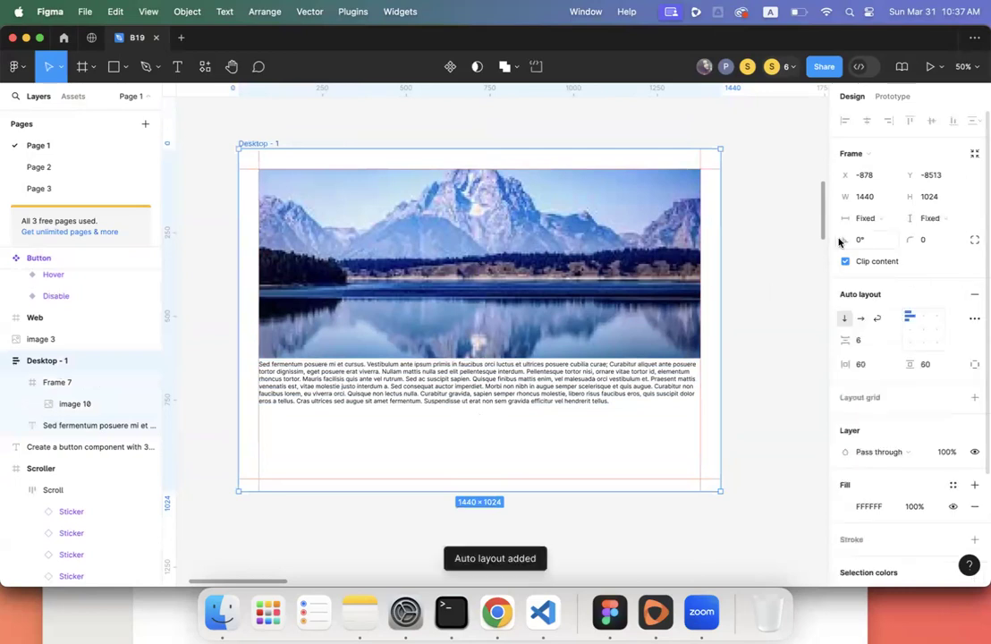
click(564, 277)
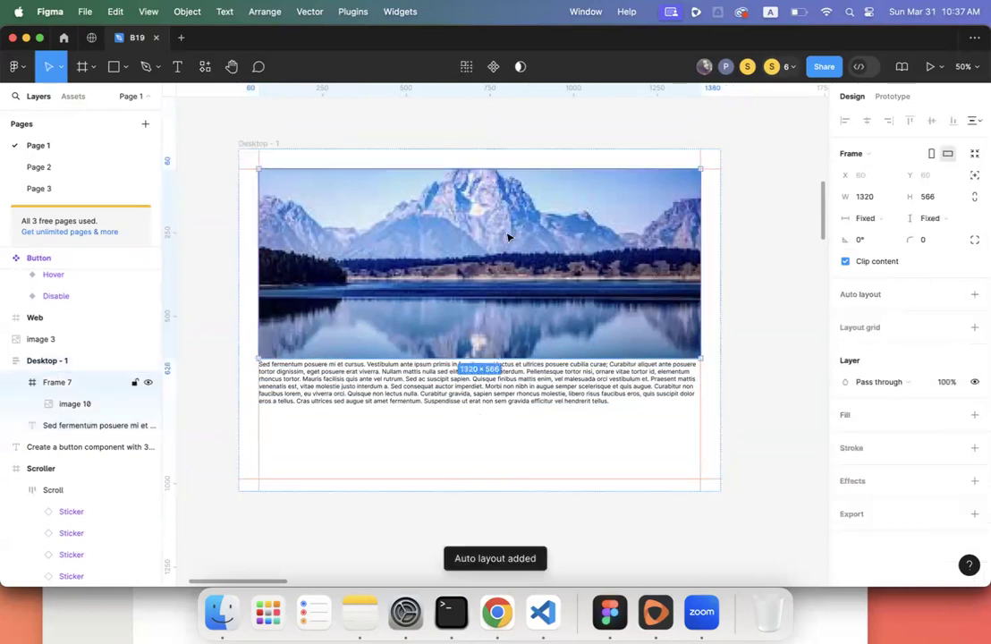
click(866, 219)
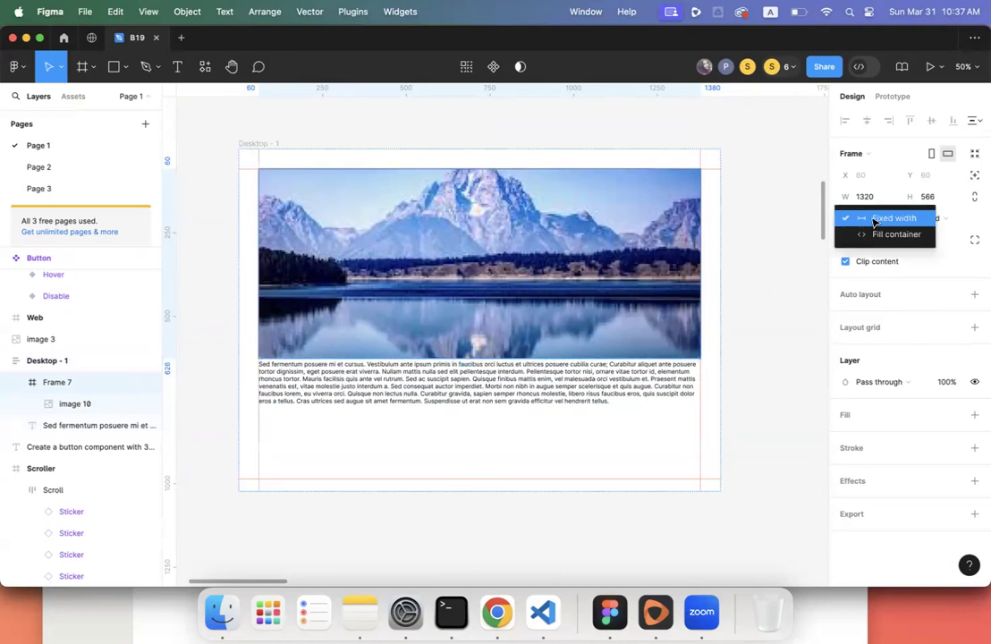
click(878, 232)
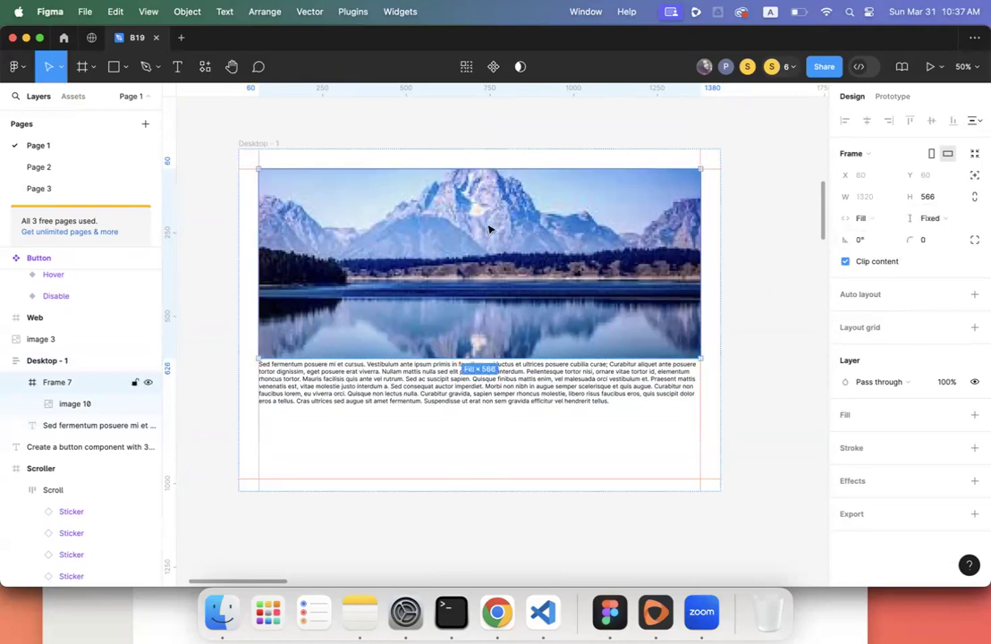
click(261, 146)
drag(759, 256, 720, 287)
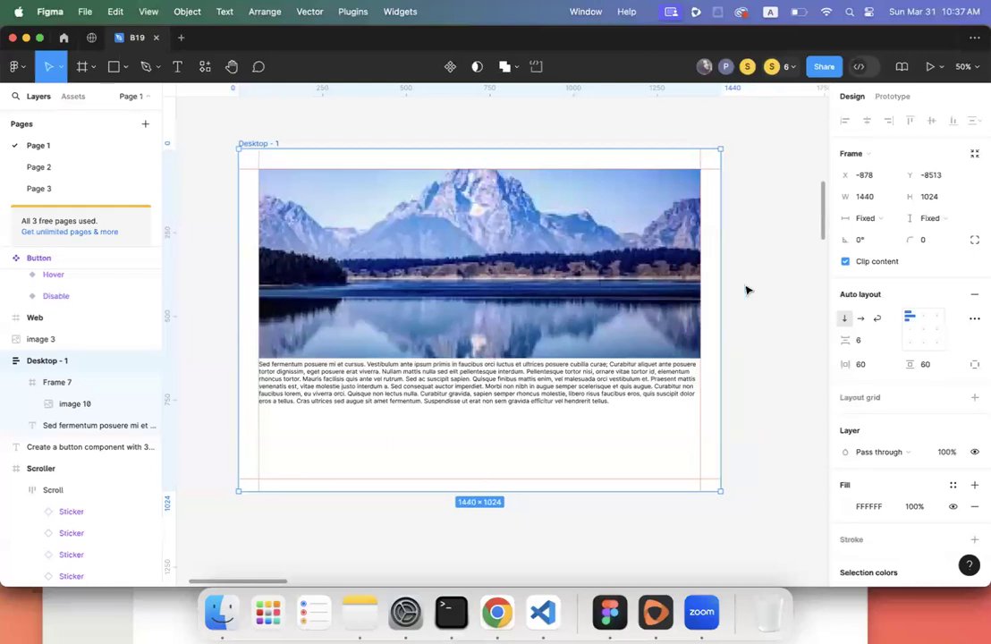
- Resize Desktop - 1 in and out, back to 1440, watching the photo stretch and the 1320-wide paragraph stay fixed
click(631, 258)
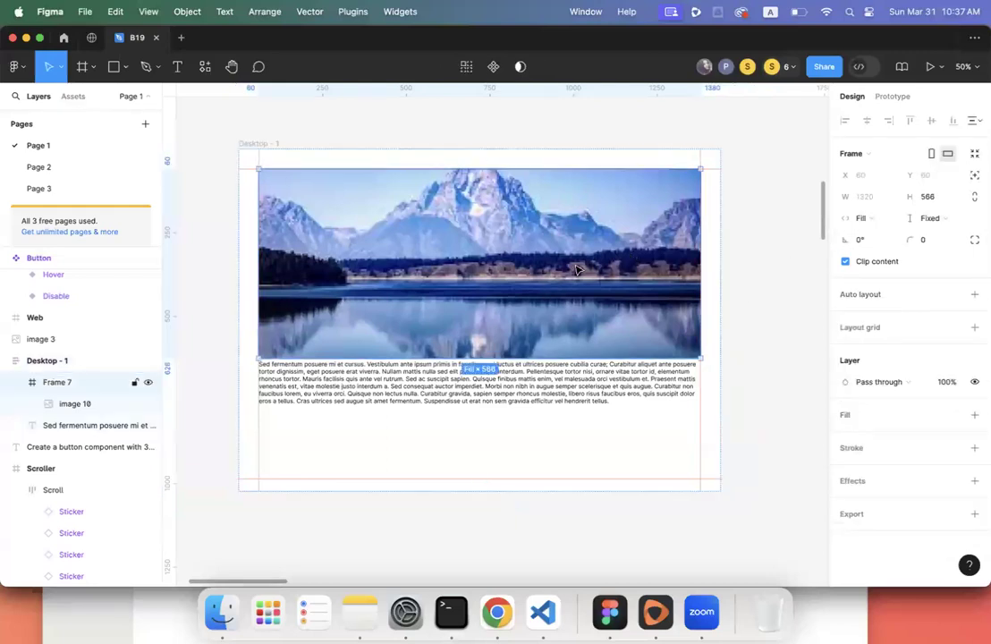
click(721, 281)
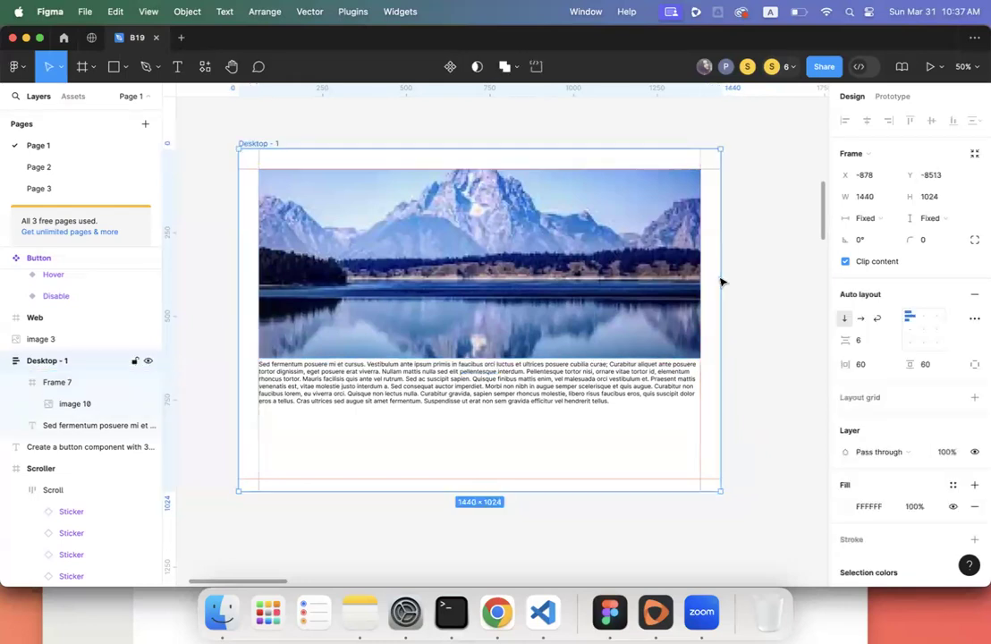
drag(720, 281, 767, 282)
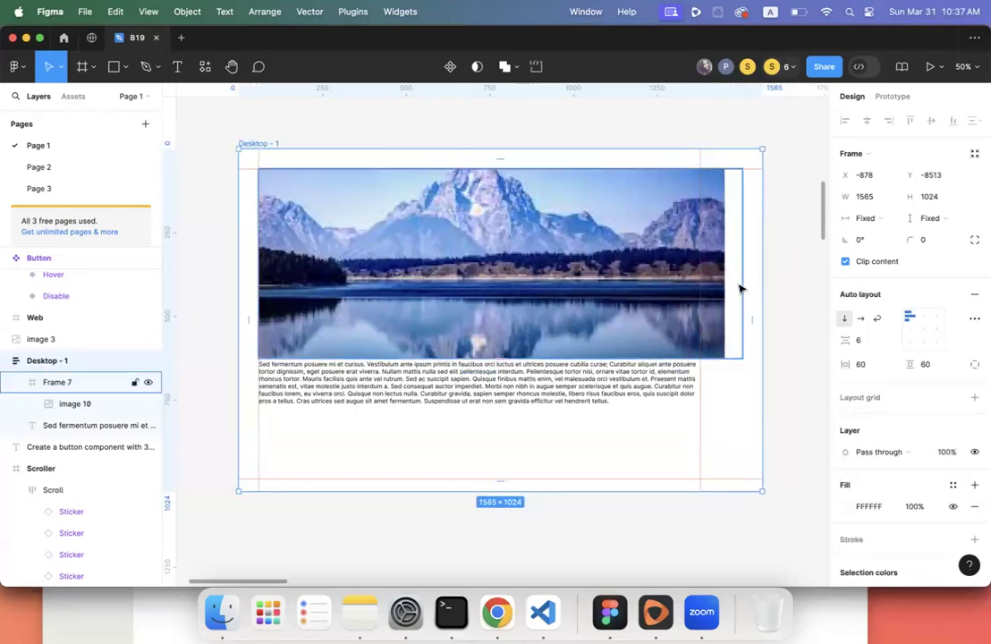
click(667, 281)
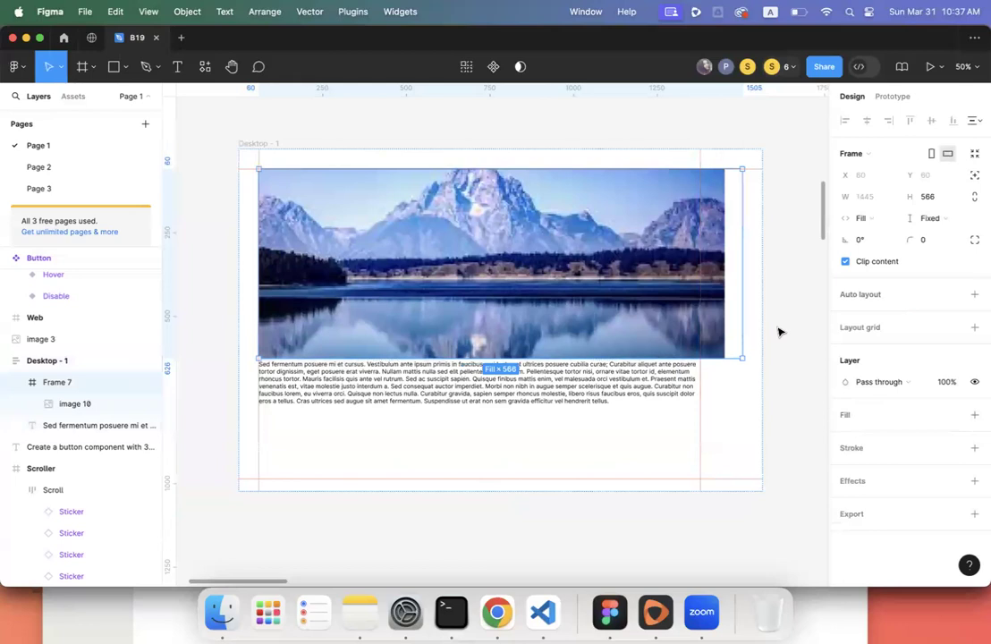
key(Escape)
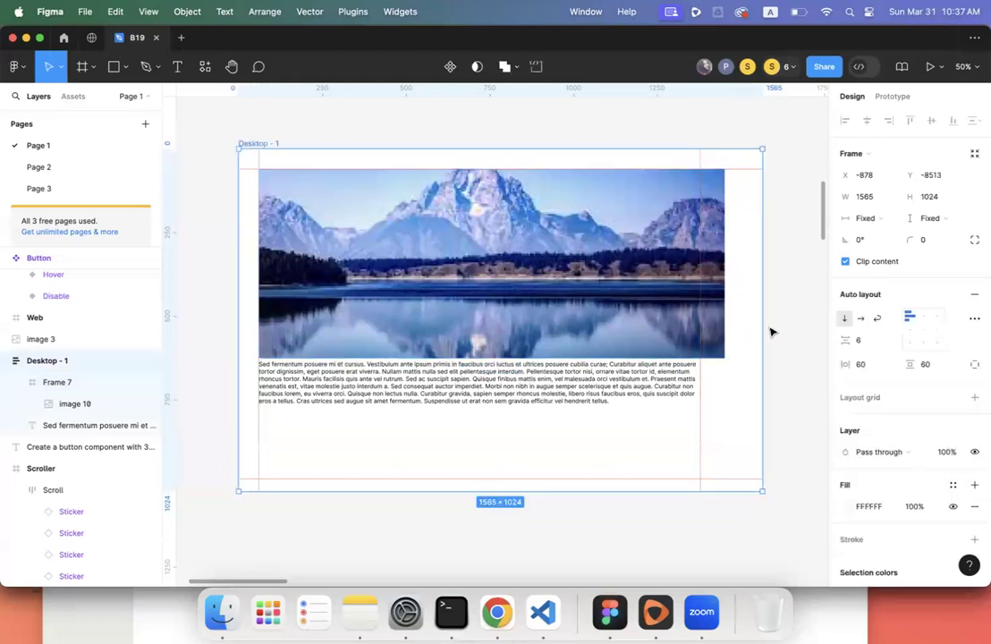
drag(762, 331, 663, 311)
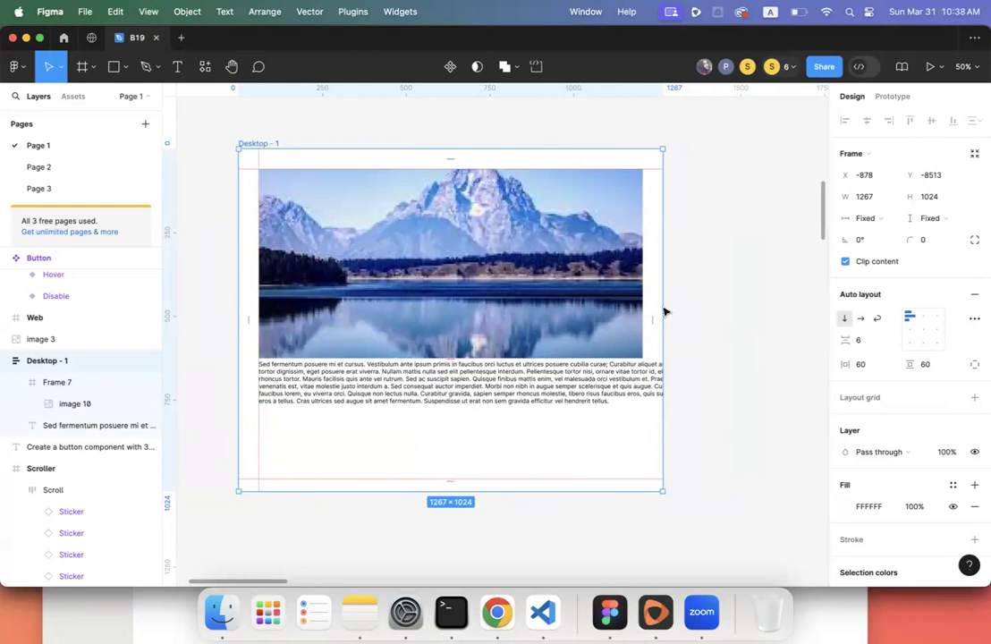
drag(663, 311, 720, 309)
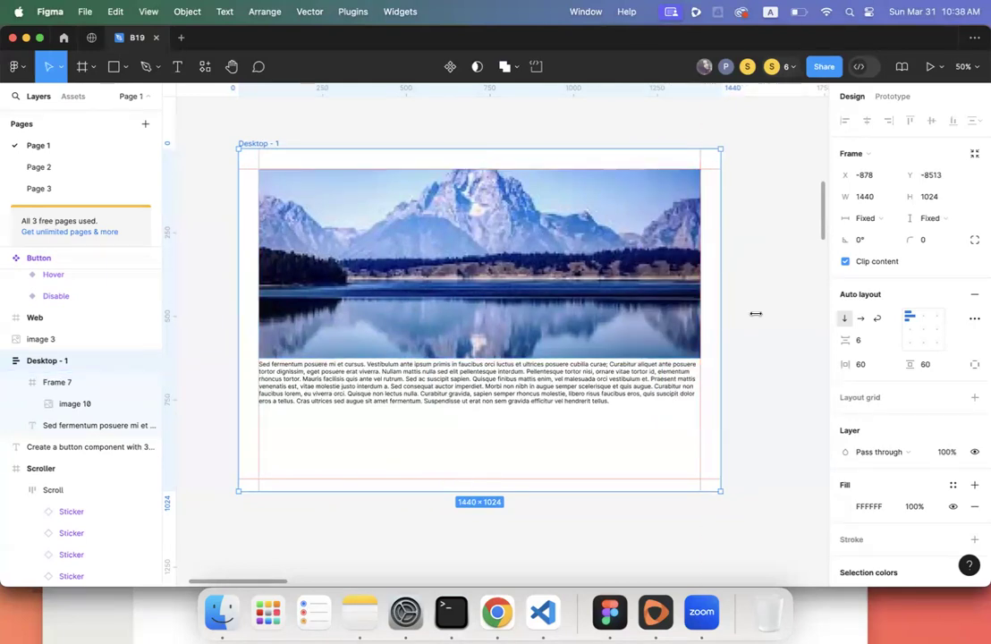
mouse_move(719, 296)
mouse_down()
mouse_move(510, 286)
mouse_move(753, 309)
mouse_move(720, 310)
mouse_up()
- Try Hug width on the paragraph text, then undo it
click(655, 370)
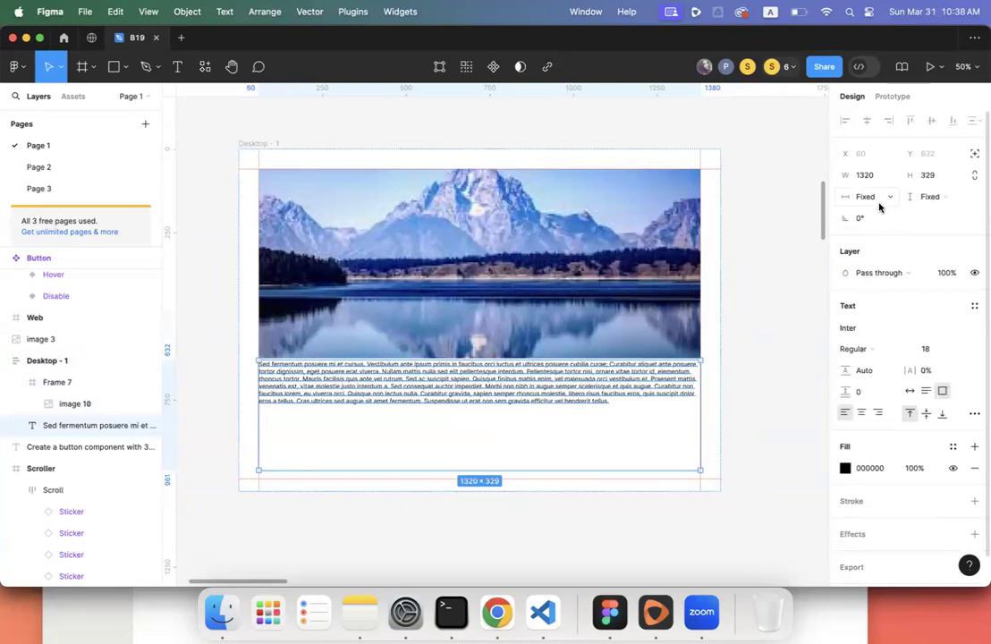
click(874, 198)
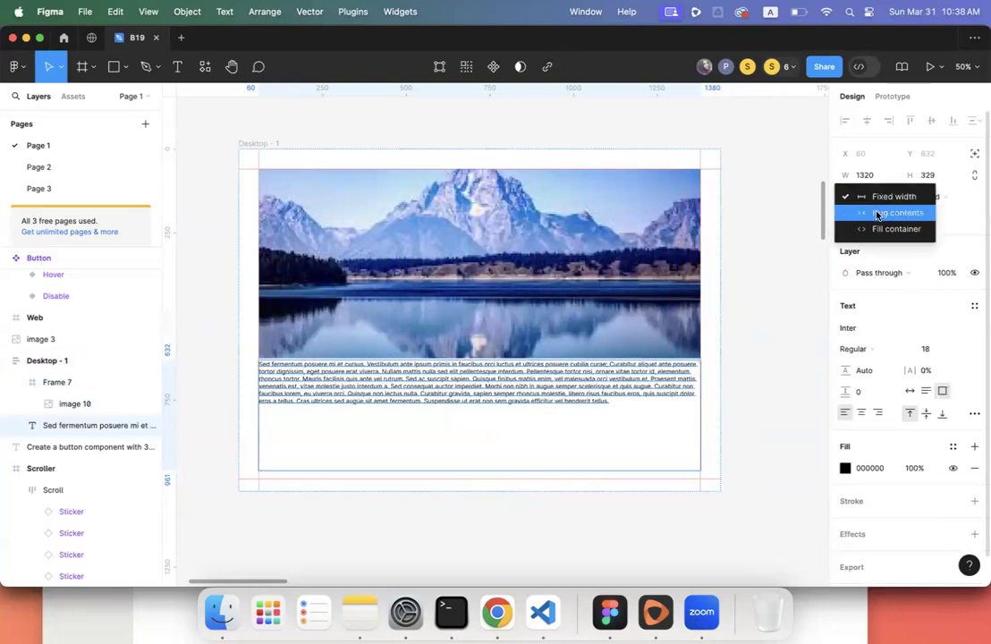
click(877, 213)
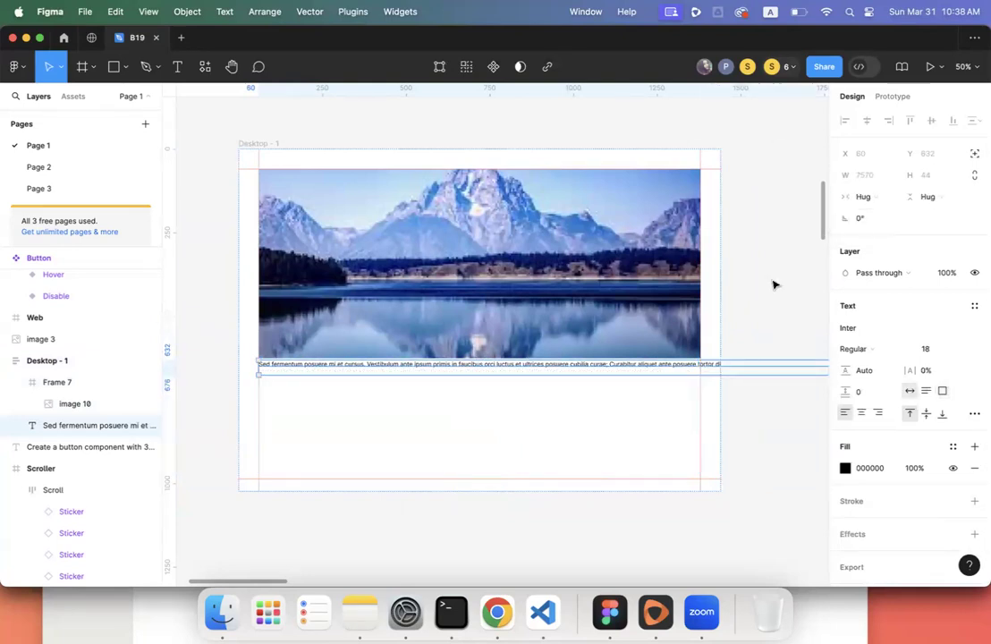
scroll(771, 283, down, 5)
scroll(773, 286, right, 10)
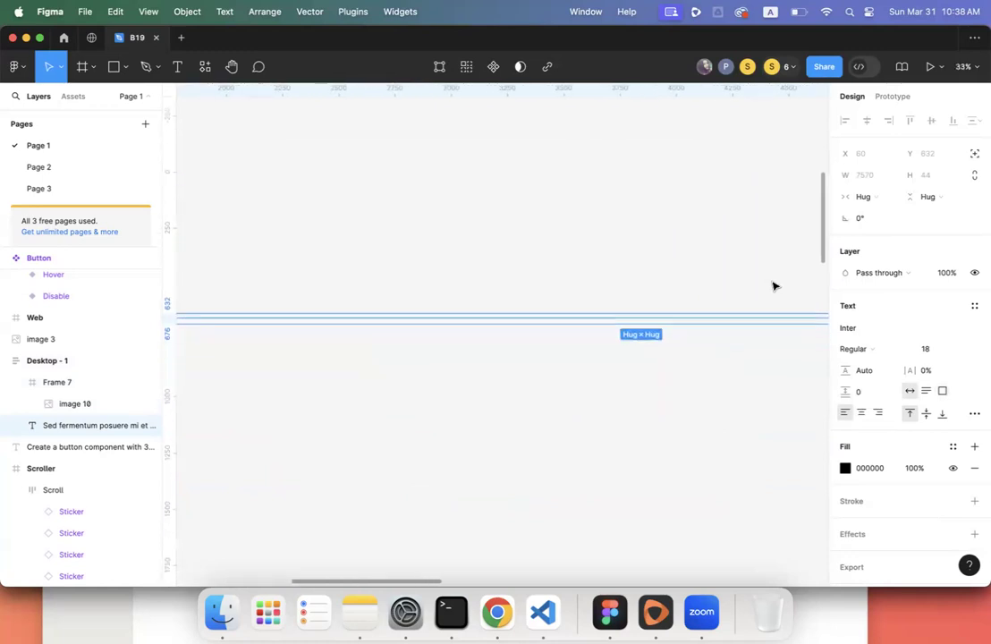
scroll(773, 286, left, 6)
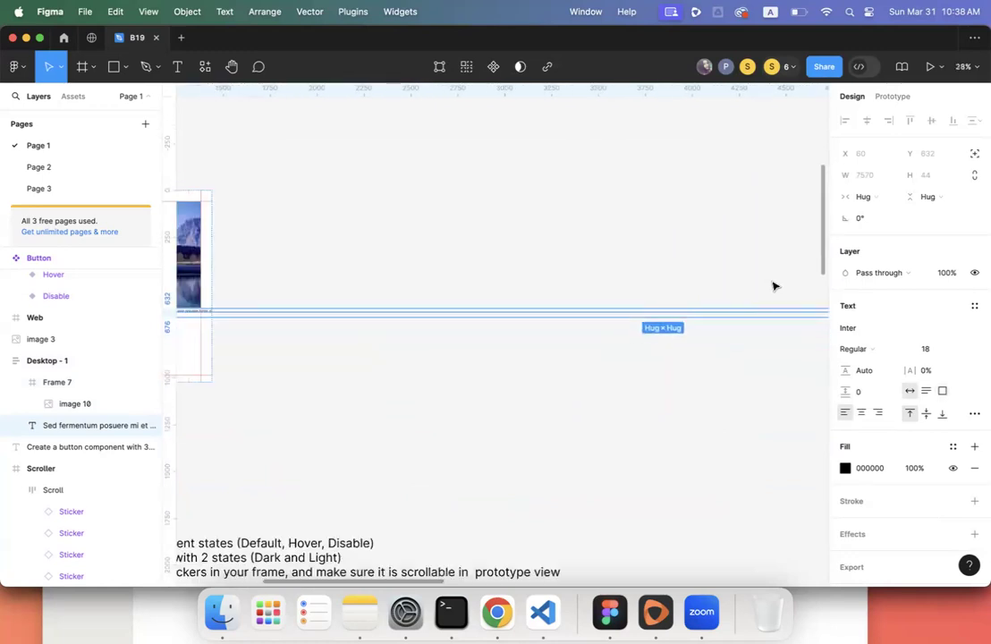
key(super+z)
scroll(774, 286, down, 2)
scroll(773, 286, left, 3)
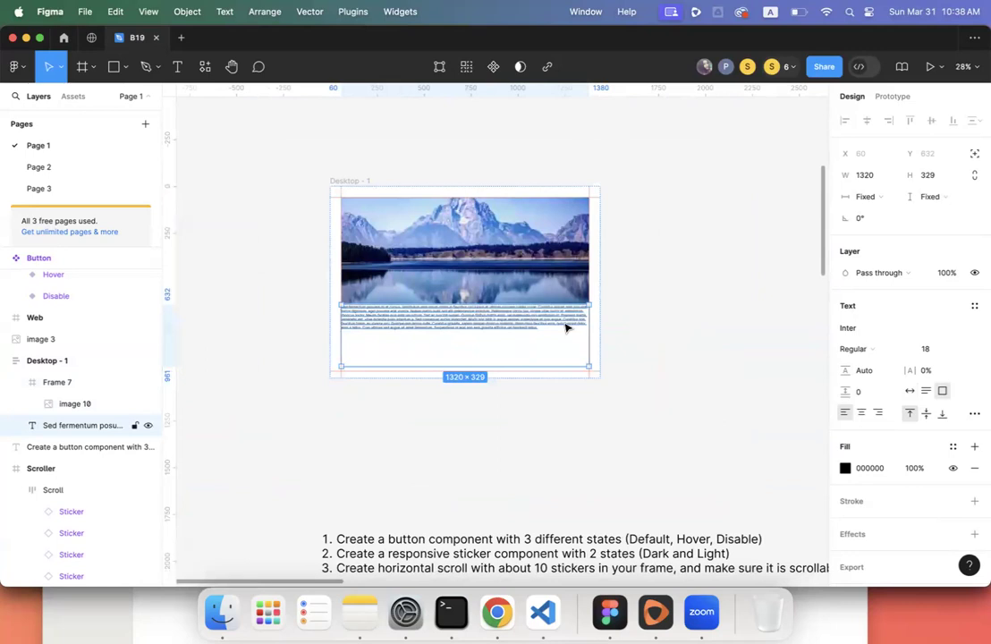
- Wrap the paragraph in a frame renamed 'placeholder' with Fill container width
right_click(548, 317)
mouse_move(581, 242)
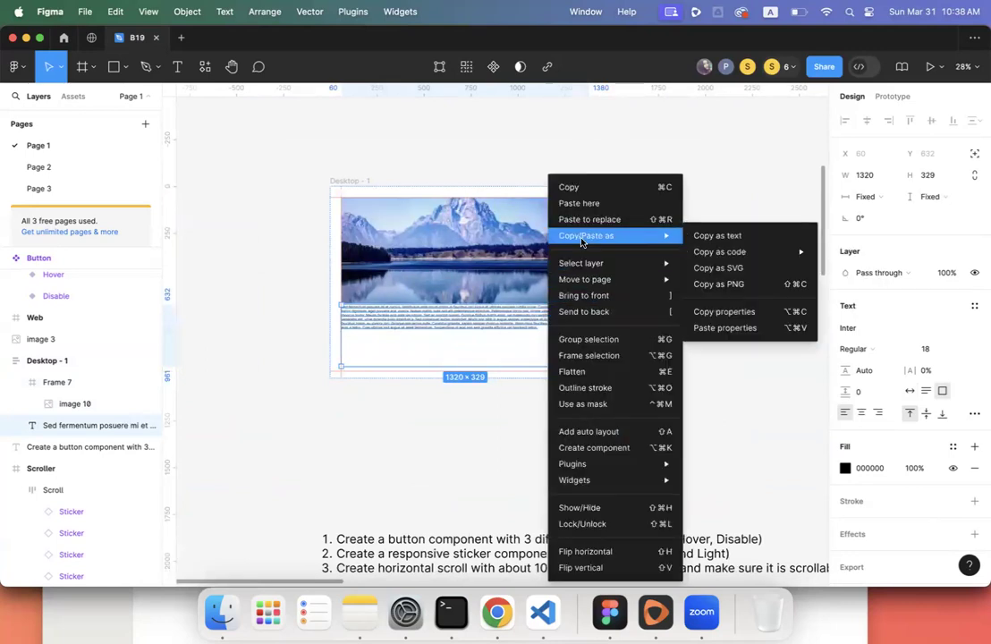
click(590, 354)
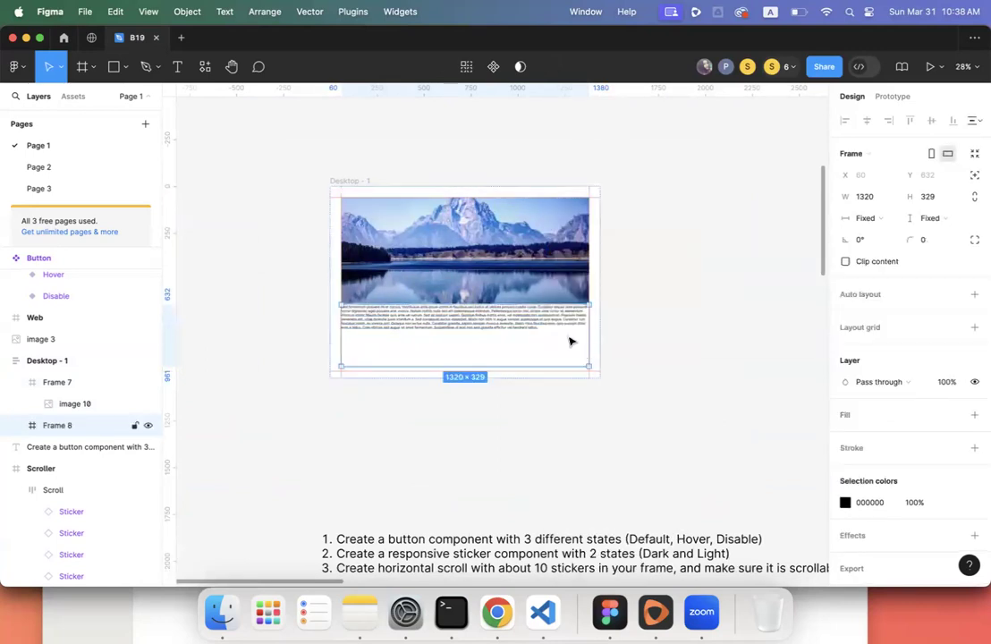
double_click(45, 426)
text(place)
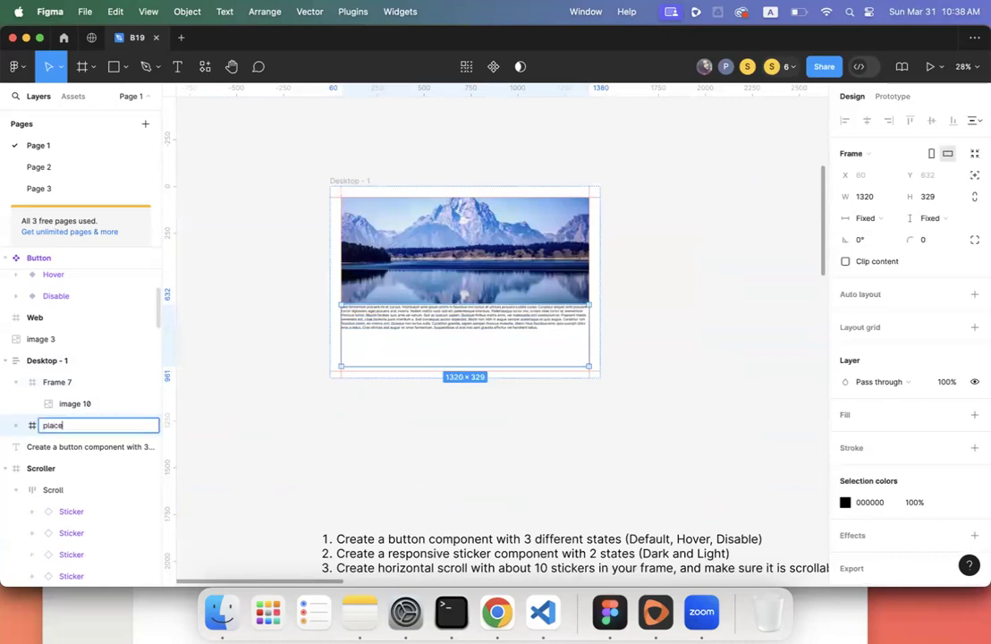
text(holder)
key(Return)
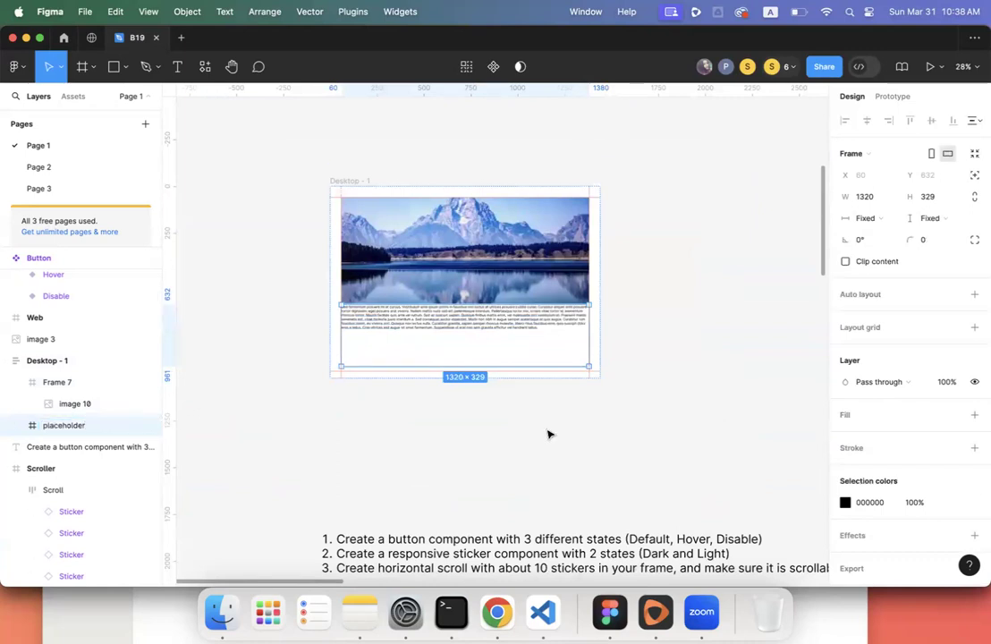
click(867, 219)
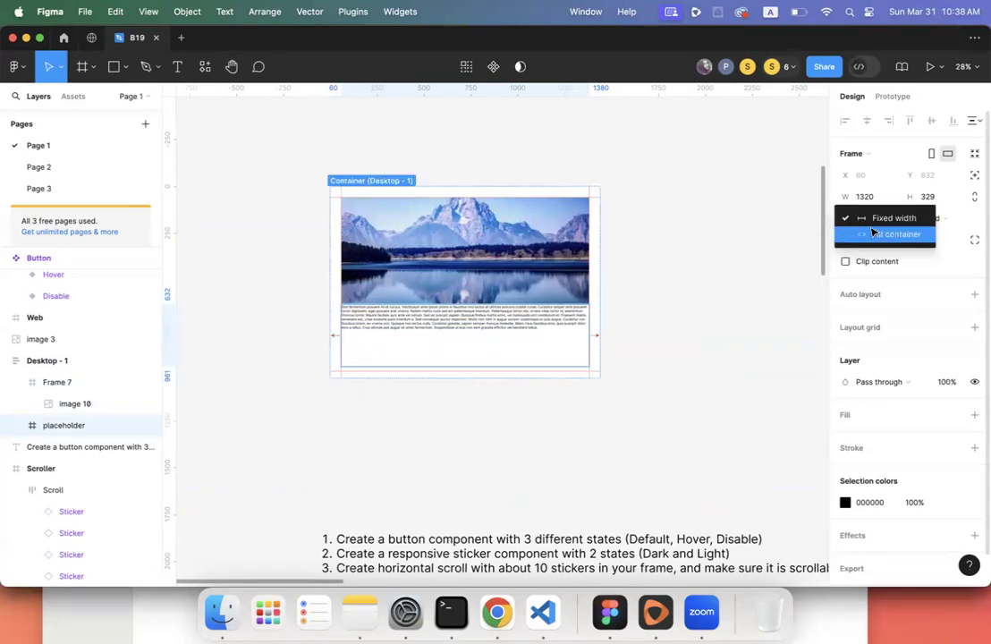
click(894, 233)
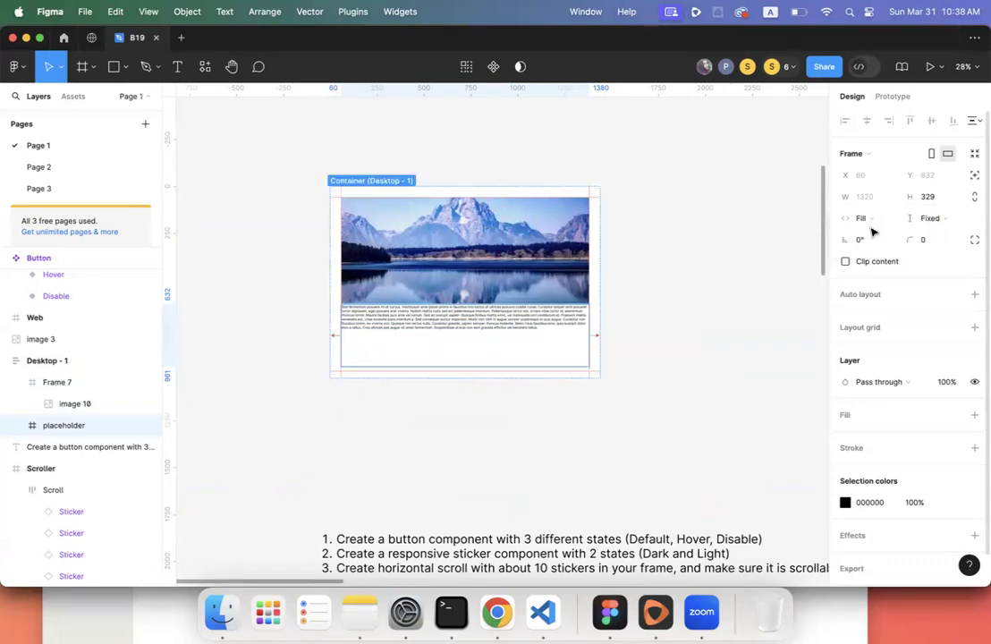
click(359, 183)
- Set the paragraph text's constraints to Left and right and Top and bottom
drag(600, 289, 729, 286)
double_click(536, 319)
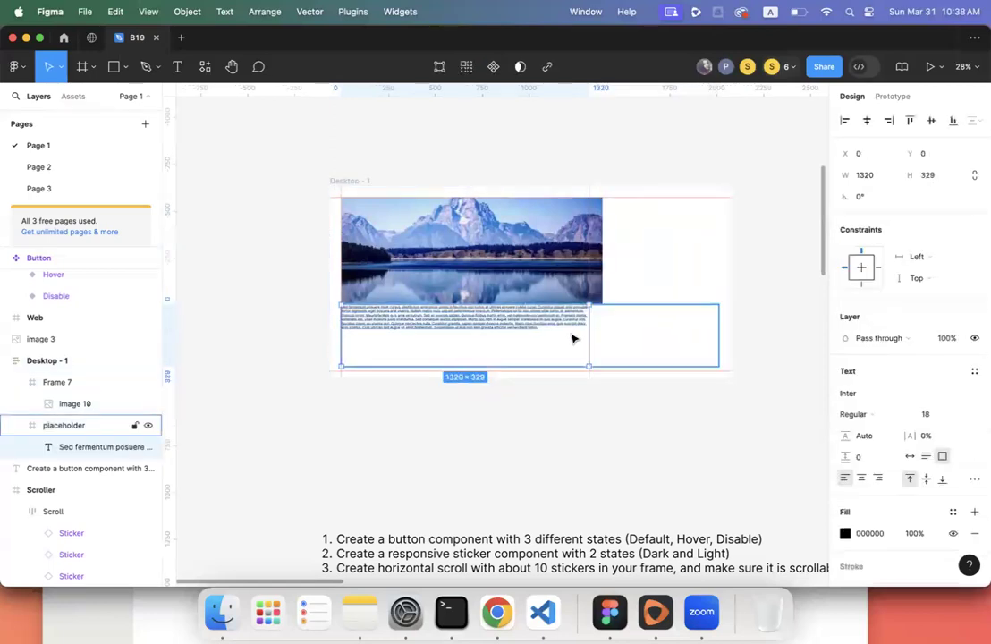
key(Return)
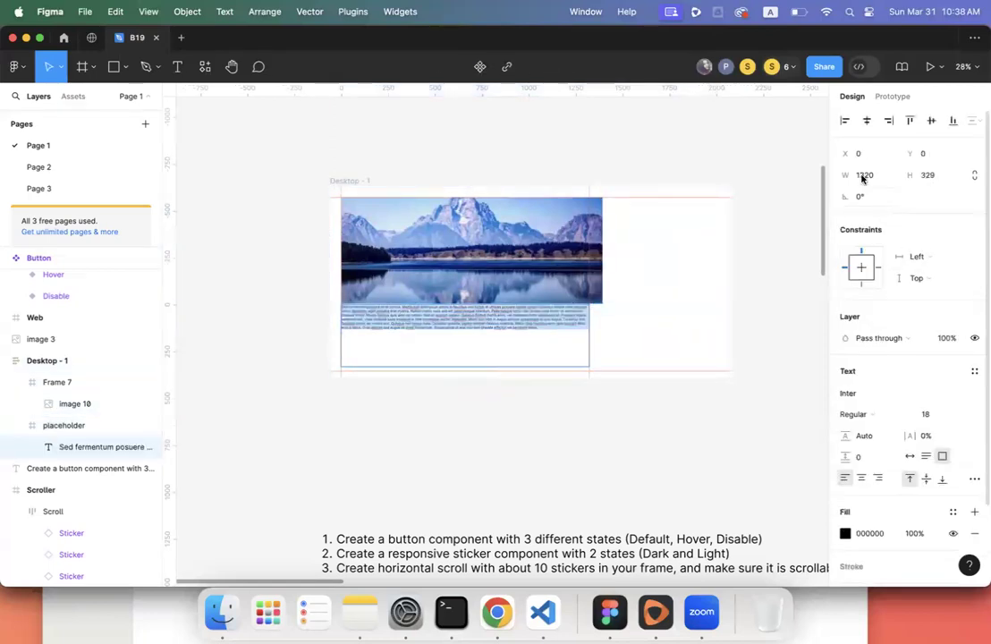
key(Escape)
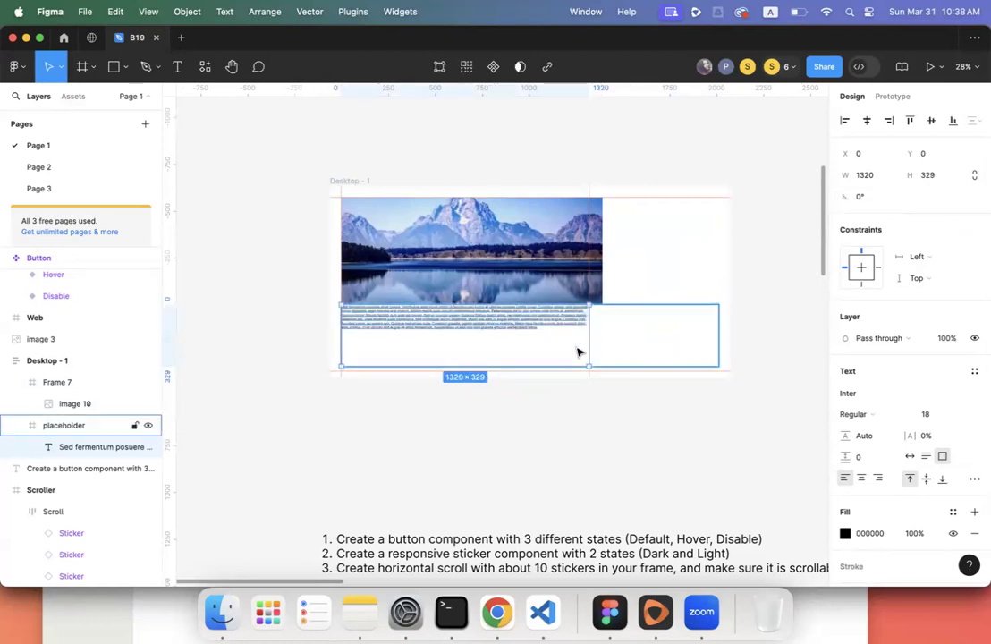
click(920, 257)
click(921, 288)
click(921, 286)
click(919, 310)
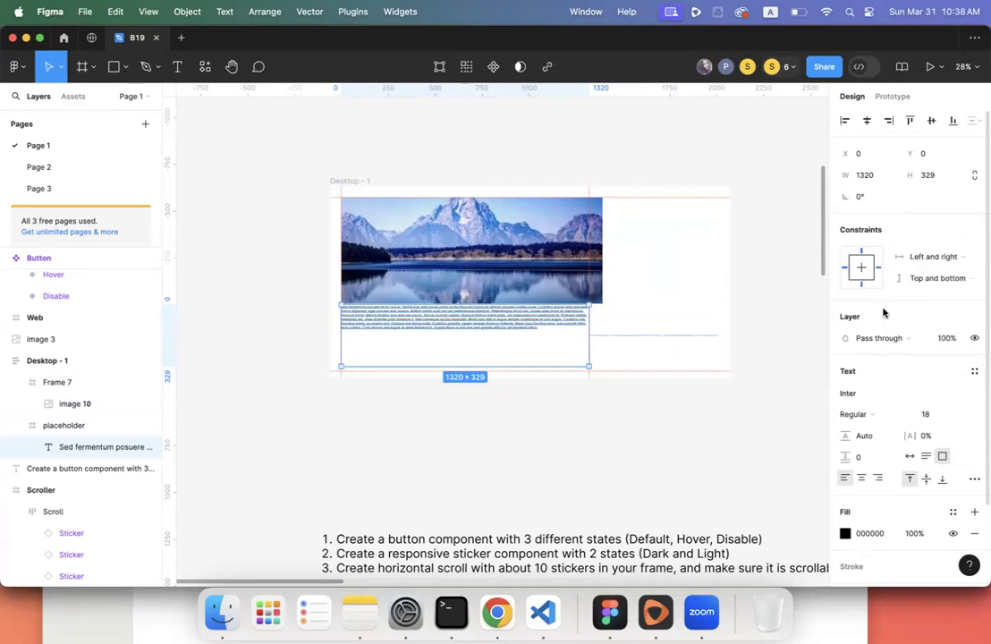
- Test the stretching by resizing Desktop - 1, then give placeholder auto layout with Shift+A
click(337, 191)
drag(727, 254, 747, 288)
click(569, 322)
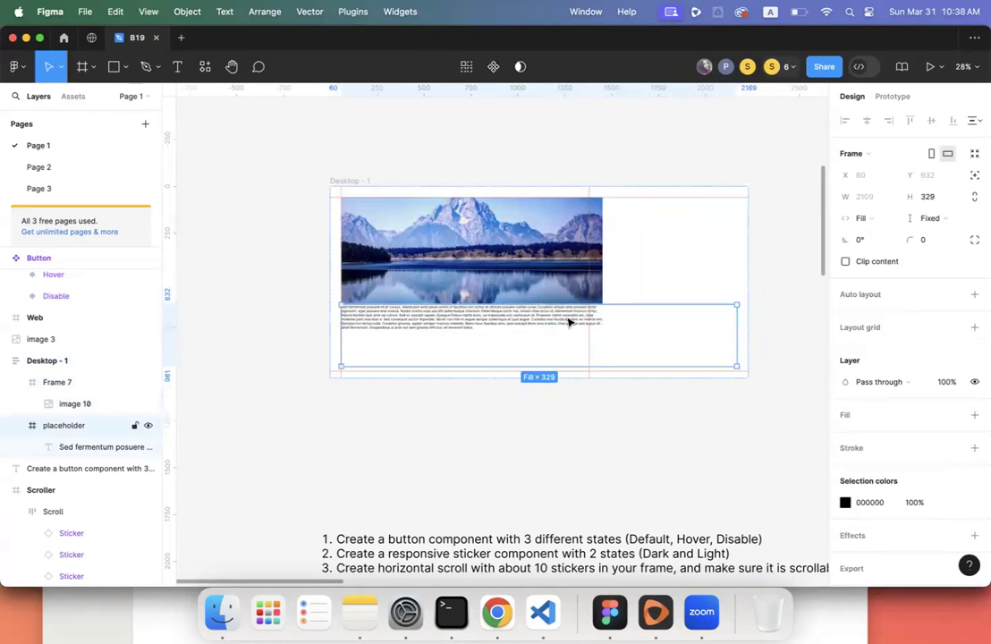
click(554, 299)
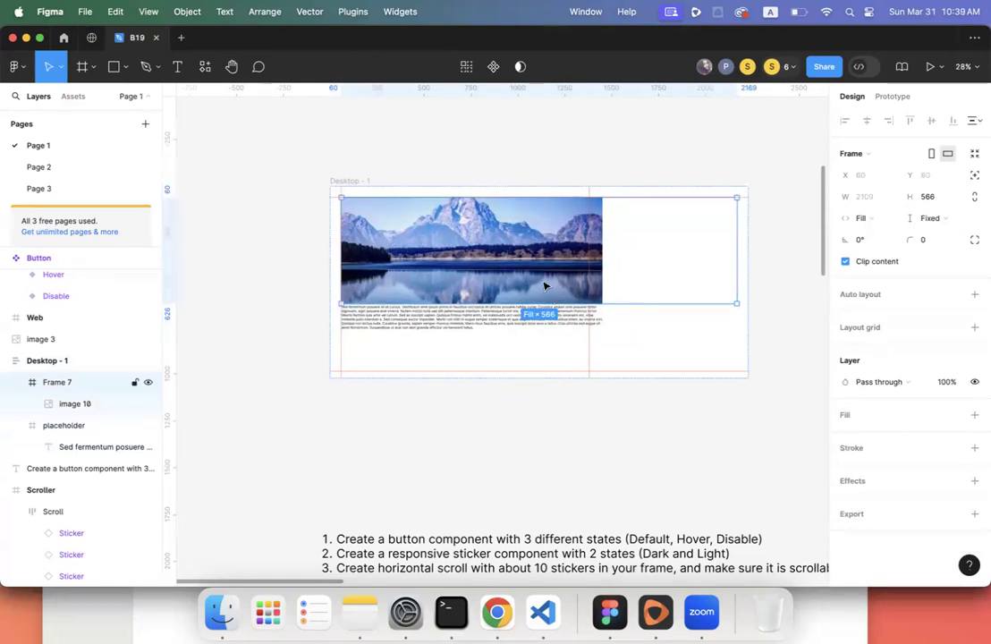
click(544, 286)
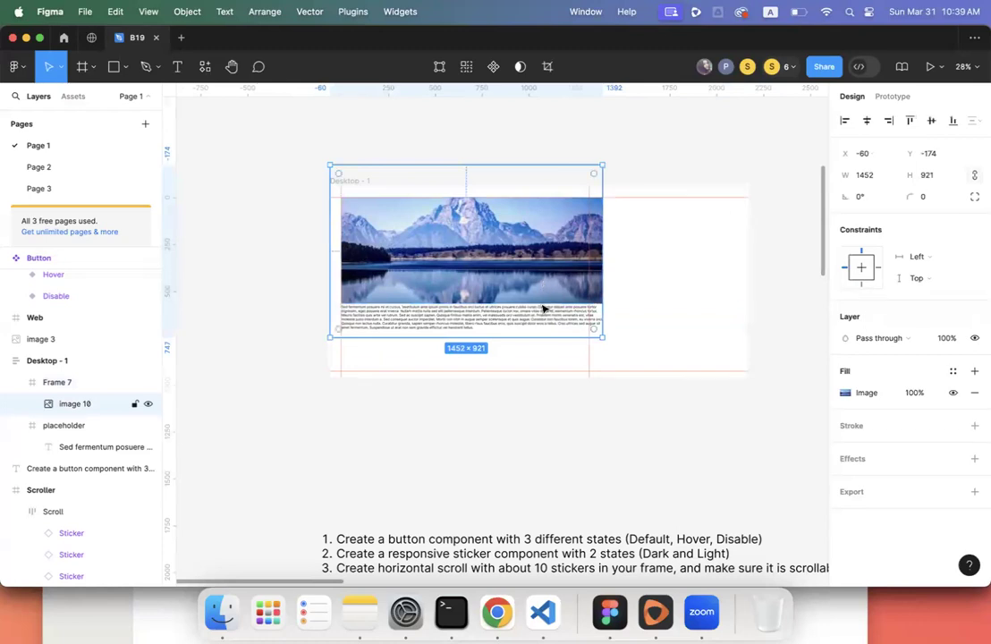
click(588, 364)
click(577, 353)
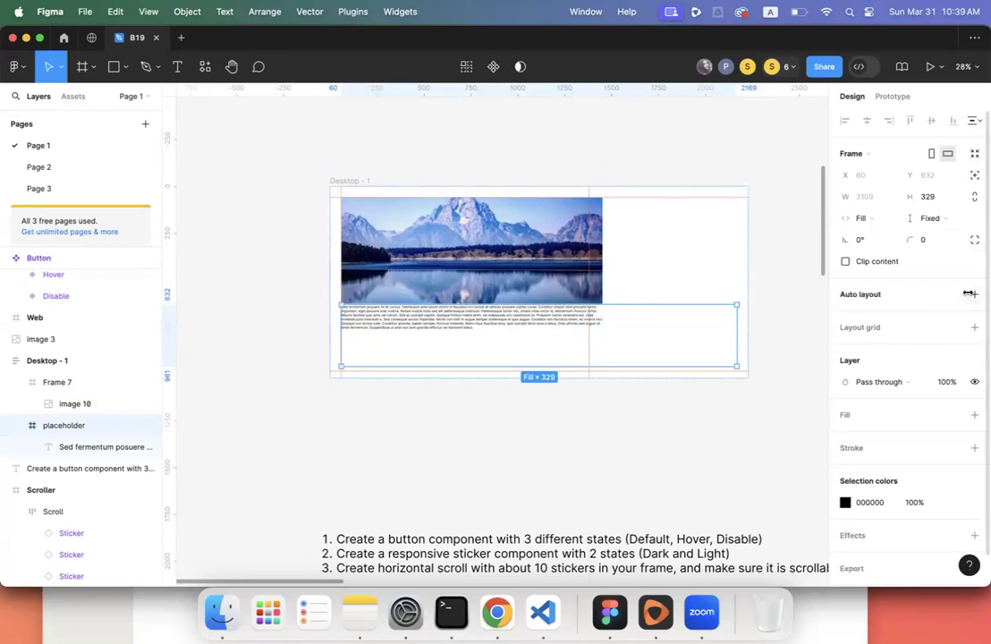
key(shift+a)
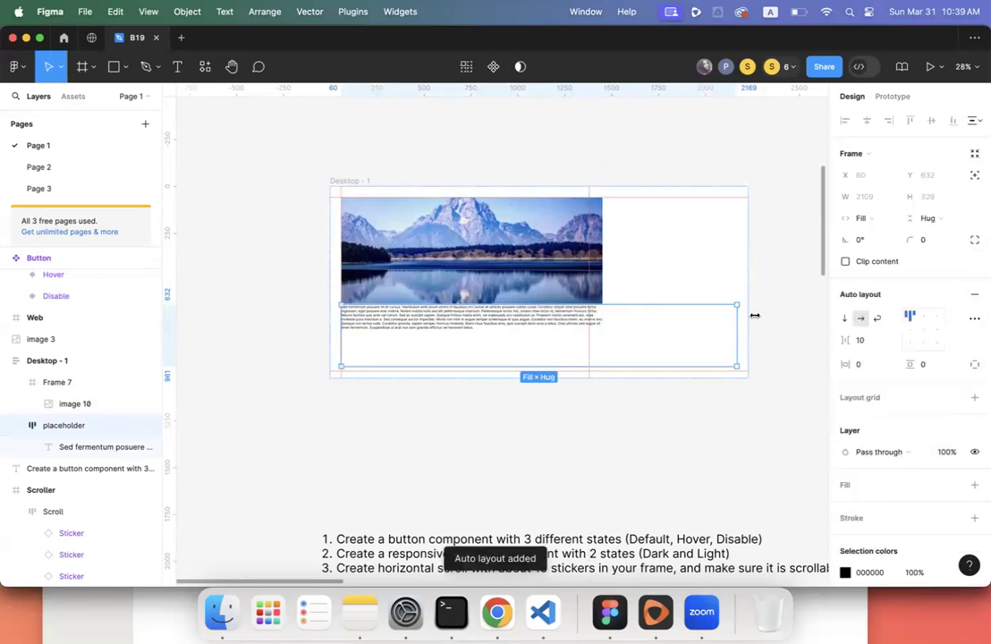
key(Escape)
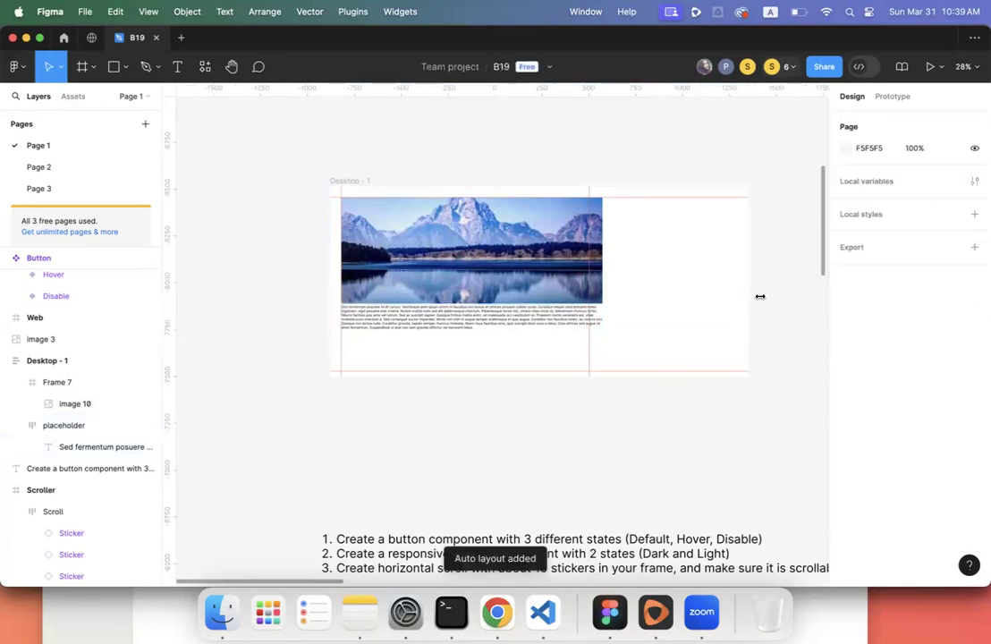
click(347, 183)
scroll(610, 408, down, 2)
scroll(610, 408, right, 2)
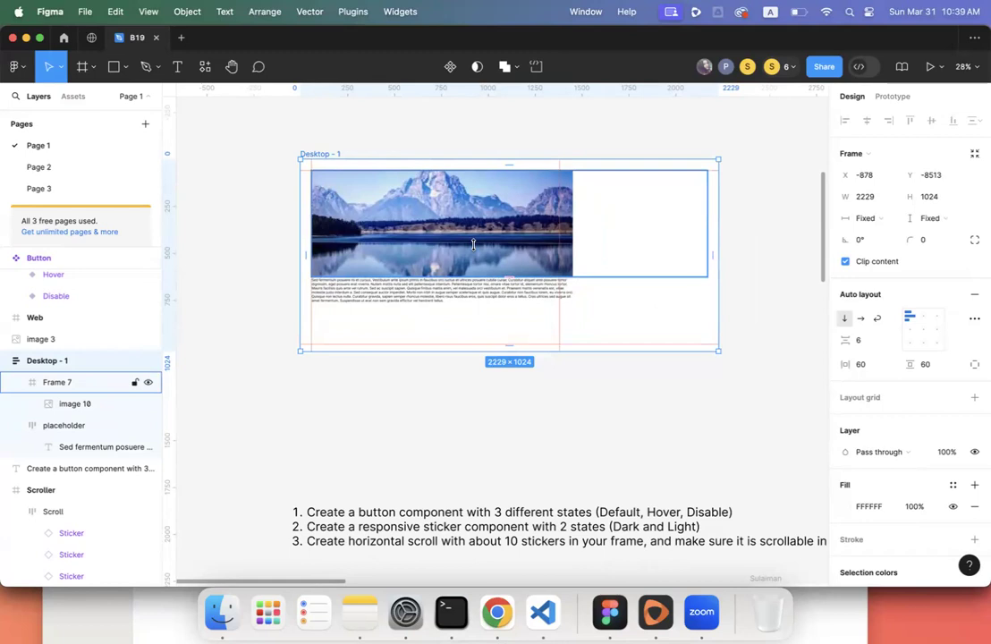
click(880, 218)
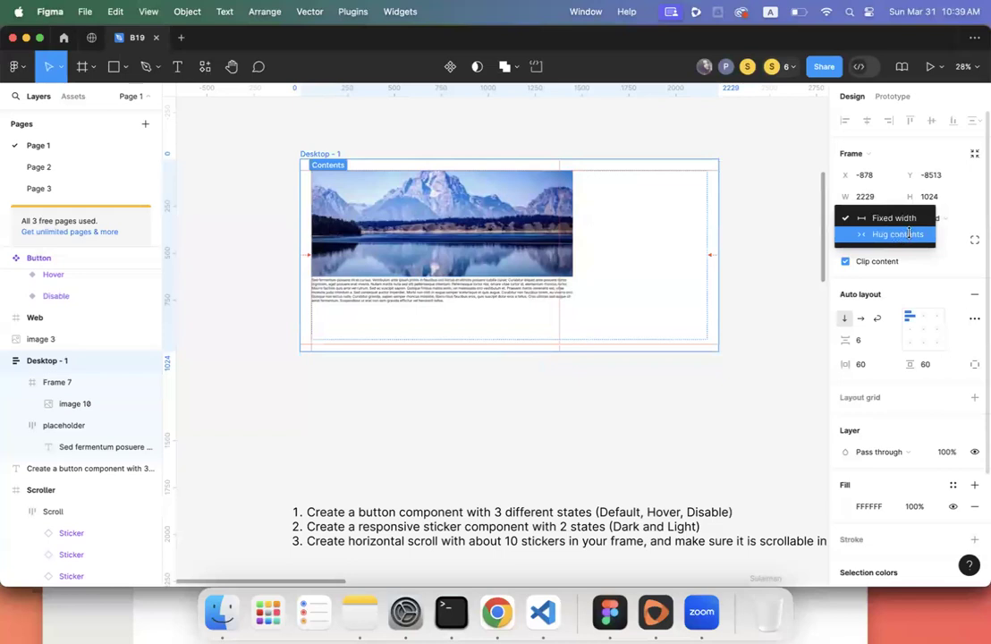
click(810, 318)
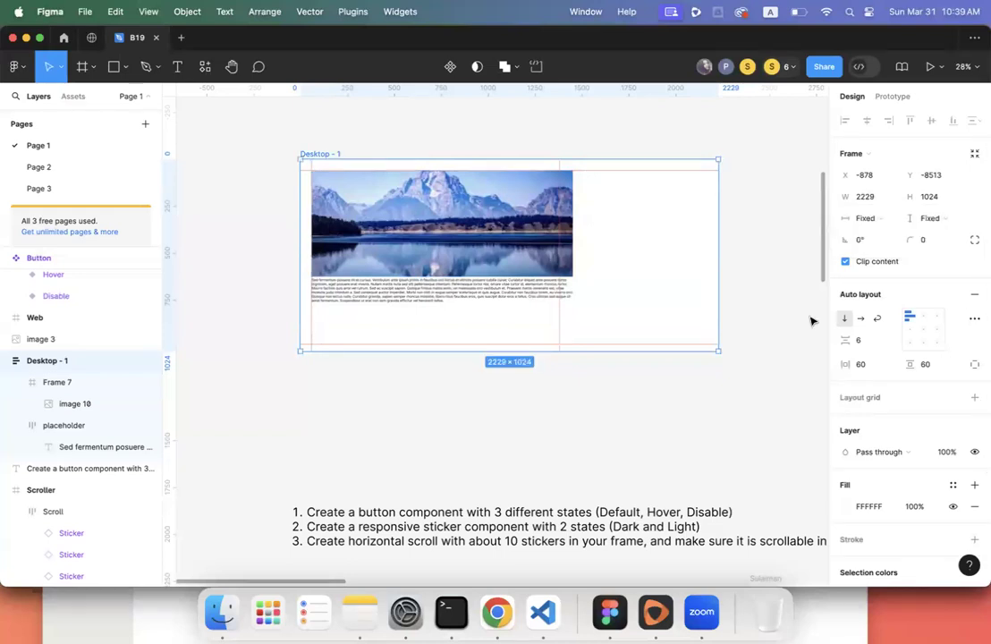
scroll(653, 351, down, 3)
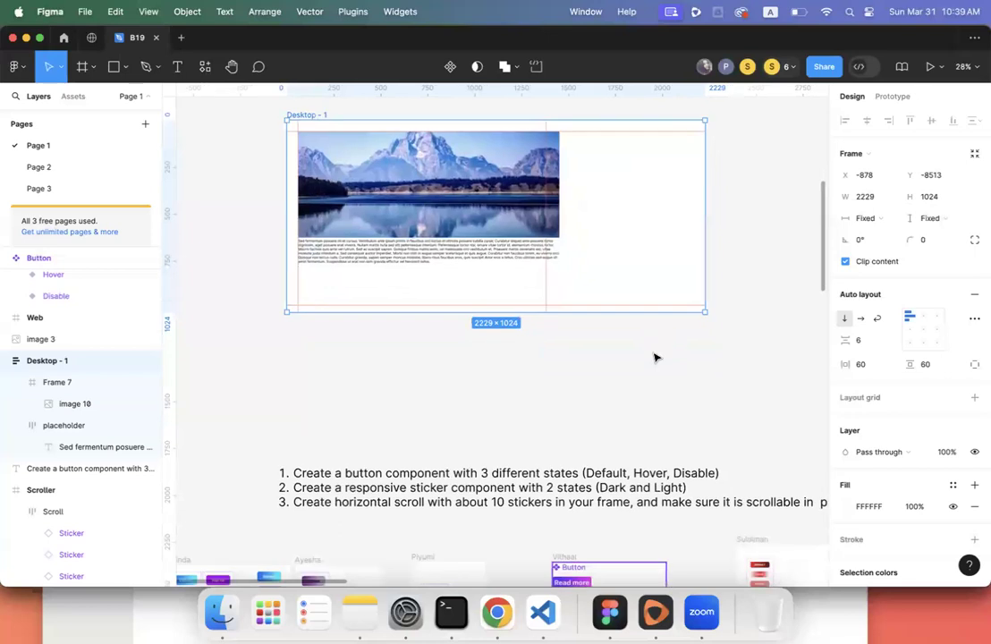
- Zoom out to 16% and pan down to the student sticker frames, deselecting Desktop - 1
scroll(653, 358, down, 5)
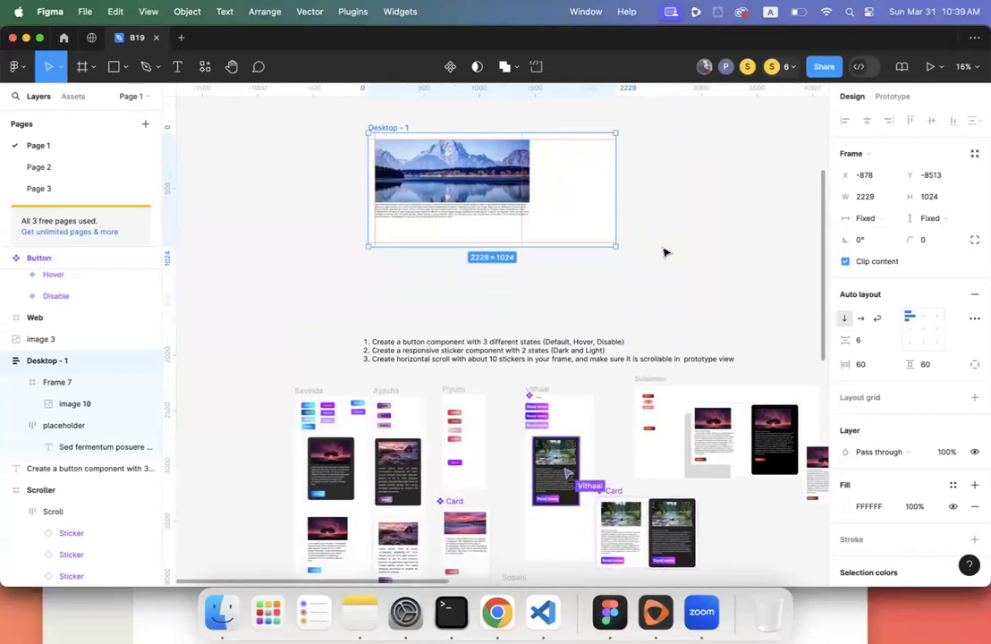
scroll(663, 252, down, 8)
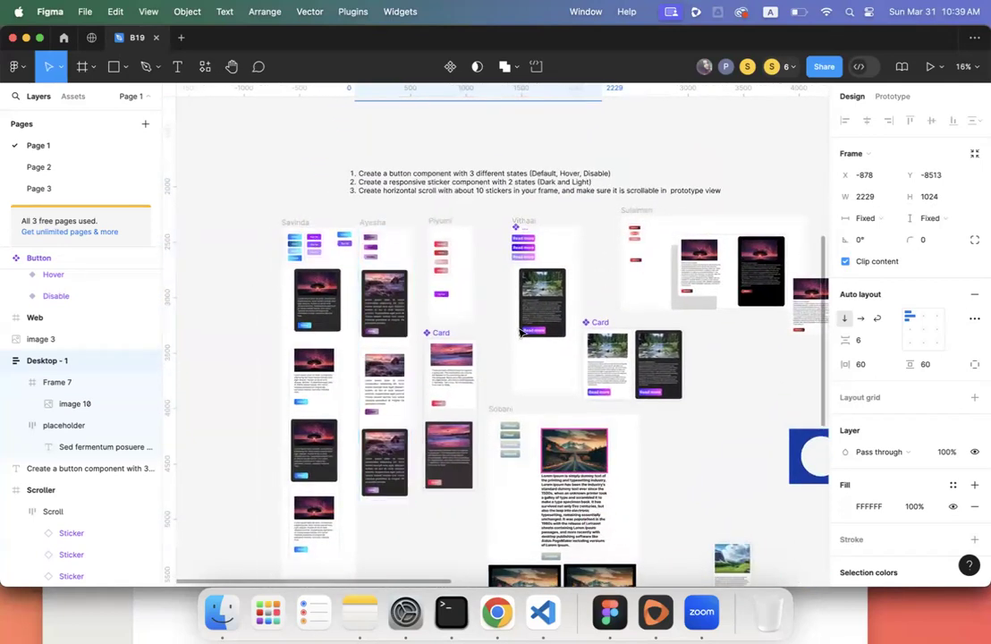
scroll(520, 333, down, 4)
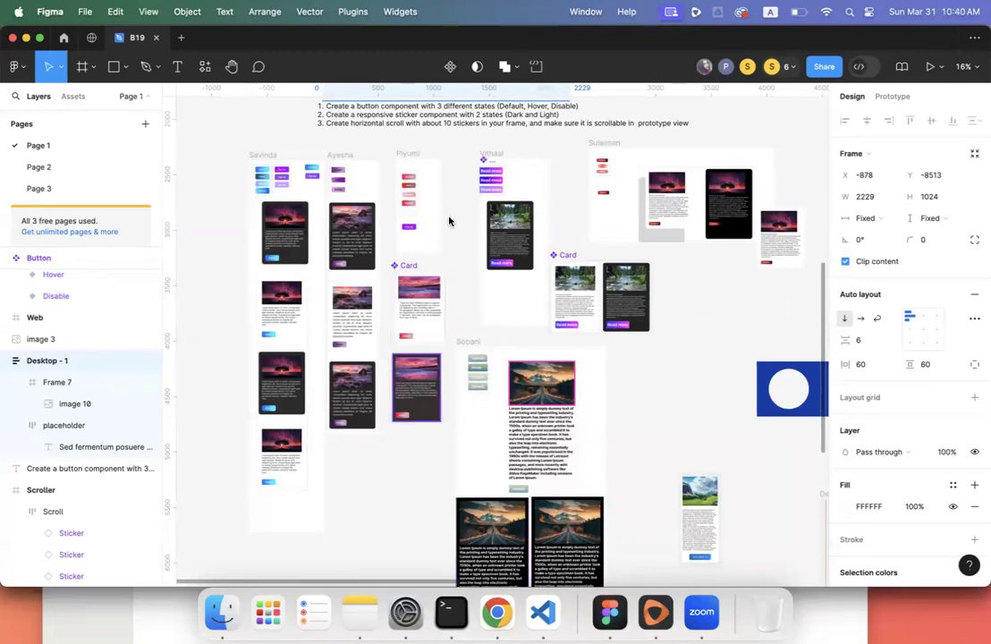
click(212, 152)
scroll(212, 154, up, 5)
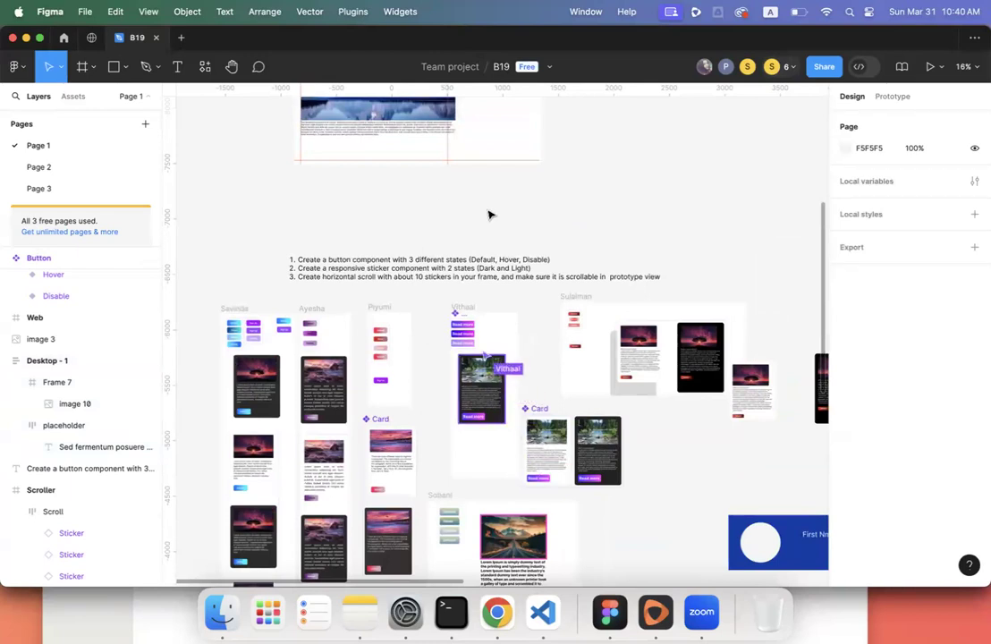
scroll(489, 212, down, 5)
scroll(489, 212, left, 2)
scroll(490, 215, down, 1)
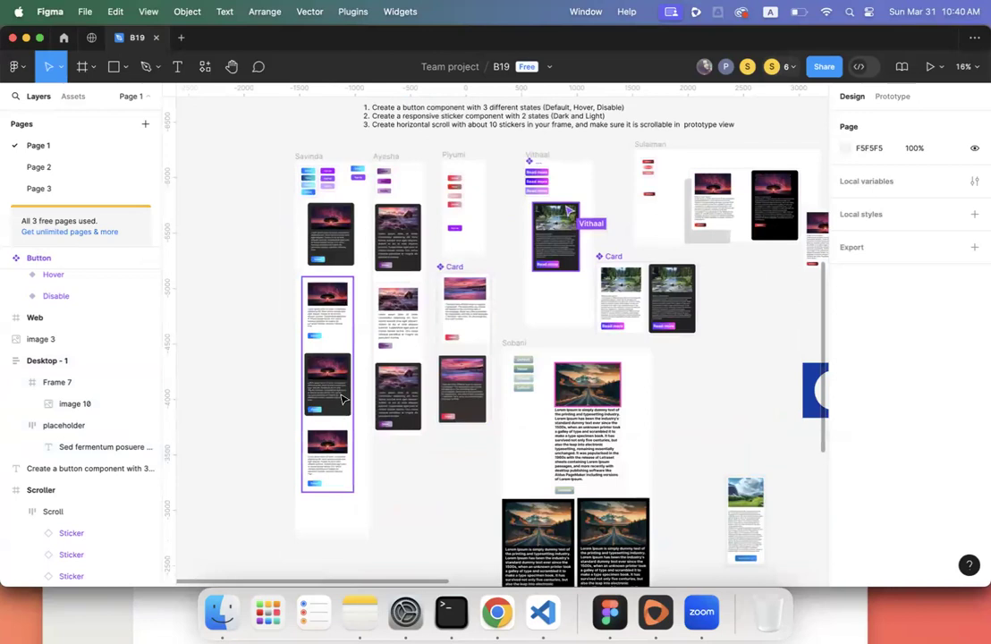
scroll(333, 337, up, 2)
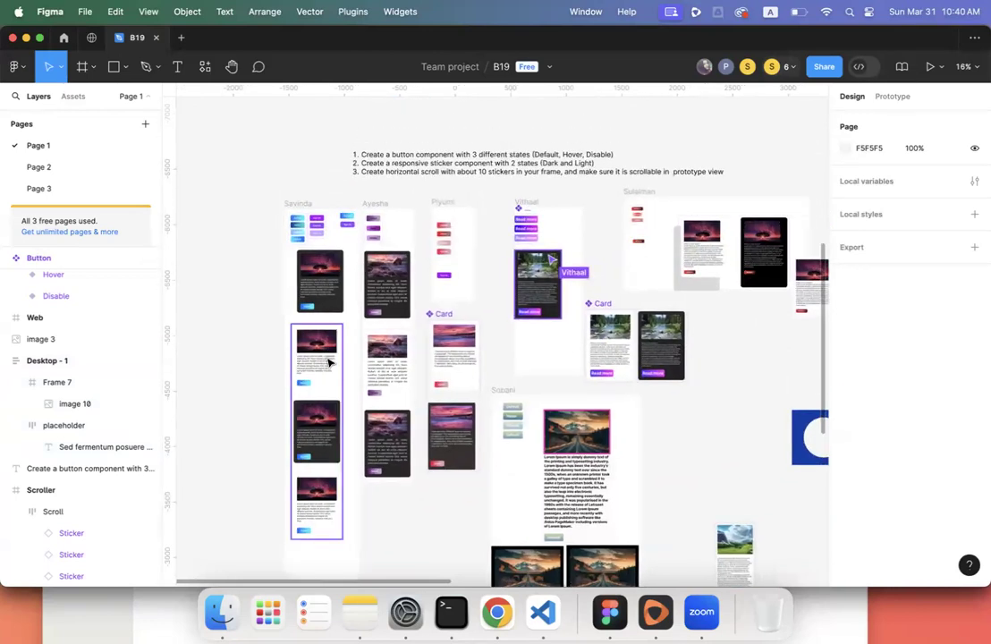
- Delete the extra third variant from the leftmost student's Card component set
click(311, 326)
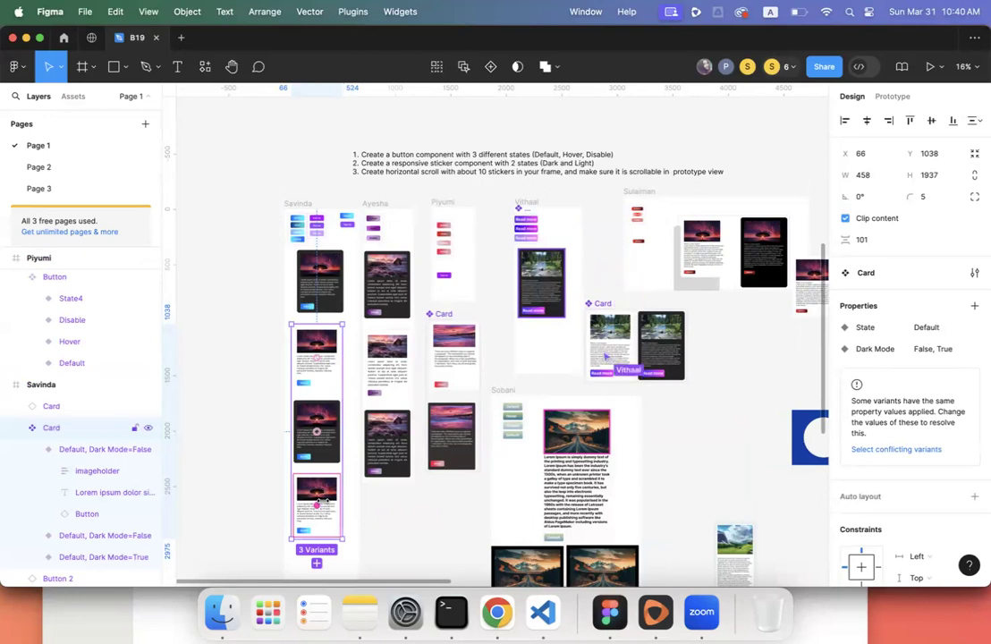
key(super+z)
click(333, 455)
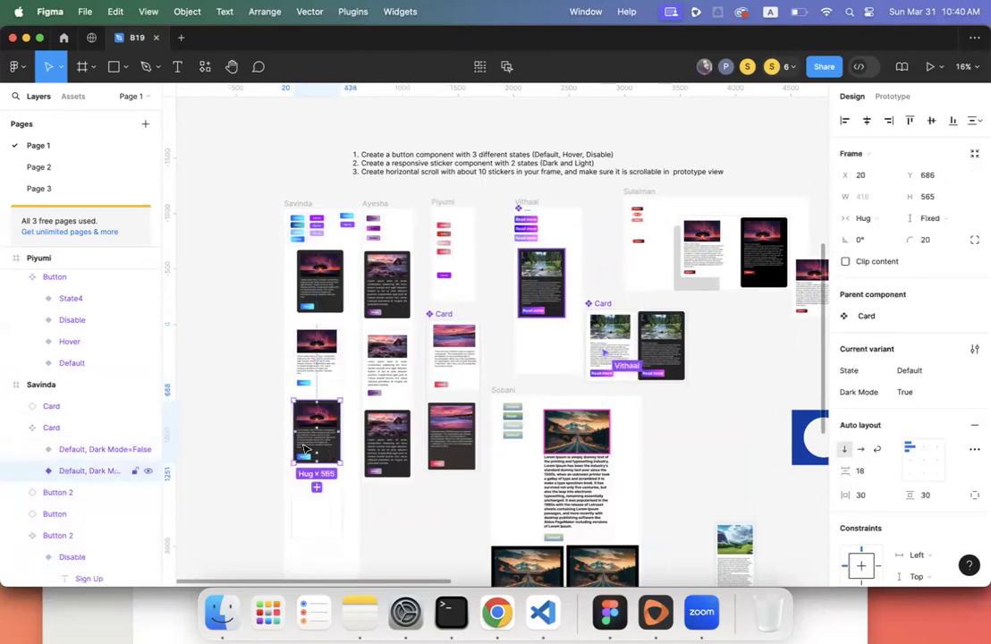
click(256, 427)
click(314, 357)
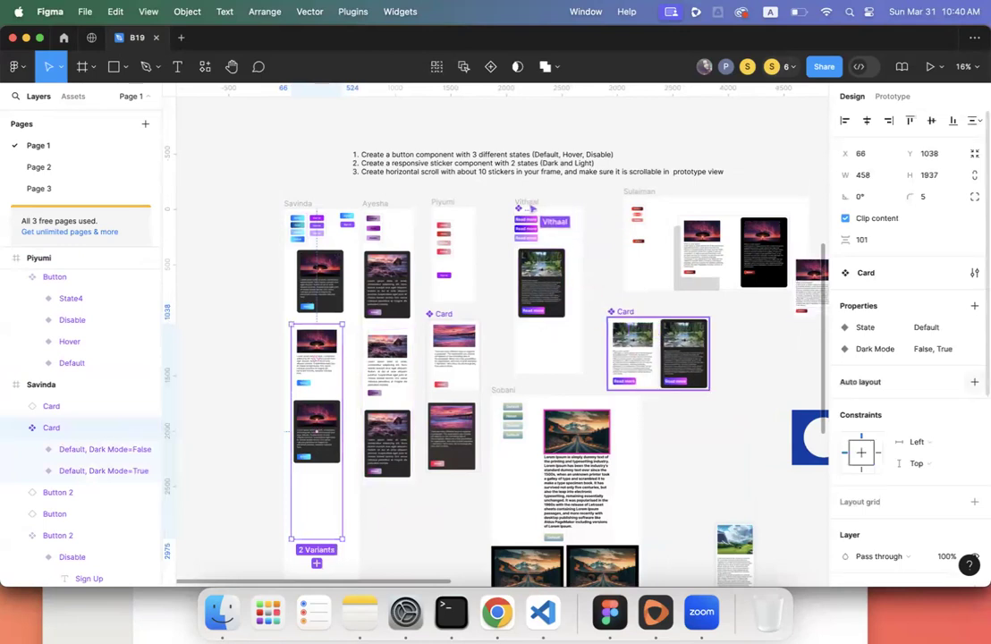
- Add vertical auto layout to the Card set, hugging 458 × 1271 with 101 gap and 20 padding
key(shift+a)
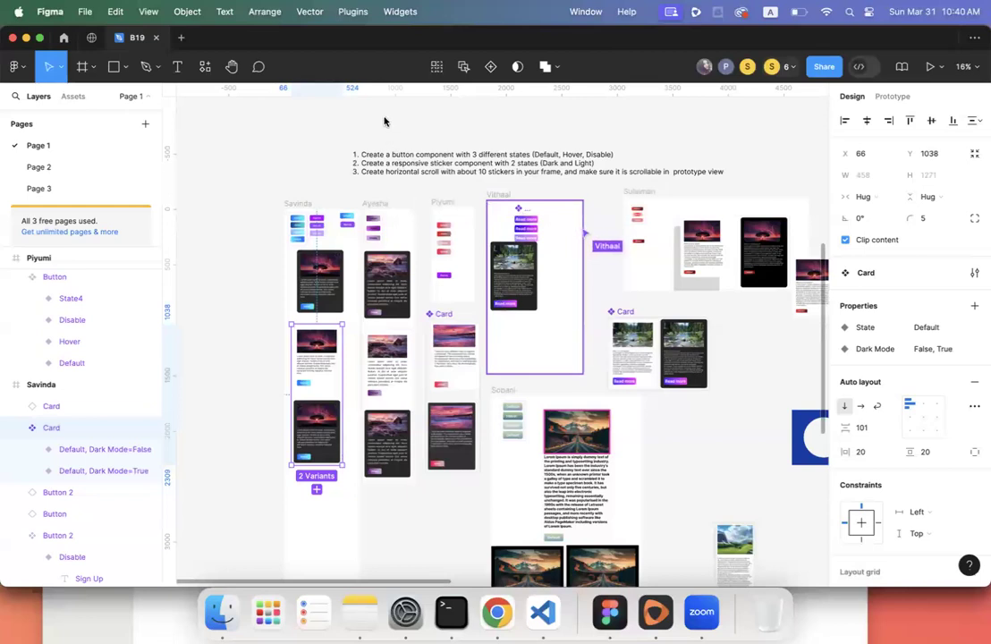
click(261, 289)
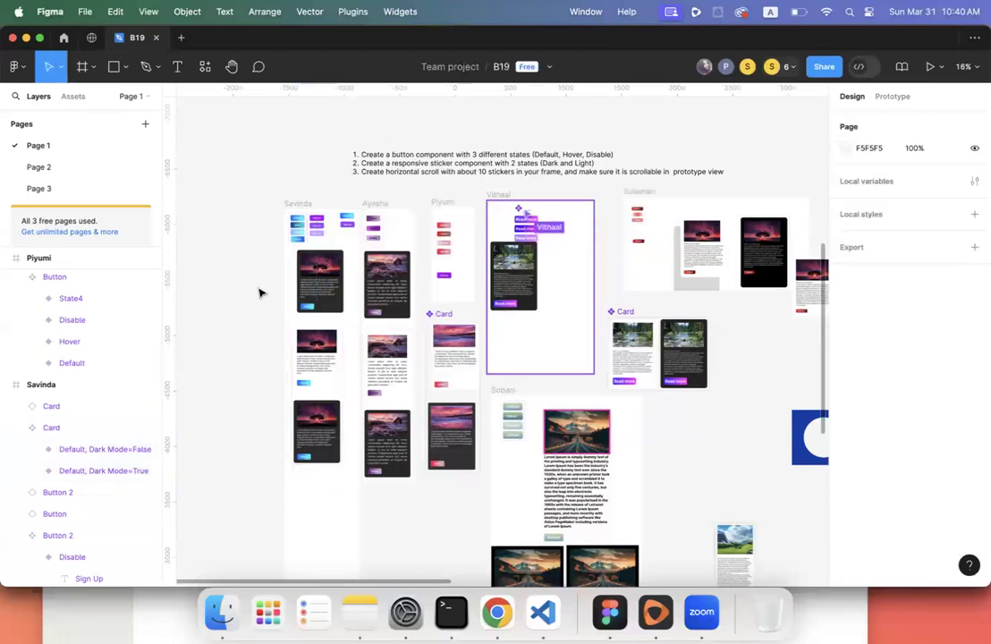
scroll(260, 292, down, 1)
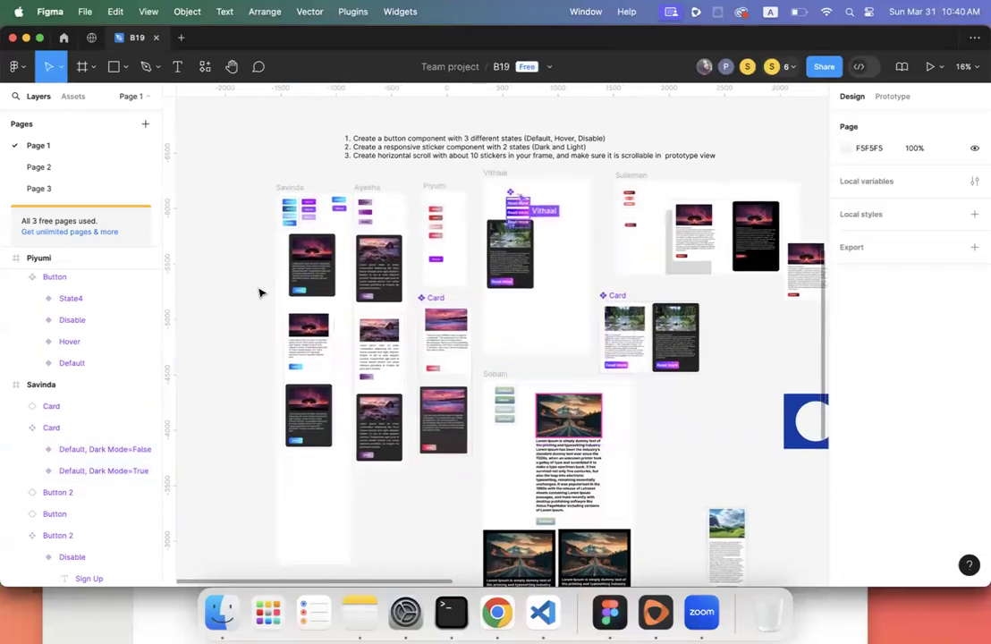
scroll(260, 291, down, 4)
scroll(261, 292, left, 3)
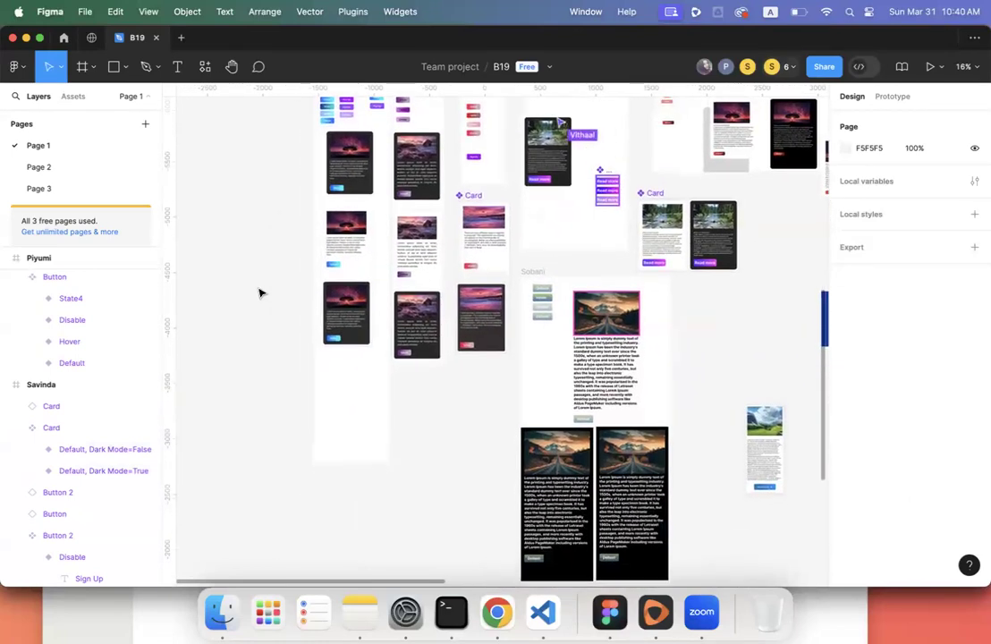
scroll(260, 292, up, 10)
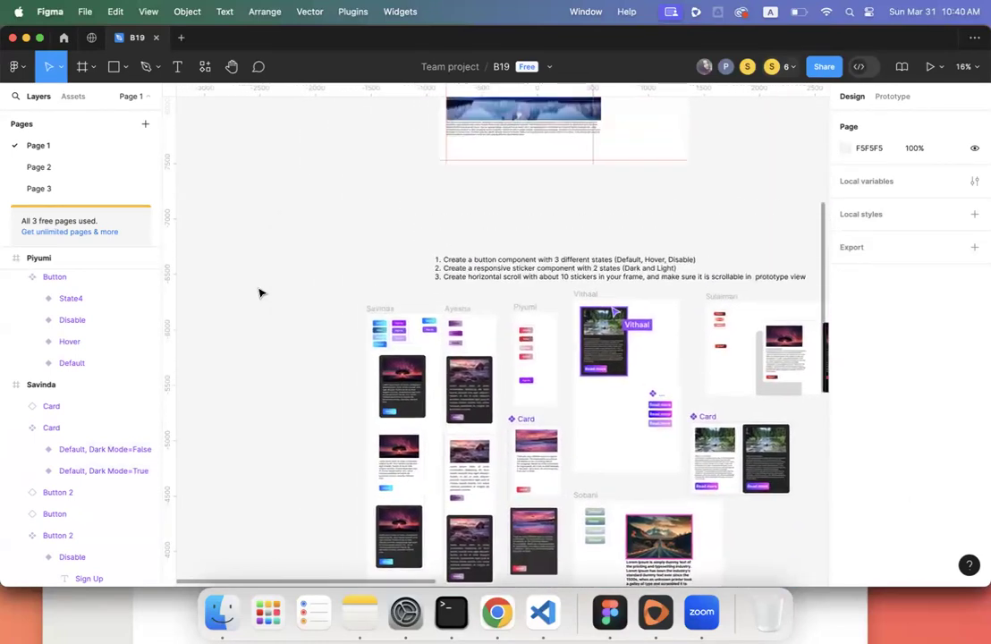
scroll(260, 291, down, 12)
scroll(261, 291, left, 1)
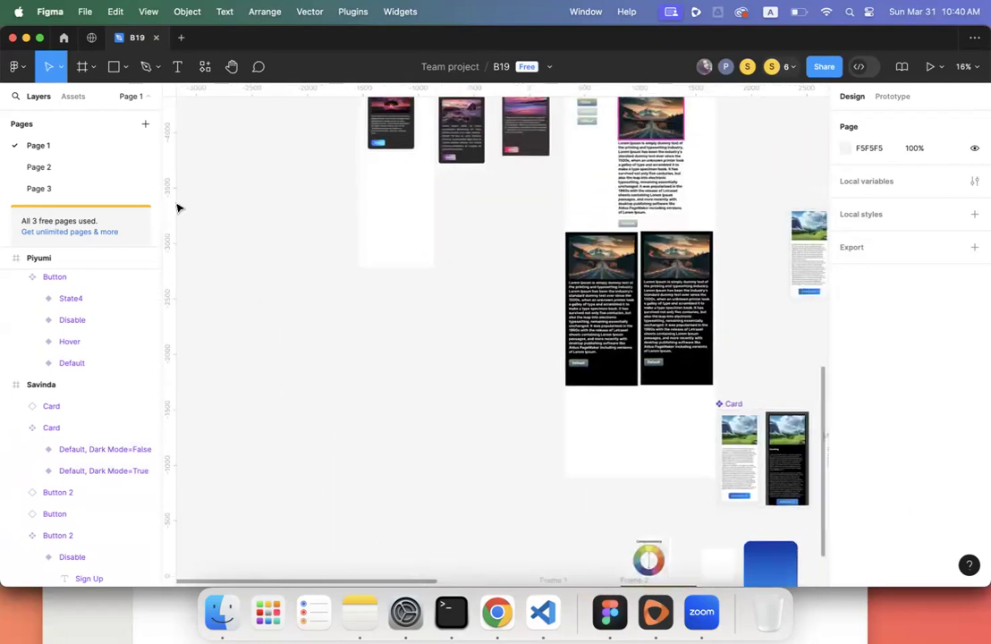
- Create a 393×852 iPhone 14 & 15 Pro frame from the phone presets
click(85, 79)
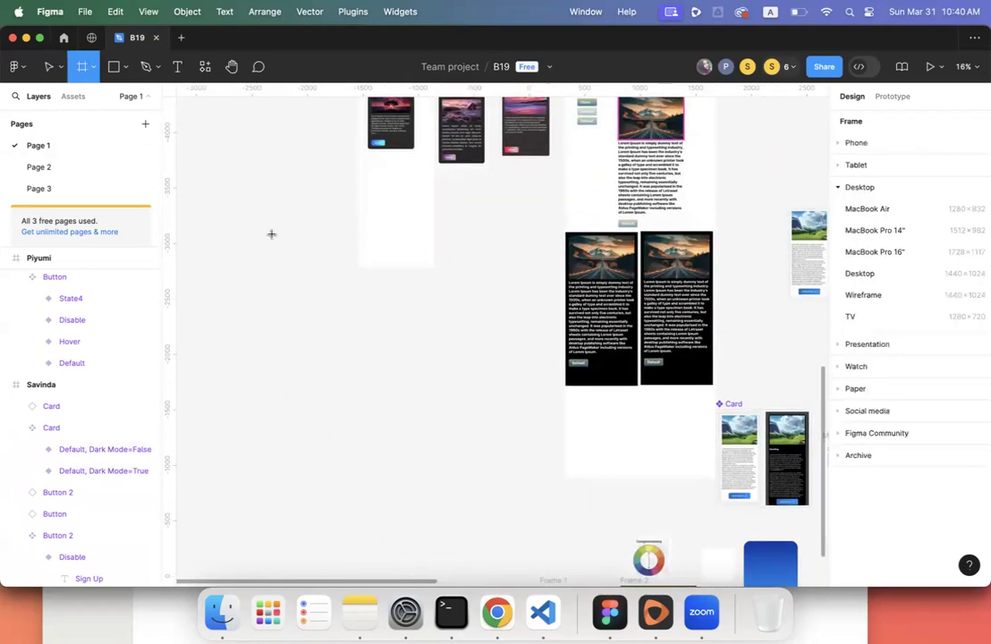
click(846, 143)
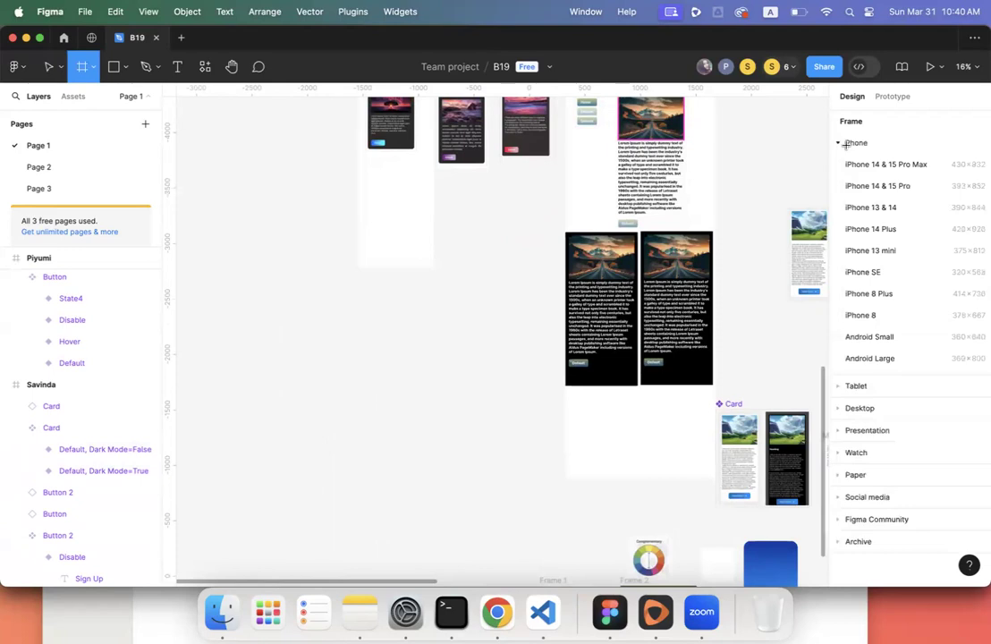
click(870, 358)
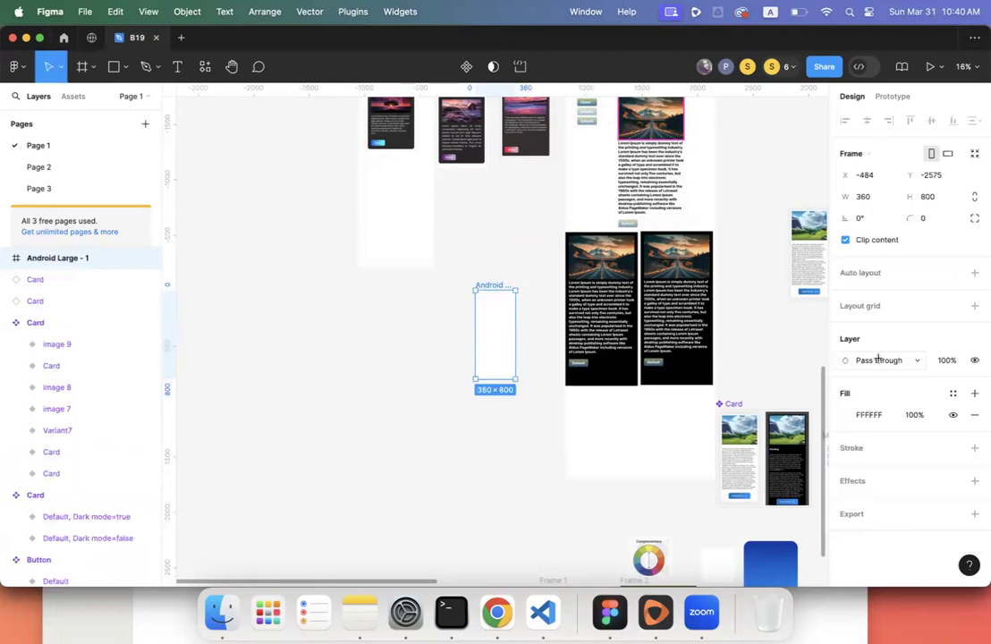
key(BackSpace)
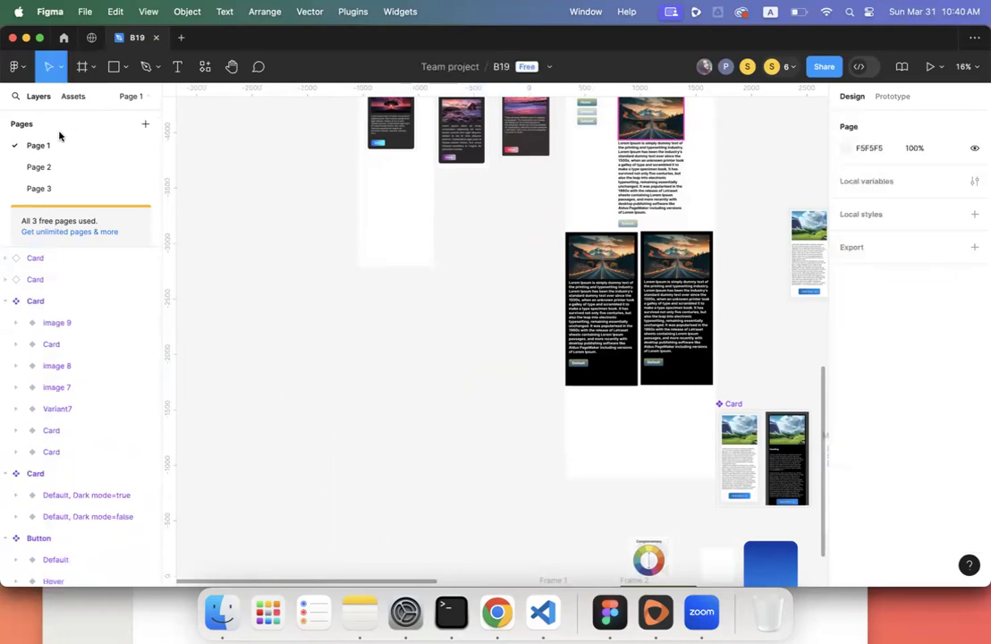
click(84, 67)
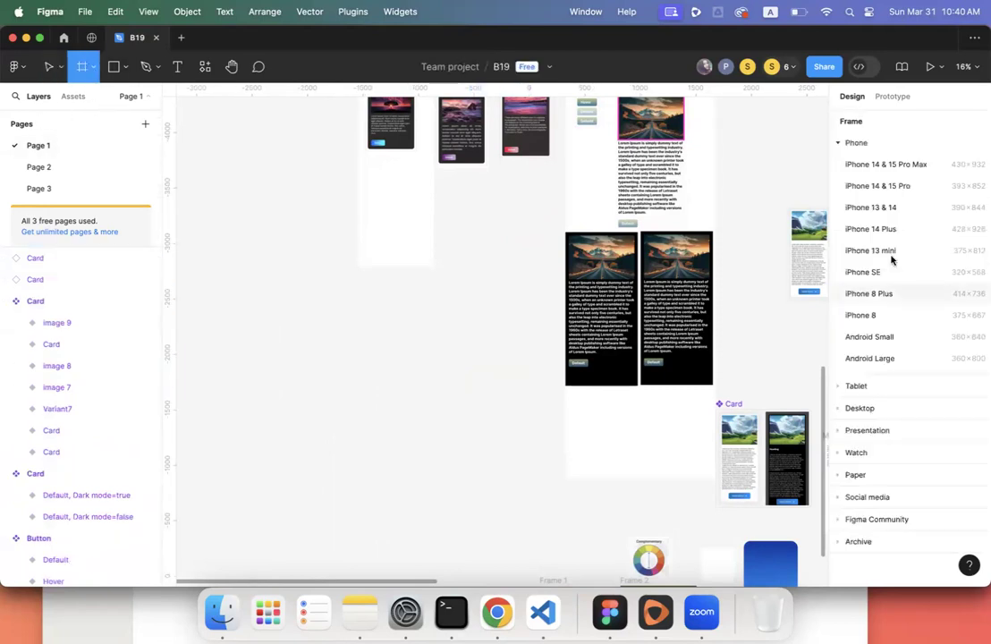
click(901, 195)
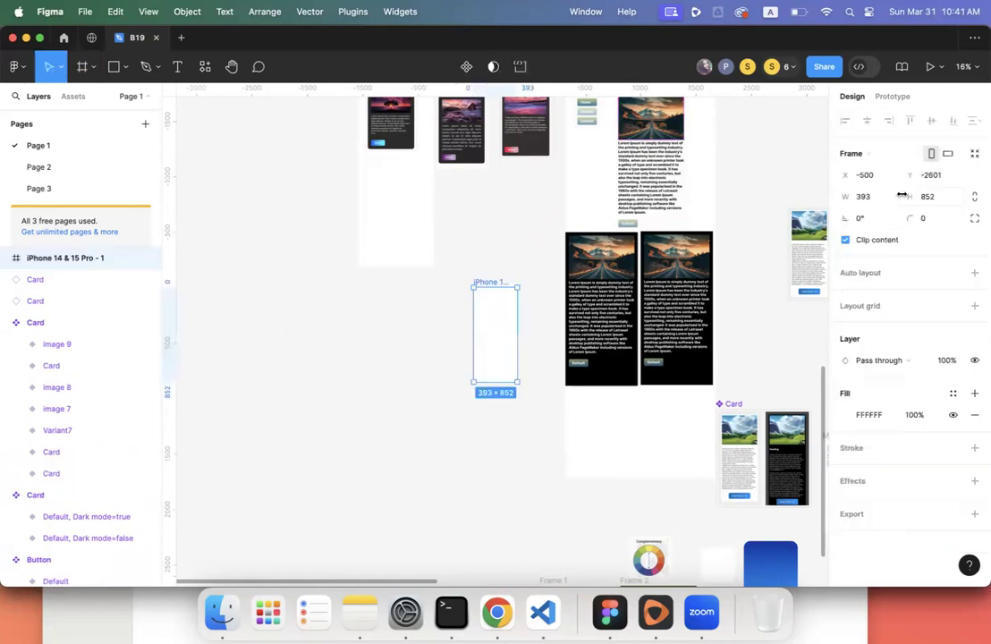
- Move the phone frame below the first student's column and start renaming it after that student
scroll(456, 304, up, 3)
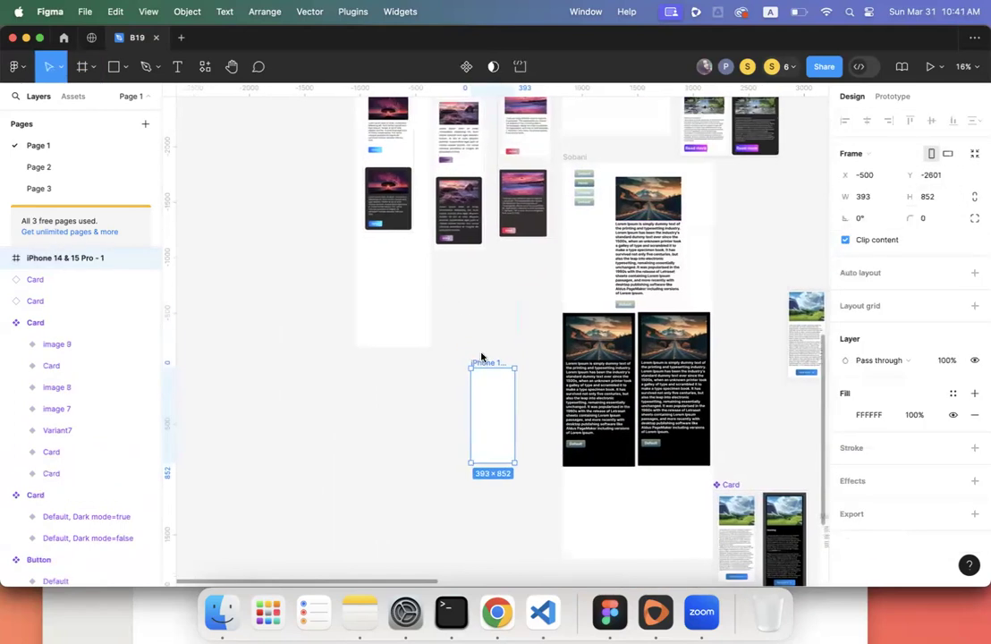
drag(483, 365, 367, 373)
scroll(449, 370, up, 5)
scroll(449, 370, left, 2)
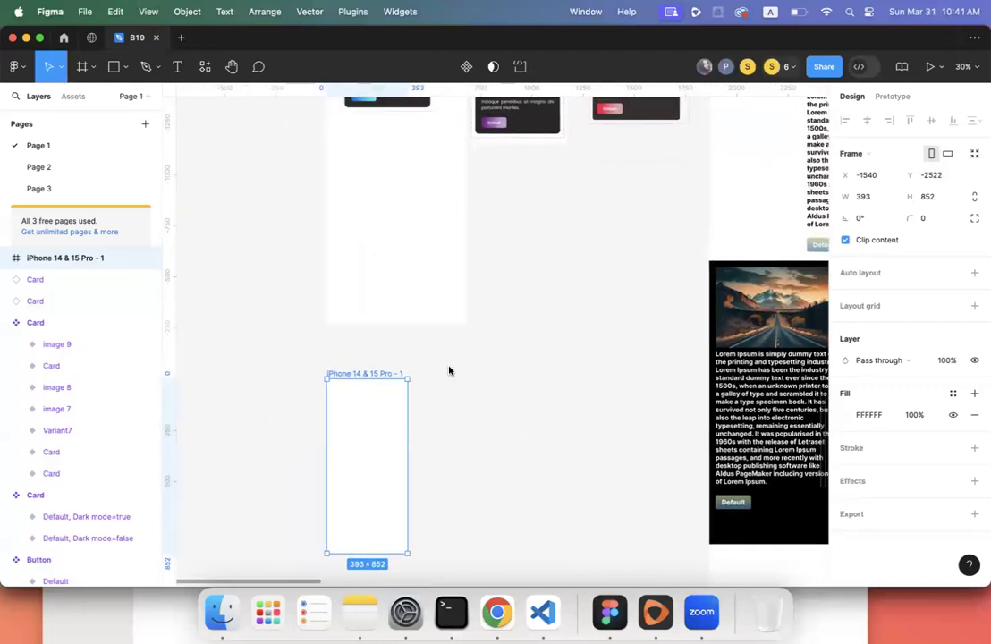
double_click(361, 380)
text(Savinda)
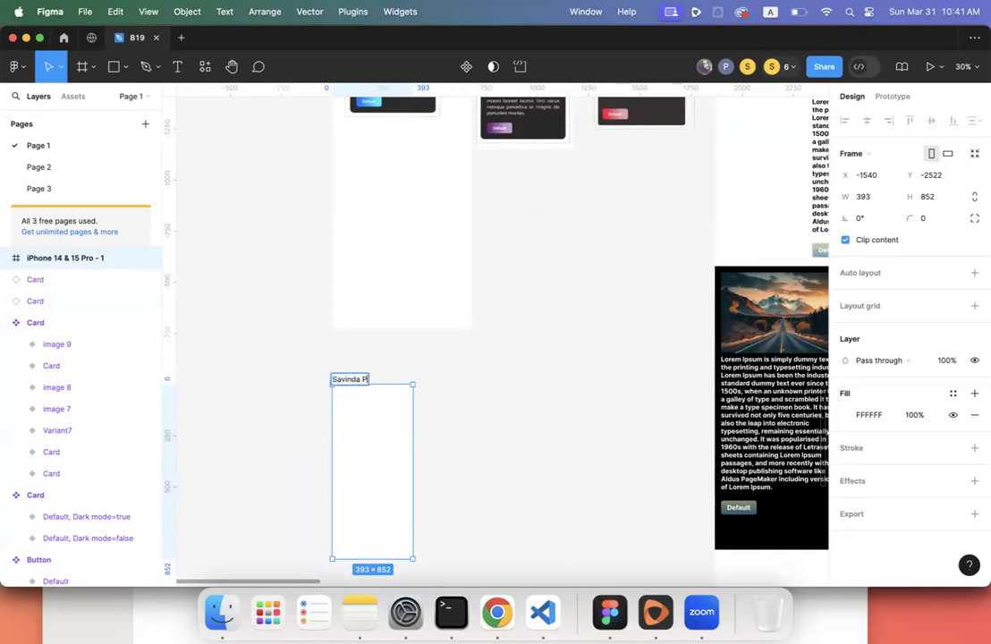
- Finish renaming the phone frame after the first student
click(454, 372)
scroll(454, 372, up, 15)
scroll(454, 372, left, 4)
scroll(454, 372, up, 3)
scroll(464, 371, down, 8)
ctrl+scroll(464, 373, down, 3)
ctrl+scroll(465, 375, down, 3)
scroll(465, 374, down, 2)
scroll(465, 374, up, 4)
scroll(465, 375, up, 4)
scroll(465, 375, right, 2)
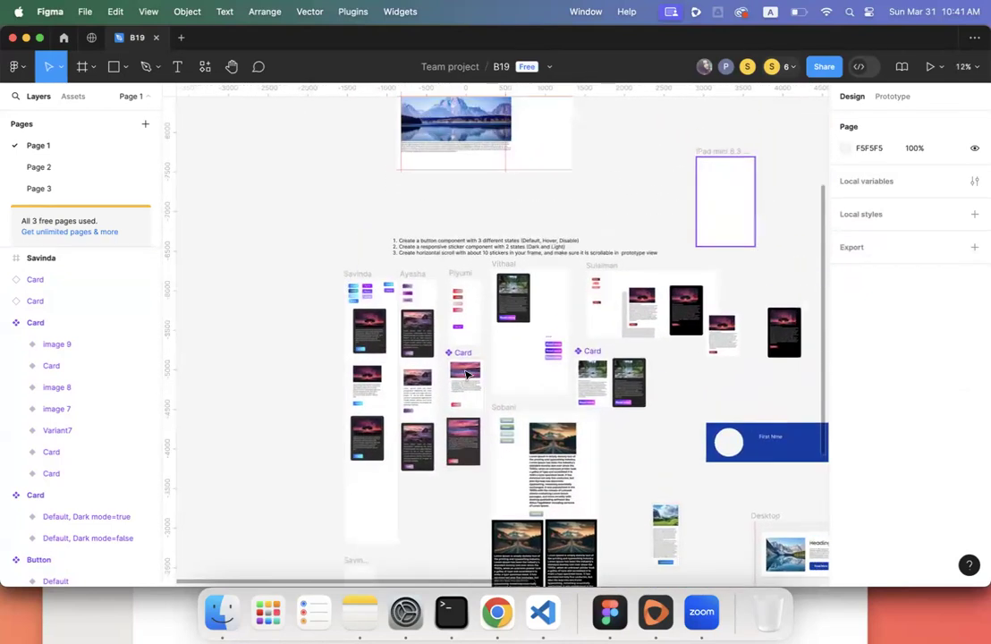
scroll(464, 374, down, 5)
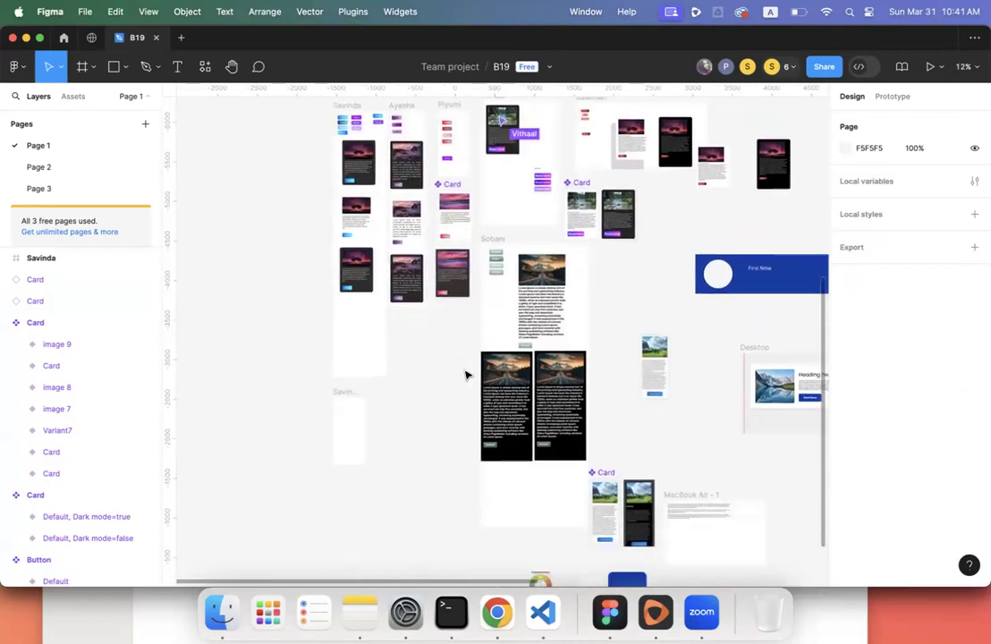
- Move the first student's column and the empty card frame below it left, from X -1540 to -3436
click(350, 397)
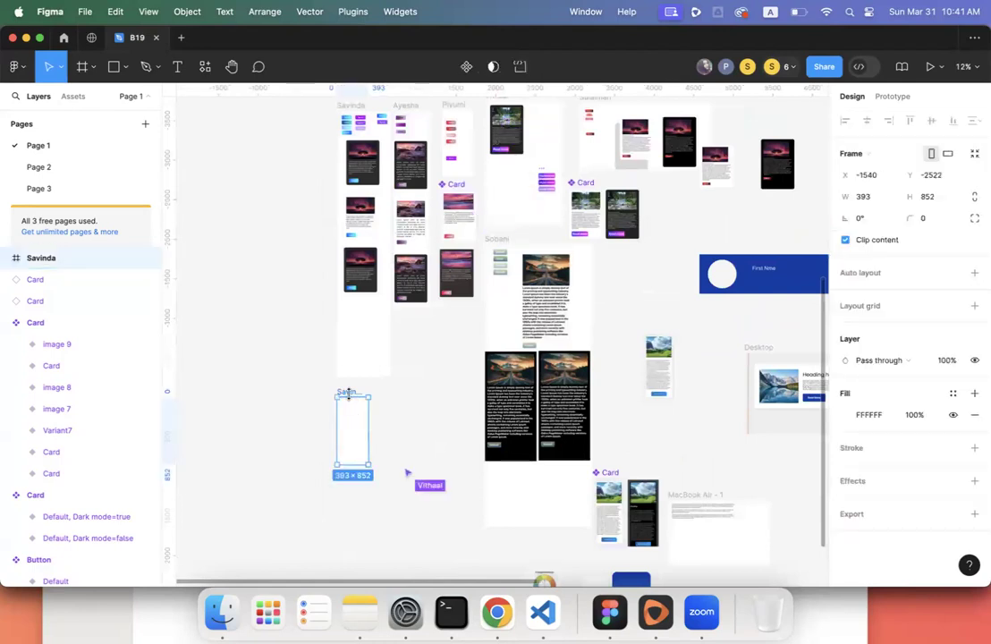
scroll(349, 394, up, 2)
scroll(349, 393, down, 4)
scroll(349, 393, right, 2)
scroll(349, 393, down, 3)
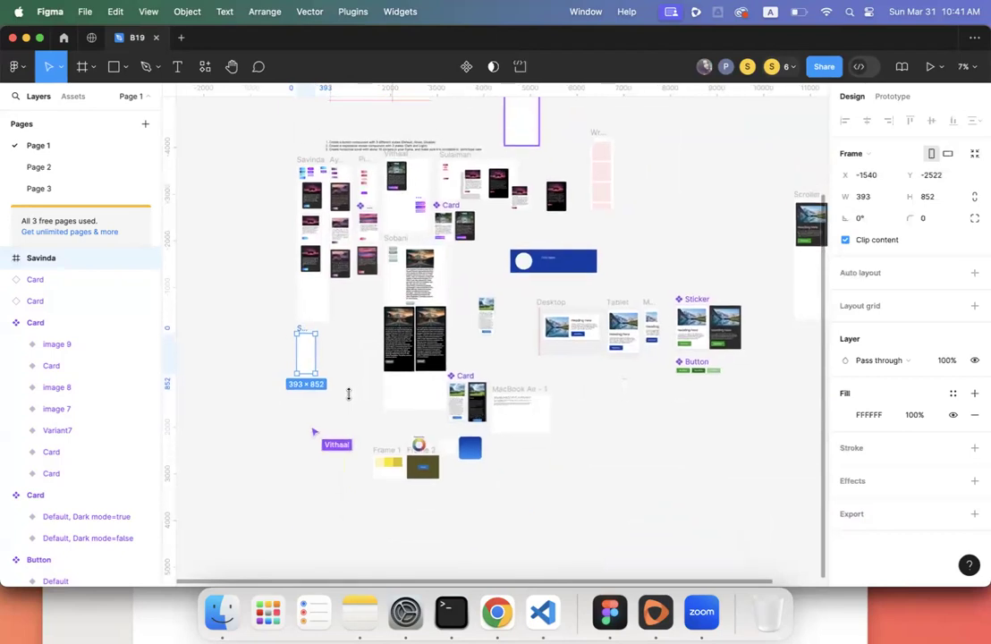
scroll(348, 394, up, 5)
scroll(349, 393, left, 2)
scroll(351, 399, up, 1)
scroll(351, 399, right, 1)
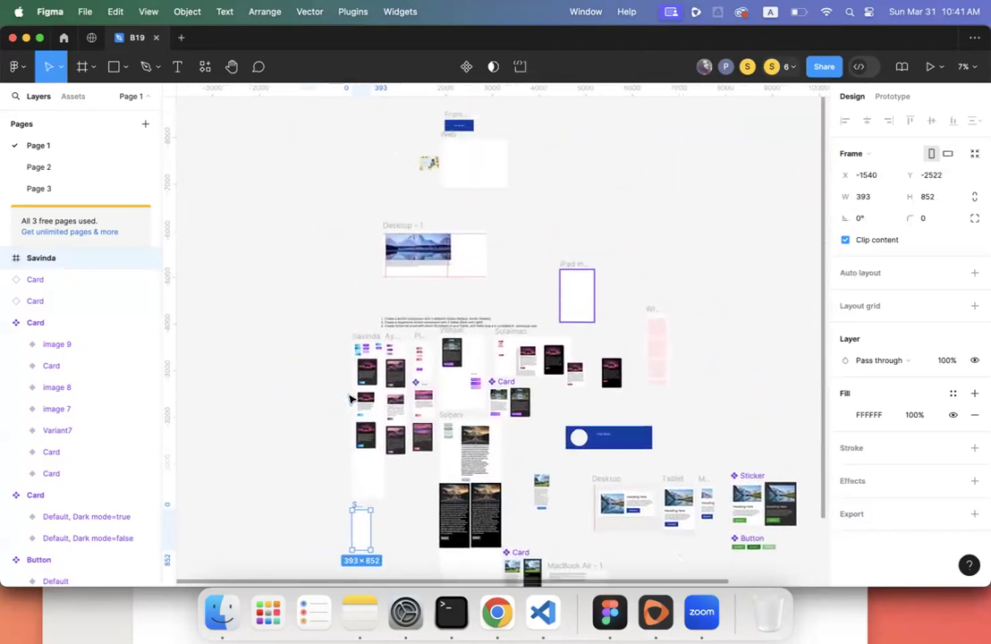
scroll(350, 398, down, 3)
scroll(350, 398, up, 3)
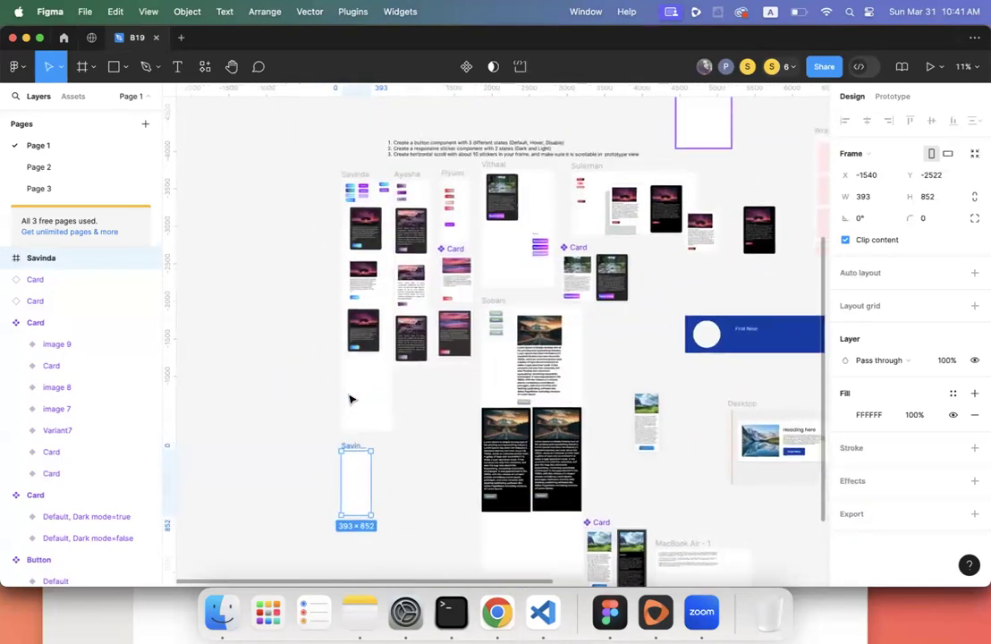
drag(333, 171, 384, 509)
drag(354, 178, 211, 174)
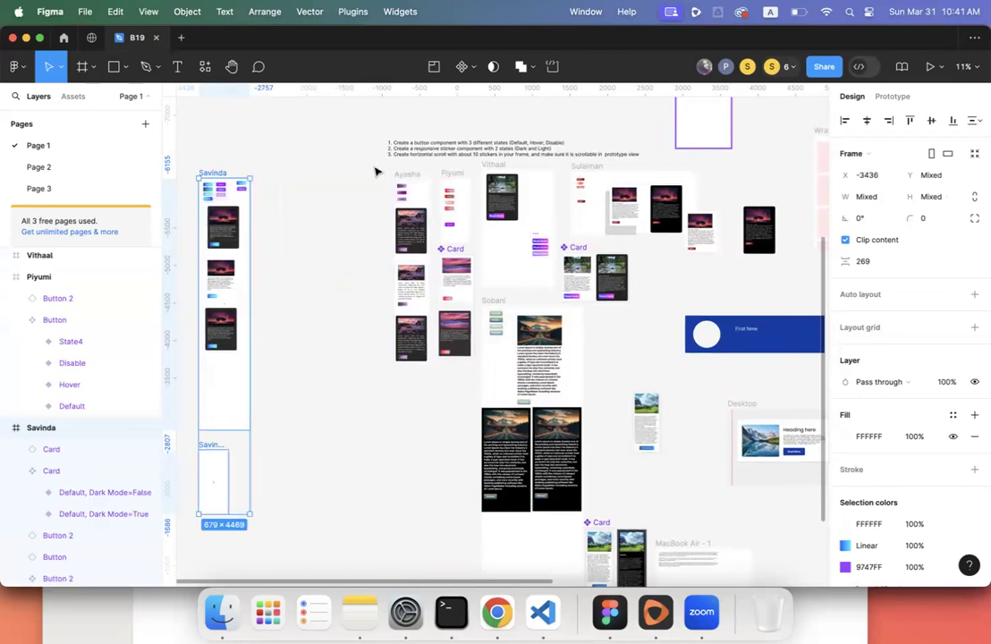
- Shift the second and third students' column frames slightly left
click(407, 174)
drag(414, 173, 338, 173)
drag(457, 171, 476, 393)
key(super+z)
drag(453, 177, 421, 173)
- Move the blue bar and device mockups down and to the right
scroll(421, 172, down, 2)
scroll(421, 171, down, 1)
scroll(421, 171, right, 2)
drag(501, 258, 788, 404)
drag(635, 353, 779, 479)
click(755, 467)
- Move the pink wrapper frame down and to the right
scroll(755, 469, up, 2)
scroll(755, 469, right, 1)
drag(542, 180, 640, 308)
click(650, 259)
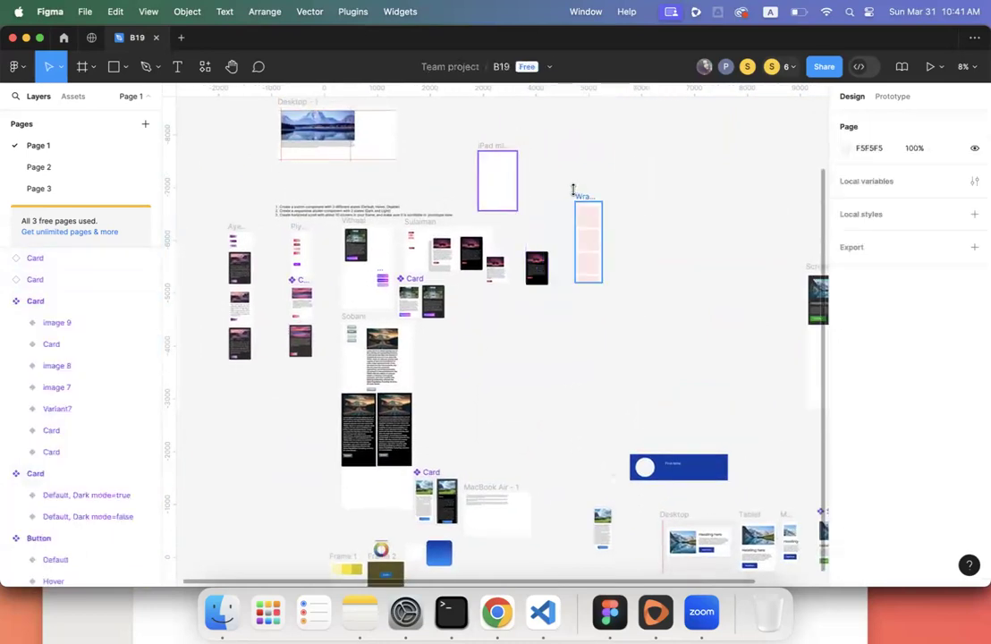
click(581, 195)
drag(581, 191, 776, 366)
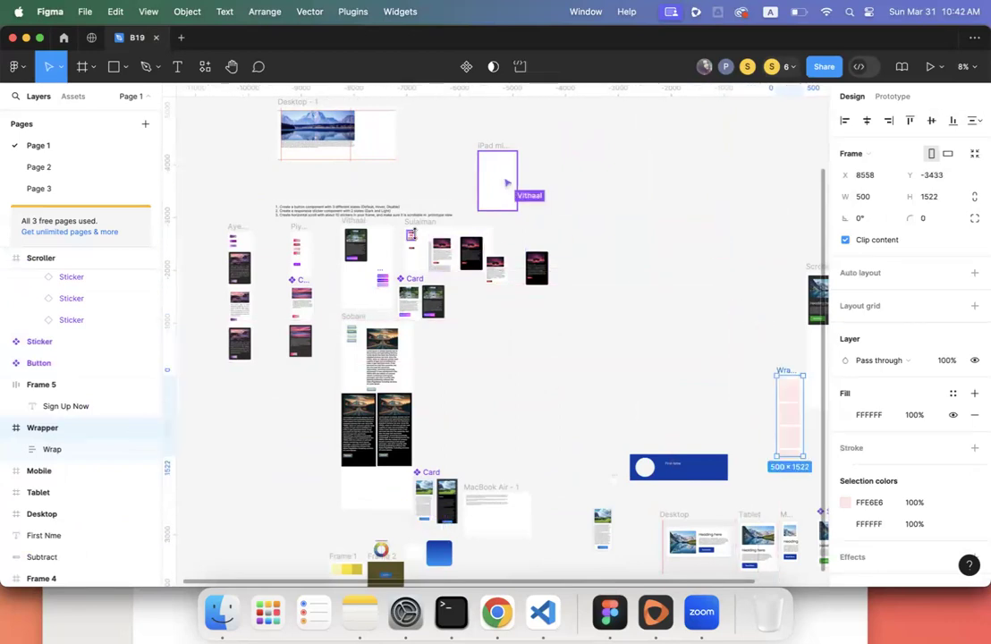
- Reposition the assignment instructions text and move the last student's frame right
click(392, 210)
drag(392, 208, 554, 279)
drag(424, 222, 561, 222)
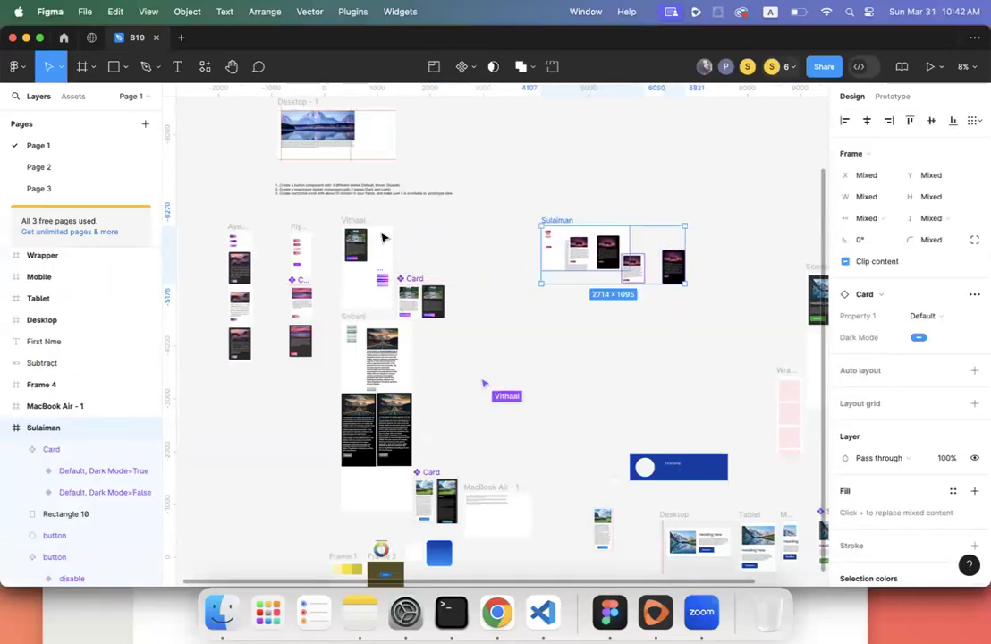
scroll(447, 249, down, 3)
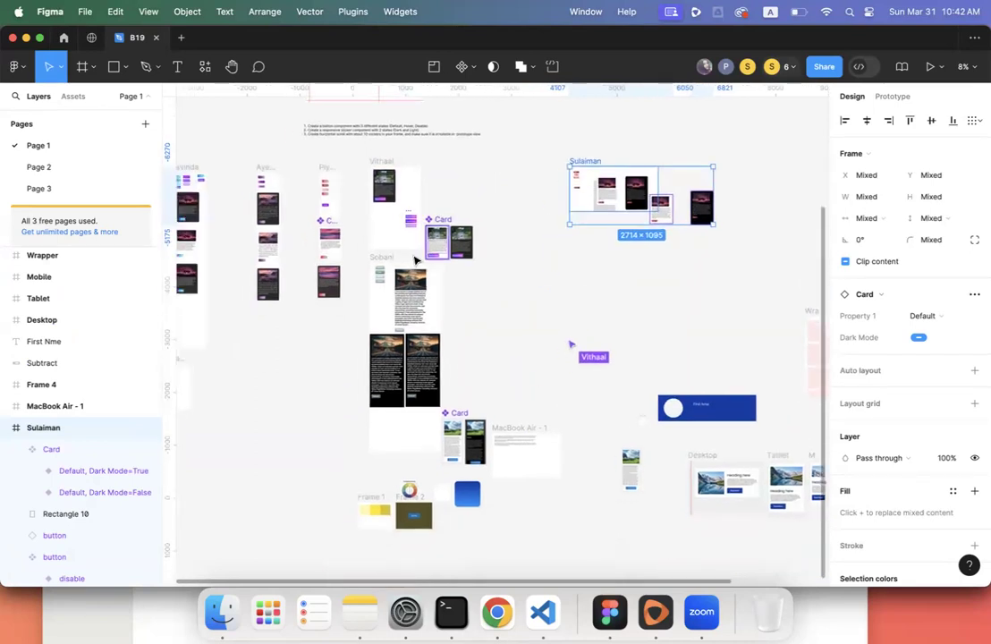
- Move the road-image student's frame down and left
click(380, 261)
scroll(307, 369, left, 5)
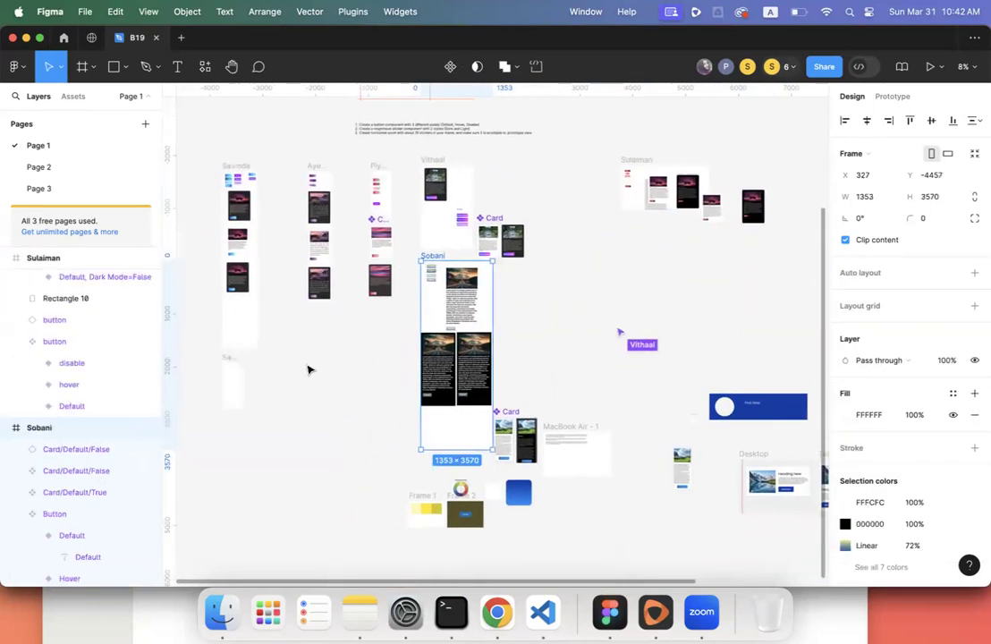
scroll(338, 396, up, 5)
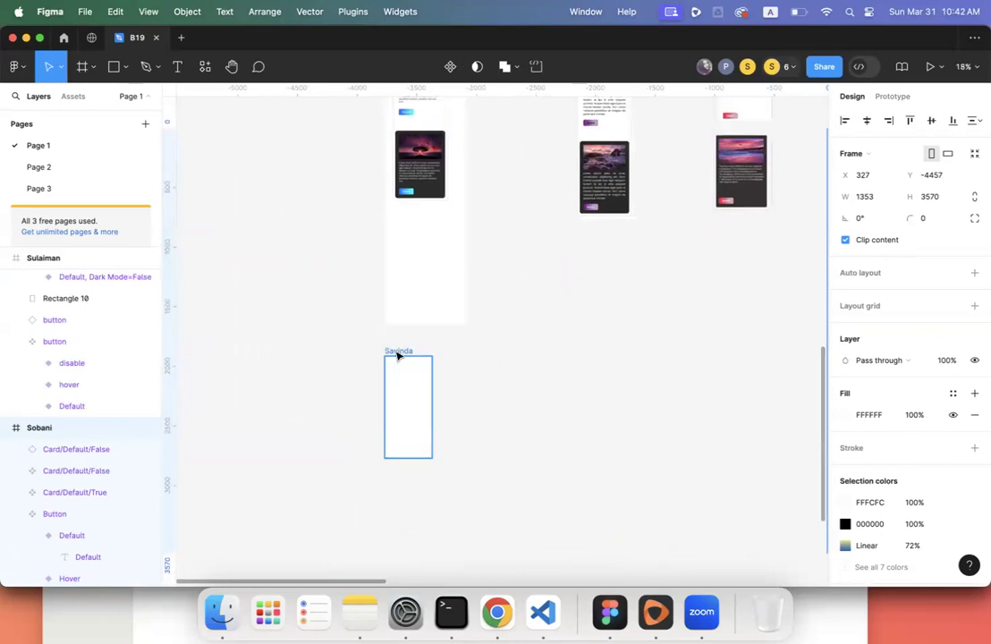
click(397, 353)
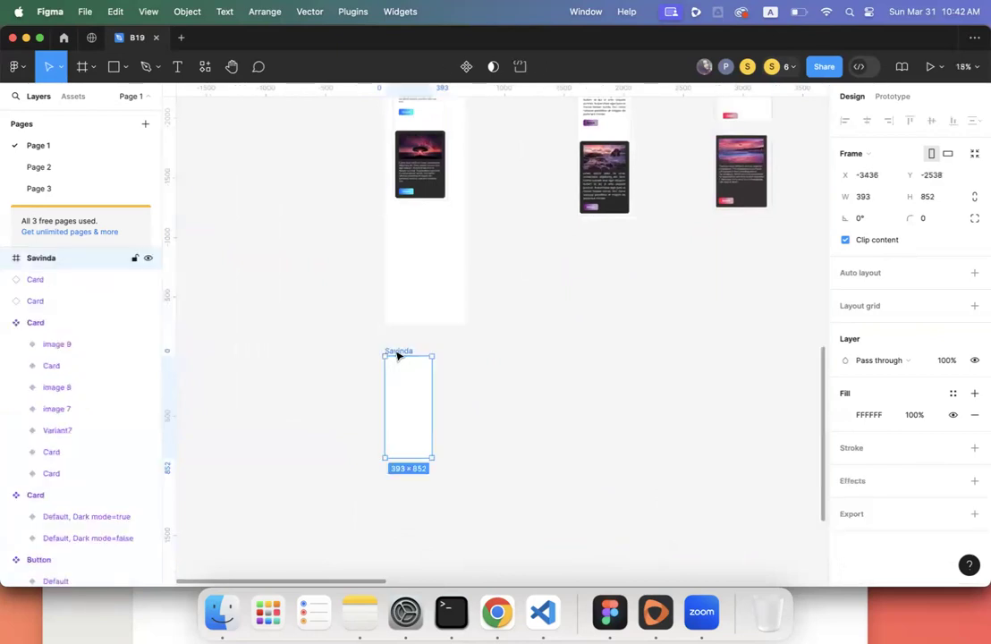
scroll(619, 362, right, 10)
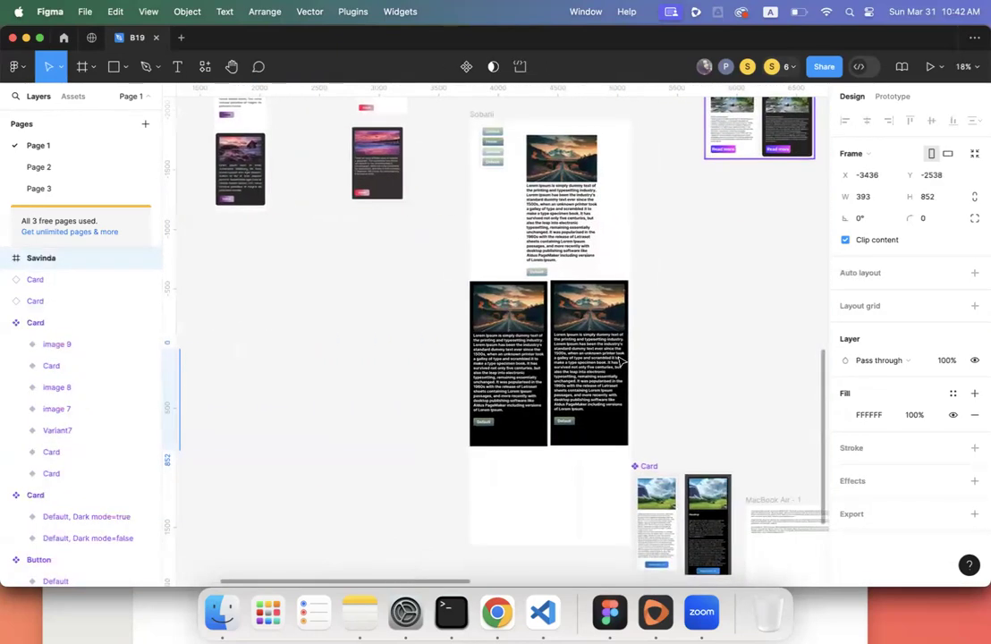
scroll(620, 361, down, 2)
scroll(619, 361, down, 3)
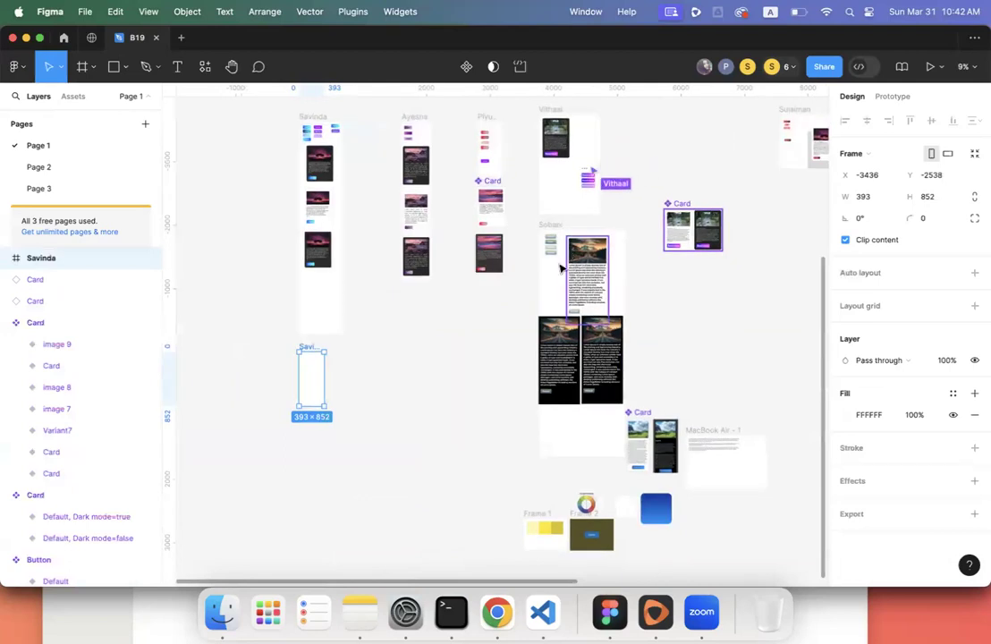
drag(541, 223, 534, 258)
- Move the Card set, laptop frame and blue square down-right, with Frame 1 and Frame 2 above them
scroll(534, 259, down, 5)
scroll(533, 259, right, 2)
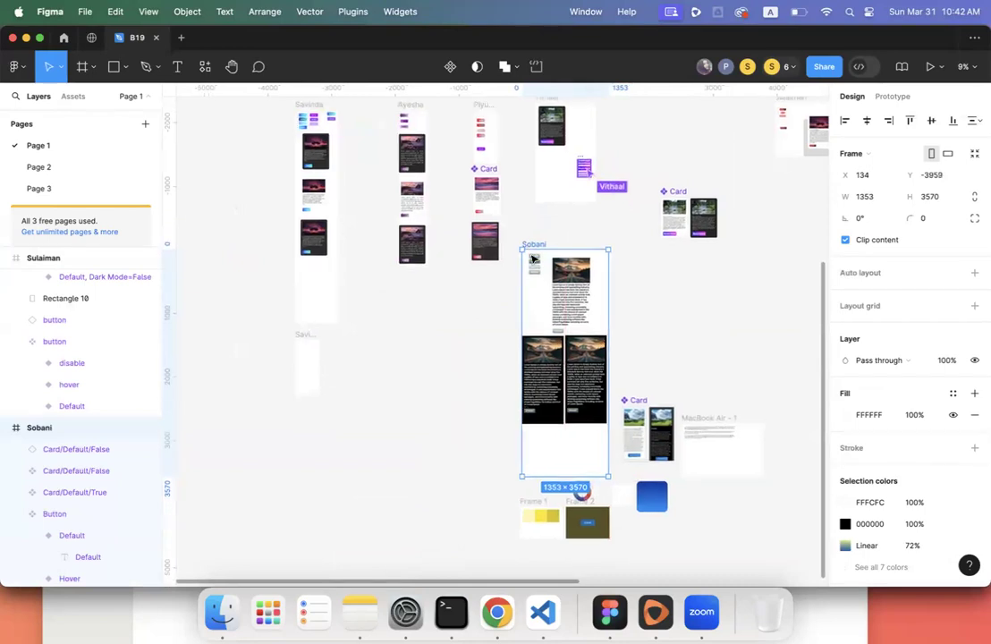
click(590, 297)
drag(566, 281, 738, 427)
drag(593, 298, 734, 478)
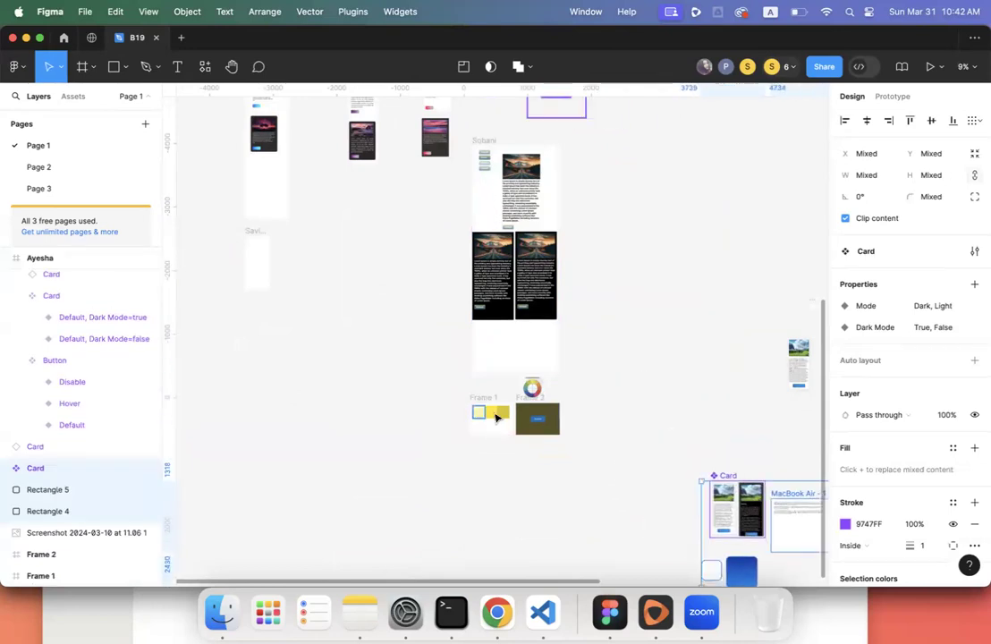
drag(447, 390, 610, 458)
drag(533, 391, 741, 402)
click(733, 400)
- Move the road-image student's frame to the right
scroll(733, 401, up, 1)
scroll(731, 400, up, 3)
scroll(731, 401, left, 1)
drag(564, 284, 712, 141)
- Shift the last student's frame right and fine-tune the road-image and fourth students' frames
scroll(643, 301, right, 3)
scroll(644, 300, up, 1)
scroll(644, 301, right, 3)
drag(509, 145, 758, 253)
drag(531, 161, 574, 162)
drag(416, 159, 396, 162)
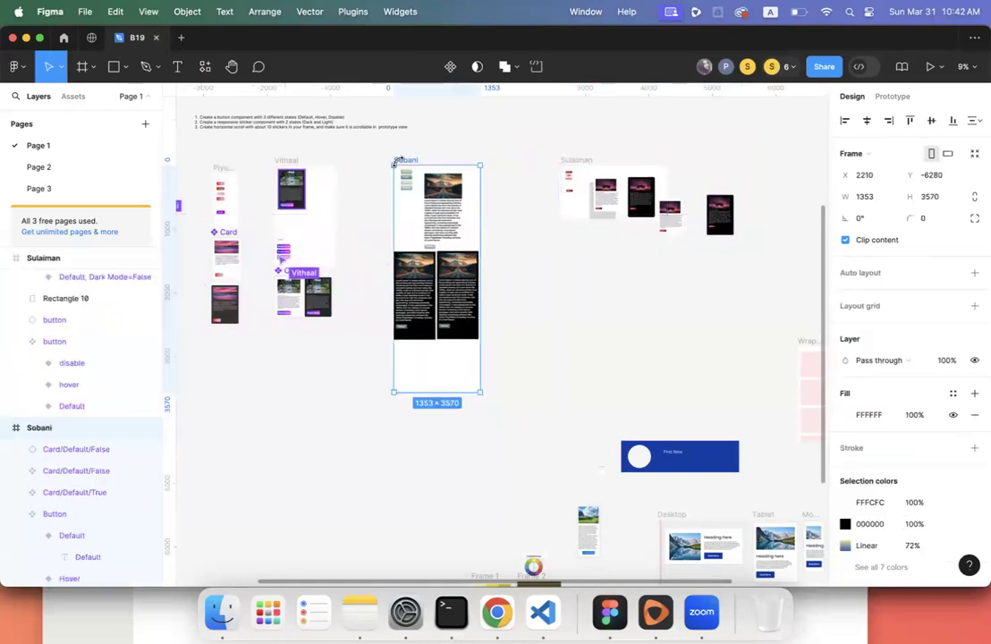
scroll(385, 168, left, 5)
mouse_move(476, 167)
mouse_down()
mouse_move(489, 166)
mouse_move(477, 167)
mouse_up()
click(435, 164)
- Move the last student's frame back left and clear the selection
scroll(438, 164, left, 3)
scroll(437, 164, up, 2)
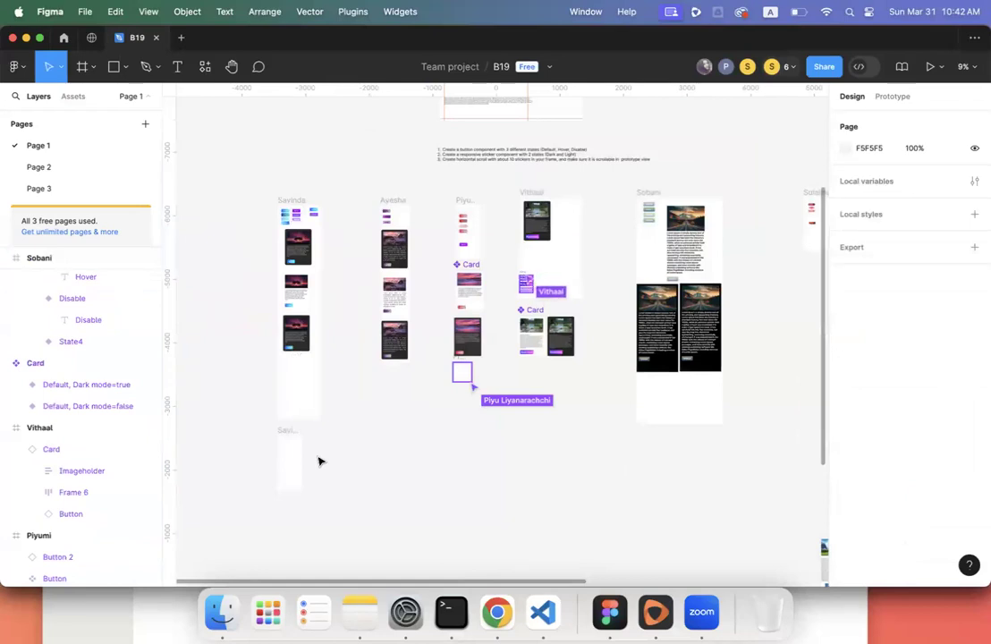
scroll(319, 461, up, 2)
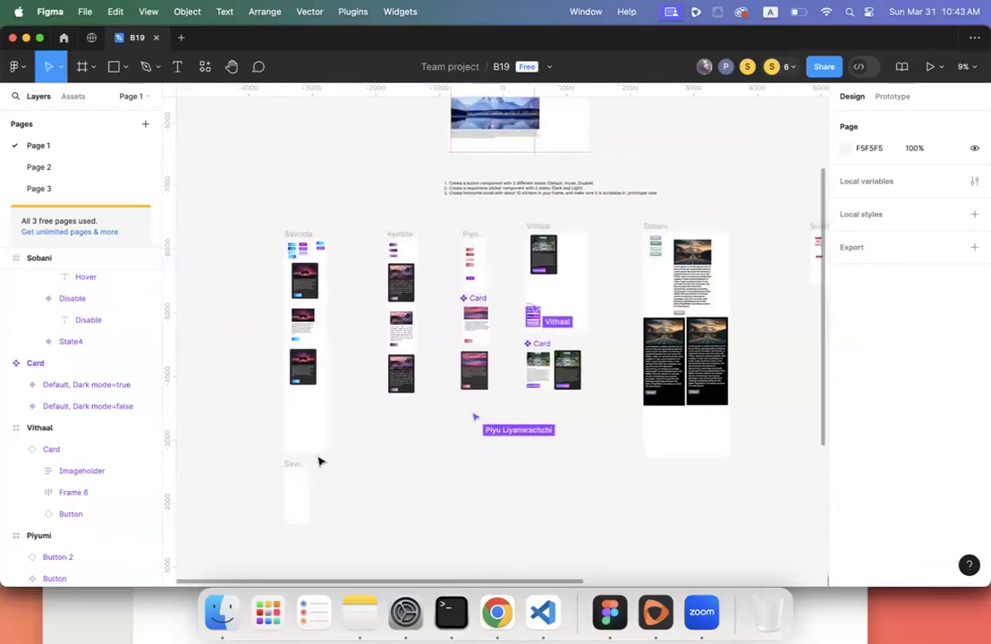
scroll(319, 461, right, 5)
scroll(319, 461, down, 2)
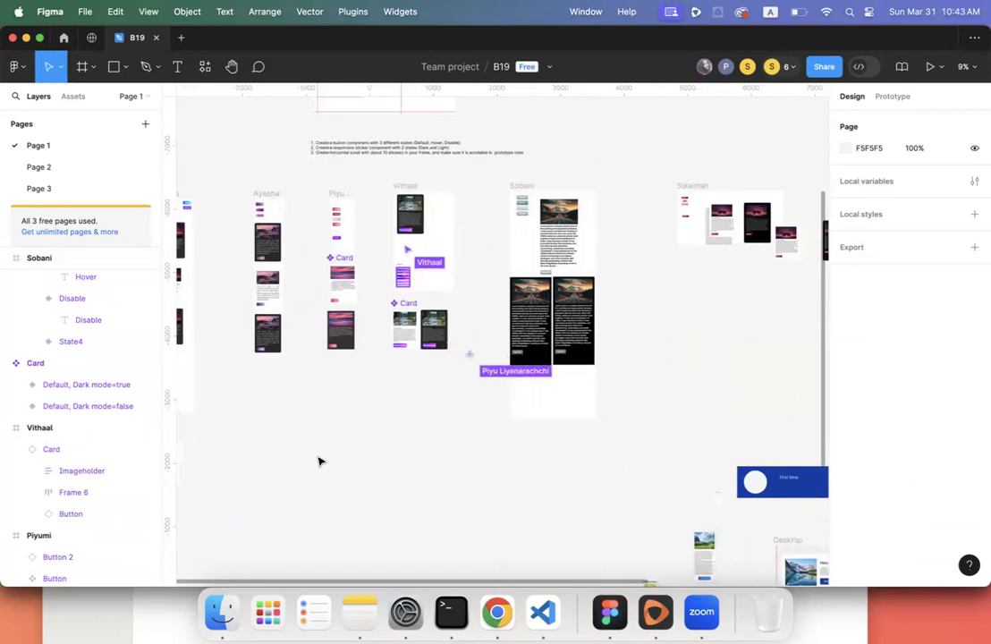
scroll(319, 462, right, 2)
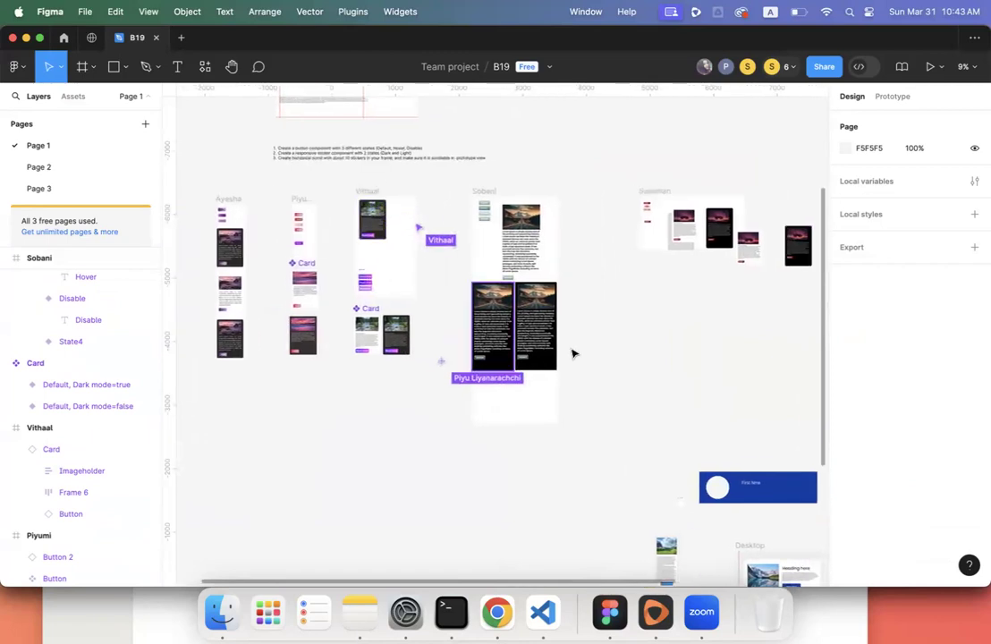
drag(589, 171, 689, 298)
drag(501, 191, 472, 191)
key(Escape)
scroll(472, 192, left, 10)
scroll(472, 192, down, 3)
scroll(472, 191, right, 2)
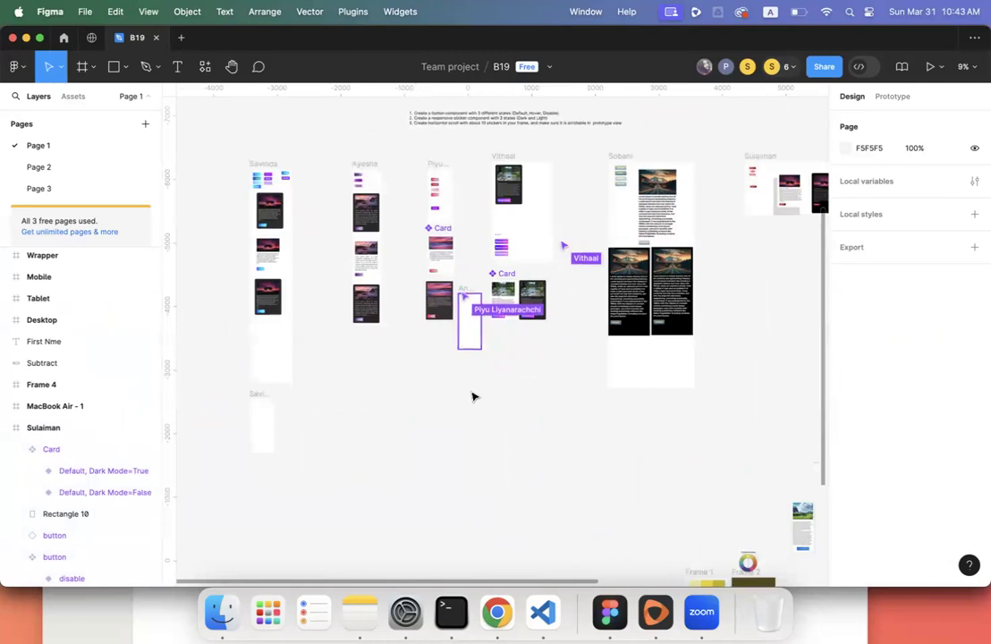
scroll(467, 412, left, 3)
scroll(466, 411, down, 1)
- Resize the empty card frame below the first column to 679 wide and 1124 tall
click(290, 390)
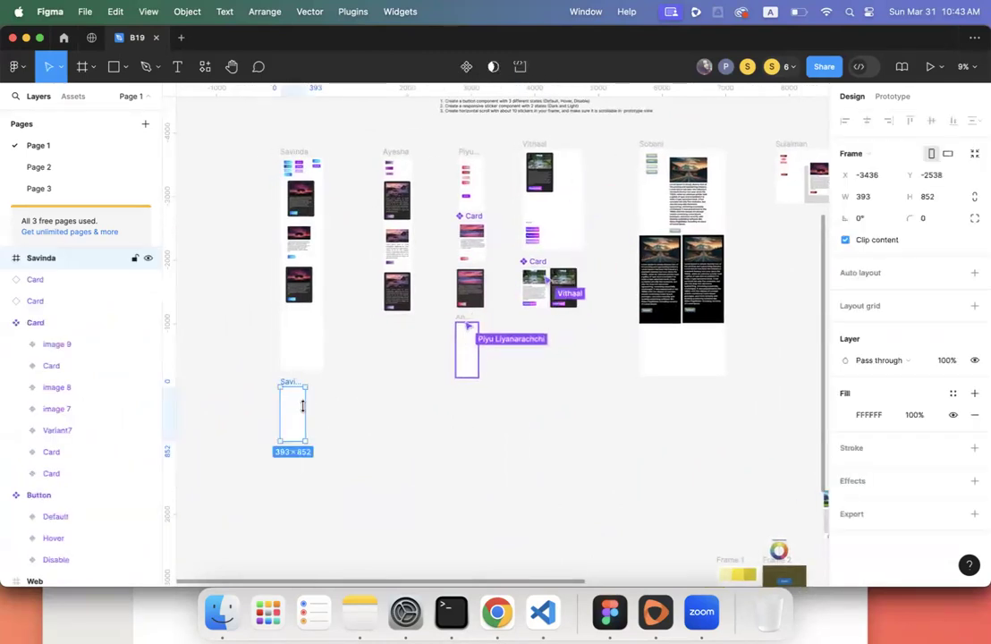
scroll(304, 405, up, 3)
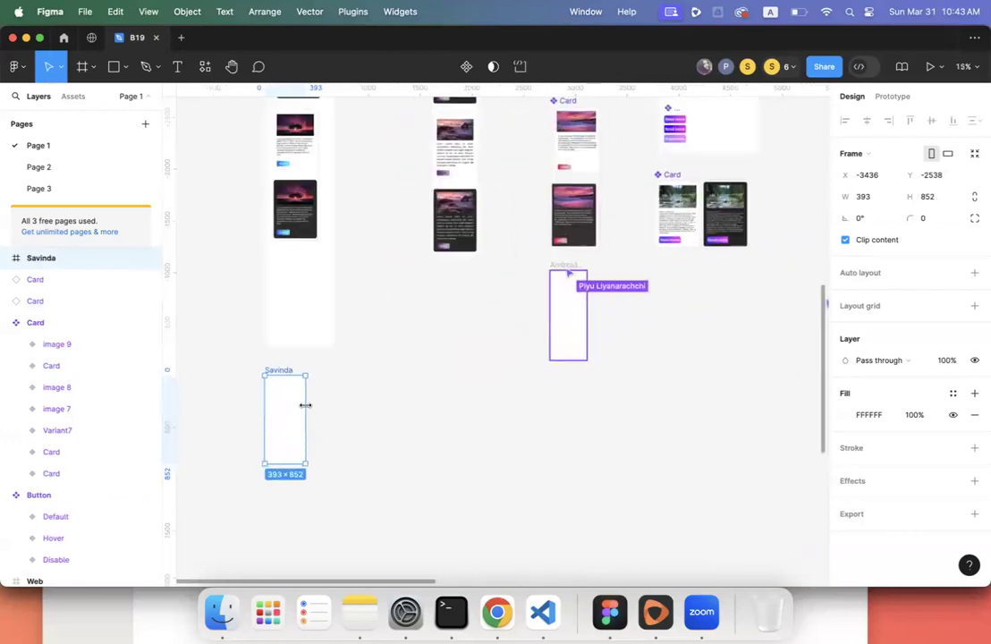
click(80, 101)
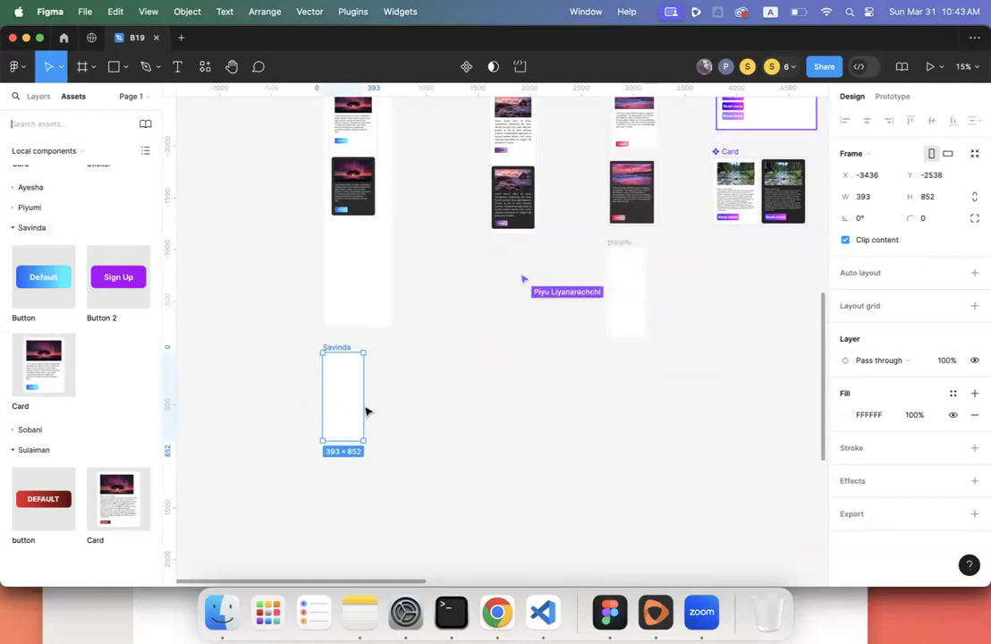
drag(366, 411, 397, 413)
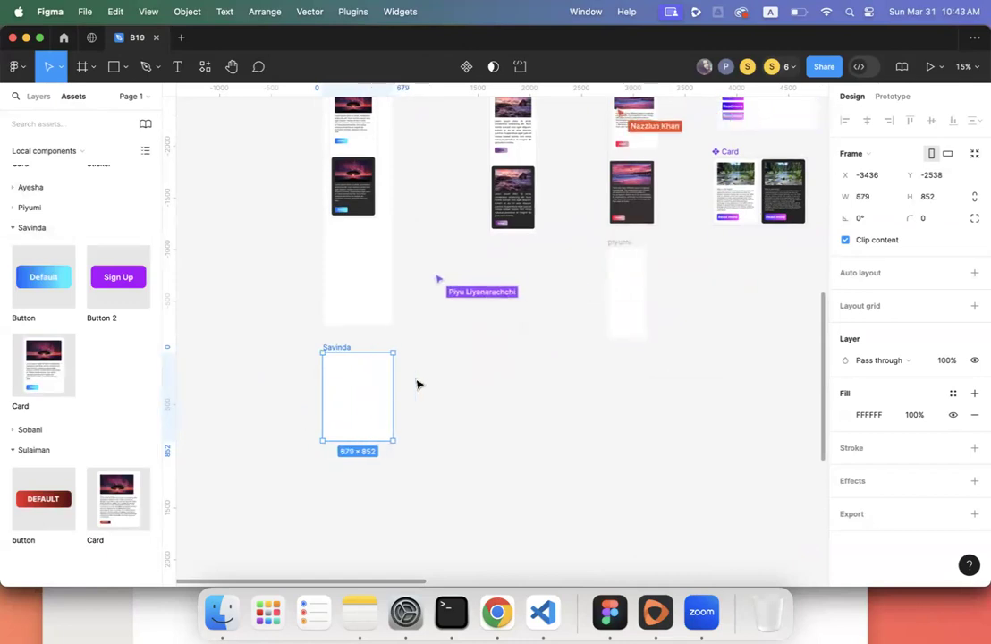
click(415, 383)
click(354, 429)
drag(354, 431, 354, 474)
click(483, 427)
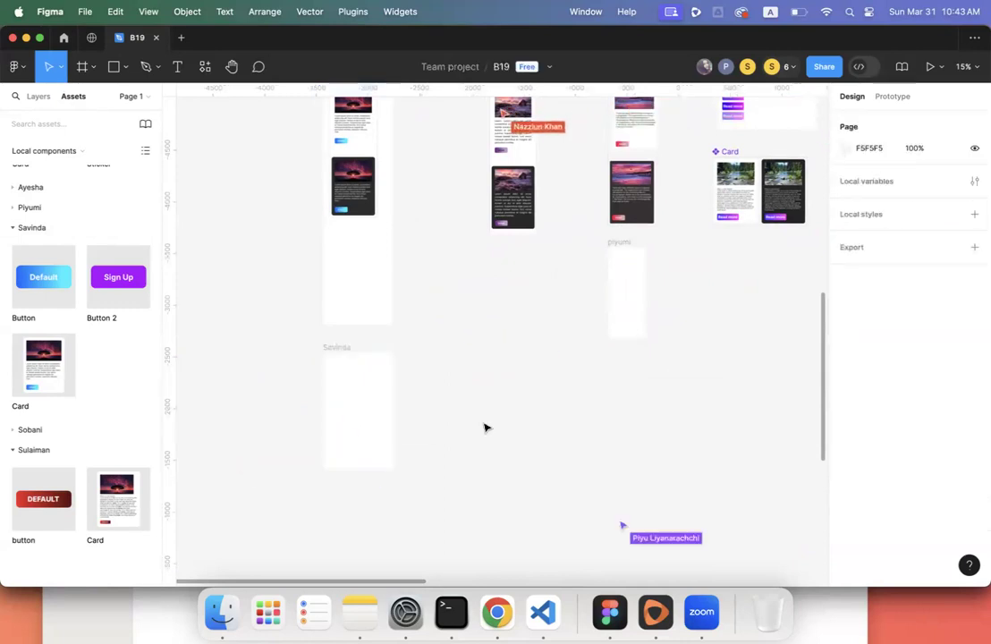
- Pan across the canvas to find and select an empty student frame
scroll(483, 427, left, 8)
scroll(484, 427, up, 2)
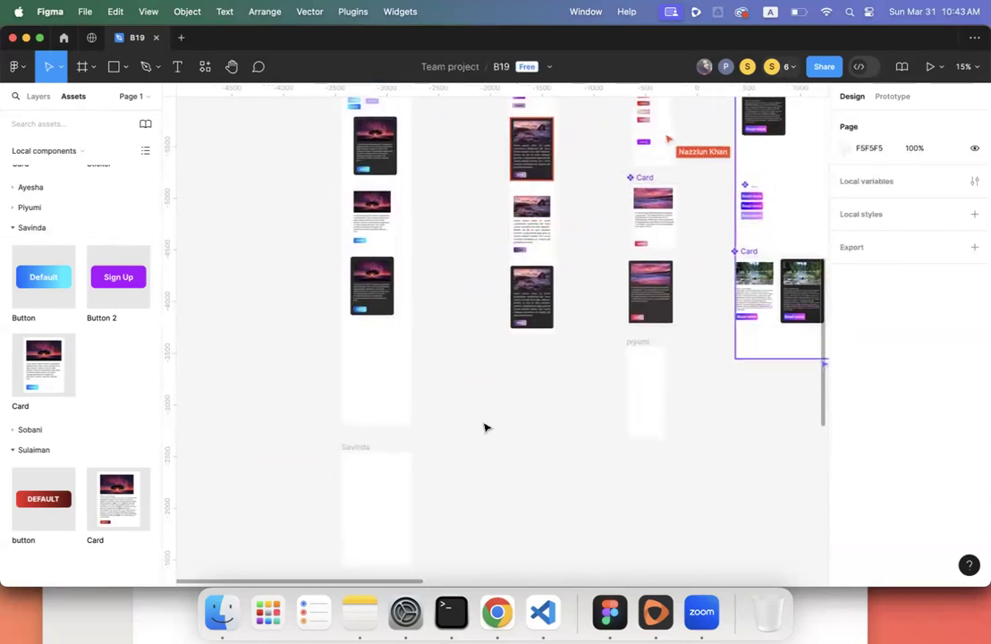
scroll(484, 427, down, 3)
scroll(484, 427, right, 4)
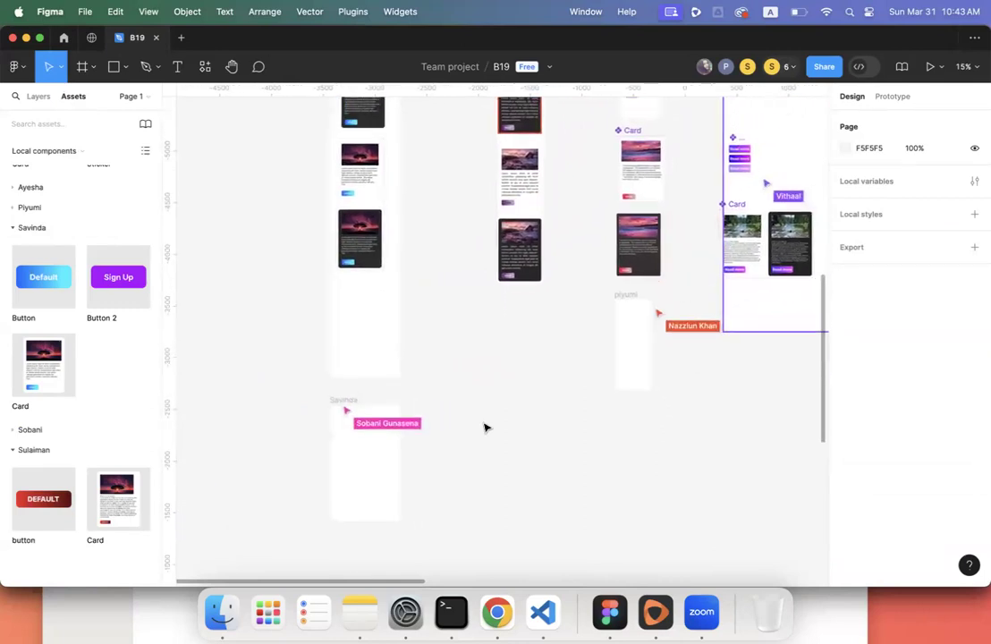
scroll(484, 428, right, 3)
scroll(484, 427, up, 1)
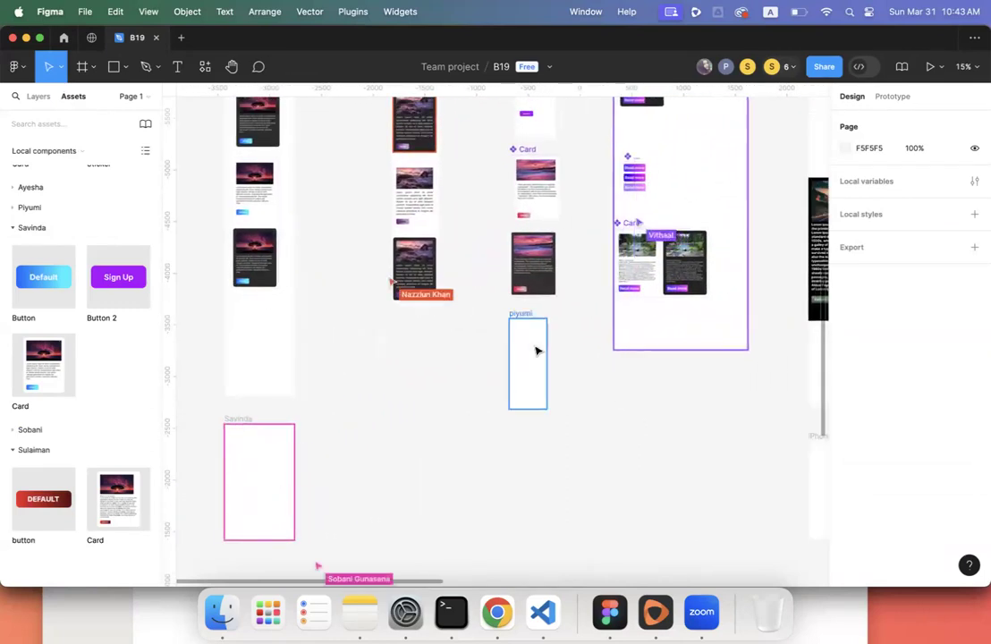
scroll(568, 367, up, 3)
scroll(569, 368, right, 3)
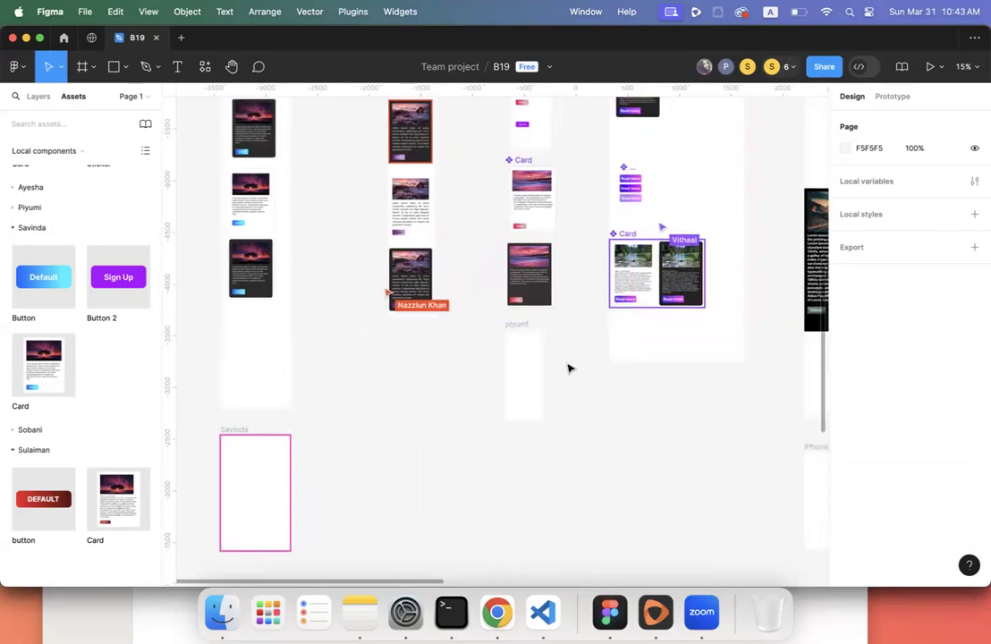
scroll(569, 367, up, 4)
scroll(569, 367, right, 1)
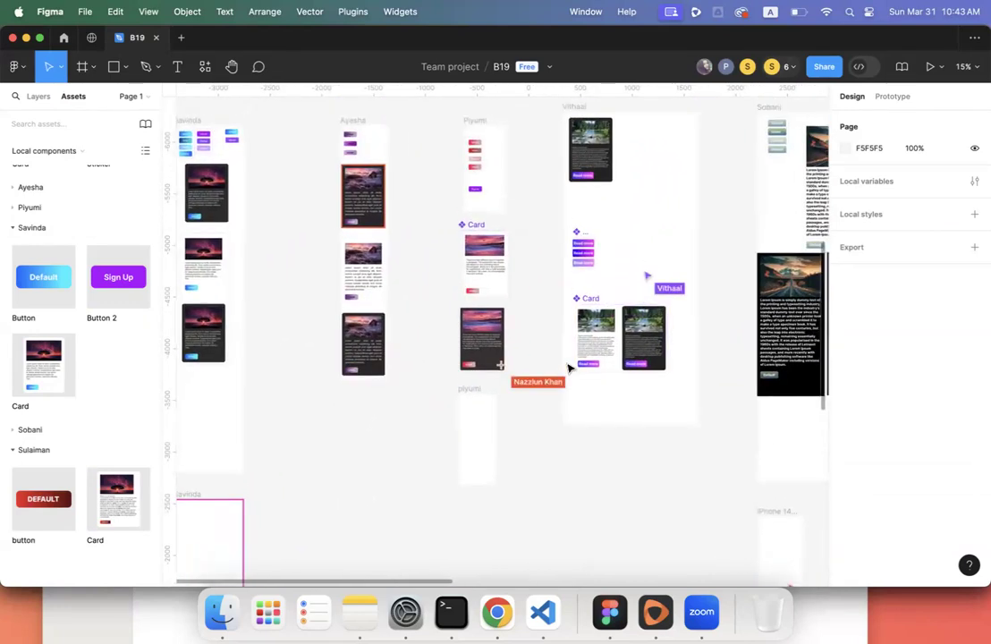
scroll(568, 367, down, 3)
scroll(568, 367, left, 1)
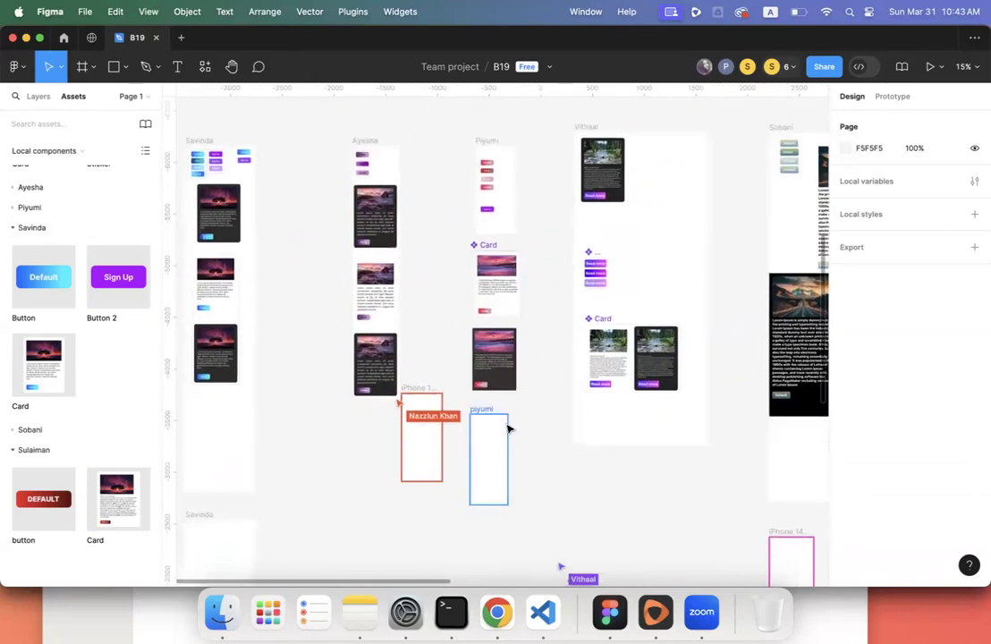
click(505, 424)
scroll(505, 424, down, 3)
scroll(505, 424, left, 1)
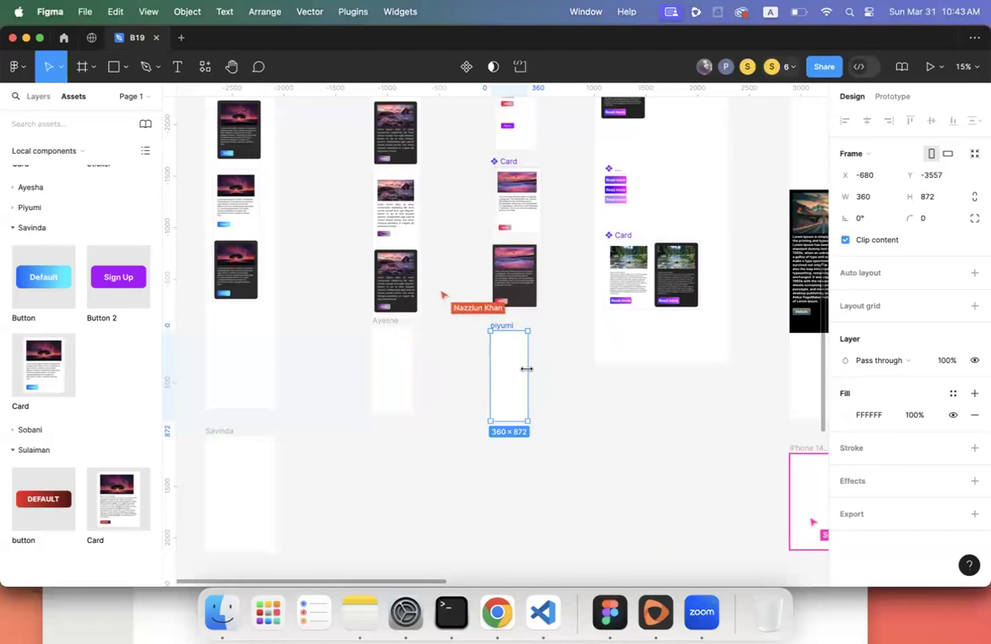
scroll(527, 368, right, 1)
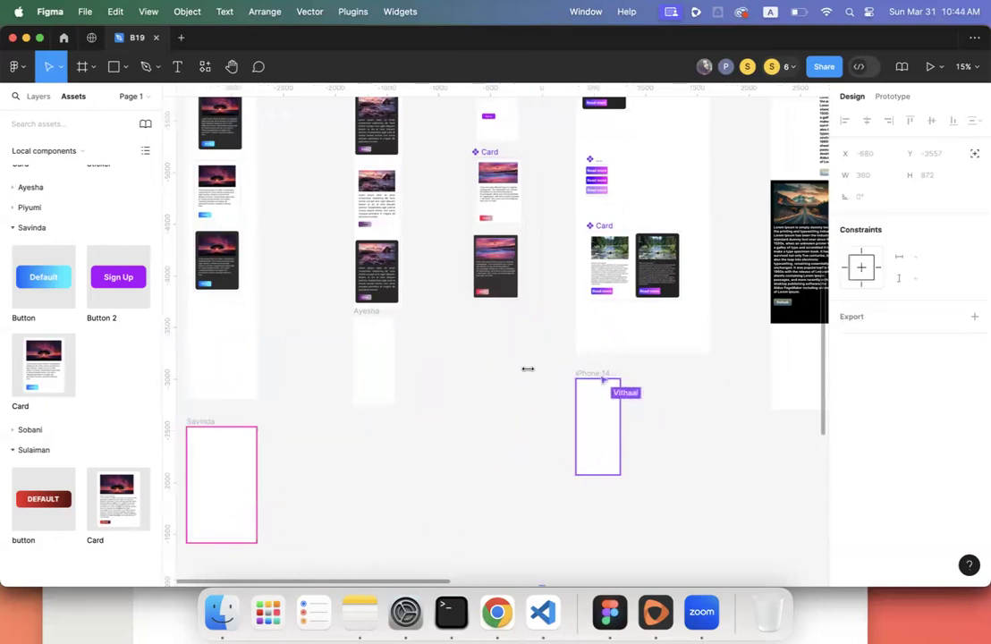
scroll(528, 368, left, 3)
- Delete the empty frame at the lower left and show the layers list again
click(355, 444)
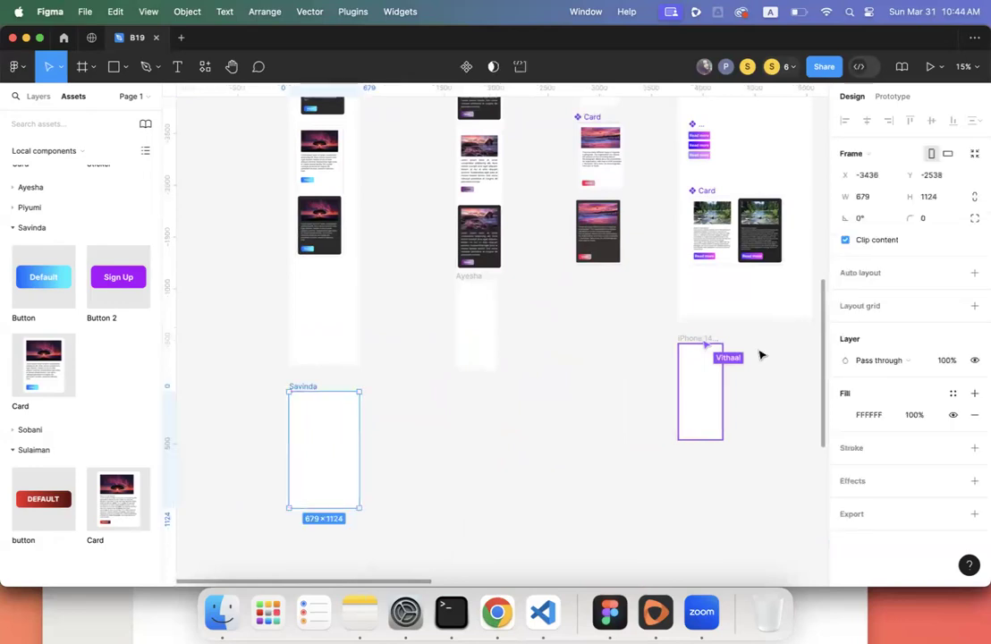
key(Delete)
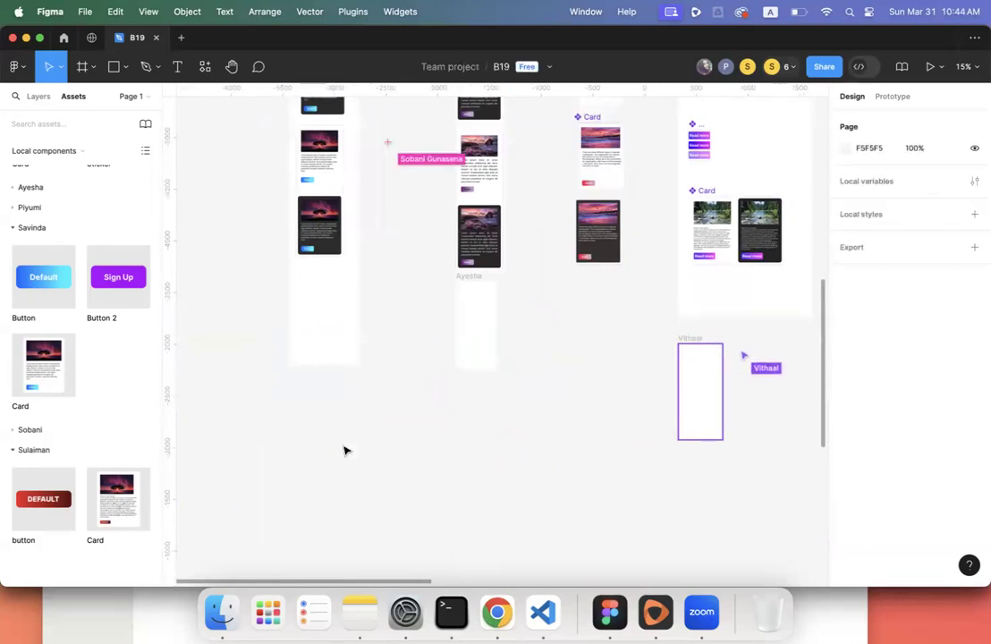
scroll(319, 422, up, 2)
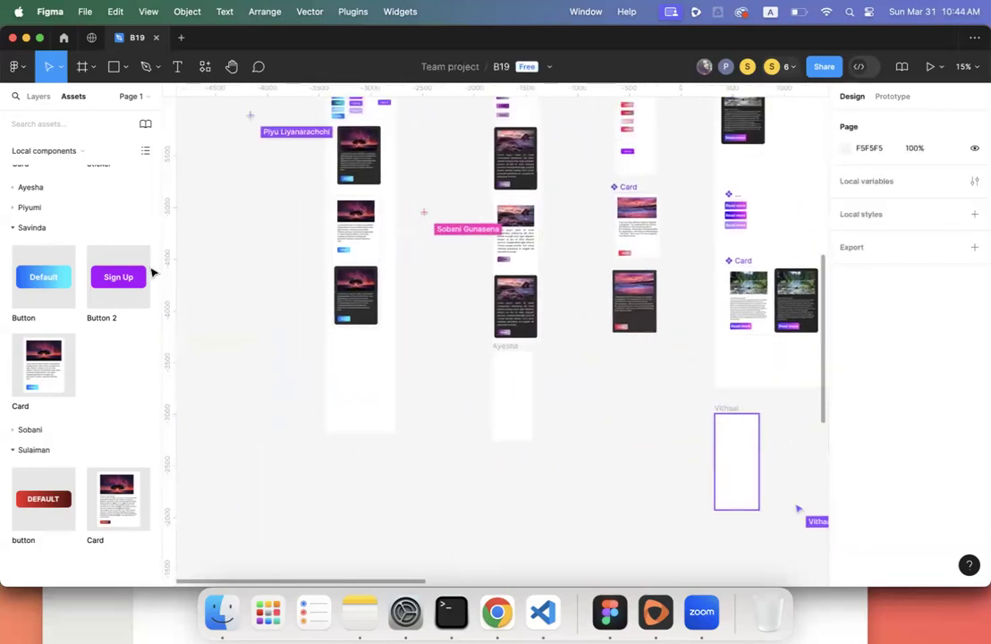
click(39, 95)
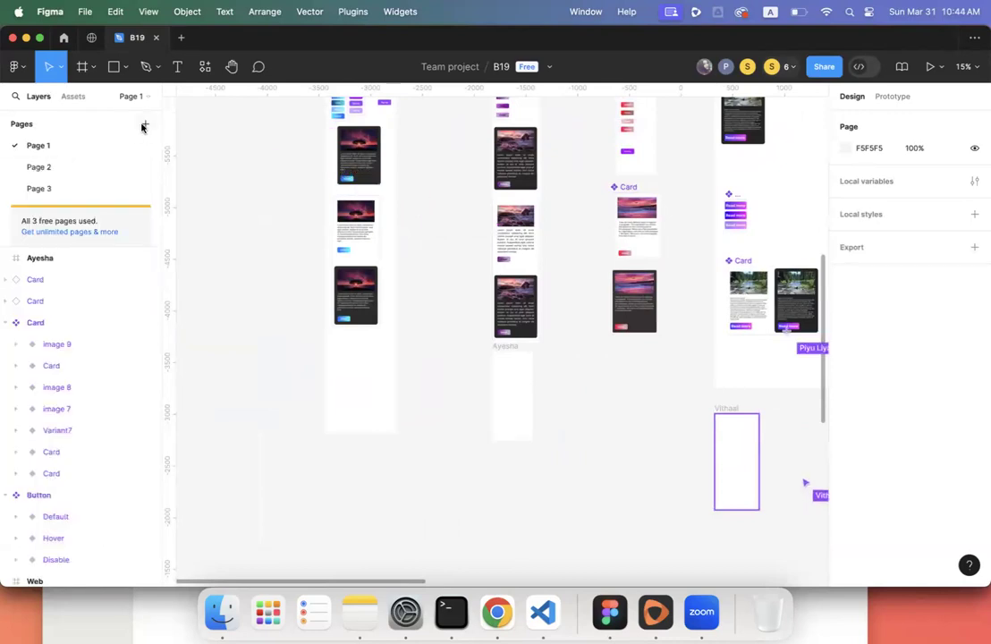
- Create an 834 × 1194 iPad Pro 11" frame under the first student's column and rename it
click(82, 73)
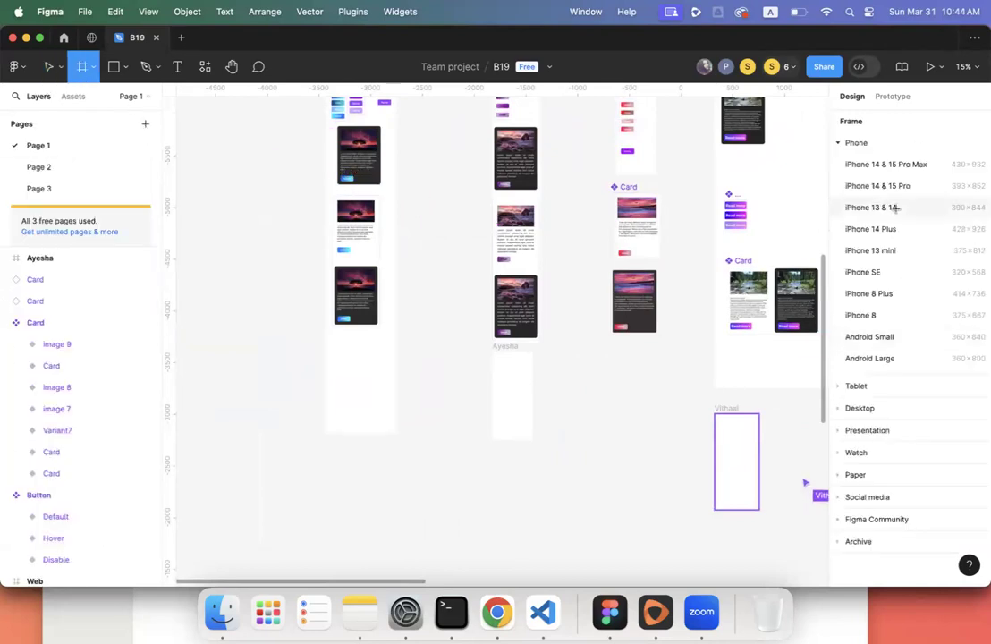
click(881, 393)
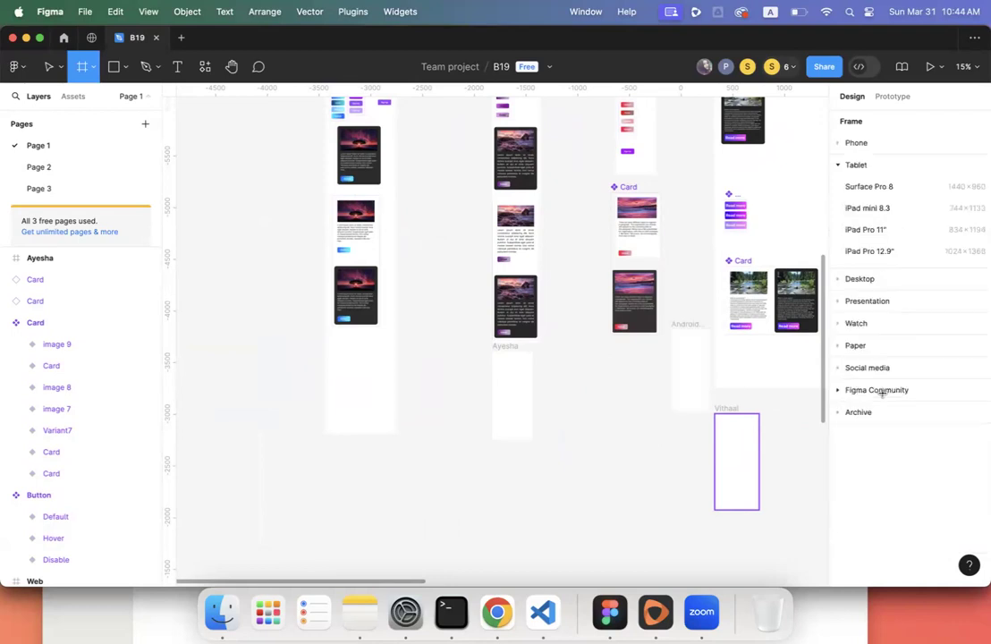
click(885, 230)
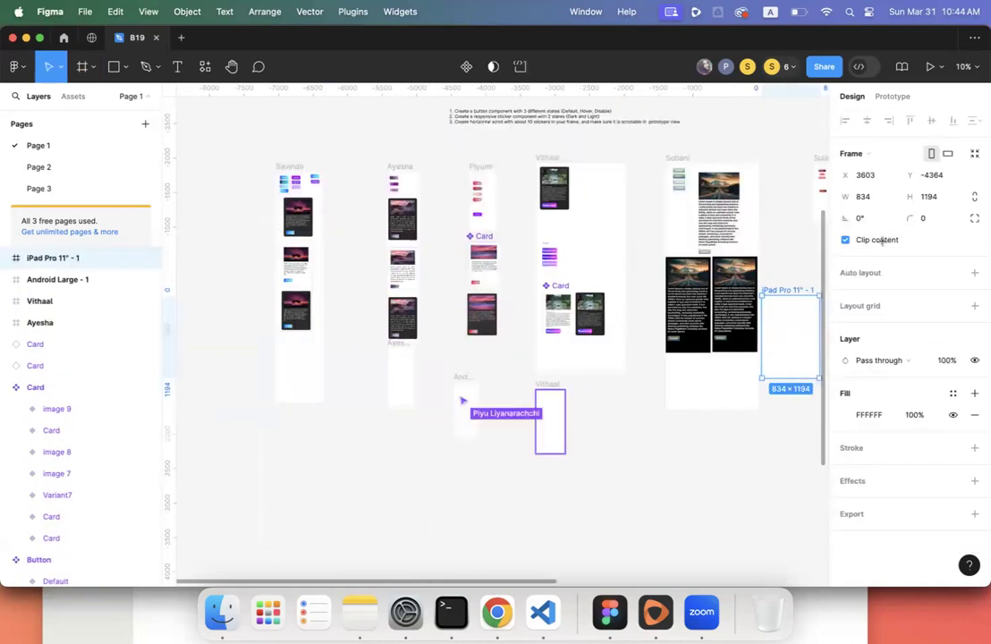
drag(795, 291, 309, 420)
scroll(340, 411, left, 5)
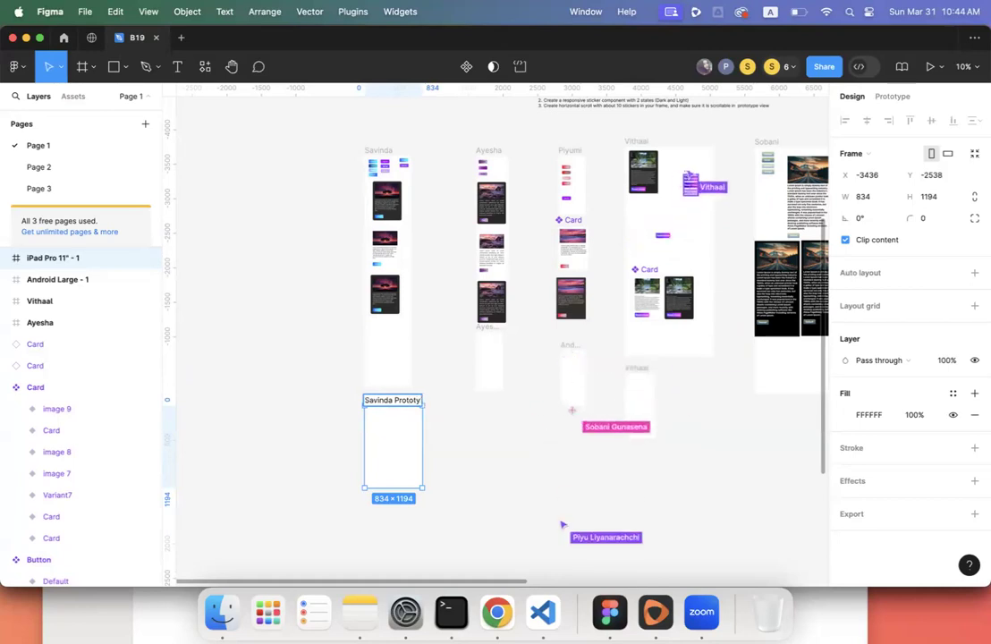
key(Return)
click(357, 450)
click(391, 441)
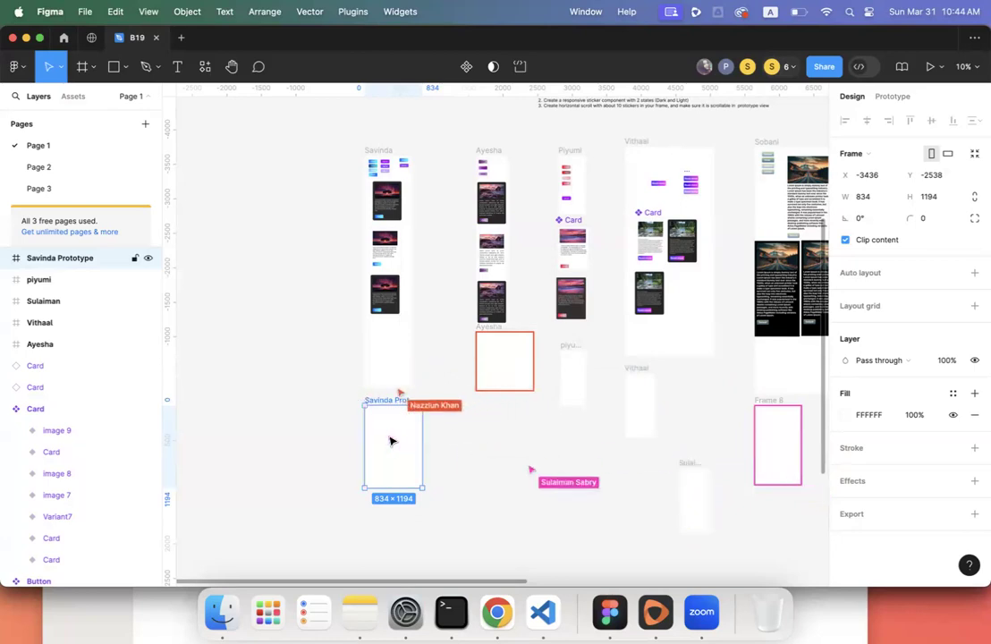
- Move the Scroller, Desktop, blue bar and sticker frames down-right, clear of the student columns
scroll(391, 439, right, 5)
scroll(390, 440, down, 3)
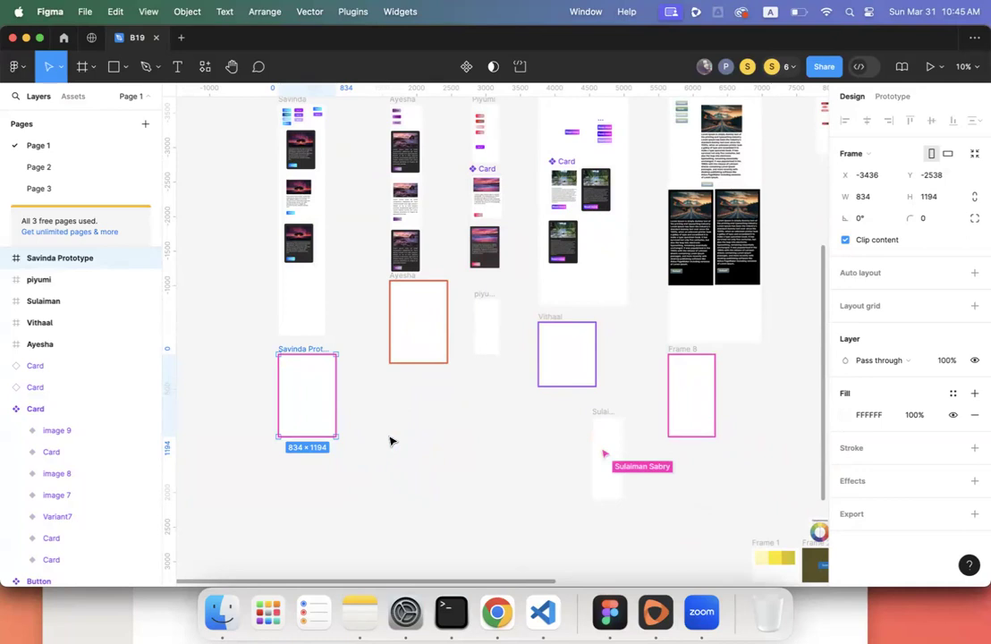
scroll(389, 441, right, 10)
scroll(390, 441, left, 4)
scroll(390, 440, down, 5)
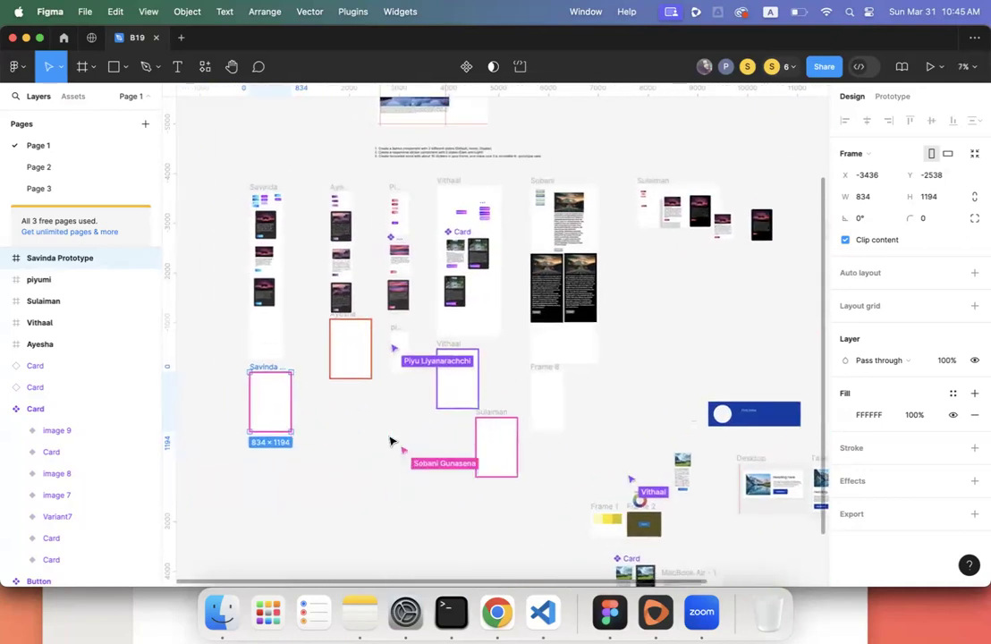
scroll(390, 441, down, 3)
scroll(390, 441, right, 3)
scroll(389, 441, down, 5)
scroll(390, 441, right, 5)
scroll(389, 441, up, 5)
scroll(390, 440, left, 8)
scroll(390, 441, up, 2)
scroll(390, 441, left, 3)
scroll(390, 441, down, 5)
scroll(390, 441, right, 5)
scroll(389, 441, down, 5)
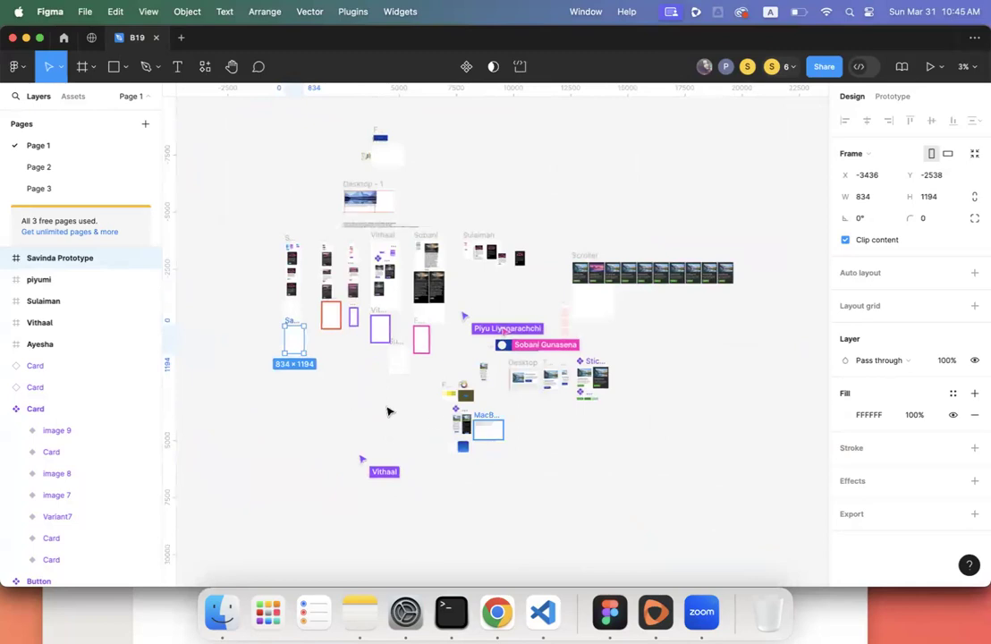
scroll(387, 411, down, 3)
drag(564, 193, 756, 378)
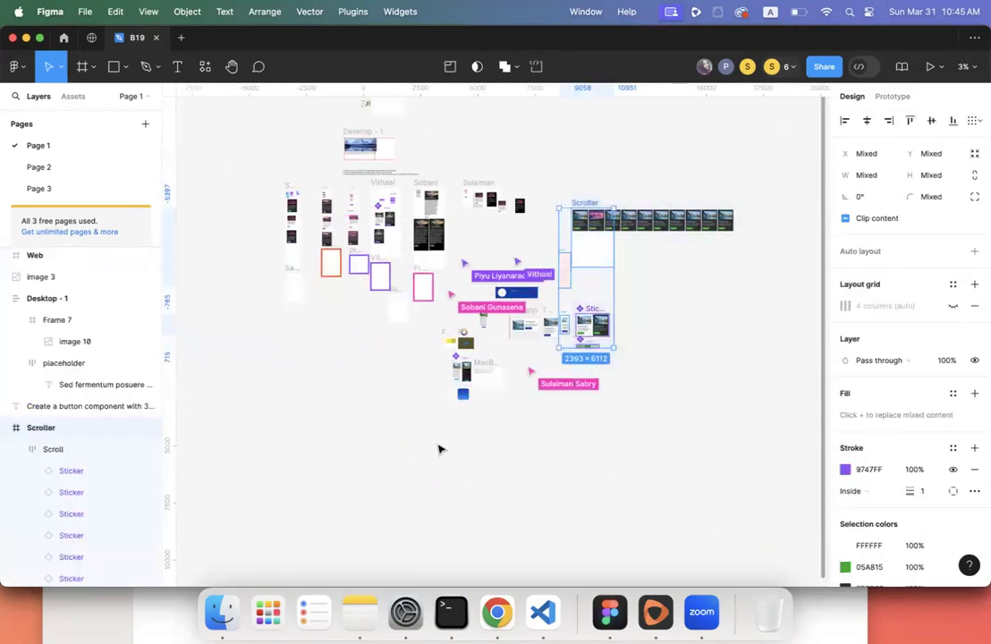
drag(427, 442, 615, 320)
drag(545, 326, 777, 507)
drag(472, 266, 636, 376)
drag(582, 320, 753, 444)
click(542, 371)
- Select the empty prototype frame and show the local components in Assets
scroll(542, 371, up, 5)
scroll(543, 371, up, 1)
scroll(543, 371, left, 2)
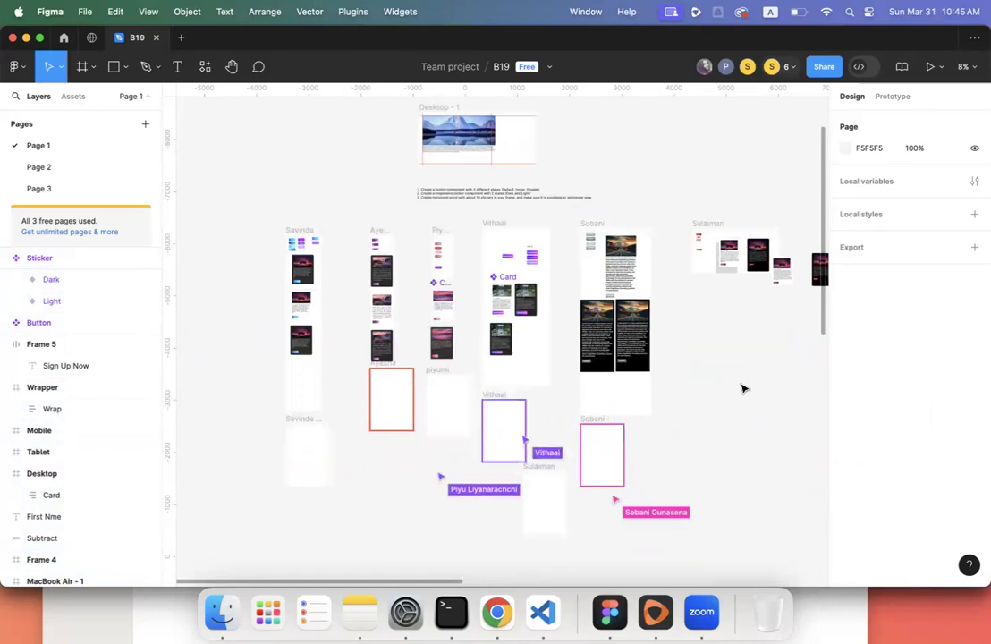
click(288, 440)
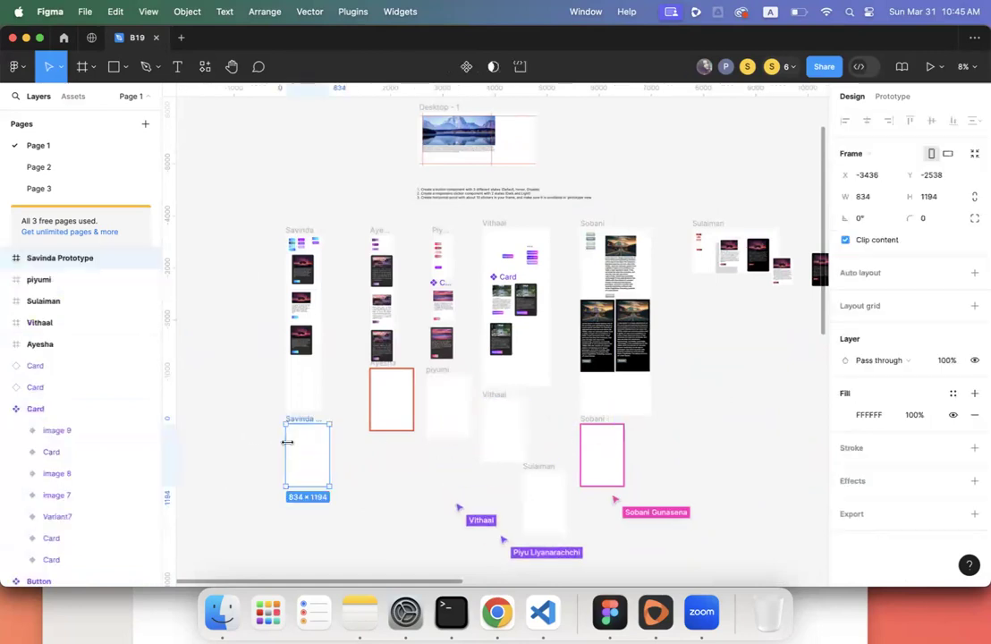
scroll(289, 447, right, 5)
scroll(289, 447, down, 3)
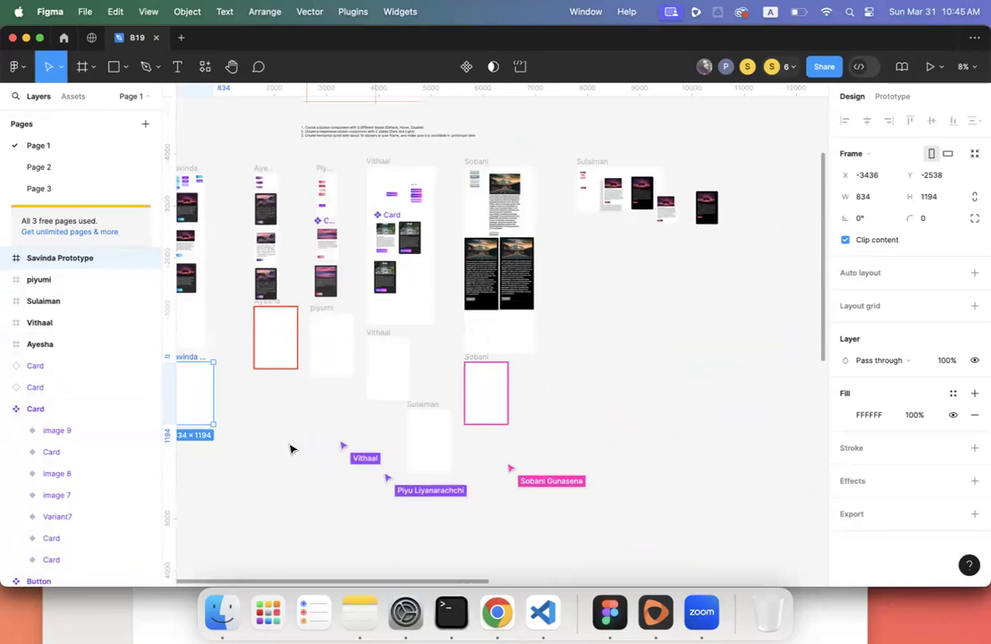
scroll(290, 449, left, 5)
scroll(289, 449, up, 1)
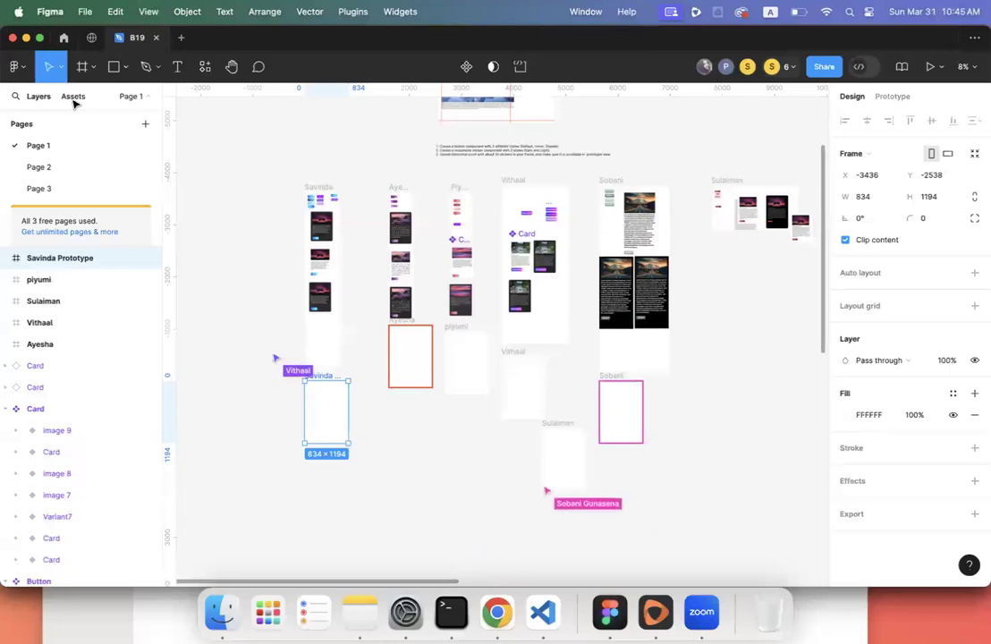
click(74, 100)
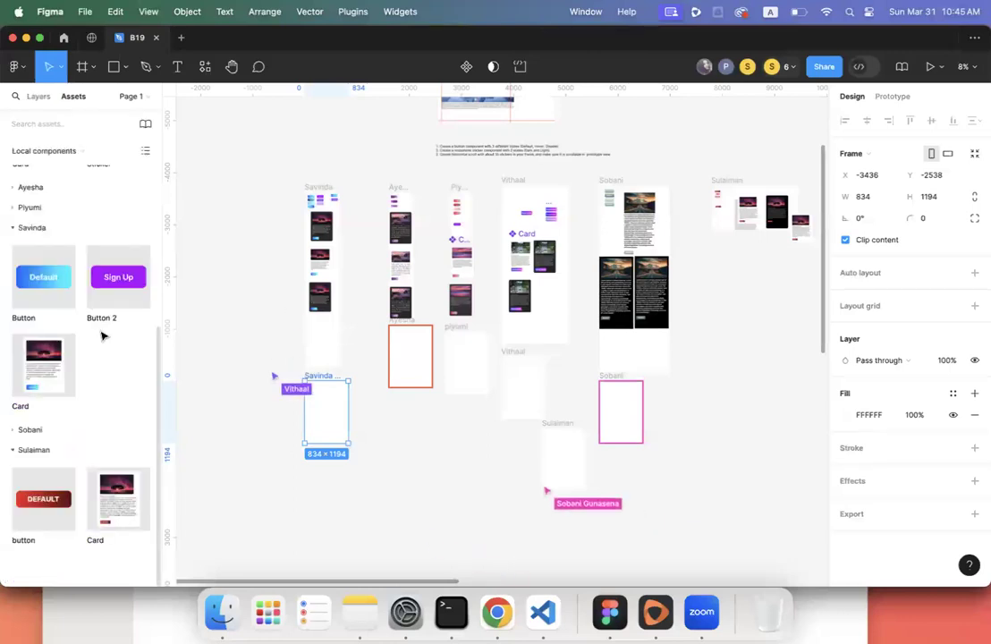
- Drop a 418 × 565 Card instance into the prototype frame at X 0, Y 72
drag(52, 360, 329, 411)
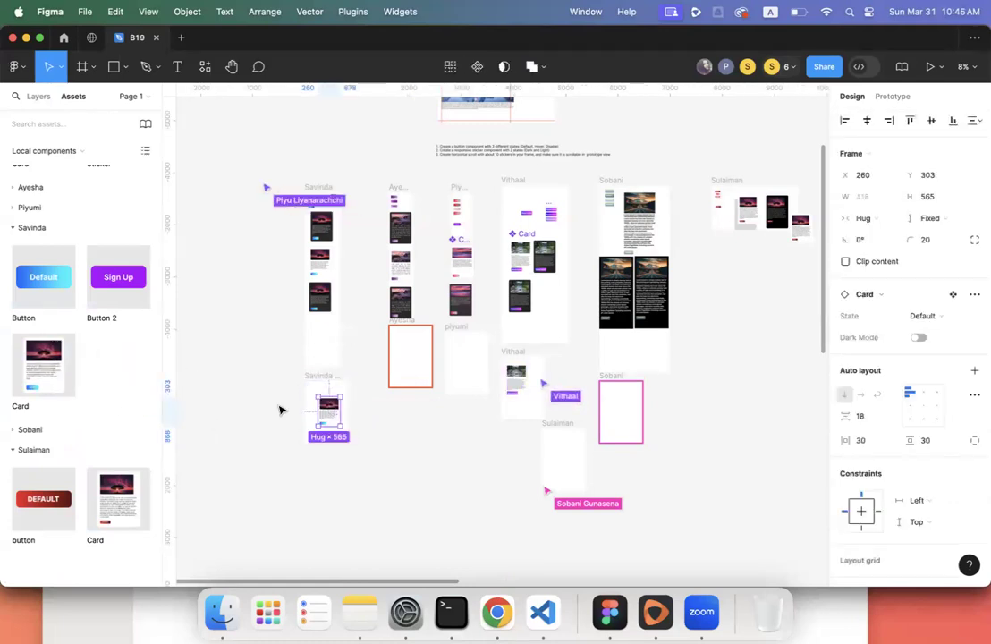
scroll(279, 410, up, 5)
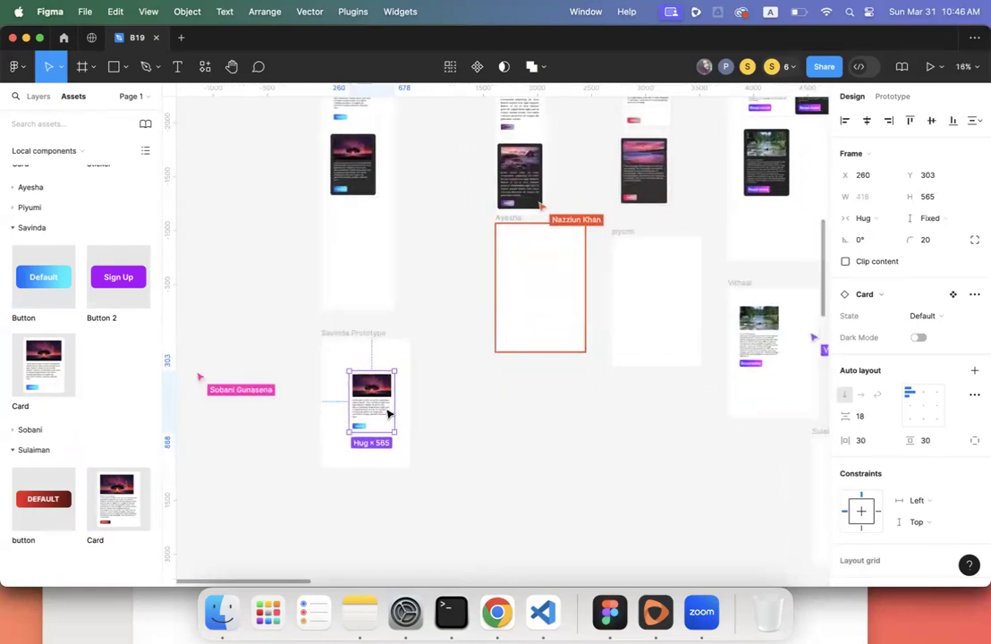
drag(386, 413, 331, 379)
scroll(331, 379, up, 5)
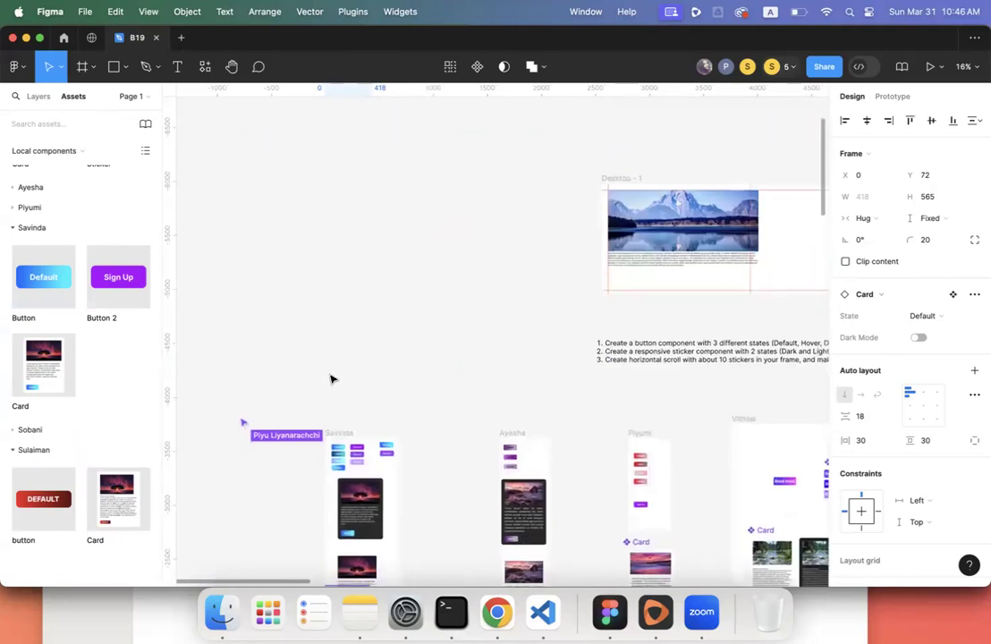
scroll(283, 353, down, 10)
ctrl+scroll(285, 355, down, 3)
scroll(286, 355, down, 5)
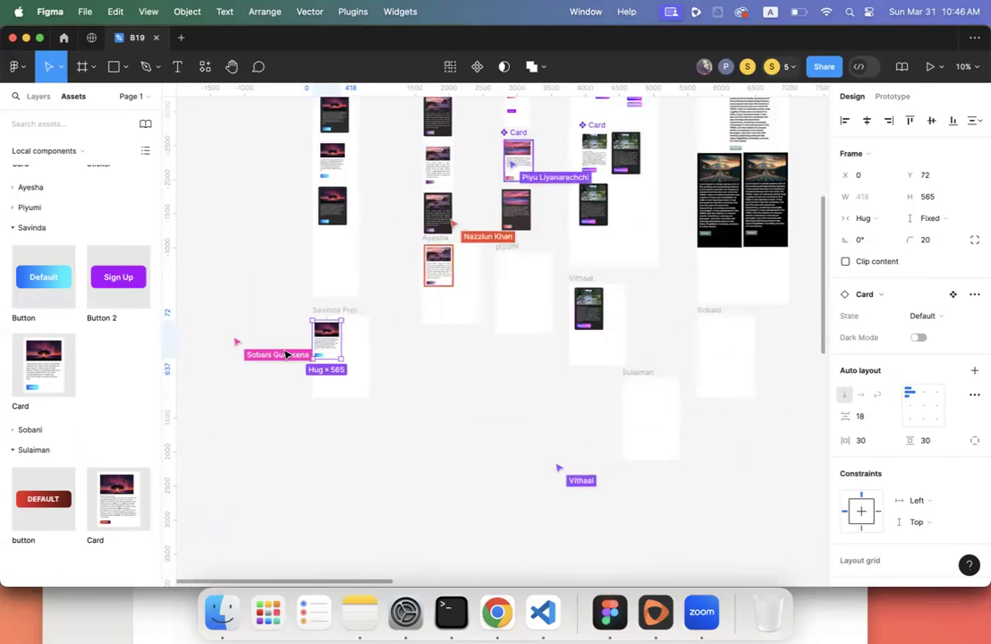
scroll(403, 367, left, 3)
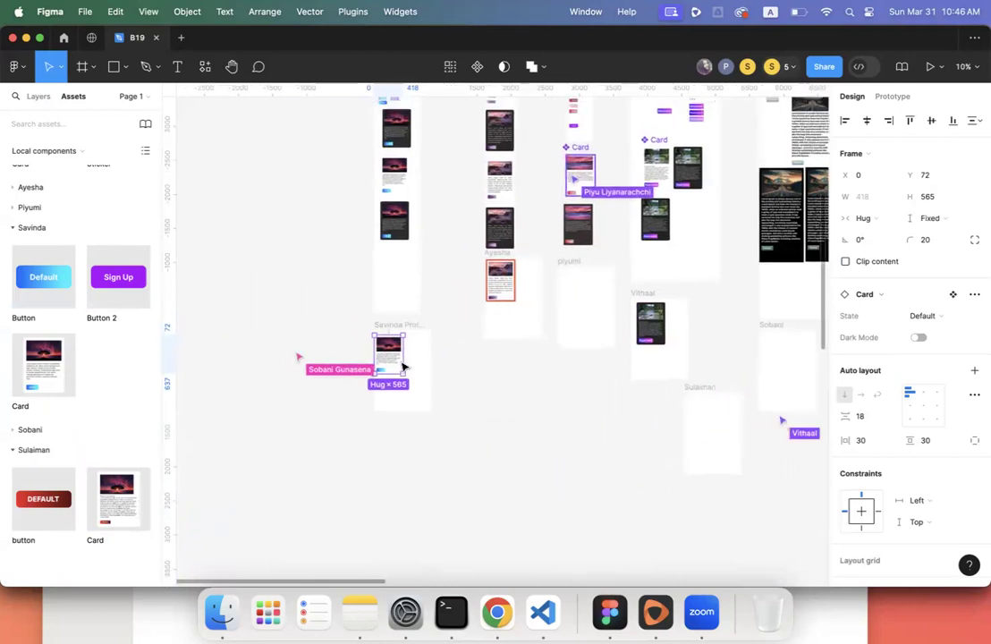
click(37, 96)
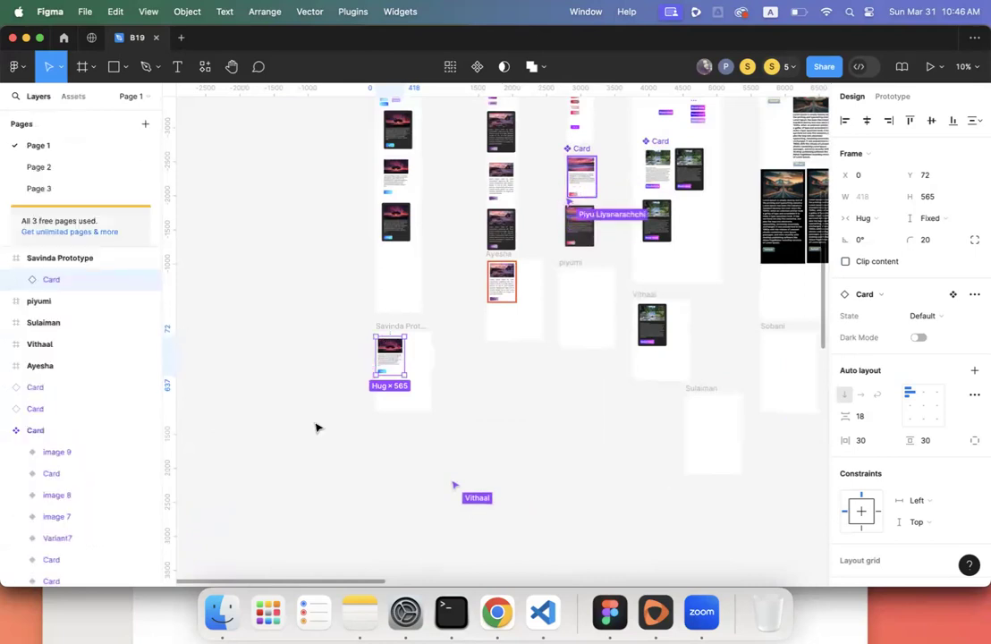
- Move the card up to X 0, Y 32 and select the frame's Card layers
drag(396, 357, 392, 356)
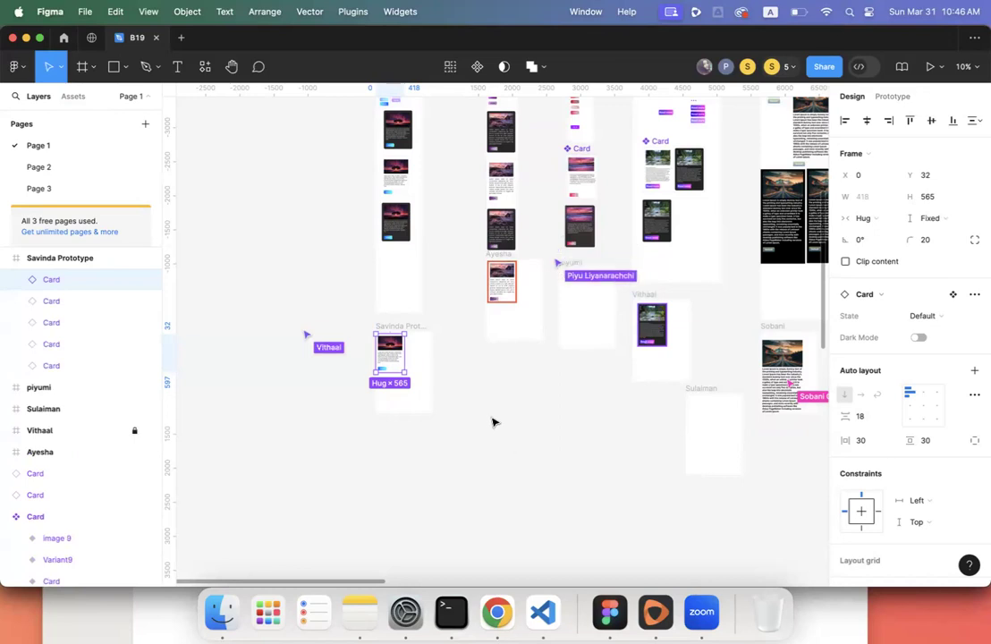
click(491, 421)
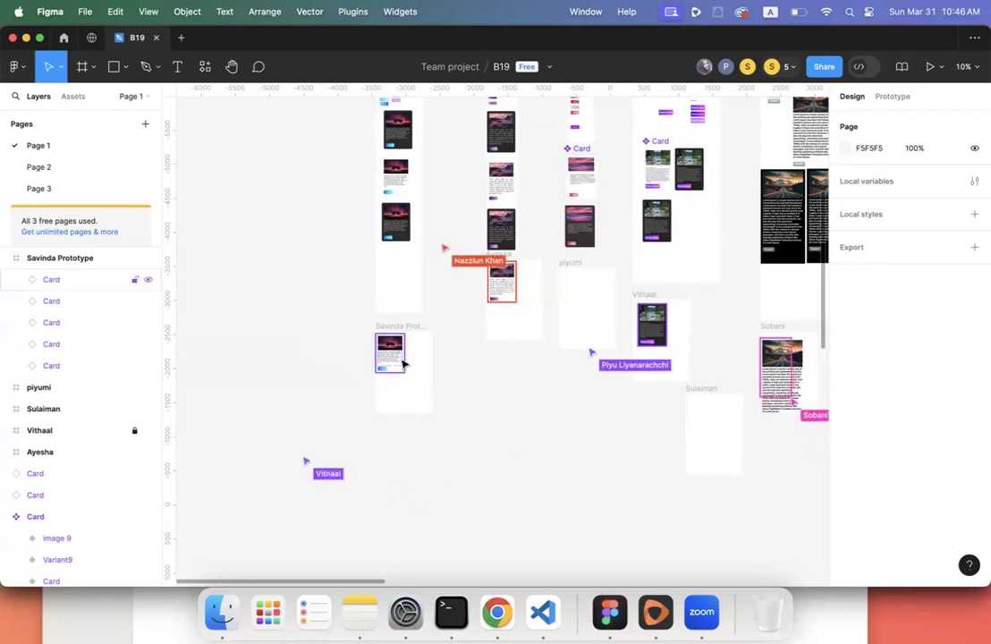
click(74, 288)
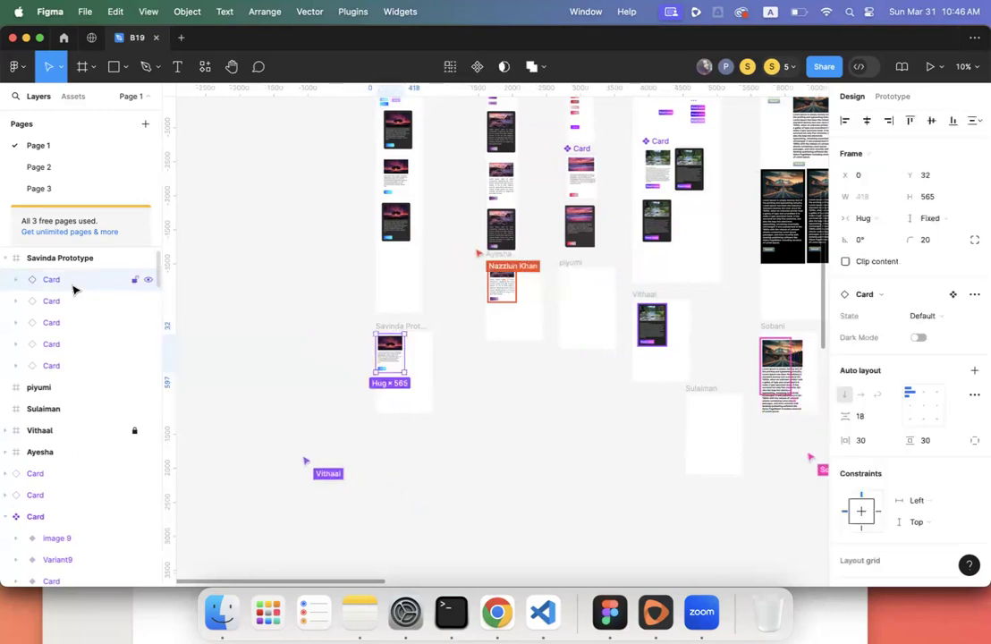
shift+click(79, 367)
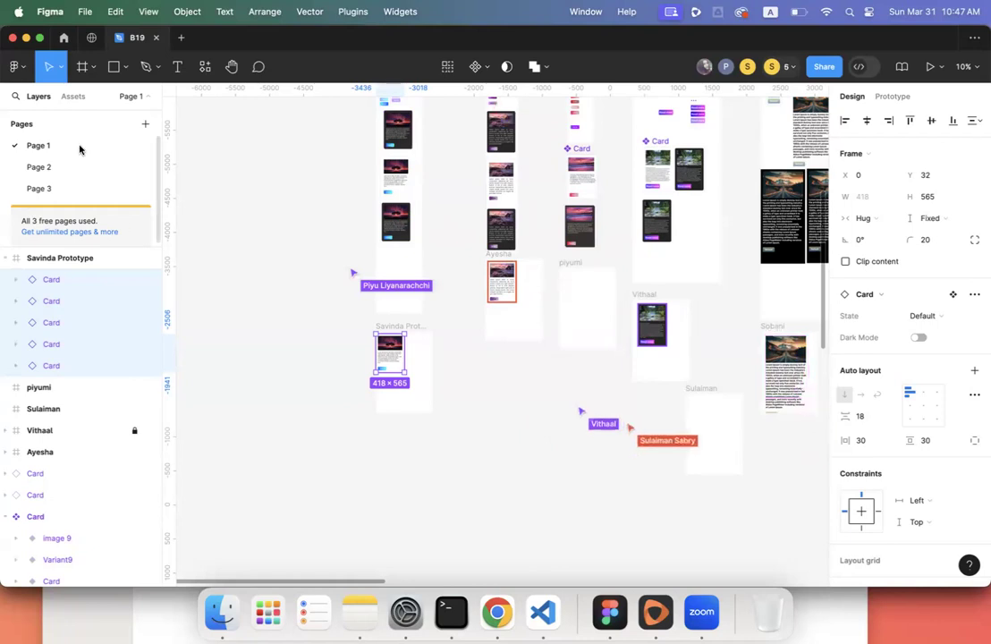
click(73, 96)
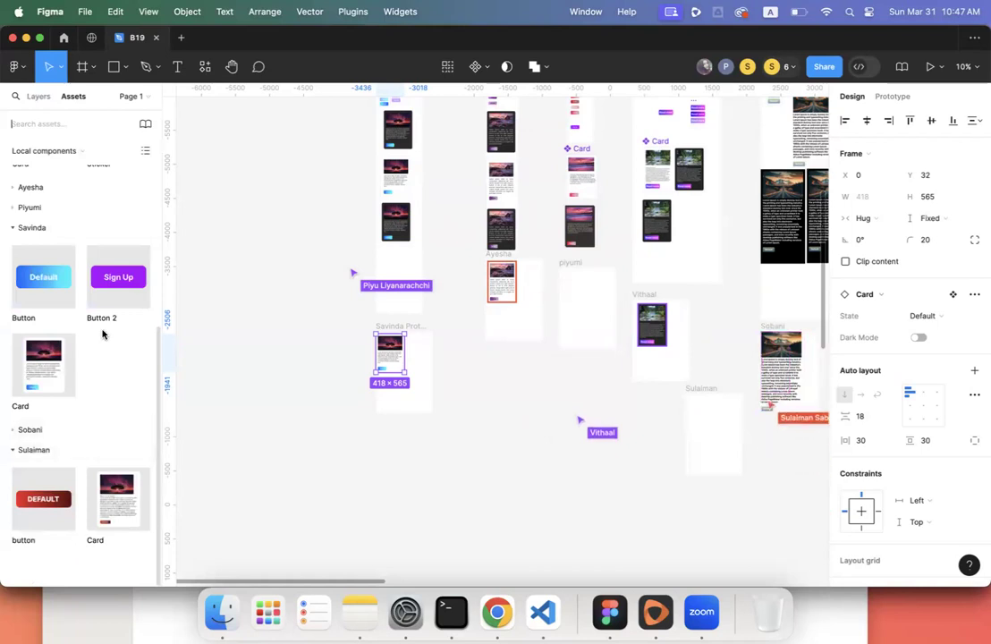
- Place an extra Card instance in the lower-left frame, delete it, undo, and compare the cards
drag(42, 358, 407, 400)
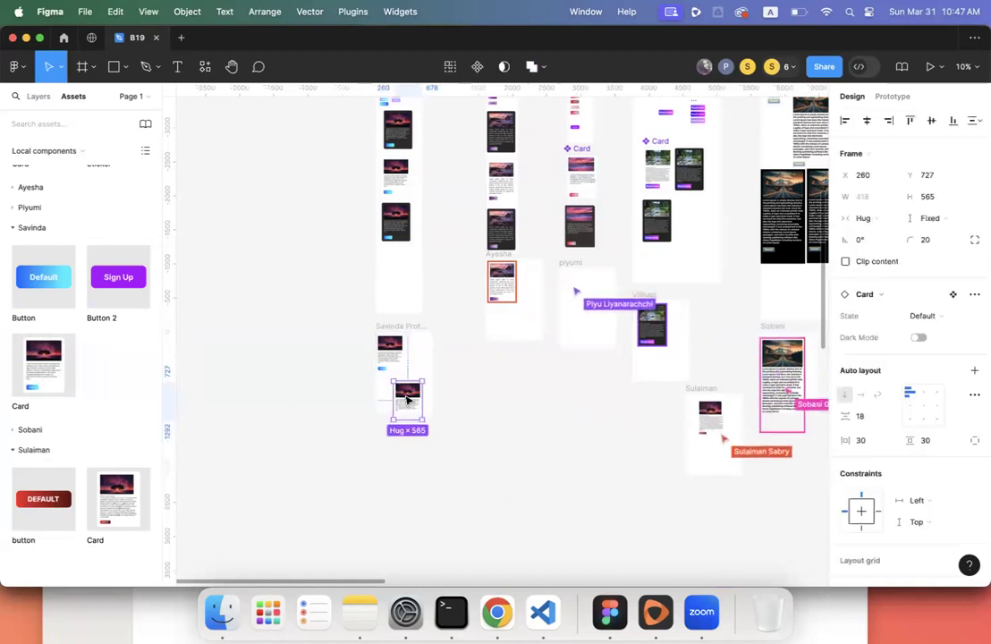
key(Delete)
key(ctrl+z)
click(402, 369)
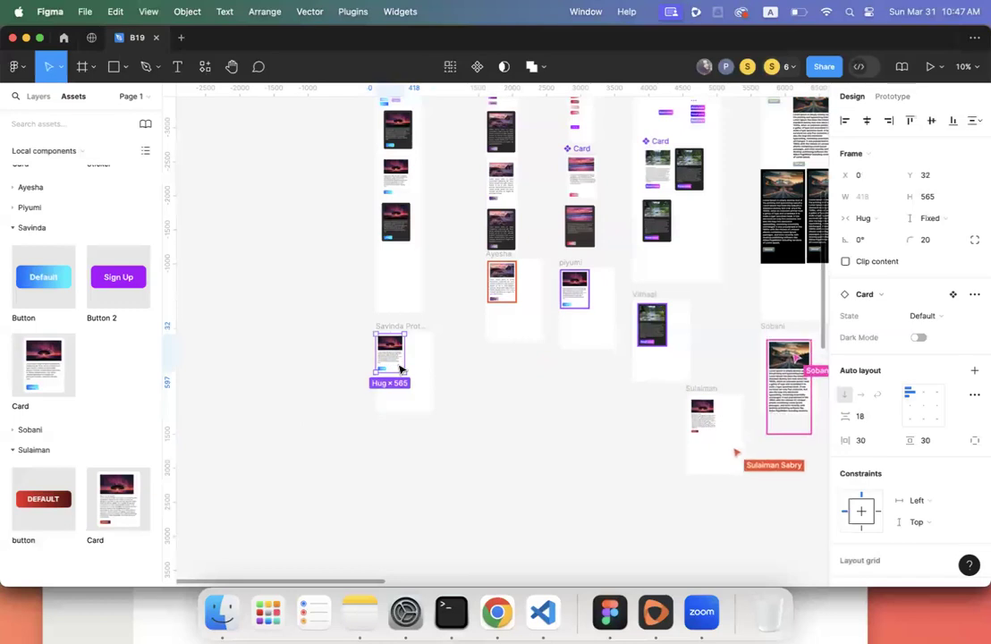
scroll(399, 368, right, 3)
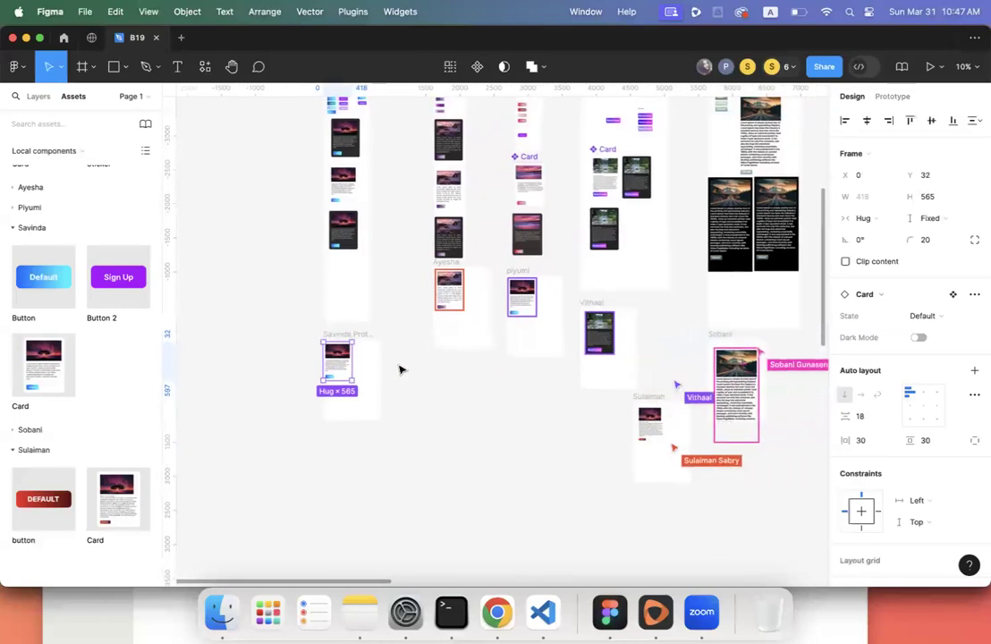
click(531, 313)
click(350, 370)
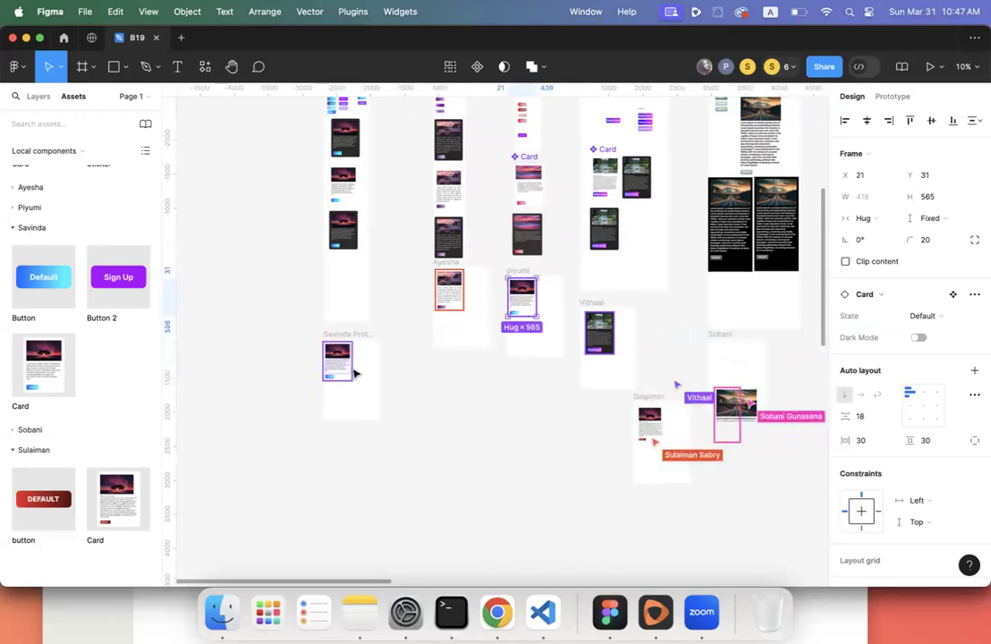
scroll(349, 370, up, 5)
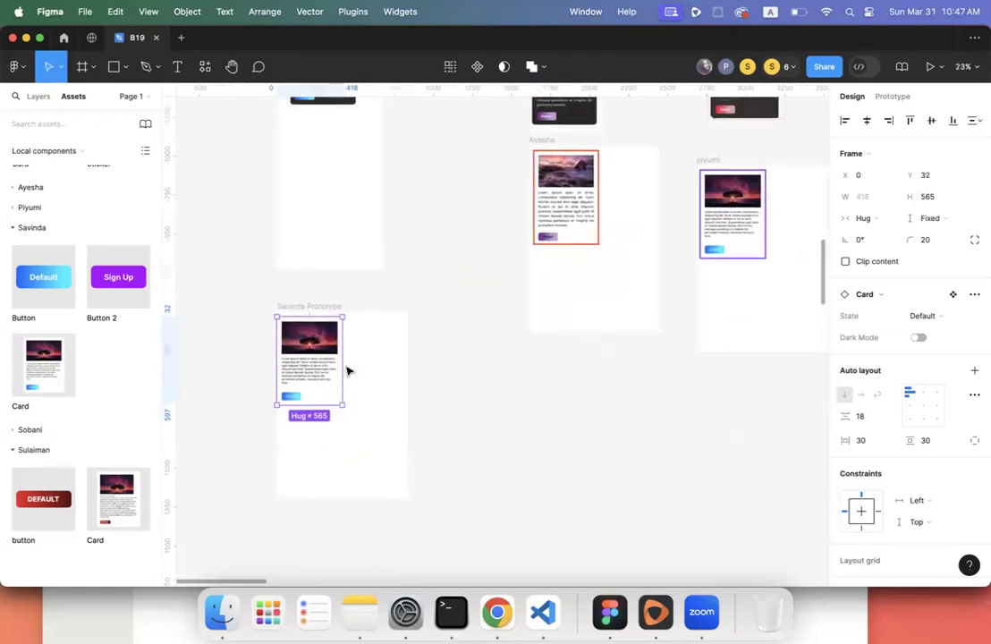
scroll(349, 370, down, 2)
scroll(349, 370, up, 1)
scroll(348, 370, down, 2)
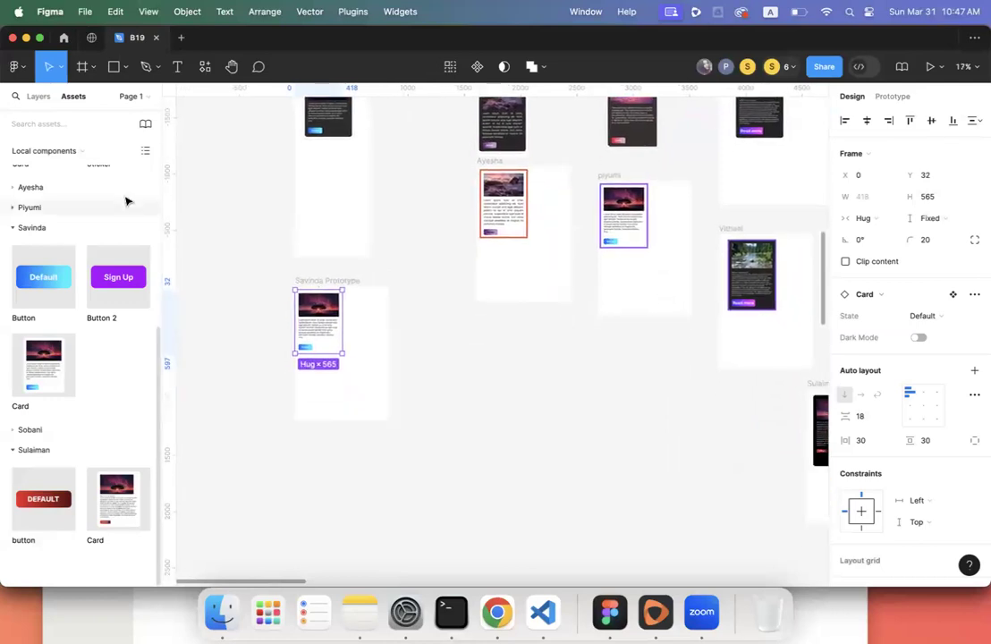
click(40, 96)
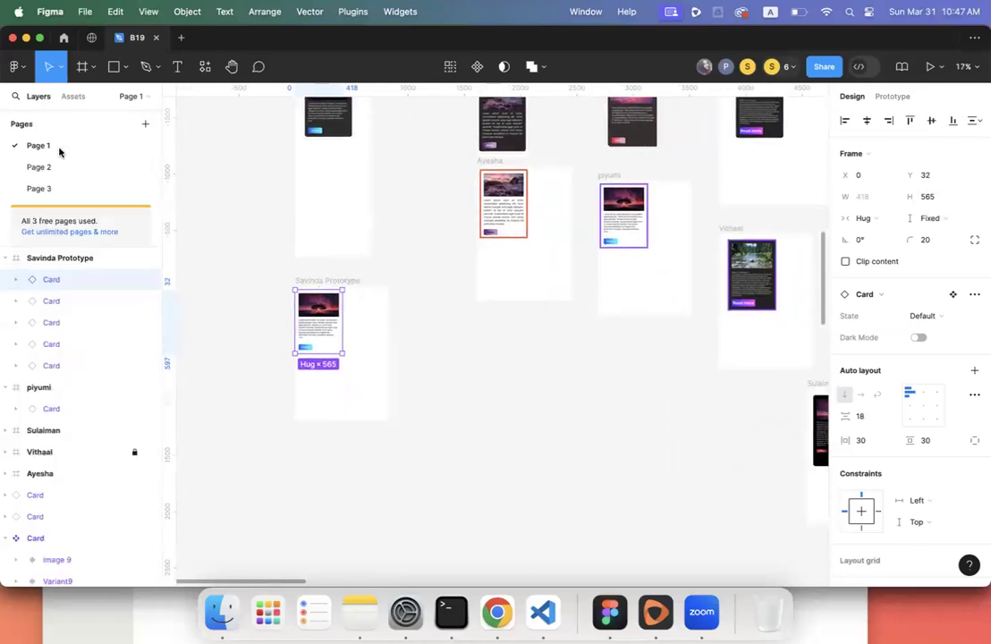
- Select all five Card layers and wrap them in a new 418 × 565 Frame 8
click(73, 359)
shift+click(71, 280)
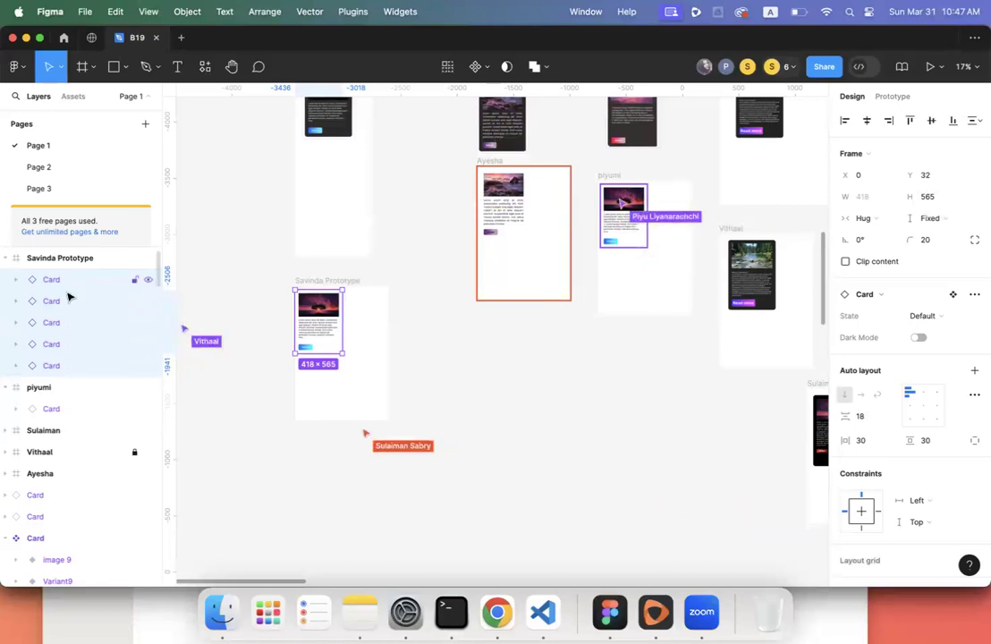
right_click(324, 320)
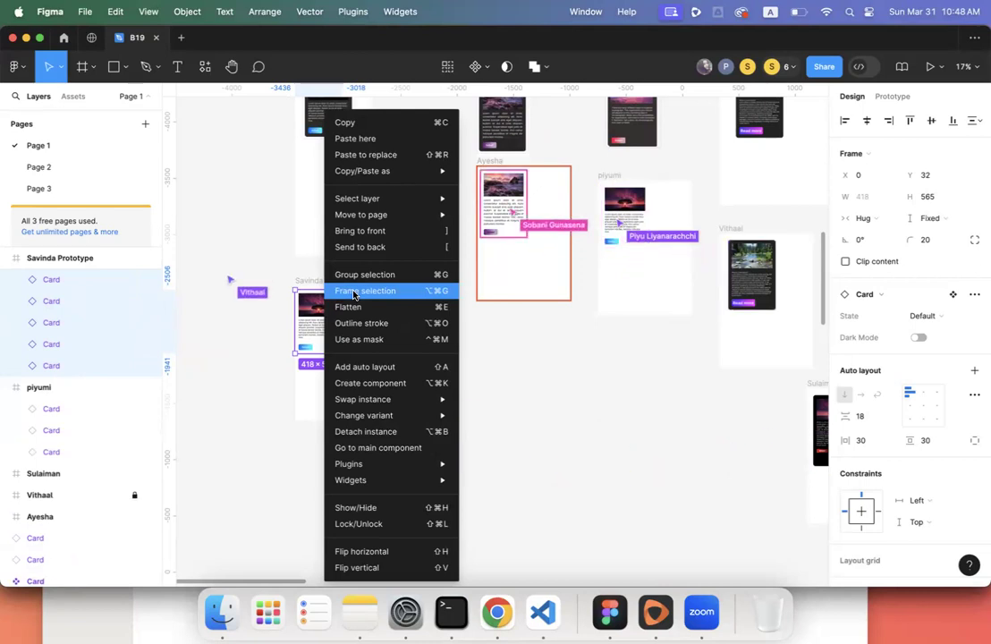
click(354, 292)
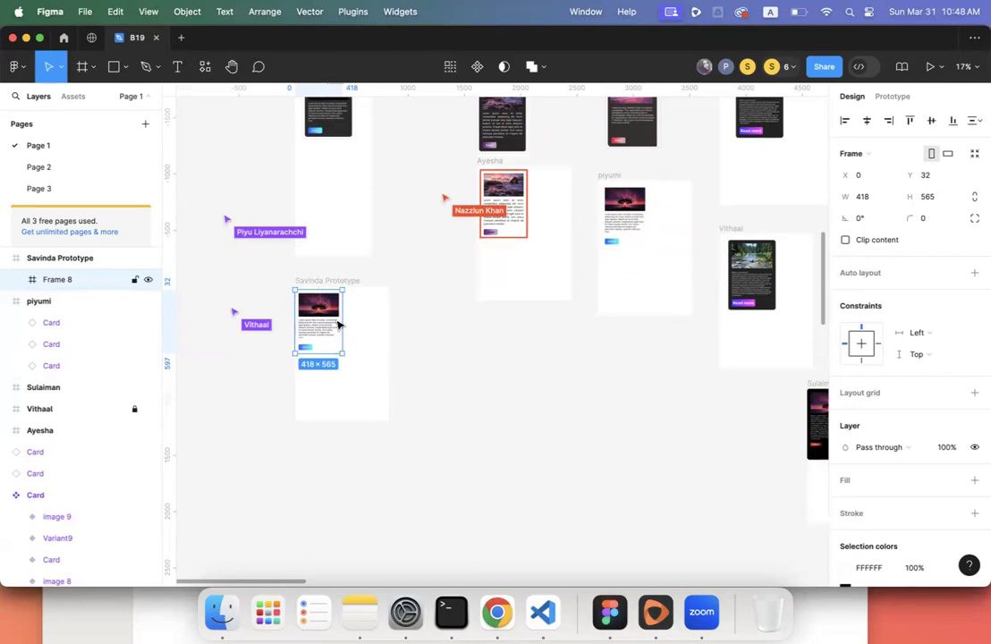
- Compare the cards in the neighbouring student frames by selecting each in turn
scroll(338, 325, up, 5)
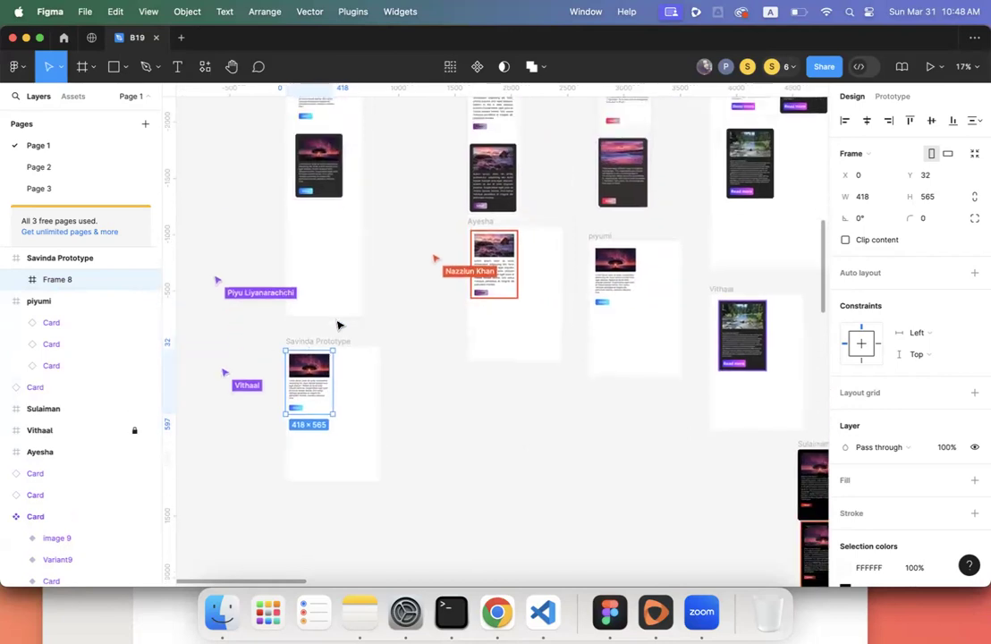
scroll(338, 325, down, 3)
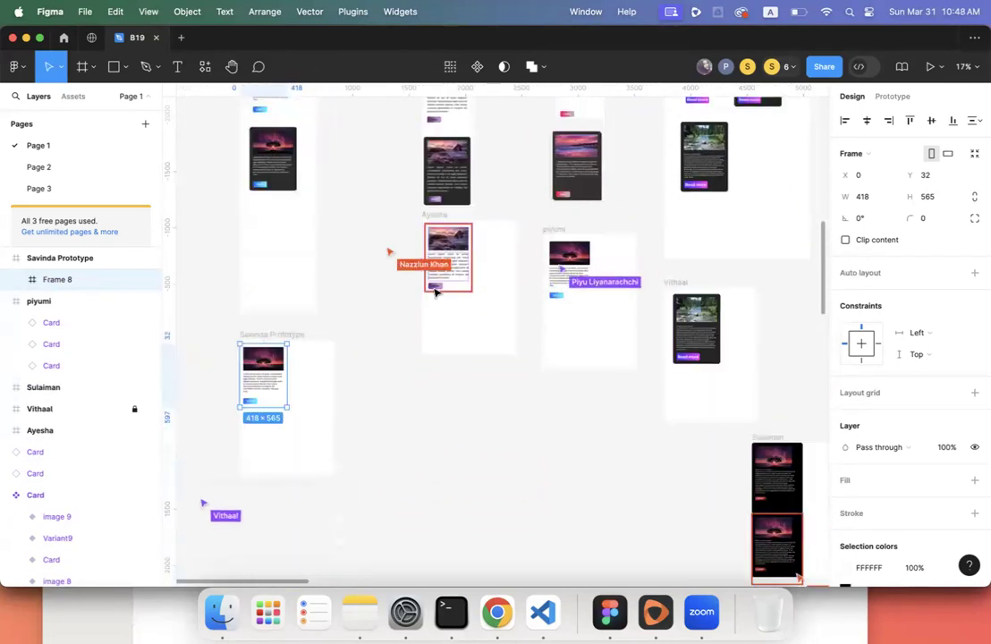
click(589, 259)
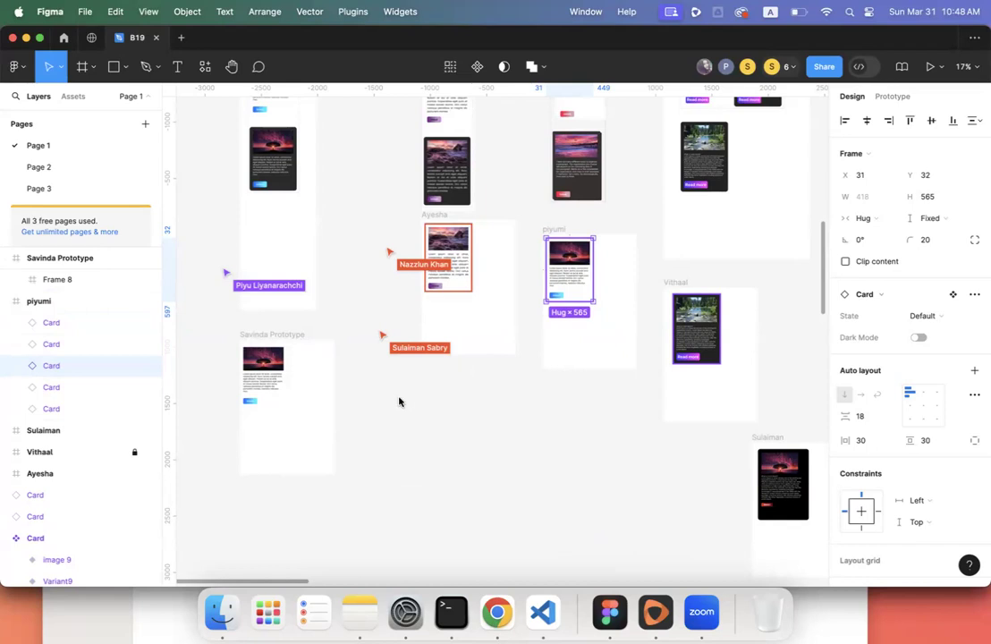
click(444, 280)
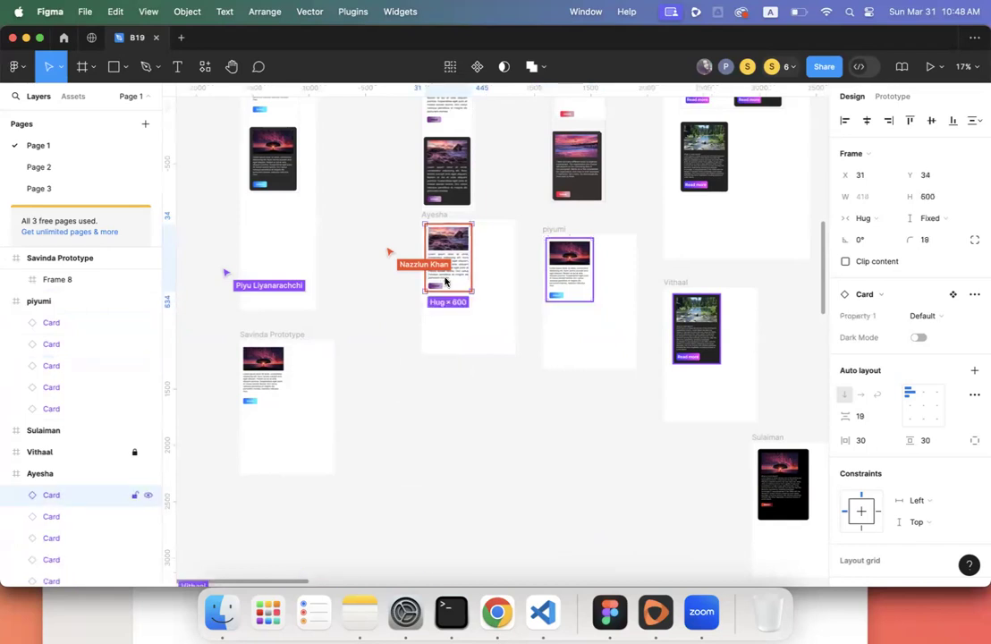
click(566, 287)
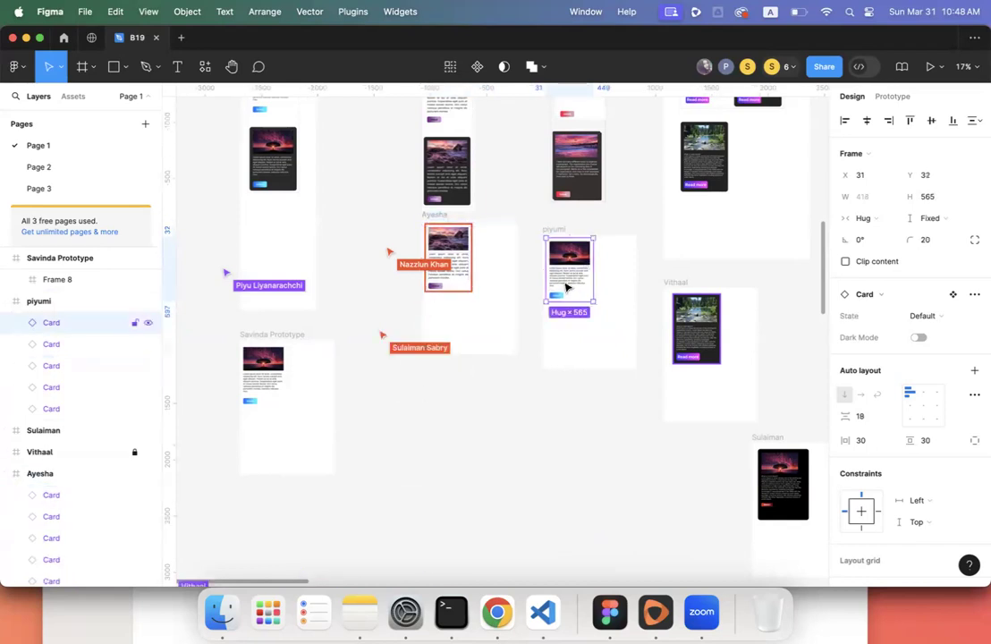
click(700, 337)
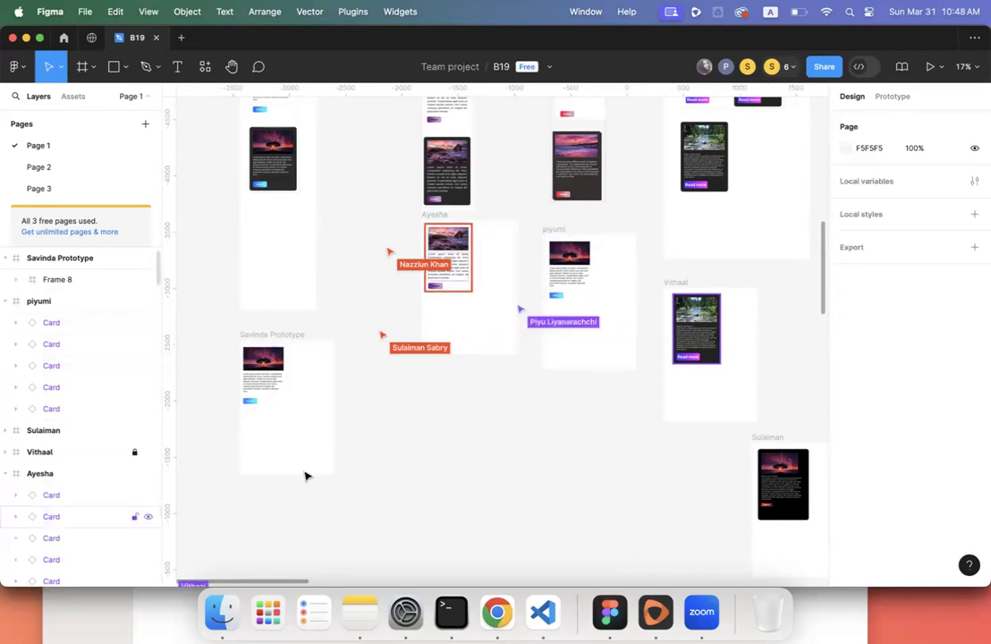
- Expand the landscape-photo card's frame layer to reveal Frame 9 and select its five Card layers
click(53, 455)
click(11, 455)
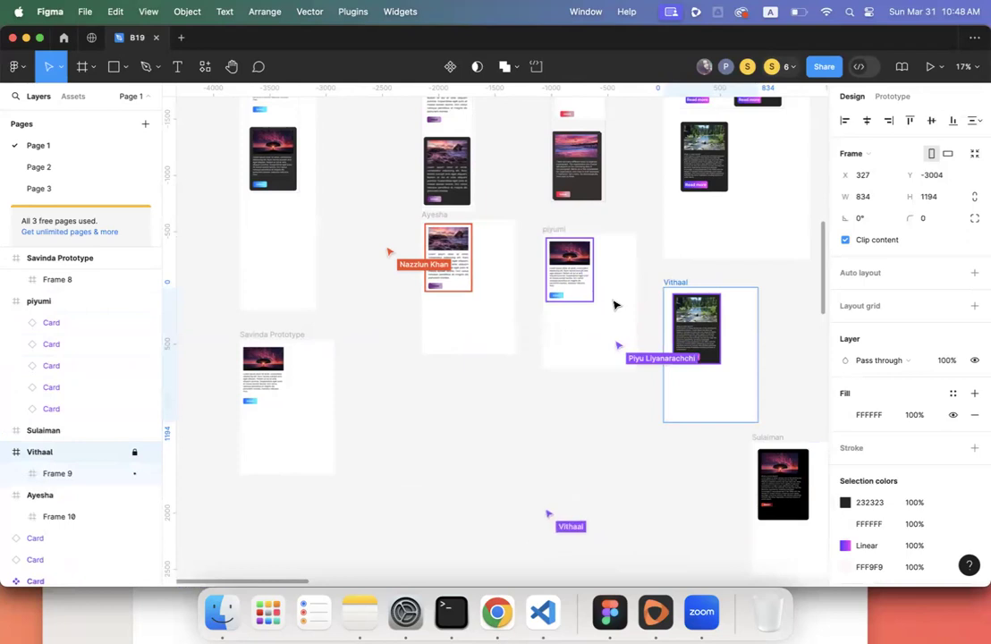
scroll(613, 304, up, 3)
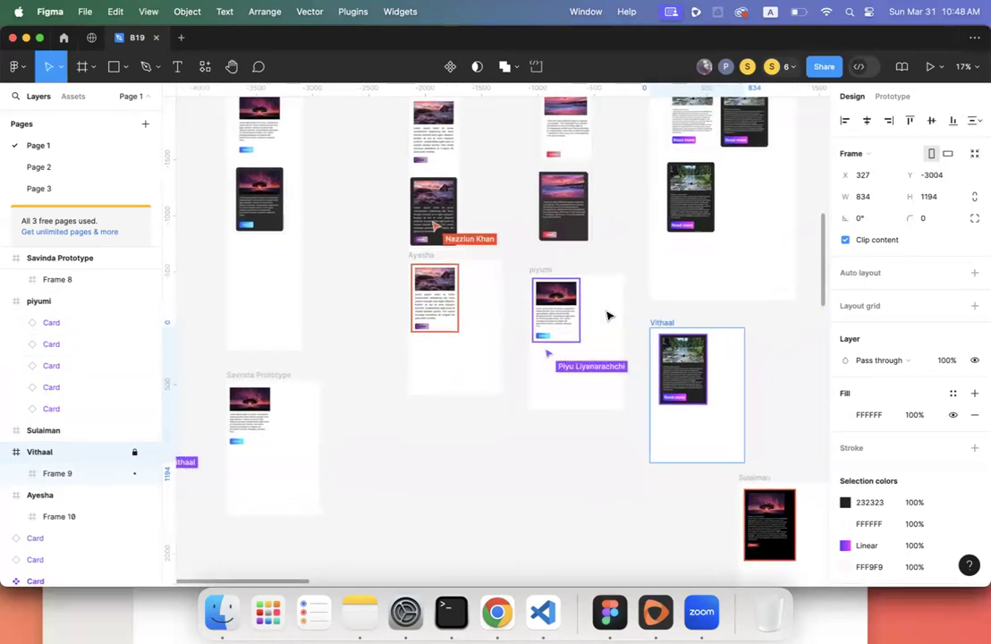
click(61, 327)
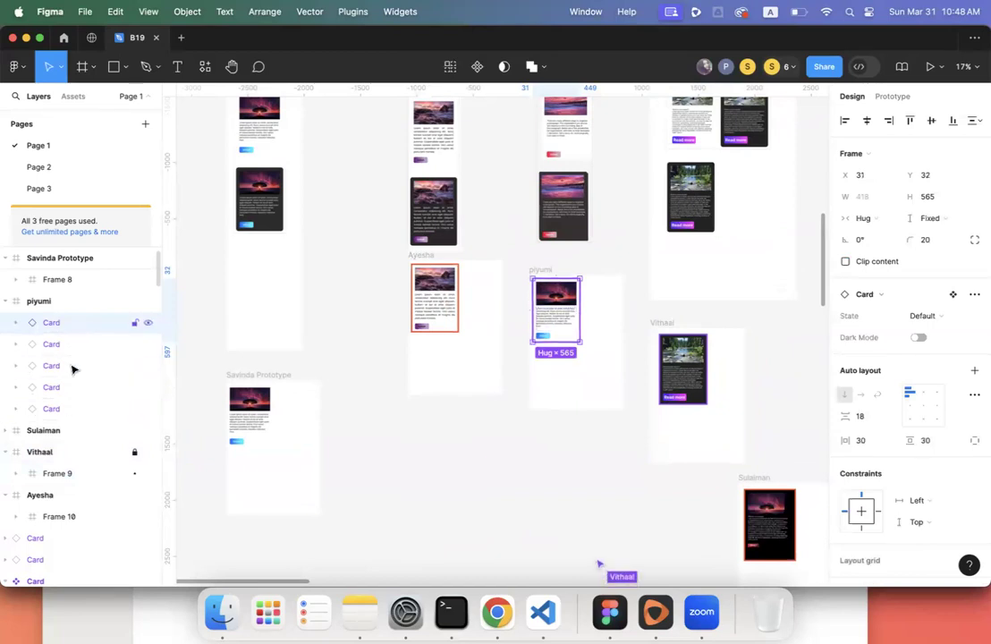
shift+click(72, 410)
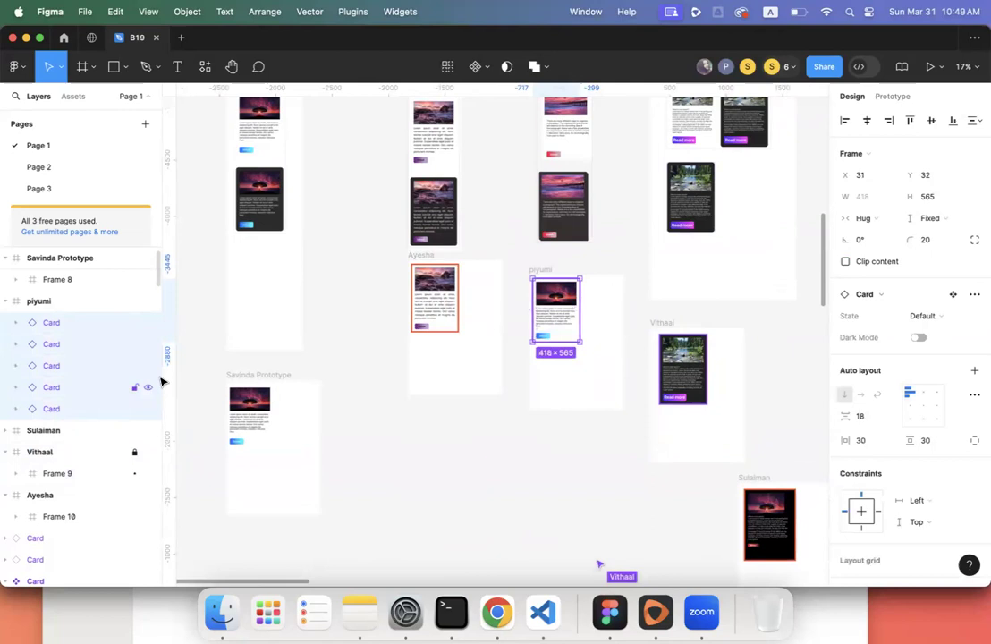
click(405, 362)
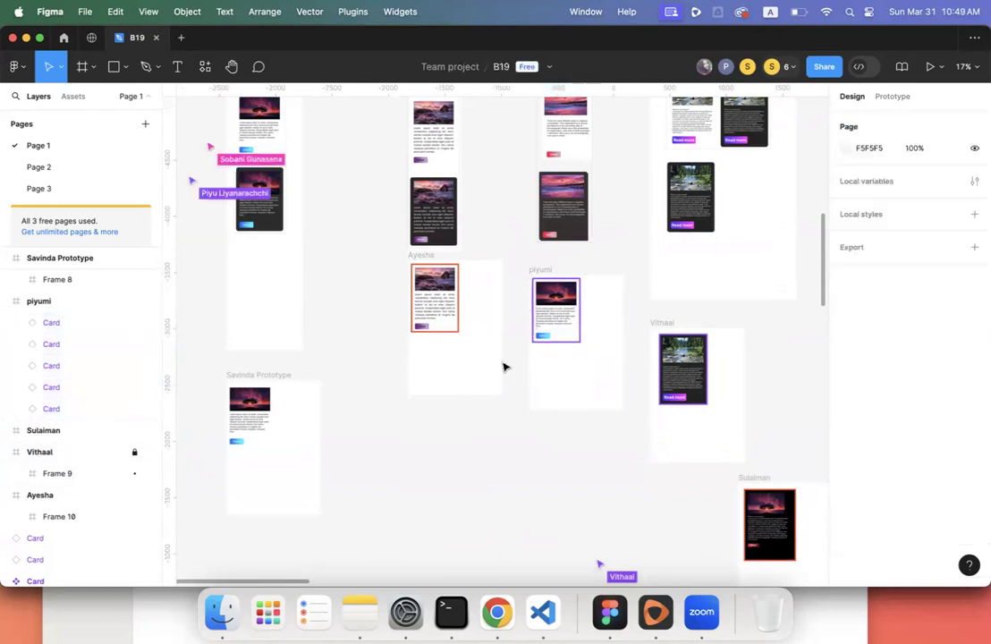
drag(518, 361, 600, 269)
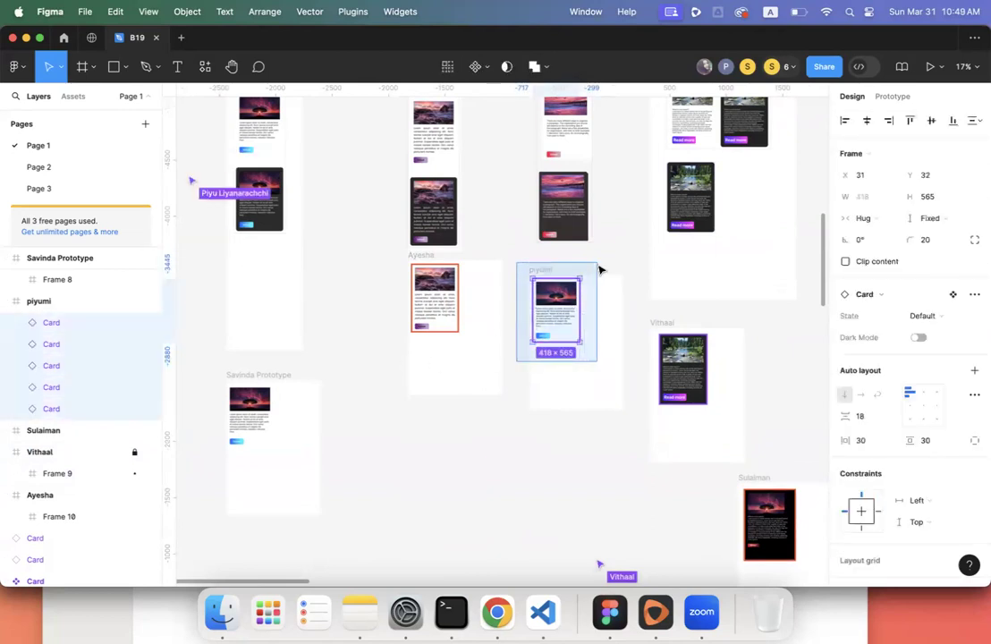
click(524, 424)
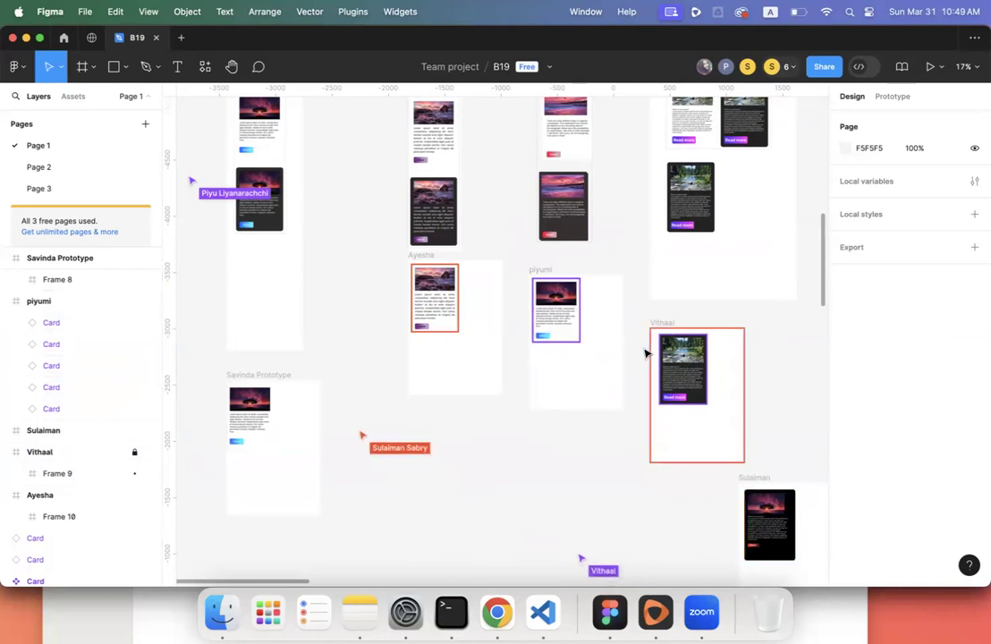
scroll(643, 366, down, 3)
click(663, 390)
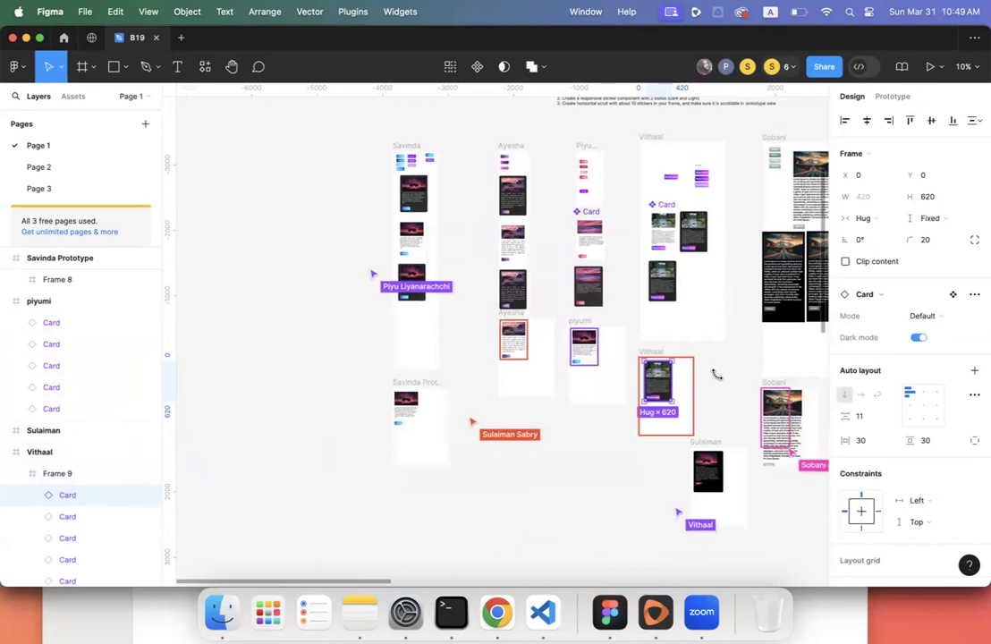
scroll(715, 375, right, 5)
scroll(716, 375, left, 1)
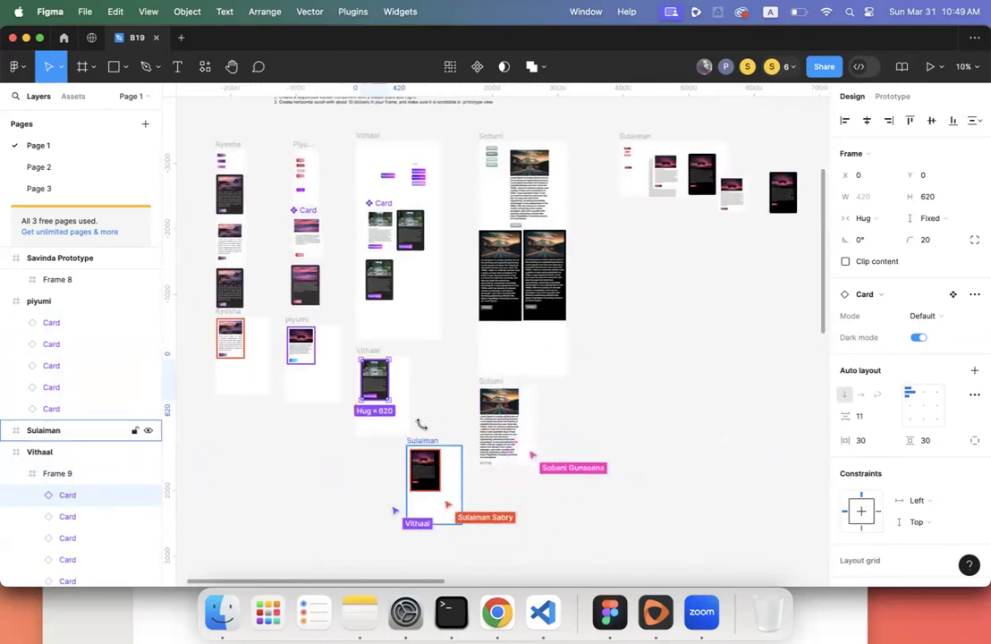
click(425, 463)
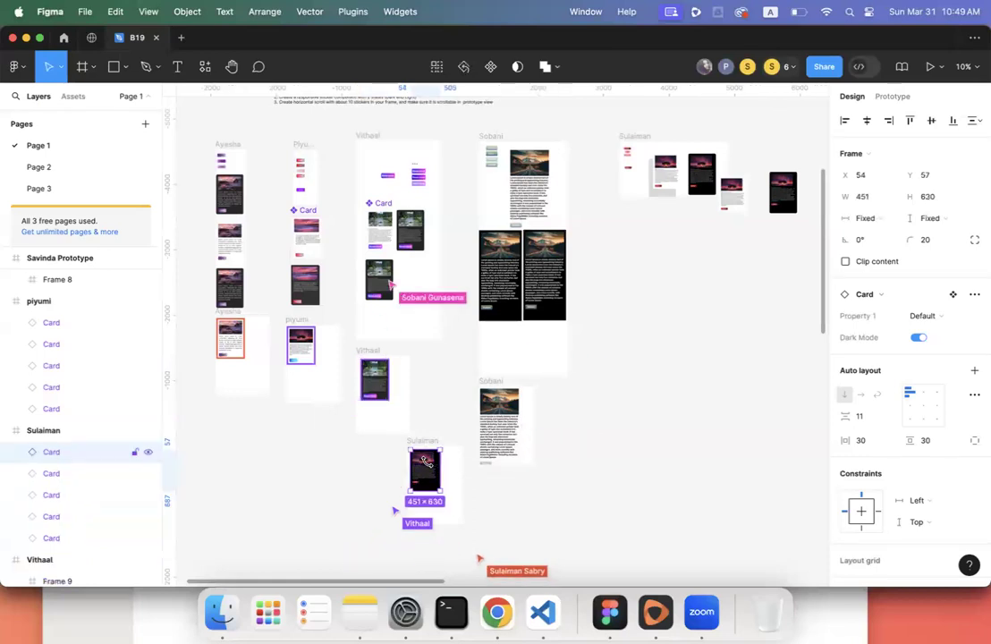
click(498, 413)
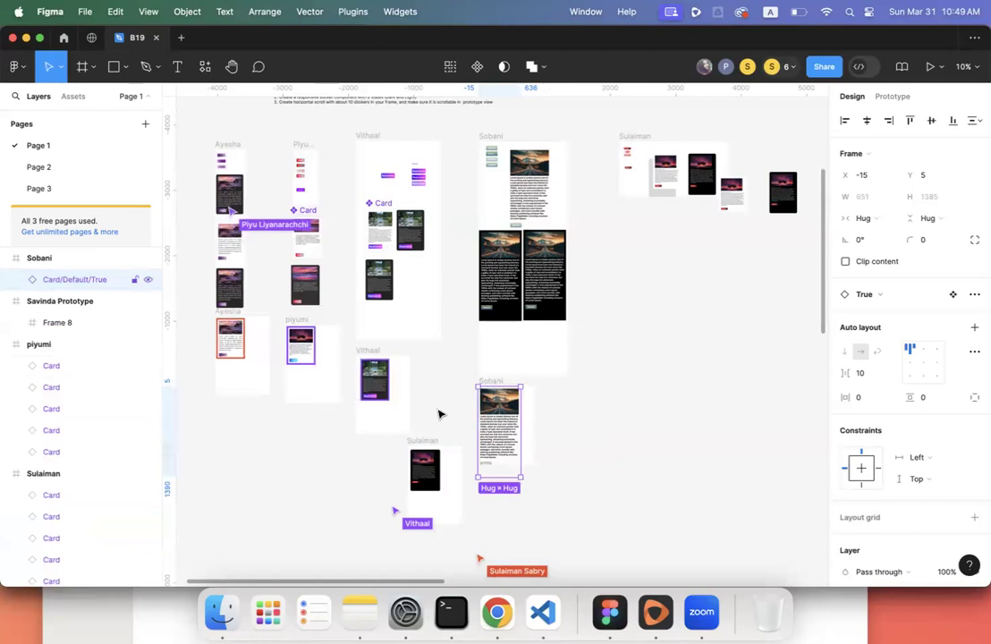
scroll(438, 413, up, 3)
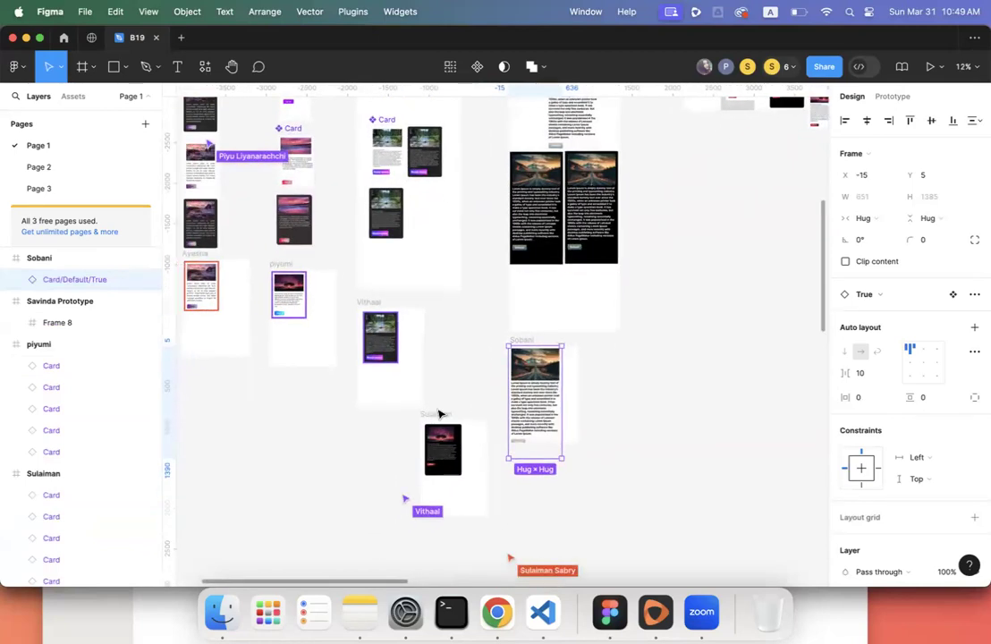
scroll(530, 408, left, 6)
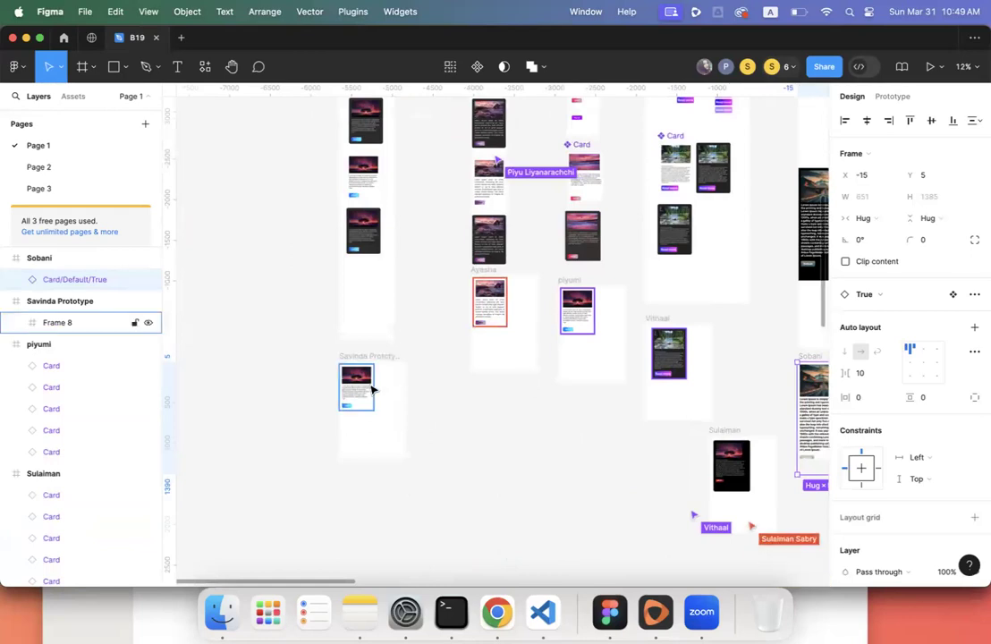
click(371, 389)
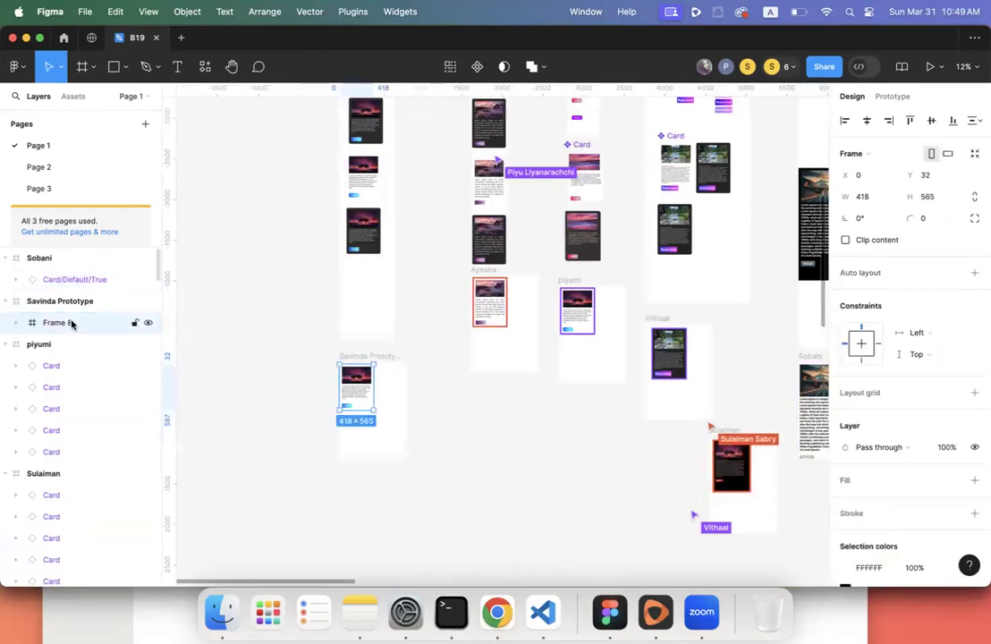
- Expand Frame 8 to show its five Card children, reviewing its context menu without changes
click(15, 326)
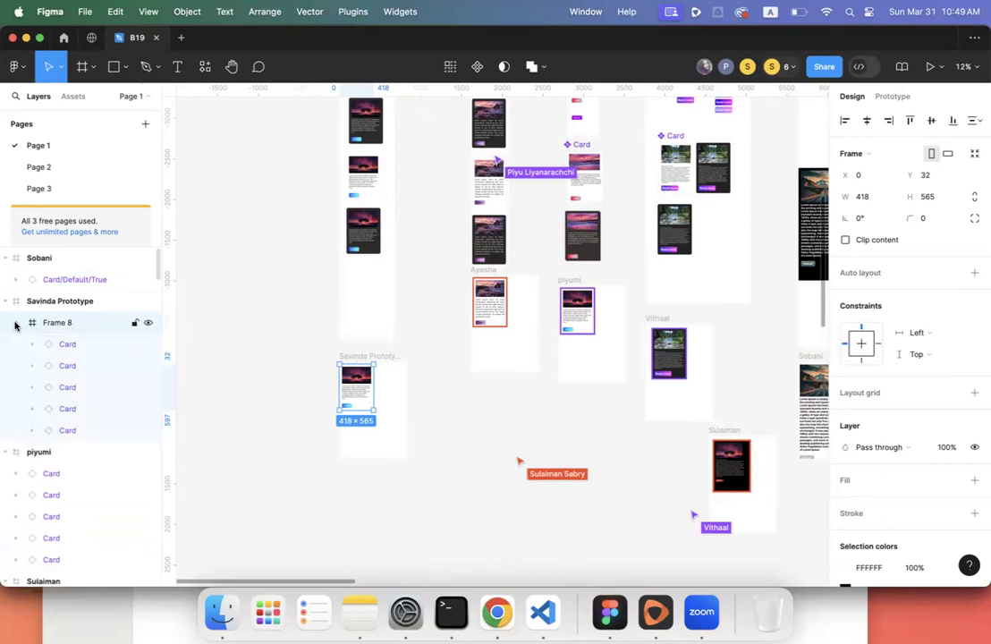
double_click(55, 323)
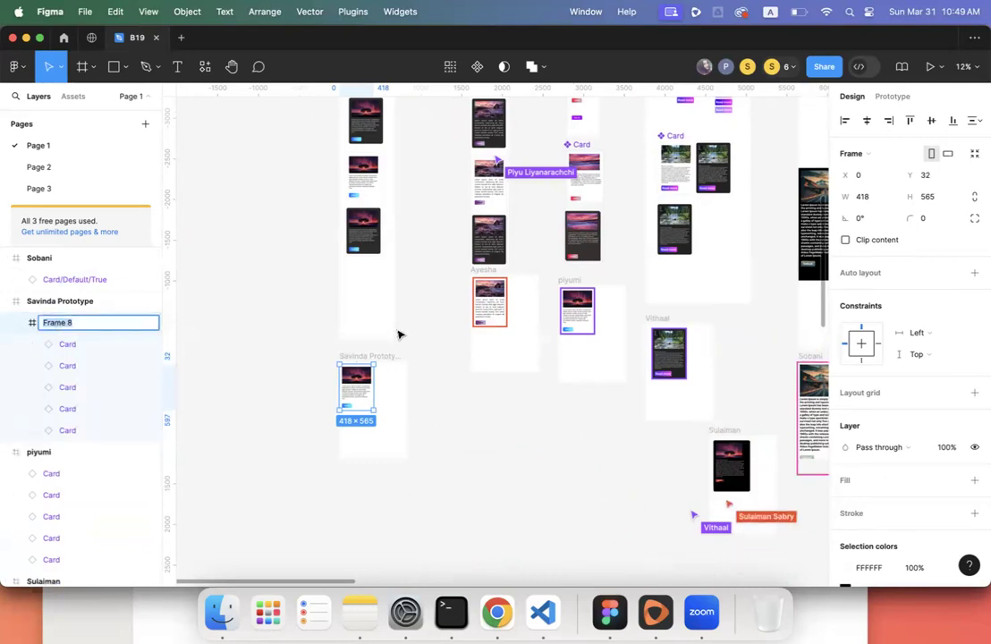
right_click(363, 387)
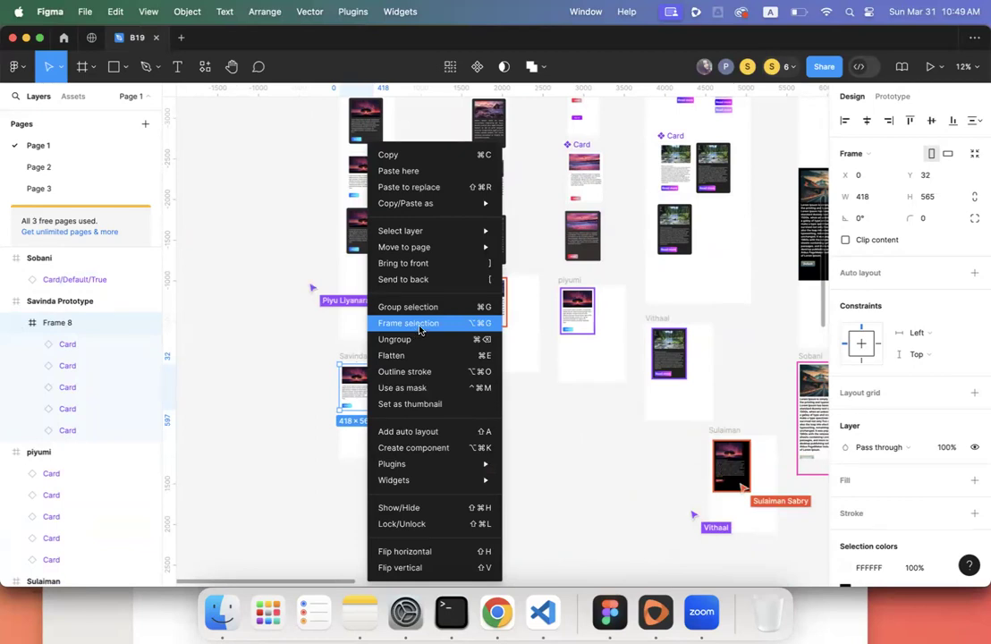
click(554, 419)
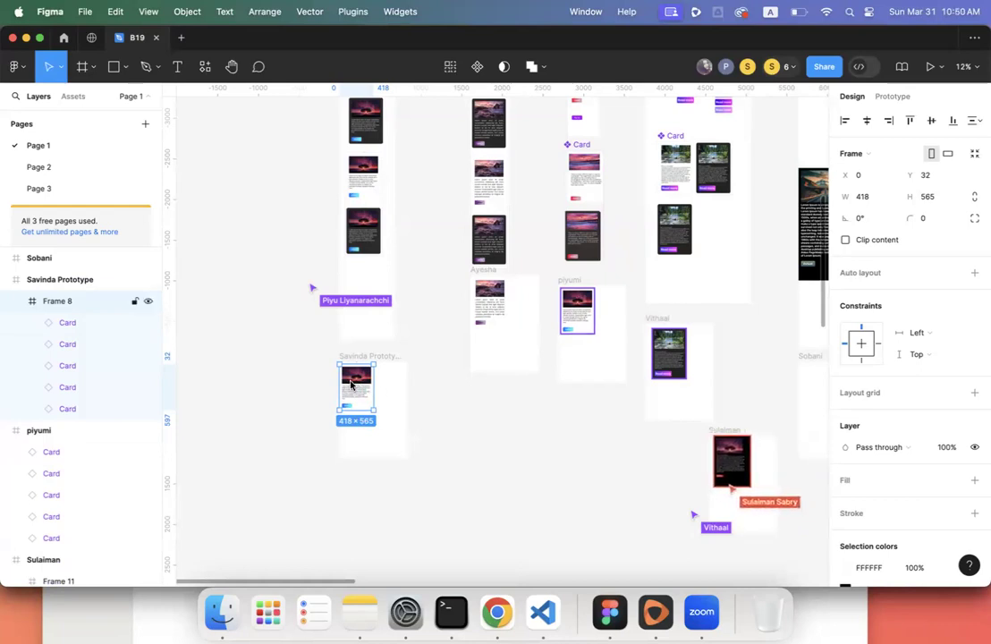
right_click(351, 383)
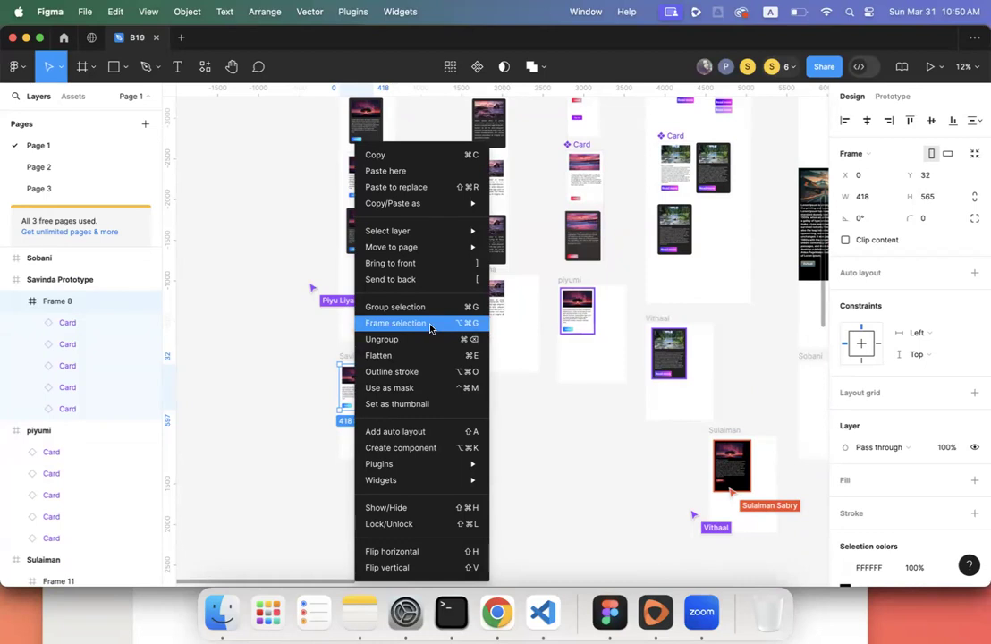
click(550, 423)
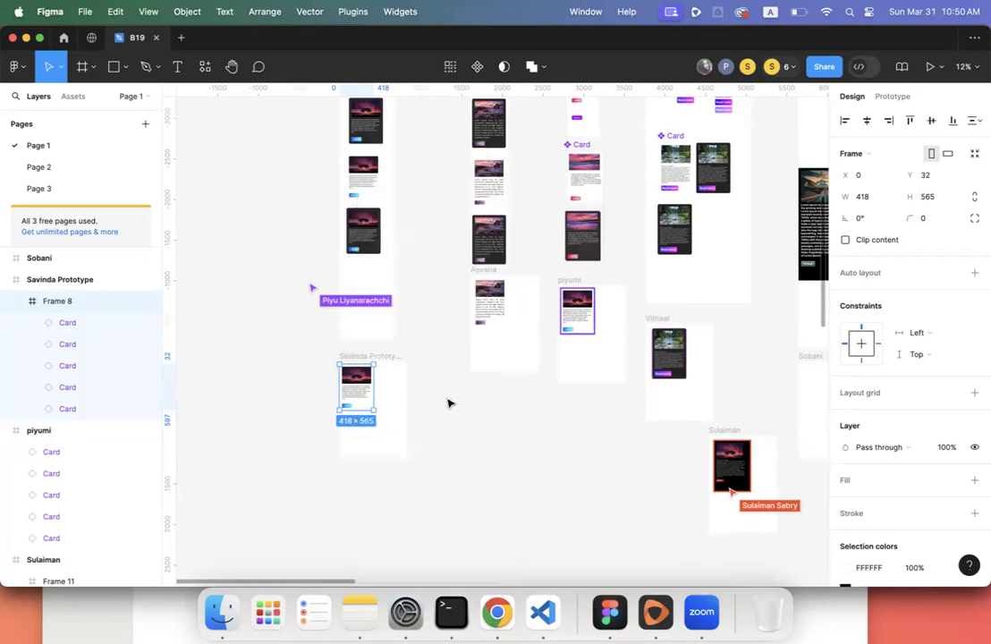
scroll(448, 403, up, 3)
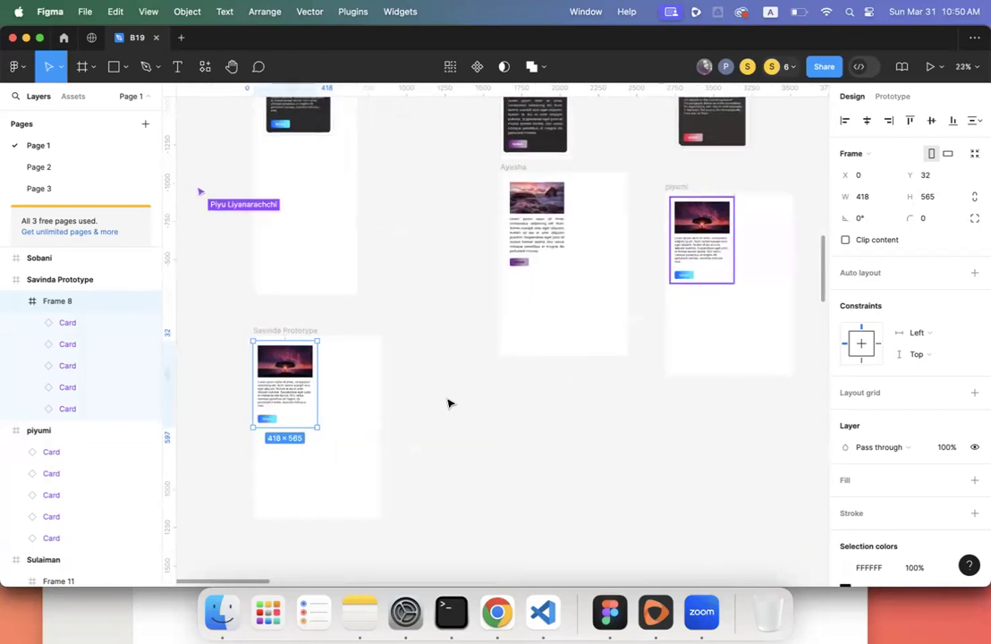
click(526, 258)
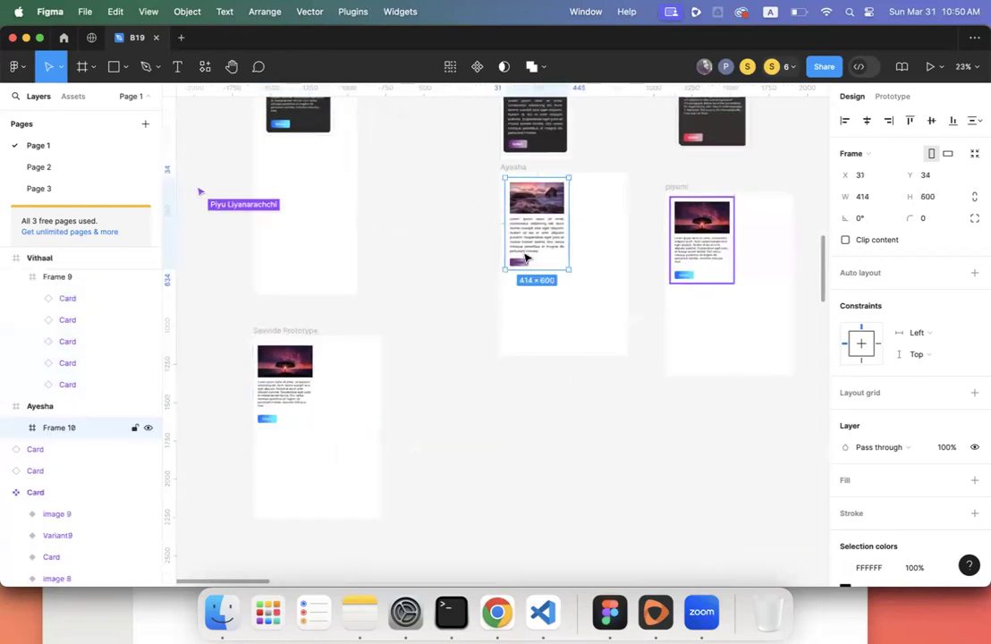
click(16, 433)
click(16, 433)
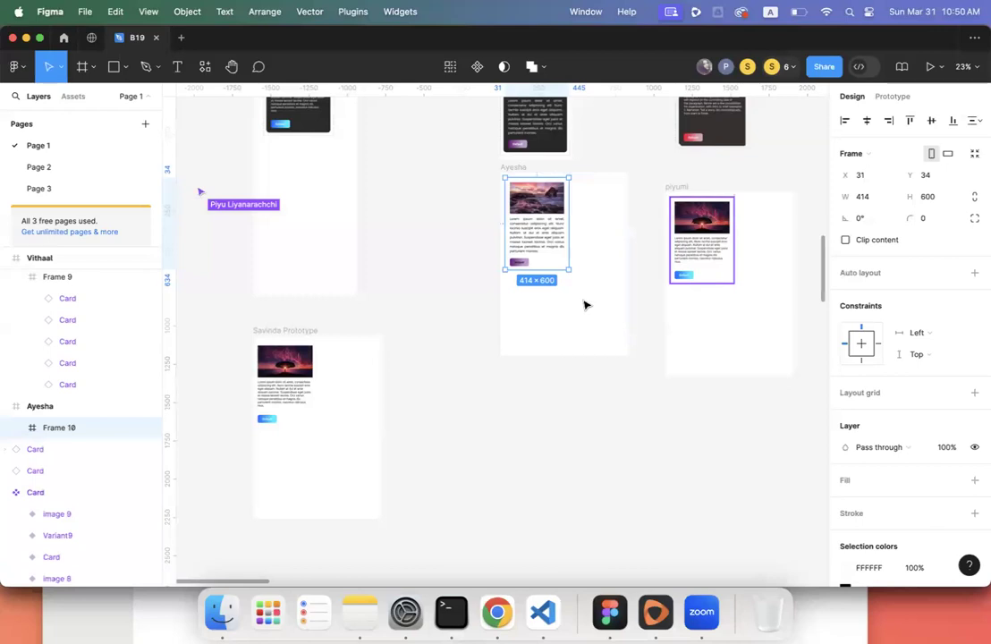
scroll(596, 290, up, 5)
scroll(572, 313, right, 4)
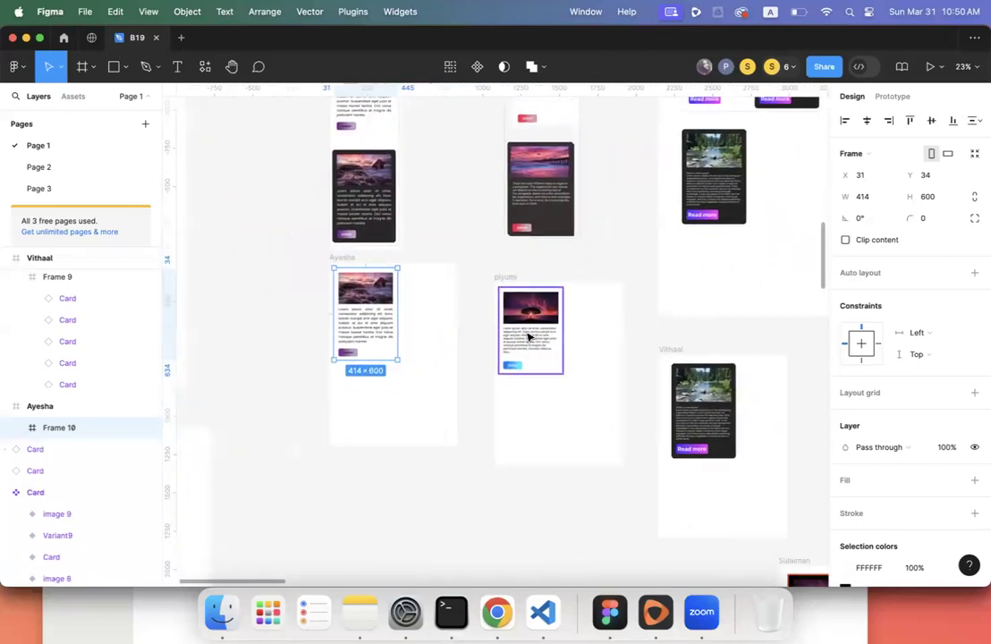
click(530, 335)
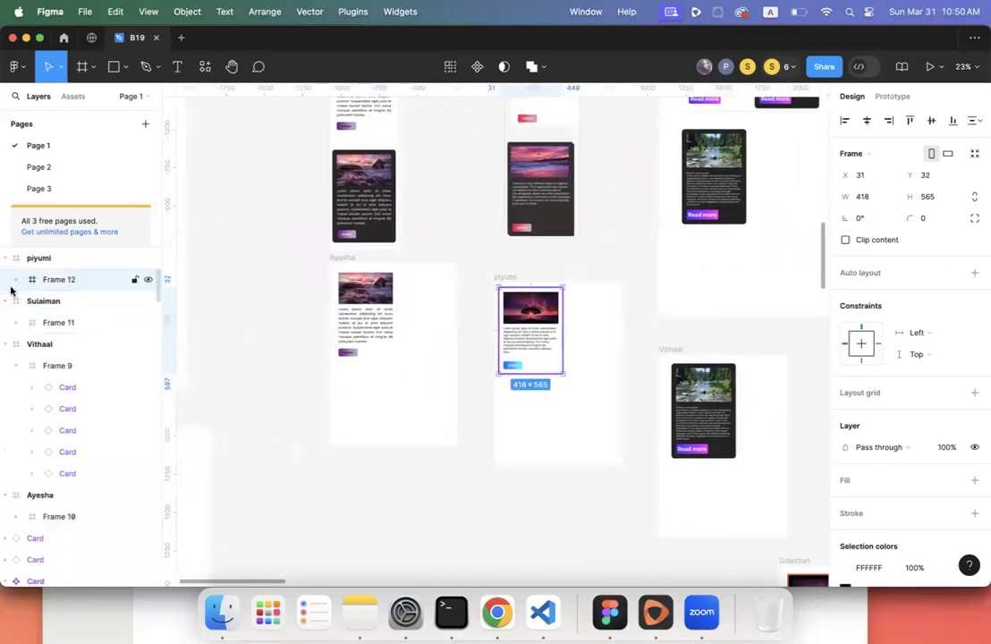
scroll(247, 313, right, 4)
scroll(247, 313, right, 2)
click(386, 394)
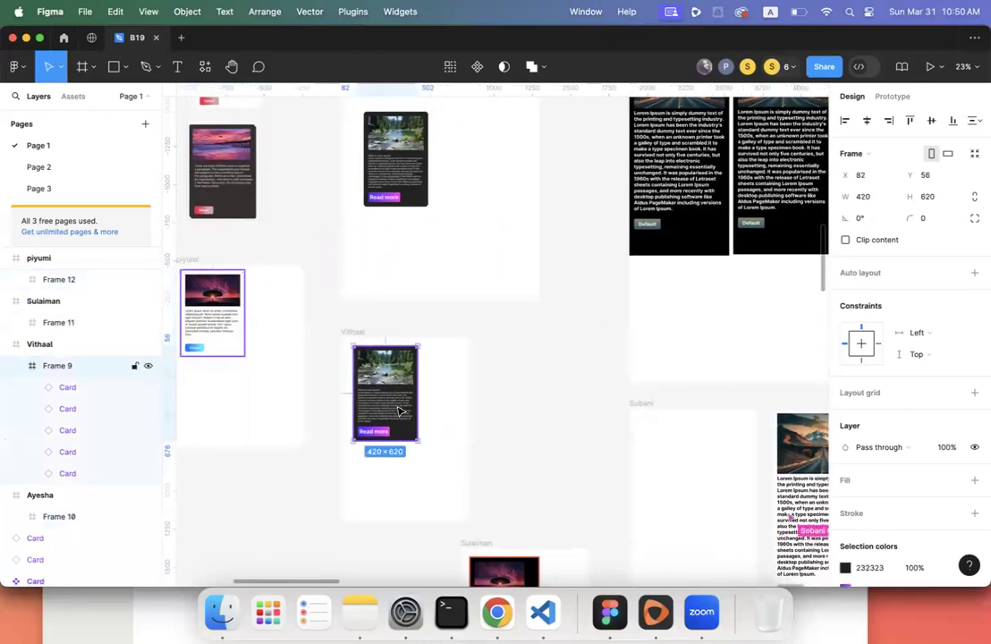
scroll(630, 343, right, 2)
scroll(629, 343, right, 4)
scroll(629, 342, down, 3)
scroll(629, 343, left, 3)
scroll(629, 342, down, 2)
click(396, 274)
click(18, 324)
click(17, 323)
scroll(579, 295, up, 4)
scroll(579, 295, right, 3)
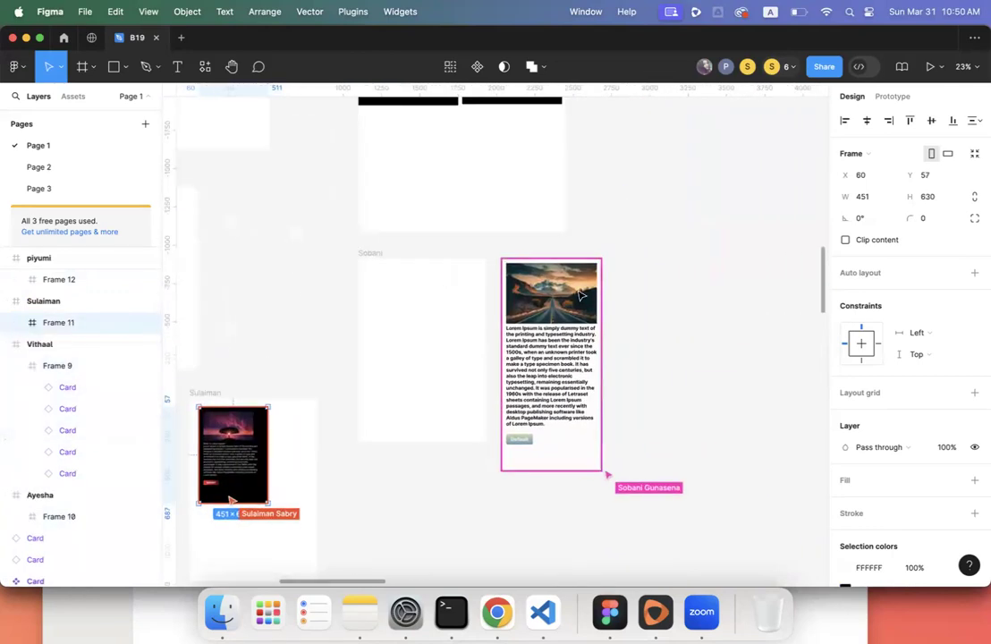
click(554, 344)
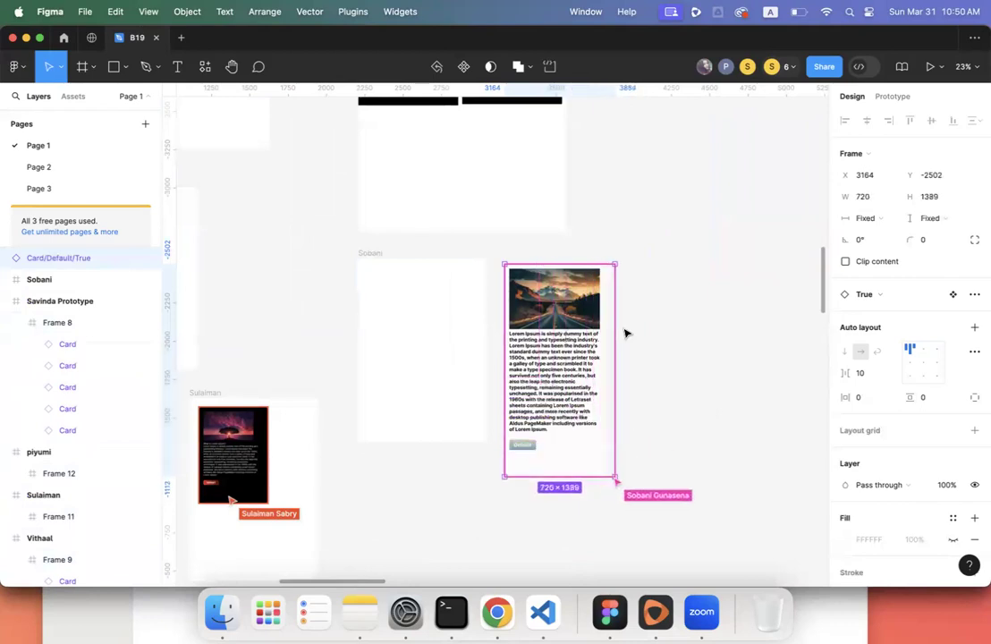
- Enlarge the student's frame and move the student's card inside its left side
click(368, 256)
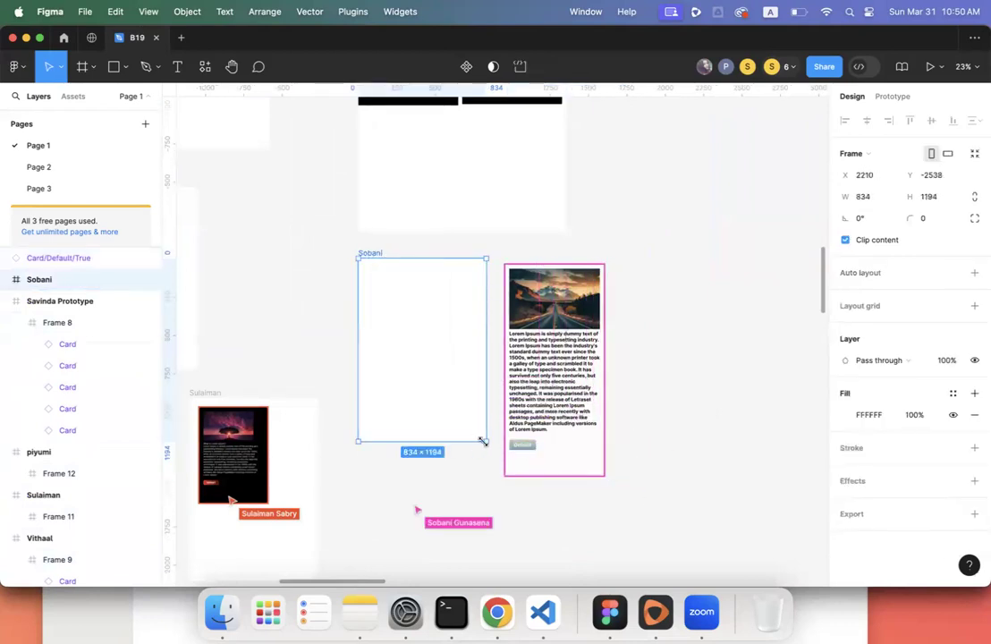
drag(485, 442, 581, 561)
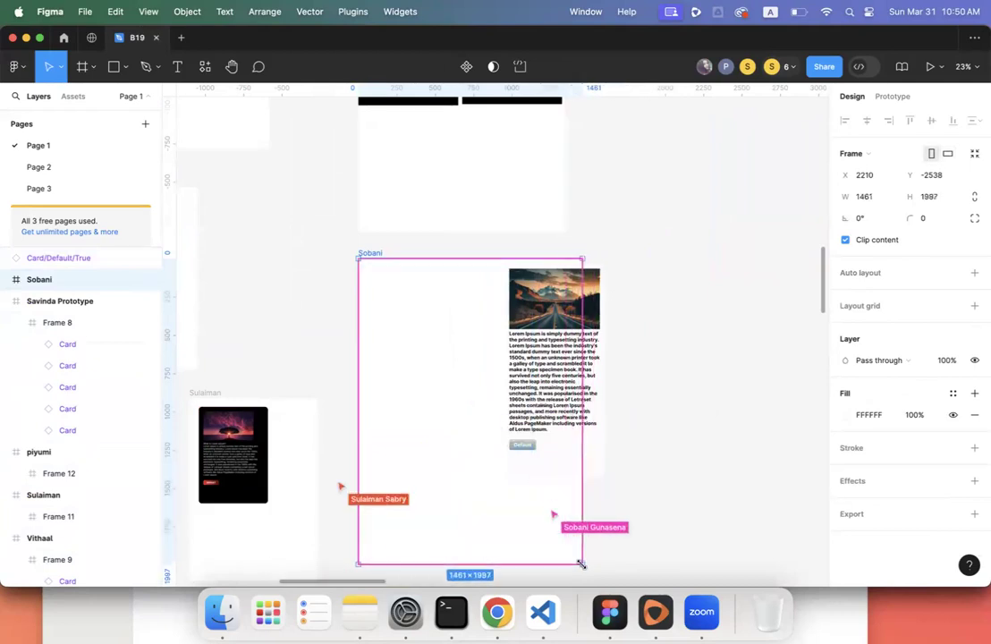
click(686, 403)
drag(537, 362, 409, 369)
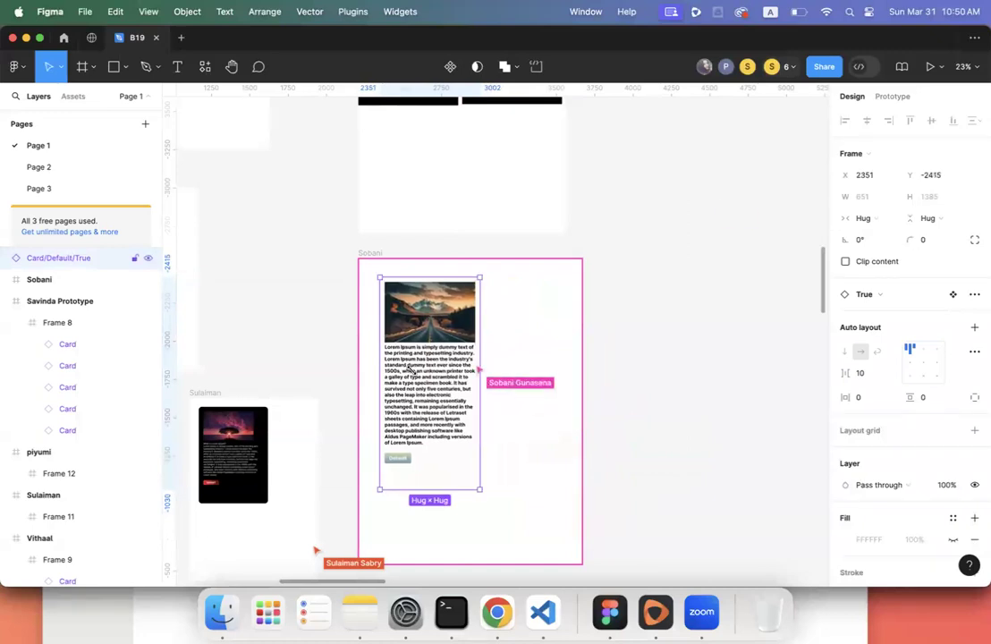
scroll(410, 368, down, 5)
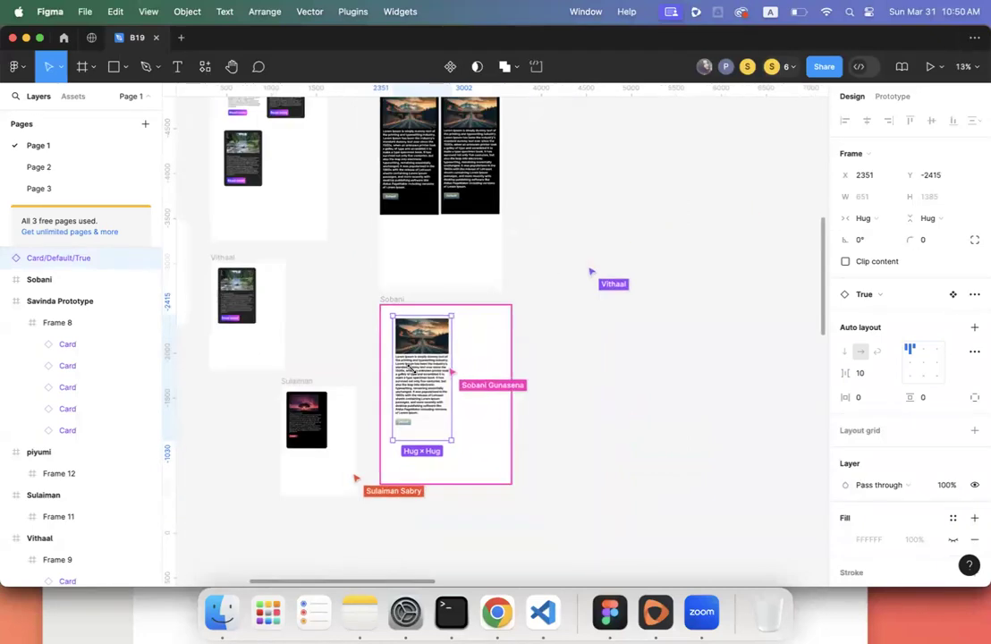
scroll(411, 368, left, 10)
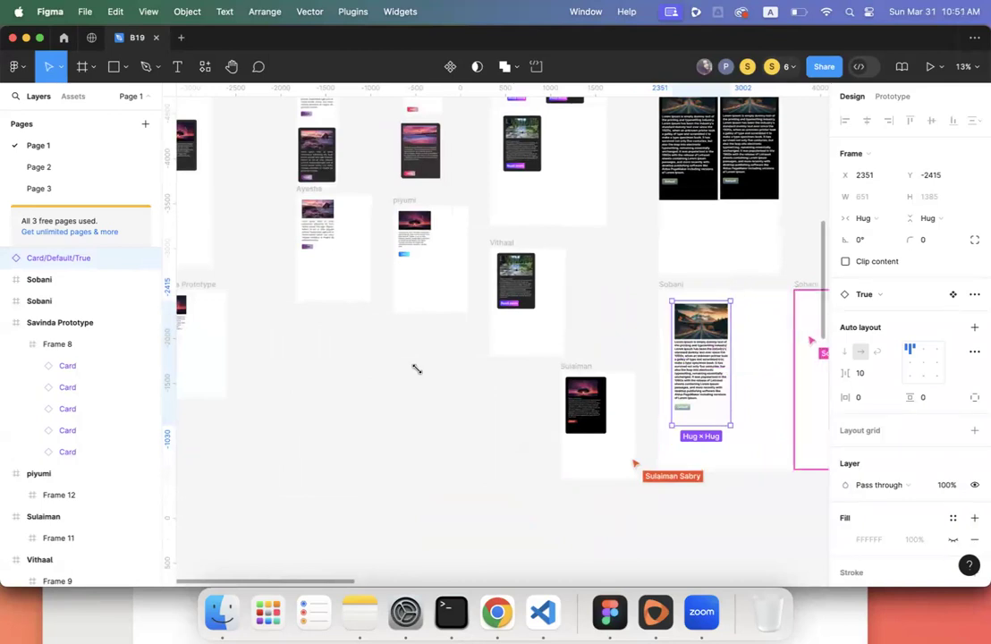
- Delete the duplicate student frame and reselect the student's card
click(804, 285)
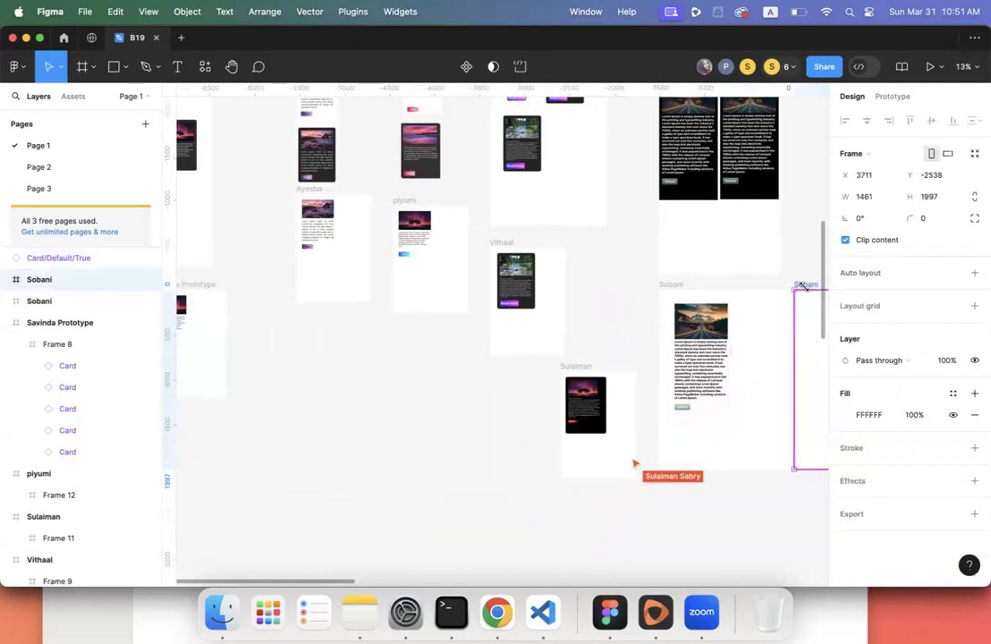
key(Delete)
click(729, 332)
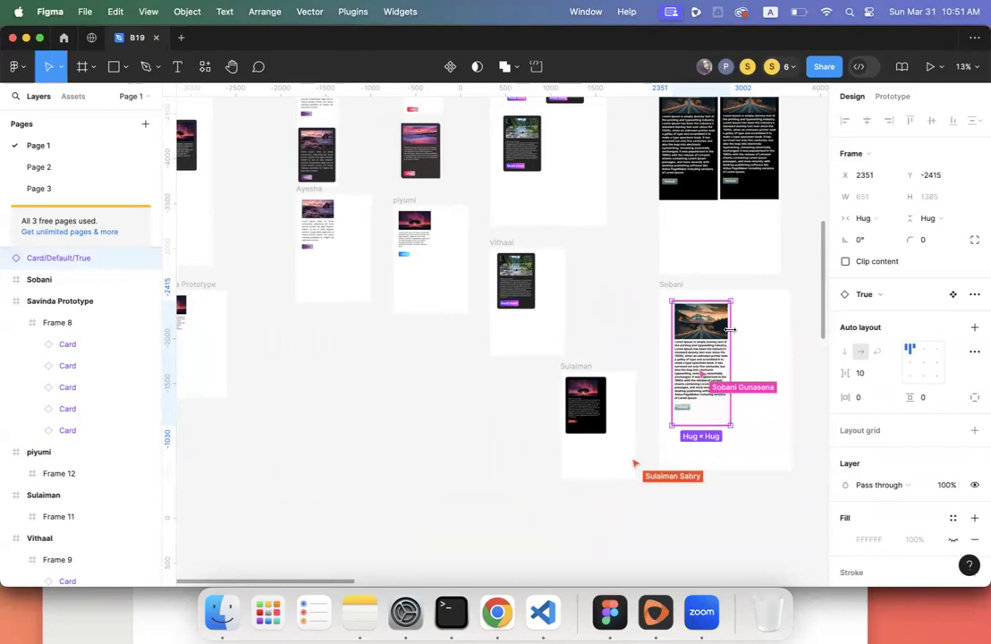
scroll(702, 342, right, 3)
scroll(701, 343, down, 2)
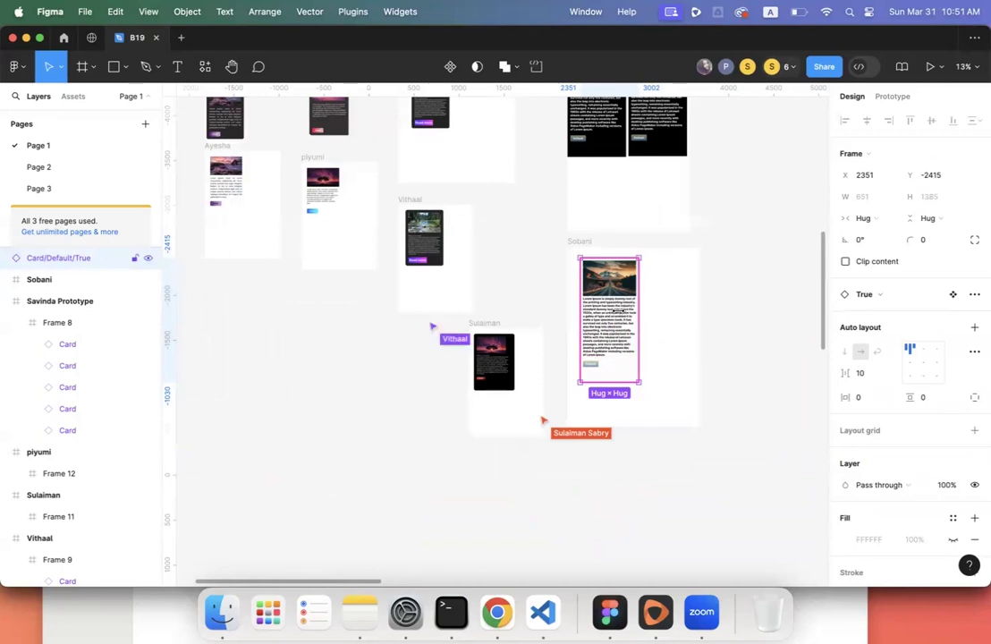
scroll(604, 315, left, 10)
scroll(604, 315, up, 4)
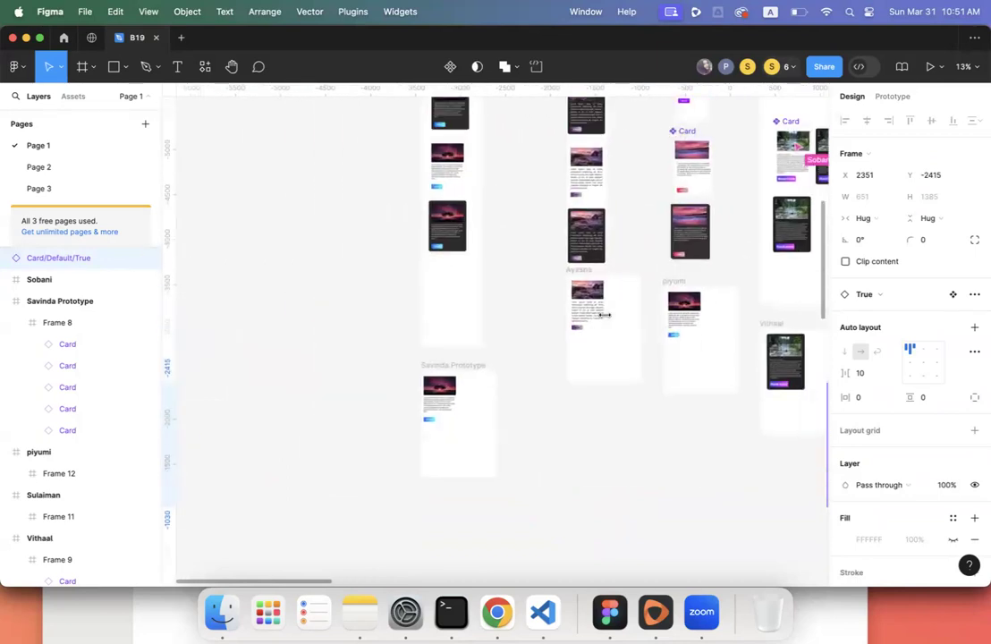
scroll(605, 314, up, 3)
scroll(604, 314, up, 4)
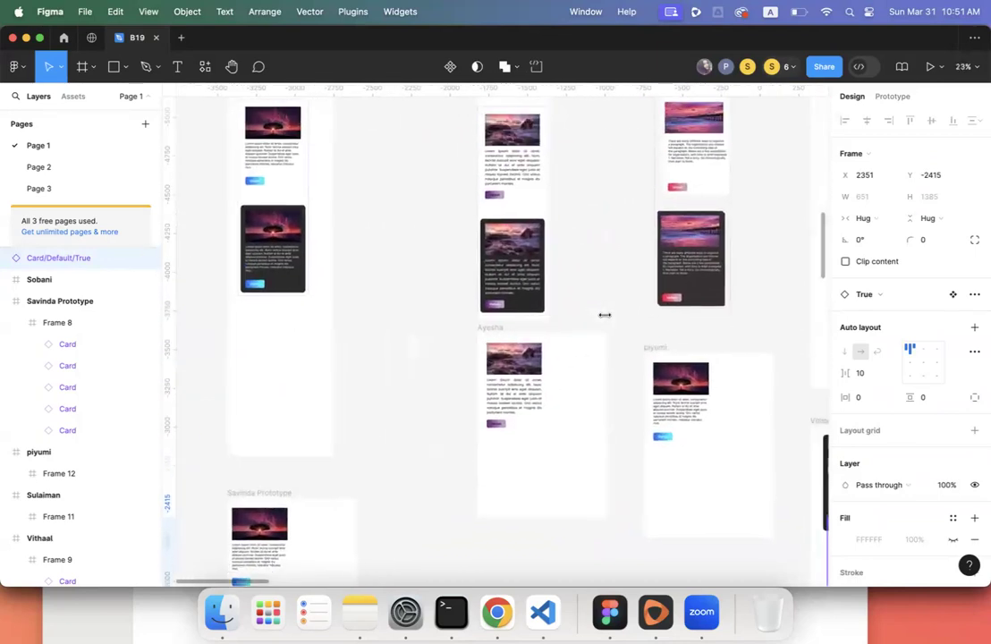
scroll(599, 312, down, 5)
scroll(599, 312, right, 2)
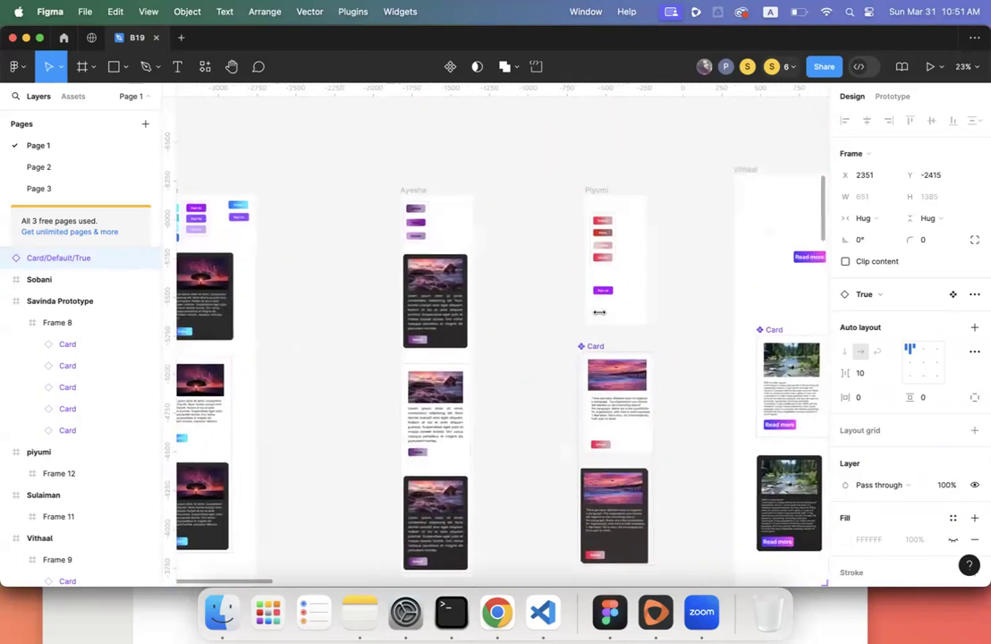
scroll(599, 312, right, 10)
scroll(599, 312, down, 2)
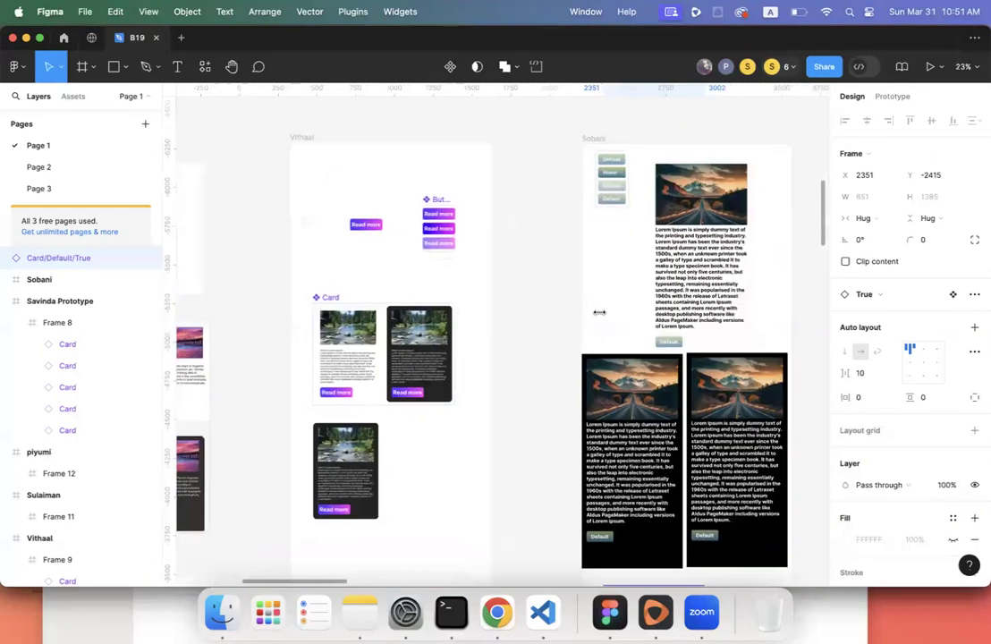
scroll(599, 312, left, 12)
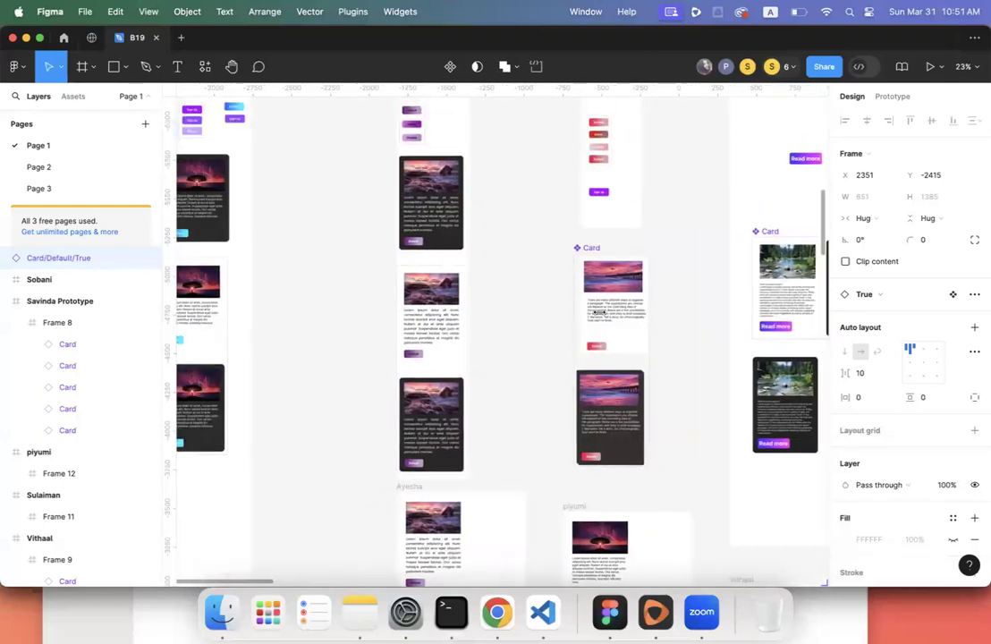
click(510, 383)
click(510, 382)
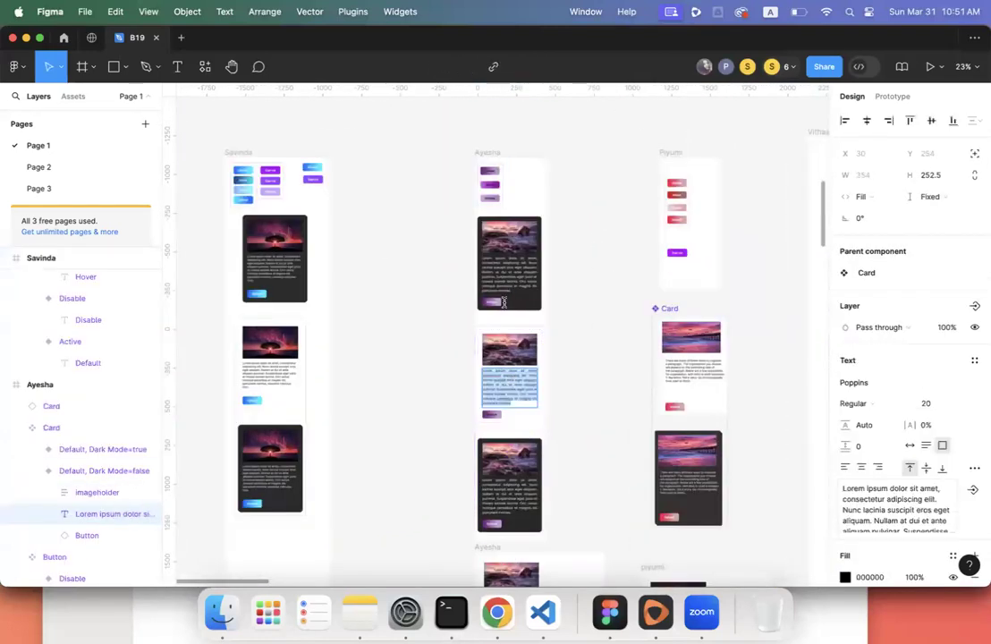
scroll(505, 274, down, 2)
scroll(504, 274, up, 4)
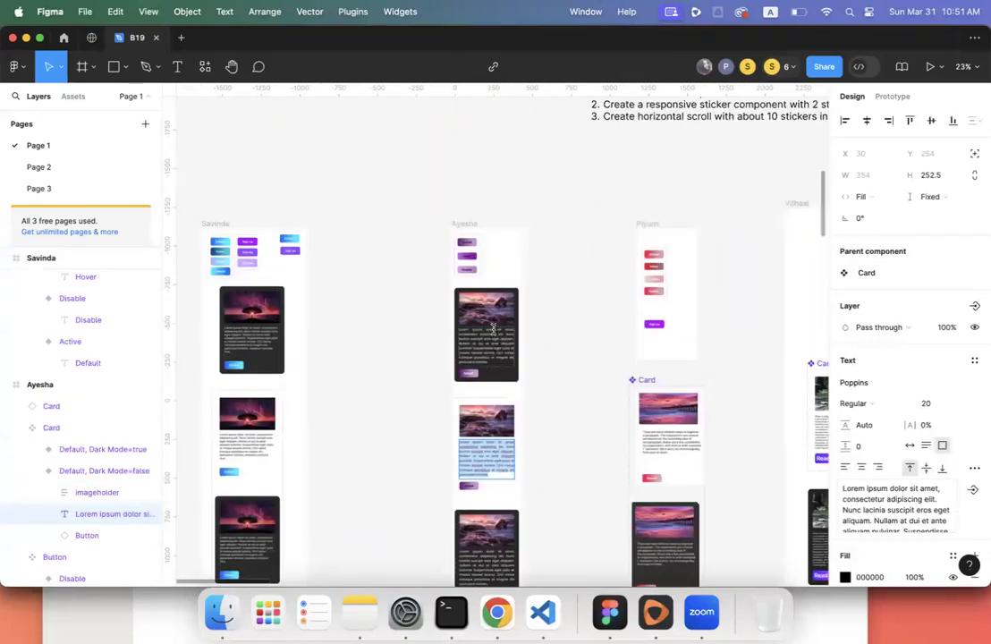
scroll(492, 321, down, 4)
double_click(483, 204)
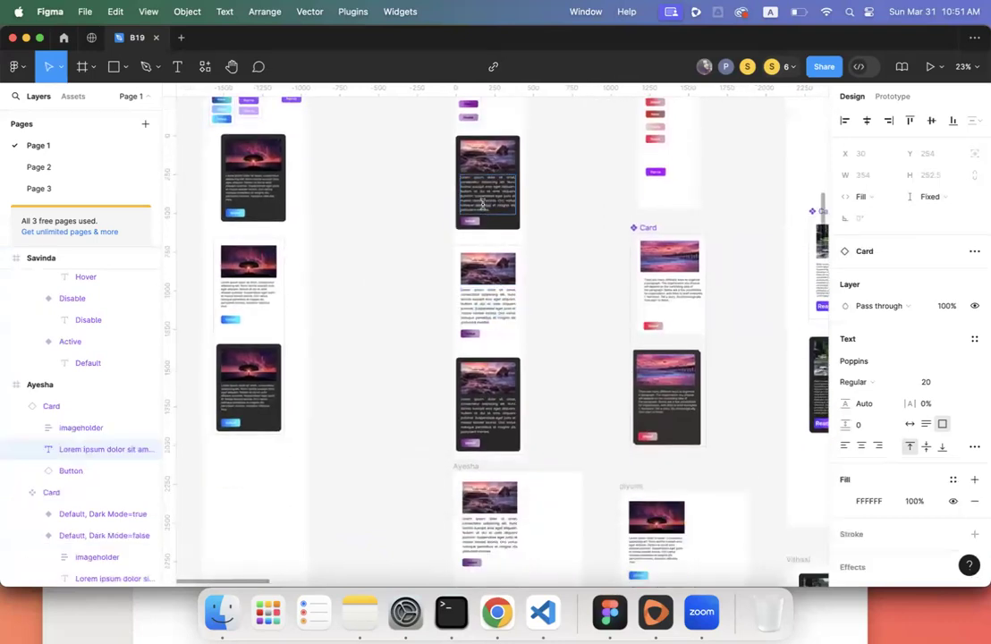
scroll(563, 336, up, 3)
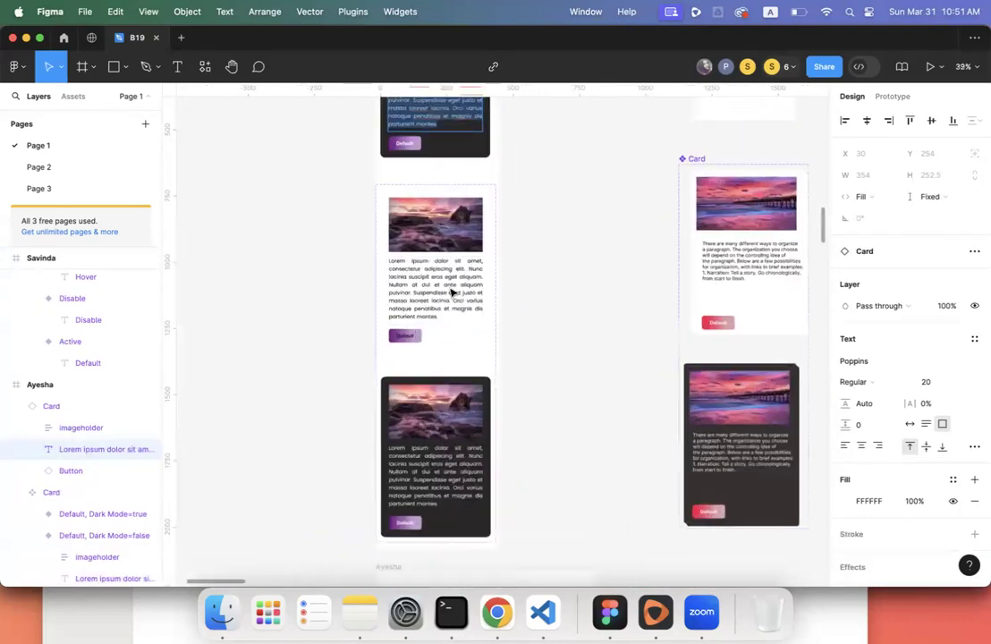
double_click(449, 287)
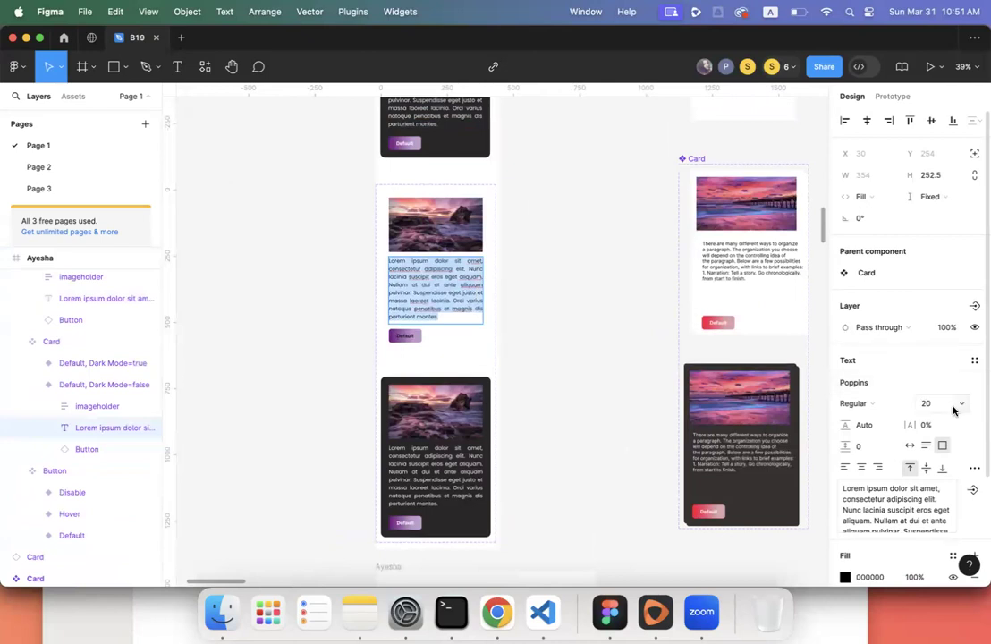
click(178, 68)
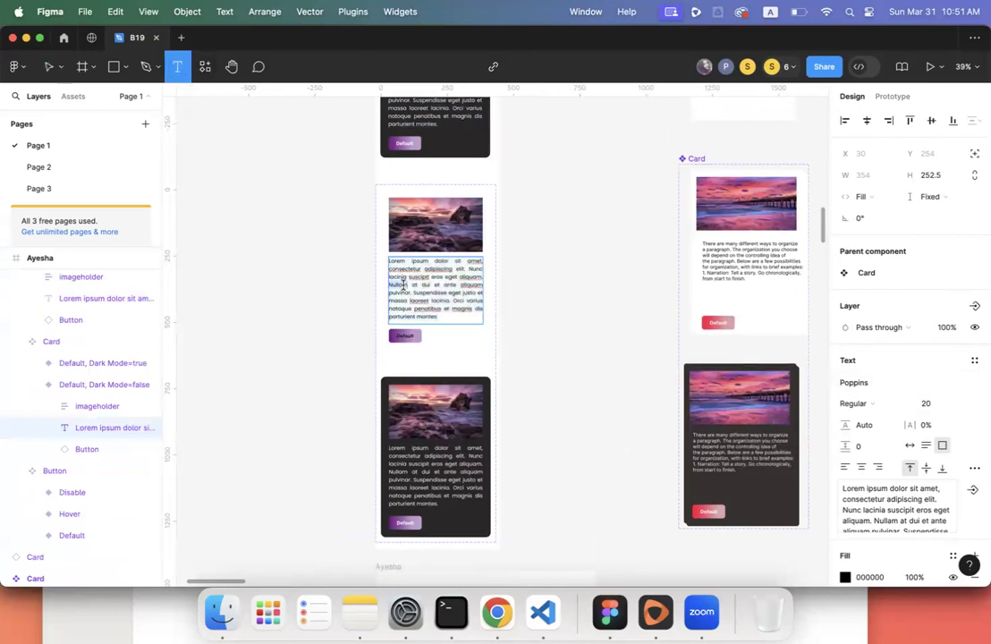
click(961, 407)
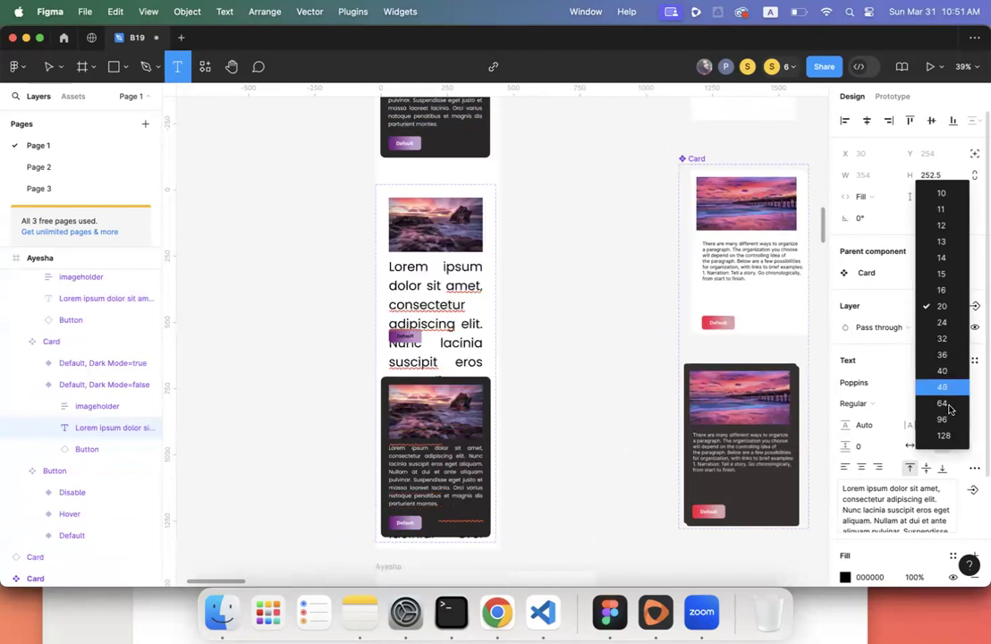
click(938, 306)
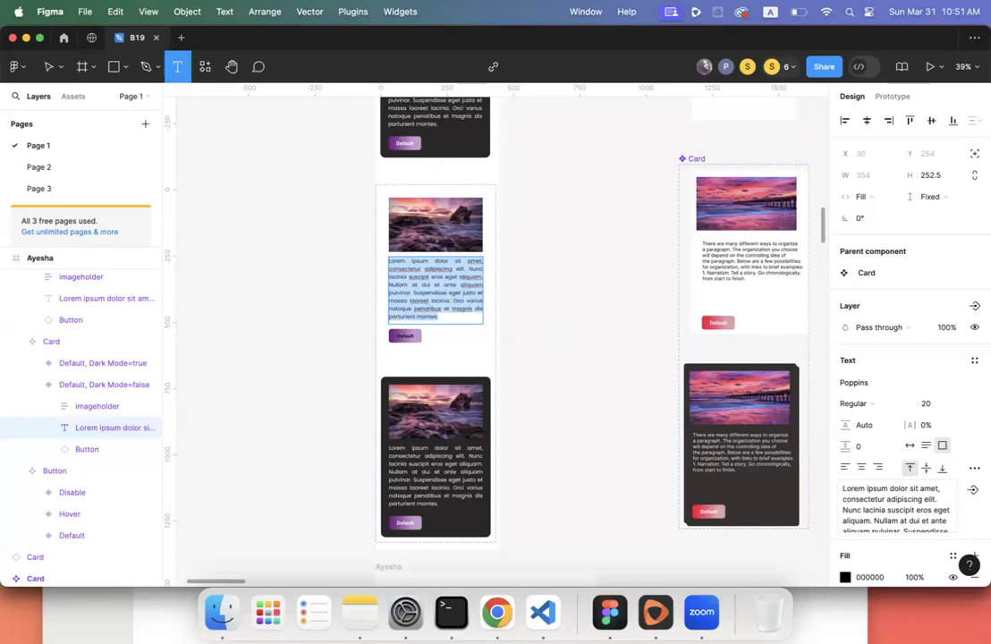
key(Escape)
key(Escape)
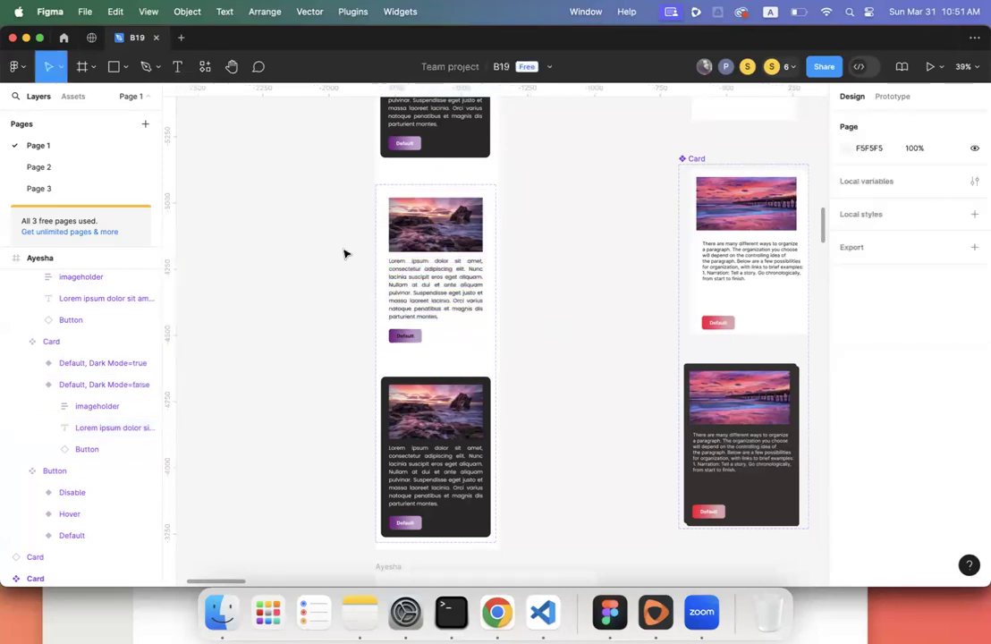
click(789, 69)
click(778, 135)
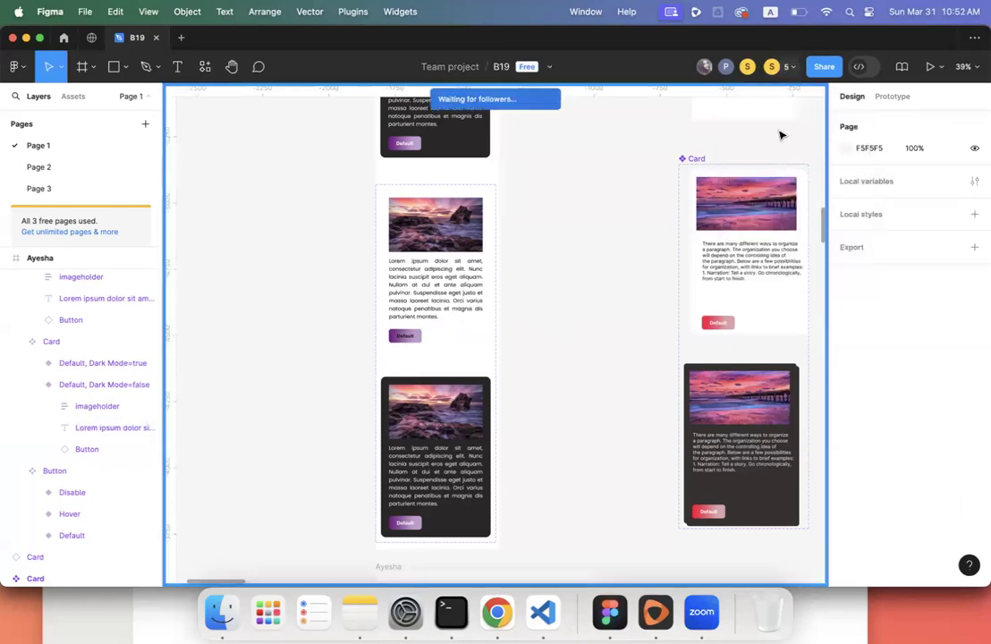
scroll(510, 278, up, 5)
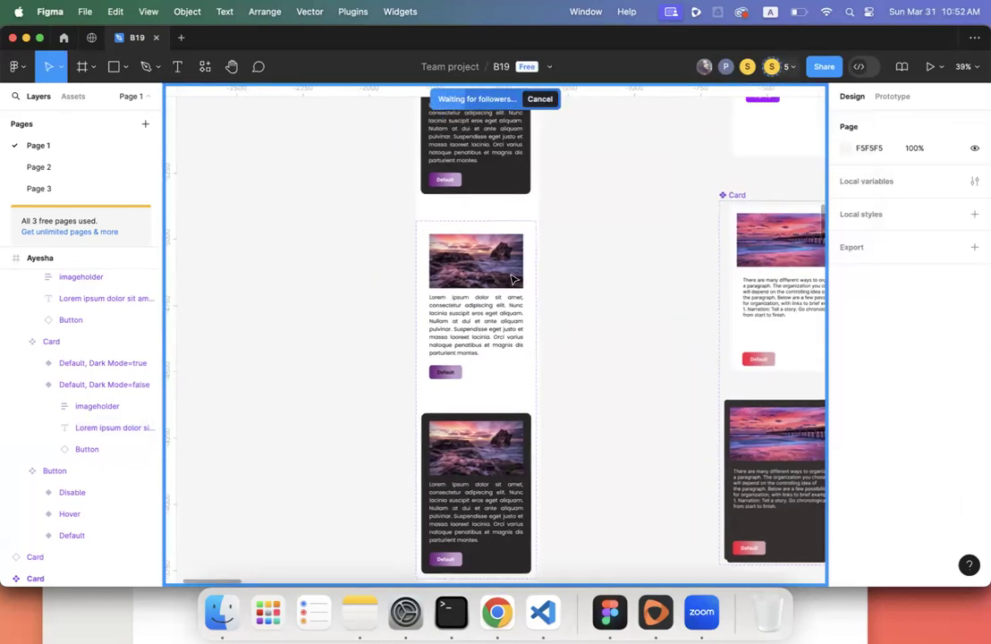
click(177, 70)
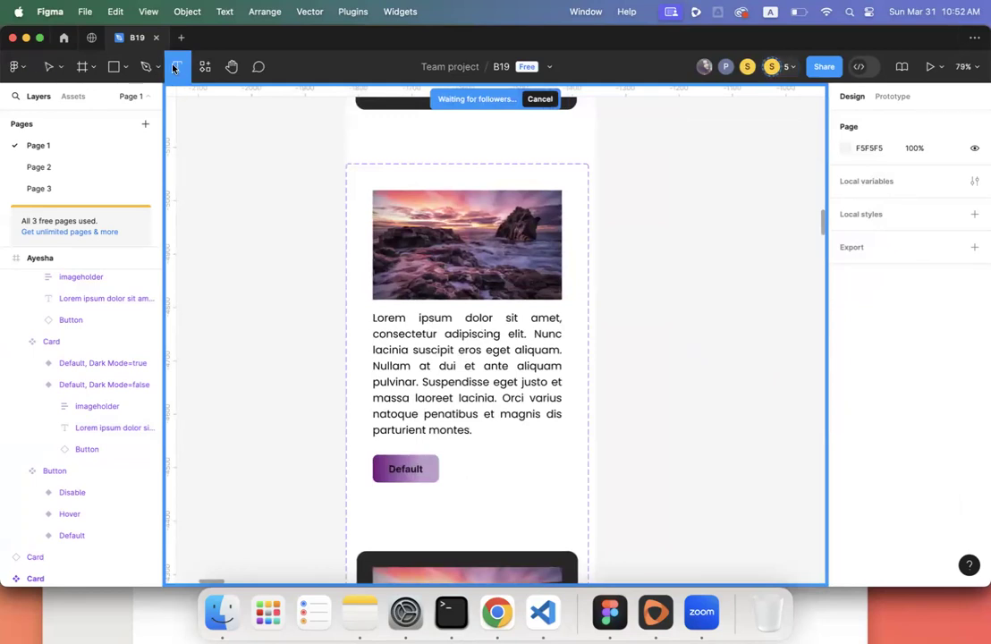
double_click(397, 362)
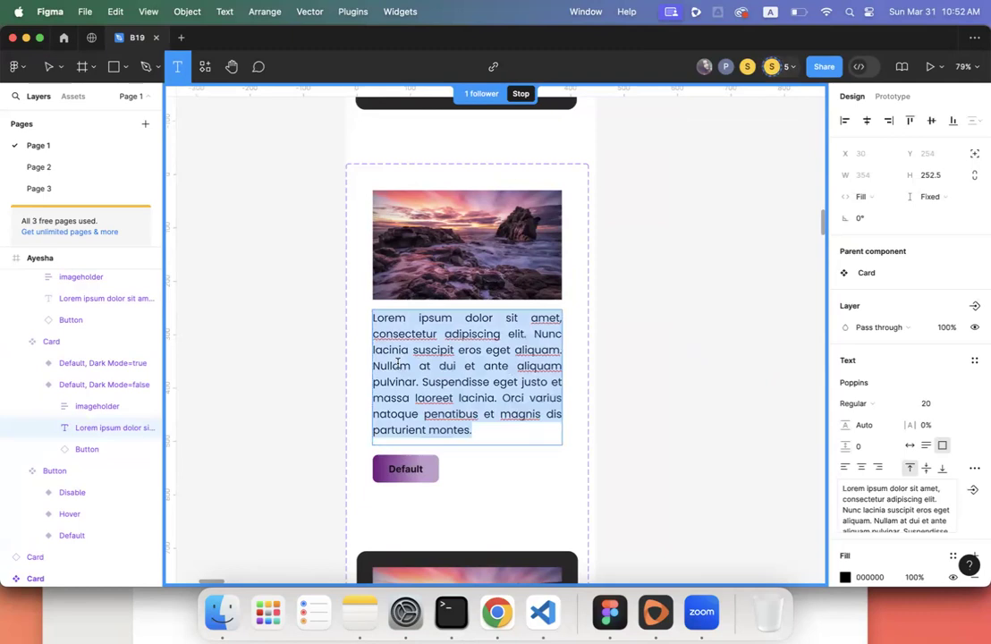
click(961, 408)
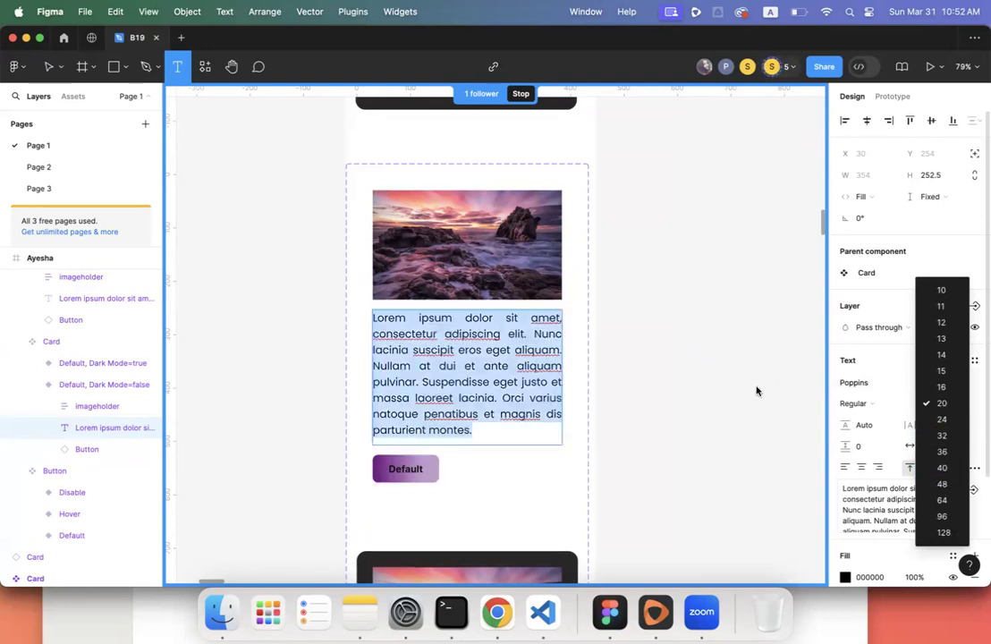
click(694, 382)
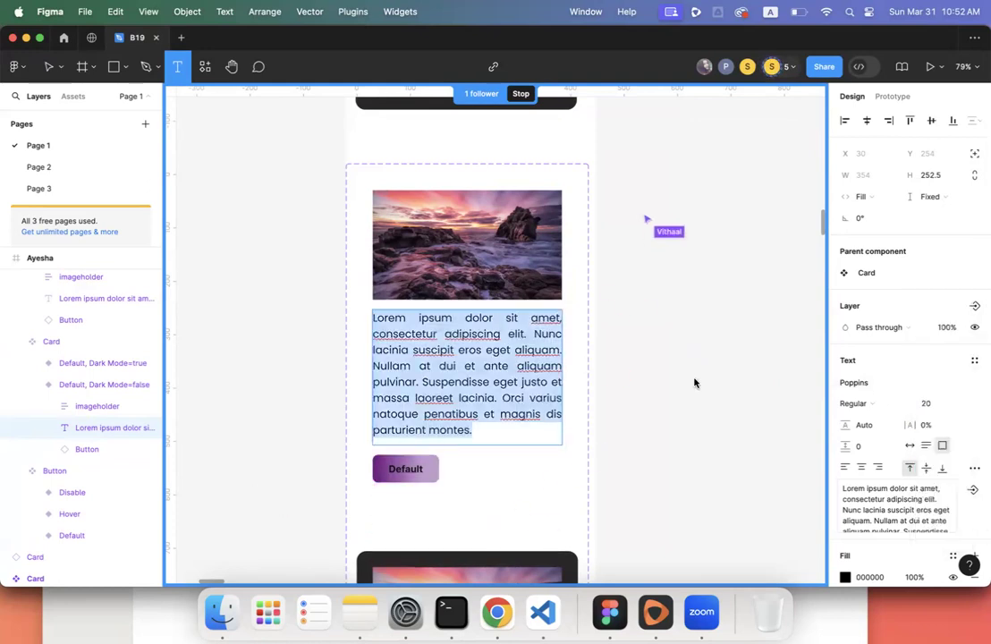
click(522, 98)
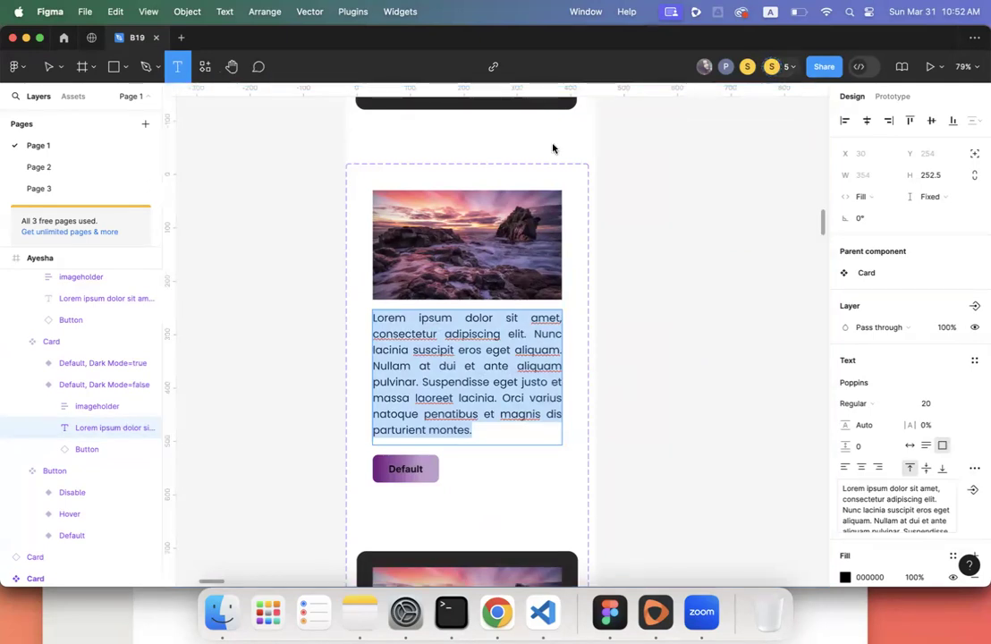
scroll(630, 304, down, 10)
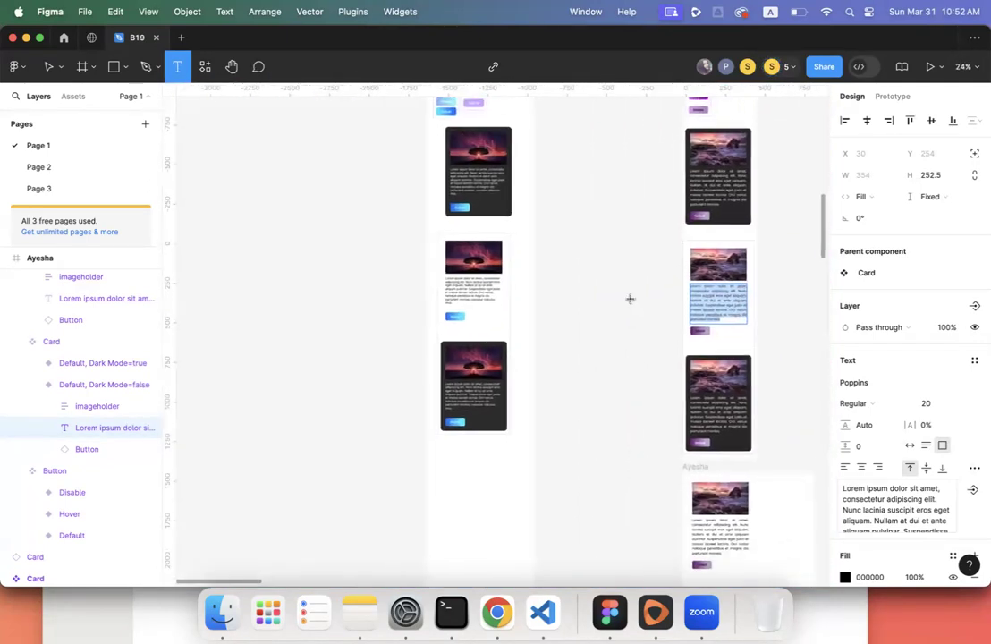
key(Escape)
scroll(454, 327, down, 10)
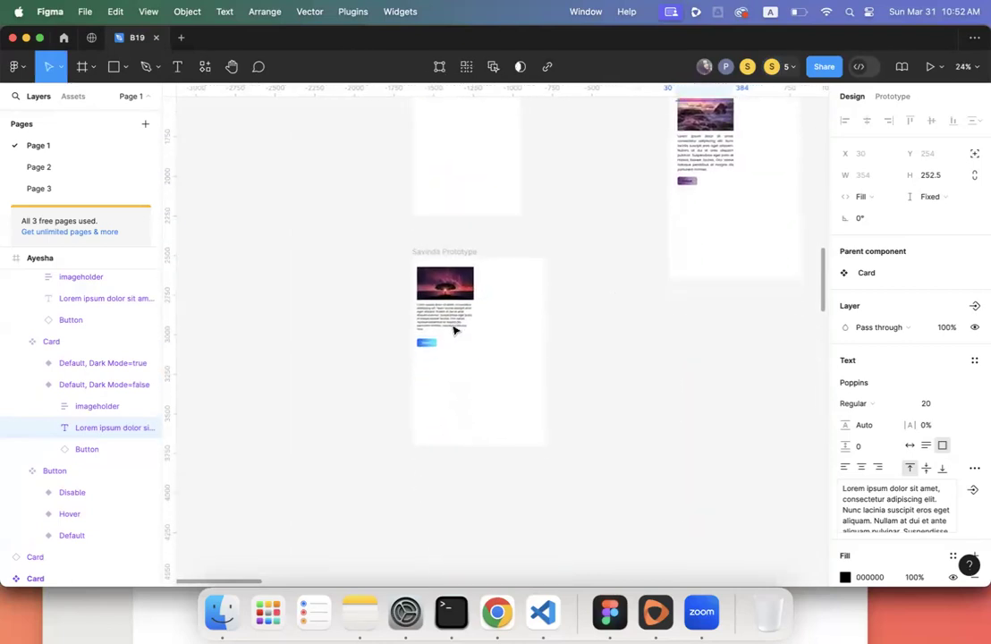
click(454, 327)
scroll(226, 327, down, 1)
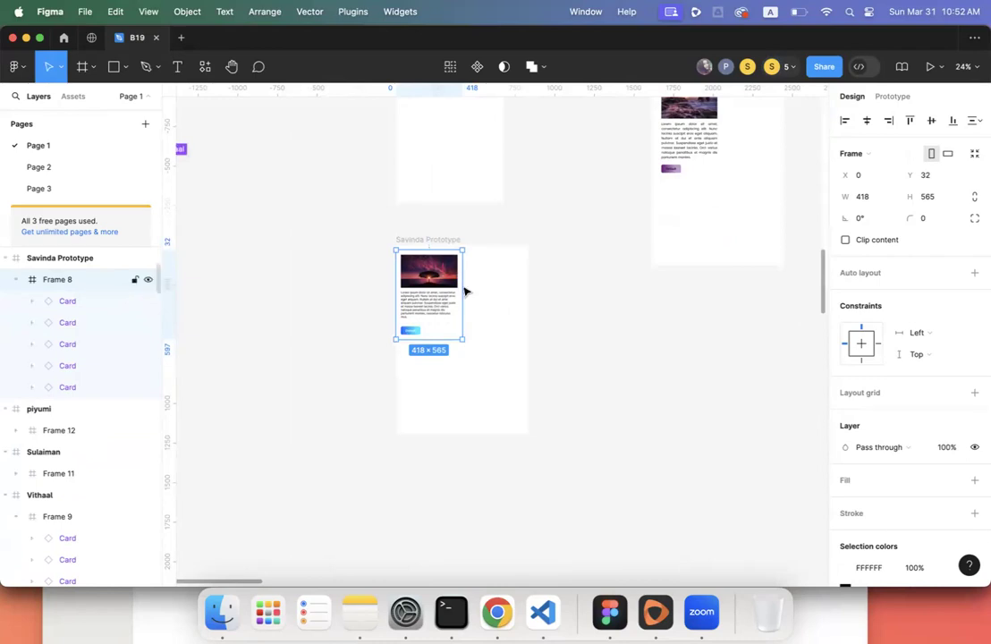
- Rename Frame 8 in the Layers panel to 'Placeholder'
double_click(59, 279)
text(Place)
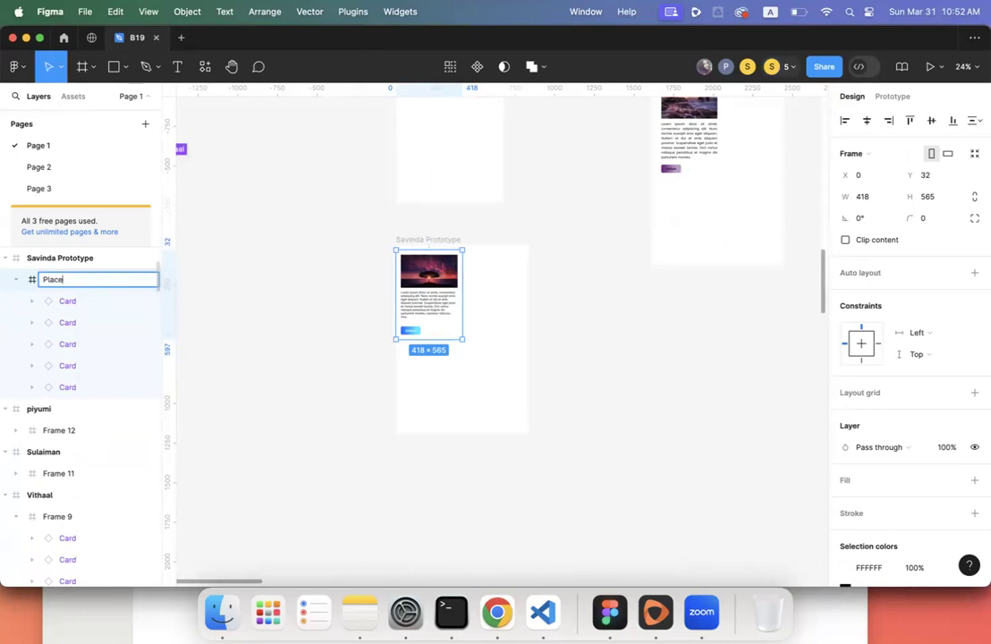
text(holder)
key(Return)
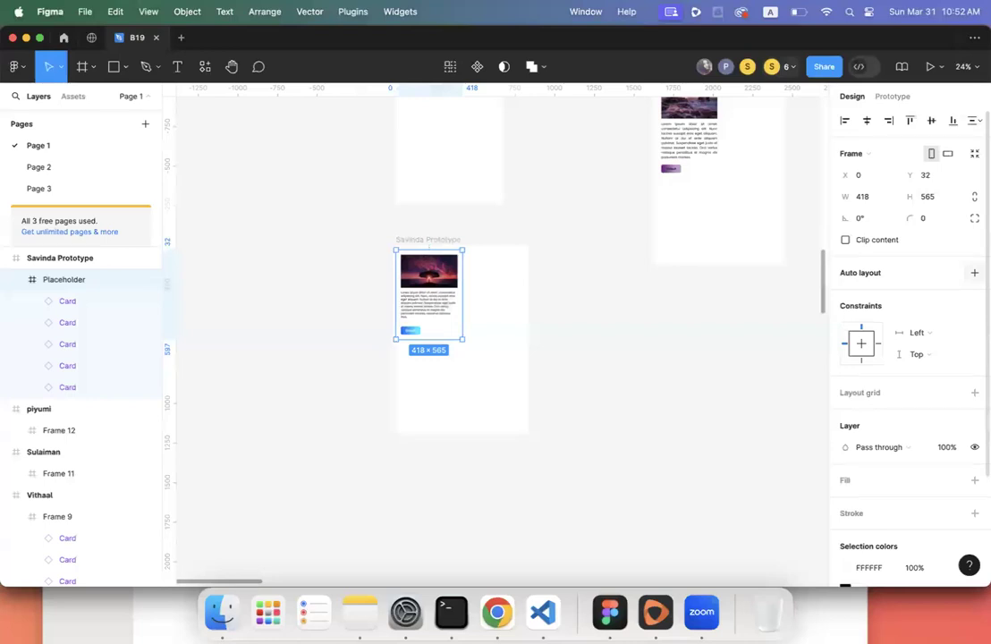
- Add horizontal auto layout to the Placeholder frame so its cards sit side by side
click(974, 272)
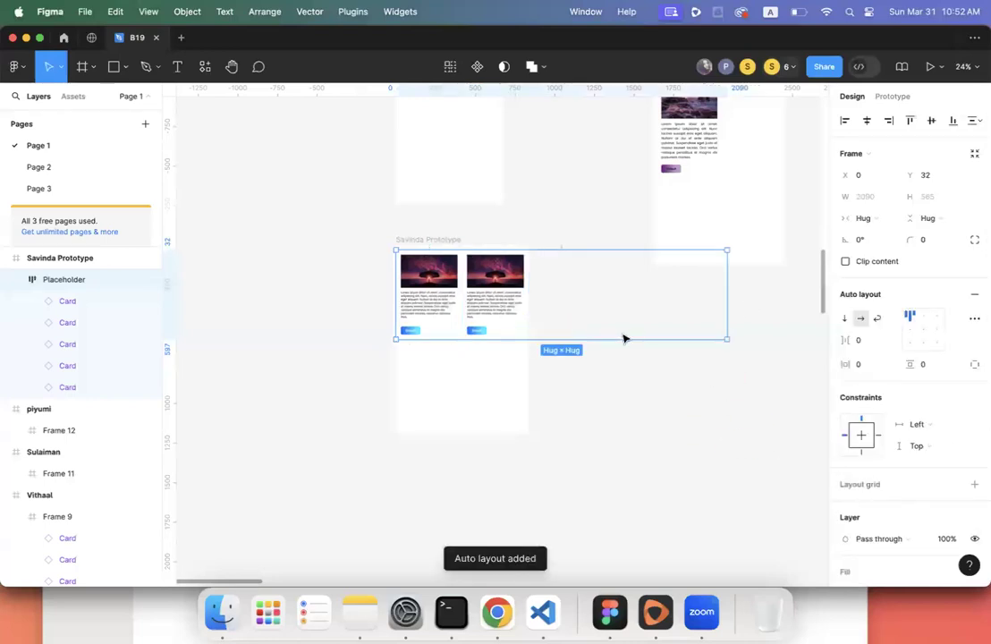
scroll(623, 336, right, 3)
scroll(557, 348, right, 2)
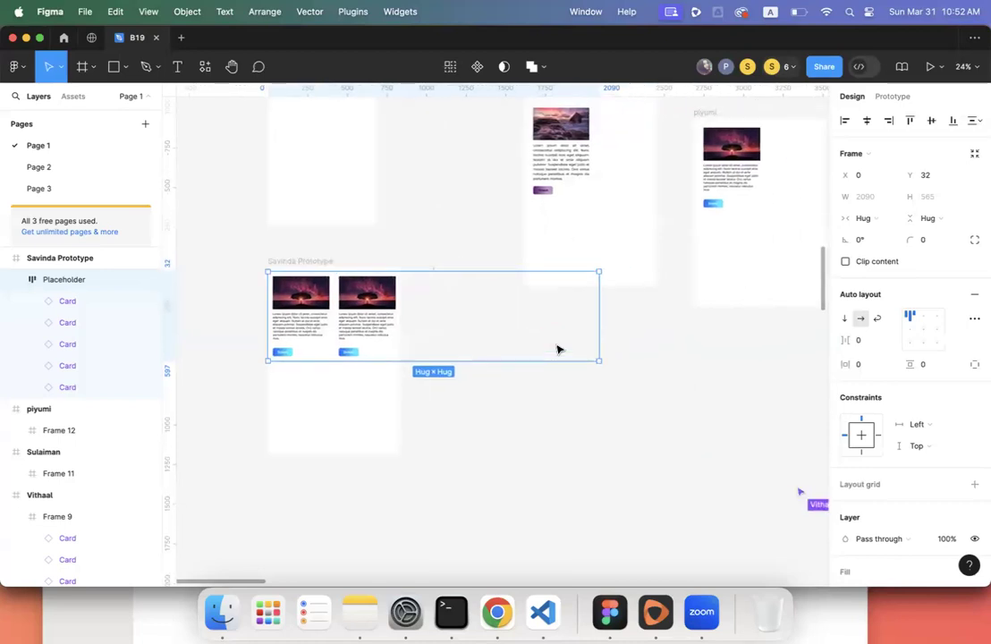
scroll(557, 349, up, 3)
scroll(555, 344, down, 1)
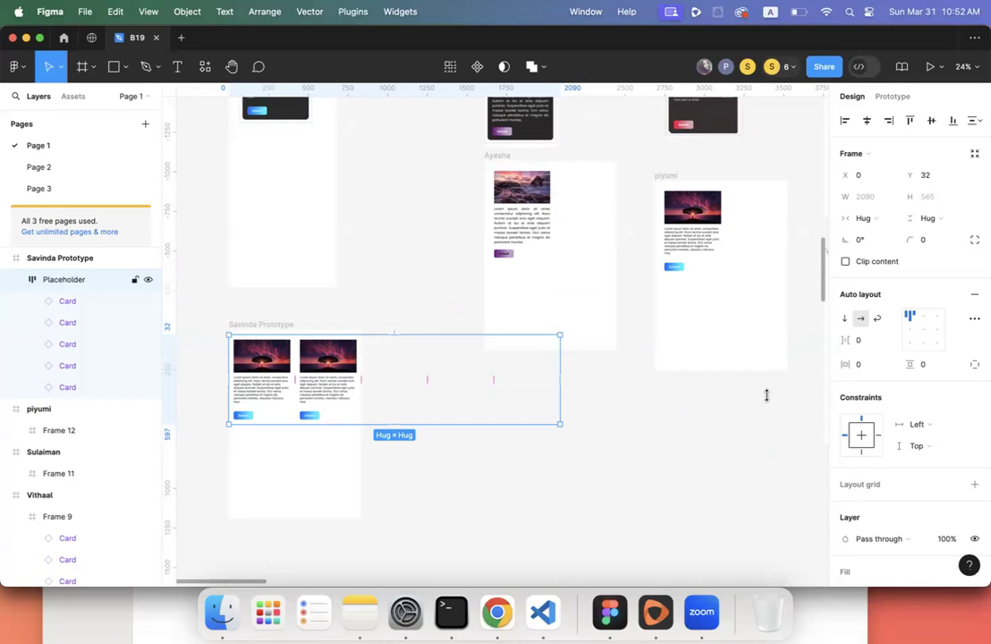
scroll(869, 405, down, 3)
- Give the Placeholder frame a black 000000 fill at 25% opacity
click(972, 426)
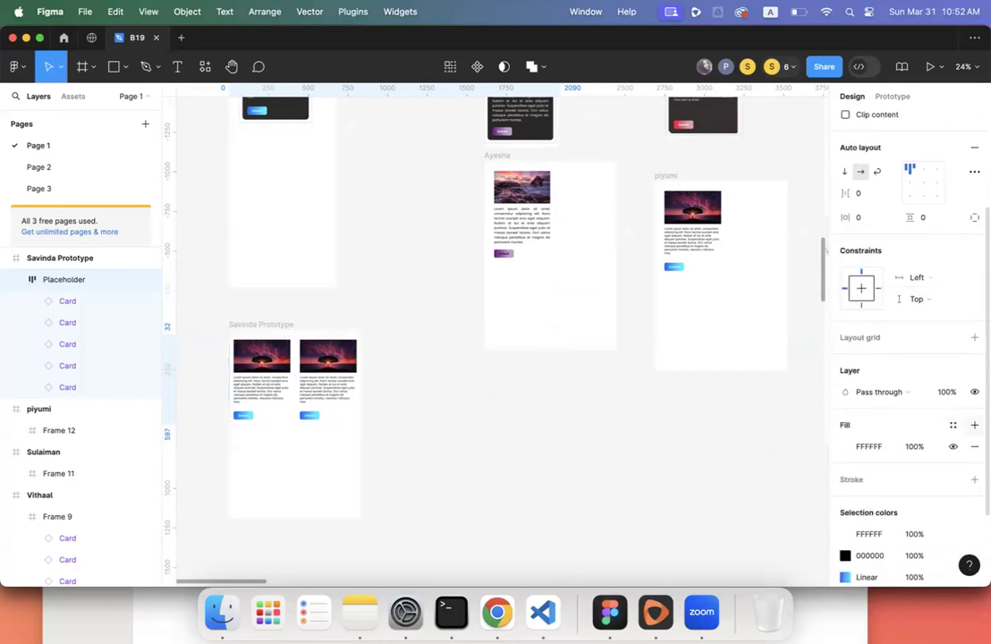
click(844, 447)
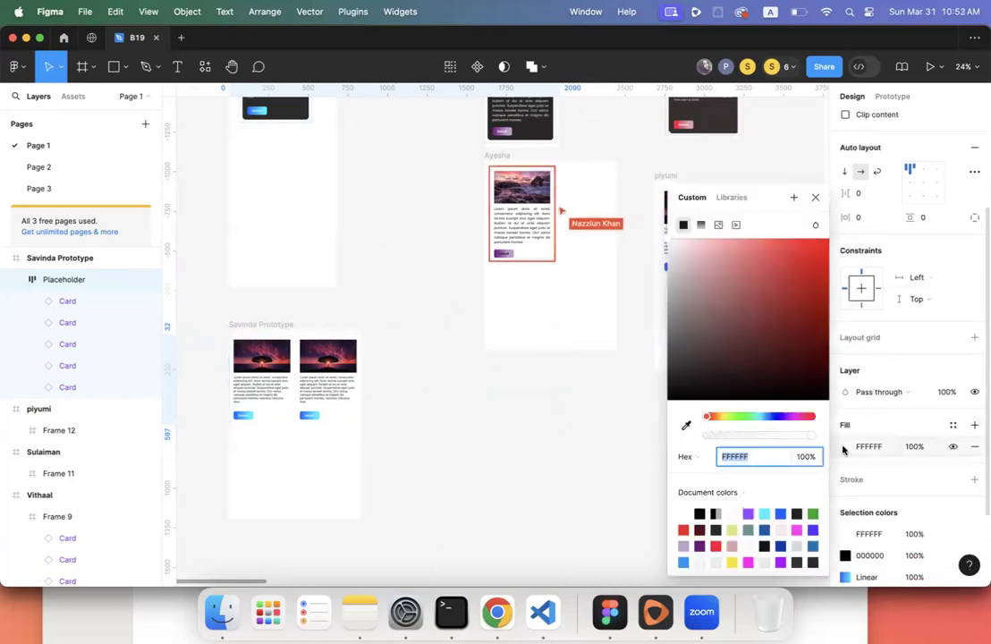
click(714, 513)
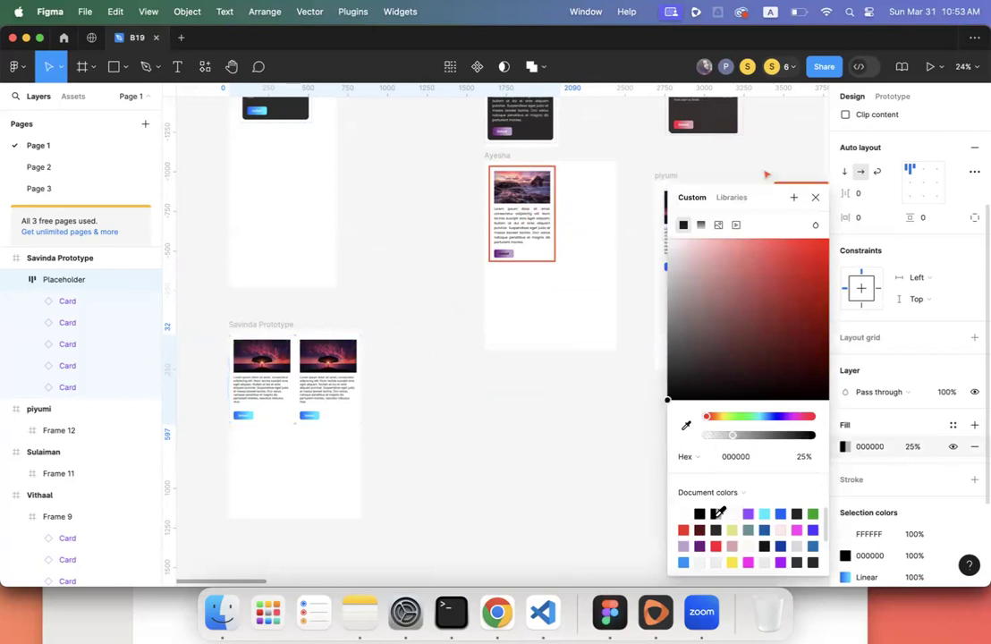
scroll(901, 287, up, 3)
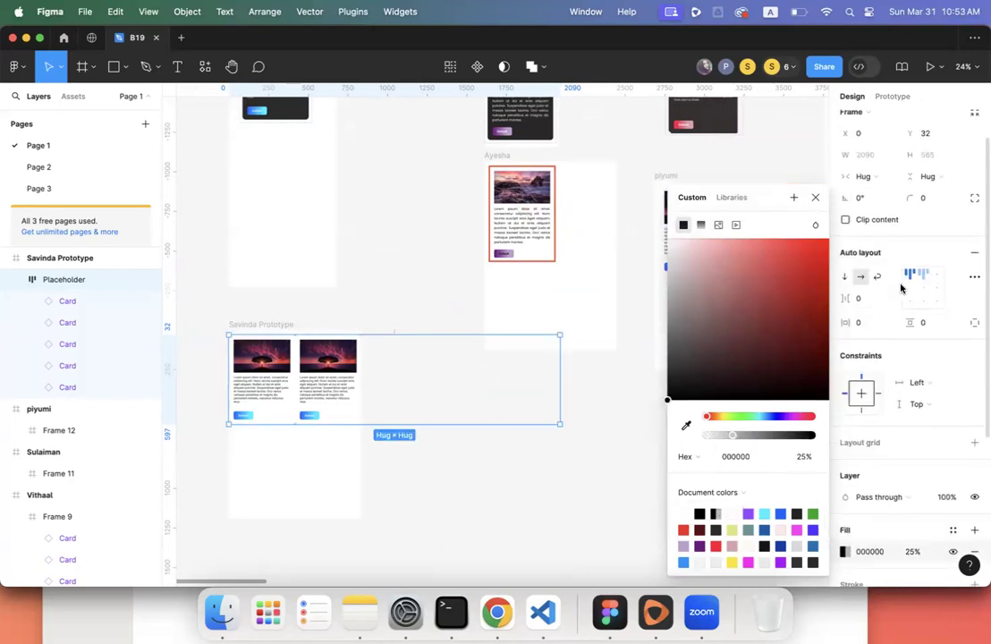
- Set the Placeholder frame's horizontal and vertical padding to 10 and card gap to 20
click(867, 322)
text(10)
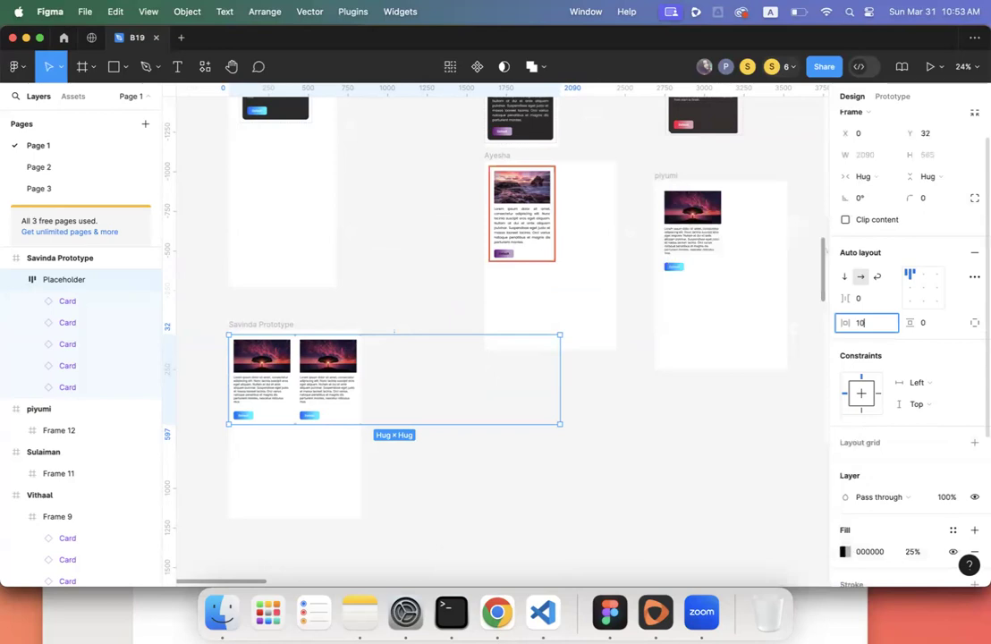
click(942, 323)
text(10)
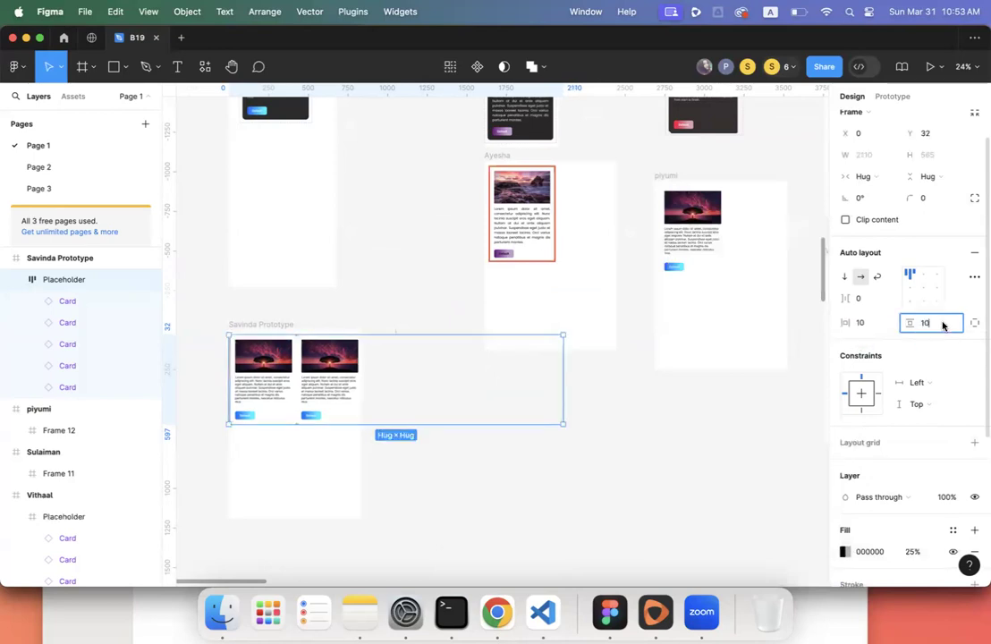
key(Return)
click(864, 299)
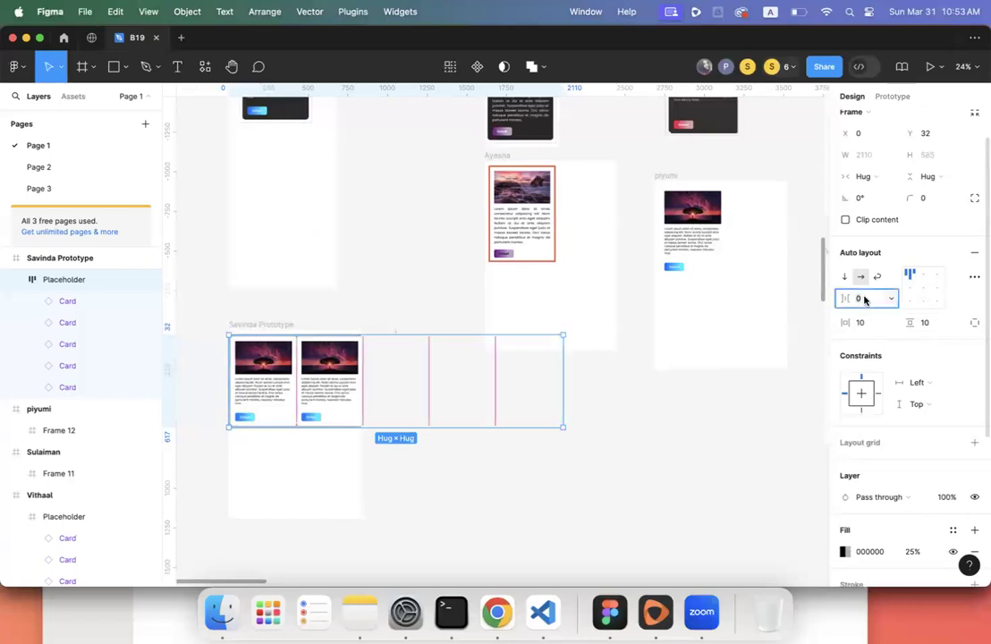
key(Return)
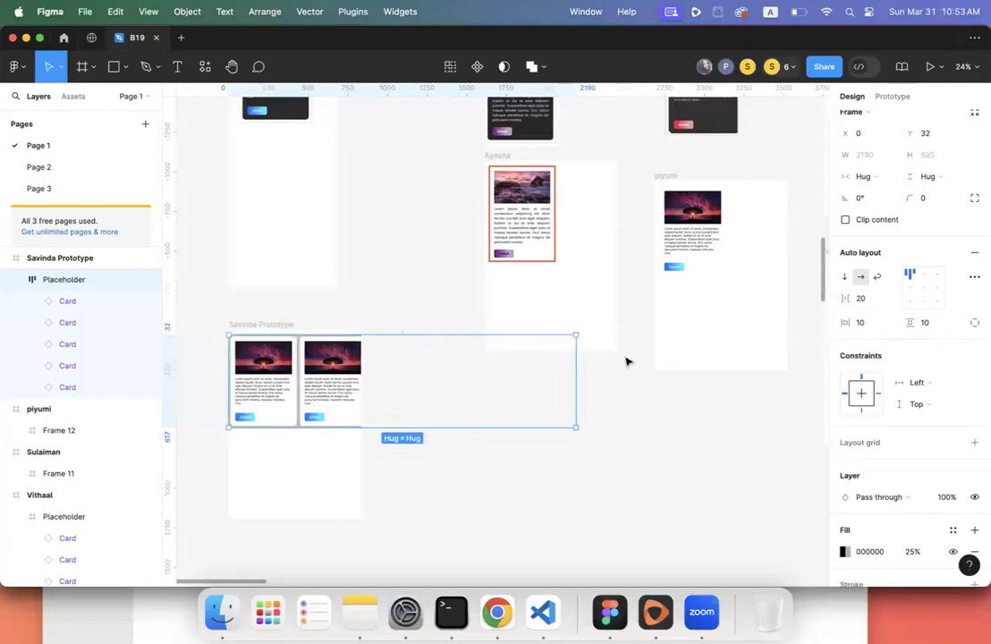
- Change the Placeholder frame's horizontal and vertical padding to 20
click(405, 471)
click(345, 422)
click(856, 364)
text(20)
key(Tab)
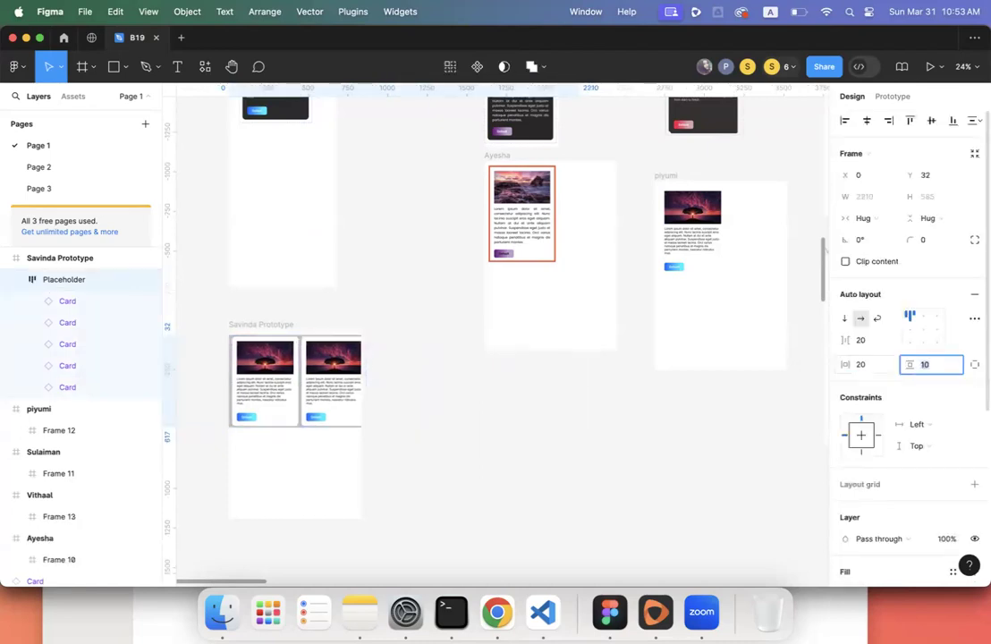
text(20)
key(Return)
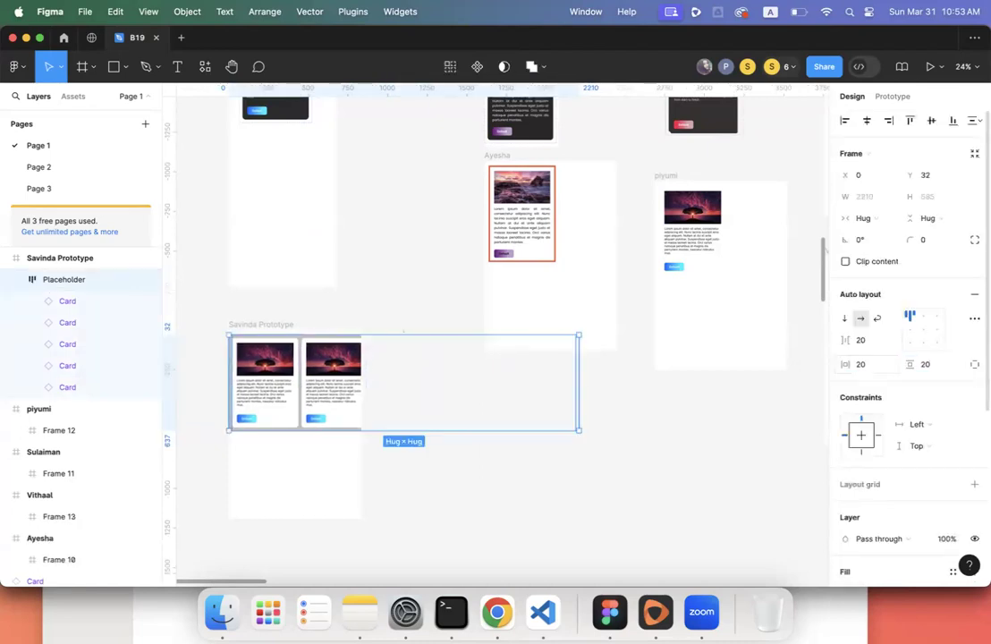
- Pan around the canvas to check the widened Placeholder card row
click(390, 469)
scroll(390, 470, left, 3)
scroll(418, 391, right, 5)
scroll(417, 392, up, 3)
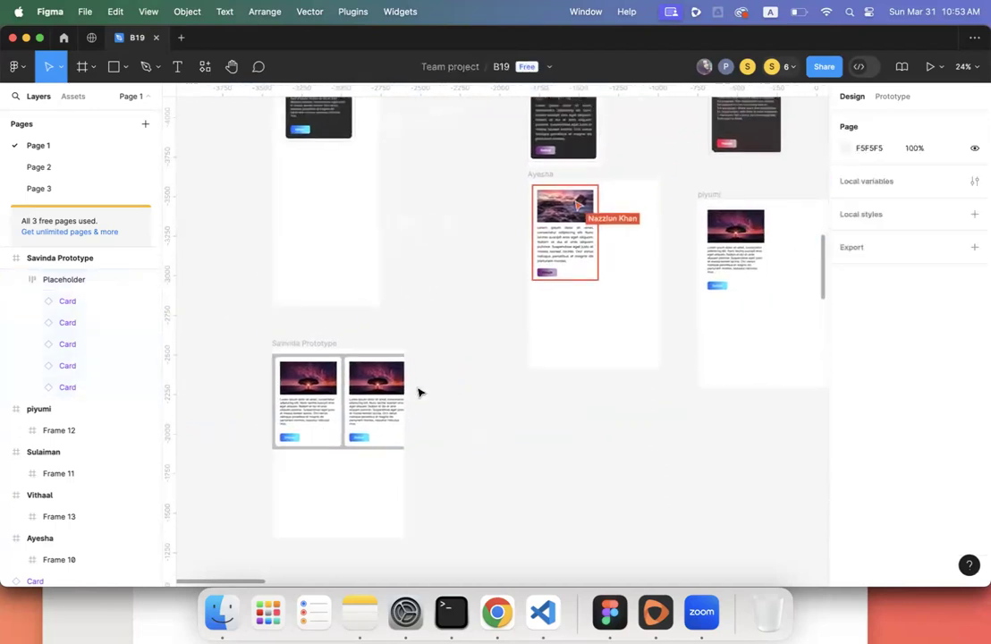
scroll(418, 392, up, 2)
scroll(417, 392, right, 2)
scroll(445, 332, left, 5)
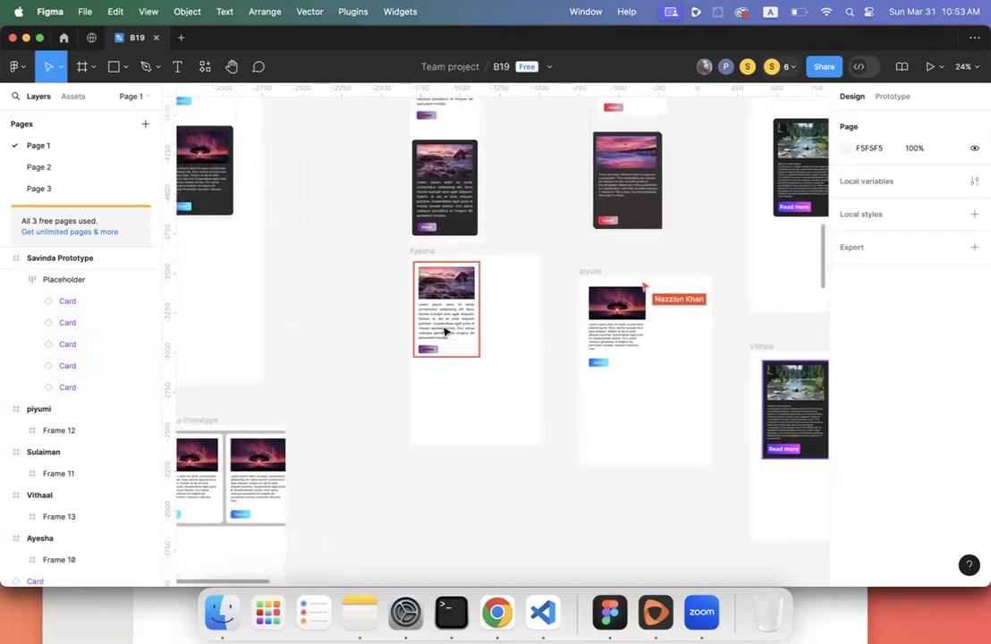
scroll(444, 331, down, 2)
scroll(444, 332, right, 1)
scroll(438, 335, down, 3)
scroll(438, 335, right, 2)
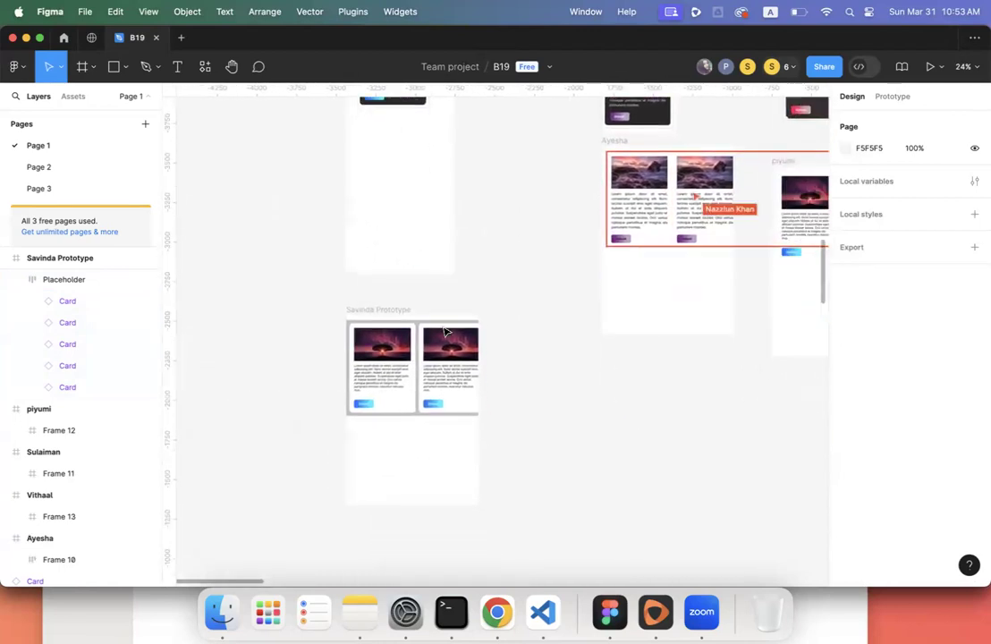
click(427, 342)
scroll(427, 342, up, 2)
scroll(427, 341, right, 2)
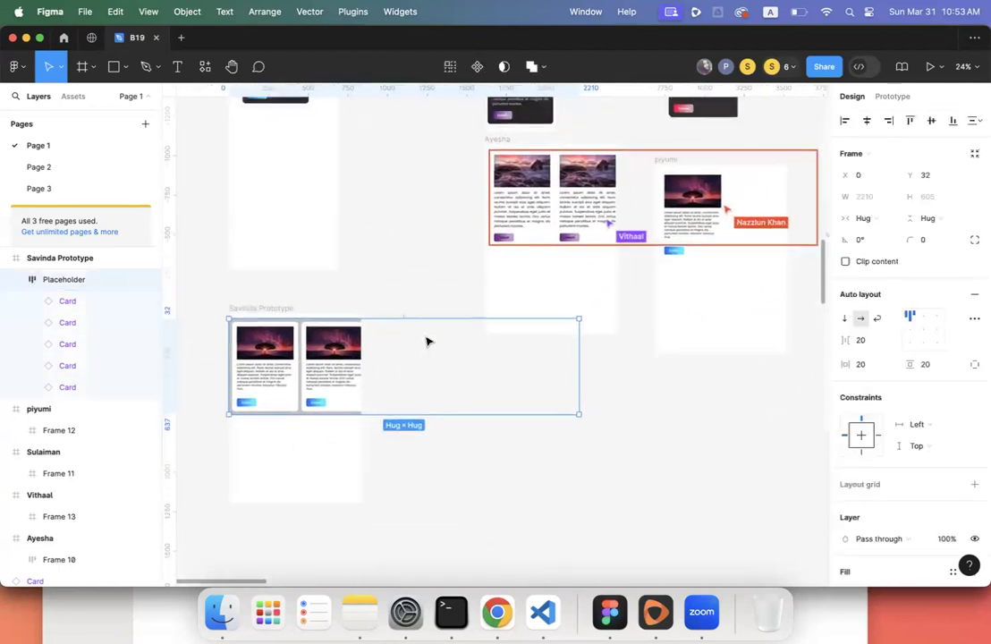
scroll(423, 343, up, 3)
scroll(423, 342, right, 3)
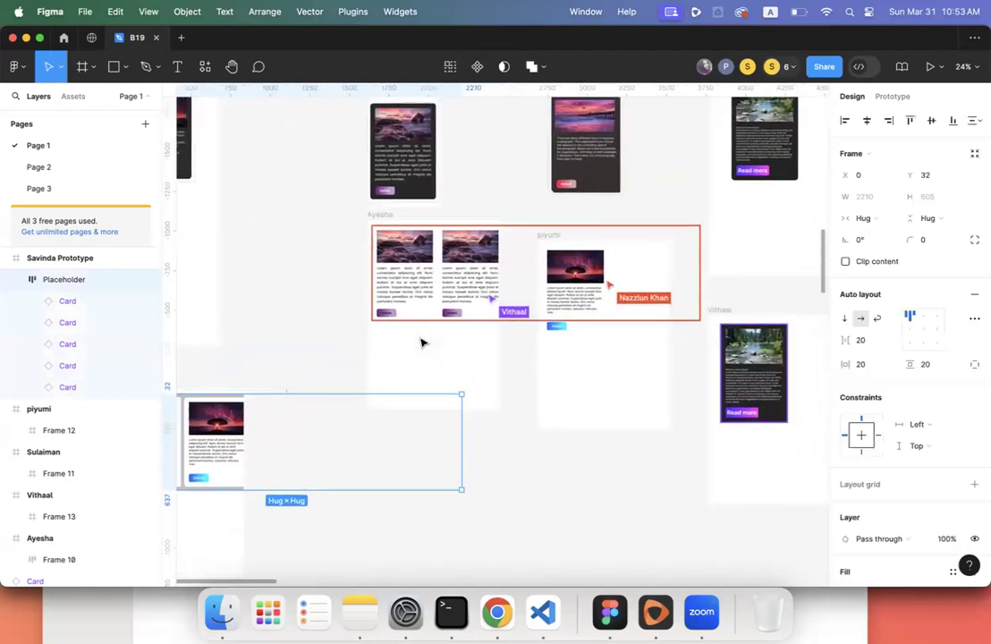
- Move the neighbouring student's frame down and expand Frame 12 to list its five cards
click(565, 313)
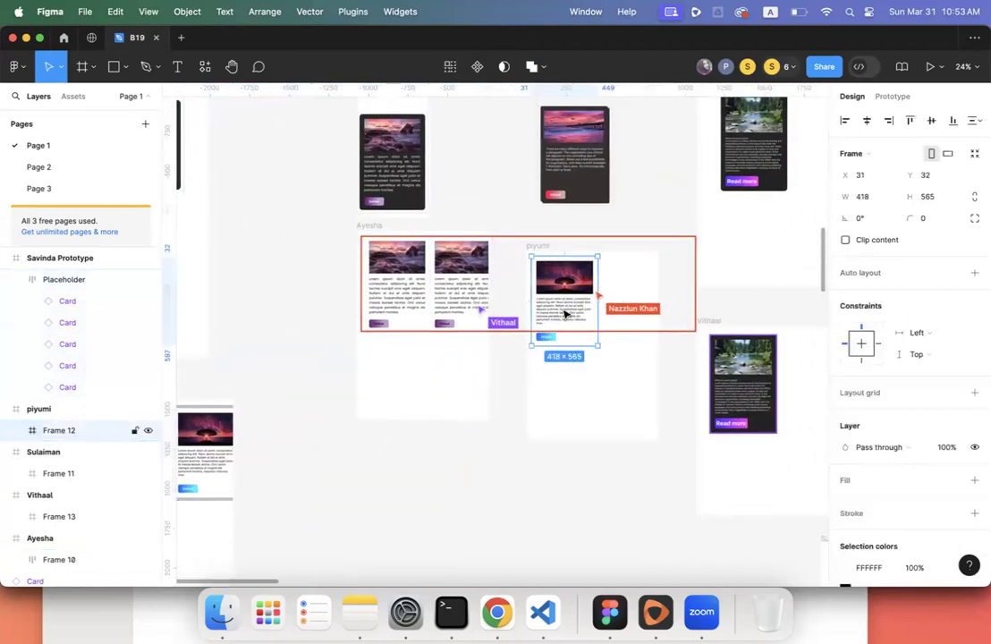
drag(538, 250, 543, 354)
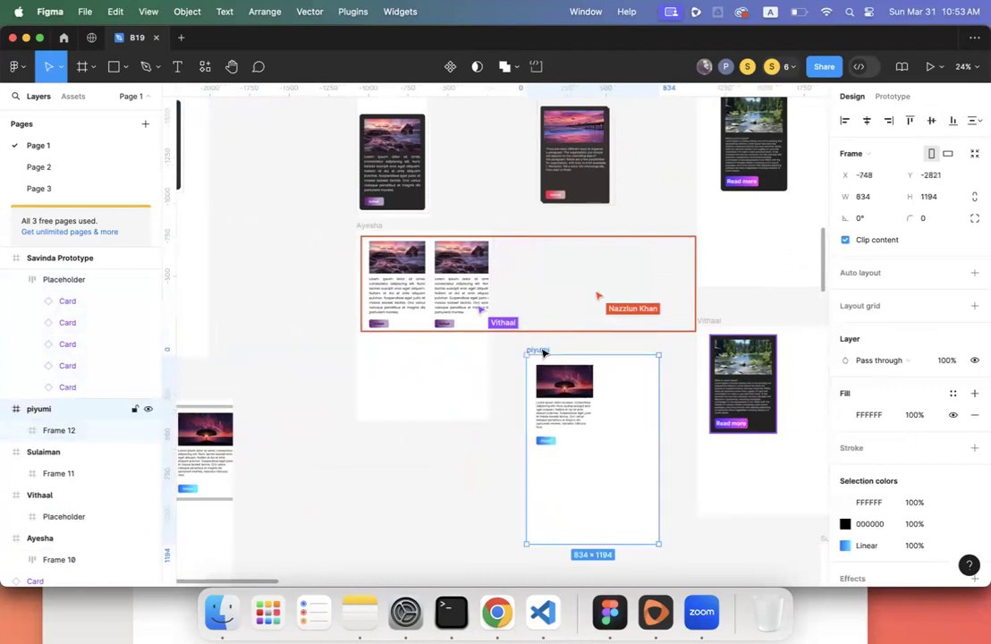
scroll(554, 333, down, 3)
click(565, 317)
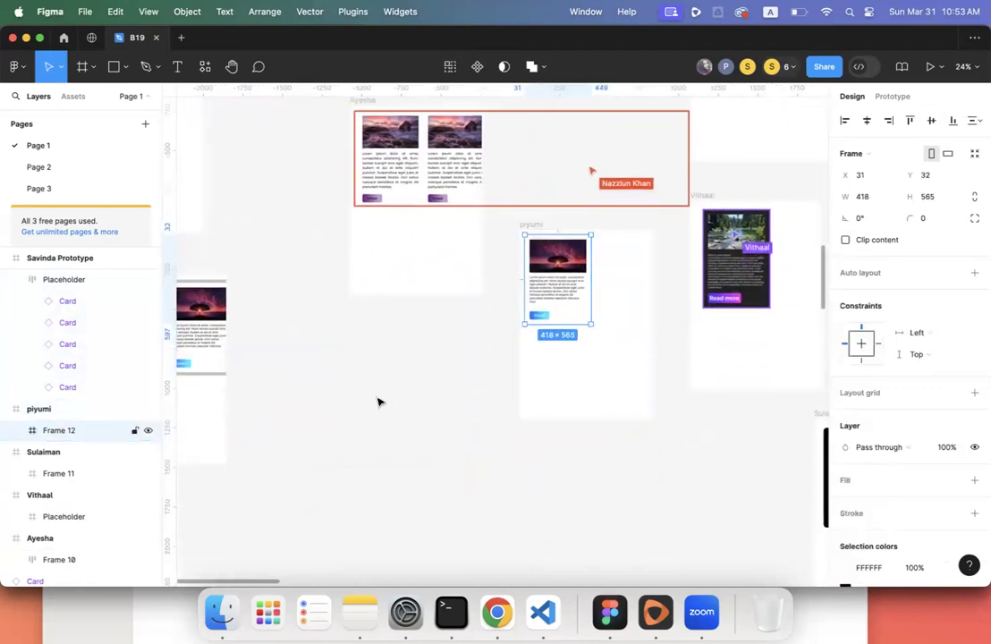
click(17, 434)
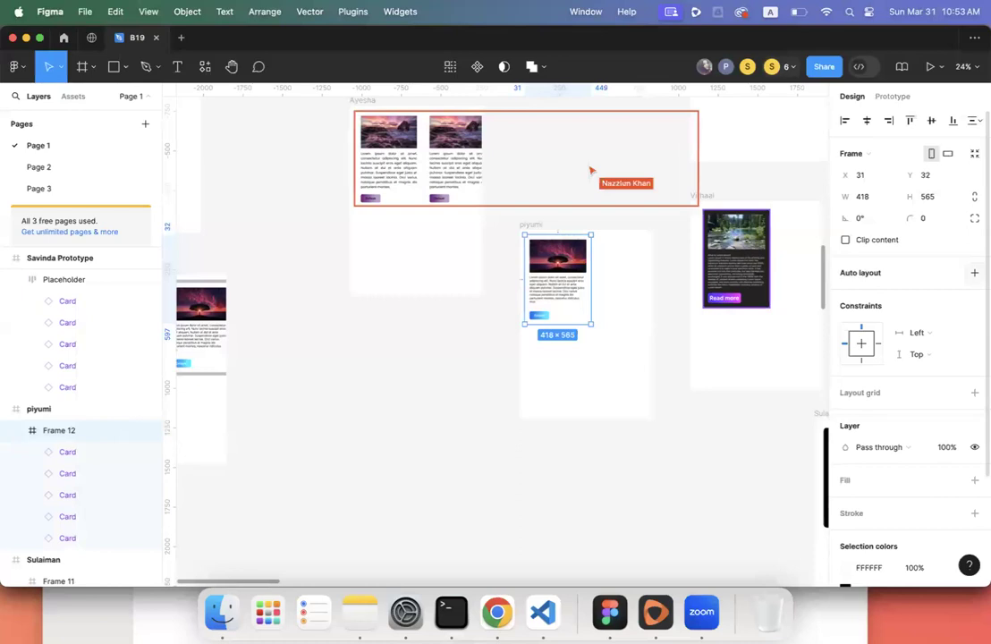
scroll(654, 313, up, 5)
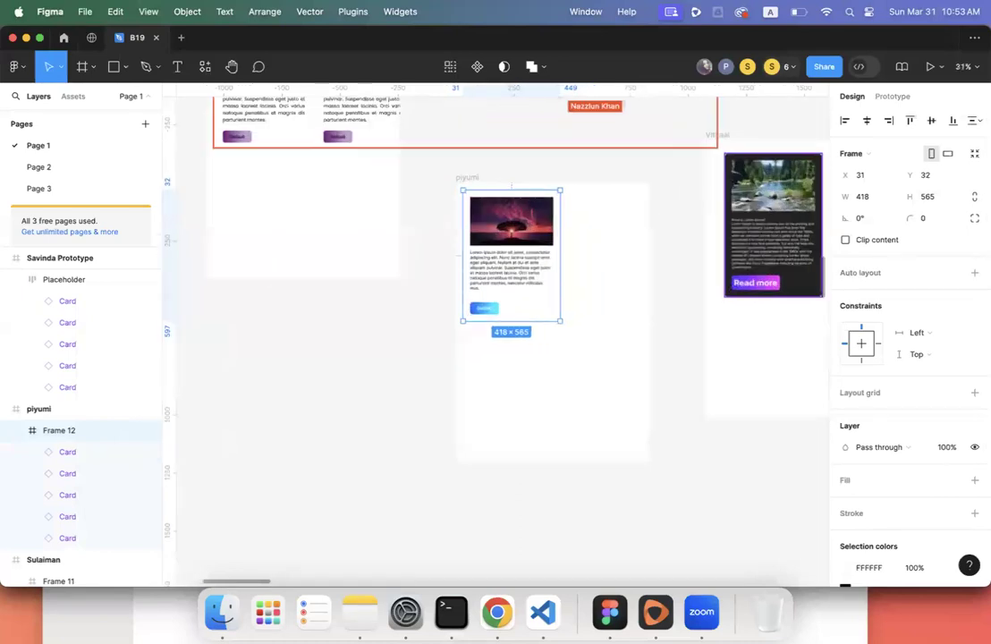
- Give Frame 12 horizontal auto layout, hugging its five cards at 2090 × 585
click(973, 273)
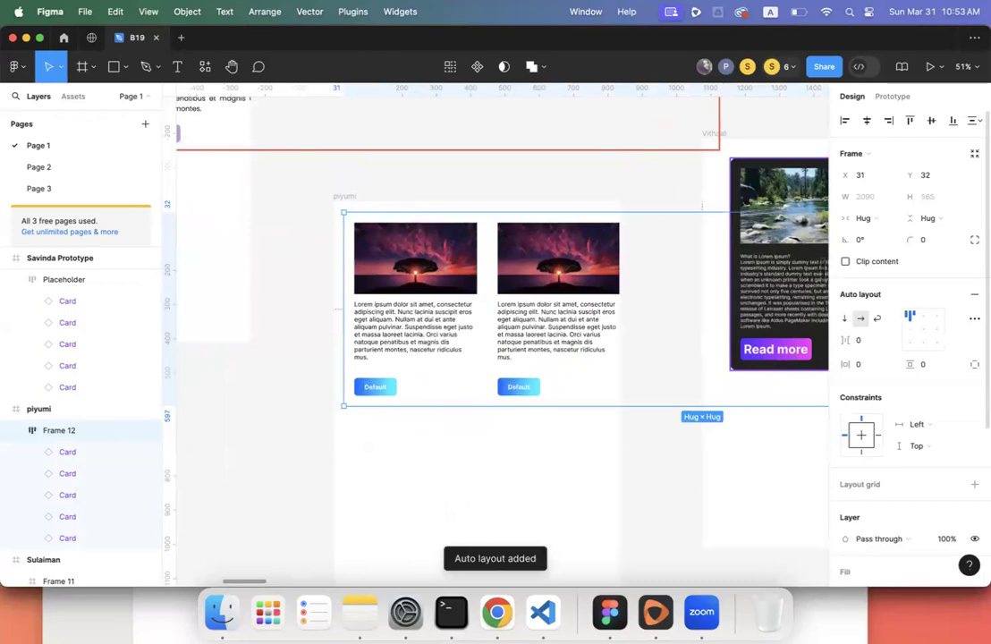
scroll(764, 318, right, 3)
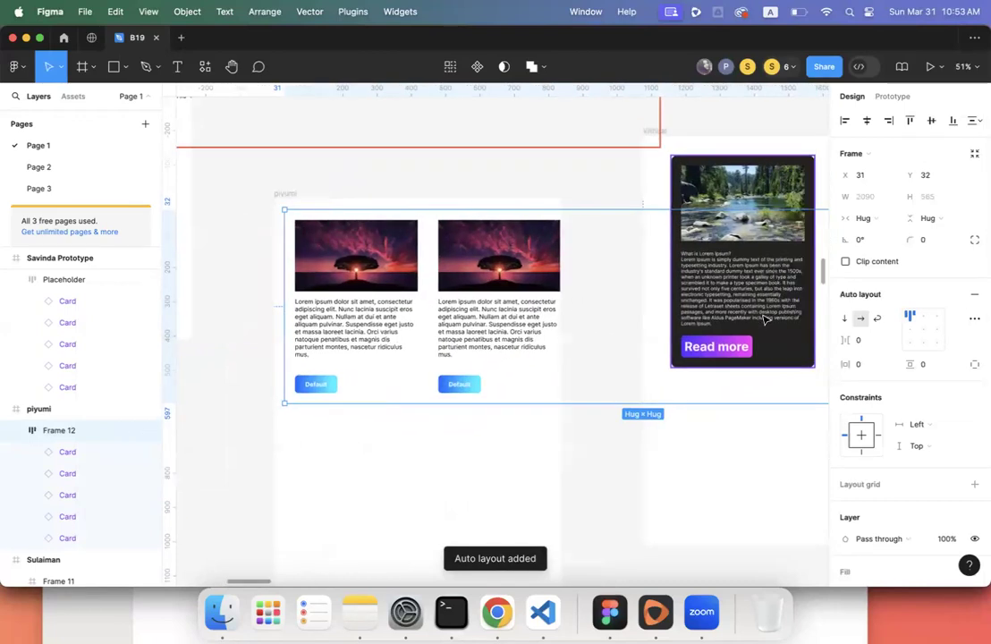
click(846, 319)
click(859, 319)
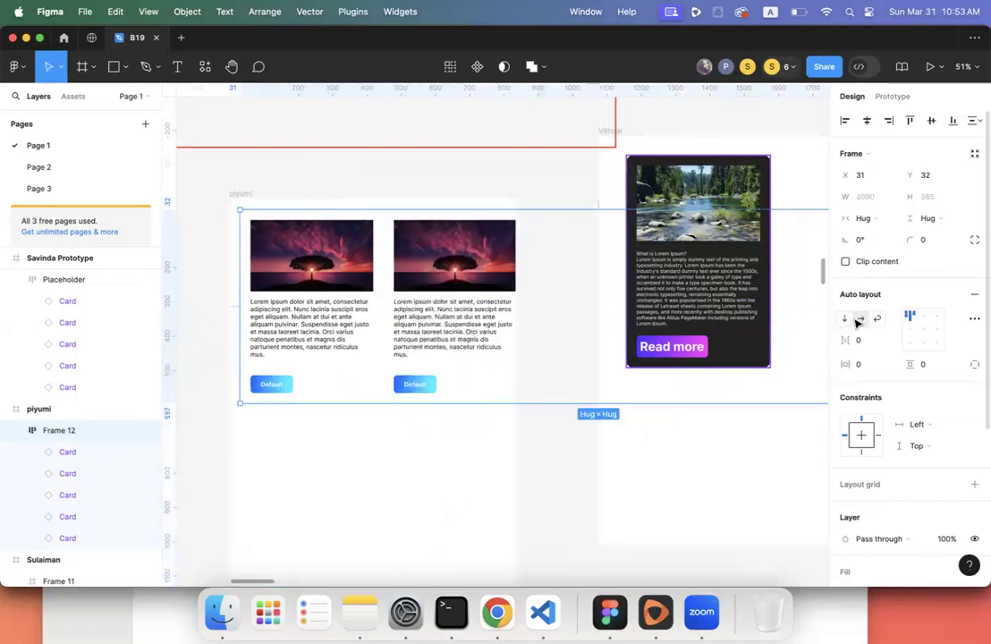
scroll(504, 328, down, 5)
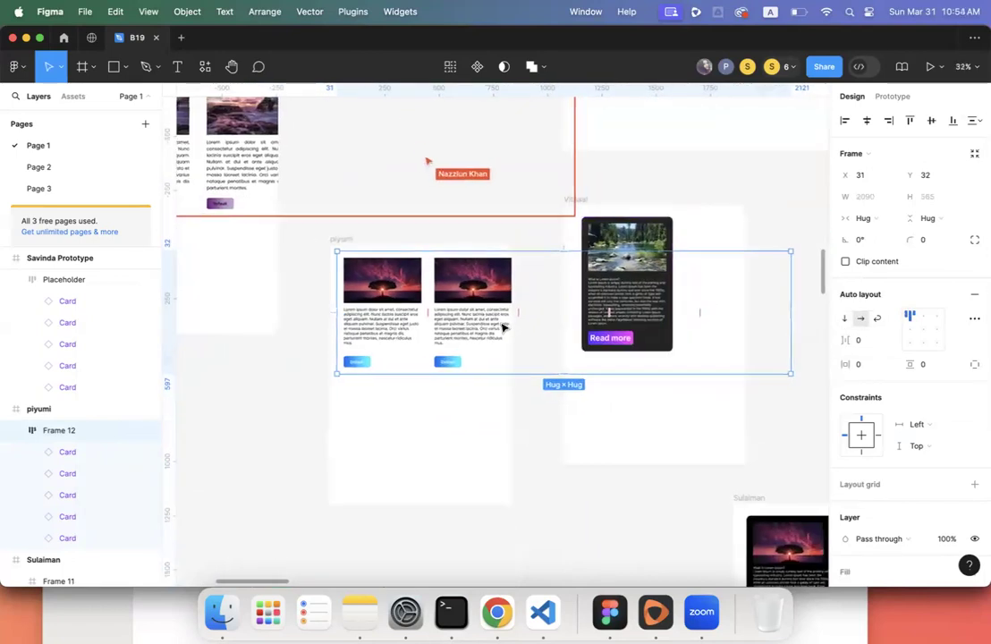
scroll(917, 473, down, 5)
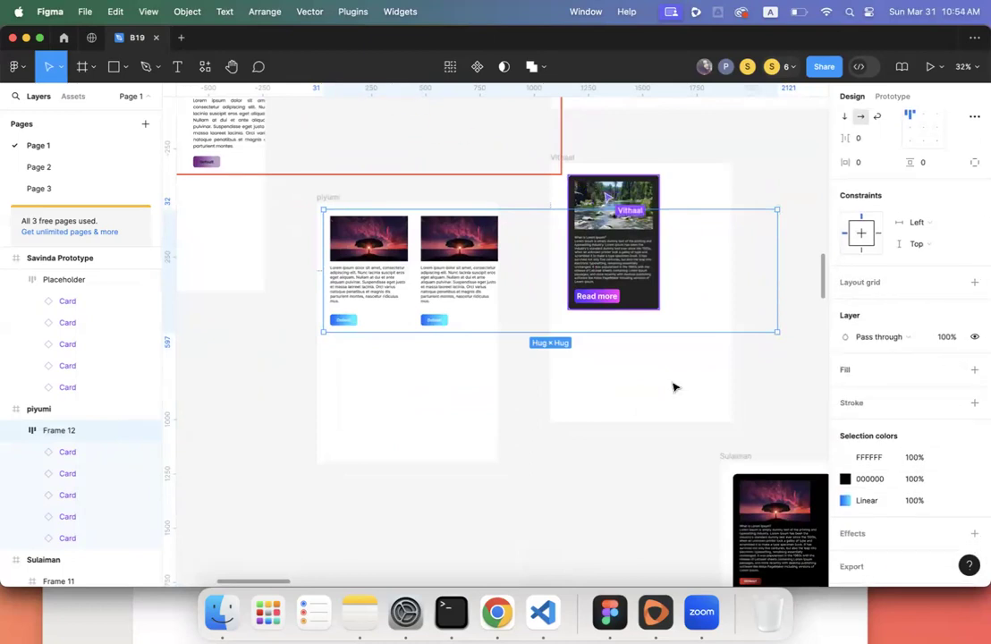
scroll(911, 303, up, 3)
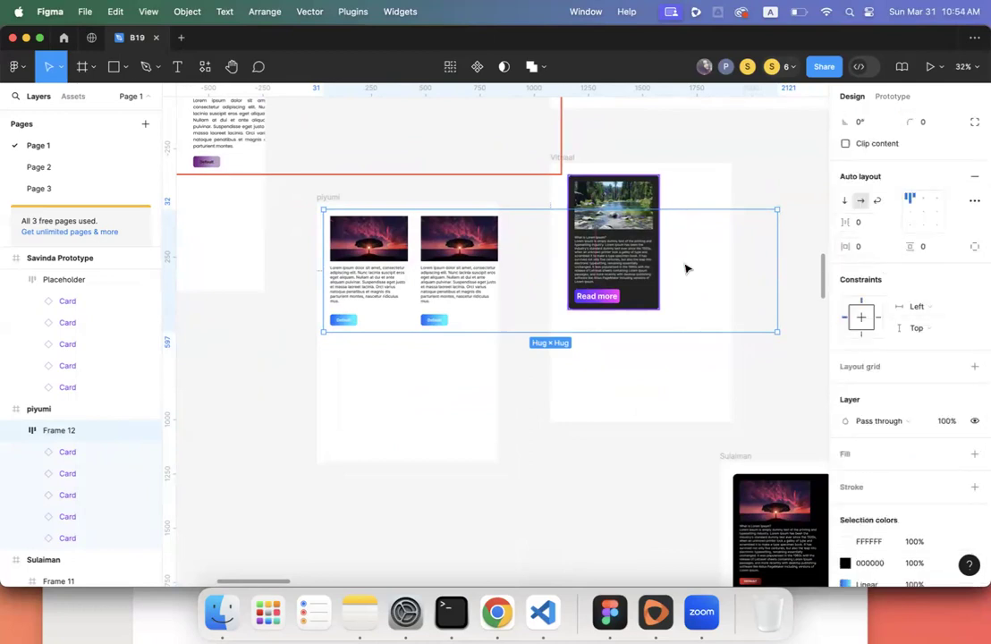
scroll(228, 387, up, 3)
scroll(228, 387, right, 3)
click(309, 342)
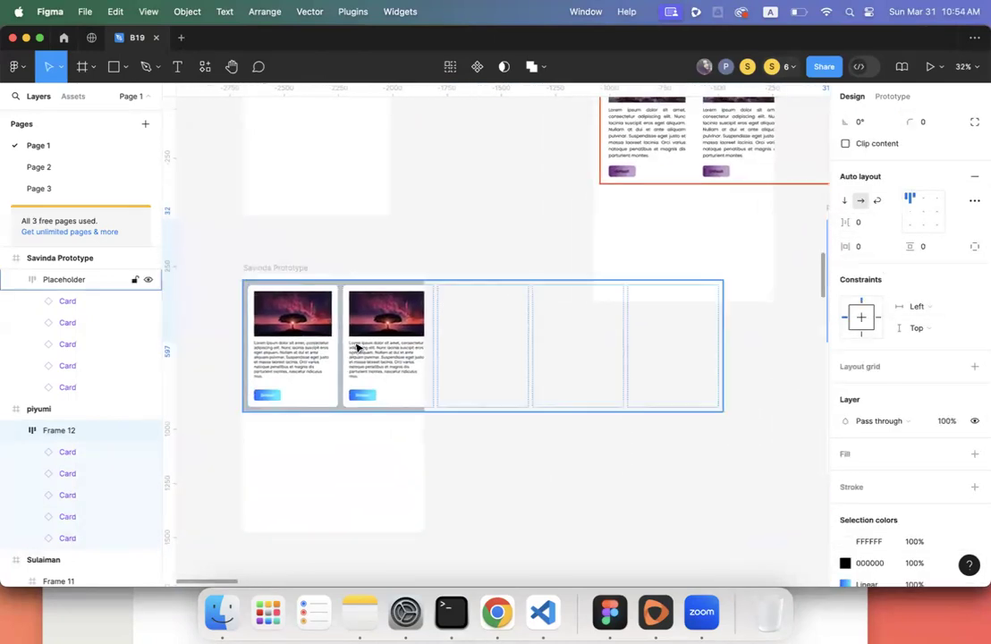
scroll(357, 347, down, 6)
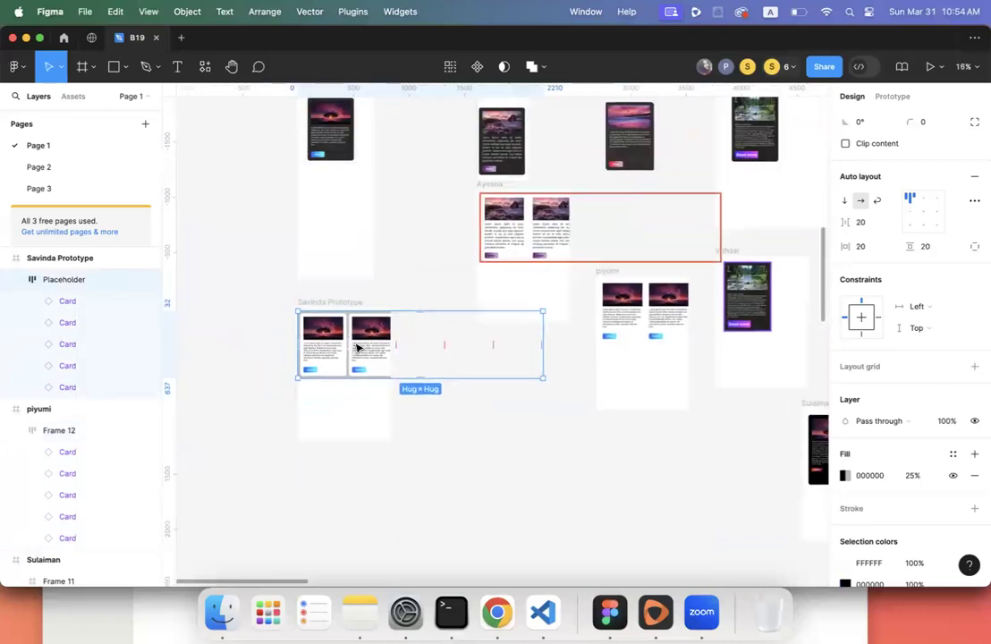
scroll(357, 347, right, 5)
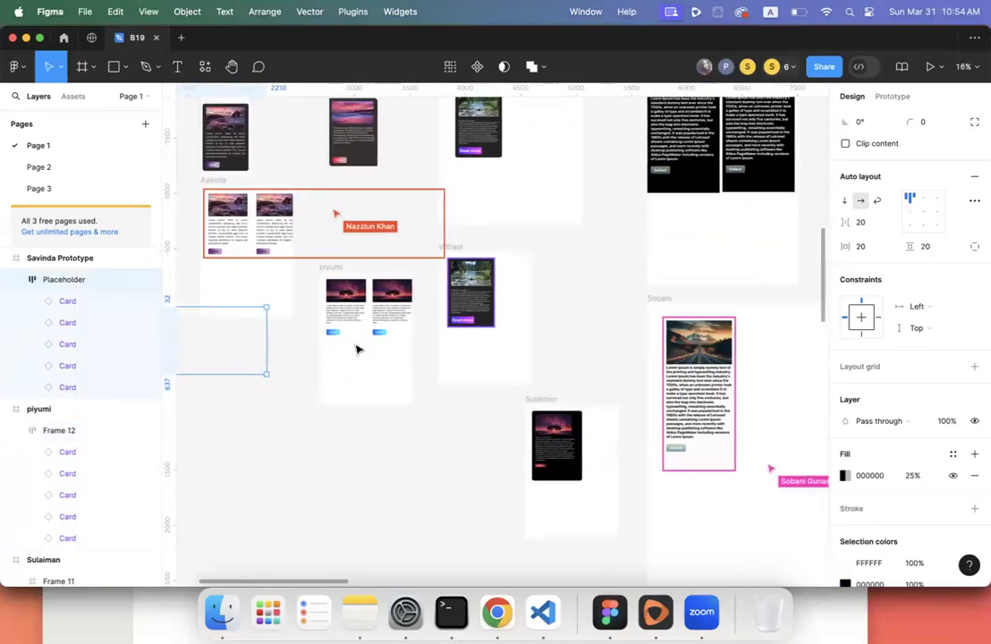
scroll(357, 350, up, 1)
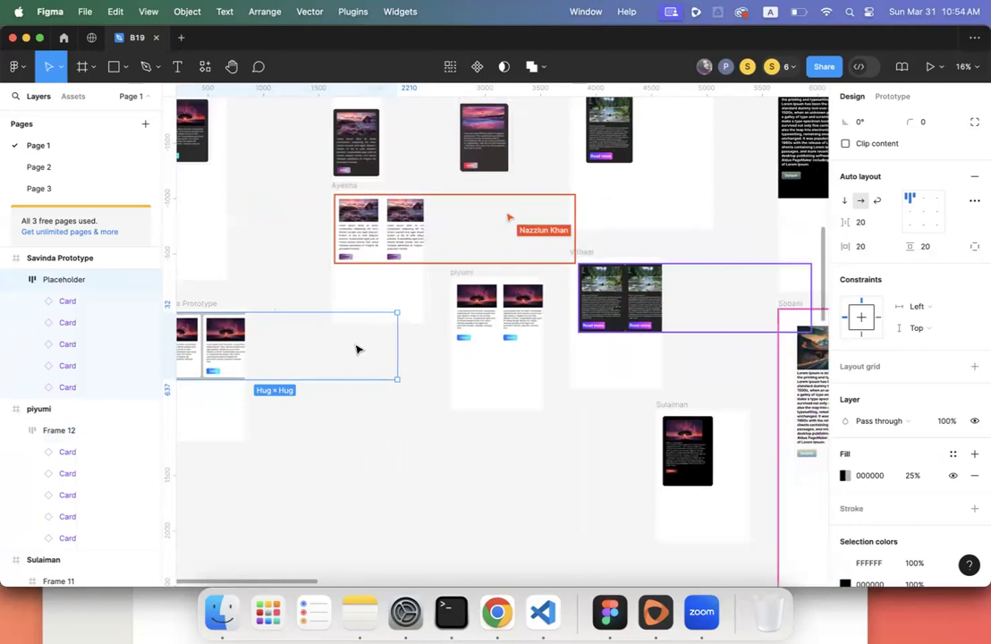
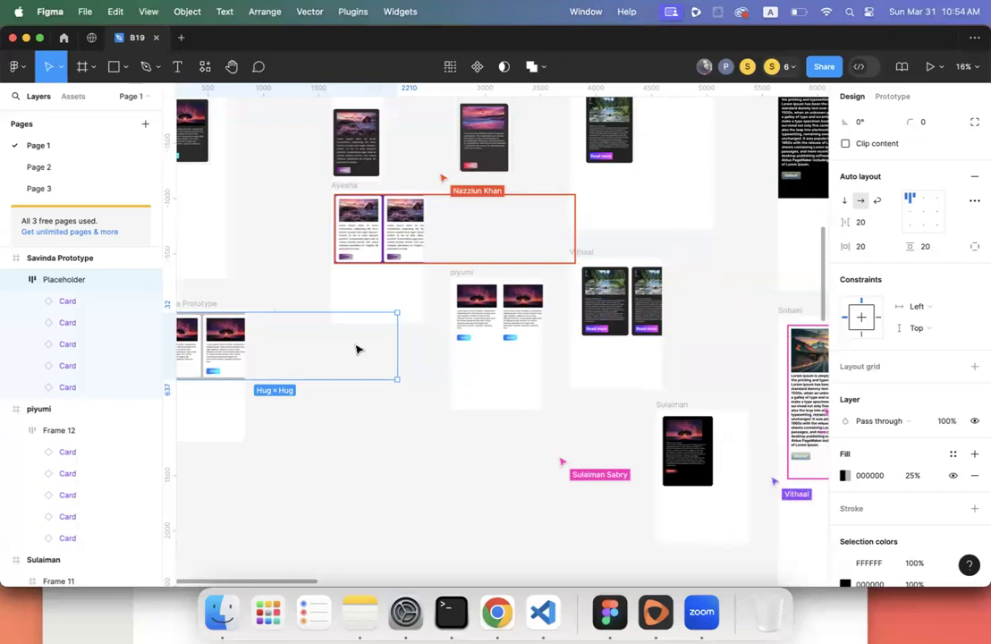
- Pan the canvas and select the Savinda Prototype frame
scroll(270, 355, left, 5)
scroll(271, 355, left, 1)
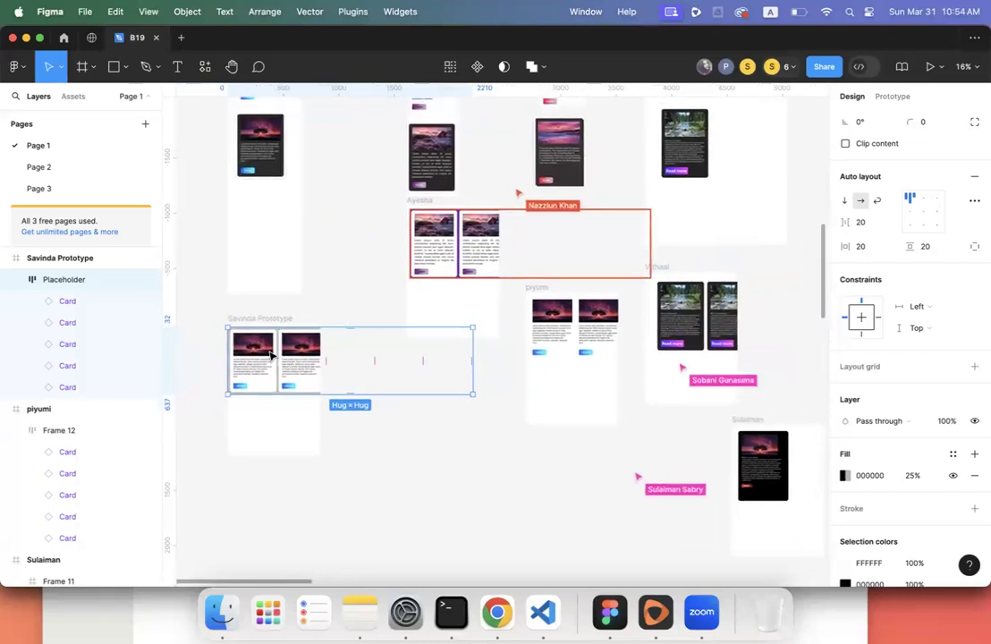
scroll(268, 352, up, 5)
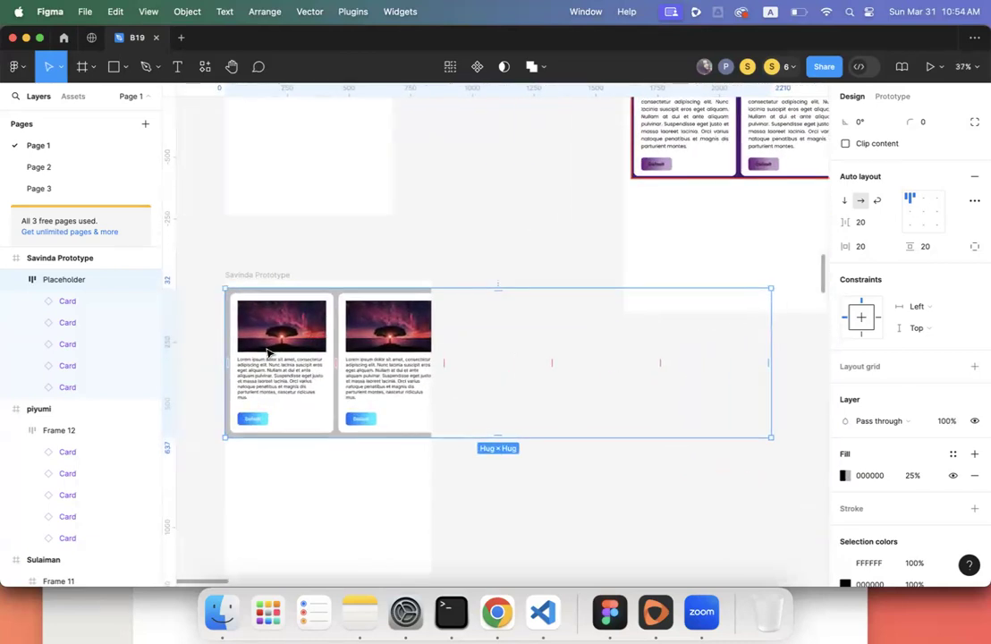
scroll(268, 352, up, 10)
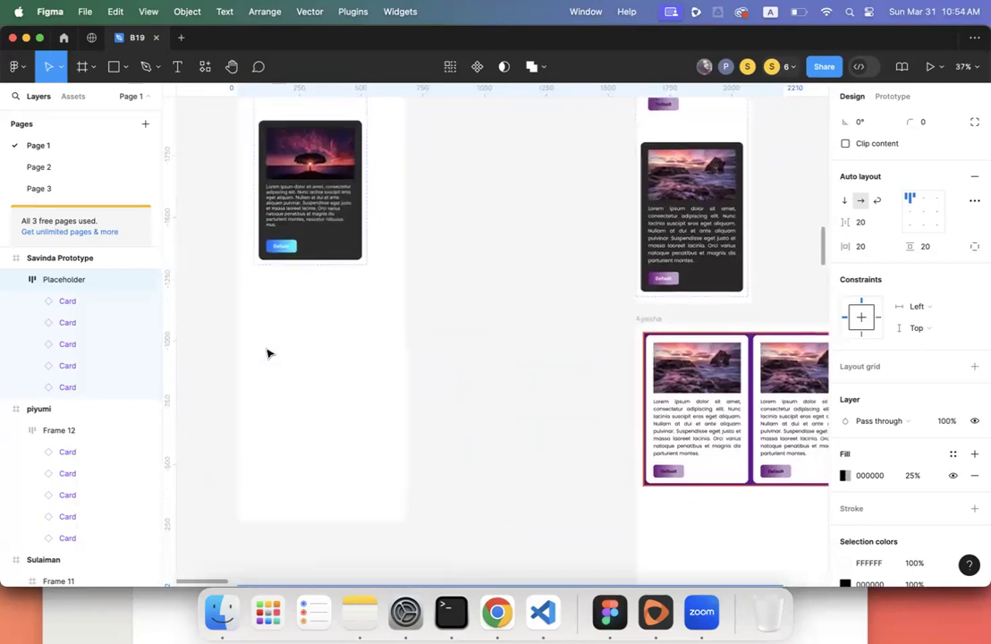
scroll(267, 352, up, 8)
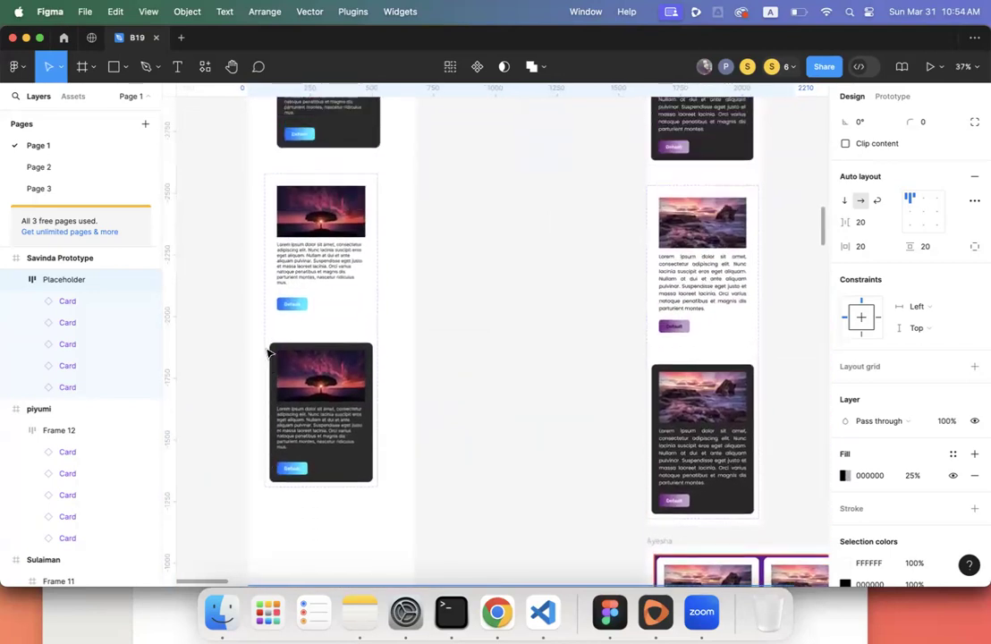
scroll(267, 352, down, 18)
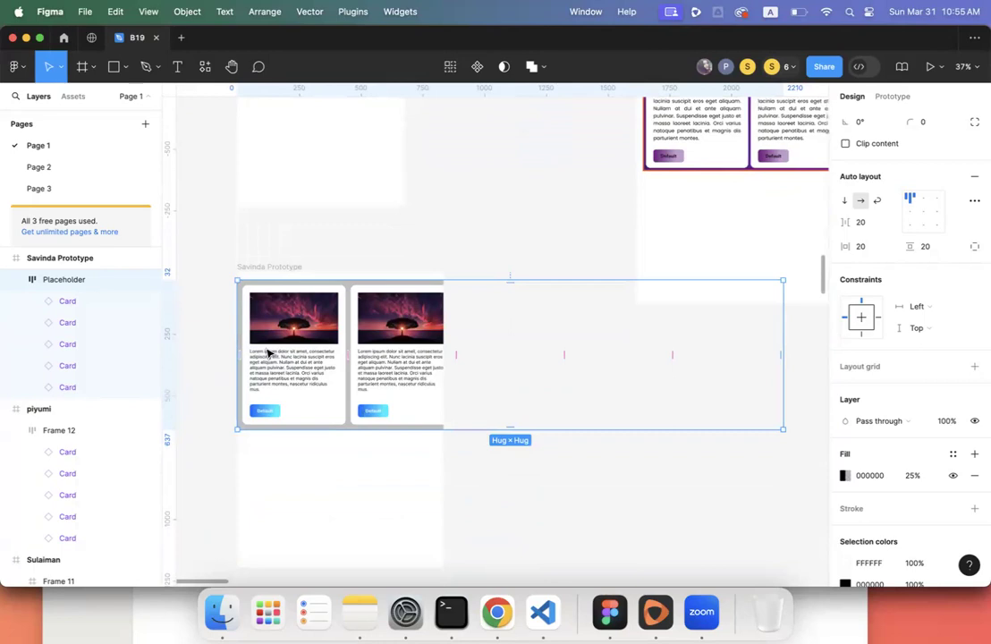
click(283, 266)
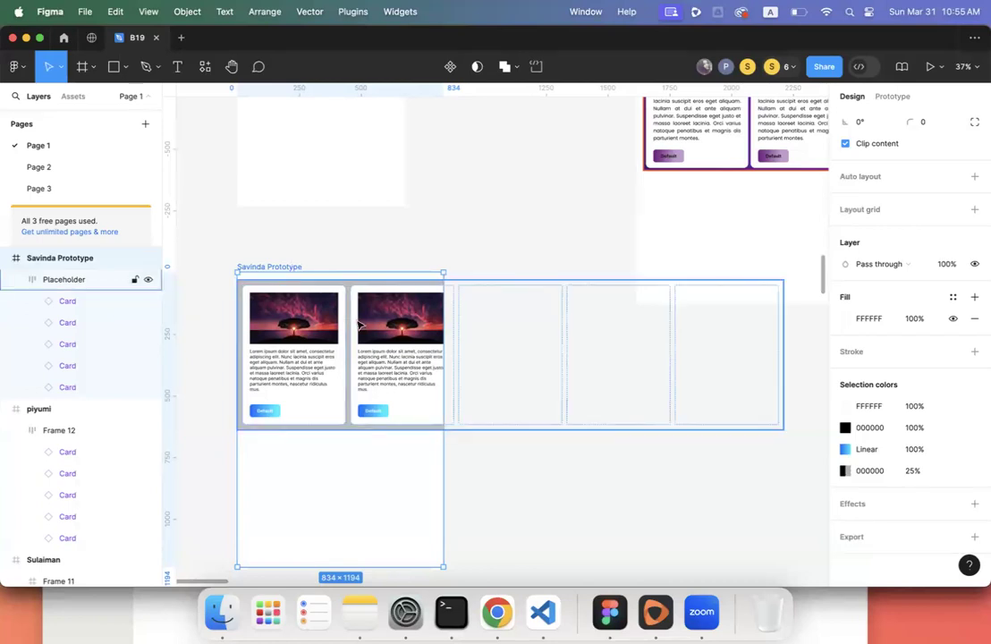
- Toggle Clip content off and back on so the cards stay clipped at the frame edge
scroll(894, 259, up, 3)
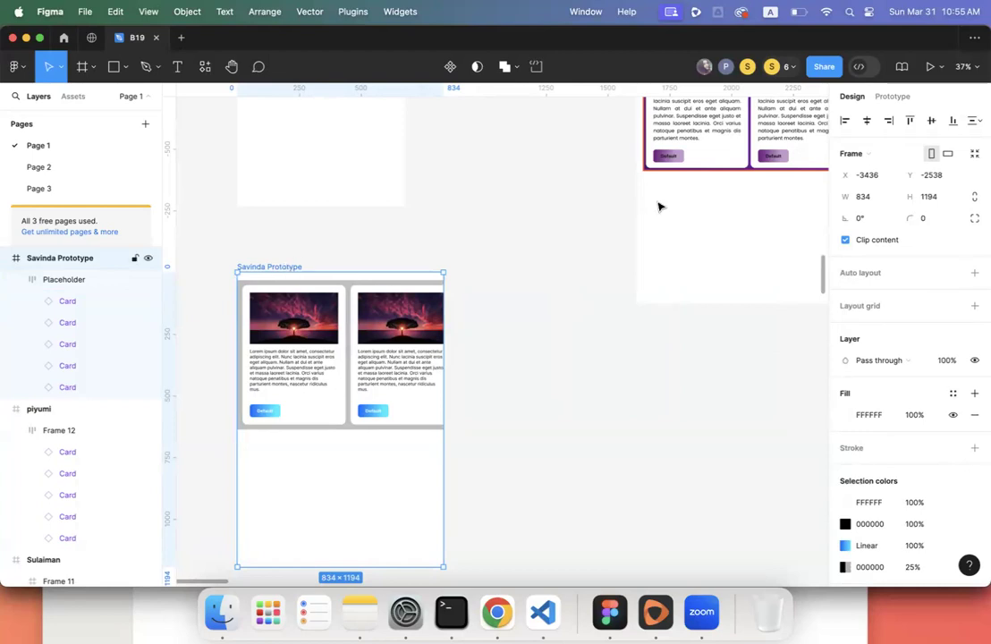
click(845, 242)
click(845, 241)
click(846, 241)
click(846, 241)
click(845, 241)
click(845, 241)
click(846, 242)
click(846, 241)
click(845, 241)
click(846, 242)
- Reselect the Savinda Prototype frame and show its Prototype settings, overflow No scrolling
click(328, 370)
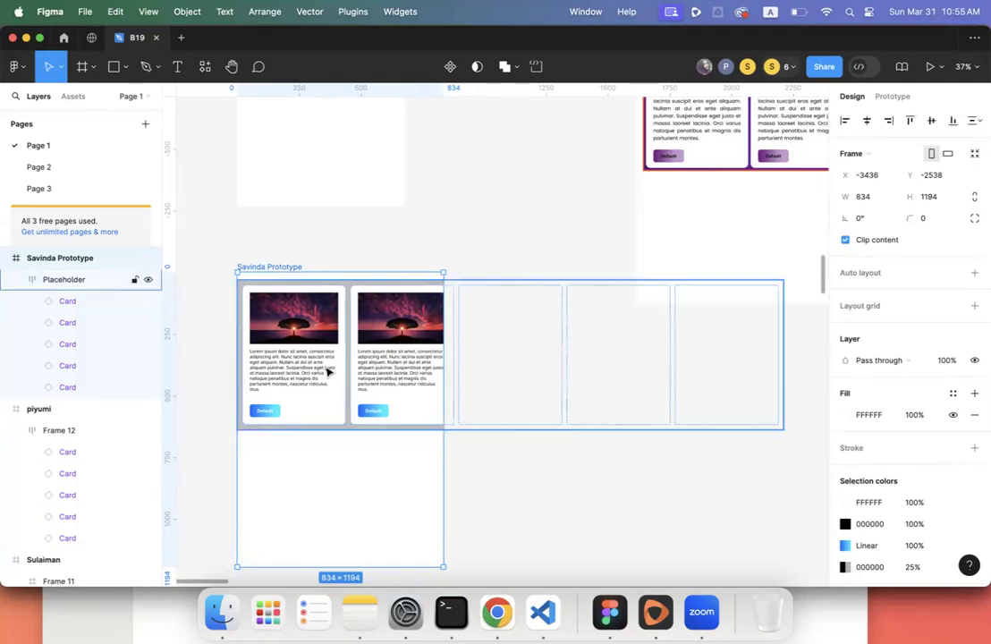
click(270, 267)
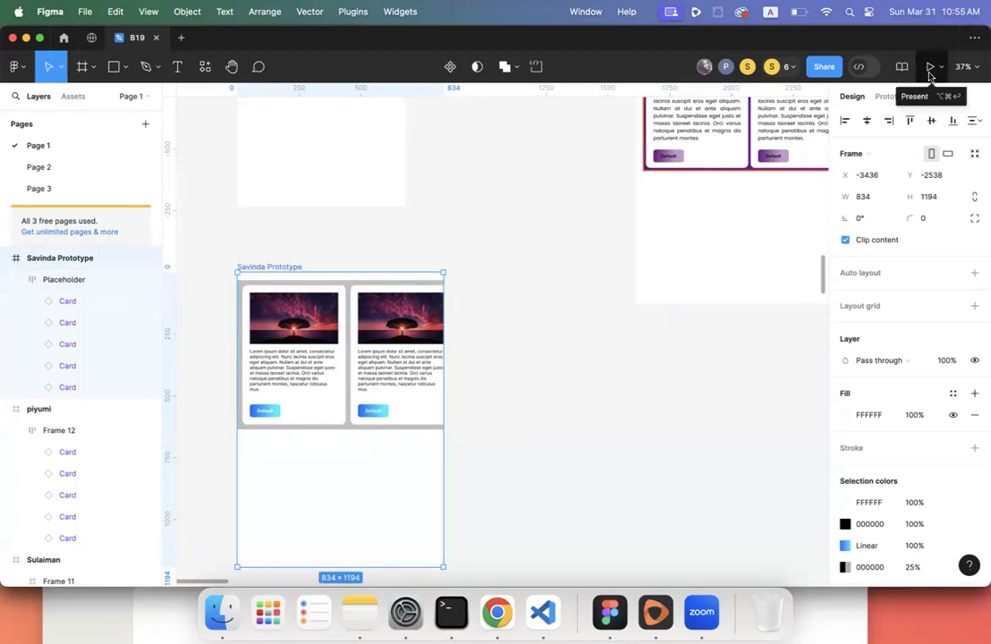
click(890, 98)
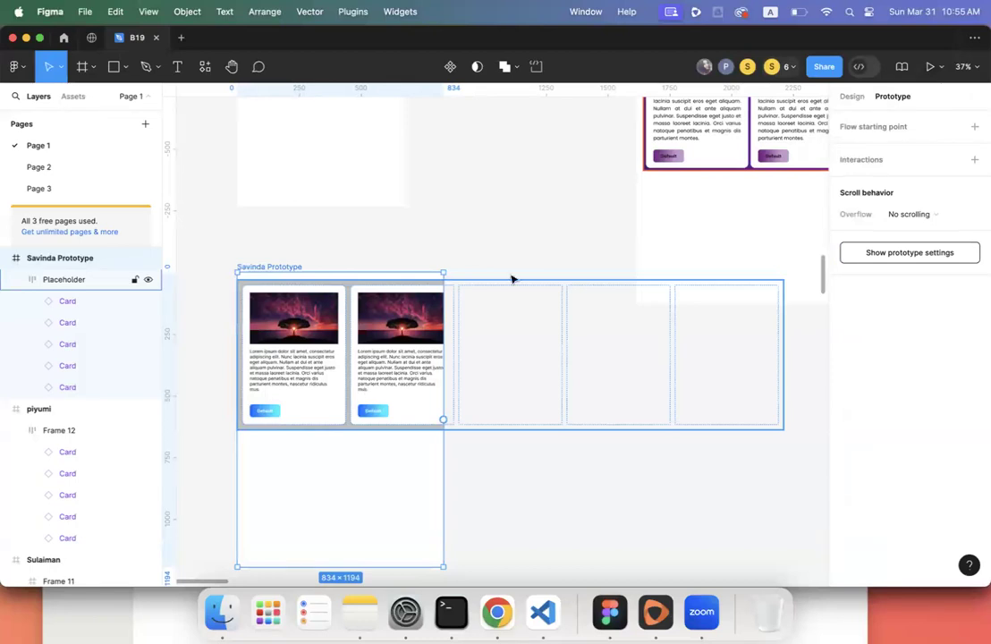
- Present the prototype fitted to the screen, then return to the editor and select Placeholder
click(931, 72)
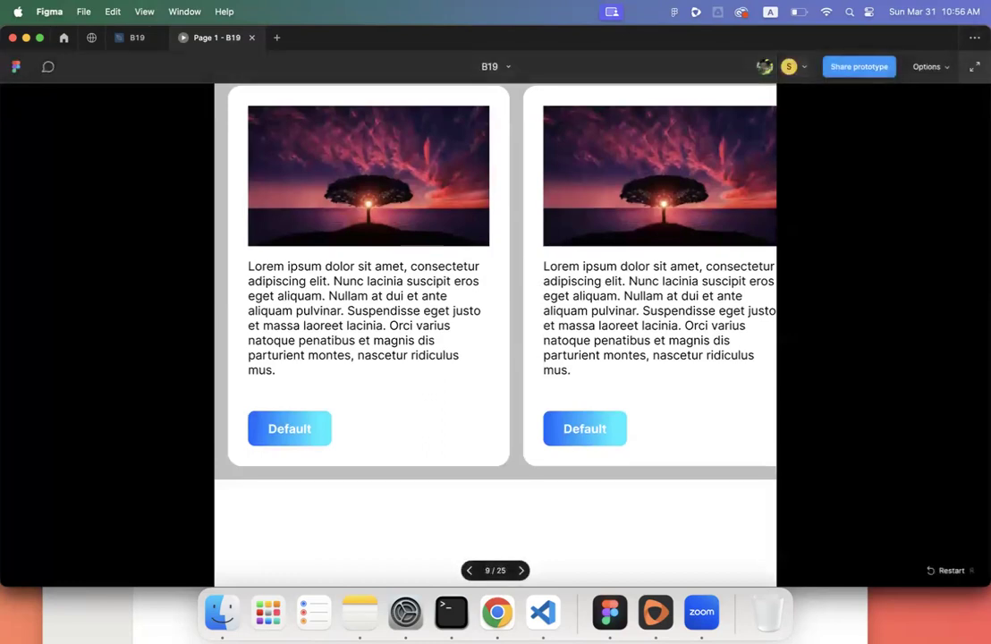
click(973, 67)
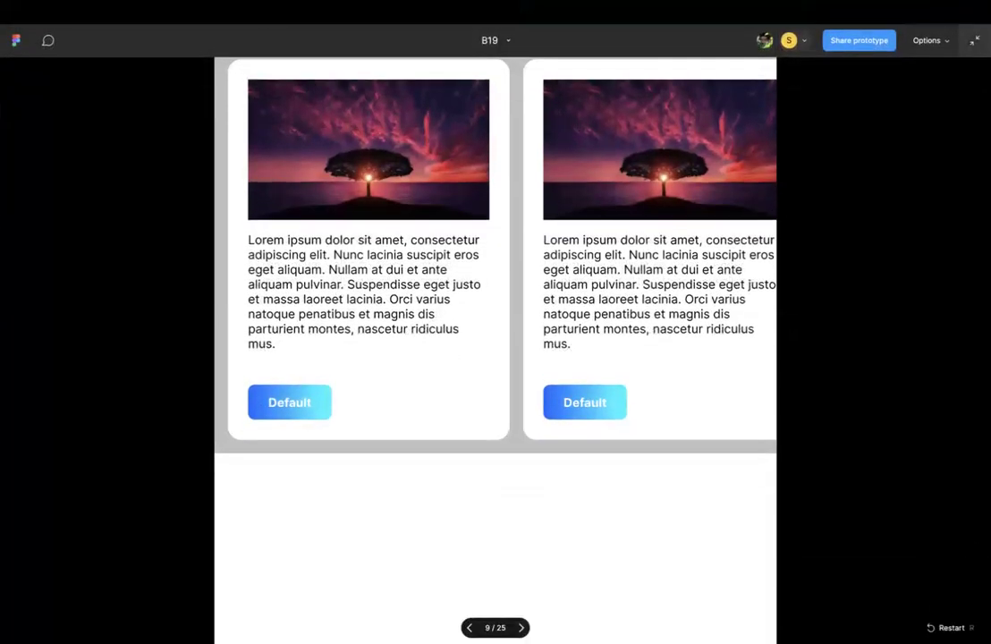
click(974, 40)
click(930, 66)
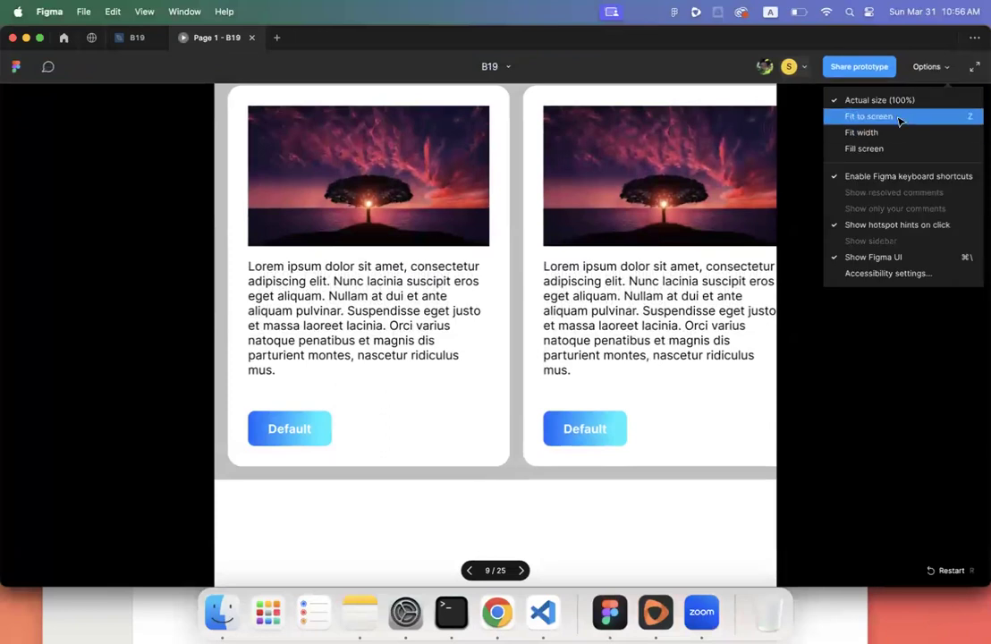
click(898, 117)
click(133, 37)
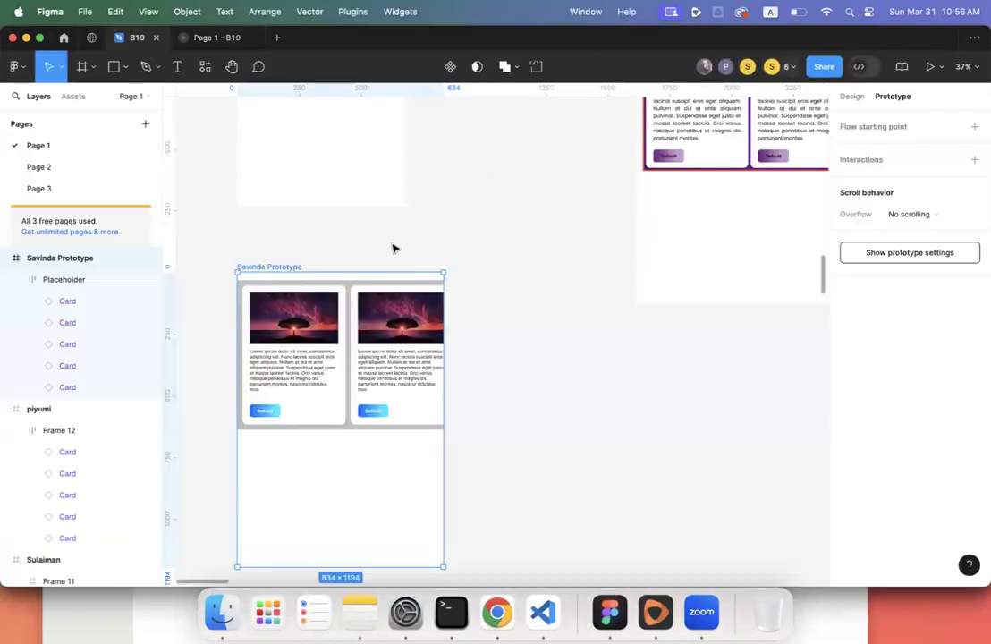
click(362, 335)
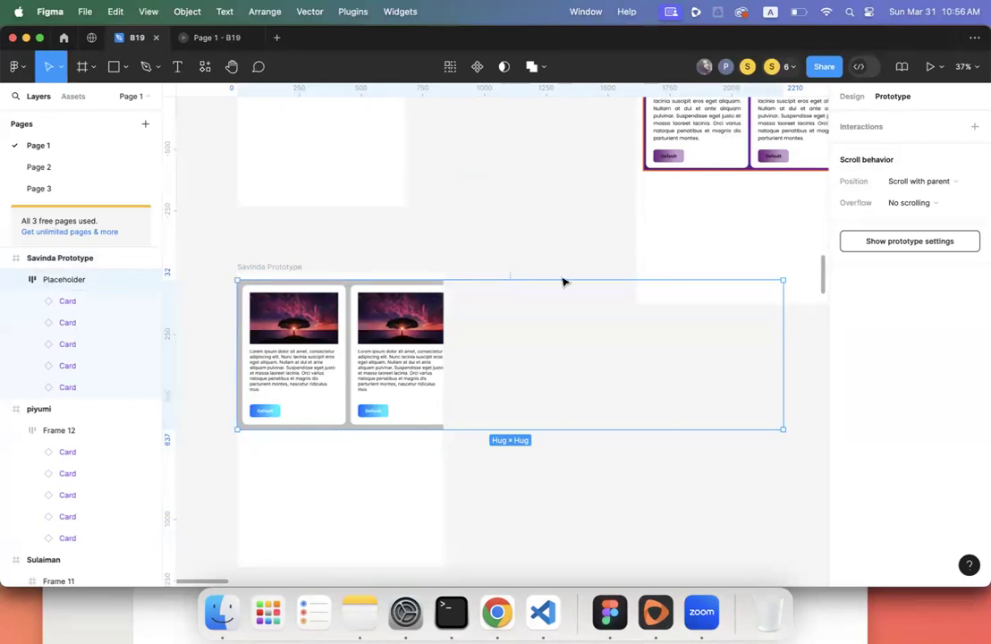
- Set the Placeholder card row's overflow to Horizontal scrolling
click(926, 206)
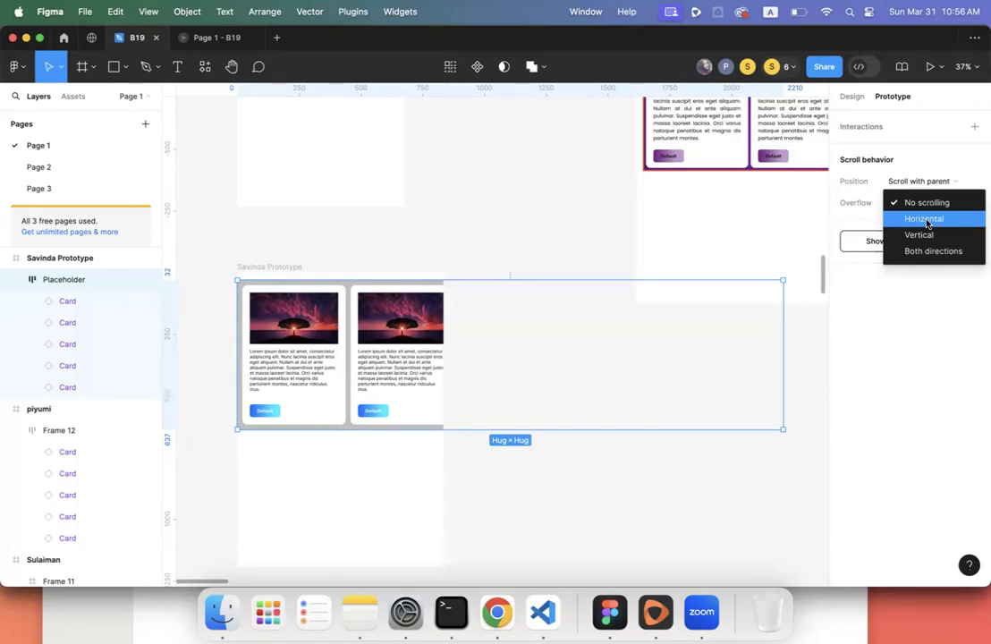
click(927, 221)
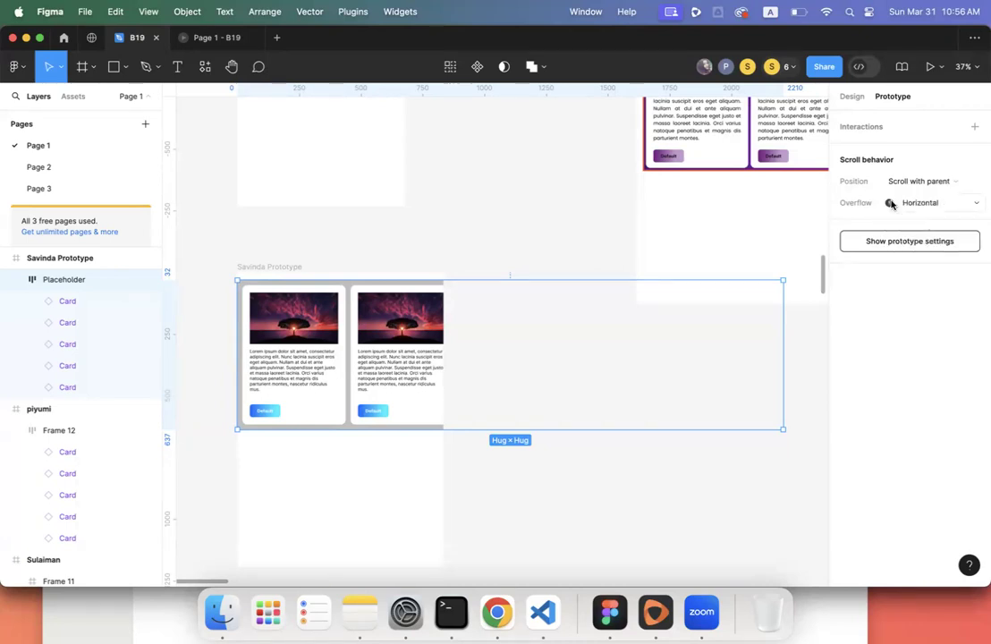
- Check the presentation, review Placeholder's prototype settings in the editor, then reopen the presentation
mouse_move(890, 204)
click(206, 39)
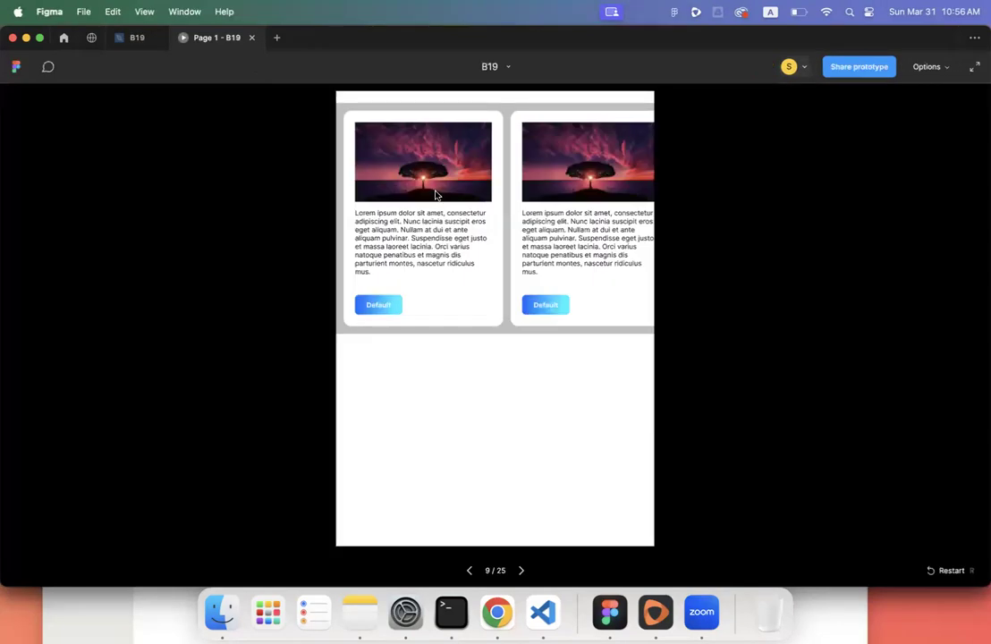
click(136, 37)
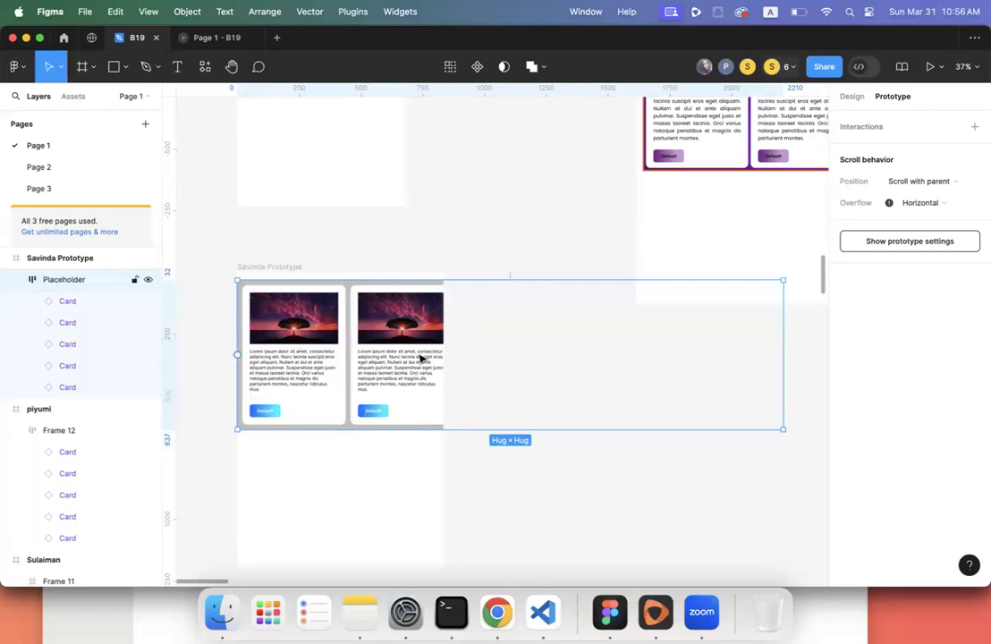
click(340, 465)
click(322, 405)
click(916, 241)
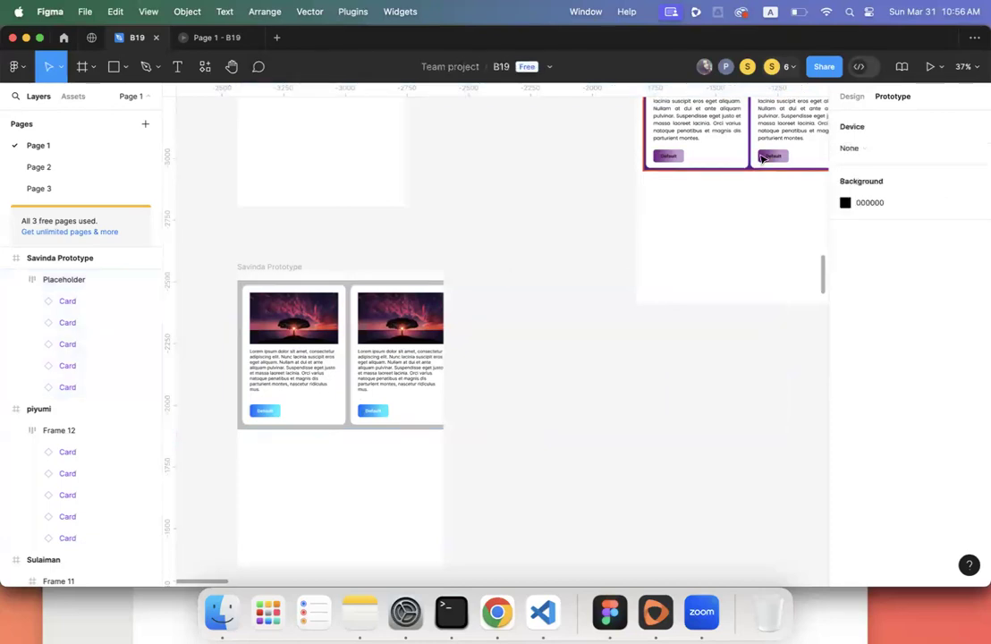
click(215, 38)
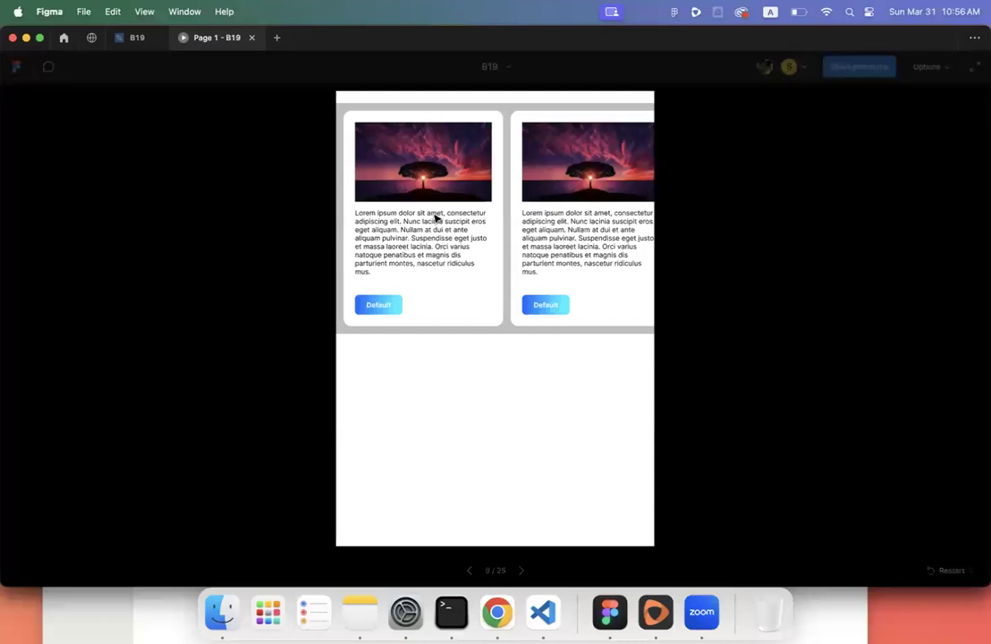
- Narrow the Placeholder card row to 834 wide, undoing one mistaken resize
click(134, 38)
drag(784, 347, 444, 342)
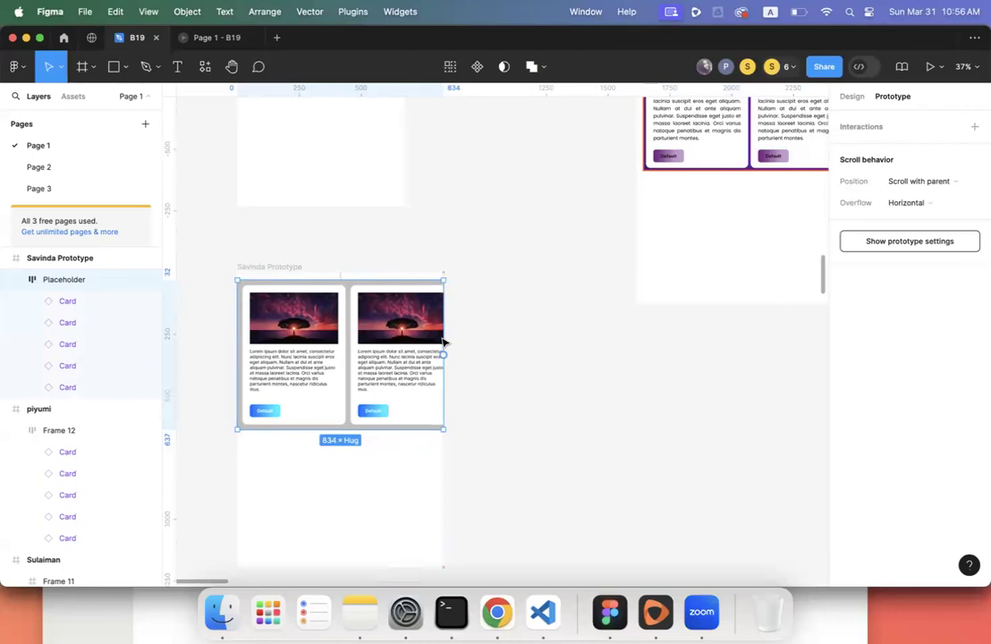
key(super+z)
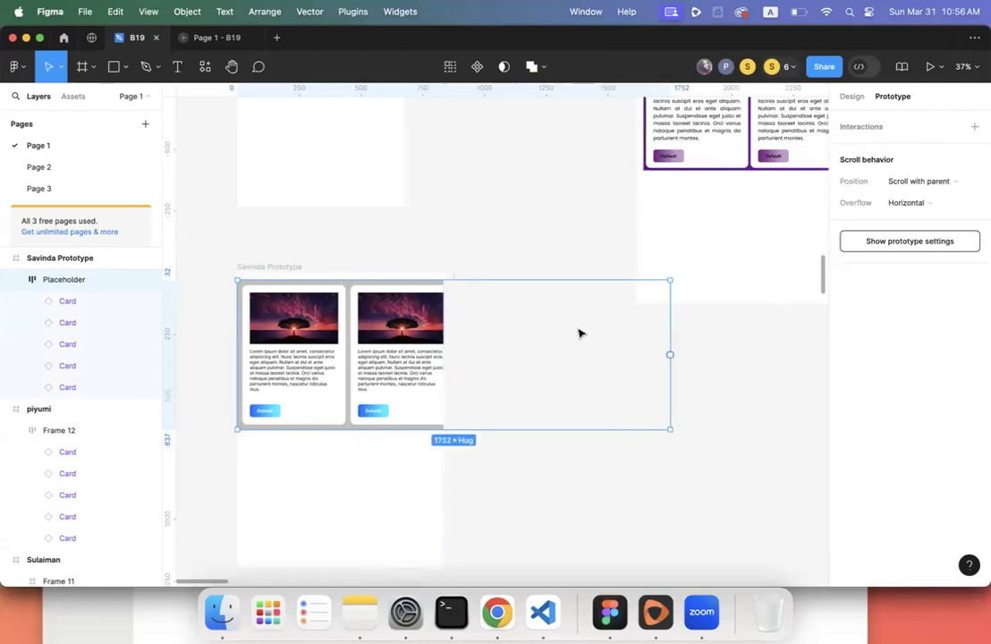
drag(667, 341, 443, 337)
click(470, 351)
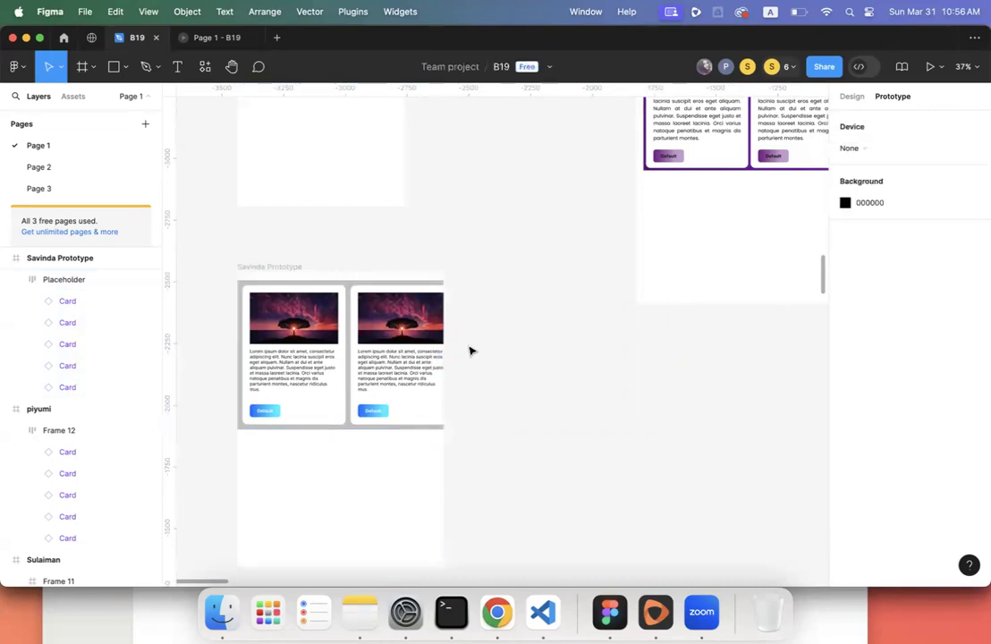
click(420, 354)
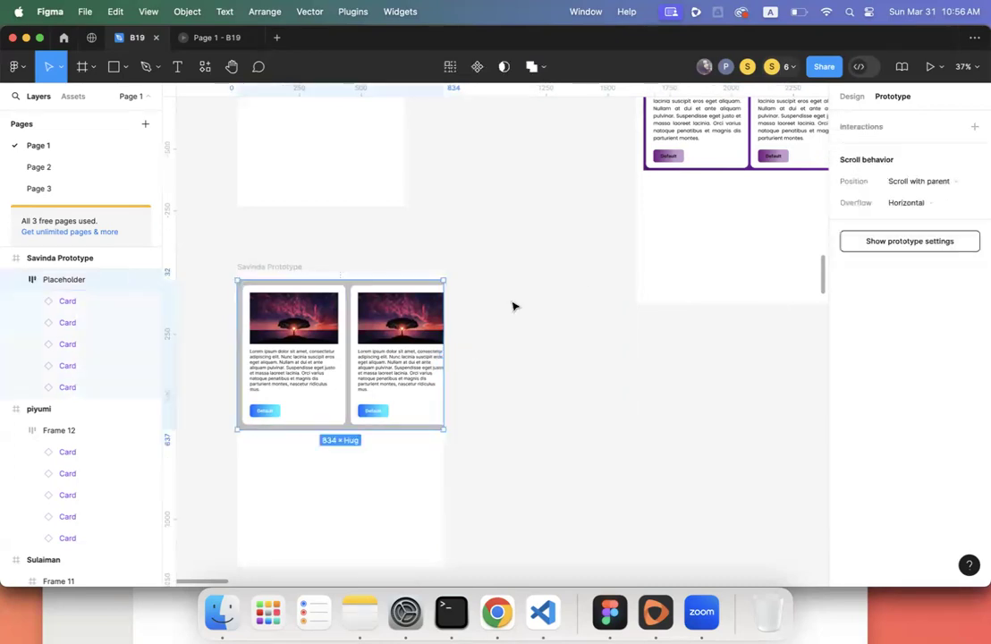
- Test the card row scrolling sideways in the presentation
click(216, 37)
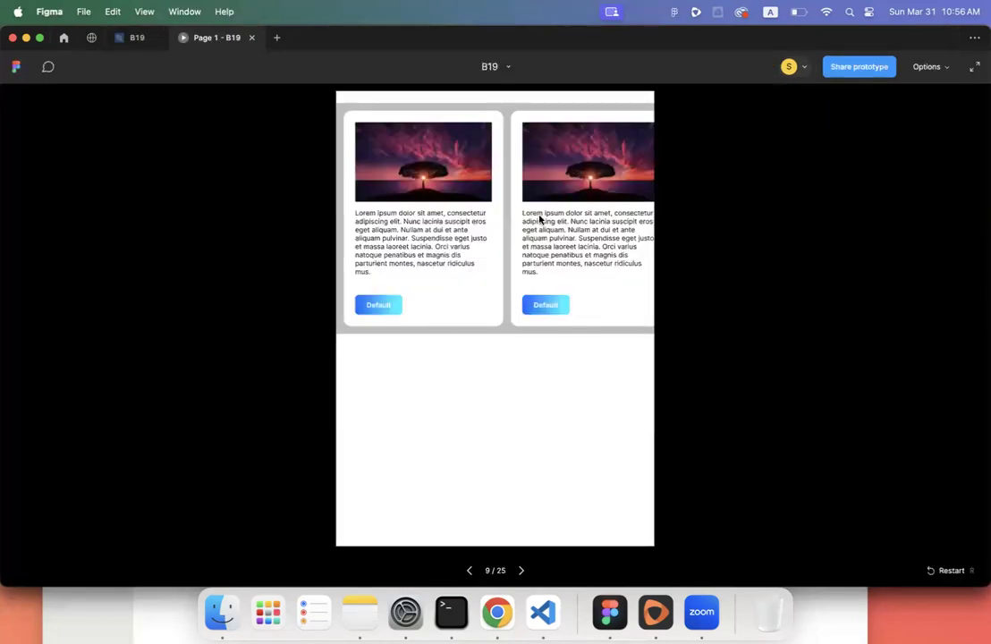
scroll(555, 222, right, 5)
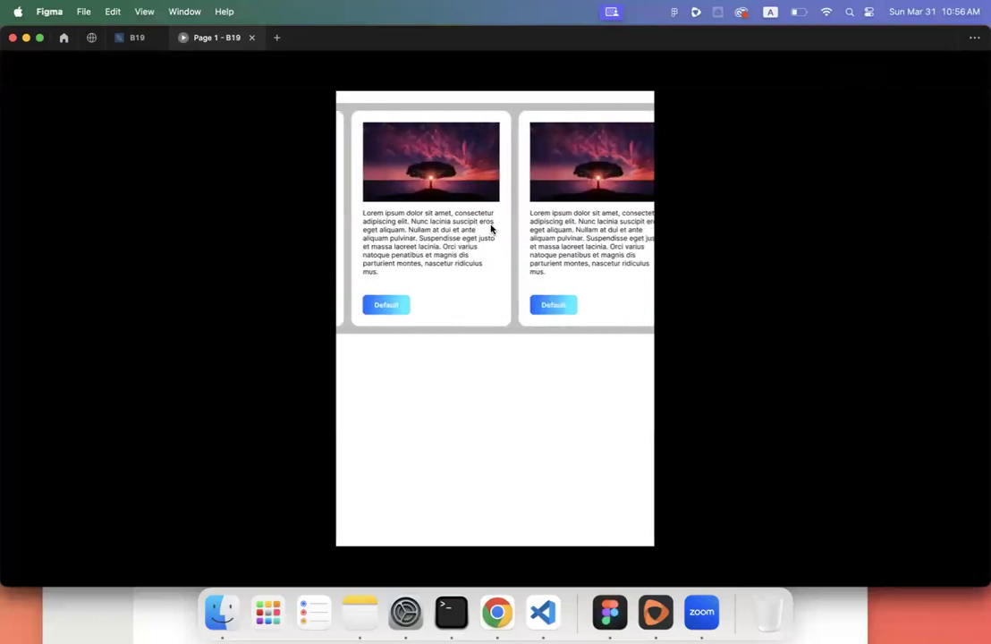
scroll(528, 225, left, 3)
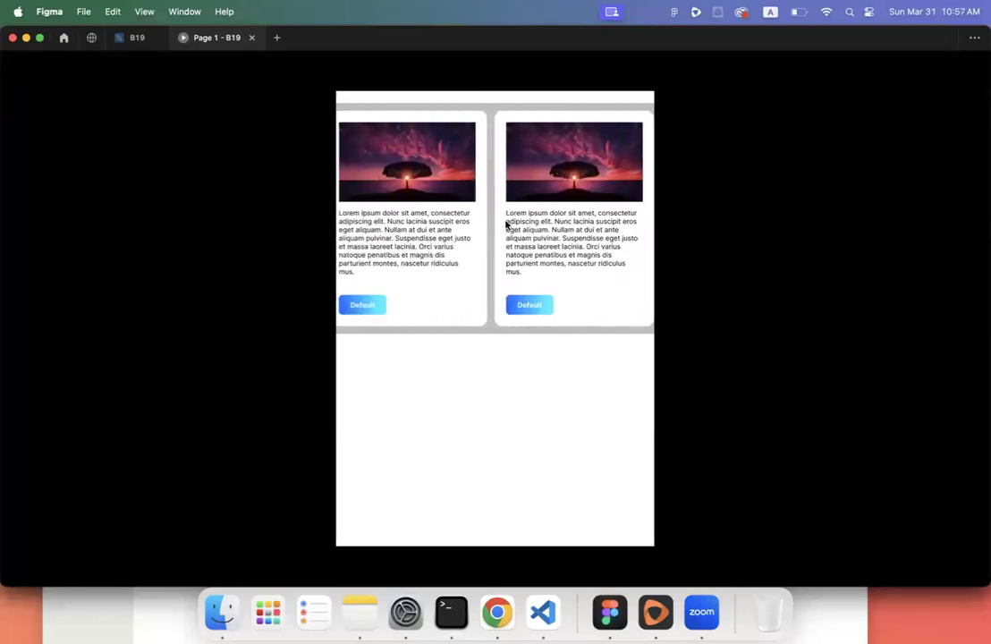
- Back in the B19 editor, reselect Savinda's Placeholder row and pan across the team's card rows
click(136, 38)
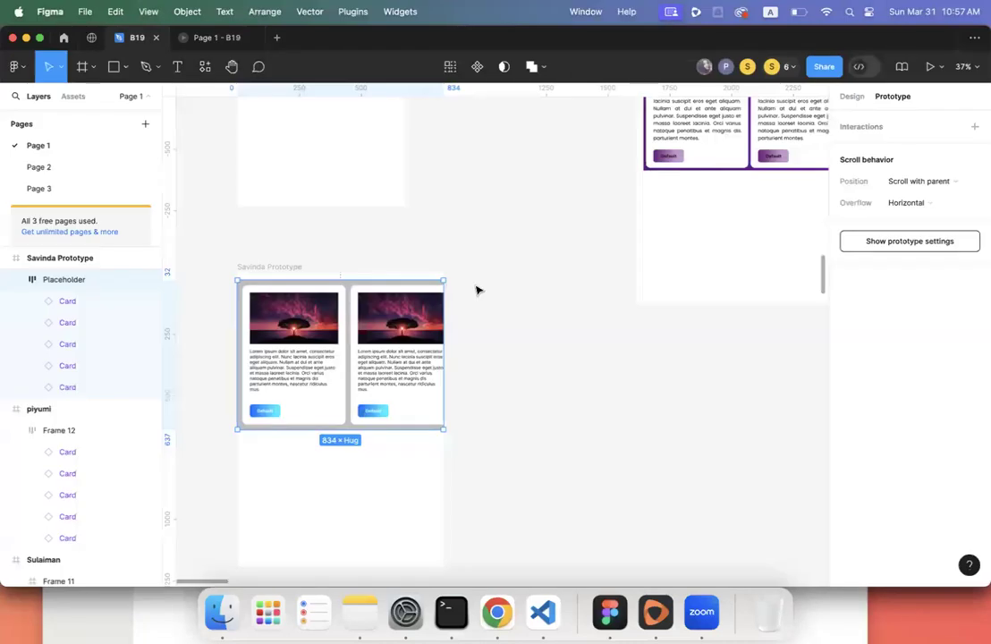
click(444, 360)
mouse_move(455, 367)
mouse_down()
mouse_move(565, 360)
mouse_move(442, 372)
mouse_up()
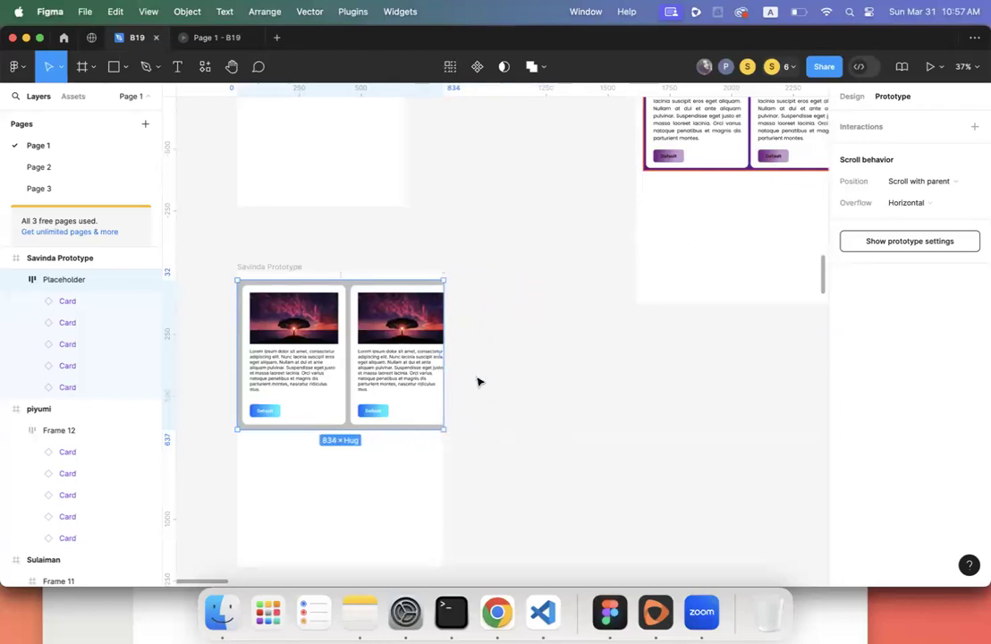
click(477, 380)
scroll(478, 382, left, 10)
scroll(479, 382, right, 2)
scroll(478, 382, down, 3)
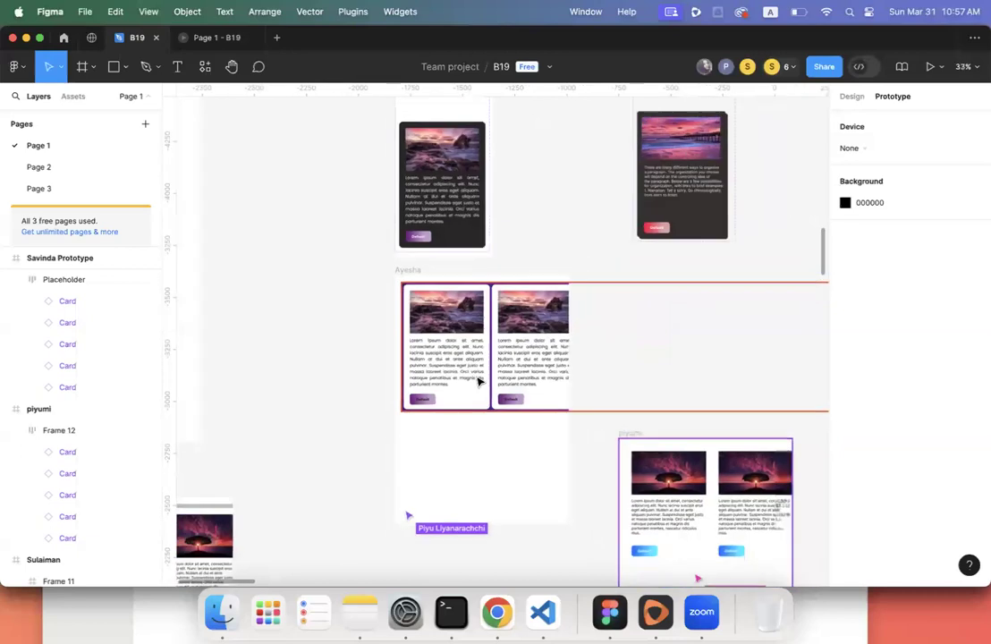
scroll(478, 382, left, 4)
scroll(479, 381, down, 5)
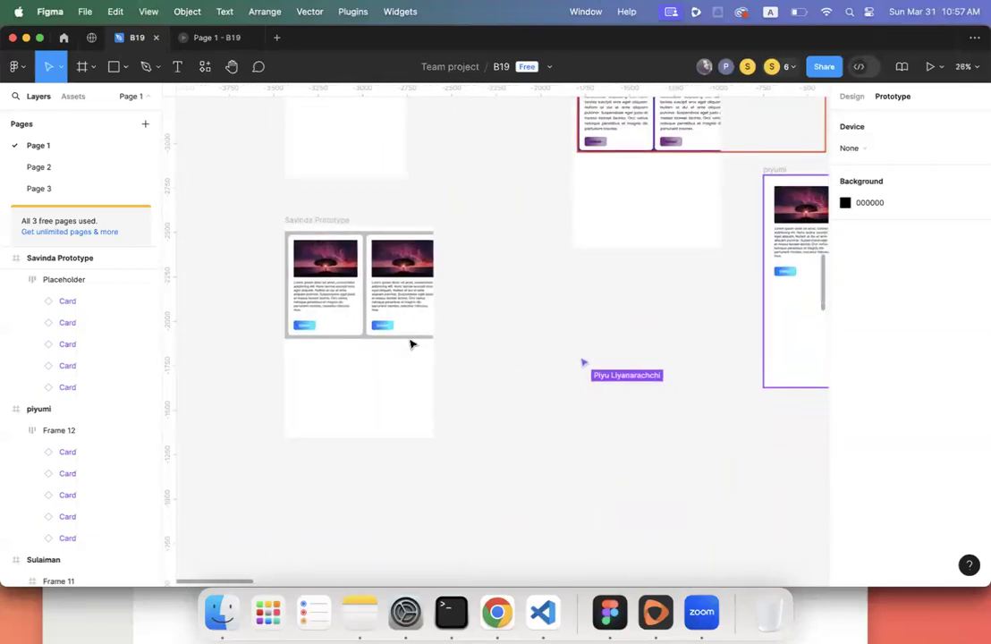
scroll(412, 342, right, 3)
scroll(412, 344, right, 6)
scroll(411, 343, up, 2)
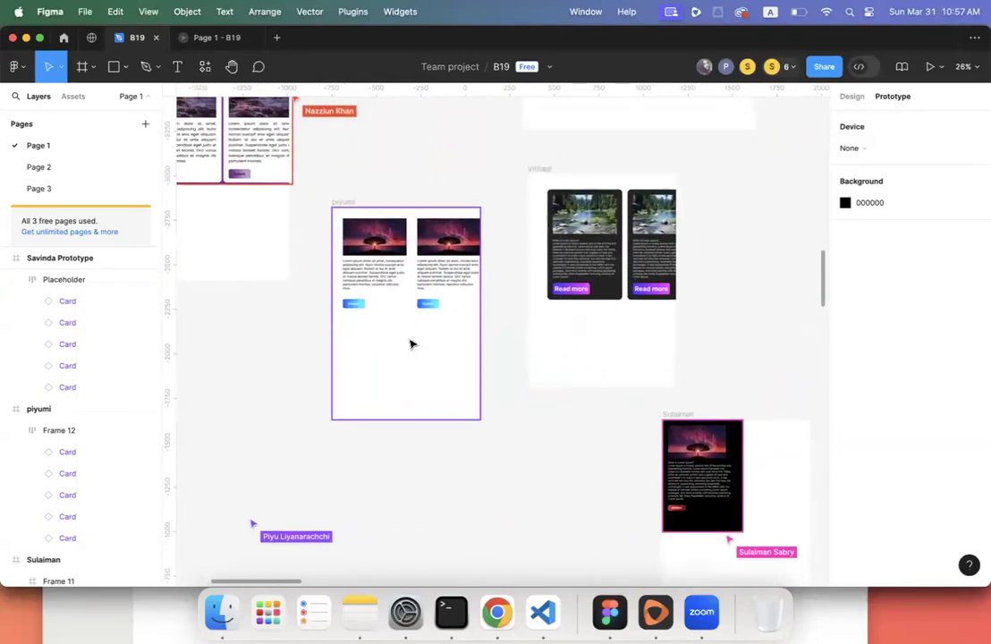
- Compare the overflow of Frame 12, Placeholder and Ayesha's Frame 10, which still has no scrolling
click(439, 283)
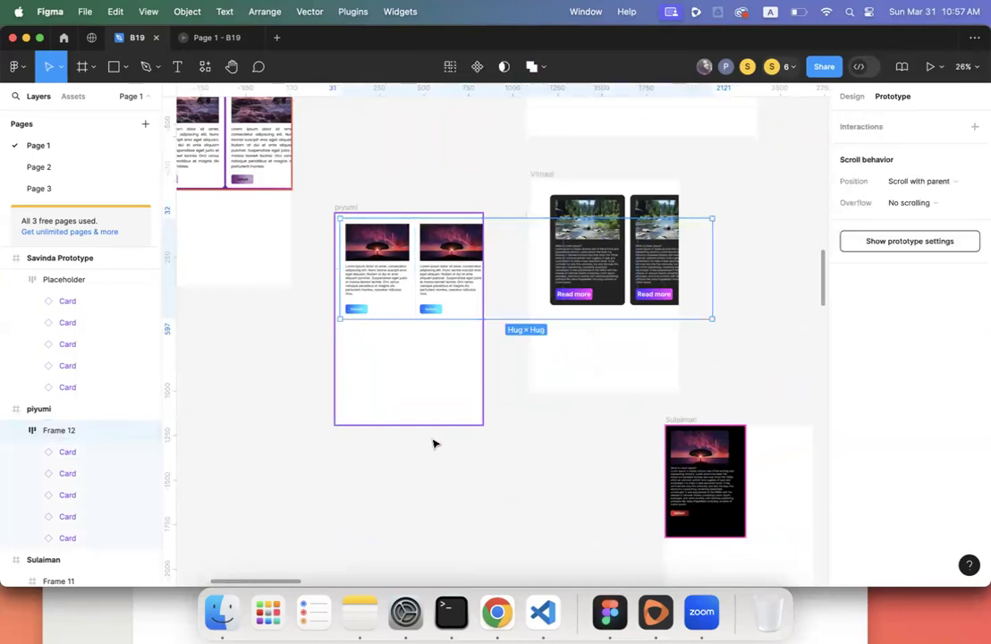
scroll(323, 403, left, 2)
scroll(323, 404, left, 10)
scroll(323, 403, right, 3)
scroll(323, 403, up, 2)
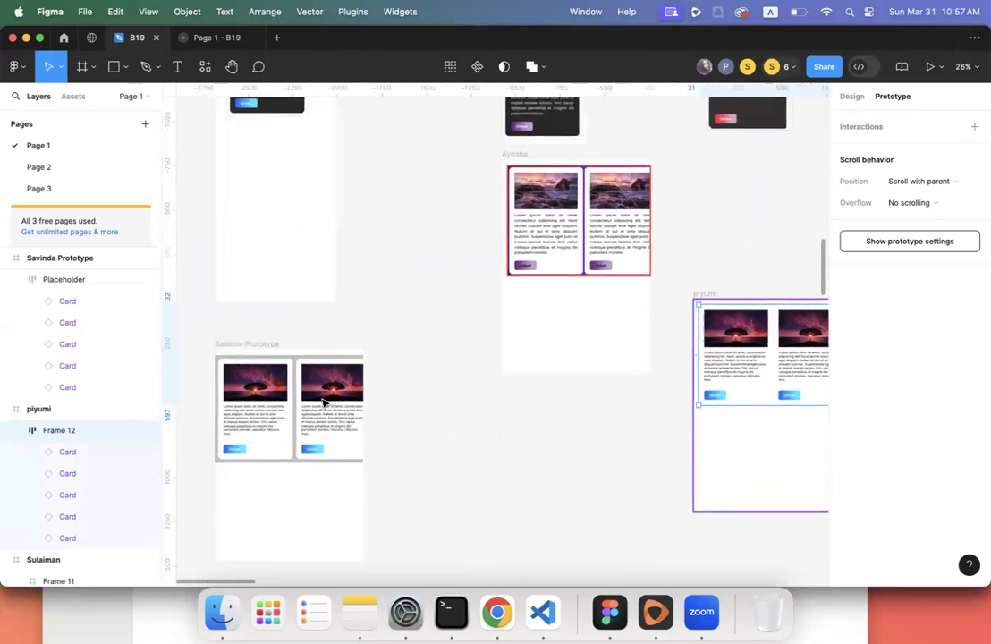
scroll(324, 403, left, 3)
scroll(352, 364, down, 2)
click(352, 364)
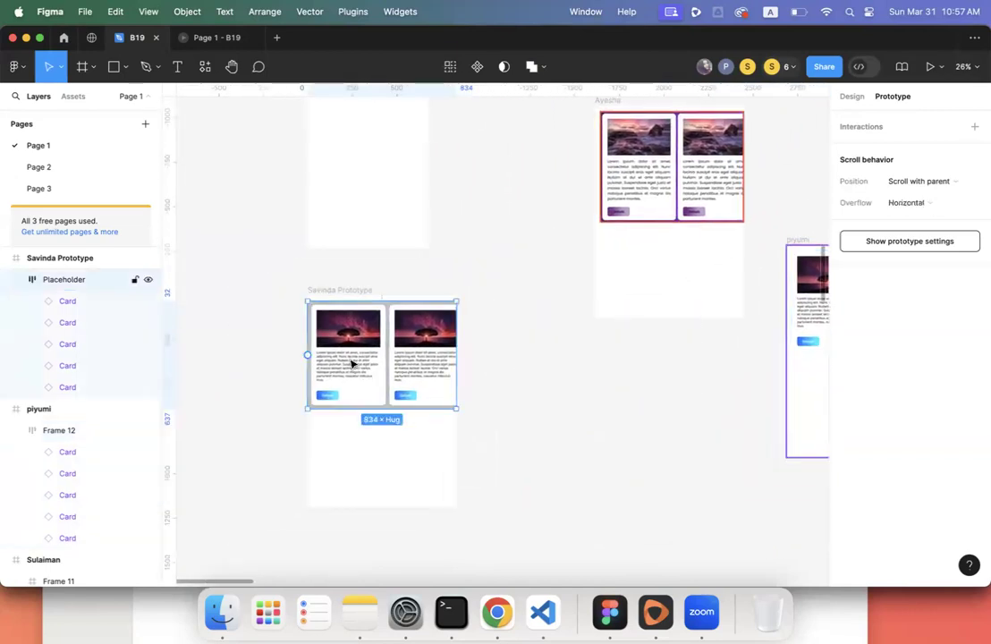
scroll(375, 355, right, 6)
scroll(375, 356, up, 3)
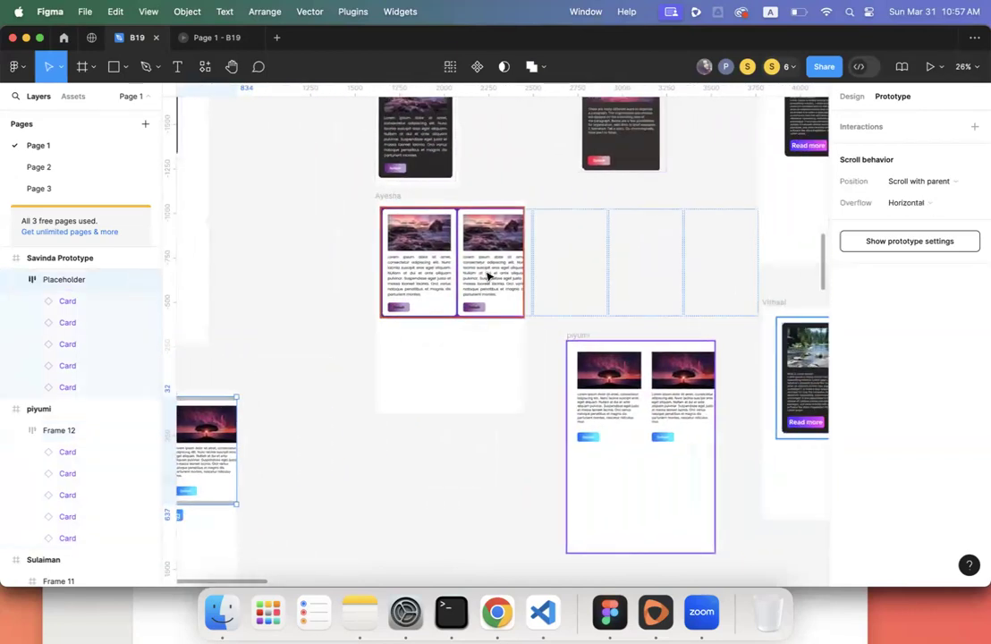
click(488, 276)
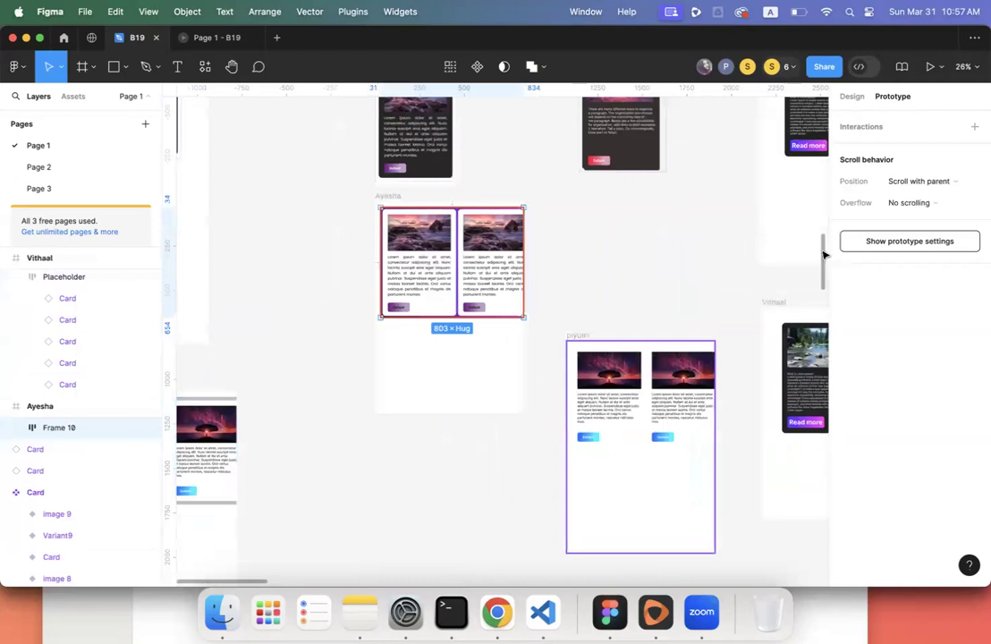
- Inspect Frame 10's overflow options in the Prototype panel, then select the parent Ayesha frame
click(851, 96)
click(894, 97)
click(929, 204)
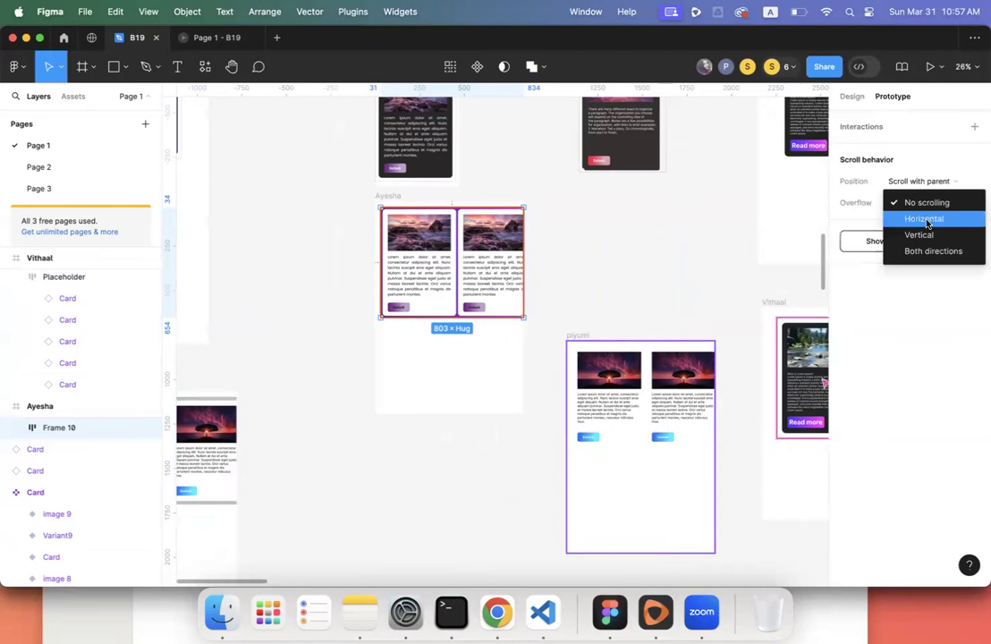
click(643, 233)
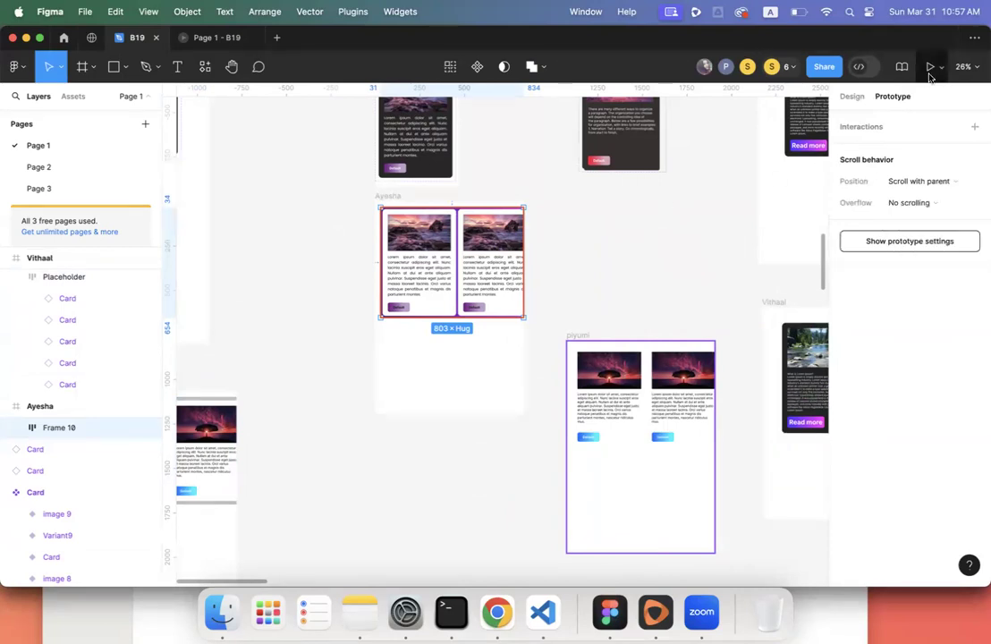
click(384, 195)
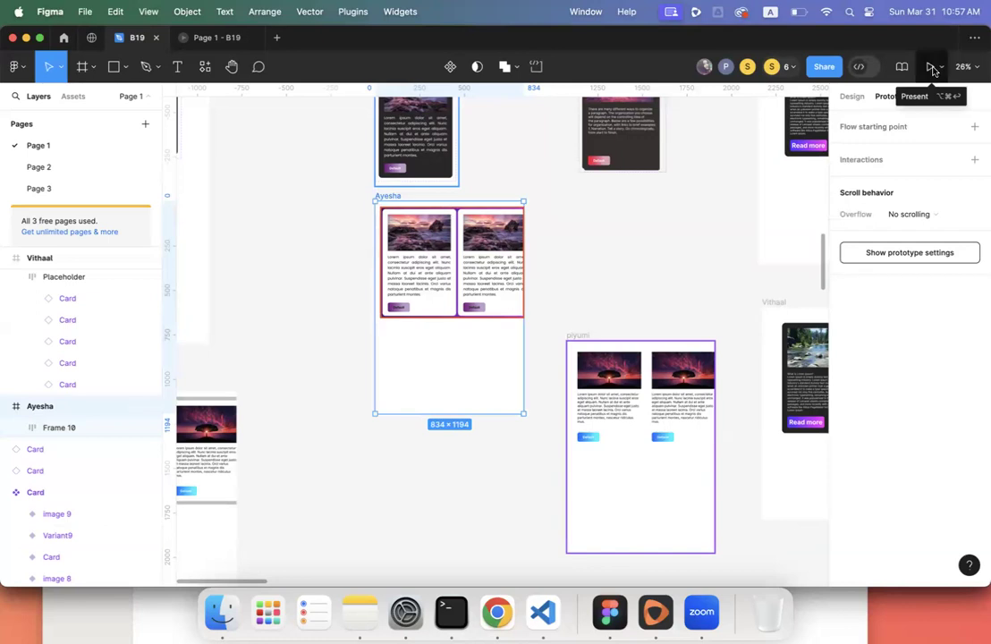
- Present the Ayesha frame, then return and set Frame 10's overflow to Horizontal
click(931, 68)
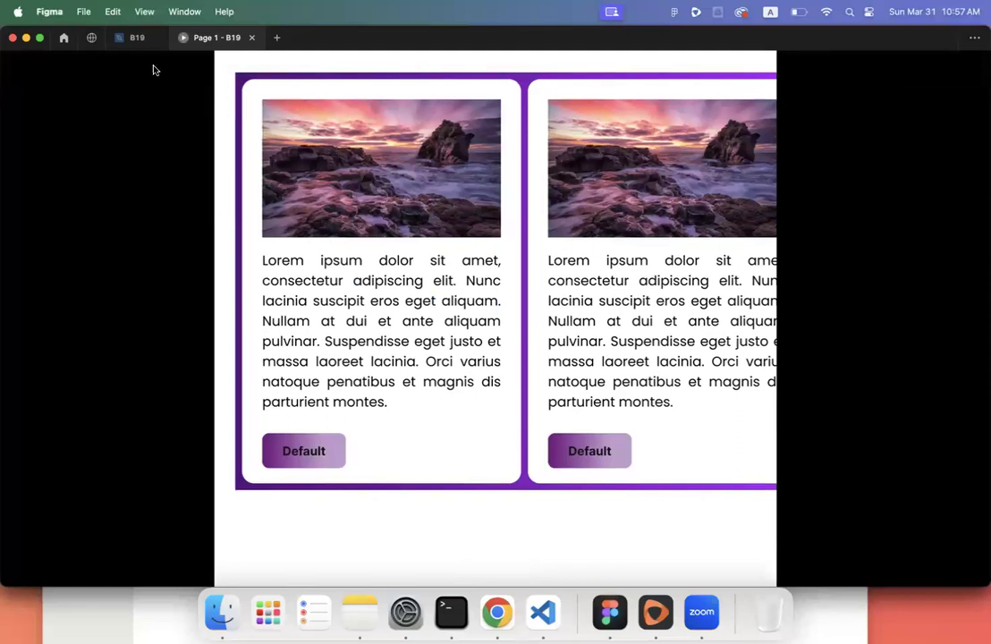
click(133, 40)
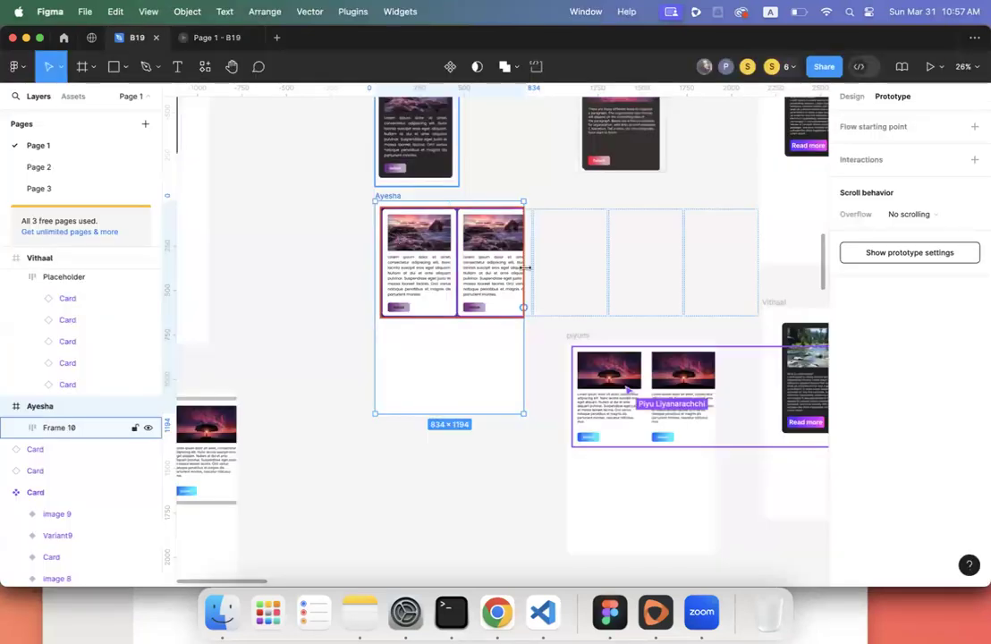
click(445, 248)
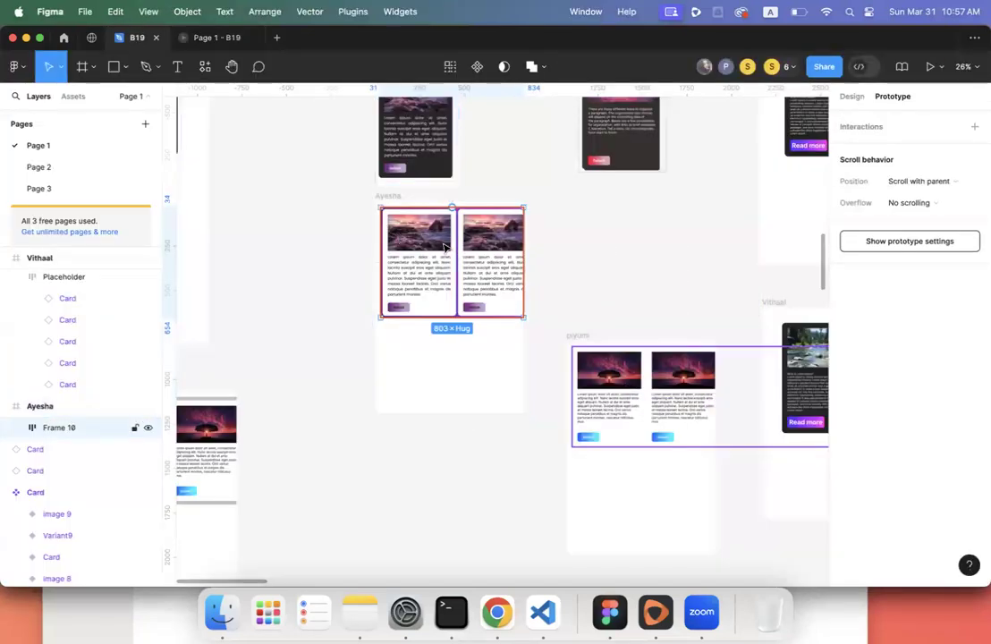
click(919, 202)
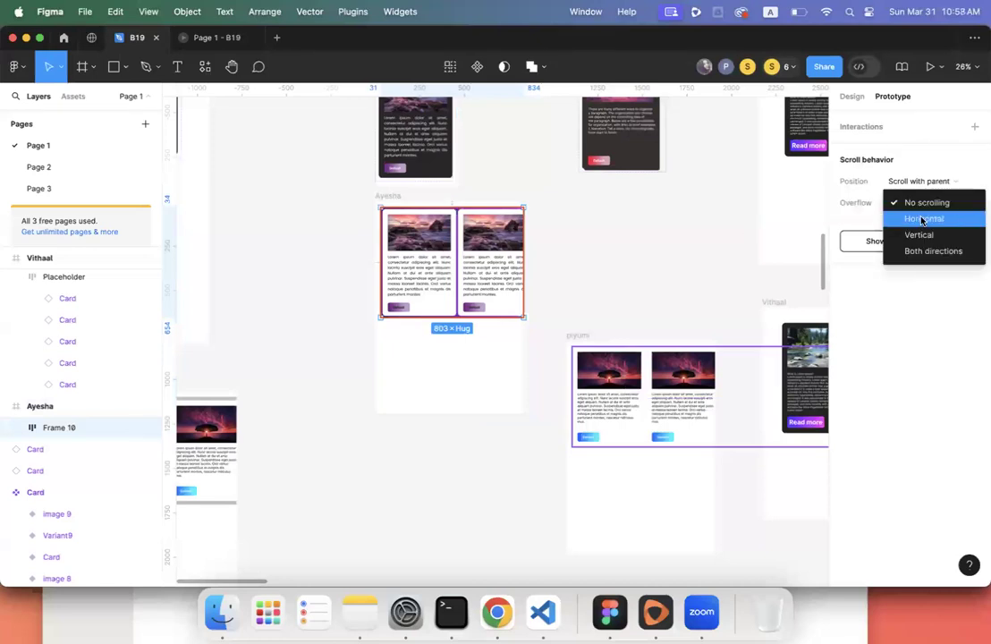
- Preview the Ayesha card row in presentation fitted to the screen, then return to the editor
click(225, 41)
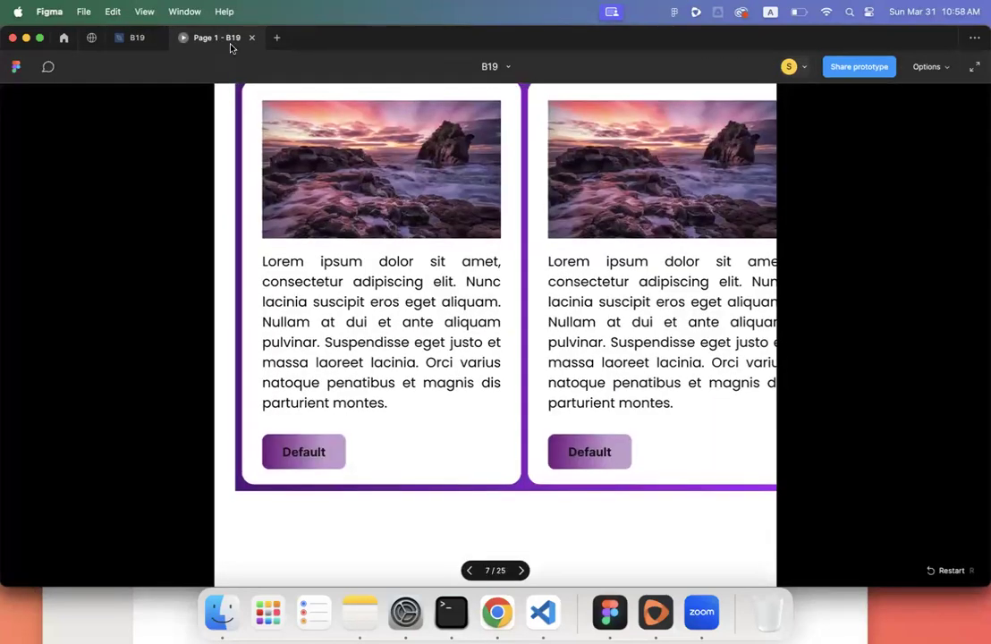
click(972, 63)
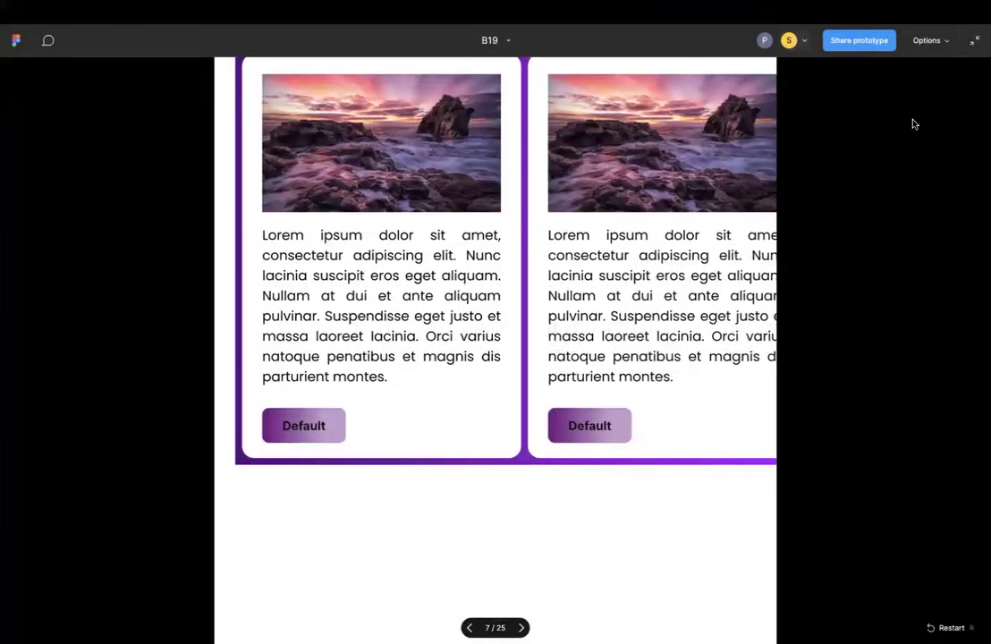
key(Escape)
click(930, 66)
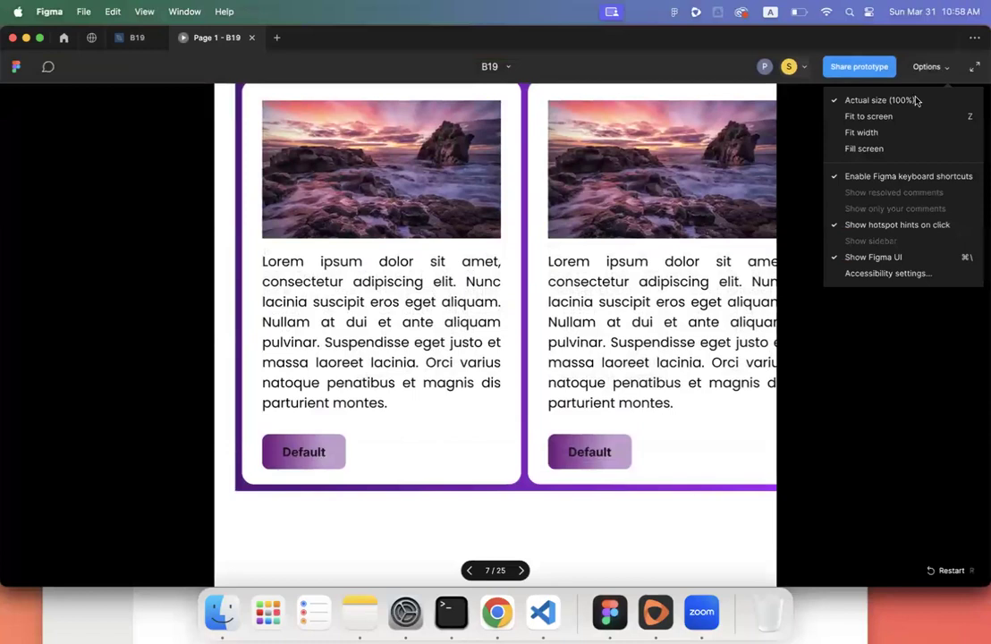
click(893, 132)
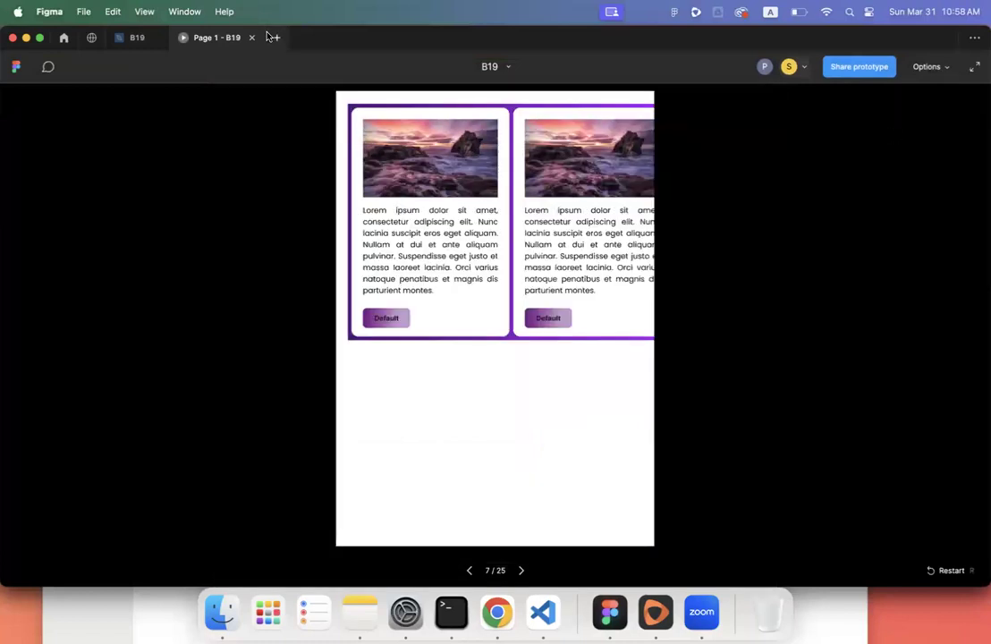
click(105, 40)
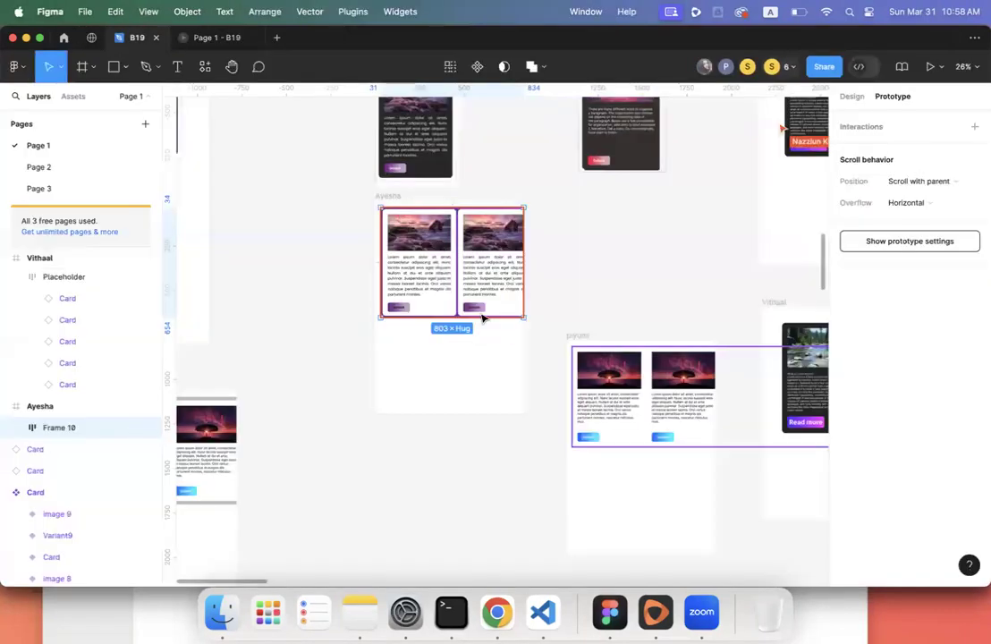
- Check the presentation once more, then review the assignment's task list text on the canvas
click(205, 38)
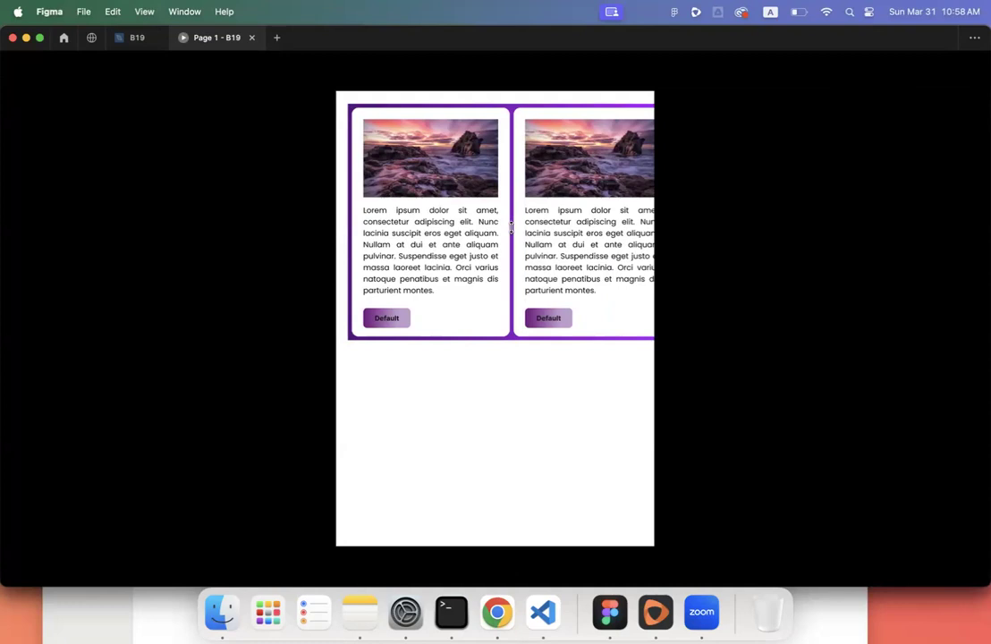
click(134, 38)
click(303, 286)
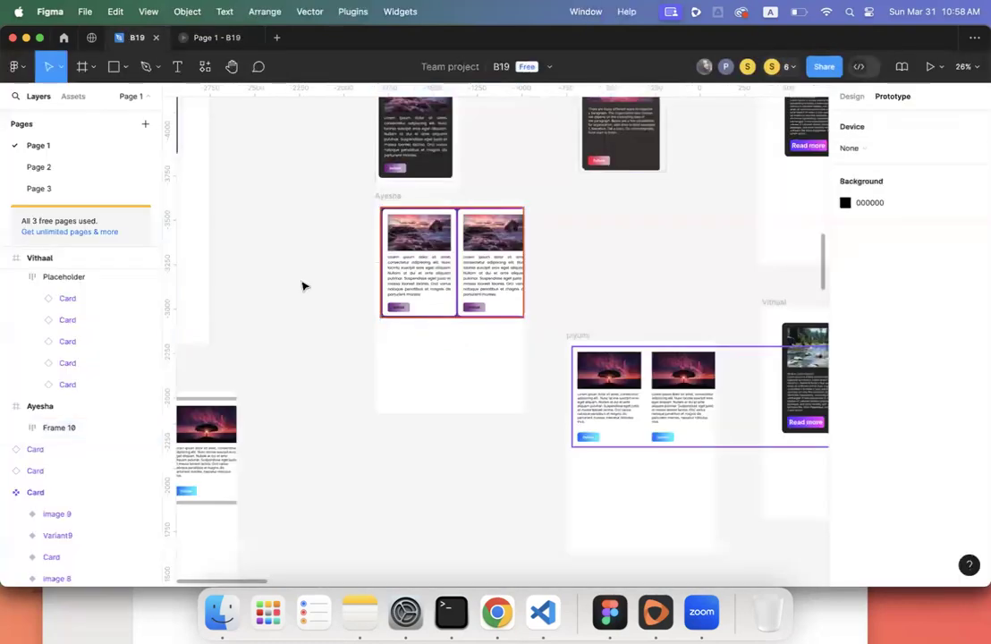
scroll(303, 286, up, 15)
scroll(303, 286, down, 5)
scroll(303, 286, right, 5)
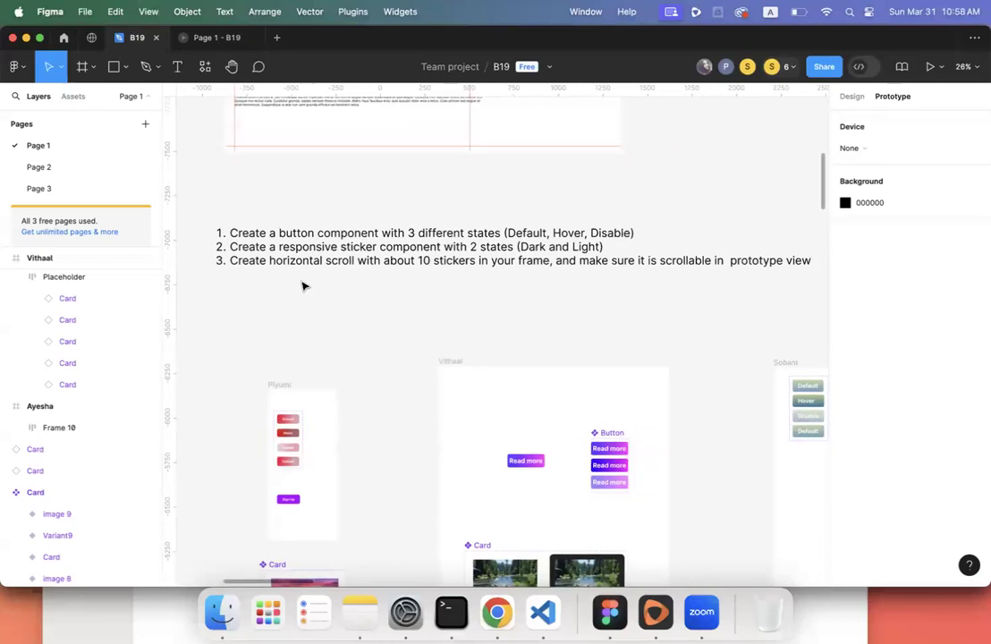
scroll(303, 286, down, 2)
click(306, 266)
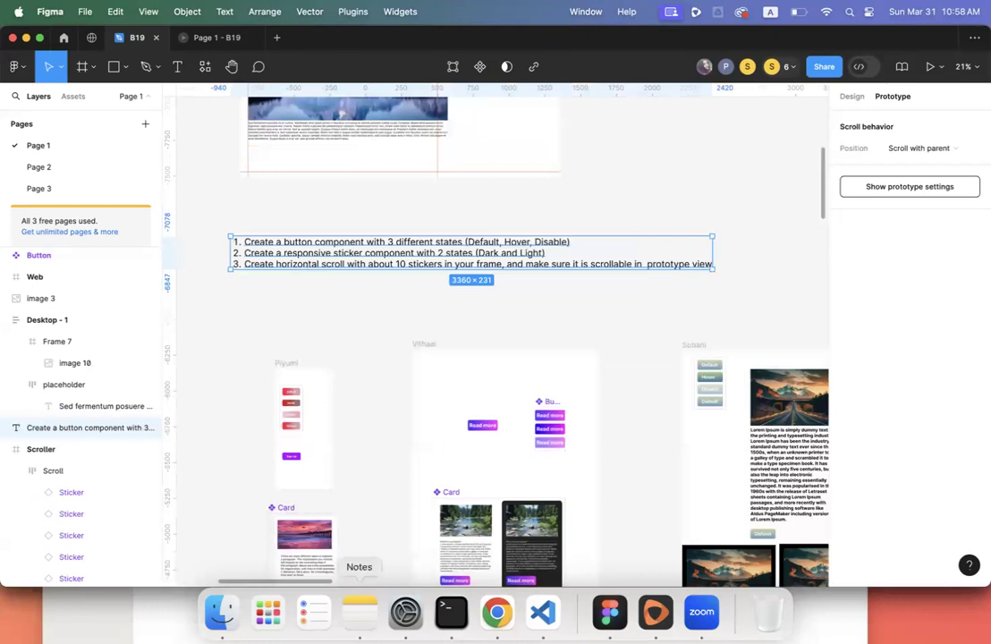
- Switch to Chrome's Google image search results for "landscape"
click(496, 613)
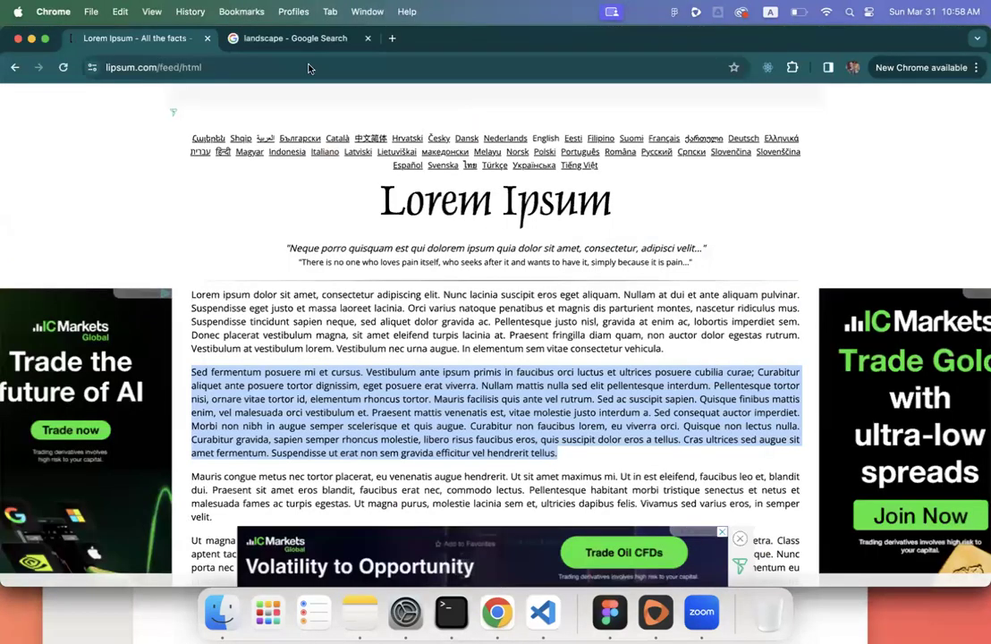
click(290, 38)
click(305, 61)
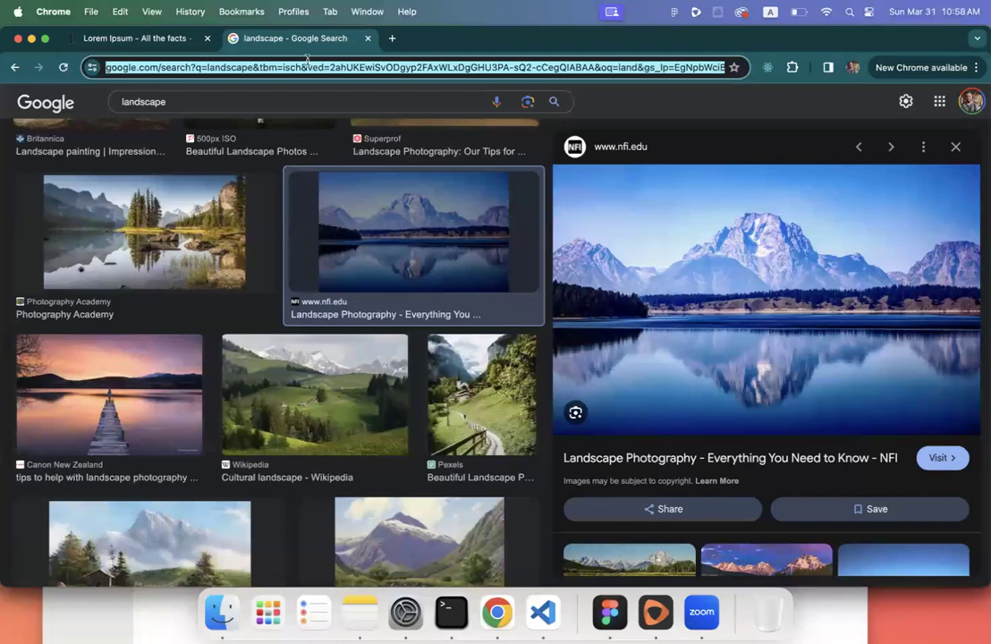
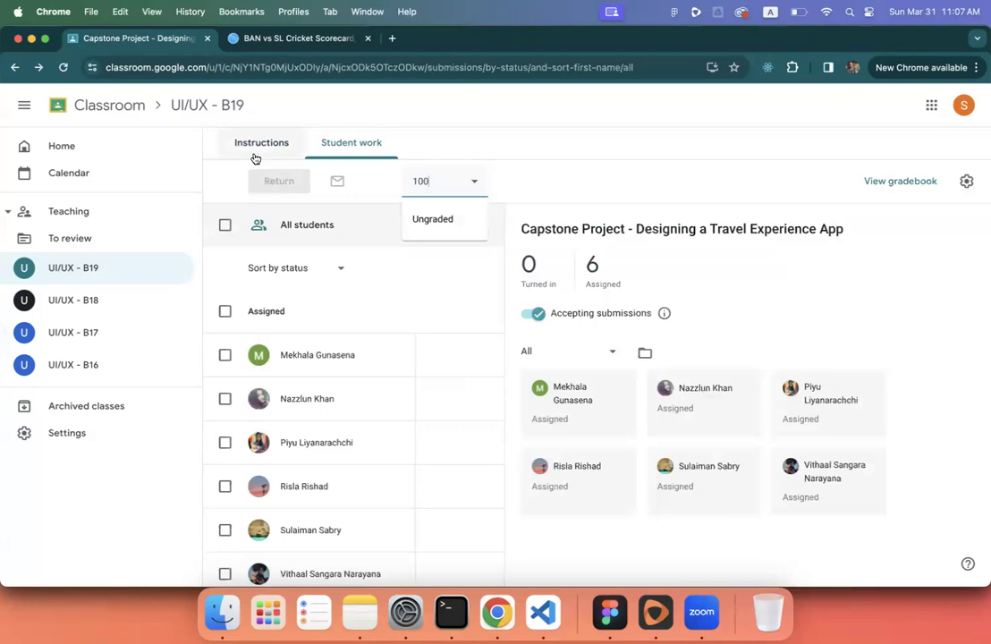
- Open the Capstone assignment's Instructions and highlight its deadline line
click(252, 154)
scroll(416, 354, down, 5)
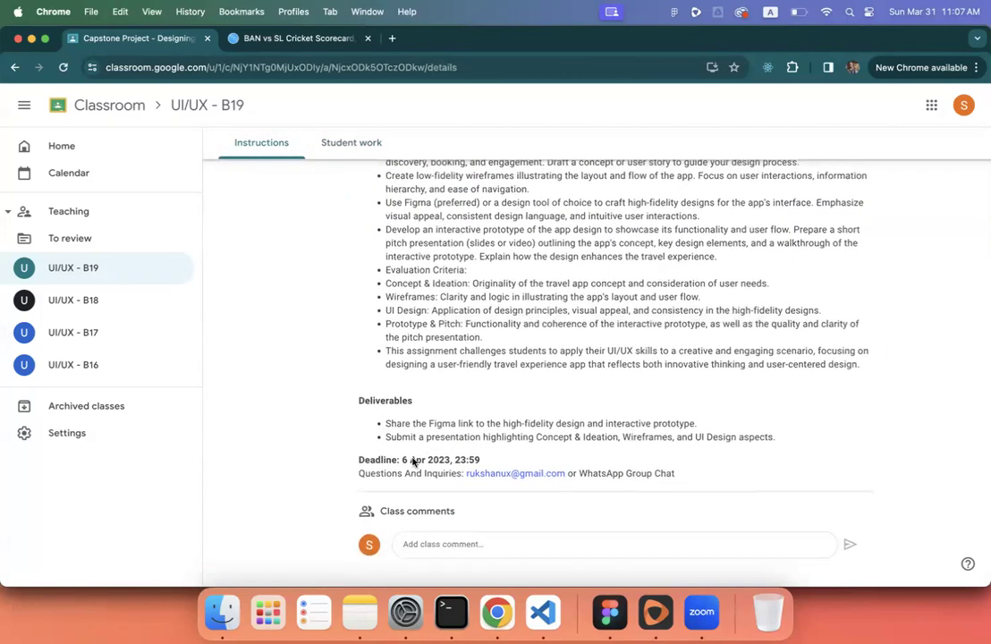
triple_click(412, 461)
scroll(412, 462, up, 5)
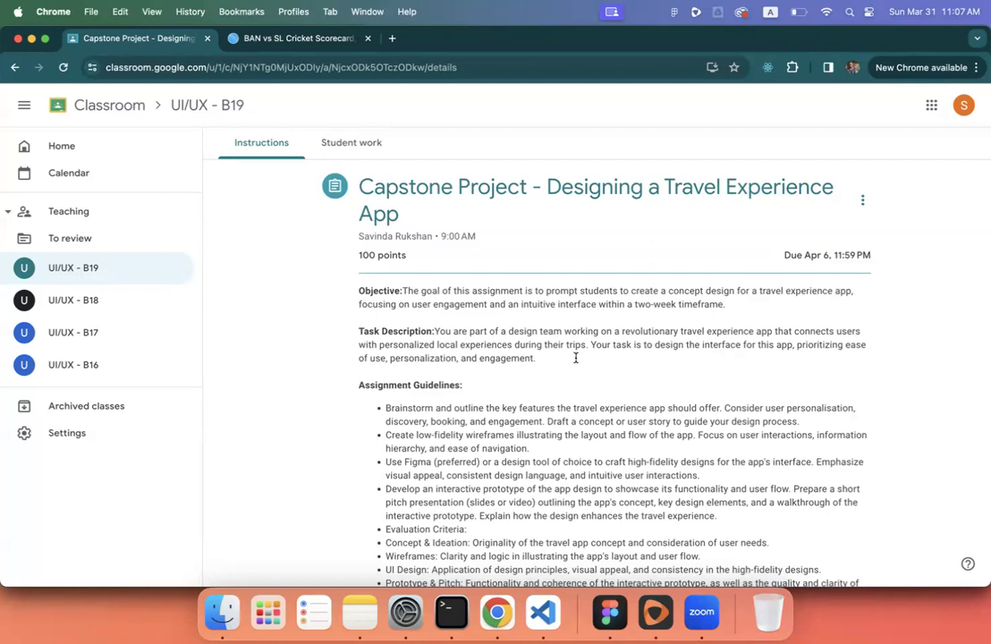
- Read through the guidelines and deliverables, highlighting the first guideline about brainstorming features
scroll(575, 358, down, 1)
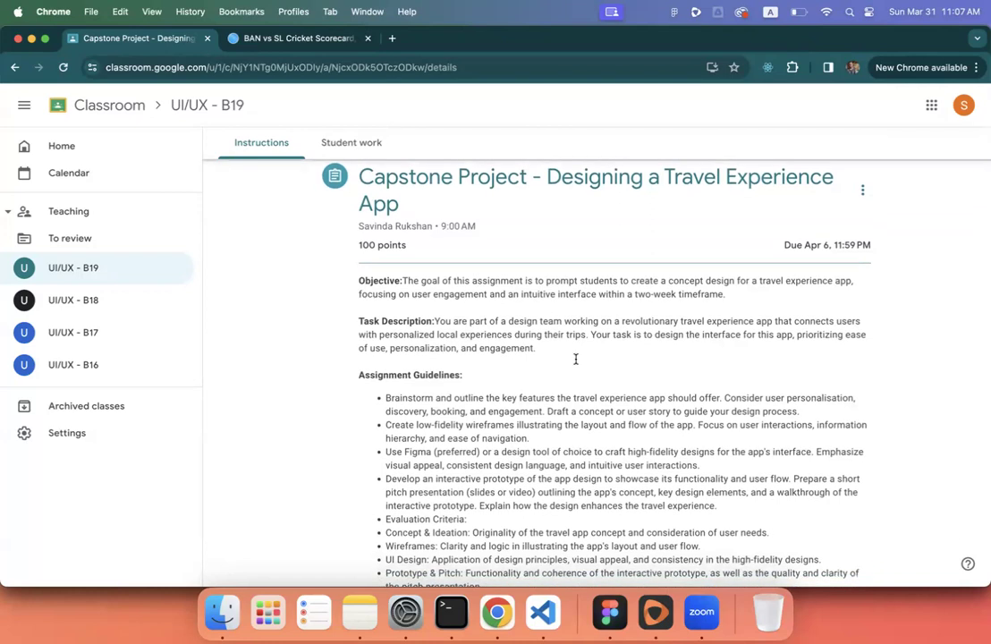
scroll(574, 359, down, 1)
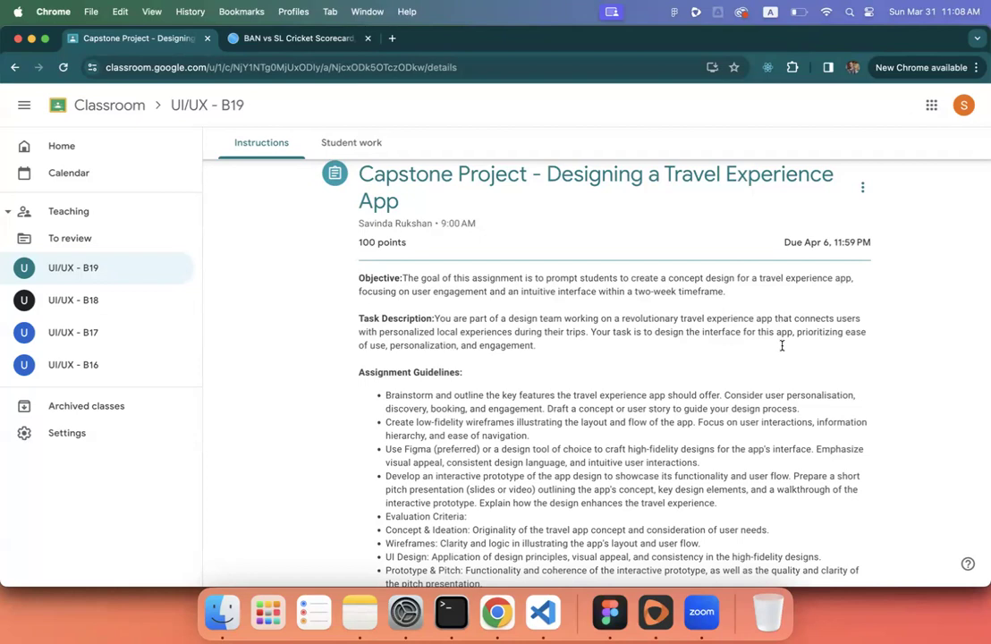
scroll(781, 345, down, 5)
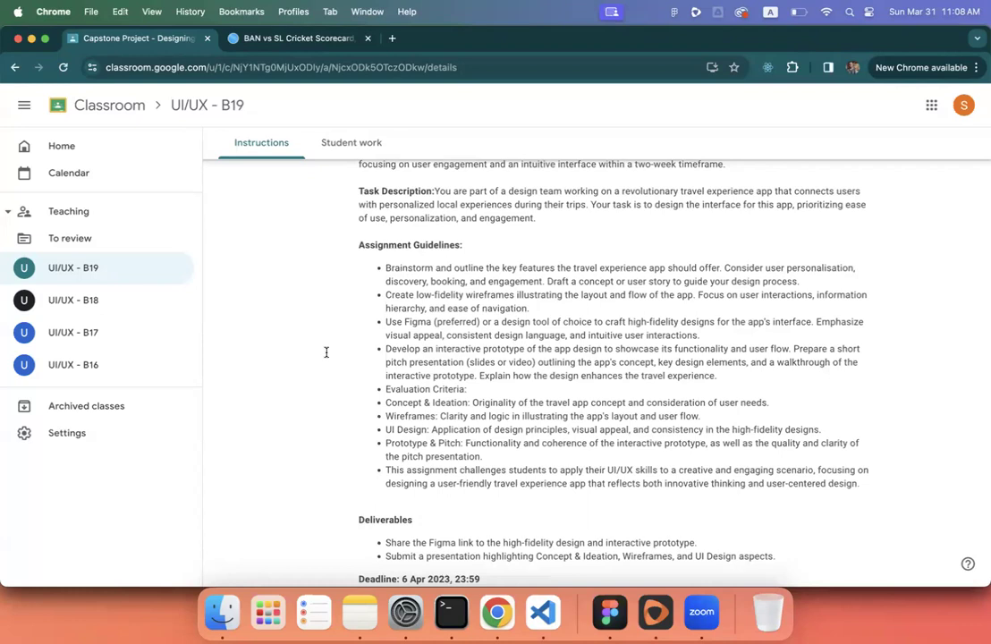
scroll(325, 352, up, 1)
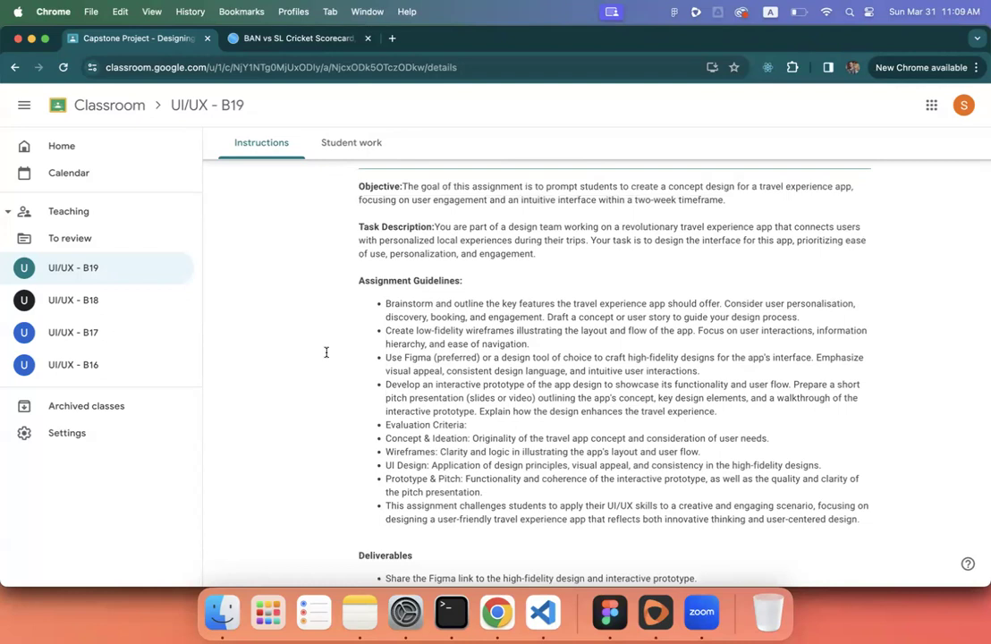
triple_click(556, 312)
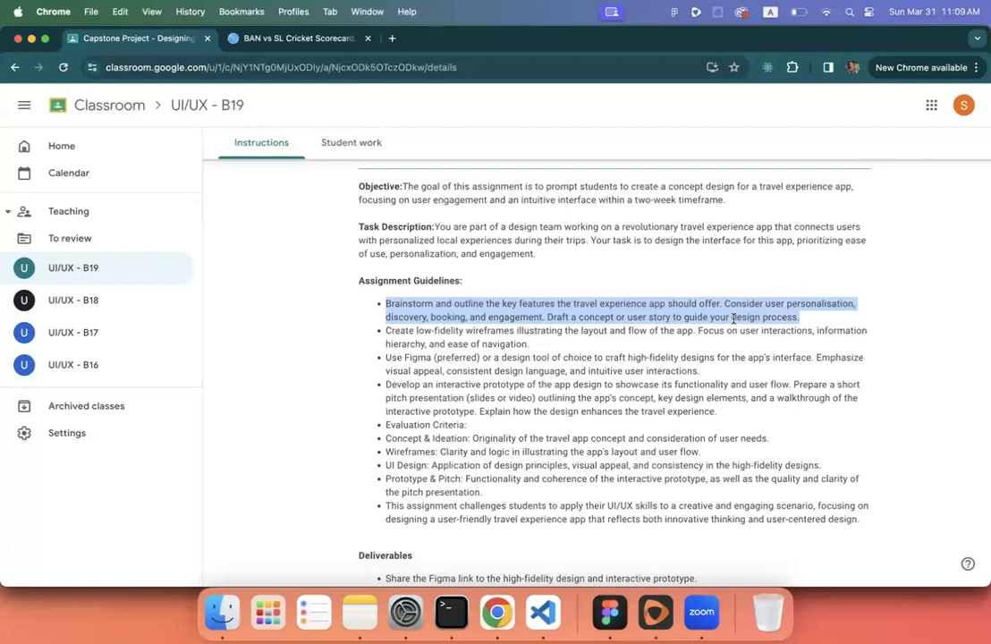
- In a new tab, search 'ux user story' and preview the first User Story example image
click(392, 38)
text(ux )
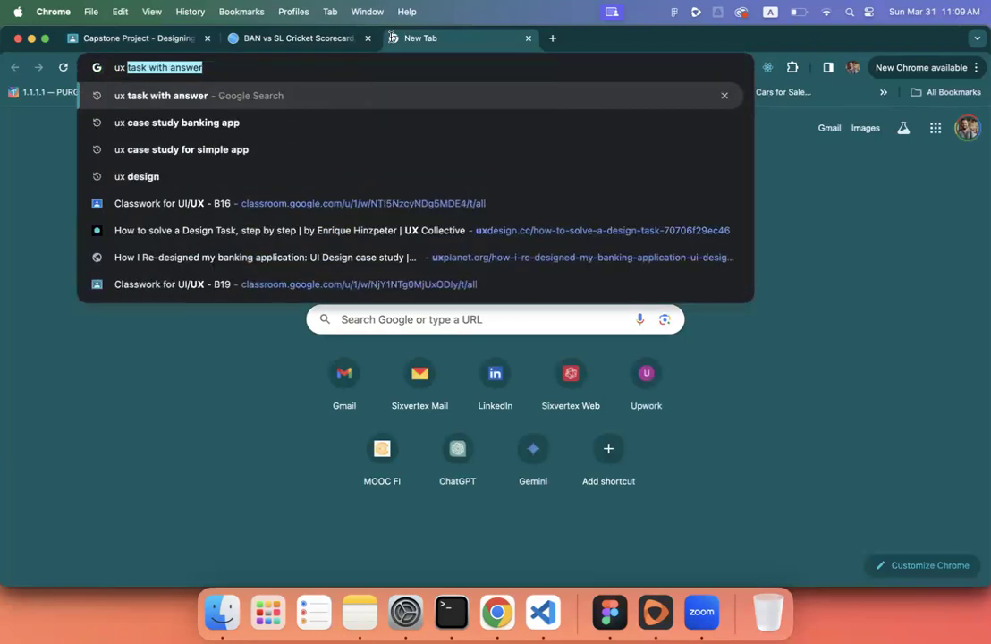
text(user s)
key(BackSpace)
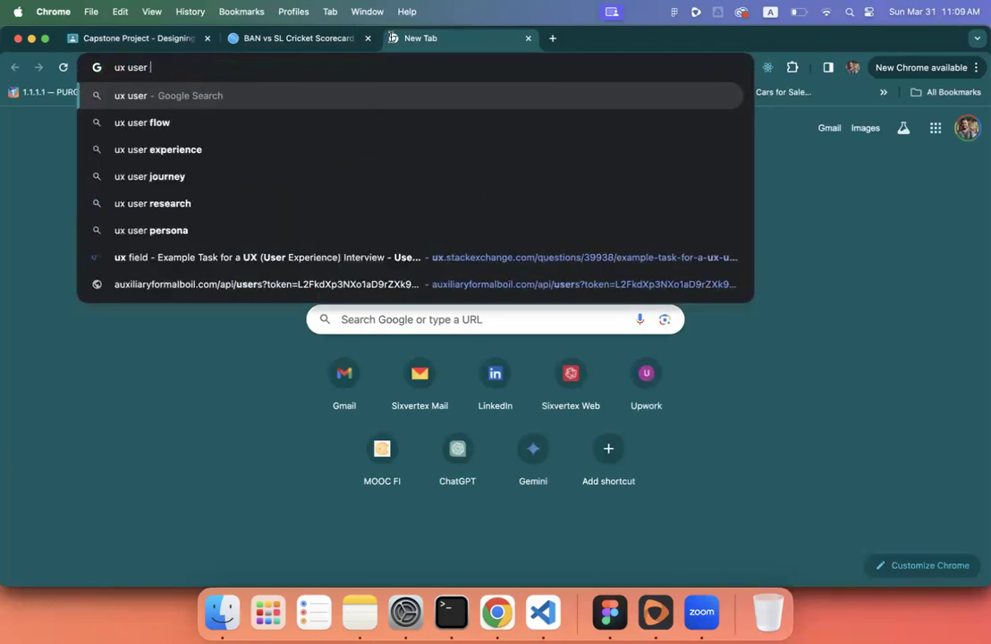
text(sto)
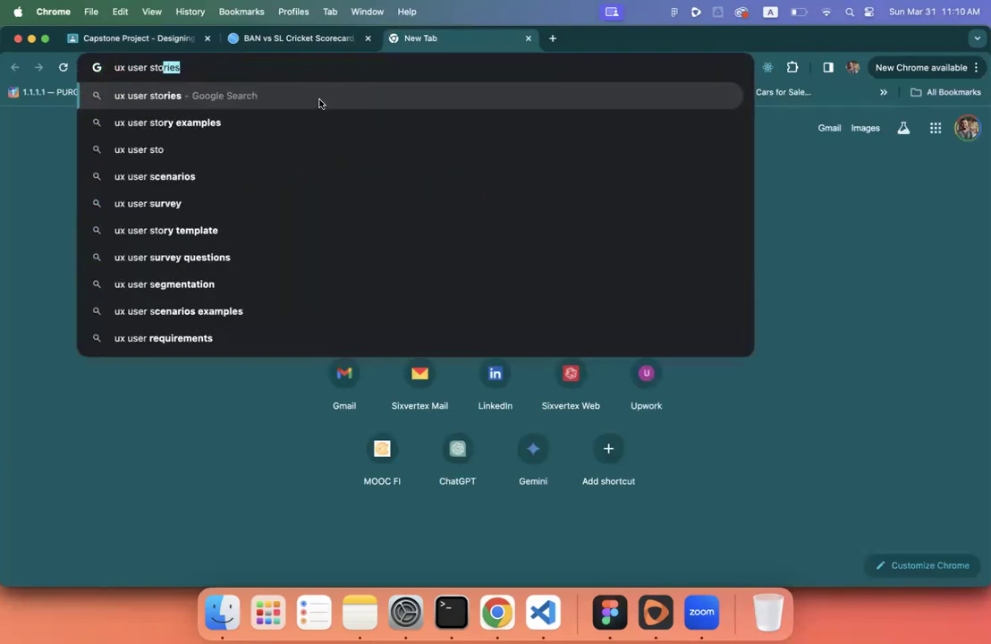
text(ry)
key(Return)
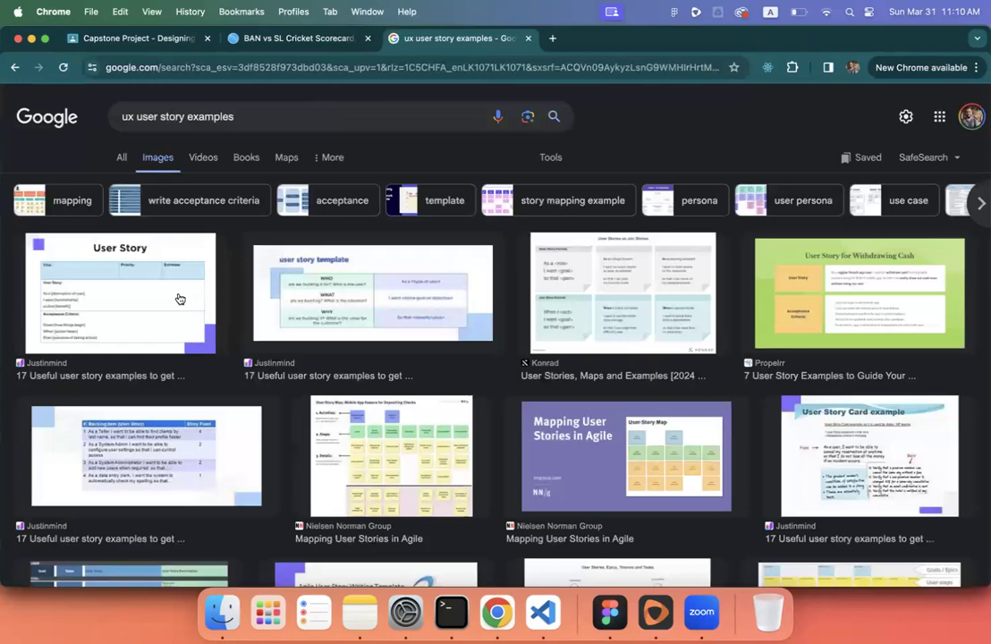
click(148, 290)
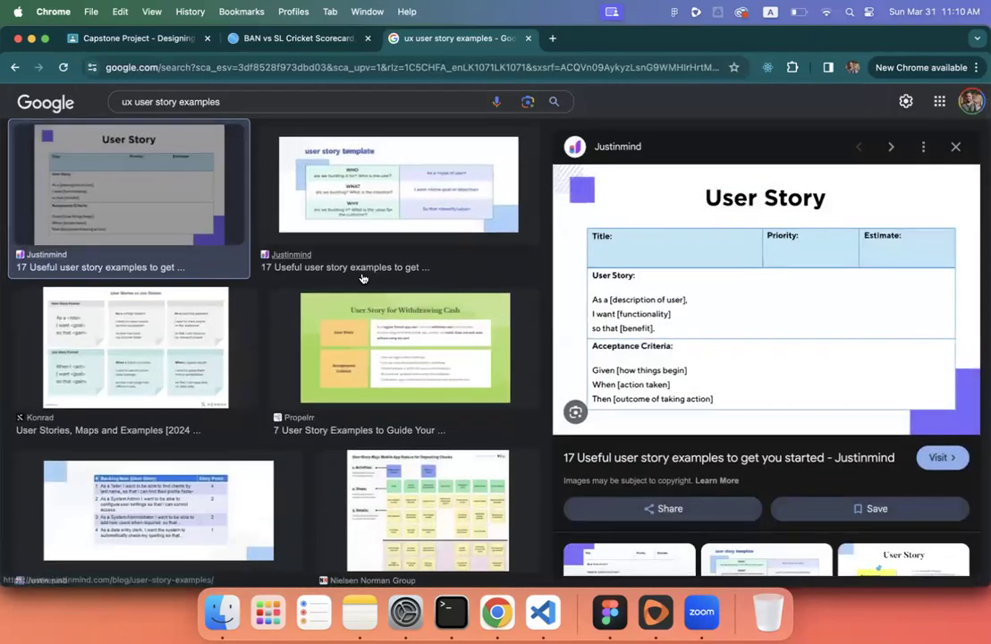
- Search for 'persona' and preview the first persona template result before returning to Figma
scroll(362, 278, up, 3)
triple_click(205, 121)
text(pe)
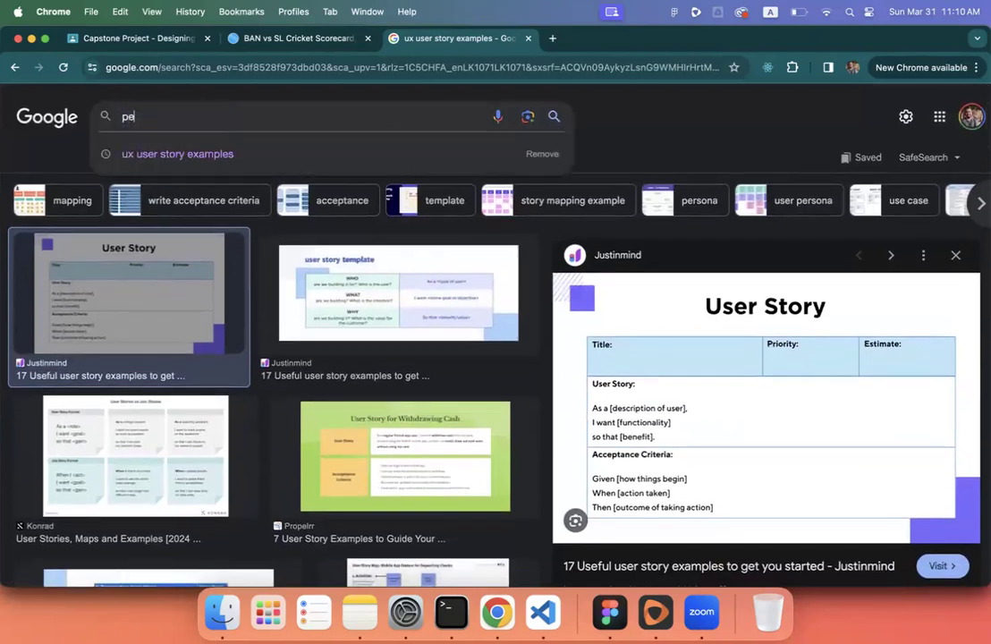
text(rsona)
key(Return)
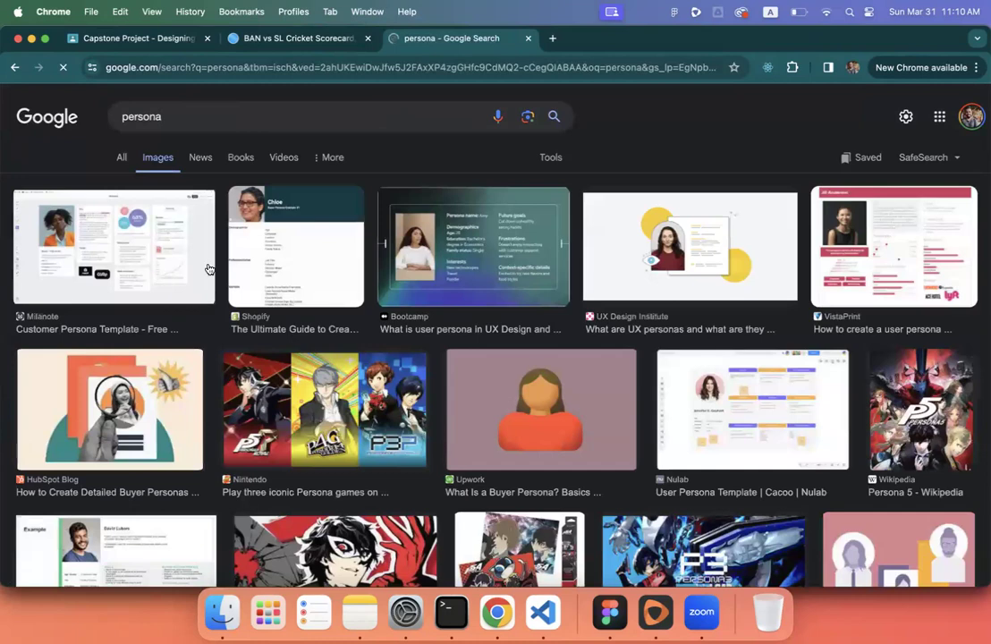
click(135, 240)
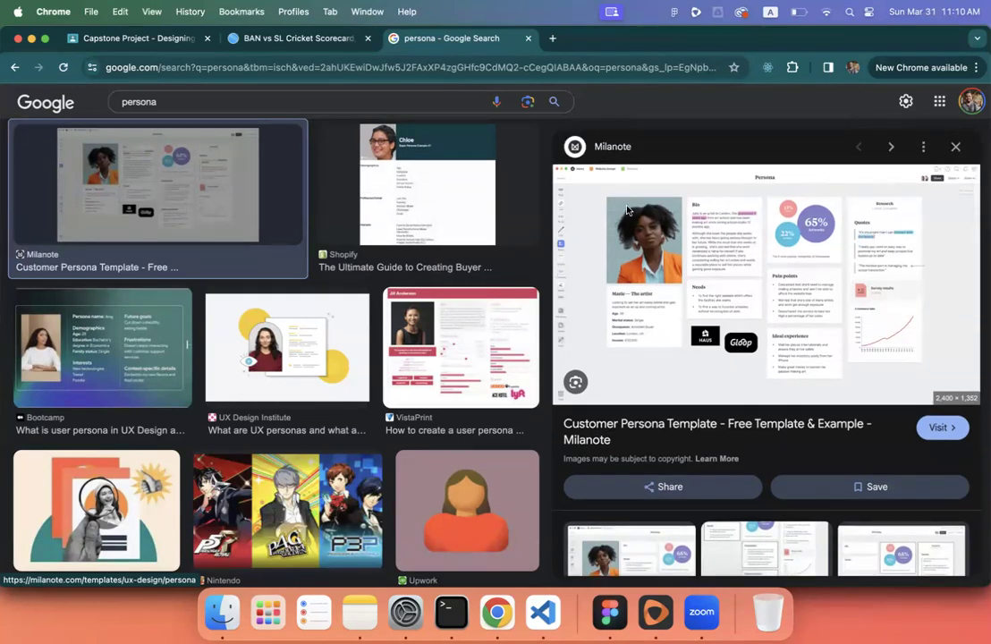
double_click(157, 101)
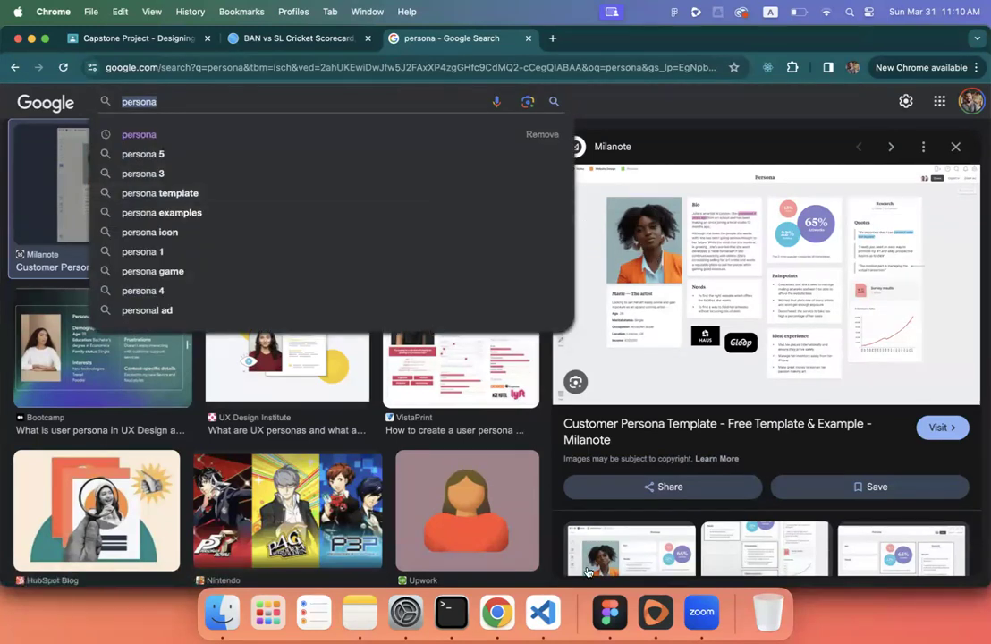
click(610, 613)
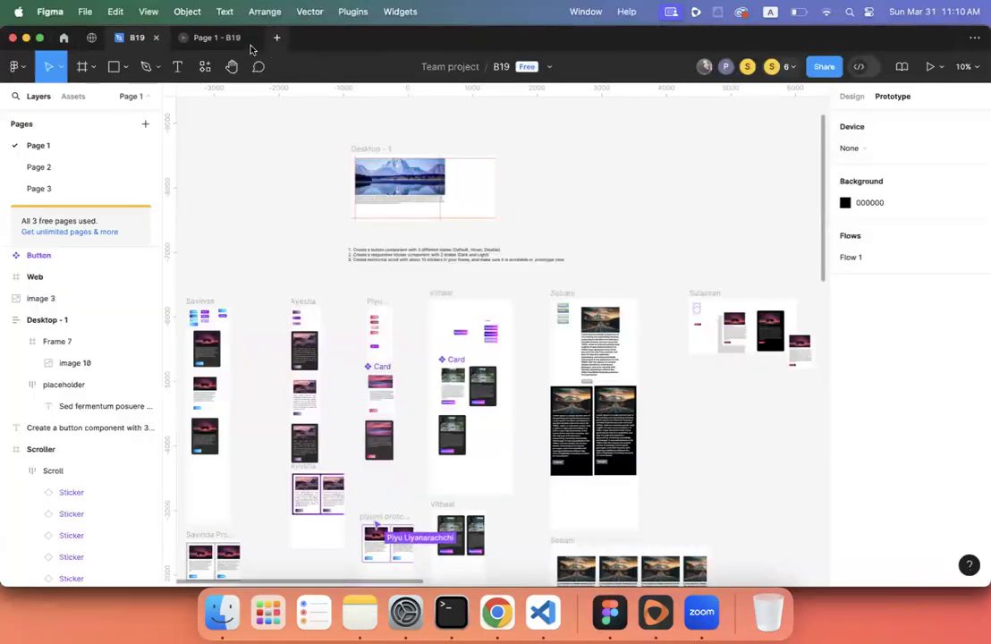
- Create a trial FigJam board, search its templates for 'persona', then close the board
click(276, 38)
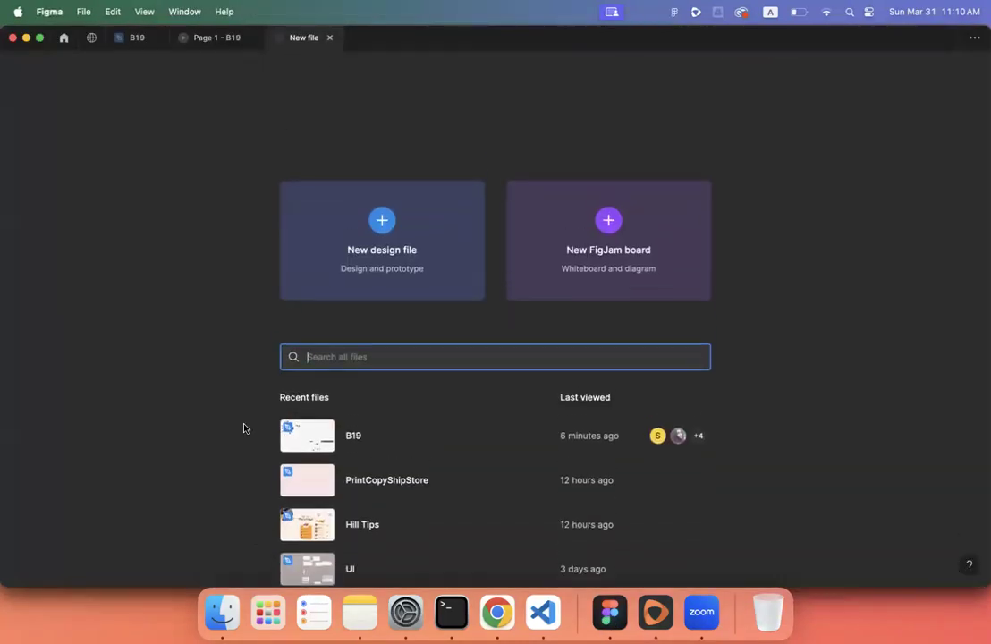
click(589, 278)
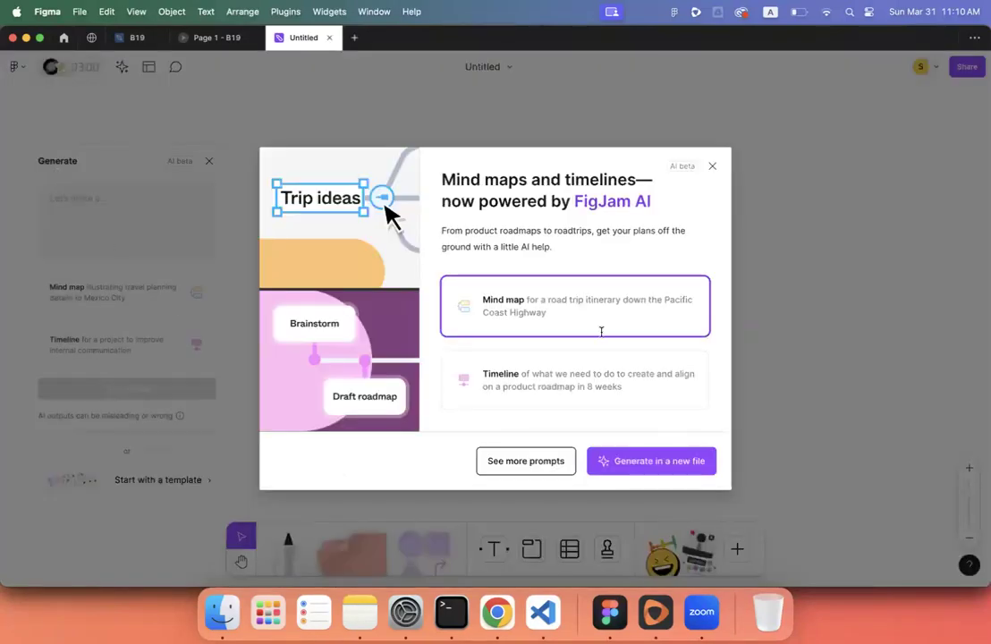
click(710, 165)
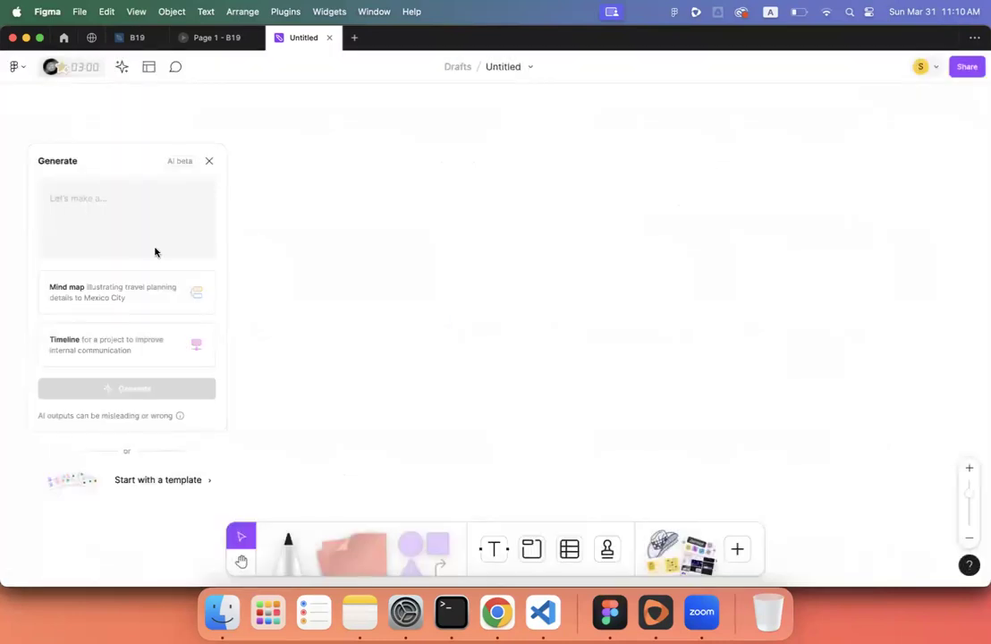
click(128, 478)
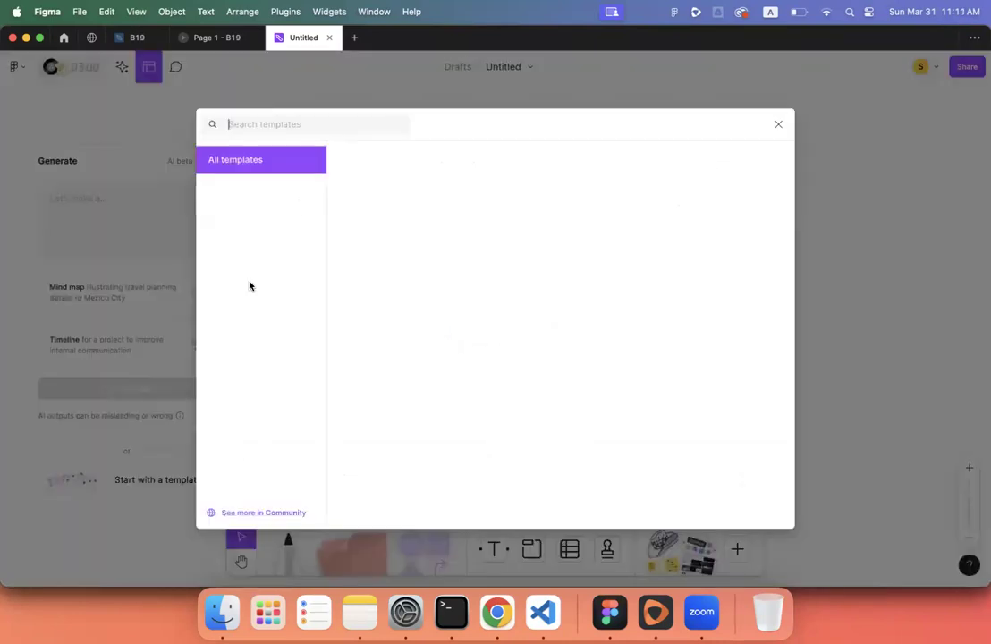
text(pe)
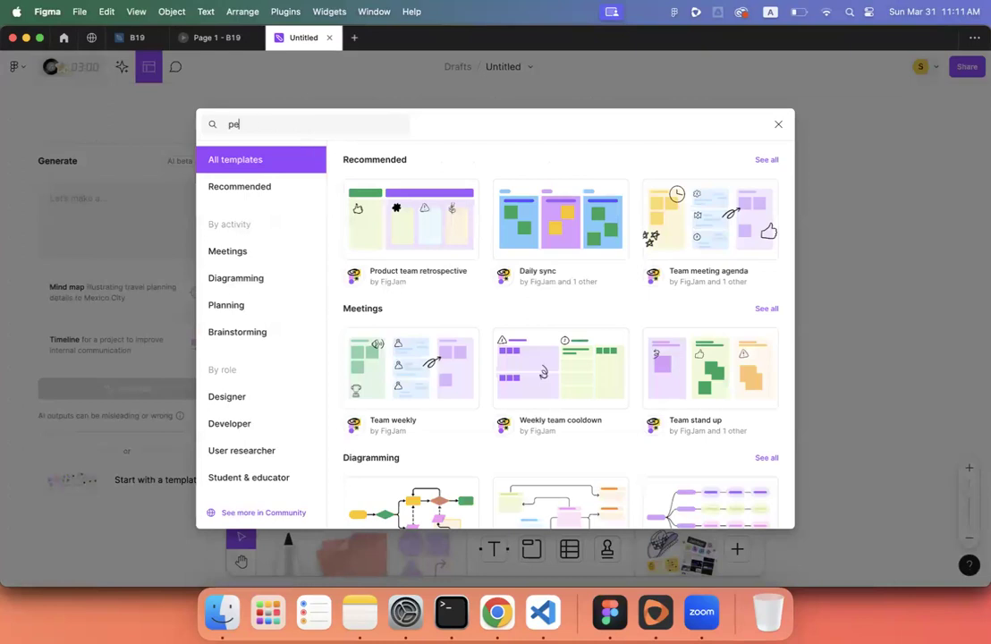
text(rsona)
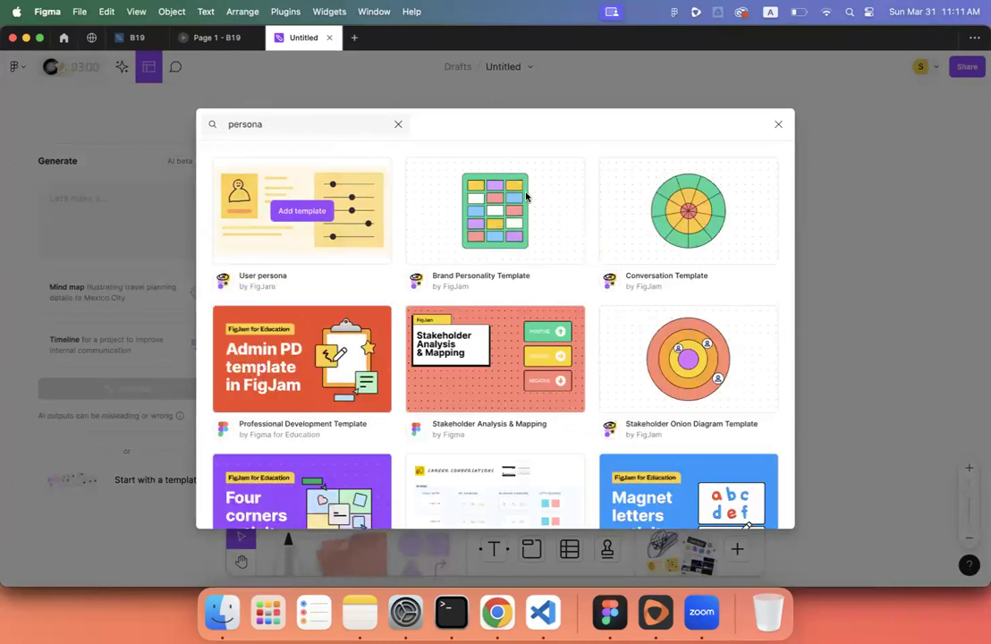
click(776, 125)
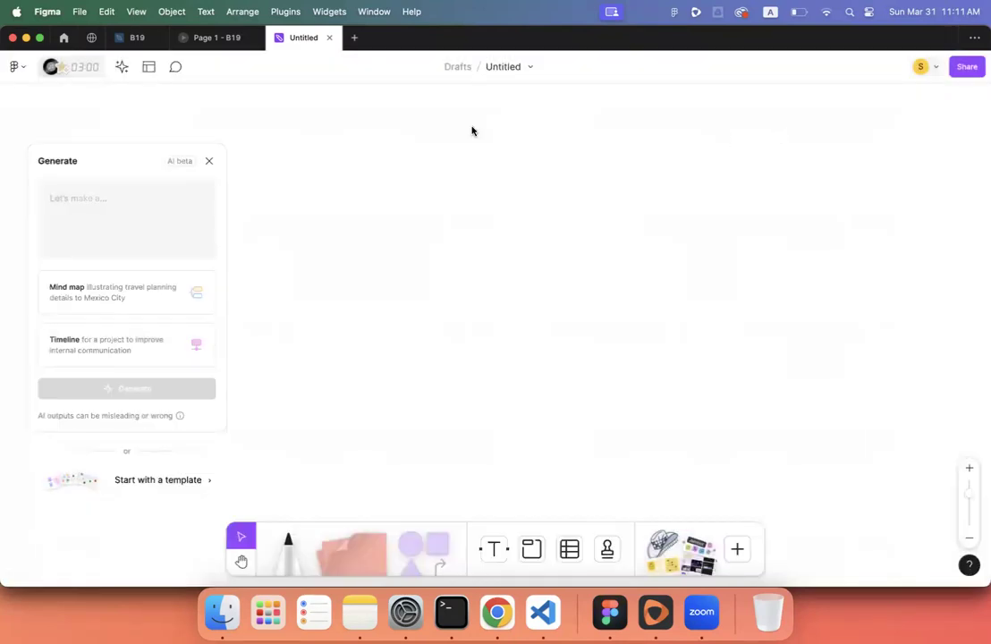
click(215, 167)
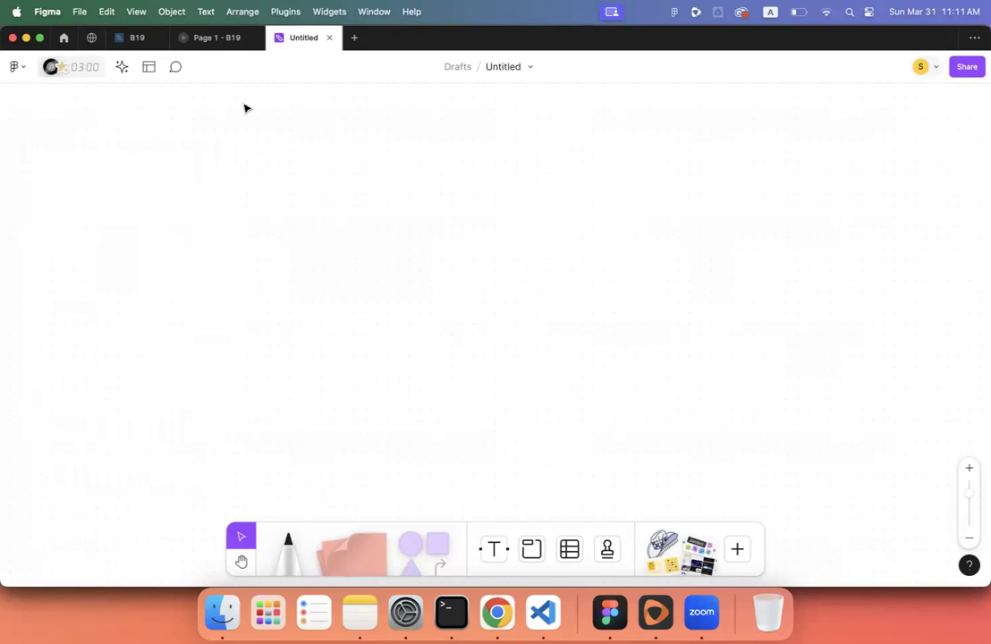
click(329, 37)
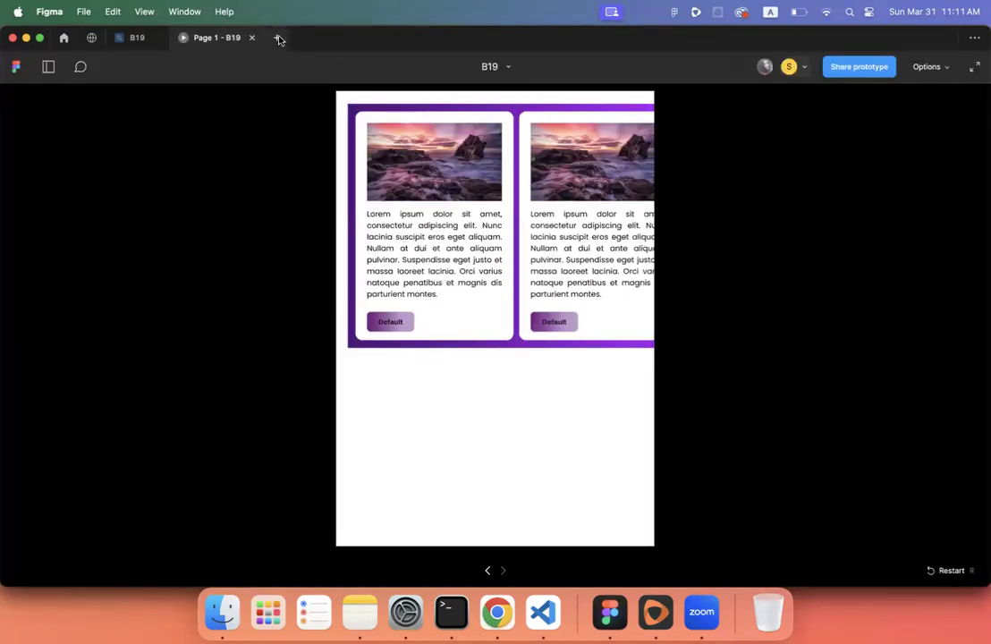
- Create a fresh FigJam board and search its template library for 'persona'
click(279, 39)
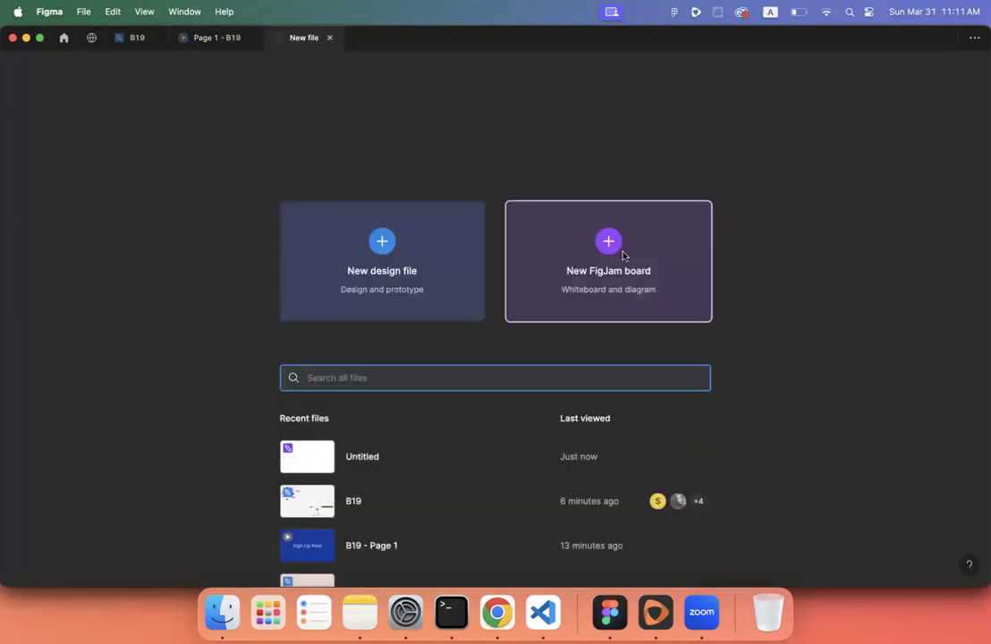
click(613, 248)
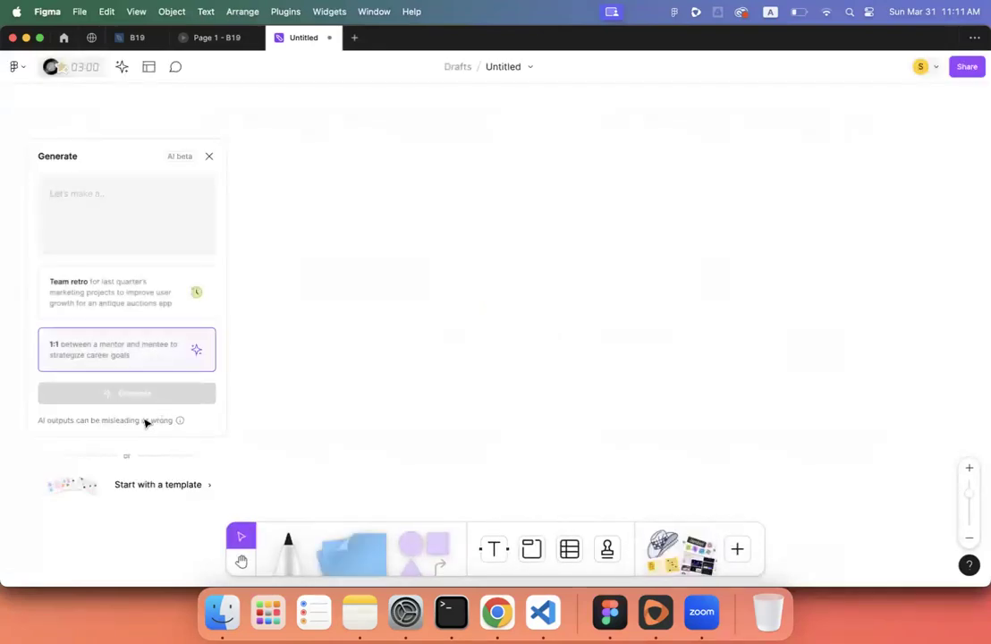
click(164, 486)
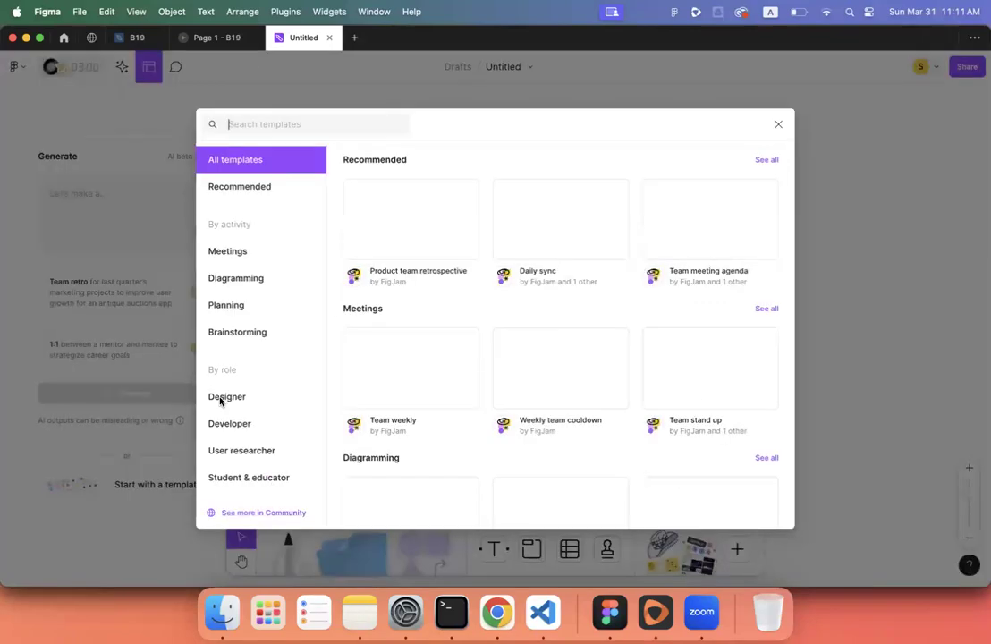
text(persona)
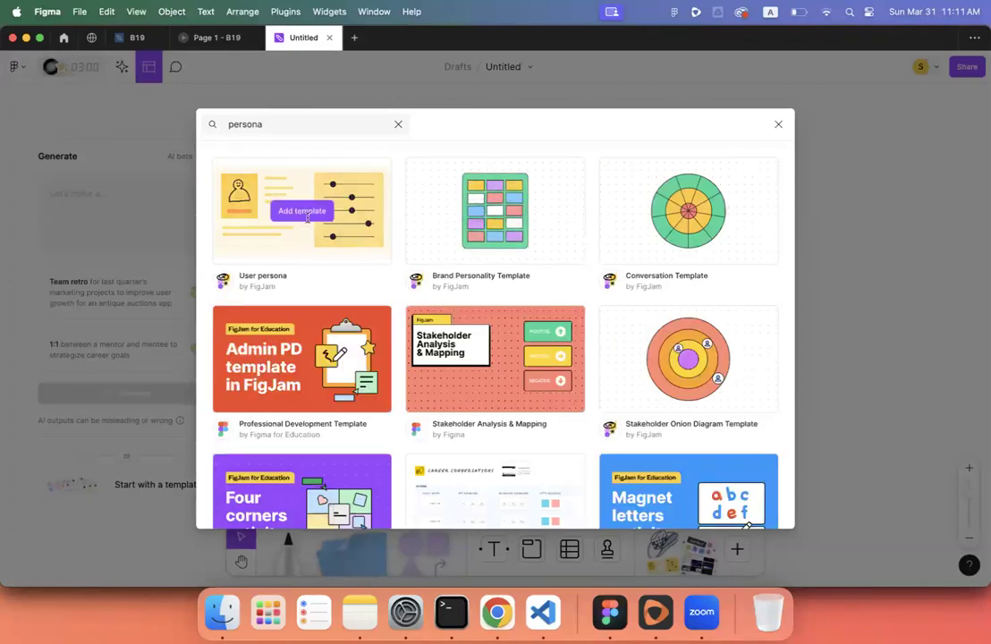
- Add the User persona template to the board and pan across its sections
click(299, 212)
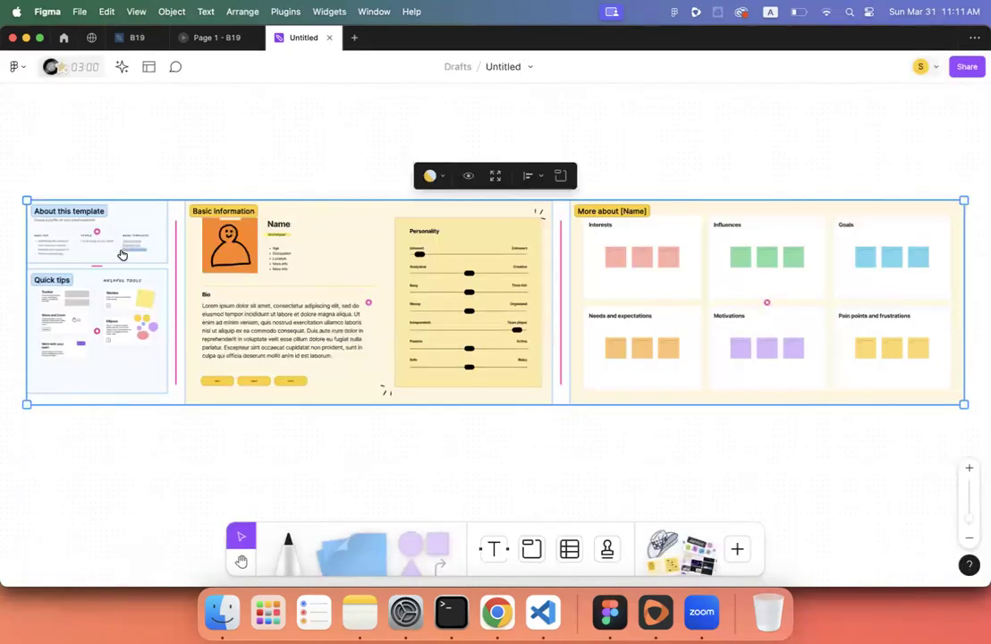
scroll(124, 255, up, 2)
scroll(123, 255, up, 5)
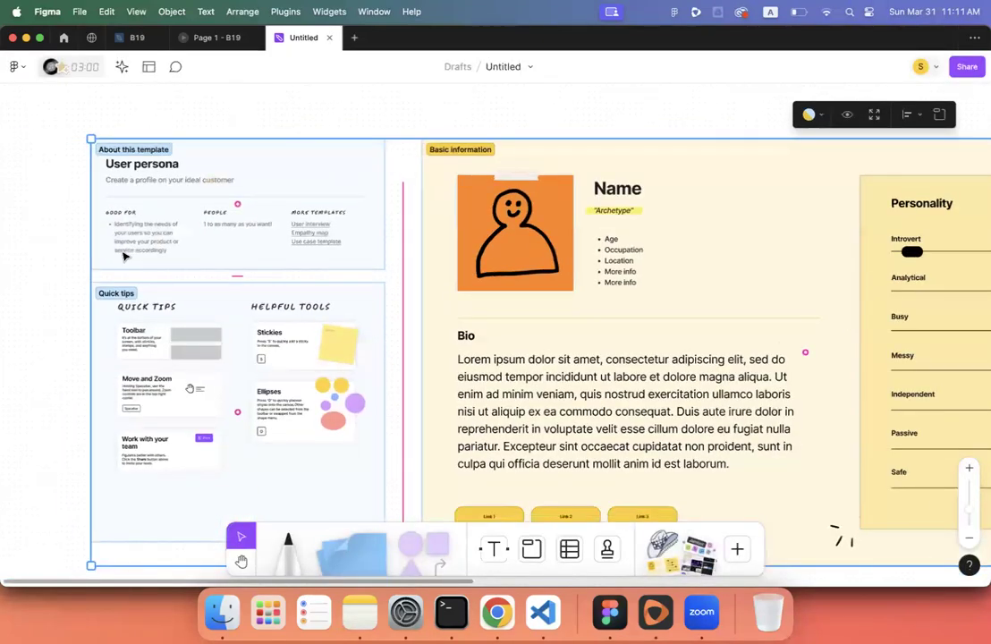
scroll(451, 159, right, 3)
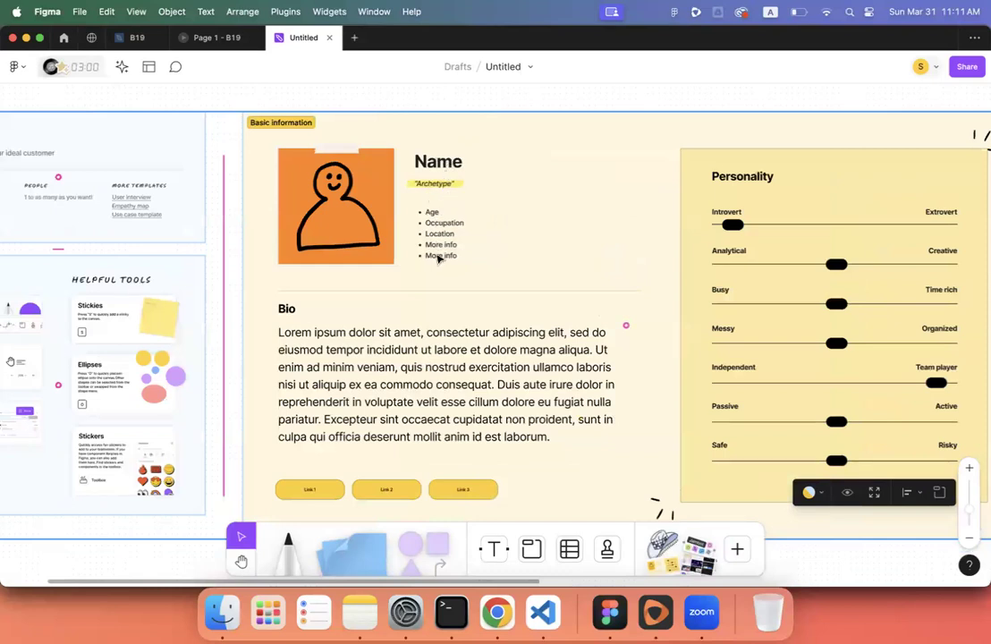
scroll(354, 398, right, 3)
scroll(410, 396, right, 3)
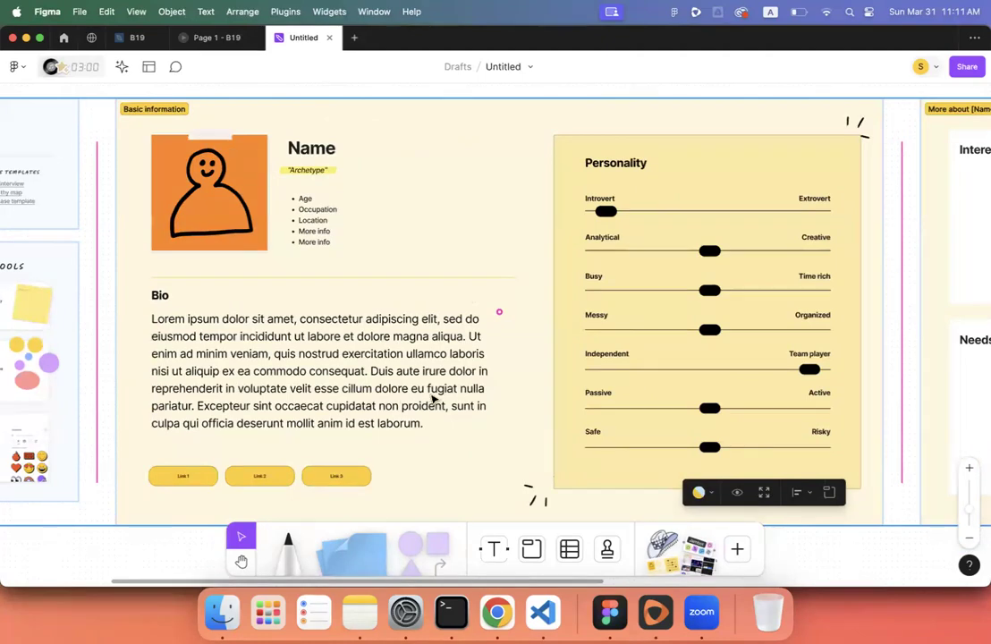
scroll(433, 400, right, 5)
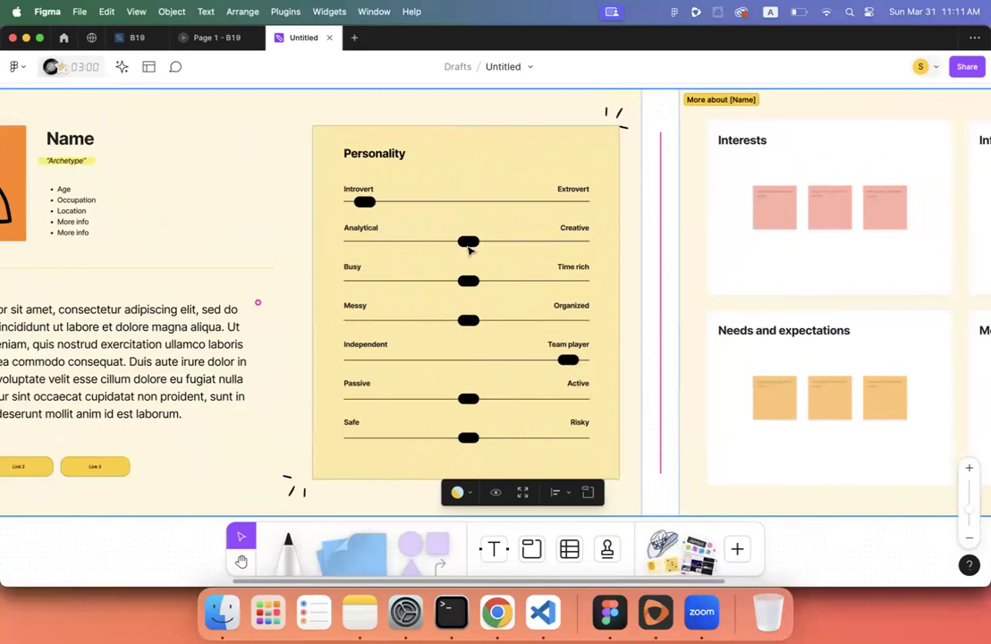
scroll(469, 252, down, 2)
scroll(468, 252, right, 5)
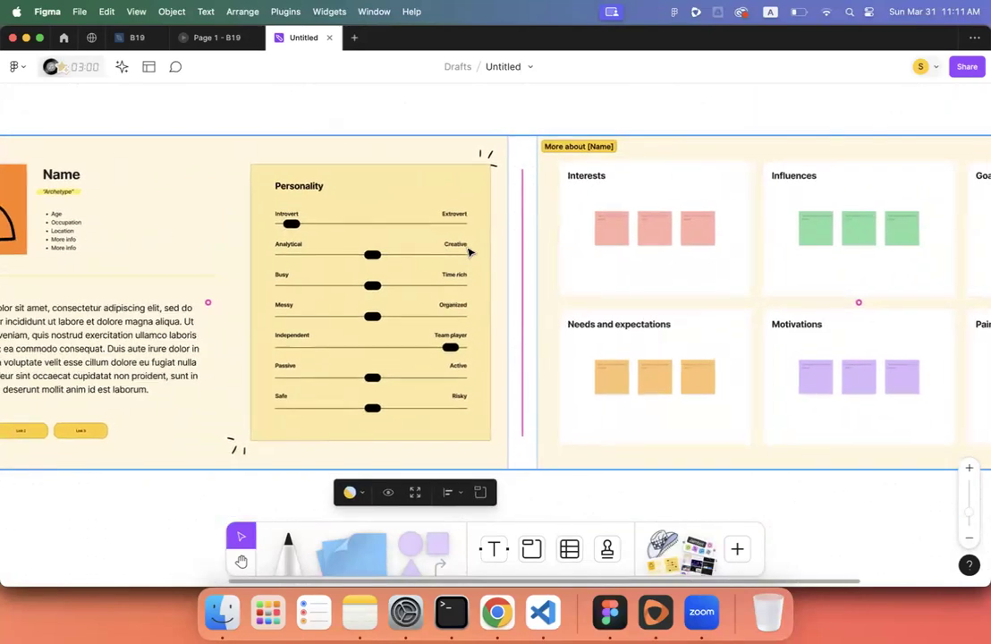
scroll(468, 252, right, 3)
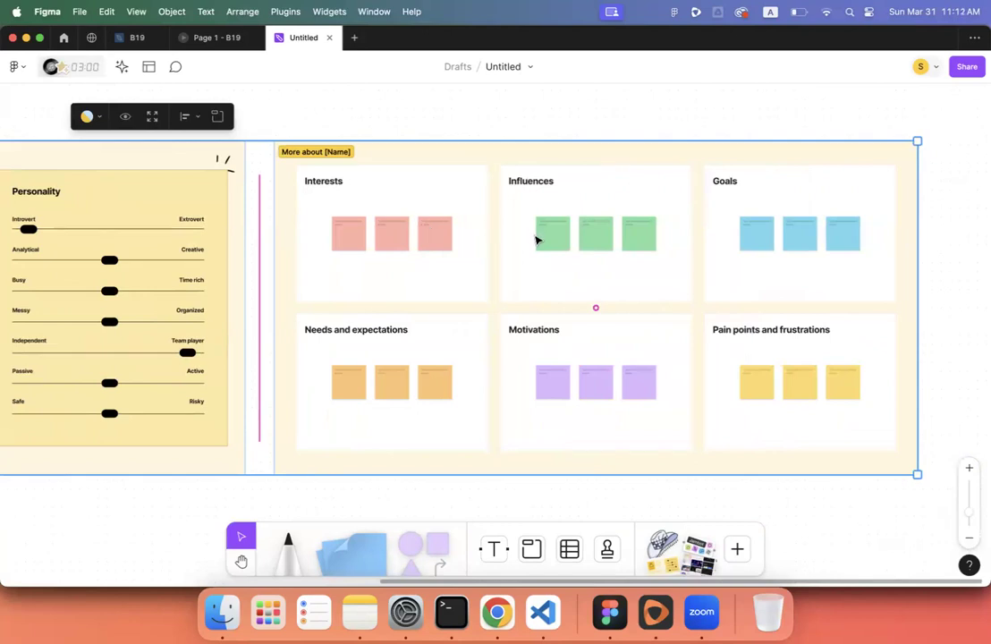
- Type test text 'kjbkjwnjkw' into the first pink Interests sticky, then deselect it
click(339, 235)
double_click(343, 236)
text(kjbkjwnjkw)
scroll(442, 317, down, 10)
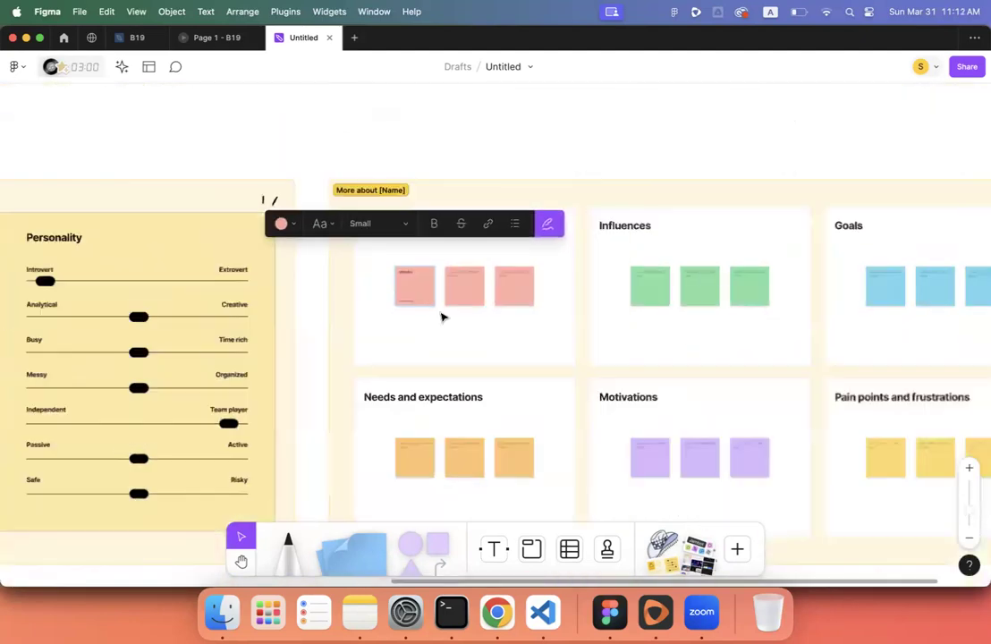
scroll(442, 317, left, 6)
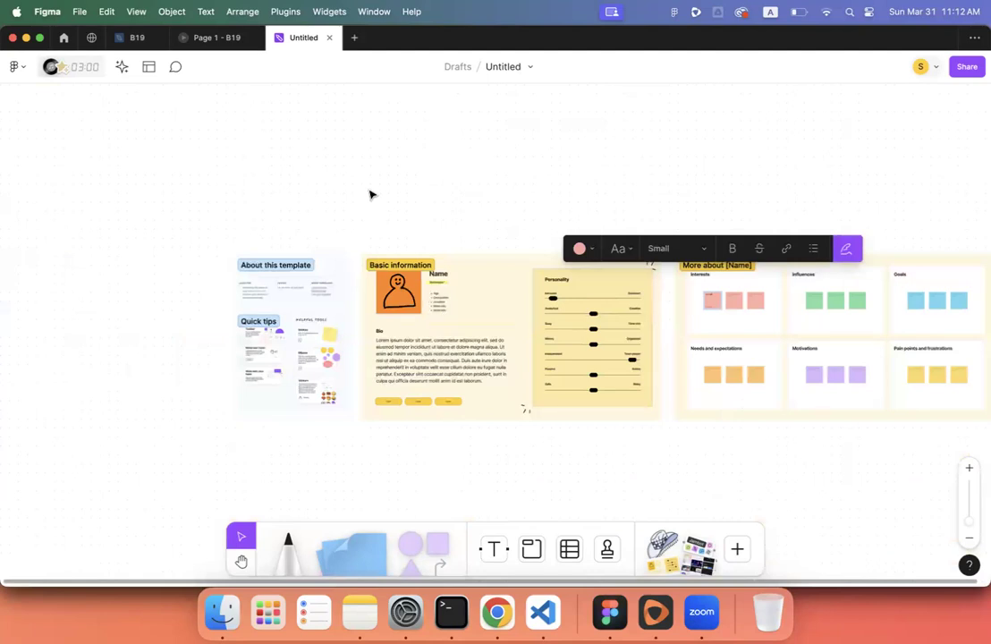
scroll(372, 195, down, 1)
click(352, 158)
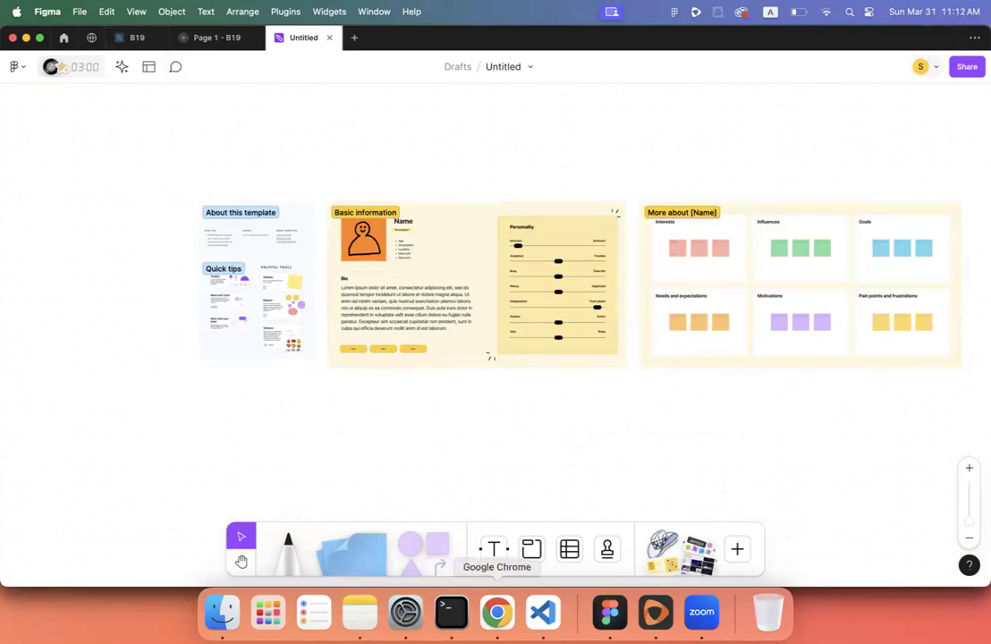
click(496, 611)
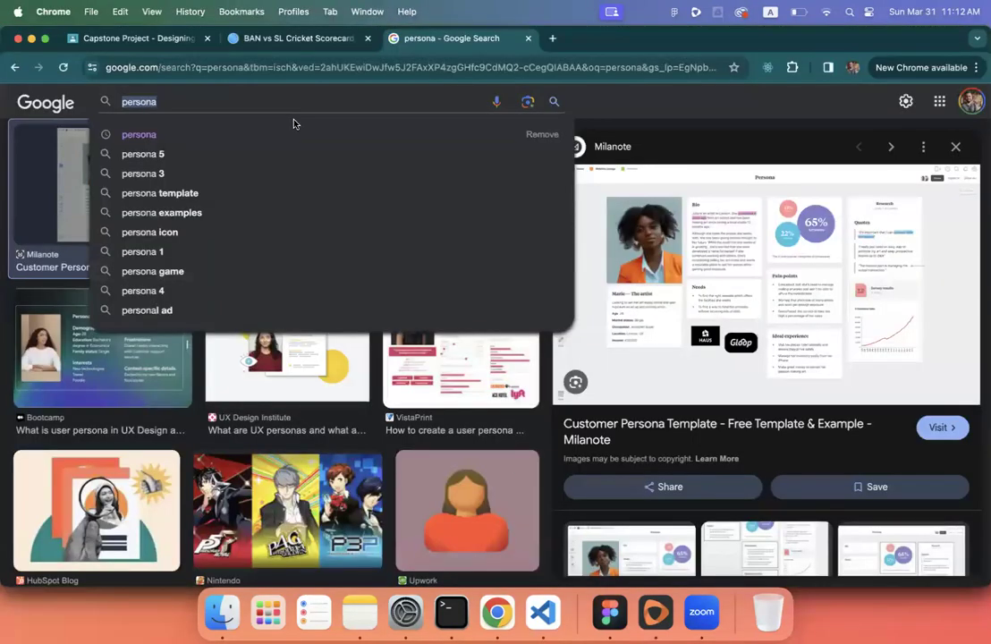
- Check the Classroom brief, then image-search 'user flow' and preview CareerFoundry's user flow diagram
click(145, 39)
click(630, 330)
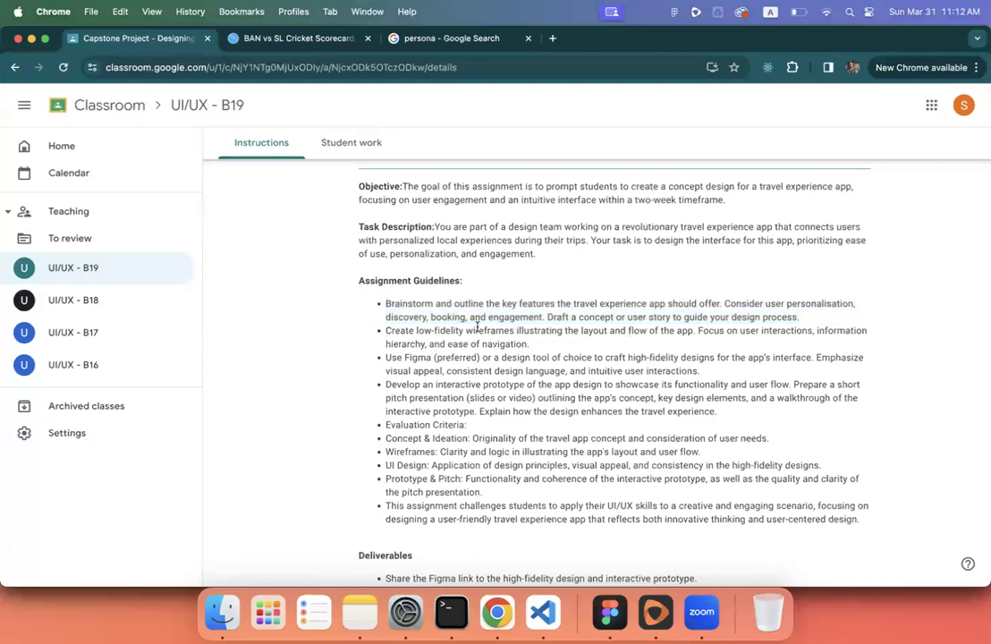
click(459, 39)
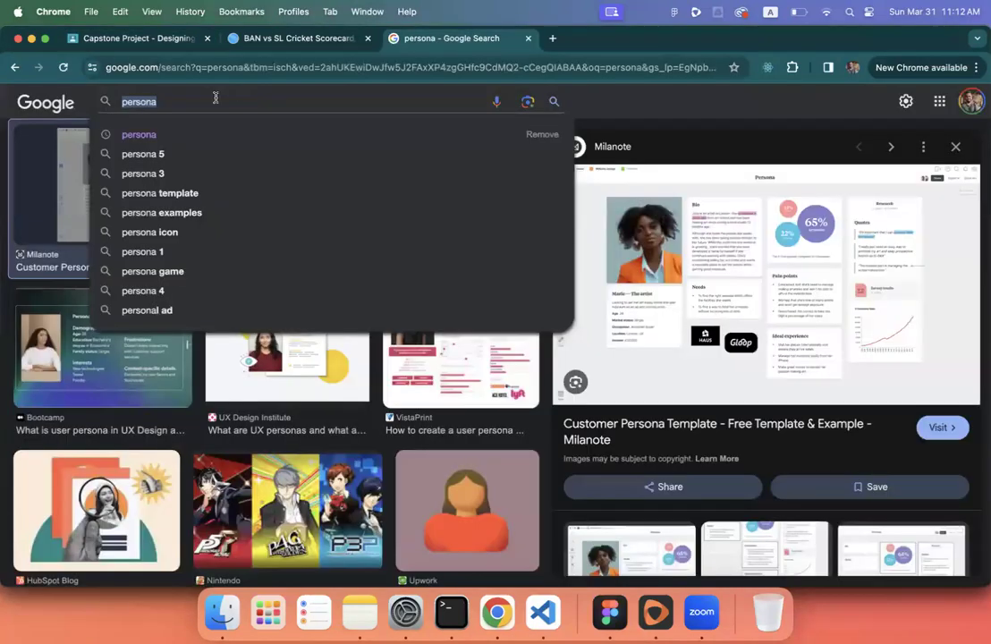
text(user flow)
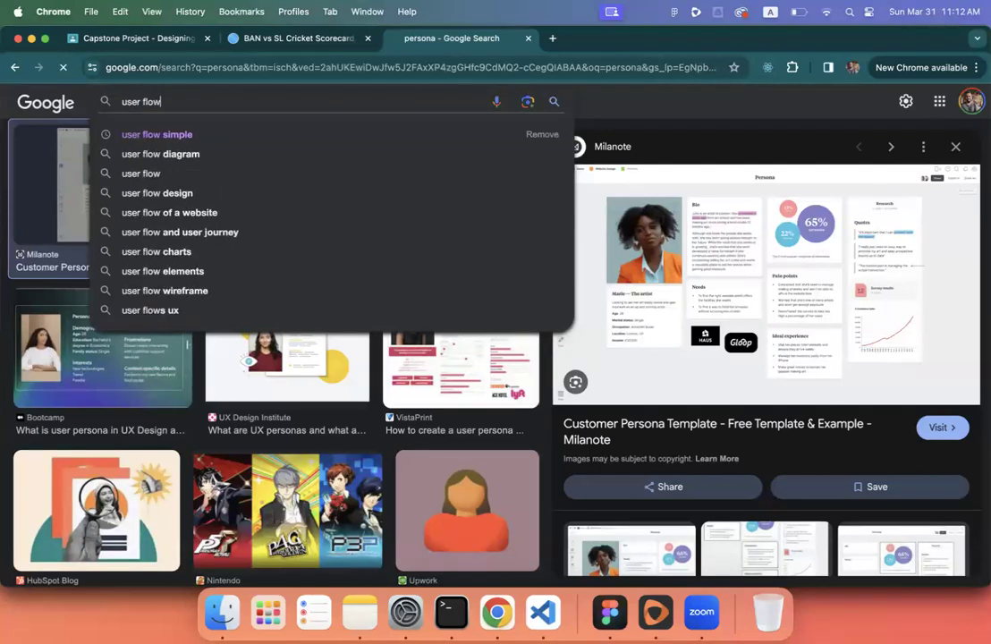
key(Return)
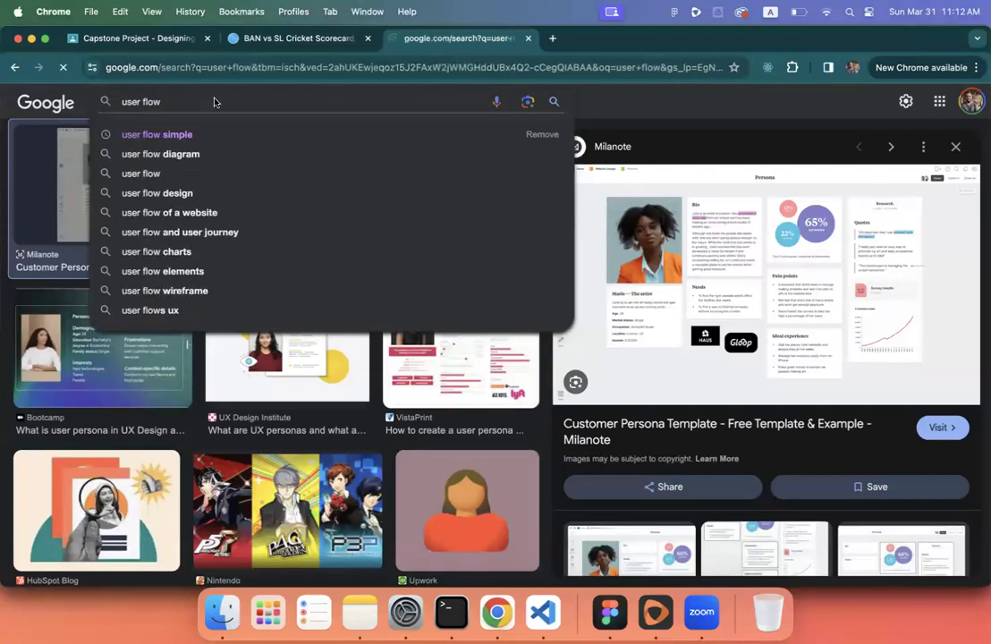
click(153, 281)
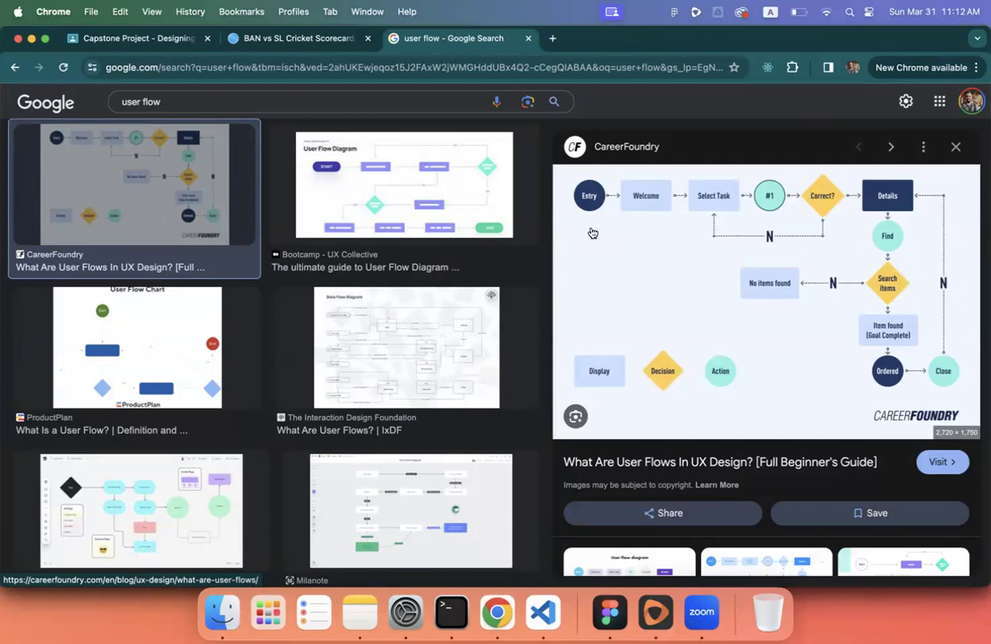
click(610, 611)
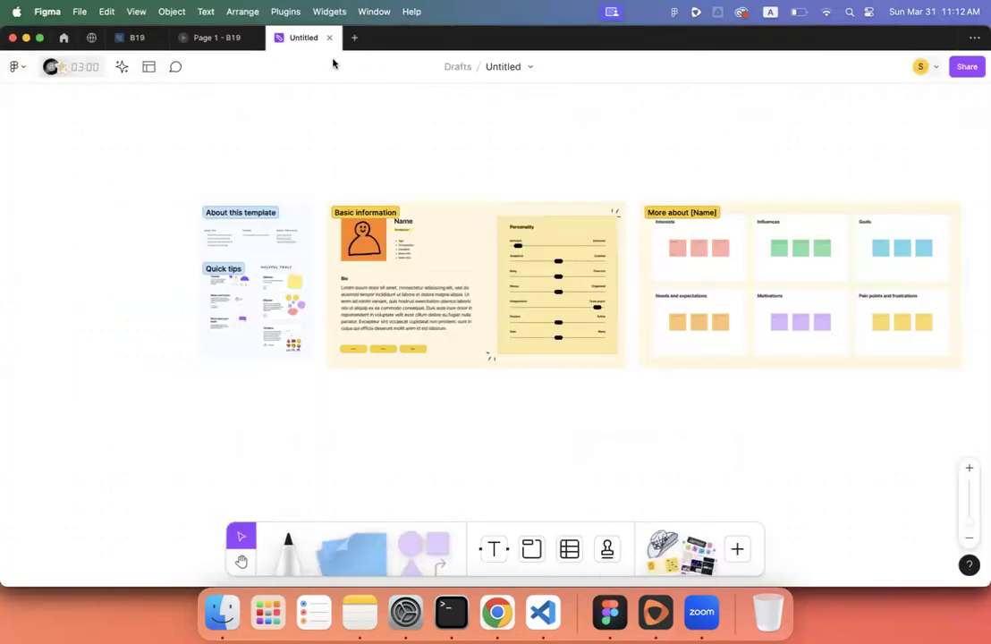
- Create a new FigJam board with the Website Flowchart Template from a 'use' template search
click(354, 37)
click(611, 251)
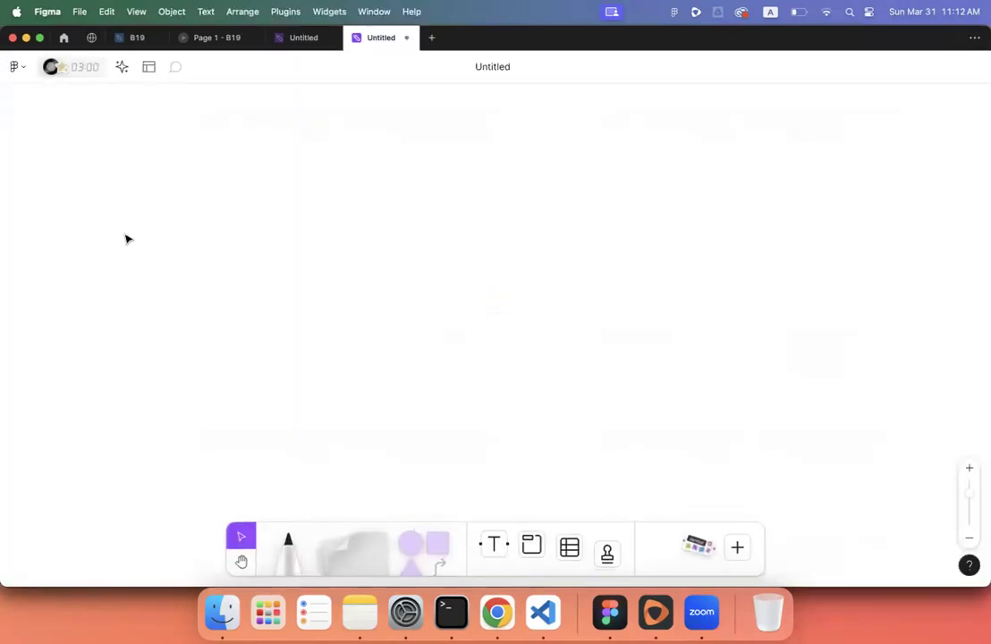
click(135, 481)
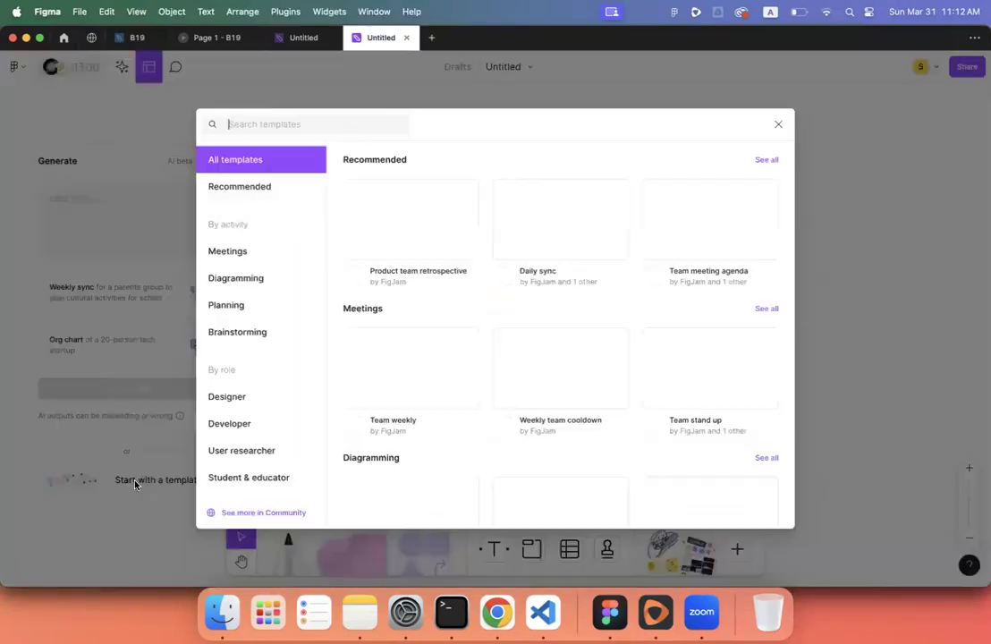
text(user flow)
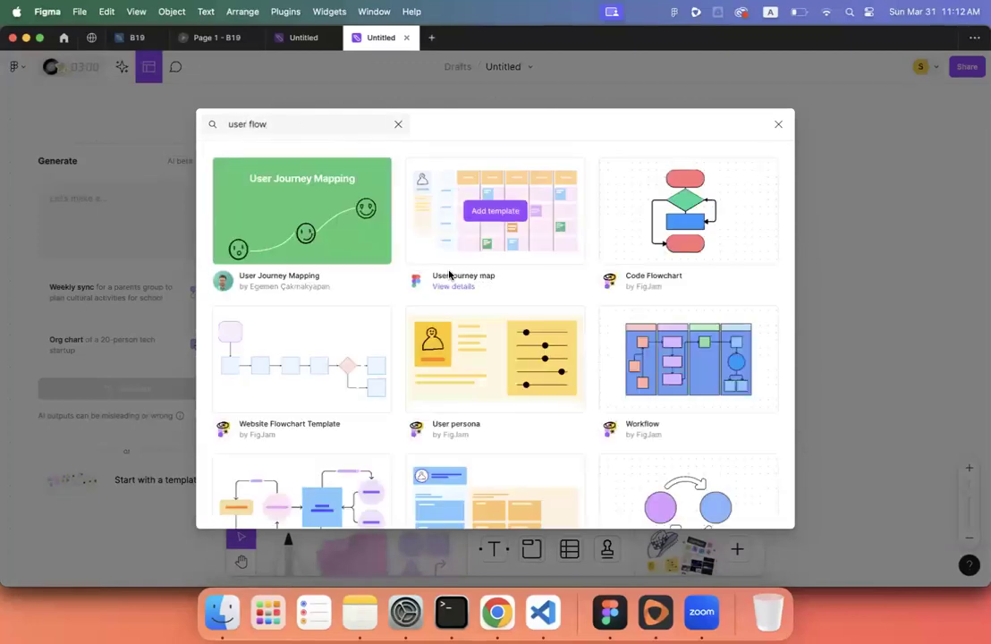
scroll(475, 307, down, 1)
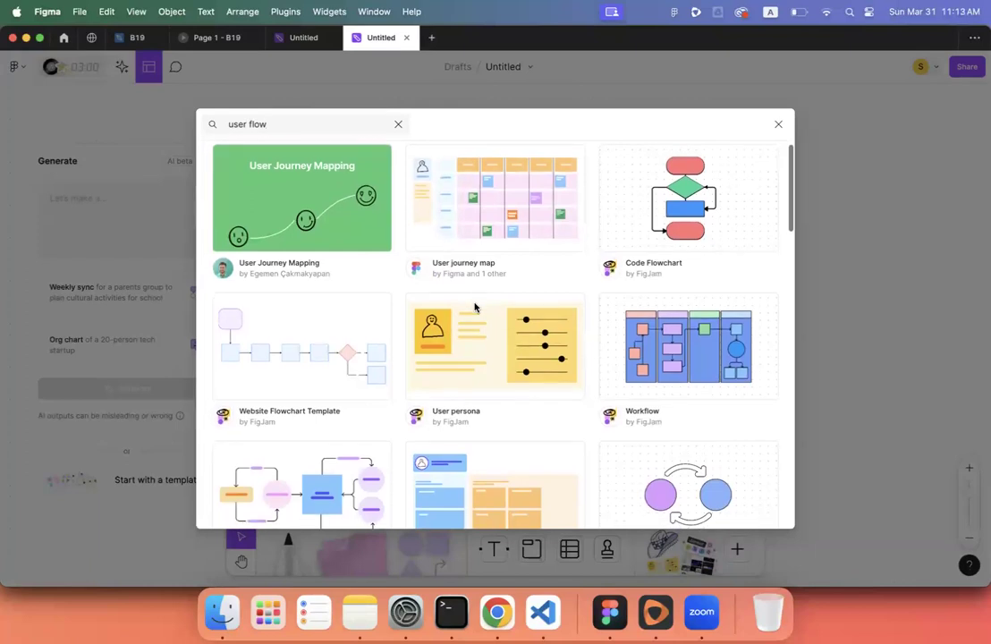
mouse_move(302, 343)
scroll(300, 342, down, 3)
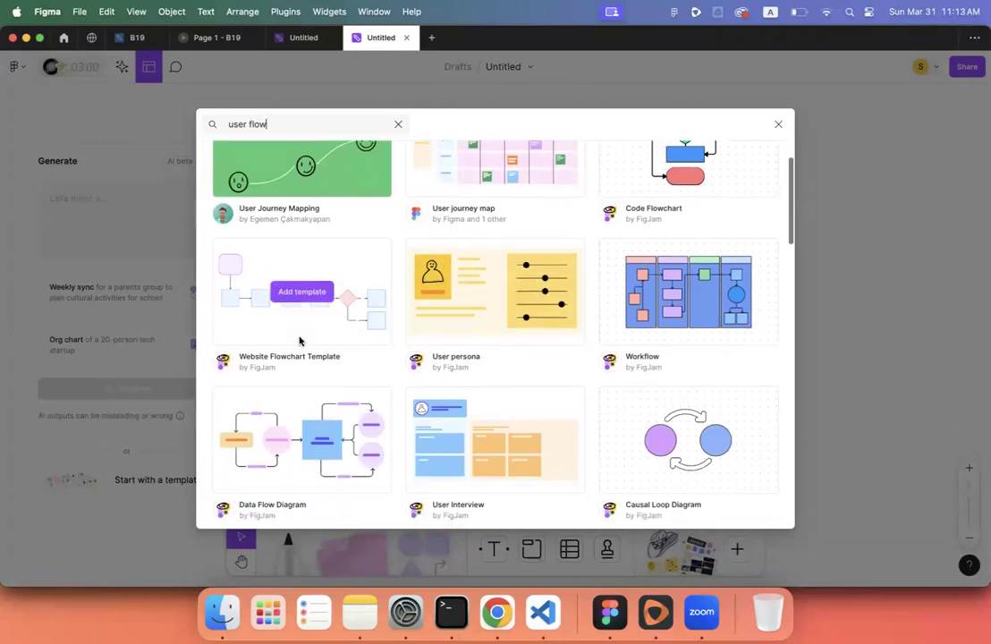
click(301, 289)
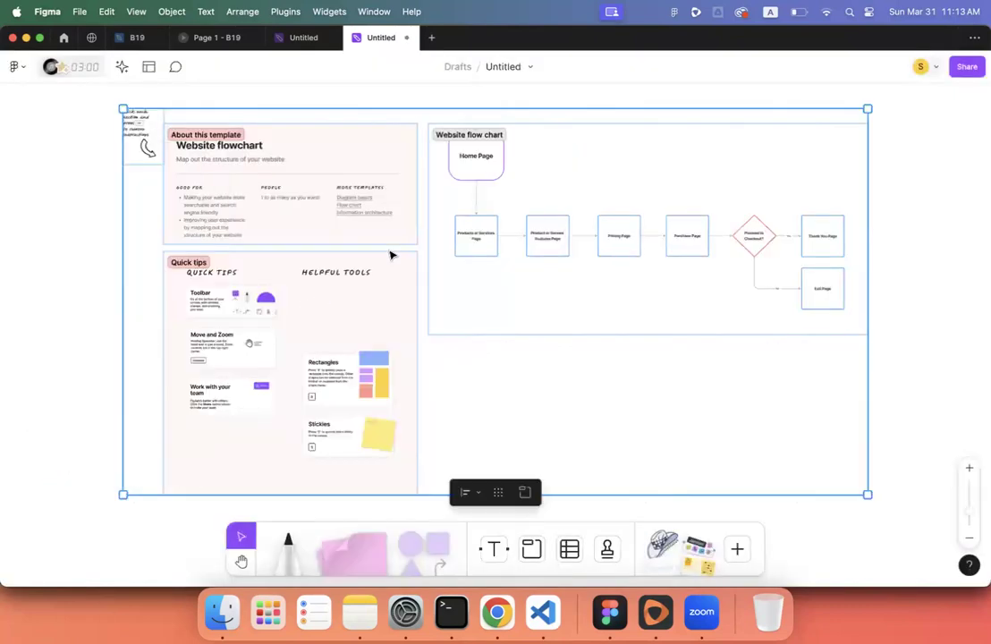
- Clear the Home Page label from the flowchart's first shape, leaving it empty
scroll(496, 216, up, 8)
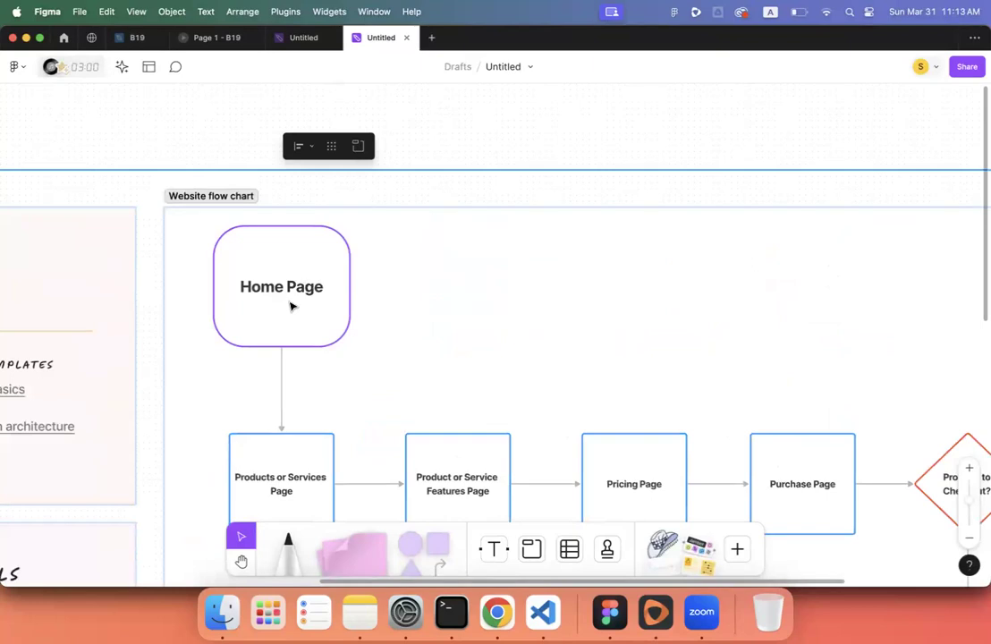
double_click(290, 307)
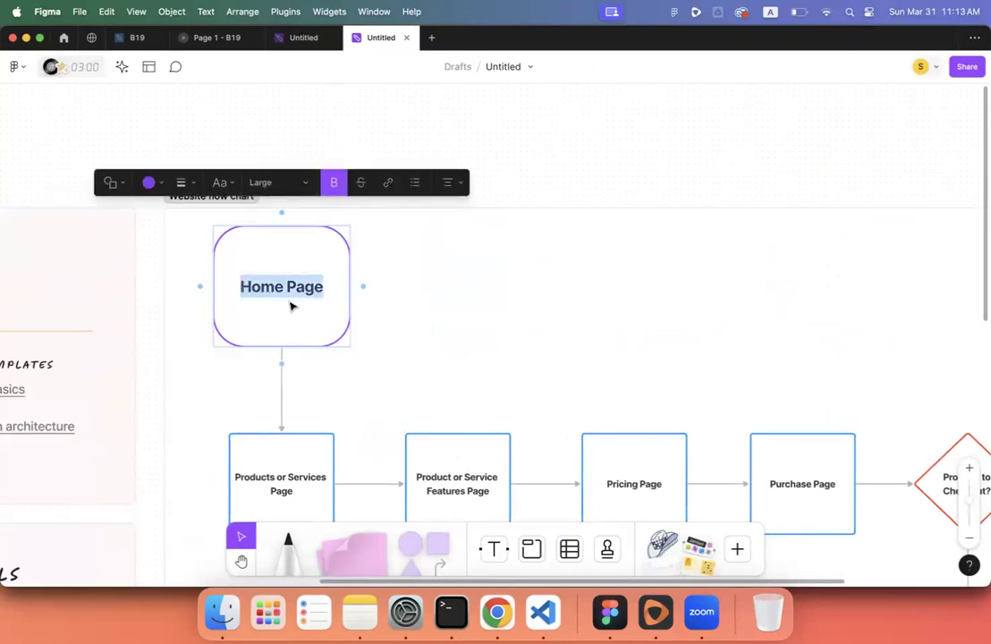
text(S)
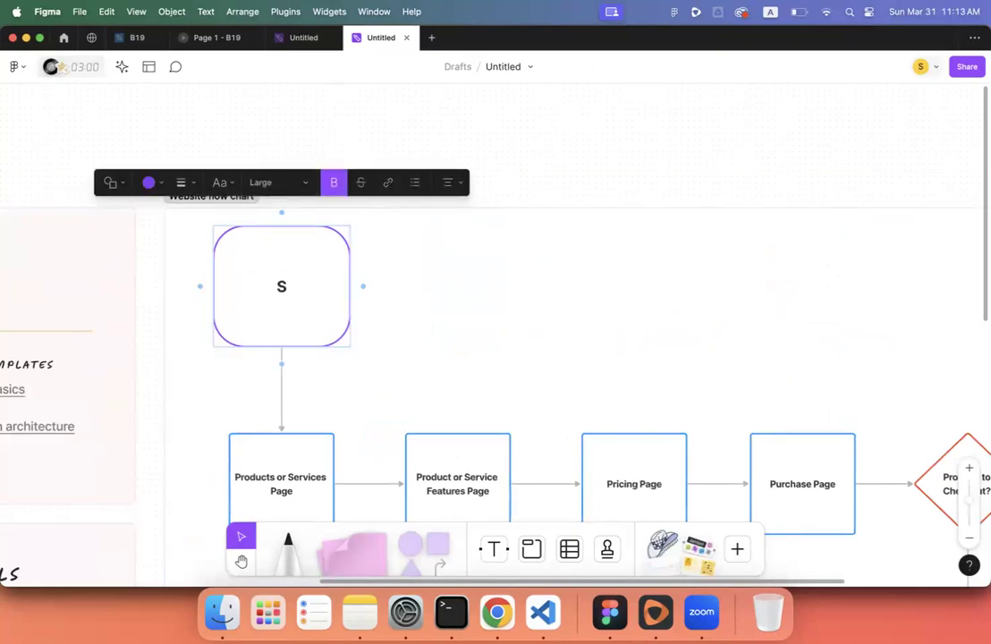
key(BackSpace)
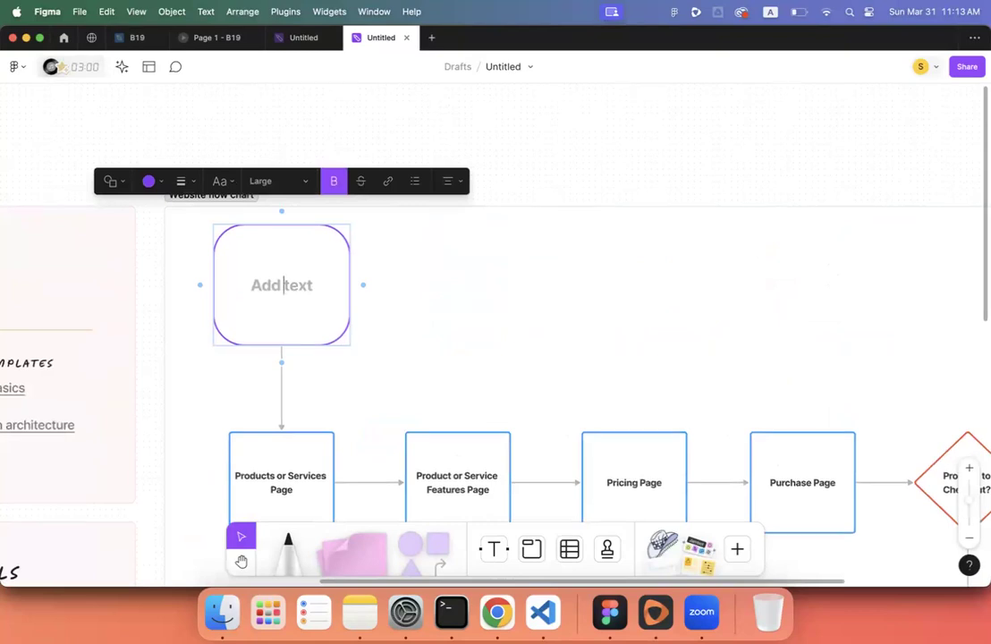
scroll(495, 309, down, 3)
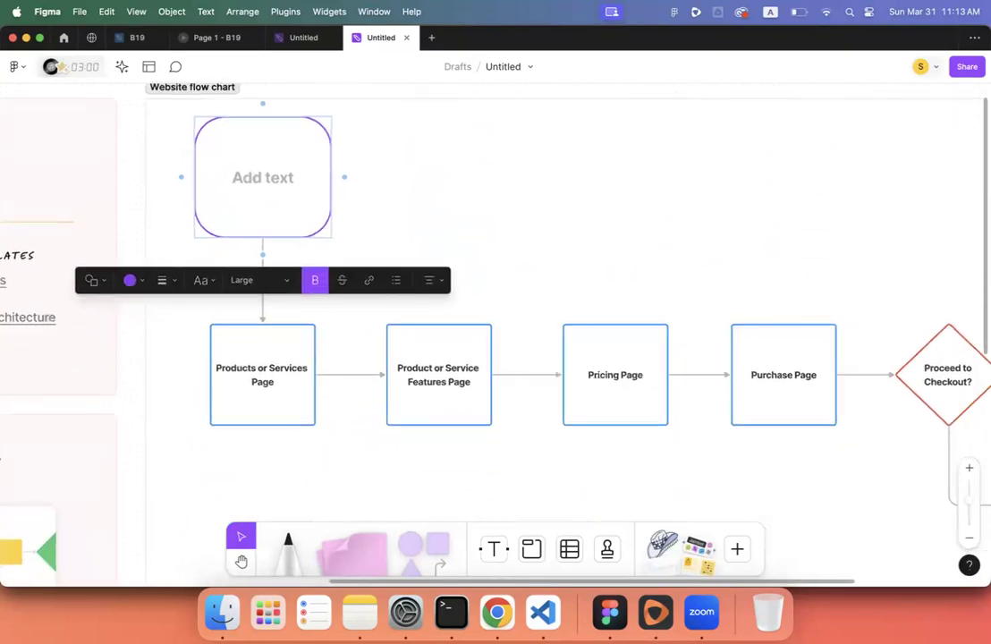
click(496, 612)
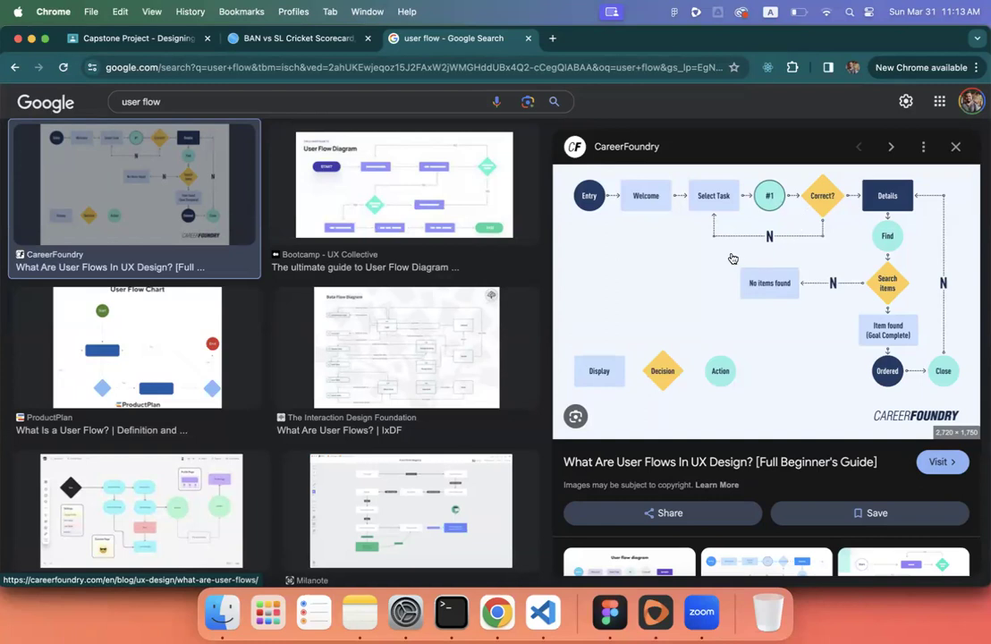
- Reopen the Dribbble 'Travel Mobile App Onboarding Screen' shot via the 'onboar' browsing history and scroll through it
click(554, 40)
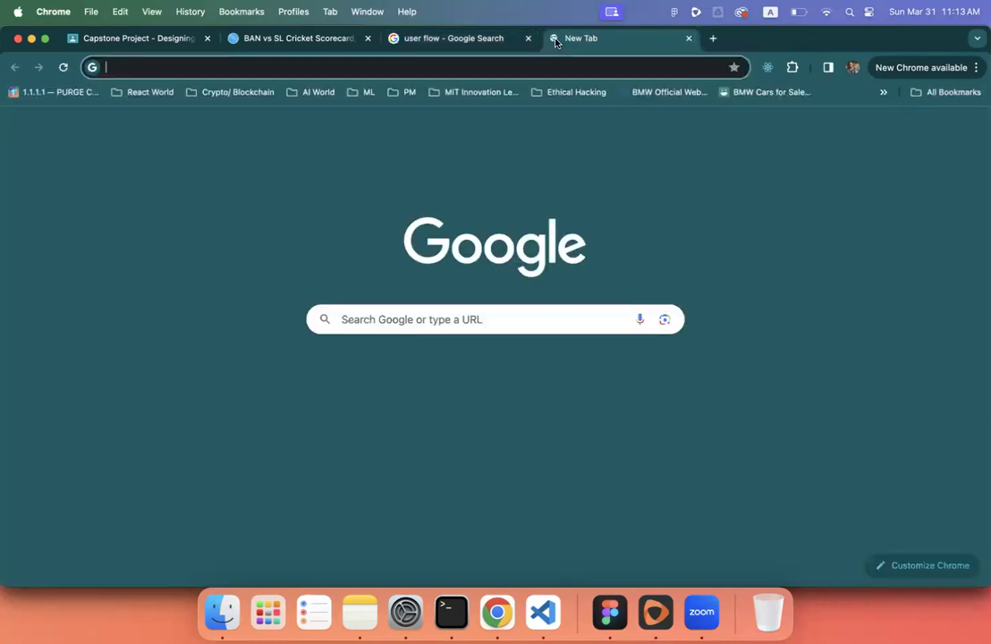
text(on)
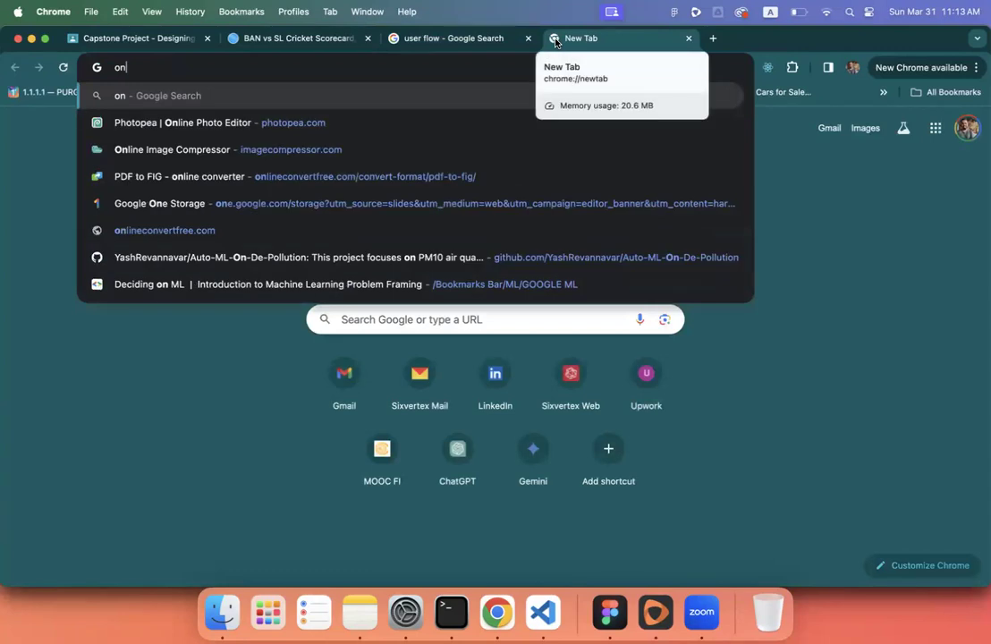
text(boar)
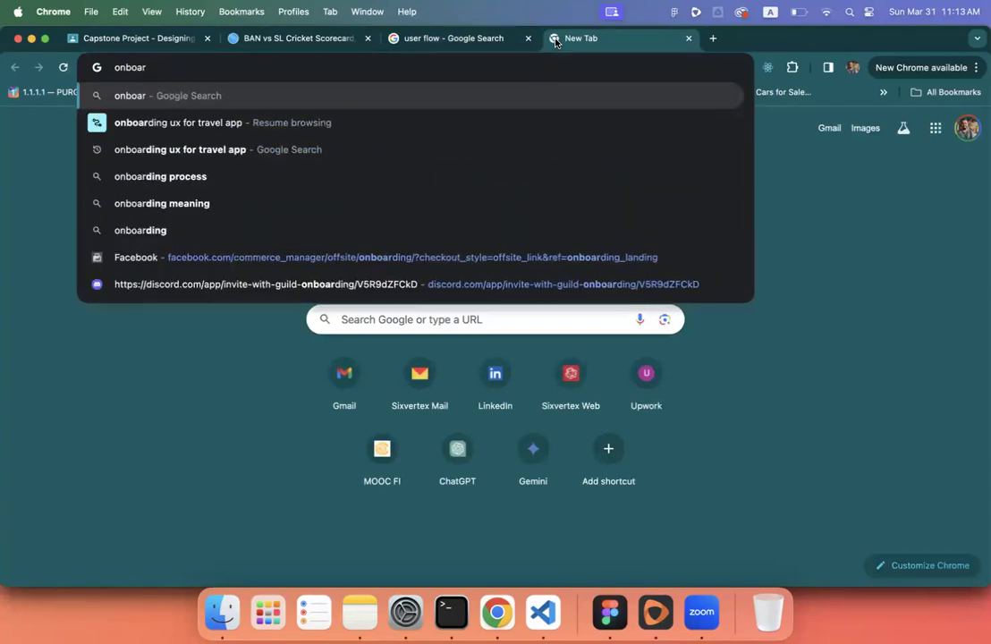
click(405, 122)
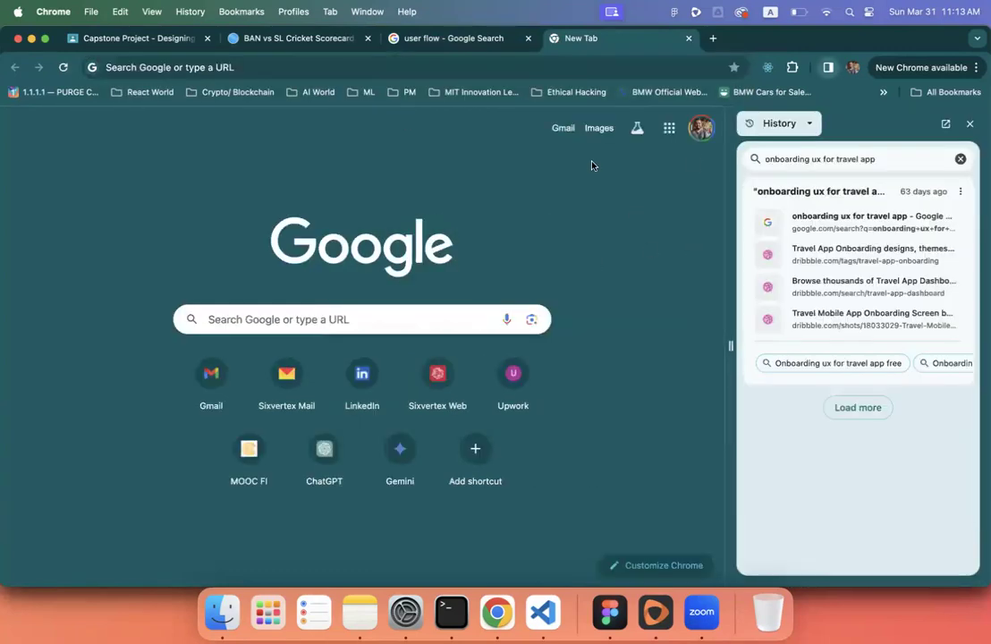
click(778, 264)
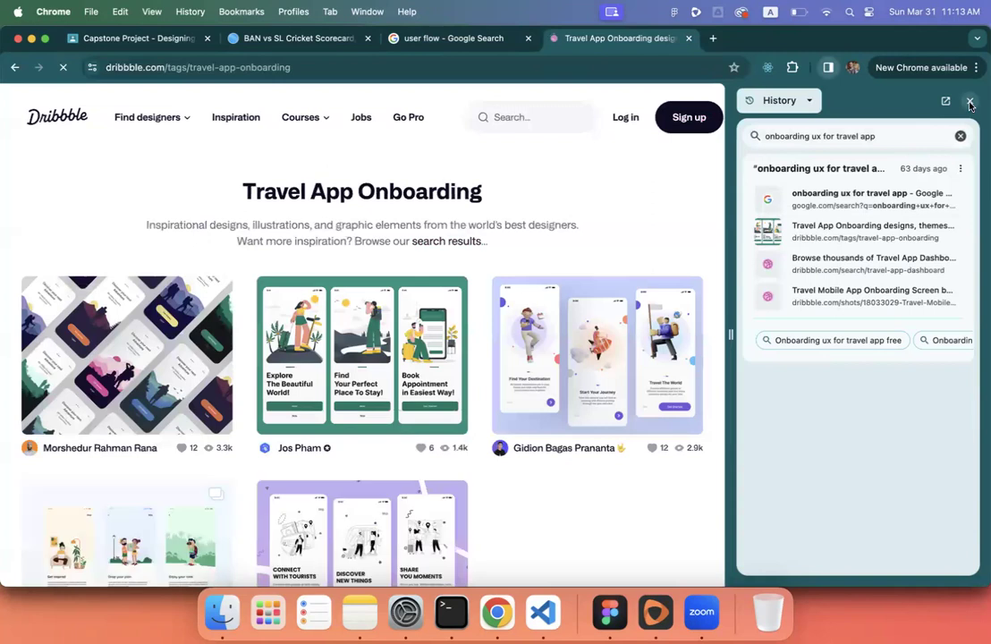
click(970, 104)
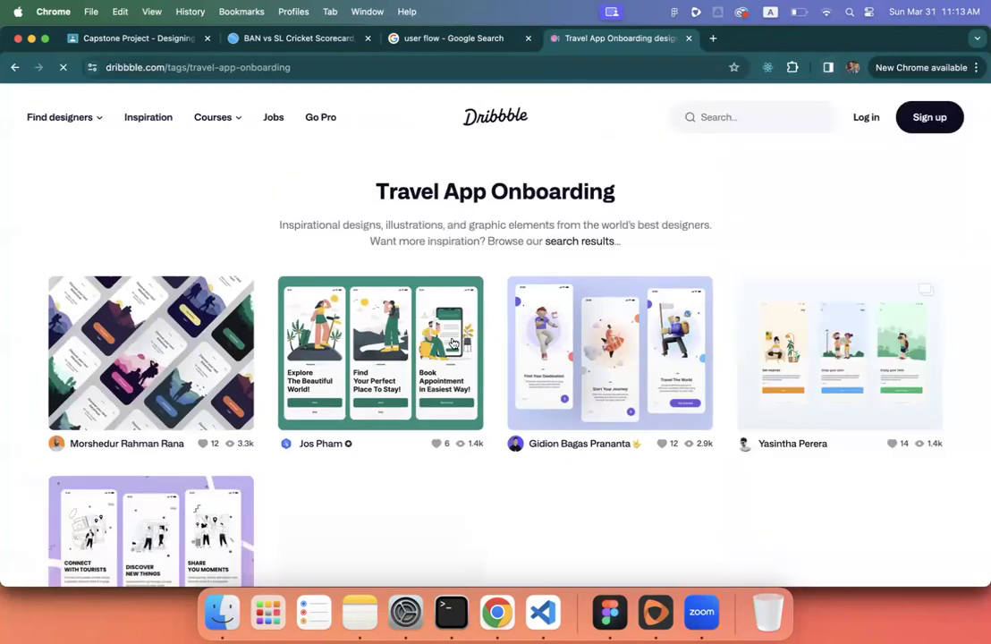
click(394, 300)
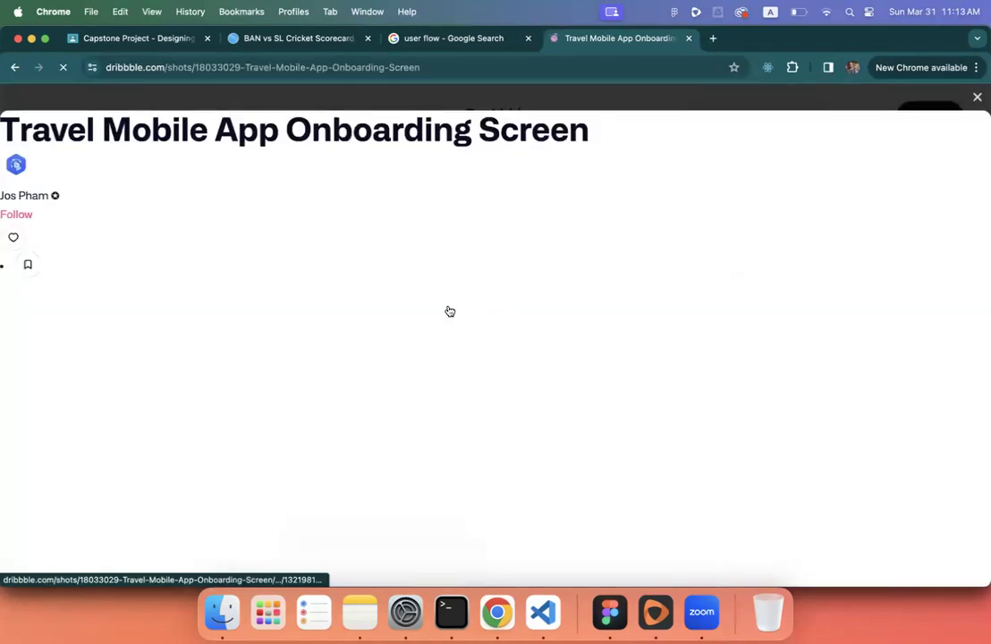
scroll(405, 329, down, 3)
scroll(405, 328, down, 1)
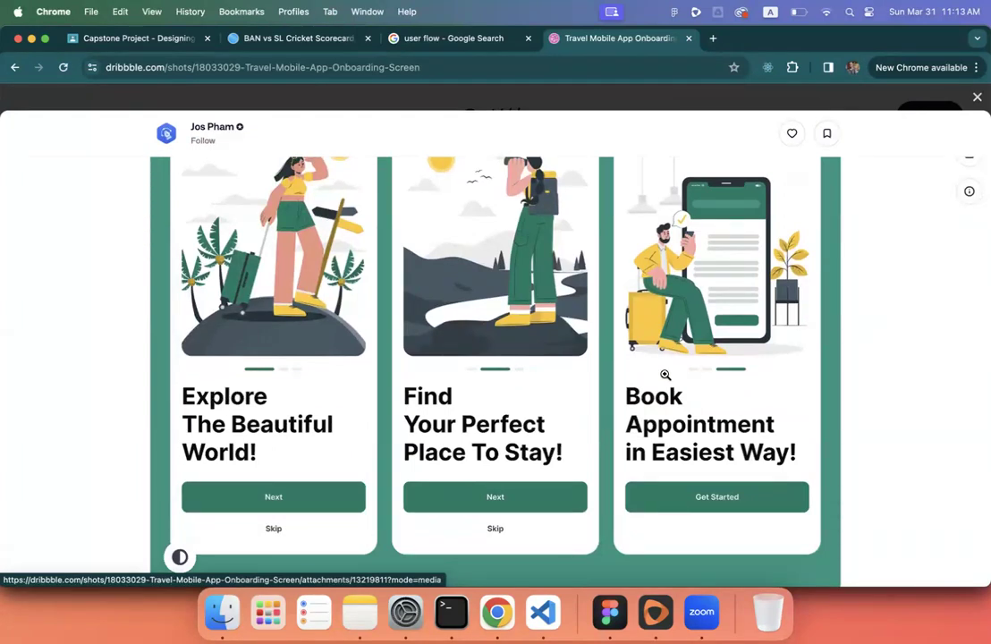
scroll(664, 373, down, 5)
scroll(664, 373, up, 4)
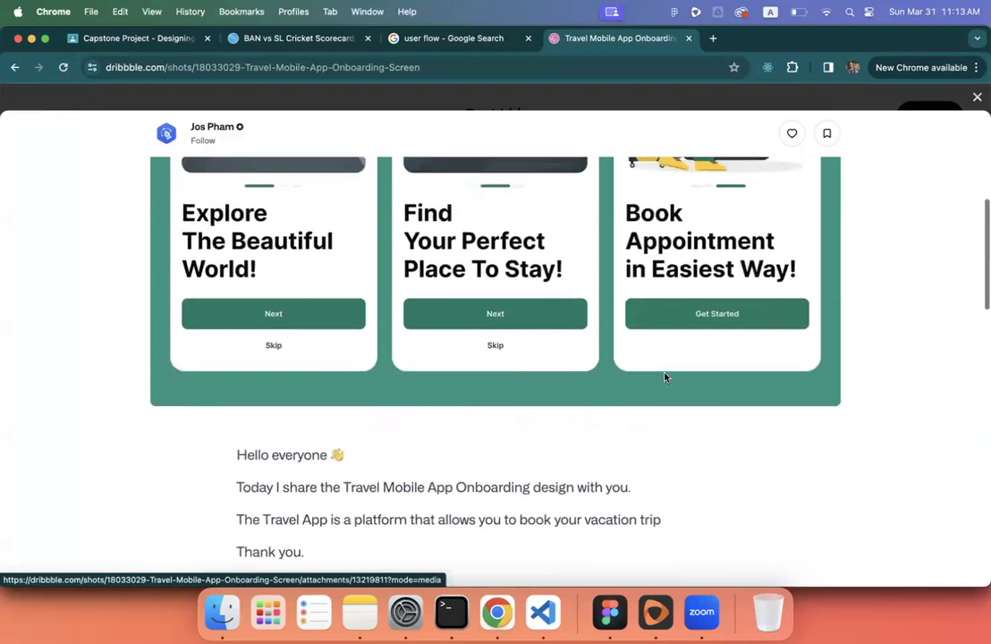
click(135, 37)
scroll(478, 320, down, 2)
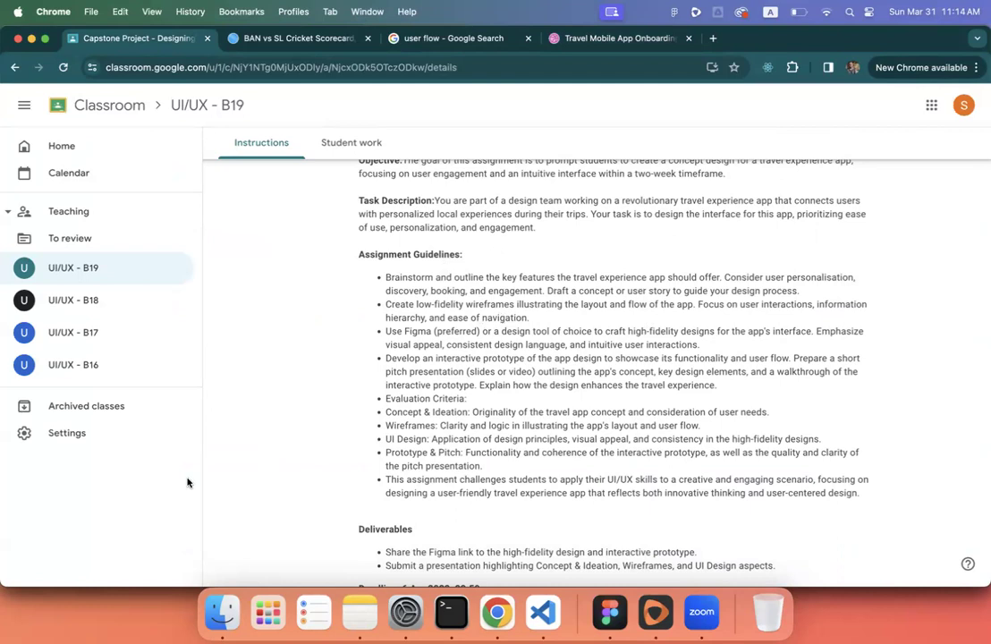
scroll(305, 359, down, 1)
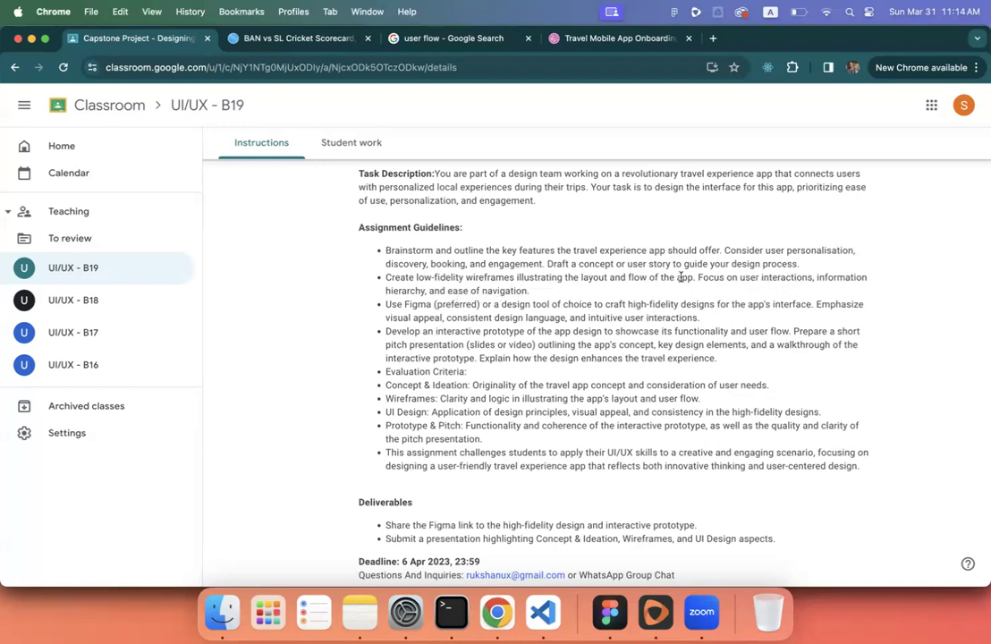
right_click(744, 277)
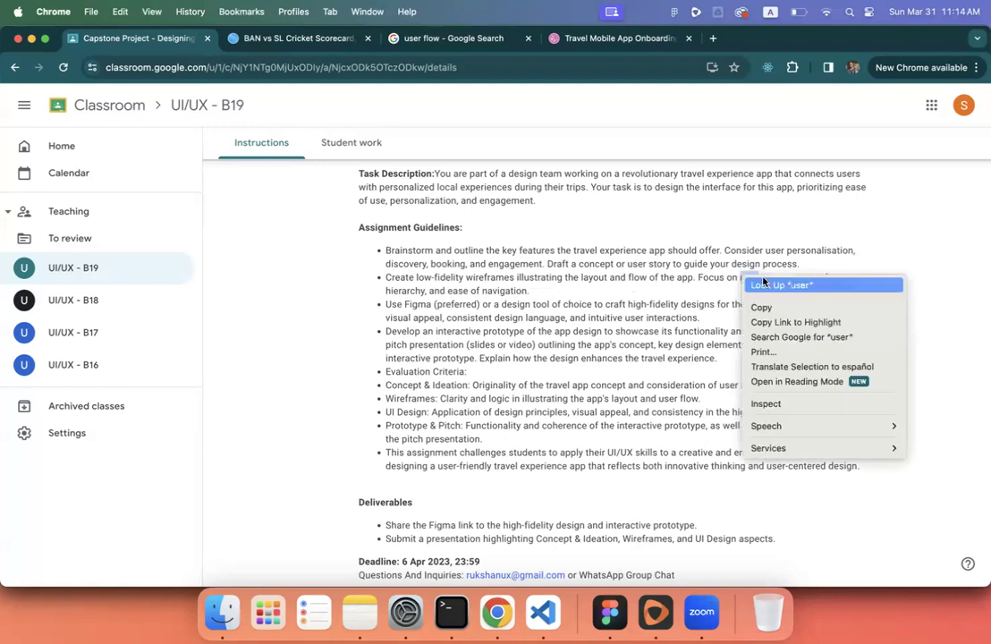
click(743, 276)
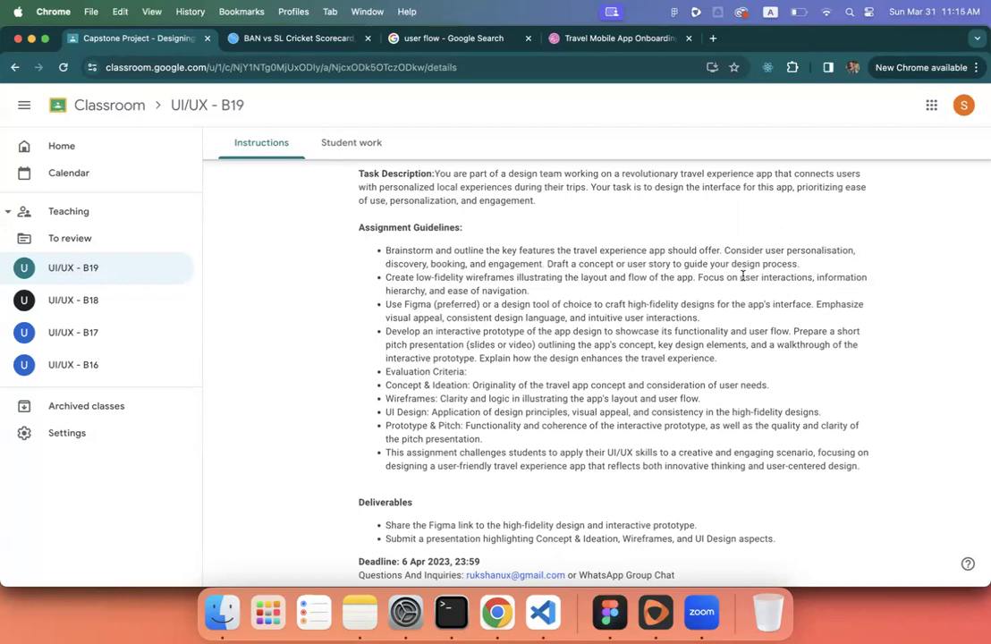
scroll(742, 278, down, 1)
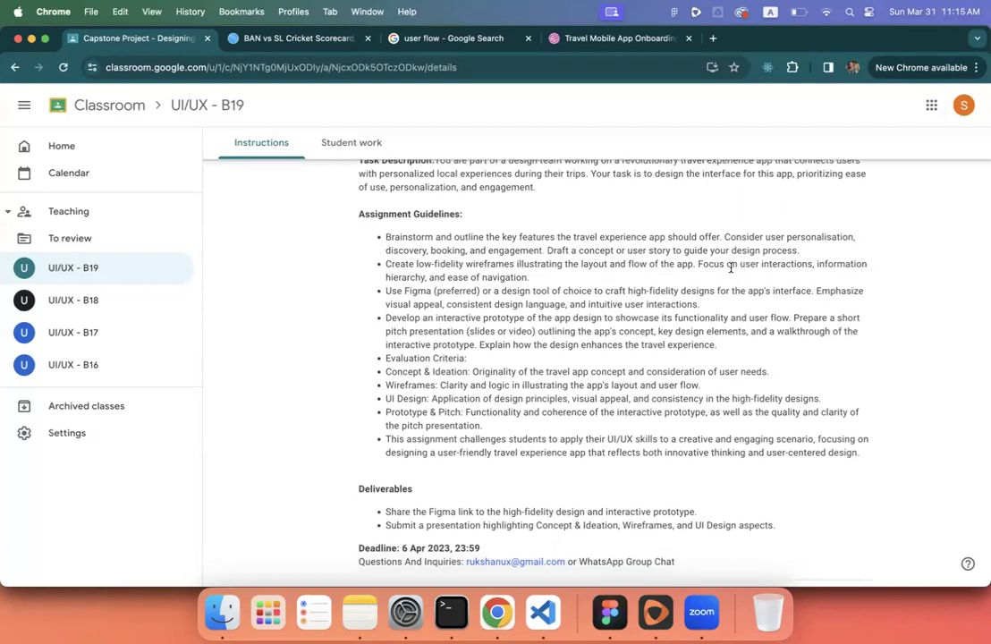
scroll(733, 269, down, 1)
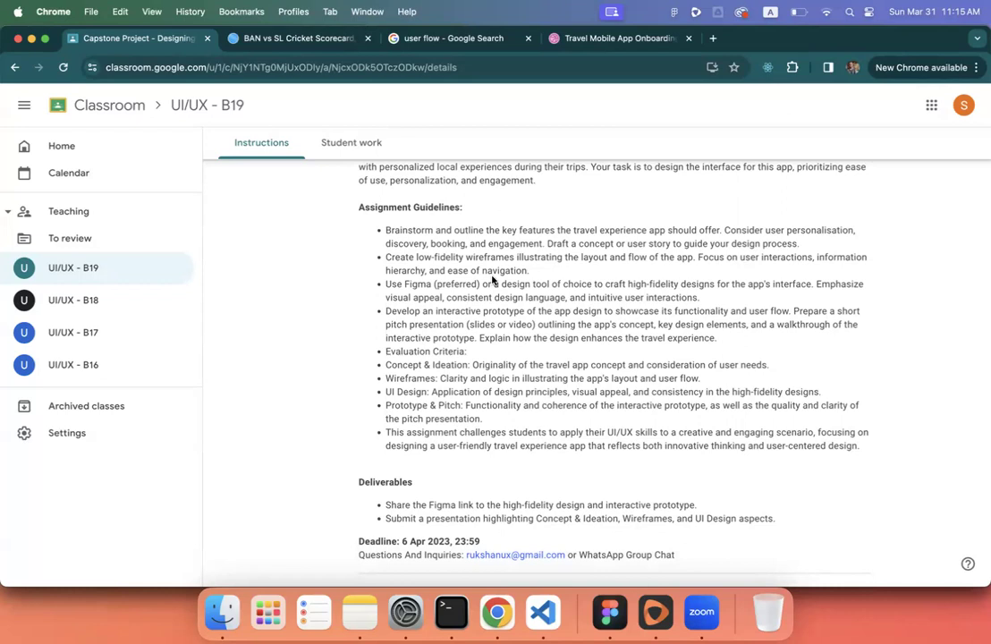
- Return to the B19 design file and select the right-hand card frame
click(610, 611)
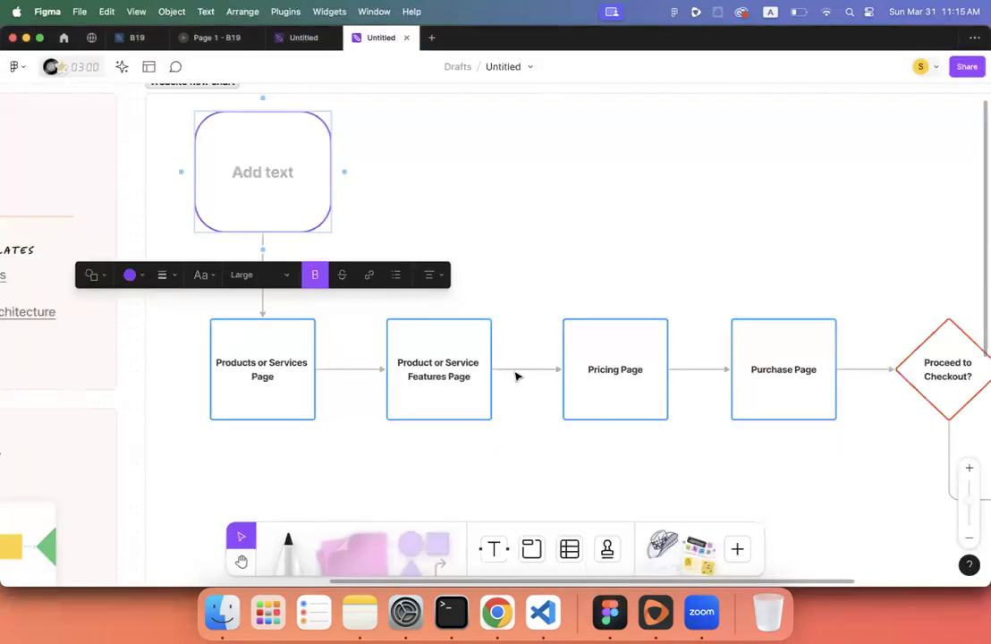
click(135, 38)
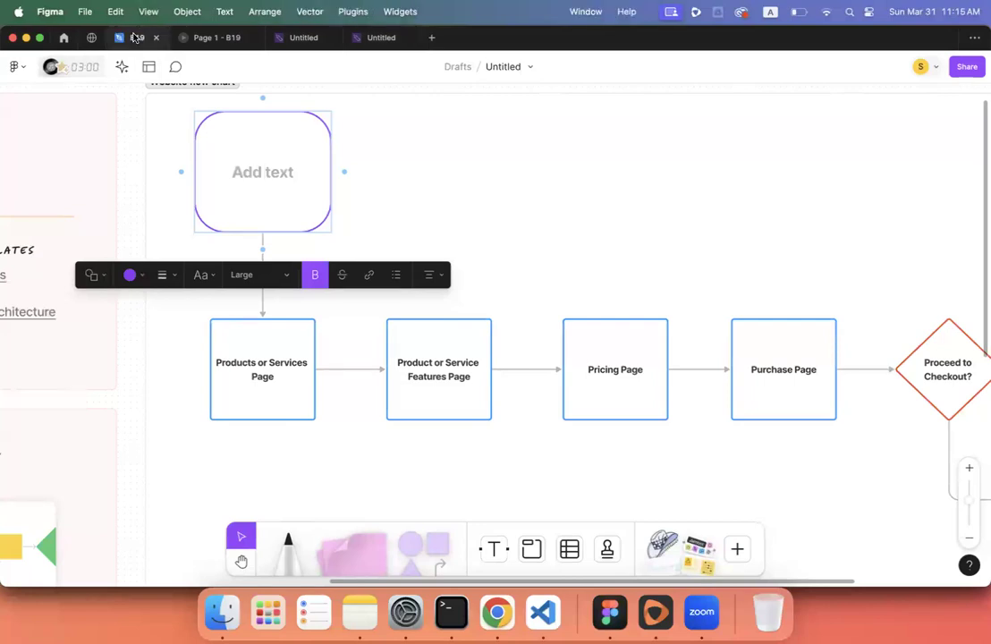
scroll(383, 303, down, 5)
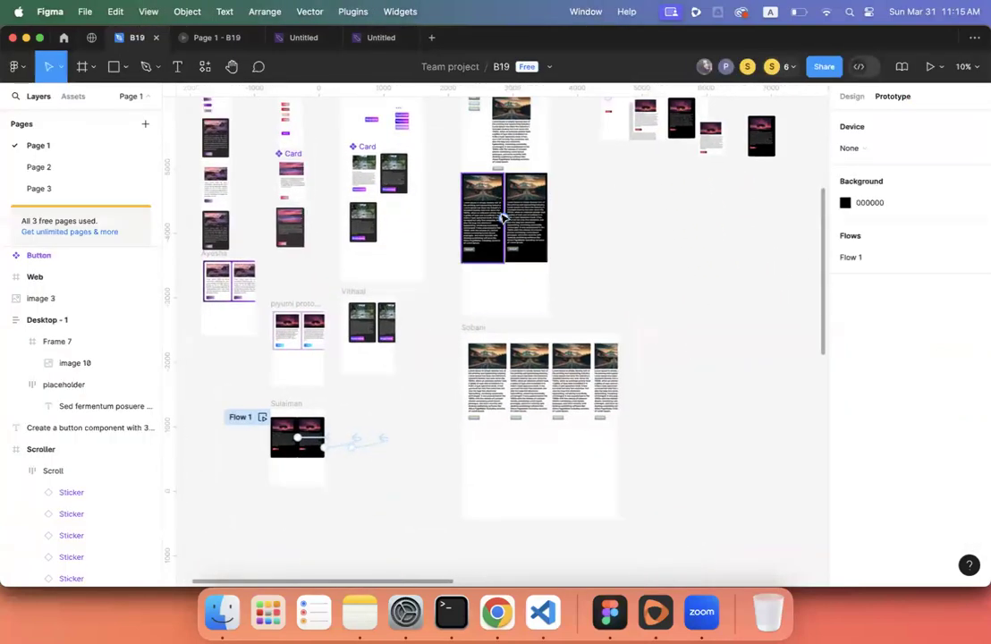
scroll(504, 217, up, 5)
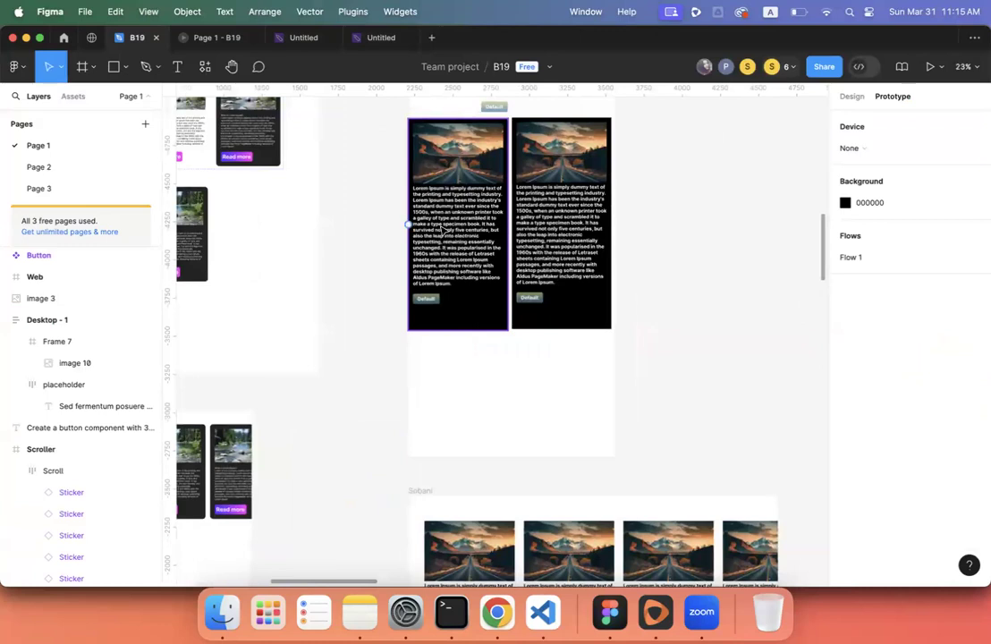
click(533, 299)
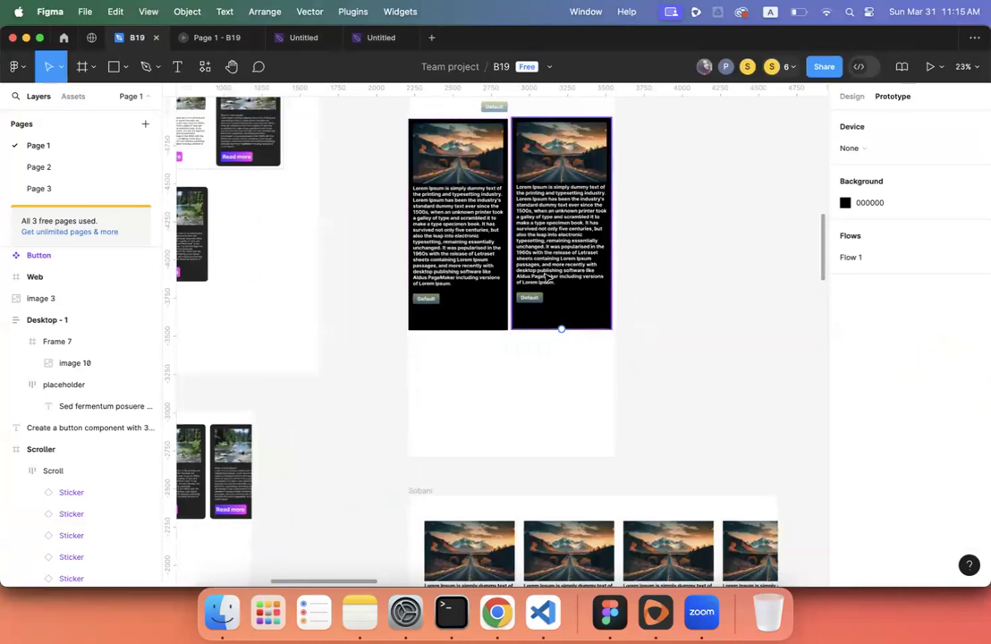
scroll(547, 277, up, 3)
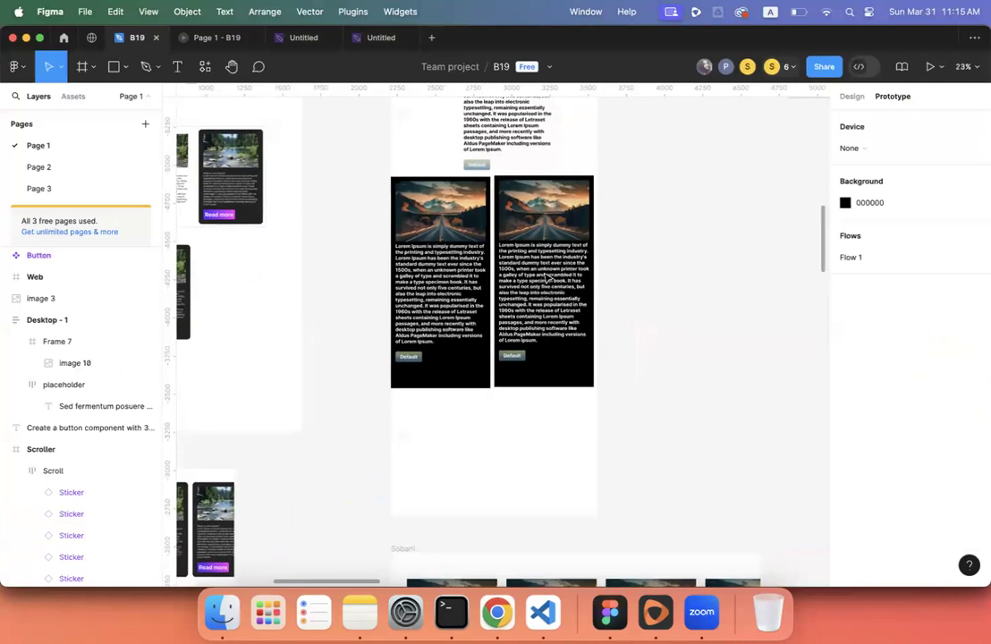
scroll(573, 276, up, 10)
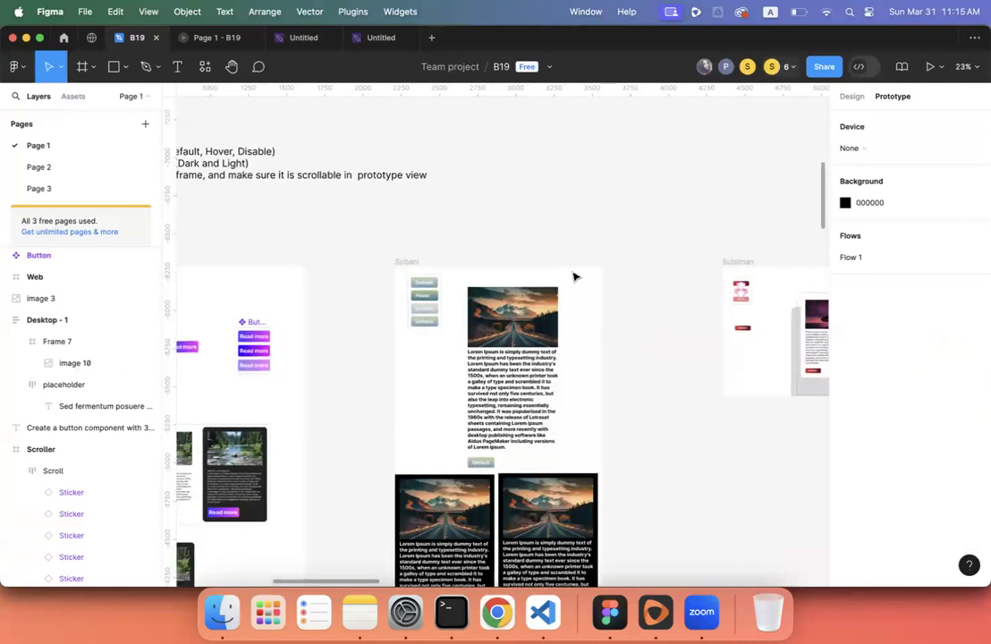
- Open the Page 1 - B19 prototype preview and swipe the card carousel back and forth
click(190, 35)
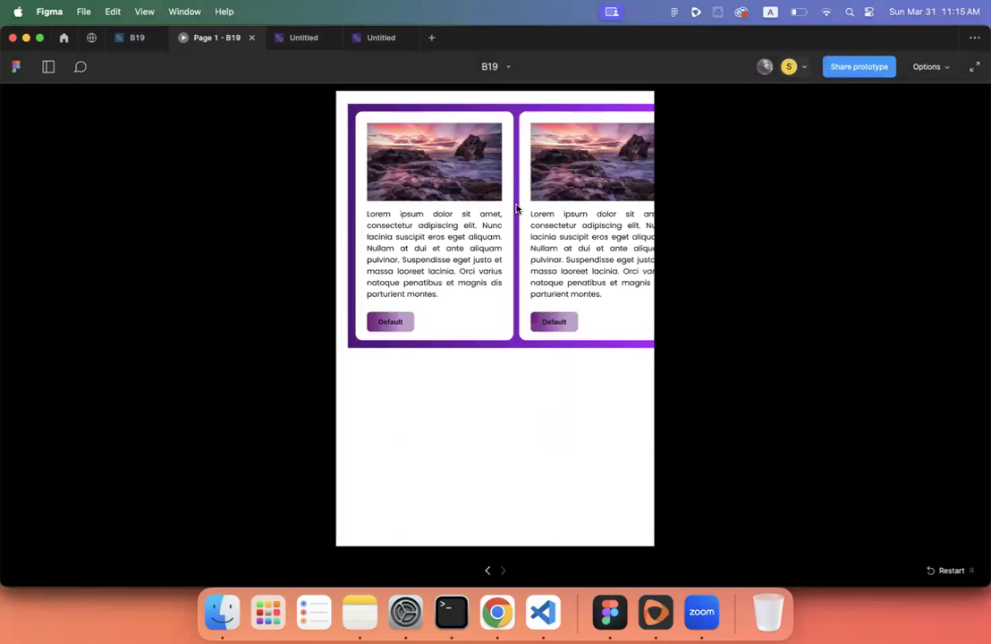
drag(384, 200, 317, 196)
drag(460, 217, 602, 251)
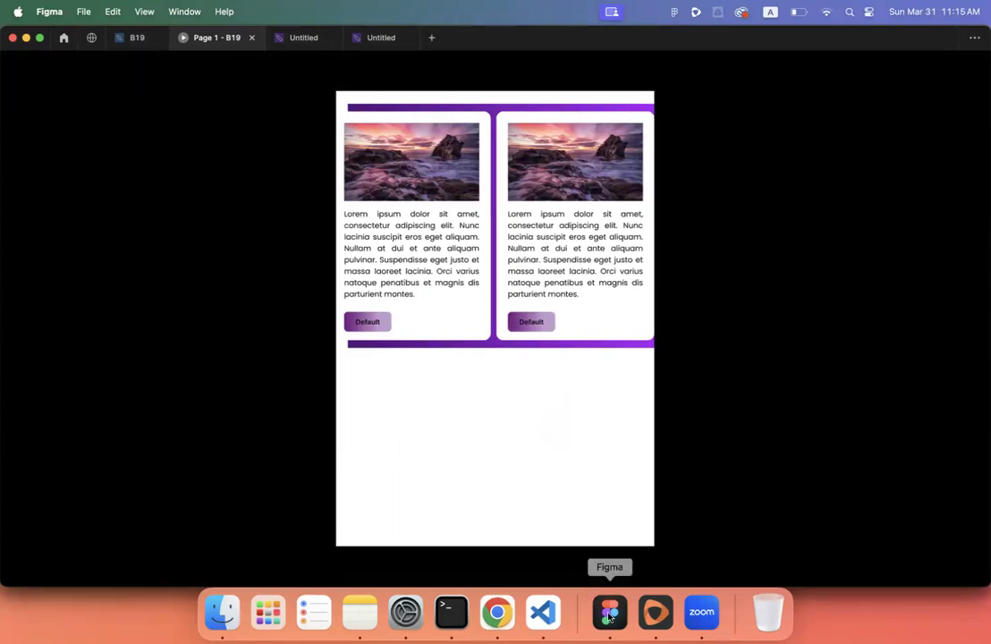
click(496, 611)
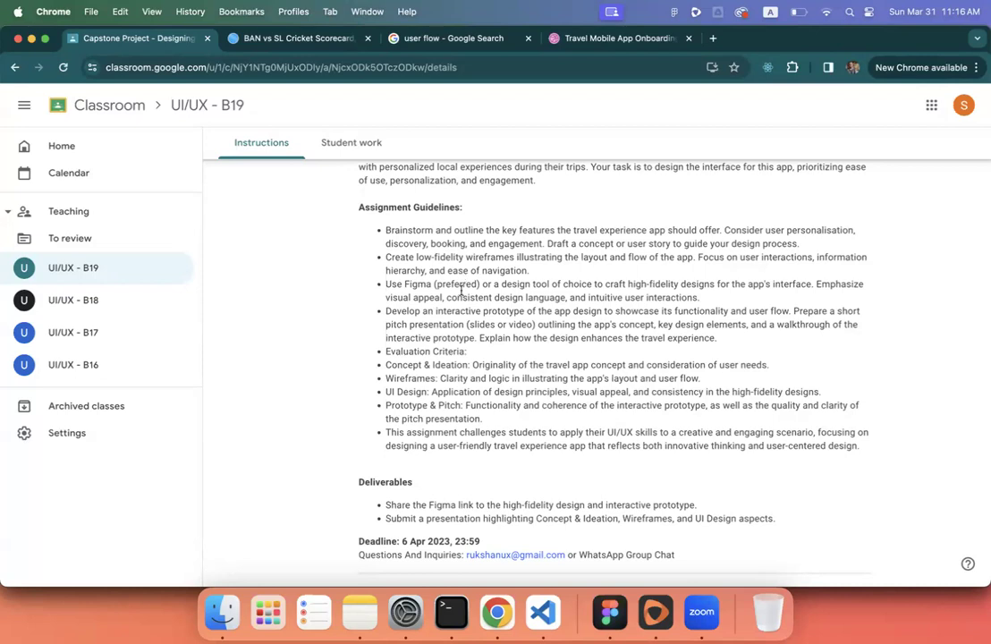
- Highlight the word 'preferred' in the assignment guidelines
double_click(459, 286)
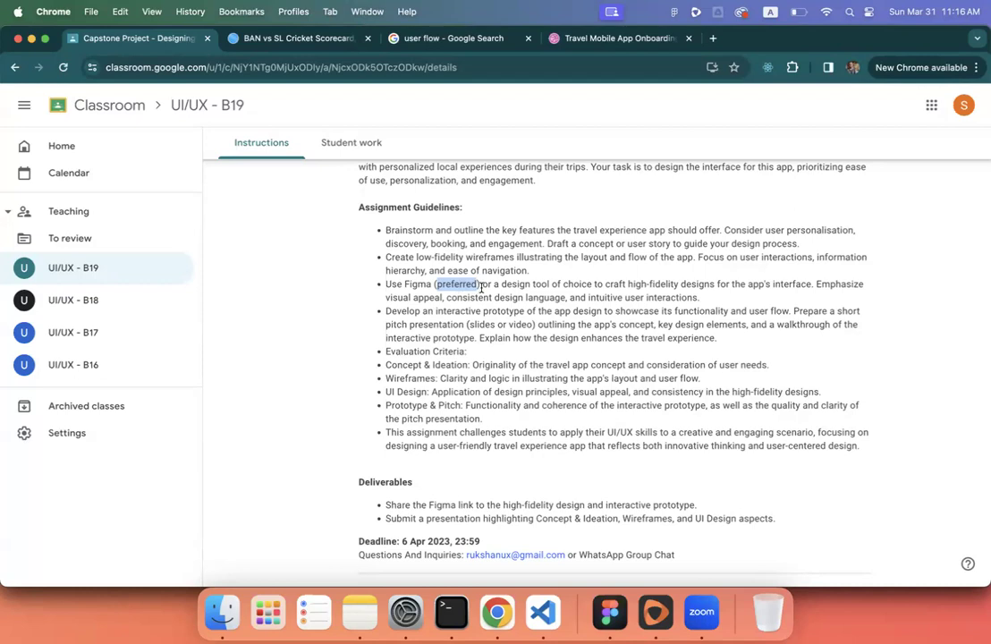
triple_click(481, 287)
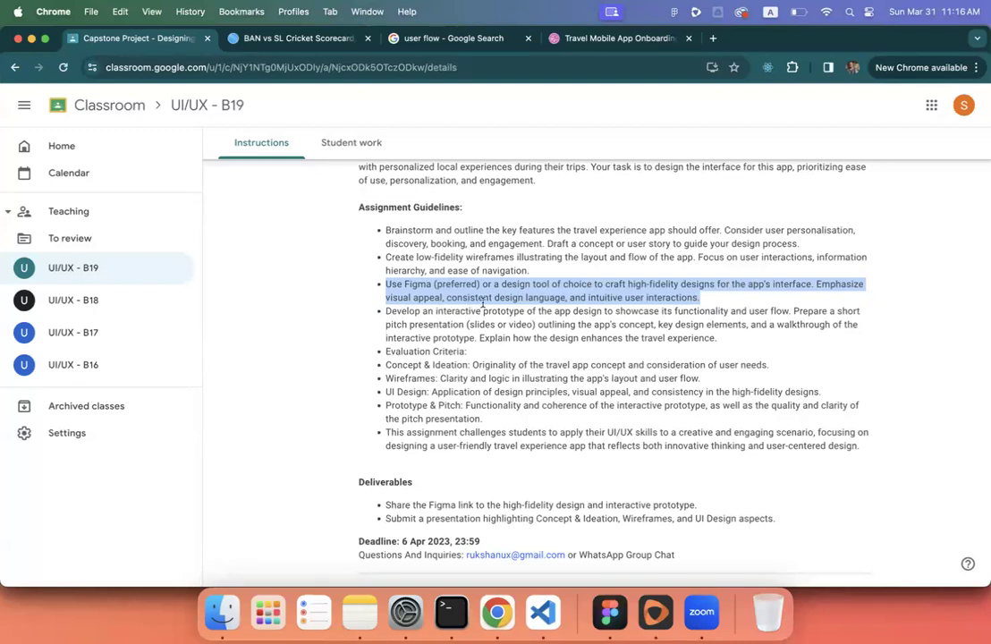
click(667, 292)
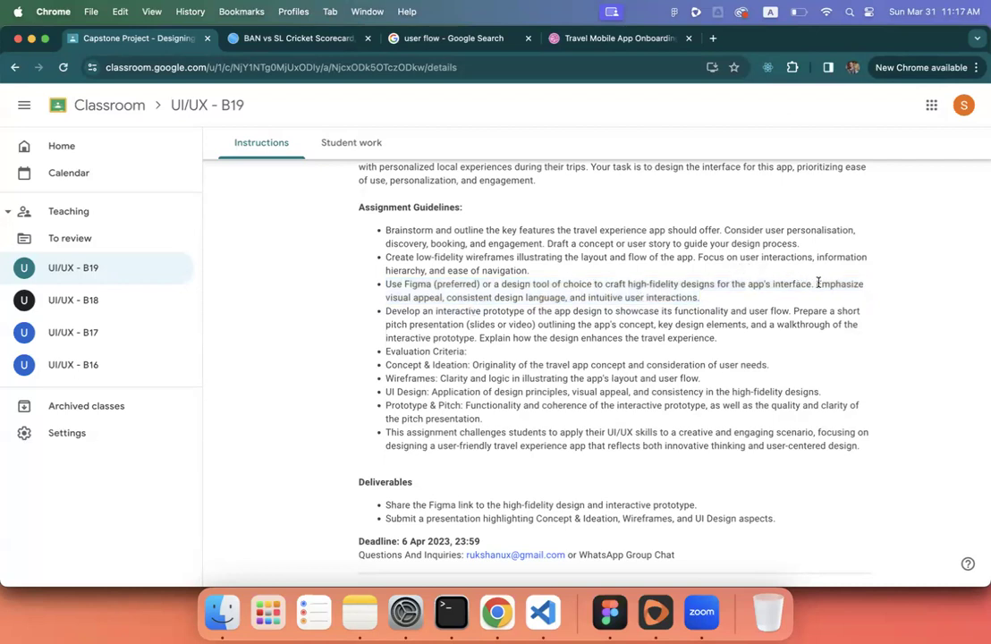
drag(818, 284, 870, 291)
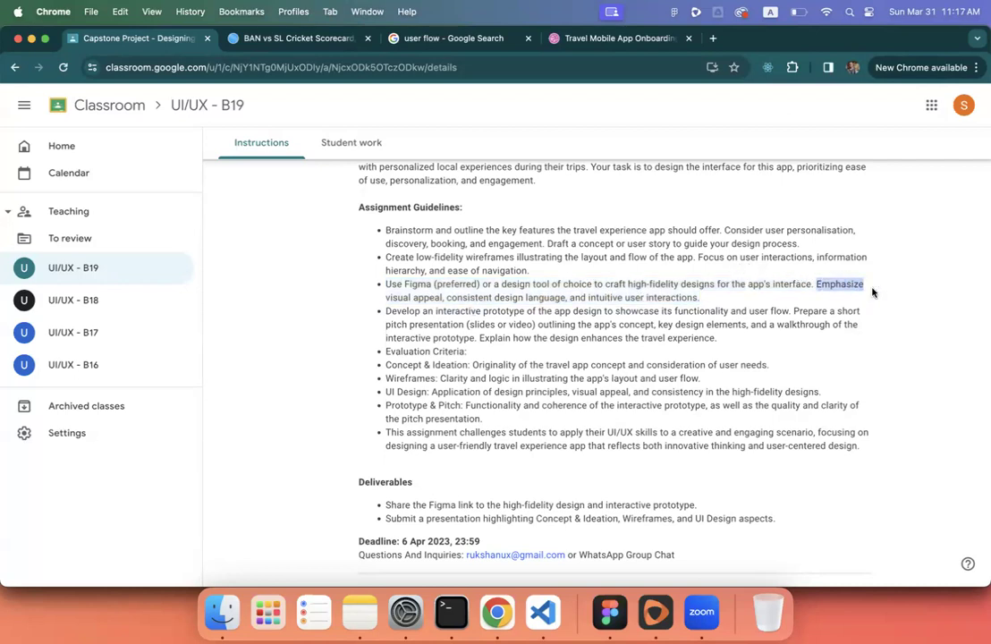
click(817, 284)
drag(816, 283, 441, 299)
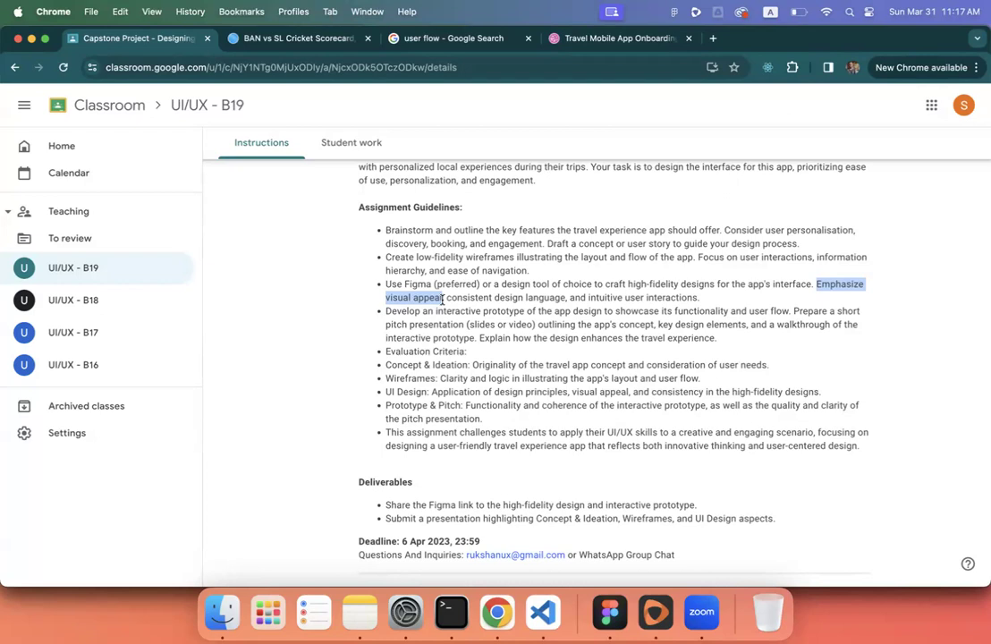
click(447, 300)
drag(447, 299, 565, 306)
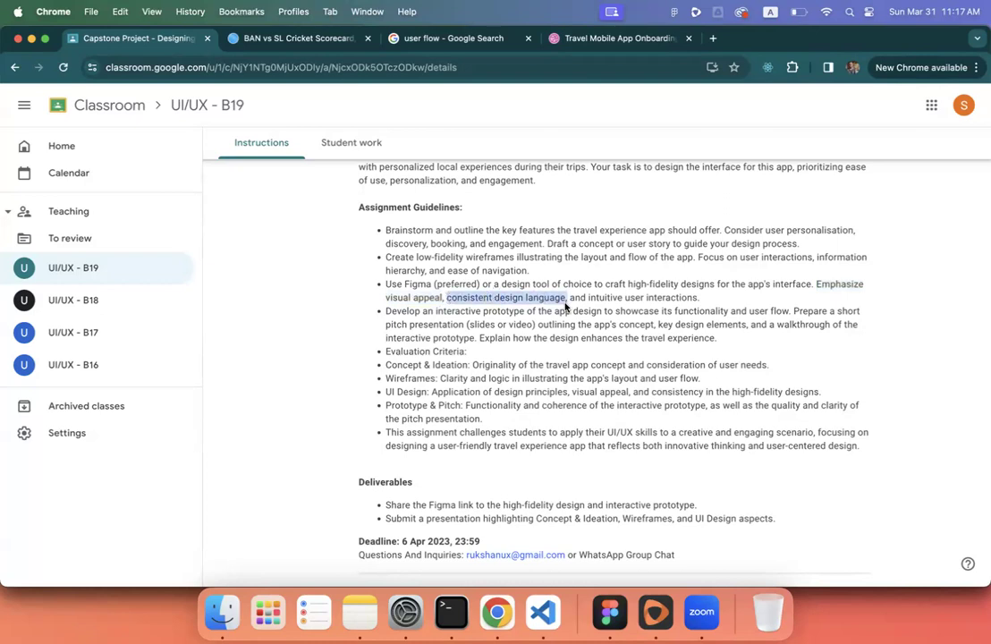
scroll(548, 268, up, 1)
- Return to the B19 editor canvas and list its local components, like Button and Card, under Assets
click(609, 611)
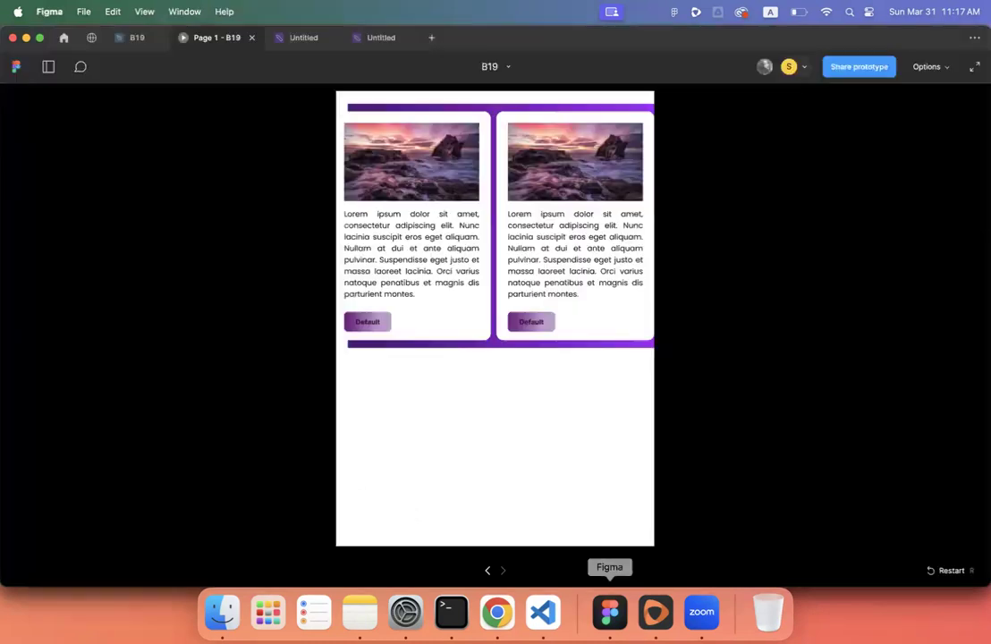
click(137, 38)
scroll(294, 275, left, 15)
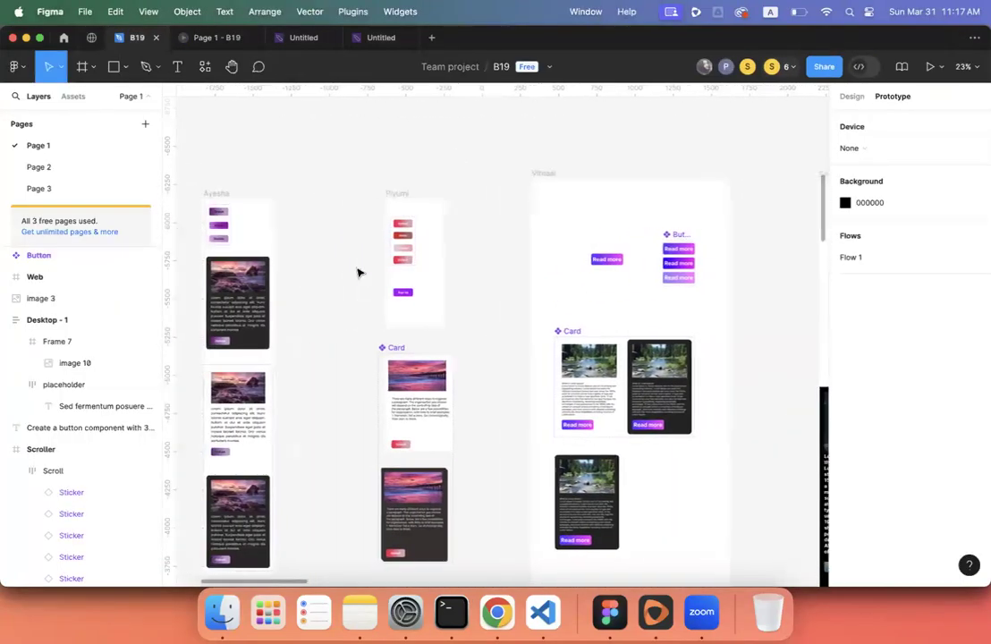
scroll(357, 272, left, 5)
scroll(321, 237, up, 5)
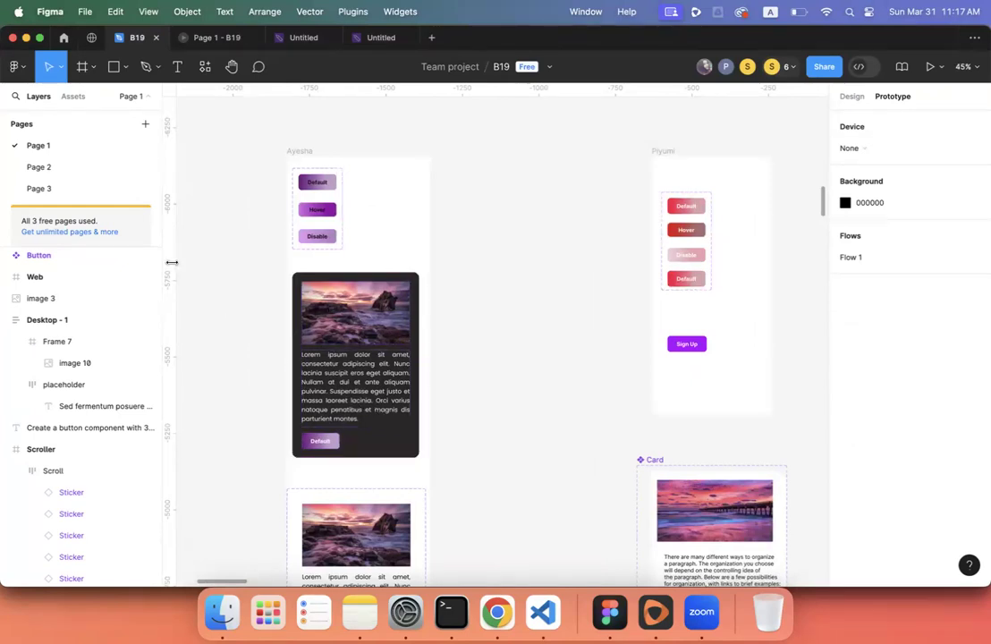
click(69, 93)
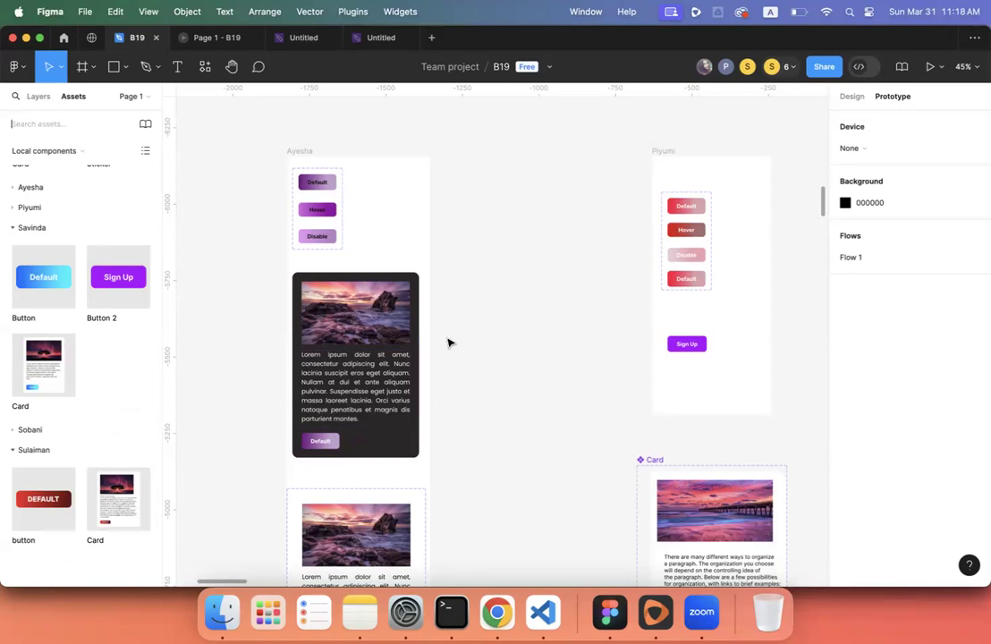
scroll(491, 323, down, 3)
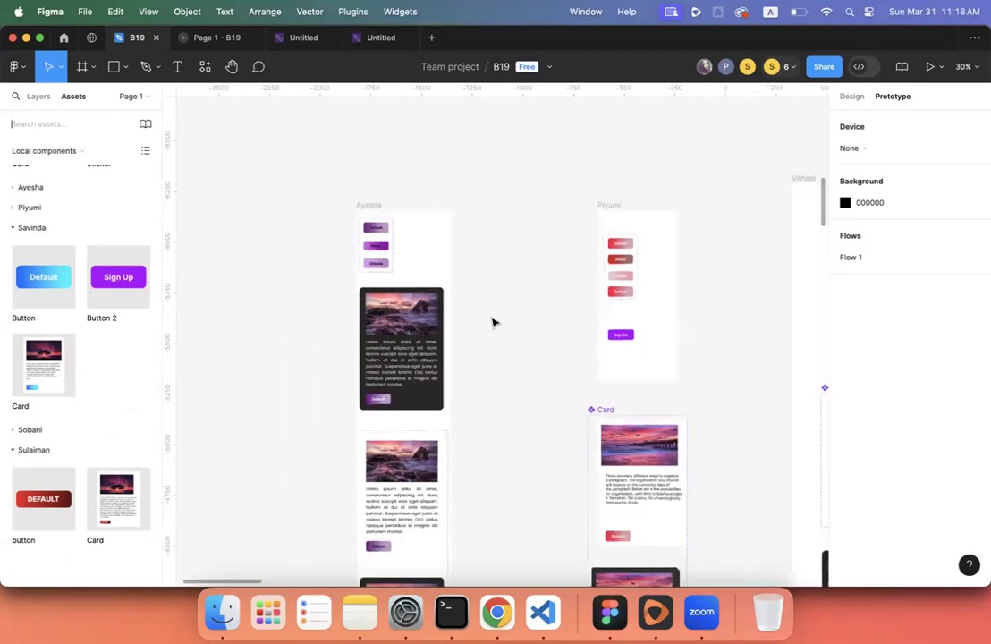
scroll(500, 340, down, 3)
scroll(500, 340, right, 2)
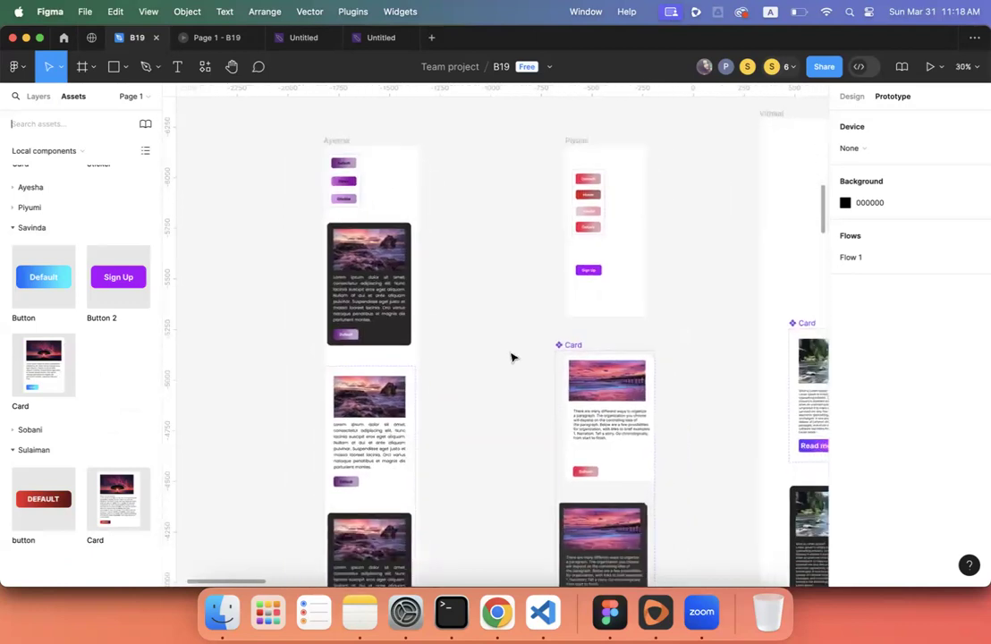
- Highlight the 'intuitive user interactions' phrase in the Classroom brief, then return to the Figma file
click(497, 612)
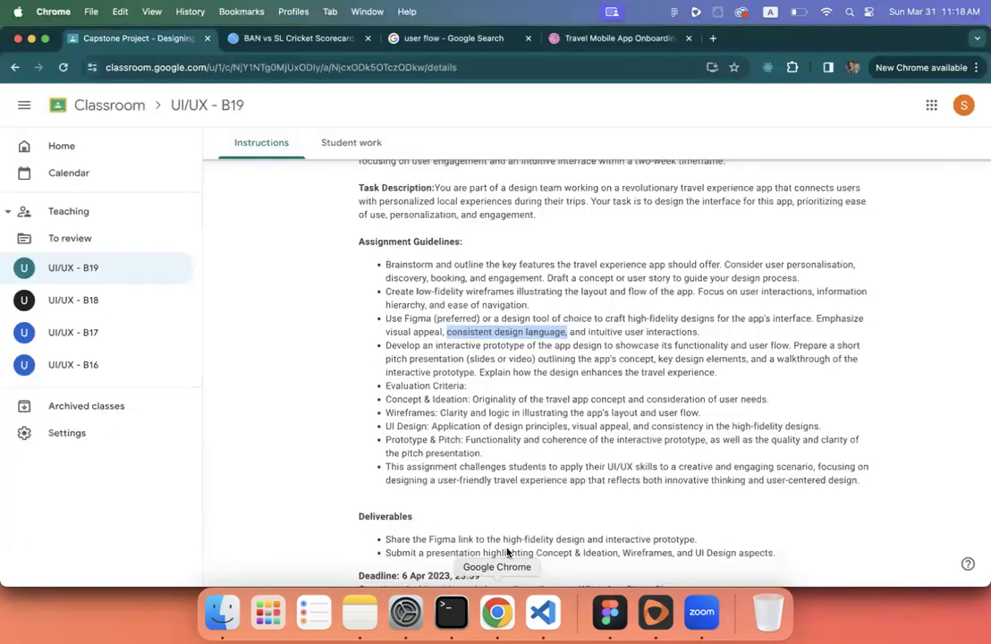
click(607, 332)
scroll(607, 332, down, 1)
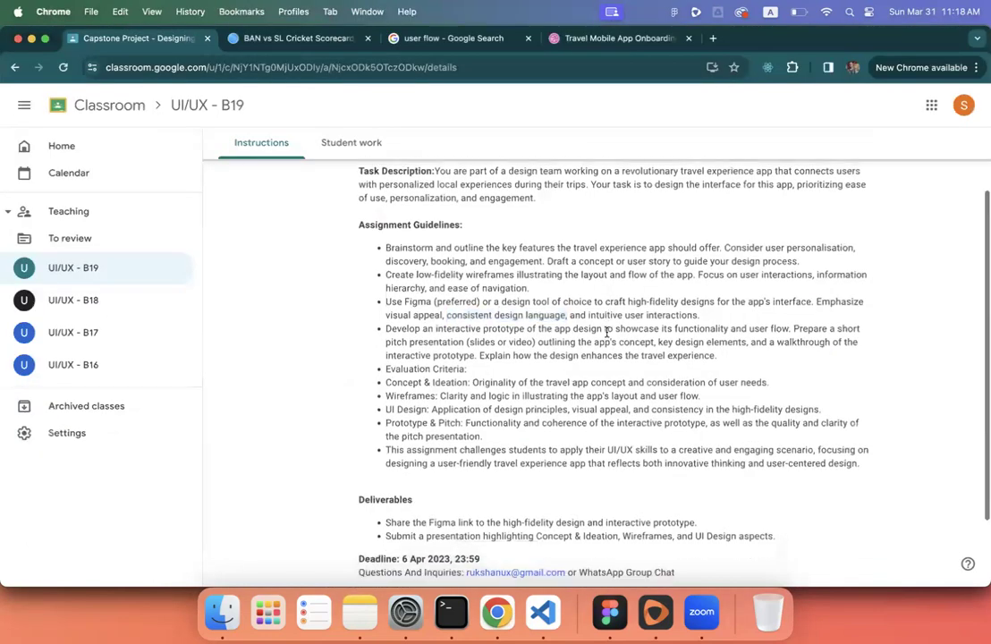
drag(587, 313, 703, 316)
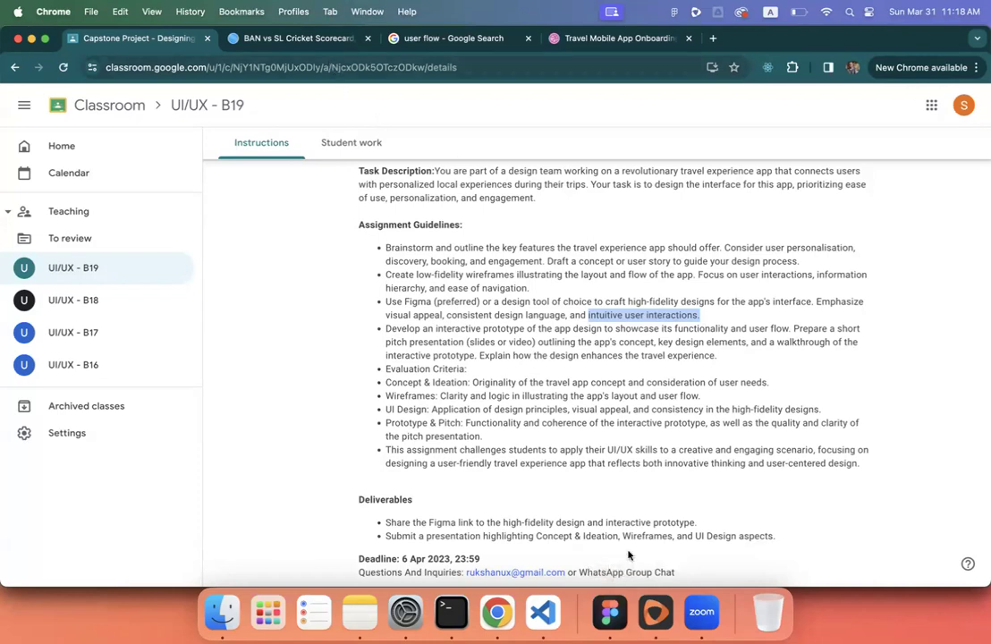
click(611, 614)
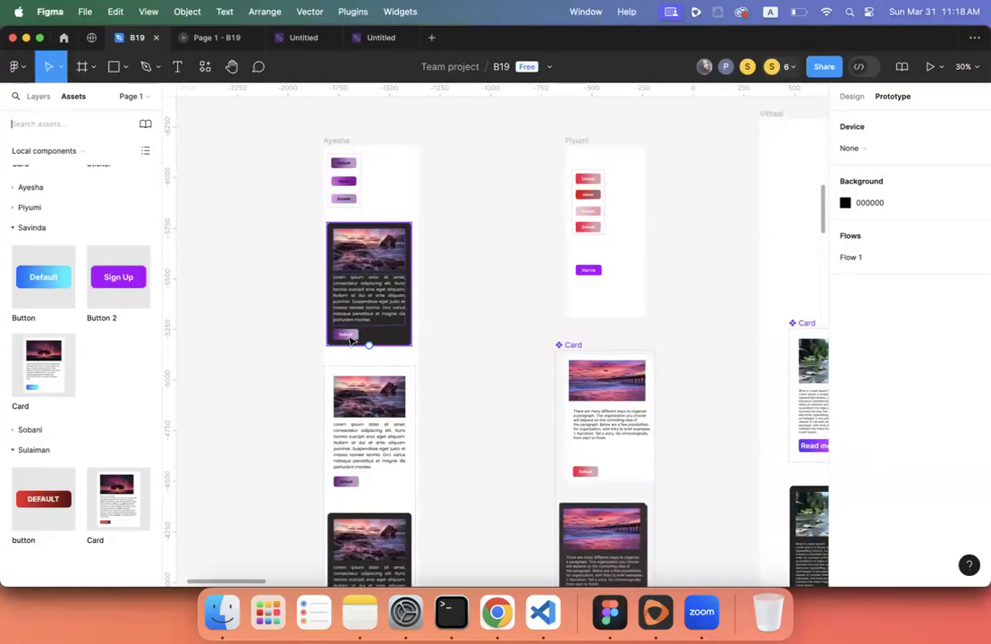
- Zoom the Figma canvas in to 84% on the dark sunset photo card
scroll(351, 339, up, 10)
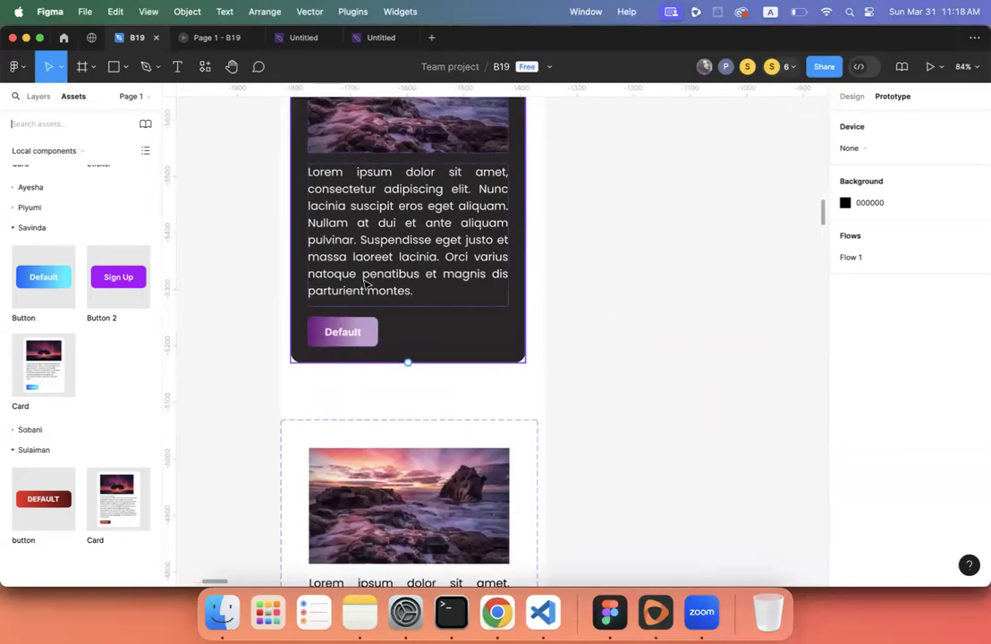
scroll(396, 200, up, 3)
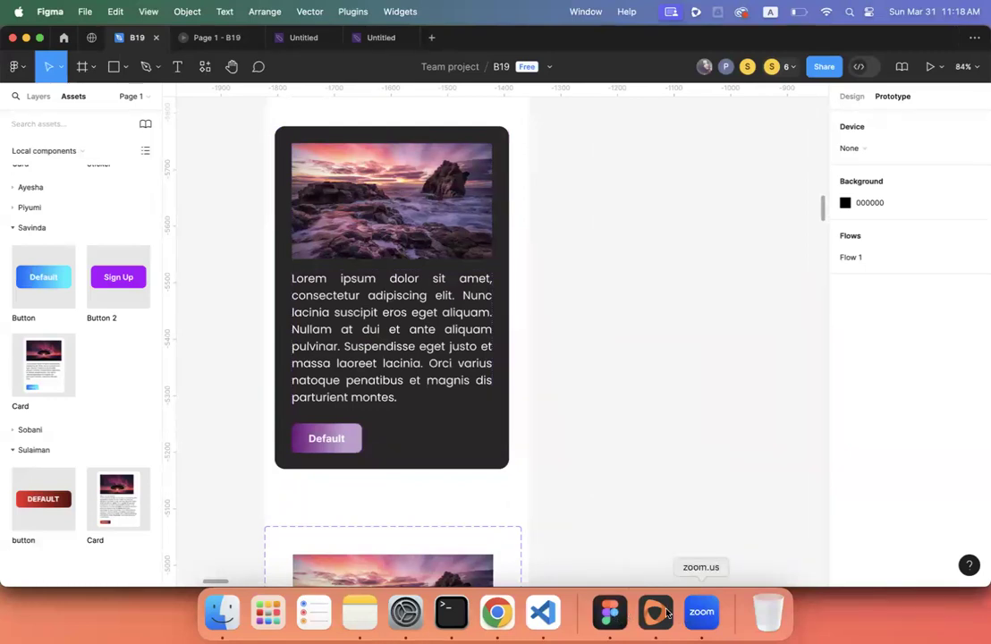
- Select the 'Develop an interactive prototype…' guideline bullet in the brief, then return to Figma
click(497, 612)
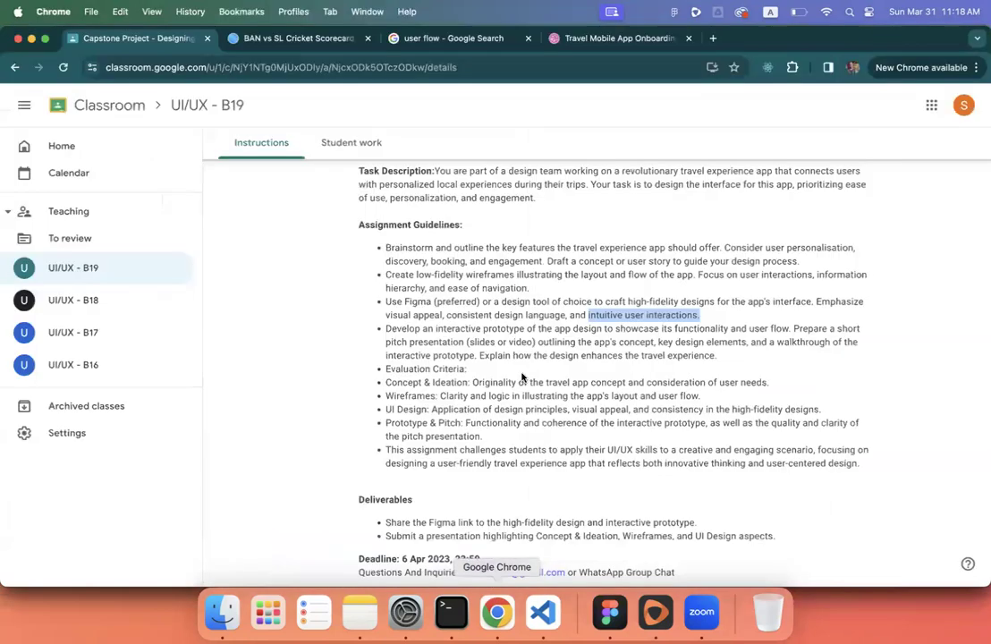
scroll(438, 311, down, 1)
triple_click(437, 310)
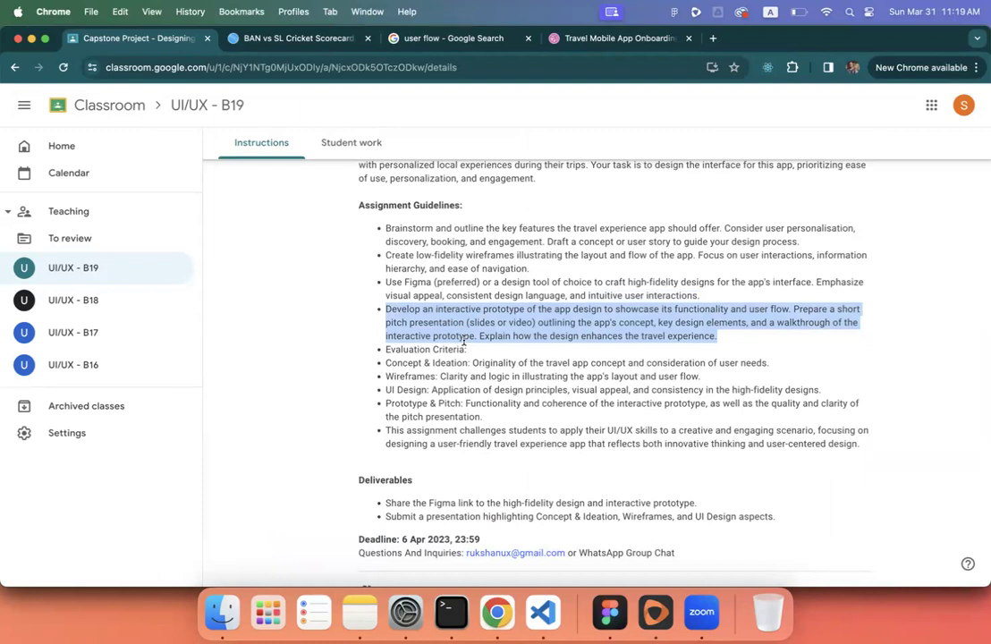
triple_click(562, 336)
click(610, 611)
- Zoom out to 34% to compare the class's button and card designs, then reopen the brief
scroll(534, 343, down, 6)
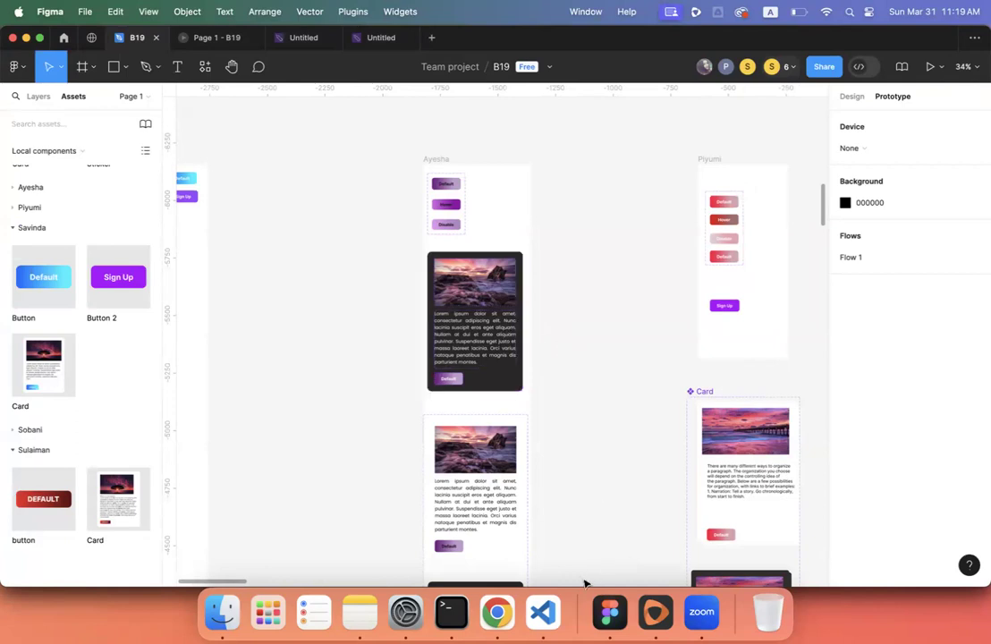
click(498, 613)
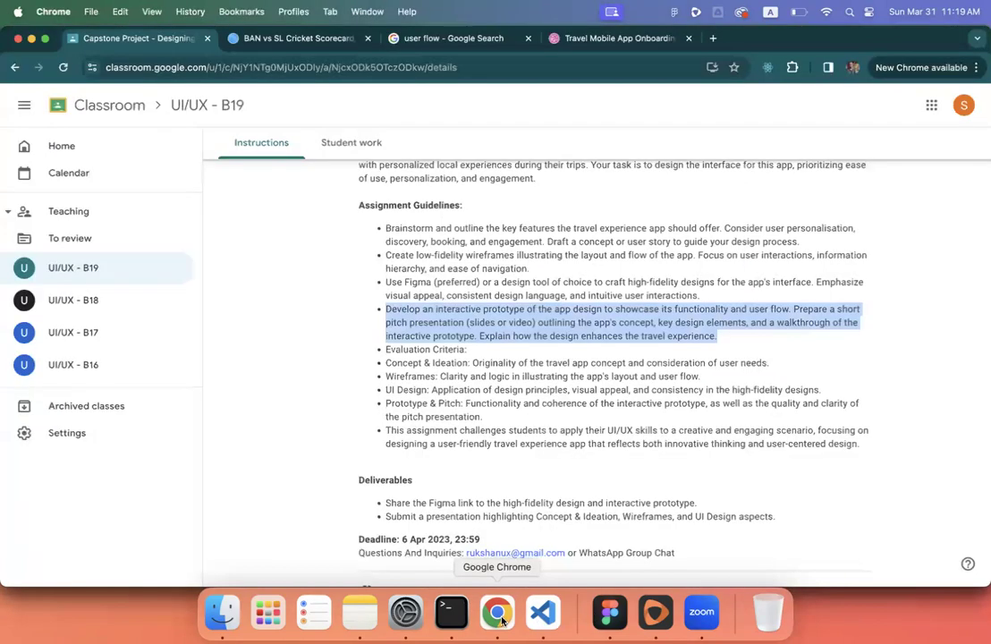
- Highlight the explain-the-design sentence running into the Evaluation Criteria heading
scroll(549, 325, down, 1)
scroll(536, 324, down, 1)
click(523, 324)
drag(479, 320, 624, 332)
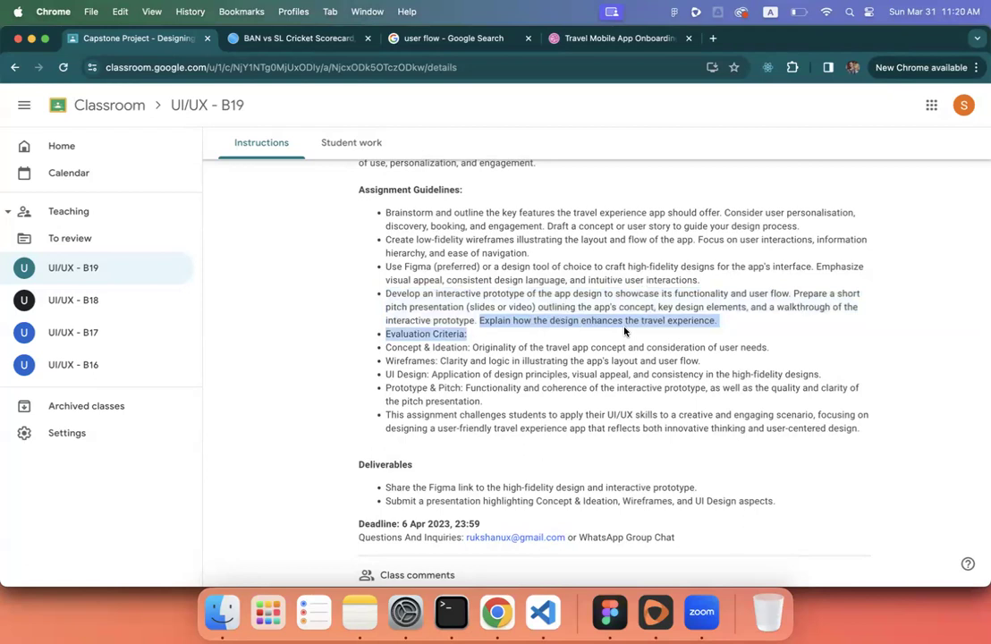
click(585, 325)
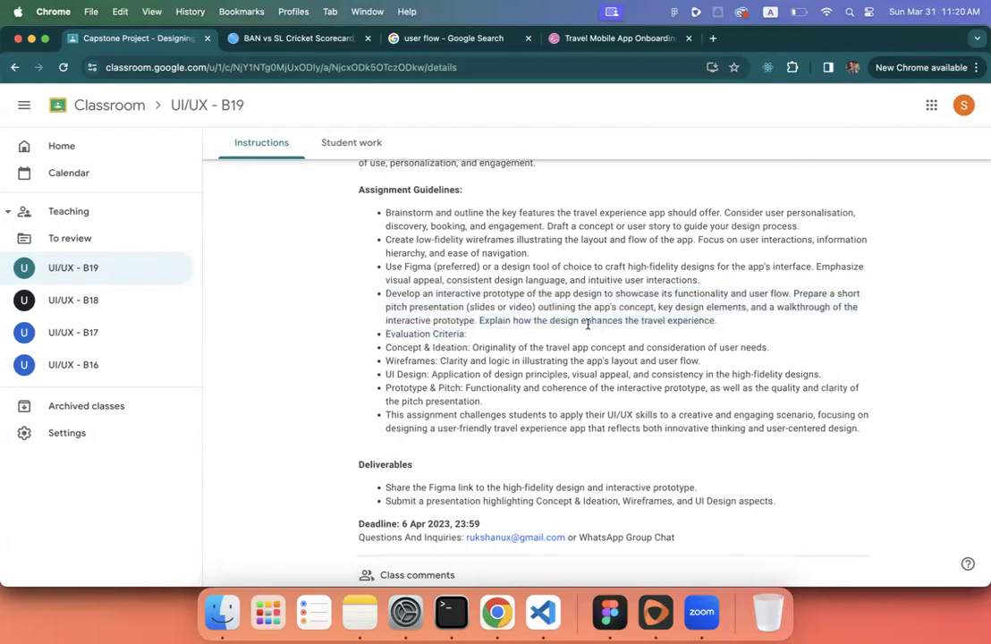
- Highlight earlier guideline bullets, the Evaluation Criteria heading and 'Originality', then open the Dribbble tab
drag(380, 212, 446, 322)
triple_click(447, 331)
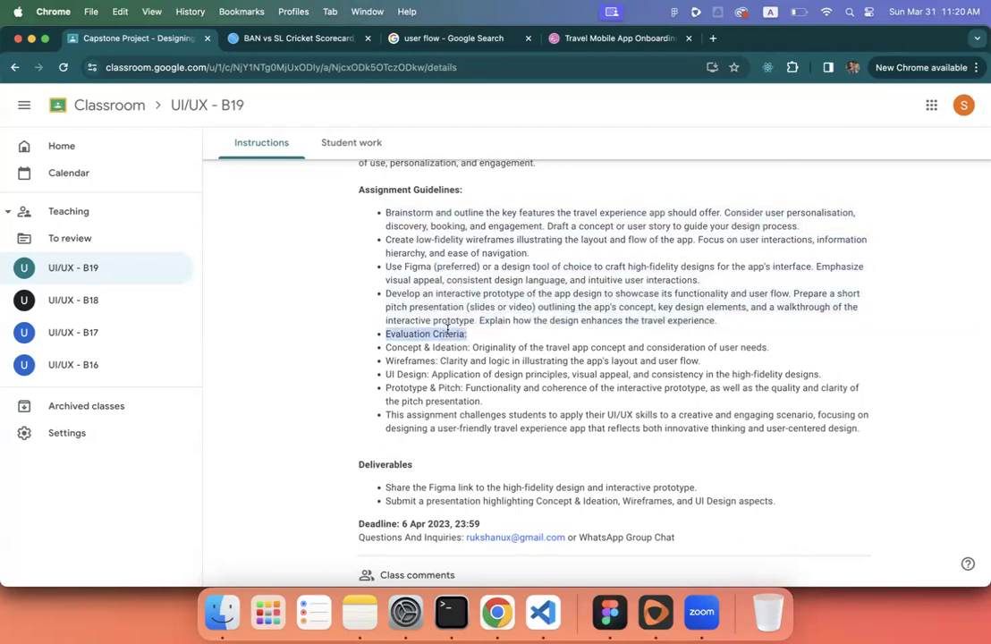
click(444, 351)
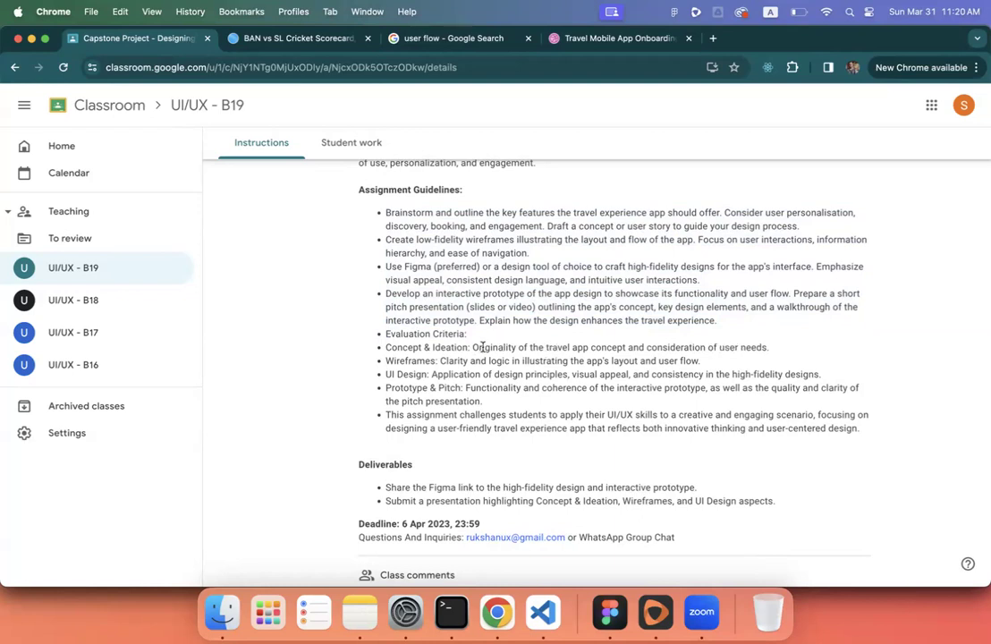
drag(472, 348, 505, 341)
click(623, 39)
- View the Travel Mobile App Onboarding shot, then return to the Capstone brief and select 'Originality'
scroll(563, 215, up, 3)
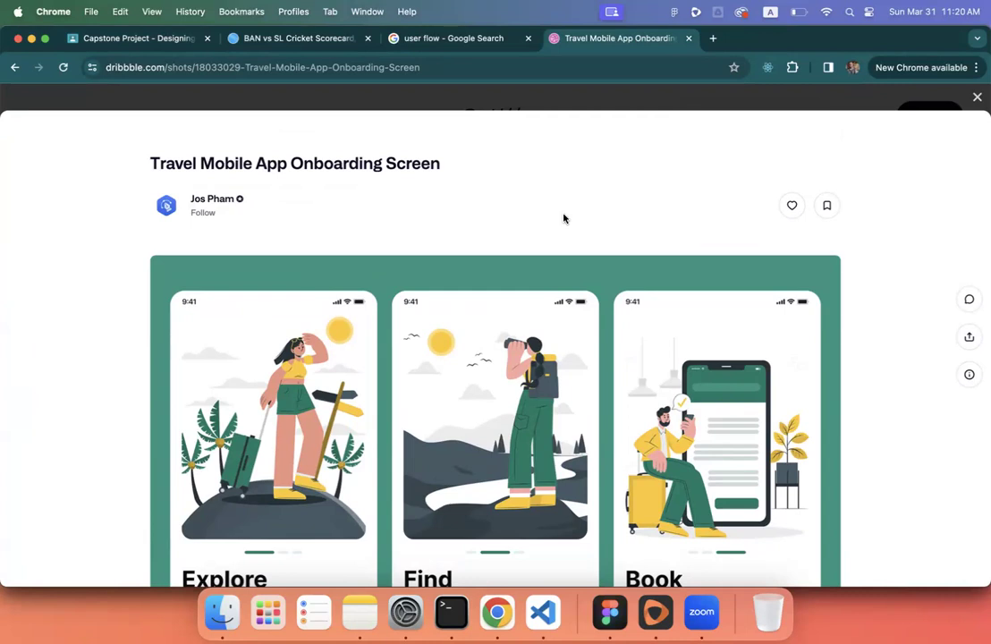
click(174, 45)
double_click(495, 348)
triple_click(494, 348)
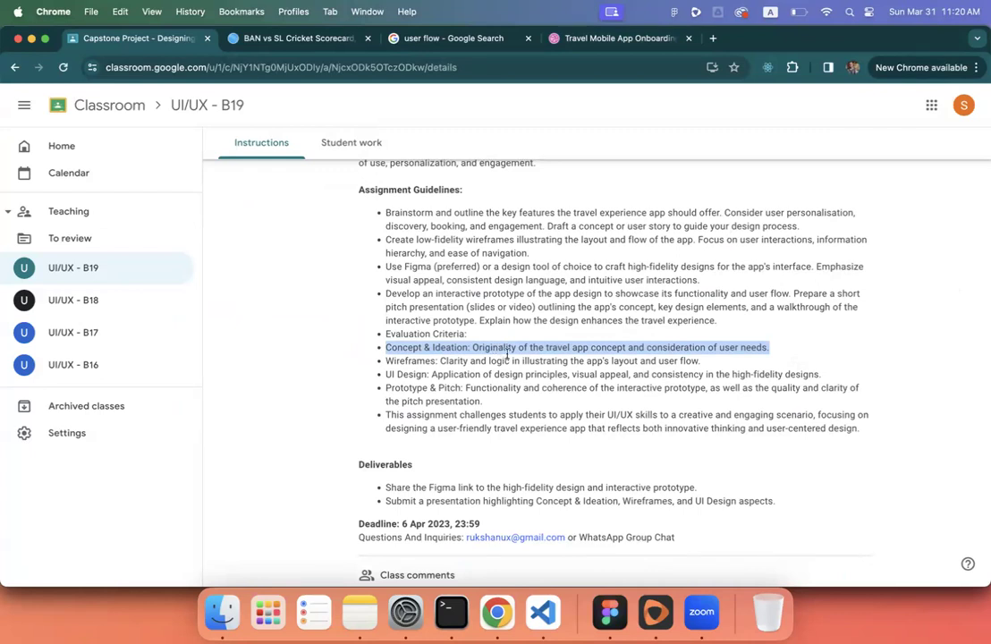
triple_click(493, 359)
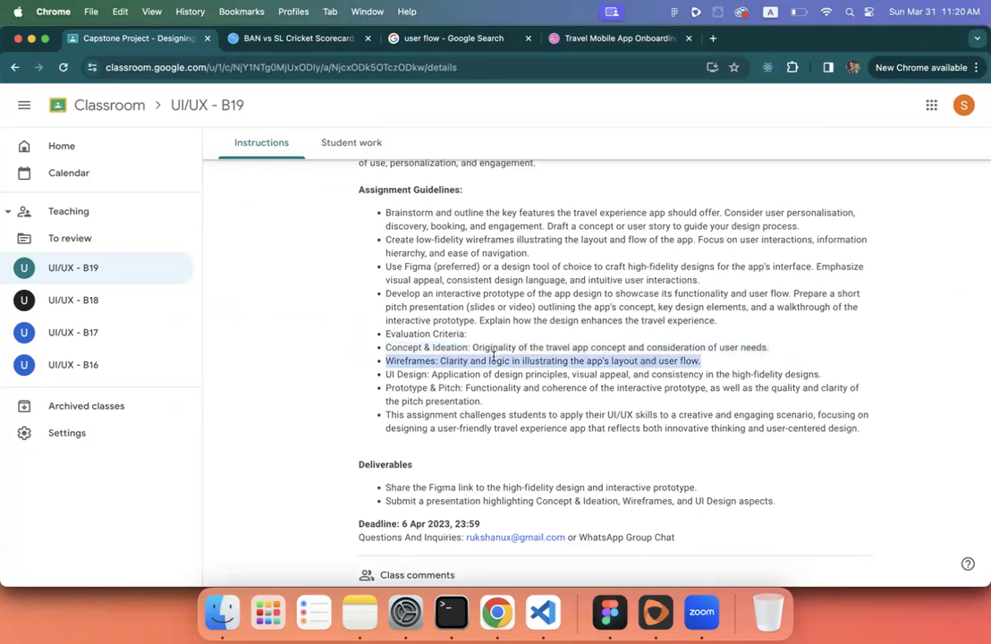
click(467, 362)
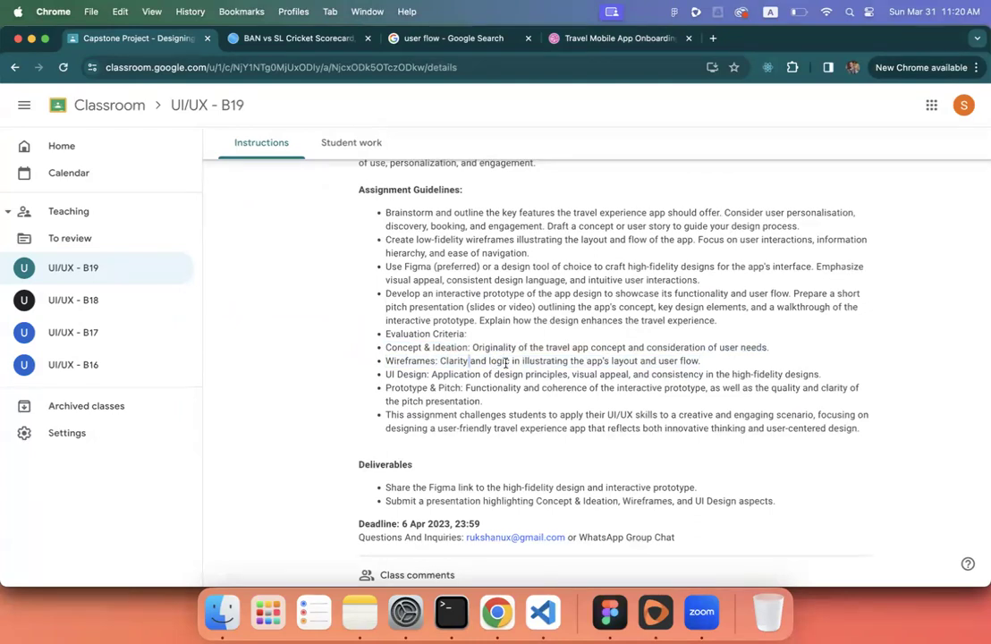
triple_click(675, 362)
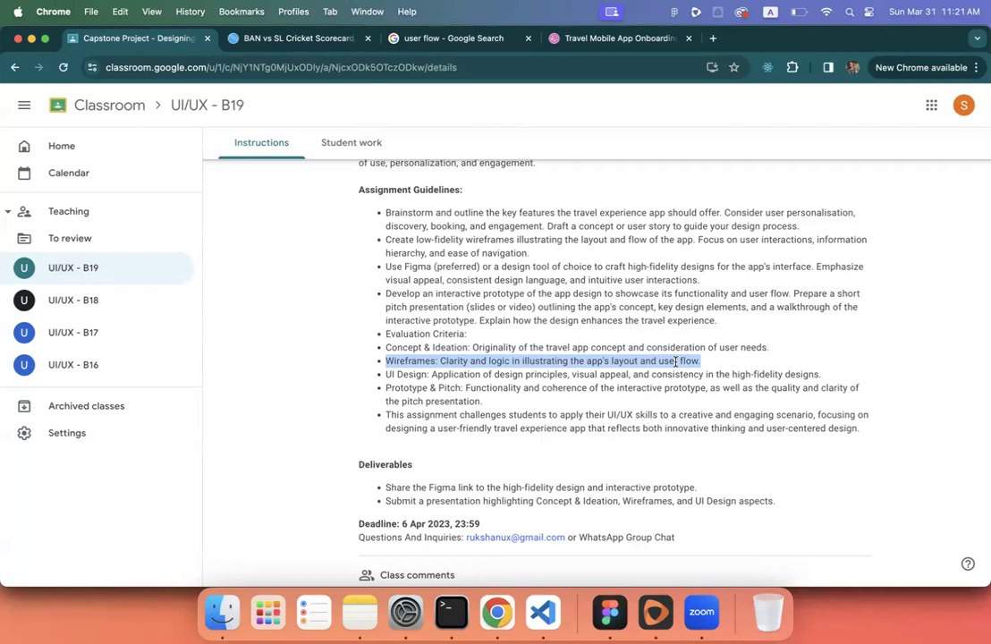
click(610, 612)
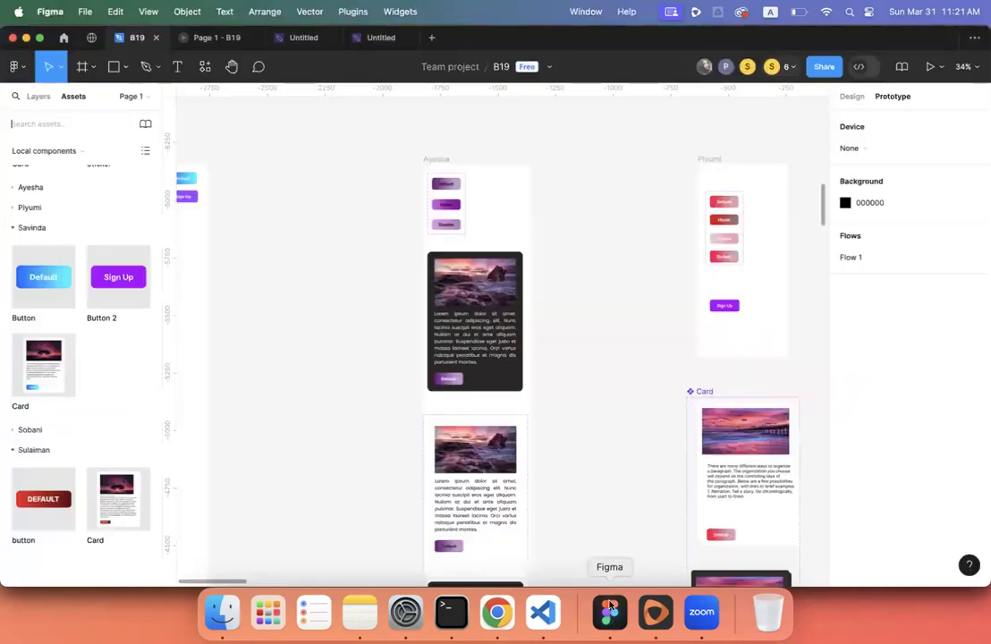
scroll(576, 357, down, 5)
scroll(576, 357, up, 3)
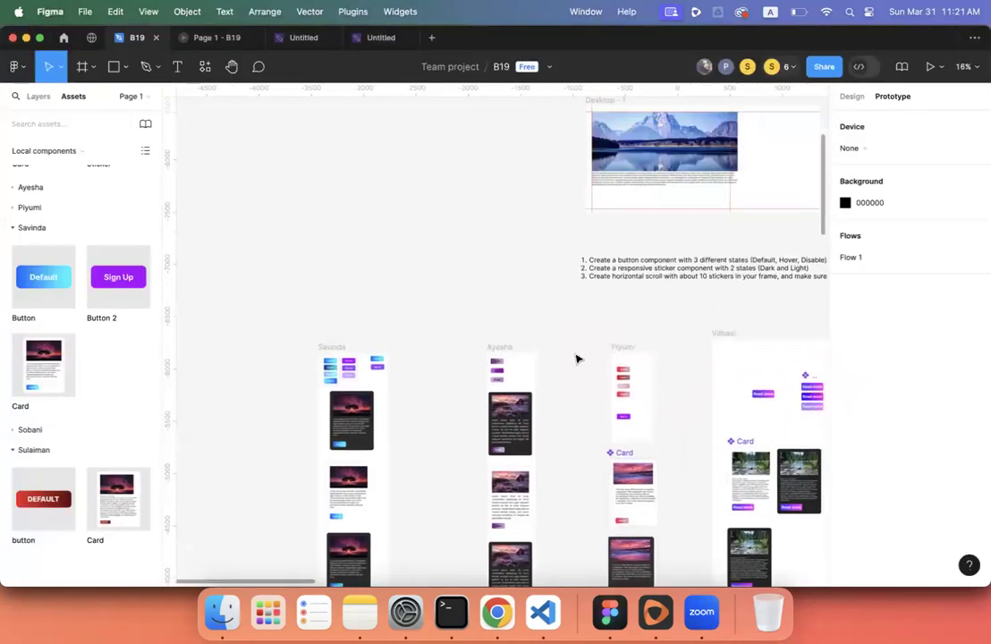
scroll(575, 358, up, 2)
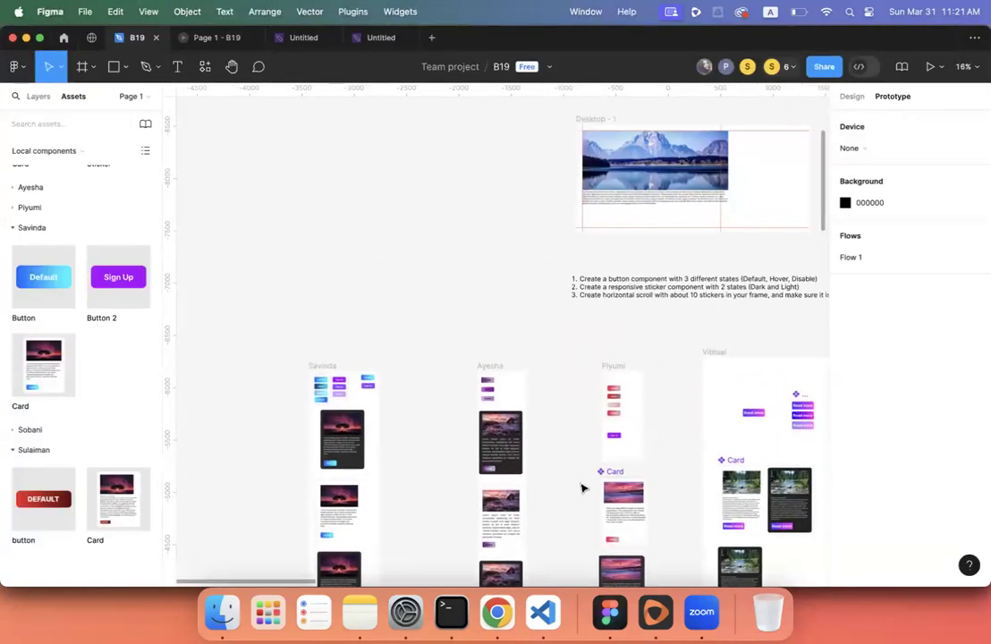
click(493, 615)
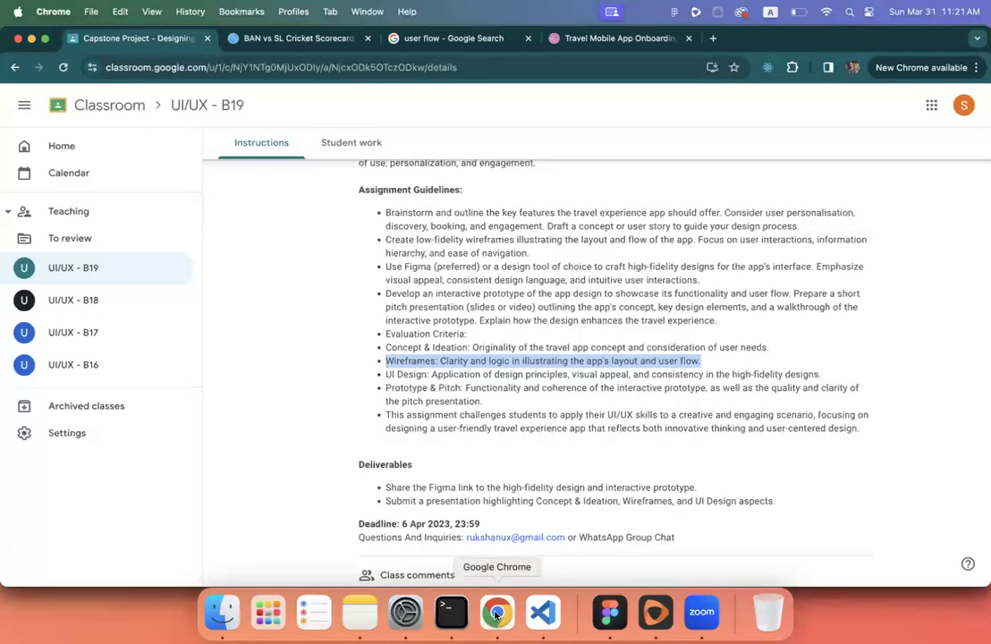
triple_click(571, 360)
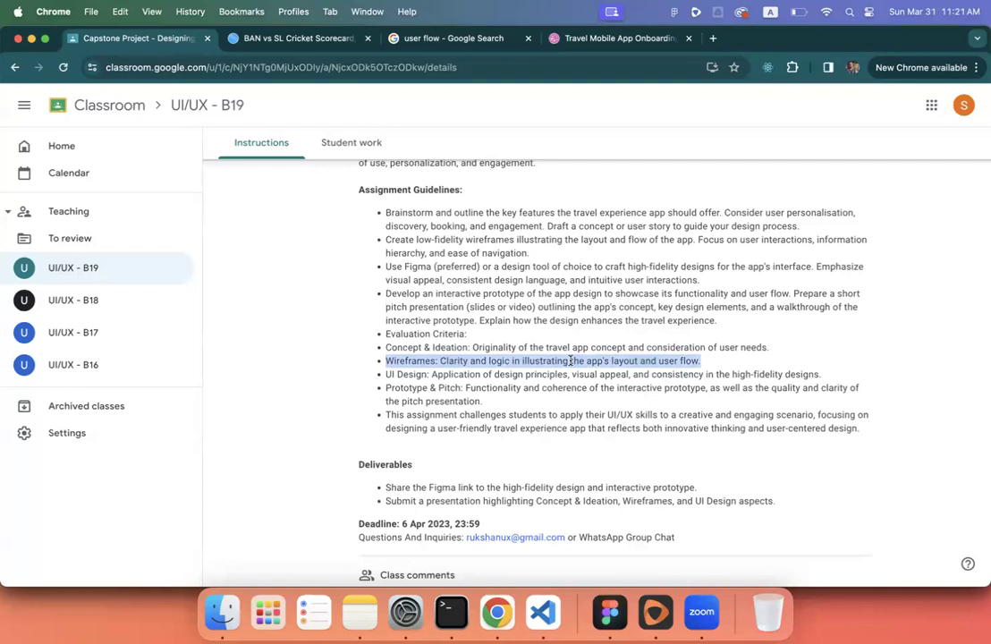
scroll(571, 360, down, 1)
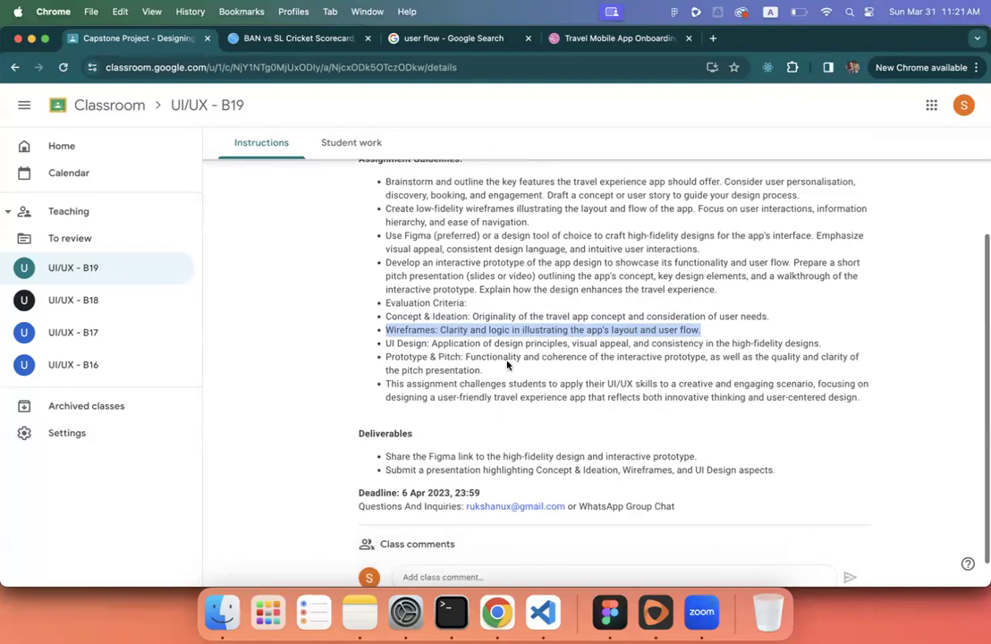
double_click(408, 355)
triple_click(408, 355)
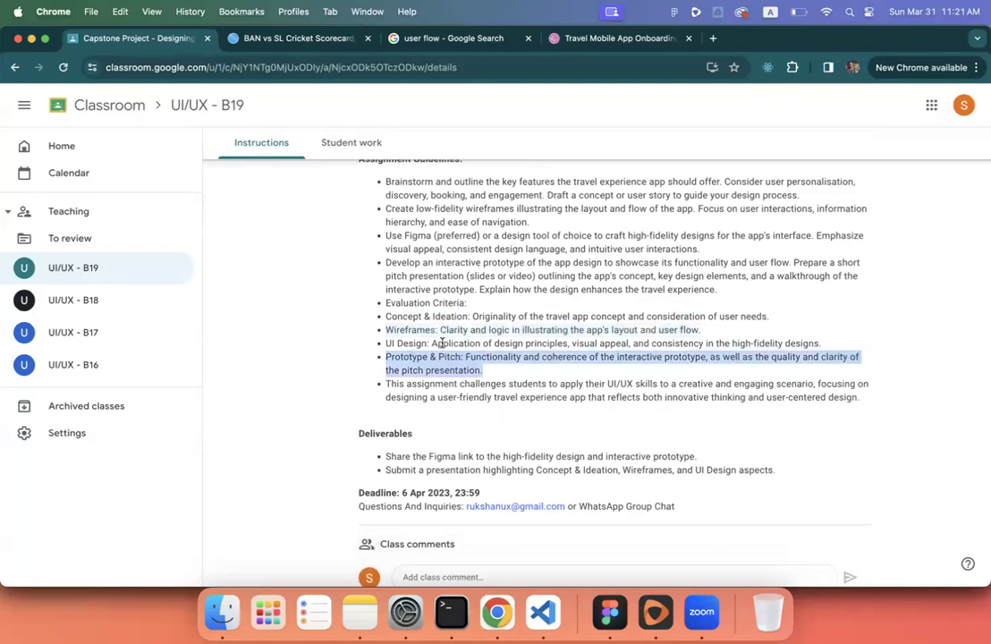
triple_click(440, 343)
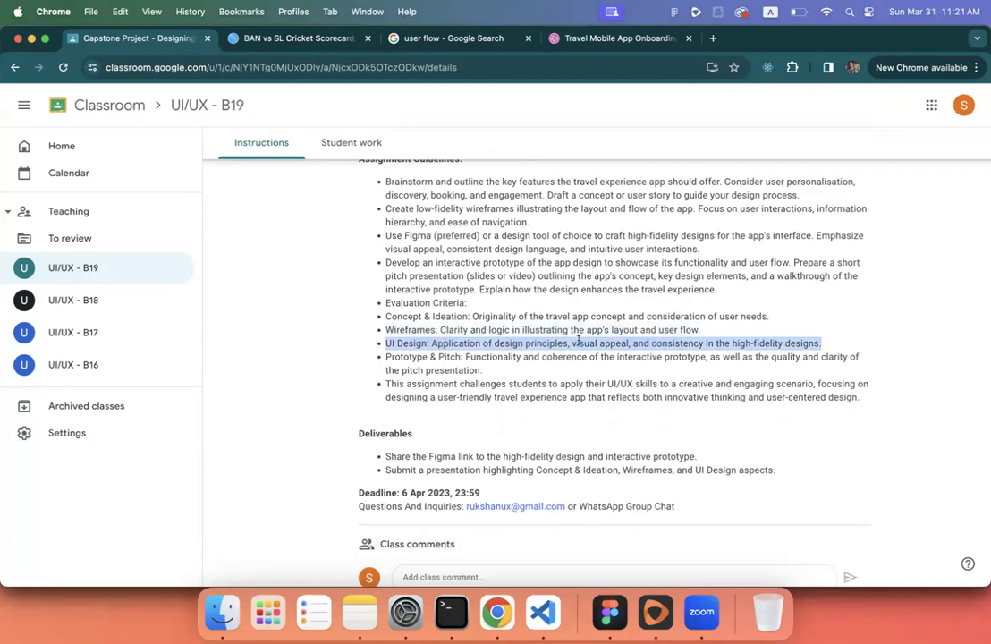
double_click(527, 345)
triple_click(526, 345)
double_click(525, 347)
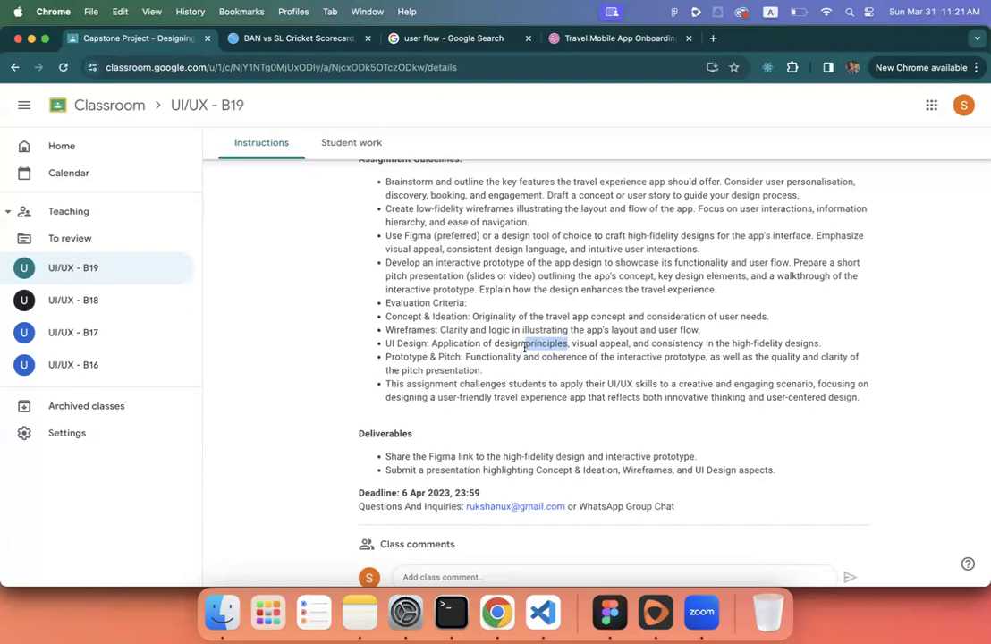
drag(525, 347, 498, 344)
click(479, 343)
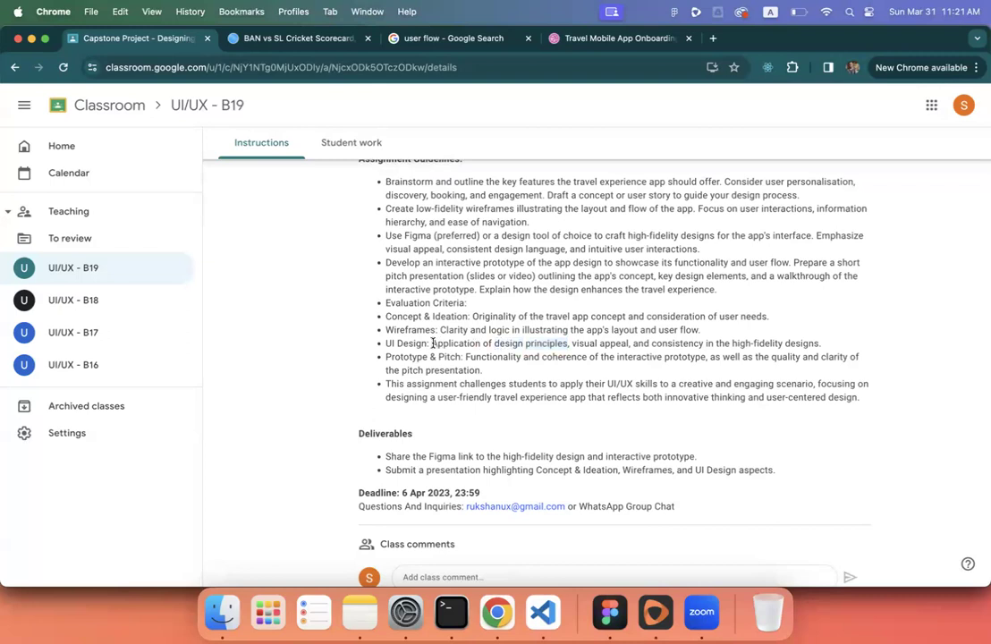
drag(431, 343, 568, 343)
click(571, 343)
drag(570, 344, 629, 344)
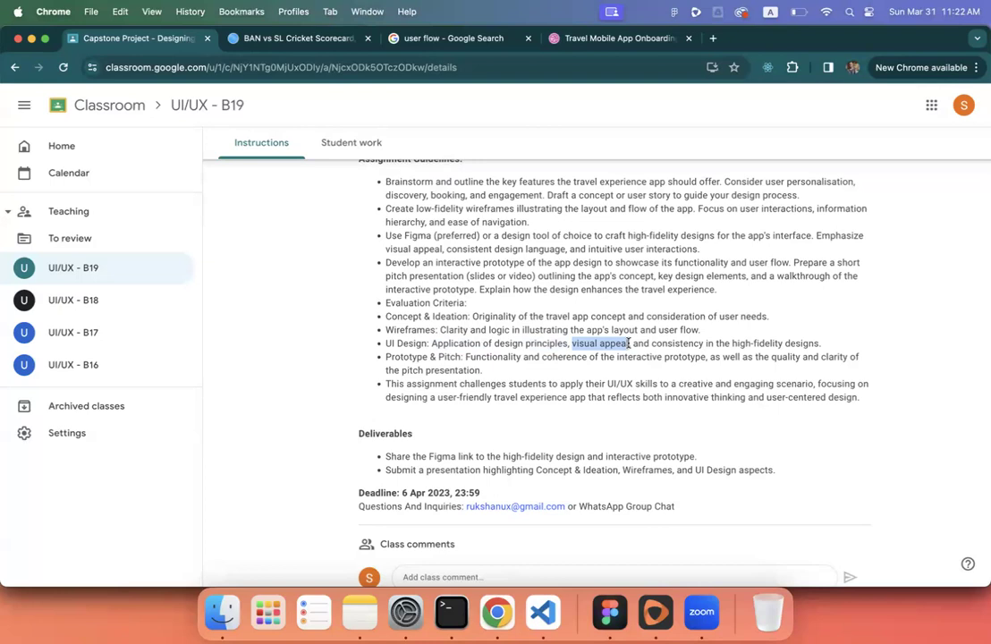
click(580, 343)
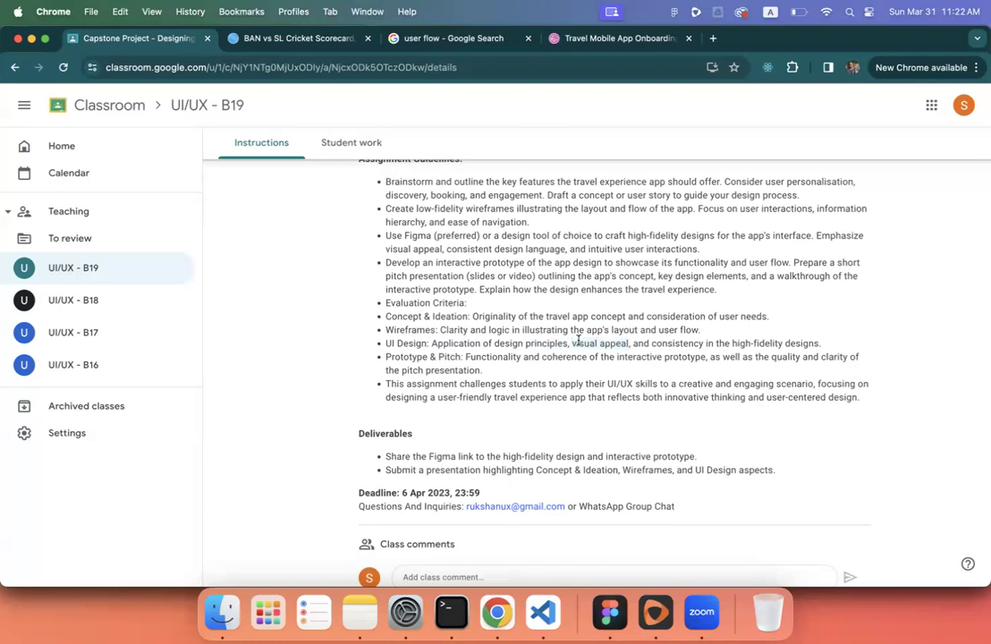
drag(570, 344, 628, 344)
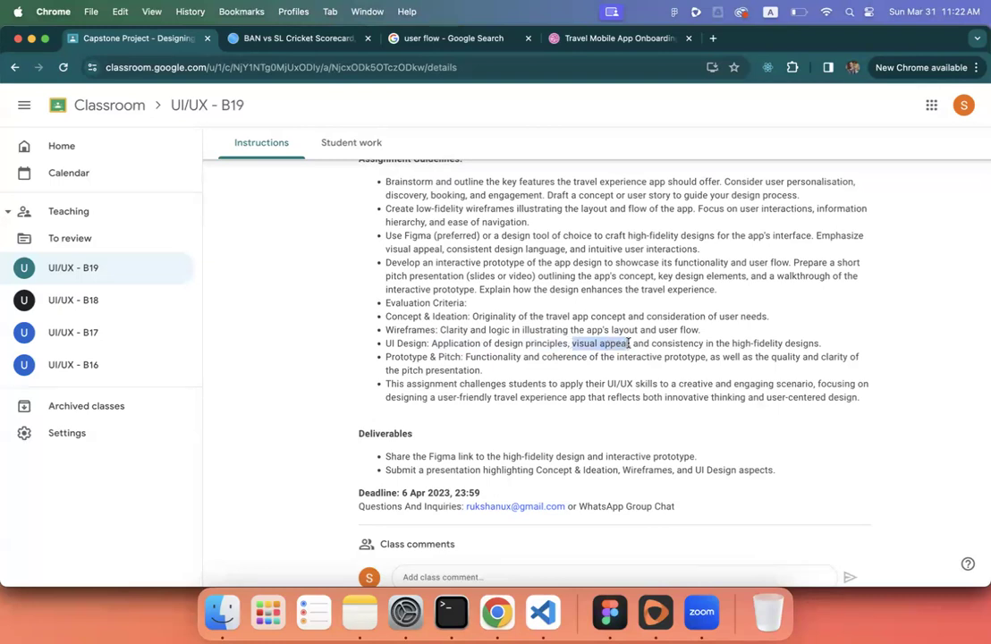
double_click(662, 345)
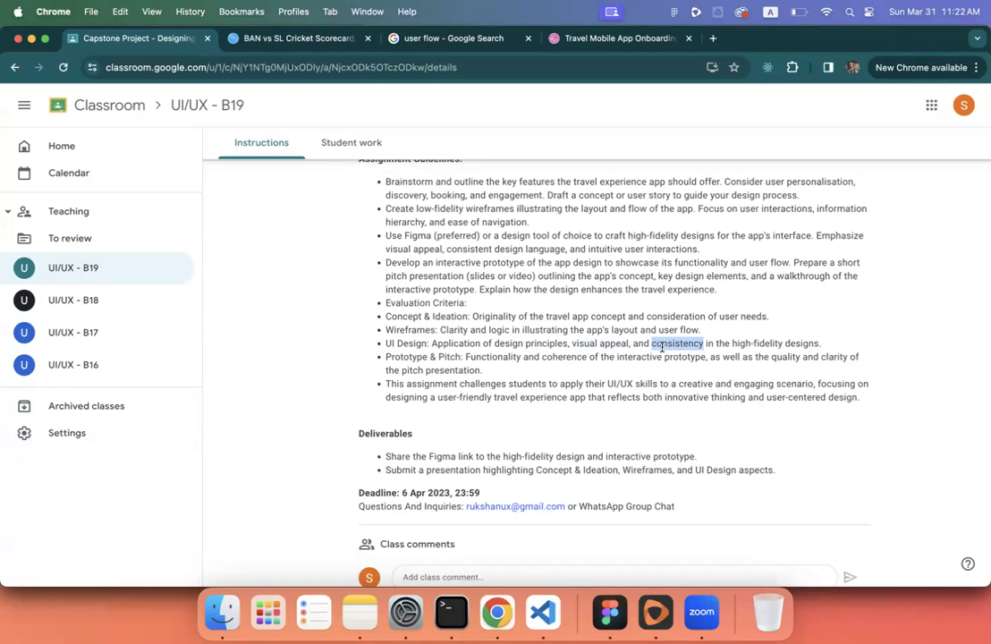
click(666, 347)
scroll(715, 348, down, 2)
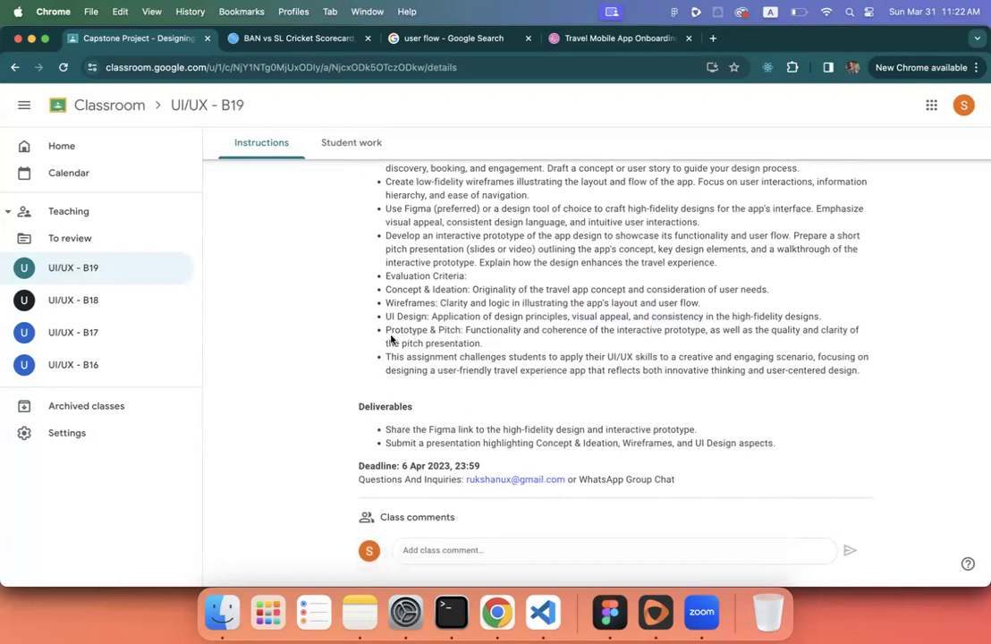
drag(385, 330, 498, 348)
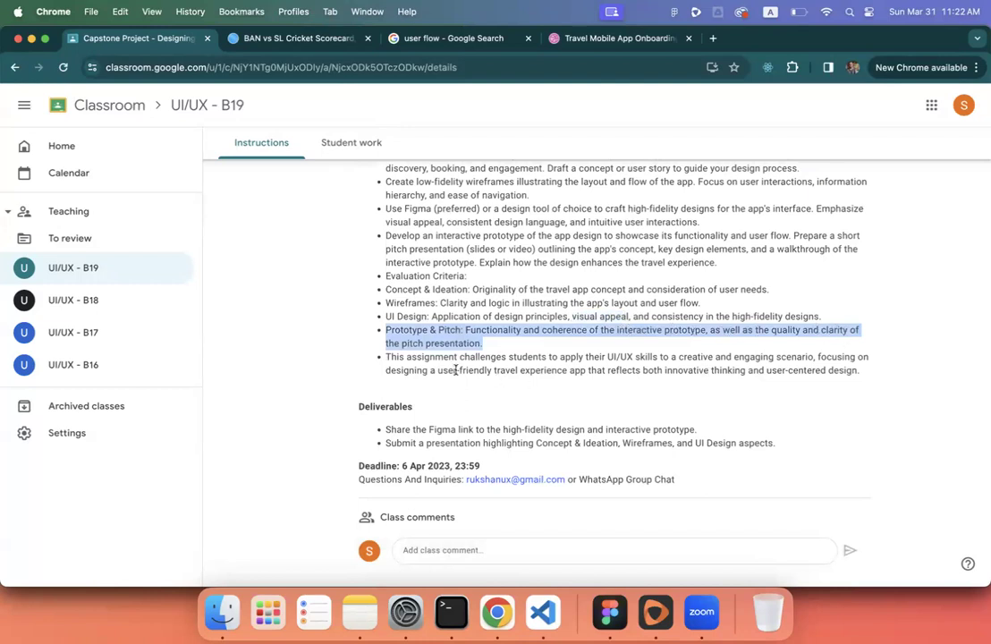
click(483, 348)
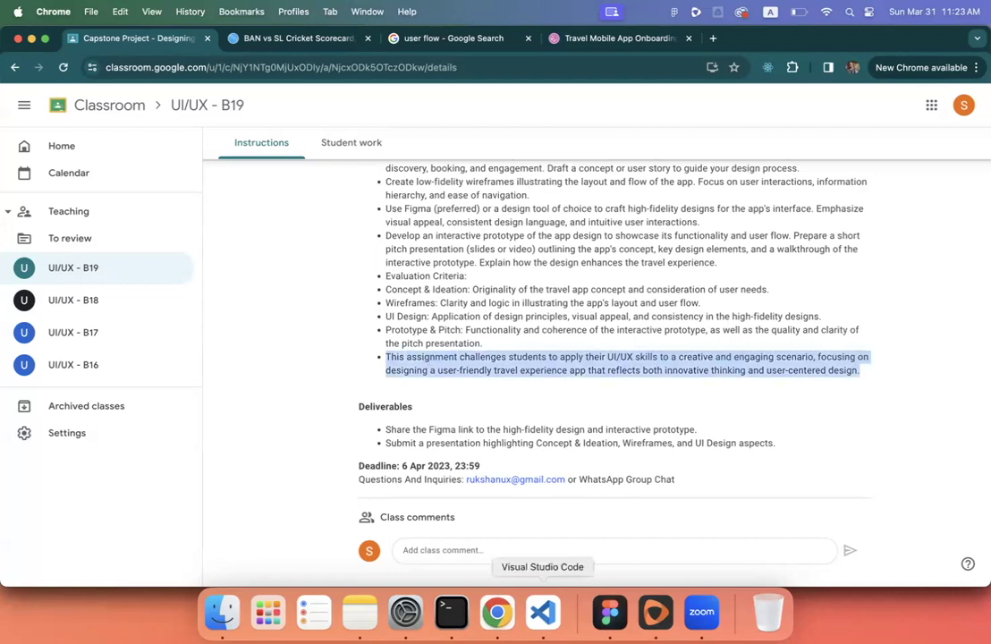
- Glance at the B19 prototype and design canvas, then open a new file tab
click(617, 600)
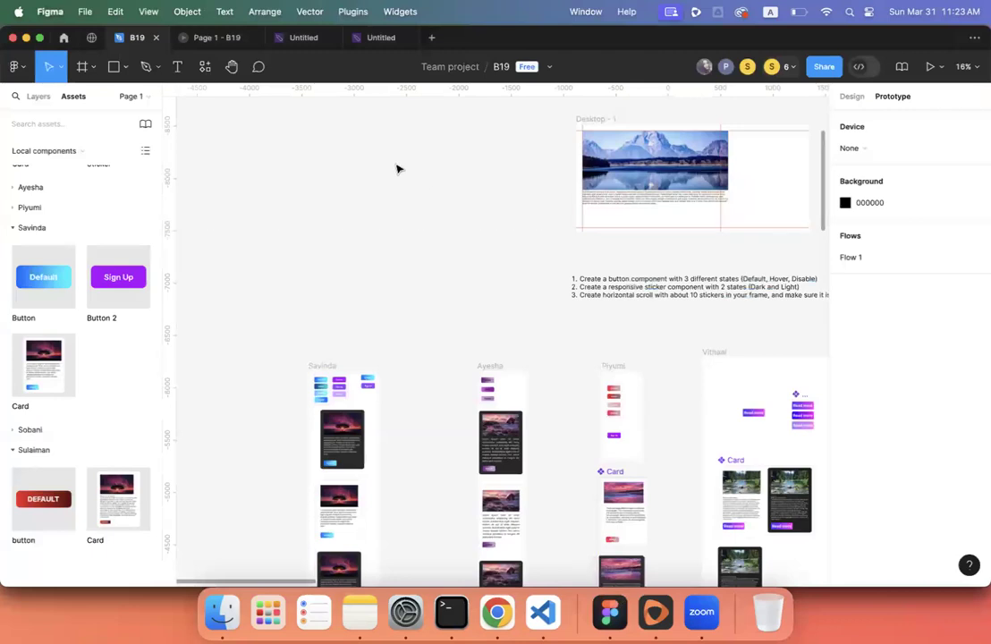
click(219, 40)
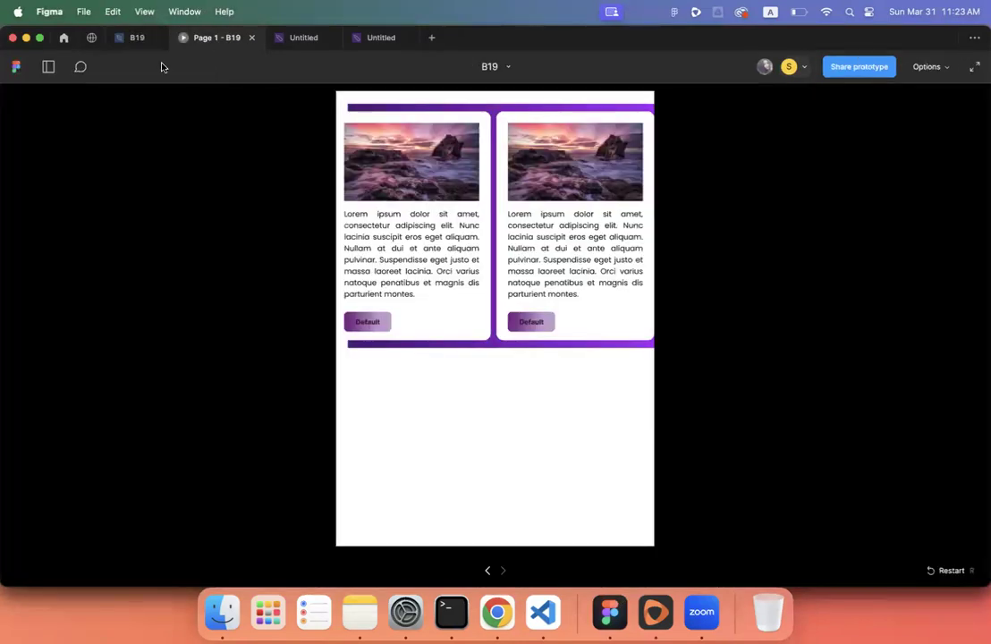
click(134, 37)
scroll(270, 234, down, 5)
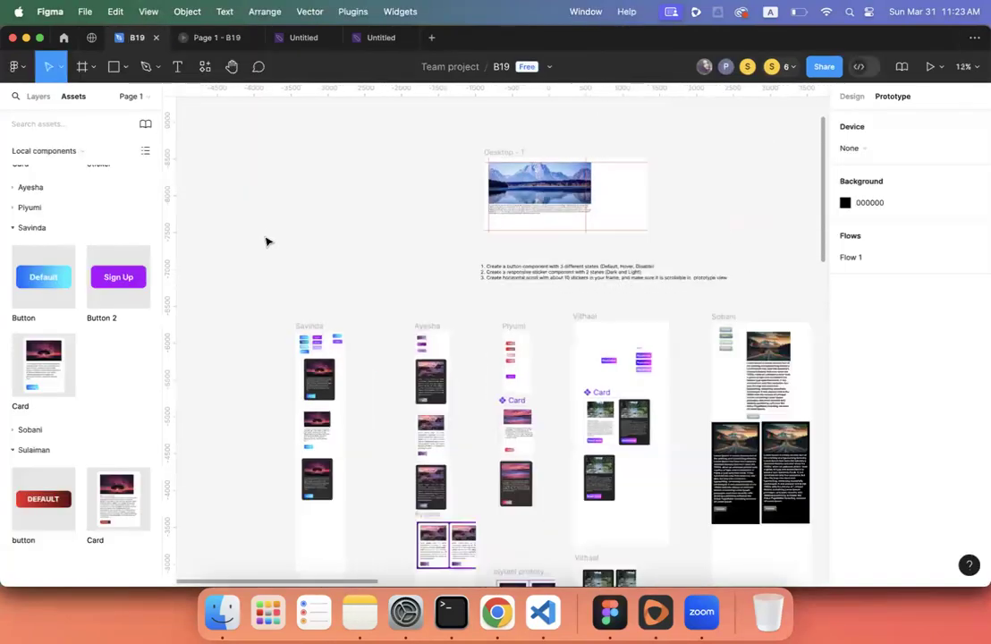
scroll(267, 241, down, 2)
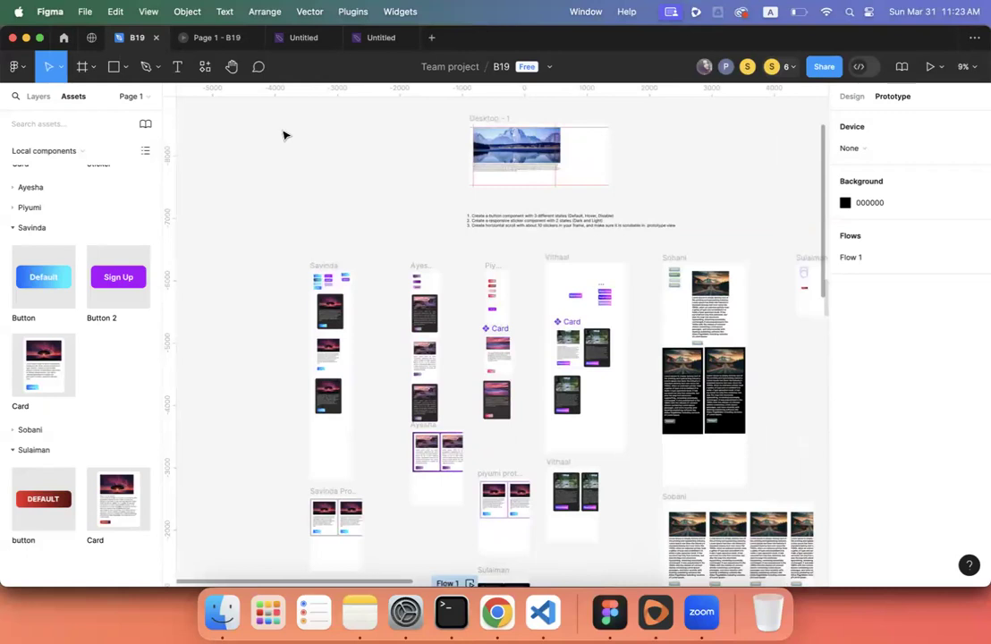
scroll(351, 225, up, 5)
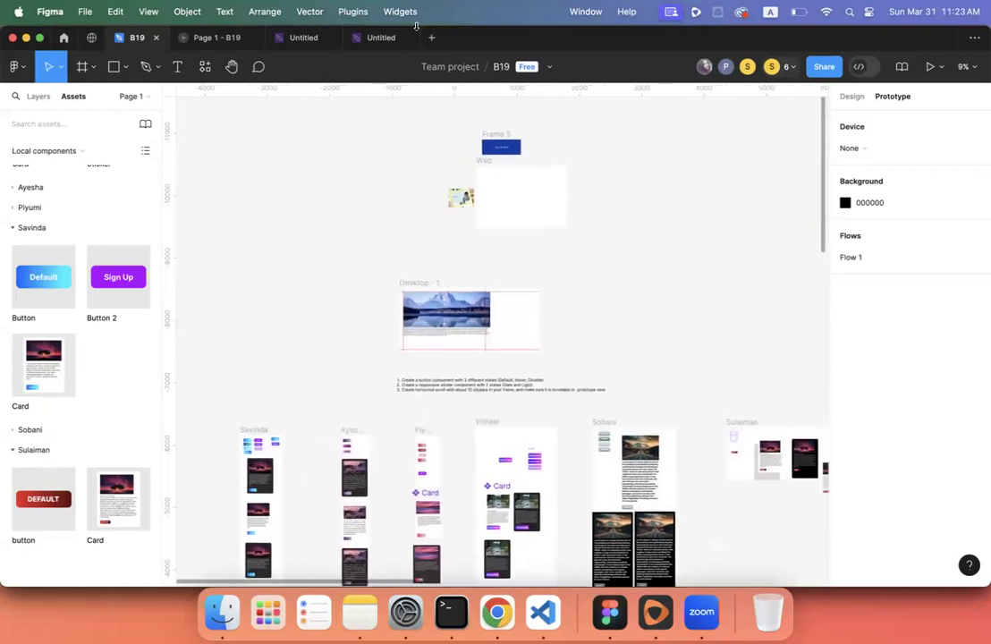
click(432, 39)
scroll(443, 465, down, 5)
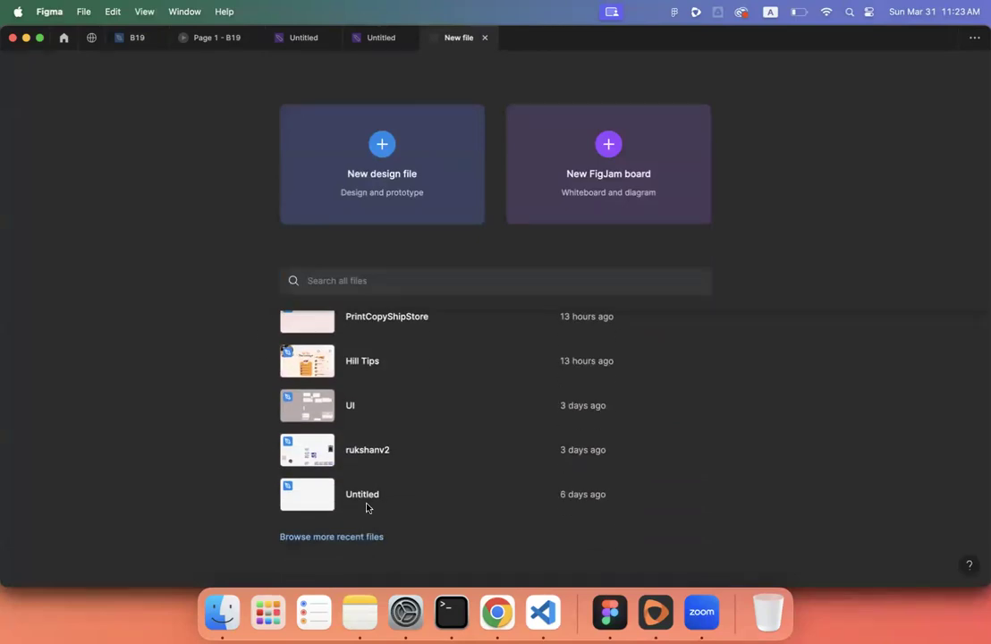
- Open the Design System file from the full recent files list
click(362, 536)
scroll(394, 442, down, 10)
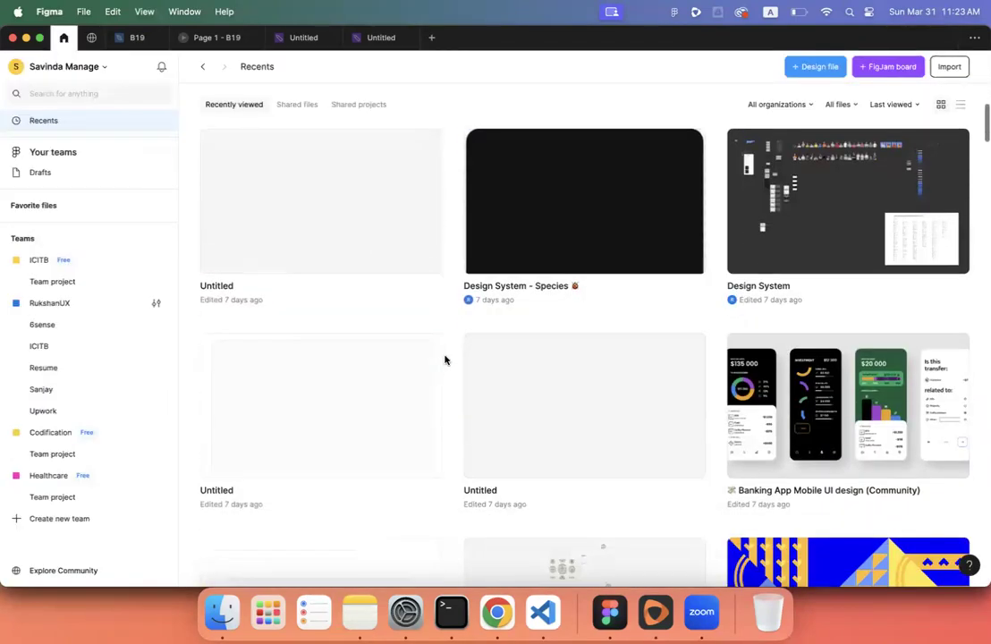
scroll(649, 311, down, 3)
scroll(649, 312, down, 2)
scroll(649, 312, up, 5)
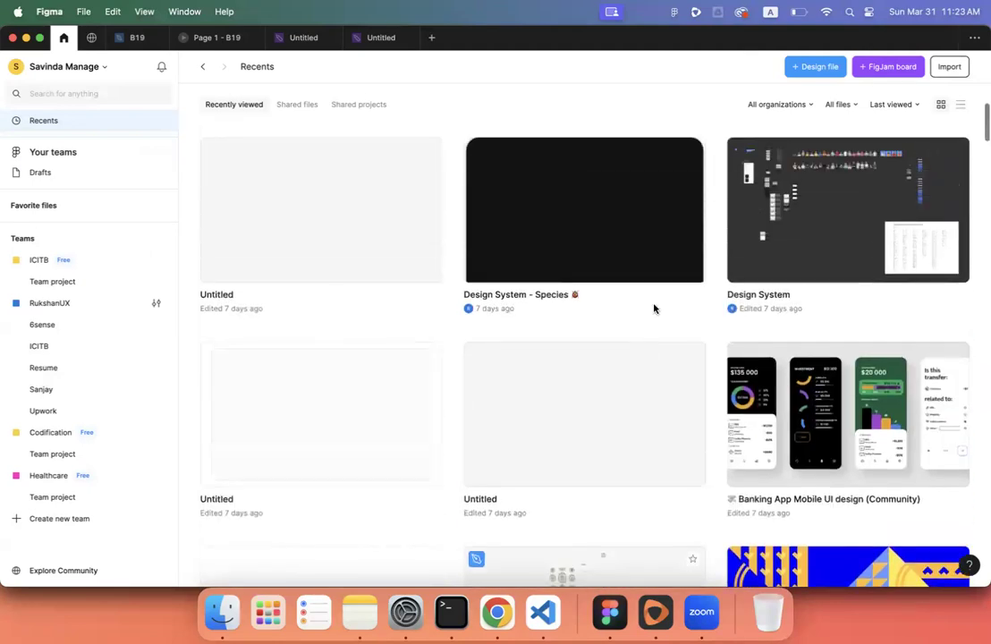
click(778, 241)
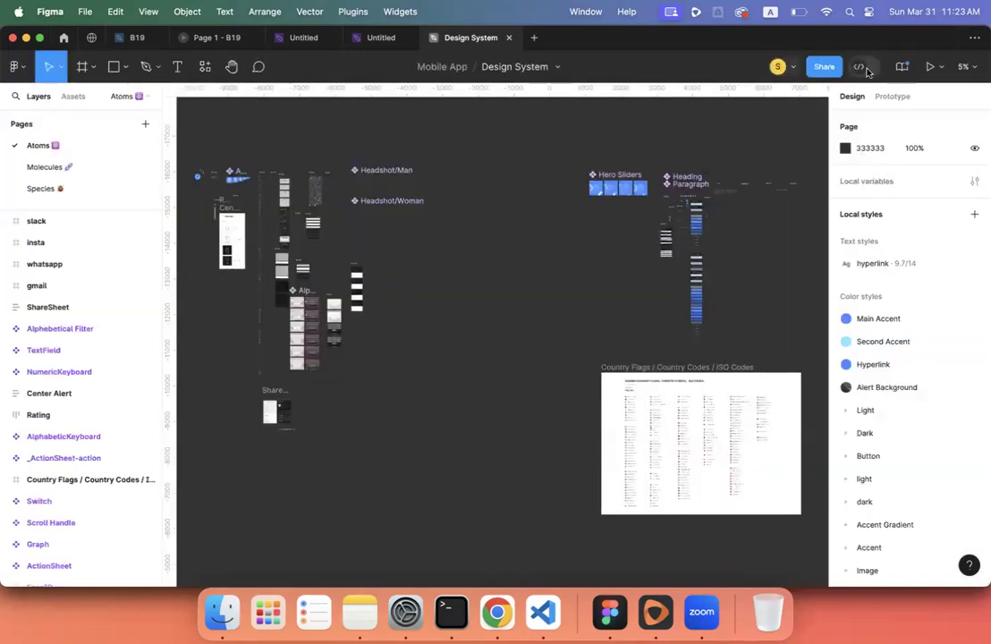
- Present the Species page prototype, closing the extra presentation tabs
click(928, 65)
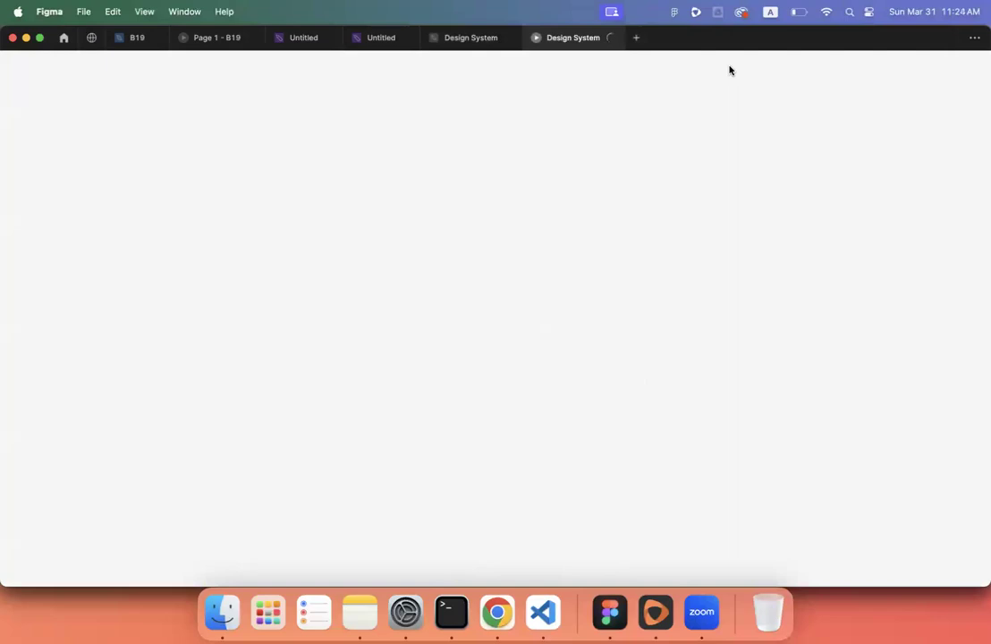
click(612, 38)
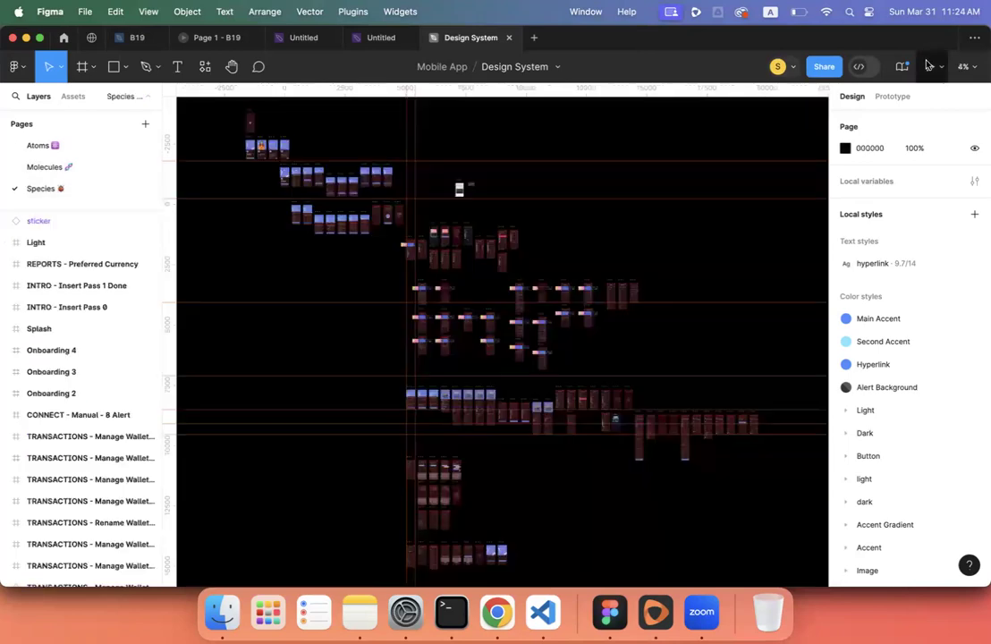
click(930, 67)
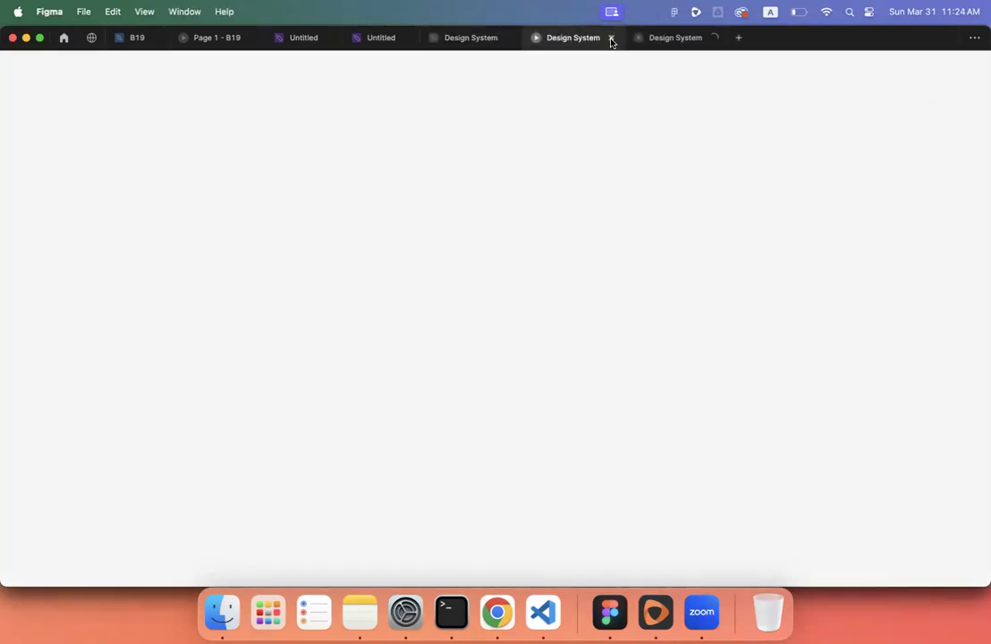
click(710, 39)
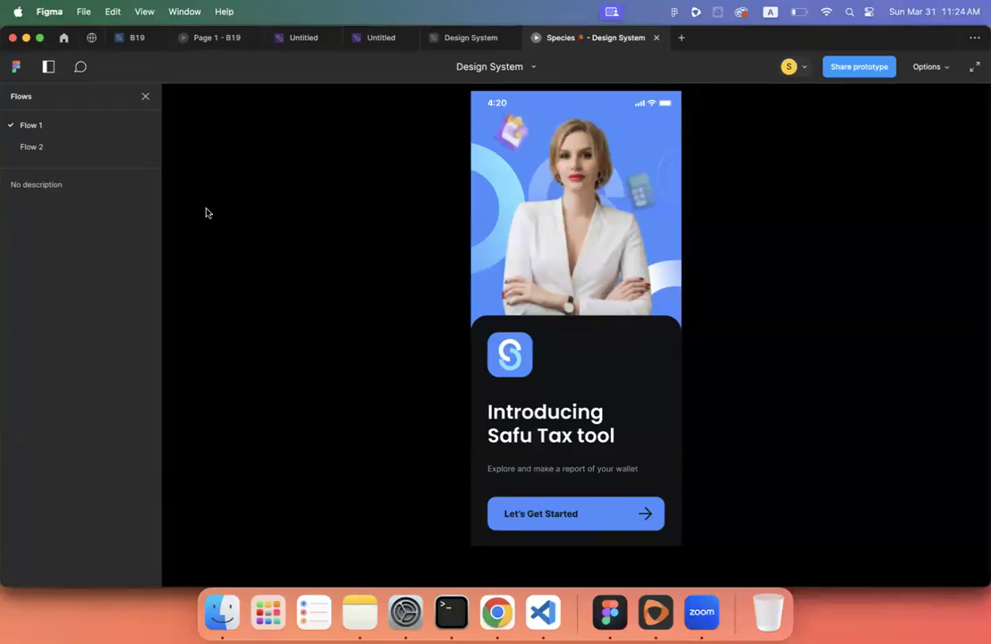
- Tap through the Safu Tax onboarding screens and connect the Metamask wallet
click(523, 516)
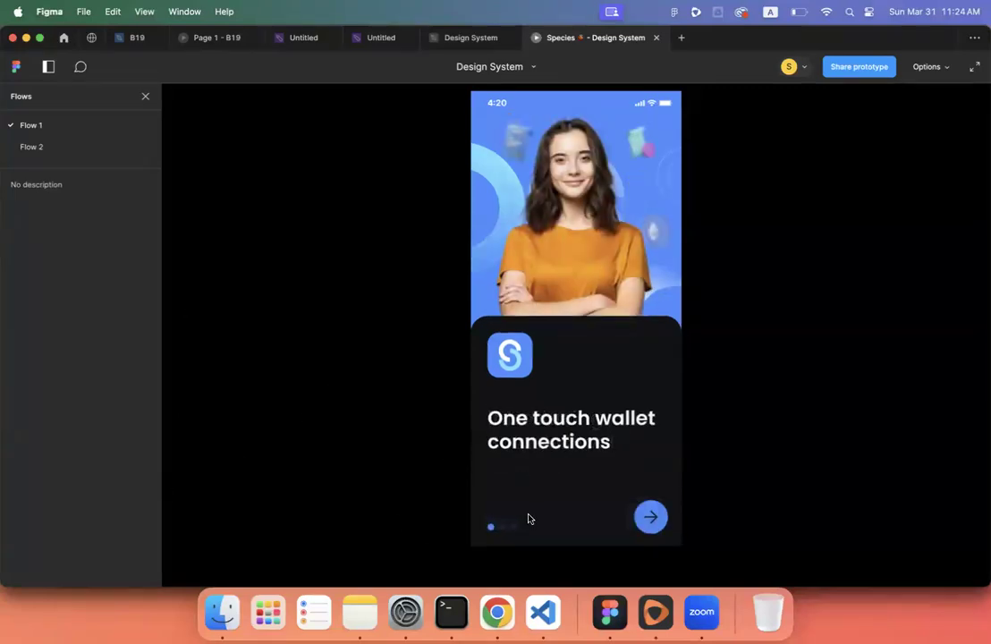
click(656, 517)
click(650, 516)
click(650, 516)
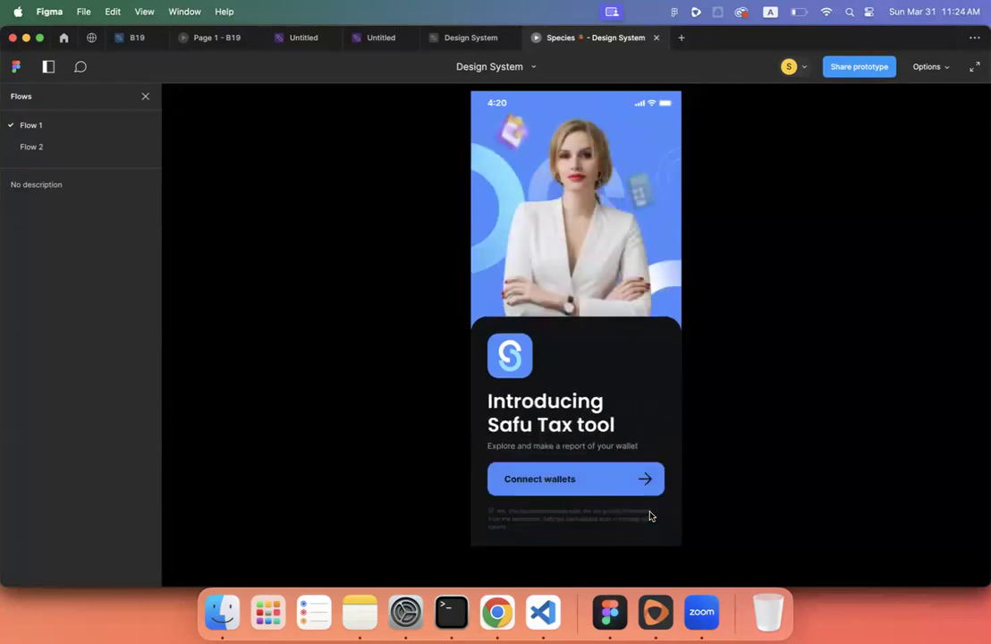
click(615, 497)
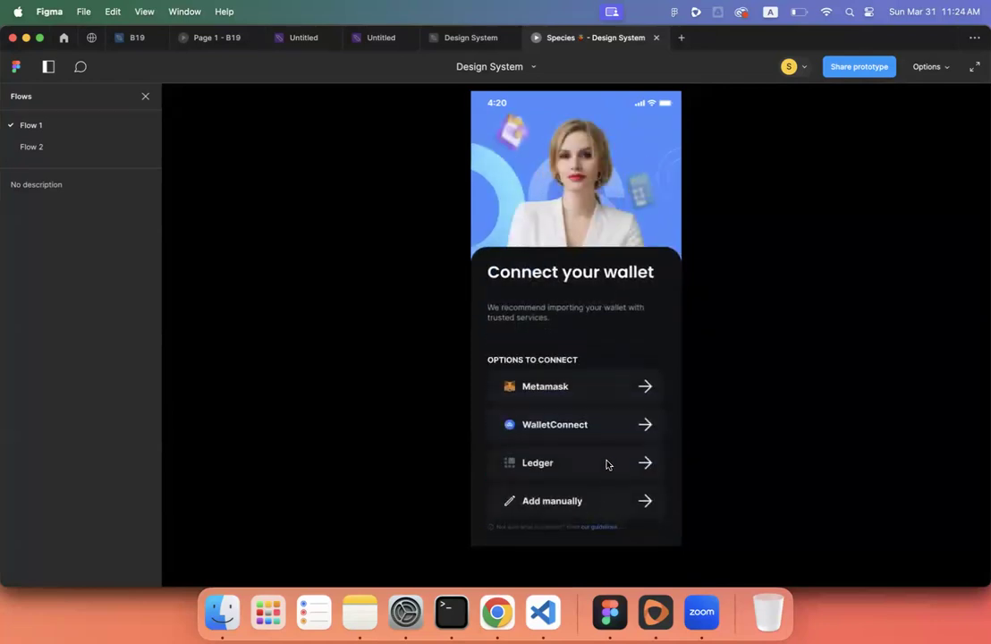
click(567, 390)
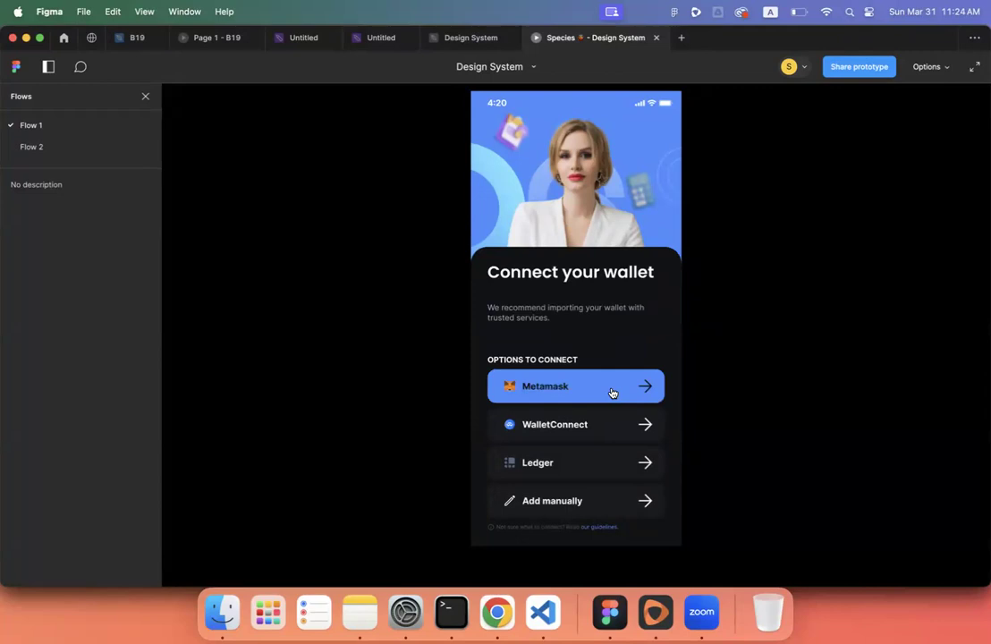
click(612, 394)
click(598, 462)
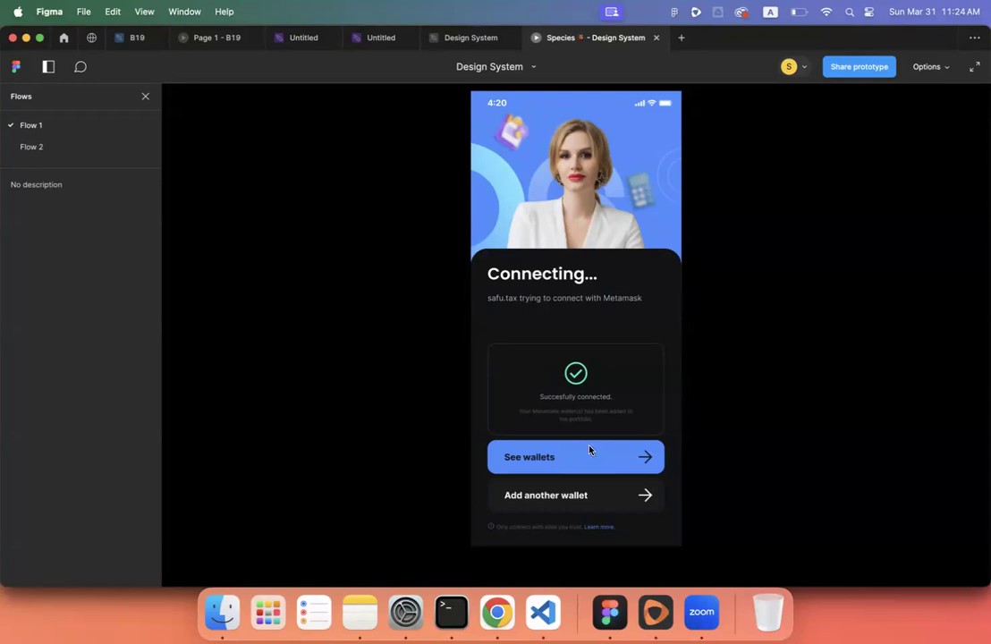
- Swipe My Wallets to the orange $12.02 wallet, open Reports, then return to Classroom
click(589, 451)
drag(608, 184, 527, 183)
drag(602, 190, 469, 189)
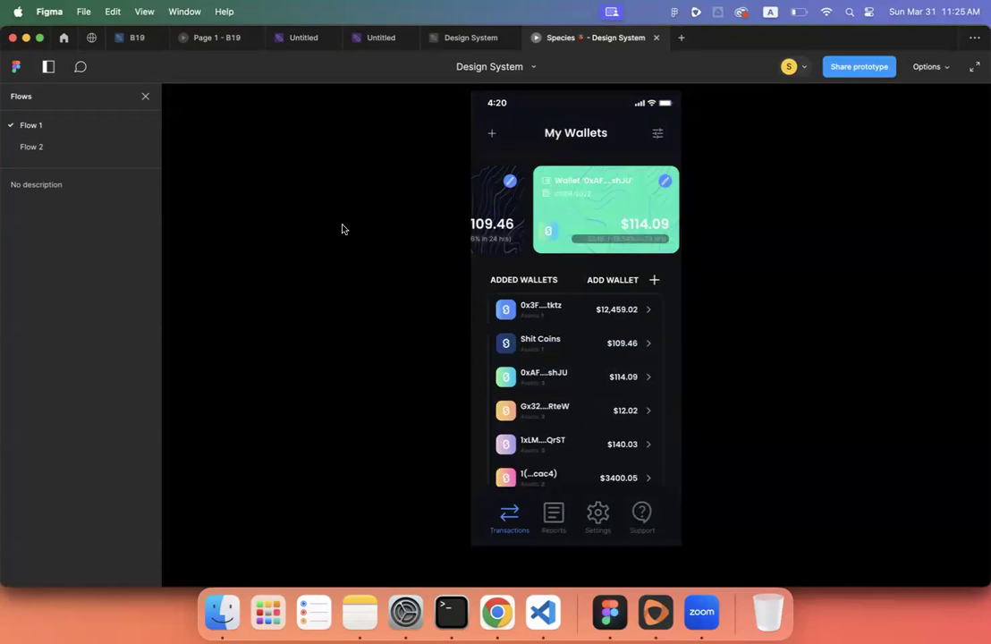
drag(606, 195, 458, 179)
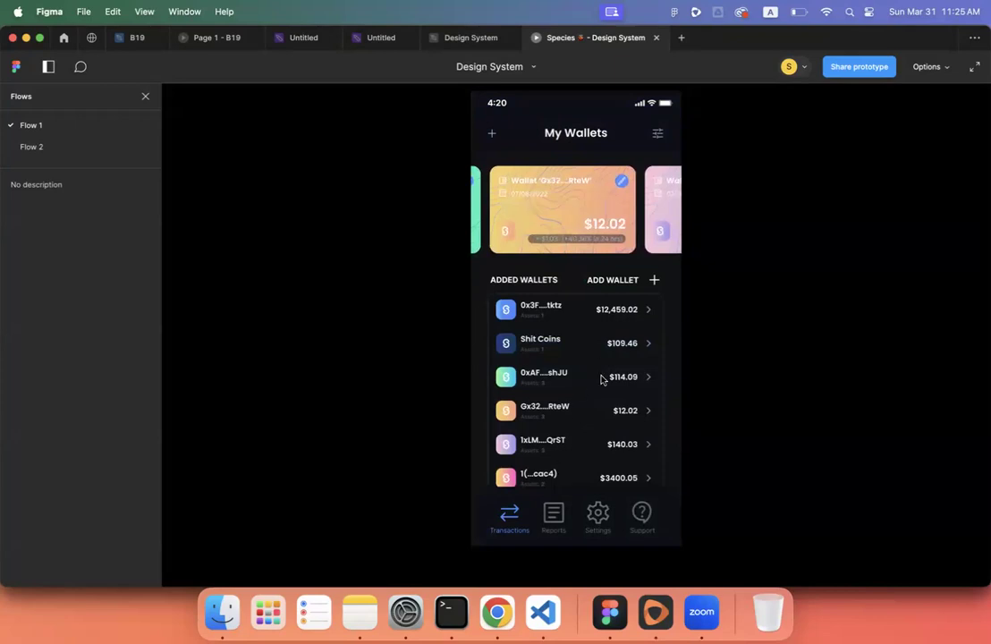
scroll(599, 375, down, 1)
scroll(601, 380, up, 1)
click(555, 527)
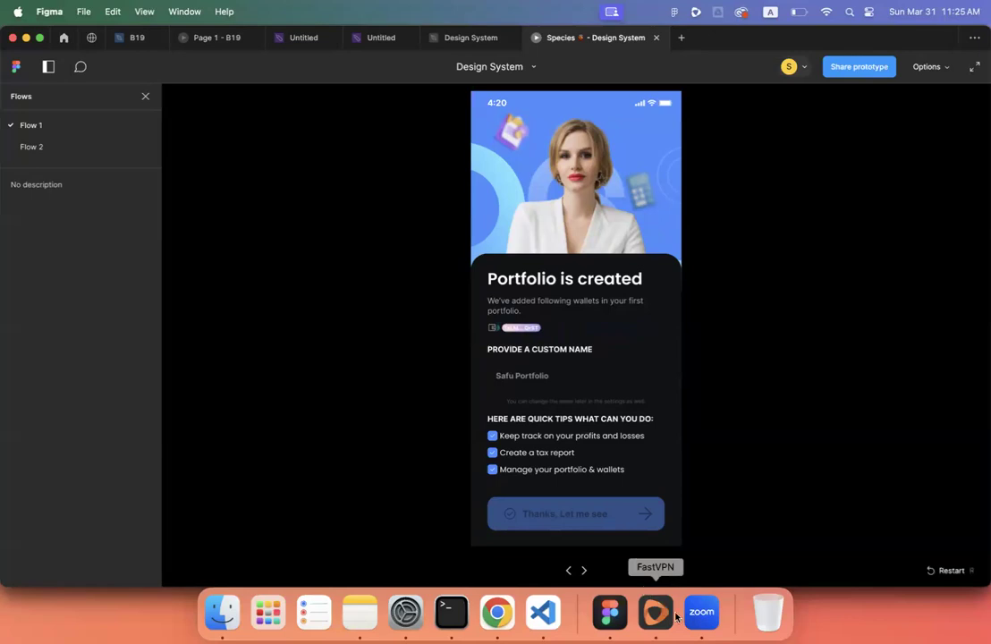
click(496, 615)
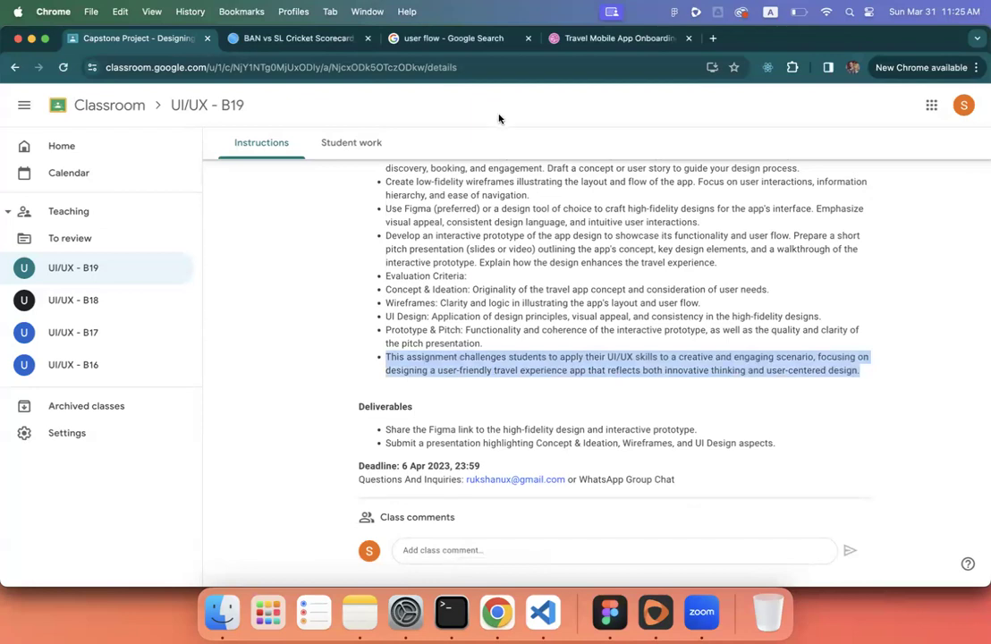
- Select the Deliverables bullet about sharing the Figma link
click(499, 369)
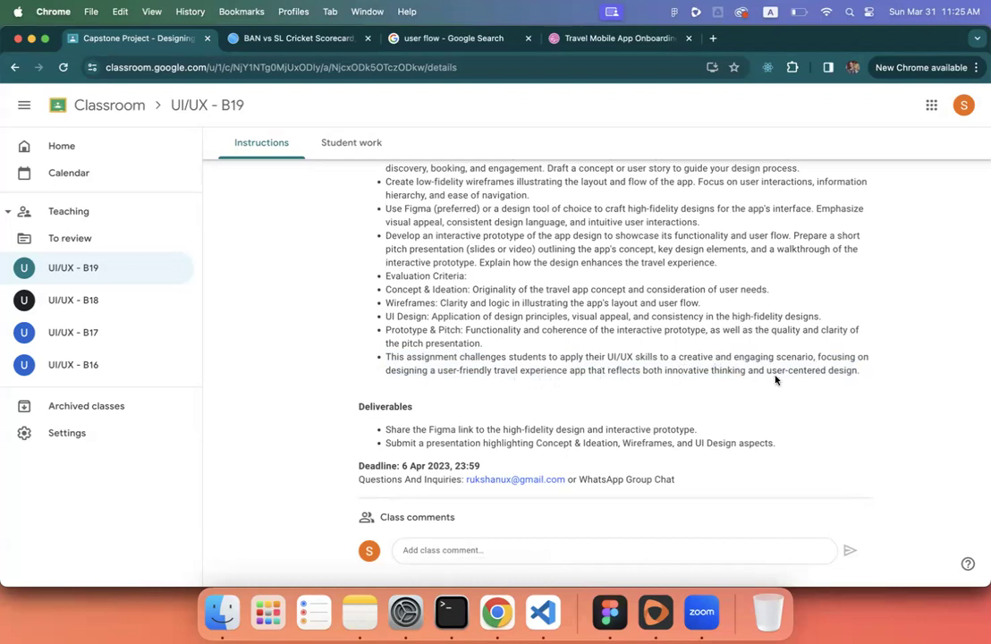
scroll(775, 379, up, 2)
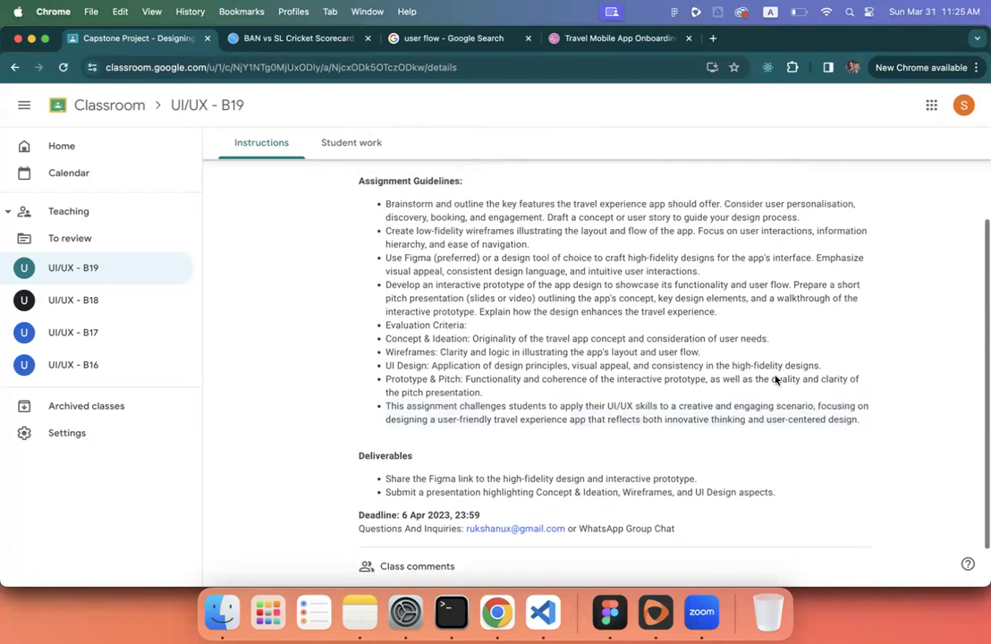
scroll(774, 378, down, 3)
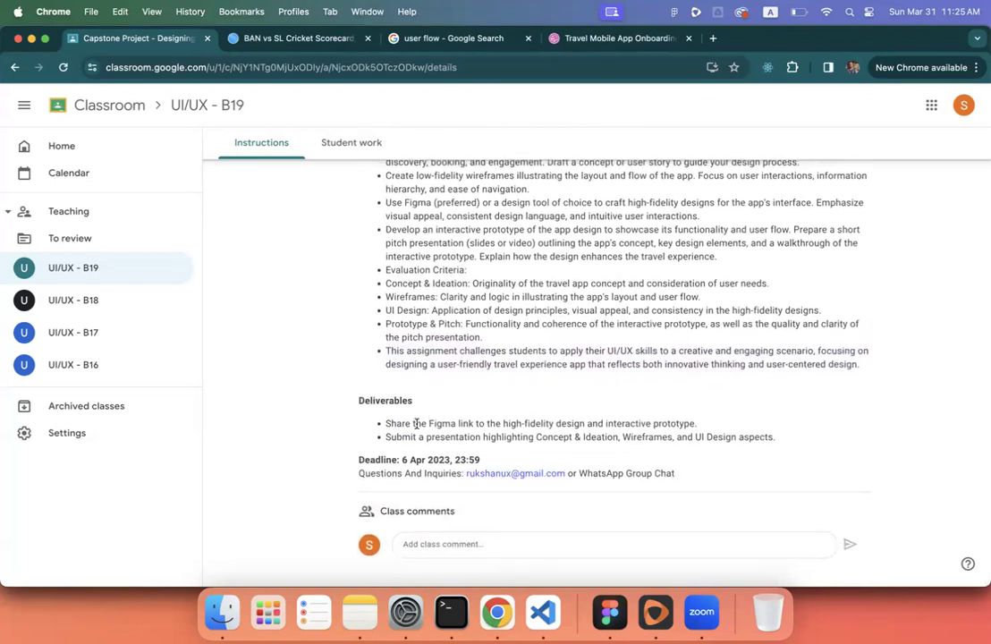
triple_click(393, 424)
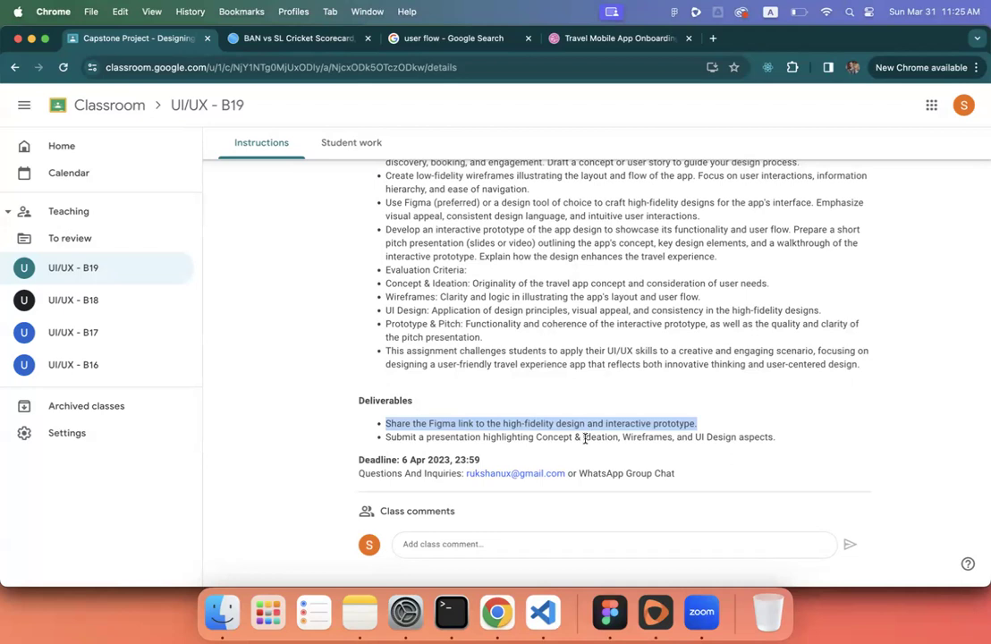
- Check the Untitled flowchart board, then select the presentation bullet and open Student work
click(609, 612)
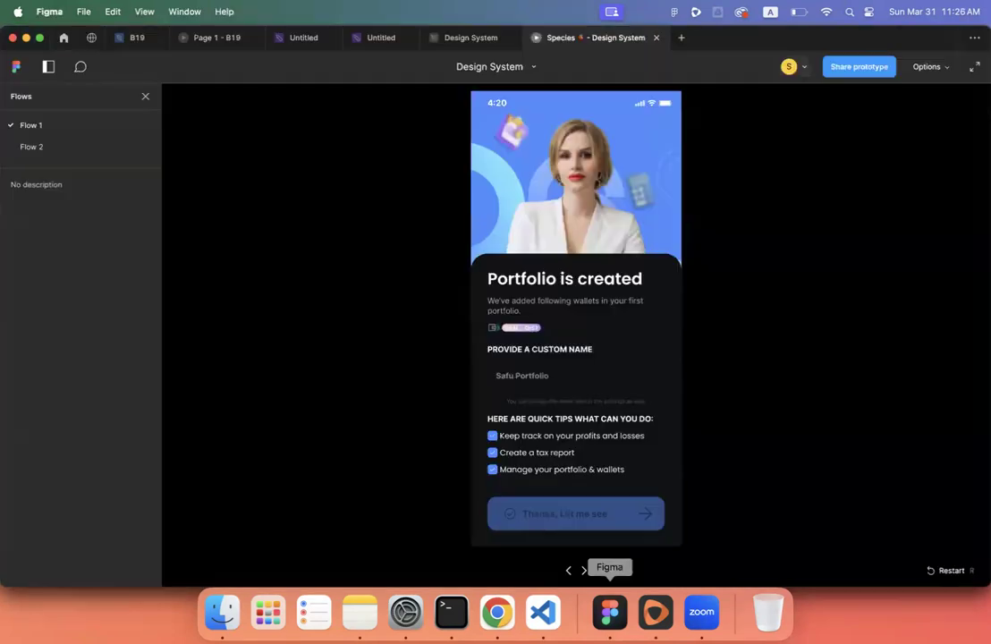
click(309, 39)
click(362, 41)
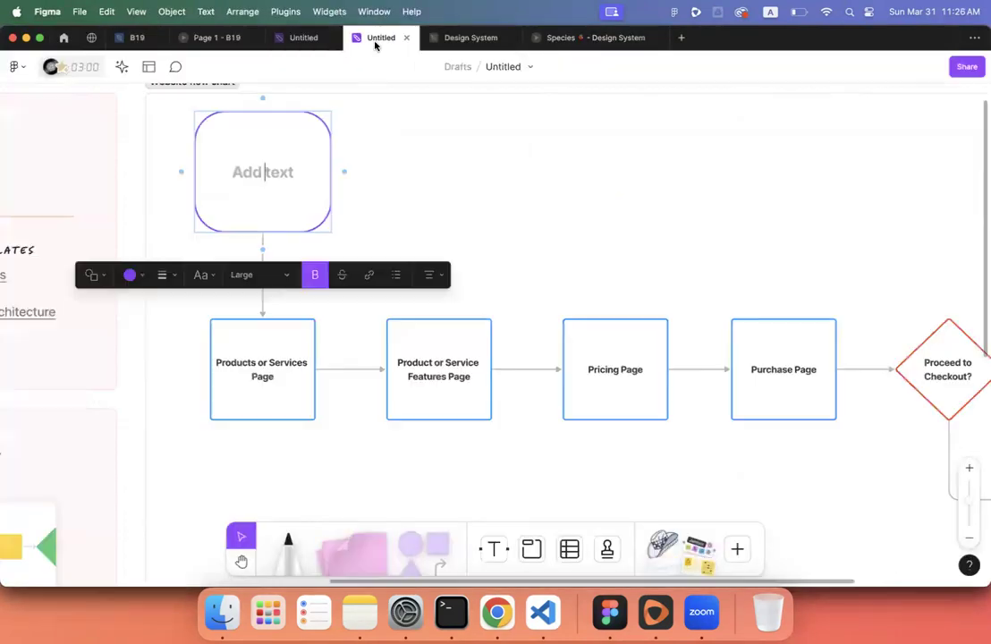
click(496, 611)
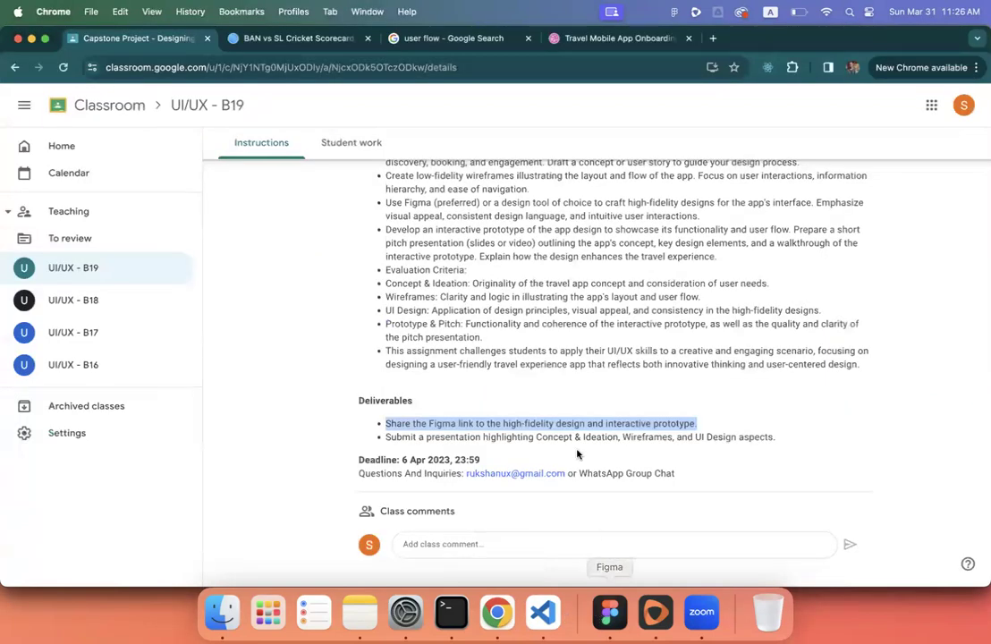
triple_click(529, 437)
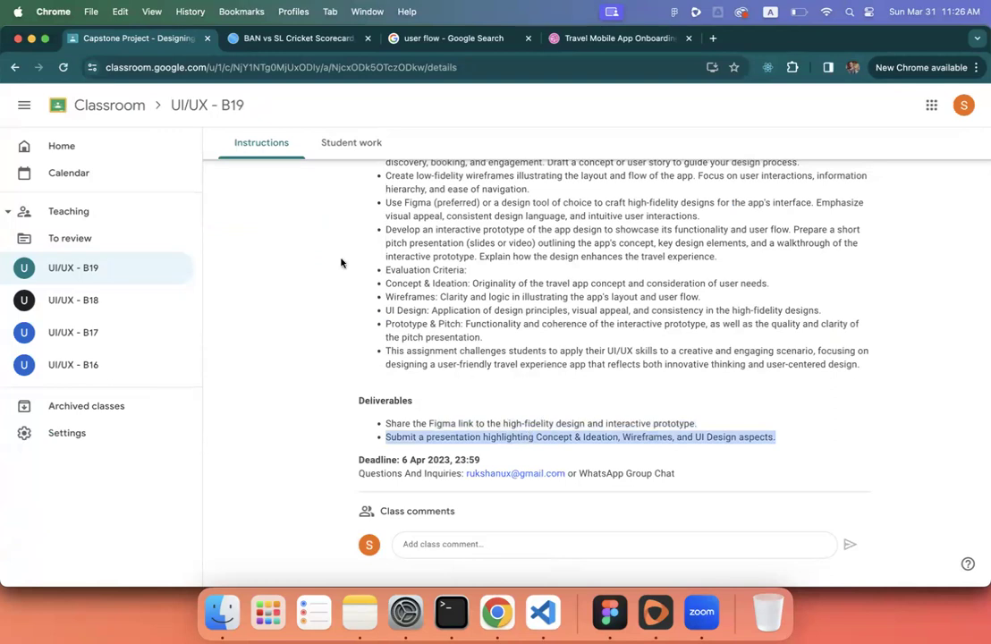
click(347, 147)
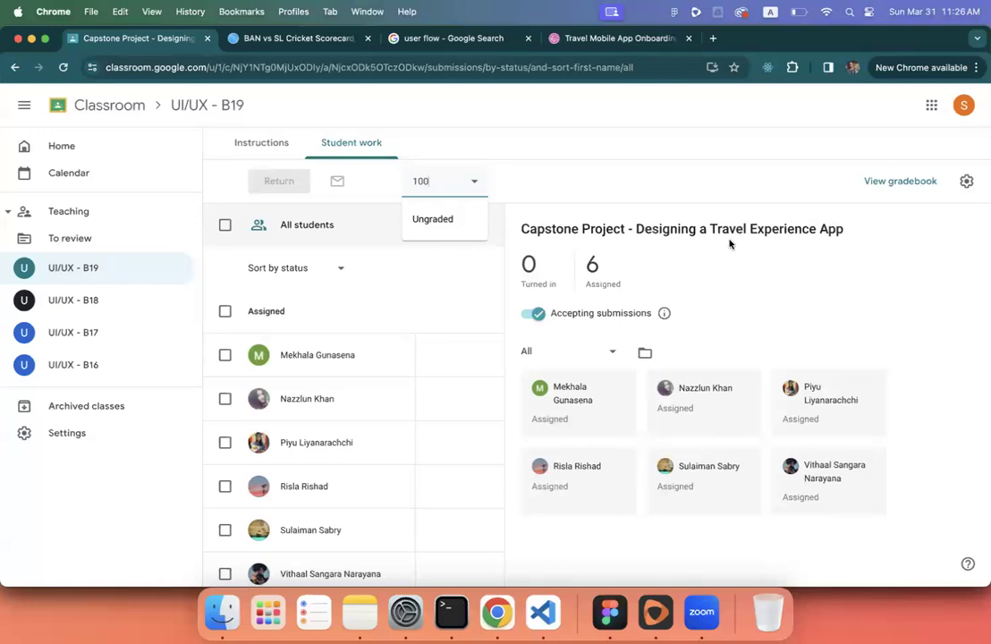
- Keep the Capstone Project at 100 points and return to its instructions, showing title and objective
click(697, 231)
triple_click(702, 229)
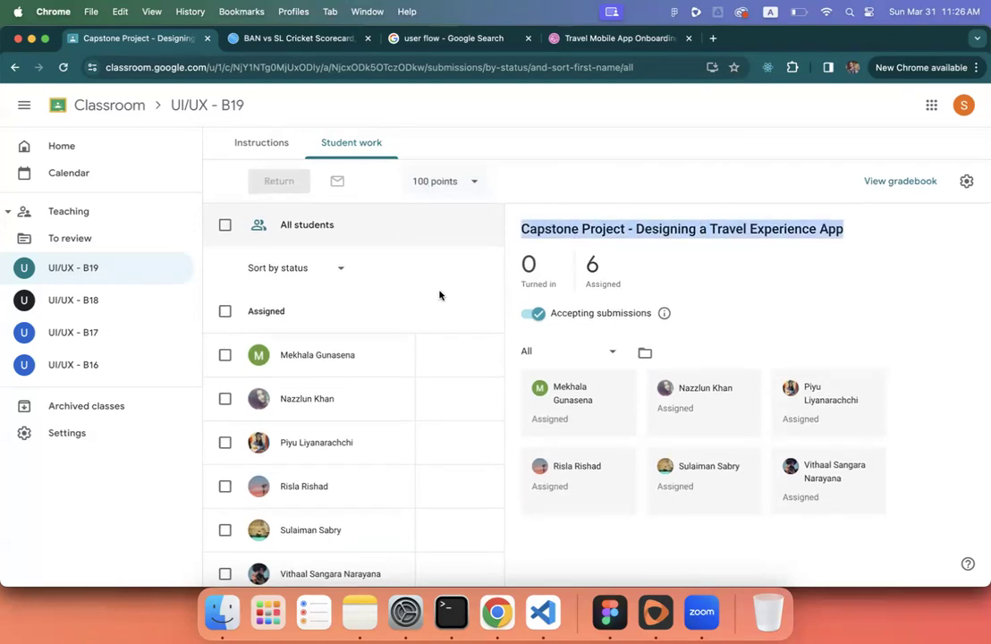
click(243, 146)
scroll(446, 333, down, 5)
scroll(446, 333, up, 5)
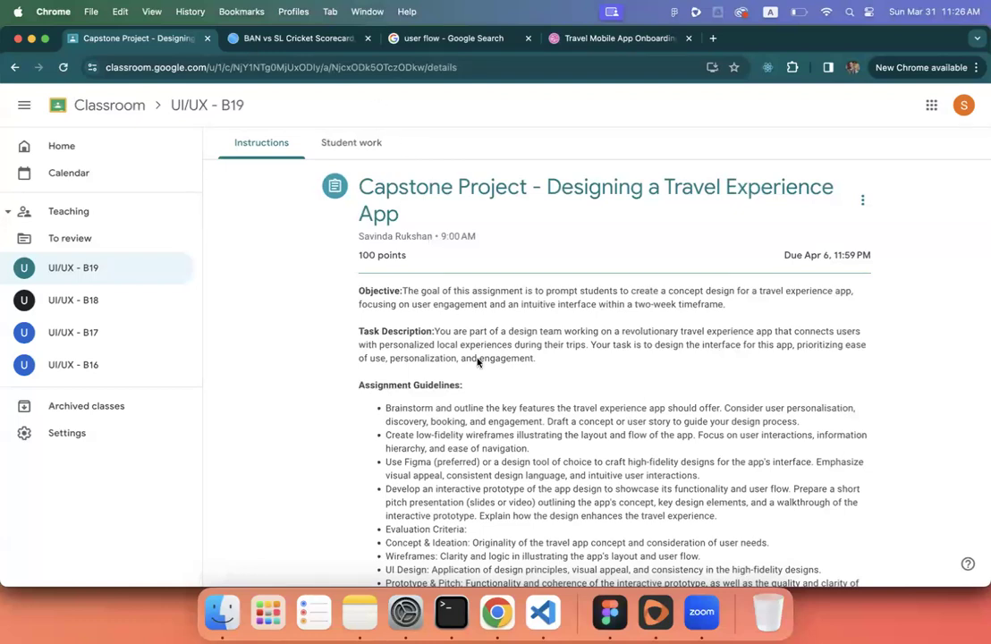
scroll(477, 361, down, 2)
scroll(537, 456, up, 3)
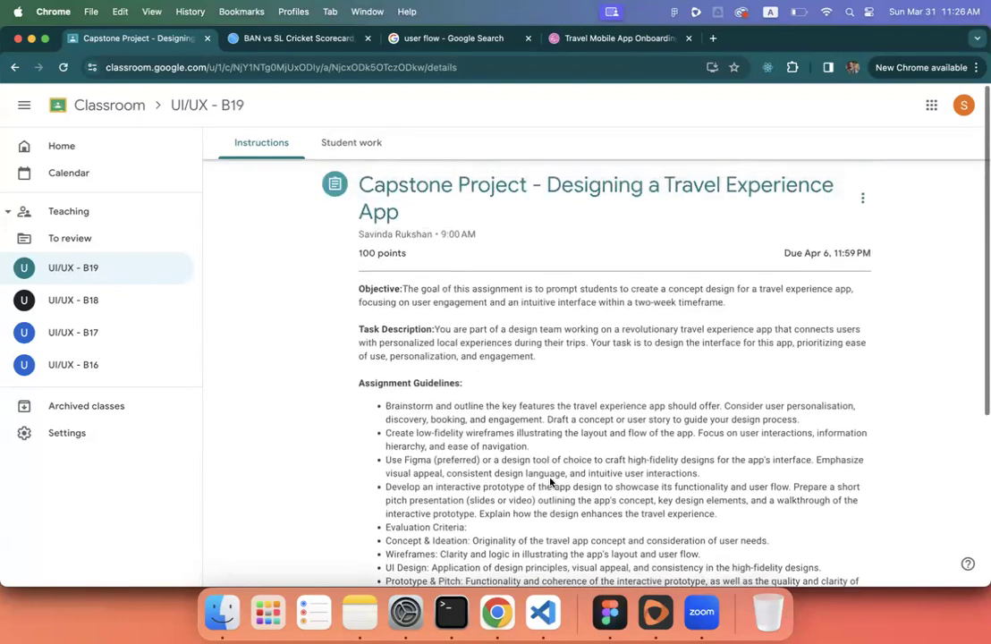
- Return to Figma's B19 team project file, viewing the students' button and card columns
click(606, 600)
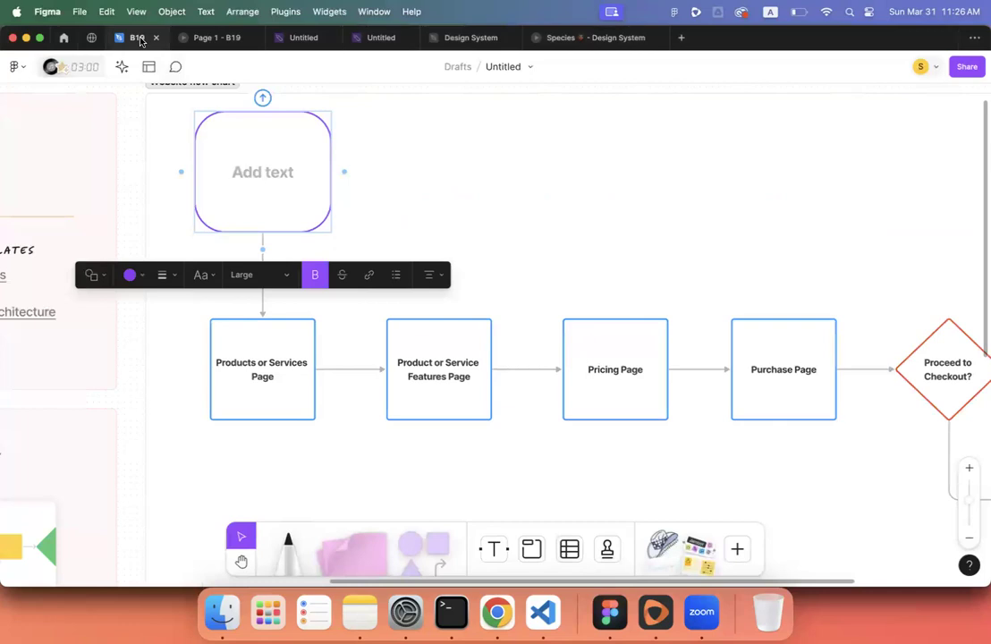
click(137, 37)
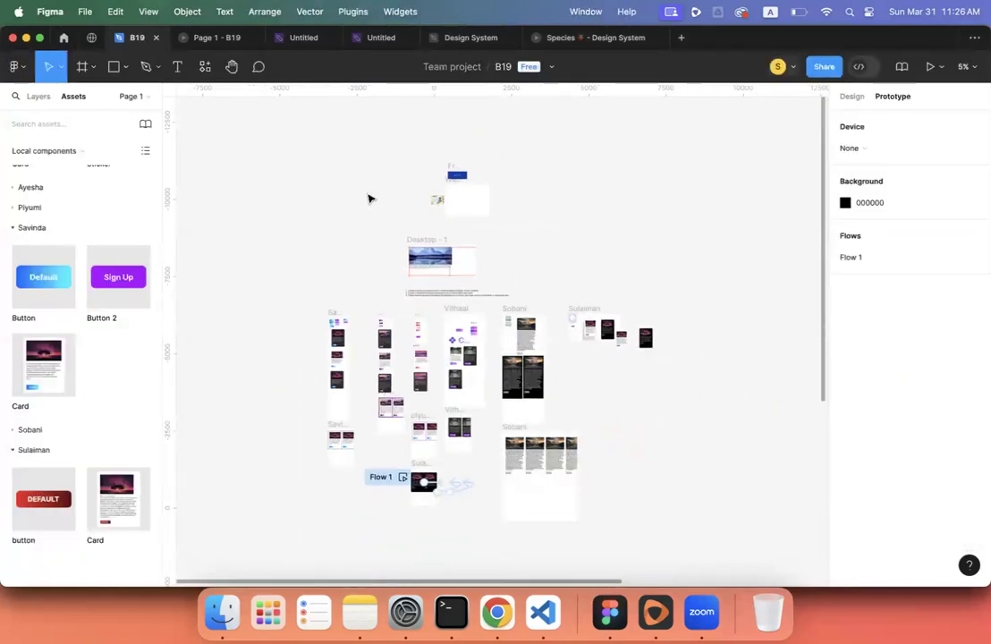
scroll(370, 198, down, 3)
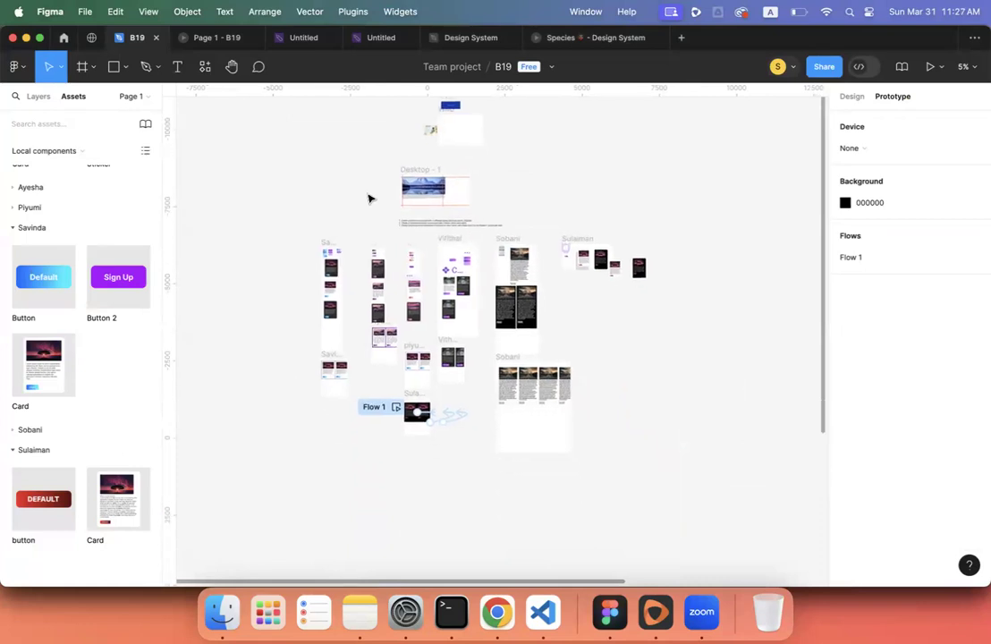
scroll(369, 198, up, 5)
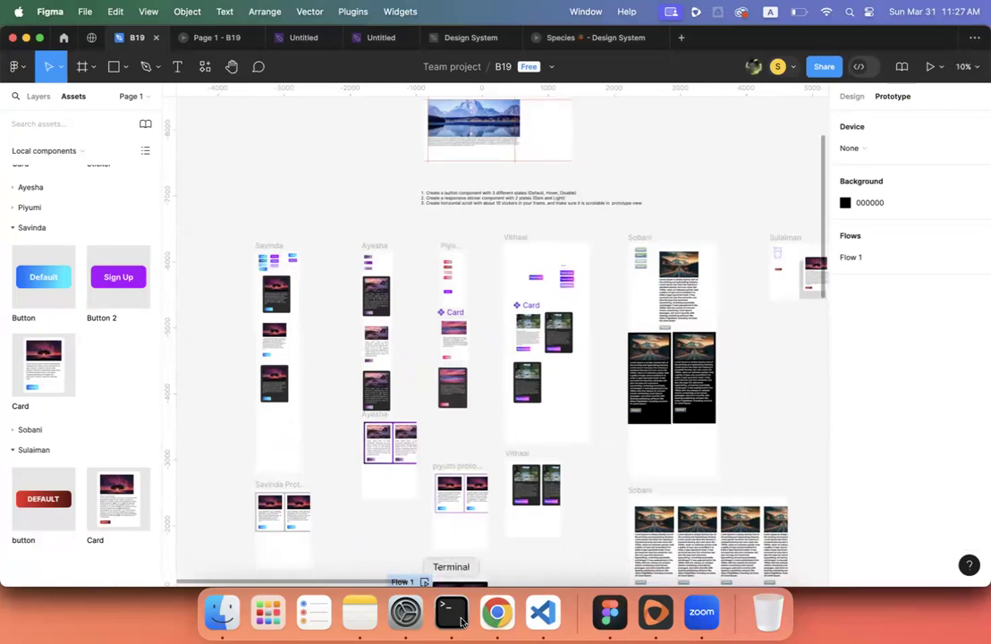
- Open lecture 2.pdf from the Desktop's ICITB folder and view page 5, 'What is UX Design Process?'
click(221, 613)
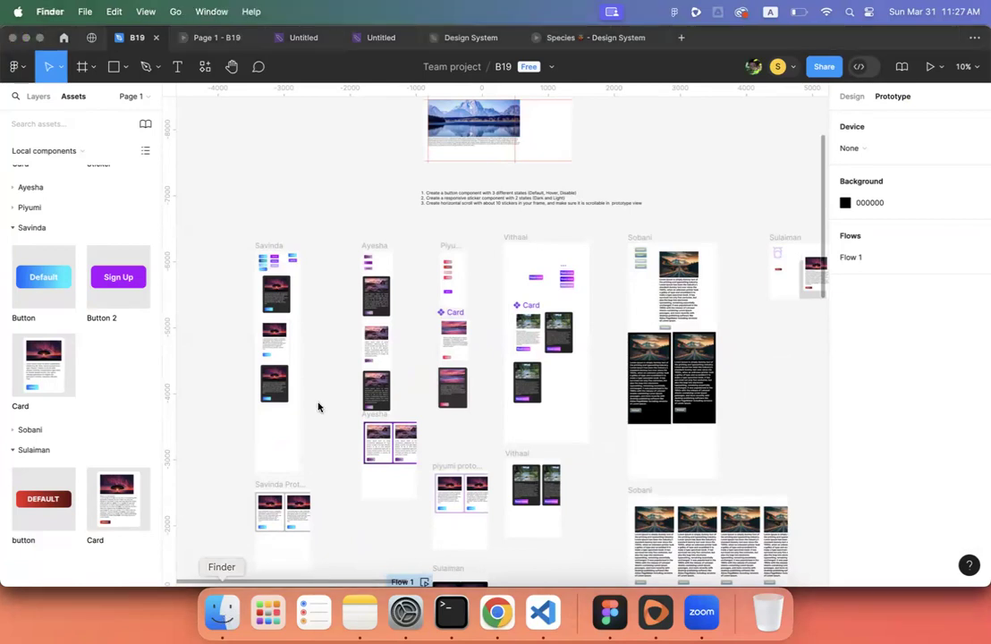
click(117, 140)
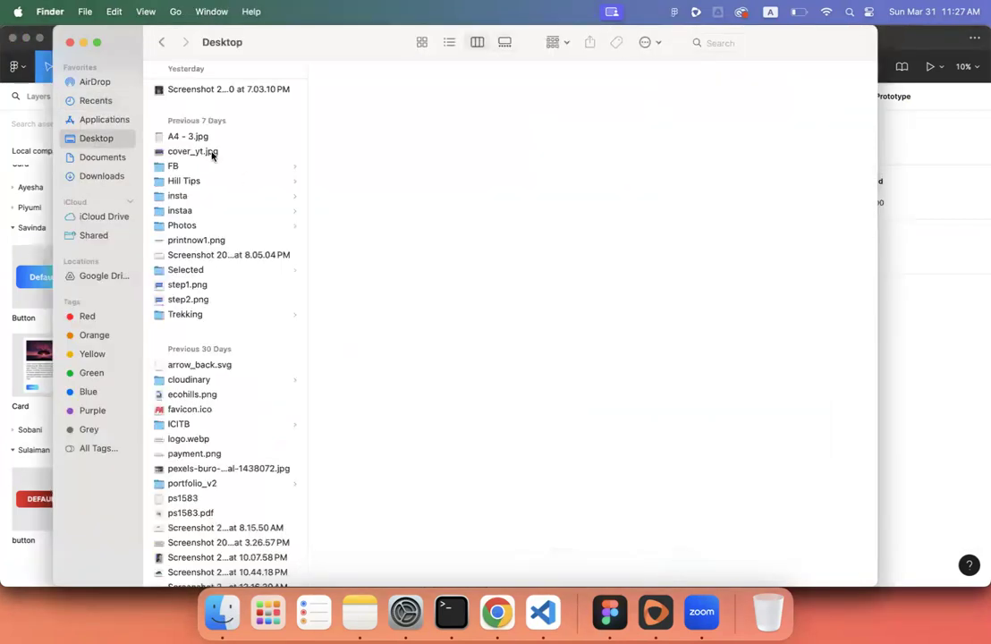
click(186, 424)
double_click(358, 290)
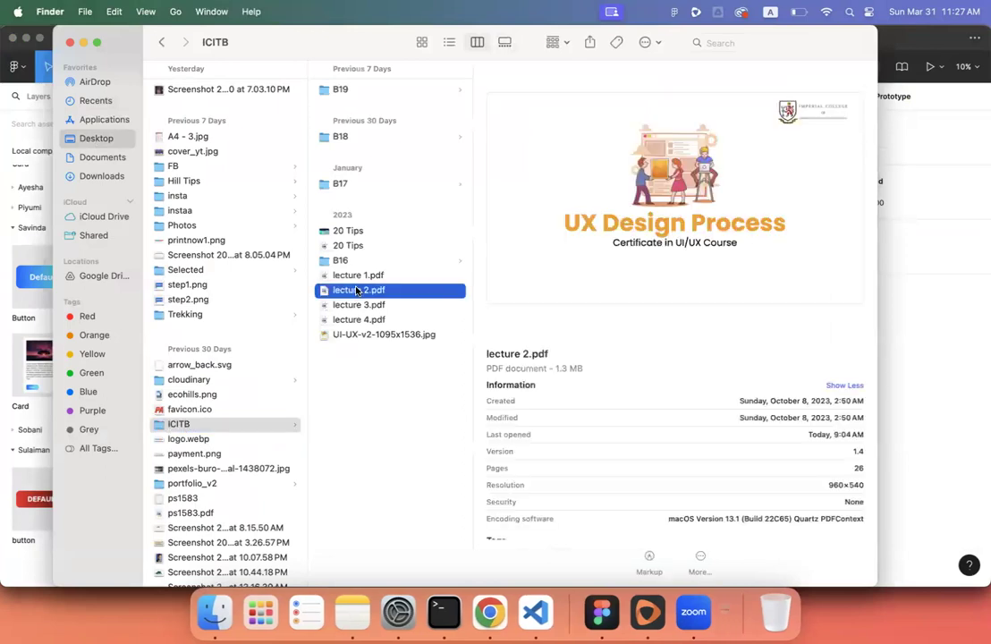
scroll(489, 338, down, 12)
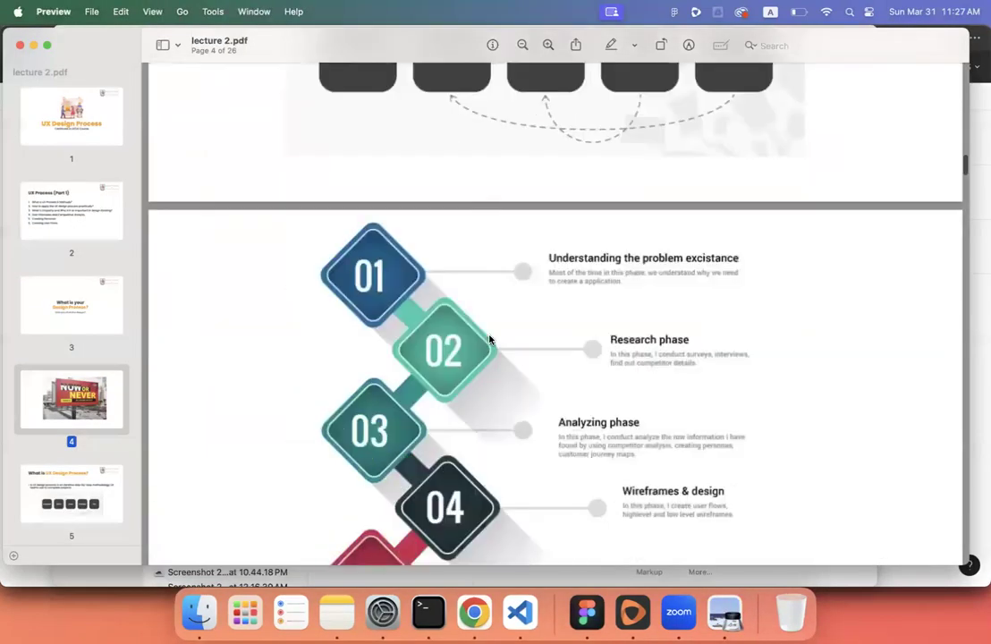
scroll(489, 338, up, 6)
scroll(489, 338, up, 2)
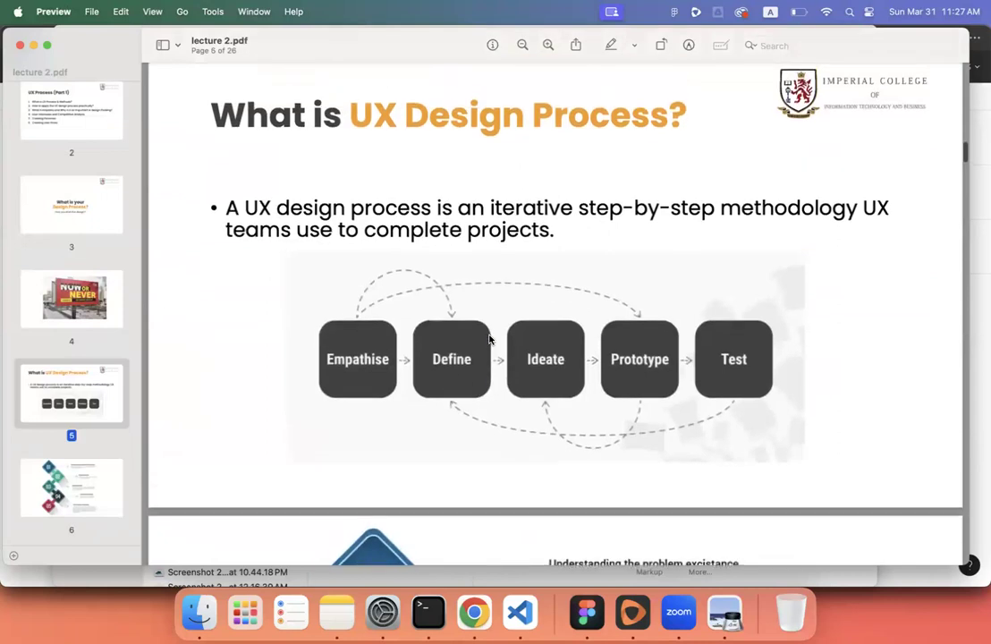
scroll(409, 276, down, 1)
scroll(342, 213, up, 1)
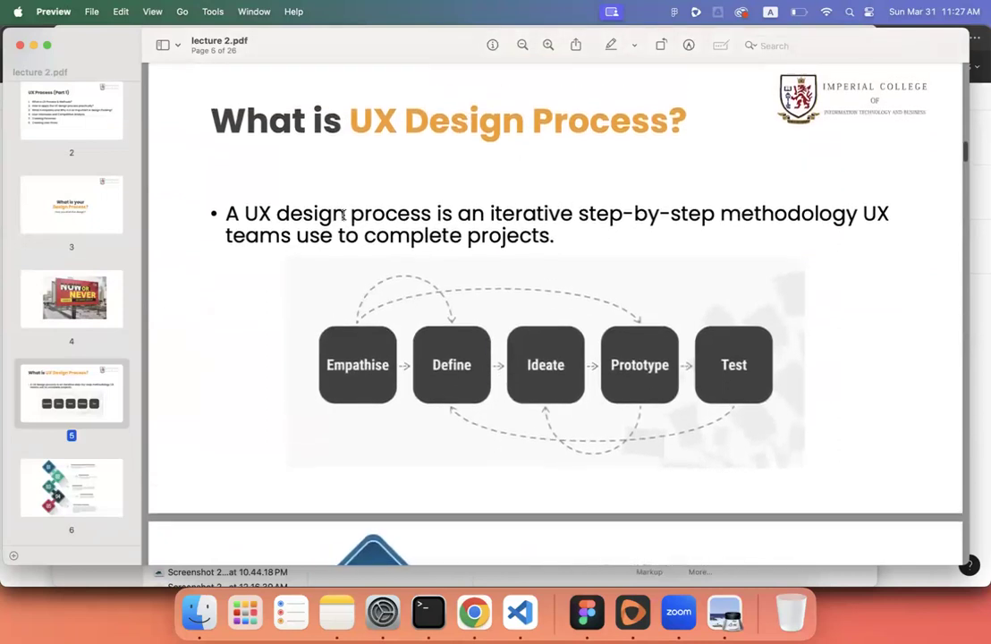
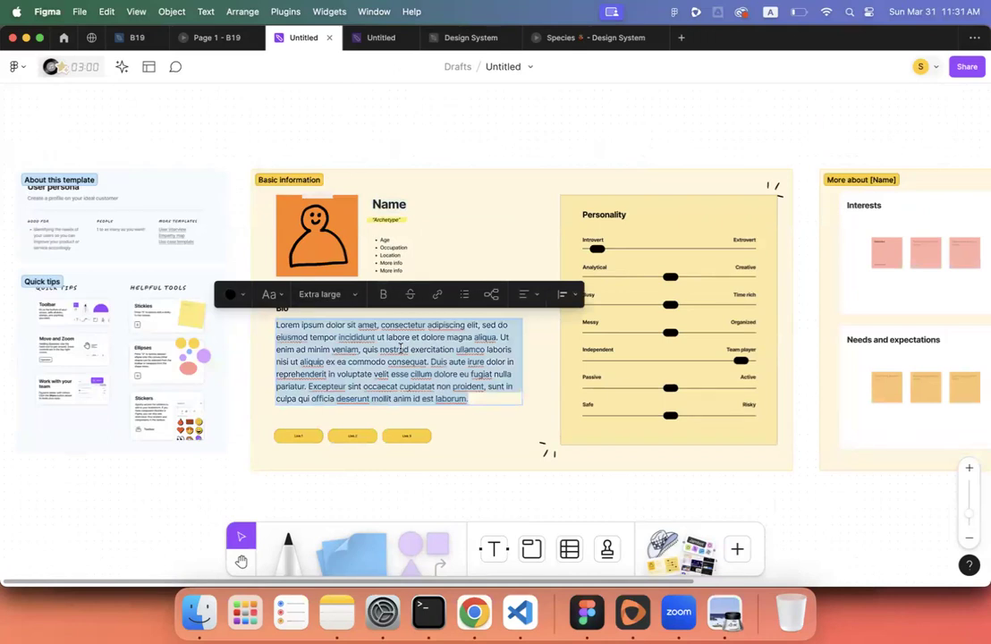
- Scroll around the User persona template to check its basic information, personality and More about [Name] sections
scroll(400, 348, down, 3)
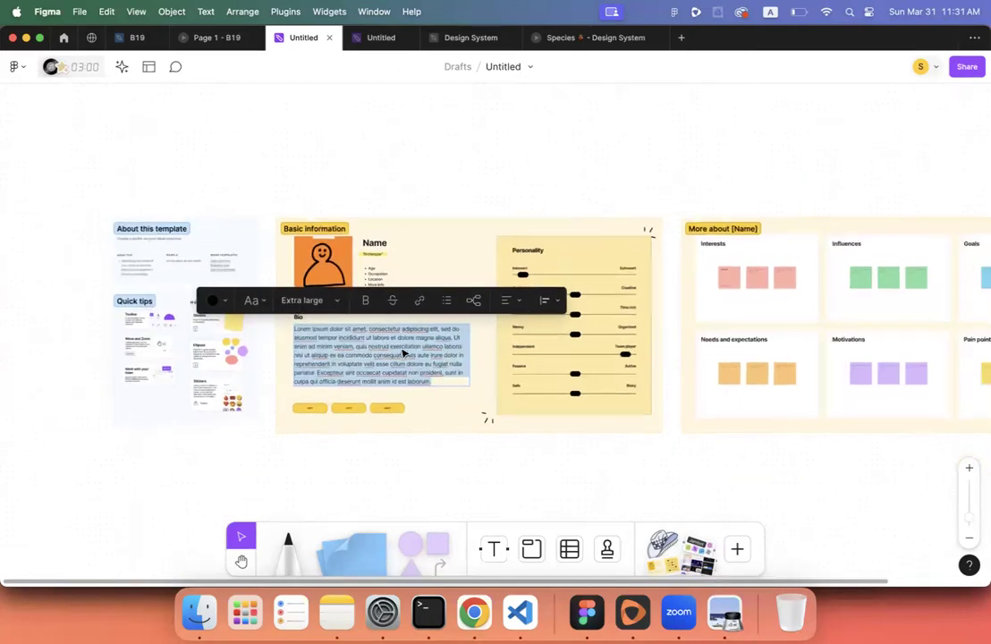
scroll(469, 392, right, 4)
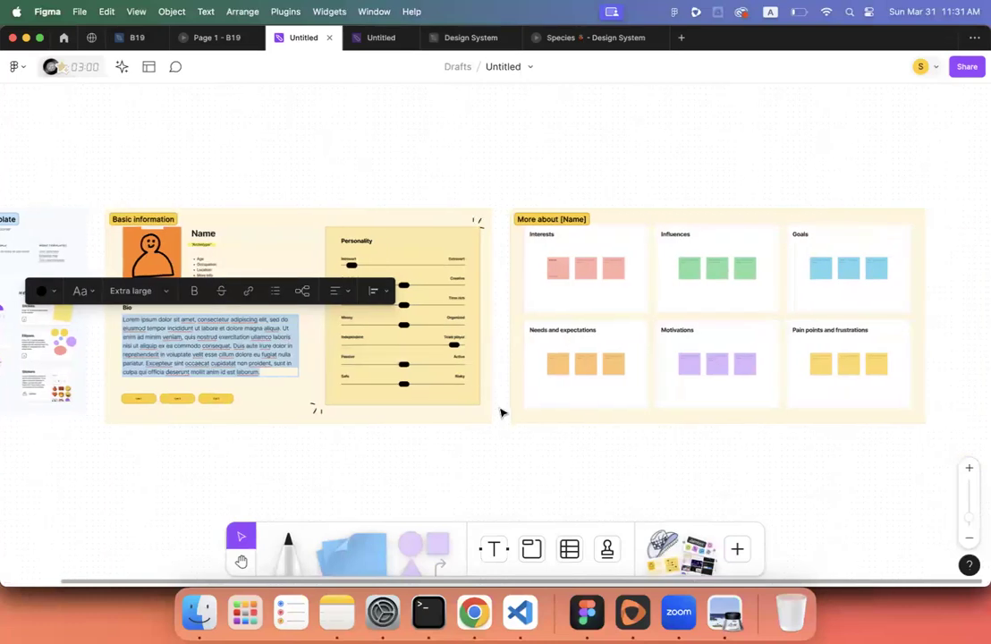
scroll(500, 412, left, 2)
scroll(501, 412, up, 1)
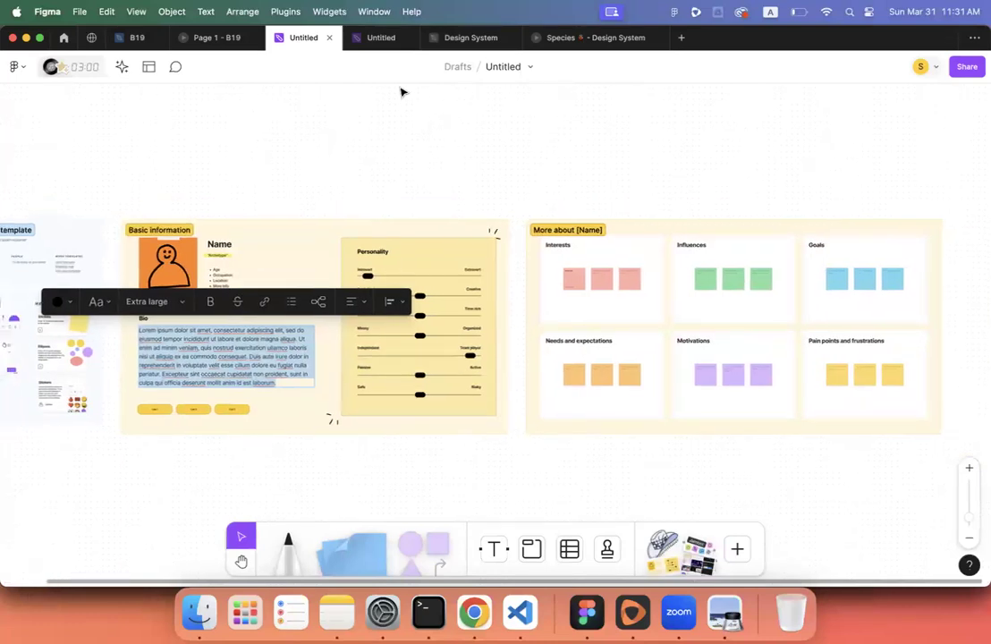
- Create a new FigJam board in a fresh tab and add the User persona template found by searching 'person'
click(680, 38)
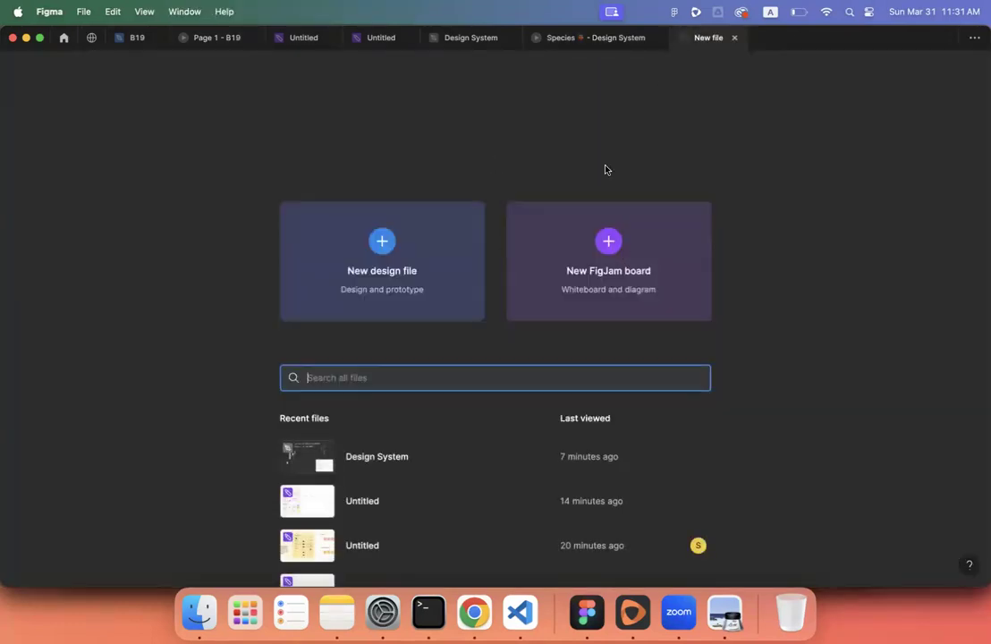
click(607, 250)
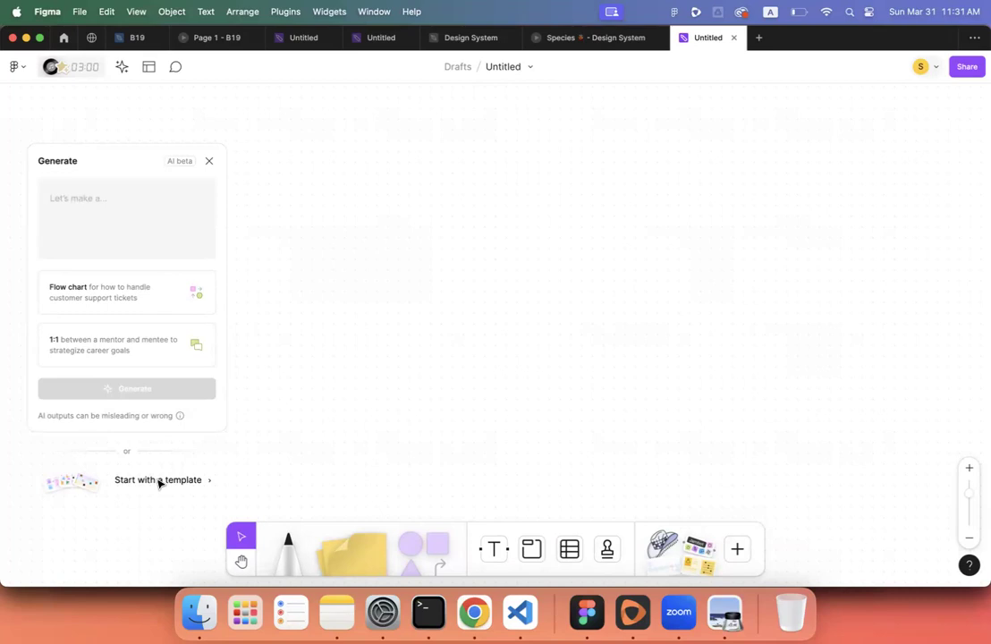
click(159, 480)
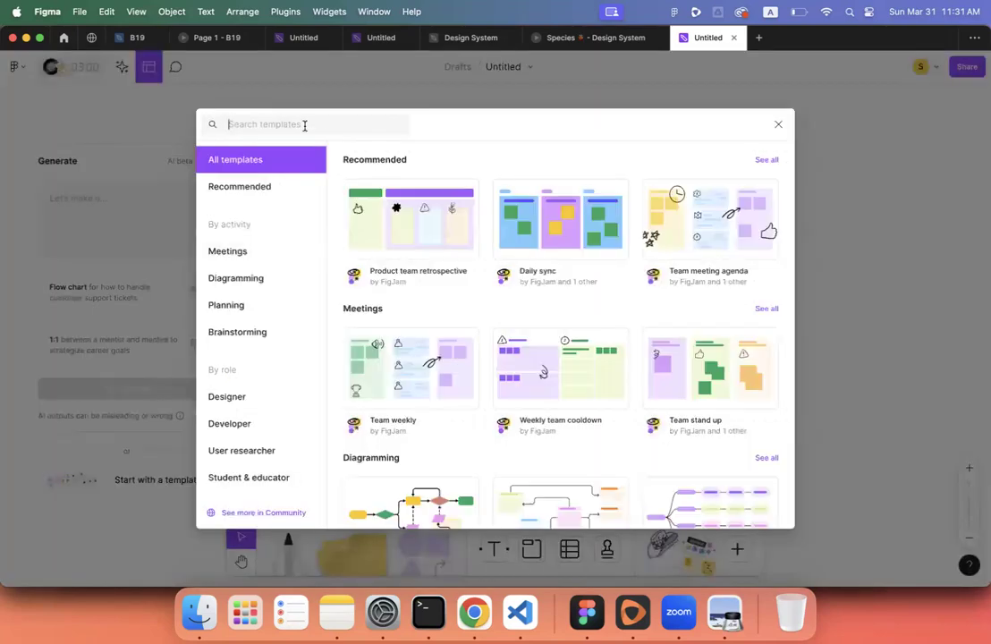
text(persona)
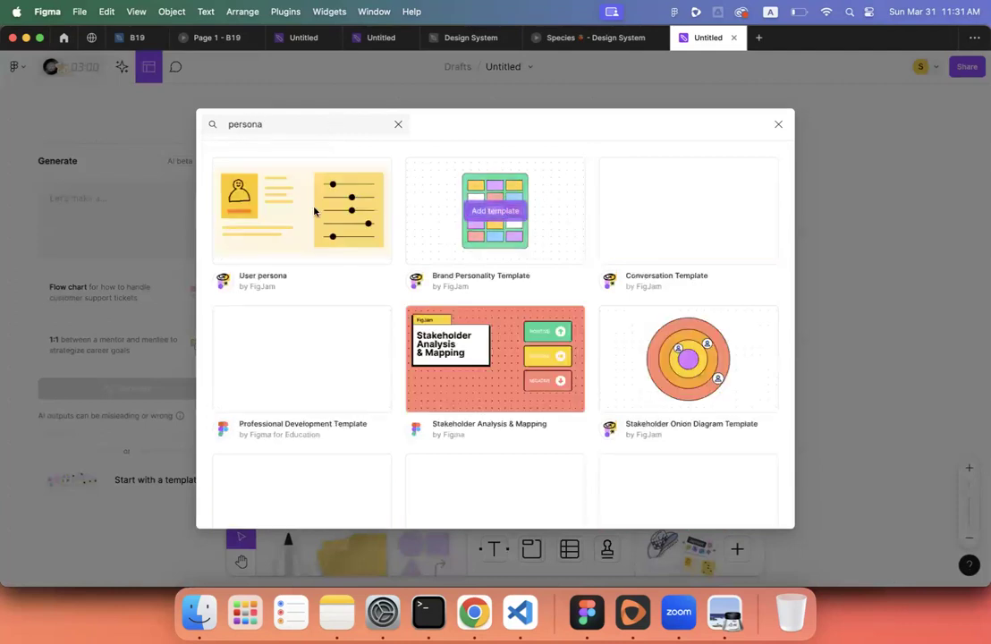
click(282, 210)
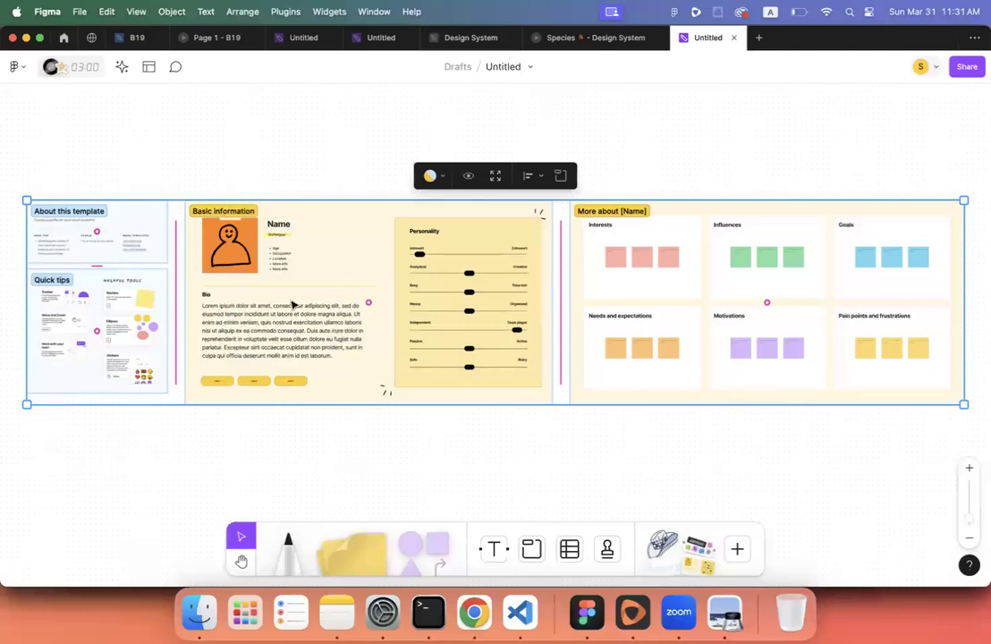
double_click(281, 308)
key(Escape)
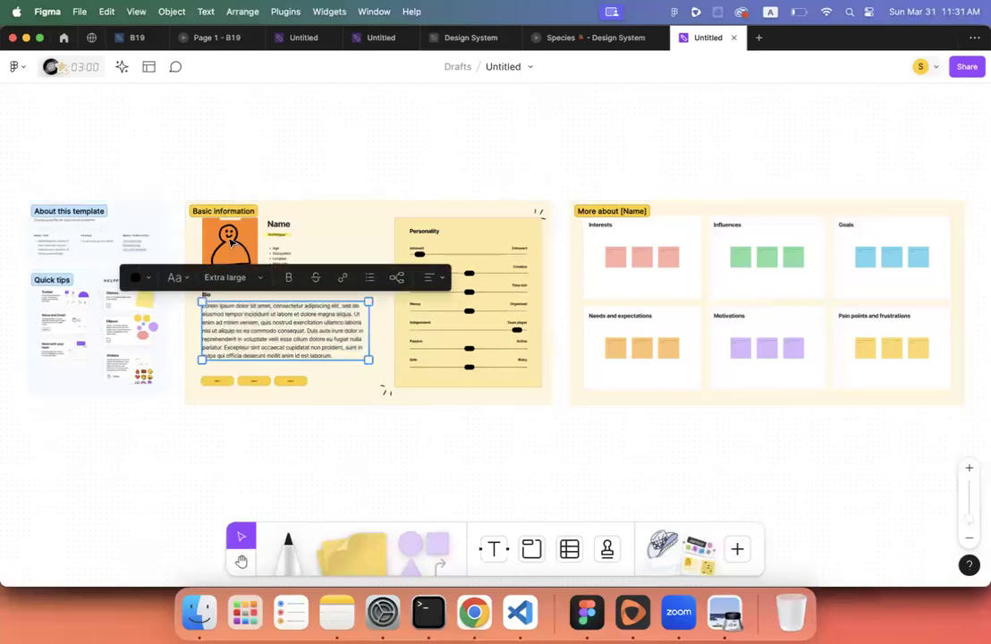
click(238, 246)
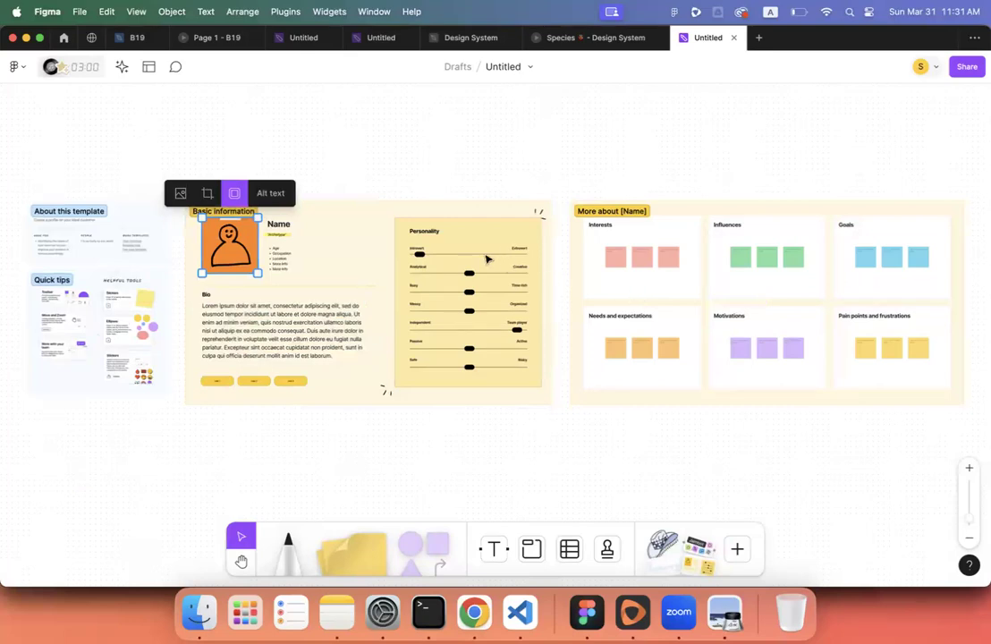
click(379, 171)
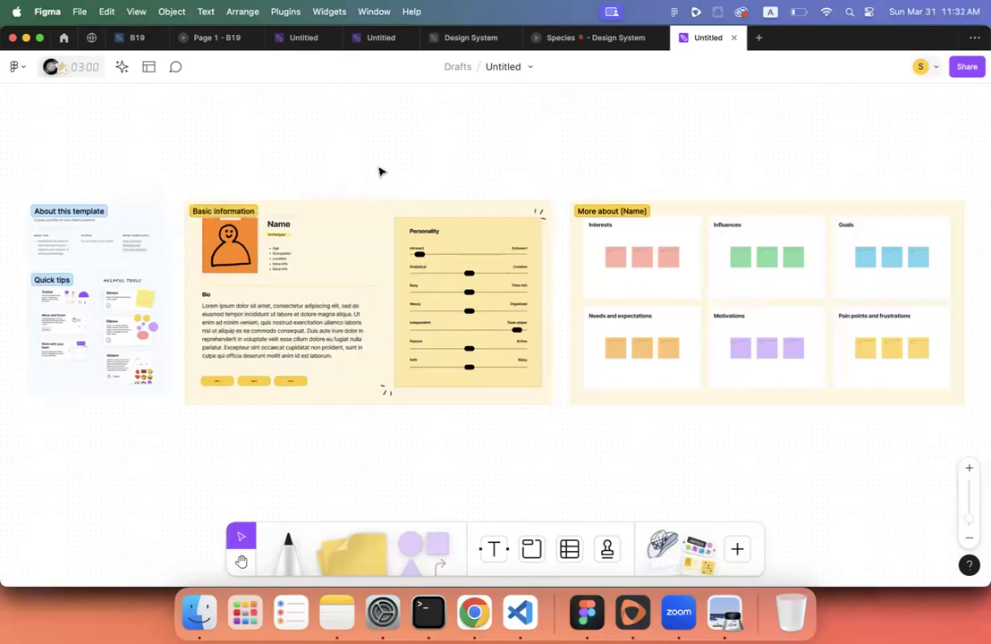
scroll(379, 172, up, 3)
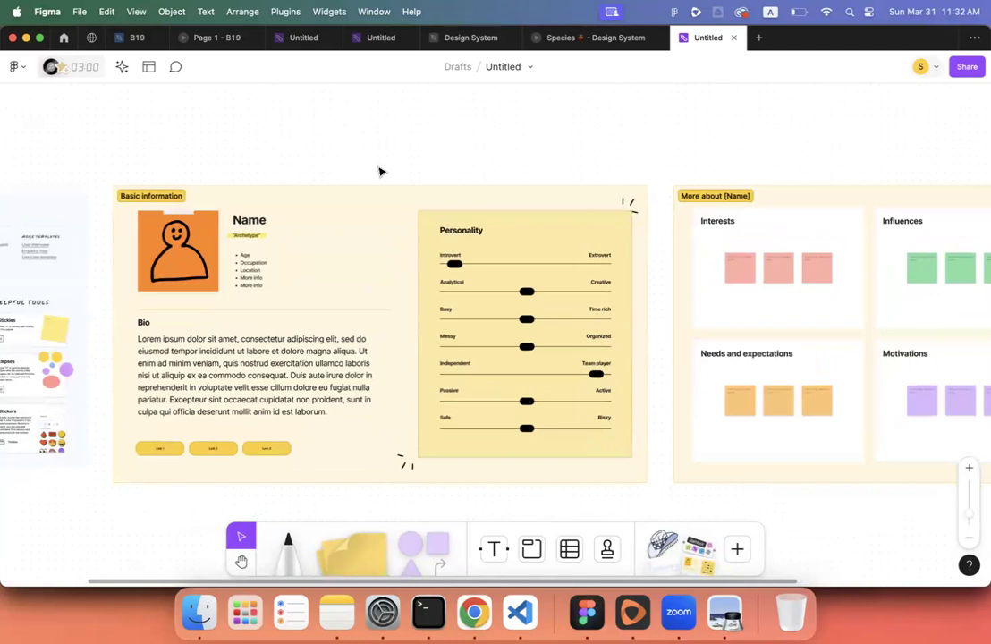
scroll(379, 172, left, 5)
scroll(379, 170, down, 2)
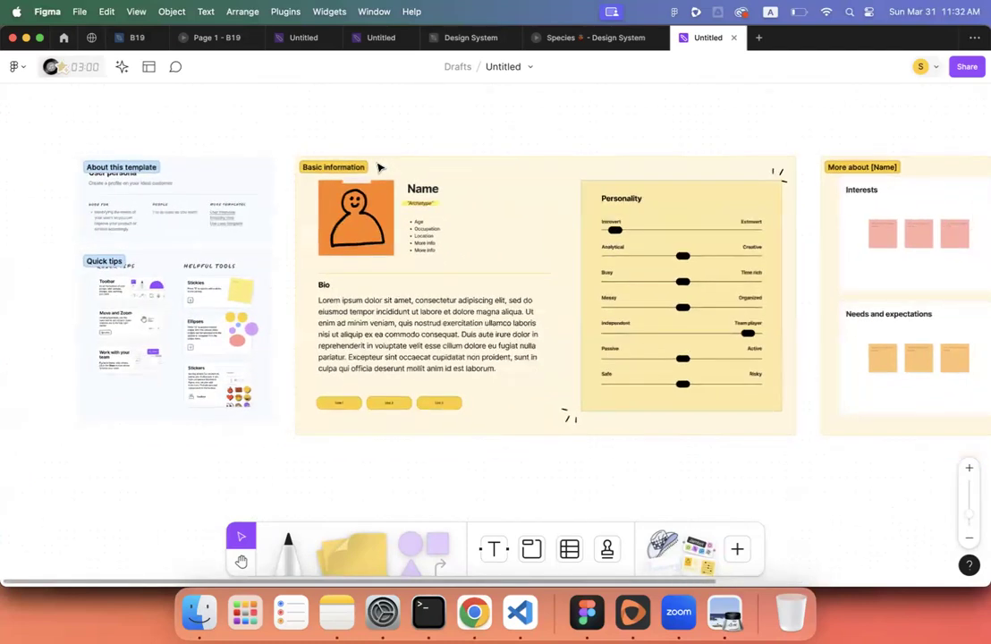
scroll(379, 168, down, 2)
scroll(379, 167, right, 3)
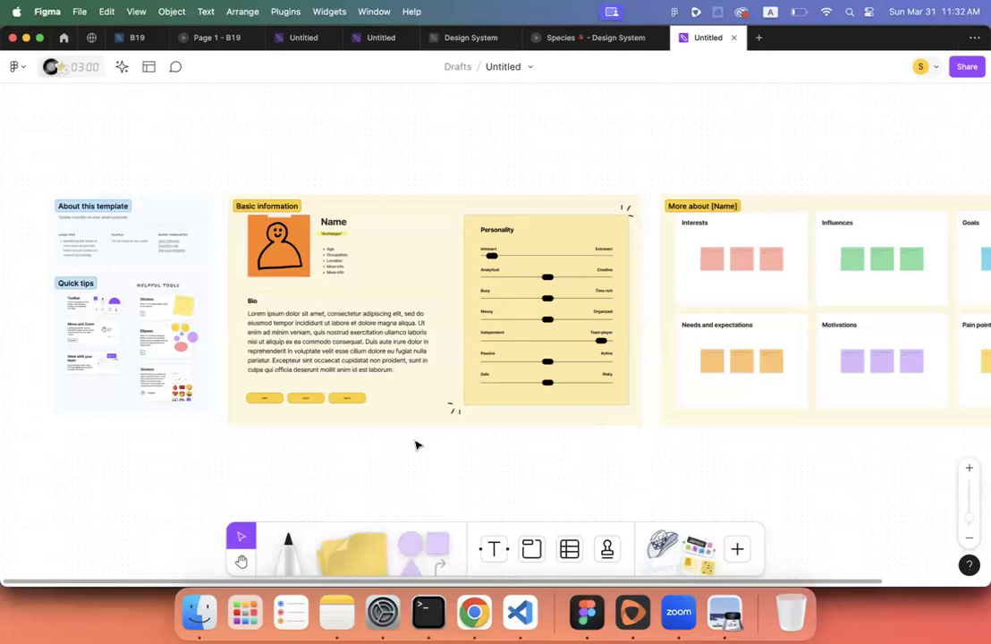
scroll(414, 445, down, 5)
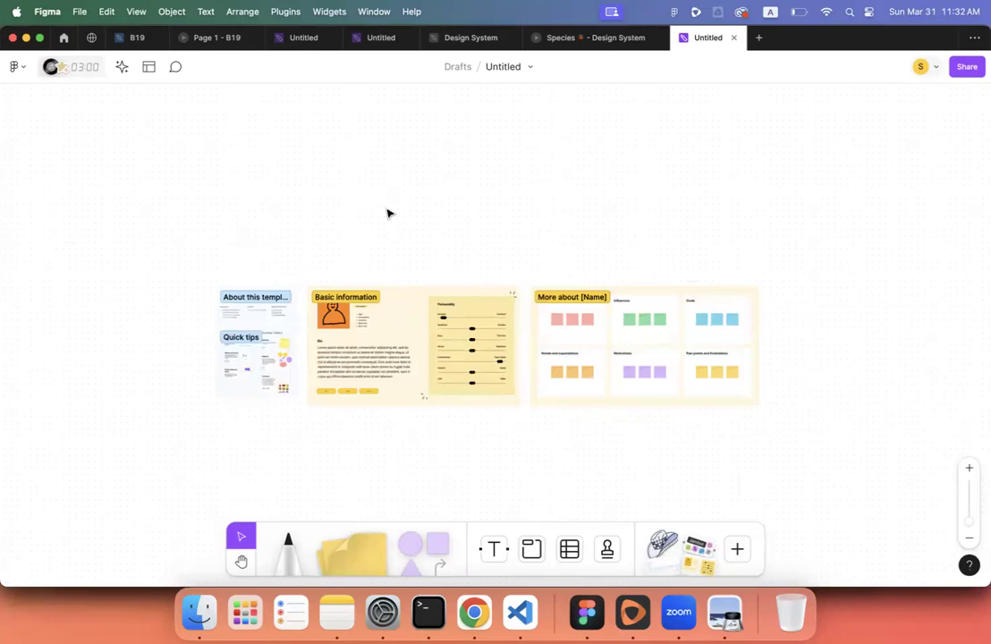
scroll(387, 213, down, 2)
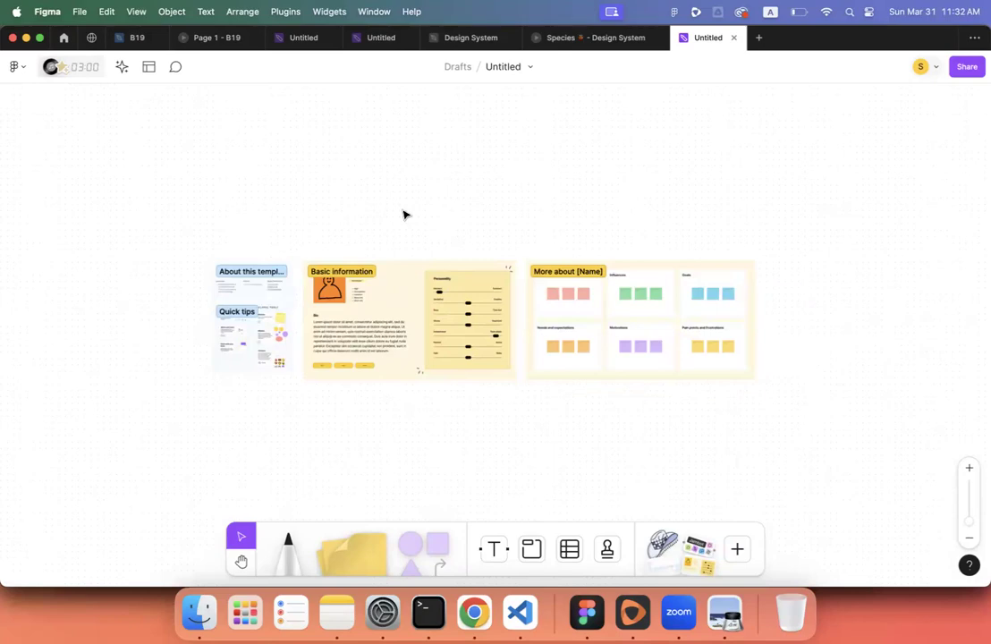
scroll(403, 215, down, 4)
scroll(403, 214, up, 3)
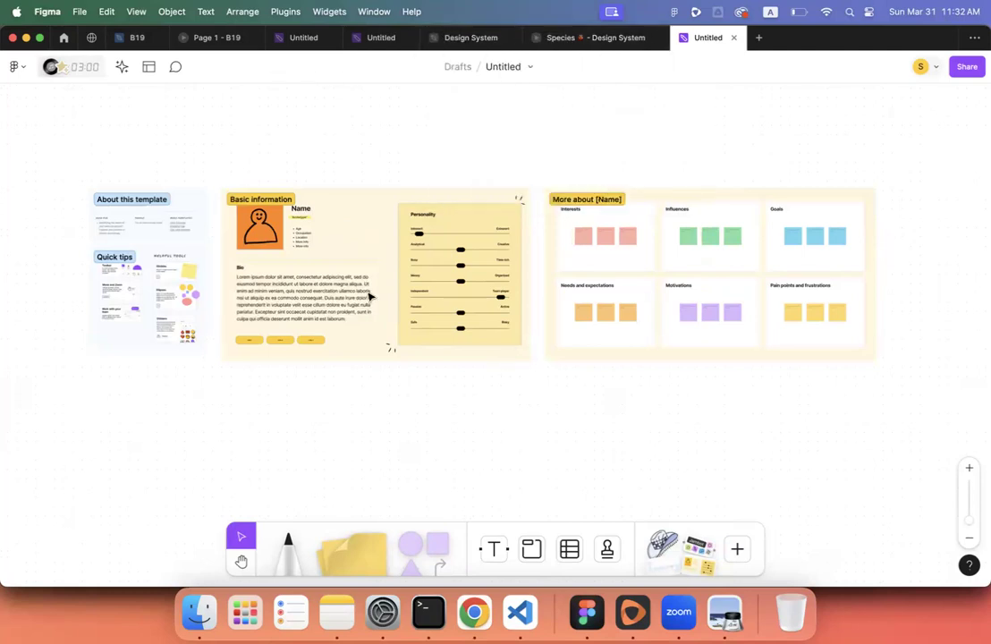
- Look over the Website flow chart on its own board
click(375, 38)
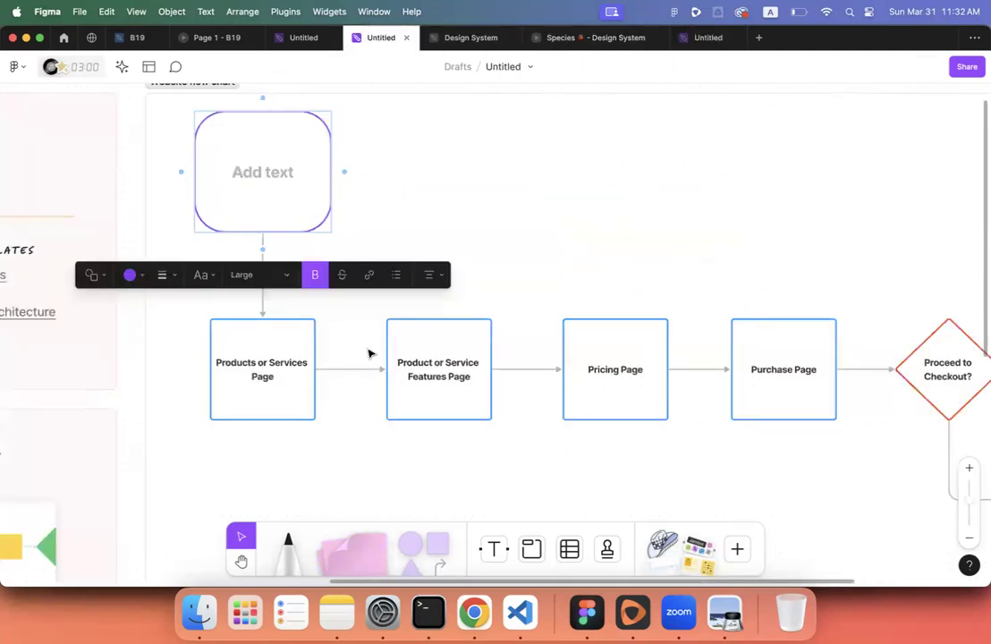
scroll(362, 349, down, 3)
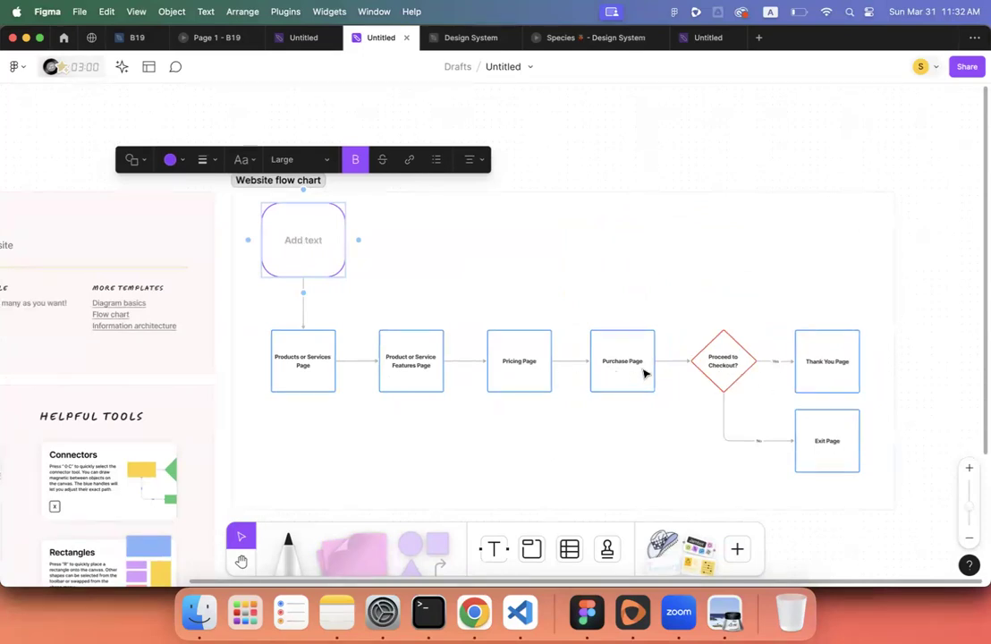
scroll(652, 373, down, 2)
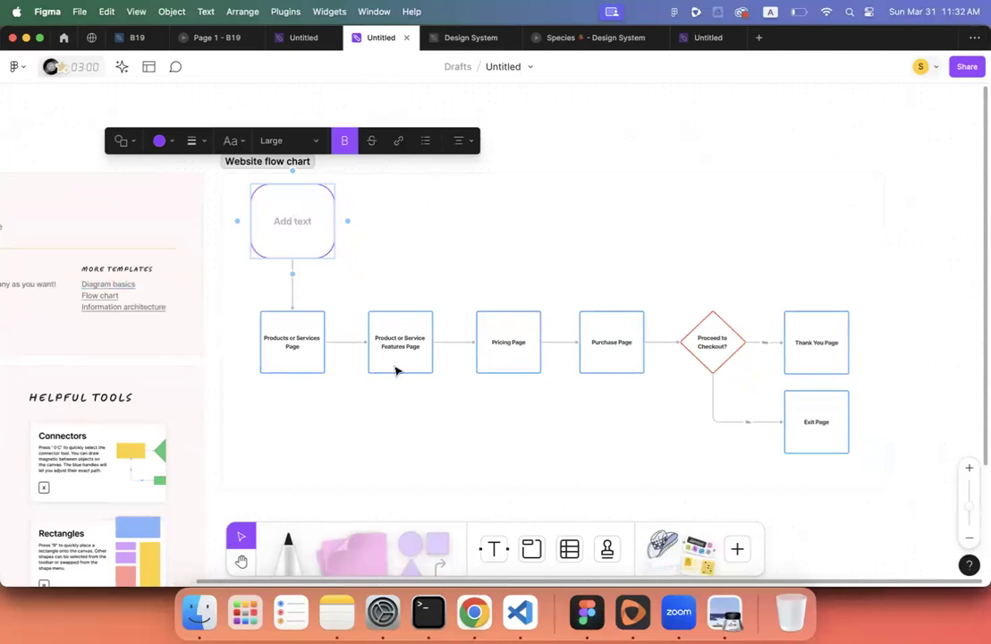
- Back on the User persona board, deselect the Bio text box and scroll around the template
click(300, 39)
scroll(336, 161, down, 5)
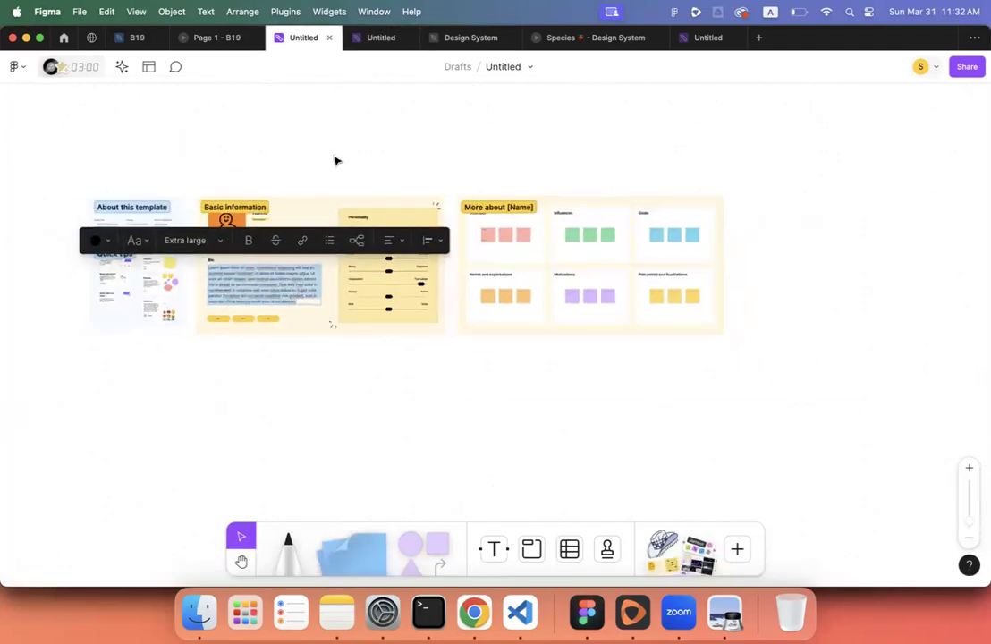
scroll(336, 161, down, 5)
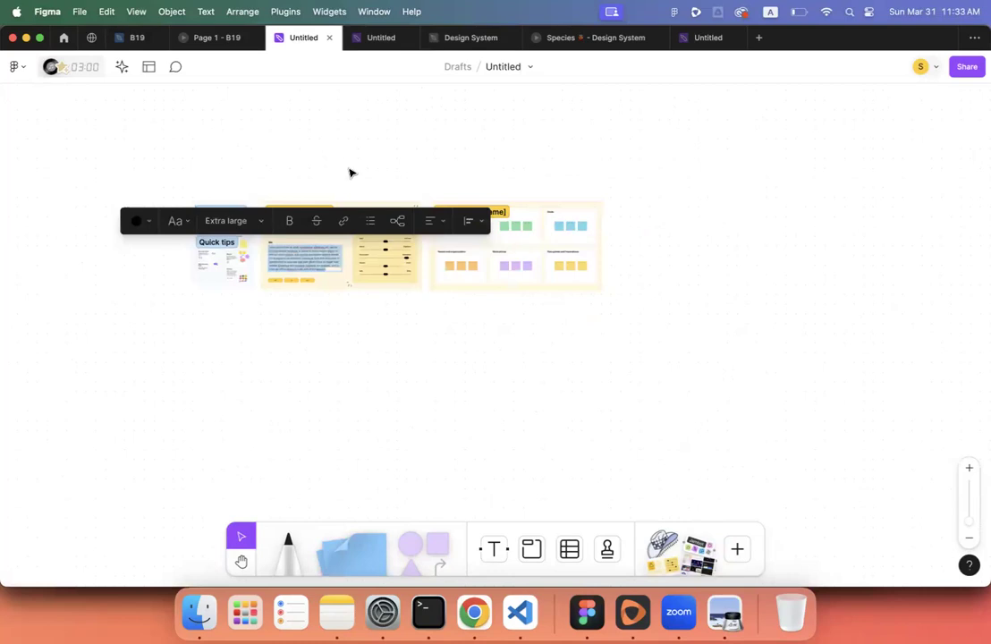
scroll(389, 296, left, 1)
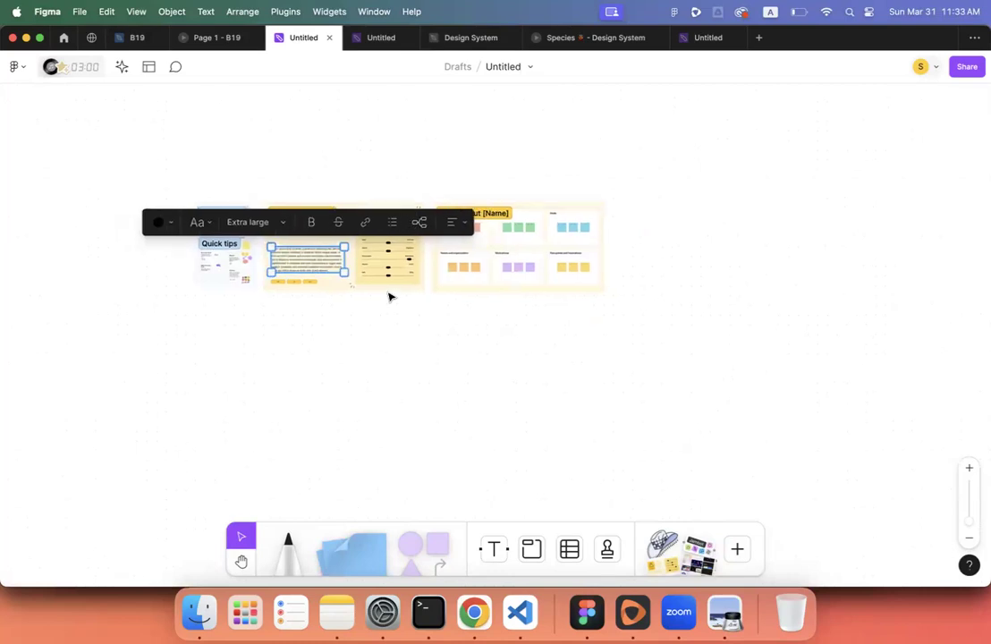
click(371, 346)
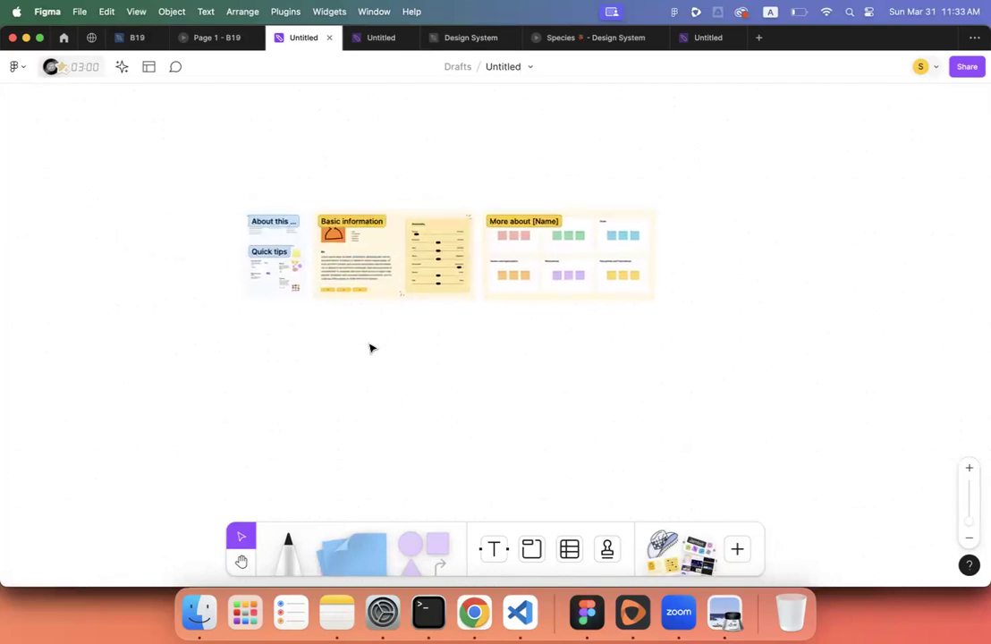
scroll(371, 348, up, 3)
scroll(371, 348, up, 2)
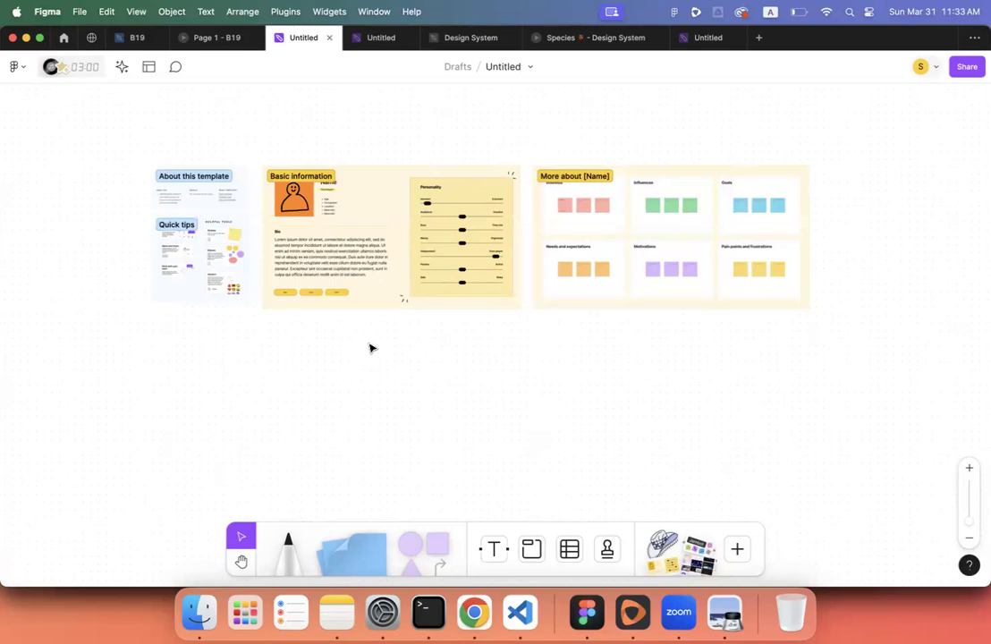
scroll(371, 348, left, 2)
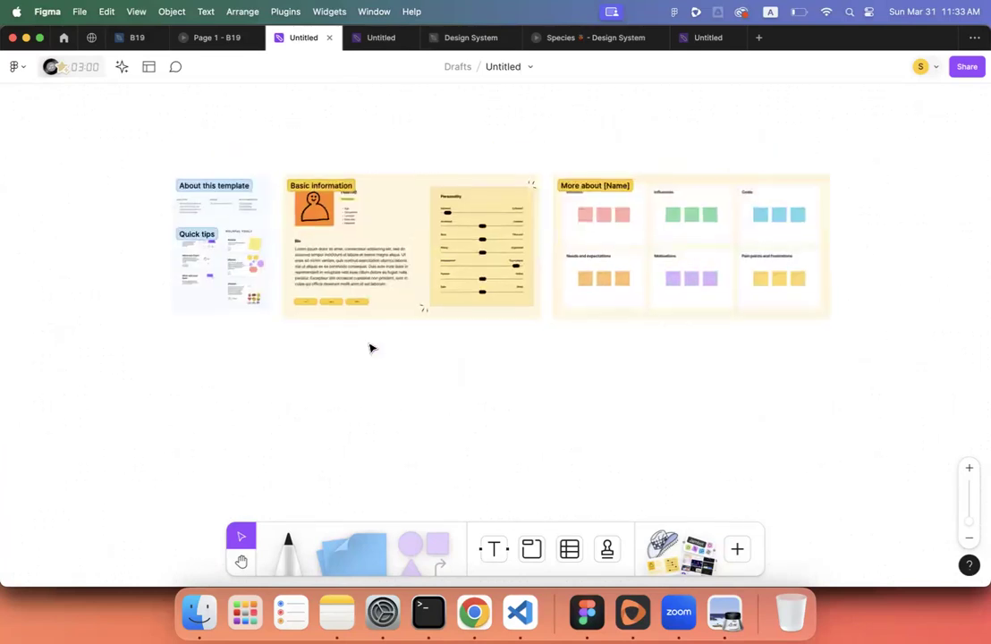
scroll(371, 348, right, 2)
scroll(371, 348, down, 2)
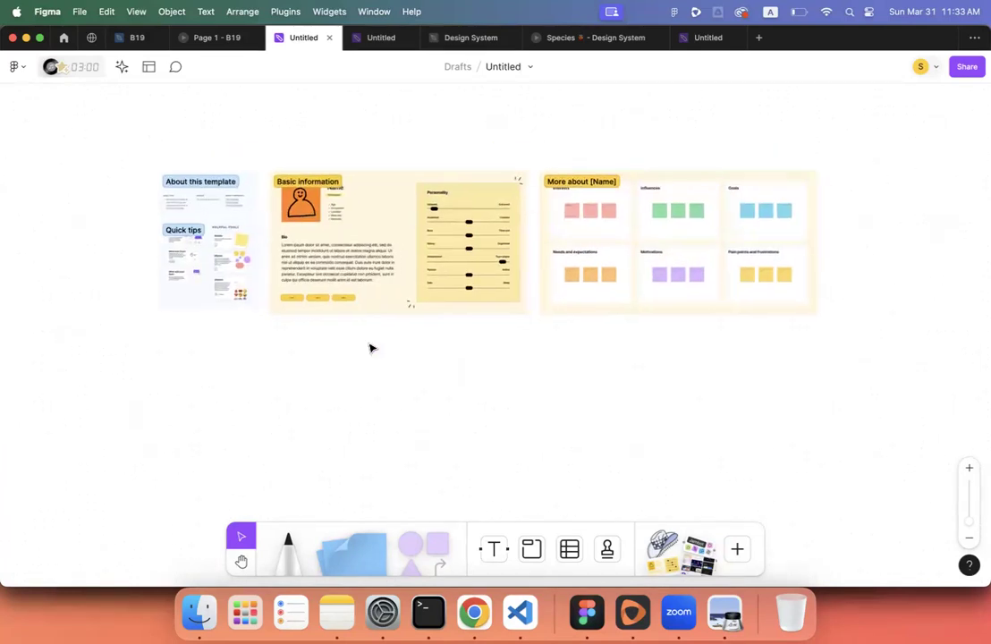
- Paste the Website flow chart section below the persona template and zoom to fit all boards
click(378, 39)
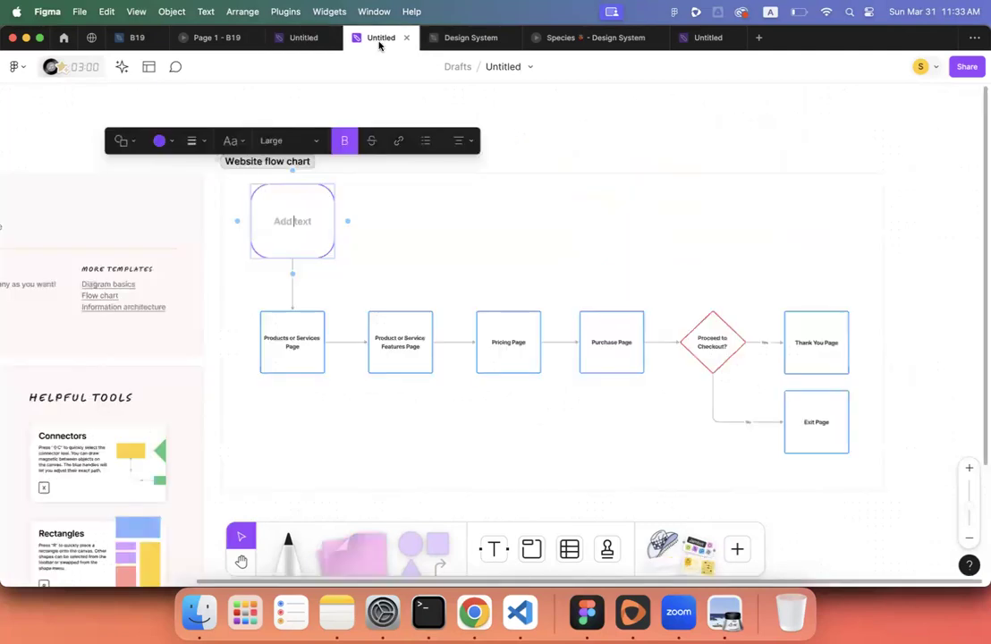
click(226, 178)
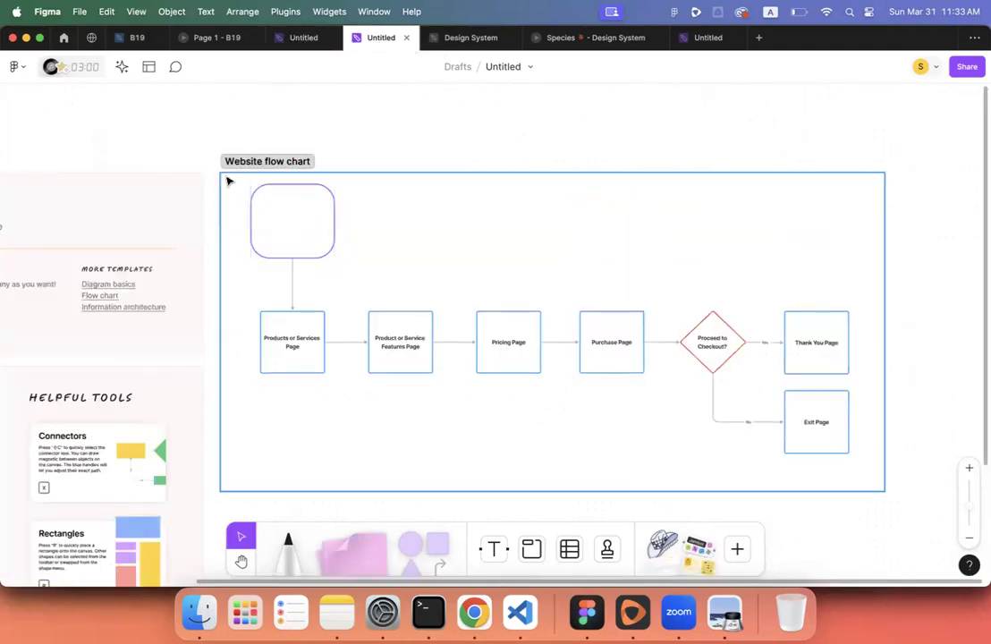
click(298, 38)
key(super+v)
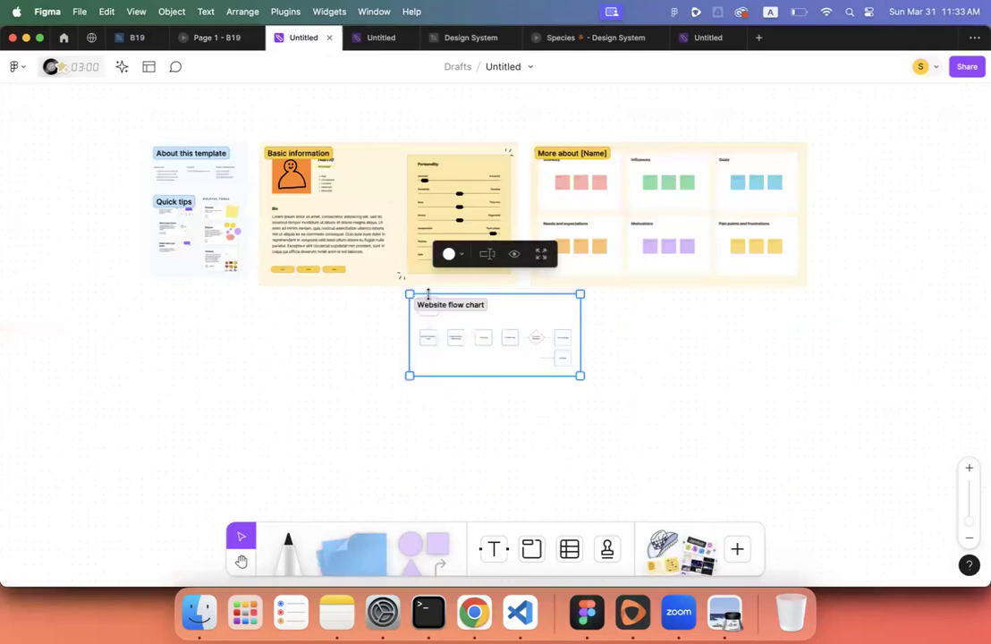
drag(510, 328, 329, 363)
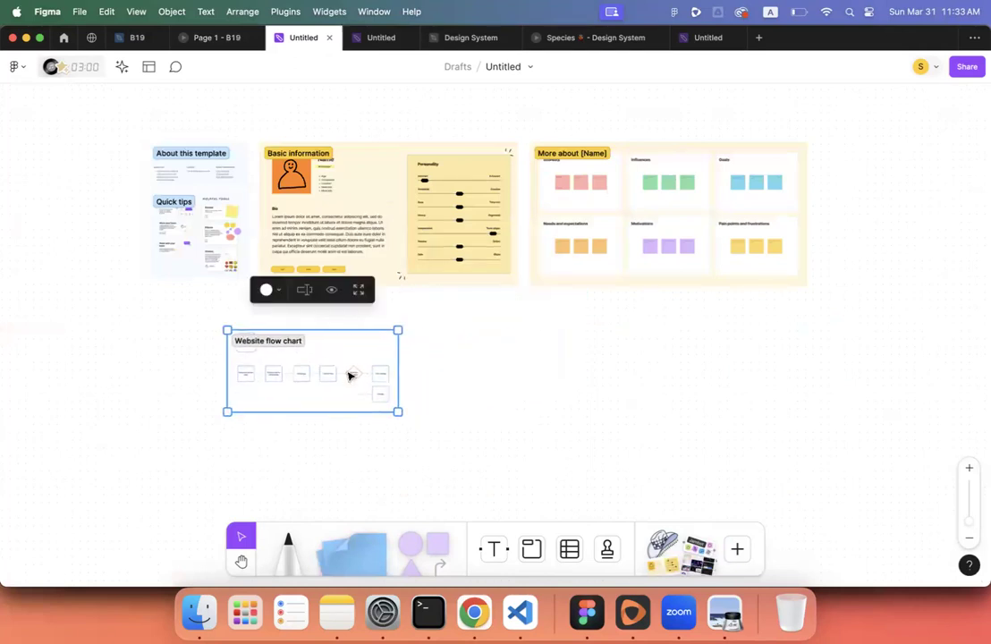
scroll(347, 378, down, 5)
scroll(347, 380, down, 5)
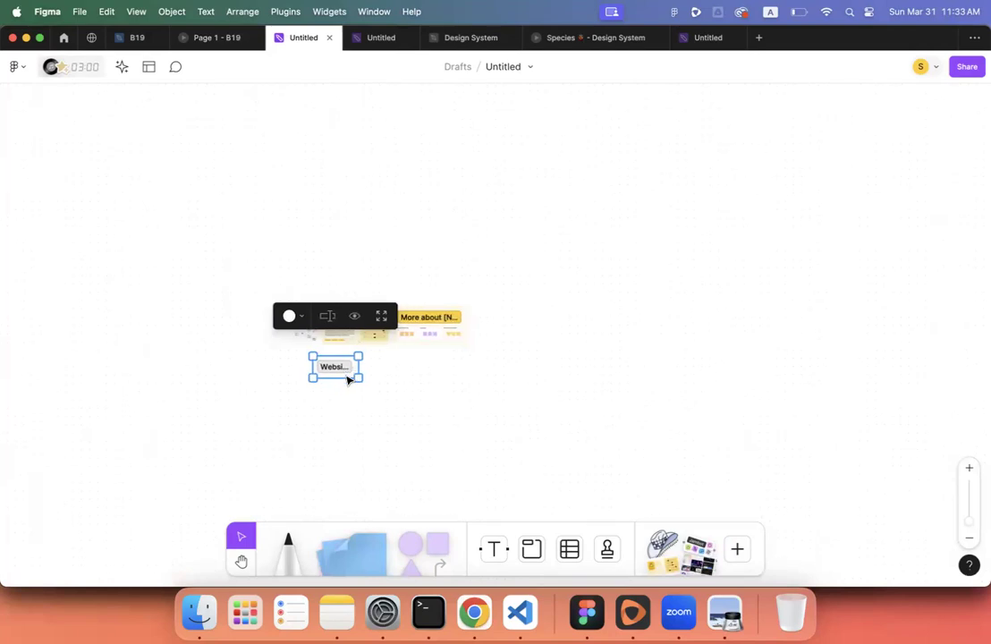
click(221, 298)
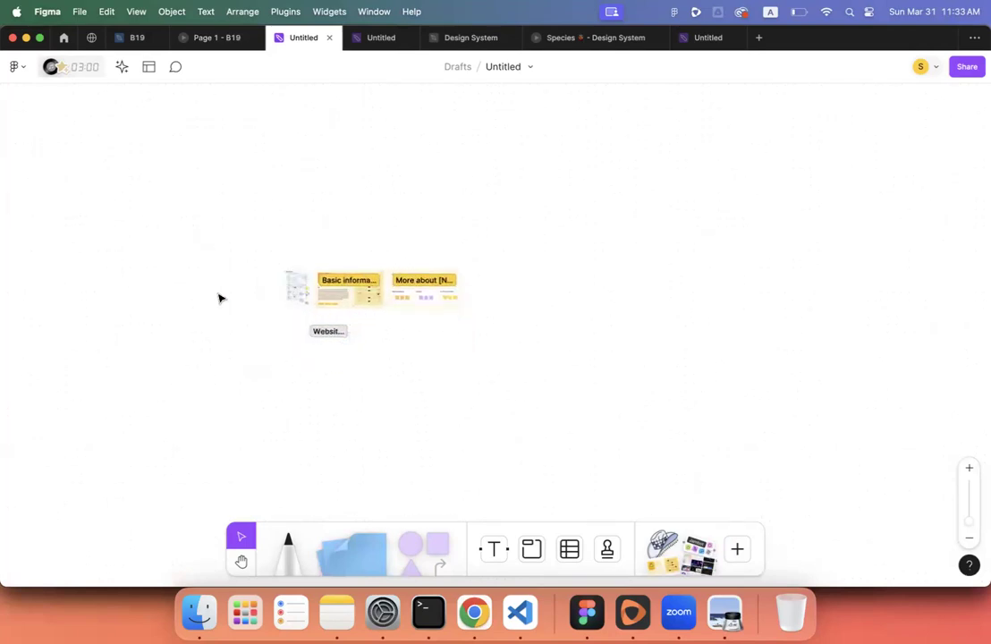
scroll(221, 298, up, 3)
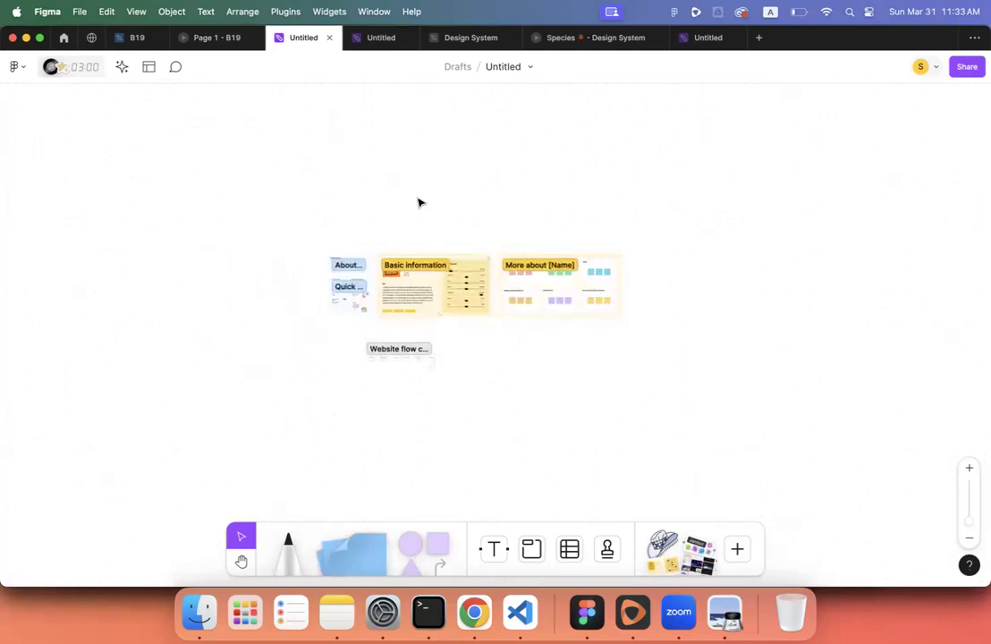
key(shift+1)
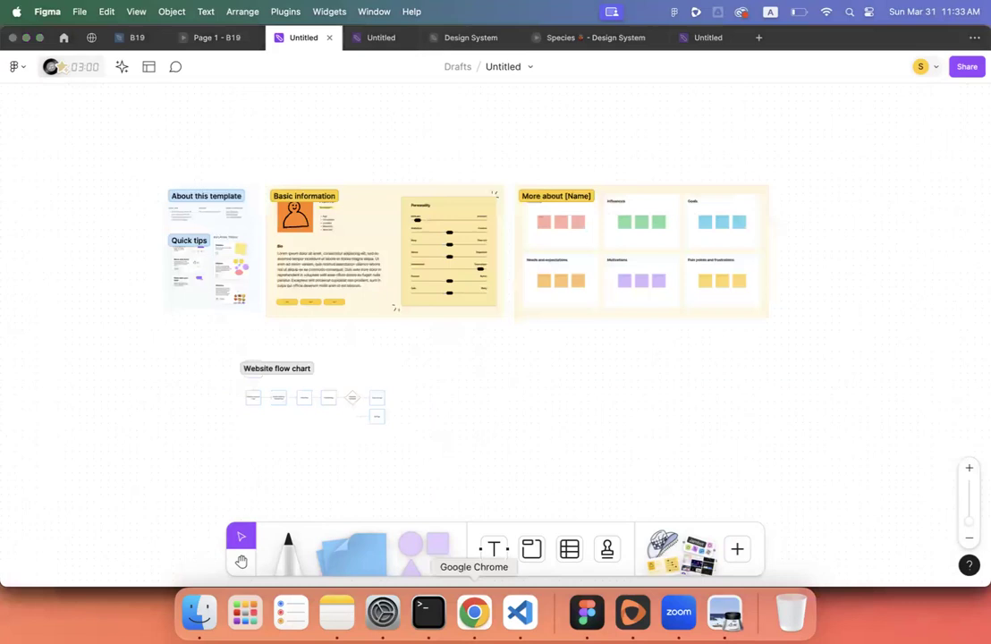
click(474, 612)
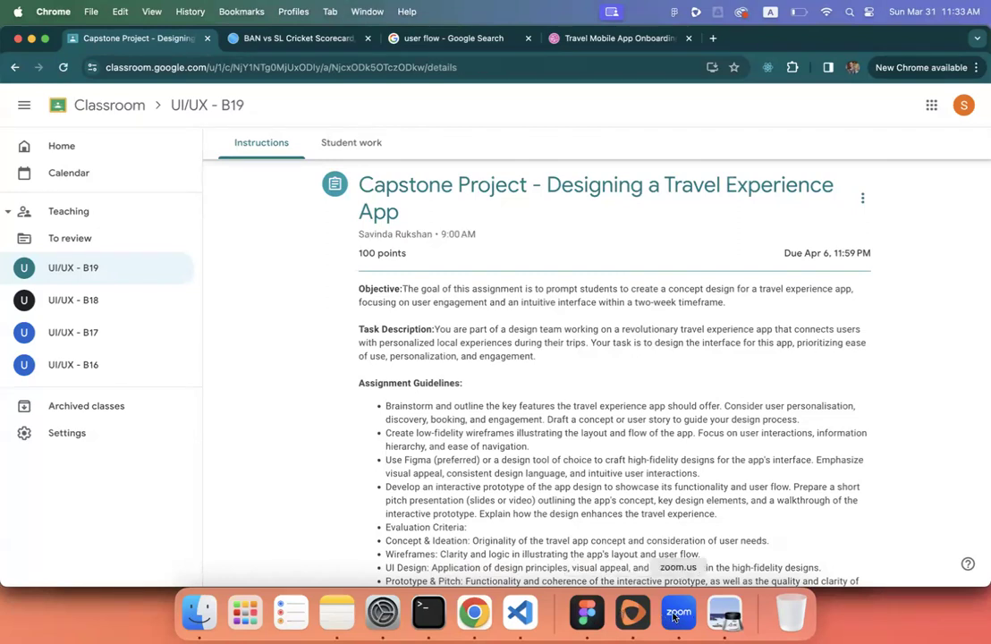
click(724, 612)
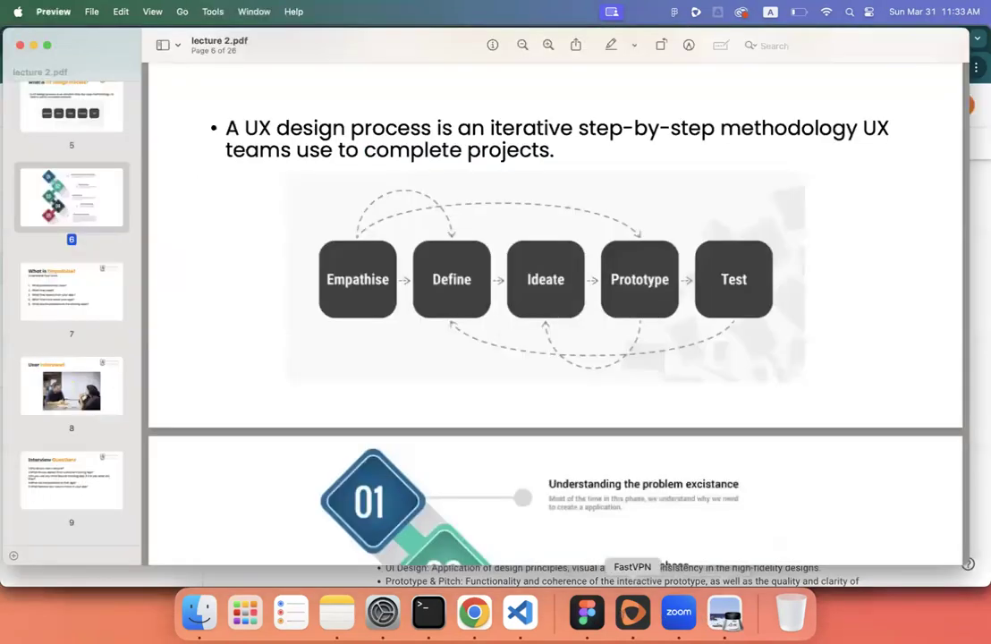
click(589, 624)
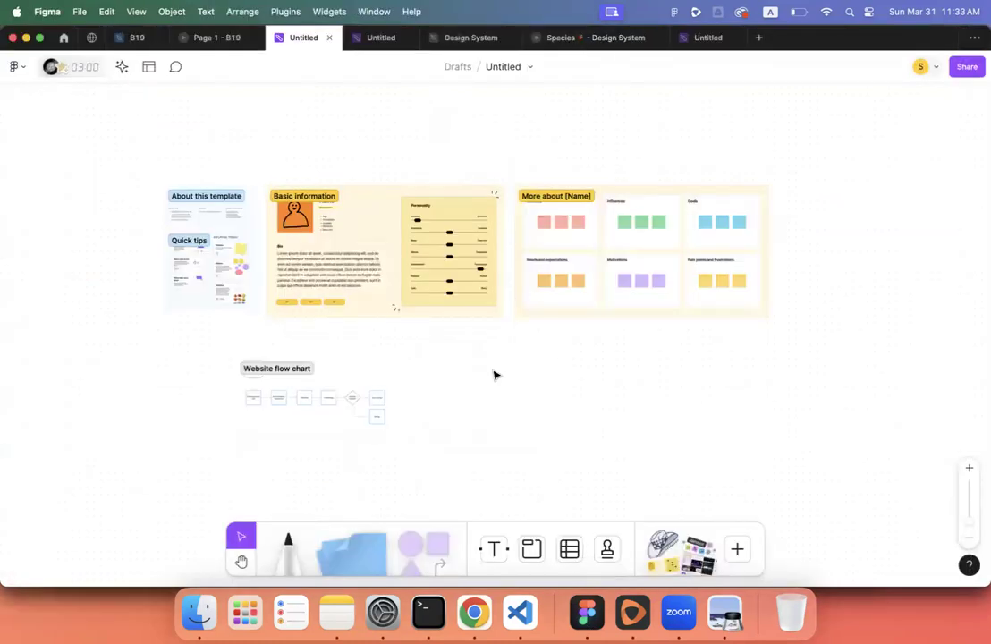
click(483, 610)
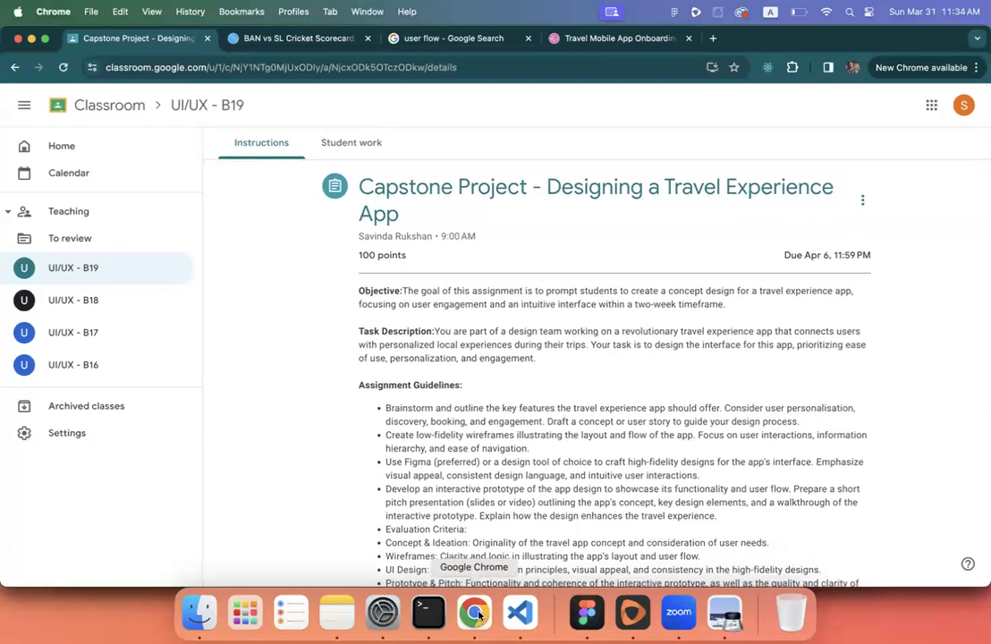
click(585, 611)
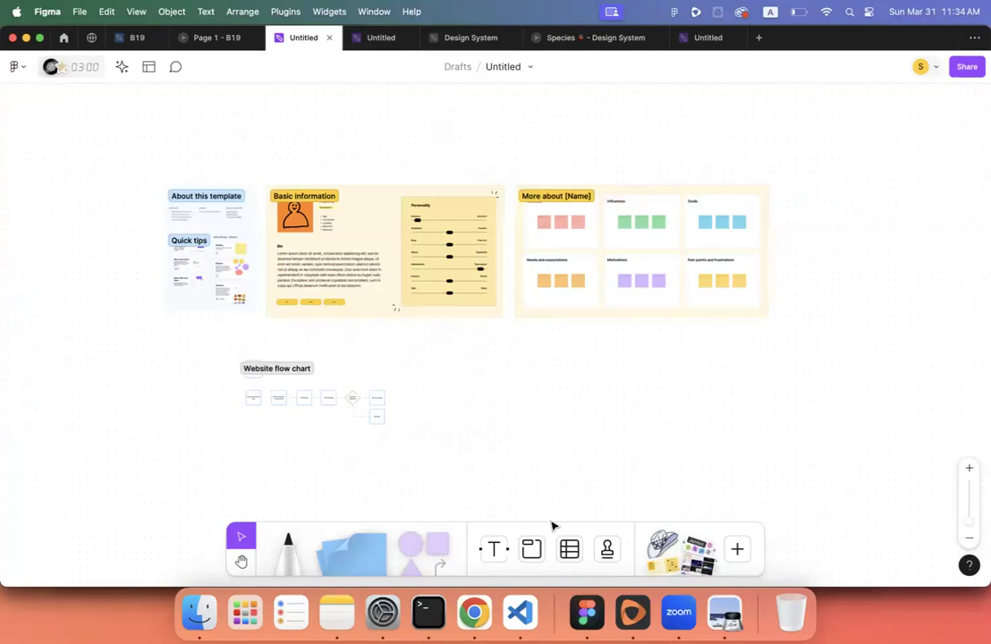
- Copy the board's share link, then go to the B19 file and the Classroom assignment in Chrome
click(964, 66)
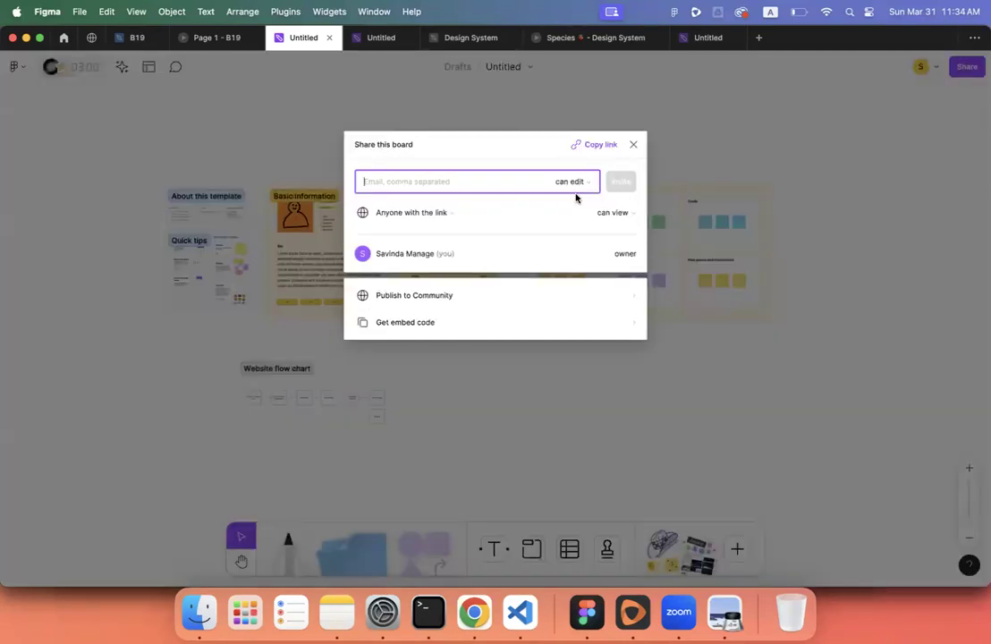
click(595, 146)
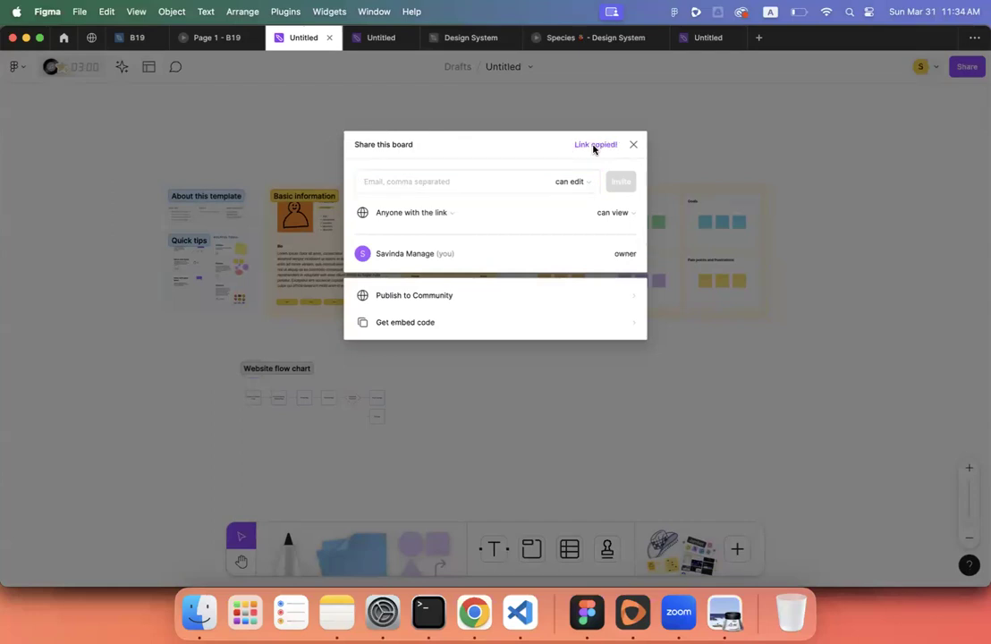
click(129, 39)
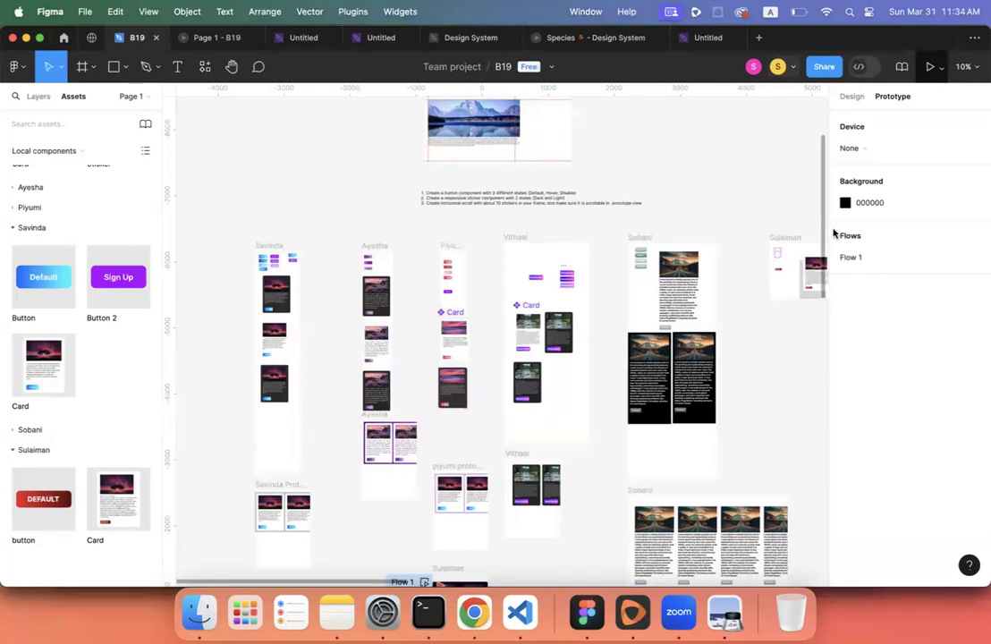
click(474, 613)
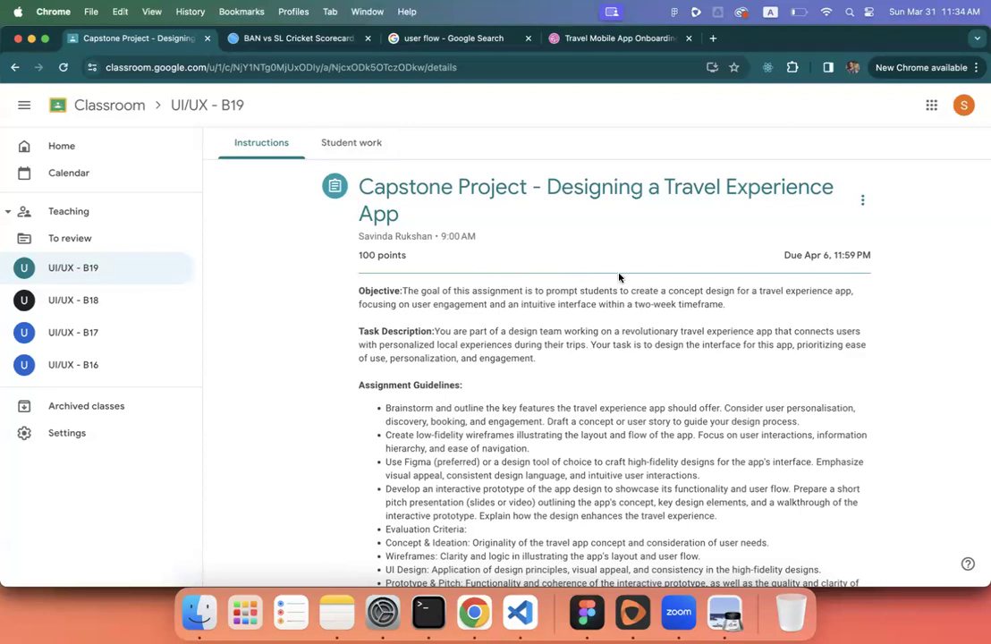
- Open the assignment's Student work view and its files folder, then close the blank tab
scroll(618, 278, down, 3)
click(368, 154)
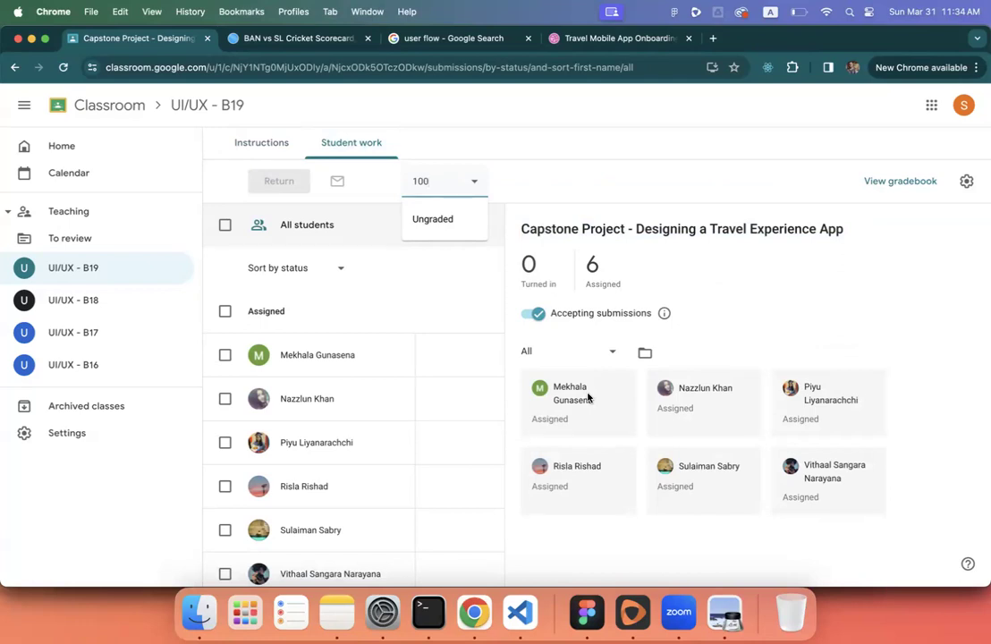
click(644, 353)
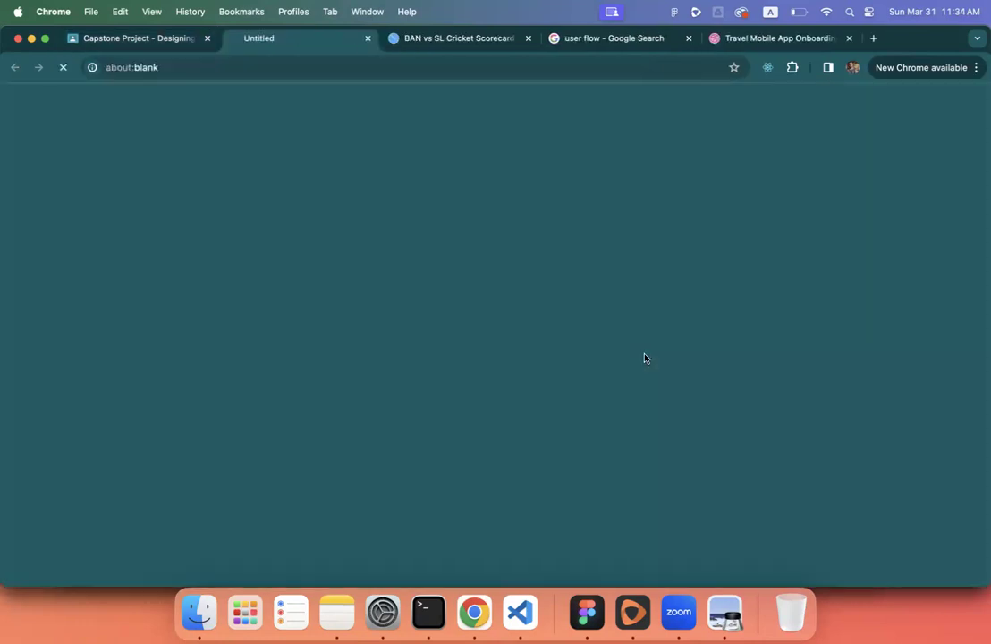
click(367, 39)
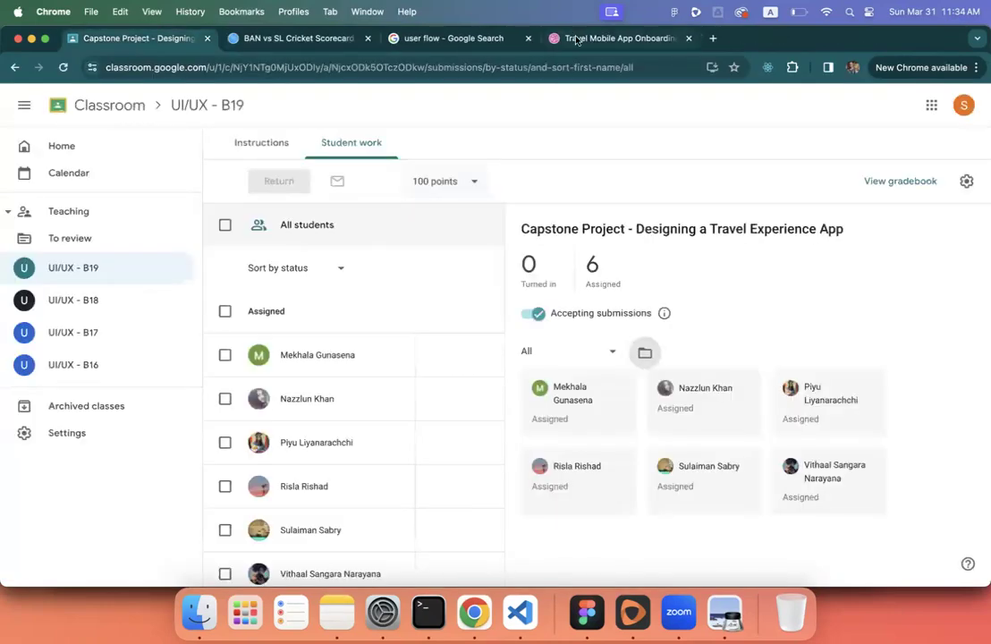
- Glance at the Dribbble onboarding reference and lecture 2.pdf, then return to the Capstone assignment
click(610, 41)
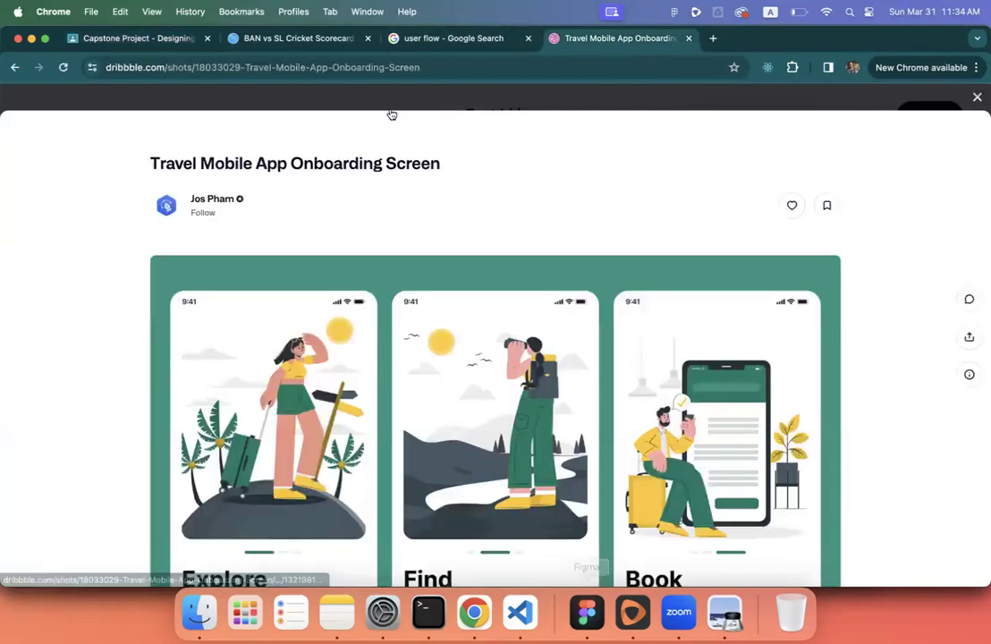
click(724, 612)
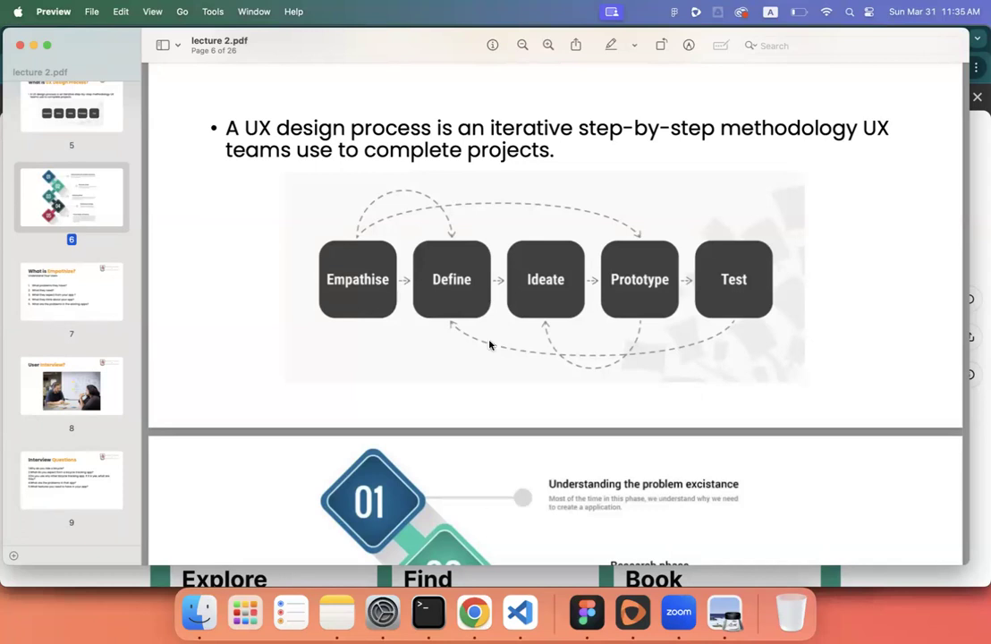
click(477, 612)
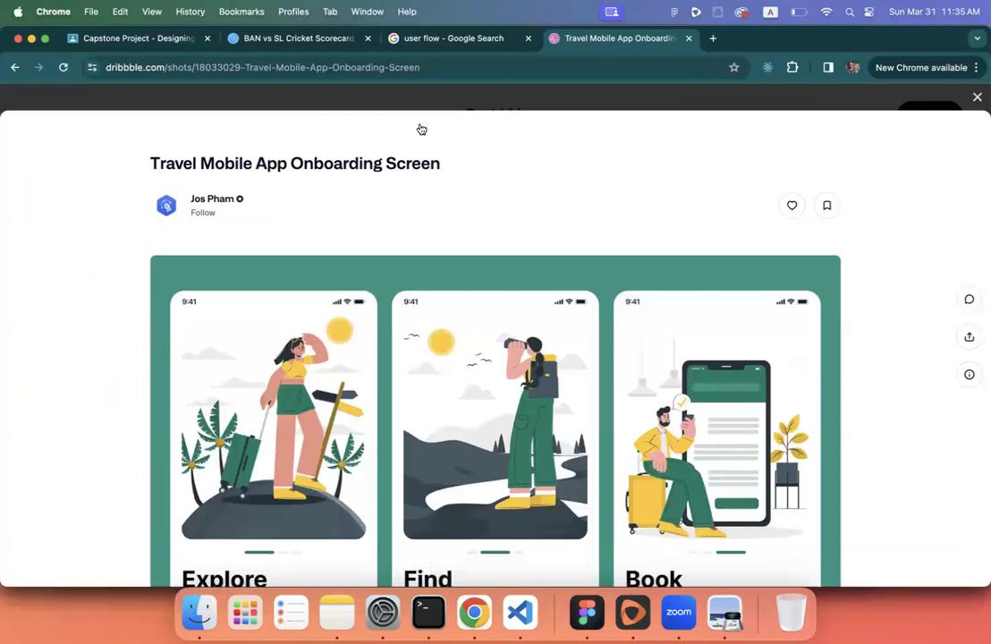
click(176, 45)
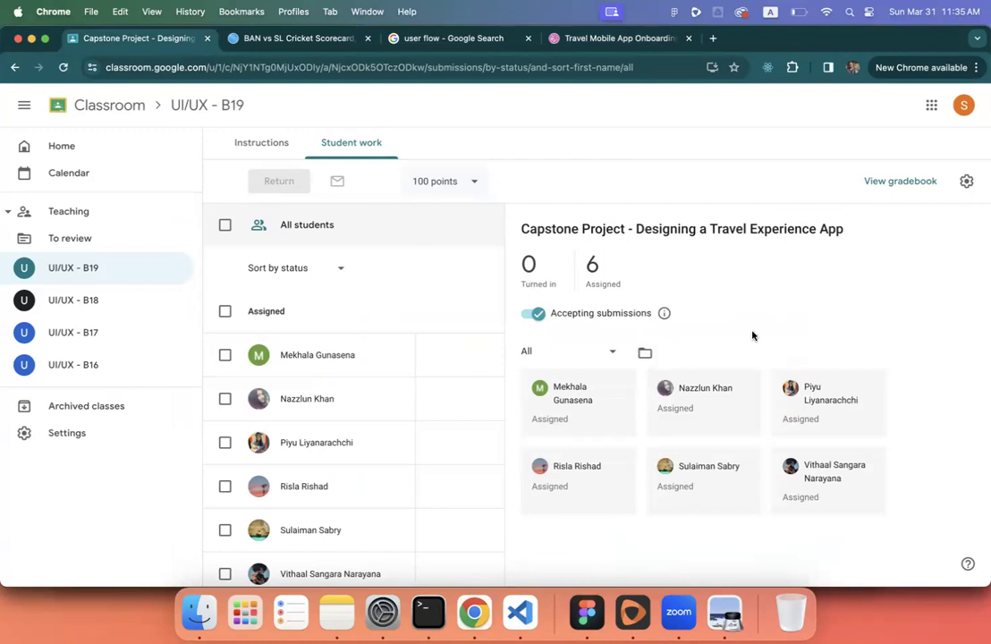
- Show the assignment's Instructions and scroll through to the Deliverables
click(264, 142)
scroll(559, 329, down, 5)
scroll(562, 331, up, 5)
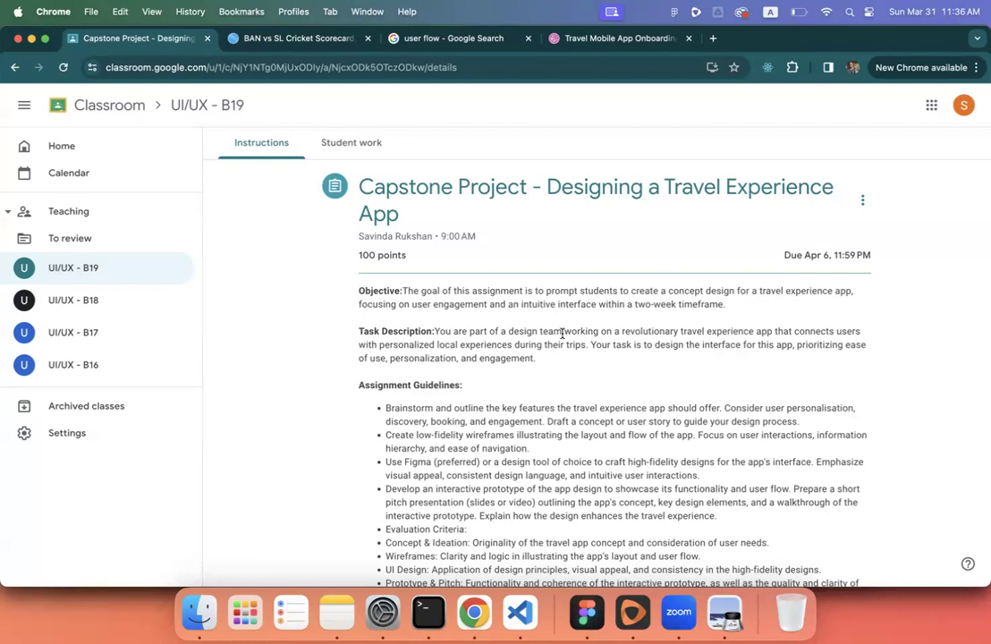
scroll(626, 447, down, 5)
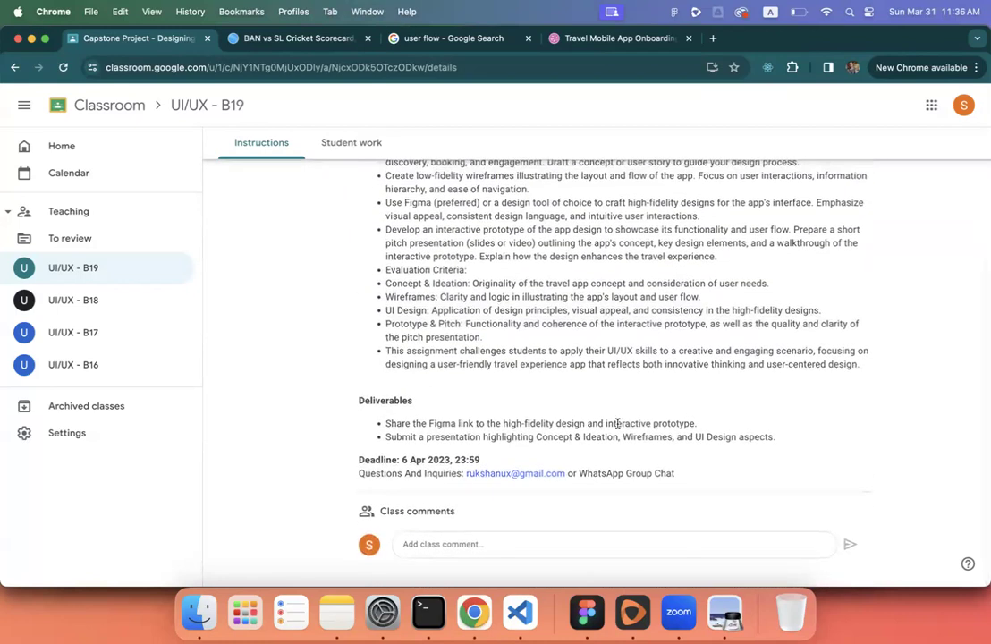
scroll(586, 307, up, 5)
scroll(586, 306, down, 5)
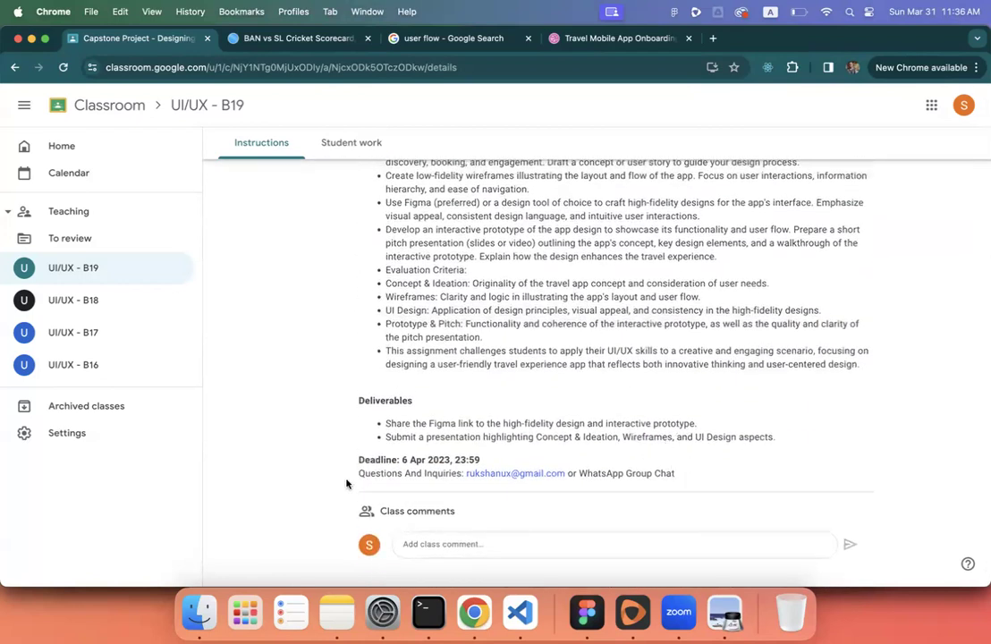
- Highlight the Questions And Inquiries line and the word WhatsApp, then bring up the lecture slides
drag(359, 473, 678, 477)
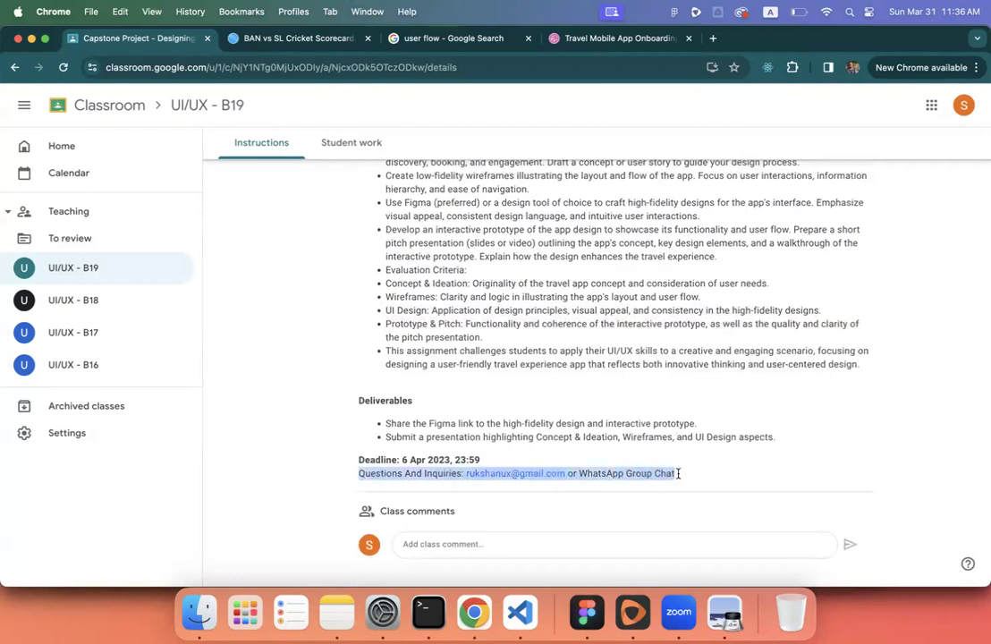
double_click(611, 471)
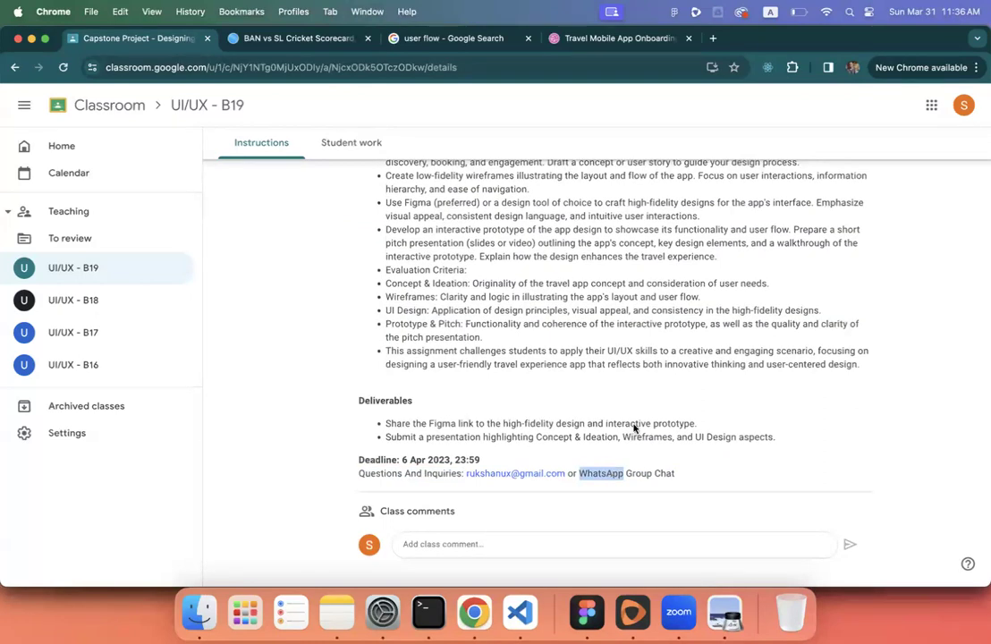
scroll(634, 427, up, 5)
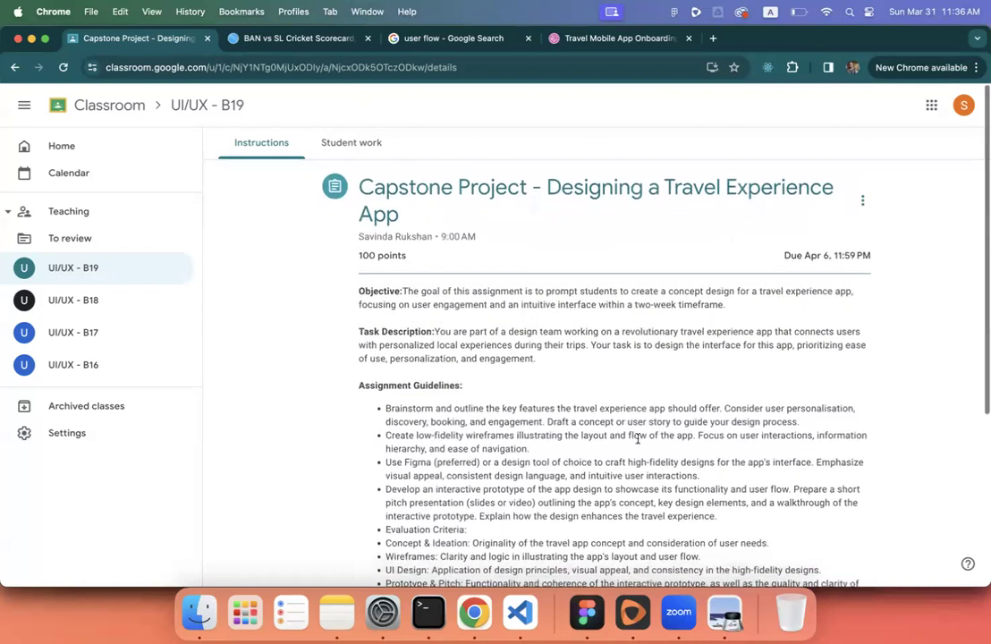
click(724, 612)
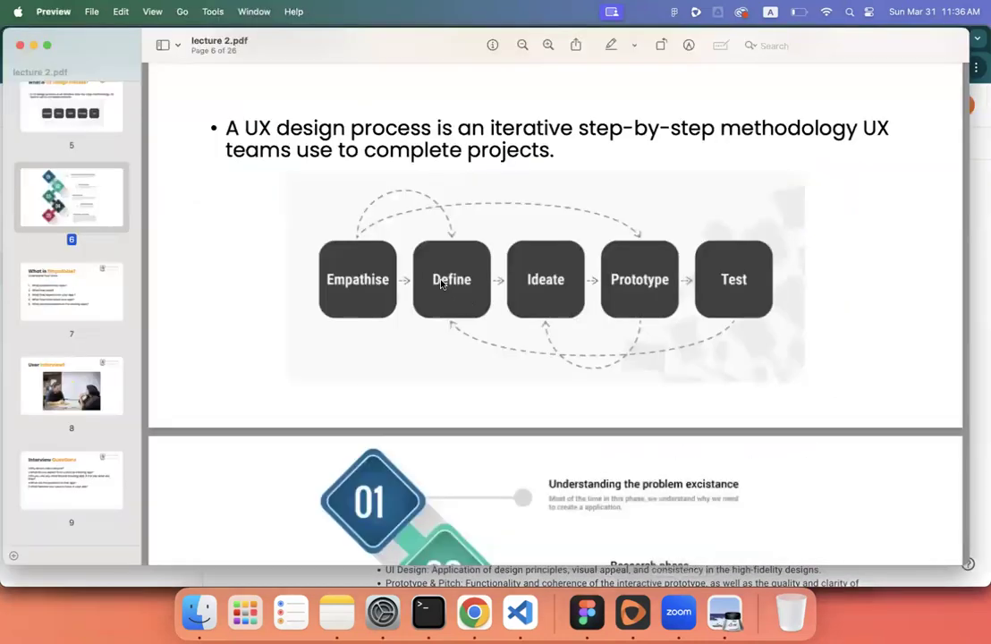
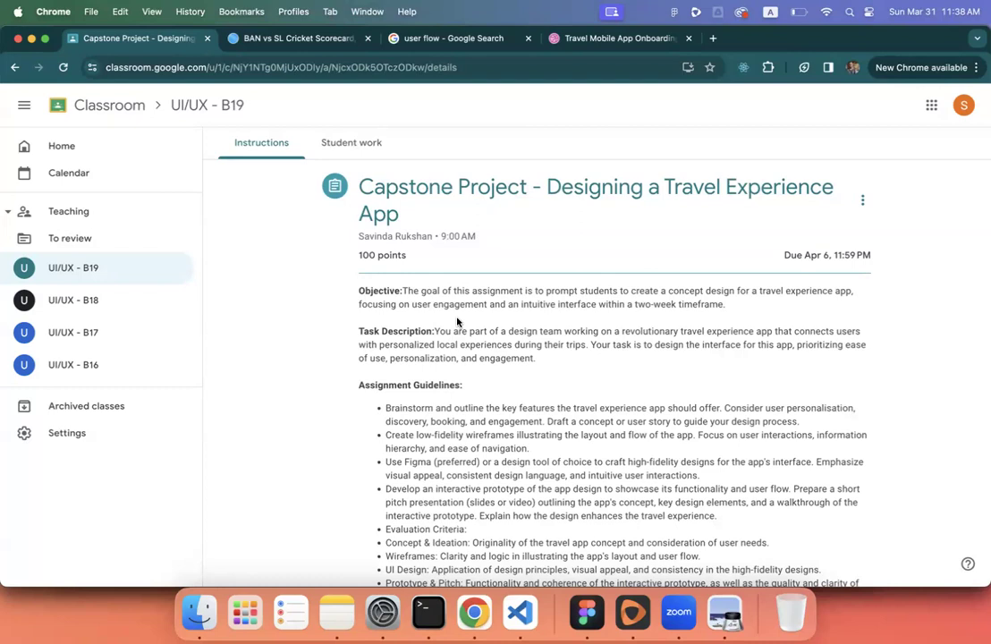
- Switch from the Classroom capstone brief to the Figma B19 team board
click(594, 610)
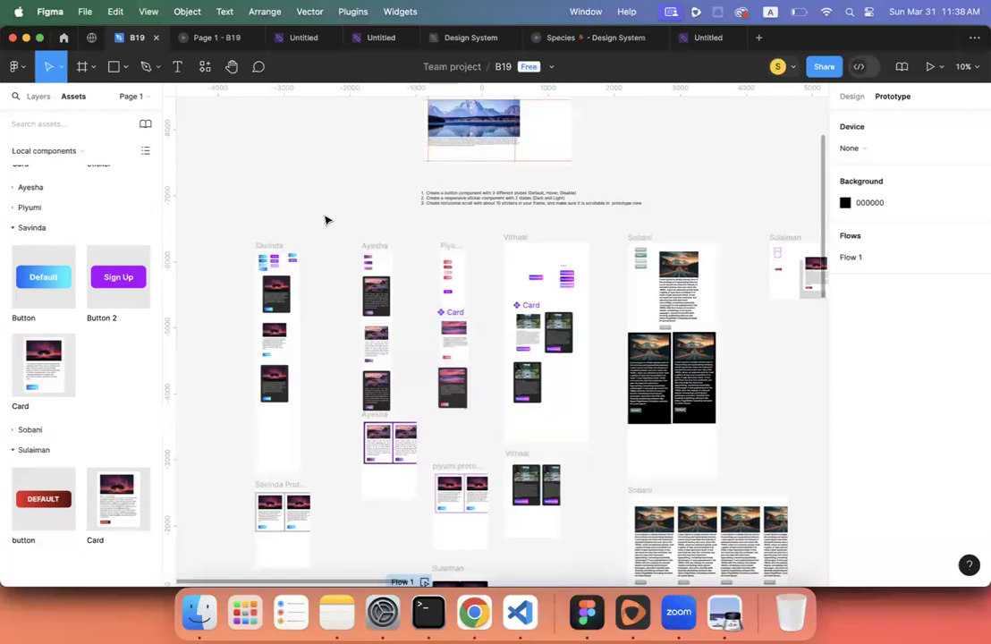
- Pan across the students' capstone frames on the B19 board, check Zoom, then return to Classroom in Chrome
scroll(325, 220, up, 5)
scroll(325, 220, right, 2)
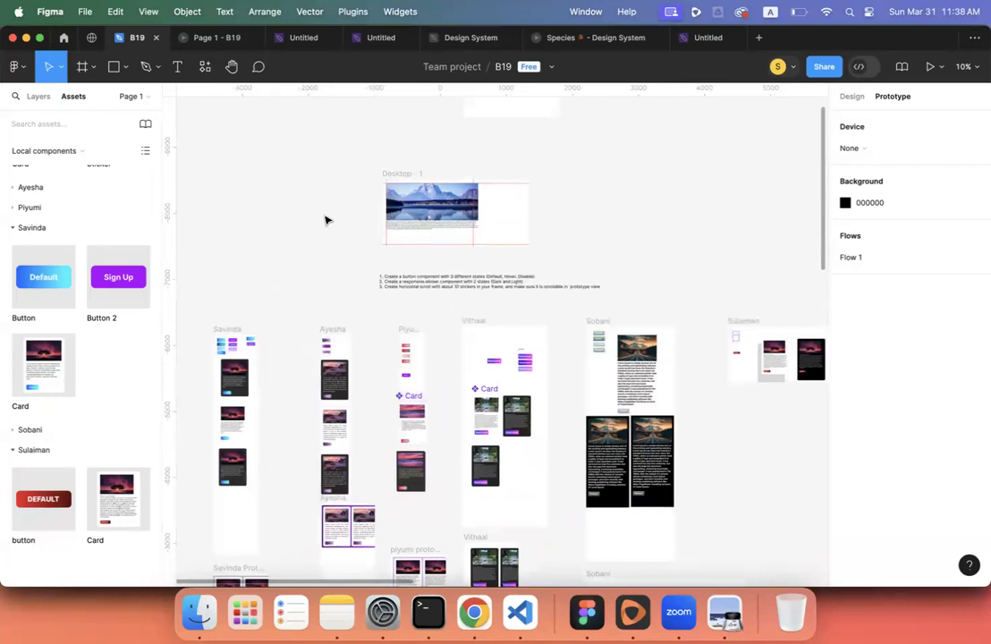
scroll(326, 220, up, 2)
scroll(326, 220, left, 1)
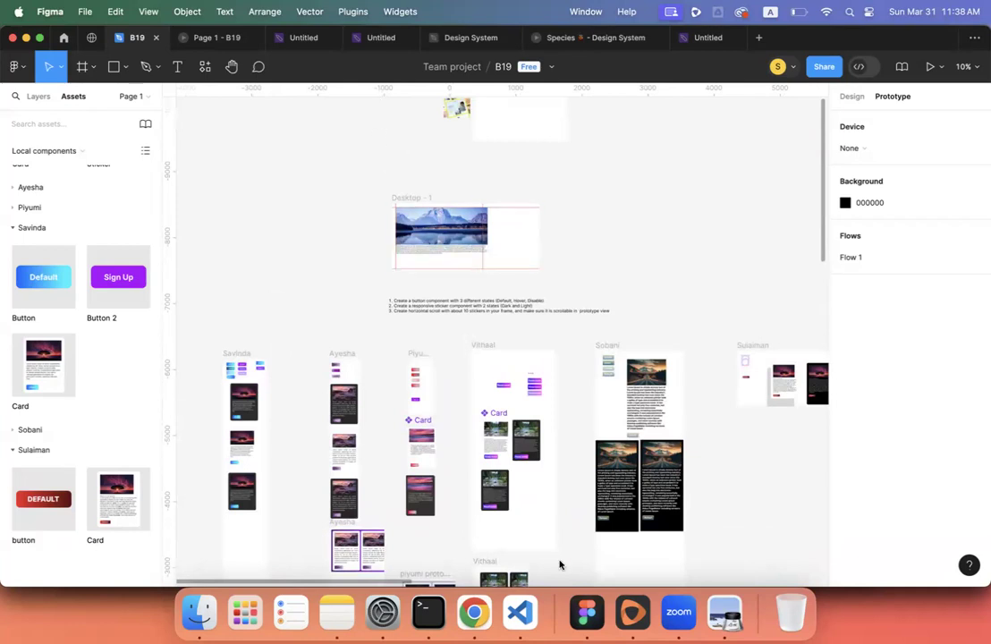
click(687, 621)
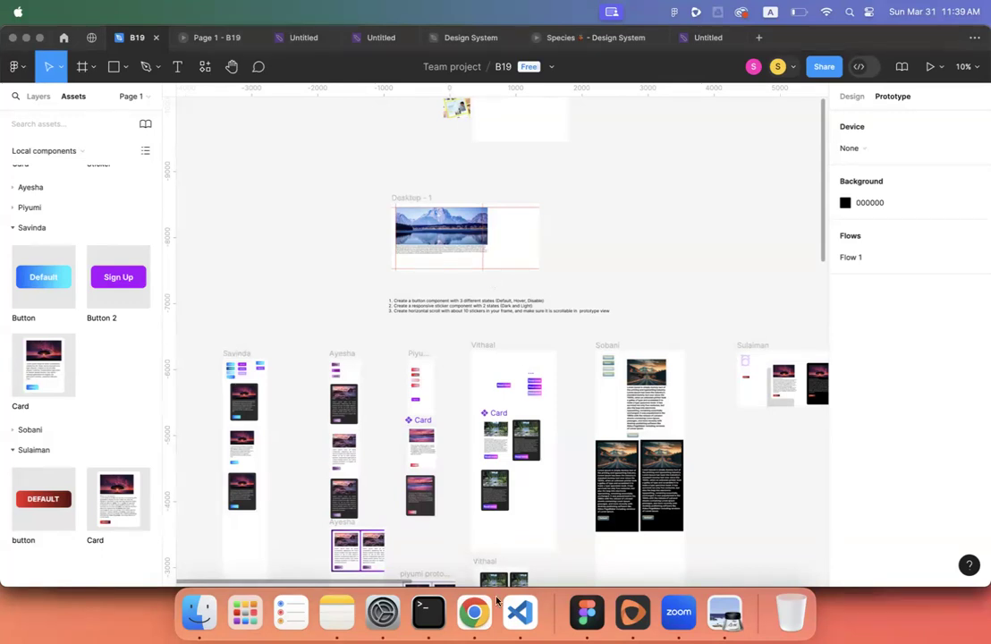
click(474, 611)
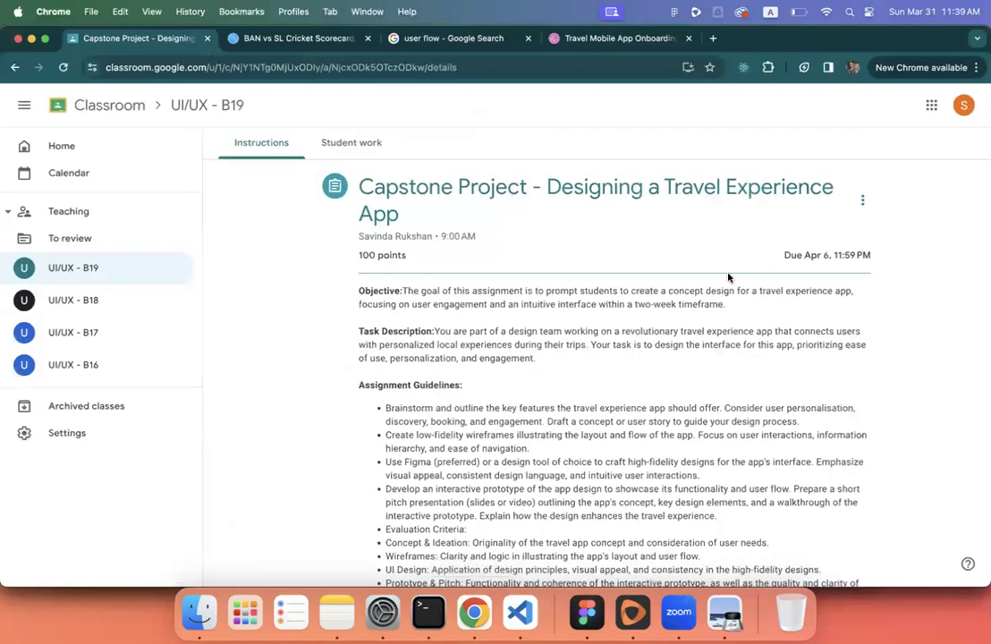
- Load pexels.com in a new browser tab
click(712, 38)
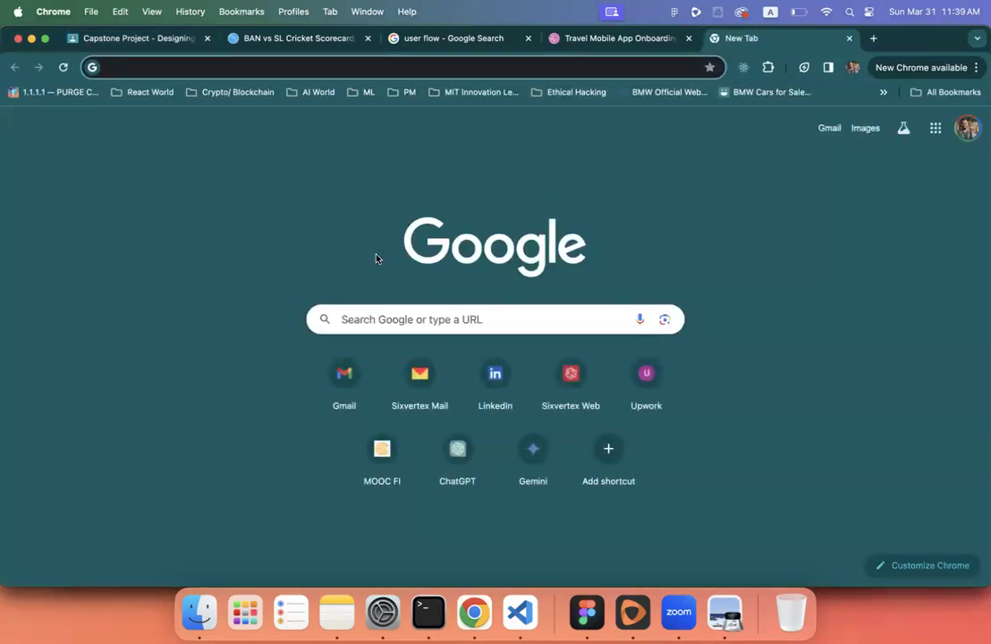
text(s)
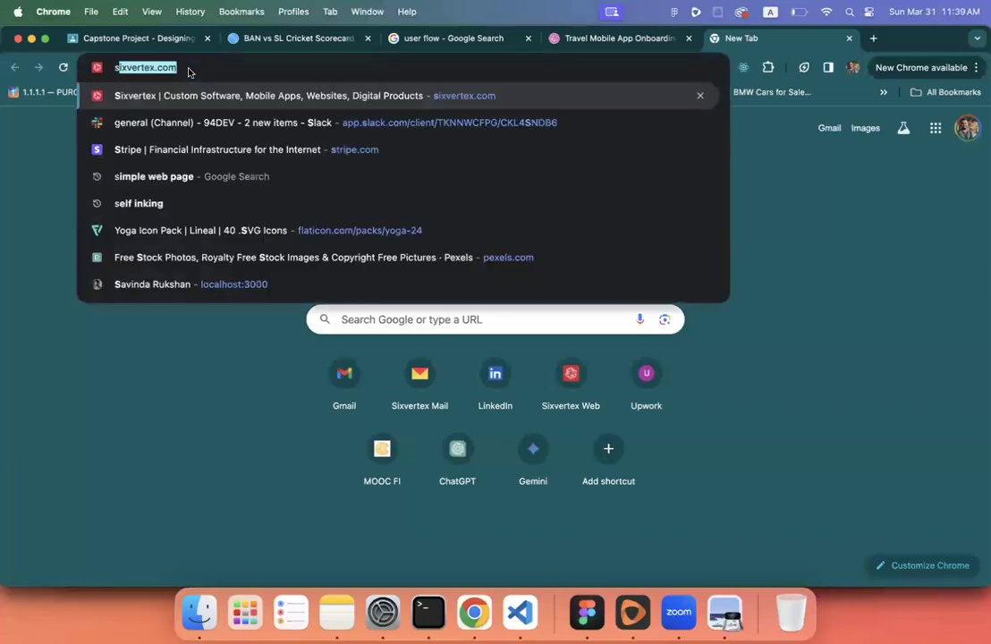
text(hu)
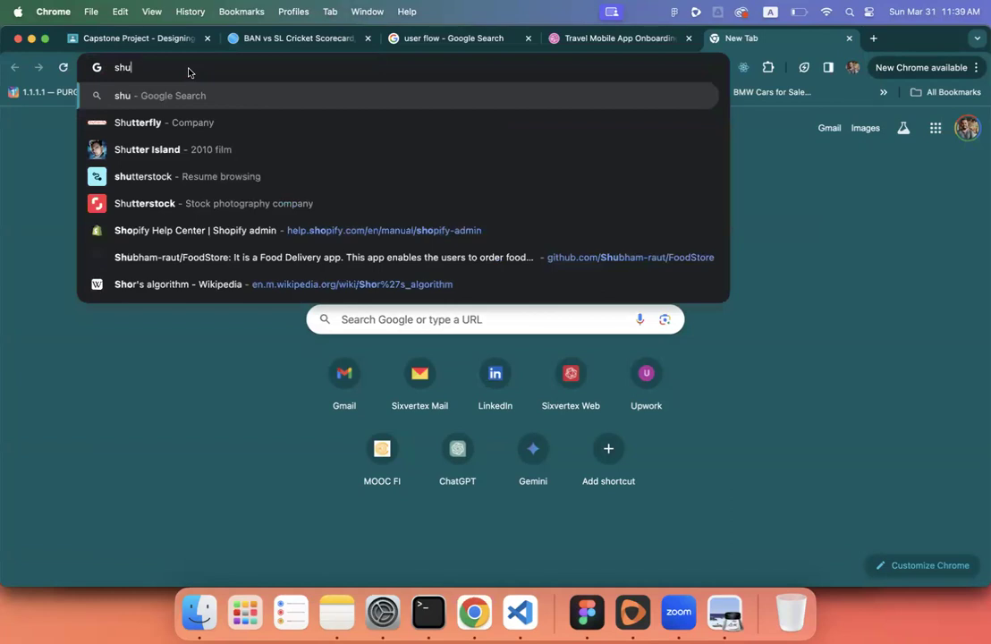
key(super+a)
text(pex)
key(Return)
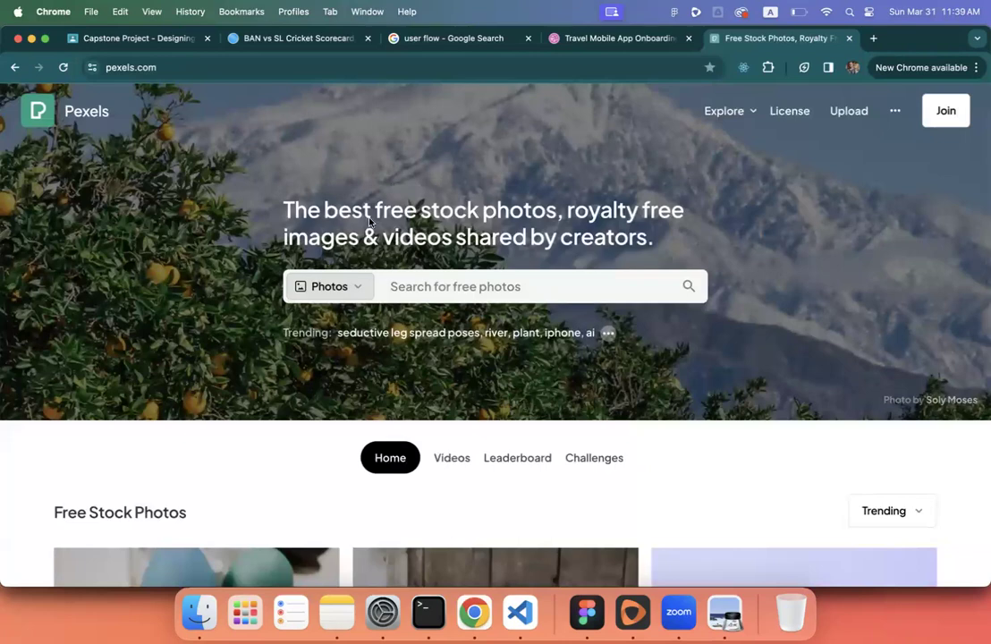
- Browse the Pexels homepage, then view the Dribbble Travel Mobile App Onboarding Screen shot
scroll(425, 349, down, 3)
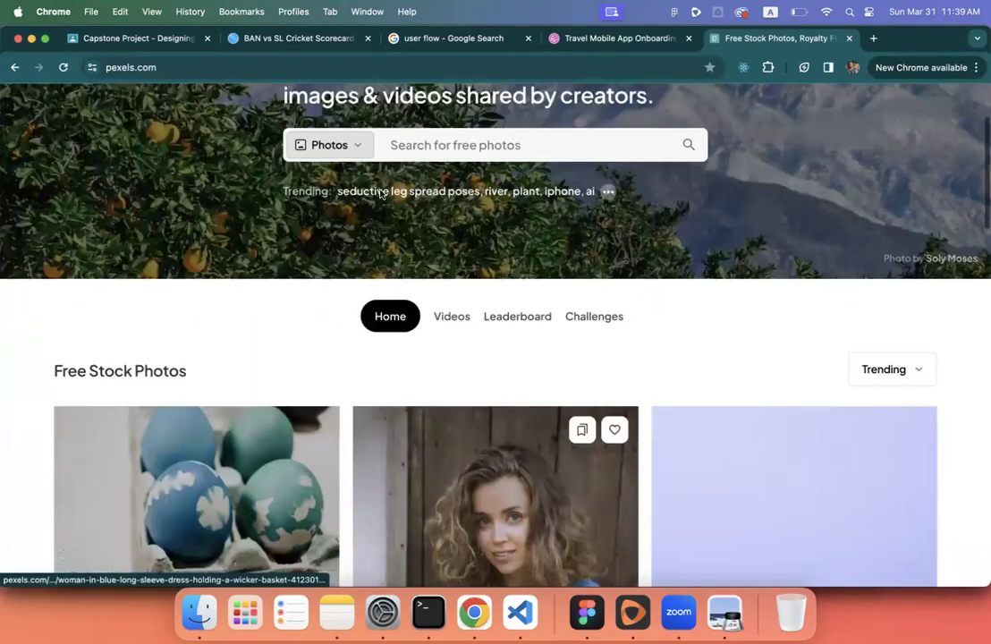
scroll(375, 295, up, 1)
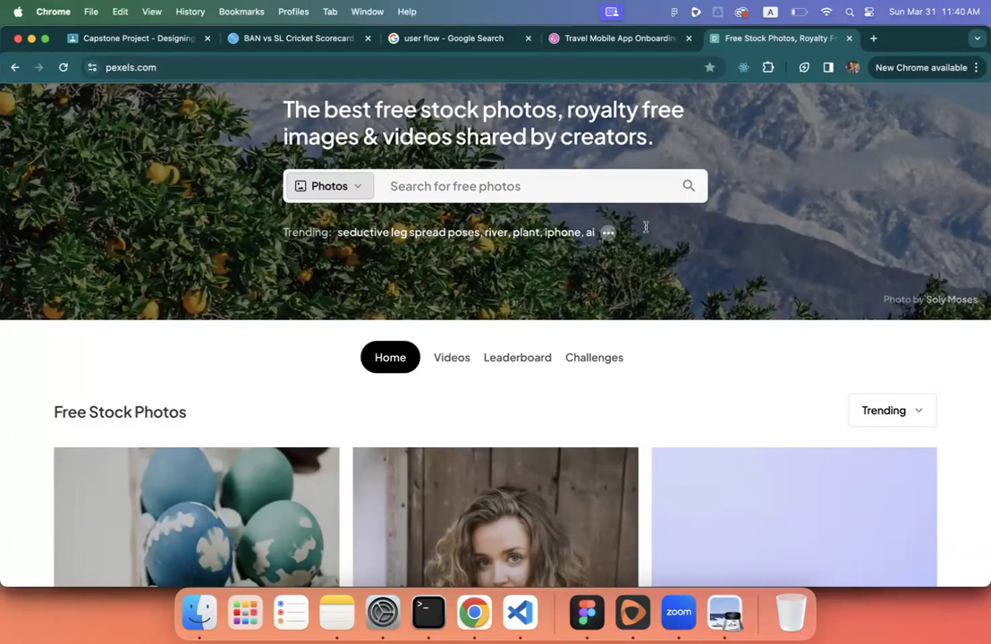
click(603, 40)
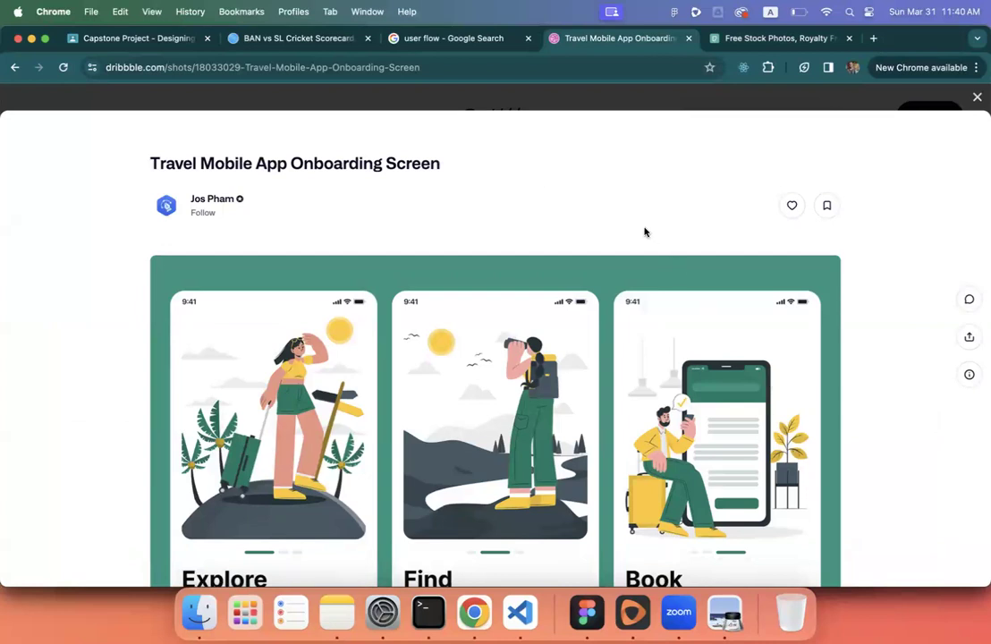
- Go to the UI/UX - B19 Classwork list and scroll through the Capstone Project, readings and Slides
click(161, 38)
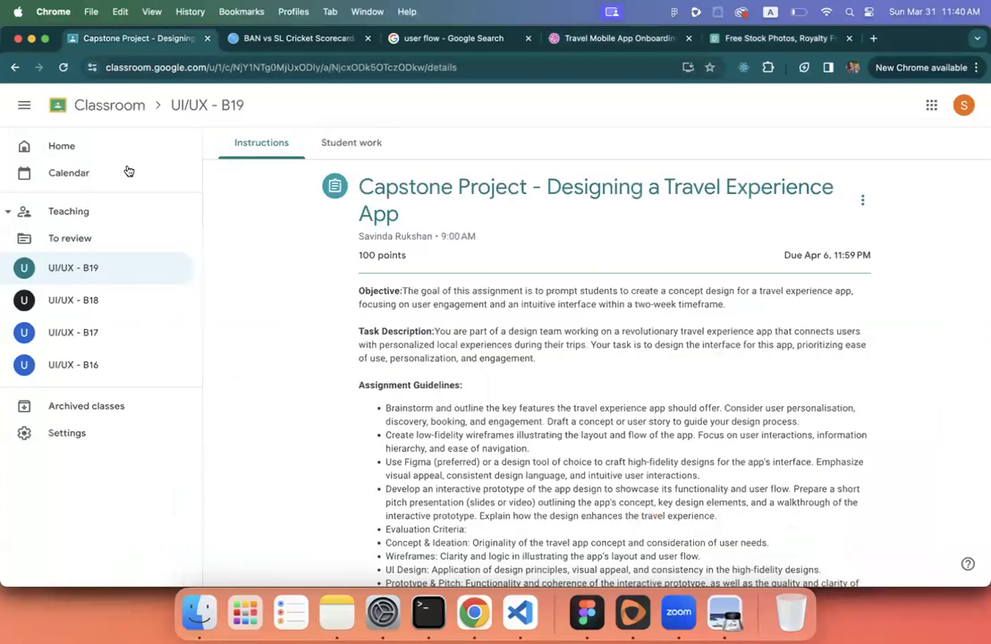
click(104, 267)
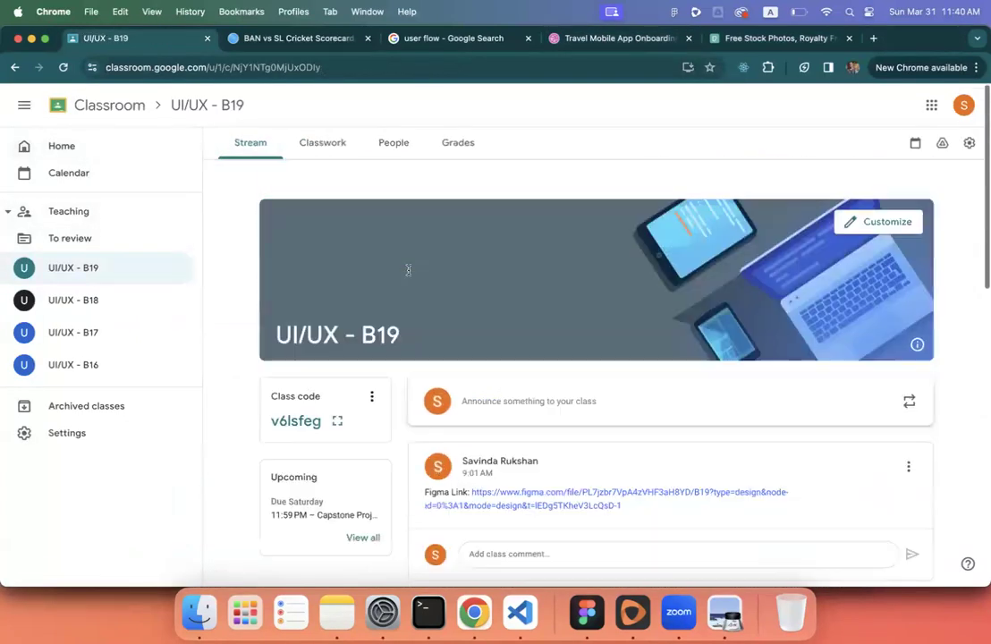
click(314, 149)
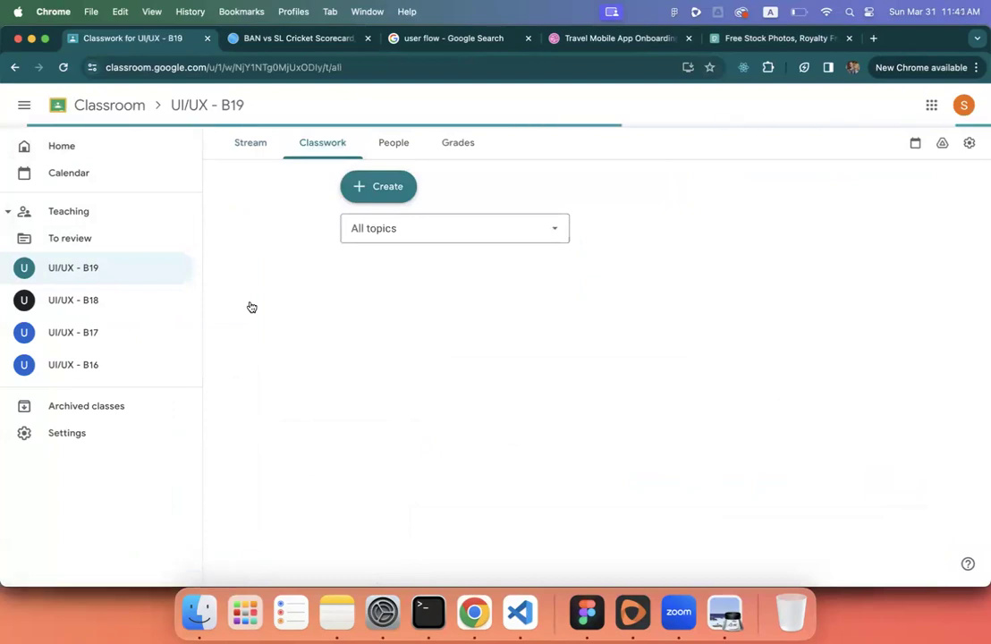
scroll(263, 323, down, 1)
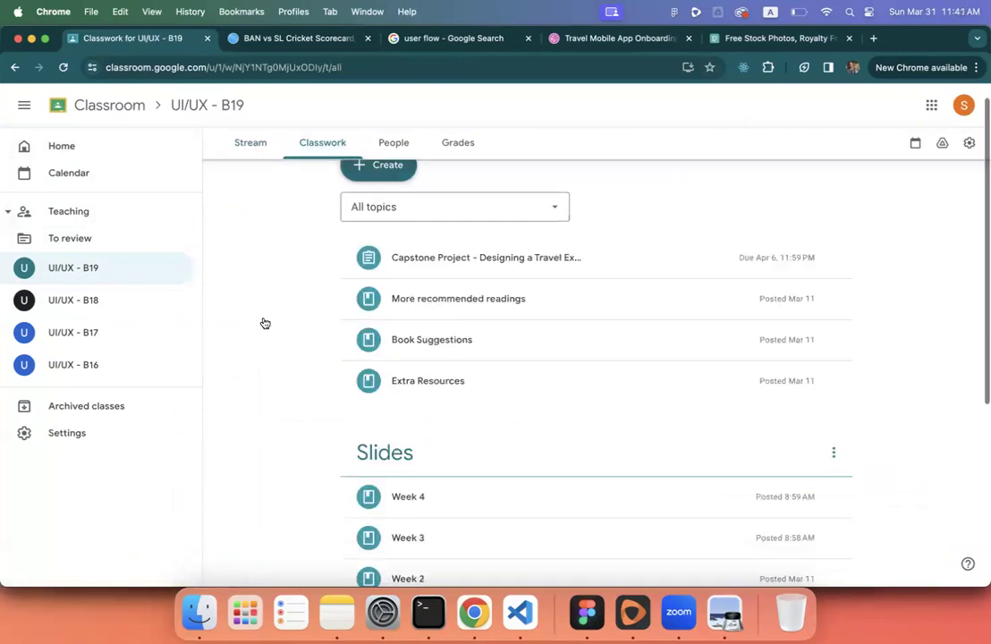
scroll(263, 323, down, 5)
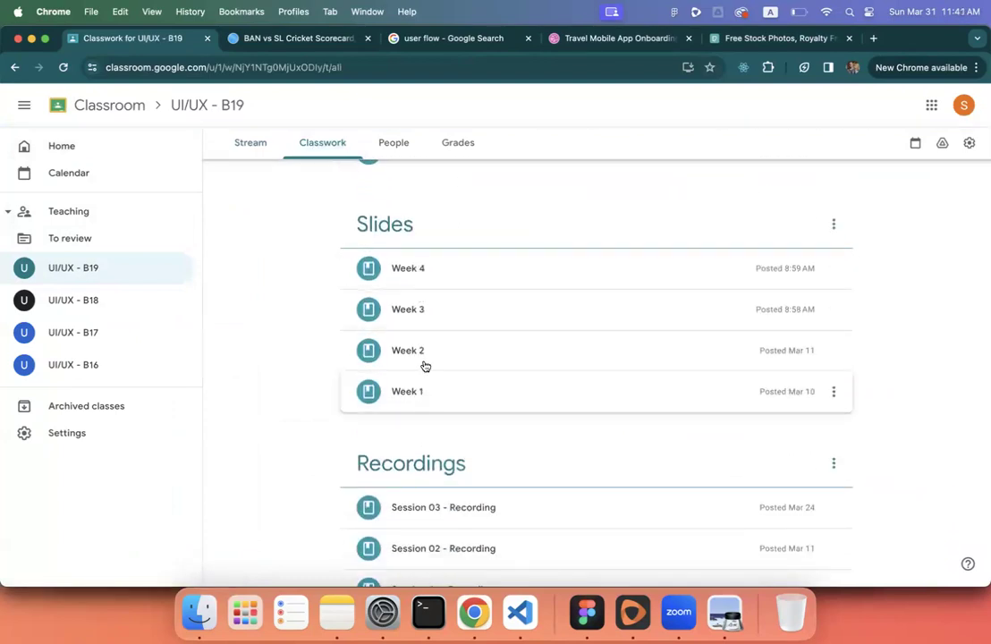
scroll(438, 411, down, 2)
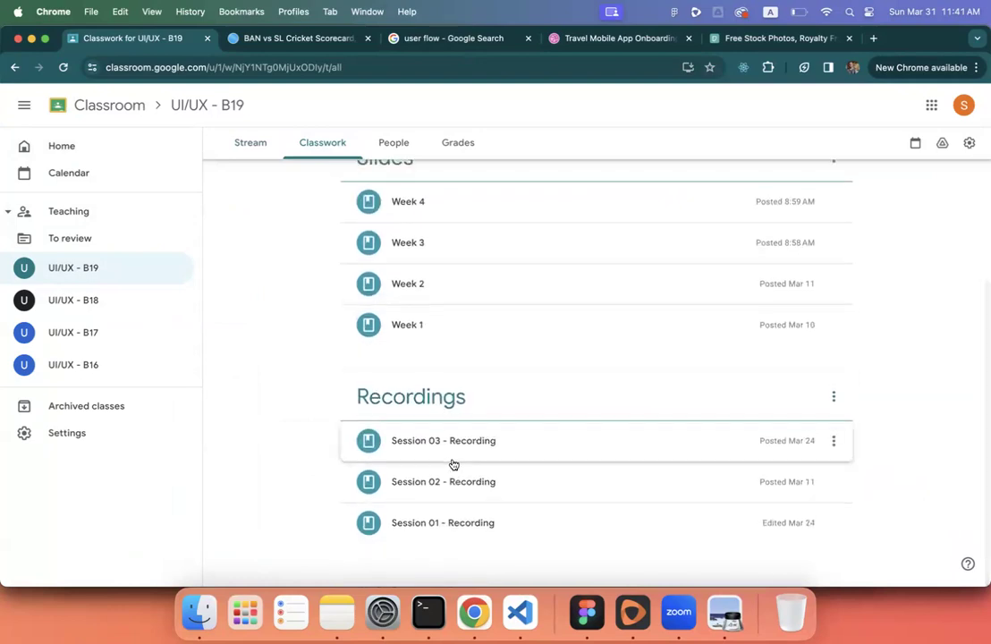
scroll(454, 464, up, 7)
scroll(431, 332, down, 1)
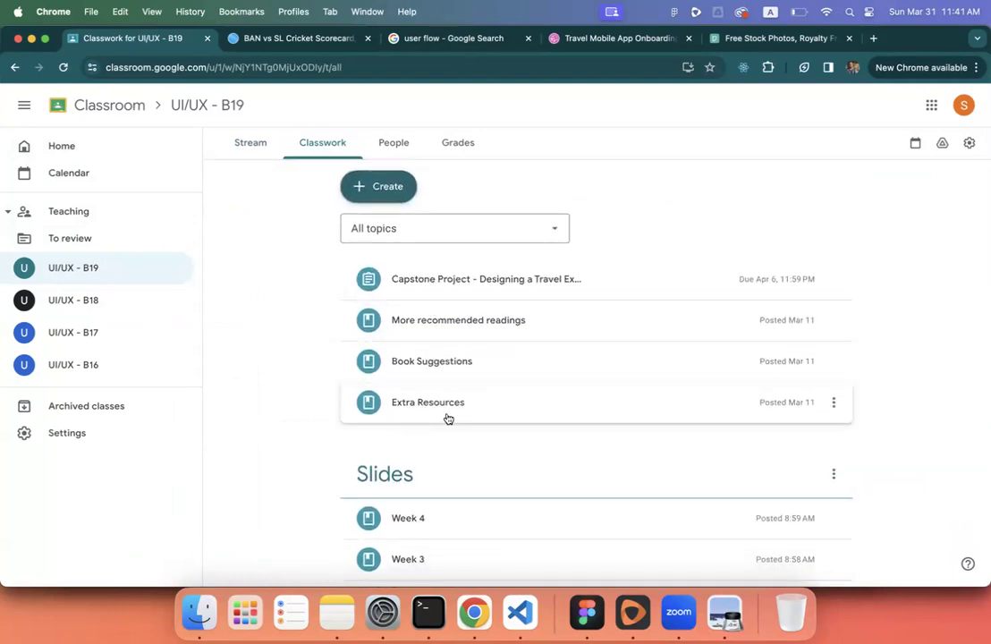
scroll(448, 429, down, 6)
scroll(451, 434, up, 6)
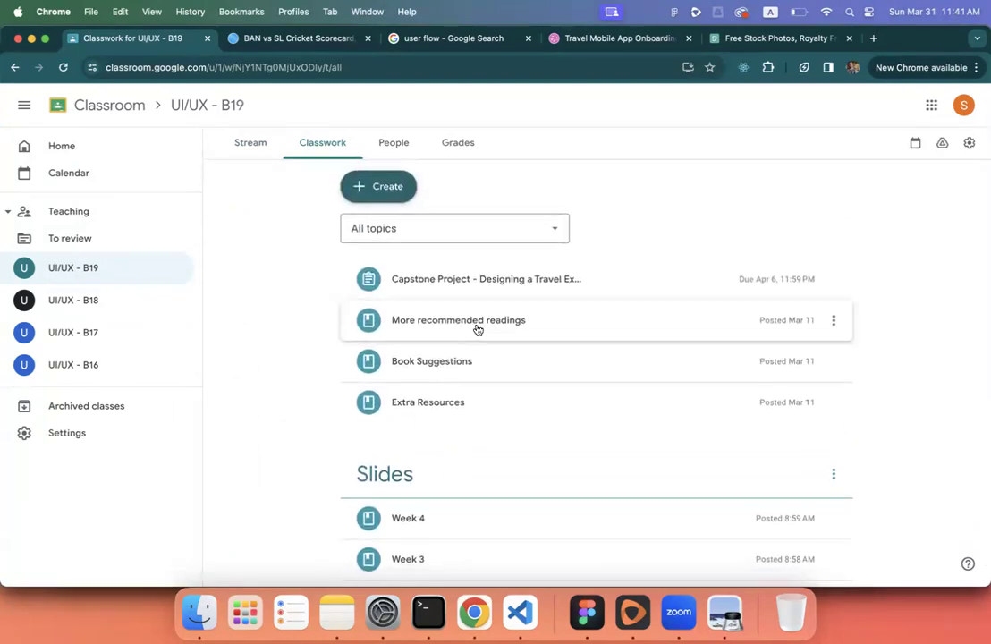
- Expand the Capstone Project entry and read down to its Deliverables and 6 Apr 2023, 23:59 deadline
click(504, 293)
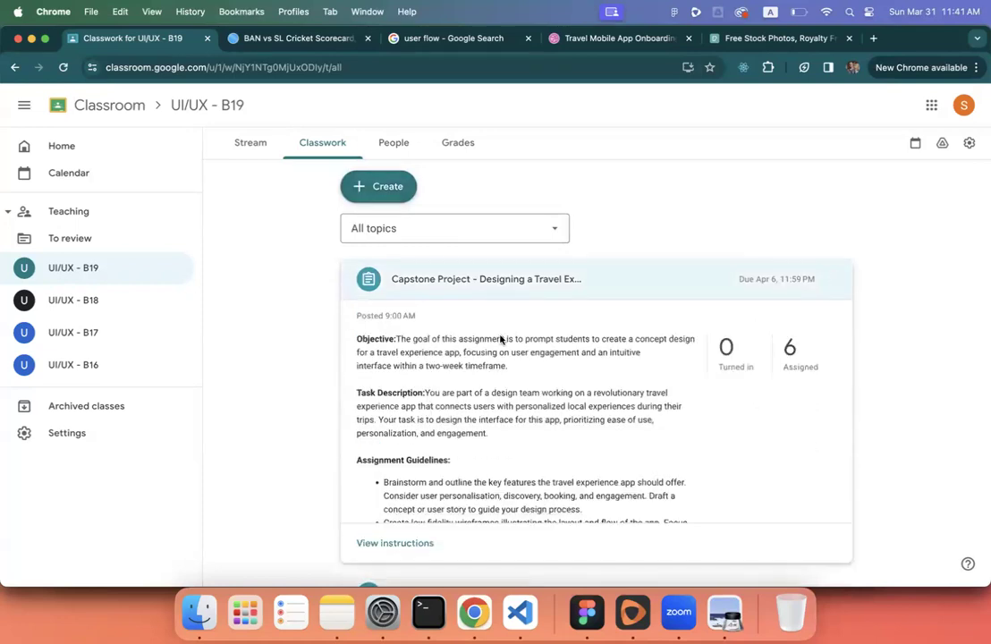
scroll(500, 340, down, 4)
scroll(497, 354, down, 10)
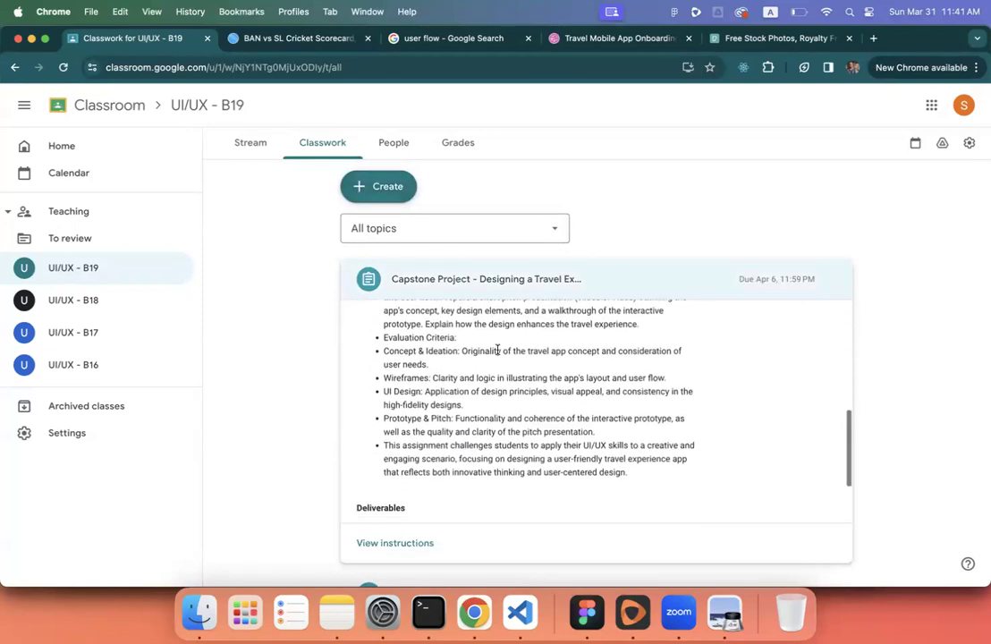
scroll(497, 352, up, 12)
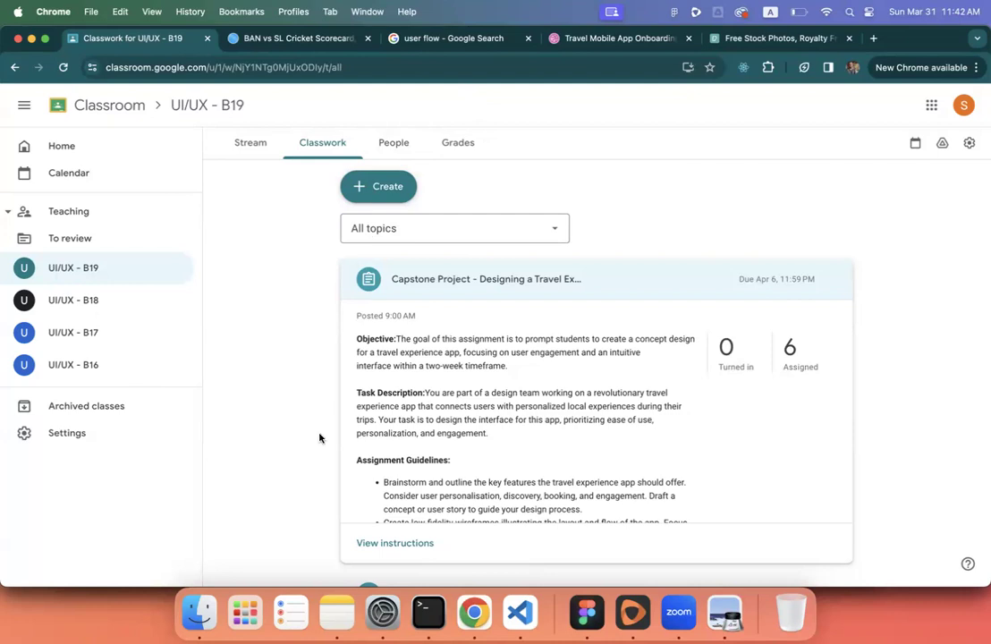
scroll(407, 353, down, 10)
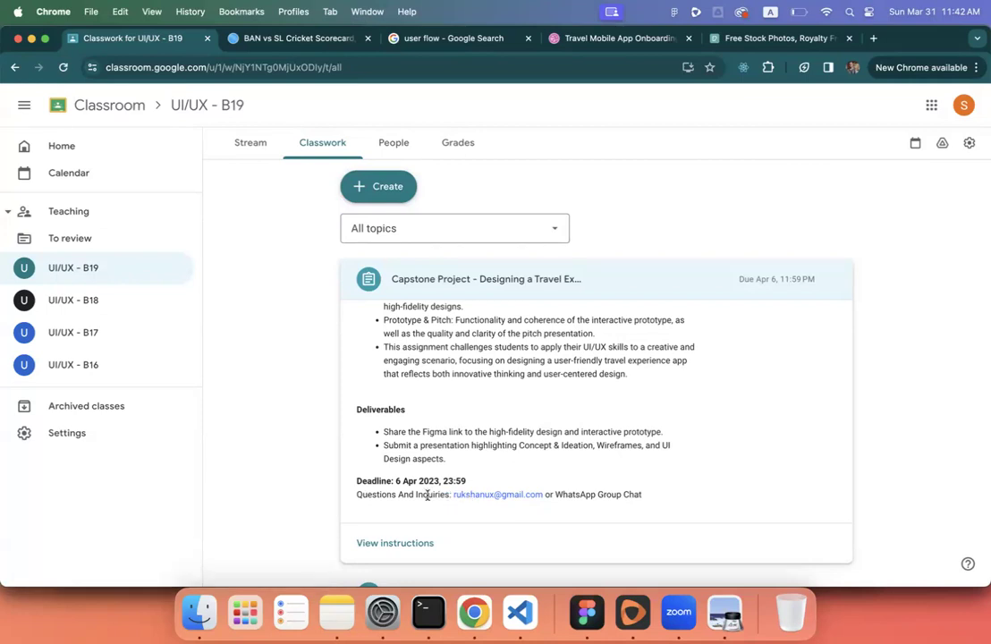
- Drag the Capstone Project assignment into the Slides topic and open its full instructions
drag(355, 480, 464, 294)
scroll(458, 431, down, 3)
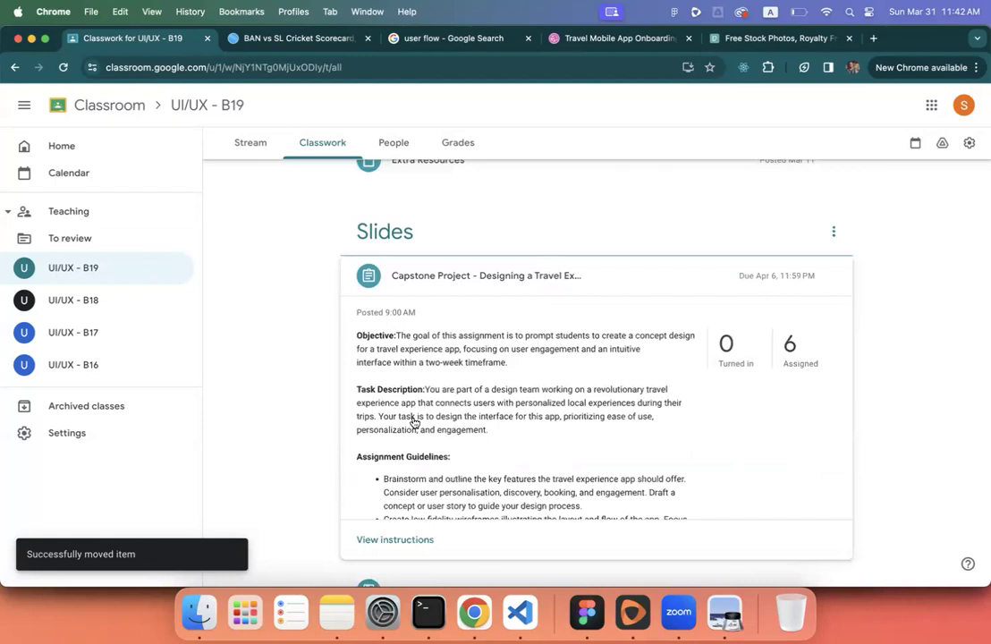
scroll(414, 422, up, 5)
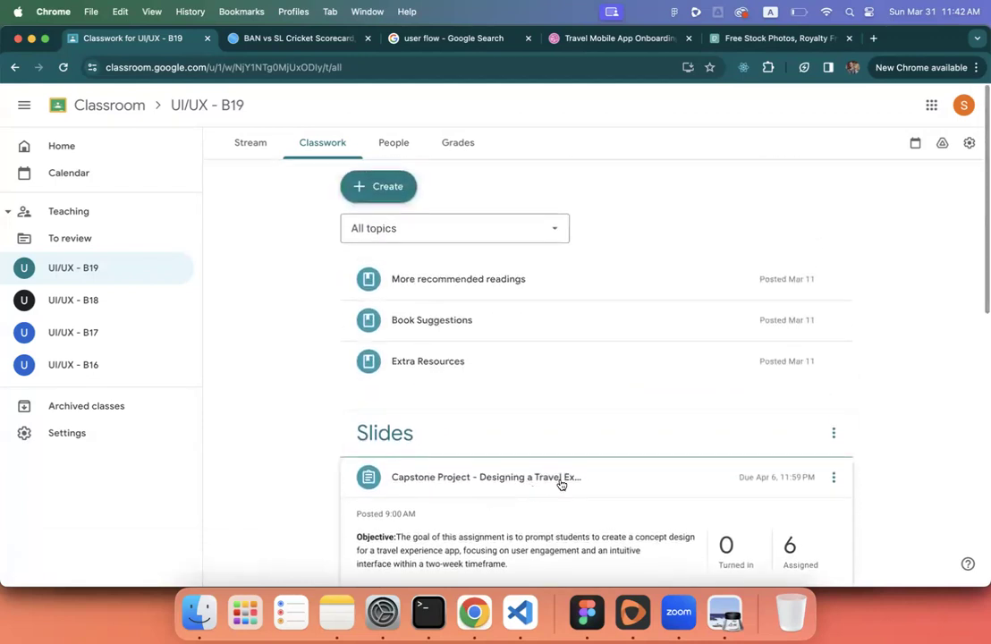
drag(620, 483, 550, 269)
scroll(579, 376, down, 5)
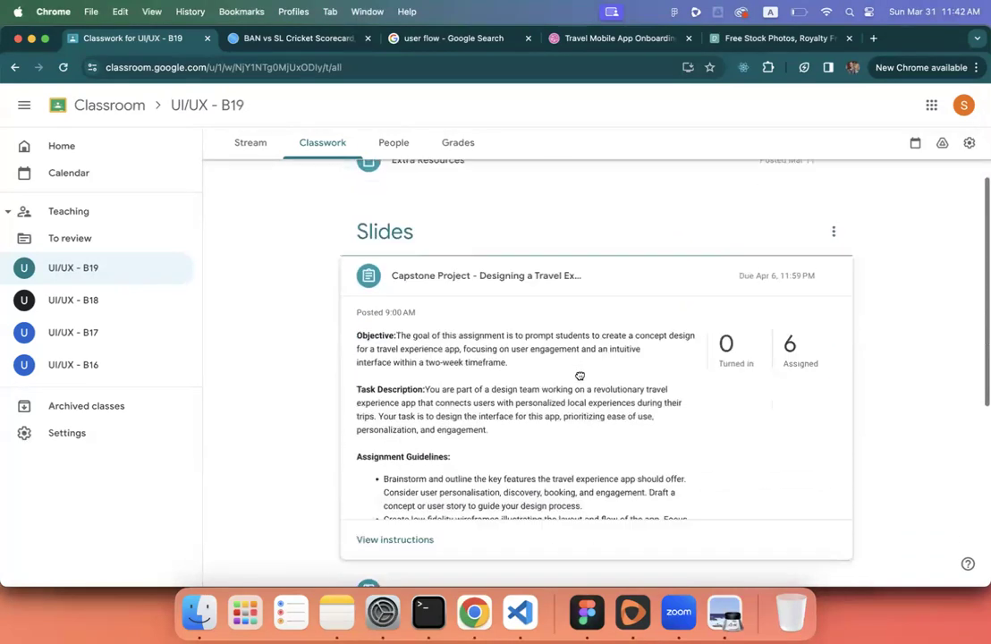
scroll(580, 375, up, 4)
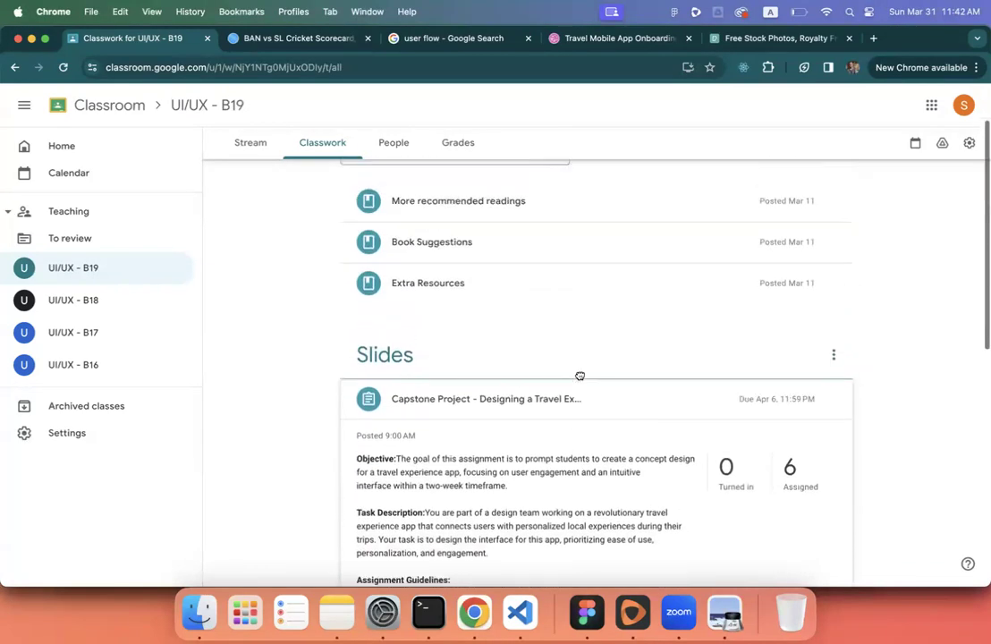
scroll(579, 375, down, 5)
click(421, 417)
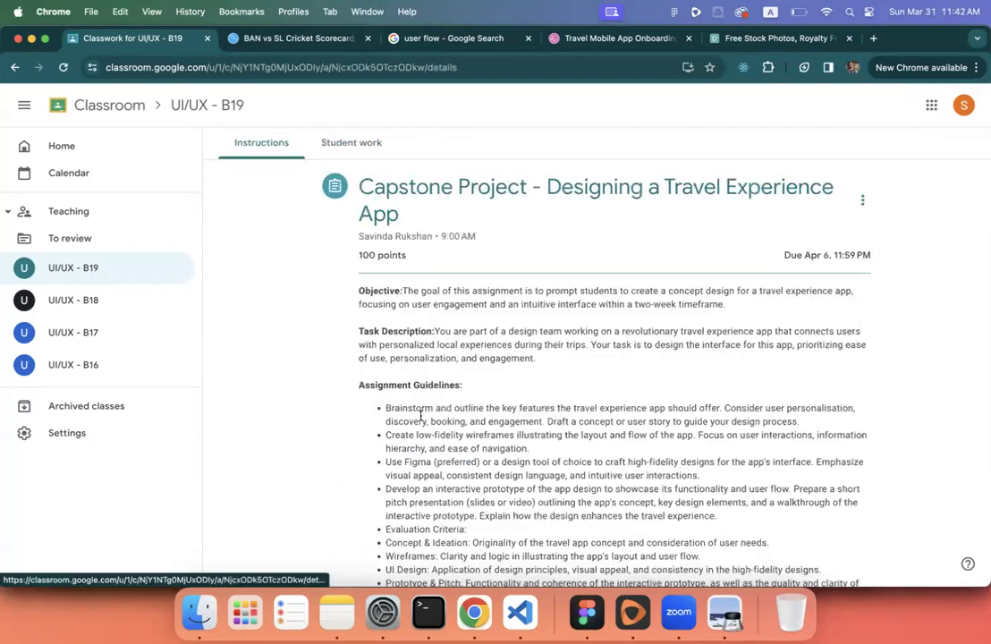
scroll(572, 404, down, 4)
- Edit the assignment and change the deadline line's day to 13 Apr
scroll(571, 405, up, 5)
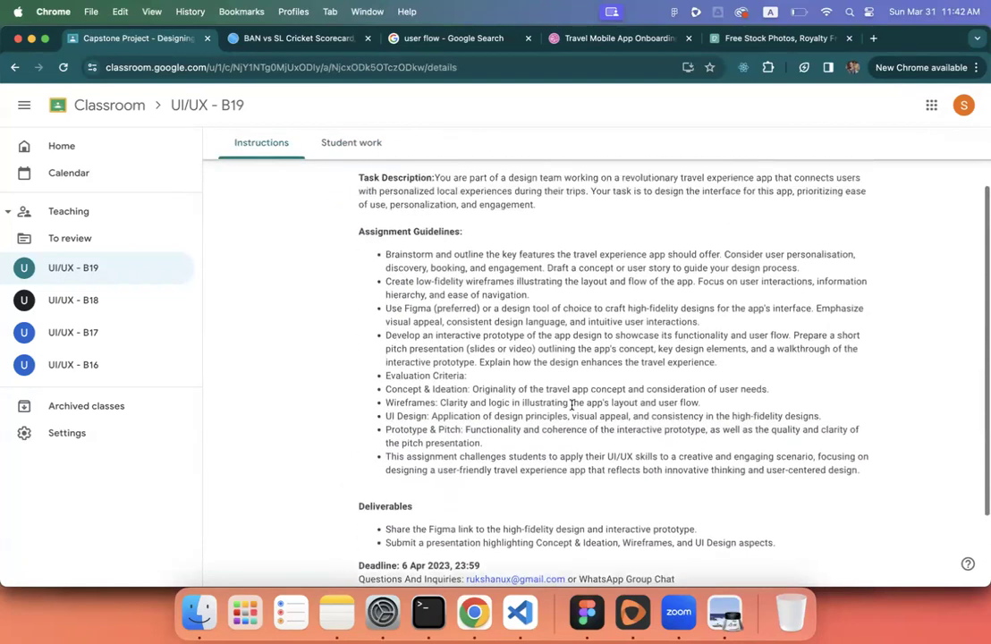
click(862, 201)
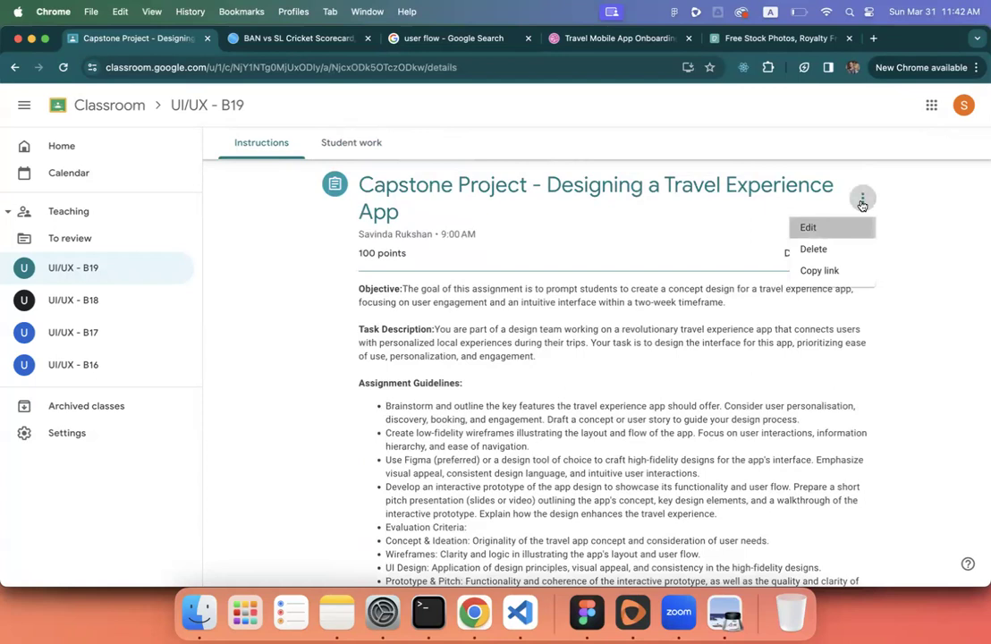
click(806, 226)
scroll(469, 327, down, 6)
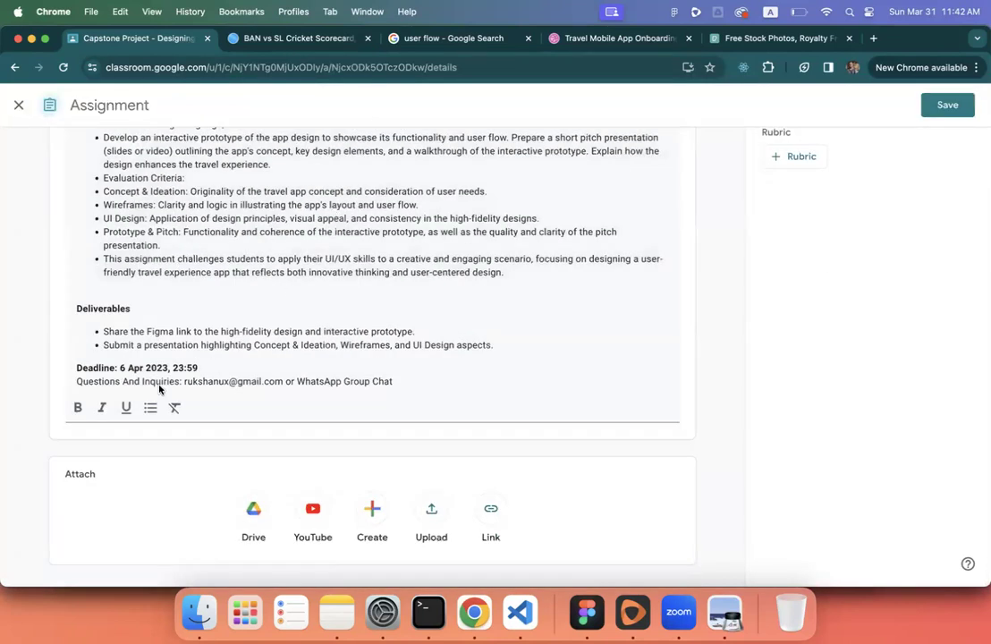
click(122, 365)
key(BackSpace)
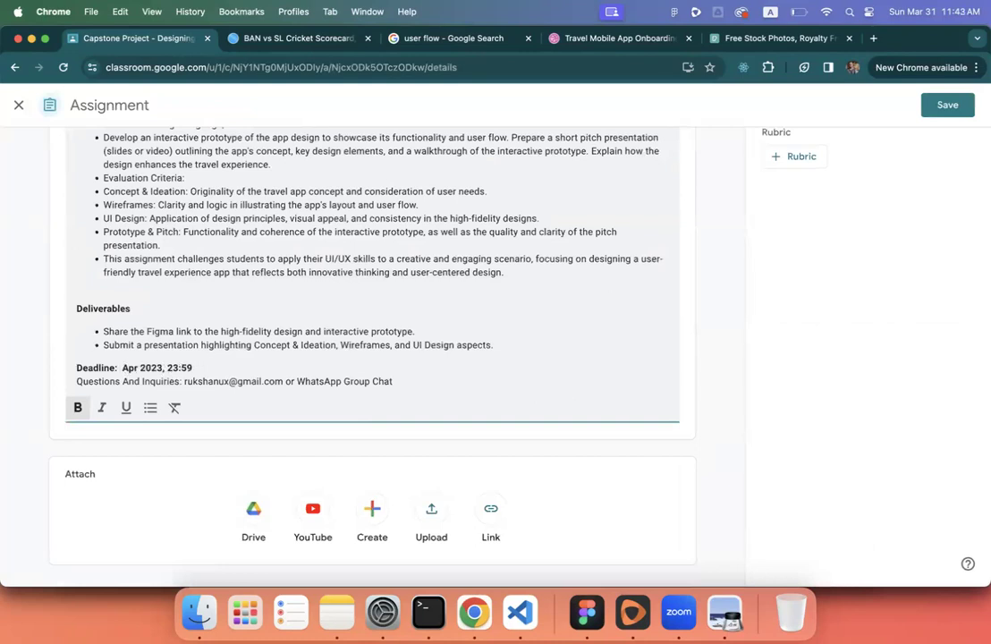
text(13)
- Set the assignment's due date to Apr 13 and save it
scroll(129, 327, up, 3)
scroll(130, 326, up, 2)
click(815, 225)
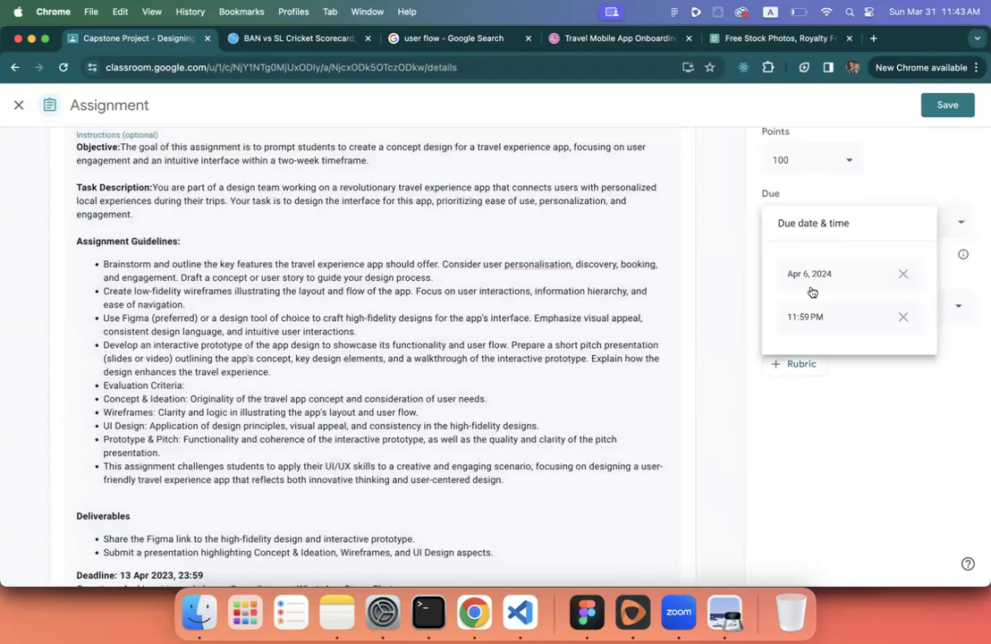
click(809, 282)
click(912, 358)
click(943, 107)
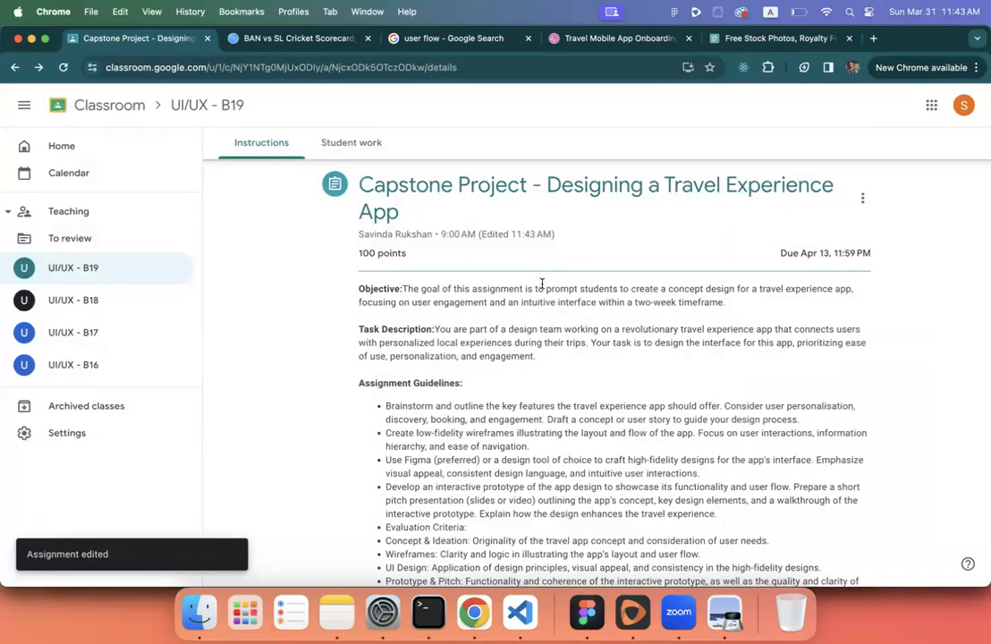
- Open the Capstone Project's student work from Classwork: 6 assigned, 0 turned in
click(113, 267)
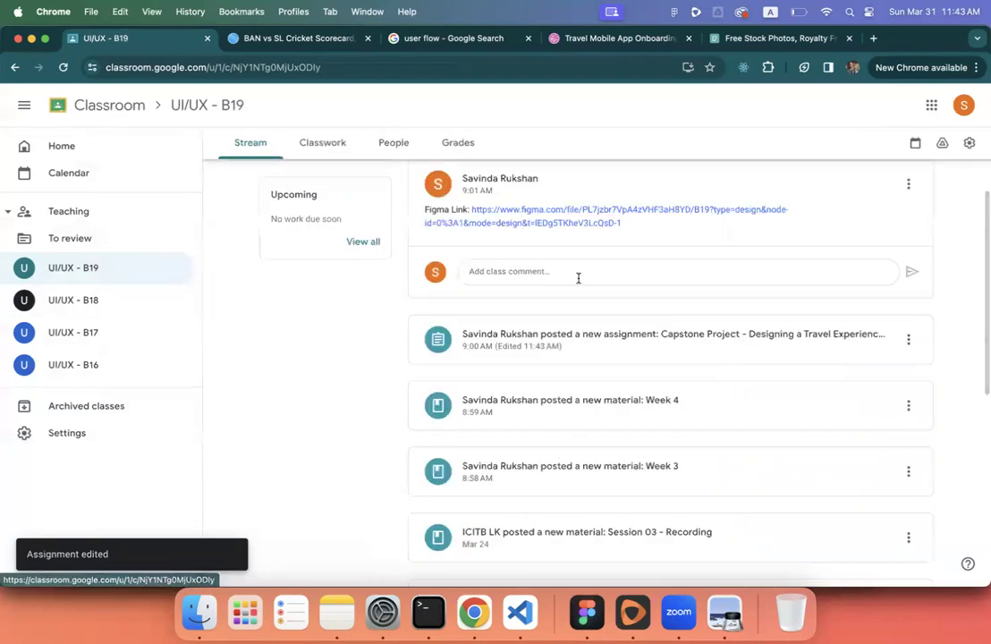
scroll(577, 278, down, 5)
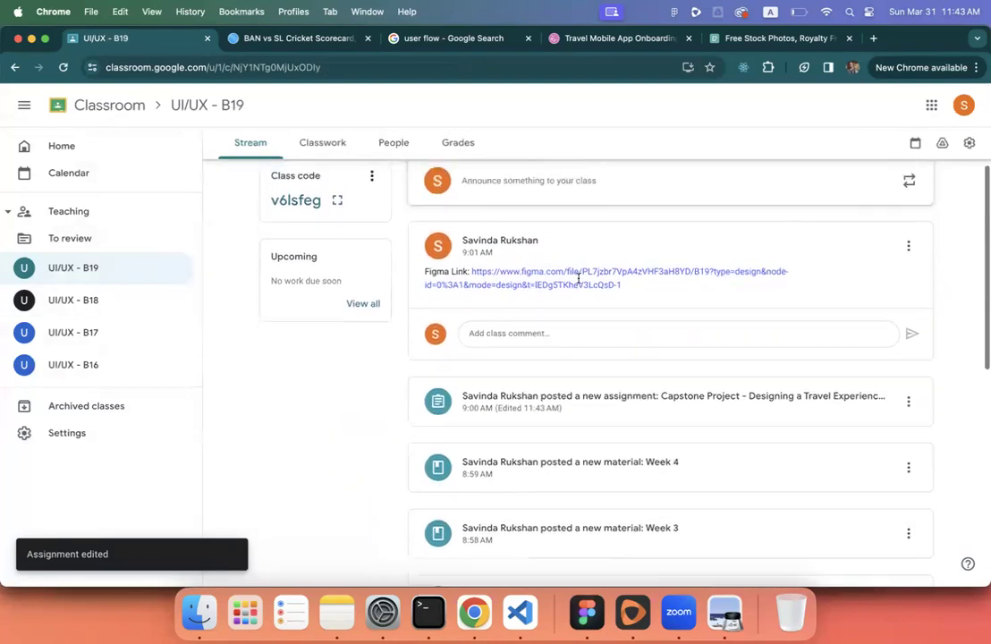
scroll(578, 278, up, 5)
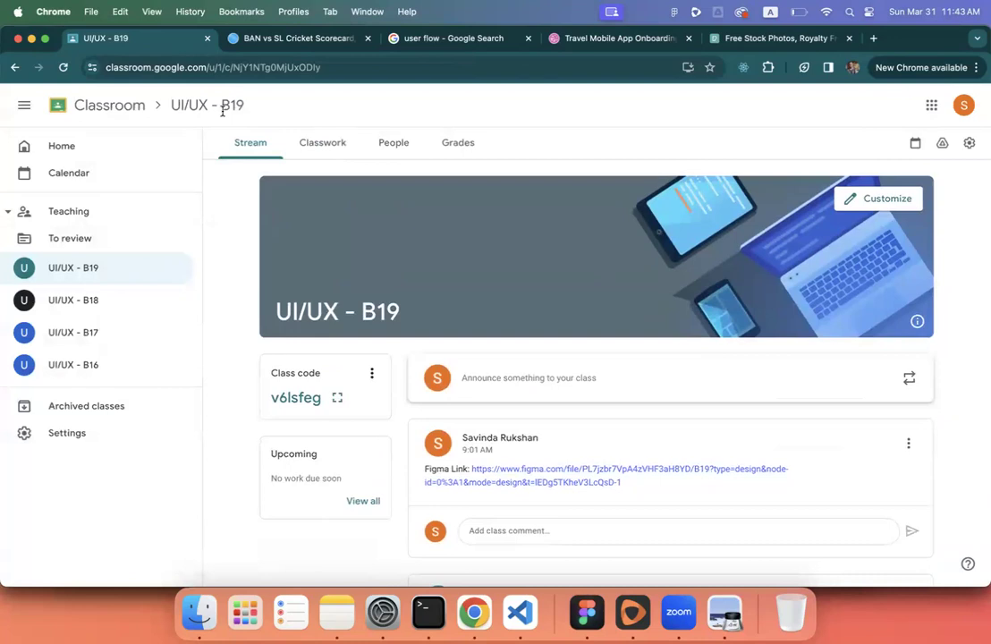
click(327, 144)
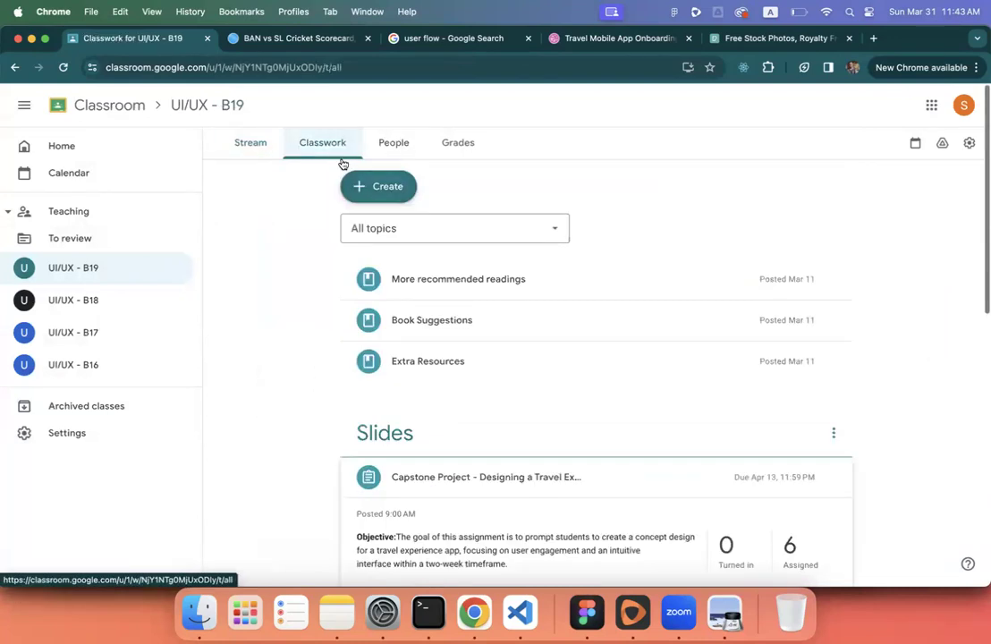
click(495, 492)
click(787, 441)
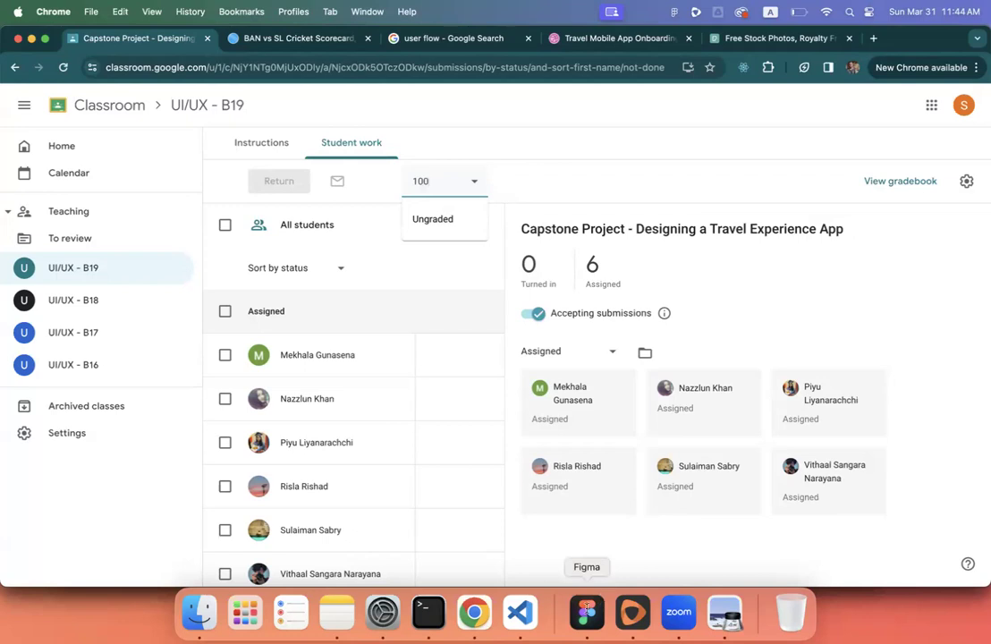
click(199, 613)
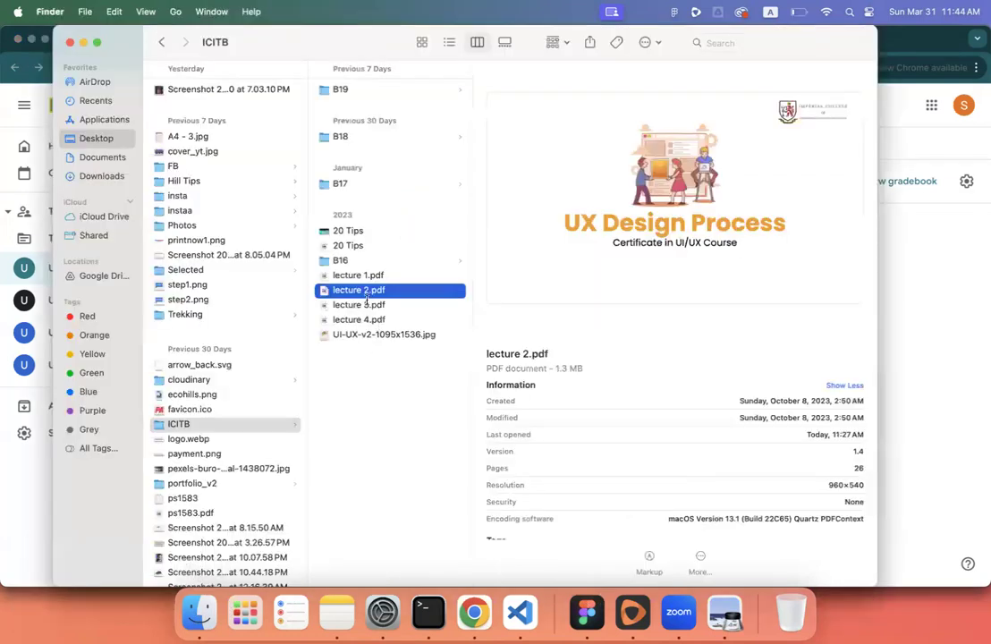
click(349, 230)
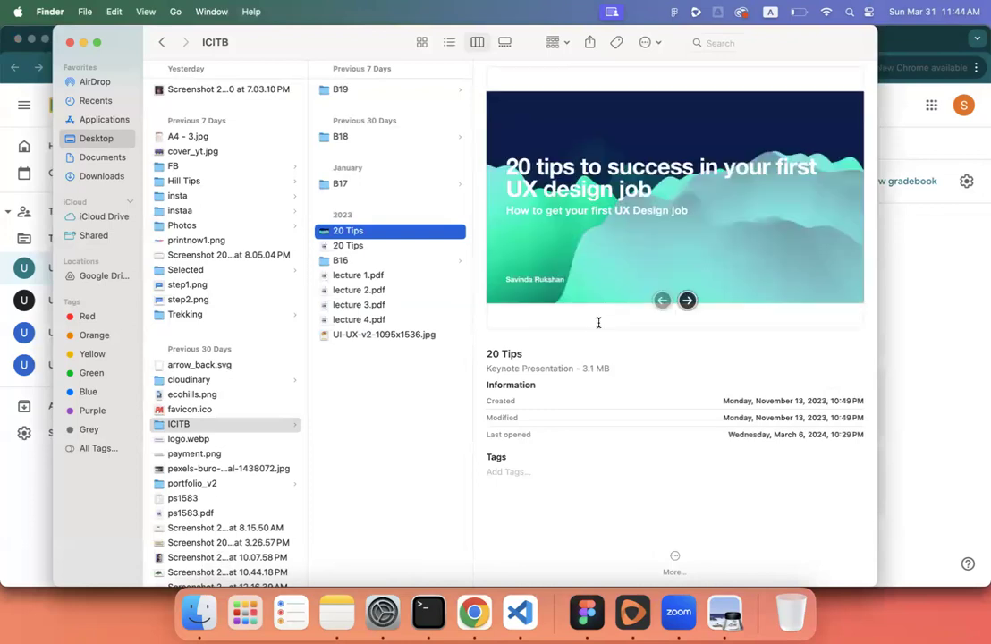
click(895, 368)
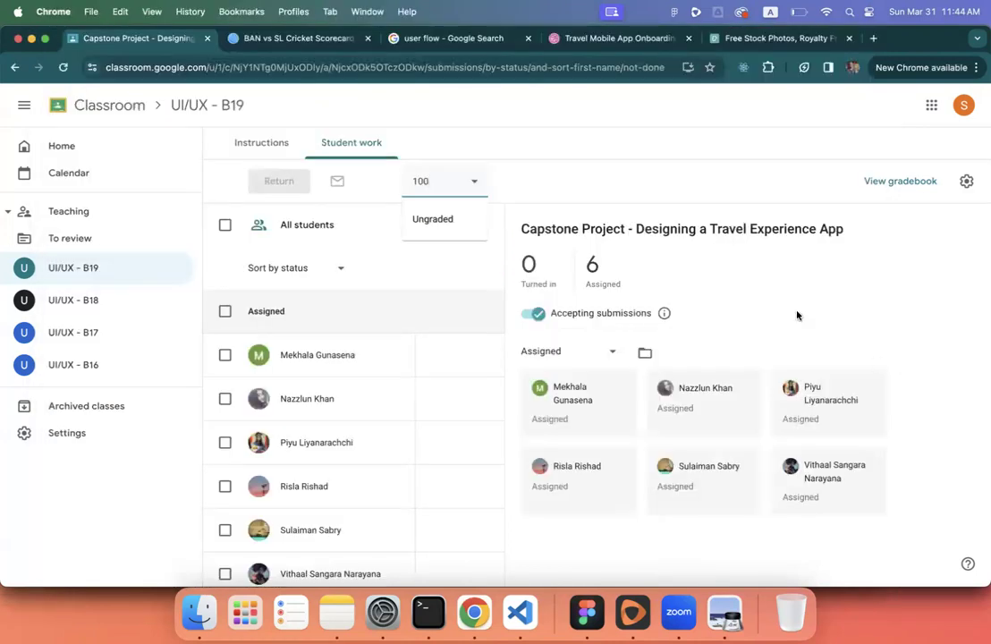
- Close the points menu, glance at the user flow image search, then review the Capstone instructions due Apr 13
click(782, 283)
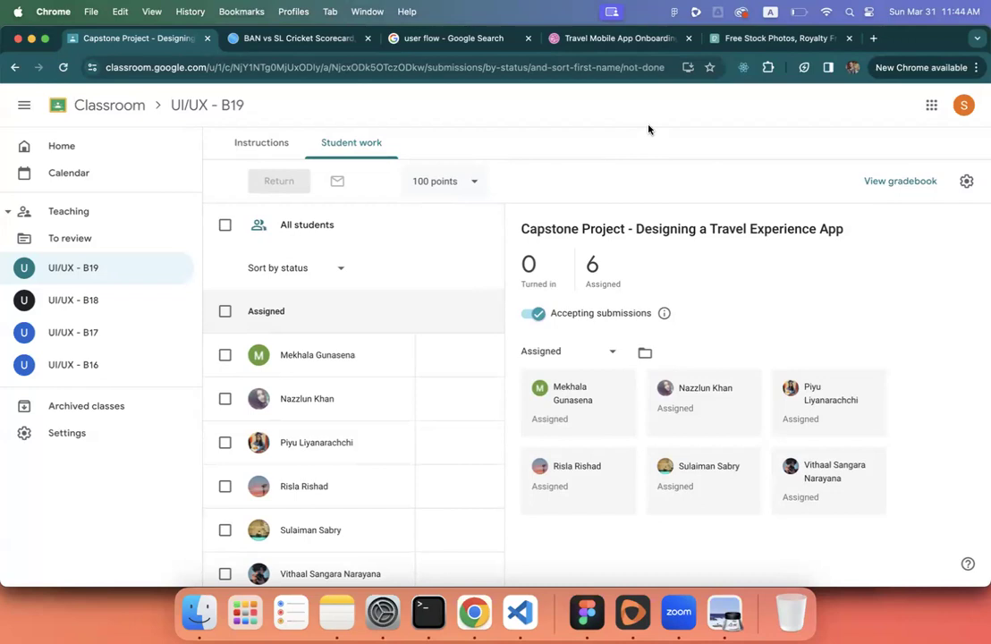
click(904, 11)
click(695, 274)
click(432, 40)
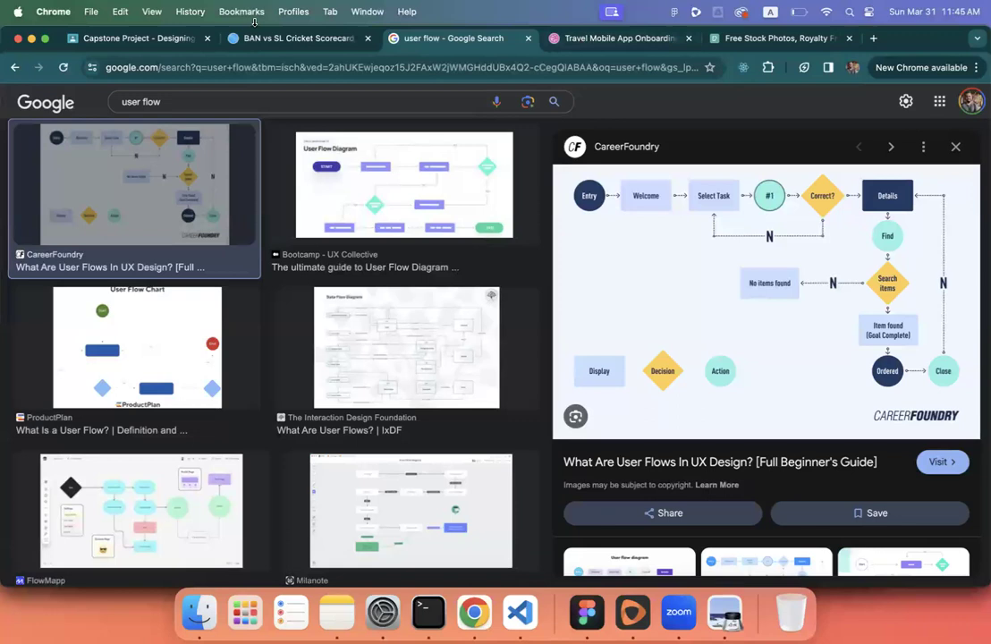
click(152, 37)
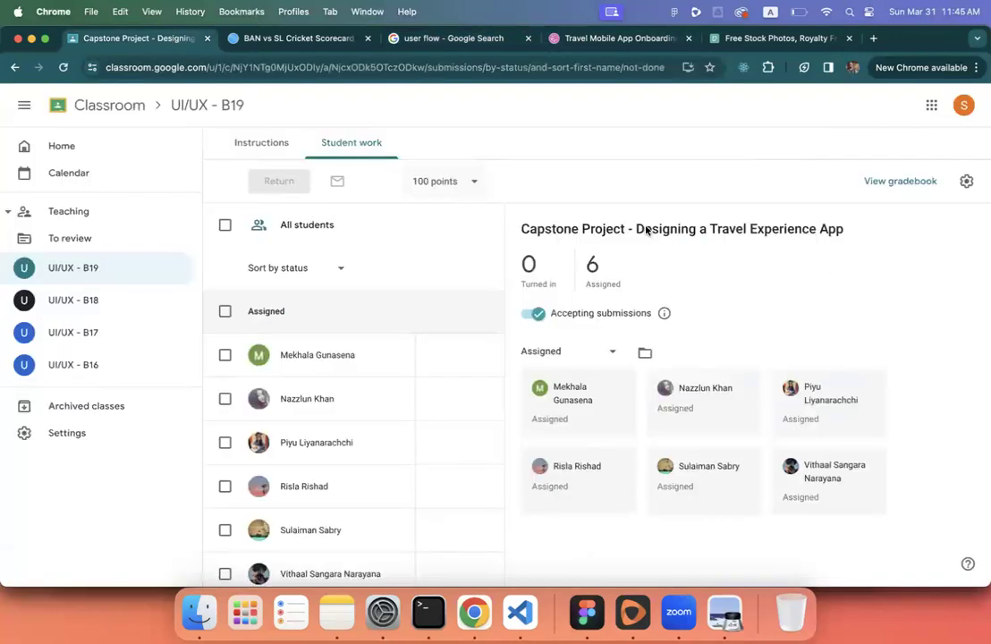
click(275, 157)
scroll(420, 195, down, 5)
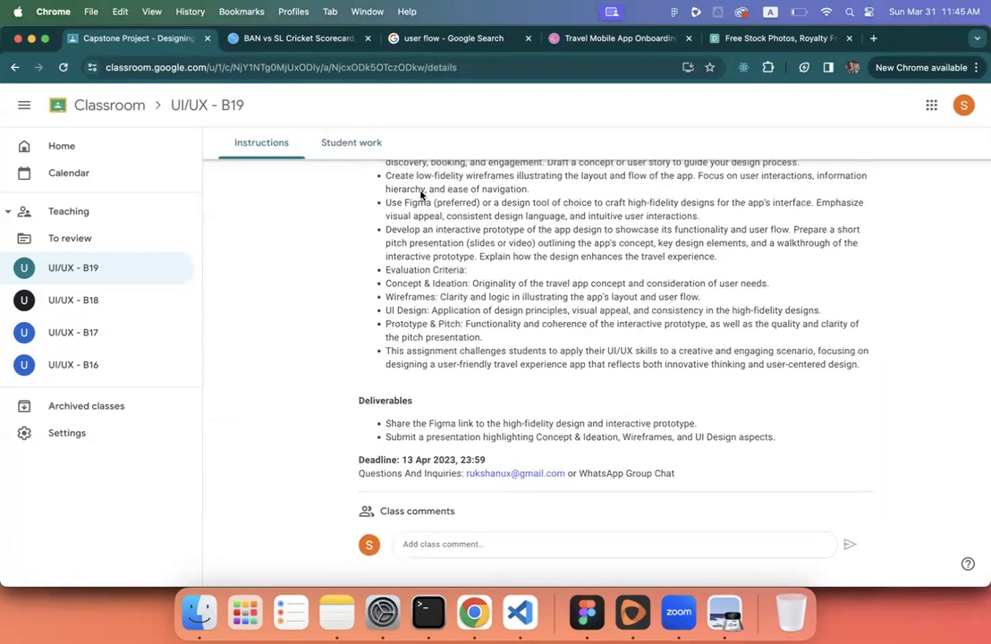
scroll(522, 357, up, 5)
- Change the Capstone Project assignment's due date to April 11 and save it
click(864, 204)
click(846, 229)
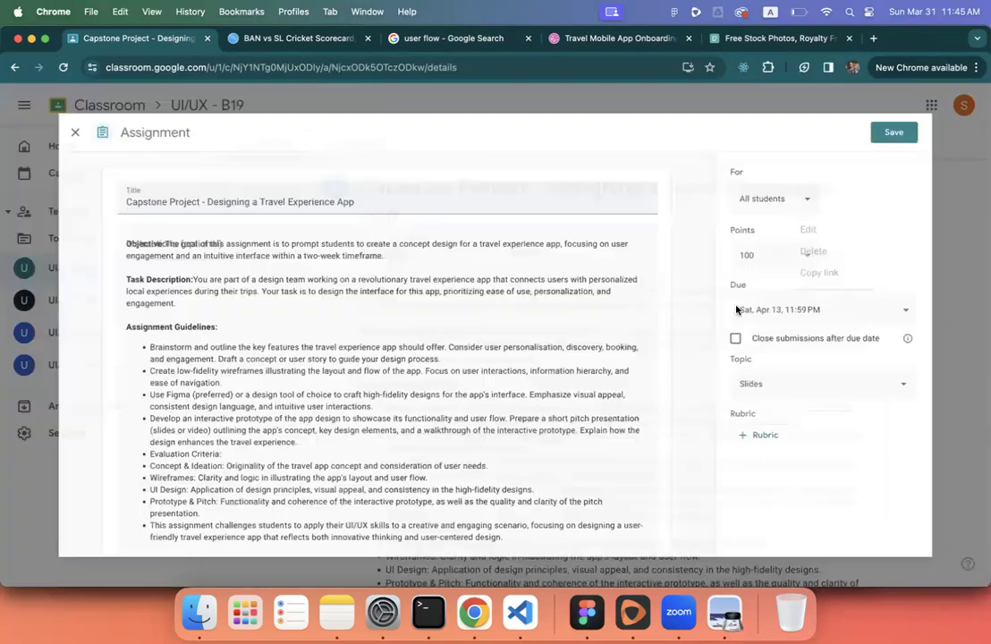
click(817, 309)
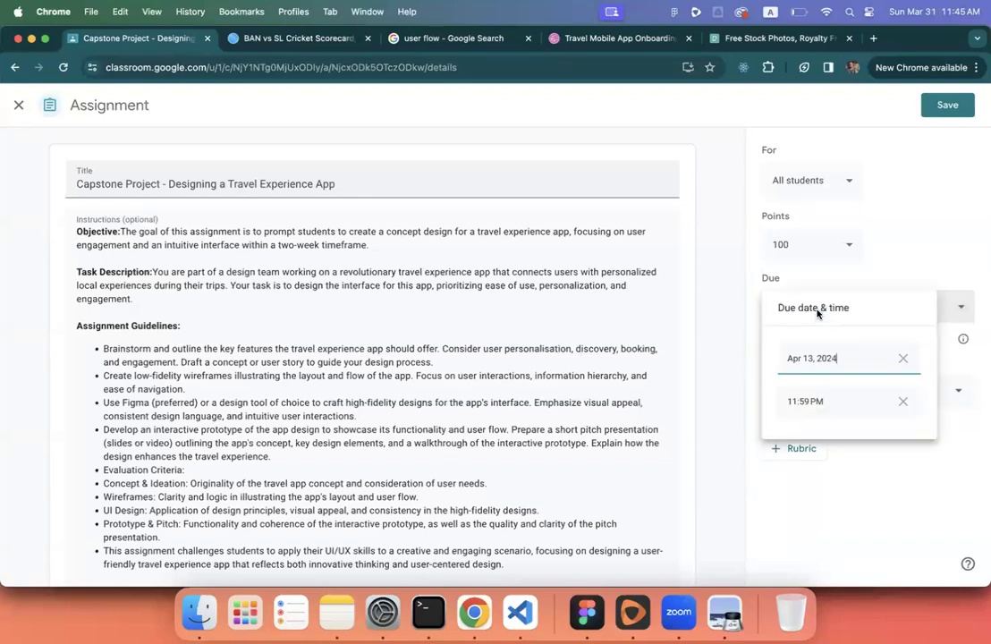
click(810, 361)
click(876, 451)
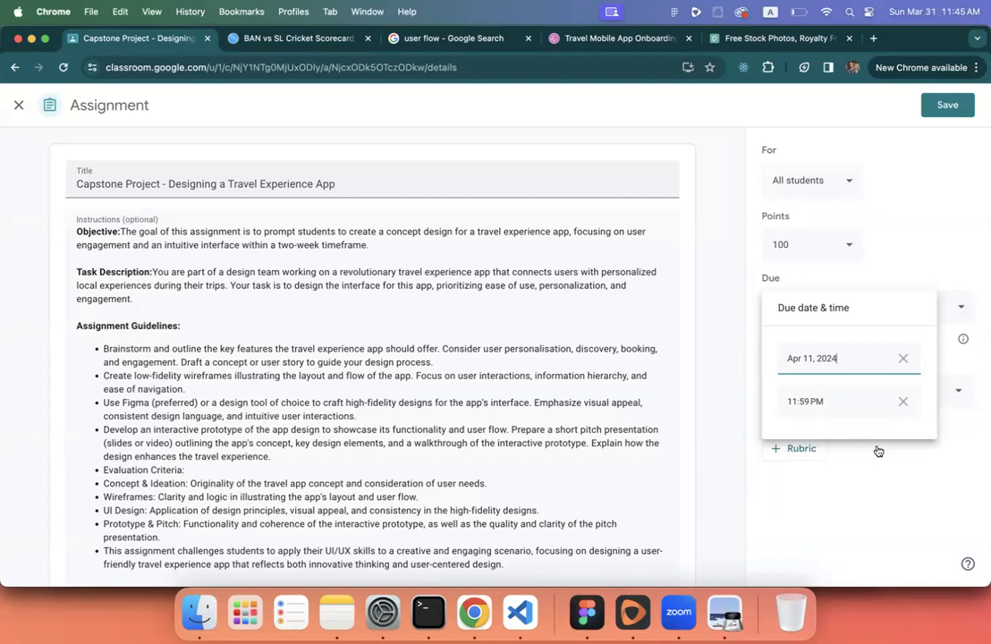
click(945, 106)
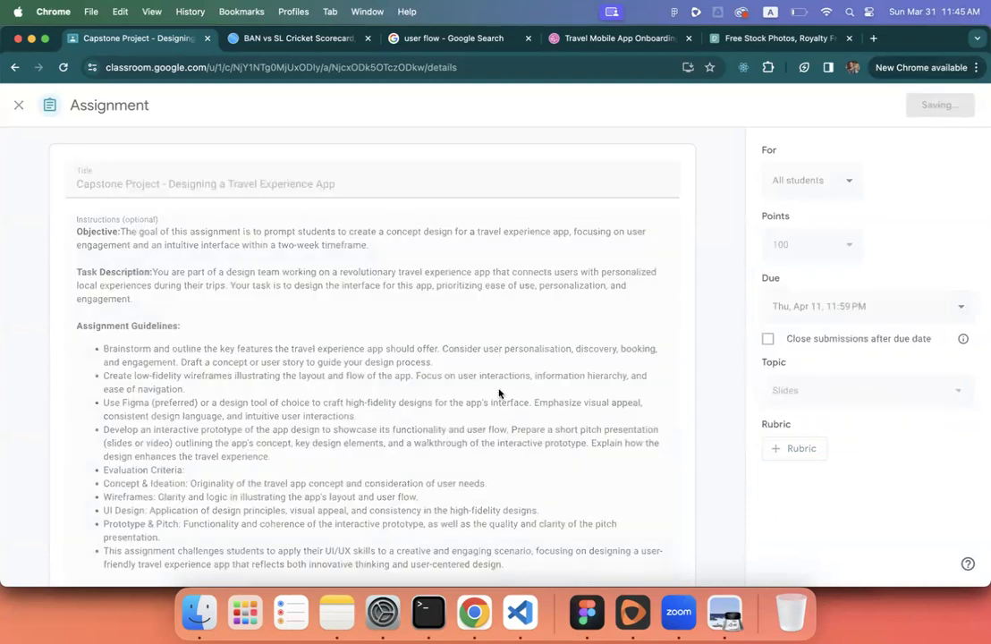
- Correct the instructions' deadline line to read 11 Apr 2023, 23:59, and save
scroll(490, 396, down, 5)
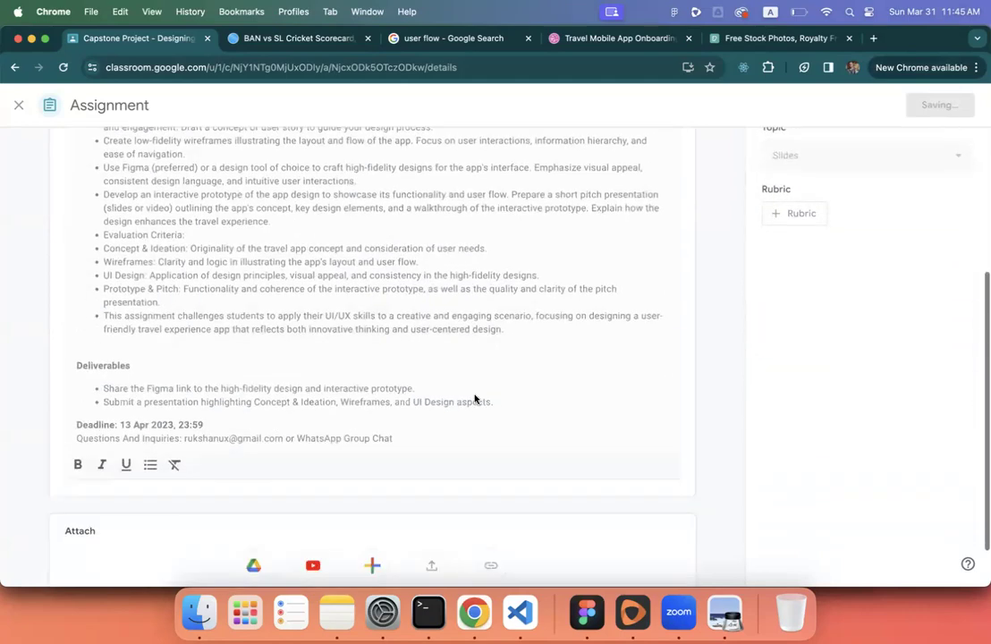
scroll(536, 398, down, 6)
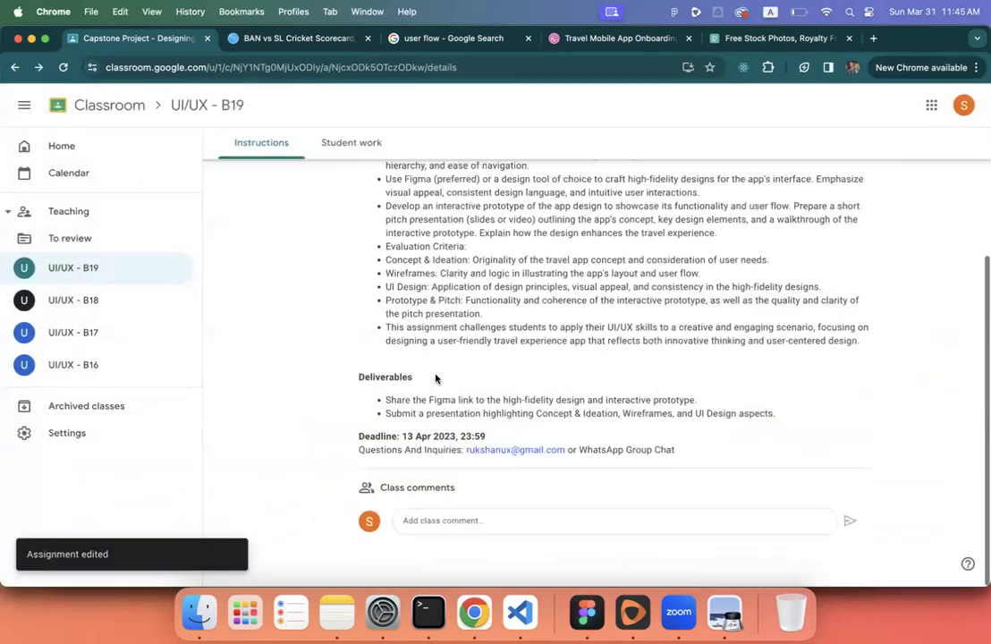
scroll(623, 414, up, 8)
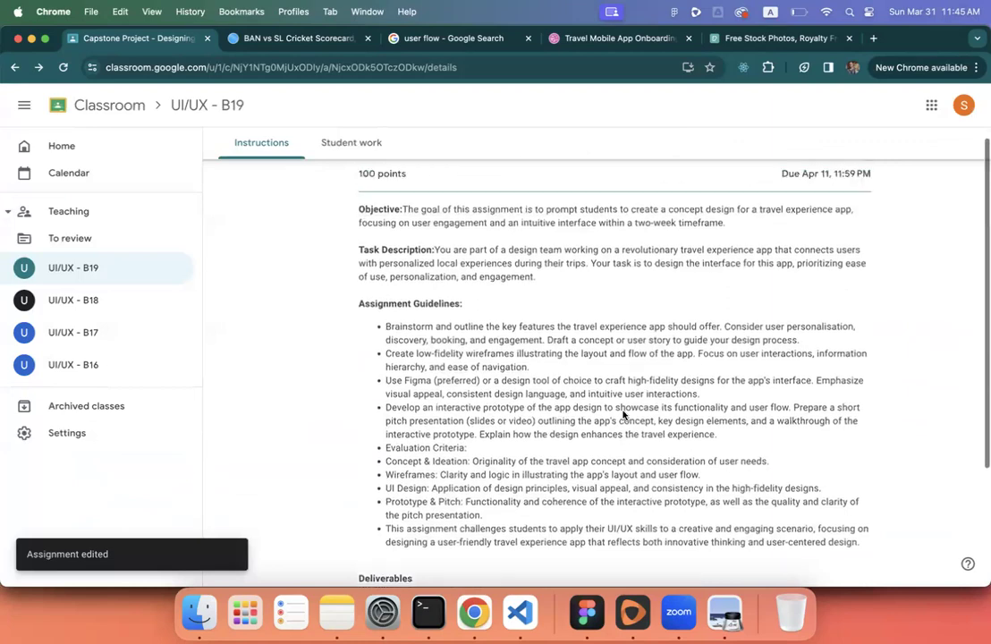
click(862, 200)
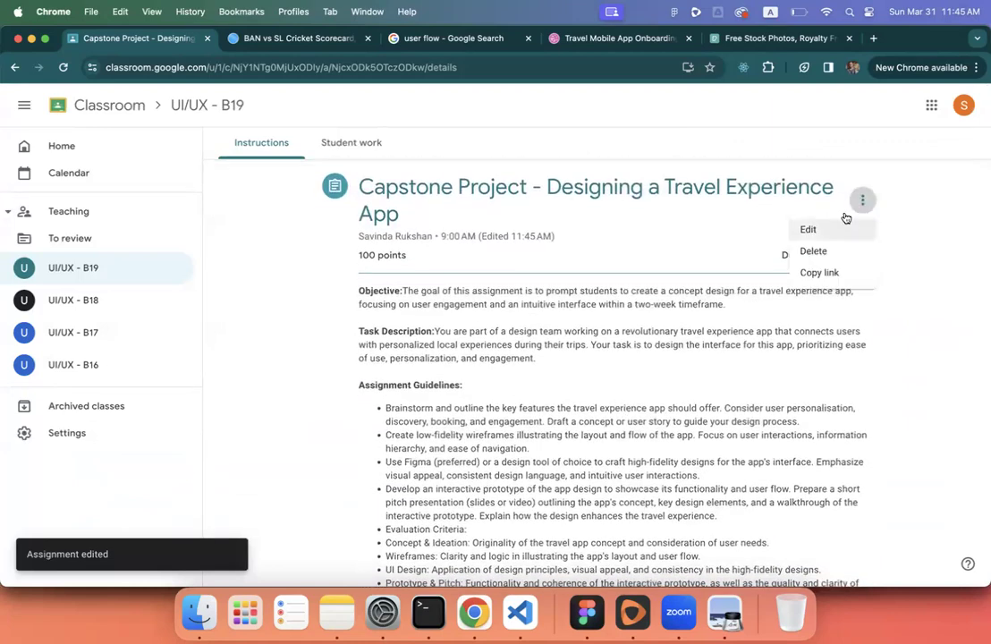
scroll(577, 347, down, 6)
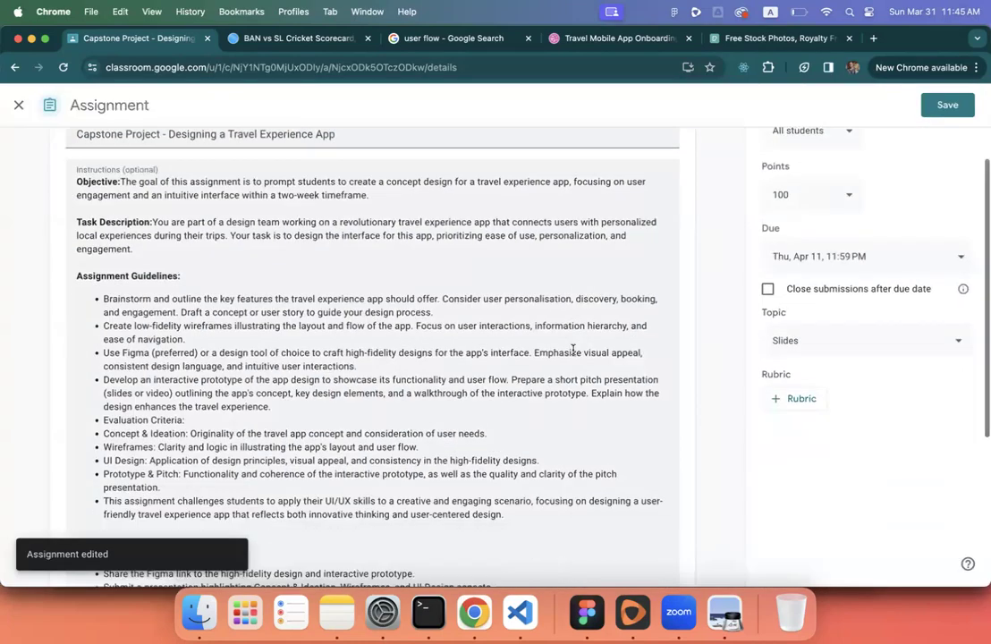
click(126, 371)
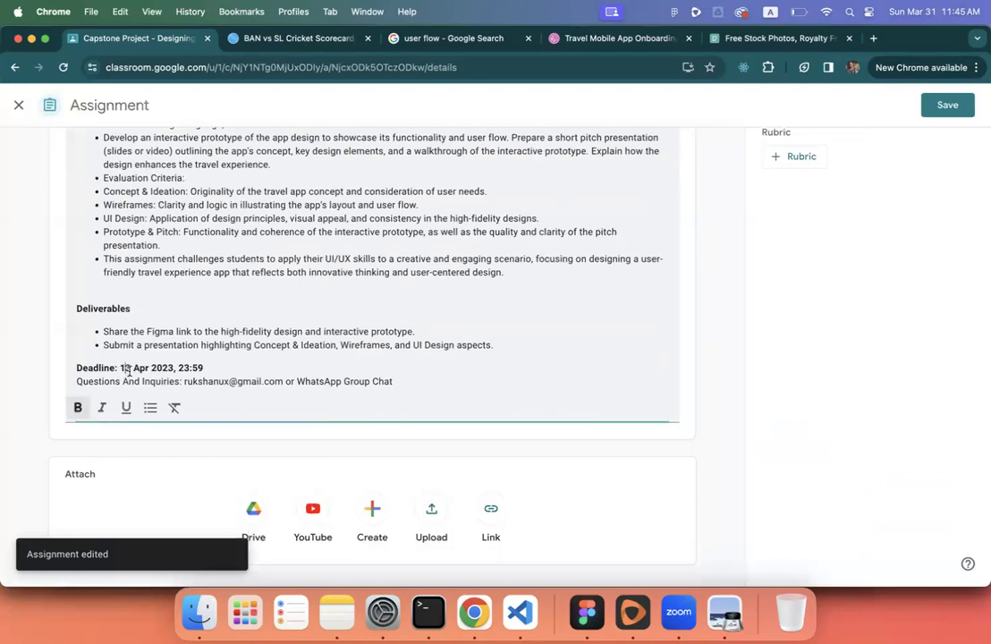
key(BackSpace)
text(1)
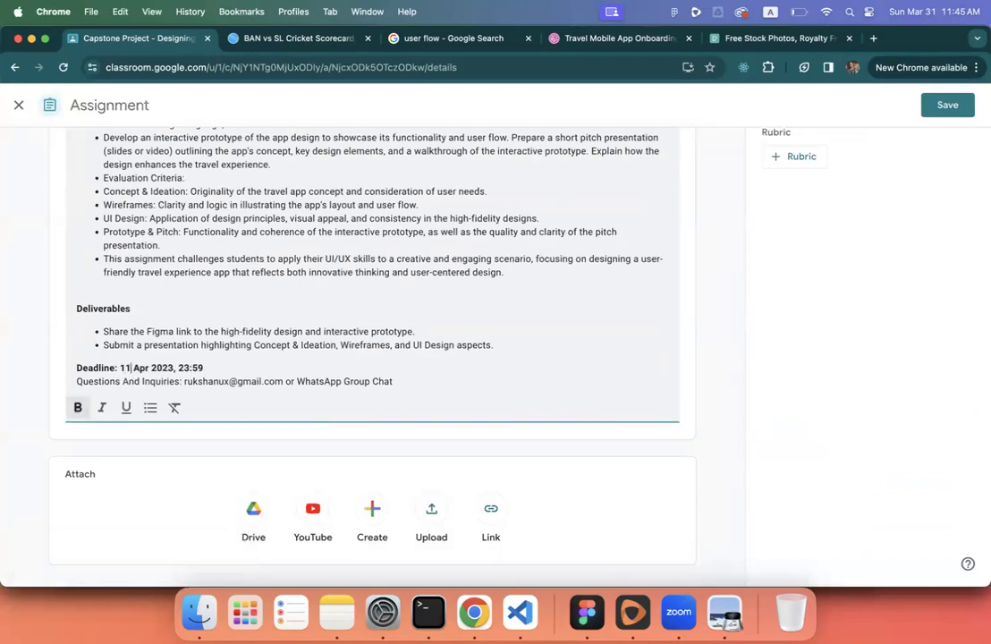
click(946, 113)
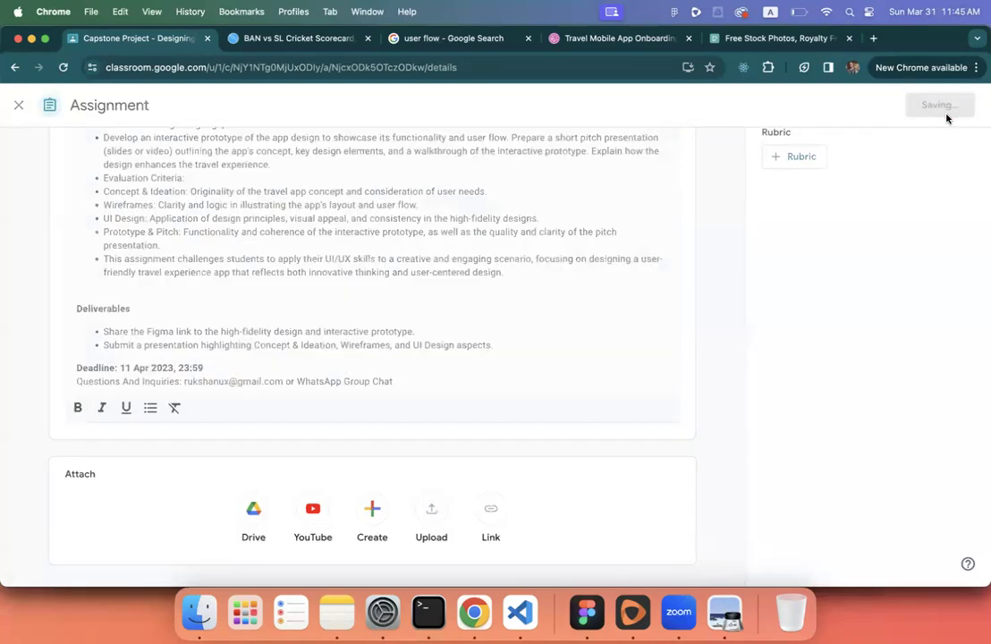